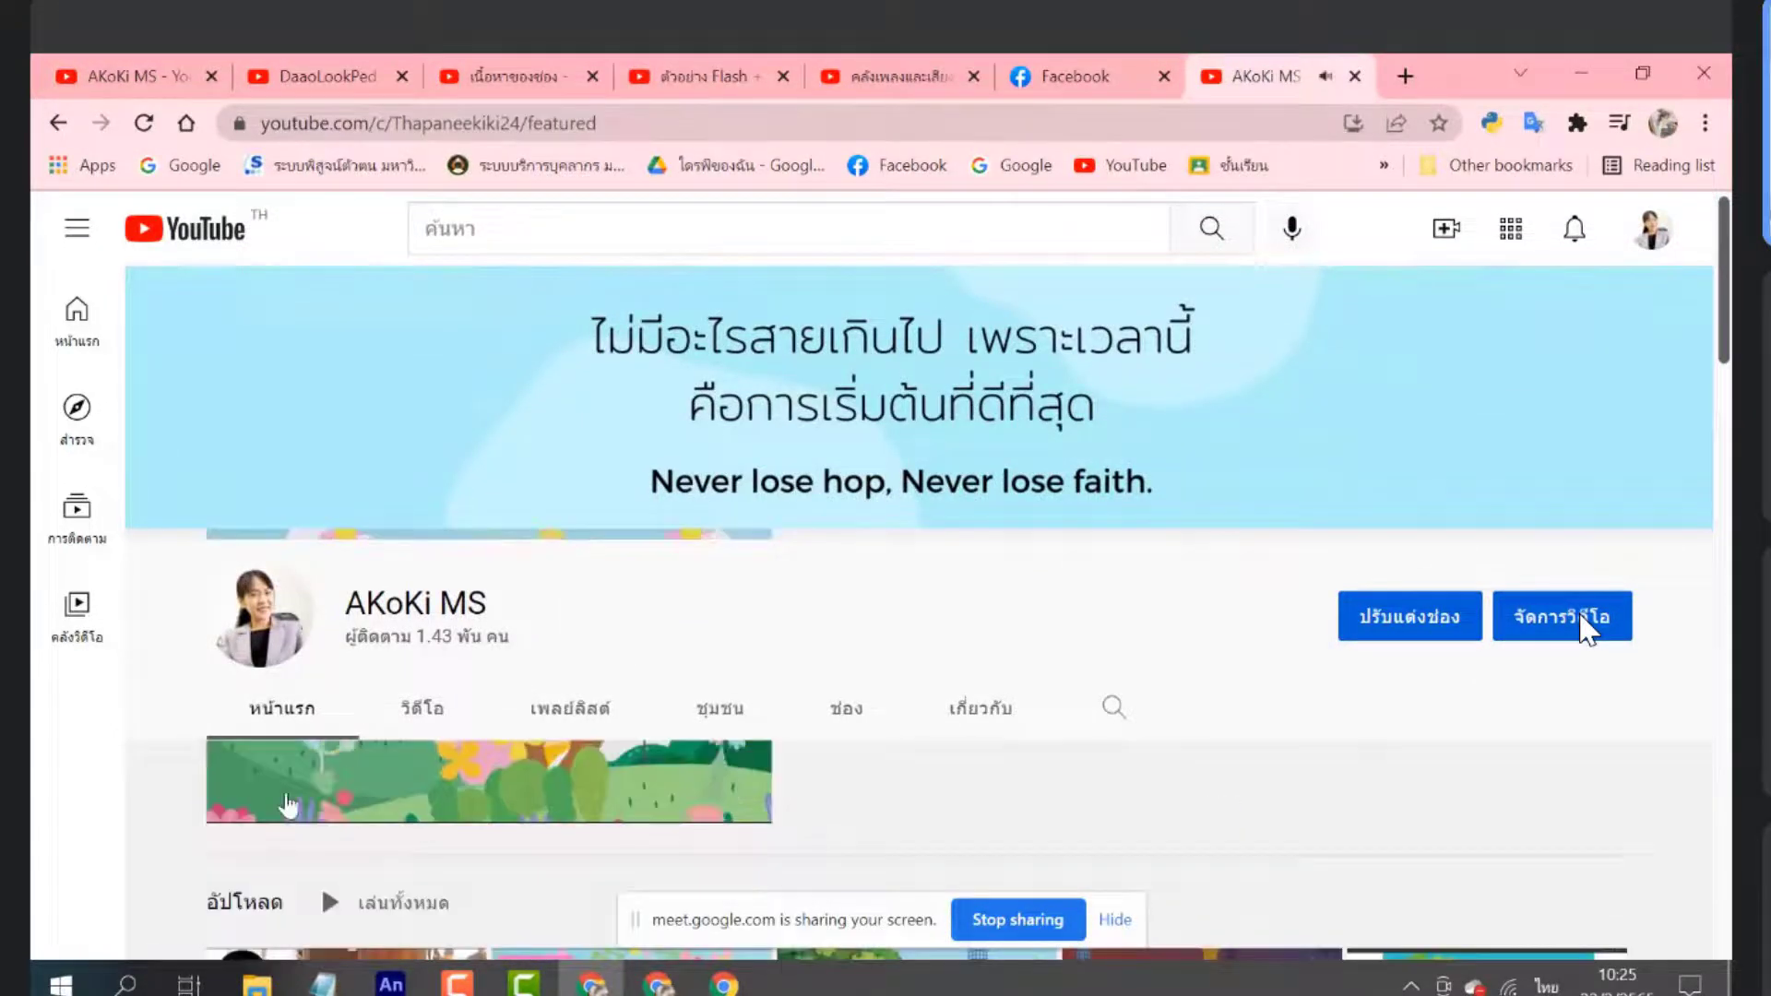
scroll(1582, 627, down, 3)
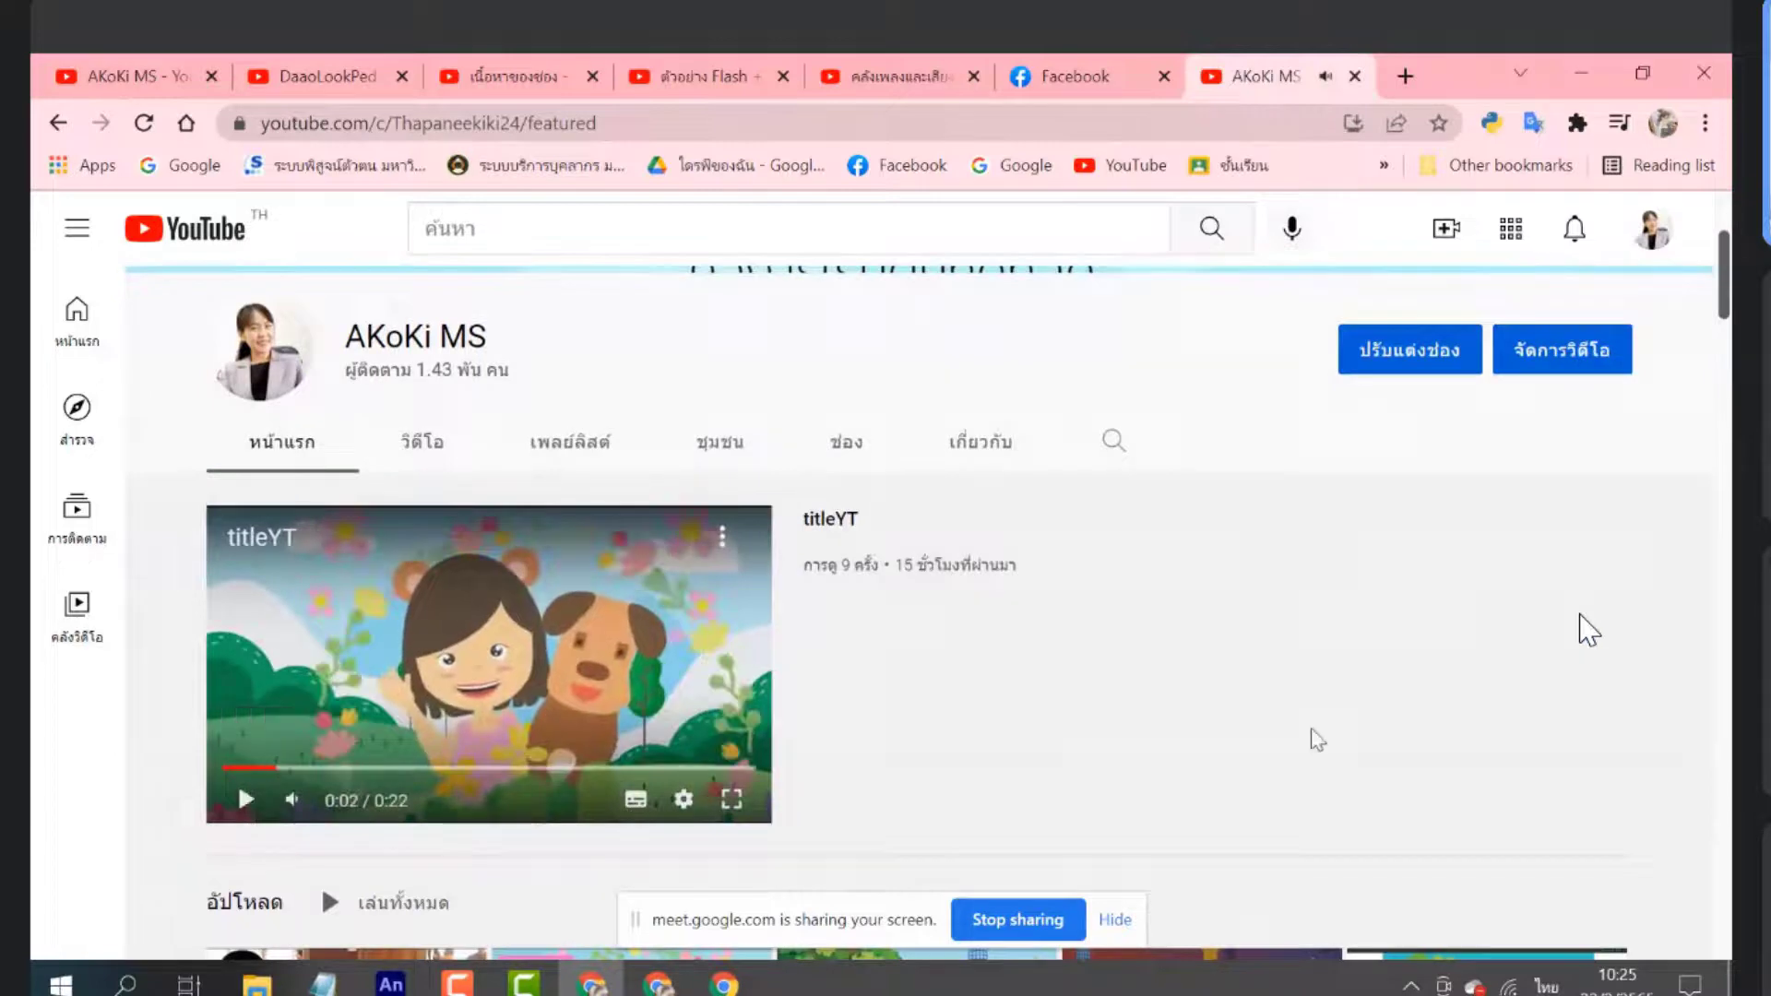
scroll(1313, 735, up, 2)
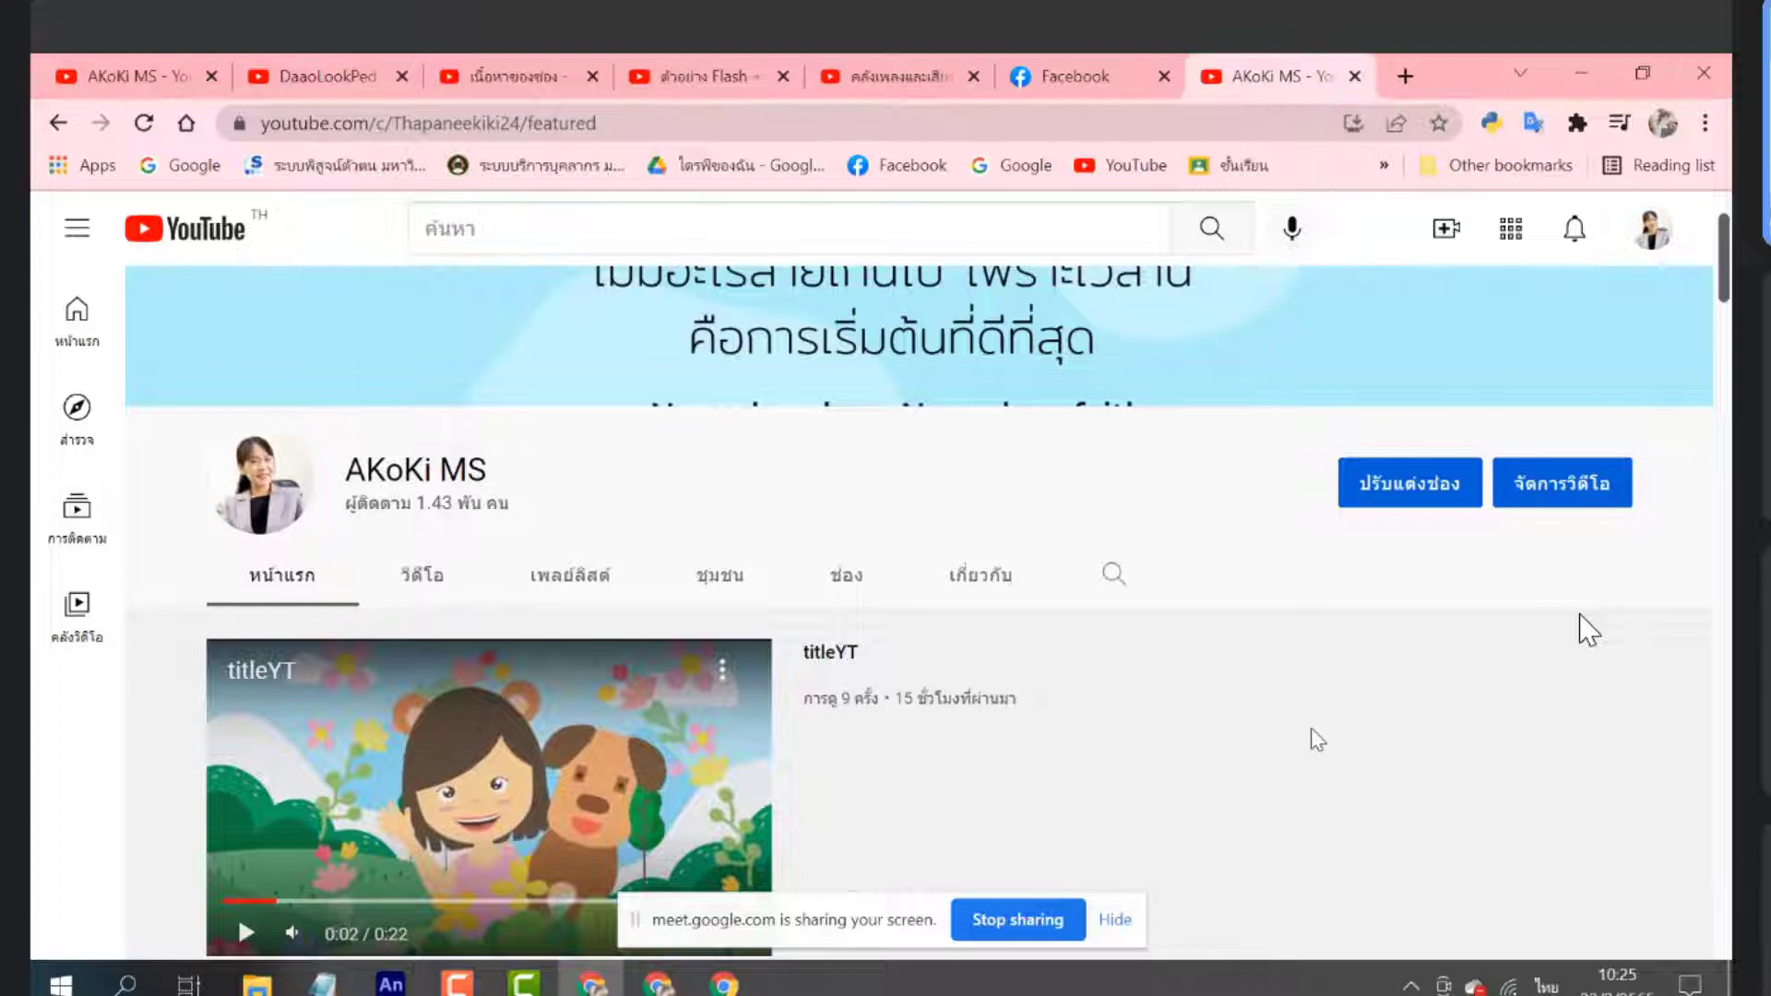
scroll(1210, 720, down, 1)
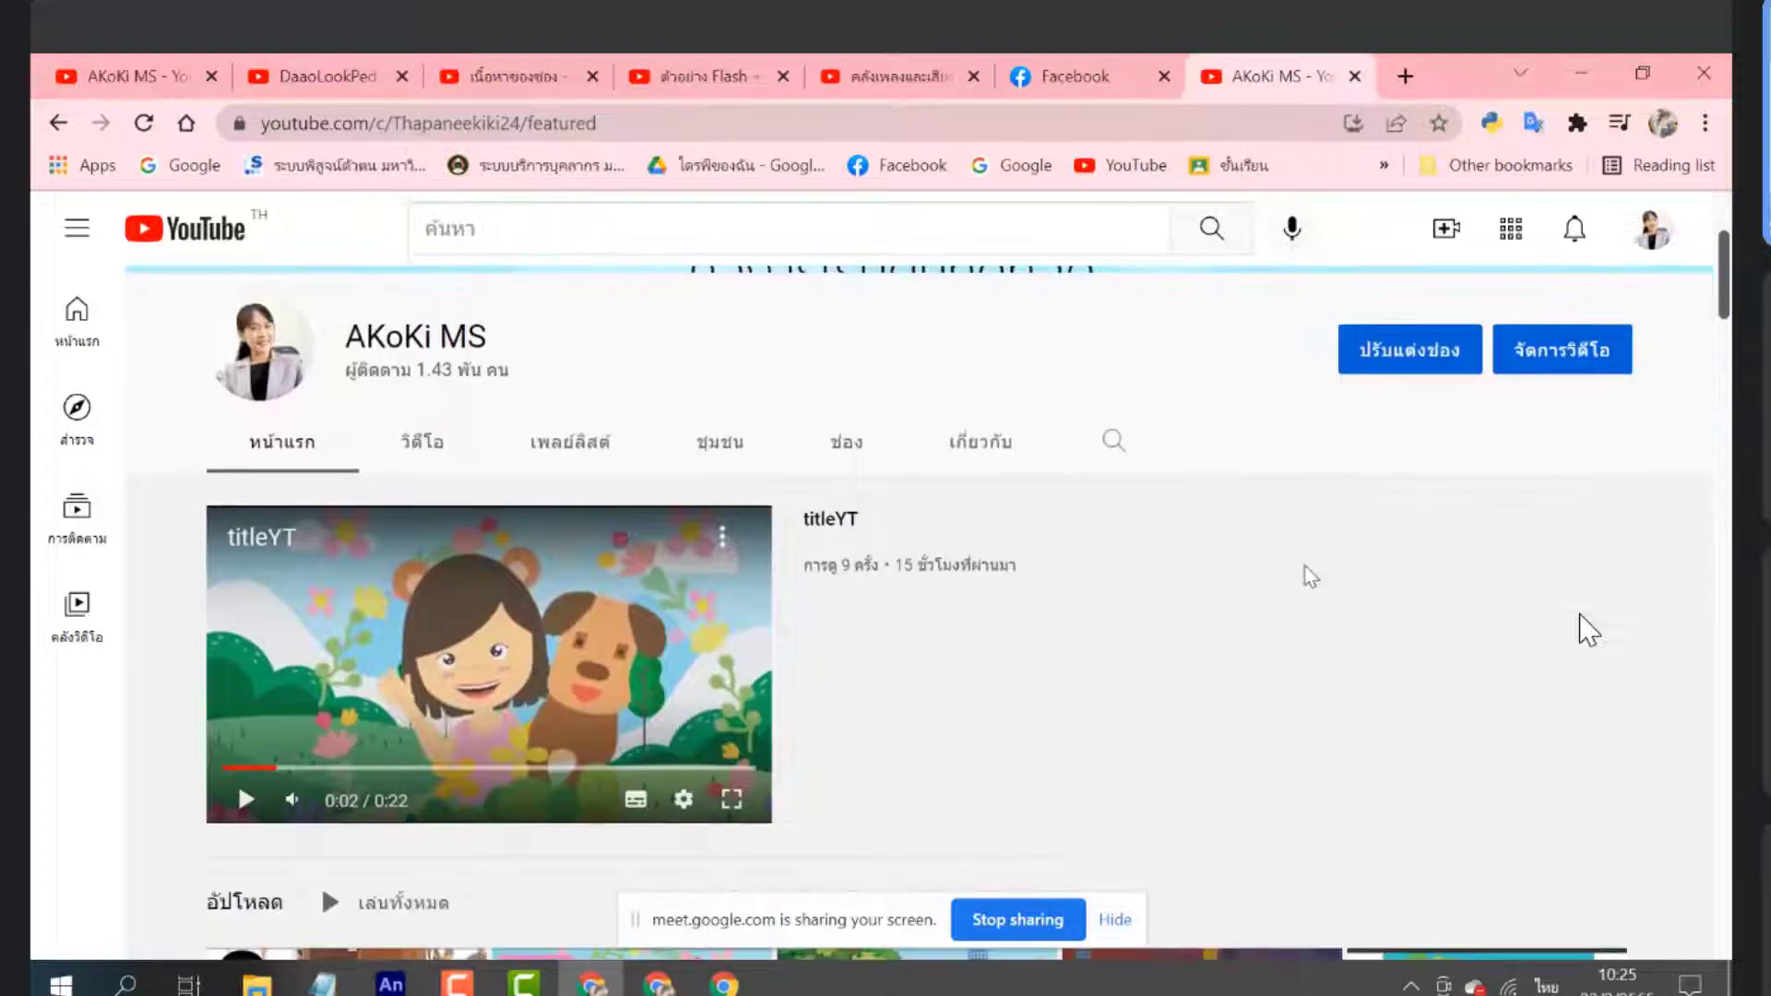
scroll(1089, 765, up, 1)
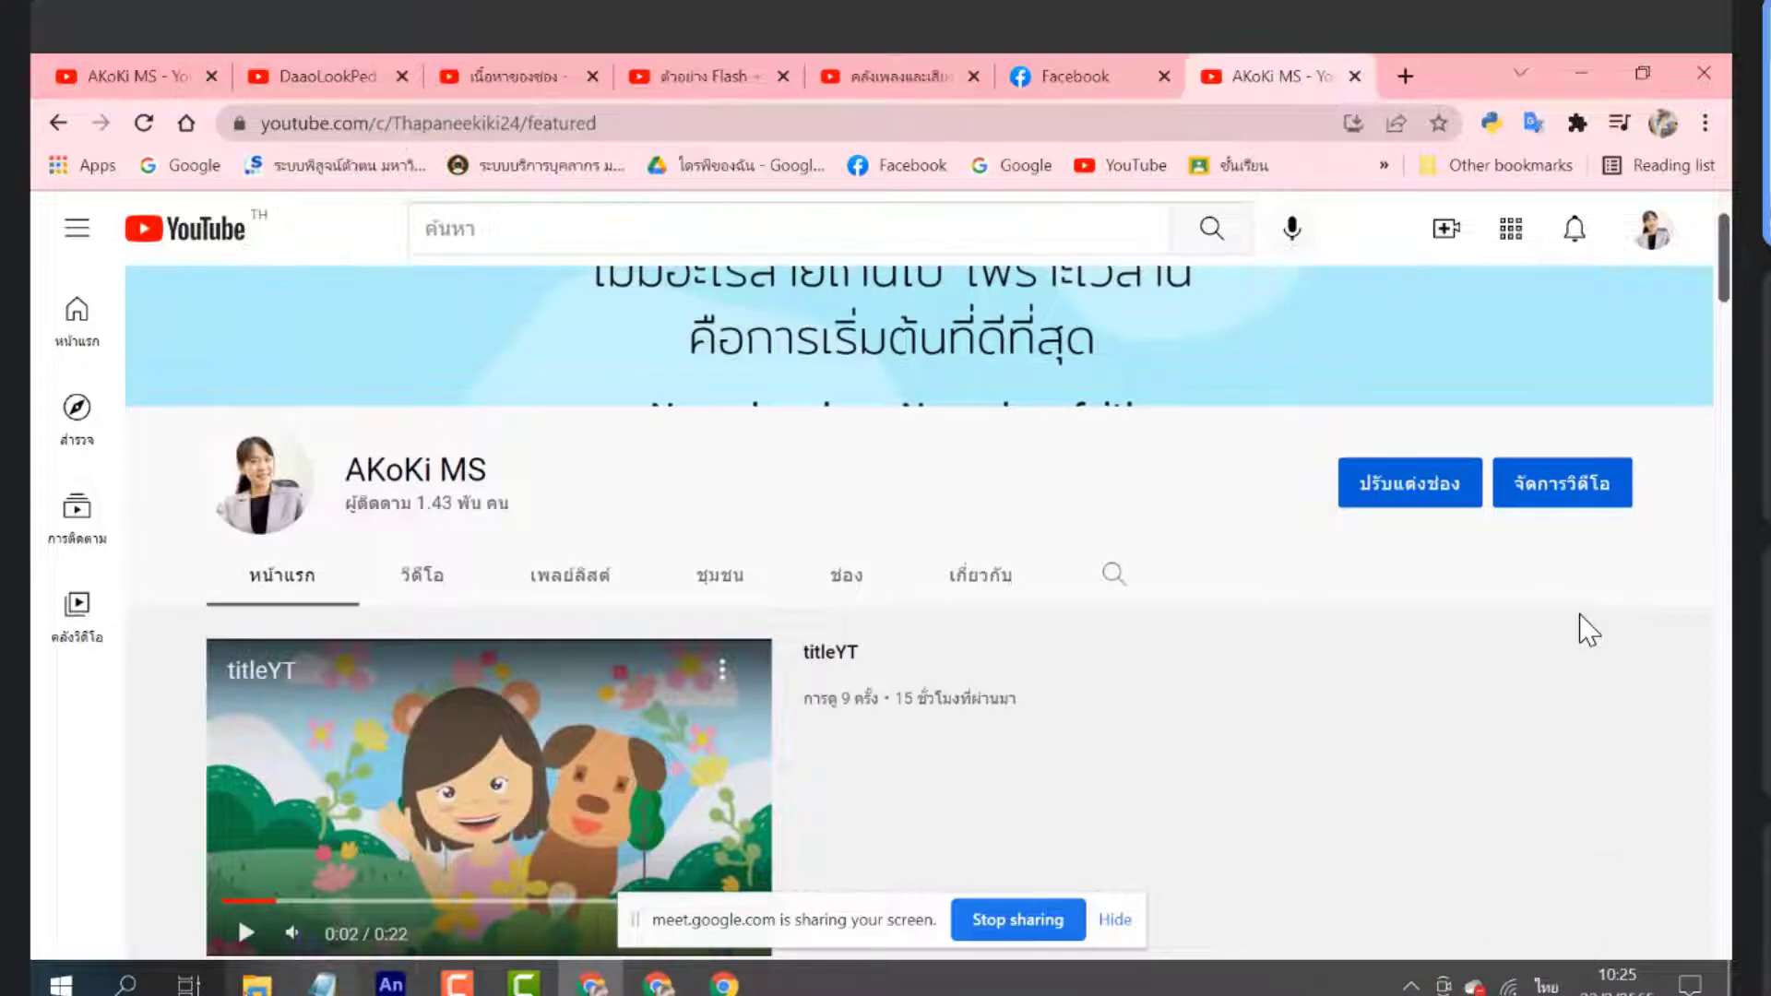
Open the ตัดต่อ folder in File Explorer and review its ภาพประกอบ subfolder and three Animate files with full file names shown
click(256, 985)
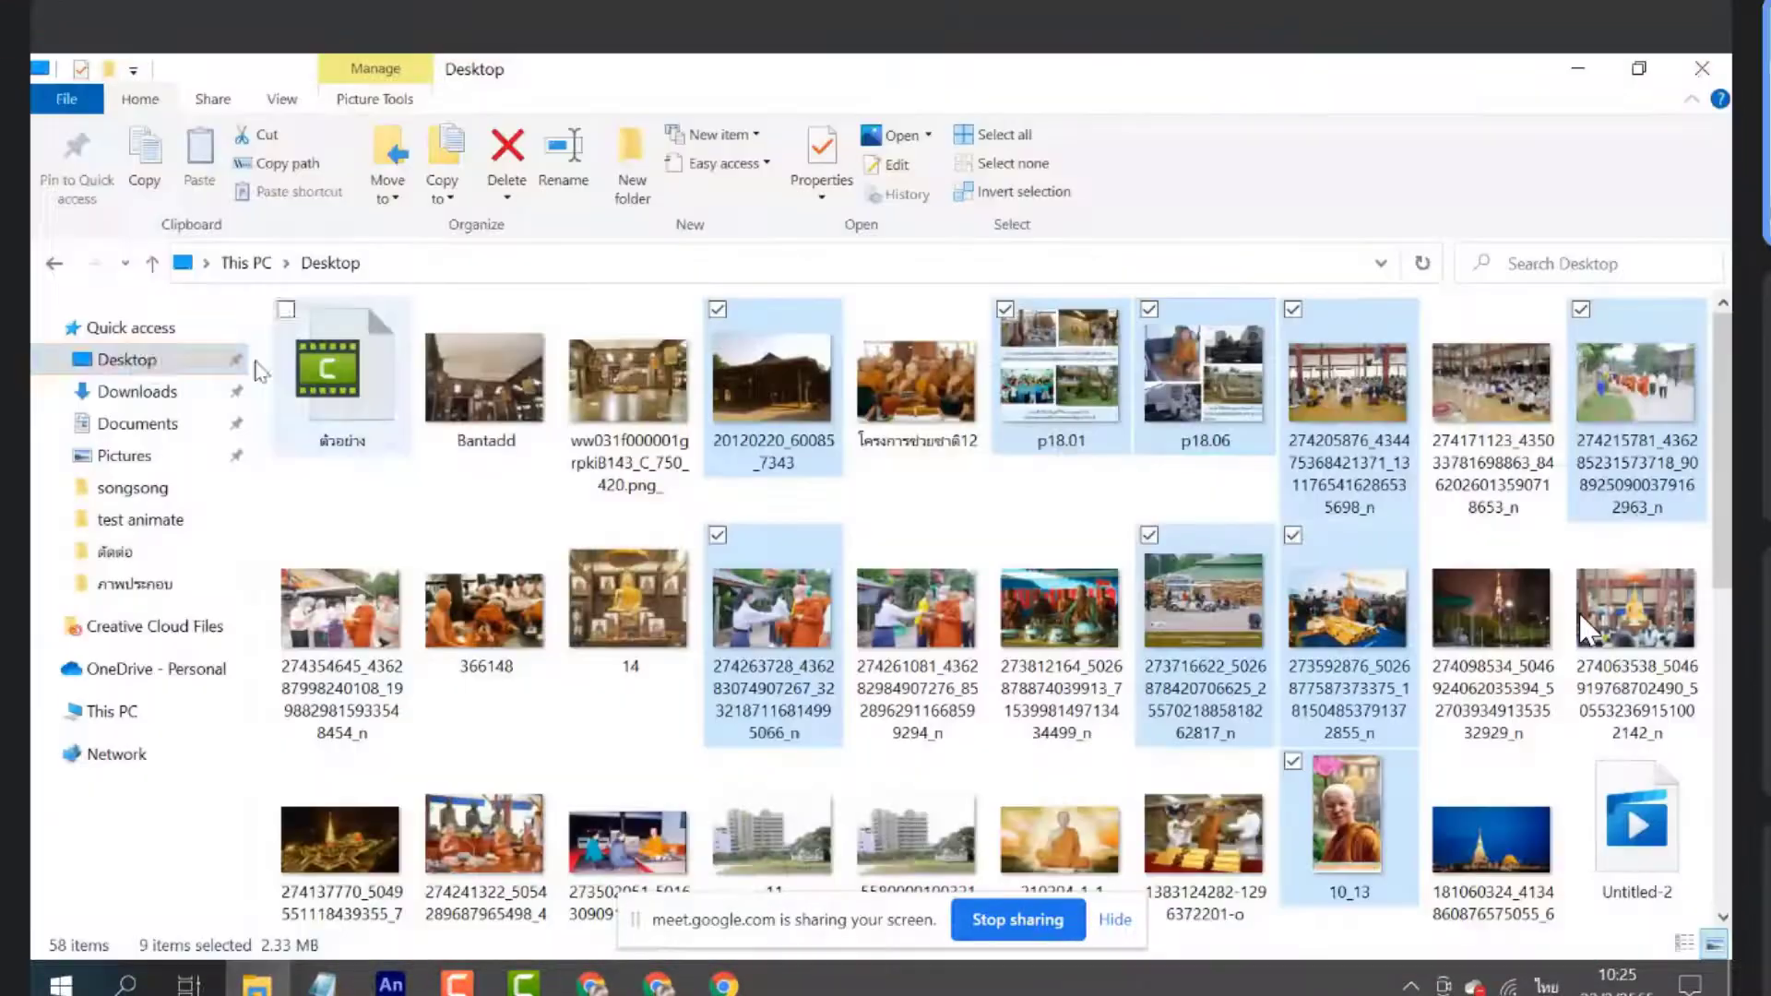
click(115, 551)
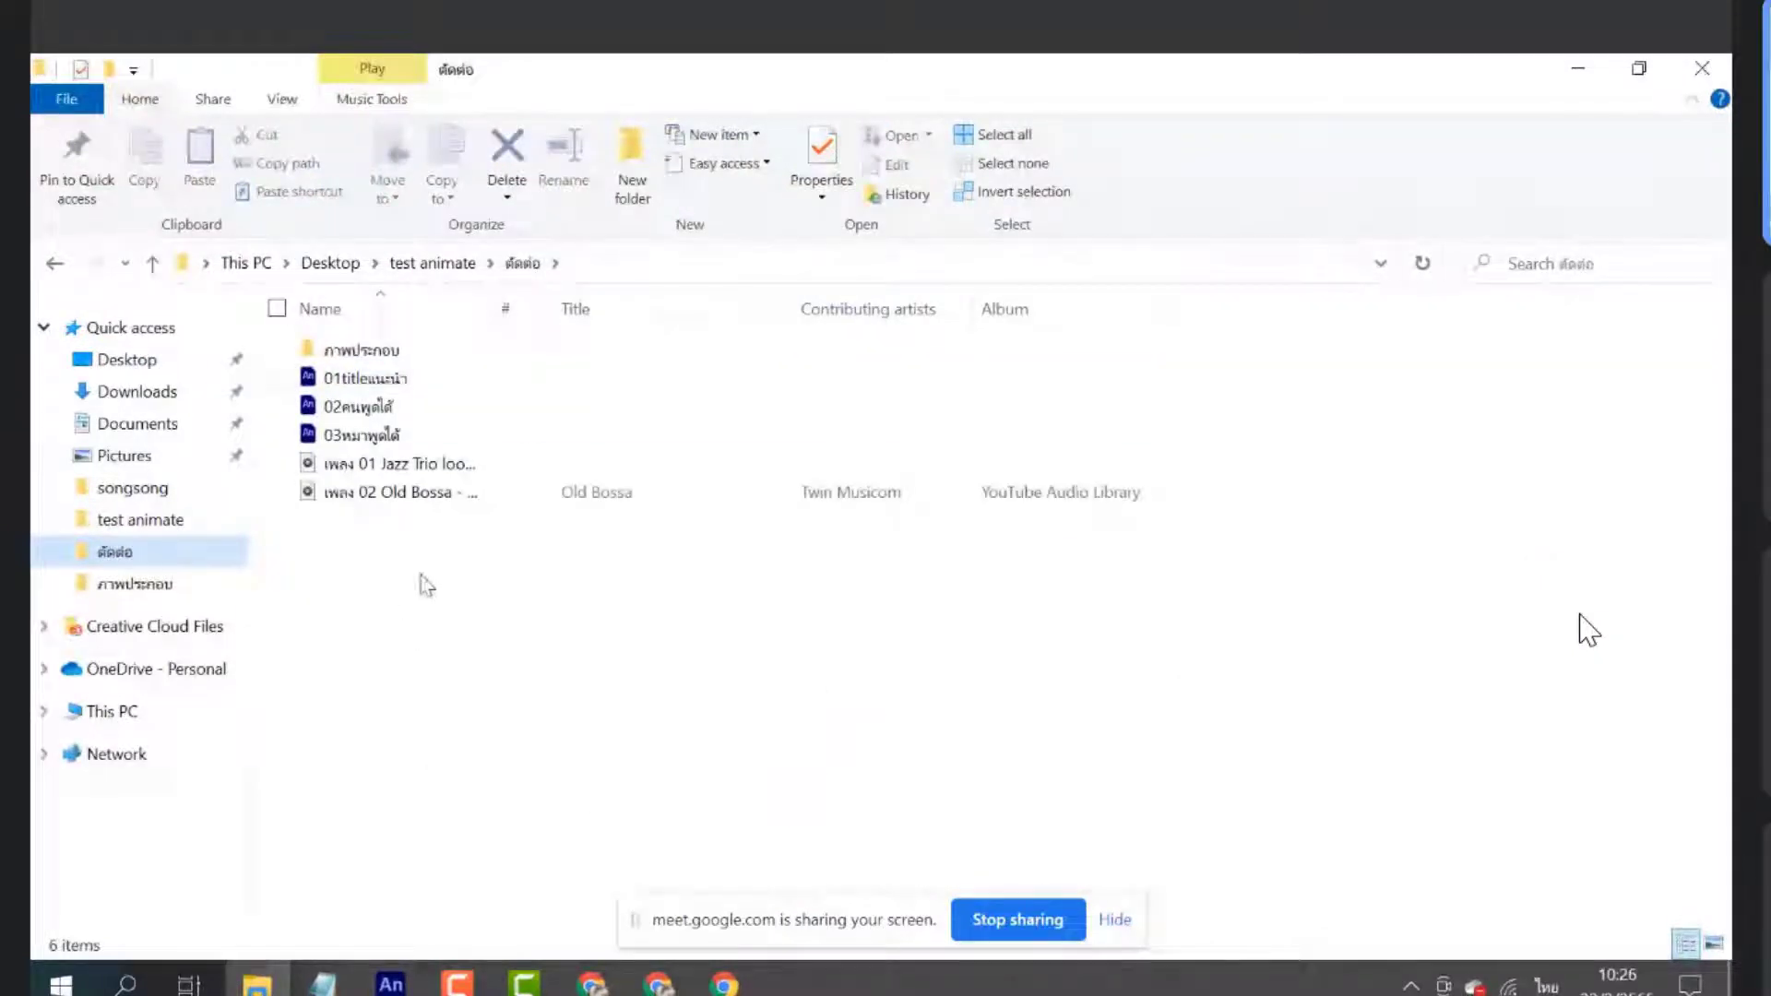
drag(496, 308, 814, 318)
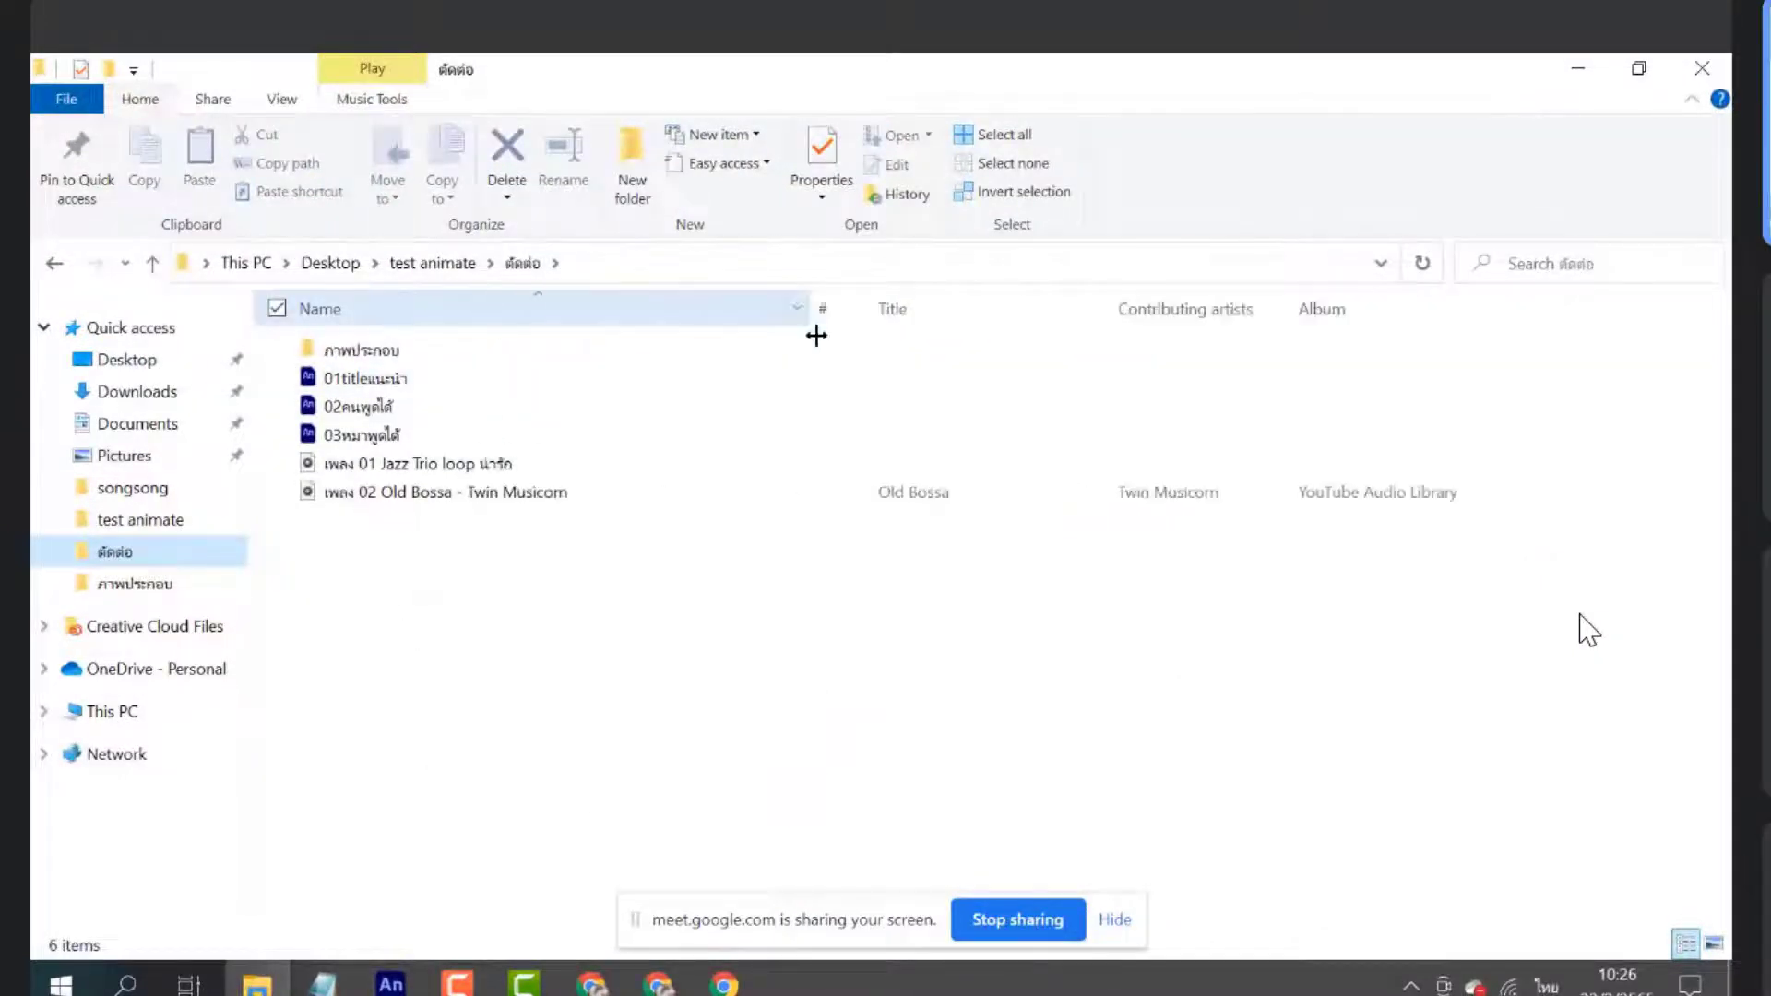
double_click(393, 353)
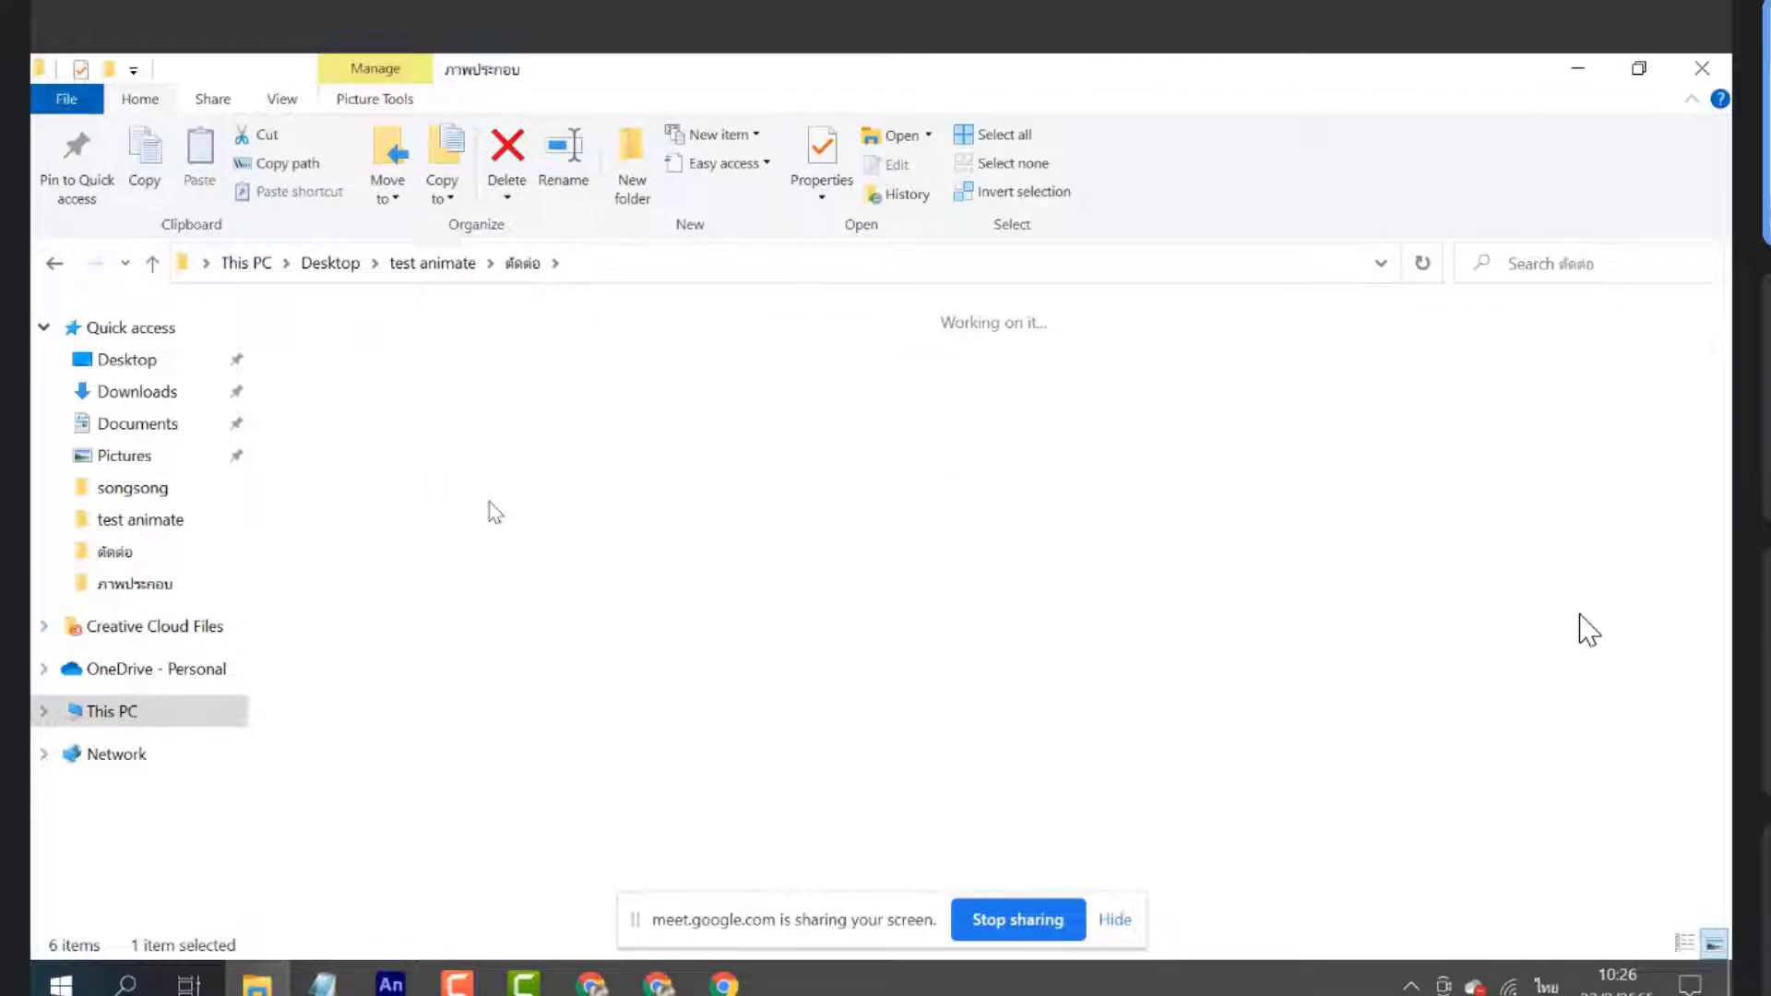
click(522, 264)
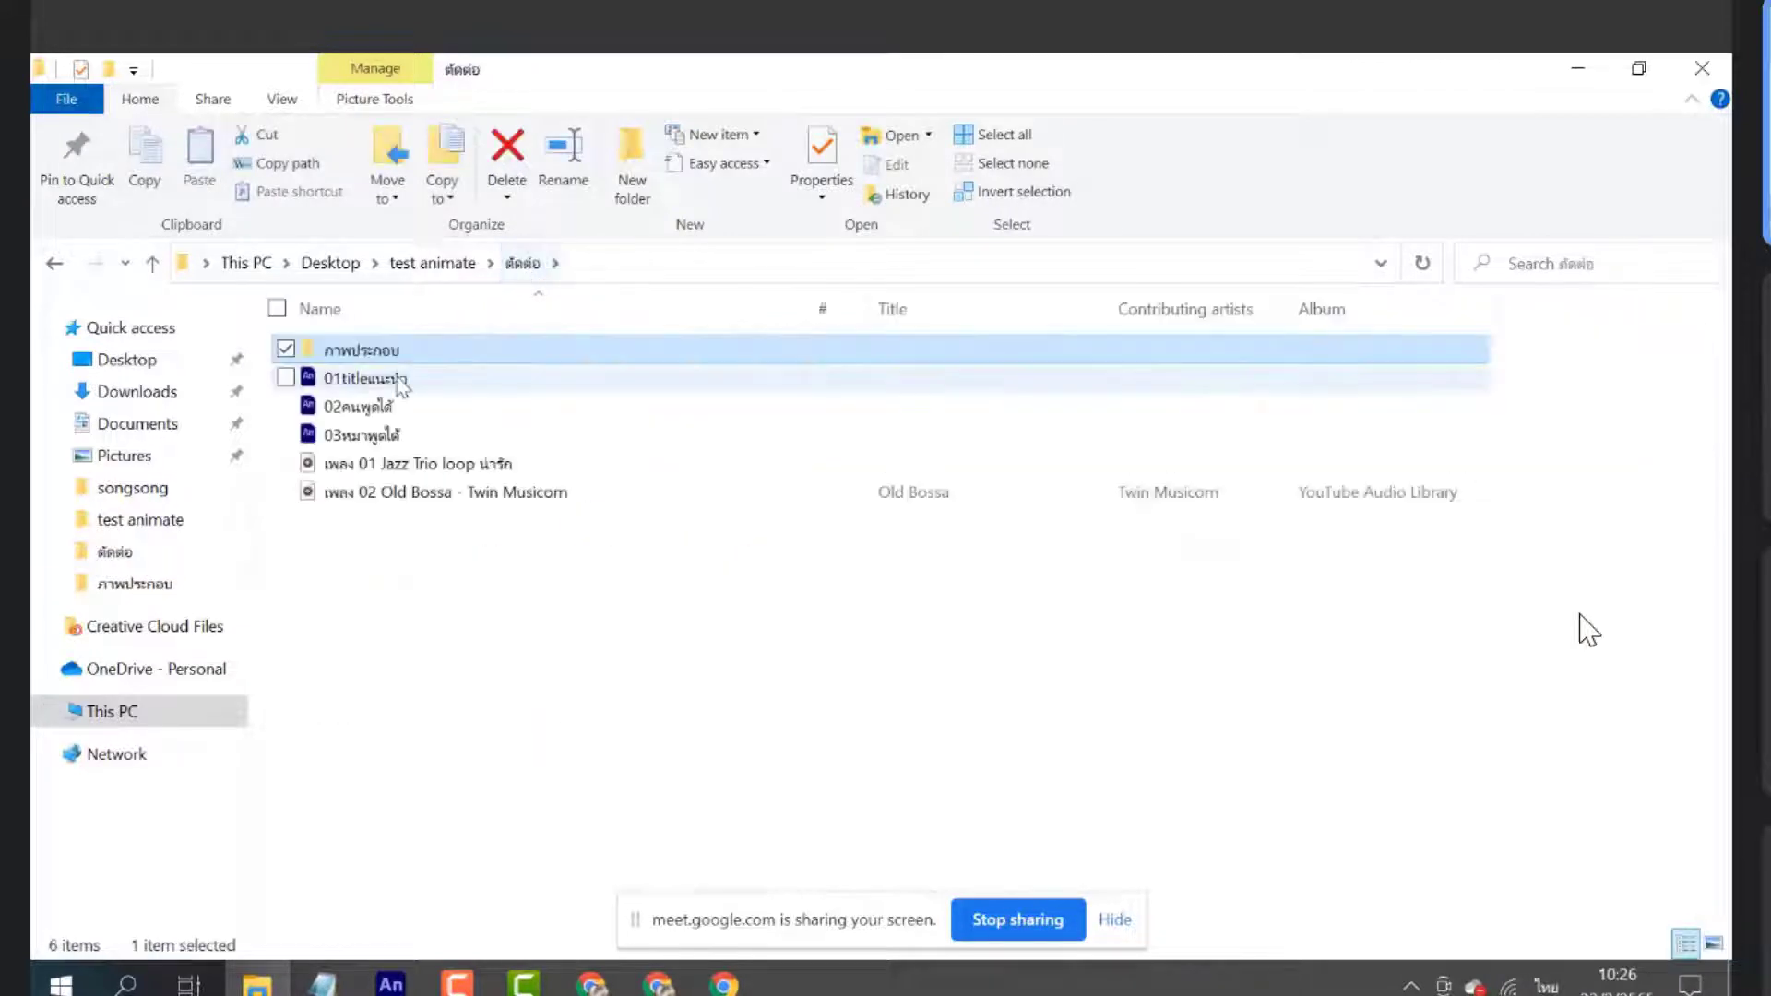
drag(433, 437, 366, 369)
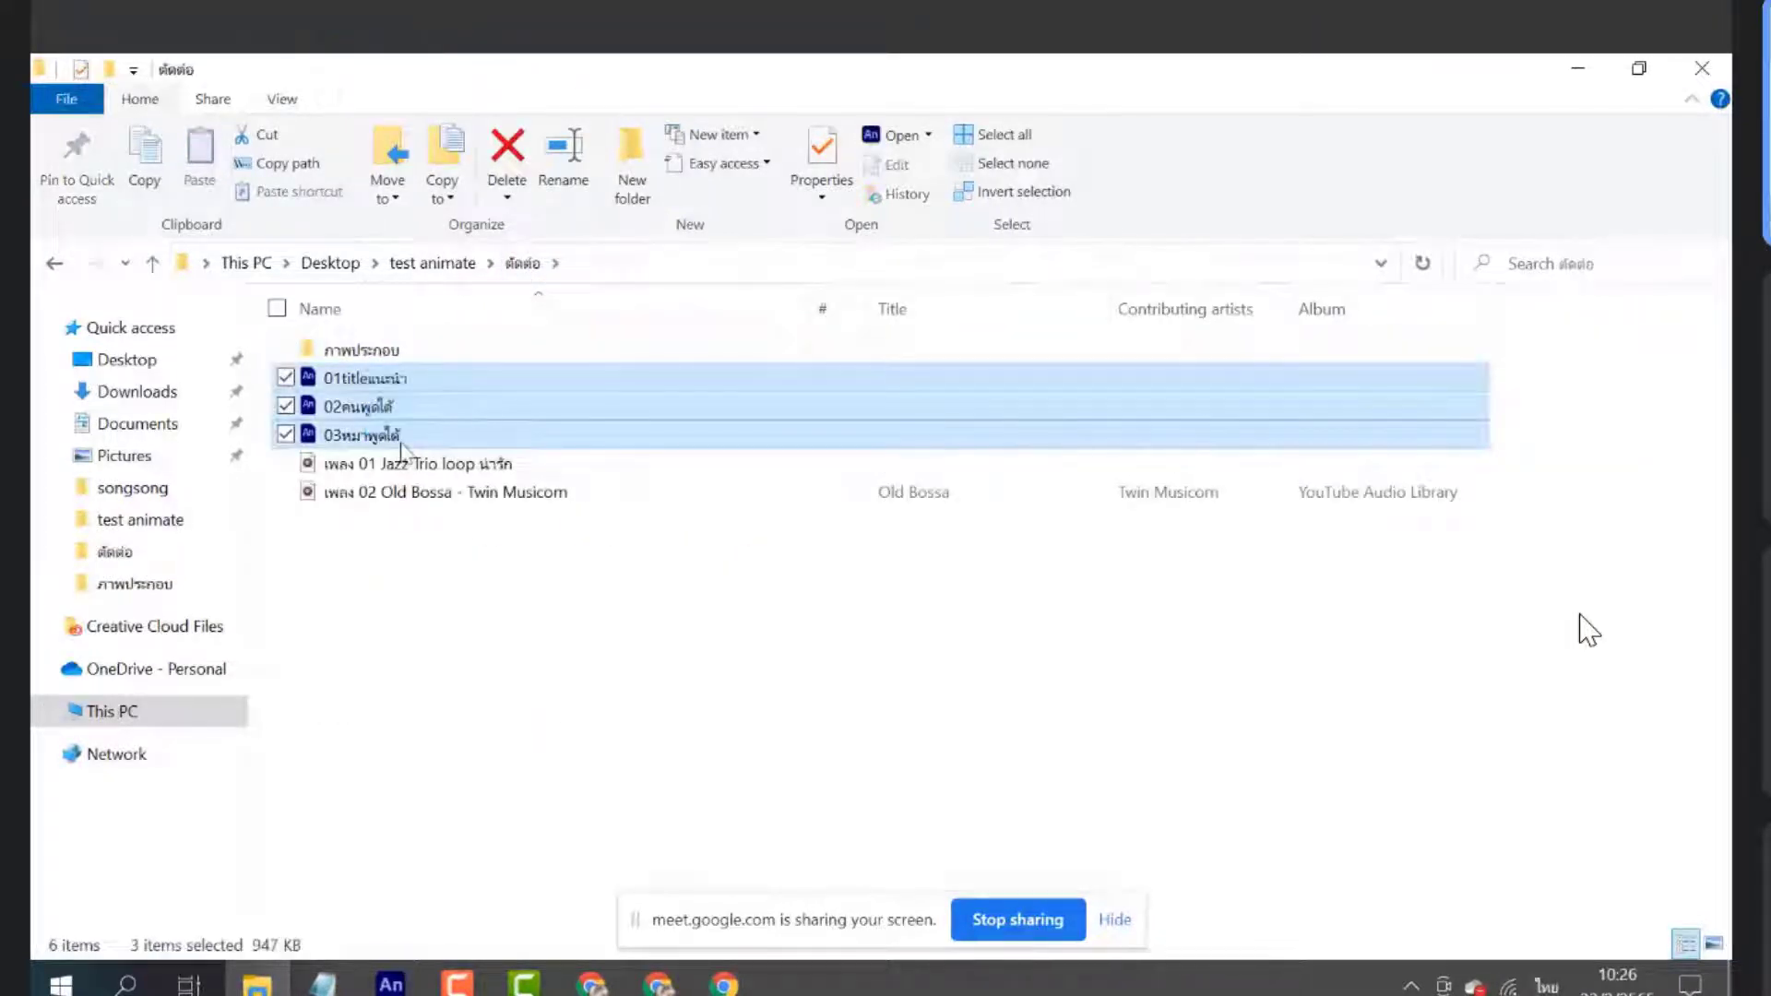
mouse_move(513, 561)
mouse_down()
mouse_move(415, 462)
mouse_move(490, 573)
mouse_up()
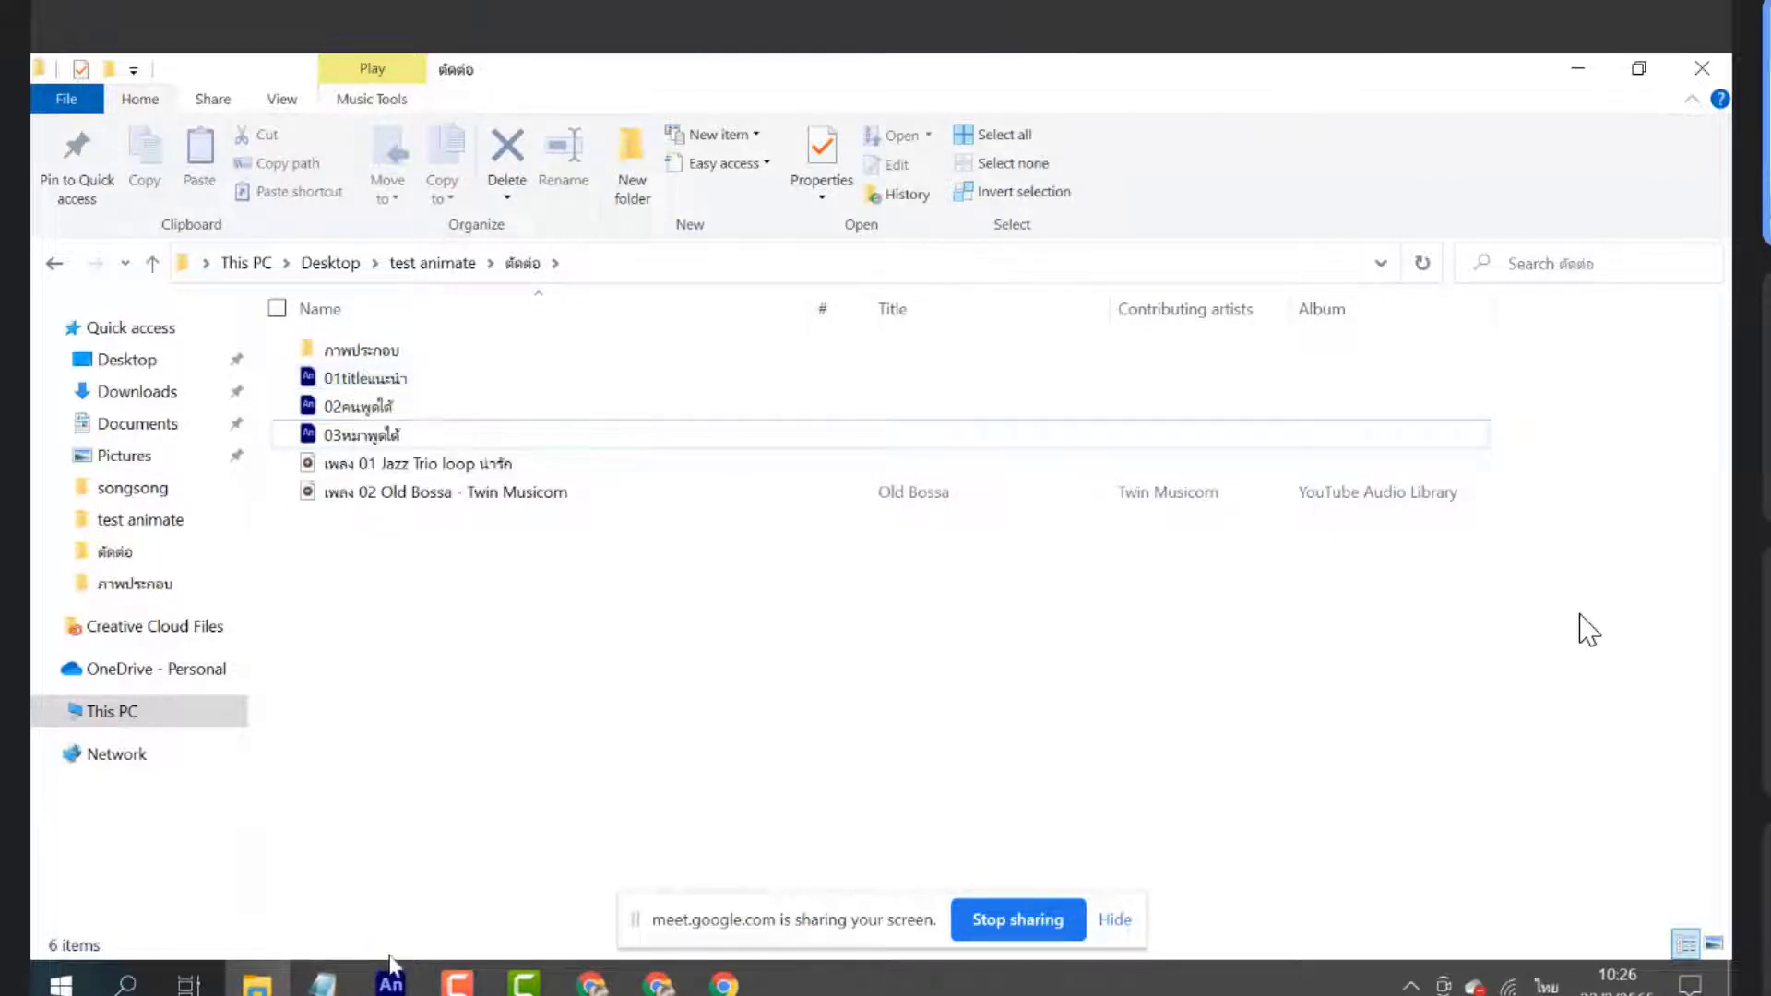
Hide the screen-sharing notice, switch to Camtasia and start a new project without saving the current one
key(alt+Tab)
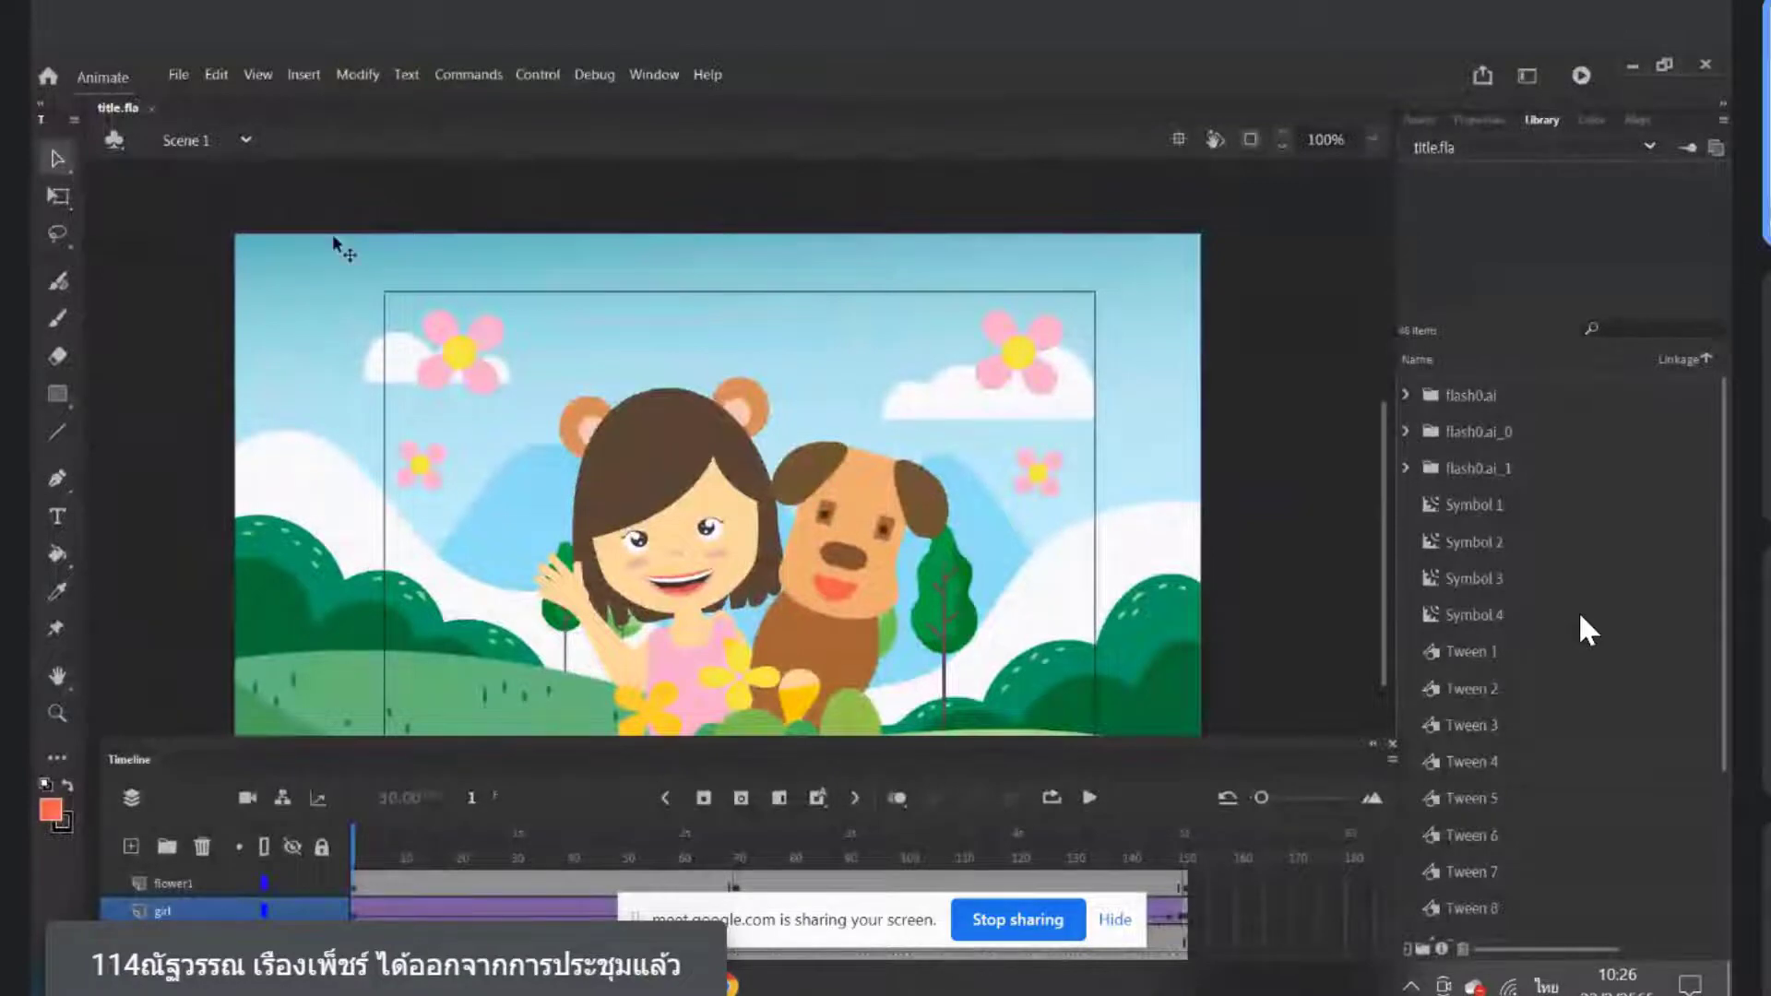
click(1115, 920)
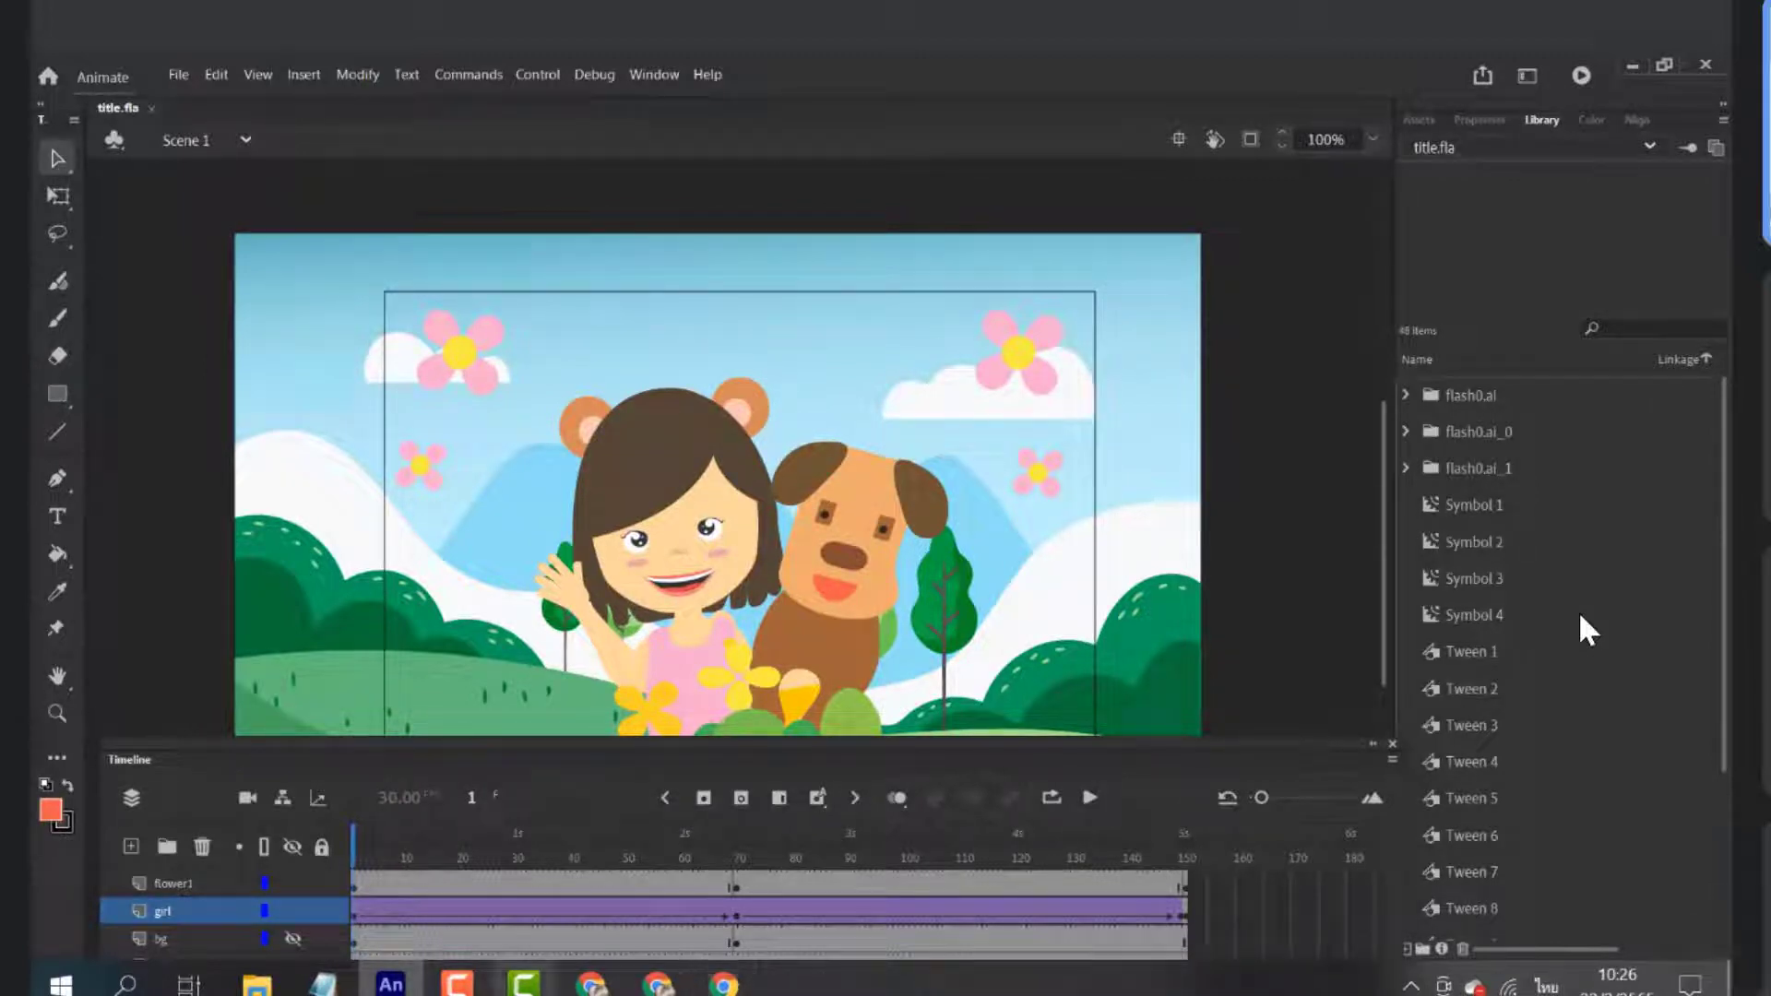
key(alt+Tab)
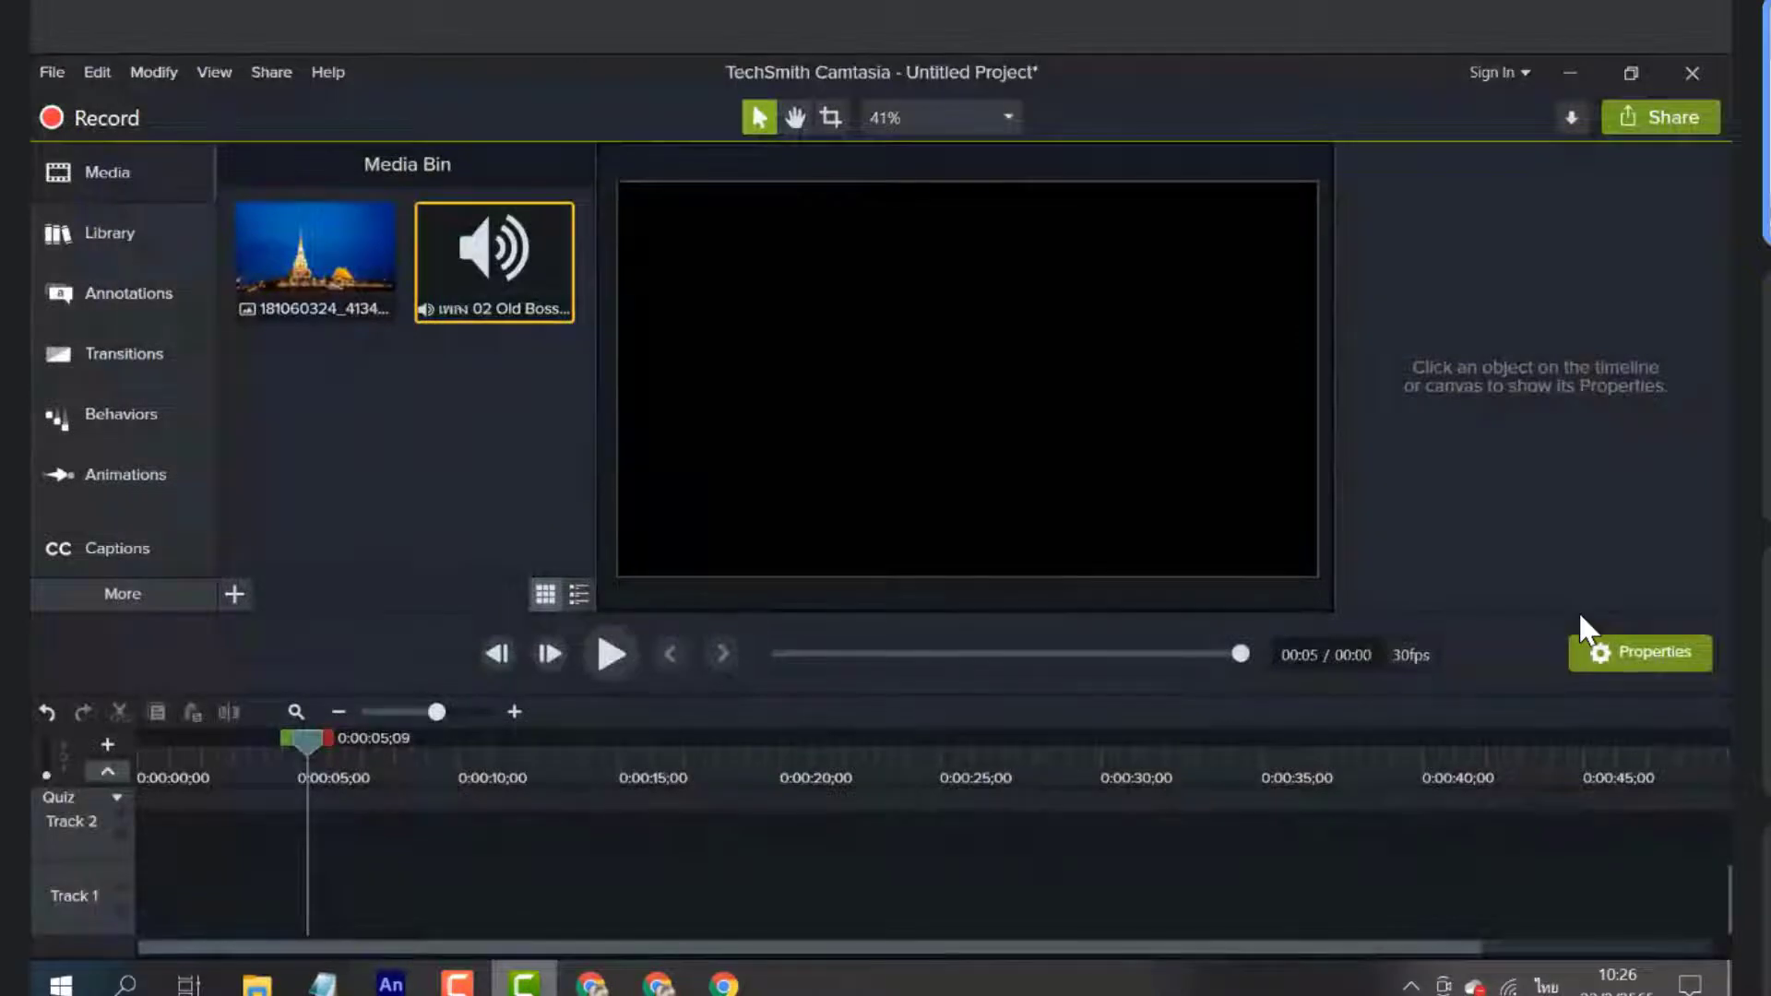
click(51, 73)
click(79, 119)
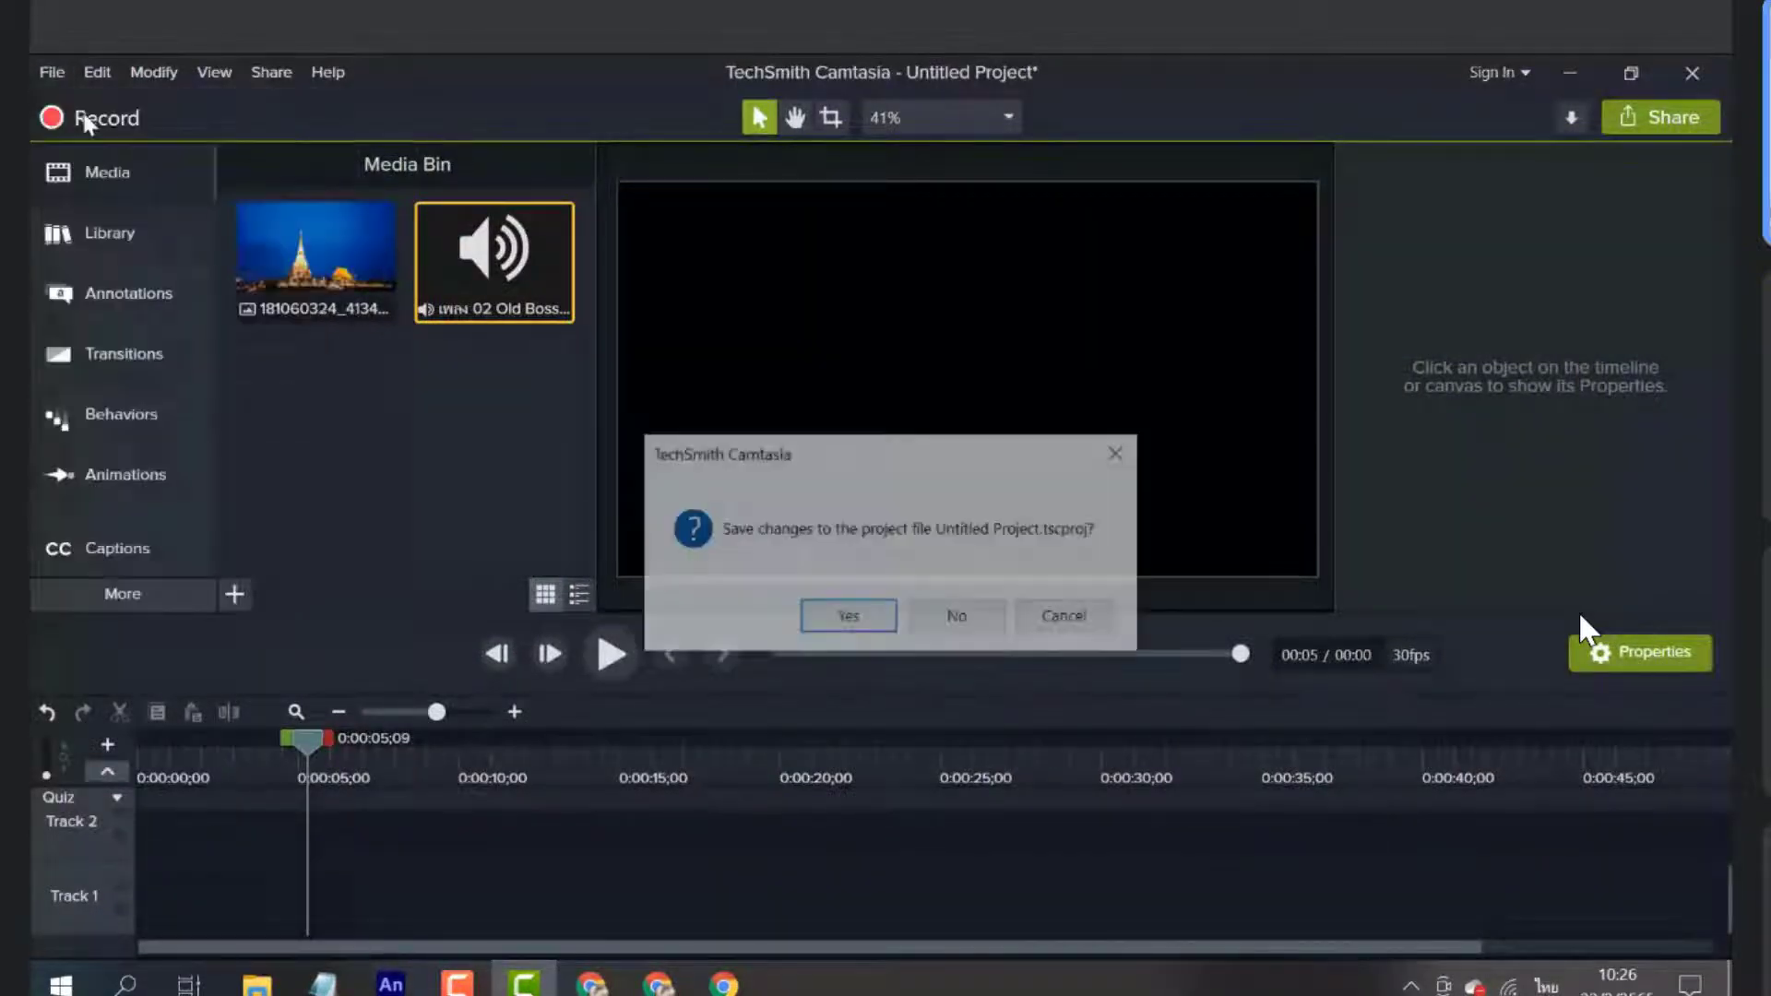
click(950, 615)
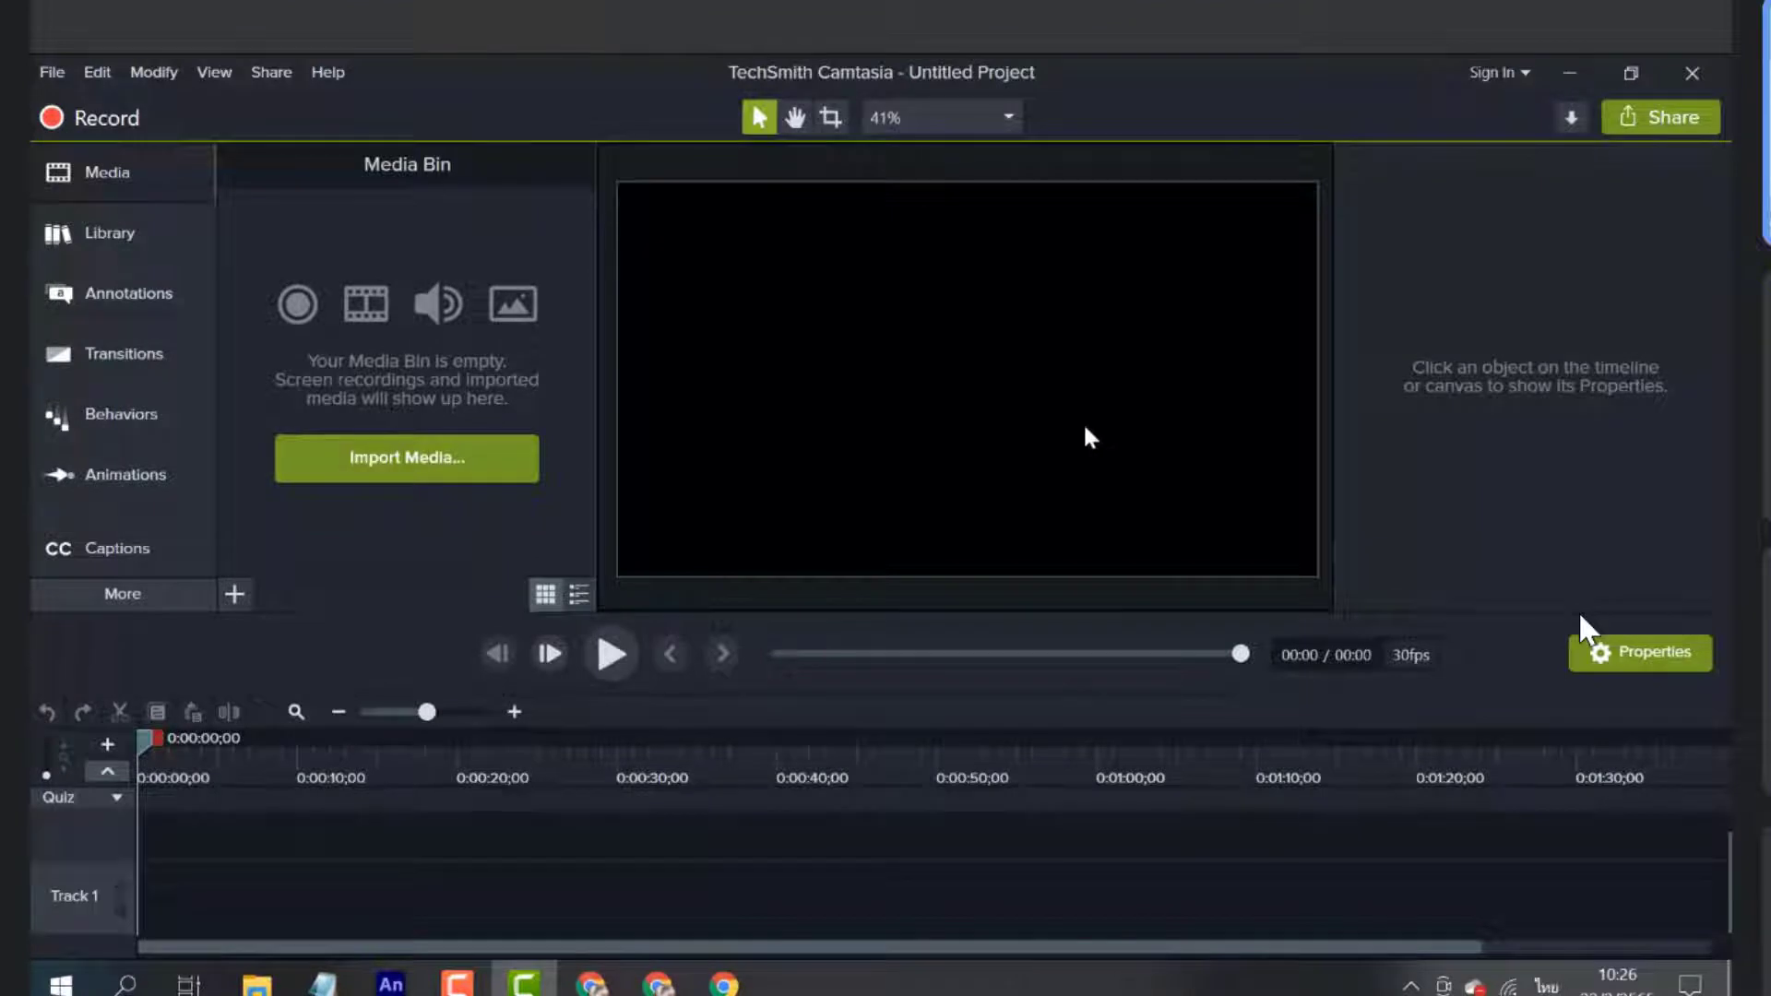
Open Camtasia Recorder and move its control window out of the way of the Camtasia preview and timeline
click(455, 989)
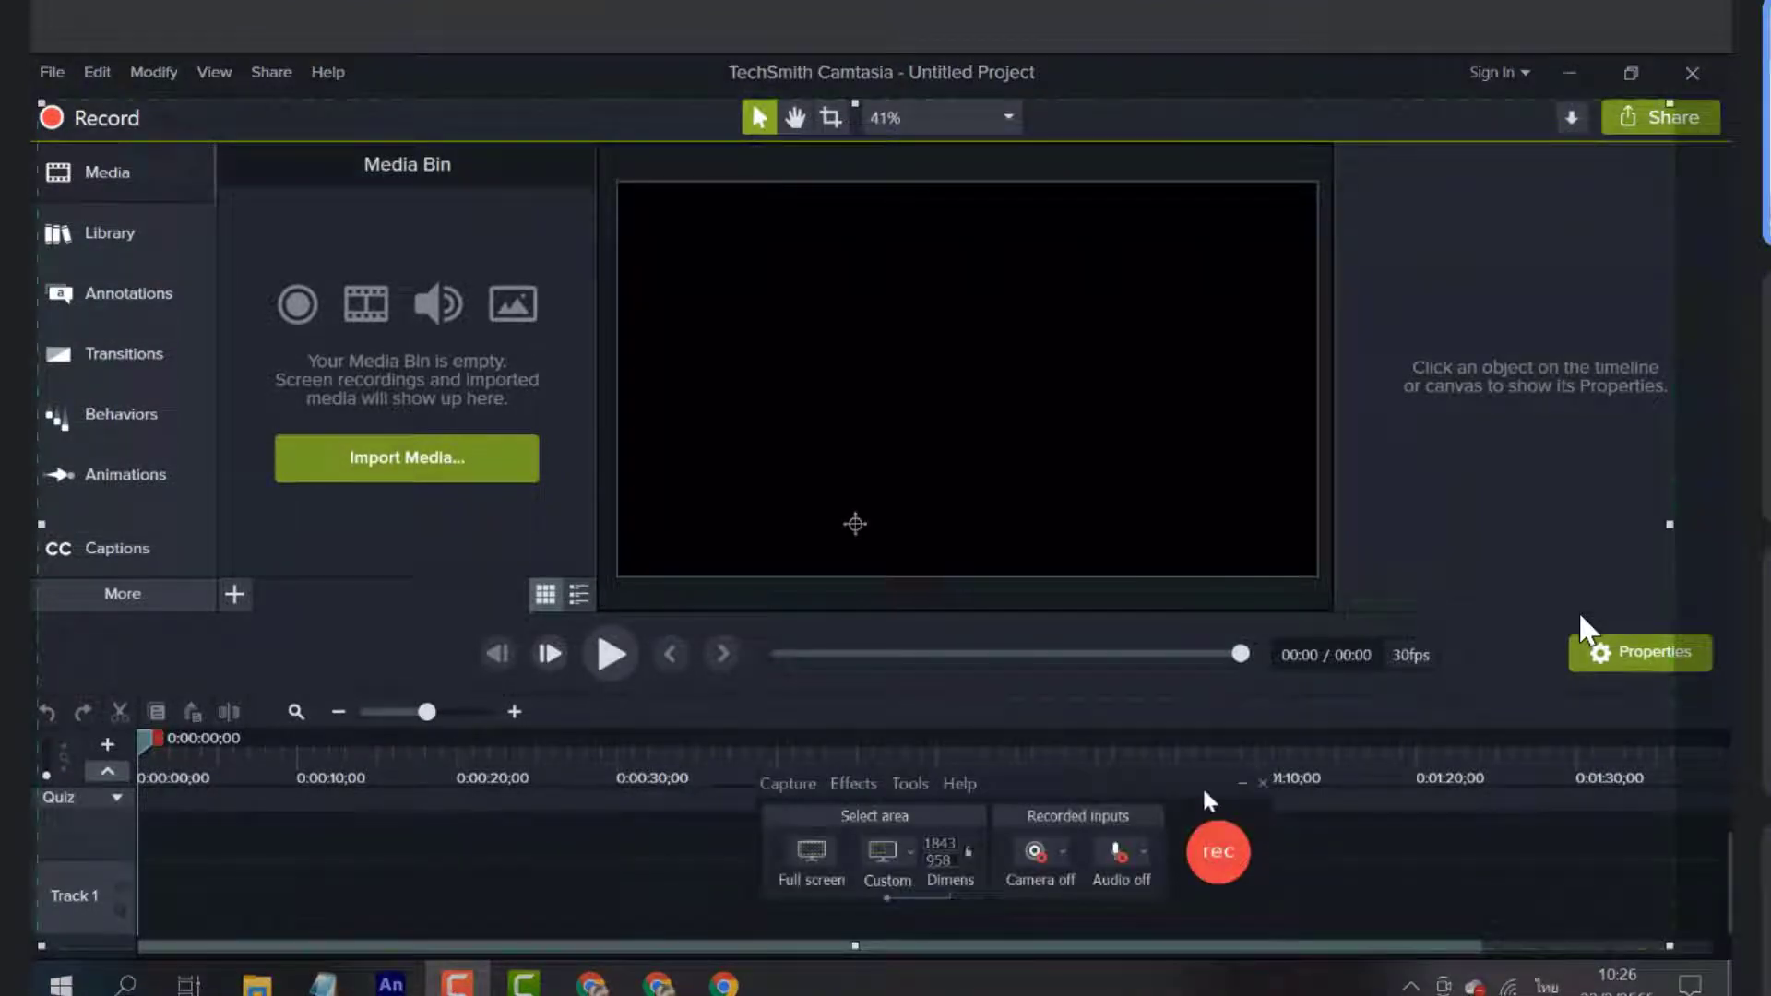
drag(1466, 825, 1559, 914)
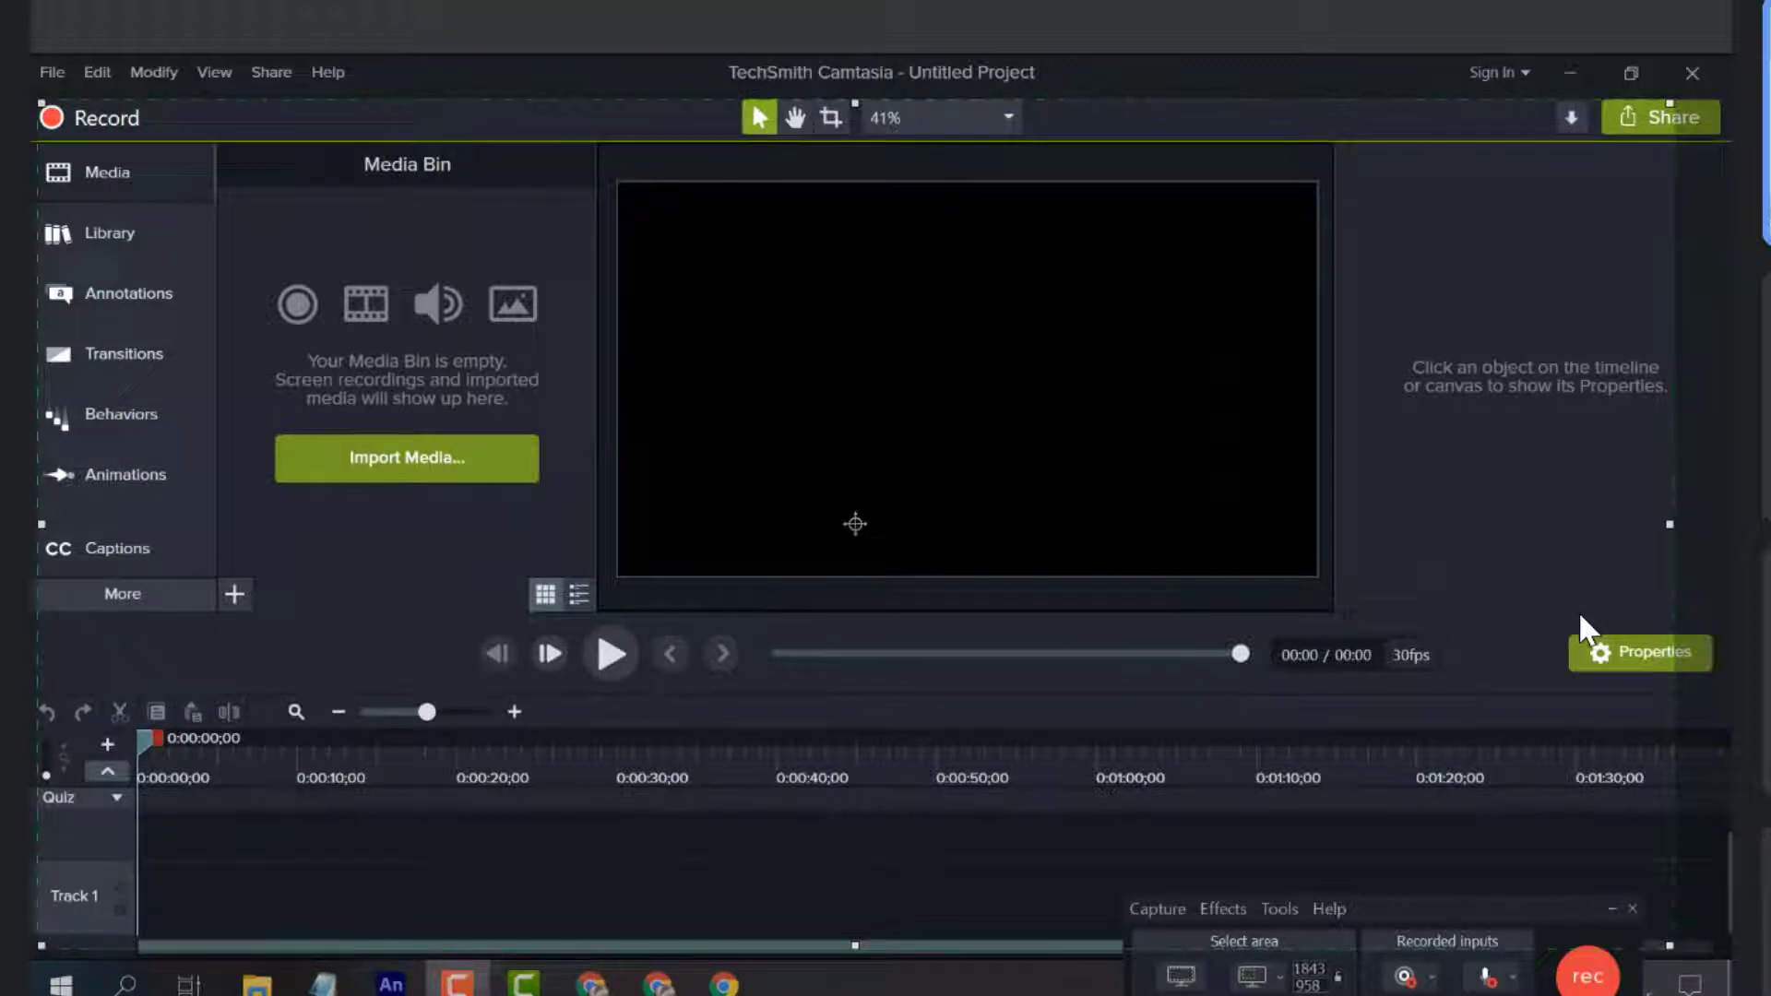
Search Windows for "cam" to look at the installed Camtasia applications, then close the search
click(124, 985)
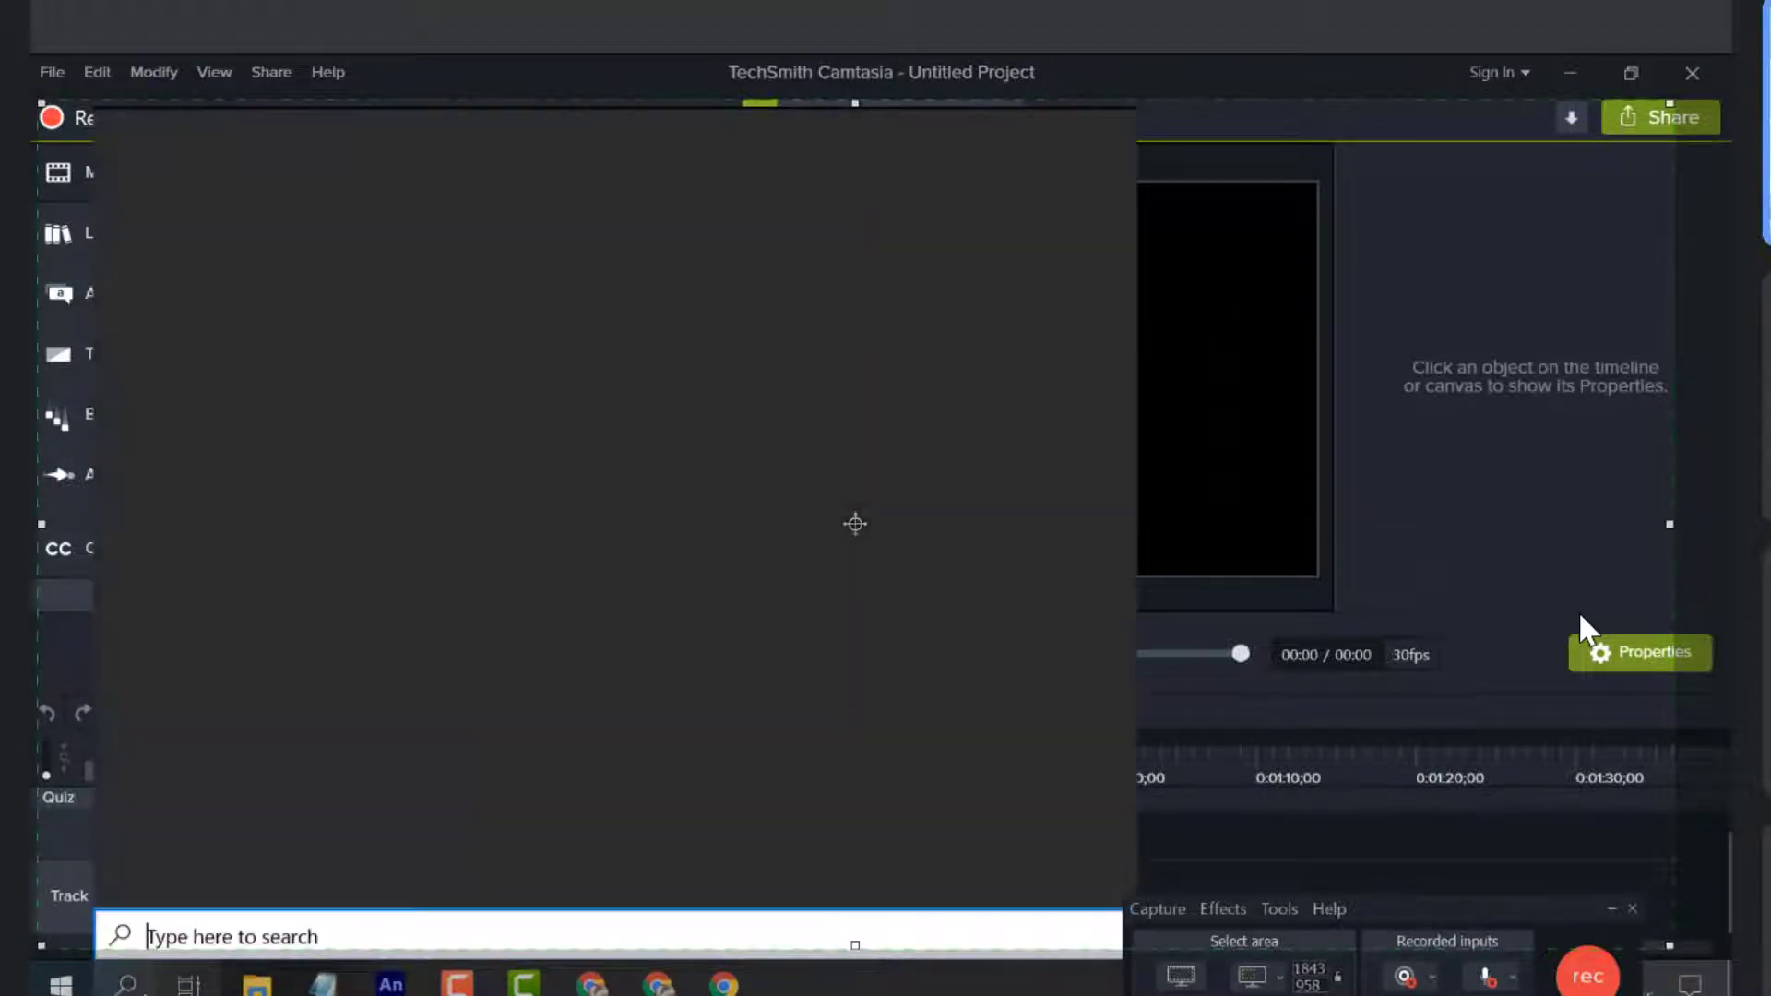
text(ผล)
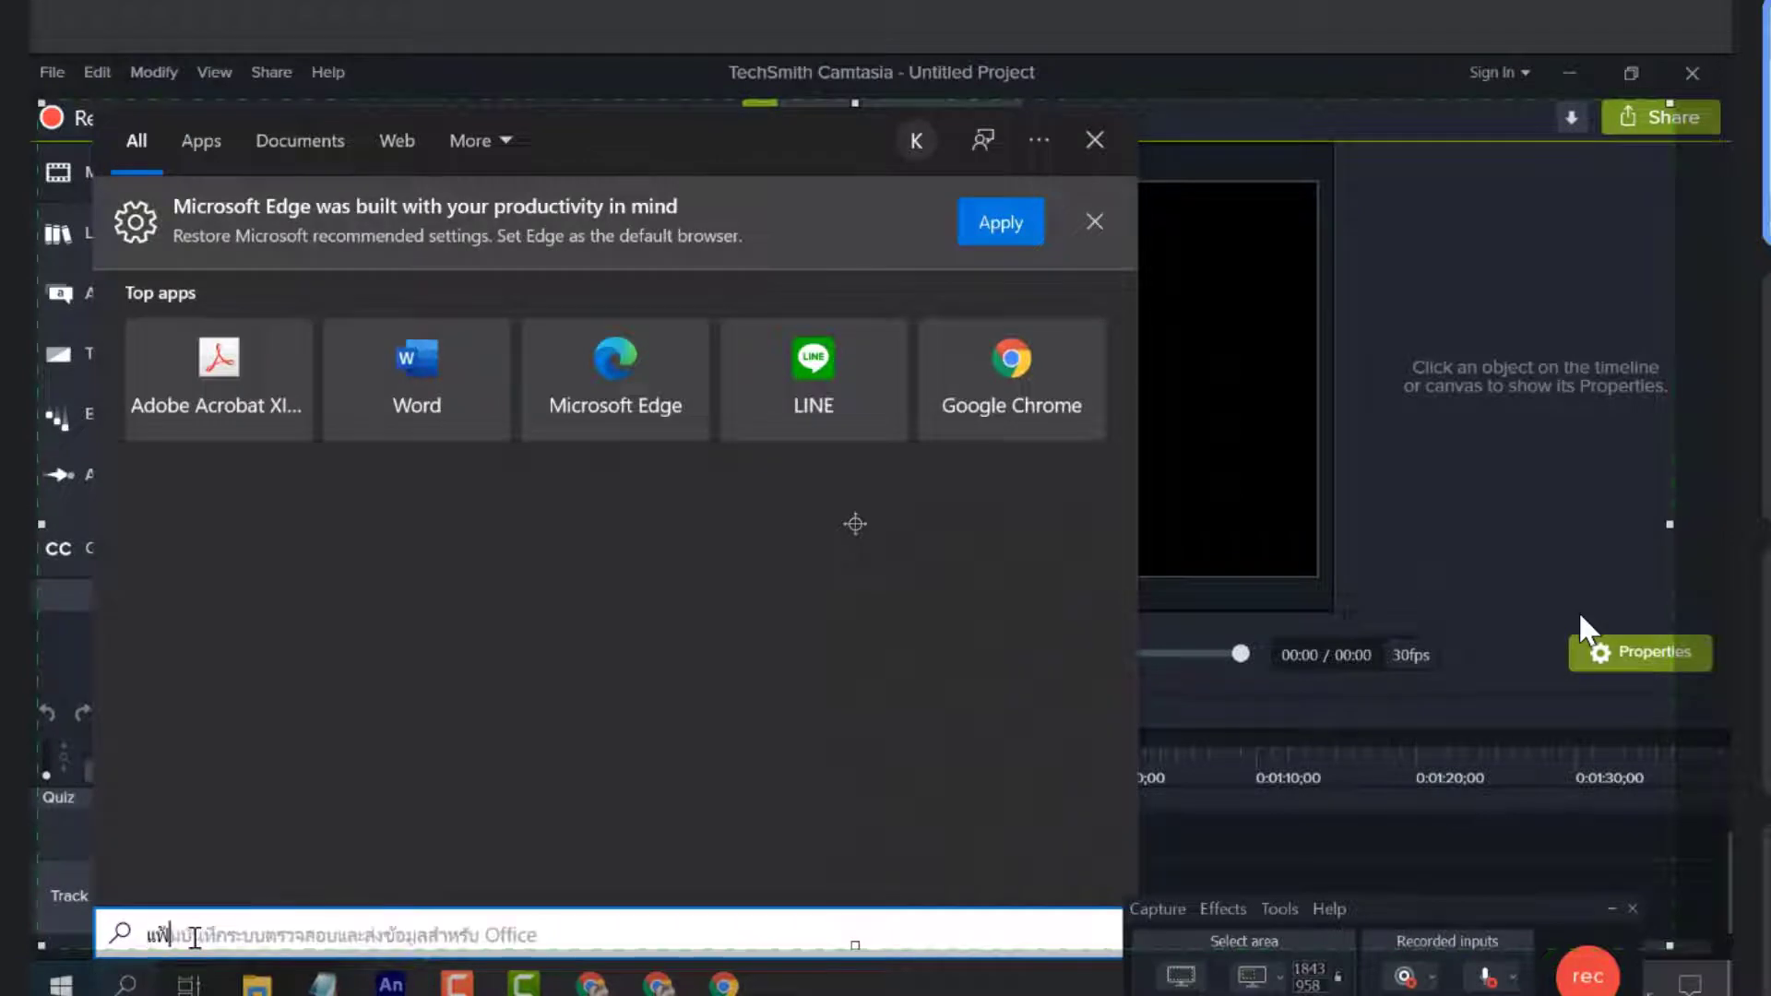
key(BackSpace)
key(BackSpace)
text(cam)
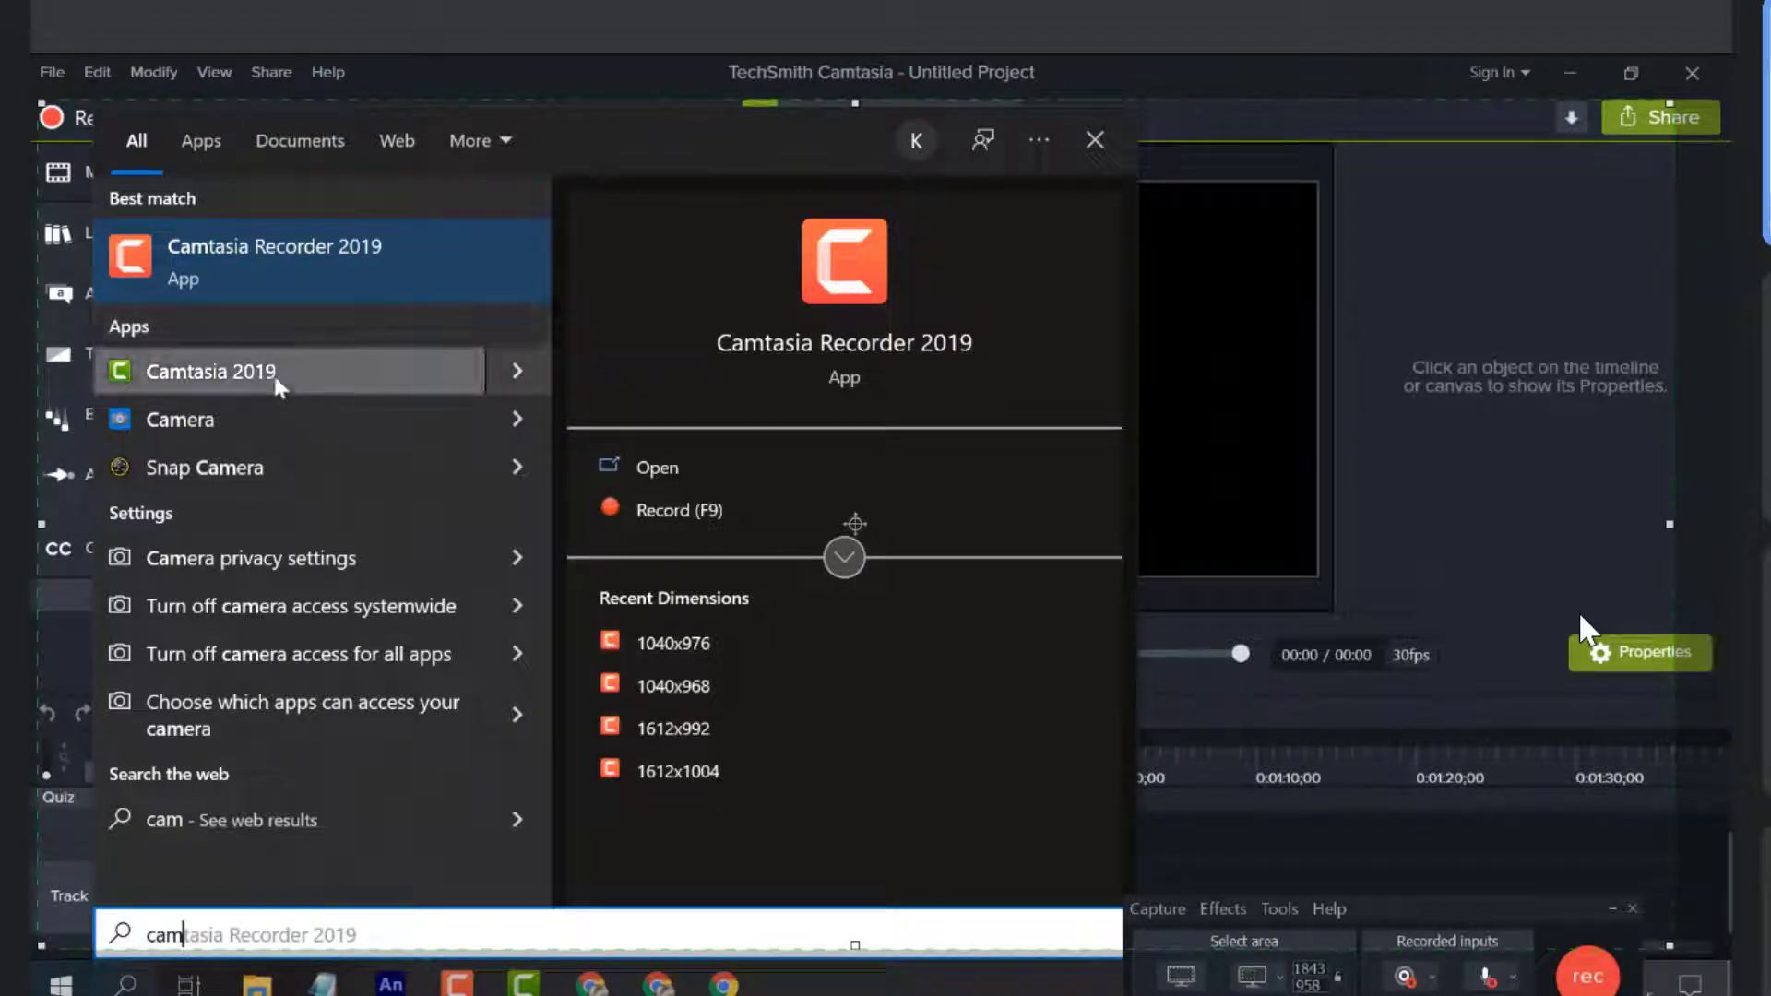
click(1500, 493)
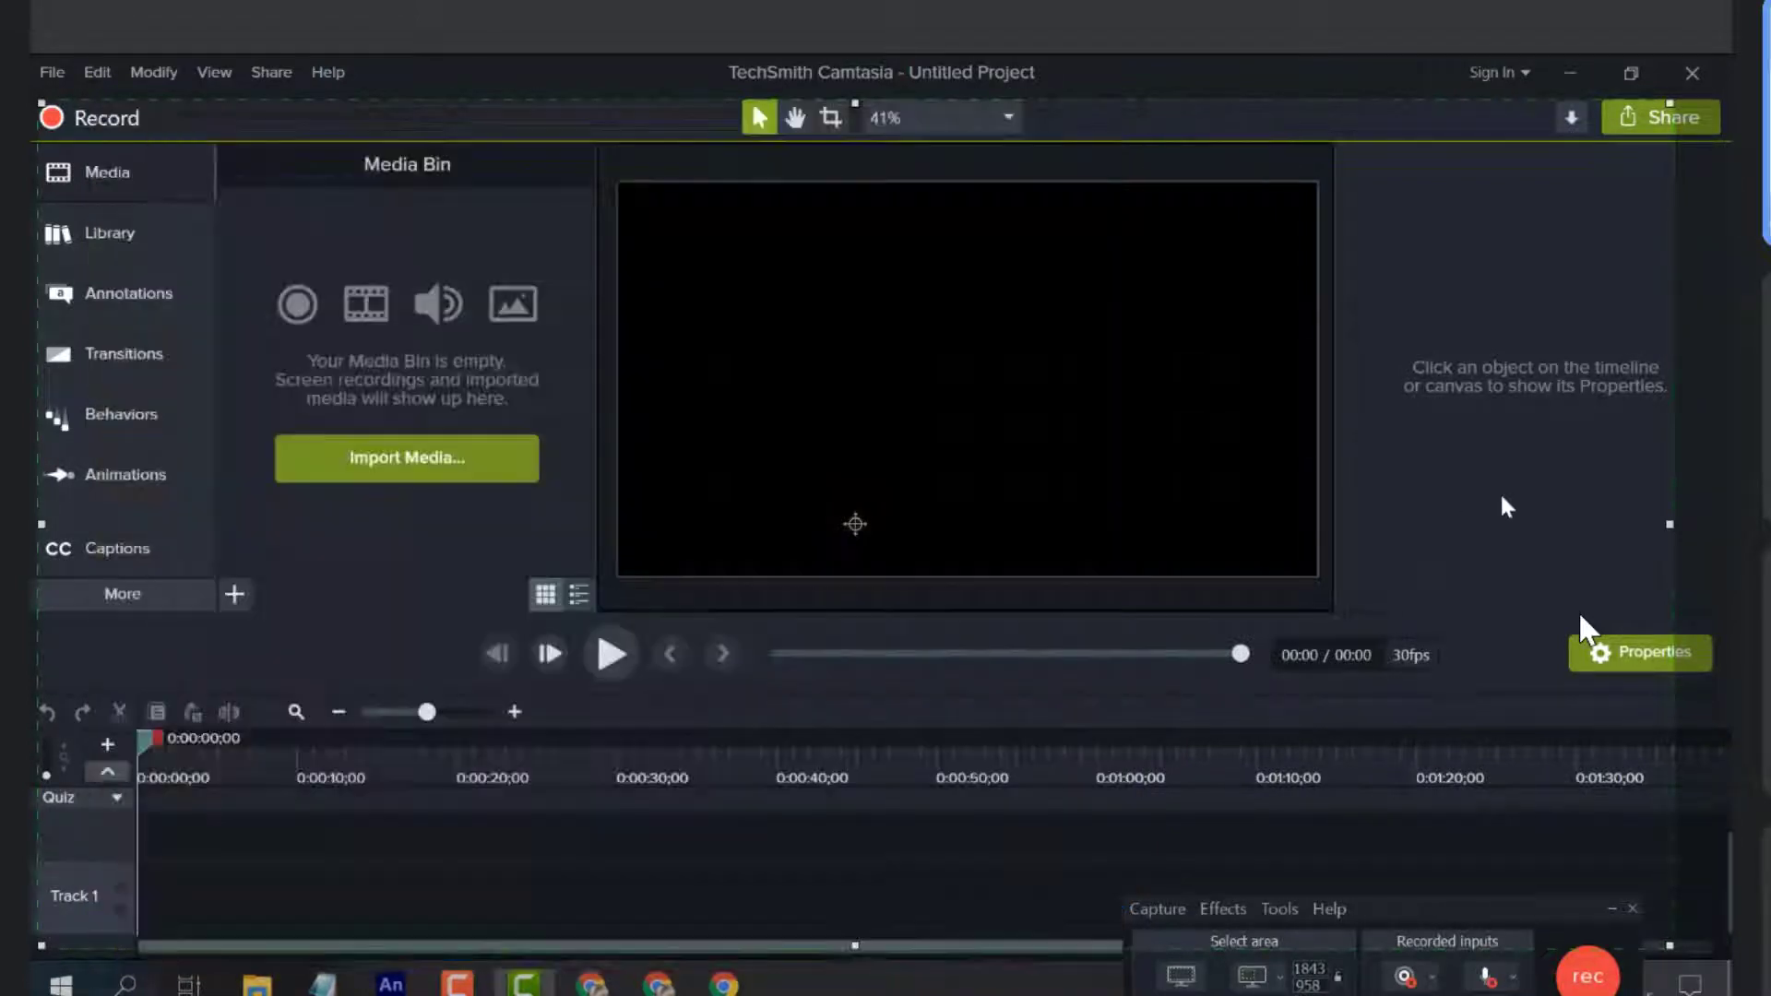
Switch to Animate and inspect what the girl and flower1 layers of title.fla contain
key(alt+Tab)
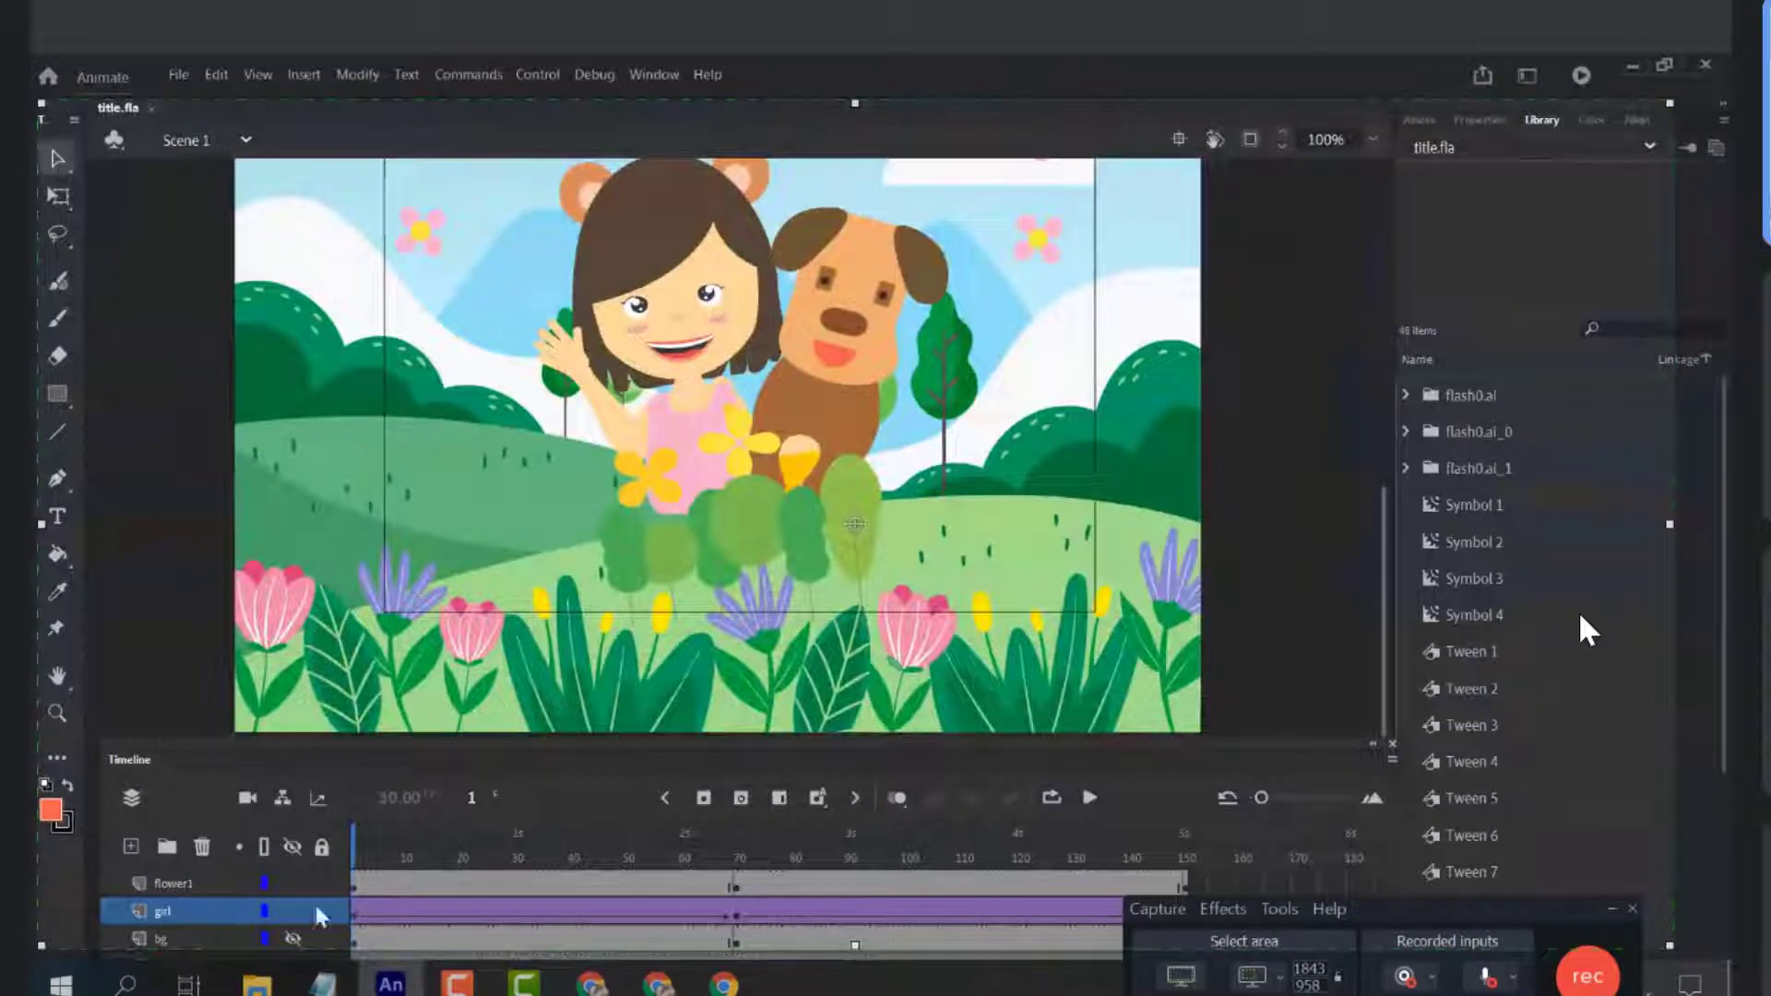
click(172, 923)
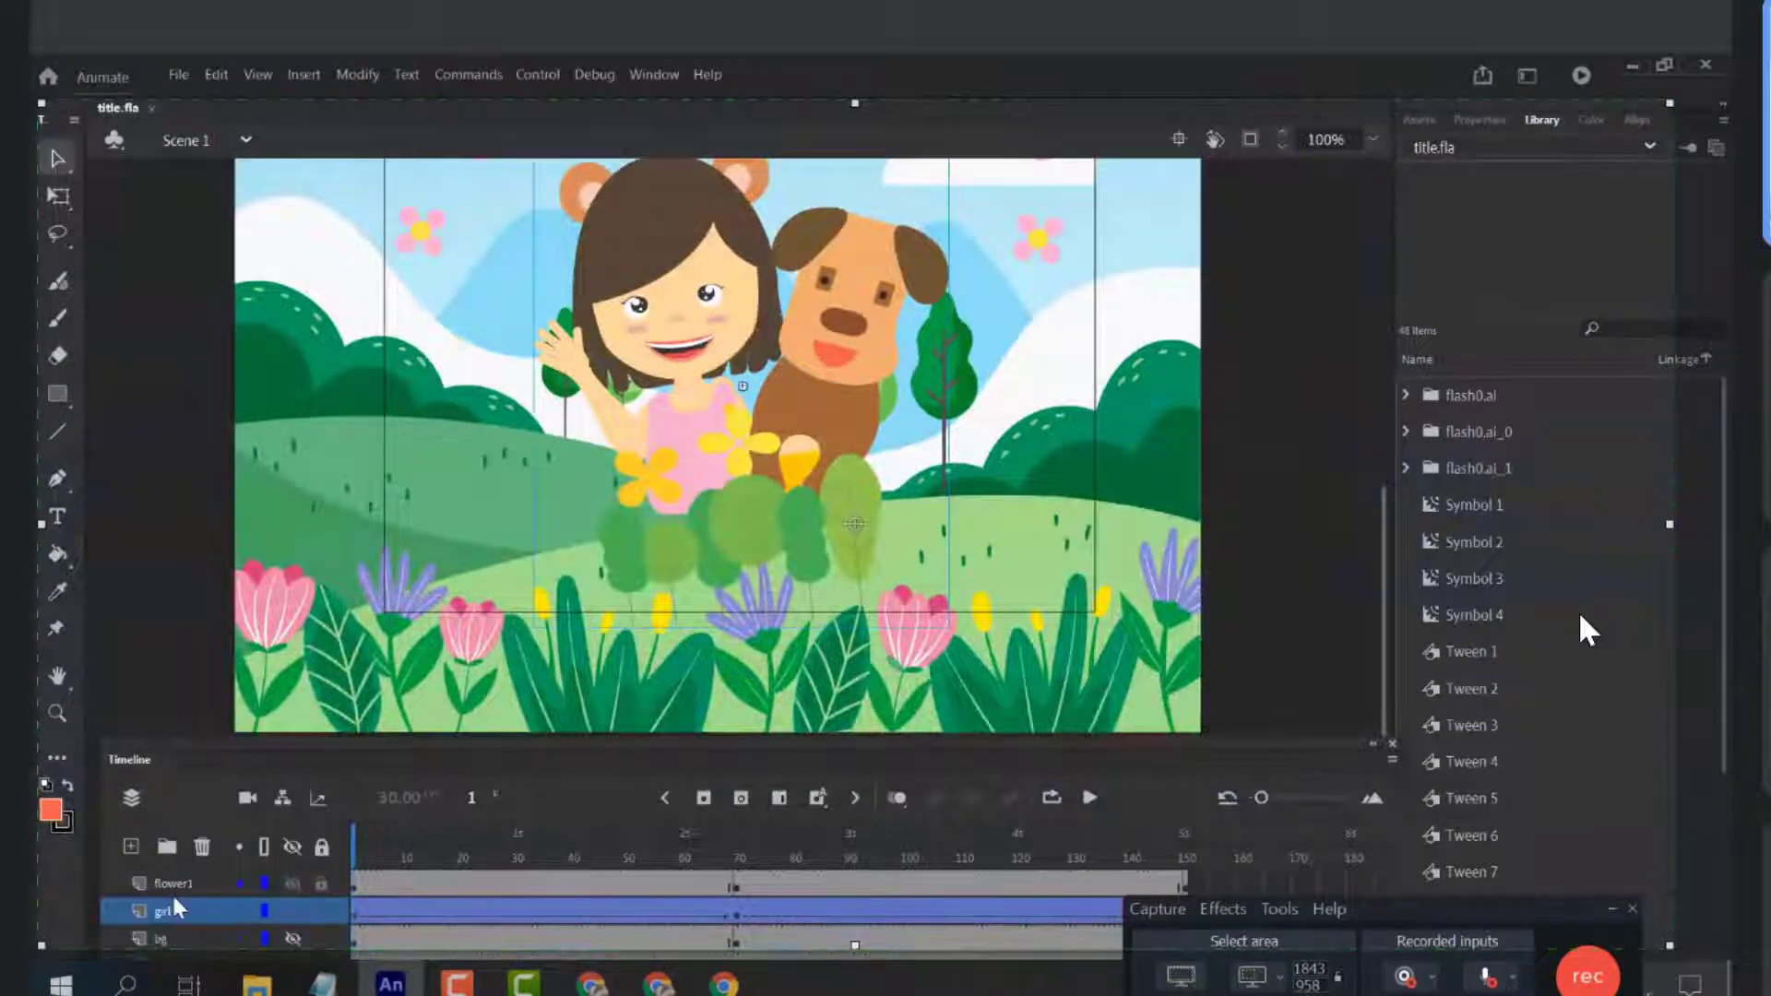
click(173, 885)
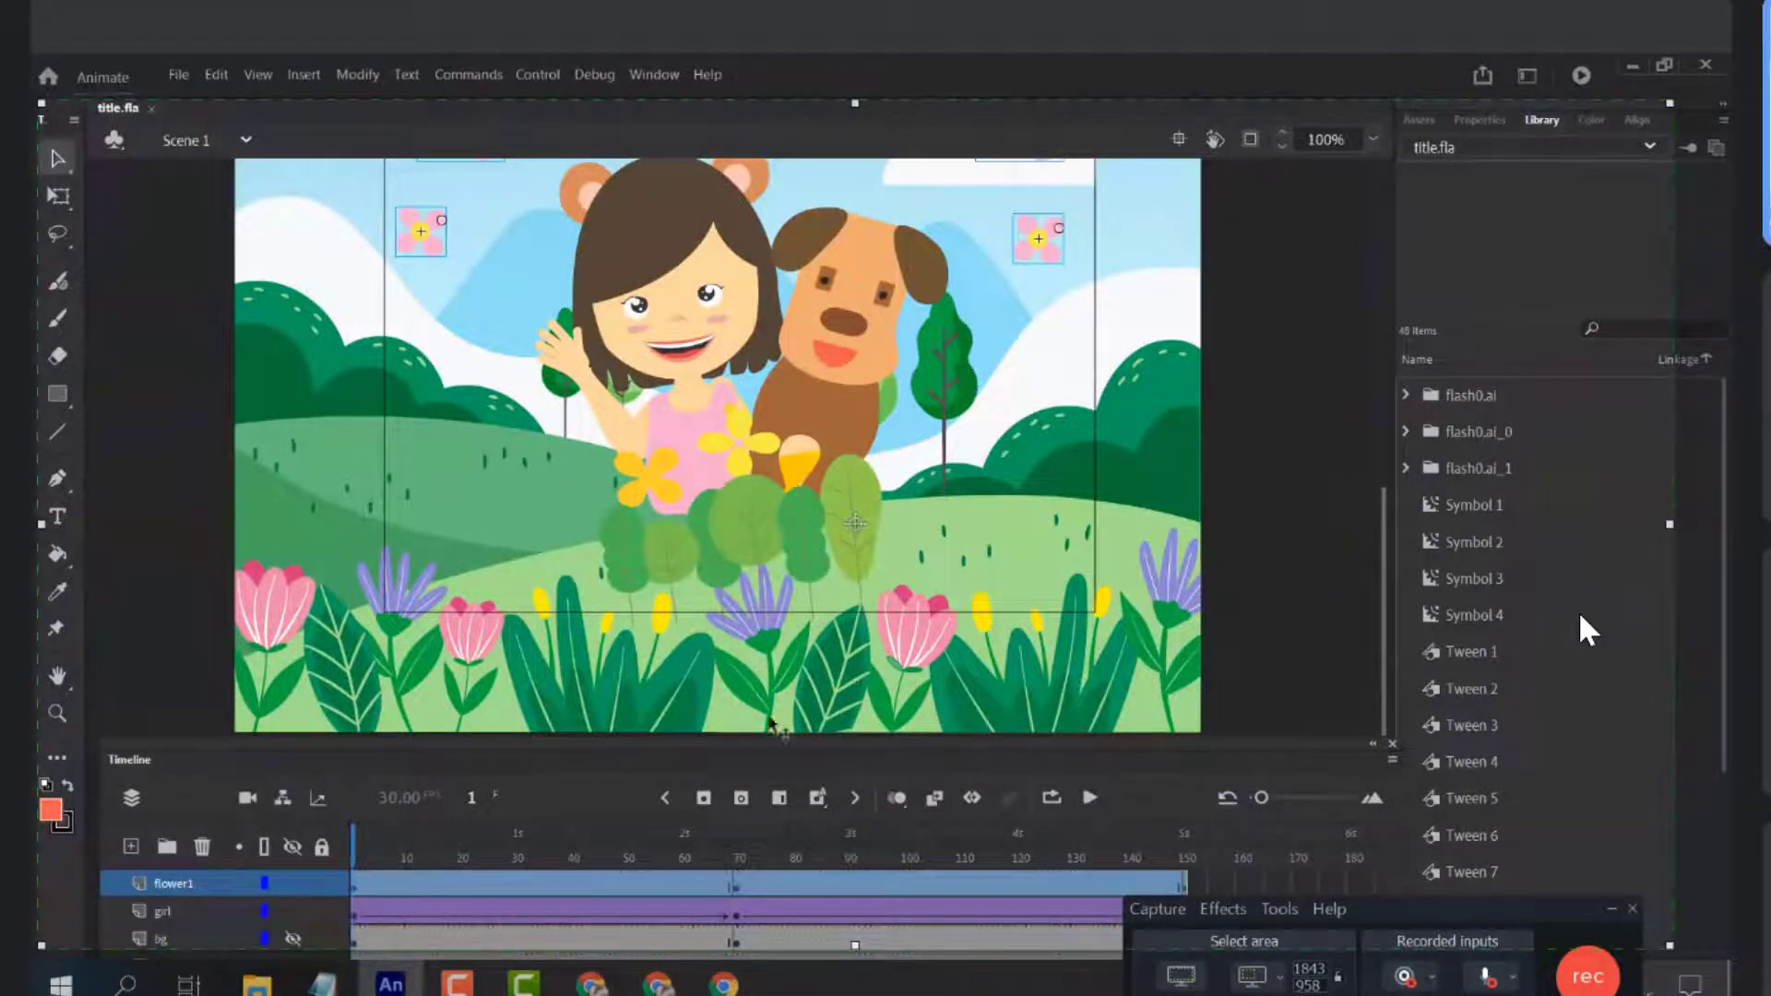
scroll(867, 714, up, 2)
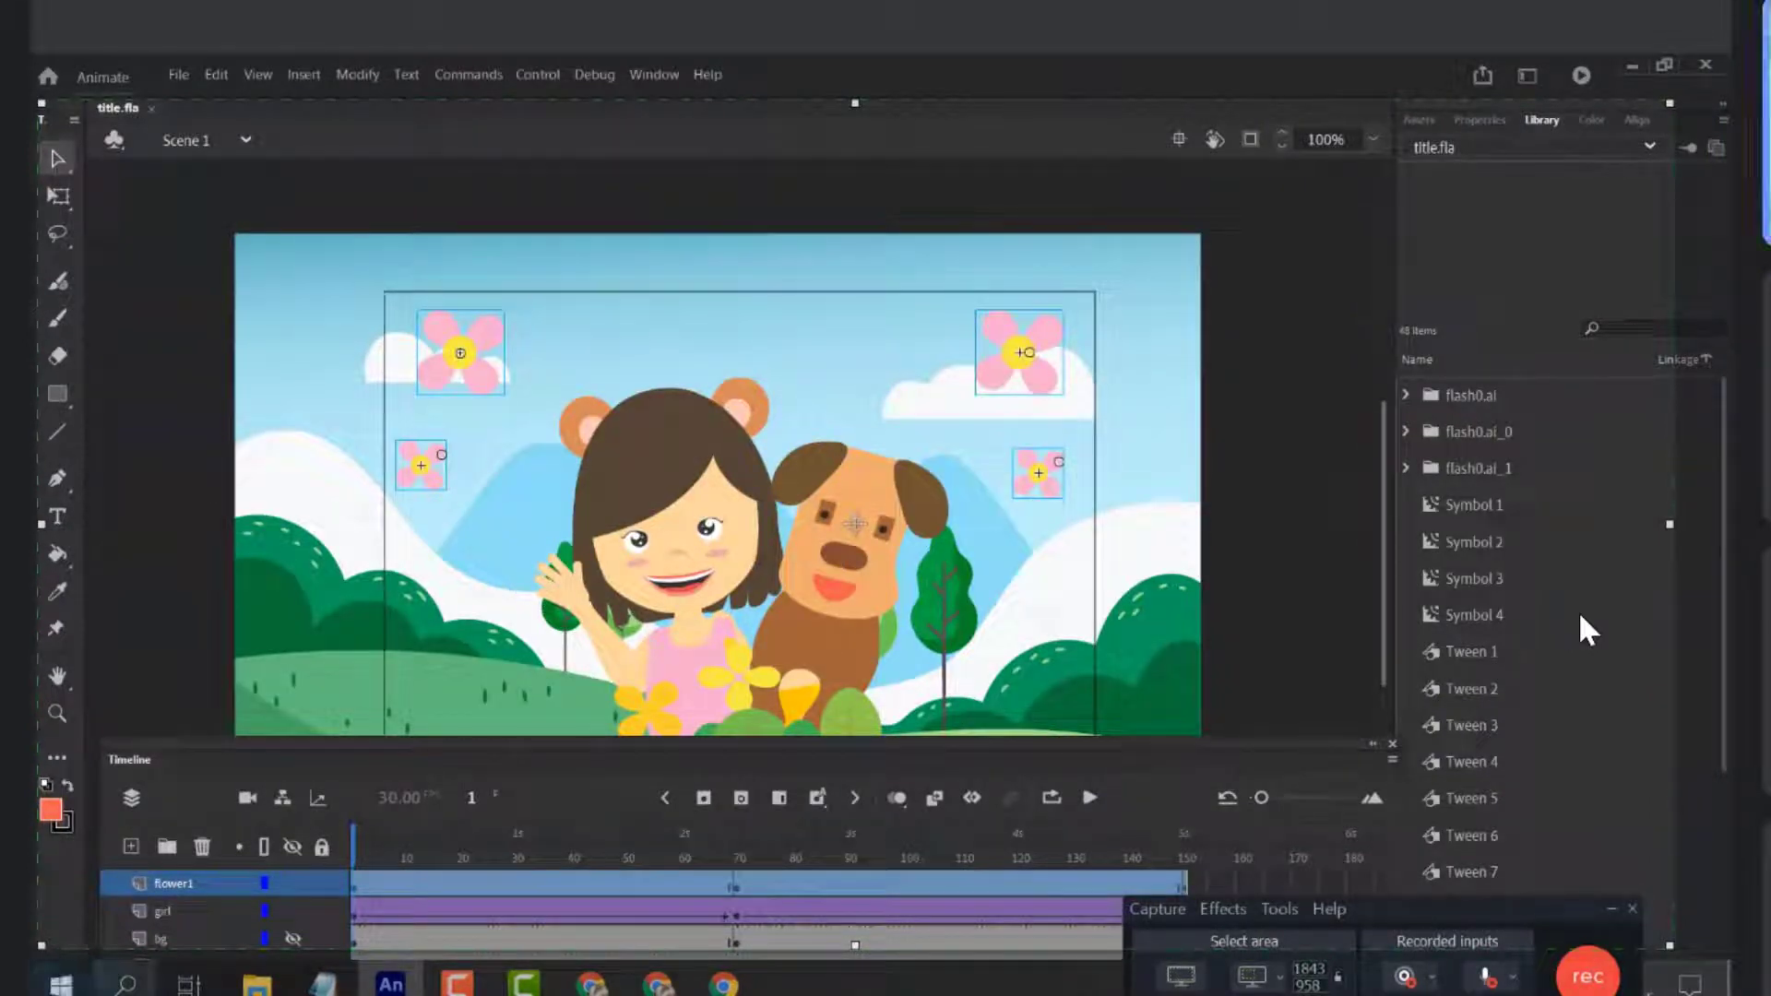
Search Windows for "cam" again, view the Camtasia editor, and return to the title.fla document in Animate
click(126, 983)
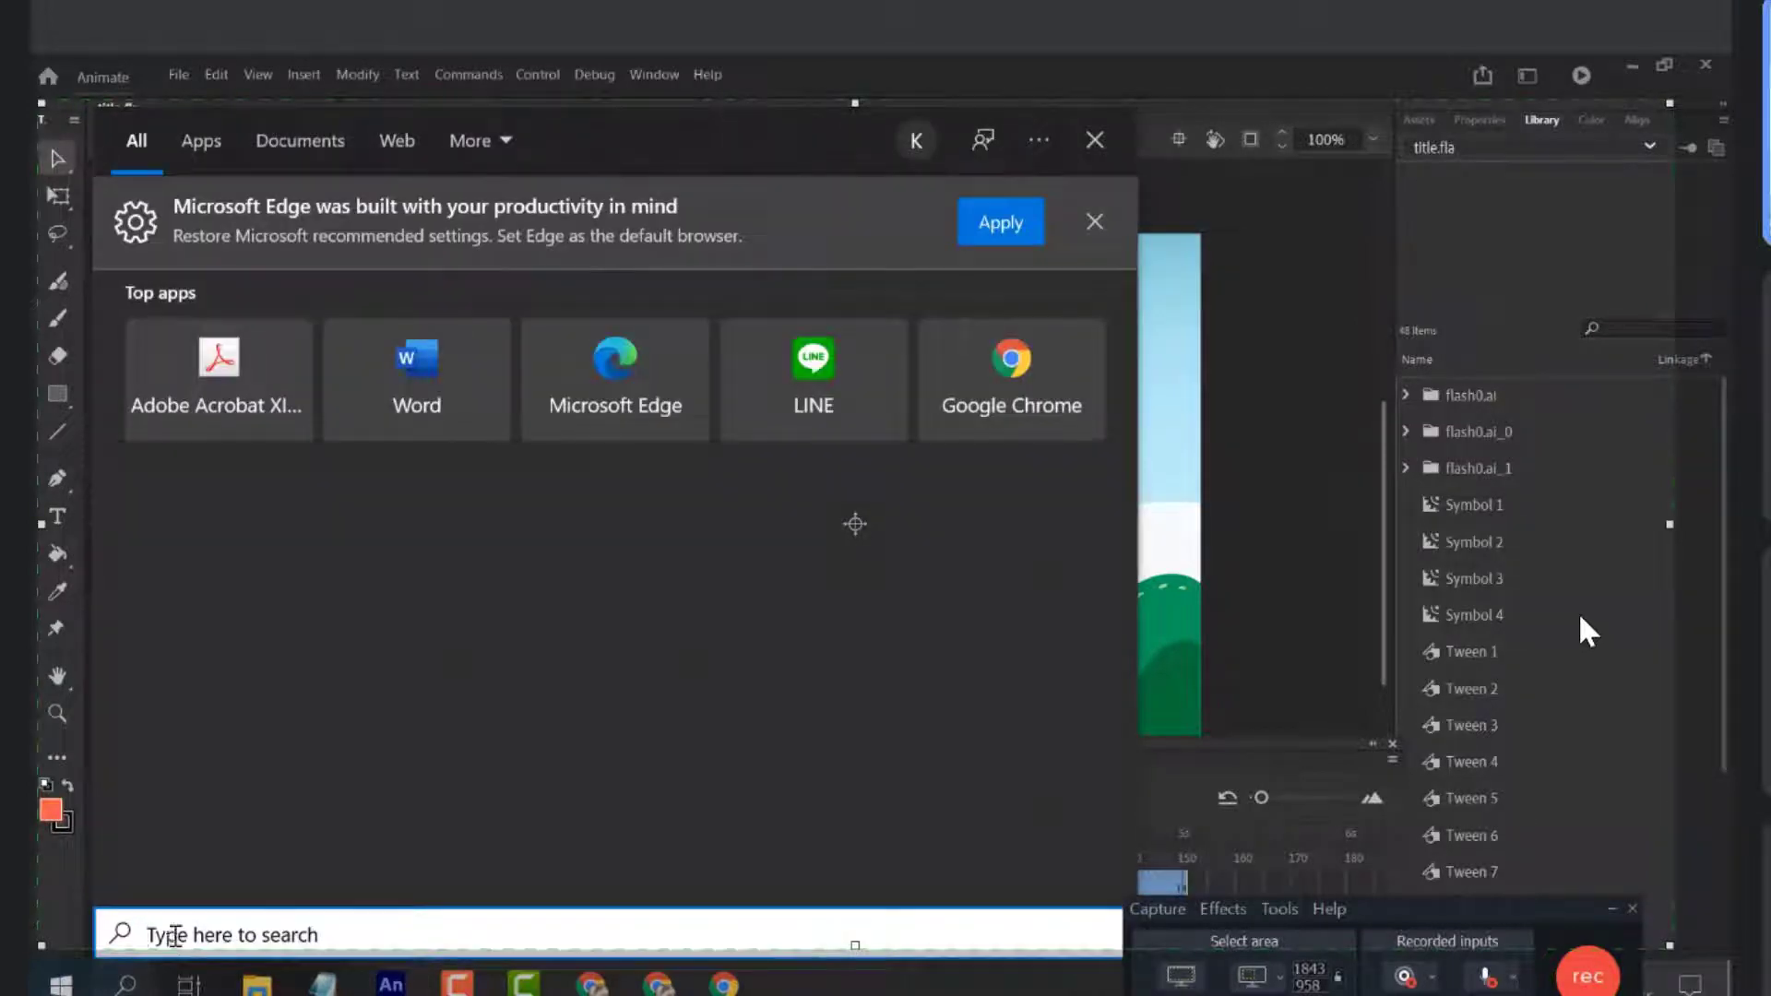
text(cam)
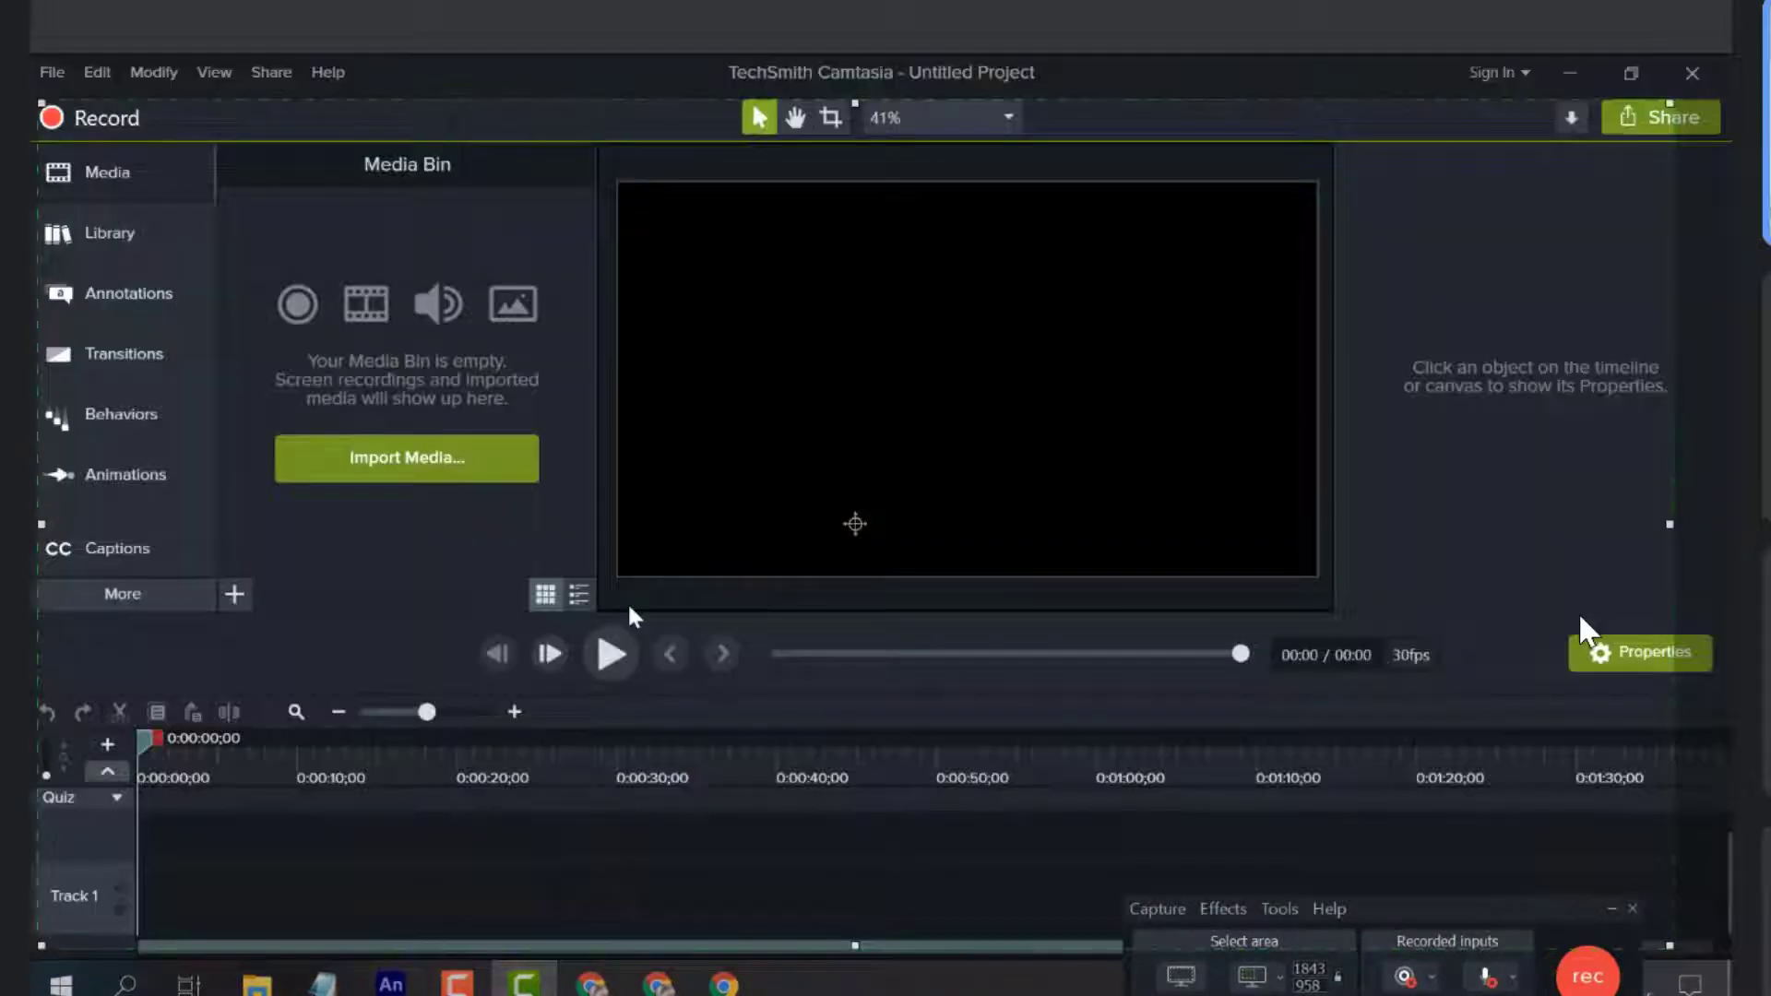
key(alt+Tab)
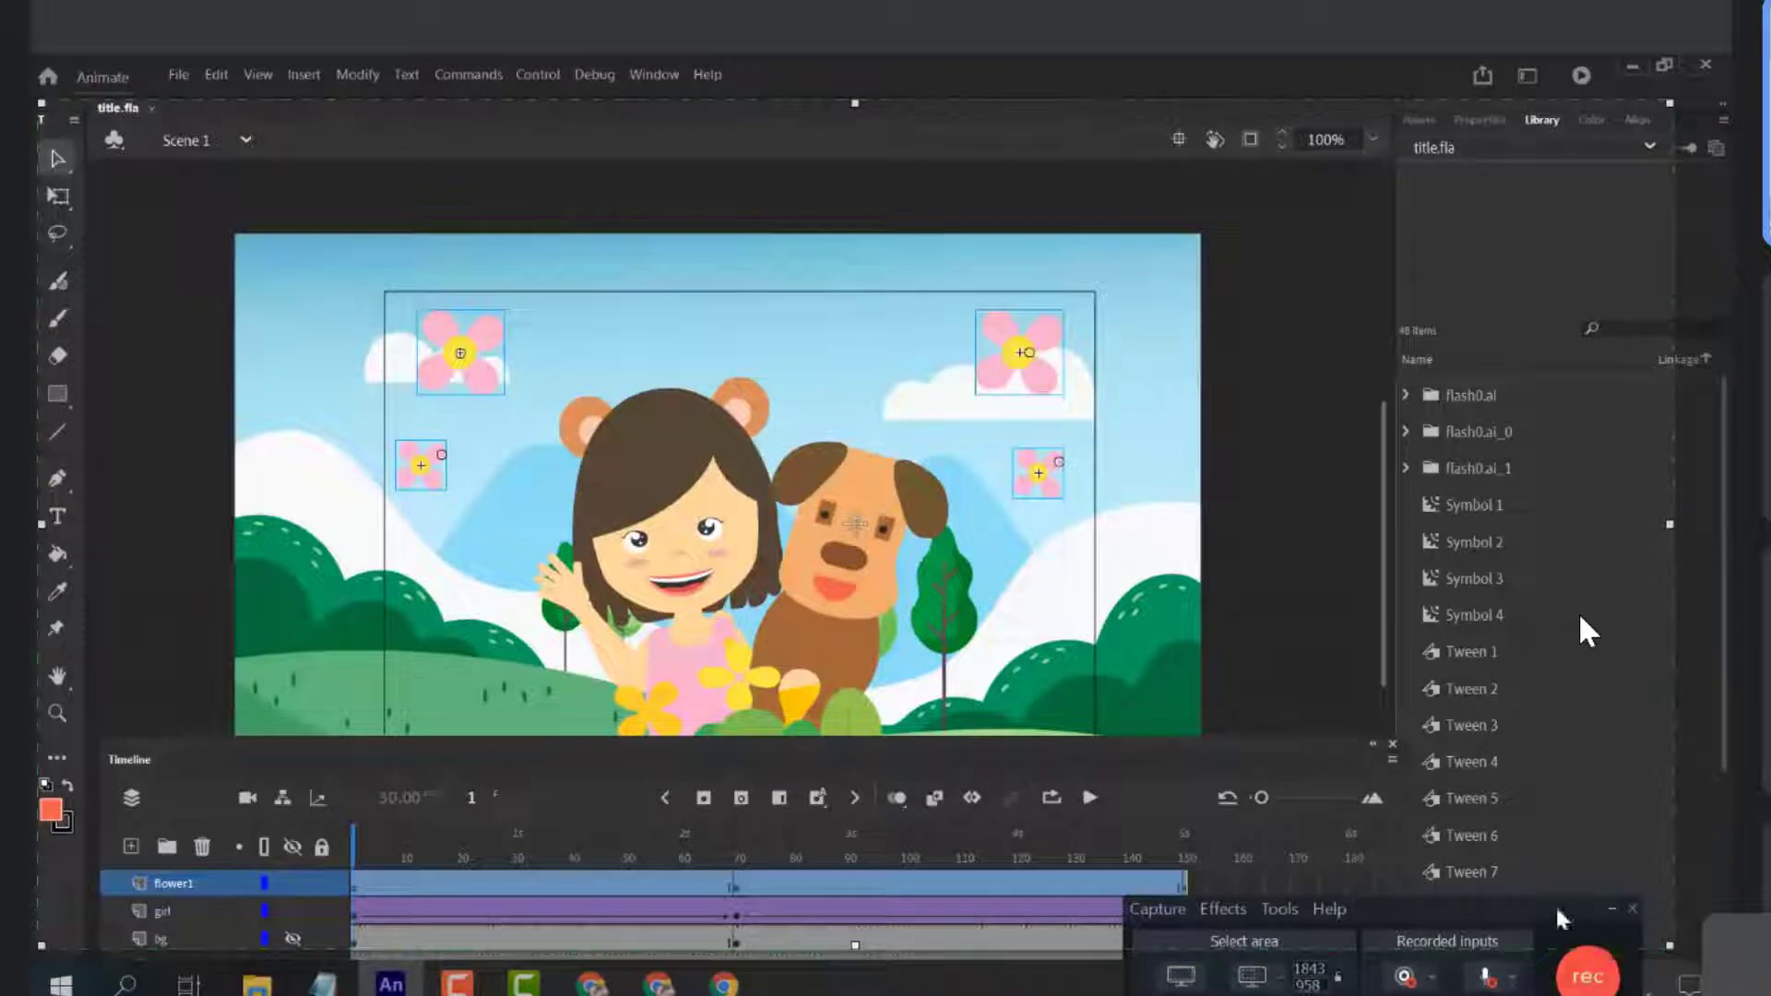
mouse_move(1557, 917)
mouse_down()
mouse_move(1542, 949)
mouse_move(1531, 911)
mouse_up()
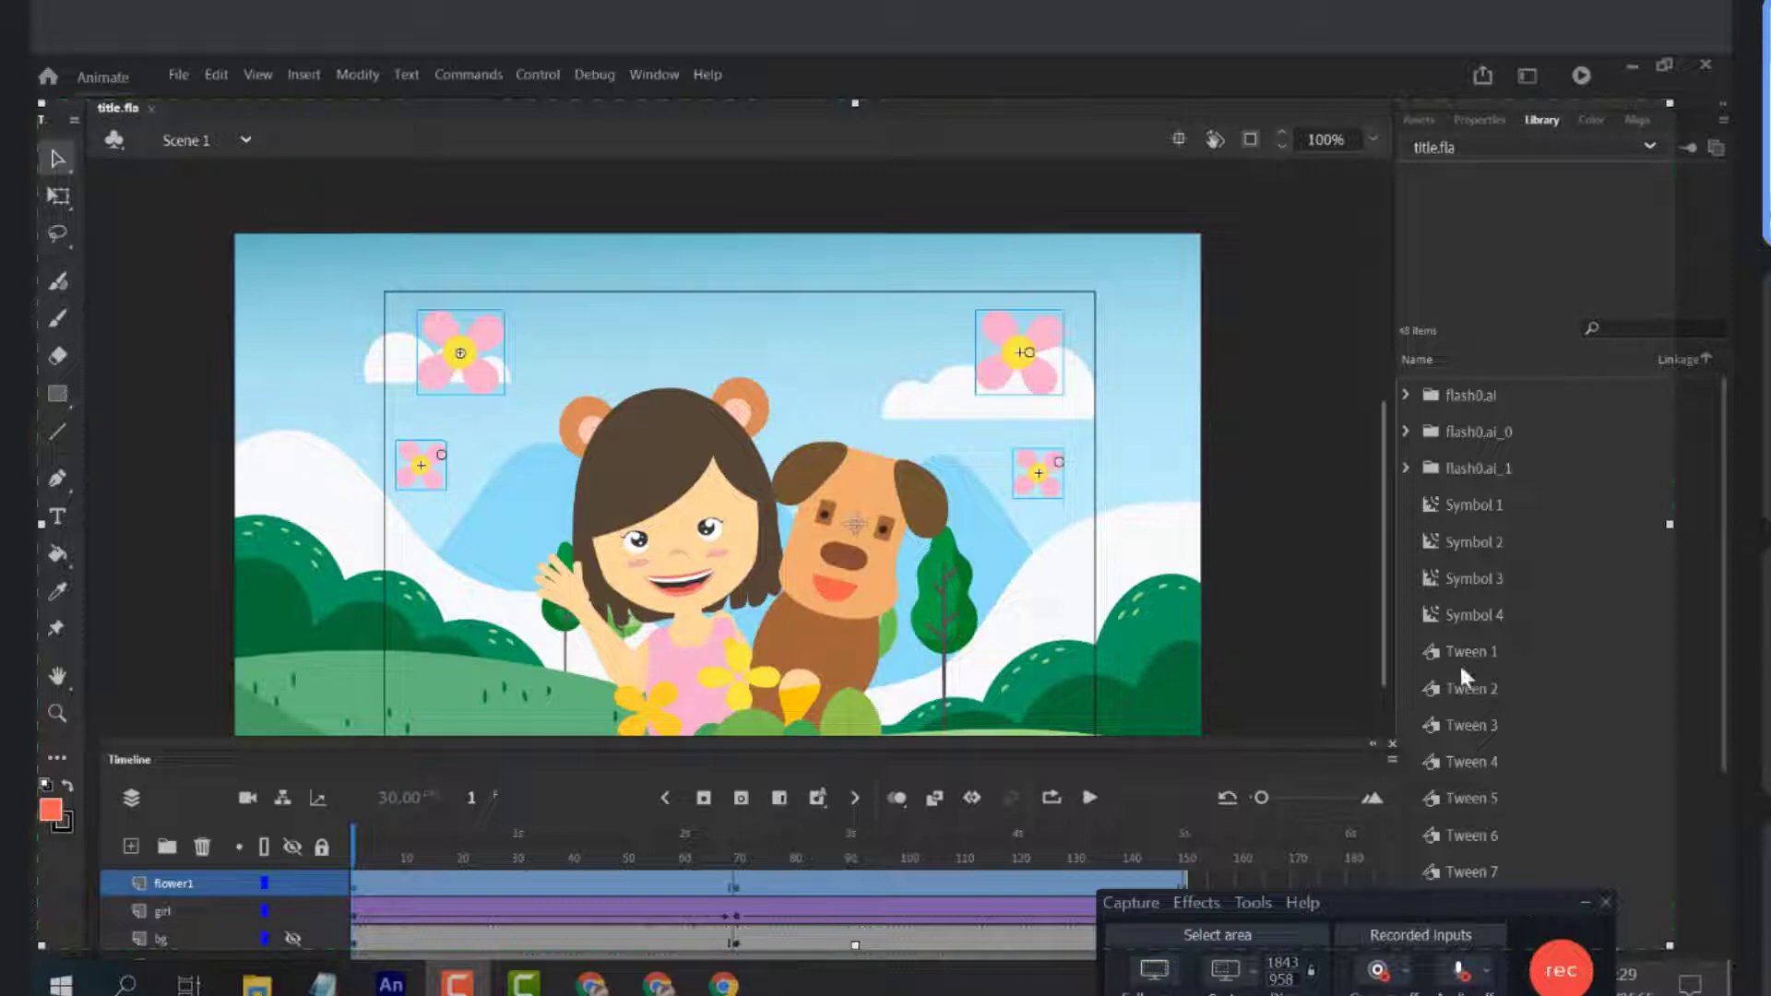
scroll(1296, 277, down, 2)
scroll(1297, 304, up, 2)
scroll(1299, 341, down, 3)
scroll(1297, 332, up, 3)
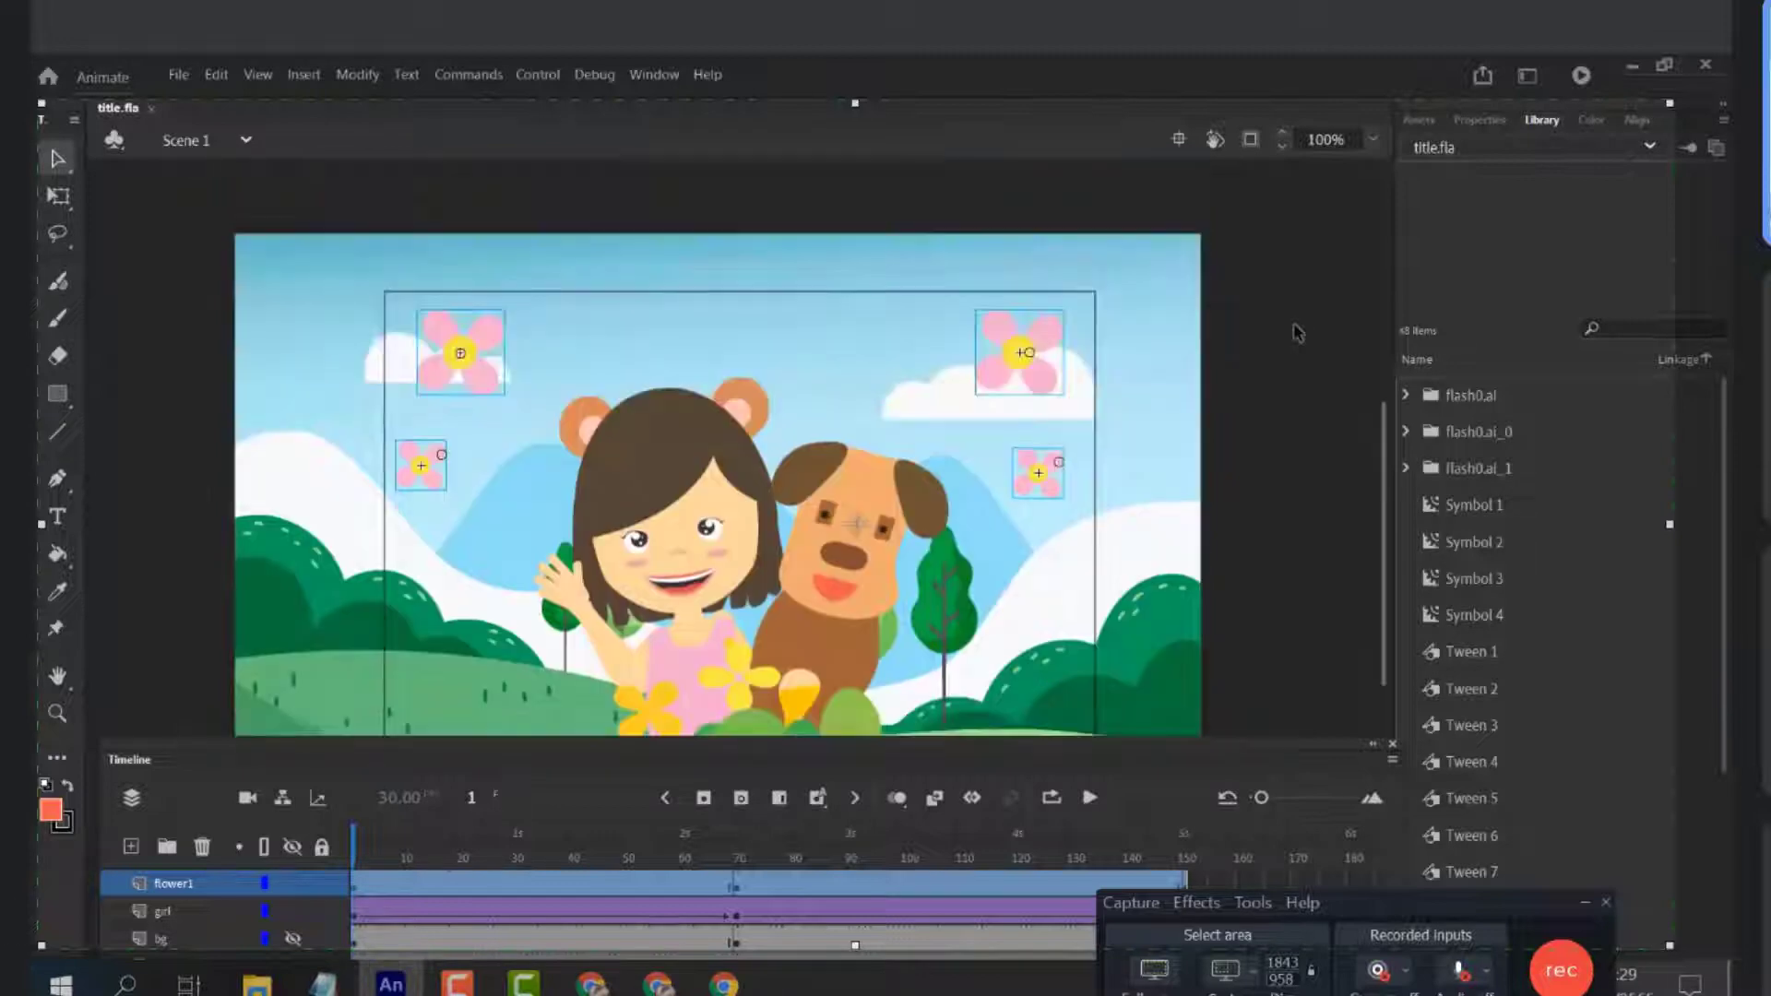
Look at the quick publish formats Video (.mov) and Animated GIF (.gif), and close the options without publishing
click(1271, 452)
scroll(1332, 311, down, 3)
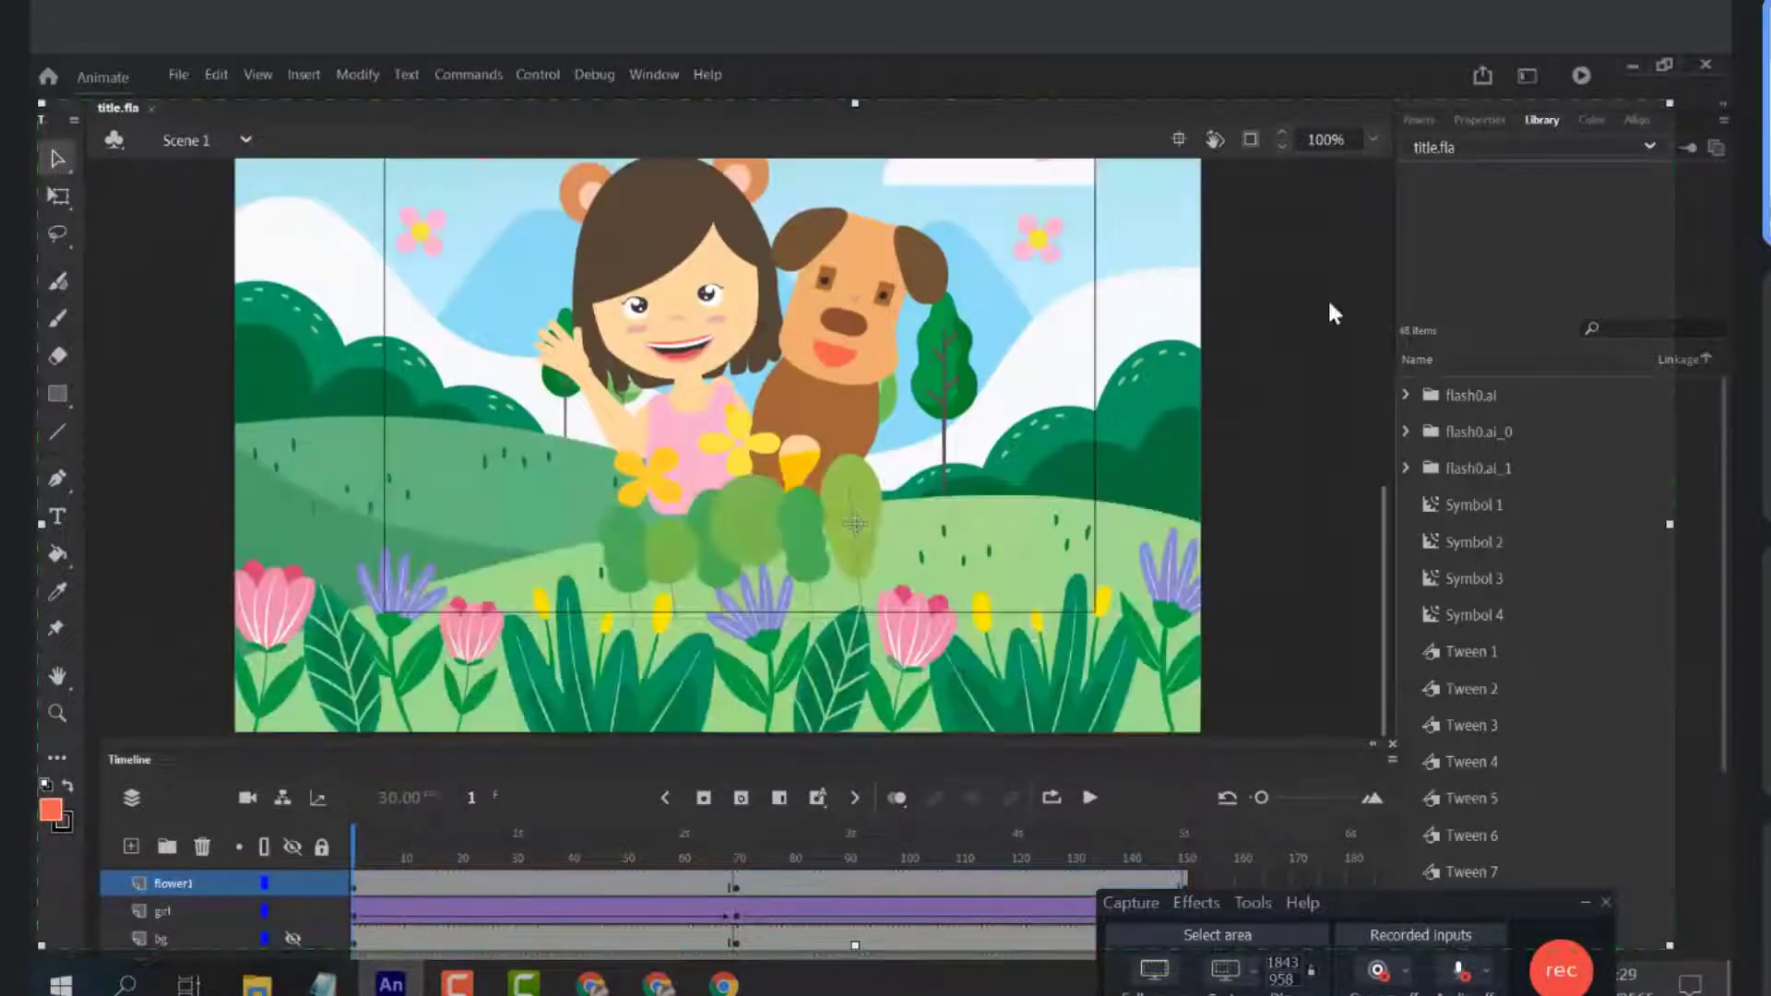
click(1485, 74)
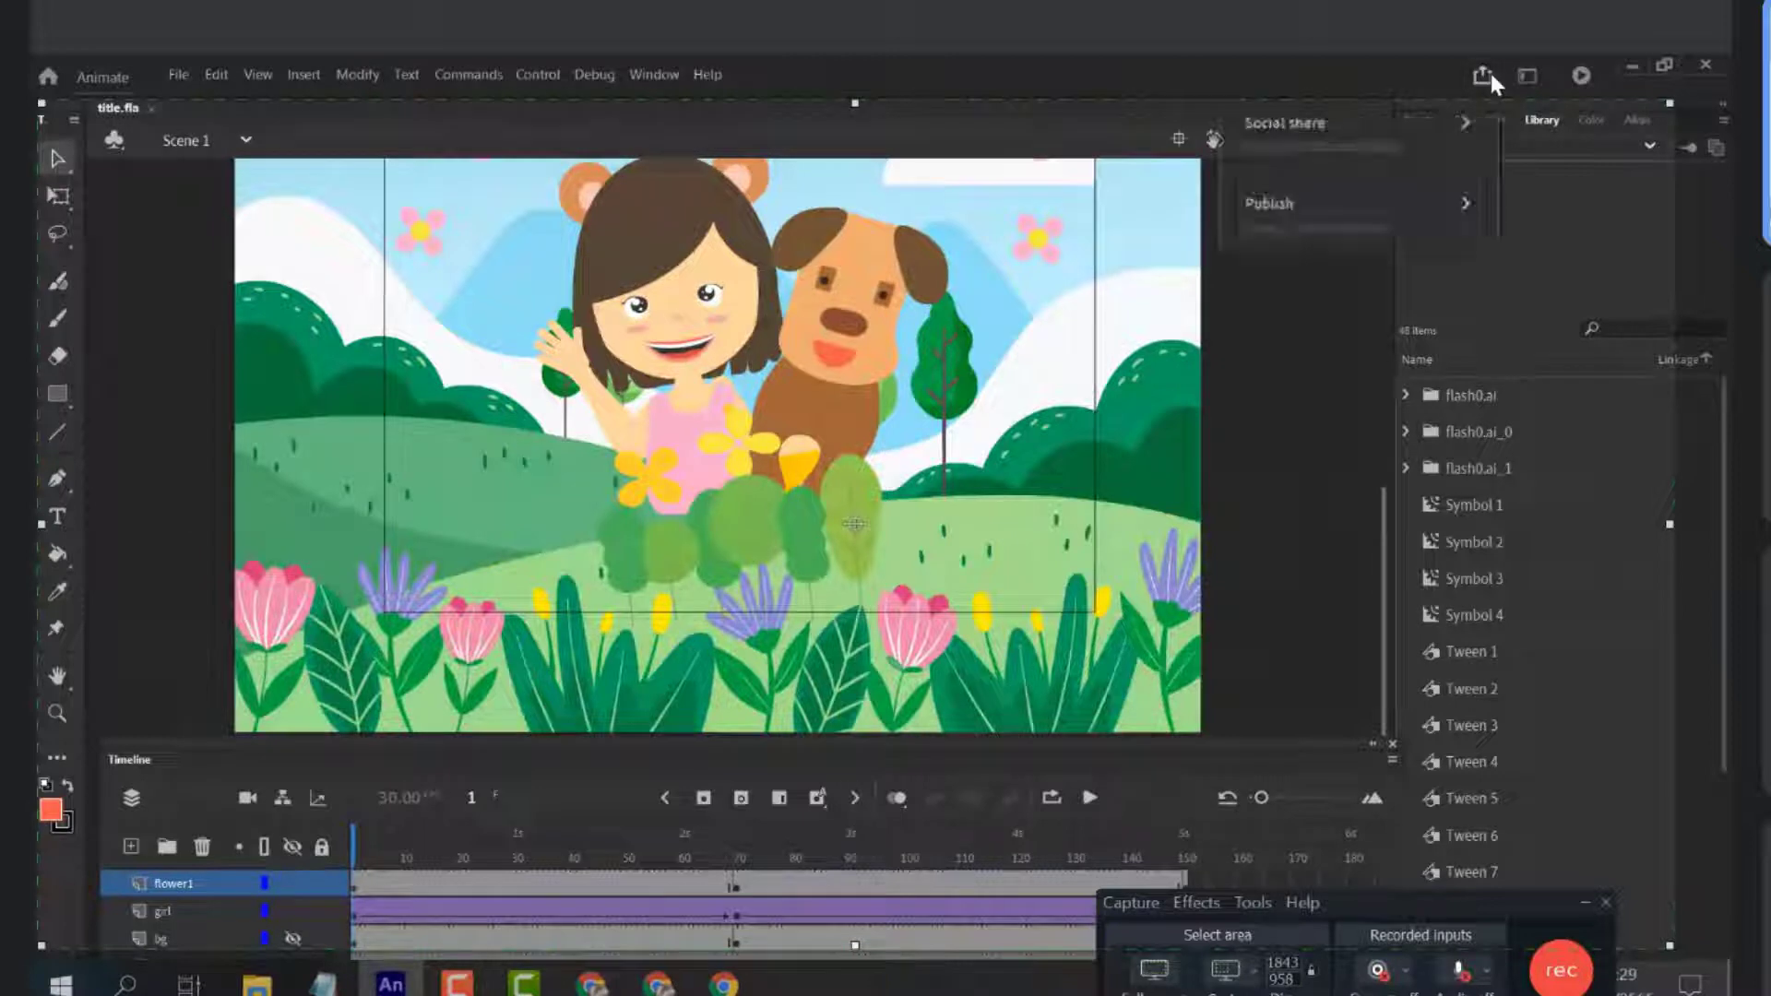
click(1466, 204)
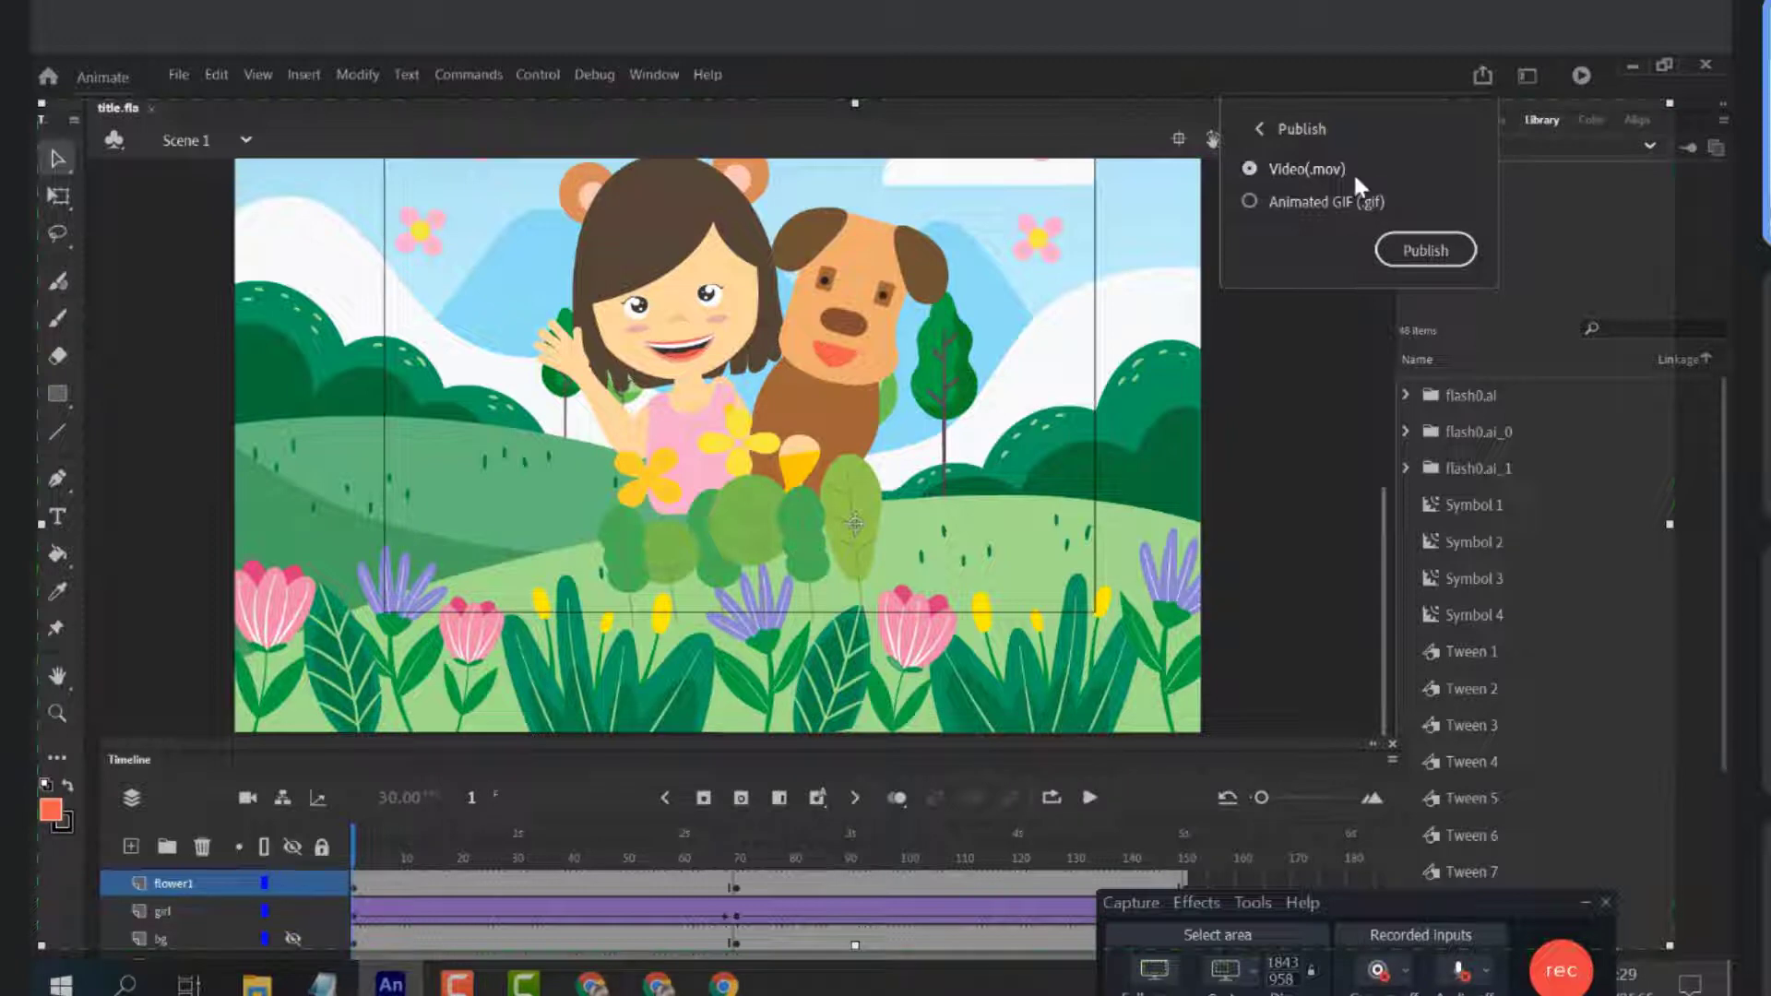
click(1297, 205)
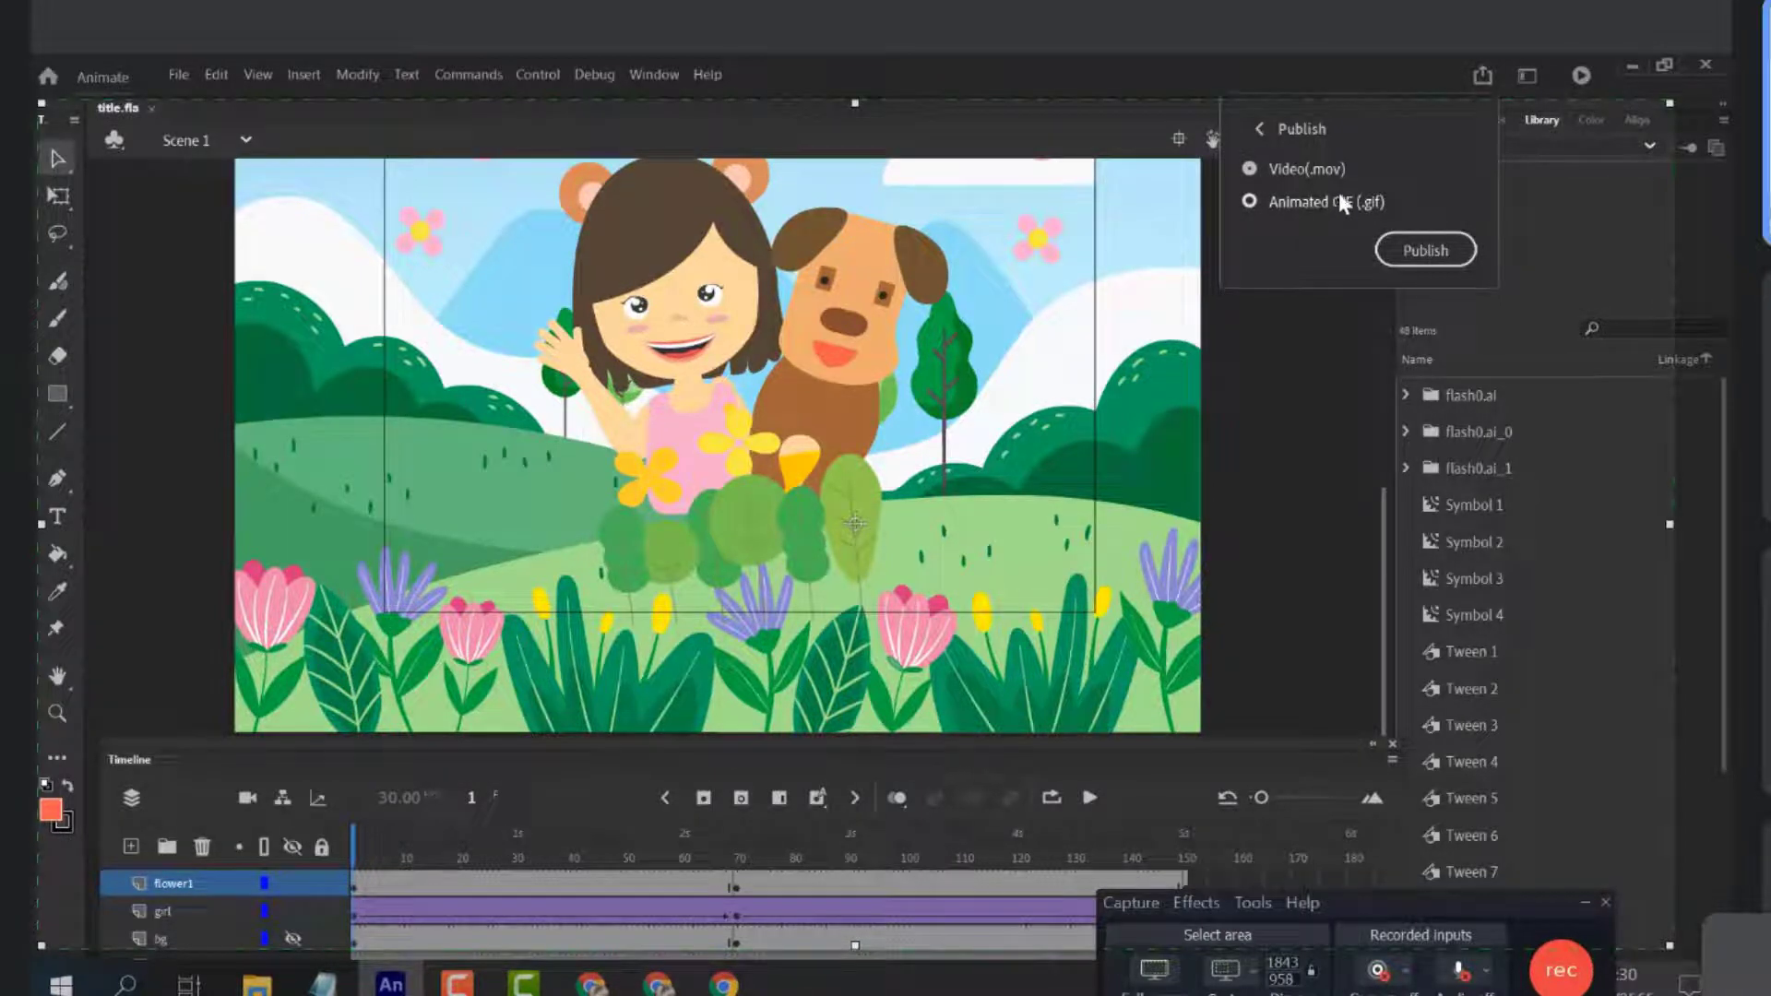
click(1339, 203)
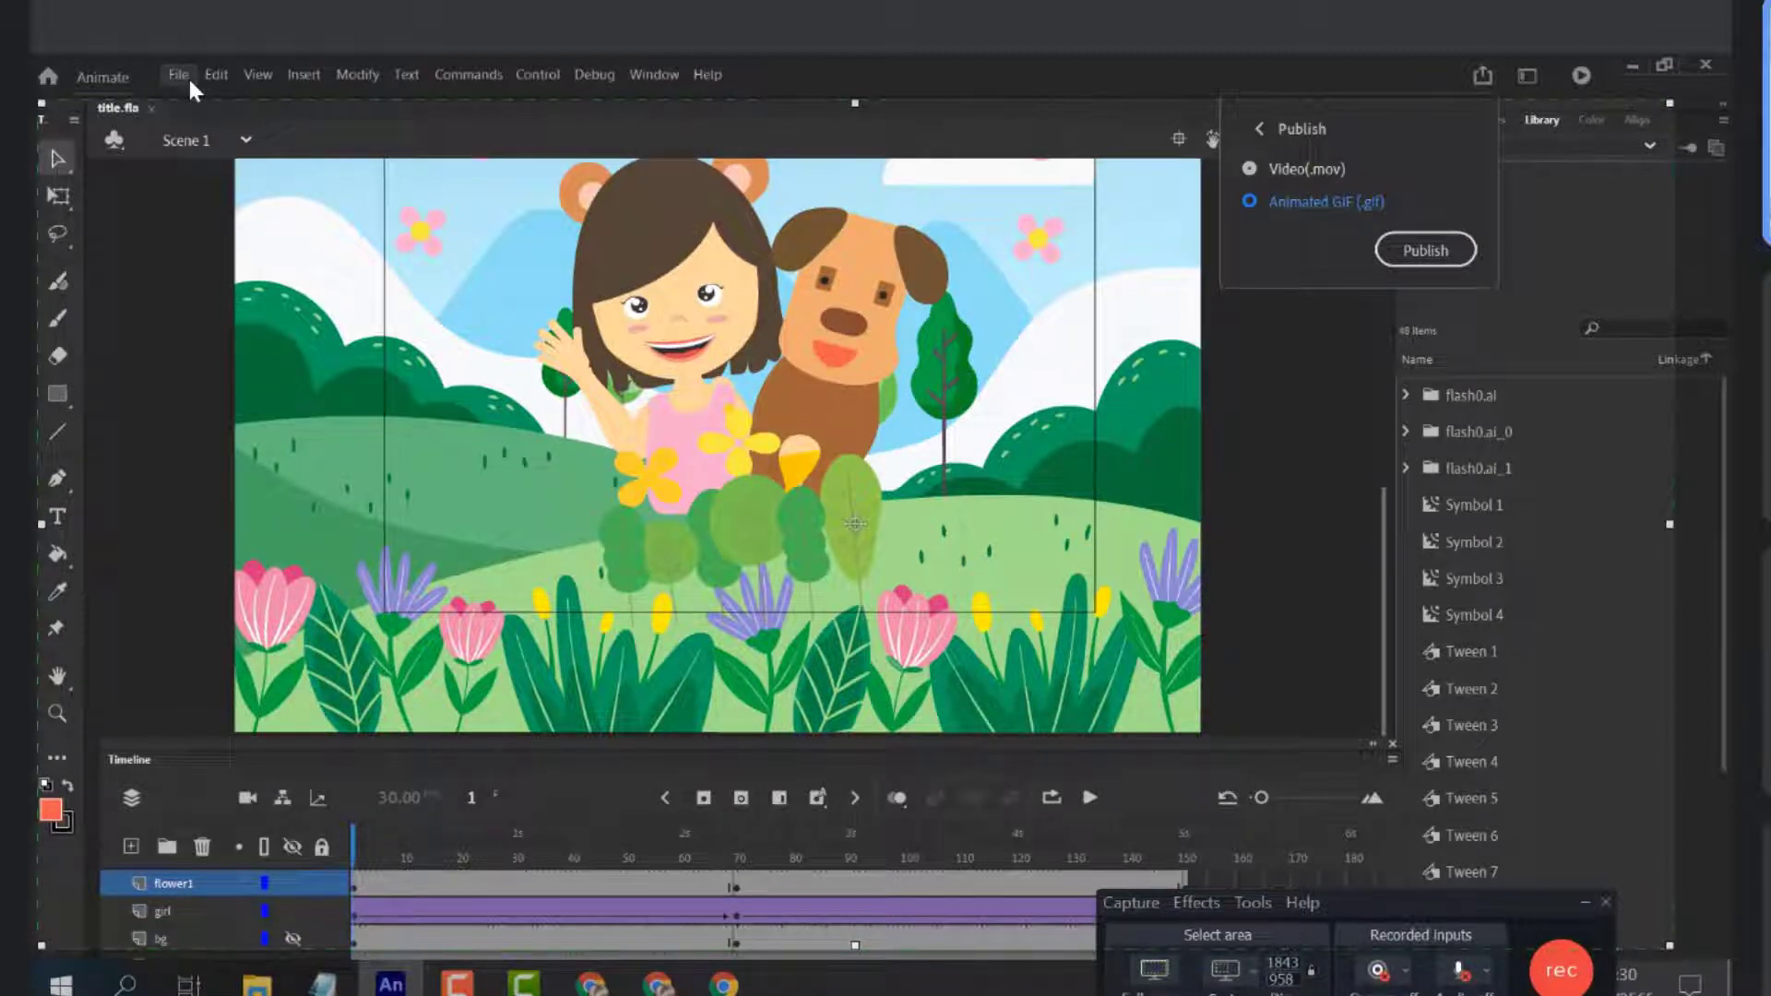
click(1310, 512)
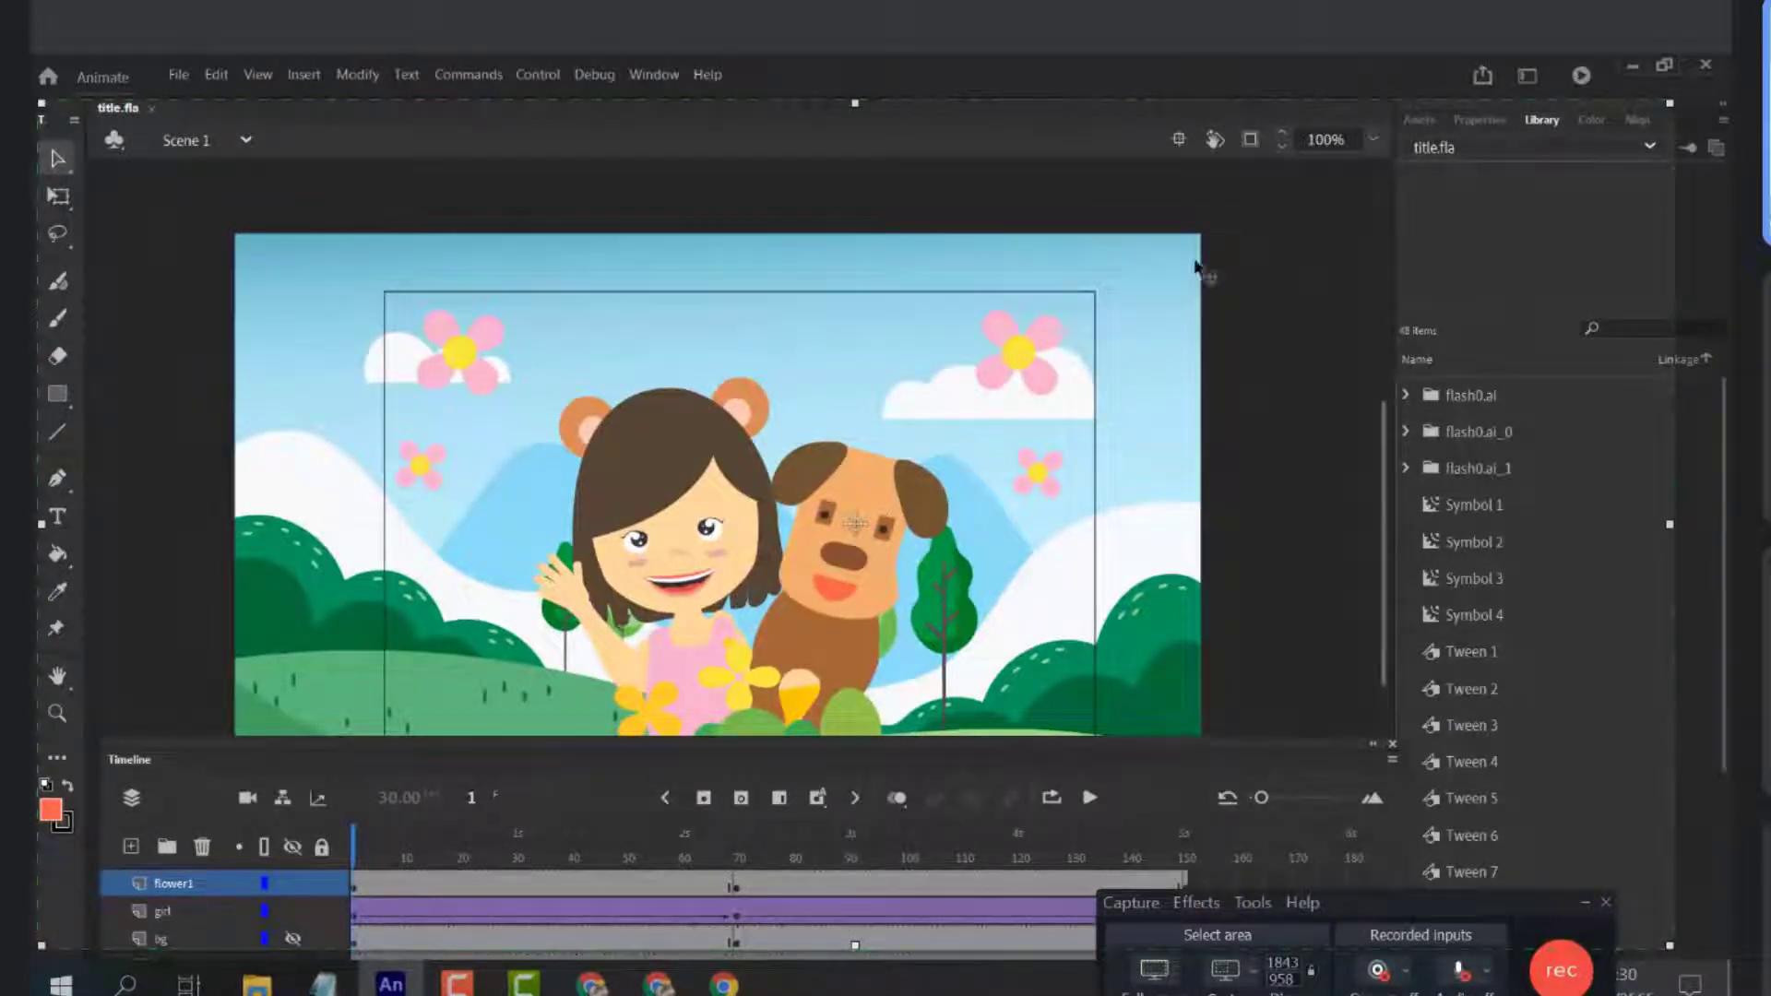
Test the title animation in a maximized preview window, and close the preview when the motion has been viewed
click(1580, 77)
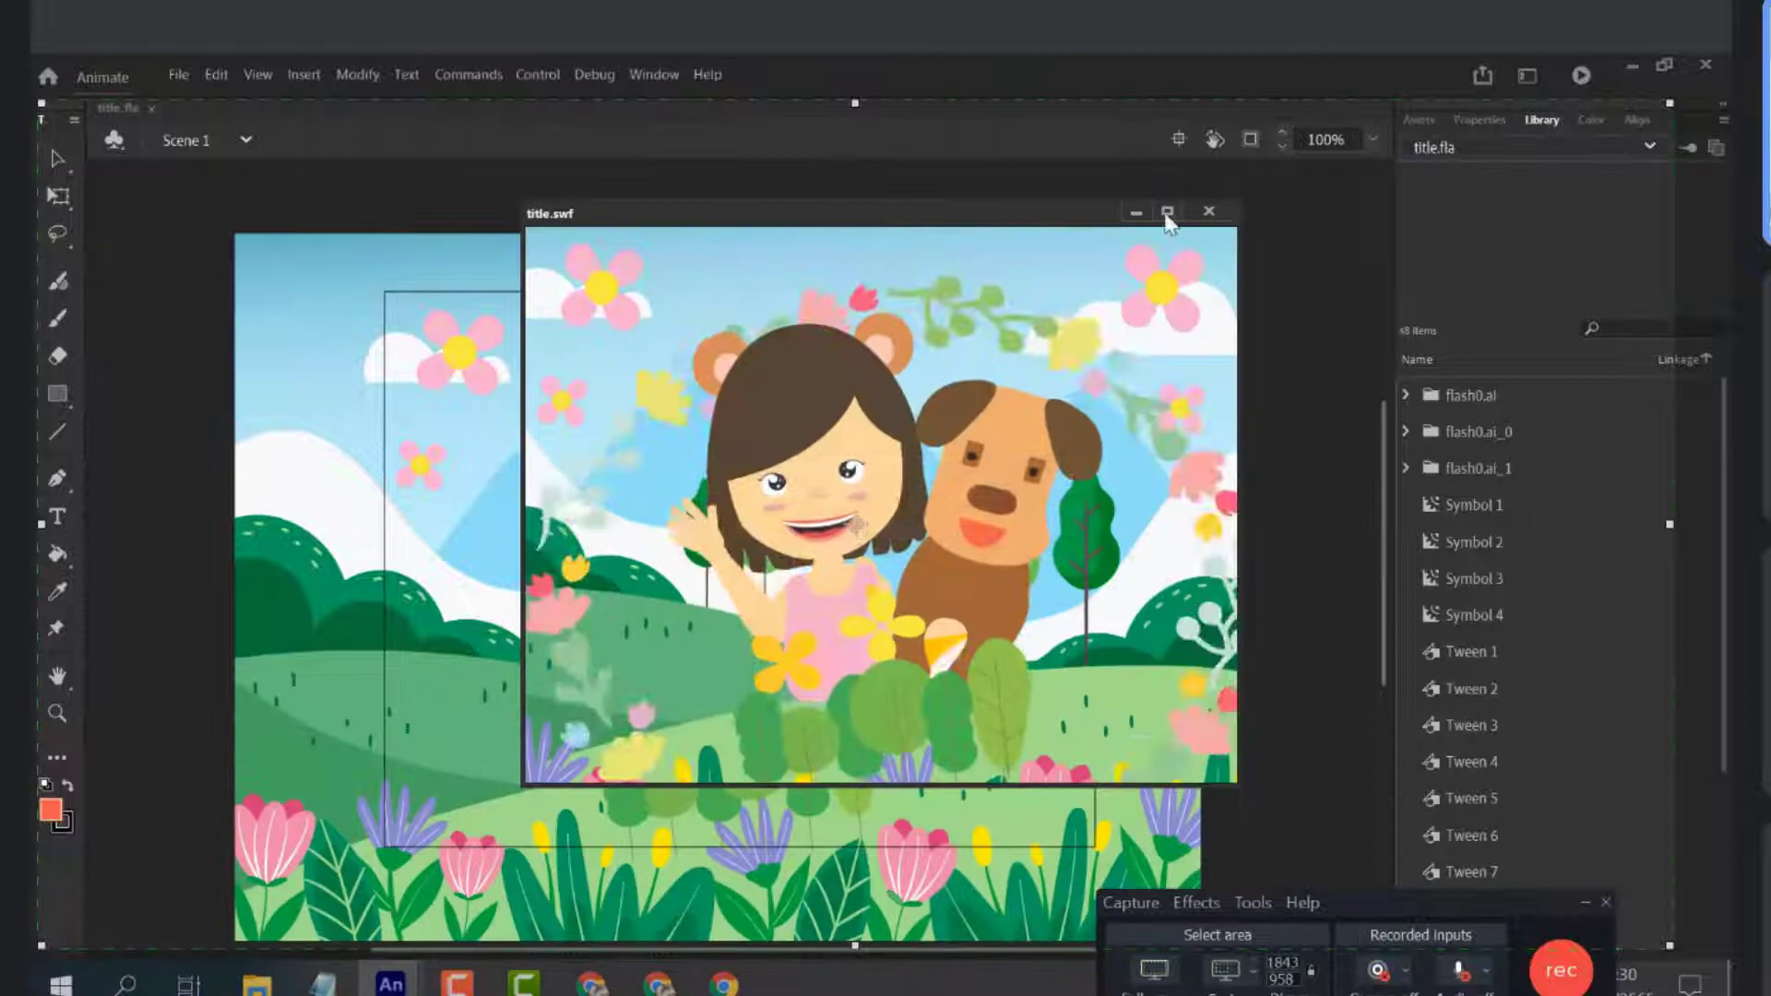
click(1166, 212)
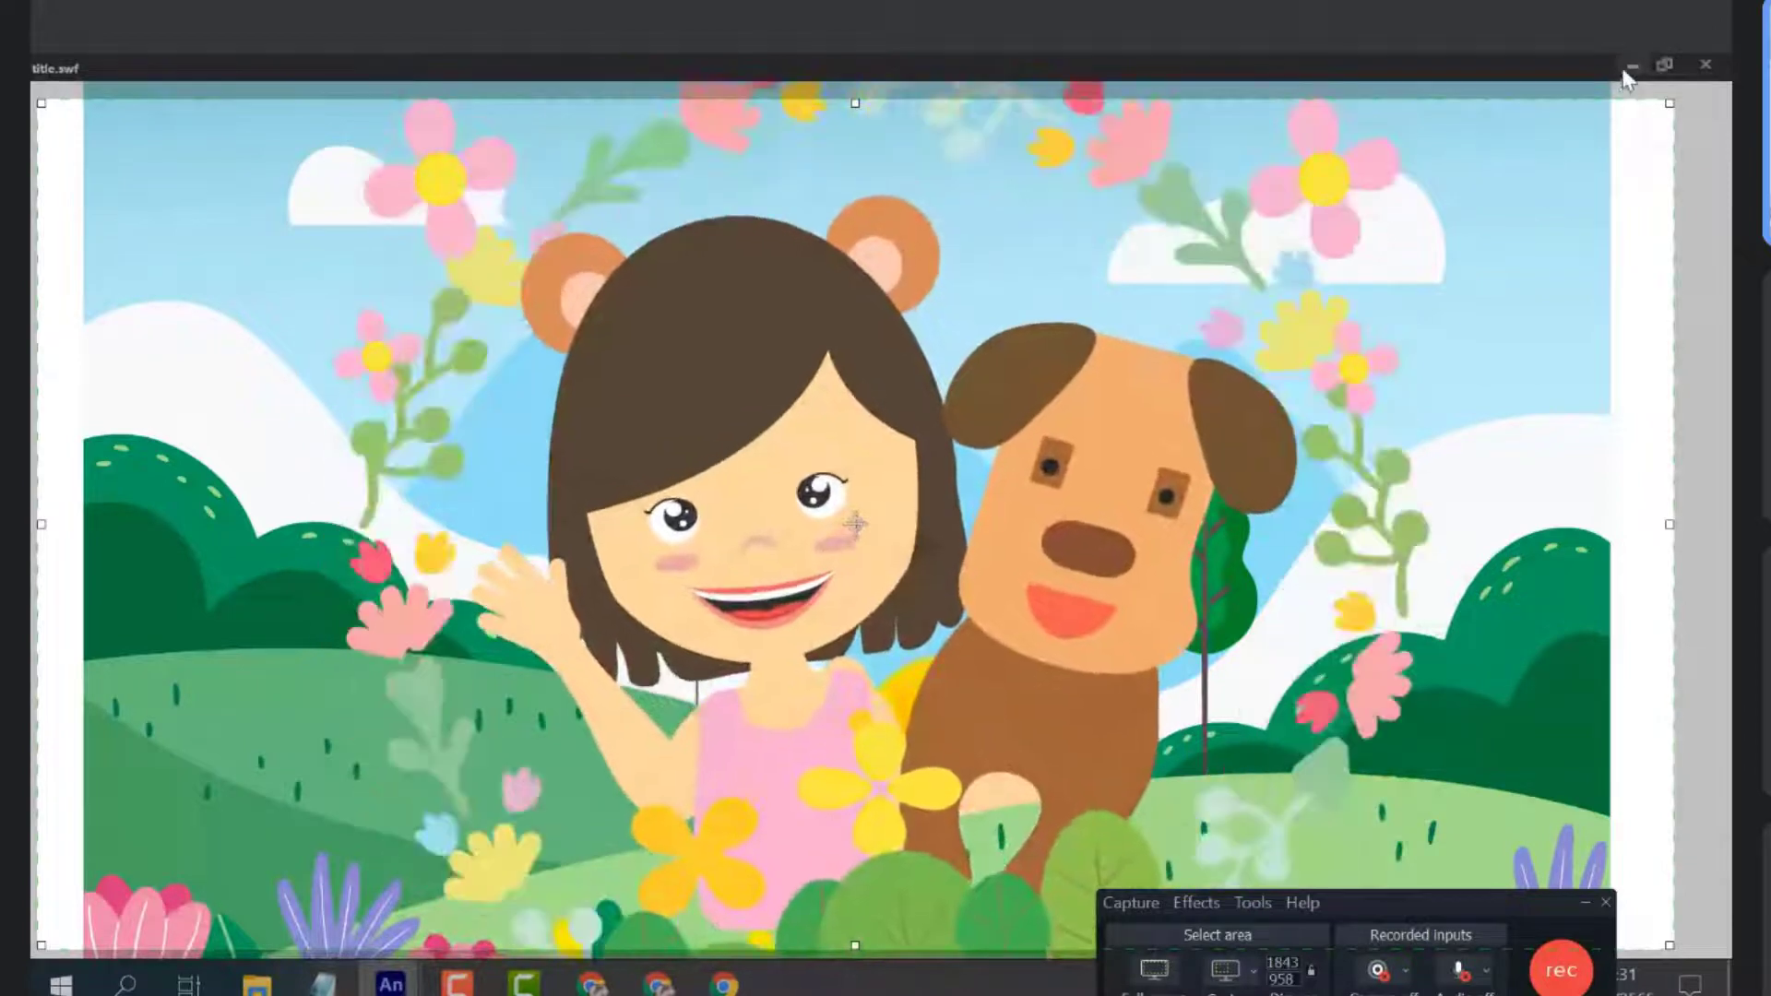
click(1705, 65)
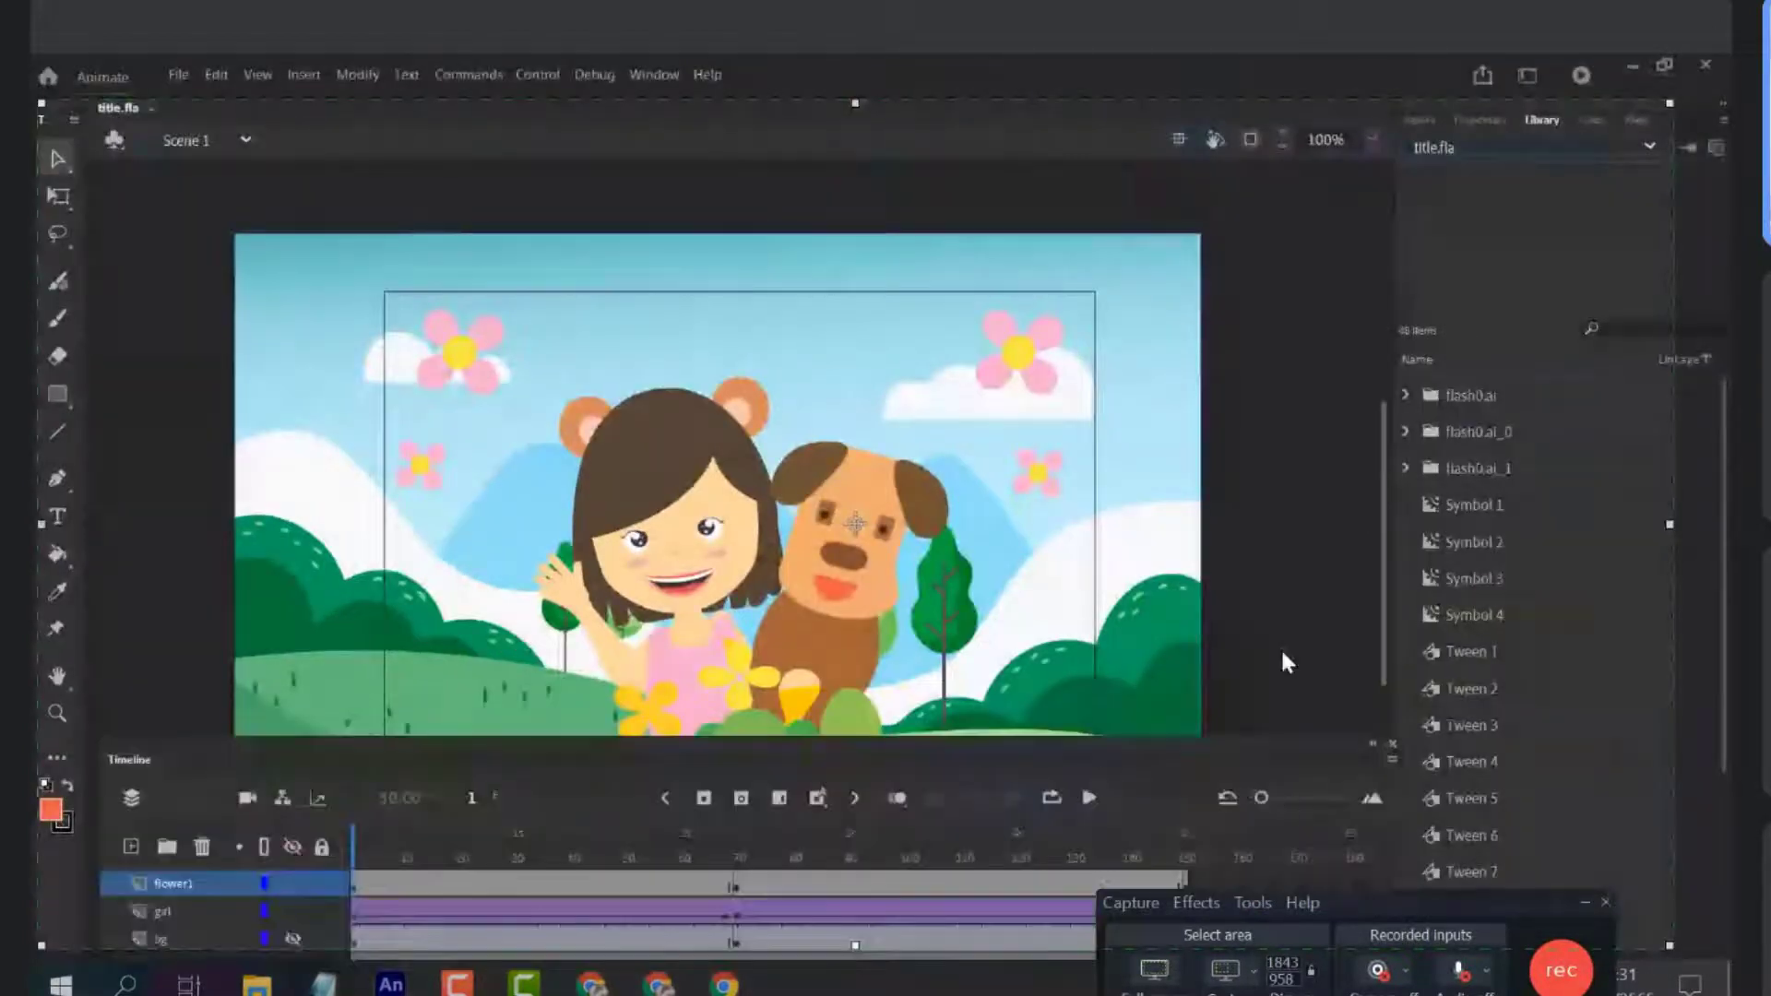
Move the Camtasia Recorder window over the Animate stage and adjust the upper and left edges of the capture area
drag(1392, 900, 1052, 877)
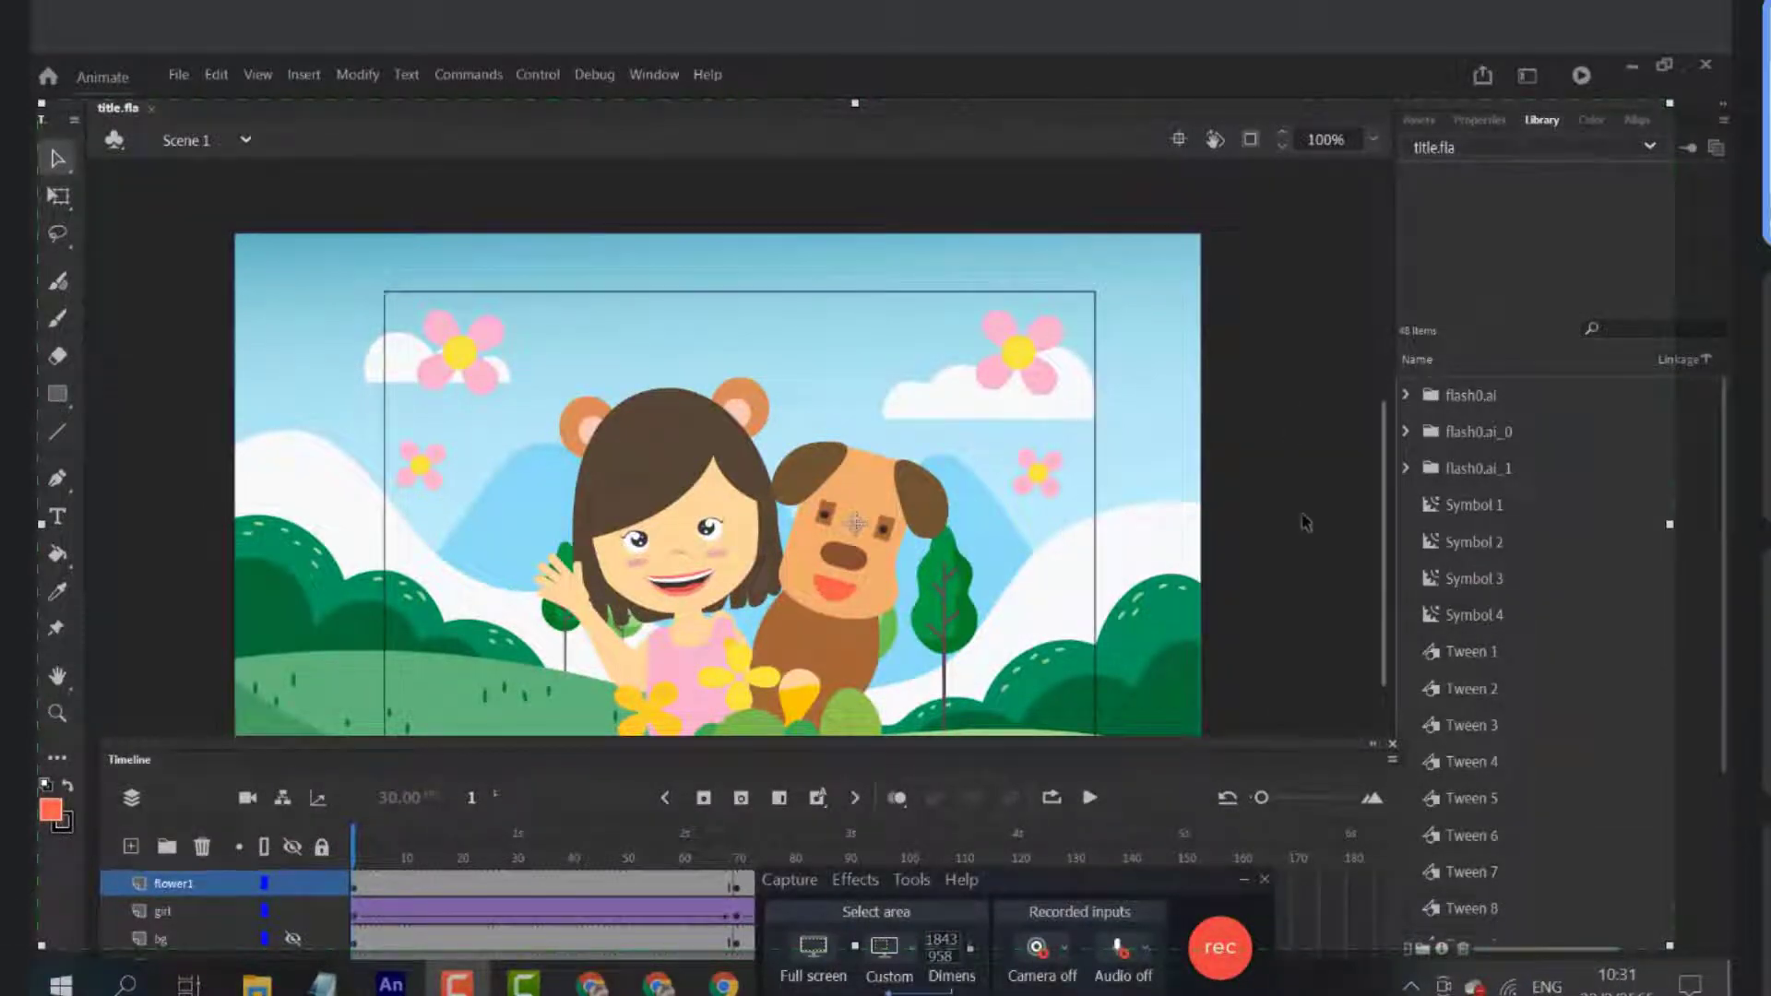
drag(1154, 878, 1297, 846)
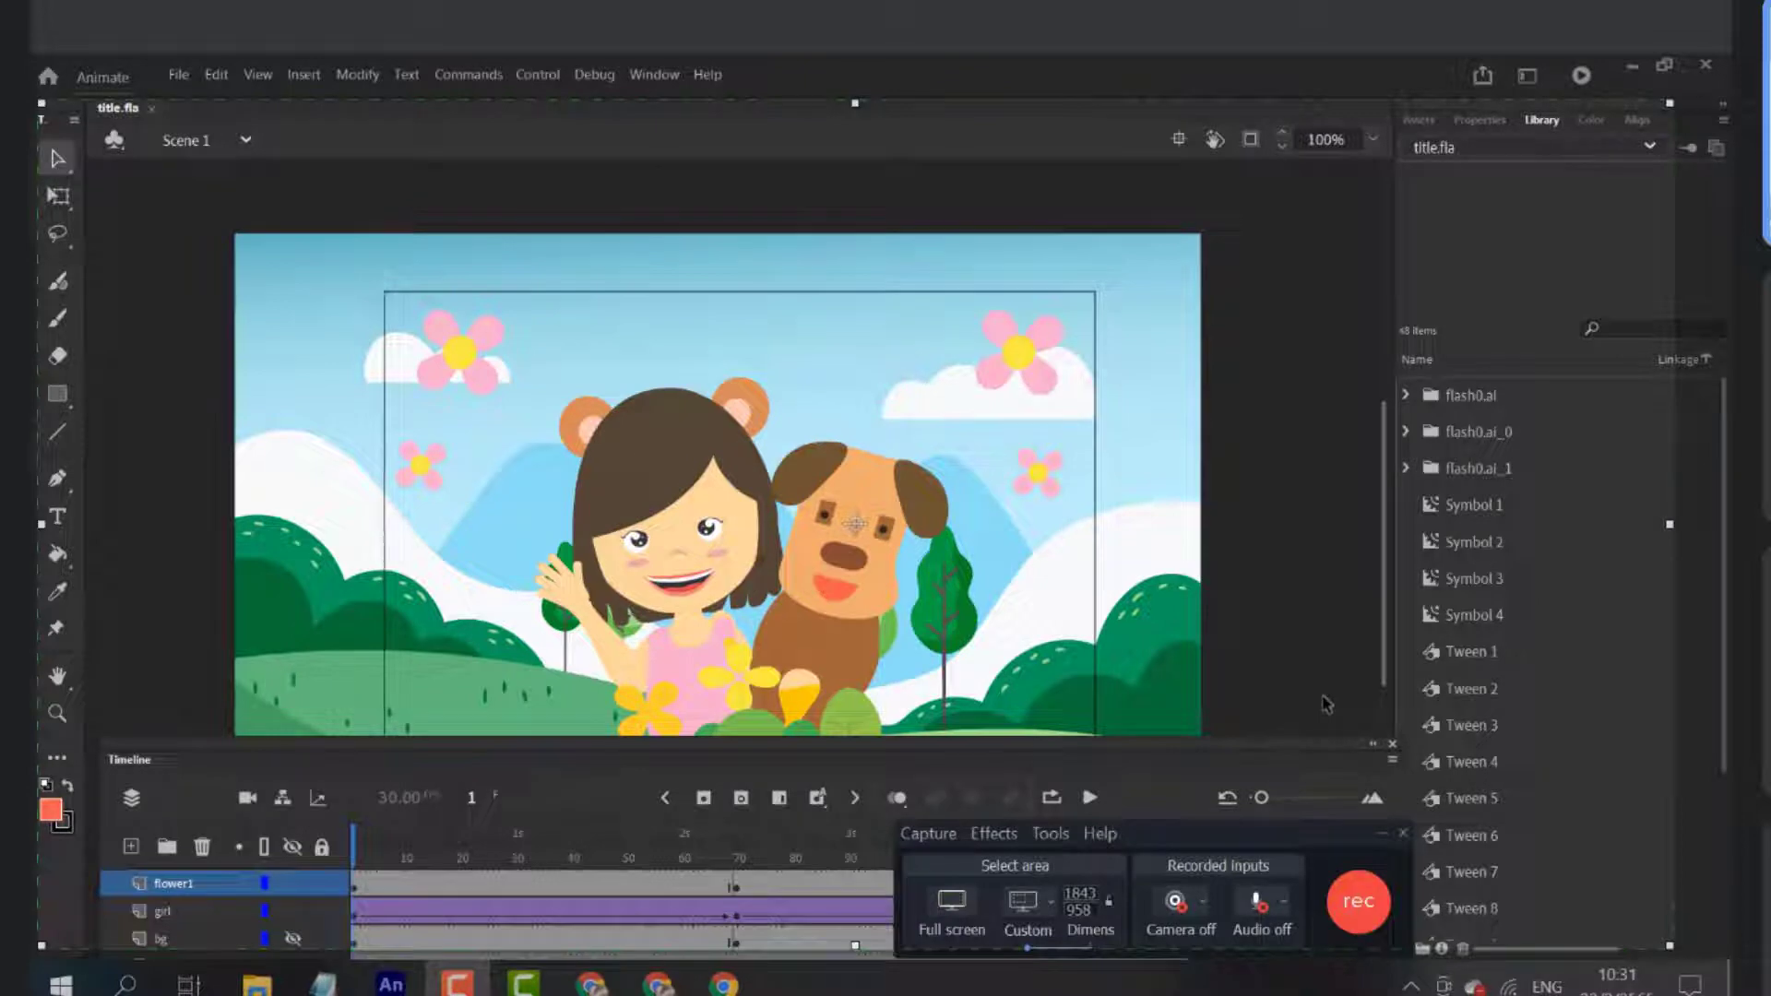
mouse_move(1305, 821)
mouse_down()
mouse_move(1312, 542)
mouse_move(1378, 854)
mouse_move(1309, 797)
mouse_move(1337, 812)
mouse_up()
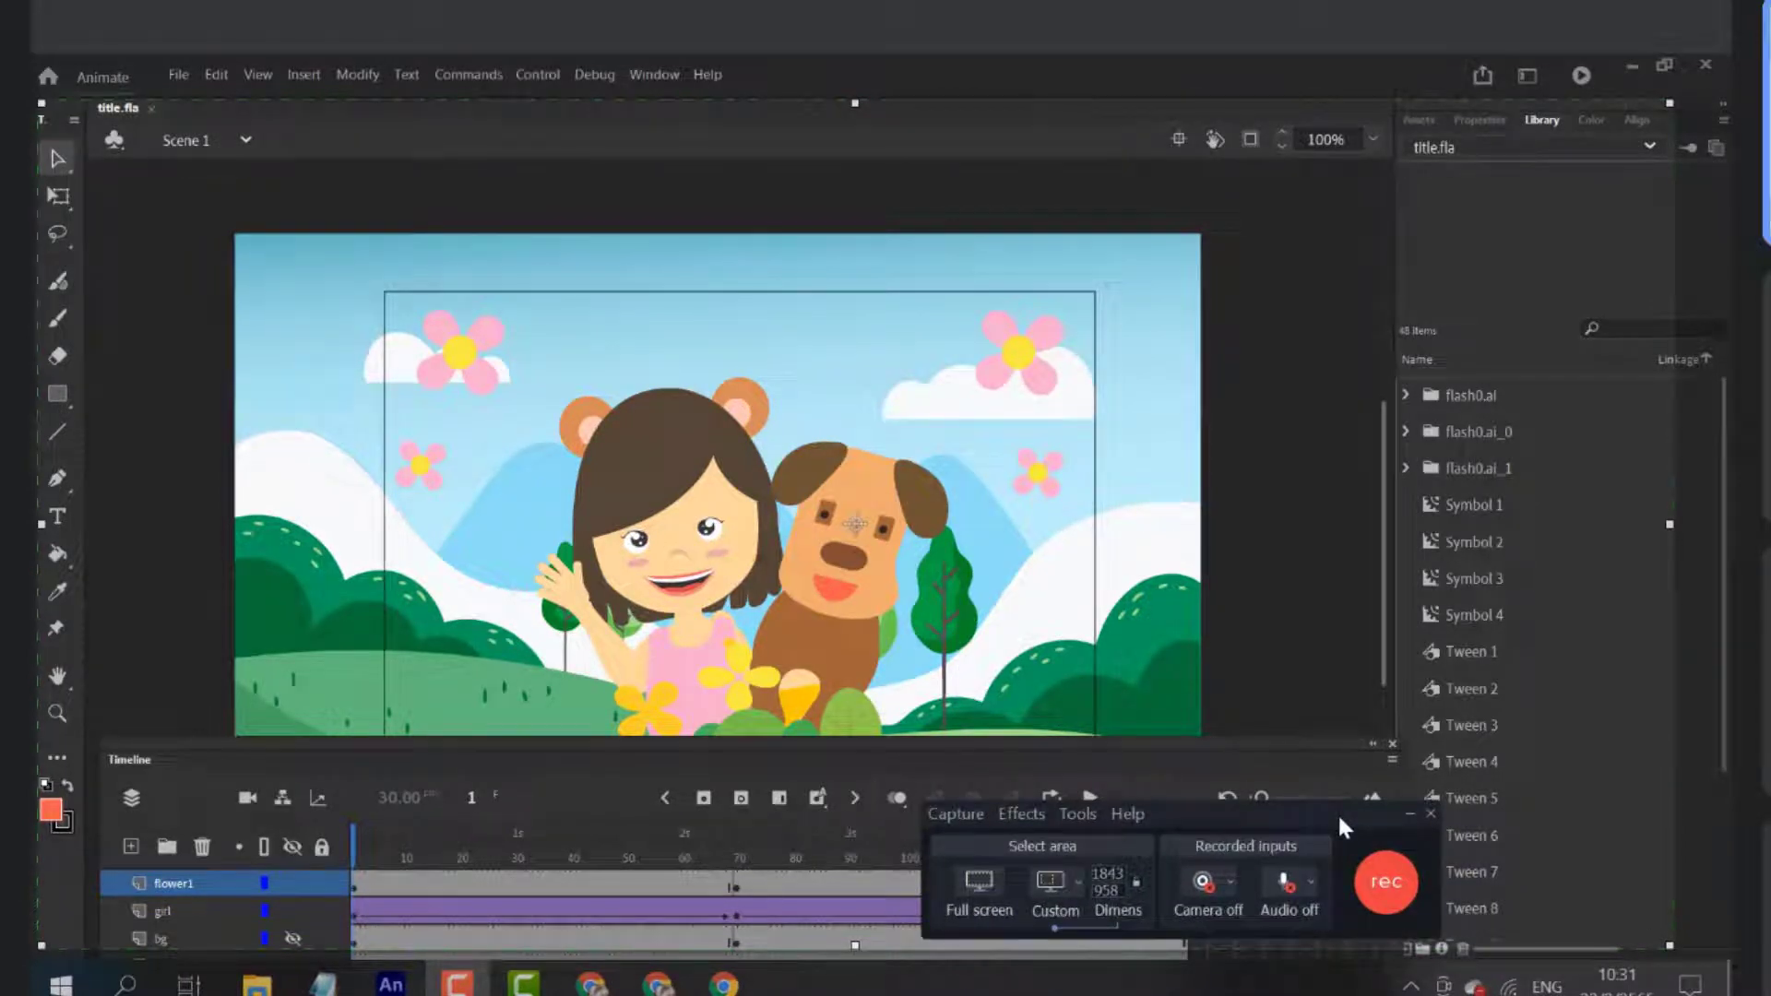
mouse_move(1339, 819)
mouse_down()
mouse_move(1019, 687)
mouse_move(1308, 780)
mouse_move(1273, 779)
mouse_move(1352, 785)
mouse_move(1359, 807)
mouse_up()
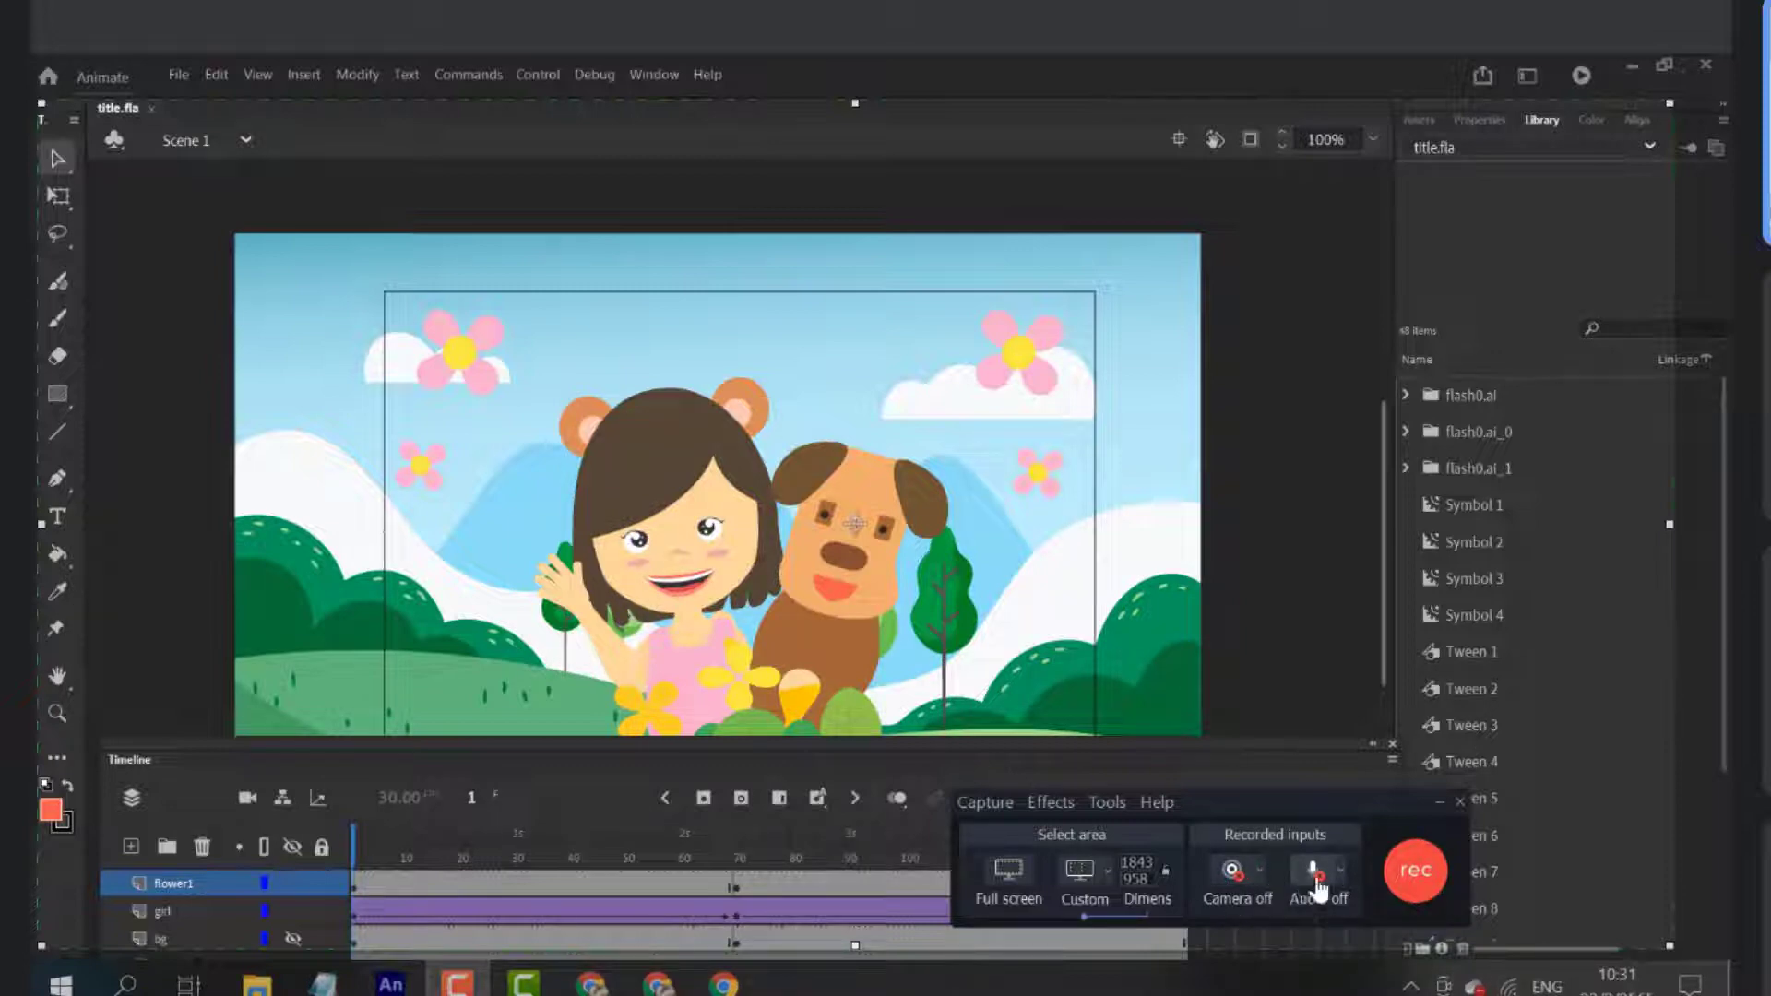
drag(1240, 773, 848, 355)
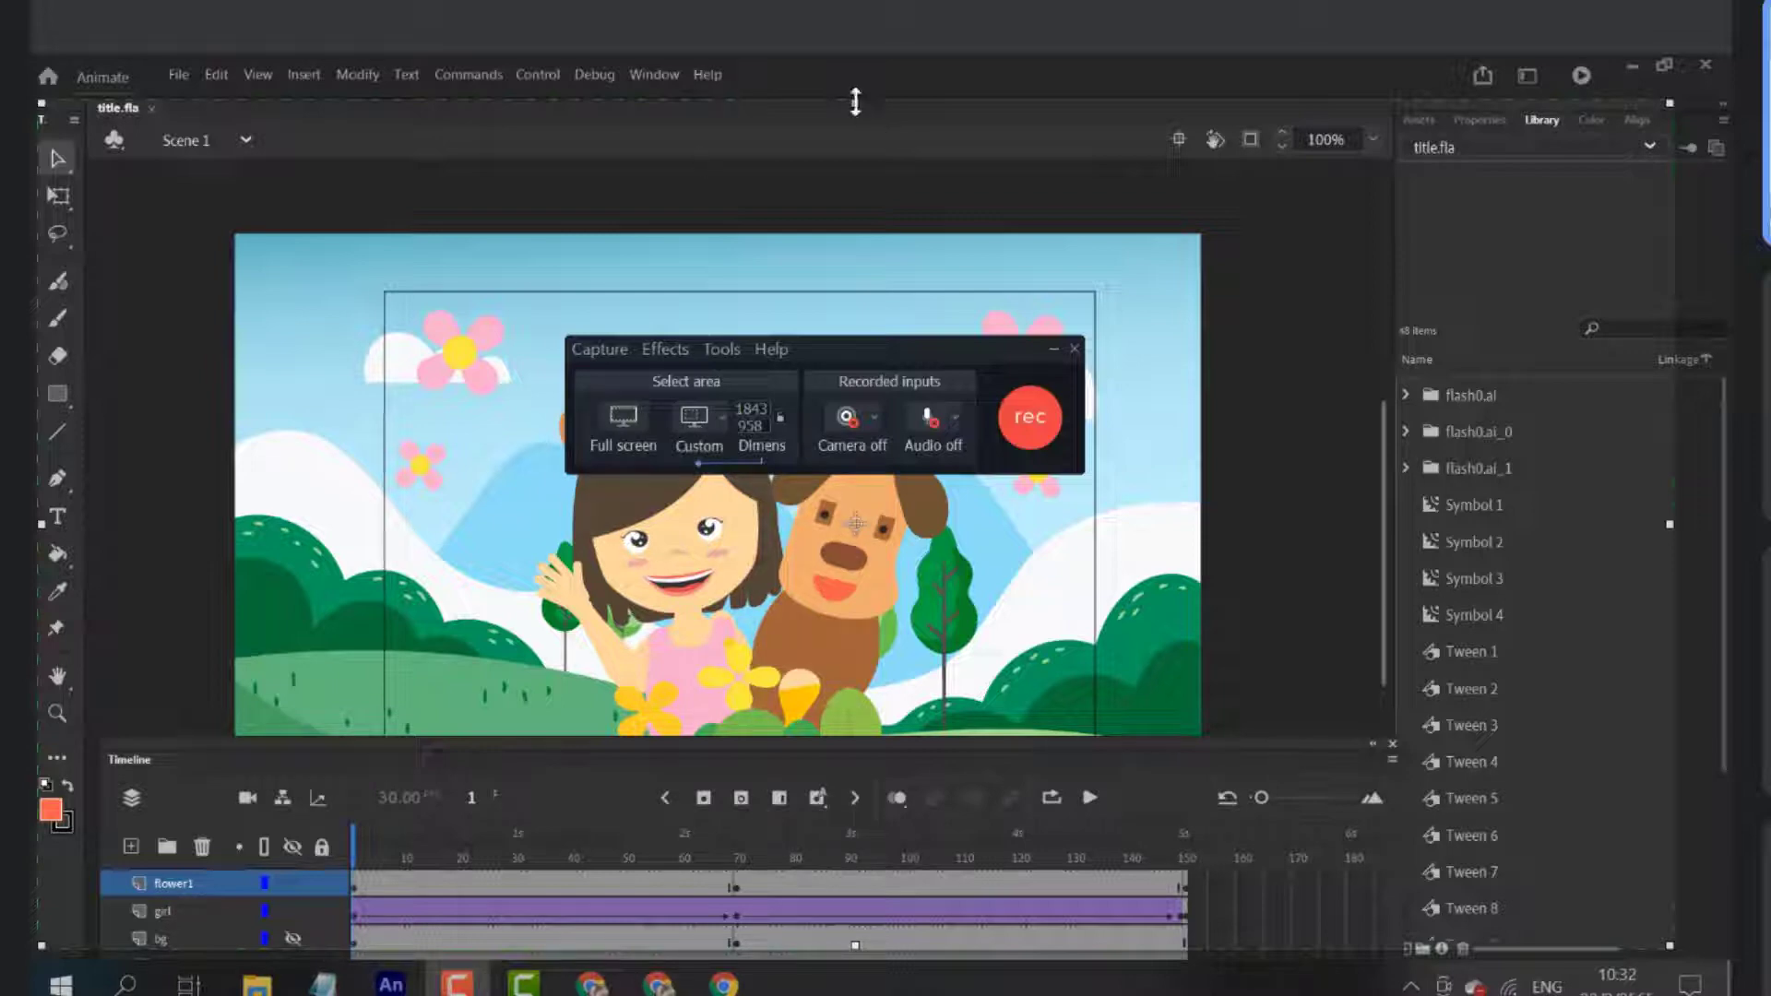
mouse_move(850, 98)
mouse_down()
mouse_move(842, 158)
mouse_move(848, 105)
mouse_up()
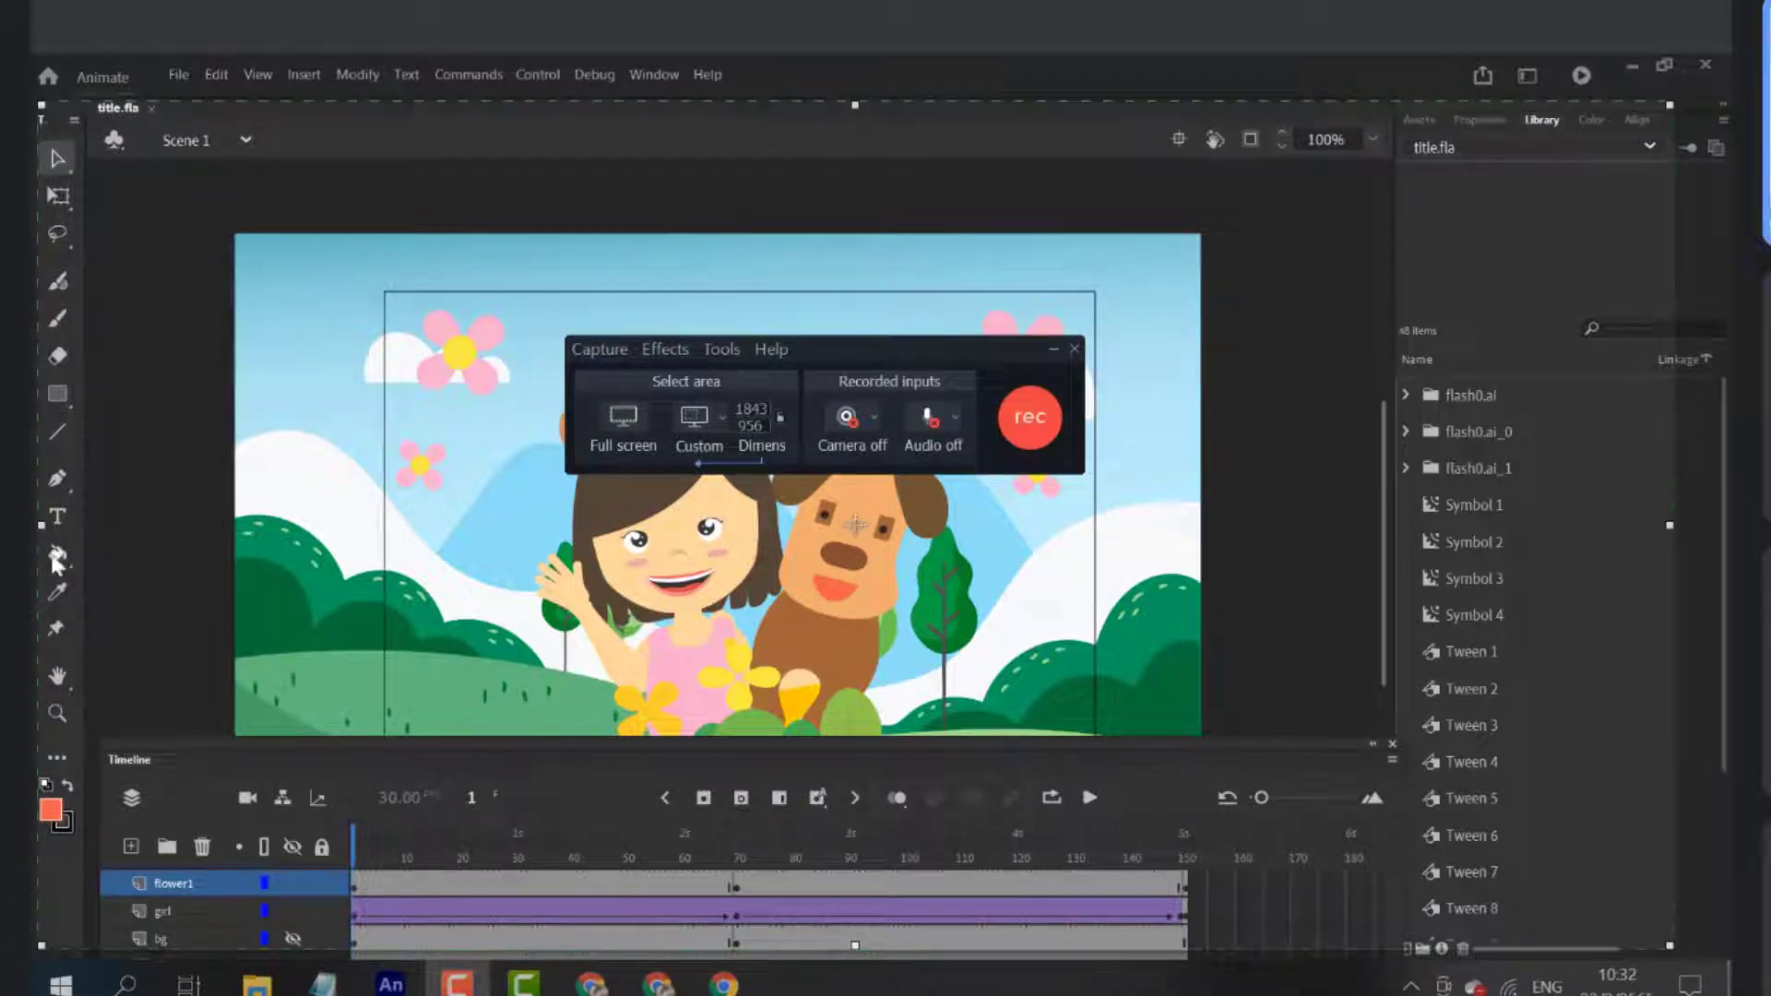
mouse_move(43, 527)
mouse_down()
mouse_move(127, 526)
mouse_move(38, 542)
mouse_up()
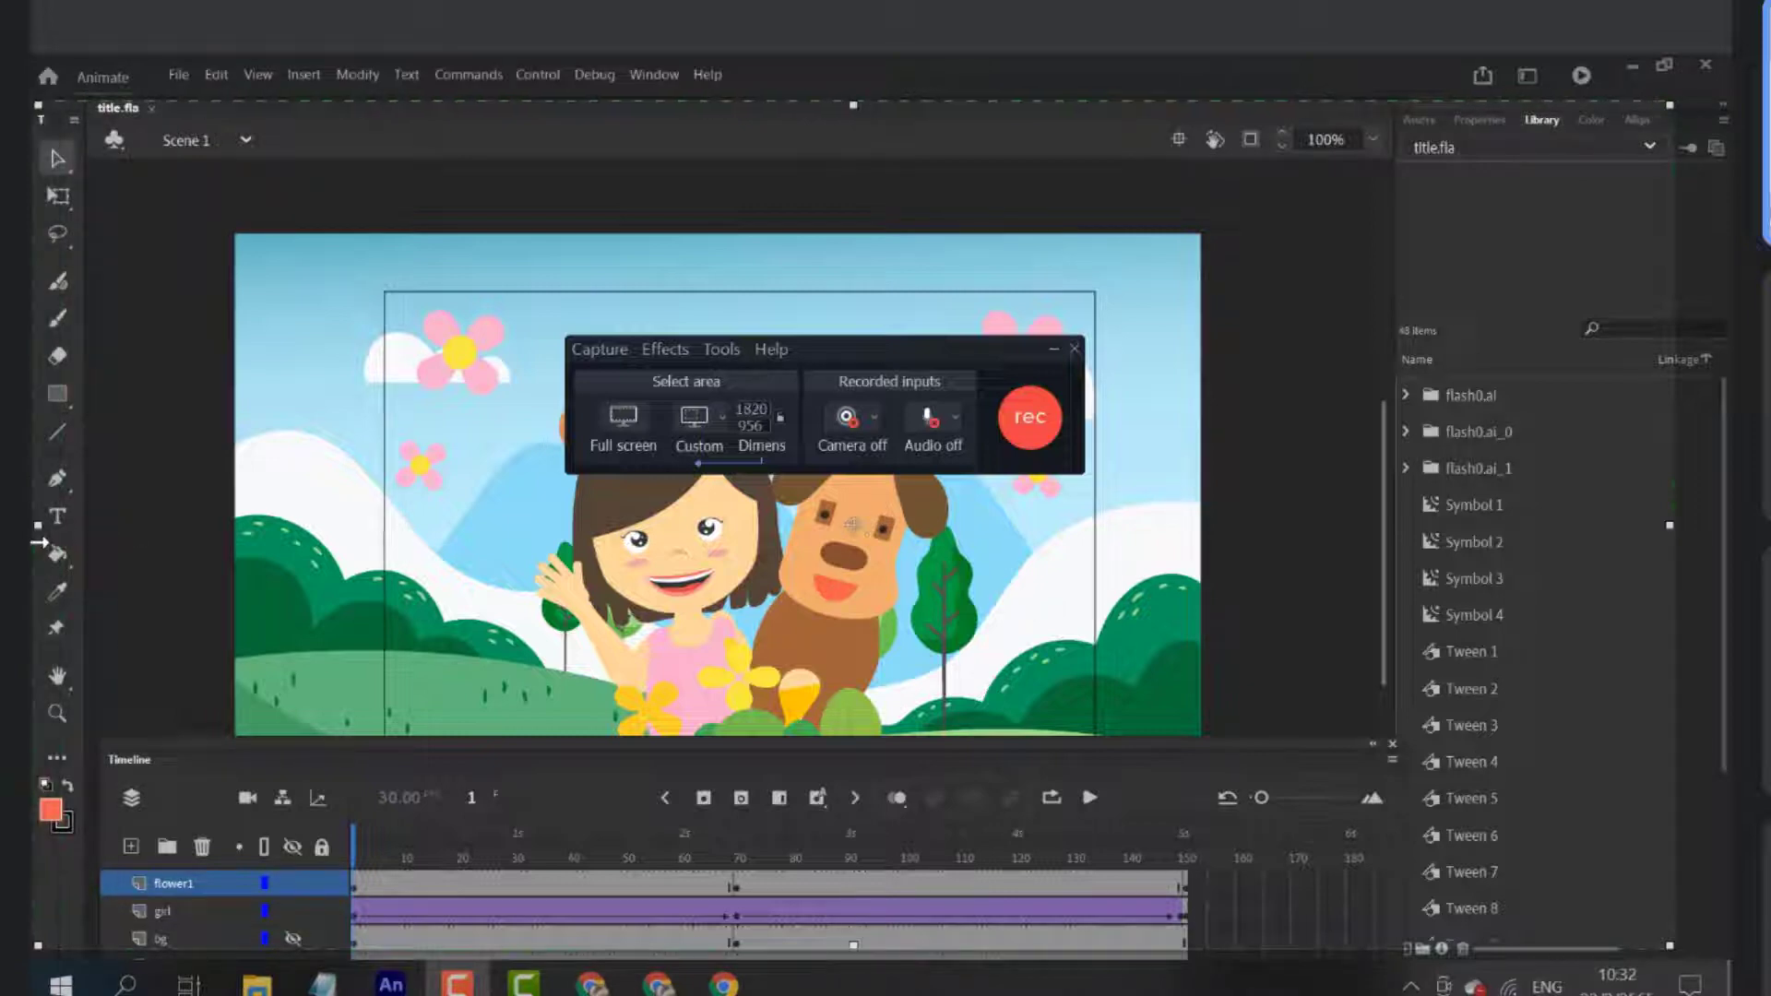
Switch the recording area to full screen and back to a custom region, and minimize the recorder
click(611, 422)
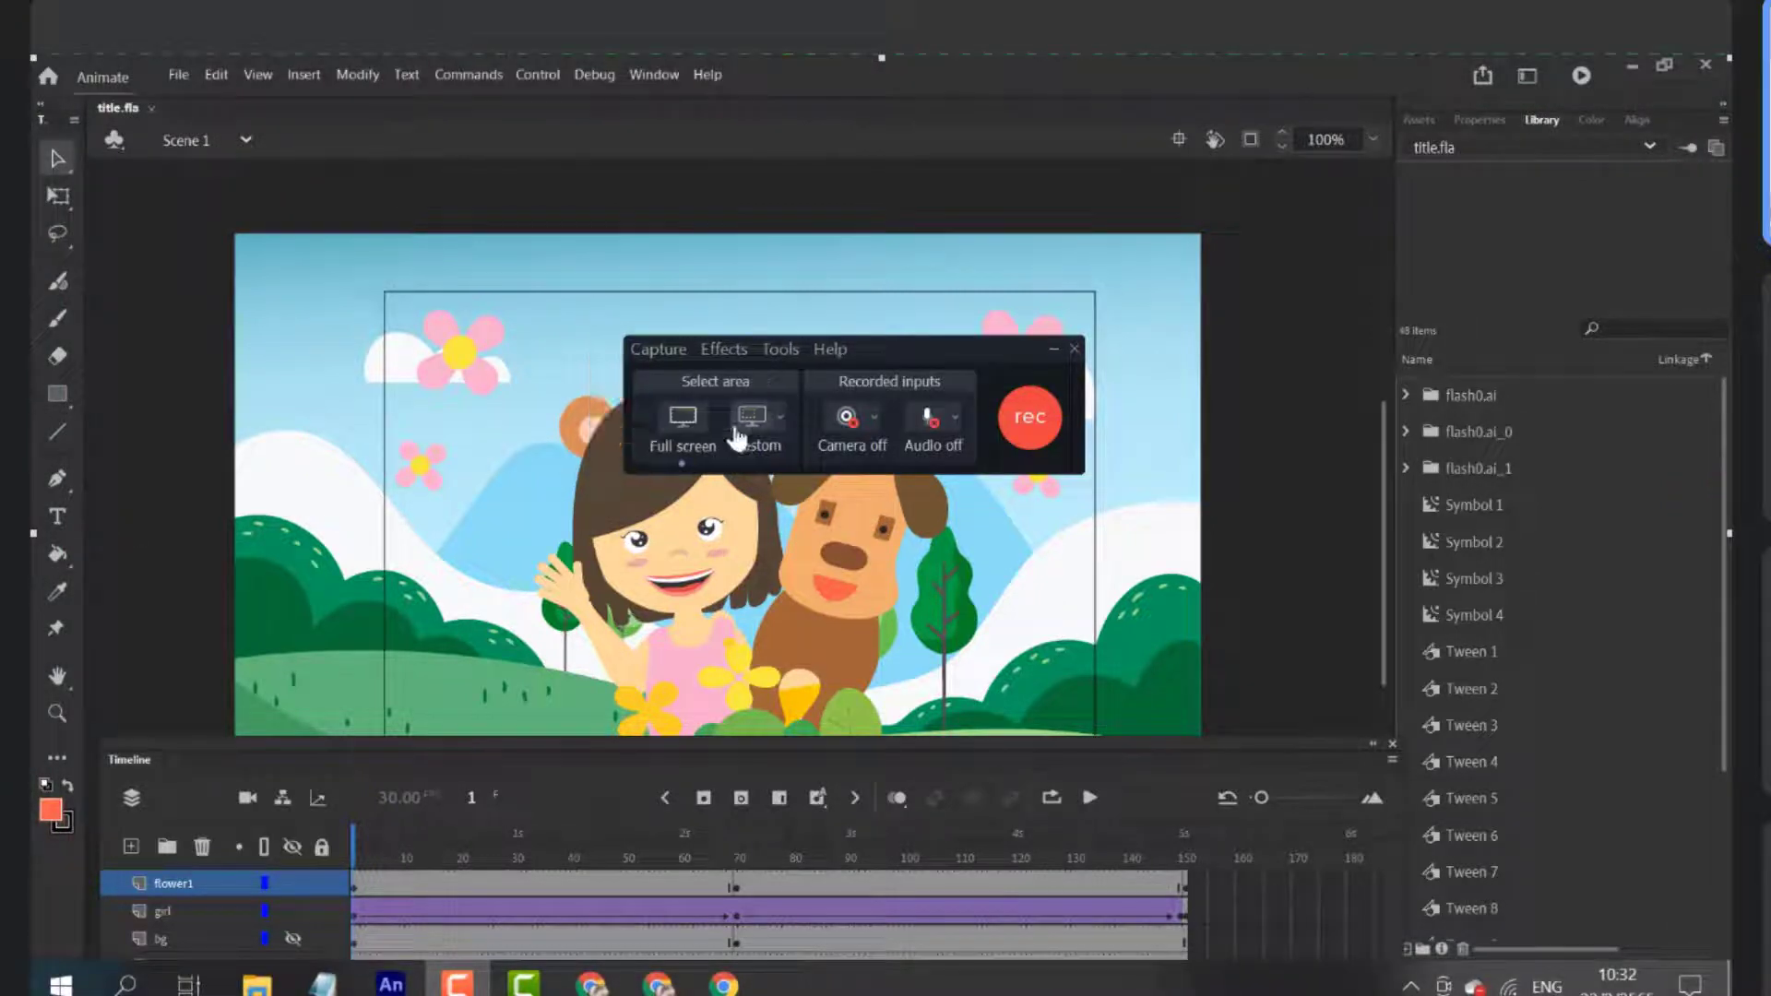
click(749, 419)
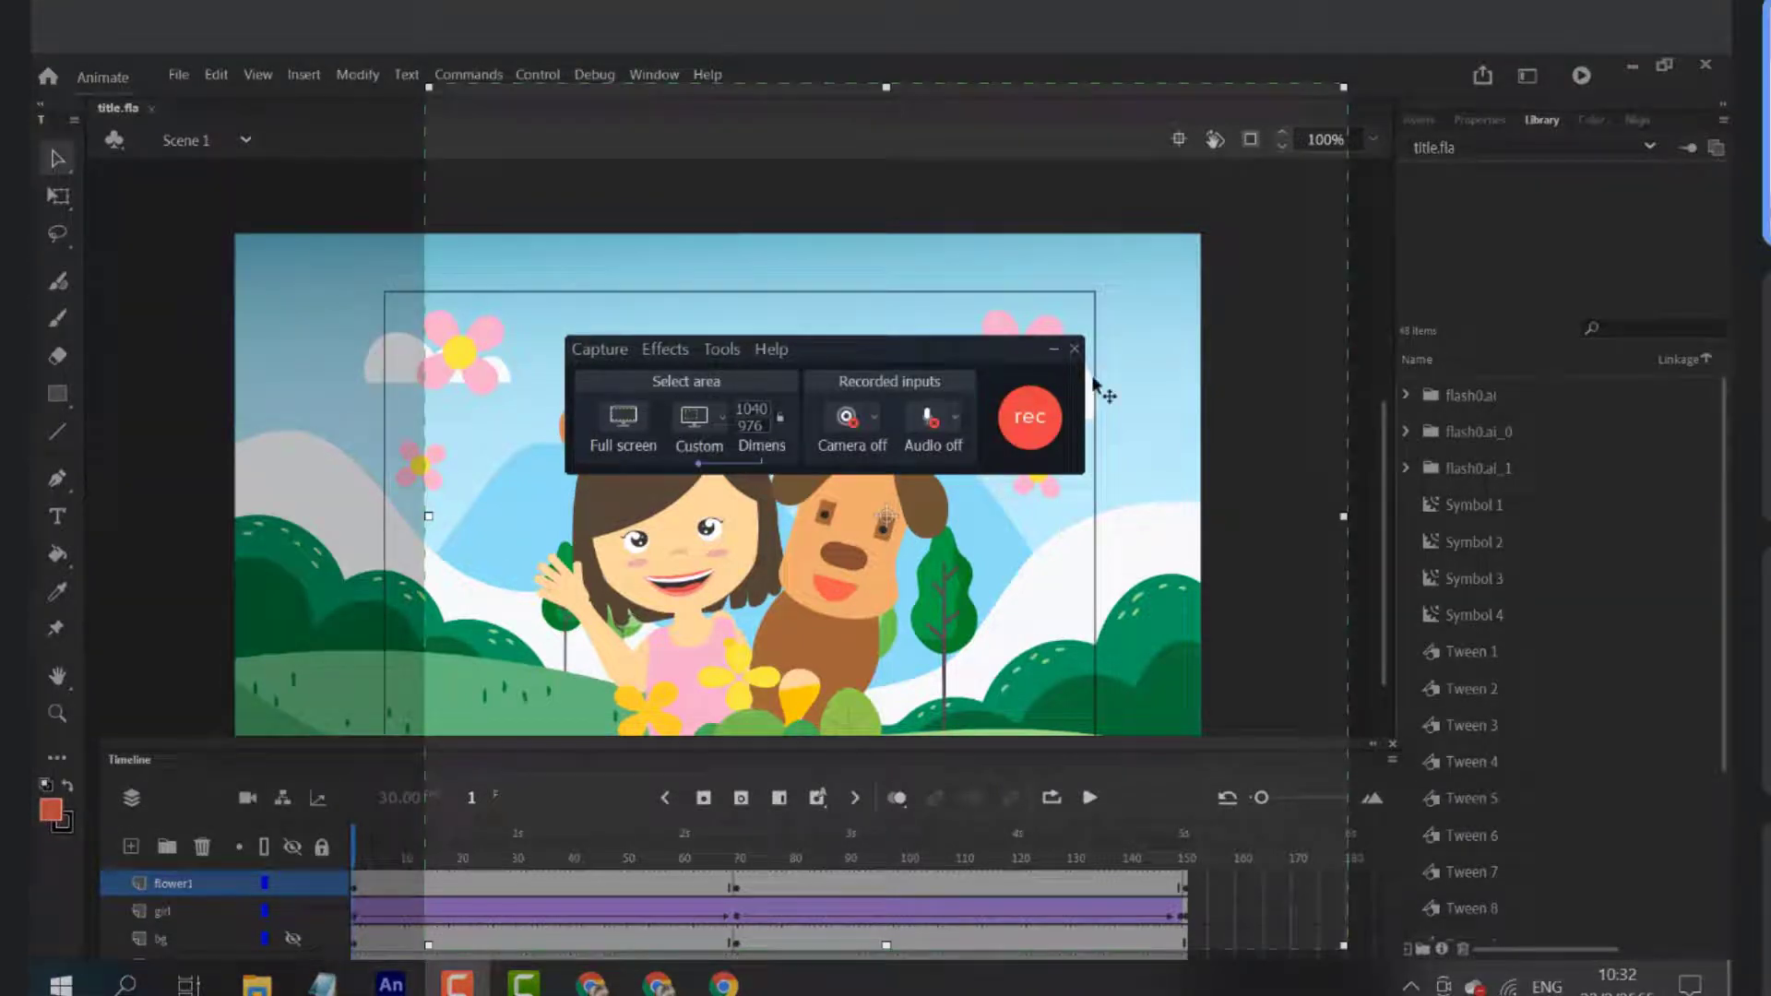
drag(948, 354, 976, 324)
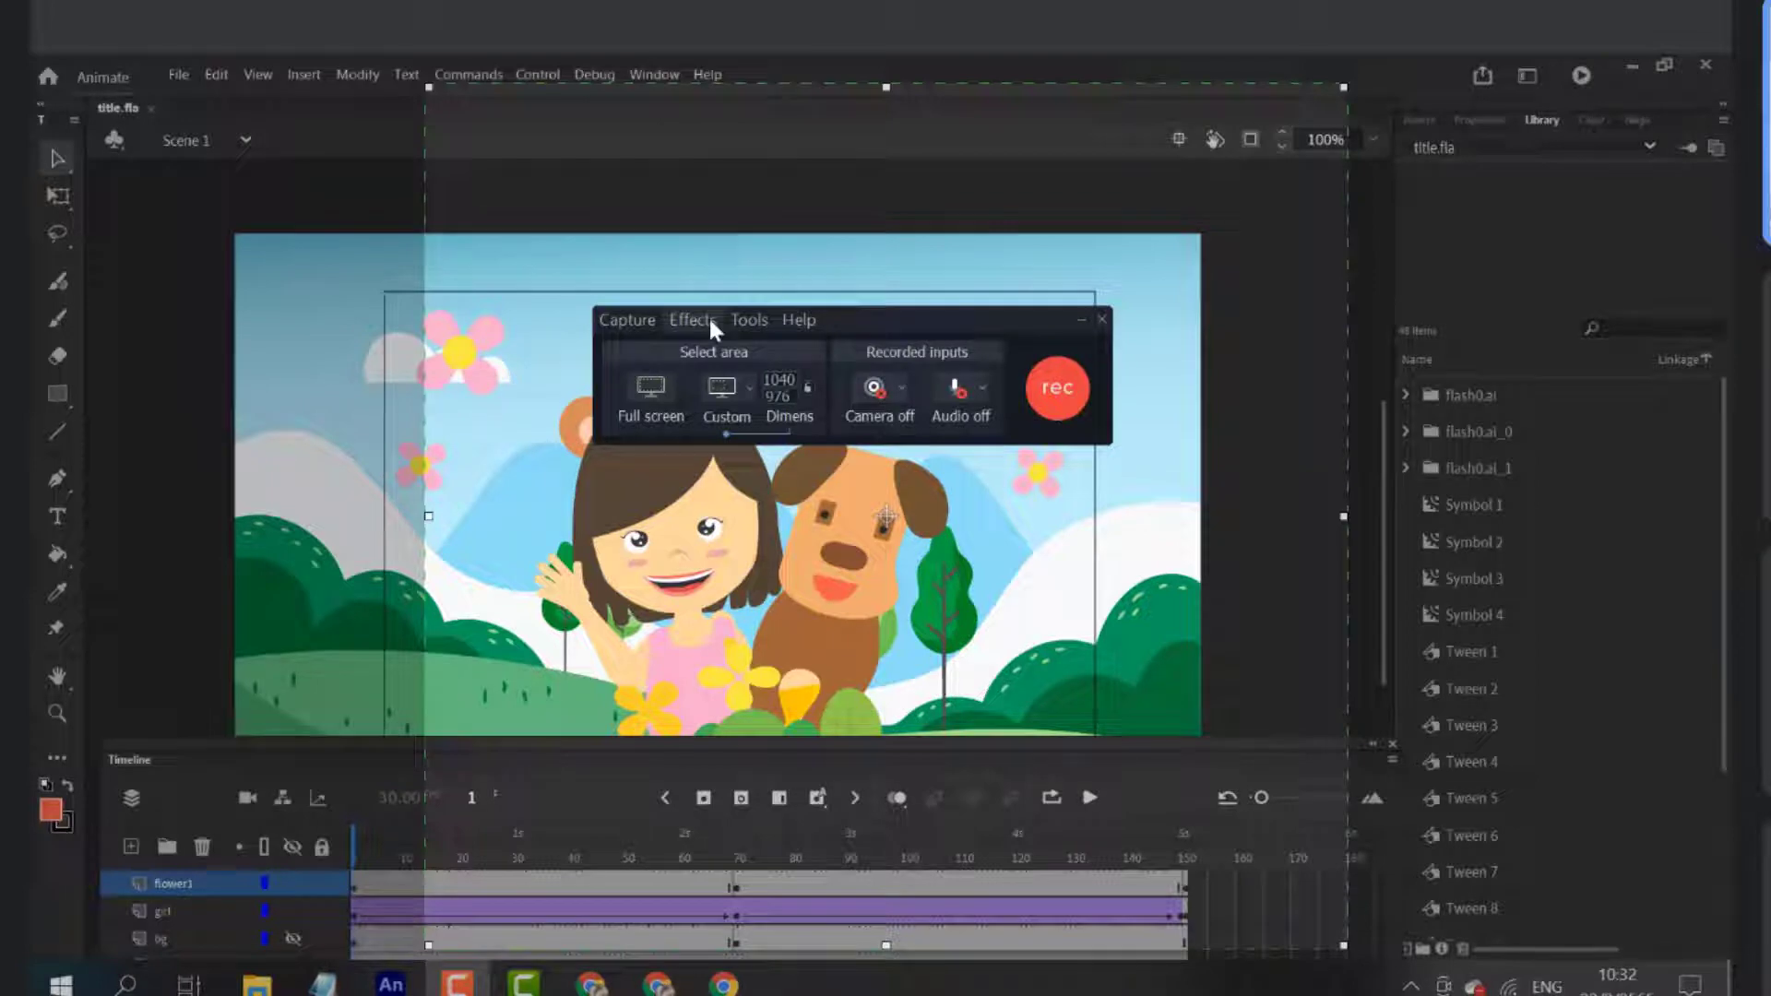
click(1079, 320)
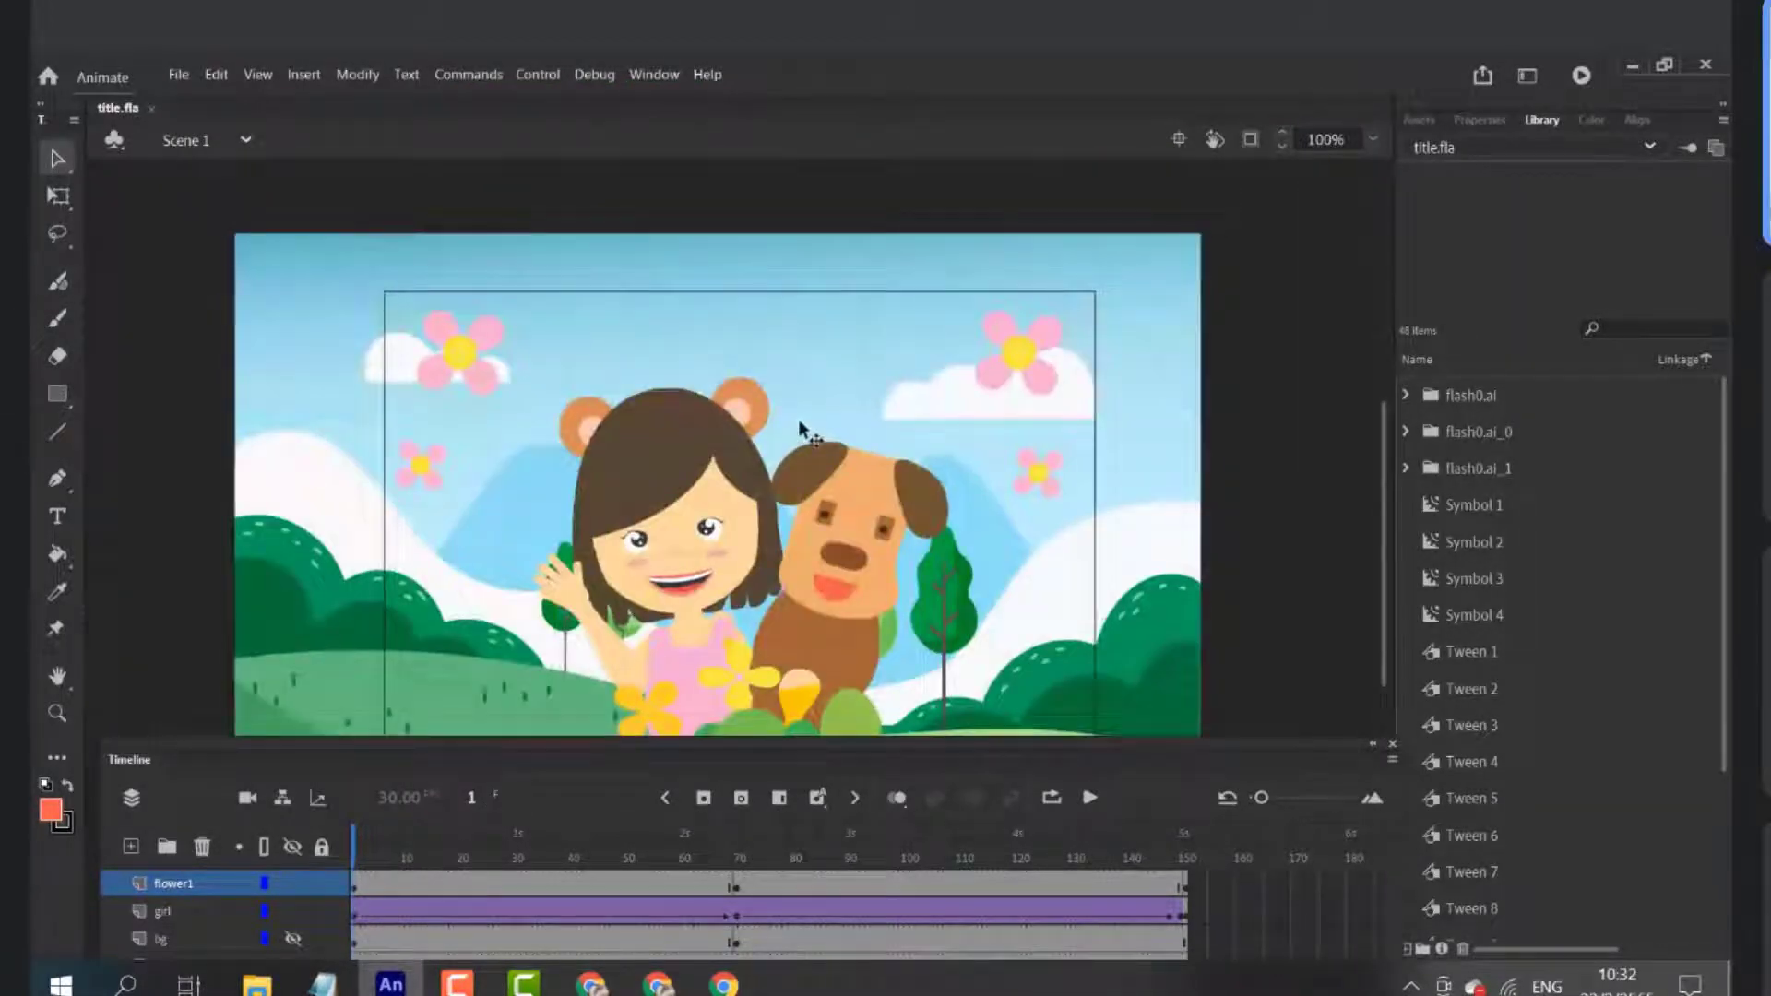
Play the title movie test again and fit the custom capture area around the animation, about 1718 × 988 pixels
click(1581, 77)
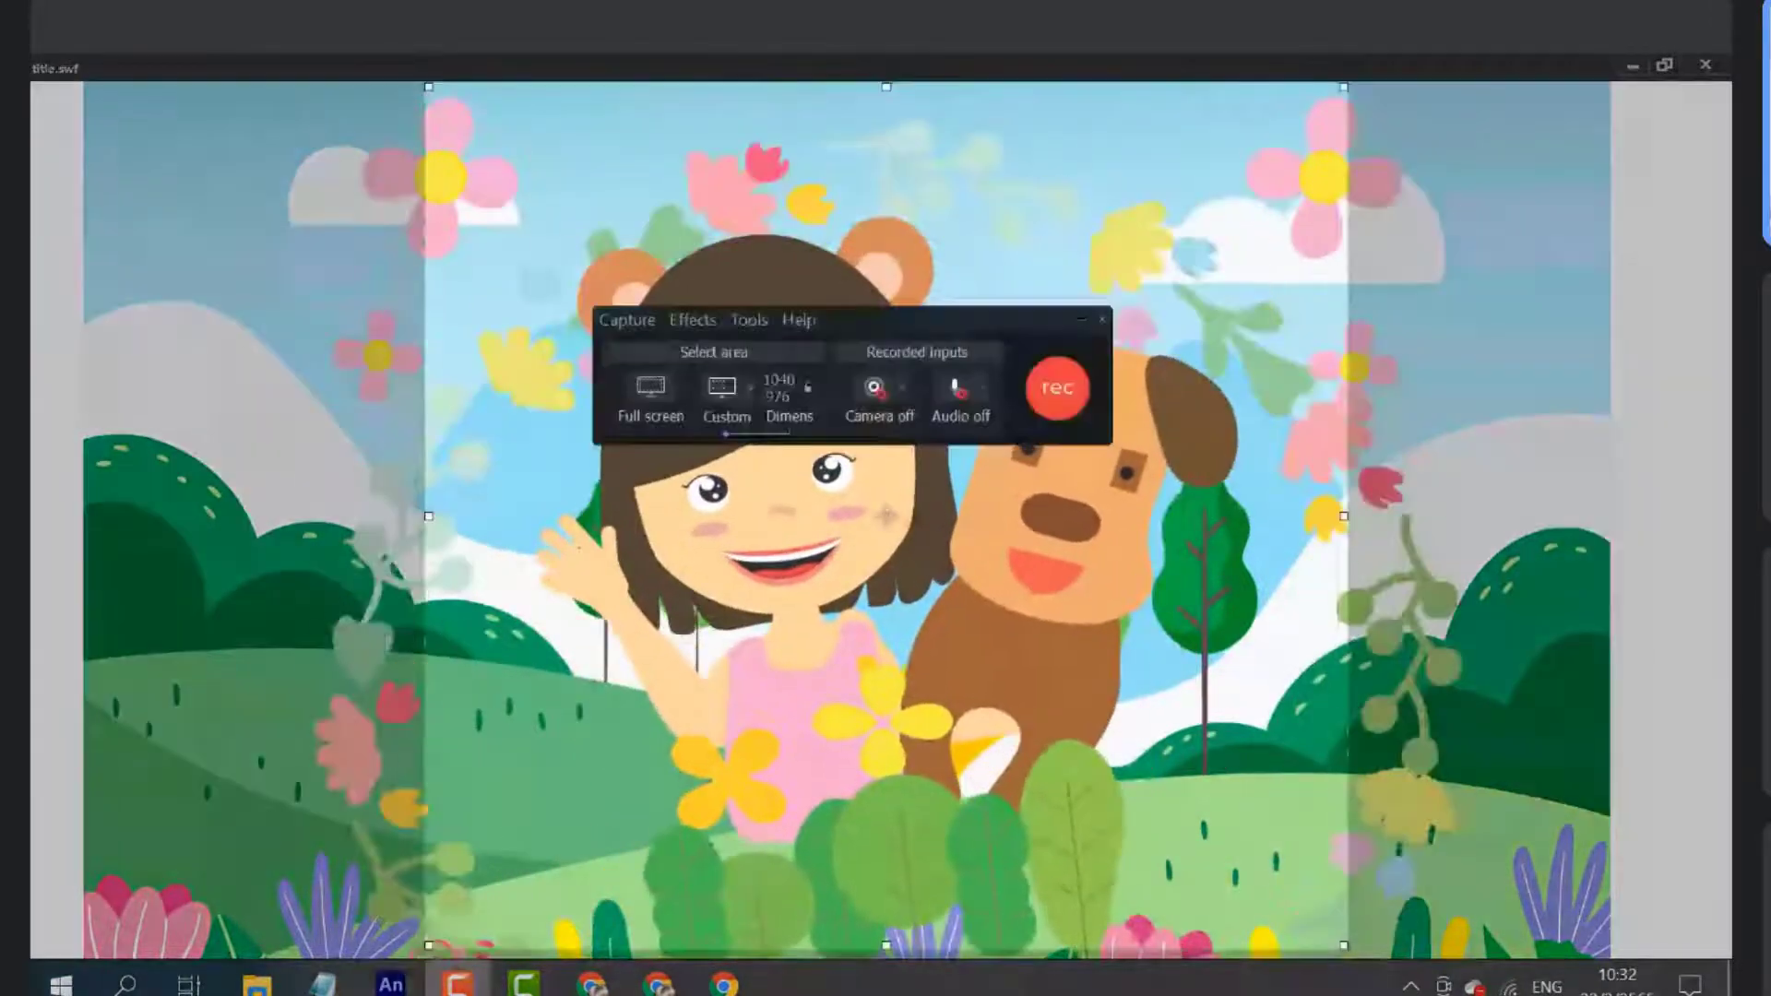
drag(904, 323, 1088, 804)
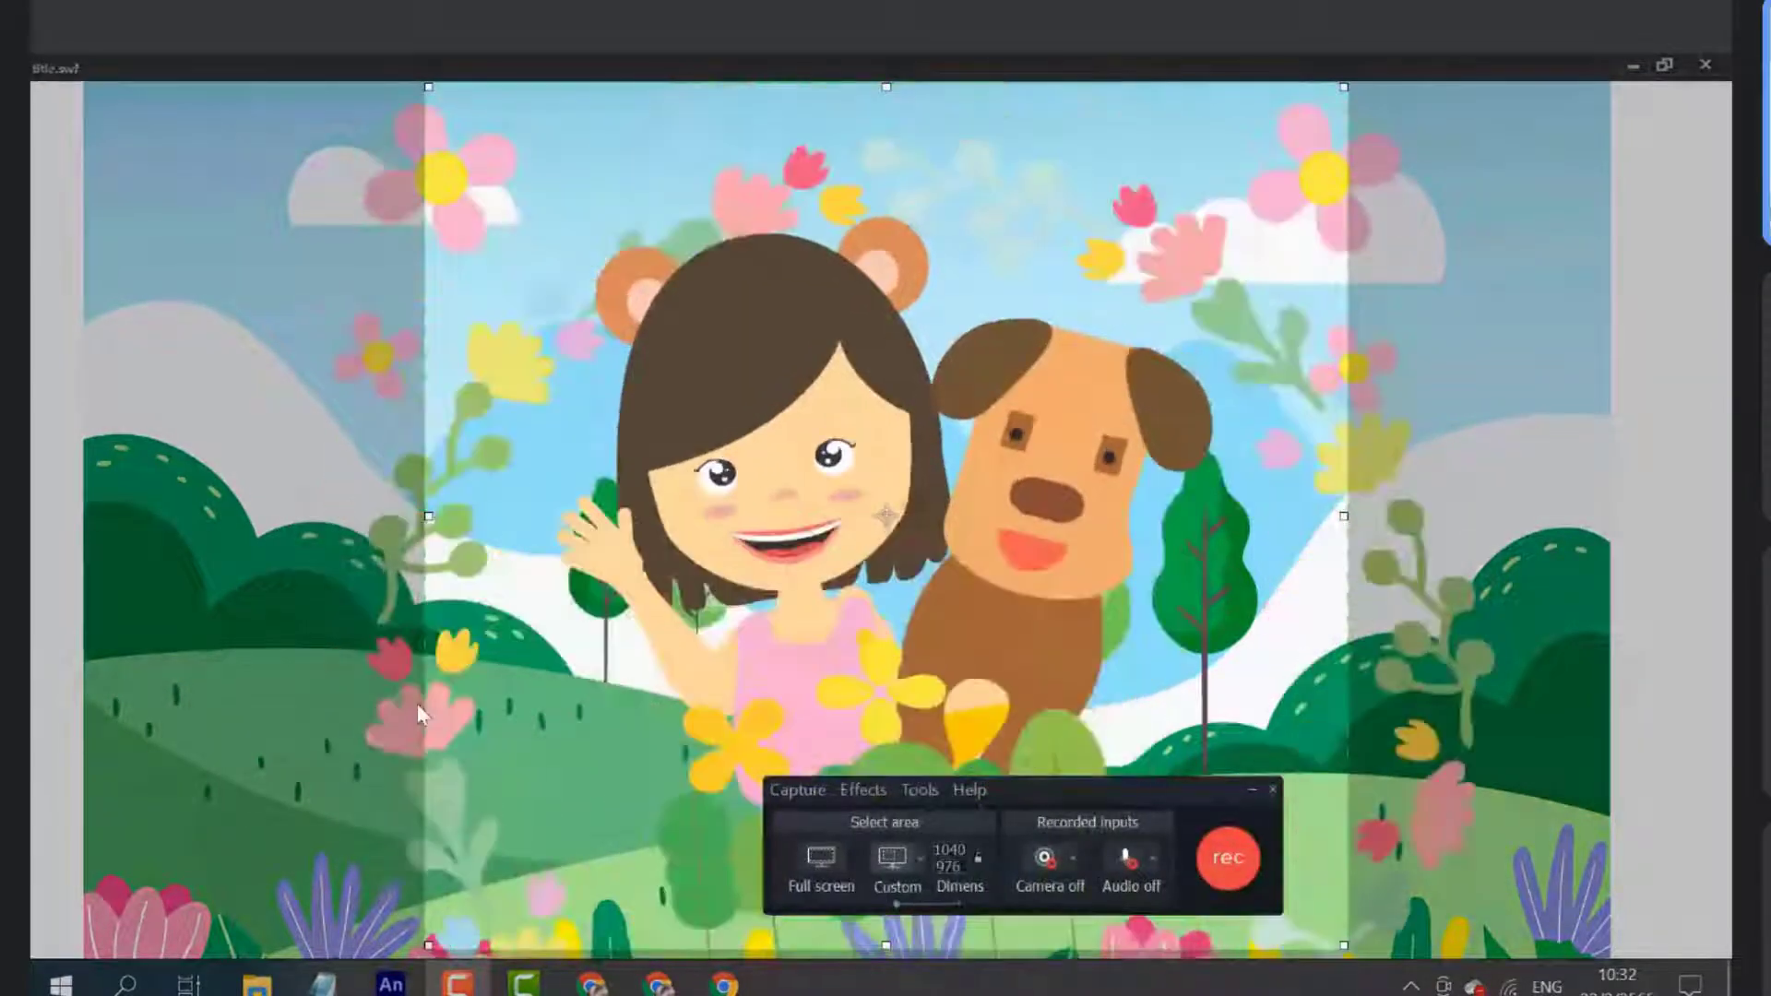
drag(428, 515, 79, 530)
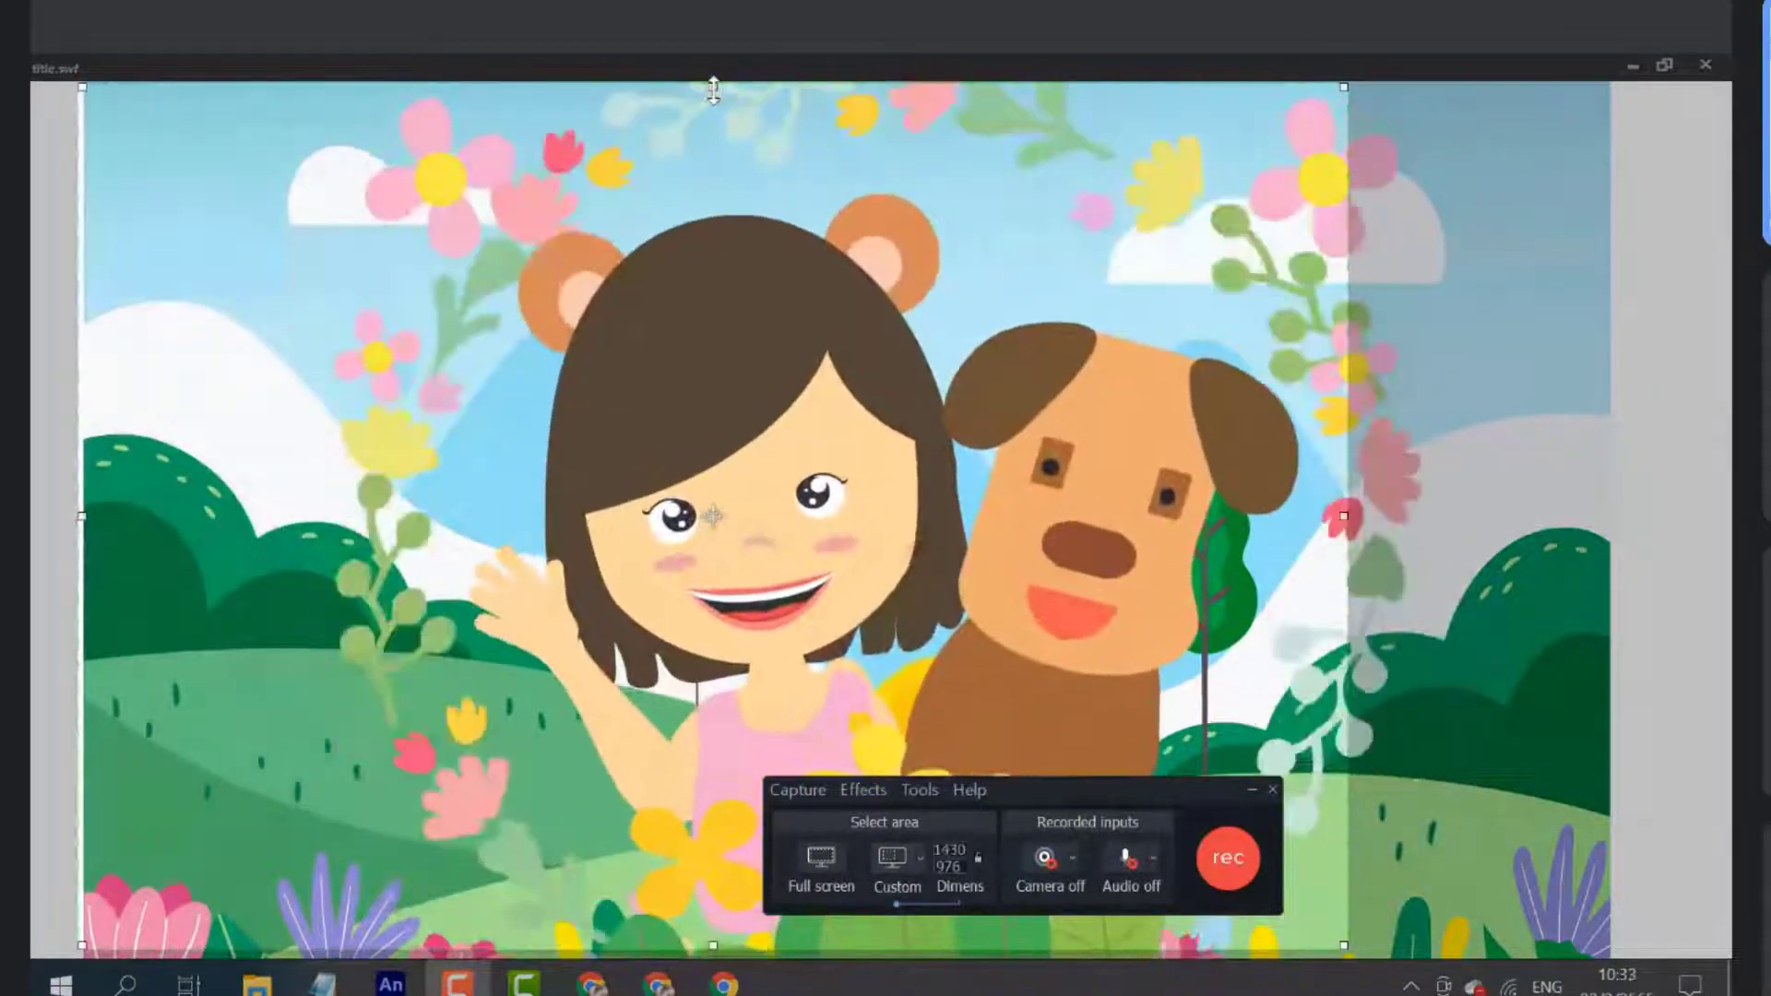
drag(713, 87, 710, 83)
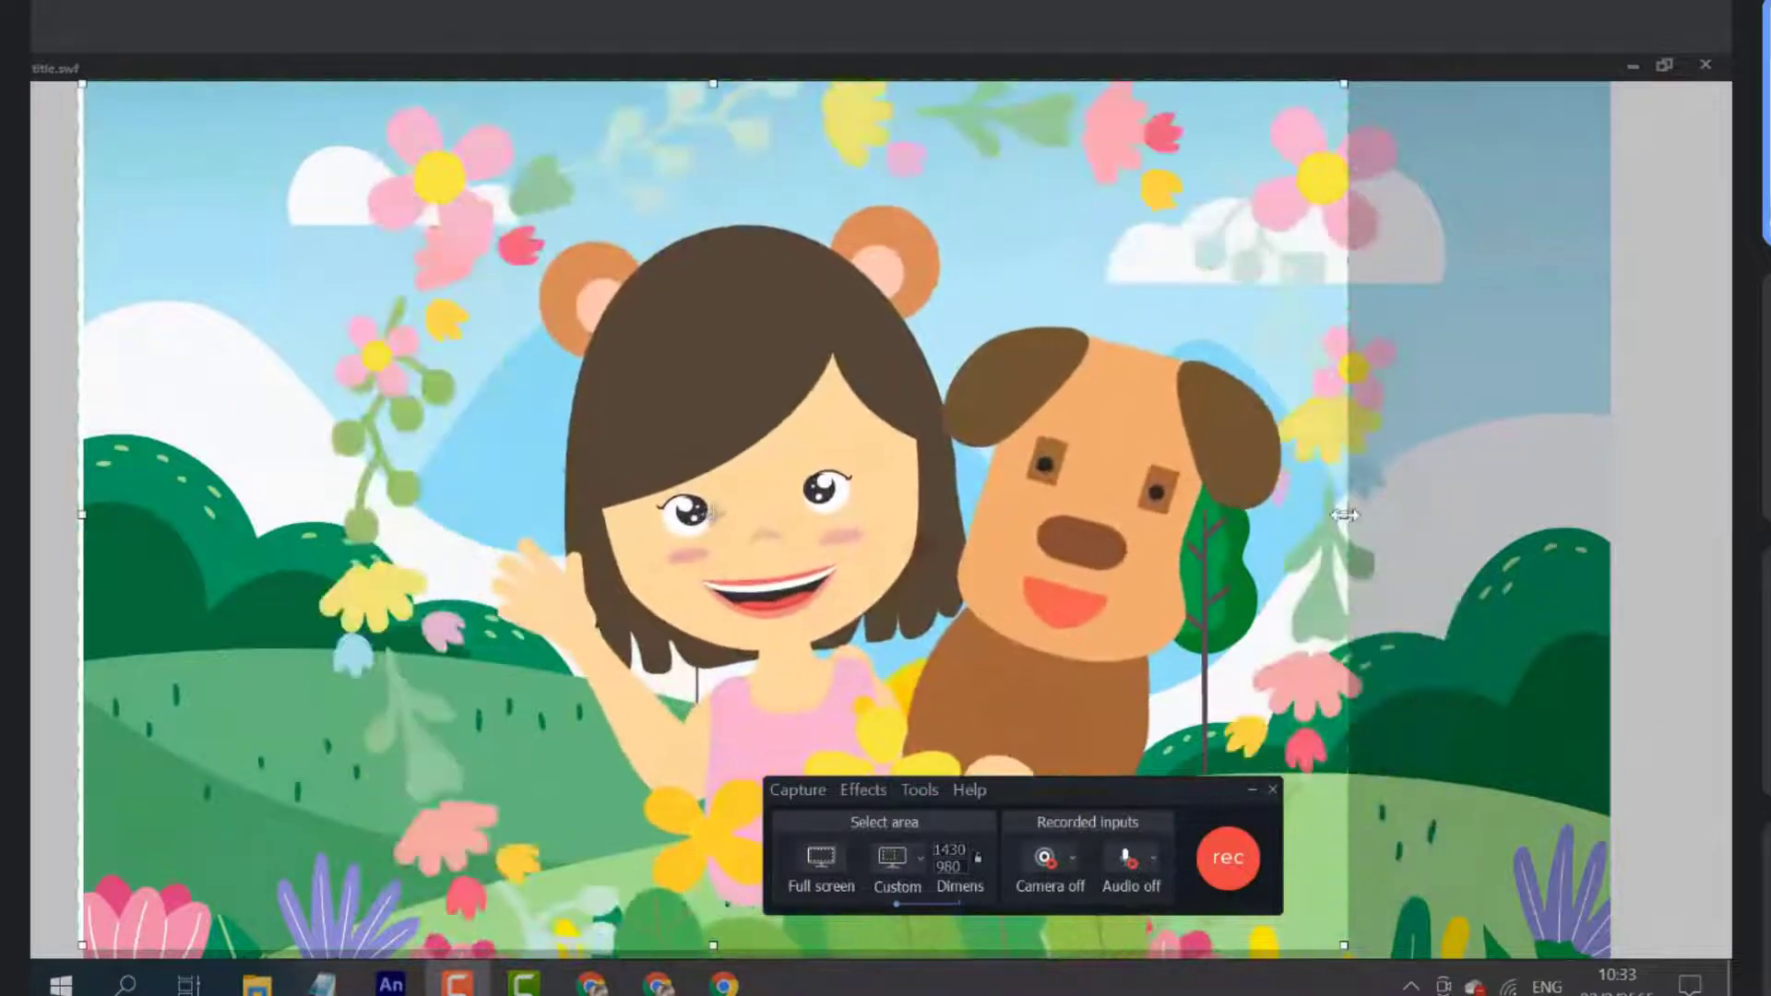
drag(1352, 519, 1600, 509)
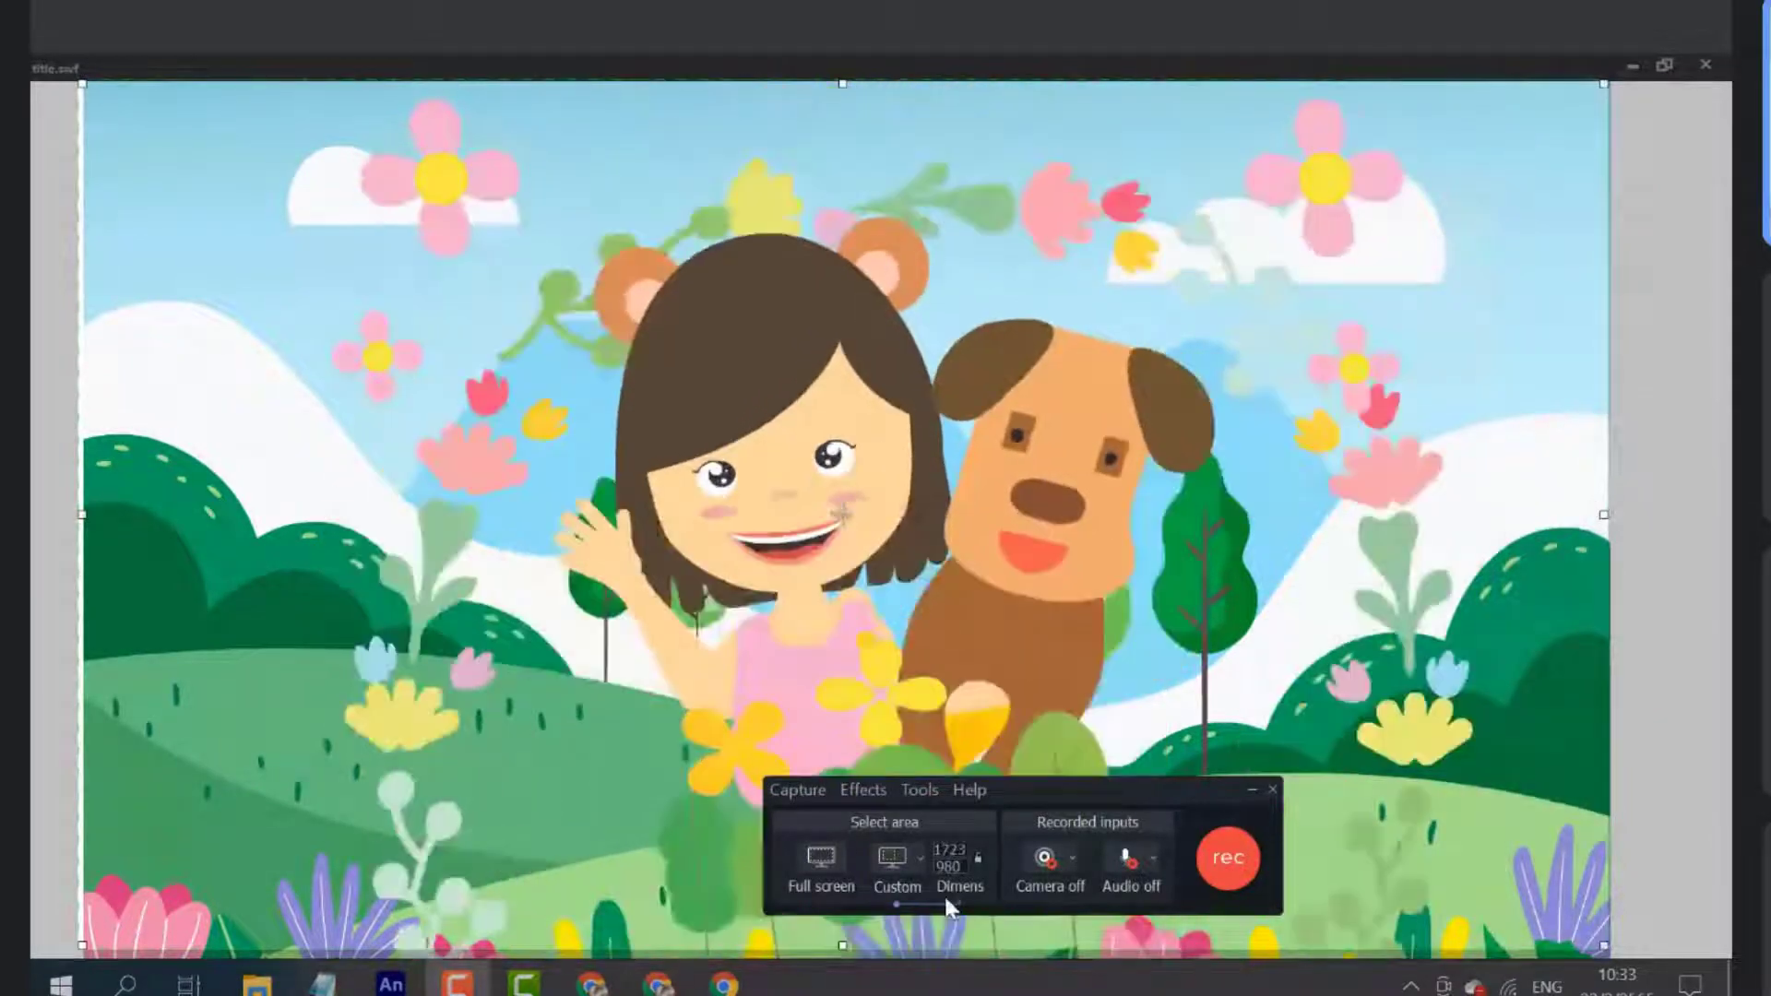
drag(842, 943, 842, 950)
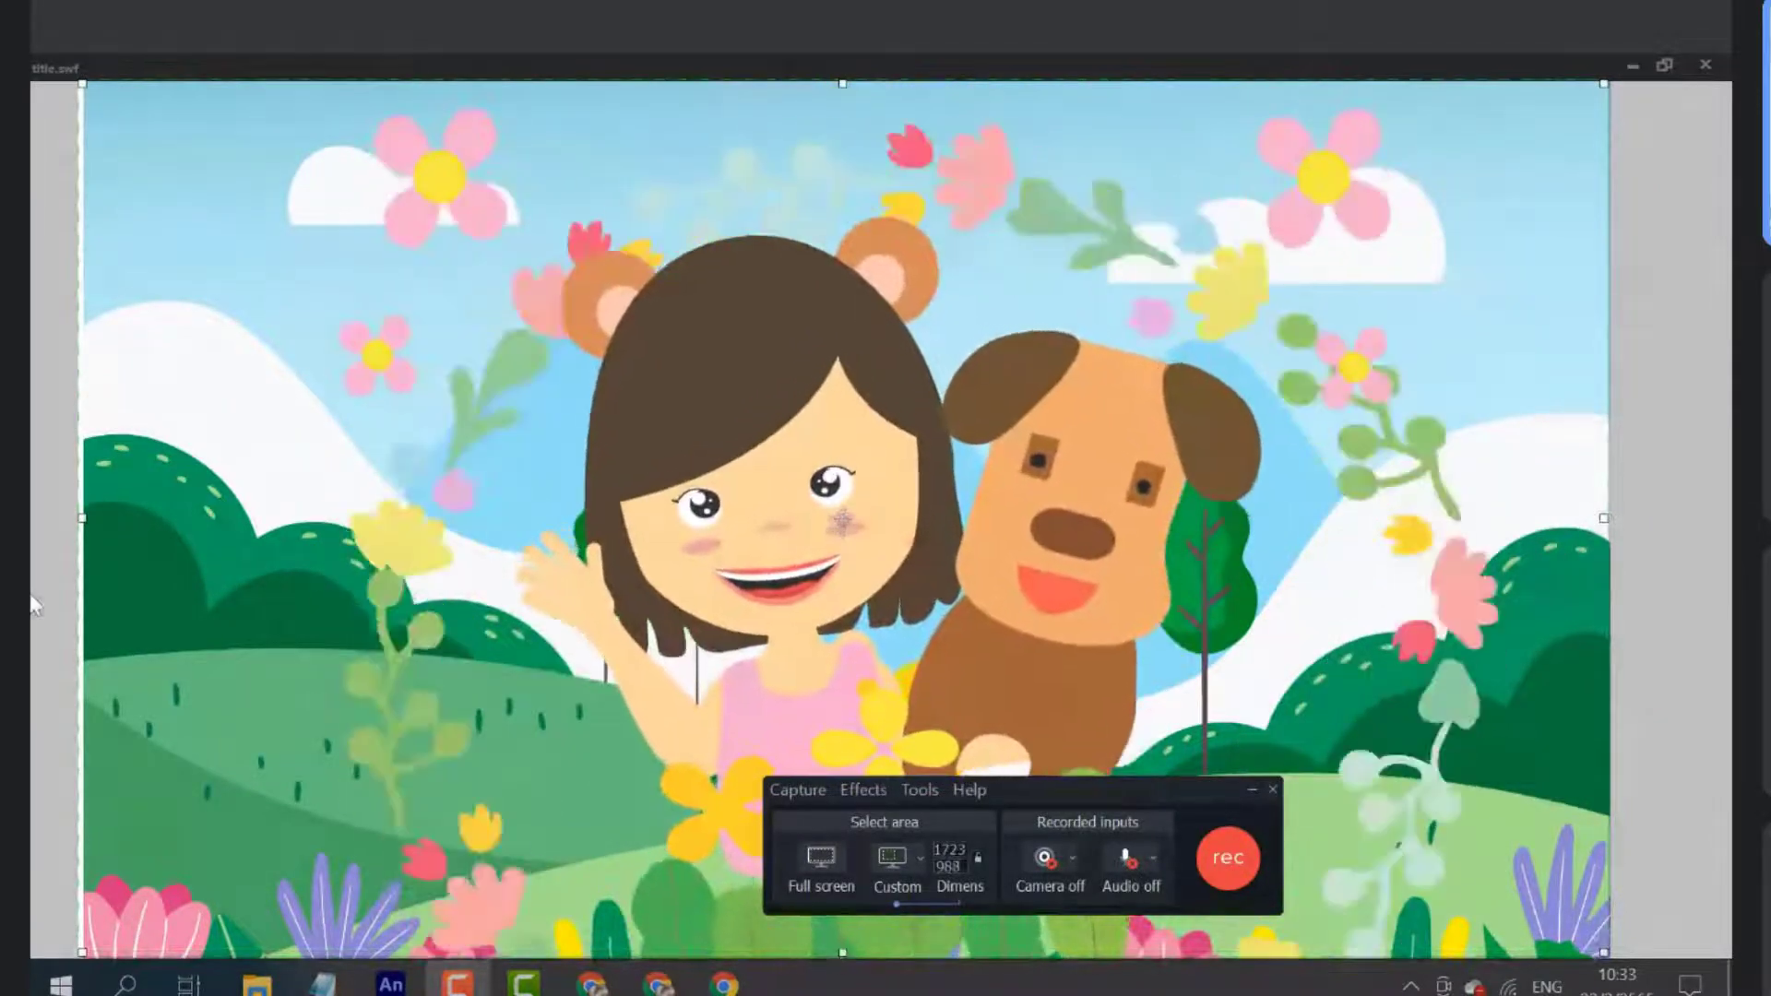
drag(76, 519, 86, 519)
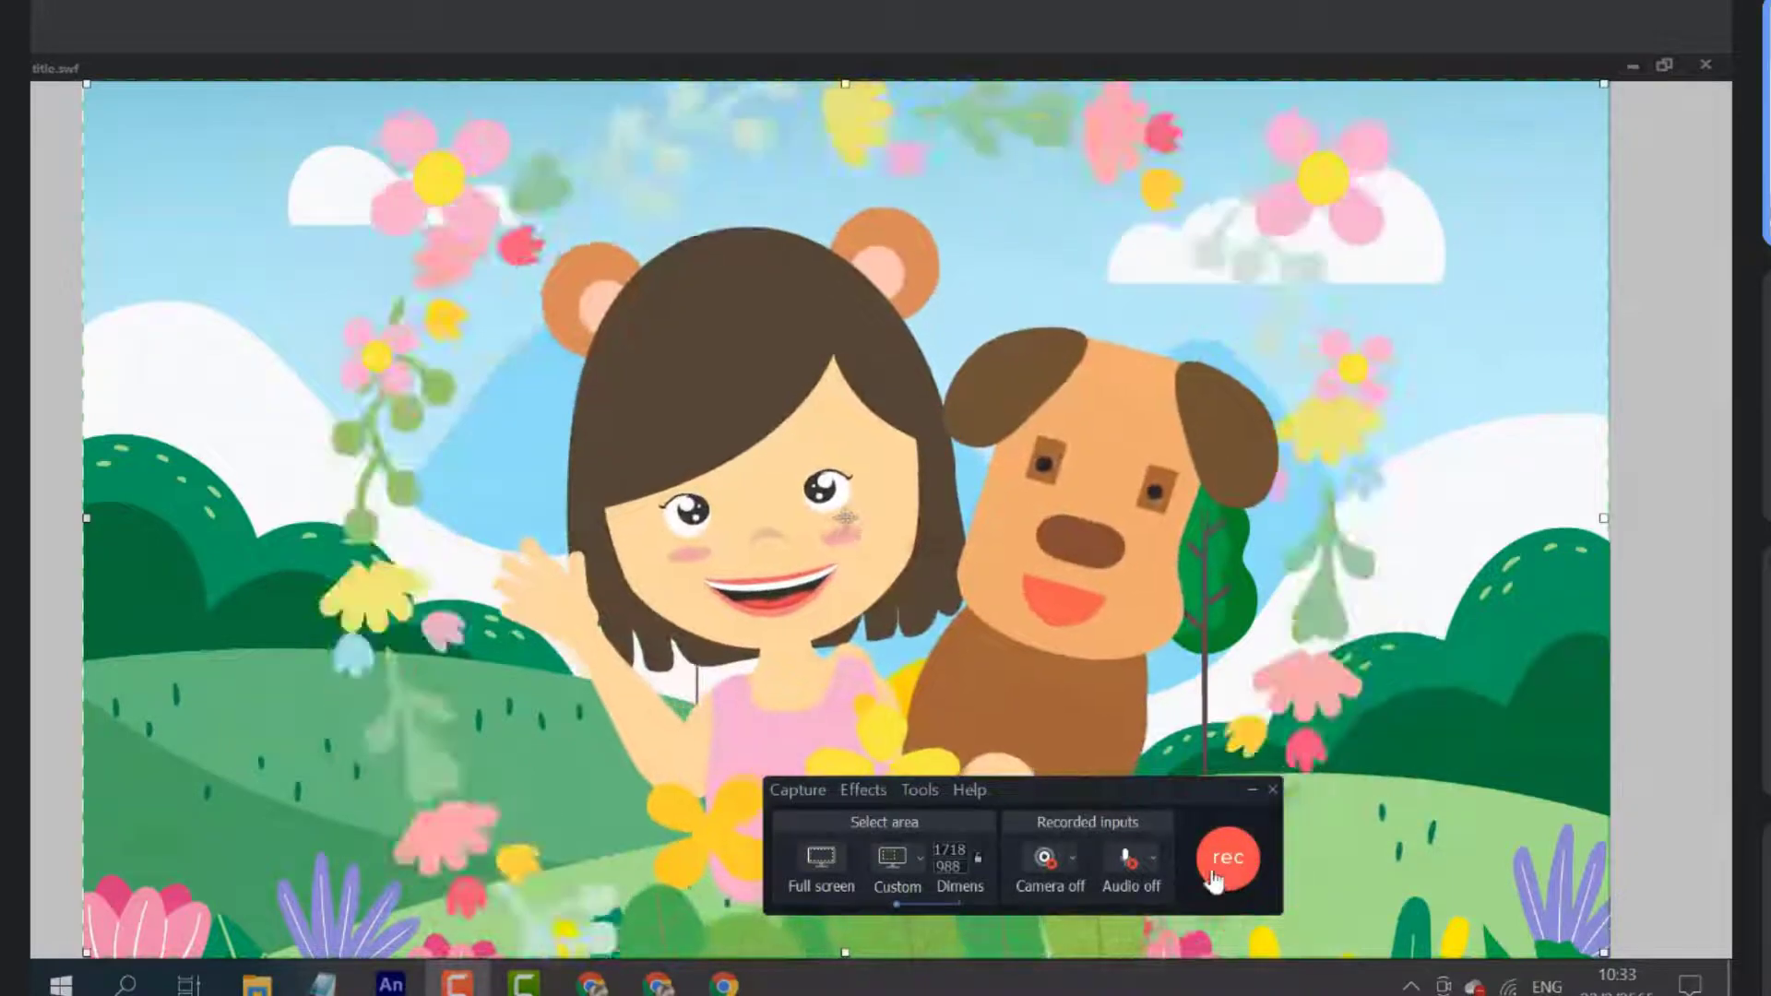
Record the playing title animation with Camtasia Recorder, stop the recording, and close the title.swf preview
mouse_move(1160, 790)
mouse_down()
mouse_move(1042, 883)
mouse_move(1153, 818)
mouse_up()
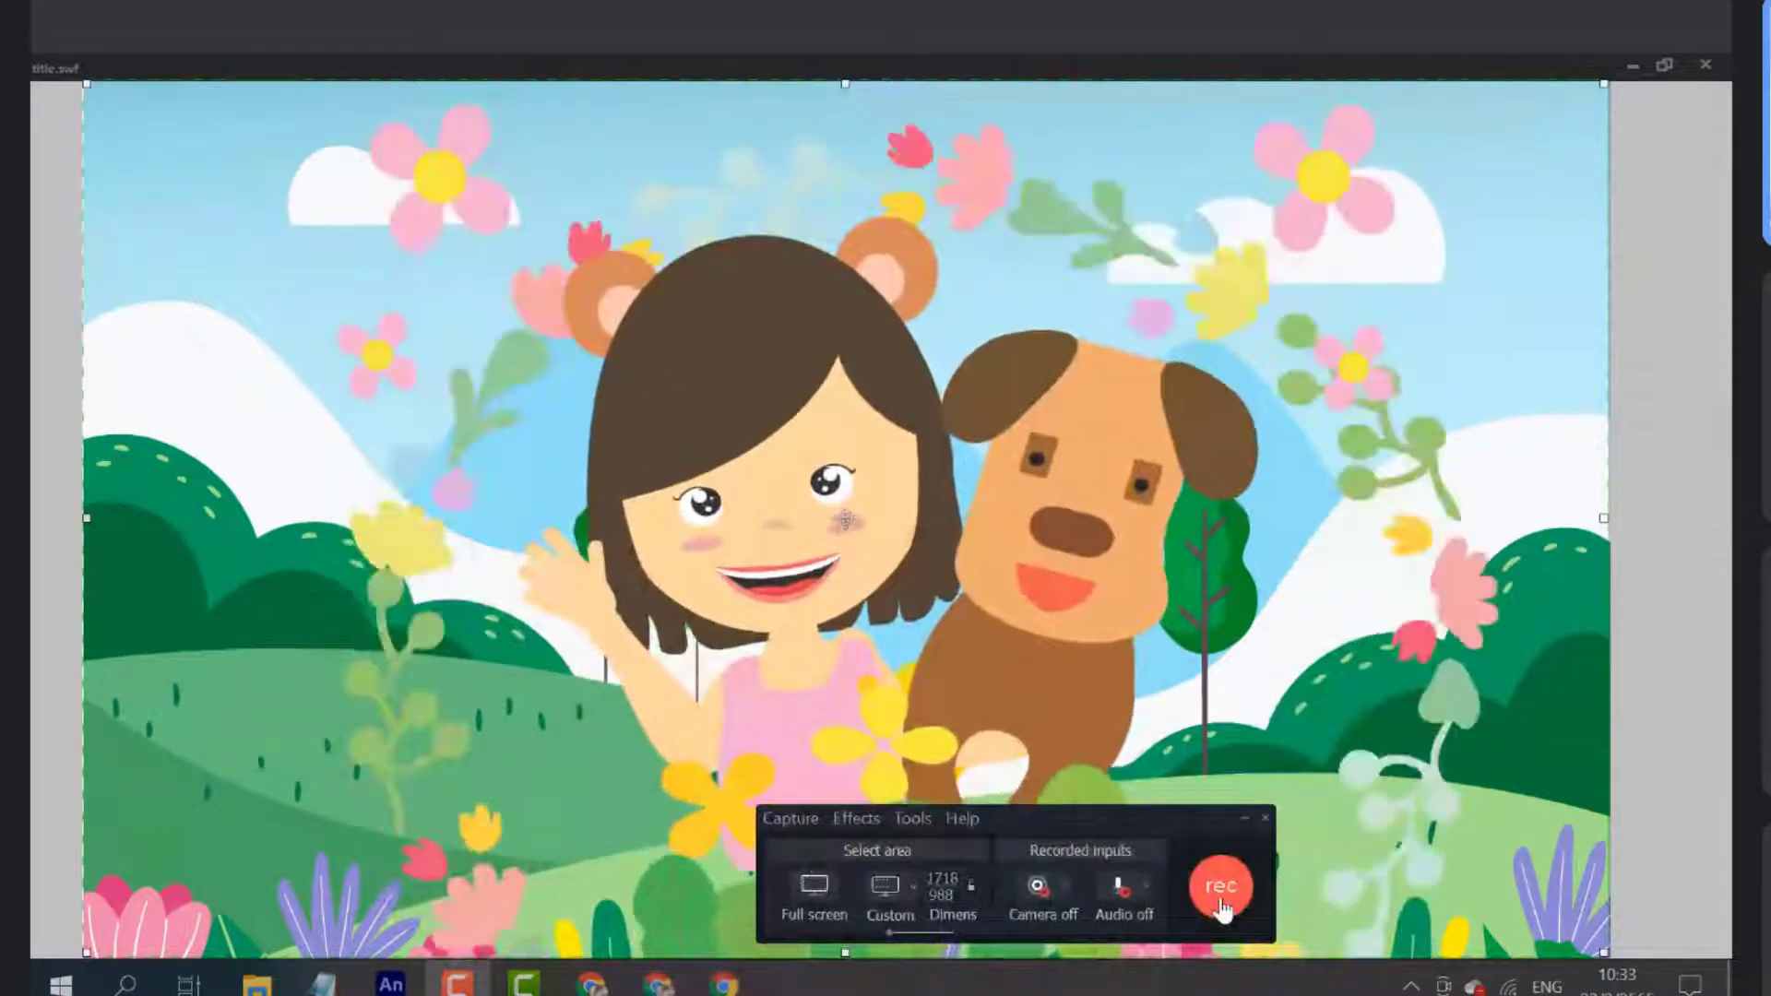
click(1222, 902)
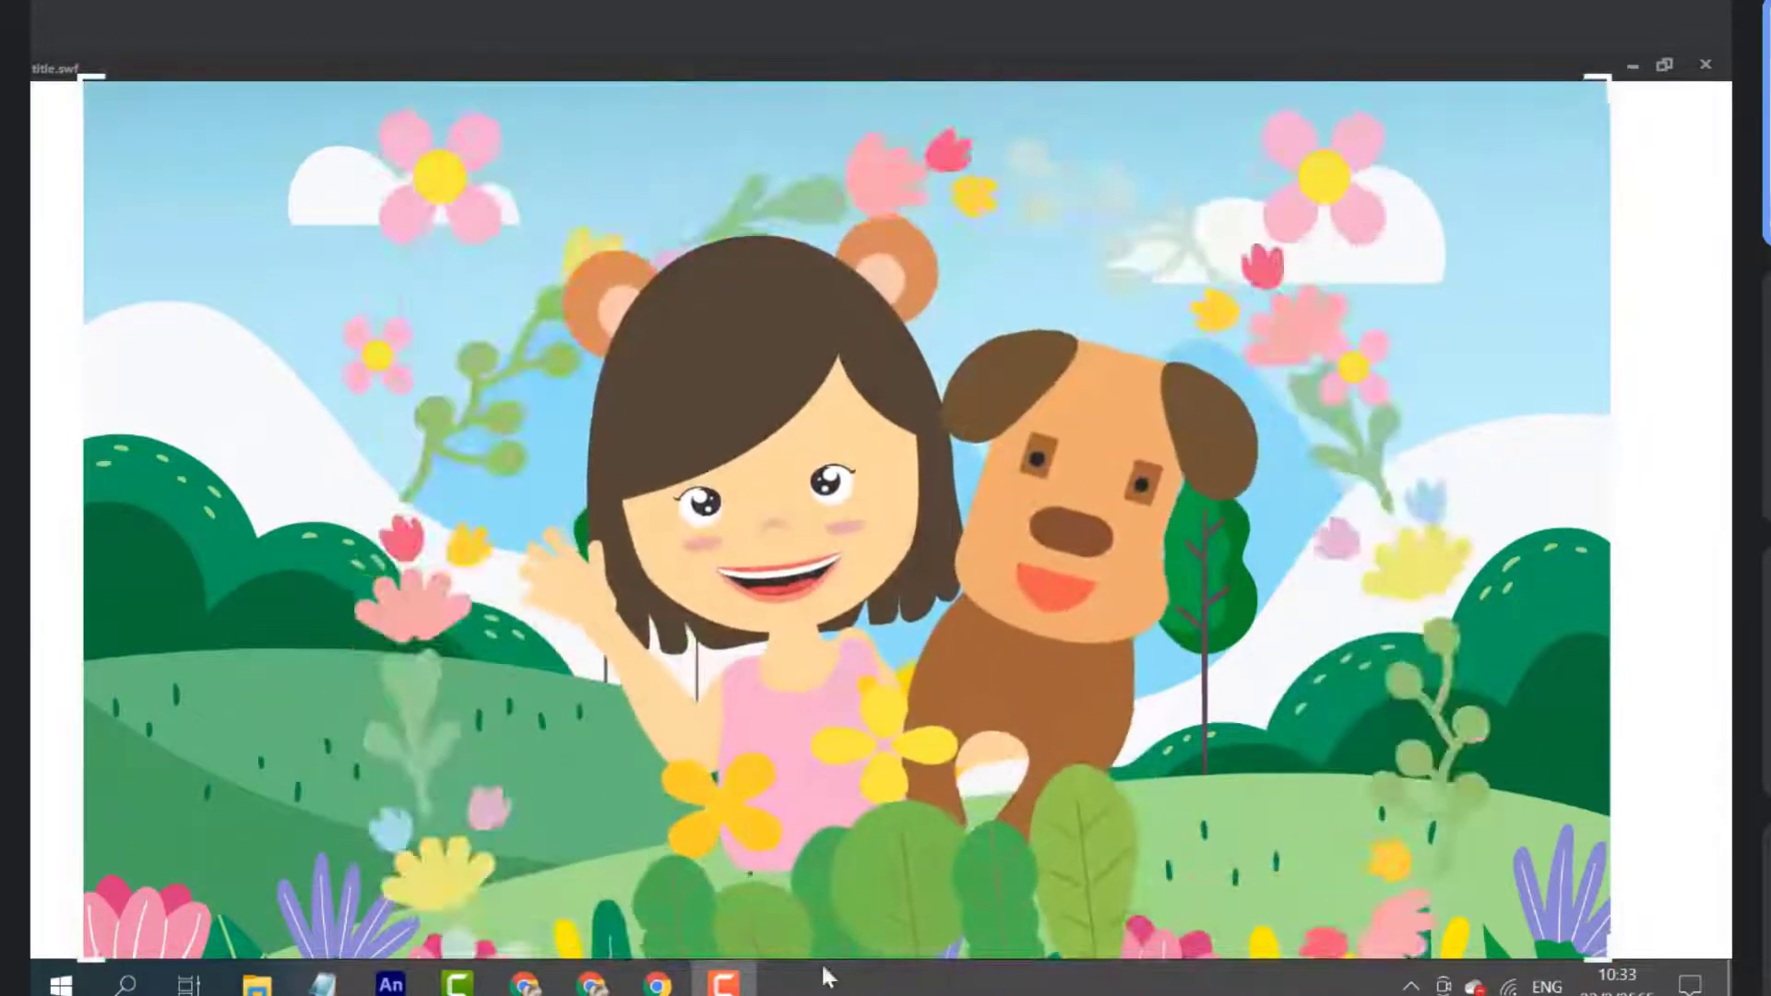
right_click(749, 987)
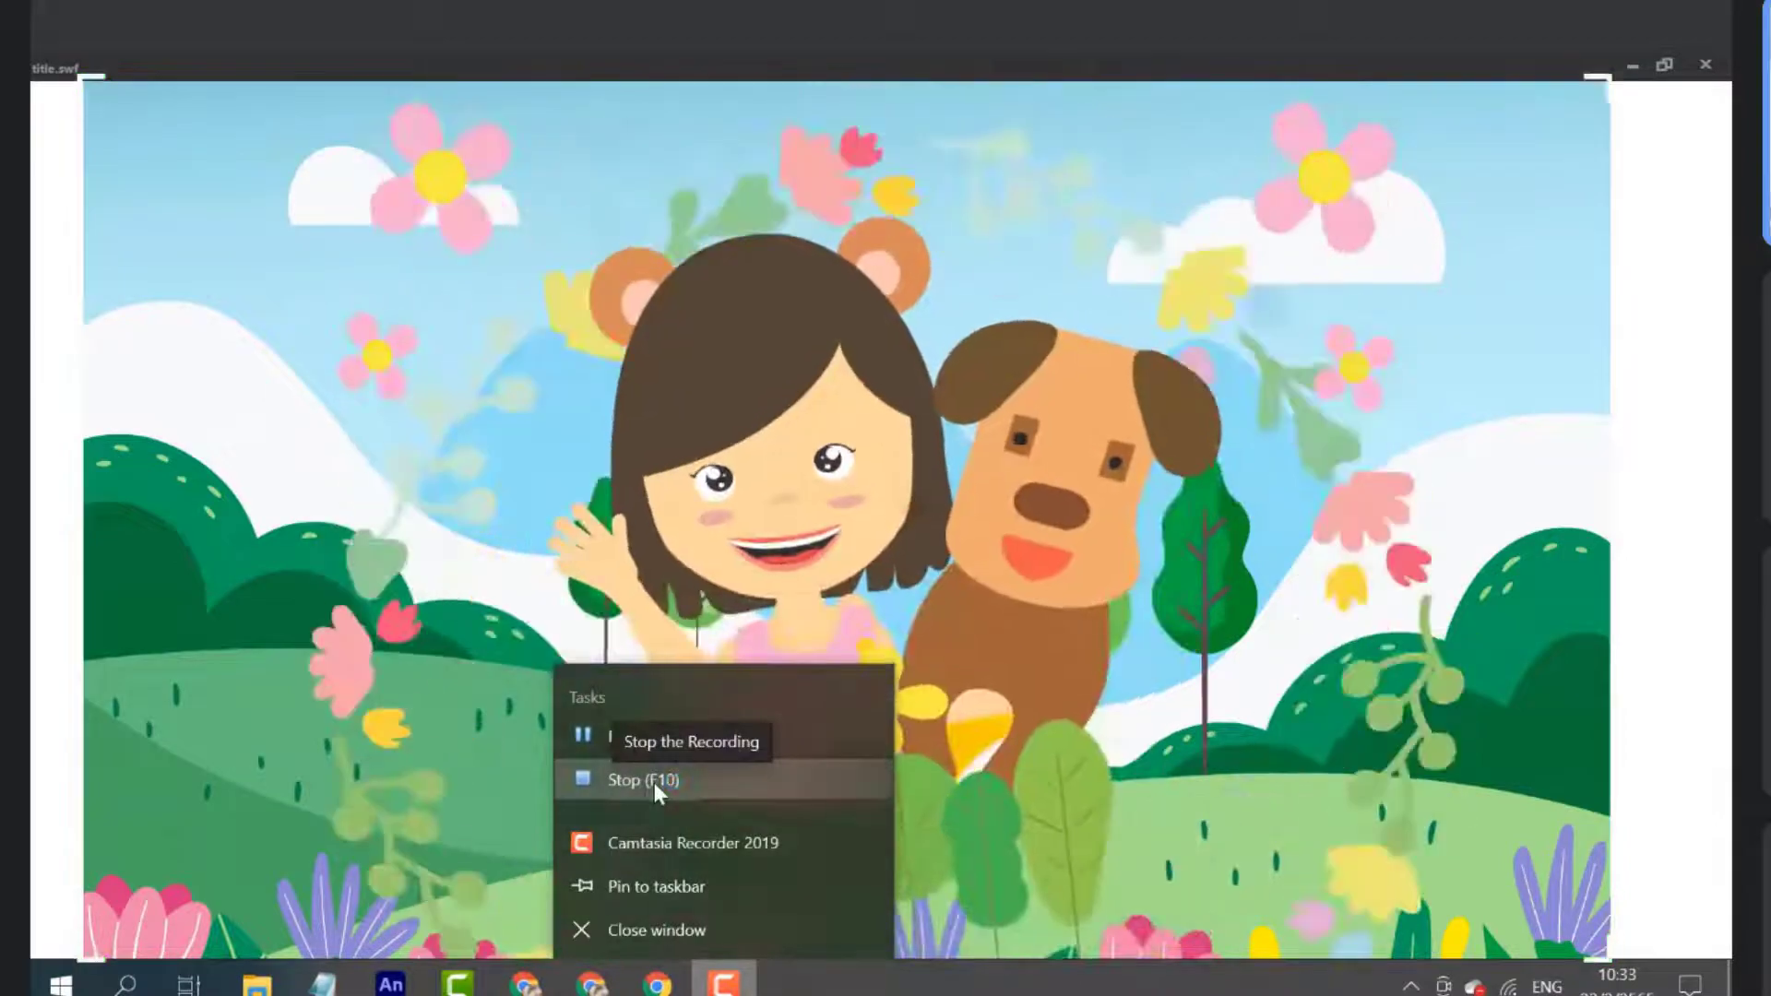
click(655, 783)
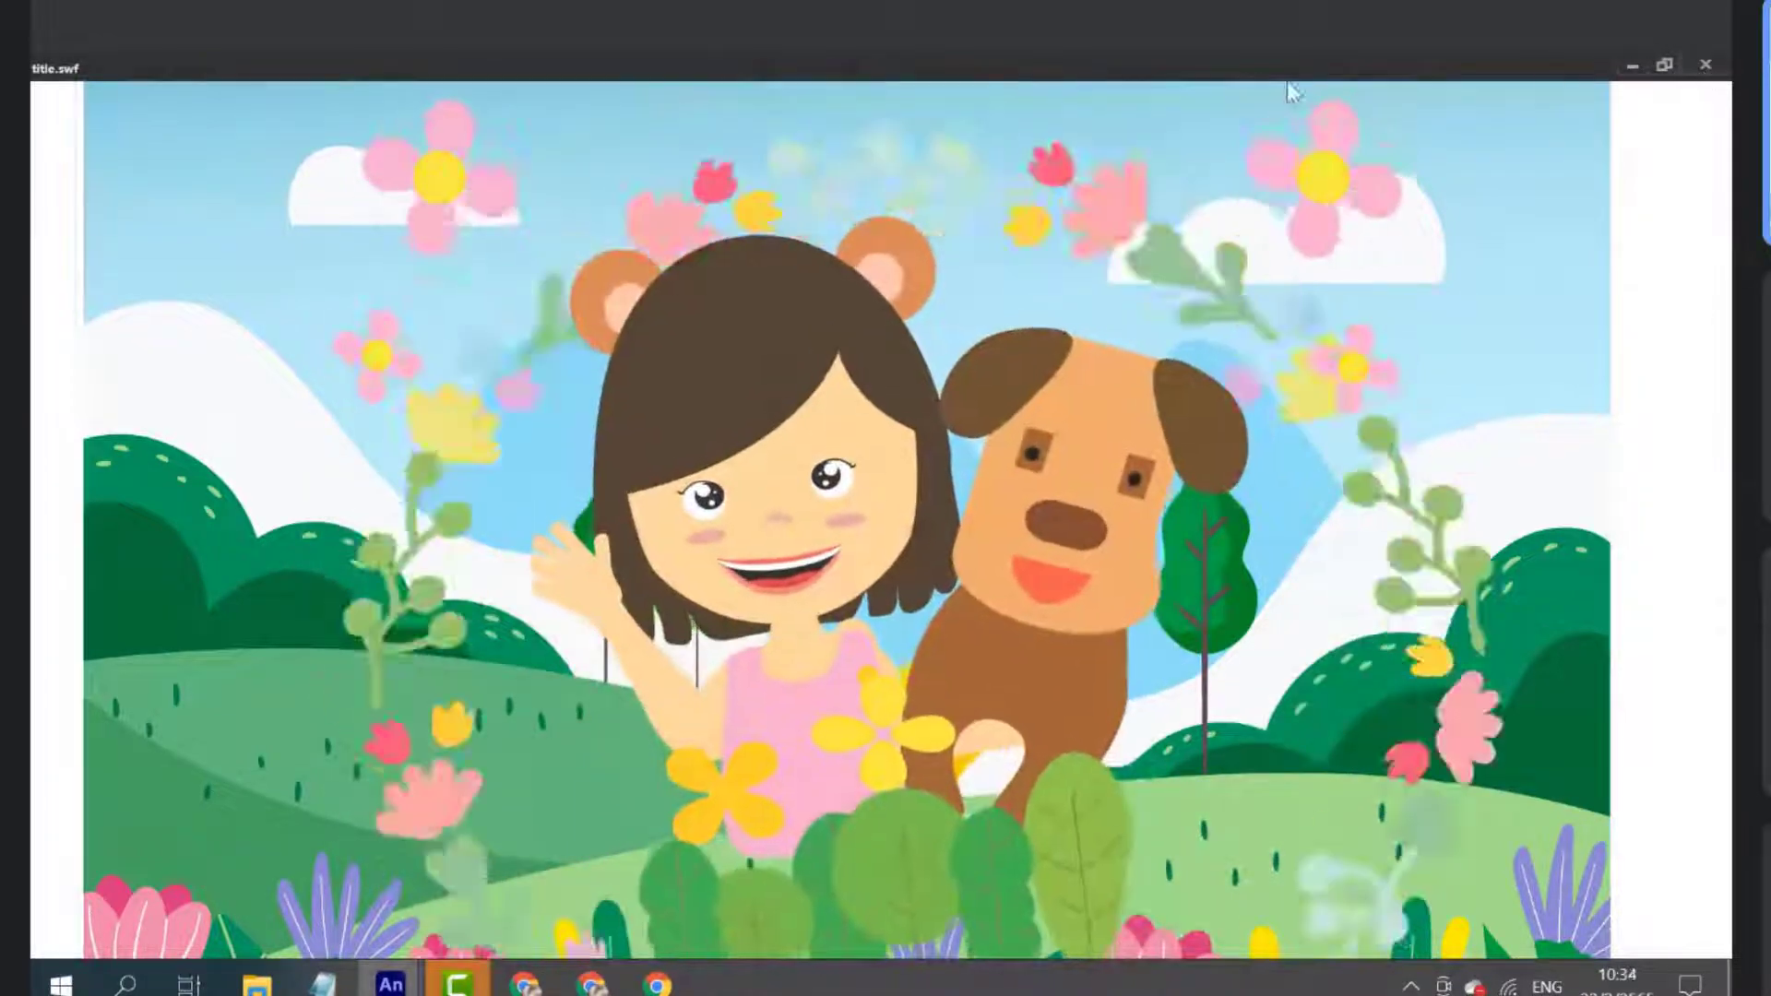
click(1705, 63)
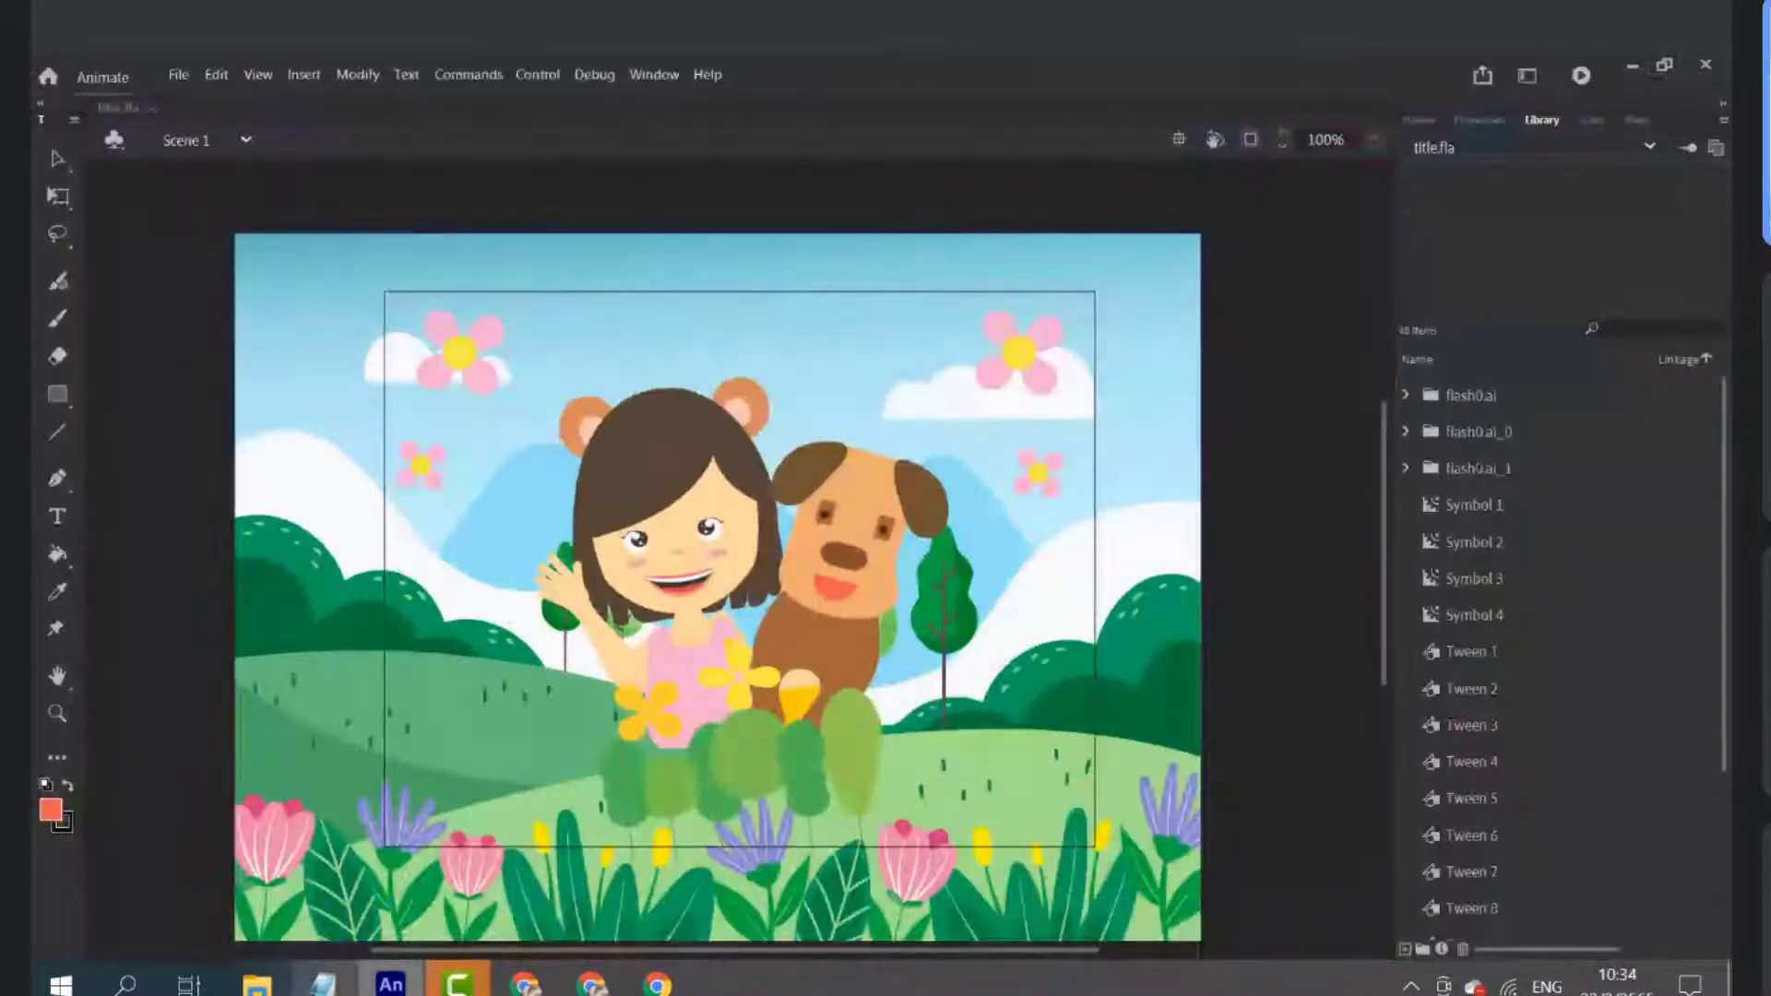
Switch to Camtasia, browse the Documents folder for media to import, and close the dialog without importing anything
click(457, 983)
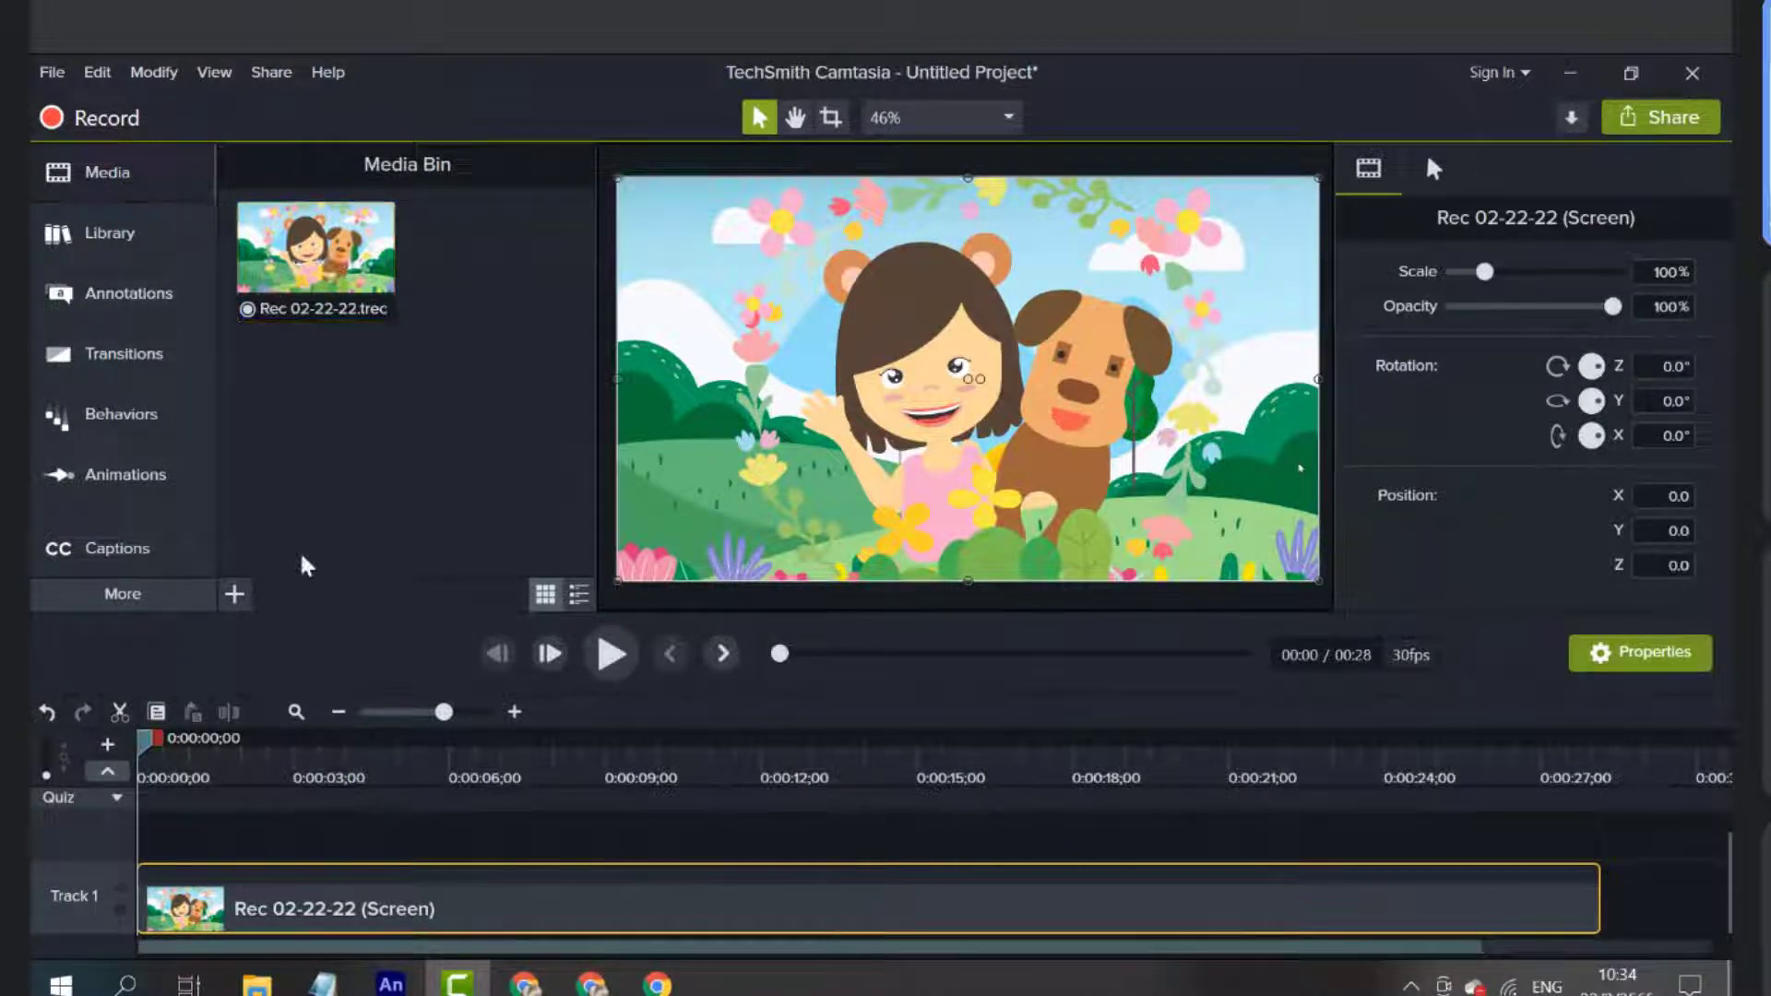
click(236, 595)
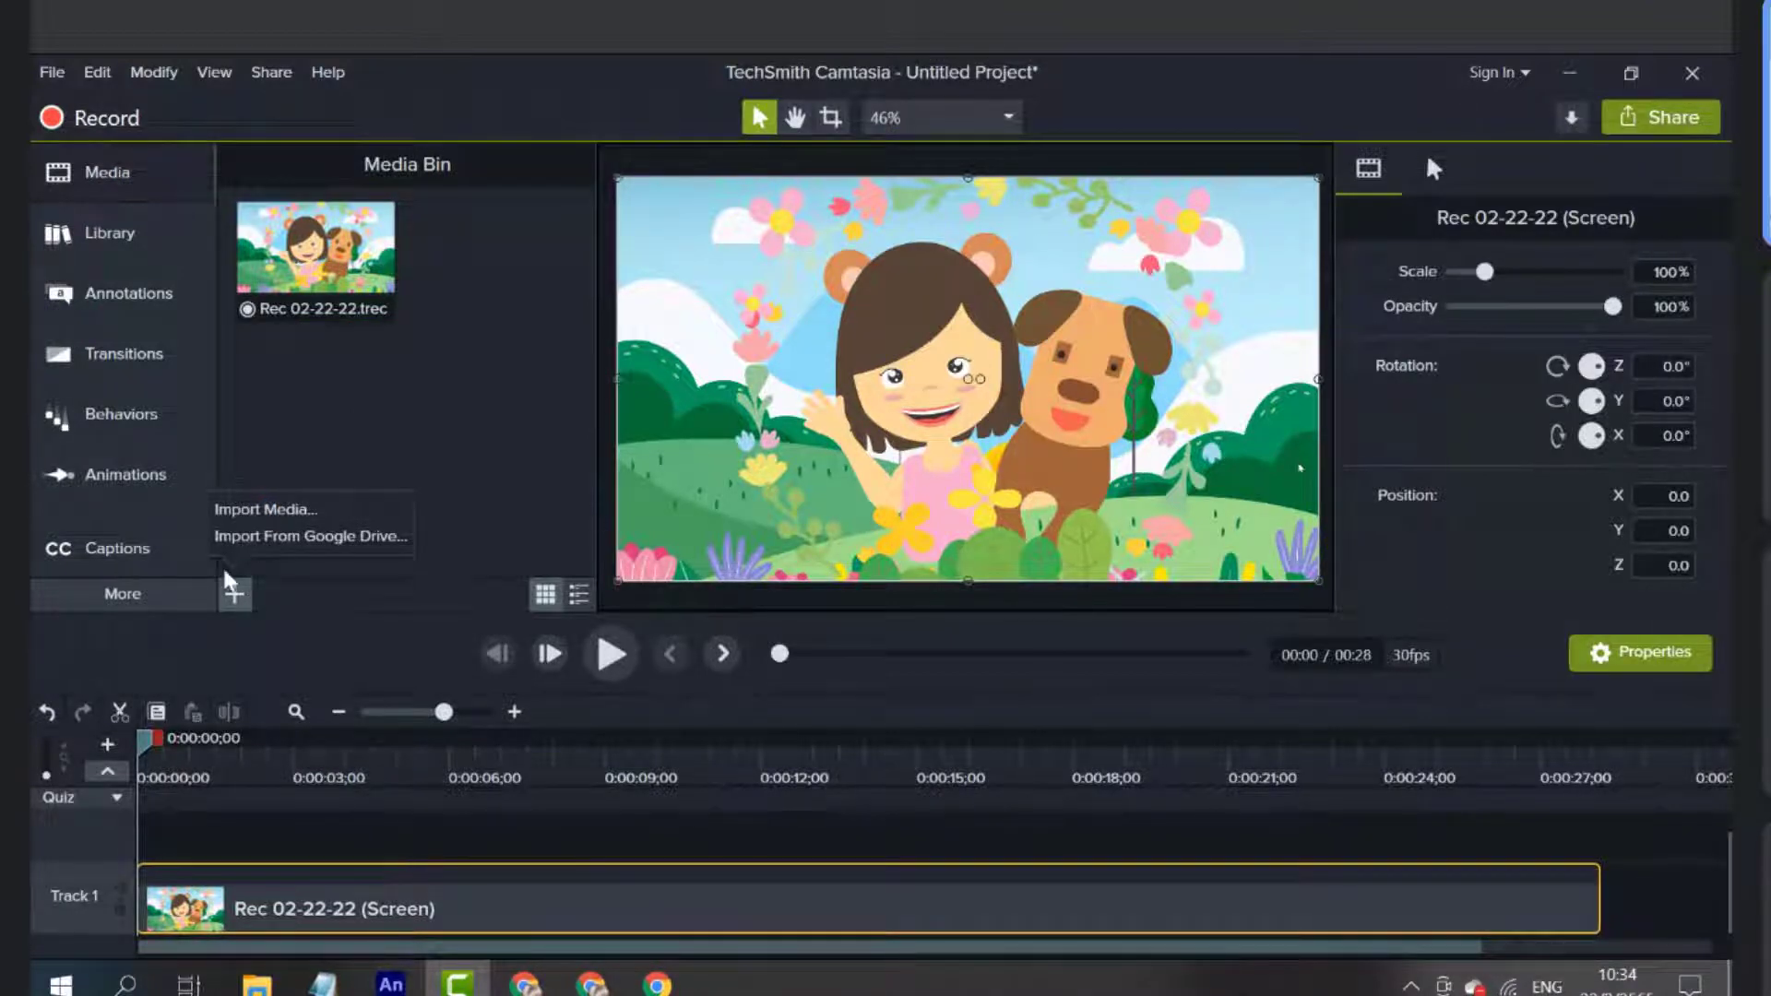
click(304, 508)
click(170, 334)
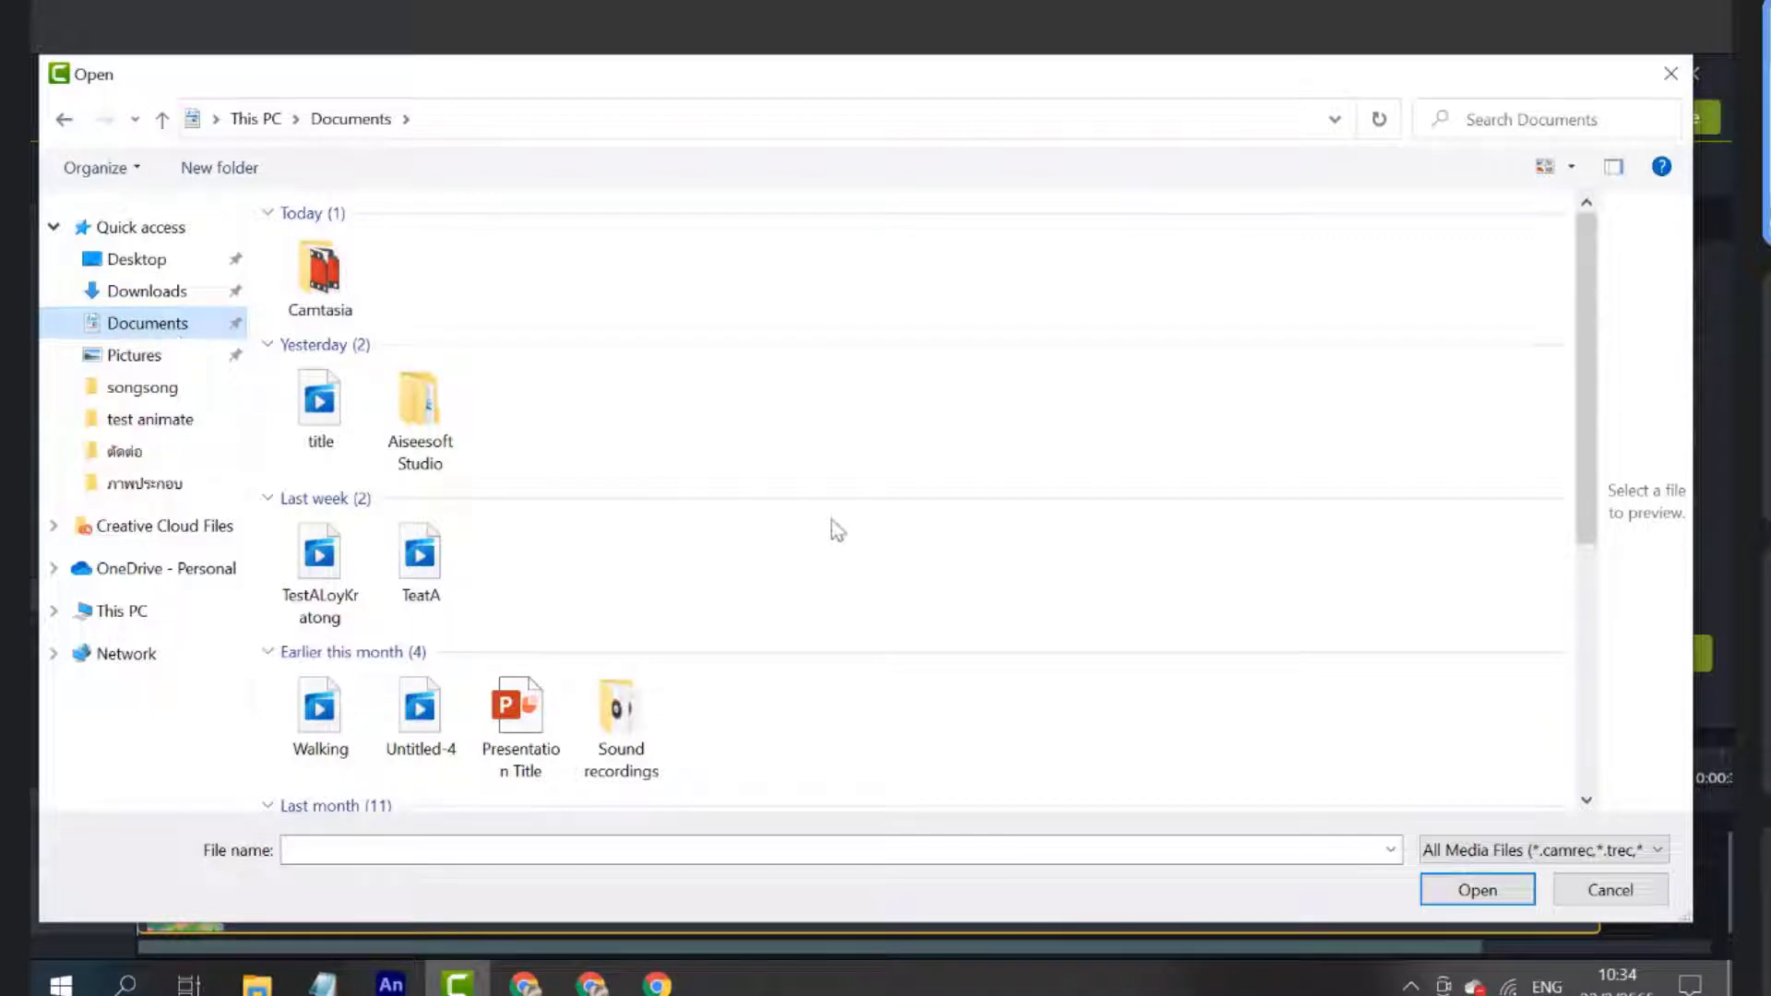
scroll(356, 336, down, 2)
scroll(356, 336, up, 2)
scroll(861, 521, down, 10)
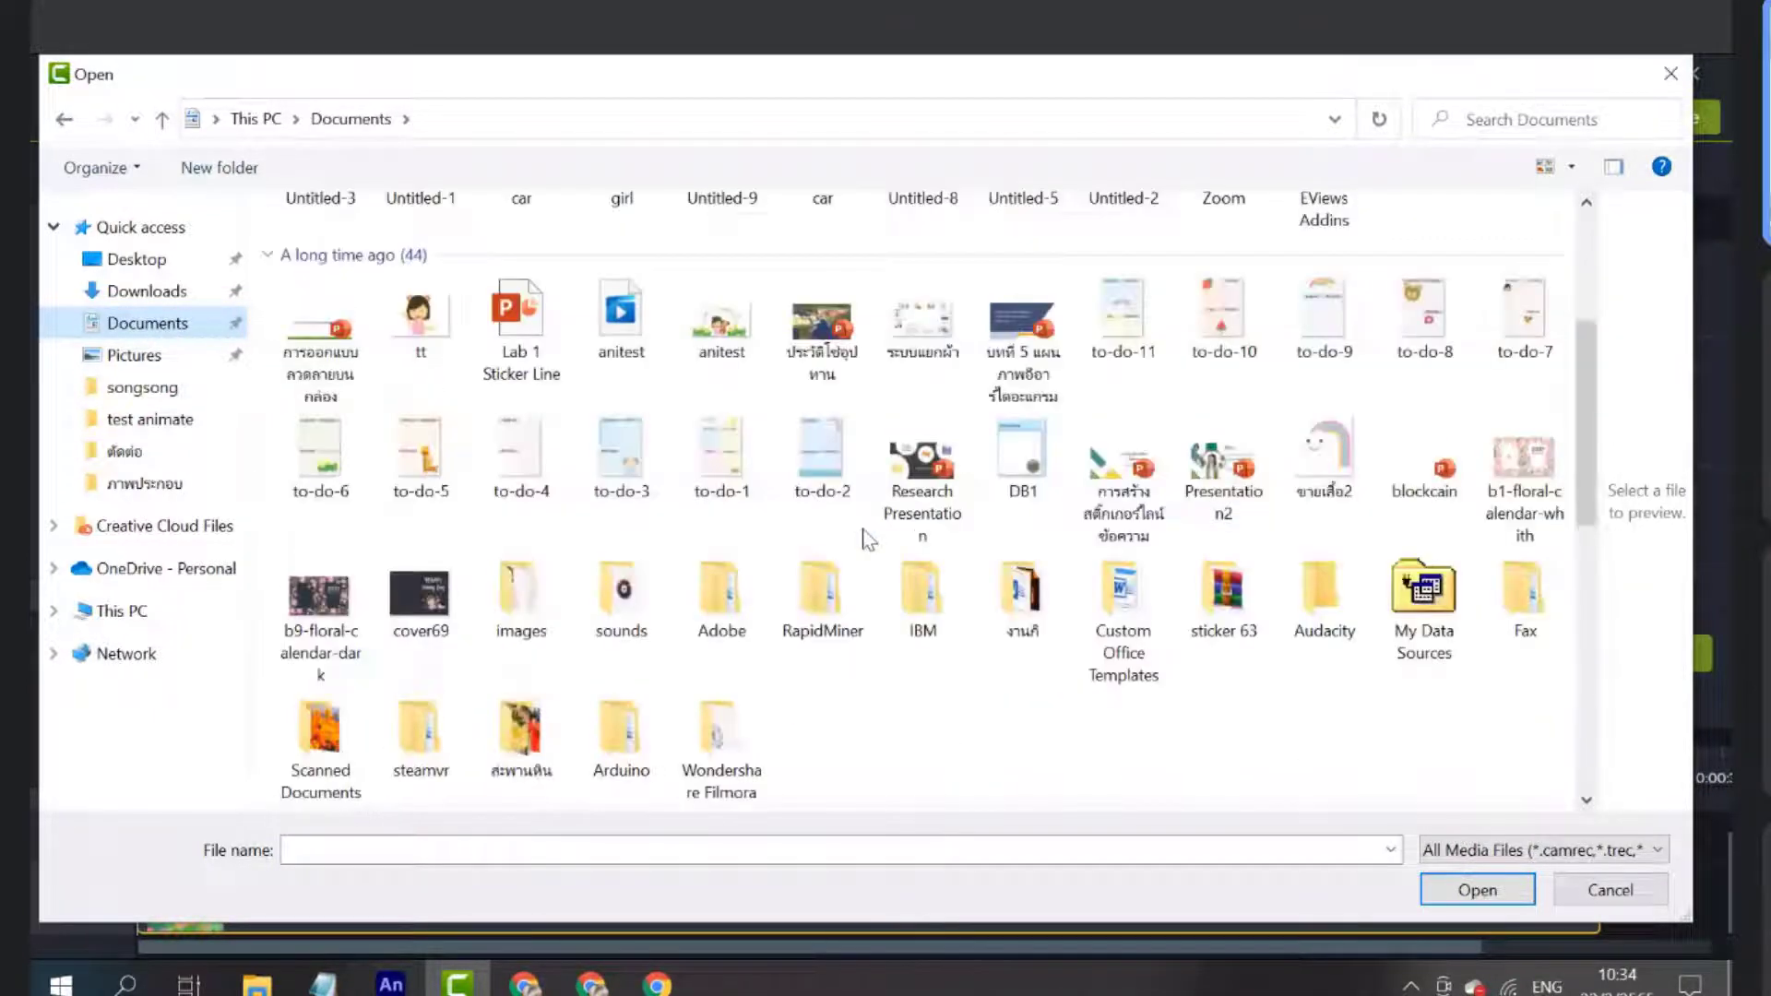
scroll(1019, 770, up, 10)
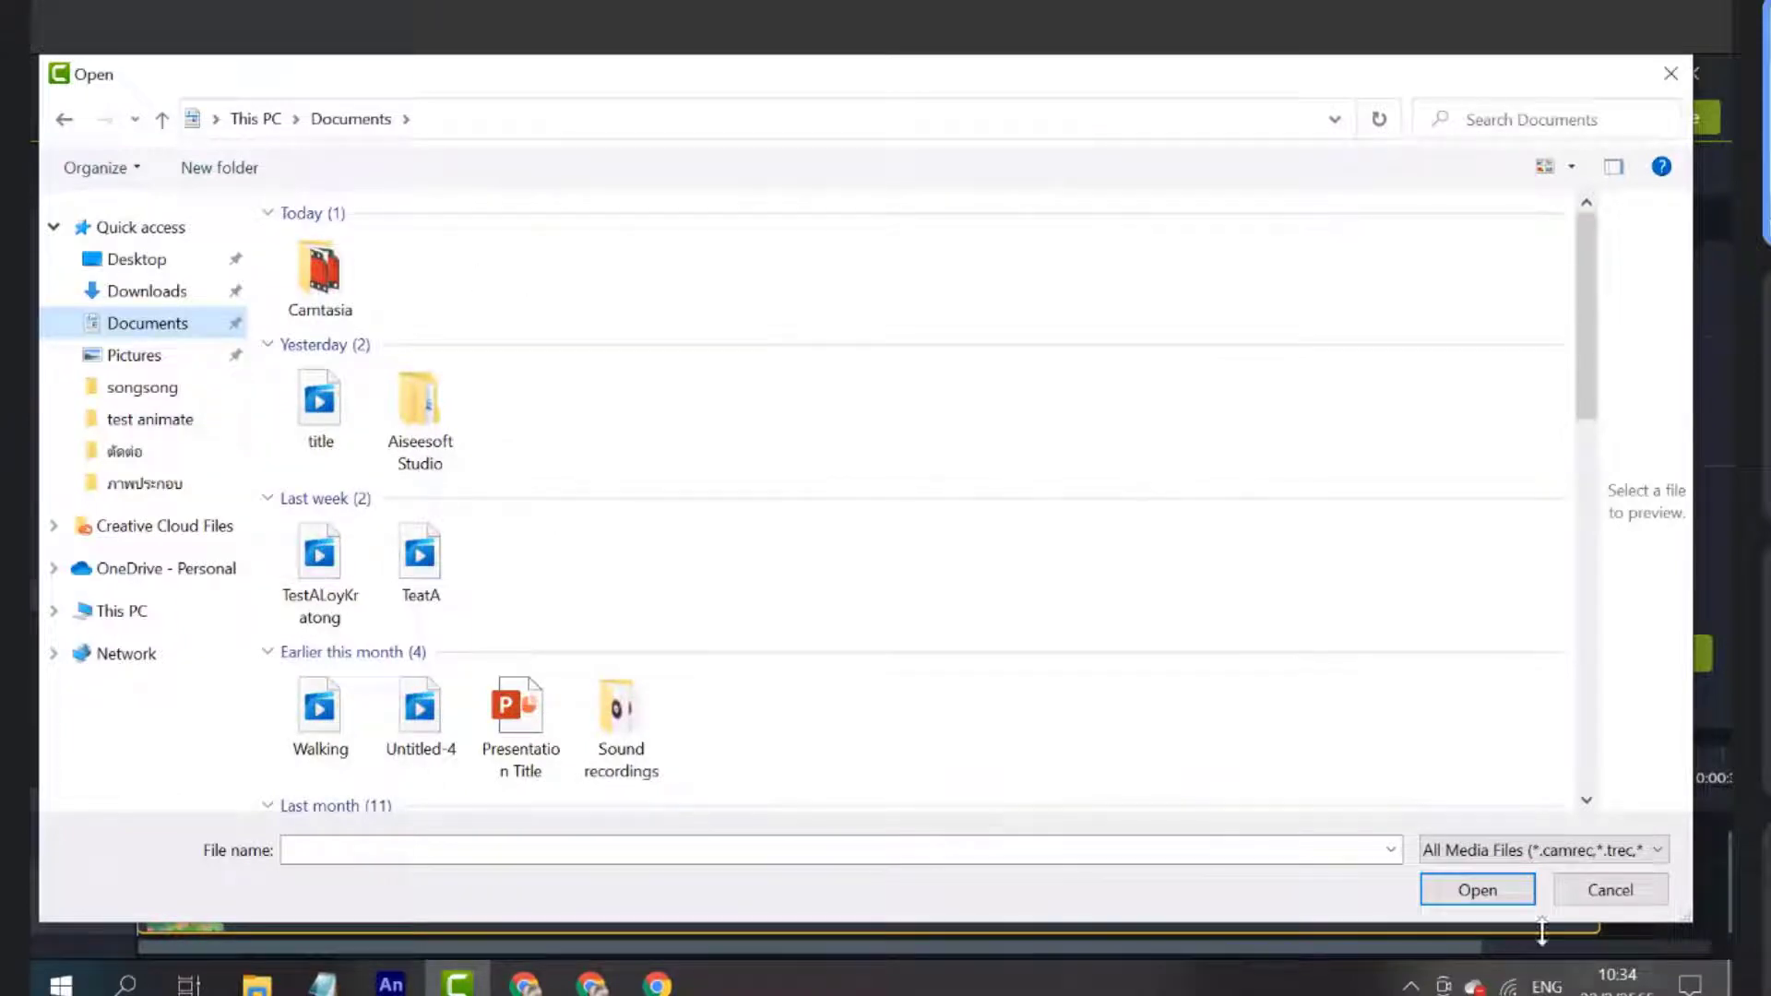
click(1595, 891)
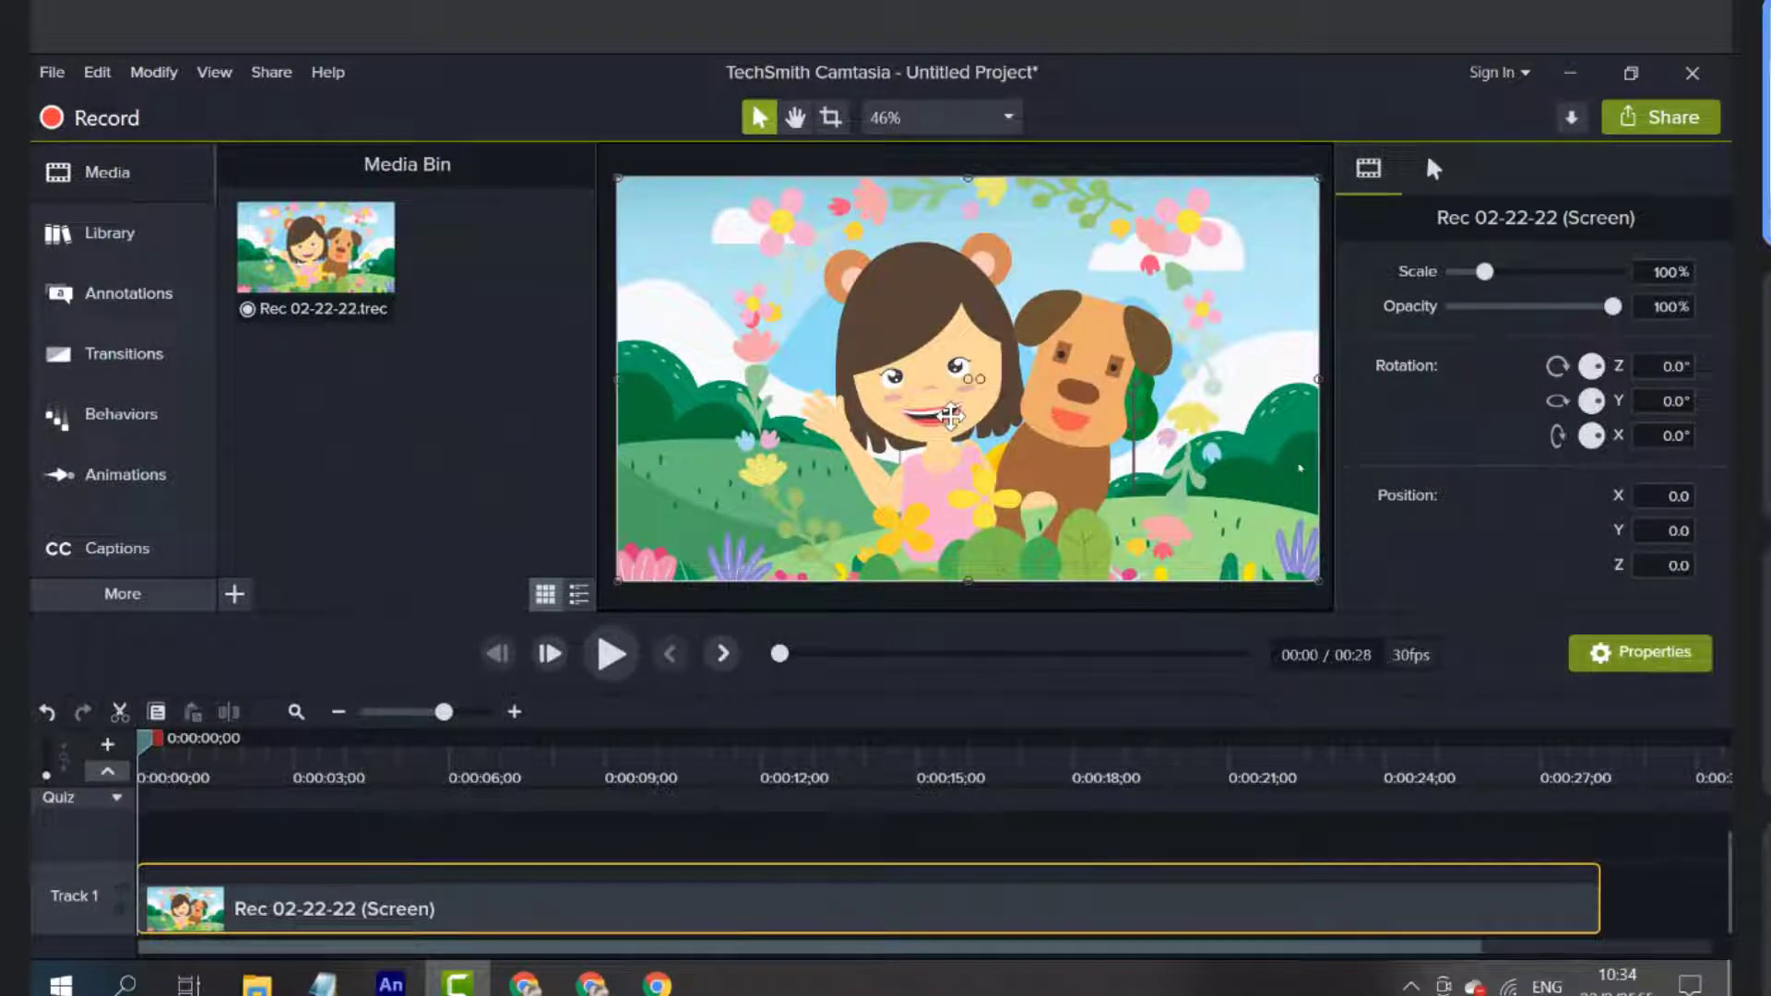
drag(985, 929, 985, 933)
mouse_move(1226, 913)
mouse_down()
mouse_move(634, 867)
mouse_move(891, 939)
mouse_up()
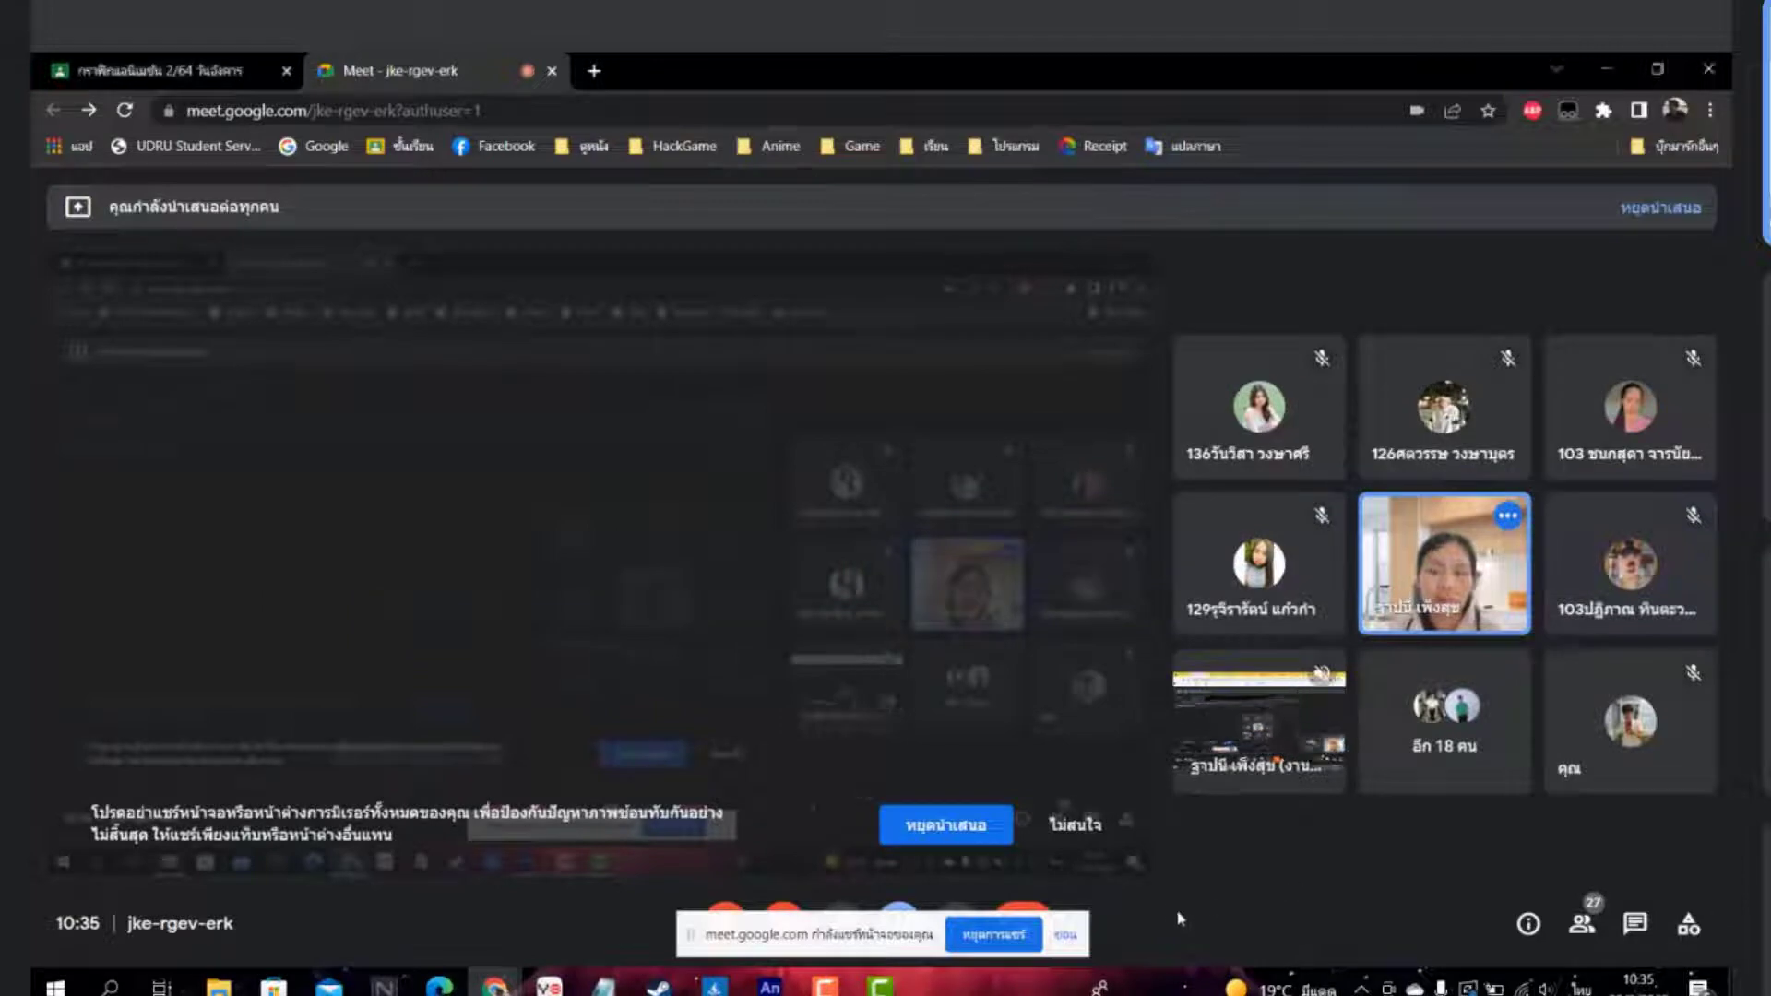
Dismiss the screen-mirroring notice in Google Meet, switch to the 01titleแนะนำ.fla document in Animate, and close the Chrome notification
click(1077, 825)
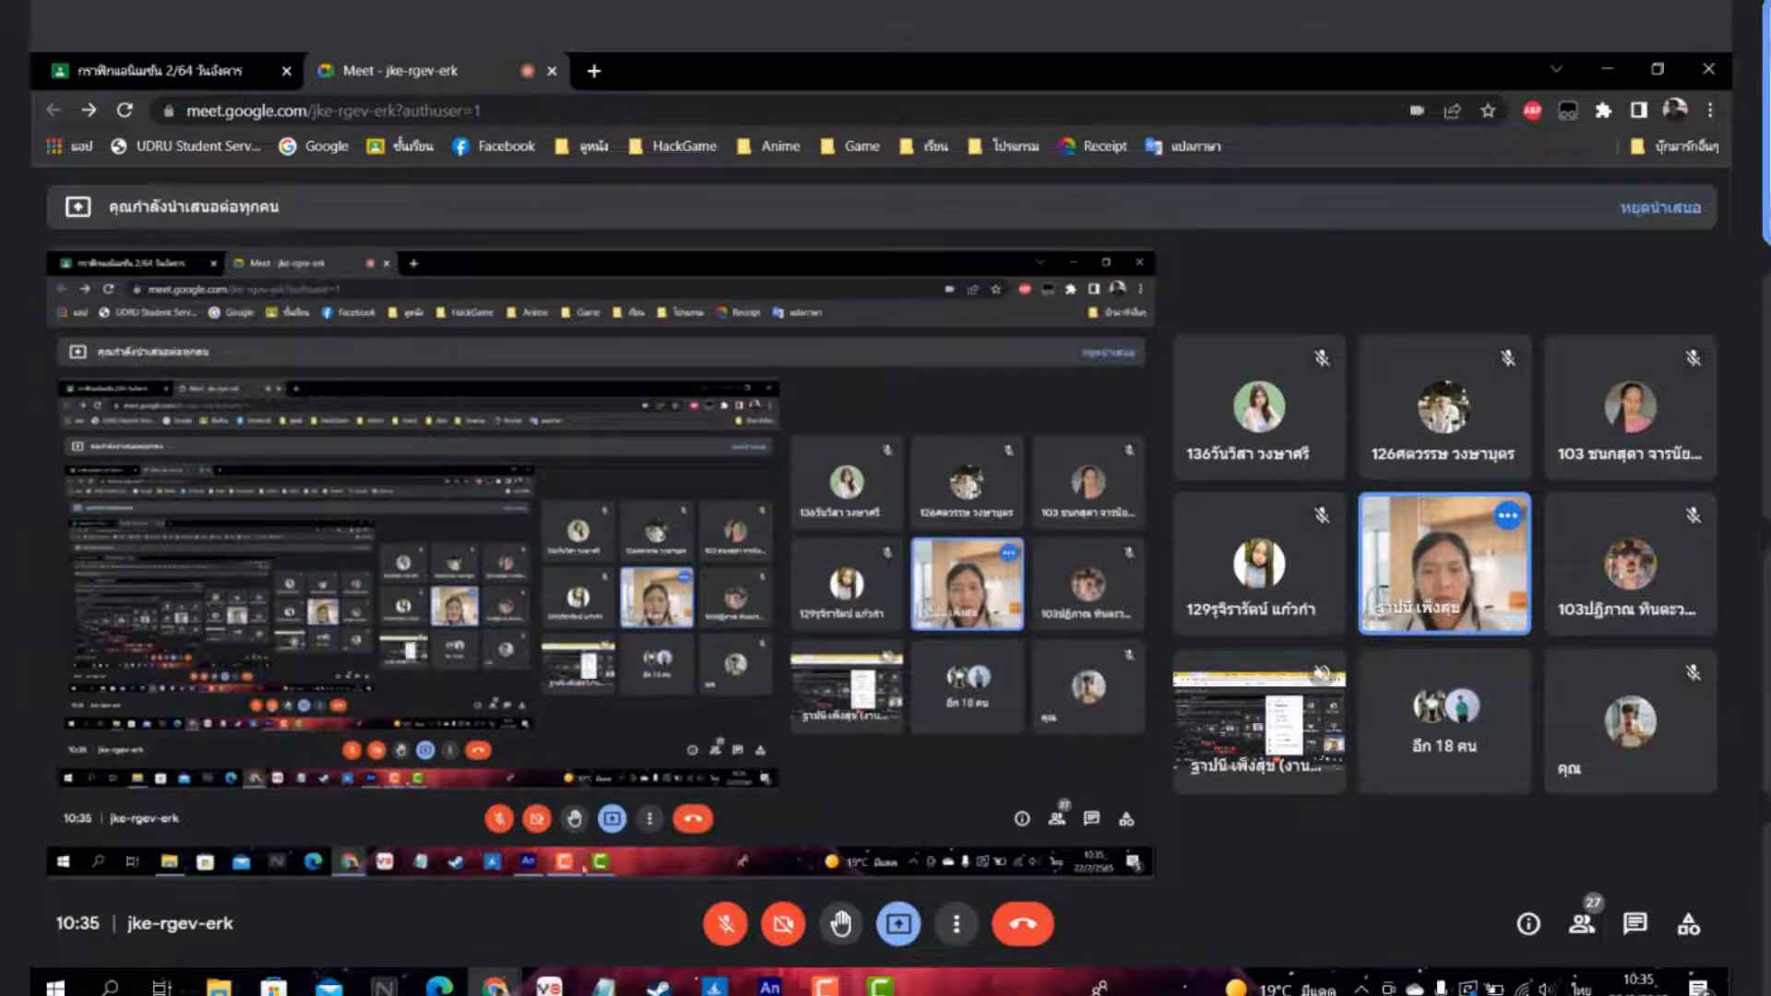
key(alt+Tab)
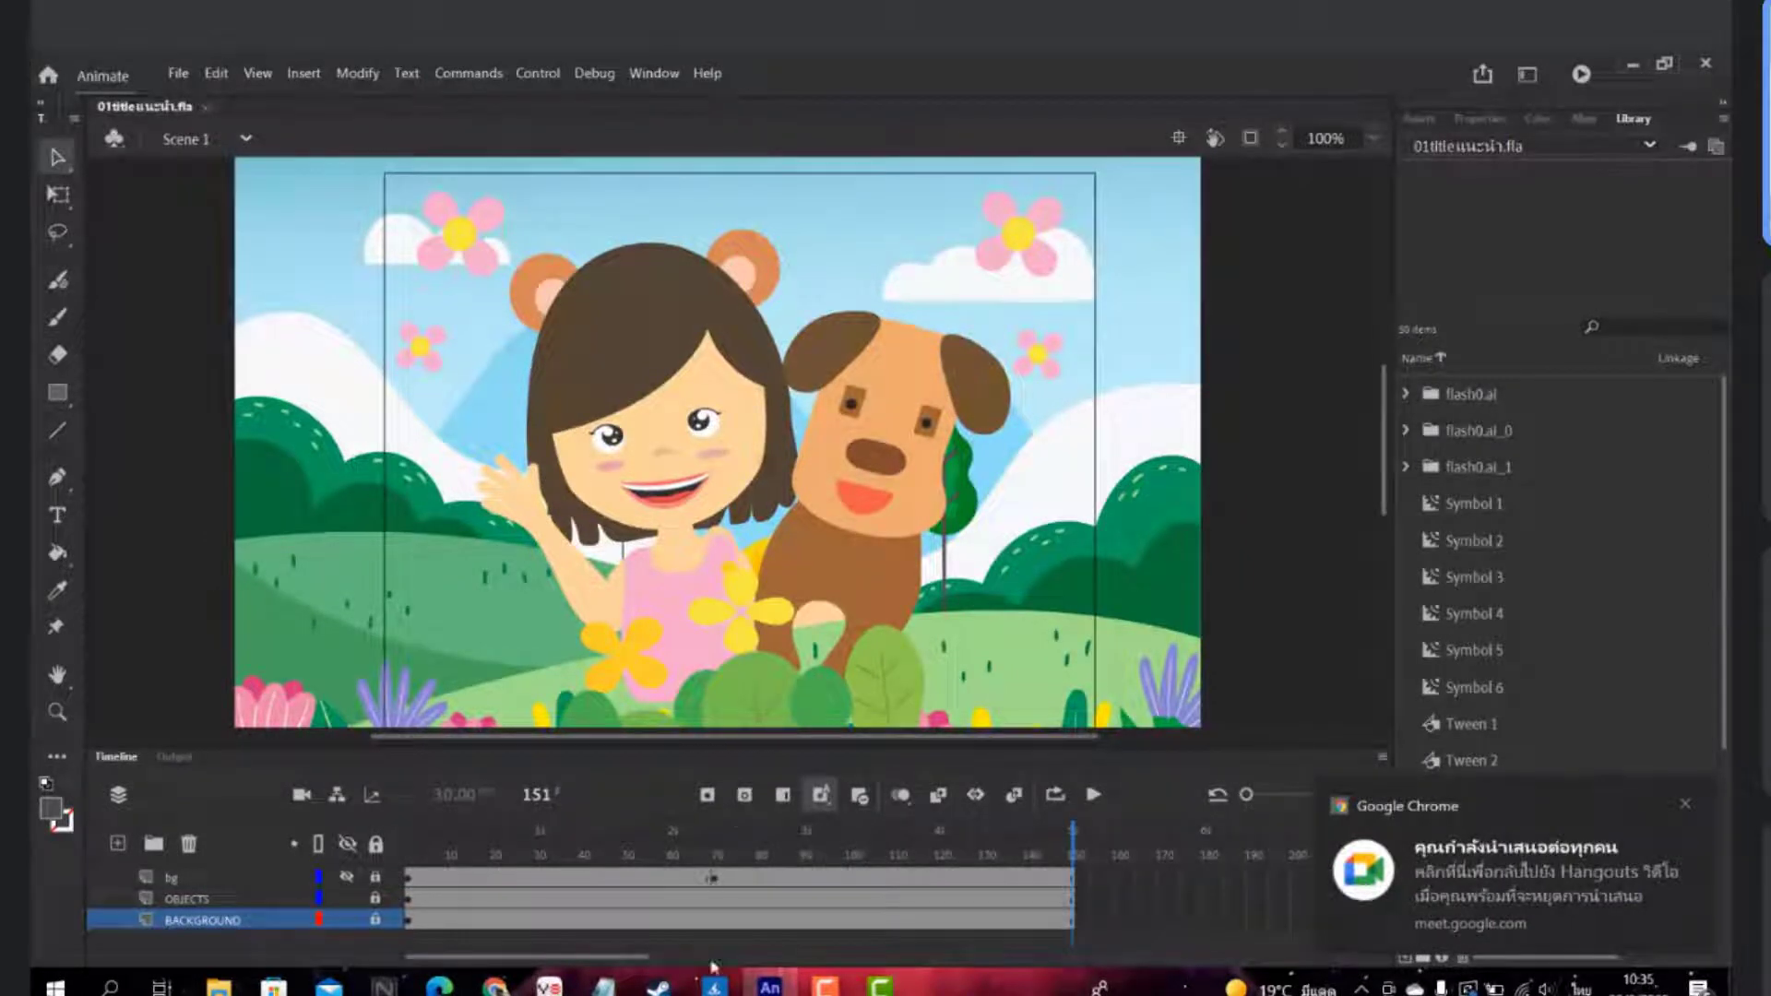
mouse_move(498, 989)
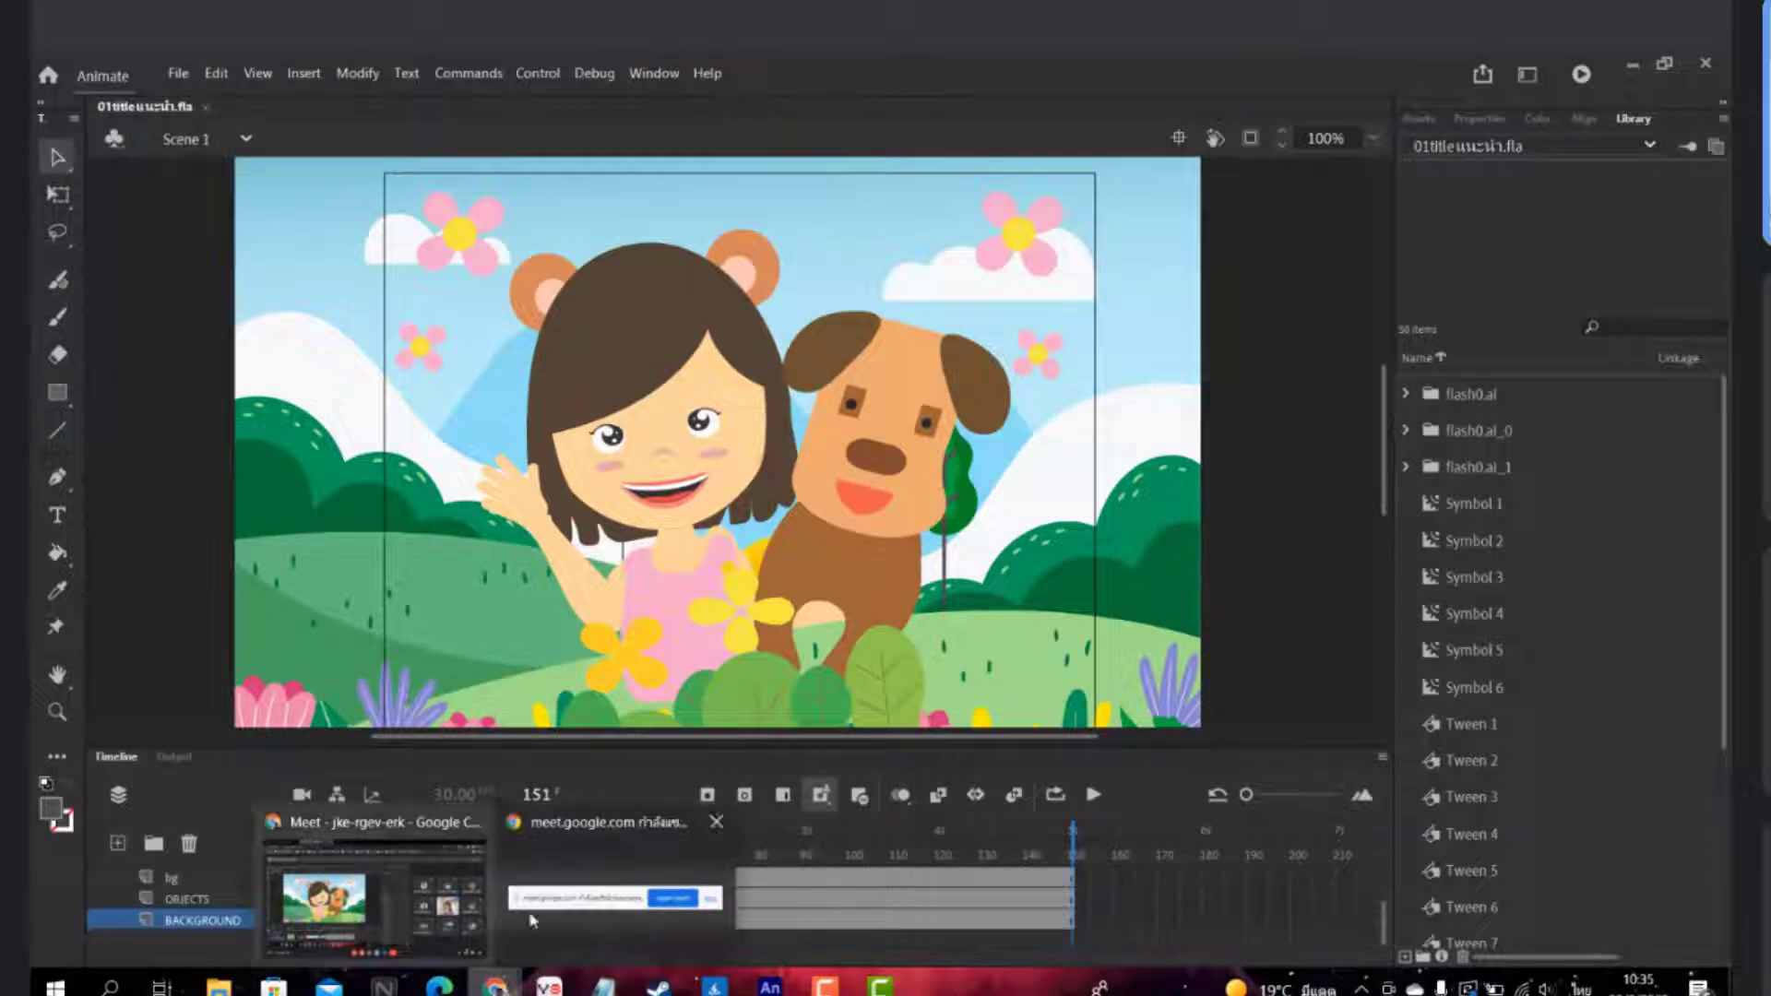
click(402, 906)
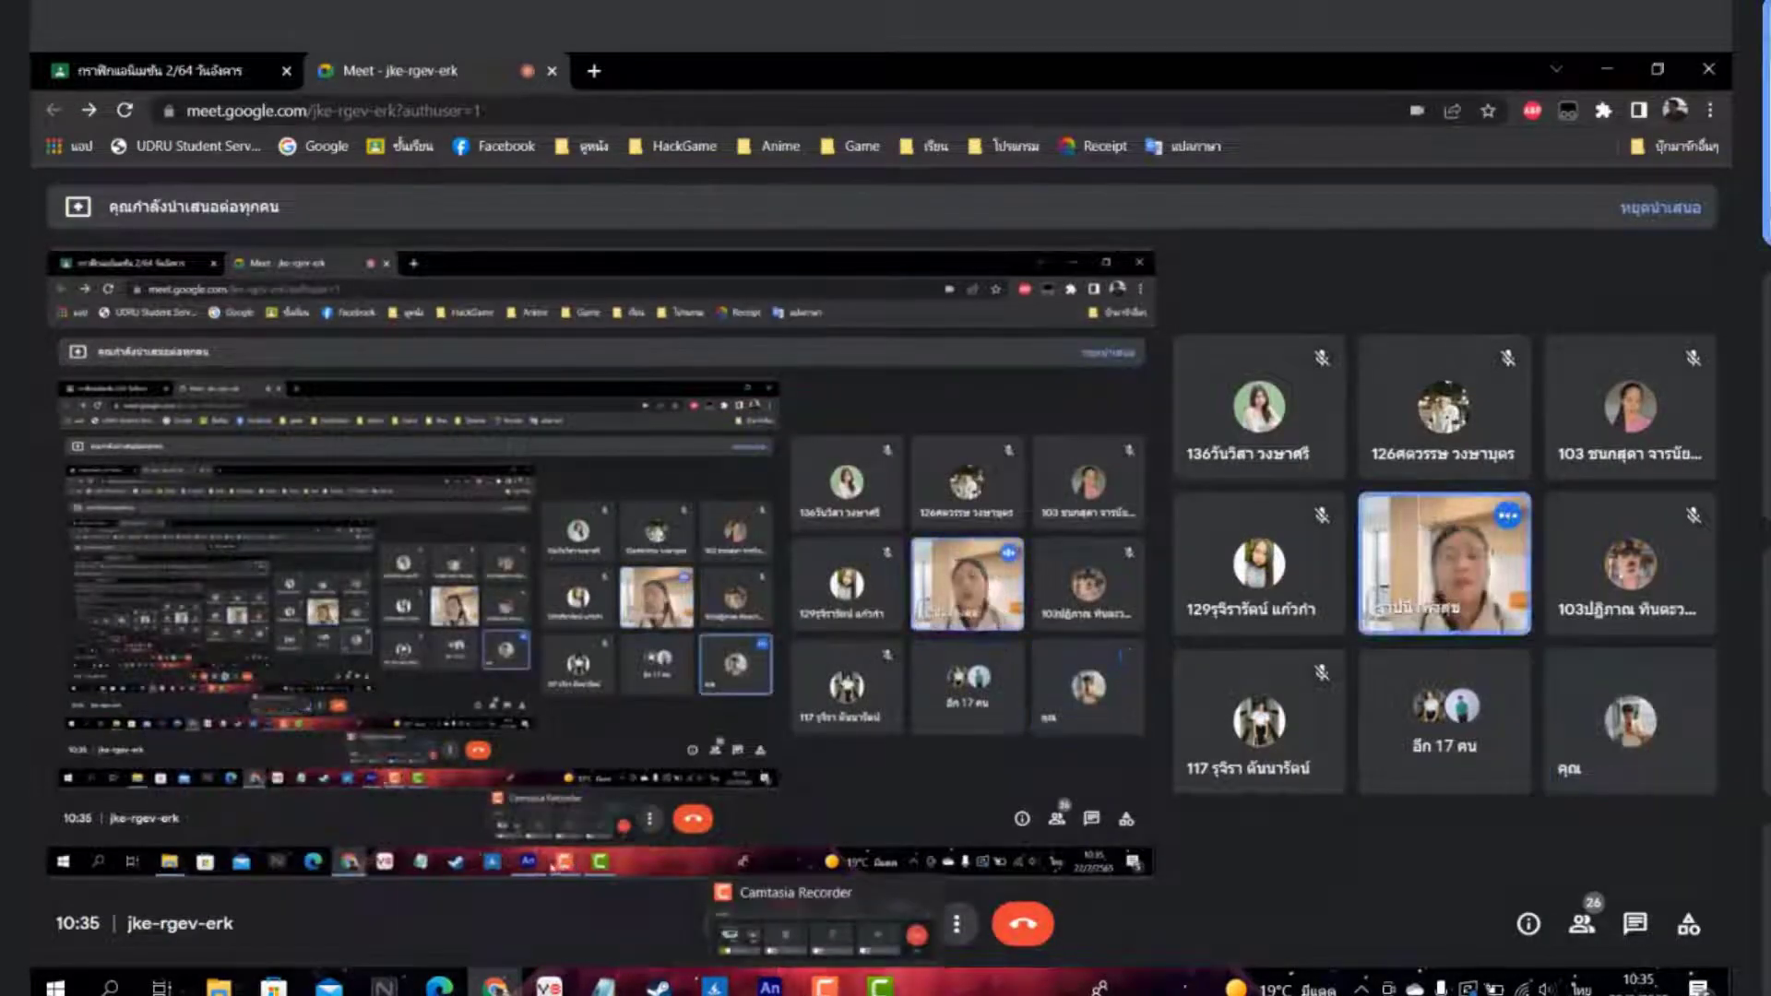
mouse_move(768, 989)
click(749, 918)
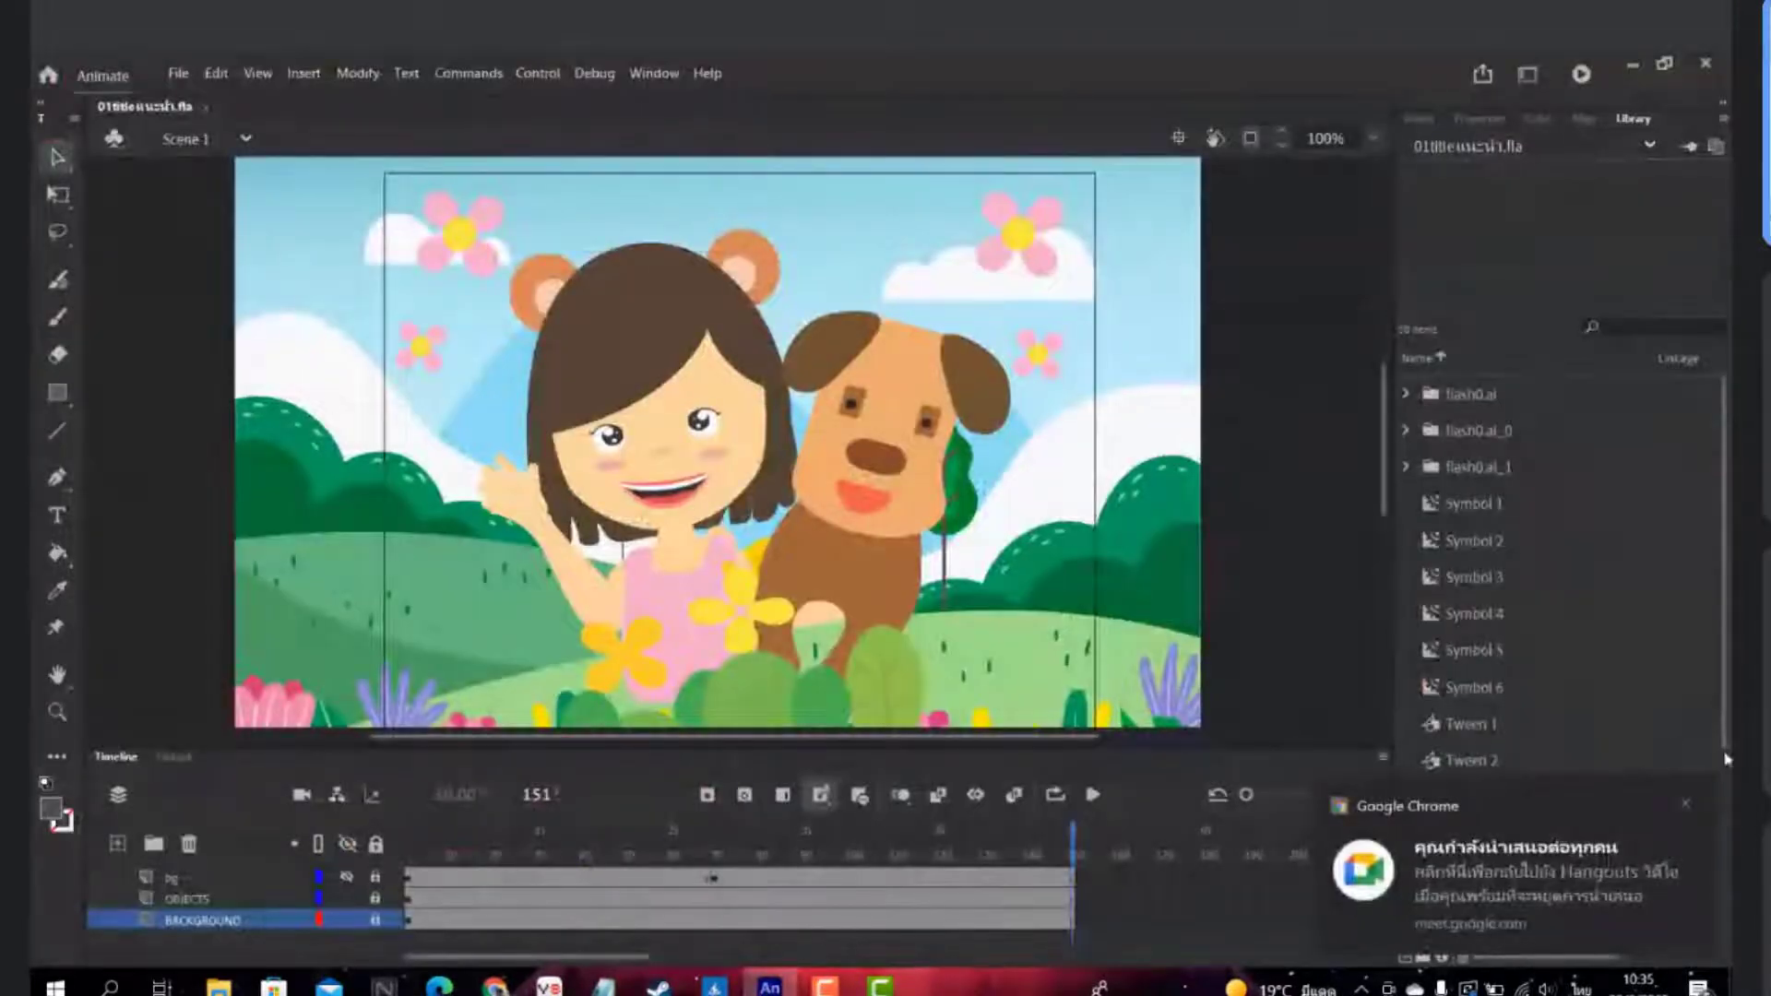
click(1684, 803)
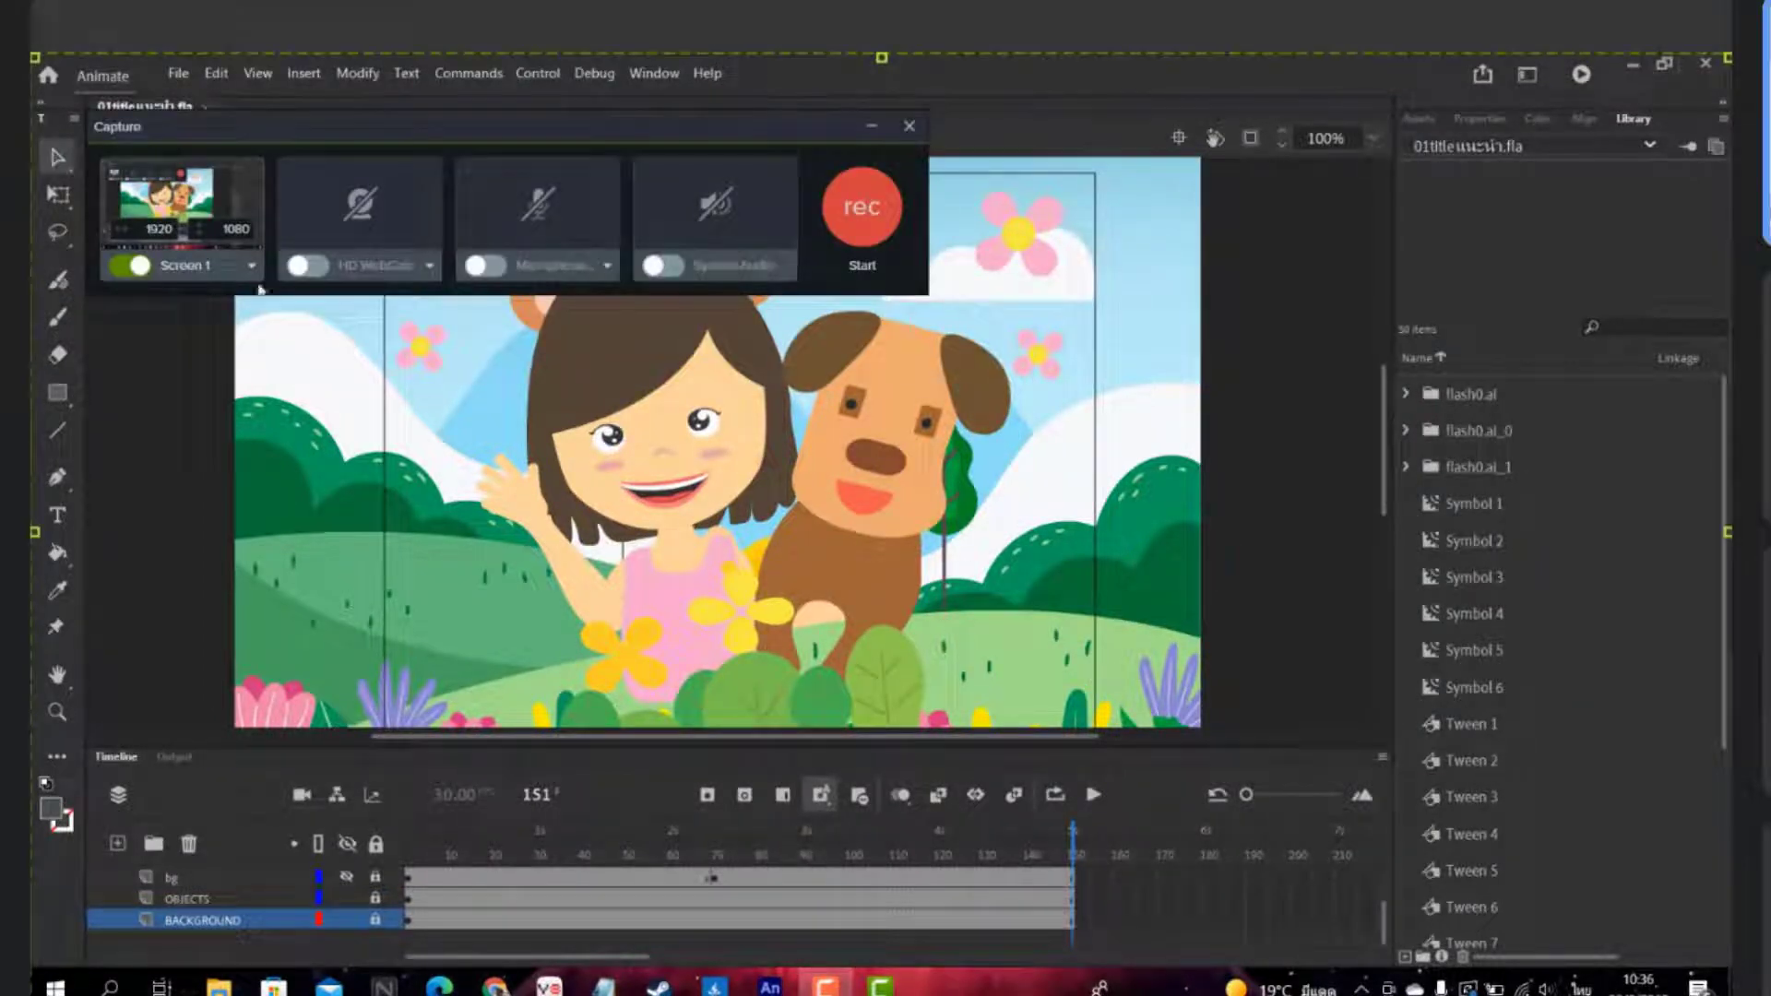
Test the 01titleแนะนำ.fla movie, maximize its preview window, and move the Camtasia recorder away from the upper part of the animation
click(1581, 74)
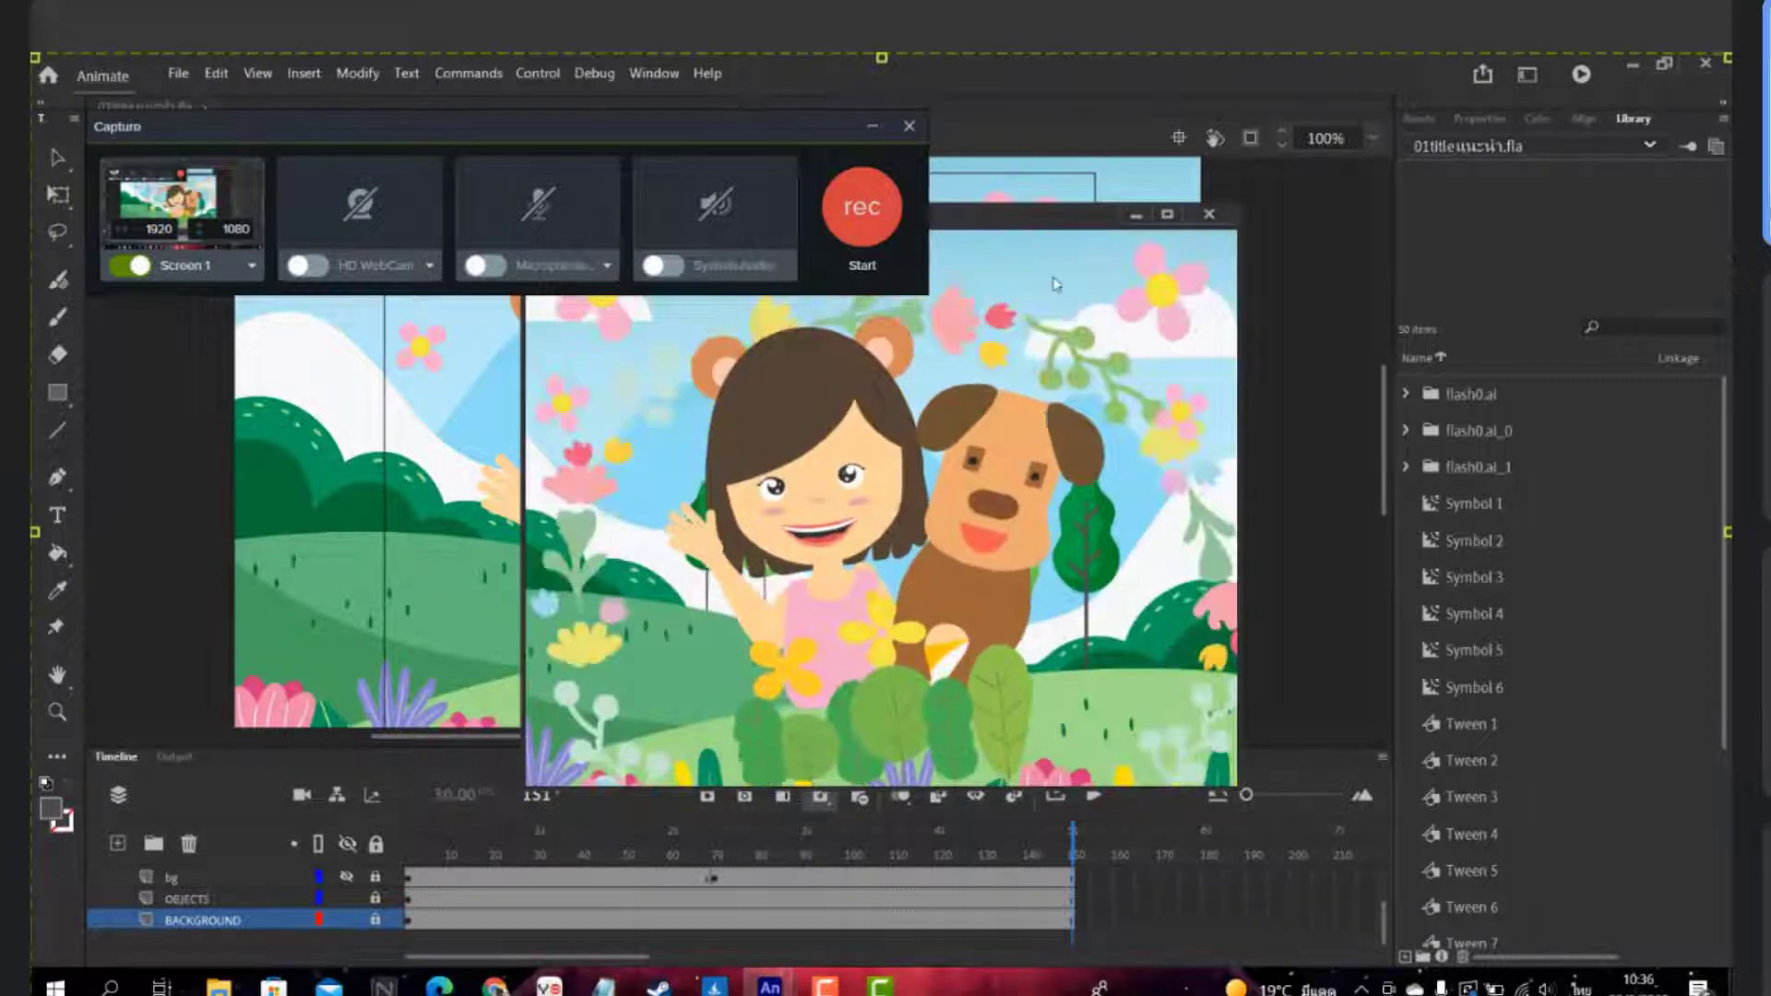
click(1167, 215)
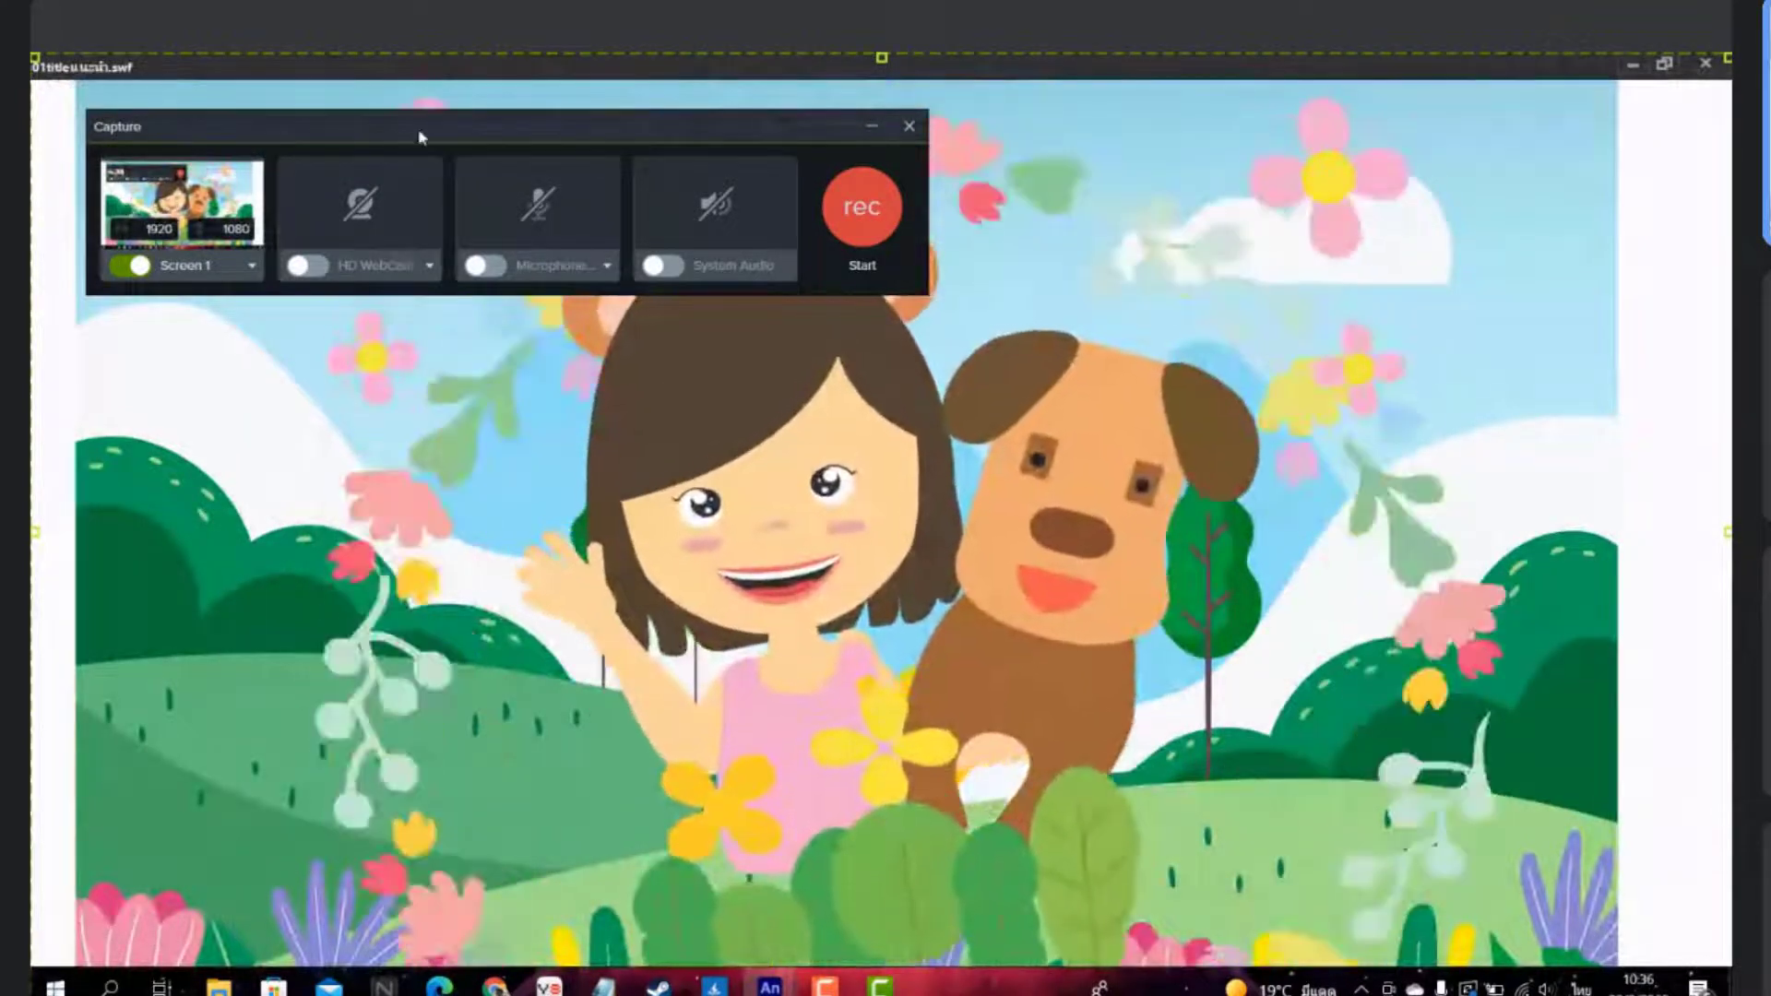
drag(431, 143, 1261, 557)
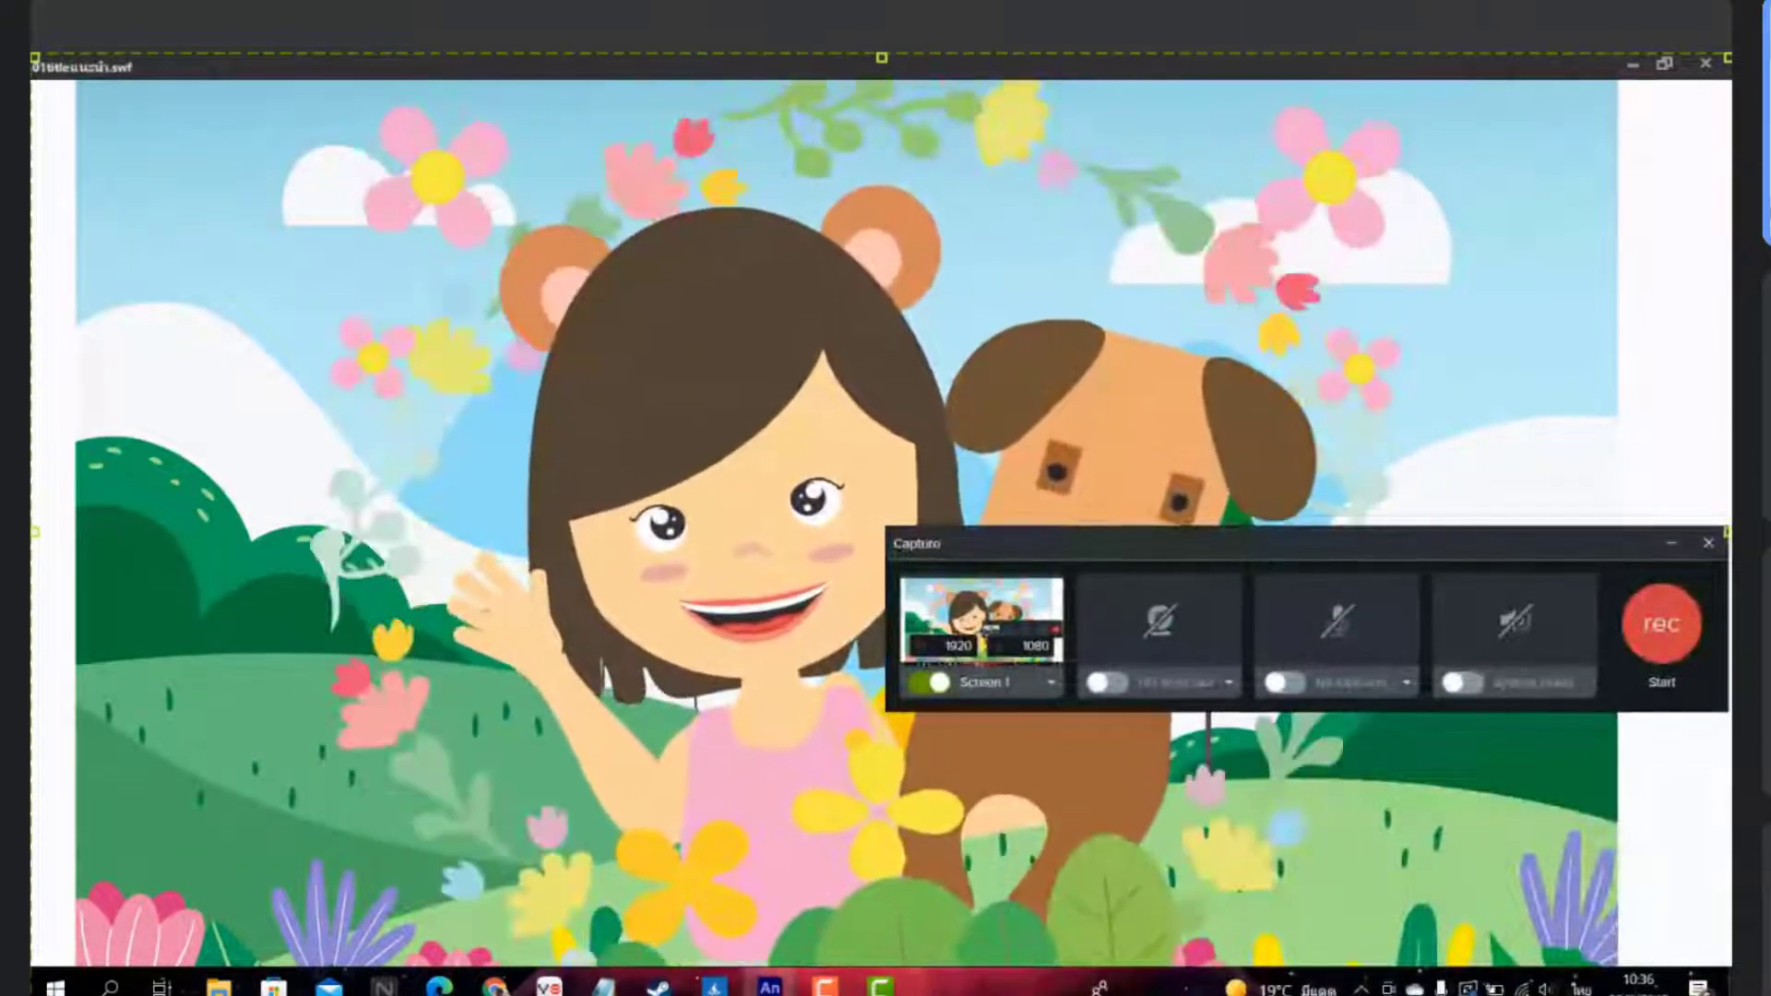
Fit the recorder's capture region tightly around the animation, about 1737 × 997 pixels, leaving out the white margins
drag(35, 992, 84, 963)
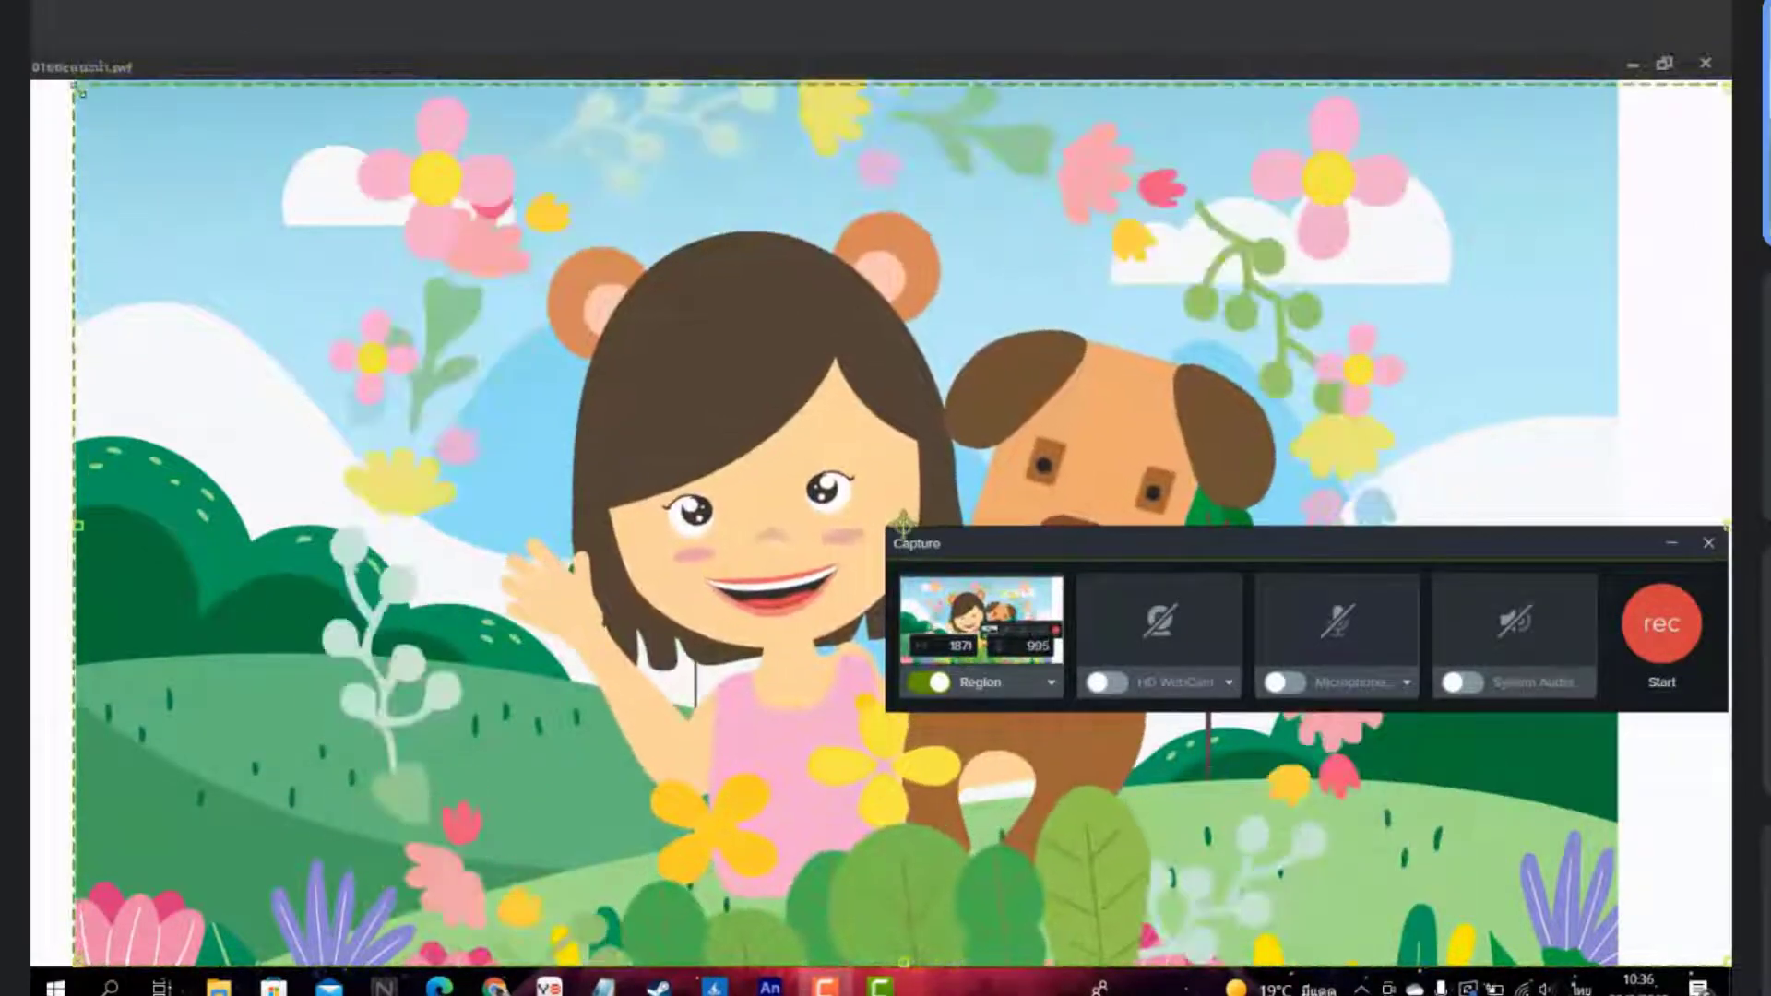
drag(81, 70, 83, 90)
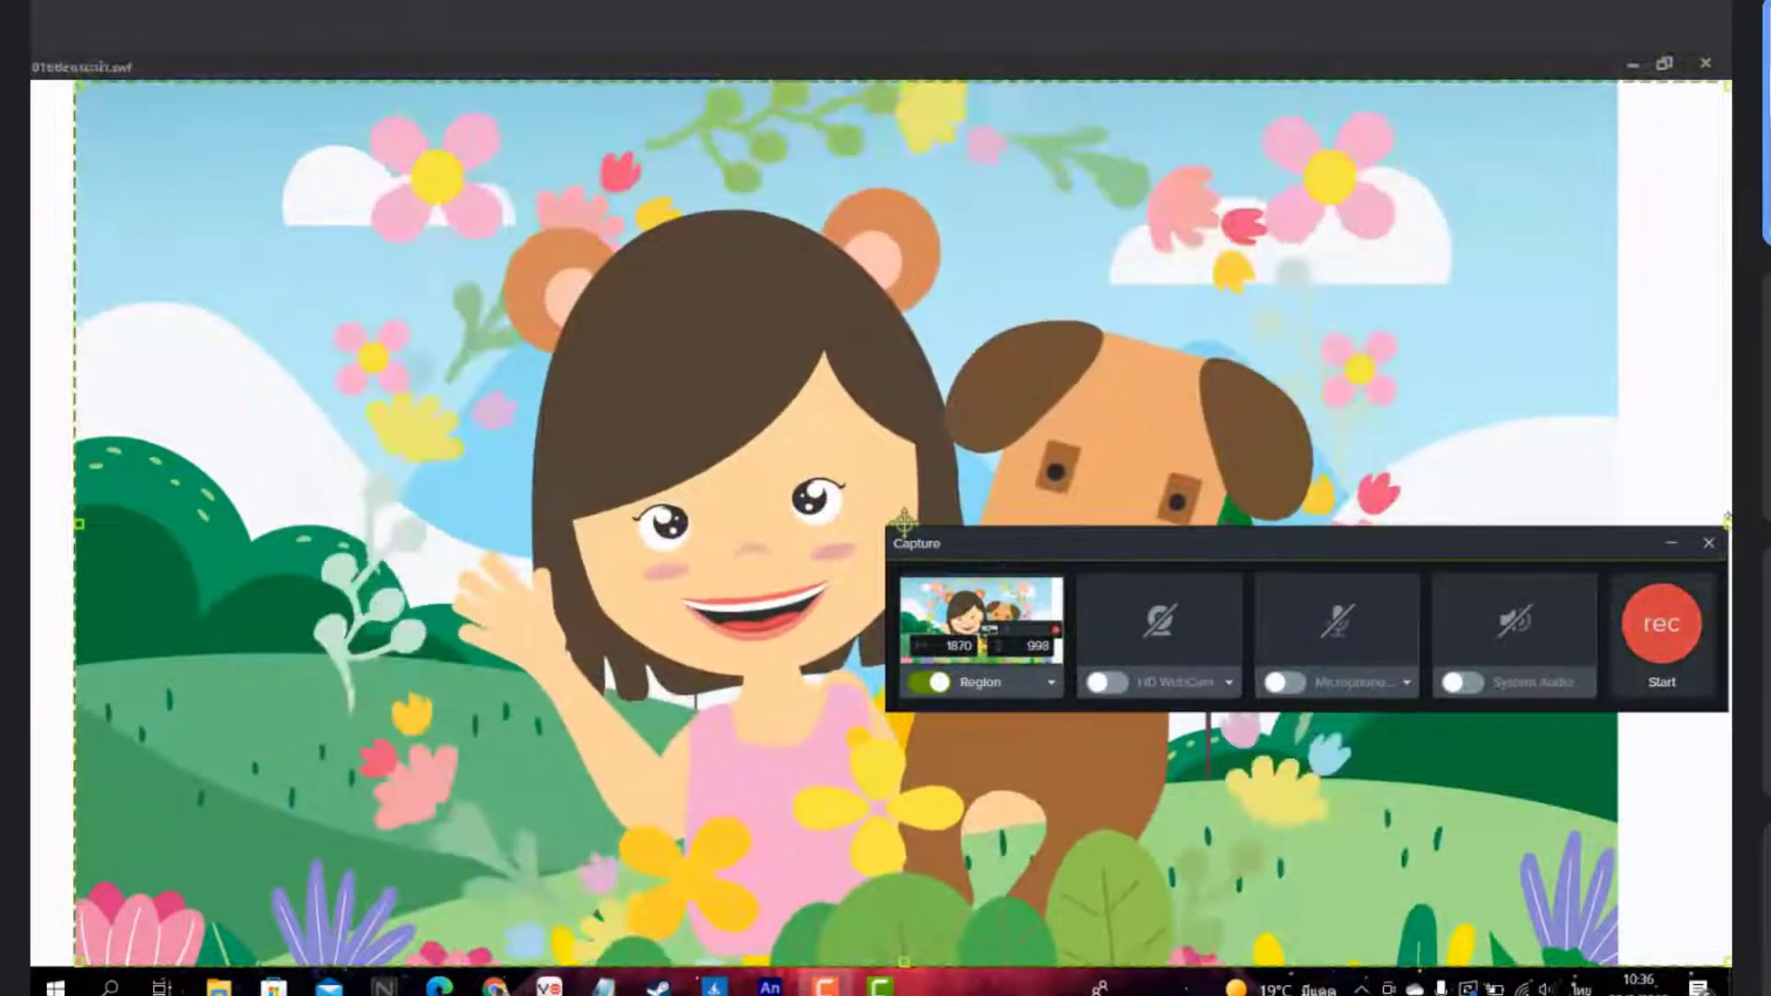
drag(1728, 981, 1608, 959)
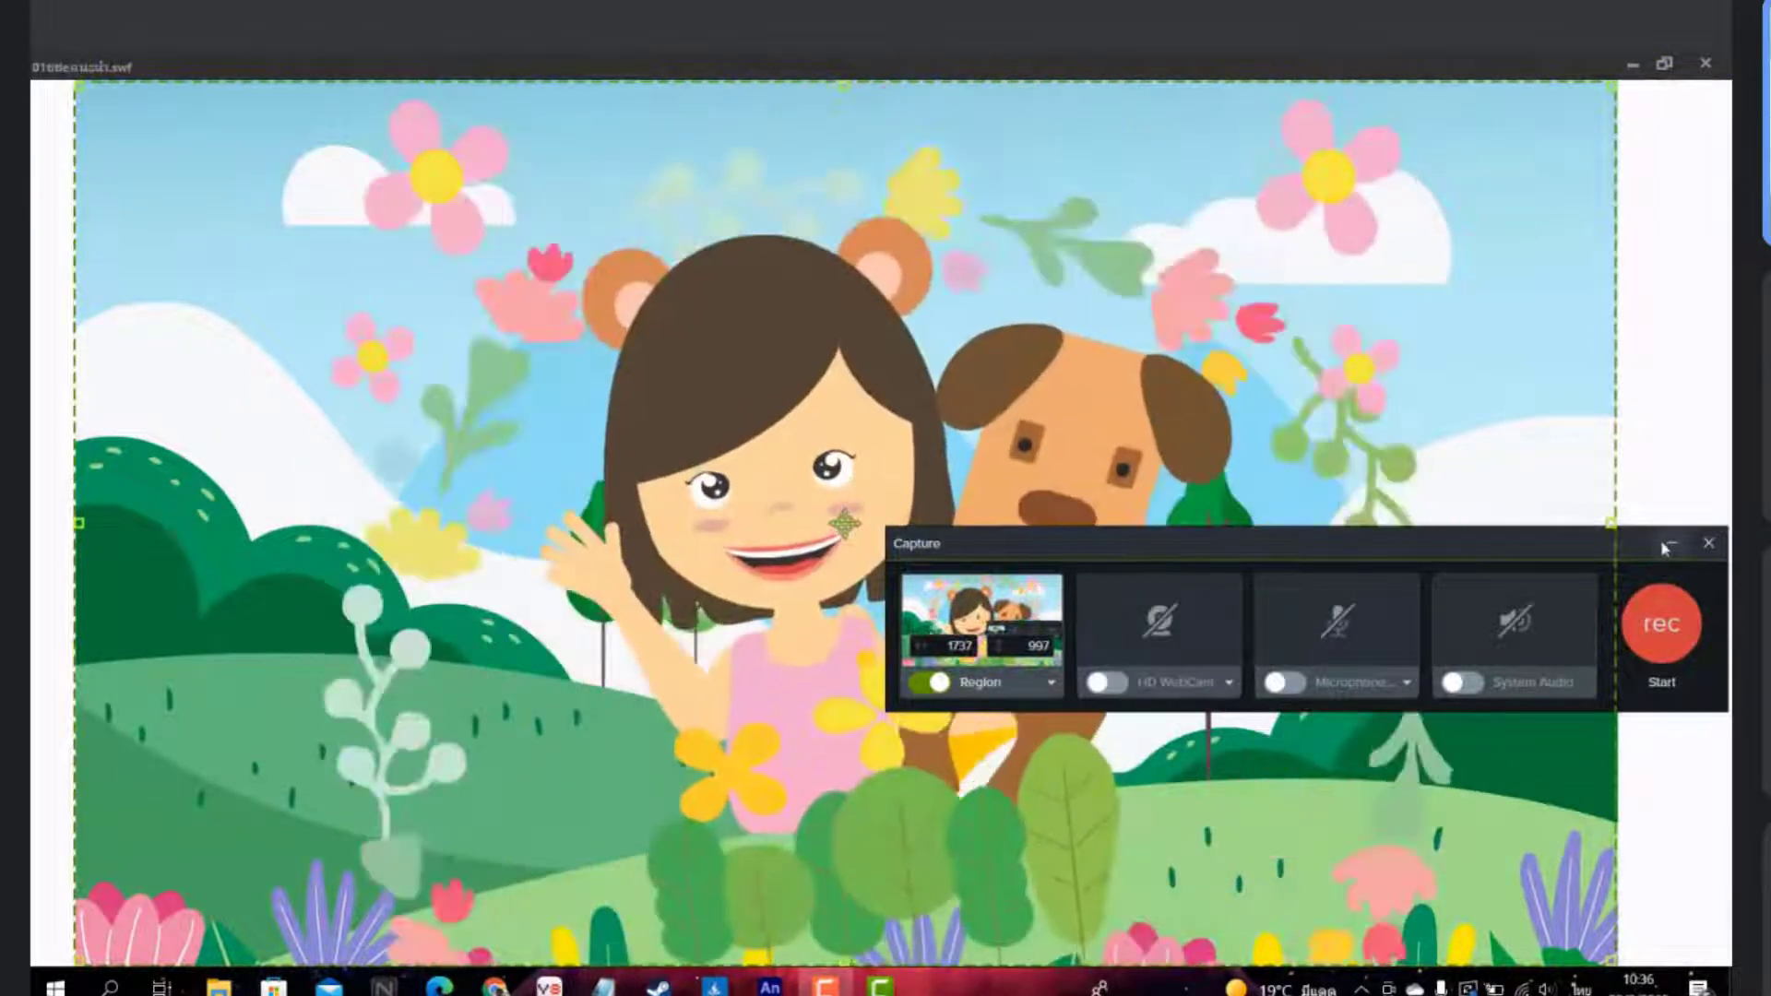
click(1667, 547)
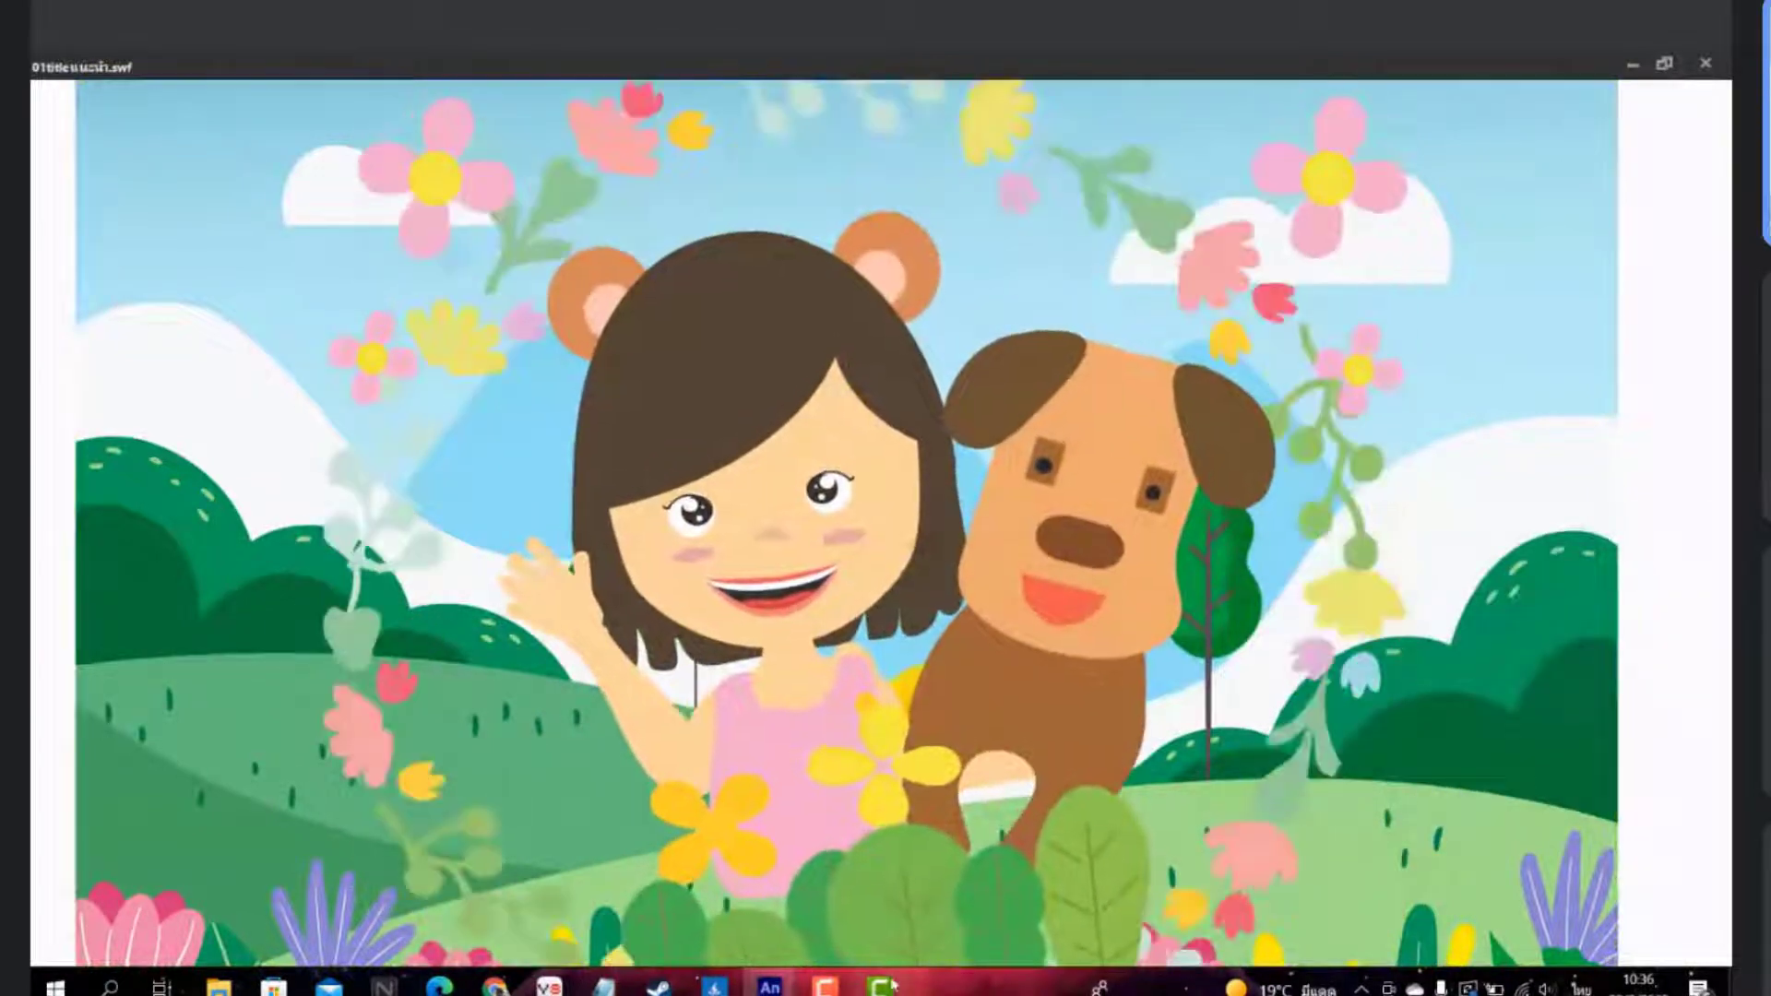
click(878, 980)
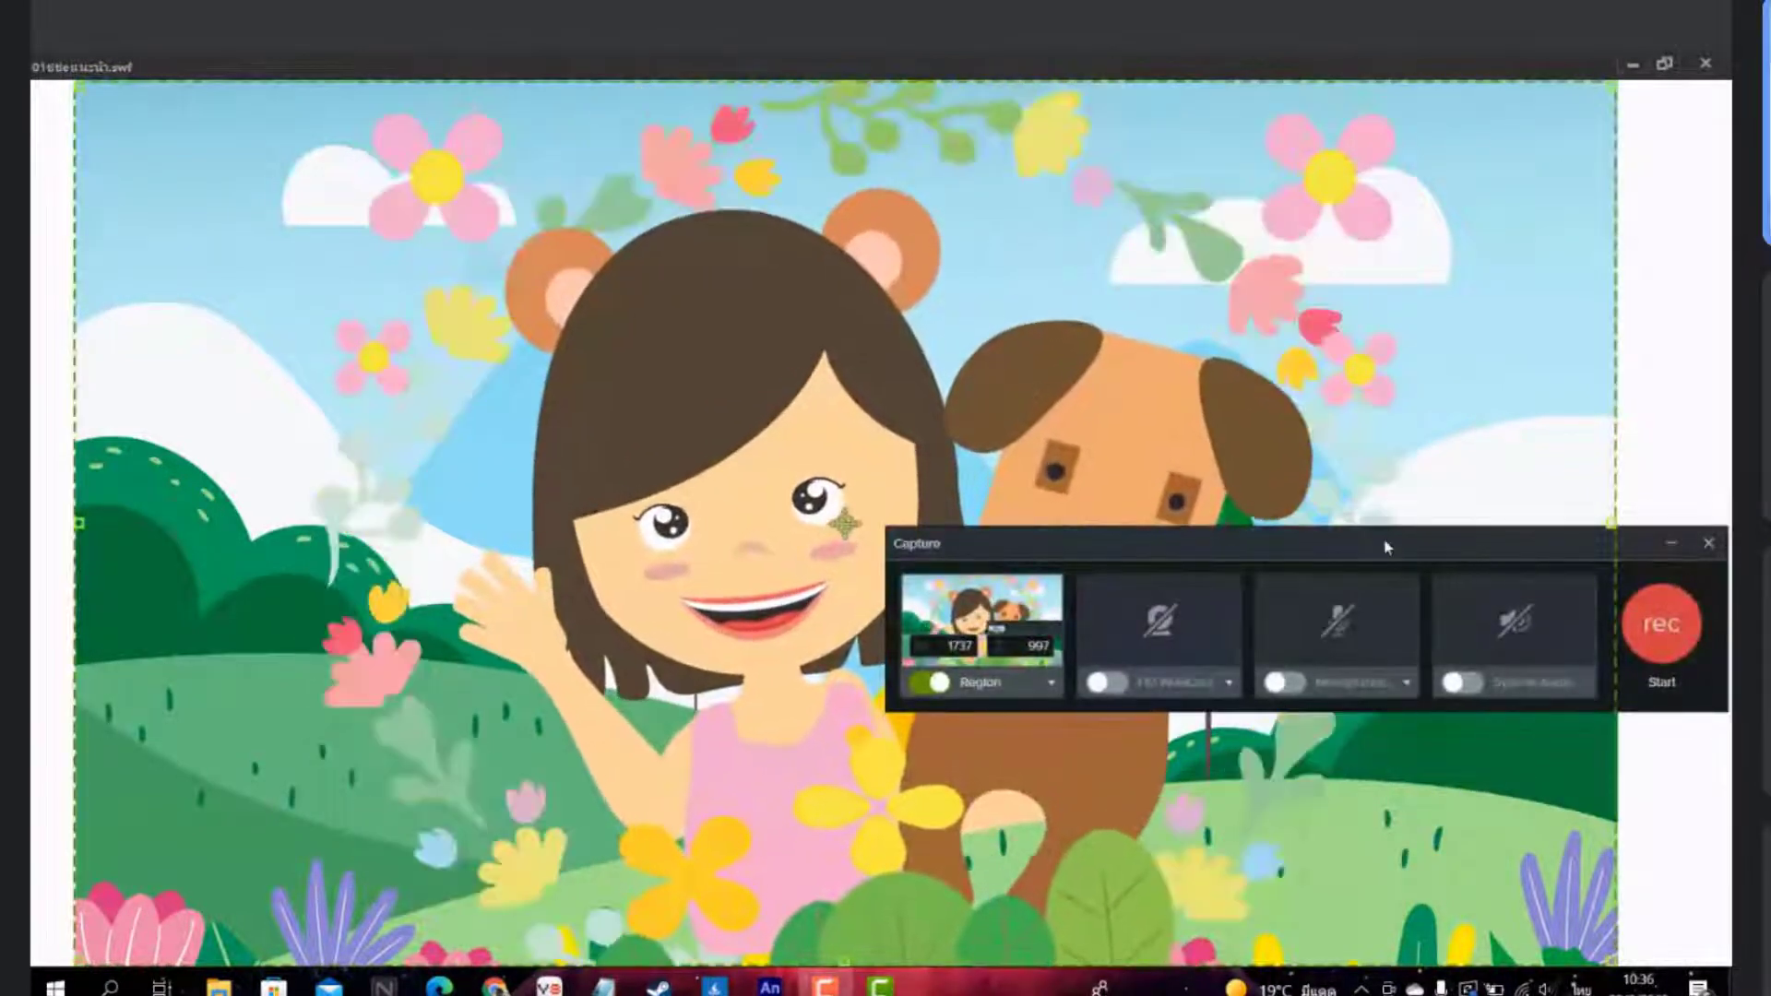
Record the playing animation with Camtasia Recorder, switch to the Camtasia editor, and minimize the recorder
drag(1383, 549, 1067, 950)
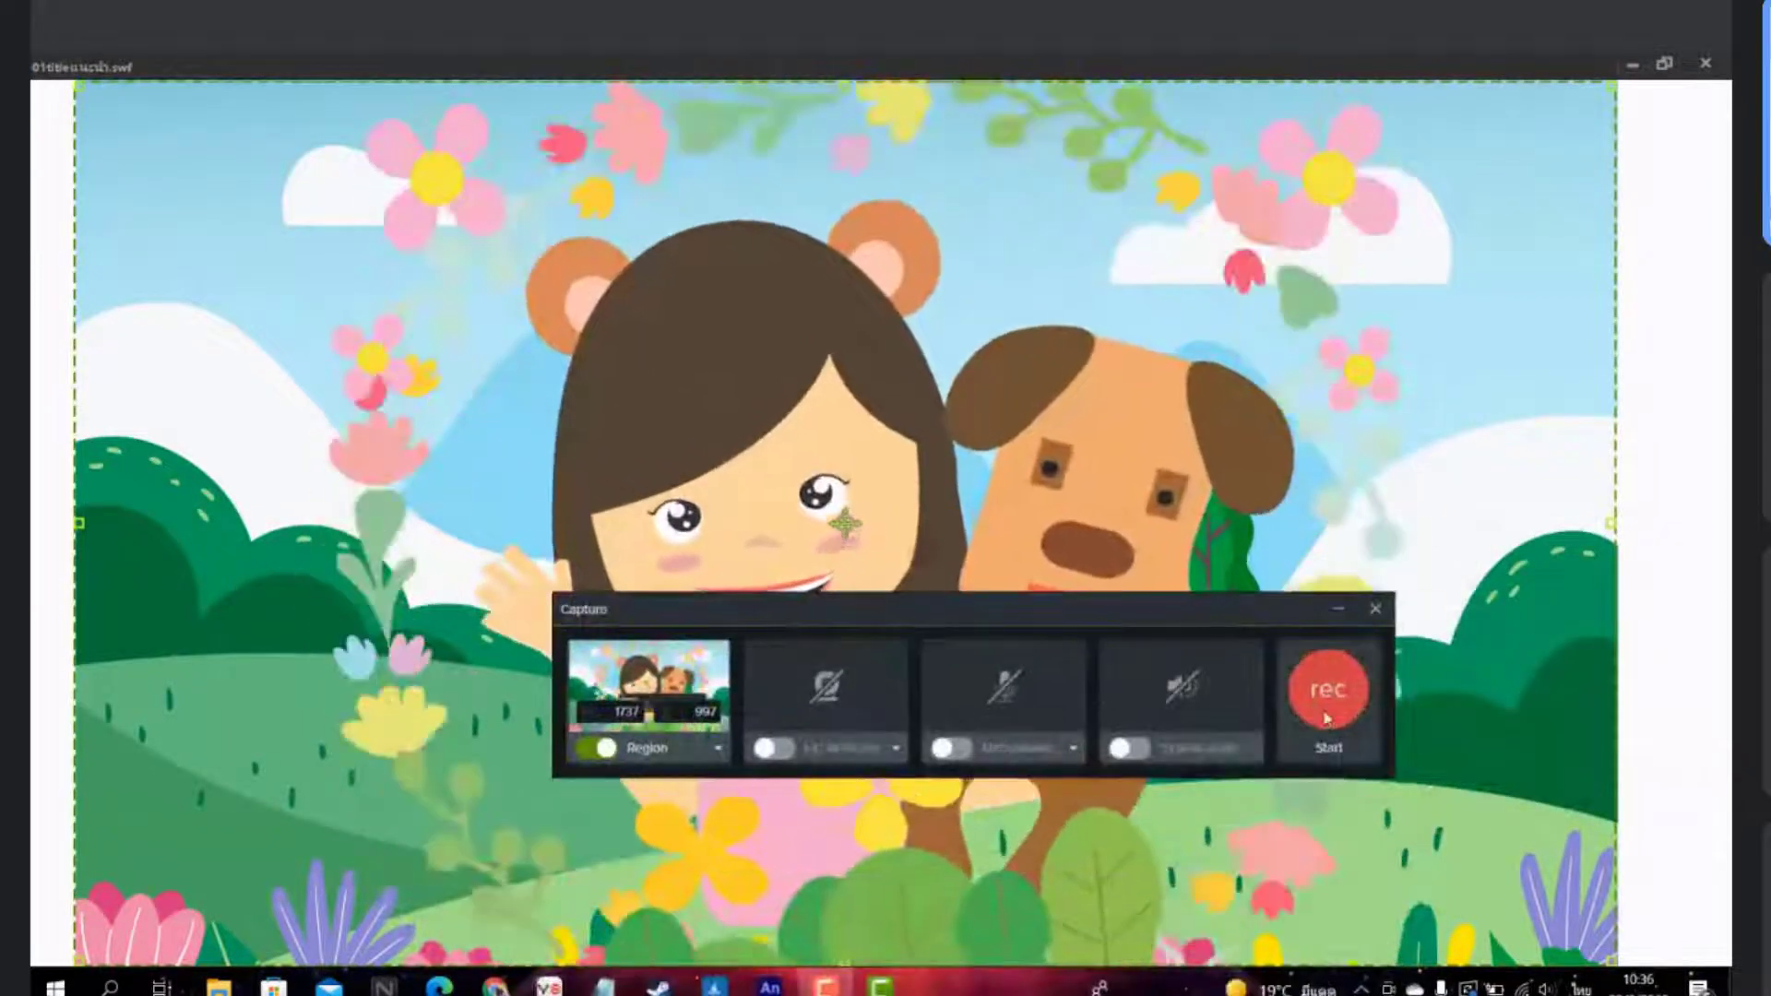
click(1291, 705)
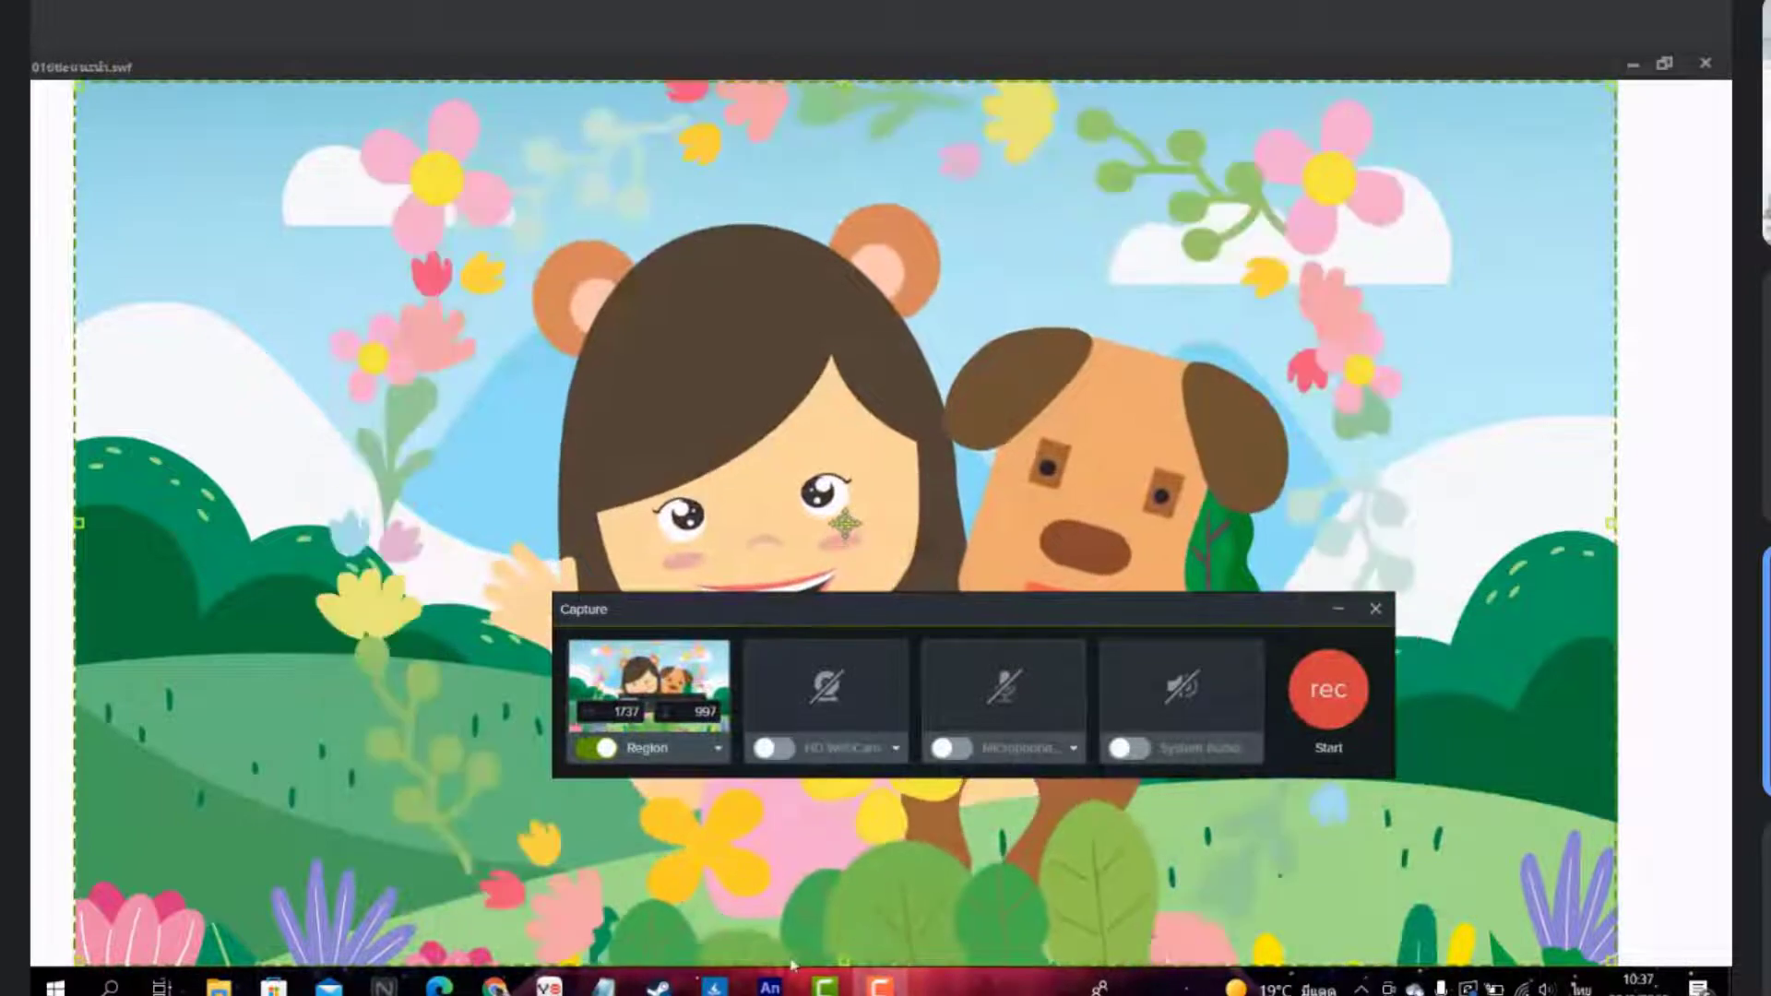
mouse_move(823, 985)
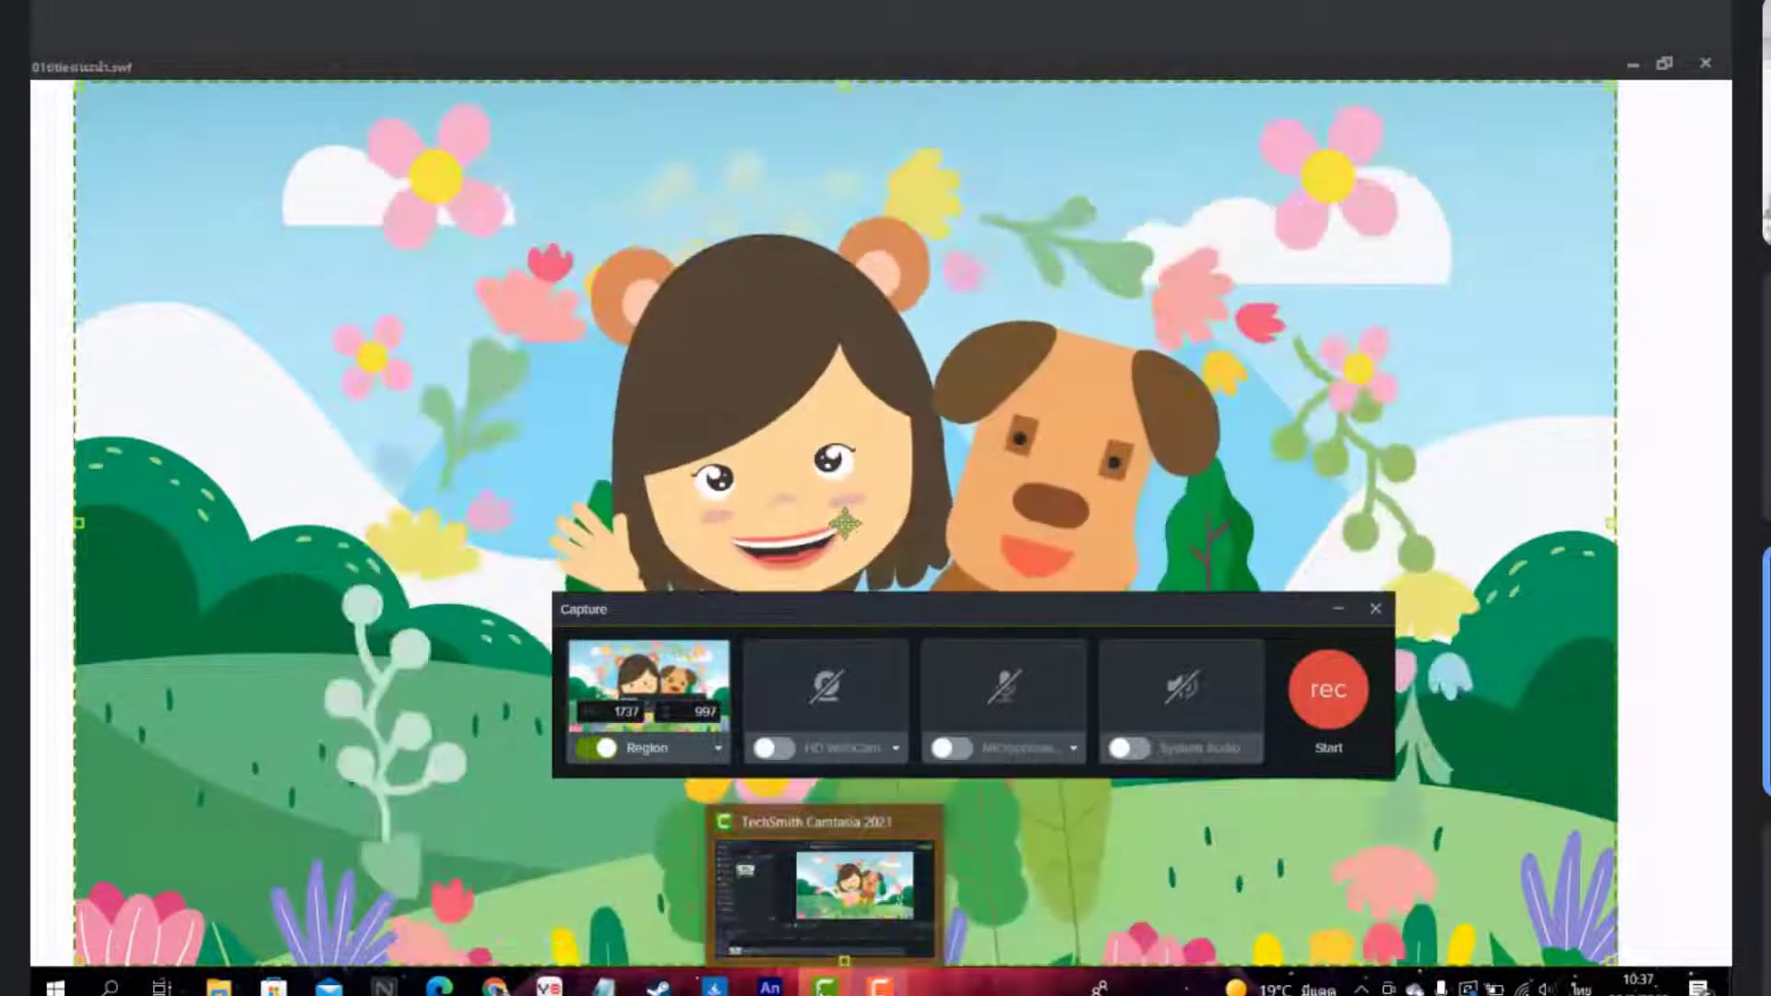
click(821, 867)
click(1337, 609)
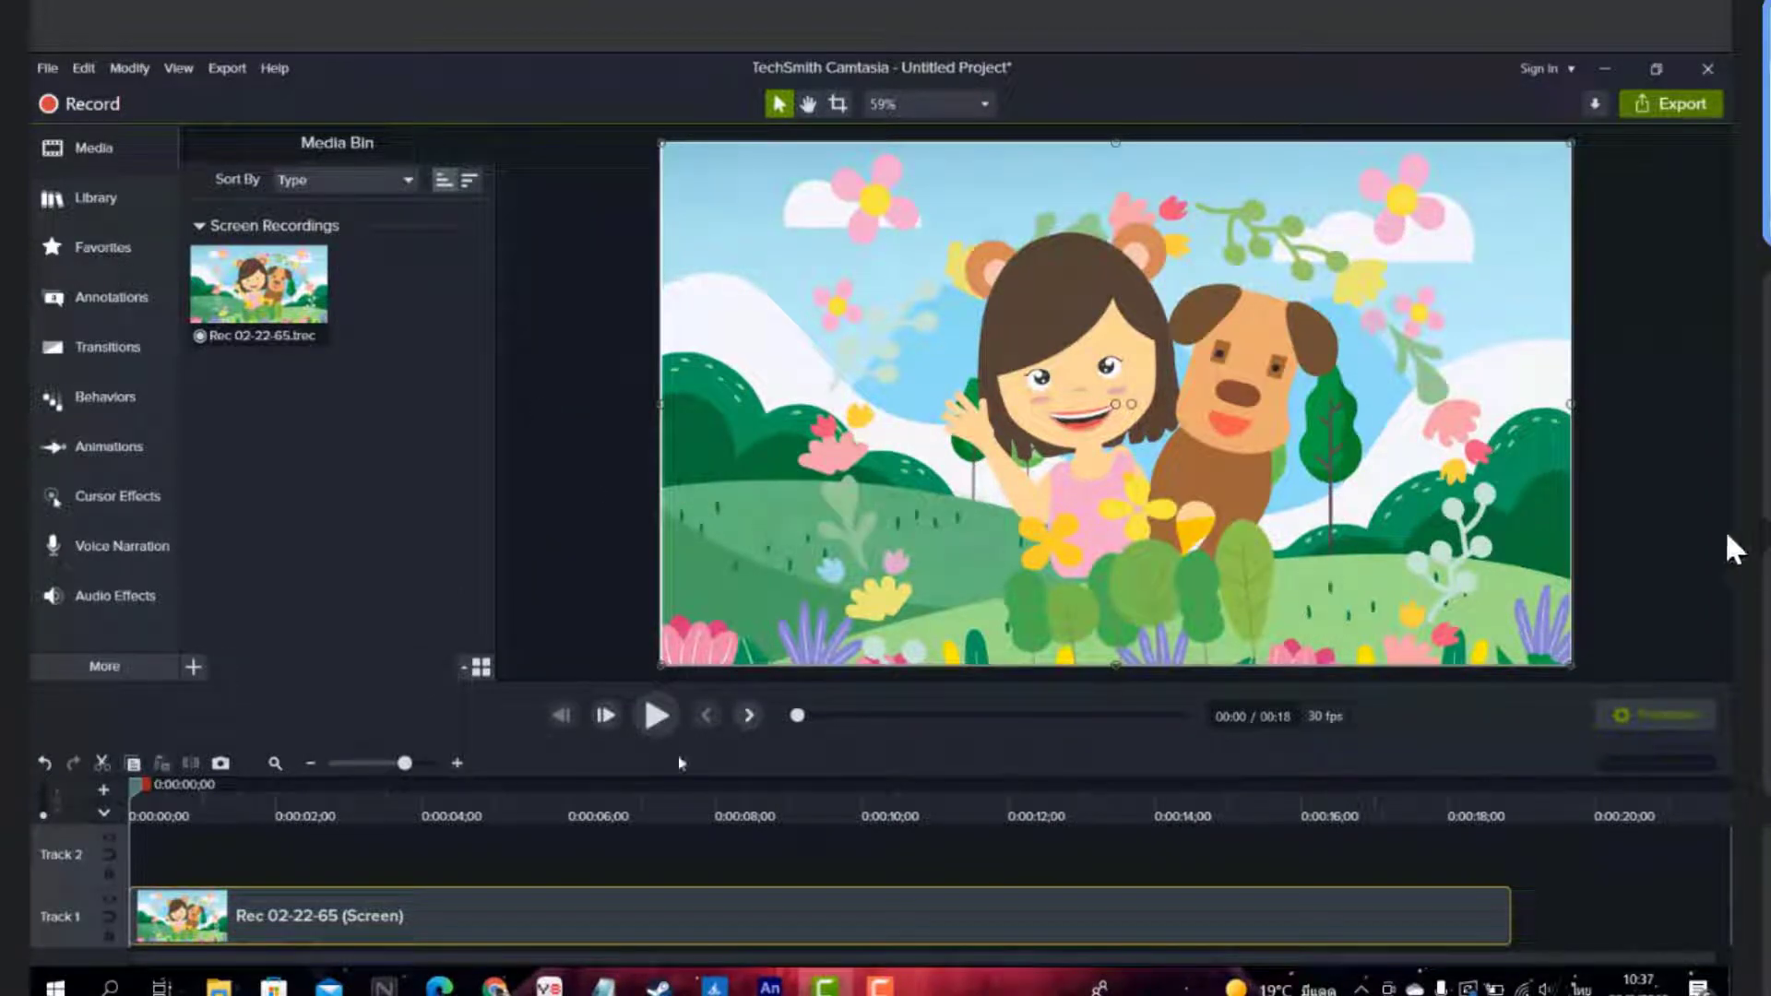
Play back the new screen recording, pause it at about 17 seconds, and show the Media Bin
click(654, 718)
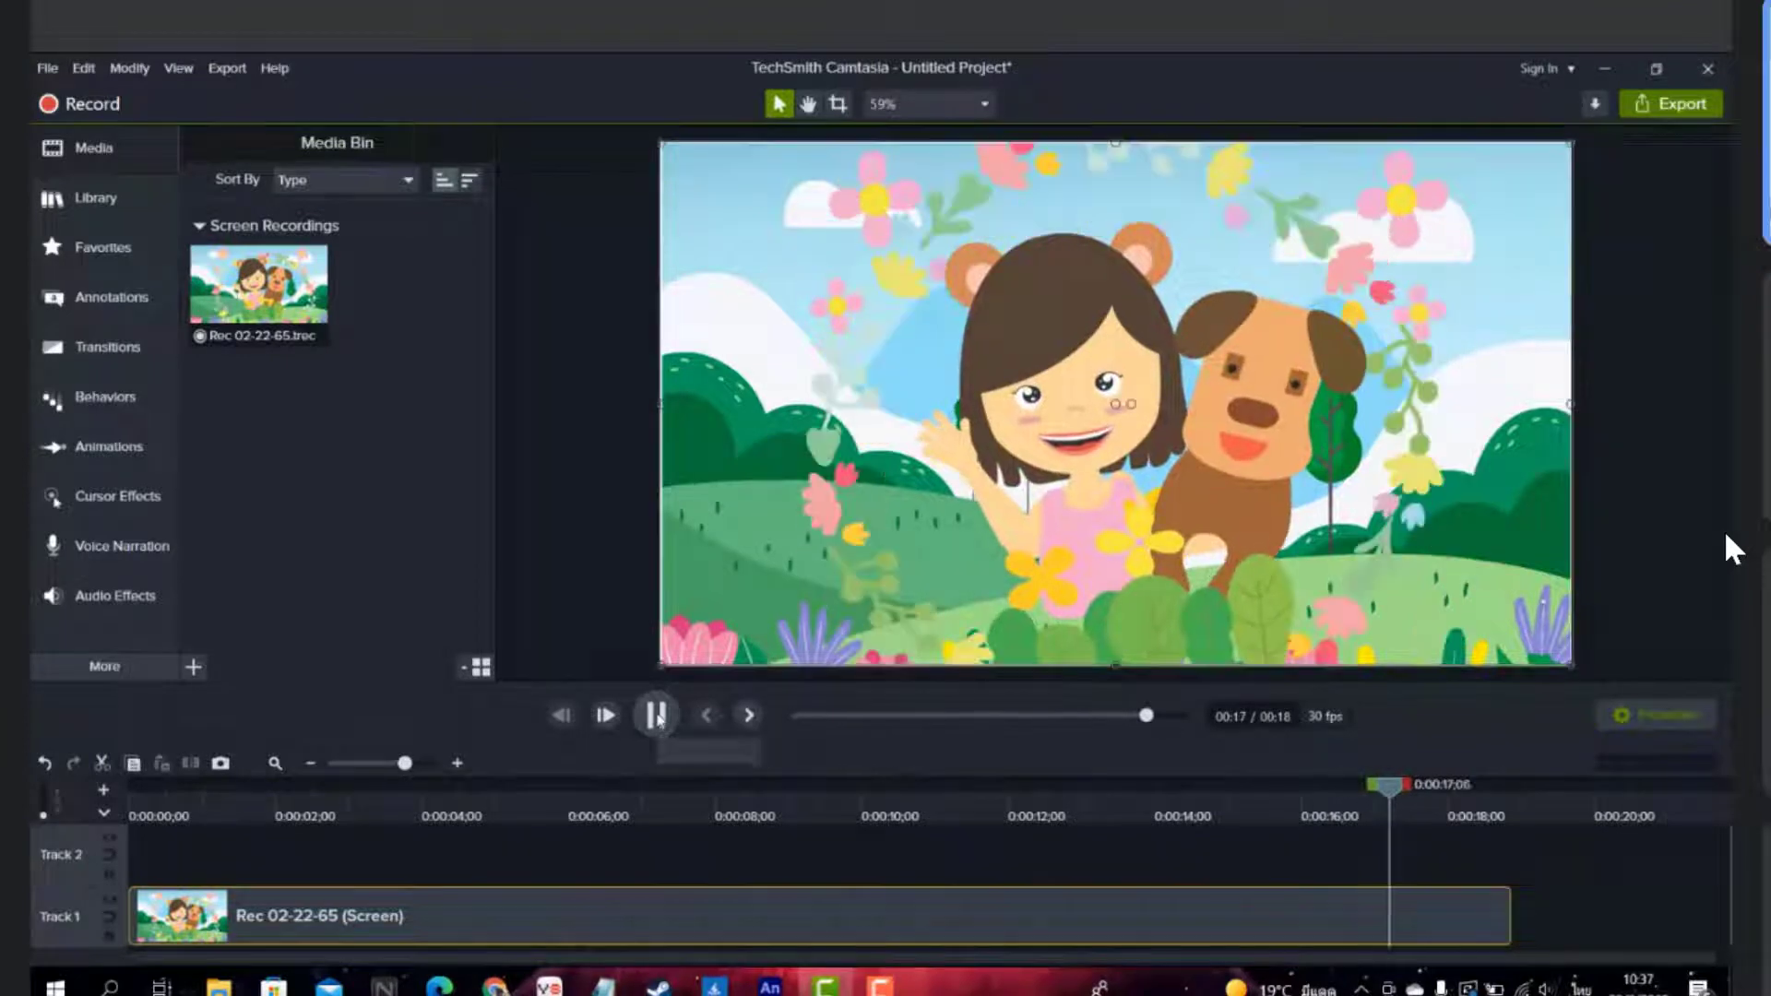
click(748, 716)
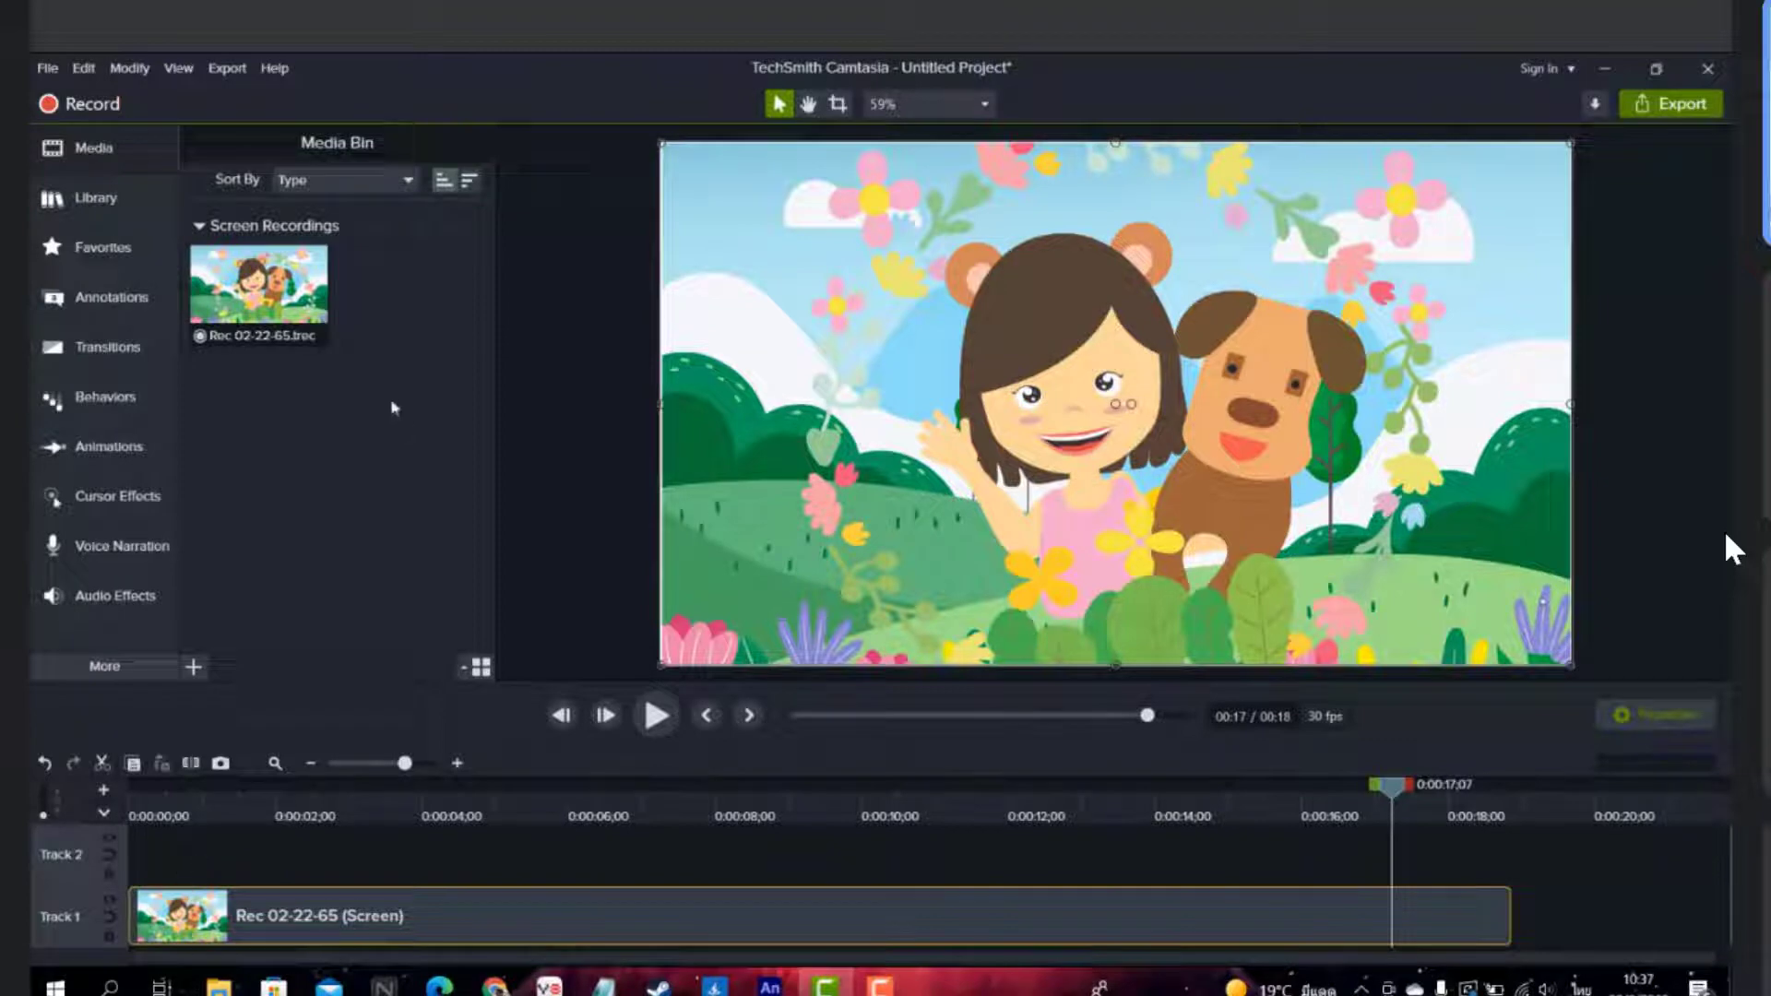
click(90, 155)
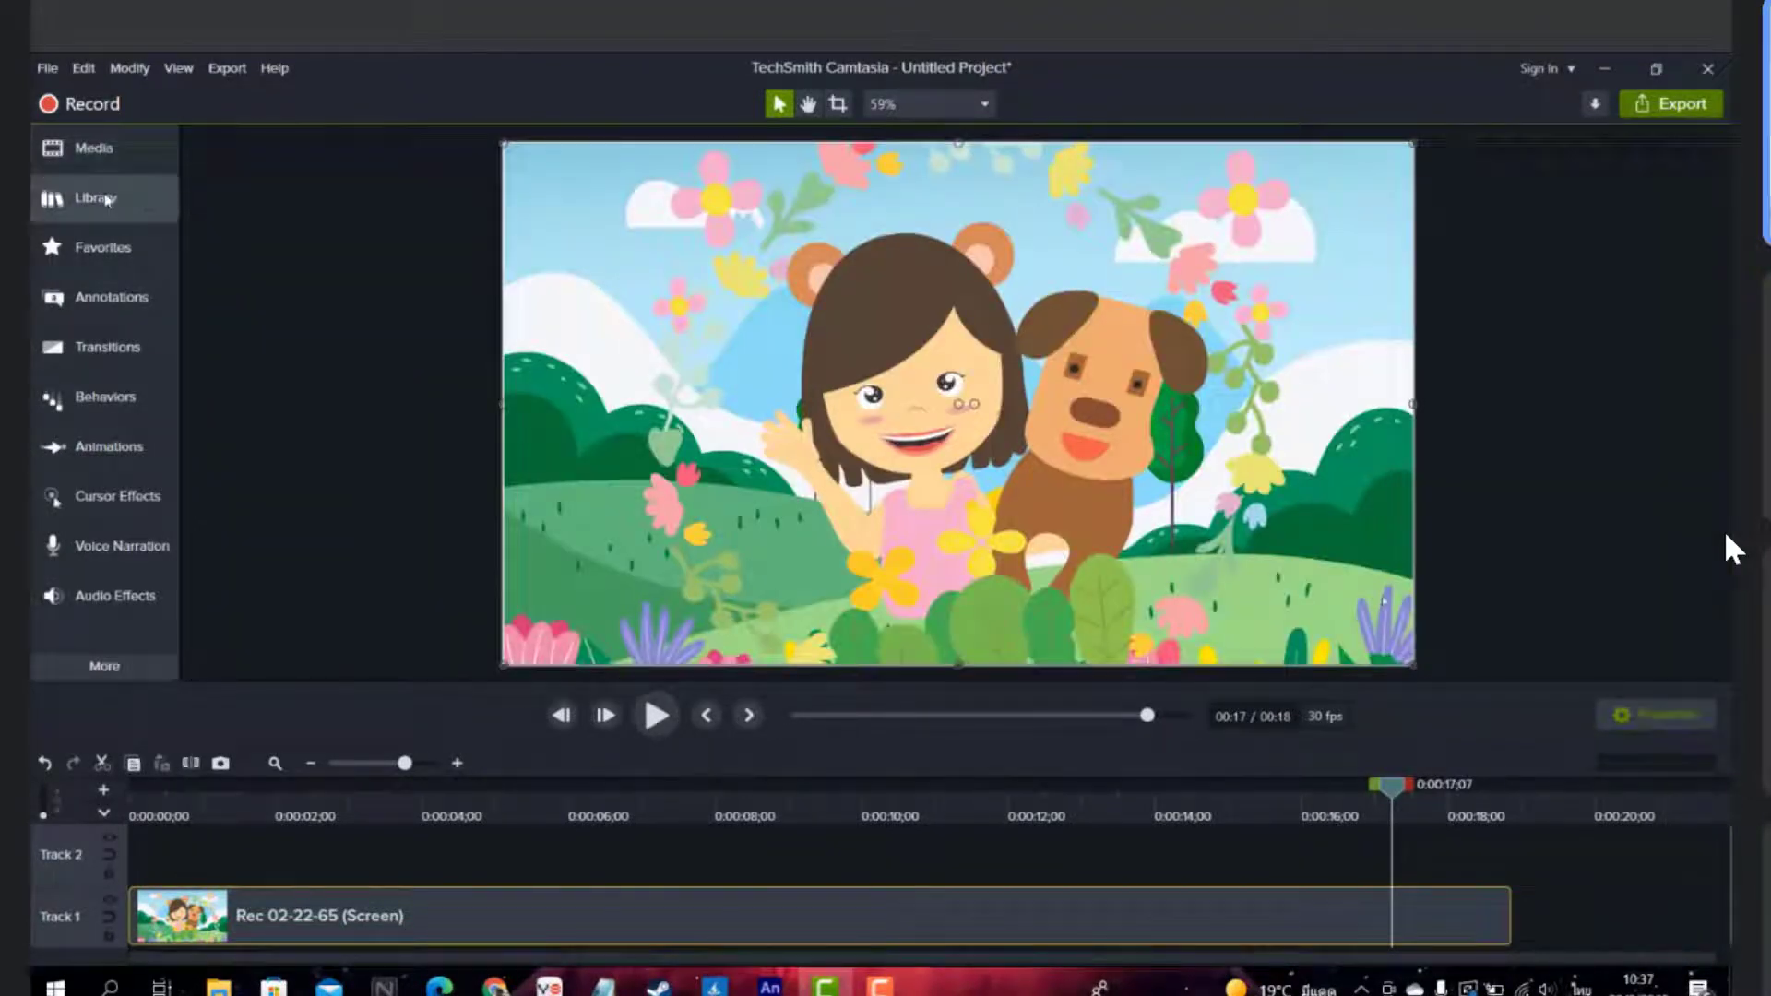
click(104, 145)
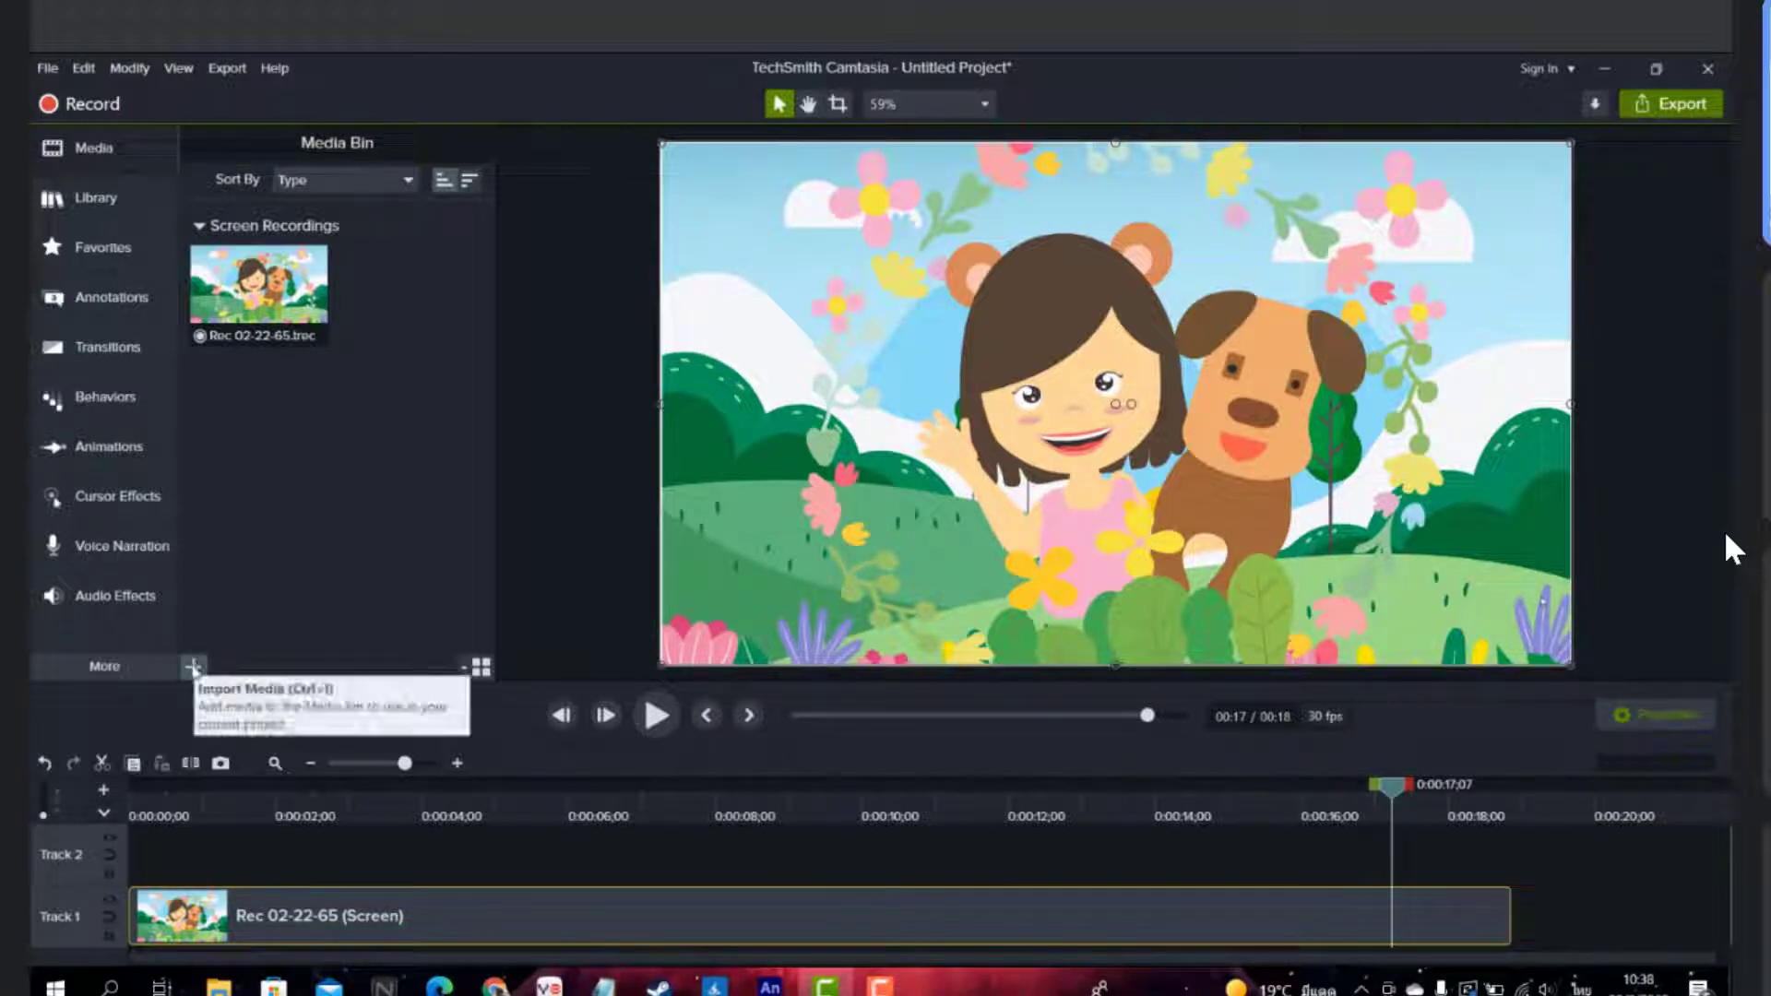
Import the song "เพลง 02 Old Bossa - Twin Musicom" from the งานAdobe\ตัดต่อวิดีโอ folder on drive D into the Media Bin
click(192, 667)
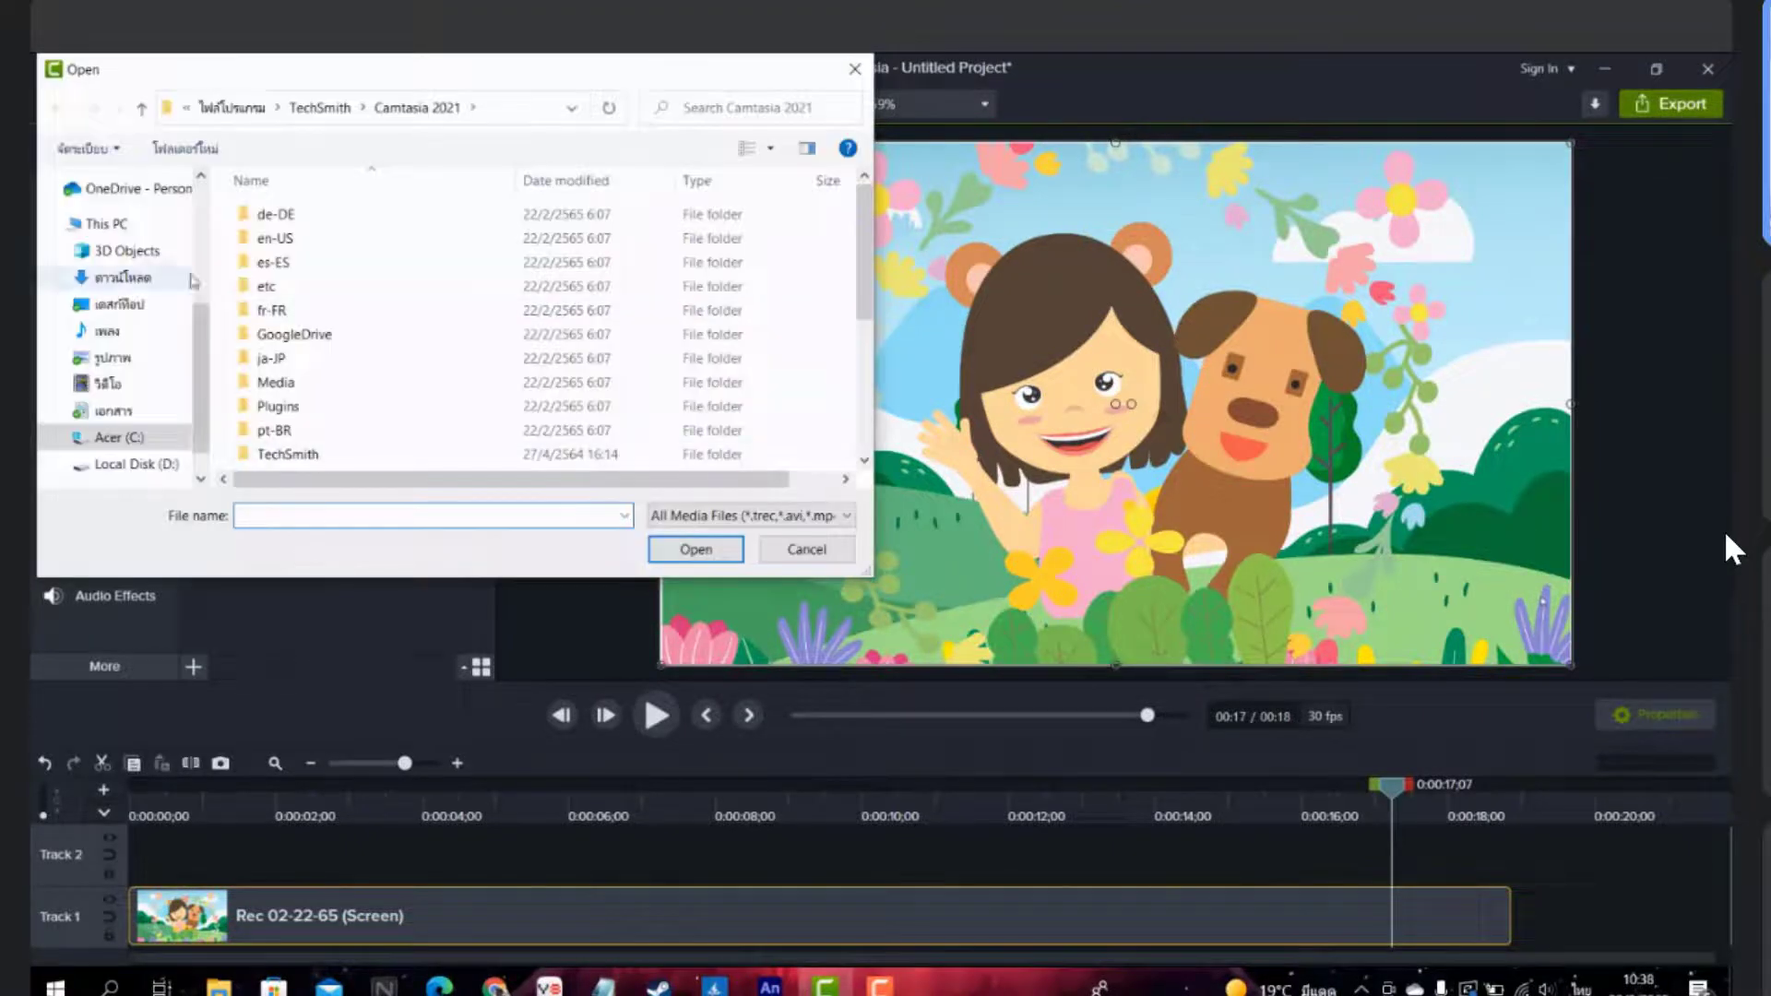
scroll(101, 288, down, 1)
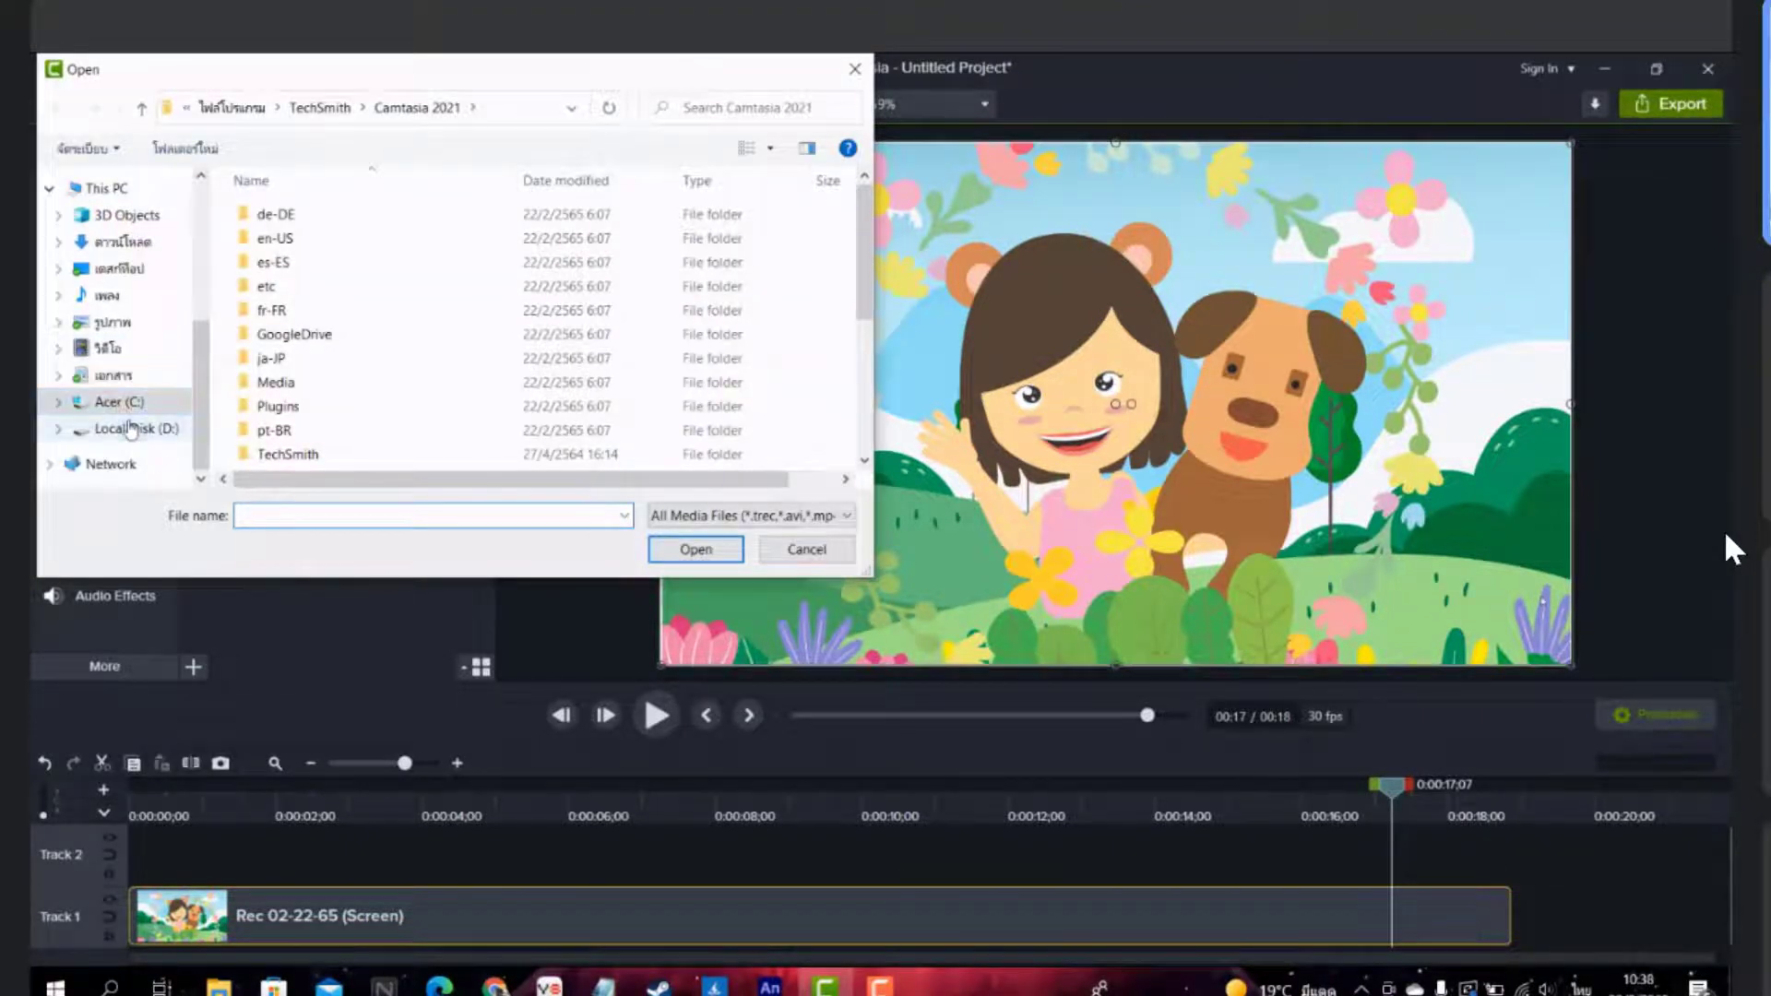
click(130, 428)
scroll(335, 409, down, 7)
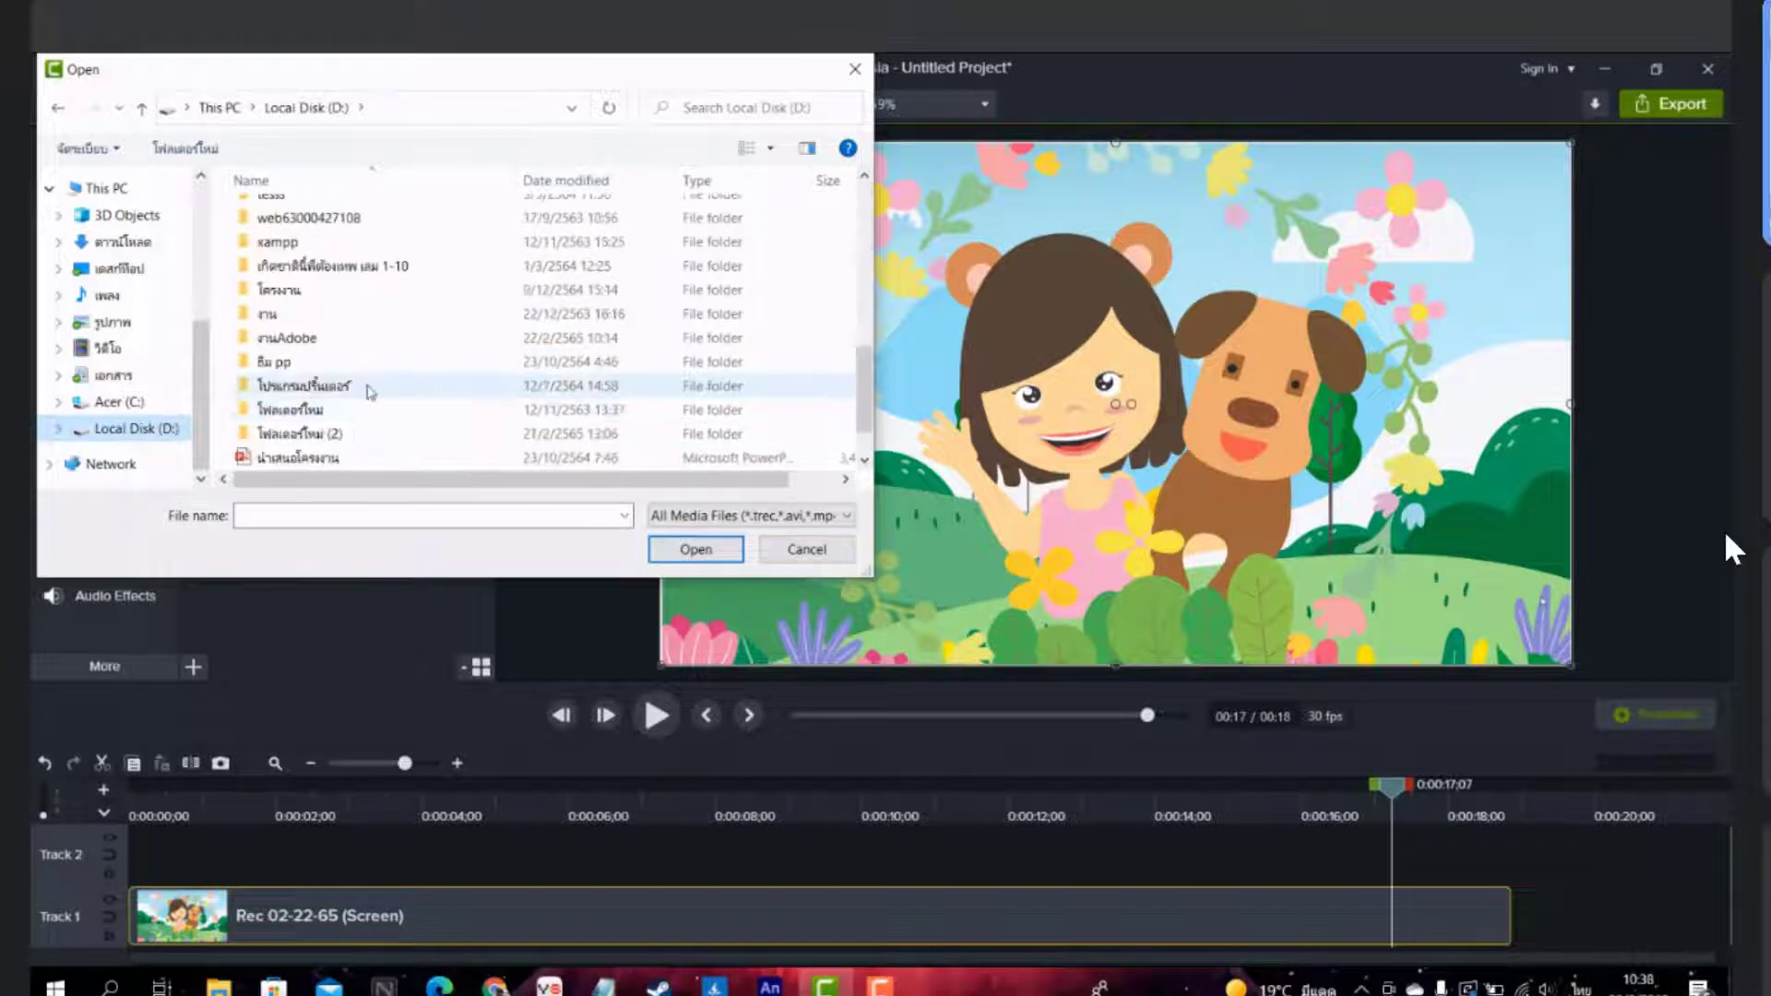
double_click(293, 339)
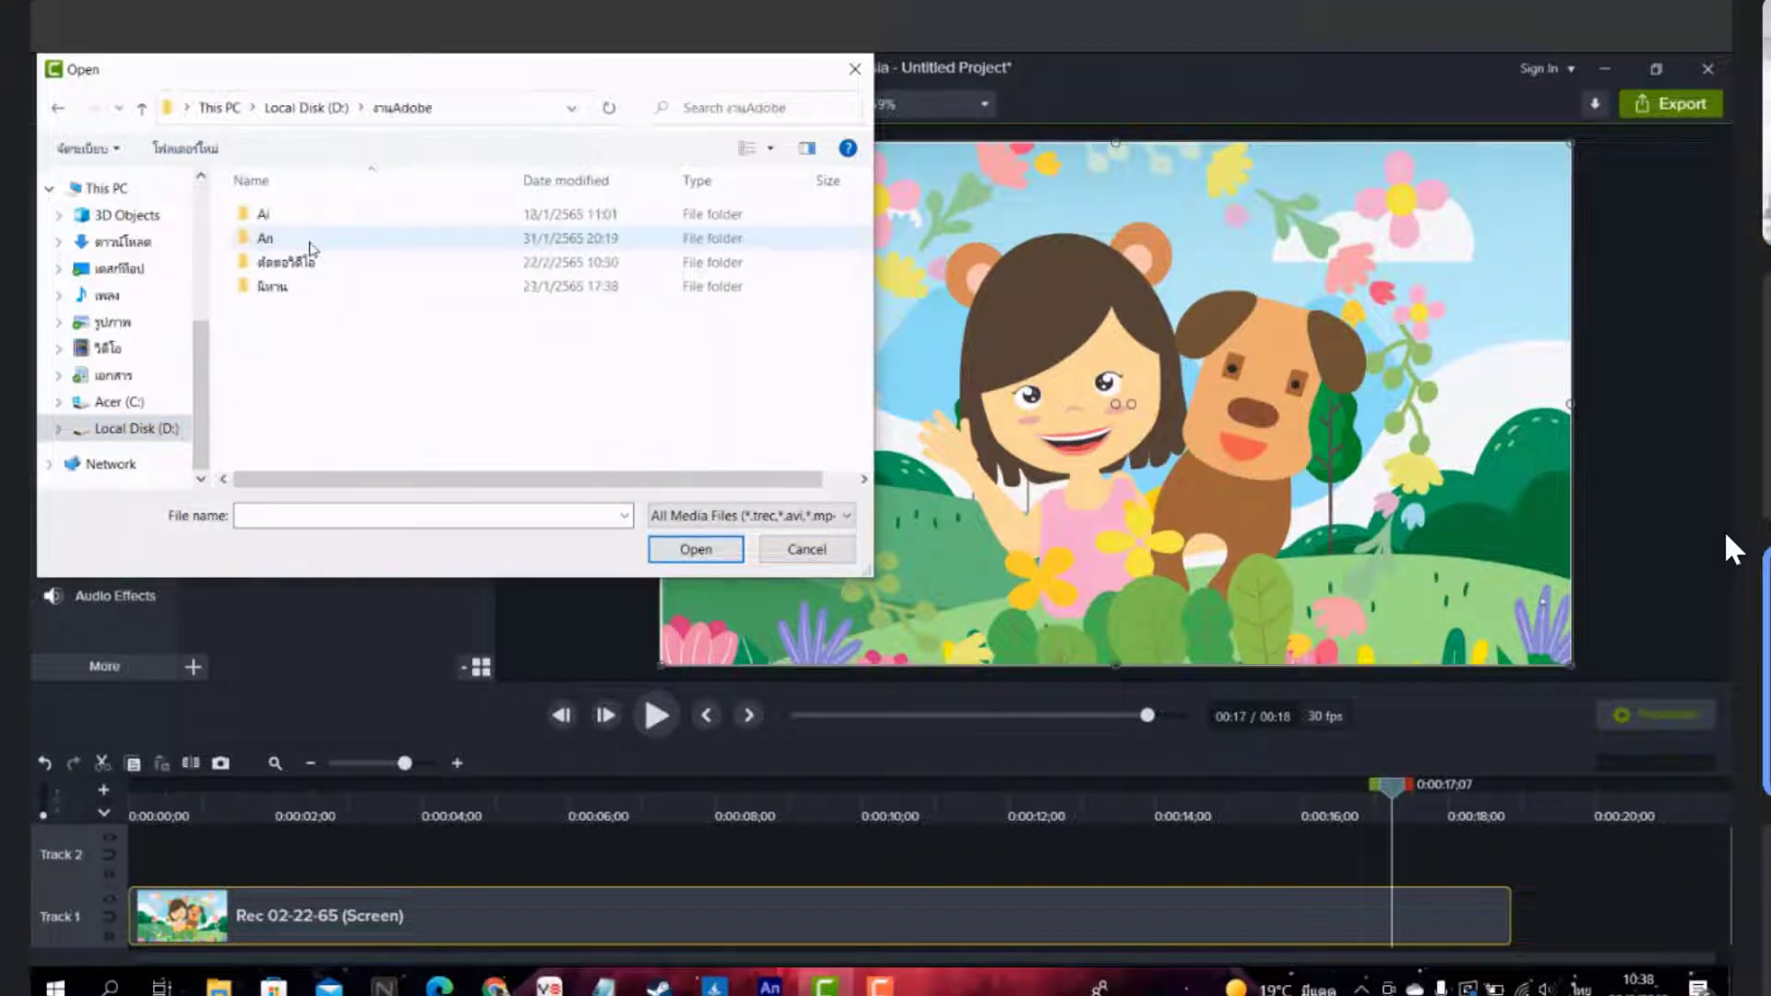
click(290, 266)
double_click(289, 266)
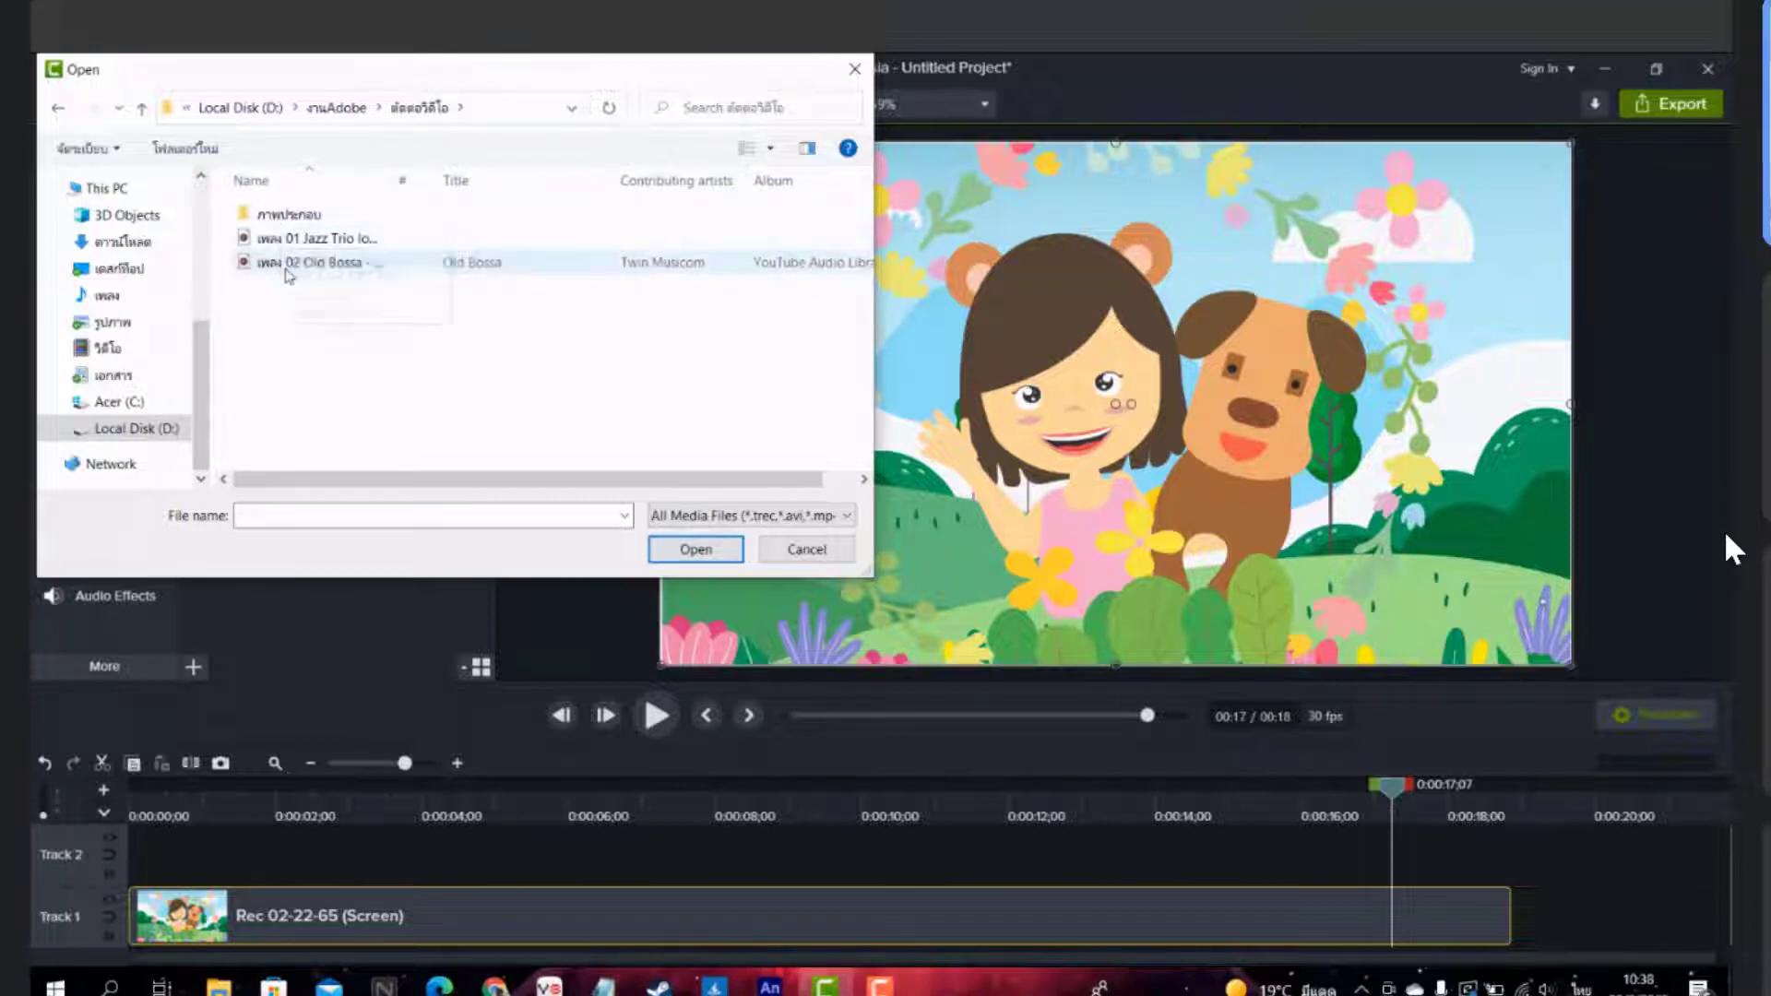
click(305, 267)
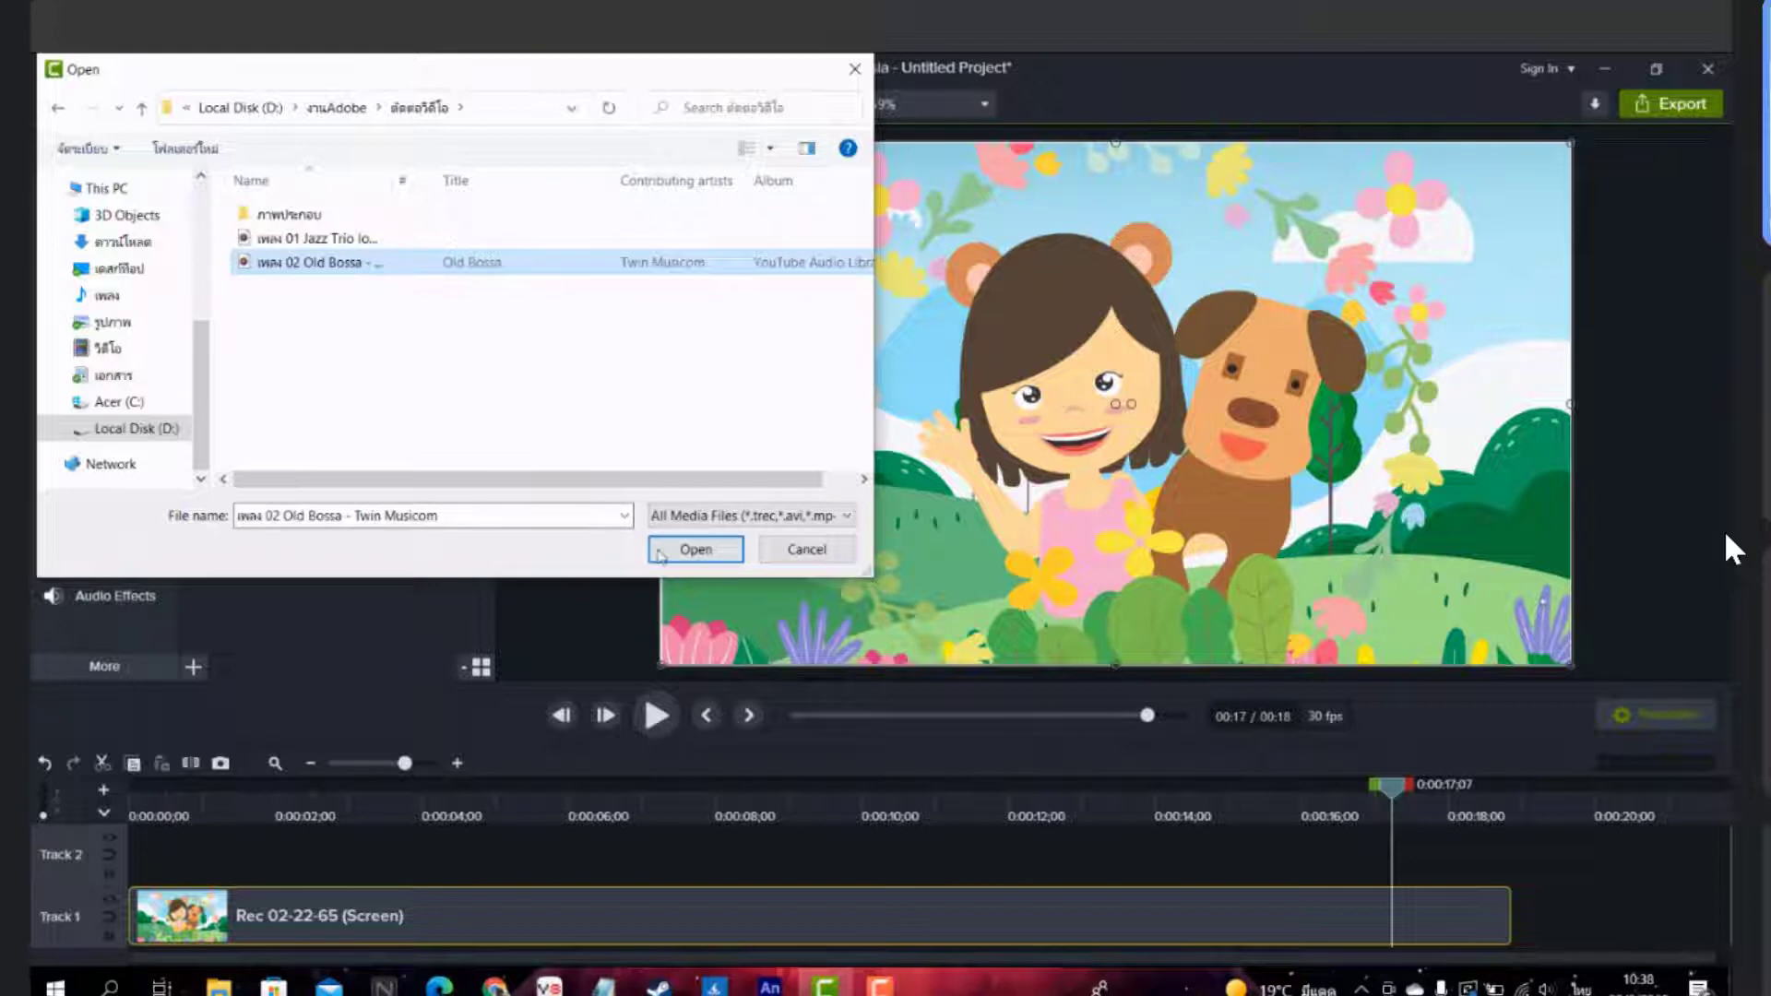
click(696, 549)
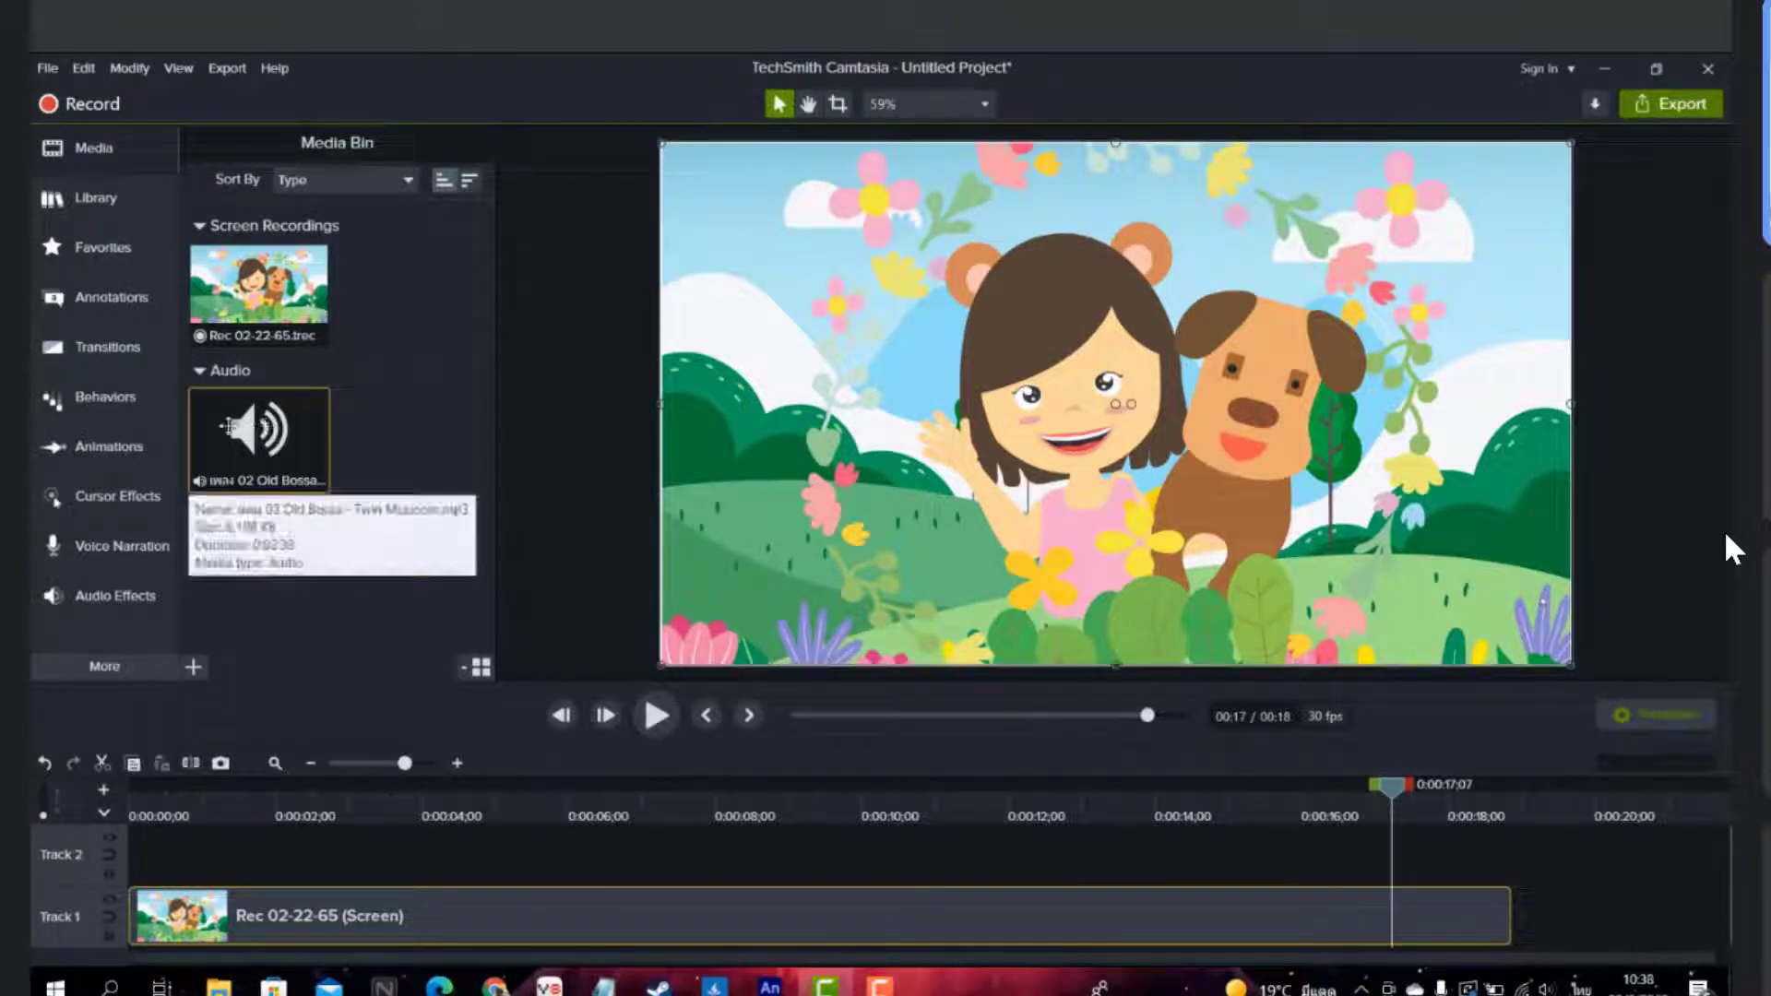
Place the Old Bossa song on Track 2 from the timeline start and briefly preview it from the beginning
drag(251, 433, 119, 864)
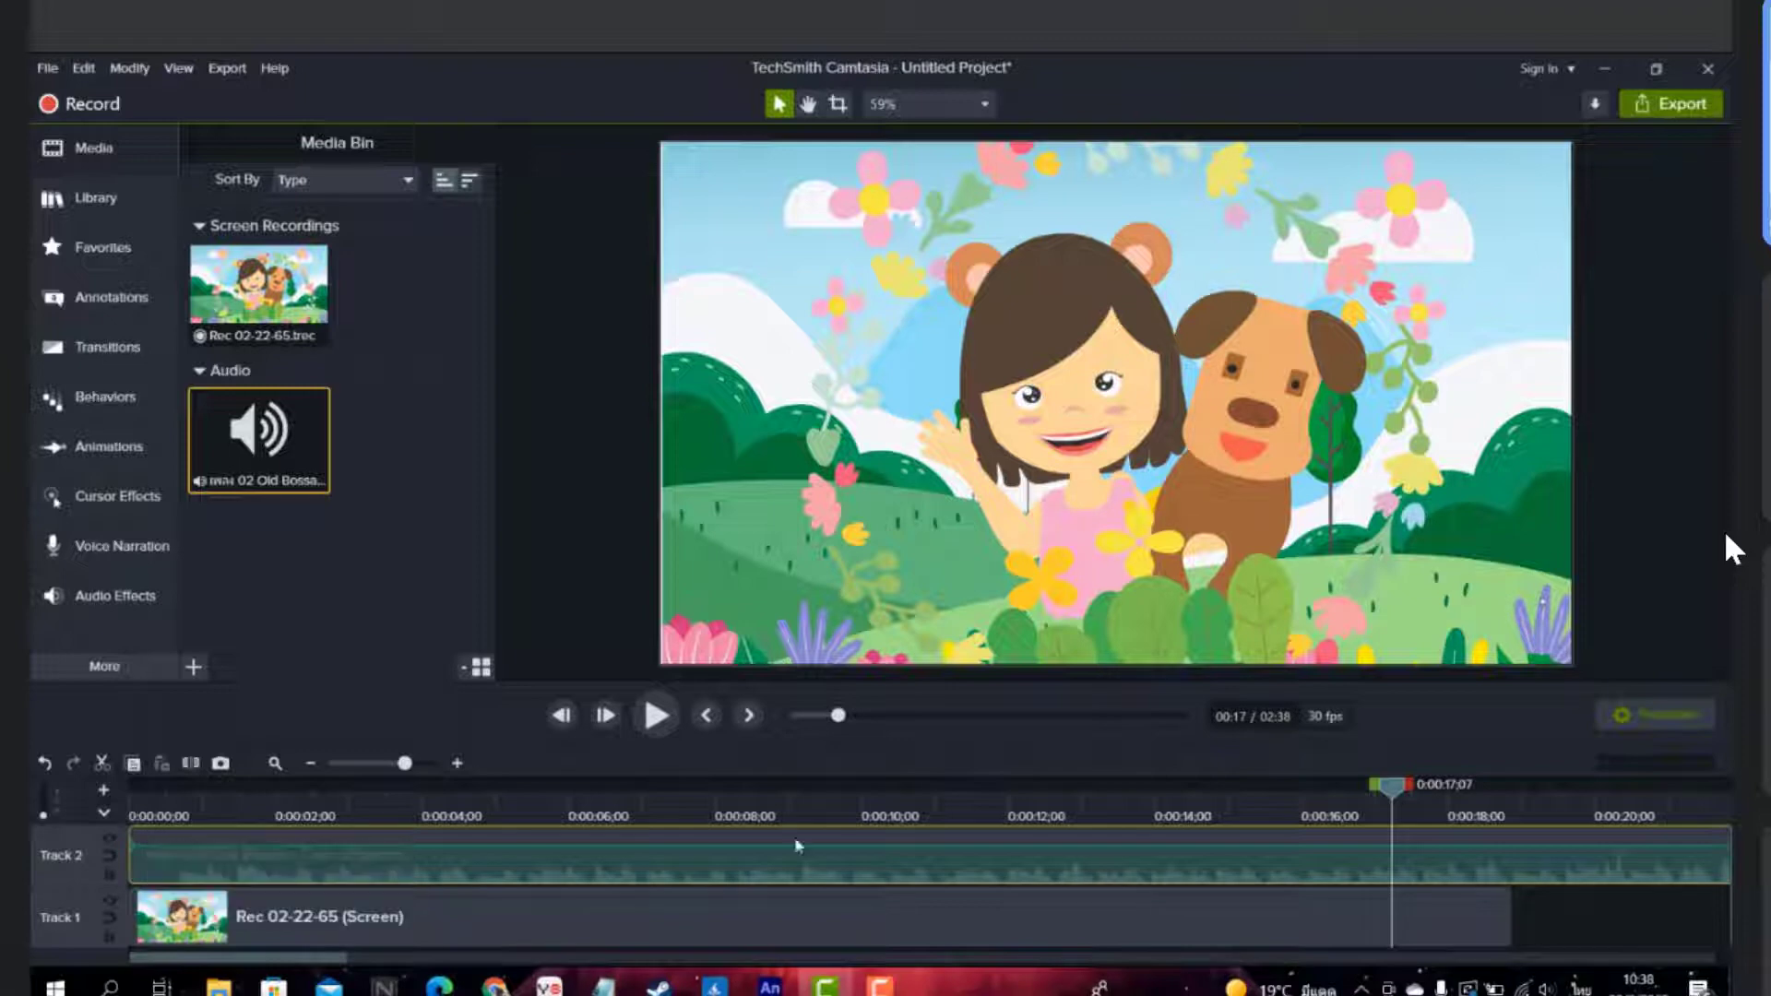
drag(1397, 804, 135, 818)
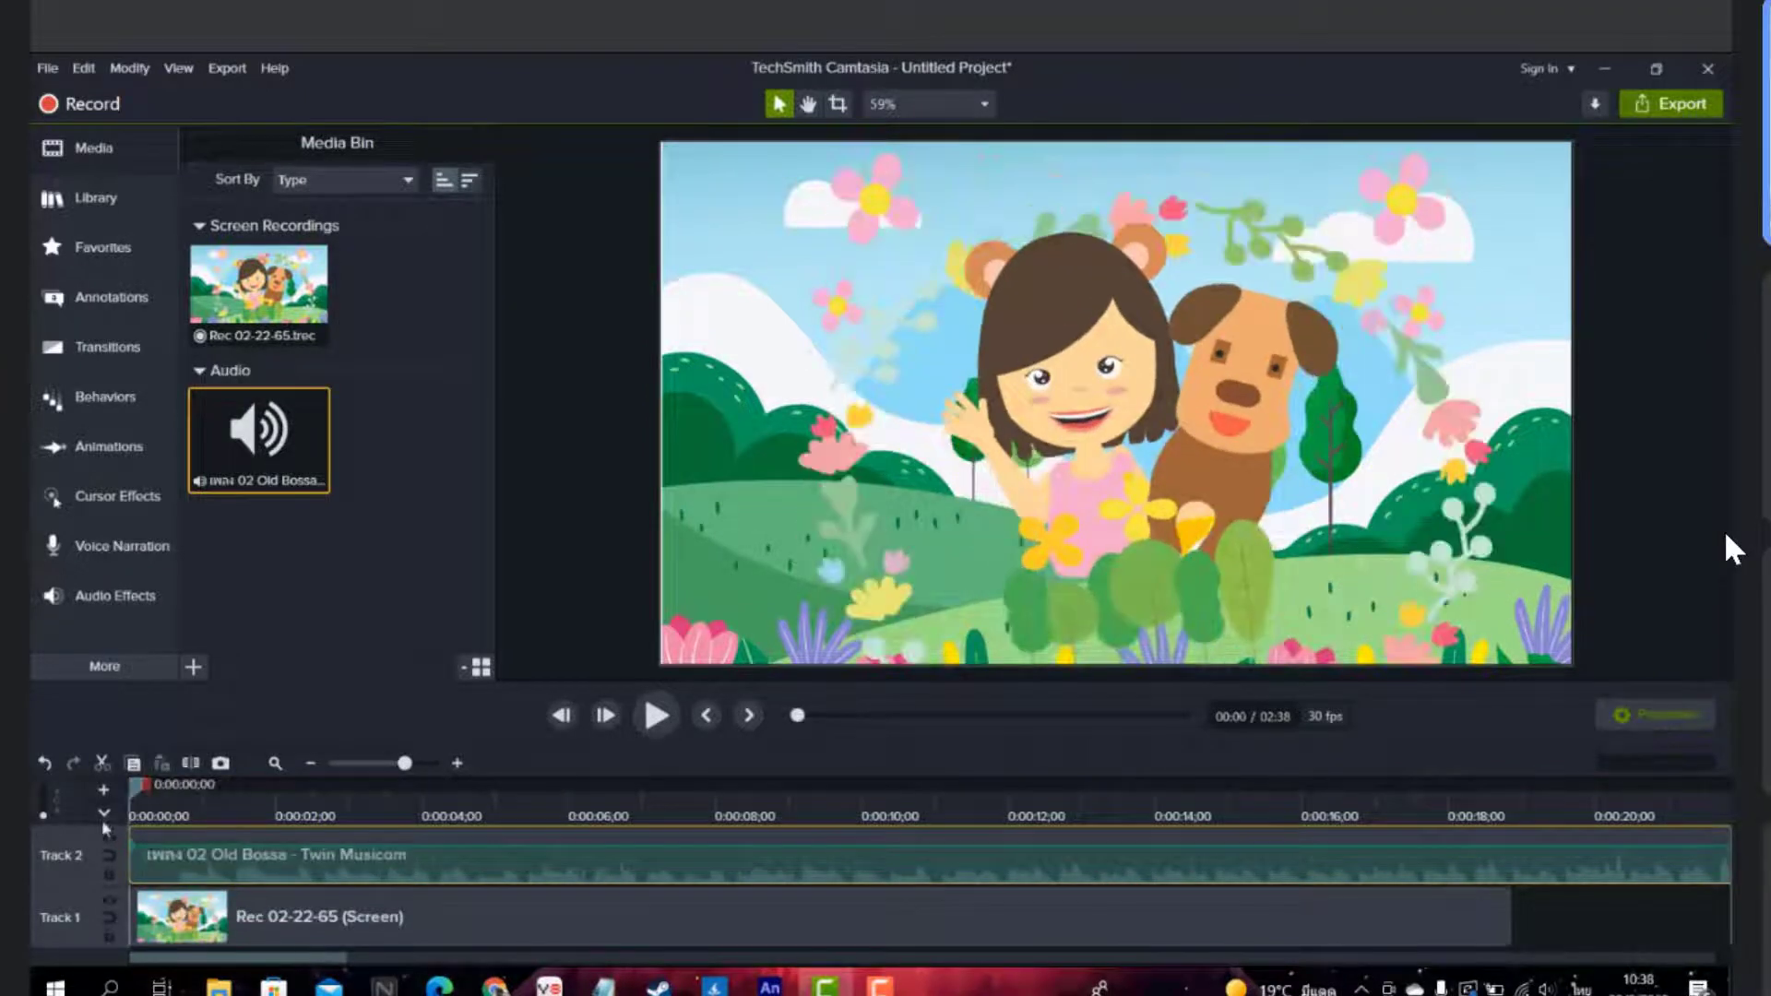
click(656, 716)
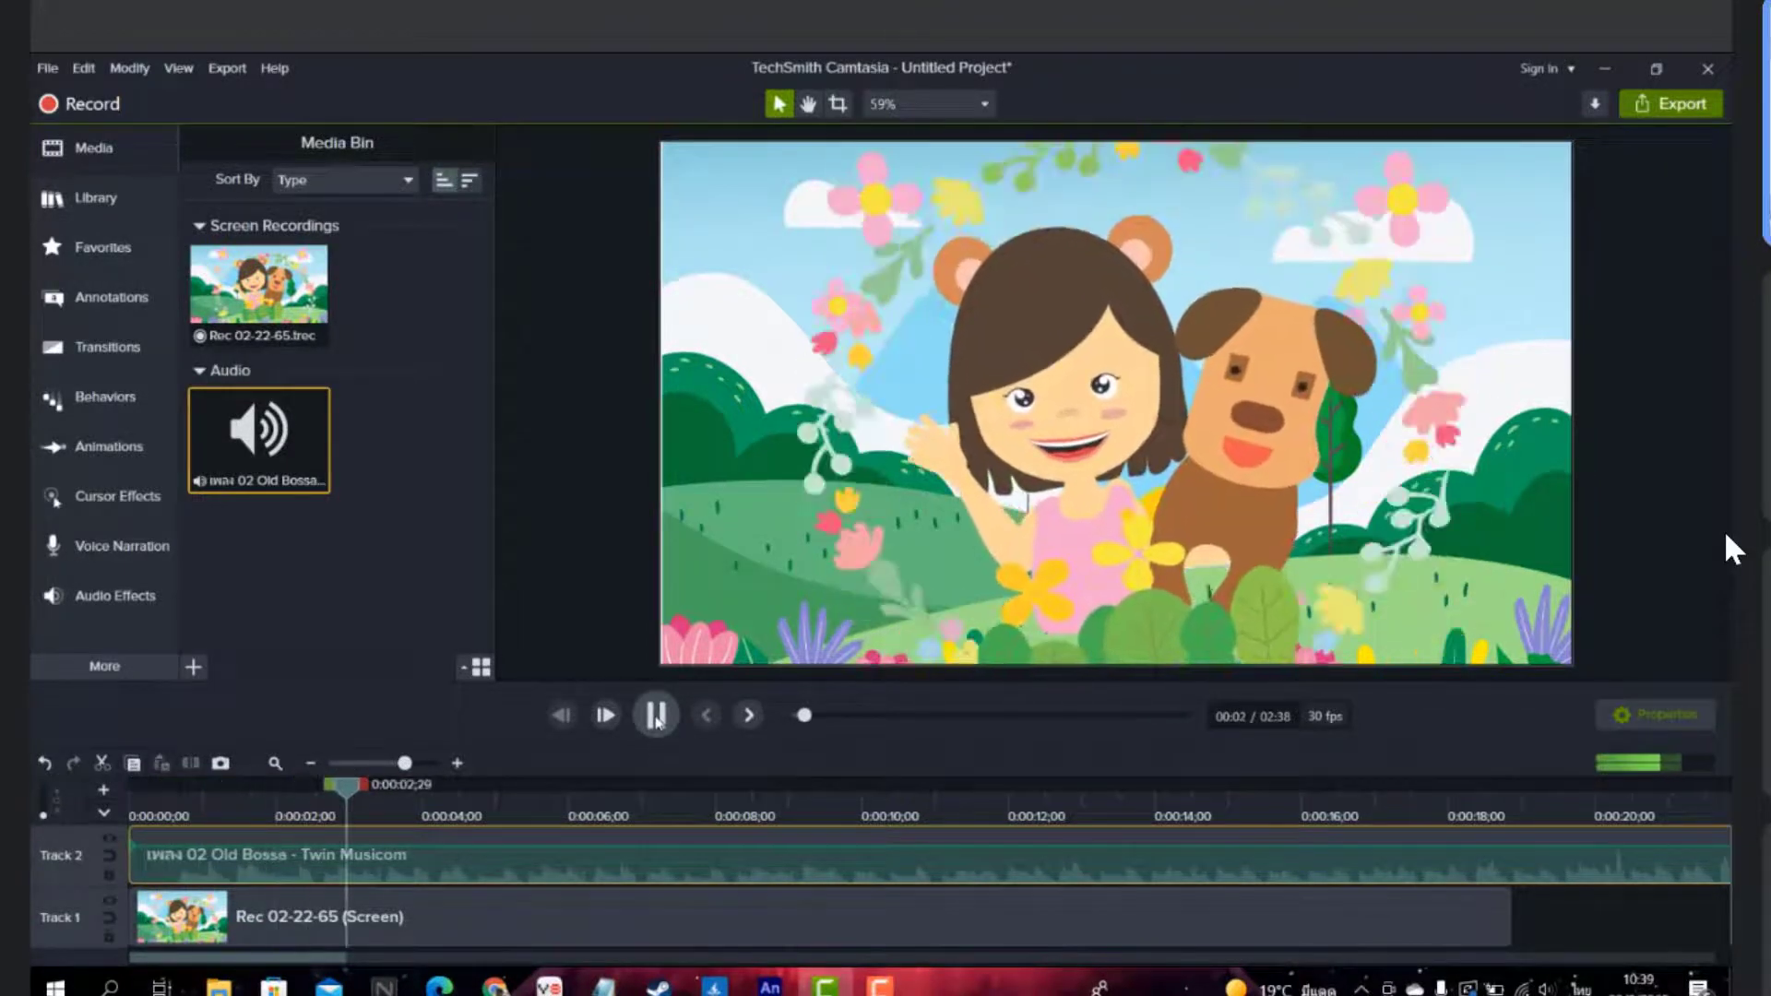
click(656, 717)
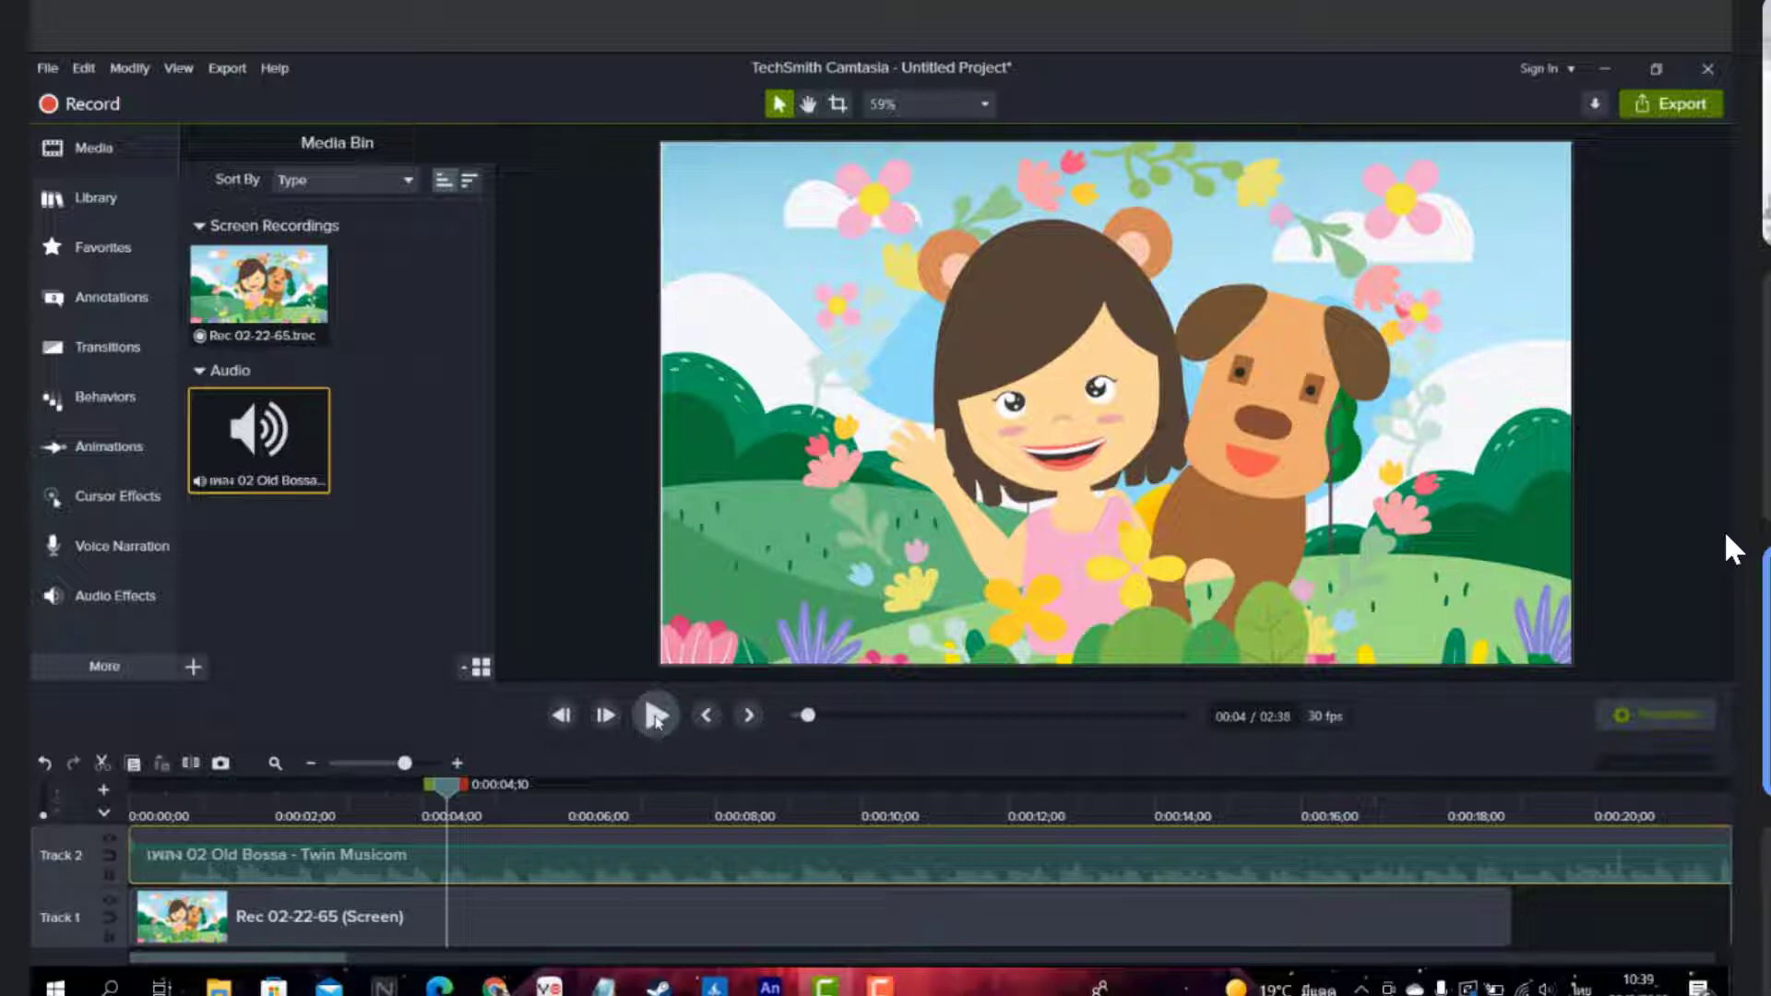
Replay the video with its music from the timeline start and pause at about 12 seconds
drag(446, 786, 135, 791)
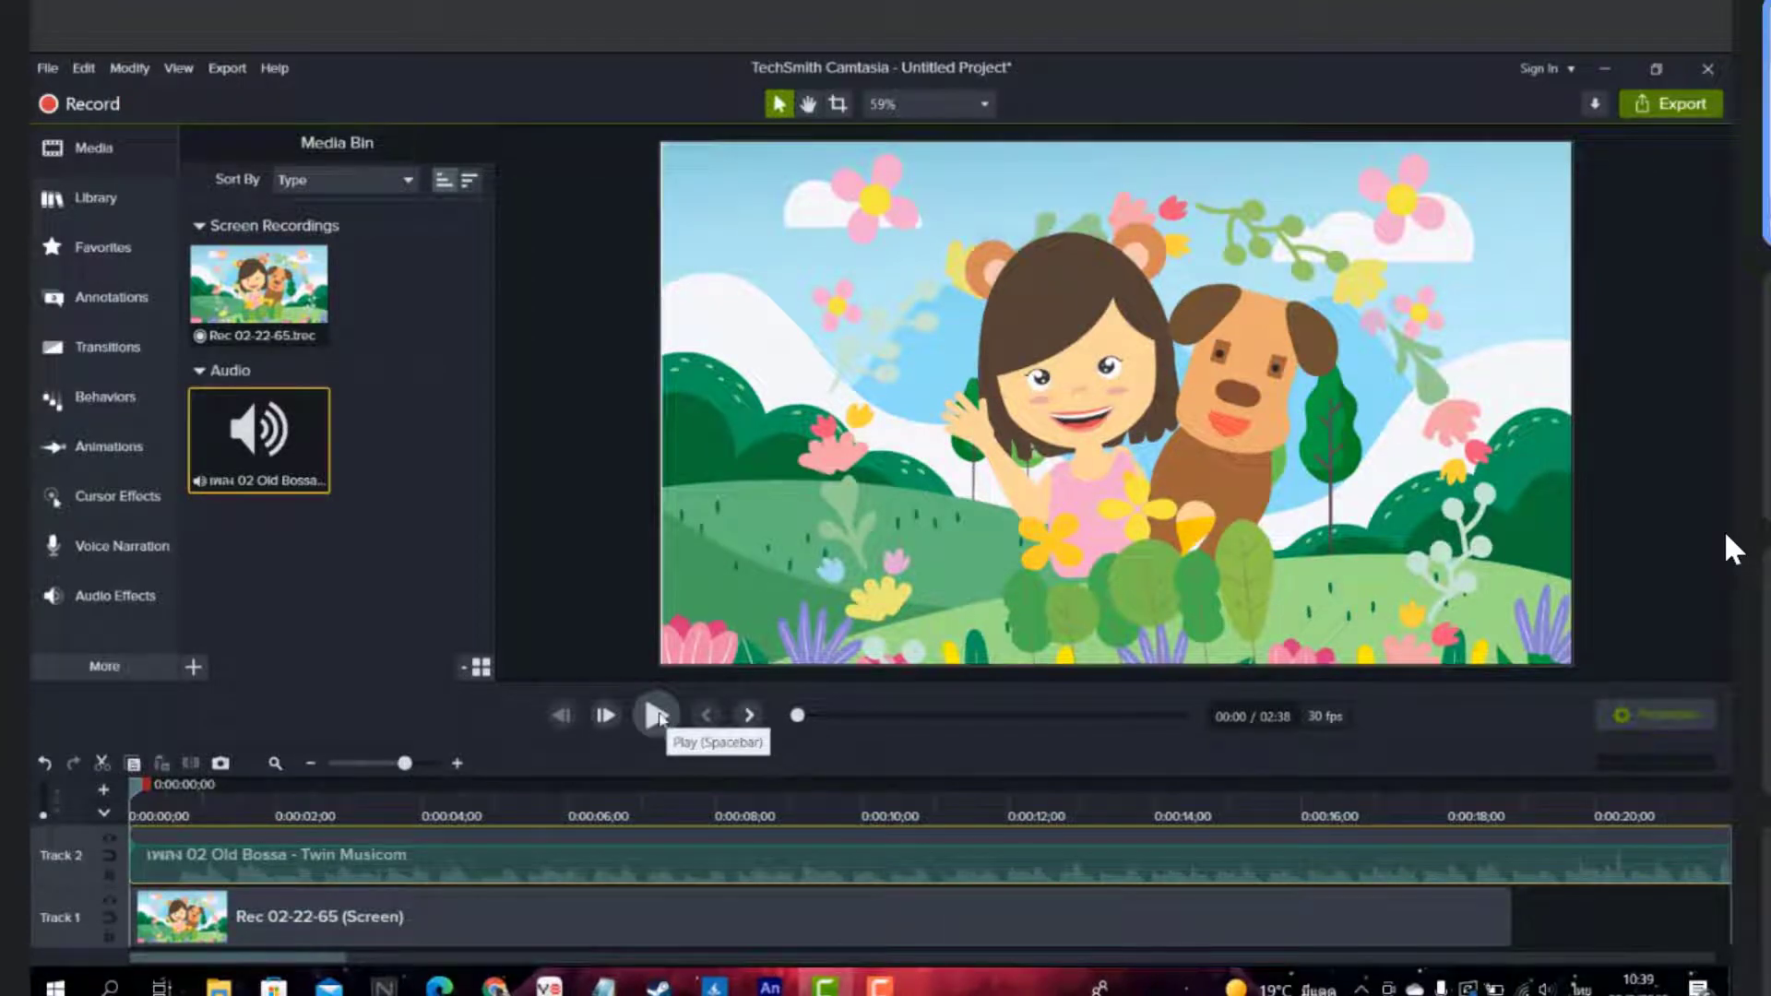
click(657, 718)
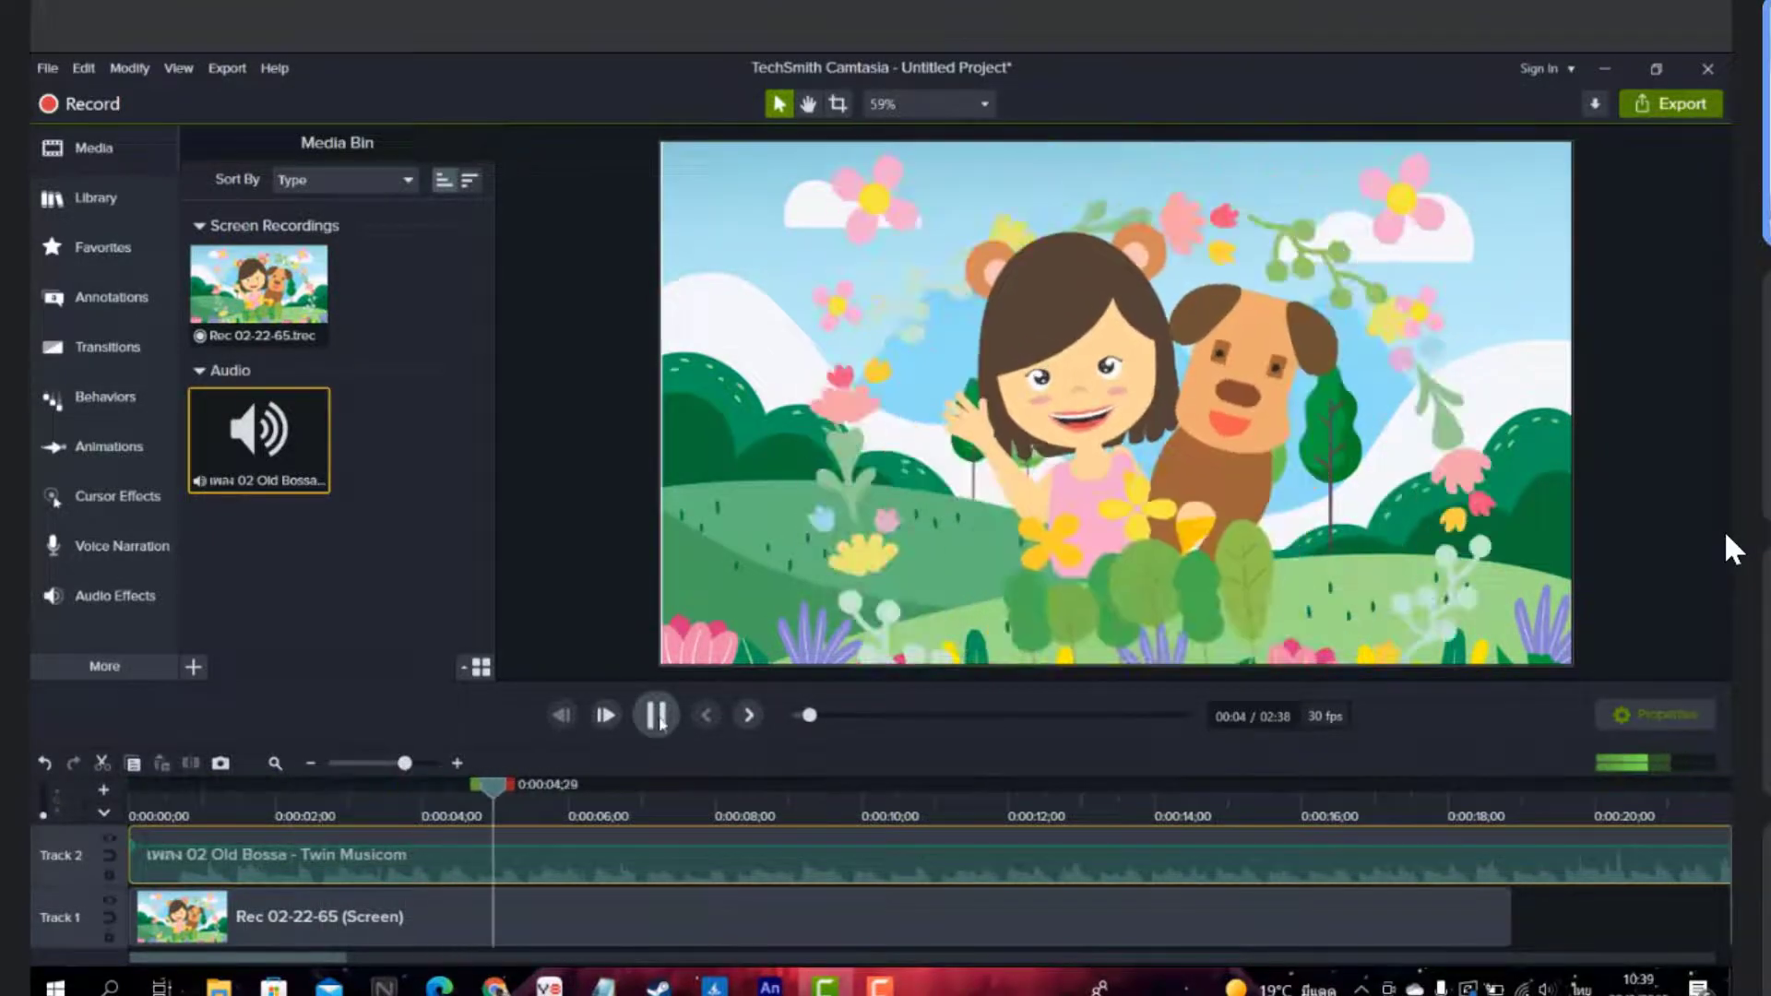
click(657, 718)
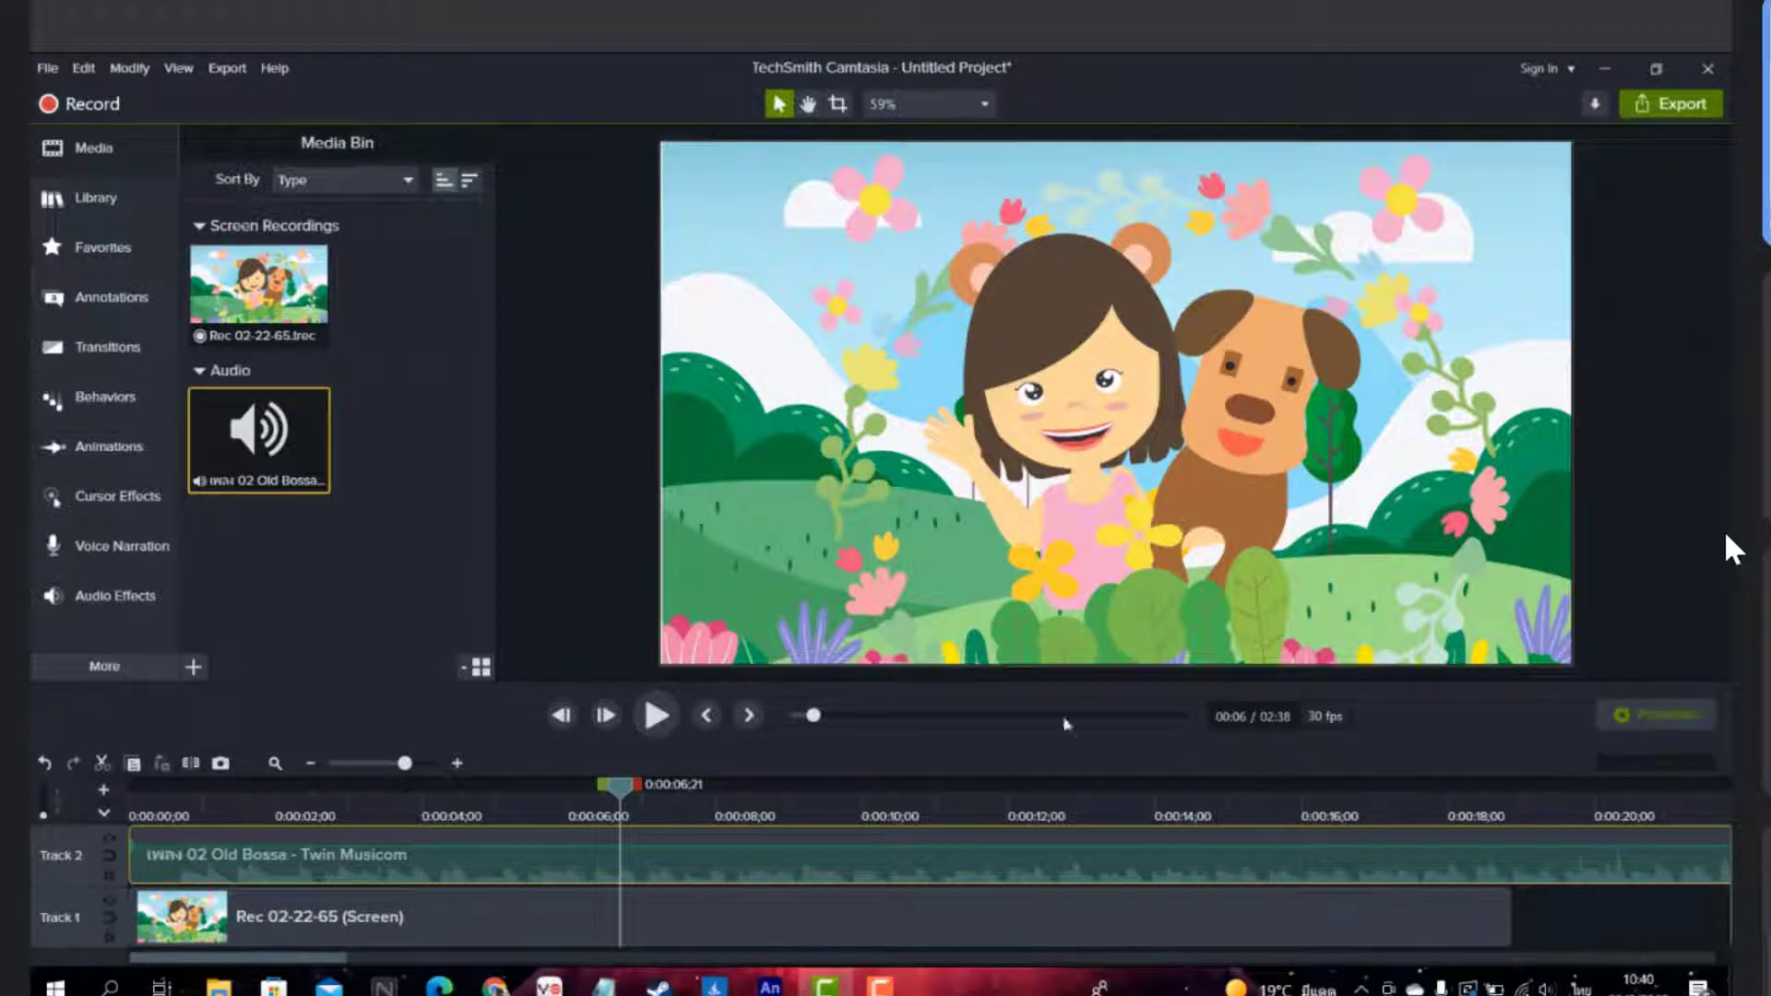
click(673, 718)
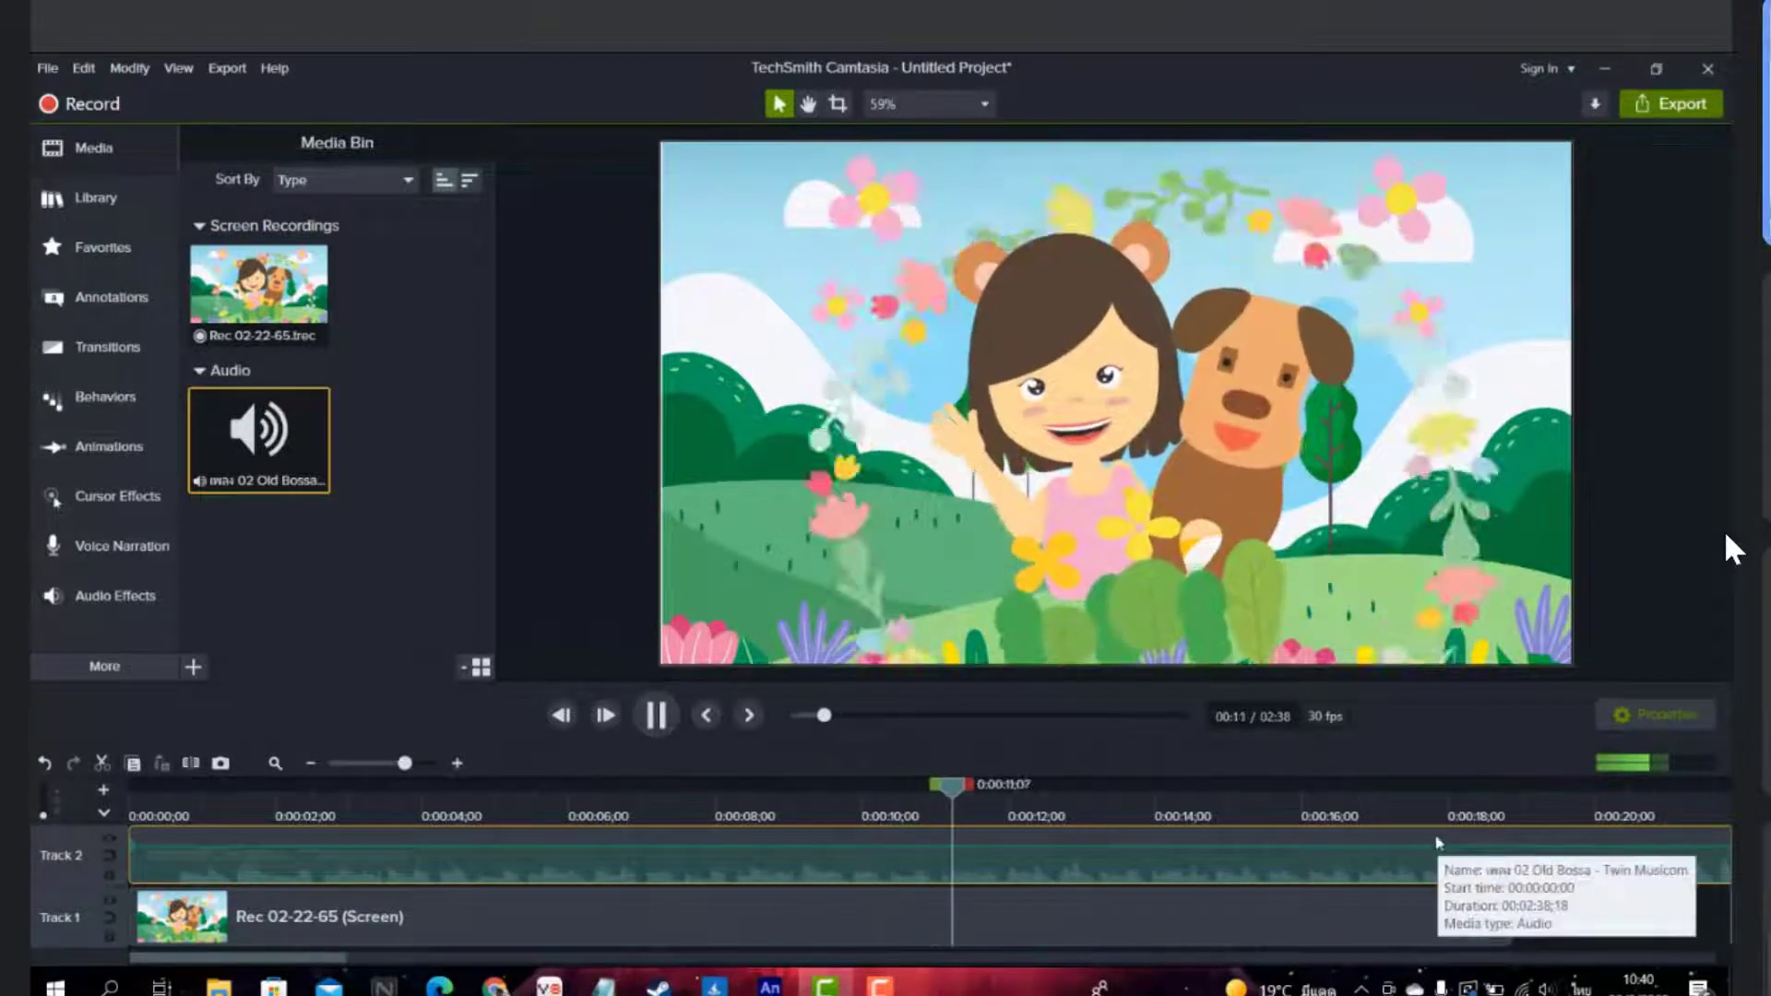
click(656, 716)
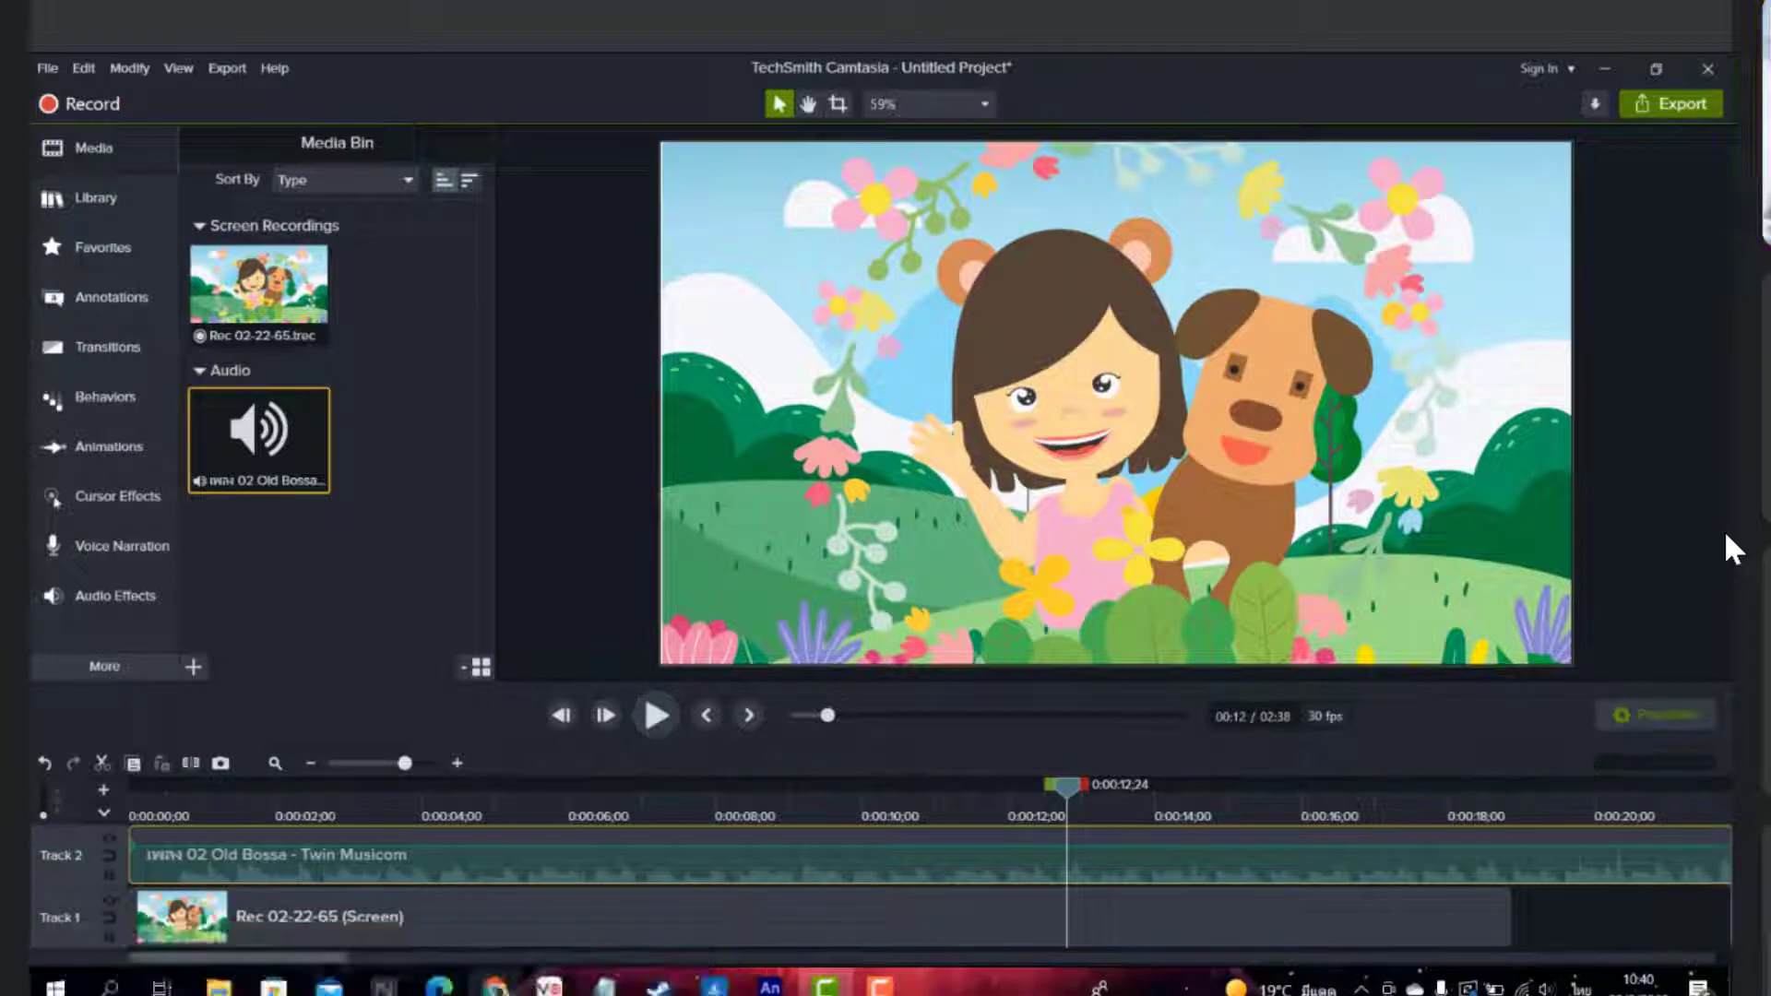
Stop sharing the screen in the Google Meet call
mouse_move(495, 985)
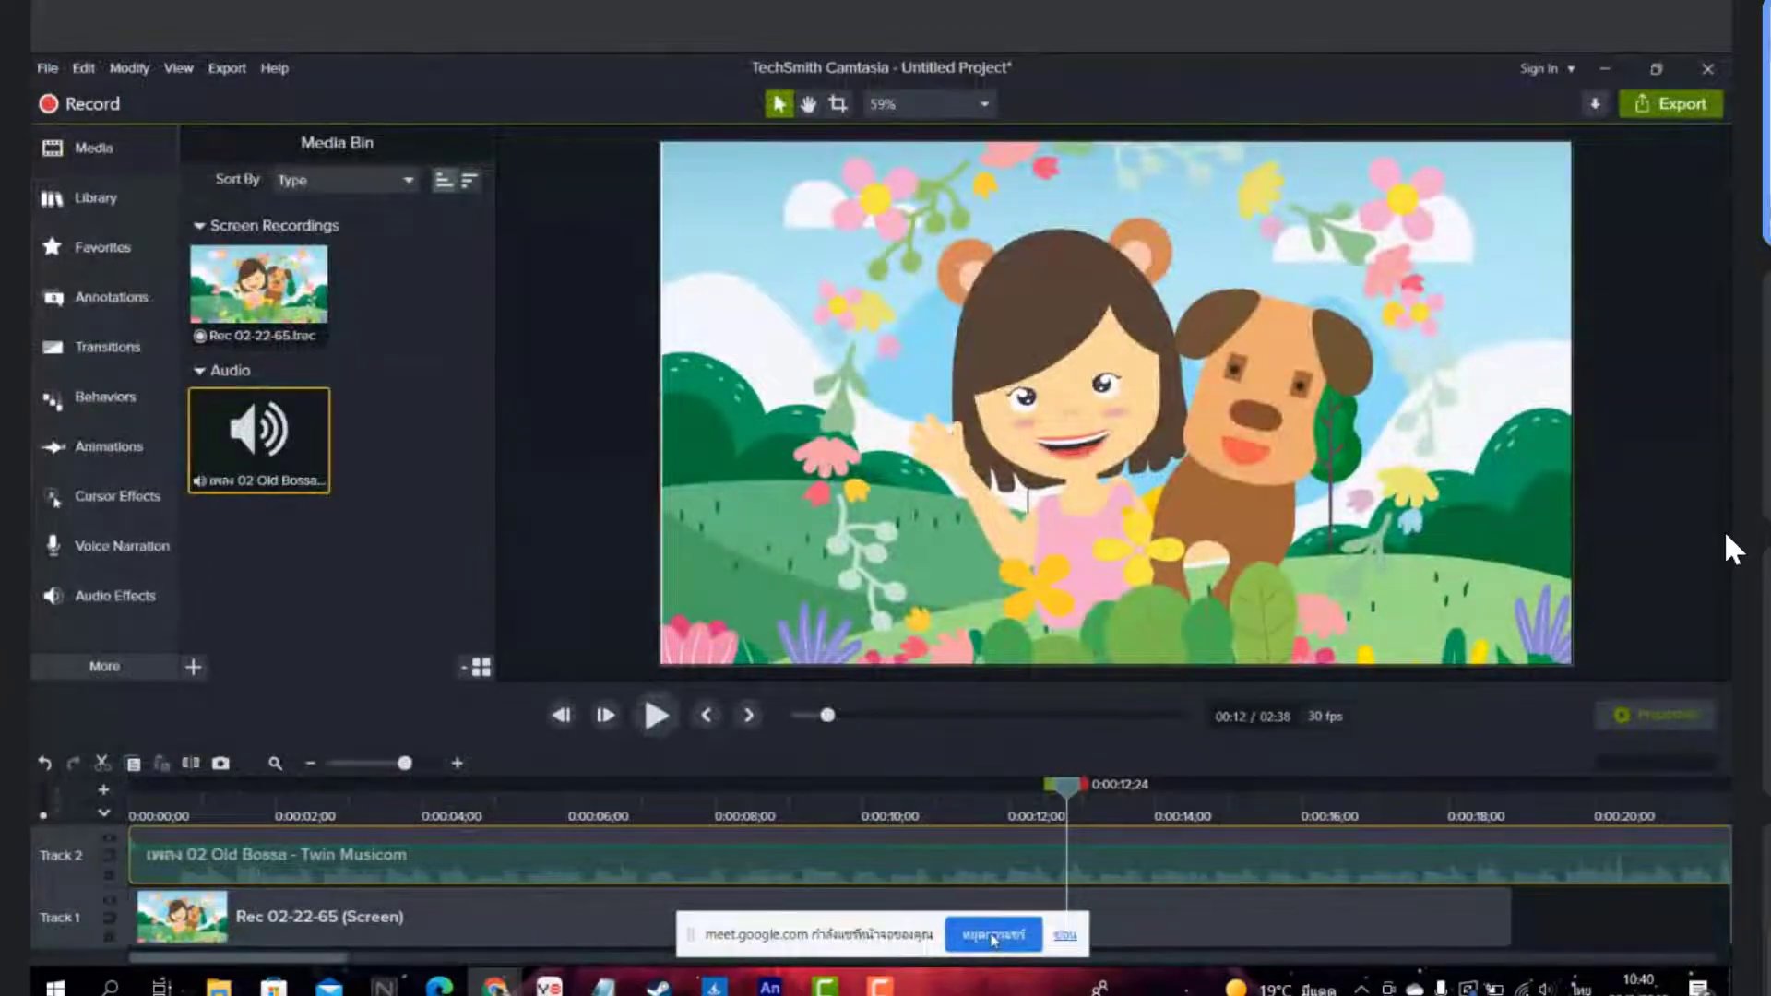
click(993, 936)
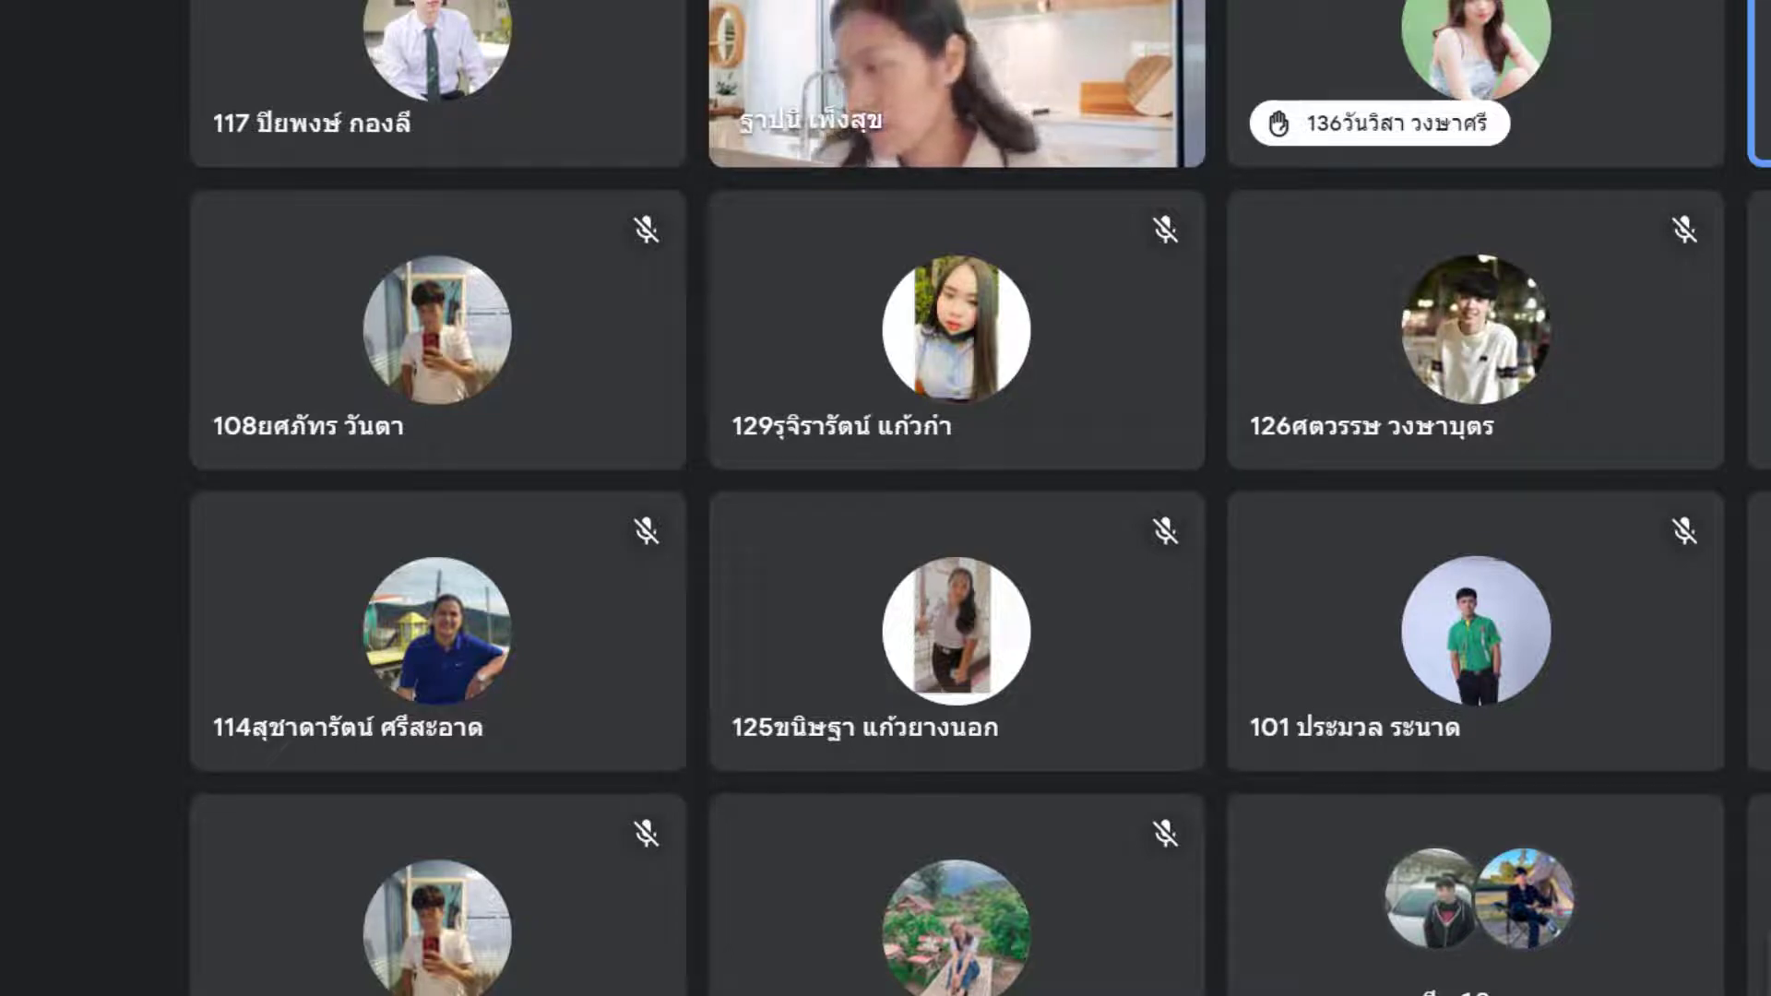
mouse_move(956, 923)
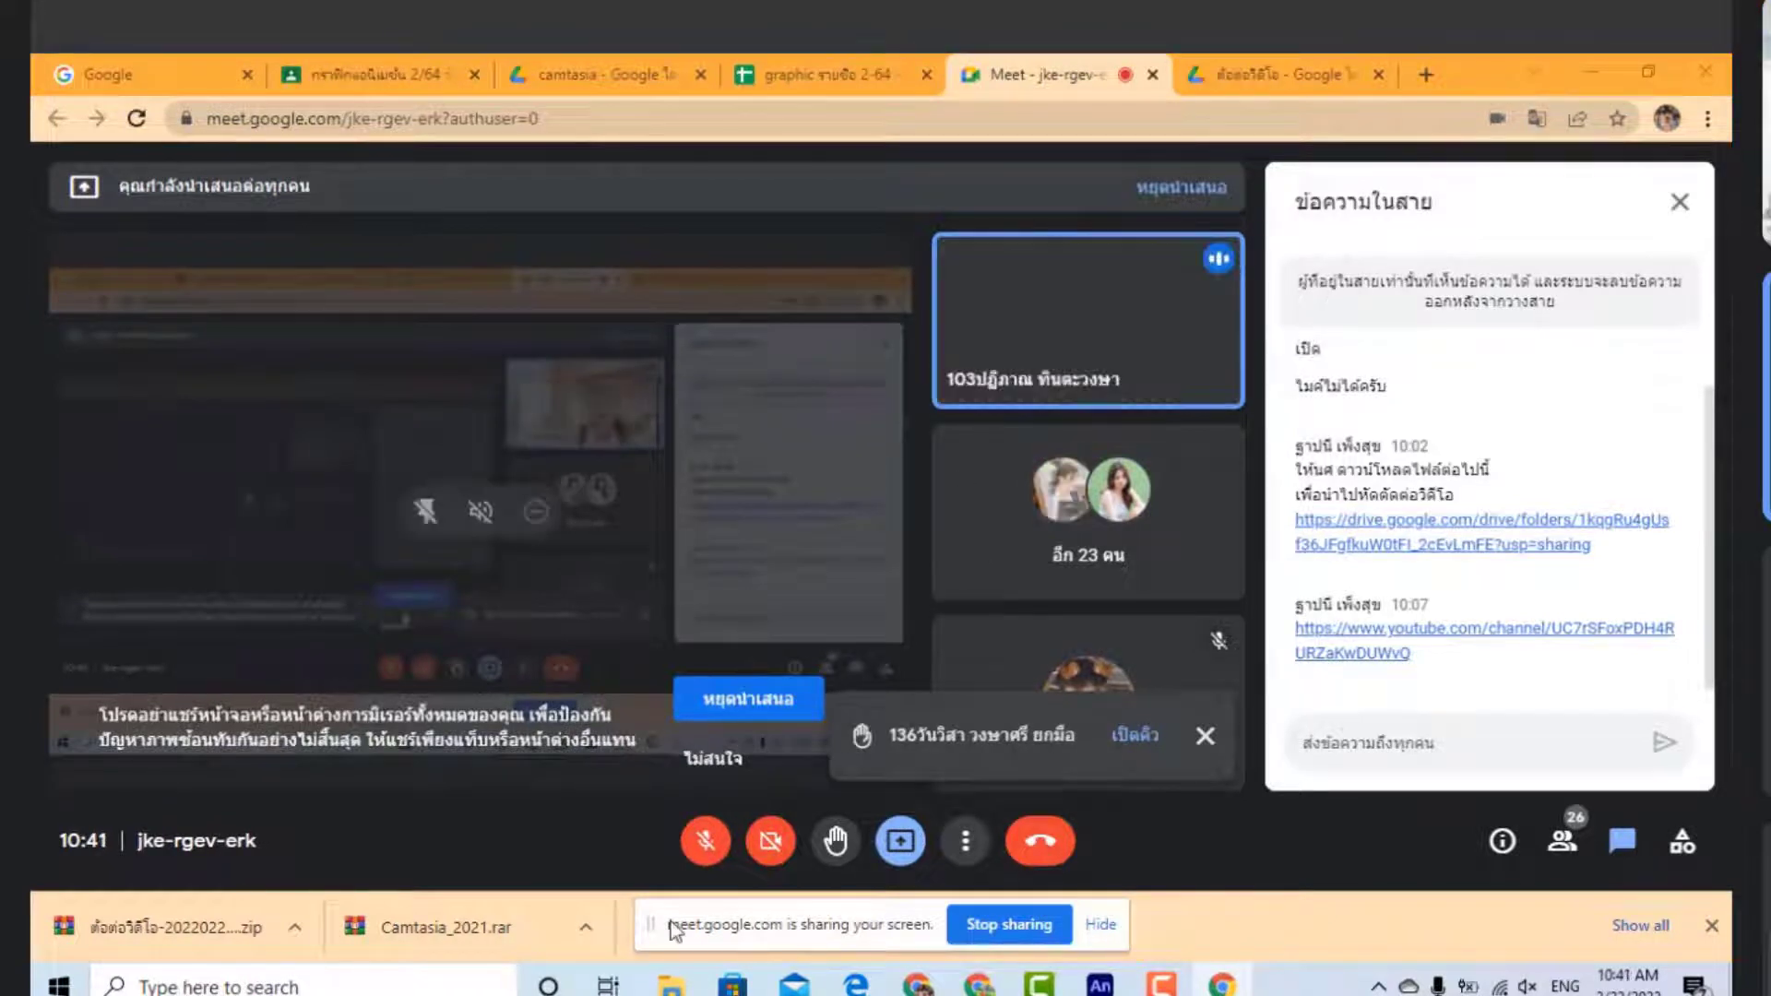
Open File Explorer and select the Rec 02-22-22 recording among the recent files
click(672, 985)
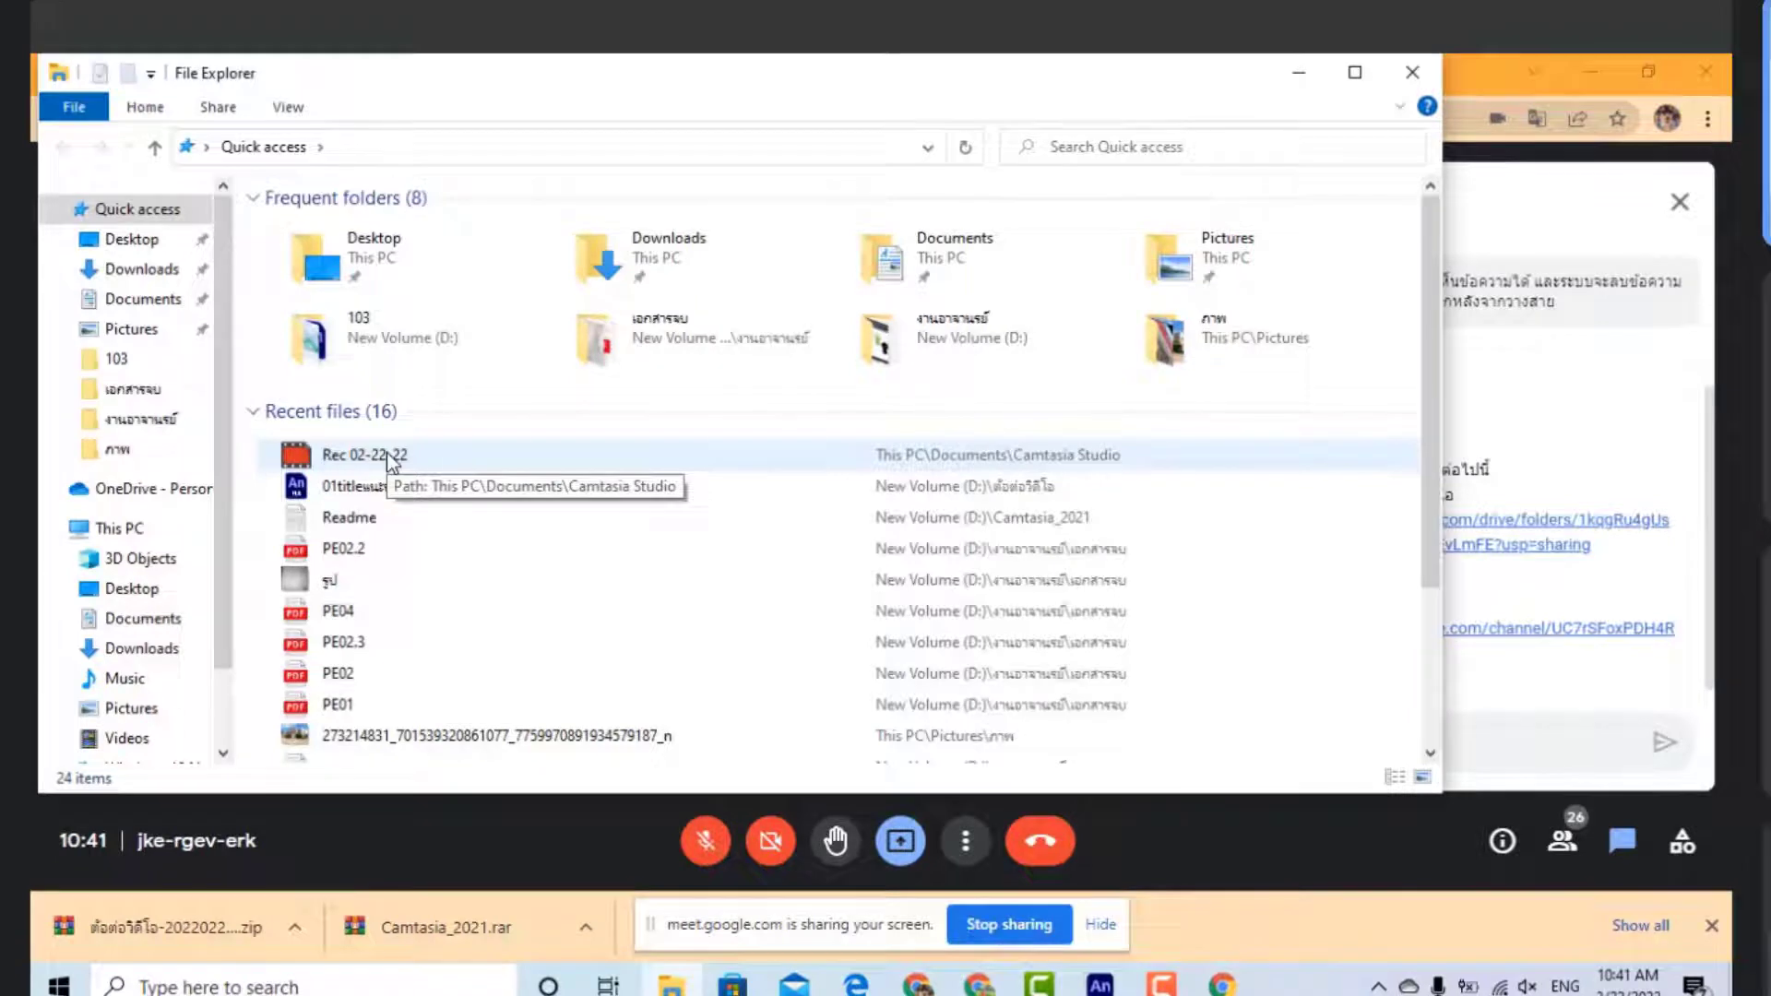
click(386, 452)
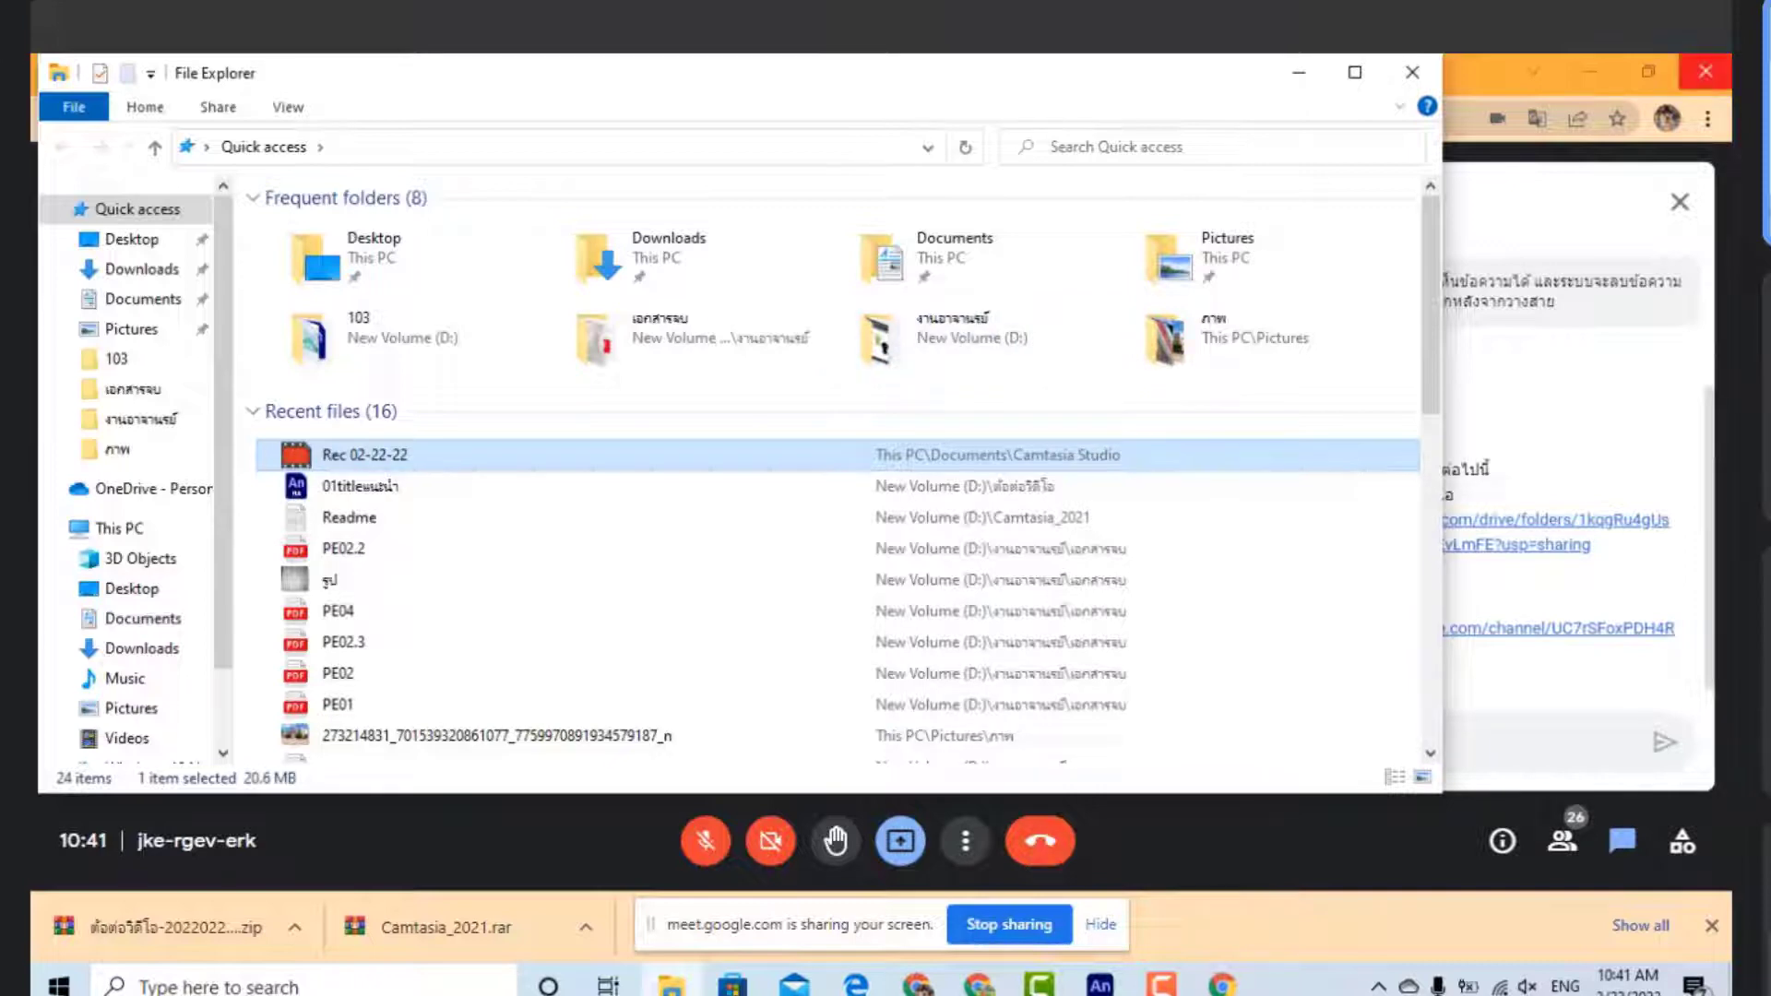
Clear the Meet browser window out of the way by restoring and minimizing it, and switch to Camtasia 9
click(1640, 69)
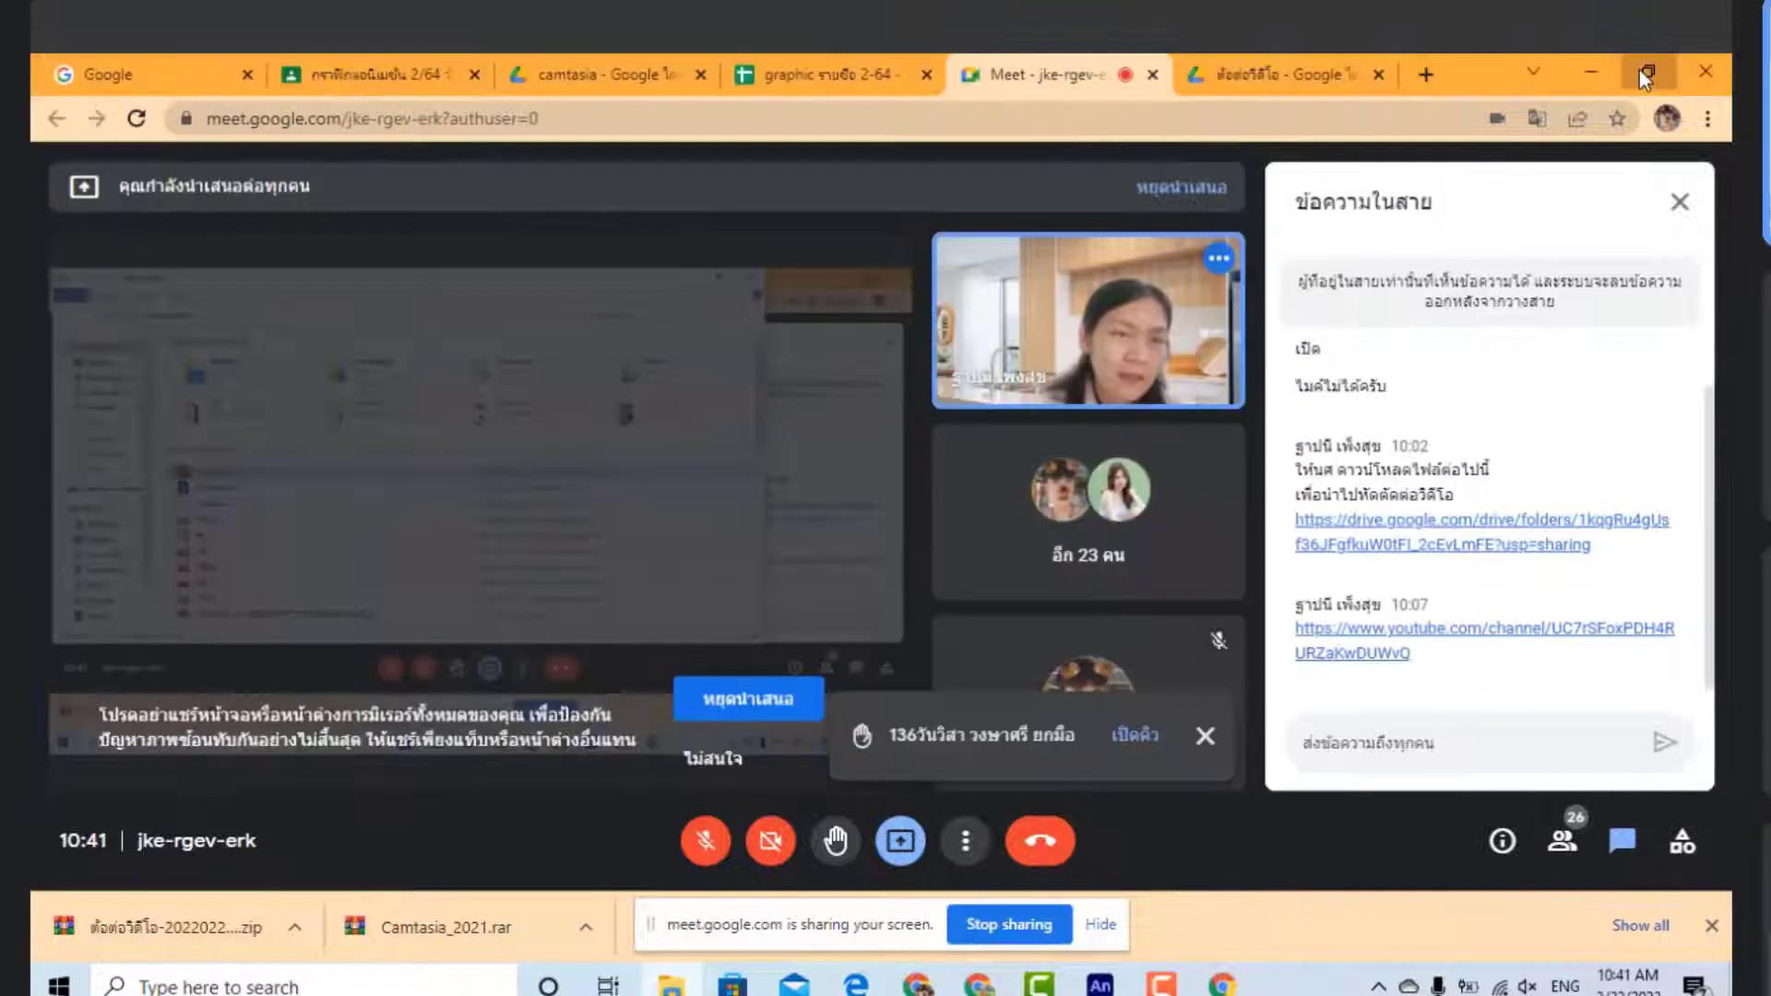
click(1639, 70)
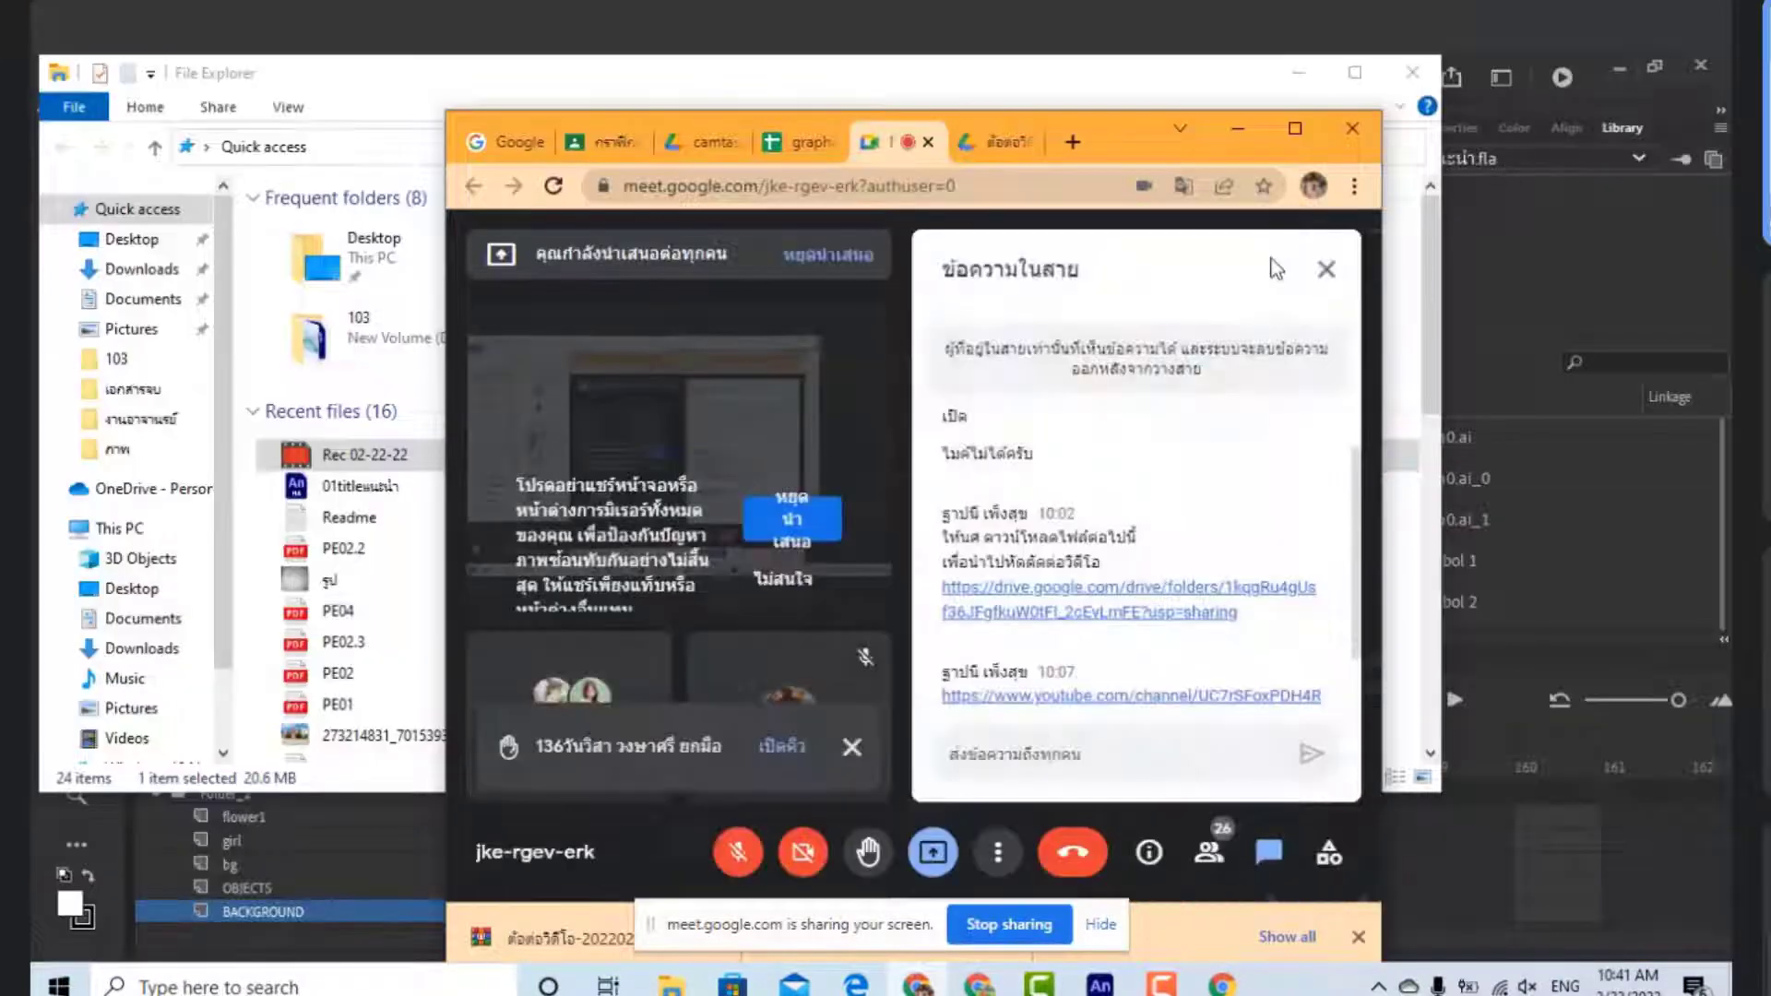
click(1236, 138)
drag(1180, 94, 1235, 254)
mouse_move(1039, 983)
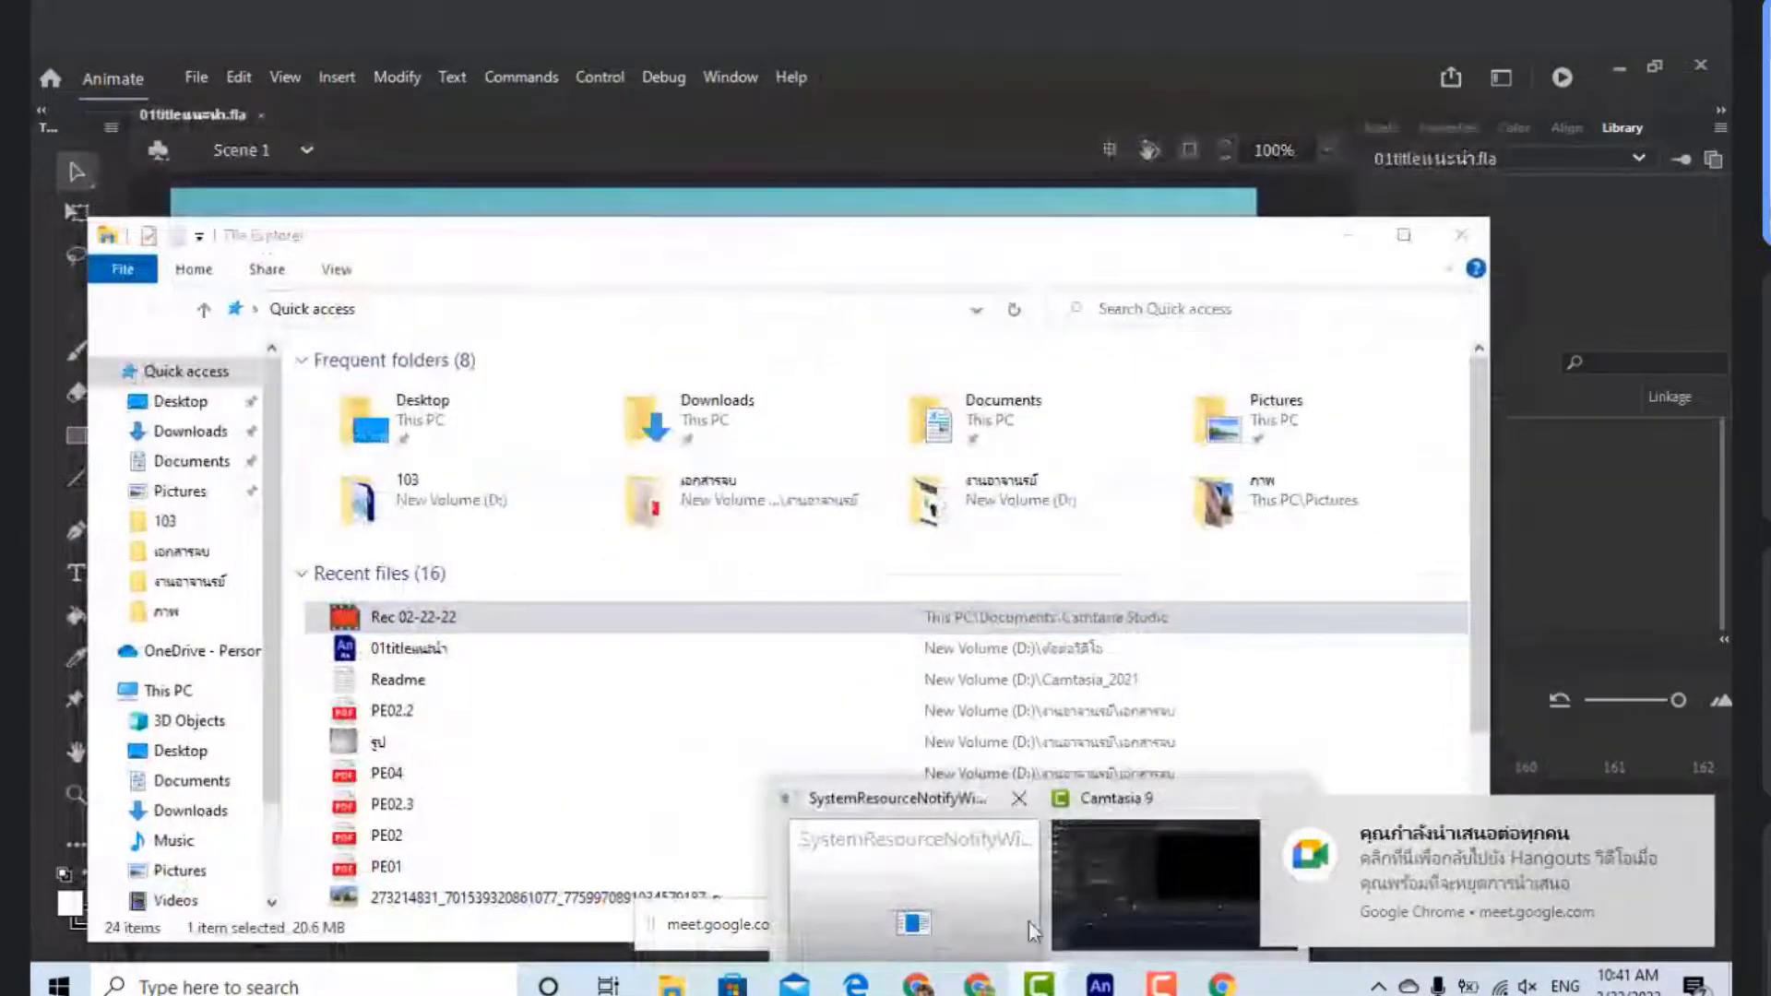
click(1089, 886)
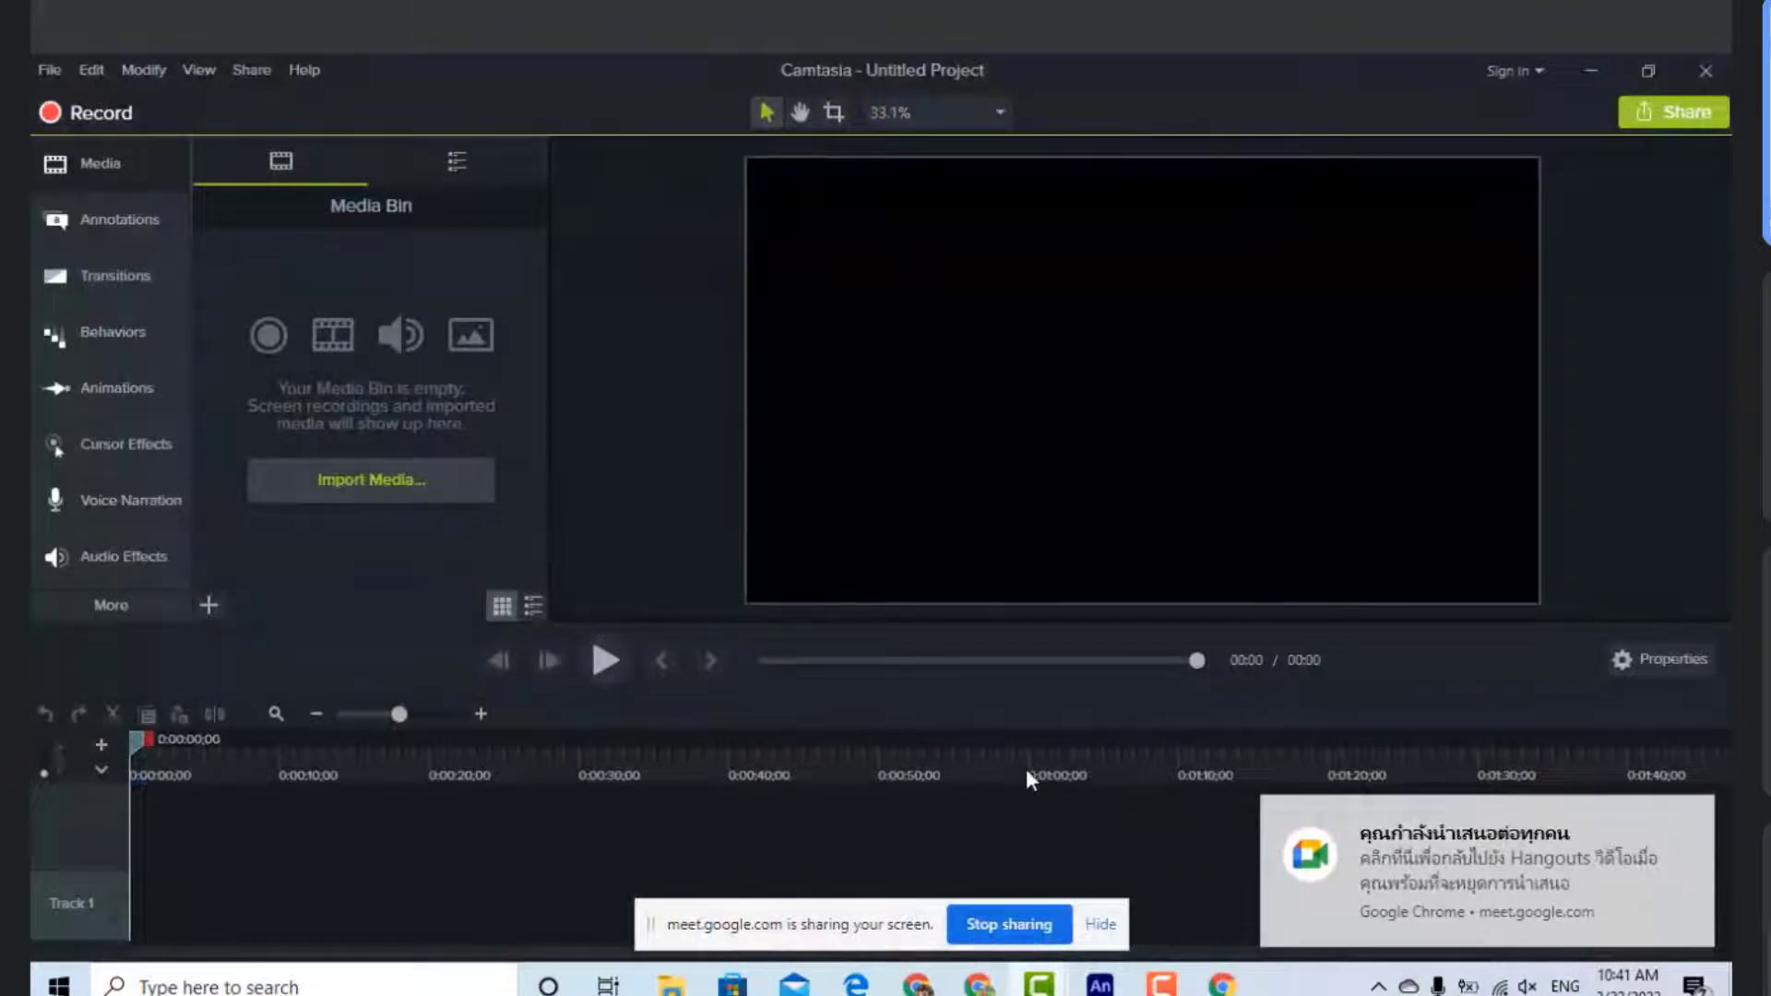
Import the Rec 02-22-22 recording from the Documents\Camtasia Studio folder into the Media Bin
click(210, 606)
click(210, 607)
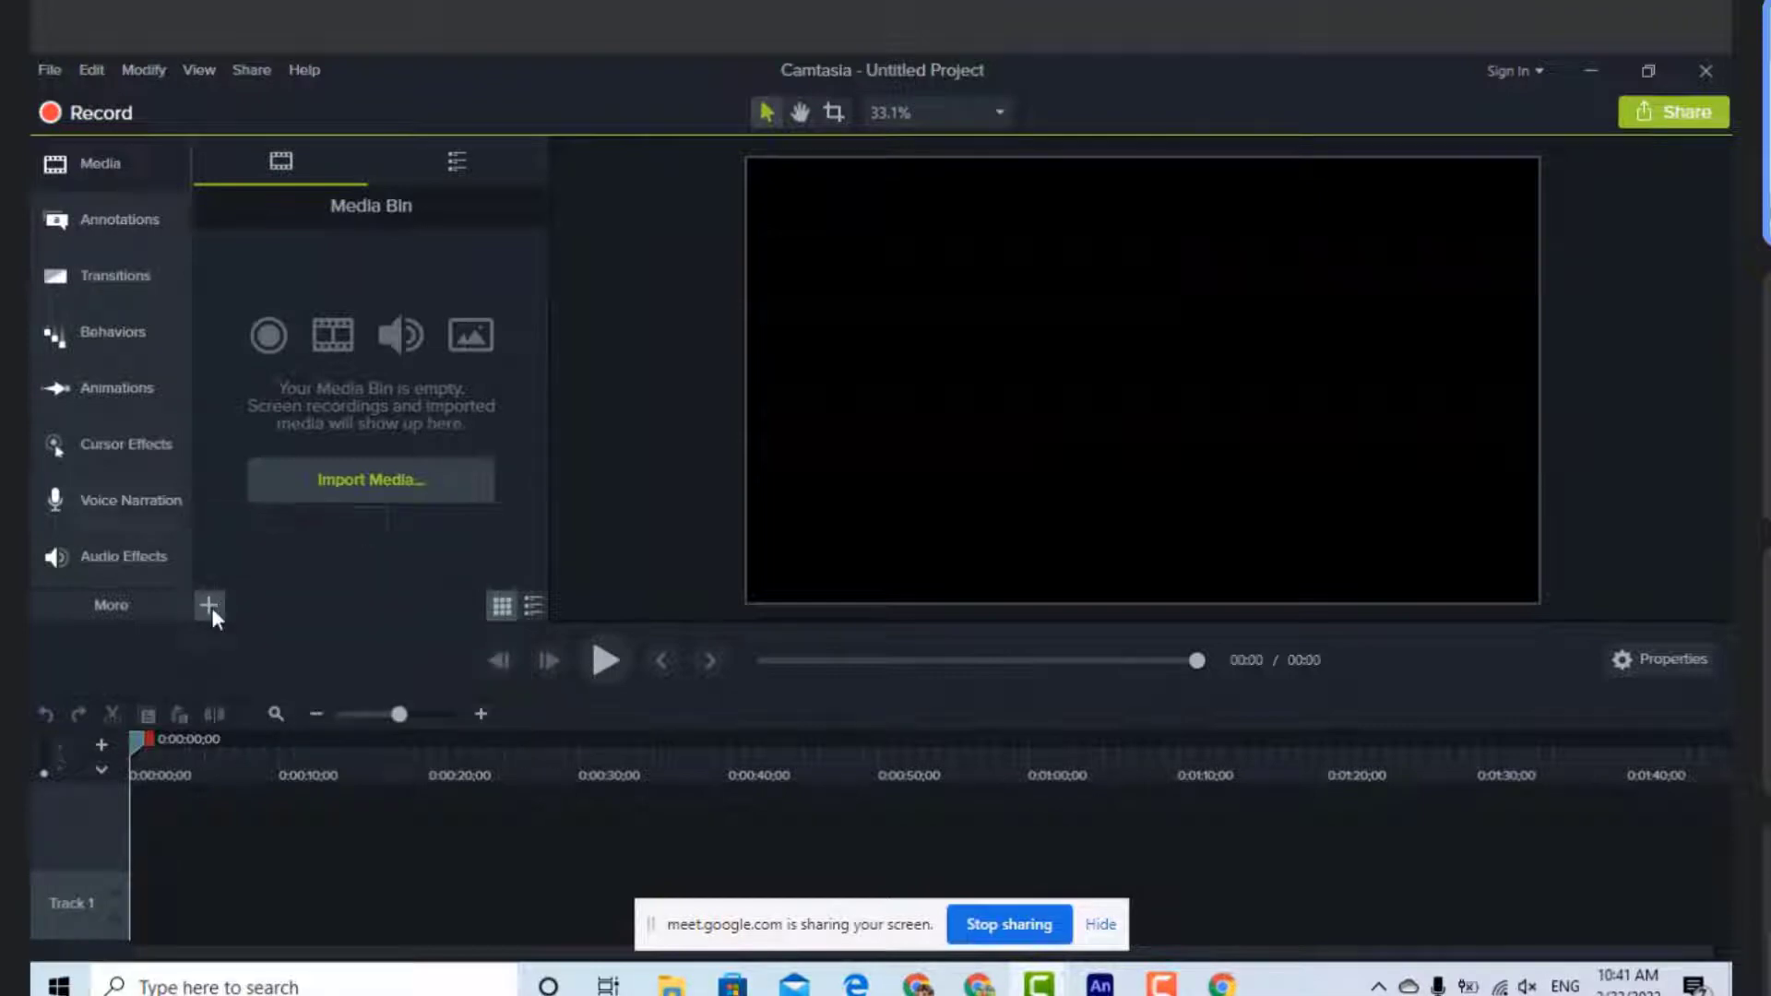
click(212, 607)
click(390, 483)
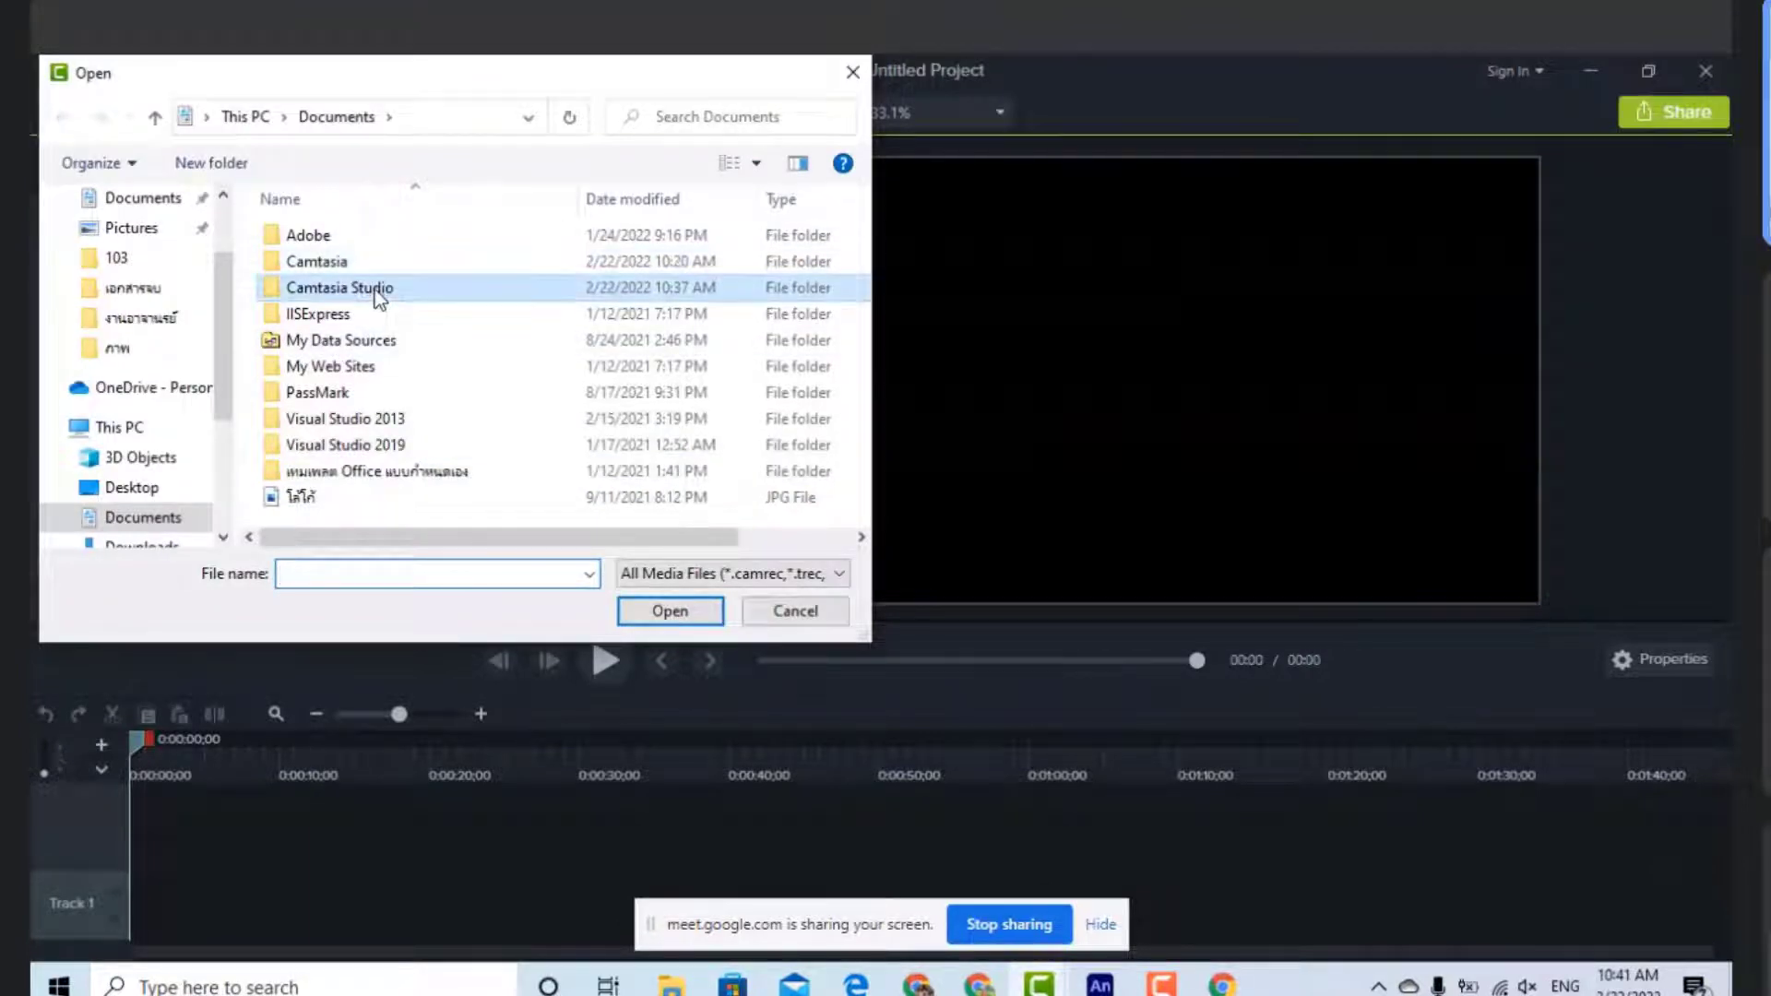
double_click(373, 278)
click(373, 268)
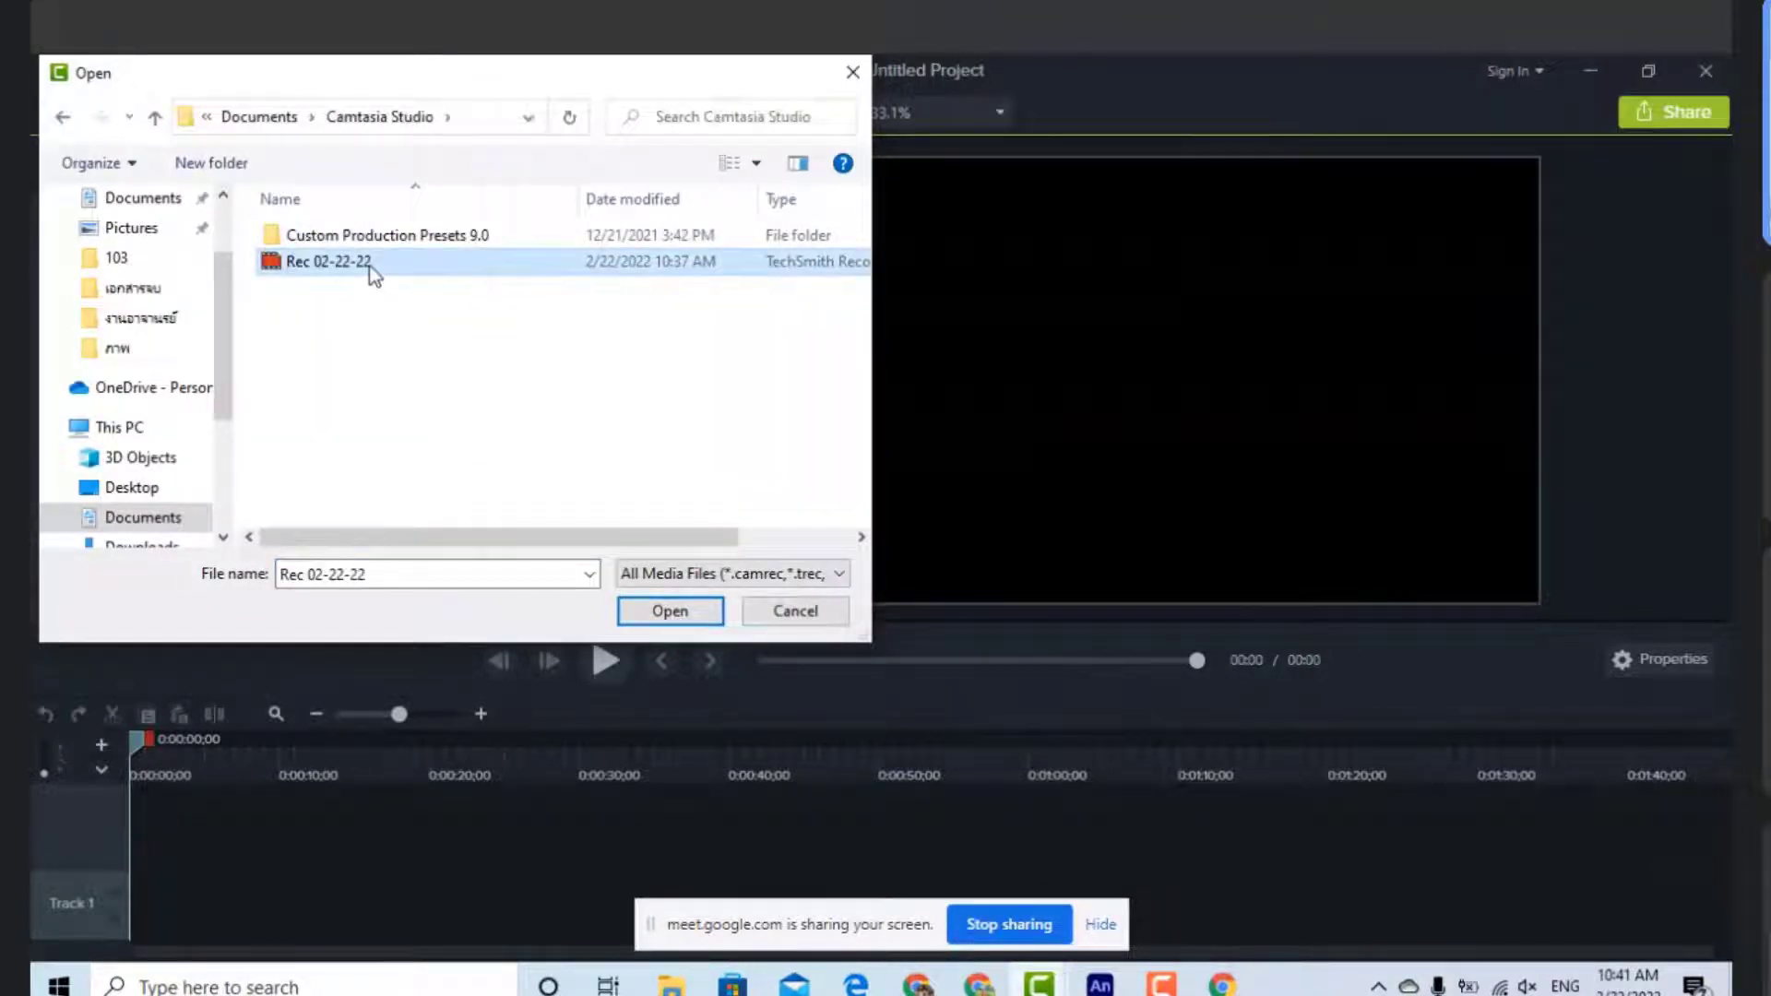
click(655, 613)
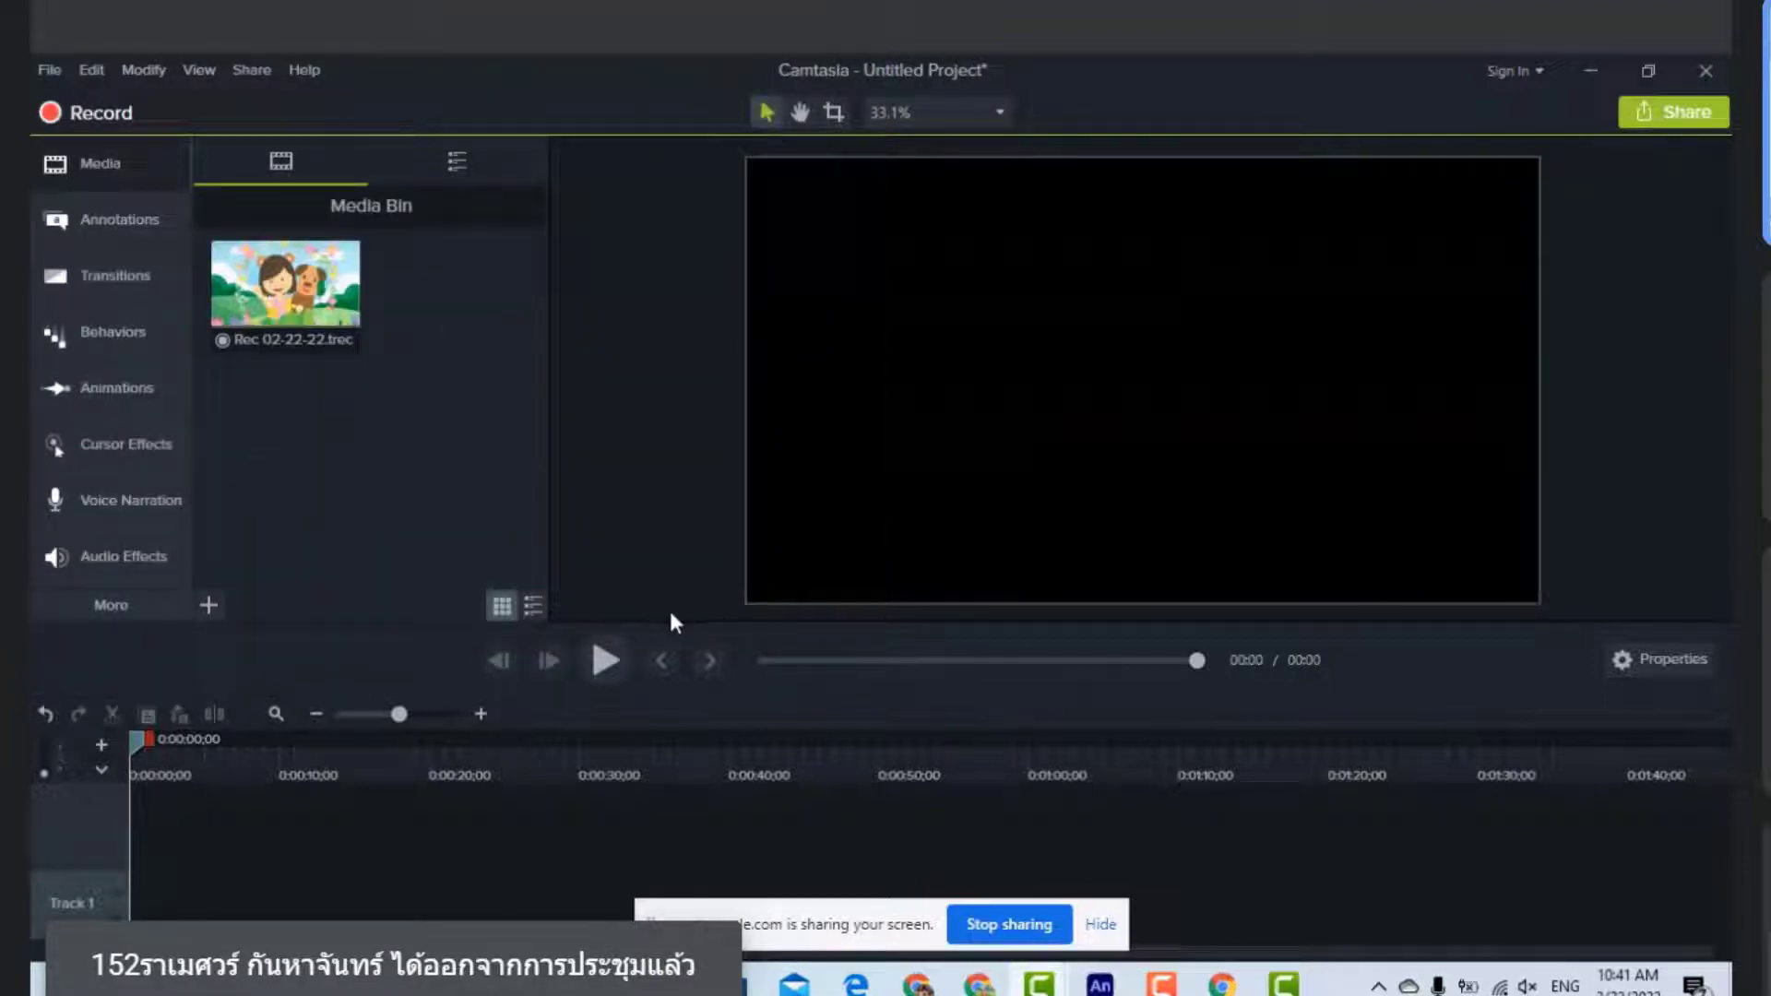
Add the Rec 02-22-22 recording to Track 2 at about 13 seconds and open the media import dialog
click(318, 323)
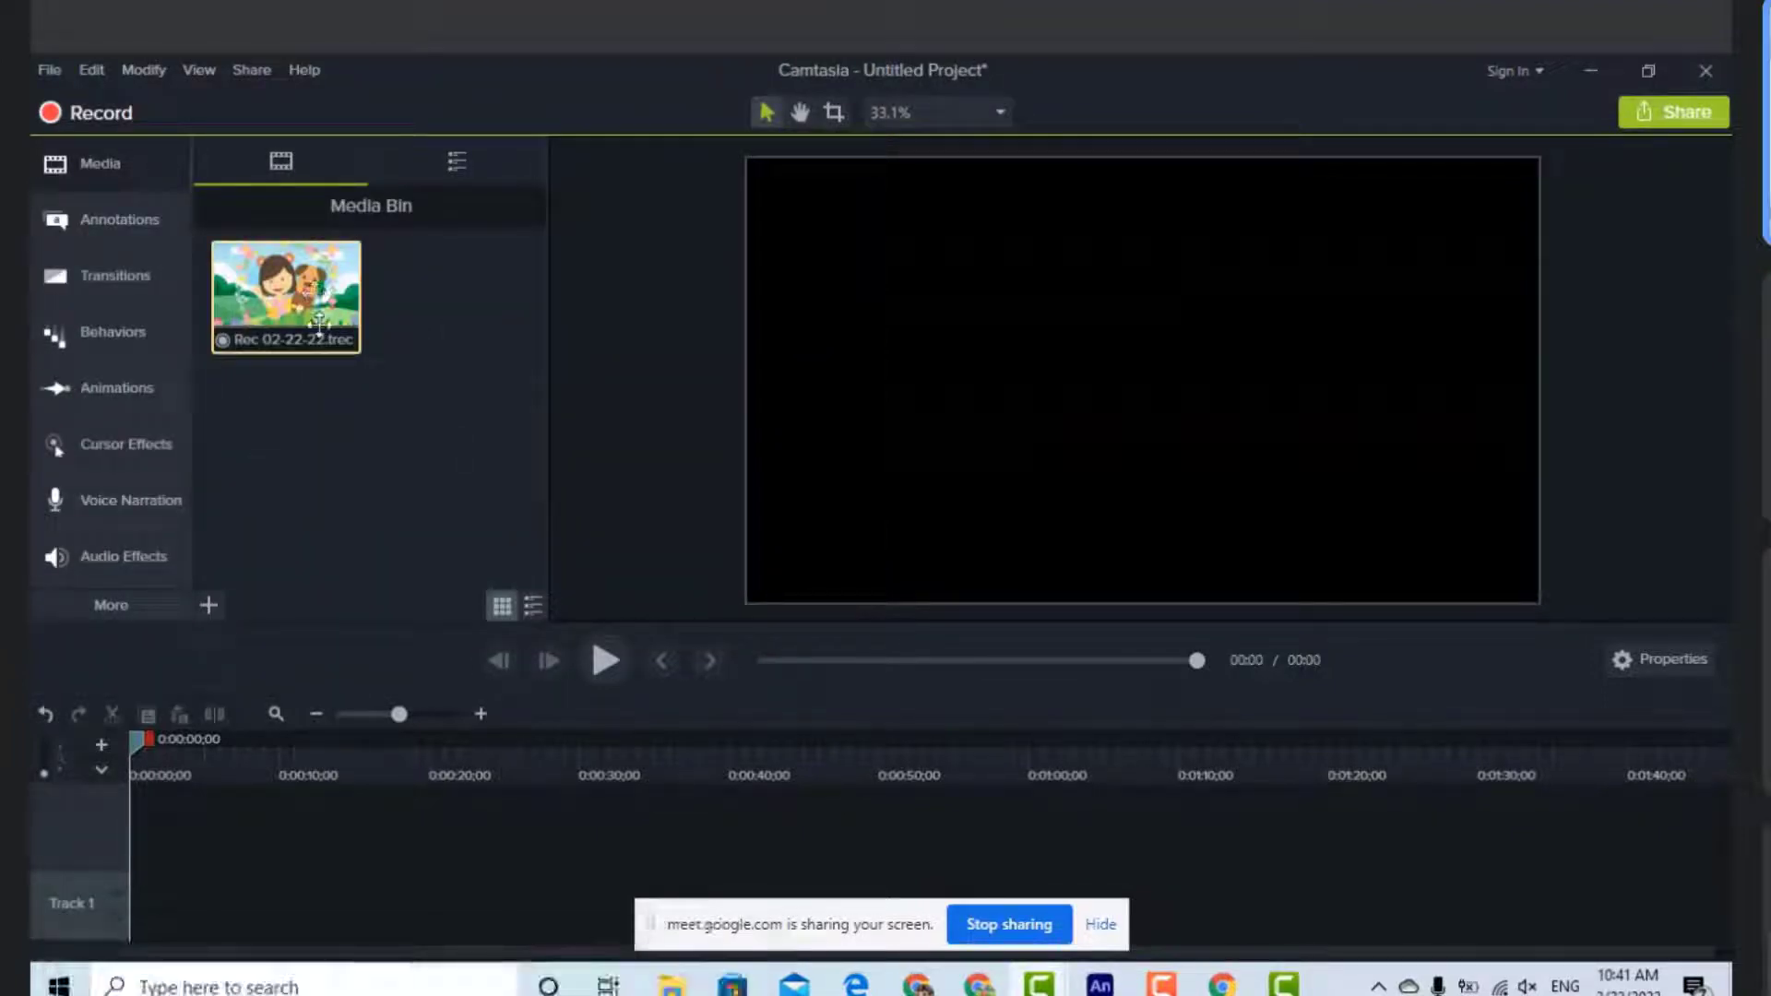
drag(328, 293, 337, 835)
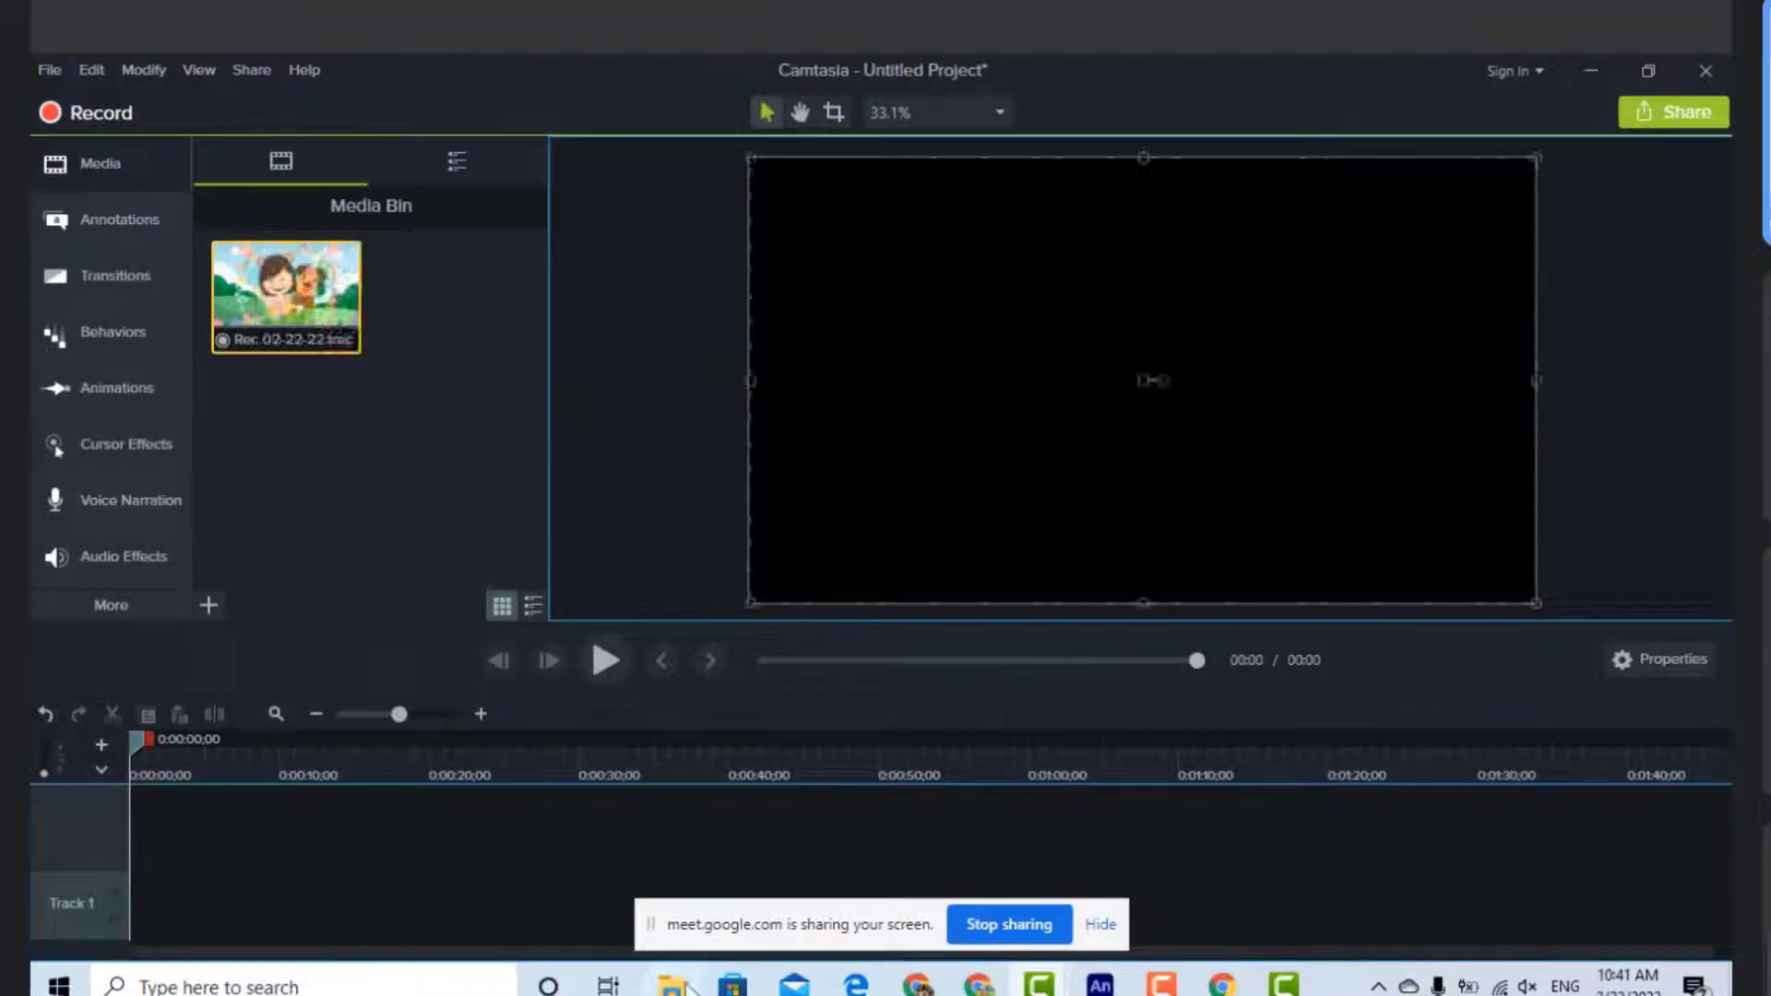
click(210, 605)
click(247, 525)
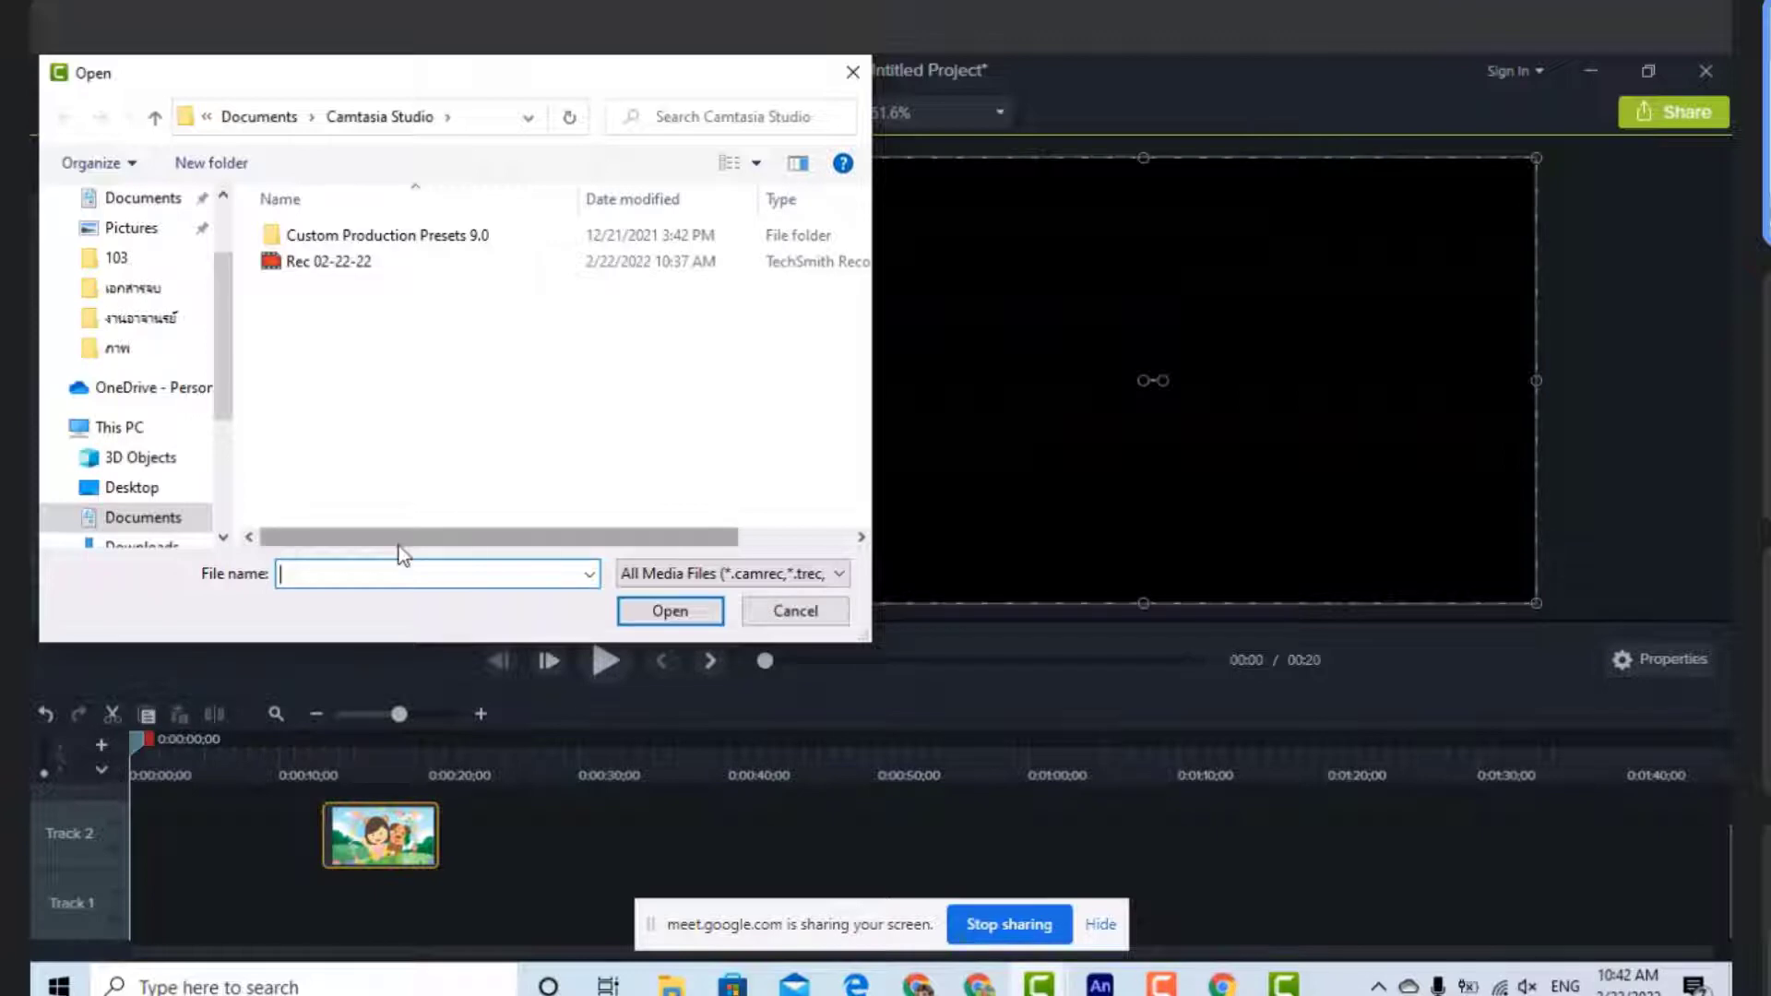
Bring up the Google Meet window, dismiss the raised-hand notification, and stop presenting the screen
click(842, 163)
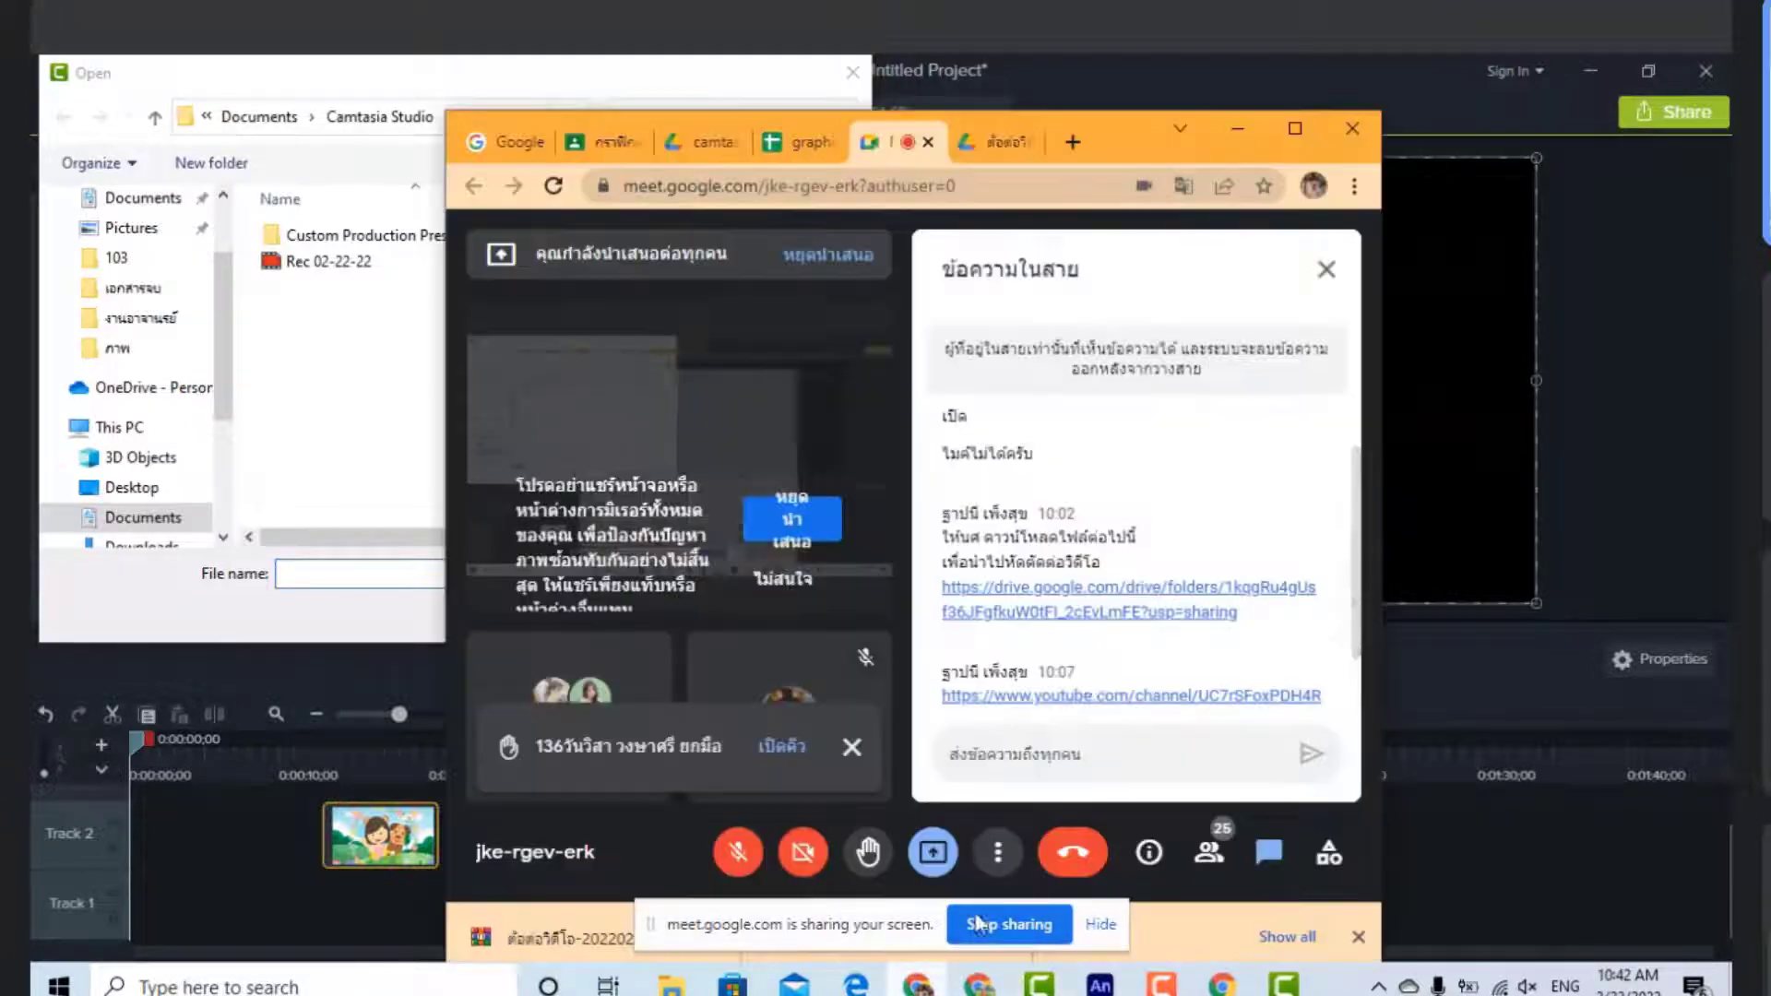
click(851, 747)
click(934, 855)
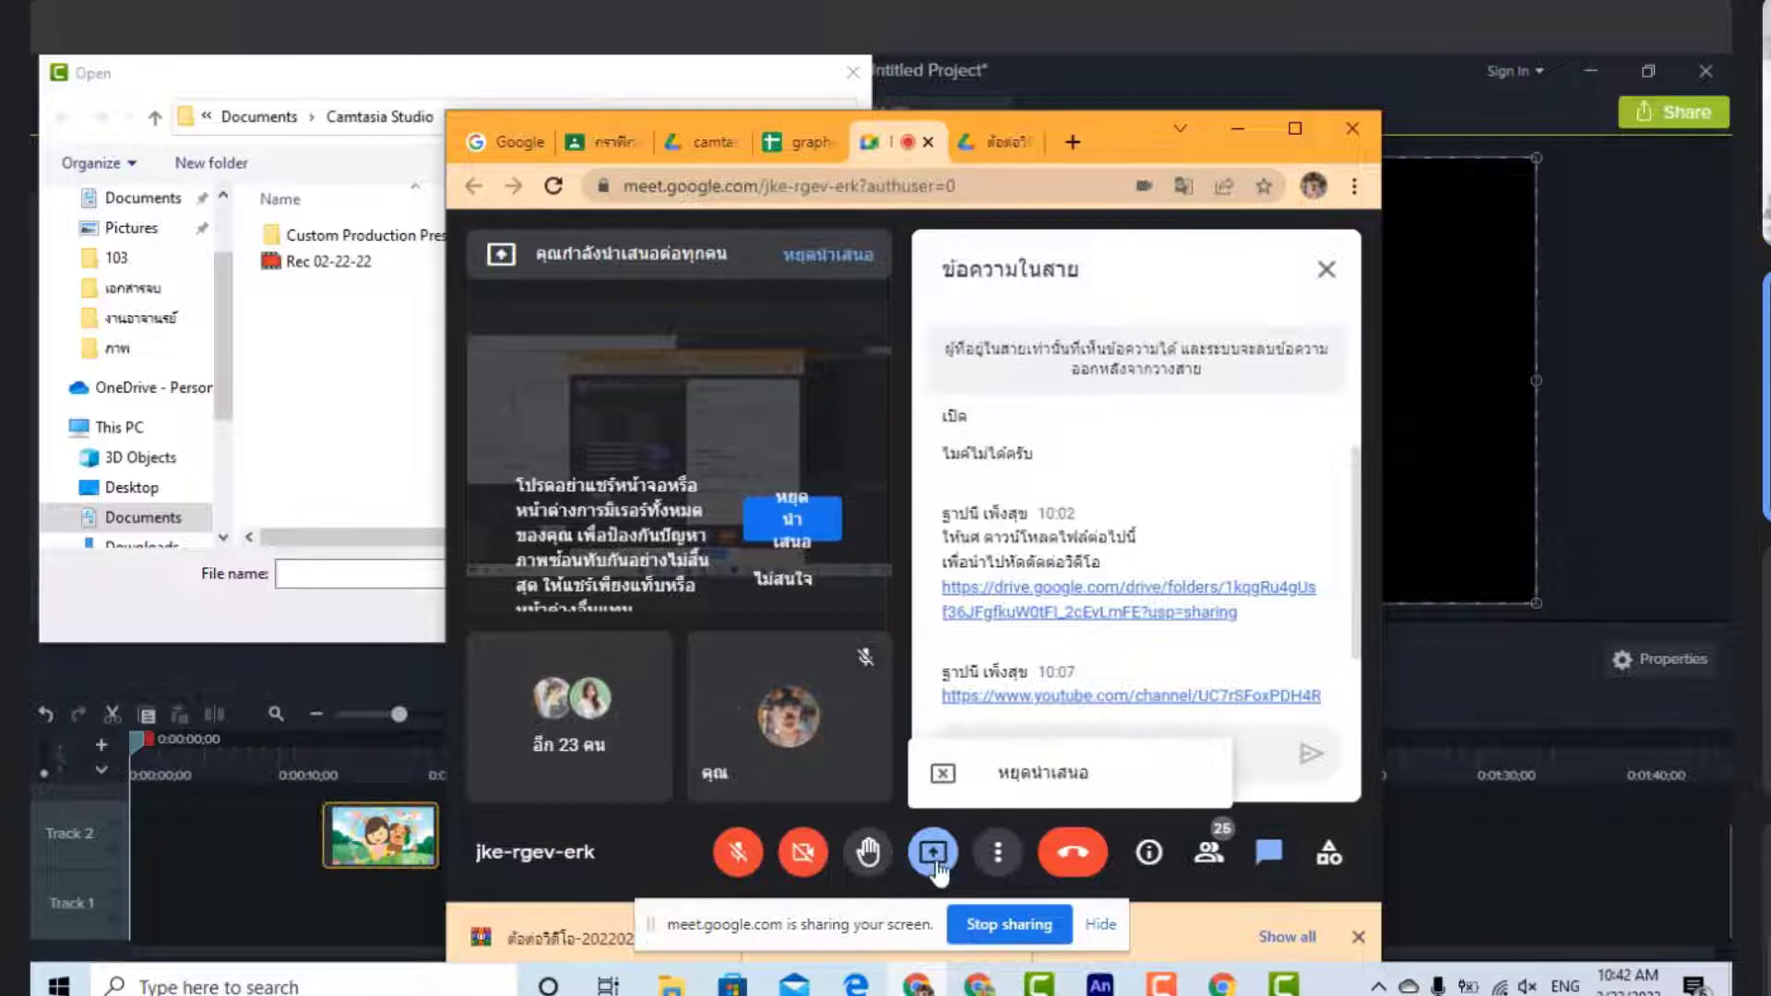
click(1024, 773)
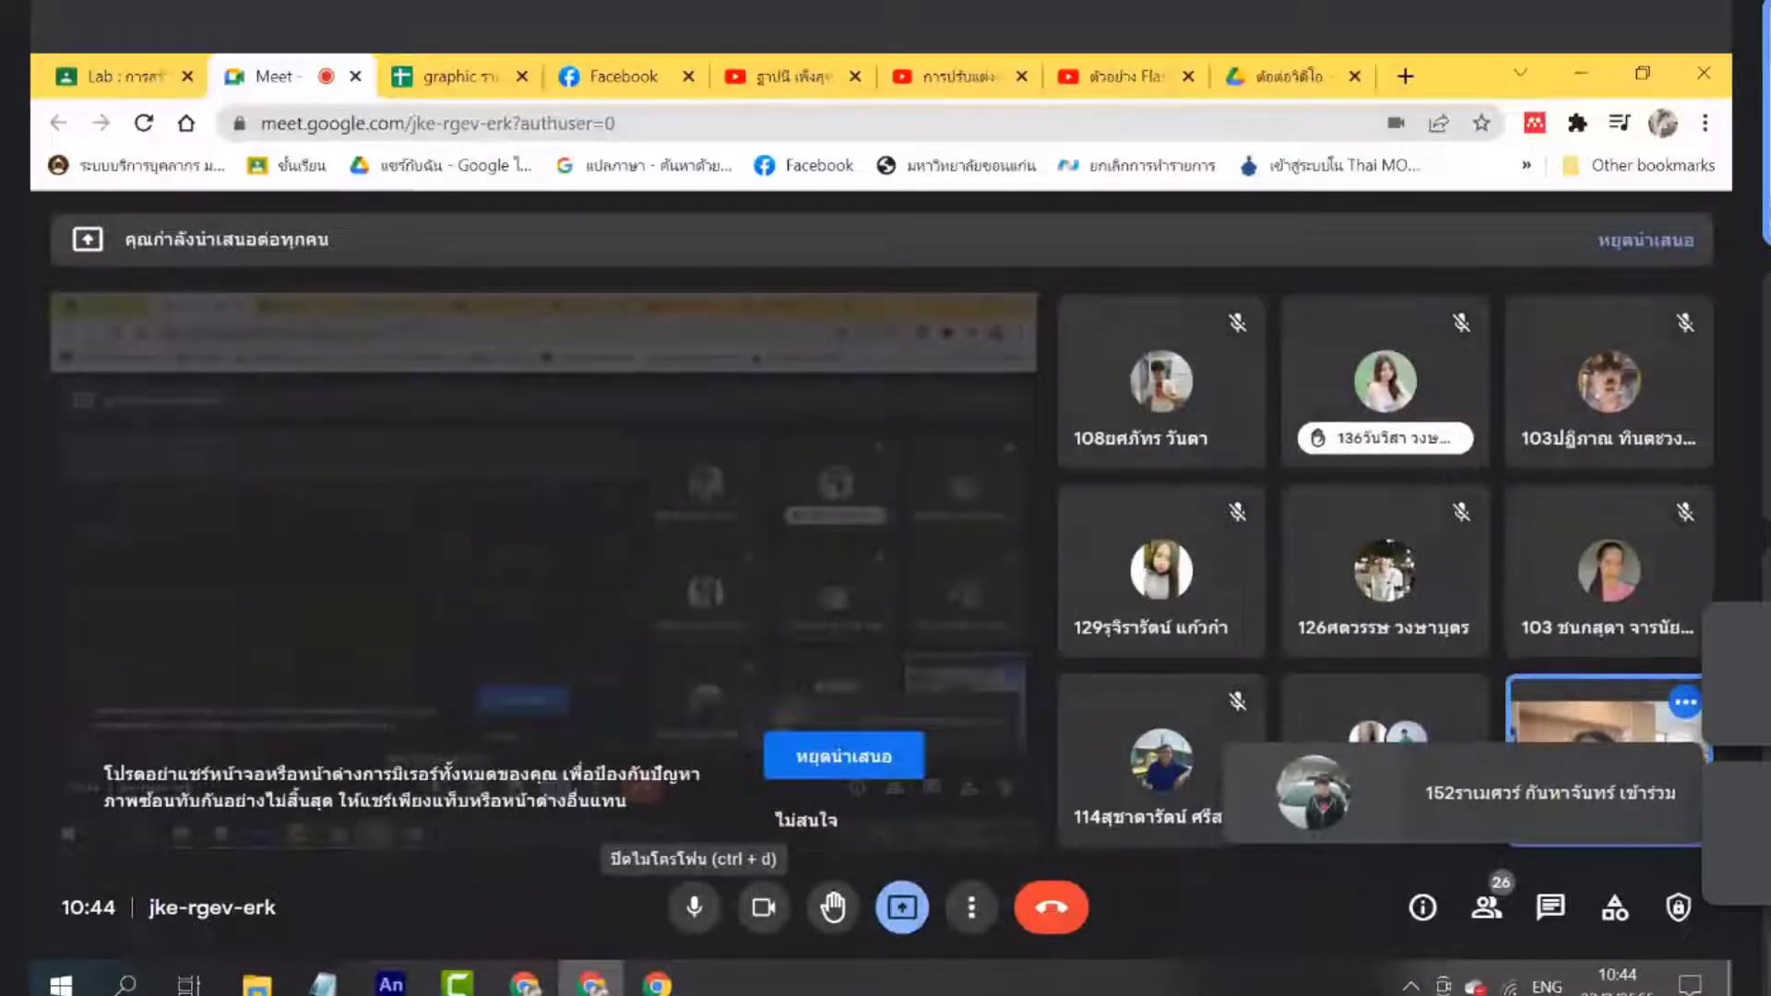
Switch to Camtasia and display the Media Bin
click(456, 984)
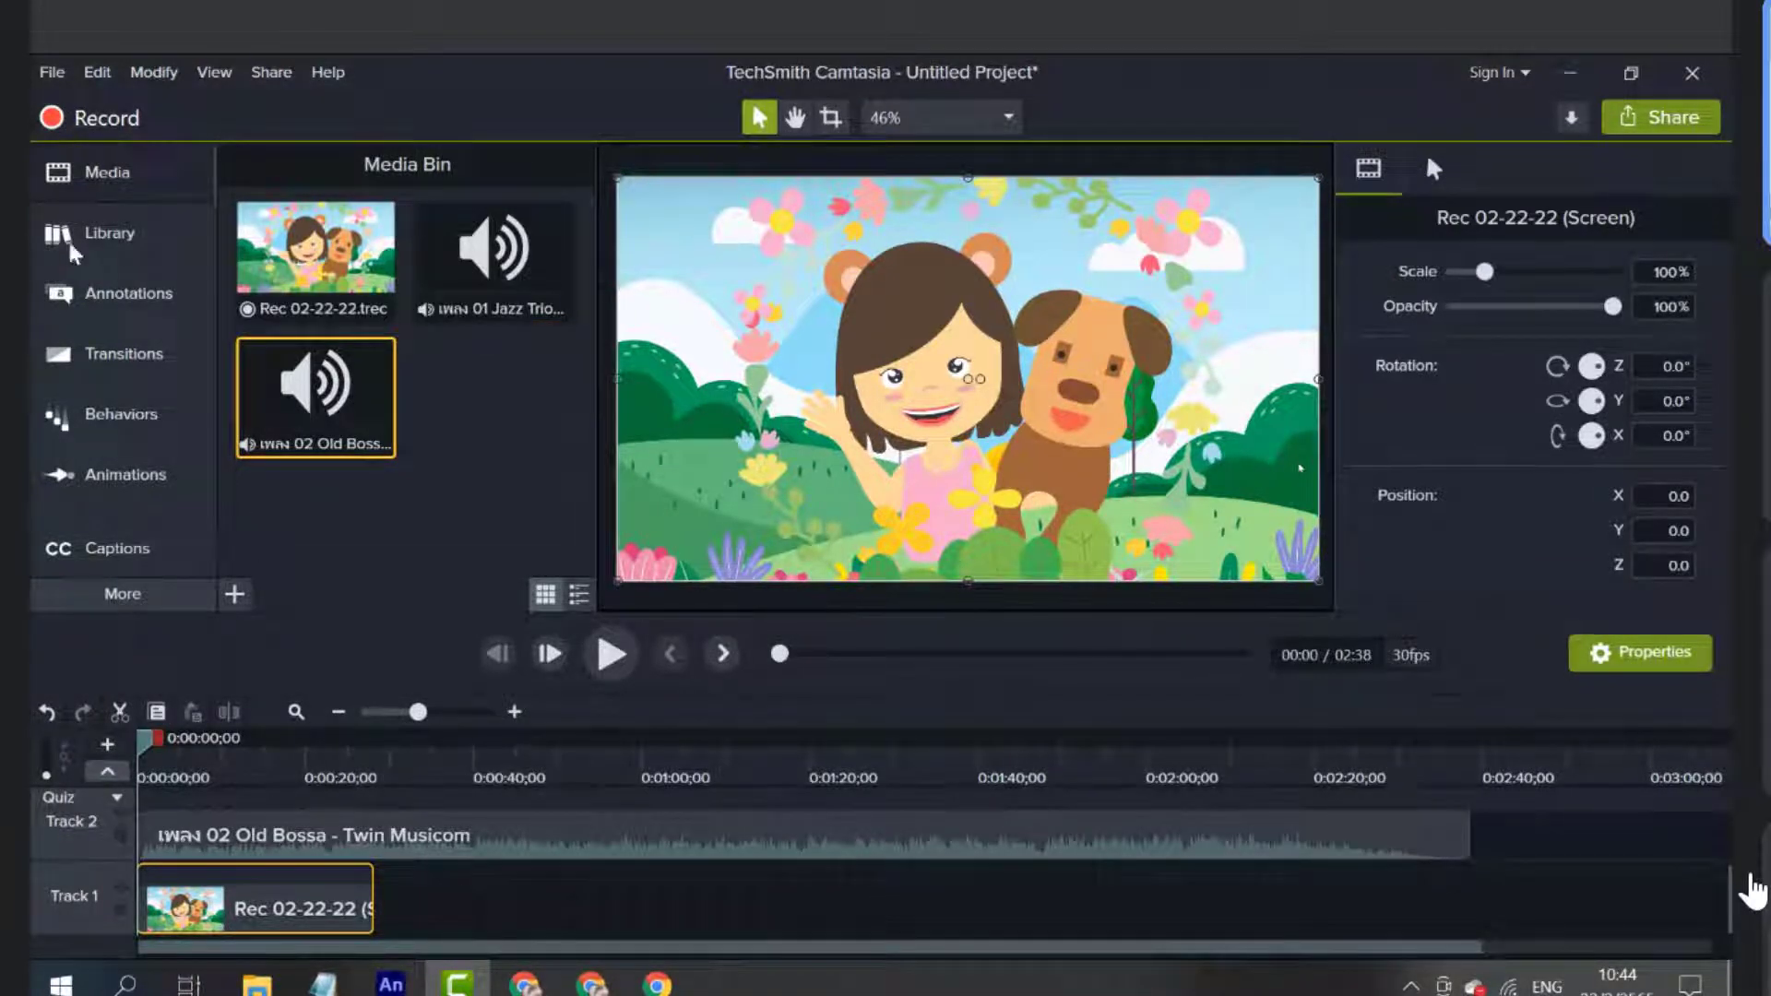
click(105, 177)
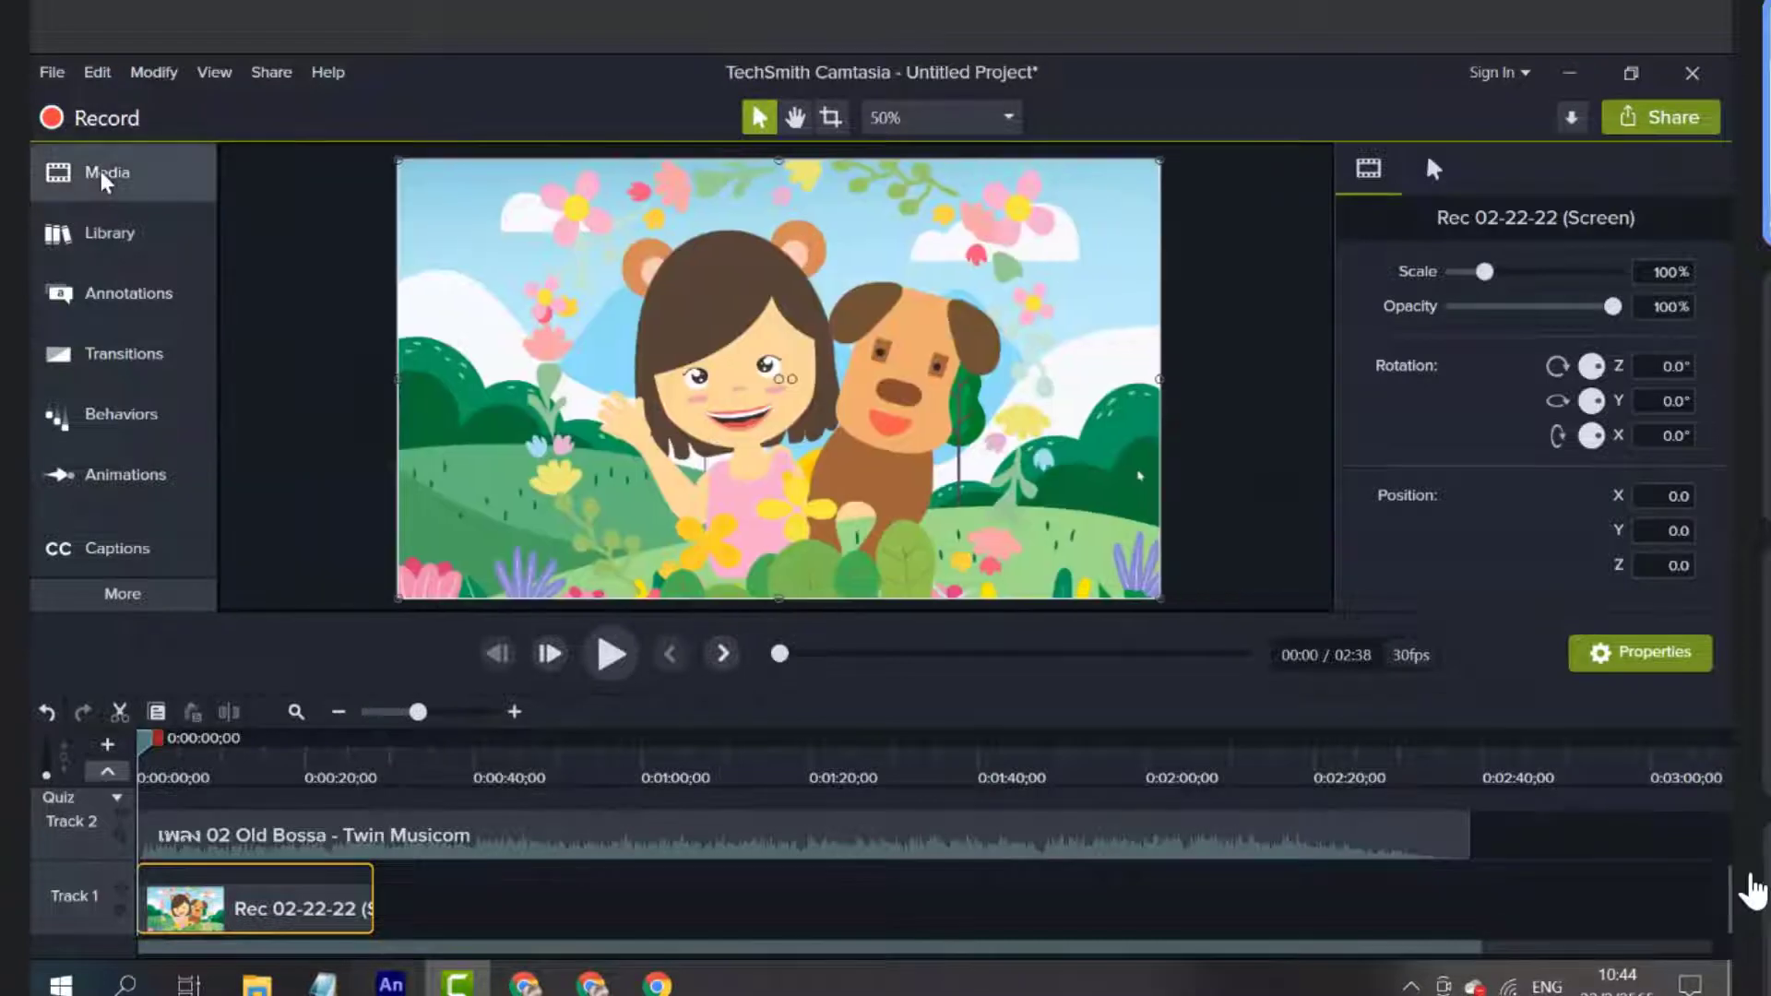
click(104, 175)
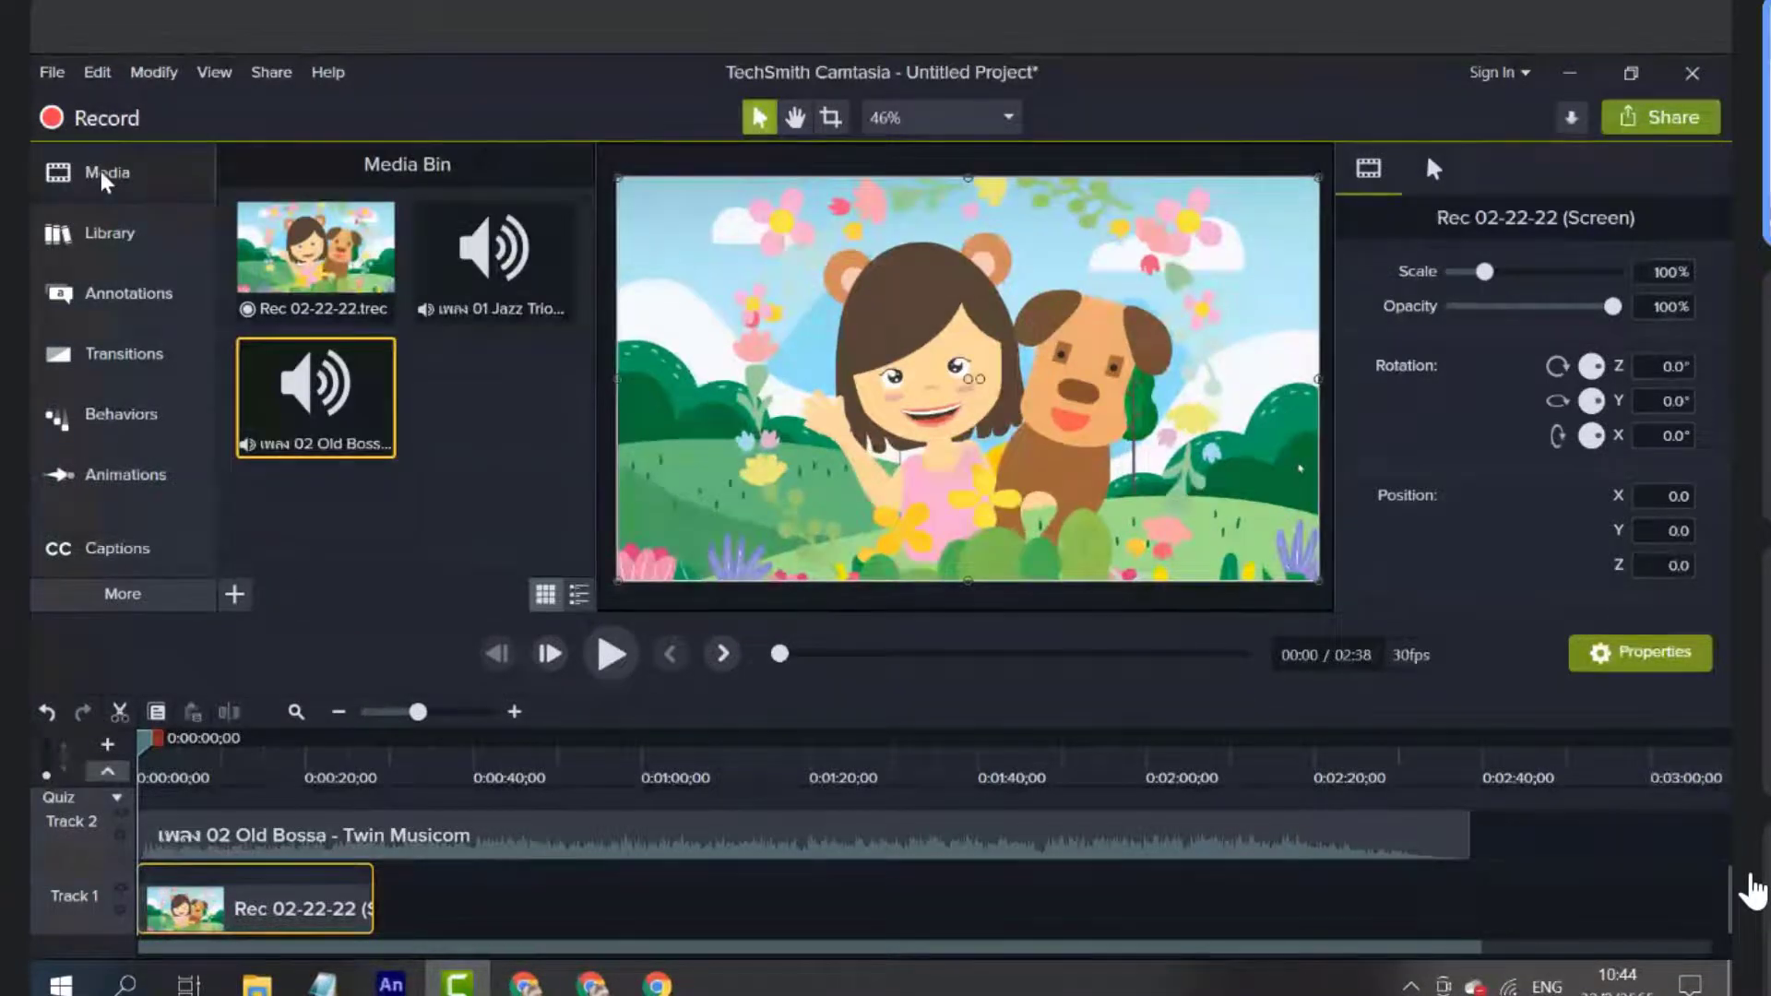
click(103, 178)
click(103, 178)
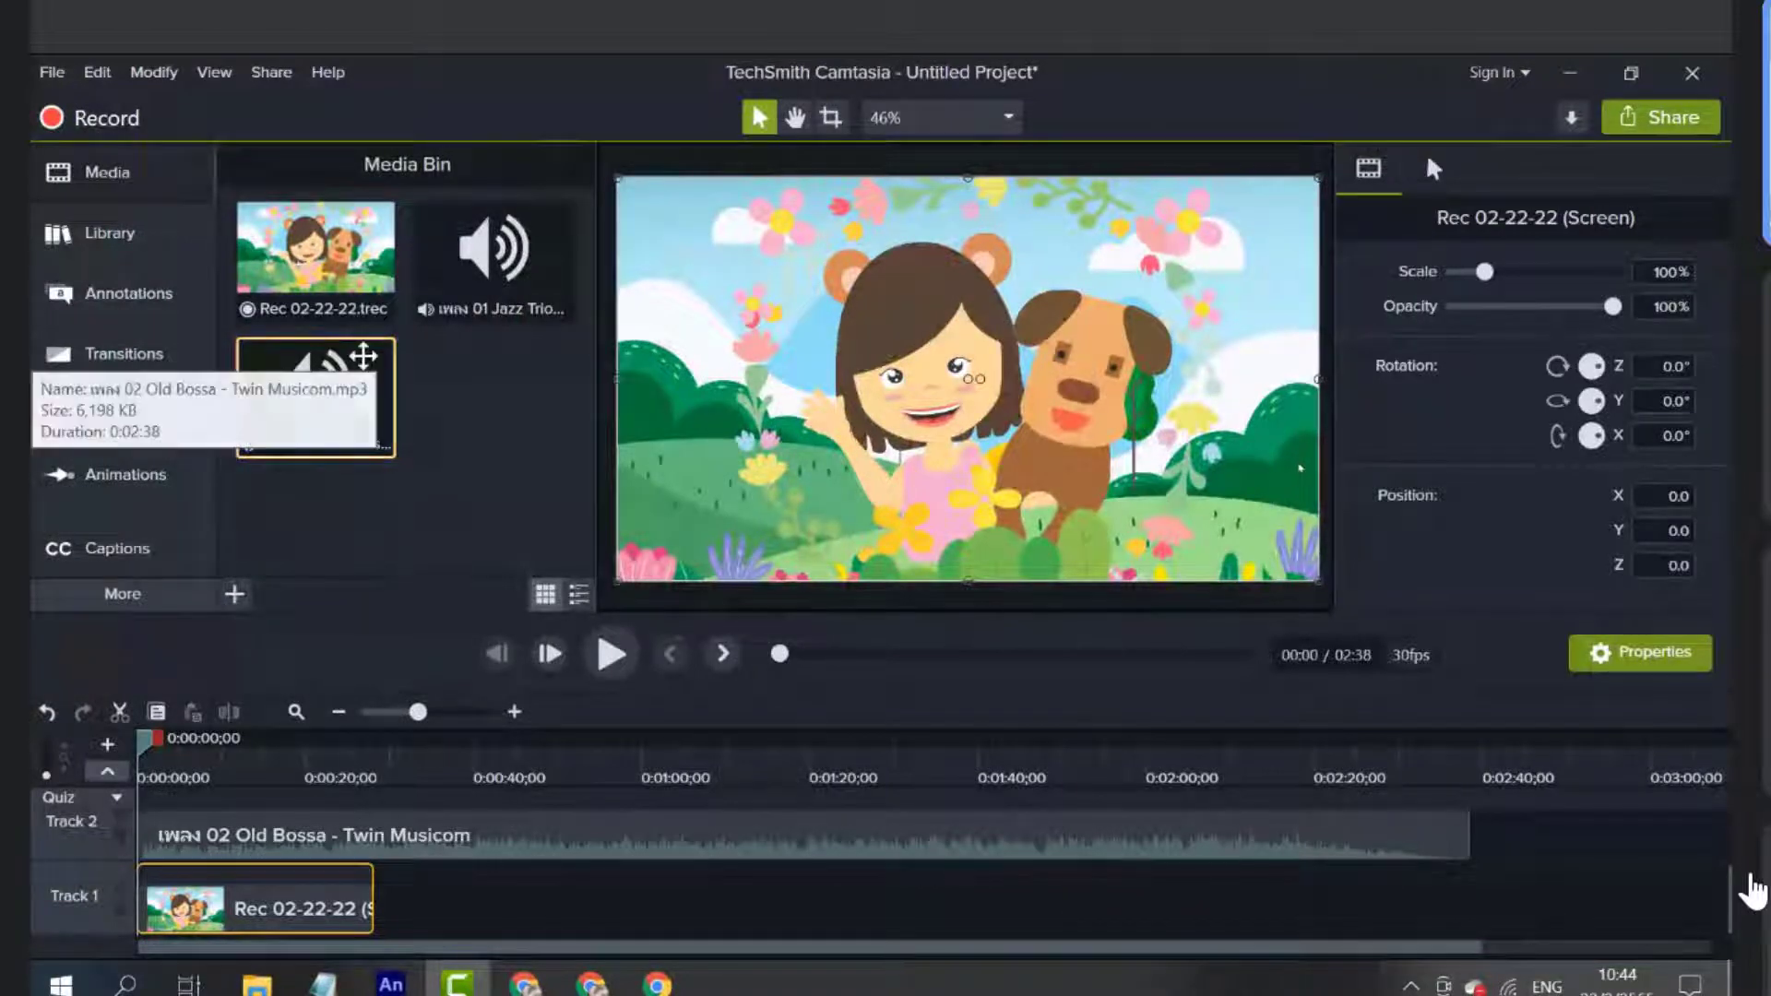
Look over the Media Bin's import options, the Rec 02-22-22 recording and the imported music files
click(235, 594)
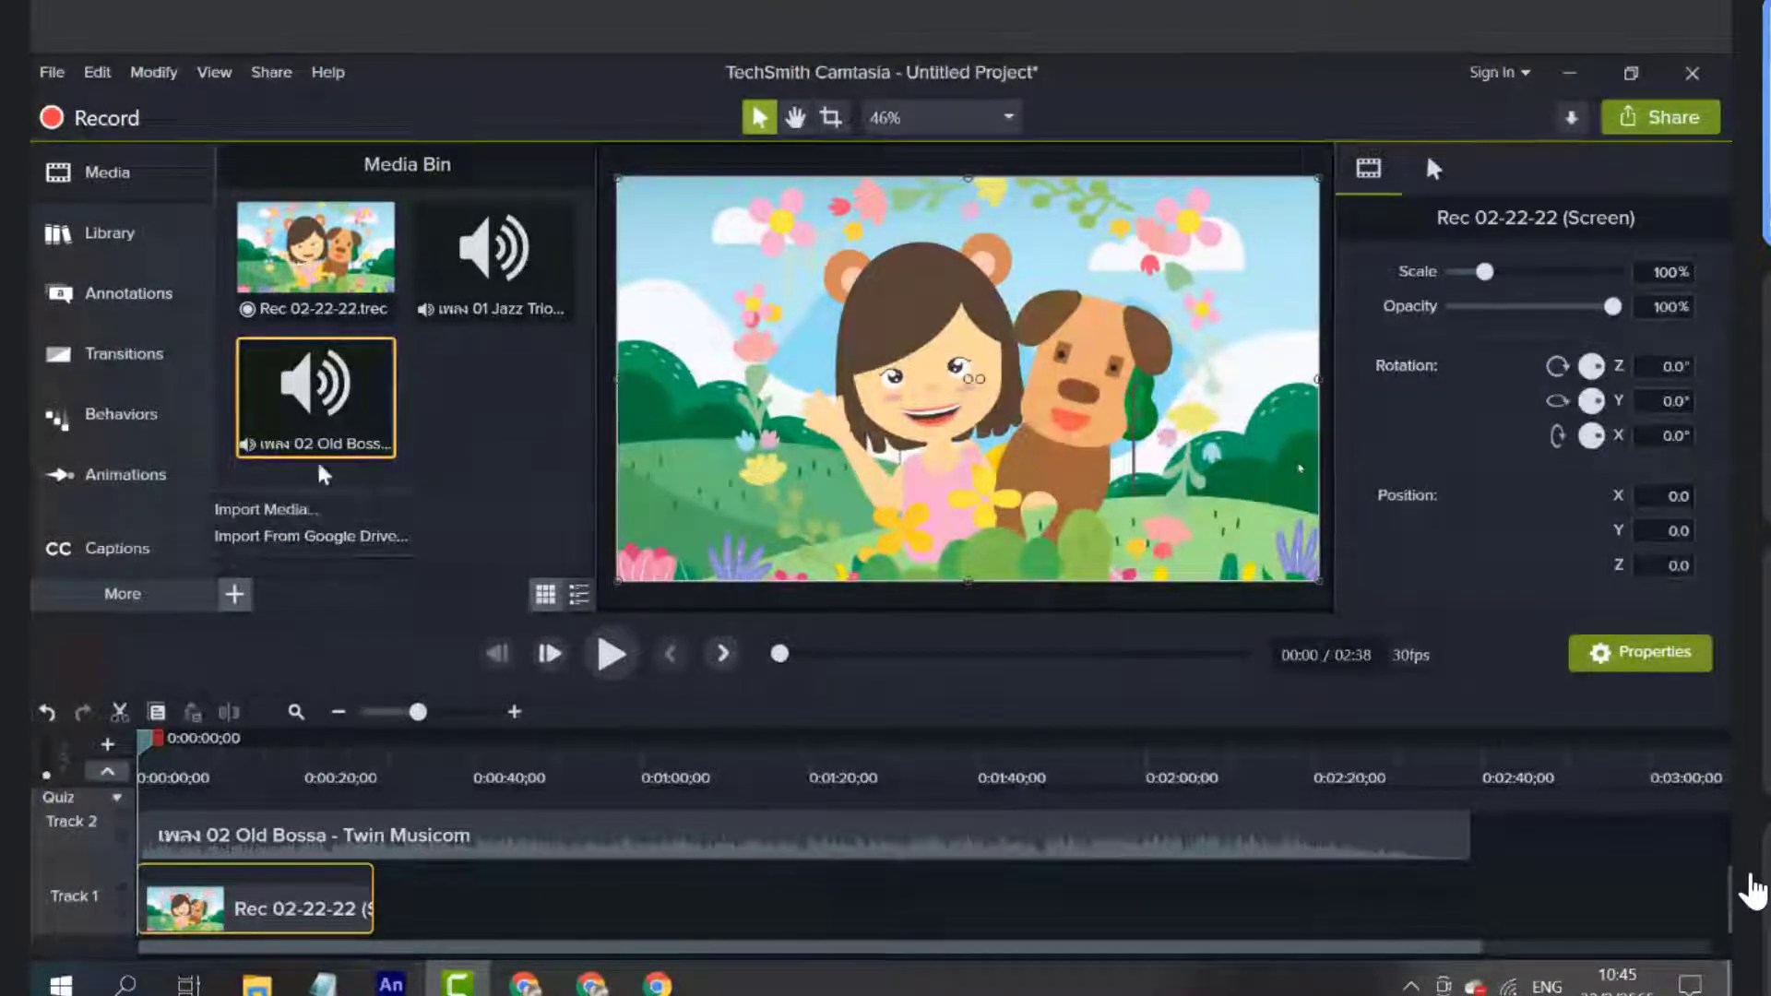
click(450, 444)
click(341, 260)
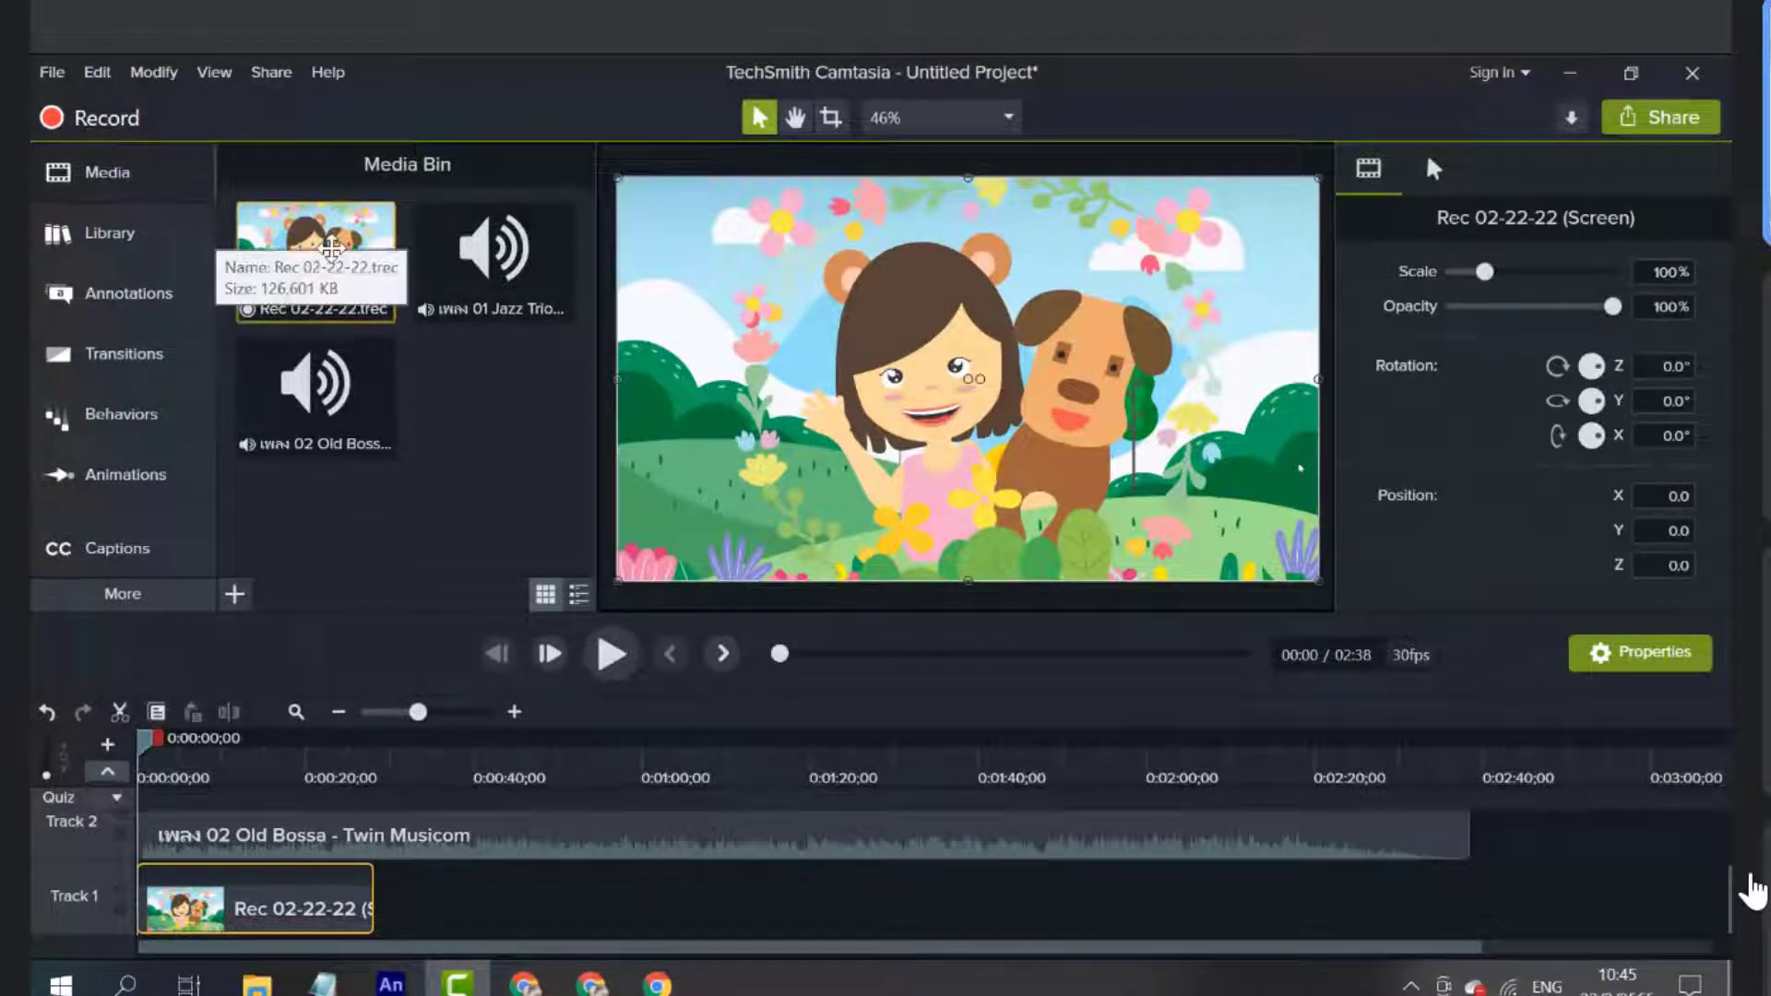
click(515, 266)
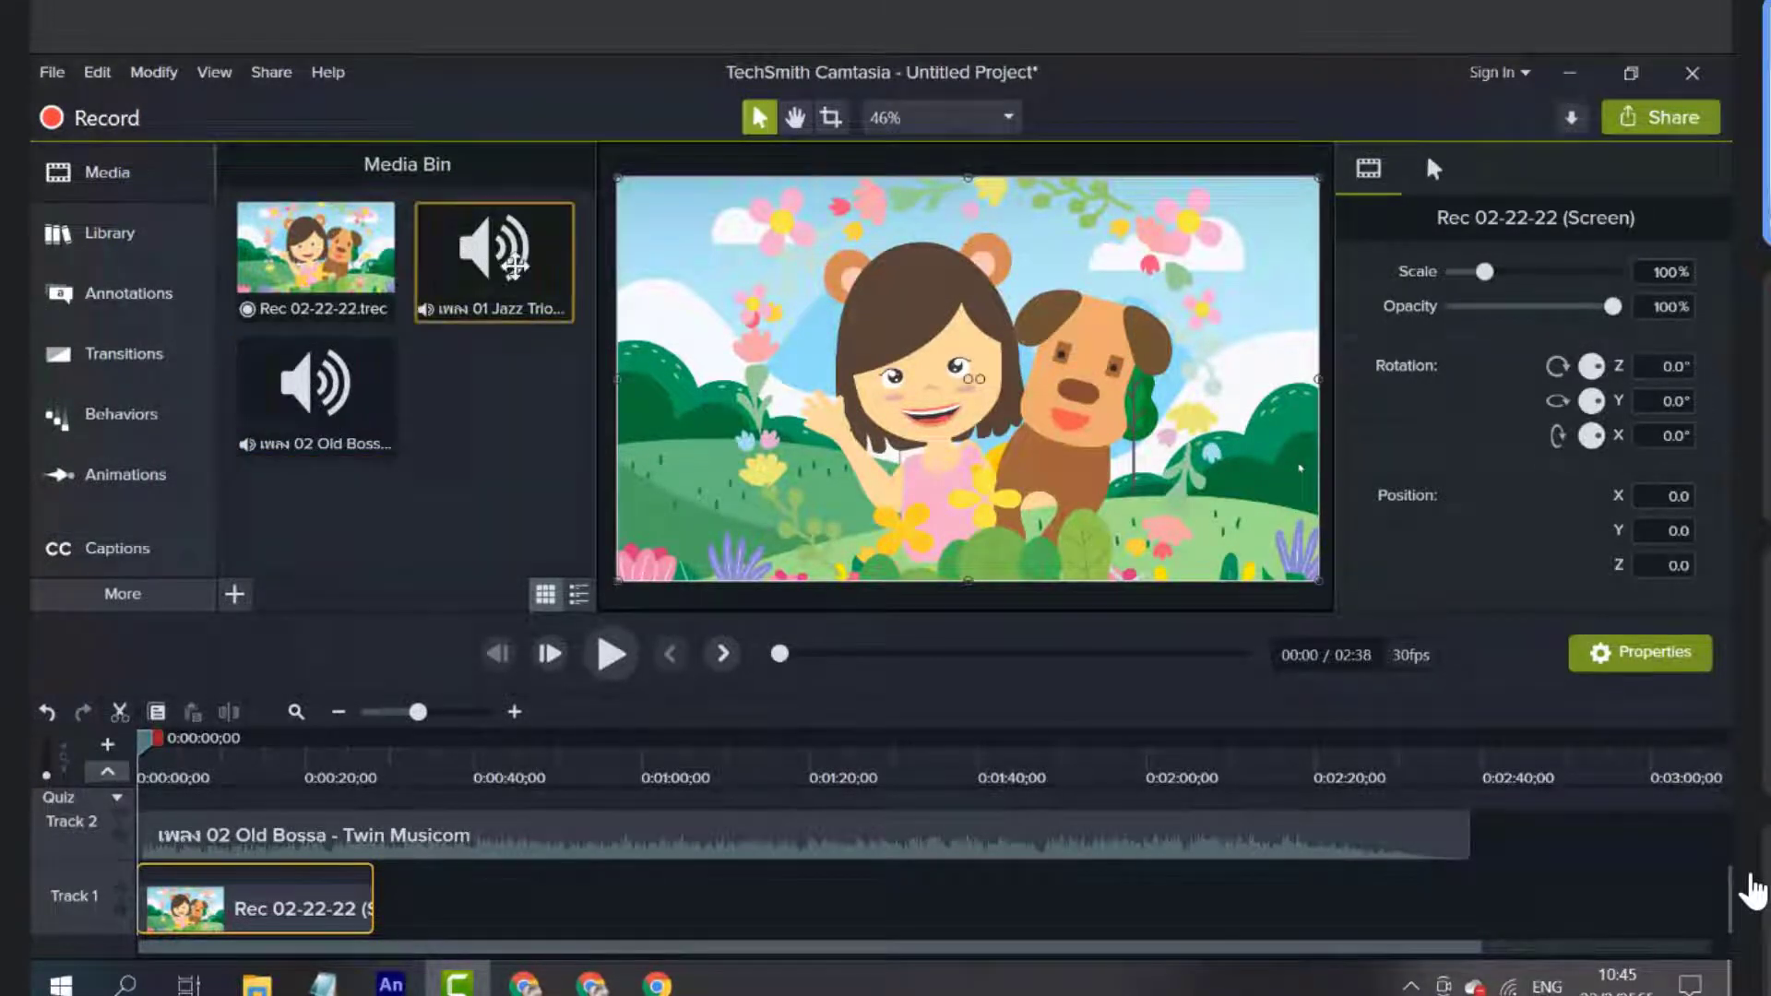
click(457, 397)
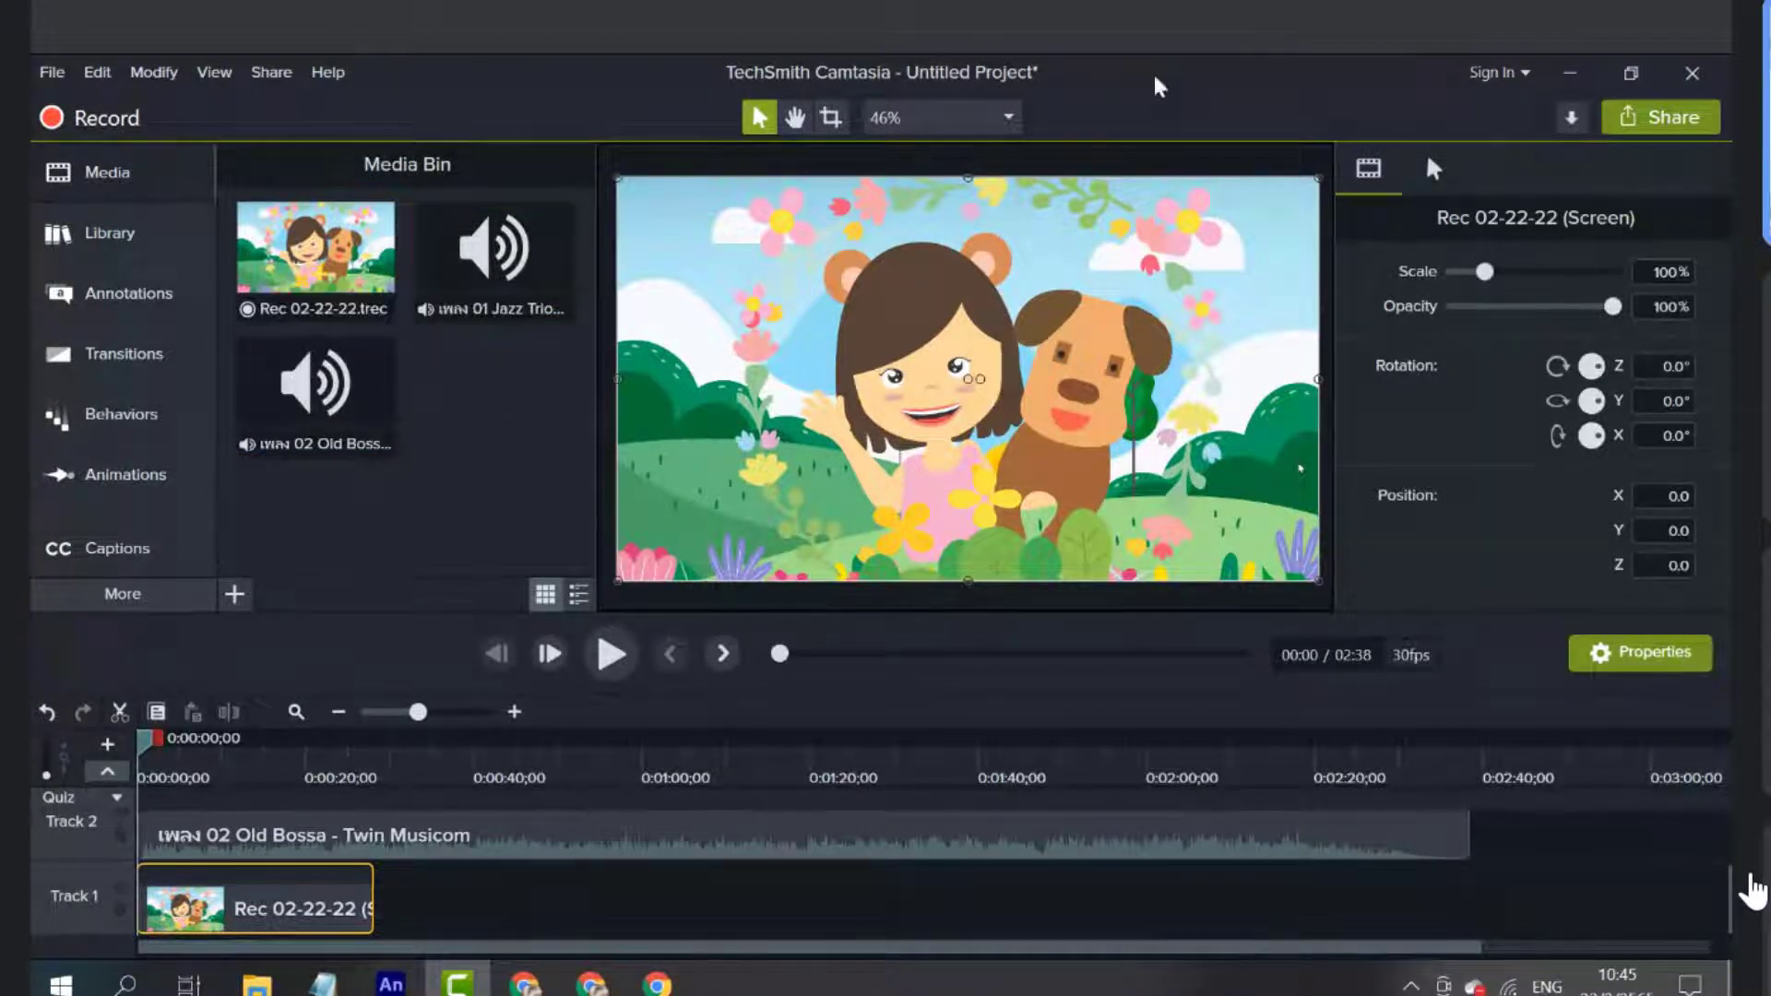
Try the canvas zoom at 50%, and reduce it to 25%
click(1012, 117)
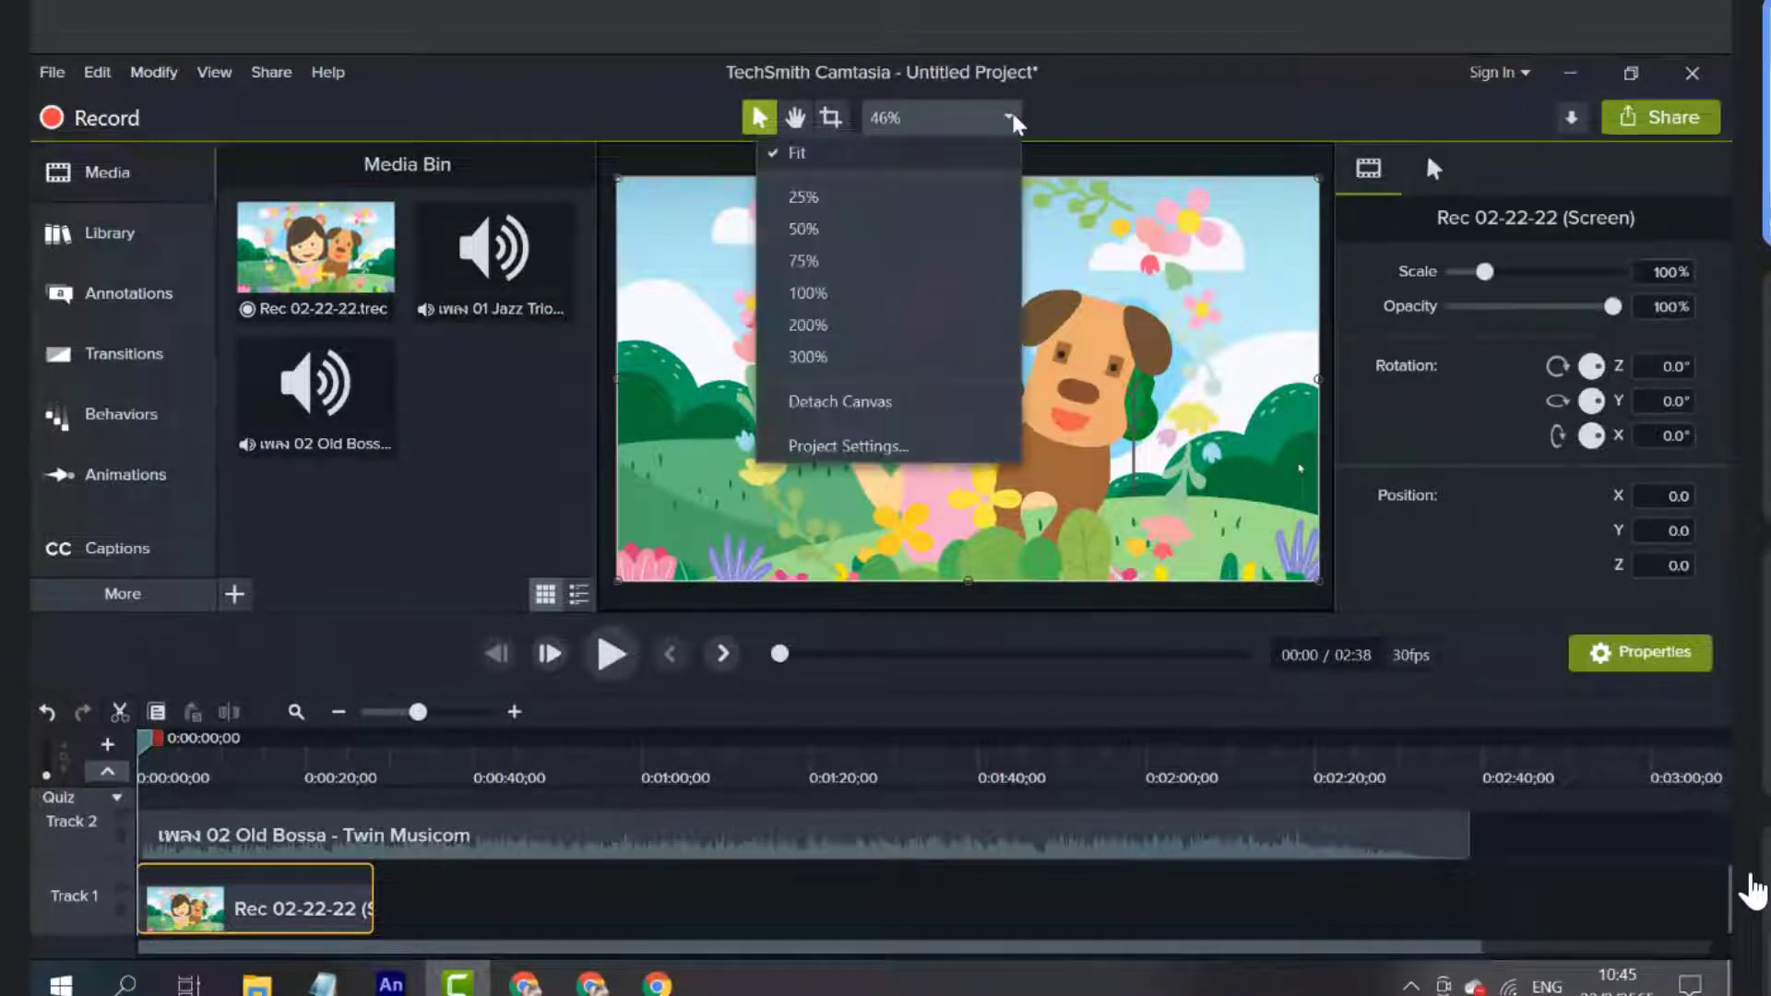
click(880, 227)
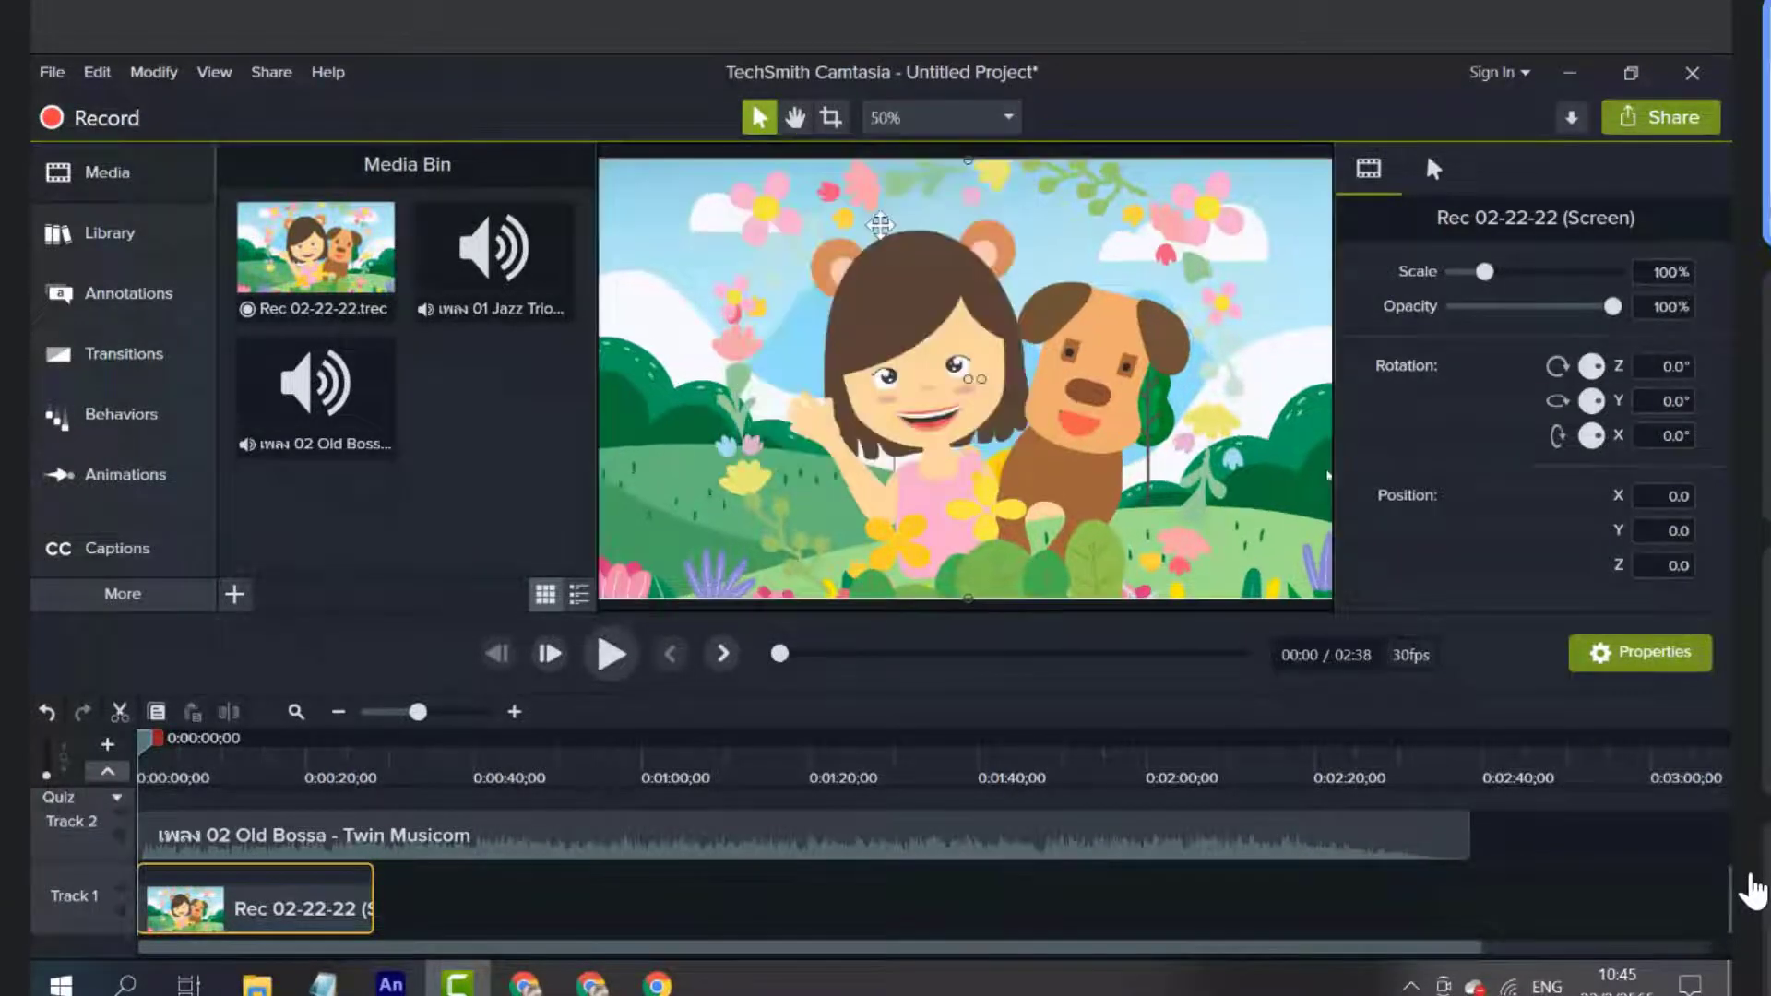
click(1009, 118)
click(889, 199)
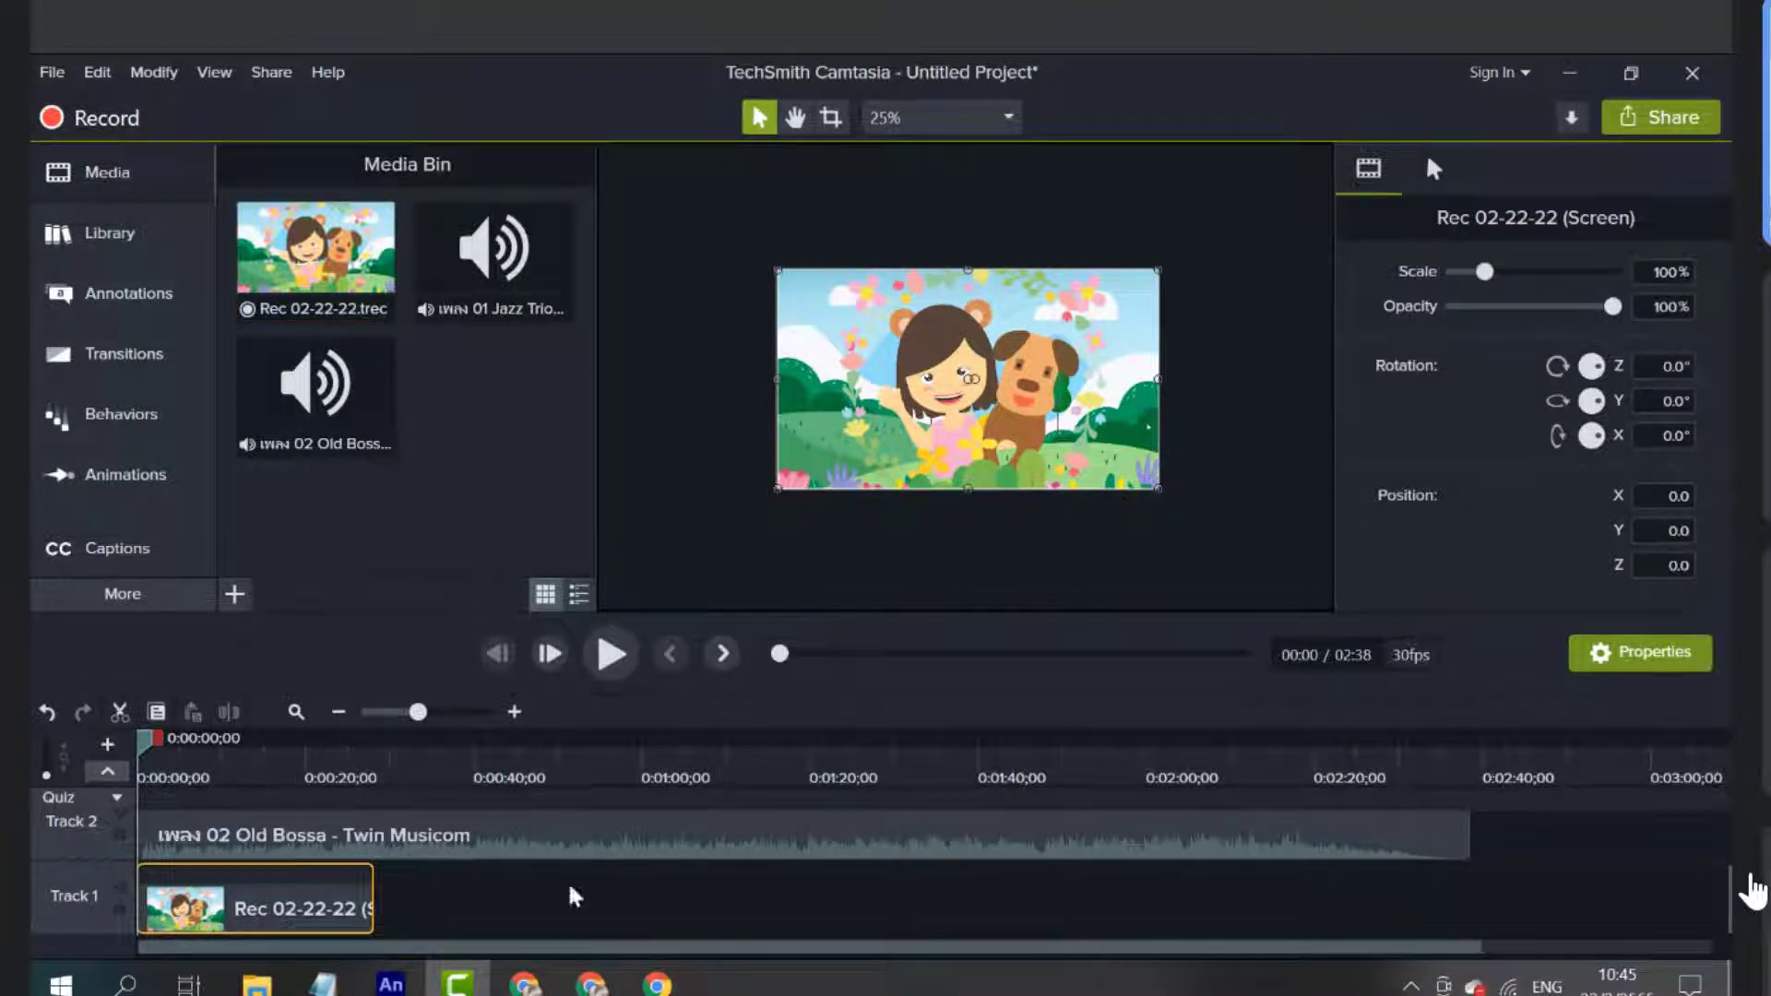
Delete both clips from the timeline and place the Rec 02-22-22 recording at the start of Track 1
drag(568, 880, 174, 836)
key(Delete)
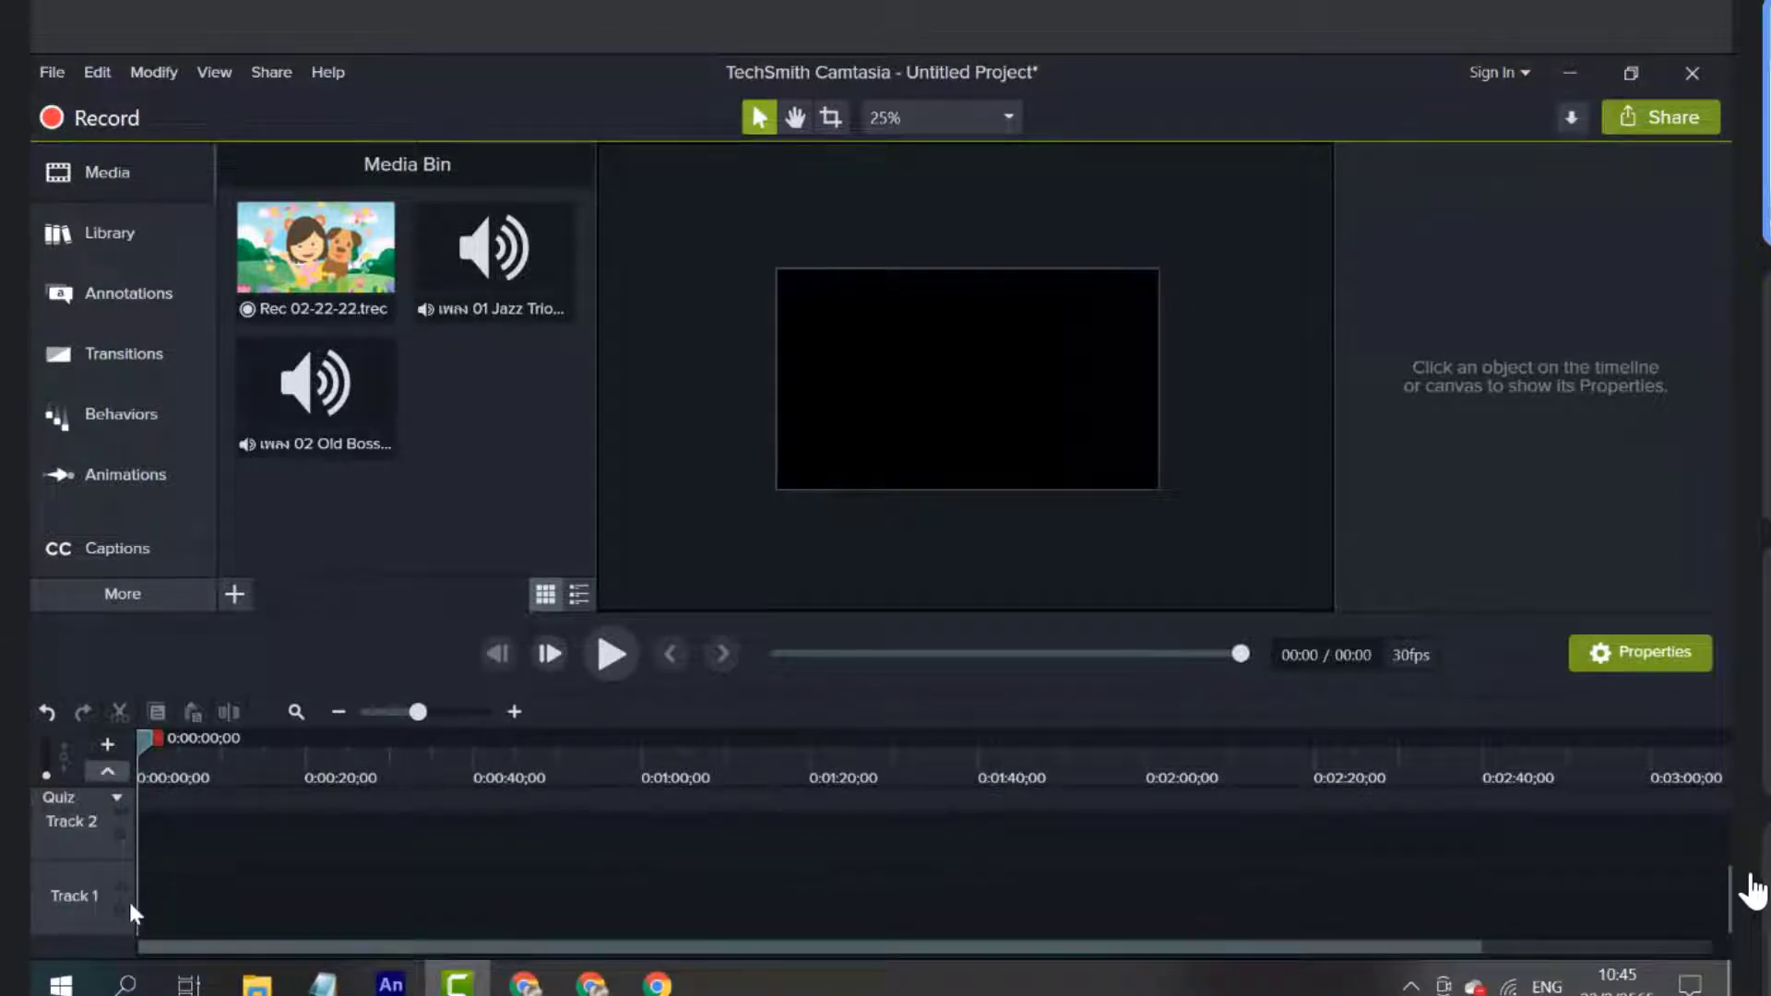
click(323, 270)
drag(322, 270, 120, 887)
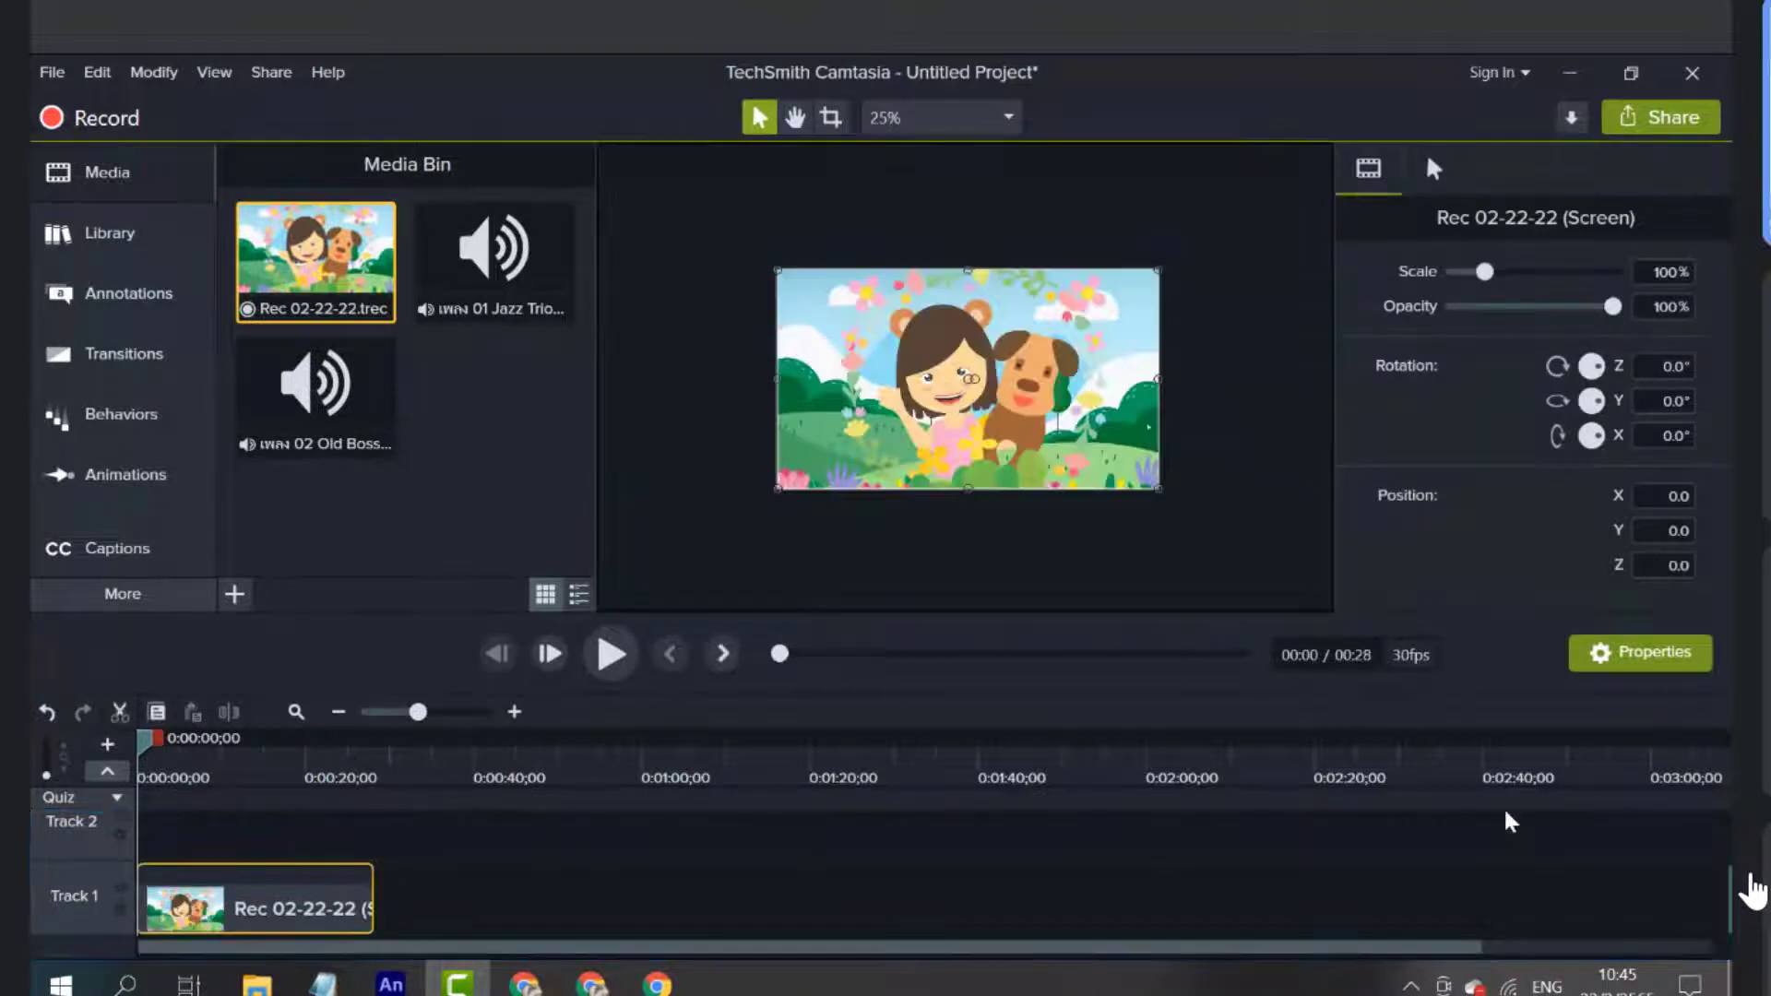
Enlarge the recording past the canvas edges to about 132.9% scale, at position X about -58 and Y 0
drag(1159, 489, 1107, 491)
drag(1158, 489, 1208, 518)
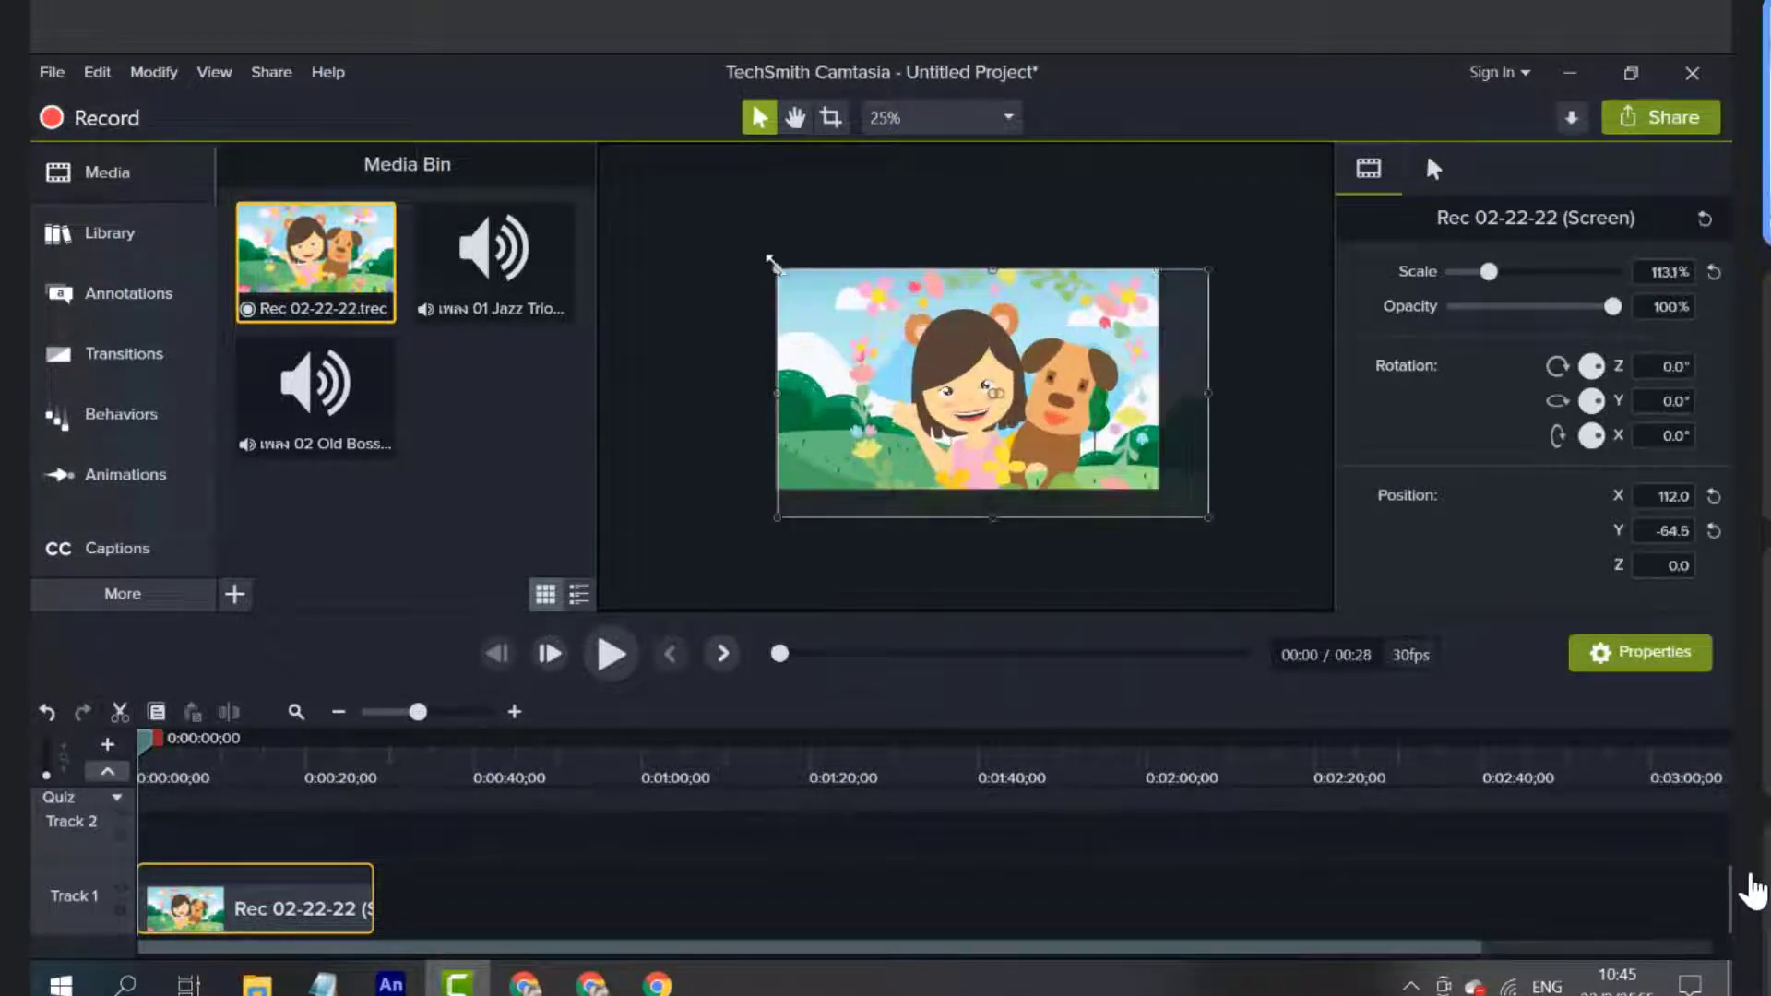
drag(771, 263, 701, 241)
drag(1031, 392, 1031, 409)
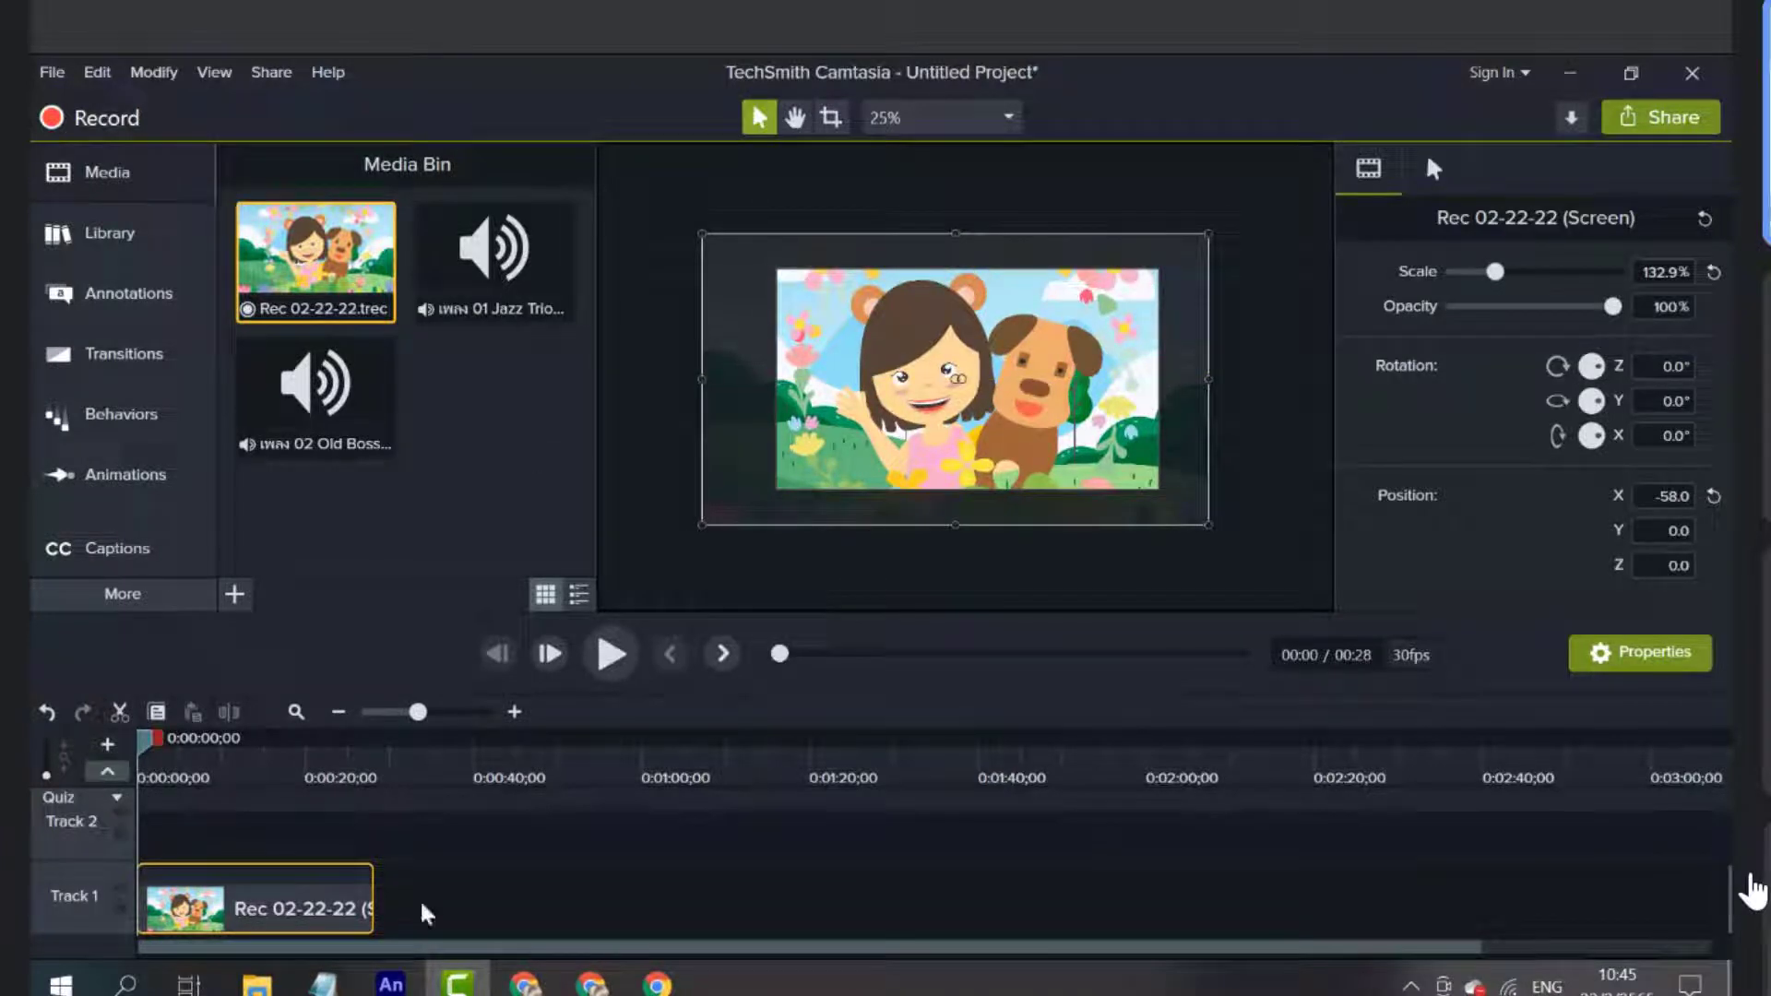
Preview the first few seconds and shrink the recording to about 110.5% scale, at position X about -90.1 and Y about 18.5
click(619, 663)
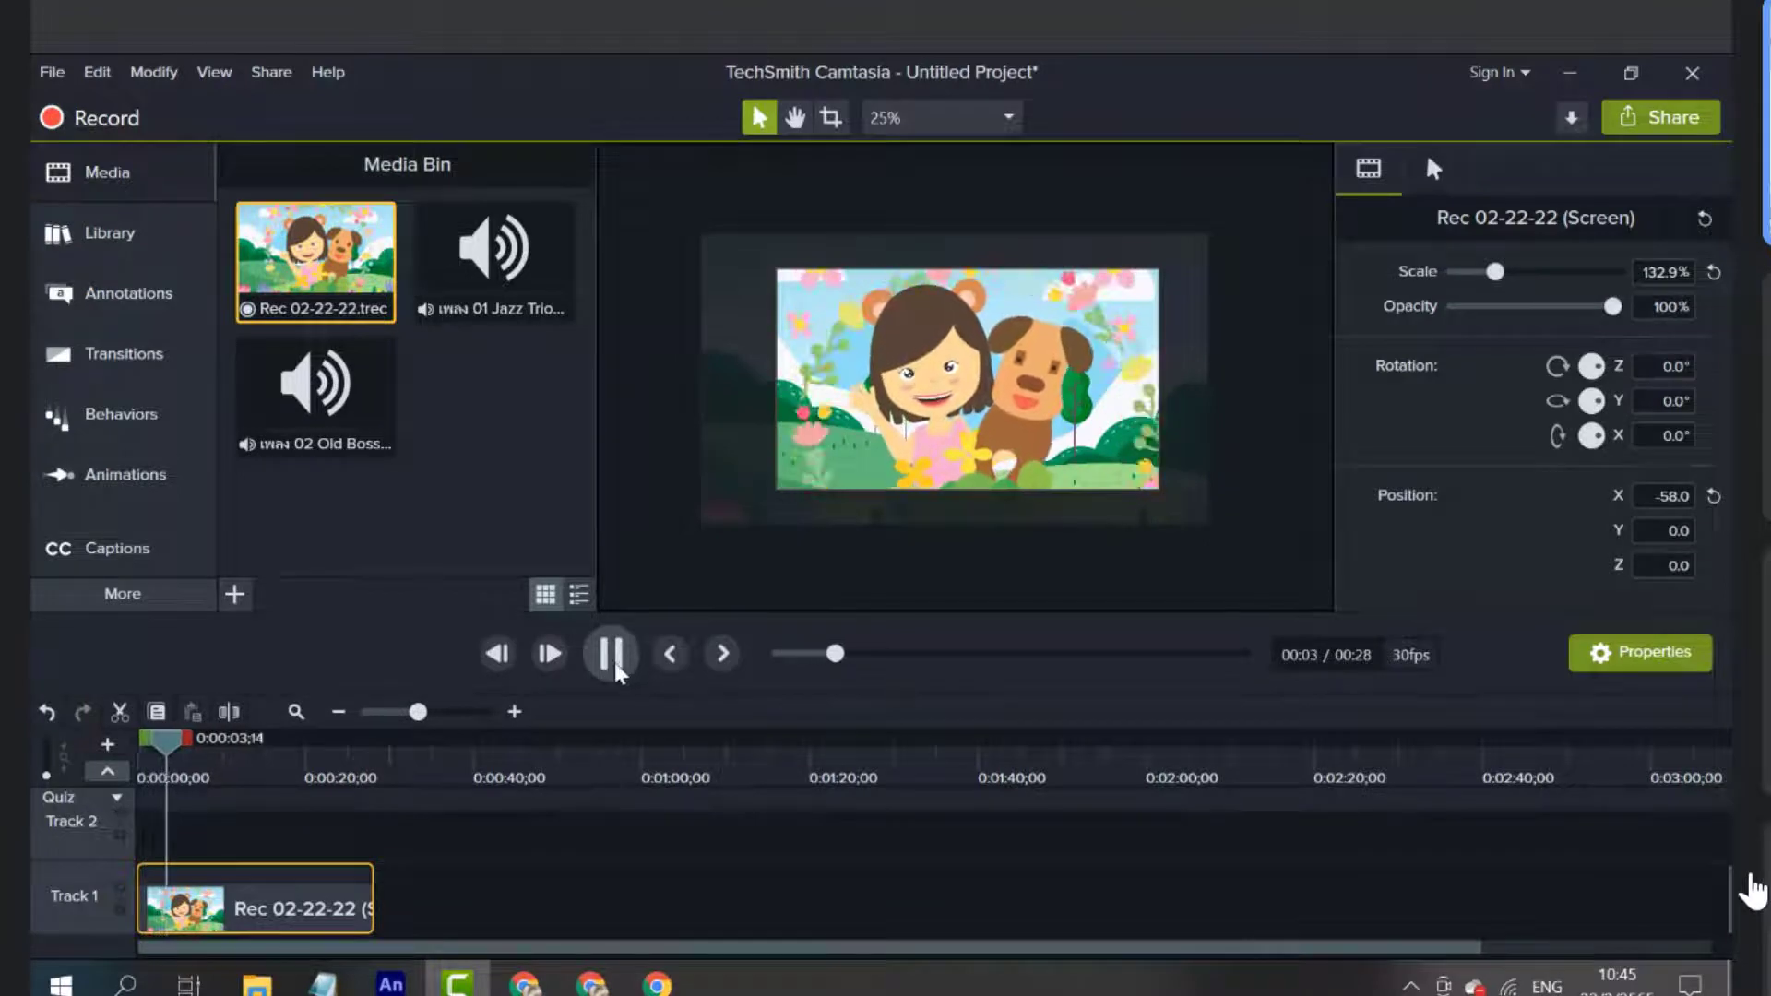
click(612, 655)
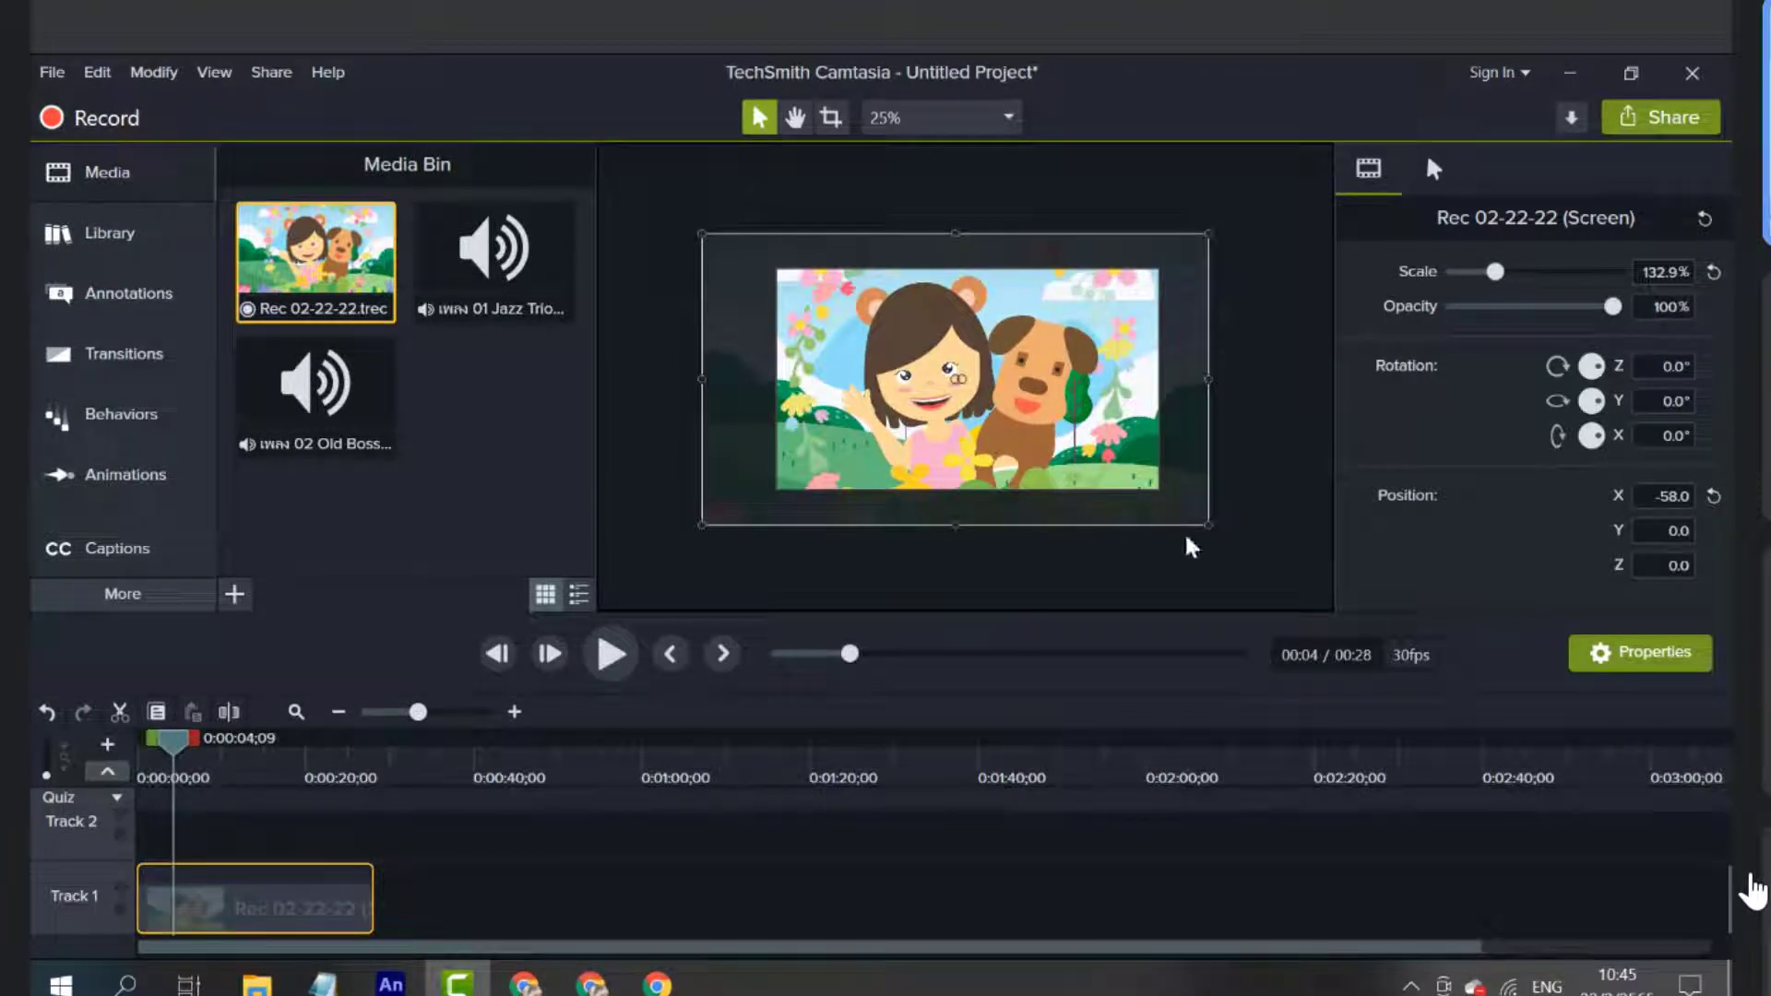
drag(1208, 525, 1159, 496)
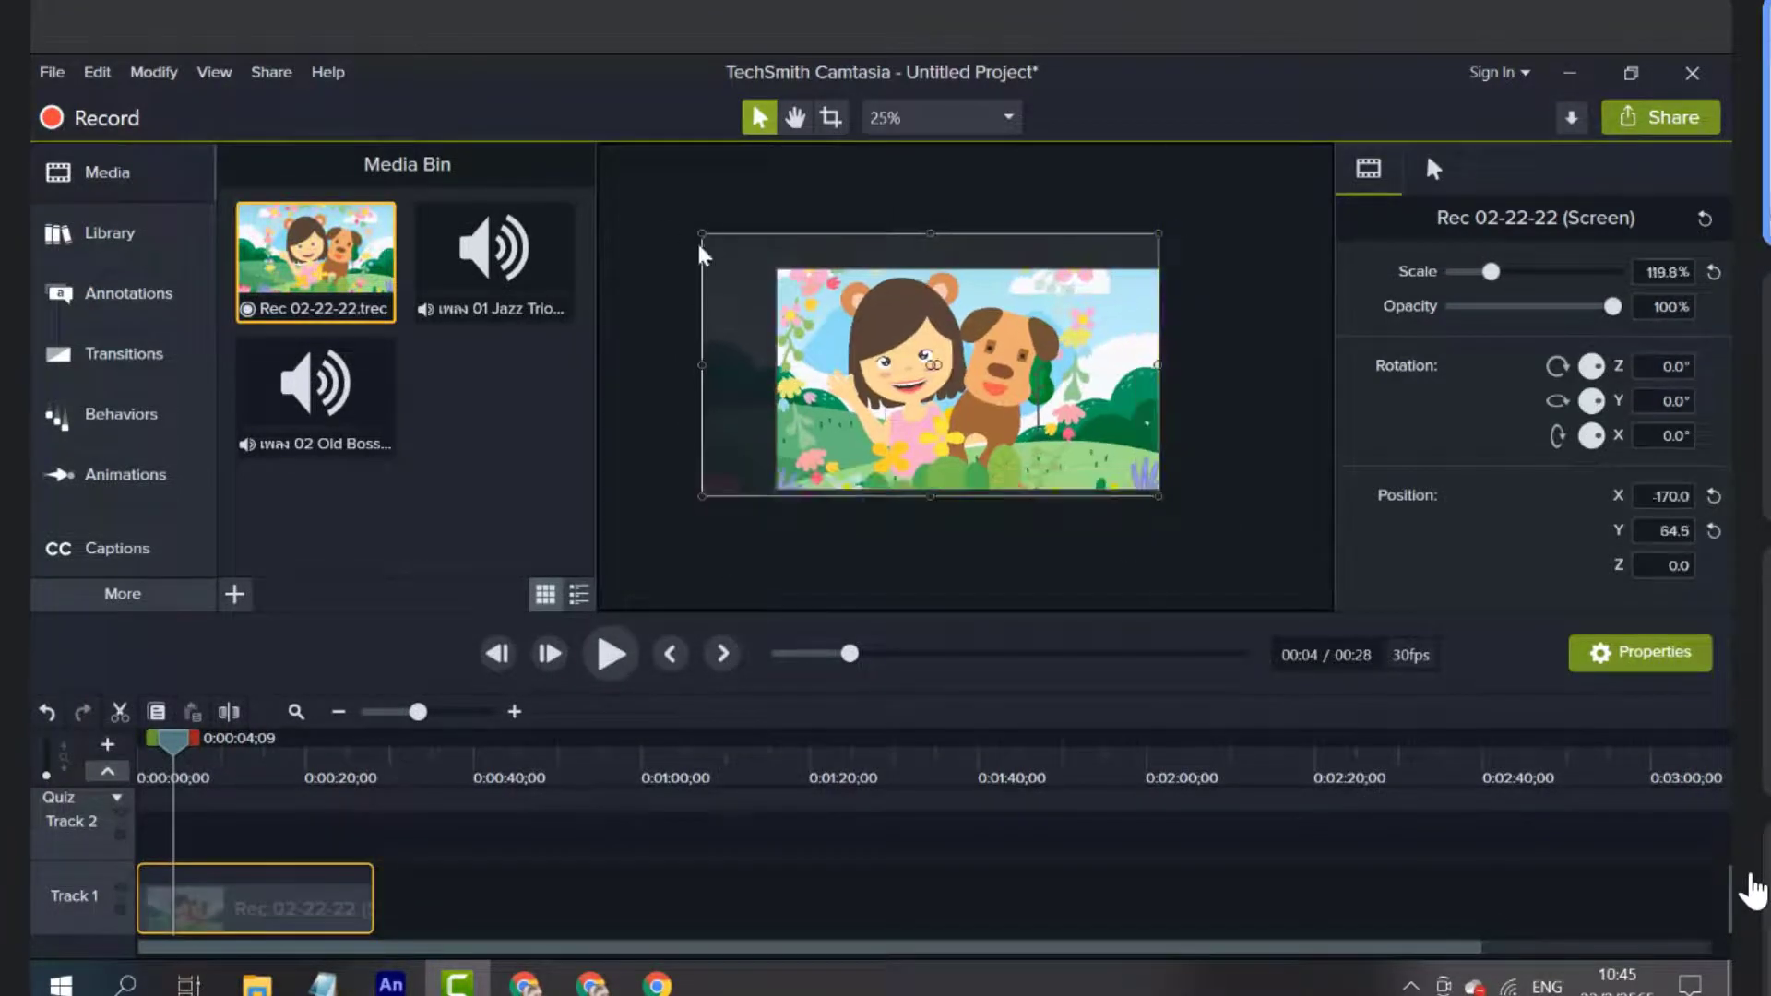
drag(706, 237, 737, 254)
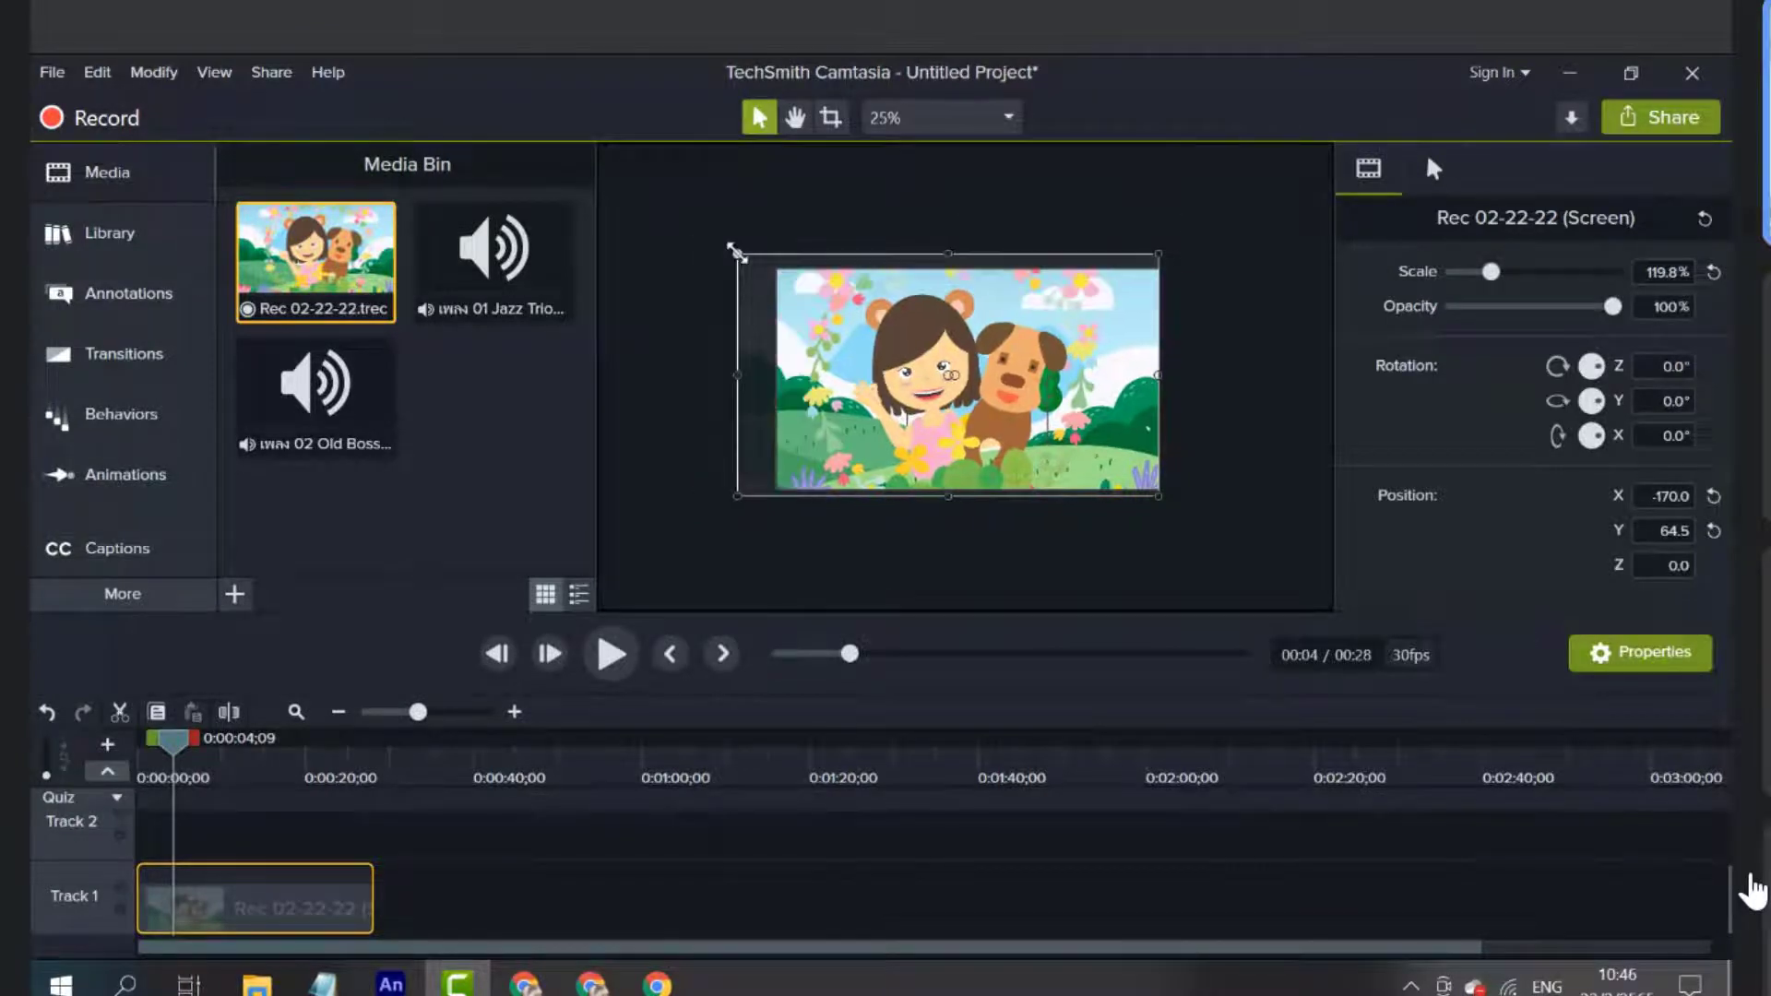
Place the เพลง 02 Old Bossa - Twin Musicom music at the start of Track 2 and return the playhead to 0:00:00;00
drag(268, 446, 203, 848)
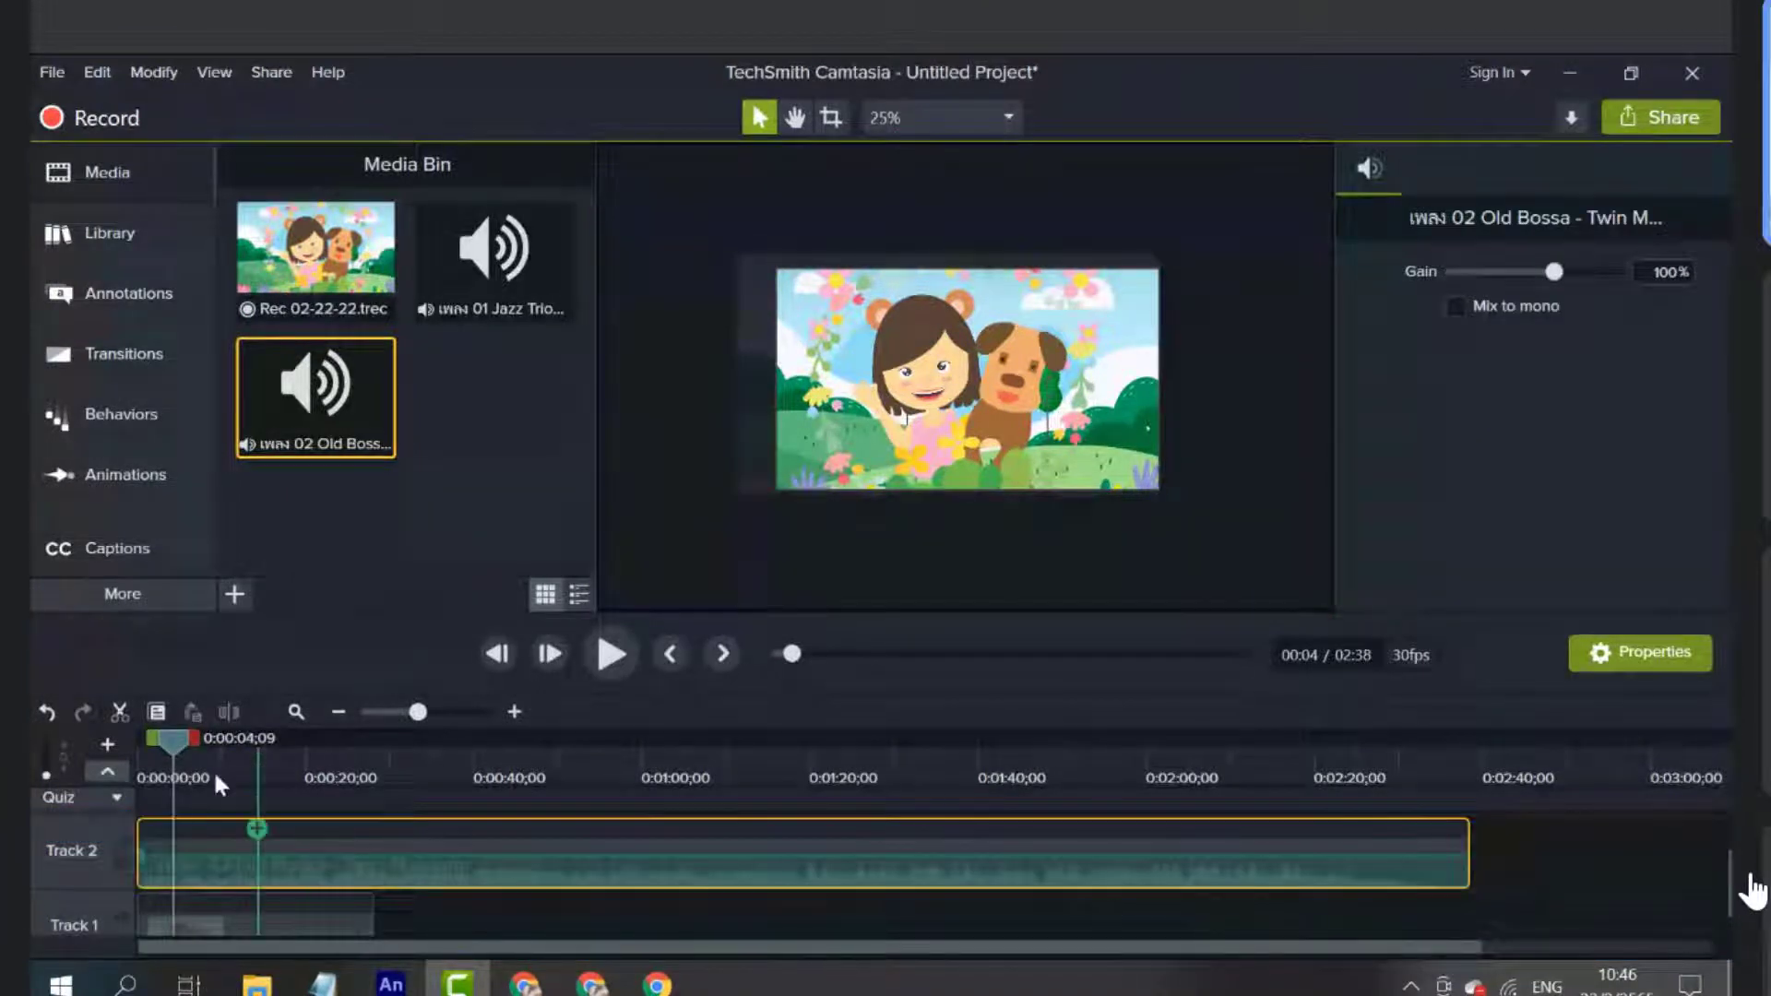
drag(175, 743, 139, 744)
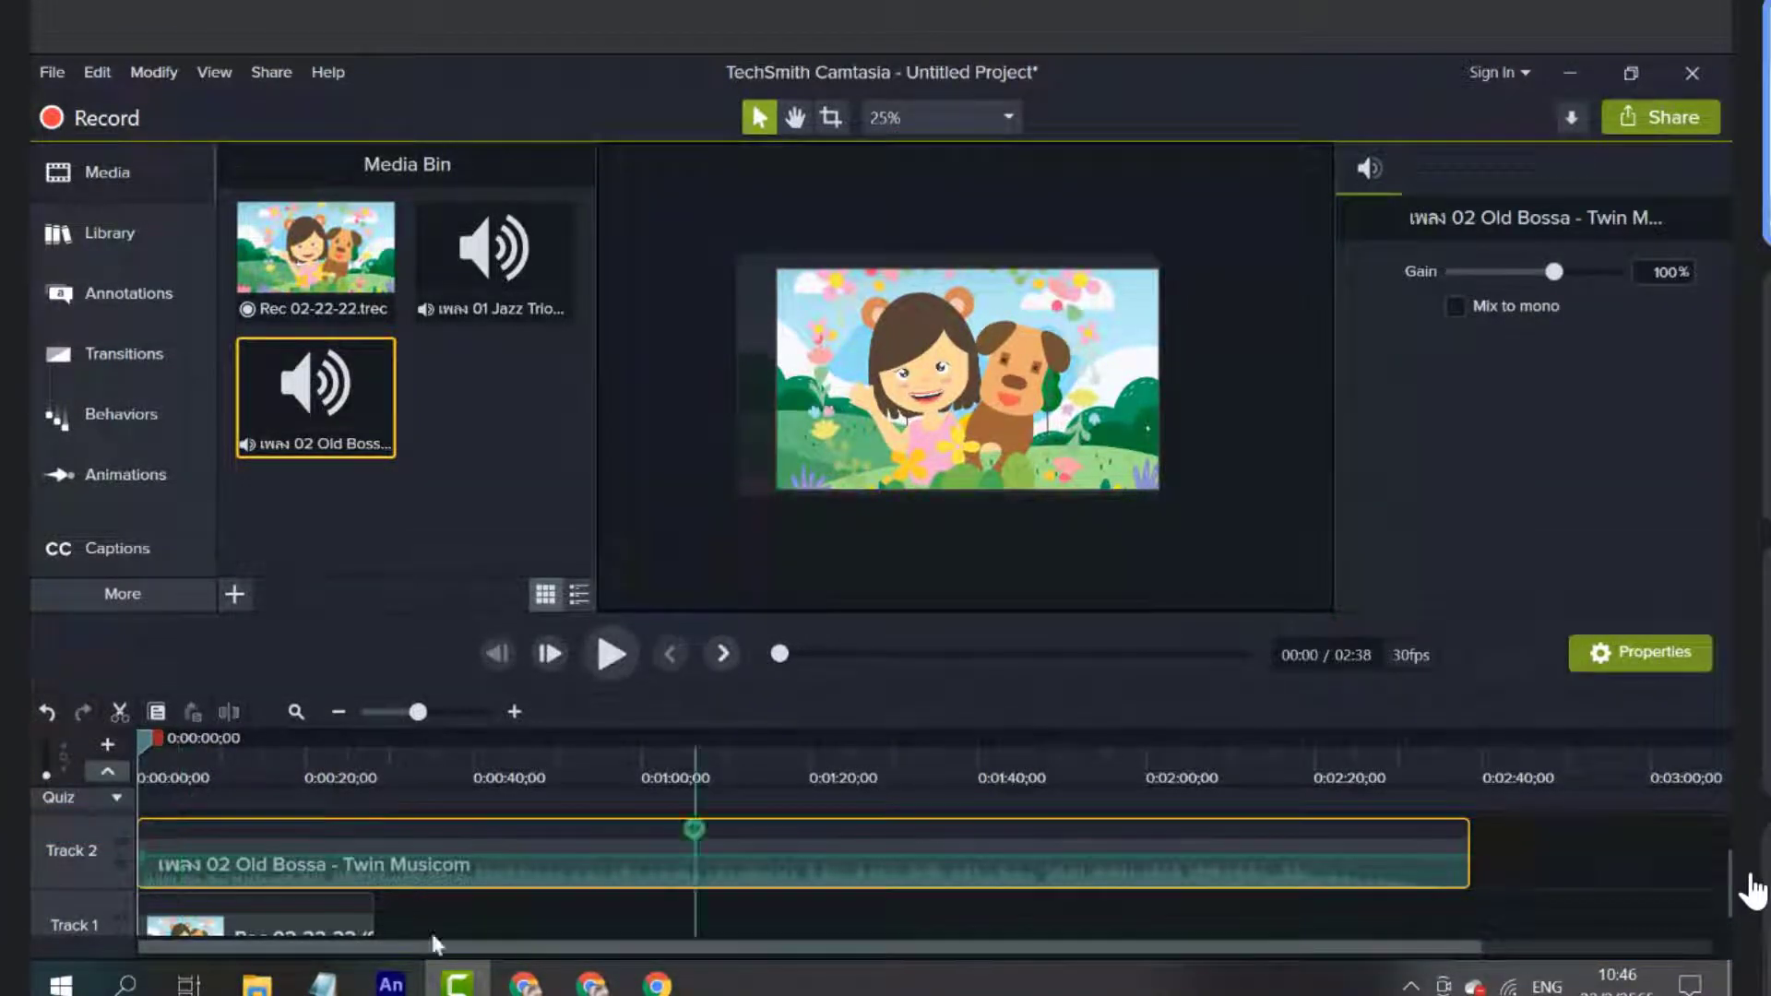
scroll(566, 902, down, 1)
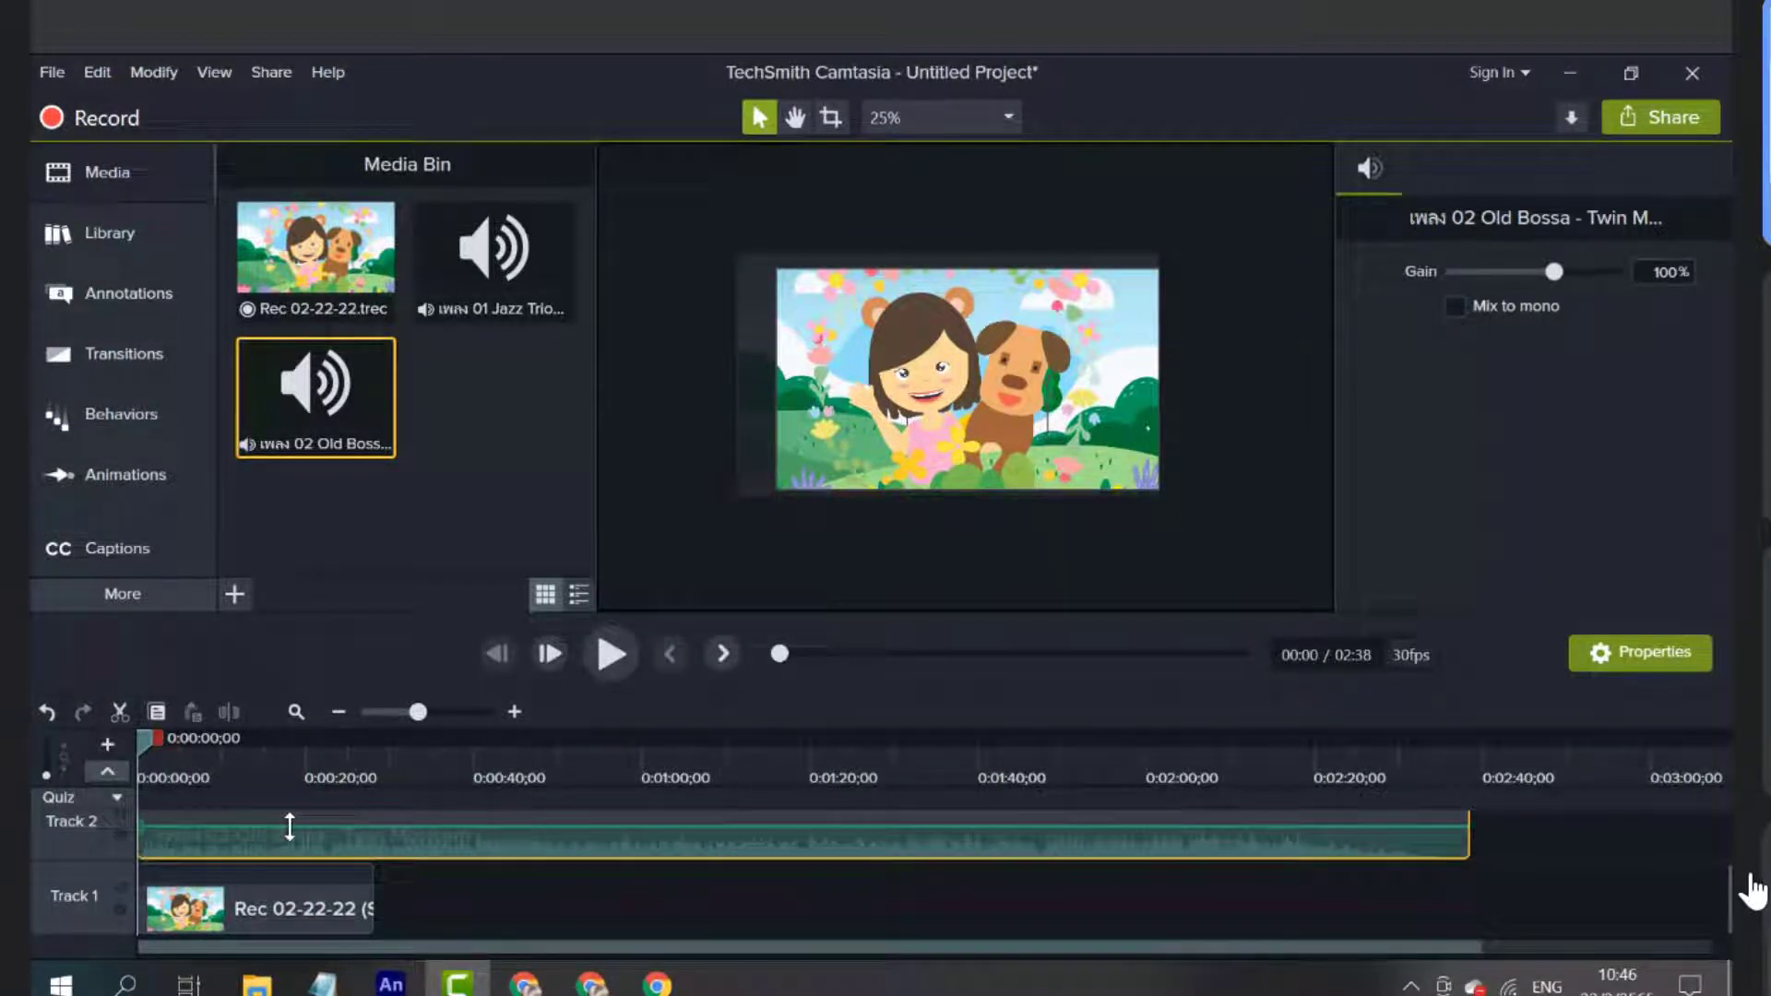
click(216, 904)
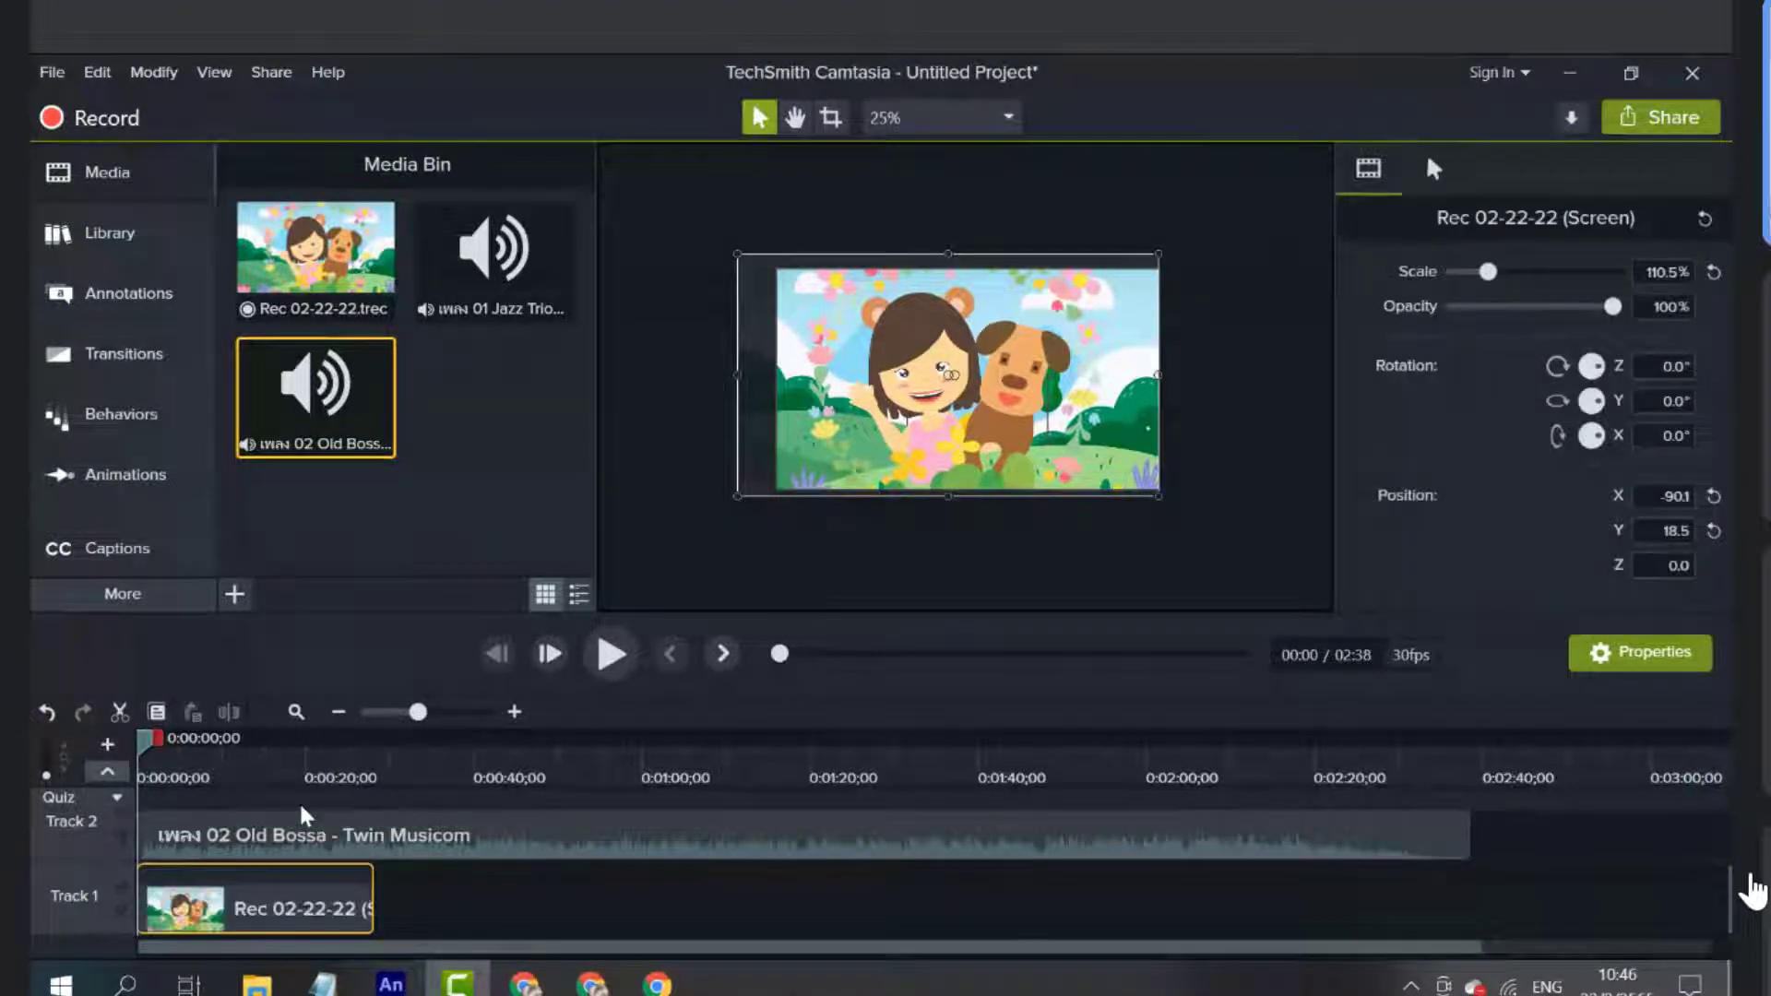
click(512, 840)
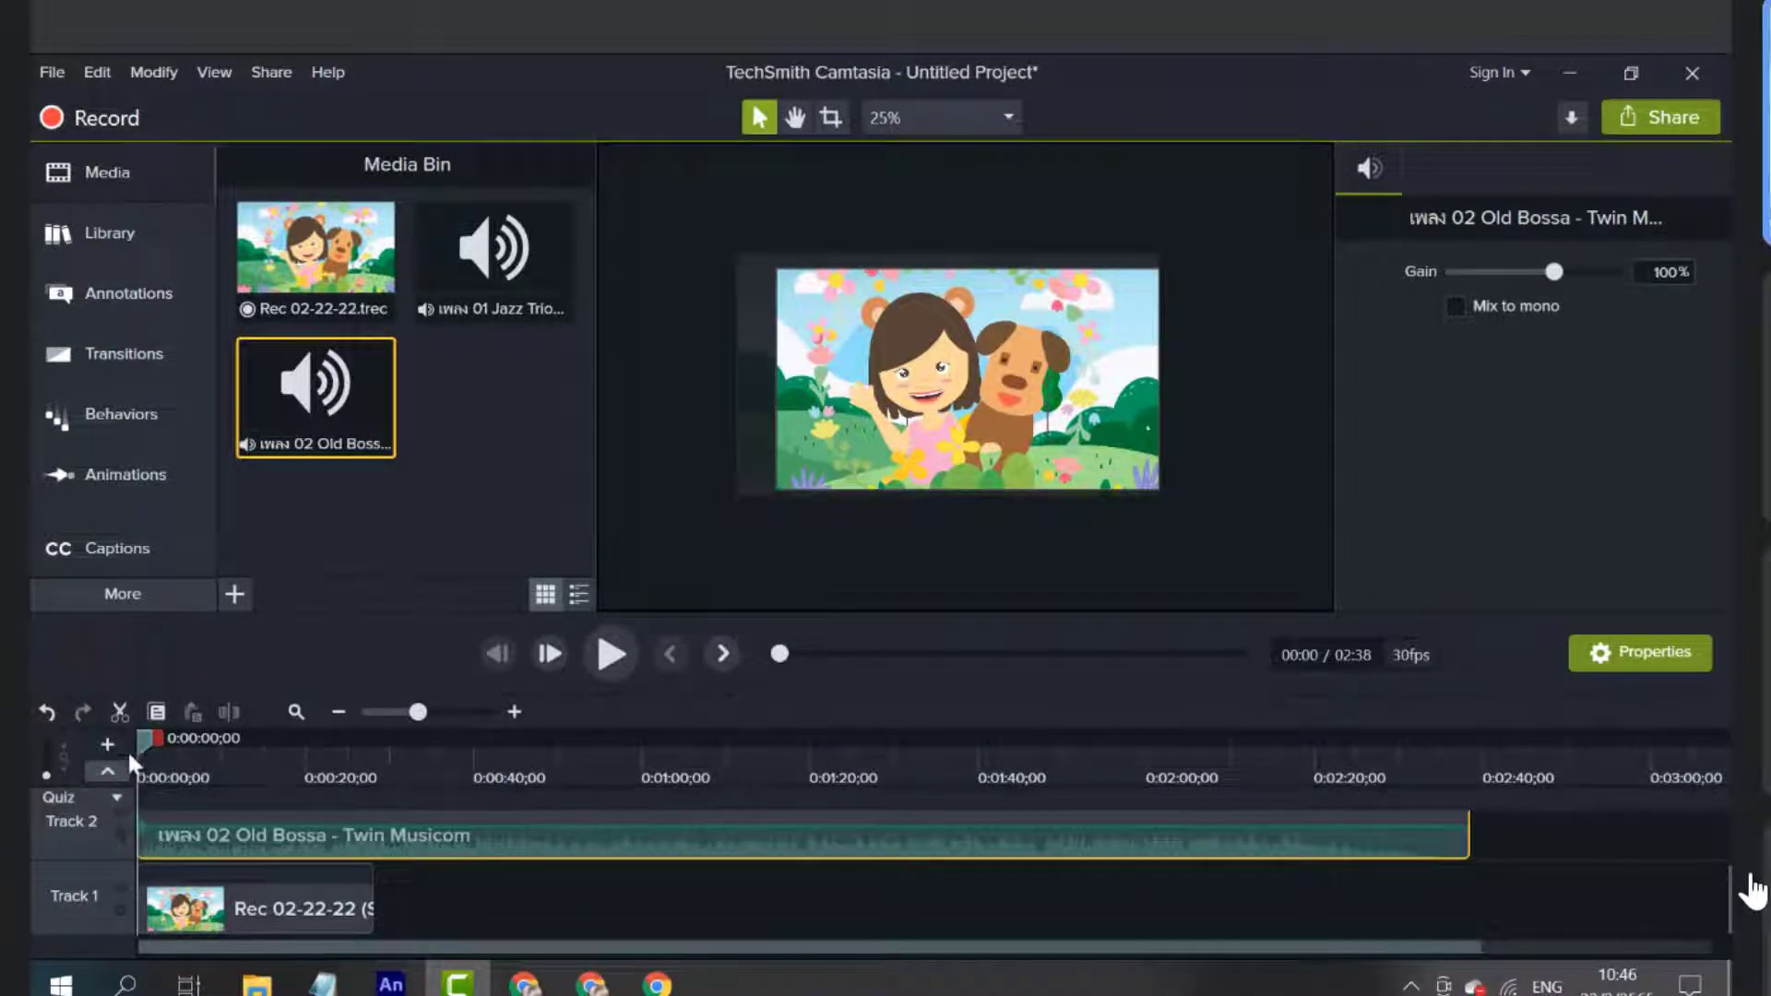
Scrub through the timeline and play the recording with its music from the start to about 13 seconds
drag(143, 740, 806, 741)
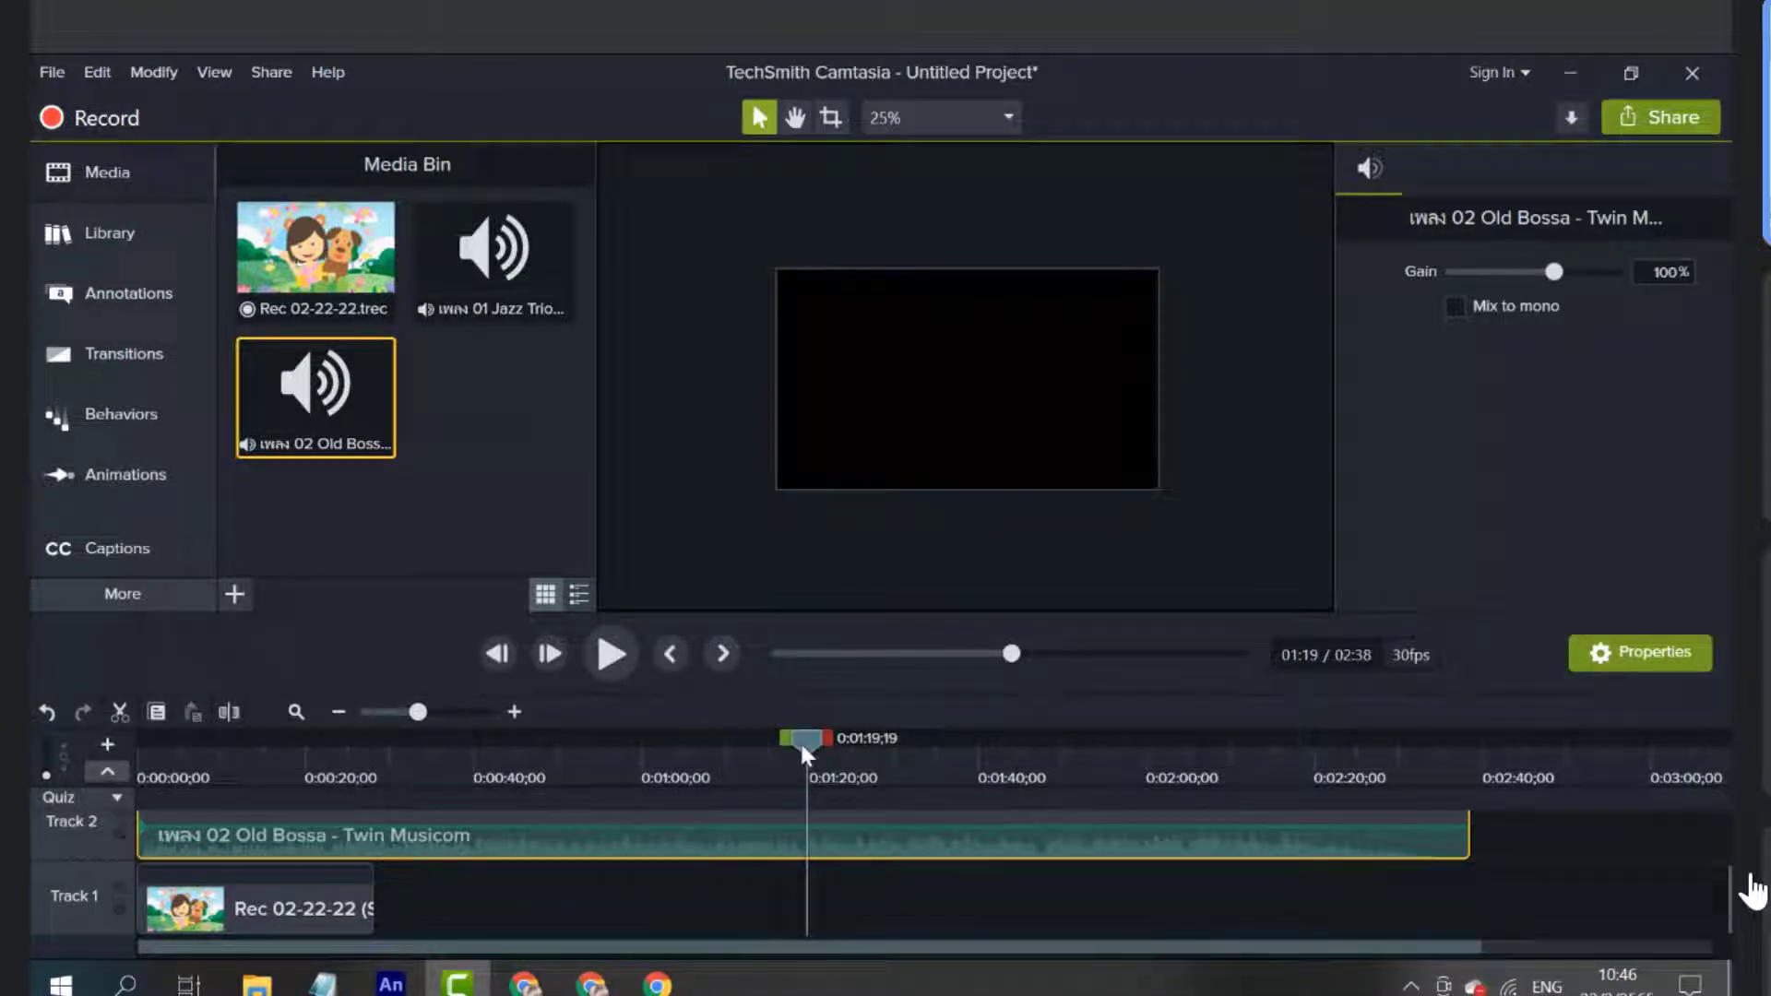
drag(806, 739, 120, 825)
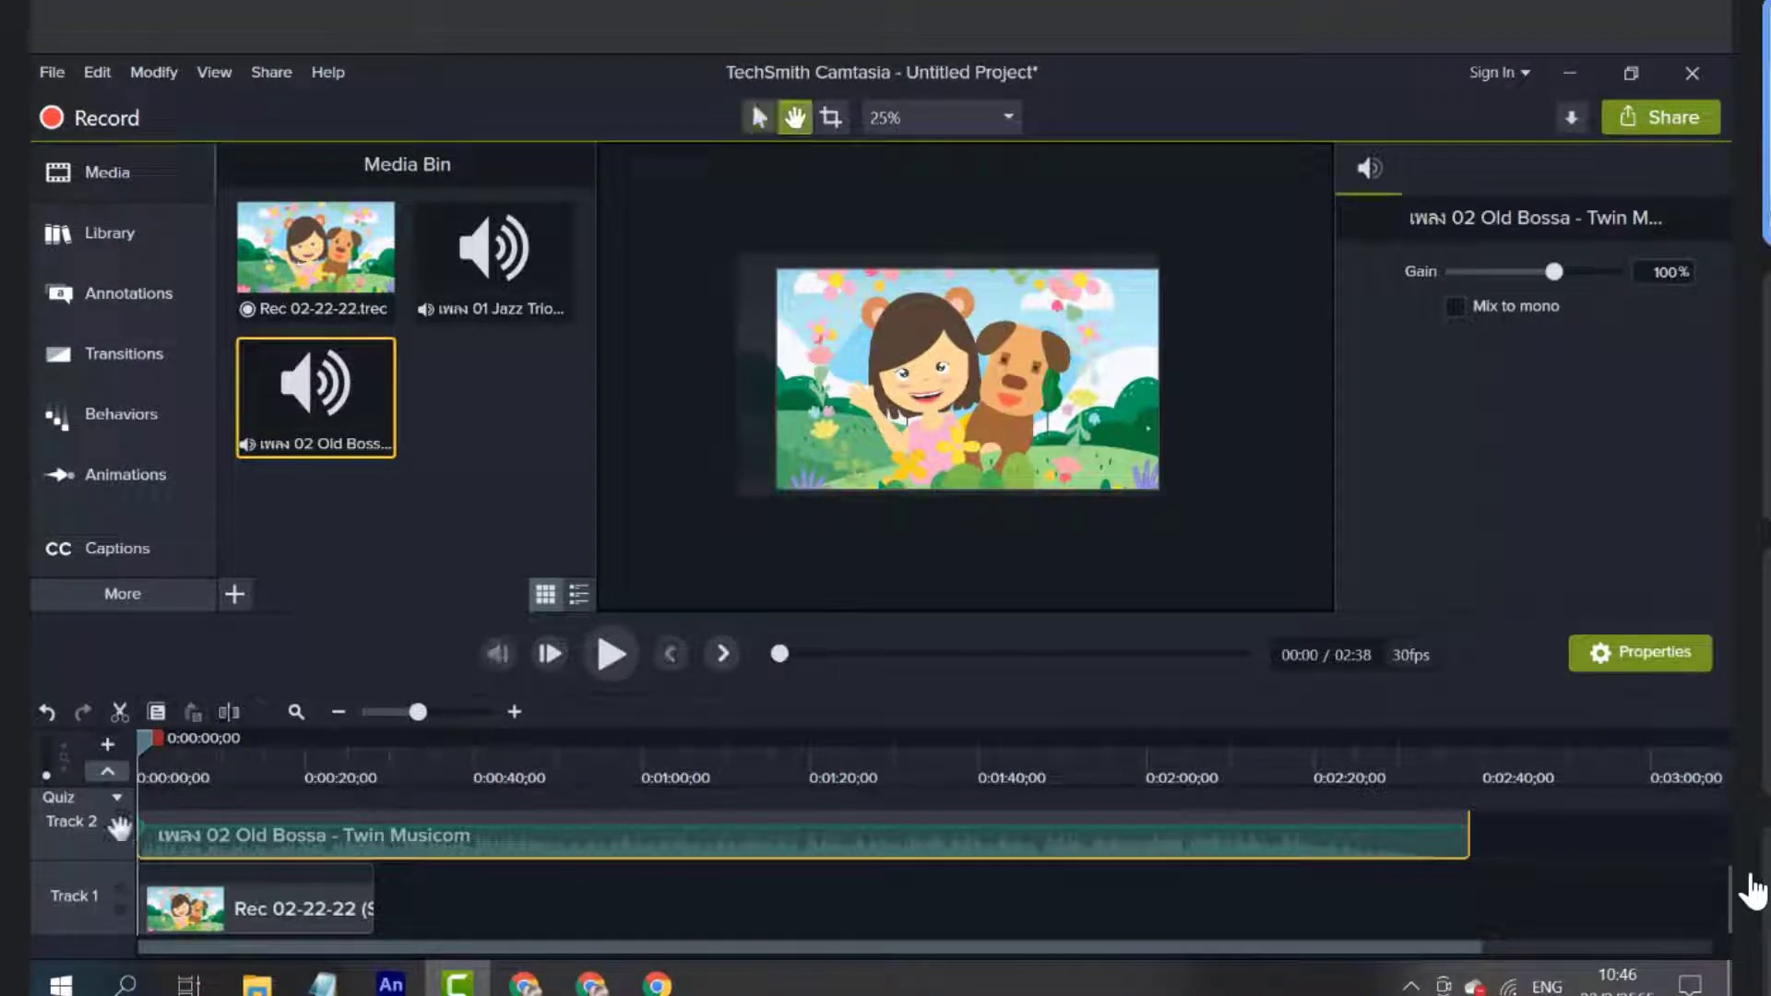
key(space)
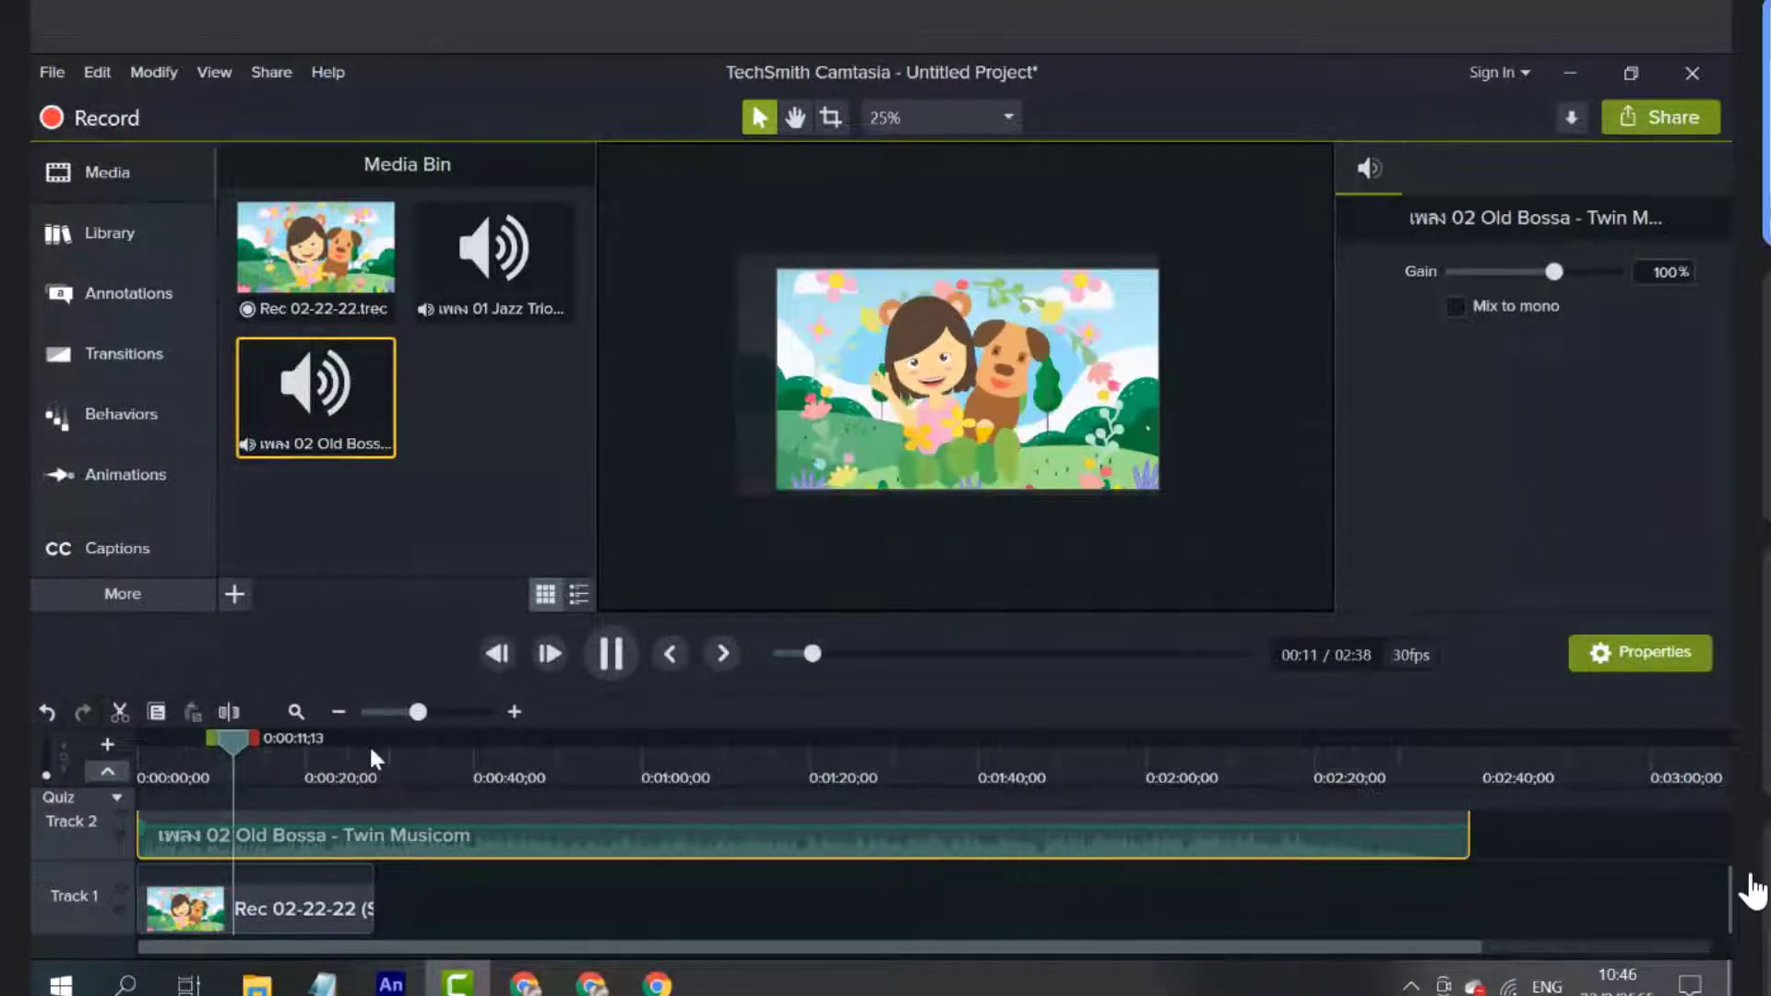
click(609, 655)
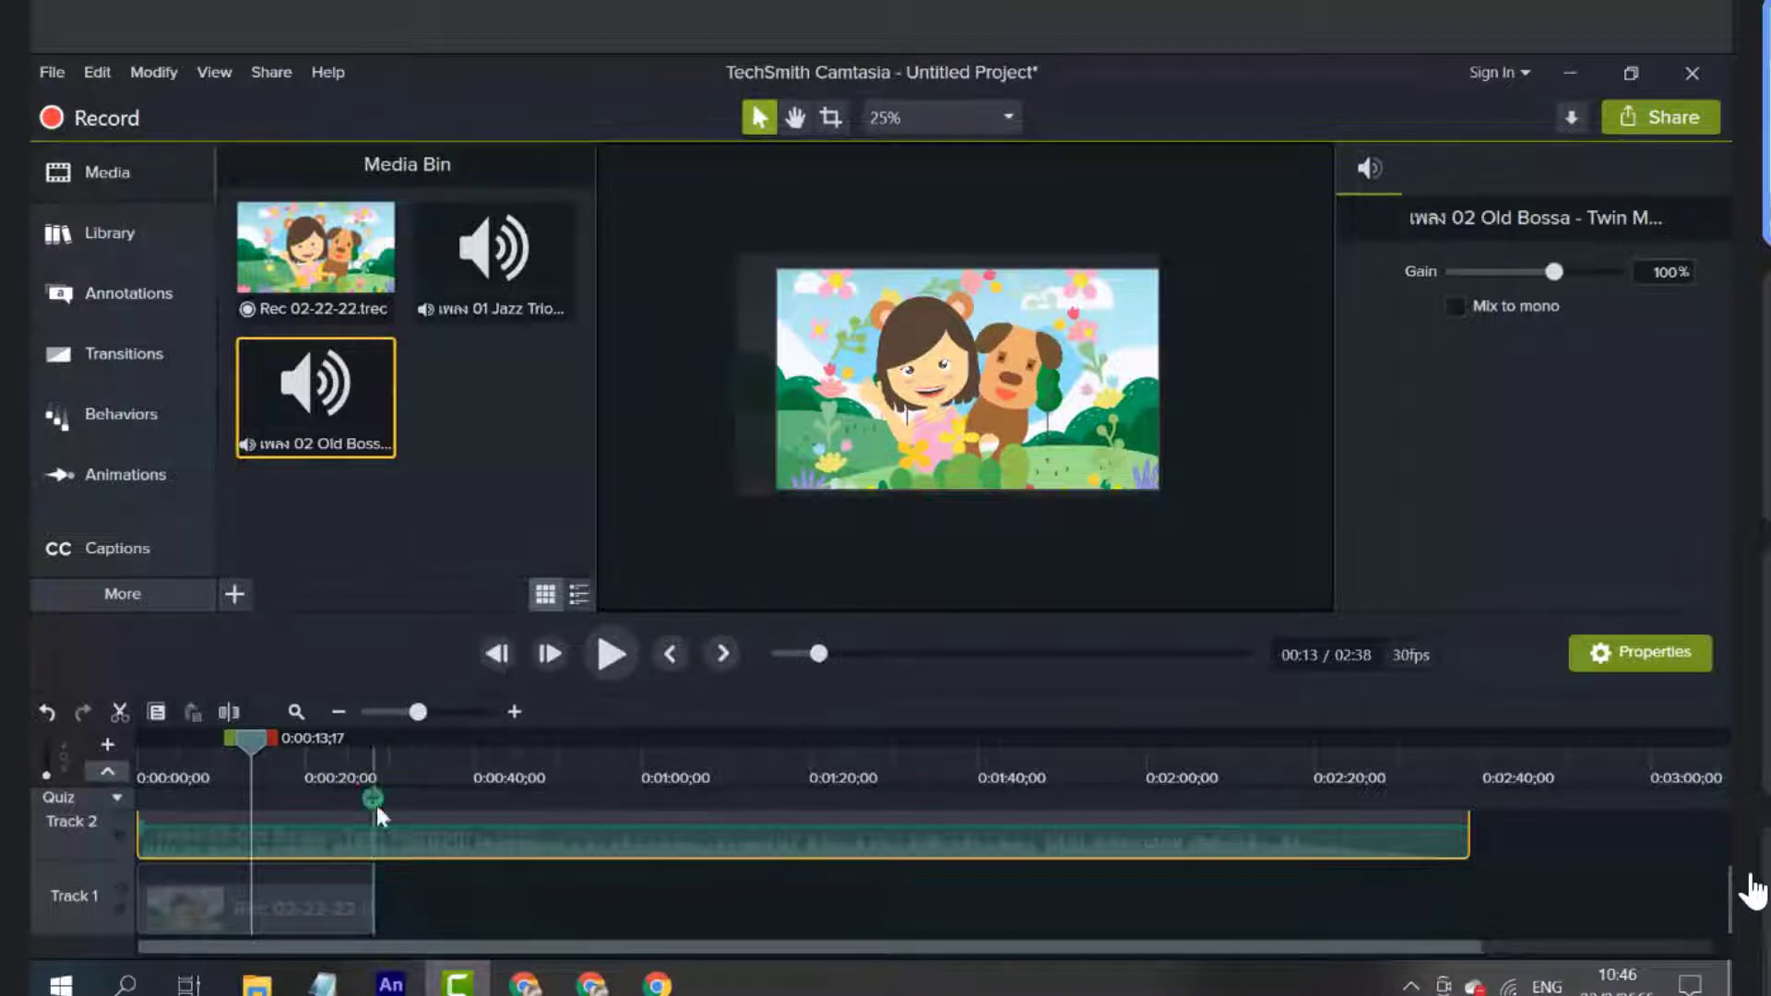
Enlarge the timeline scale and place the playhead at 0:00:23;04, where the recorder's pop-up menu shows in the recording
drag(424, 716, 448, 712)
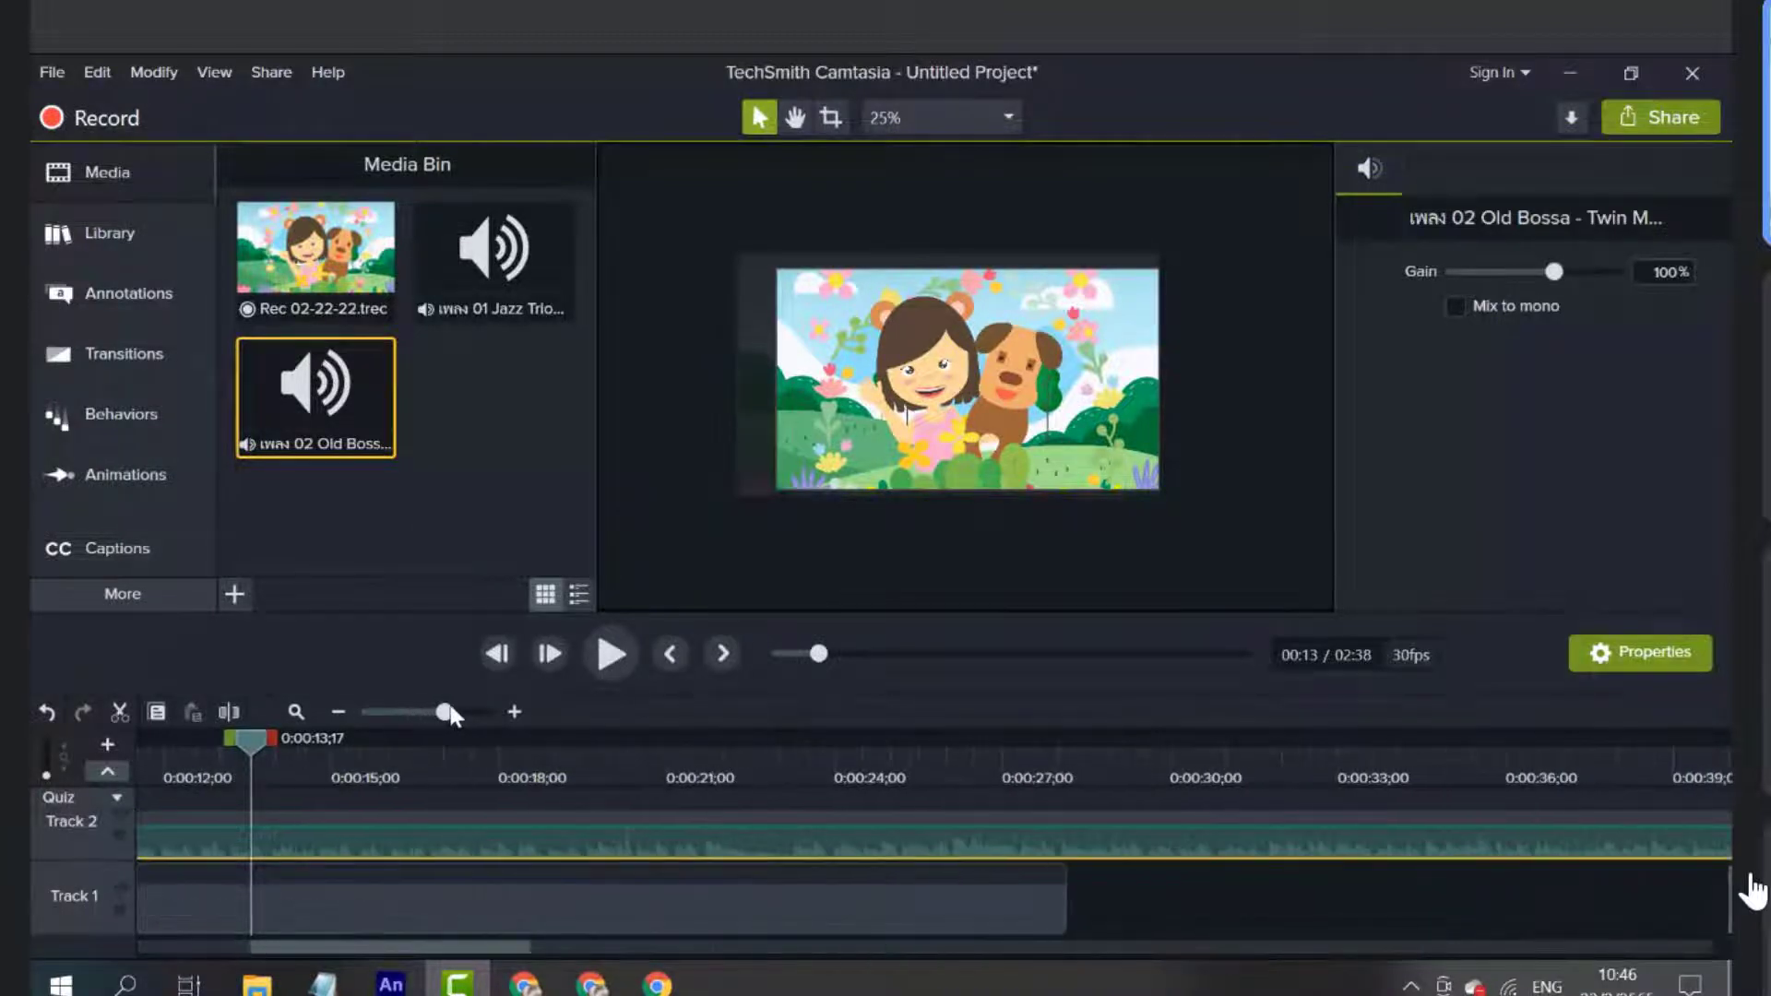
drag(255, 737, 644, 772)
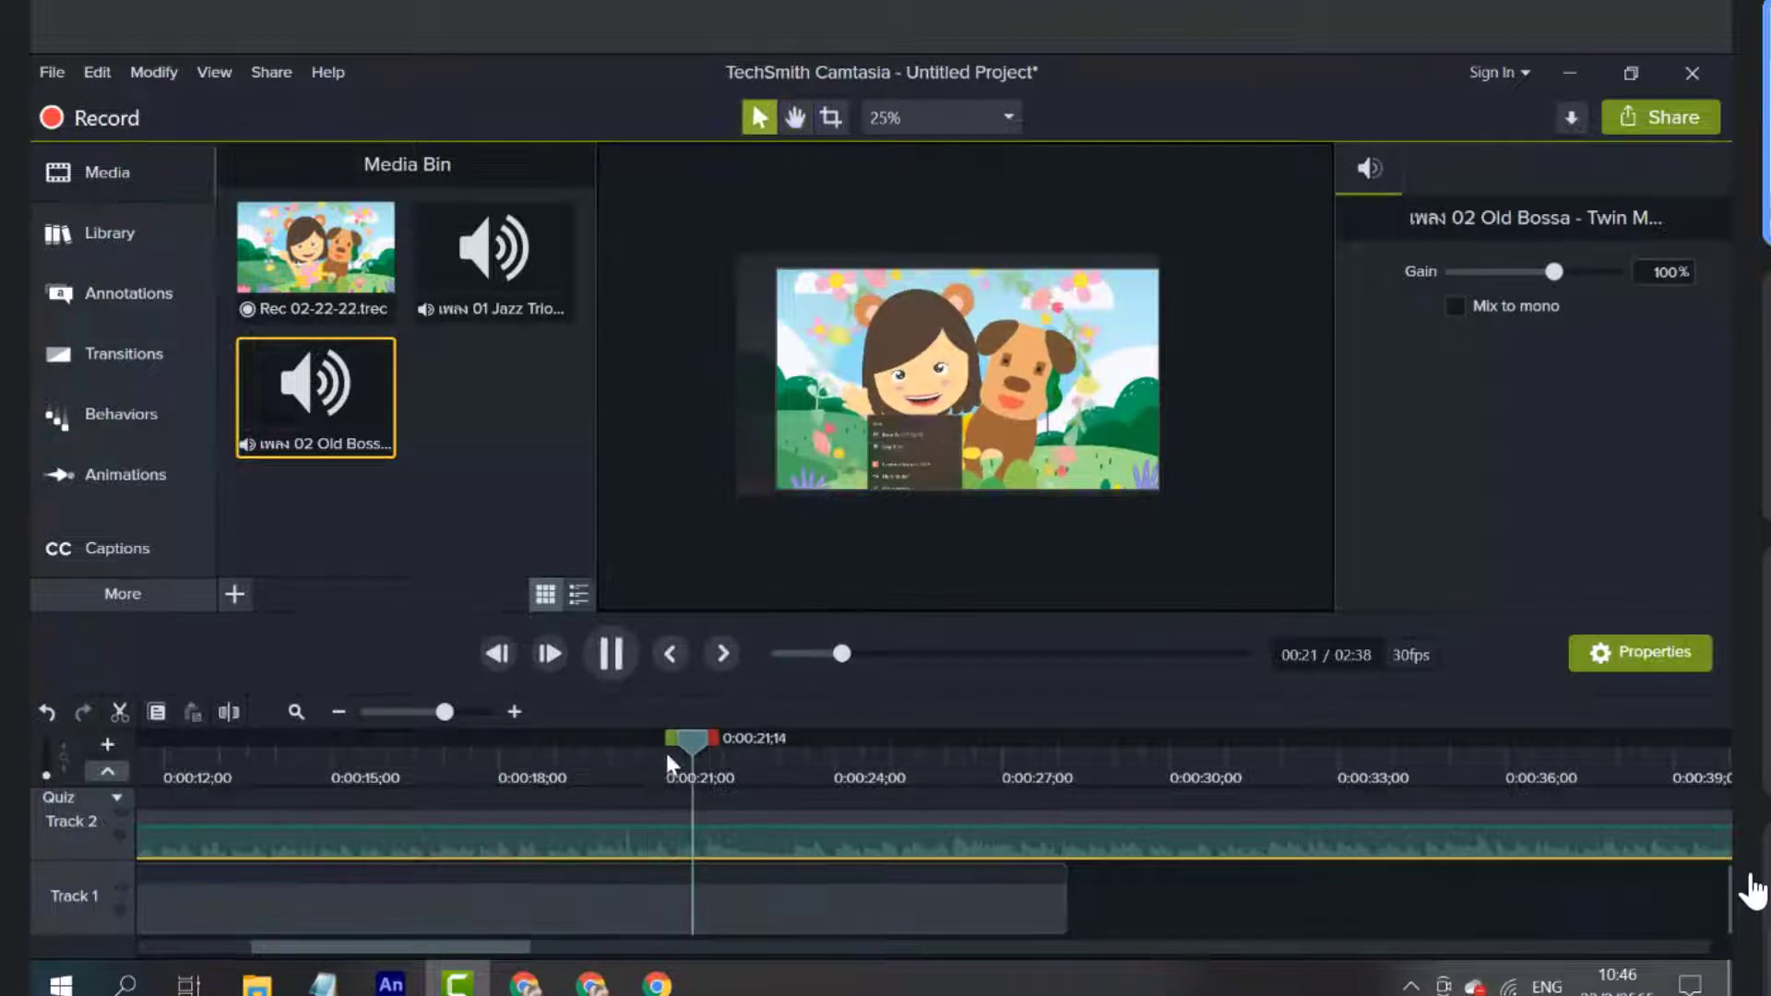
click(738, 749)
key(space)
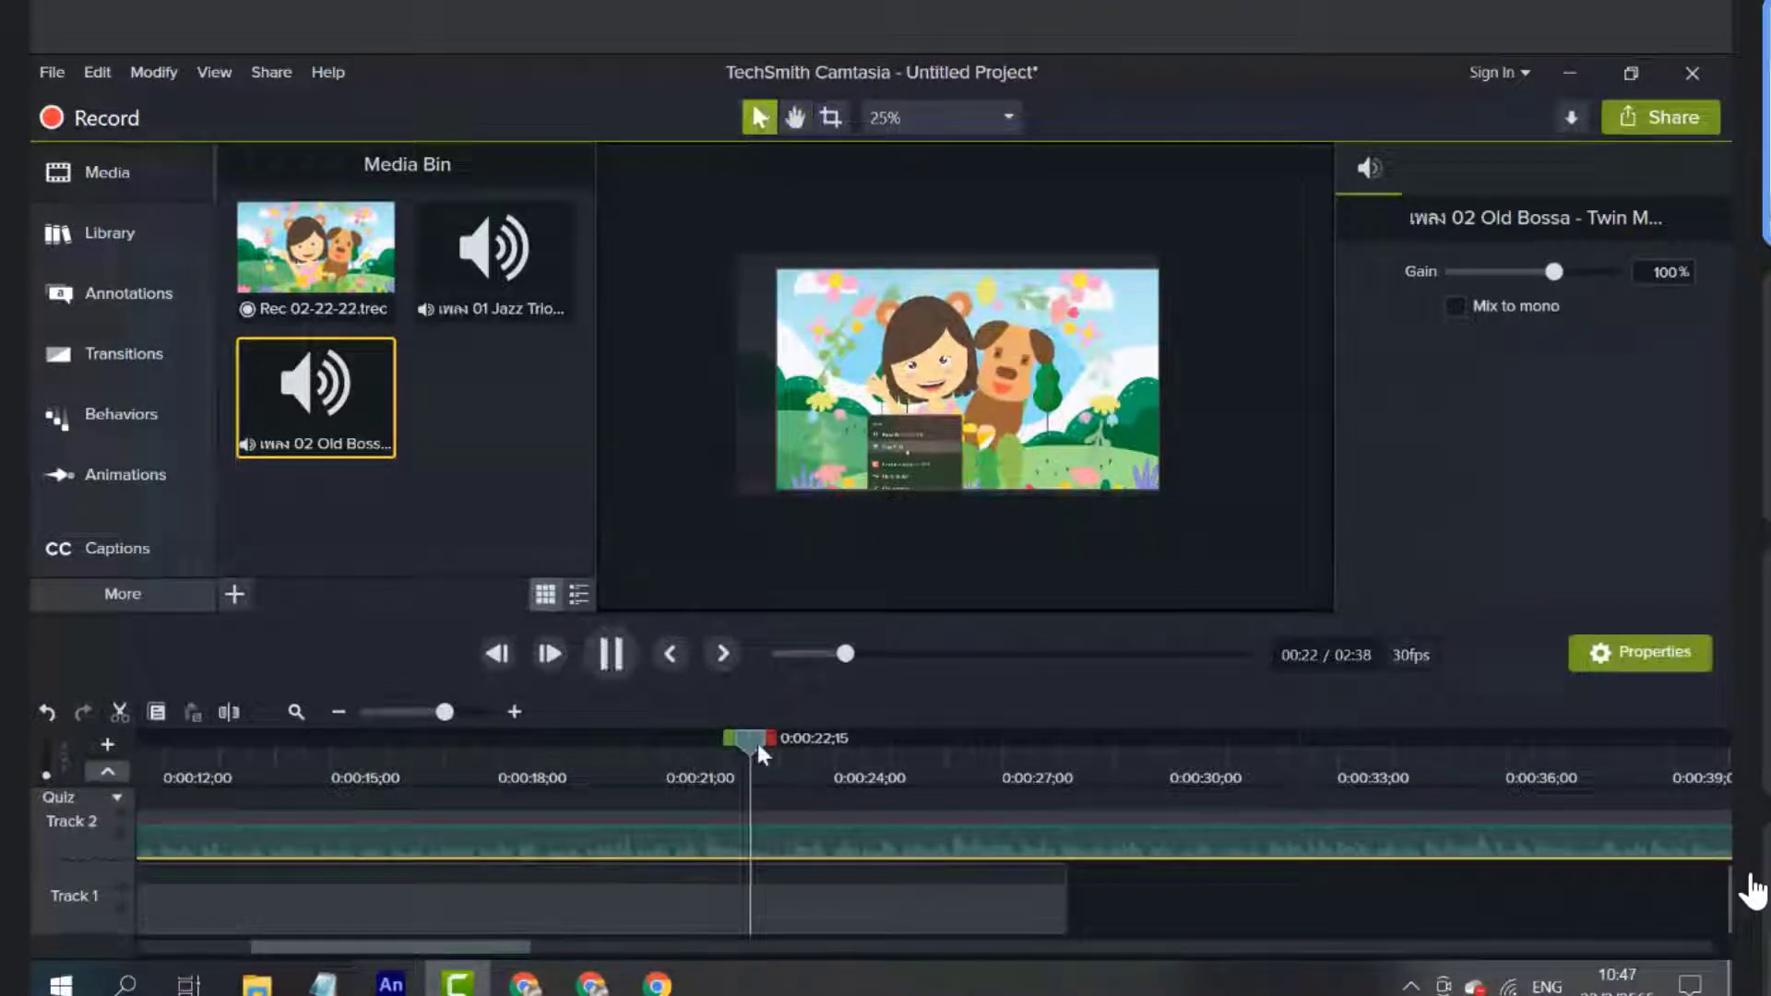
key(space)
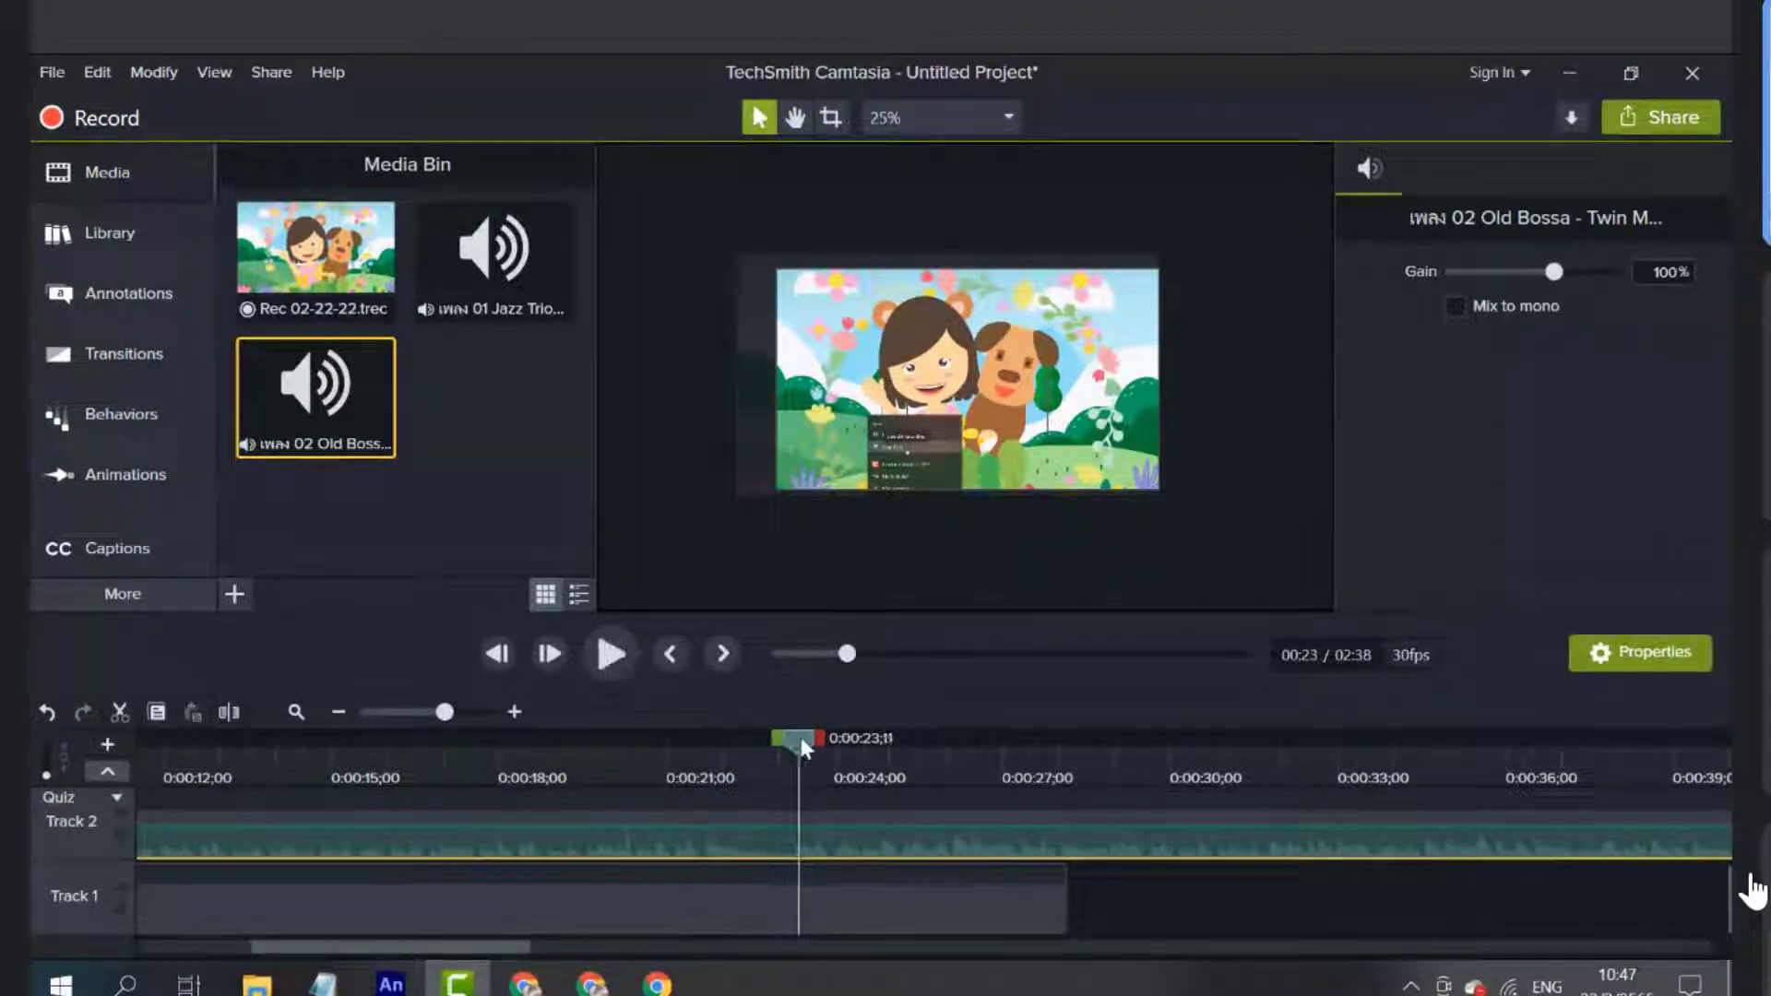
mouse_move(783, 745)
mouse_down()
mouse_move(711, 758)
mouse_move(793, 756)
mouse_move(790, 771)
mouse_up()
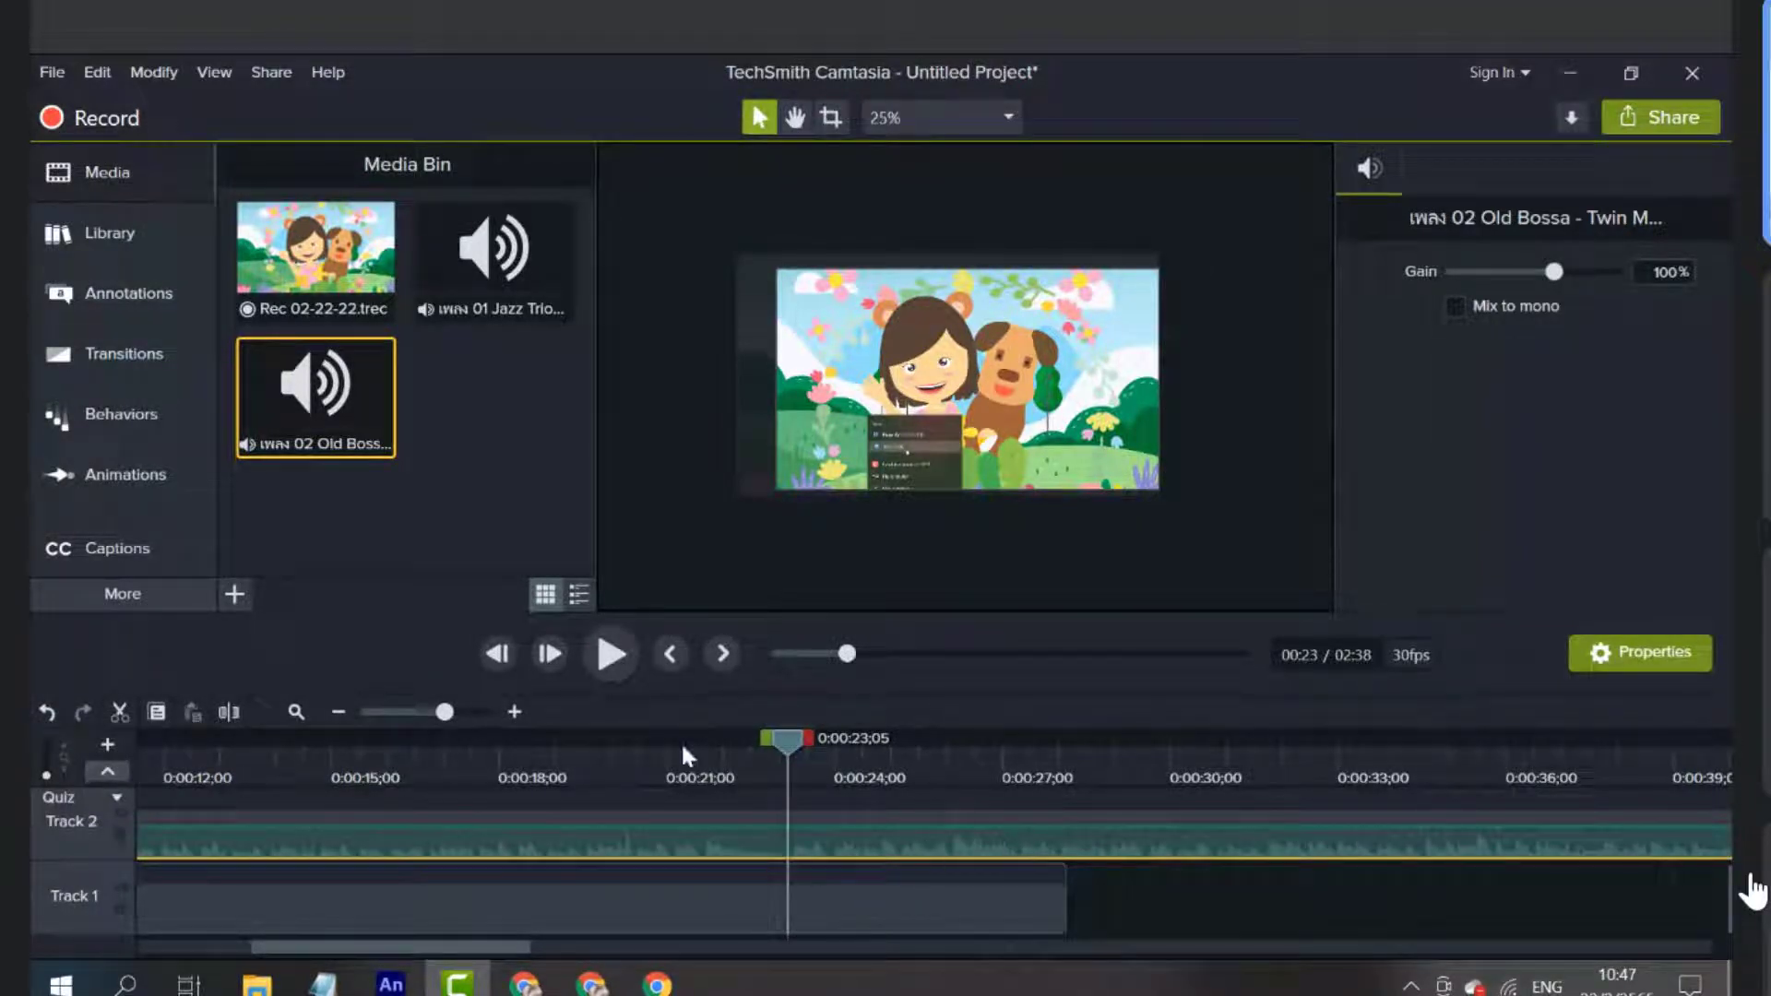
mouse_move(789, 738)
mouse_down()
mouse_move(775, 742)
mouse_move(788, 738)
mouse_up()
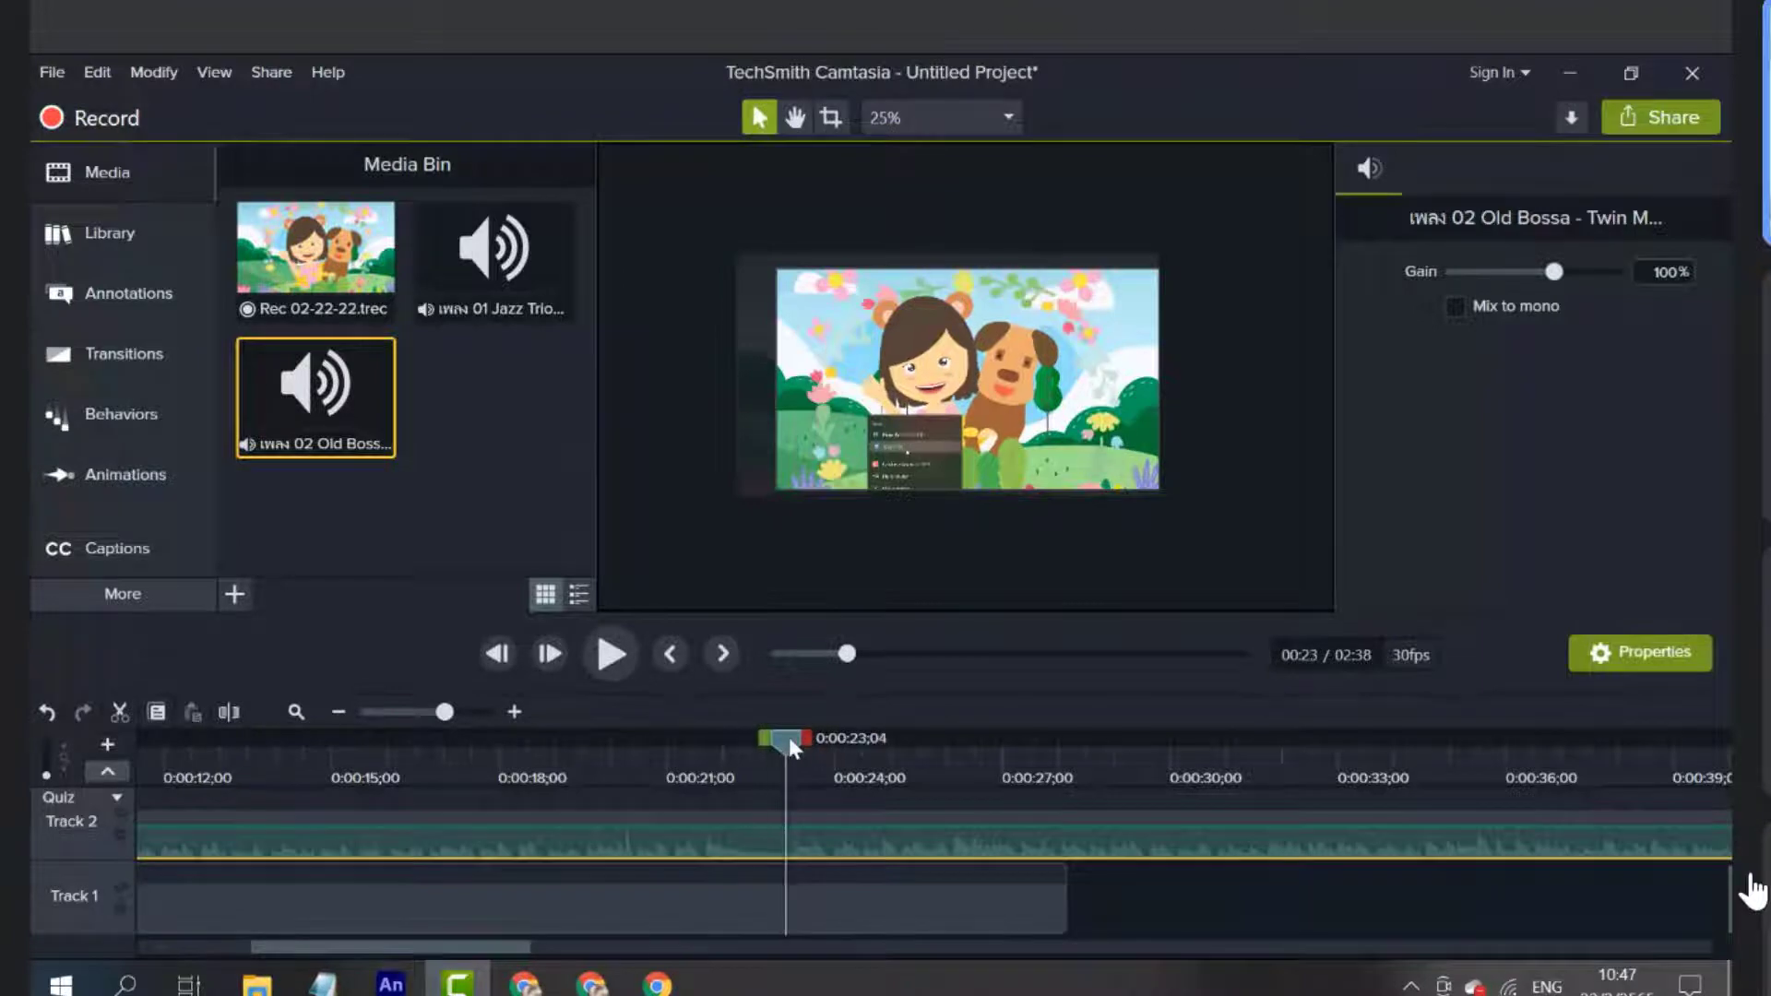
Split the Old Bossa music on Track 2 at 0:00:23;04 and delete the part after the cut
click(816, 925)
click(818, 830)
click(824, 915)
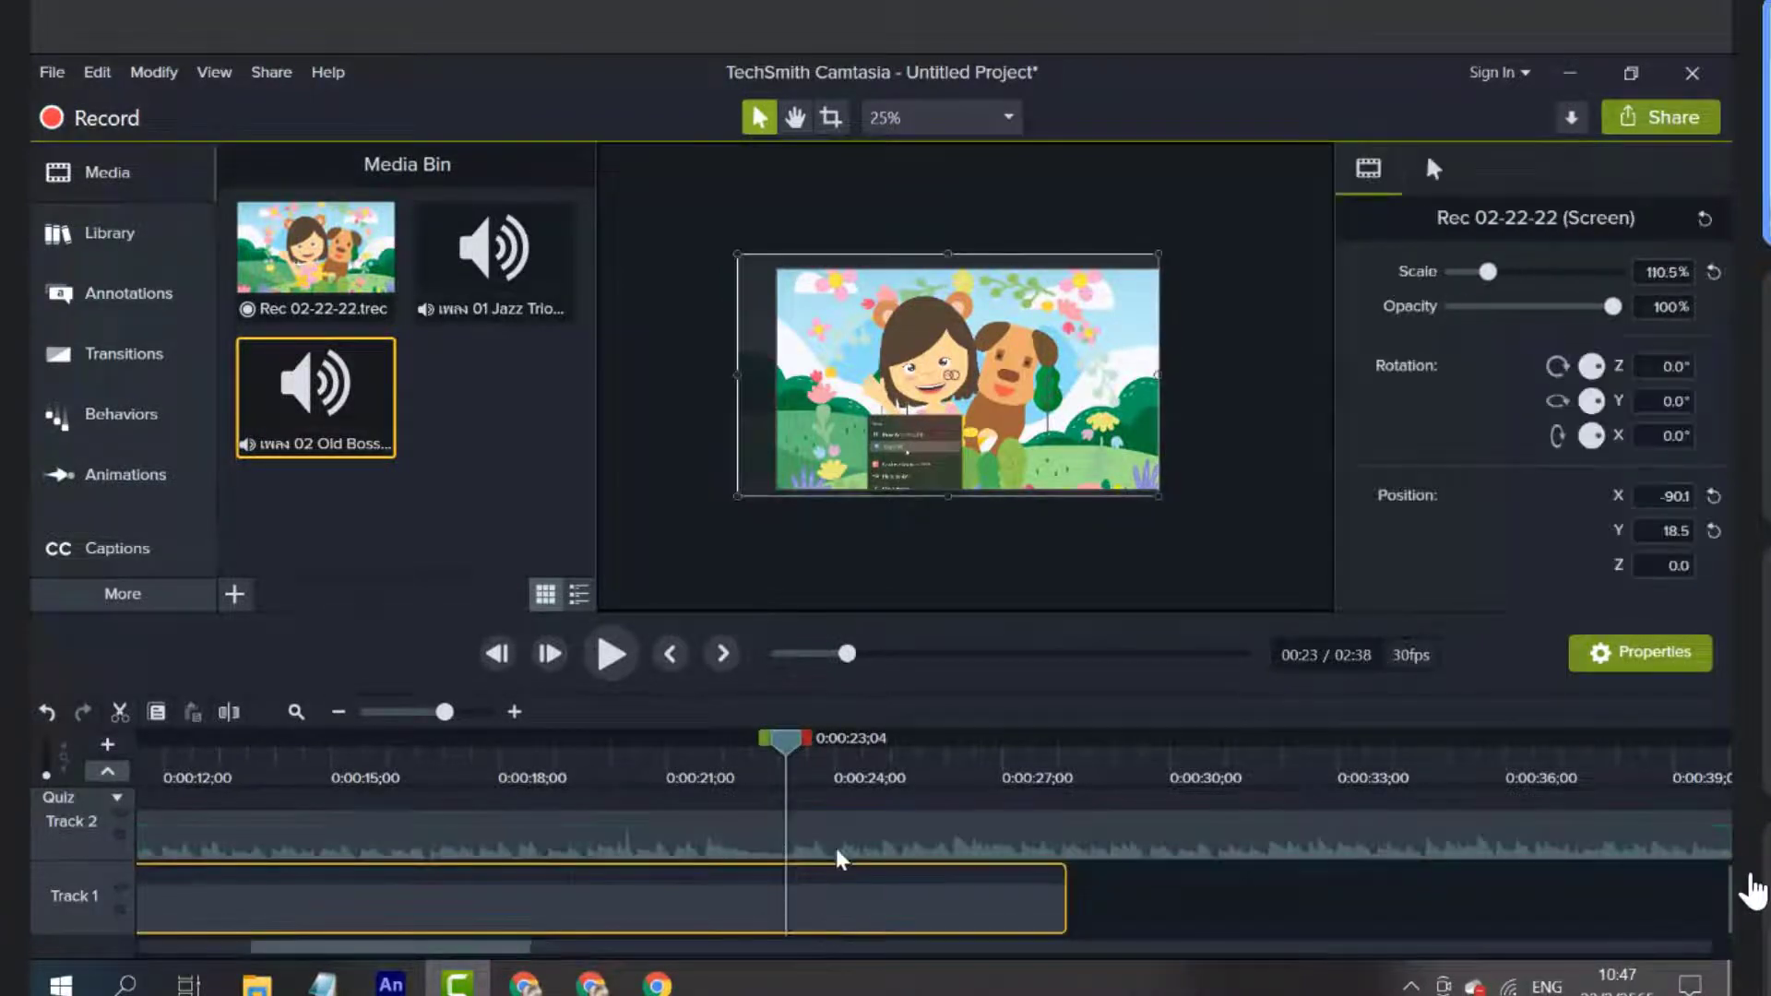
click(836, 846)
drag(835, 847, 935, 863)
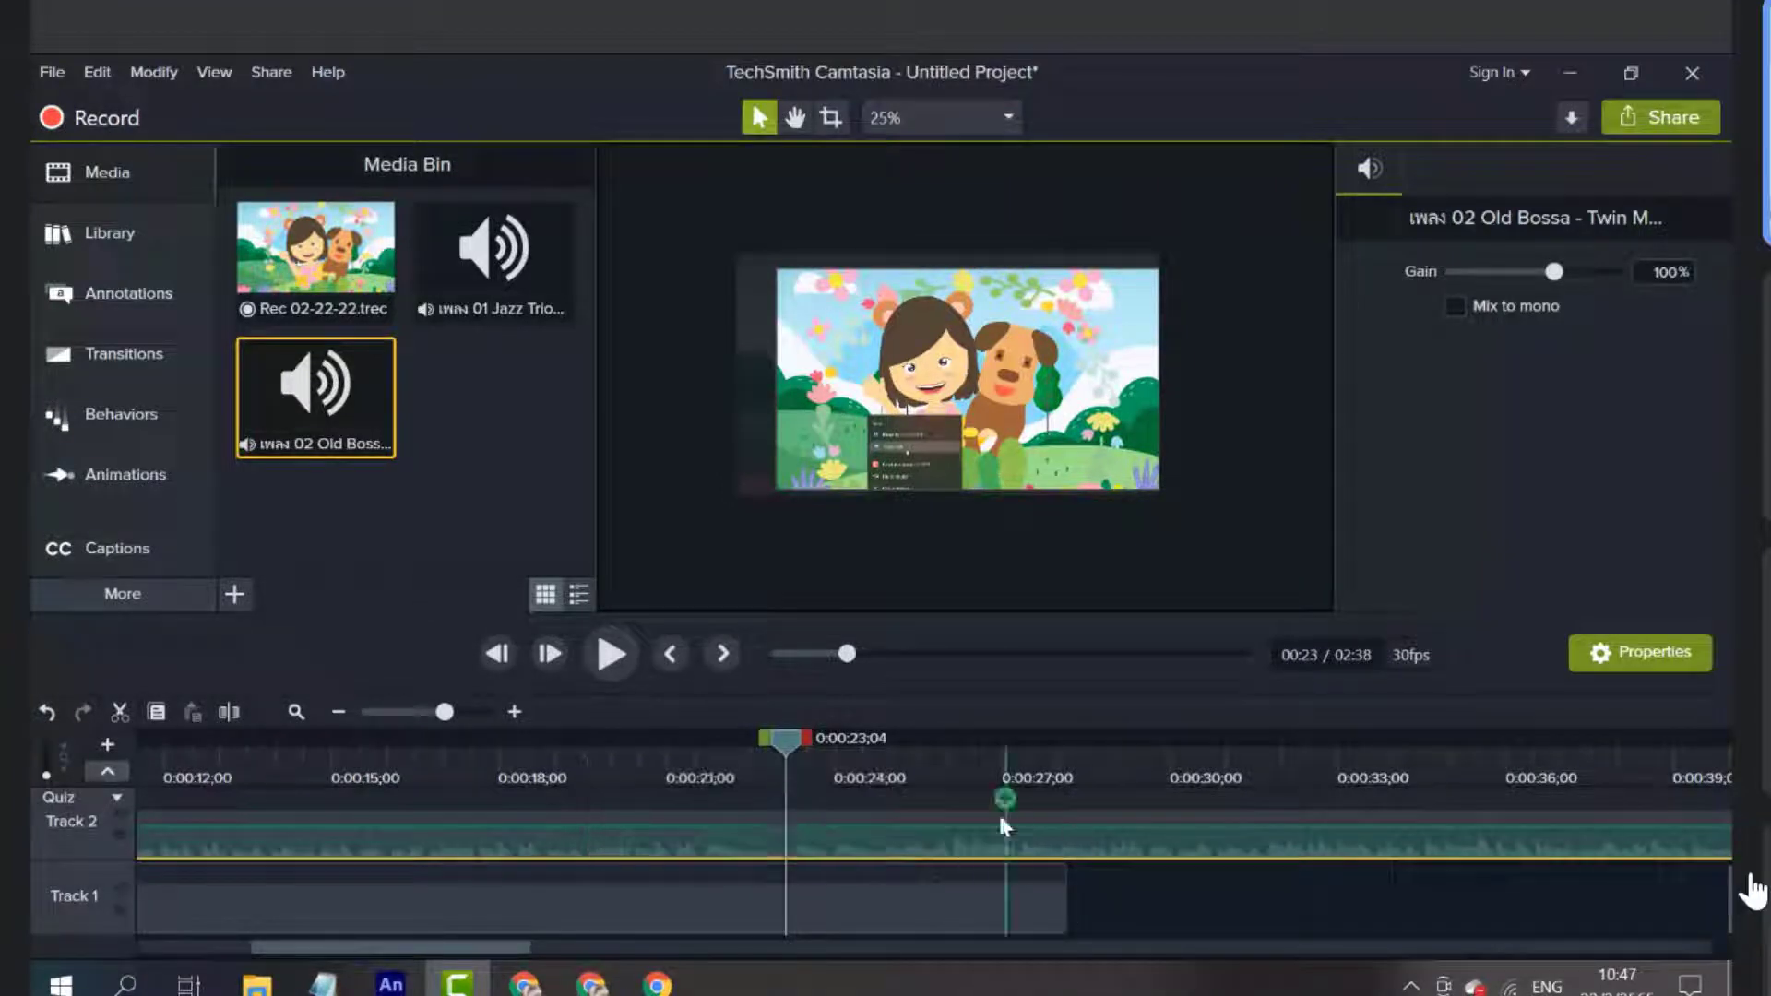
click(232, 714)
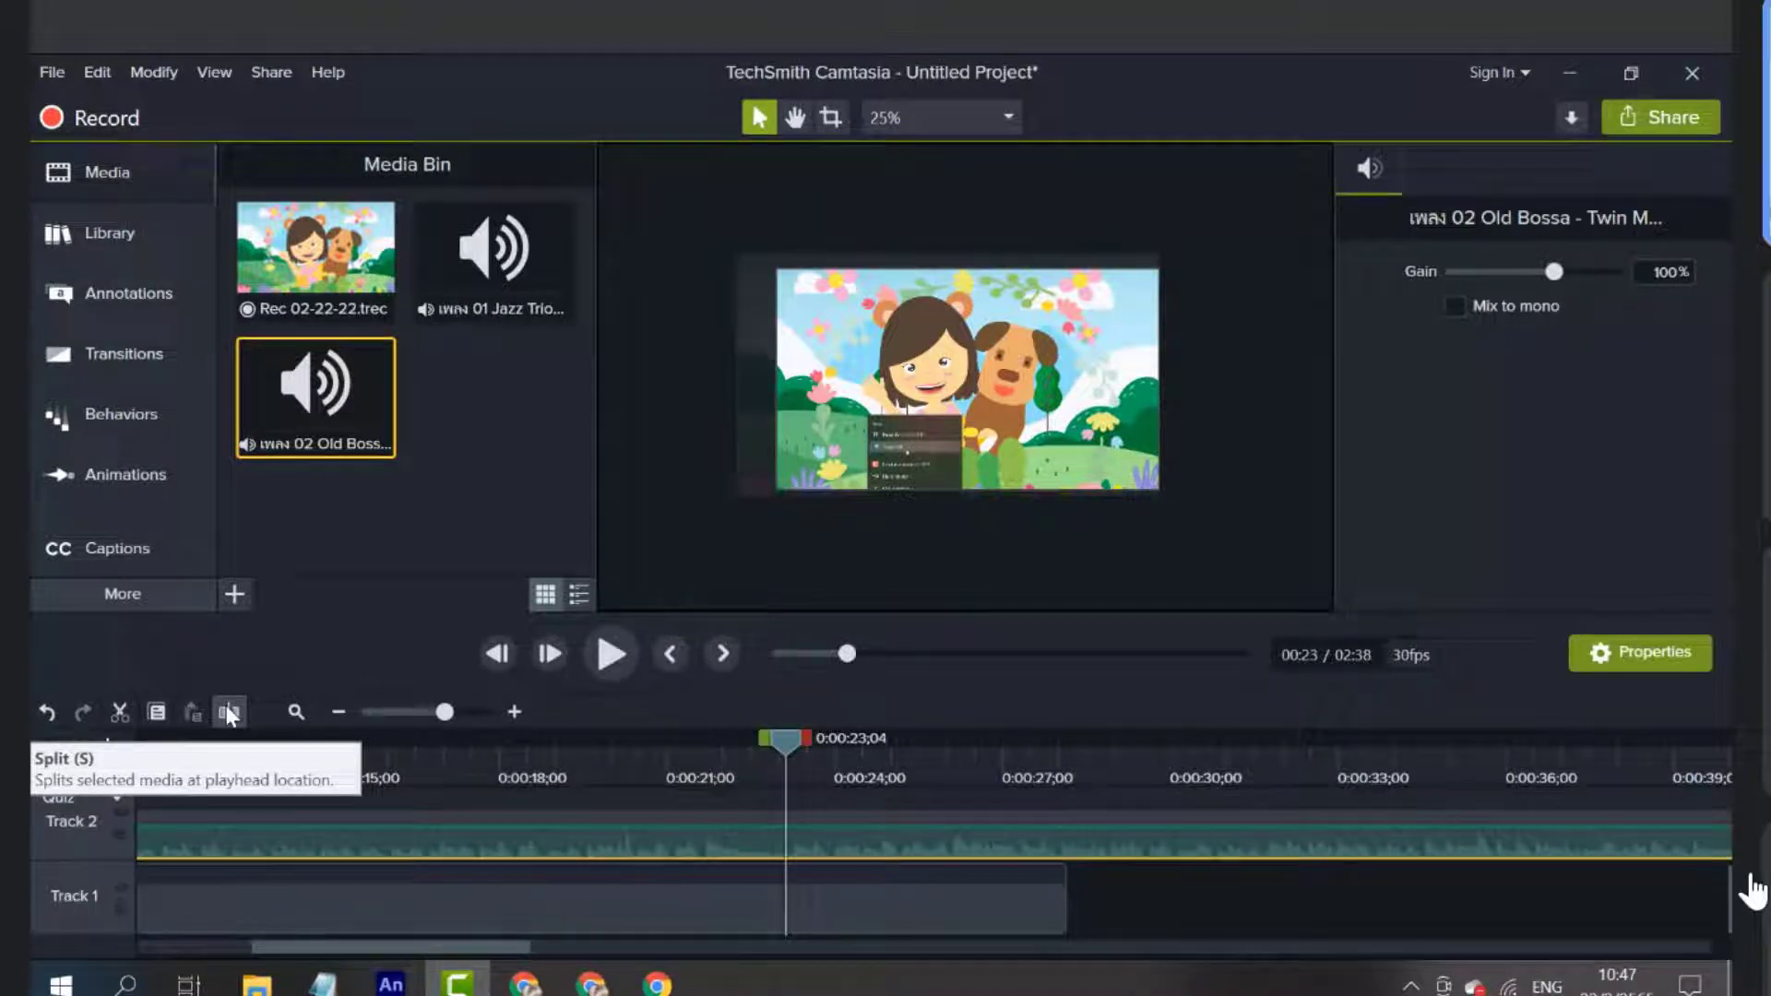
click(230, 712)
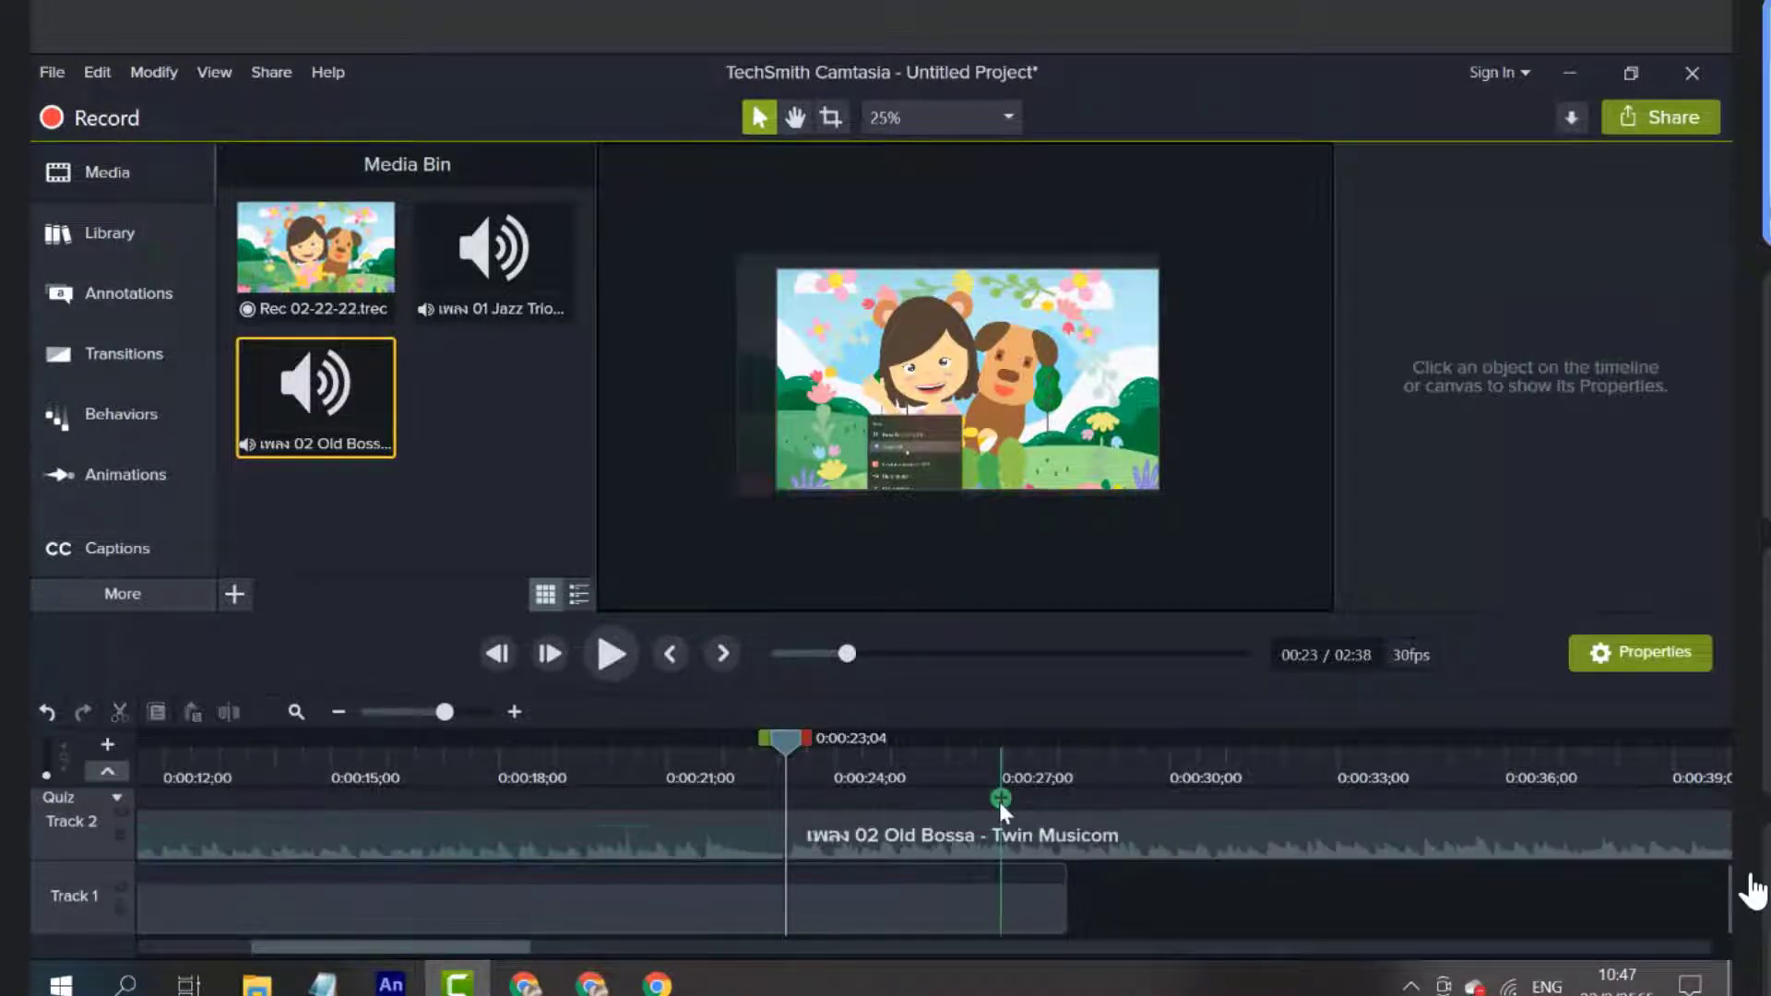
drag(945, 831, 1019, 833)
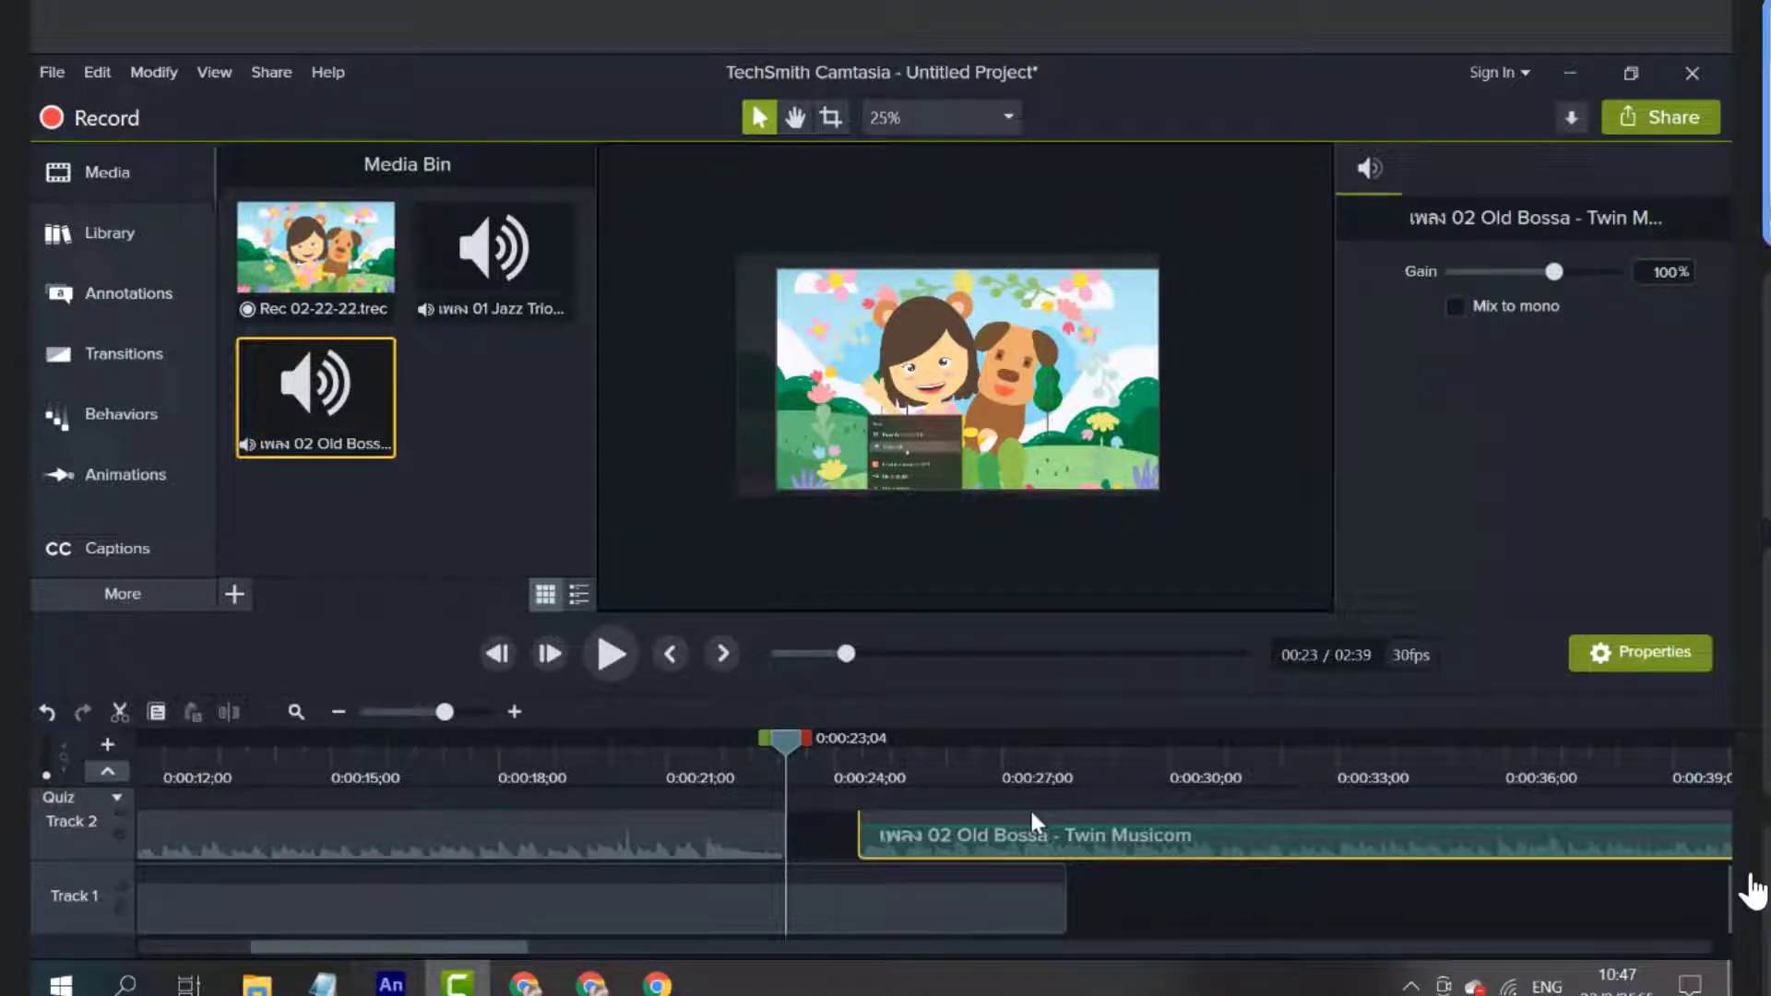
key(Delete)
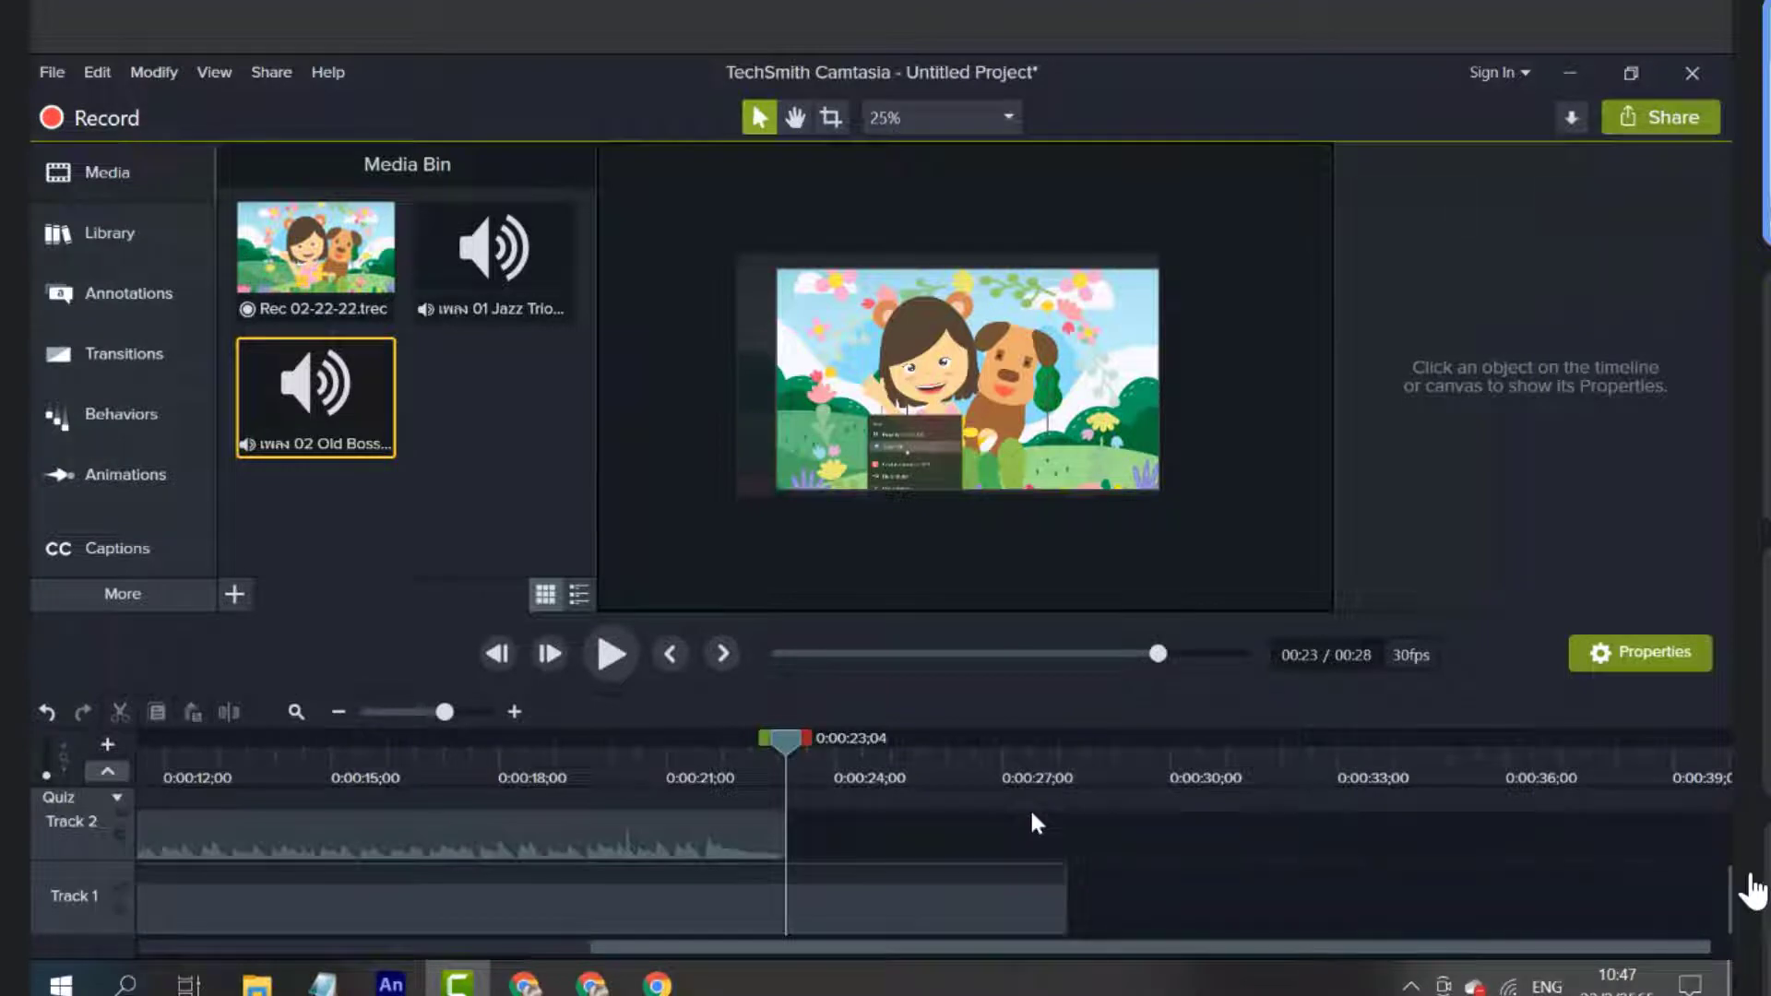
click(980, 869)
mouse_move(445, 712)
mouse_down()
mouse_move(406, 716)
mouse_move(434, 713)
mouse_up()
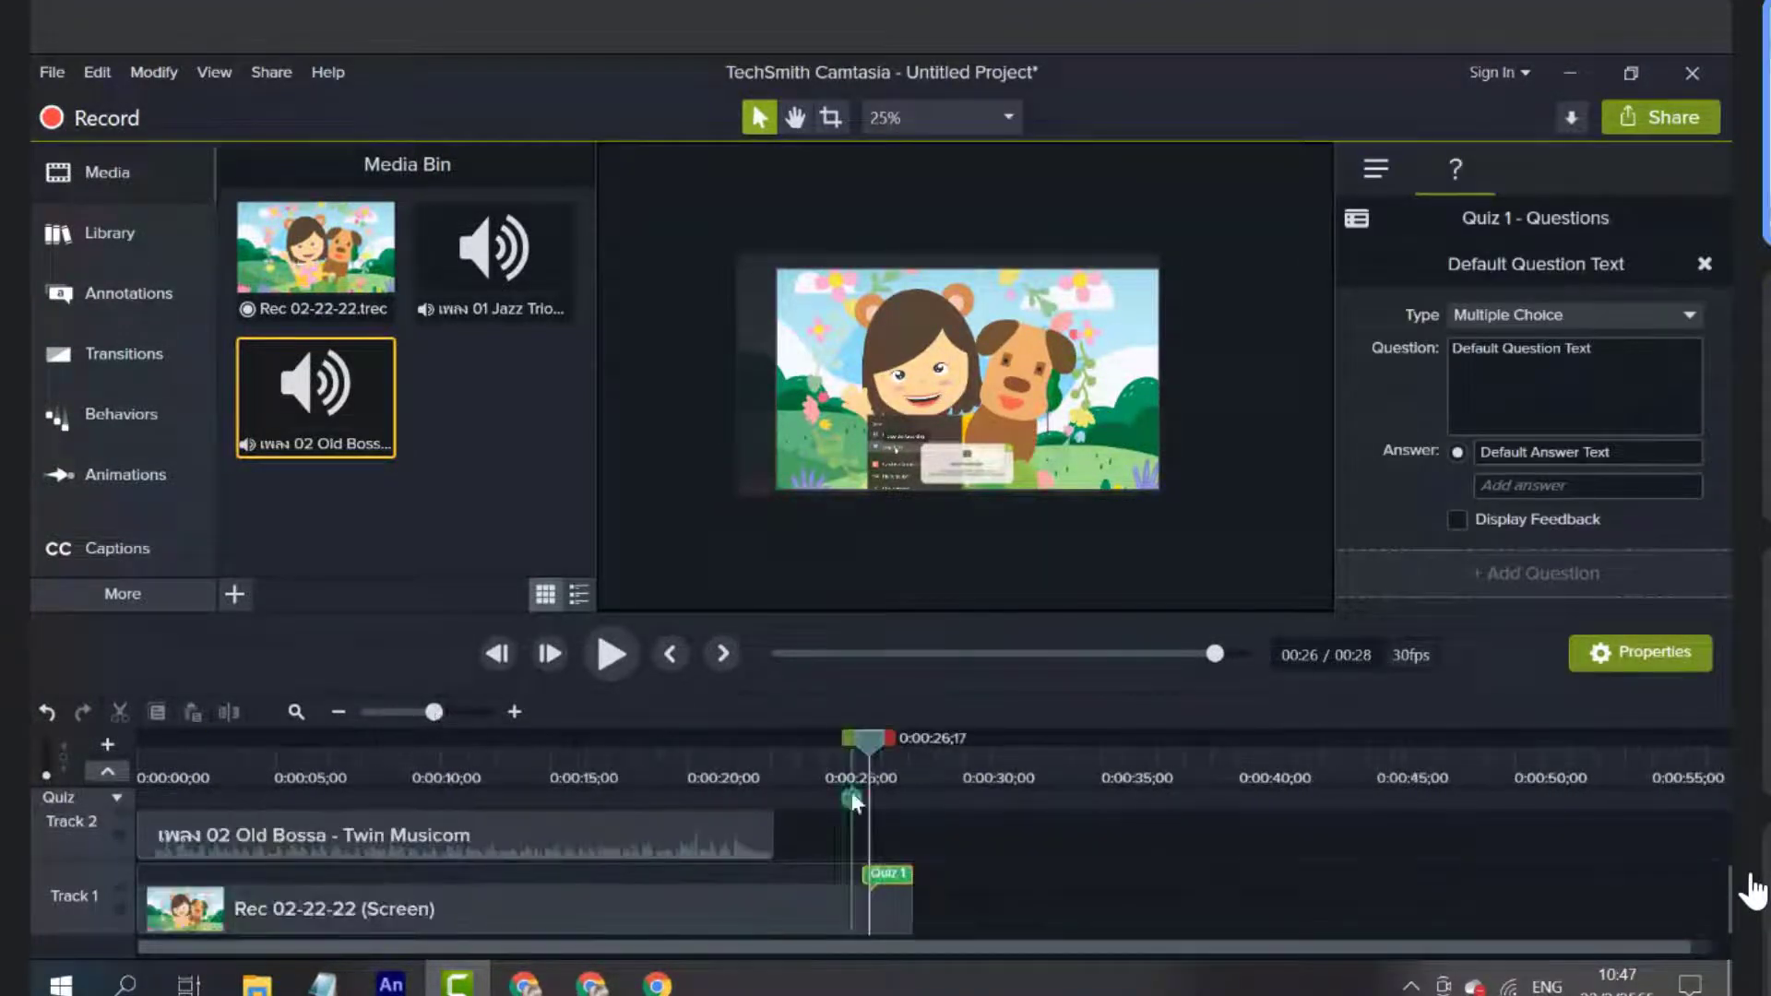
drag(858, 779, 773, 872)
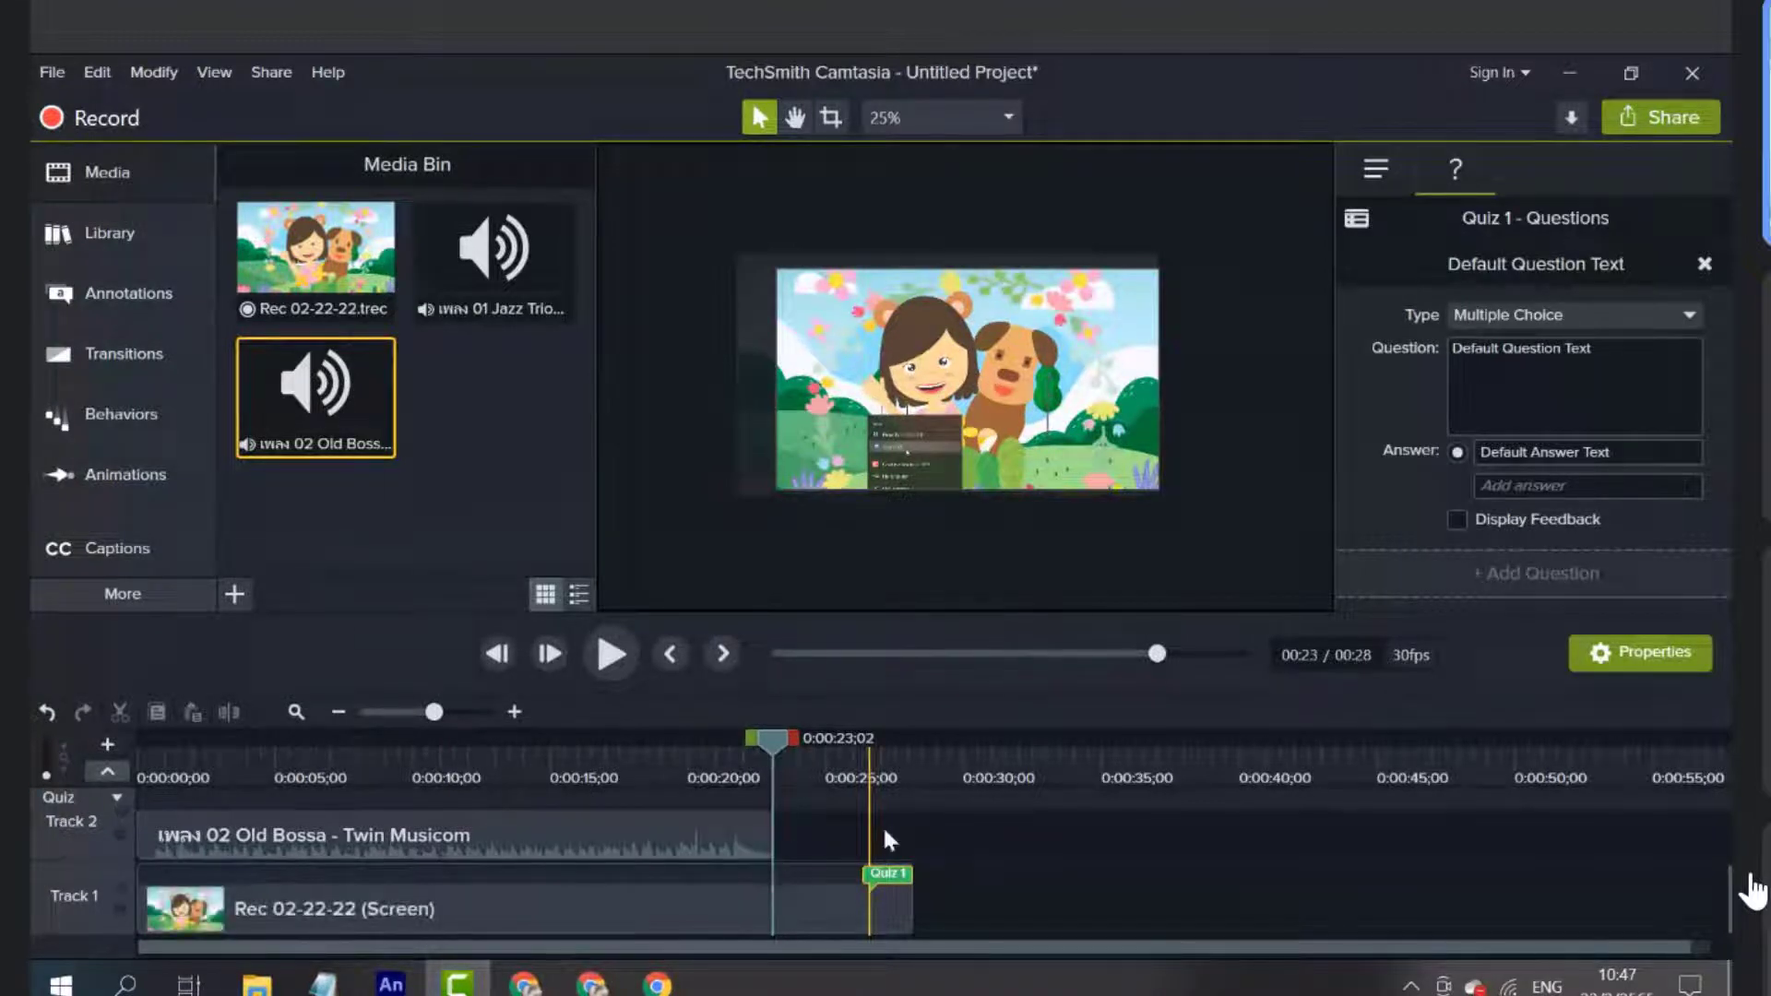
key(Delete)
Check the clip selection on Track 1 and Track 2 while scrubbing between about 0:00:22 and 0:00:23 around the recorder's pop-up menu
click(851, 910)
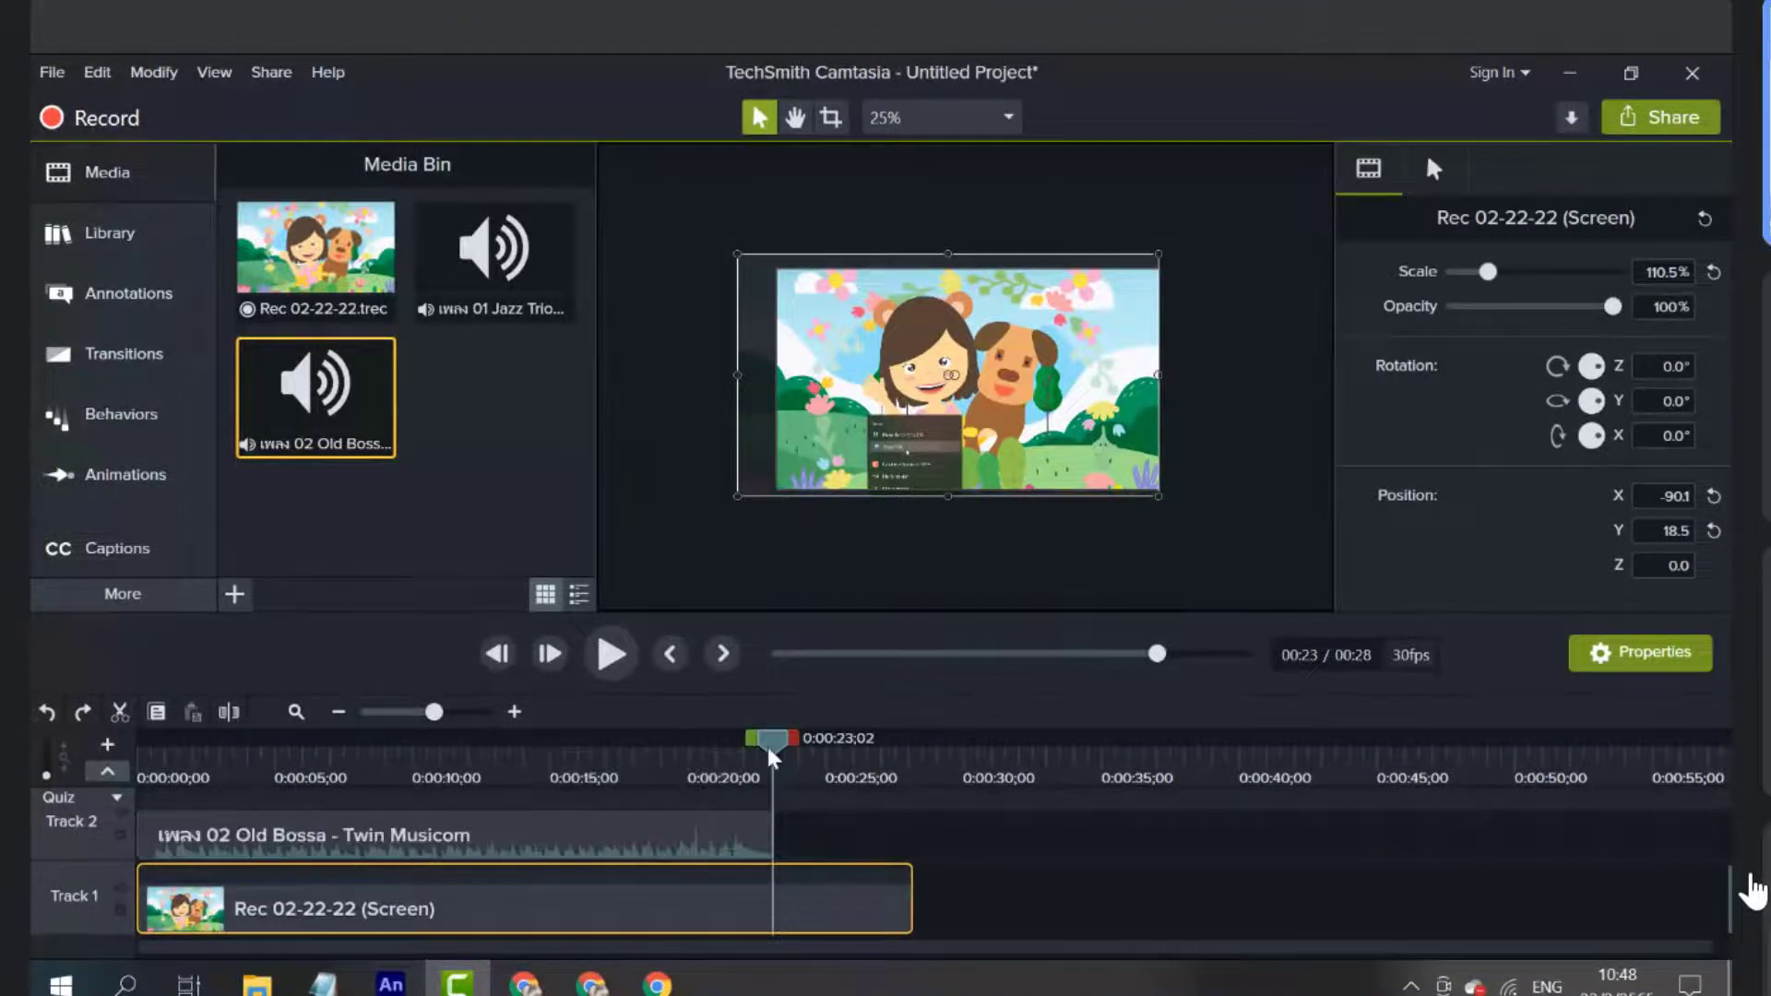
drag(769, 746, 752, 744)
ctrl+click(712, 849)
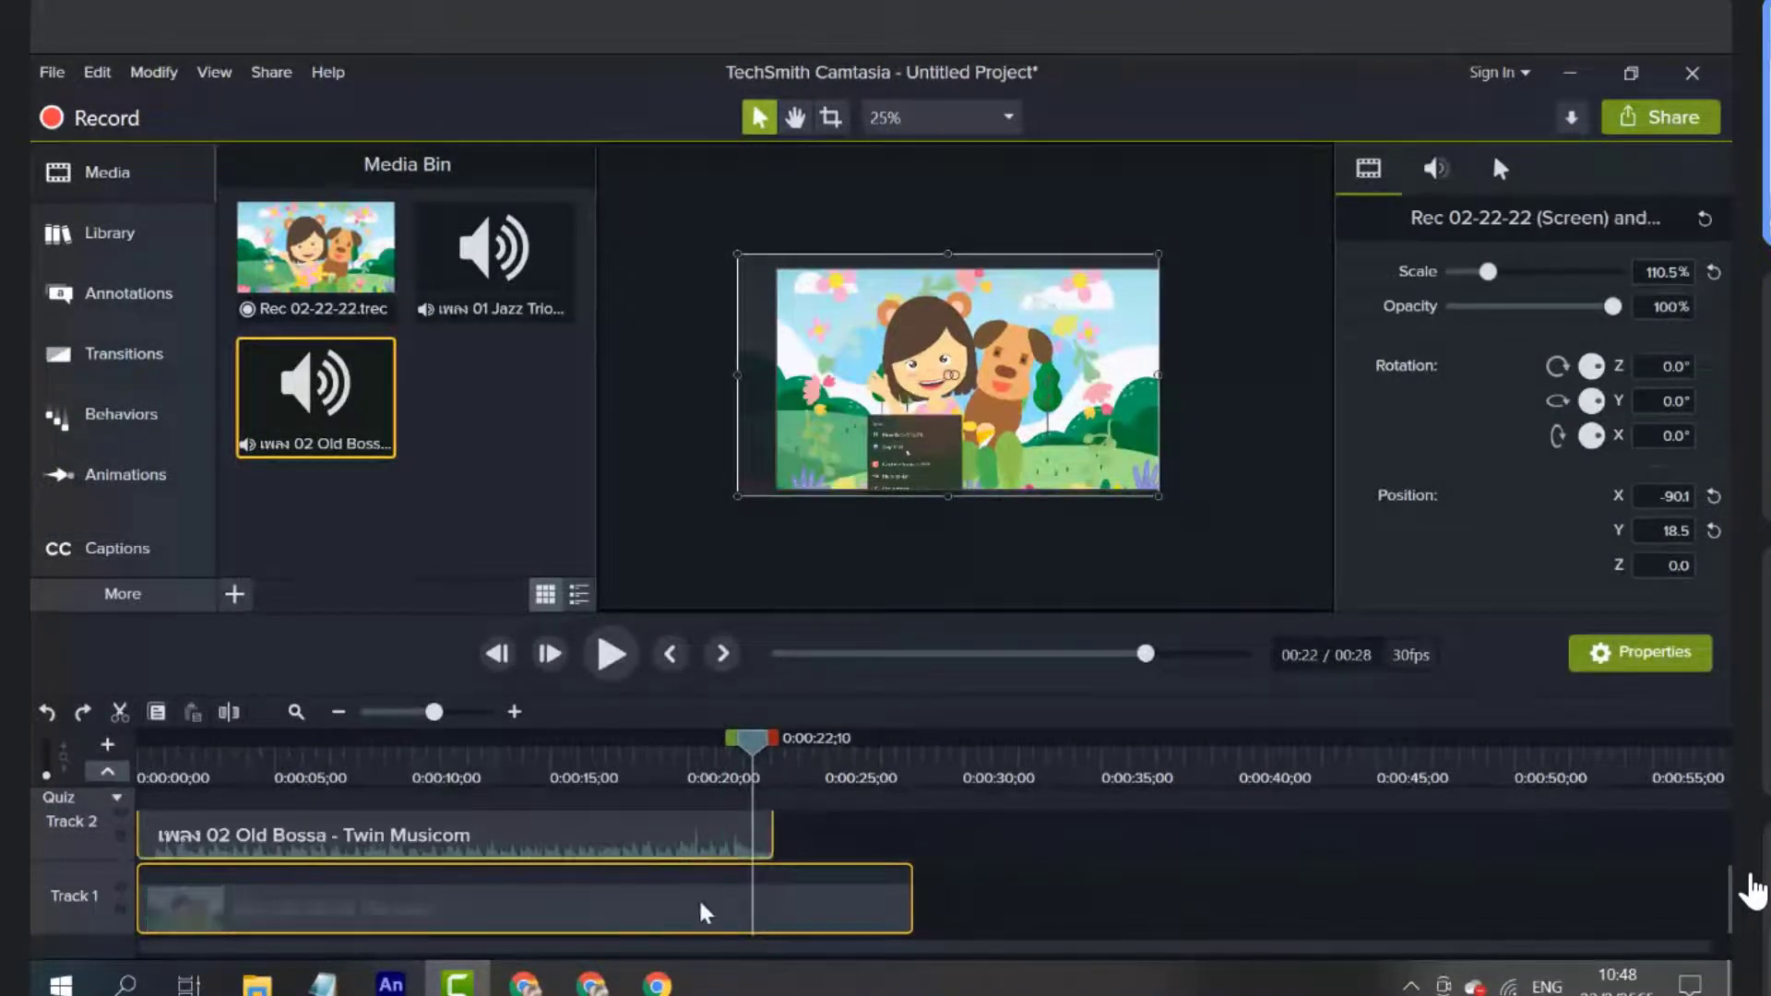
click(706, 826)
click(707, 887)
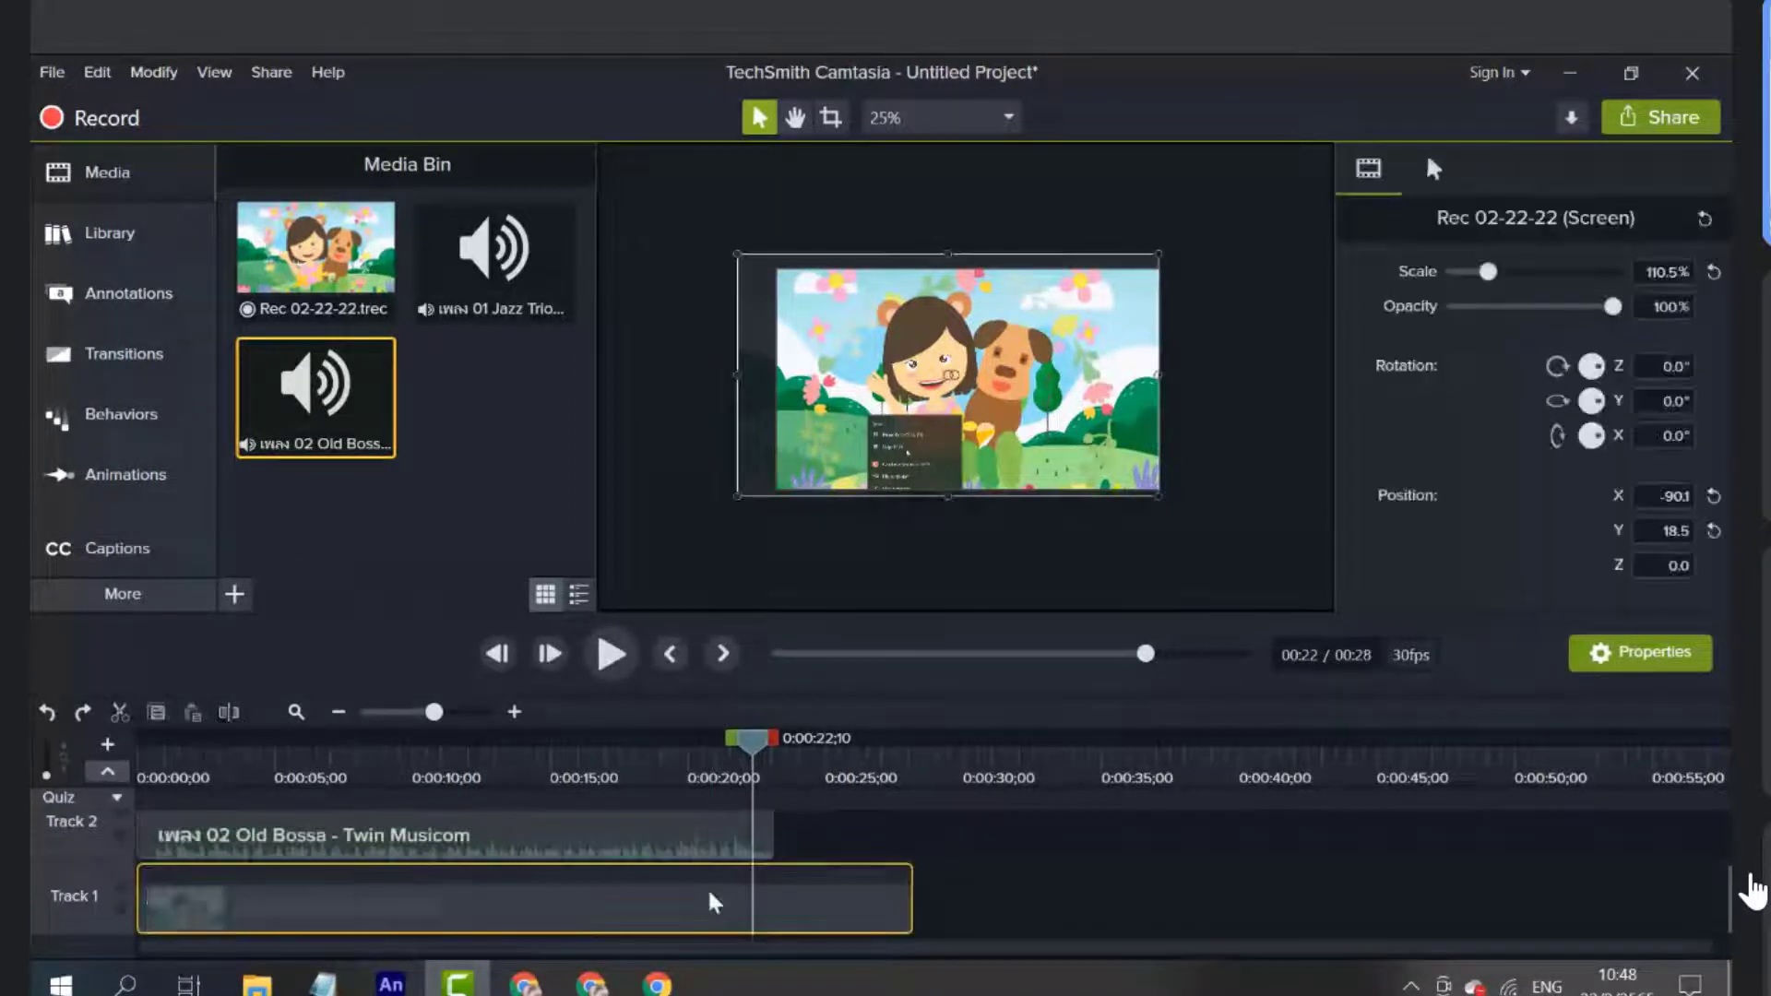
key(ctrl+a)
drag(760, 749, 777, 740)
click(823, 874)
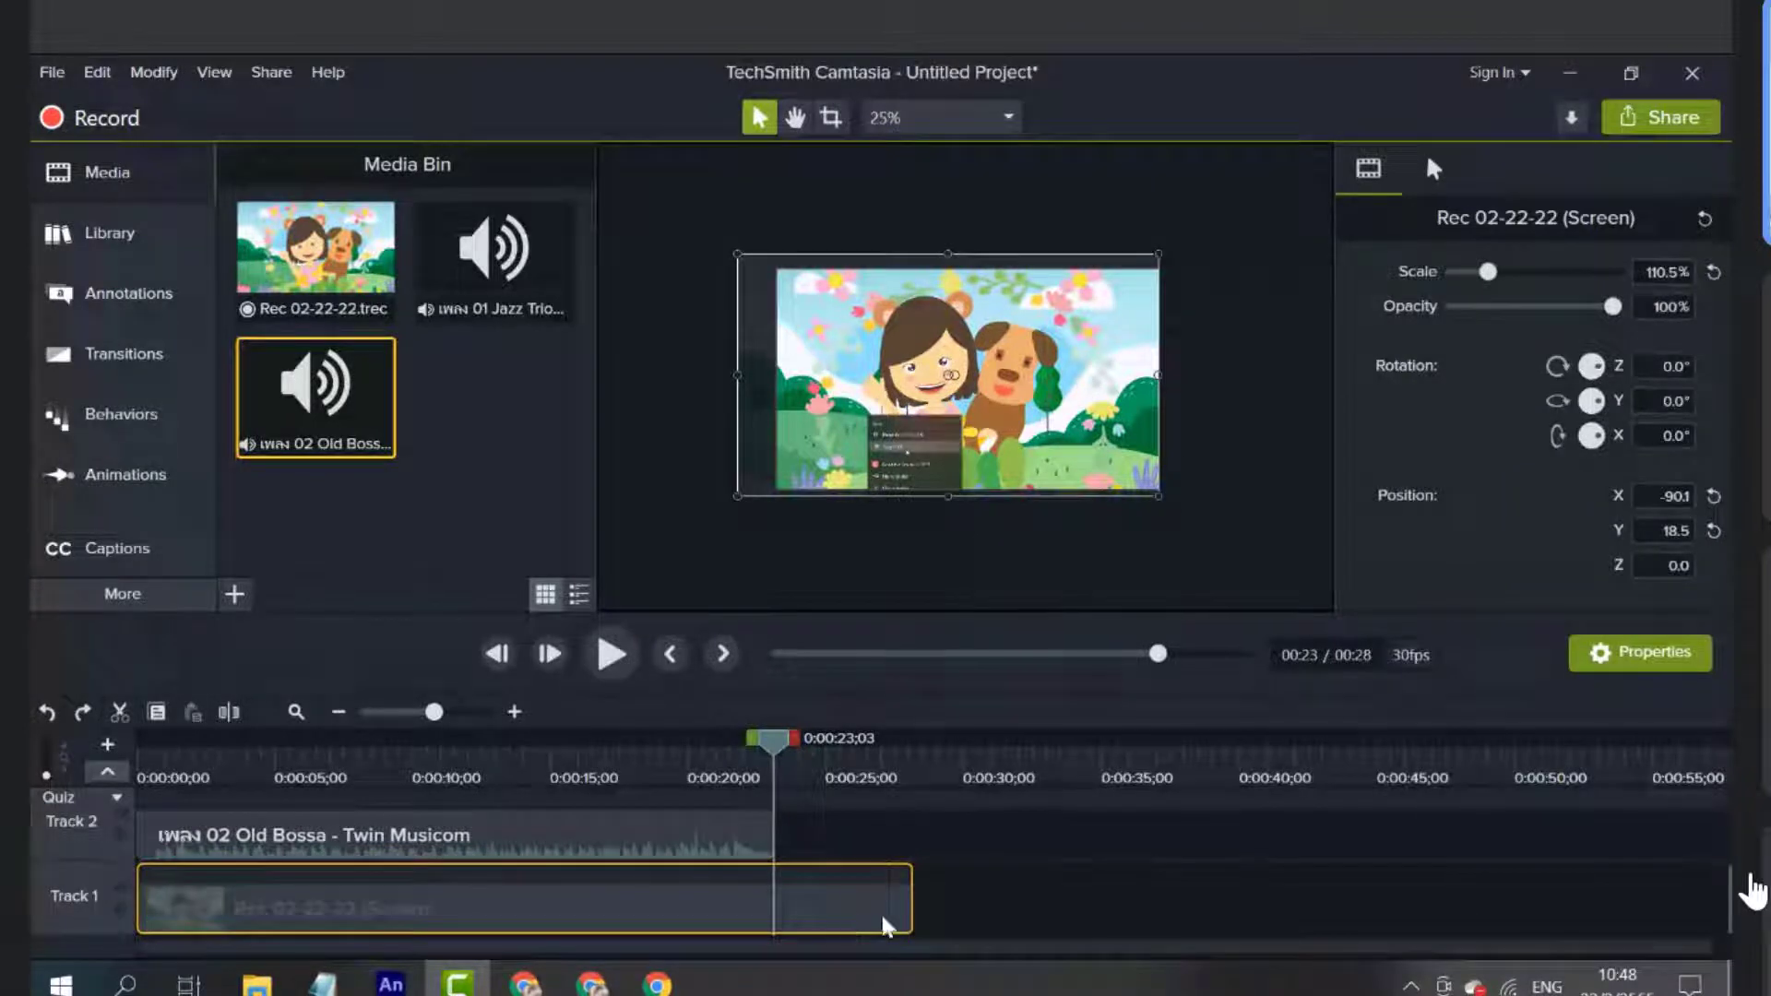
drag(771, 739, 757, 745)
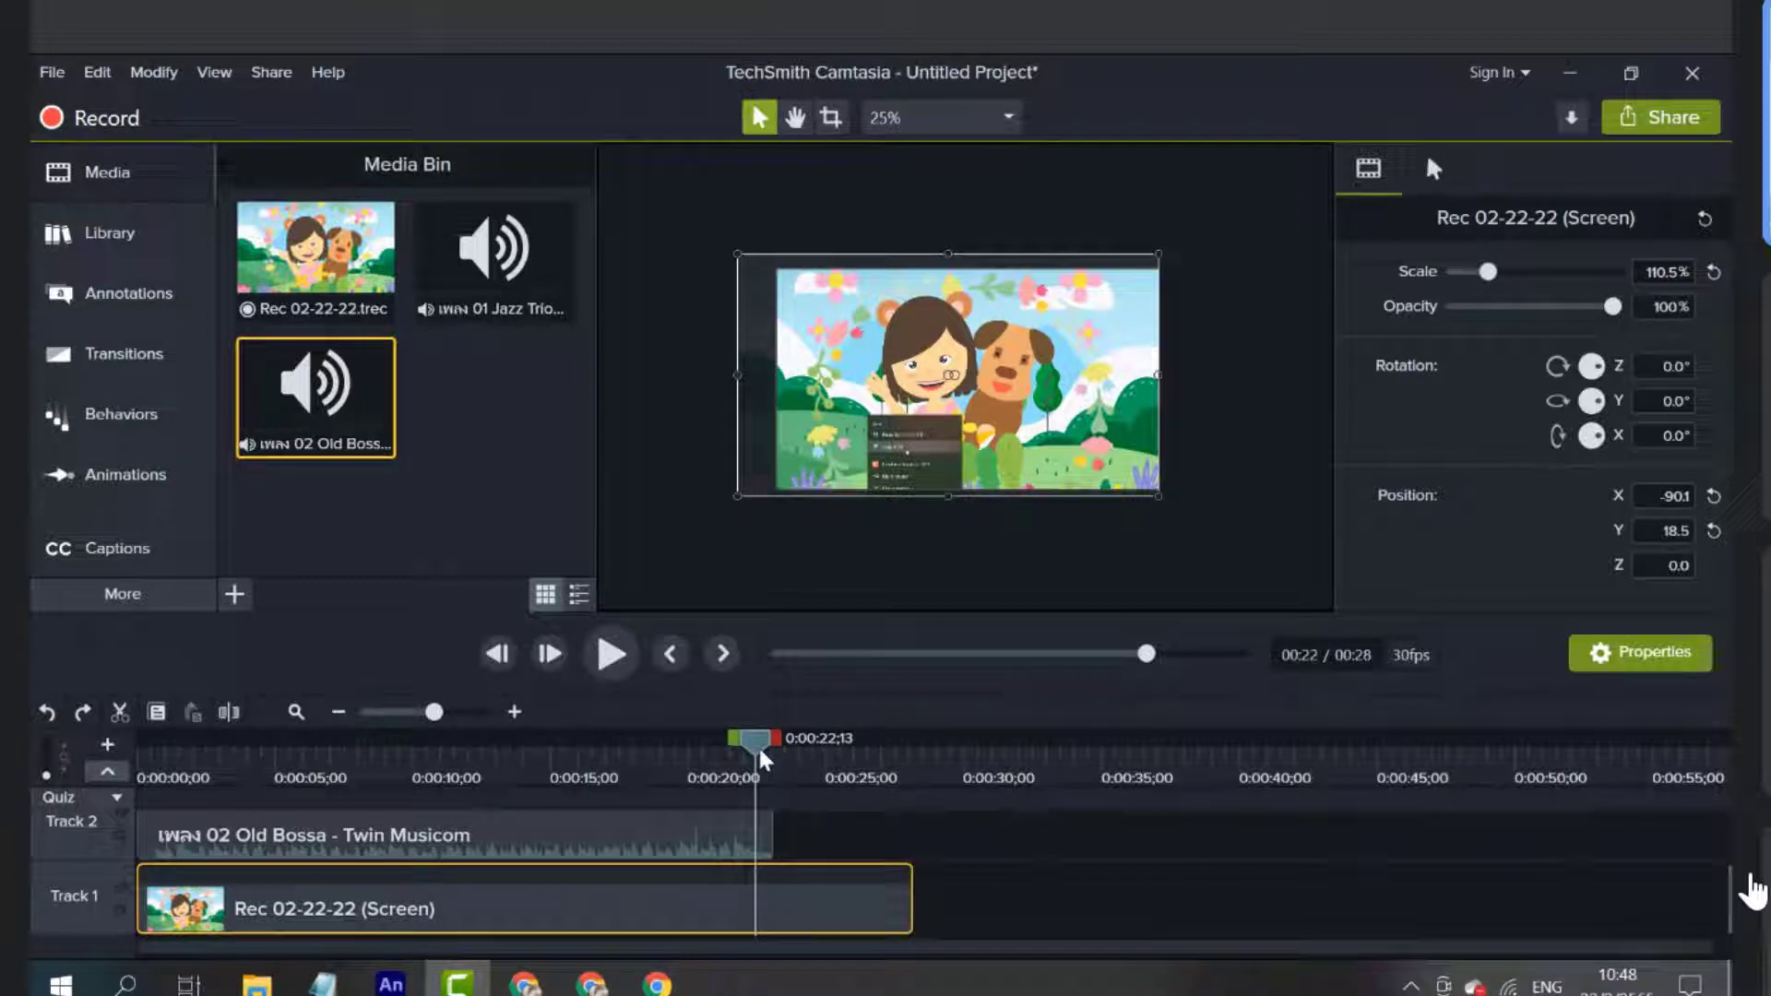
Show the canvas at 50%, split the Track 1 recording at 0:00:15;08 before the recorder menu appears, and delete the rest
drag(756, 749, 573, 750)
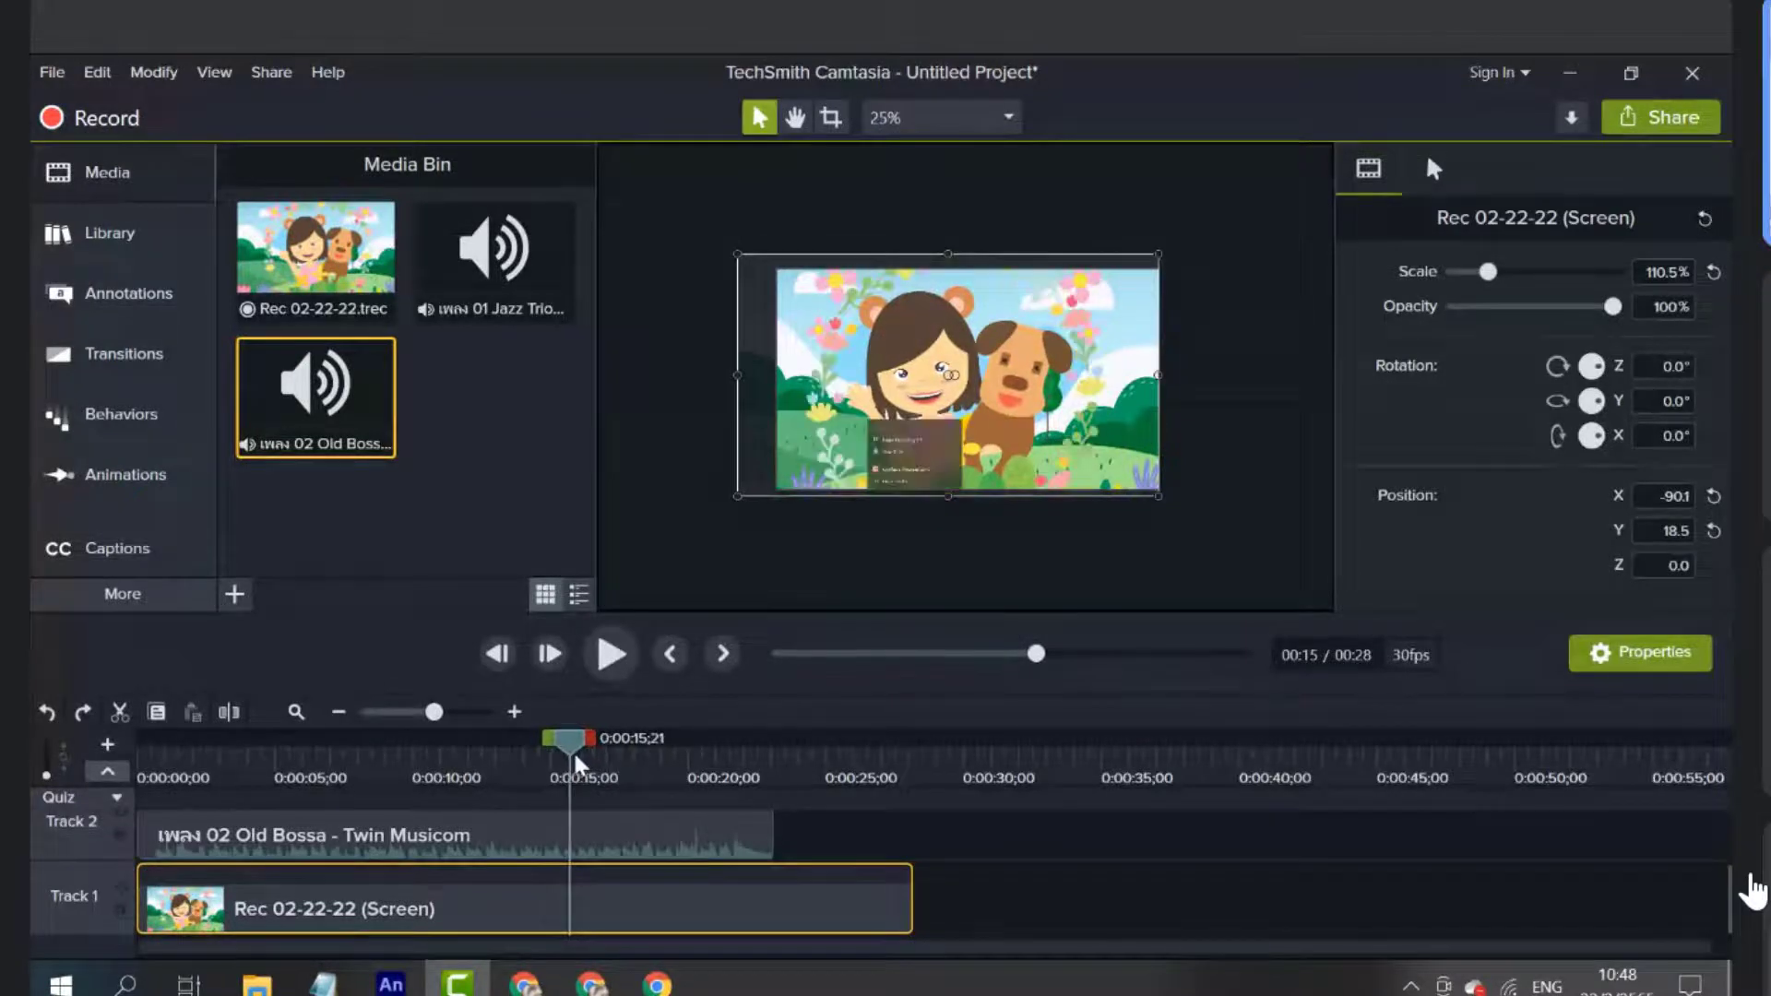
click(1004, 109)
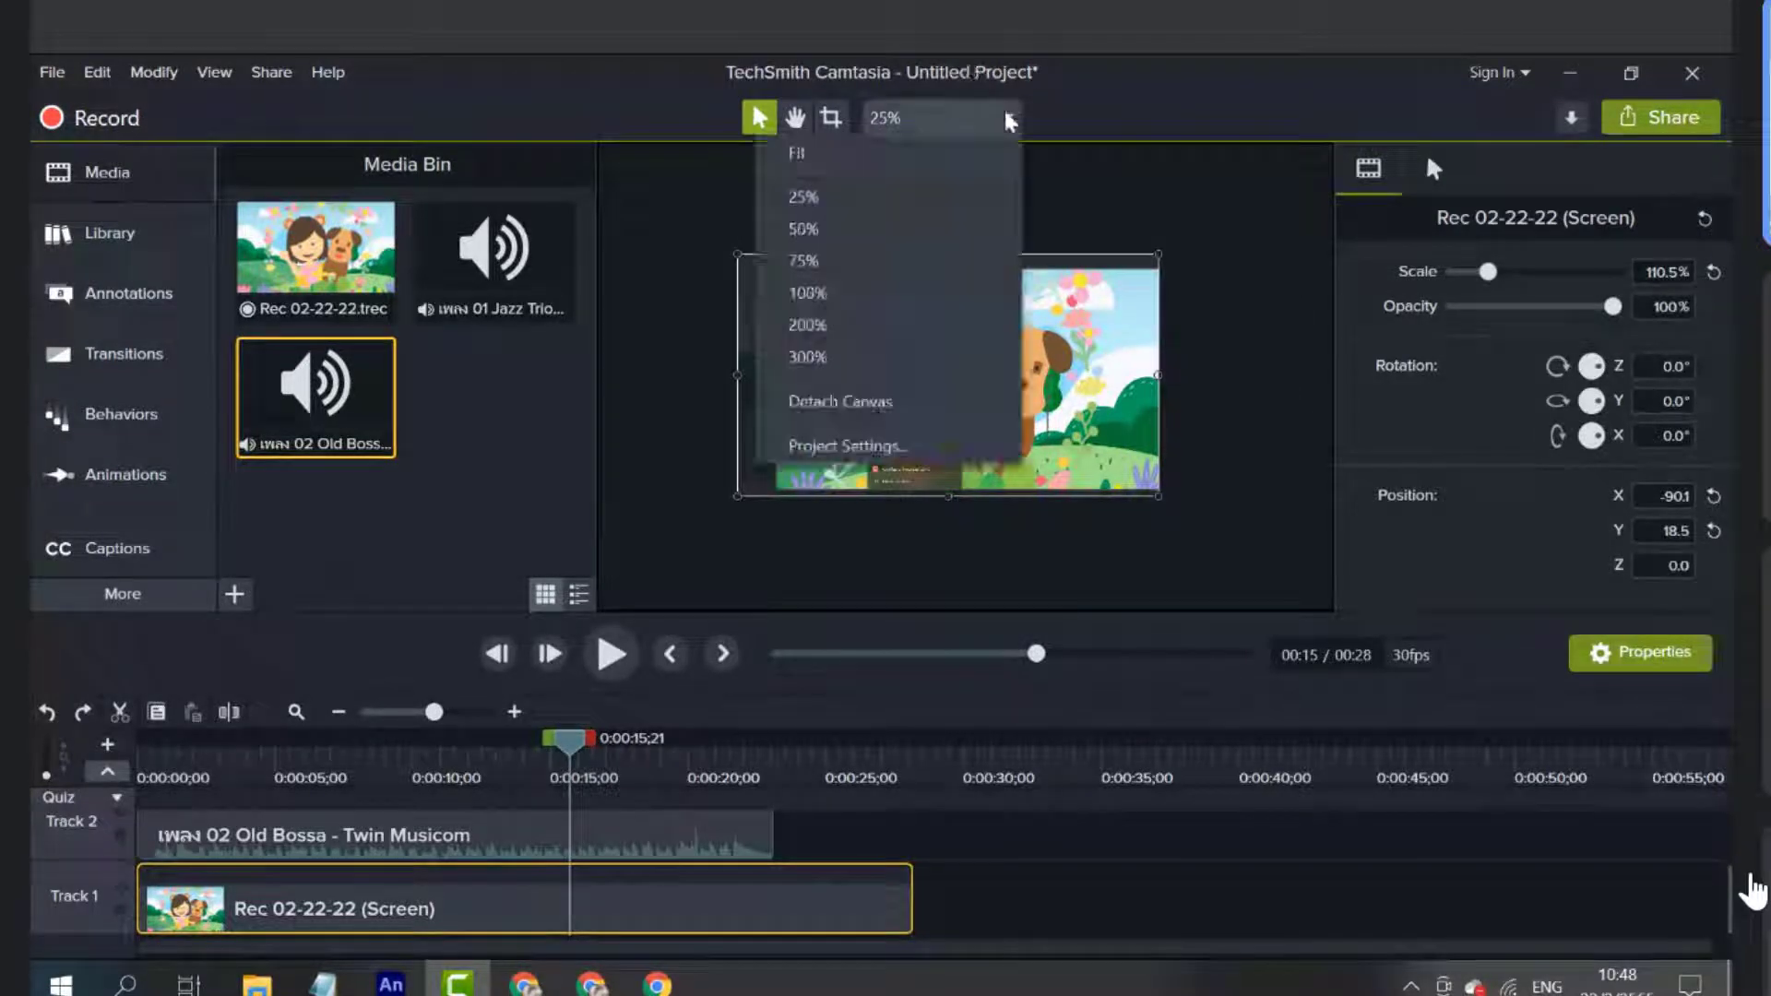
click(938, 230)
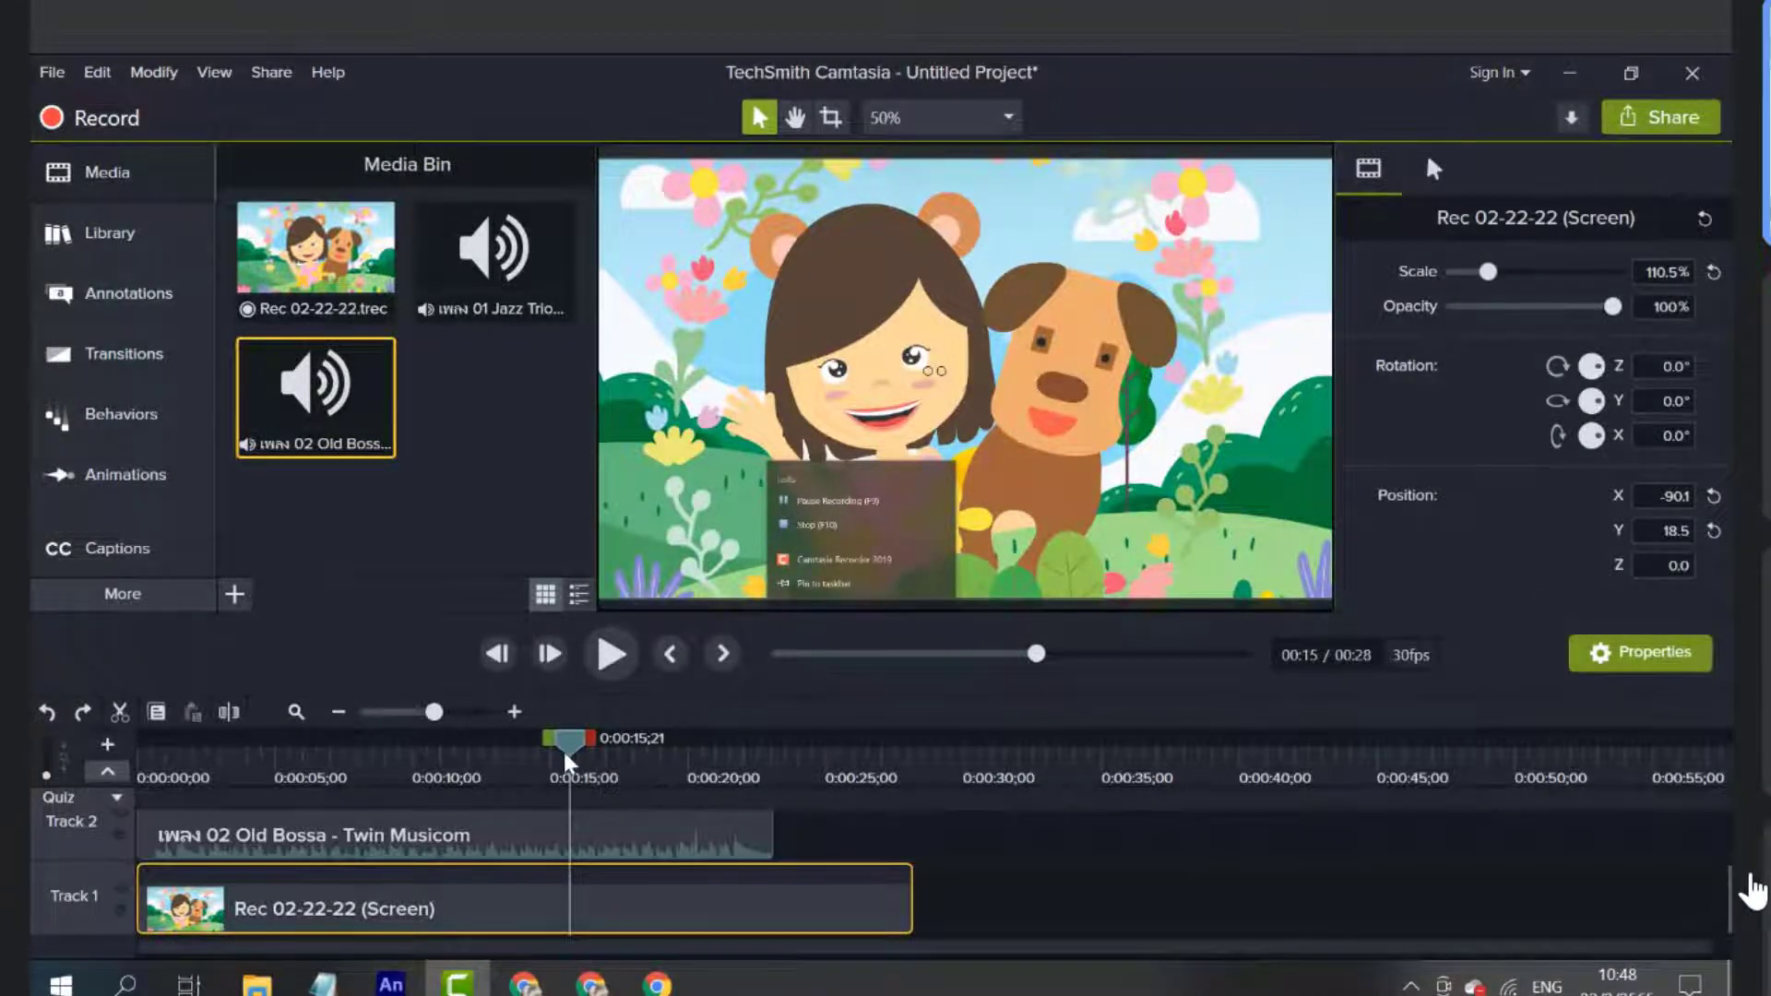
drag(563, 751, 554, 760)
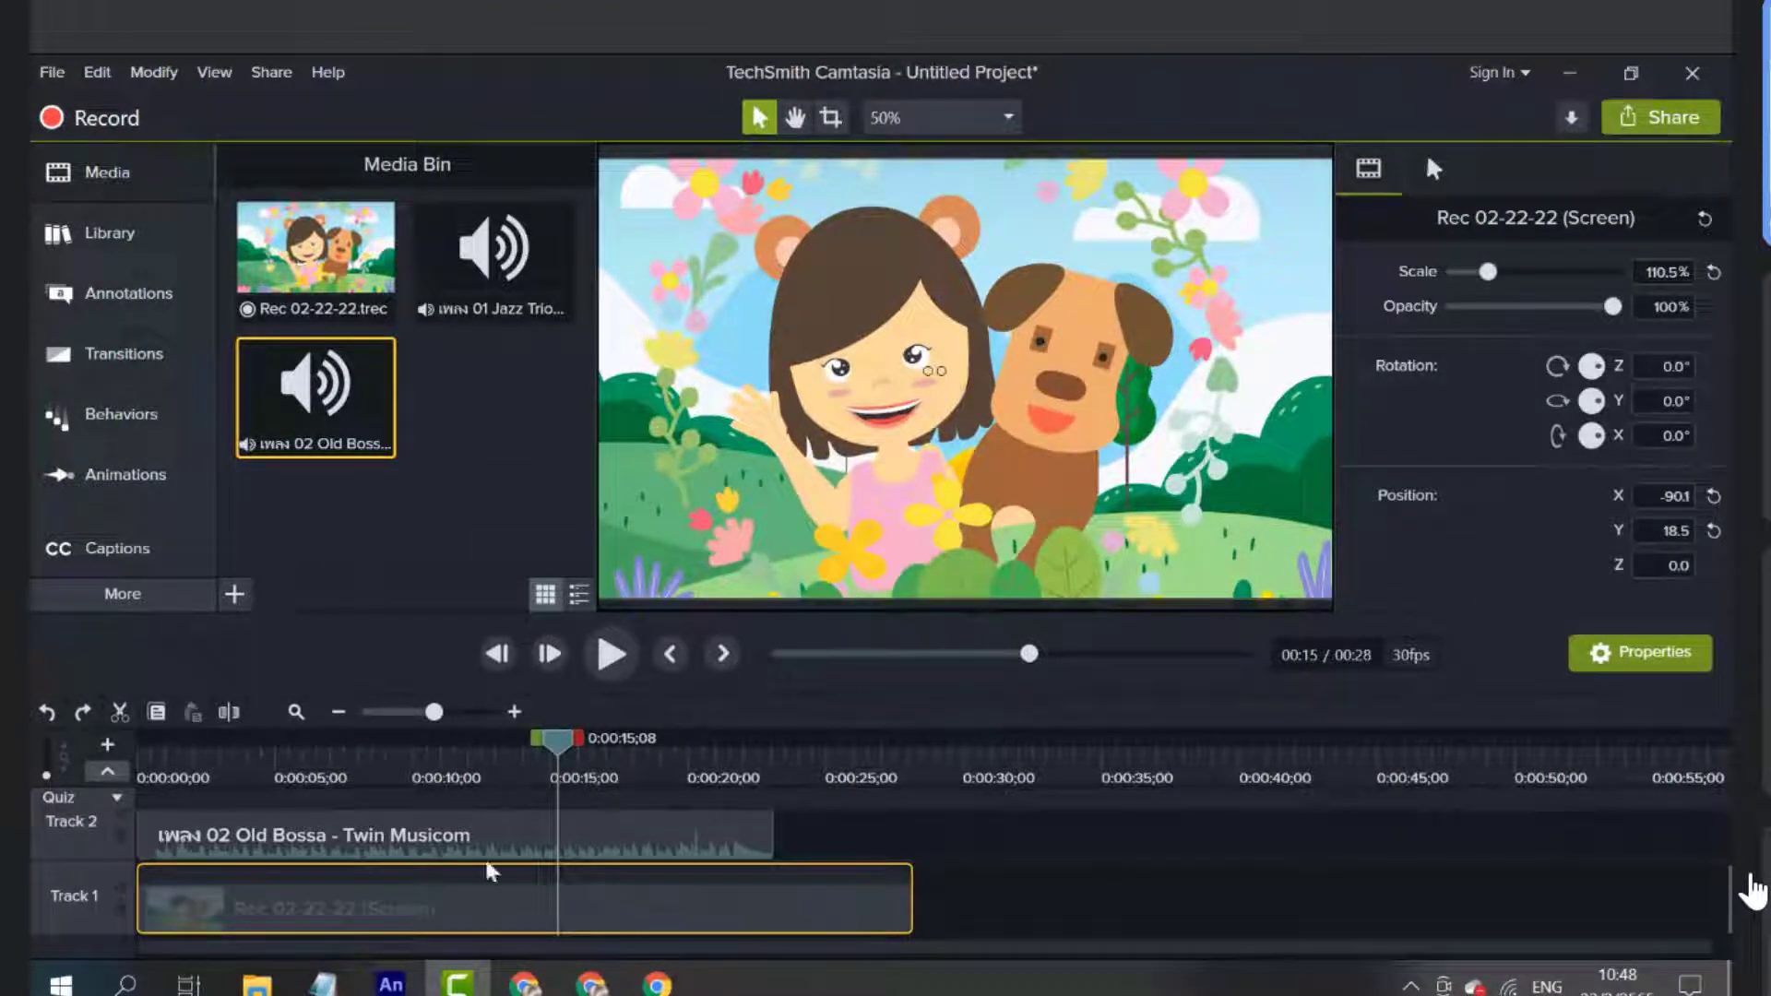
click(229, 712)
click(656, 900)
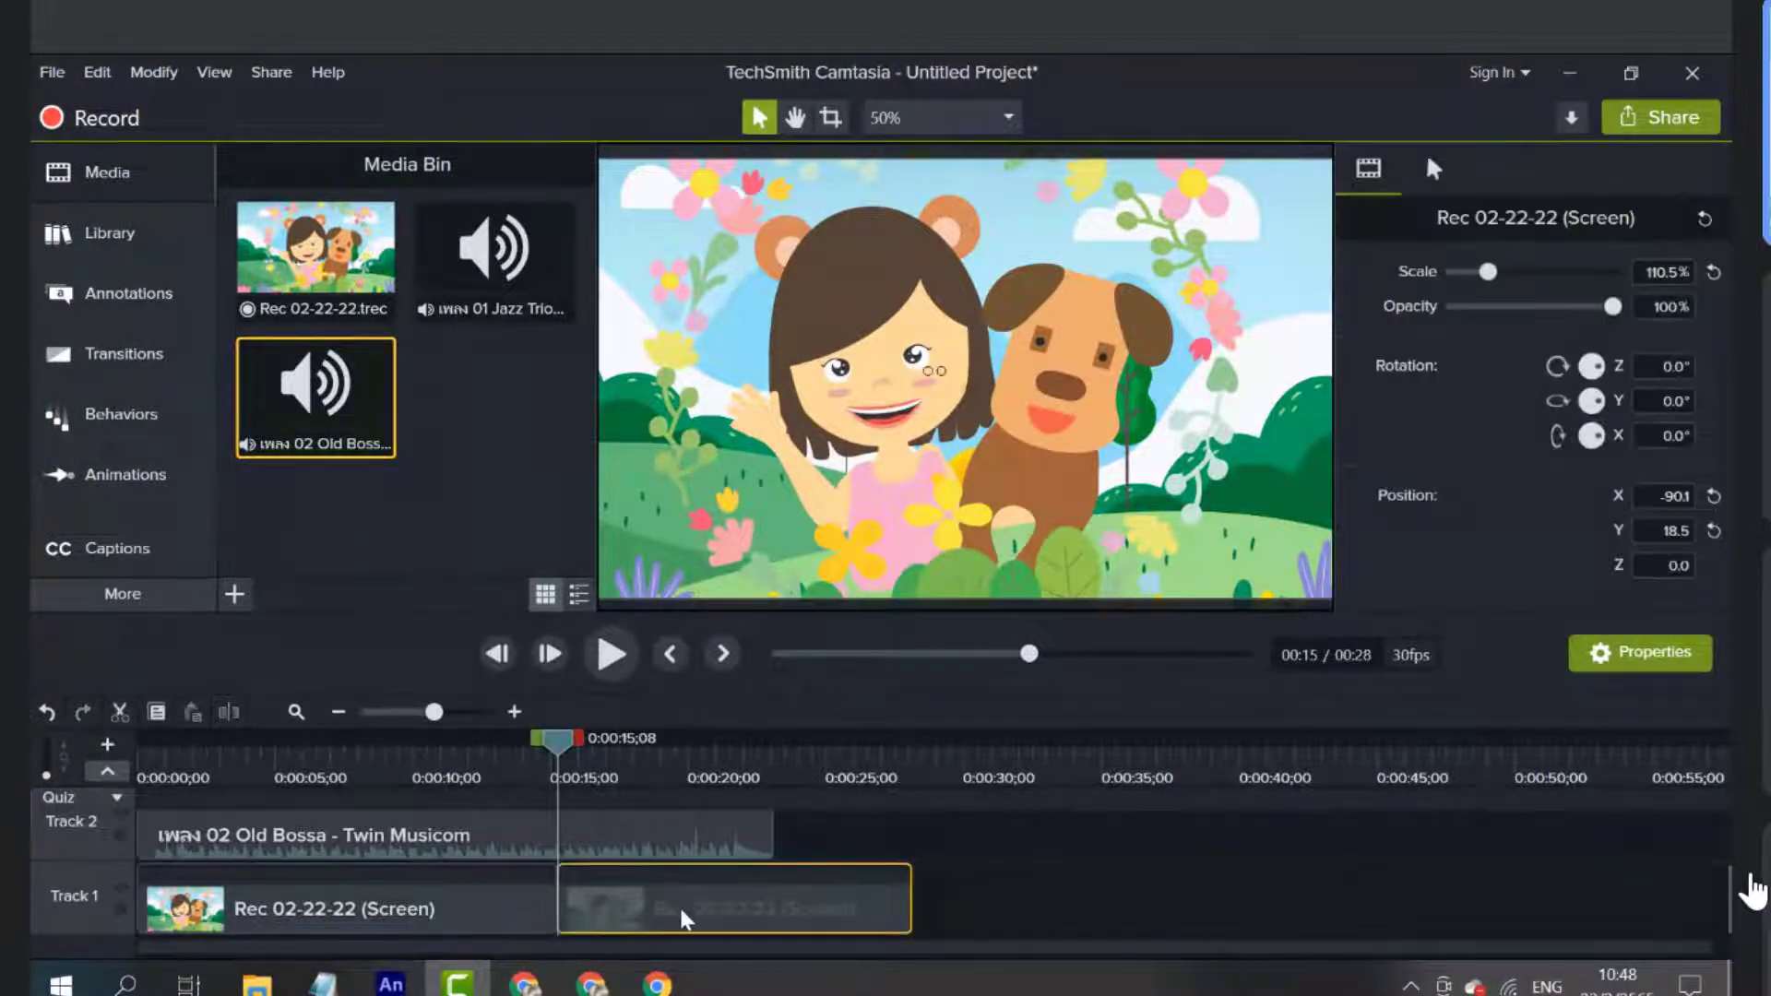
key(Delete)
Scrub back through the trimmed recording on Track 1 from its cut end to 0:00:00;11
click(489, 895)
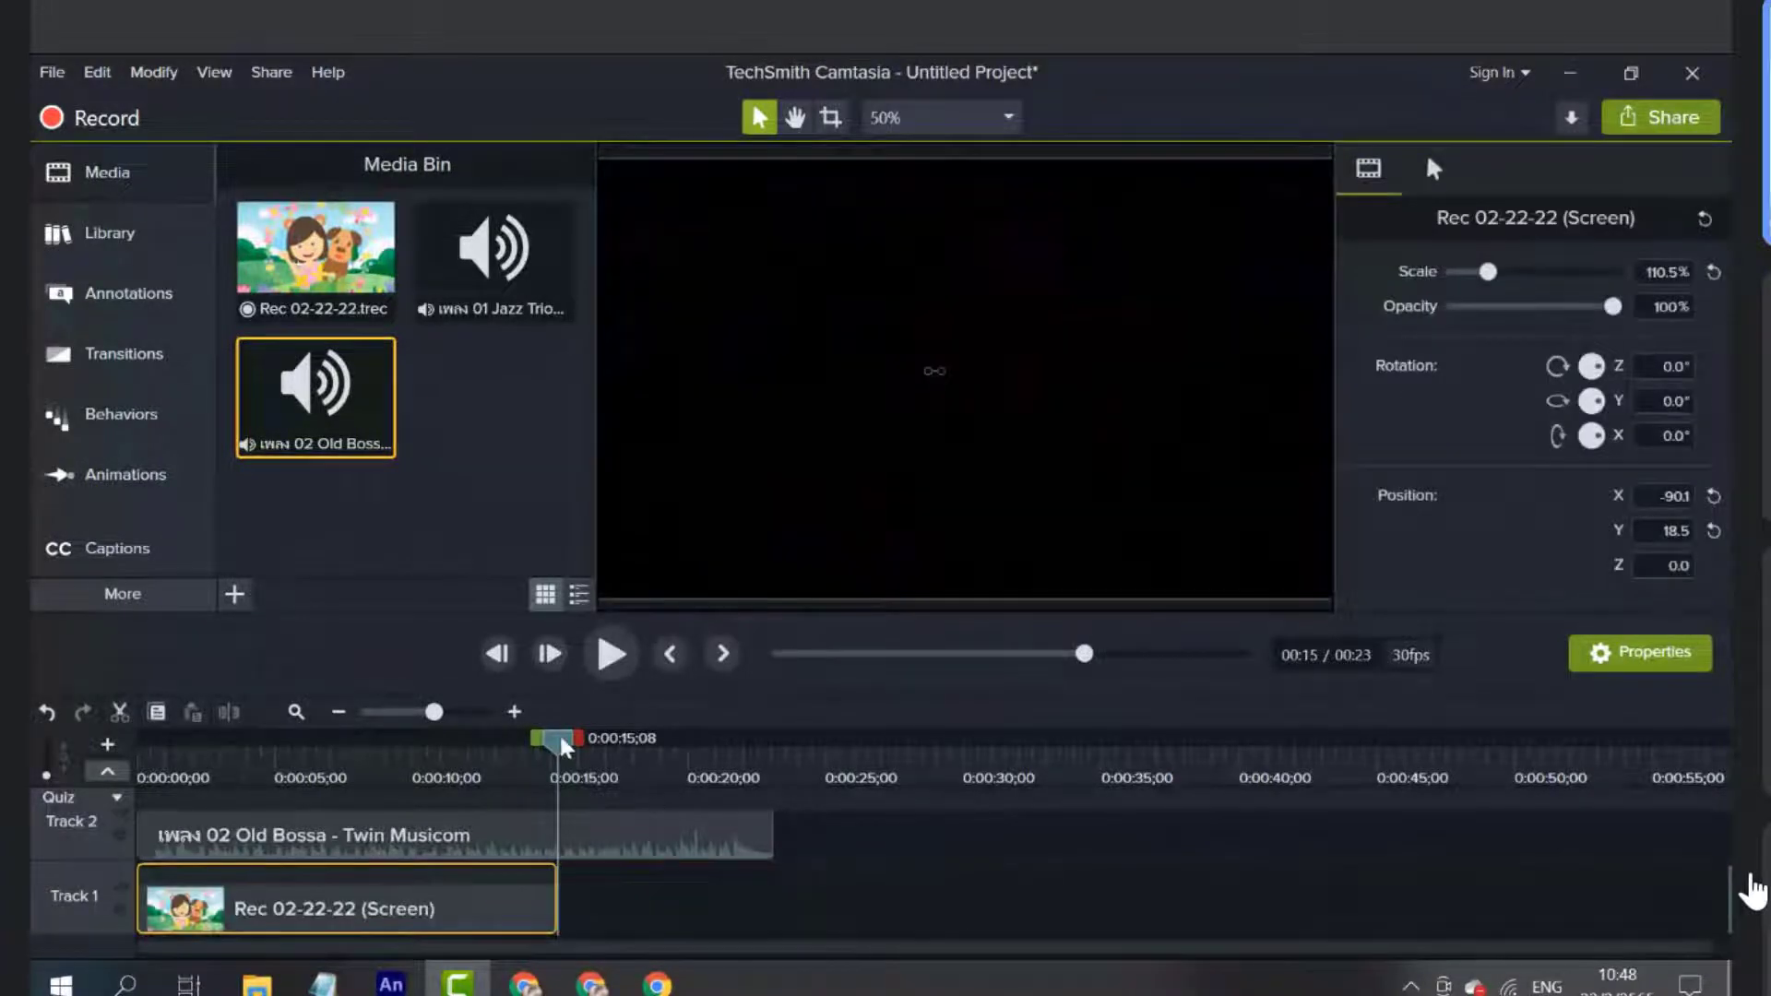
drag(557, 735, 468, 896)
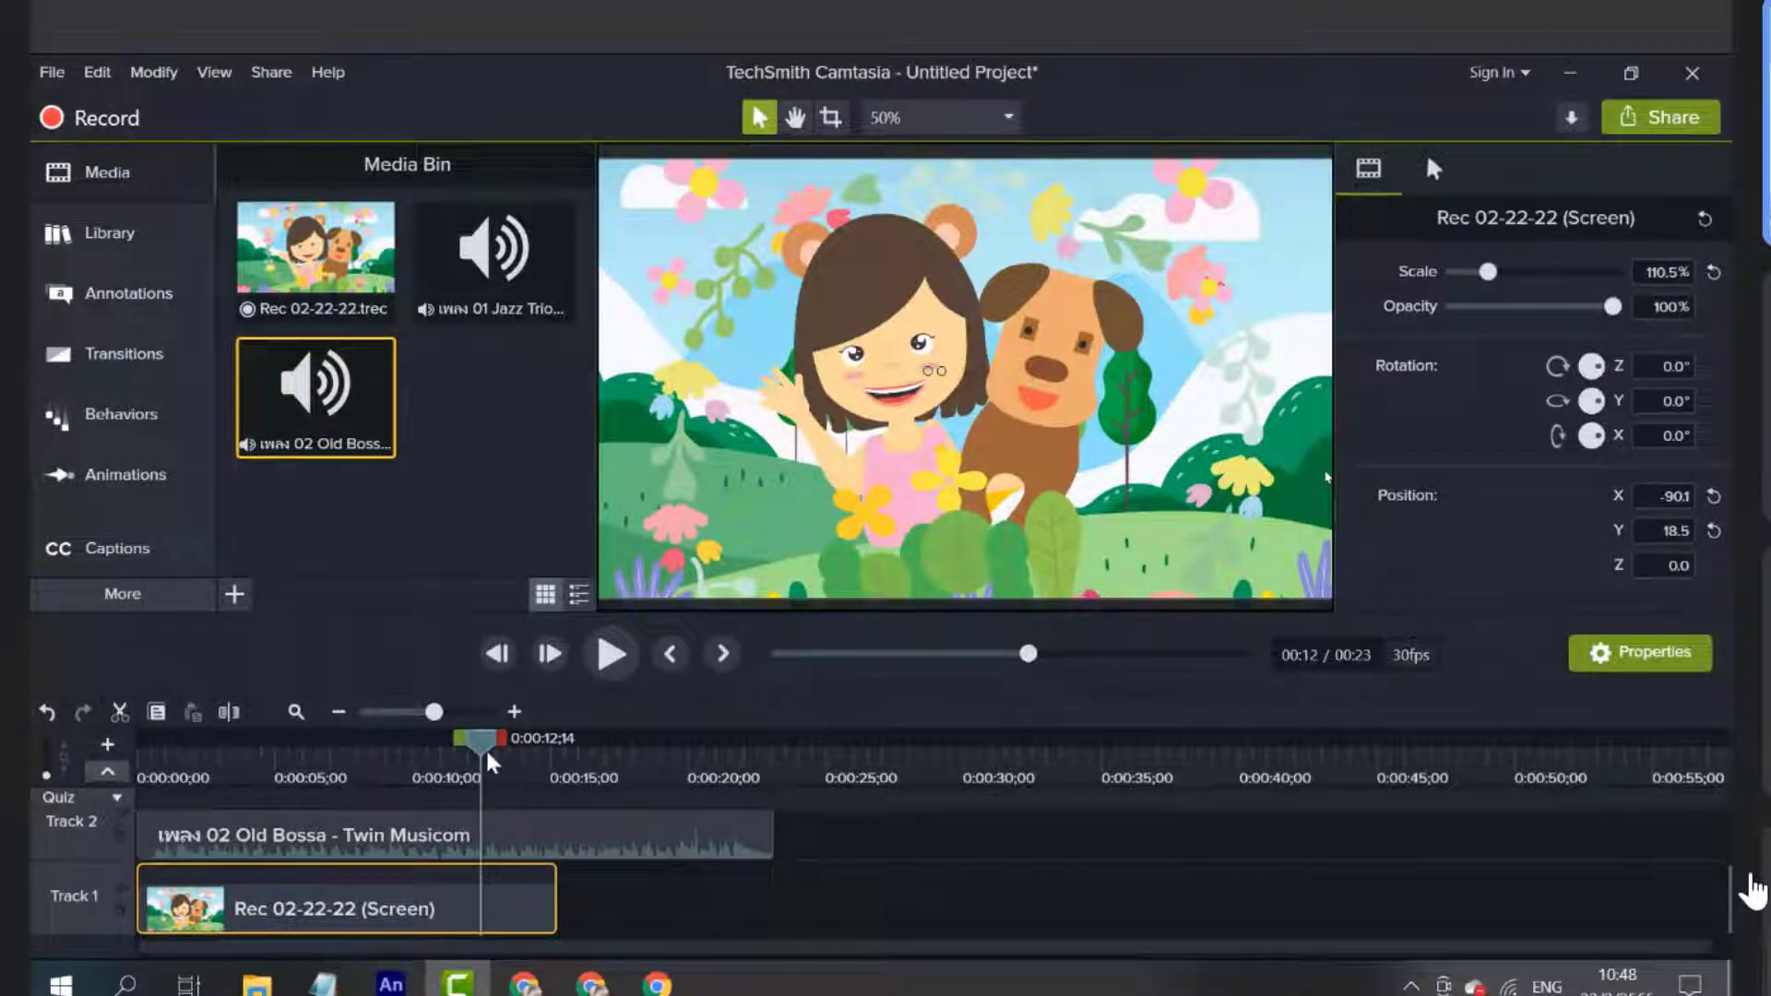
drag(330, 920, 323, 915)
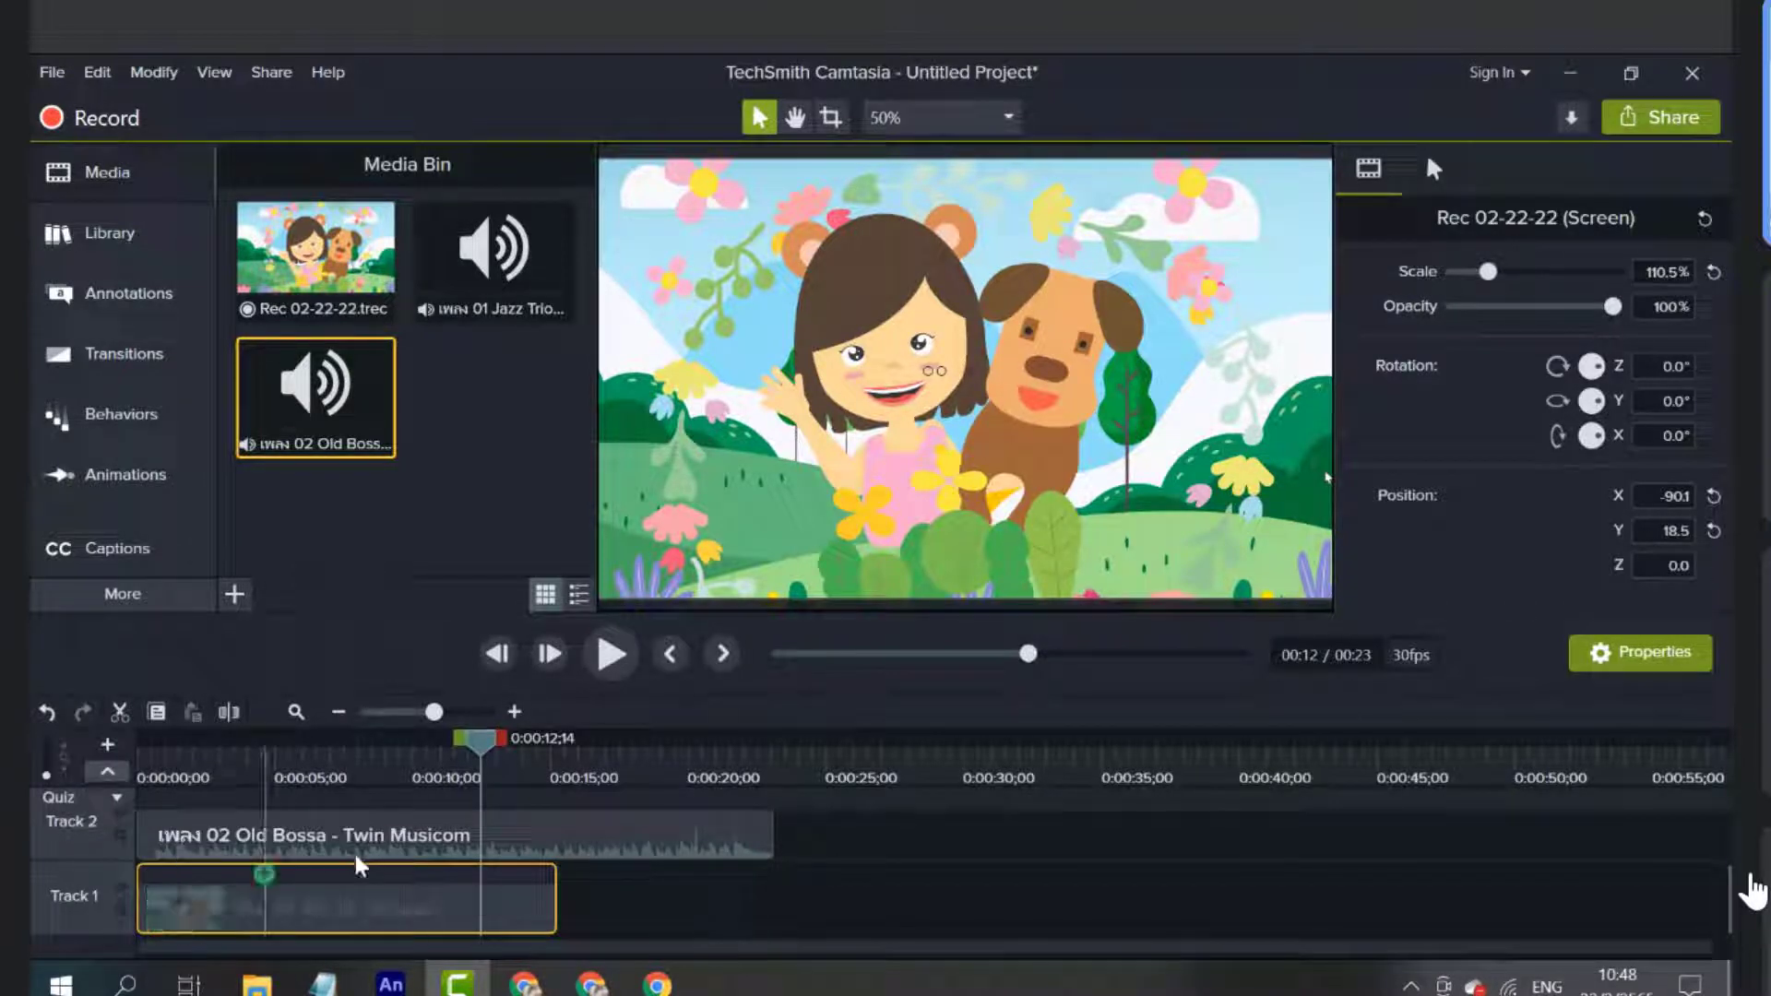
drag(478, 741, 148, 751)
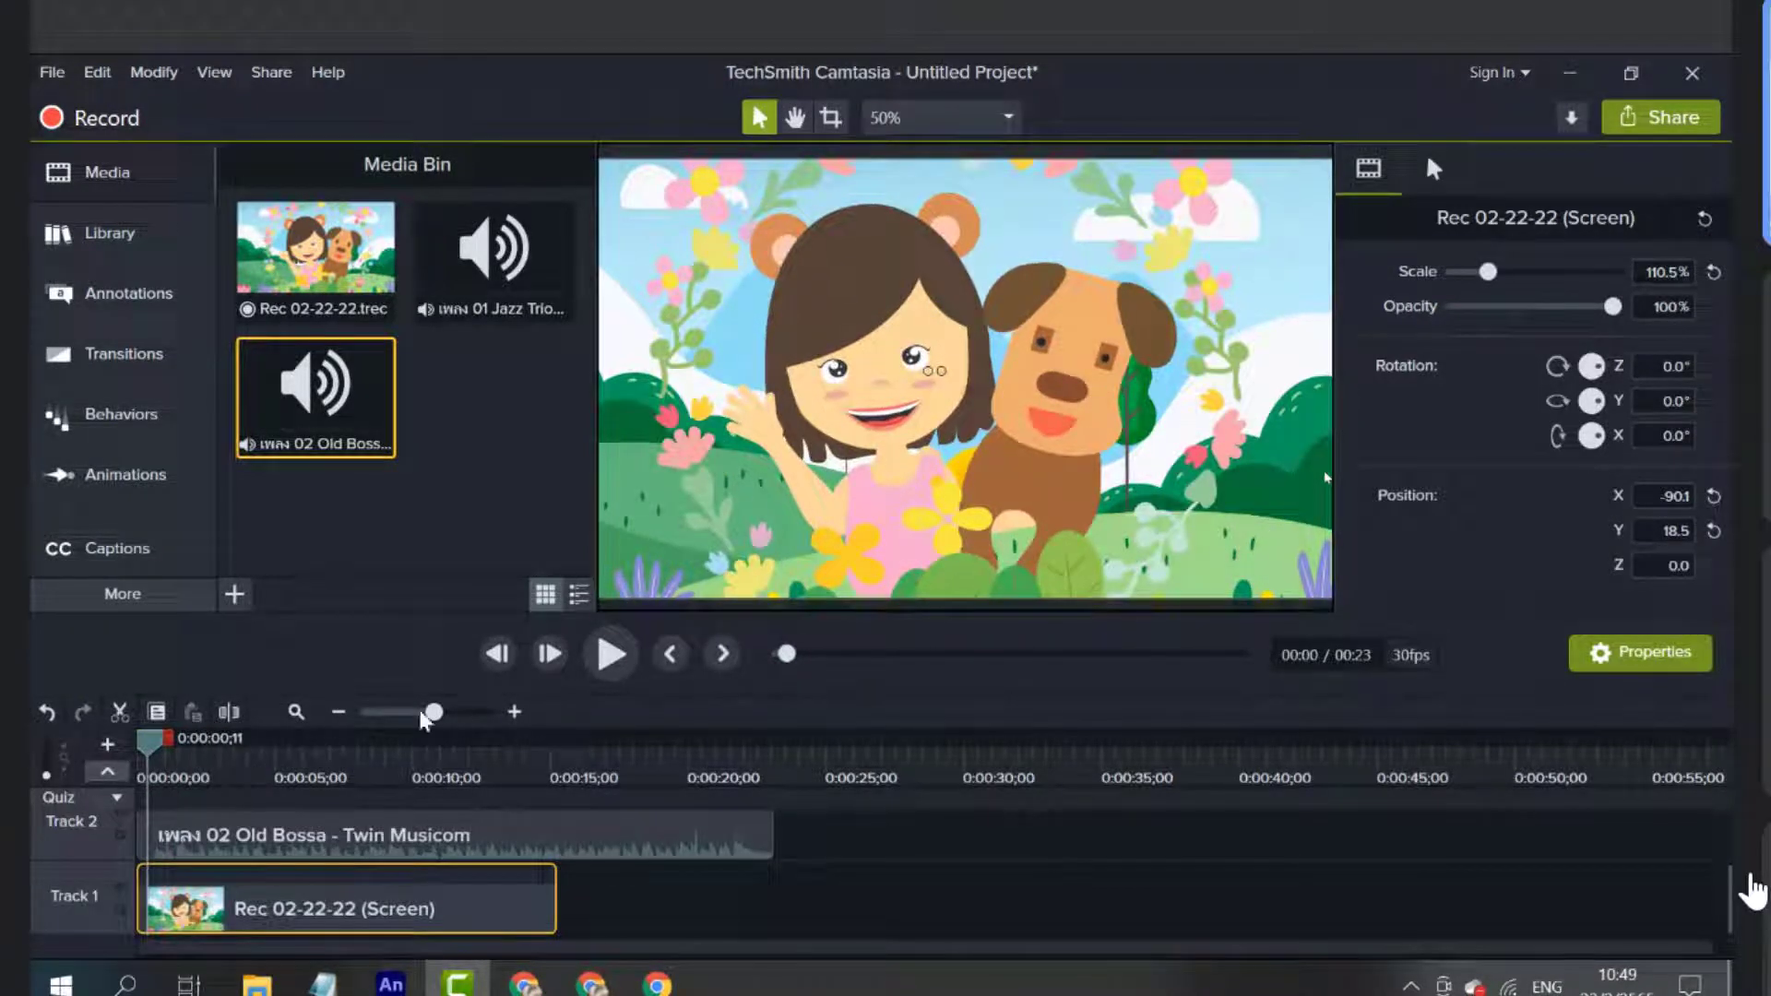
Enlarge the timeline scale around the music's quiet opening on Track 2 and raise the music's volume to 214%
drag(422, 719, 466, 716)
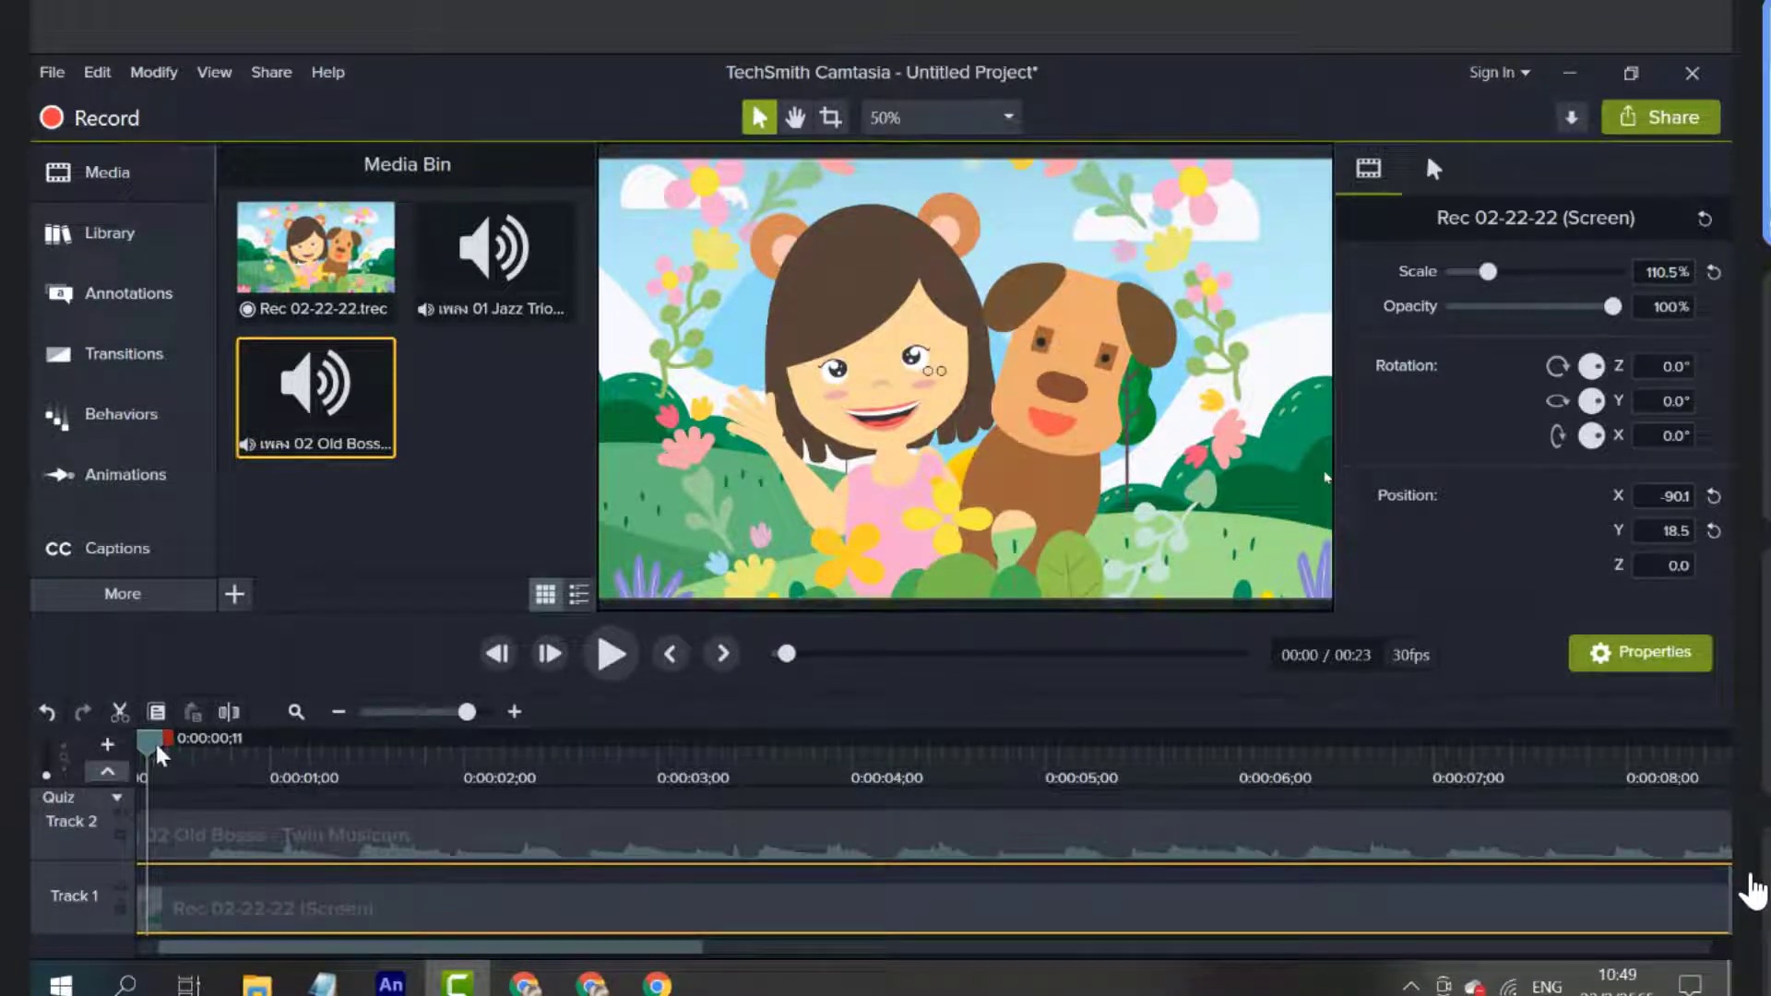
click(455, 850)
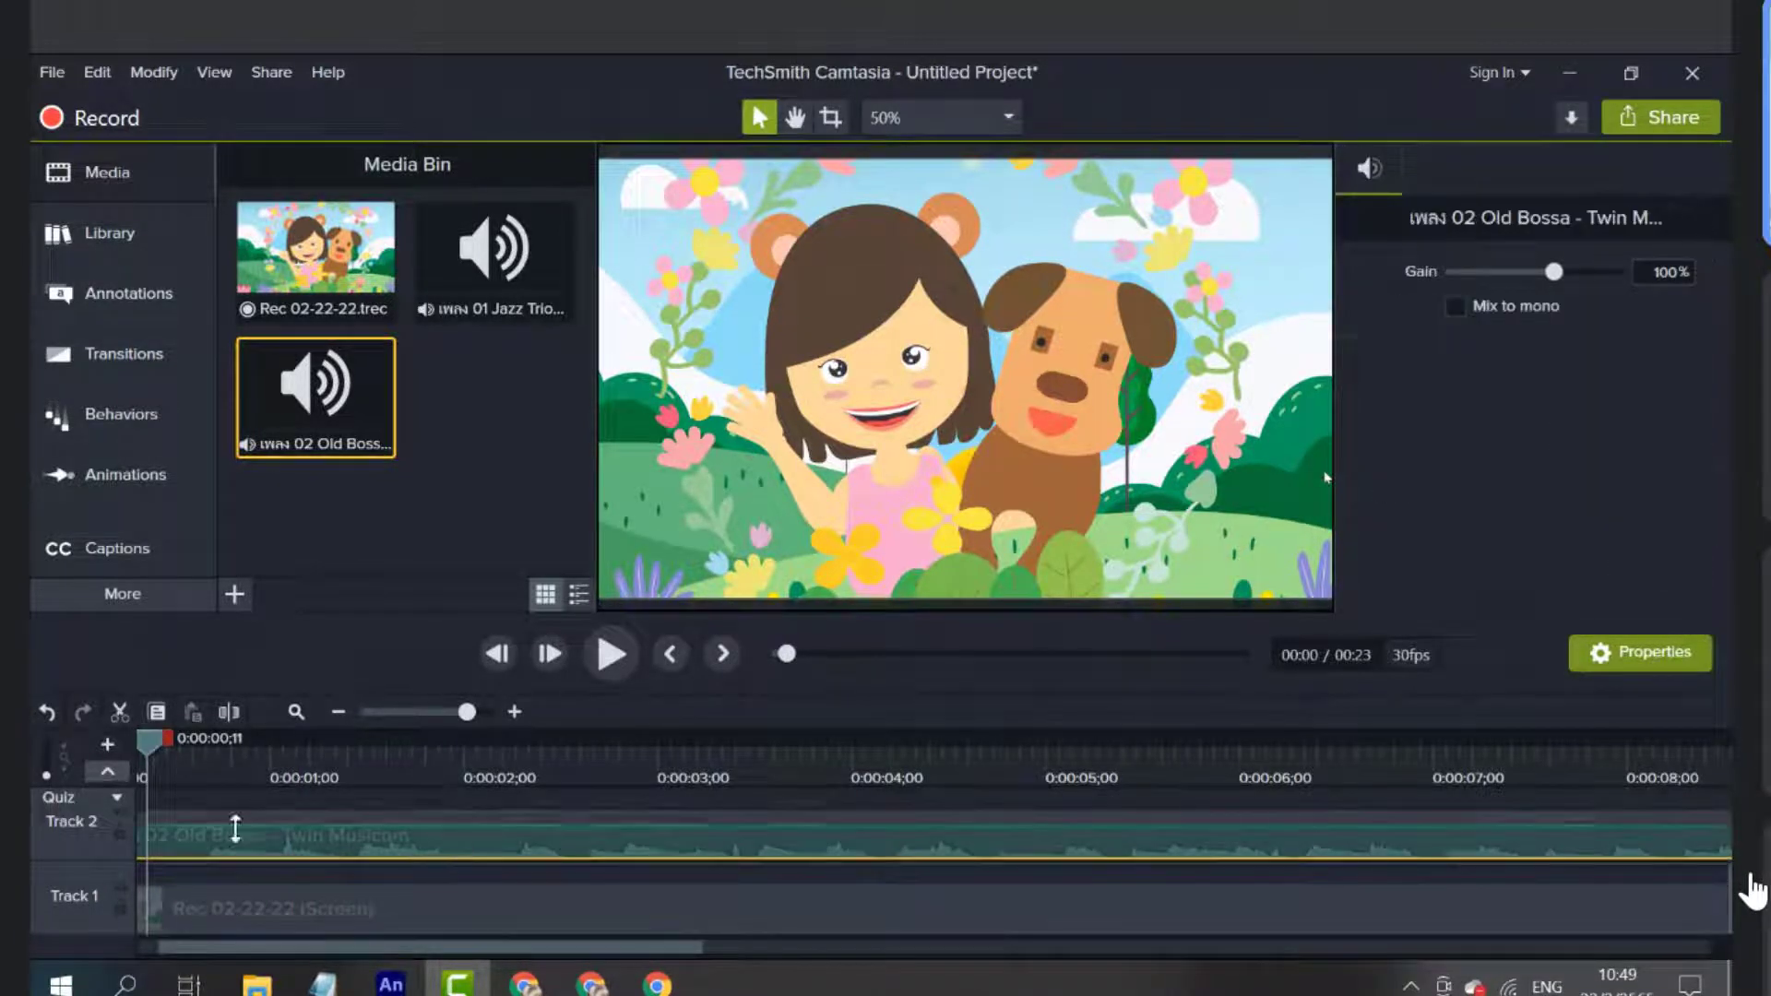
drag(159, 749, 198, 743)
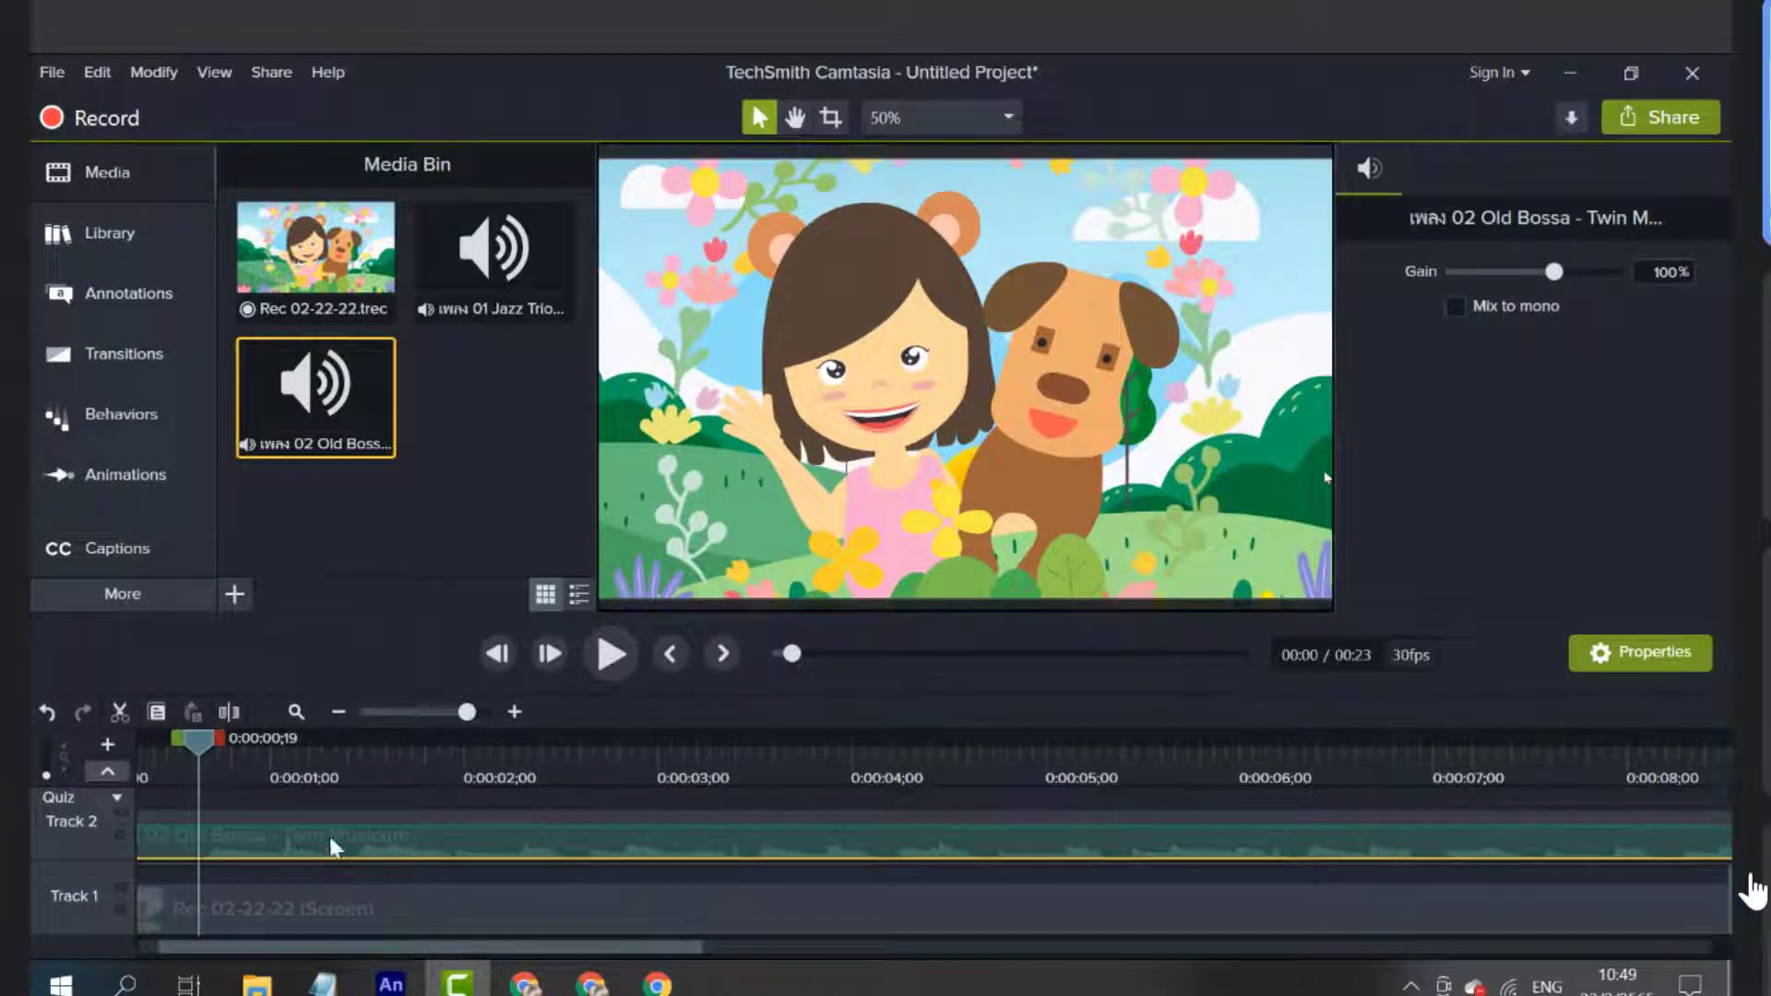
drag(214, 736, 190, 791)
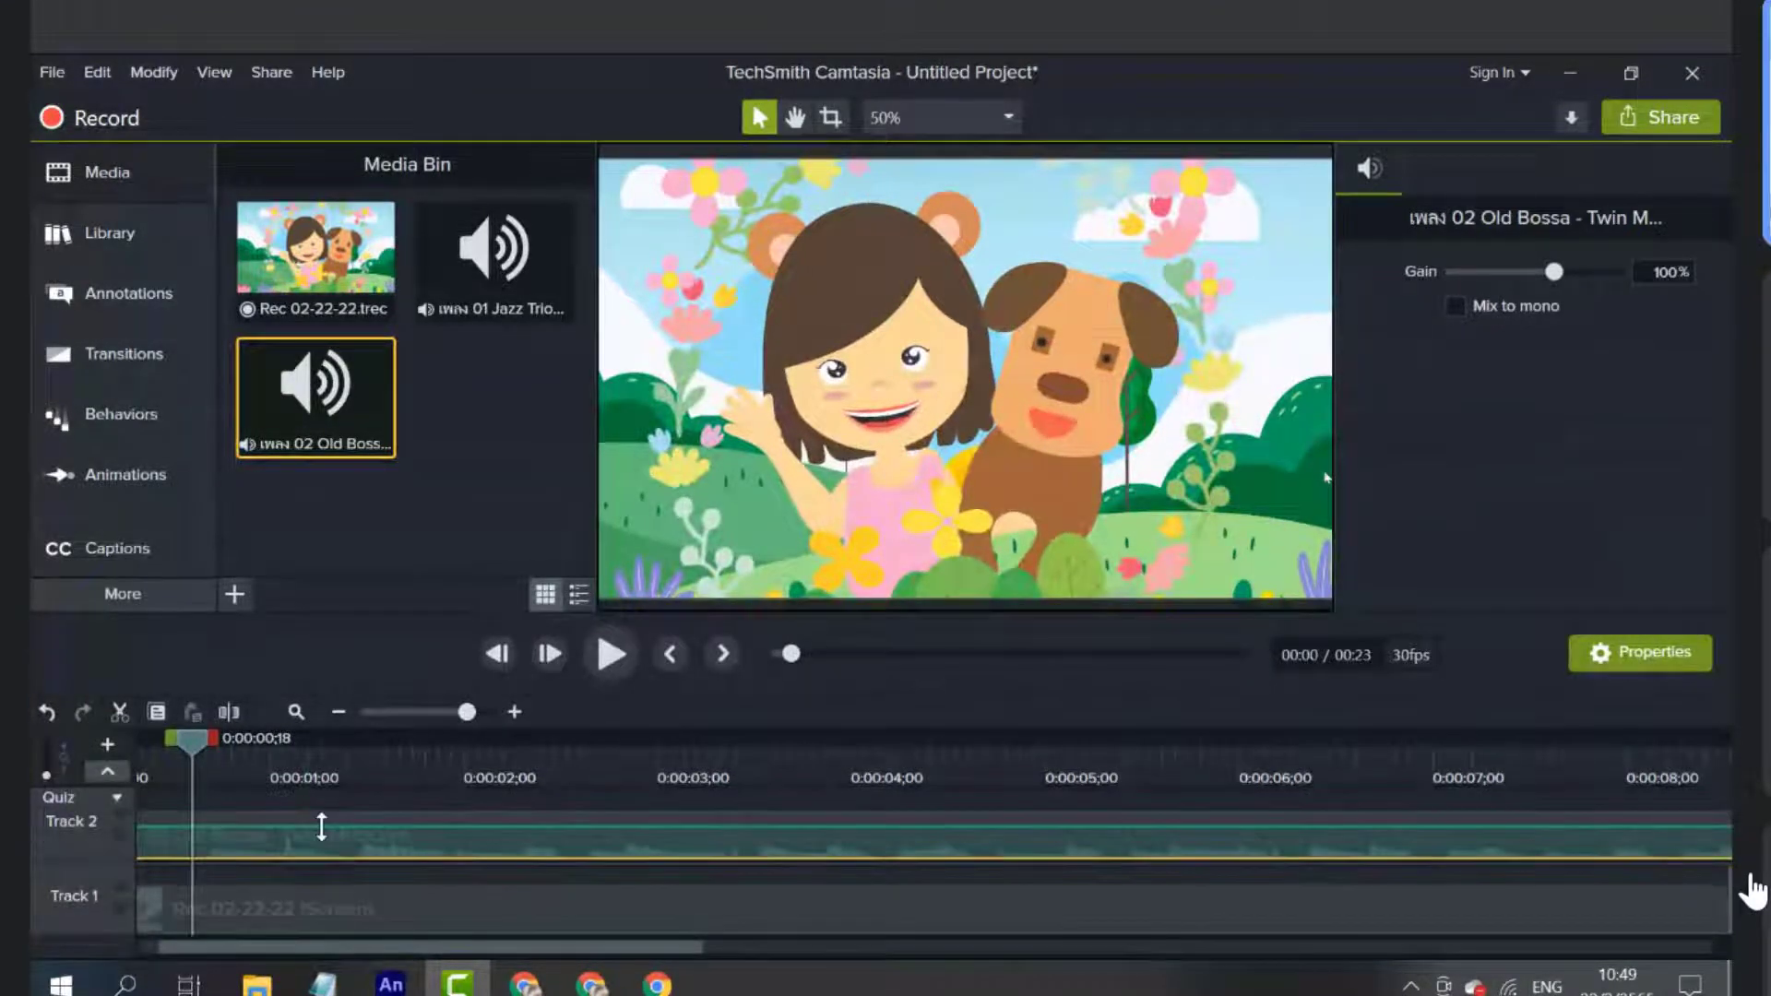
mouse_move(888, 831)
mouse_down()
mouse_move(894, 793)
mouse_move(901, 822)
mouse_up()
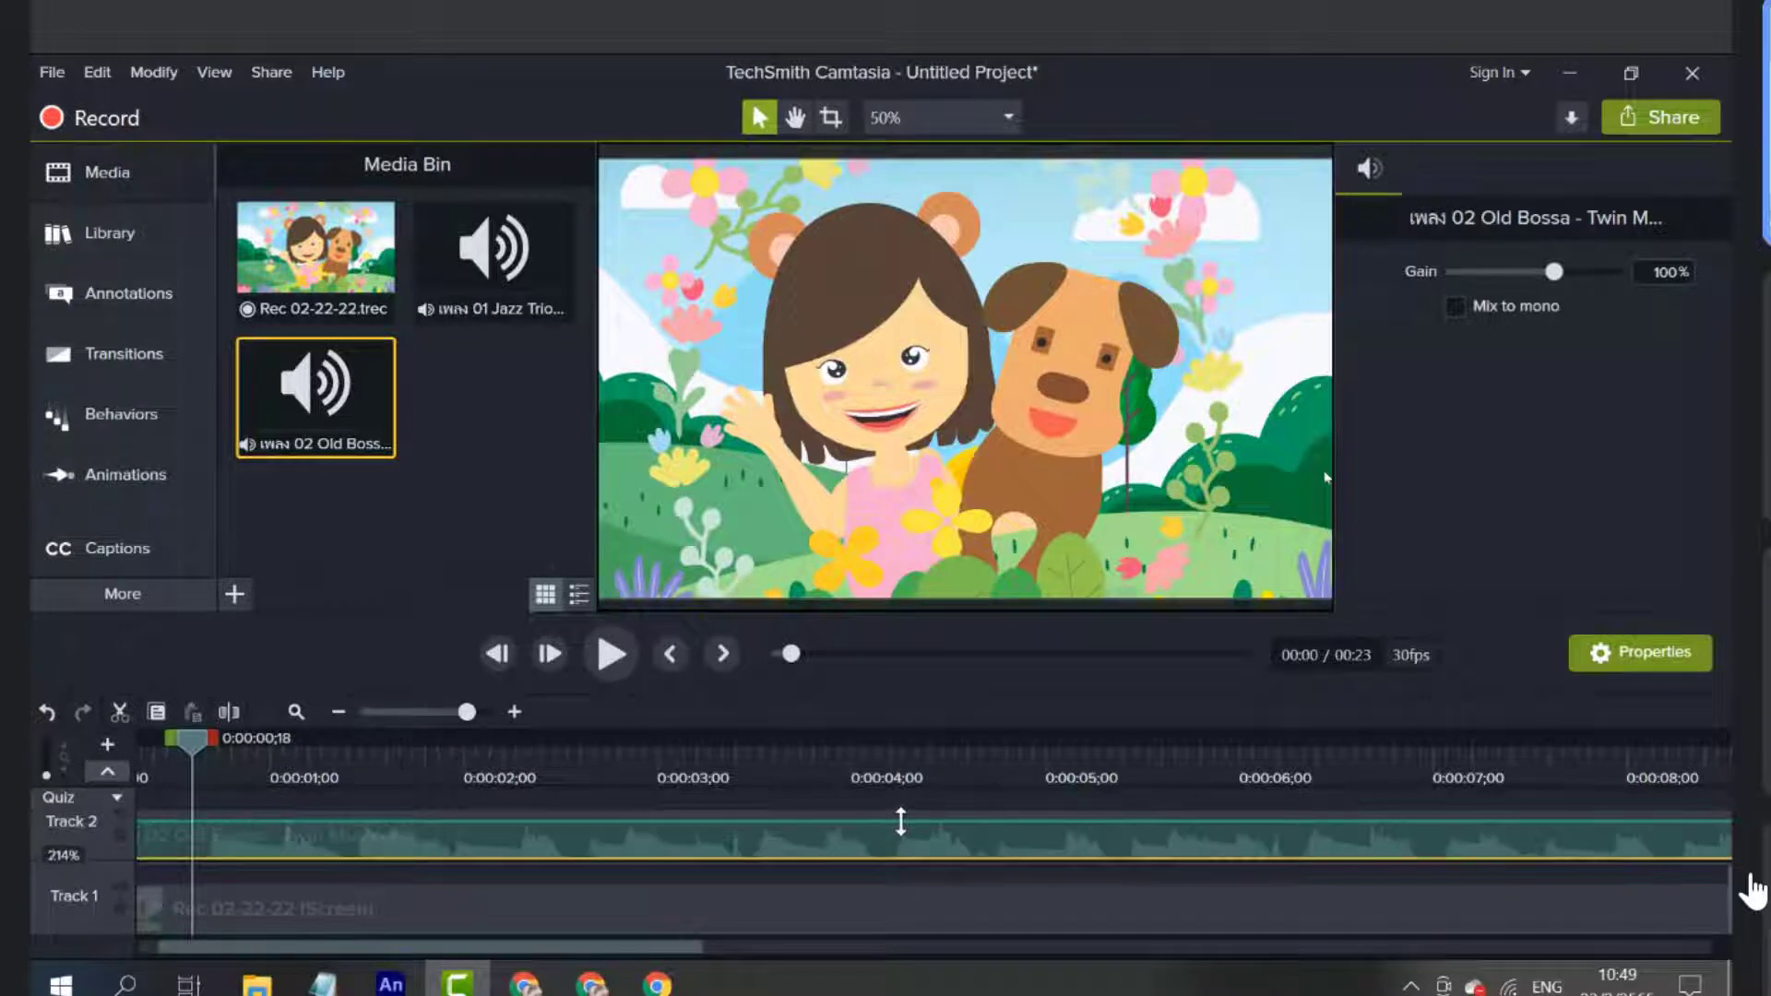
Split the music at 0:00:00;19, delete the opening piece, and move the remaining music to the start of Track 2
click(198, 743)
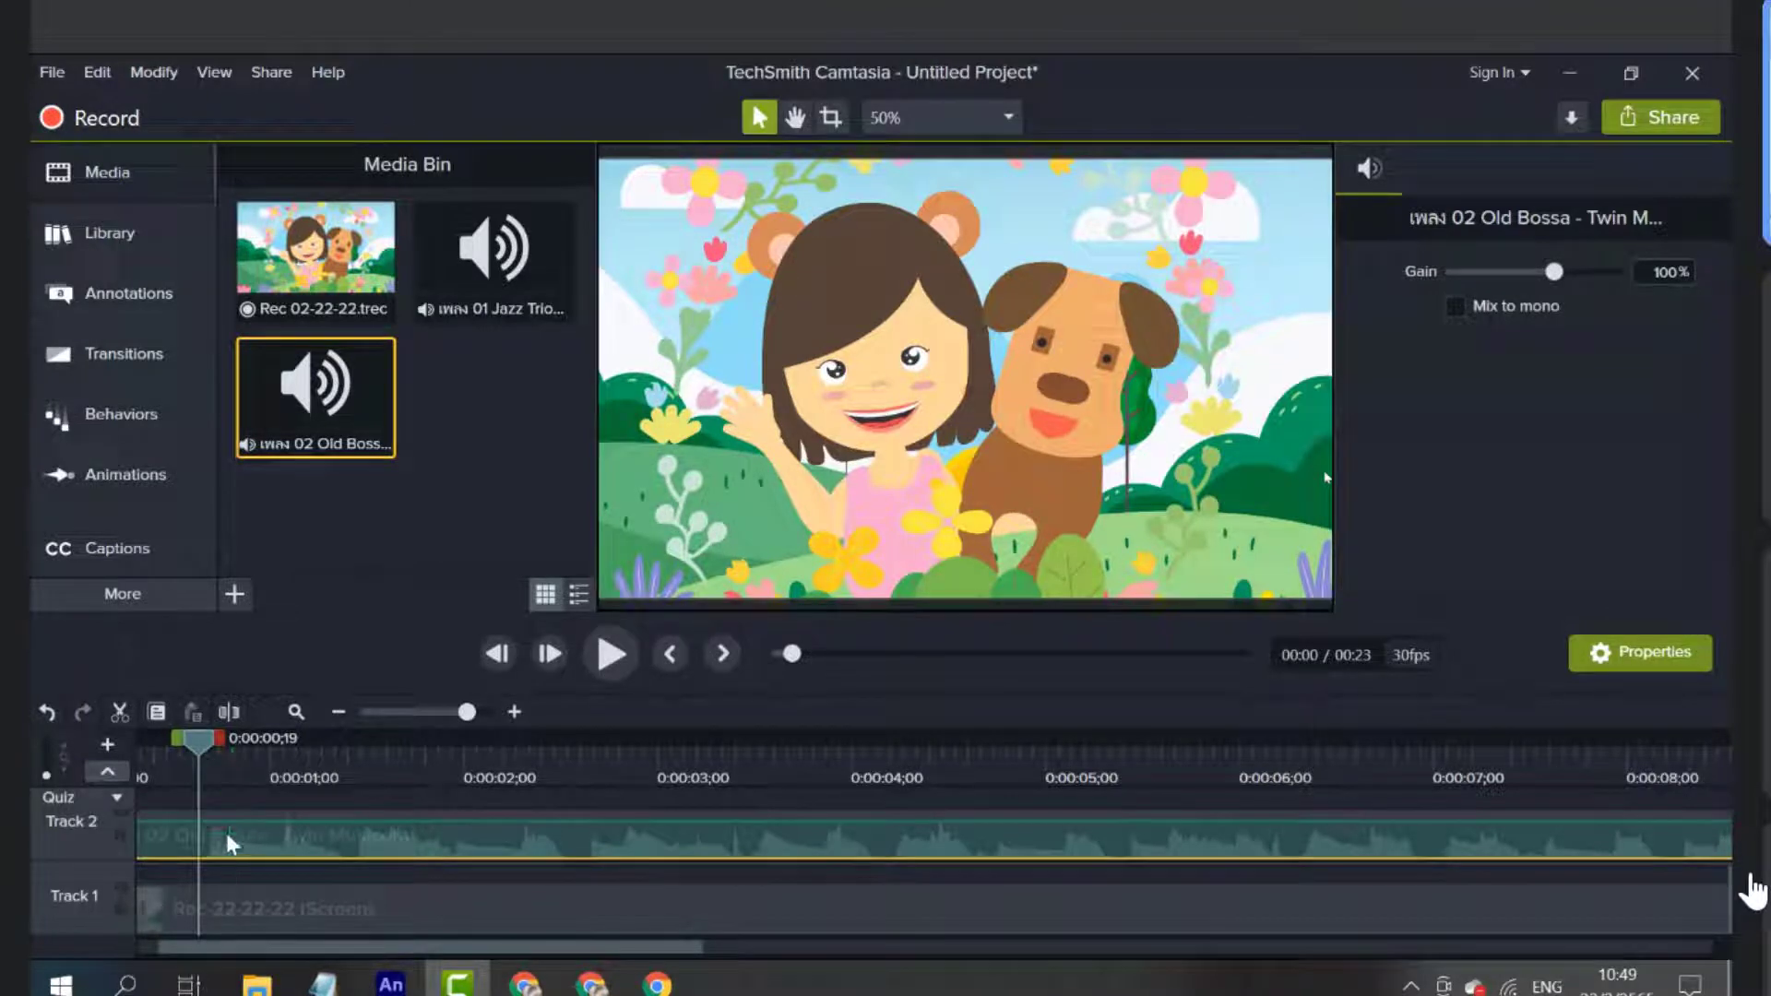
click(228, 713)
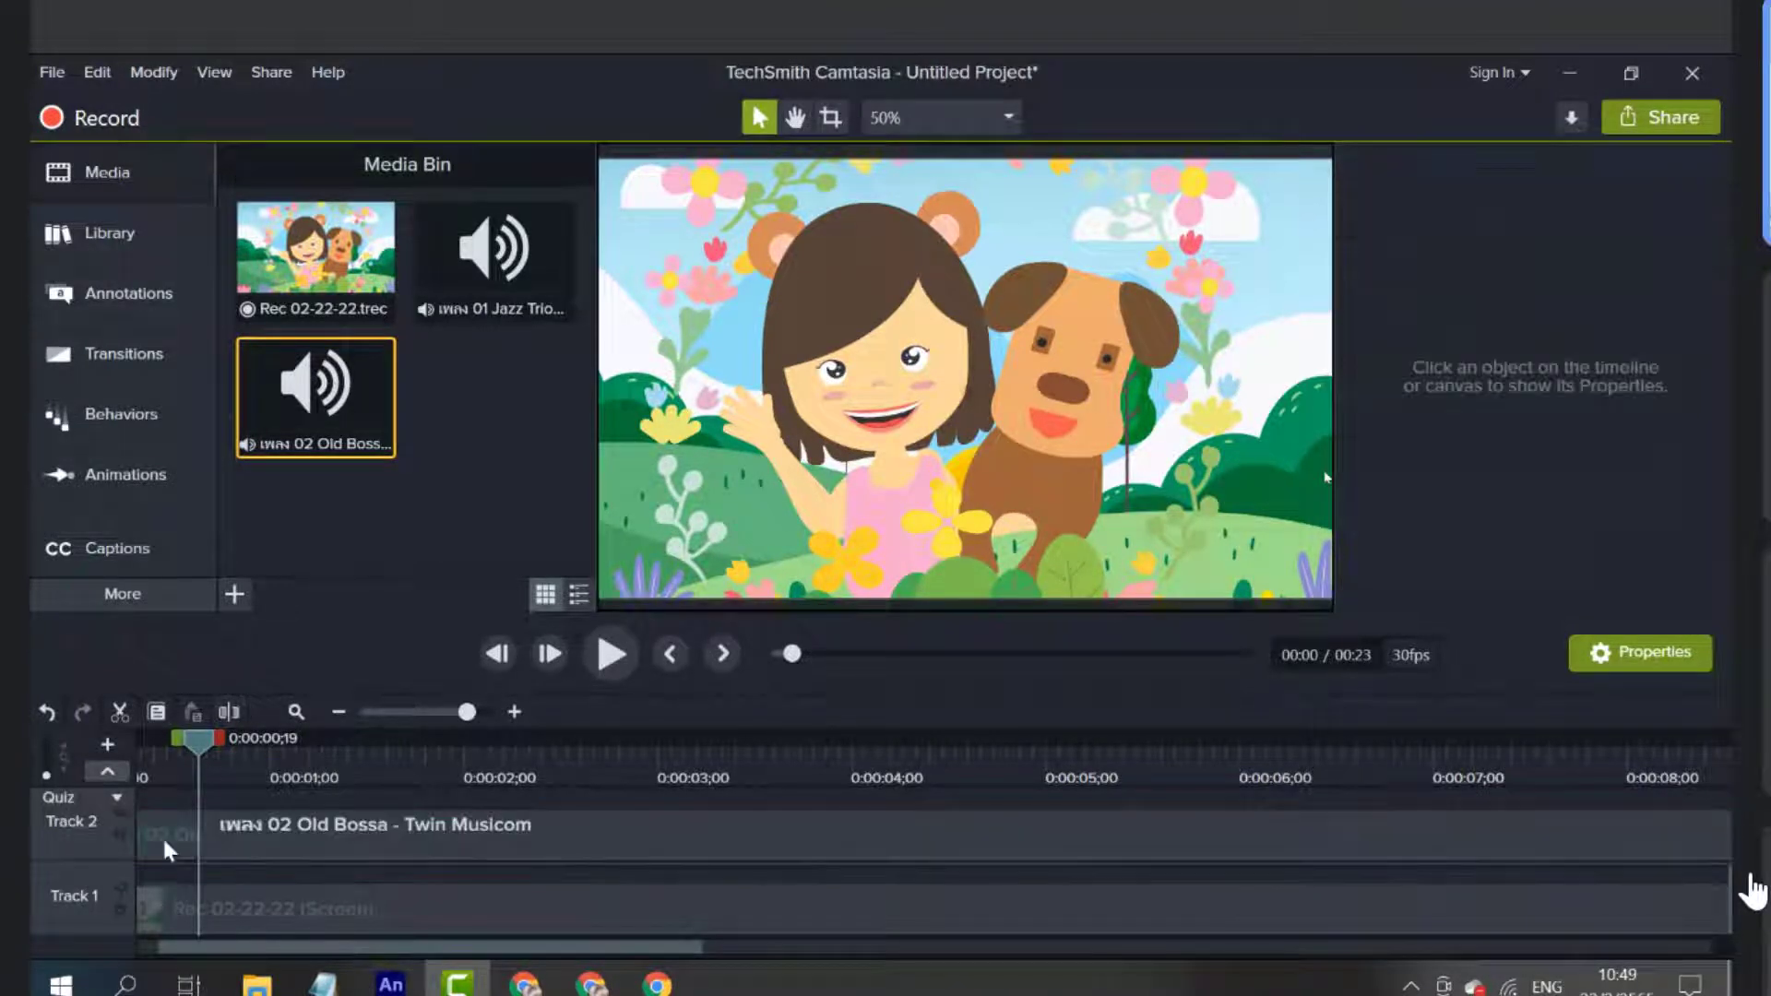
click(162, 836)
key(Delete)
drag(302, 833, 79, 839)
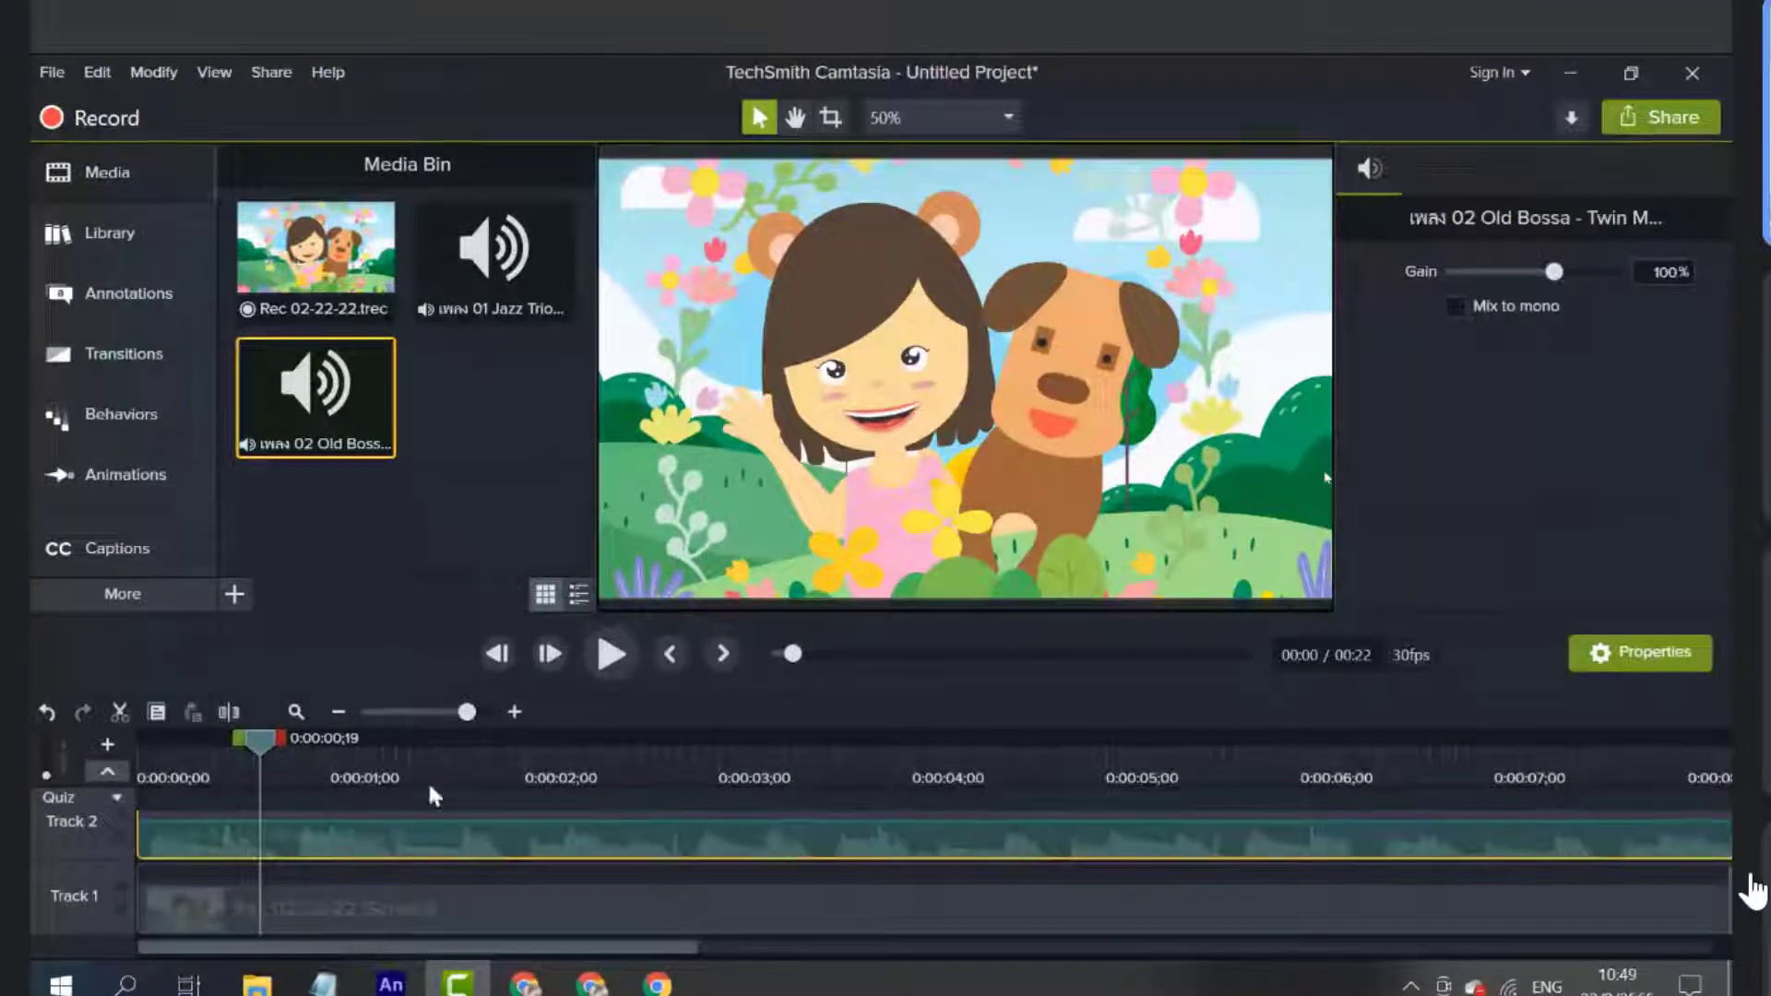
Copy the Track 1 recording and paste the duplicate onto a new Track 3 at 0:00:00;19
scroll(428, 778, down, 3)
click(186, 910)
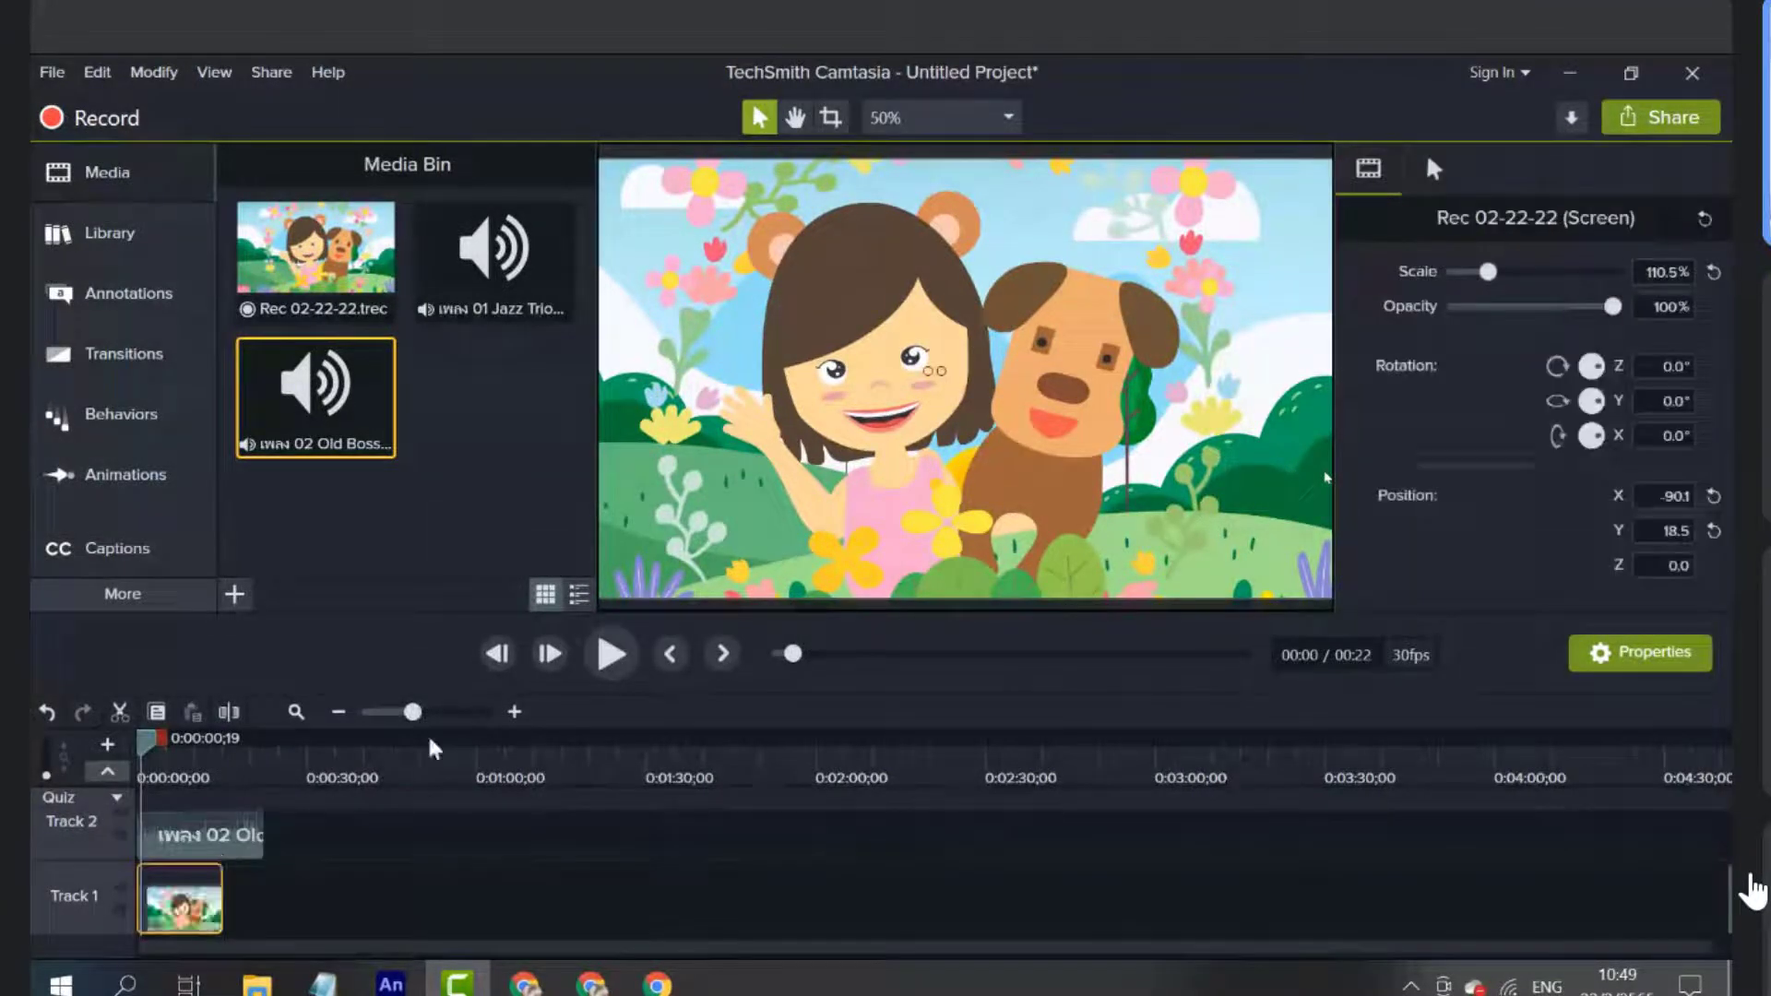
scroll(431, 725, up, 2)
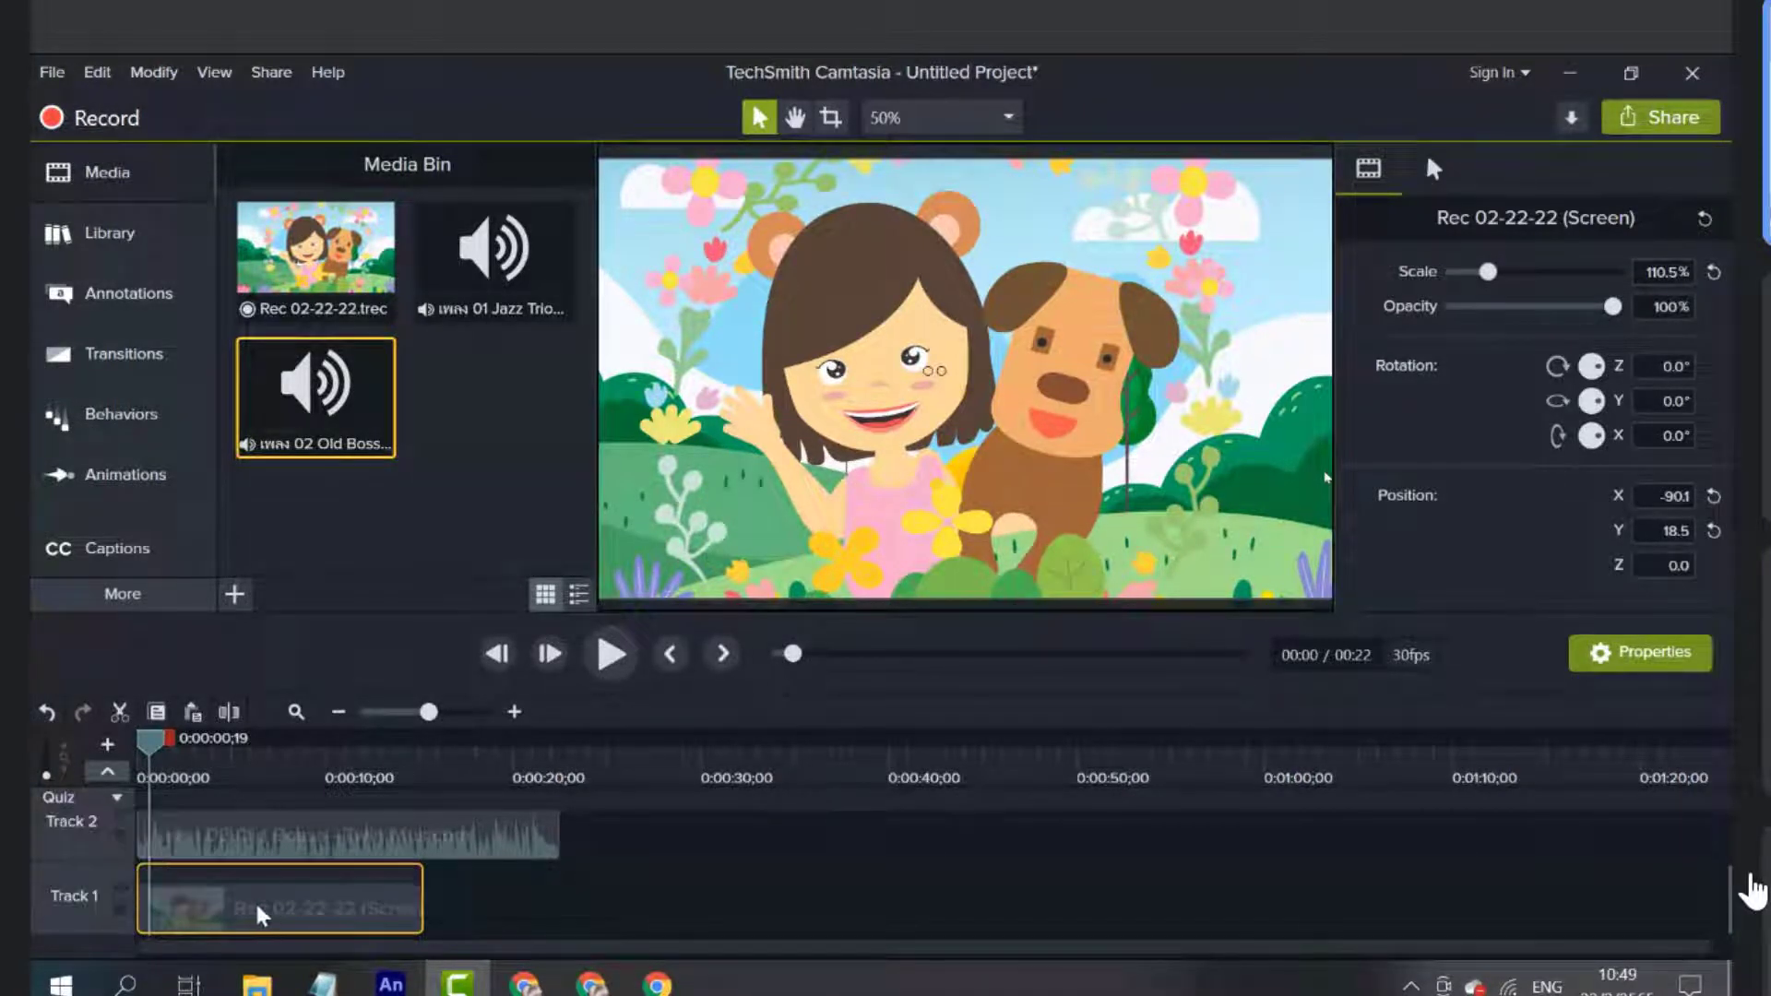
click(583, 891)
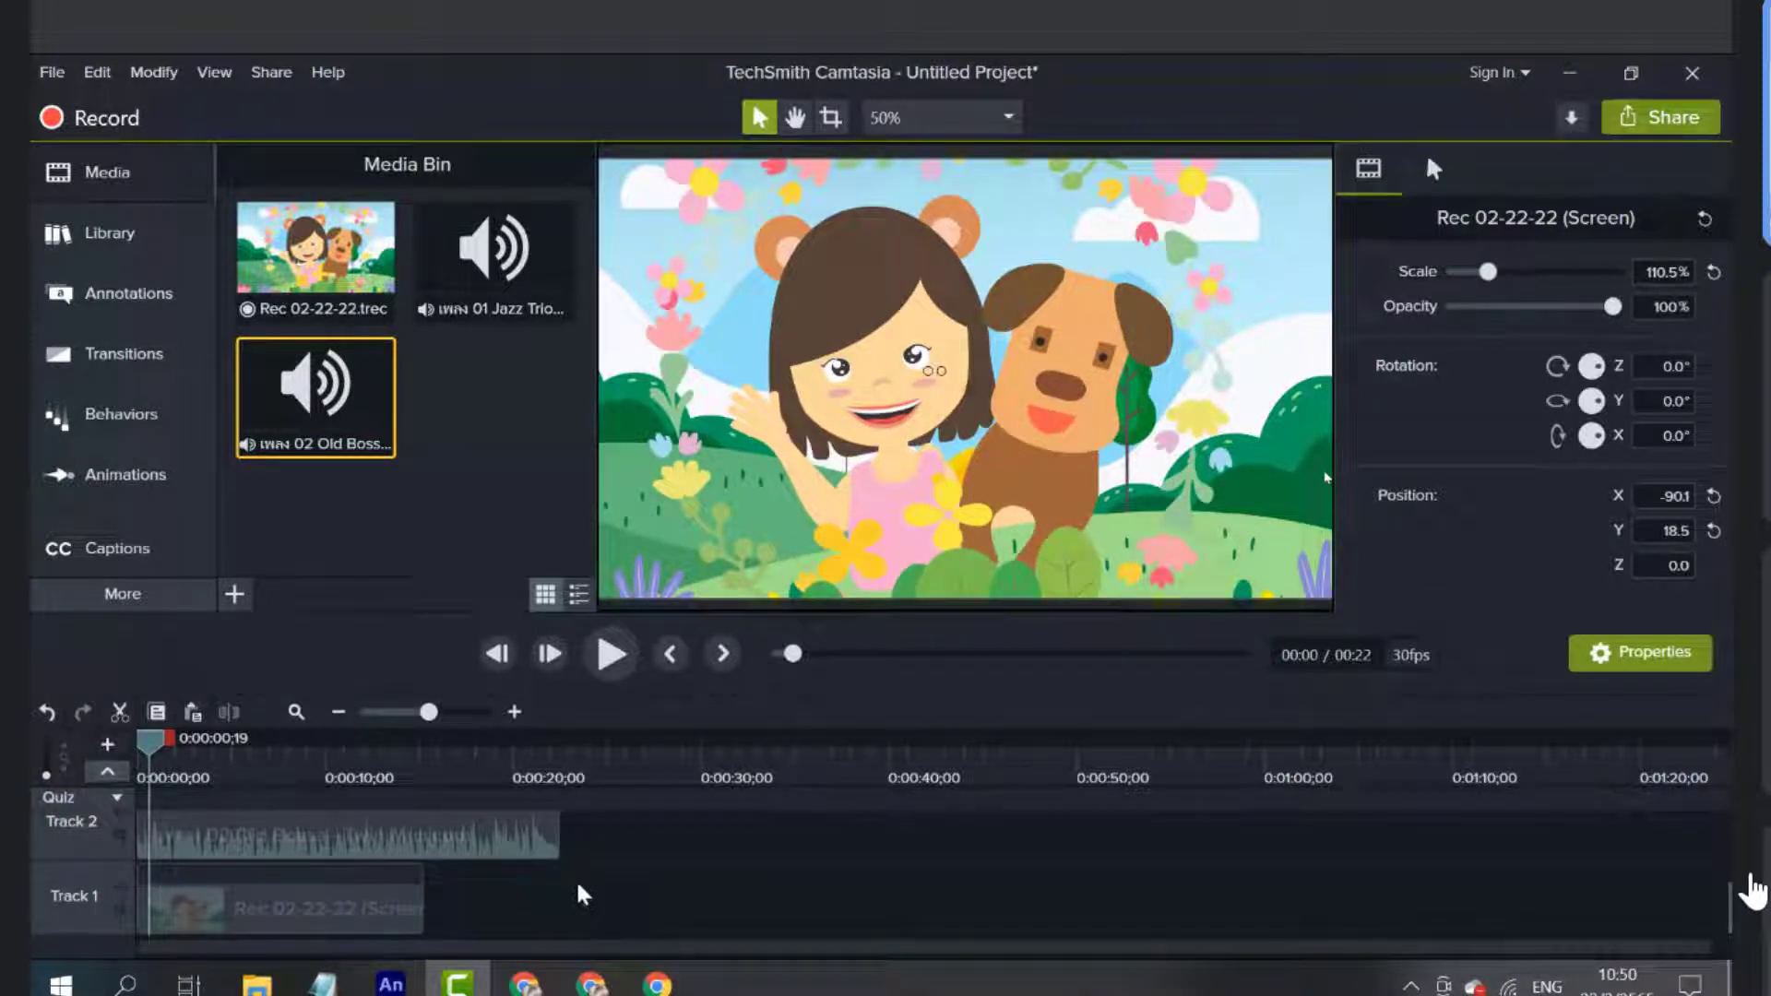
key(ctrl+v)
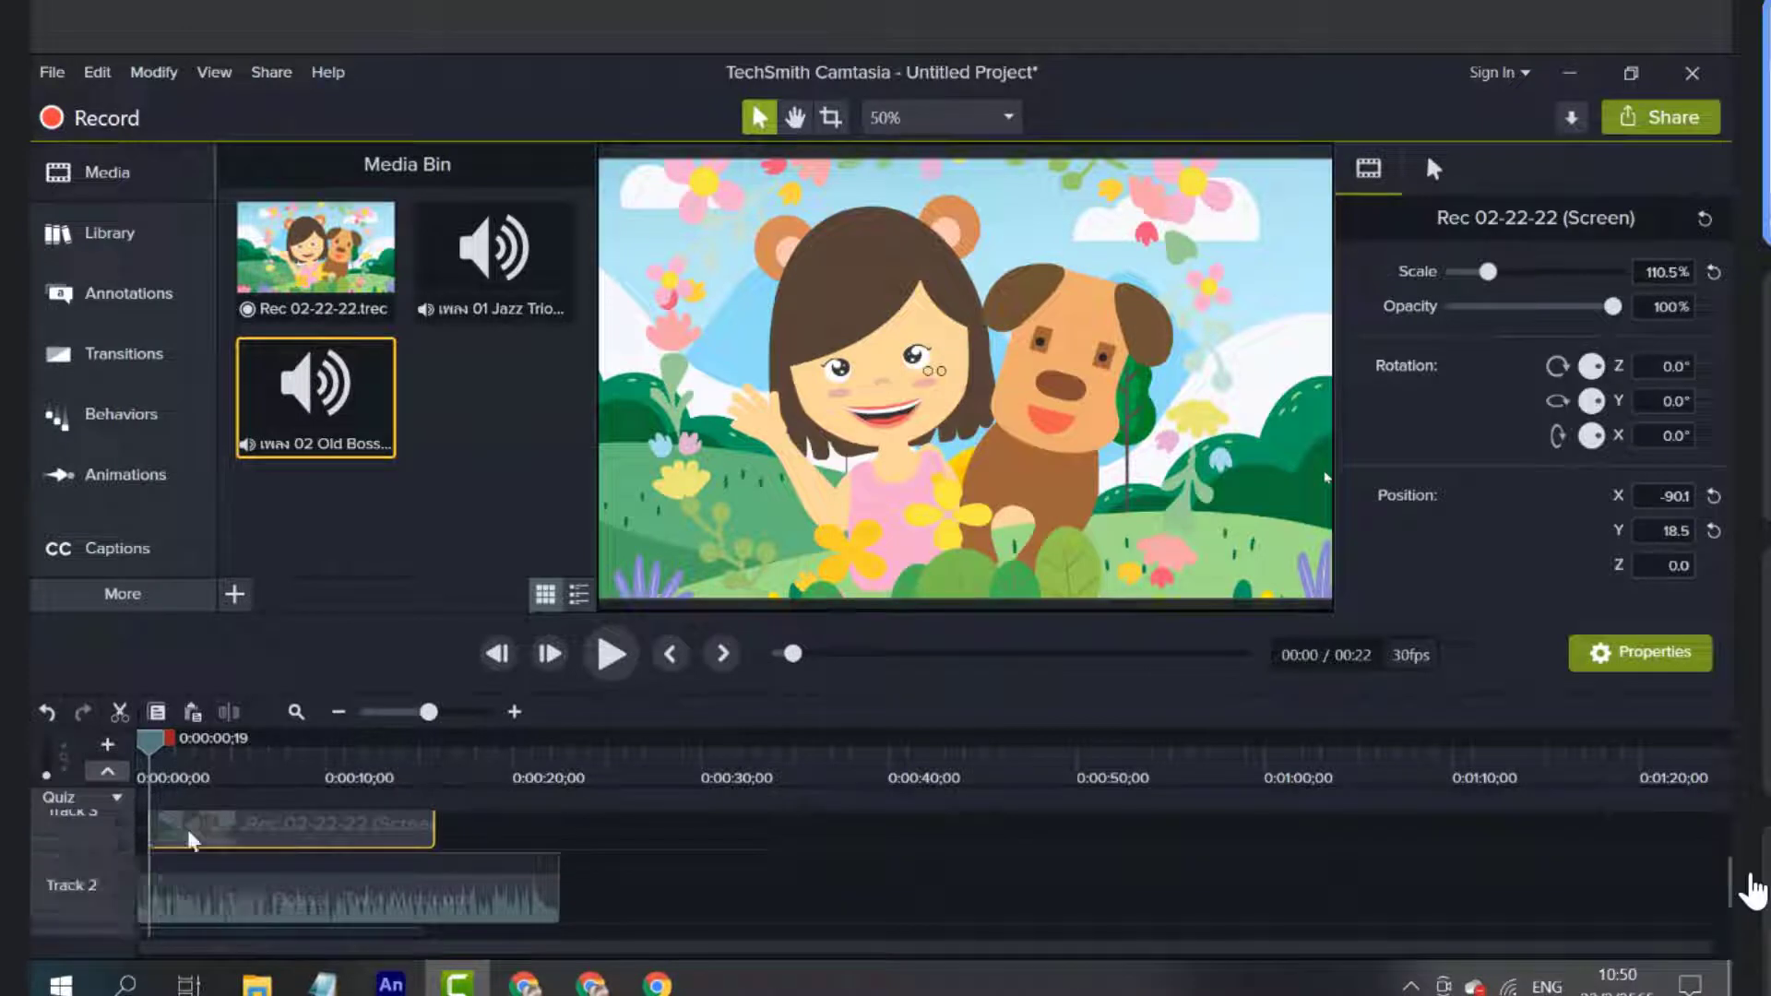
scroll(194, 824, up, 2)
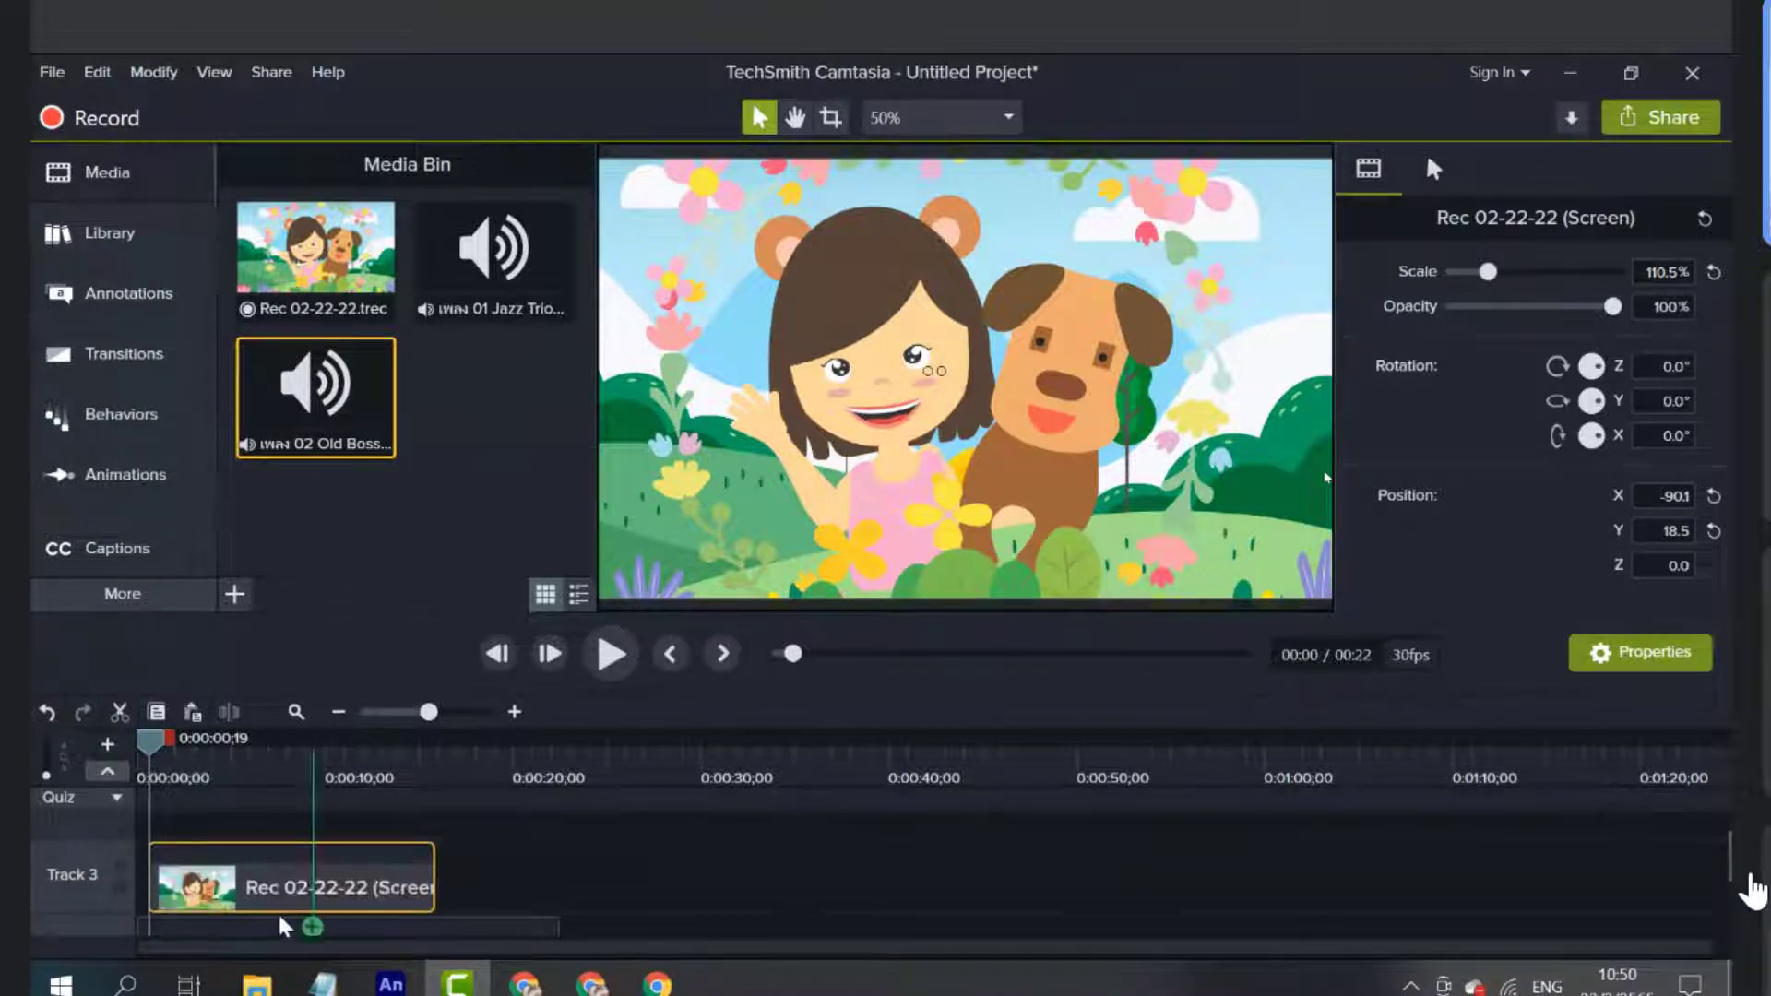
Move the duplicate recording directly after the first clip on Track 1, split it at 0:00:22;13, and delete the part beyond the music's end
drag(217, 888, 612, 892)
drag(151, 743, 561, 850)
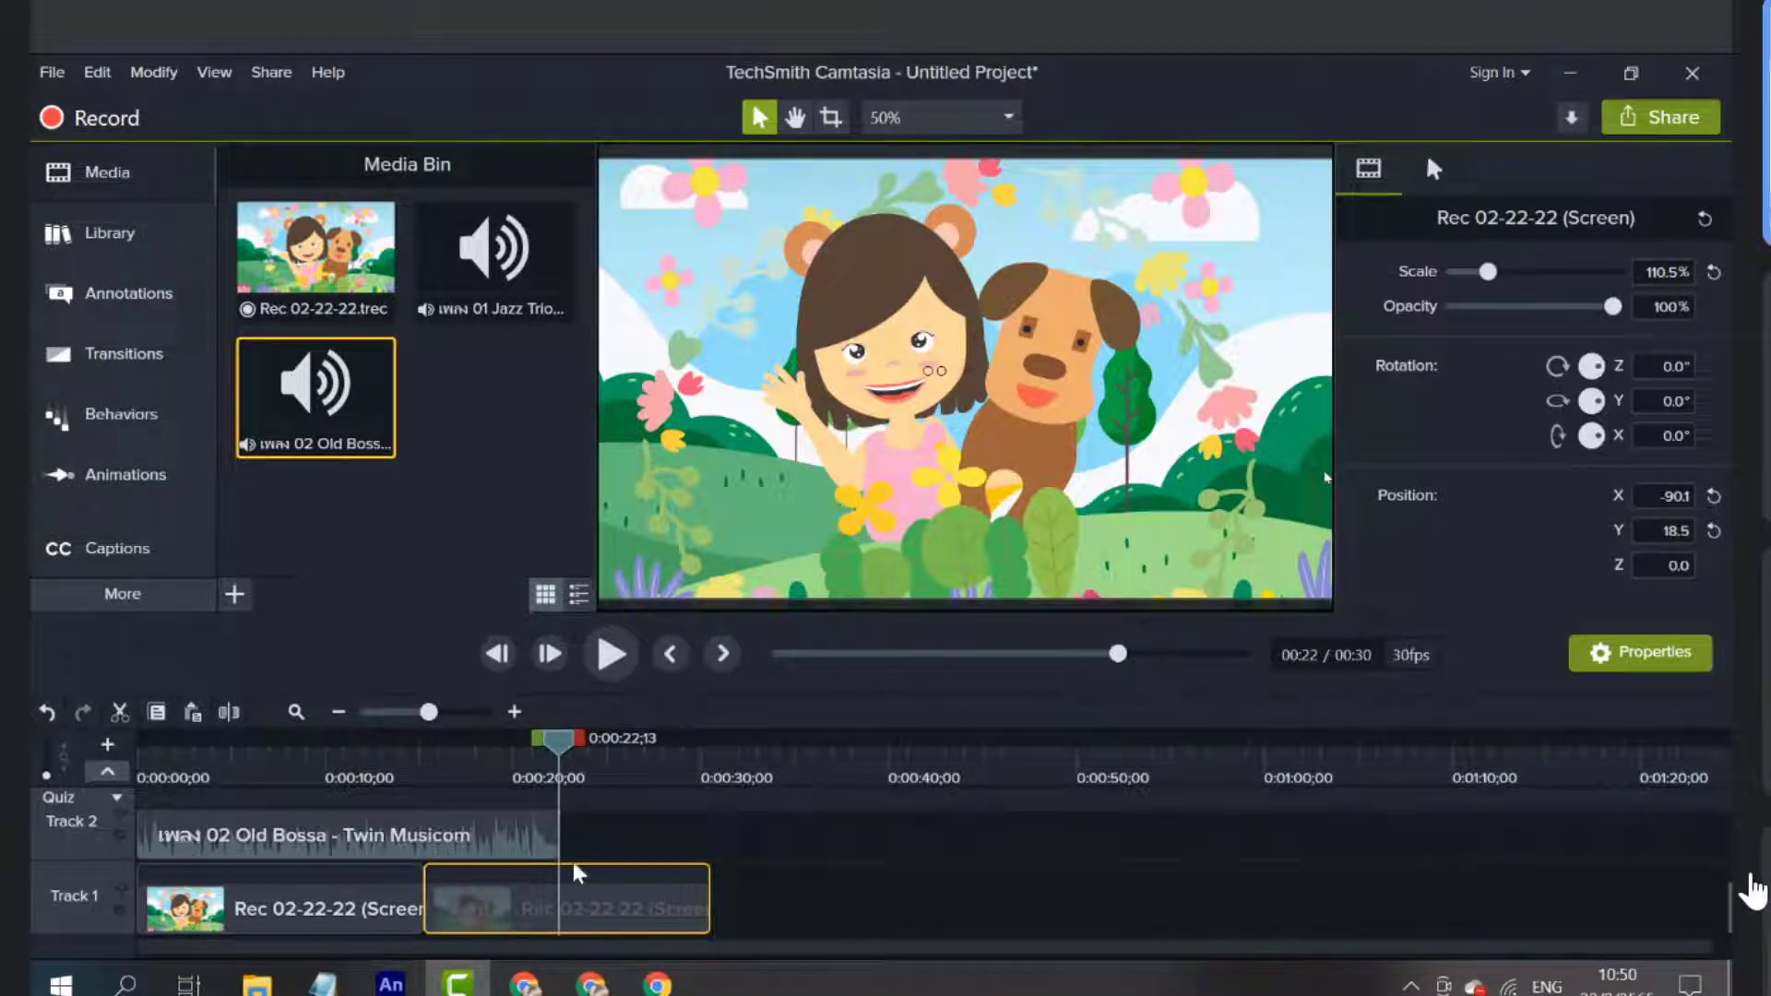
click(229, 713)
click(628, 913)
key(Delete)
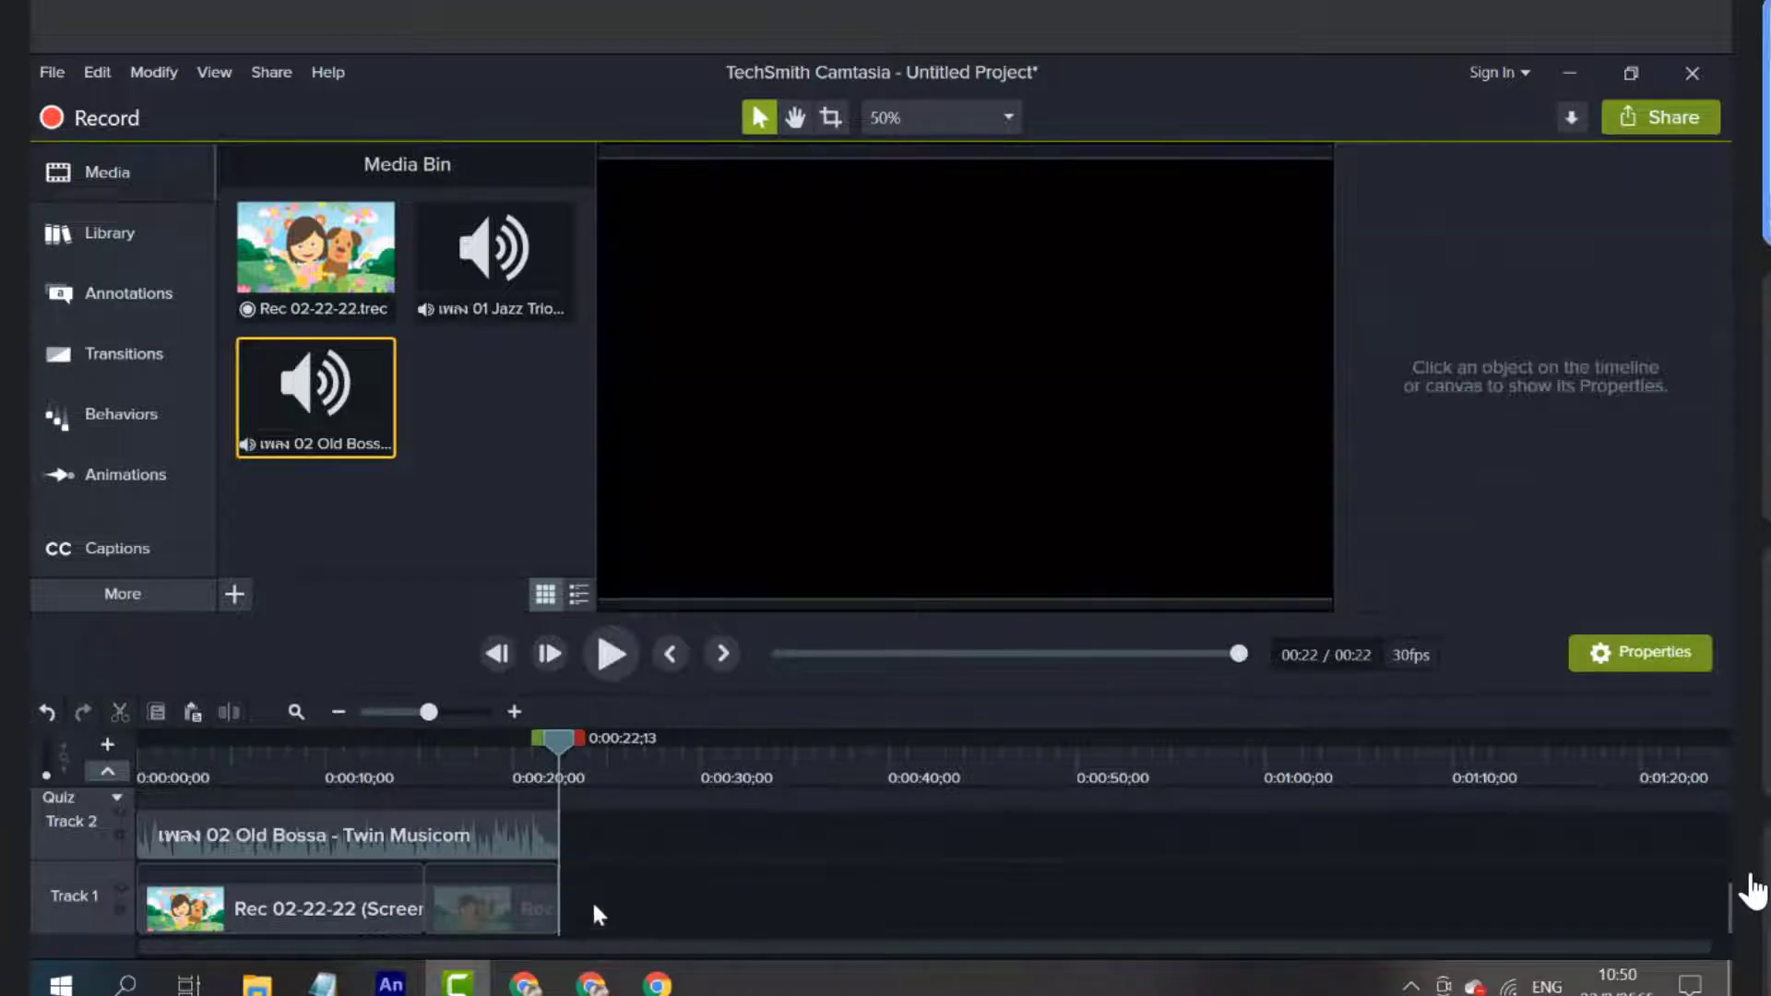
drag(591, 900, 57, 841)
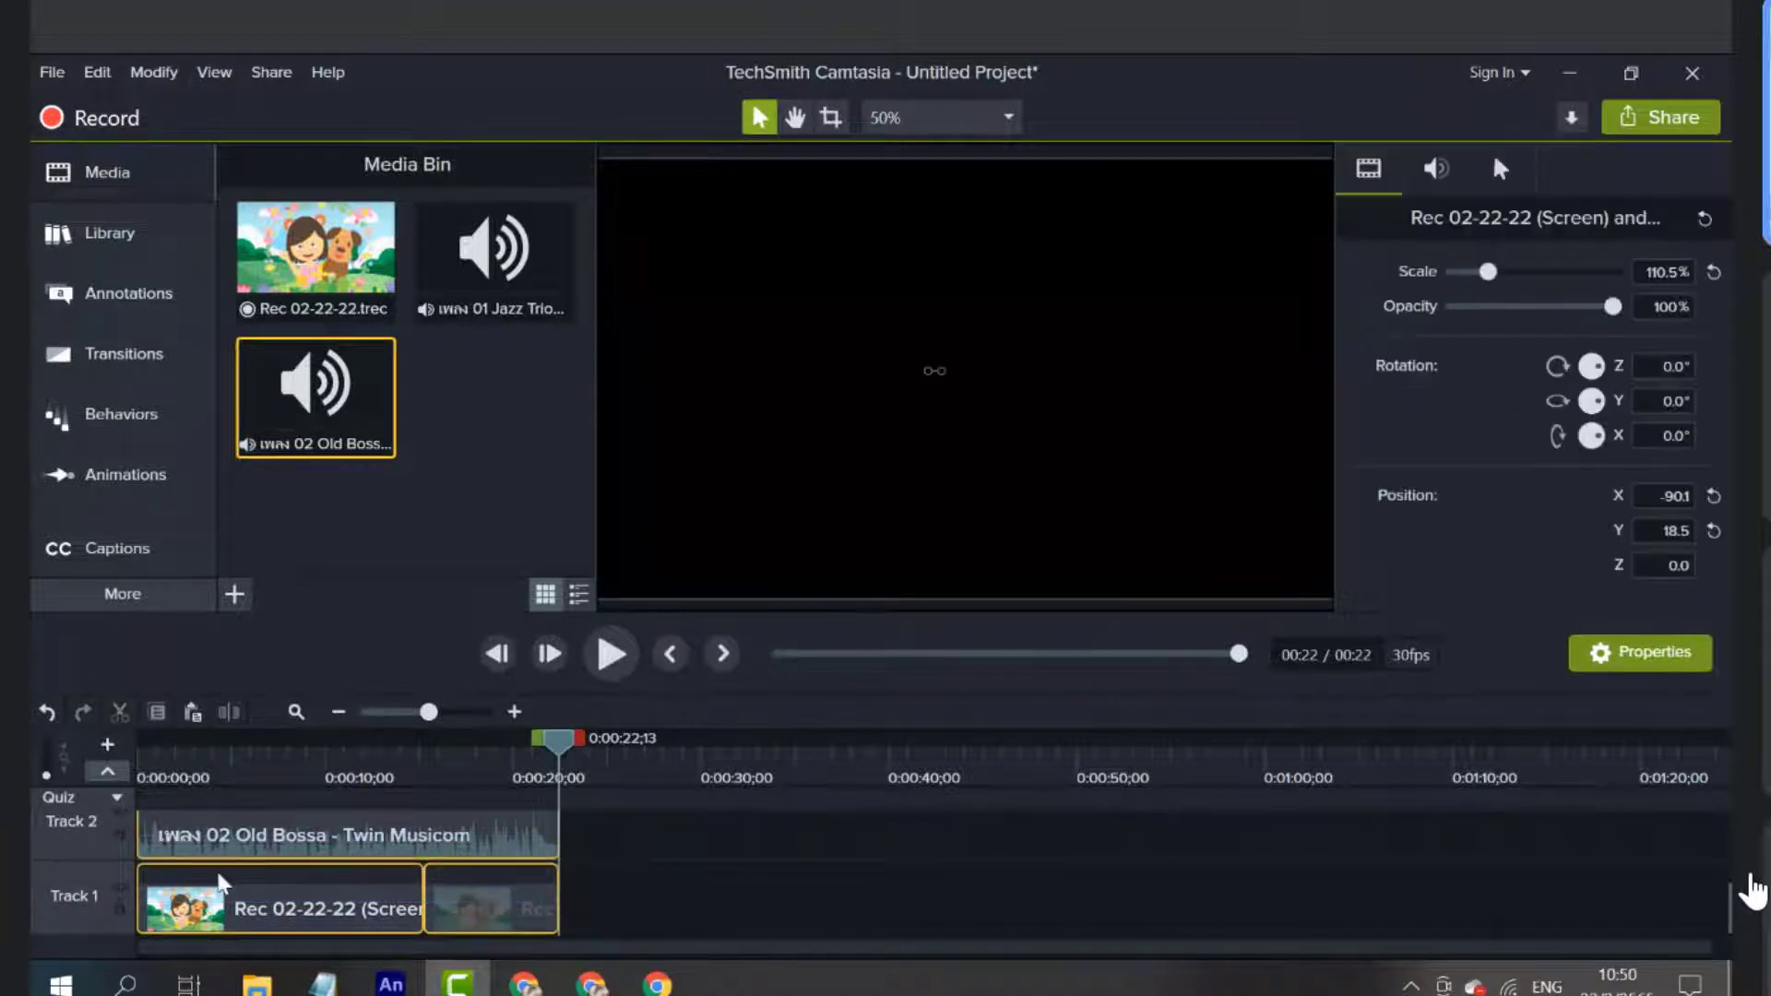
click(630, 900)
Enlarge the second Track 1 clip to 126.7% on the canvas and reposition it to X -91.2, Y -38.7
click(523, 915)
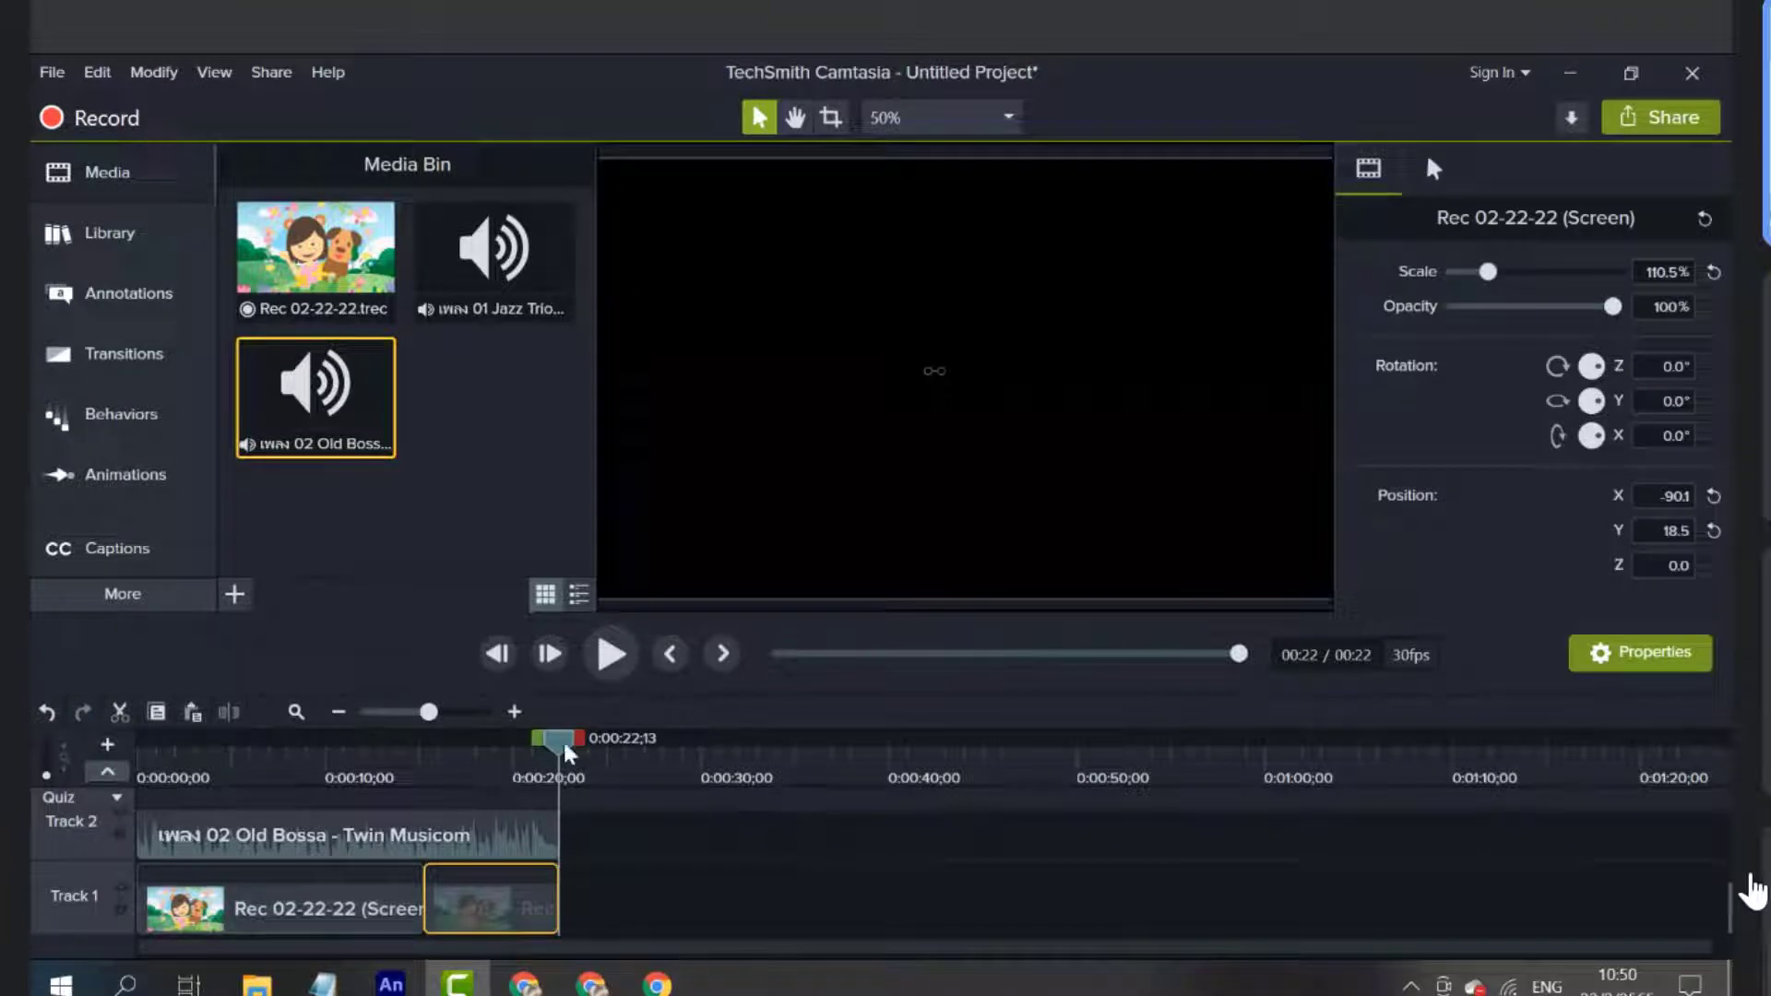
drag(560, 738, 457, 767)
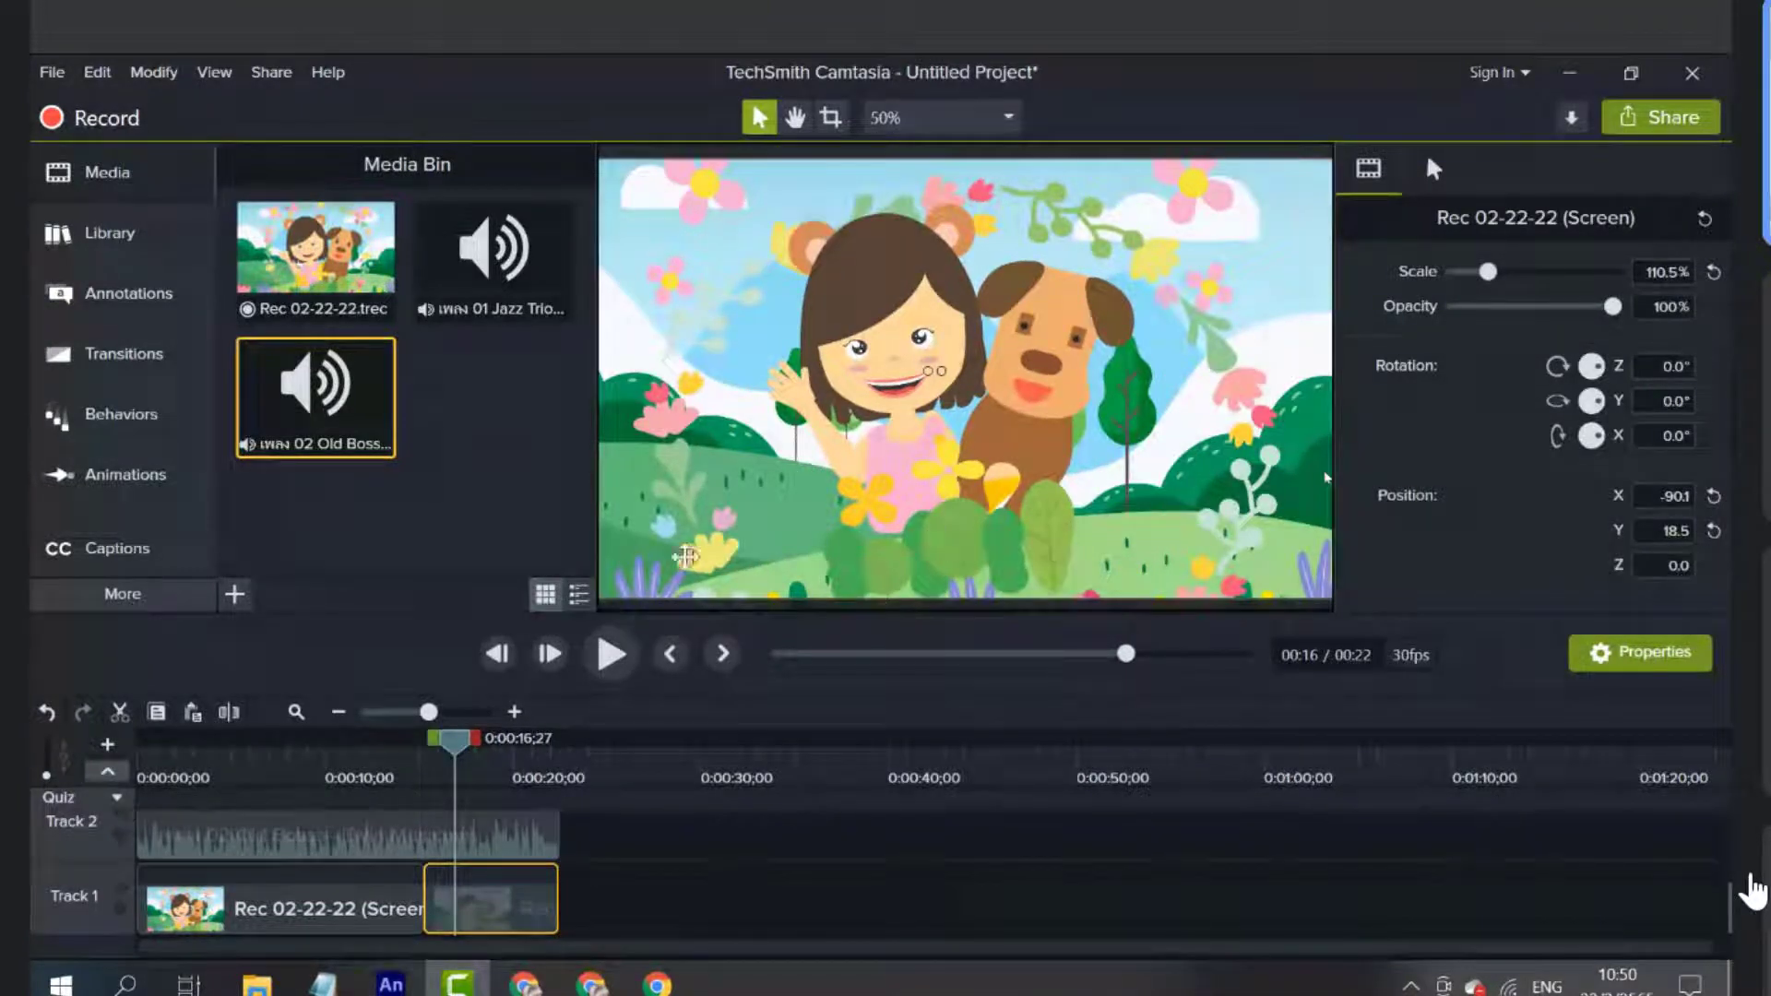
scroll(1180, 254, down, 2)
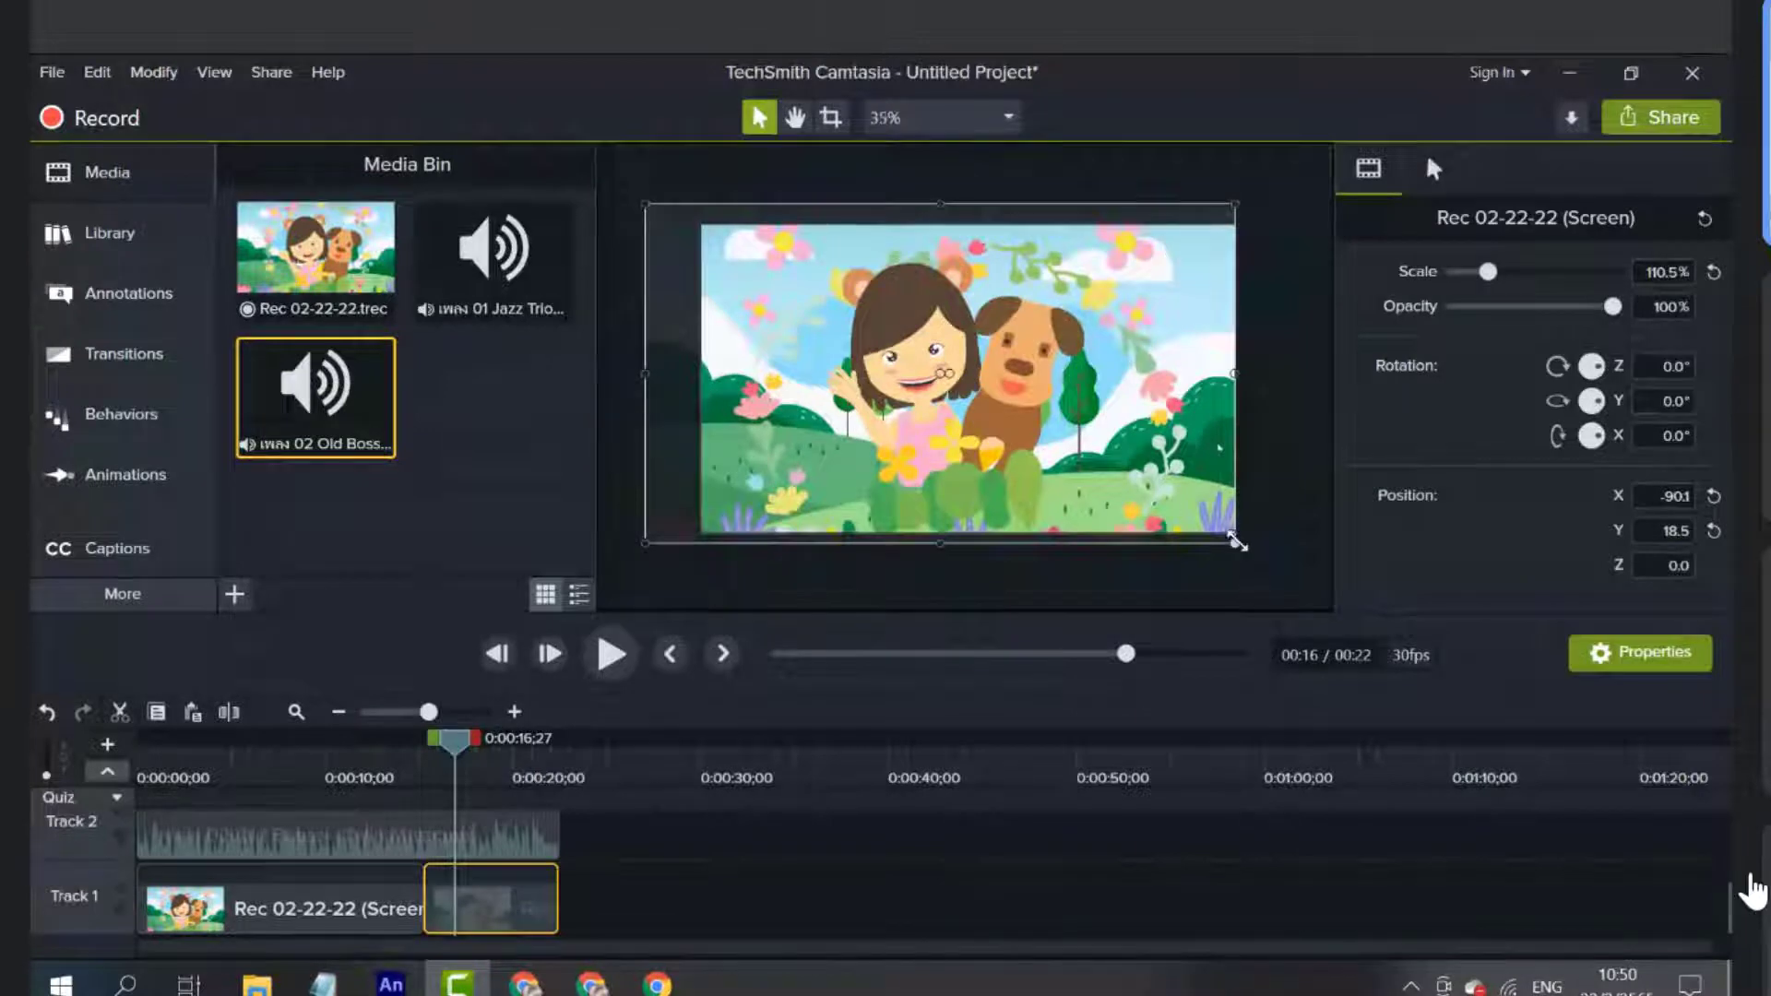
drag(1236, 542, 1315, 591)
drag(1050, 466, 1001, 453)
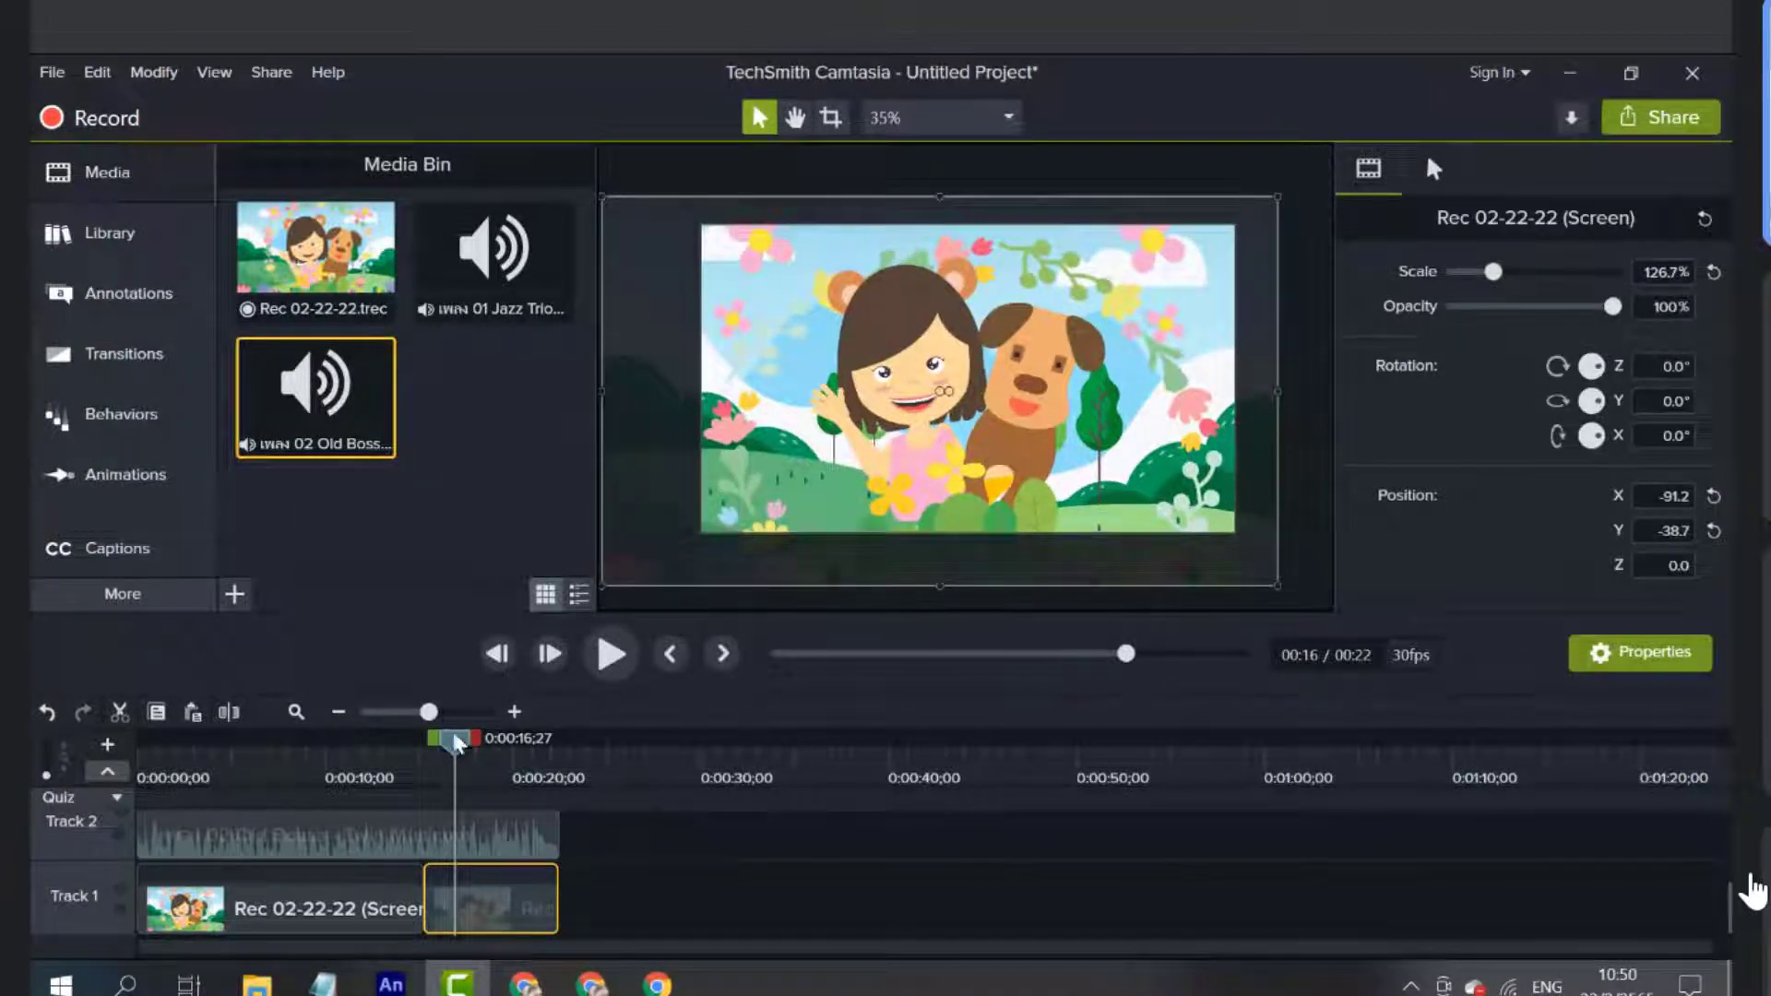
Play the edited timeline from the start through the cut into the enlarged second clip, then scrub back to 0:00:16;07
drag(454, 738, 486, 812)
drag(484, 738, 122, 780)
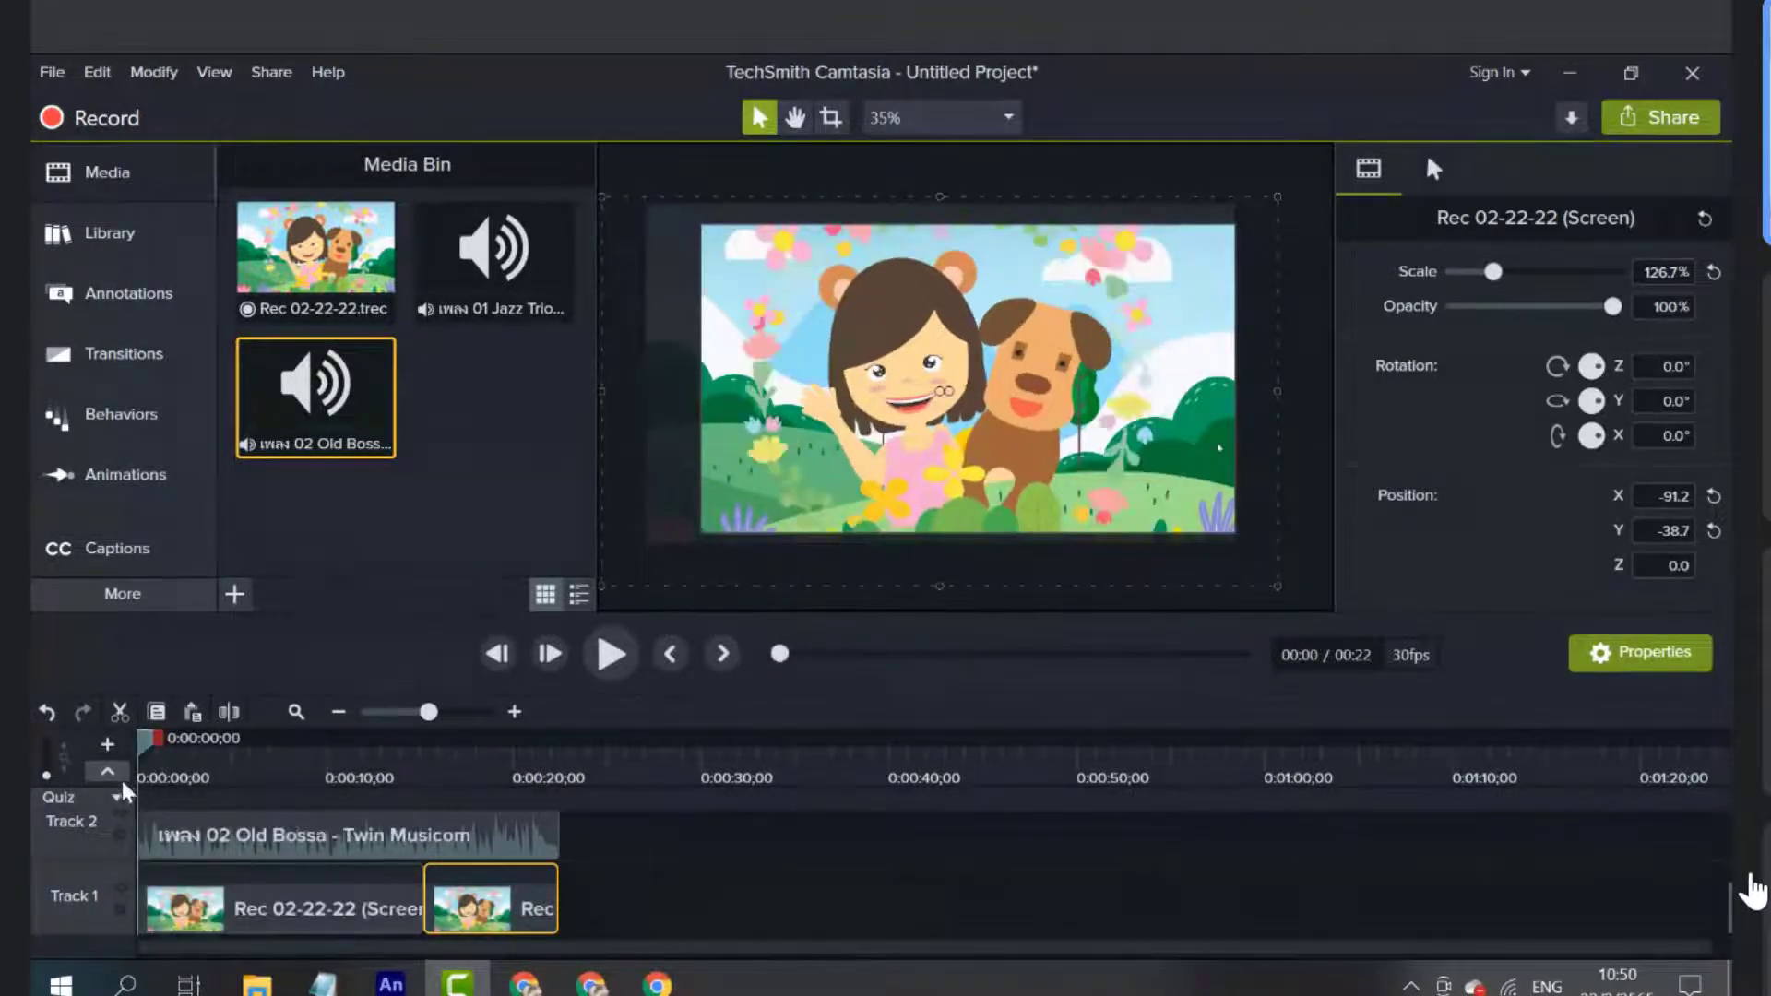
click(610, 657)
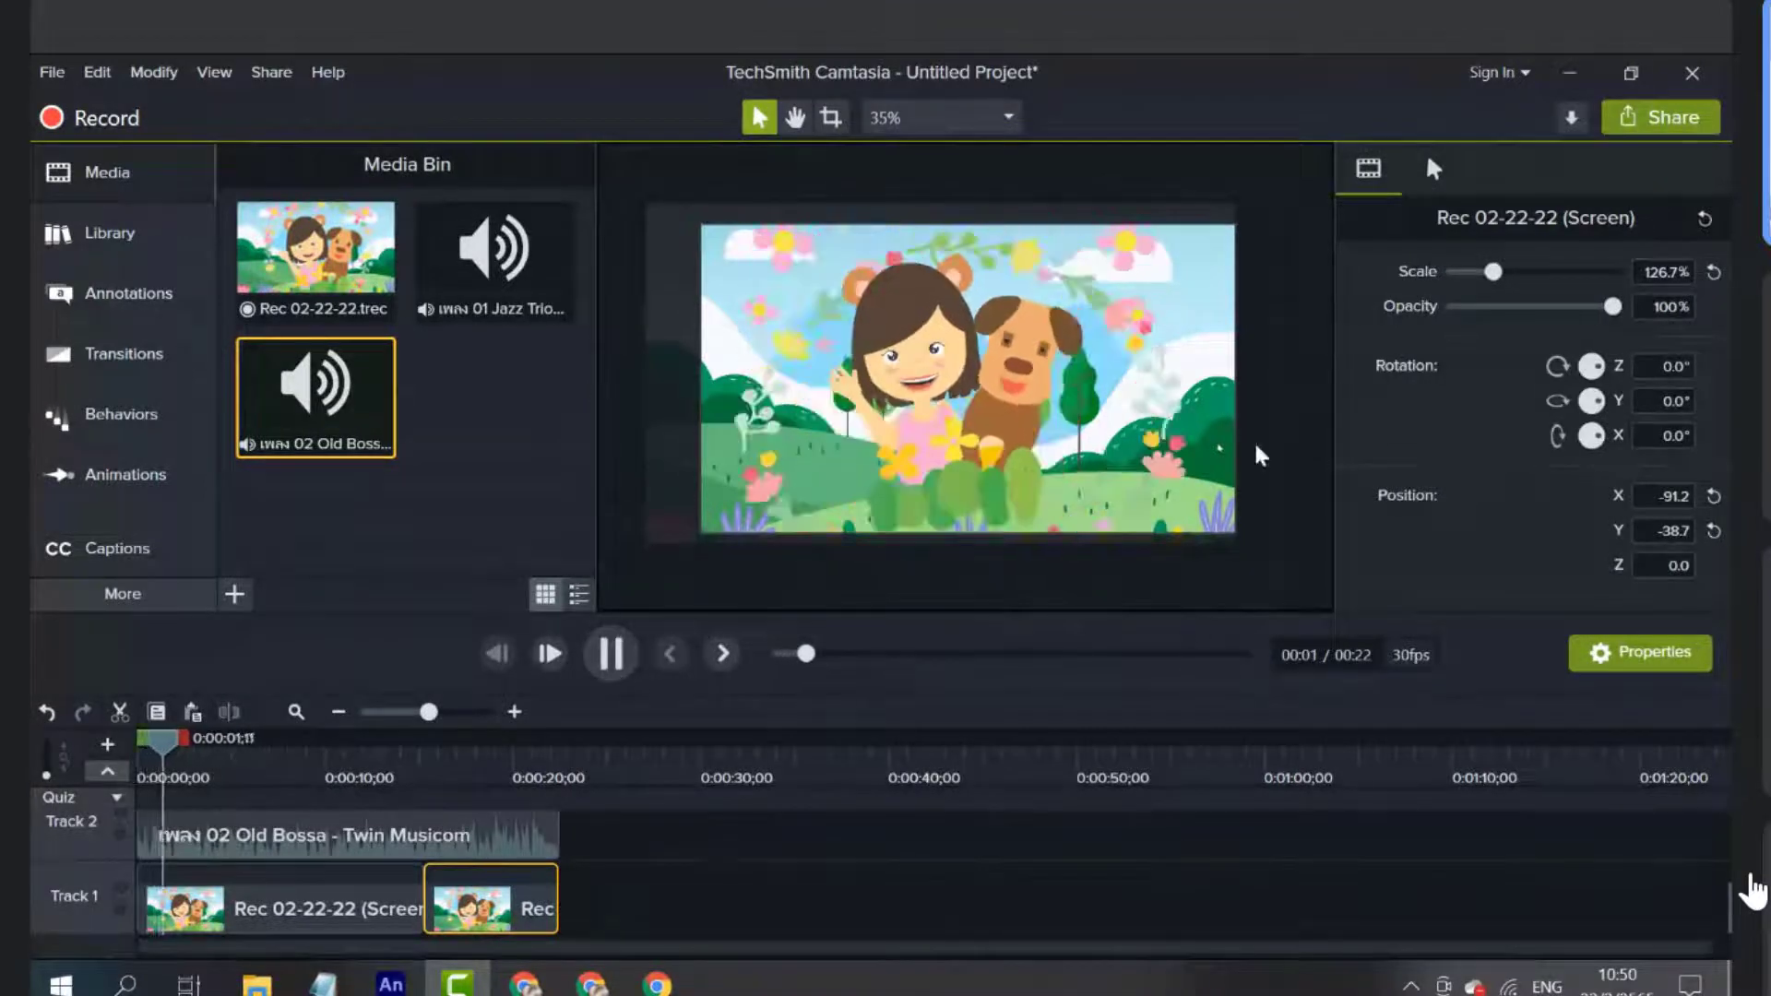
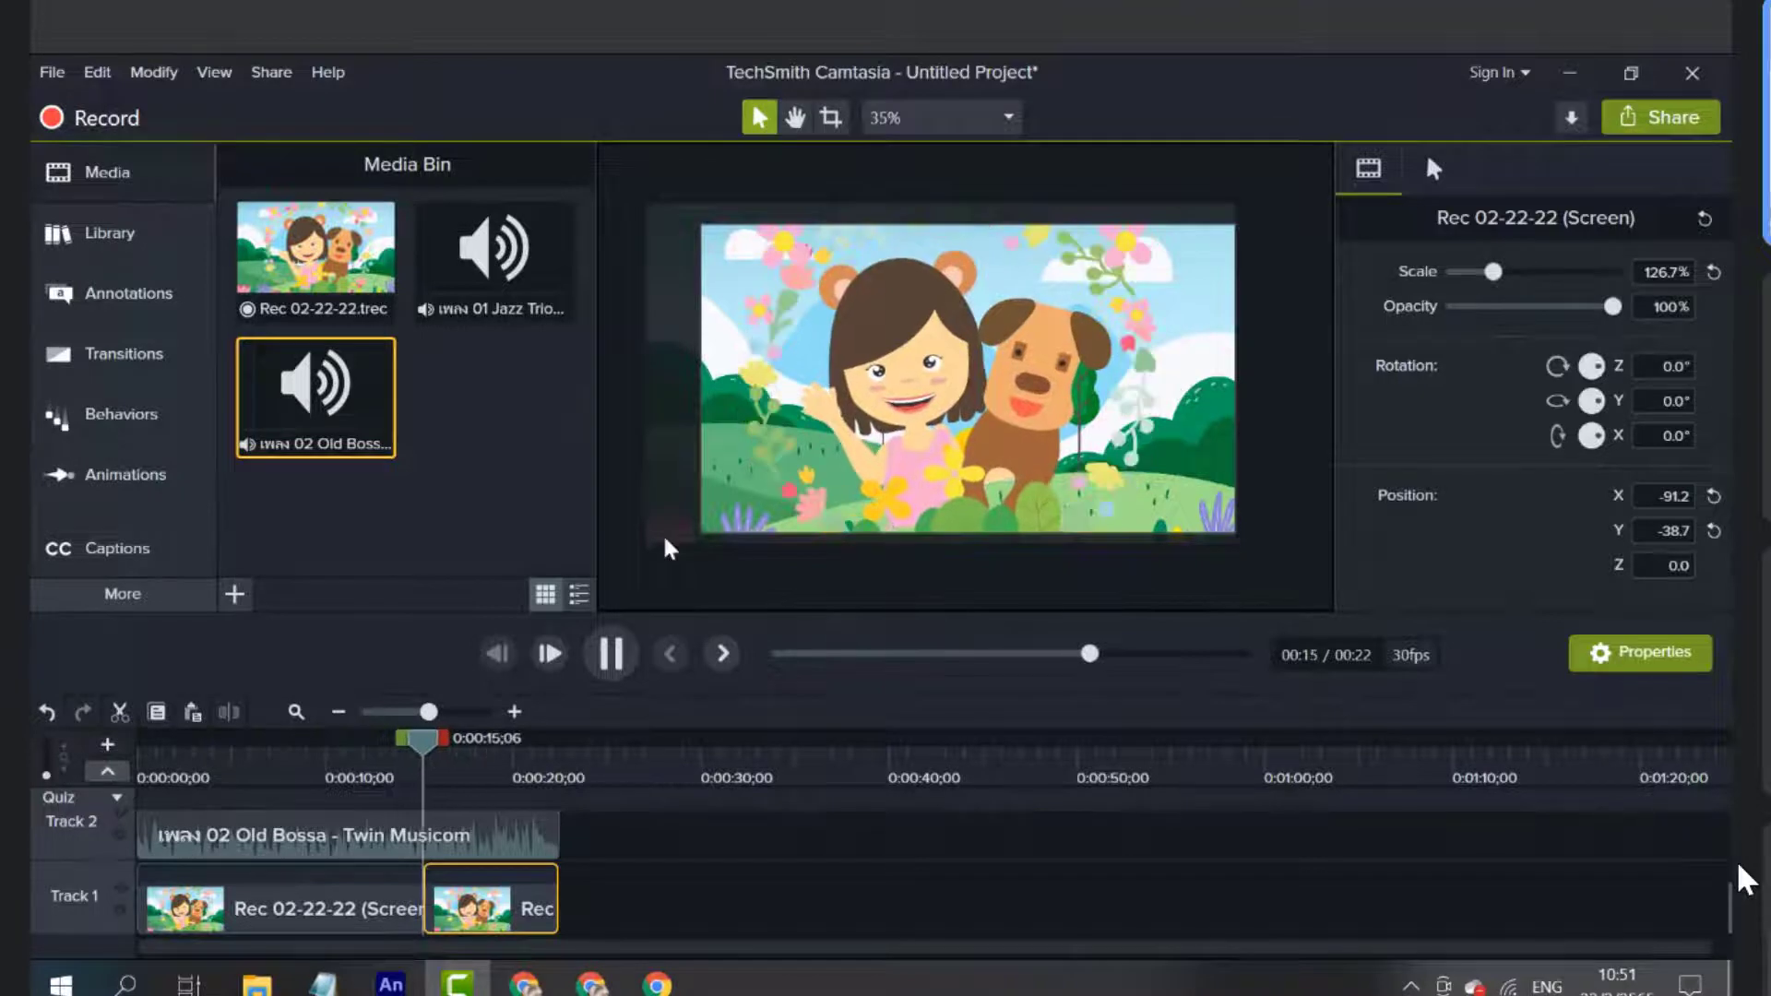
click(611, 655)
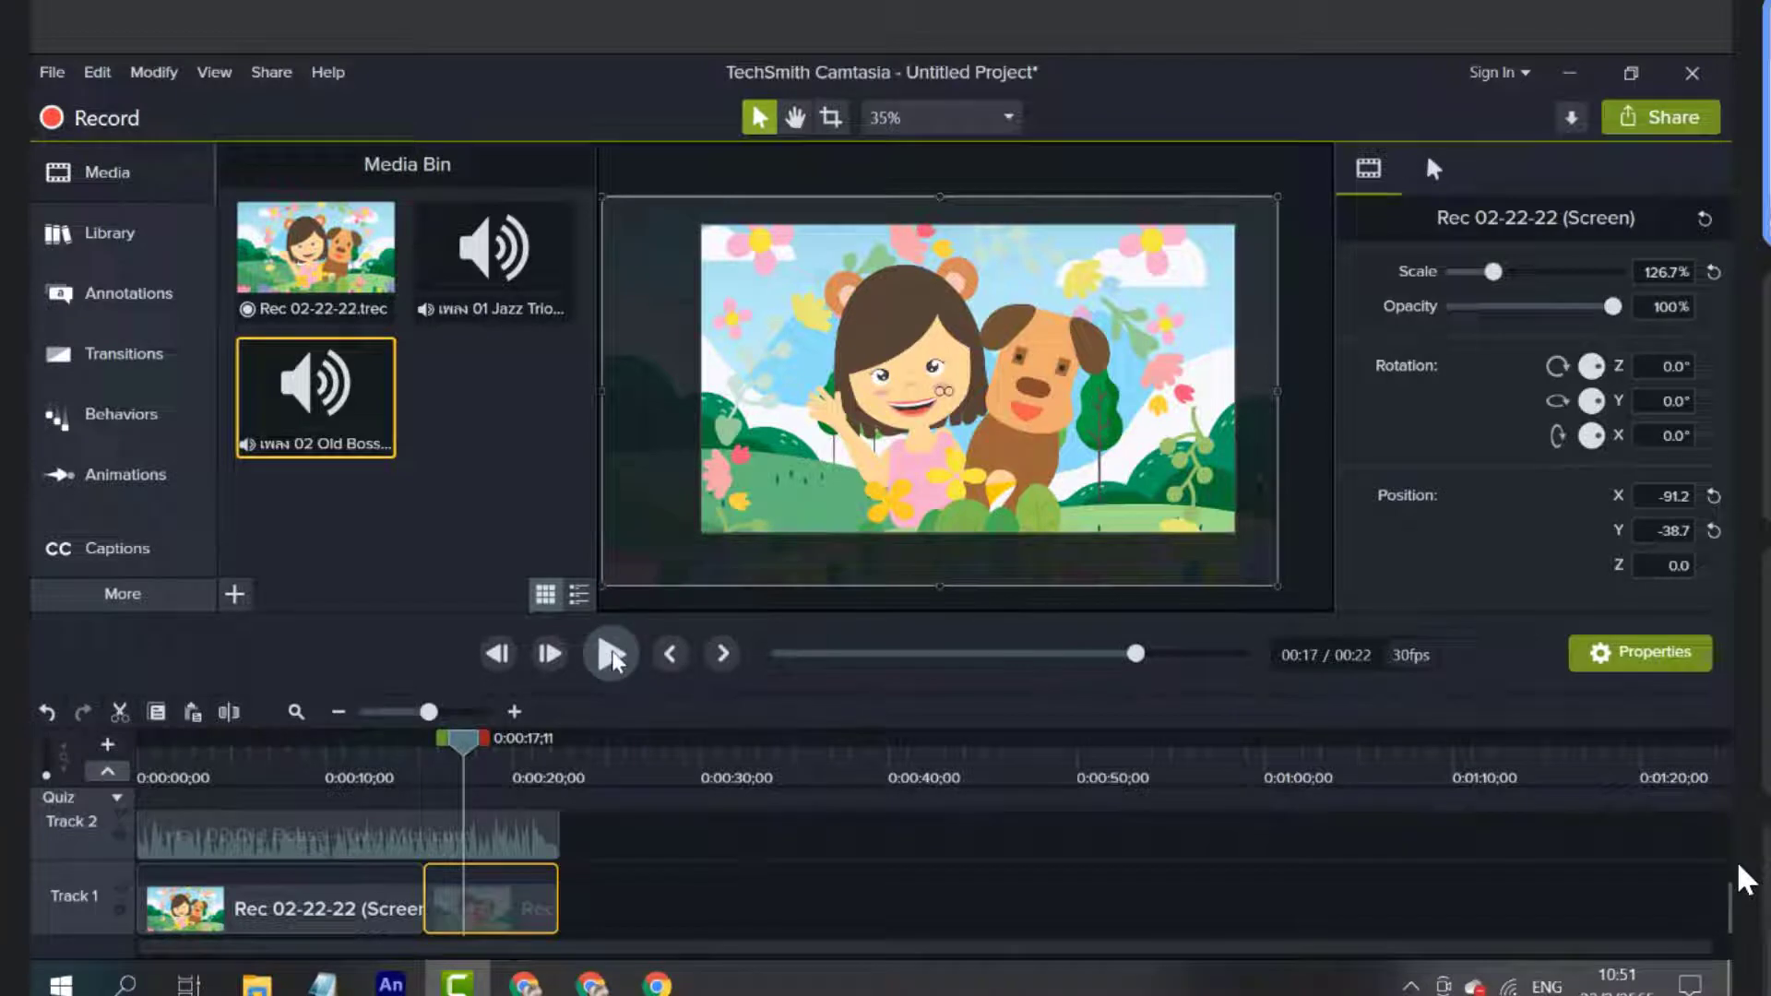
drag(472, 755, 453, 826)
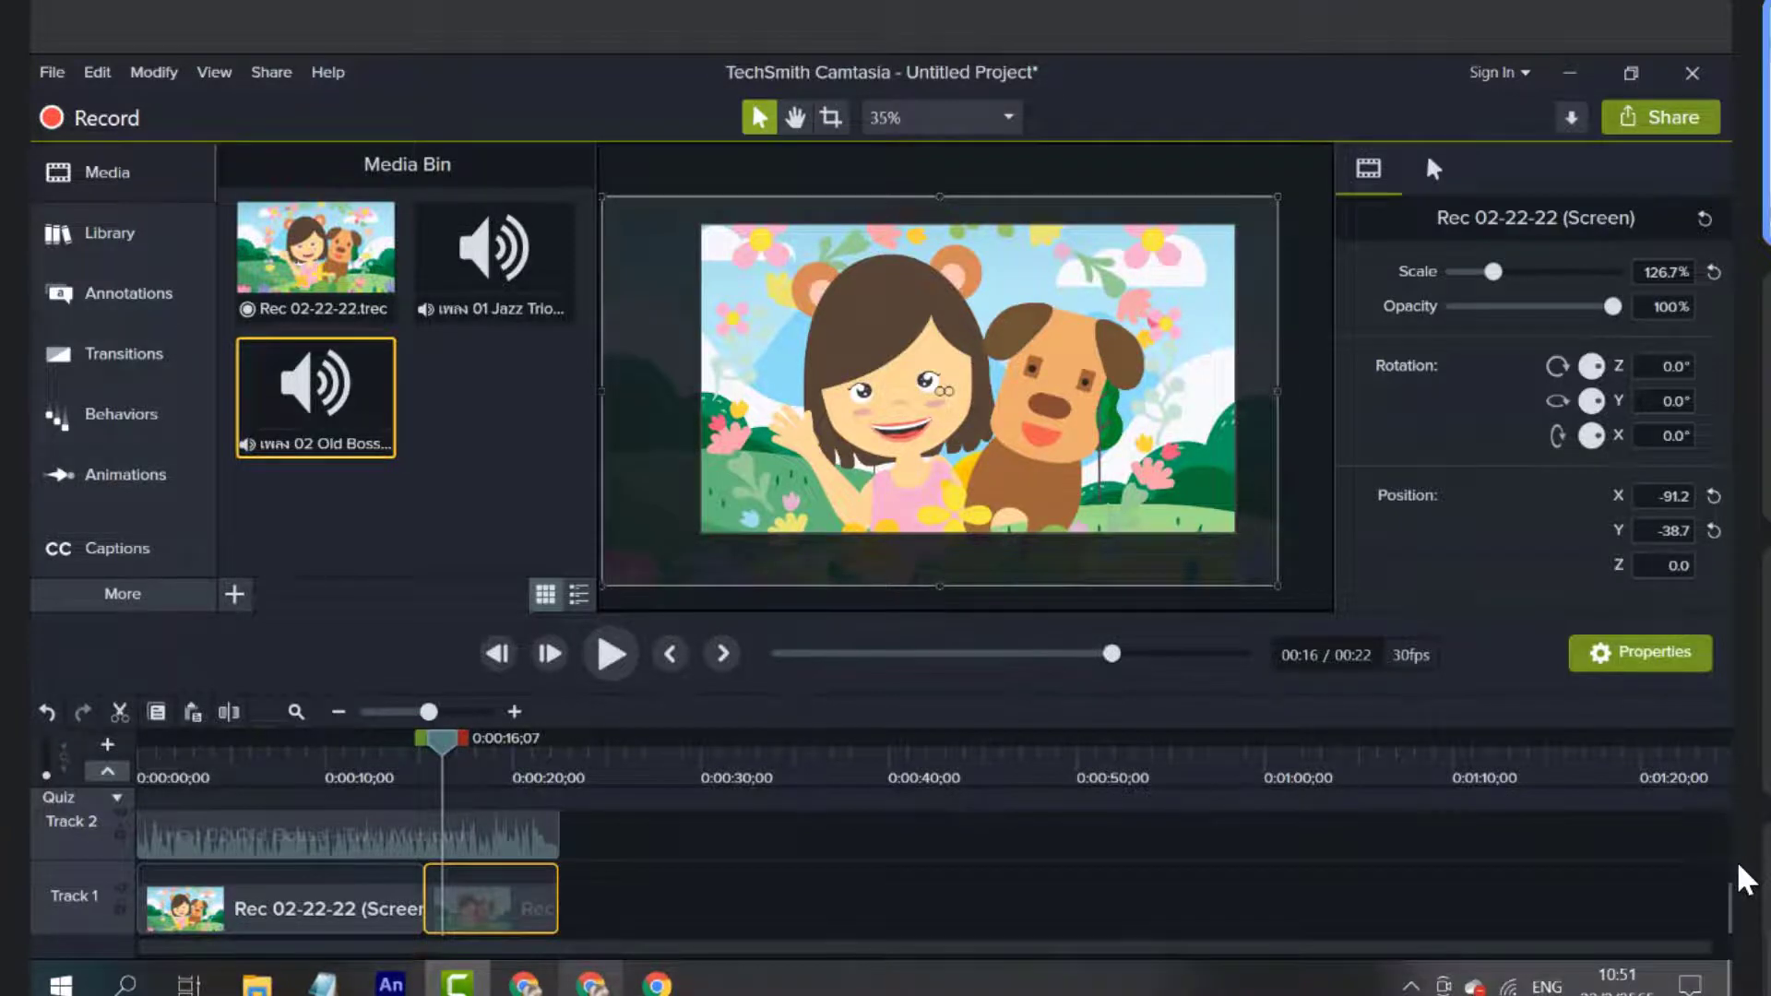
Switch to Chrome and review the title and talking-dog introduction in the Flash + Video example on YouTube
click(591, 985)
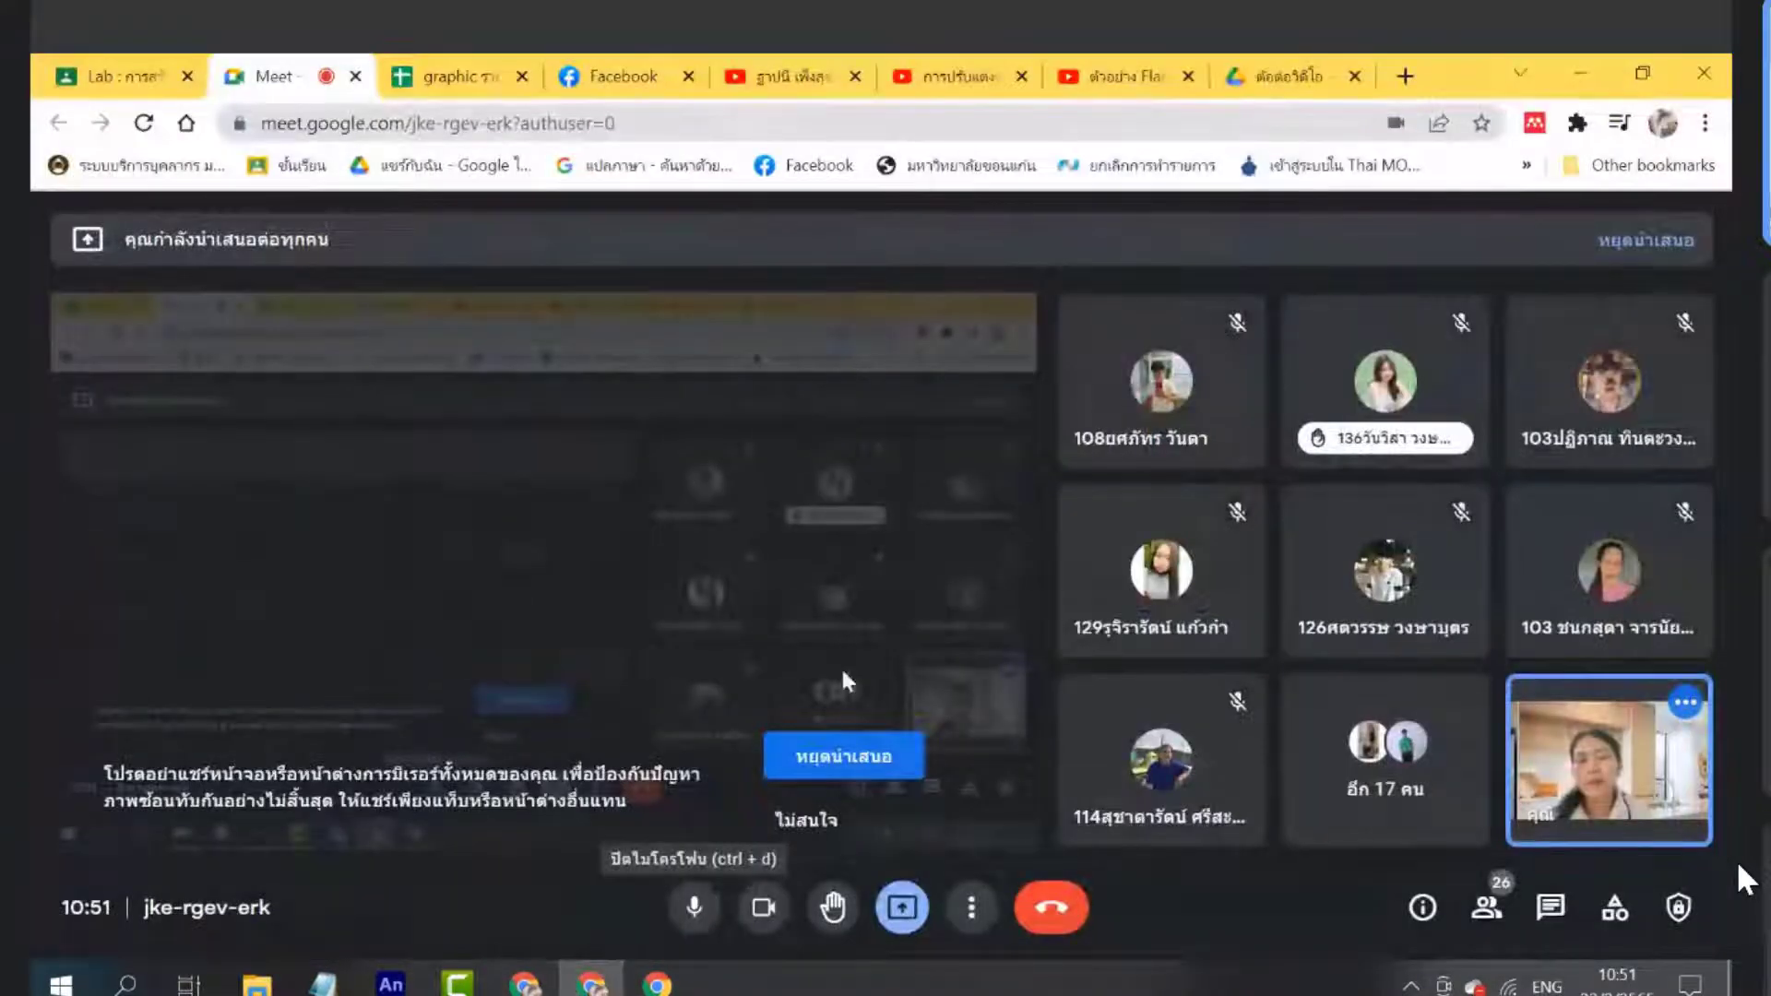
click(1120, 76)
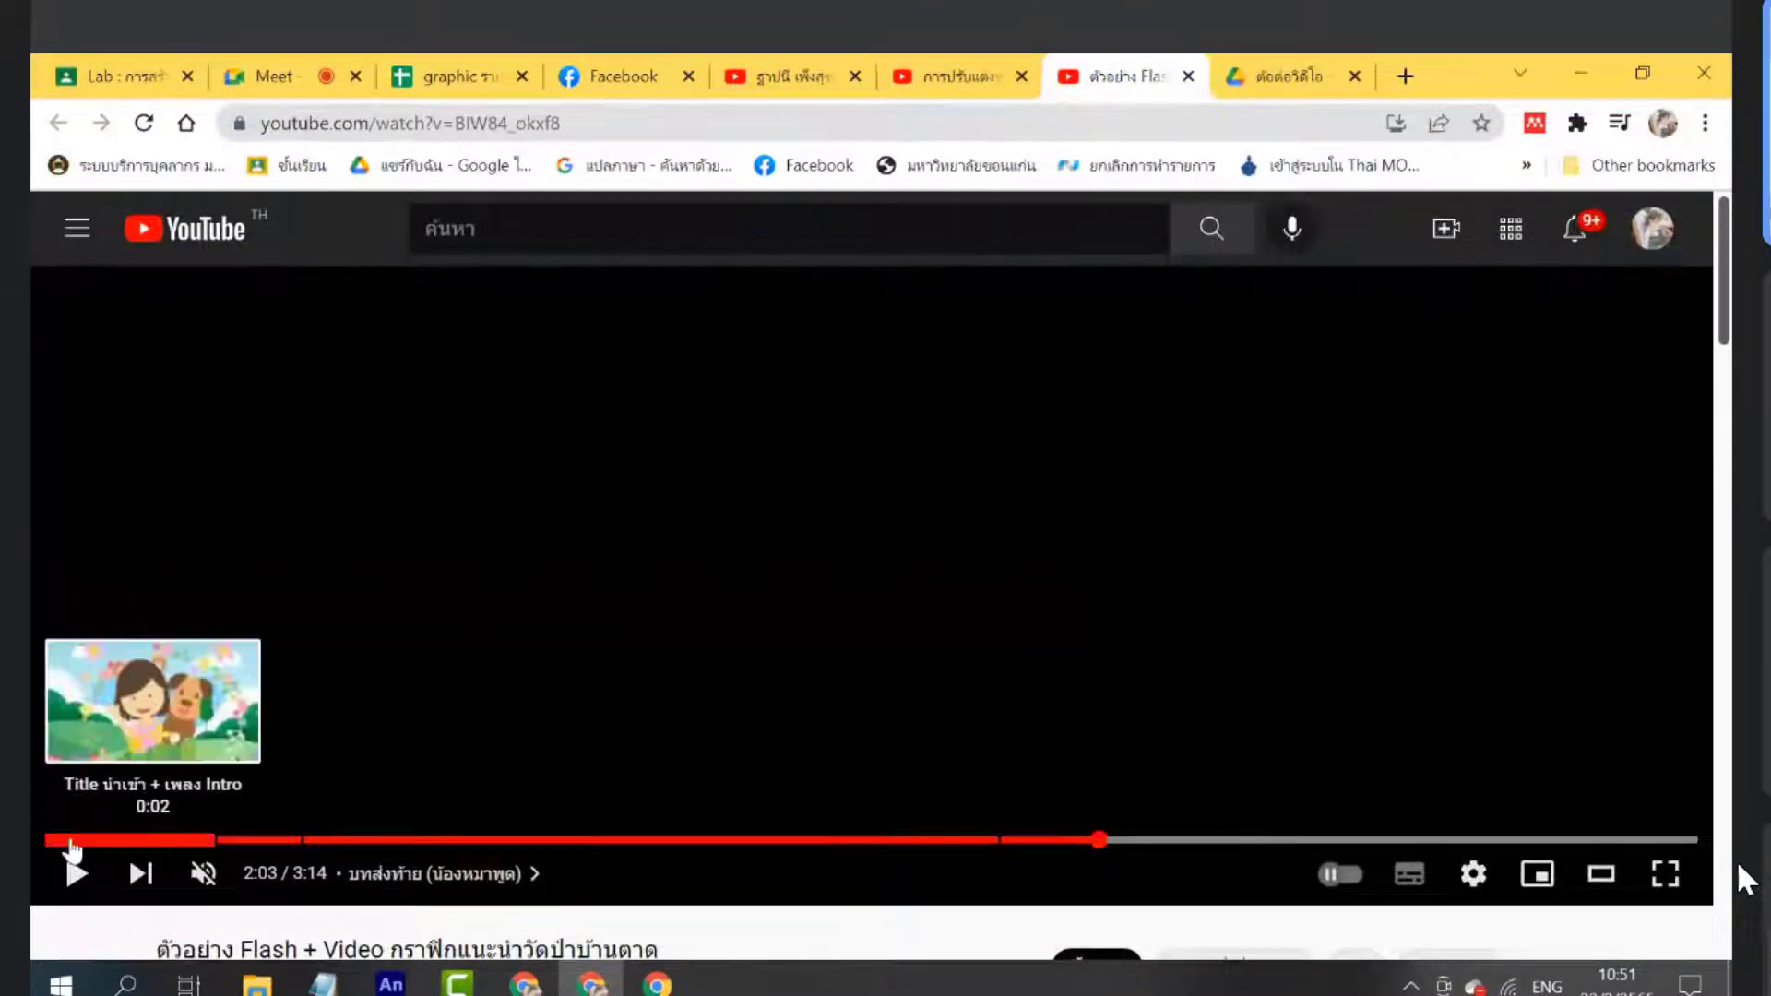
click(60, 840)
click(223, 839)
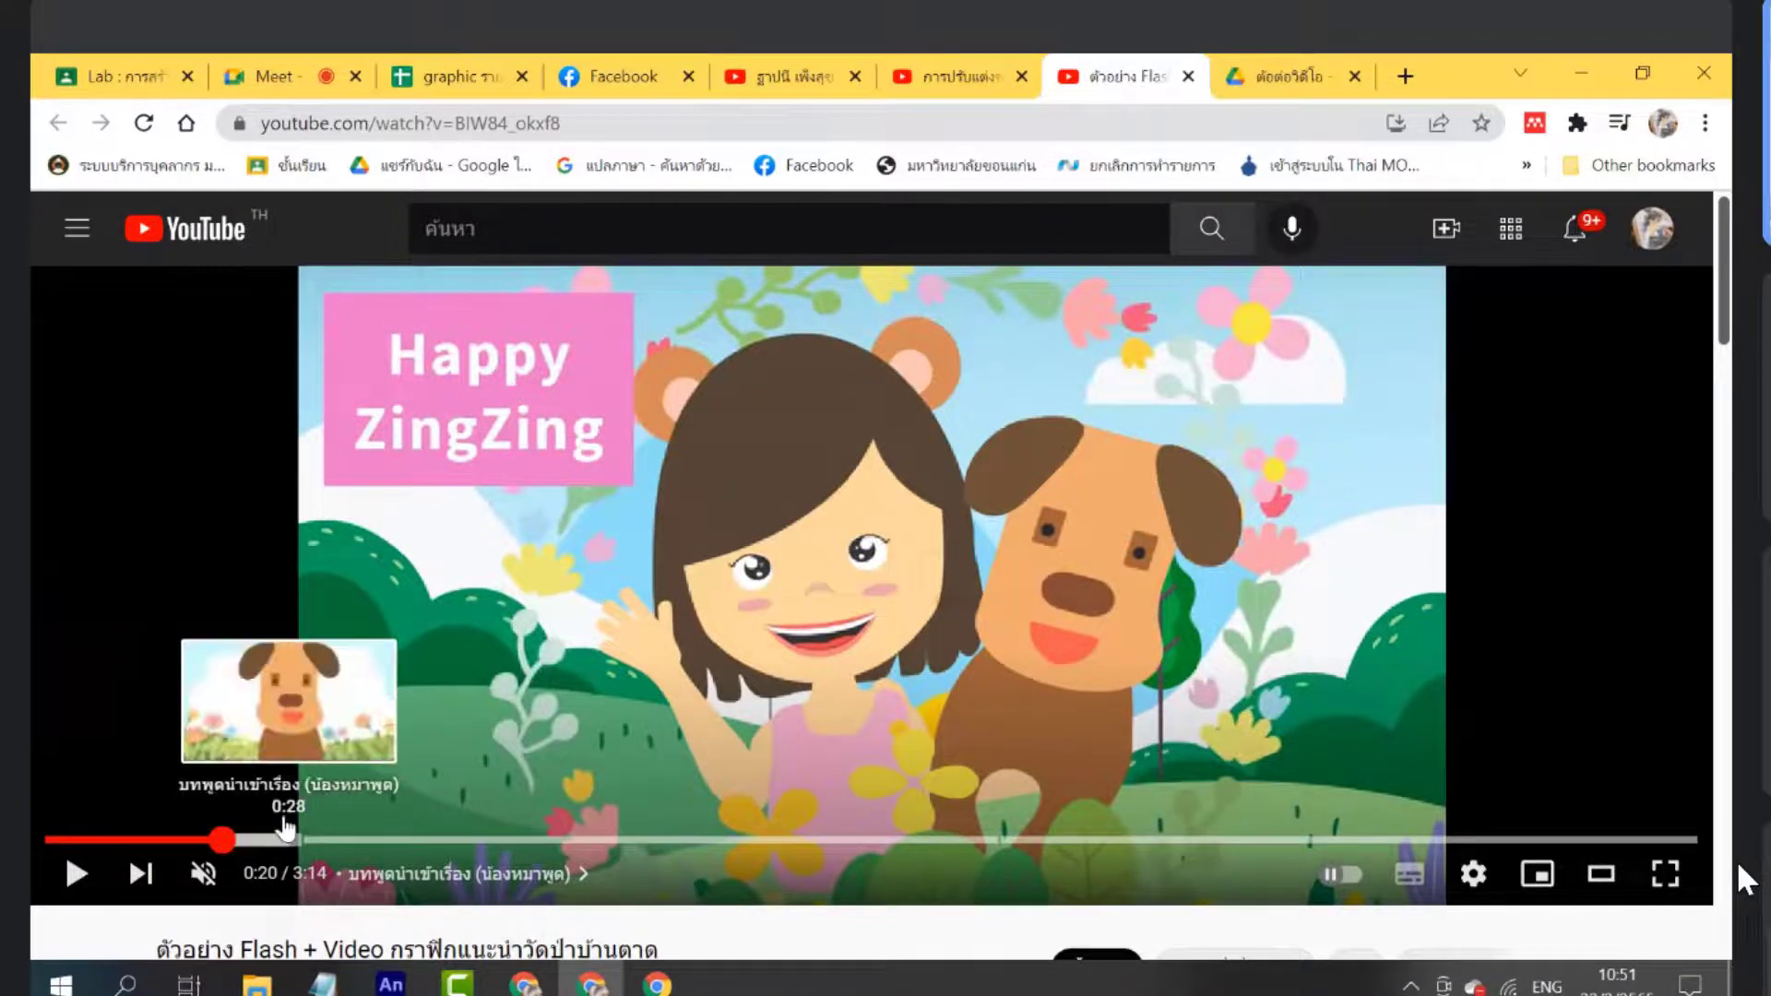
click(254, 841)
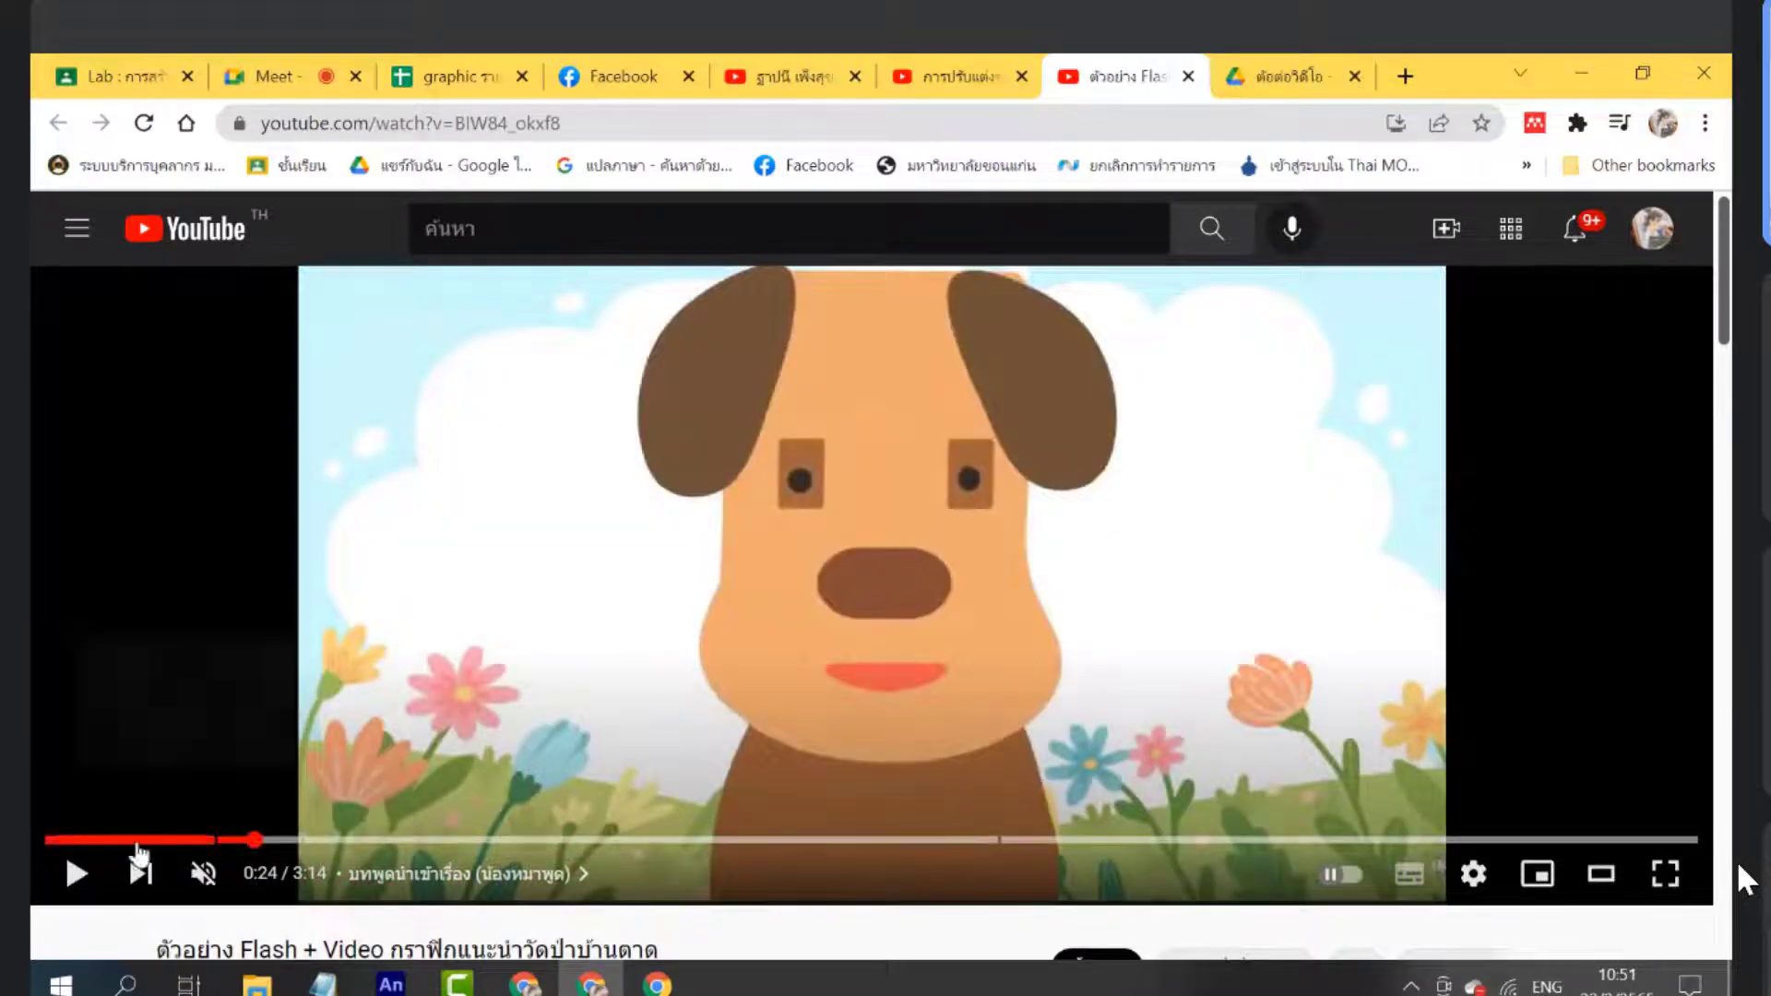
click(78, 876)
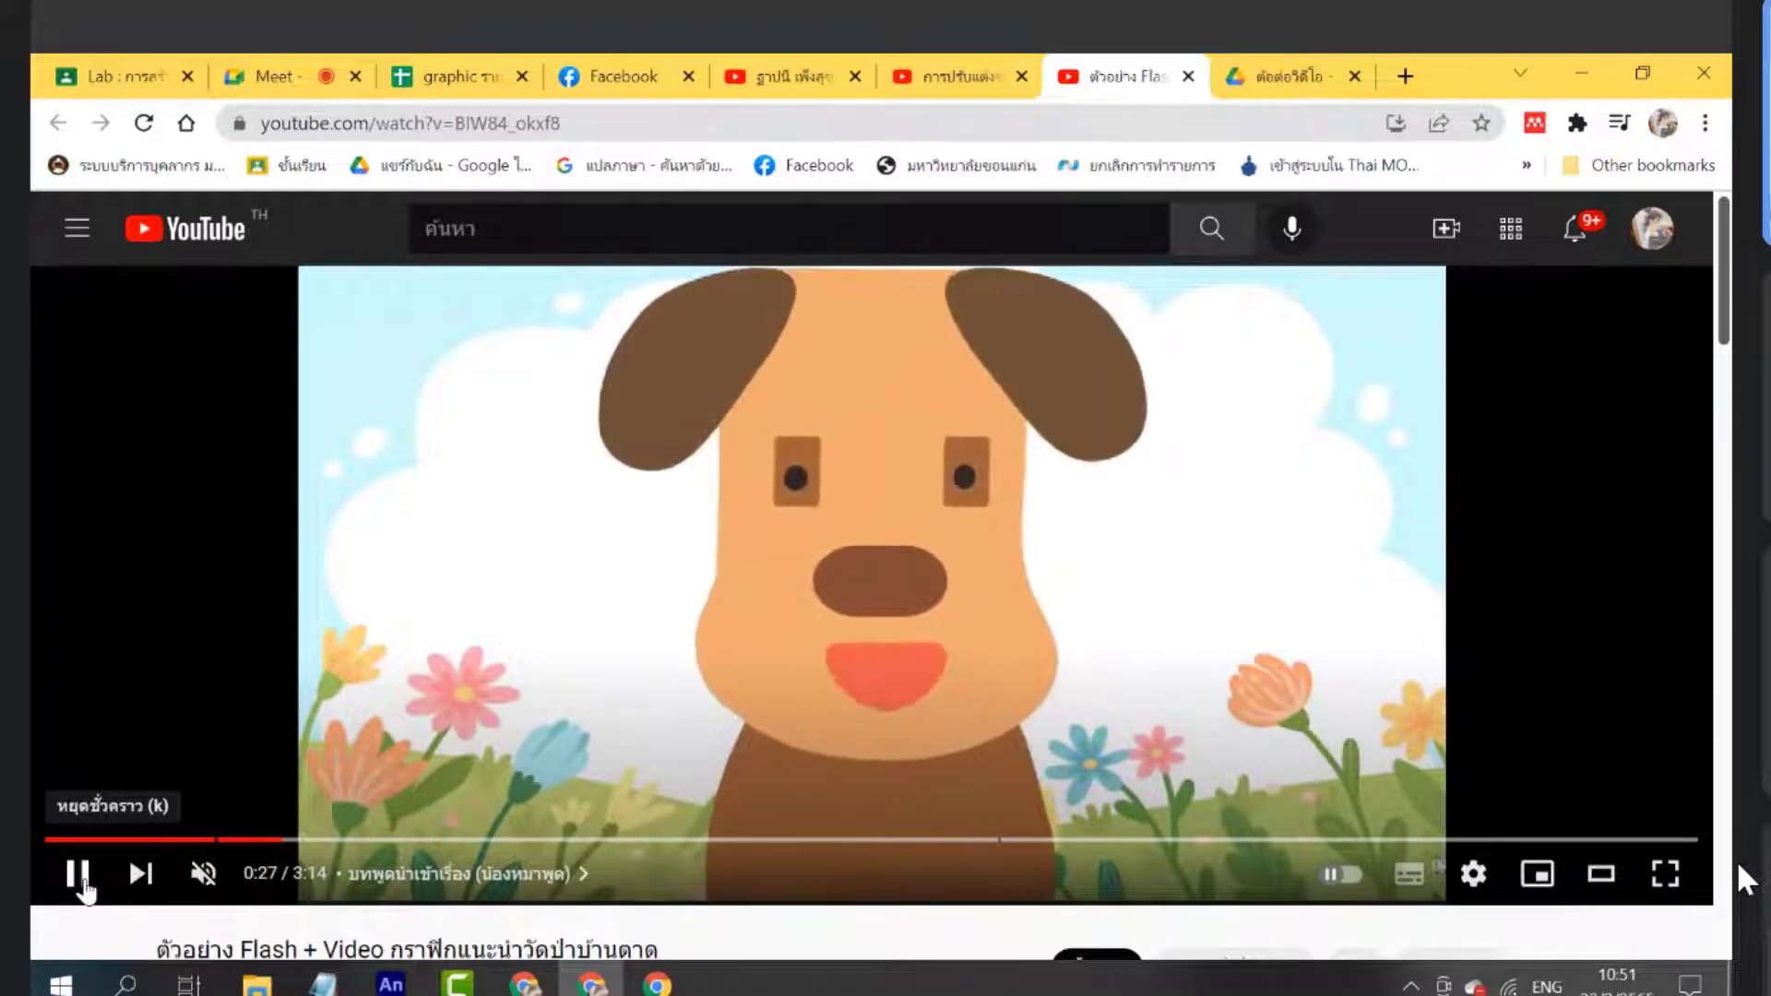
click(79, 878)
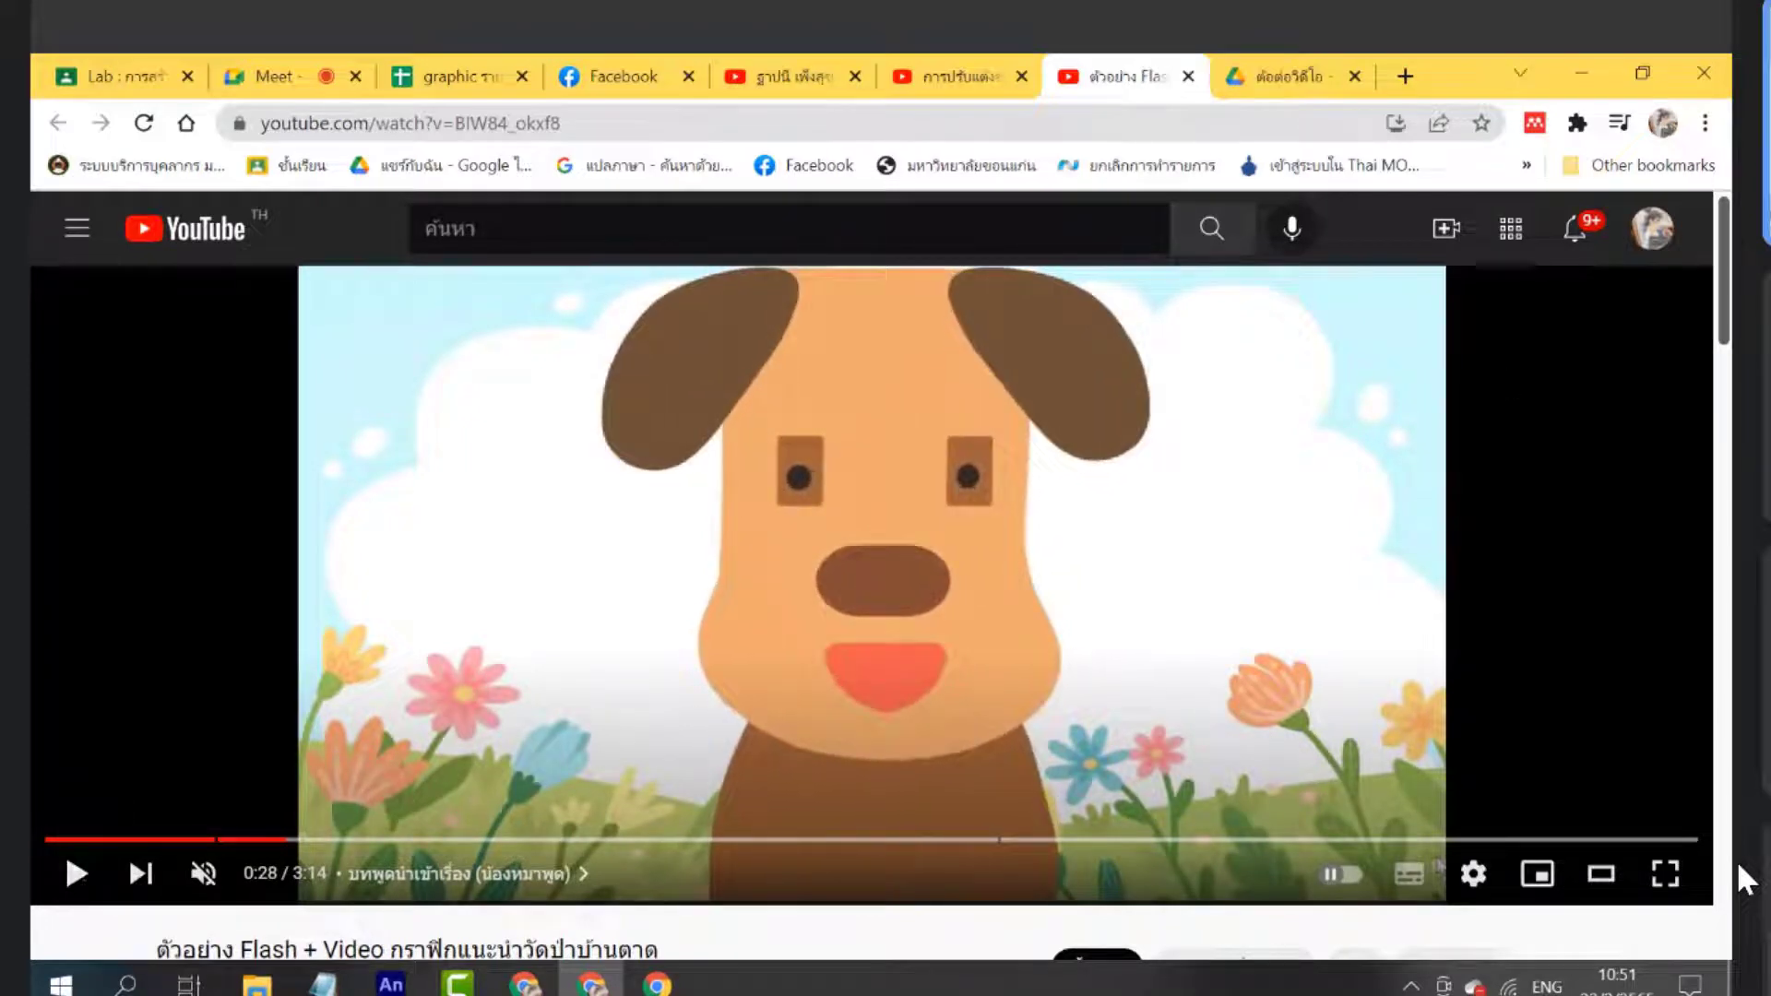
Switch back to Camtasia, set the playhead to 0:00:21;14, and show the annotation callouts
key(alt+Tab)
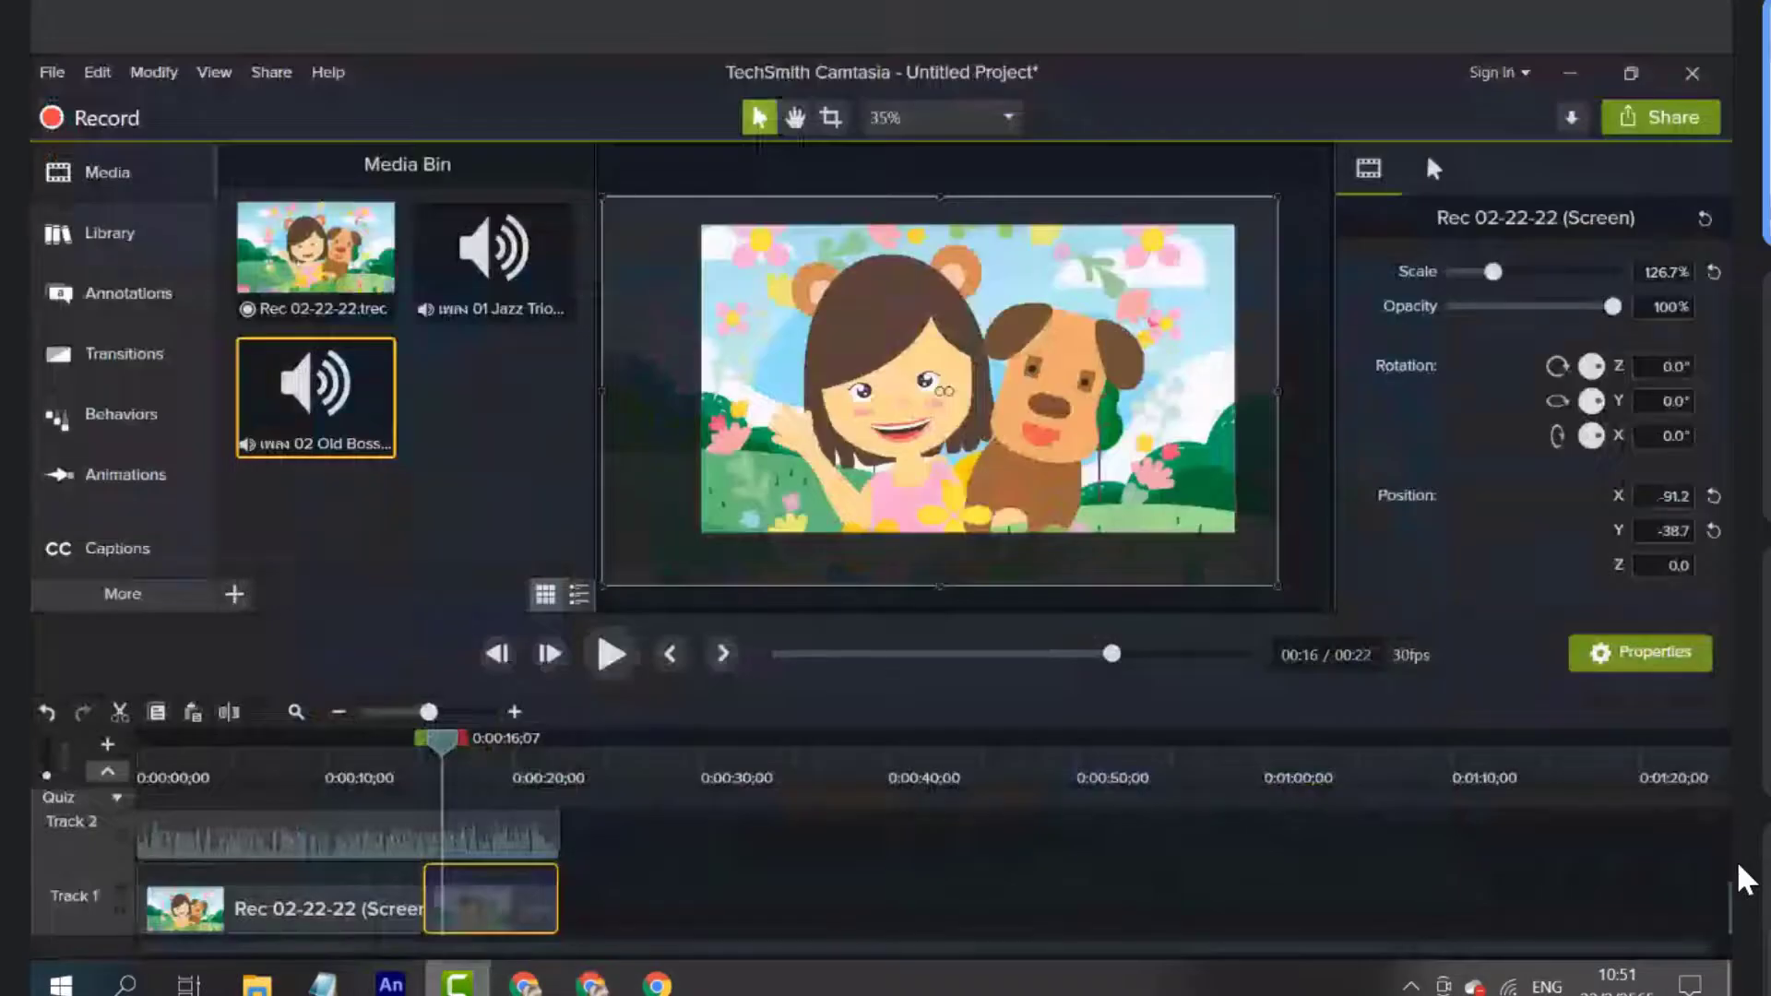
mouse_move(439, 743)
mouse_down()
mouse_move(392, 761)
mouse_move(540, 761)
mouse_up()
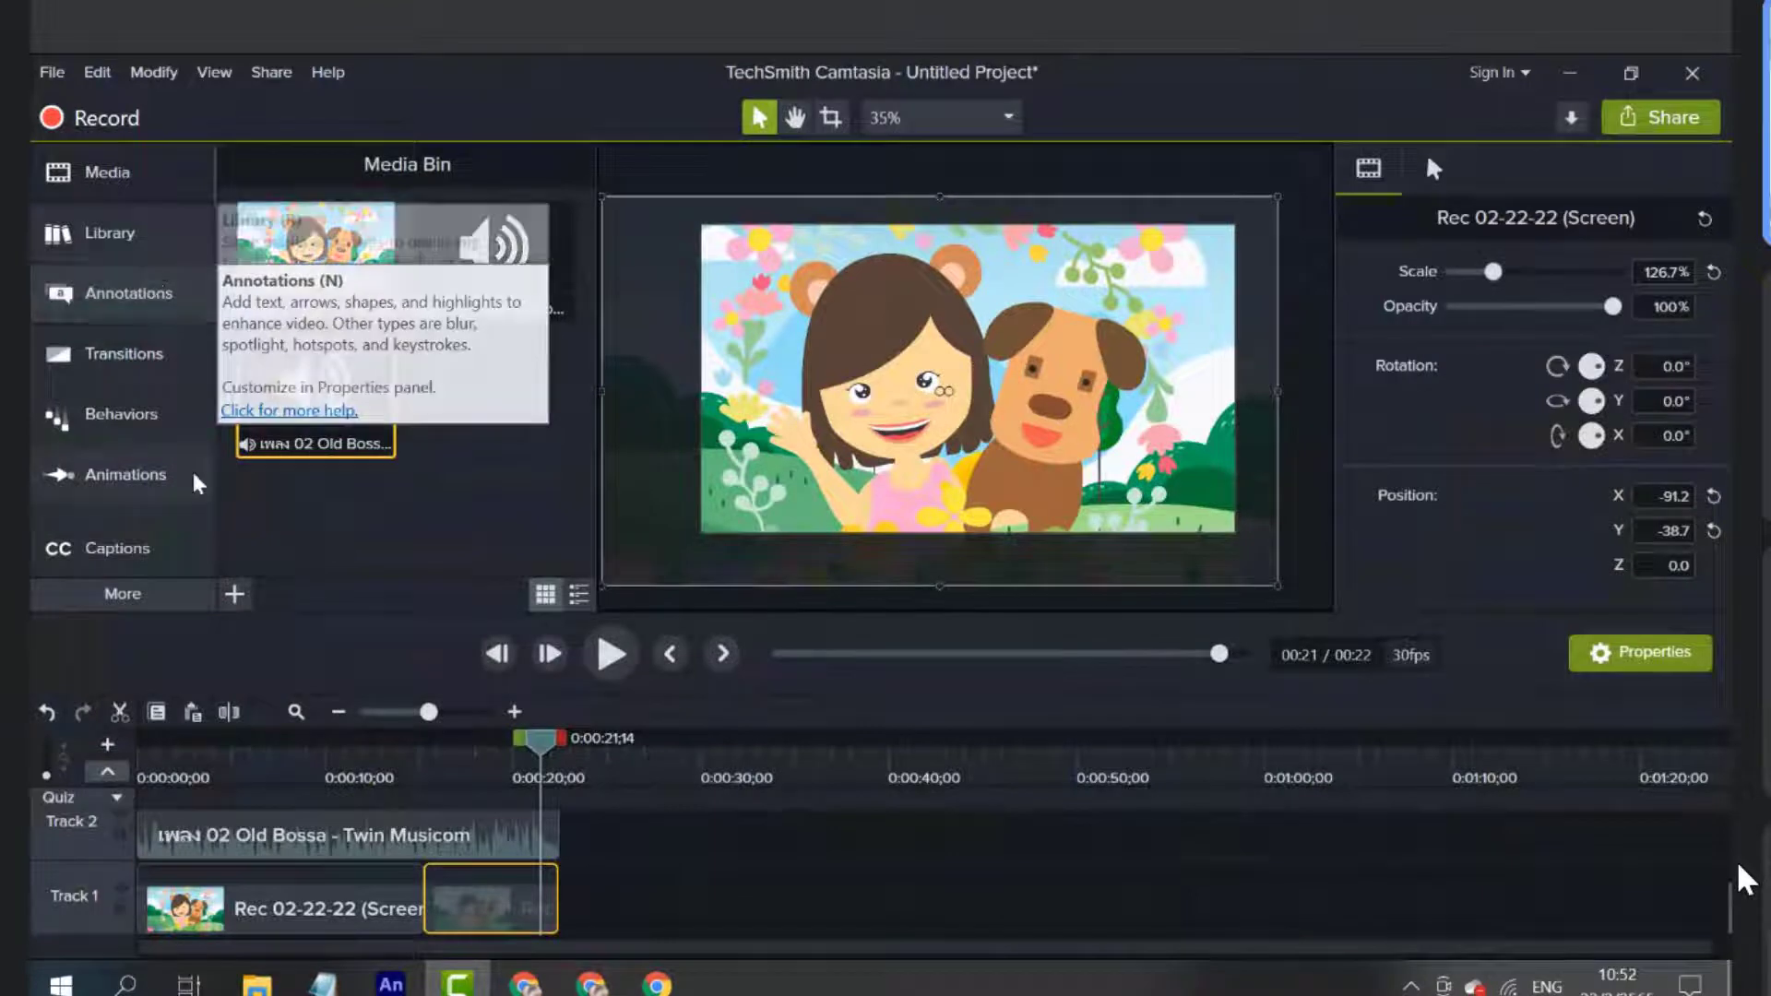
click(96, 310)
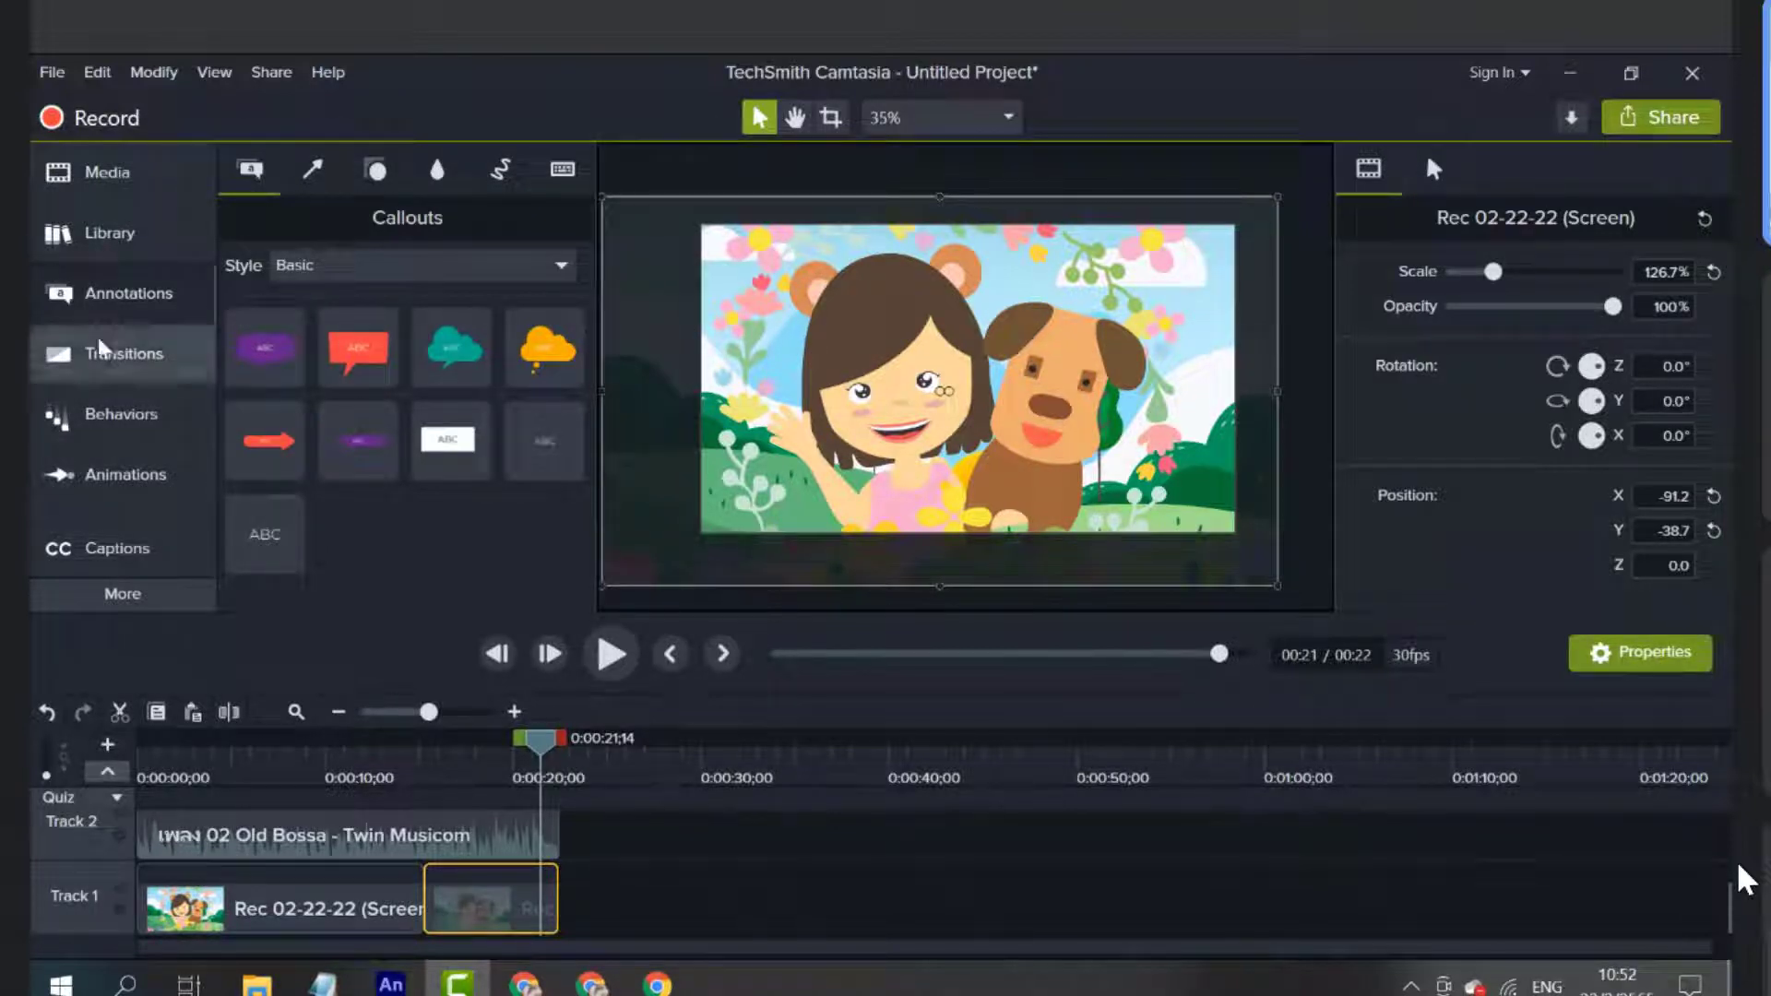
click(131, 312)
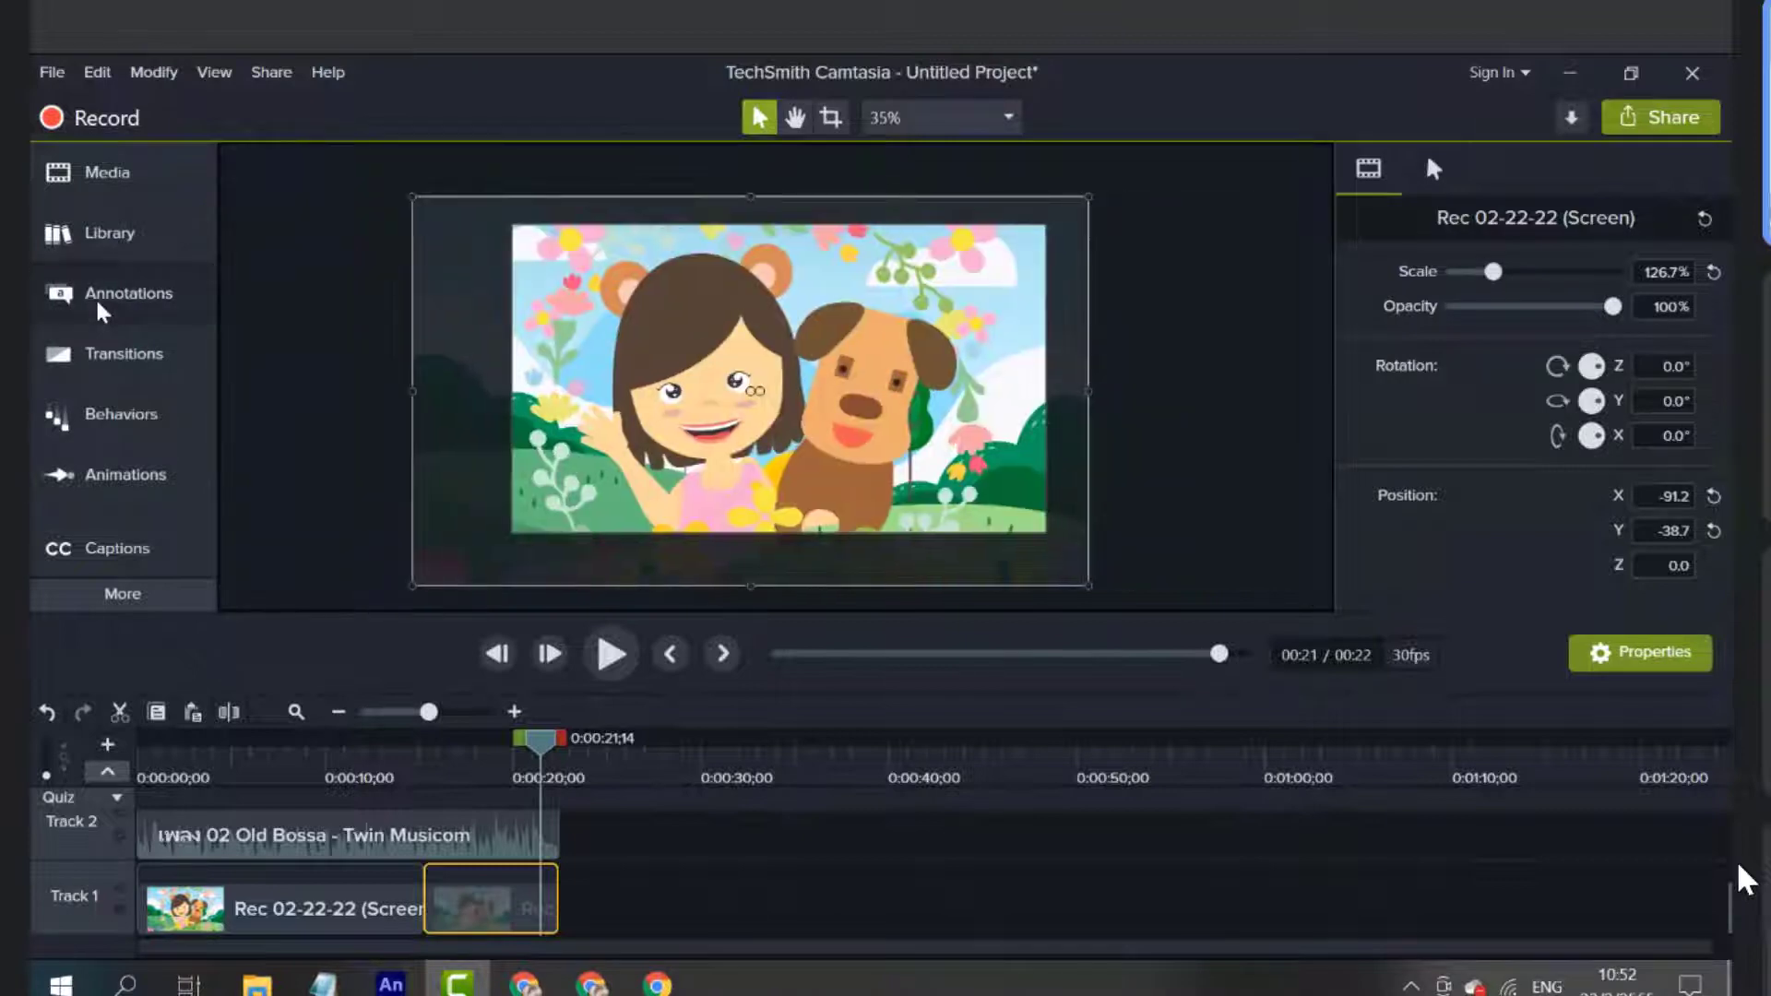
click(133, 314)
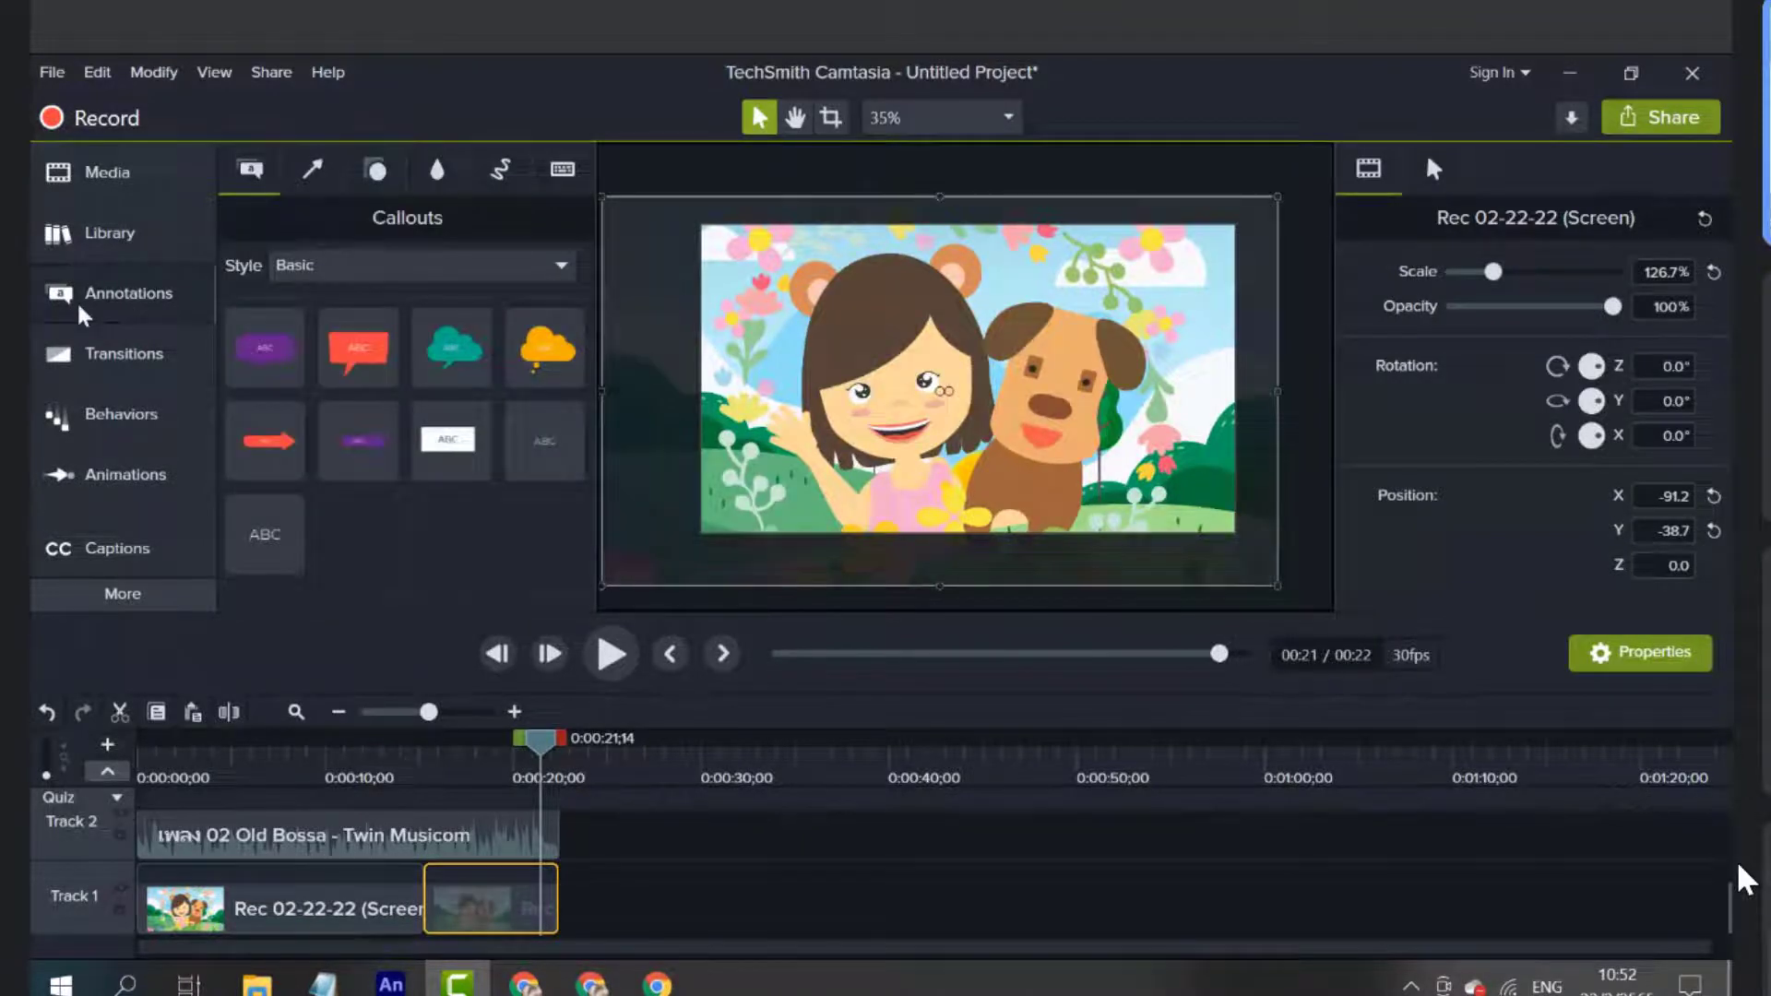
Browse the Abstract, Basic and Urban callout styles and choose the Bold style
click(557, 266)
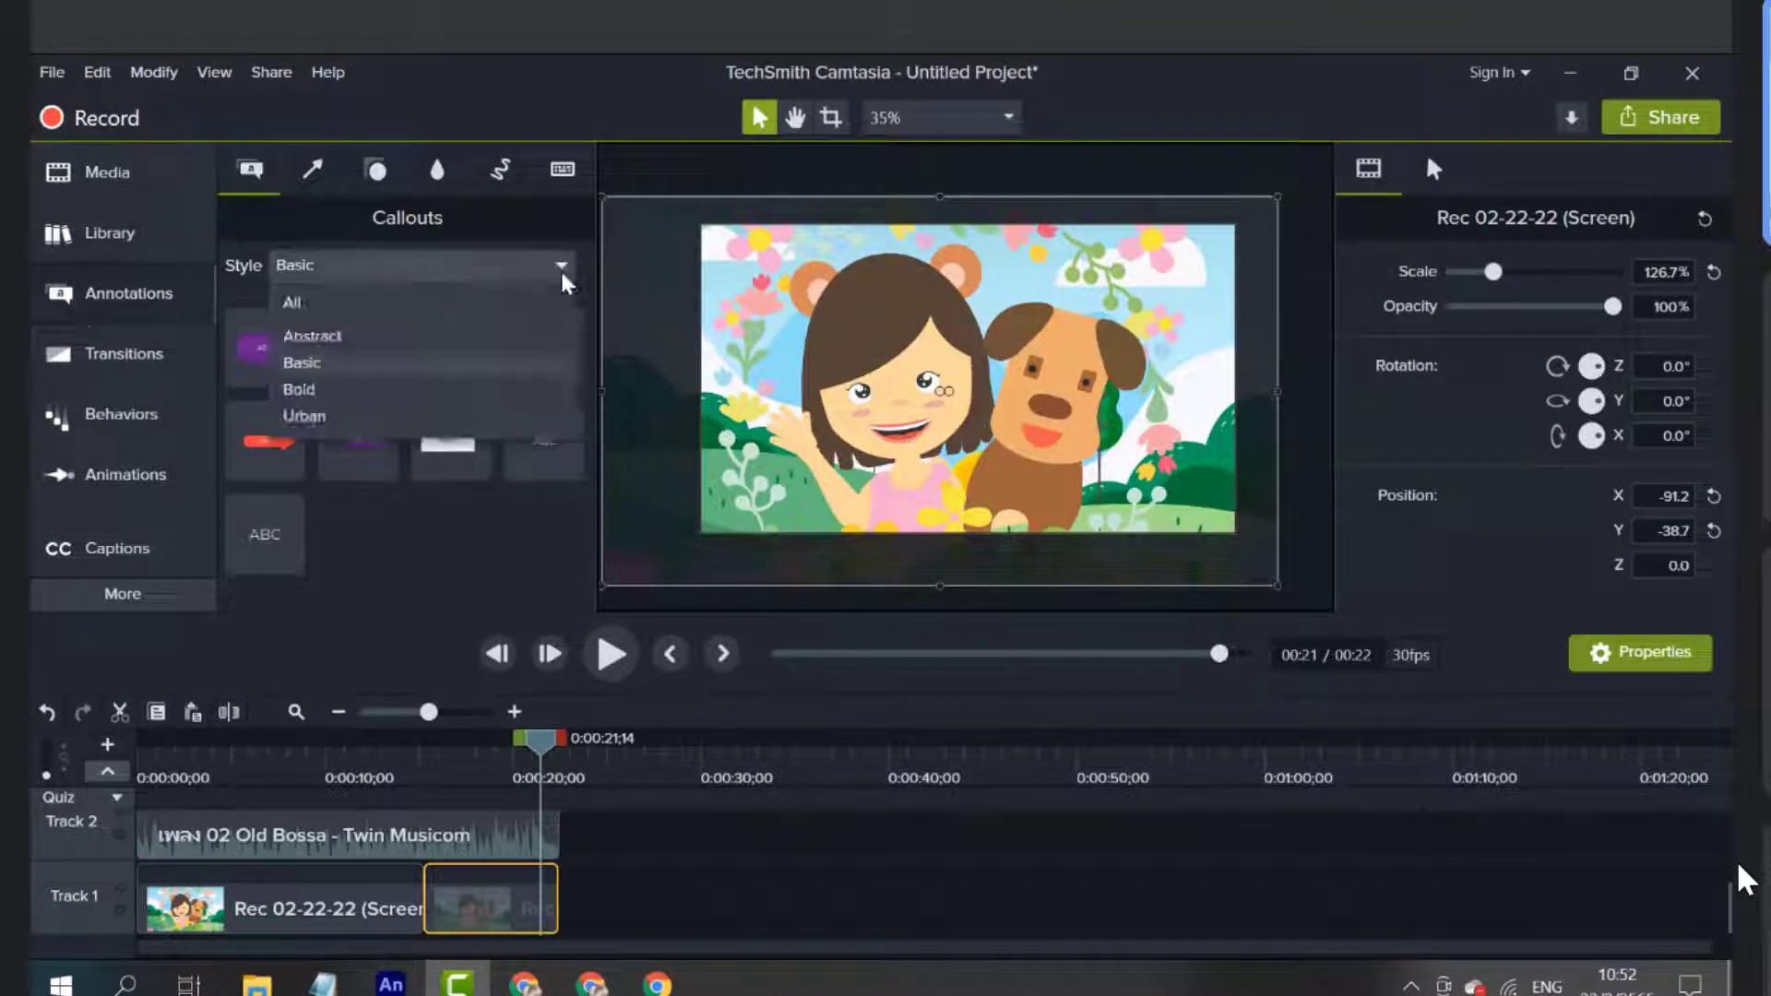
click(466, 339)
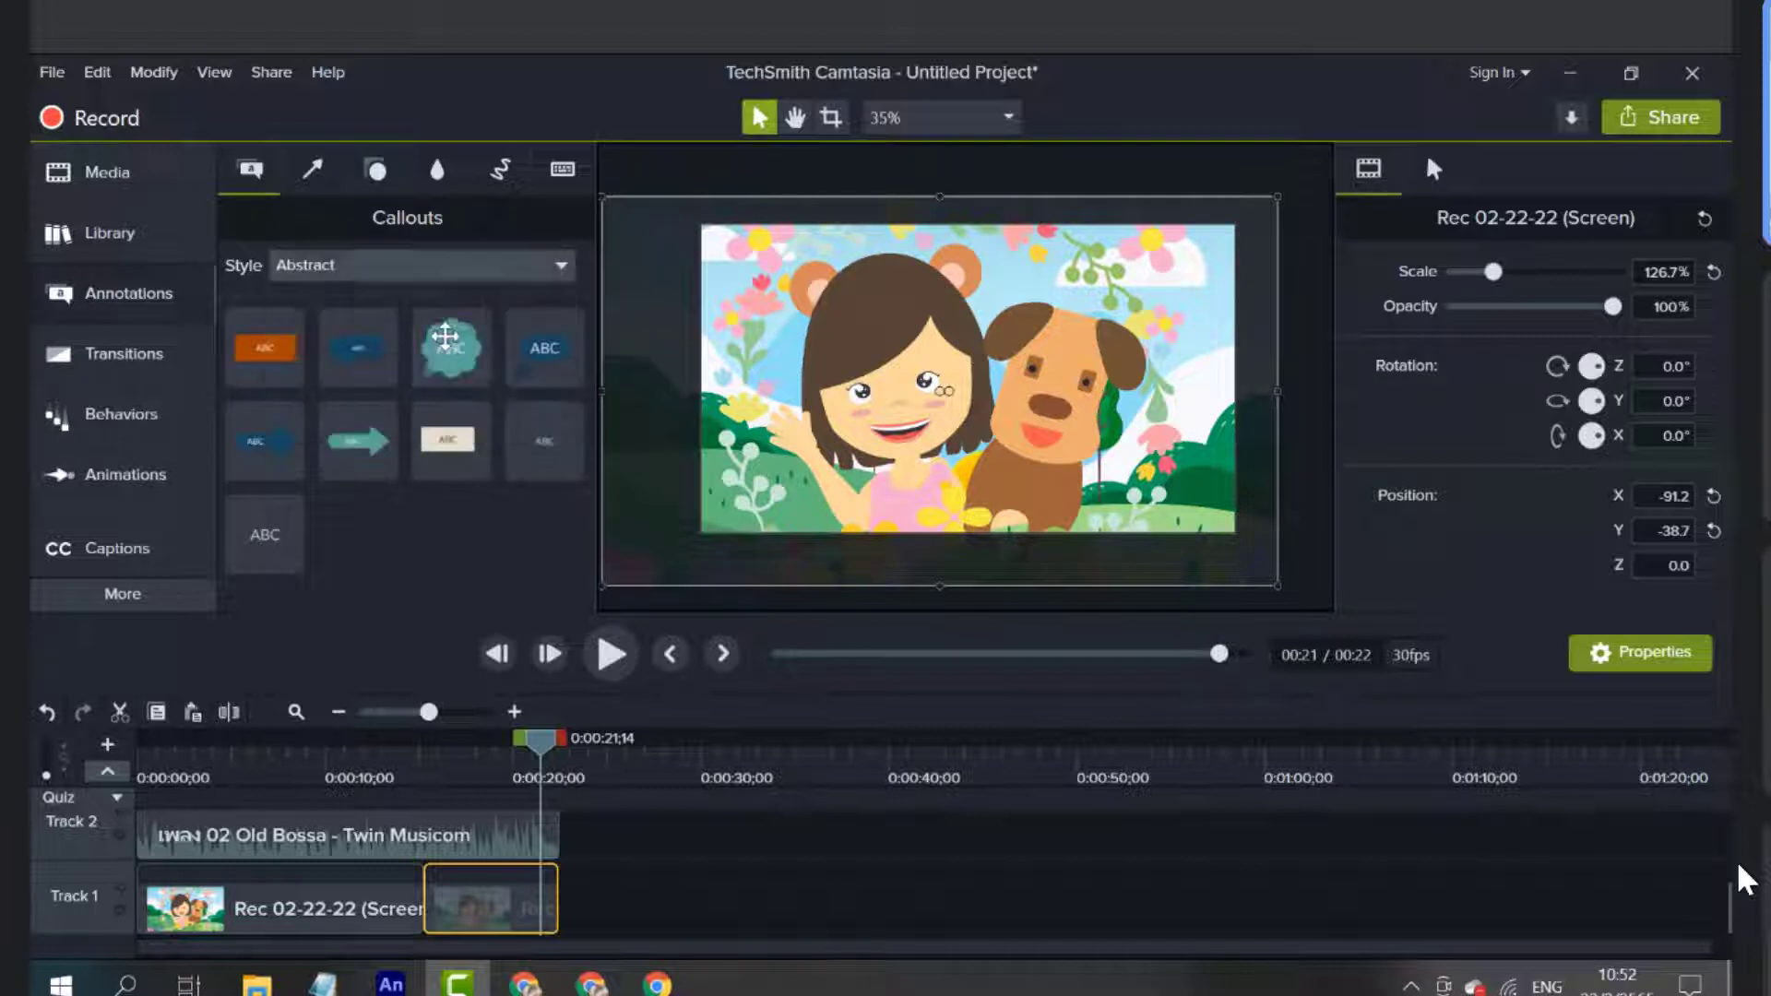
click(559, 266)
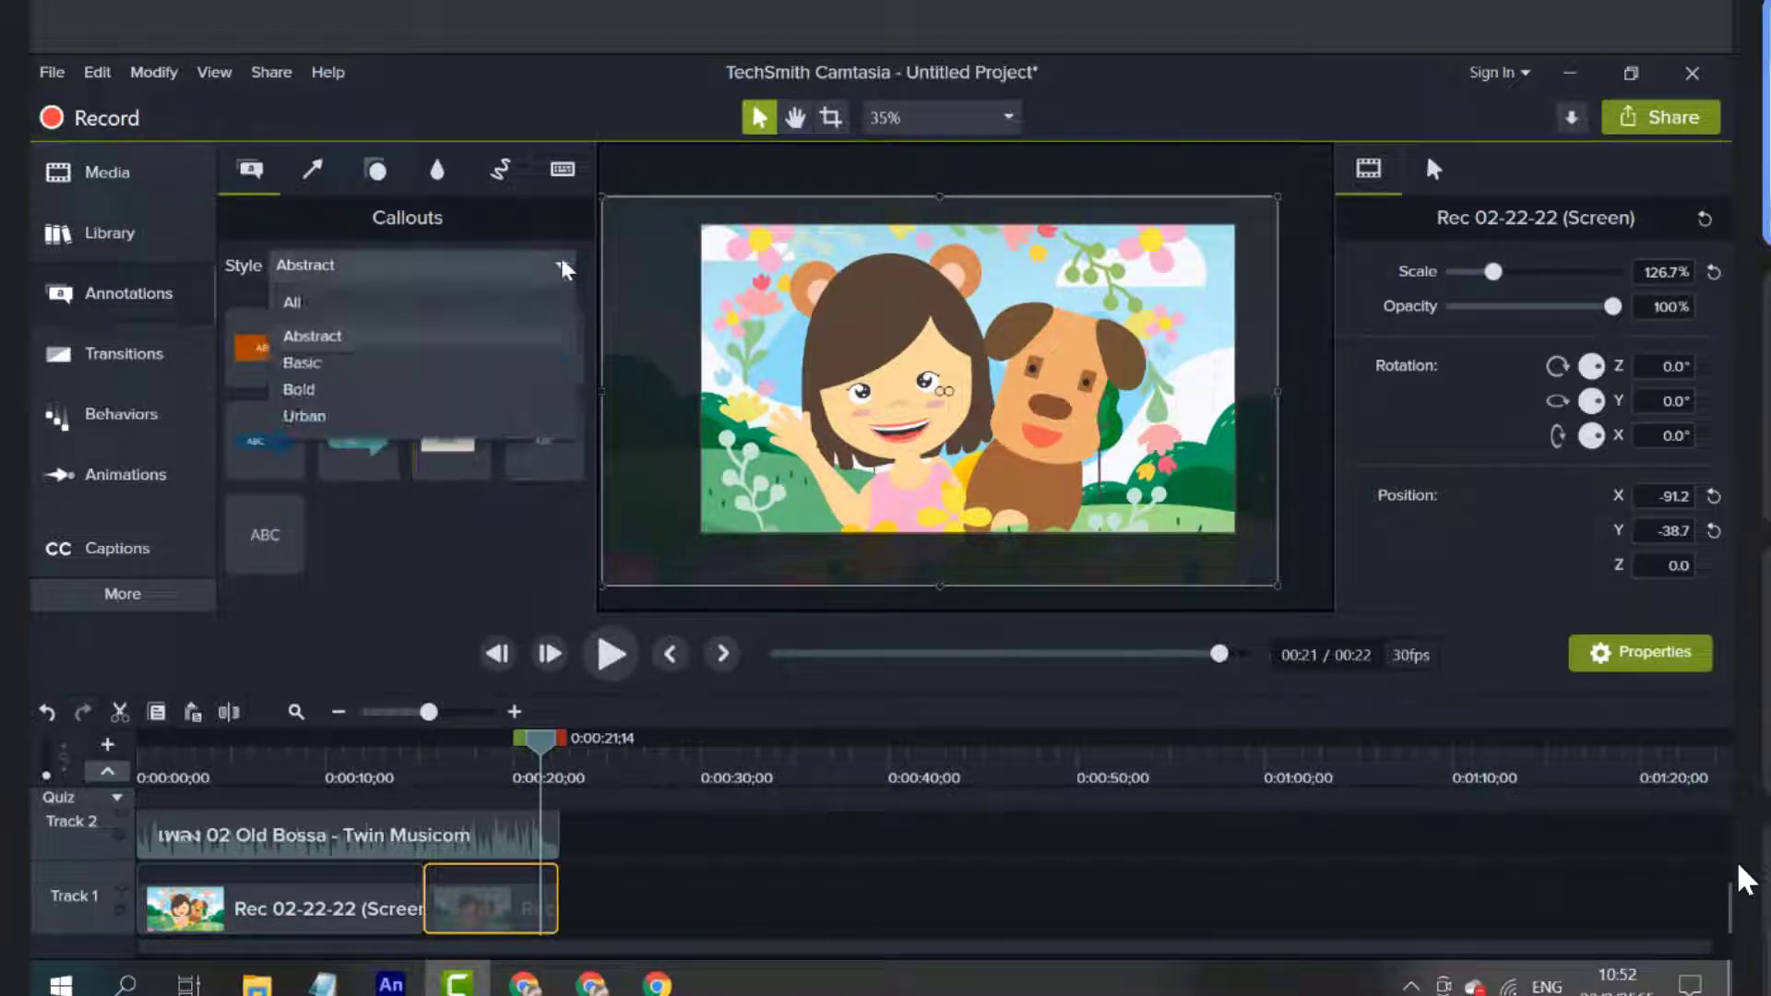
click(428, 362)
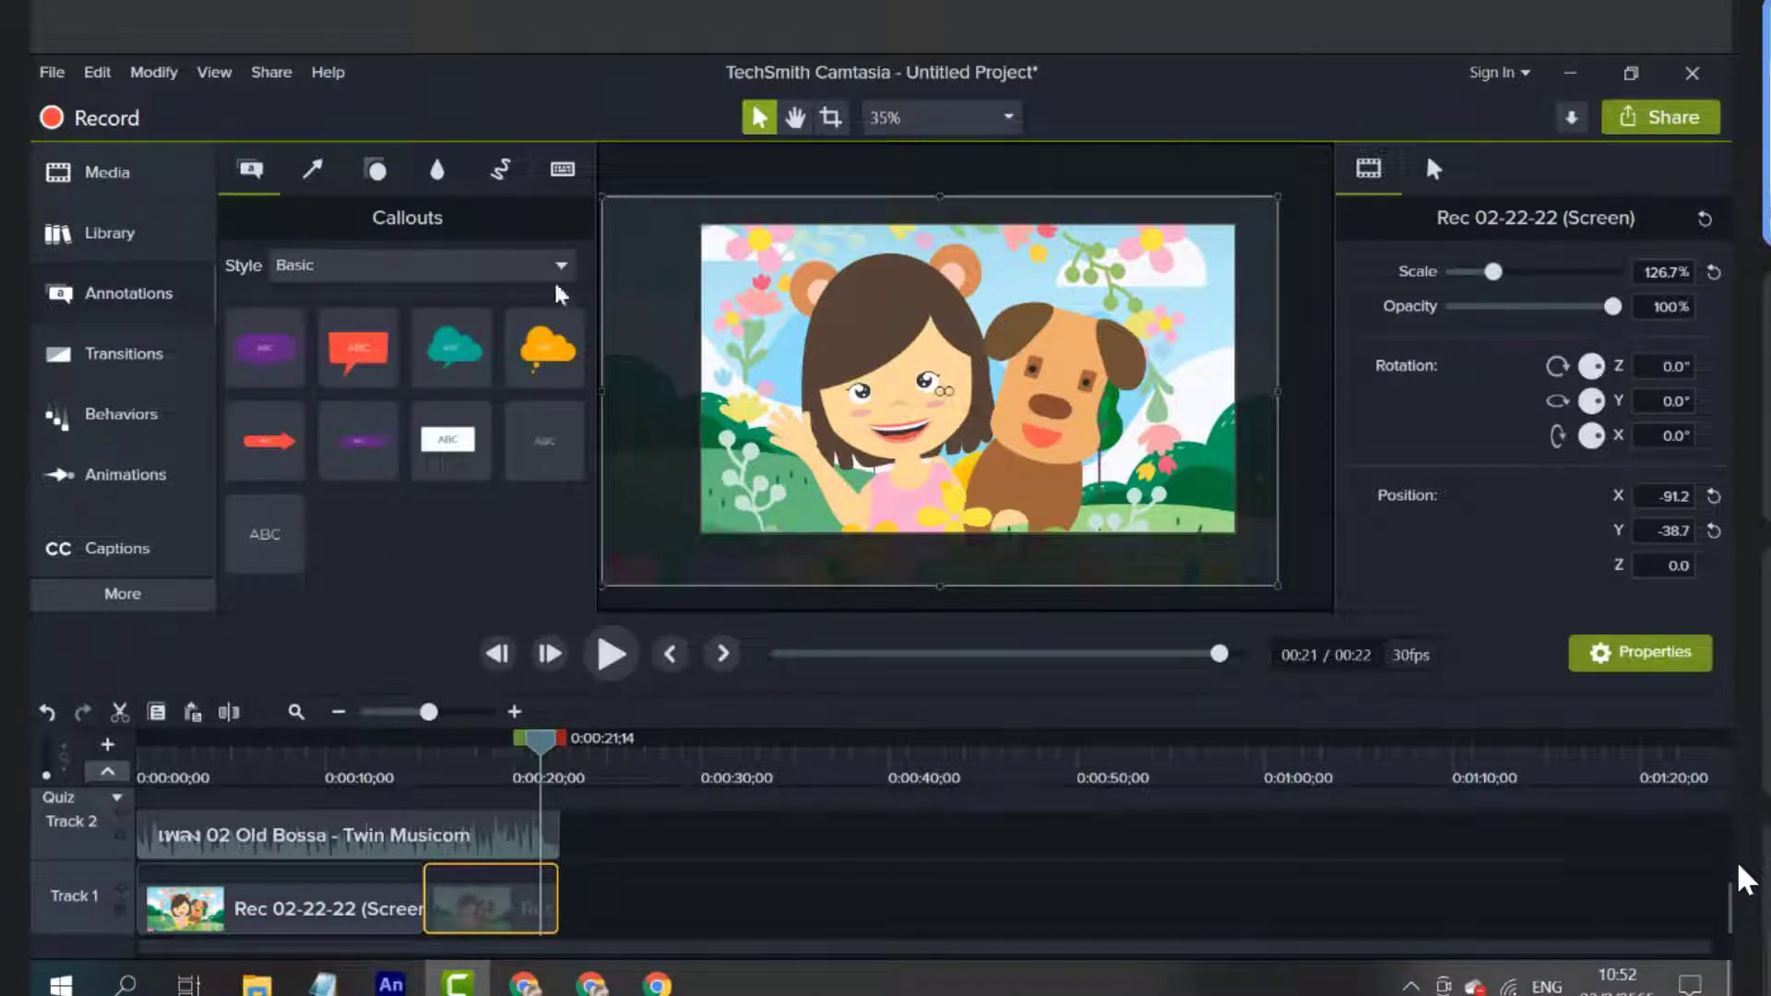
click(522, 266)
click(463, 369)
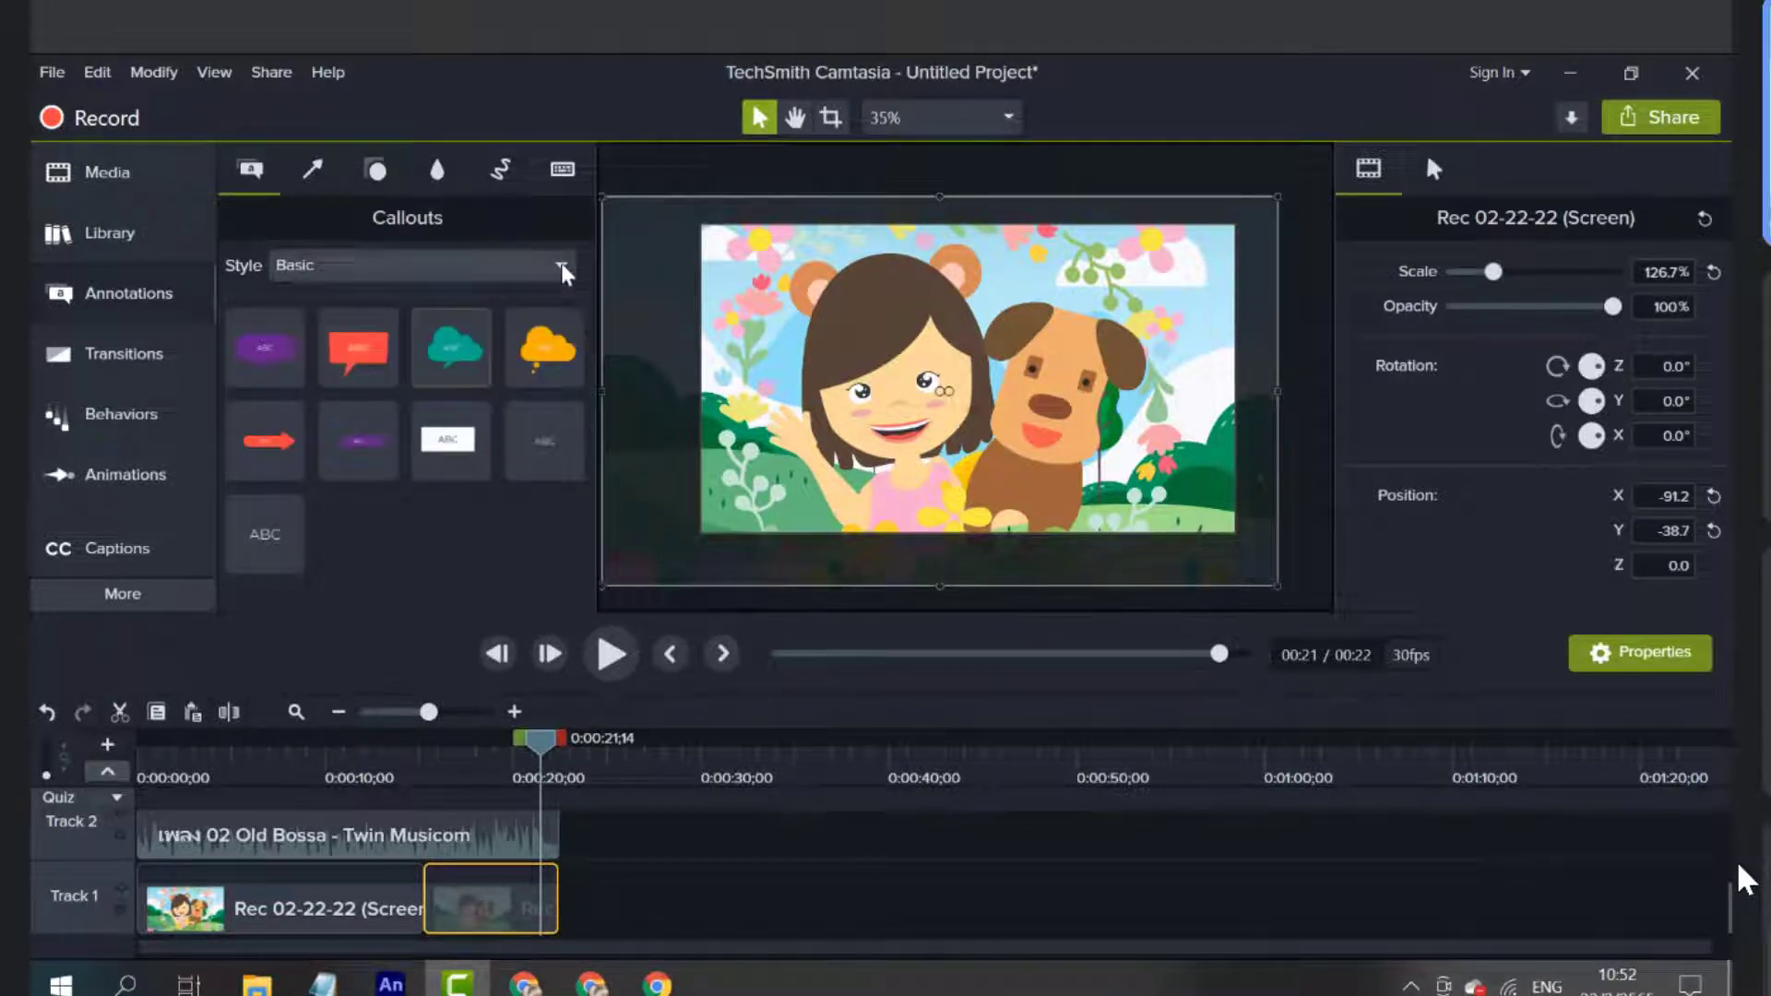
click(561, 266)
click(462, 416)
click(560, 265)
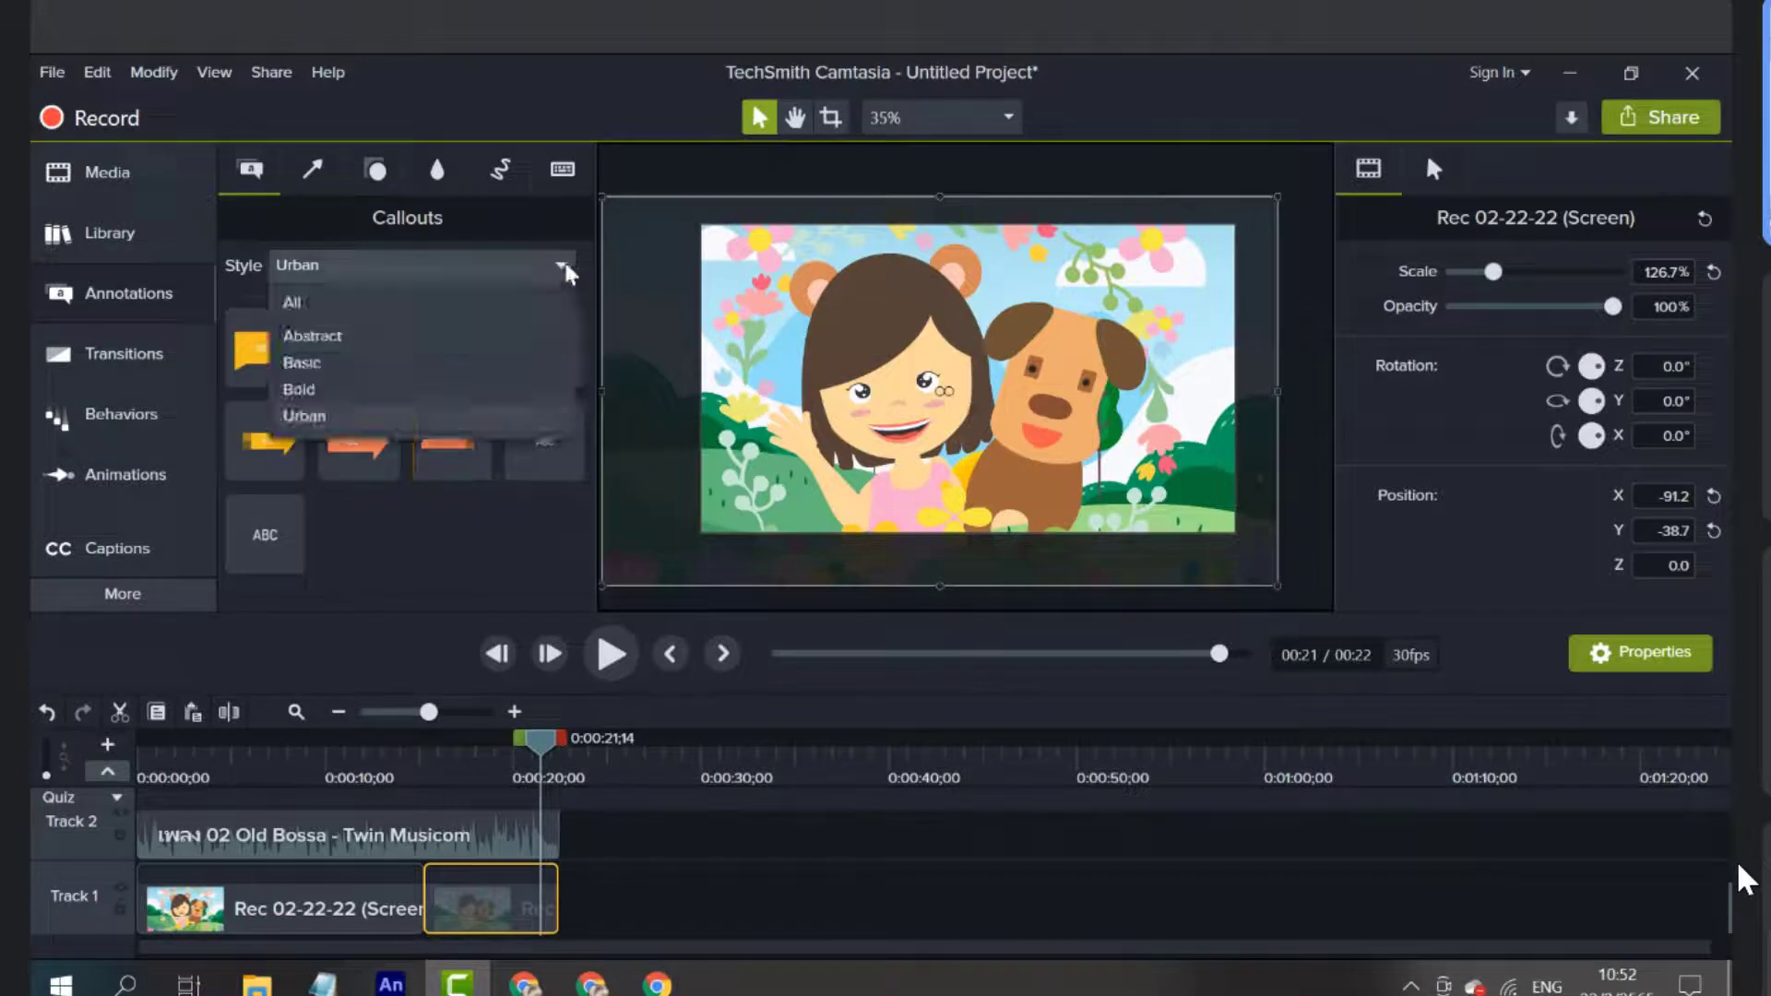
click(420, 392)
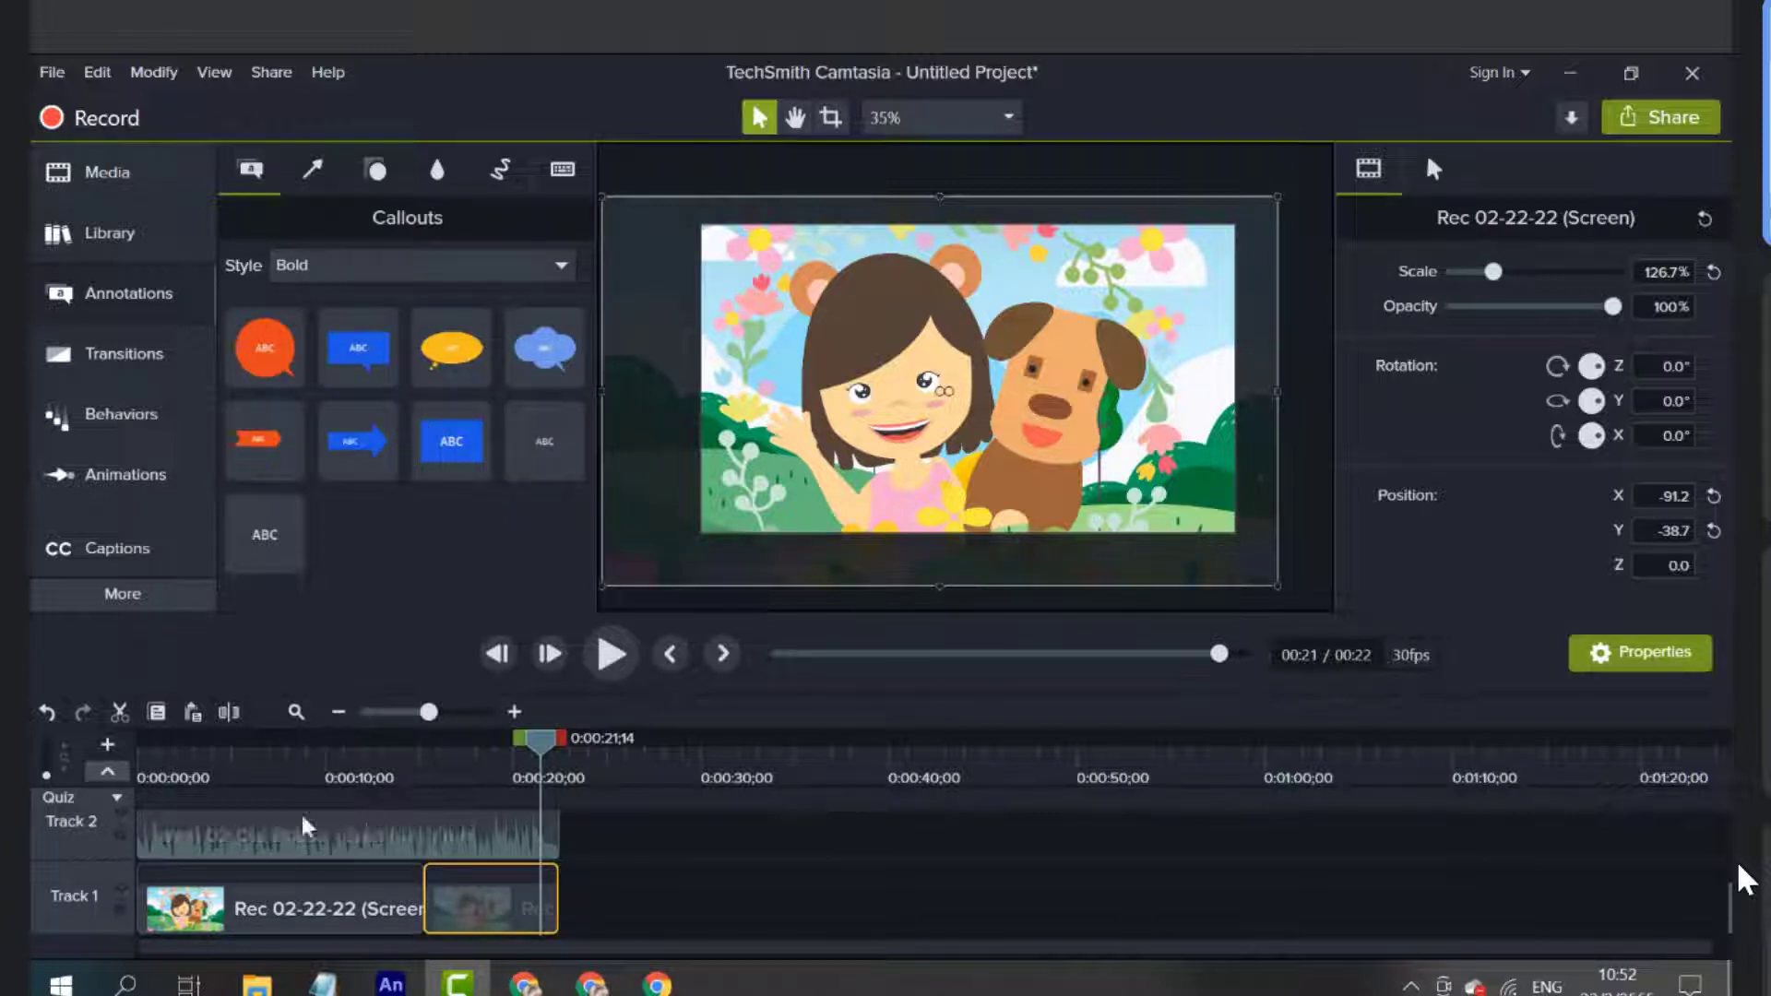
Add the blue Bold rectangle callout to Track 3, ending with the music, and place it in the picture's upper-left corner
drag(450, 445, 489, 883)
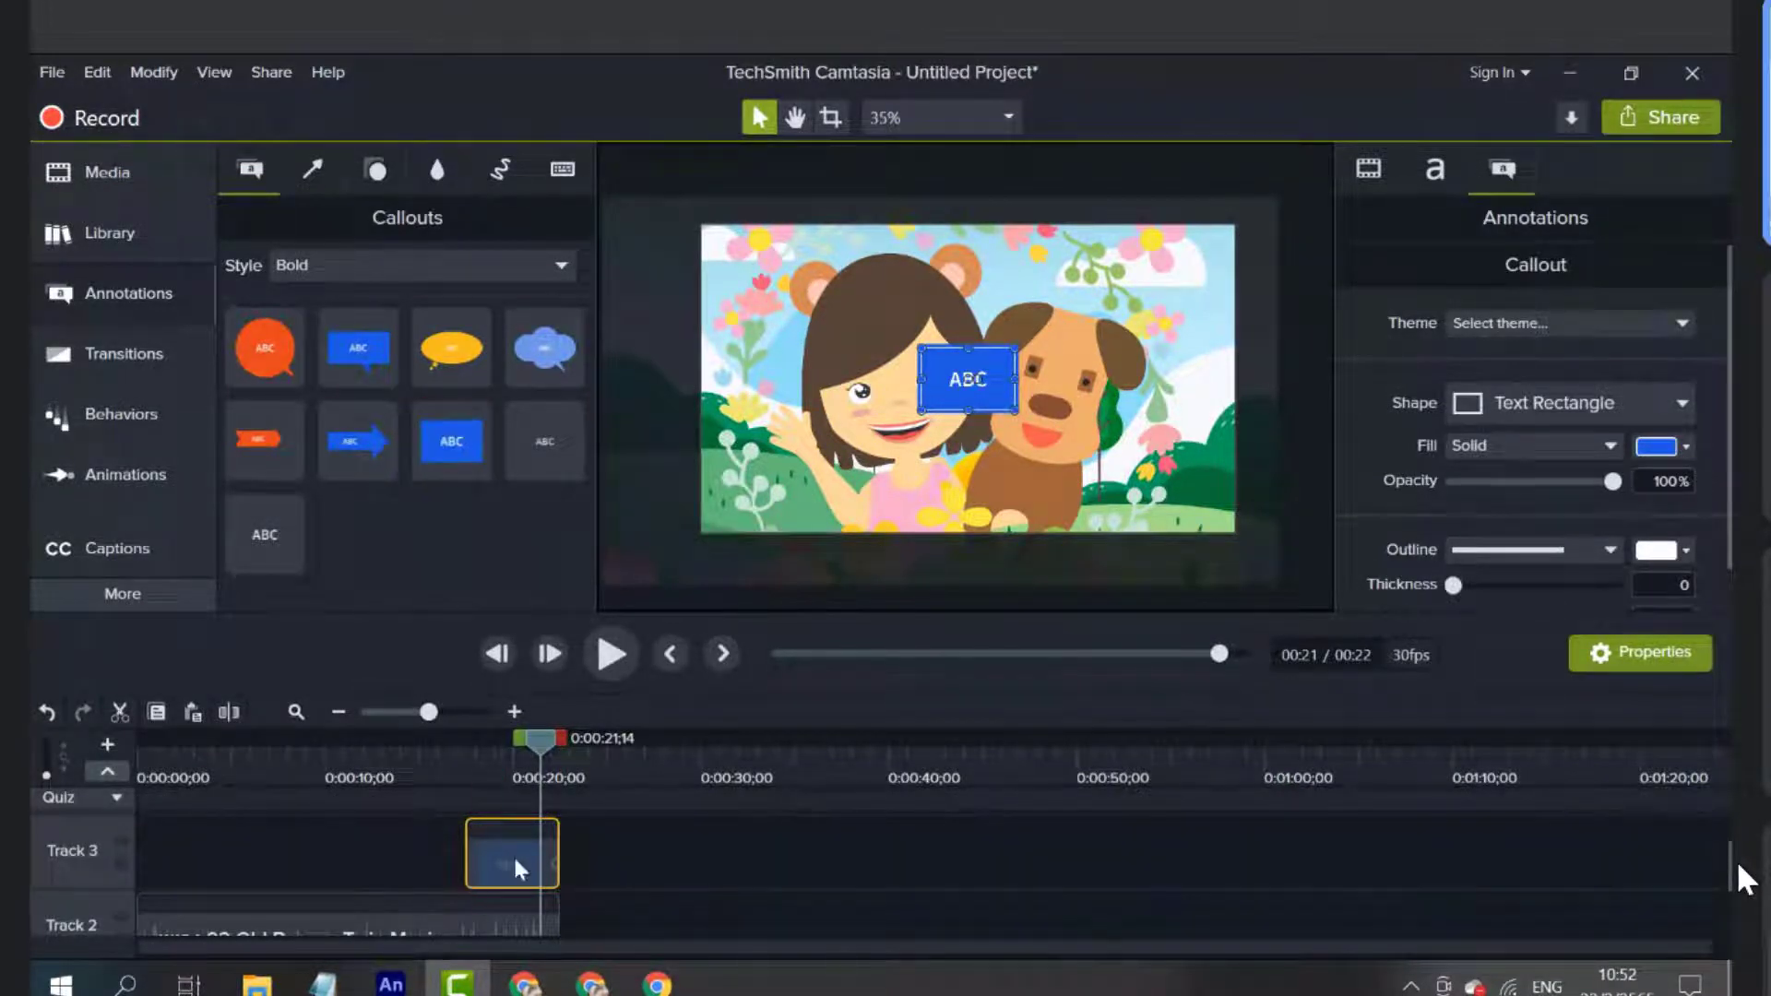
mouse_move(513, 854)
mouse_down()
mouse_move(324, 860)
mouse_move(522, 850)
mouse_up()
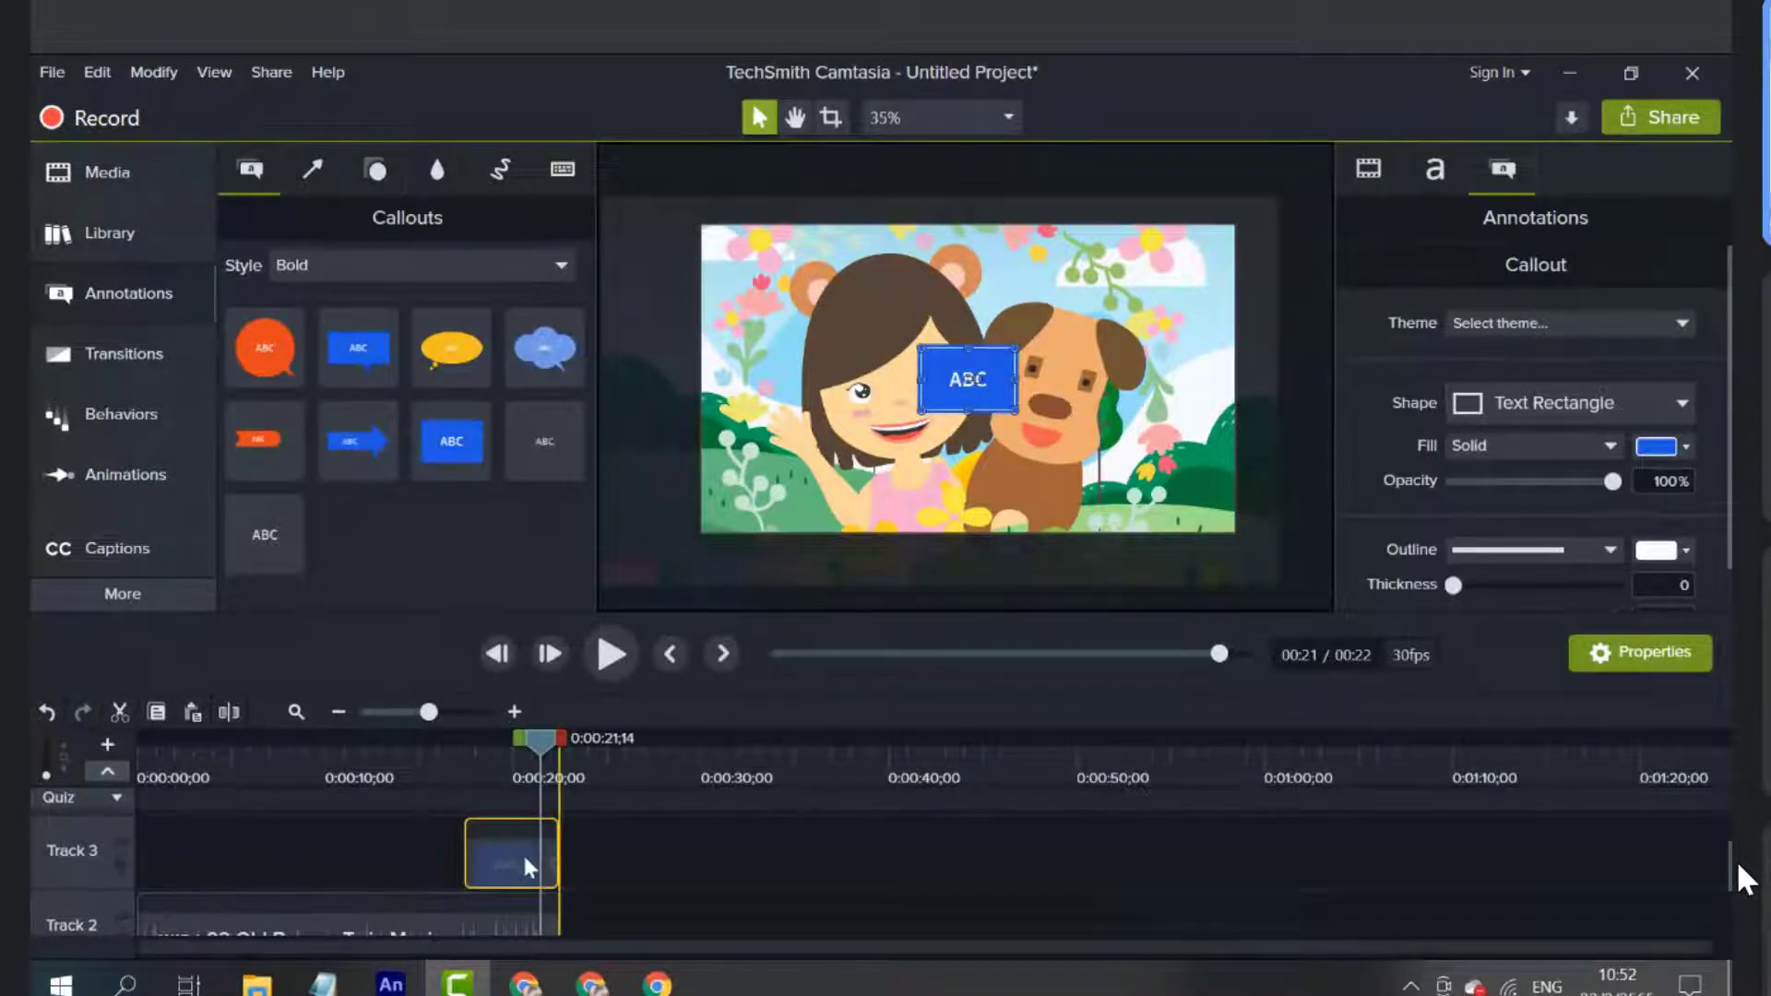
drag(538, 742, 459, 780)
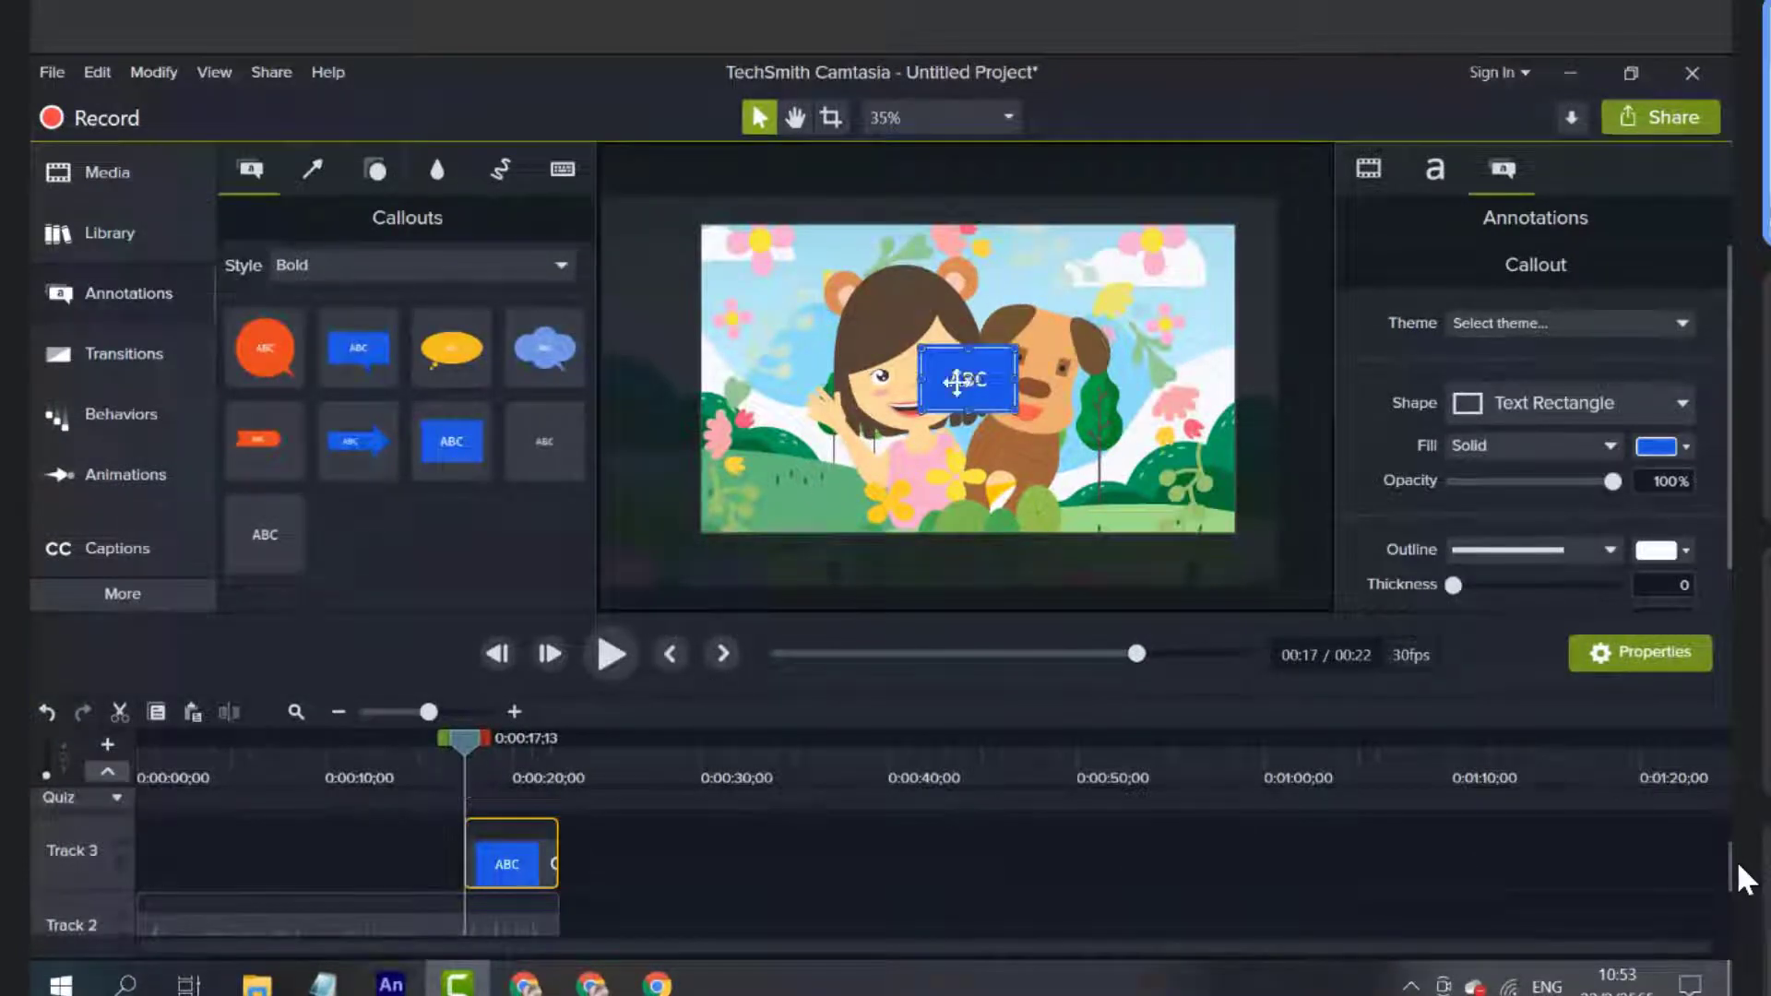
drag(956, 380, 801, 283)
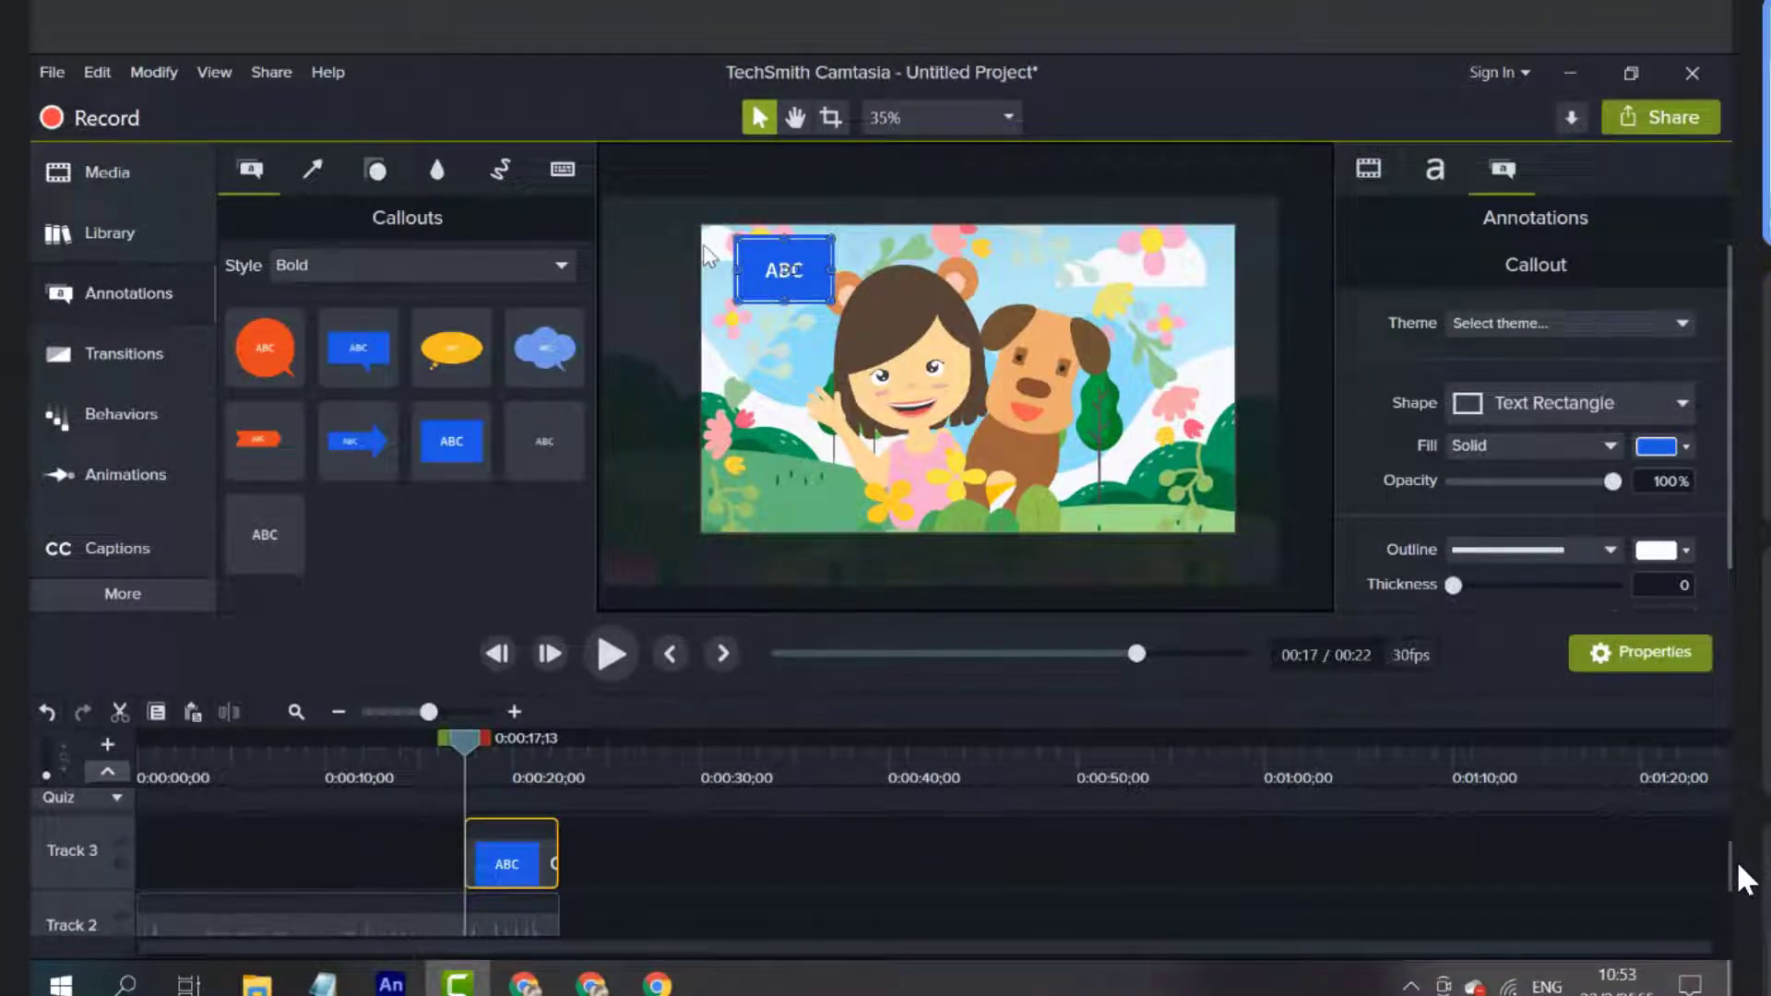
drag(455, 756, 496, 738)
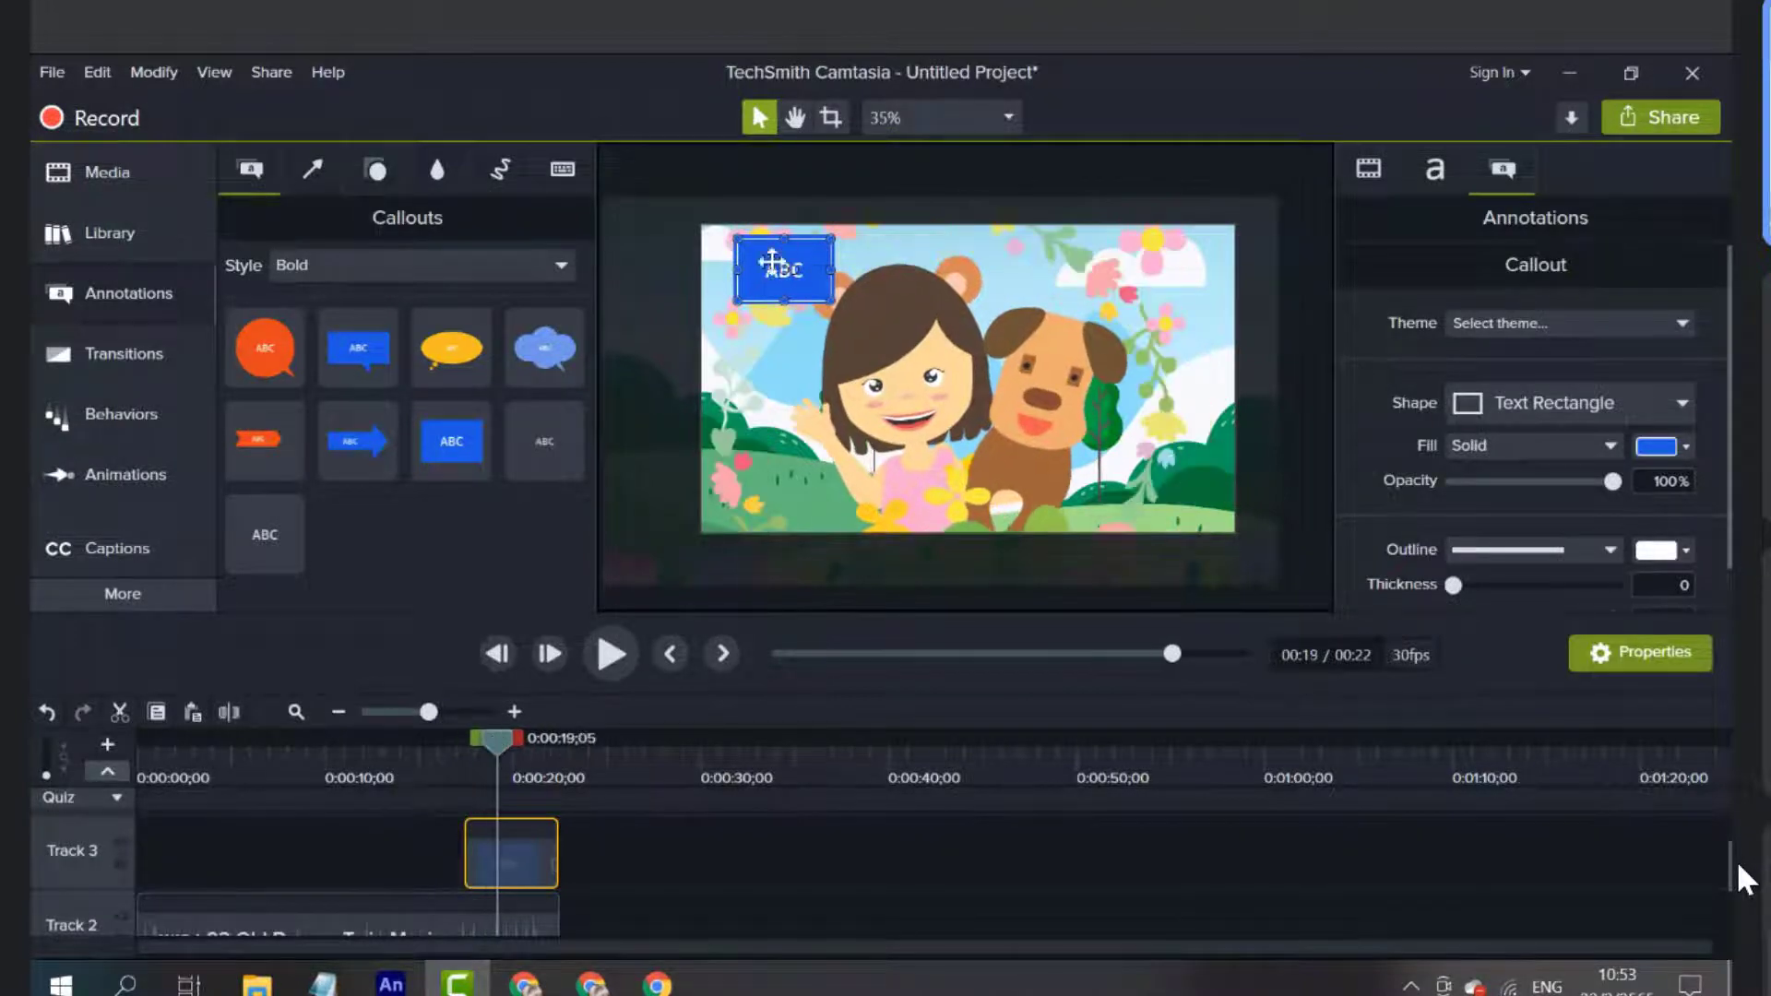
Replace the blue callout's placeholder text with "Happy ZingZing" in the picture's upper-left area
drag(789, 281, 779, 282)
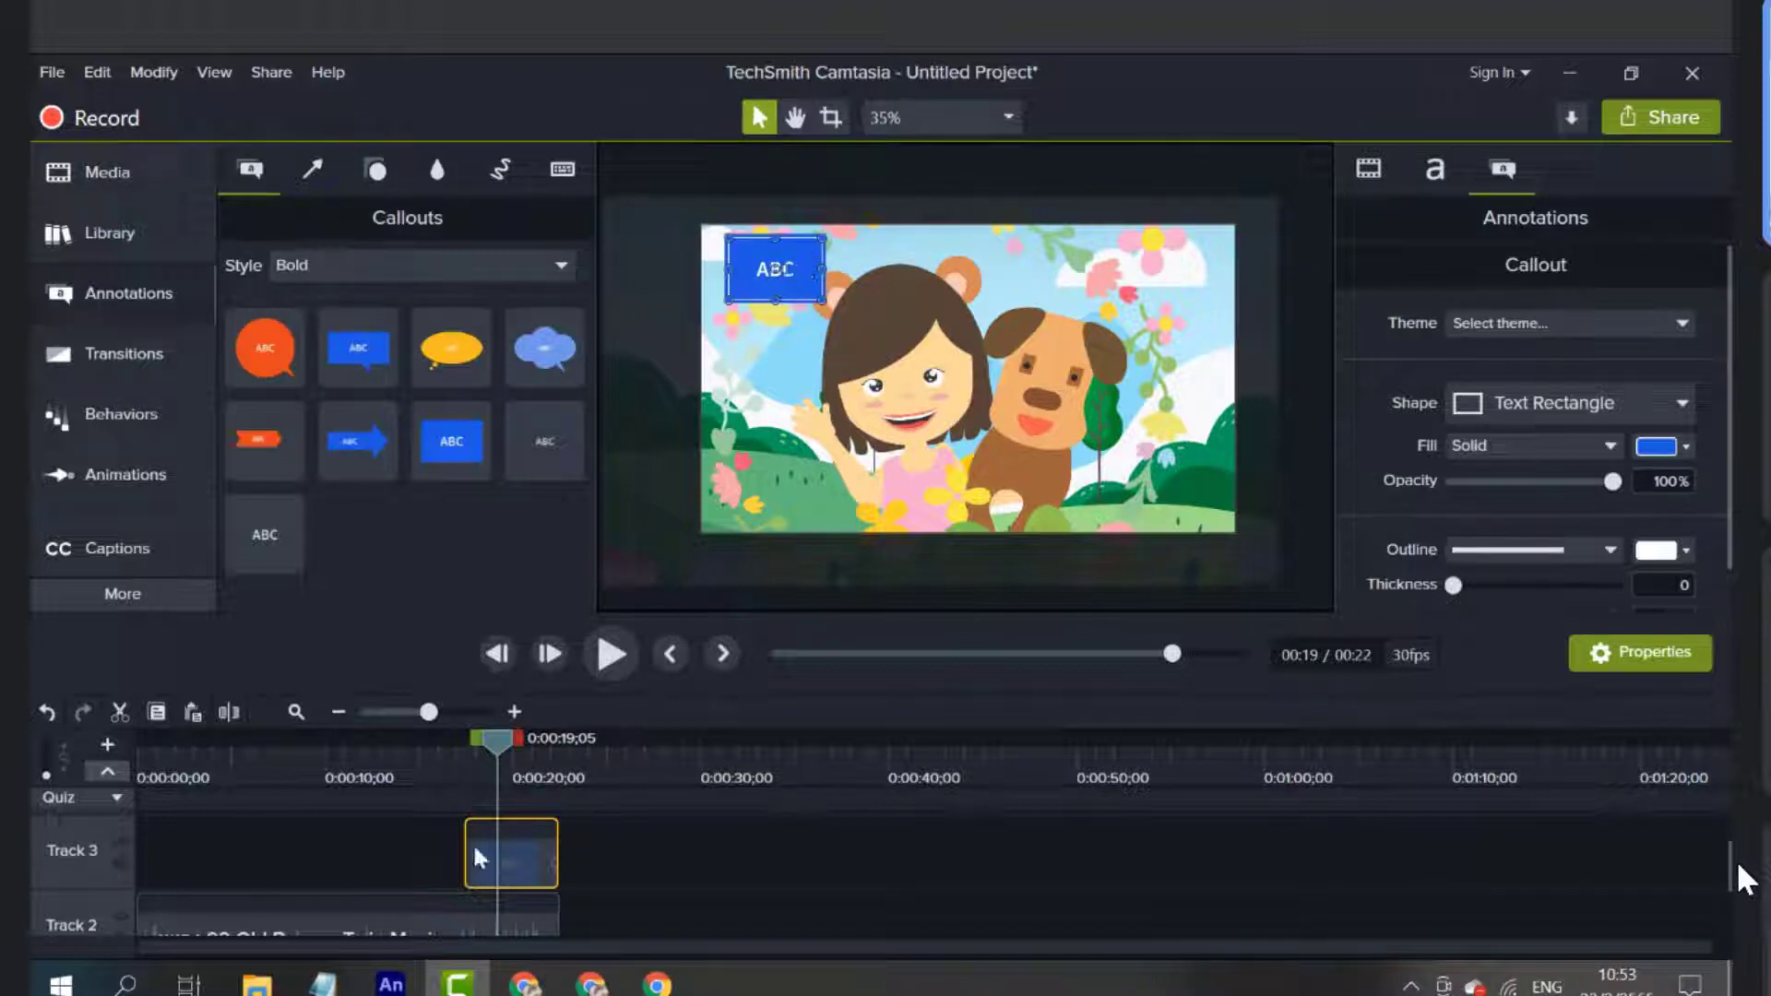
double_click(771, 270)
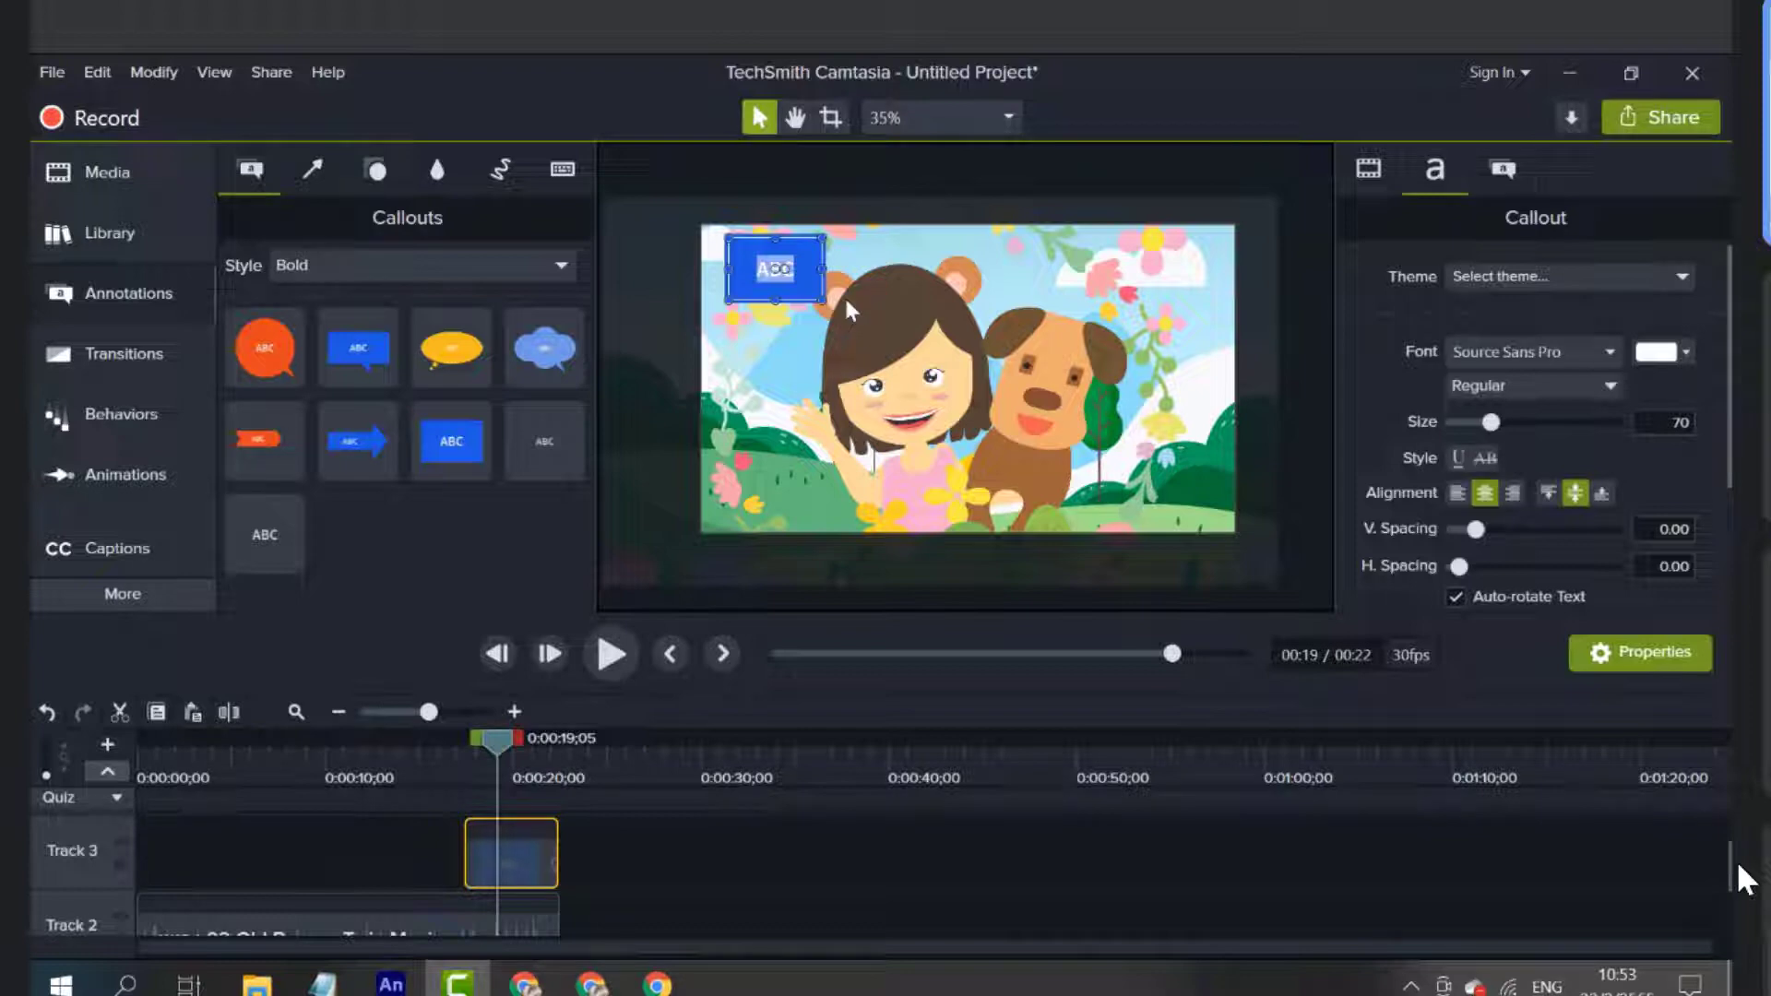
text(Happ)
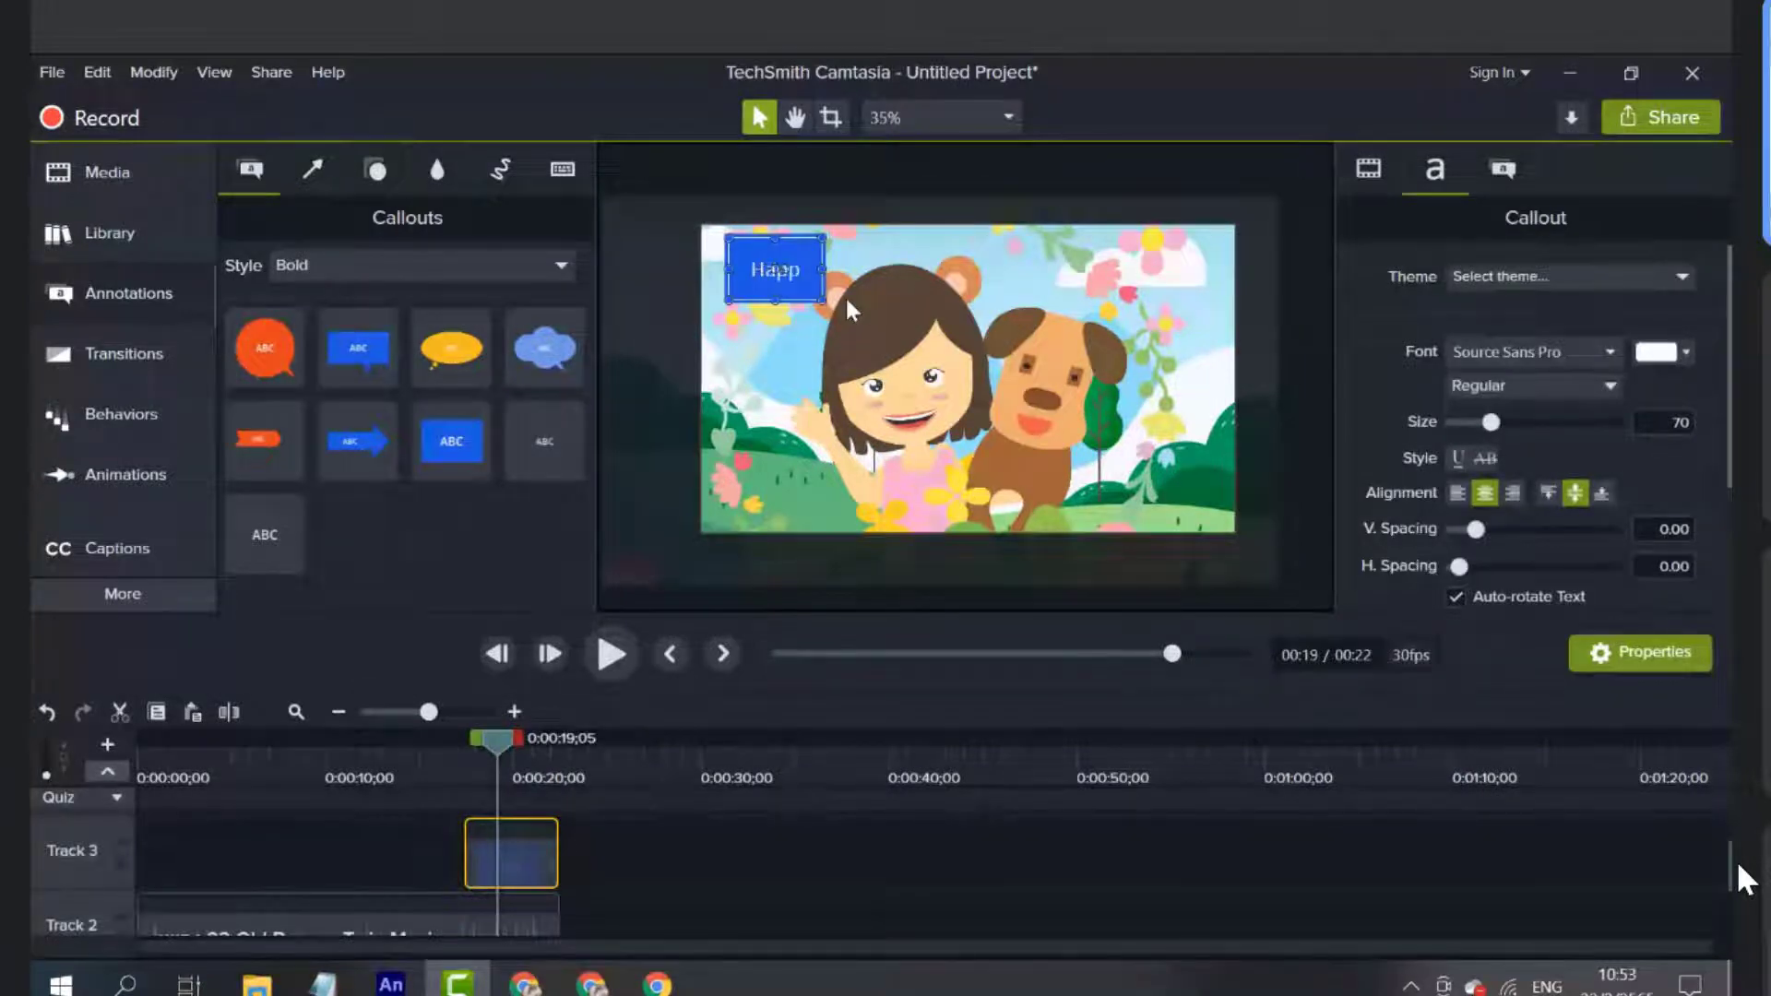
text(y Zing)
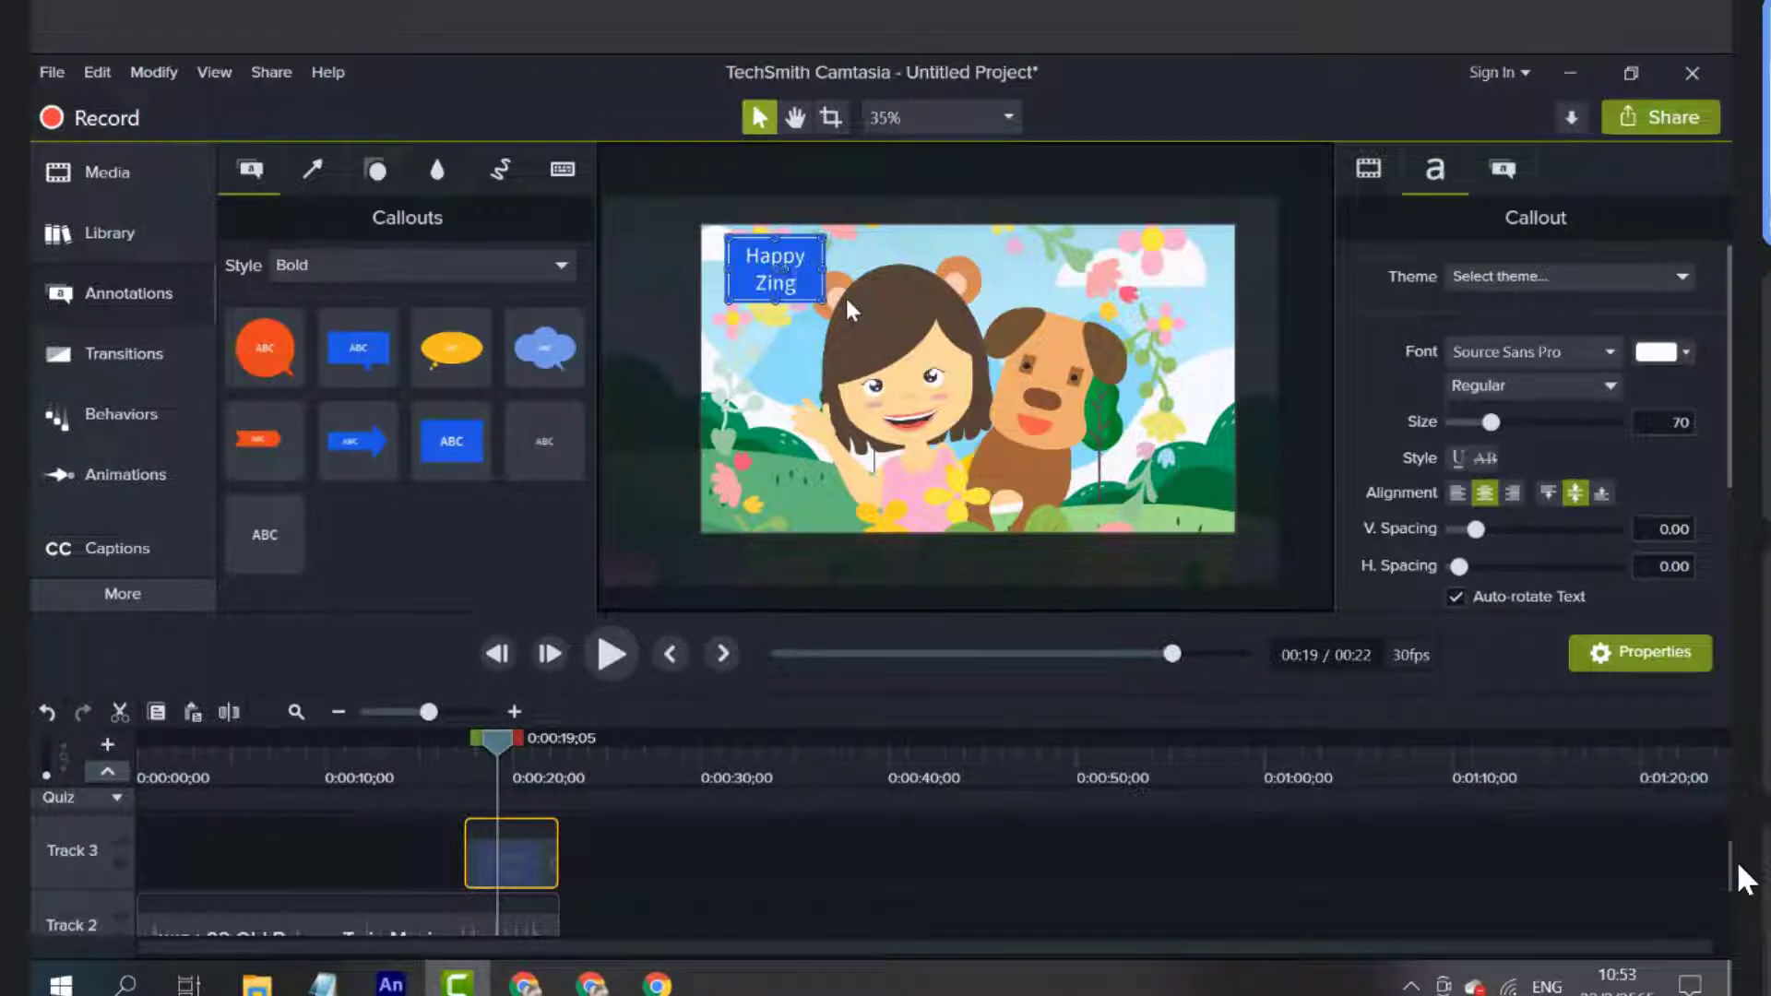
text(Zing)
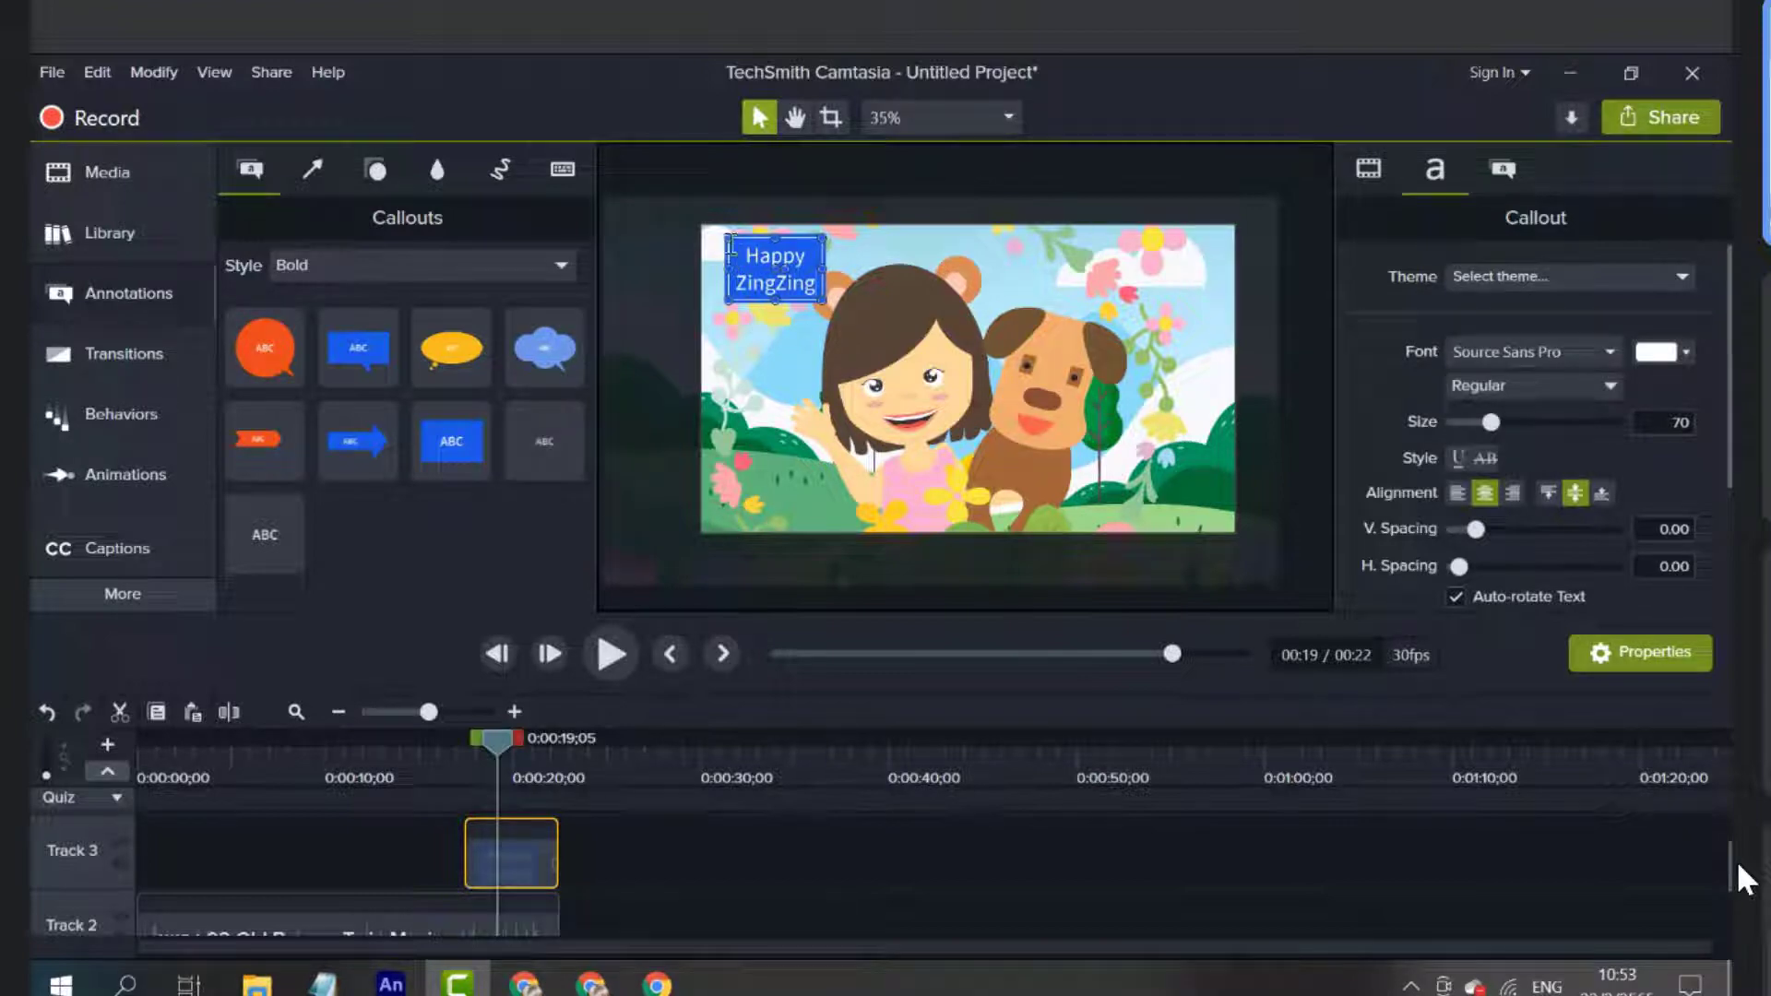
Enlarge the Happy ZingZing callout slightly, try it in the picture's lower-right corner, and return it to the upper-left corner
drag(727, 236, 810, 267)
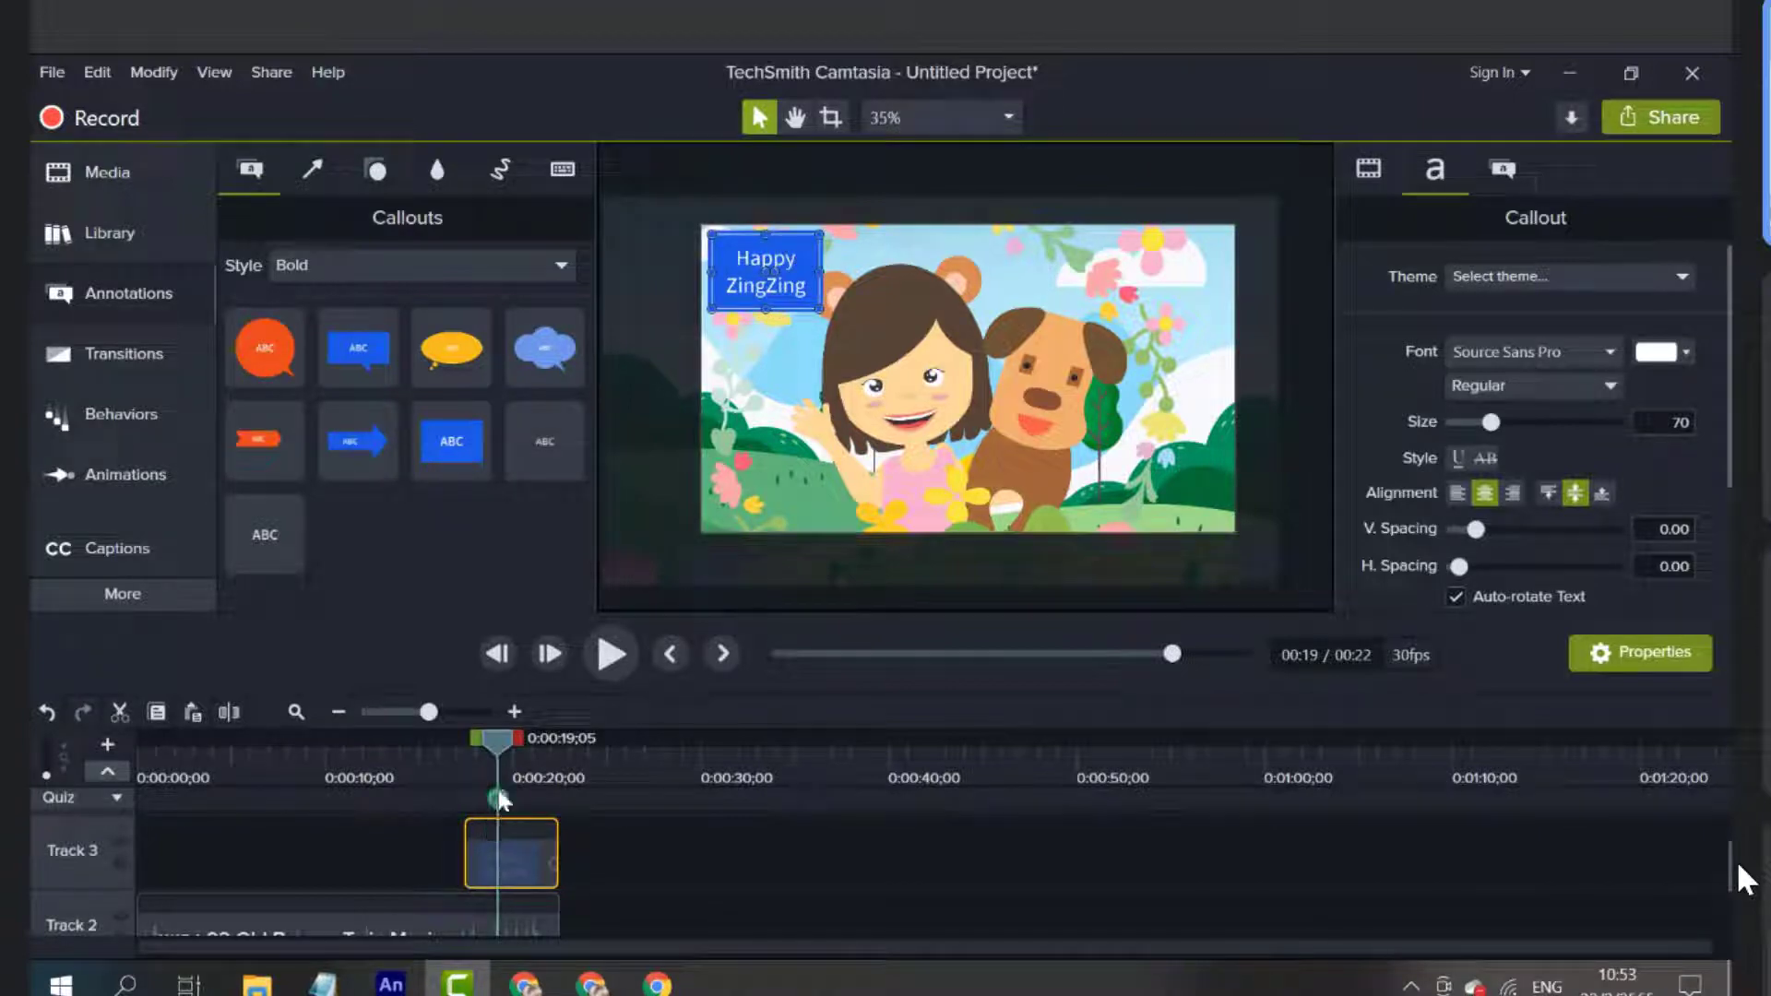
scroll(203, 867, down, 2)
scroll(478, 867, up, 3)
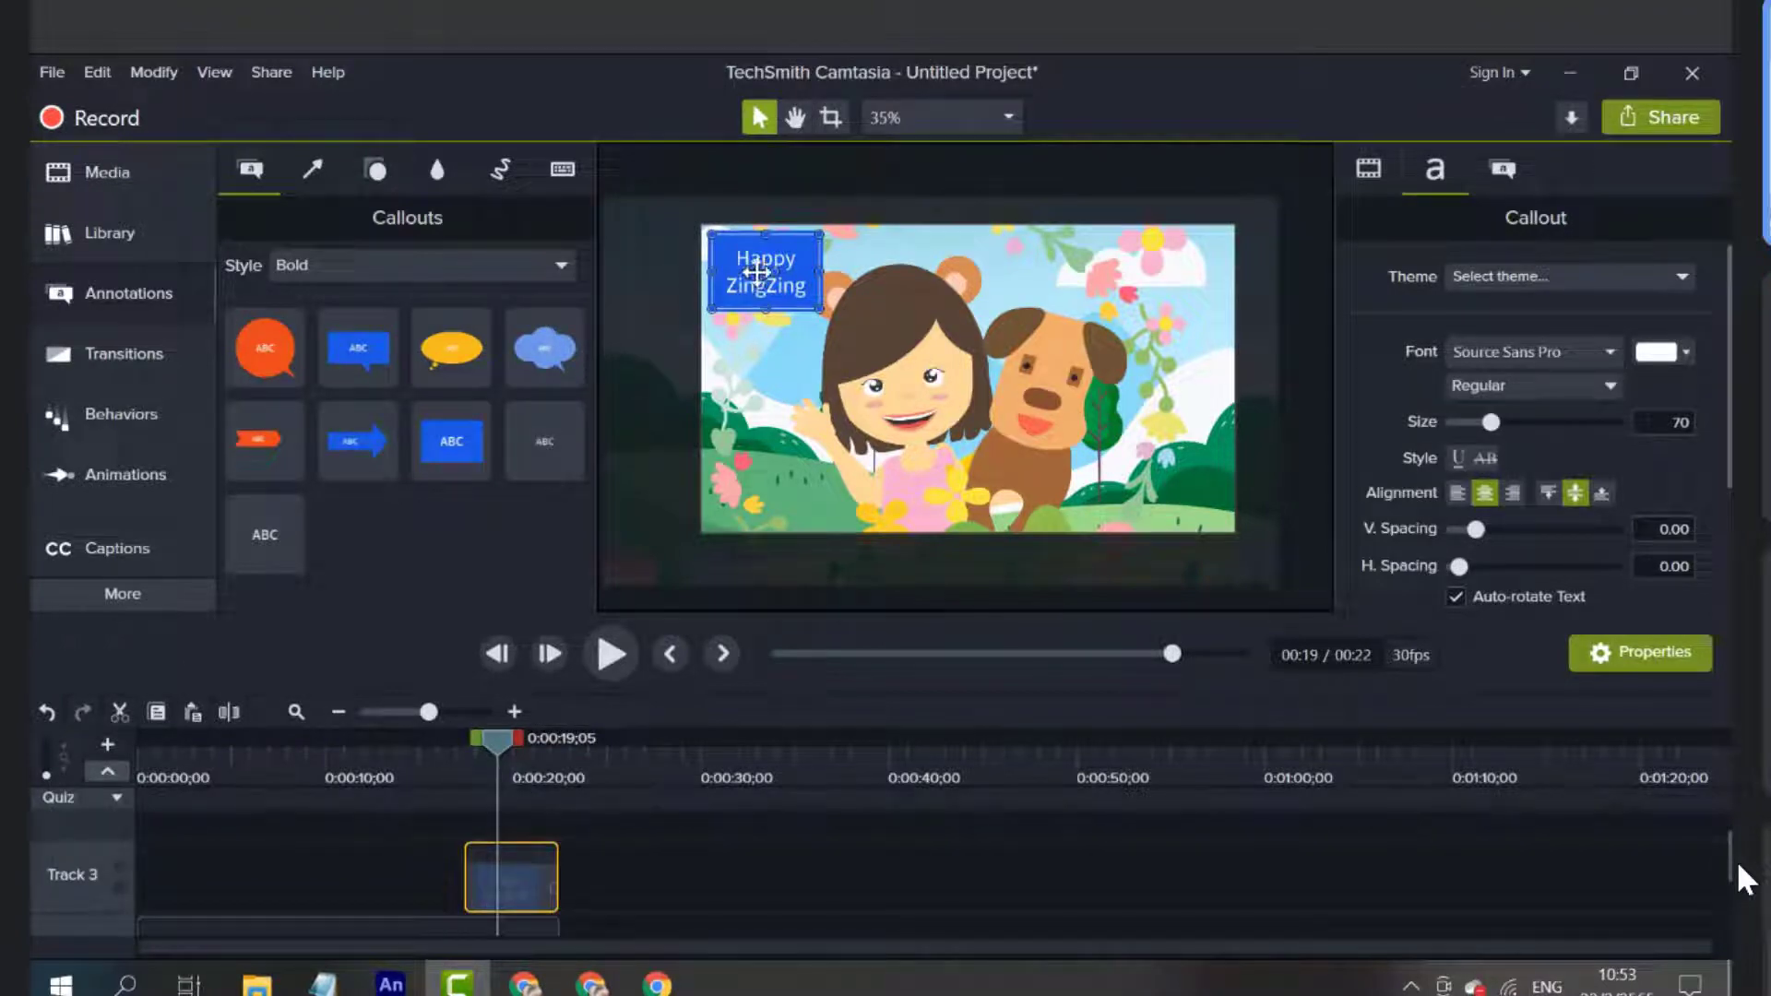
drag(758, 277, 1177, 493)
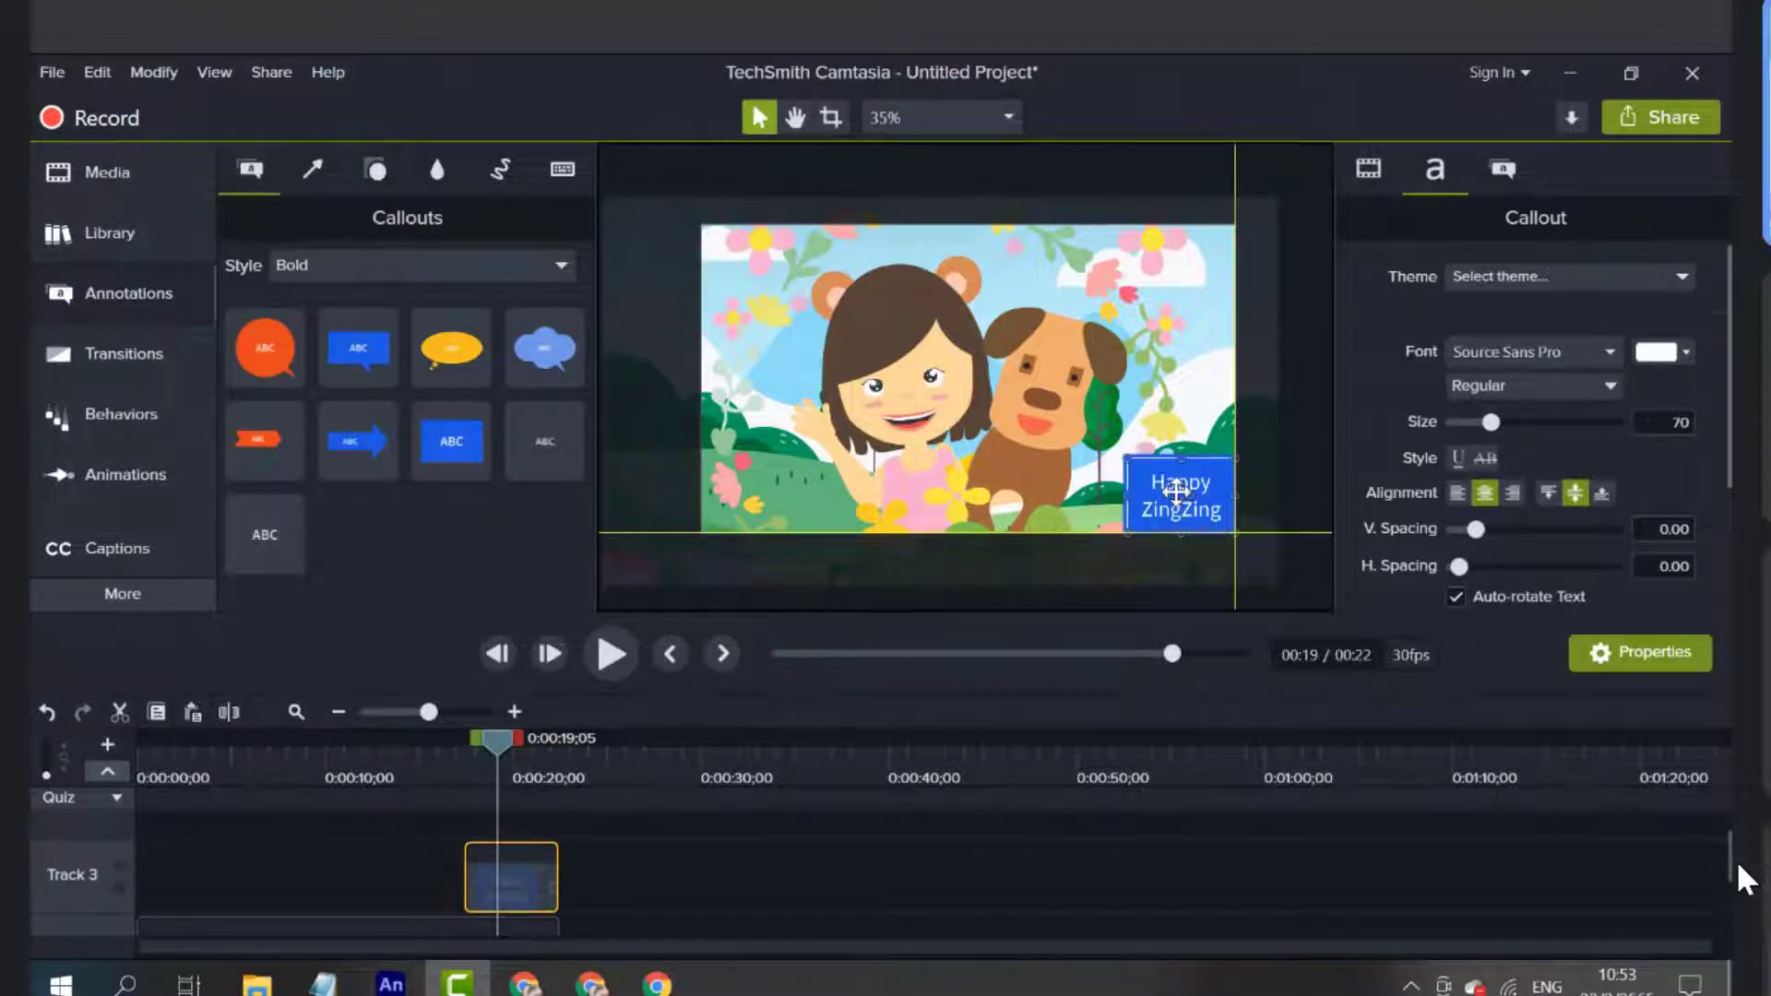
drag(1166, 493, 803, 282)
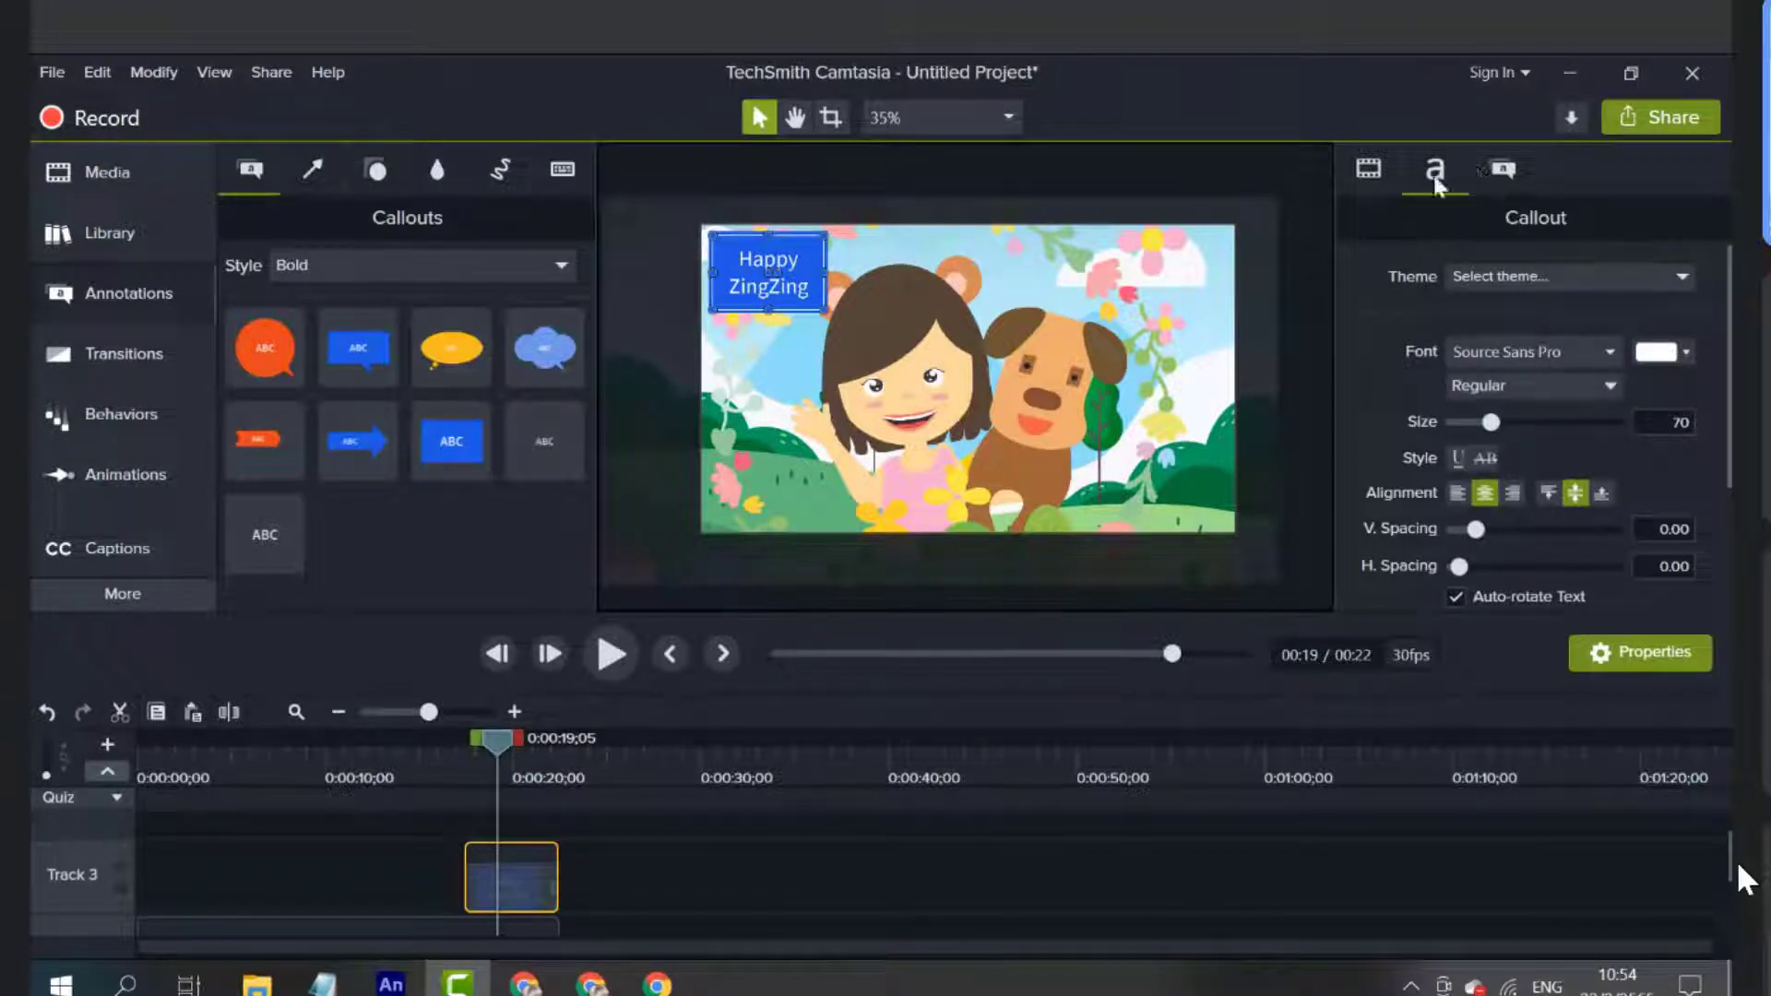
Format the callout text as Bold, size 81, with vertical spacing 0.16 and horizontal spacing 0.06
mouse_move(1494, 421)
mouse_down()
mouse_move(1514, 422)
mouse_move(1487, 427)
mouse_move(1505, 437)
mouse_up()
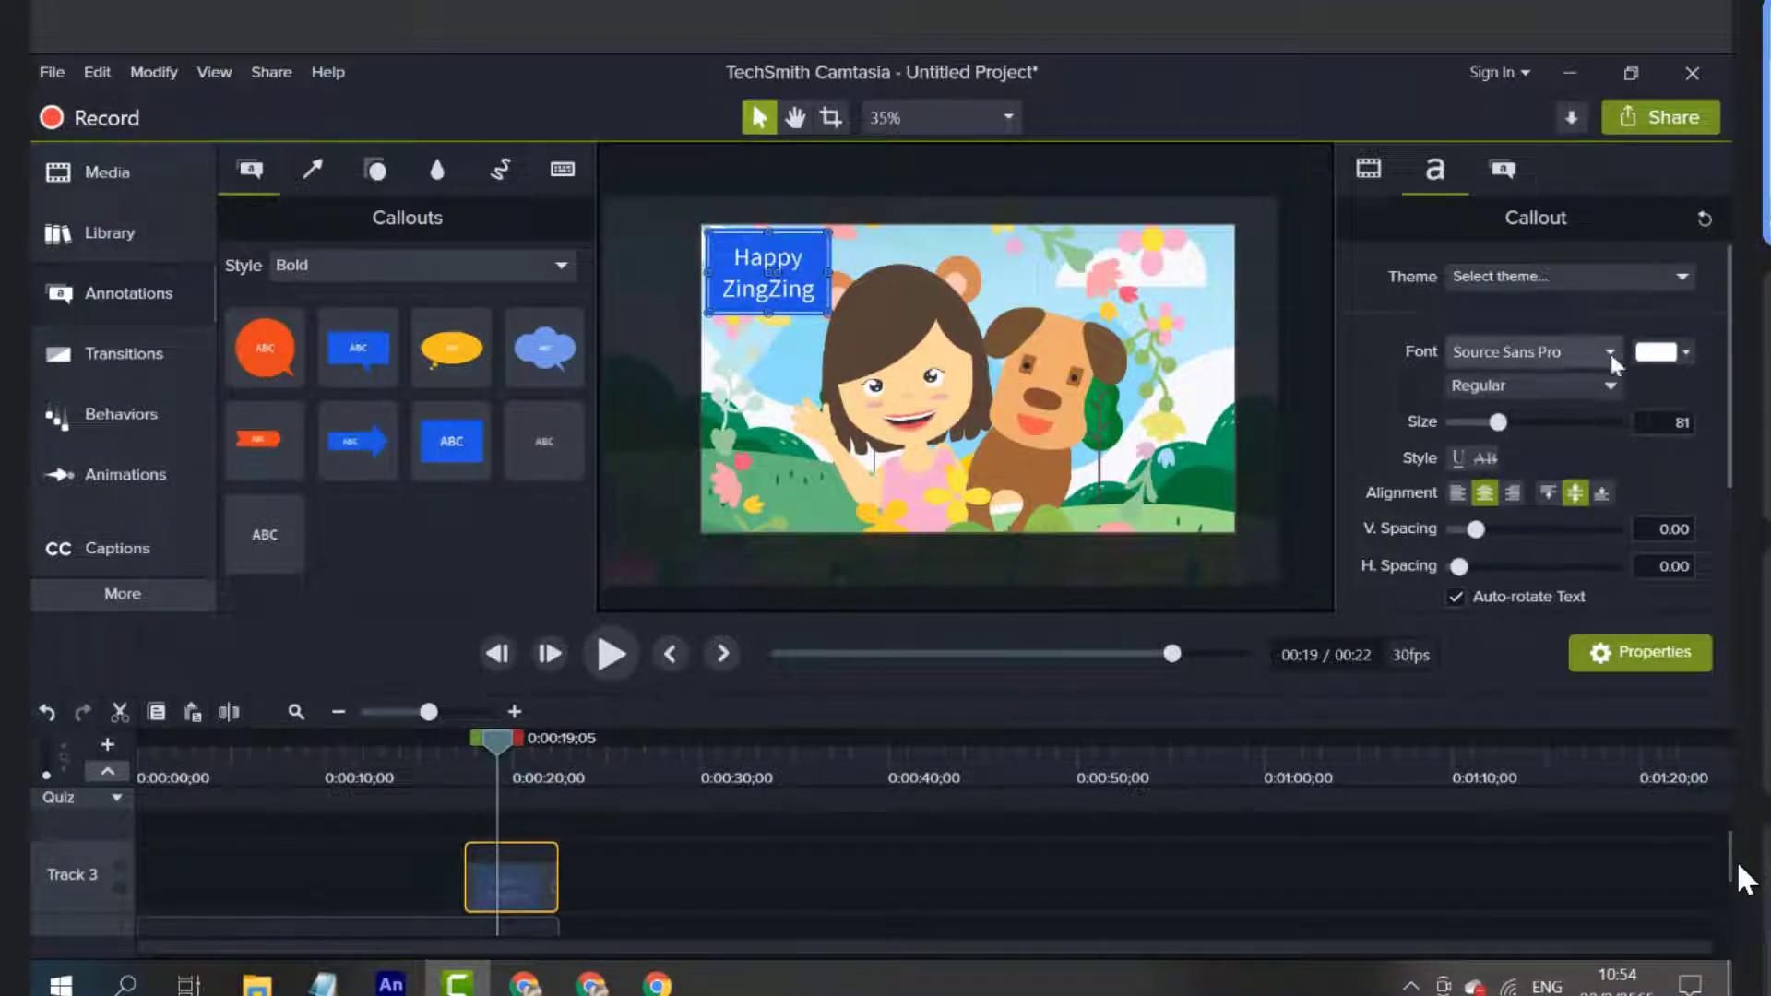
click(1603, 385)
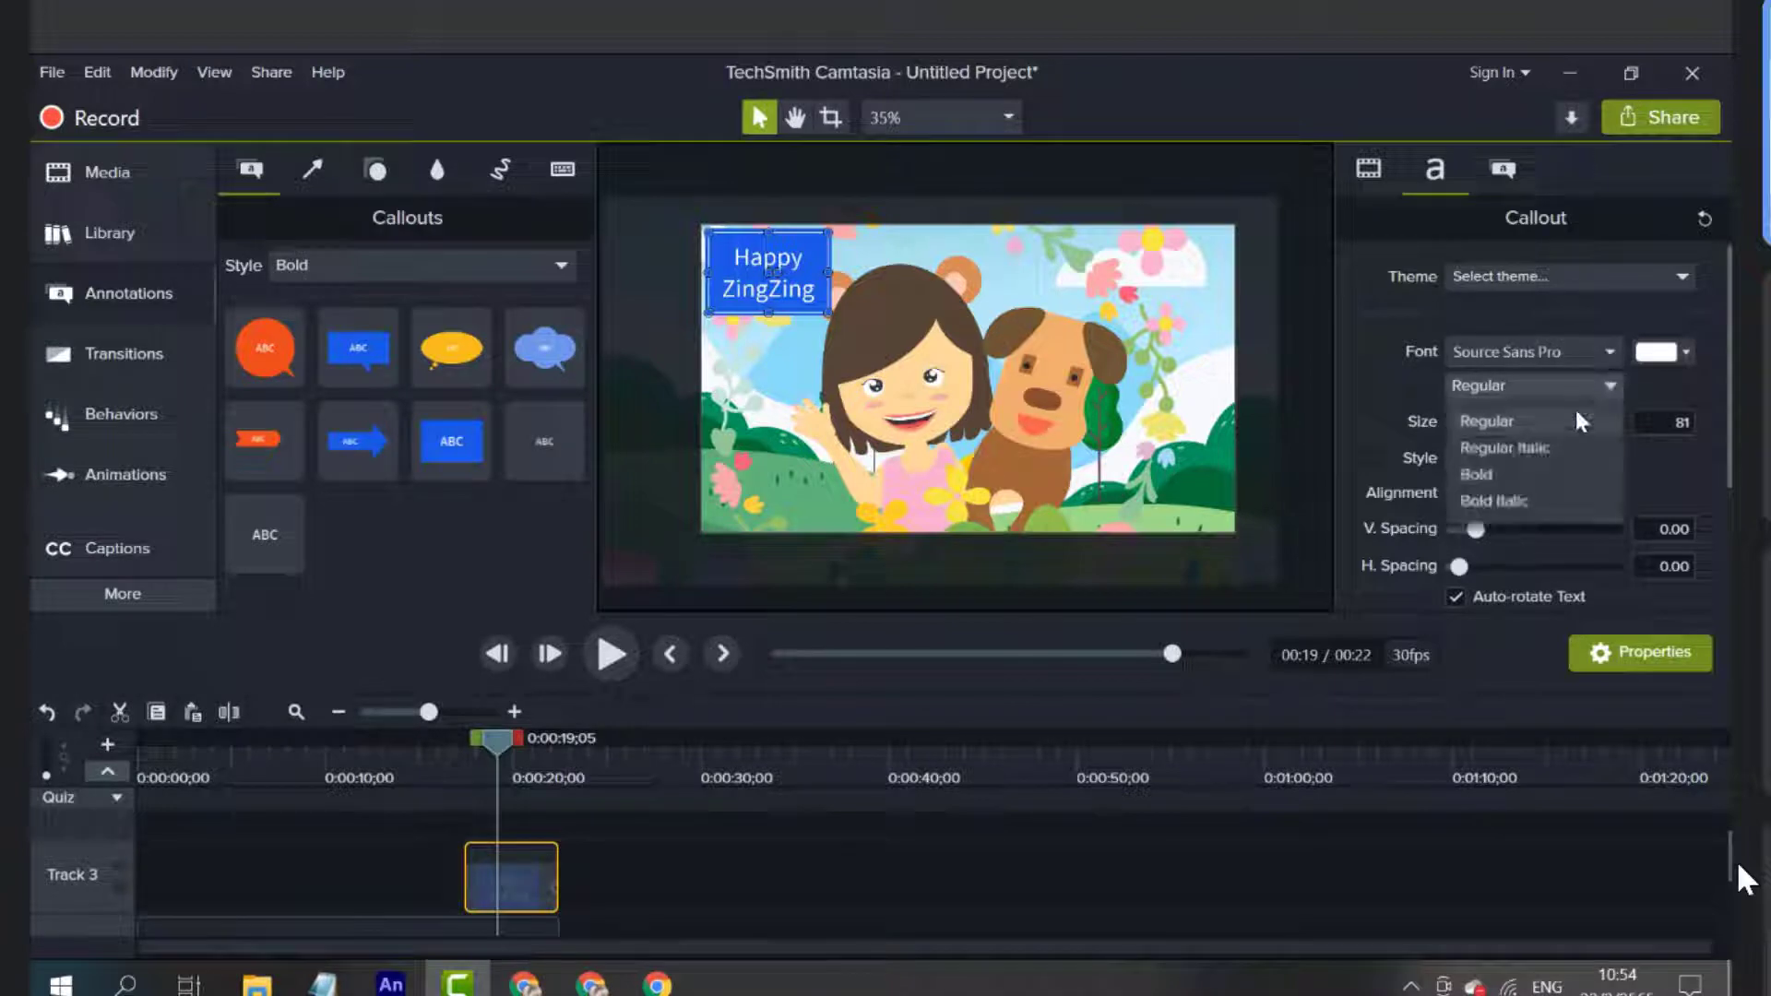
click(1506, 468)
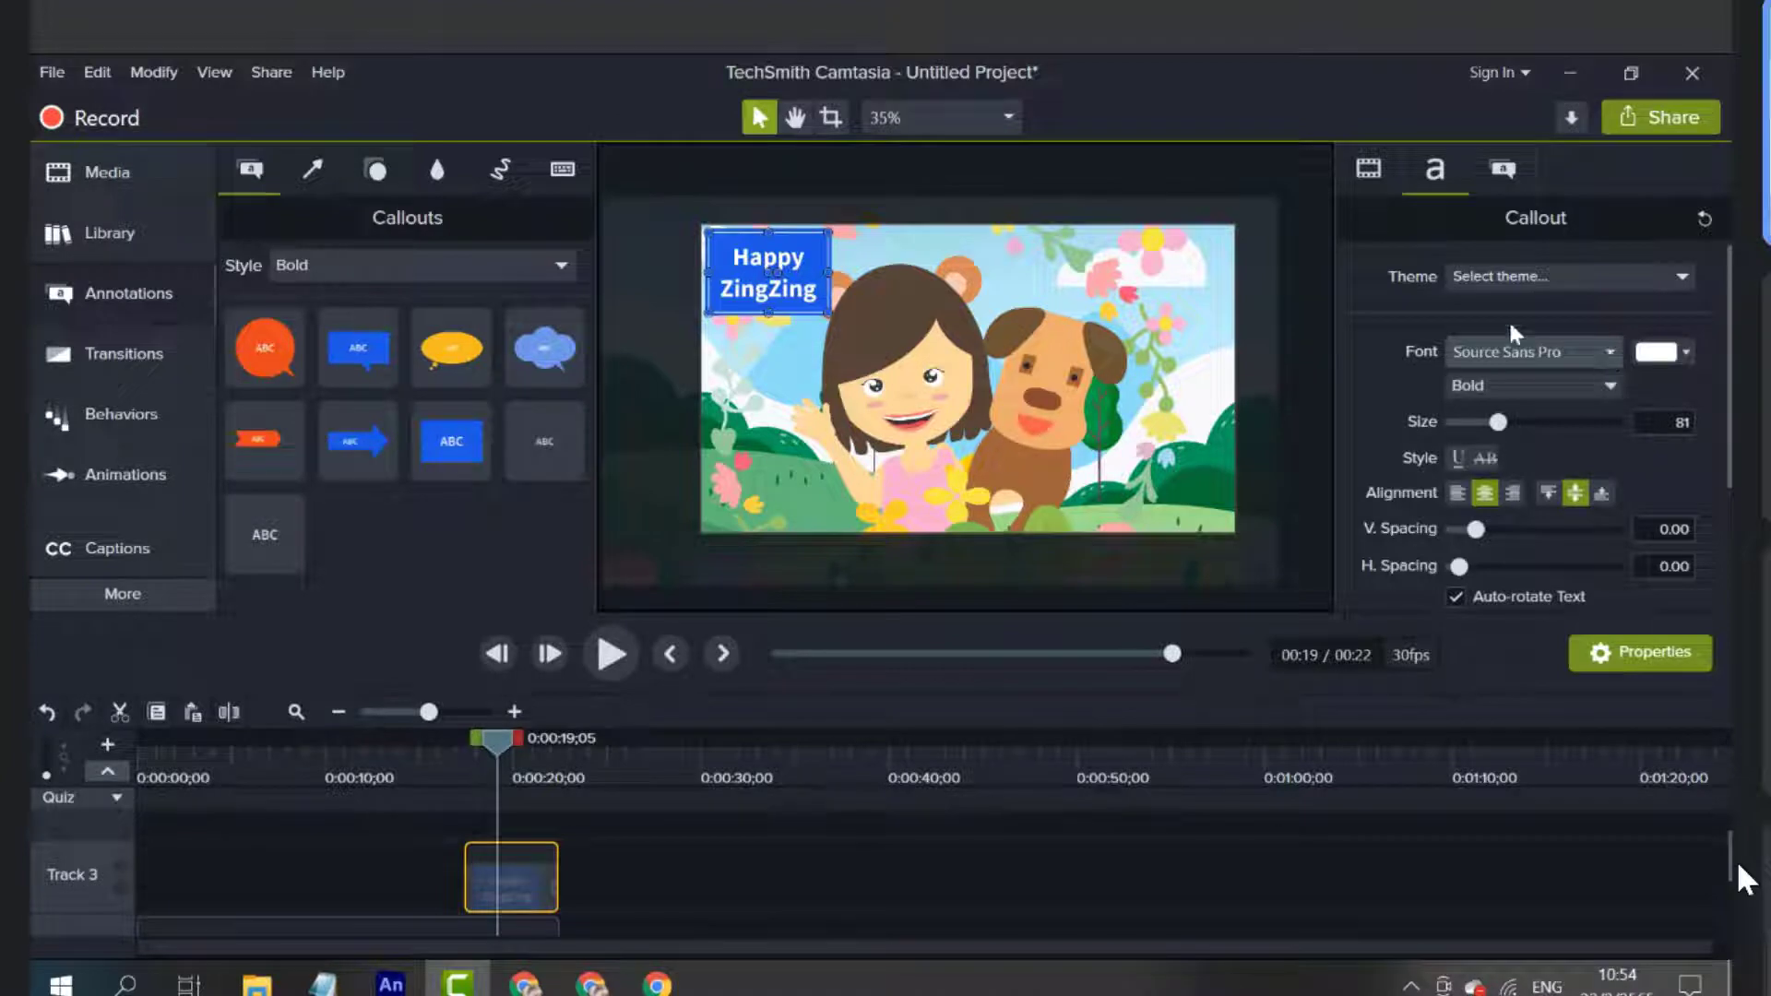
click(1670, 354)
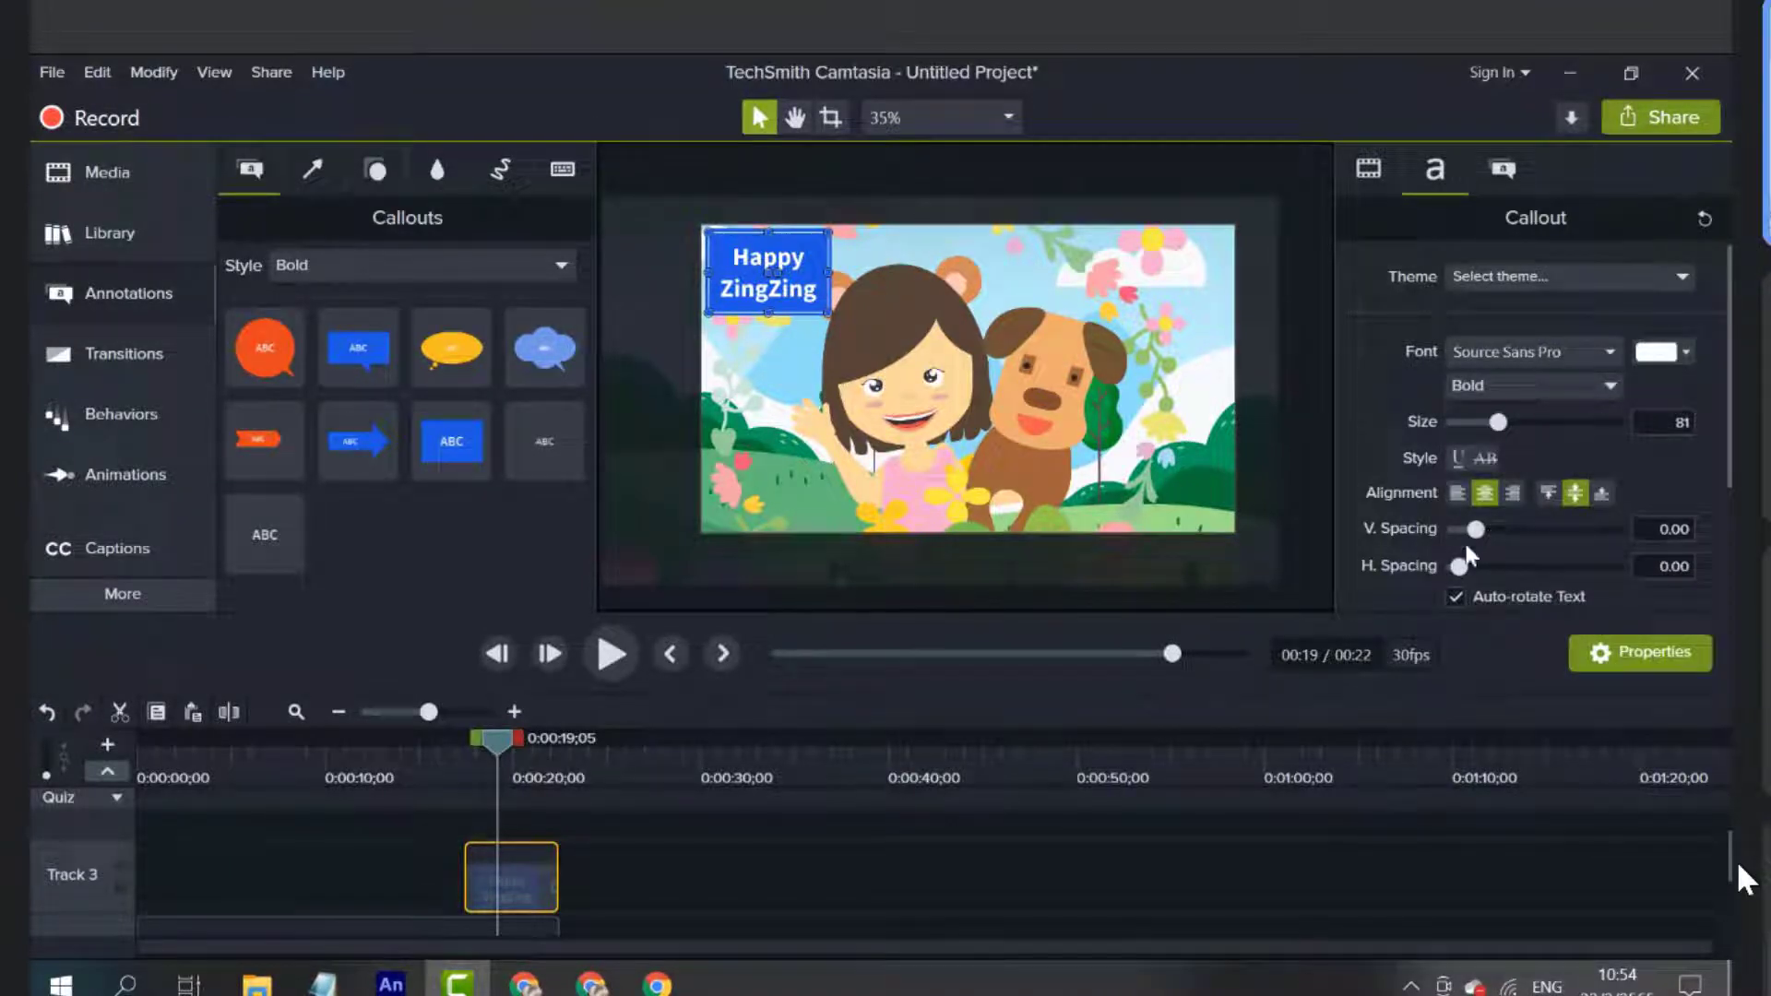
mouse_move(1460, 567)
mouse_down()
mouse_move(1513, 533)
mouse_move(1481, 535)
mouse_move(1463, 574)
mouse_up()
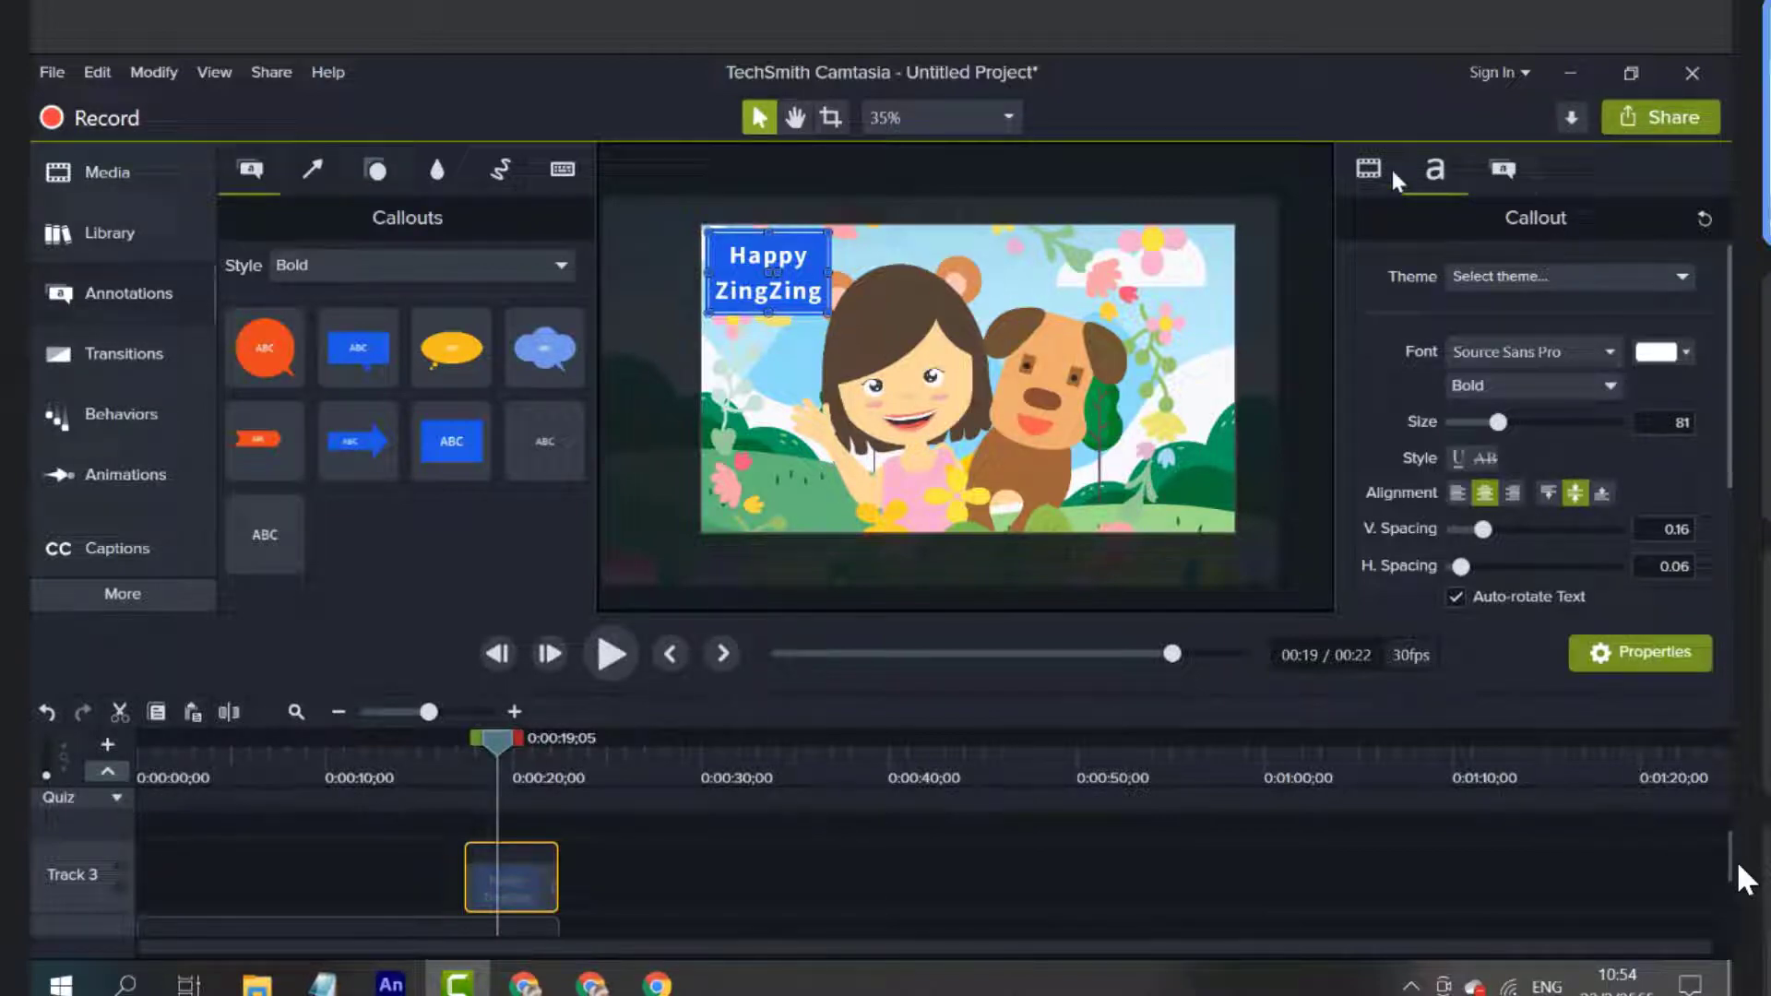
Change the callout's solid fill colour to pink, hex #EC40C6
click(1506, 170)
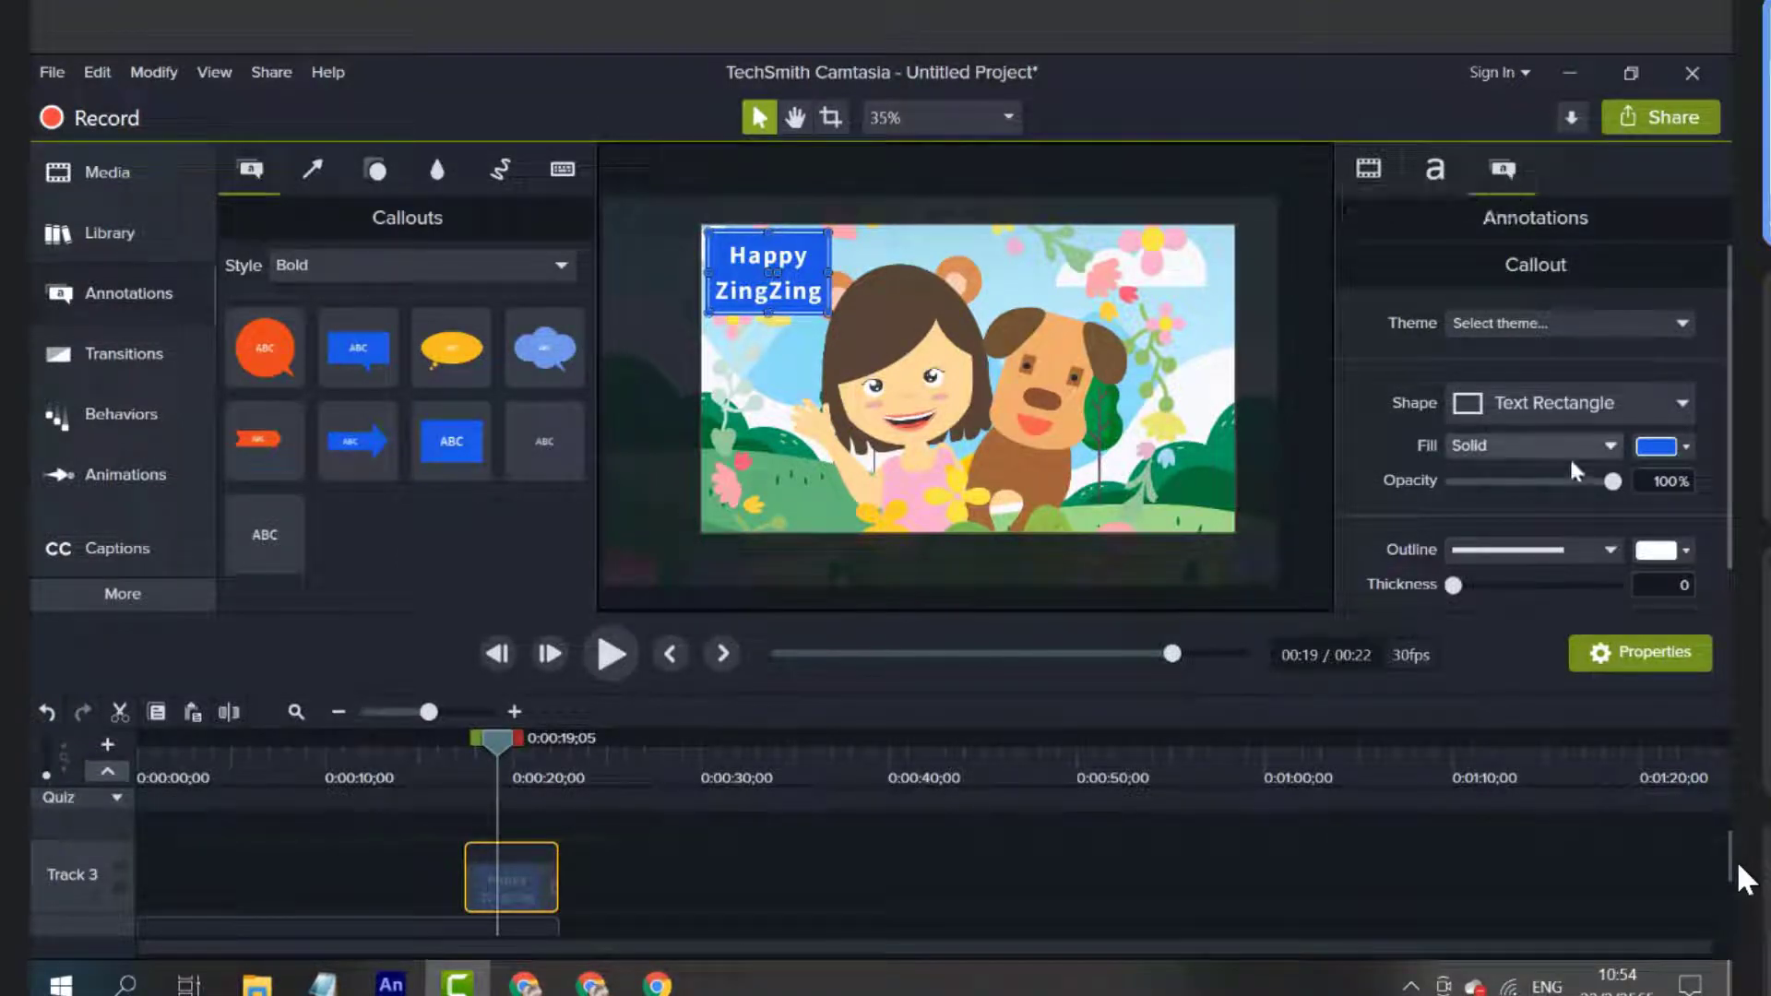
click(1686, 448)
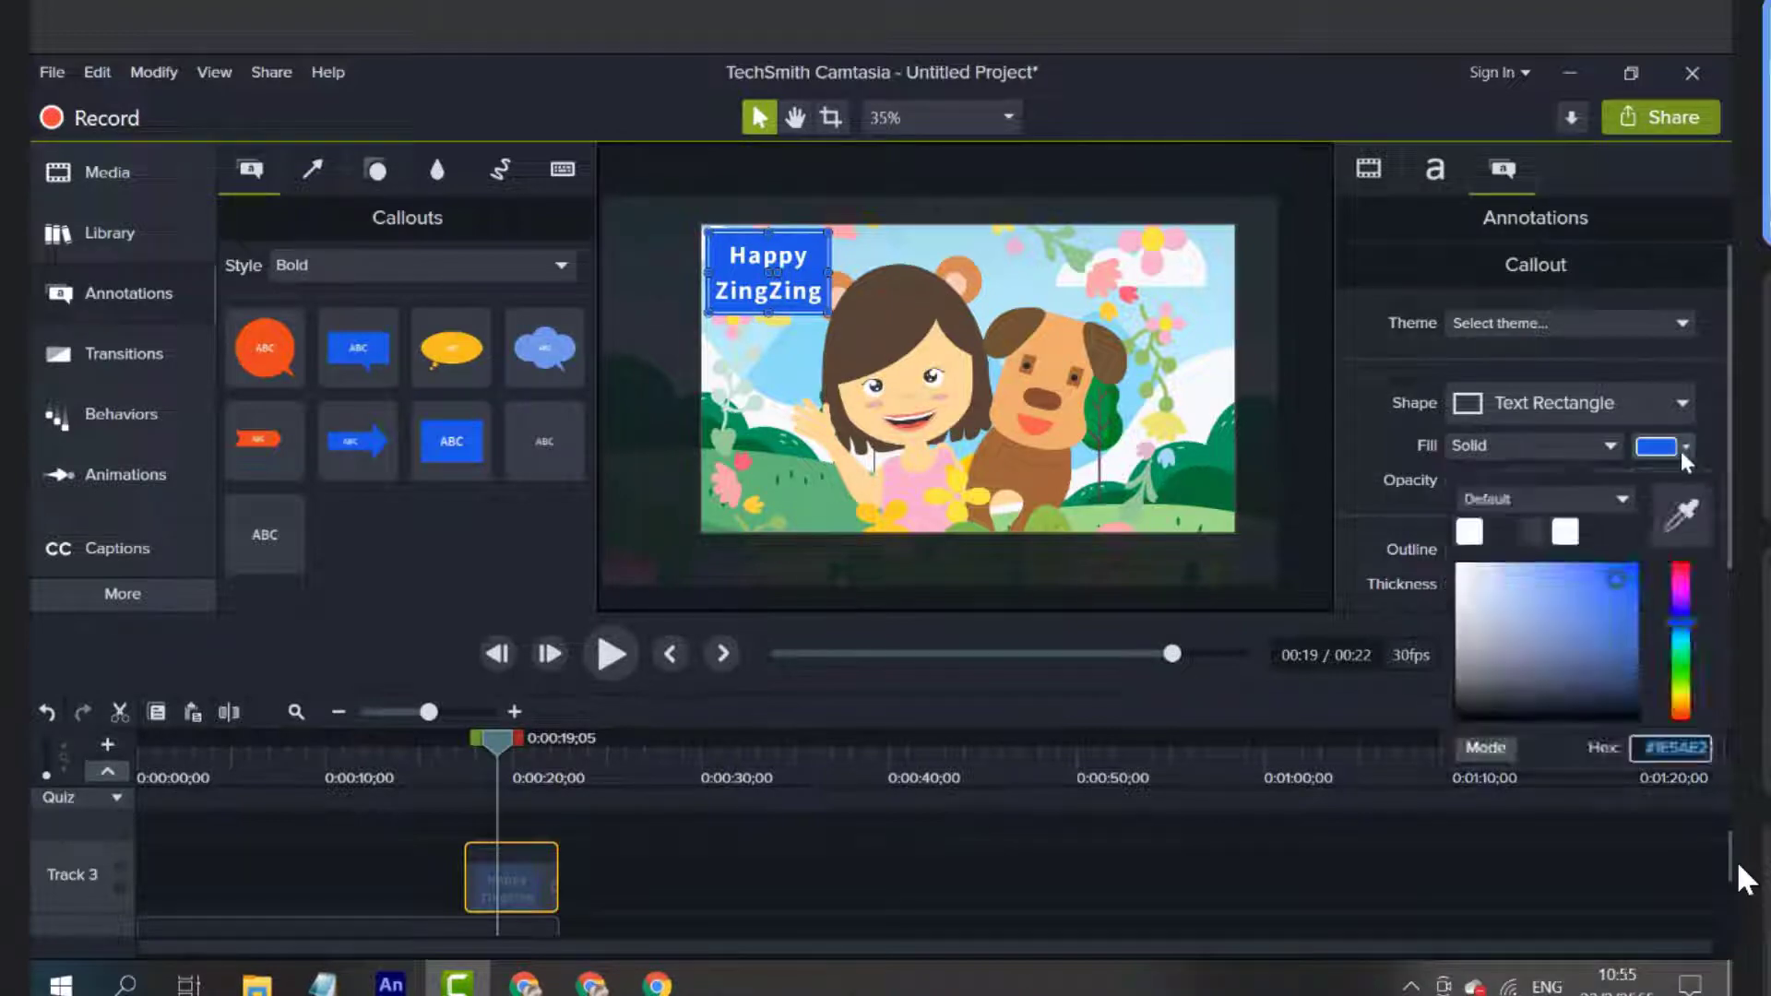
click(1682, 586)
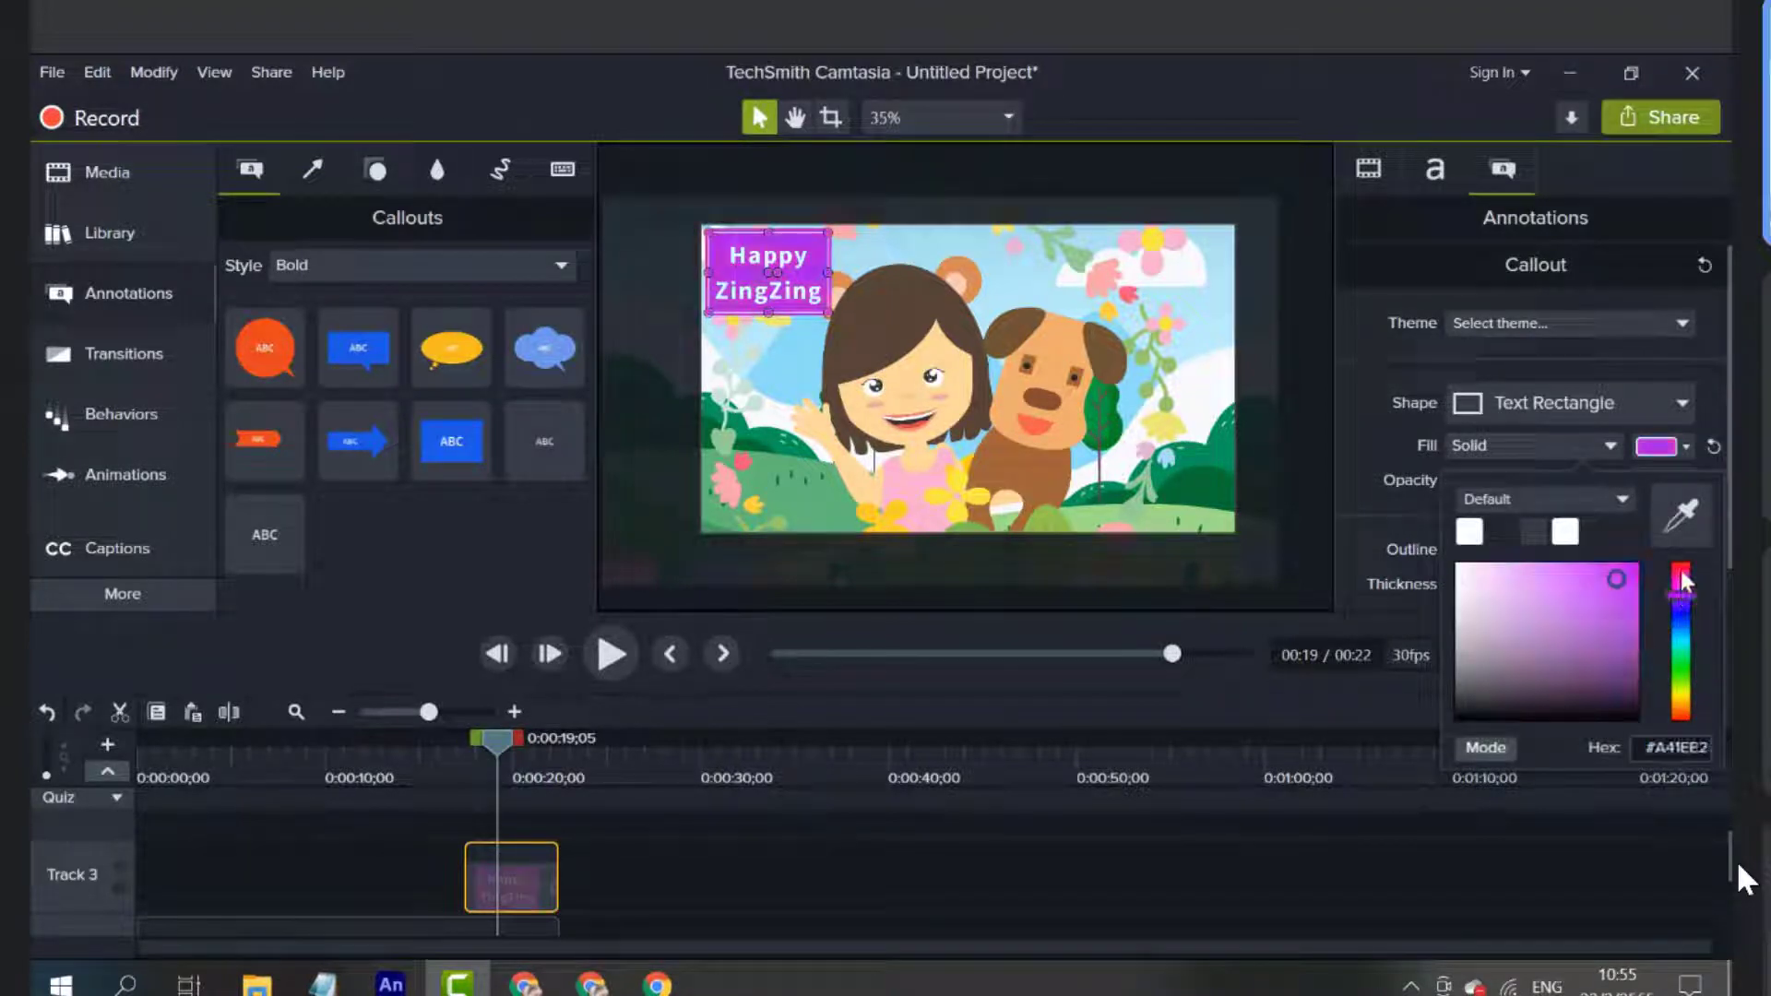
click(1679, 591)
drag(1684, 595, 1686, 586)
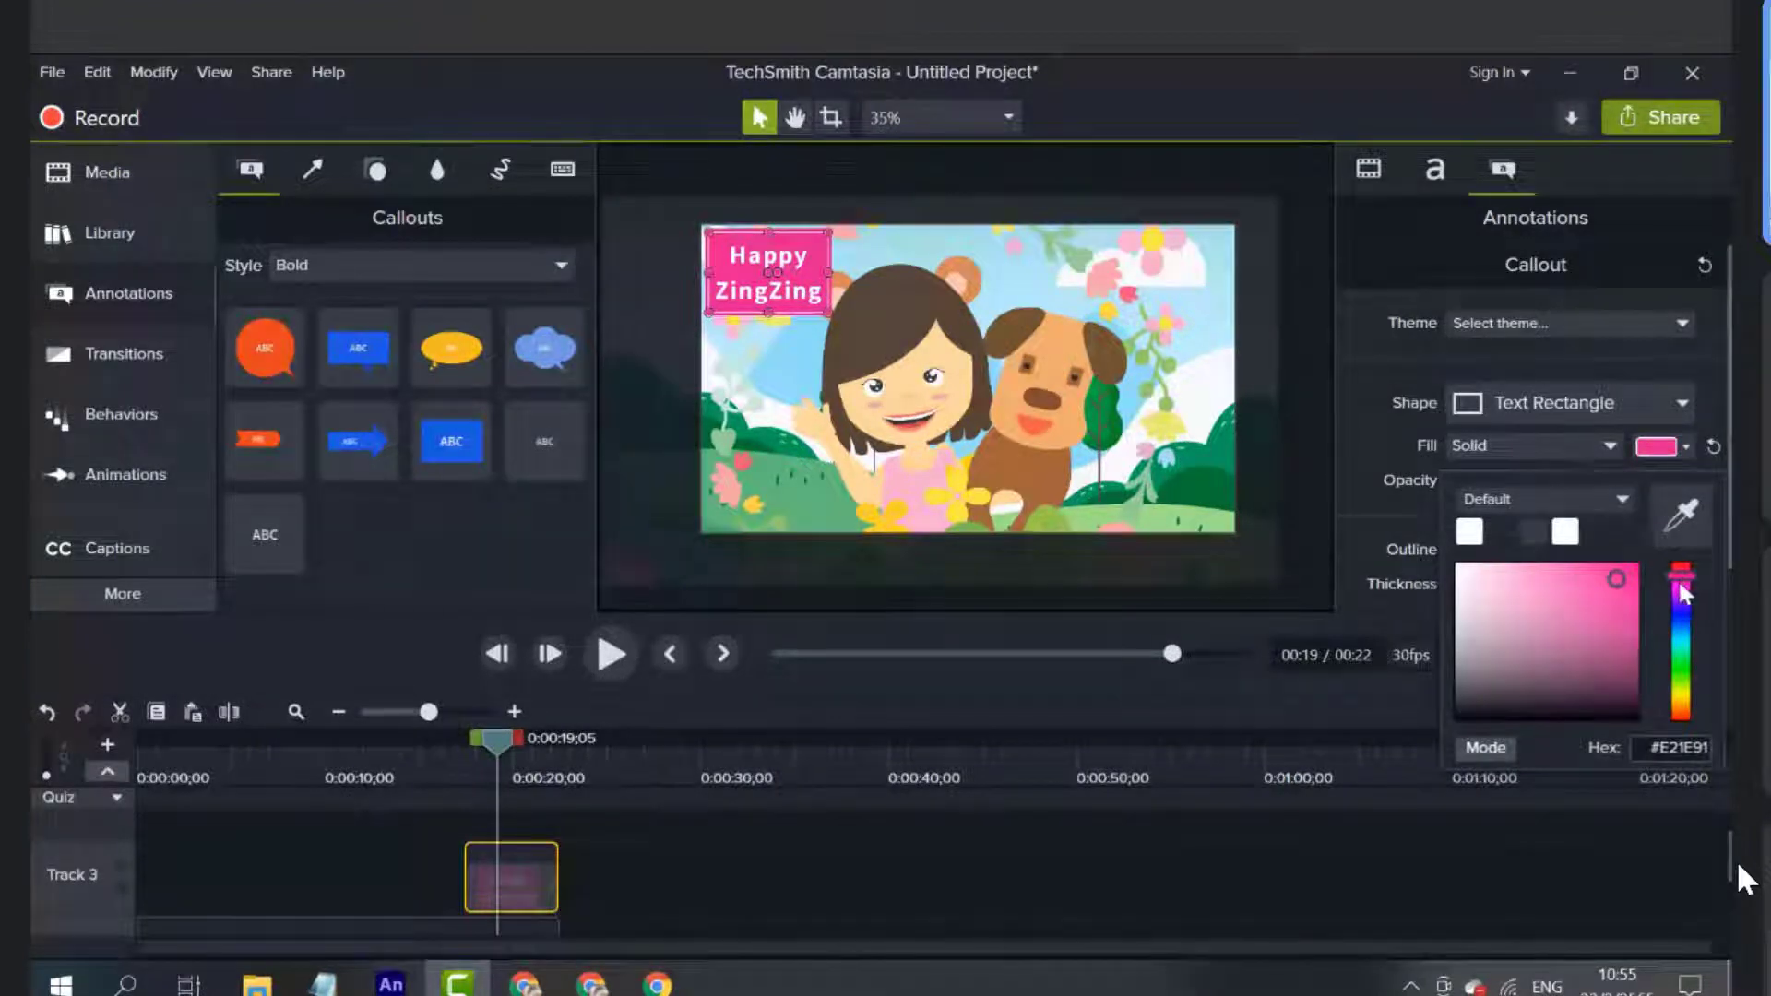
click(1680, 583)
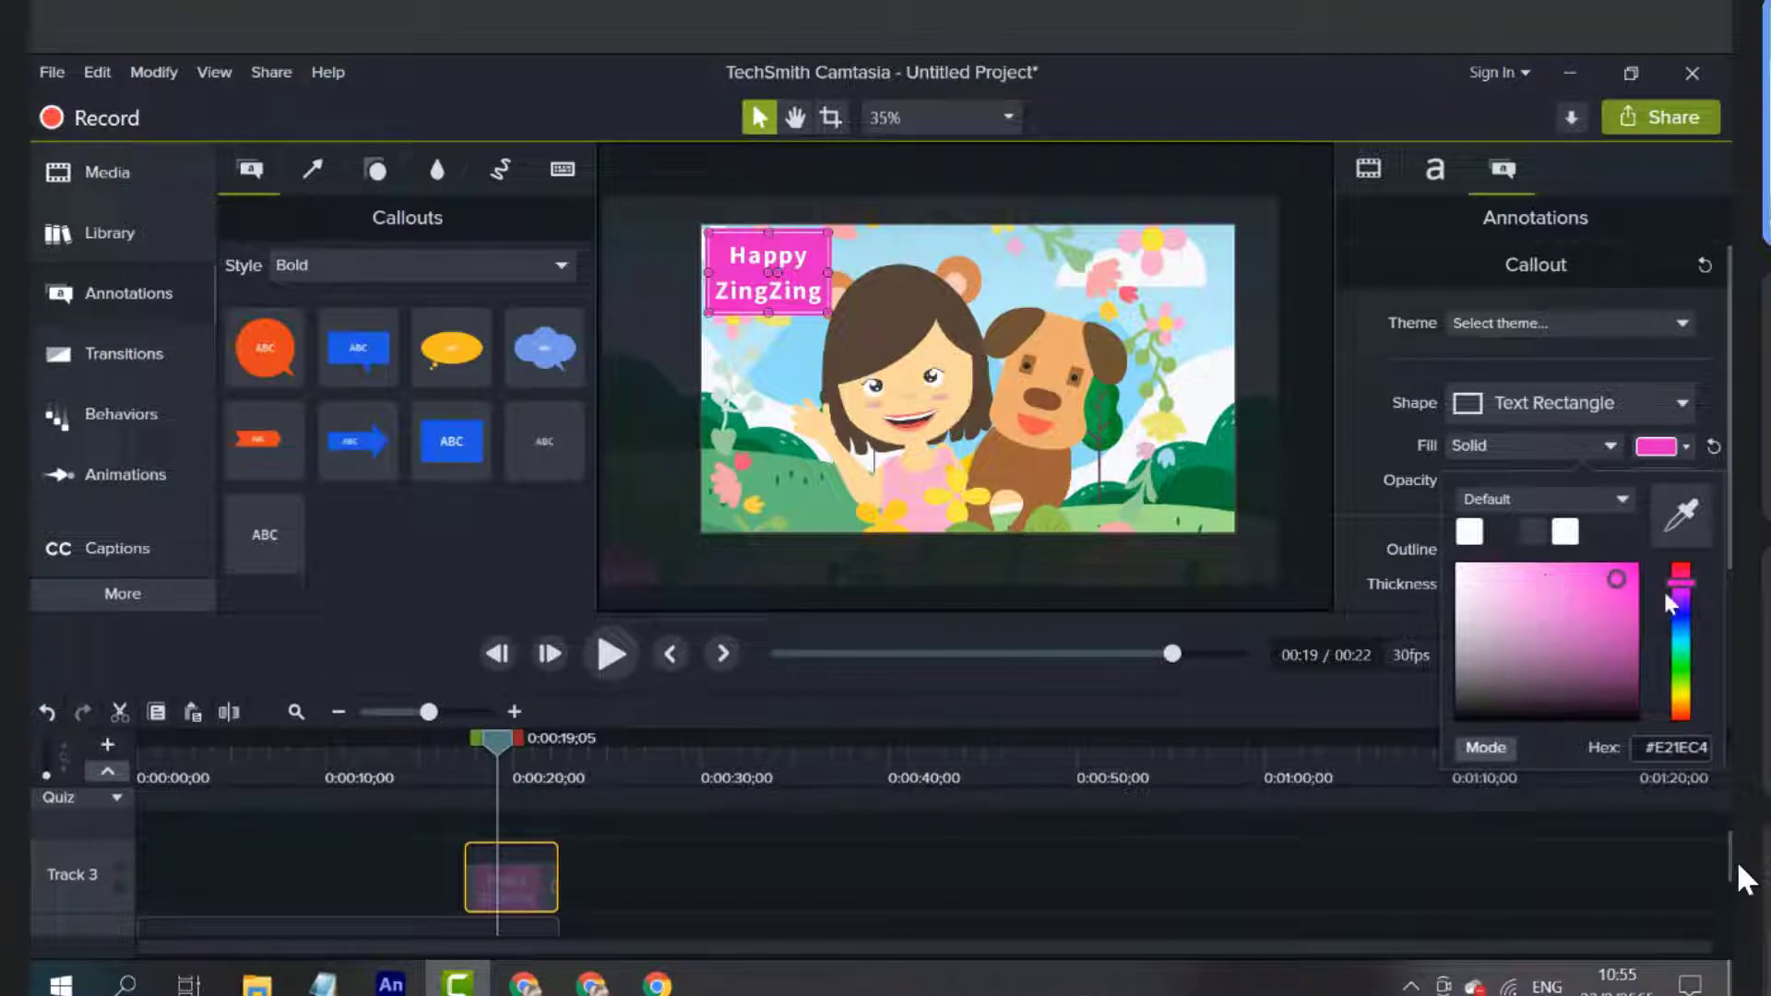
mouse_move(1680, 597)
mouse_down()
mouse_move(1681, 651)
mouse_move(1680, 593)
mouse_up()
click(1590, 572)
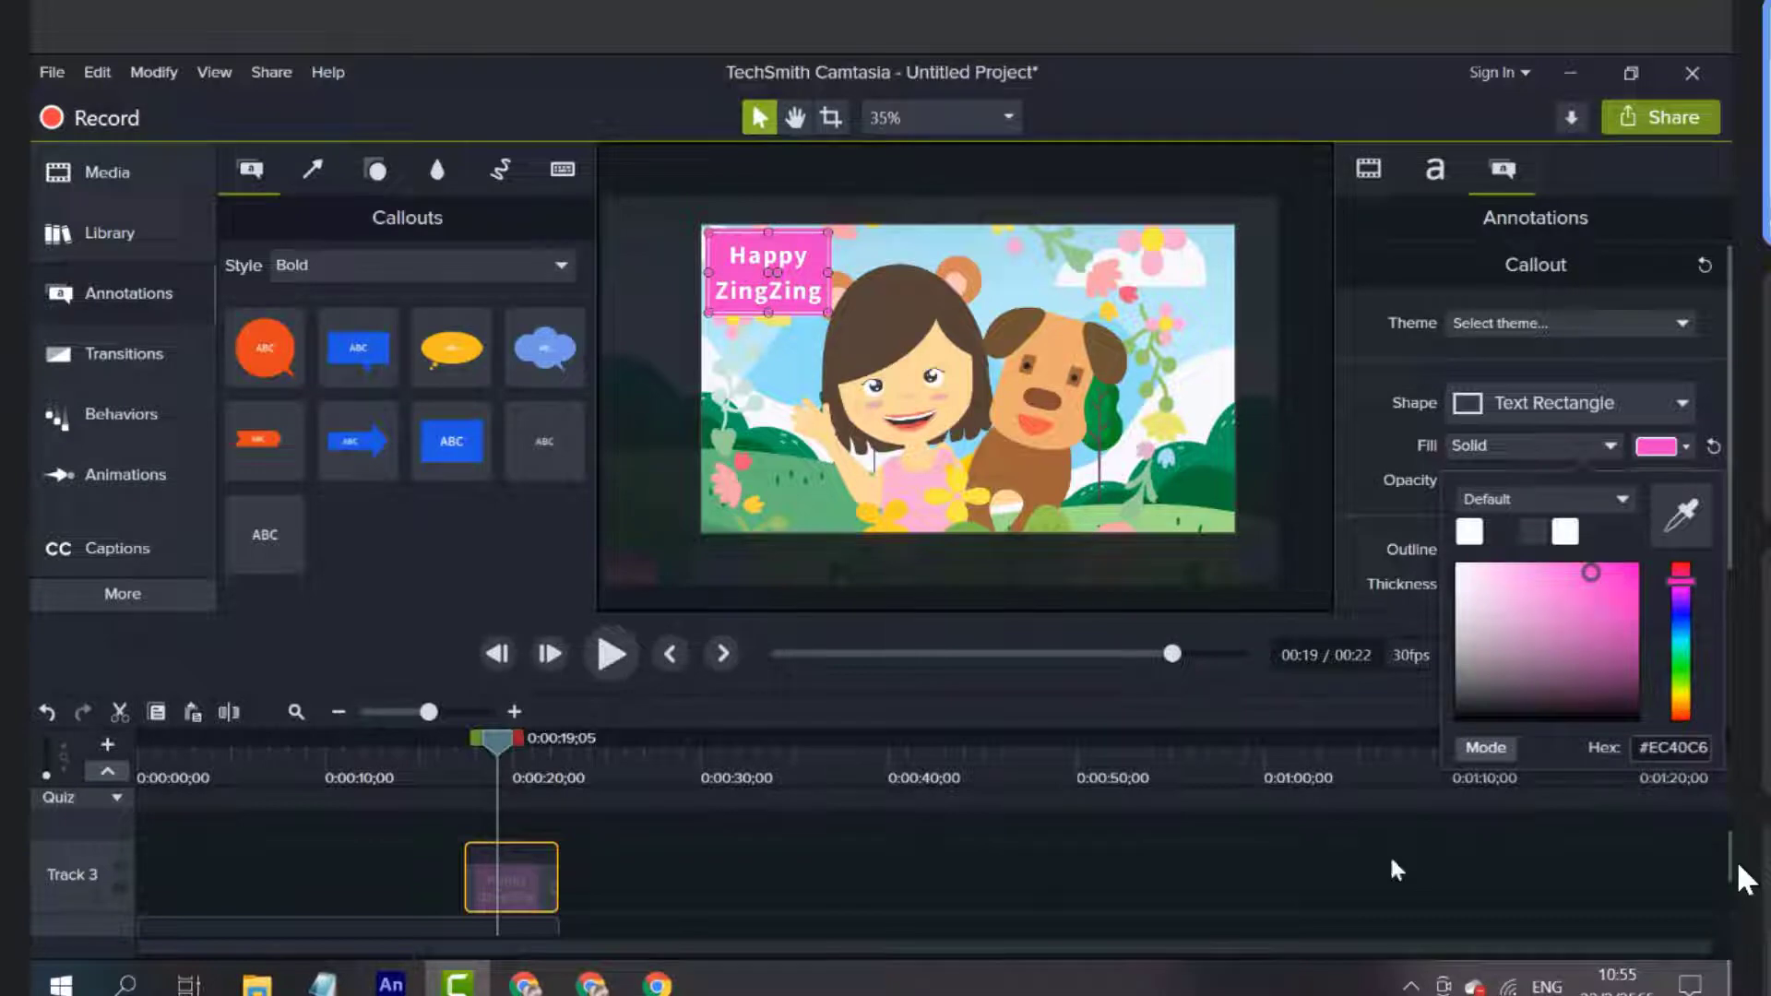
click(1504, 191)
Set the playhead to 0:00:21;19 near the callout's end and show the project's Media Bin
drag(497, 744, 543, 813)
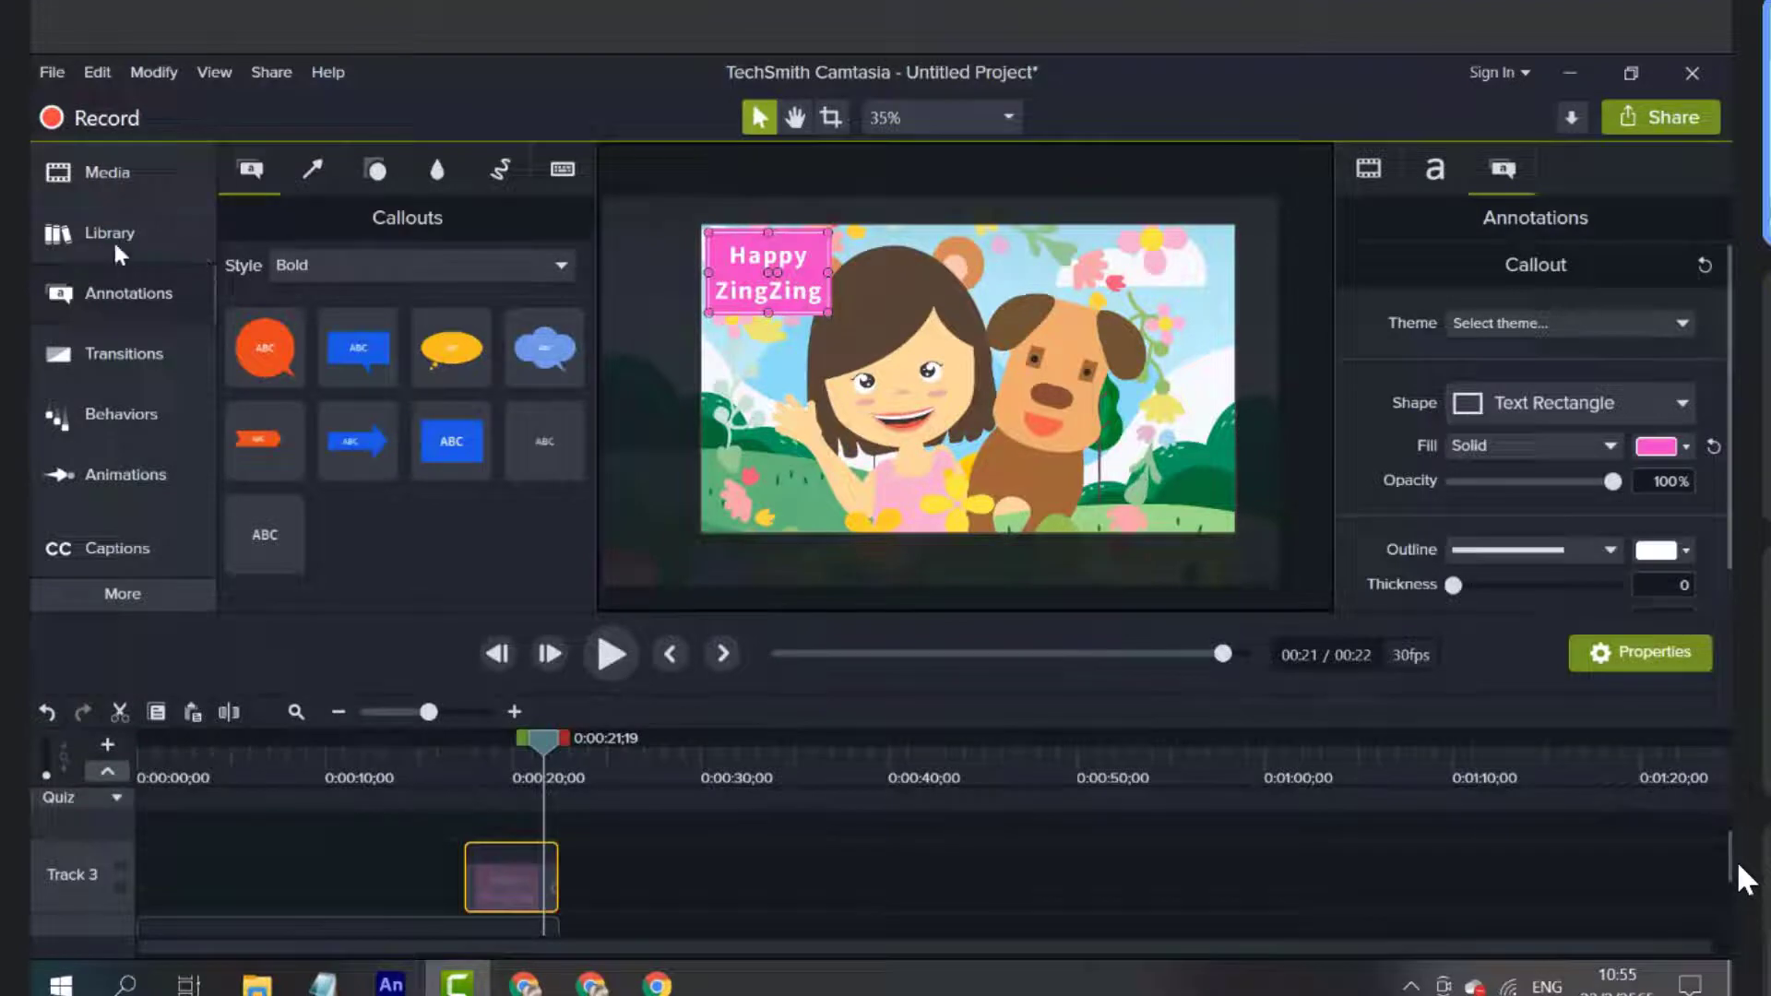
click(111, 176)
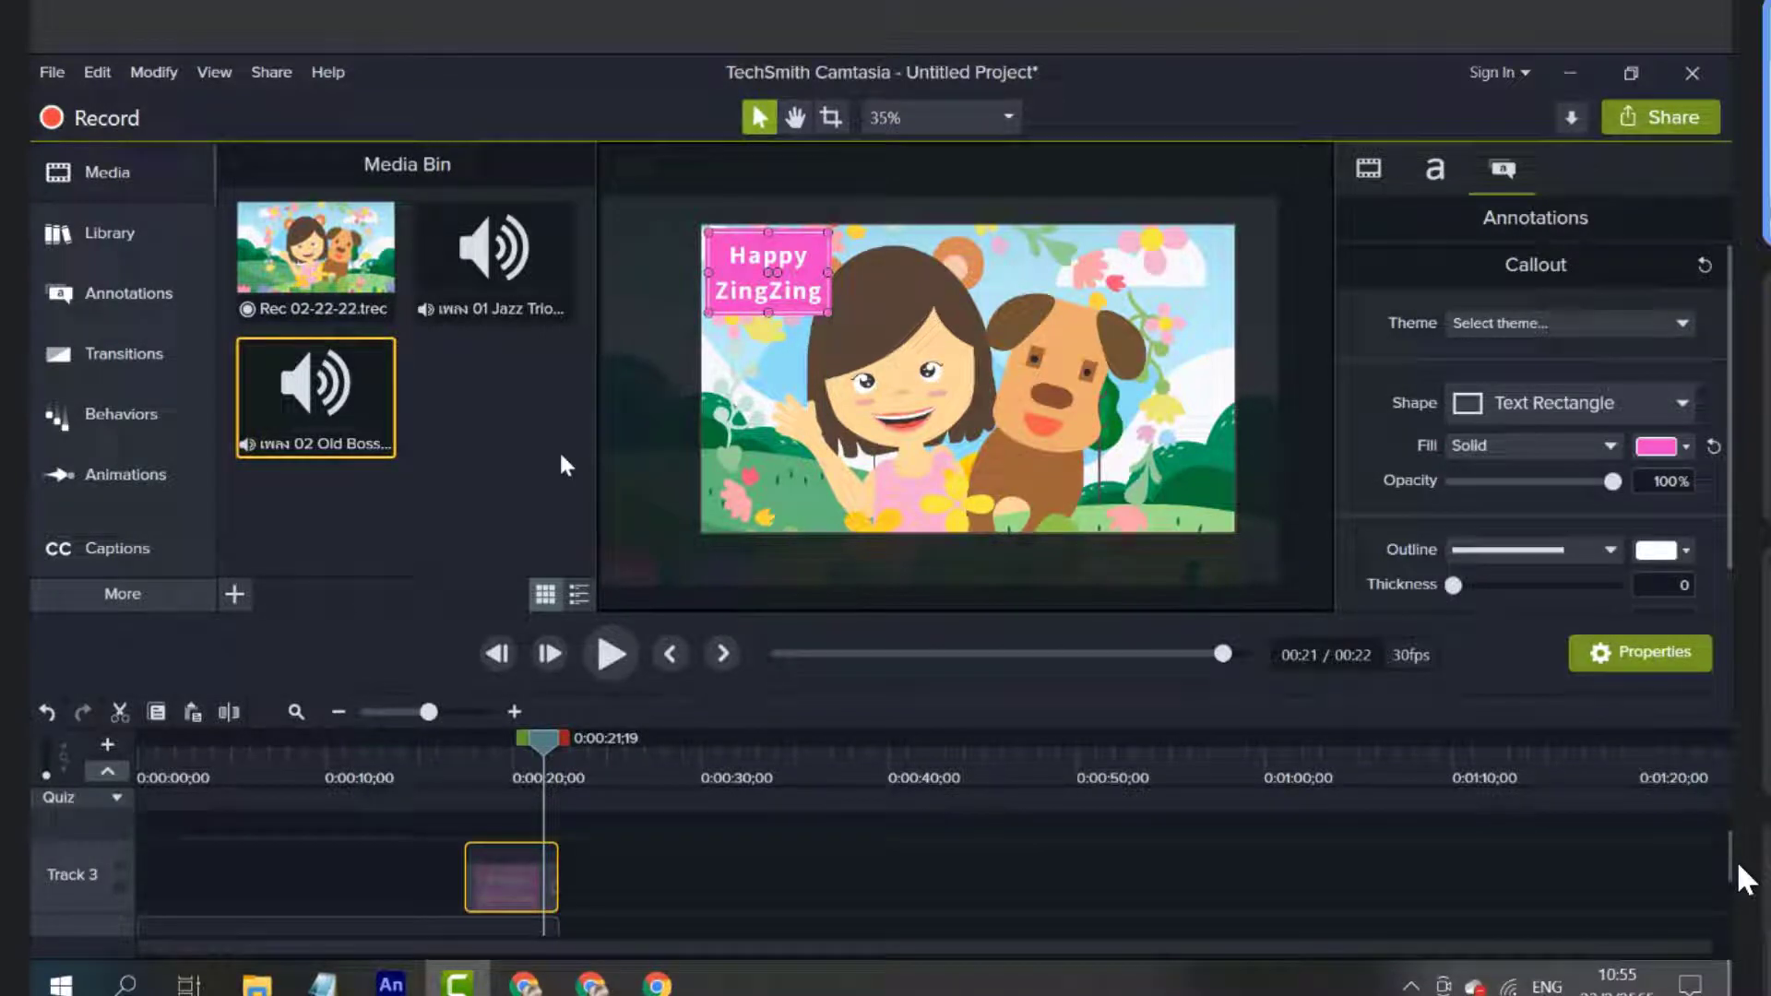
scroll(756, 896, down, 3)
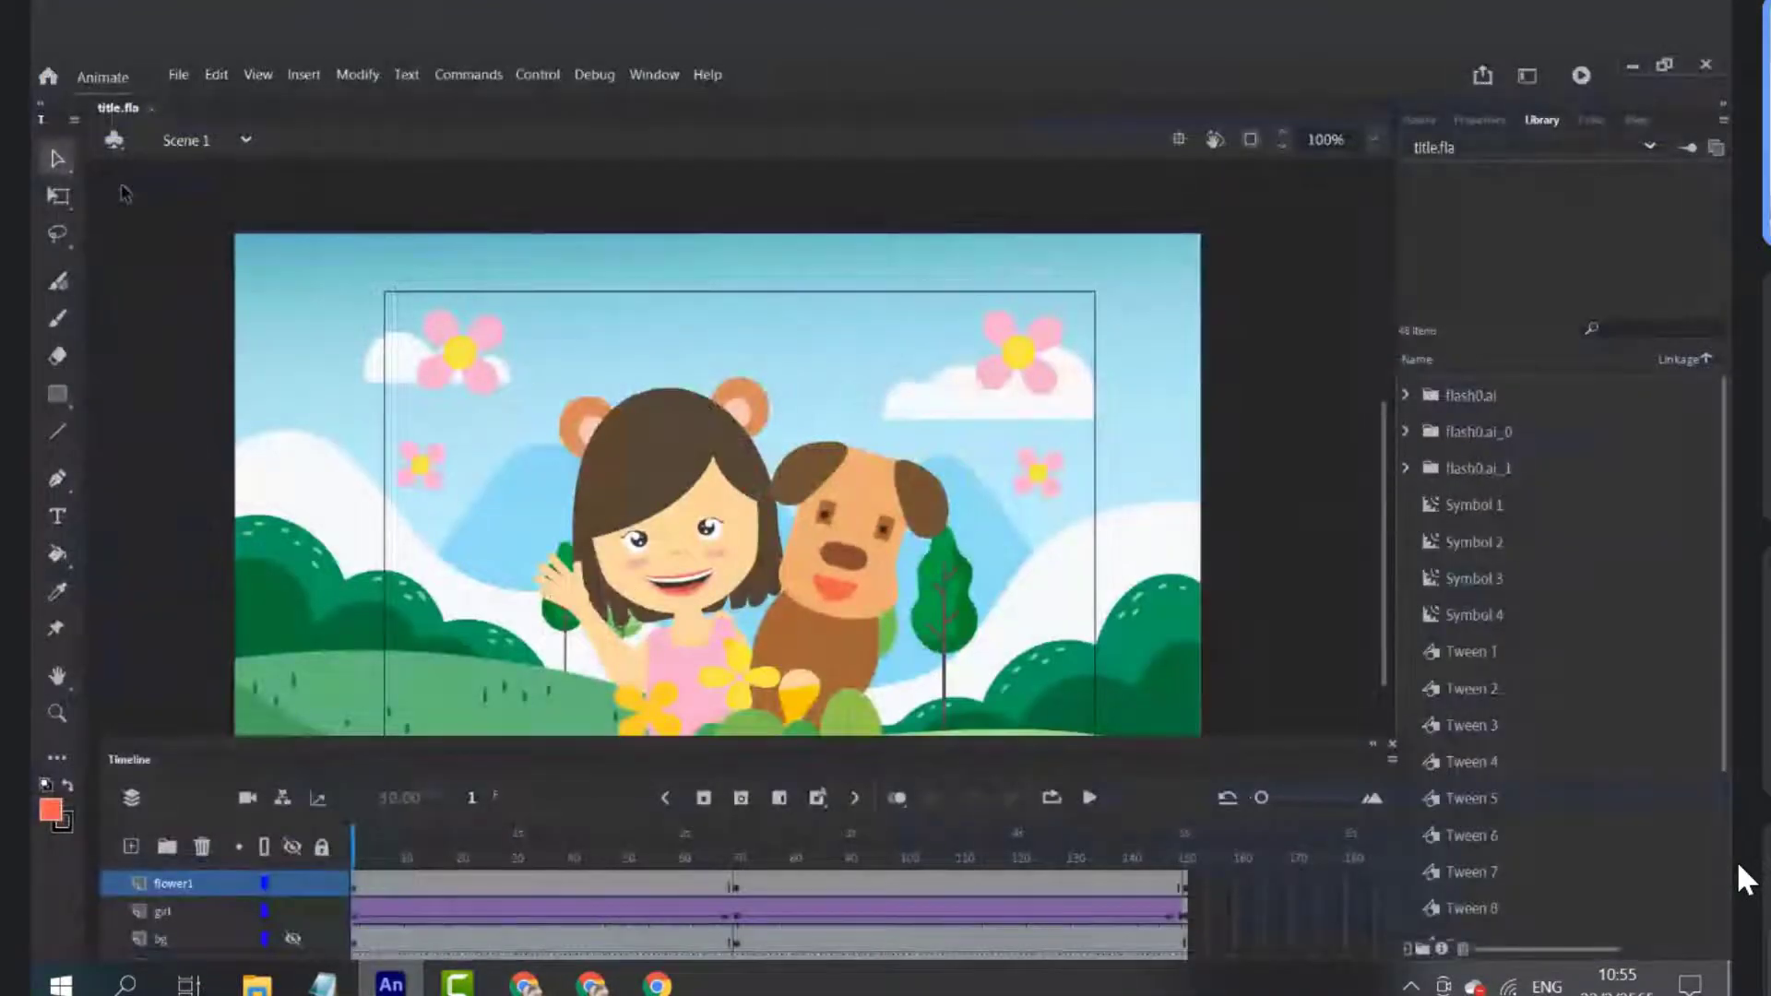
Switch to Animate, open the document 03หมาพูดได้ from the ตัดต่อ folder, and play it in a maximized test window
click(178, 81)
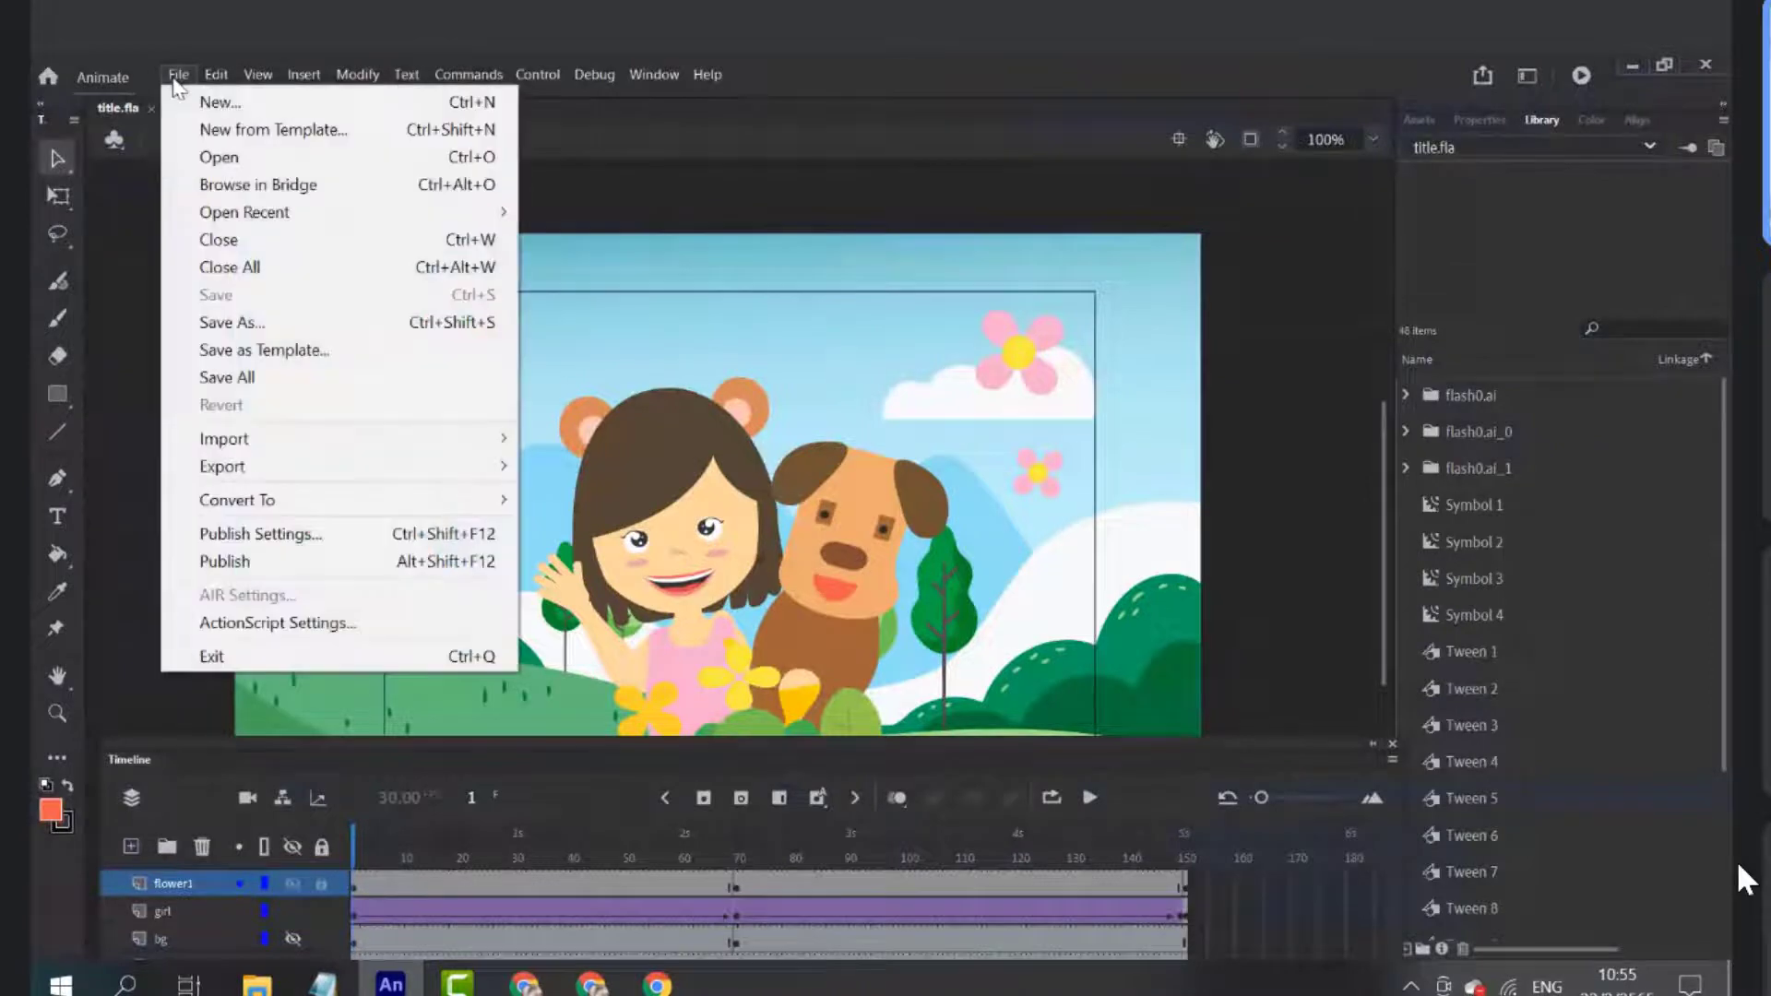
click(218, 158)
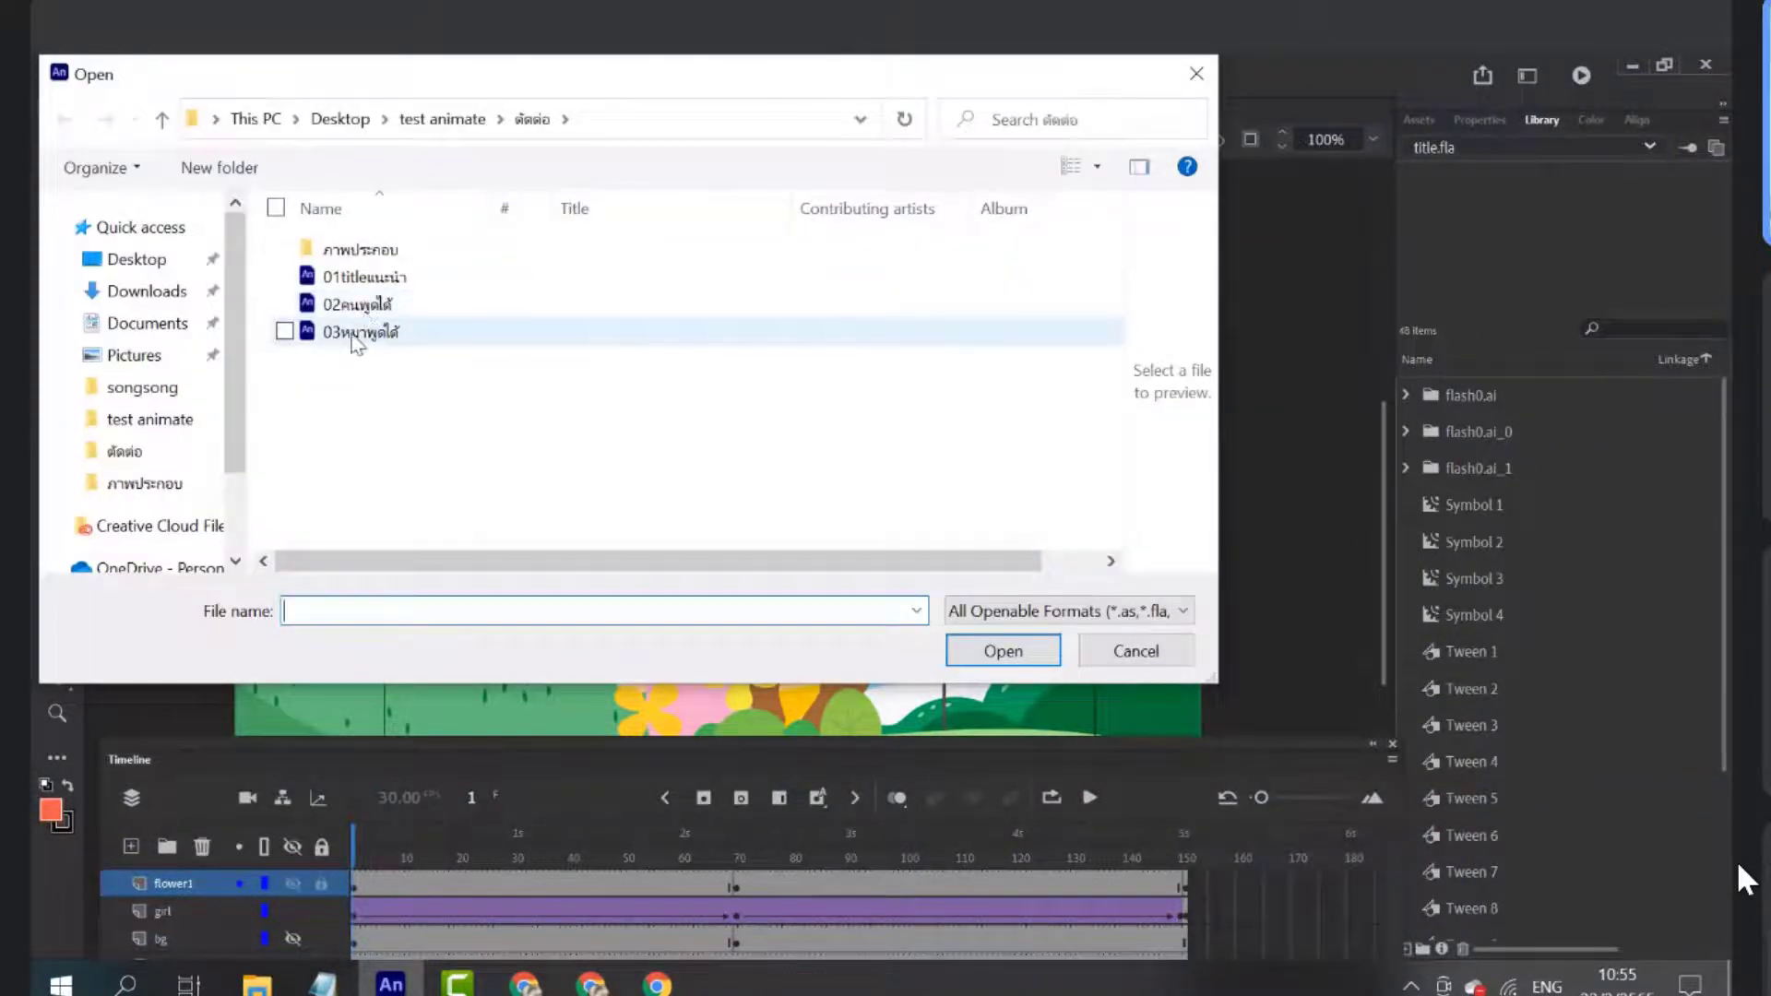
click(358, 338)
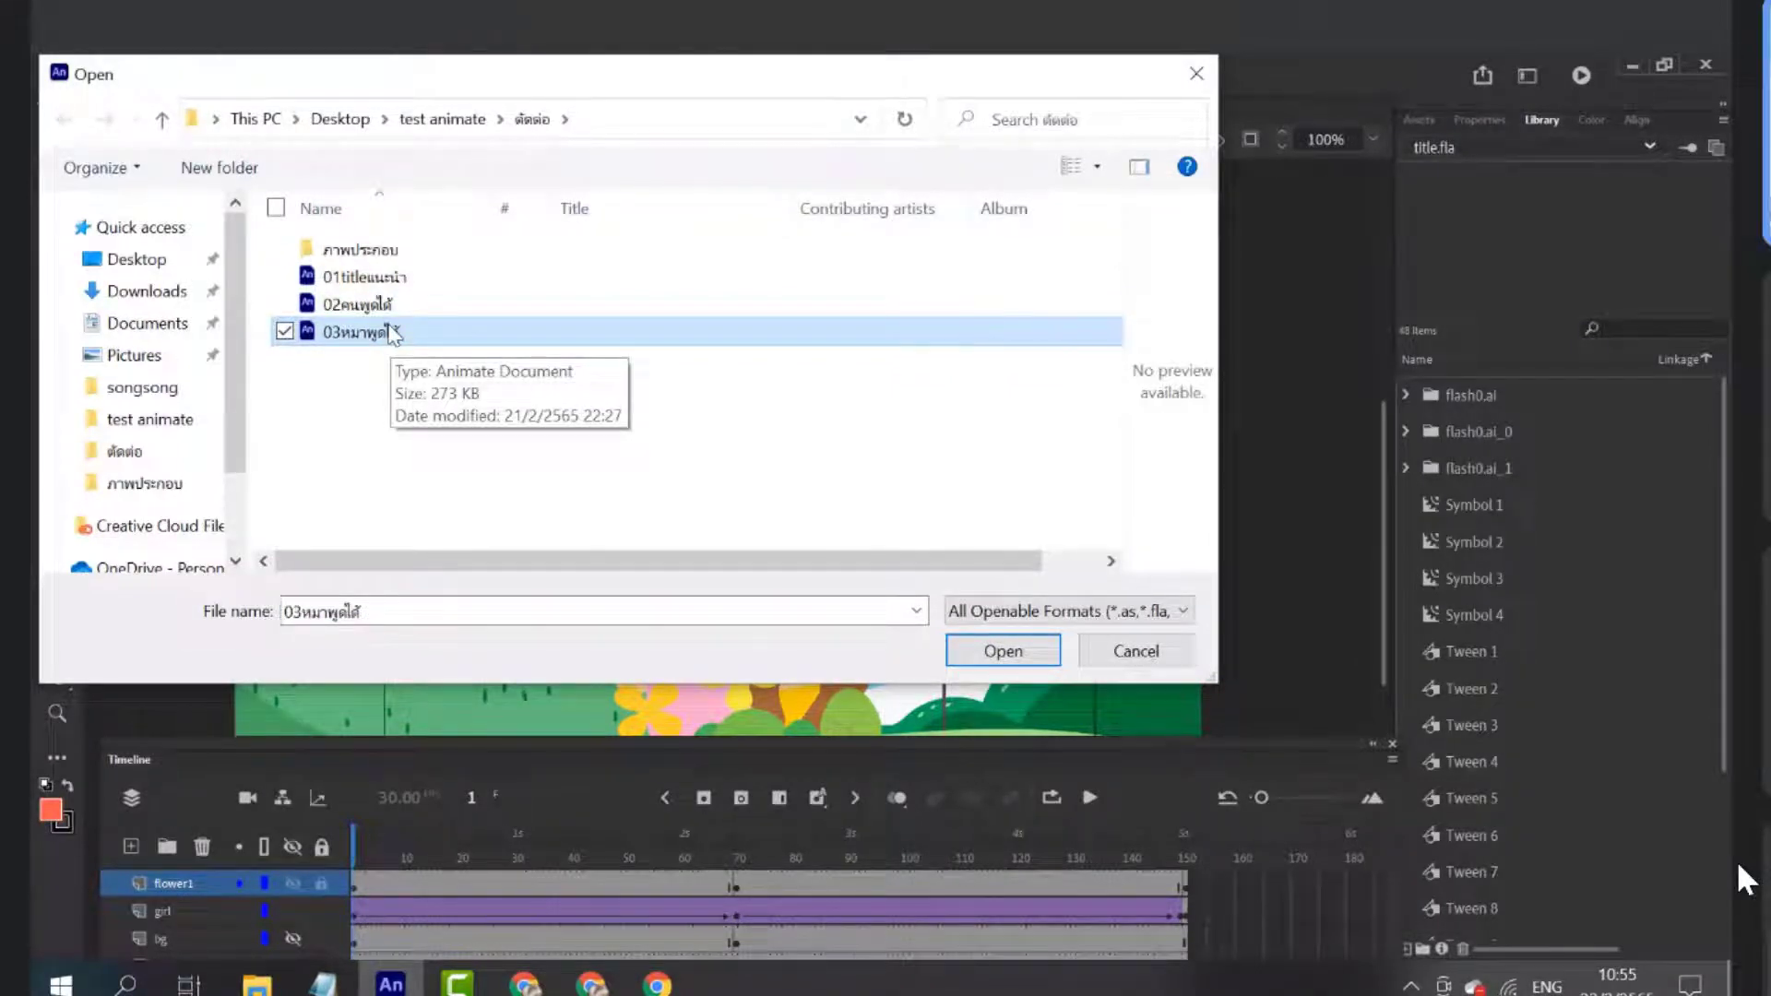
click(1018, 652)
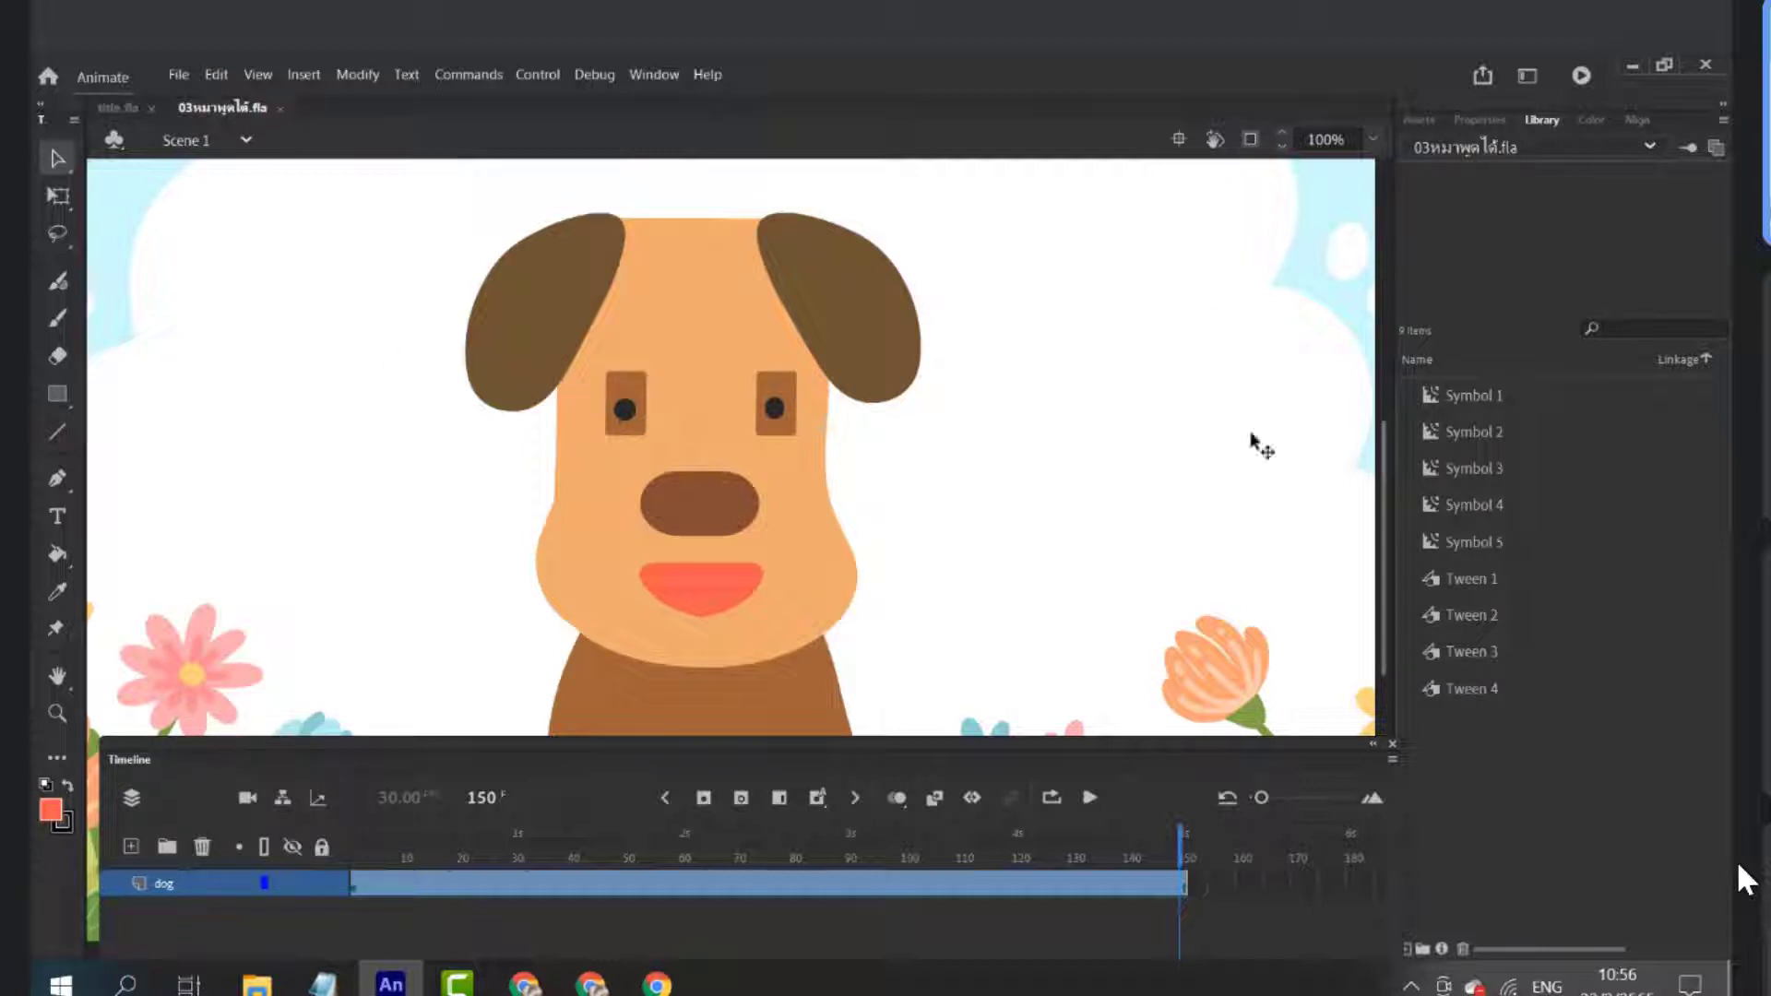
click(1582, 76)
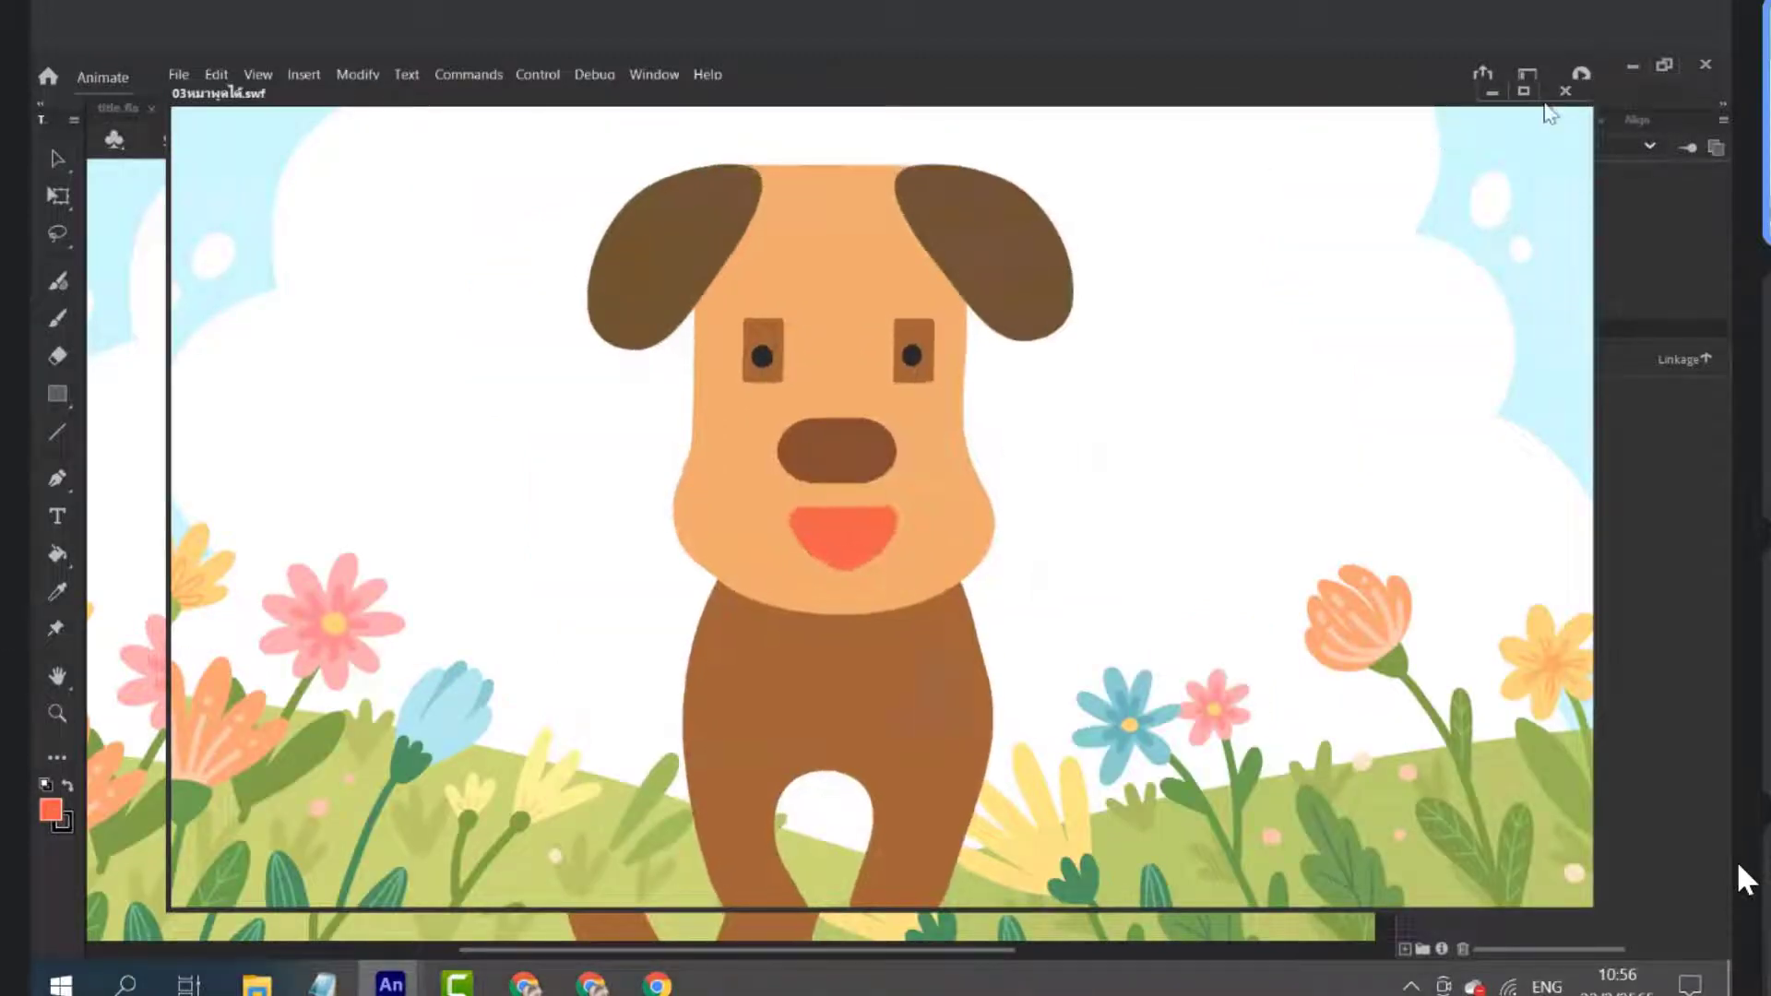
click(1528, 102)
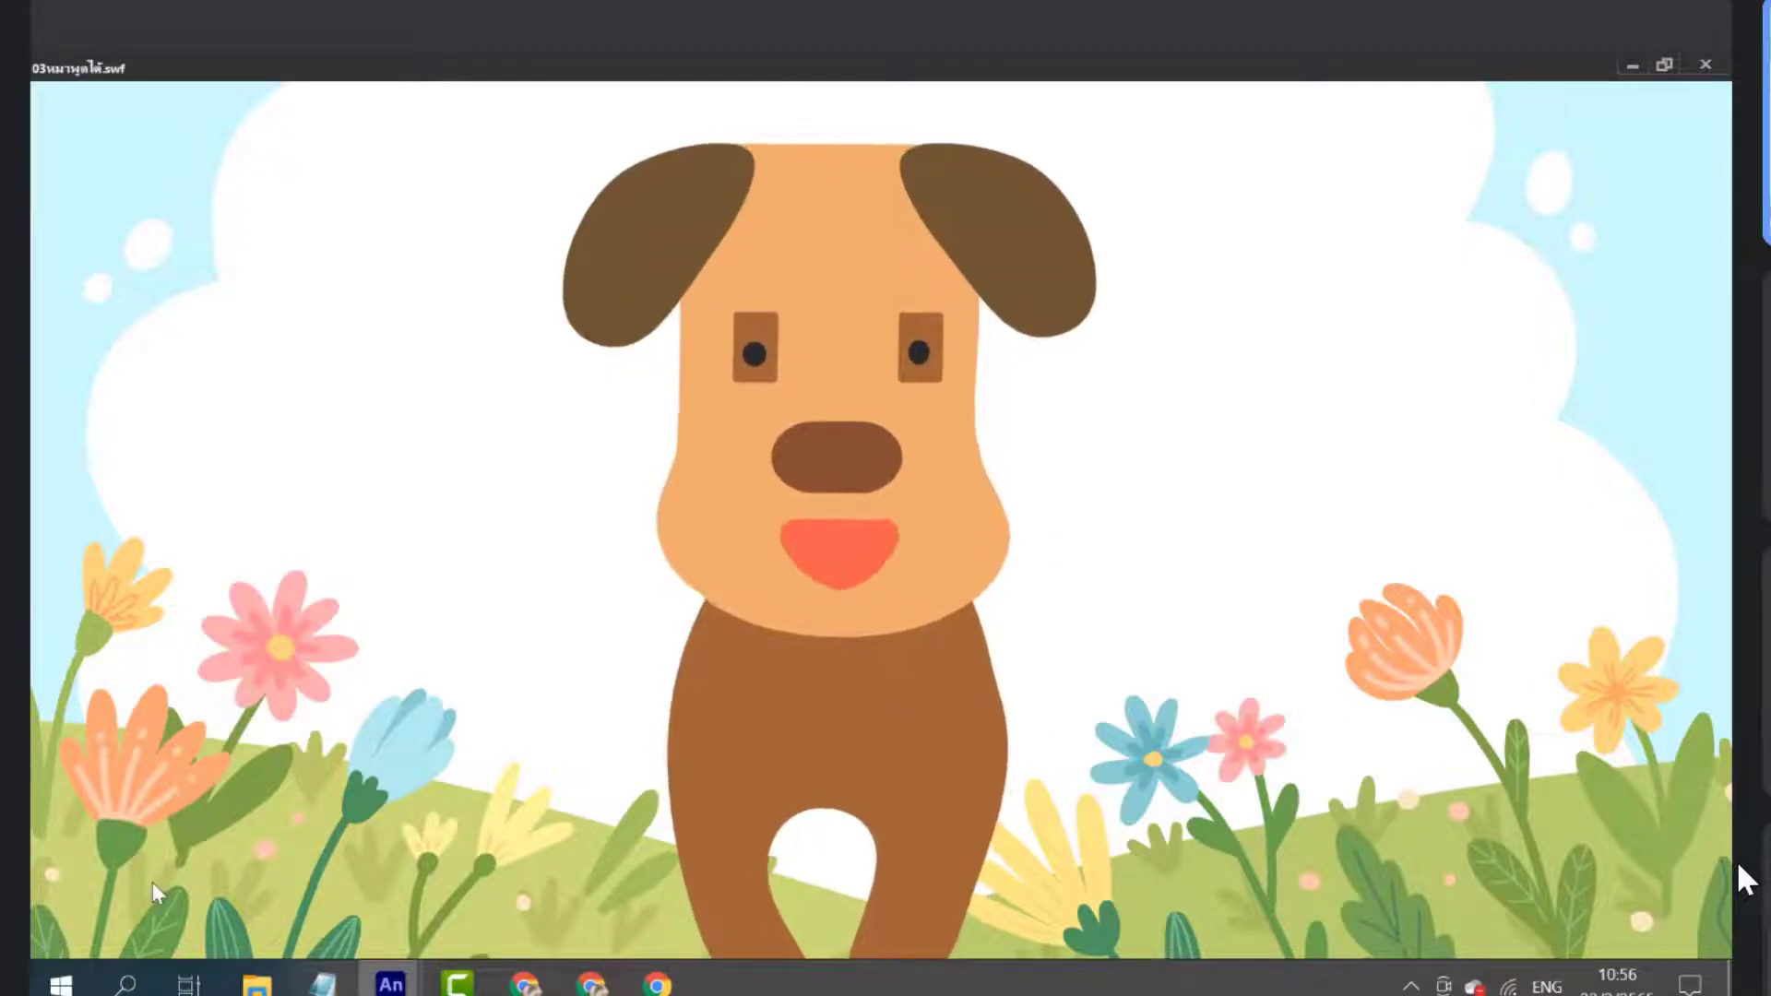
click(61, 983)
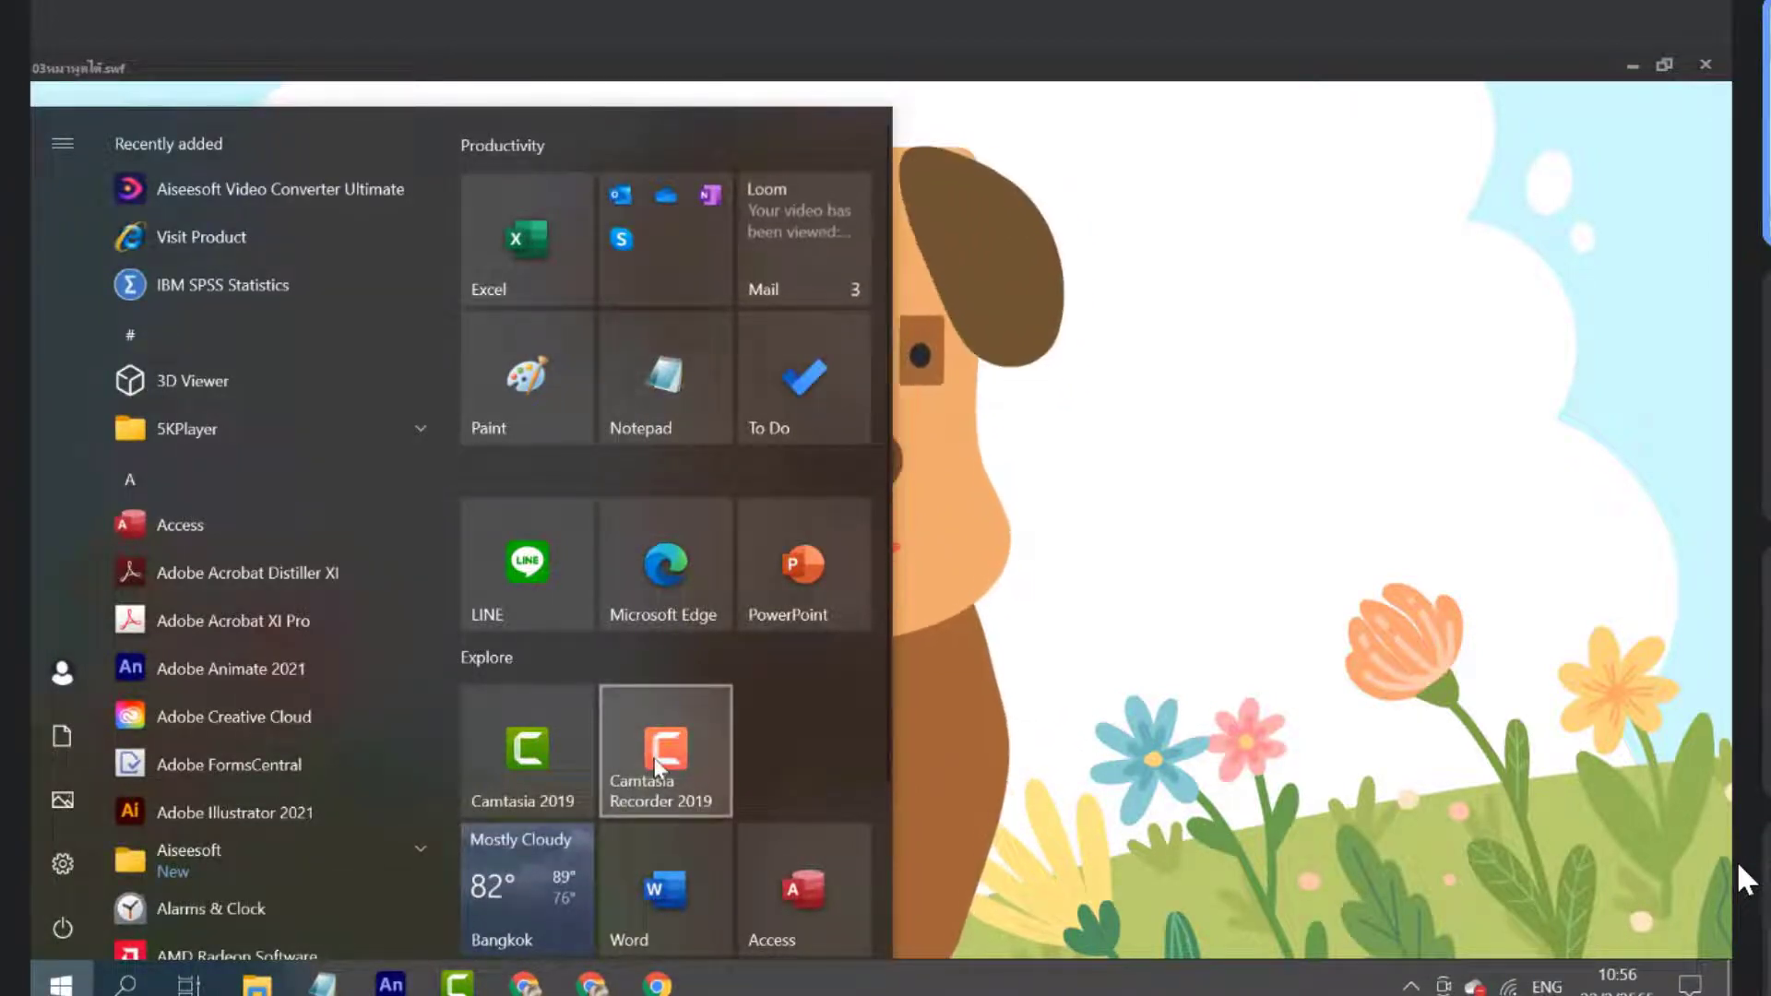
click(655, 757)
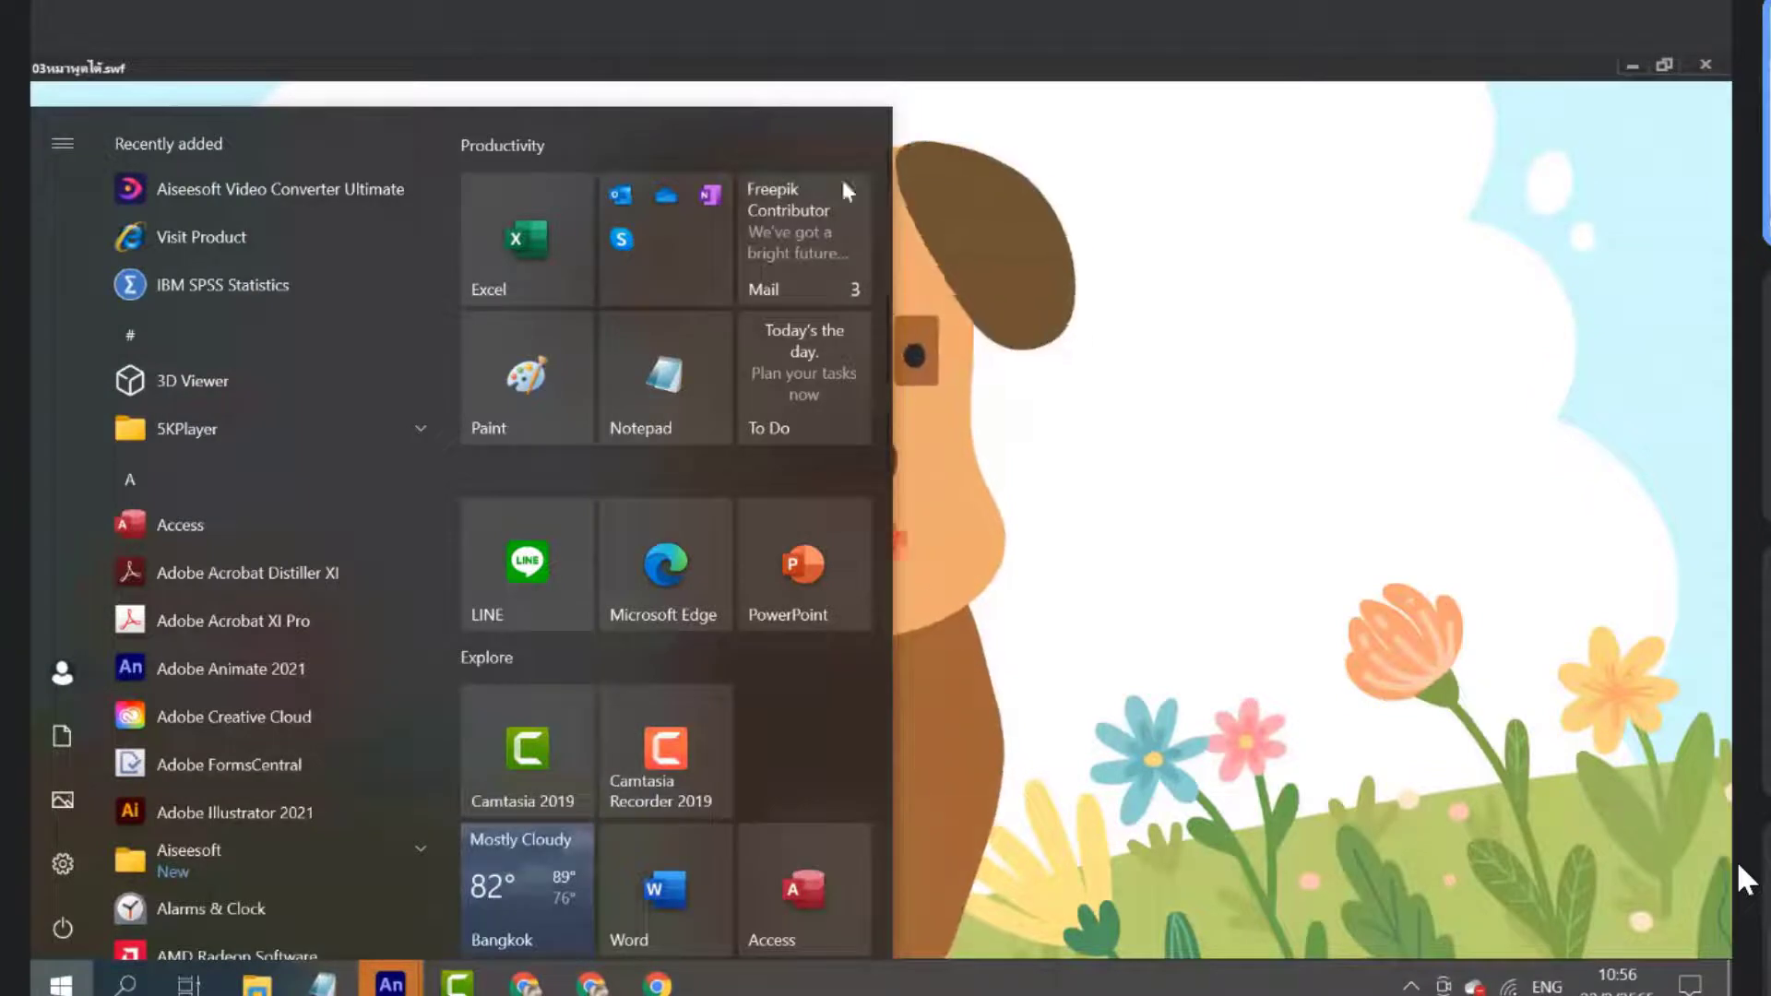
click(871, 139)
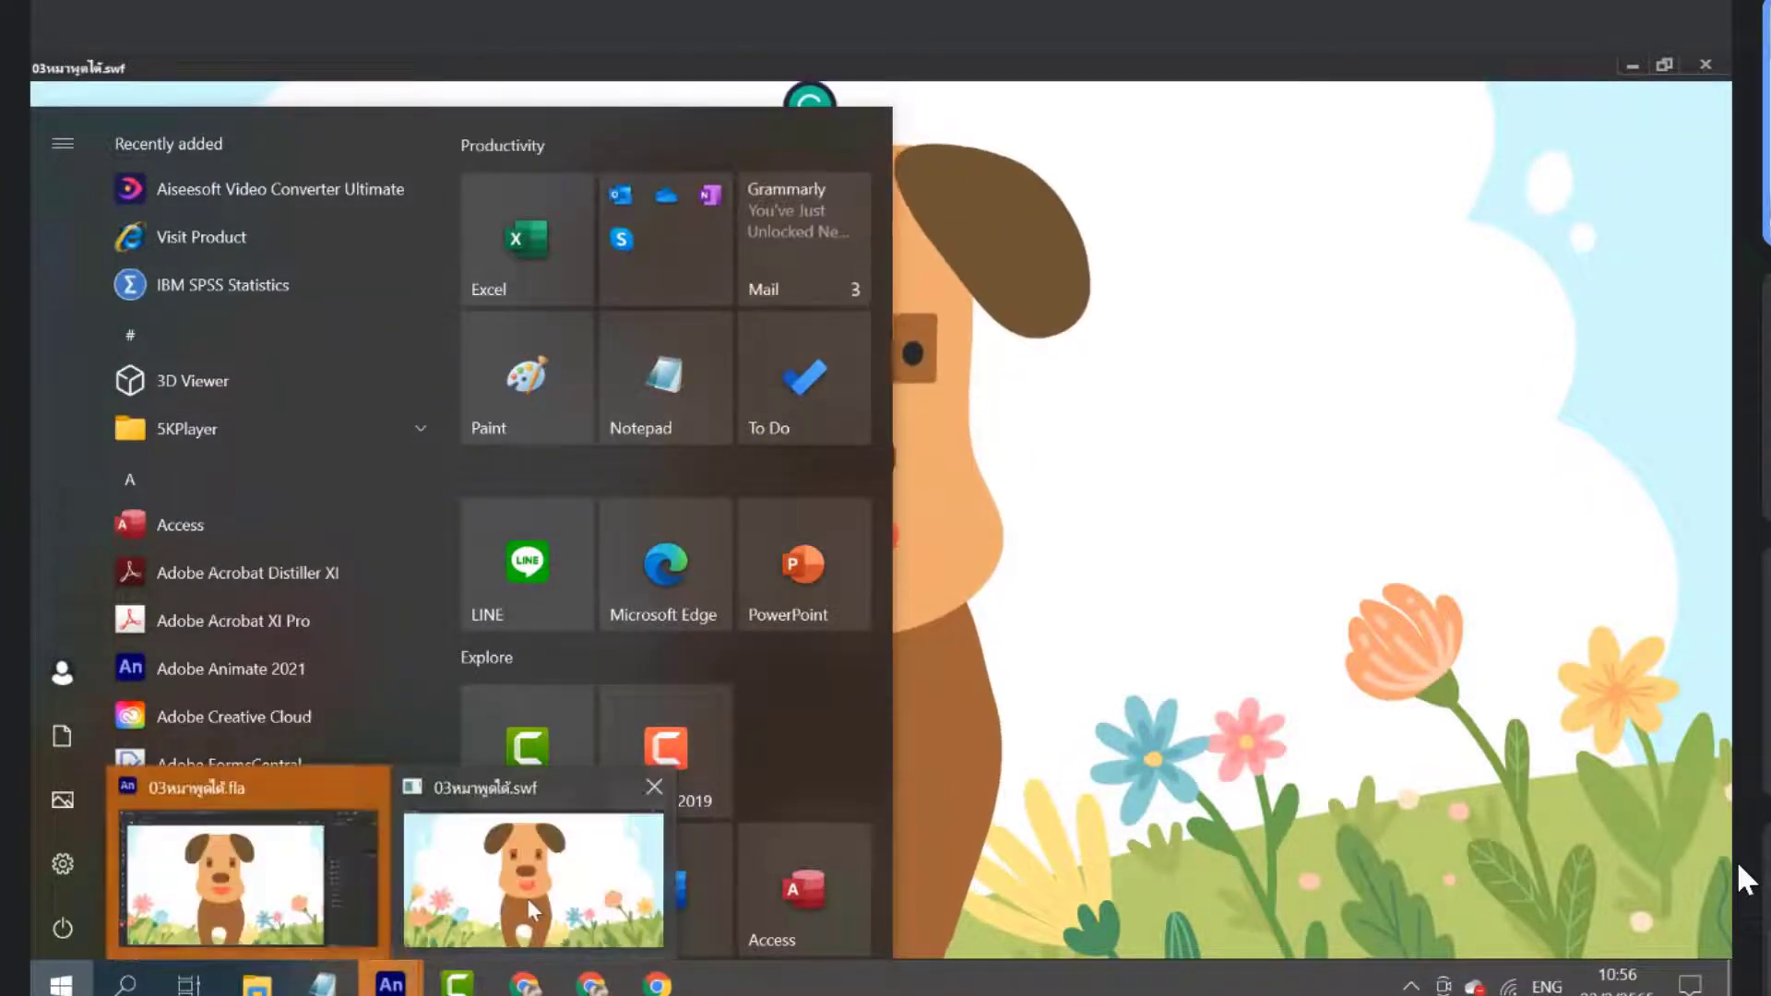
click(527, 898)
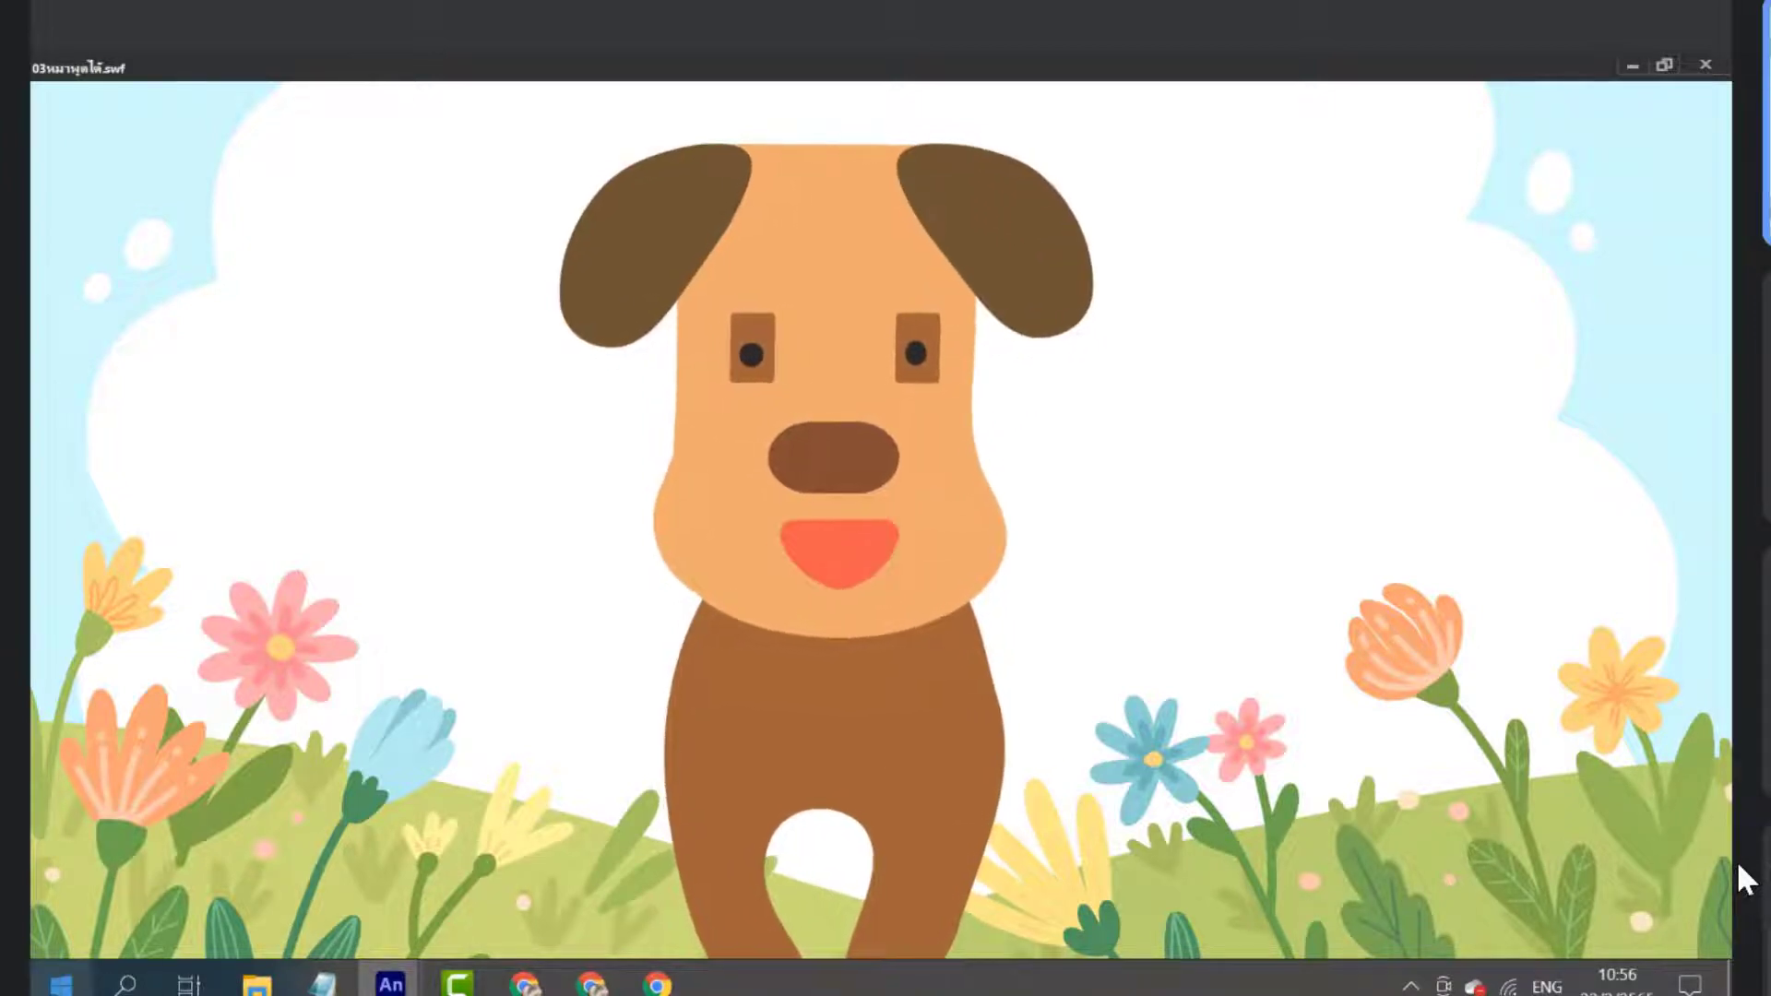
Start Camtasia Recorder 2019 over the maximized talking-dog animation
click(61, 984)
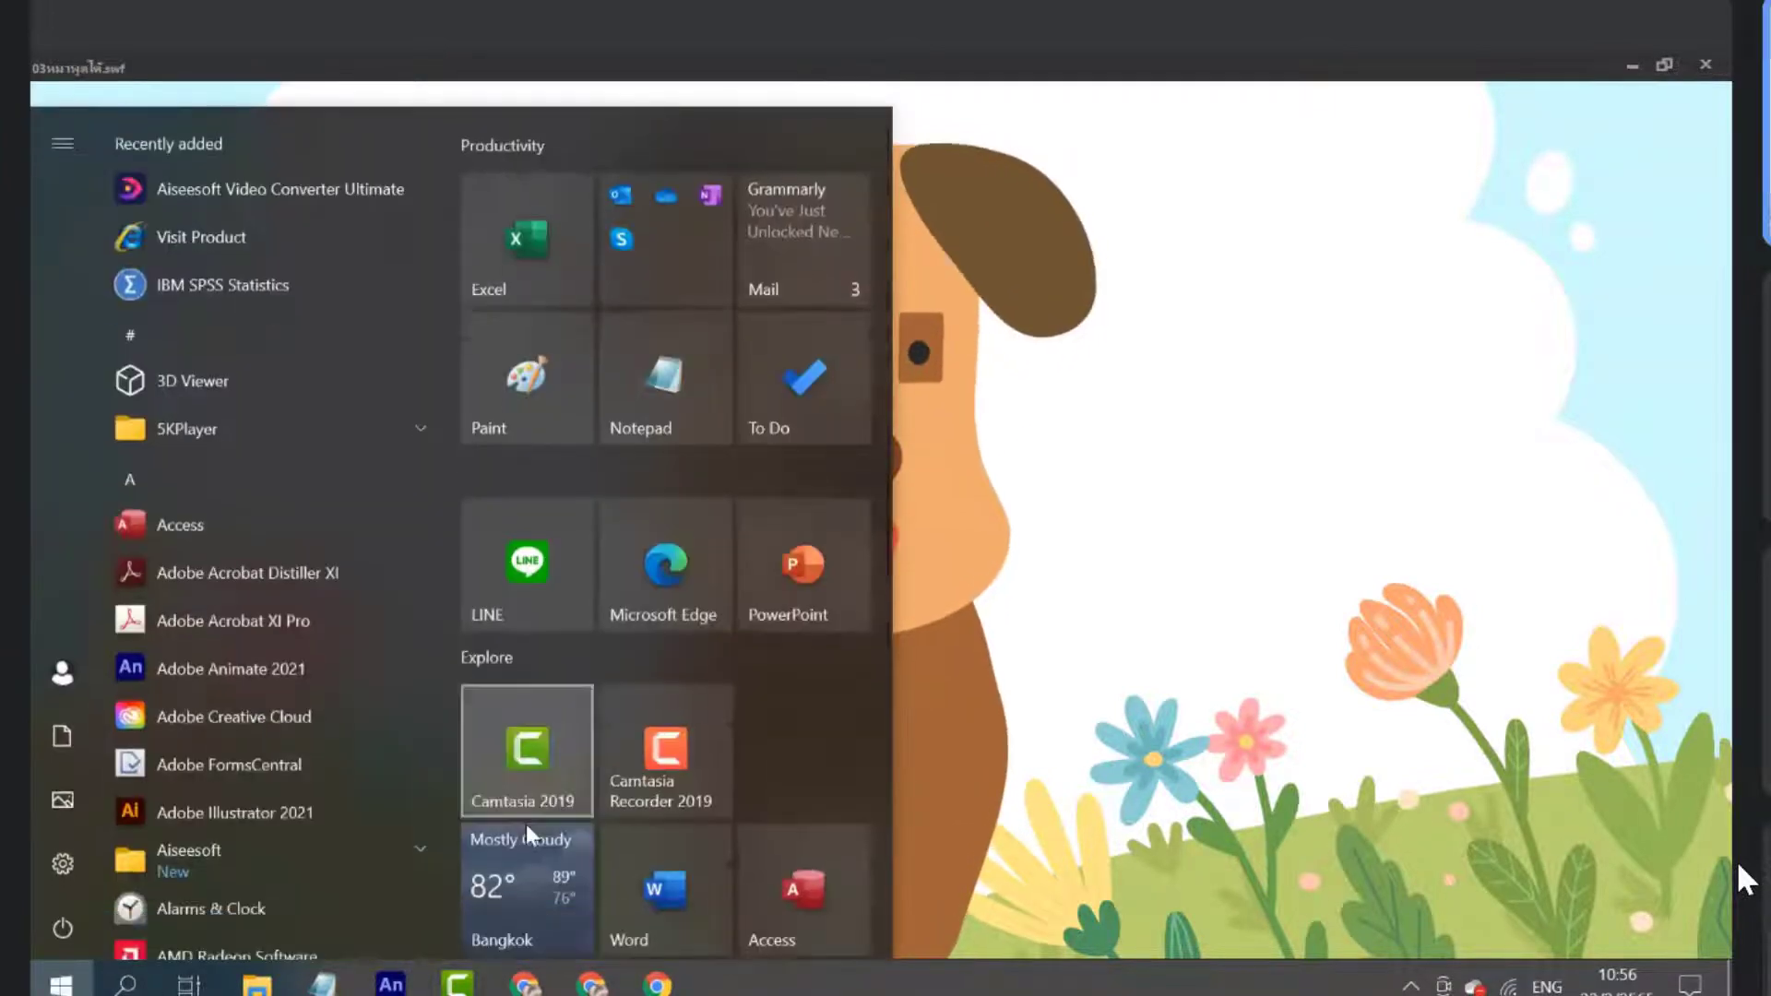
click(666, 762)
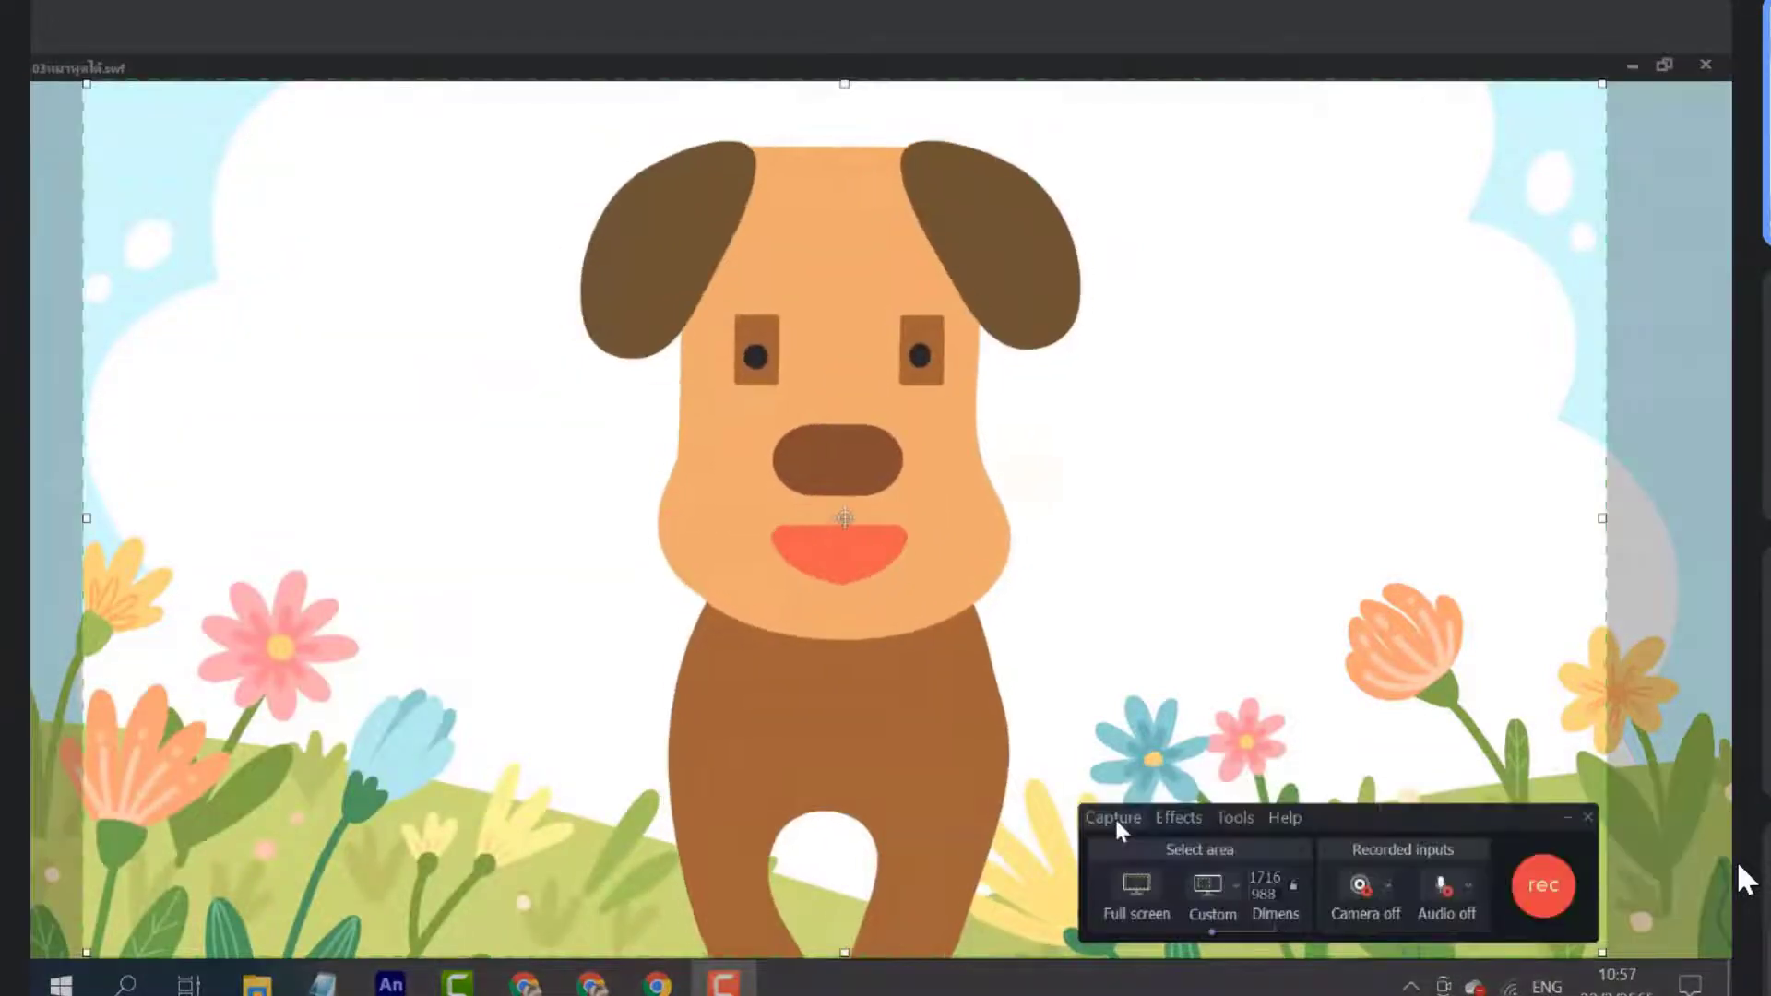
Resize the recording area to 1890 × 979 so that it spans nearly the full width of the dog animation
drag(1482, 828, 1384, 785)
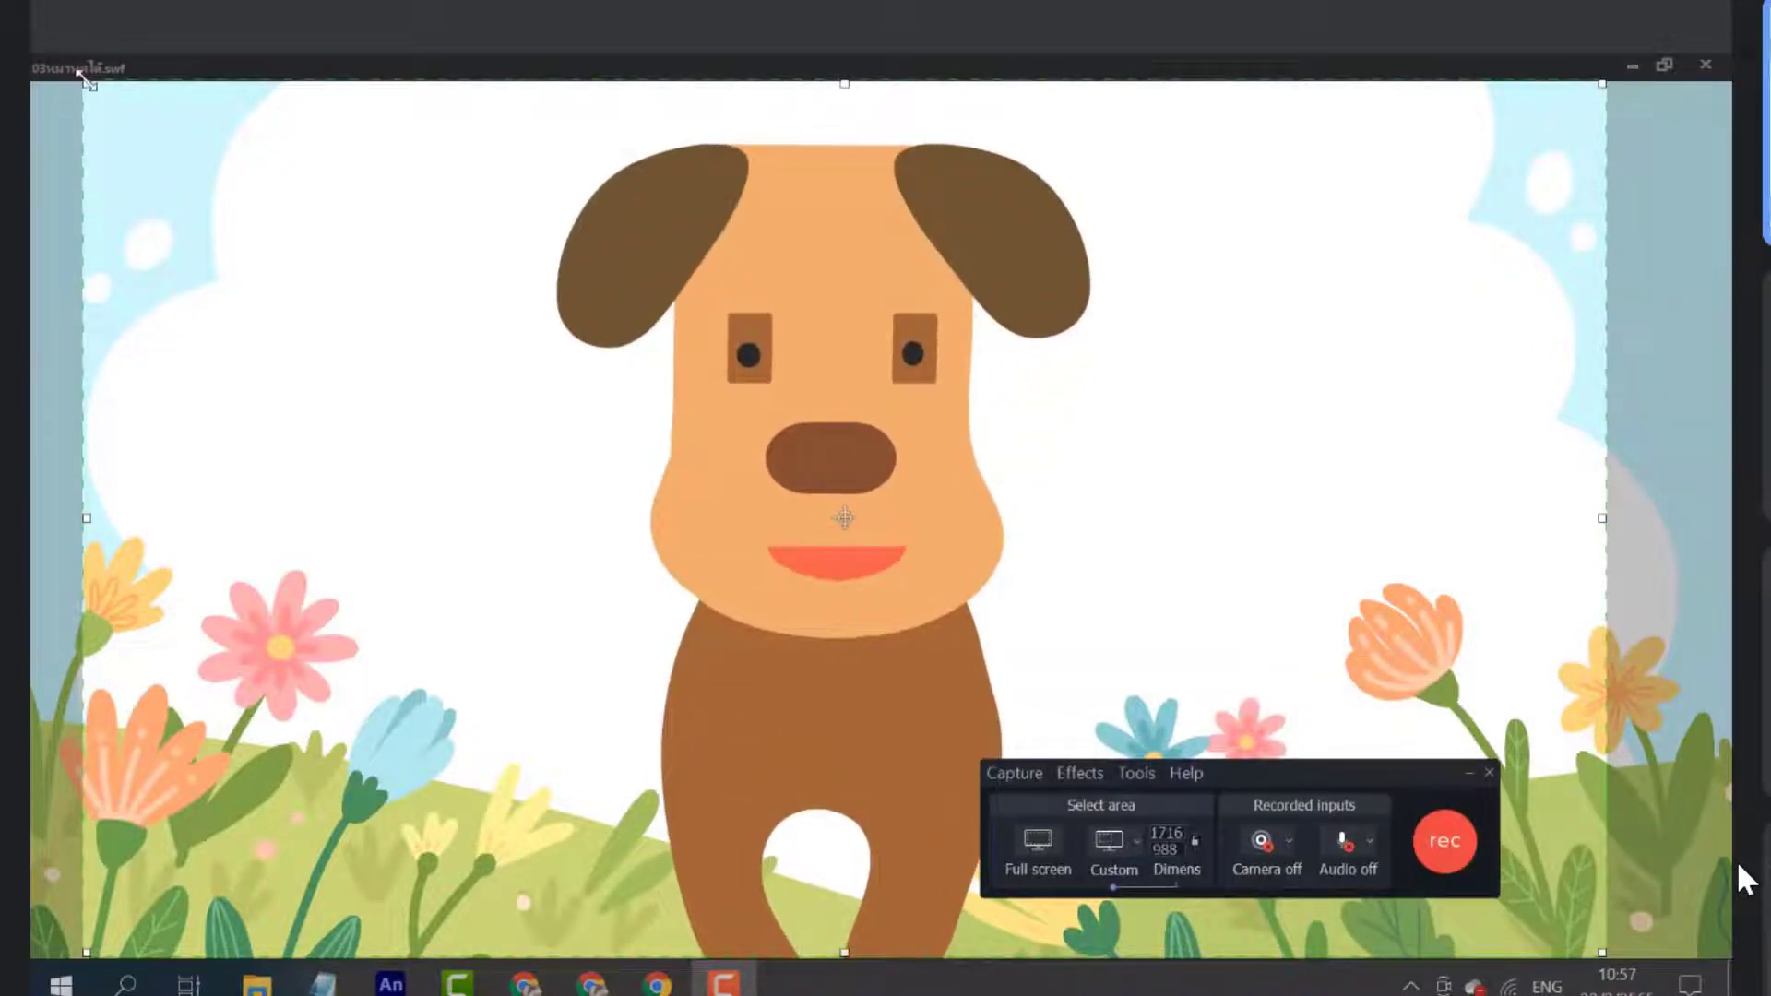
drag(86, 83, 92, 74)
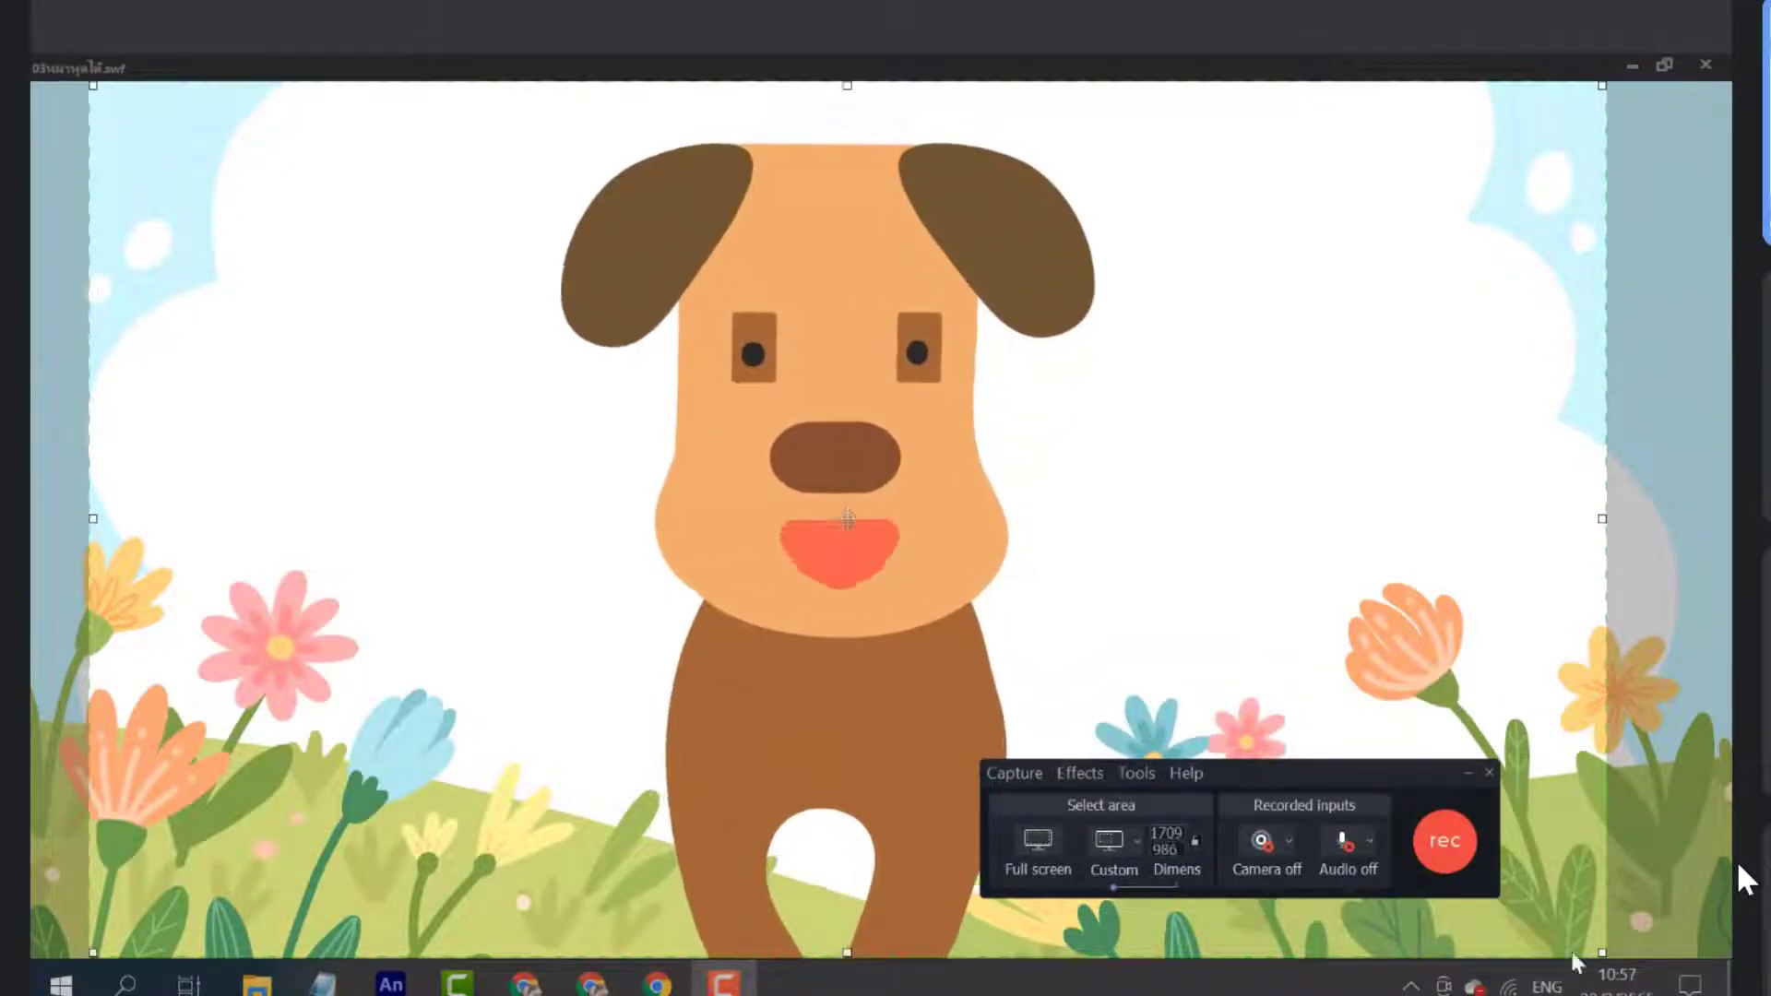
mouse_move(1602, 950)
mouse_down()
mouse_move(1557, 943)
mouse_move(1580, 946)
mouse_up()
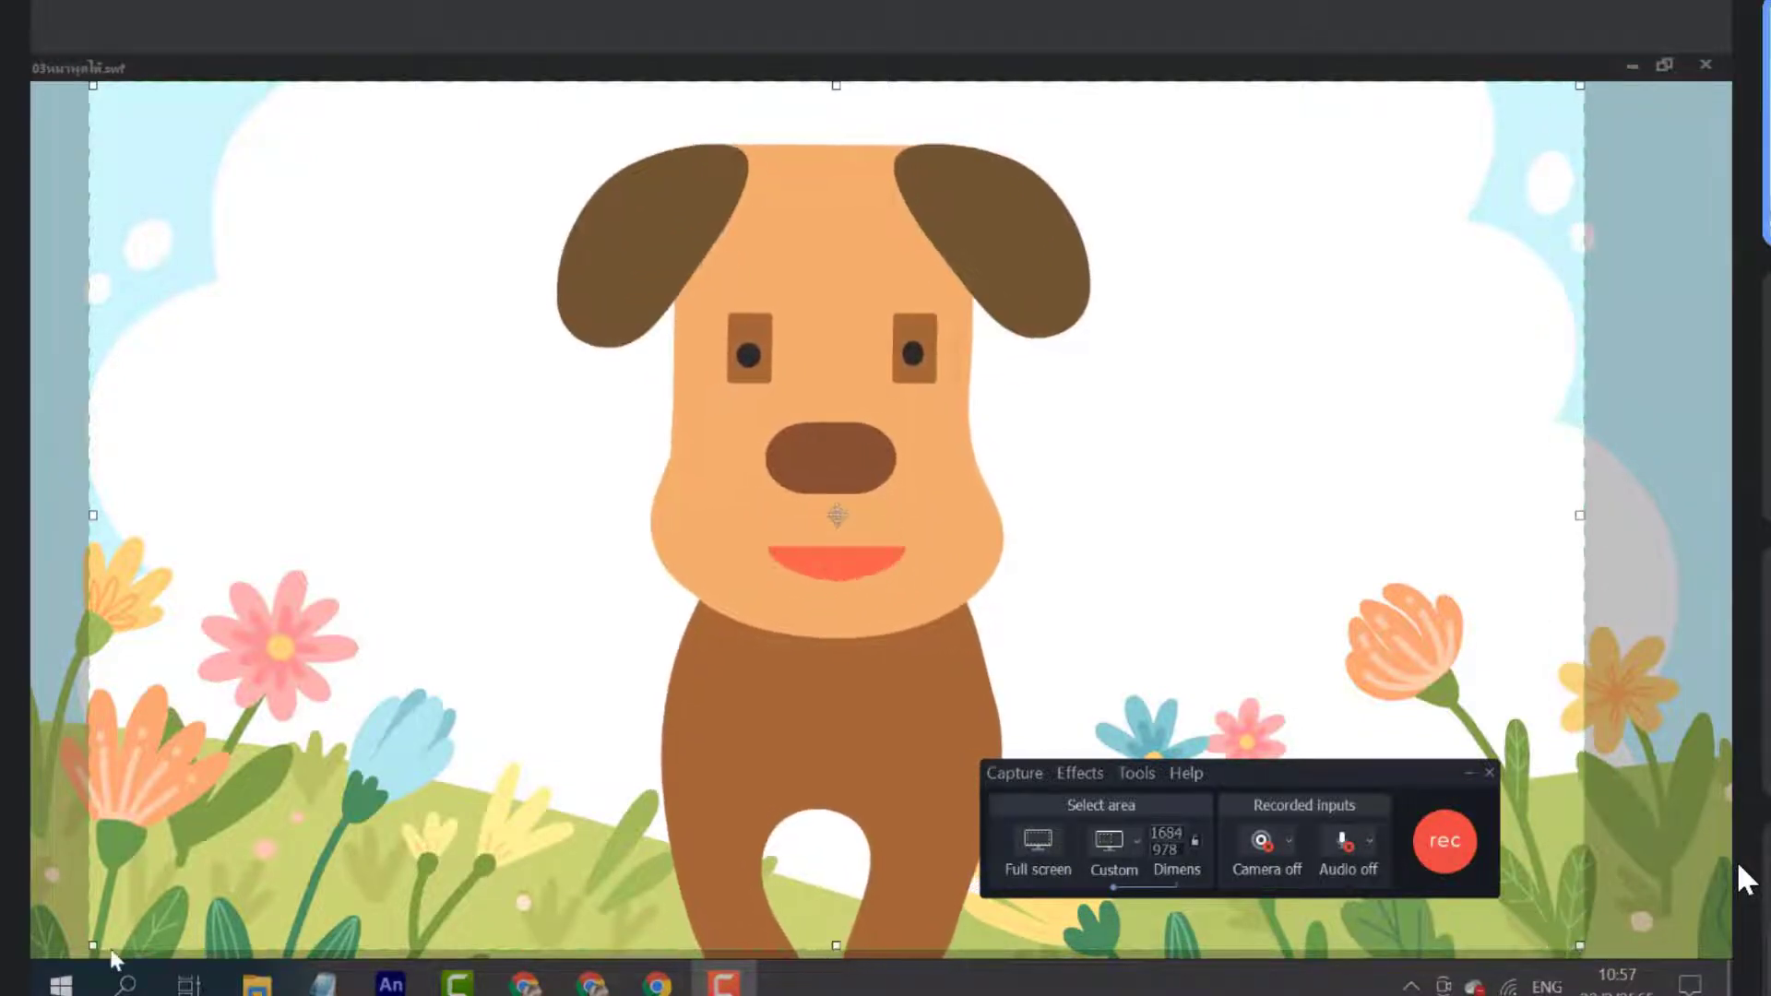
drag(92, 946, 108, 945)
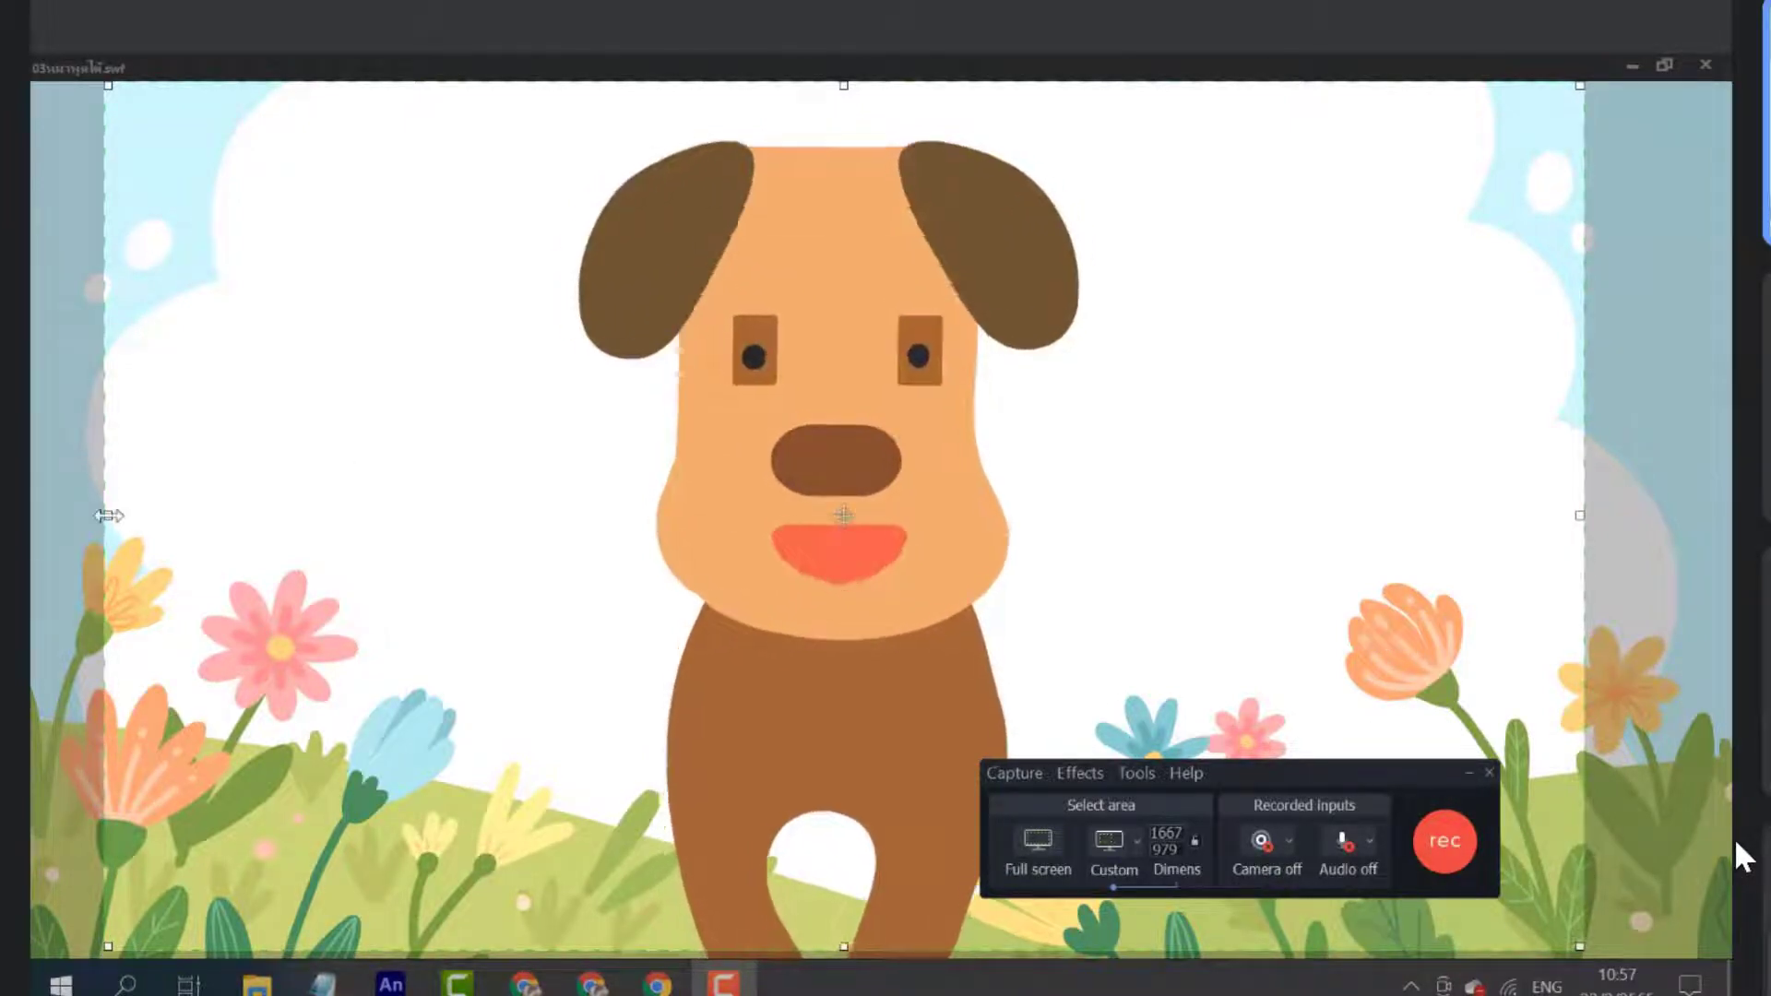
drag(108, 514, 41, 514)
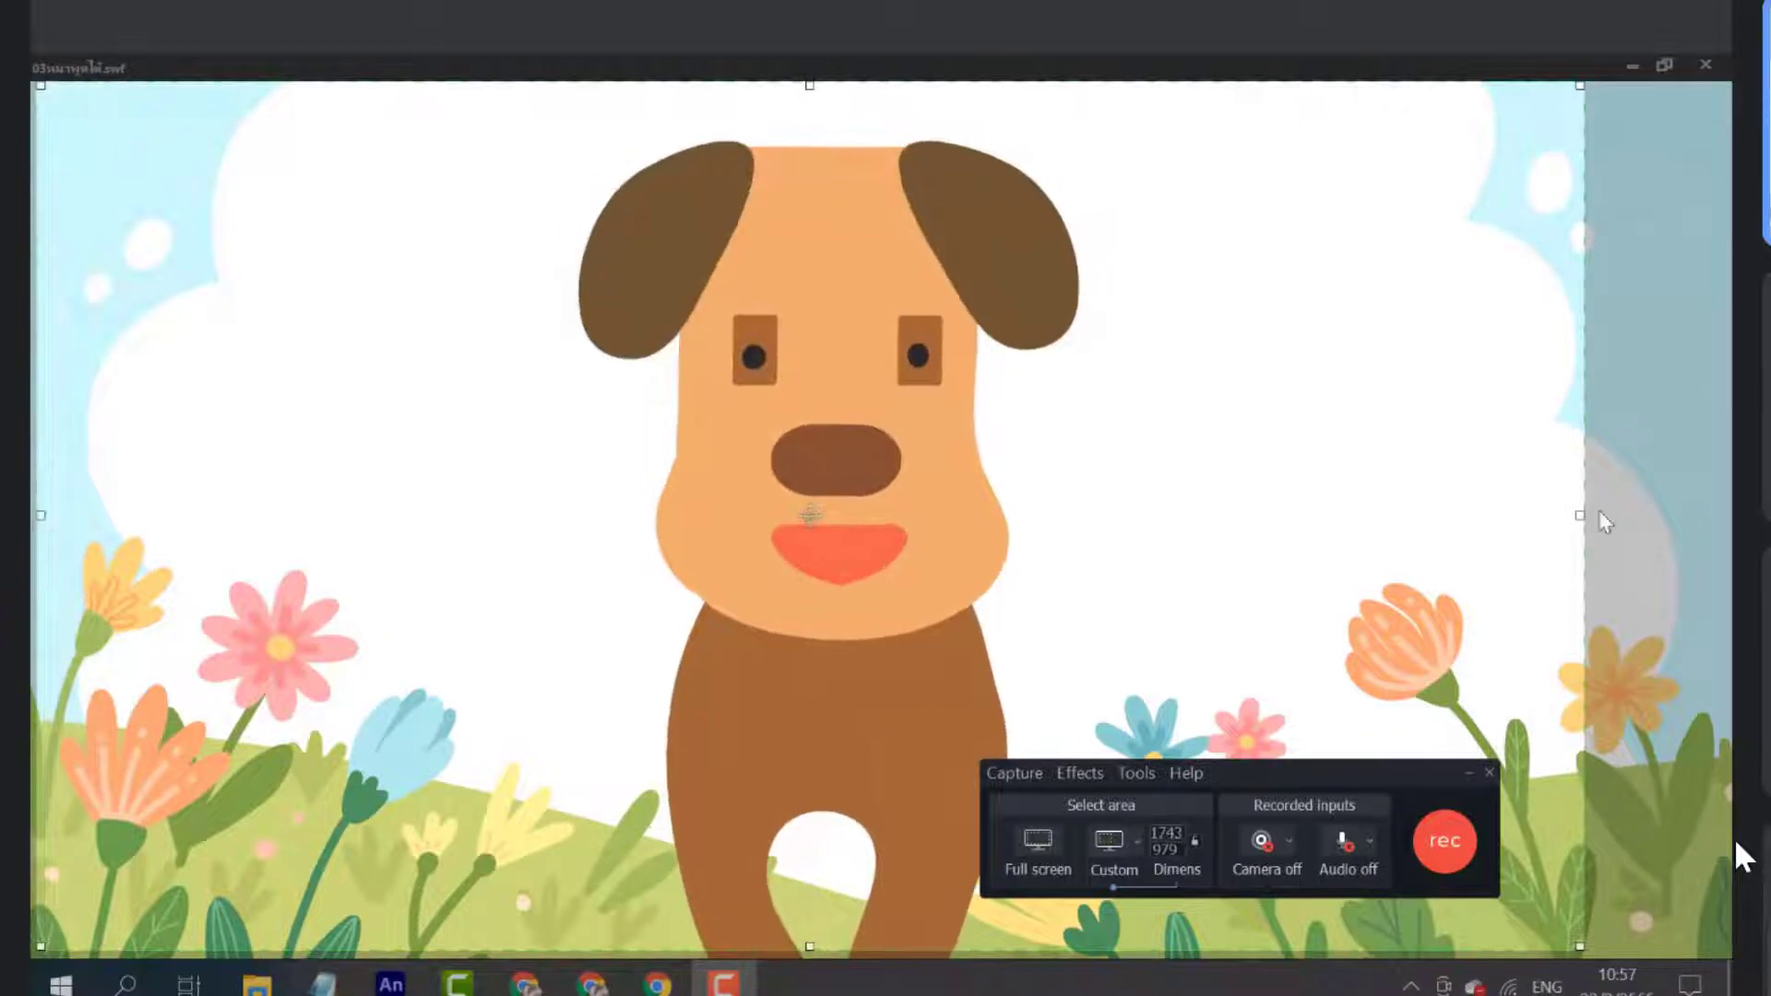
drag(1579, 515, 1709, 512)
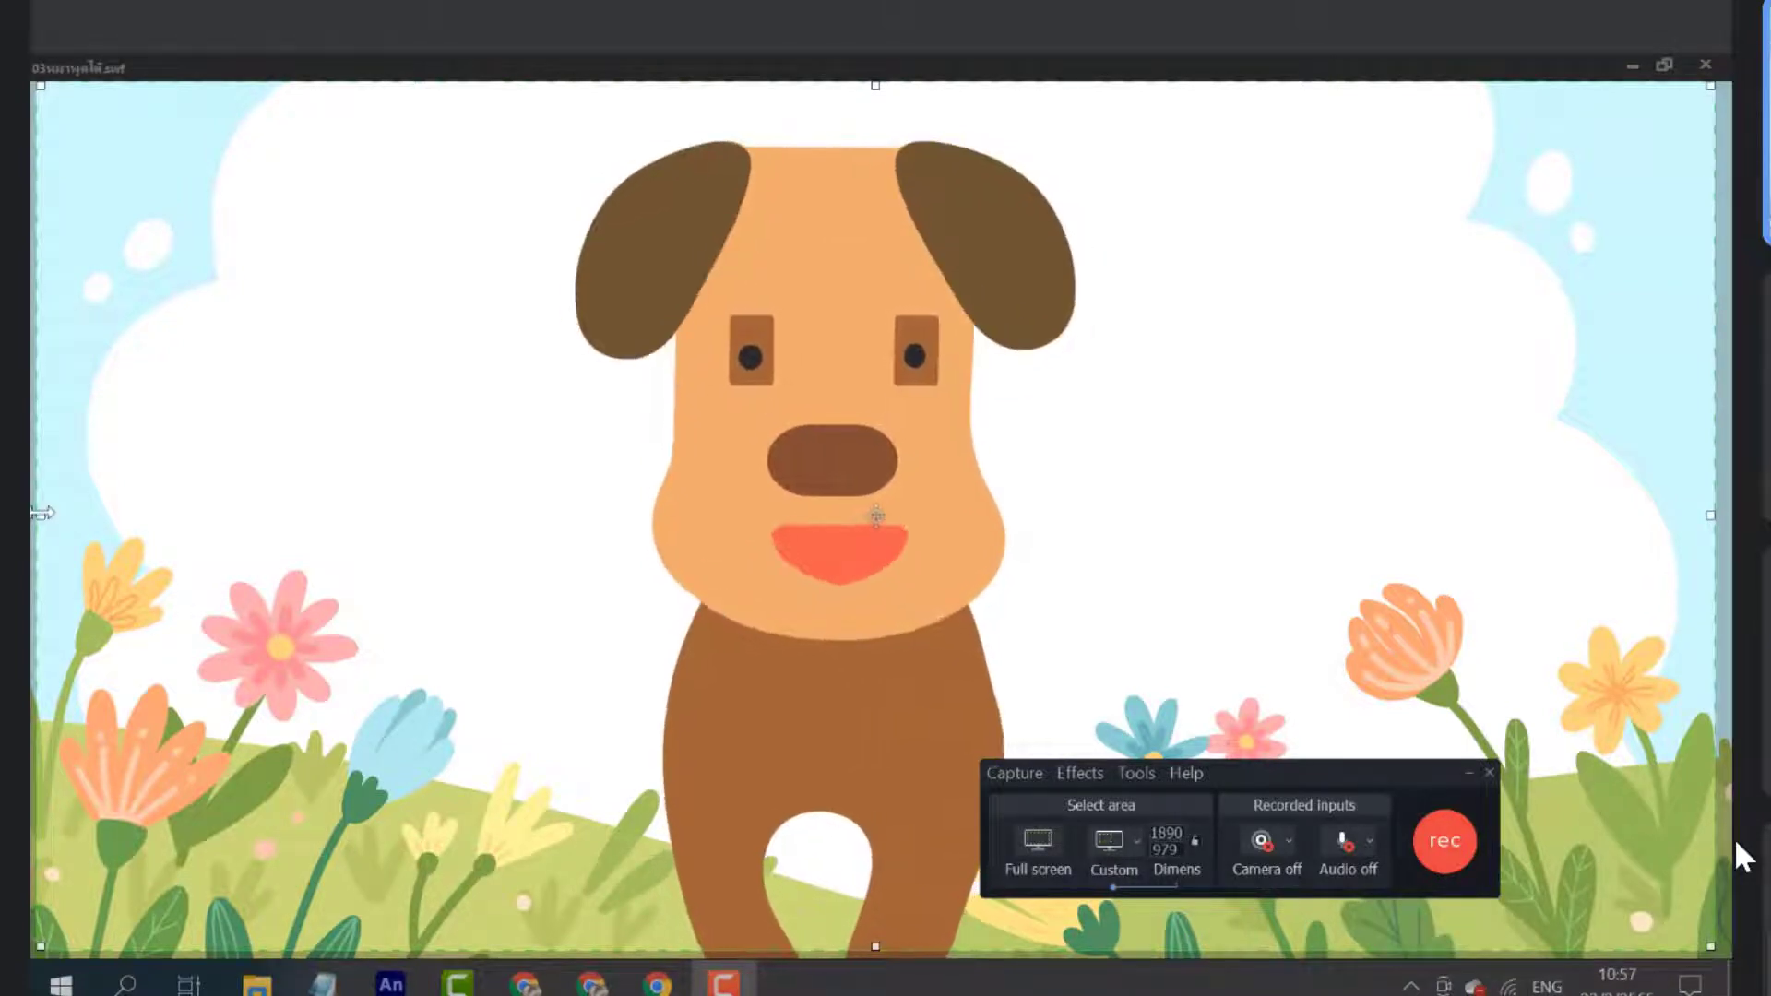
Narrow the recording area to 1005 × 979 around the dog, and widen it back to 1893 × 979 over the whole animation
drag(40, 516, 380, 515)
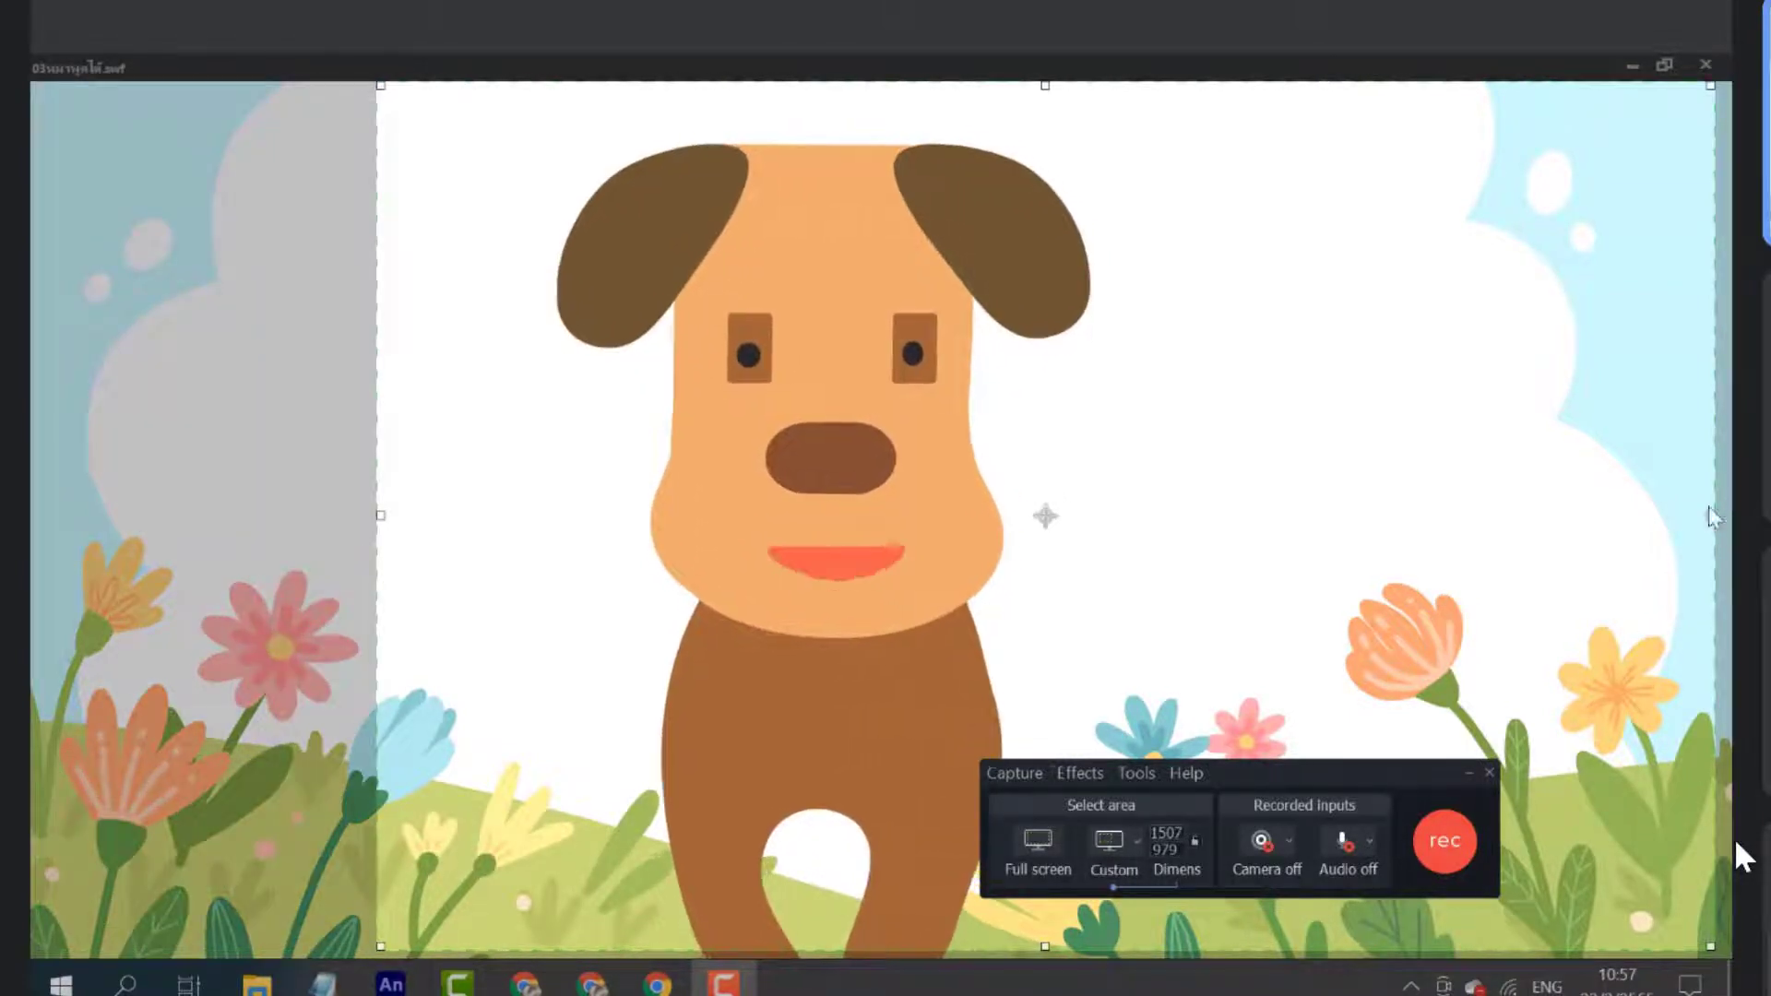
drag(1709, 518, 1265, 517)
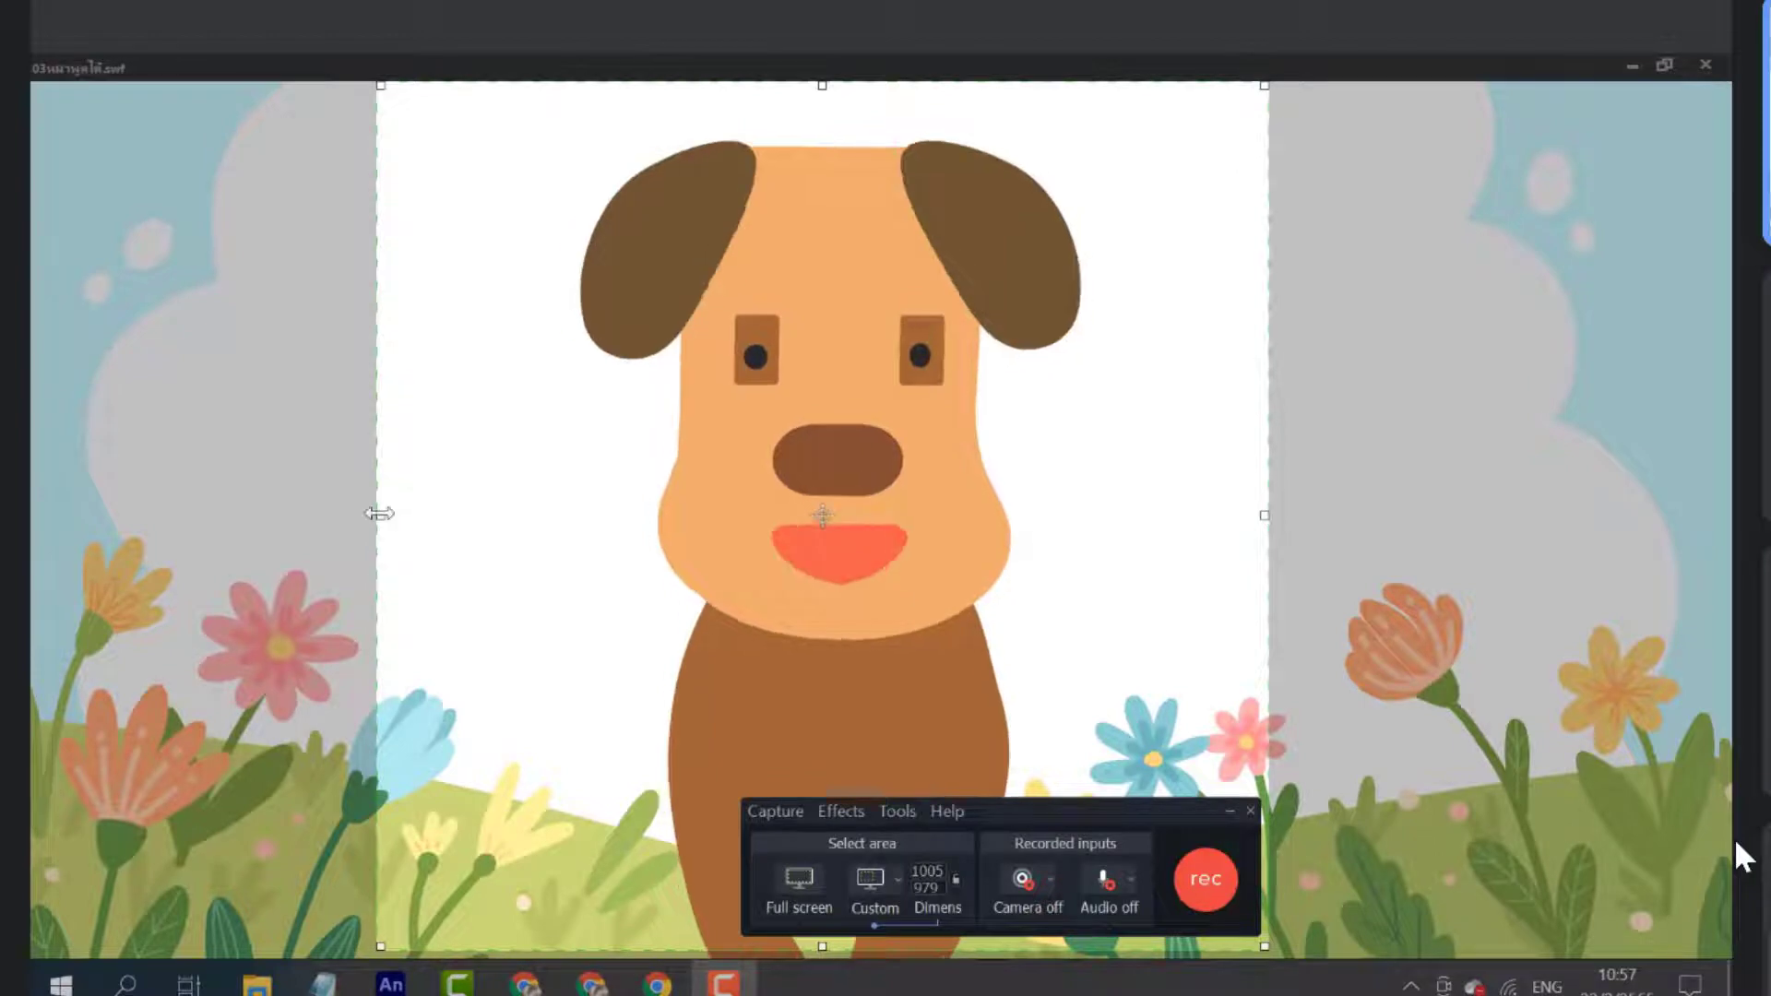
drag(380, 513, 37, 514)
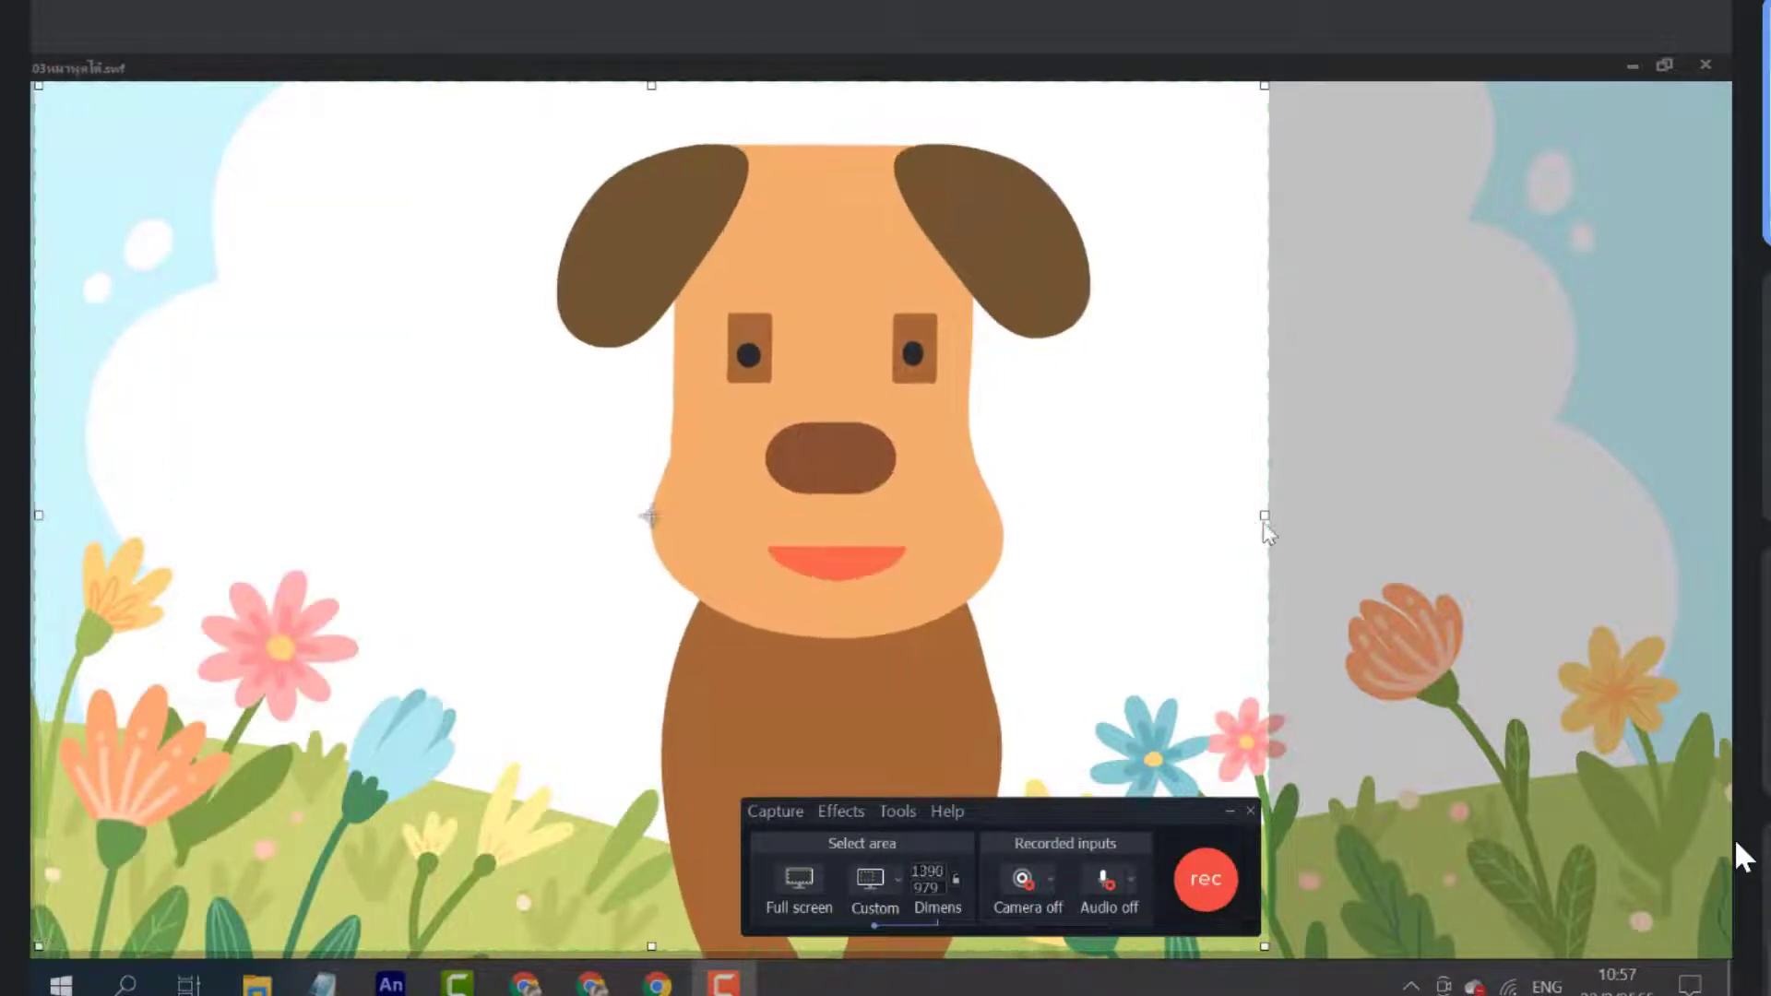
drag(1289, 515, 1711, 540)
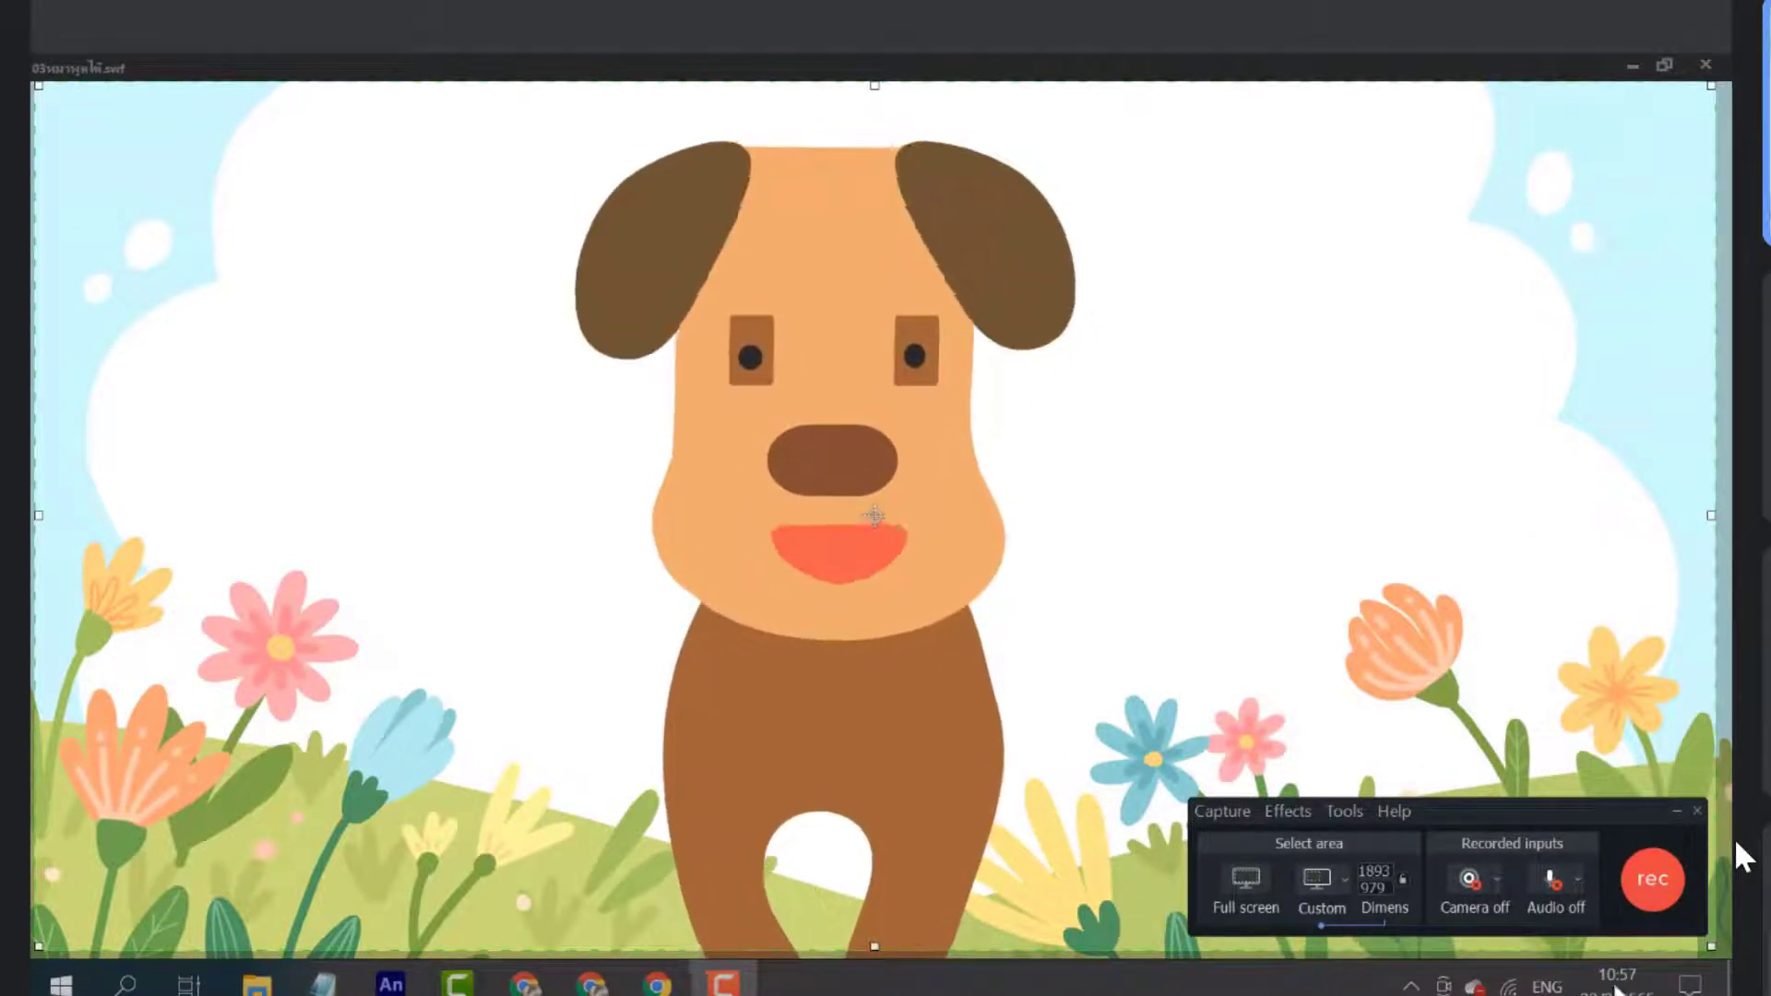
Record the talking-dog animation, stop the recording, and select the new clip in the Media Bin
click(1661, 882)
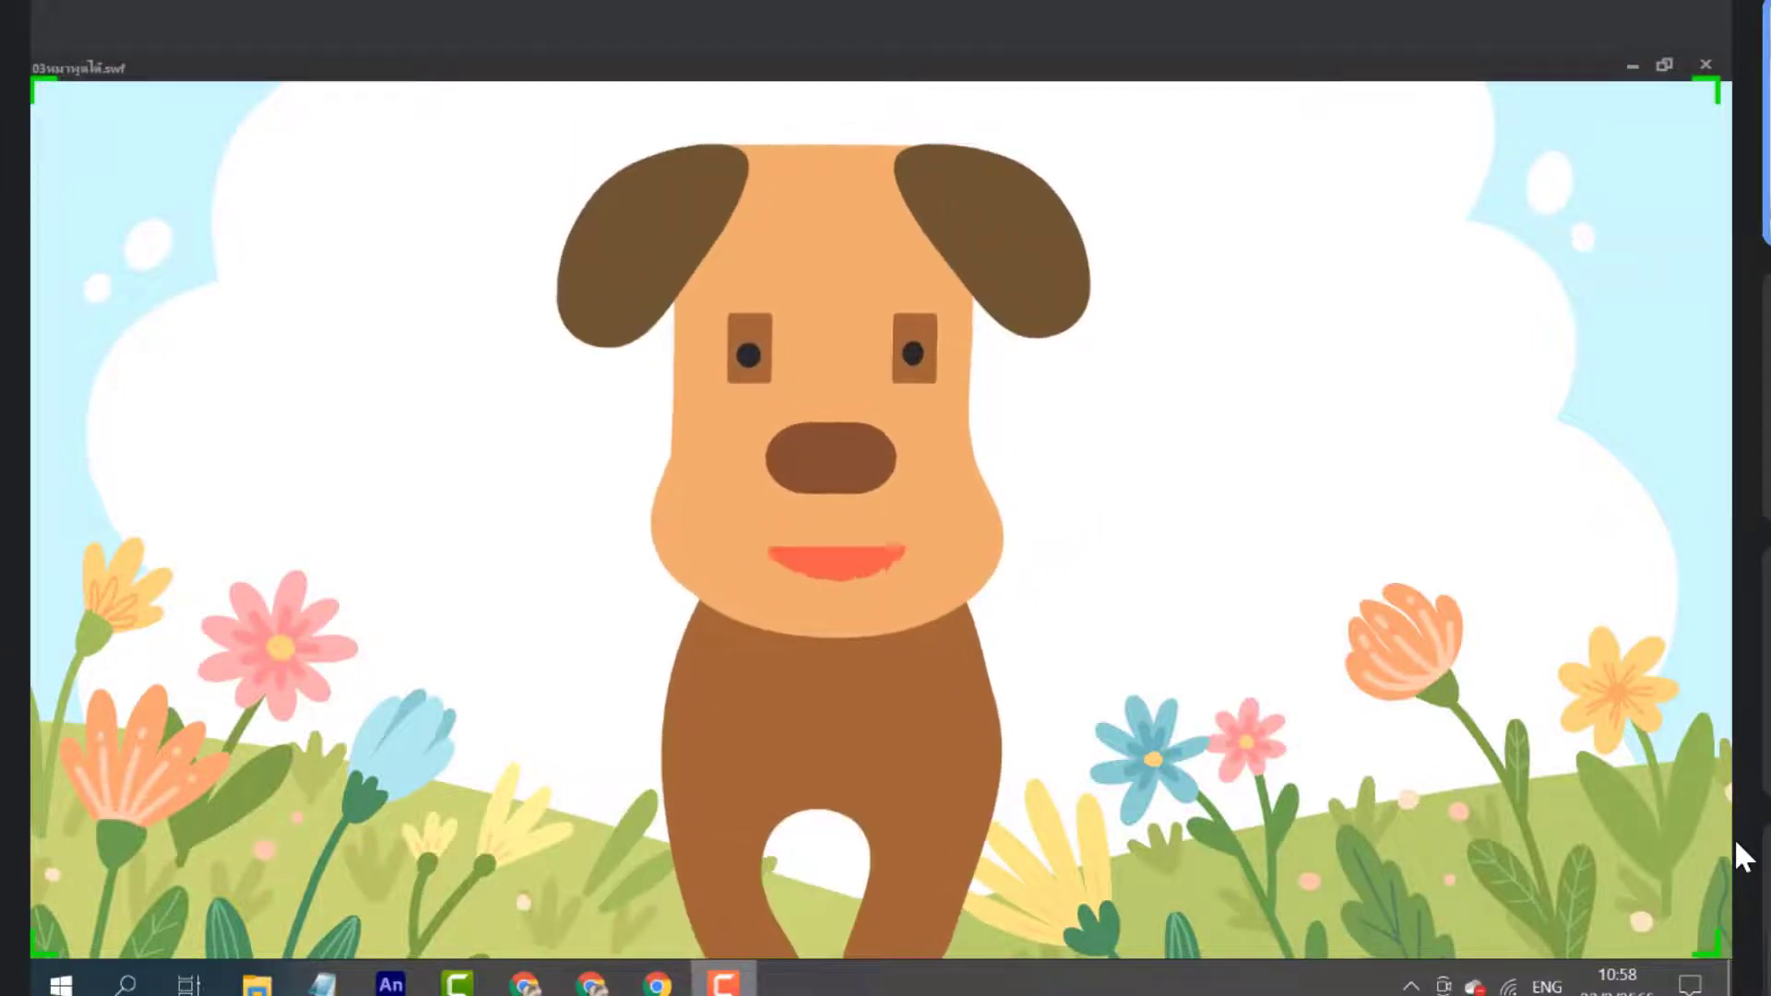
right_click(724, 983)
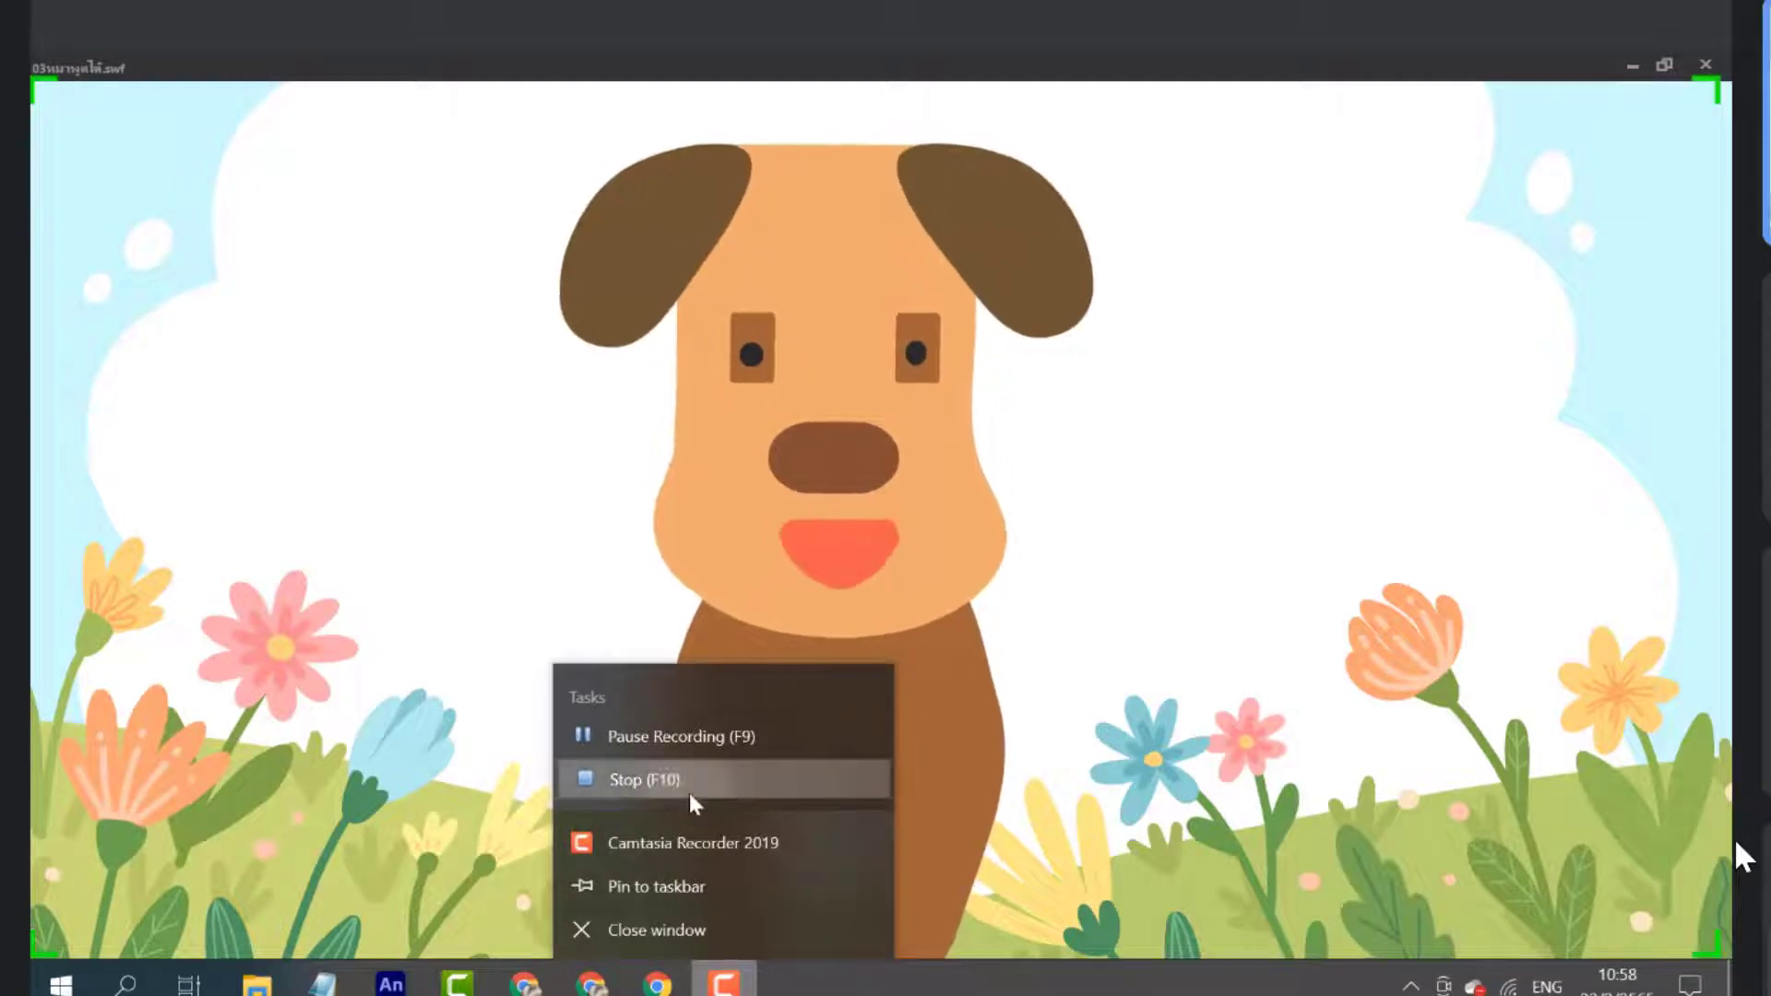
click(724, 789)
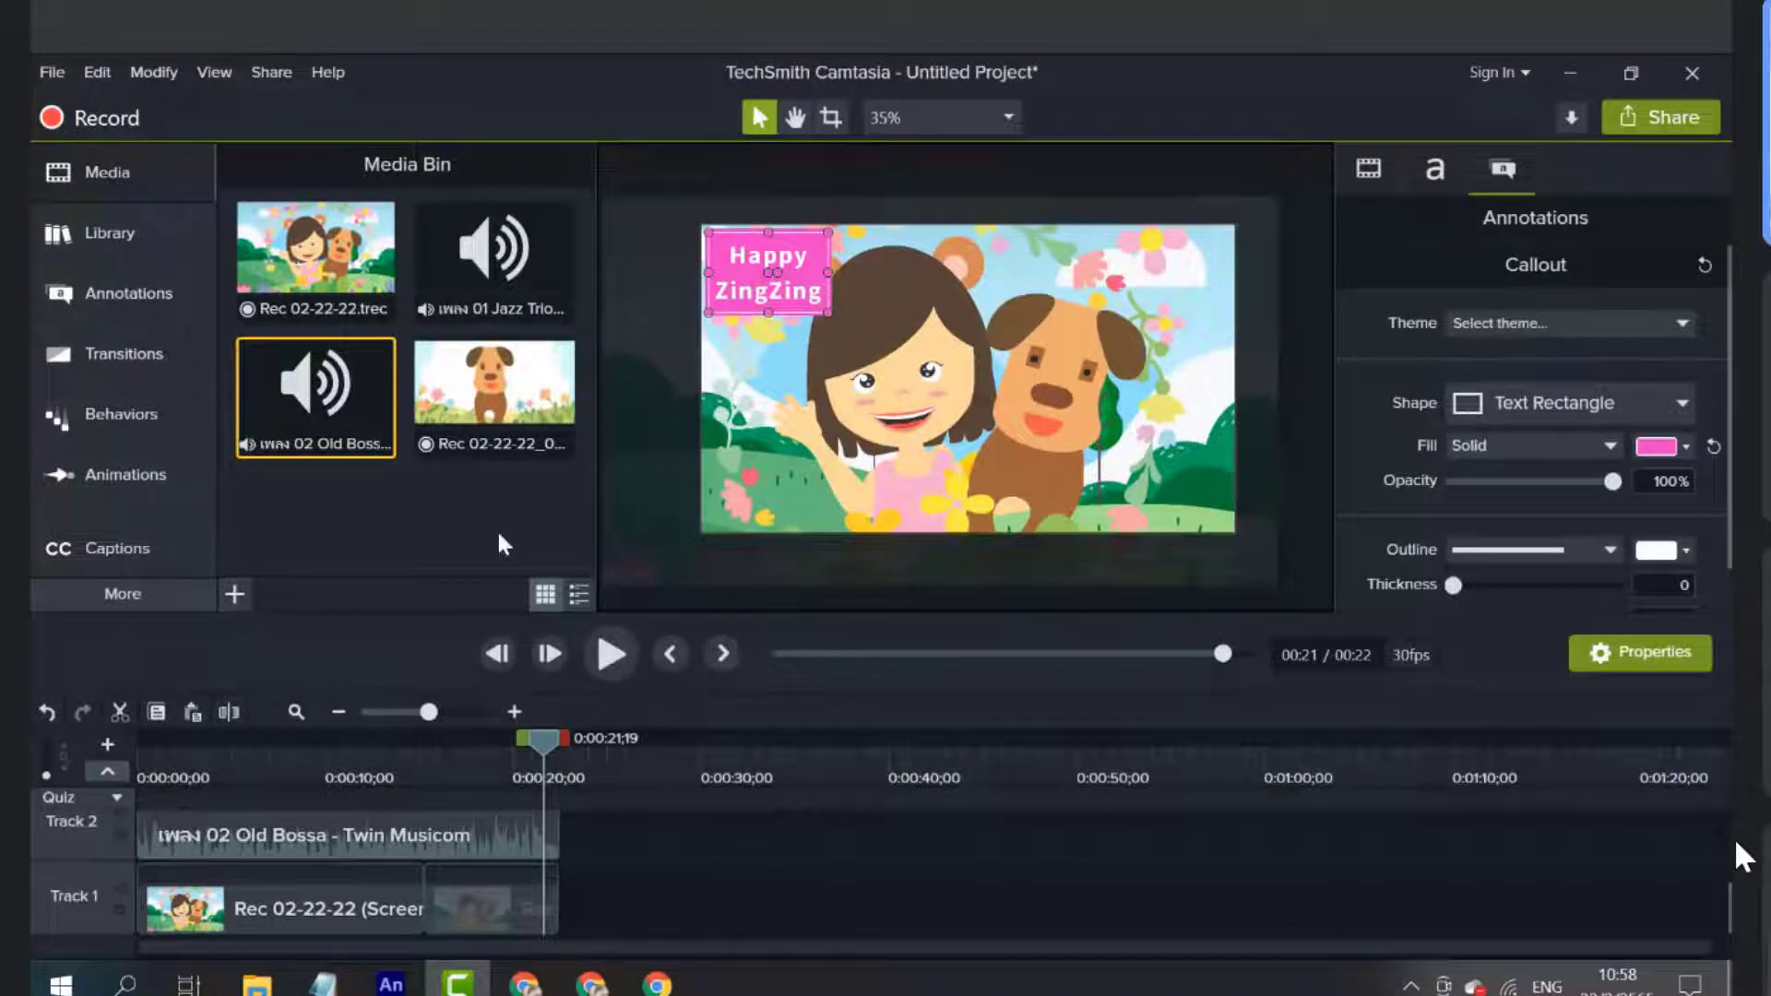
drag(492, 401, 553, 432)
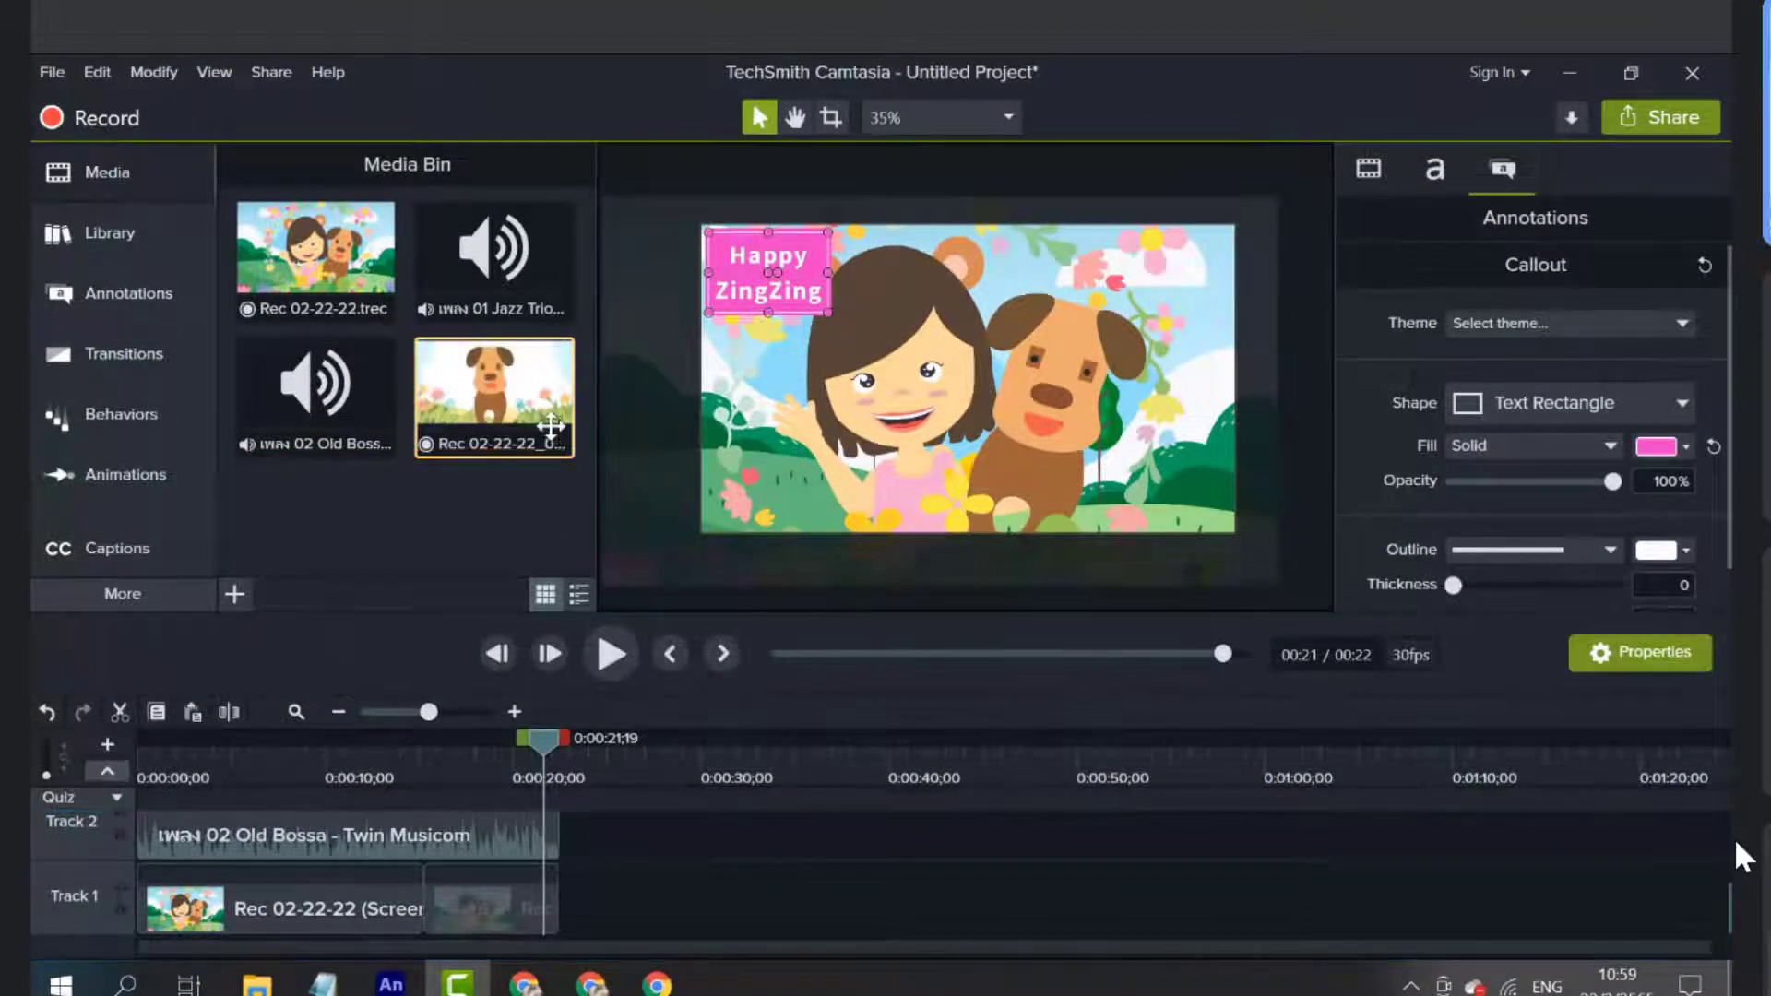
click(236, 595)
click(246, 511)
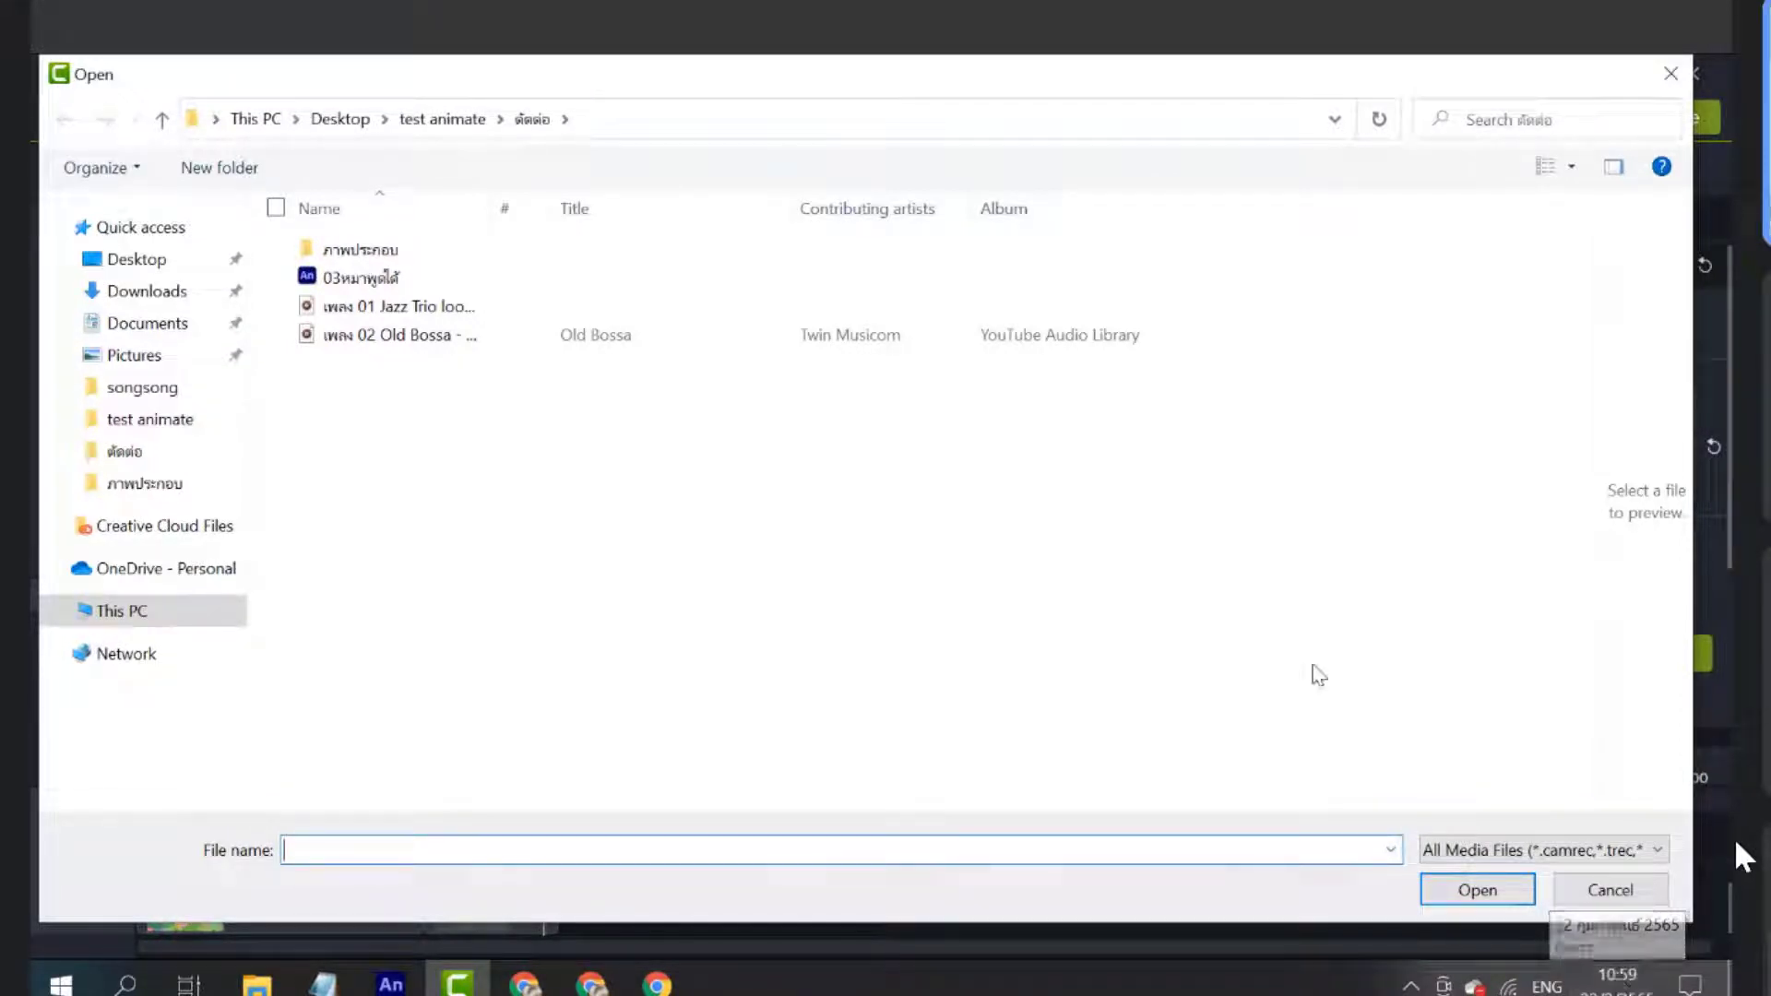
click(1614, 891)
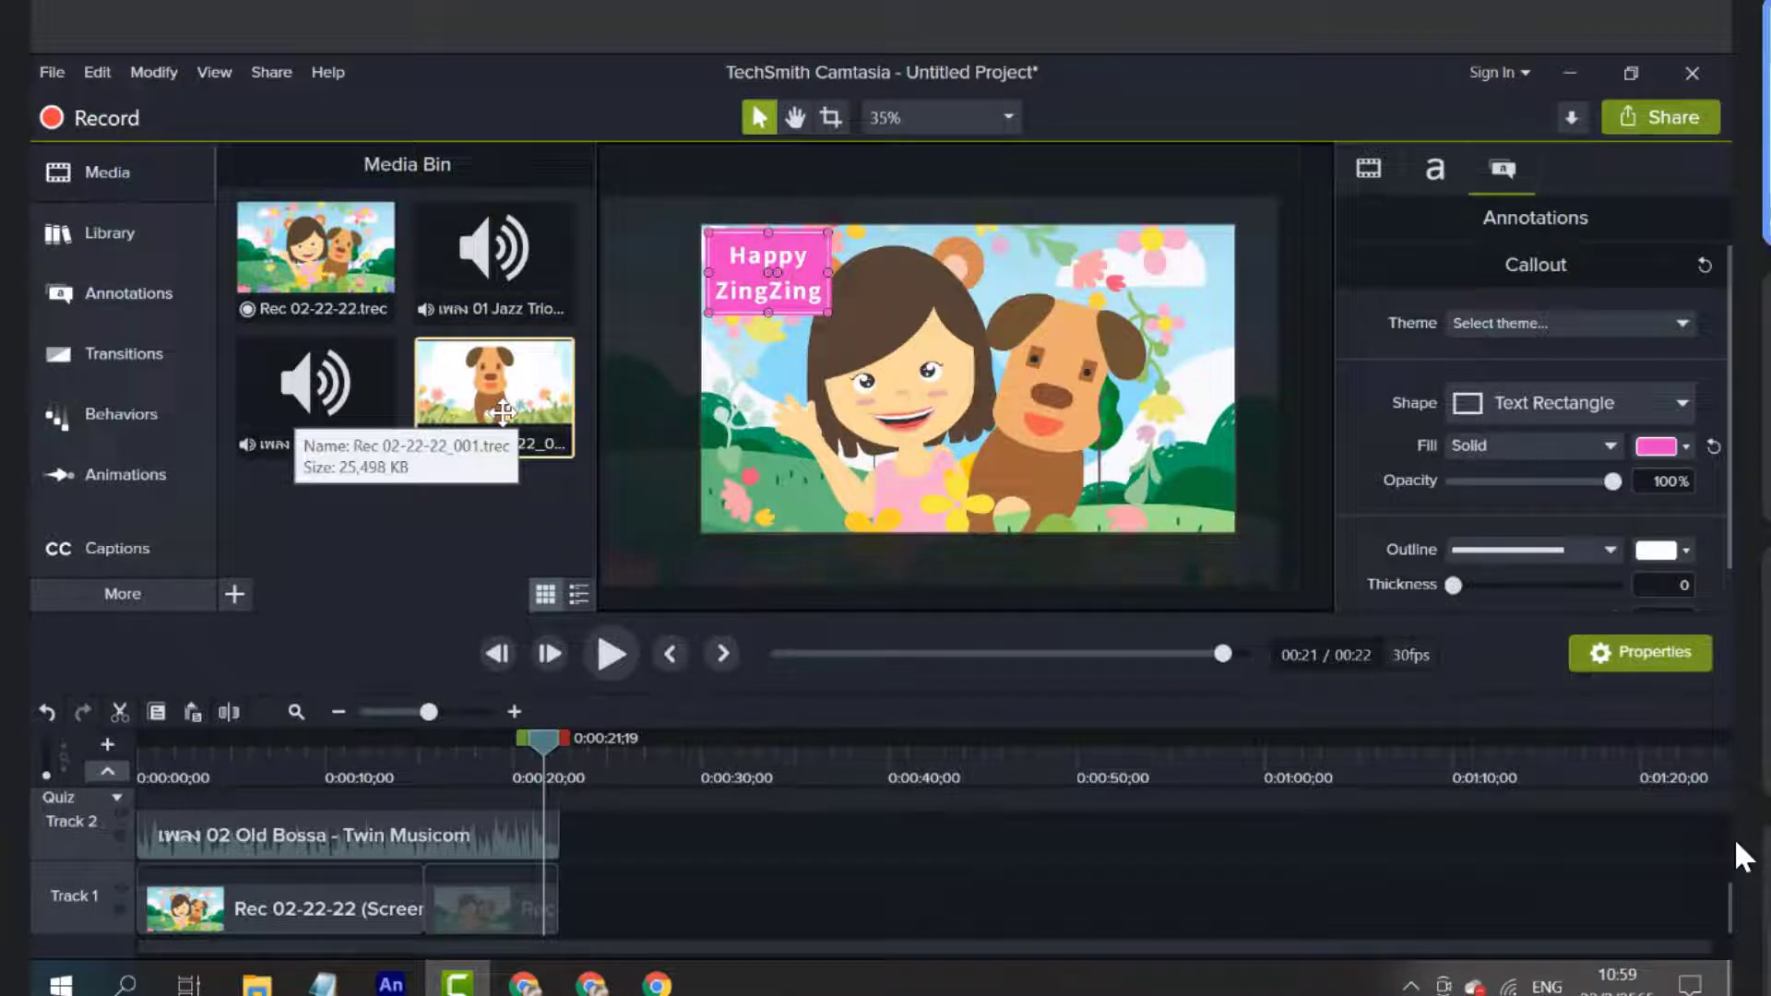
Place the Rec 02-22-22_001 recording on Track 1 right after the existing clips and set the playhead to 0:00:25;17
drag(492, 408, 654, 922)
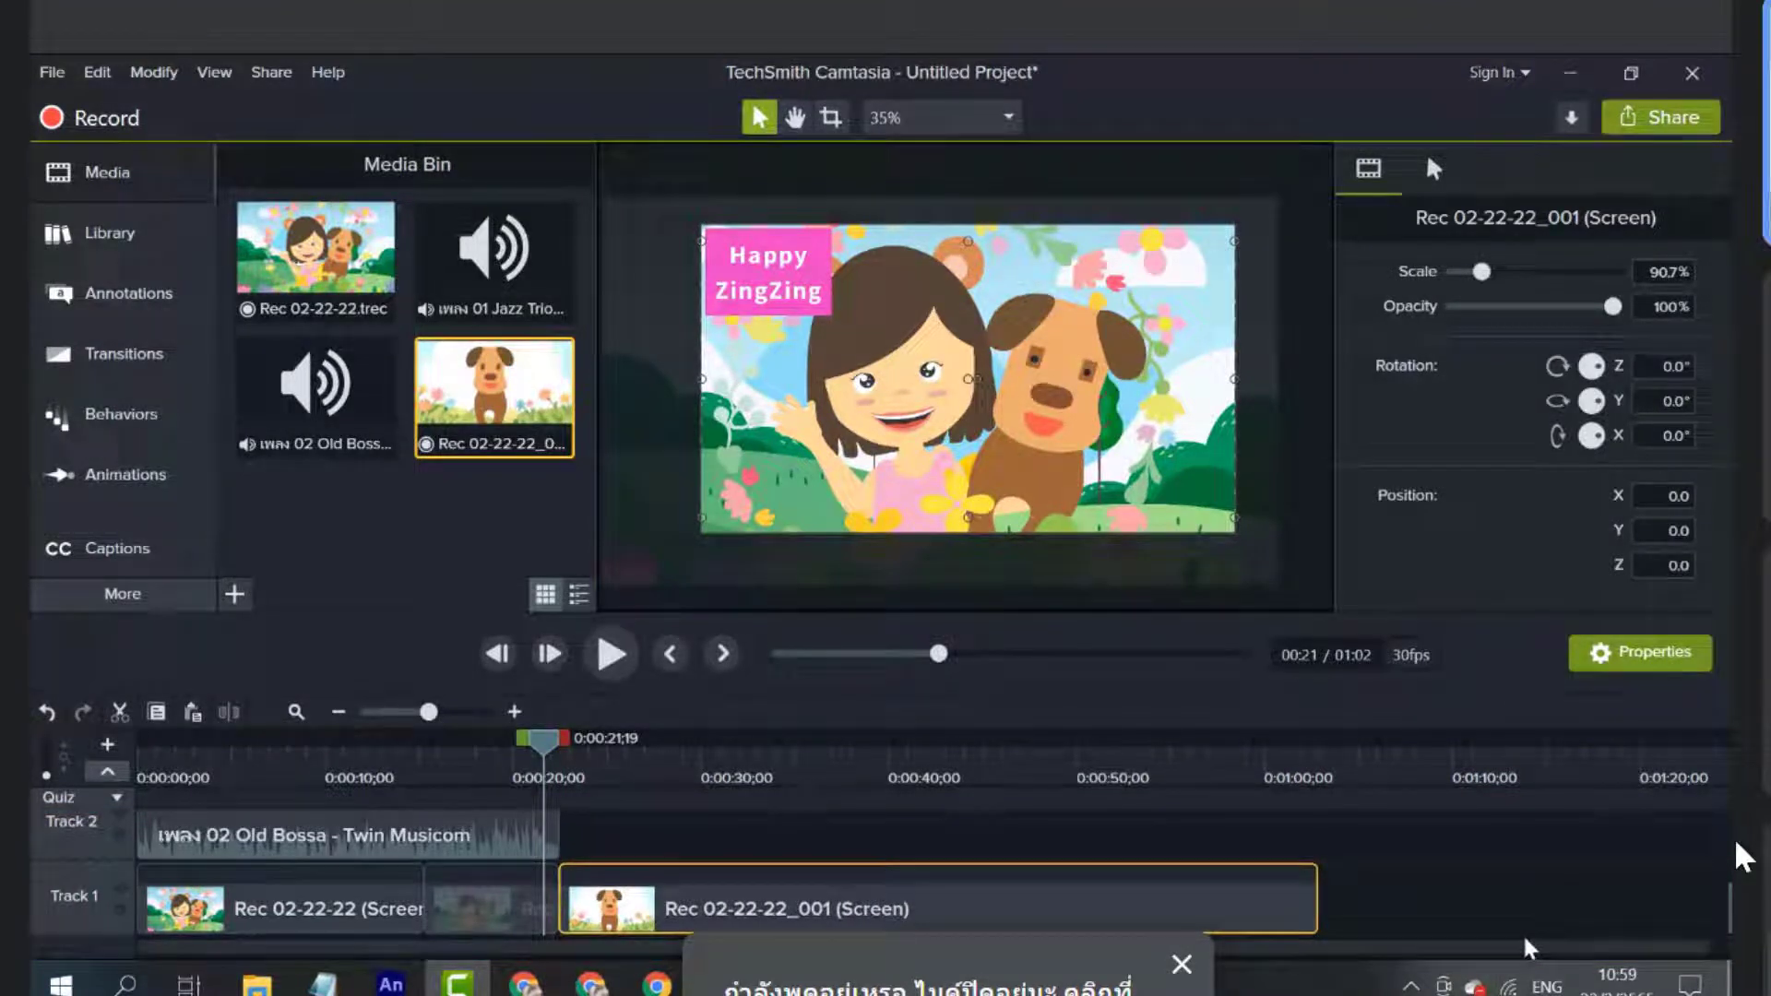
click(1181, 964)
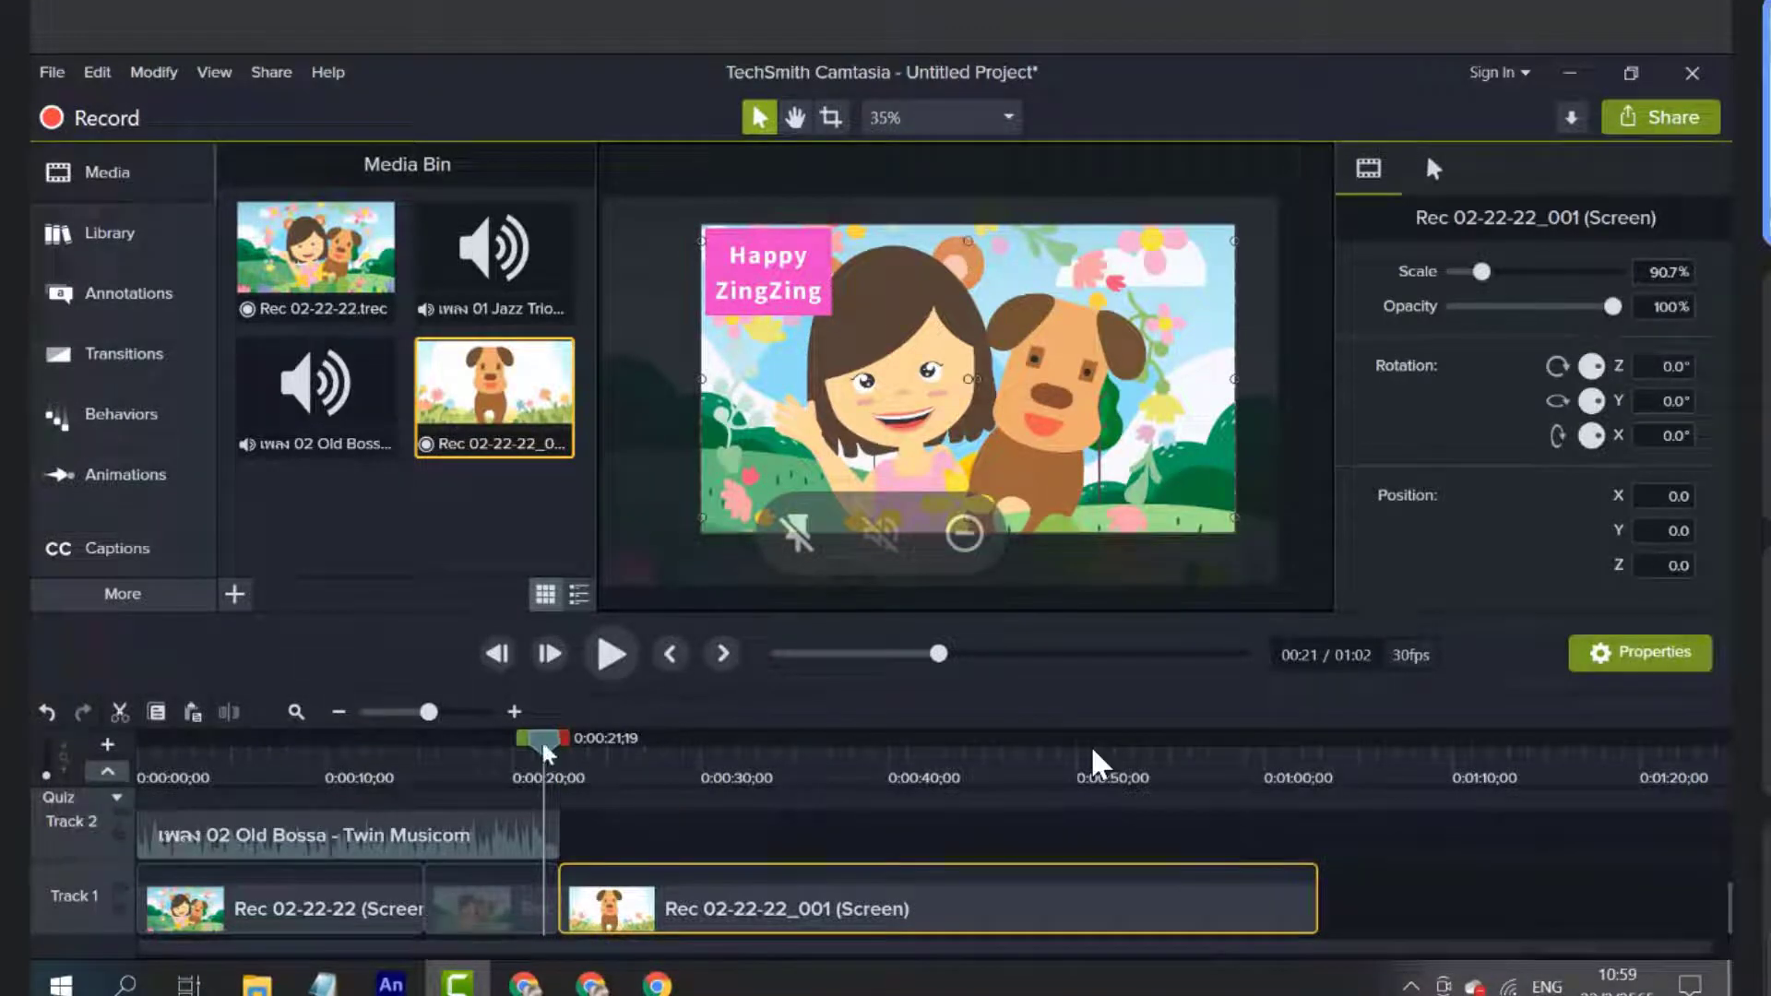
drag(547, 752, 617, 780)
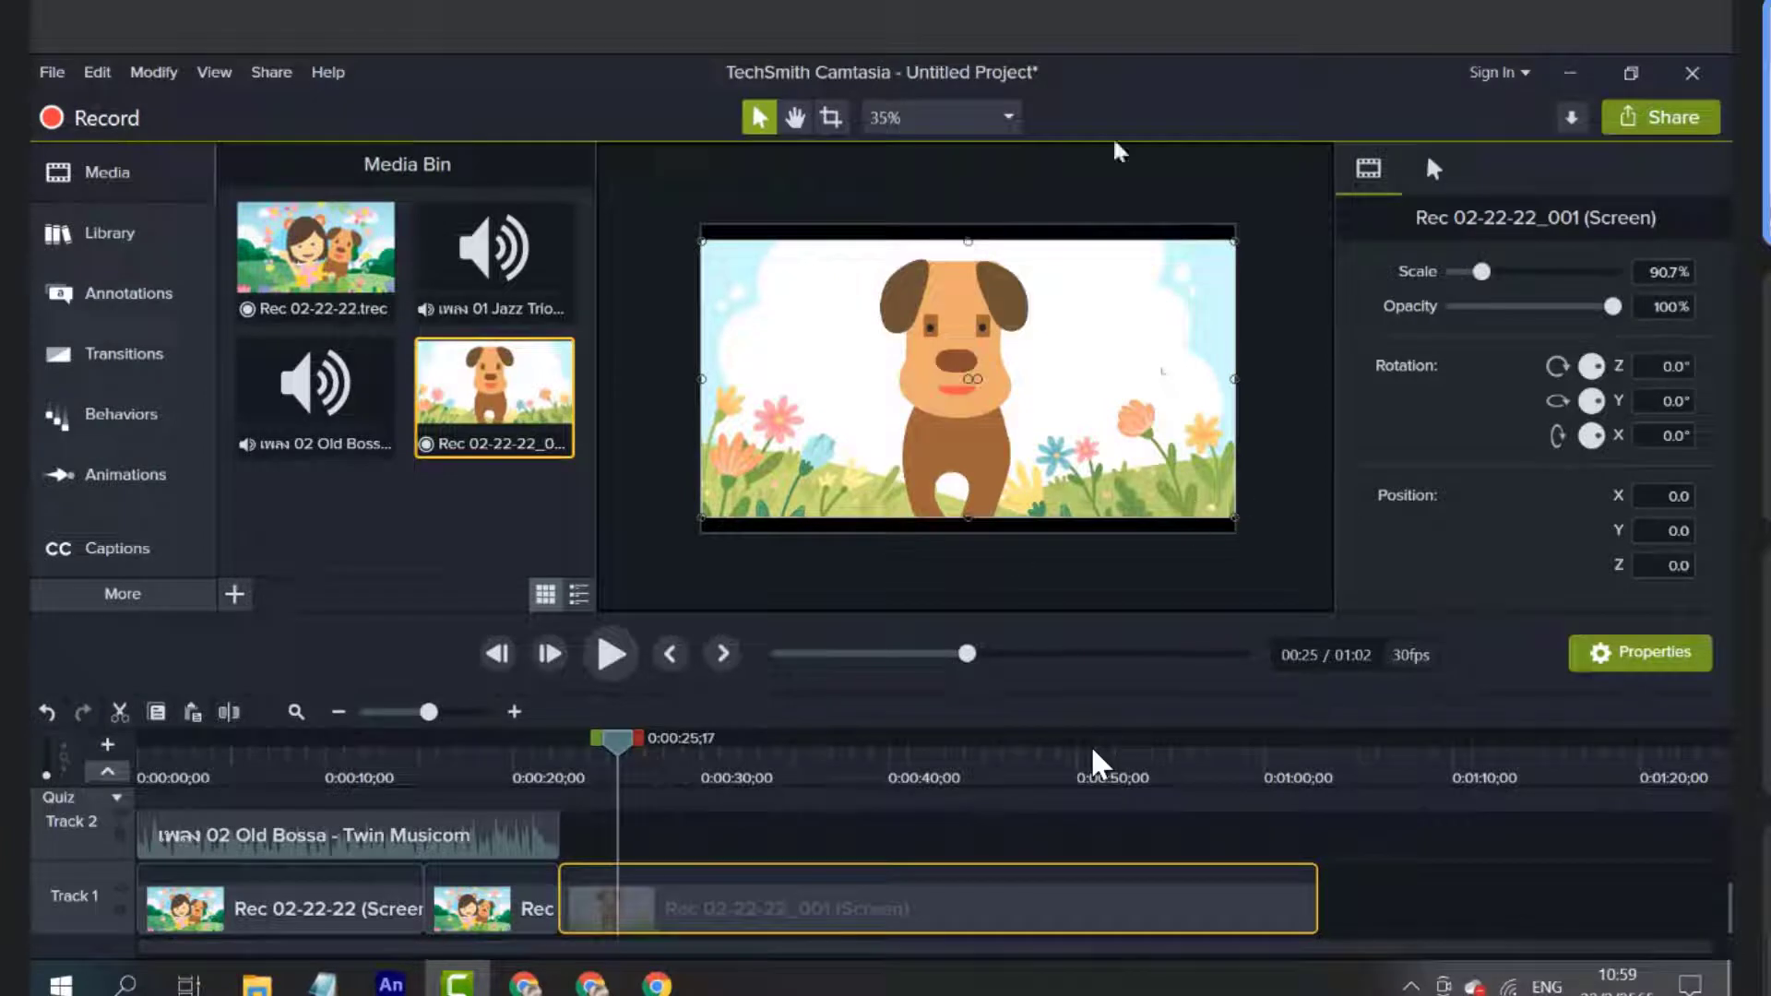
click(1006, 118)
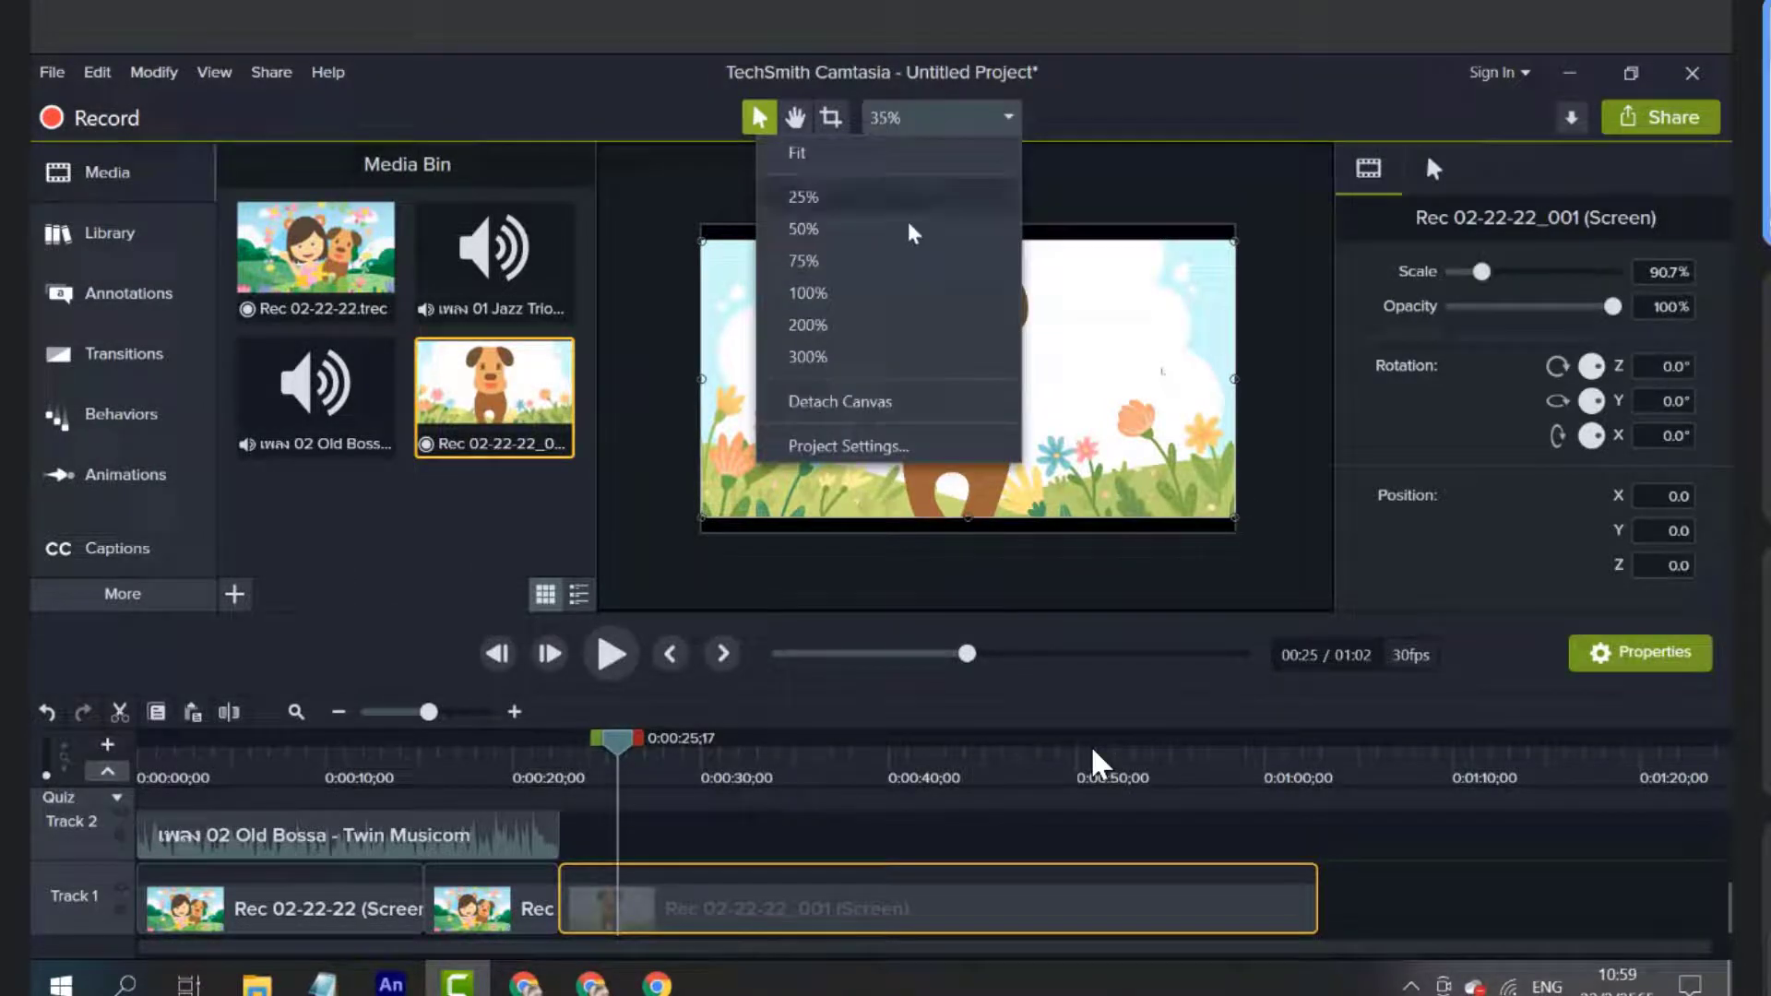
click(1107, 166)
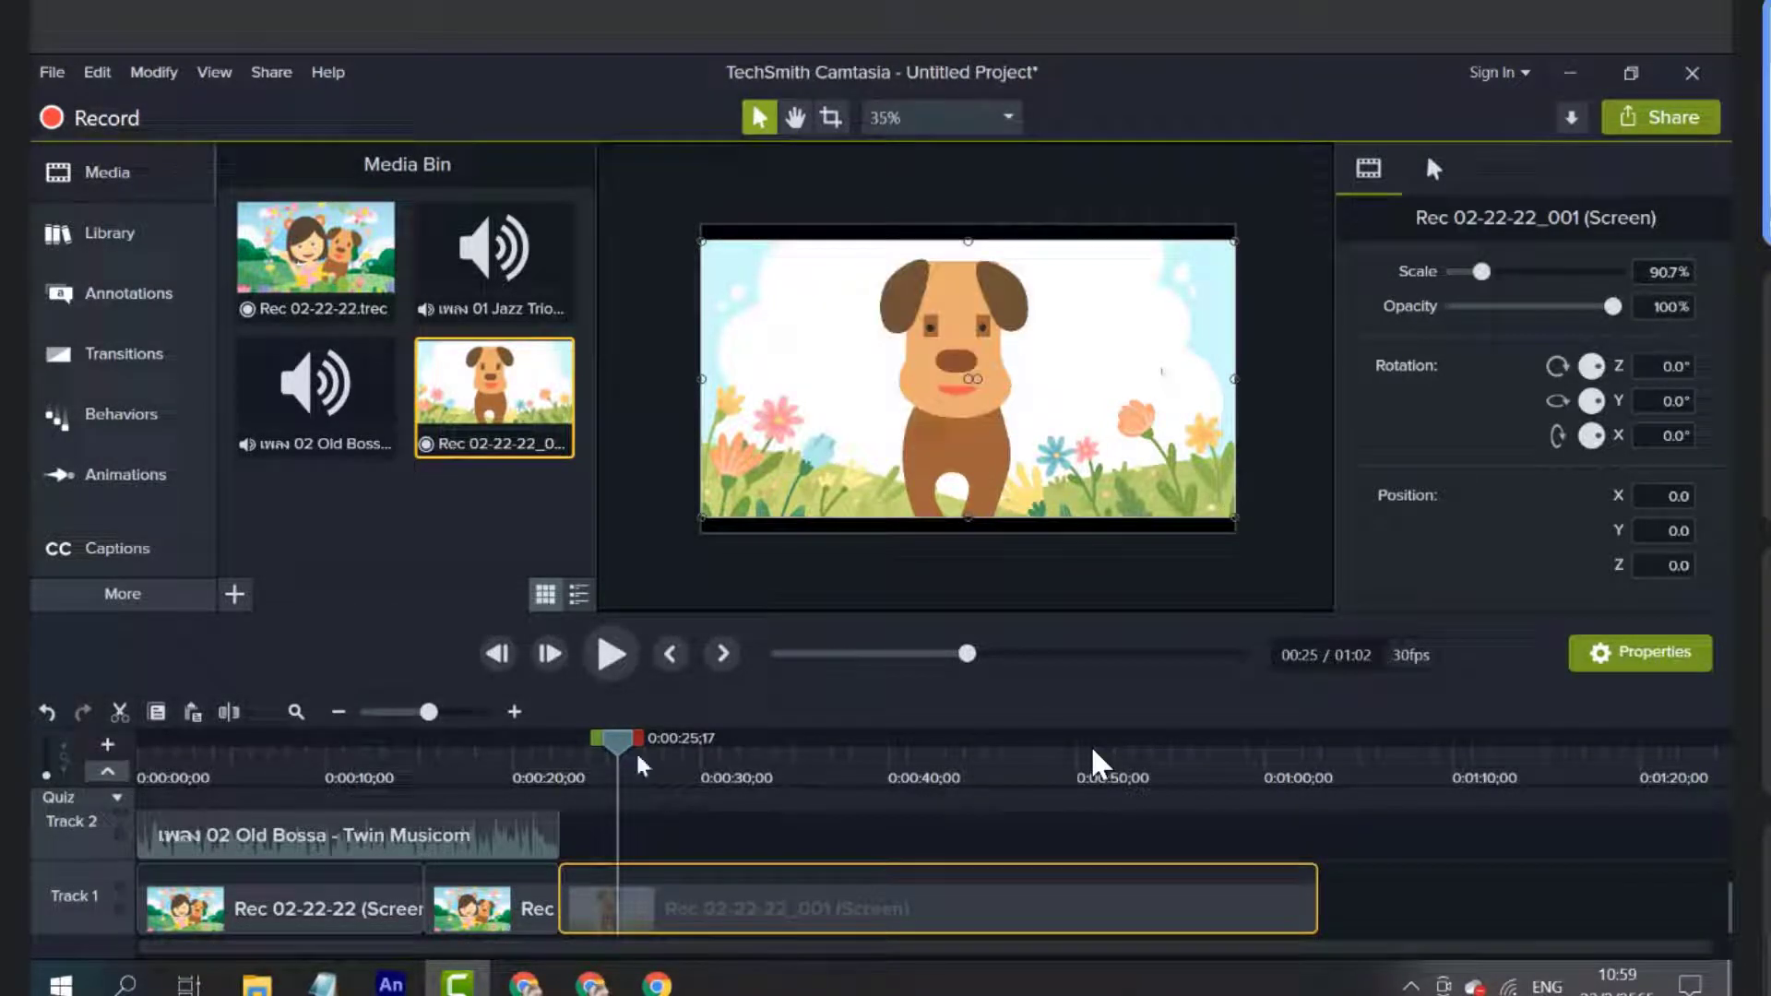
Scale the dog clip to 112.6% on the canvas, position it at X 46.9, Y -57.6, and clear the timeline's time selection
drag(643, 761, 720, 744)
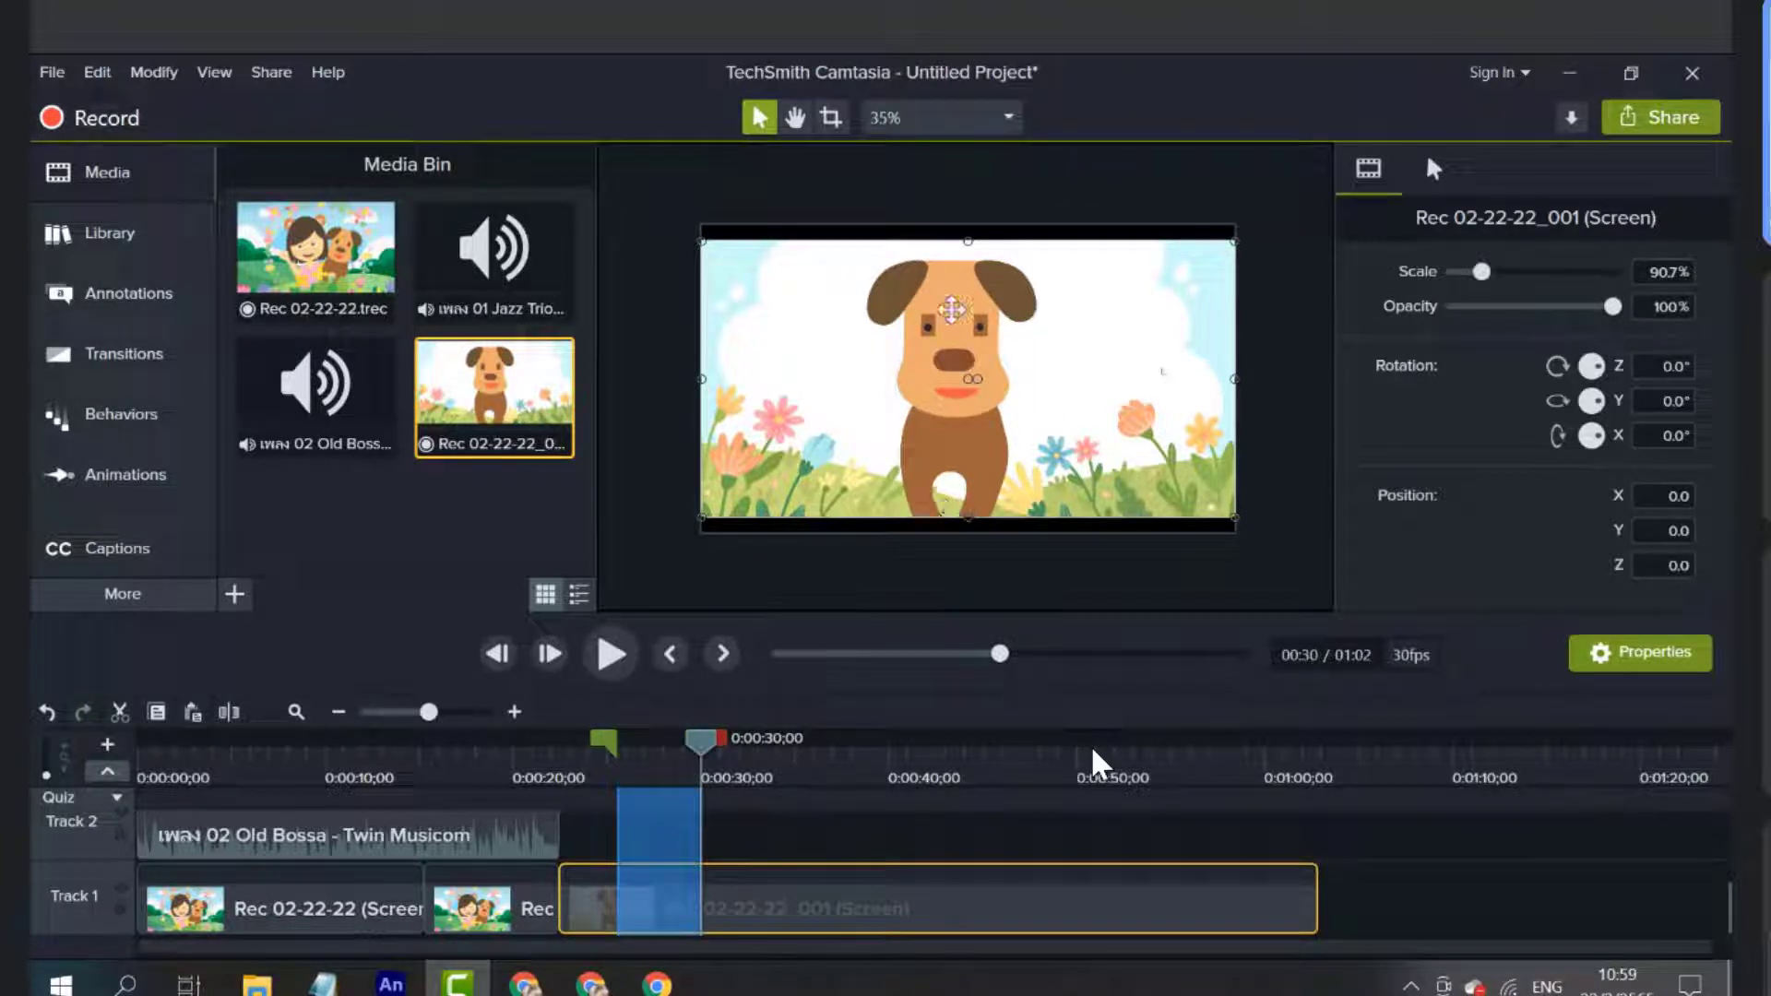
drag(972, 242, 973, 216)
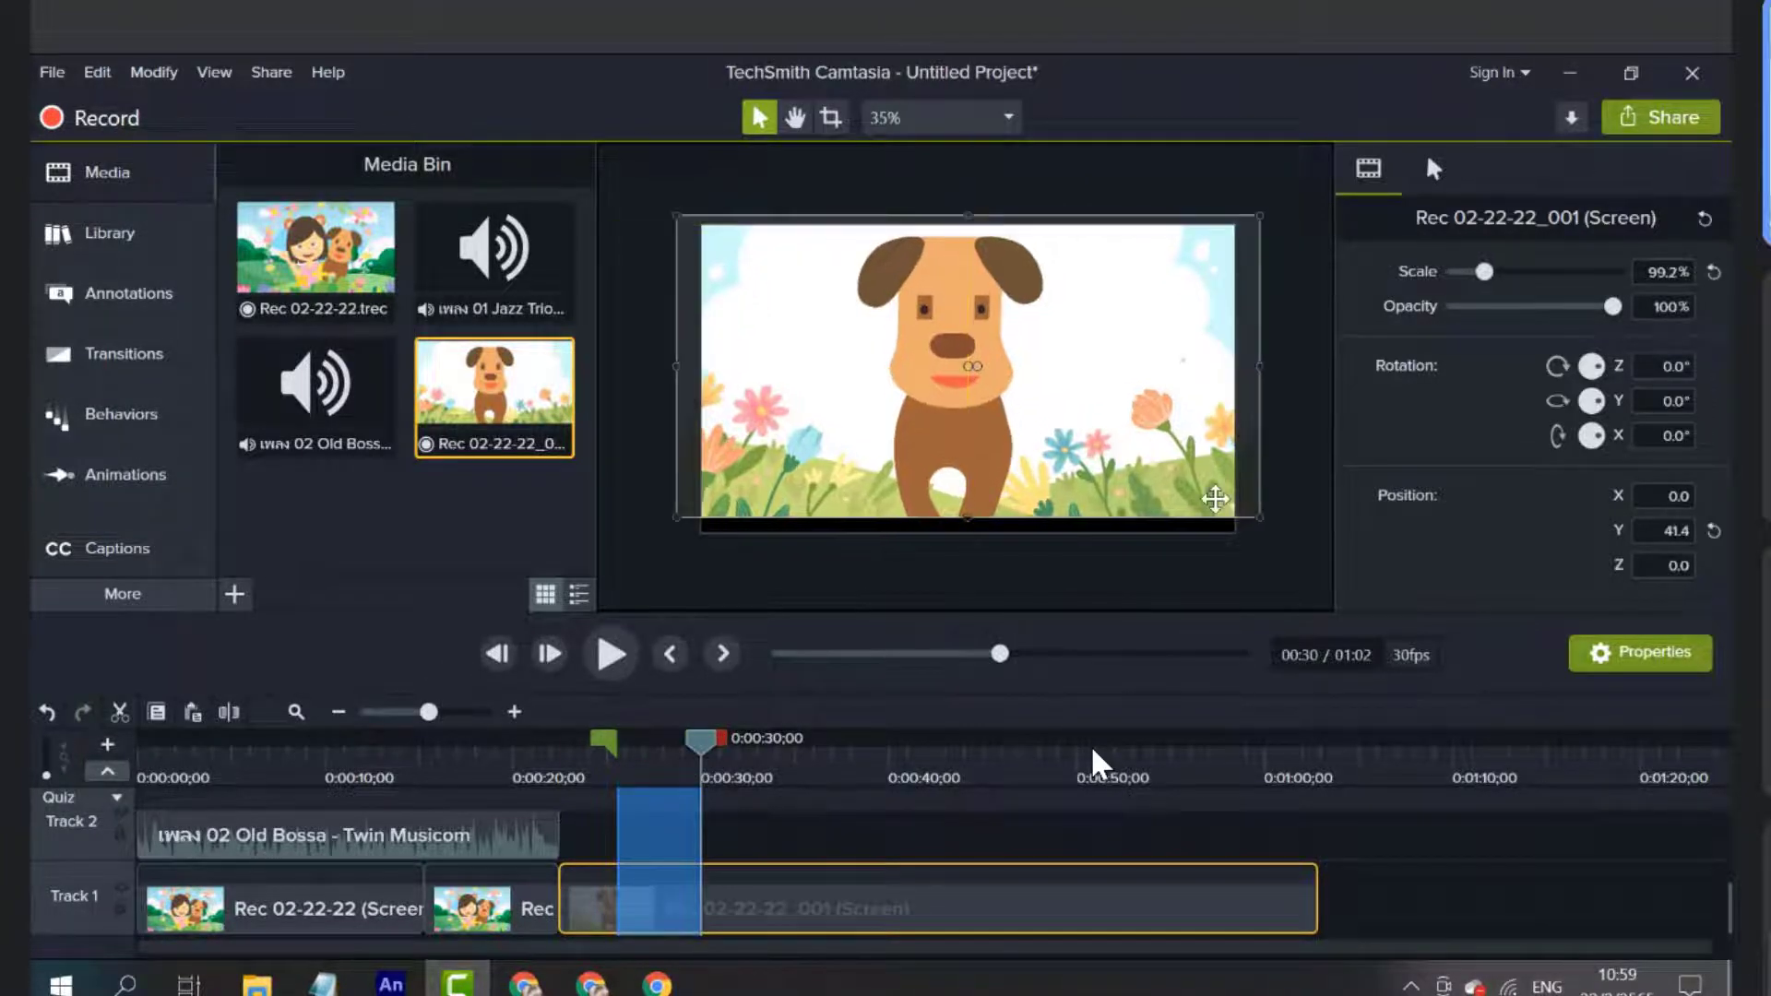
drag(1256, 518, 1264, 554)
drag(1056, 429, 1069, 459)
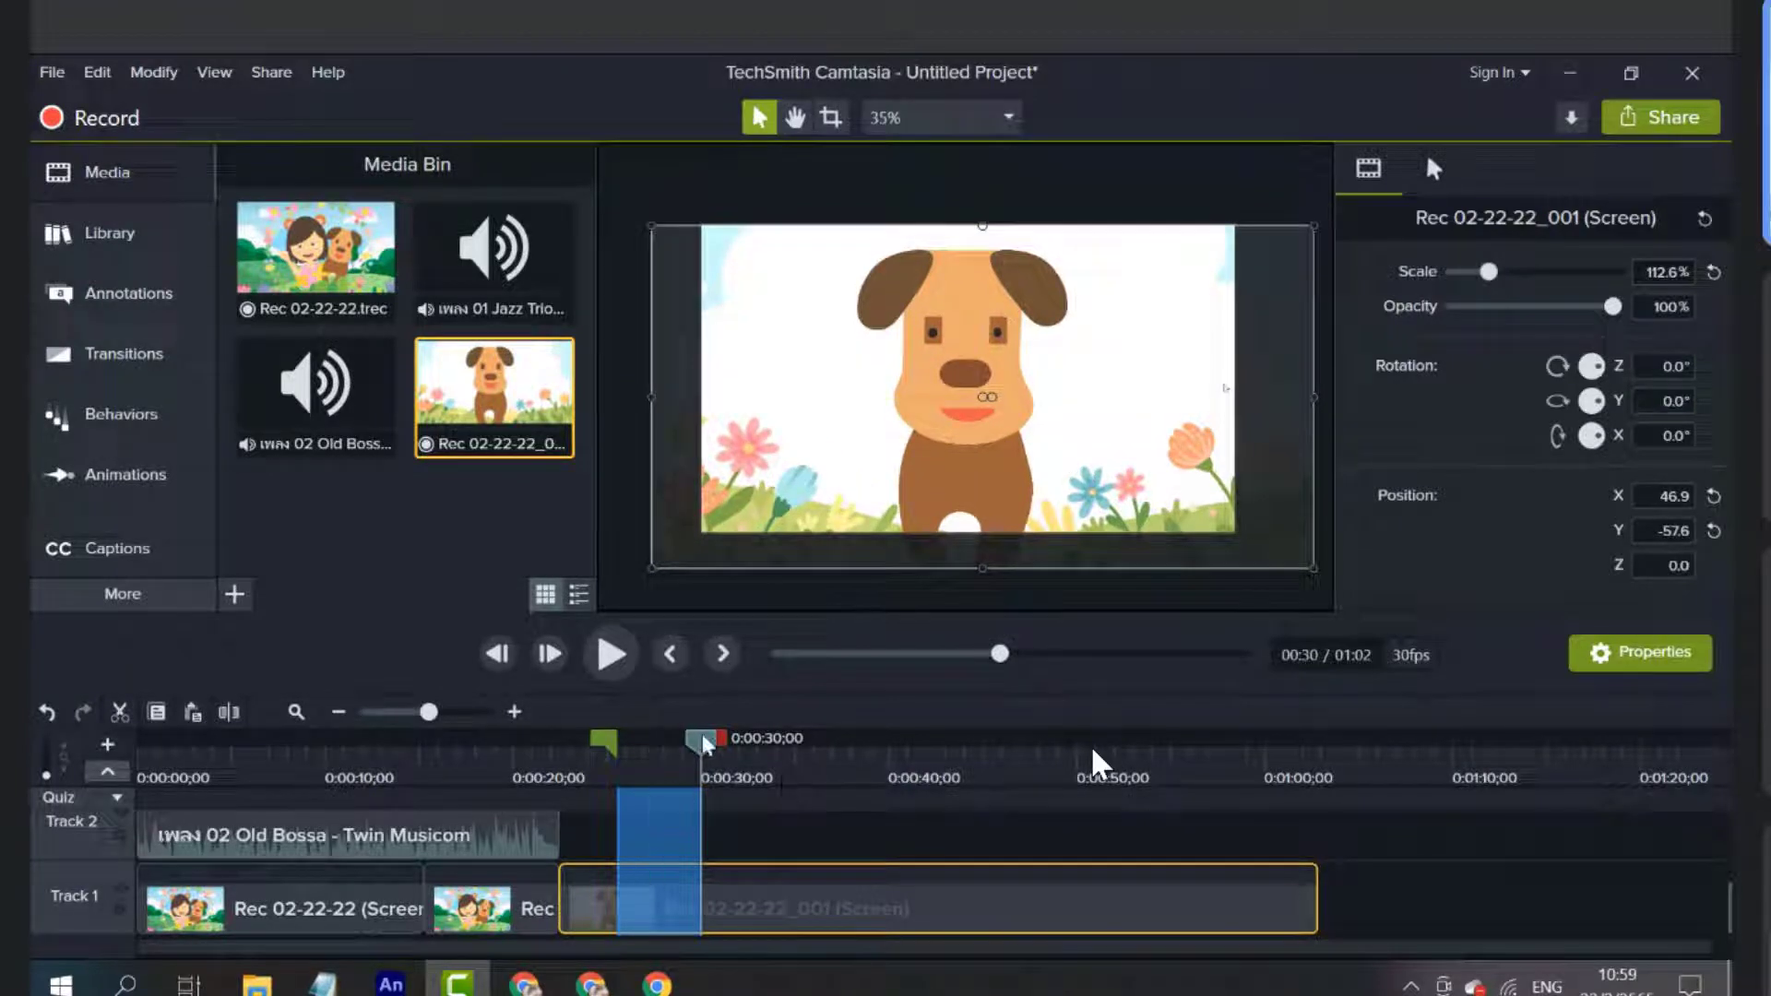
drag(685, 766, 687, 826)
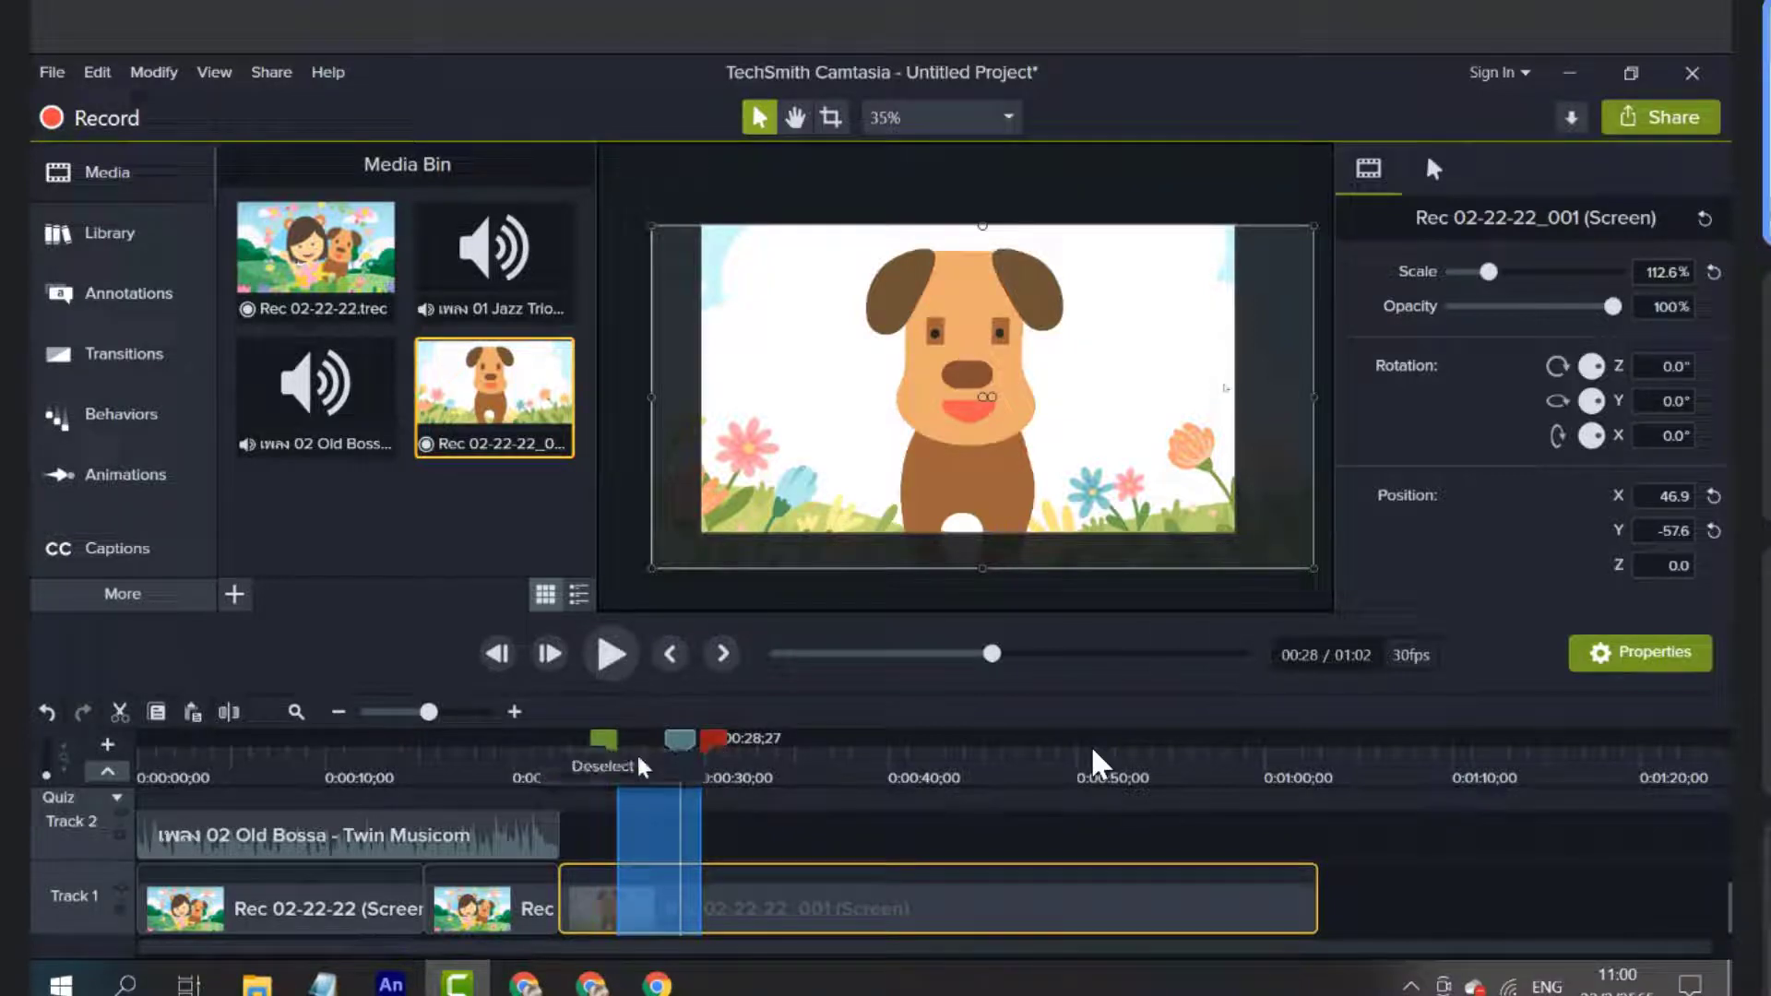
click(623, 760)
Set the playhead to 0:00:43;22 within the dog clip and show the Voice Narration tools
drag(679, 745, 1066, 862)
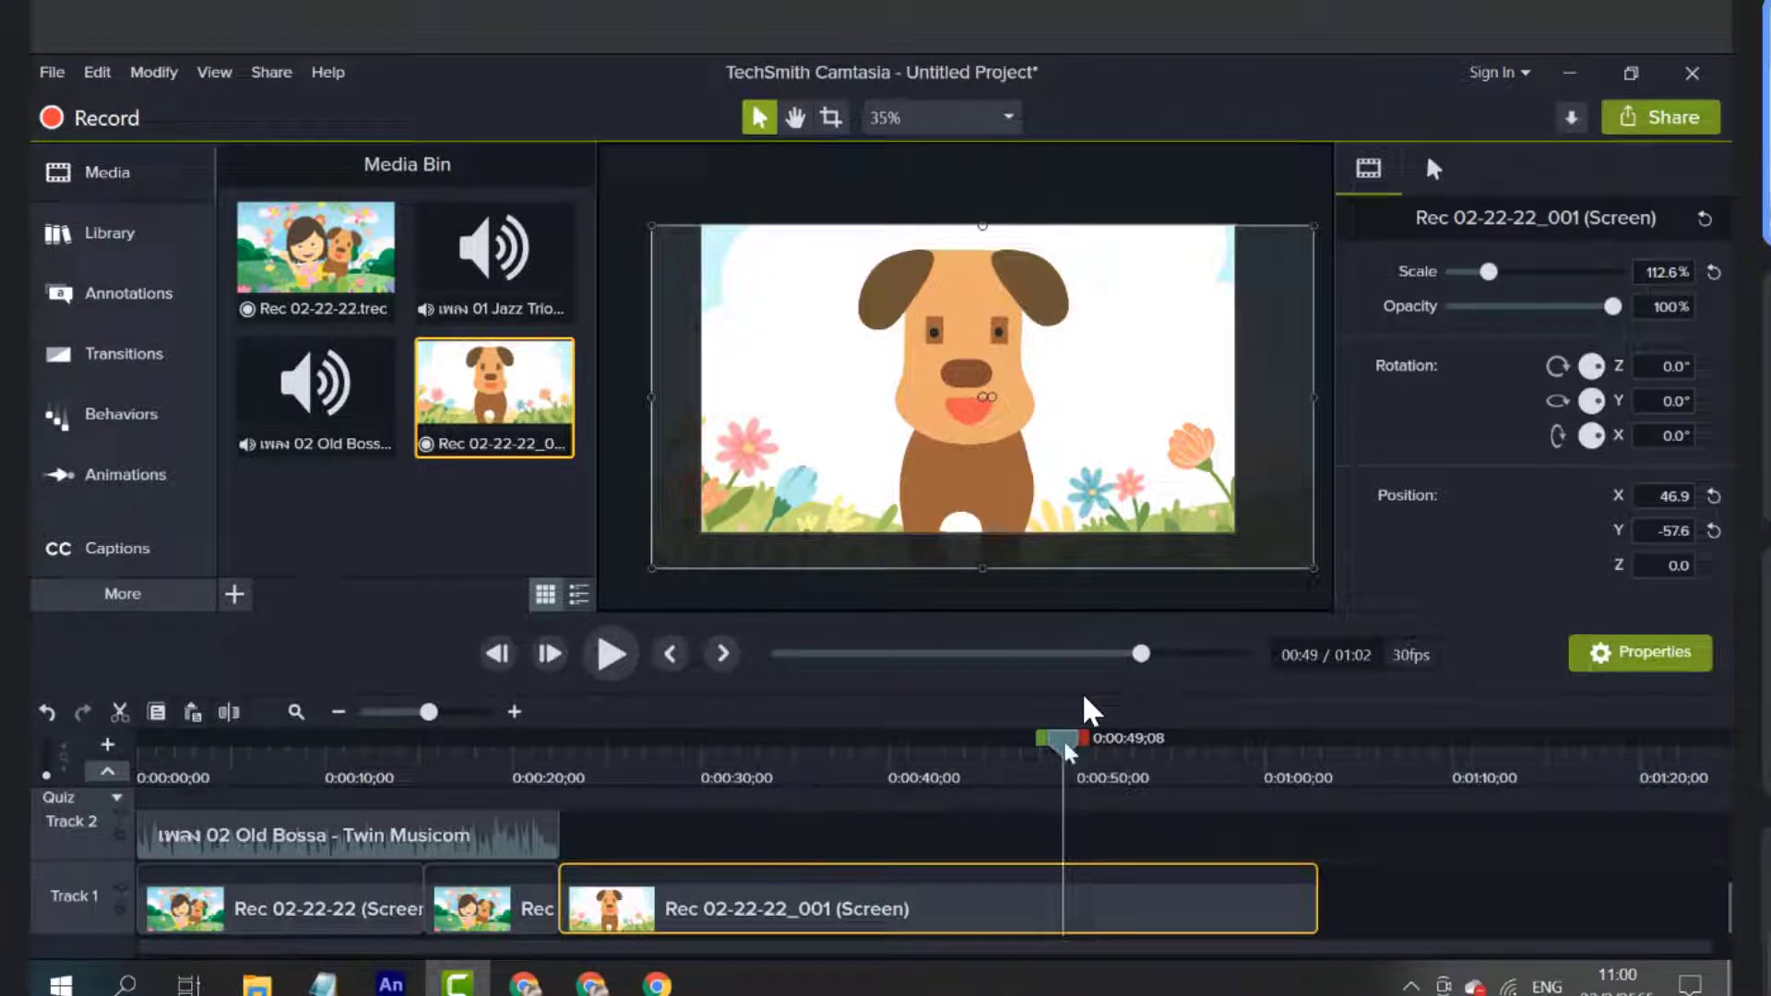
drag(1068, 749, 960, 830)
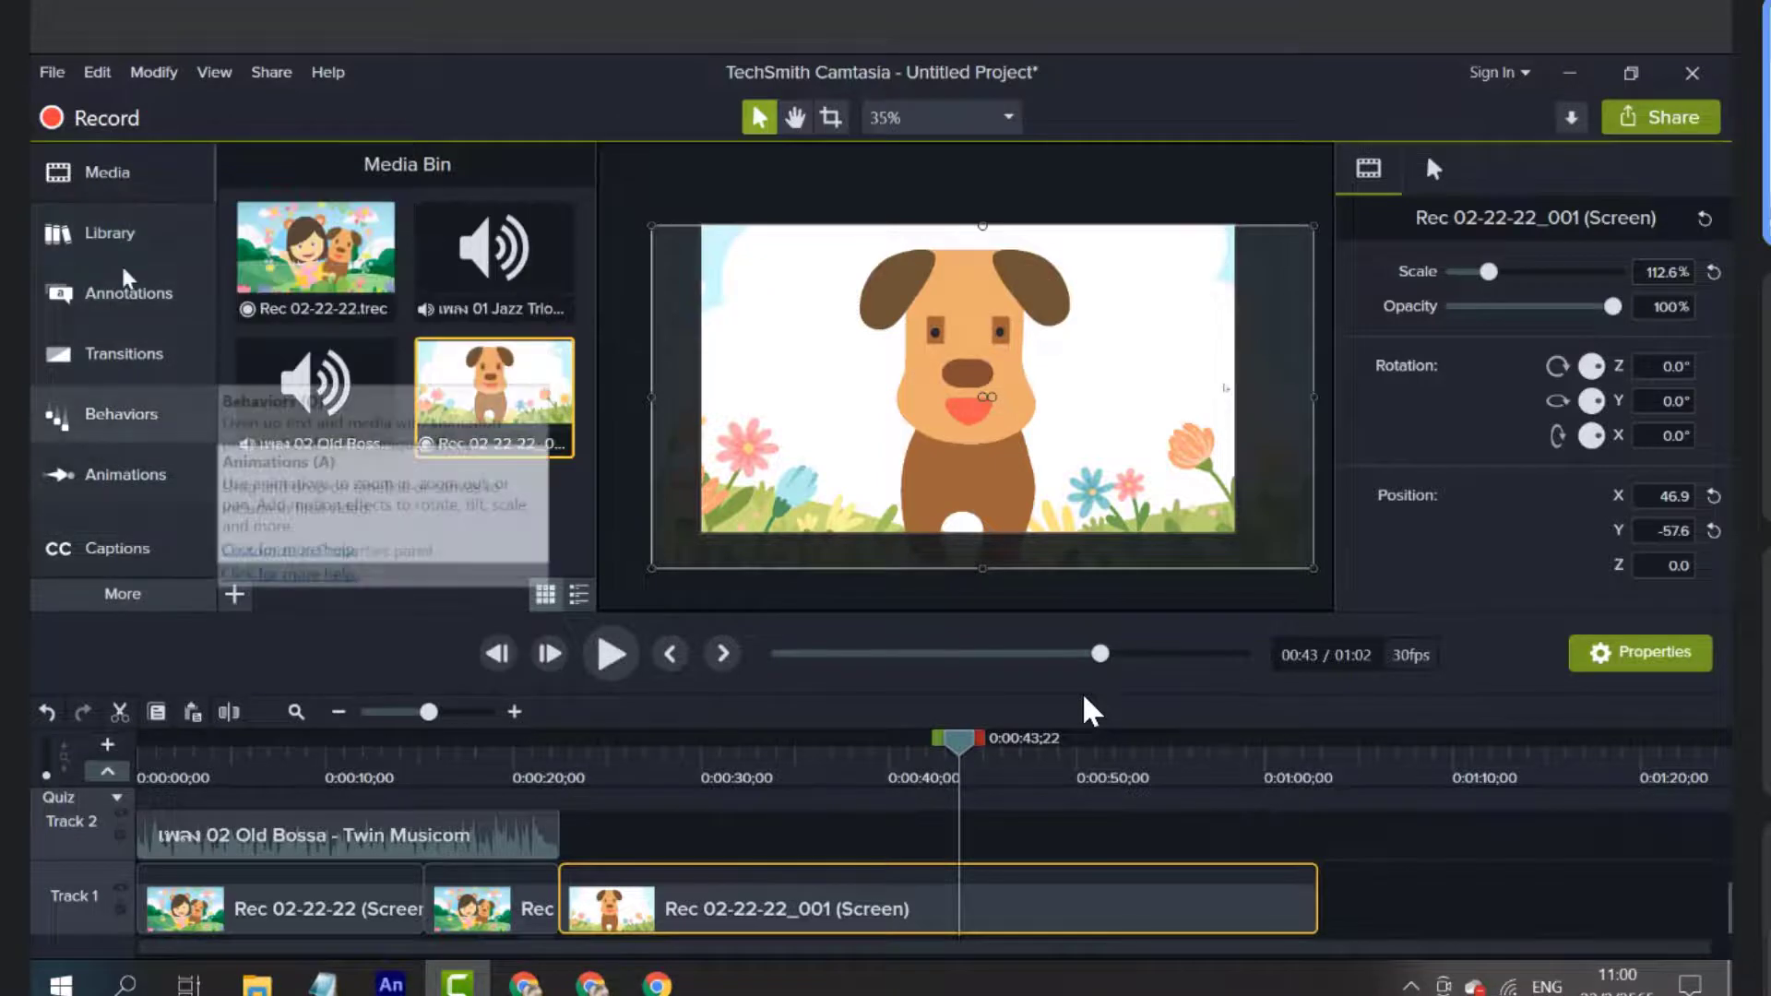
click(180, 605)
click(179, 606)
click(178, 606)
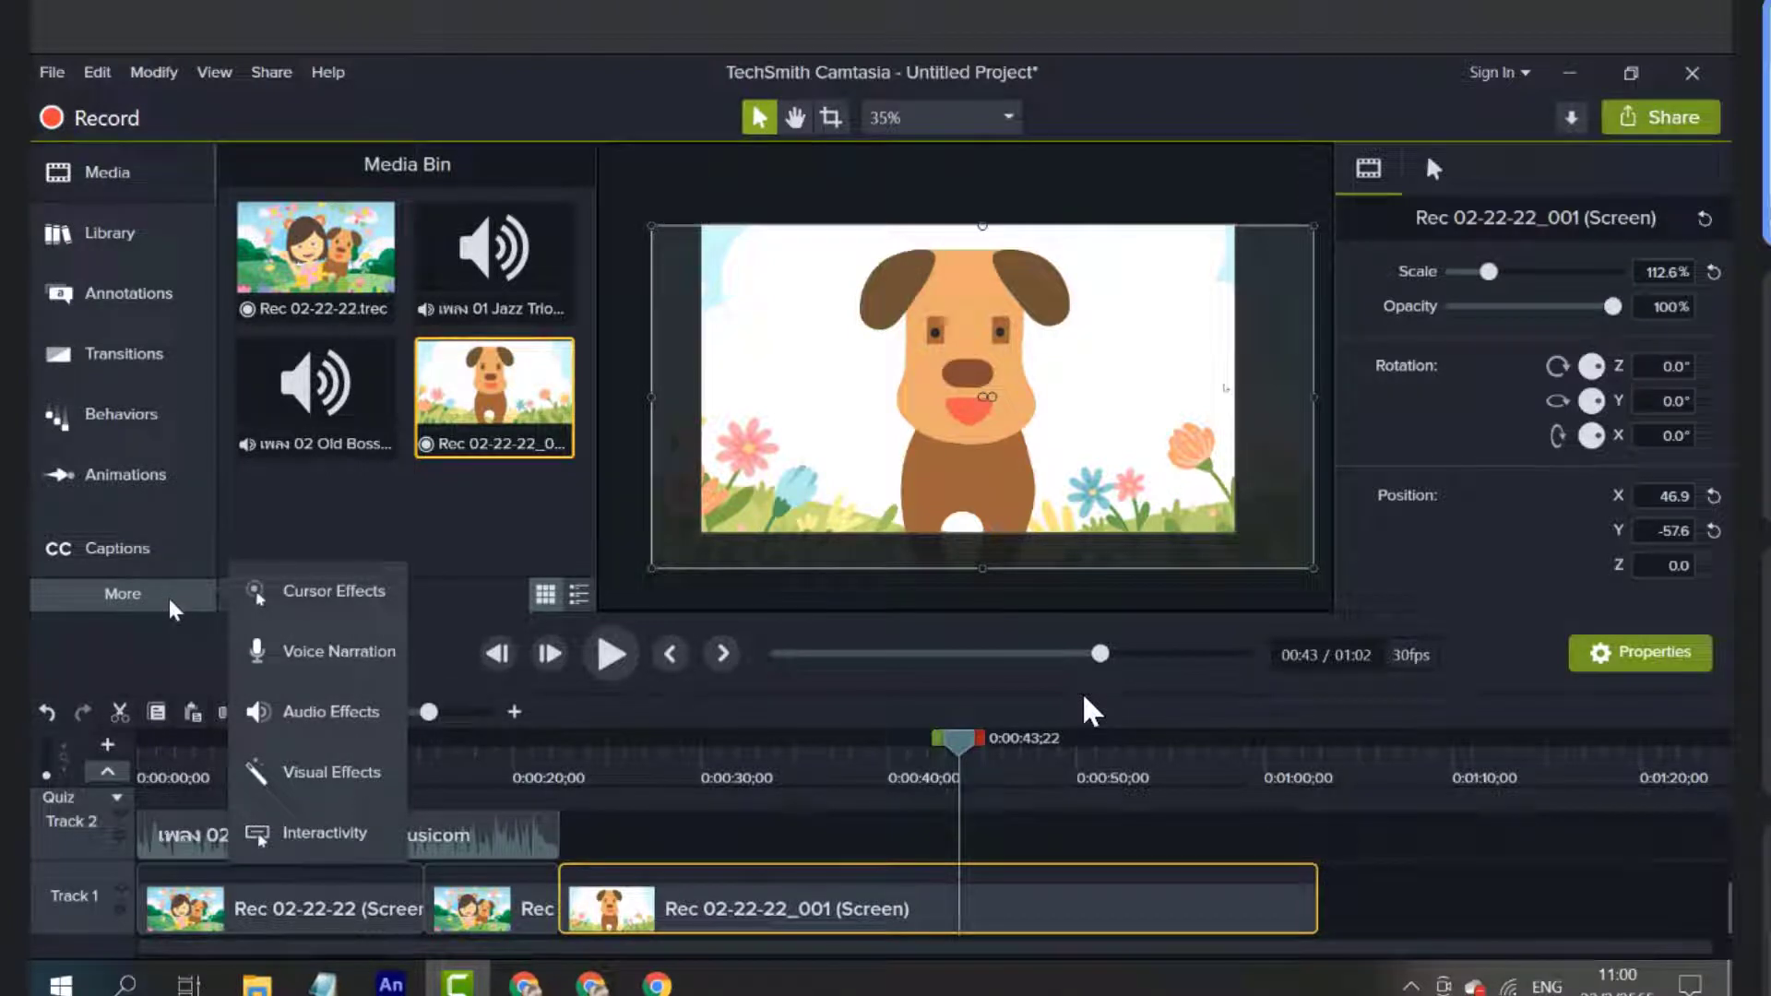
click(337, 677)
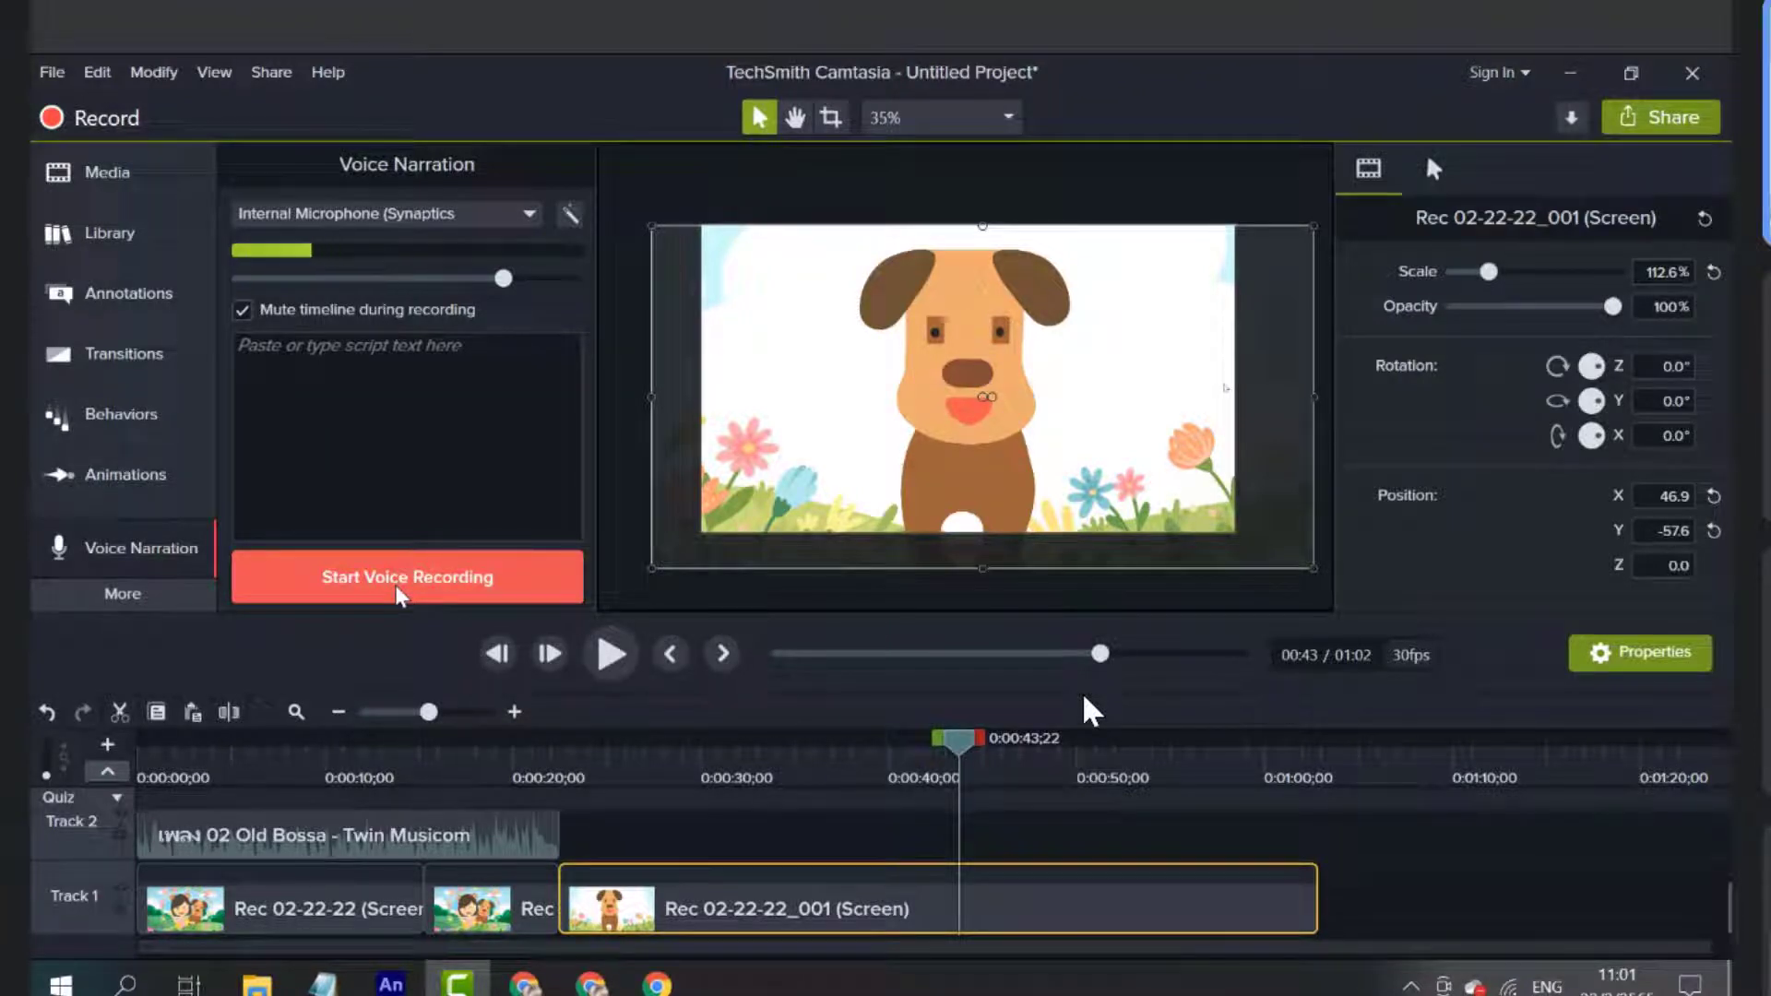
Record a voice narration from the playhead and save it as the m4a file Narration 1
click(444, 590)
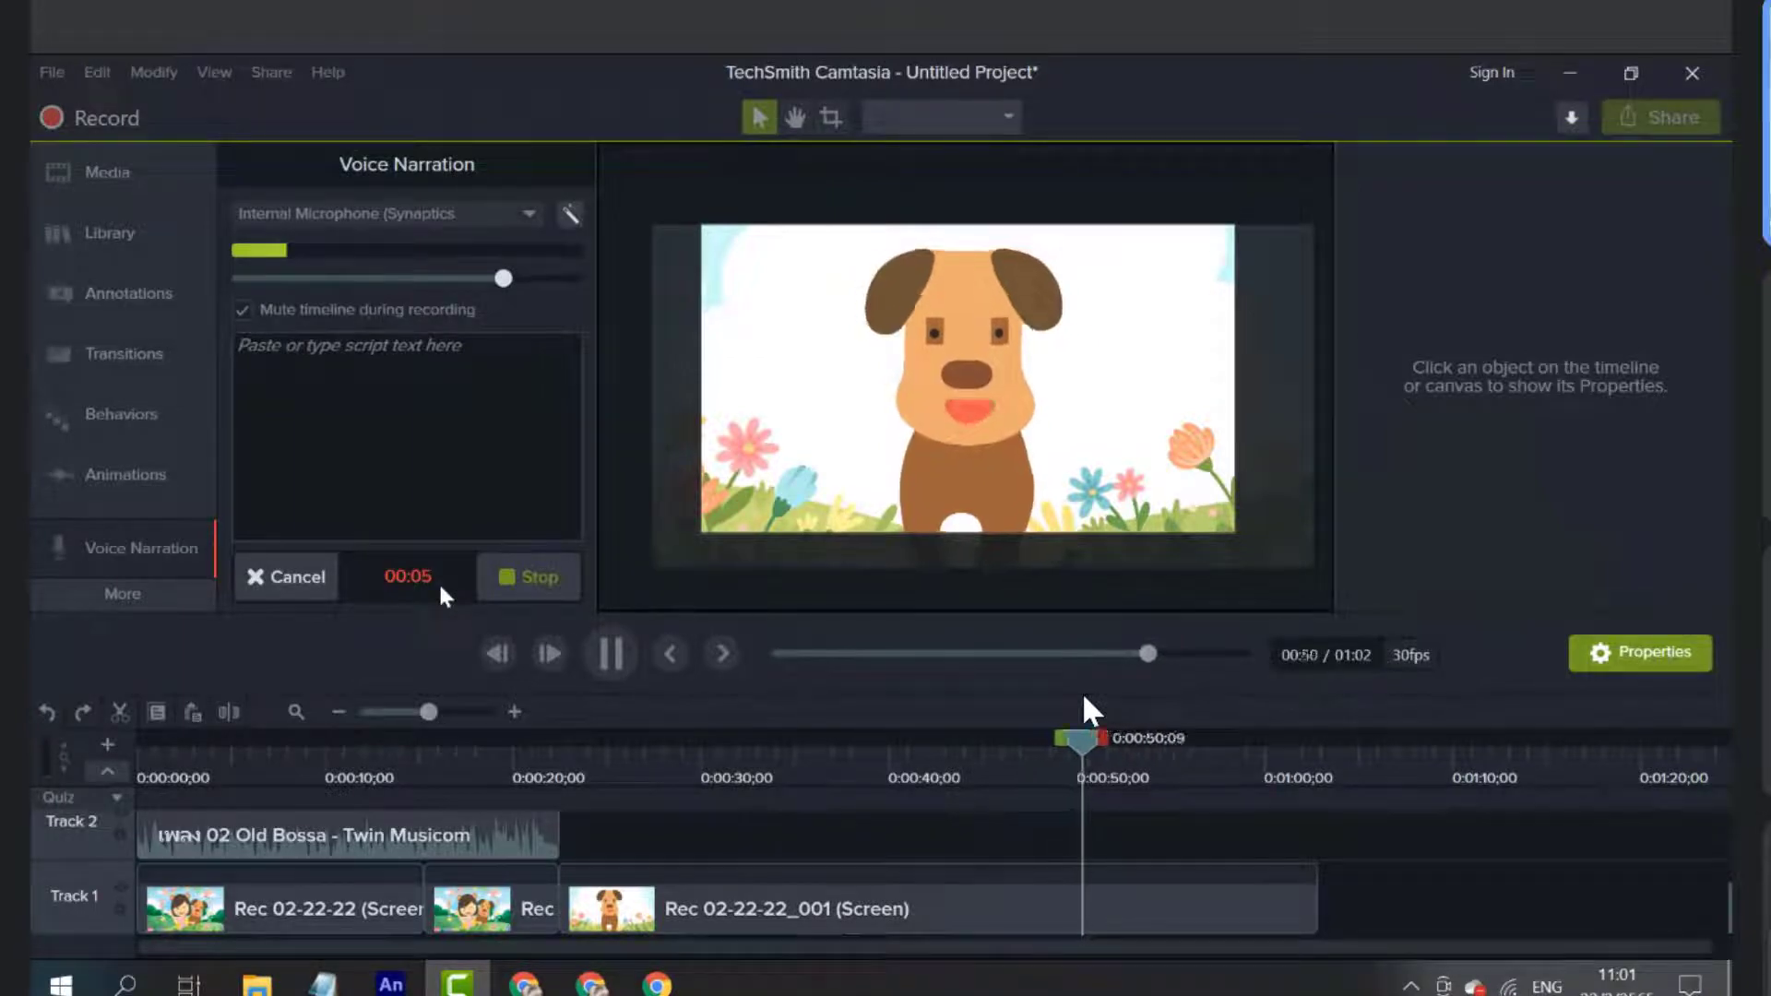
click(526, 577)
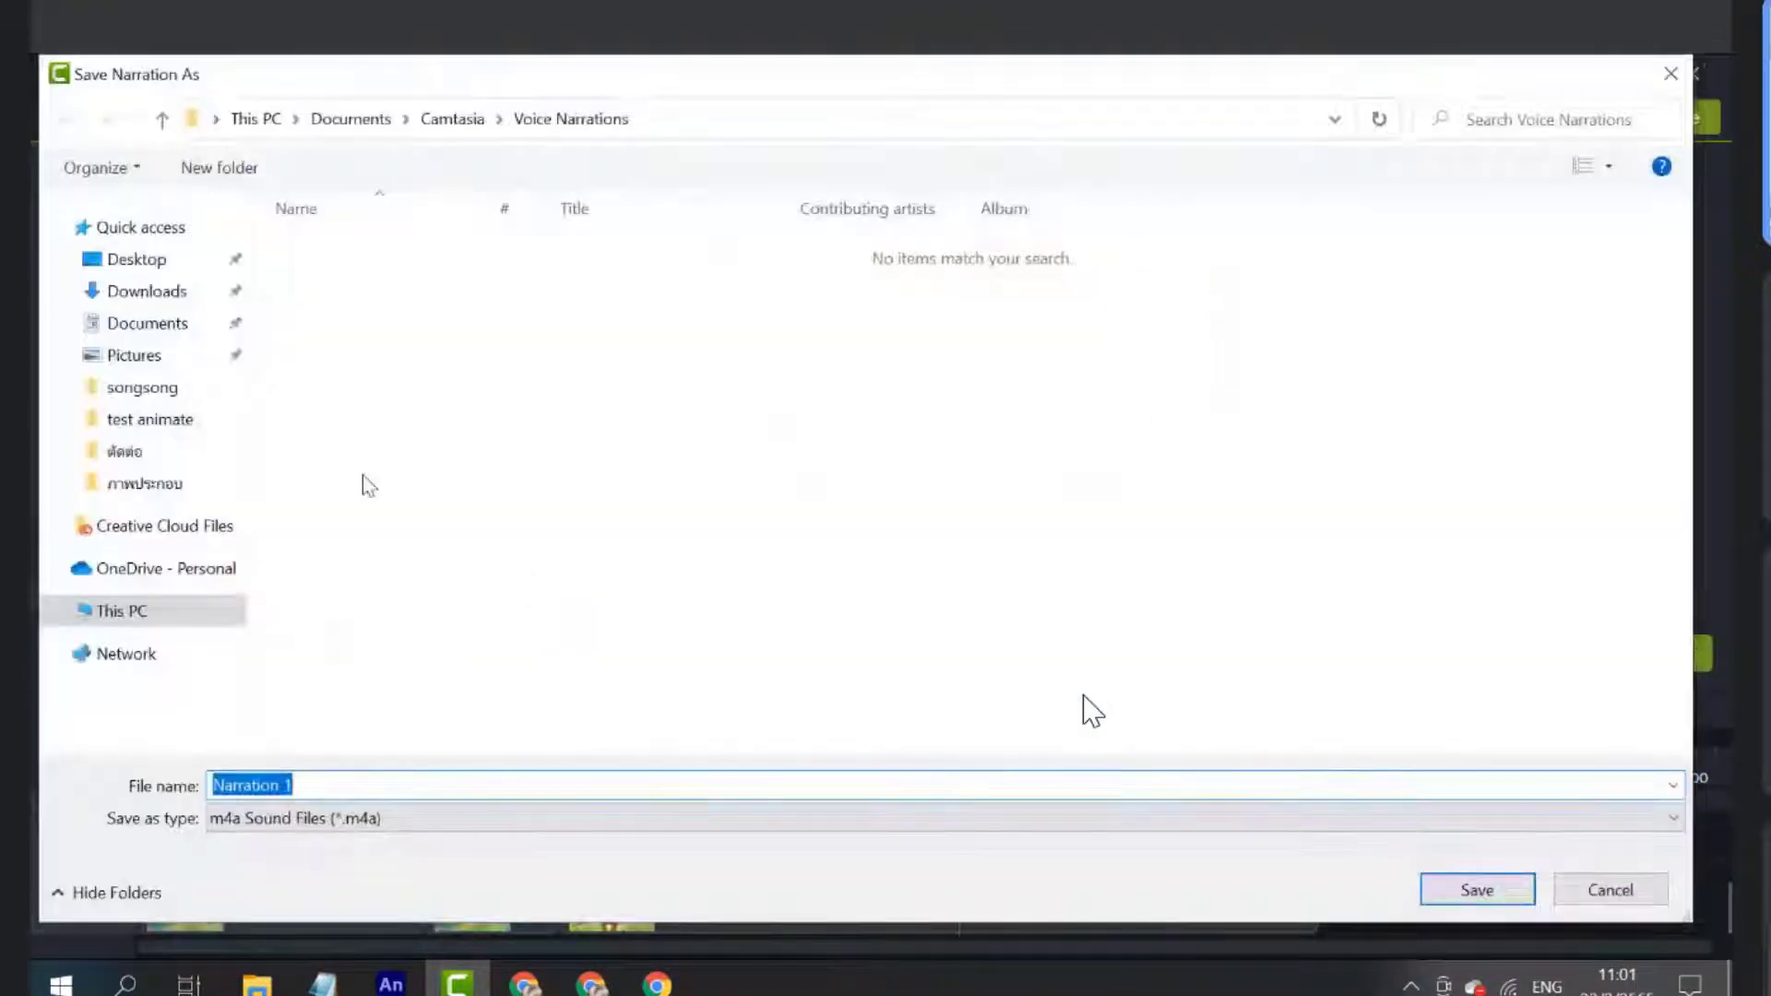
click(1484, 895)
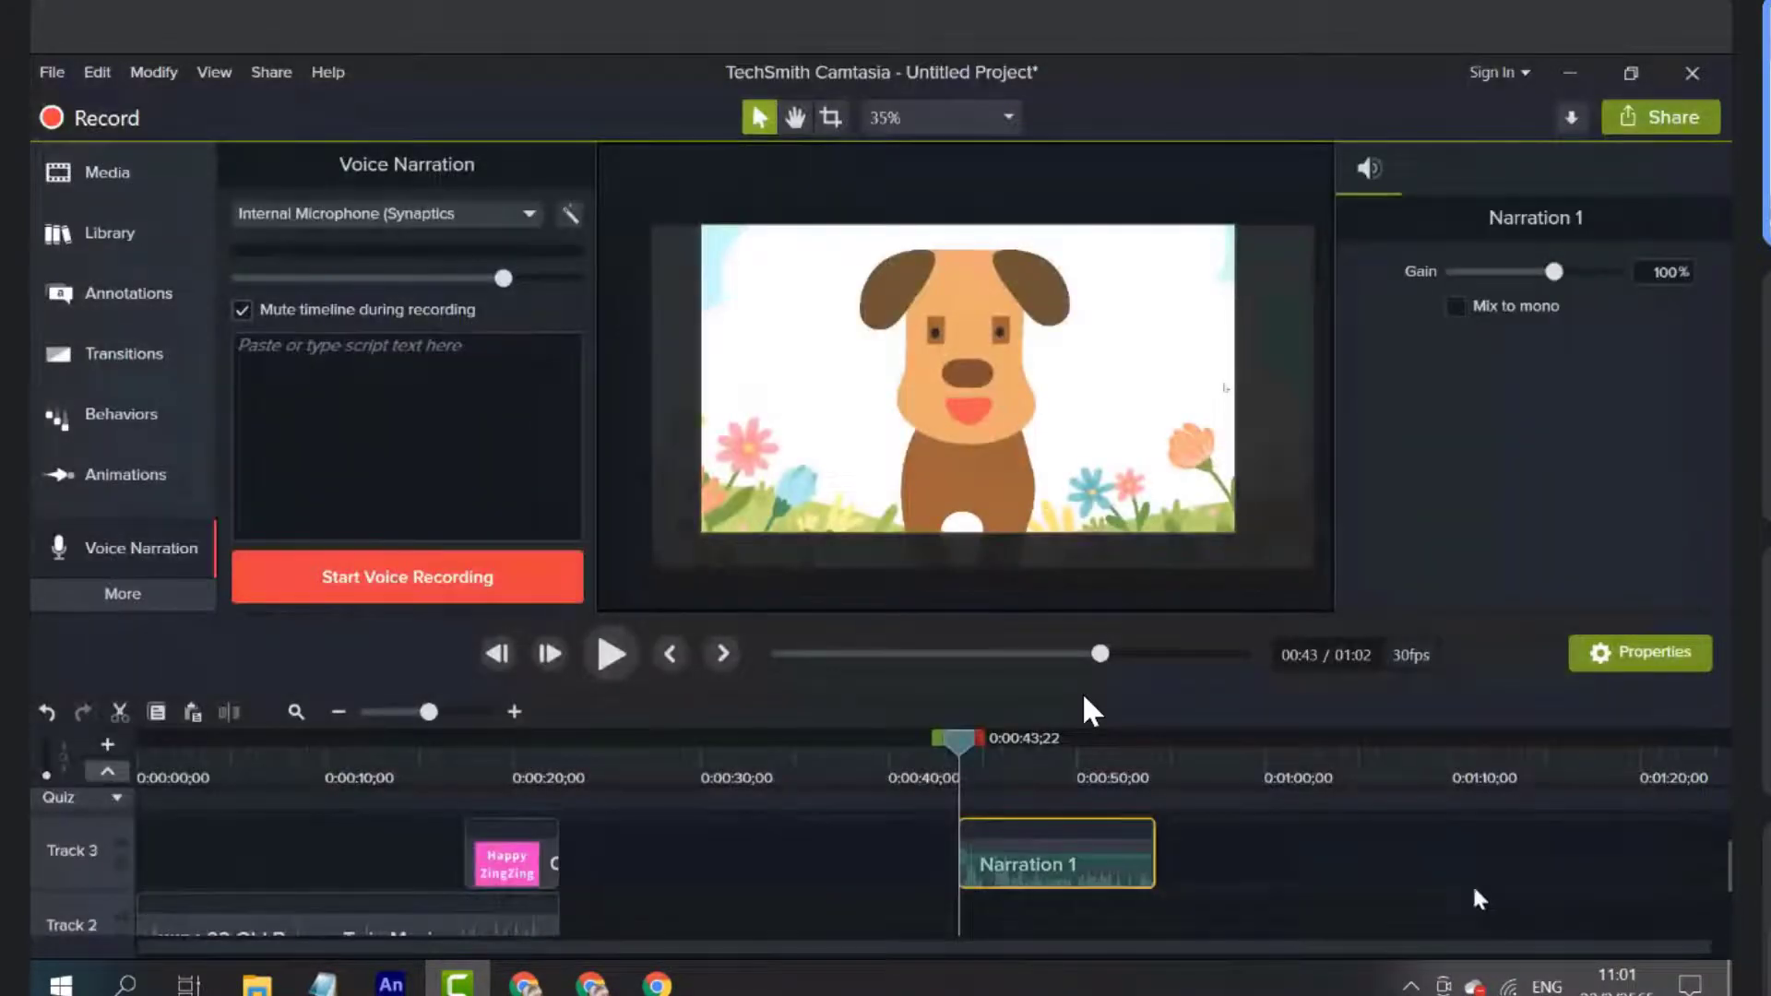
Move Narration 1 on Track 3 to start right after the title callout and set the playhead to 0:00:26;17
drag(1075, 884, 673, 876)
click(849, 771)
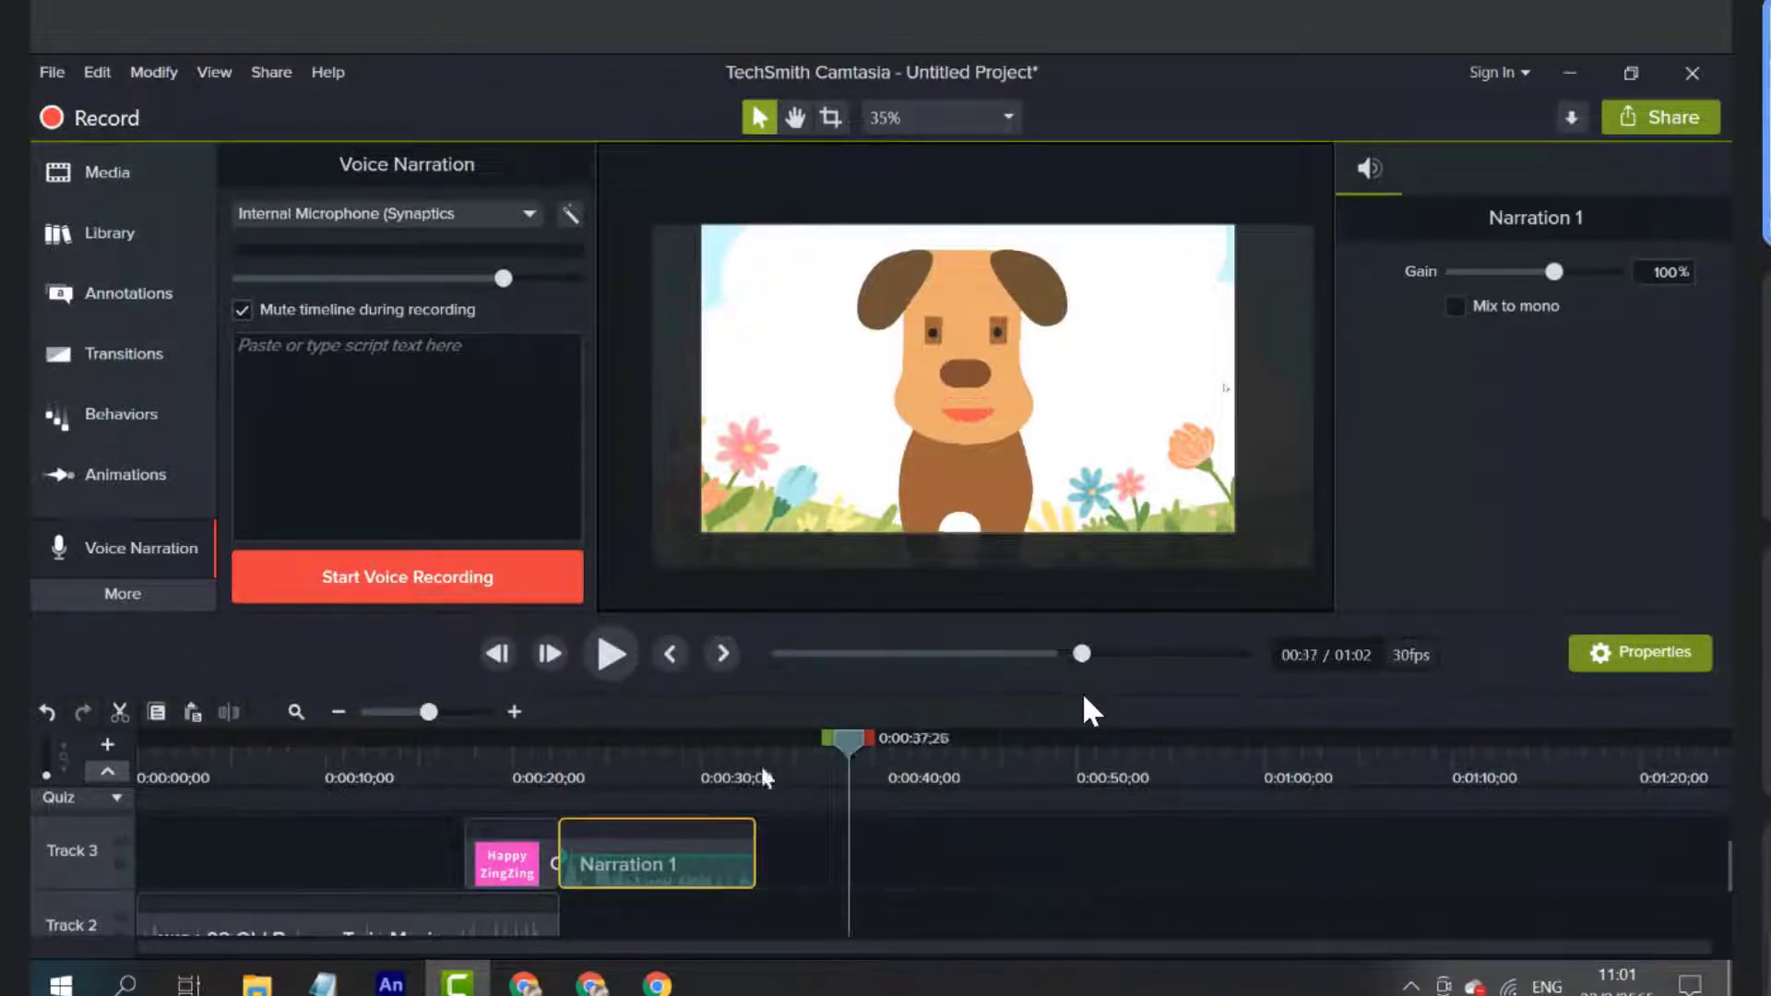
drag(766, 777, 637, 778)
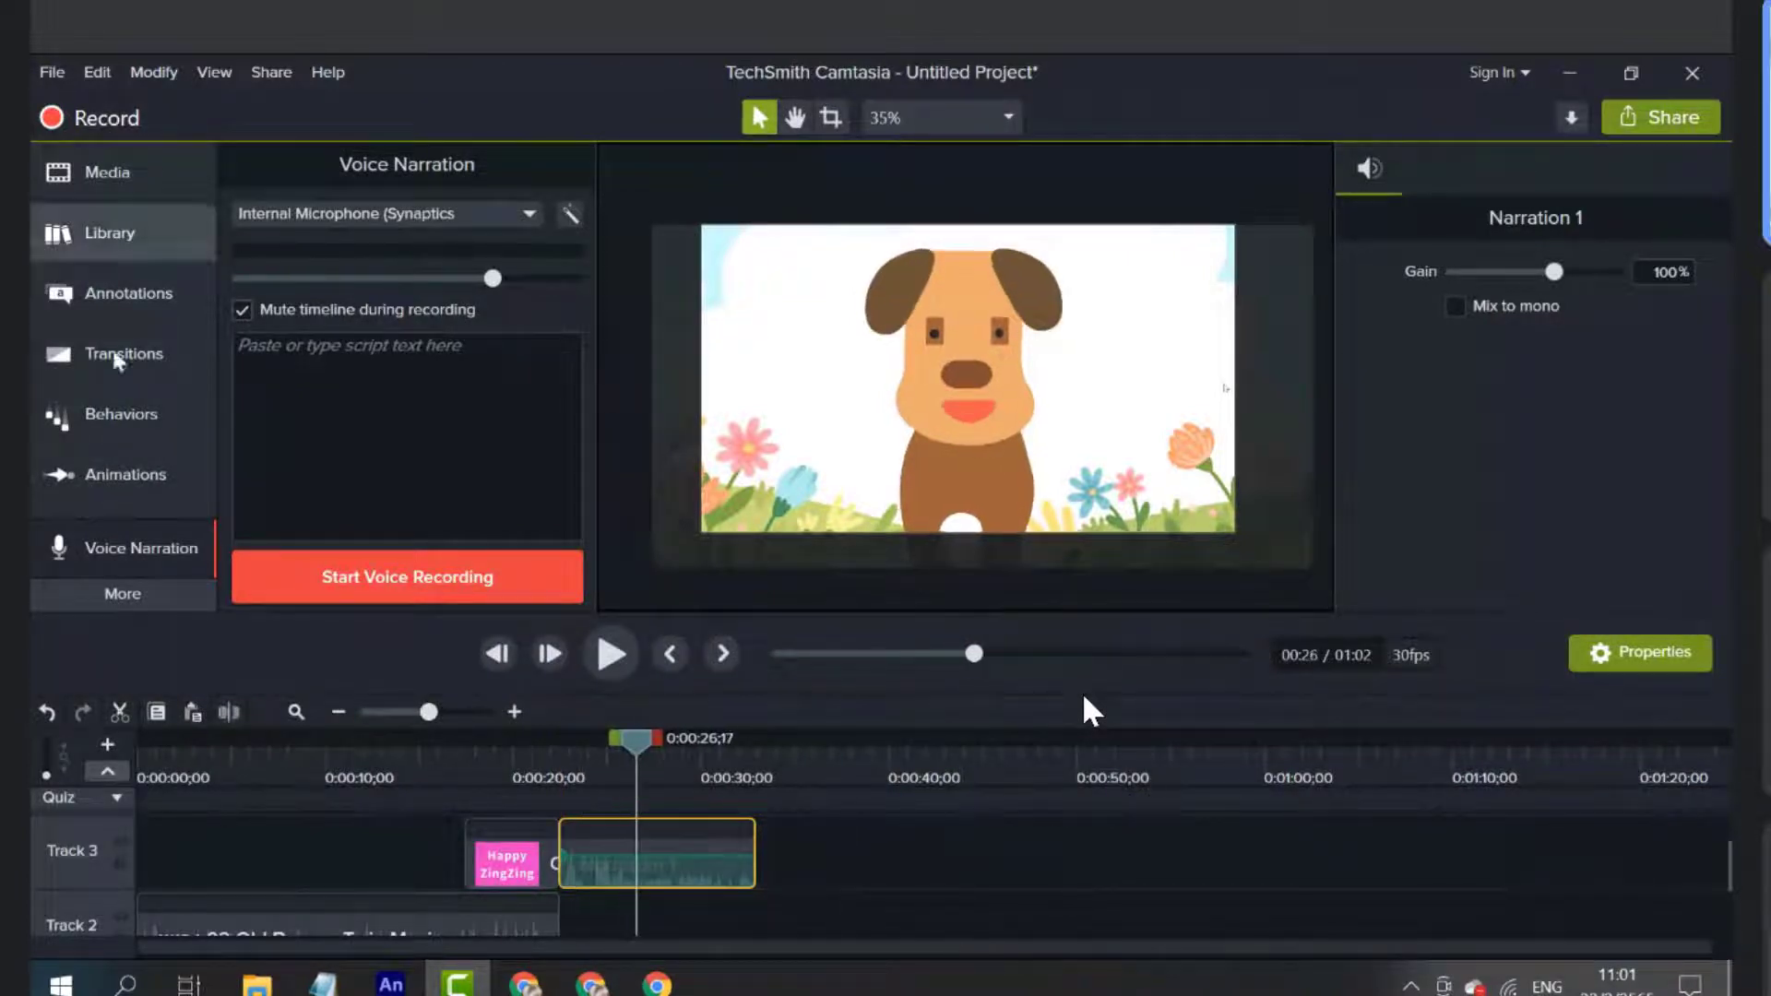
scroll(701, 867, down, 2)
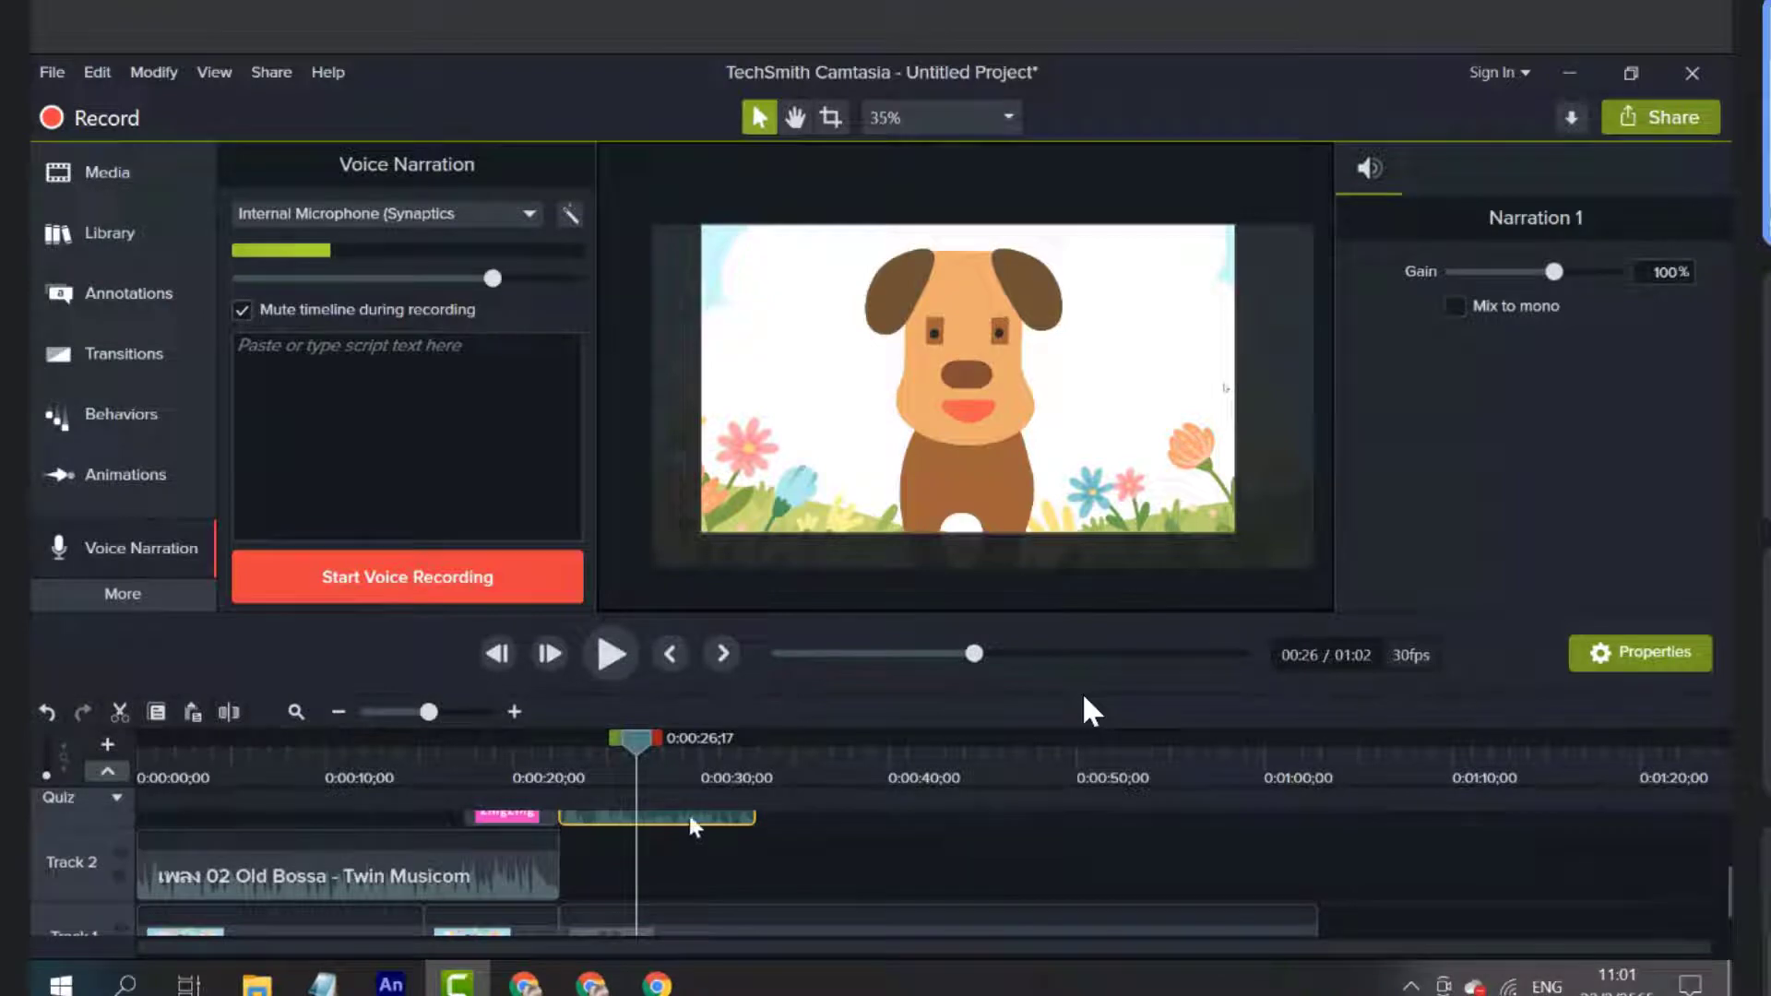
Move Narration 1 to Track 2 directly after the music clip and set the playhead to 0:00:24;27
scroll(699, 885, up, 2)
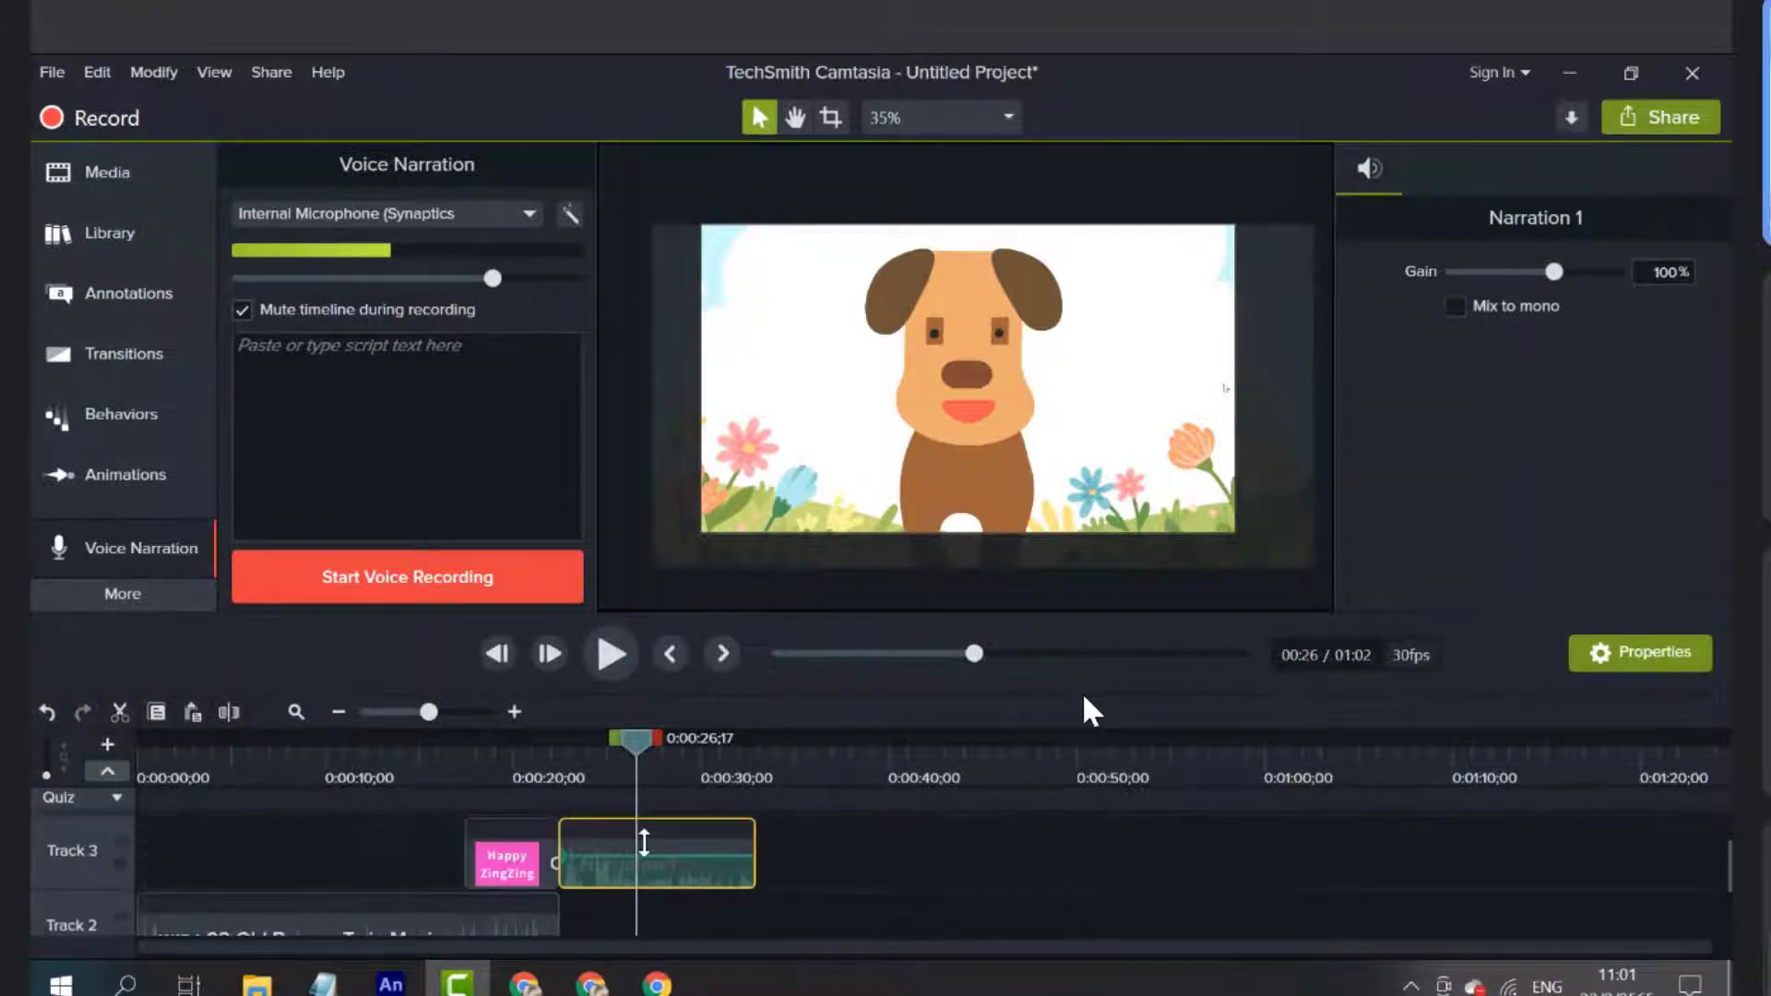
drag(643, 842, 721, 842)
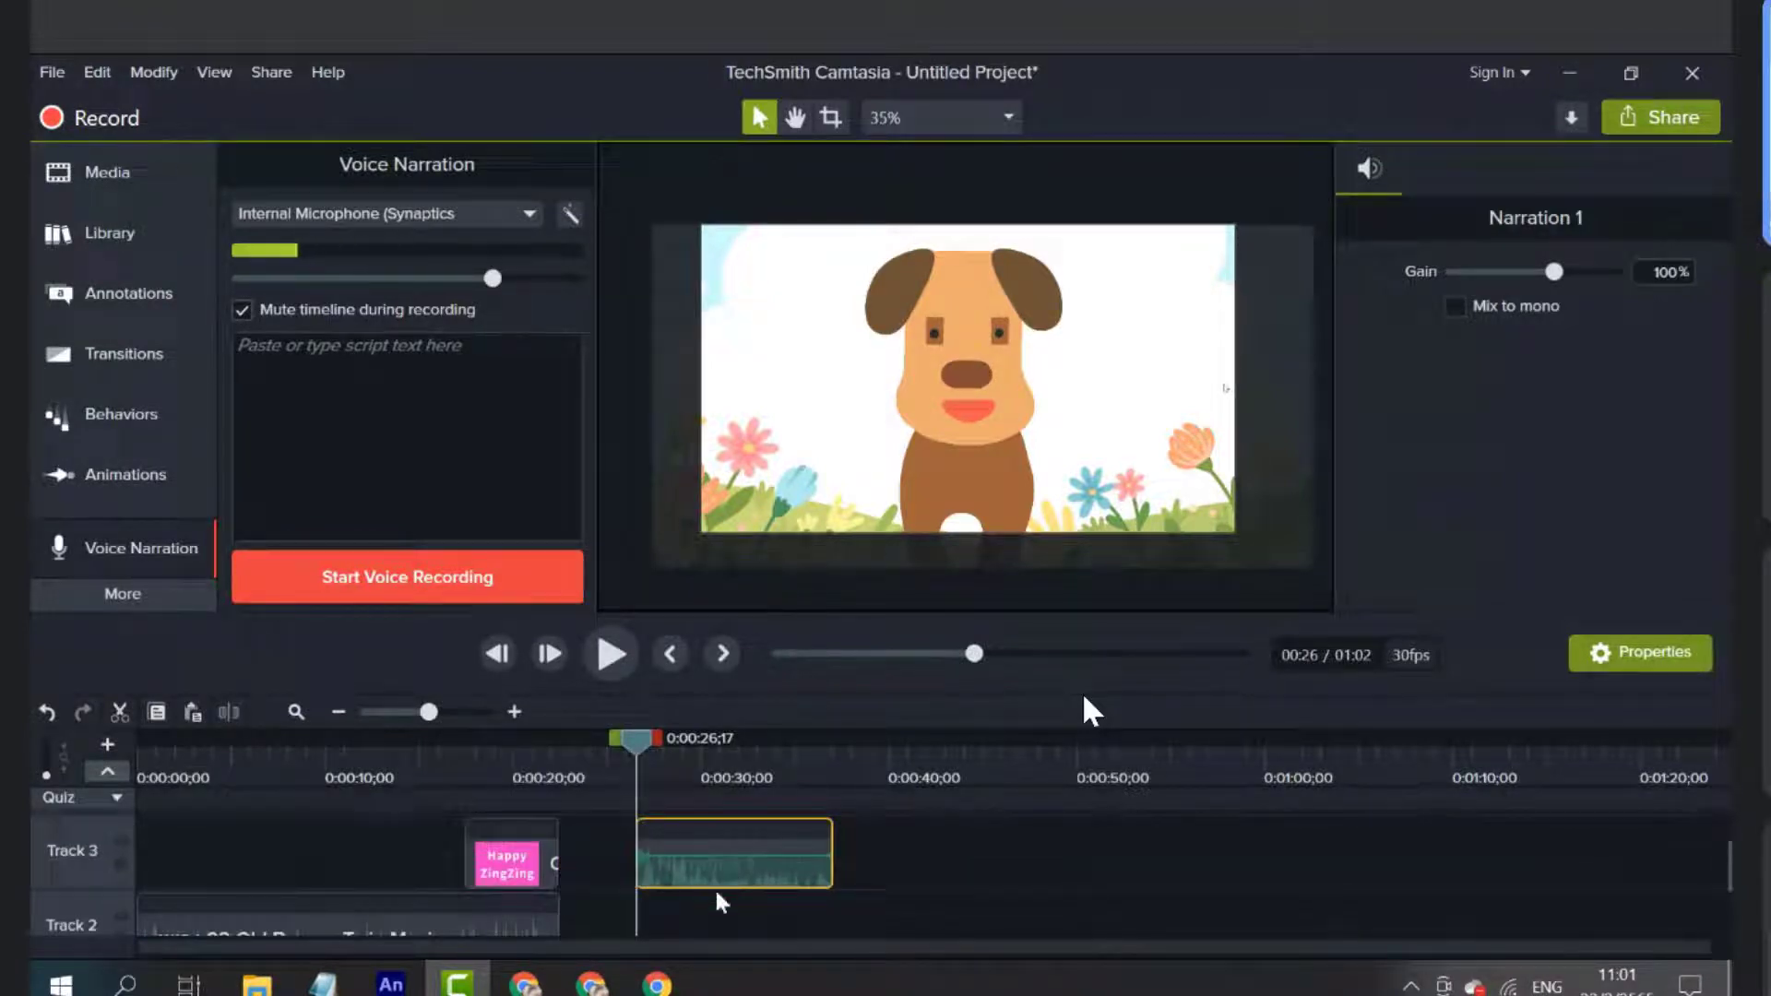
drag(719, 902, 770, 833)
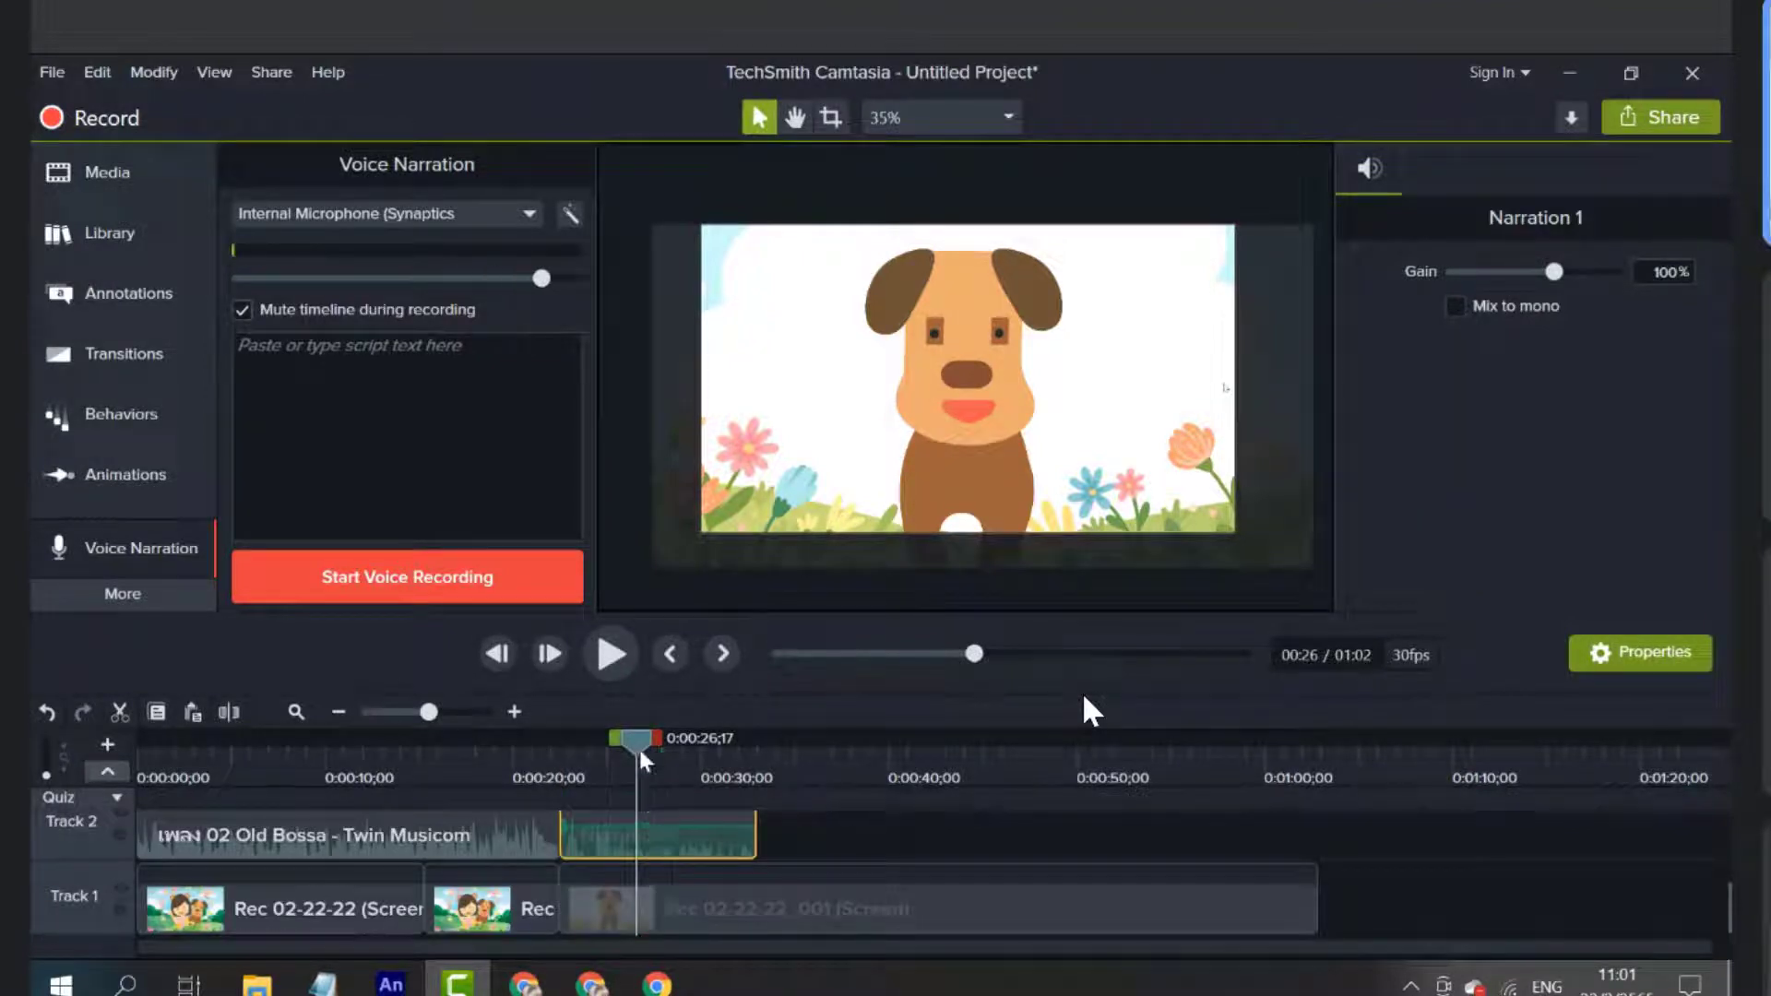
drag(636, 743, 609, 784)
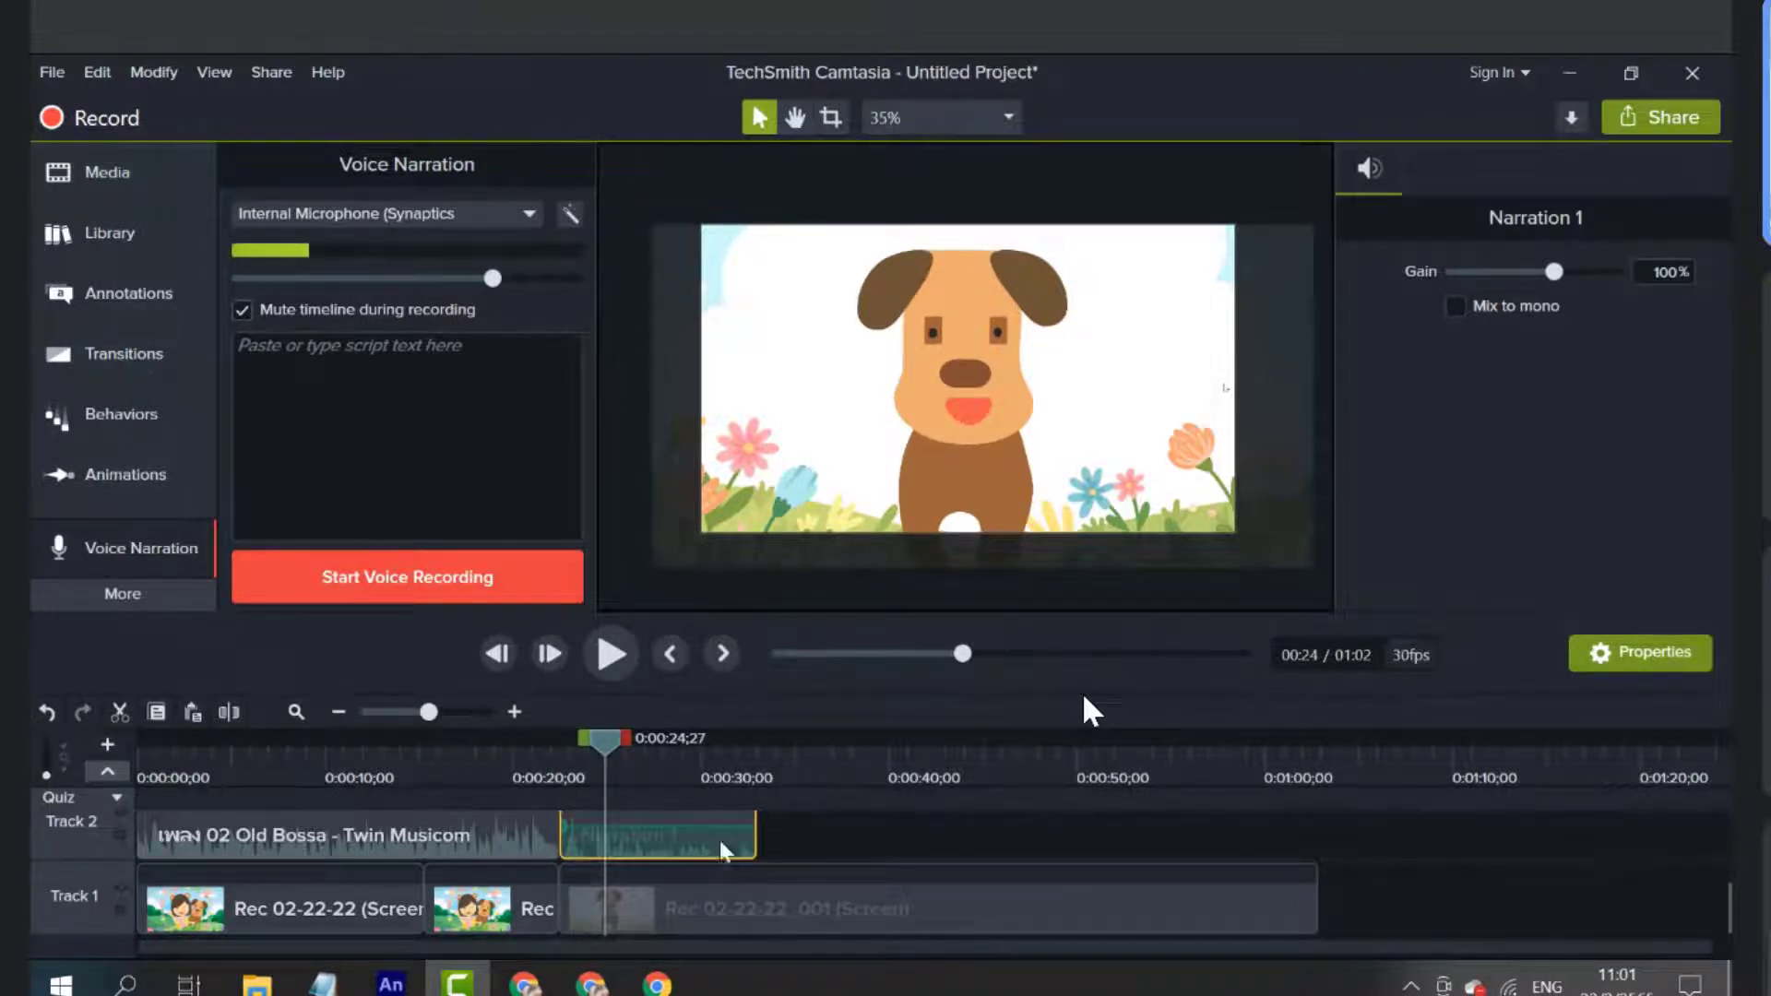
Show the Audio Effects collection and enlarge the timeline area until all three tracks fit
click(123, 597)
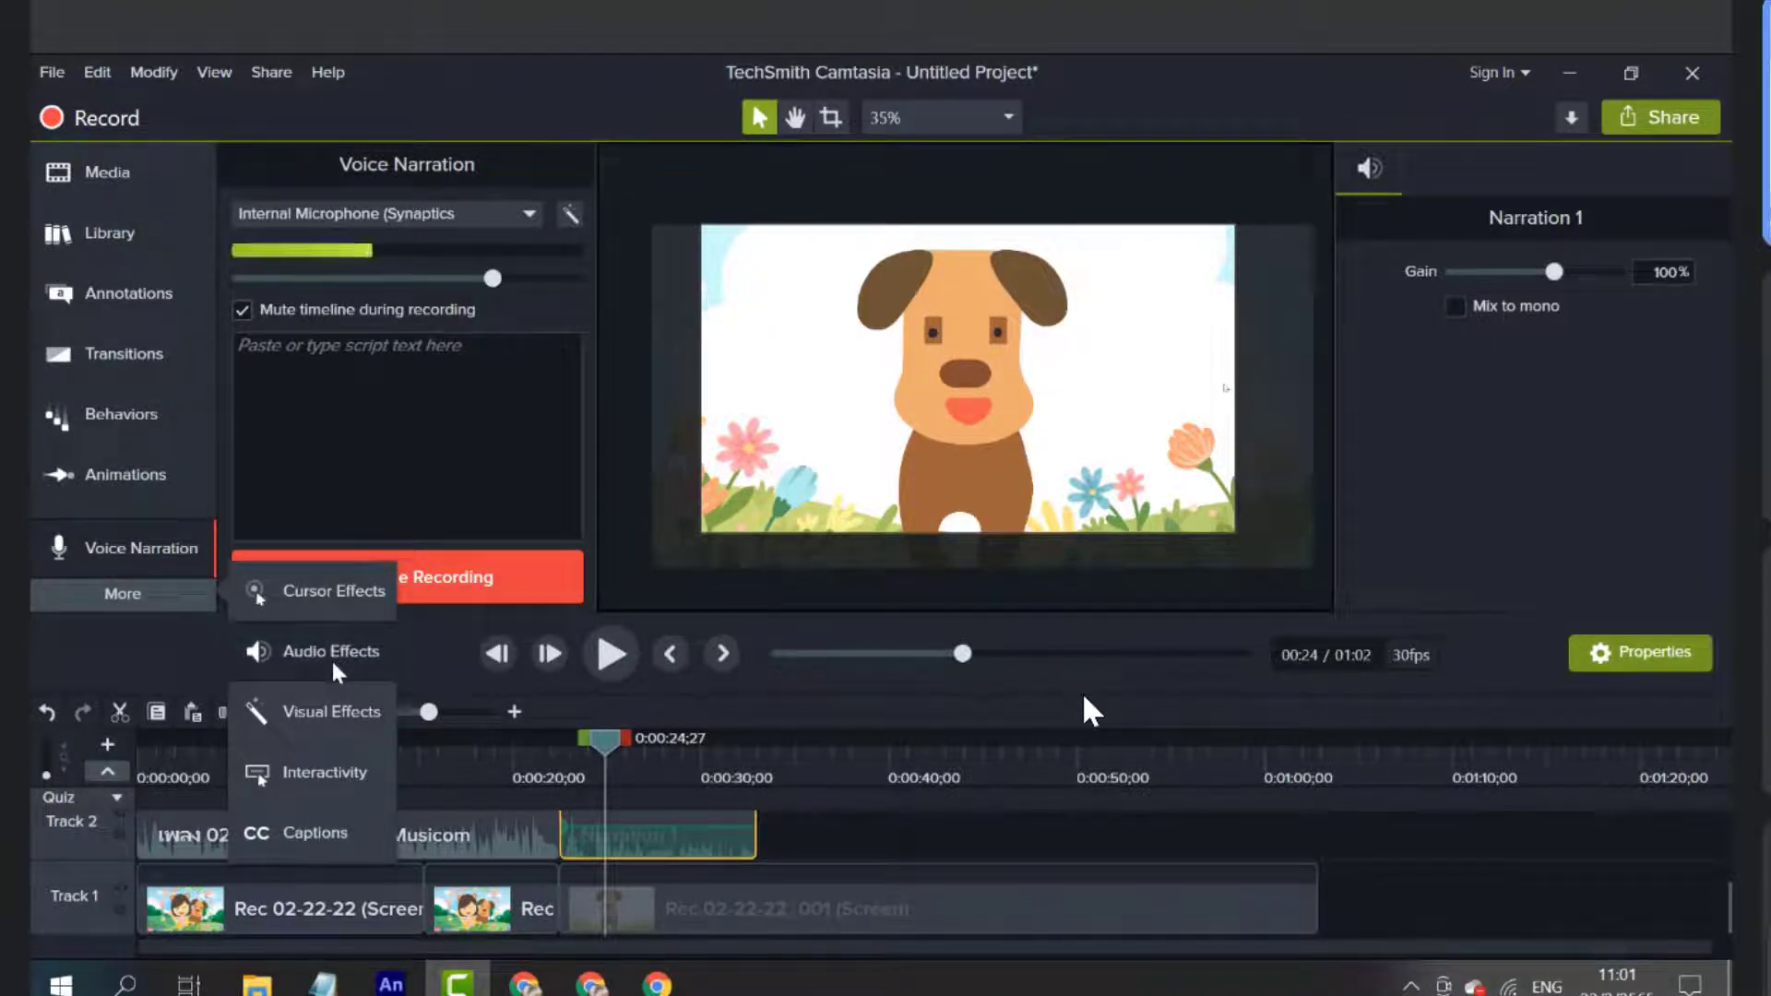
click(338, 672)
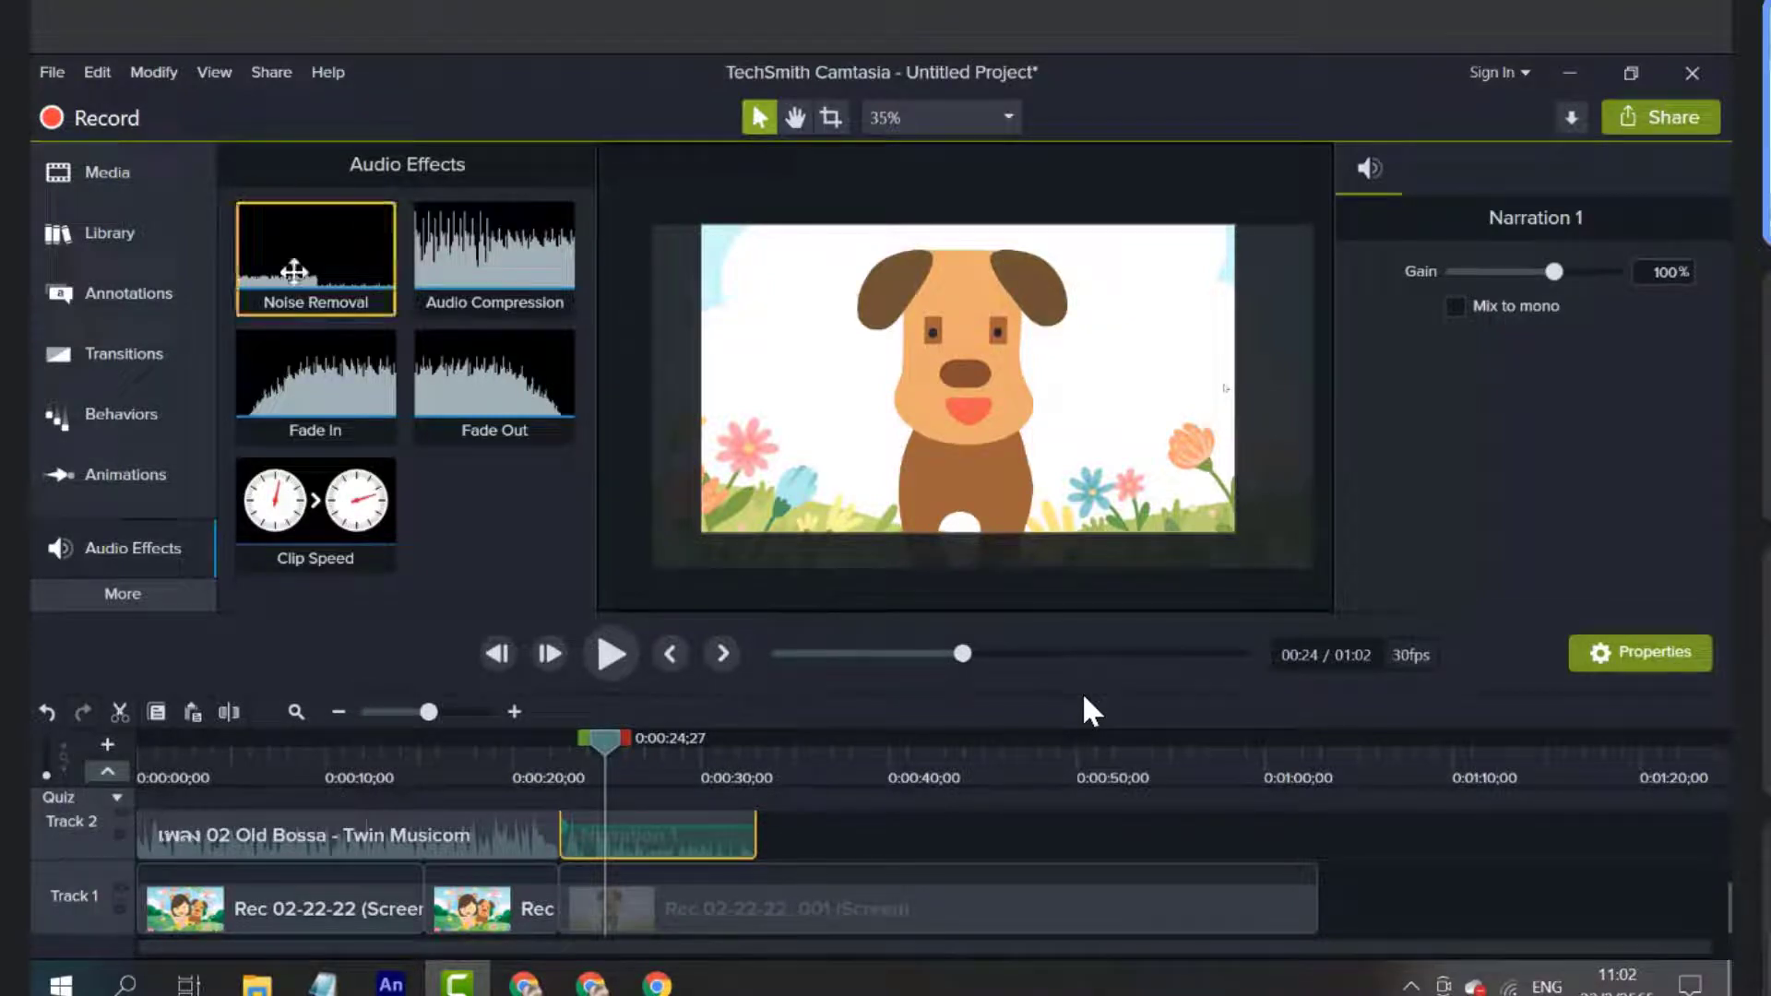
click(328, 249)
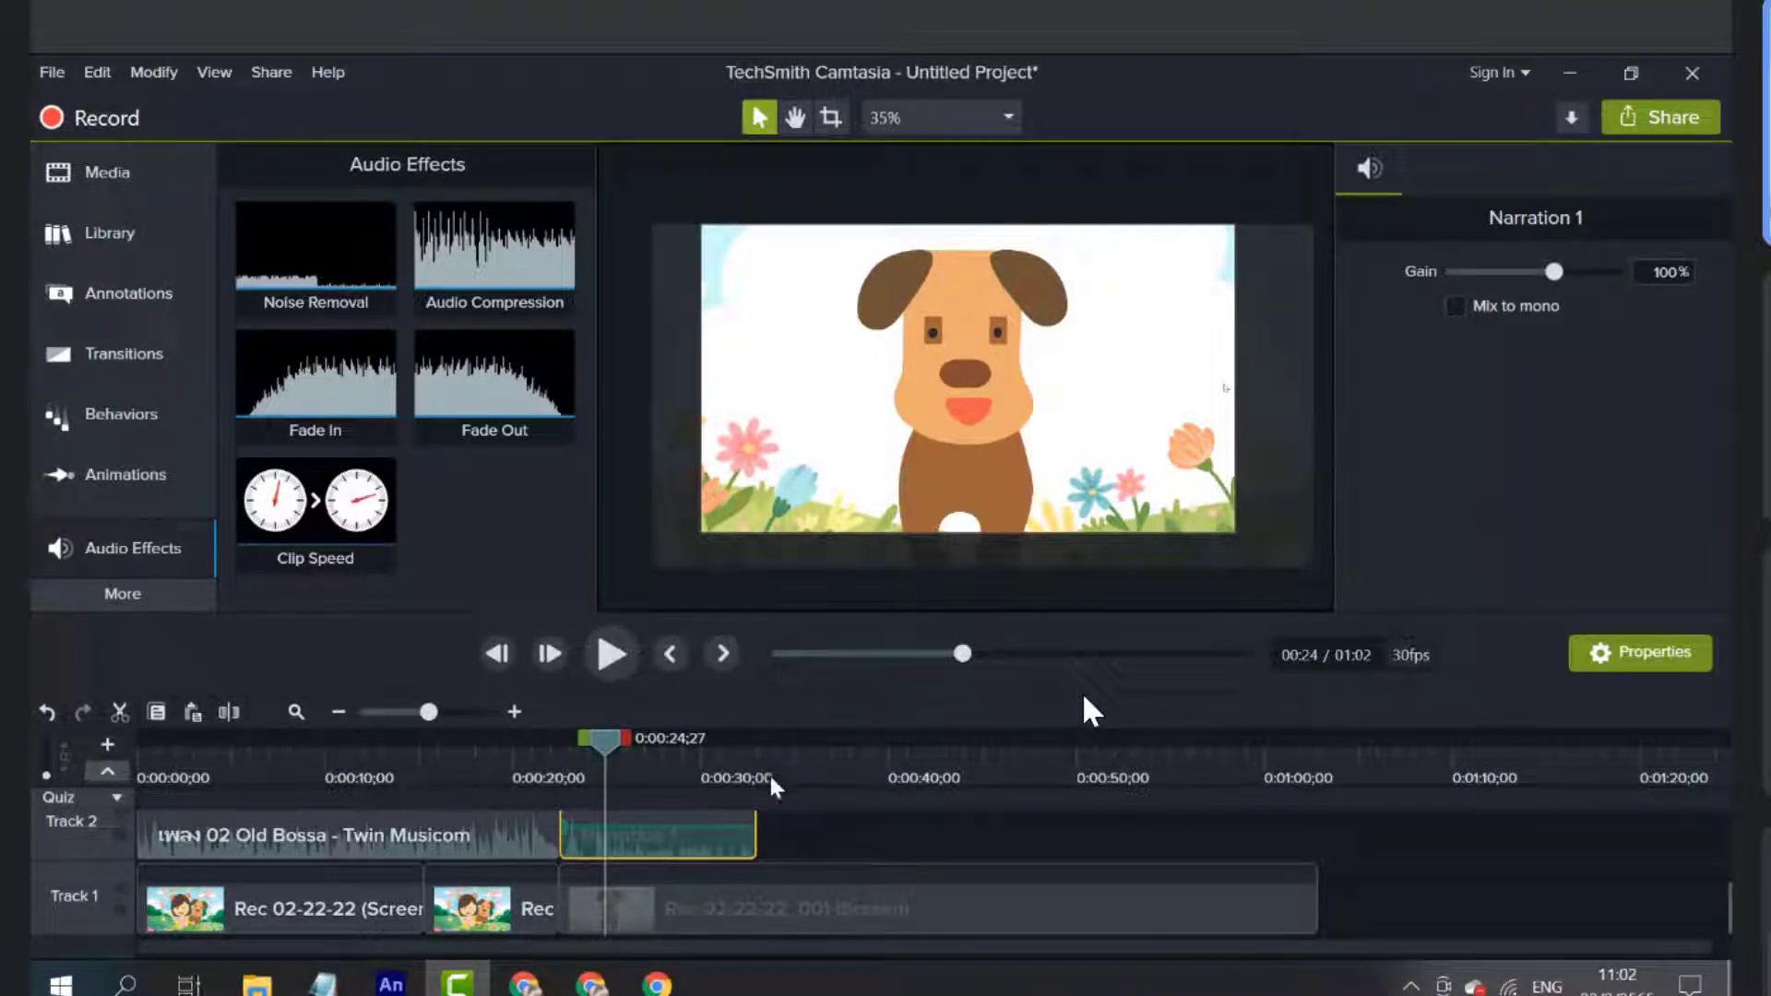
drag(806, 621, 762, 517)
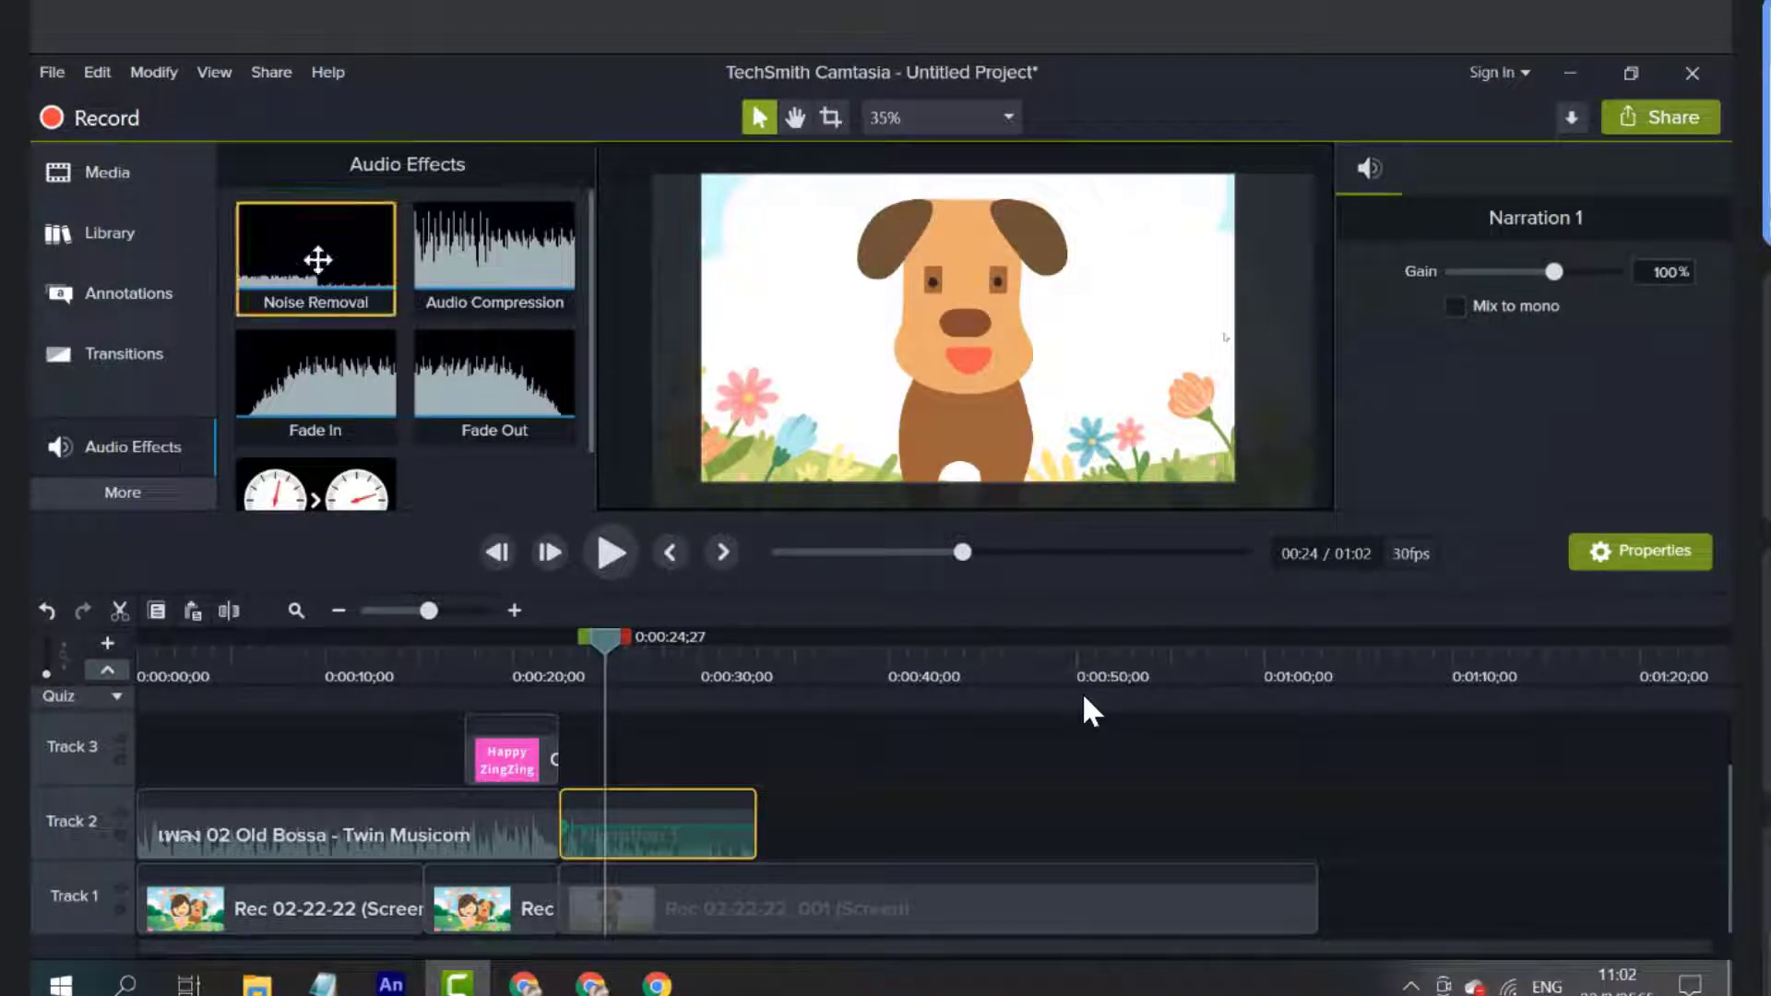
Apply the Noise Removal effect to Narration 1 on Track 2 and expand the clip's effect list
drag(317, 259, 661, 841)
key(ctrl+z)
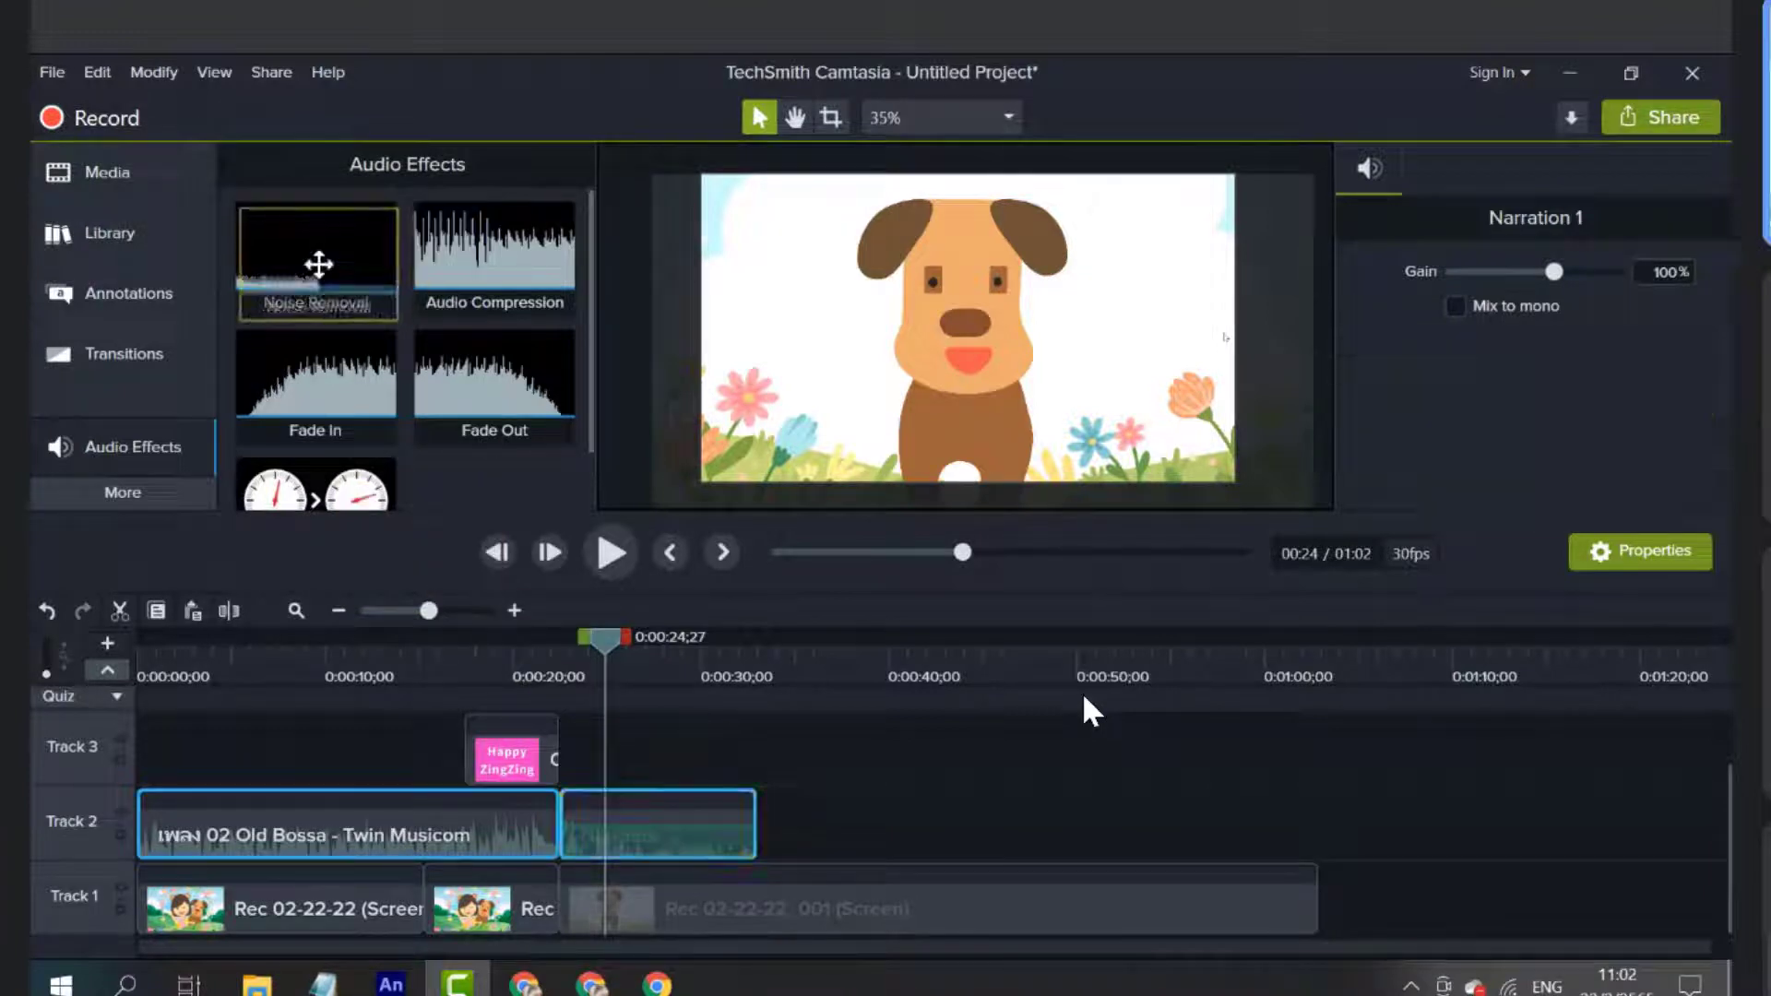
drag(332, 269, 687, 854)
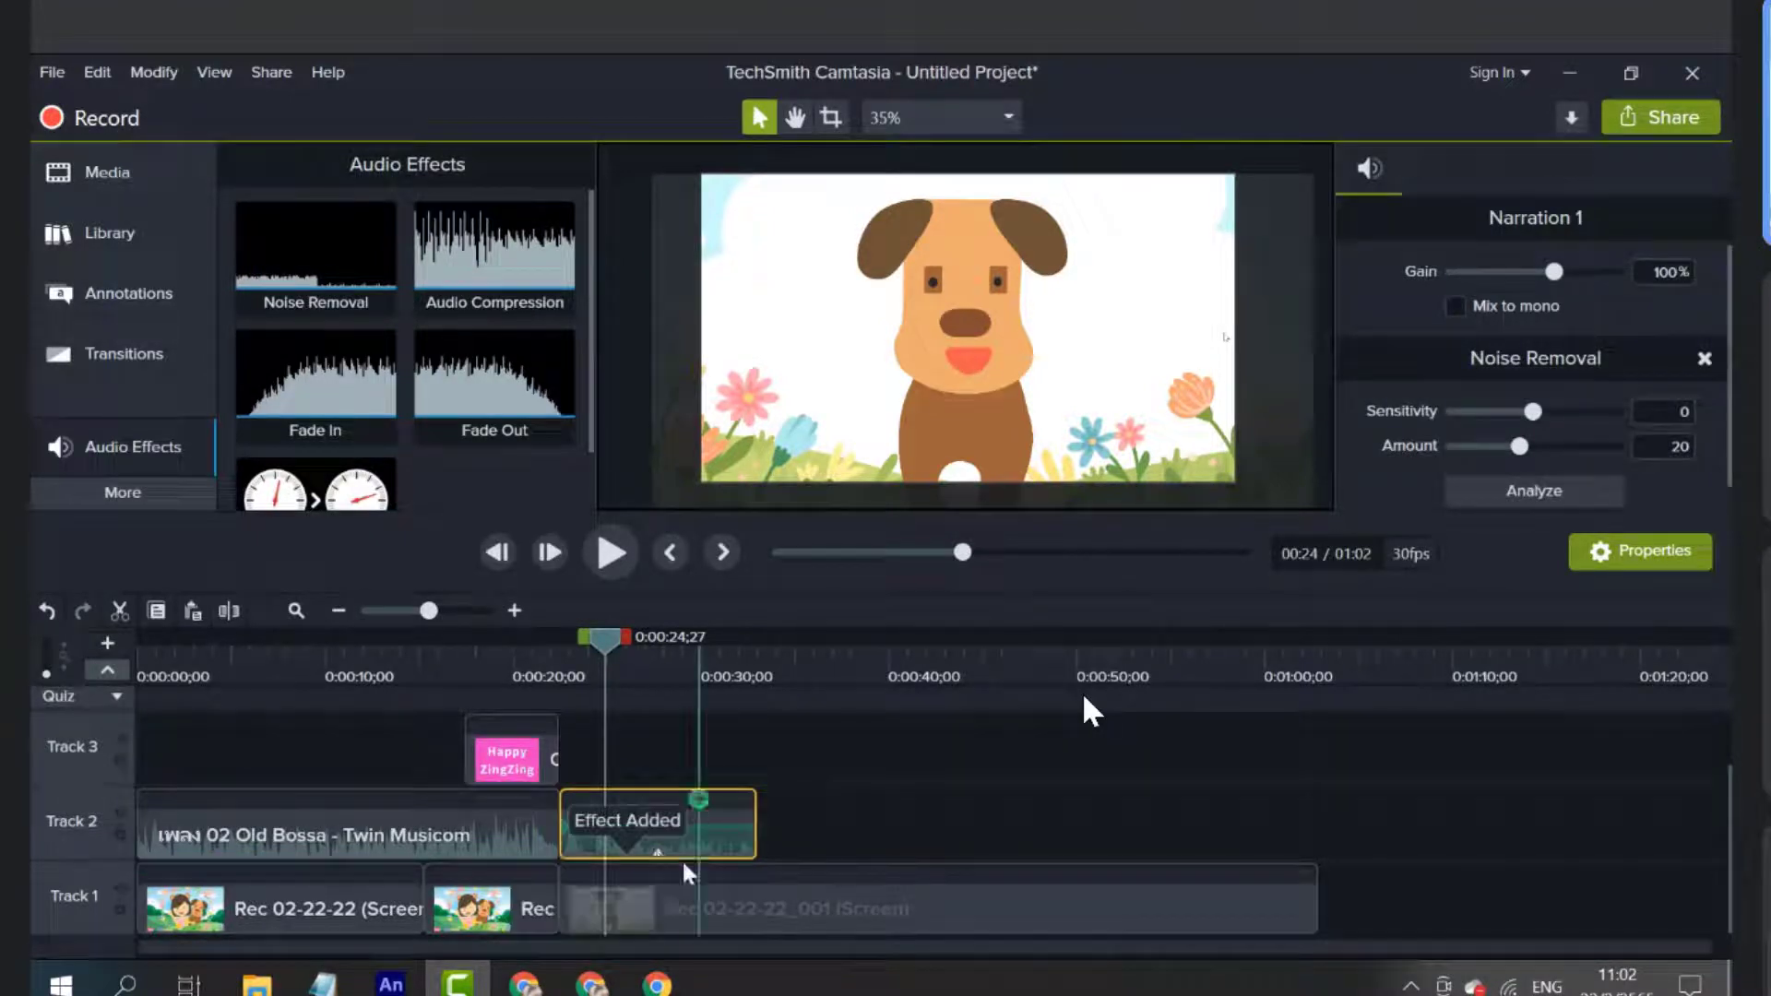
click(658, 856)
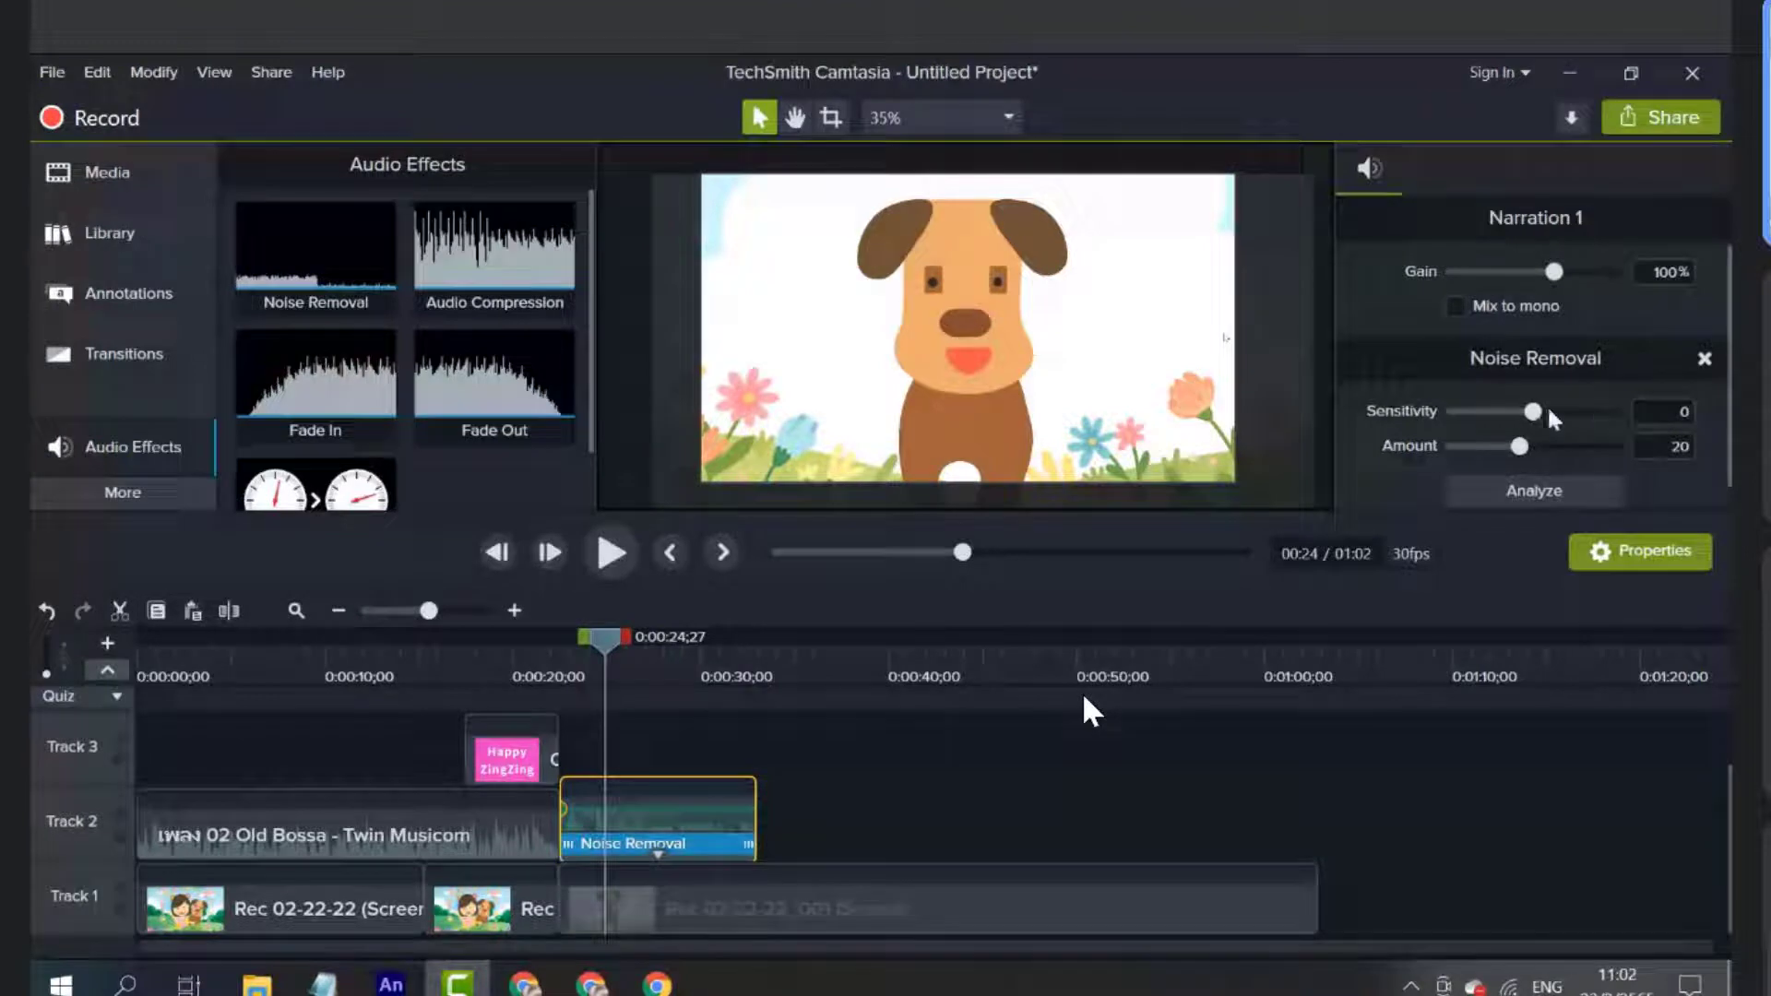
Set Narration 1's gain to 97% and add the Audio Compression effect to the clip
drag(1565, 277, 1553, 278)
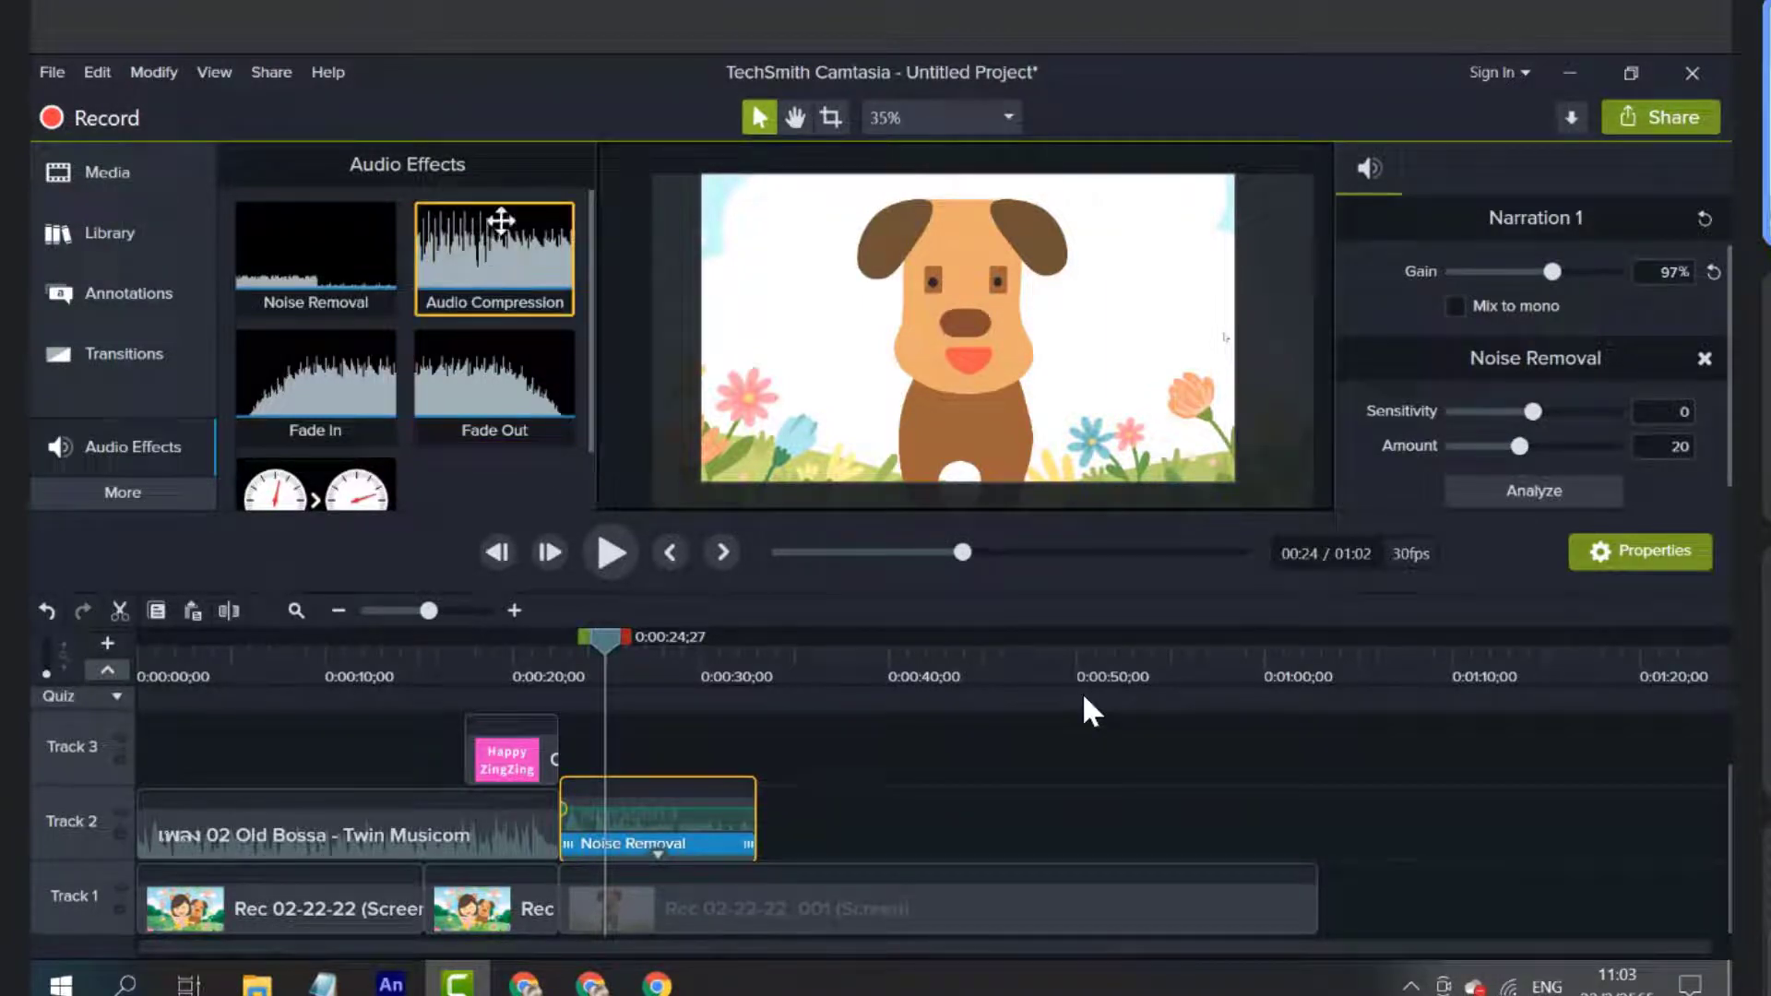
drag(497, 215, 635, 854)
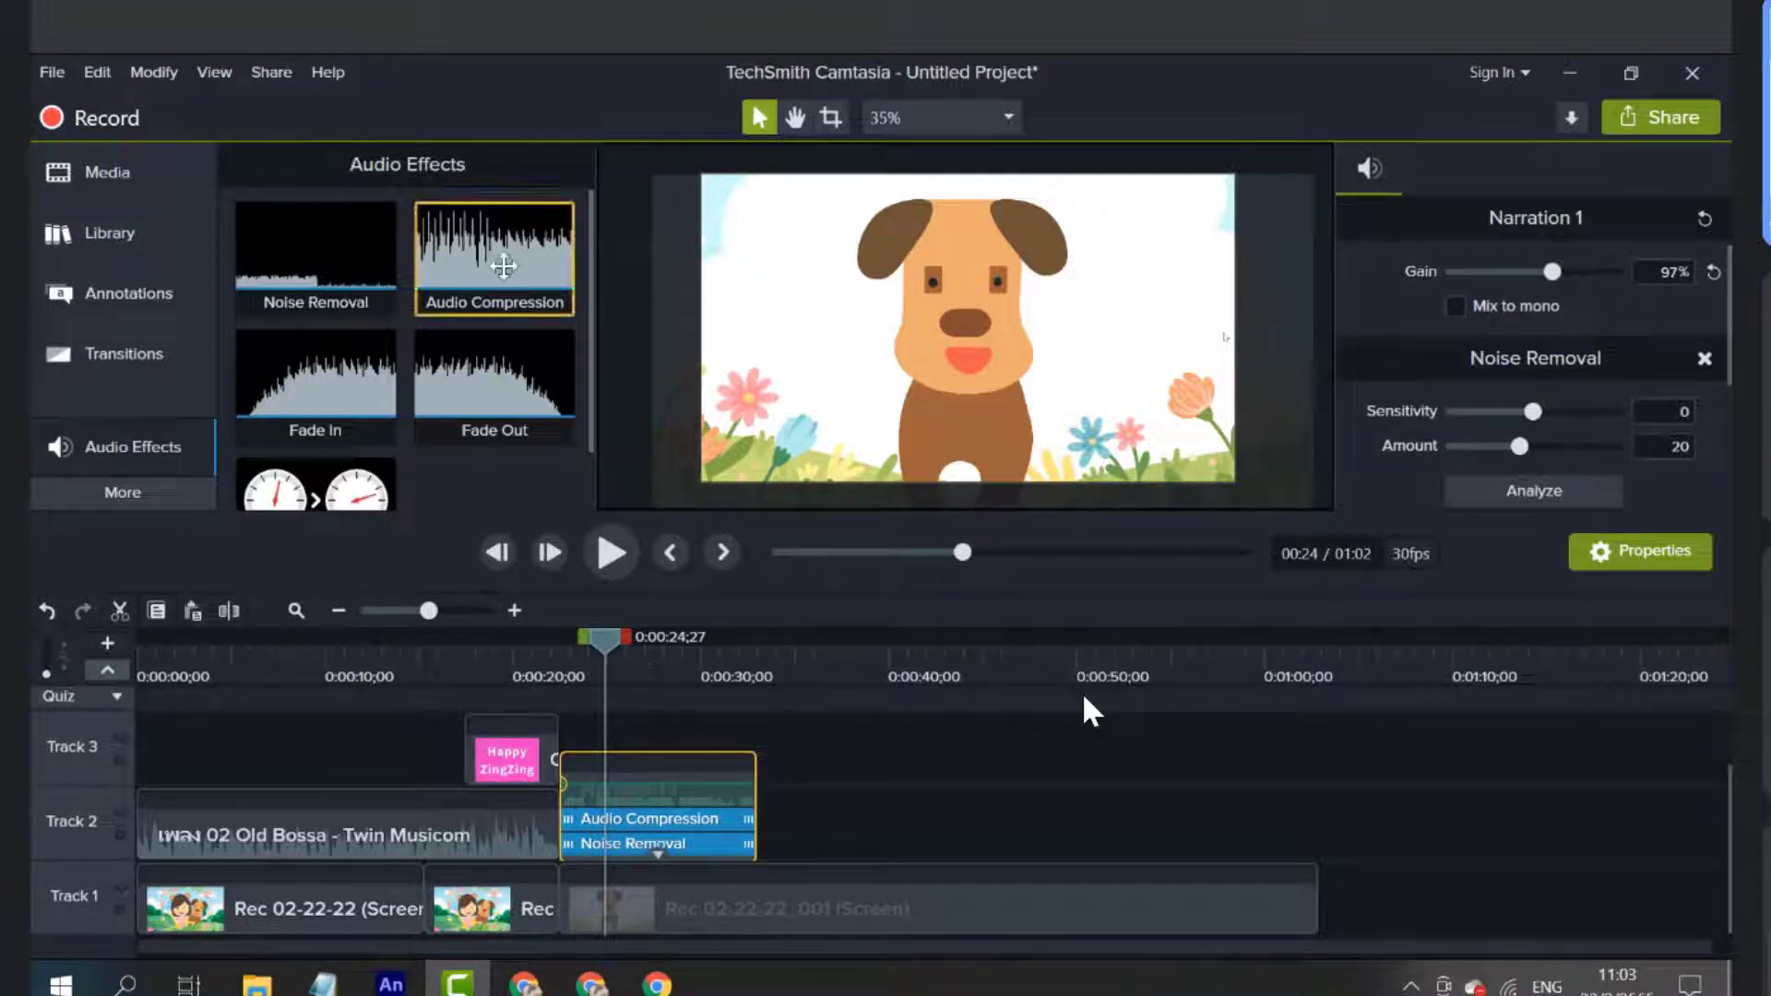
Play back the narration from 0:00:23;12, stop it, and return the playhead to 0:00:23;08
drag(600, 636, 579, 735)
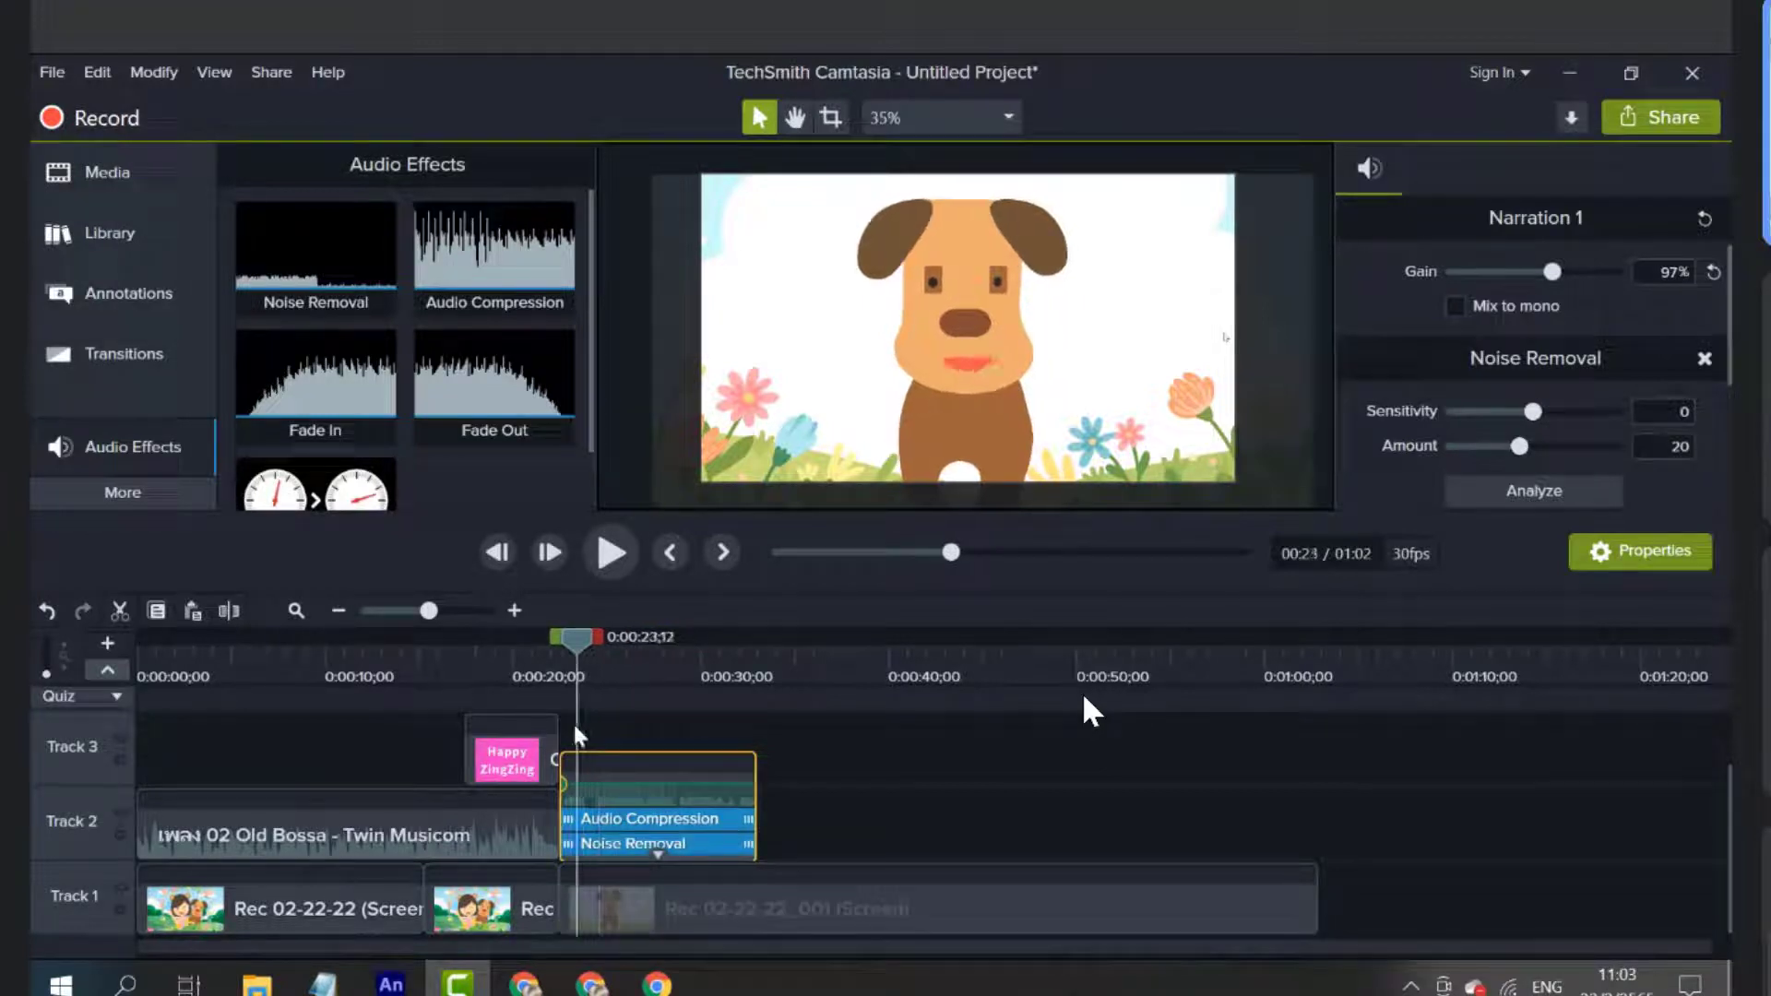
click(612, 565)
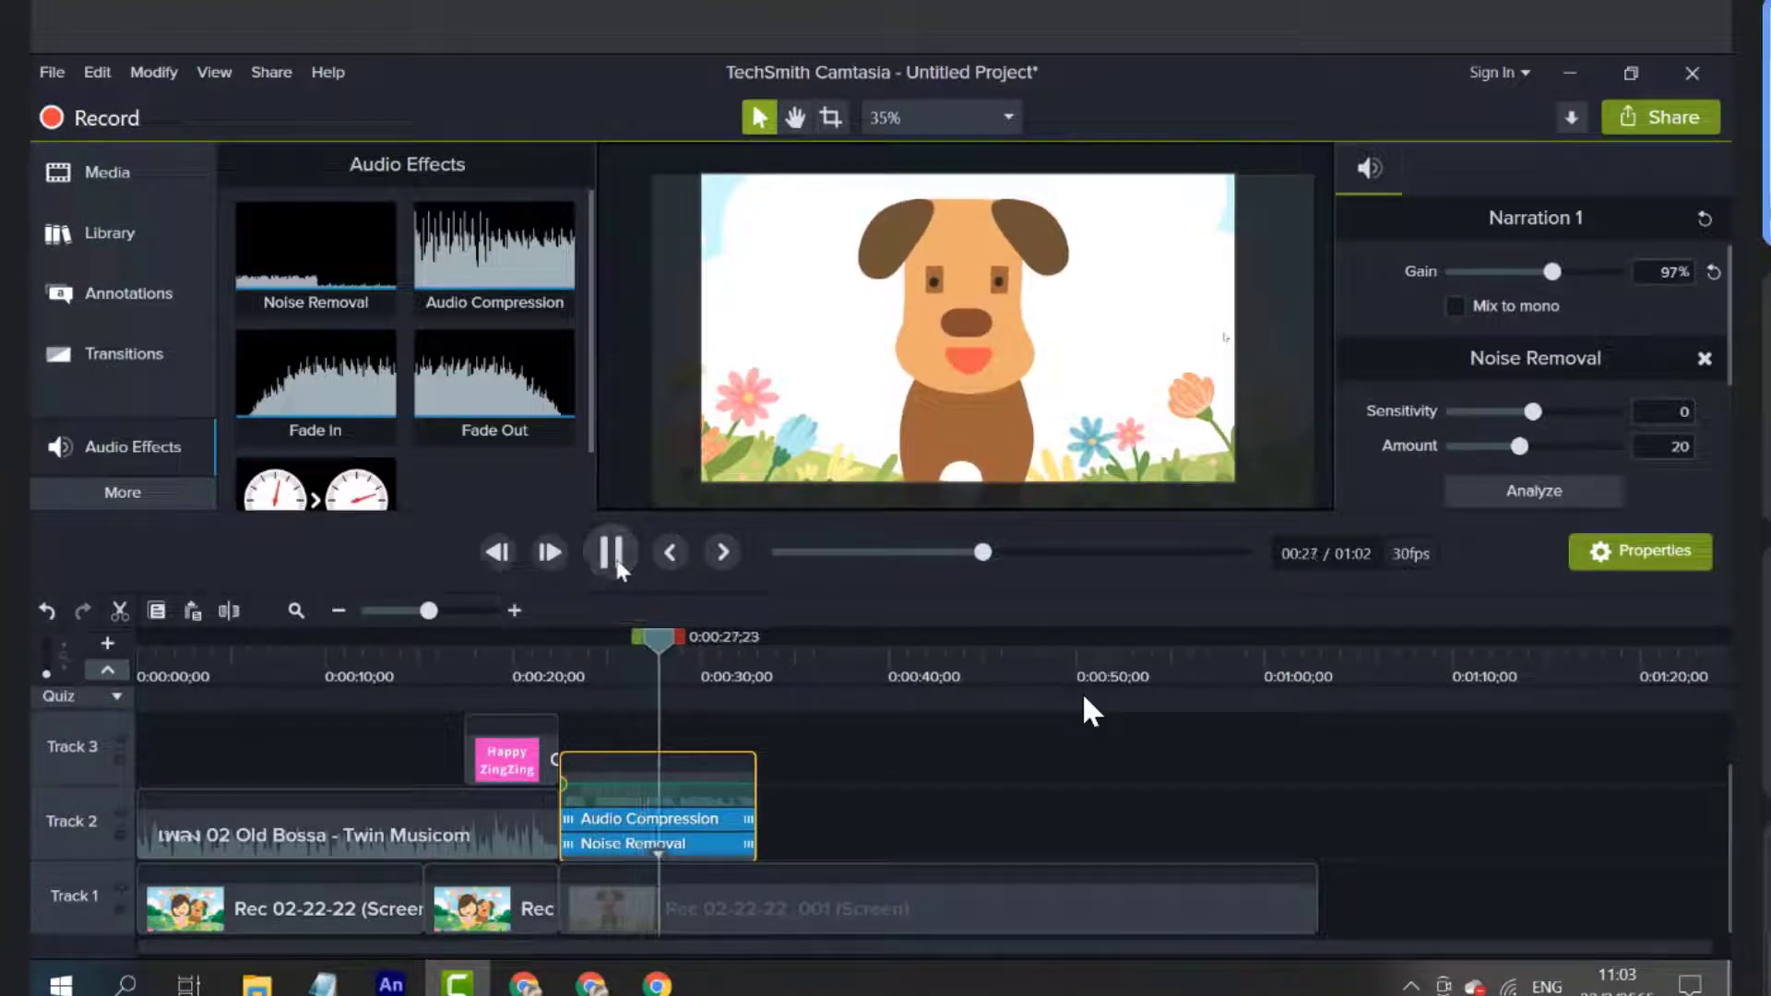
click(613, 555)
click(572, 656)
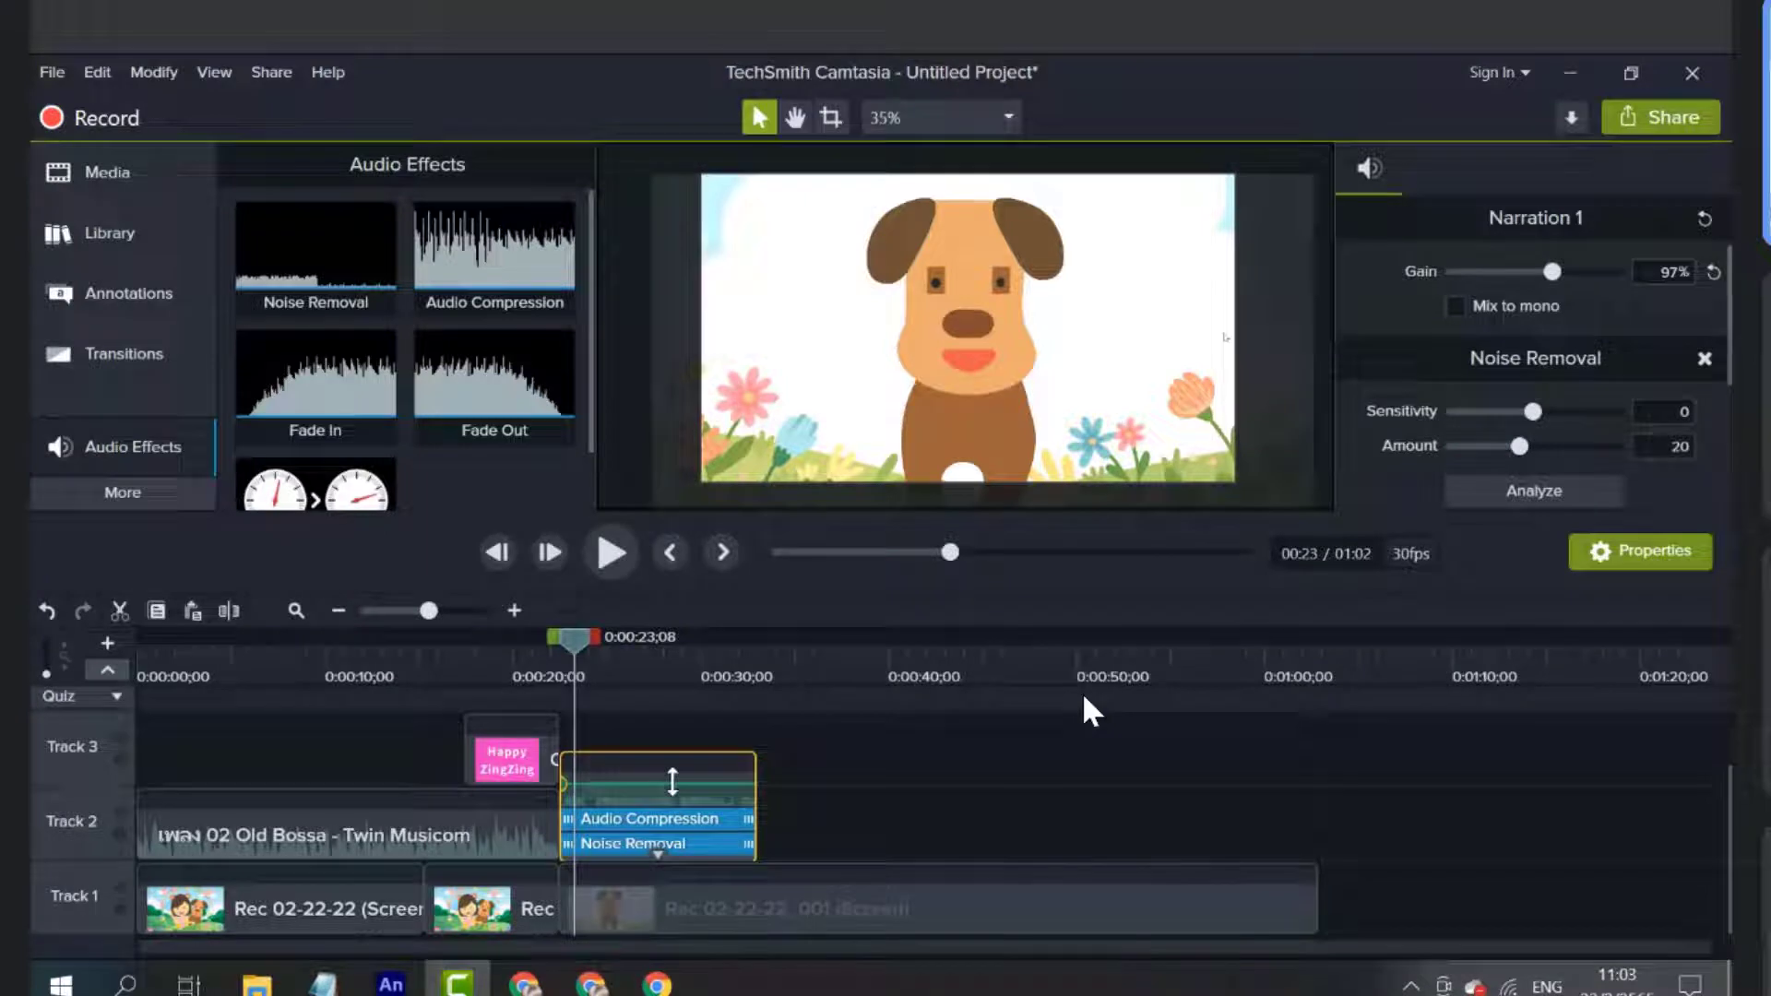
drag(672, 782, 670, 788)
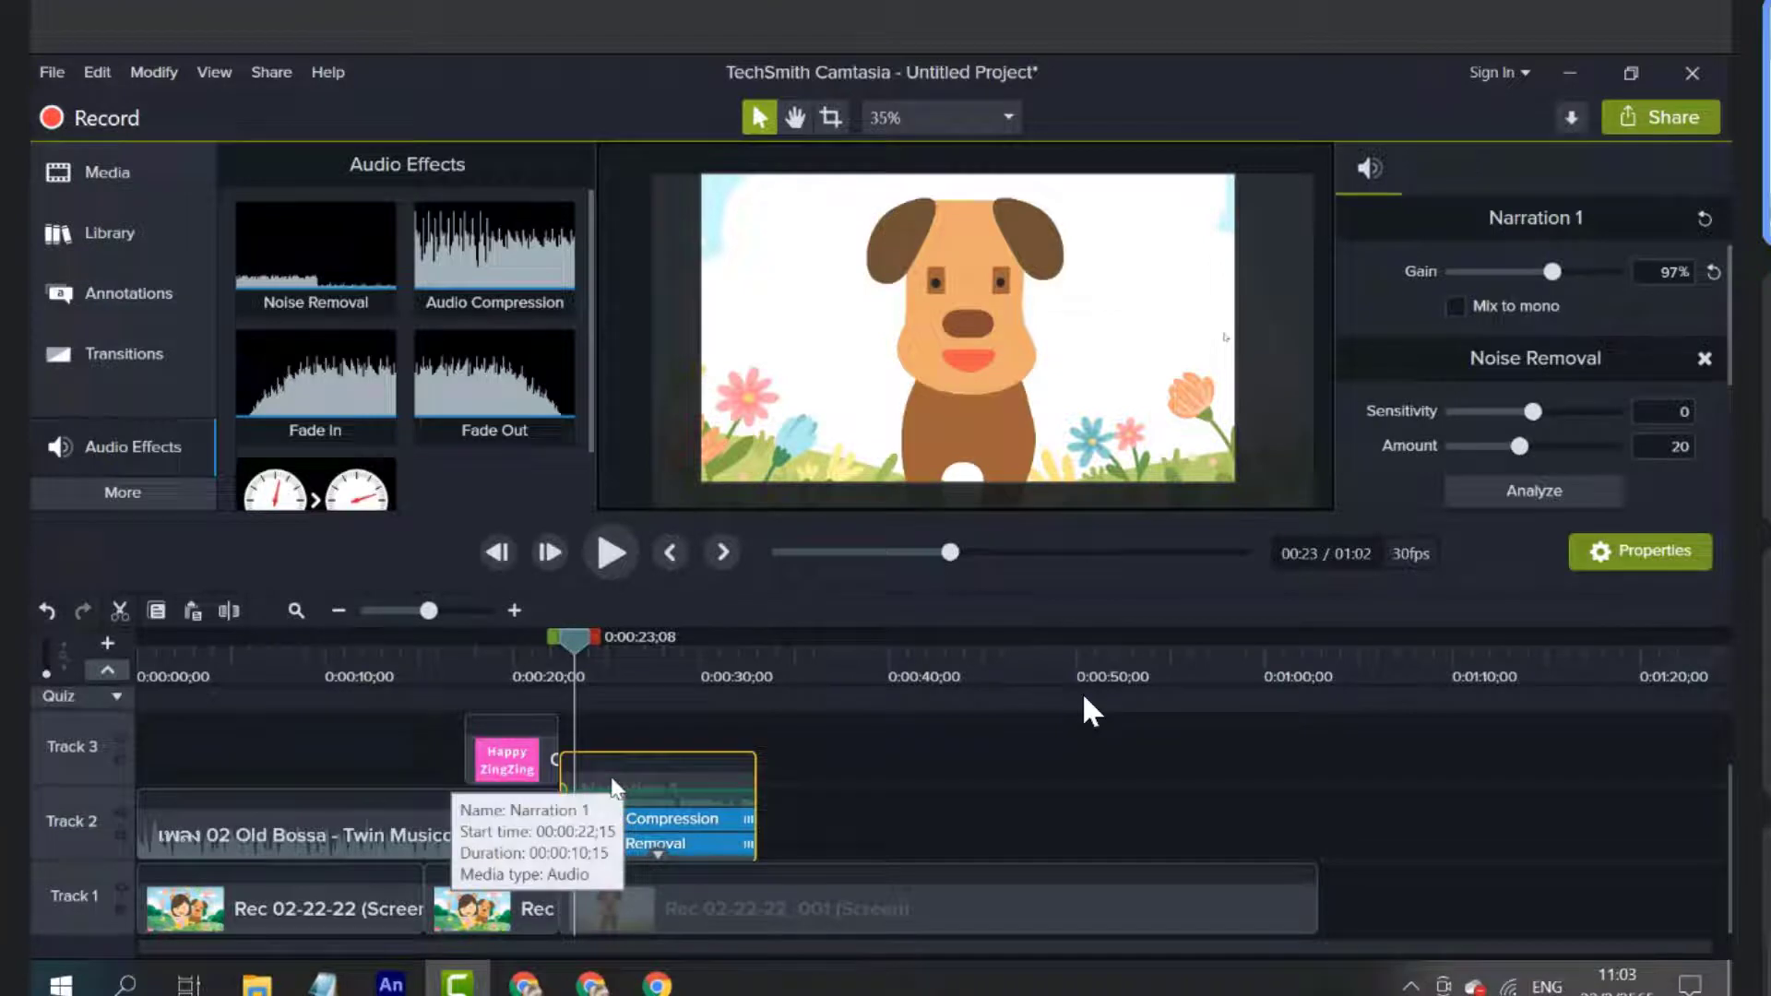
Split the dog clip on Track 1 at 0:00:32;29, where Narration 1 ends, and delete the part after it
drag(574, 636, 753, 657)
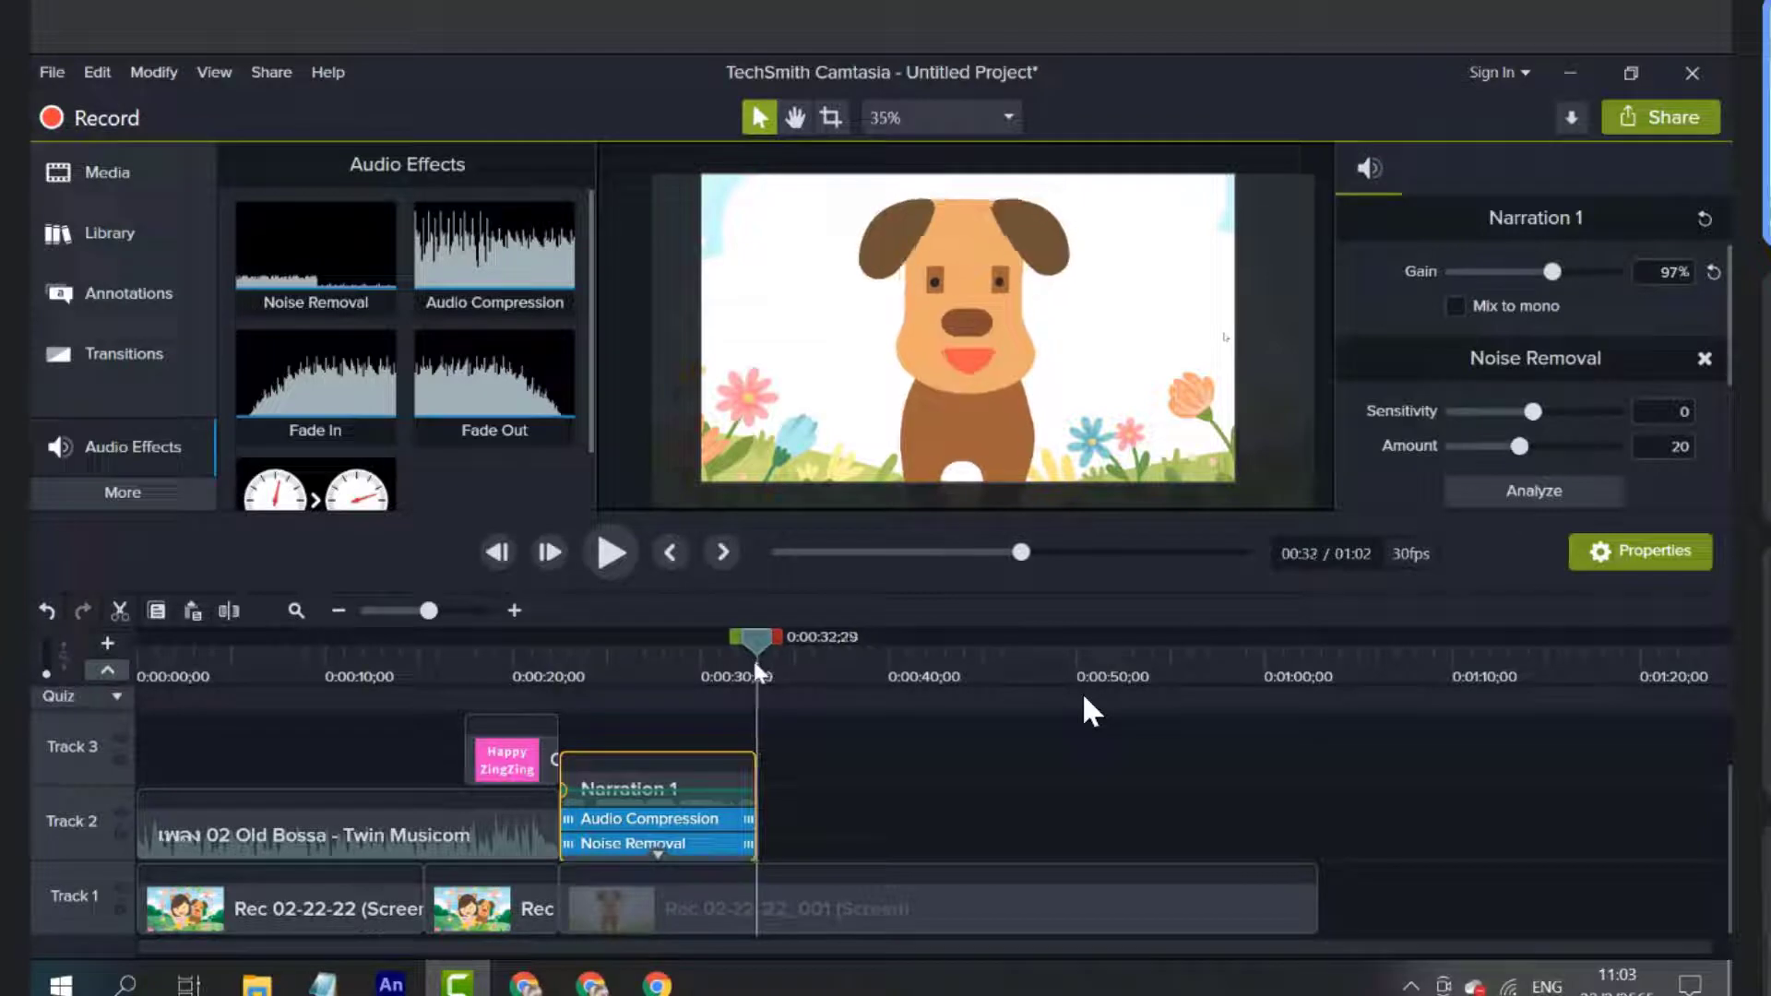
click(834, 910)
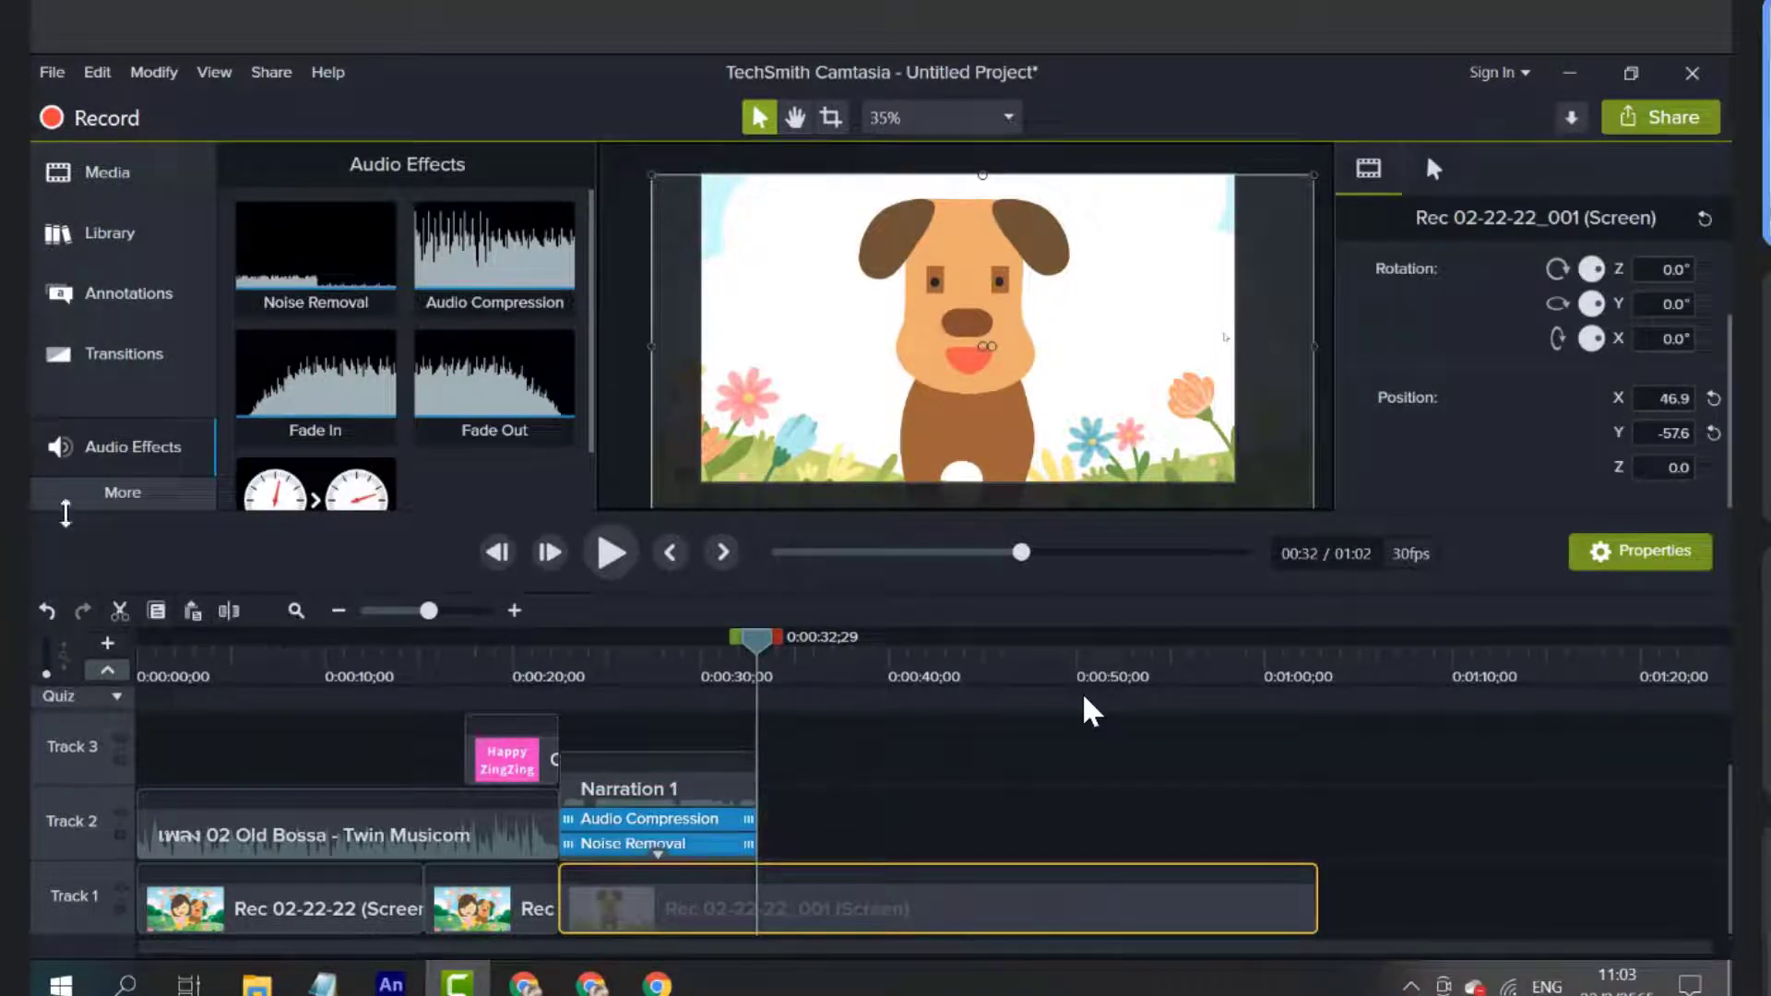
key(s)
click(929, 908)
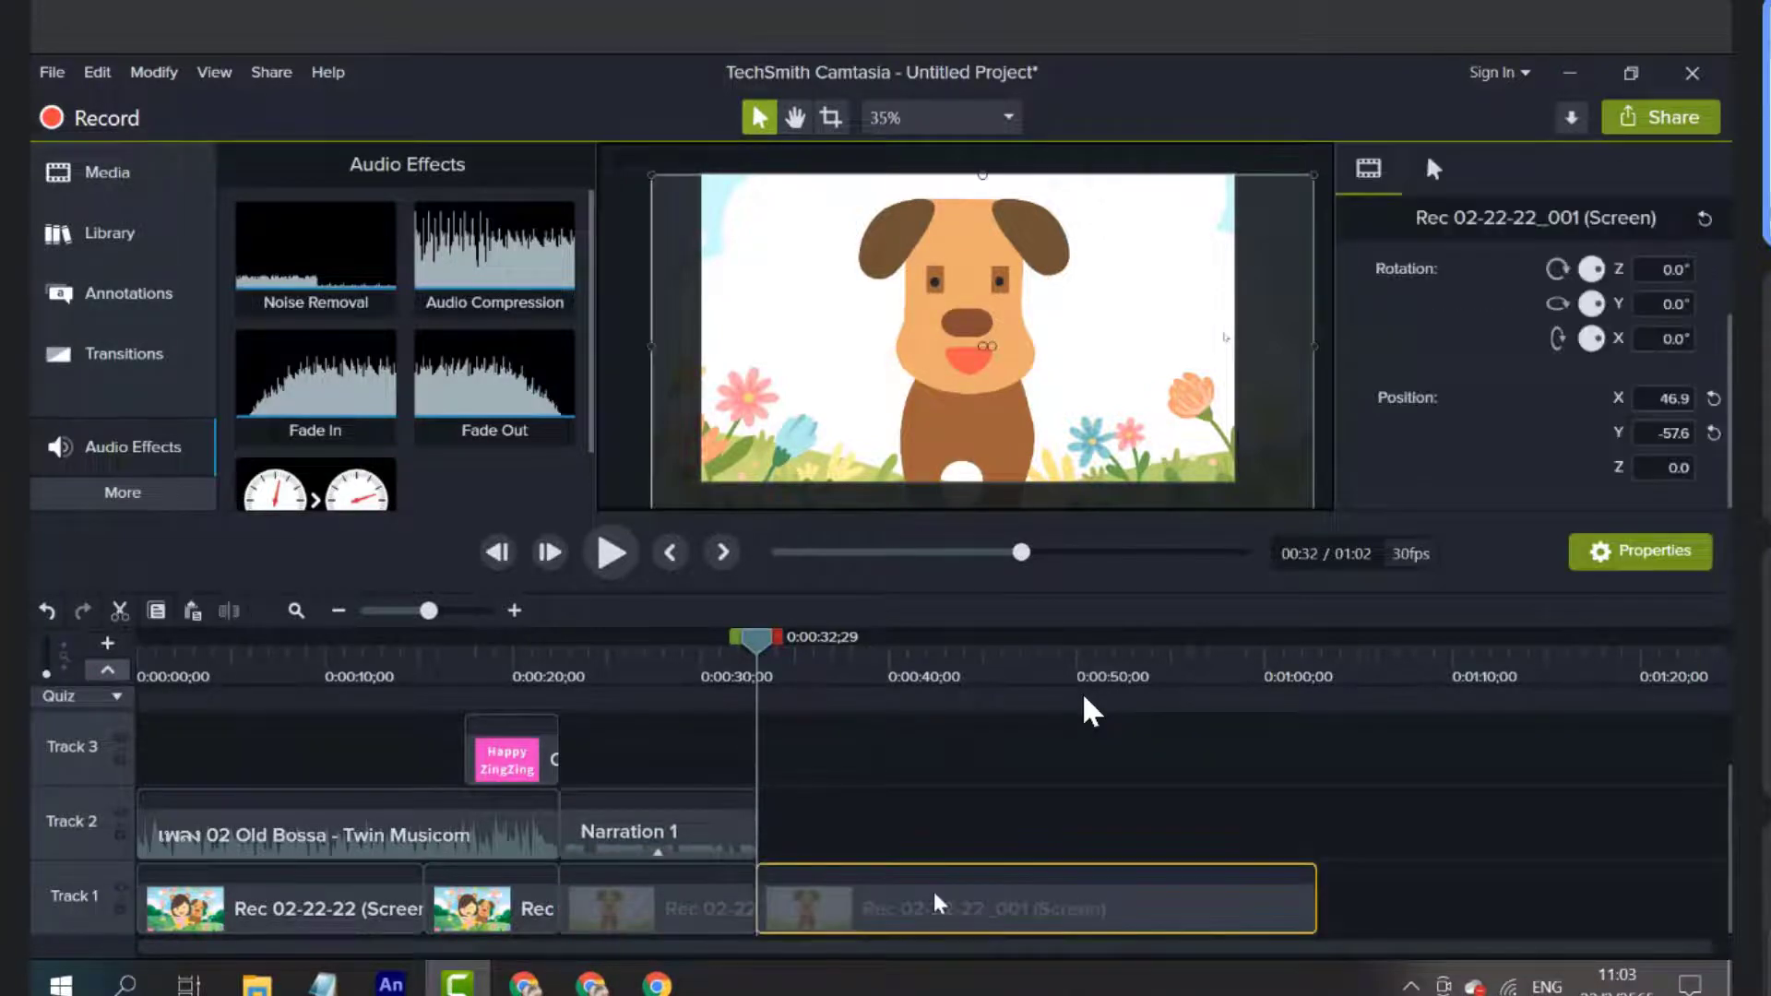
key(Delete)
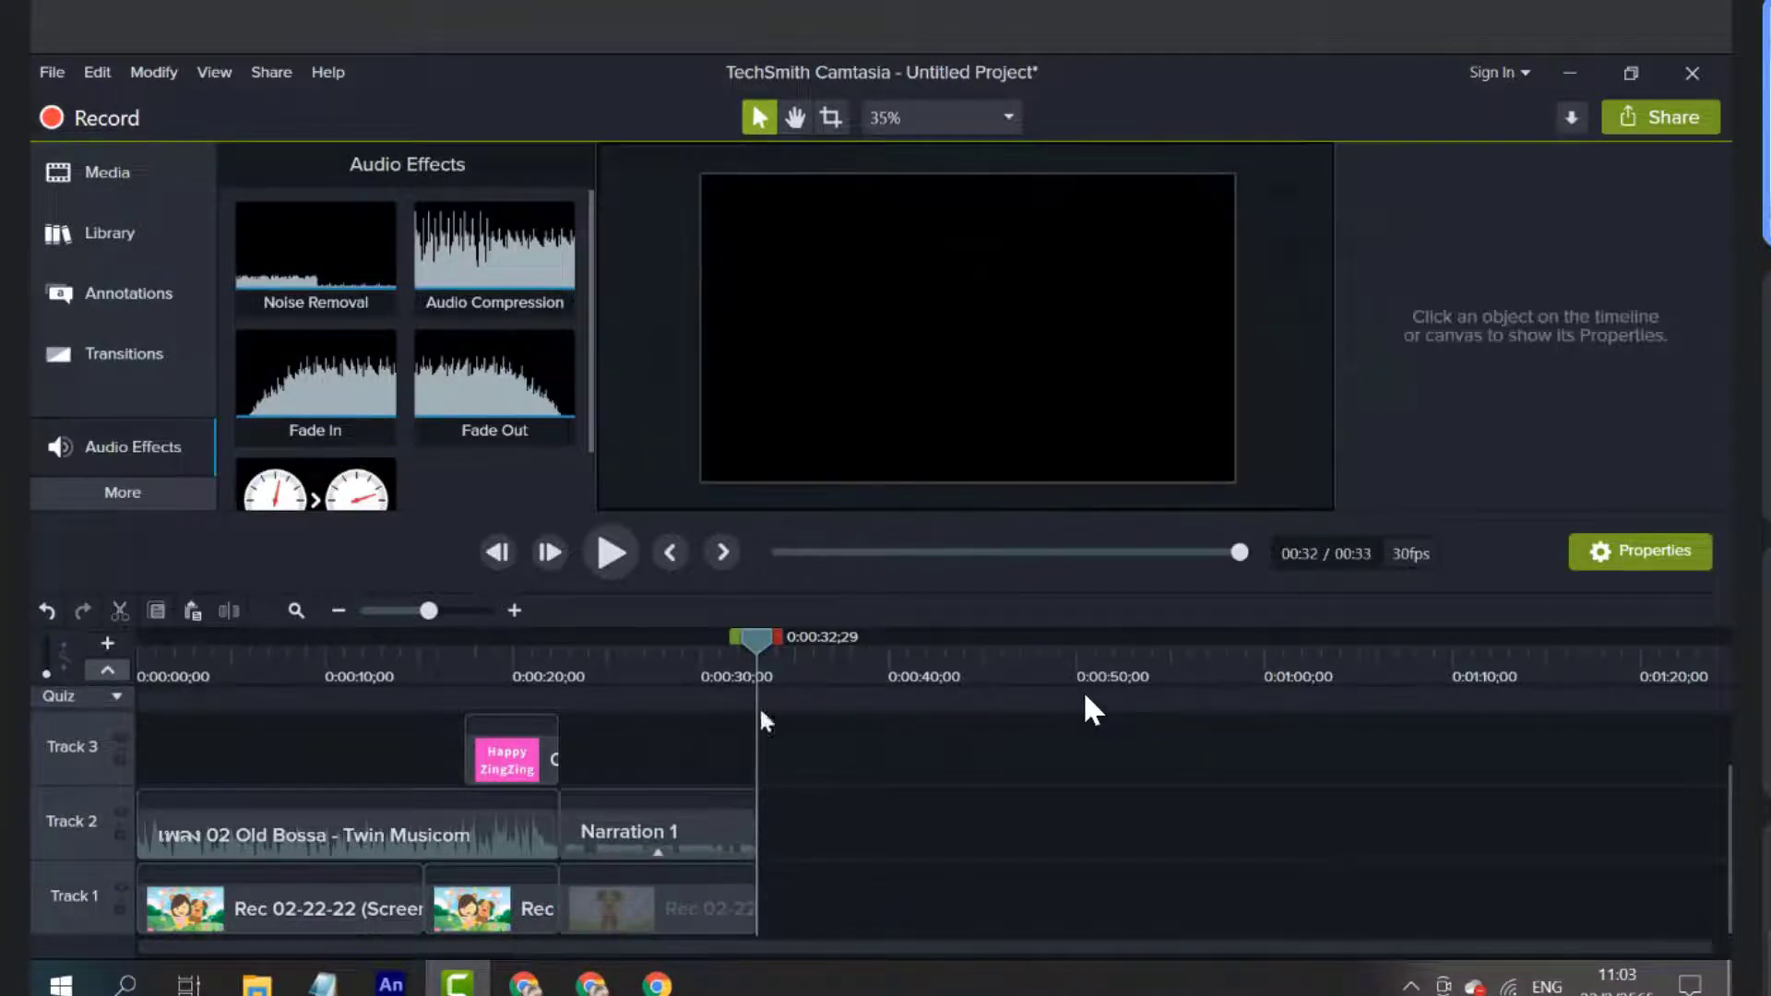
Scrub through the end of the trimmed timeline, including 0:00:30;05, to check the dog clip with its narration
drag(778, 646, 637, 641)
click(677, 752)
click(703, 682)
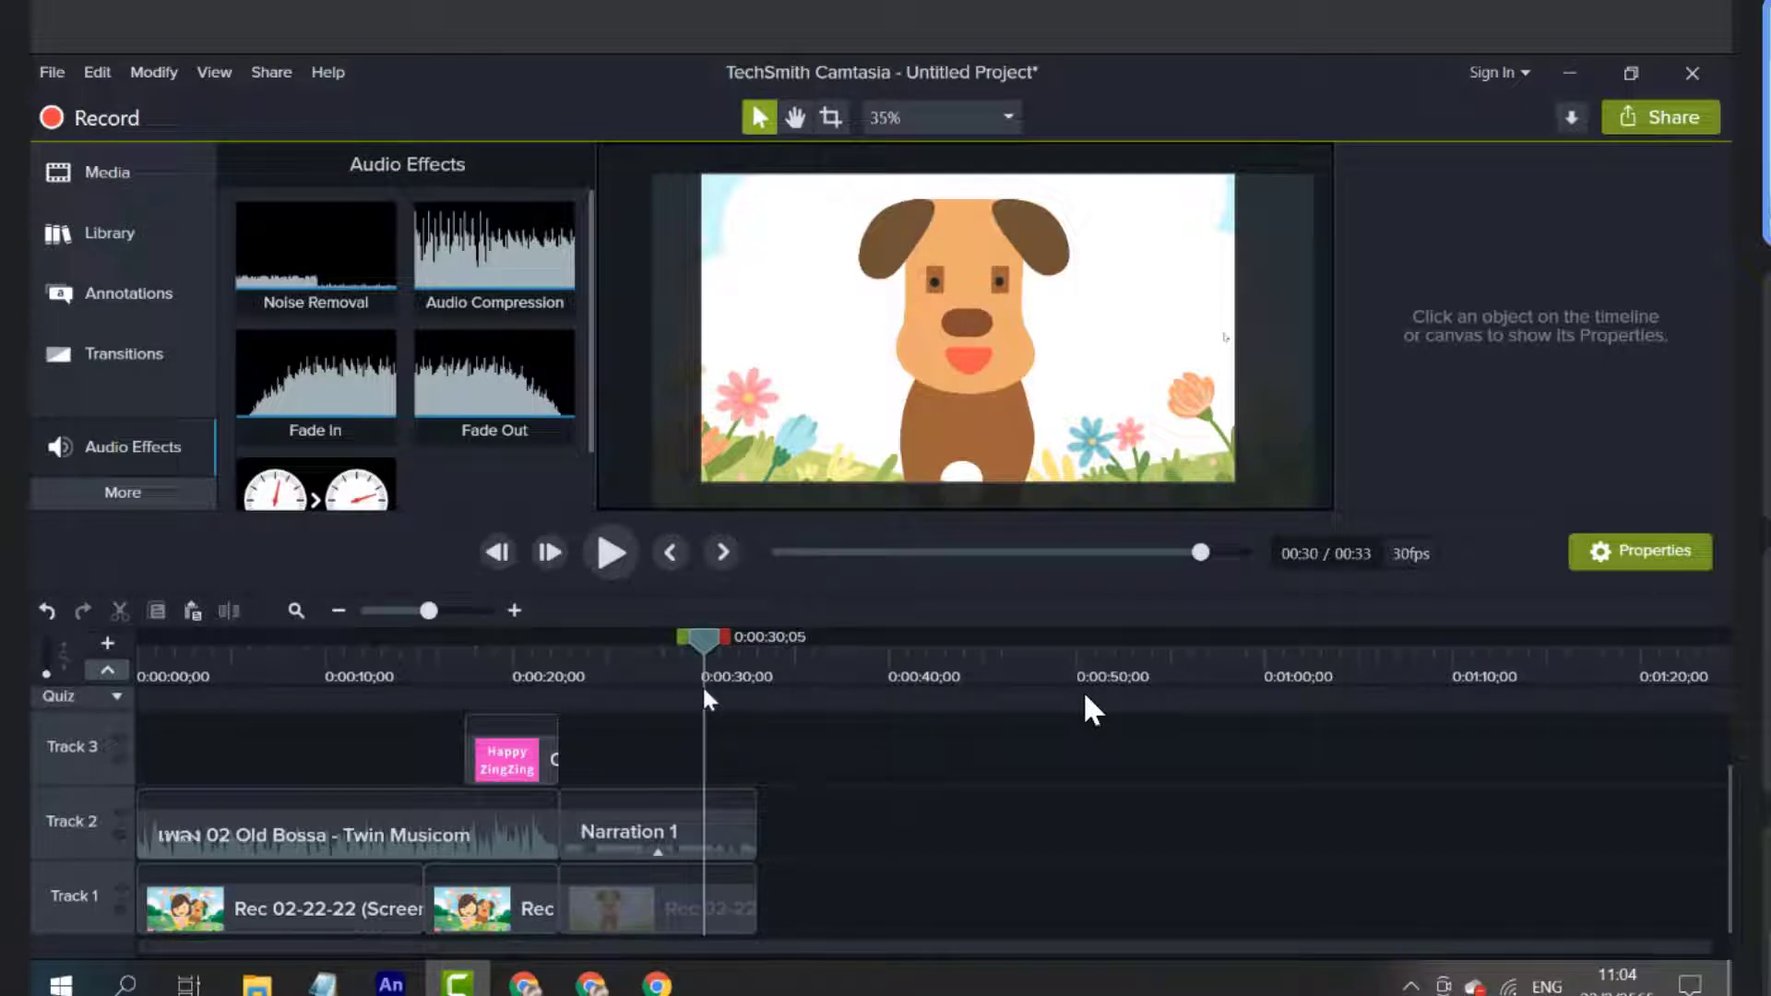
click(125, 491)
drag(707, 642, 1254, 715)
drag(1265, 654, 851, 851)
Switch to the example video on YouTube in Chrome, play the talking-girl section from 0:35, and pause it
click(591, 985)
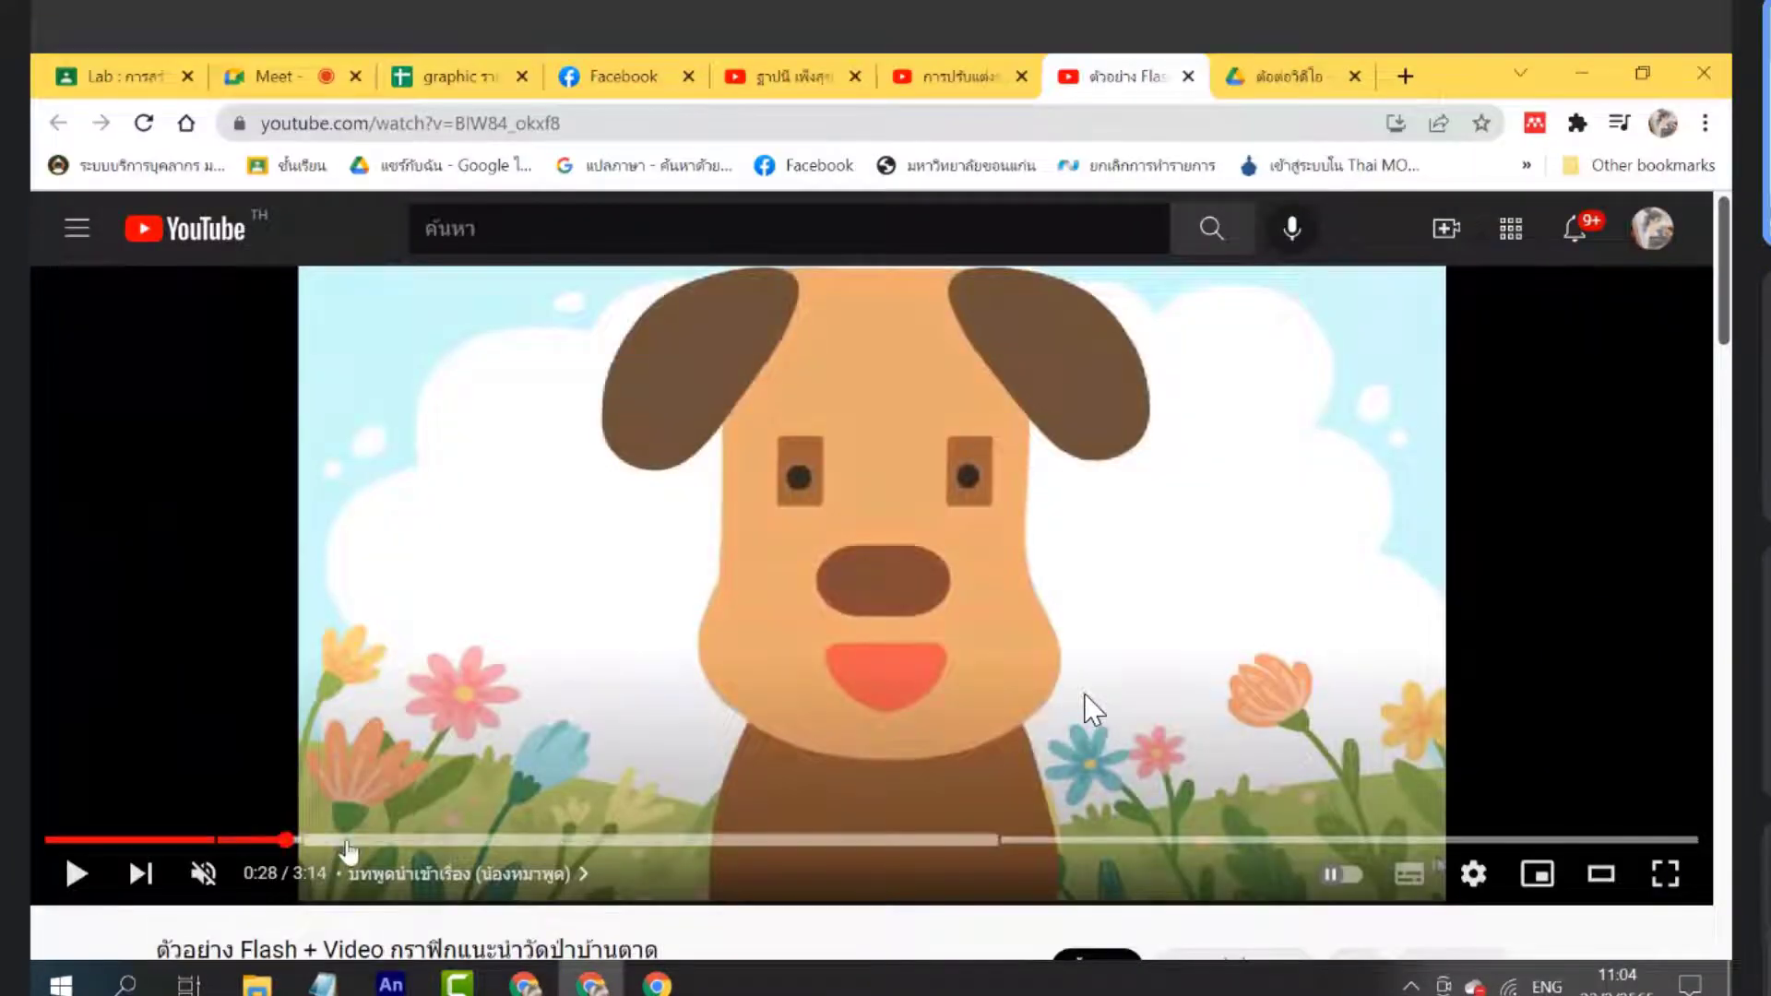
click(348, 840)
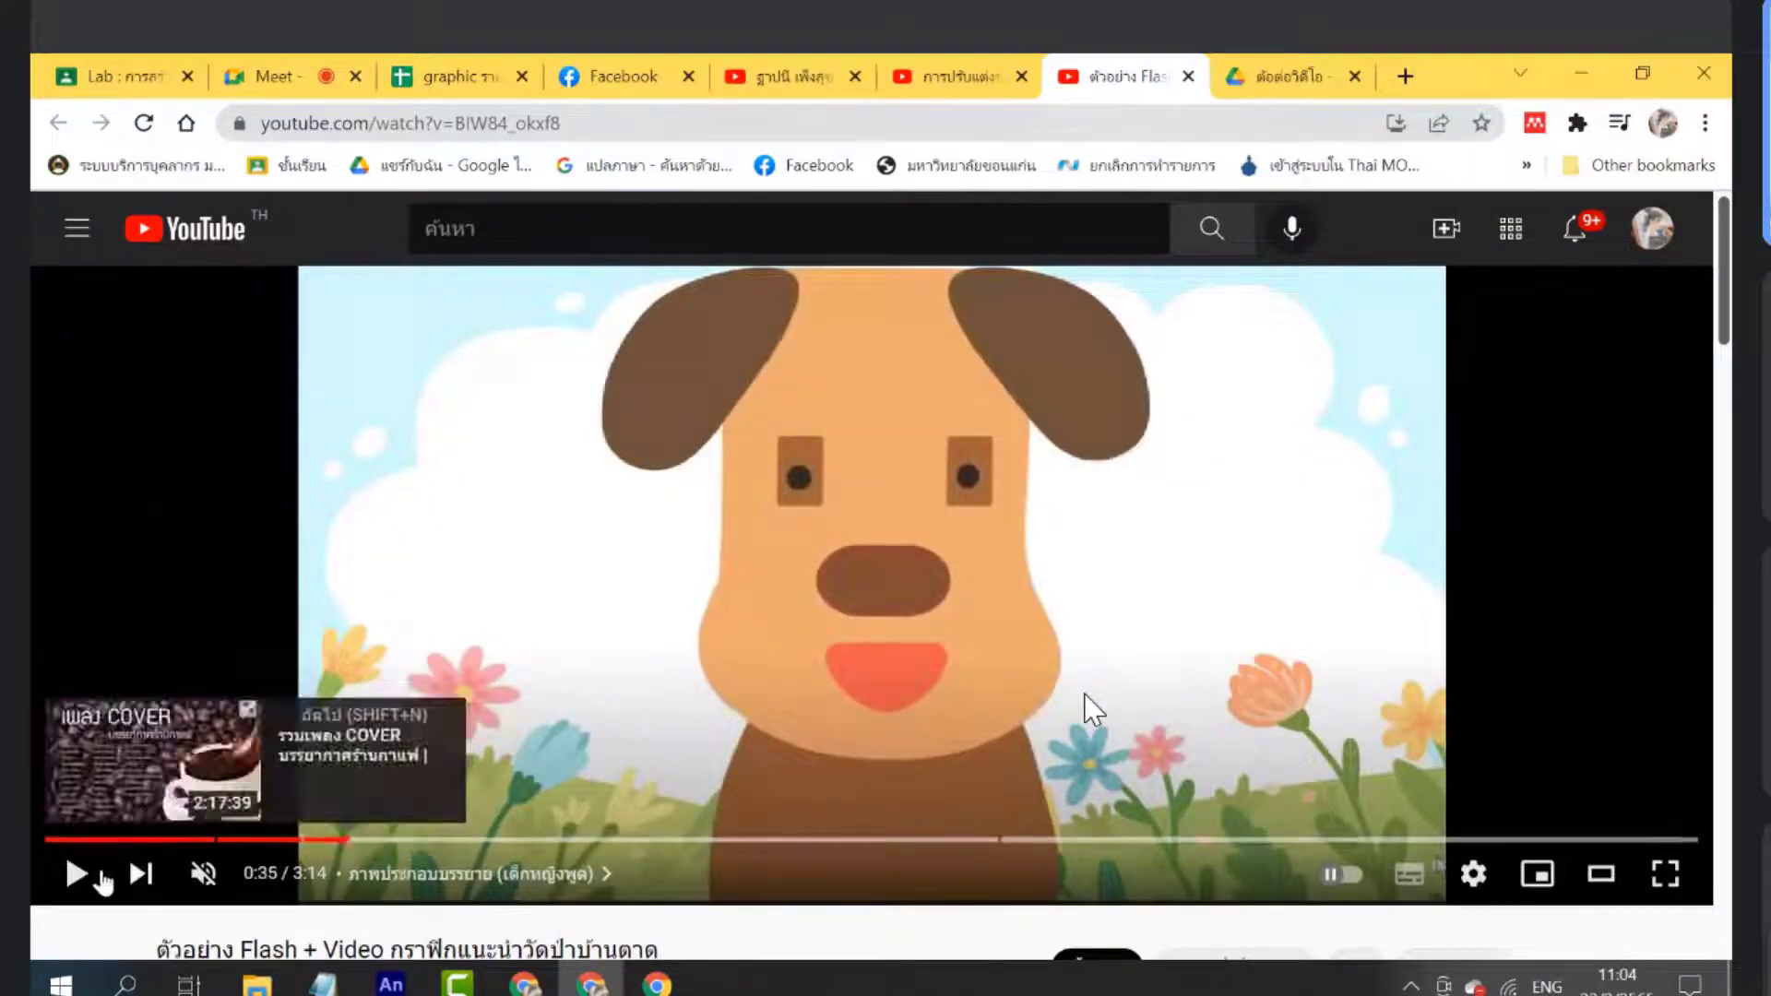
click(78, 874)
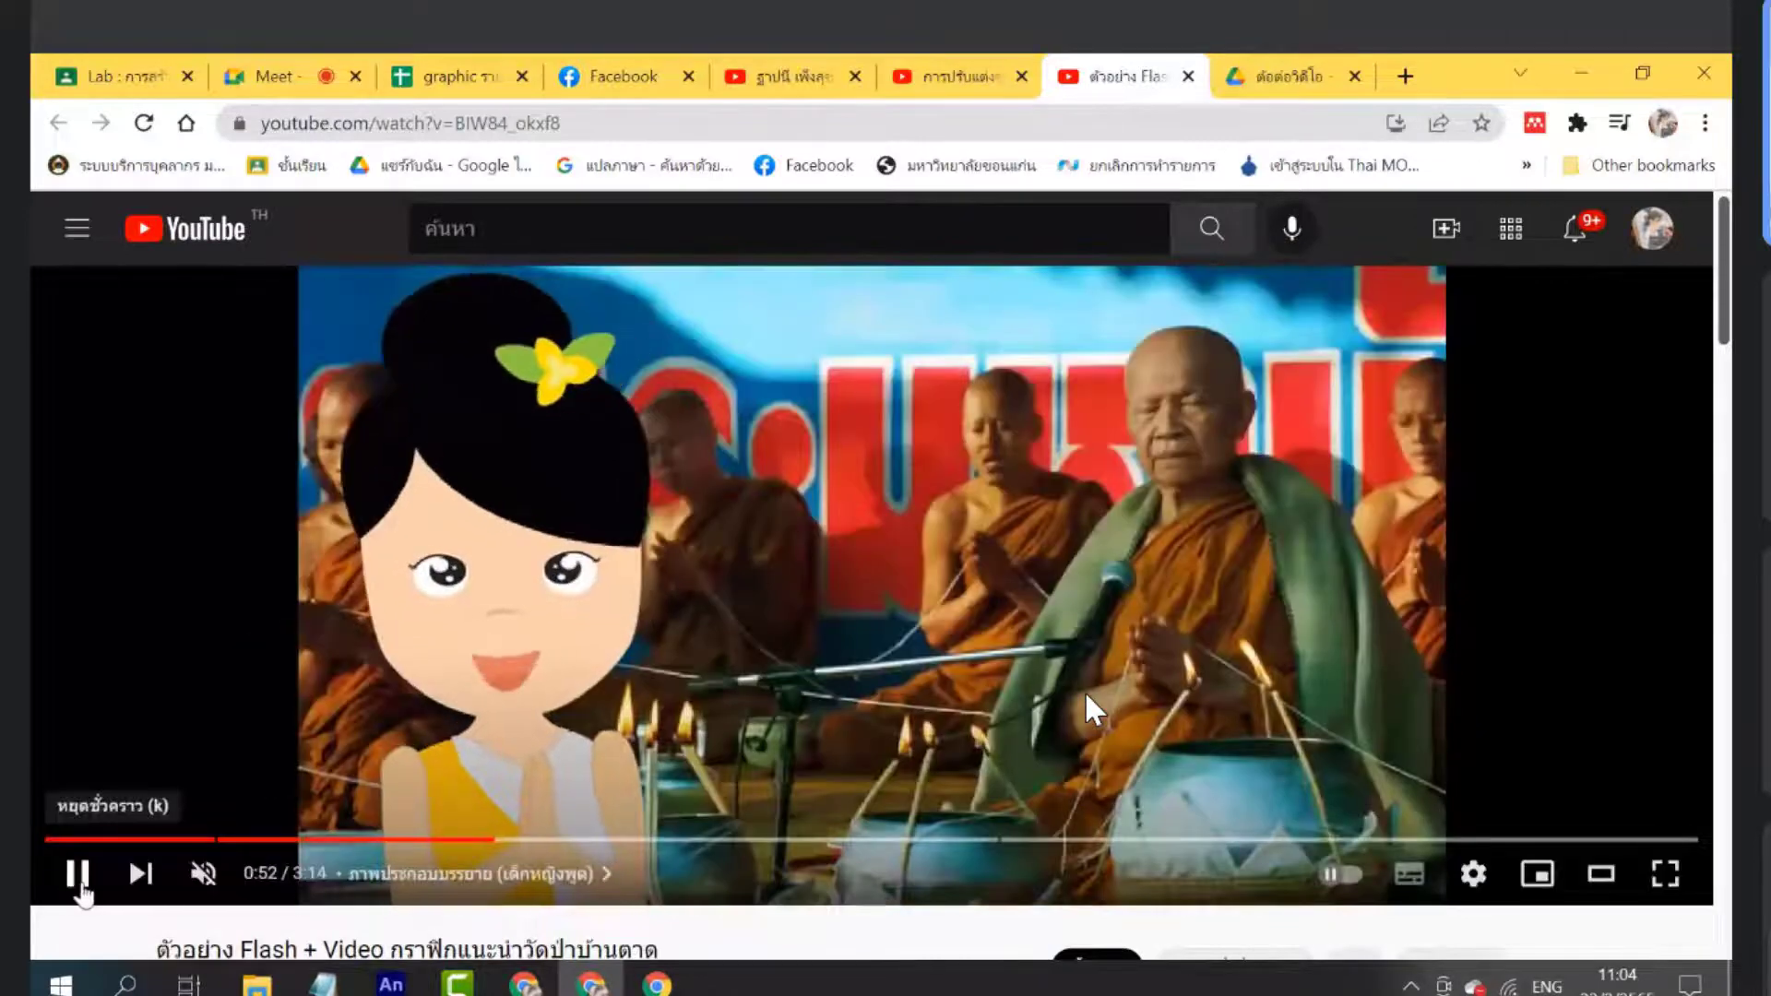
click(78, 886)
Jump to the talking-dog closing section at 1:57 of the example video, play it briefly, and pause
click(1034, 842)
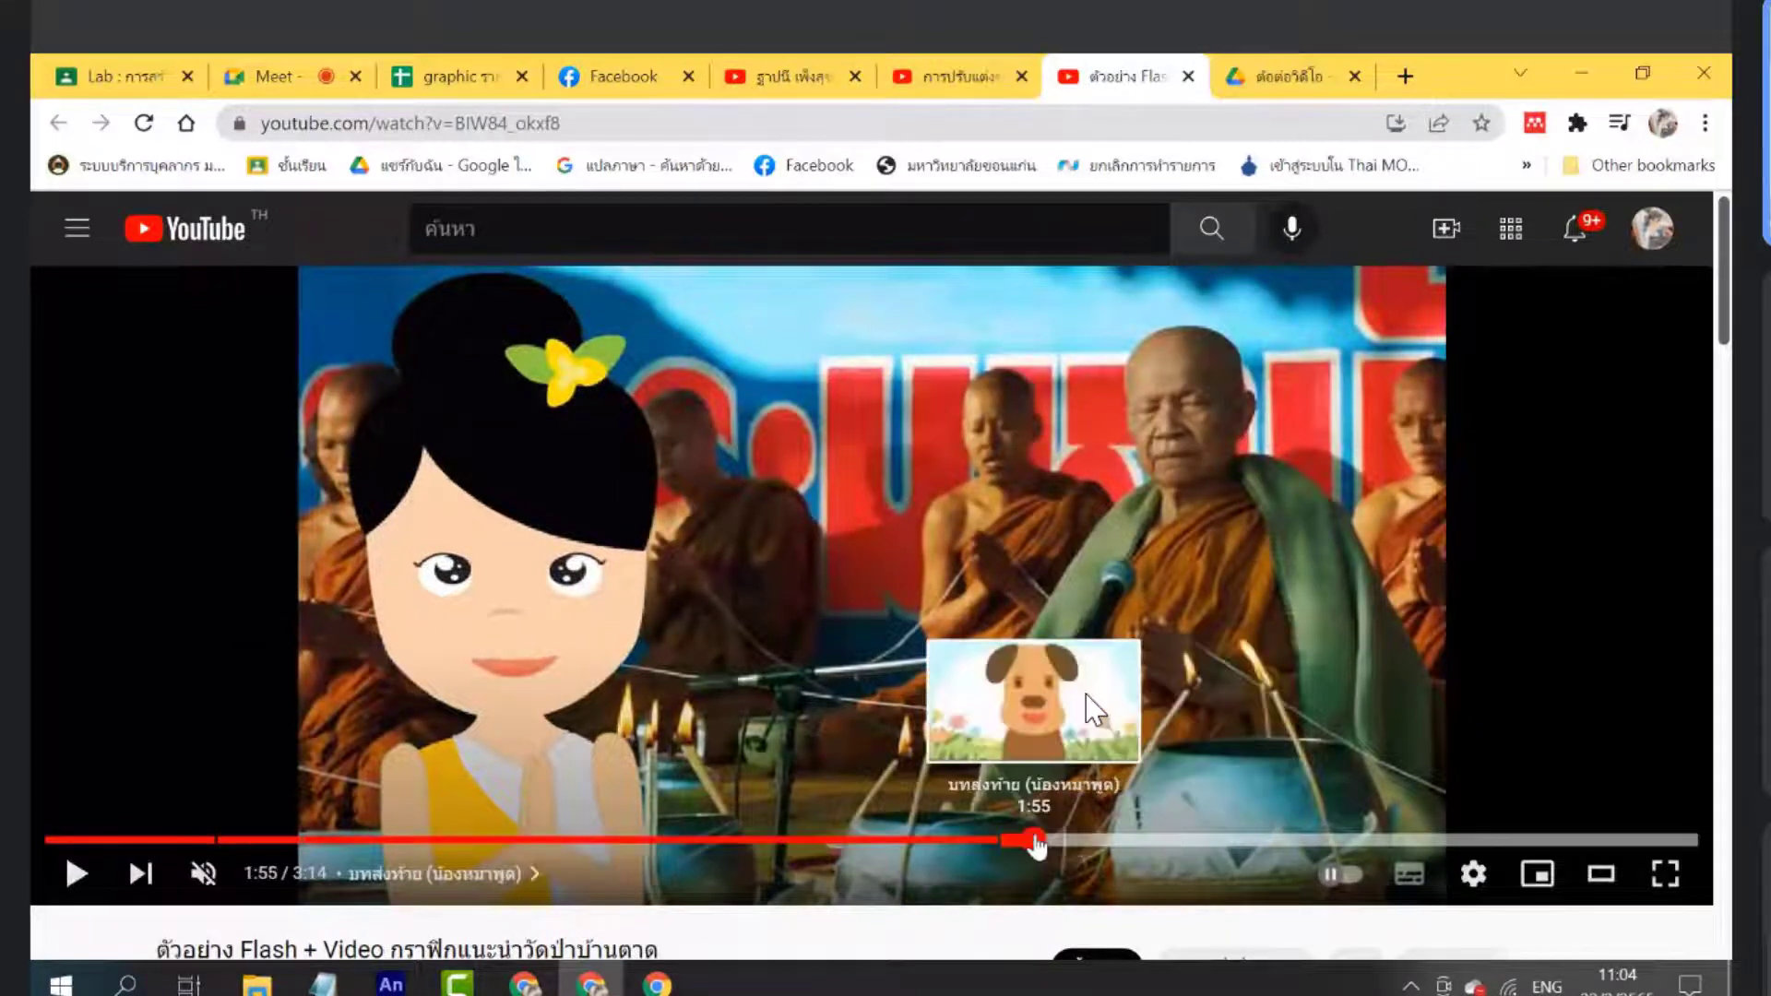
mouse_move(1038, 843)
mouse_down()
mouse_move(1015, 853)
mouse_move(1045, 844)
mouse_up()
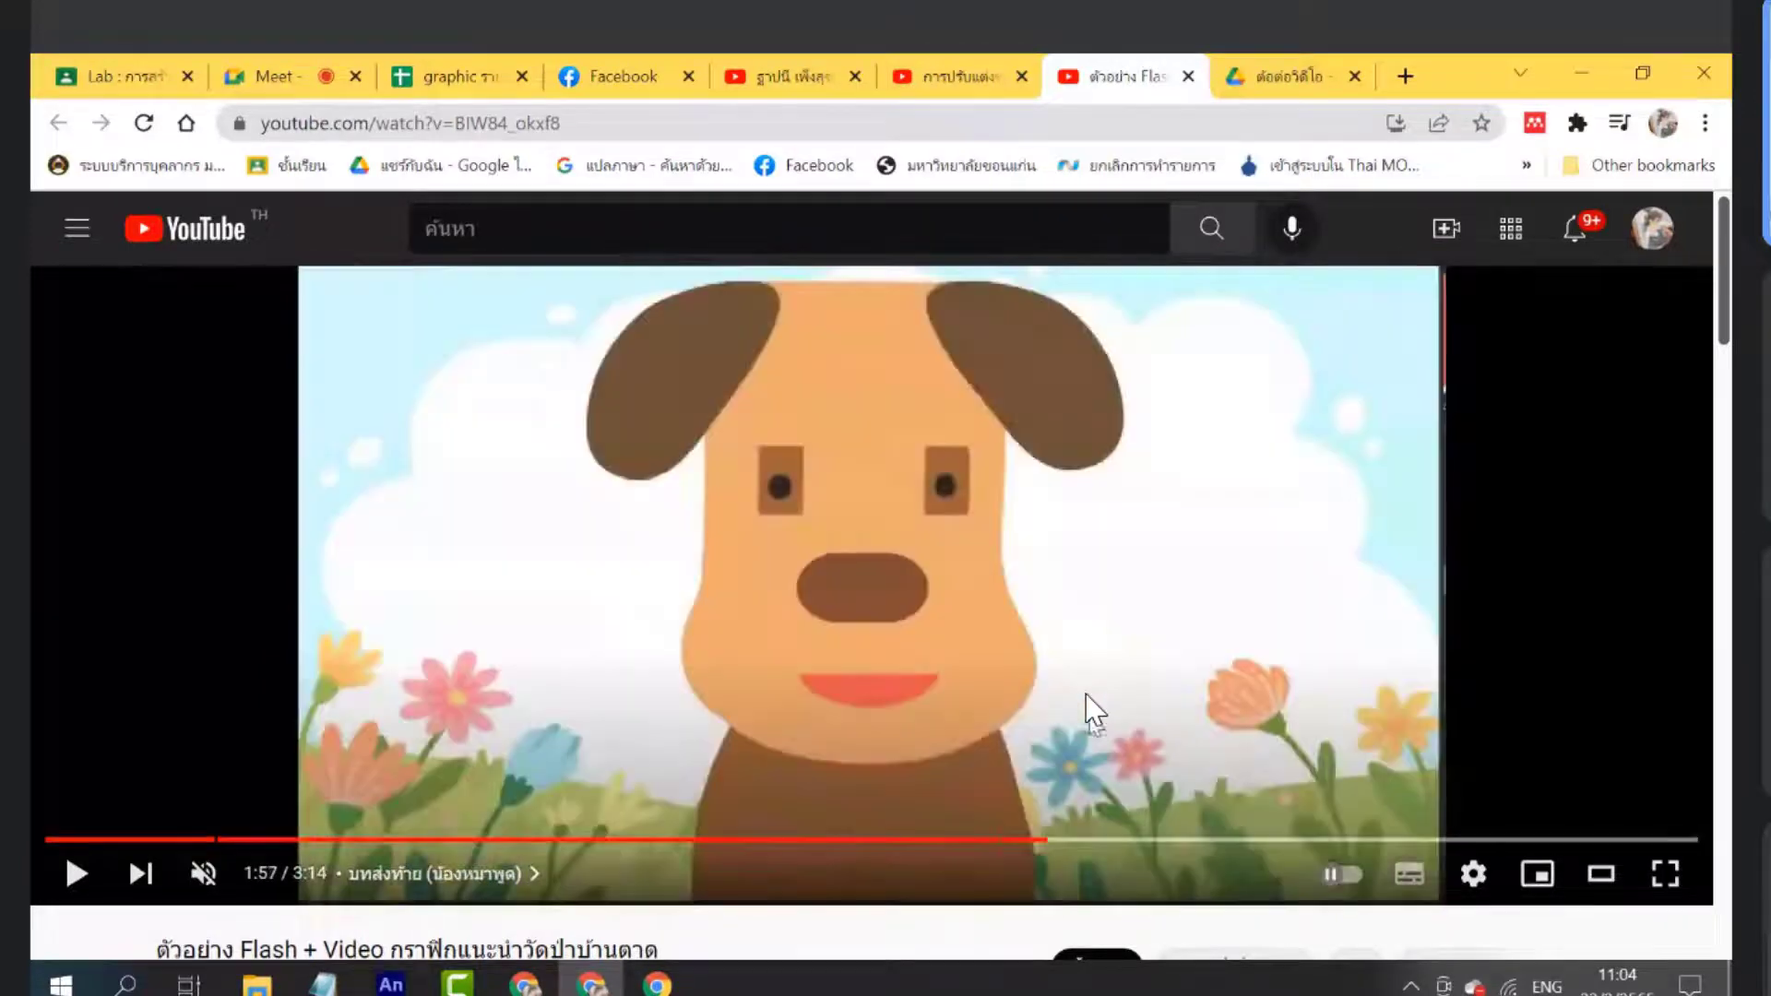
click(76, 874)
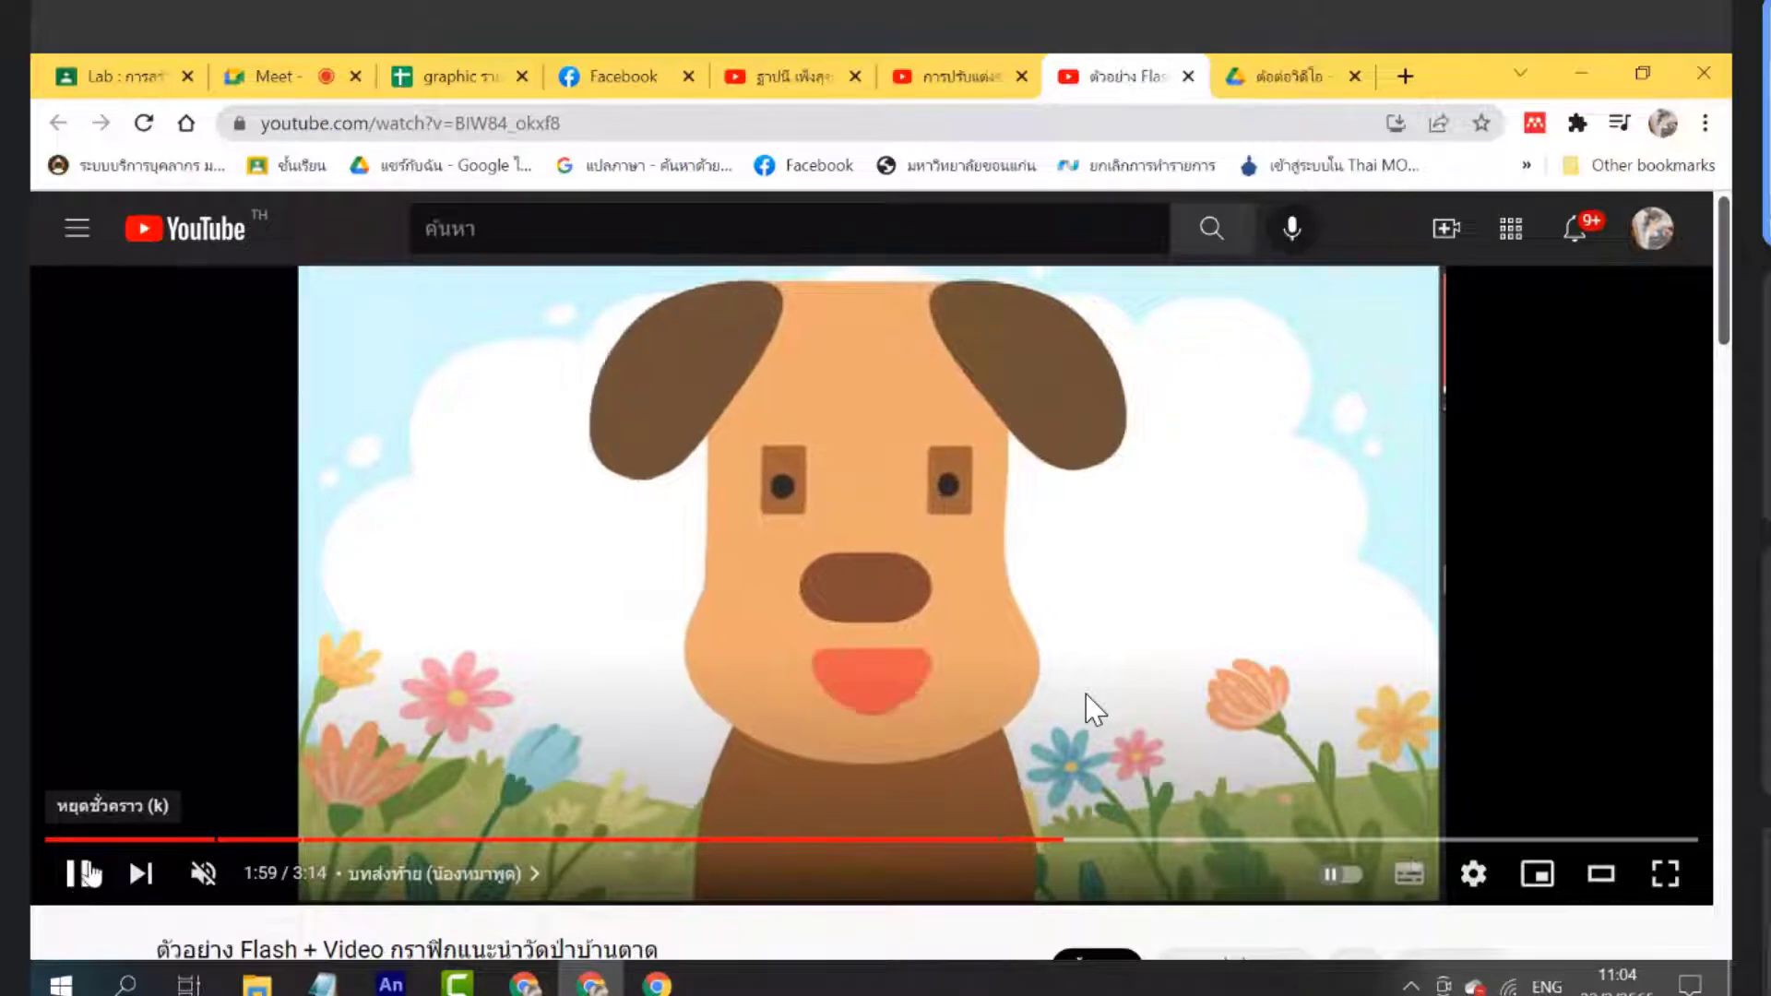
click(85, 873)
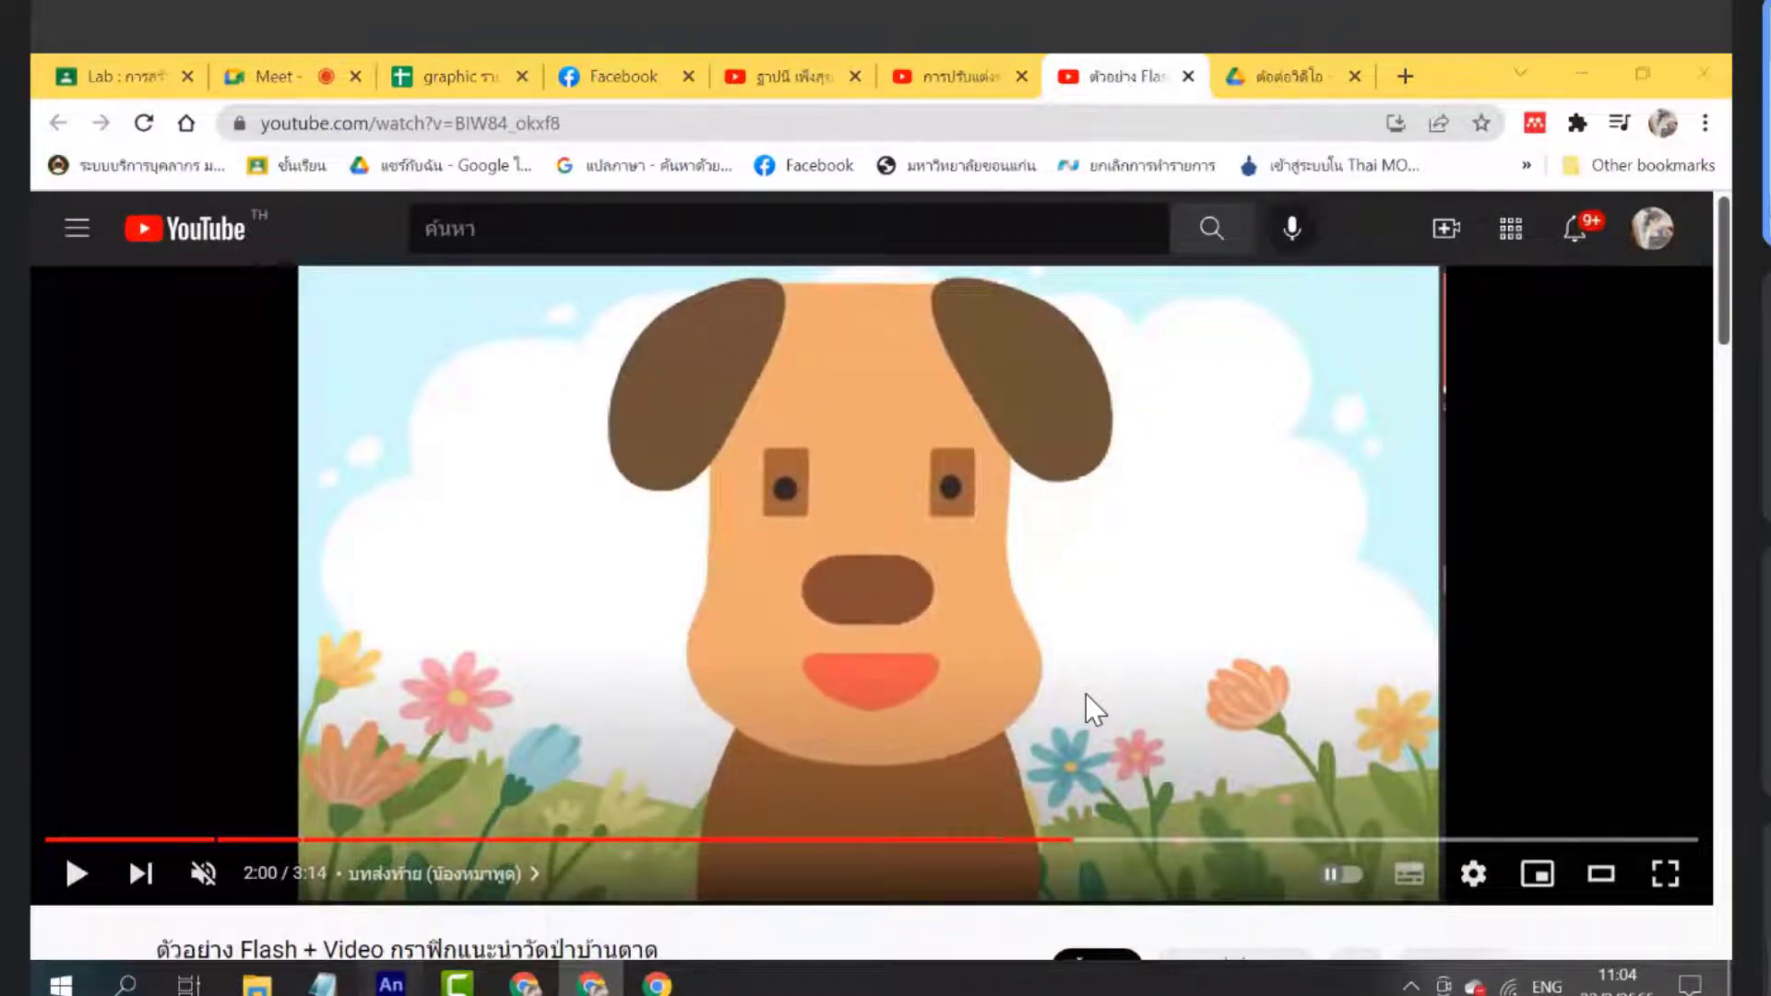
Switch to Adobe Animate and open the talking-girl file 02คนพูดได้ from the ตัดต่อ folder
click(391, 985)
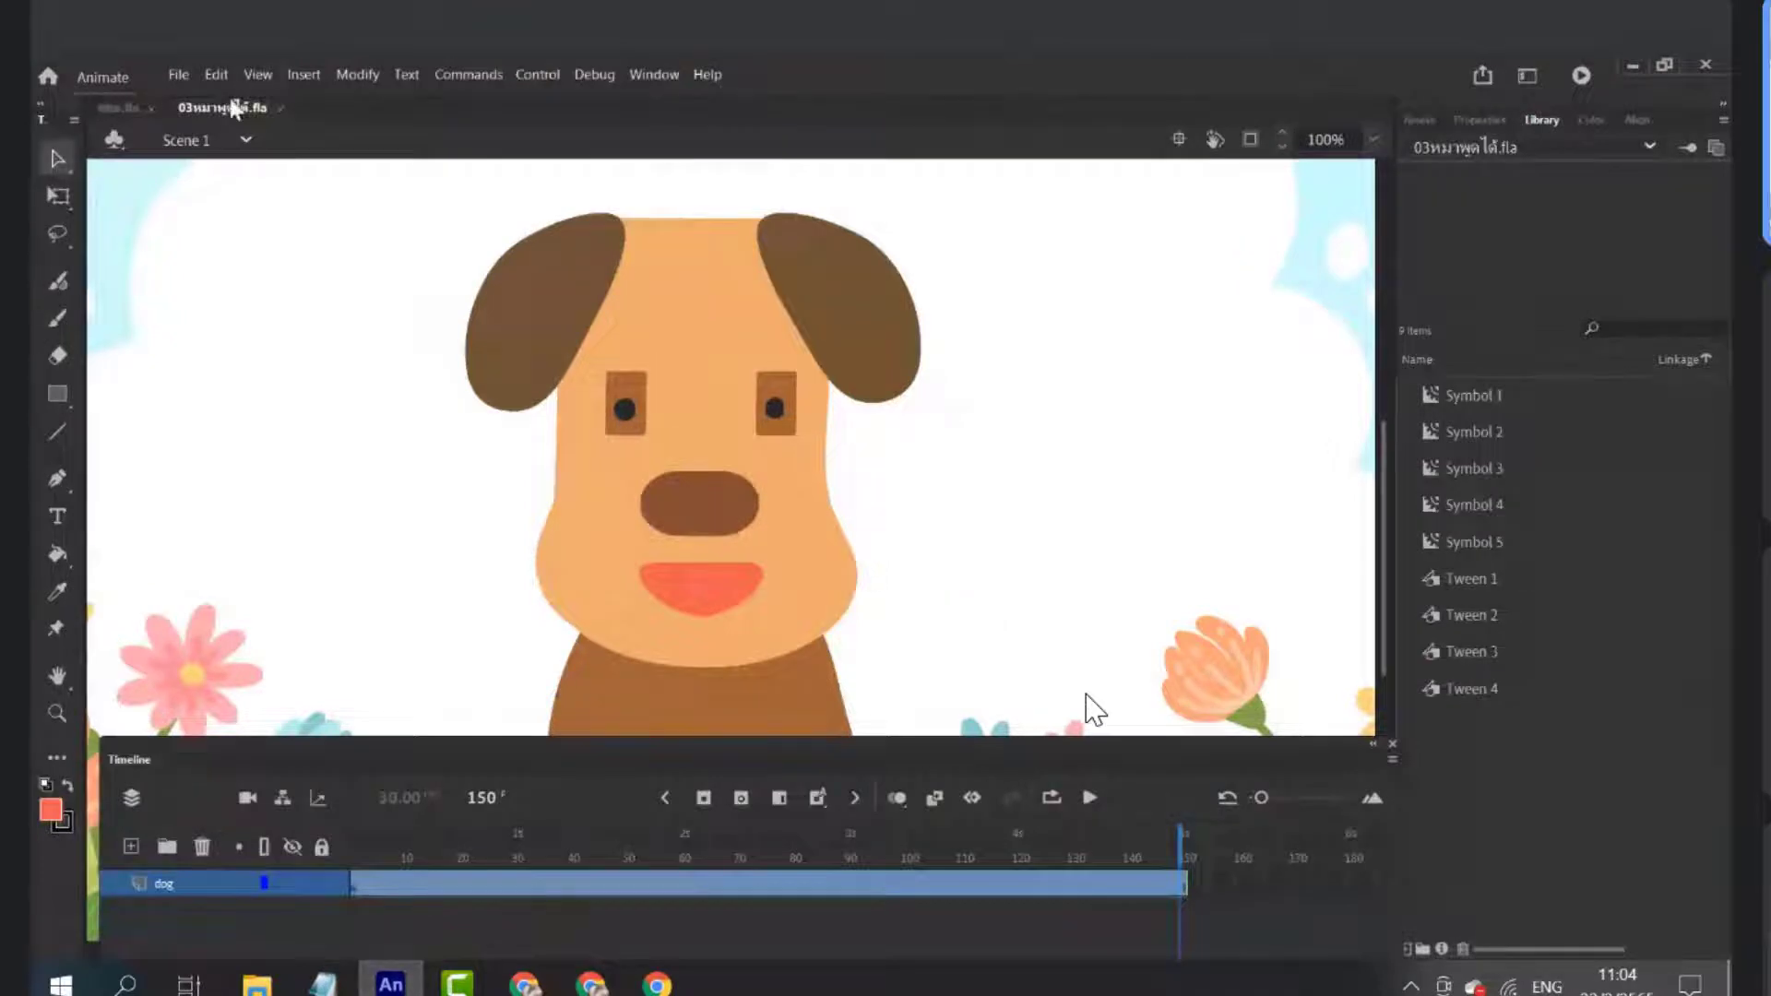
click(172, 77)
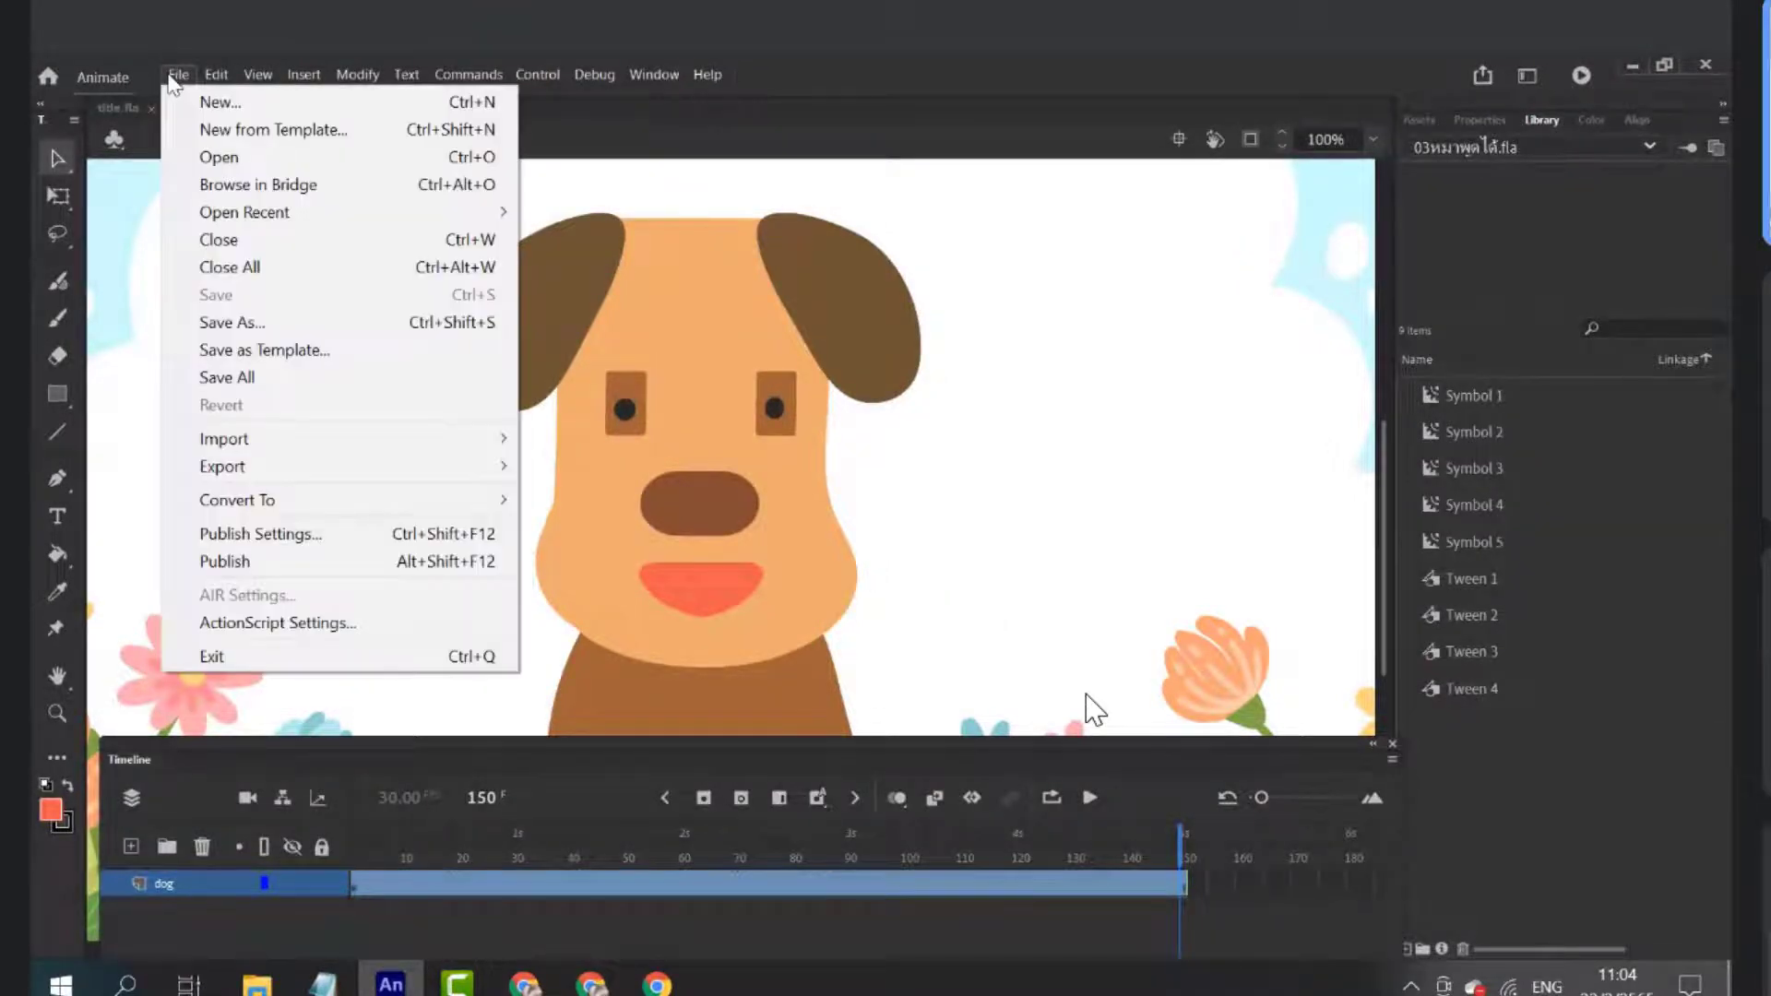
click(217, 158)
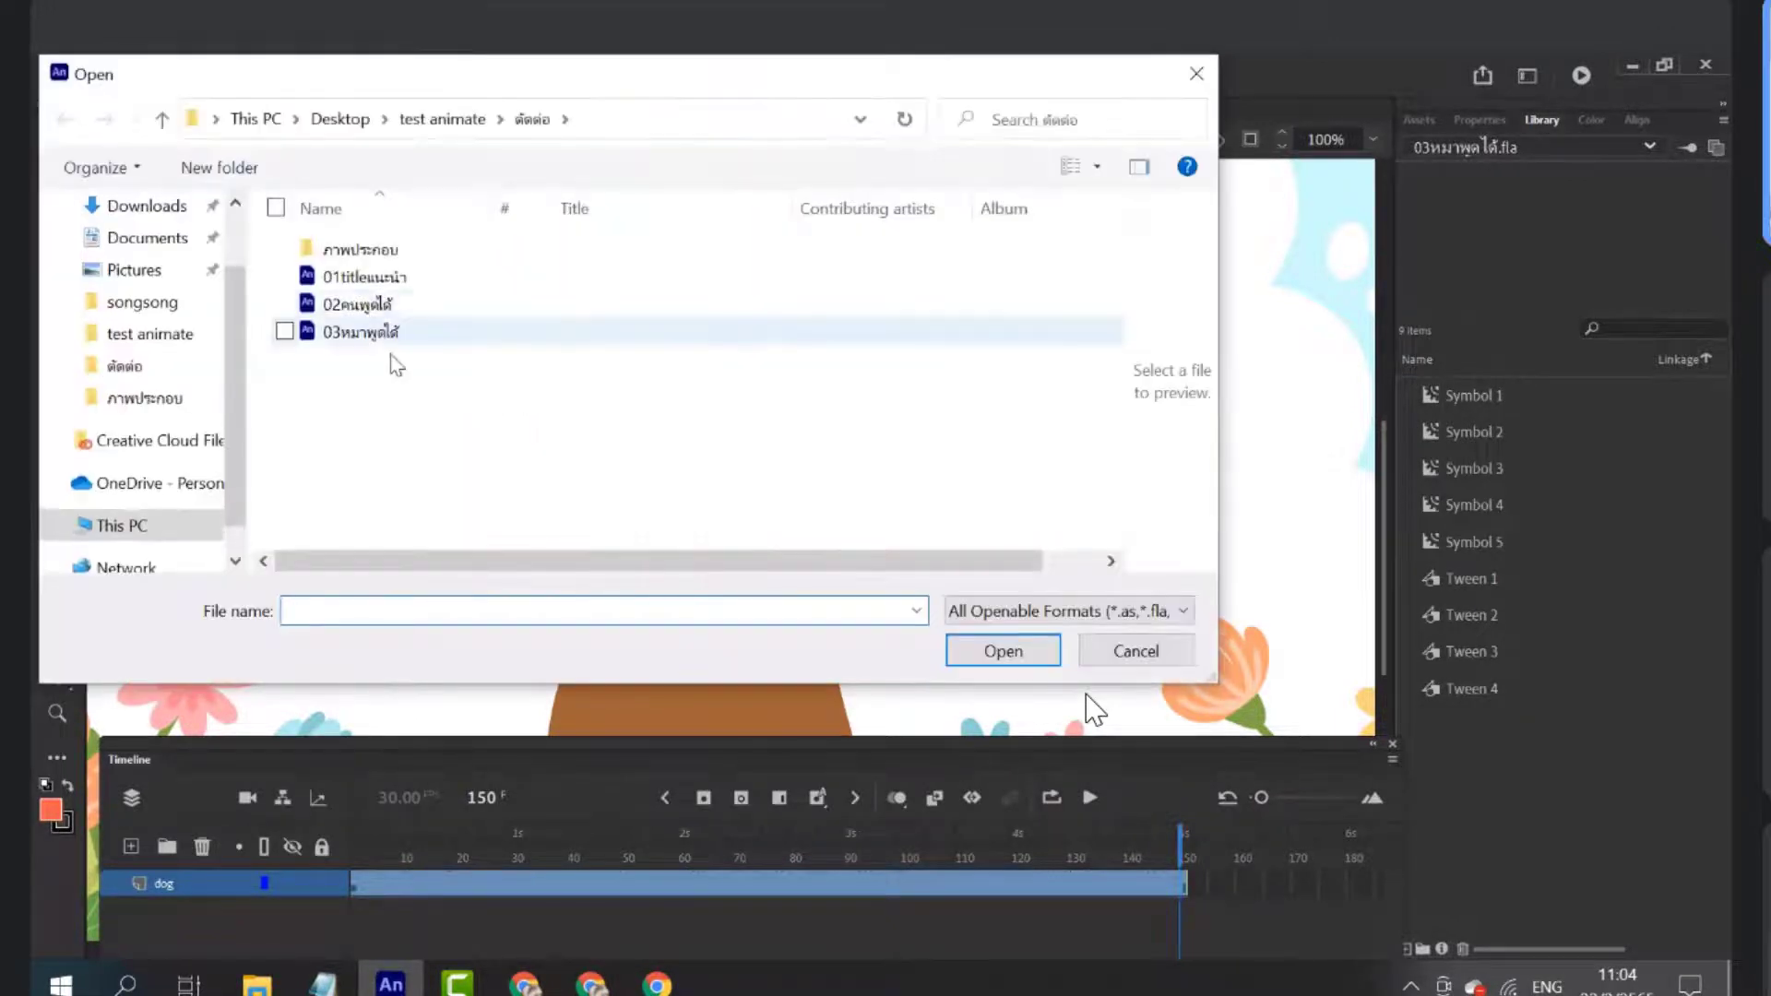
click(357, 305)
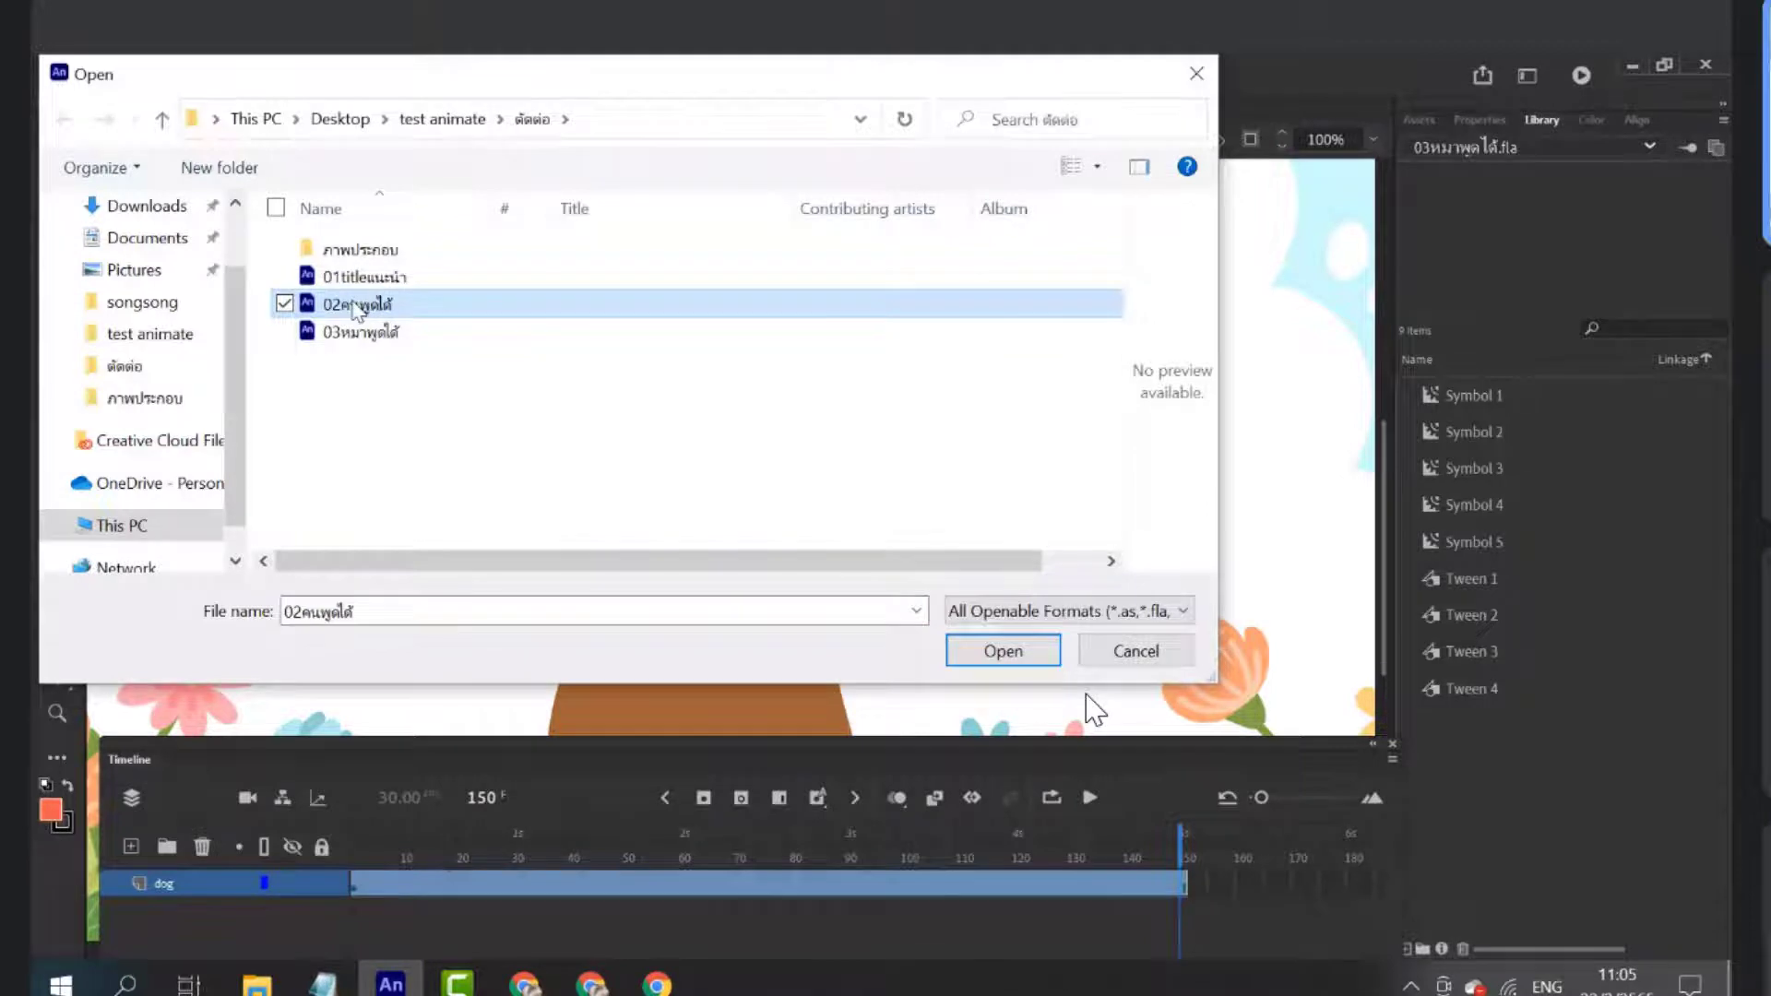
click(1001, 652)
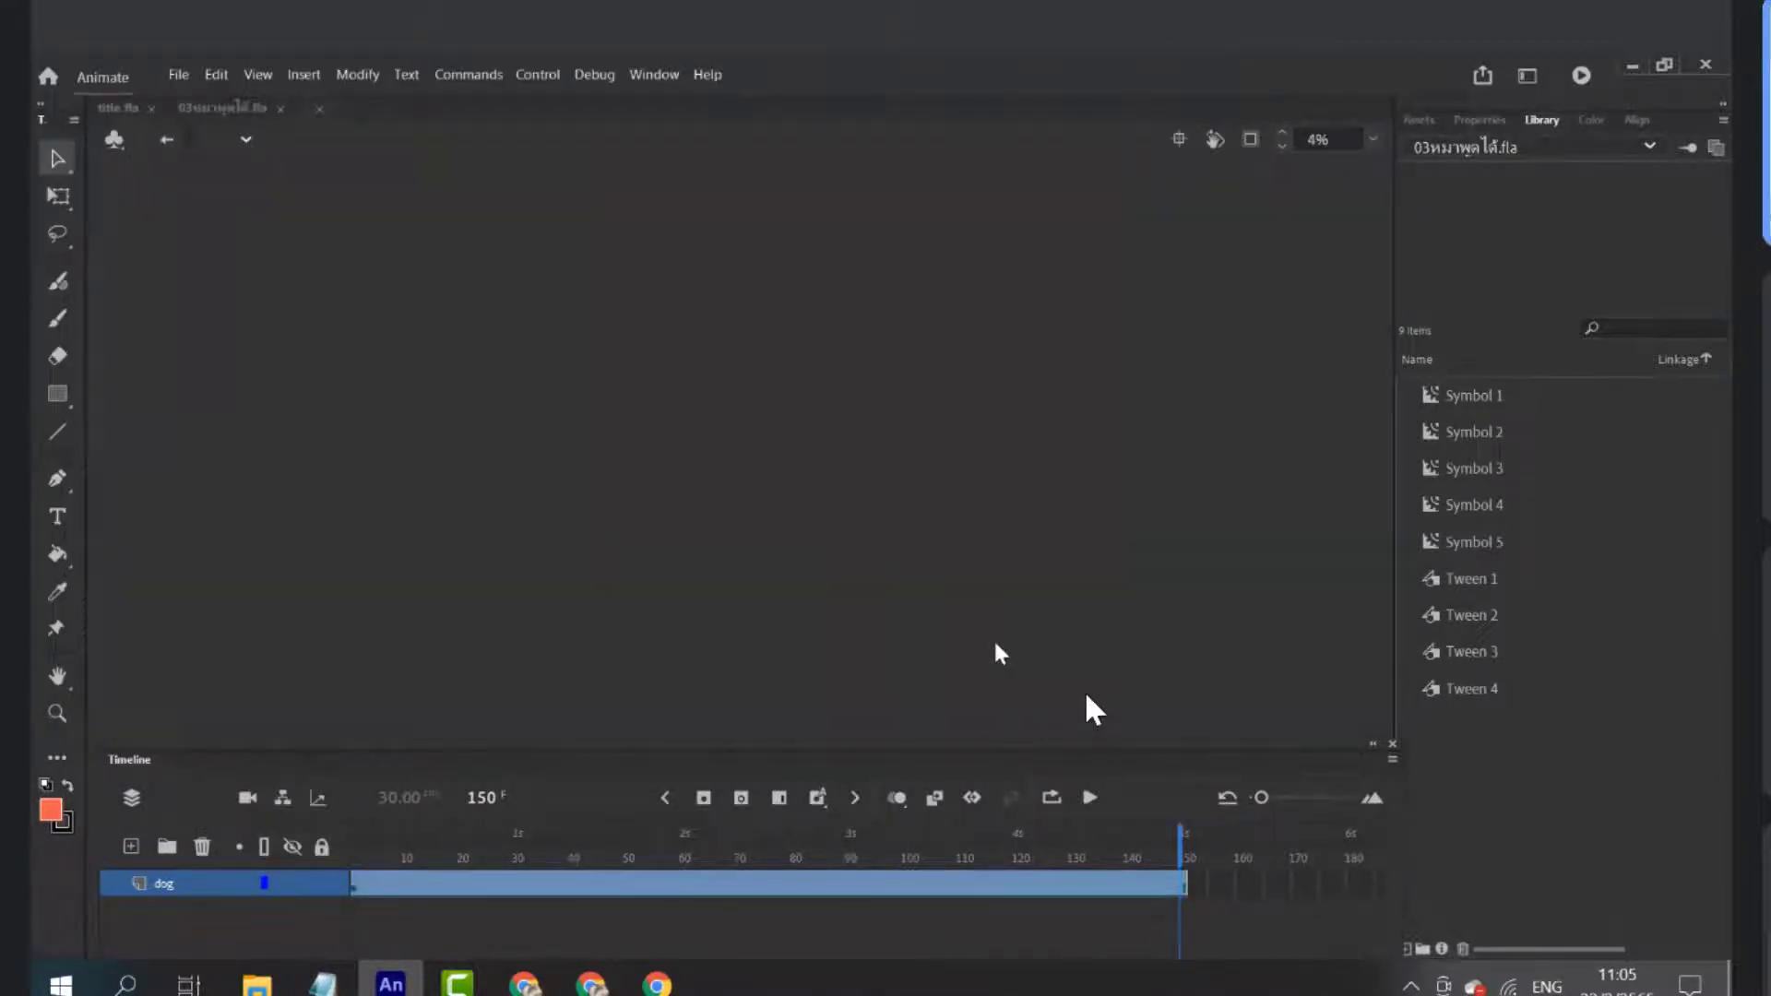
scroll(998, 495, down, 3)
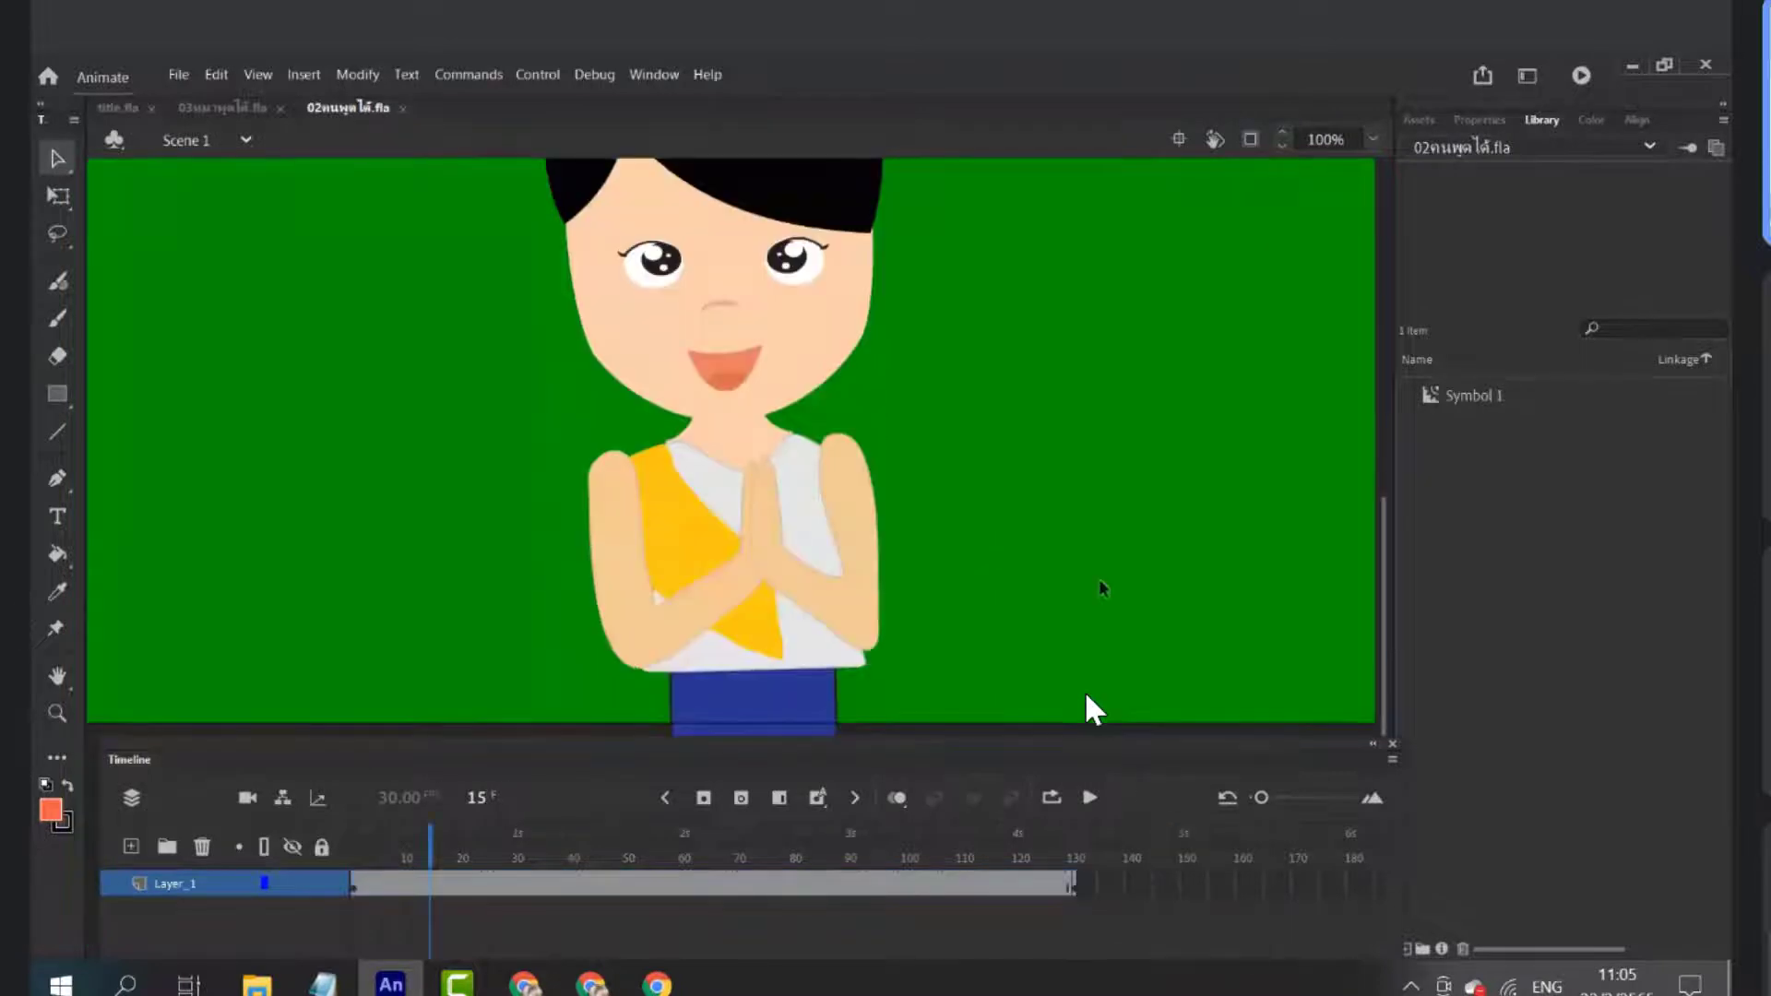
Show the talking-girl document's properties to check its stage colour and size settings
scroll(1100, 583, up, 3)
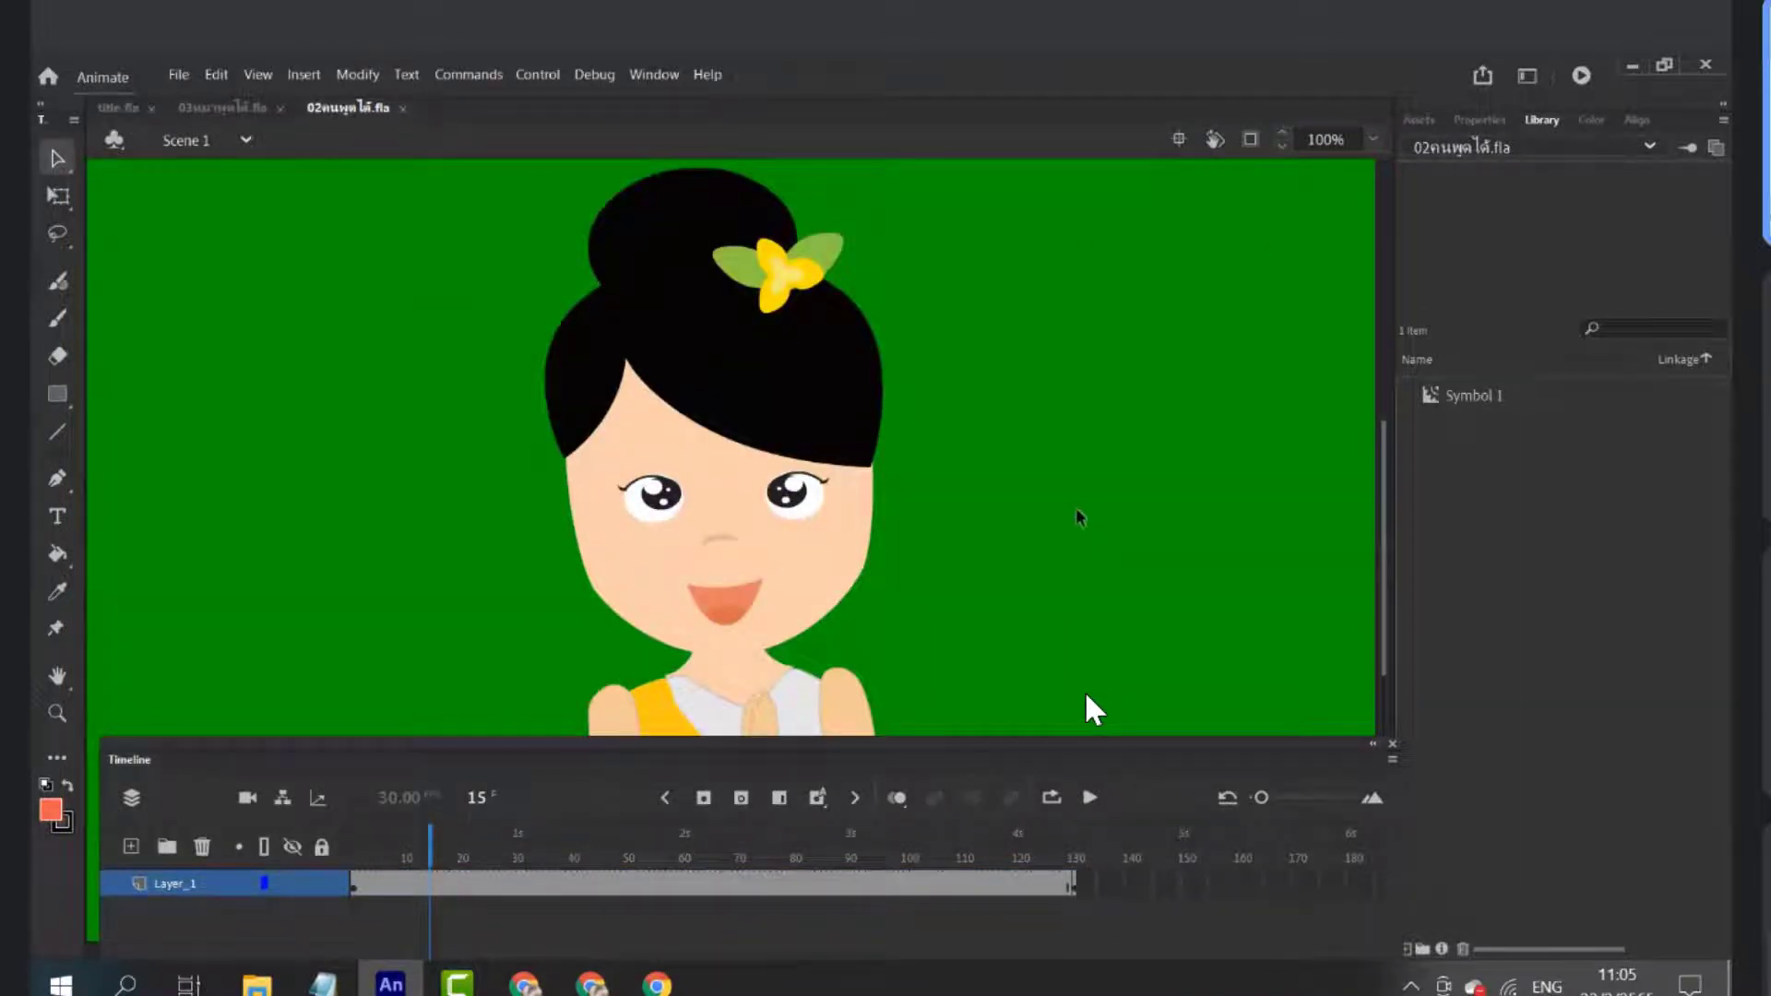
click(1481, 120)
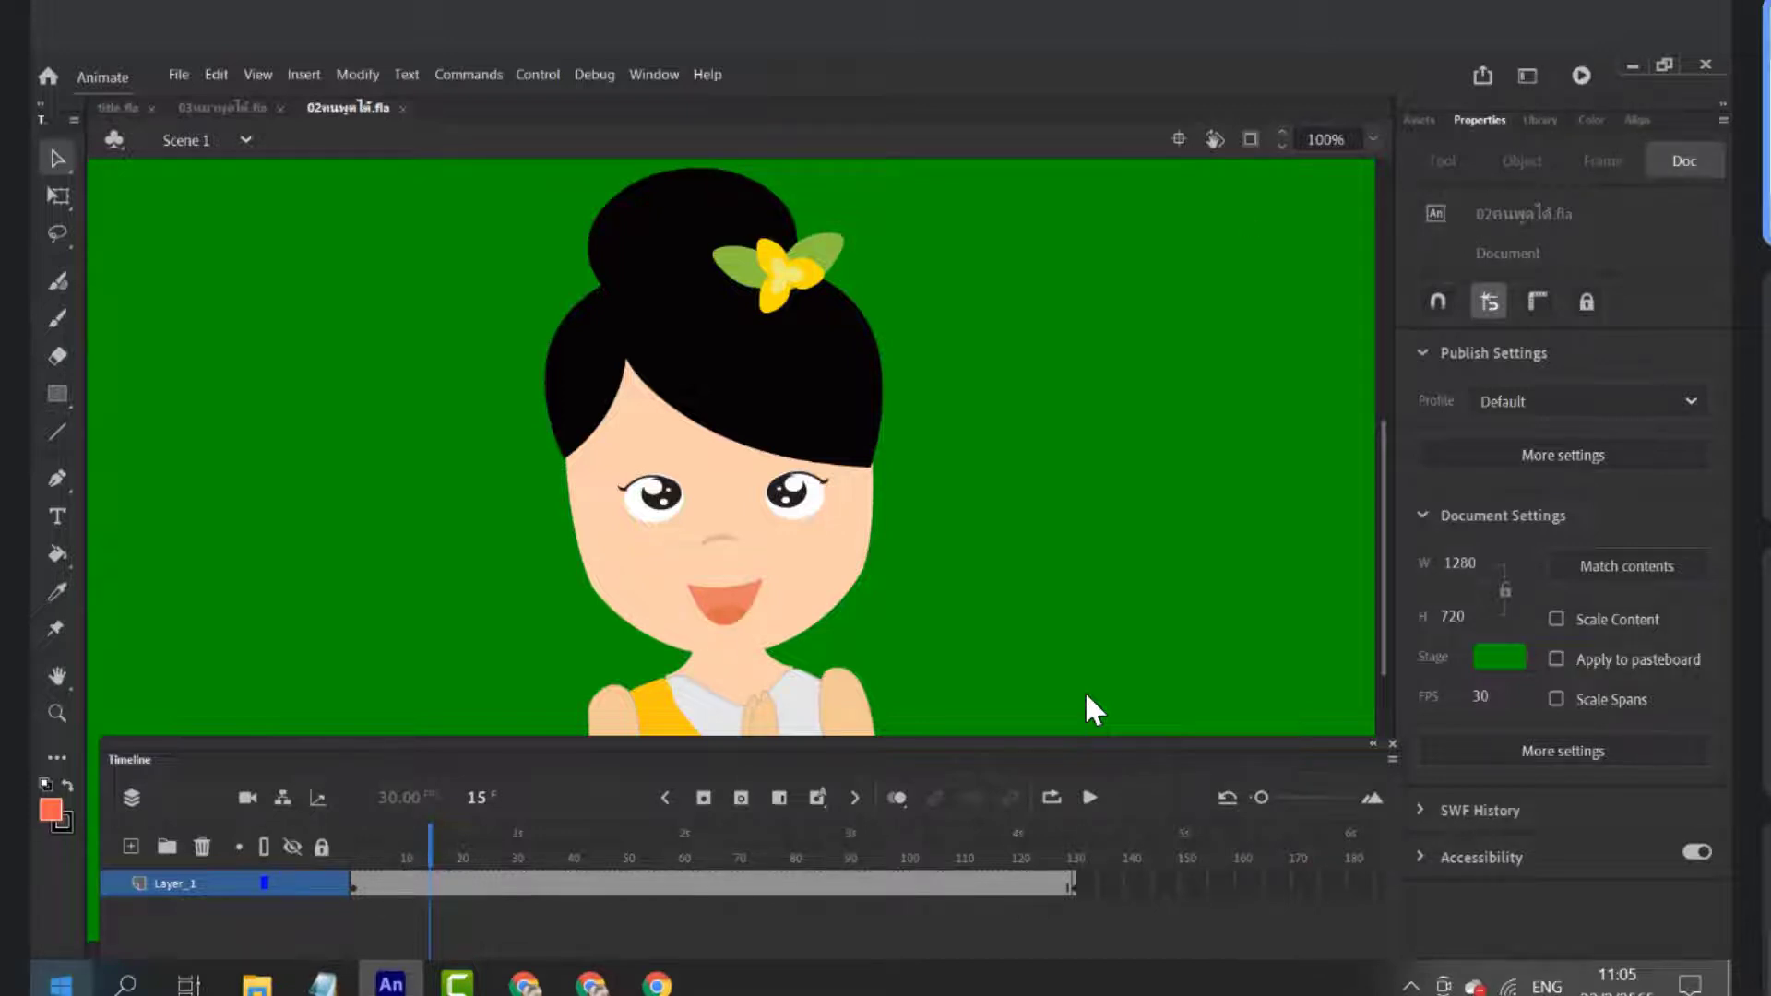
Open Camtasia Recorder 2019, move its controls clear of the artwork, and test the talking-girl movie from Animate in a maximized window
key(super)
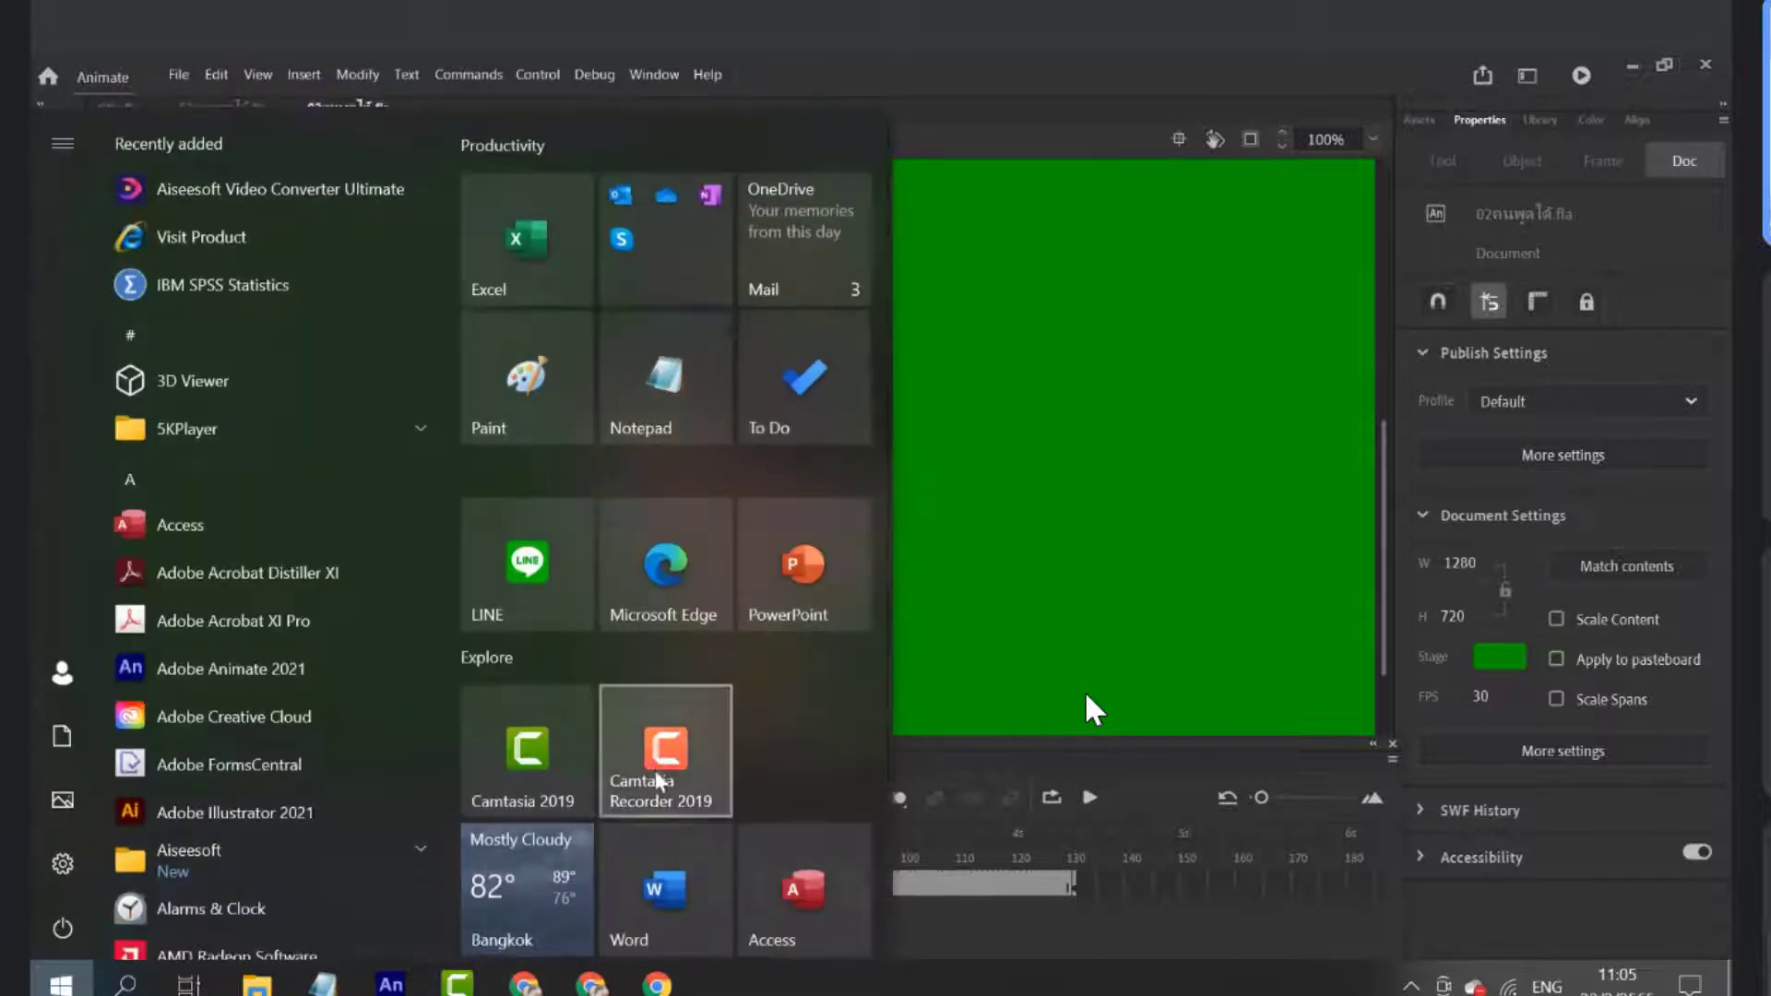
click(655, 767)
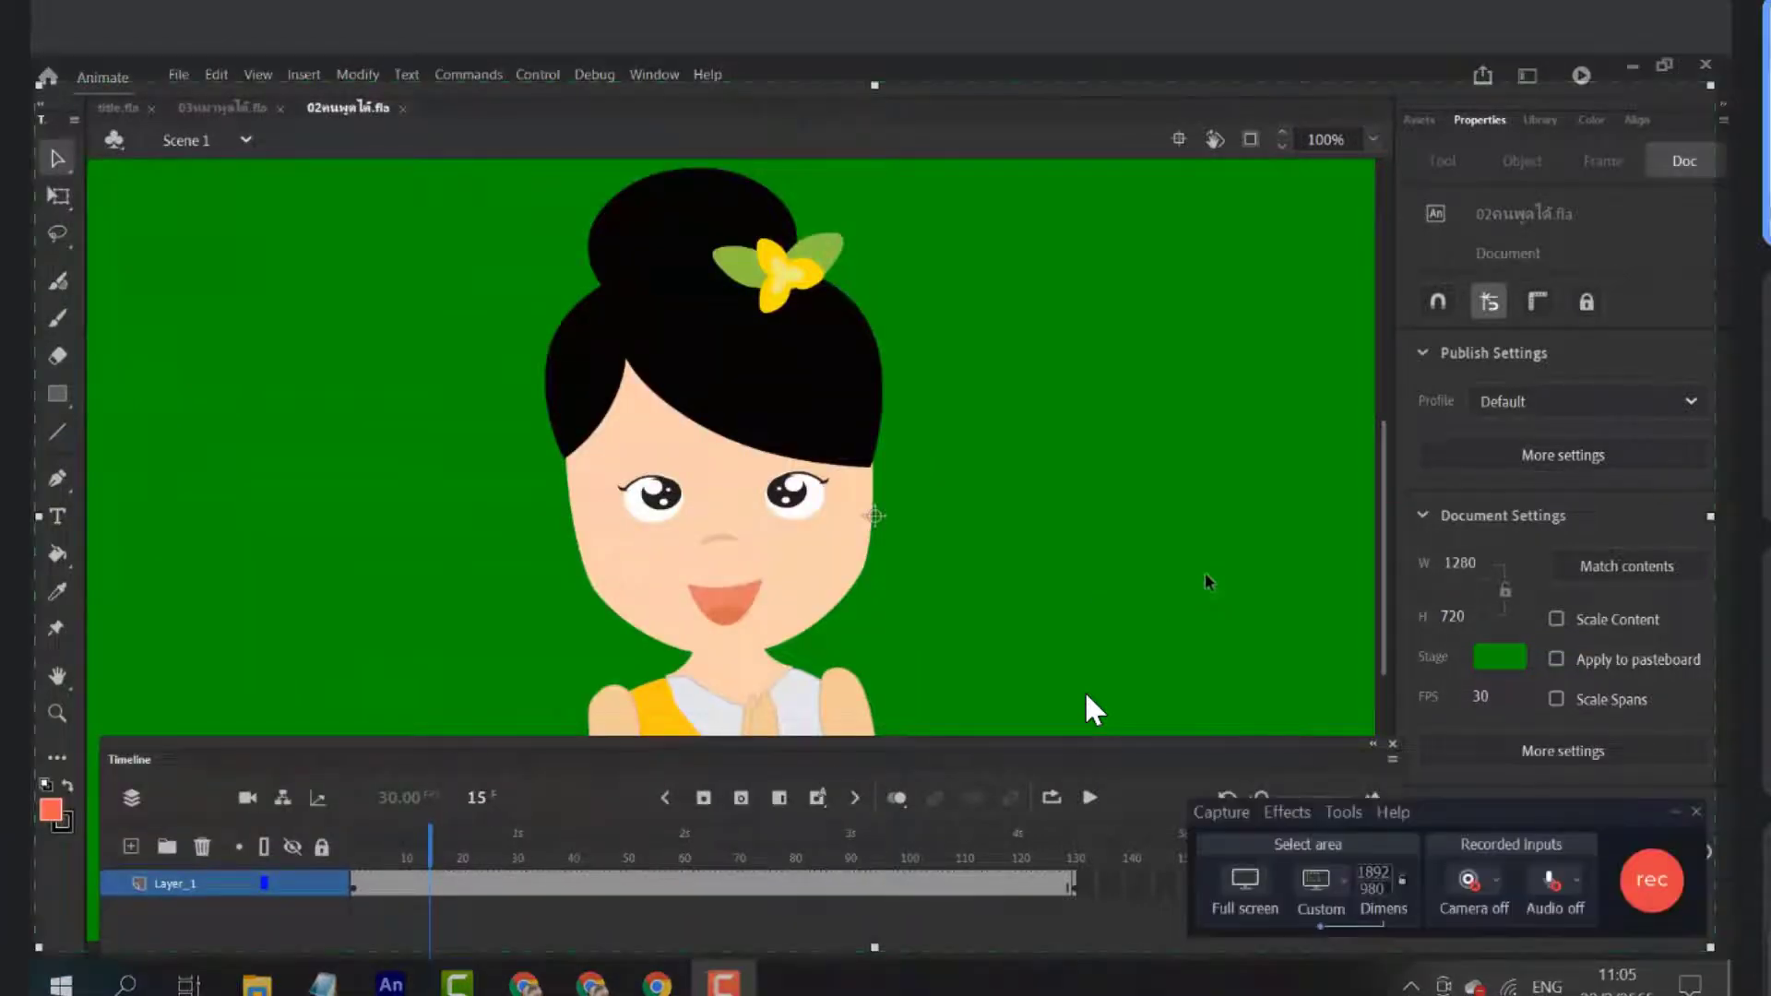
drag(1470, 806, 1224, 872)
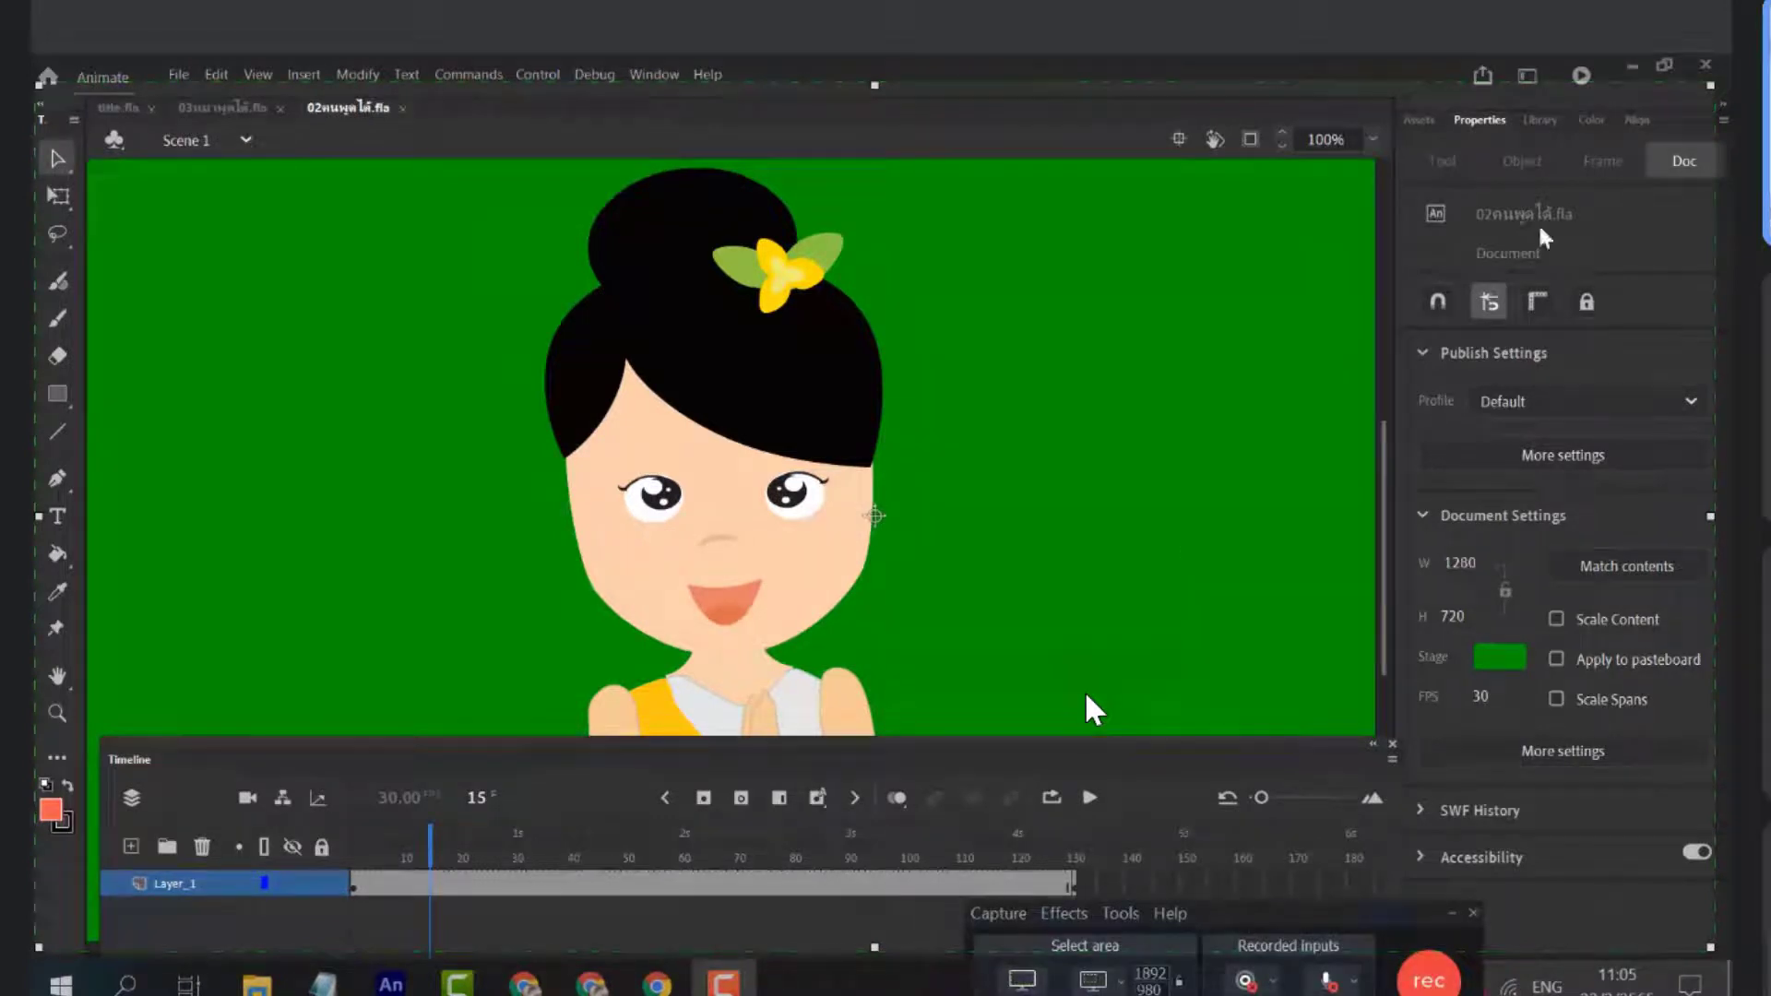
click(1583, 75)
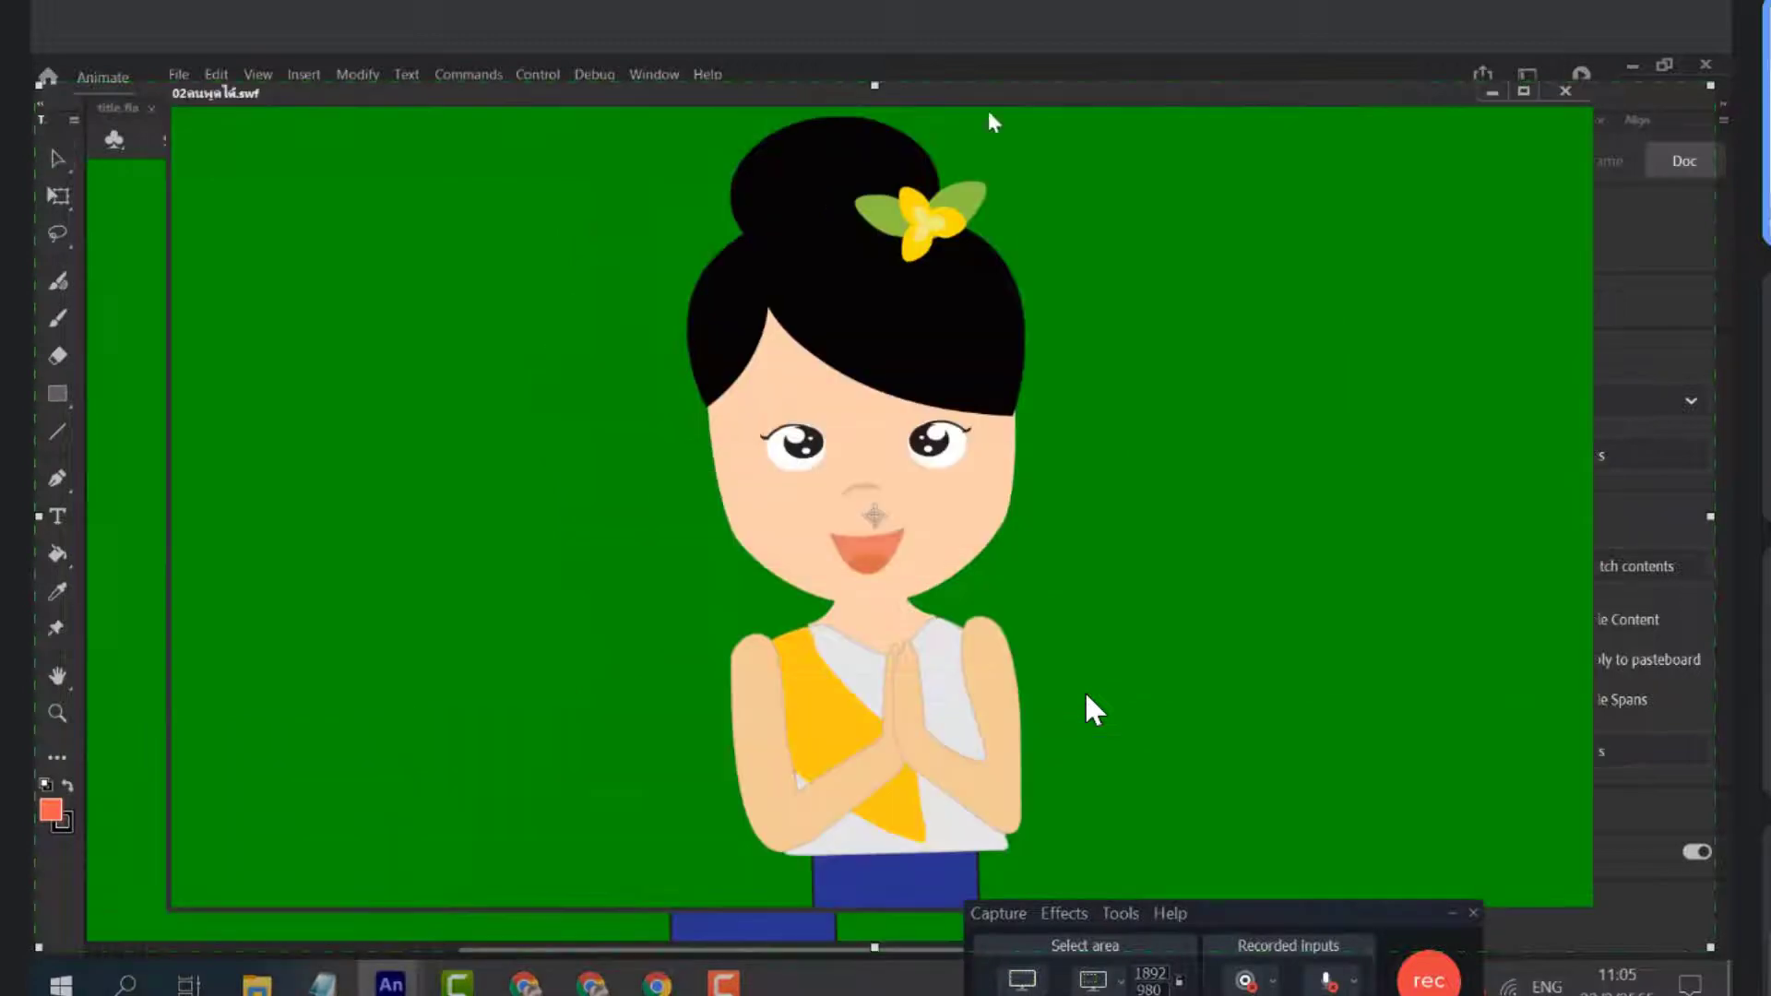
click(1522, 93)
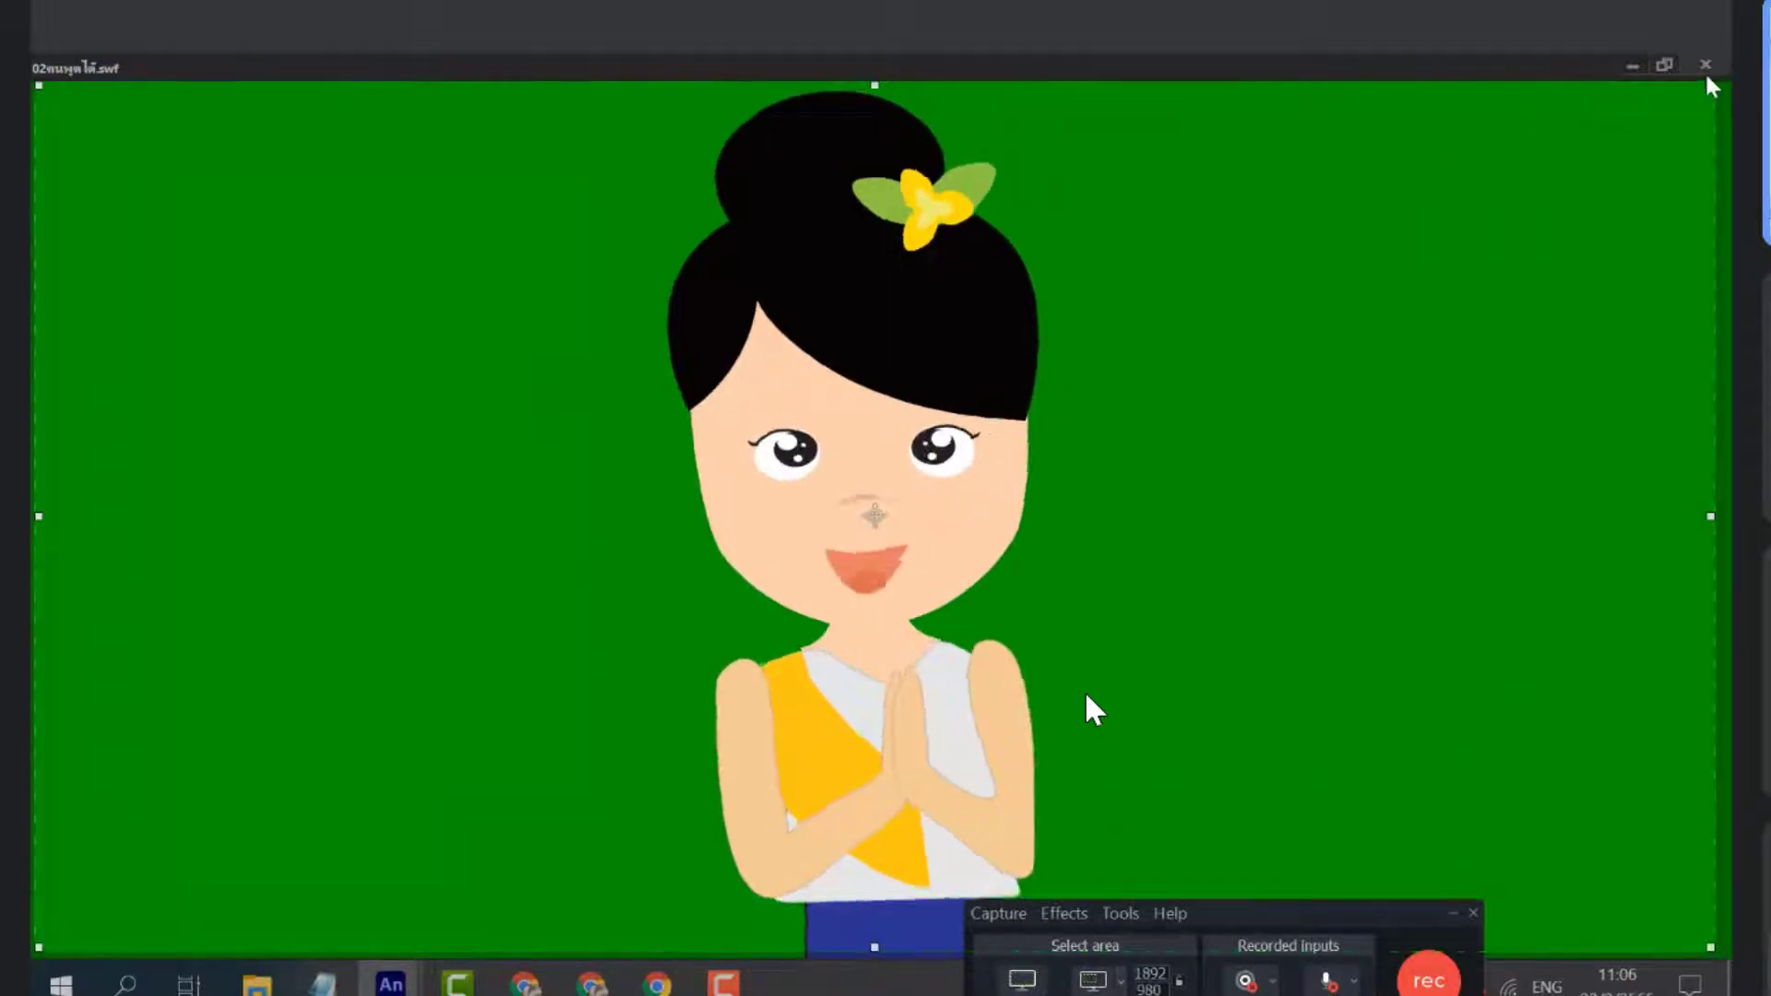
Narrow the recording area to about 739 × 984 around the talking girl, keeping the recorder controls outside it
drag(1711, 86, 1702, 89)
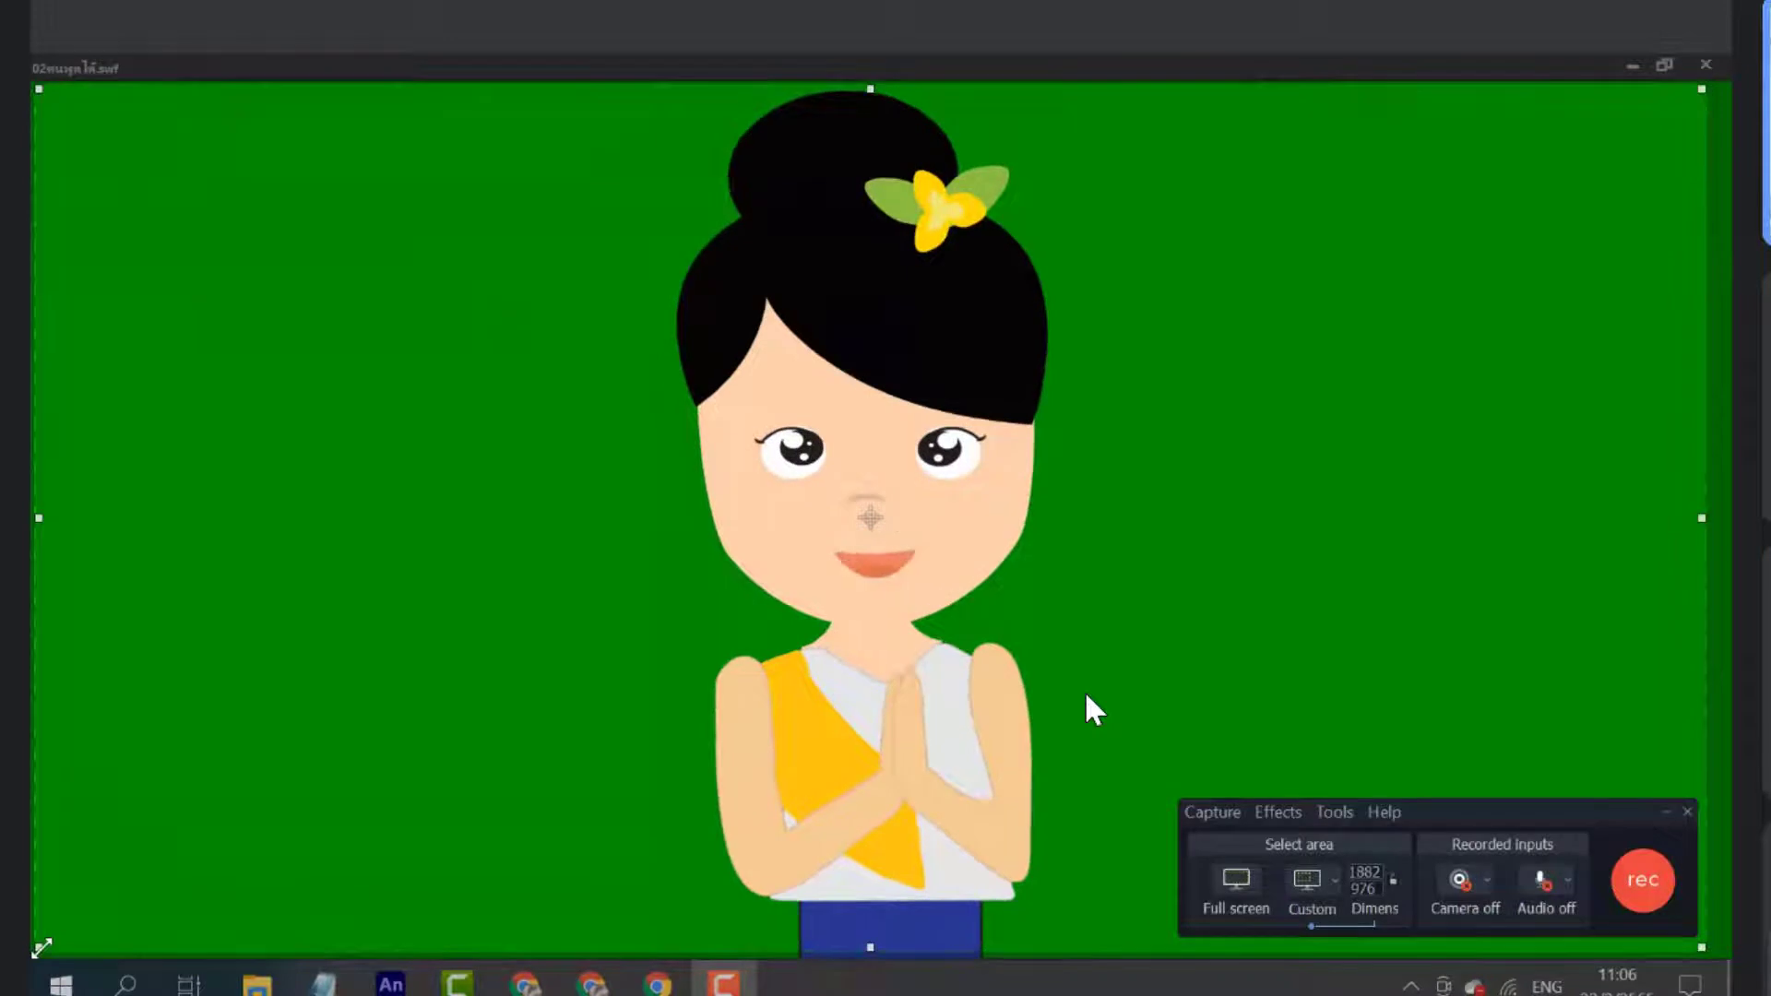
mouse_move(40, 949)
mouse_down()
mouse_move(600, 965)
mouse_move(605, 937)
mouse_move(336, 917)
mouse_move(51, 934)
mouse_up()
drag(258, 938, 558, 943)
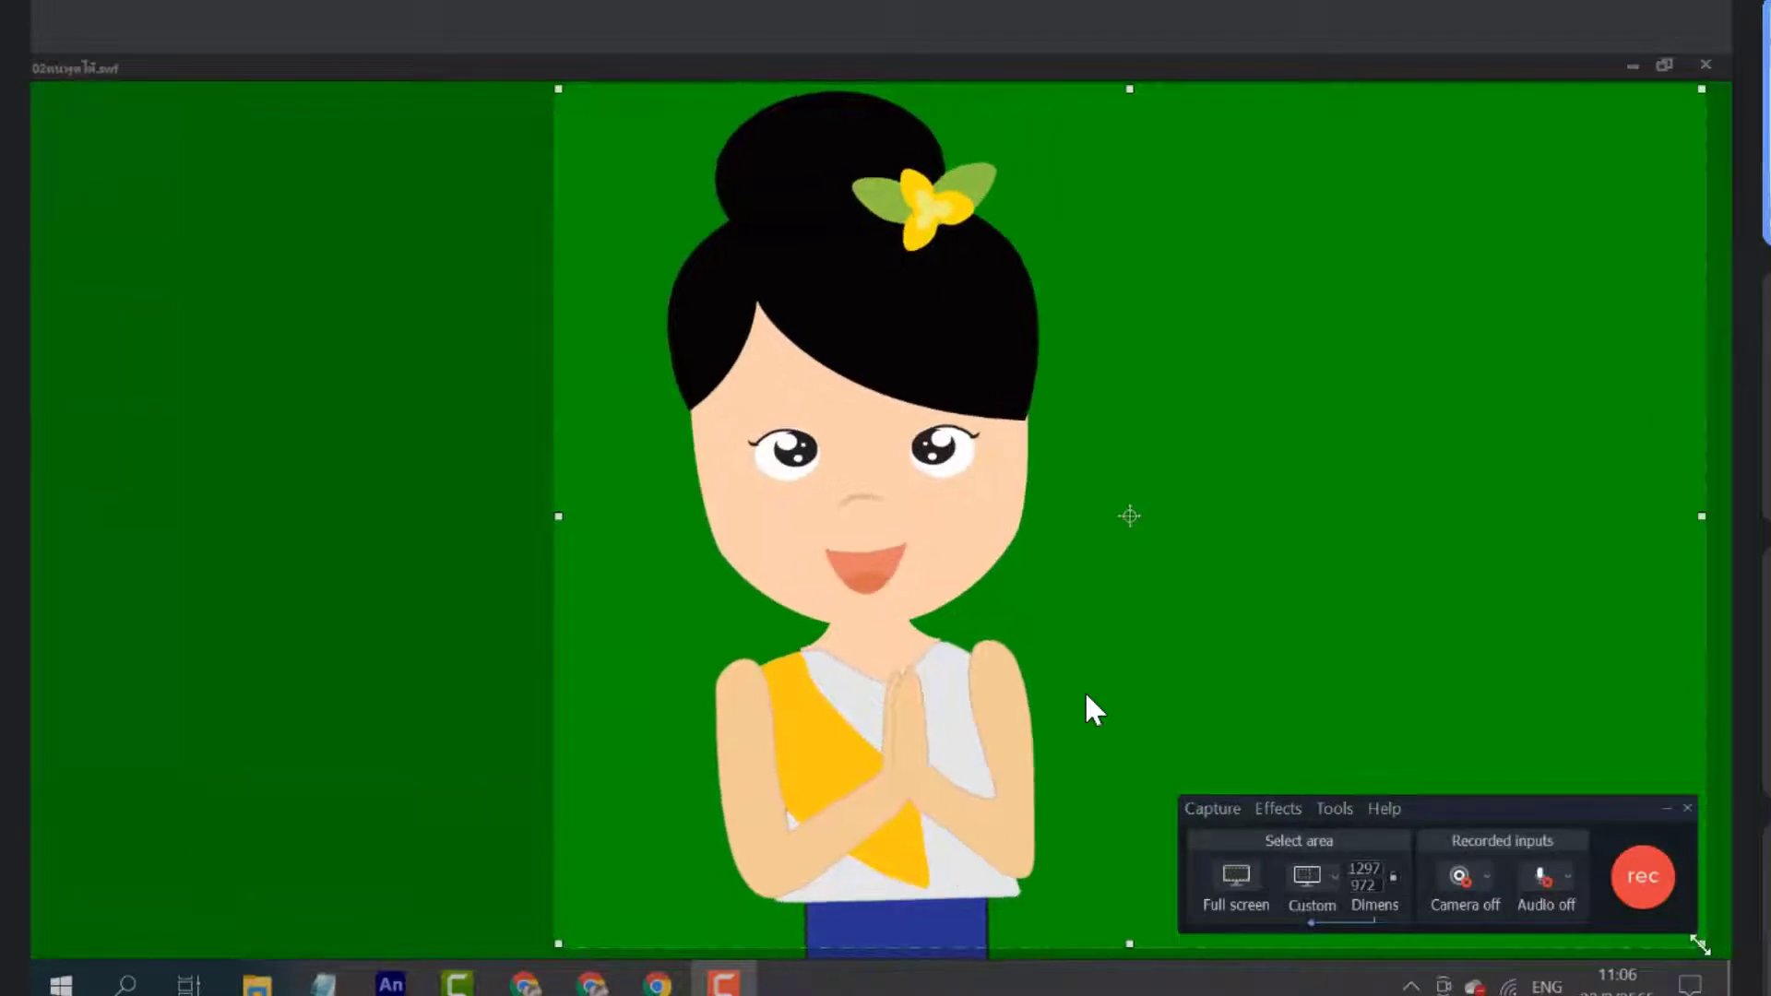
drag(1700, 942, 1202, 954)
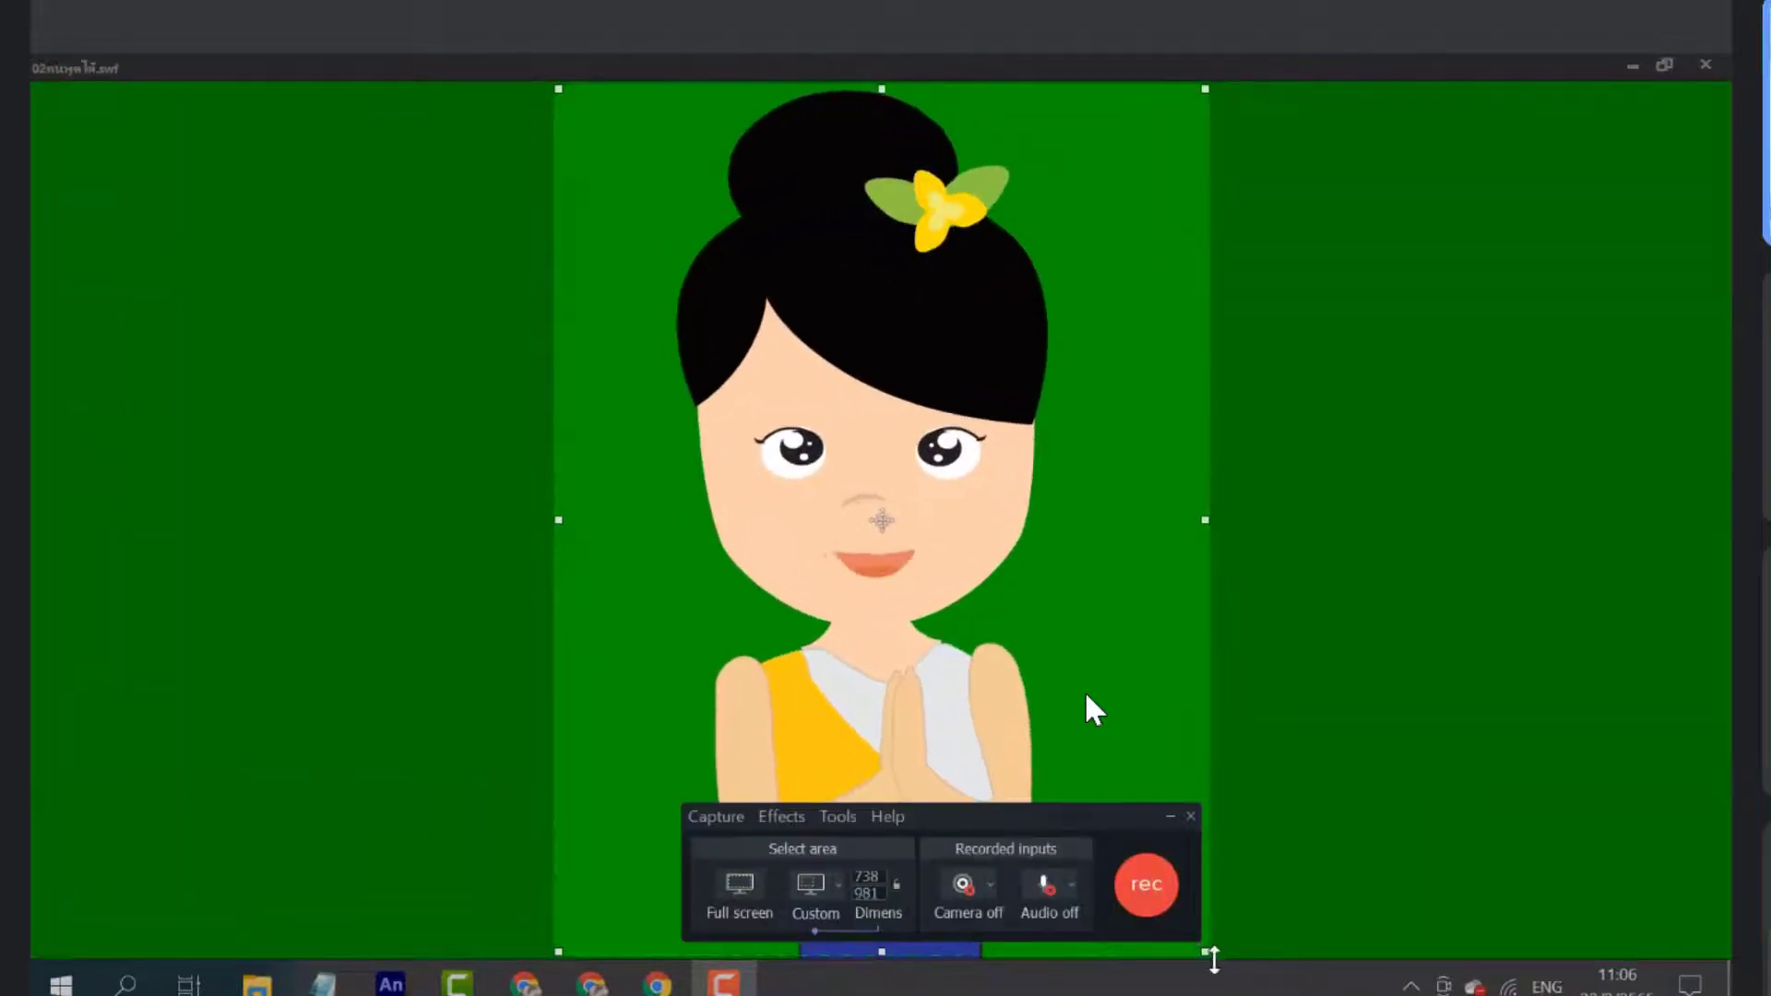
drag(1037, 834, 1590, 846)
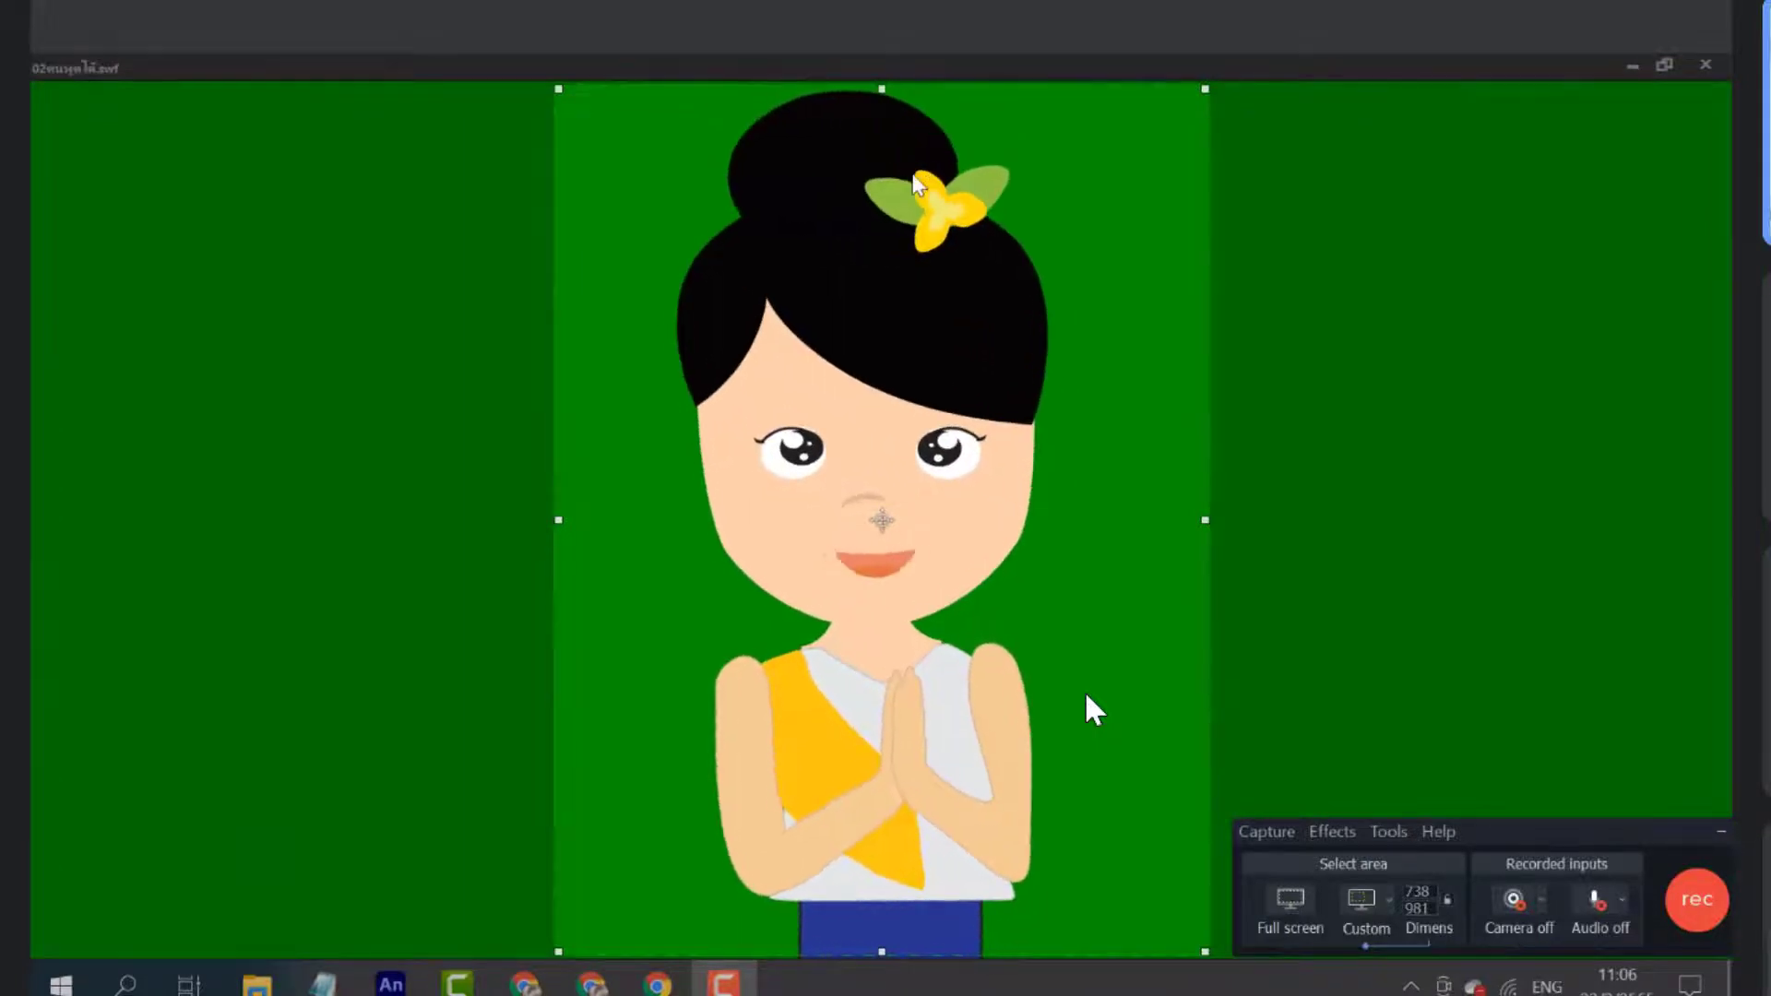
drag(1204, 89, 1205, 86)
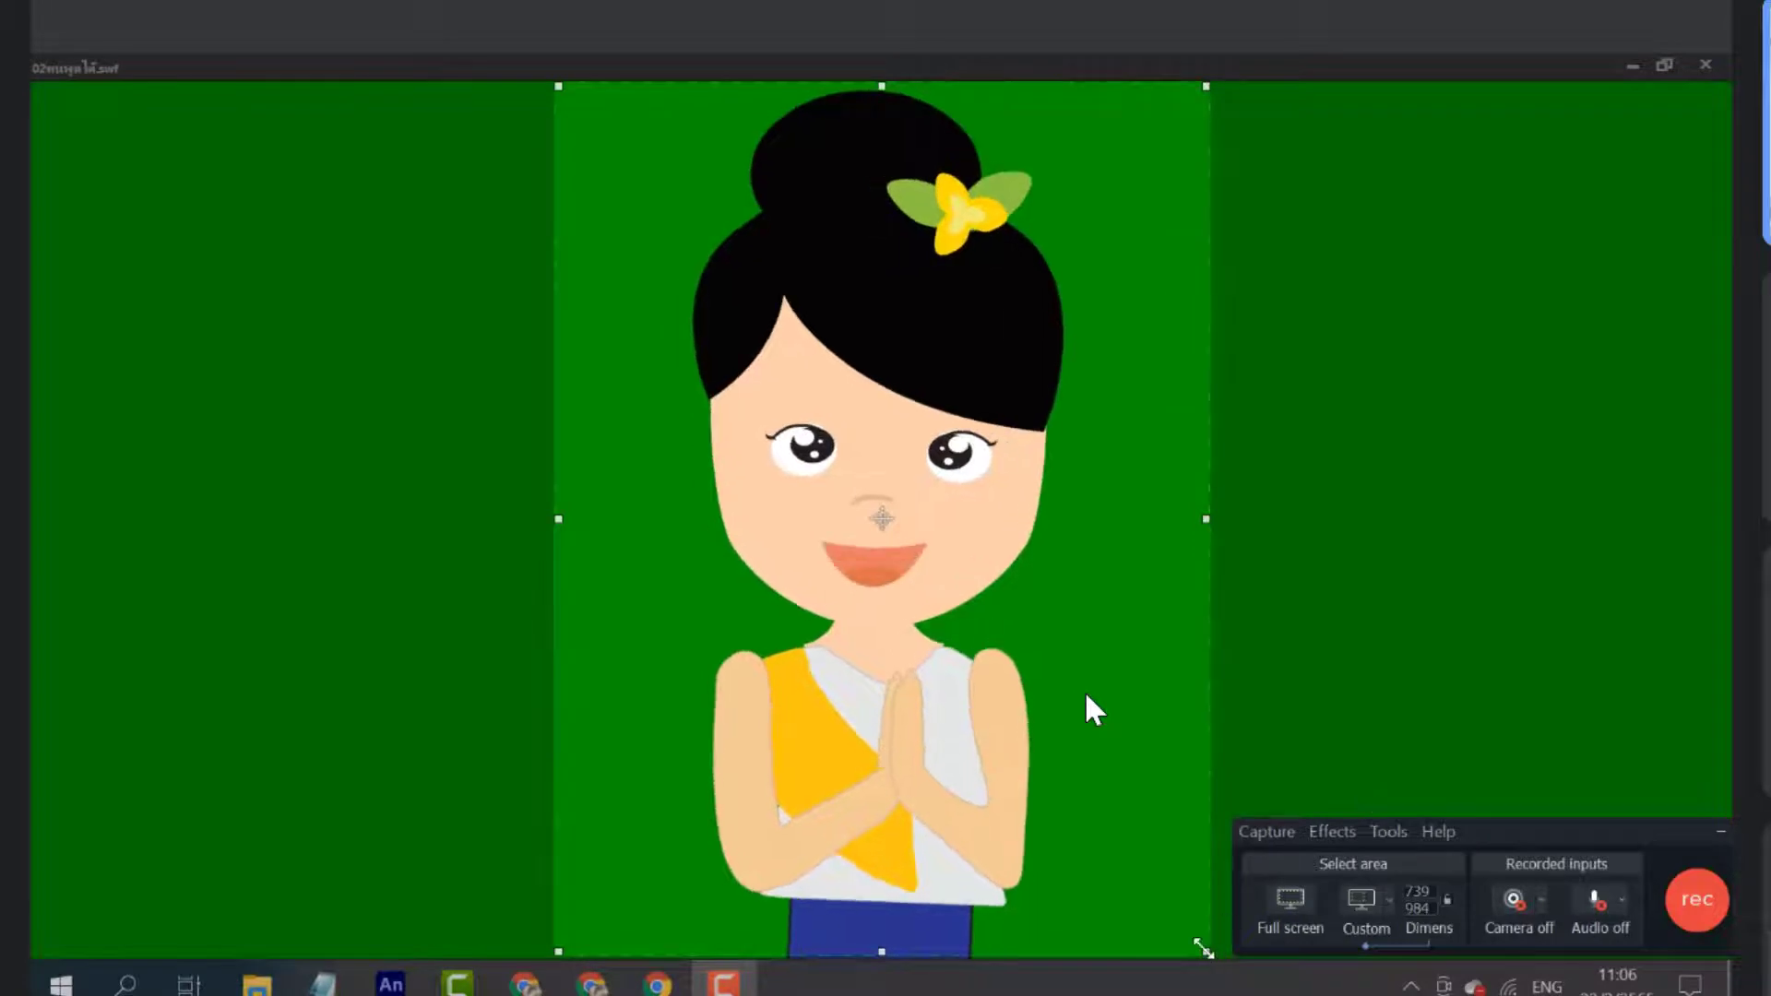
Shrink the capture area around the green-screen girl animation to 738 by 967, record the animation, and stop the recording
drag(1205, 951, 1204, 936)
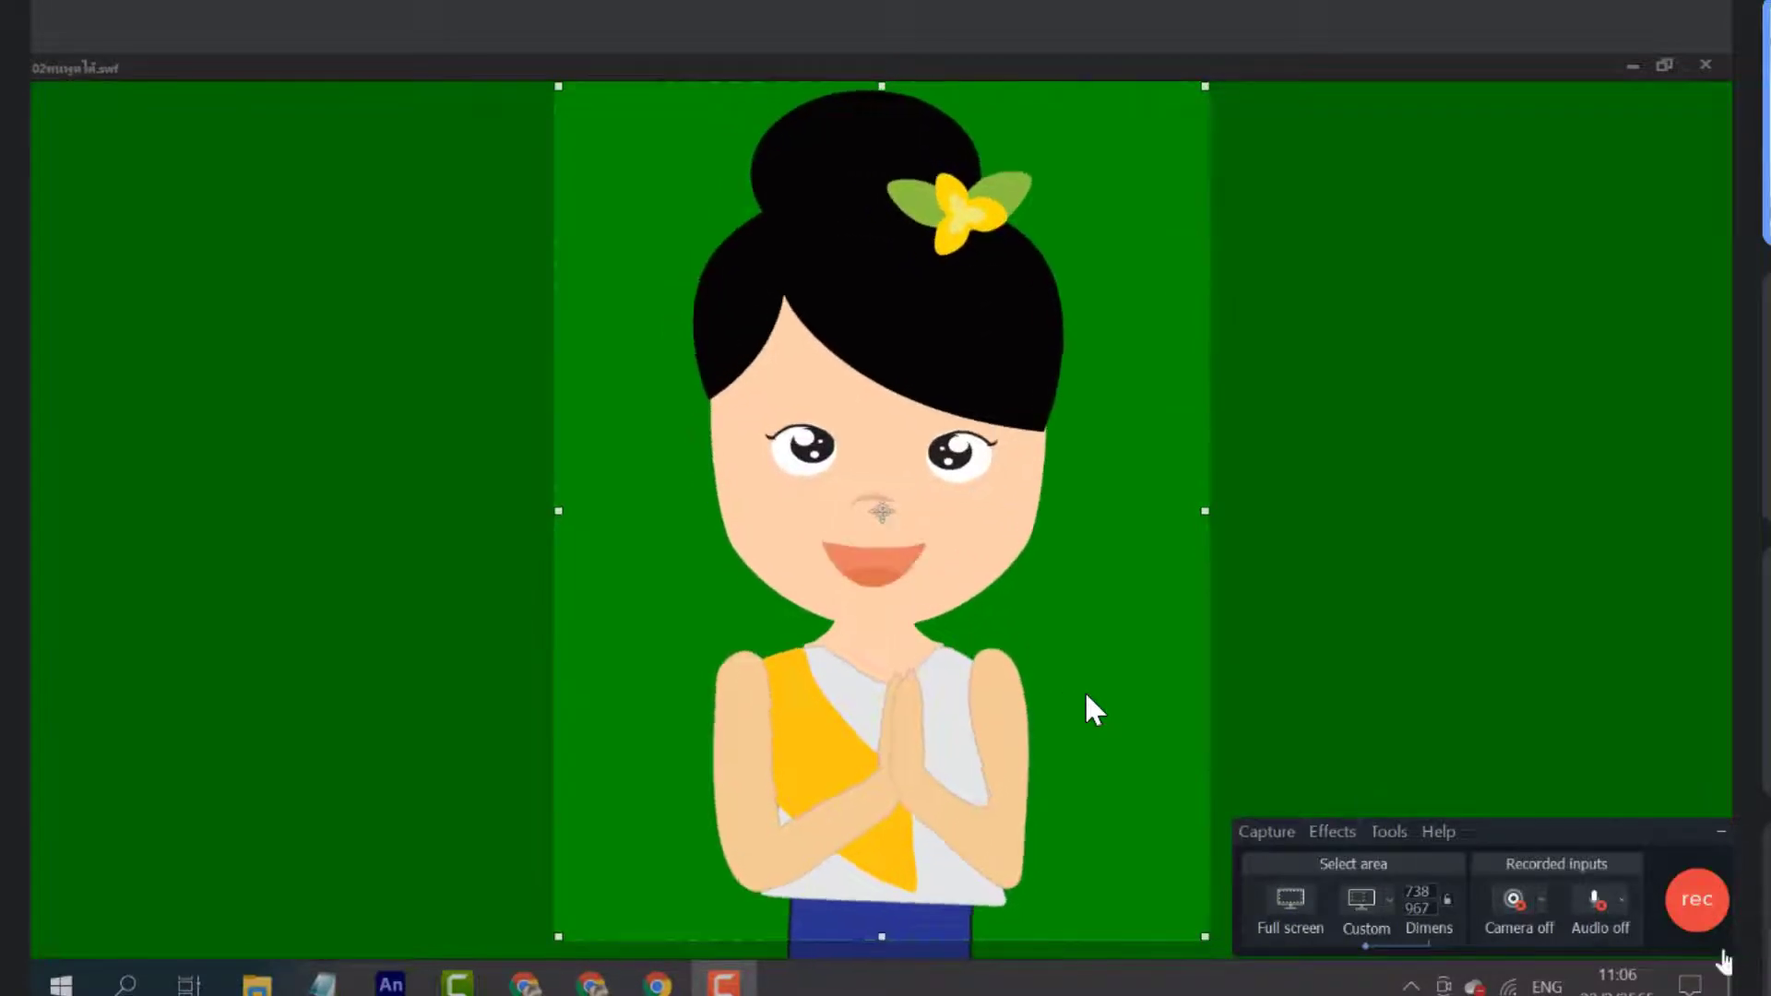
click(1708, 912)
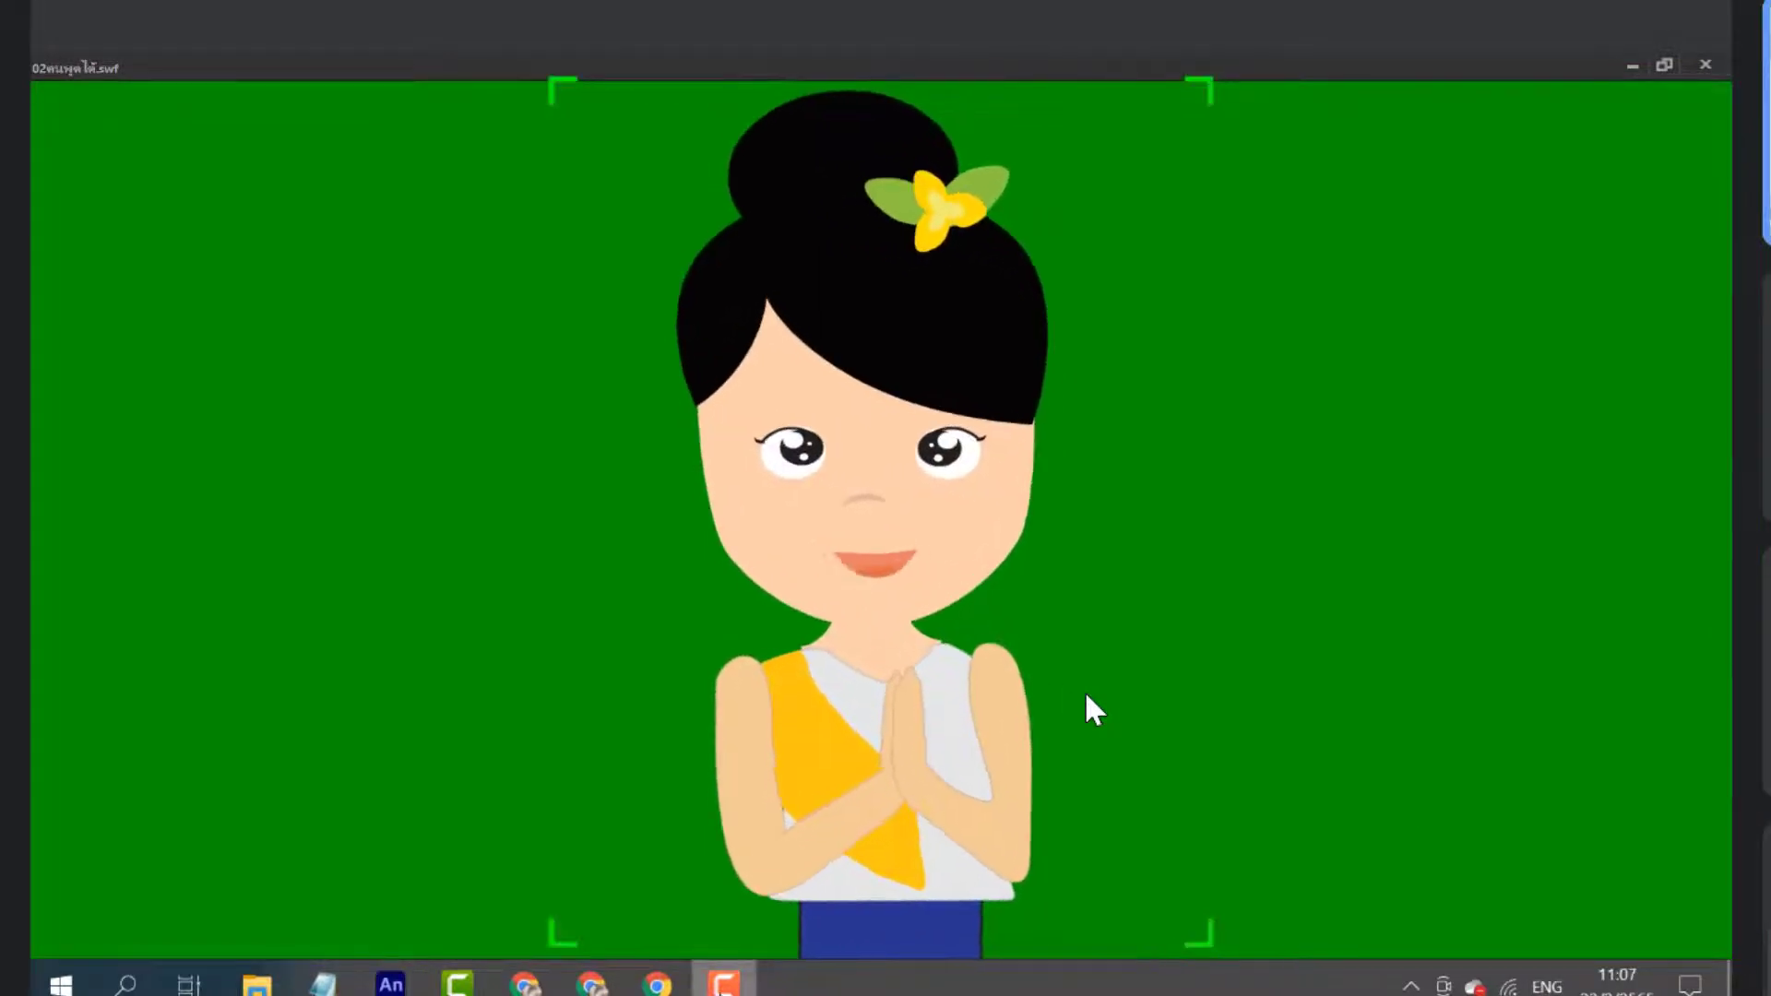
right_click(724, 984)
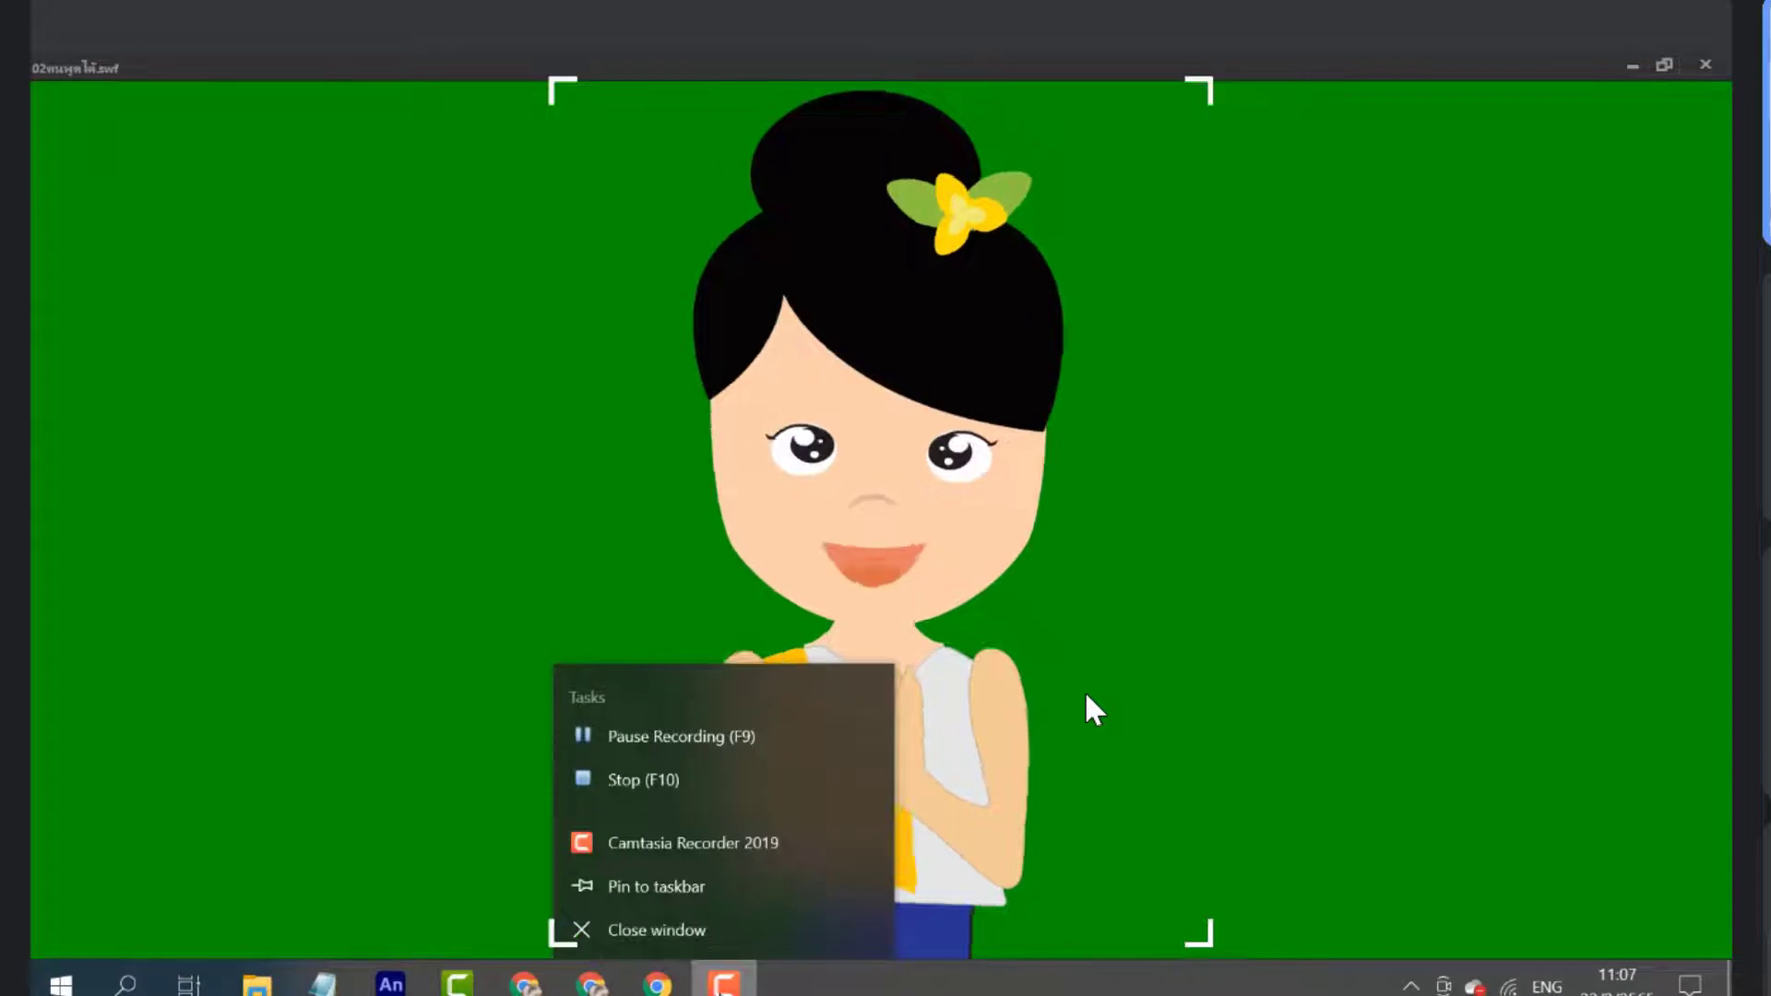
click(681, 782)
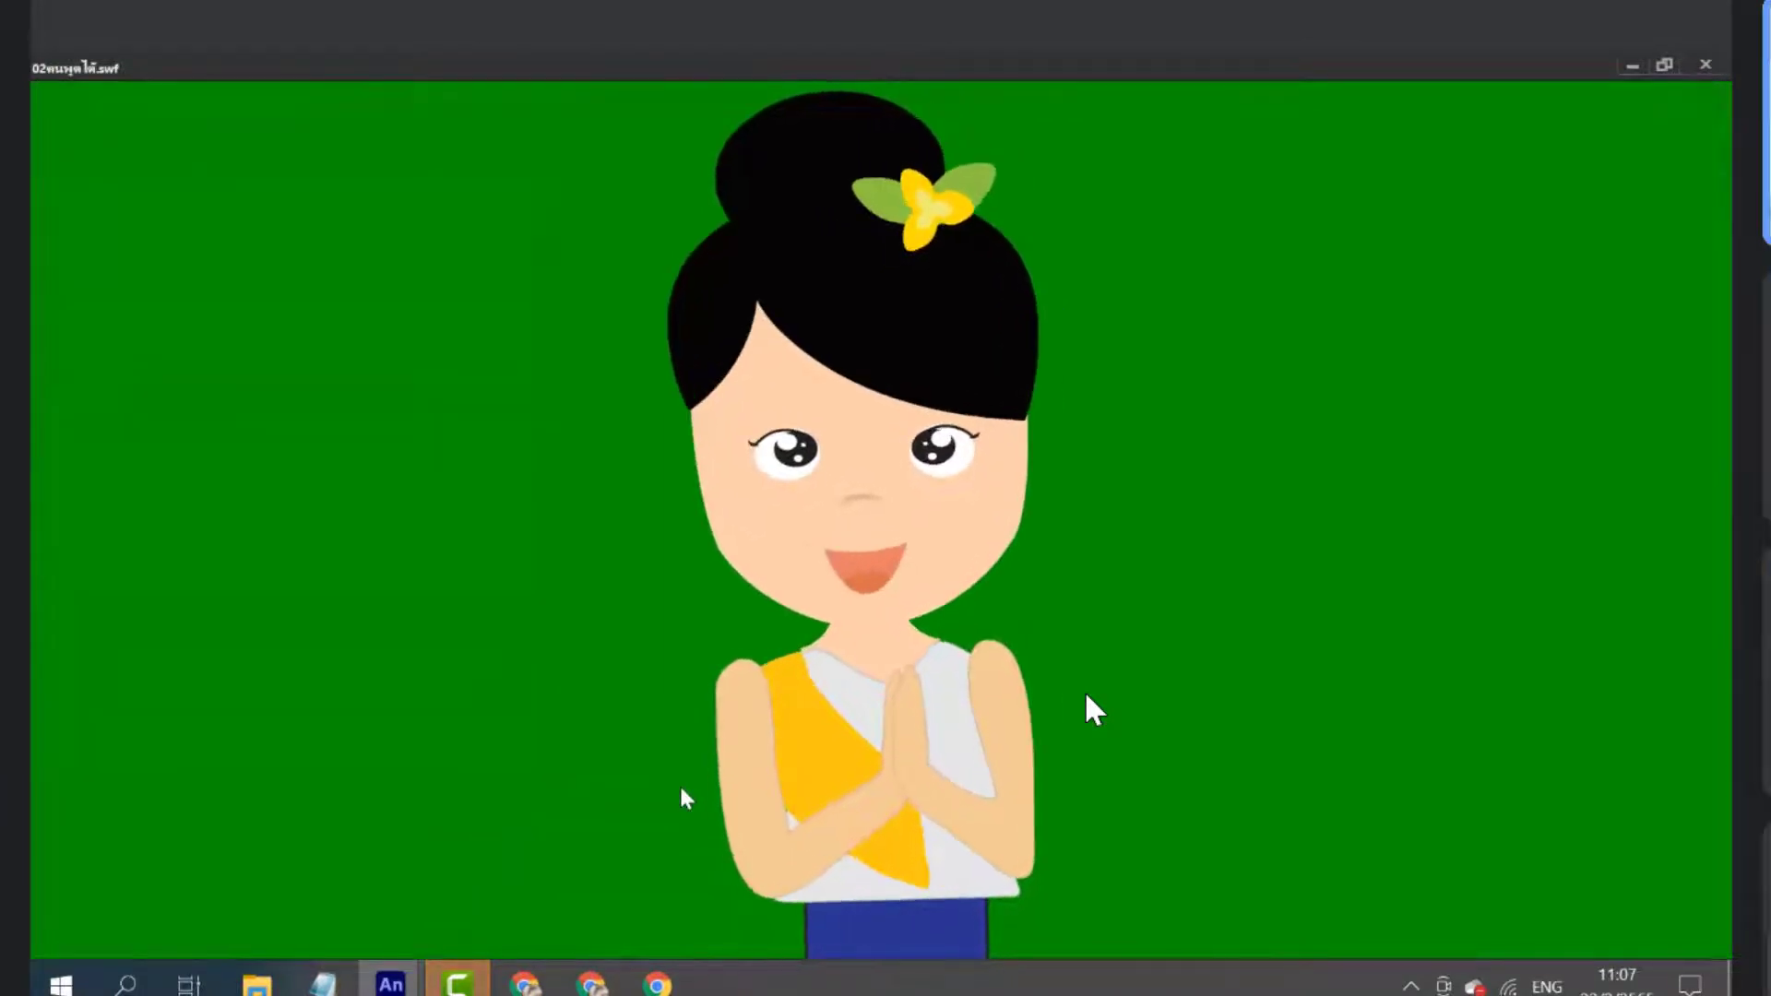
Close the animation player and place the new girl recording on Track 1 directly after the dog clip
click(1705, 65)
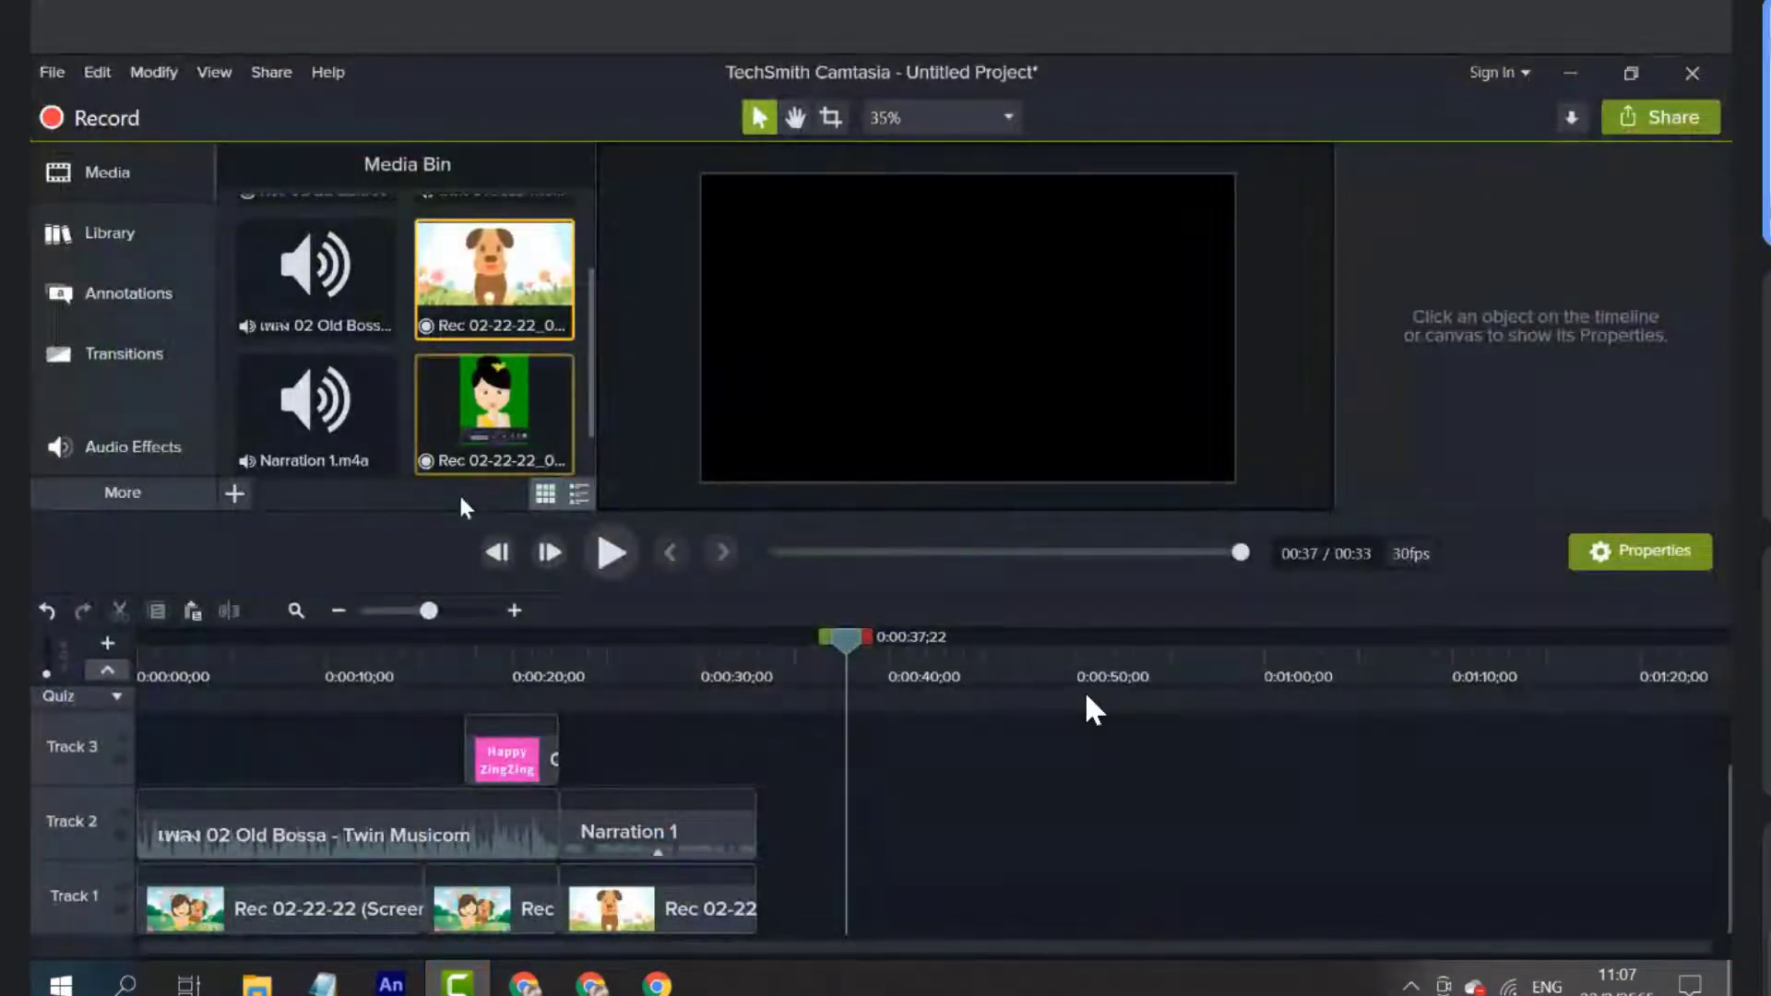
click(482, 400)
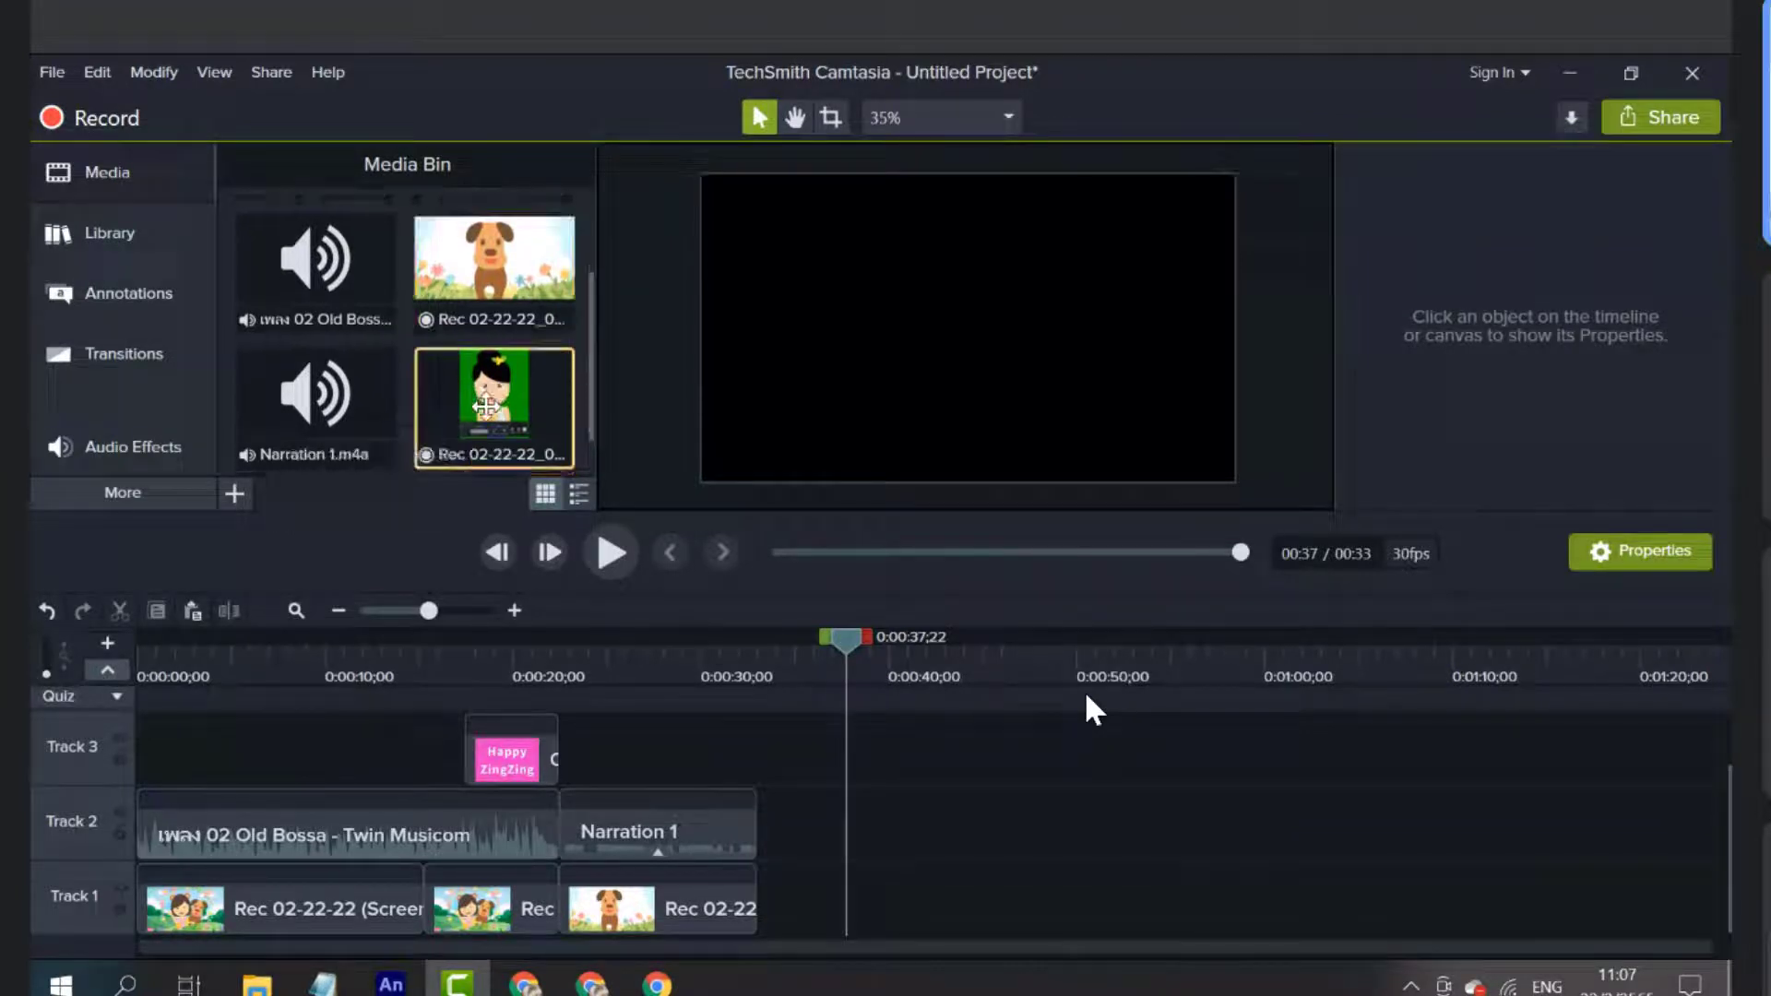
drag(486, 406, 1054, 954)
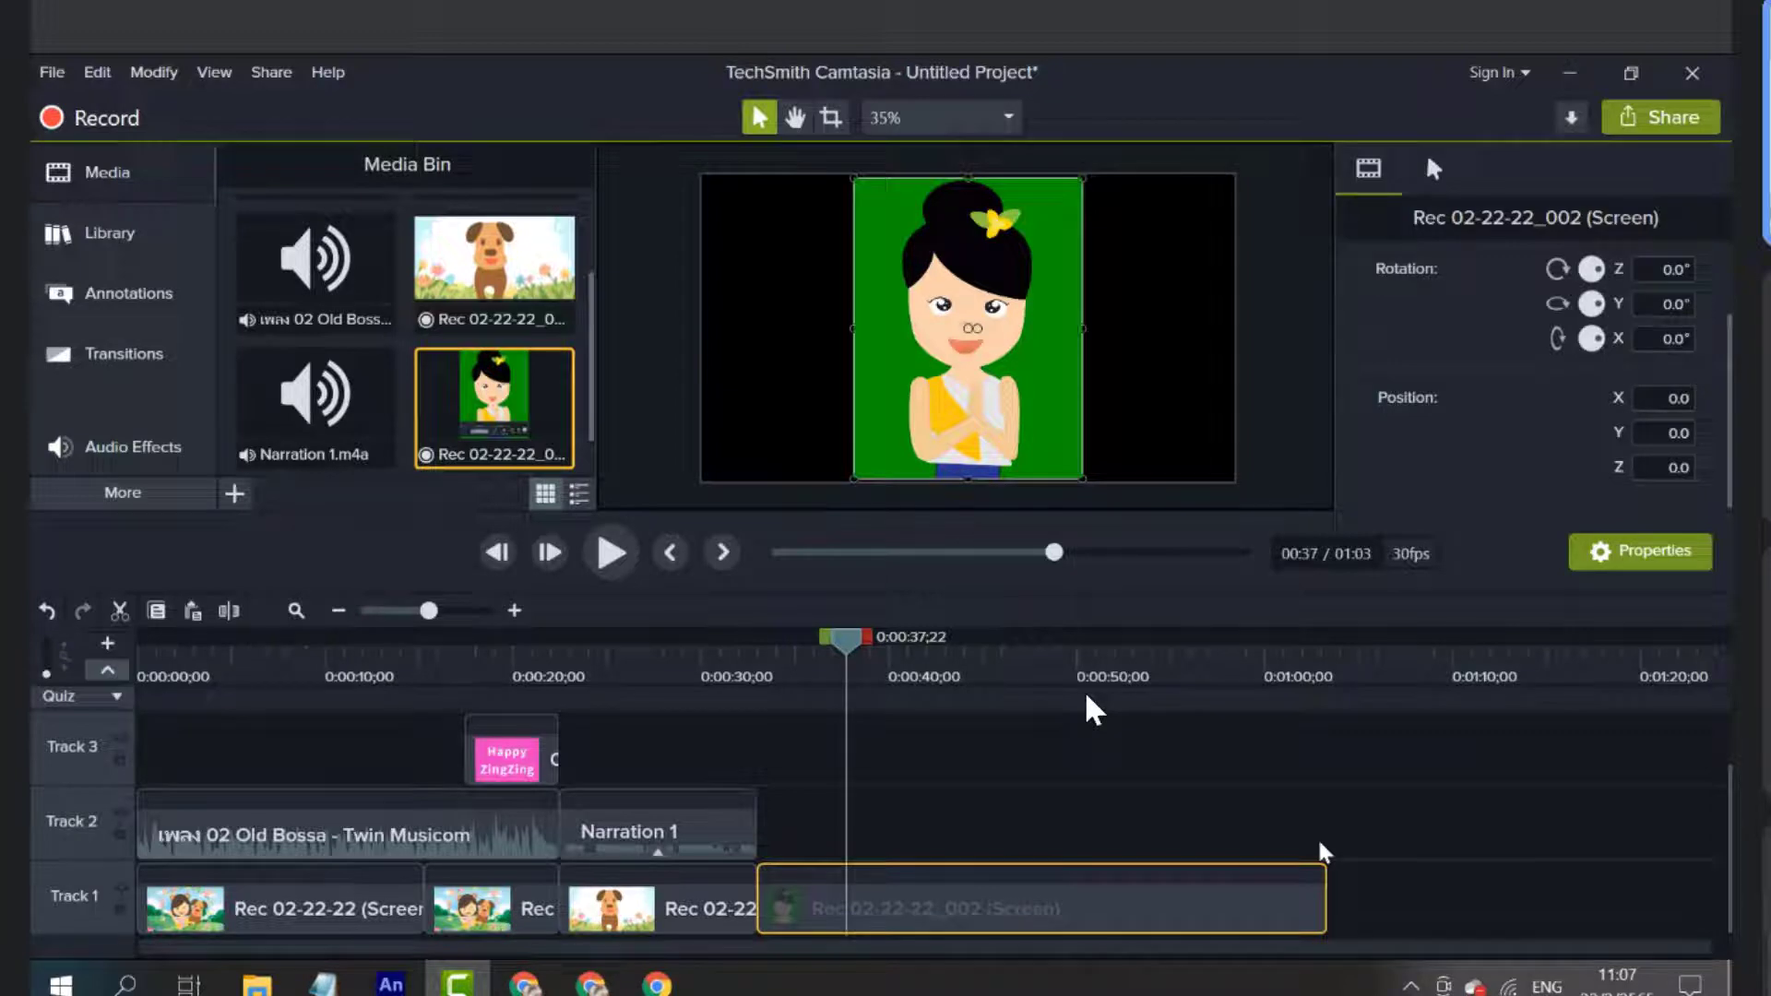
Apply the Remove a Color visual effect to the girl clip on Track 1 and expand the clip's effects
click(154, 491)
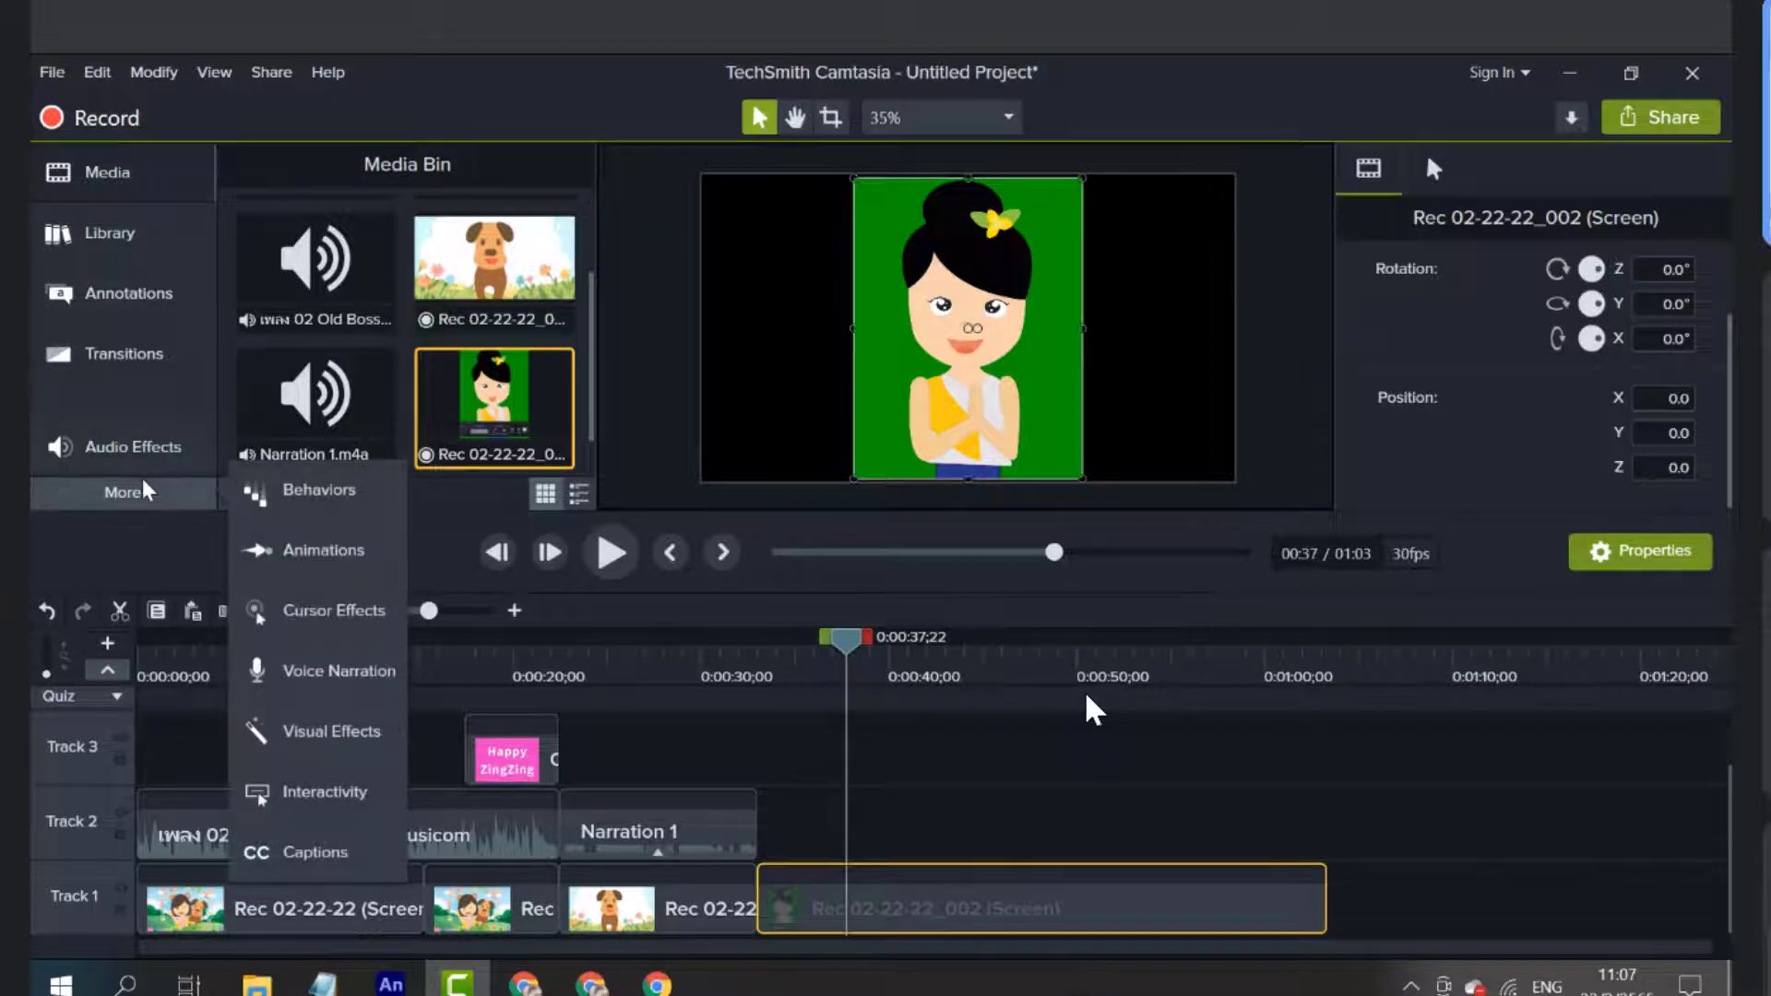
click(334, 733)
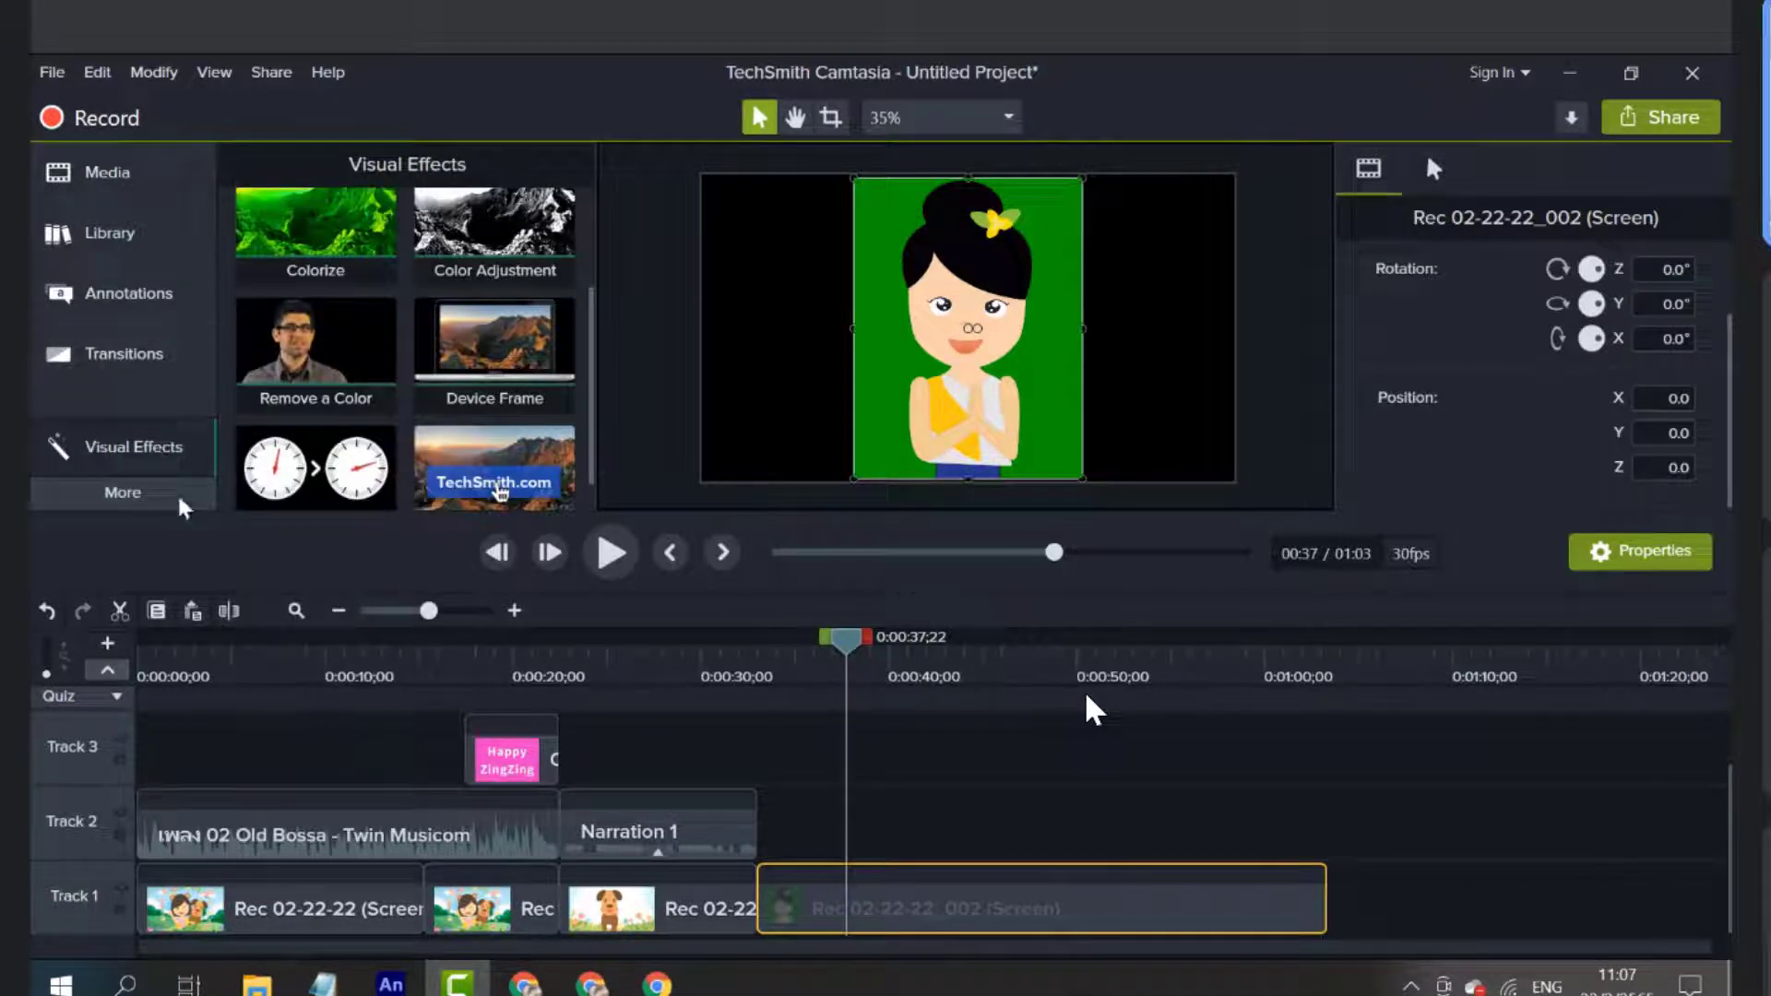
click(123, 494)
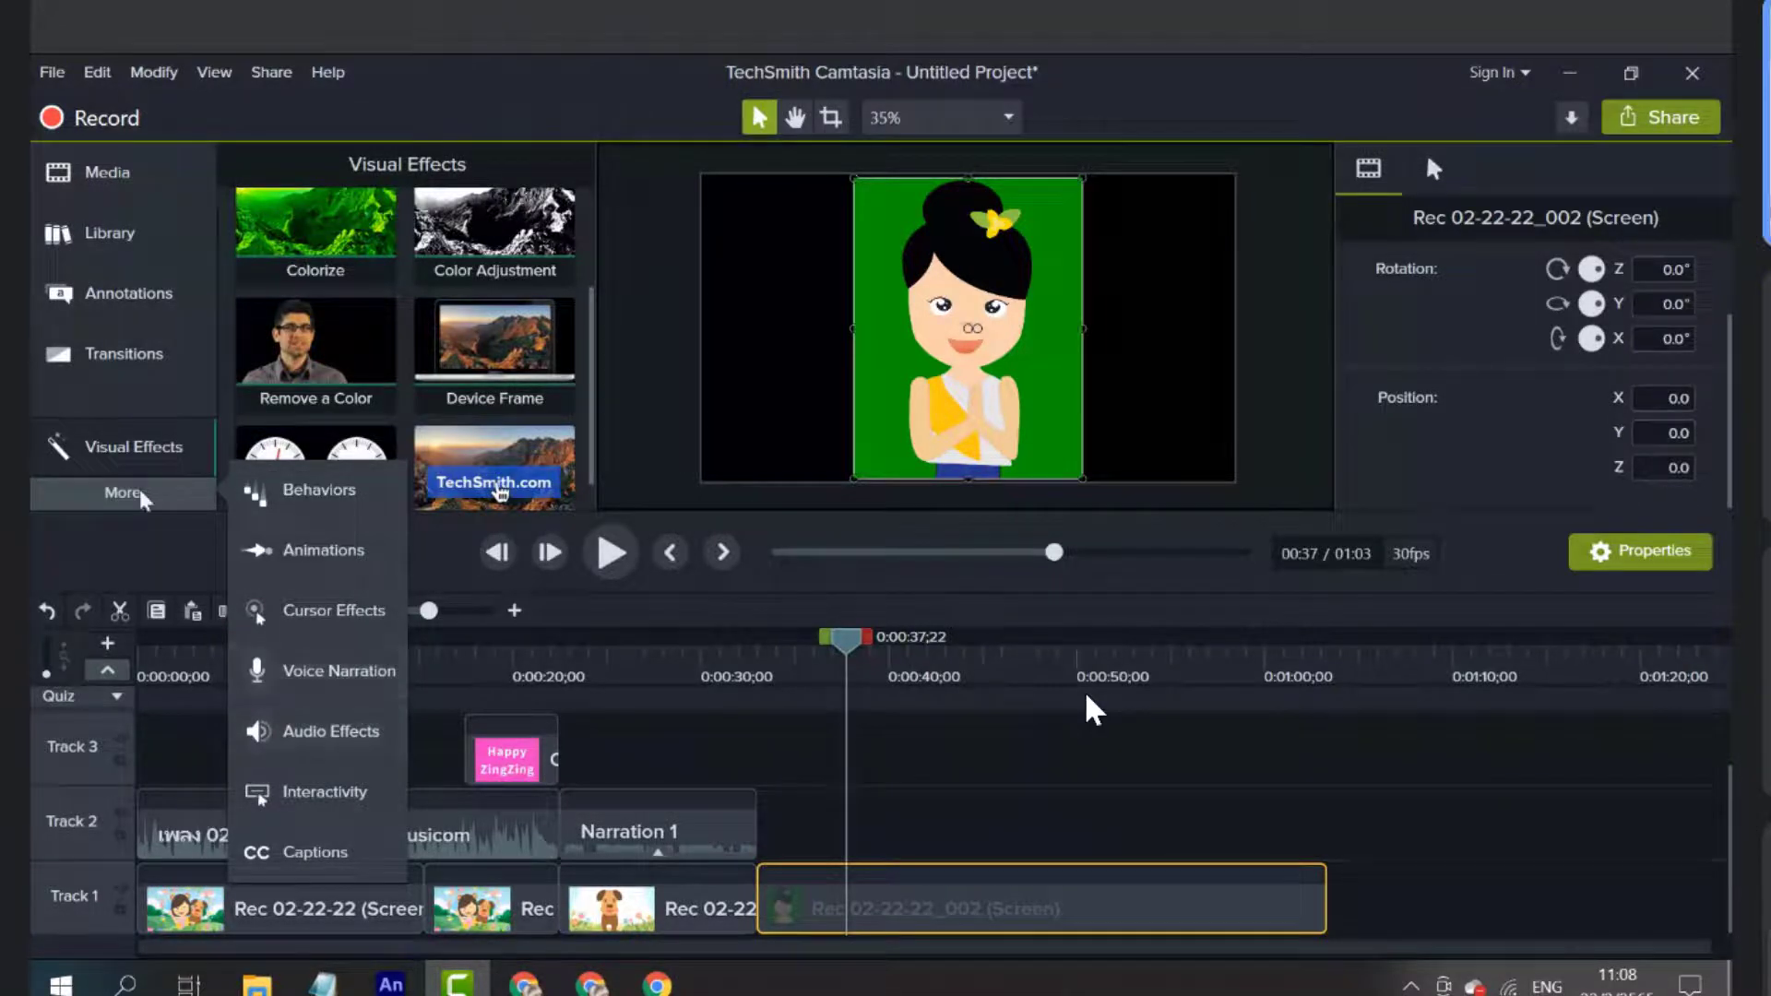
click(79, 461)
click(79, 462)
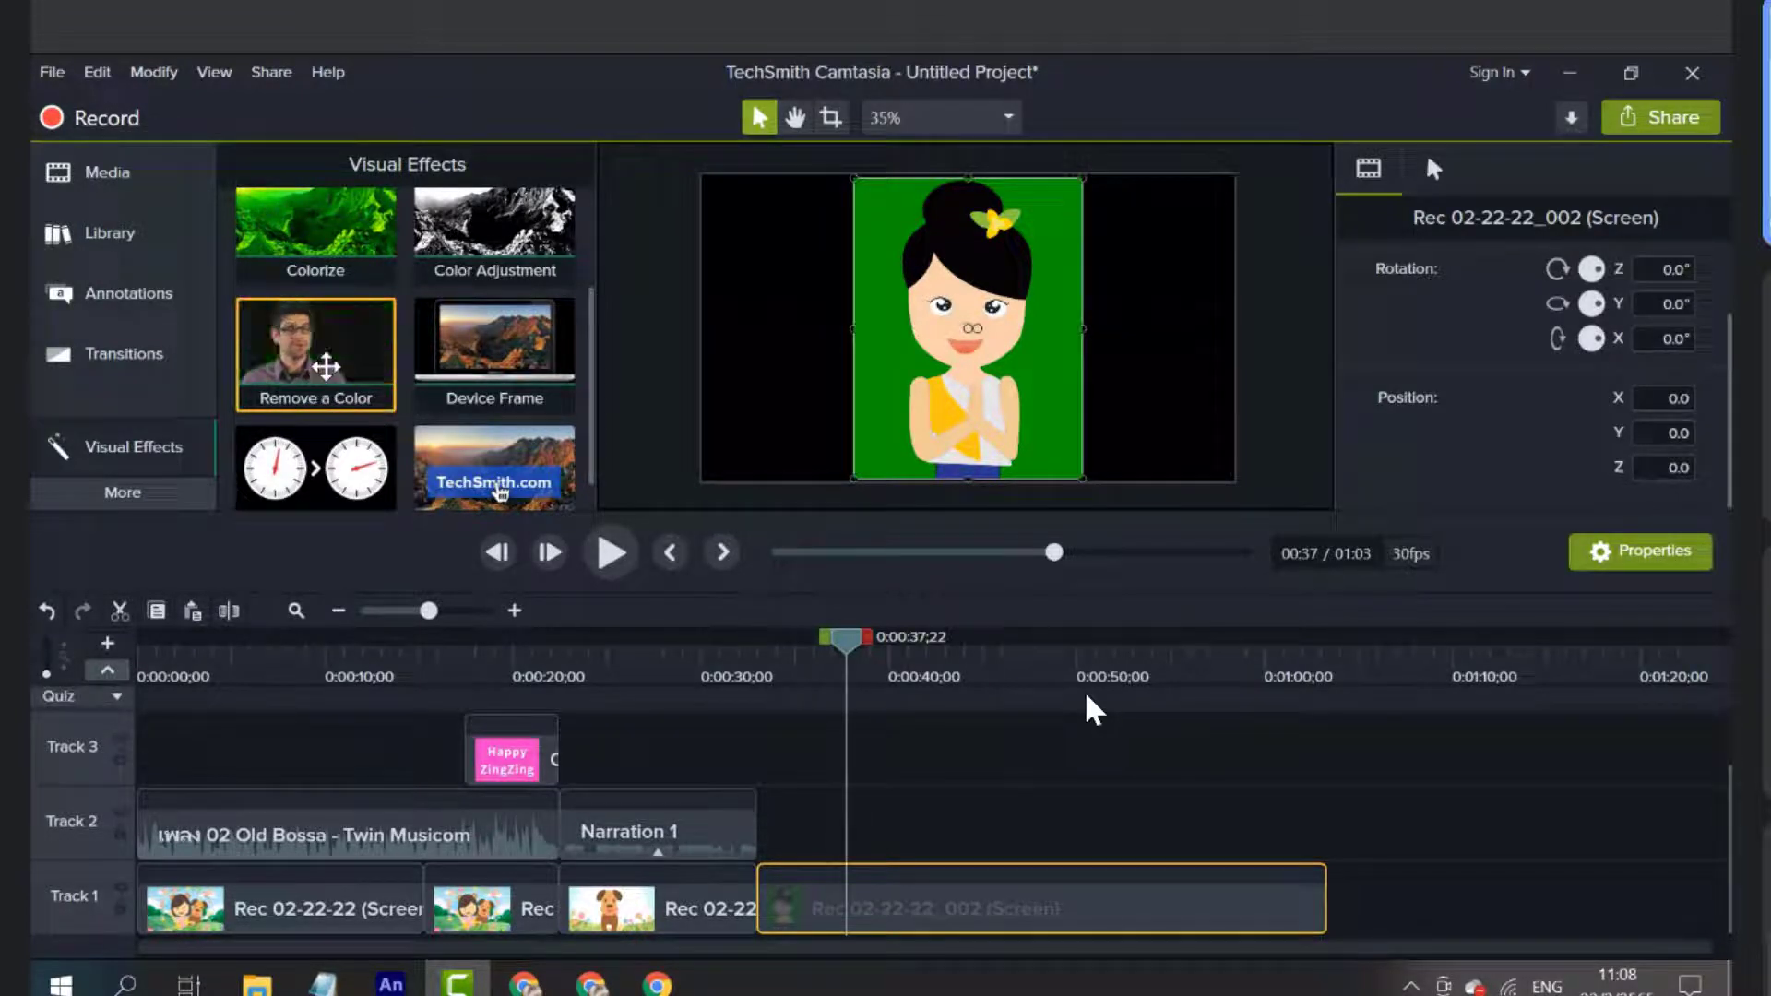
click(95, 452)
click(118, 452)
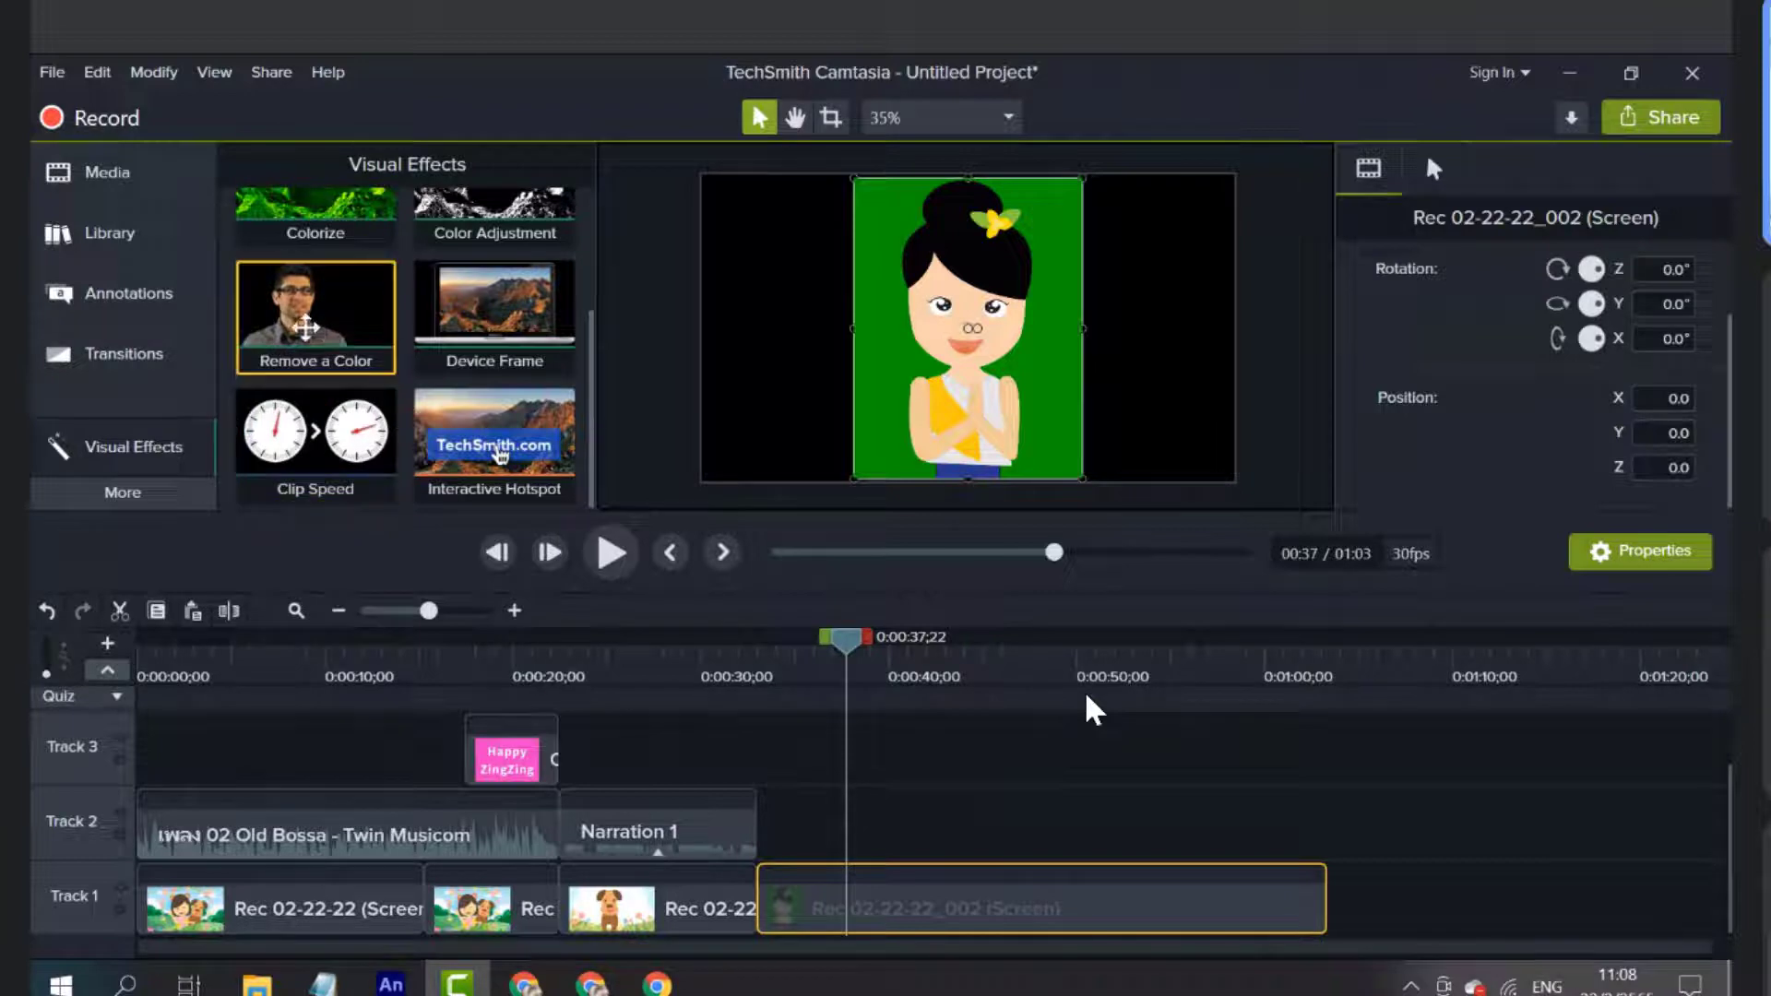
drag(673, 593, 959, 906)
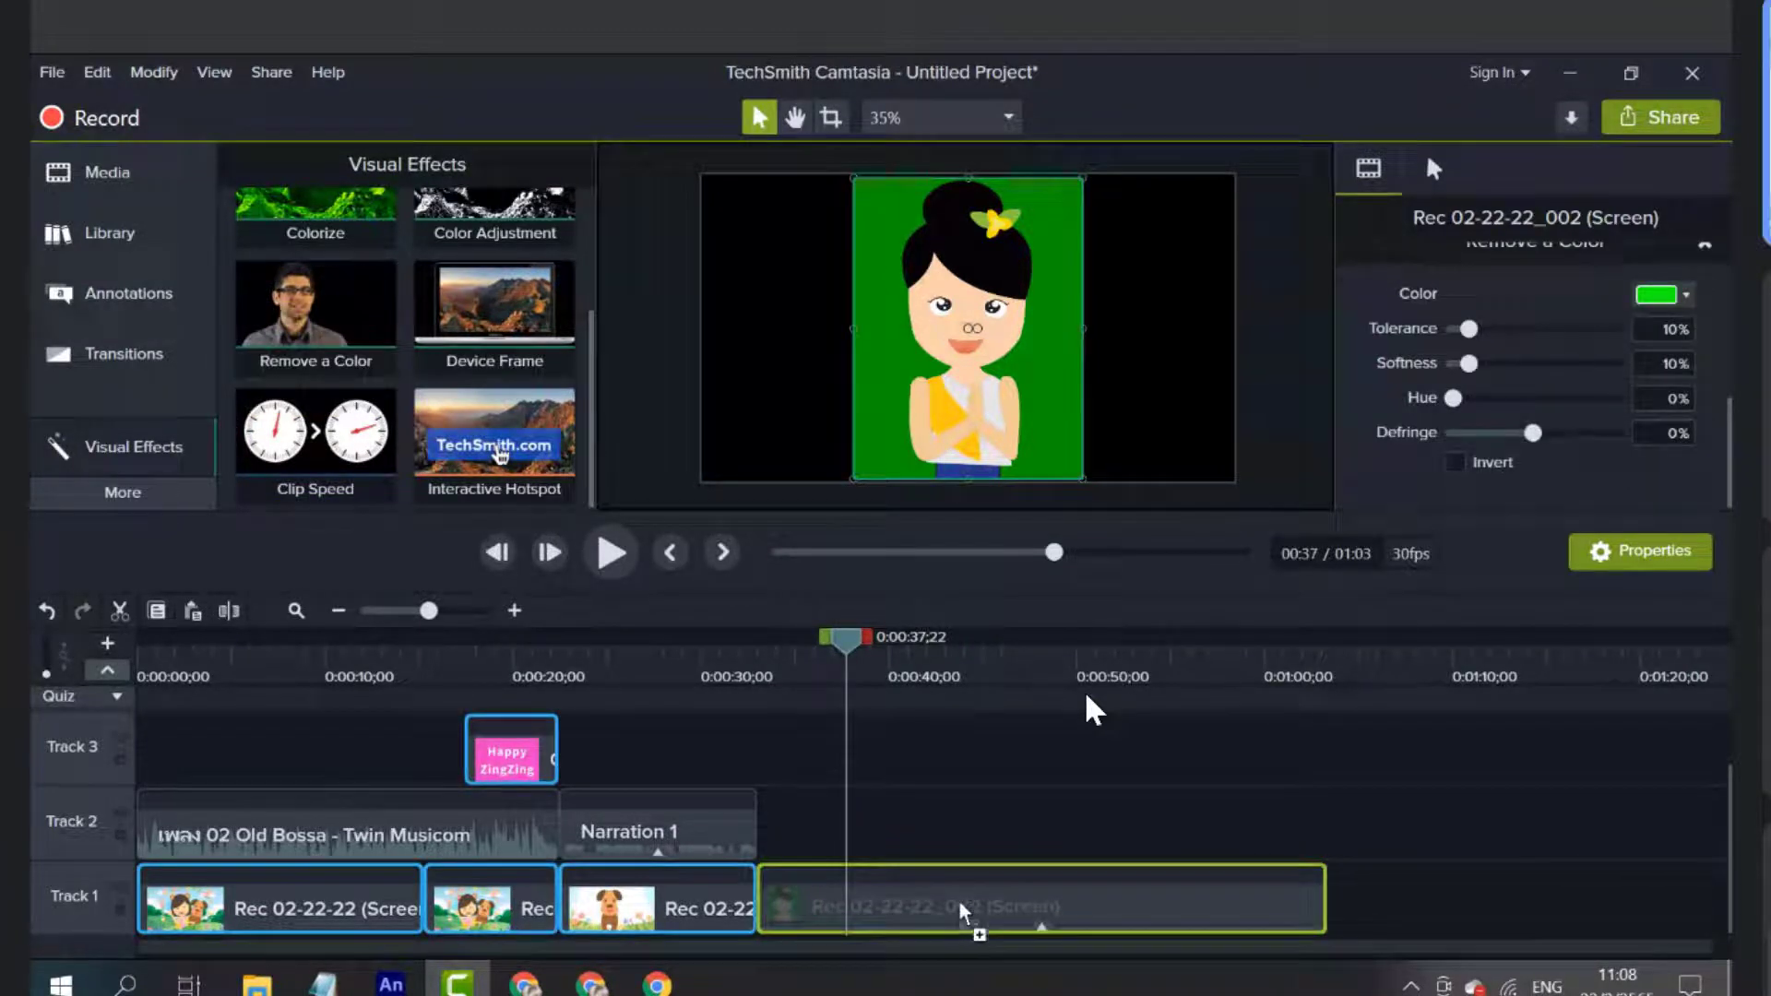
drag(961, 900, 960, 899)
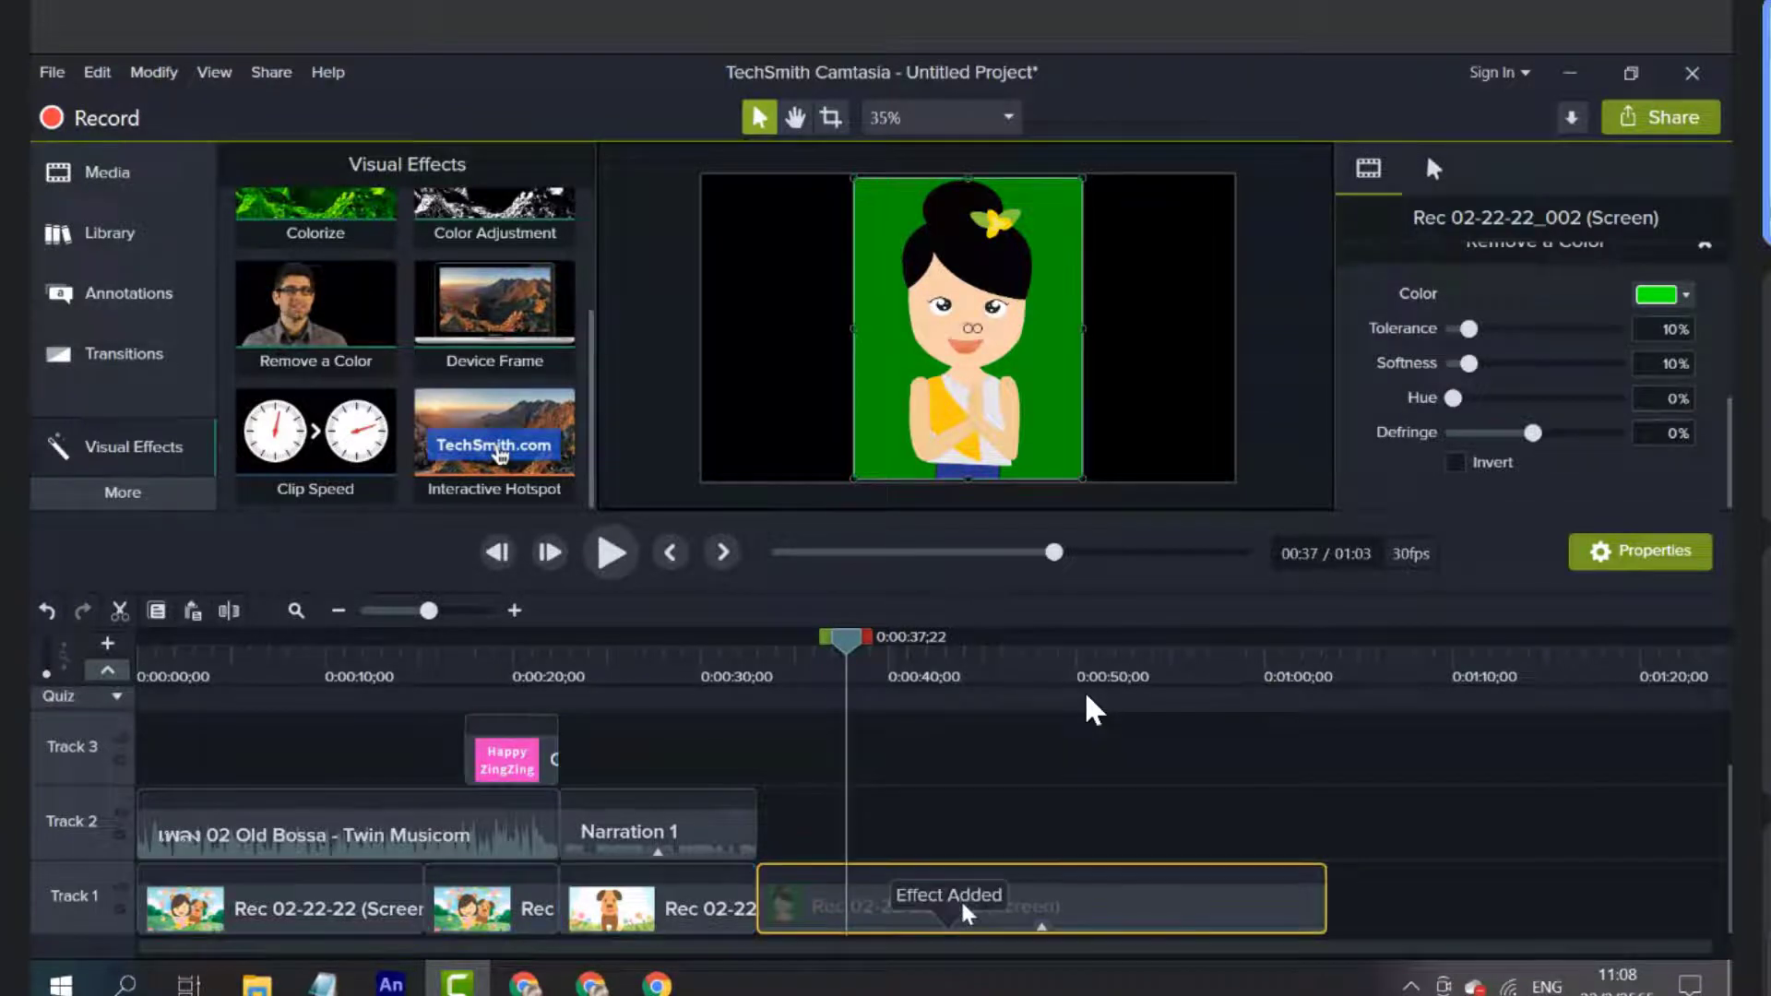
click(1035, 924)
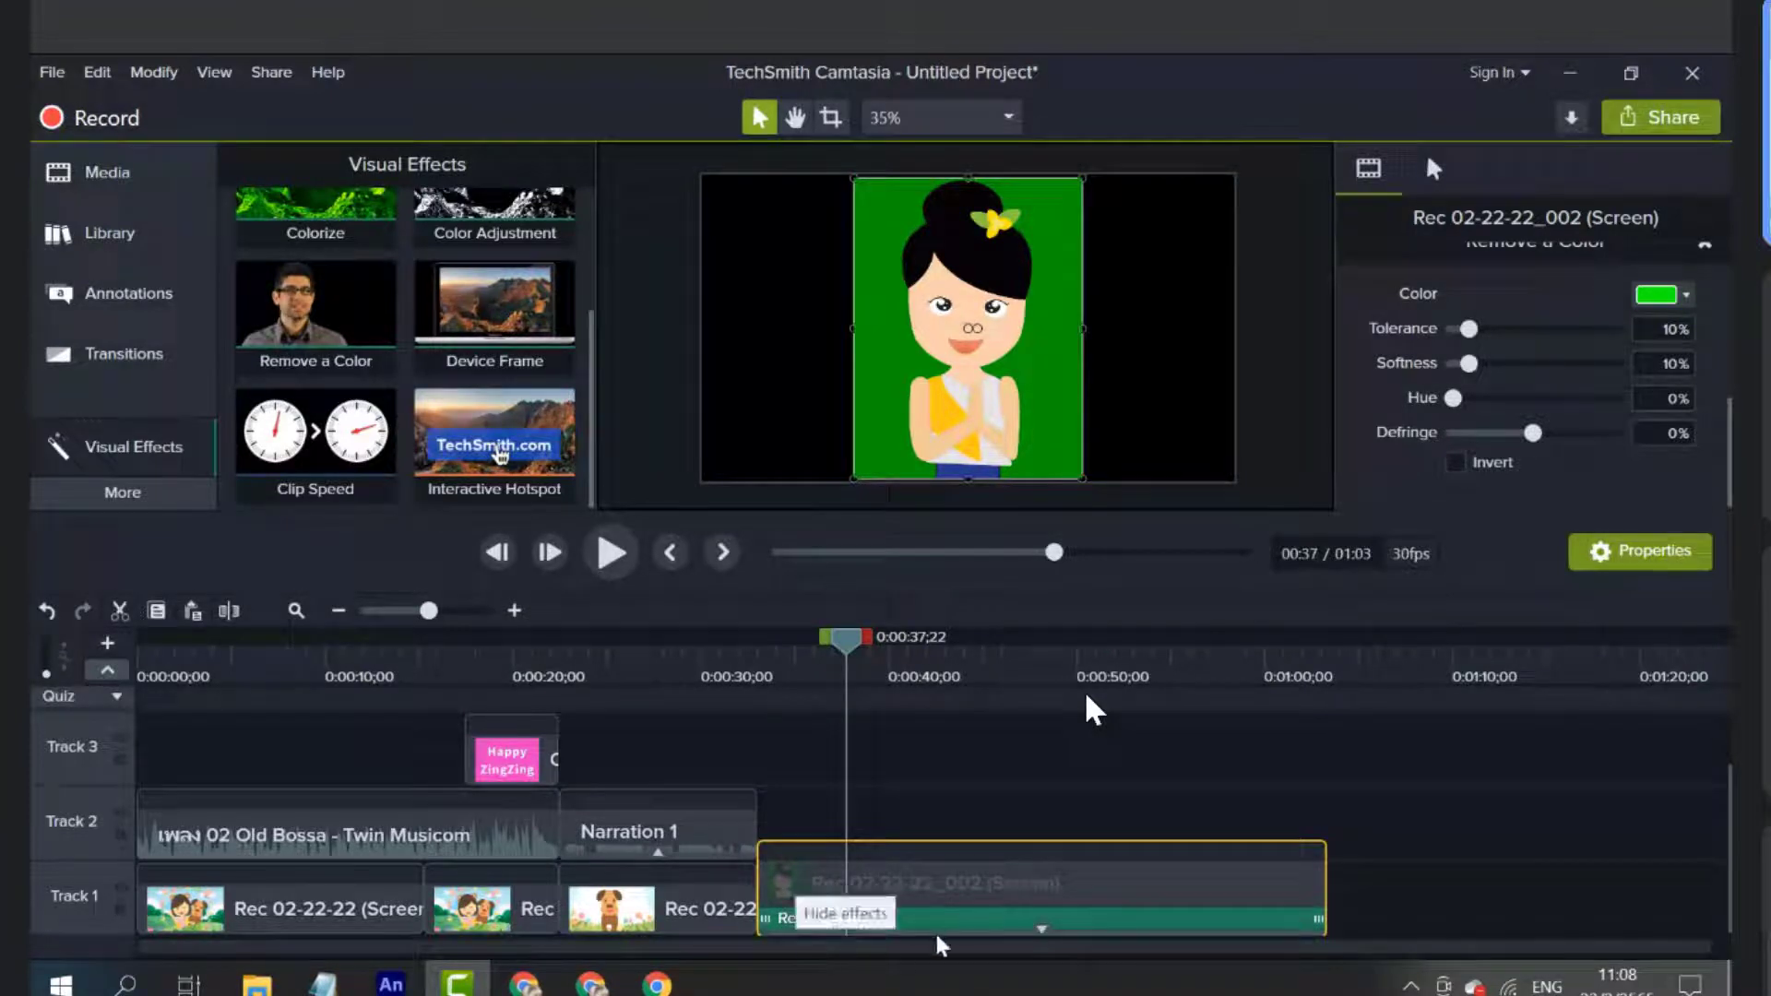
Sample the clip's green background on the canvas as the color for Remove a Color
click(1664, 304)
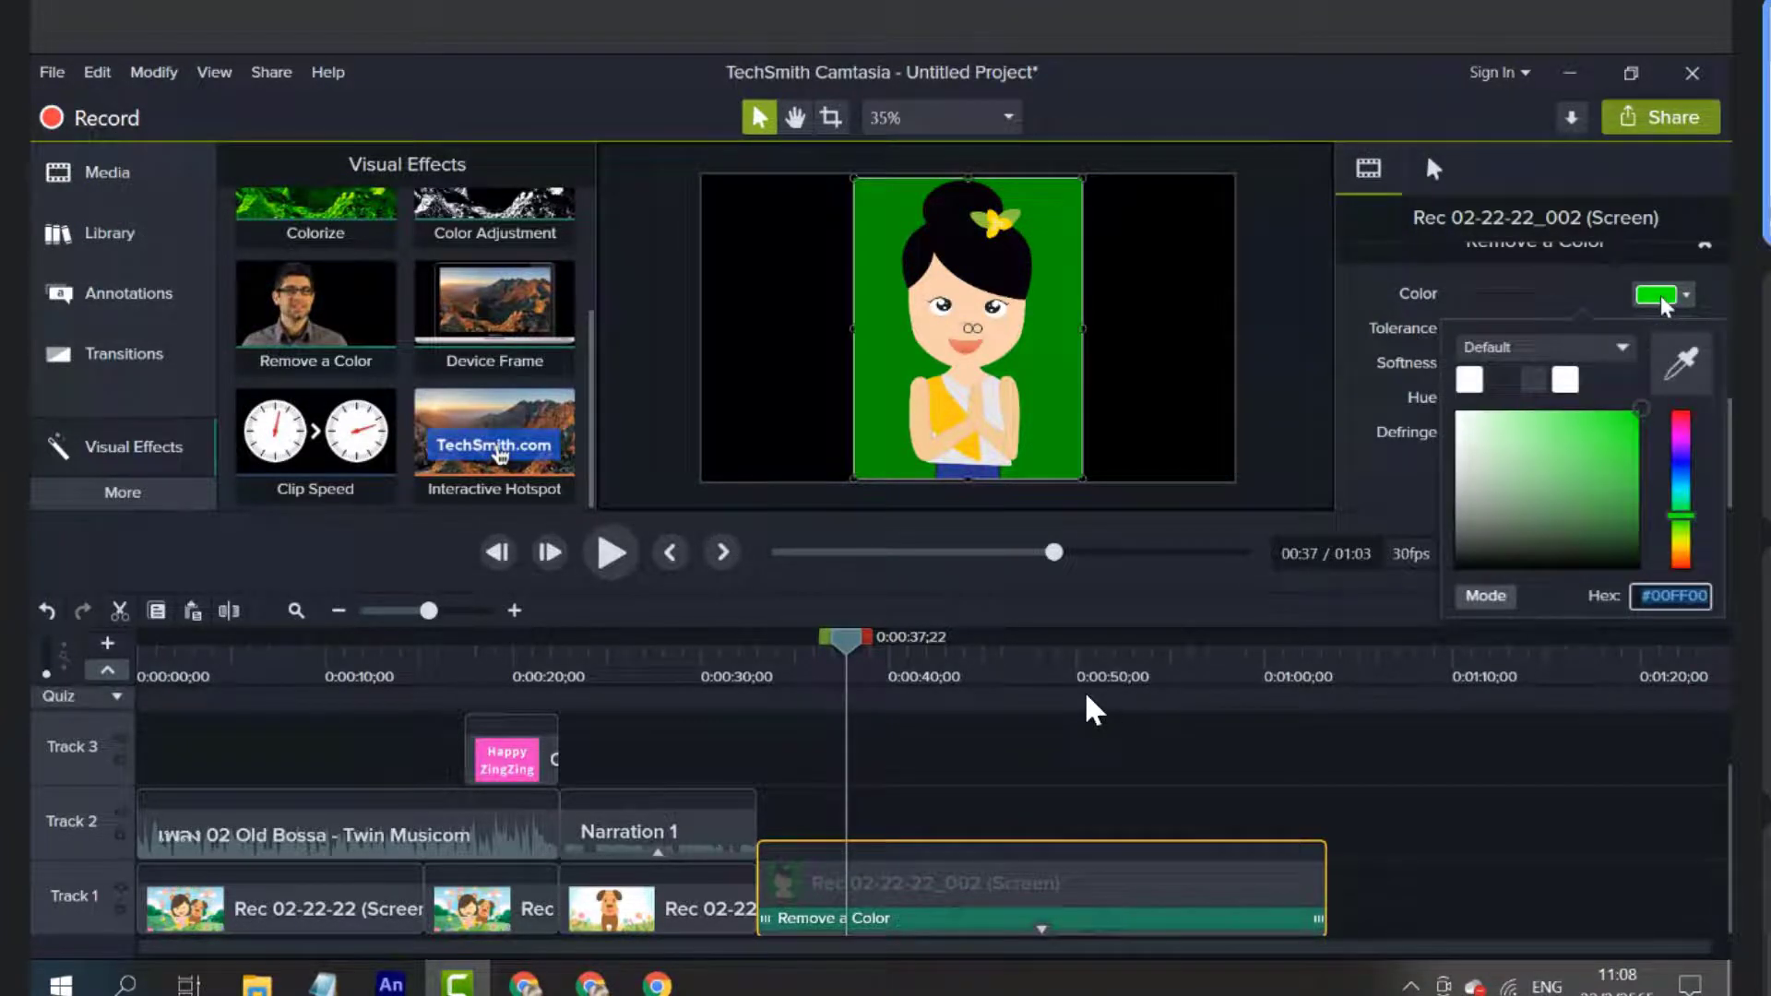
click(1684, 367)
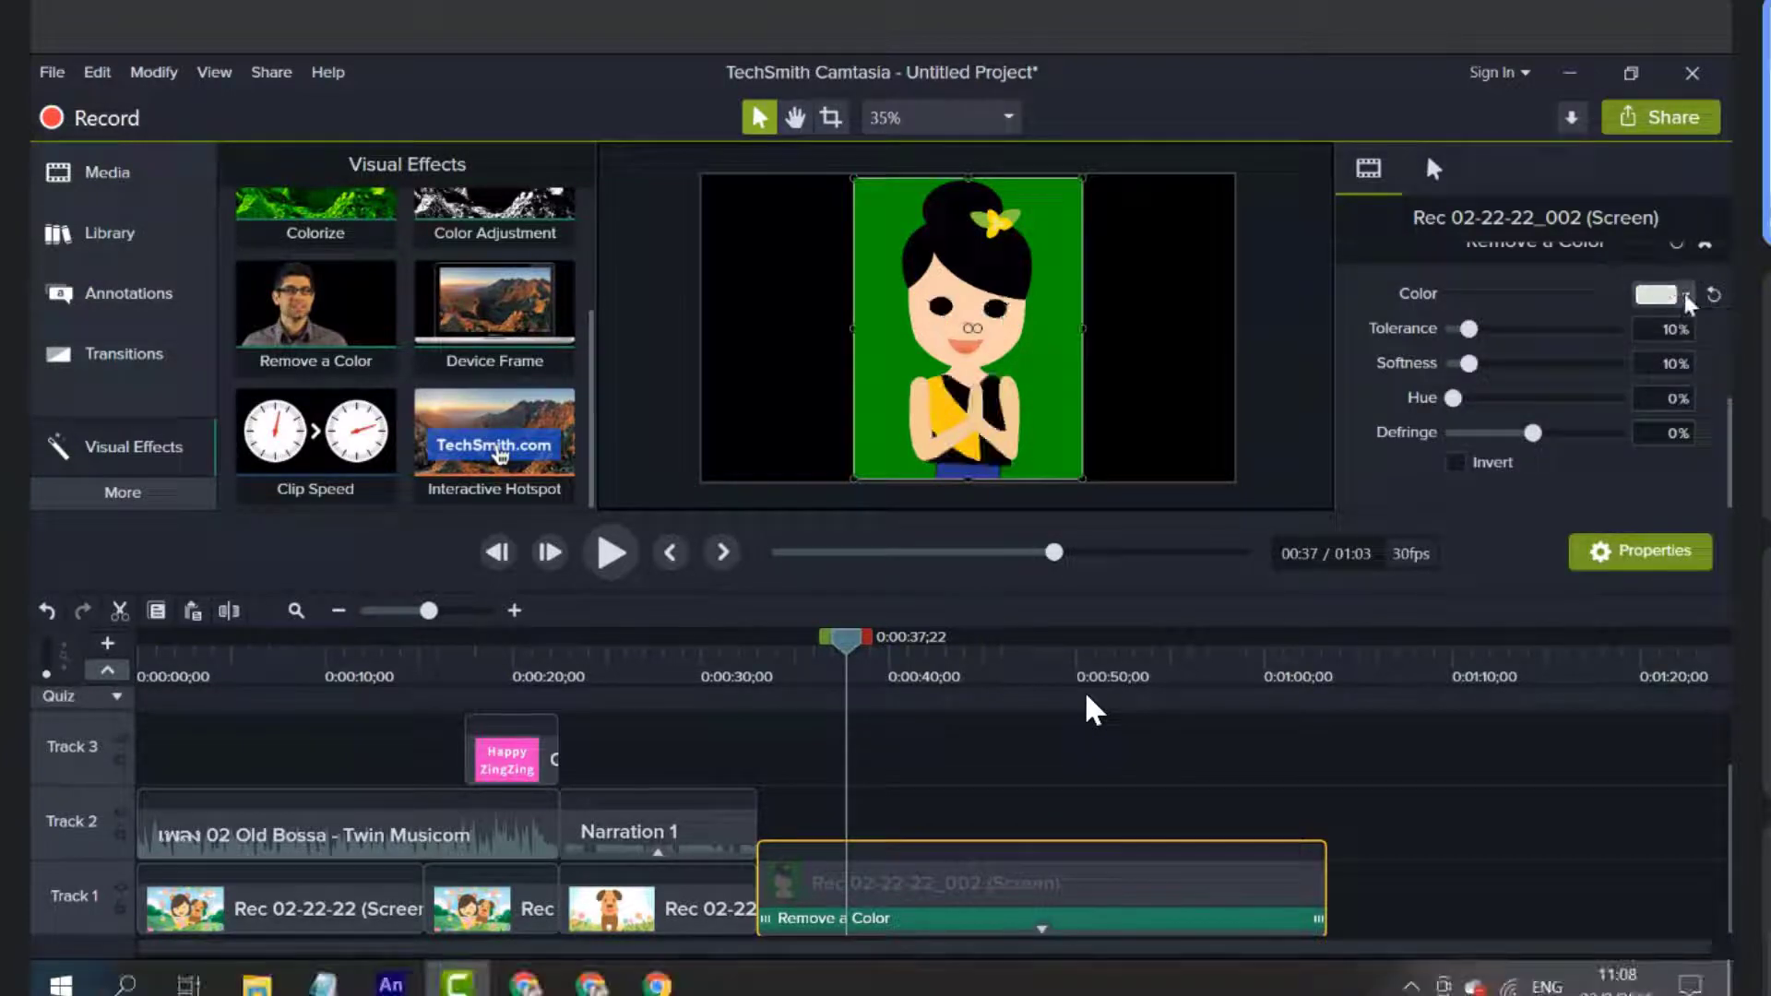
click(1688, 294)
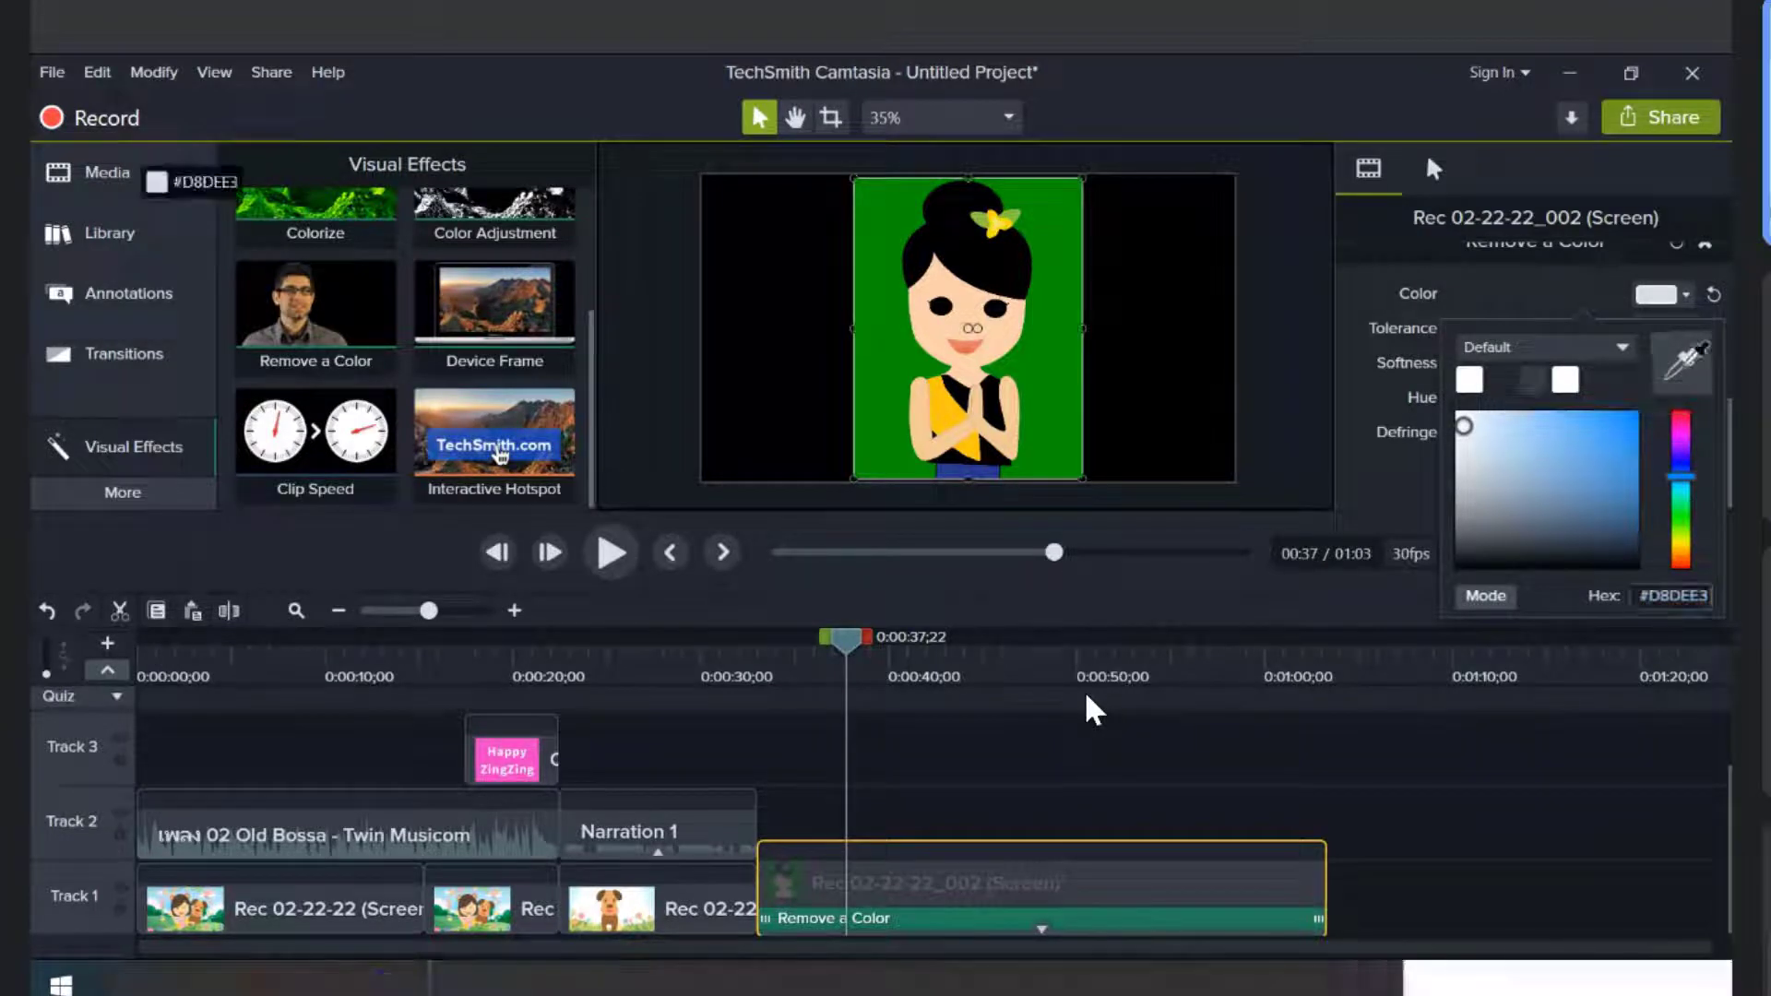
click(1682, 367)
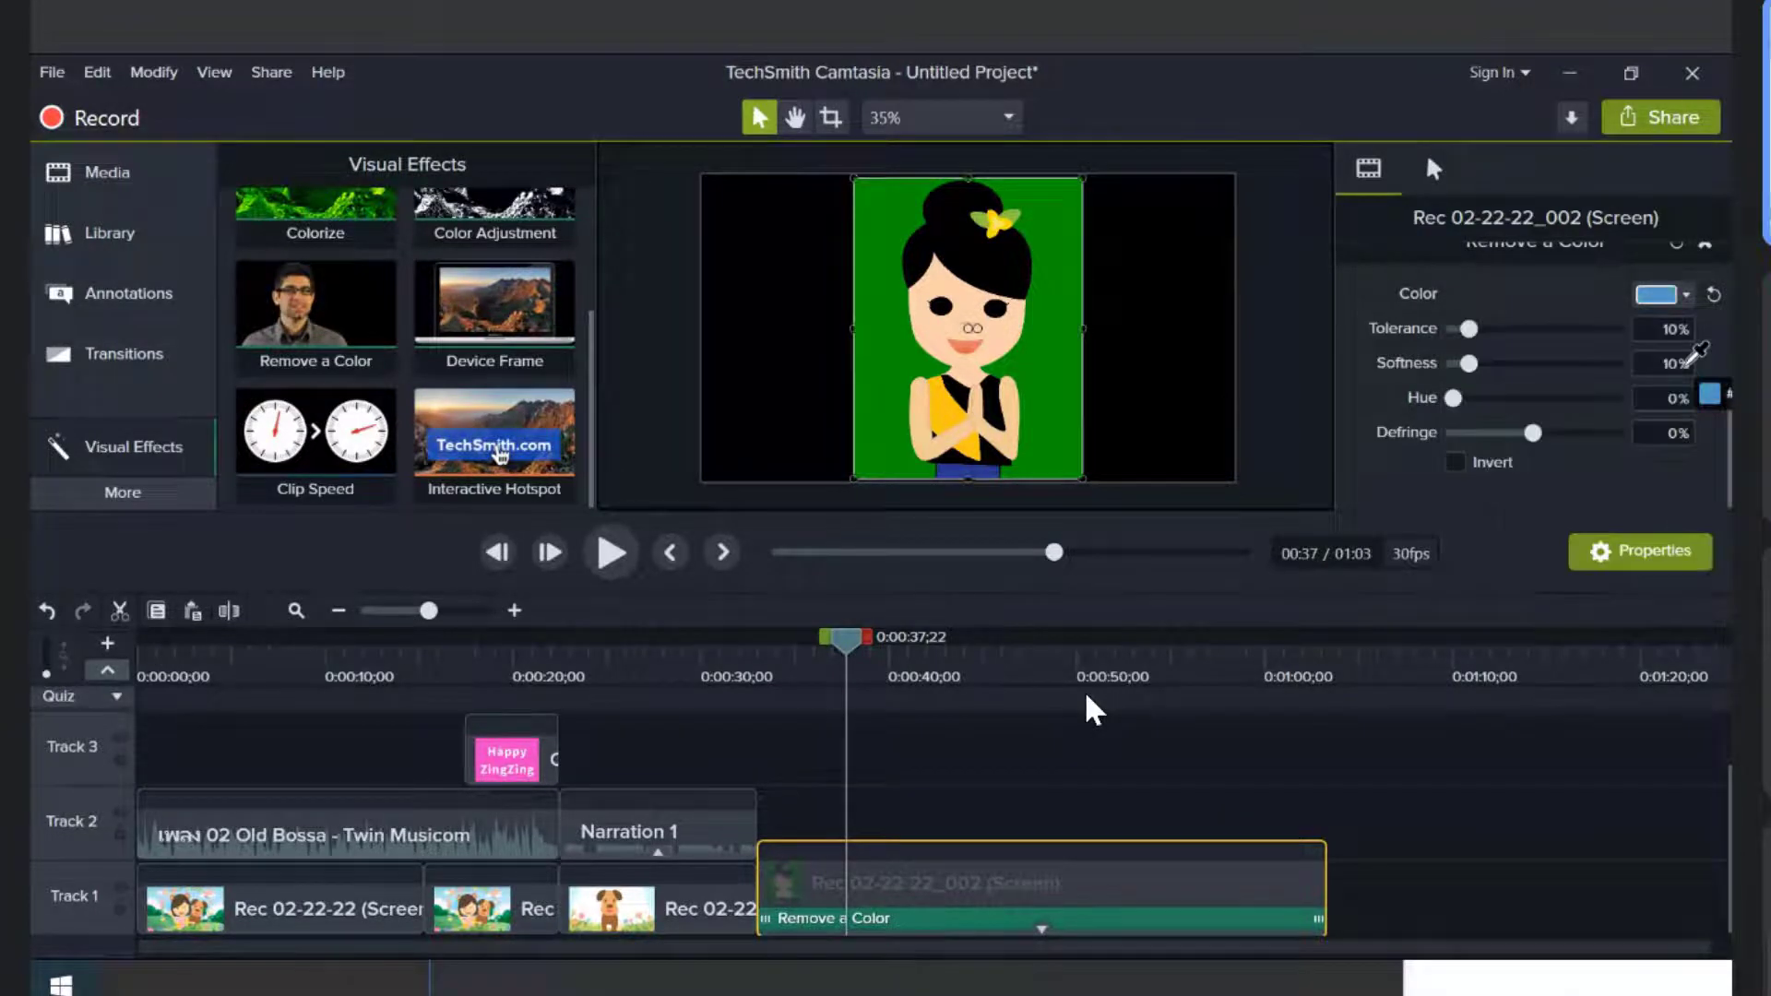
click(1061, 252)
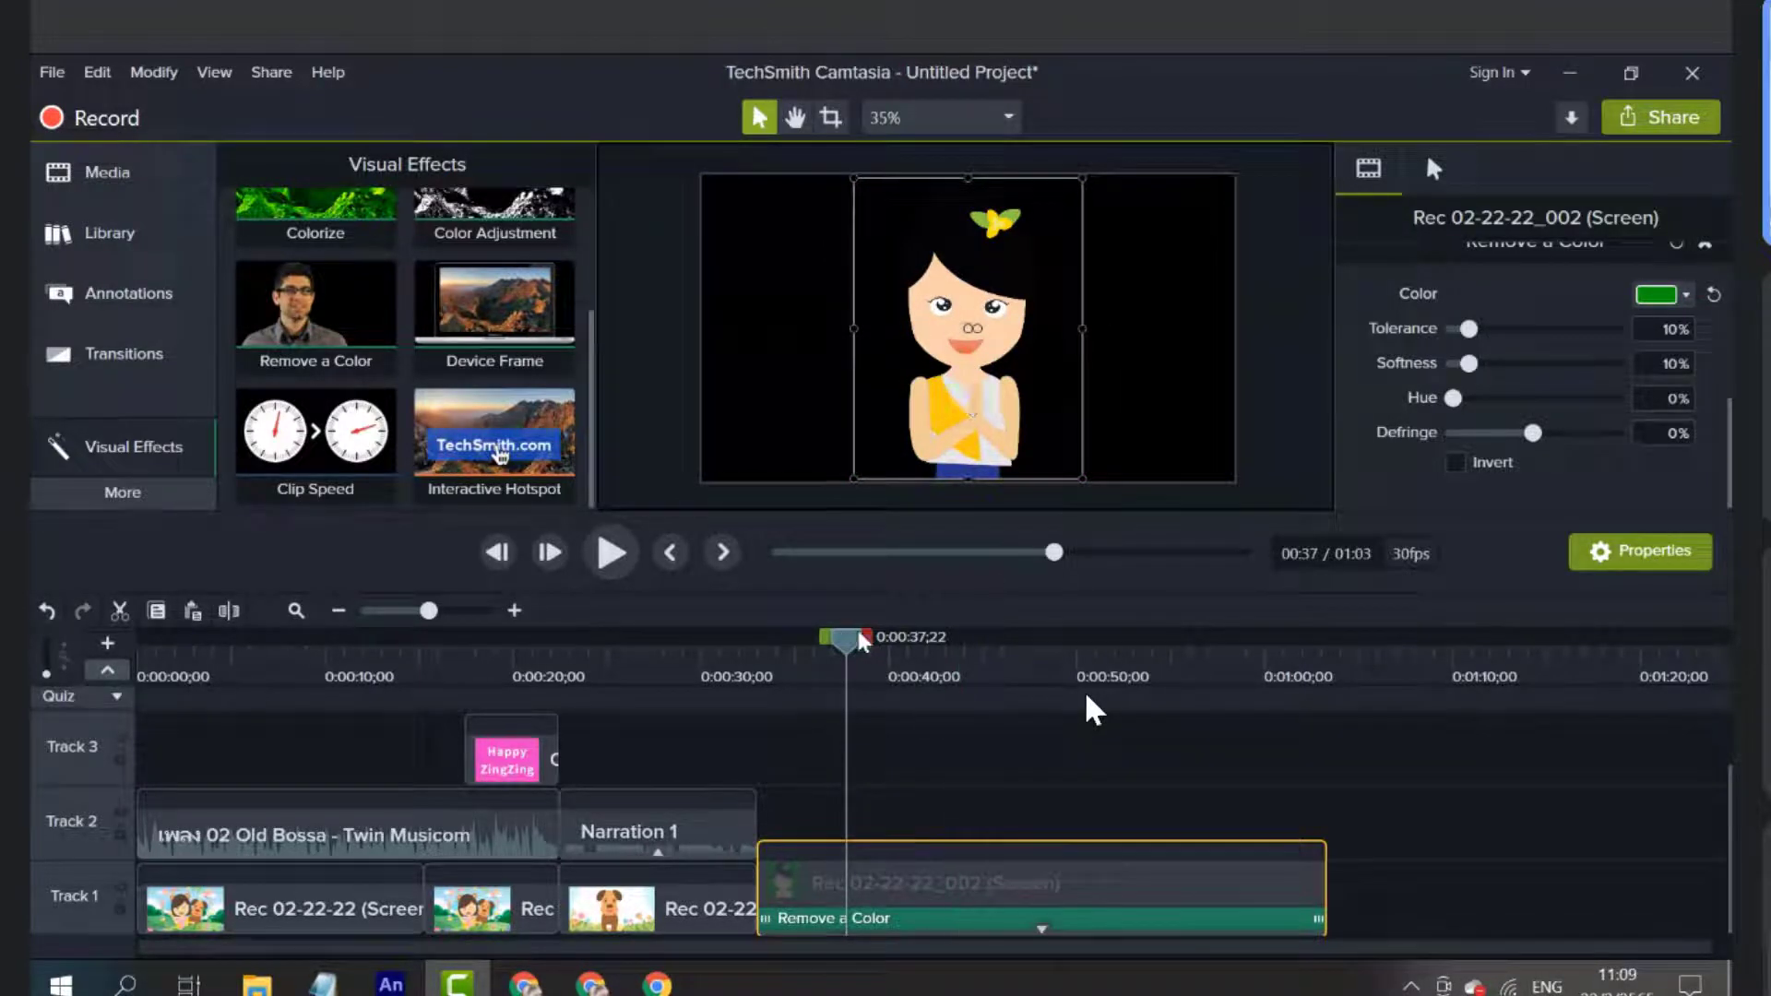
Split the girl clip at 0:00:58;23, before the recorder menu appears, and delete the remaining end piece
drag(862, 638, 1271, 784)
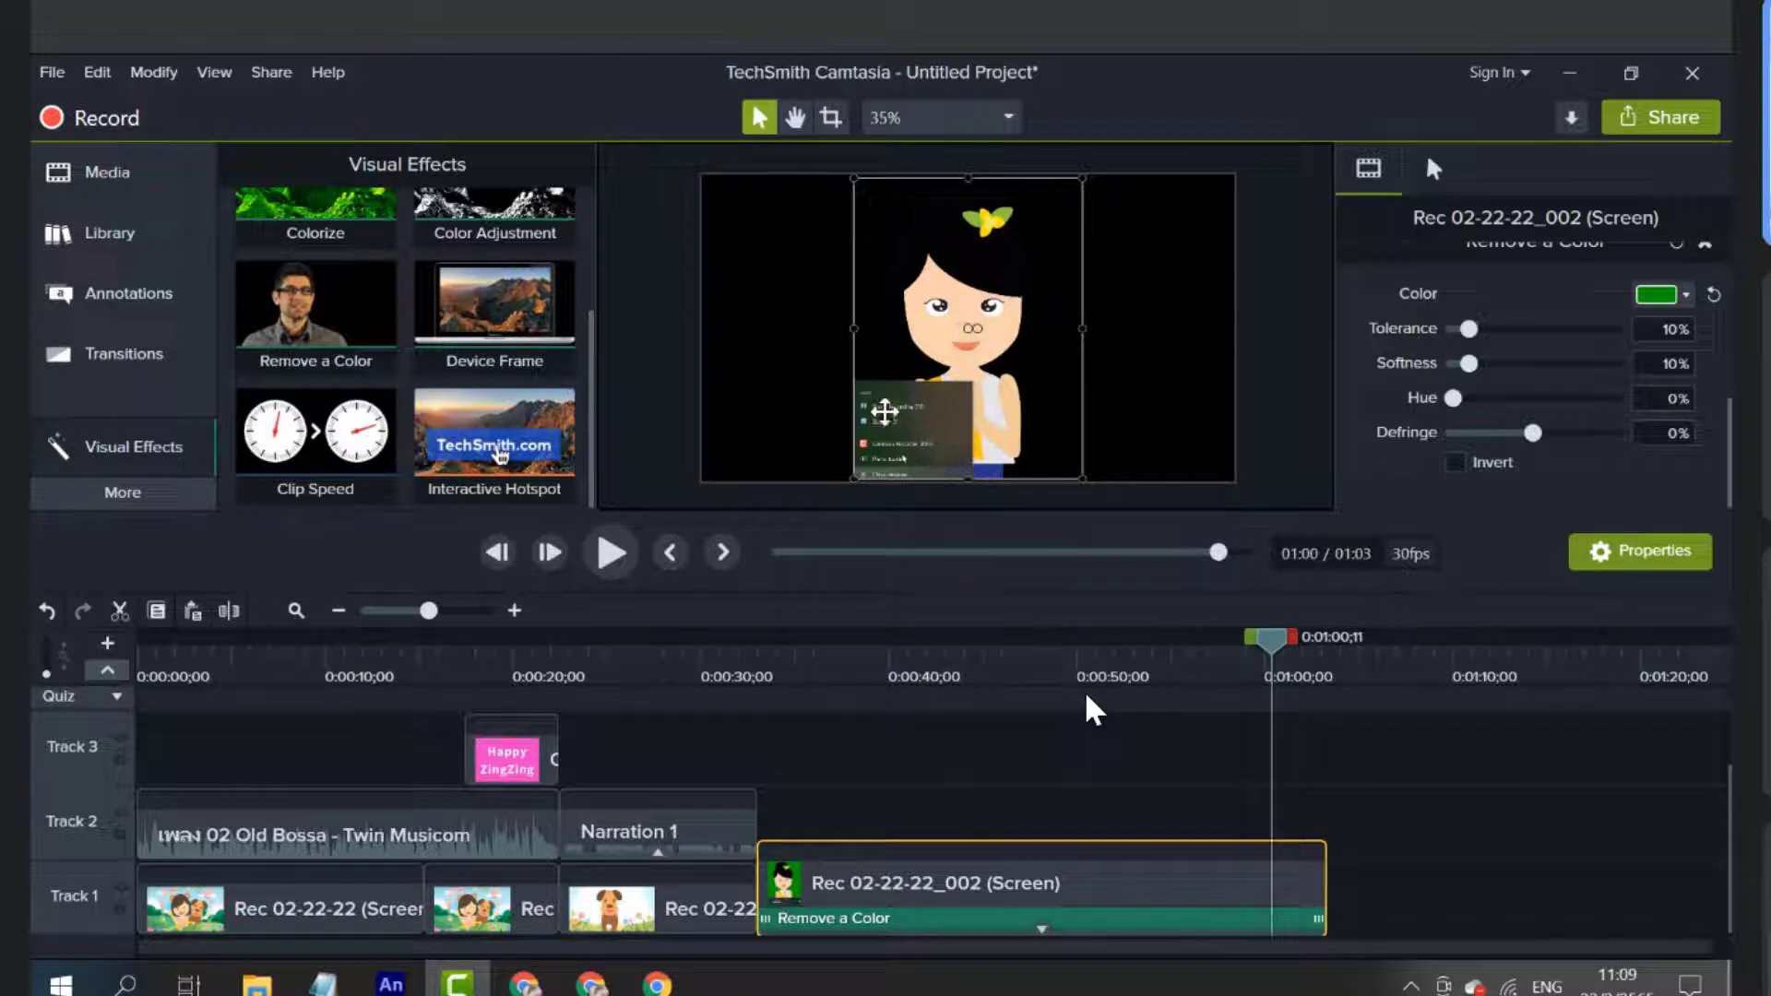
drag(1269, 637, 1243, 645)
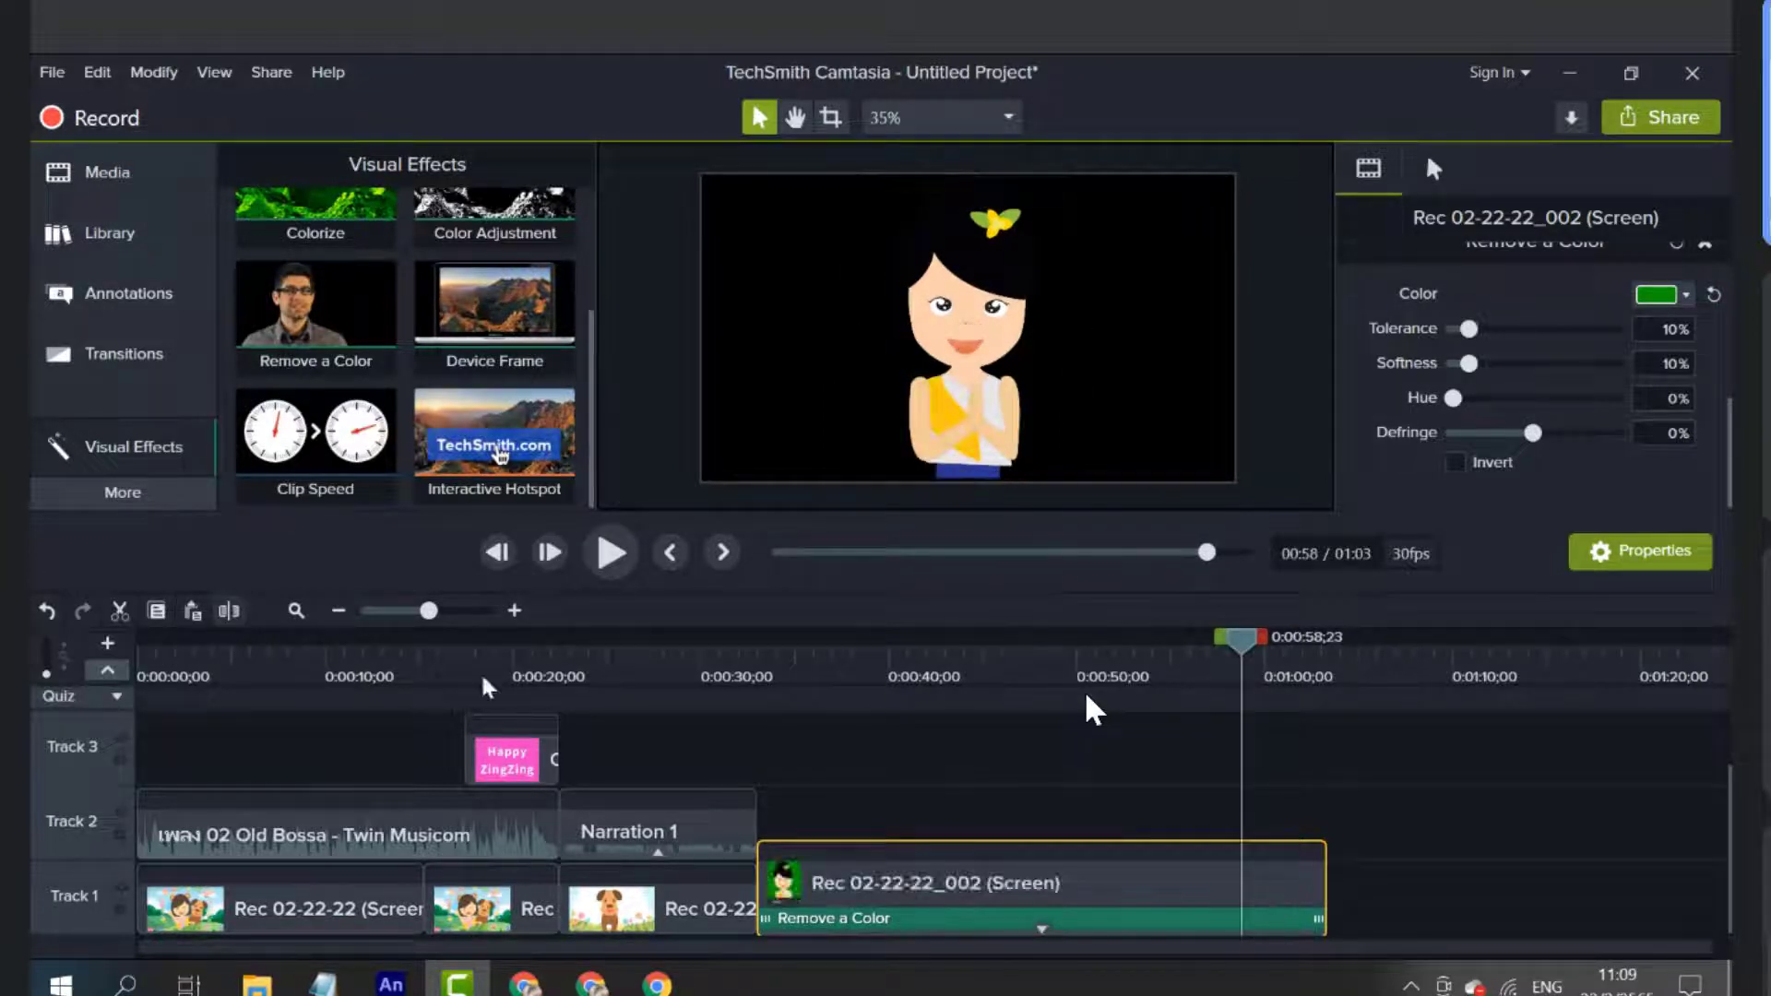
key(s)
click(1294, 899)
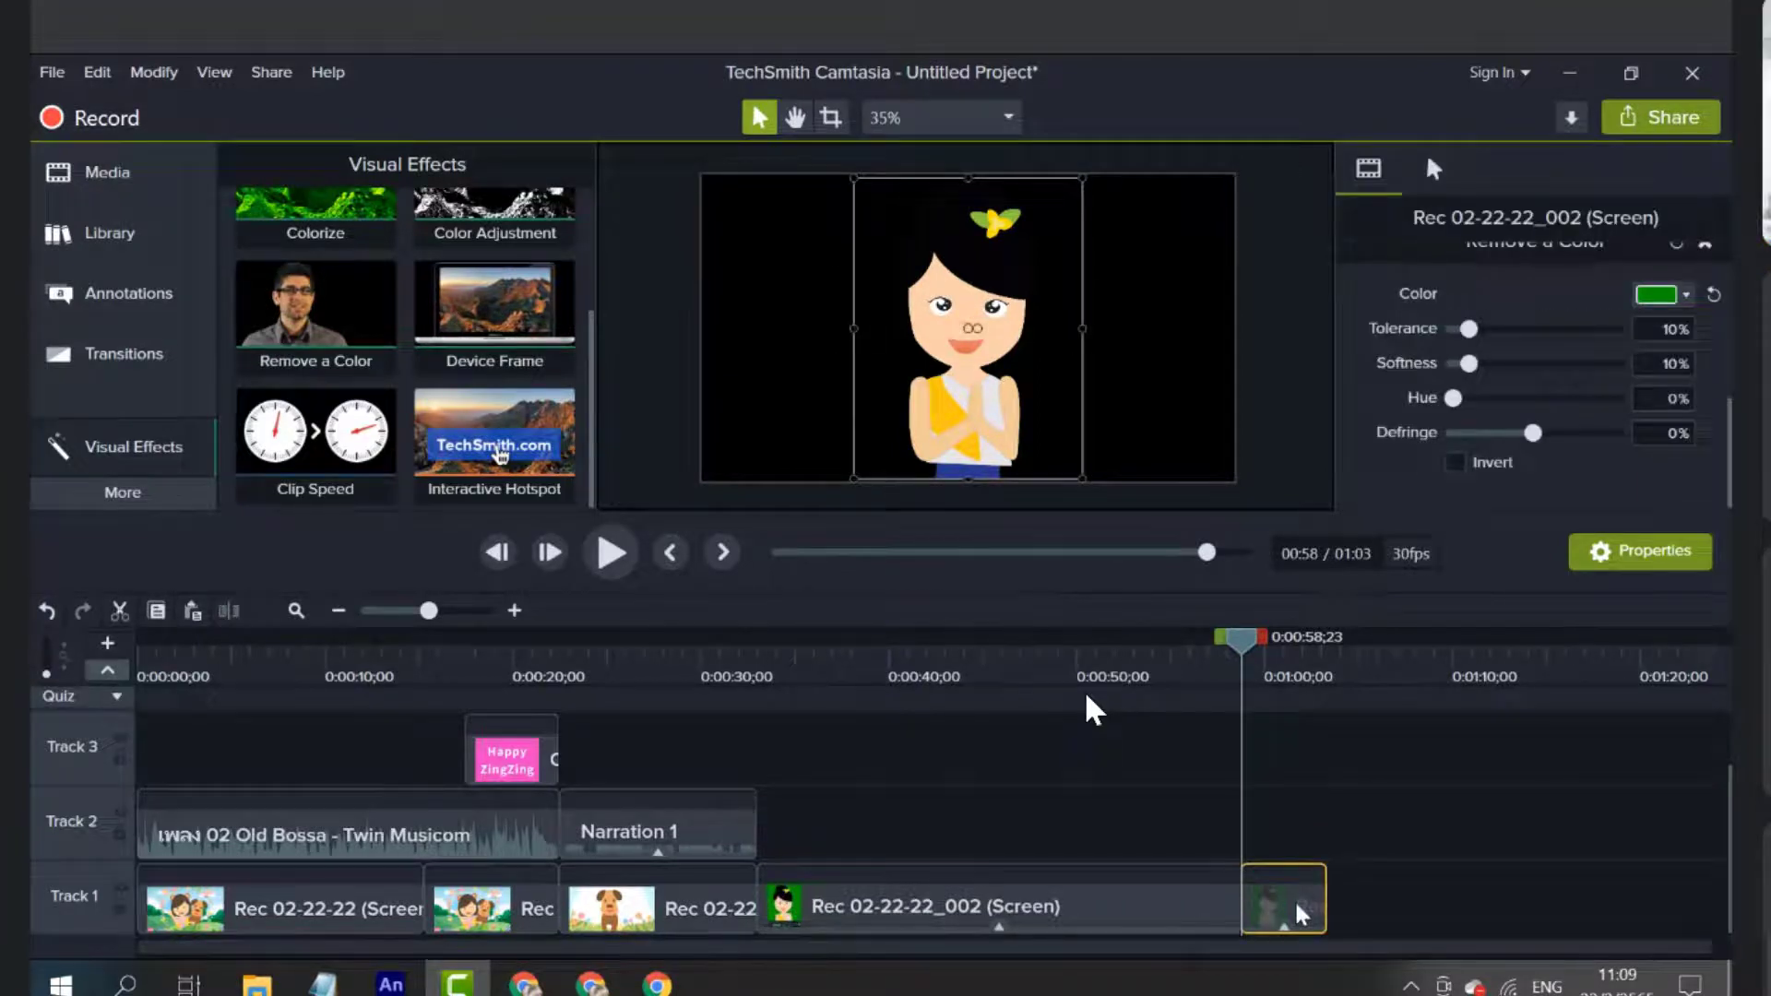
key(Delete)
Move the playhead to 0:00:42;02 and open the properties of the girl clip's Remove a Color effect
drag(1241, 646, 927, 646)
drag(358, 627, 1021, 934)
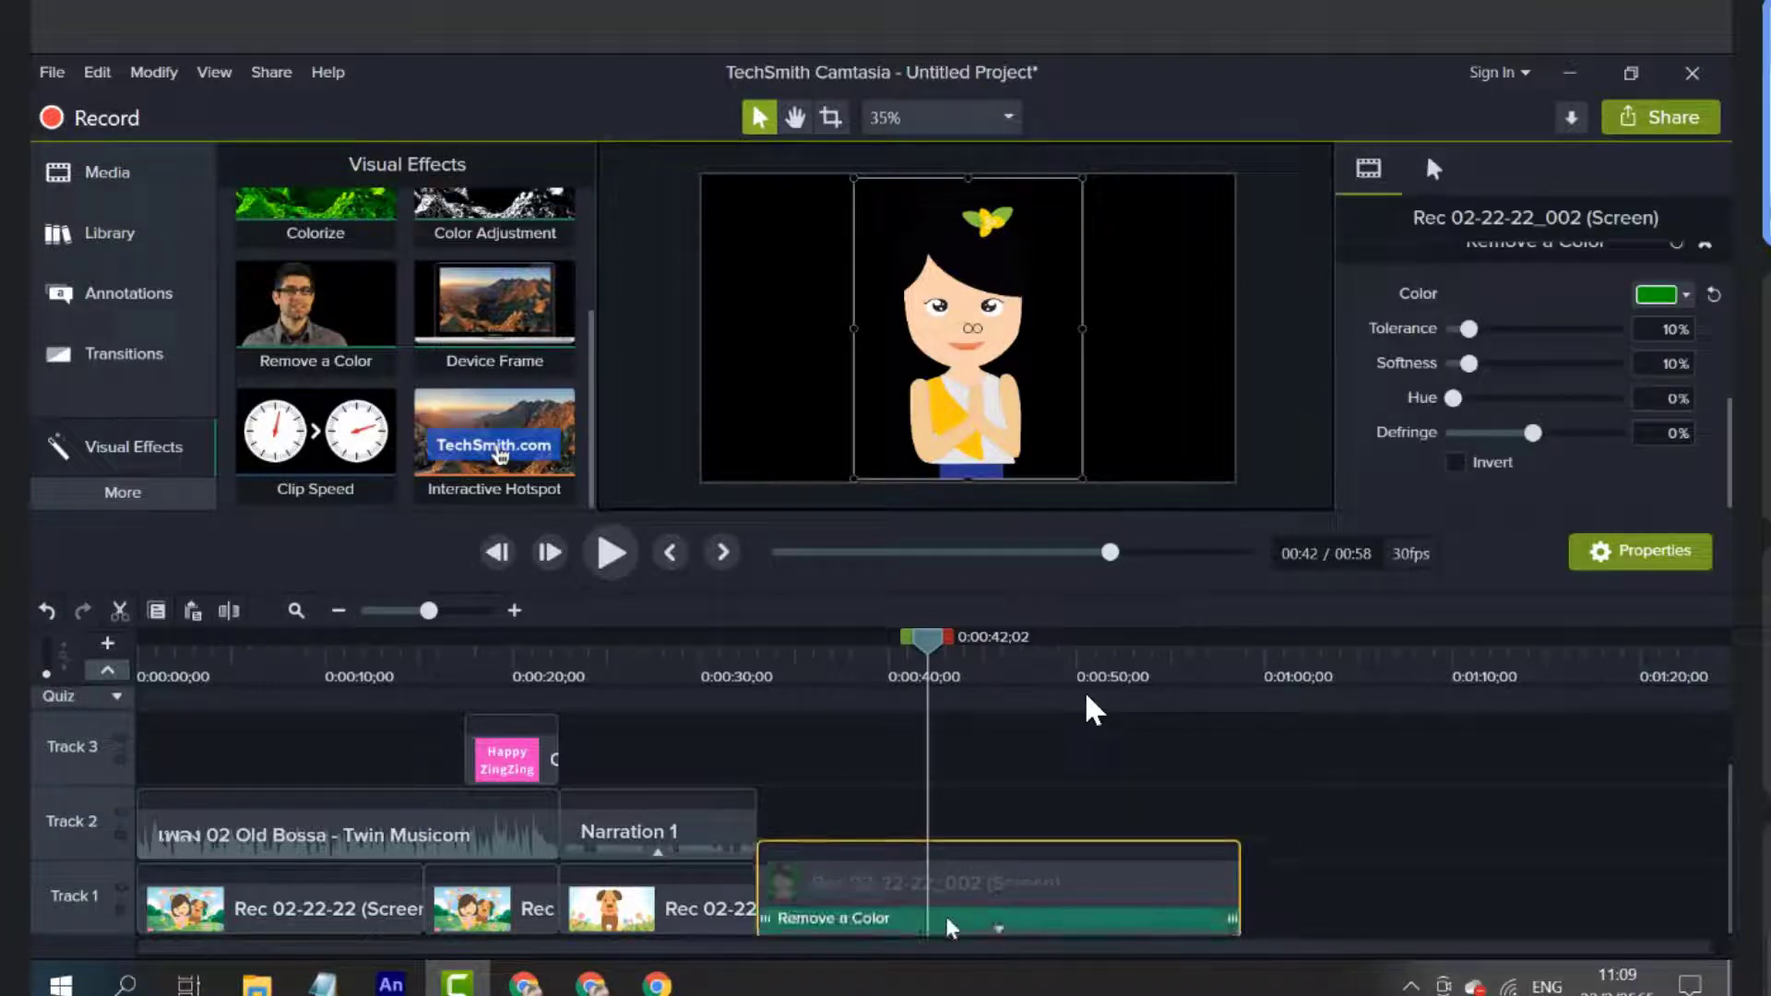
click(952, 925)
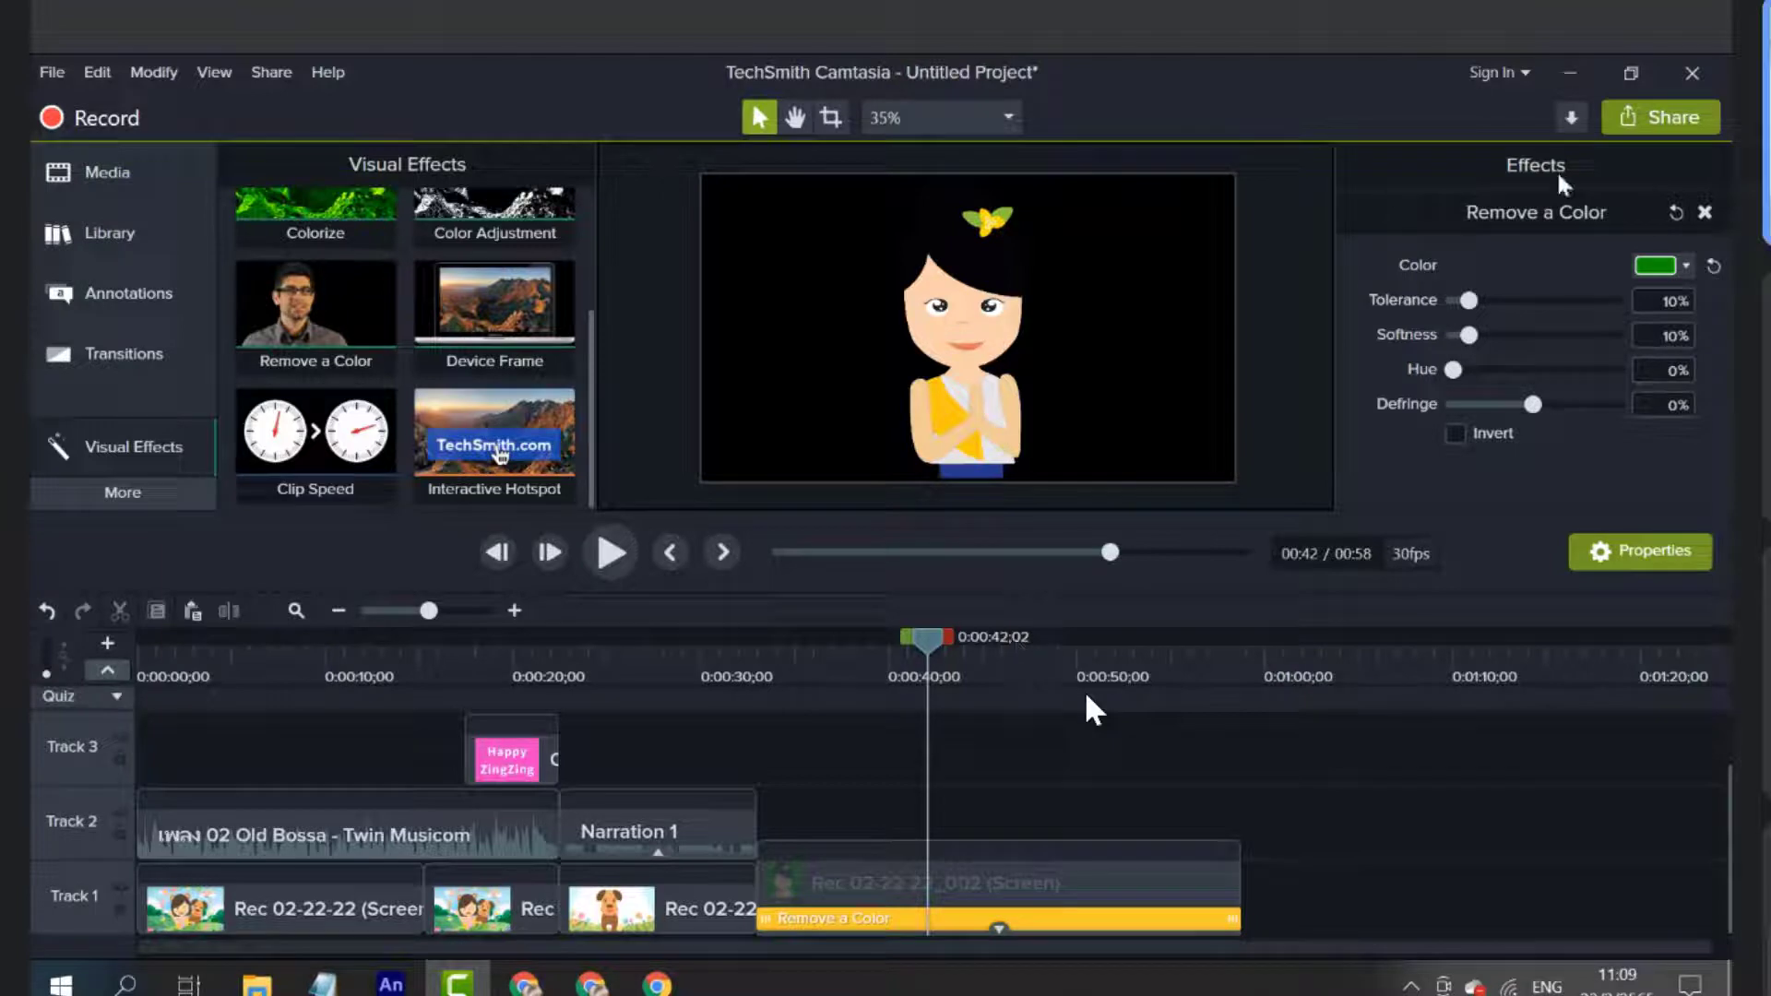
Hide the Properties pane and show it again
click(214, 74)
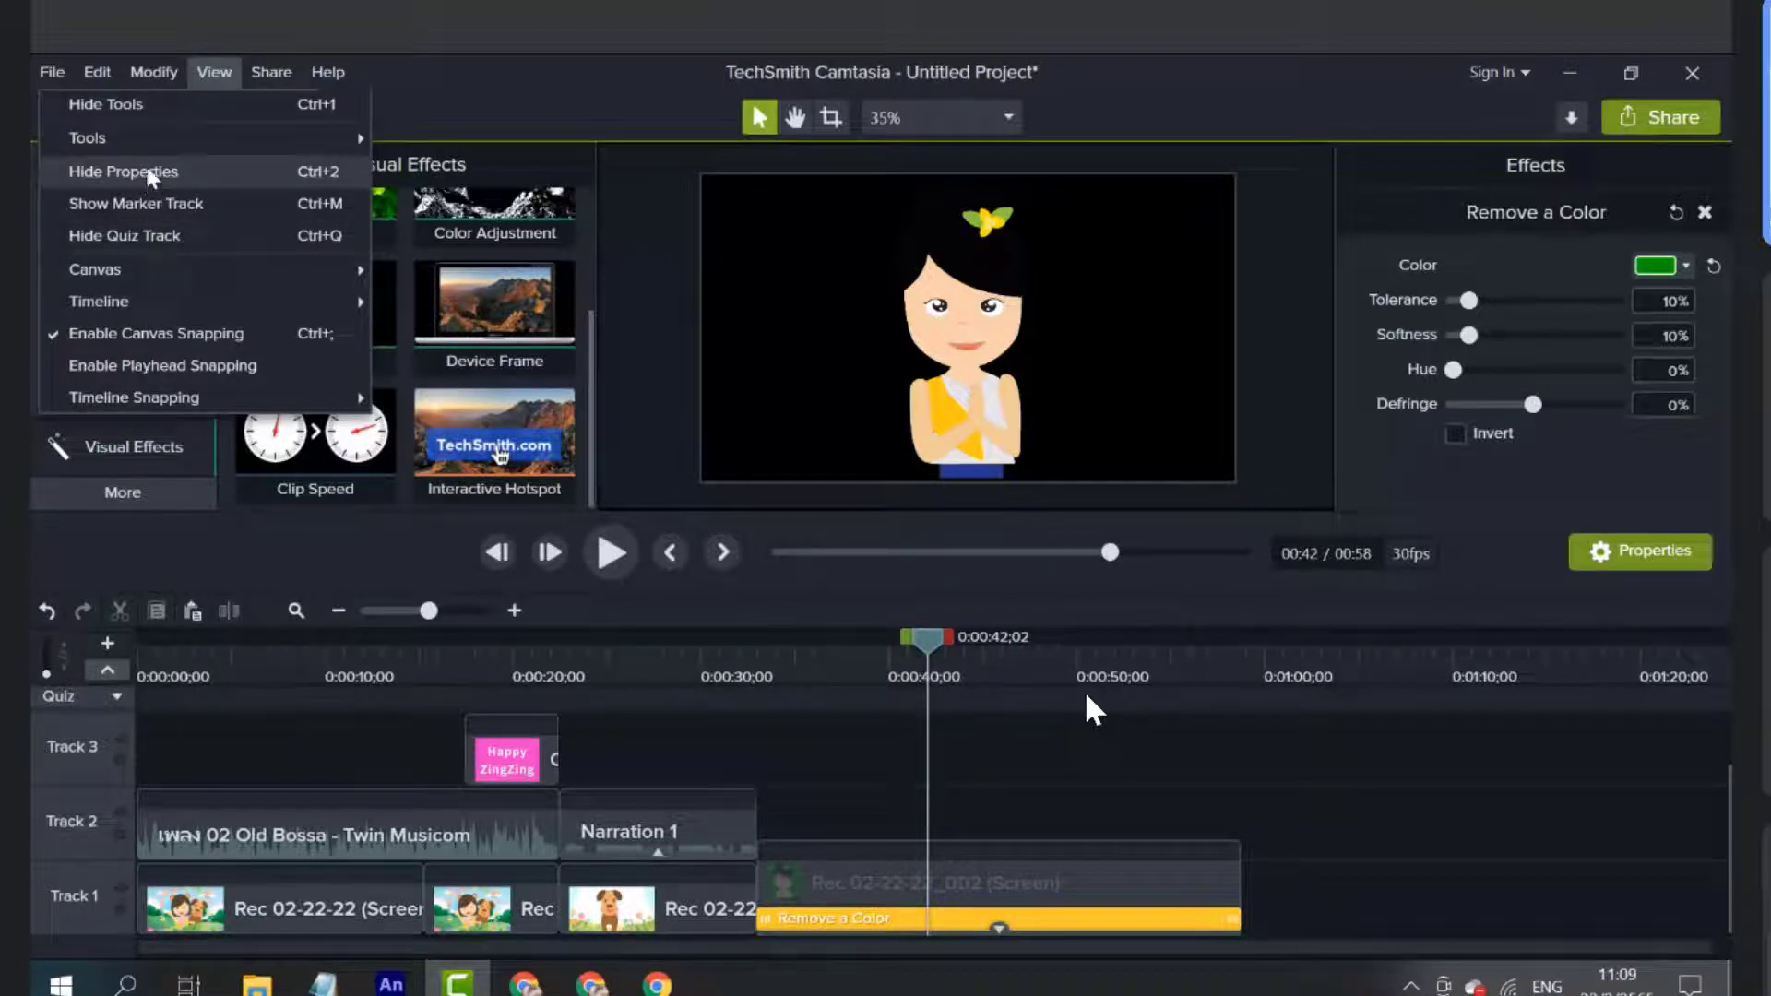
click(148, 174)
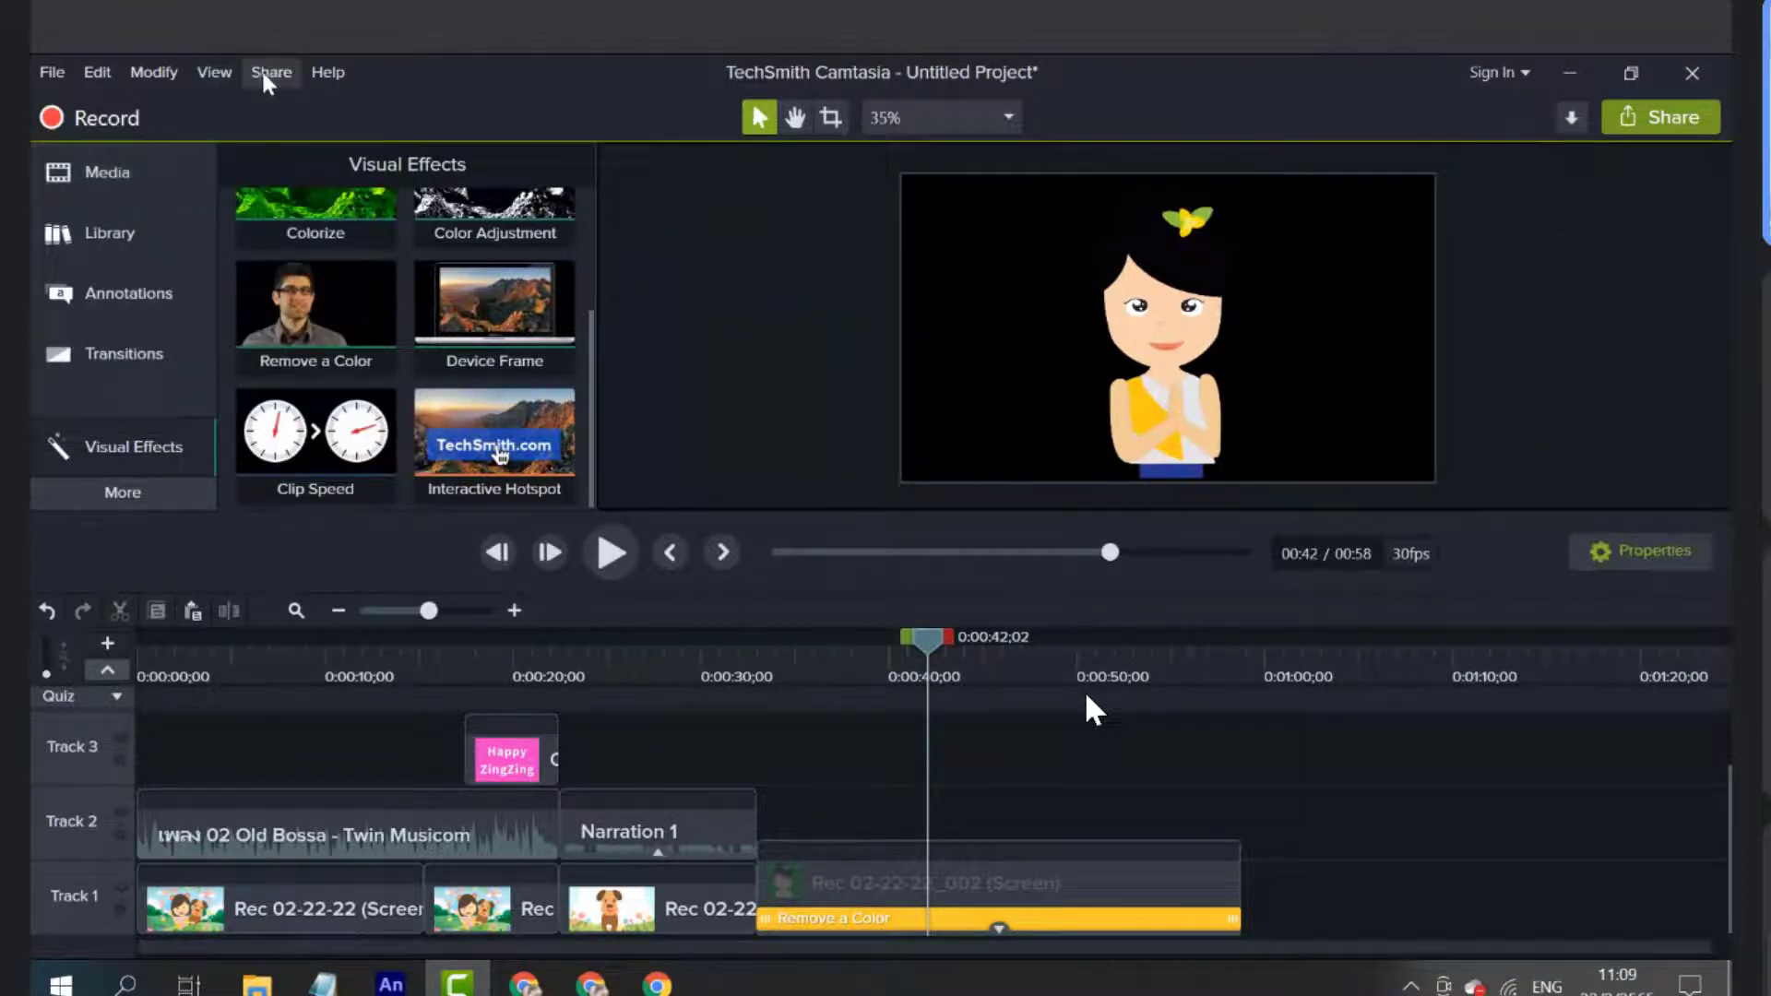
click(210, 80)
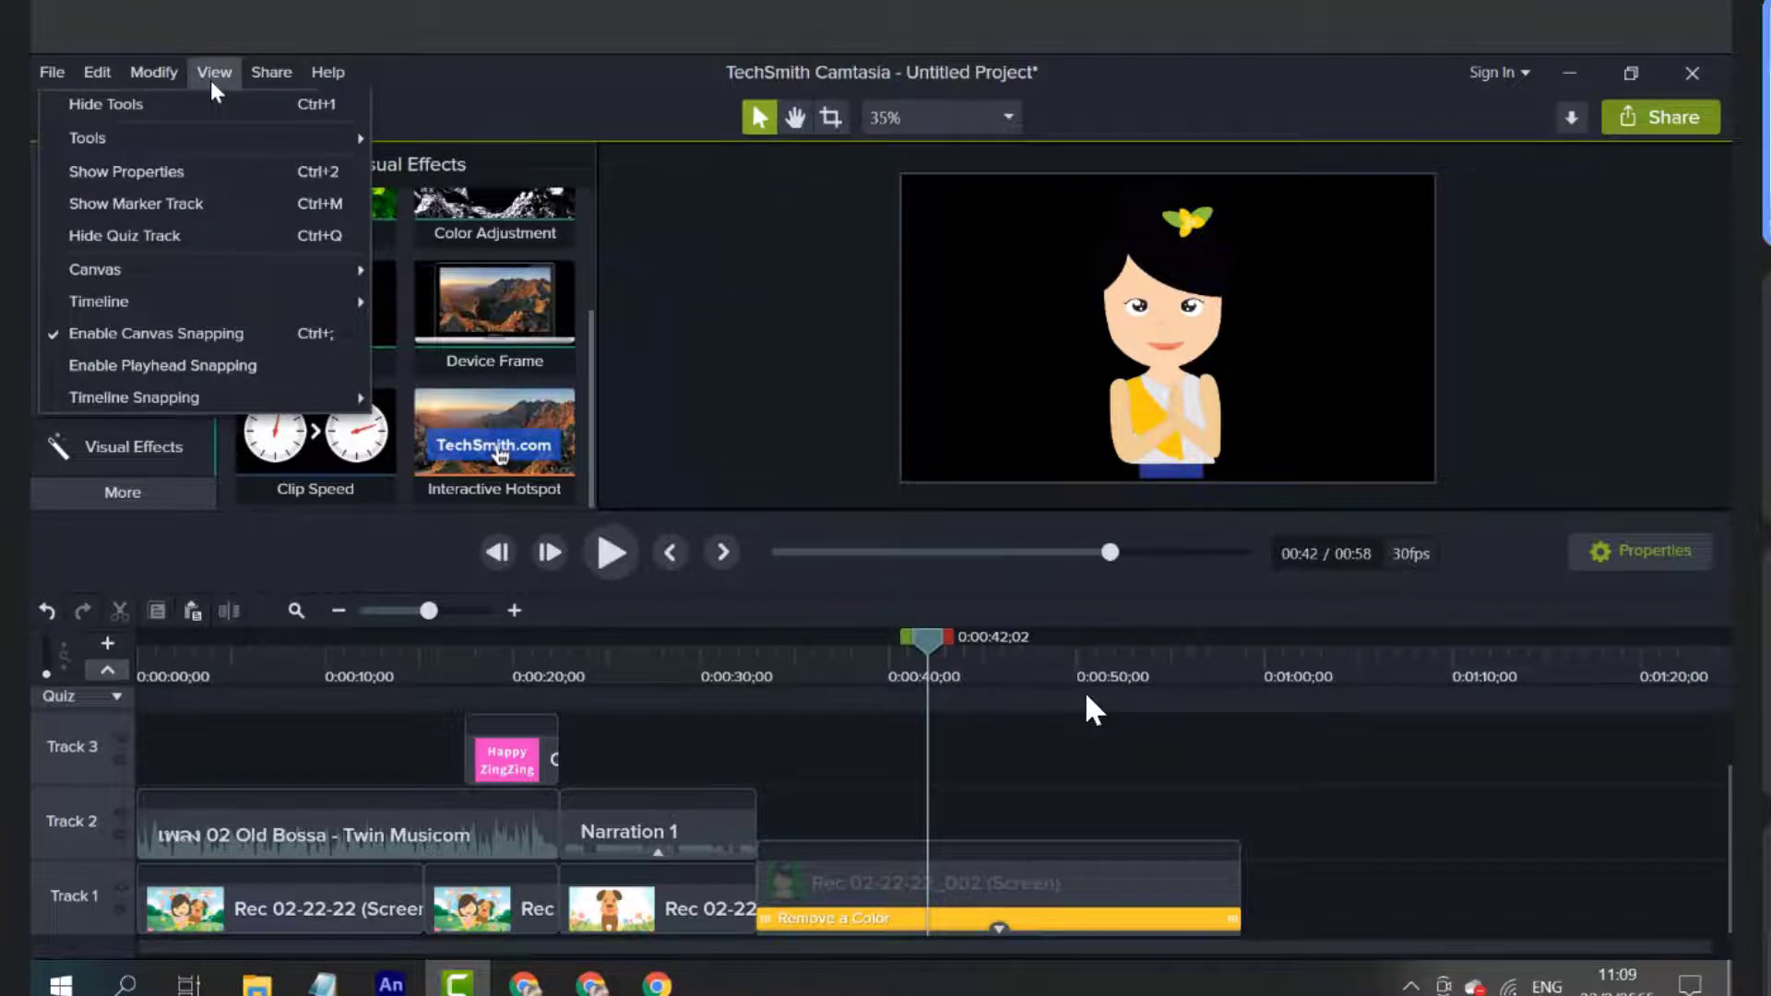
click(187, 168)
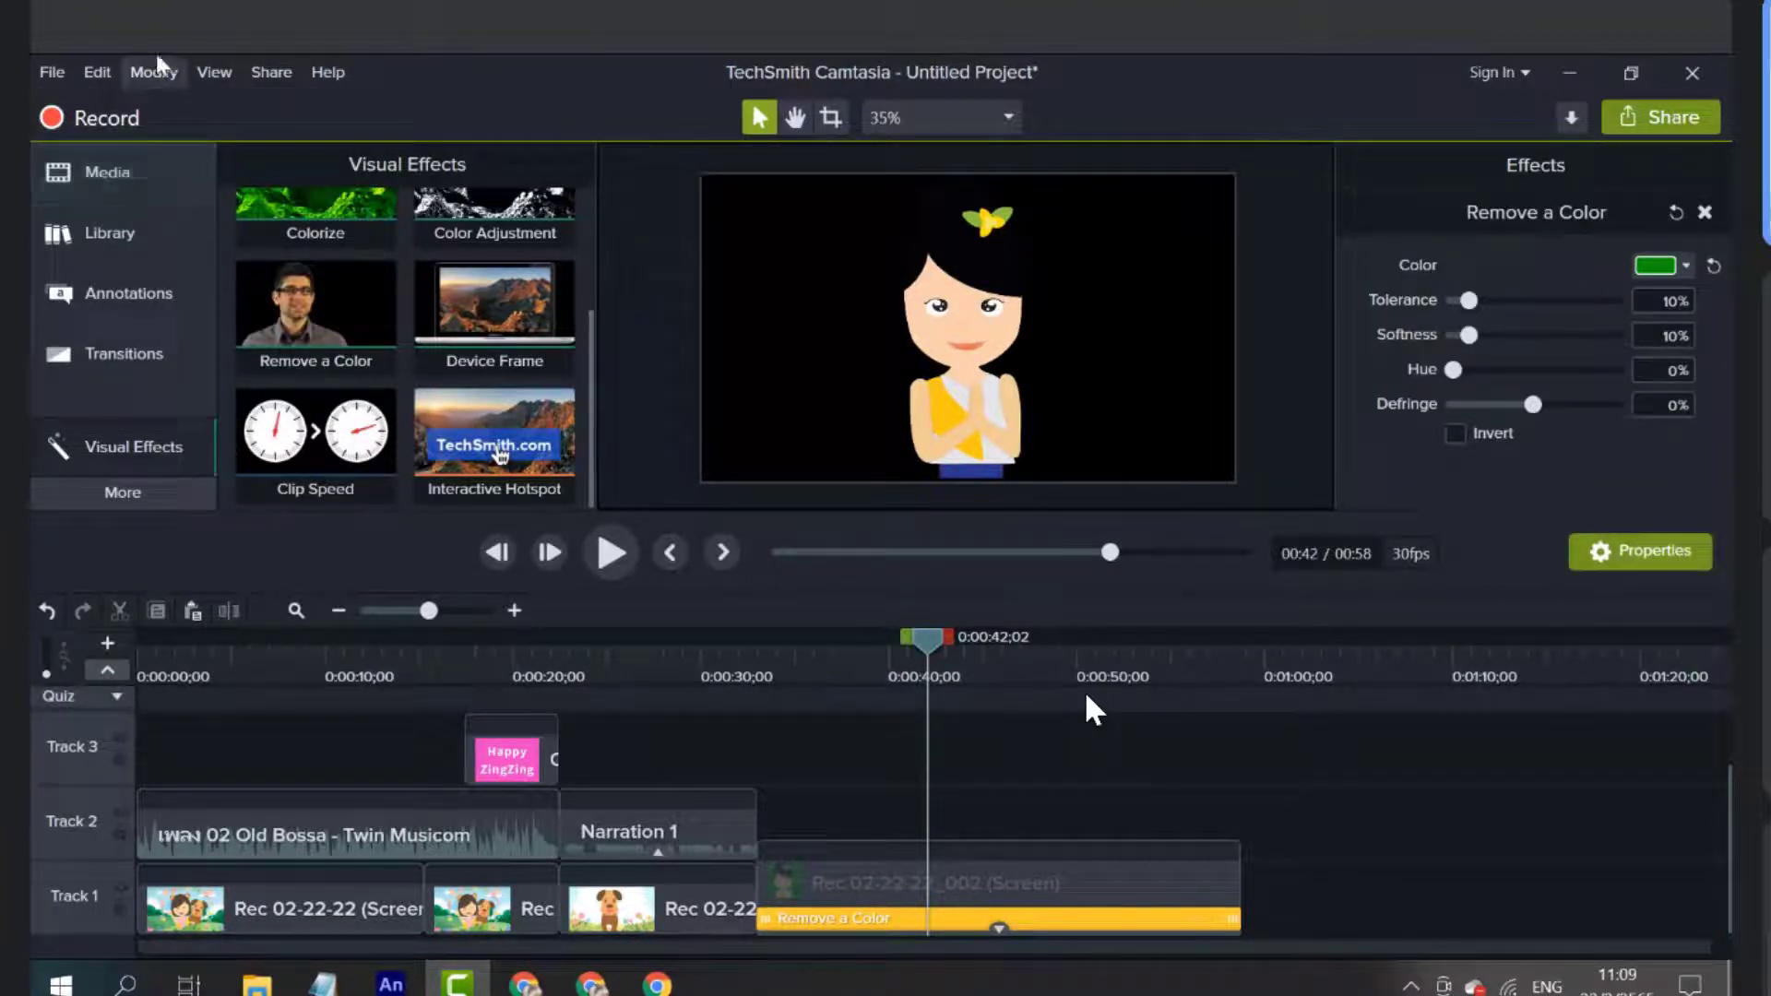
click(214, 72)
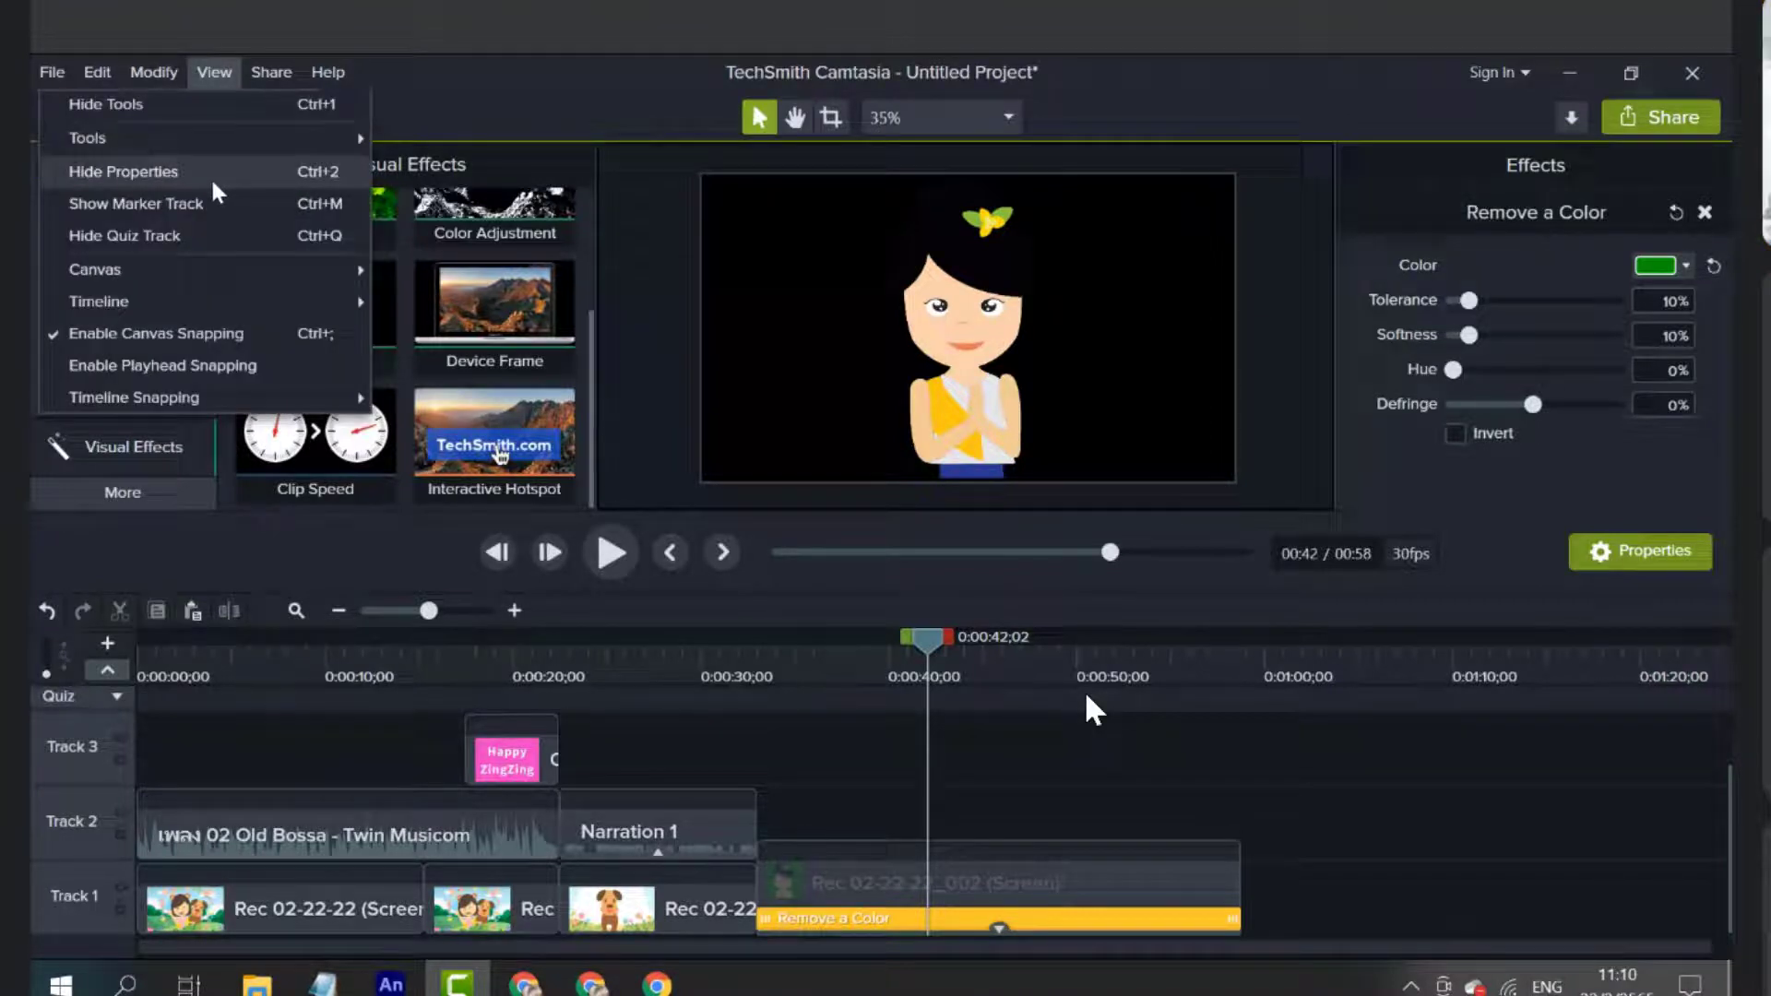
Try to sample a new color for the Remove a Color effect with the eyedropper
click(1685, 267)
click(1684, 267)
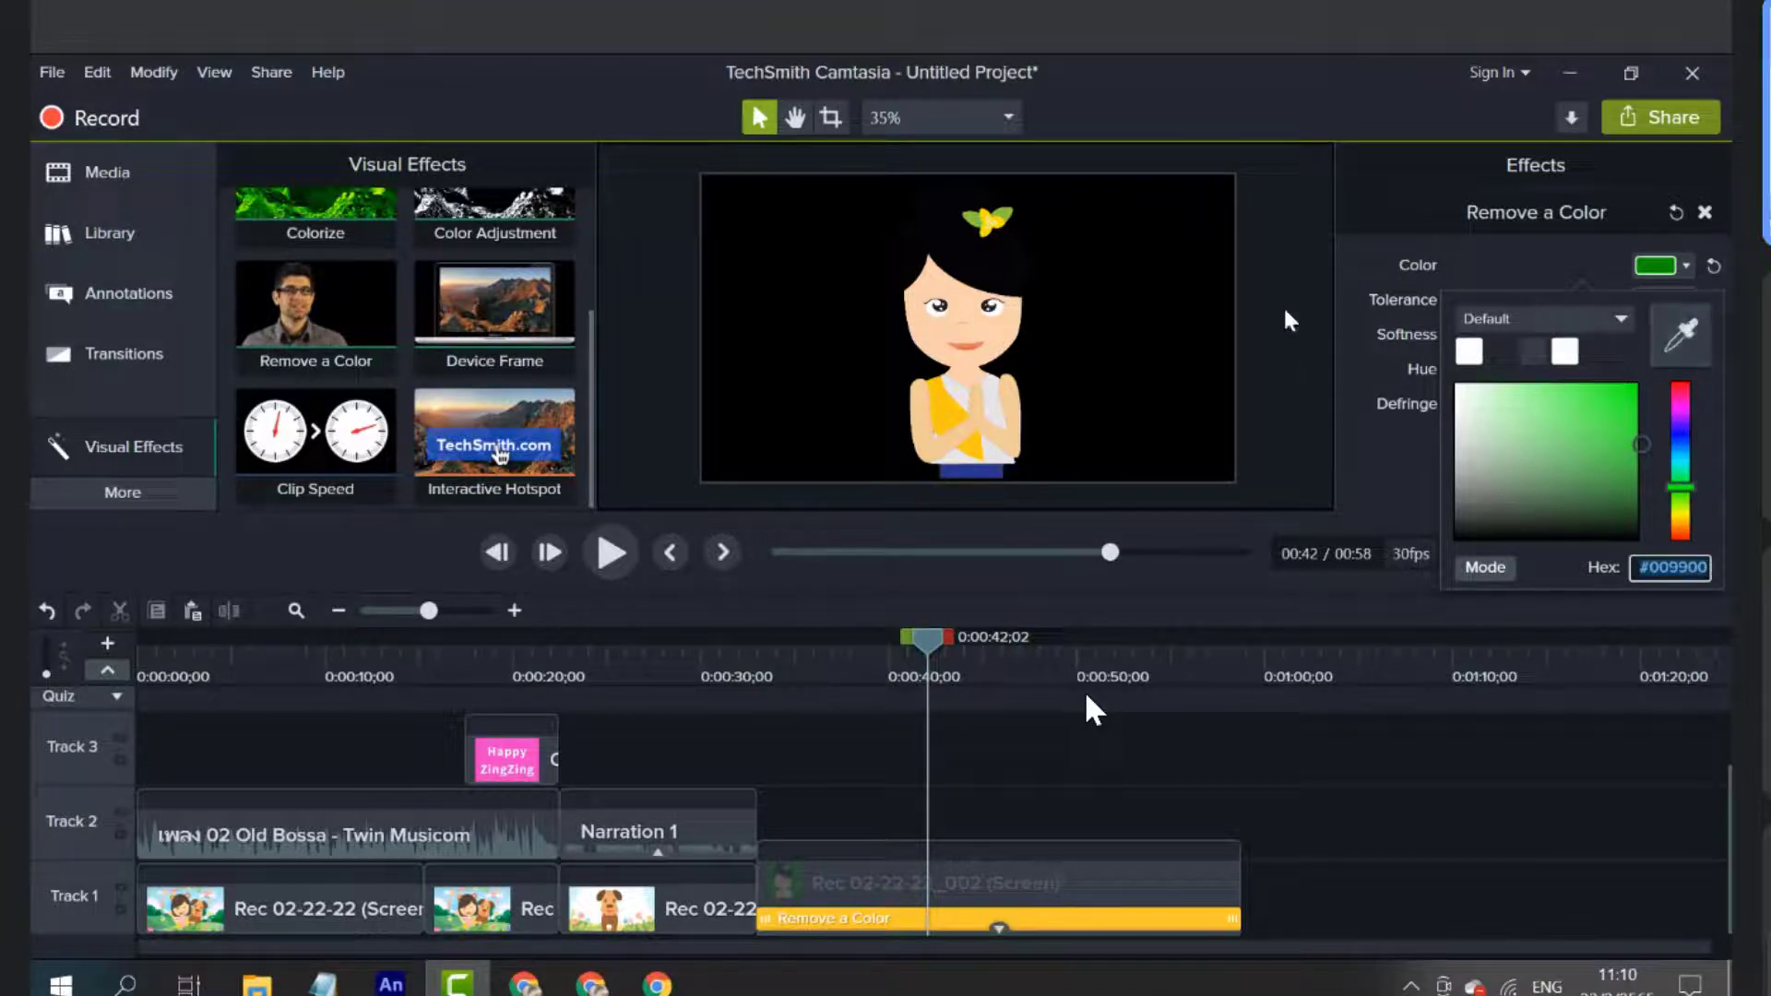
click(1680, 336)
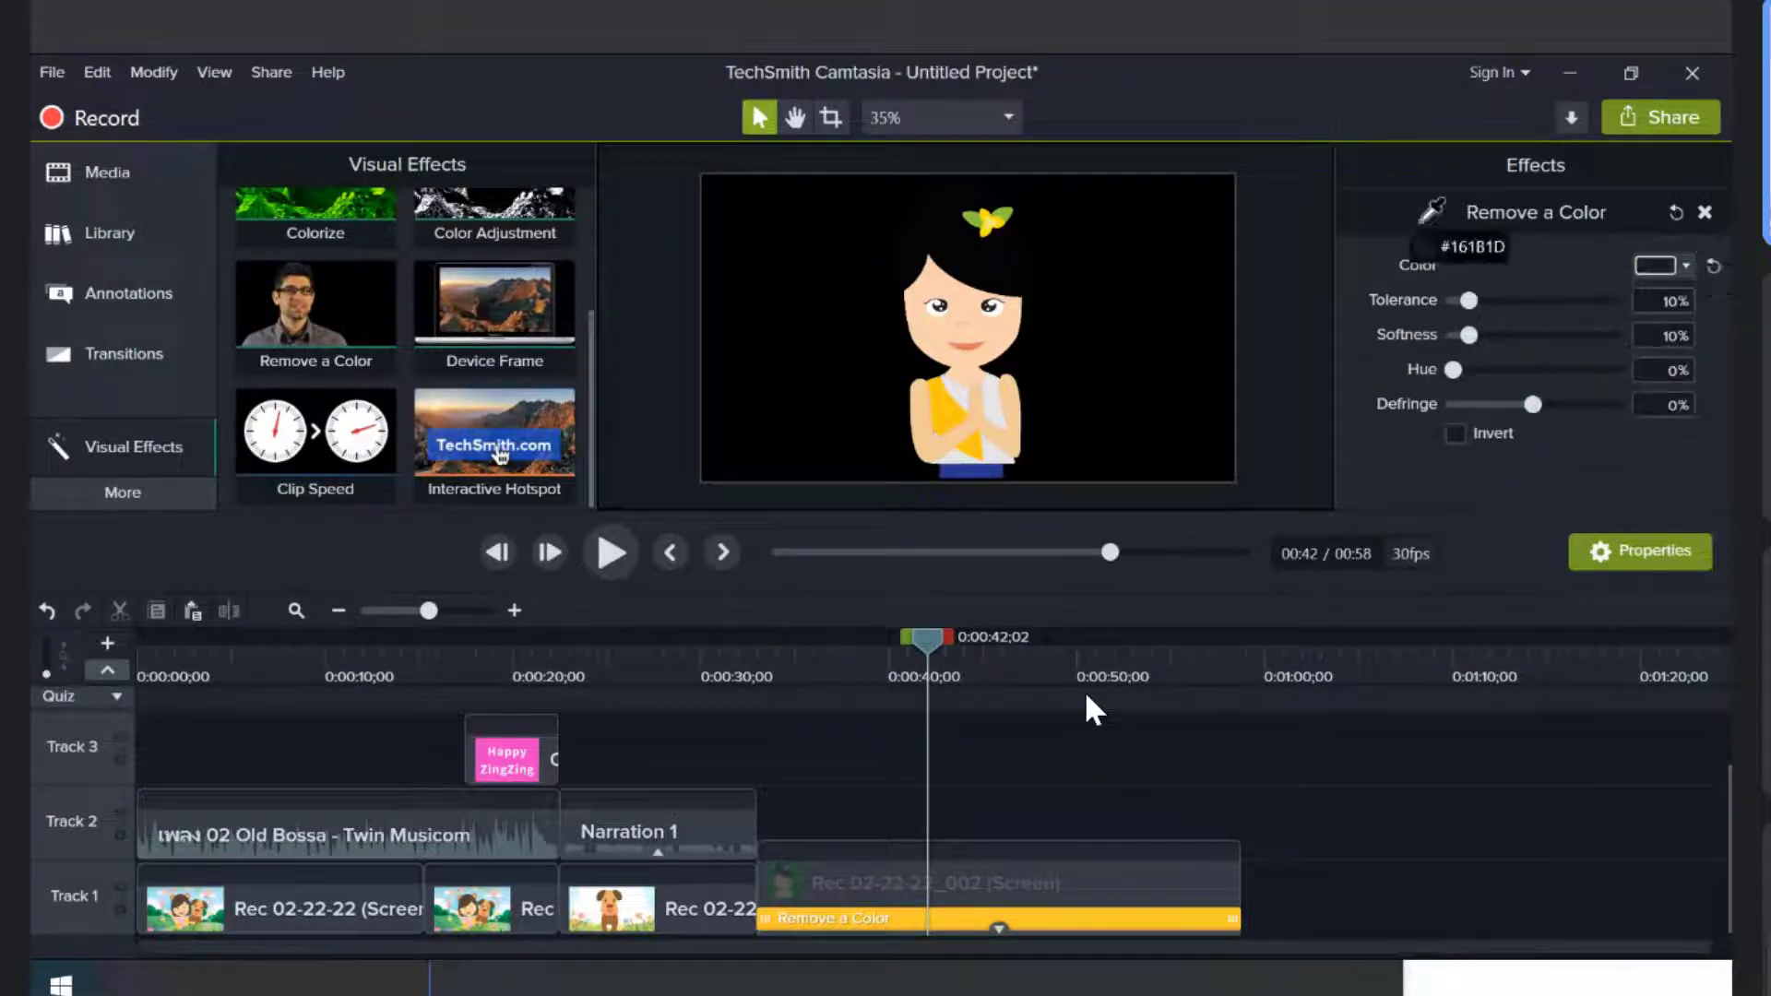
click(1611, 207)
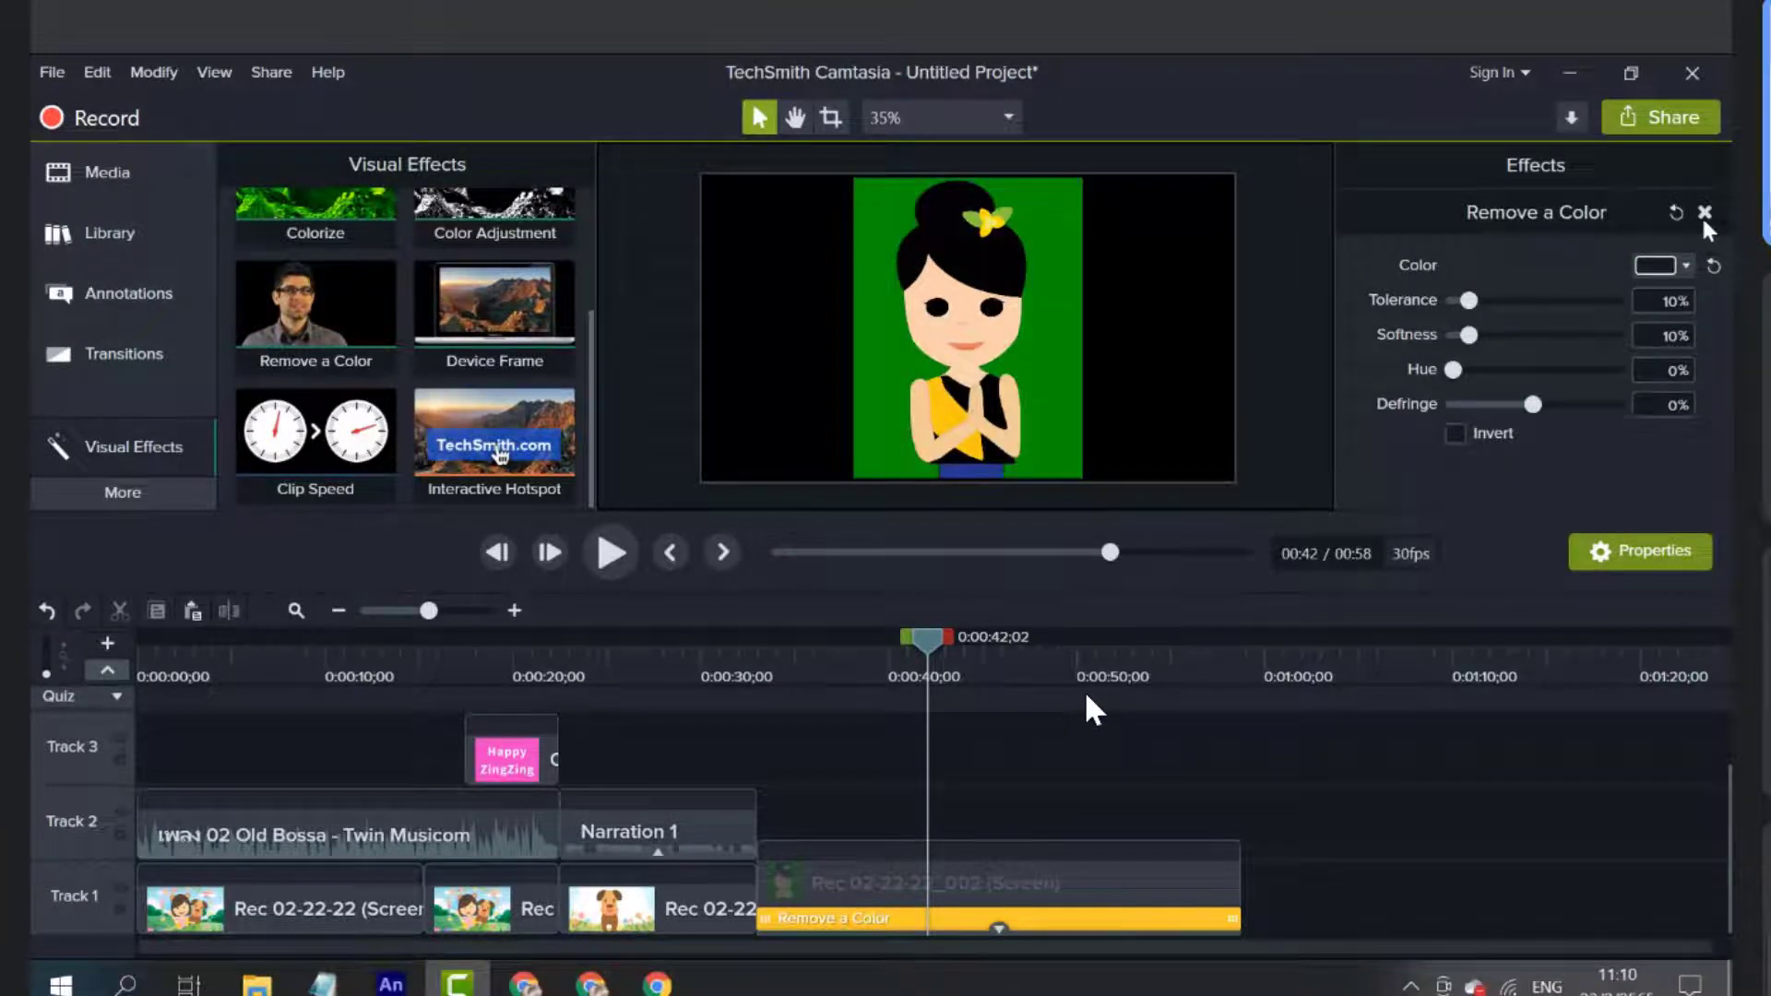
Sample the clip's green background again as the removal color, and delete the Remove a Color effect from the clip
click(1686, 266)
click(1681, 336)
click(1033, 221)
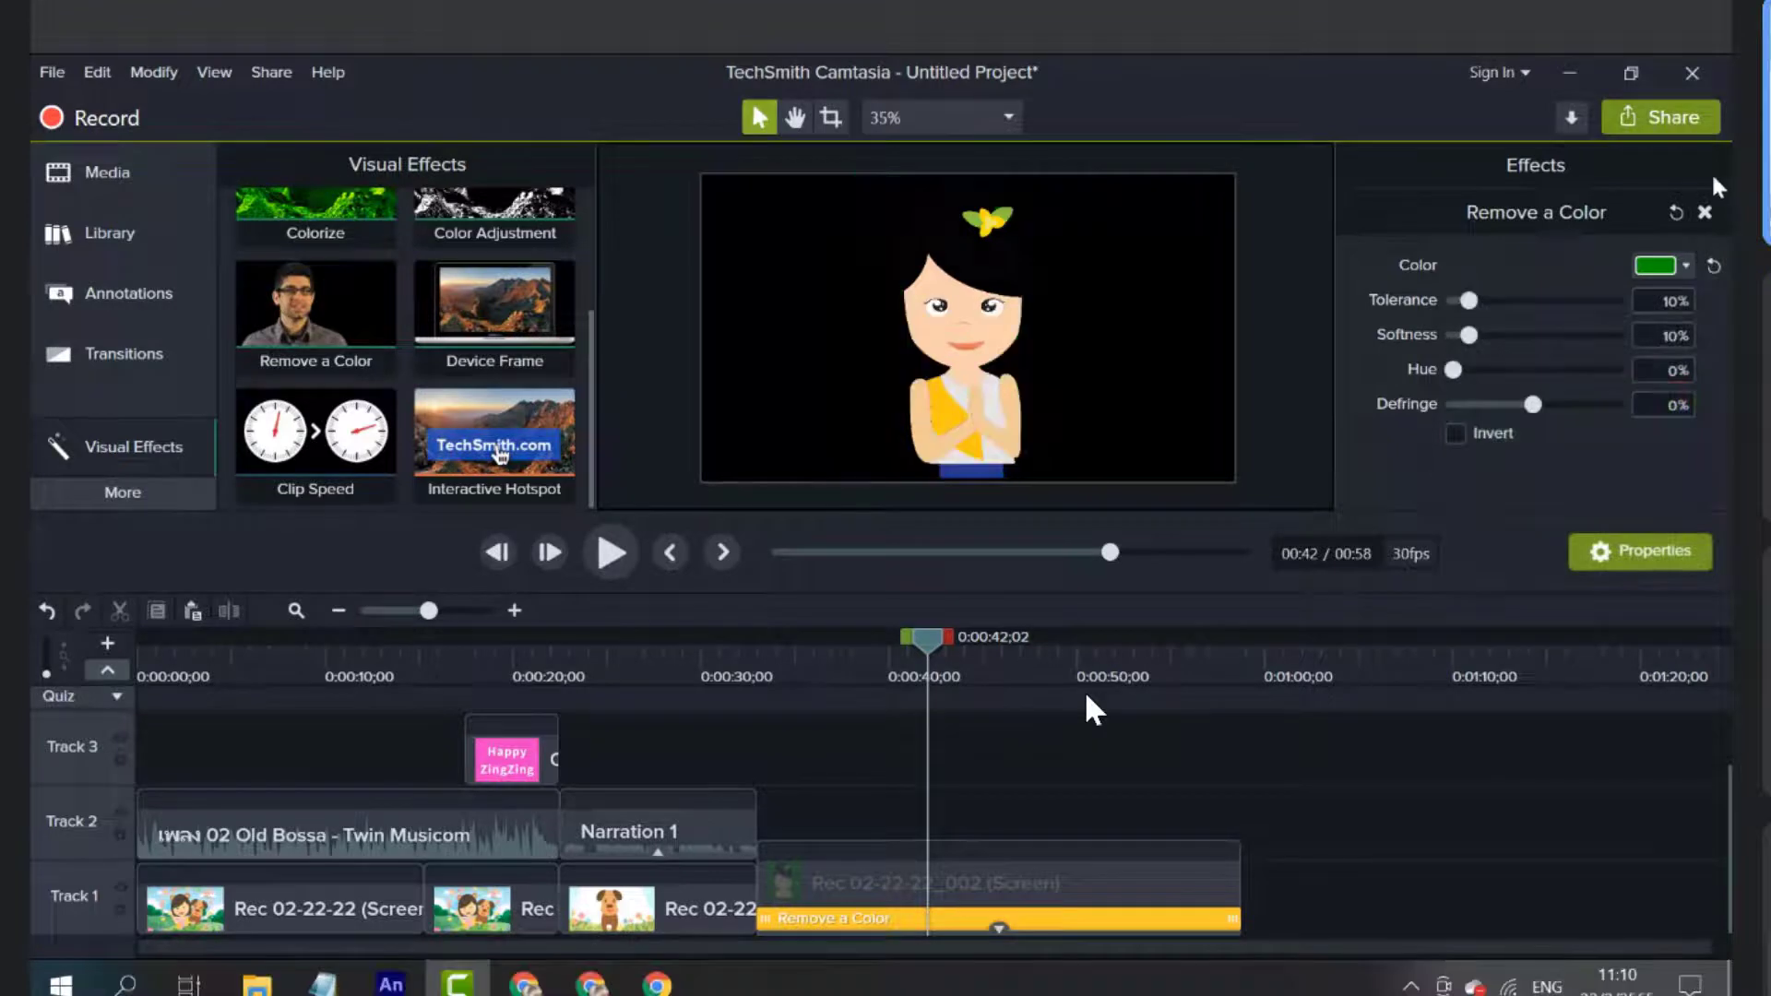
click(1705, 213)
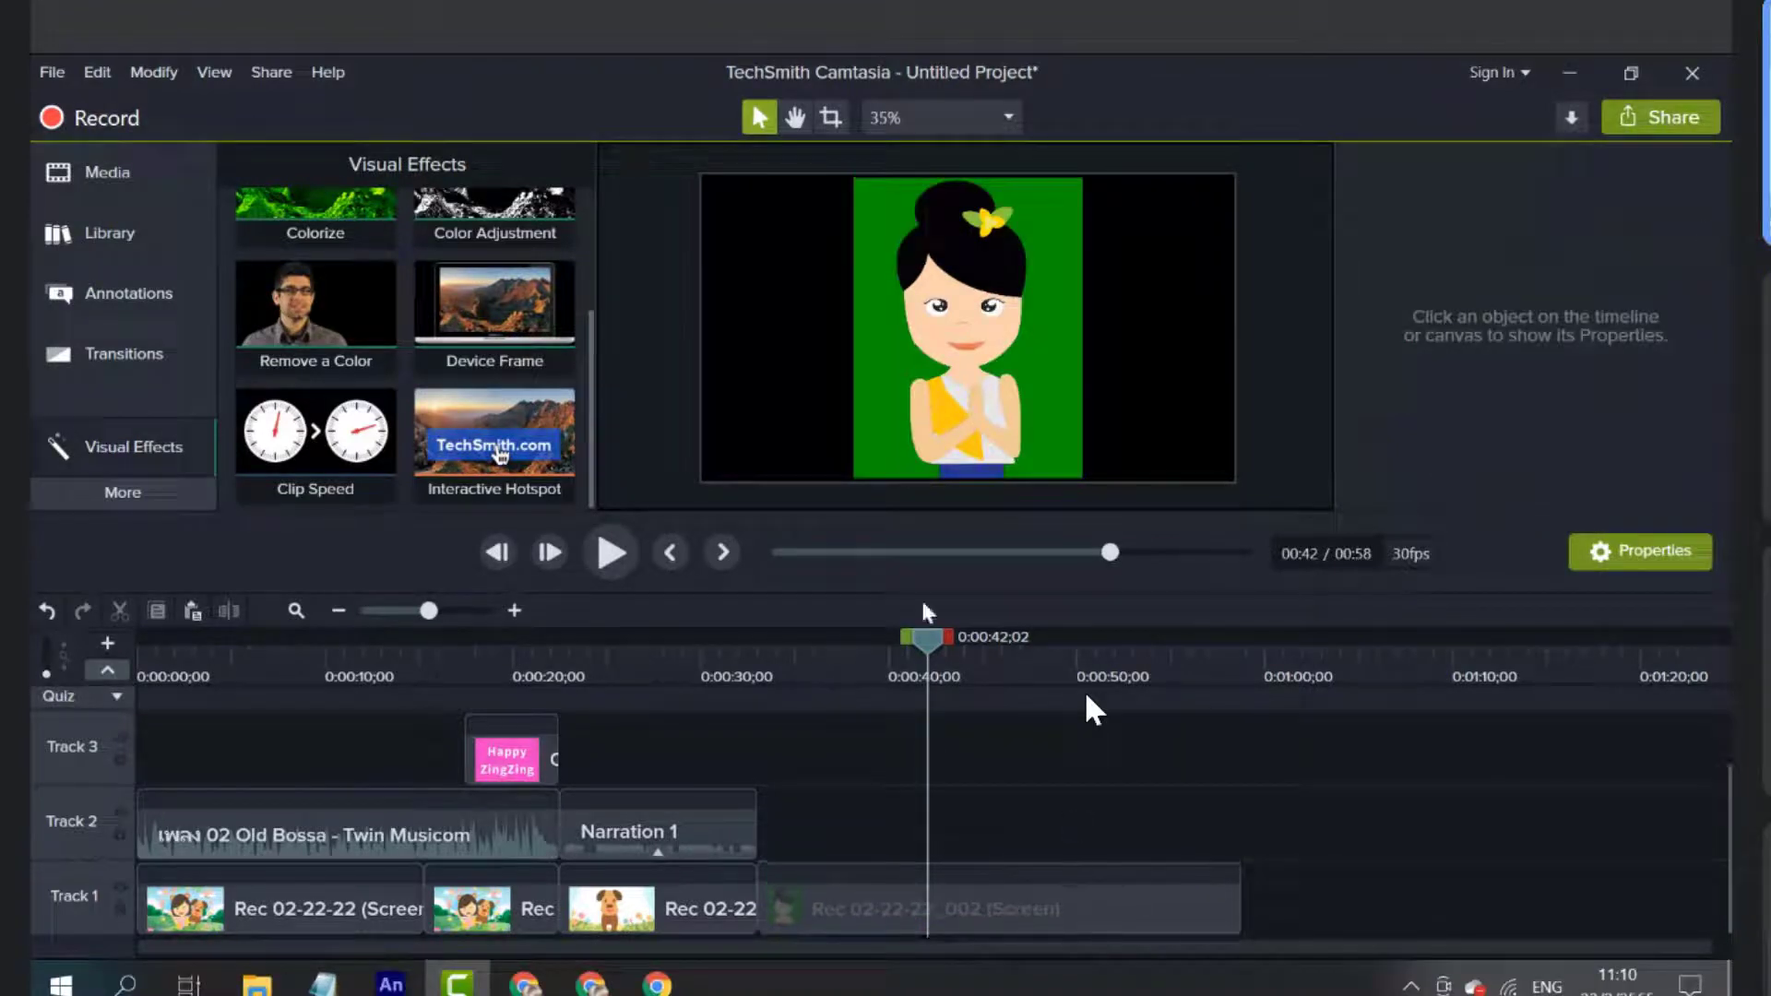
Apply the Remove a Color effect to the girl clip again and sample its green background as the removal color
click(1076, 929)
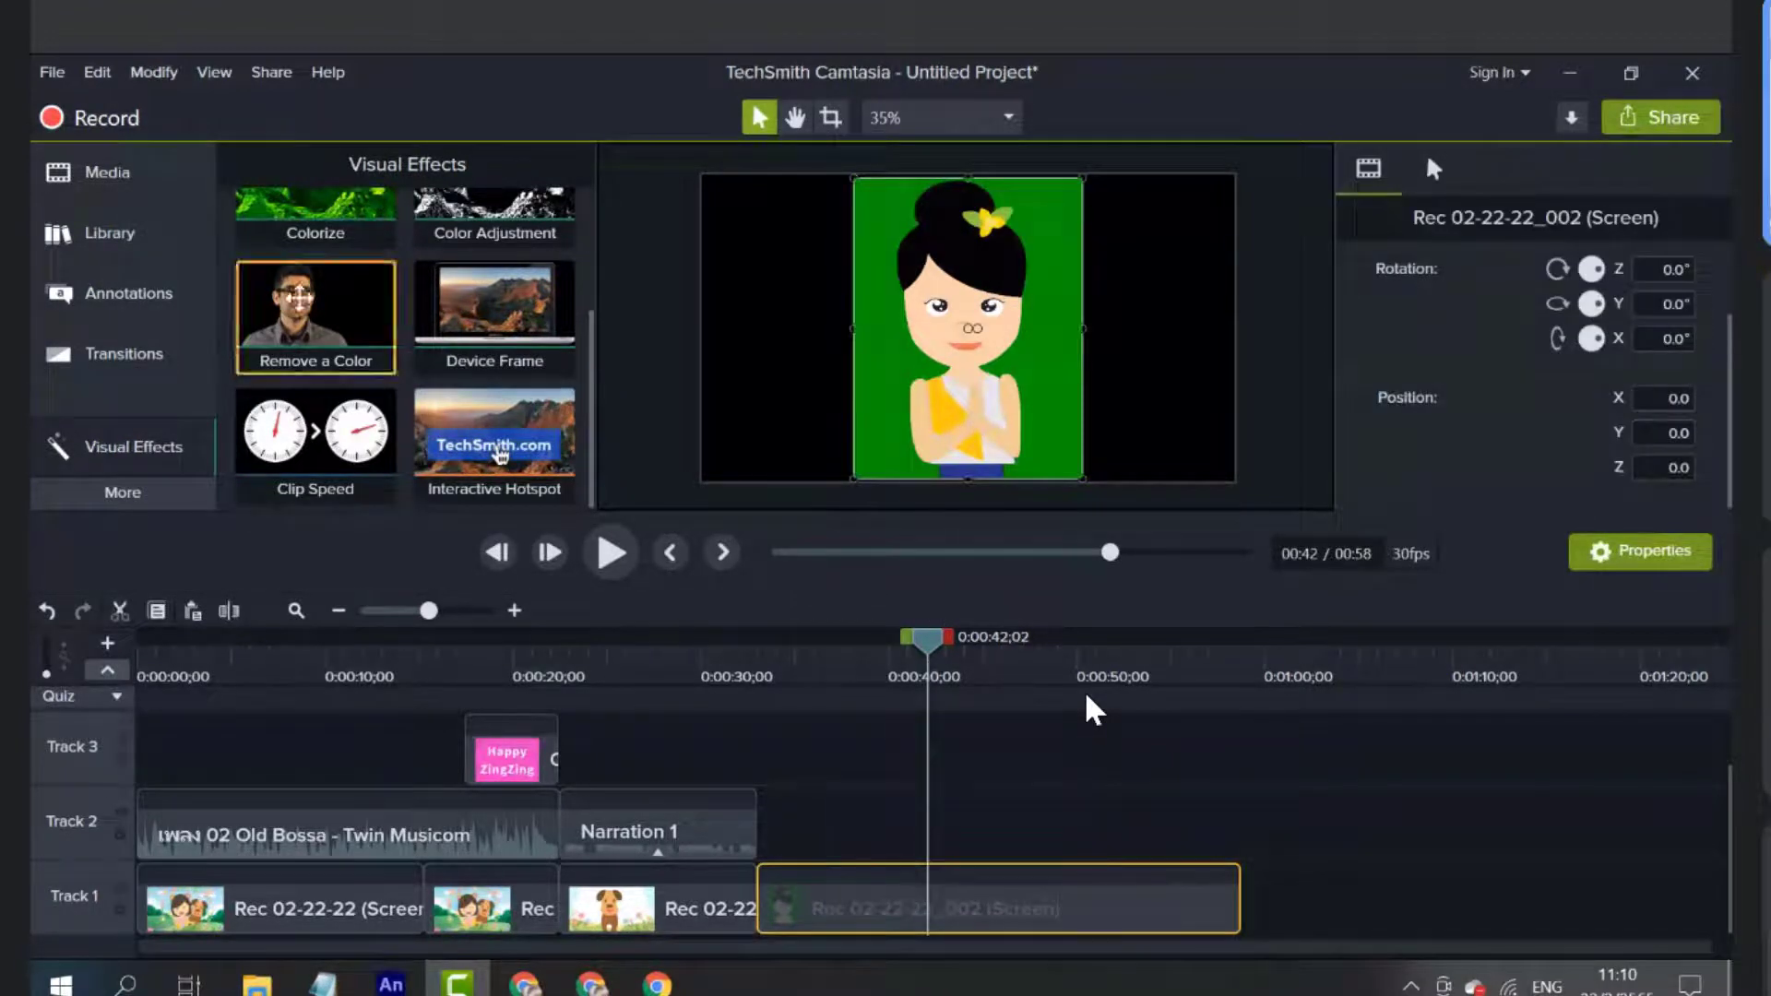
drag(316, 313, 1055, 918)
click(1685, 295)
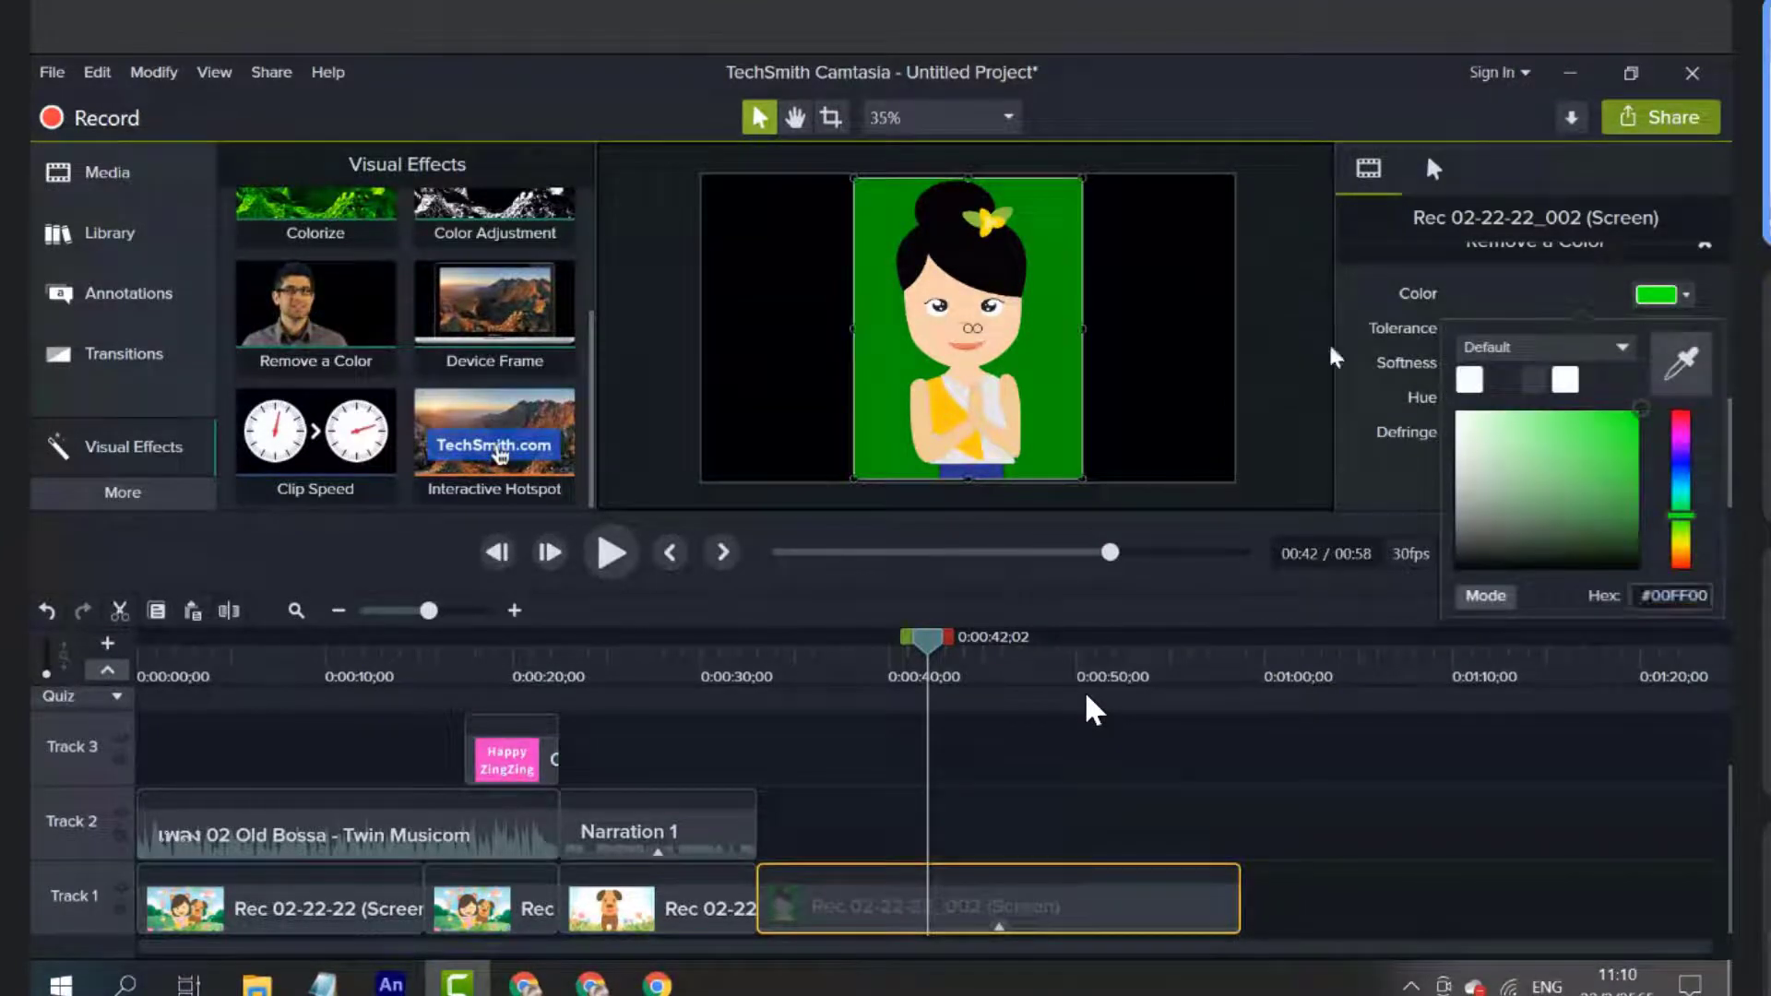
click(1678, 361)
click(1085, 327)
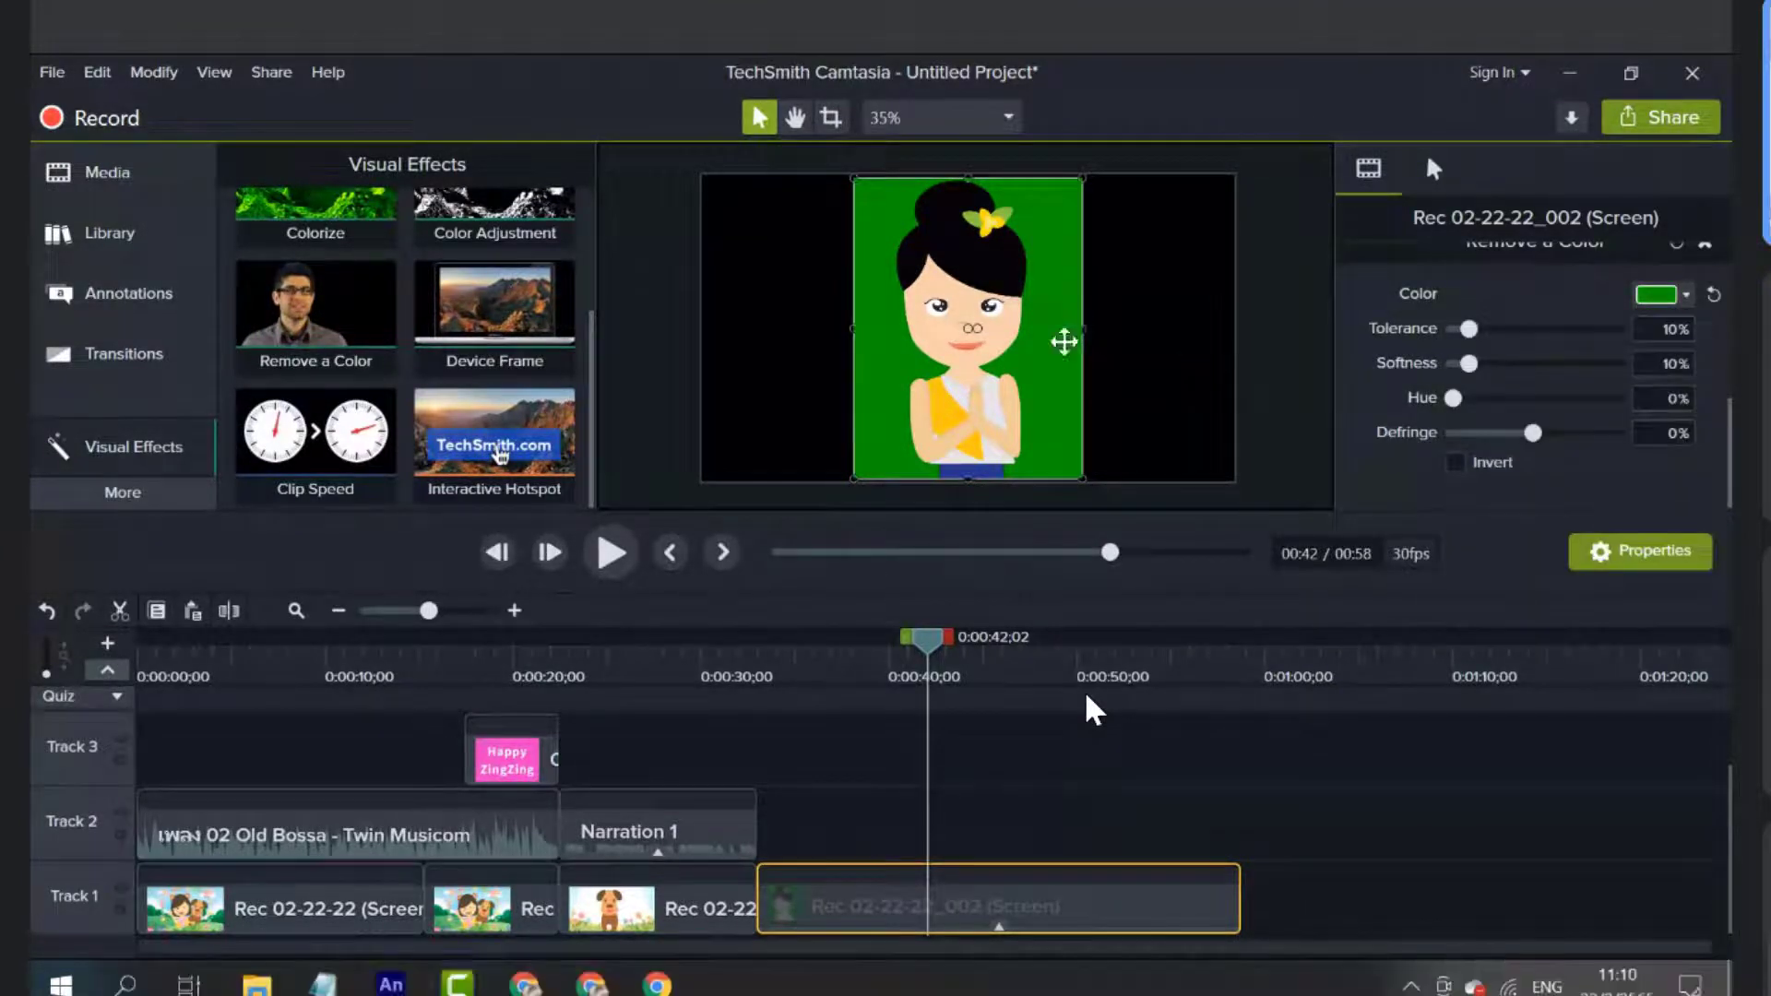
Move the playhead to 0:00:38;03 and reposition the girl at the left edge of the canvas
click(109, 170)
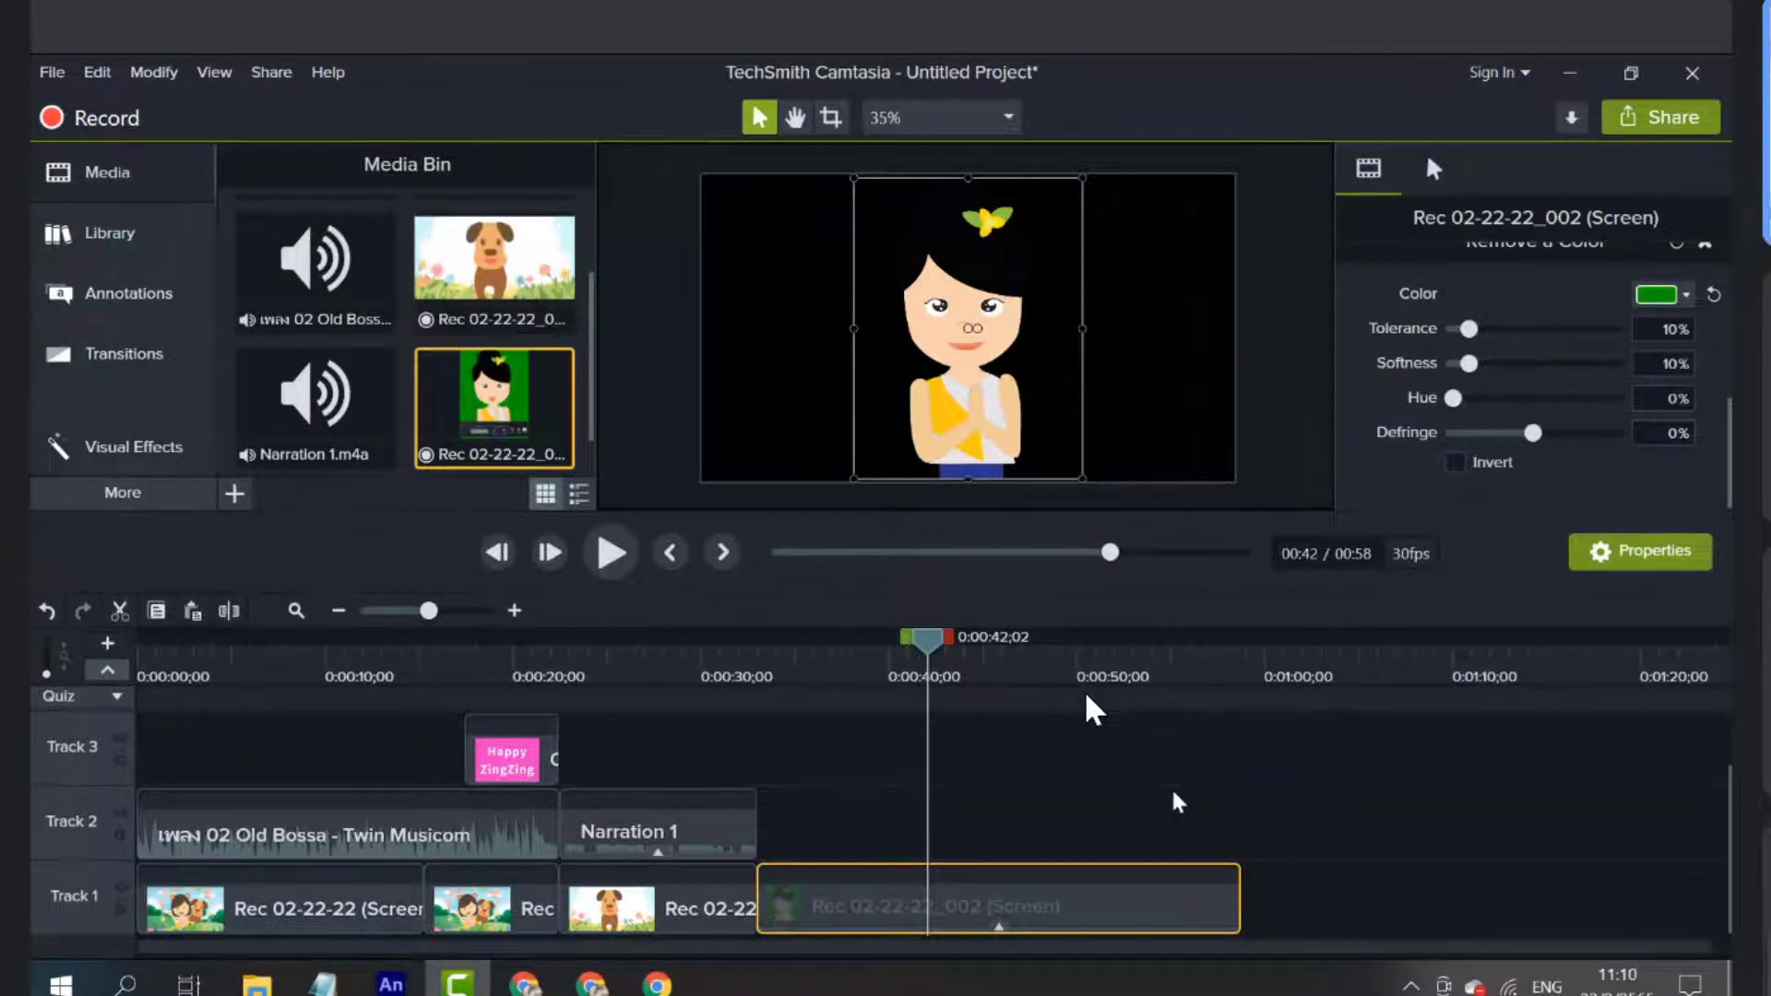
drag(927, 645, 850, 670)
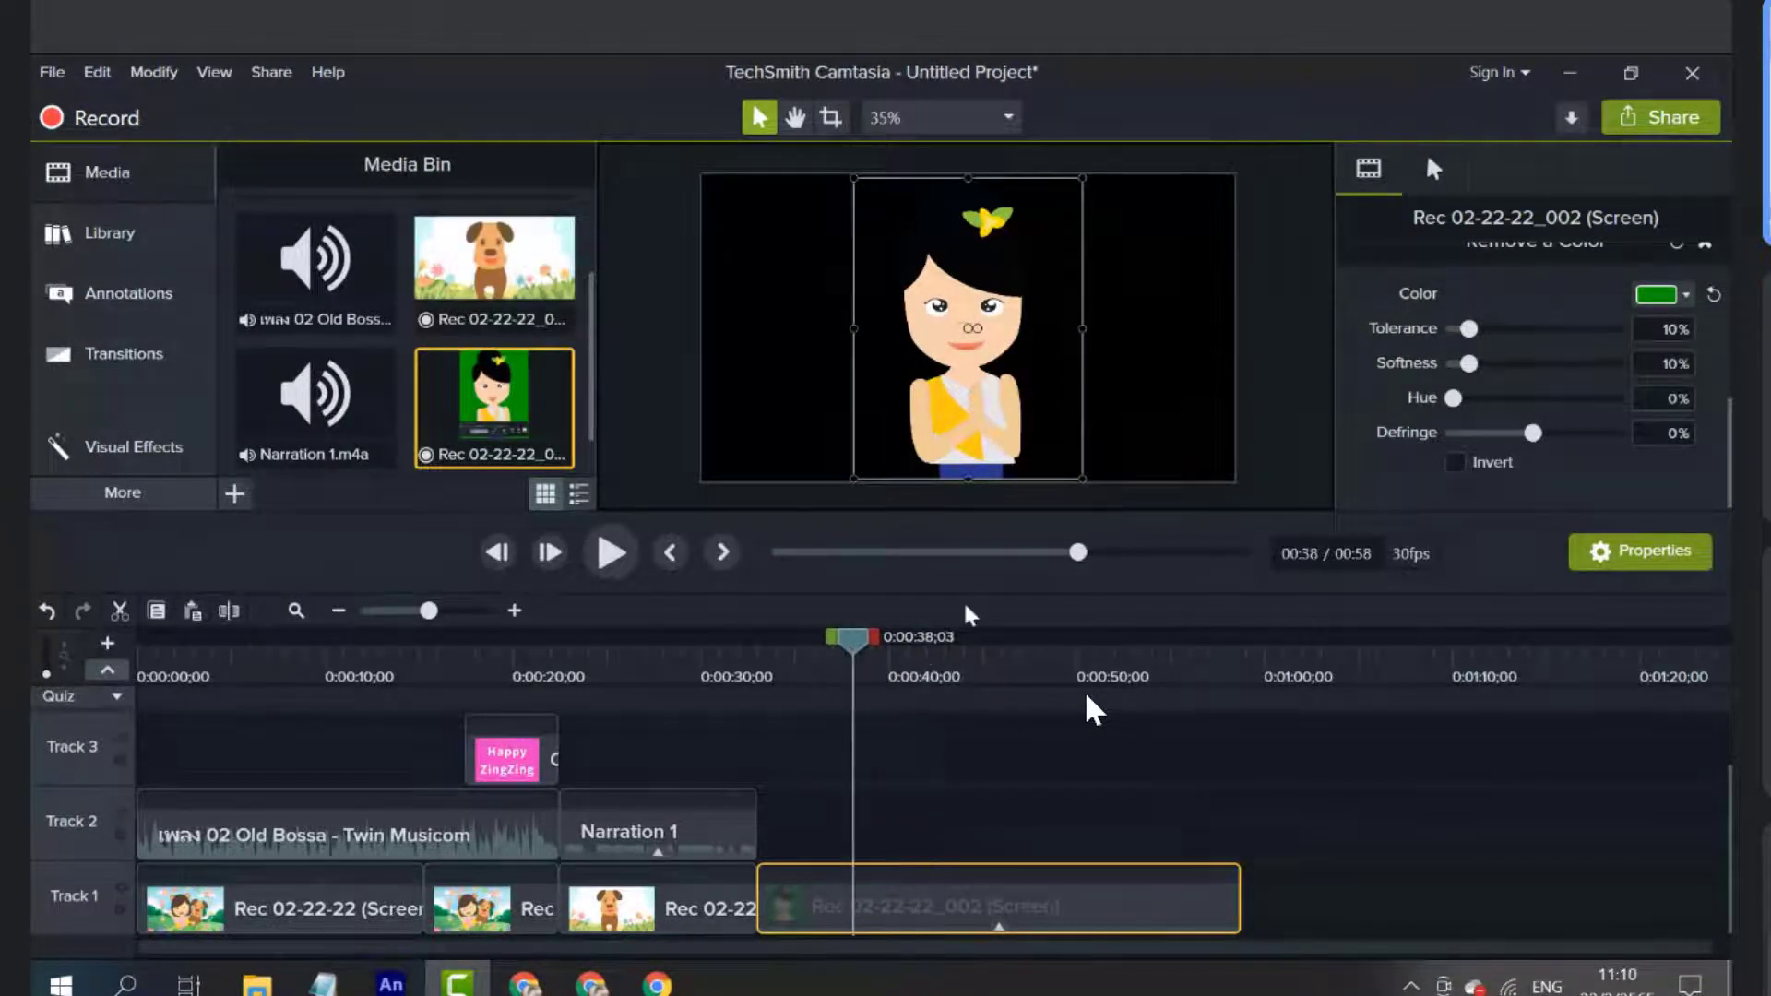
drag(985, 423, 802, 420)
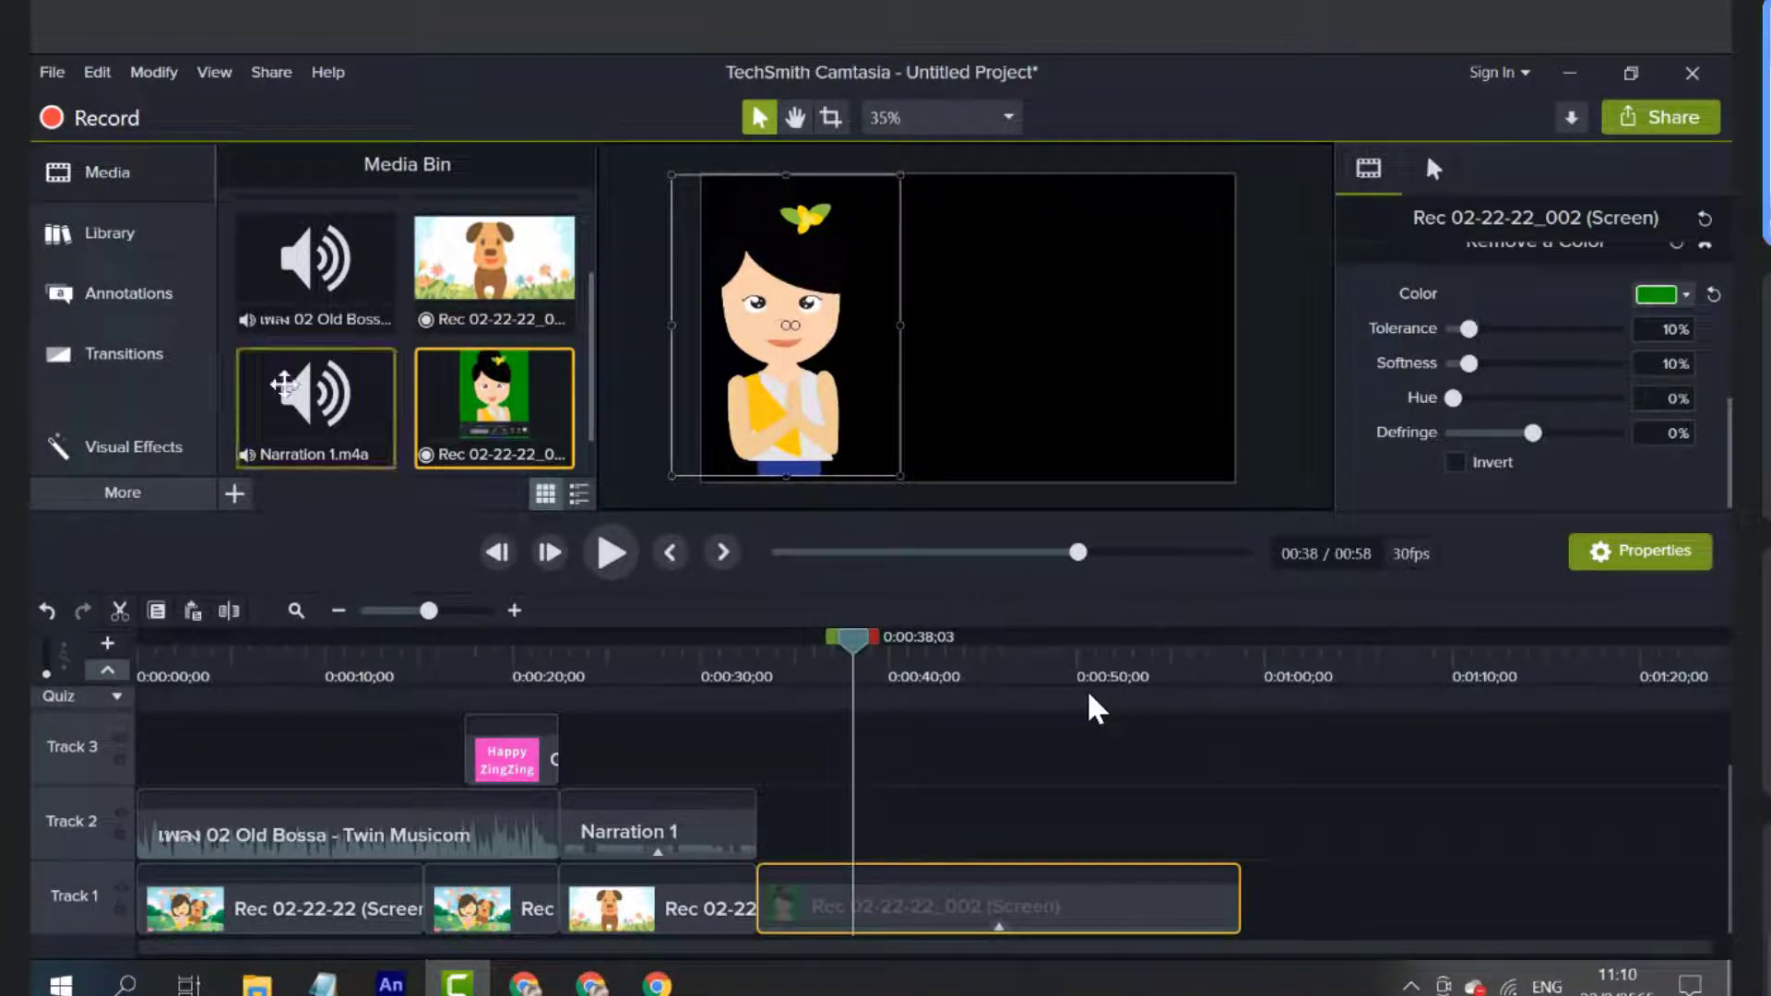
Import all the images from the ภาพประกอบ folder into the Media Bin
click(234, 493)
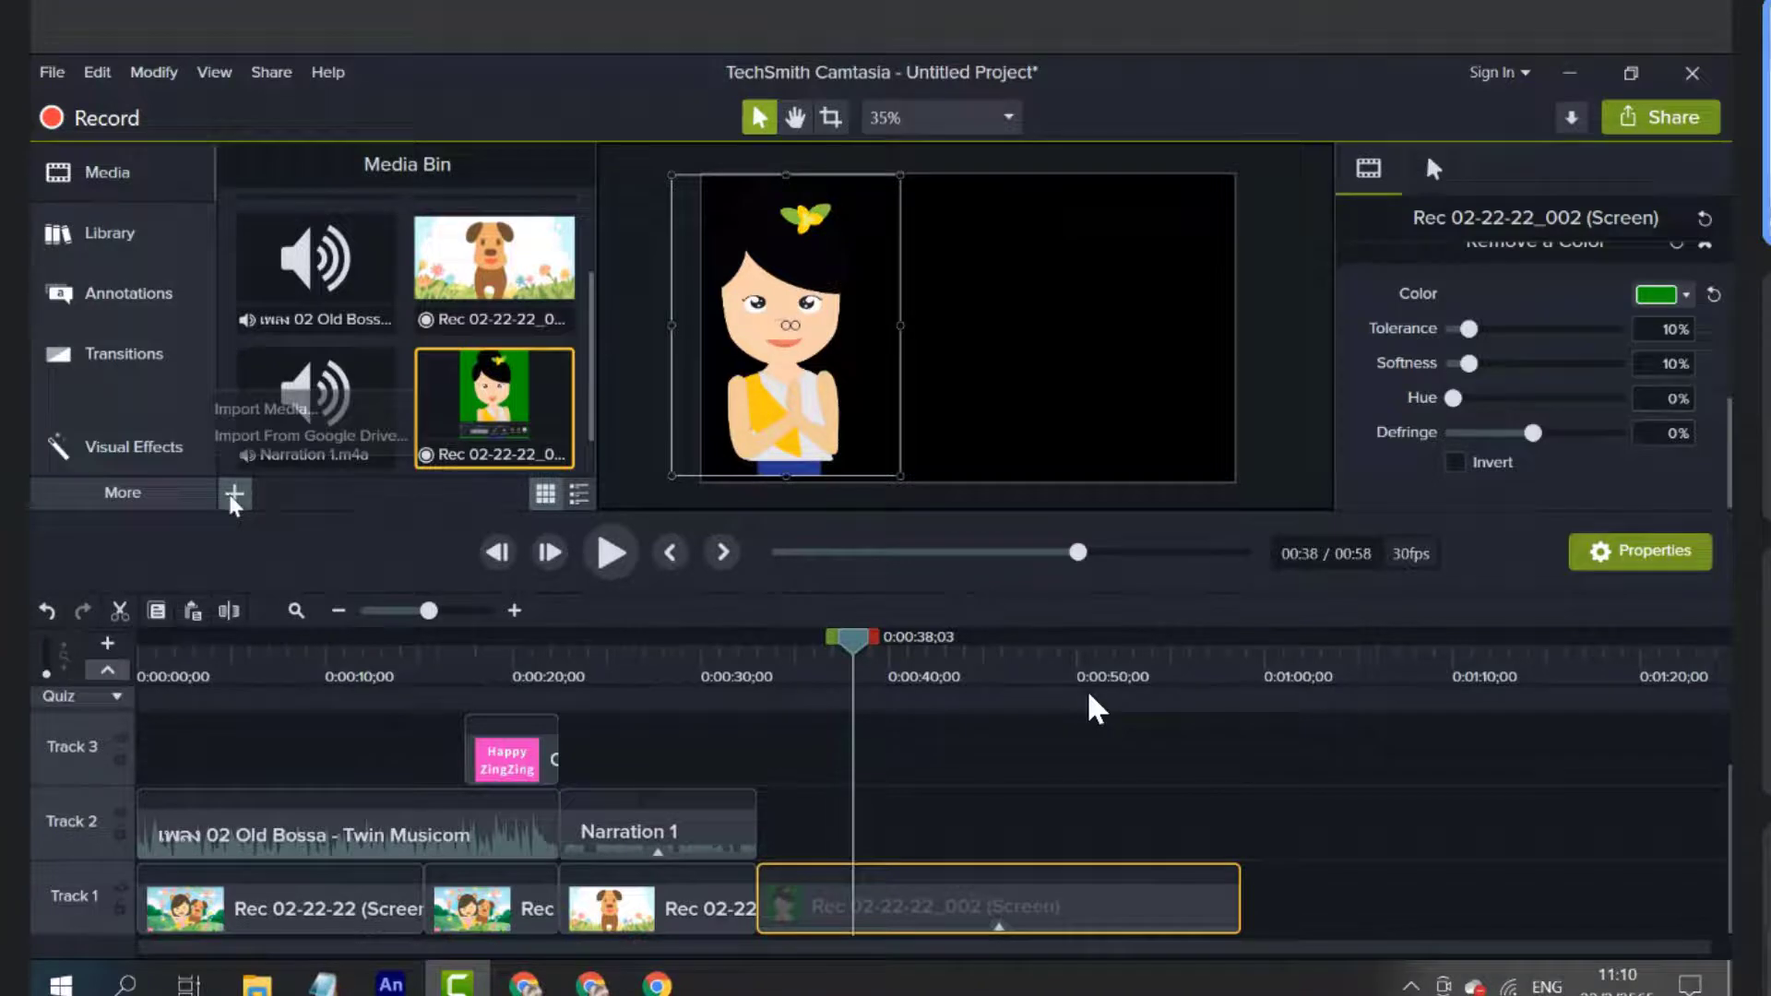
click(235, 412)
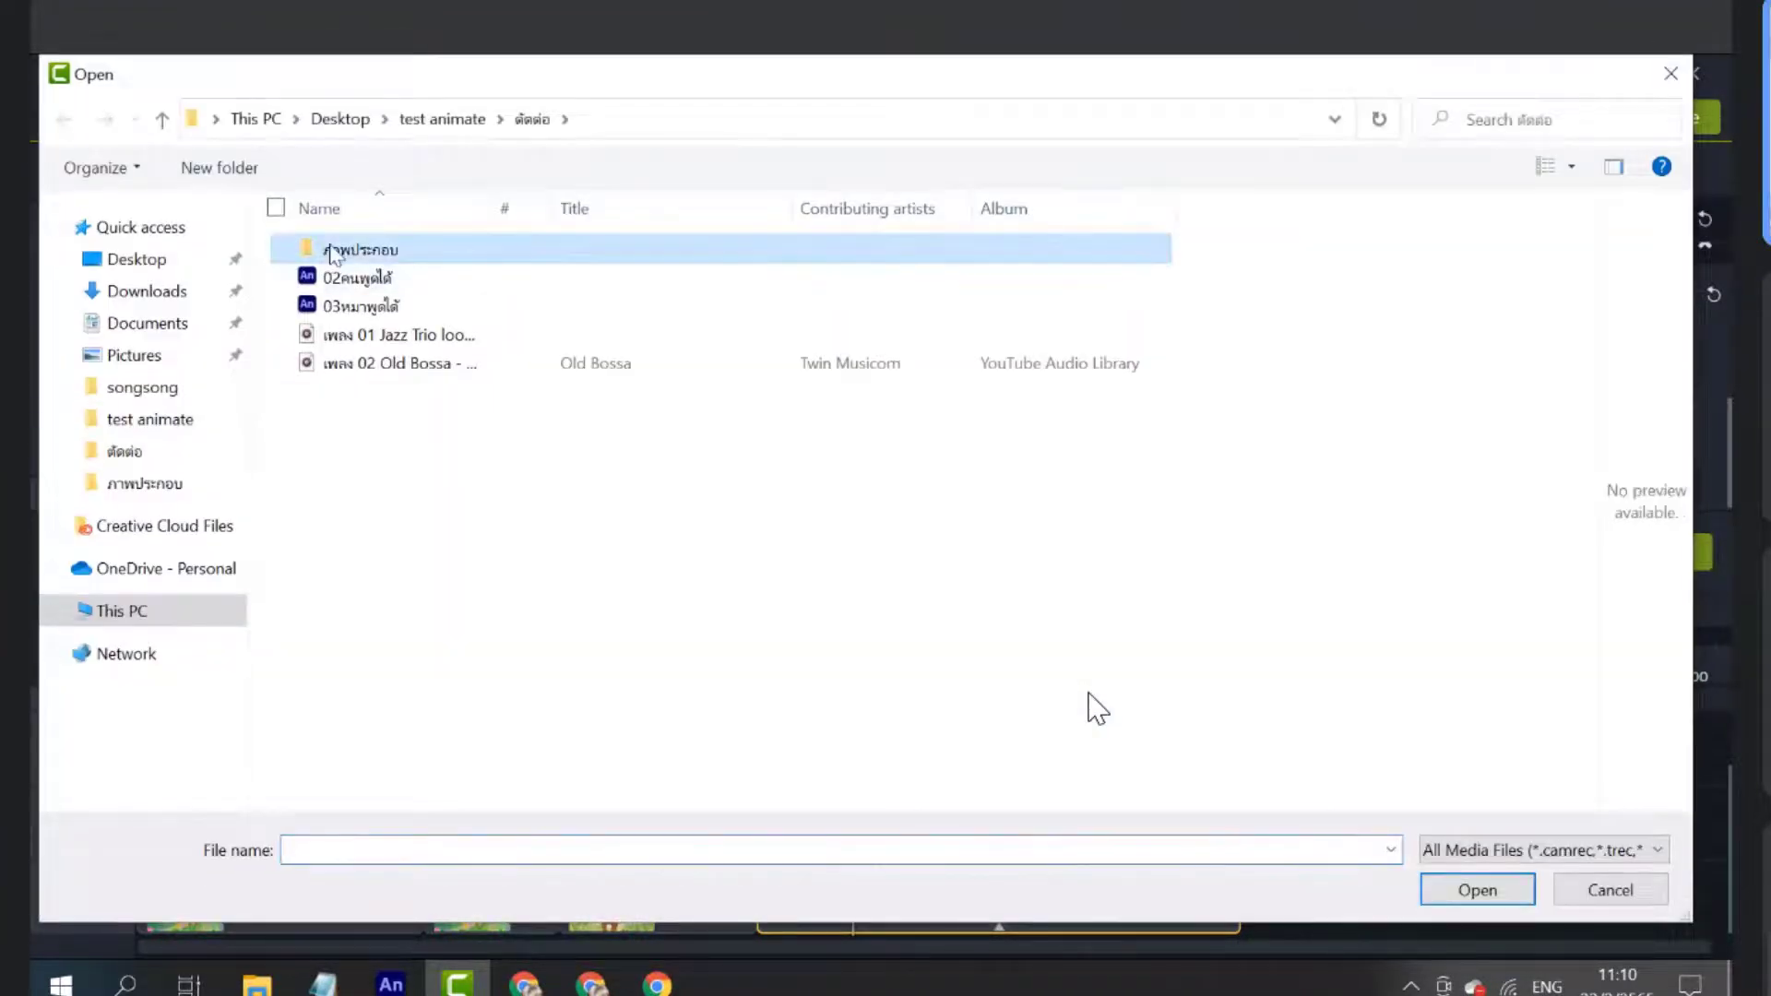
double_click(332, 247)
key(ctrl+a)
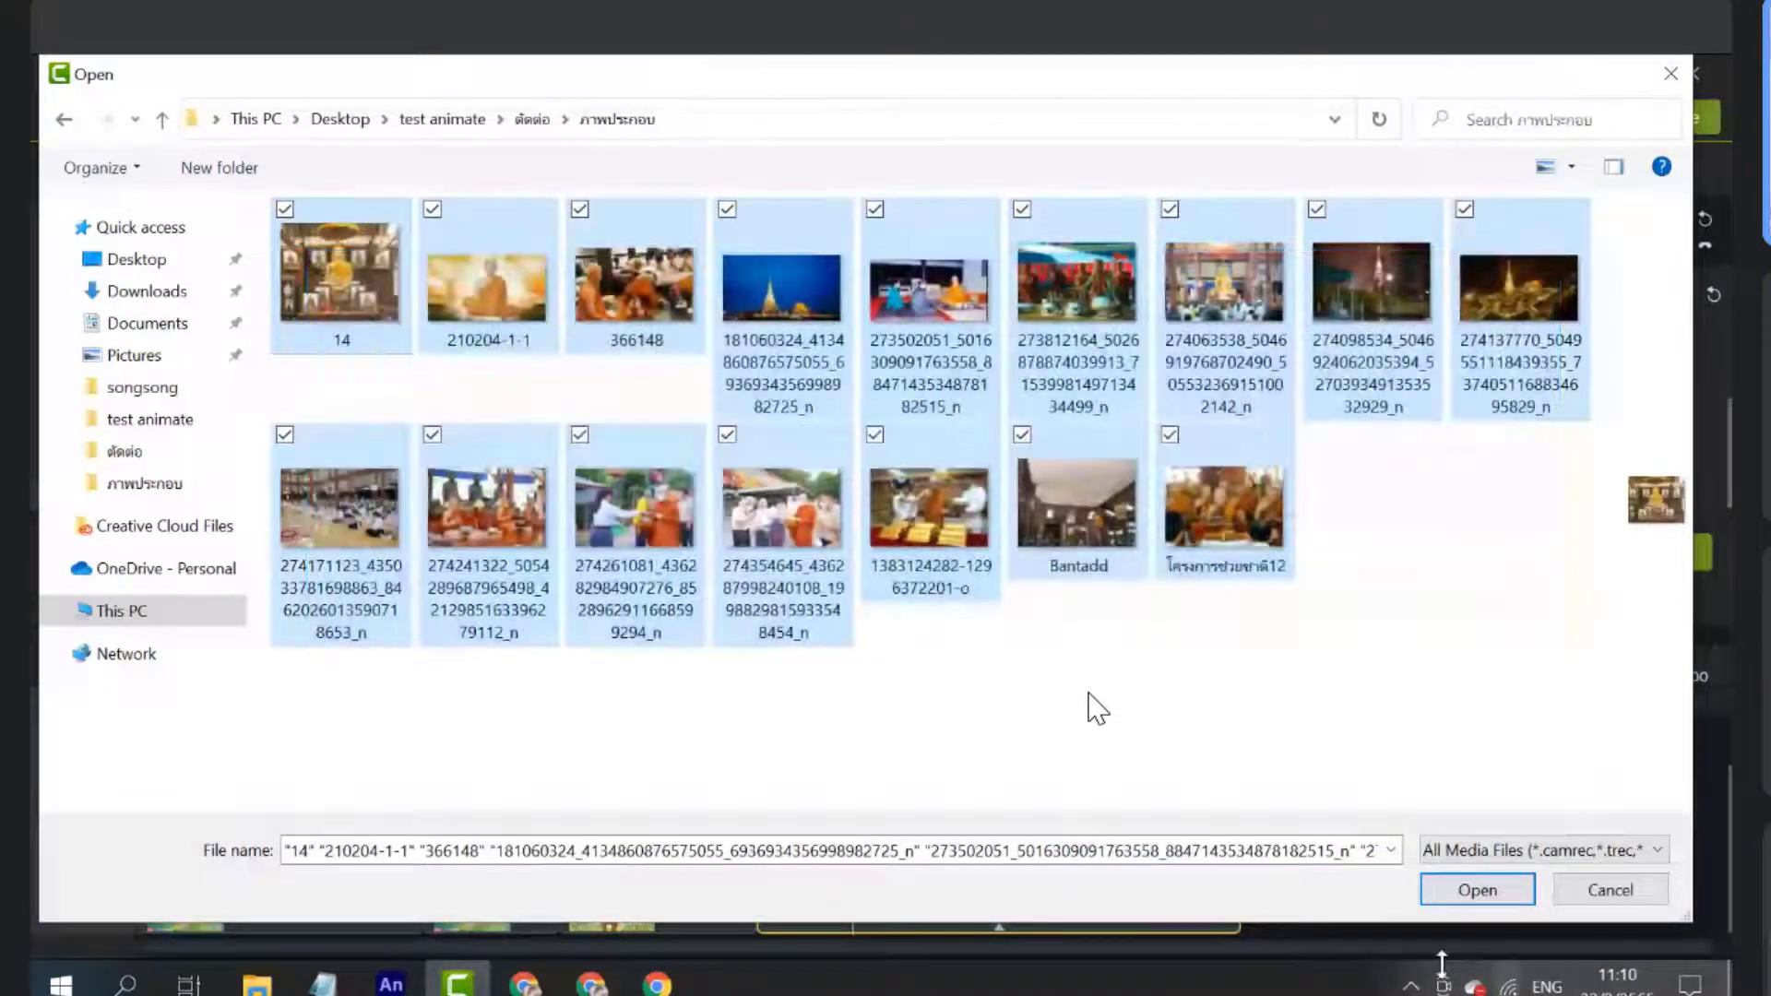
click(1463, 900)
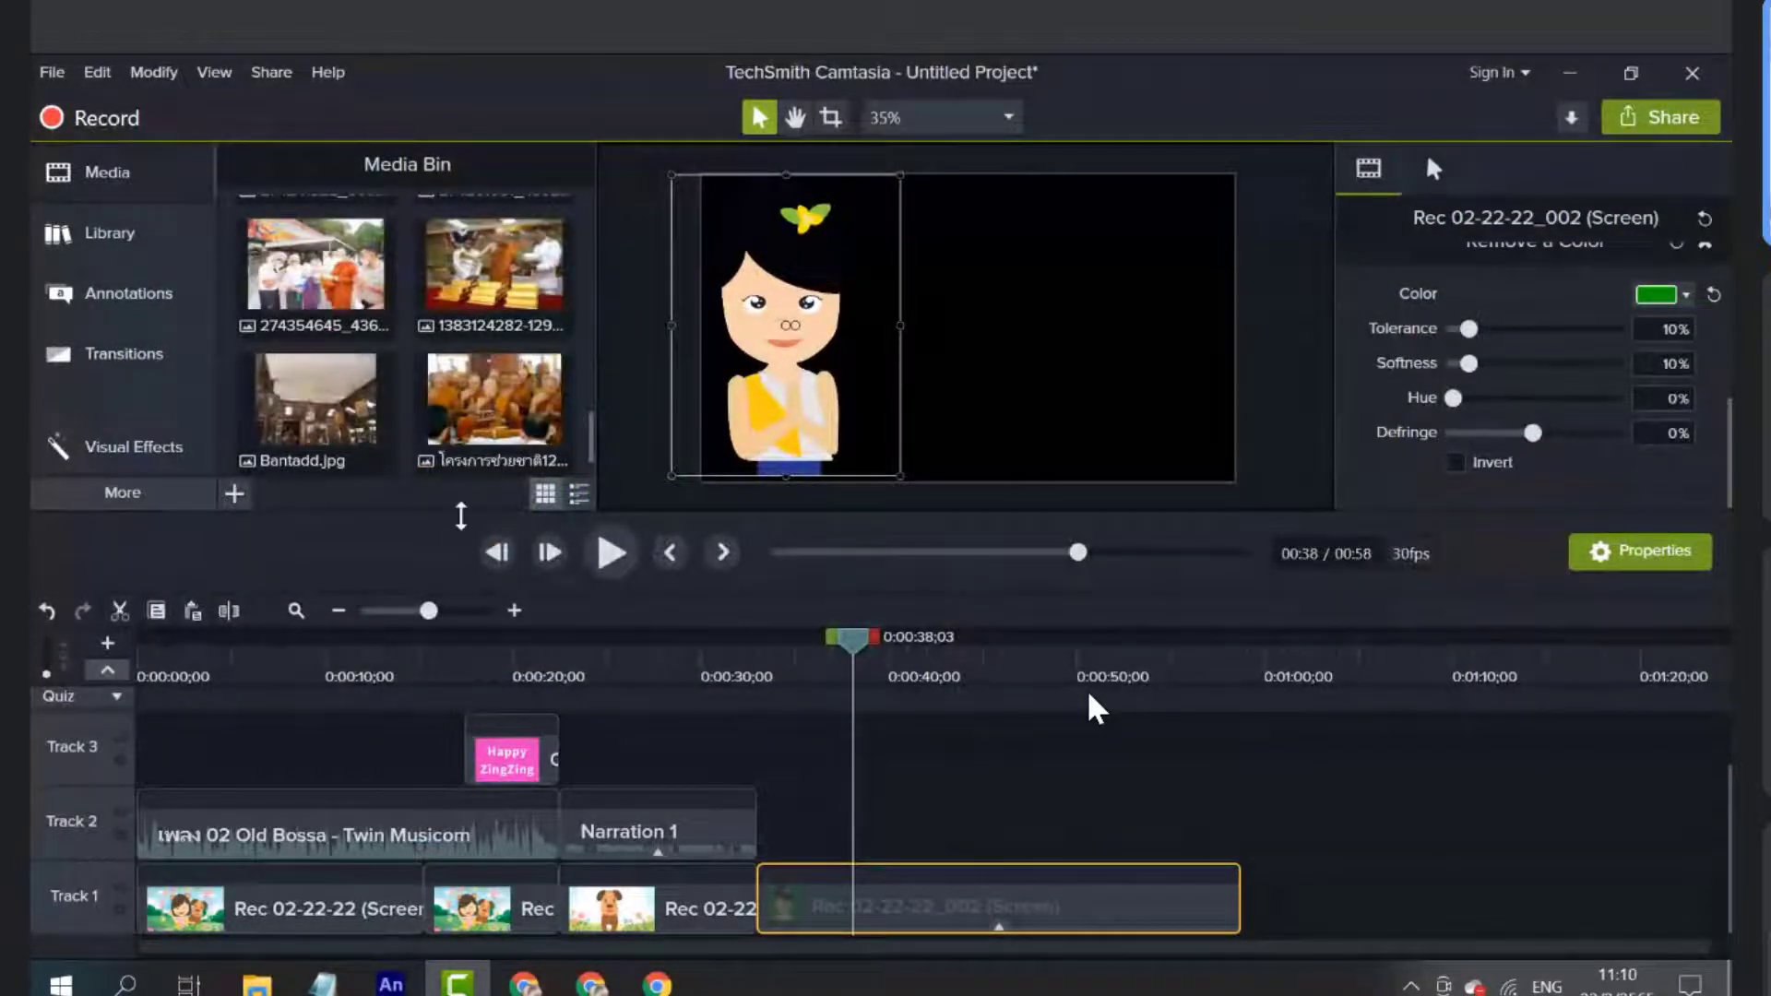
Enlarge the Media Bin area and look through the imported images for a background picture
drag(470, 581, 488, 675)
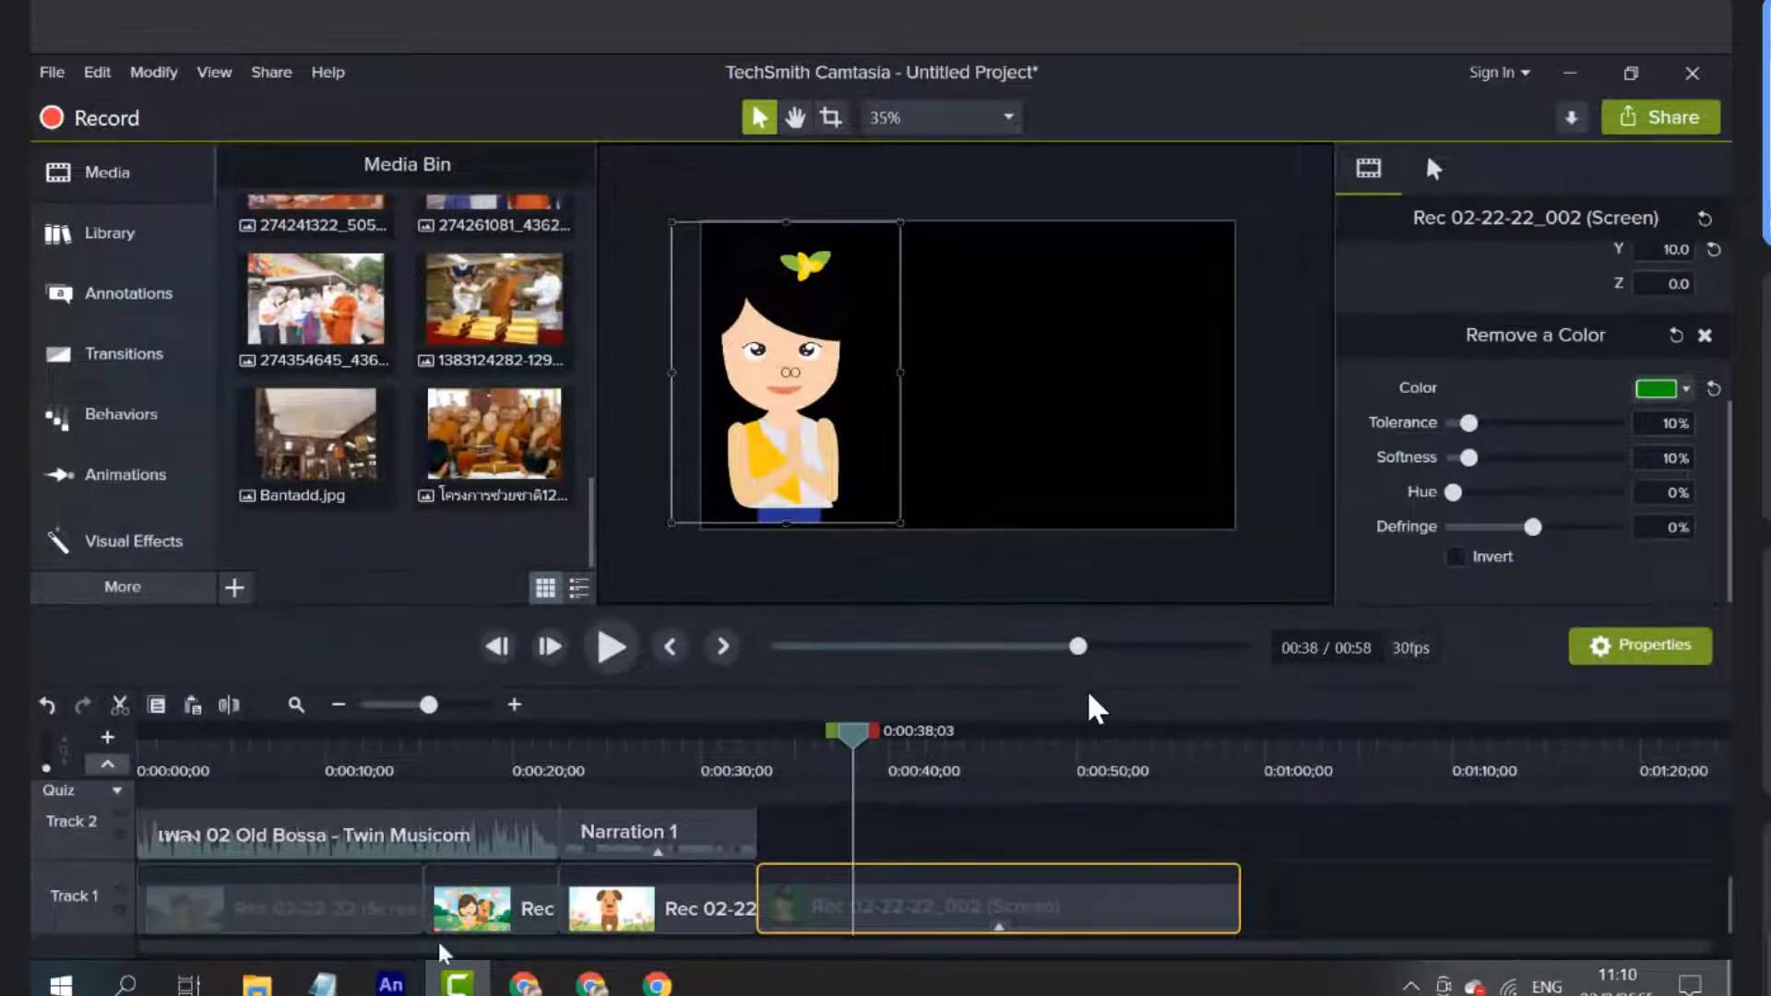
scroll(430, 880, up, 3)
scroll(409, 866, down, 3)
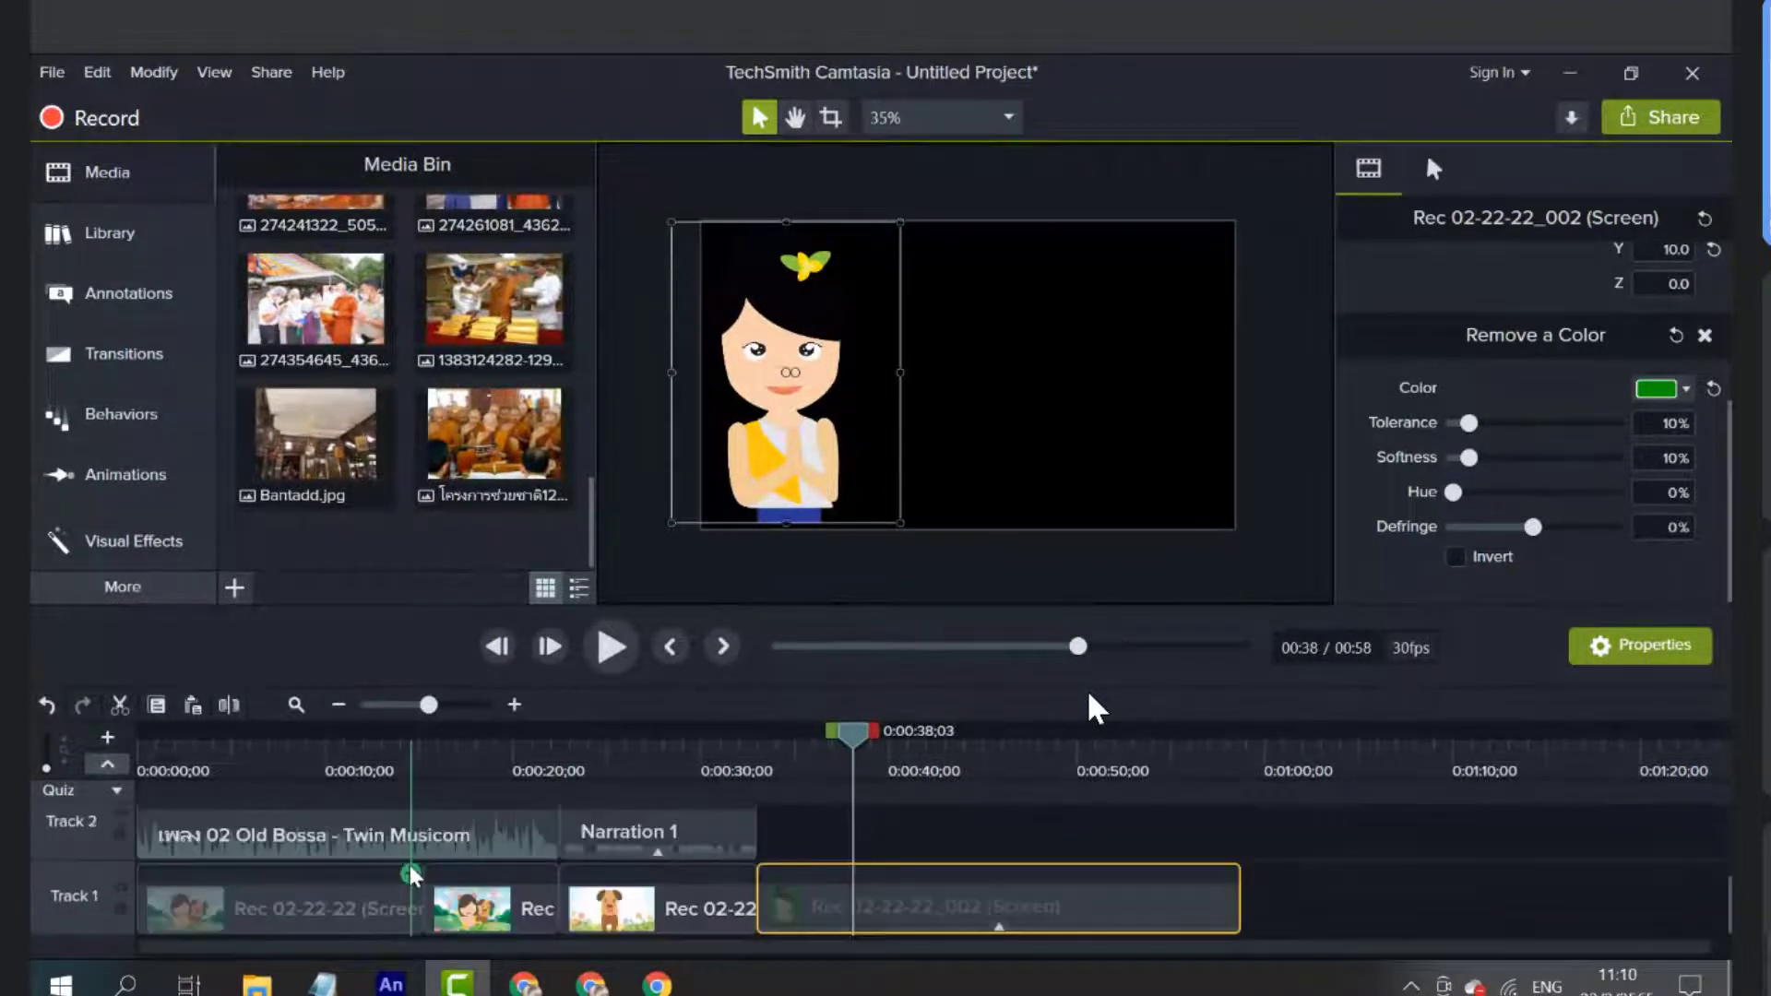
scroll(455, 441, up, 3)
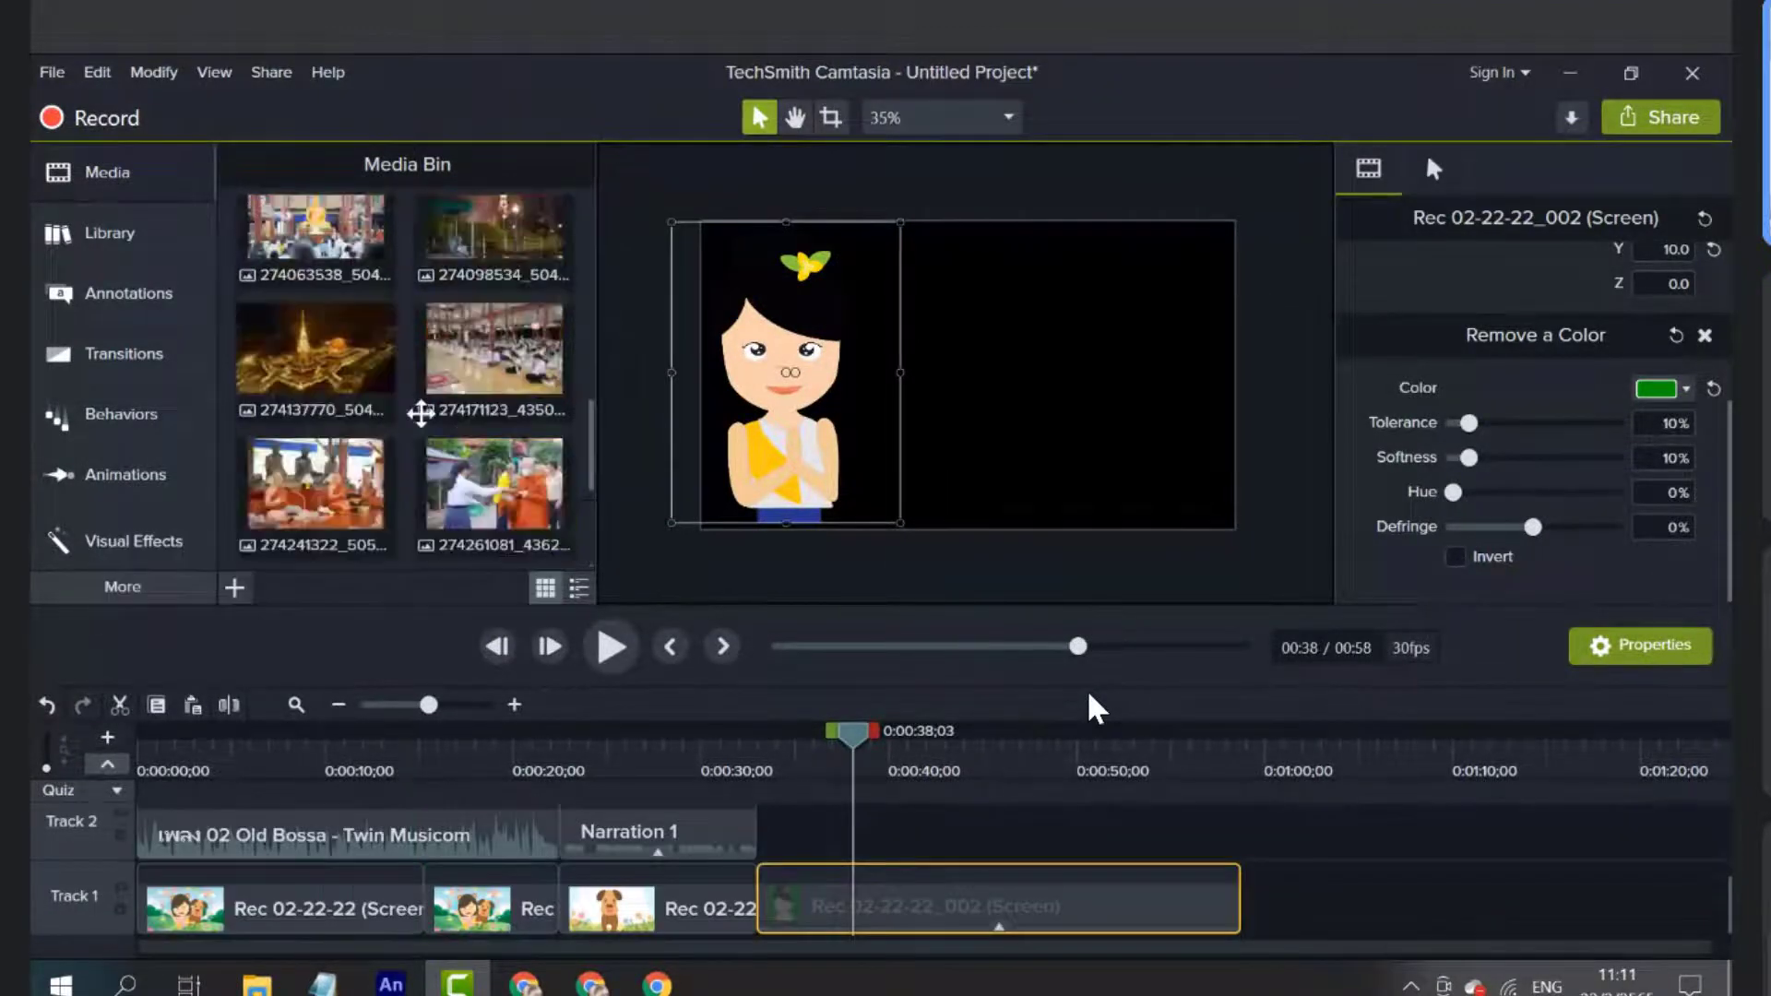
scroll(433, 424, up, 3)
scroll(477, 464, up, 5)
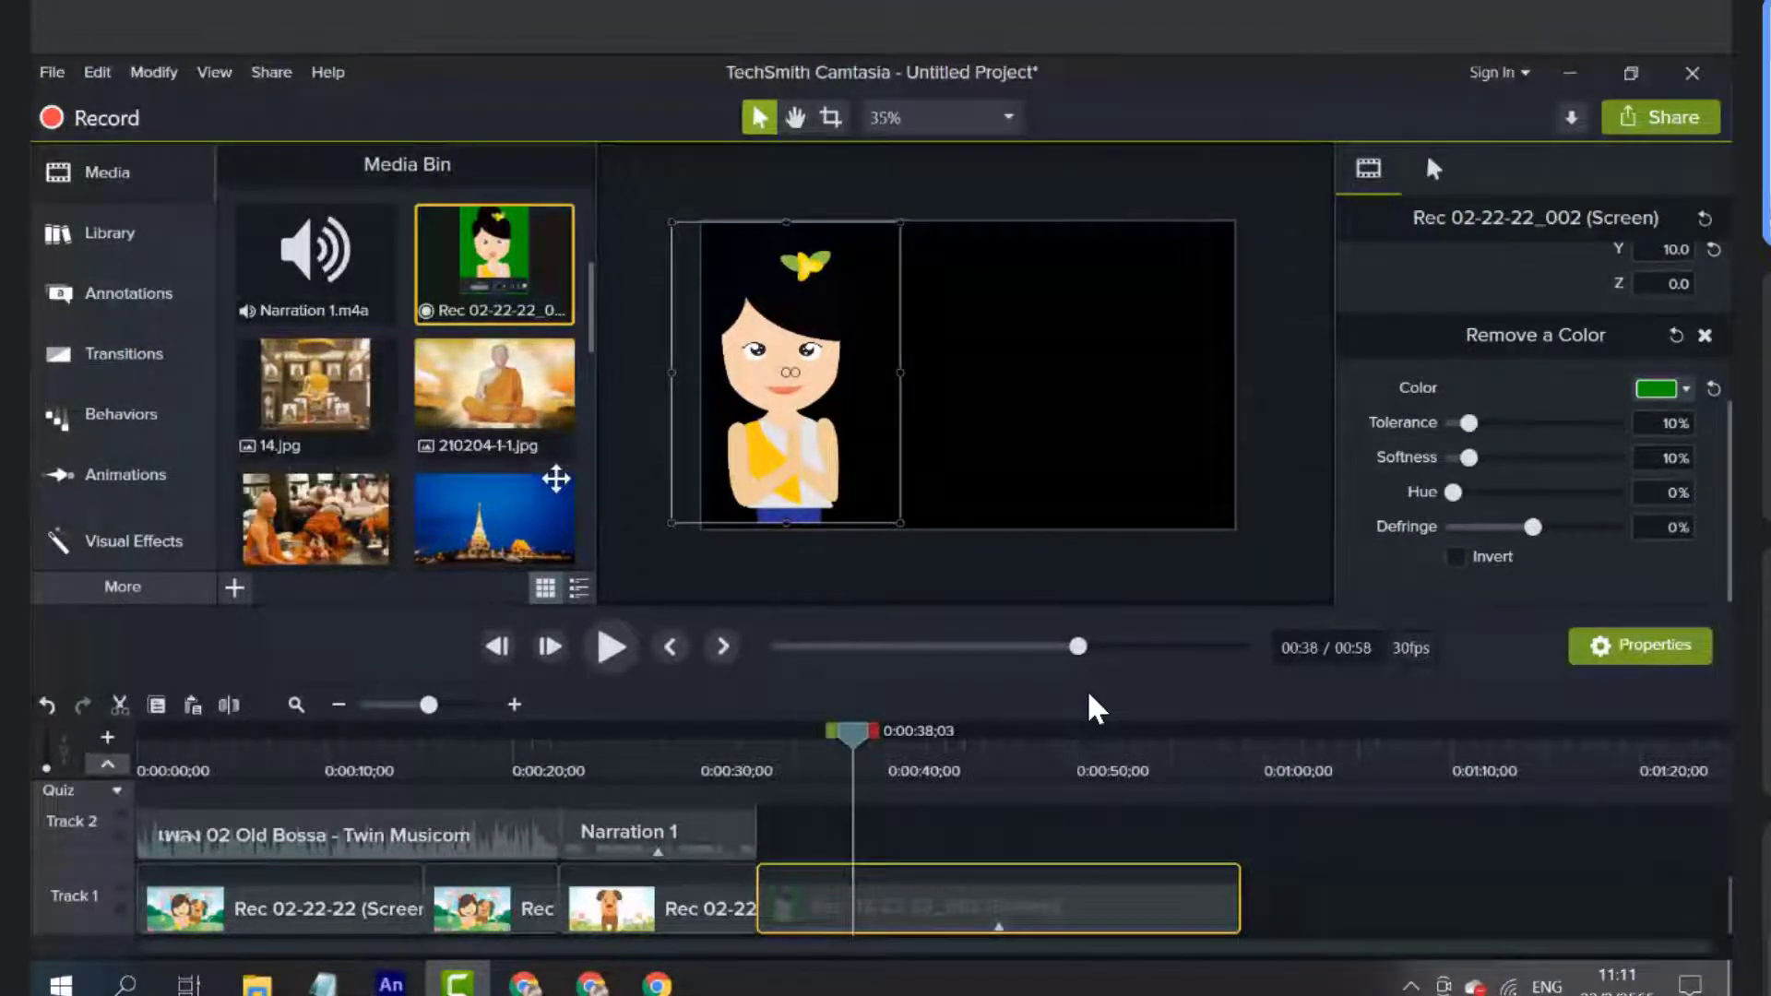
scroll(473, 484, down, 2)
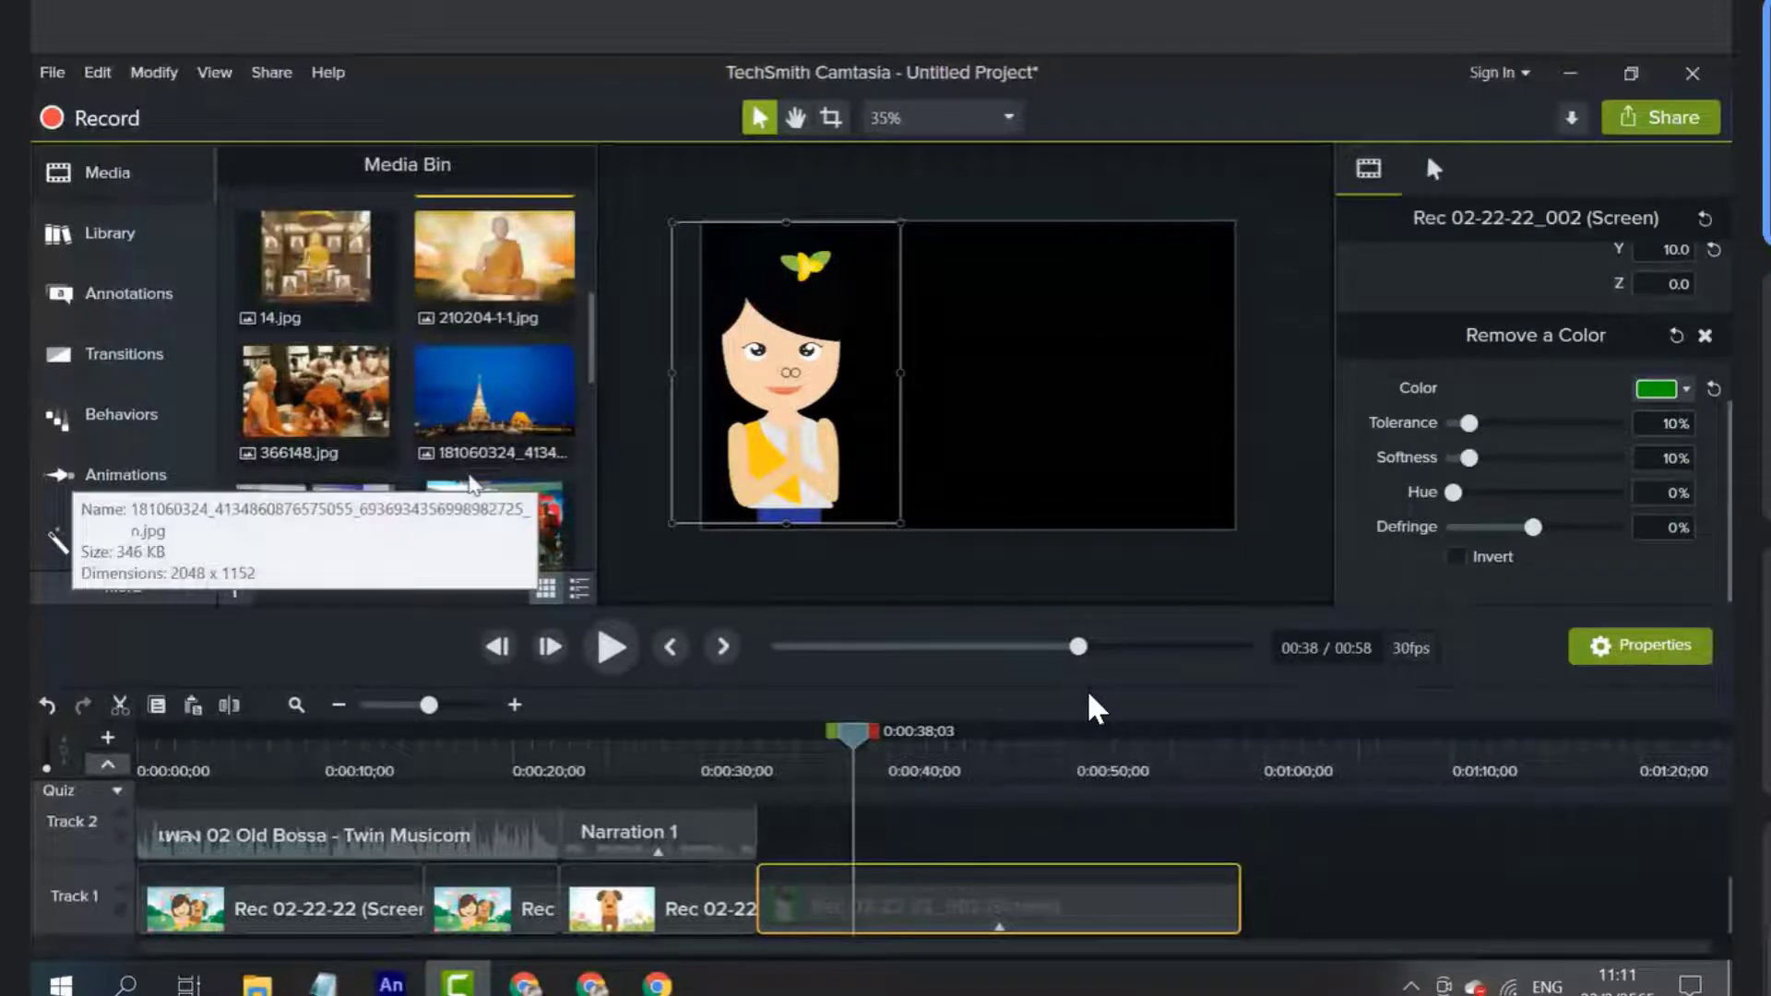
scroll(470, 480, down, 5)
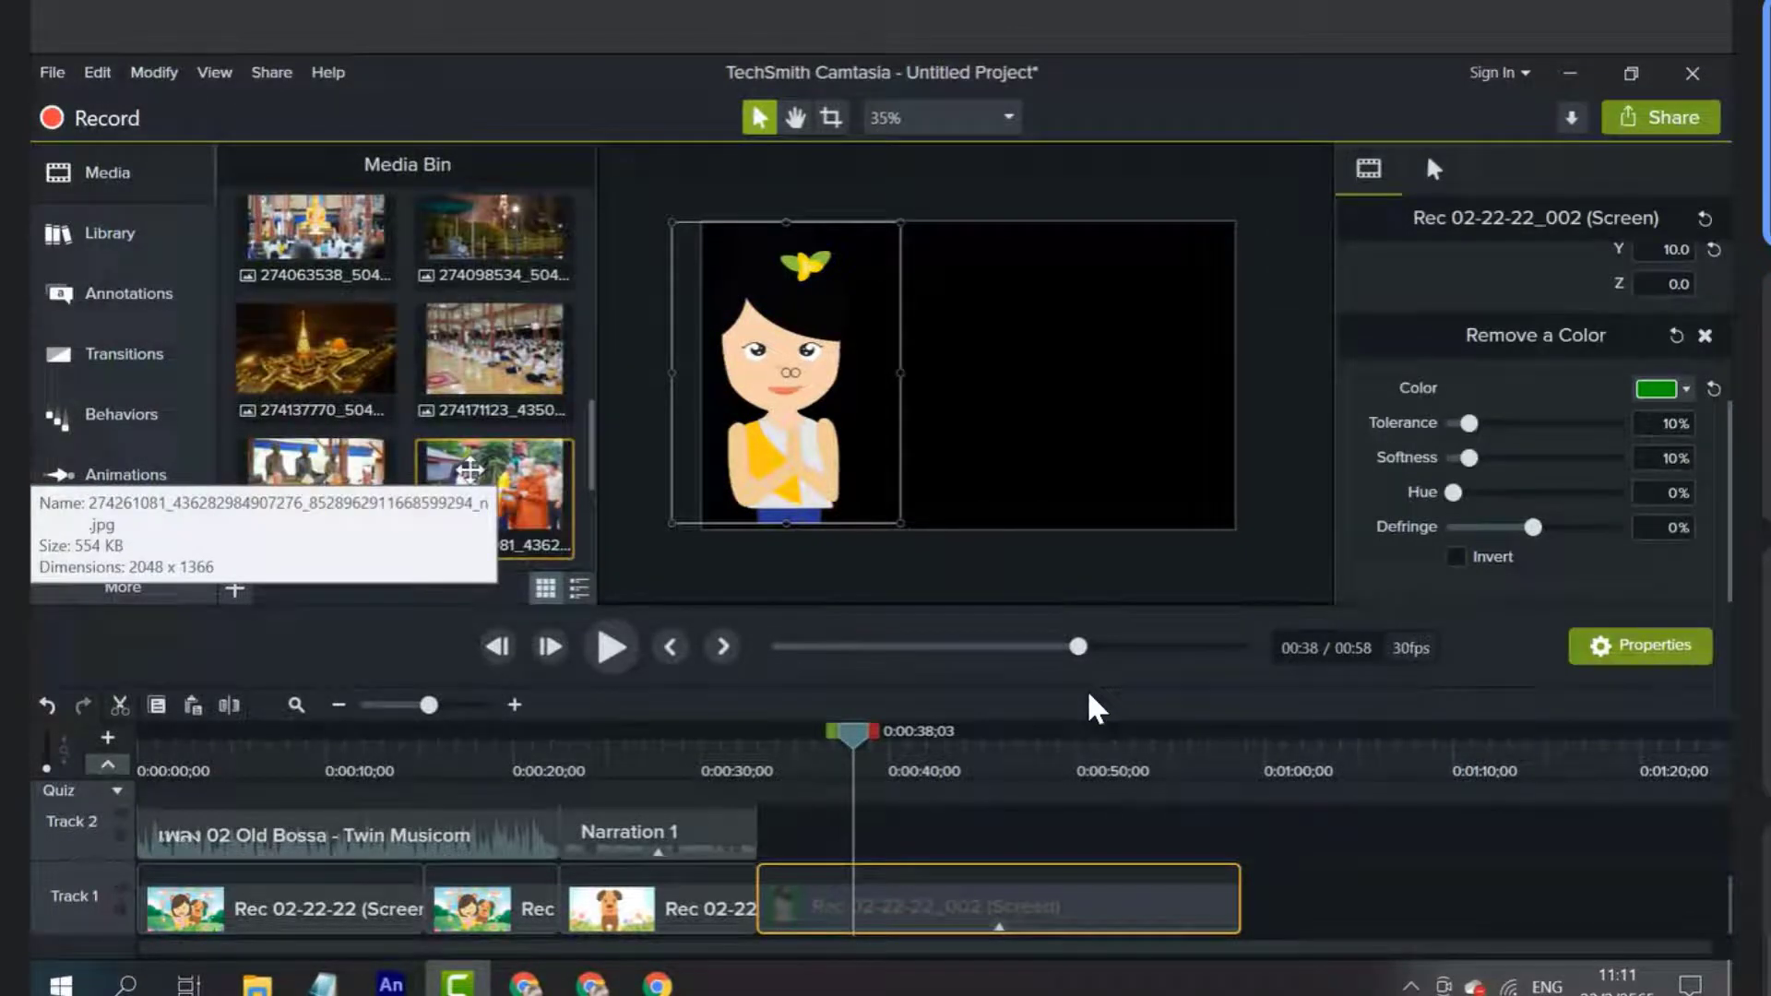
scroll(452, 468, up, 2)
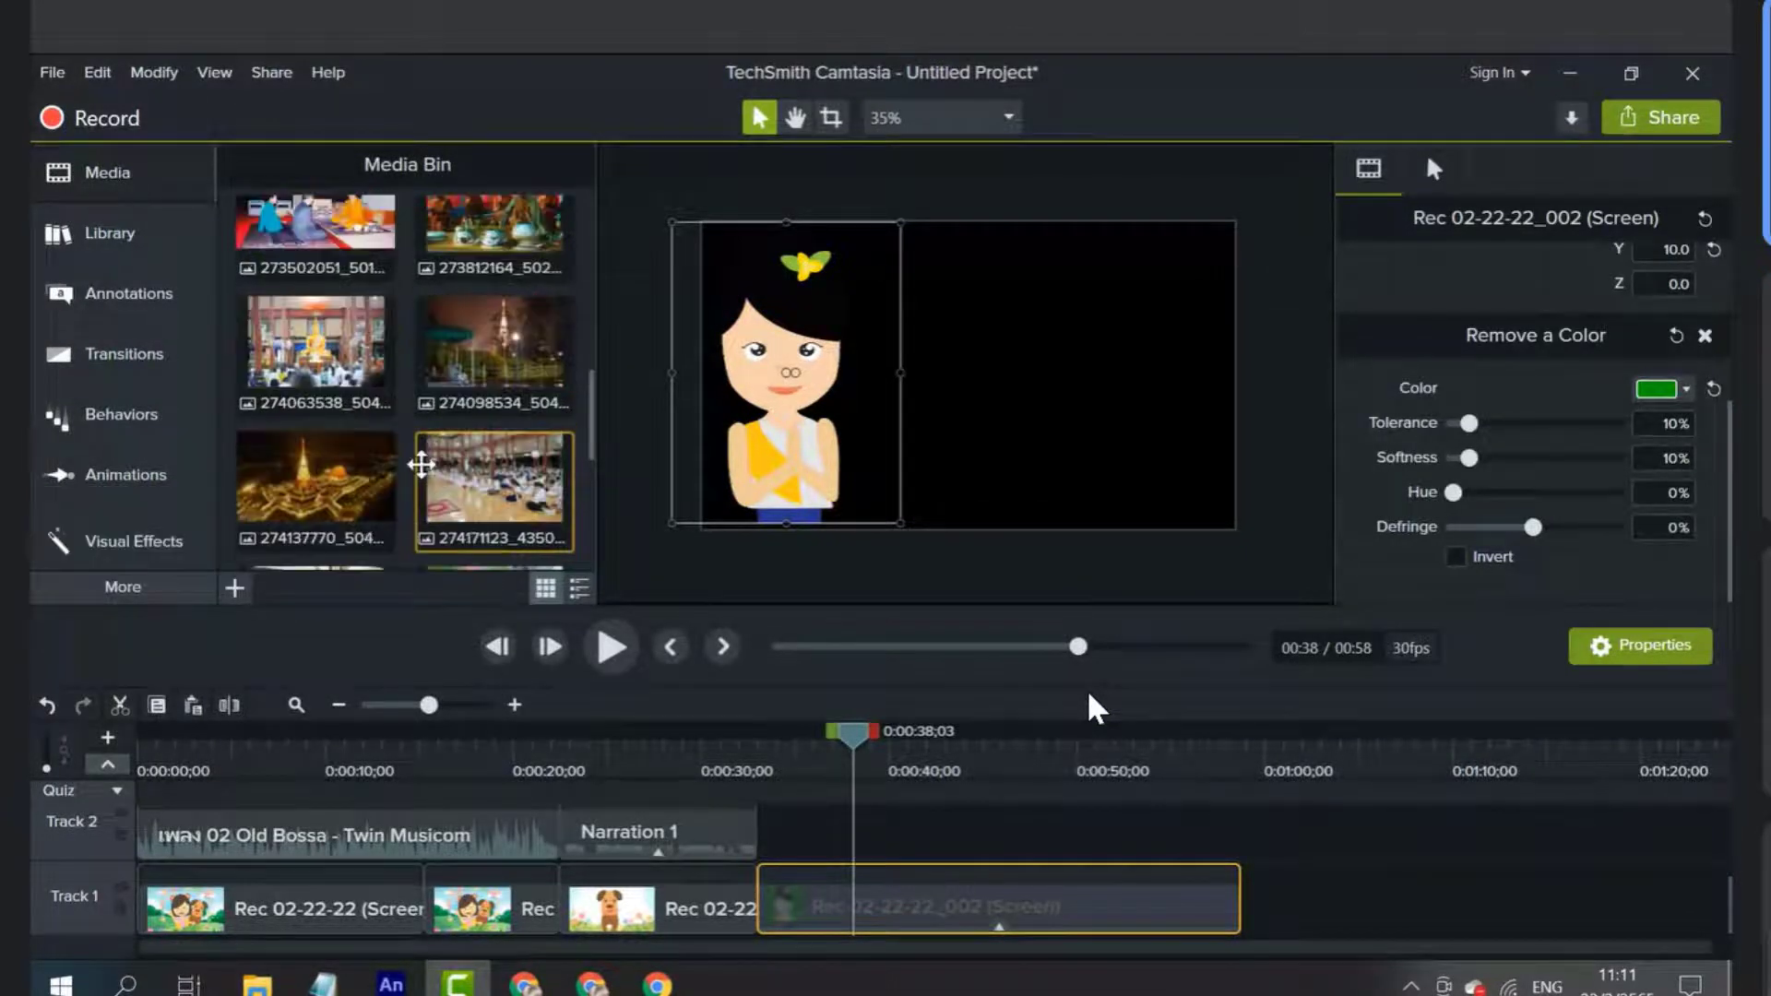
scroll(420, 464, up, 2)
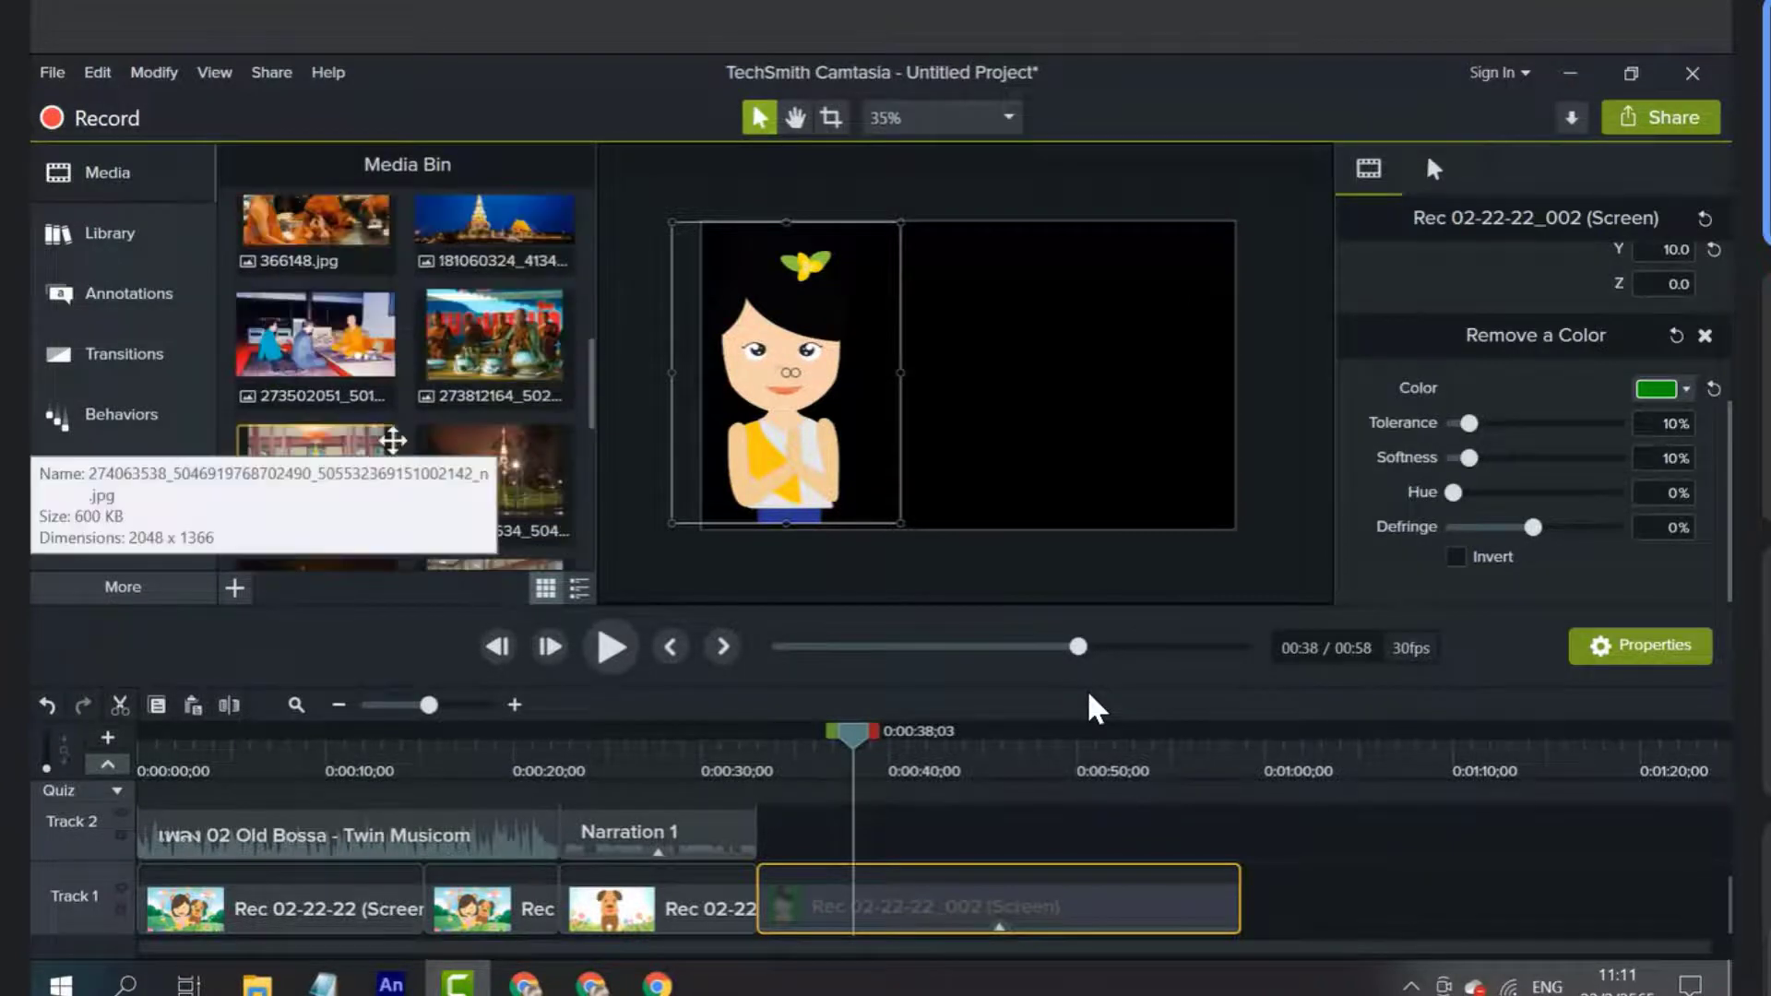
scroll(274, 403, up, 3)
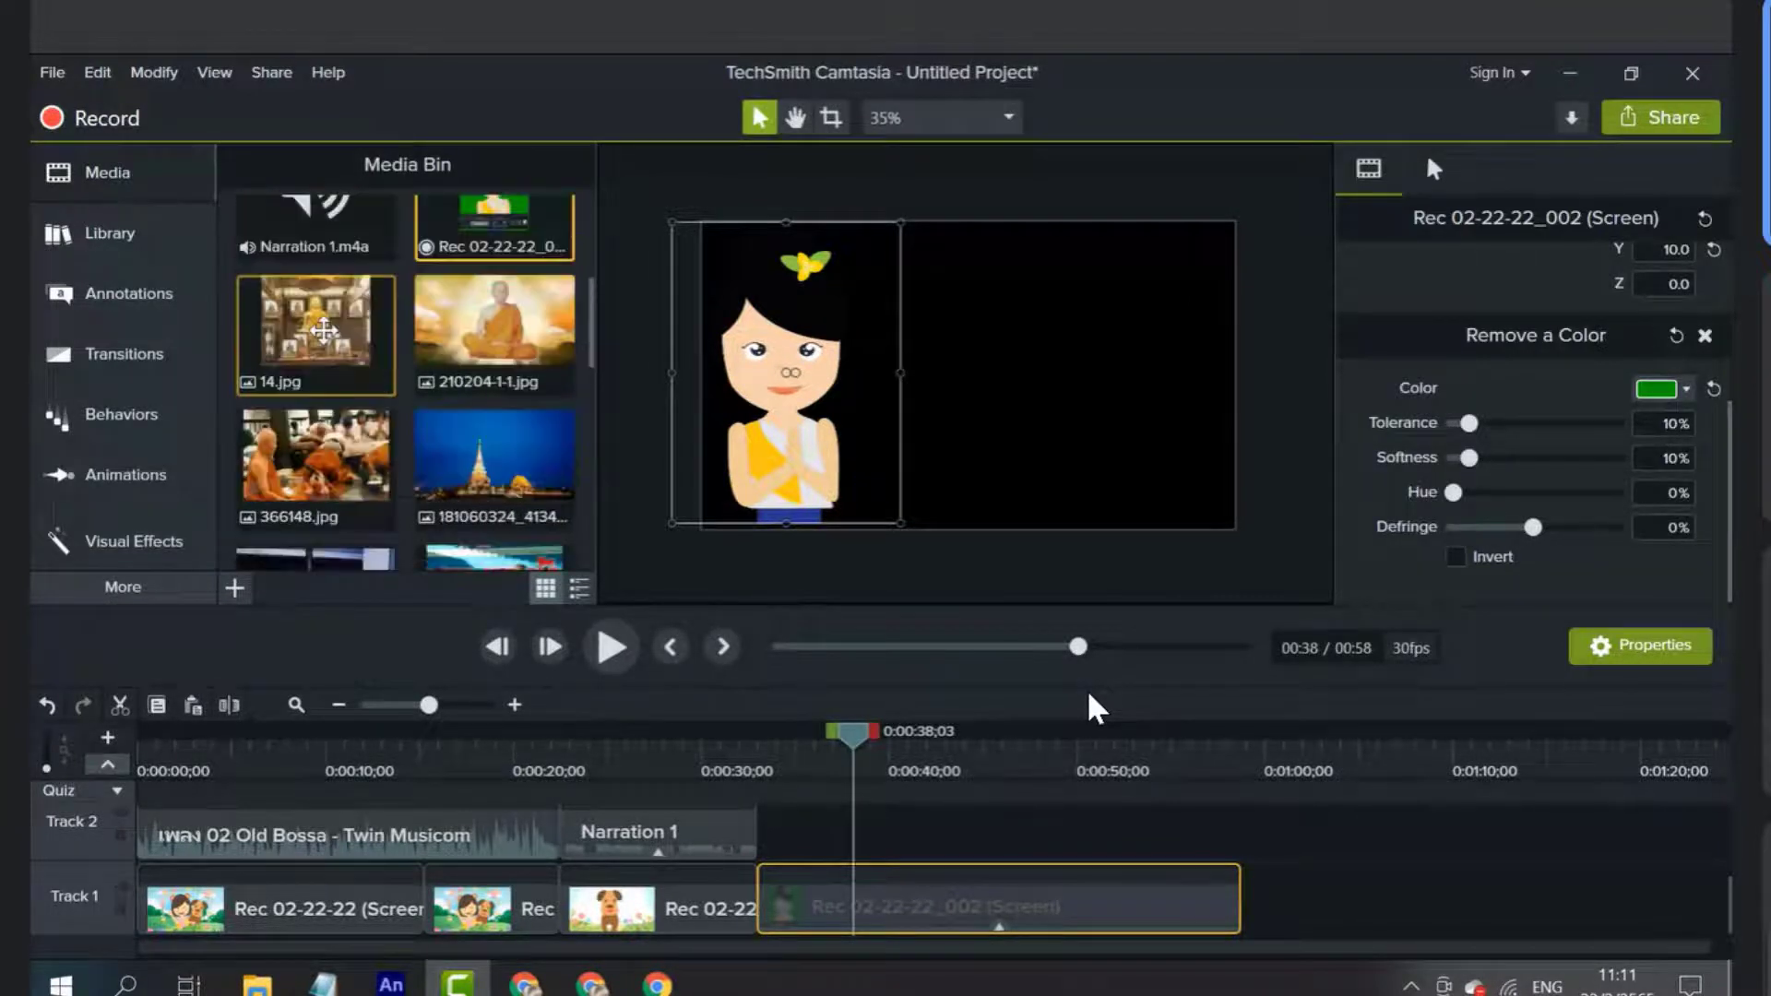
Place 14.jpg on Track 2 above the start of the girl clip and move the playhead to 0:00:33;13
drag(312, 336, 858, 804)
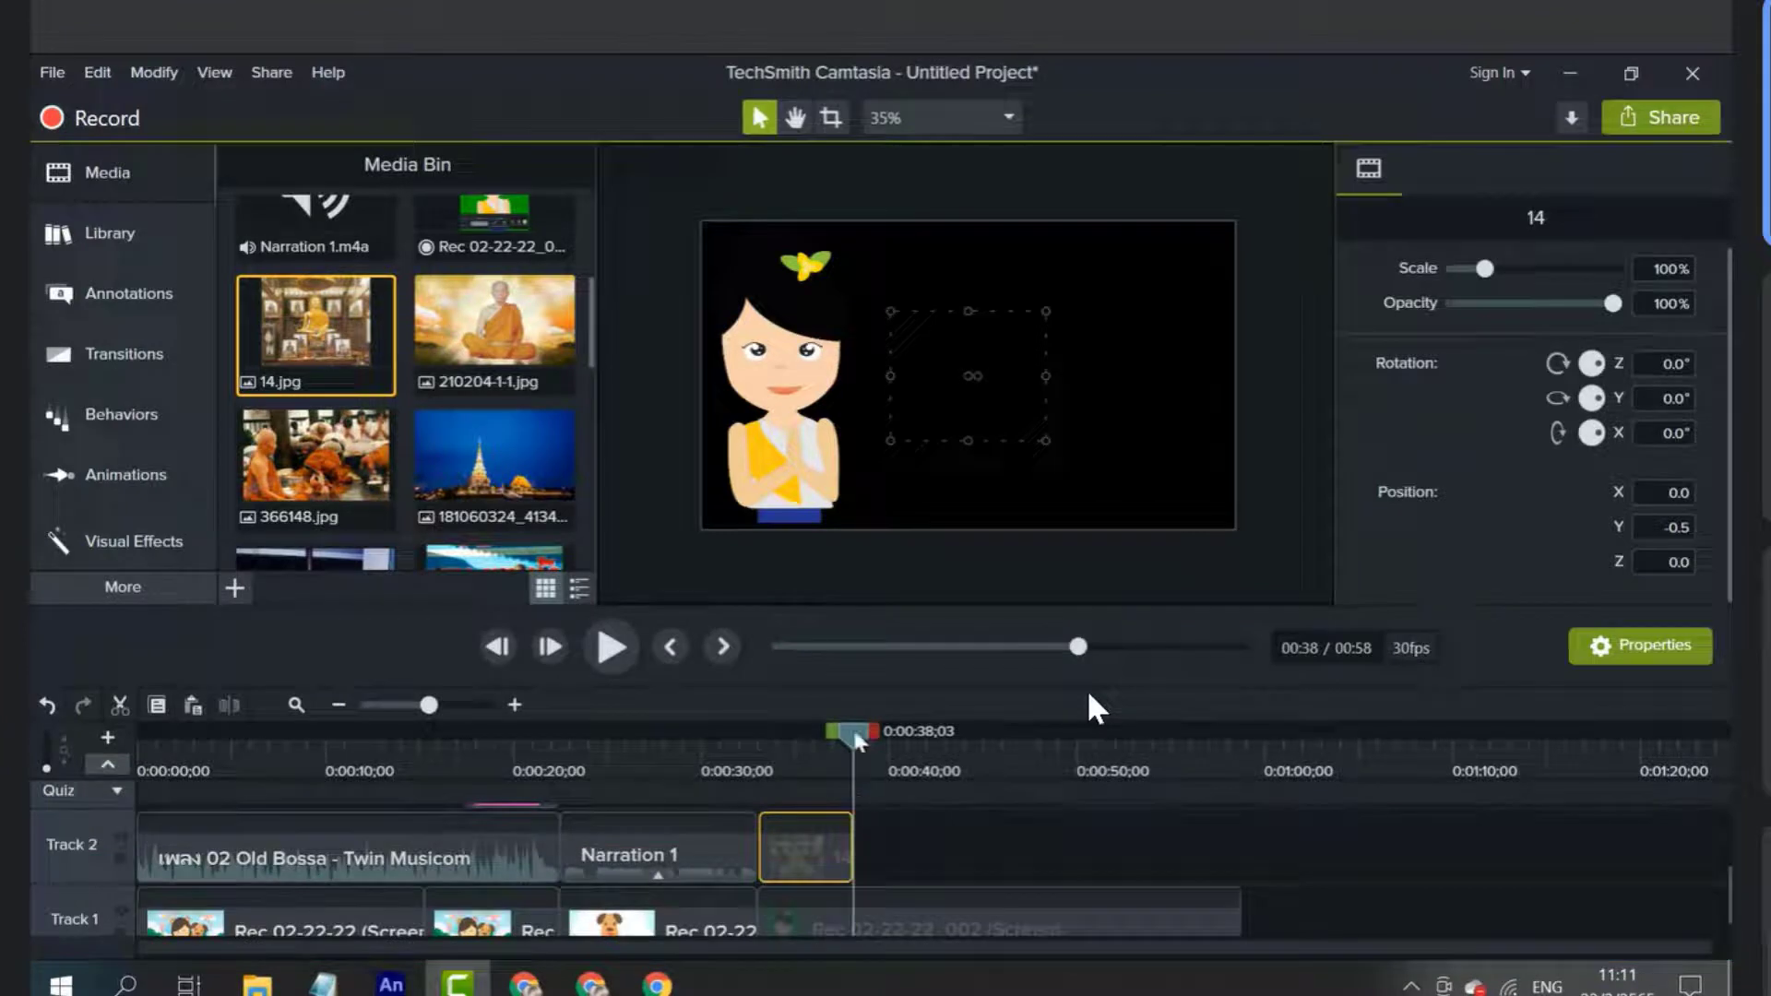
drag(858, 740, 761, 767)
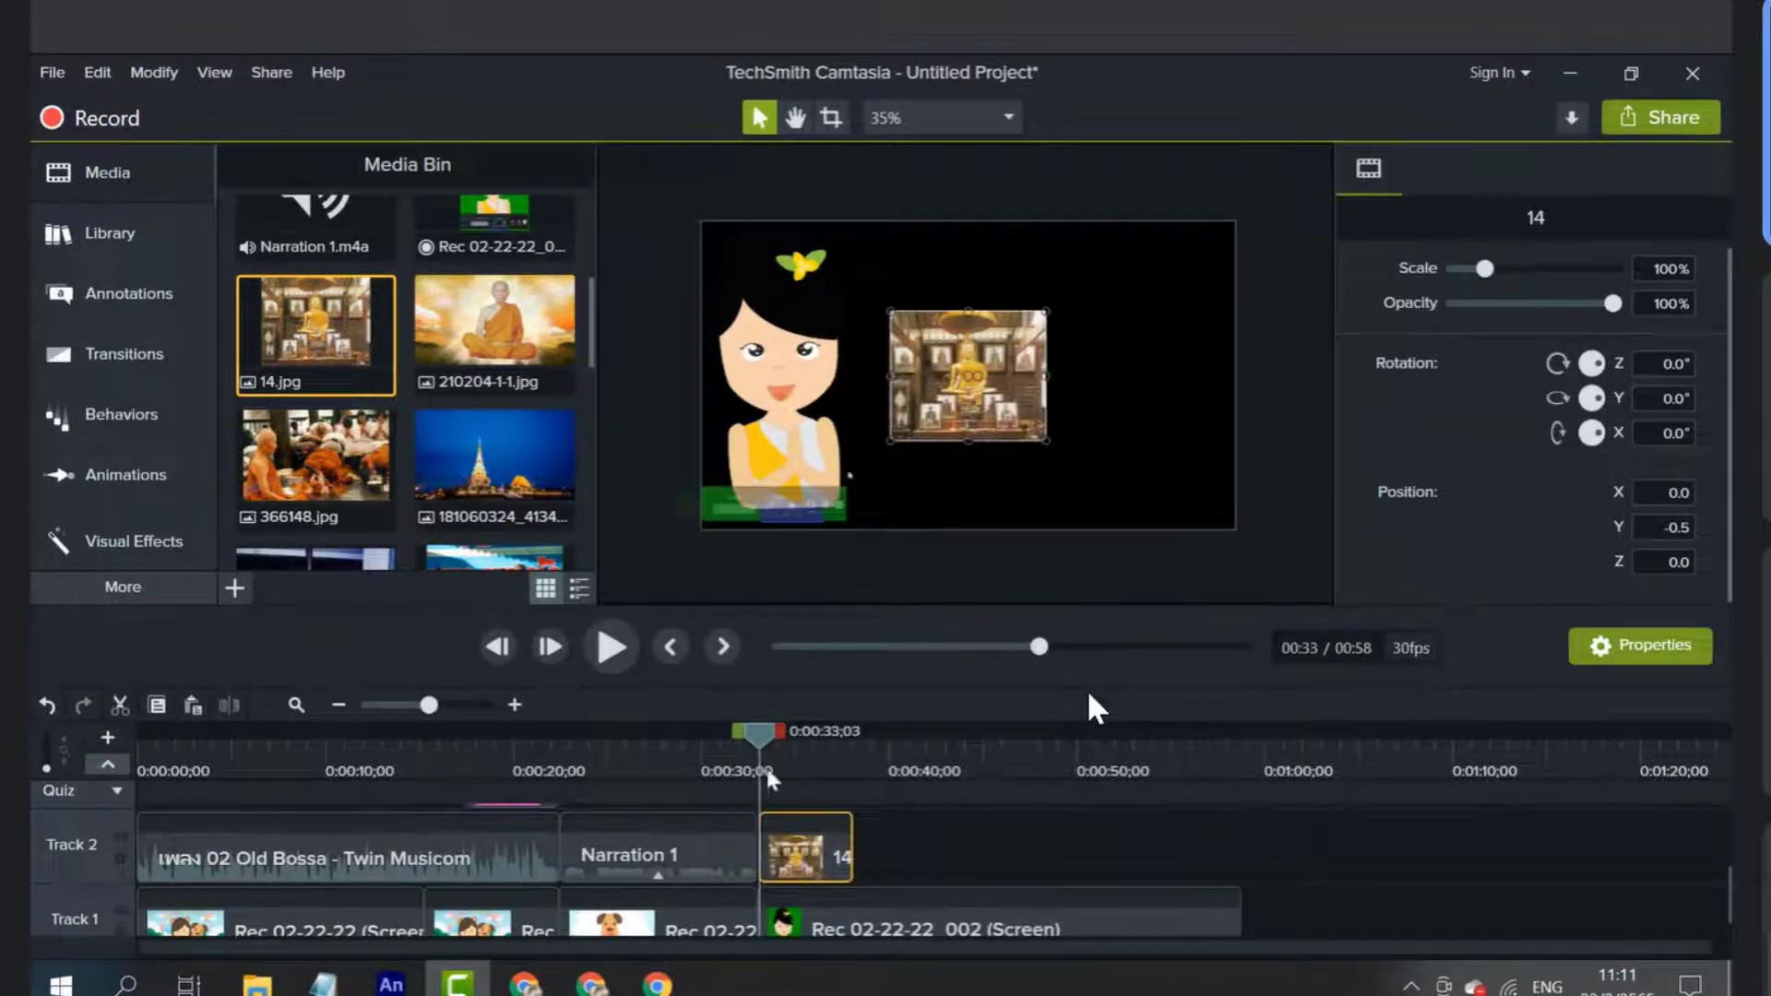
scroll(760, 767, down, 1)
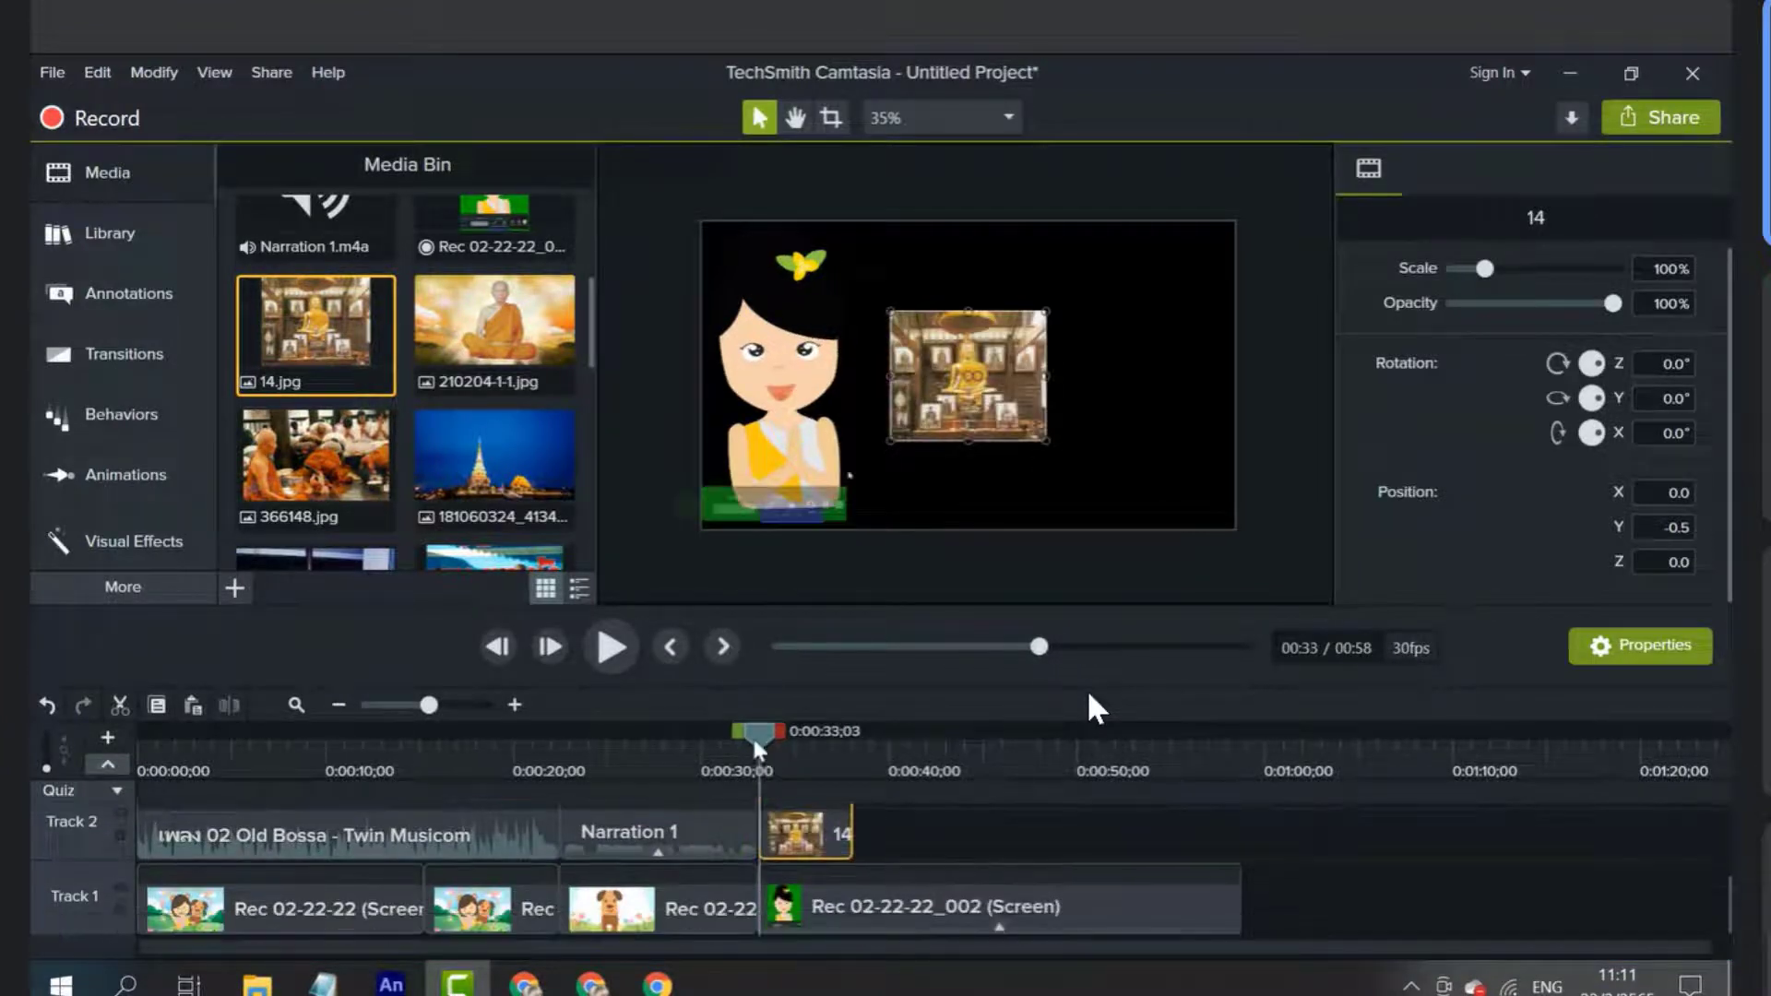
click(849, 921)
click(779, 835)
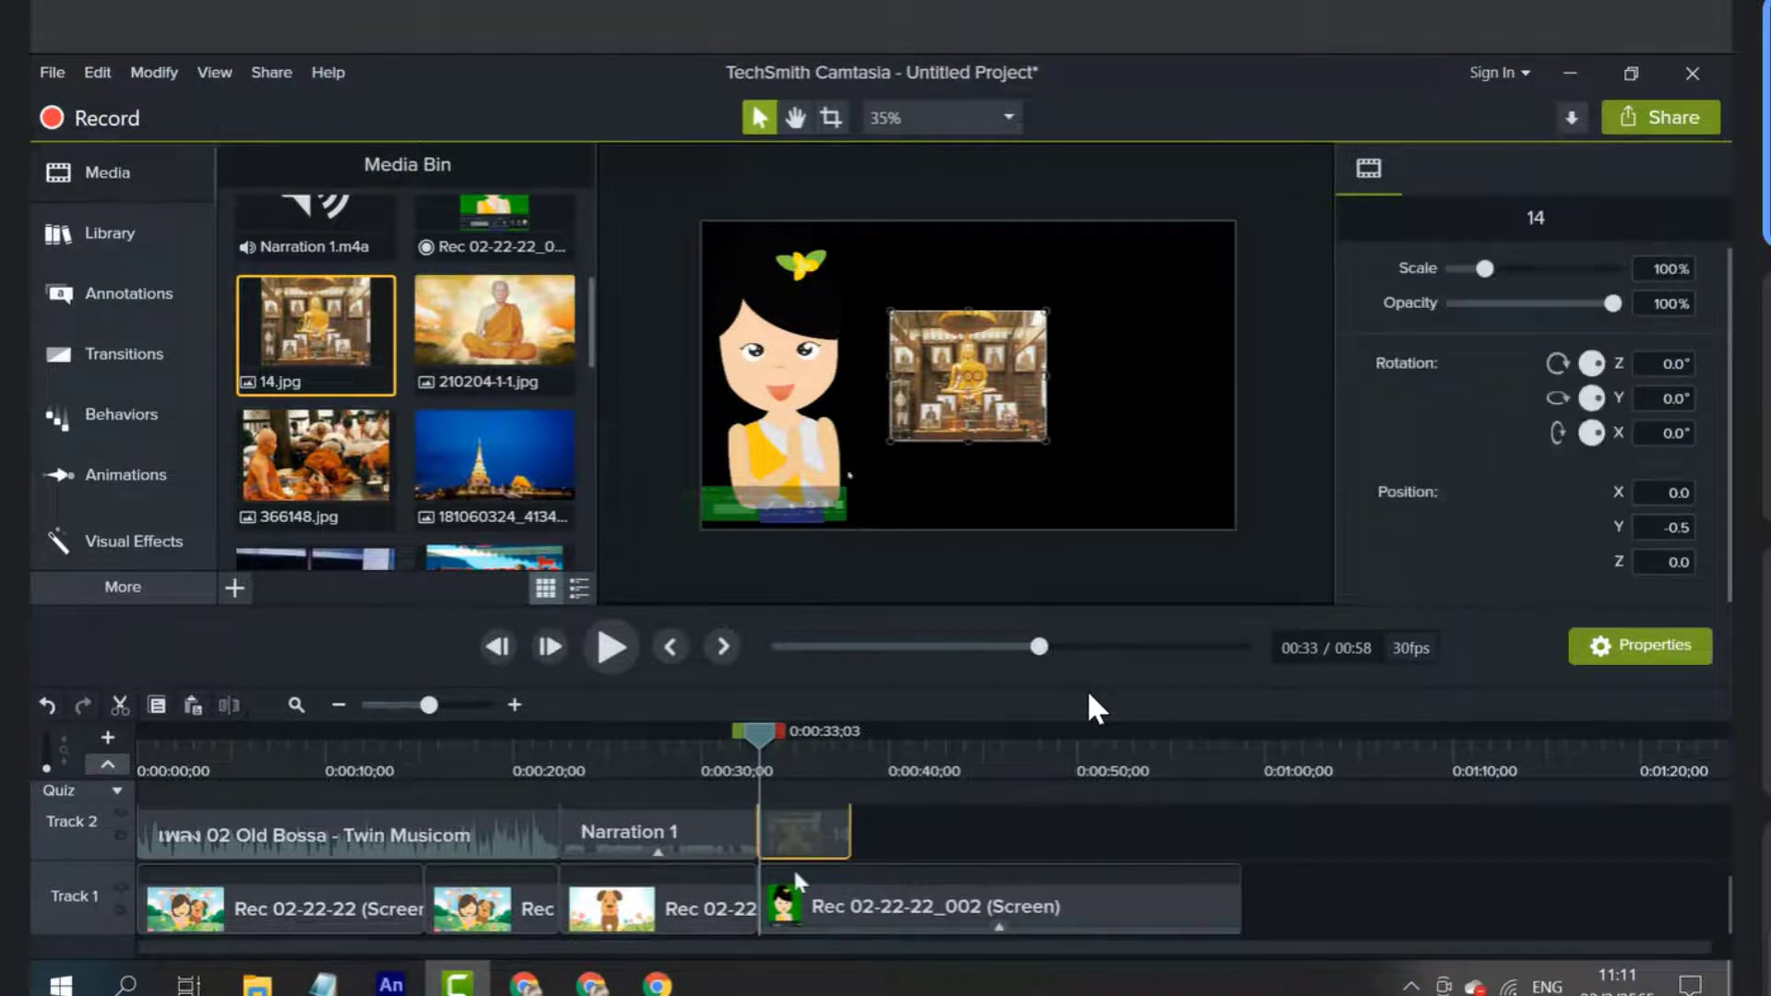
click(801, 901)
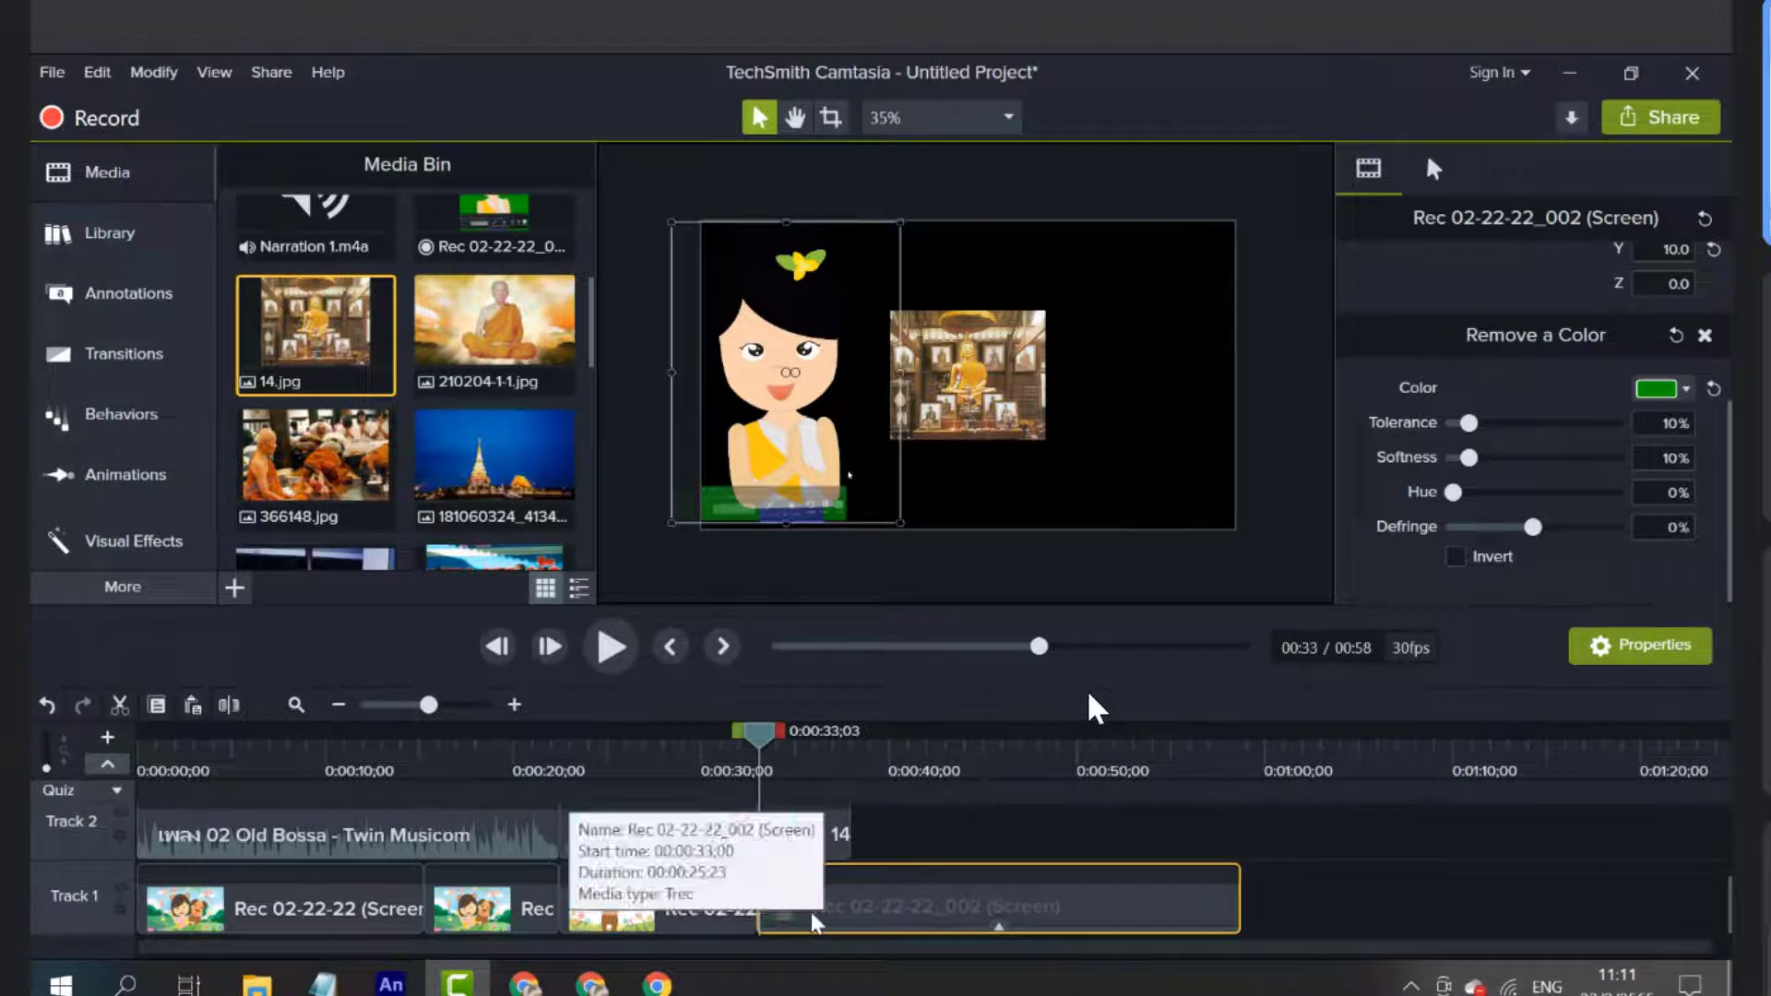
drag(756, 736, 763, 734)
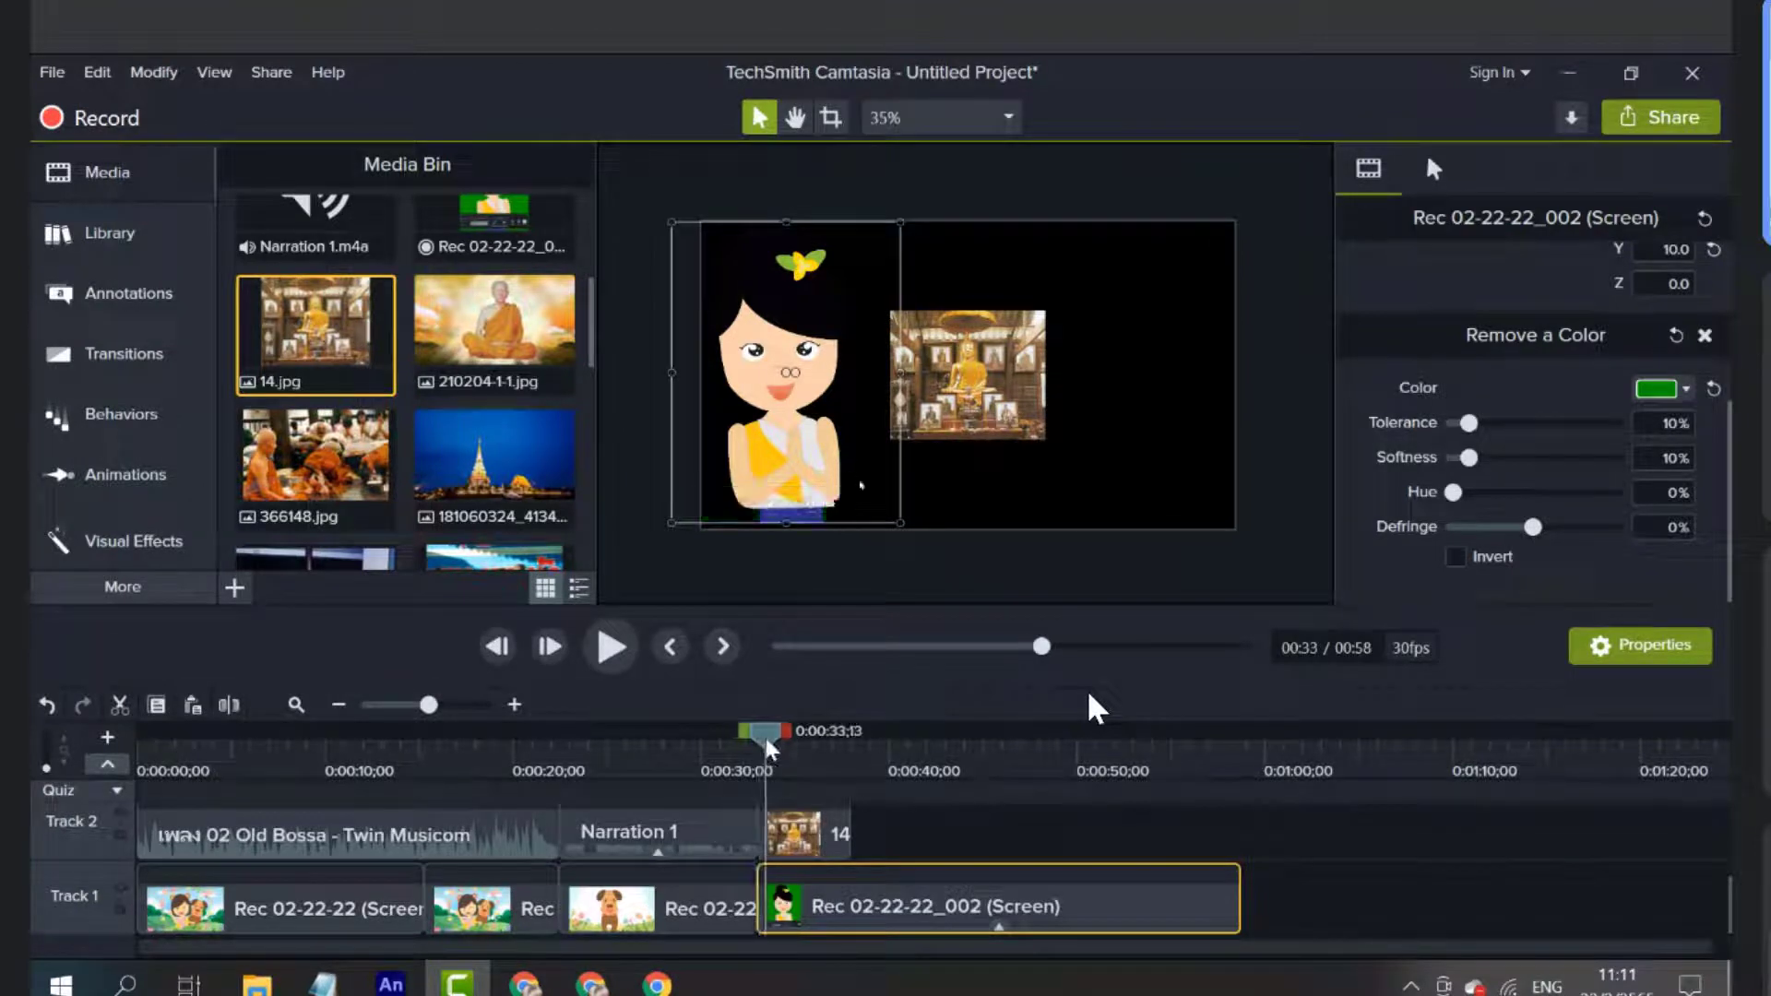
Enlarge the 14.jpg image to about 366% so it covers the canvas, positioned at X 0.0 and Y -71.2
click(998, 392)
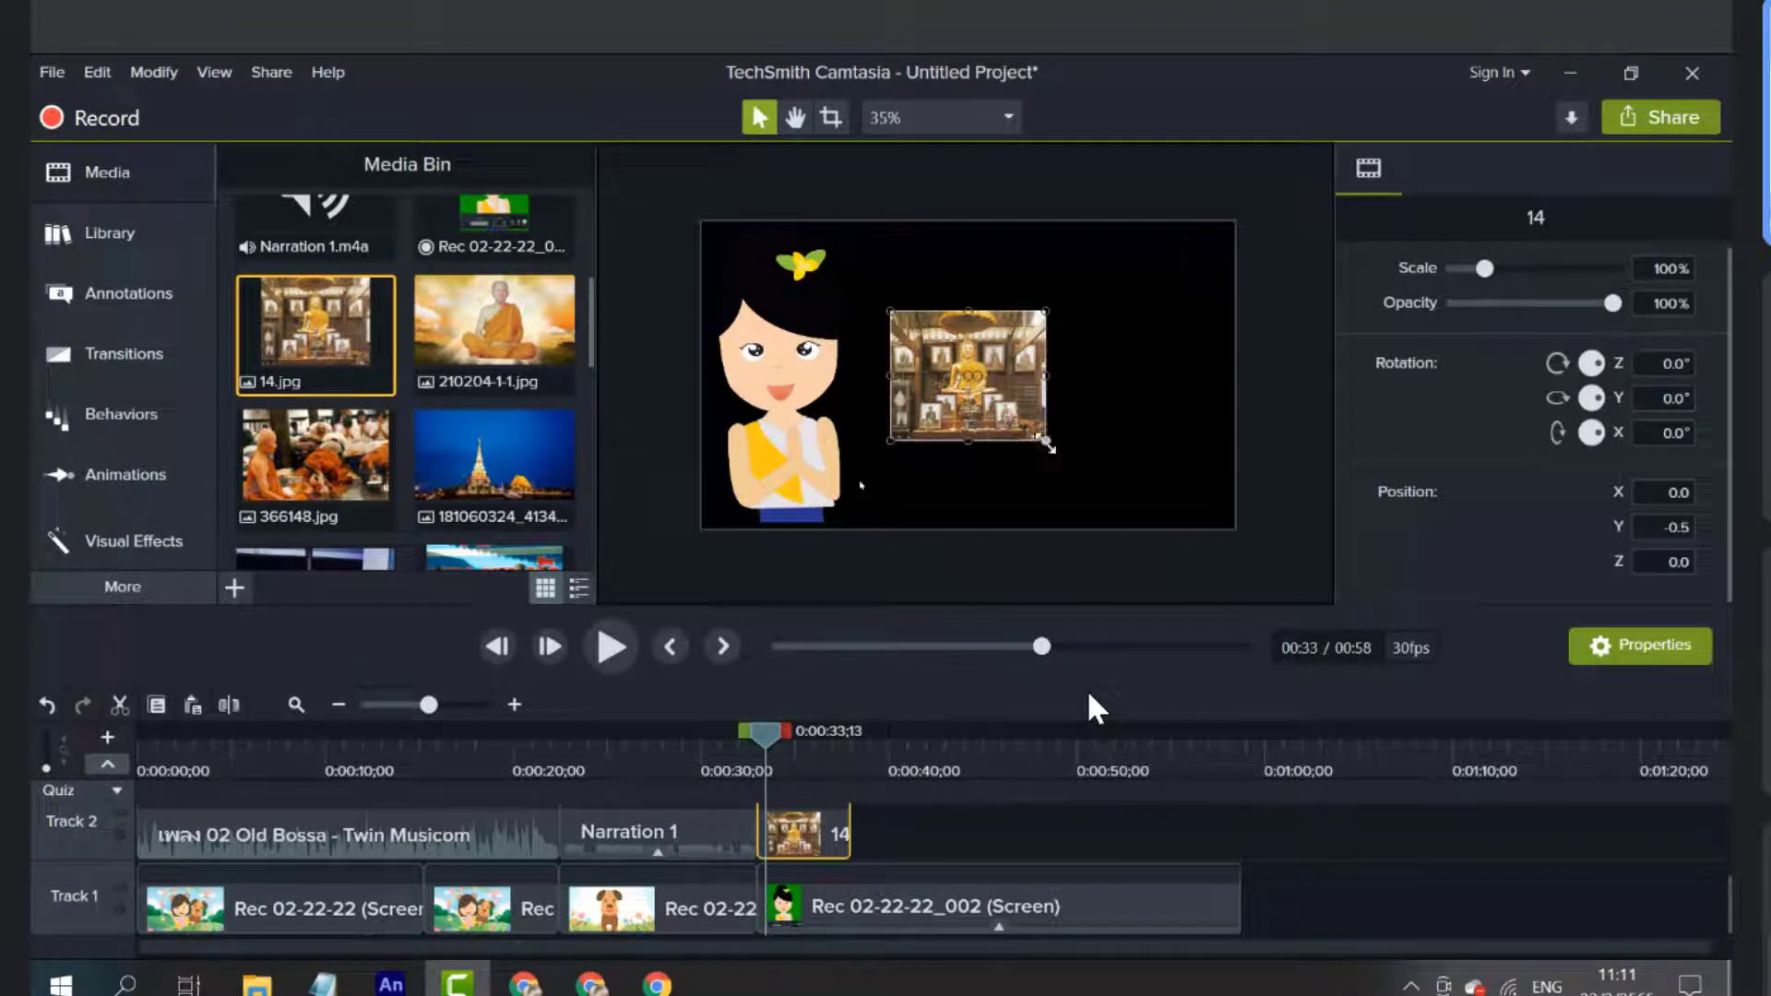
drag(1046, 444, 1206, 518)
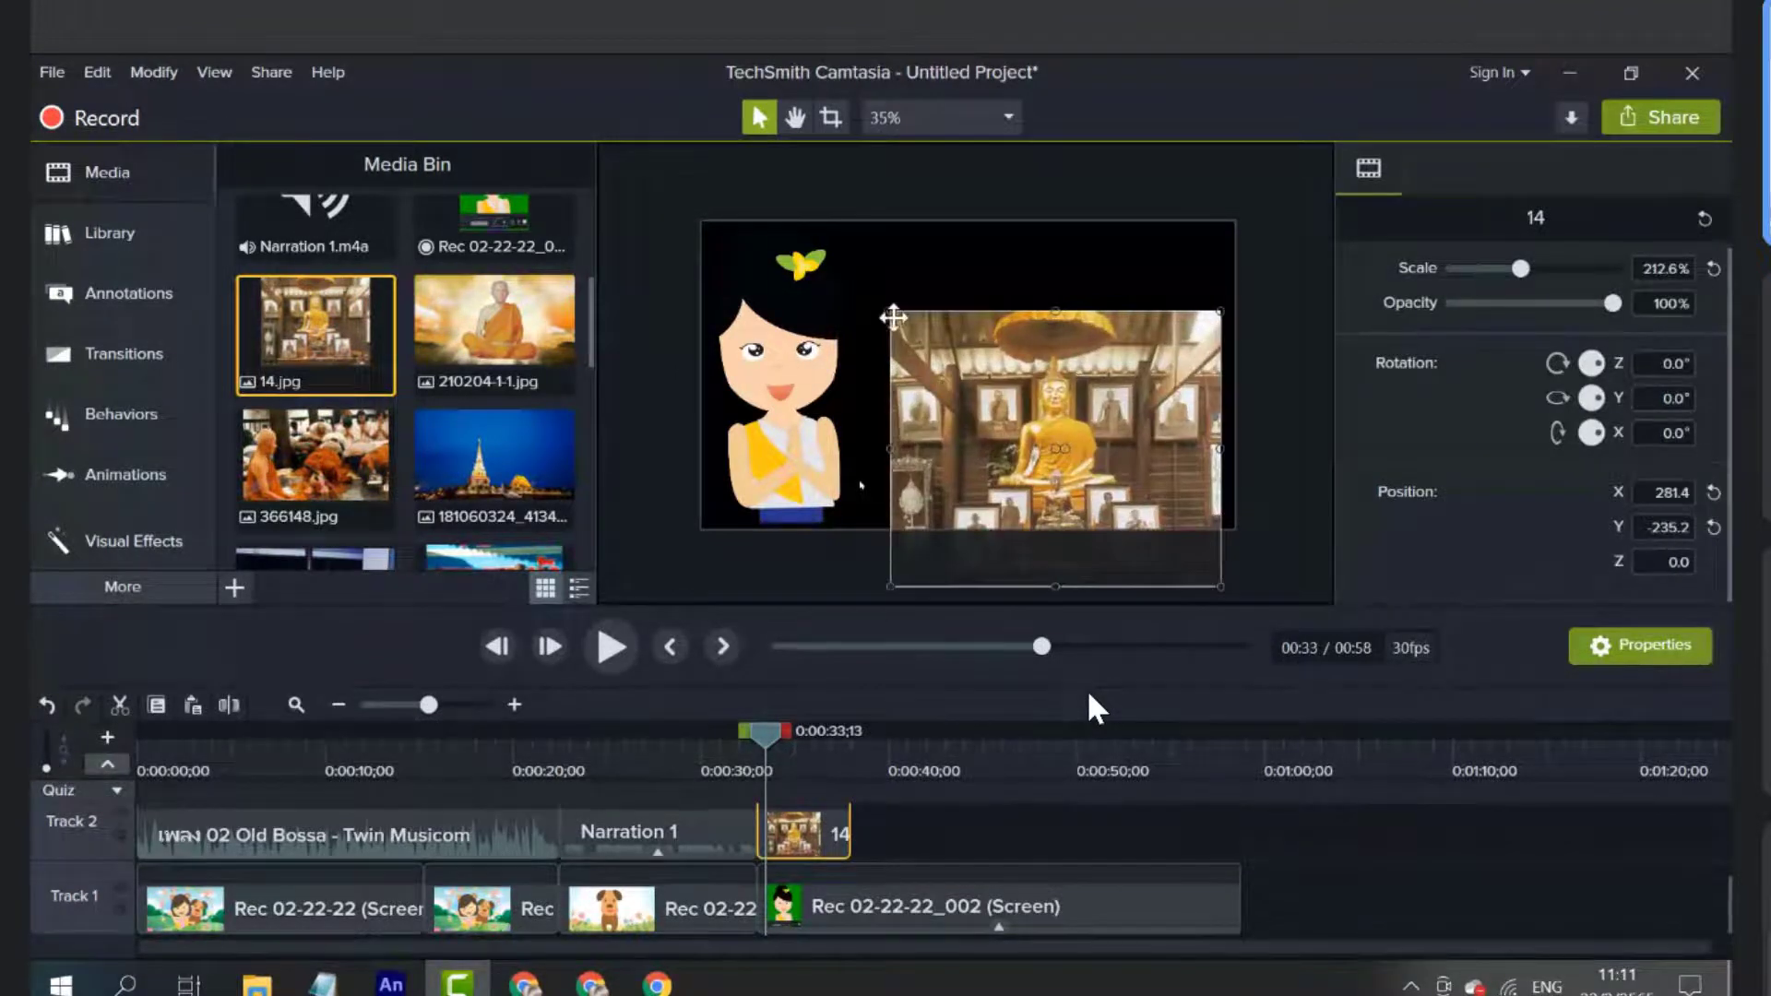
drag(893, 315, 687, 236)
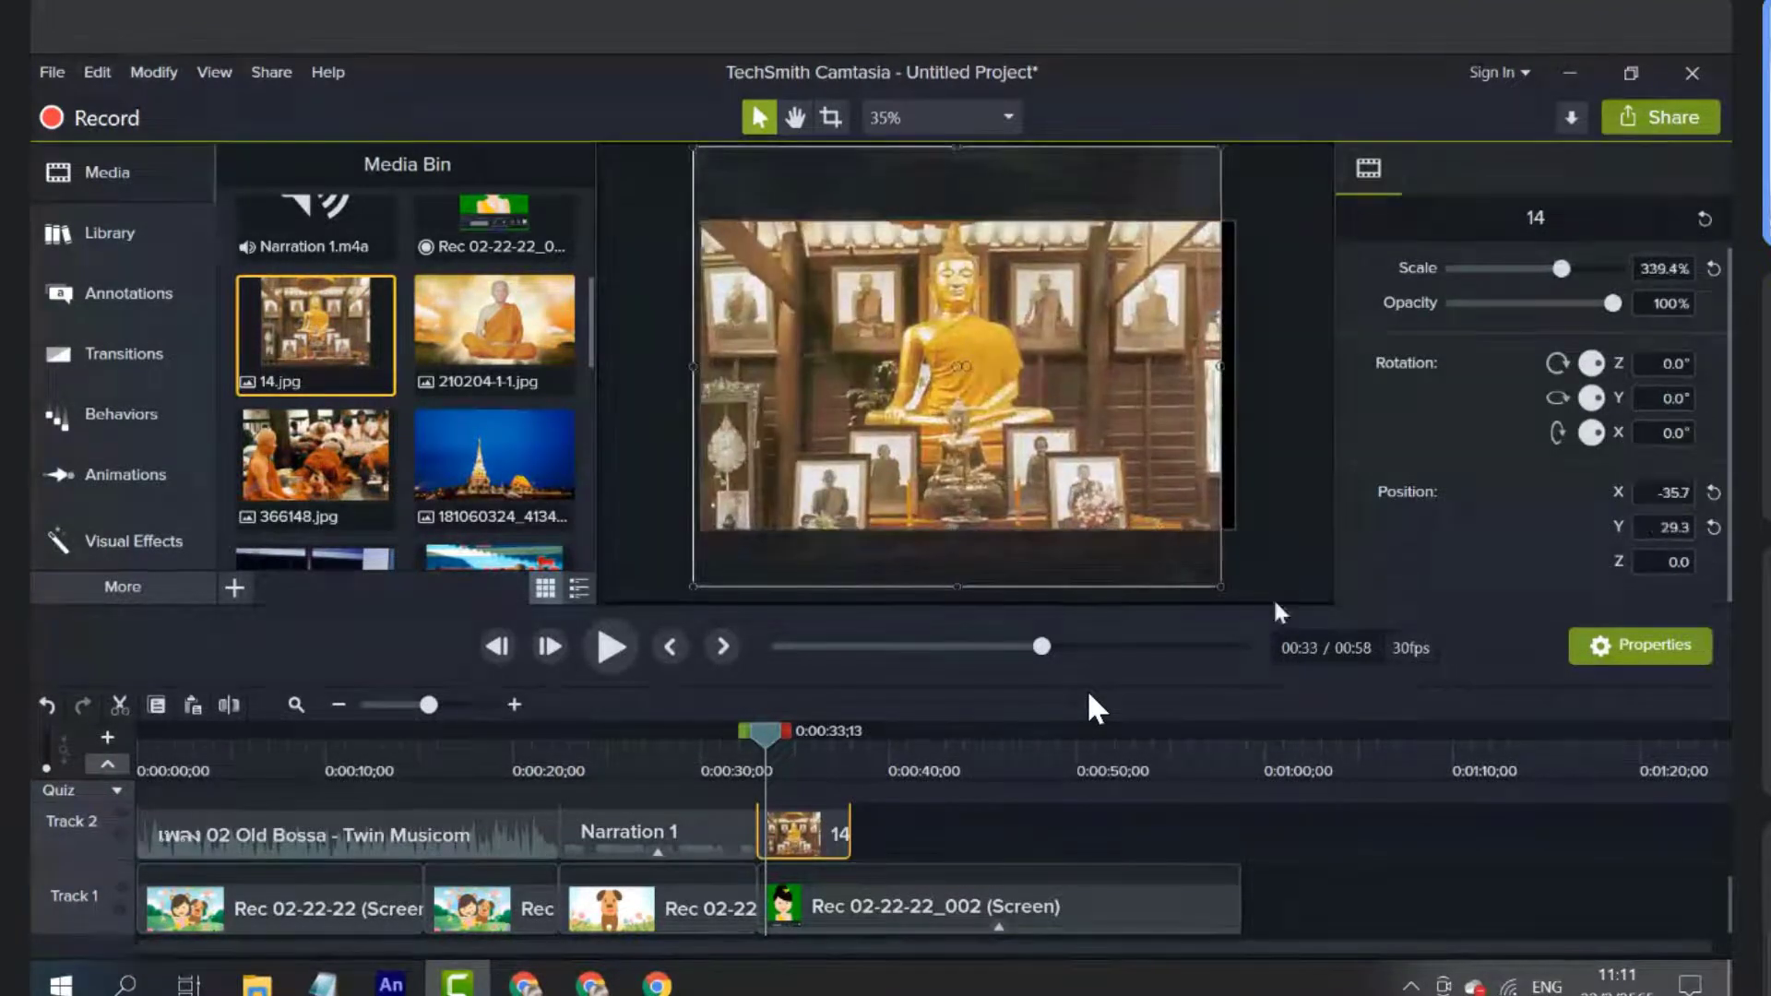
drag(1224, 591, 1252, 605)
drag(1014, 369, 1026, 406)
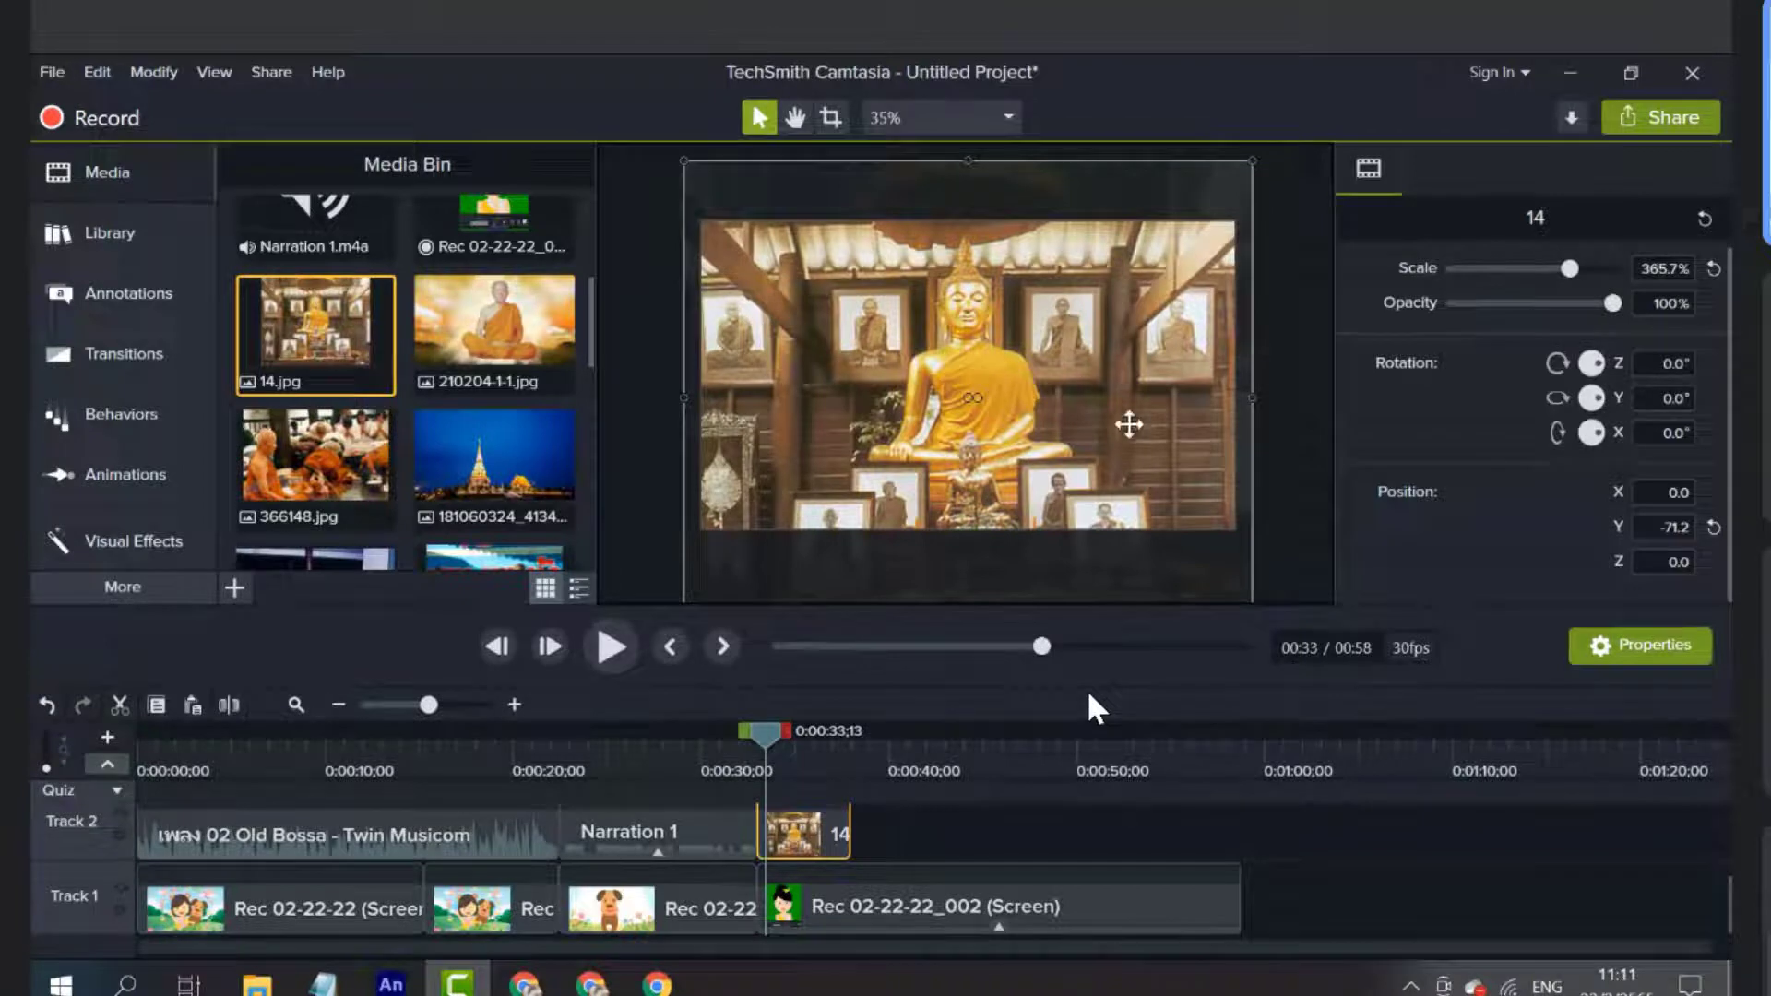
Send the 14.jpg image backward so it sits behind the girl
right_click(1068, 432)
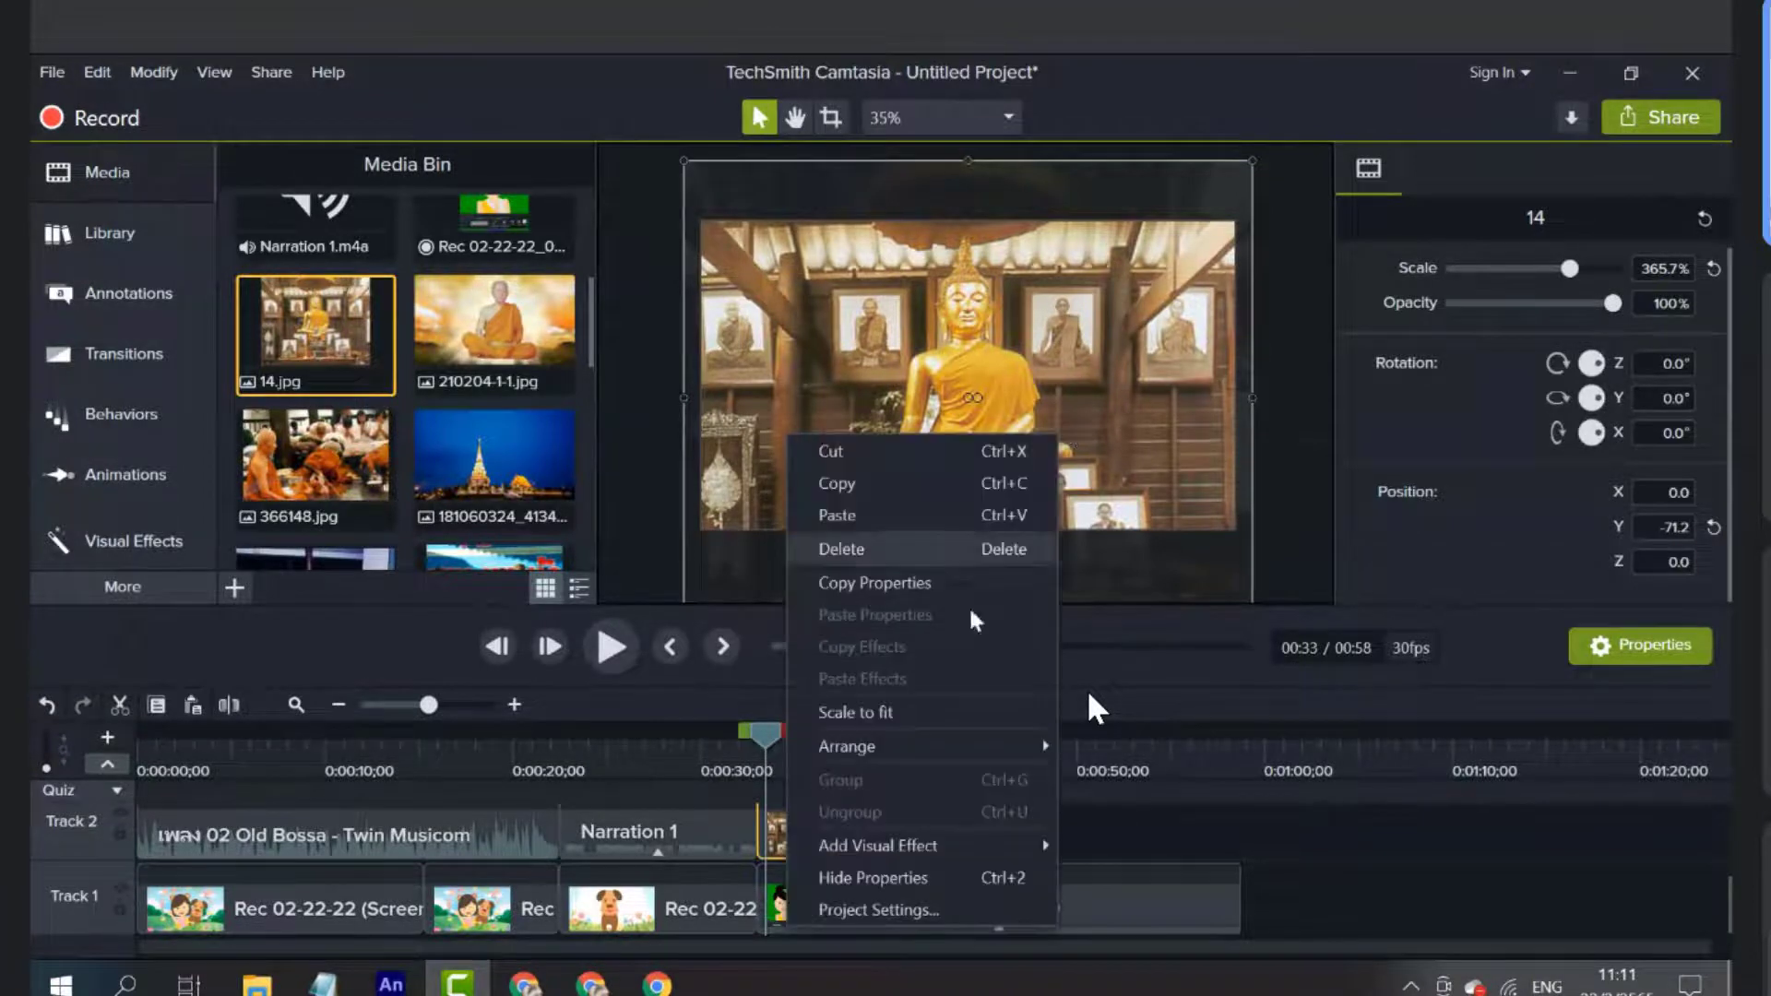
mouse_move(960, 747)
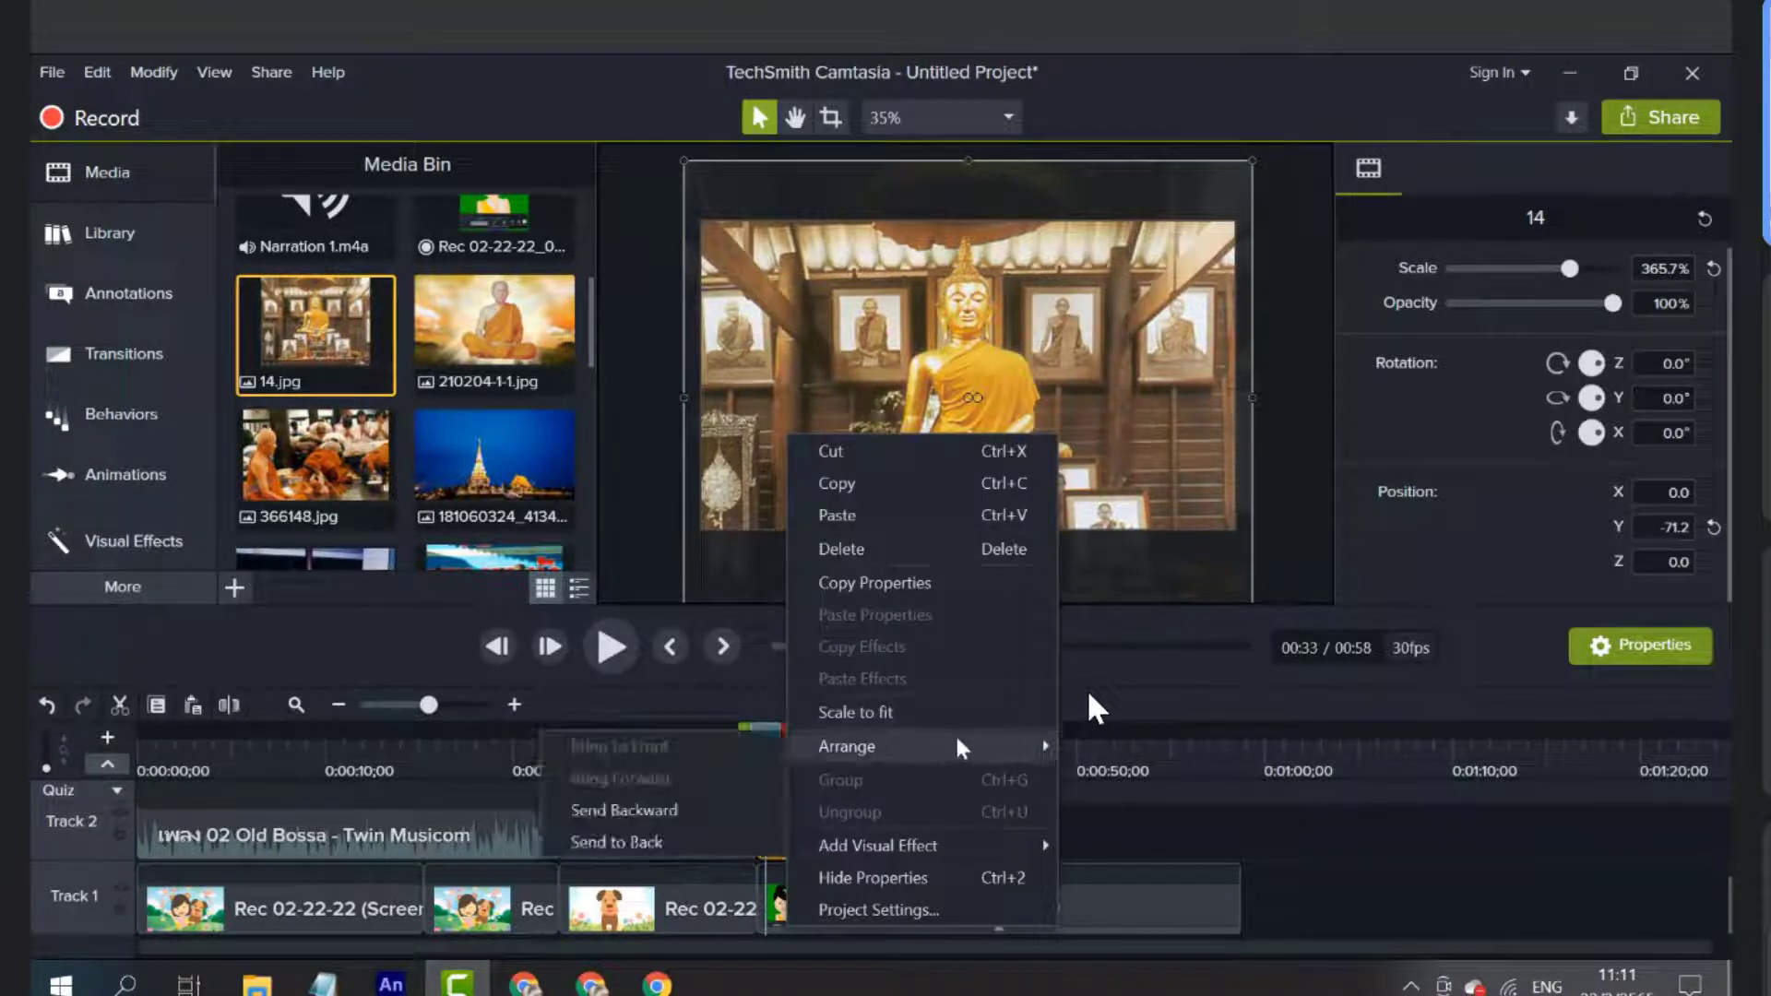
click(679, 808)
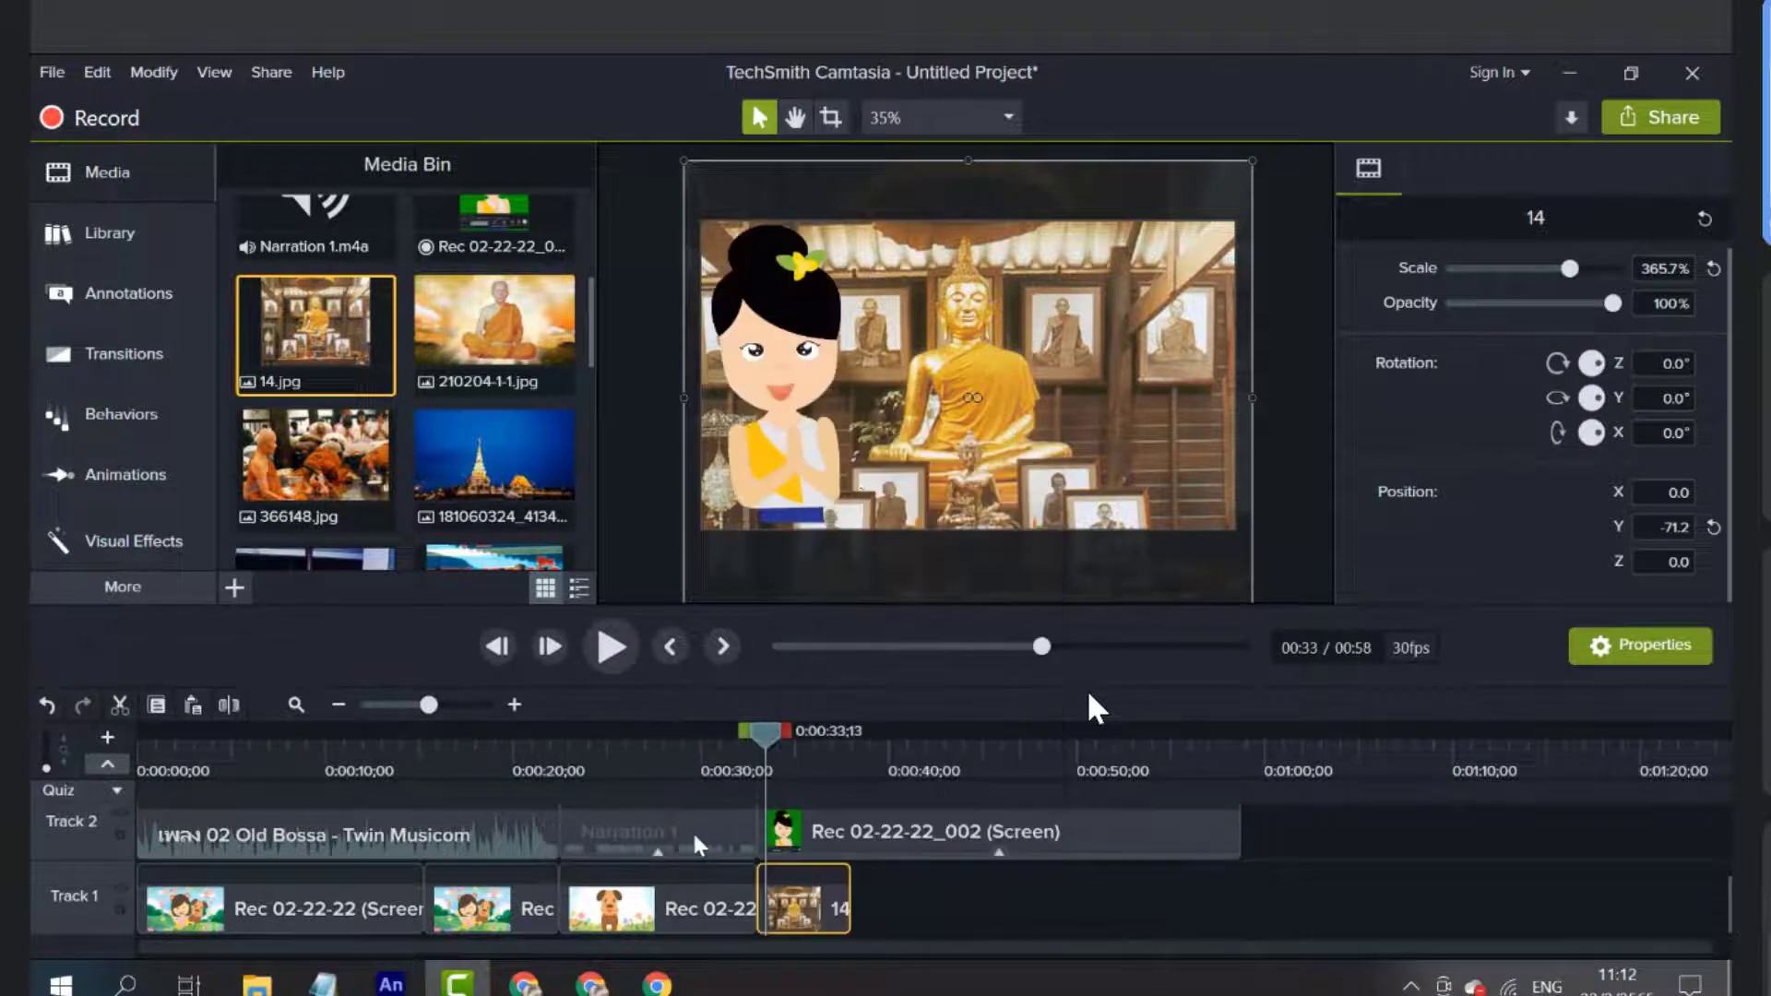
Move the 14.jpg background image up on the canvas to position Y -39.8
click(1040, 395)
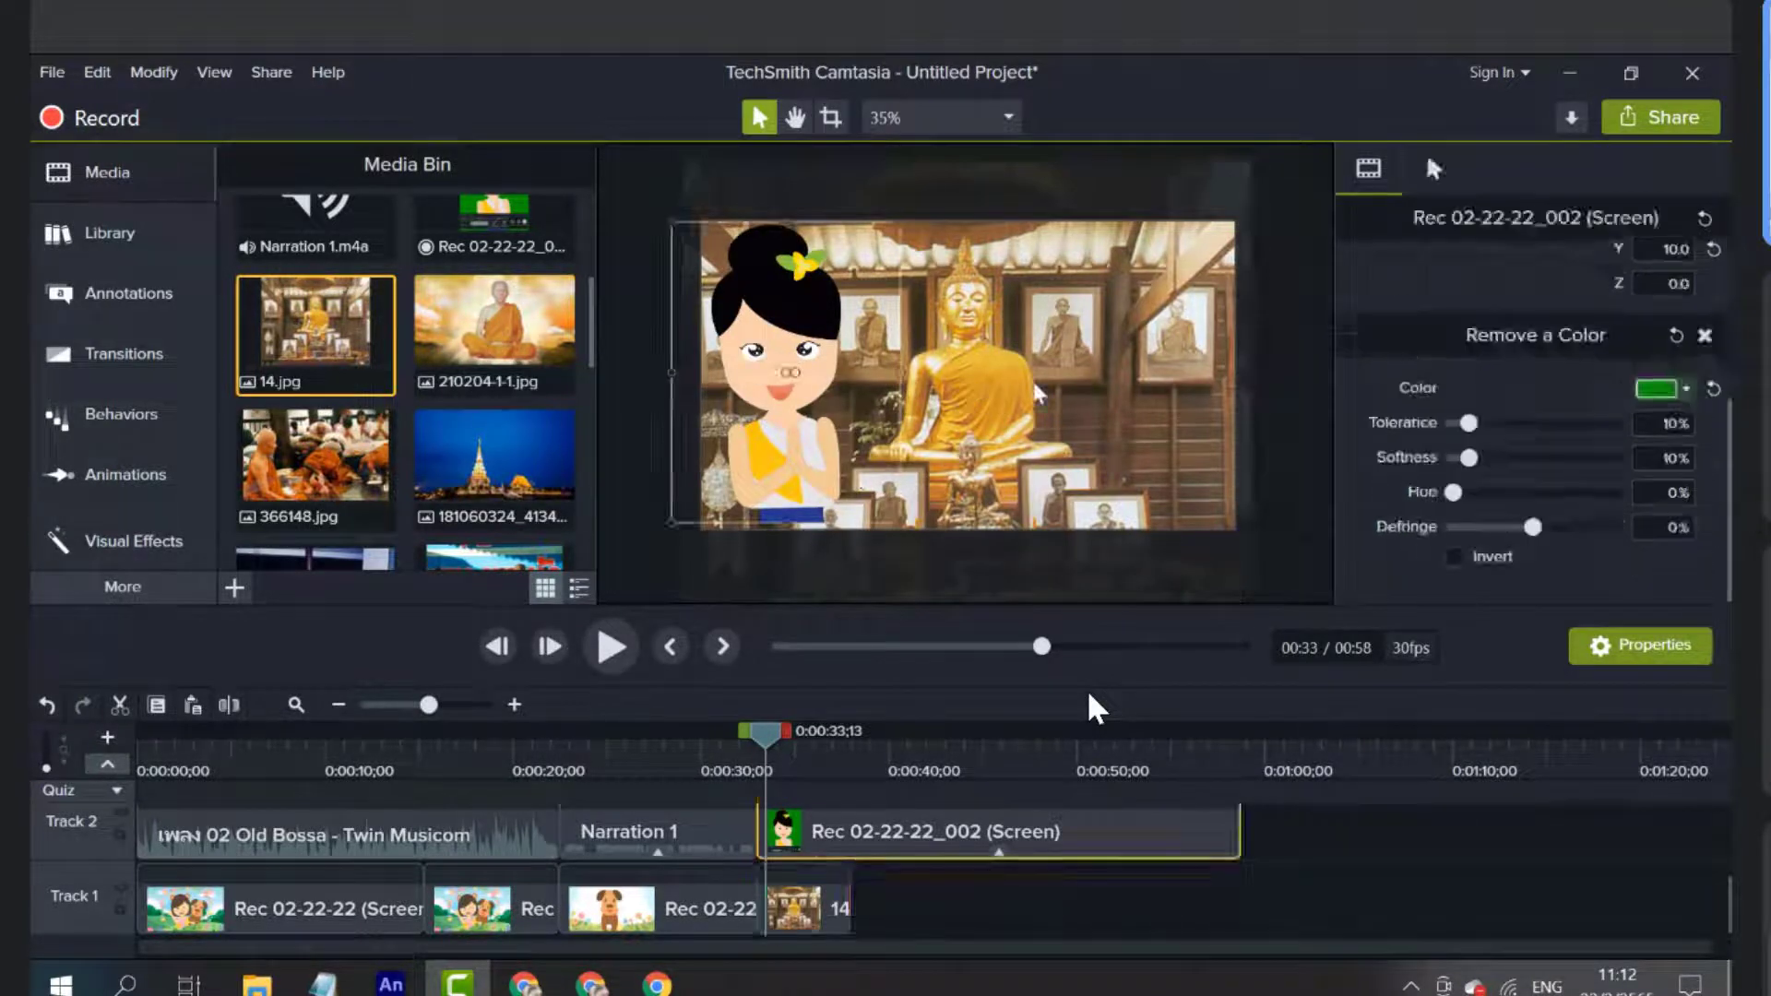
click(1033, 382)
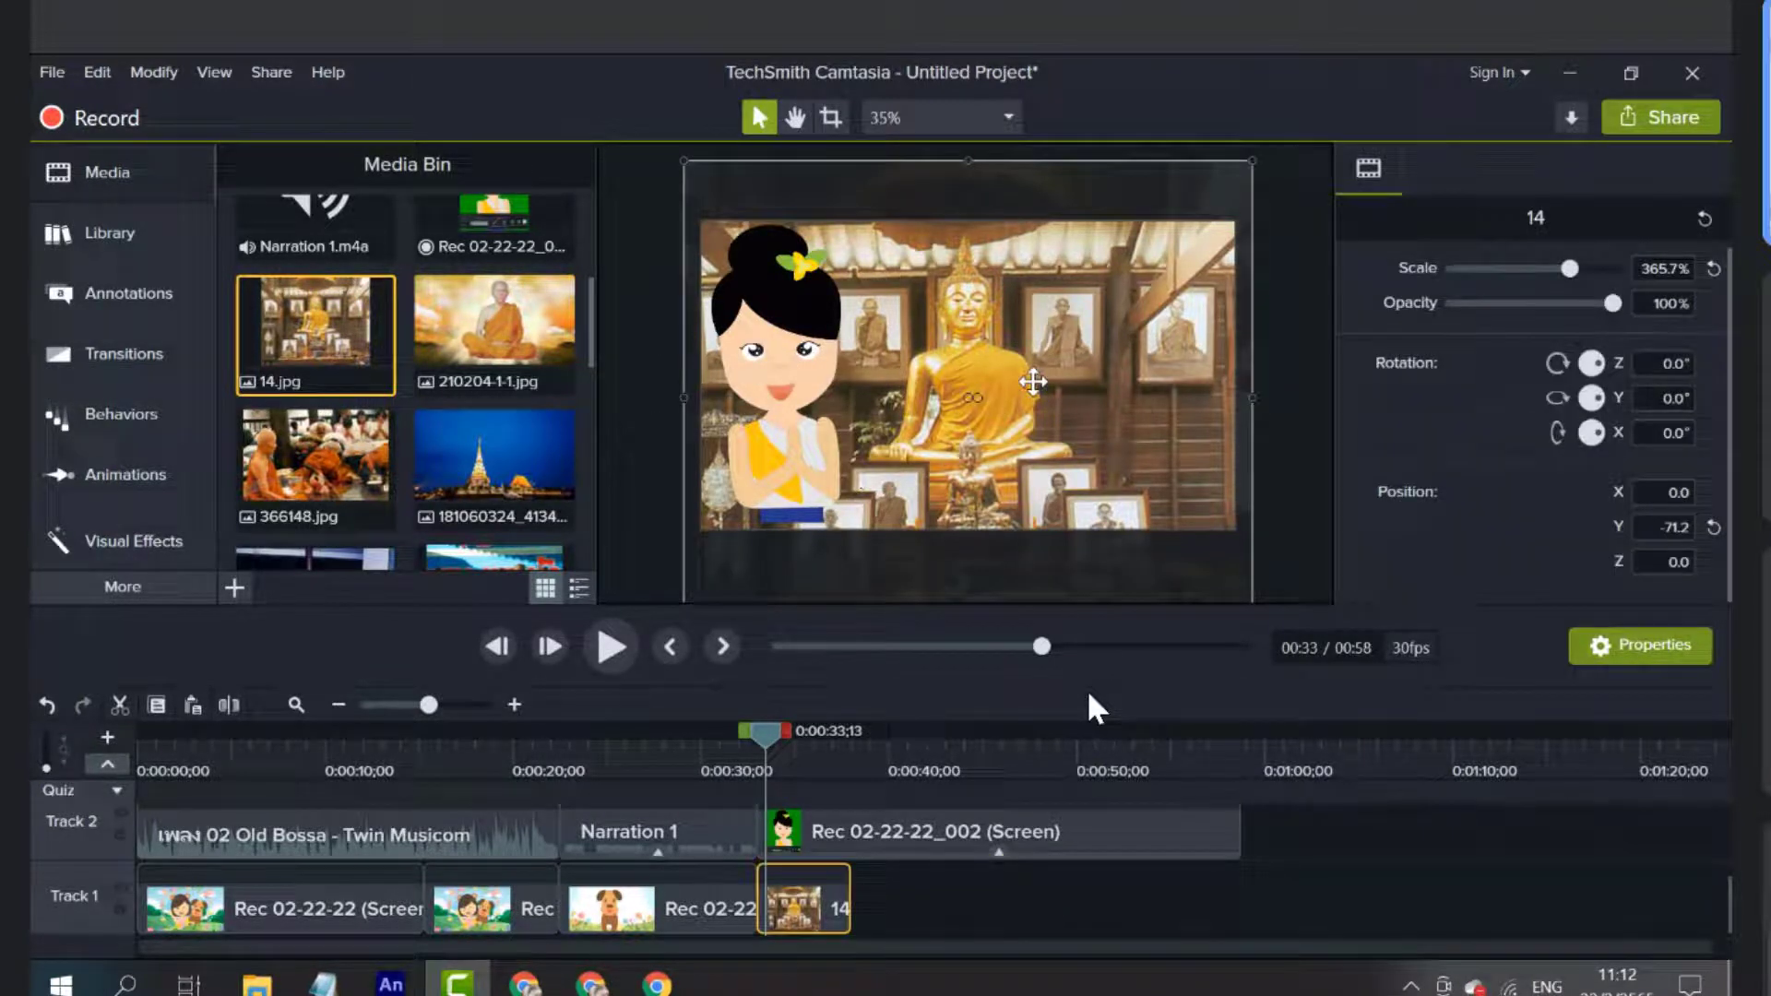
mouse_move(1026, 367)
mouse_down()
mouse_move(1018, 401)
mouse_move(1024, 344)
mouse_up()
Bring the 14.jpg image to the front of the girl and send it back behind her
right_click(1022, 345)
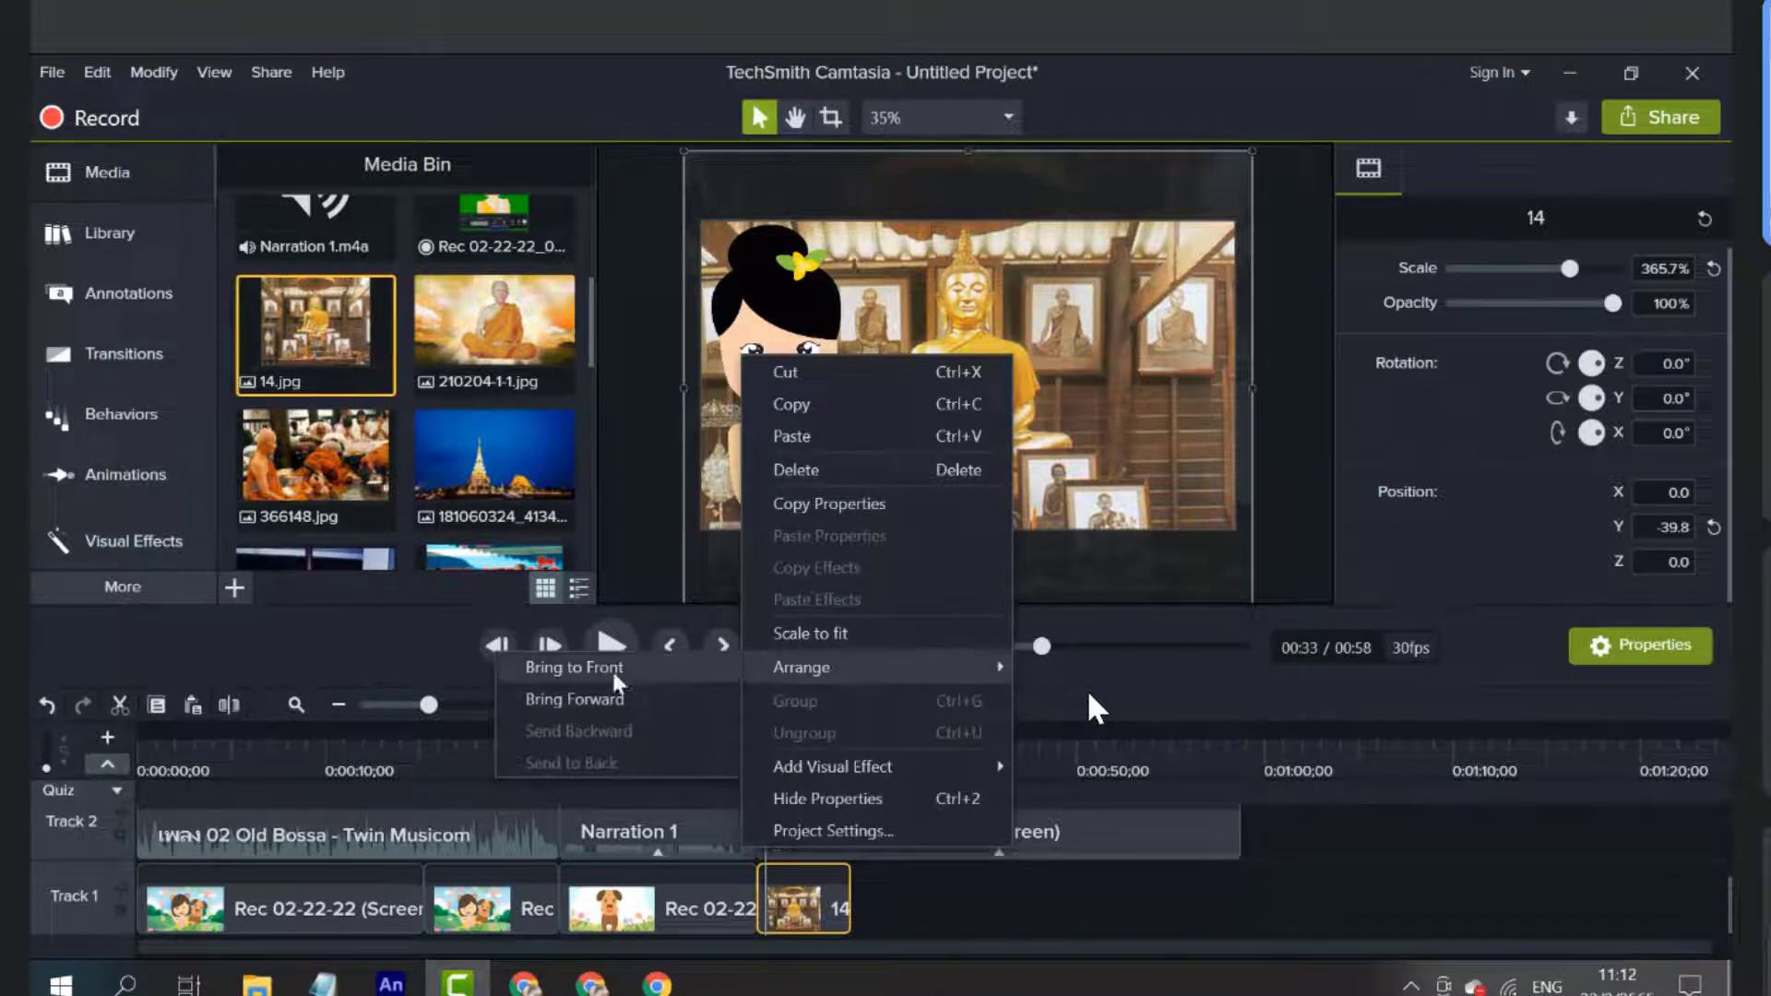
click(1070, 667)
right_click(1064, 360)
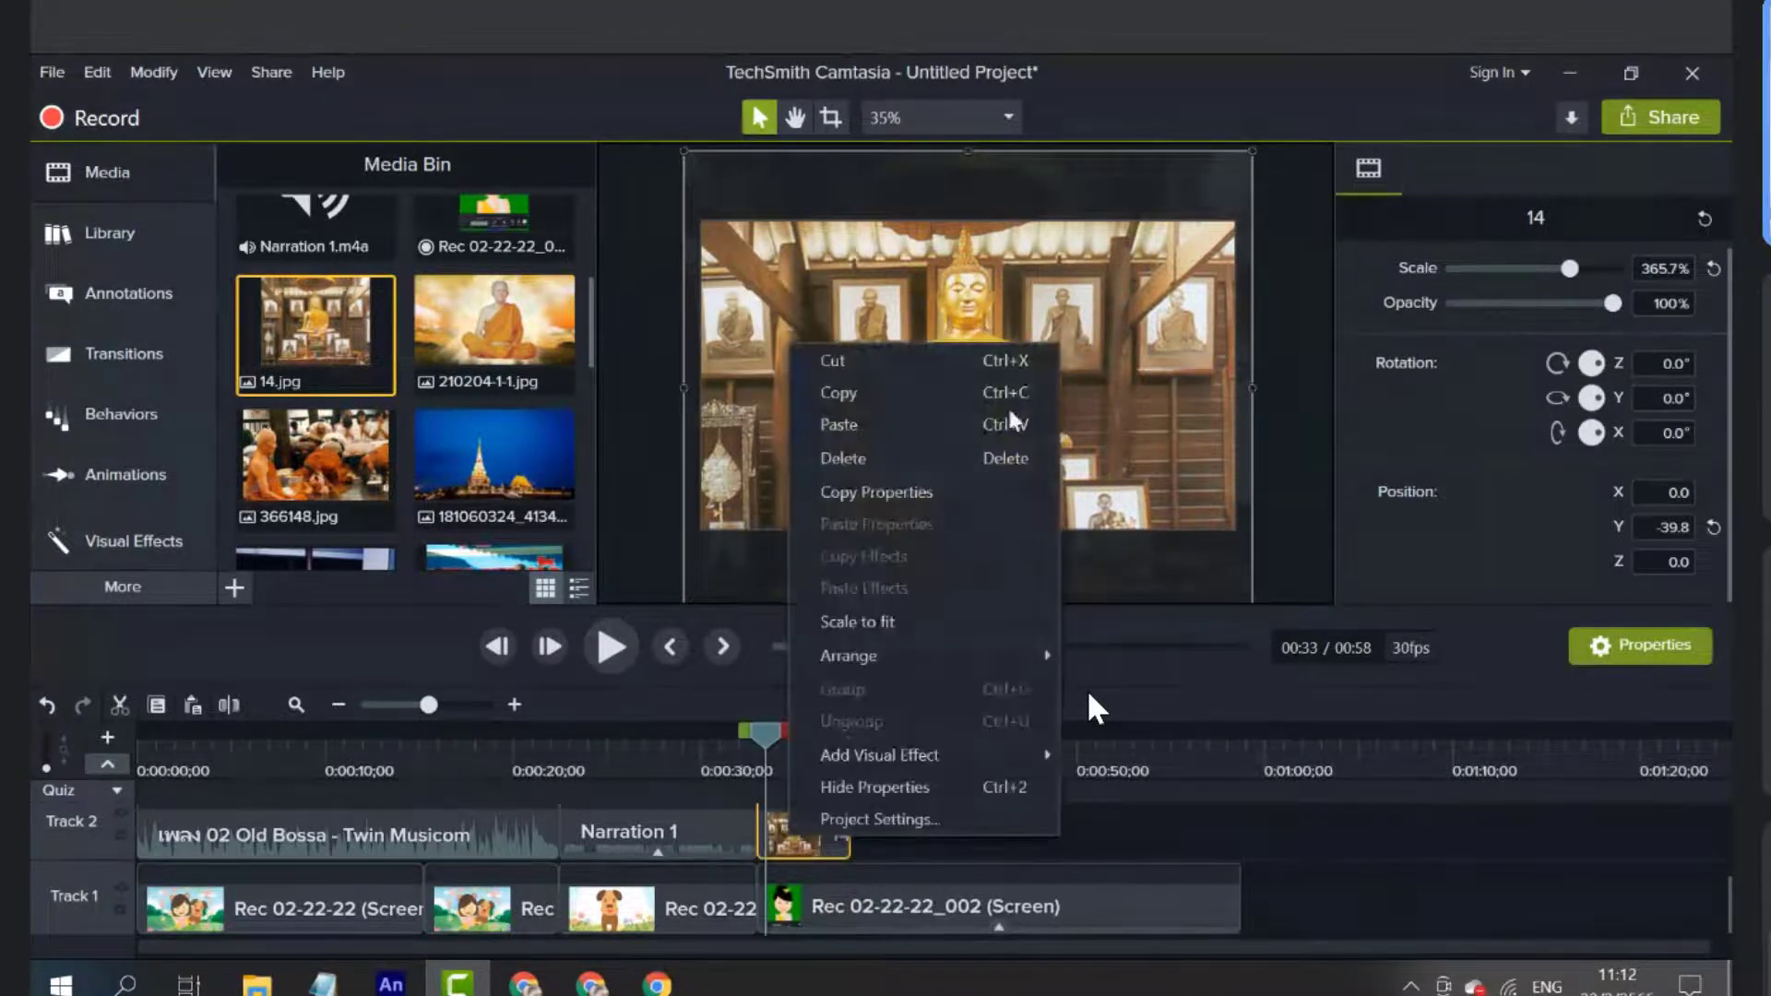
mouse_move(891, 649)
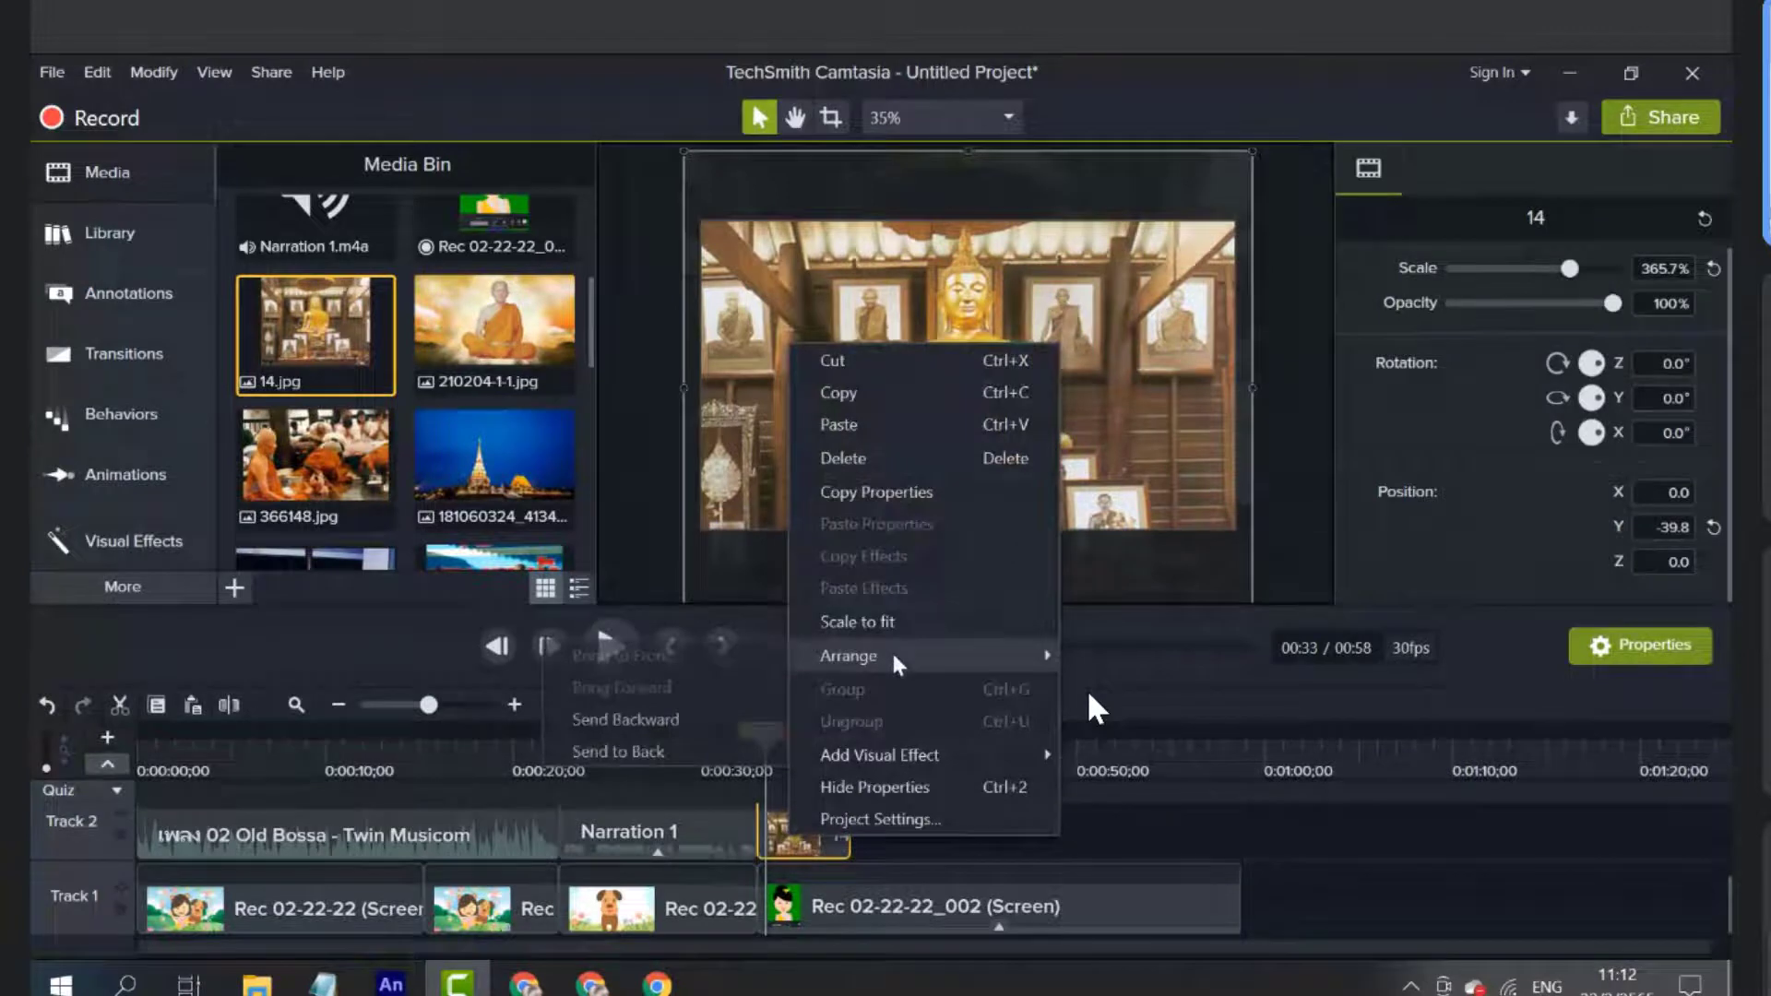
click(618, 750)
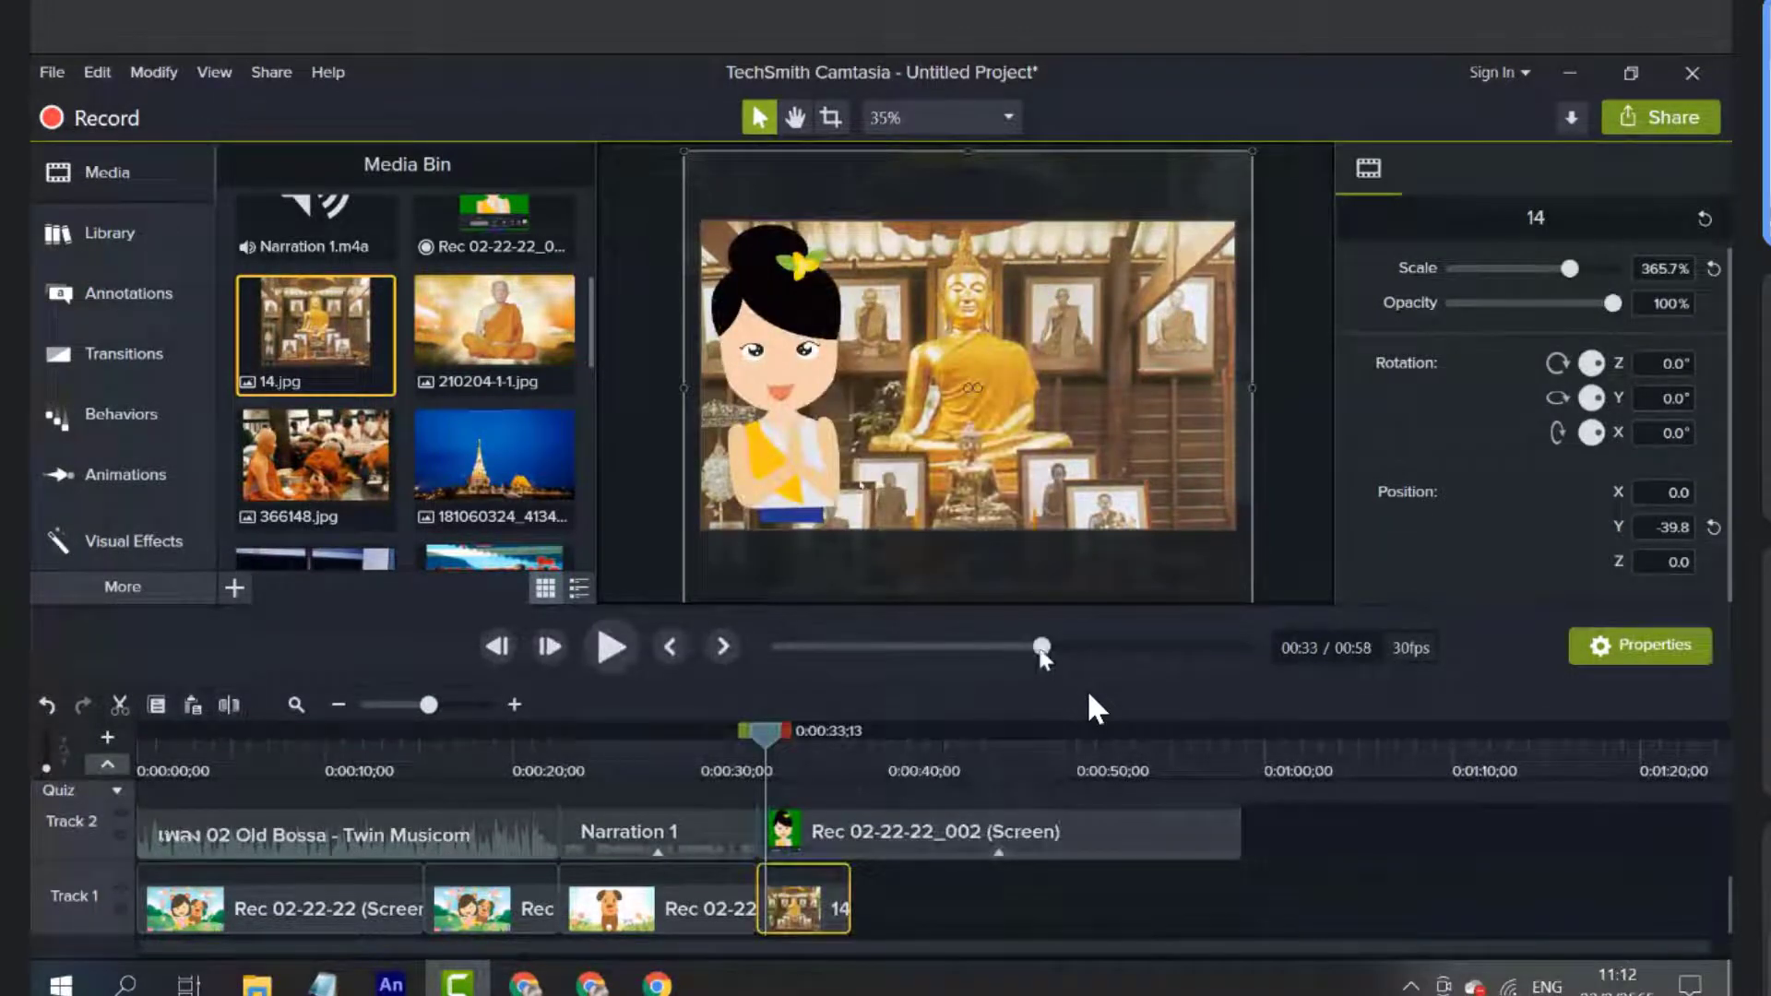
Move the playhead to 0:00:34;14, over the 14.jpg clip on Track 1
mouse_move(764, 730)
mouse_down()
mouse_move(463, 730)
mouse_move(613, 730)
mouse_move(769, 764)
mouse_move(760, 731)
mouse_up()
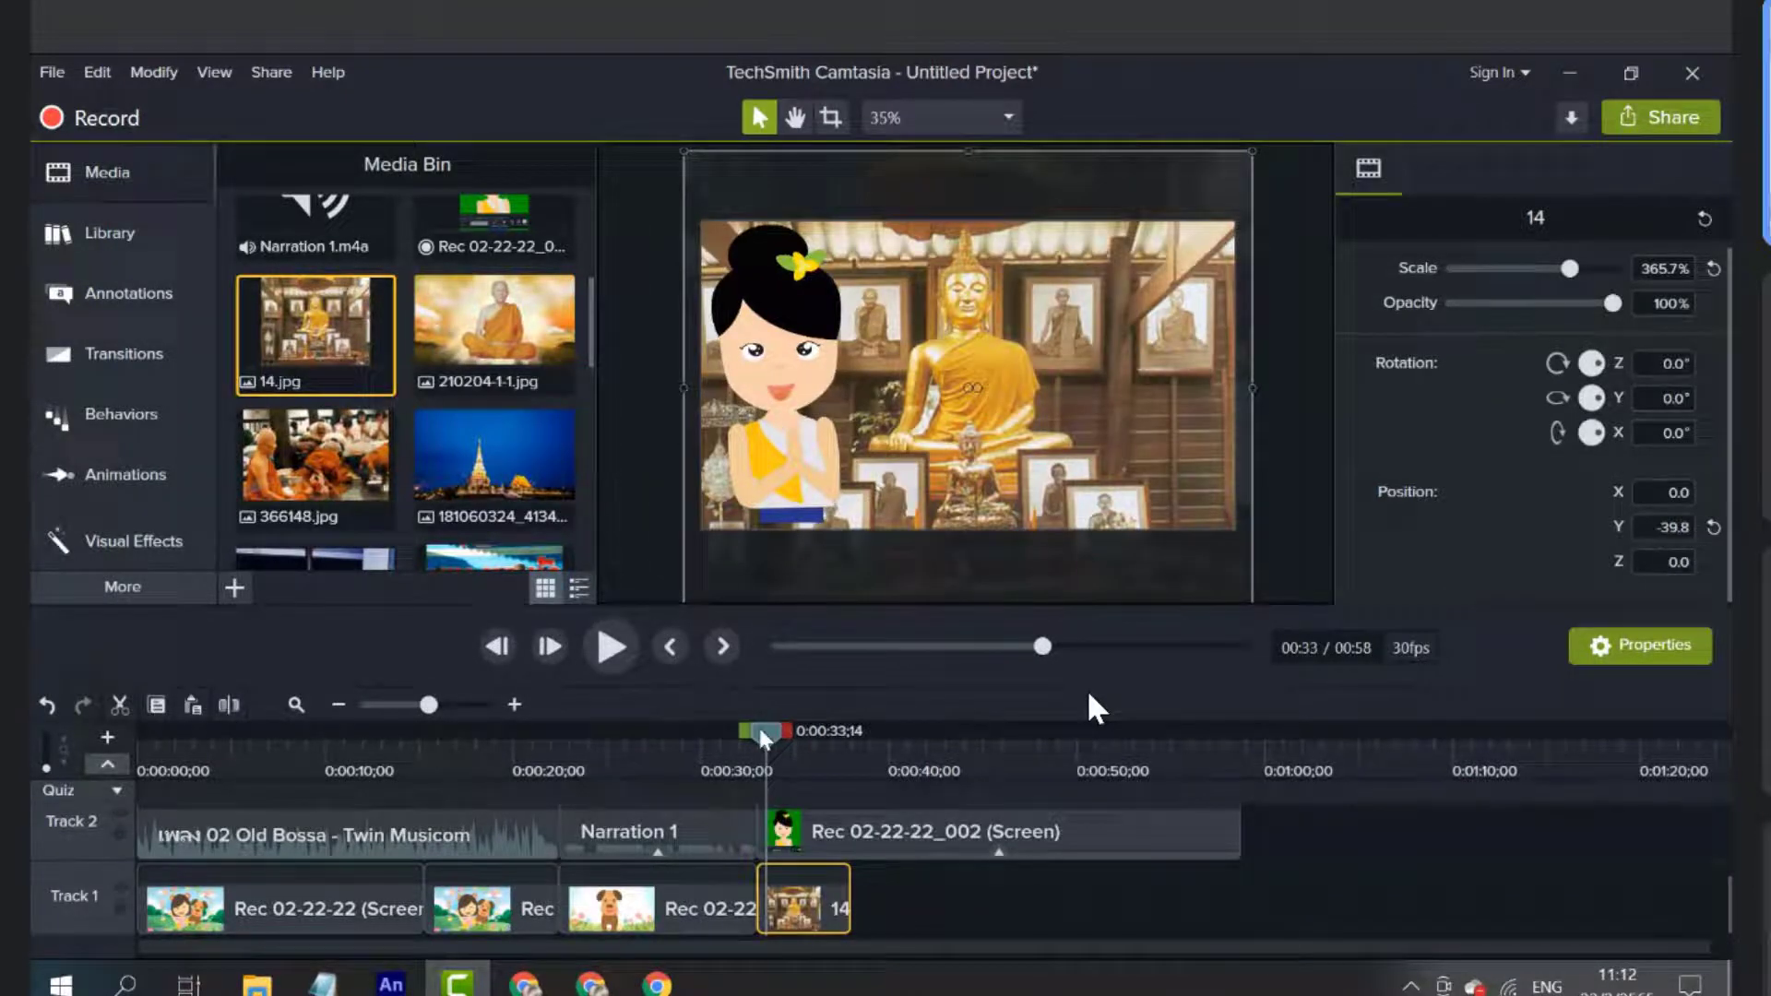
scroll(774, 835, up, 2)
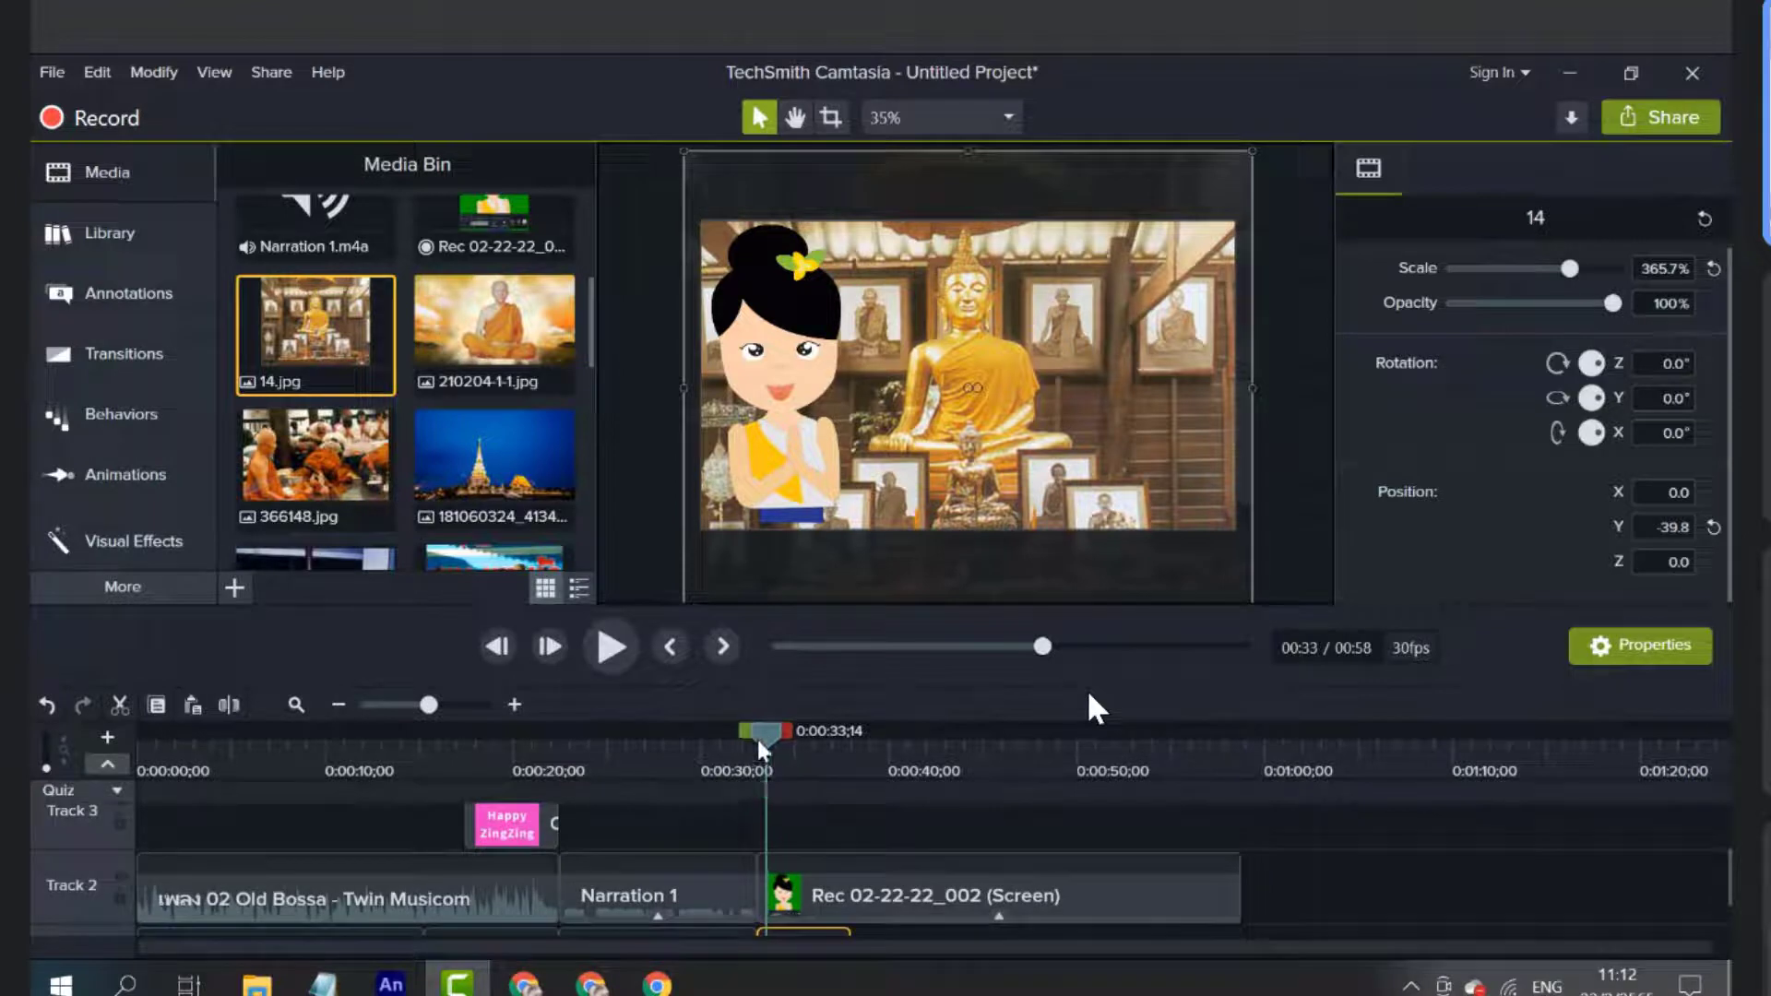
drag(758, 742, 853, 888)
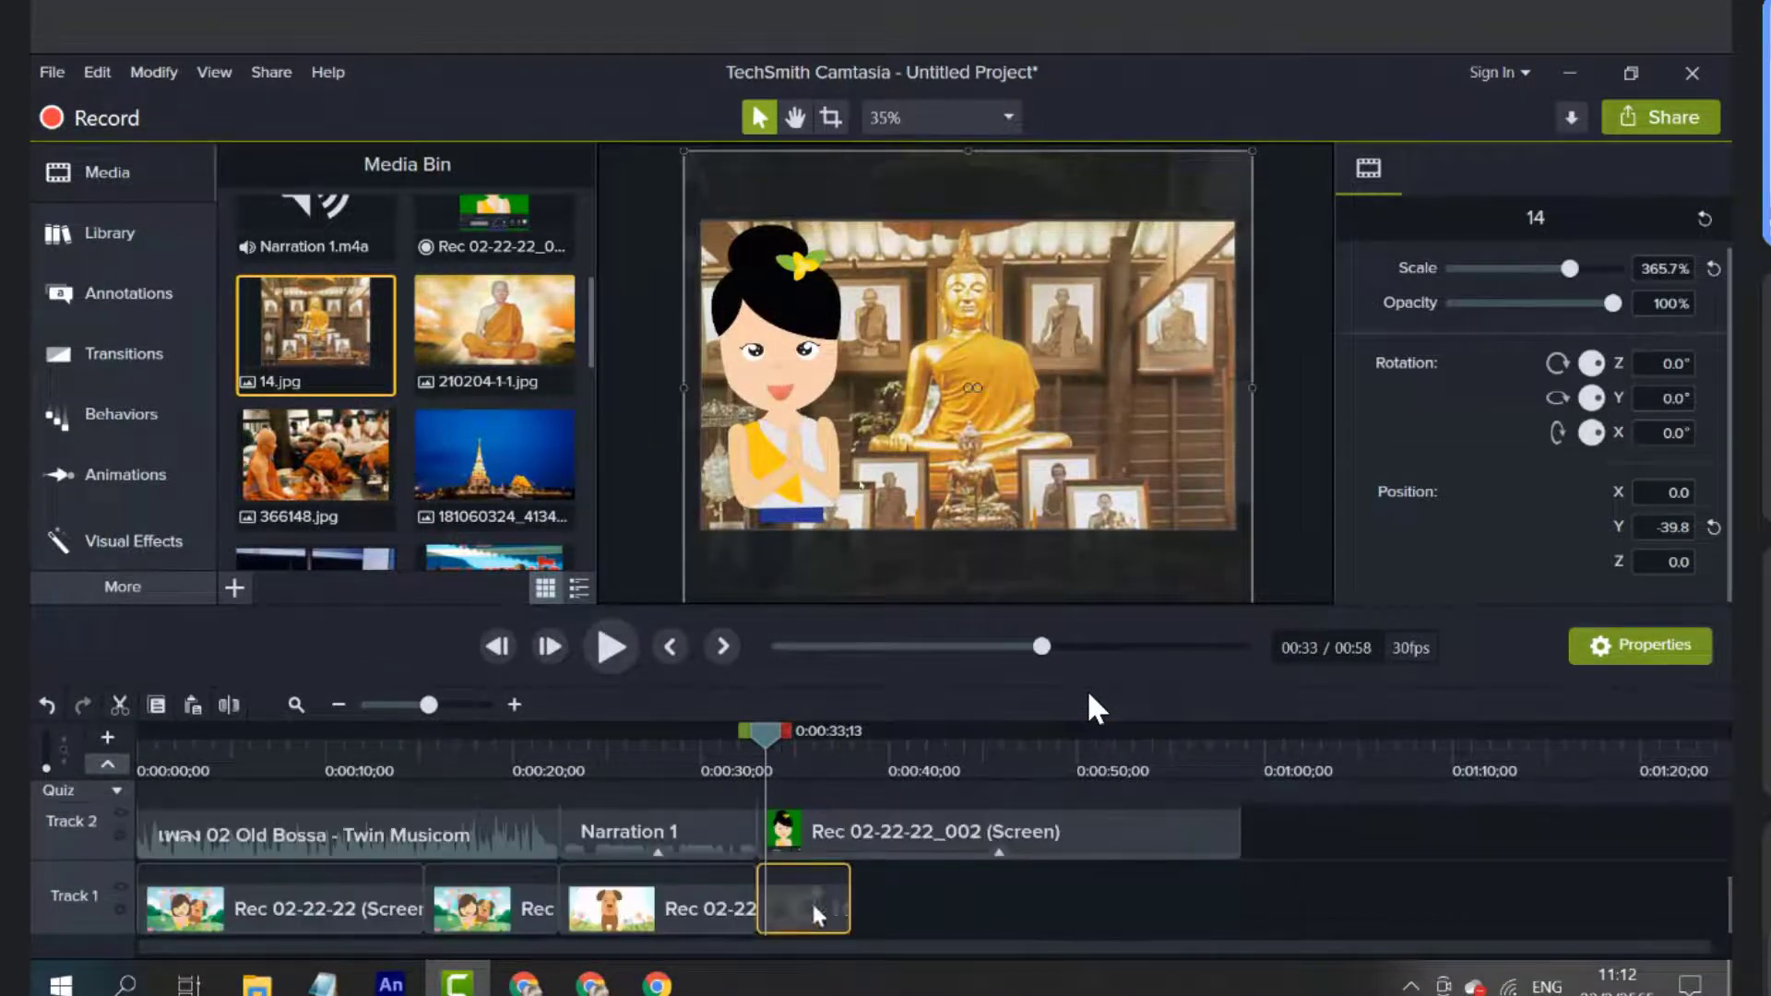
drag(756, 735, 779, 732)
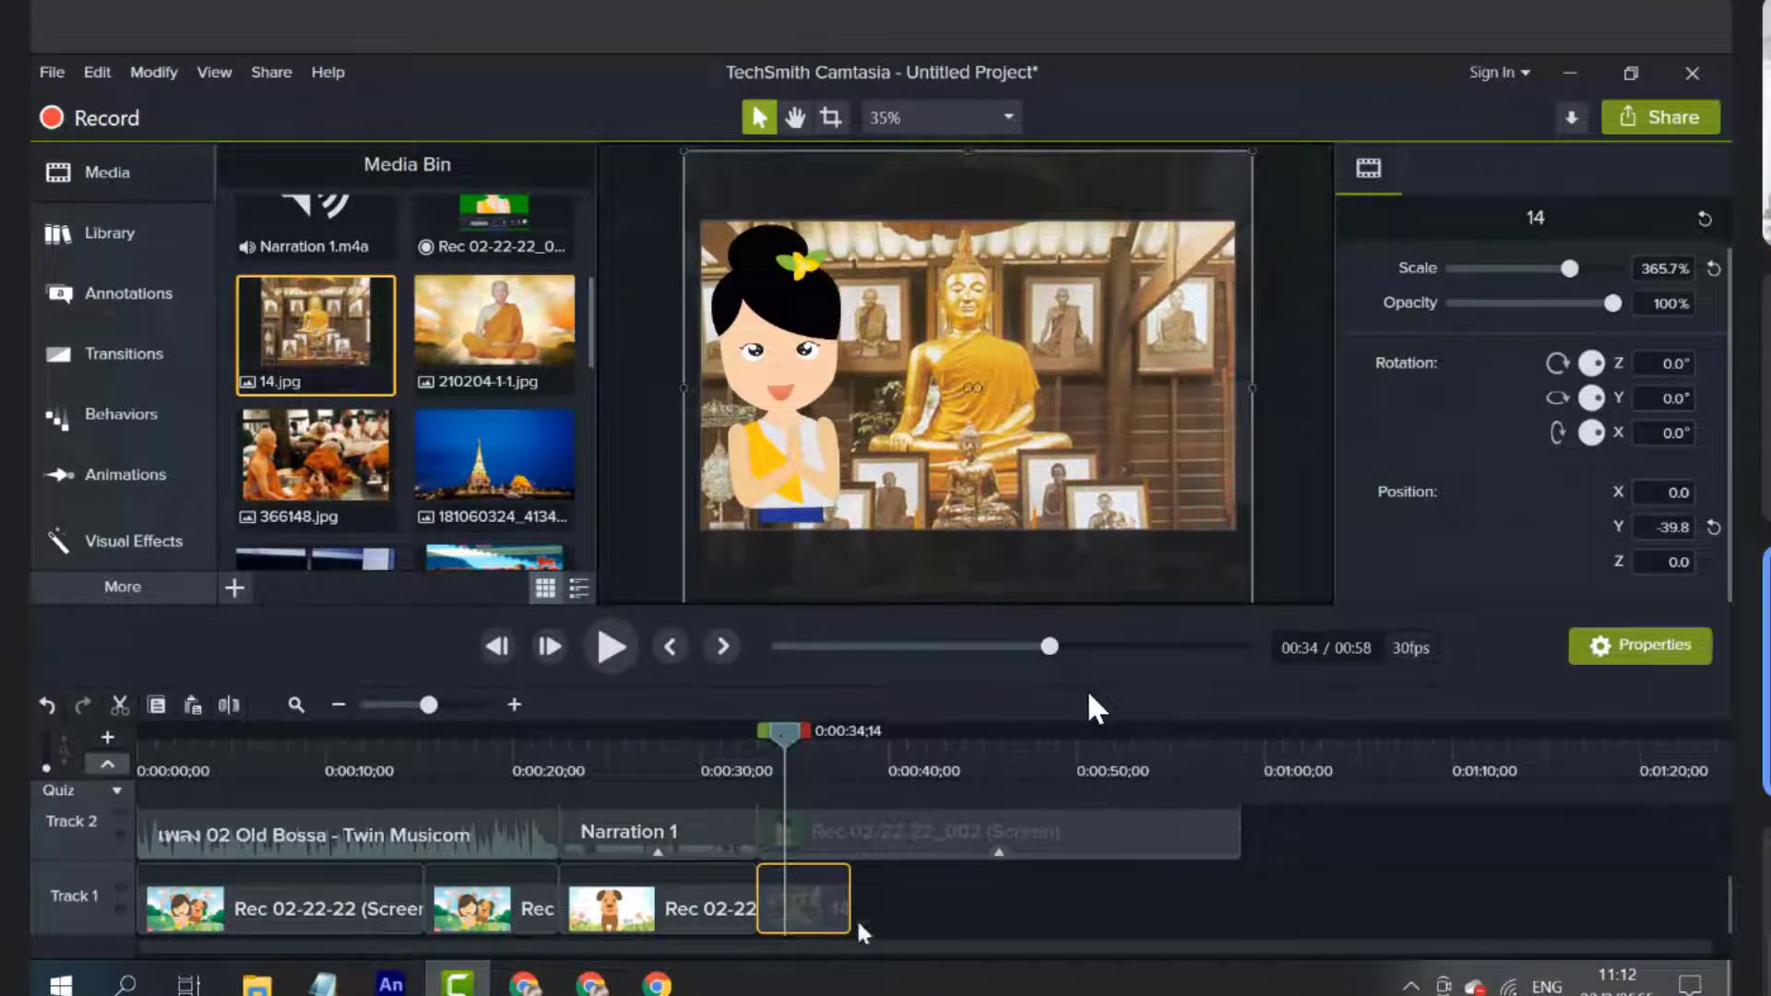
Try to sample a new color to remove from the girl clip with the eyedropper
click(913, 845)
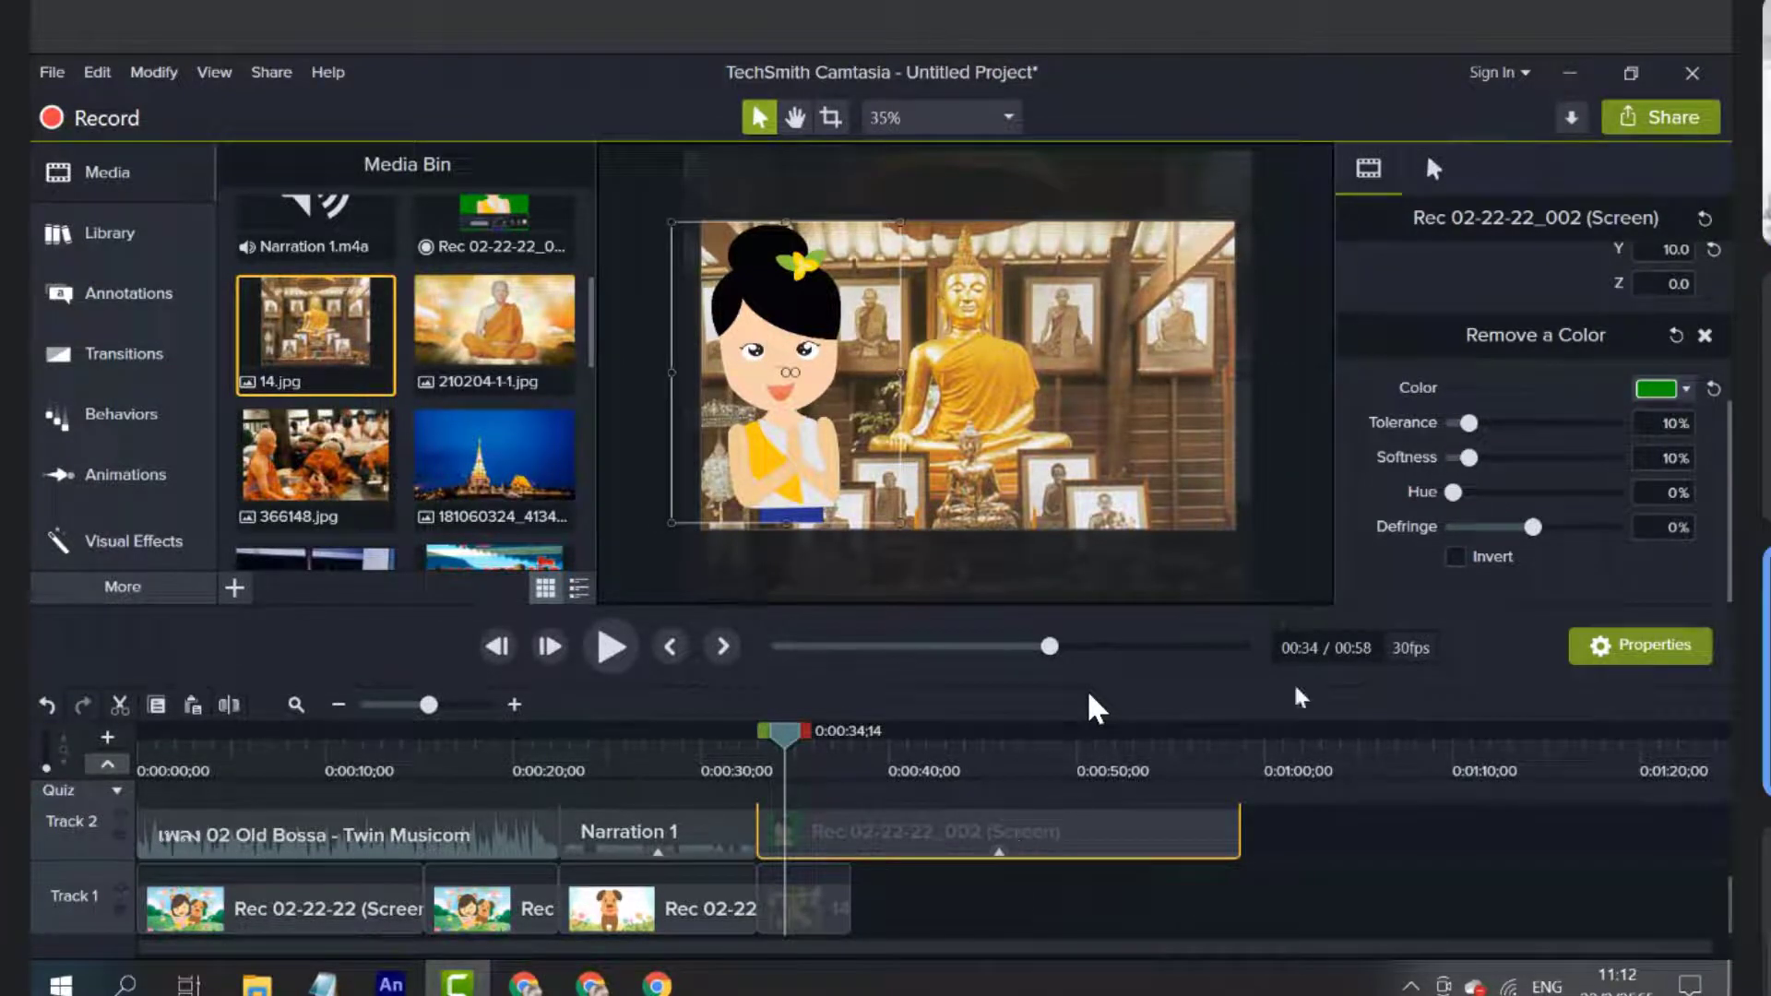
click(1684, 391)
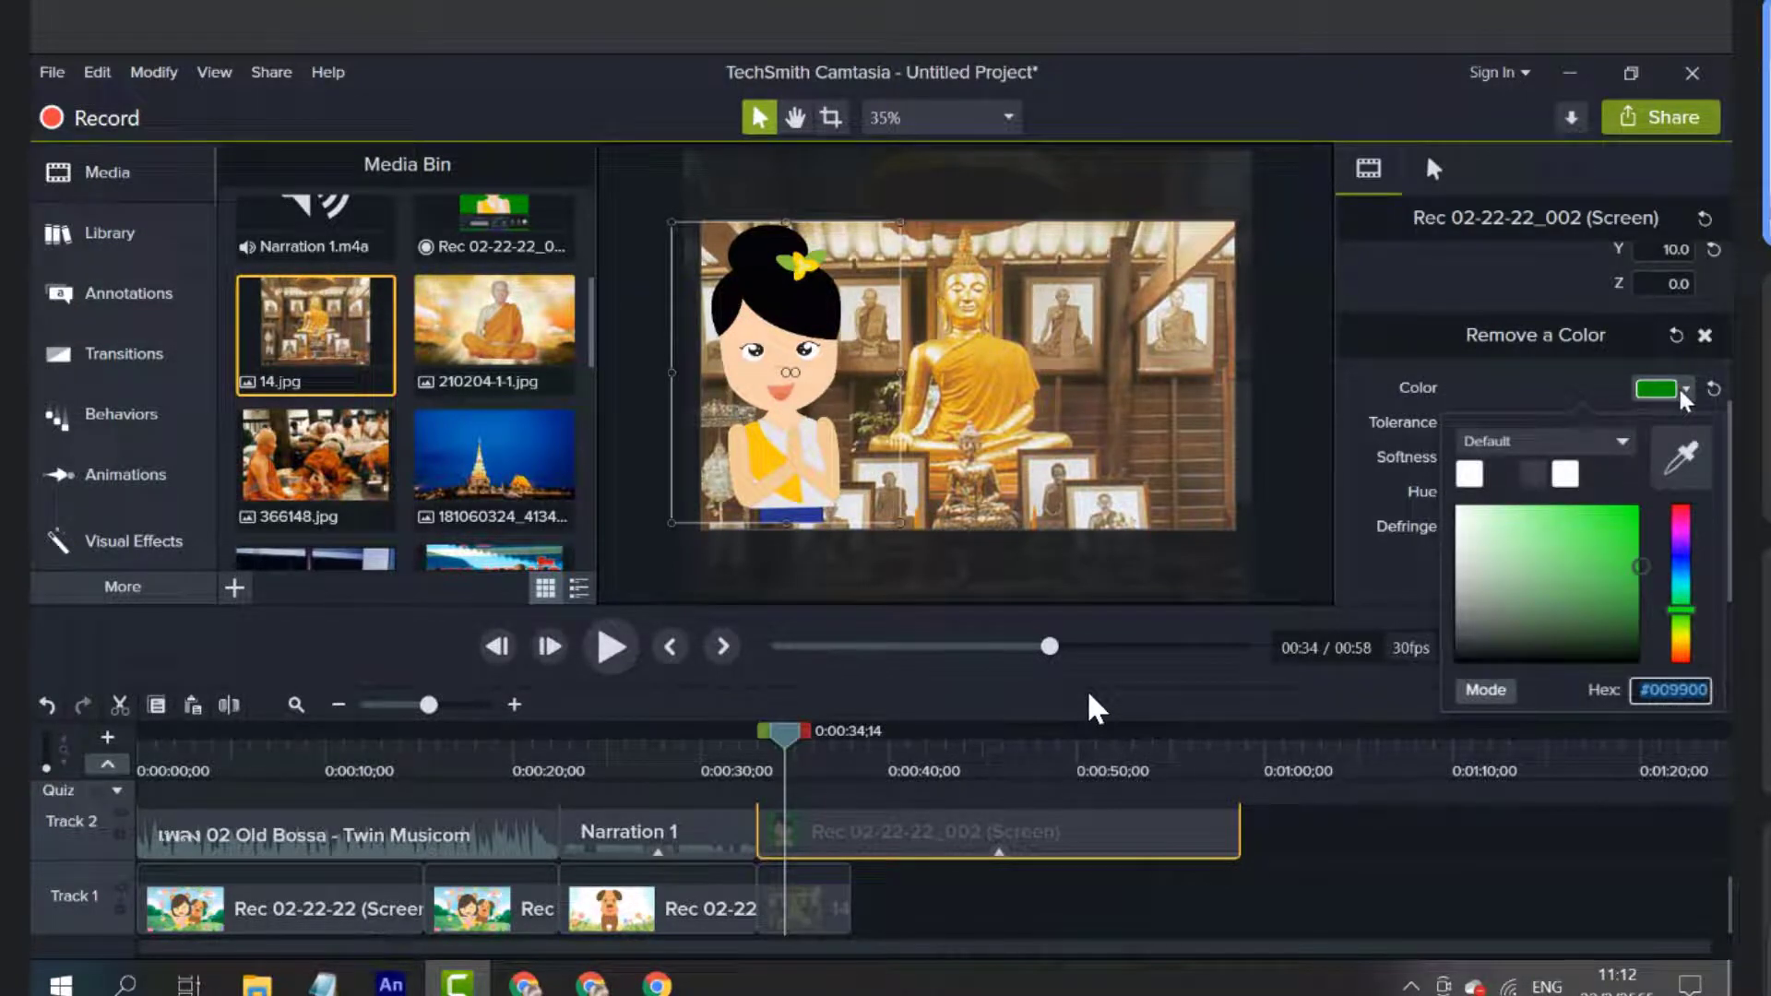
click(1682, 459)
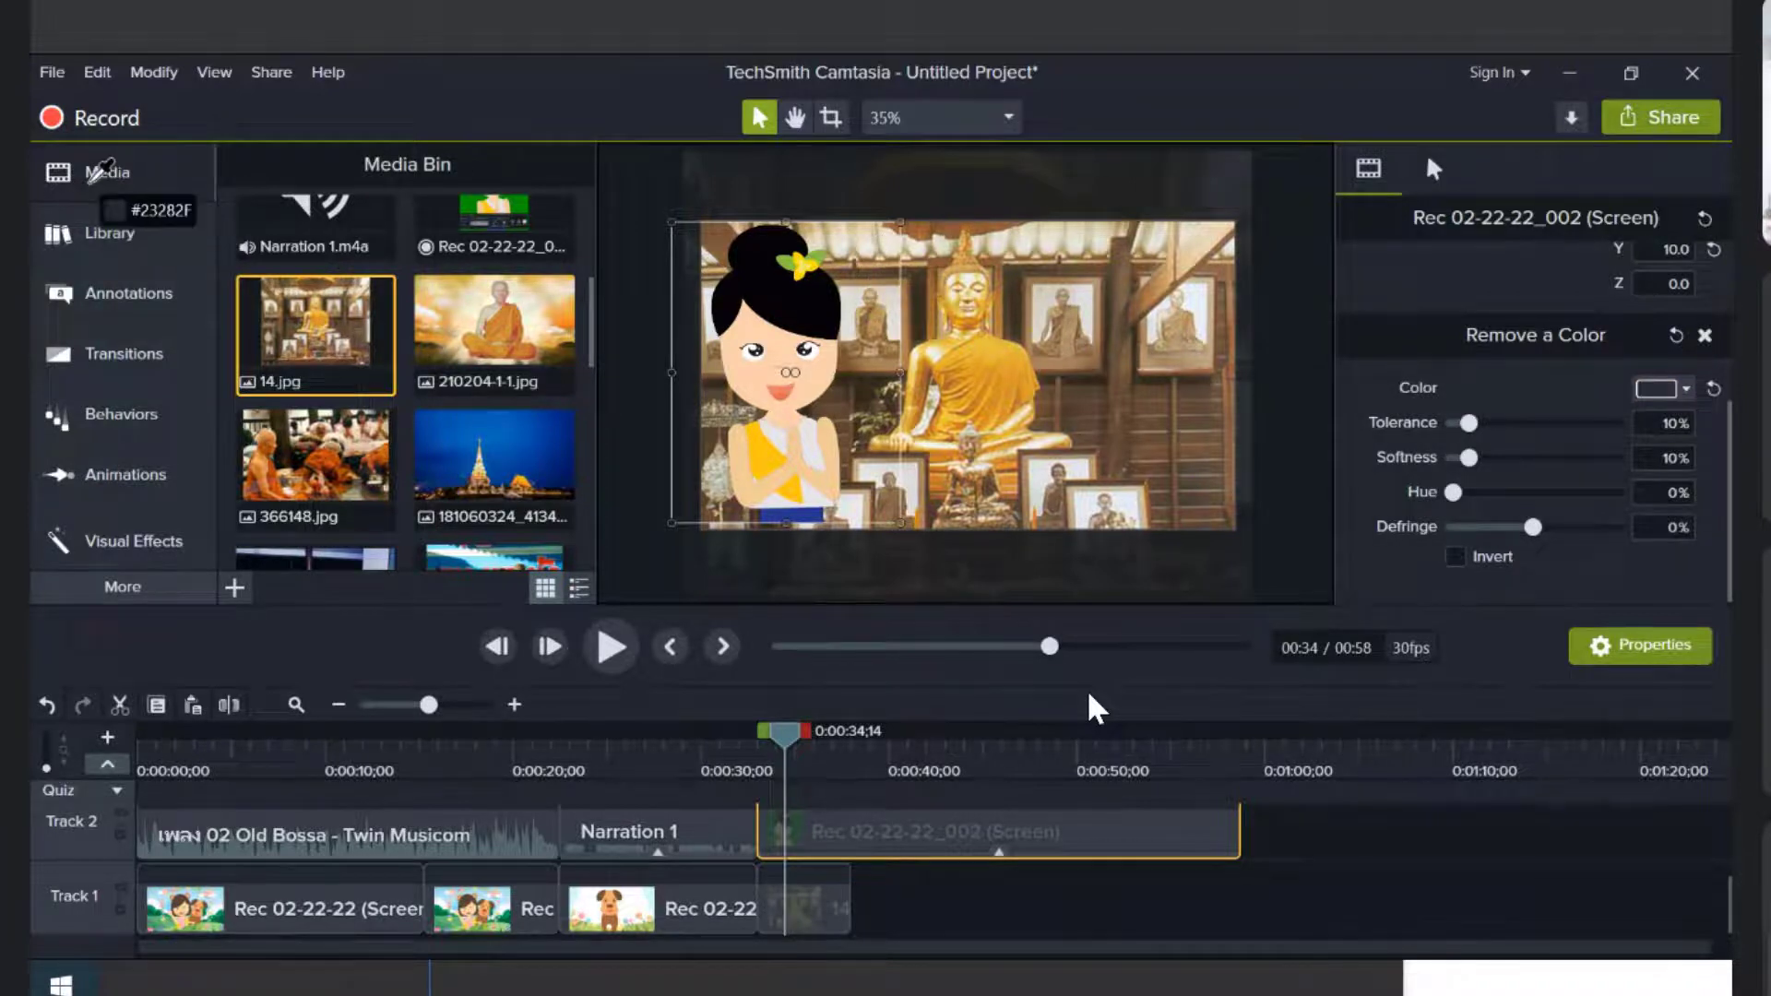
key(Escape)
click(146, 191)
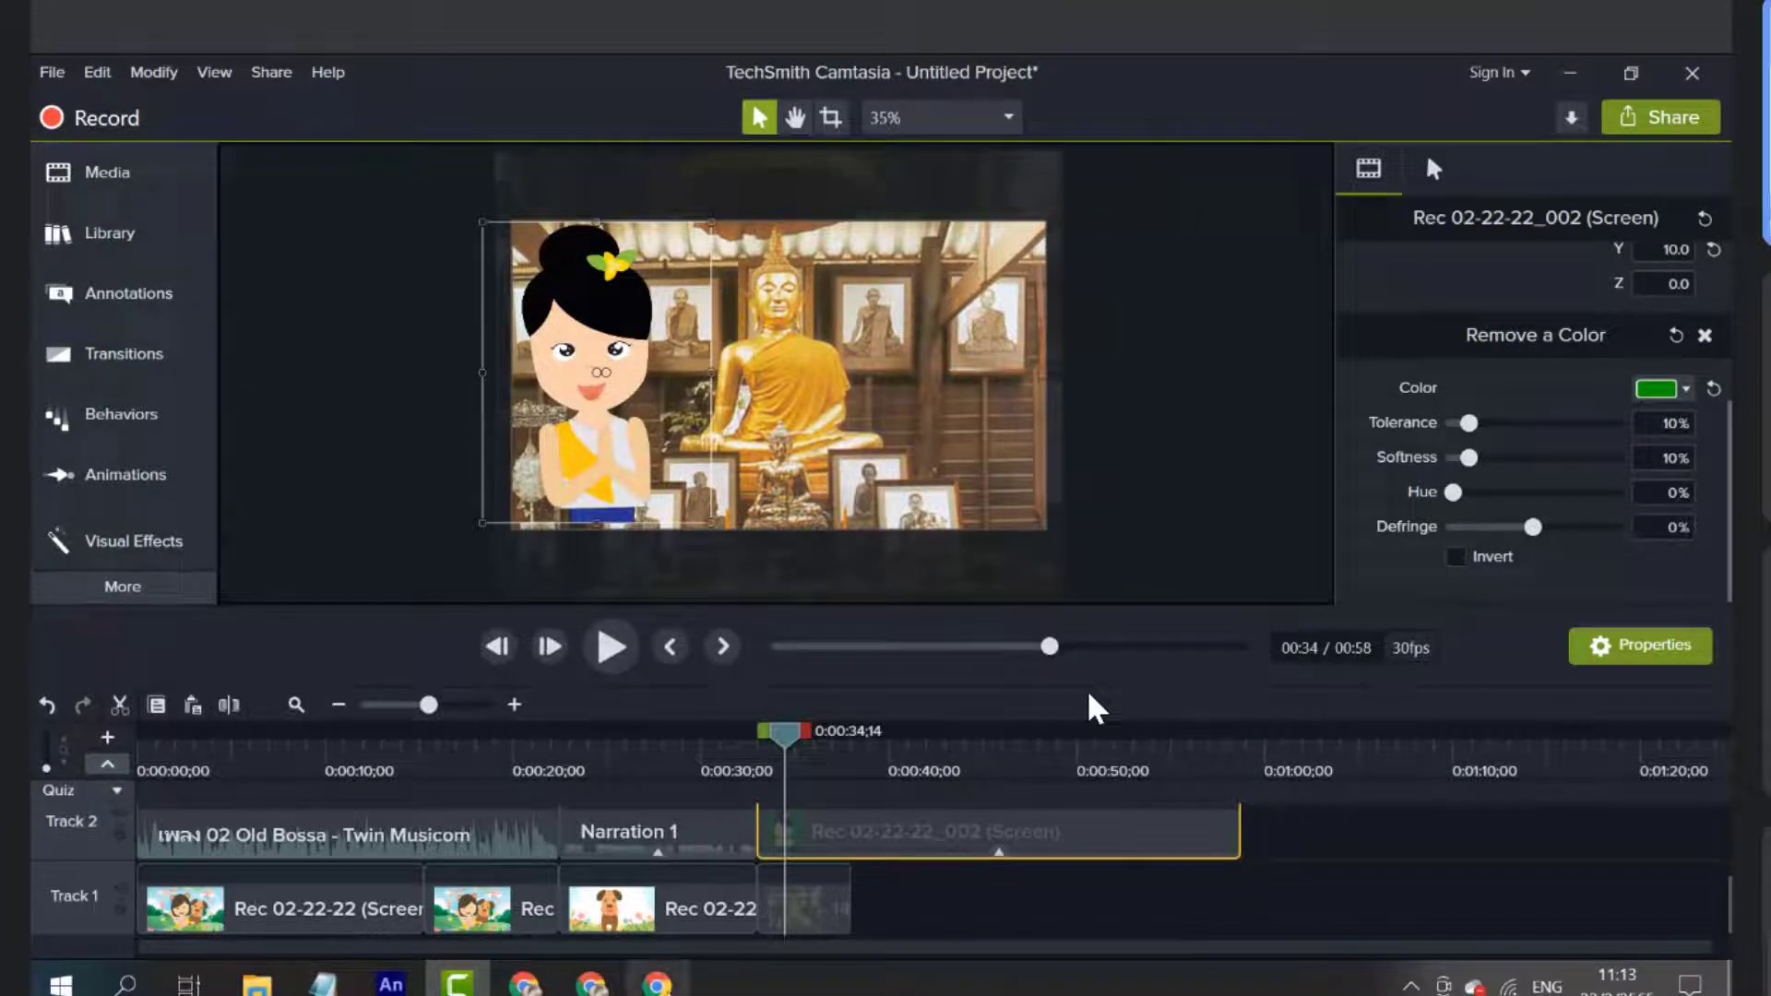
Switch to the Google Meet call in Chrome and stop presenting the screen
key(alt+Tab)
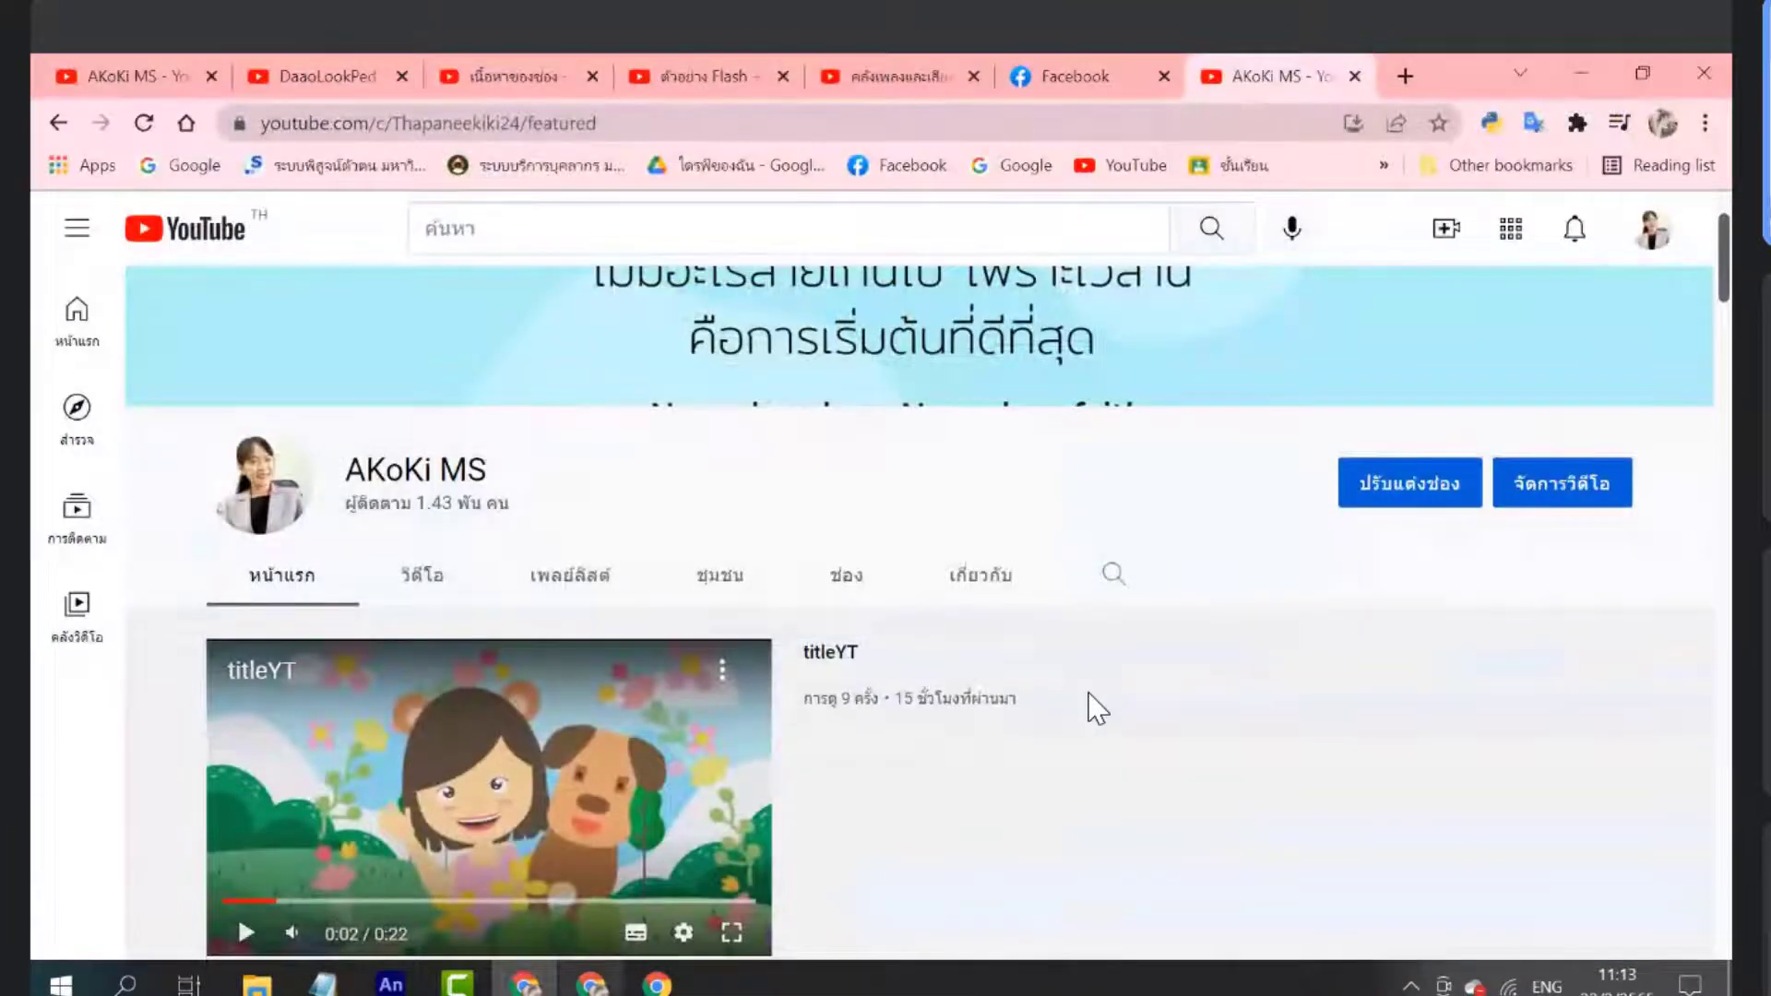
key(alt+Tab)
key(ctrl+shift+Tab)
key(ctrl+shift+Tab)
key(ctrl+shift+Tab)
key(ctrl+shift+Tab)
key(ctrl+shift+Tab)
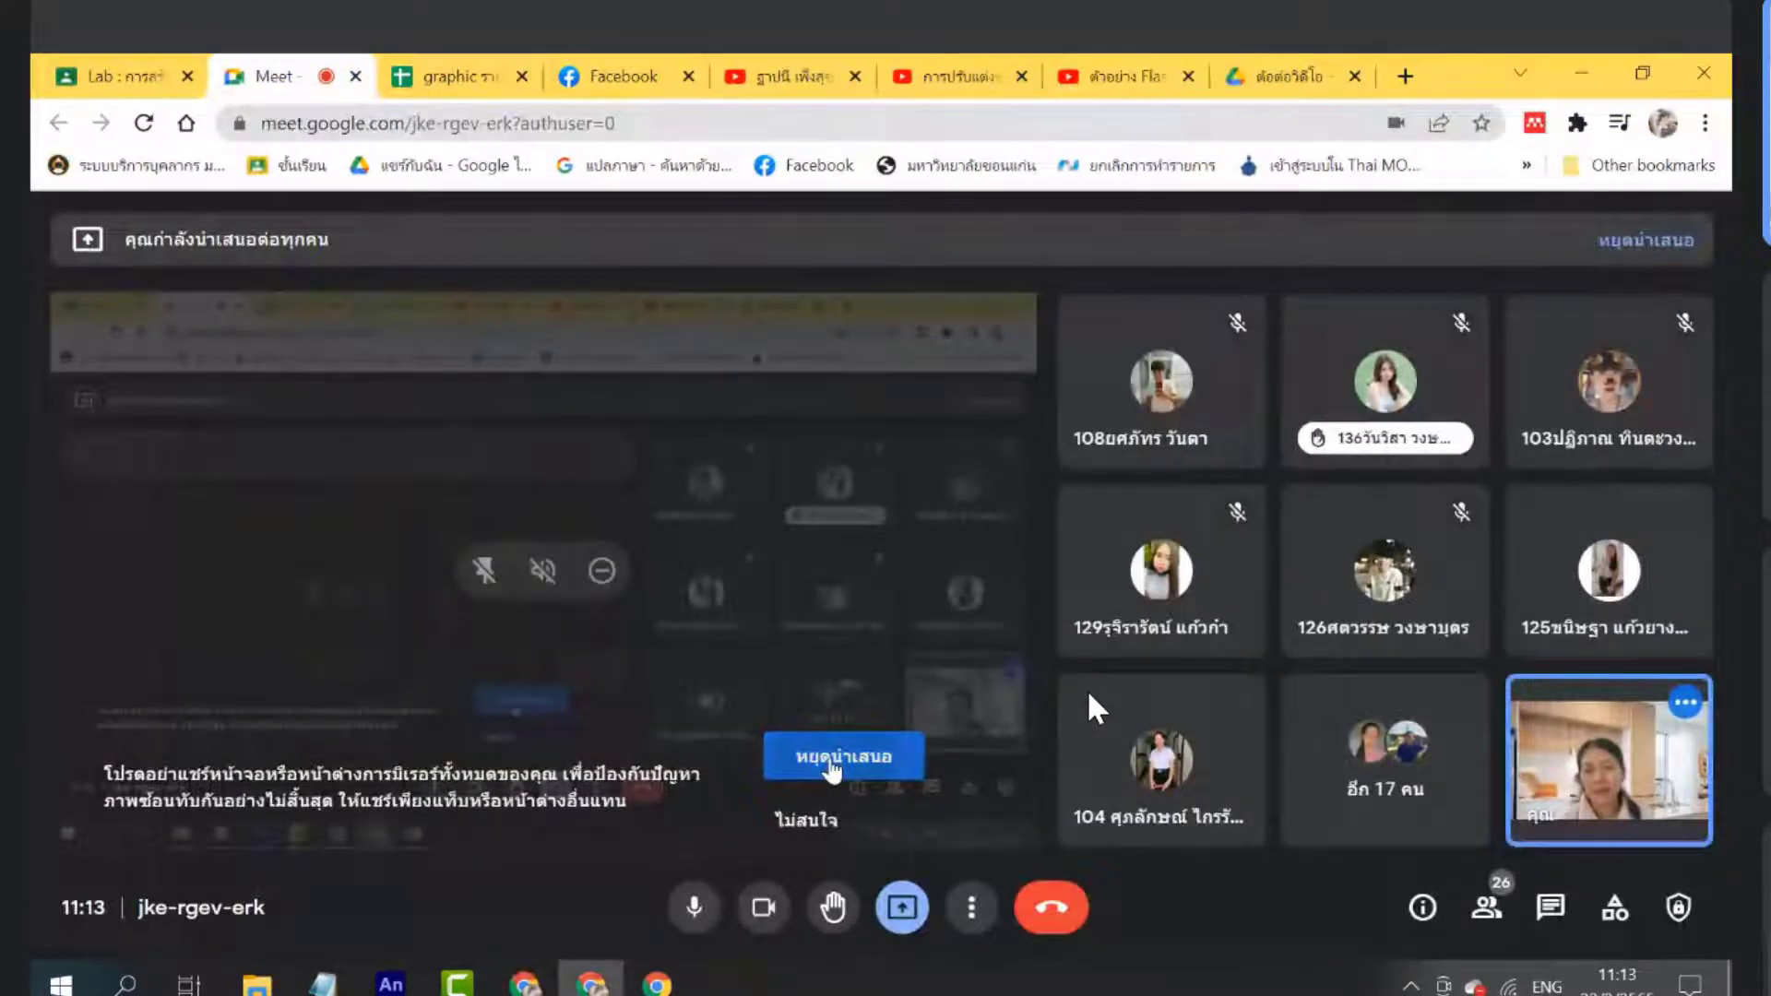
click(832, 763)
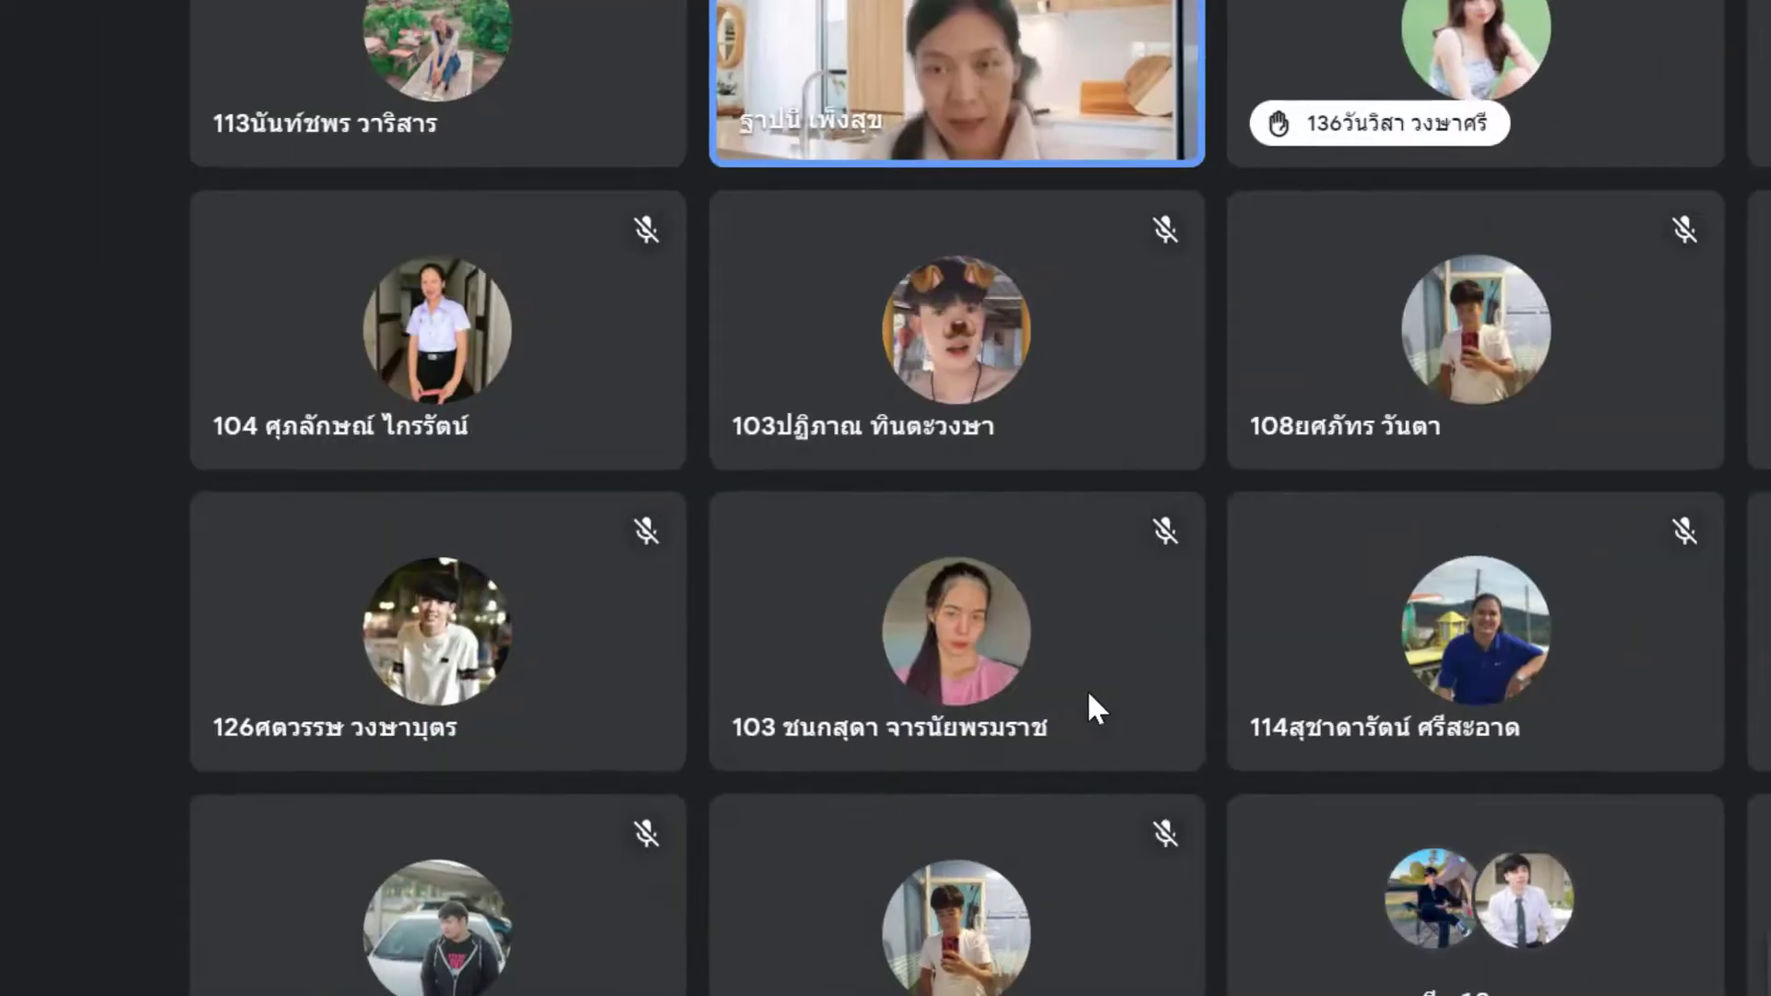
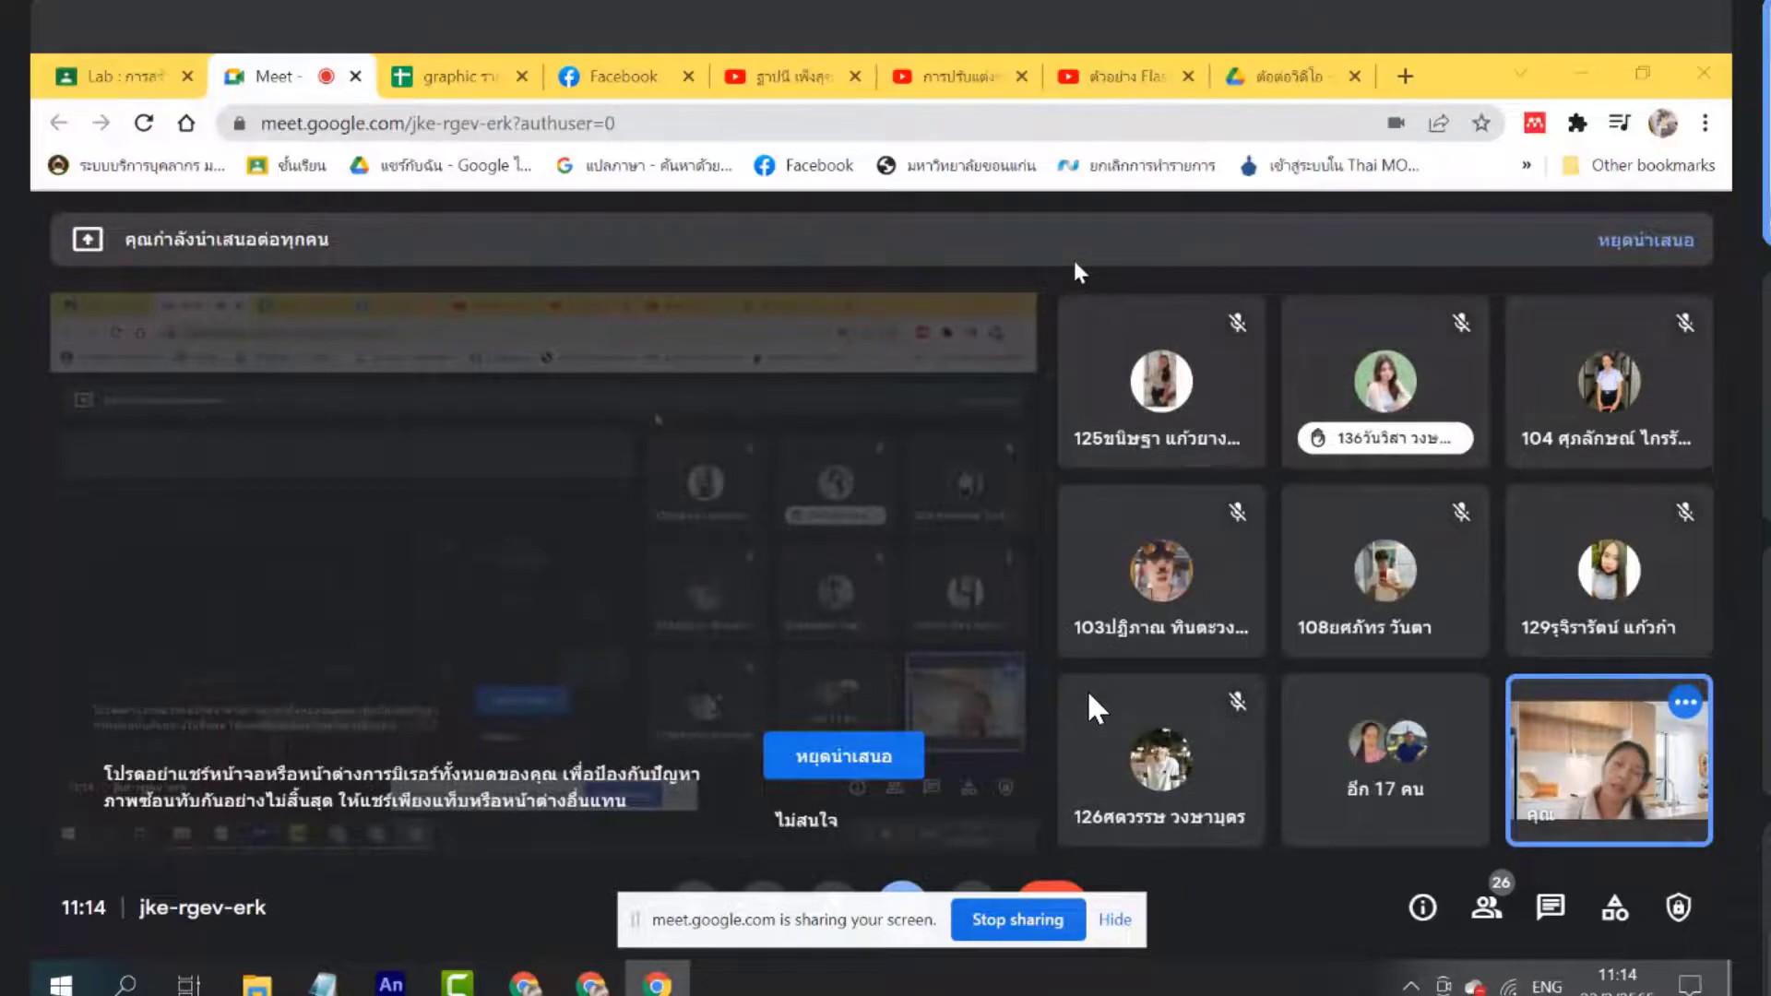
Switch to the Chrome window with YouTube and look through its channel content, audio library and DaaoLookPed videos pages
click(834, 66)
click(933, 74)
click(1133, 81)
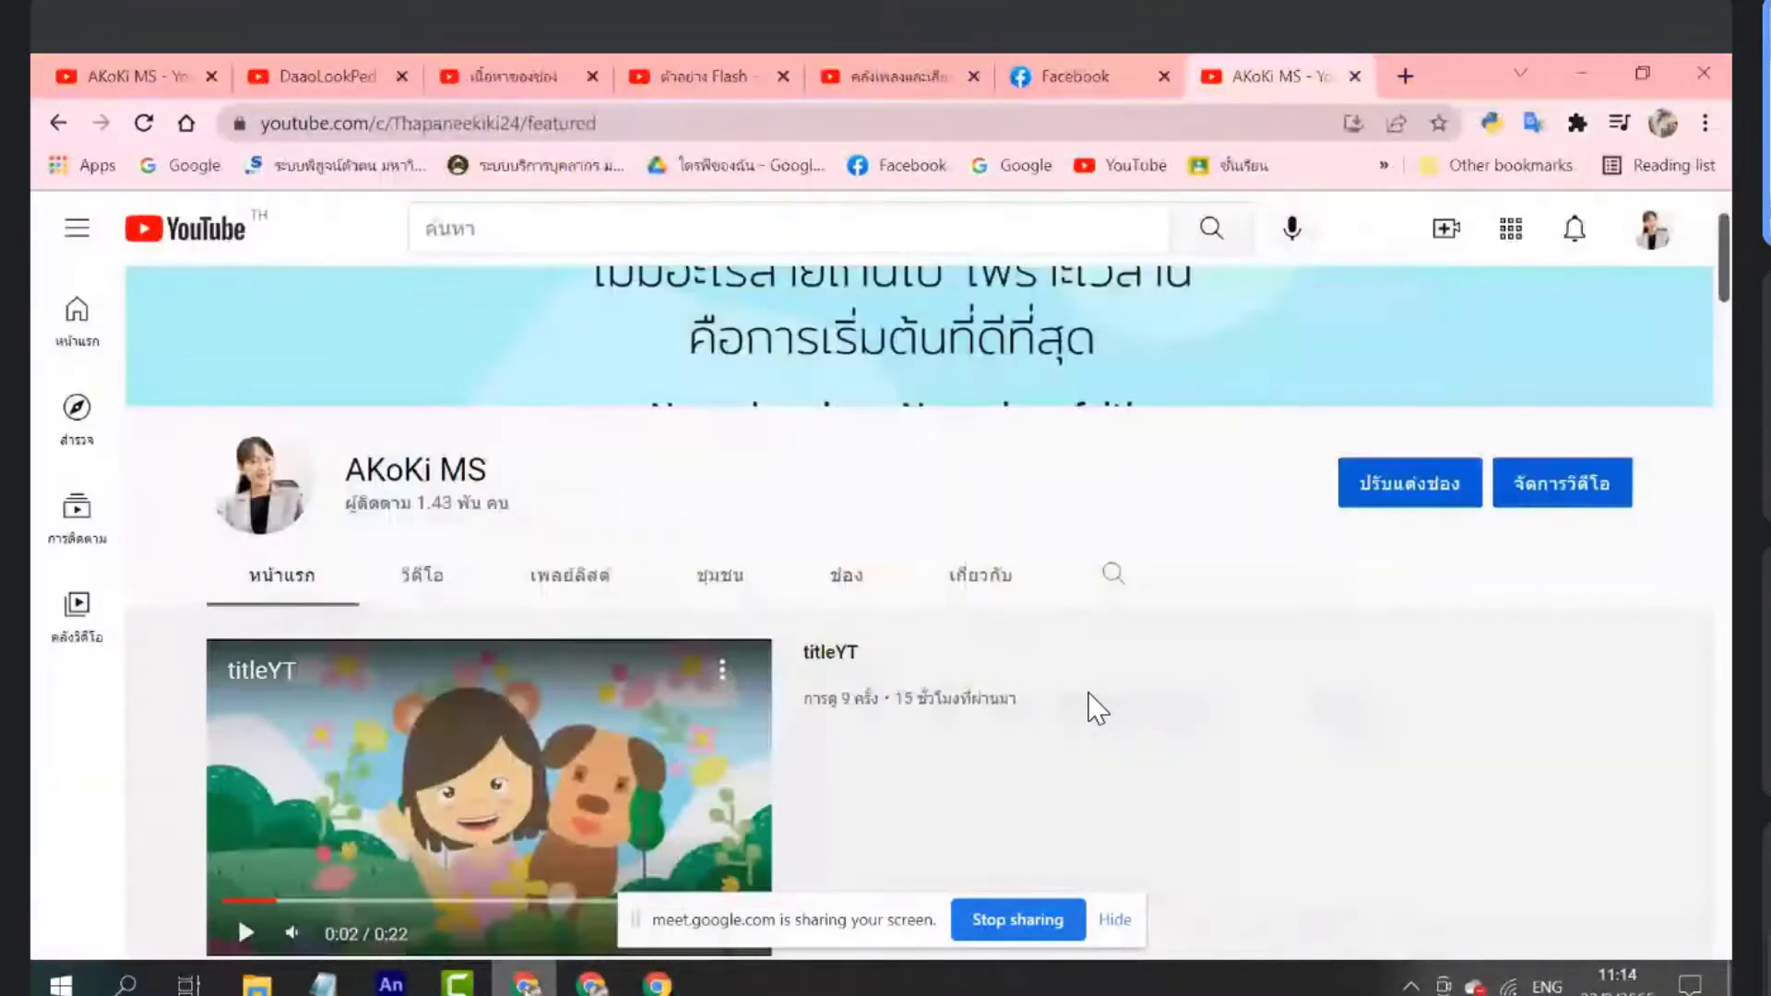
click(523, 983)
click(766, 67)
click(462, 64)
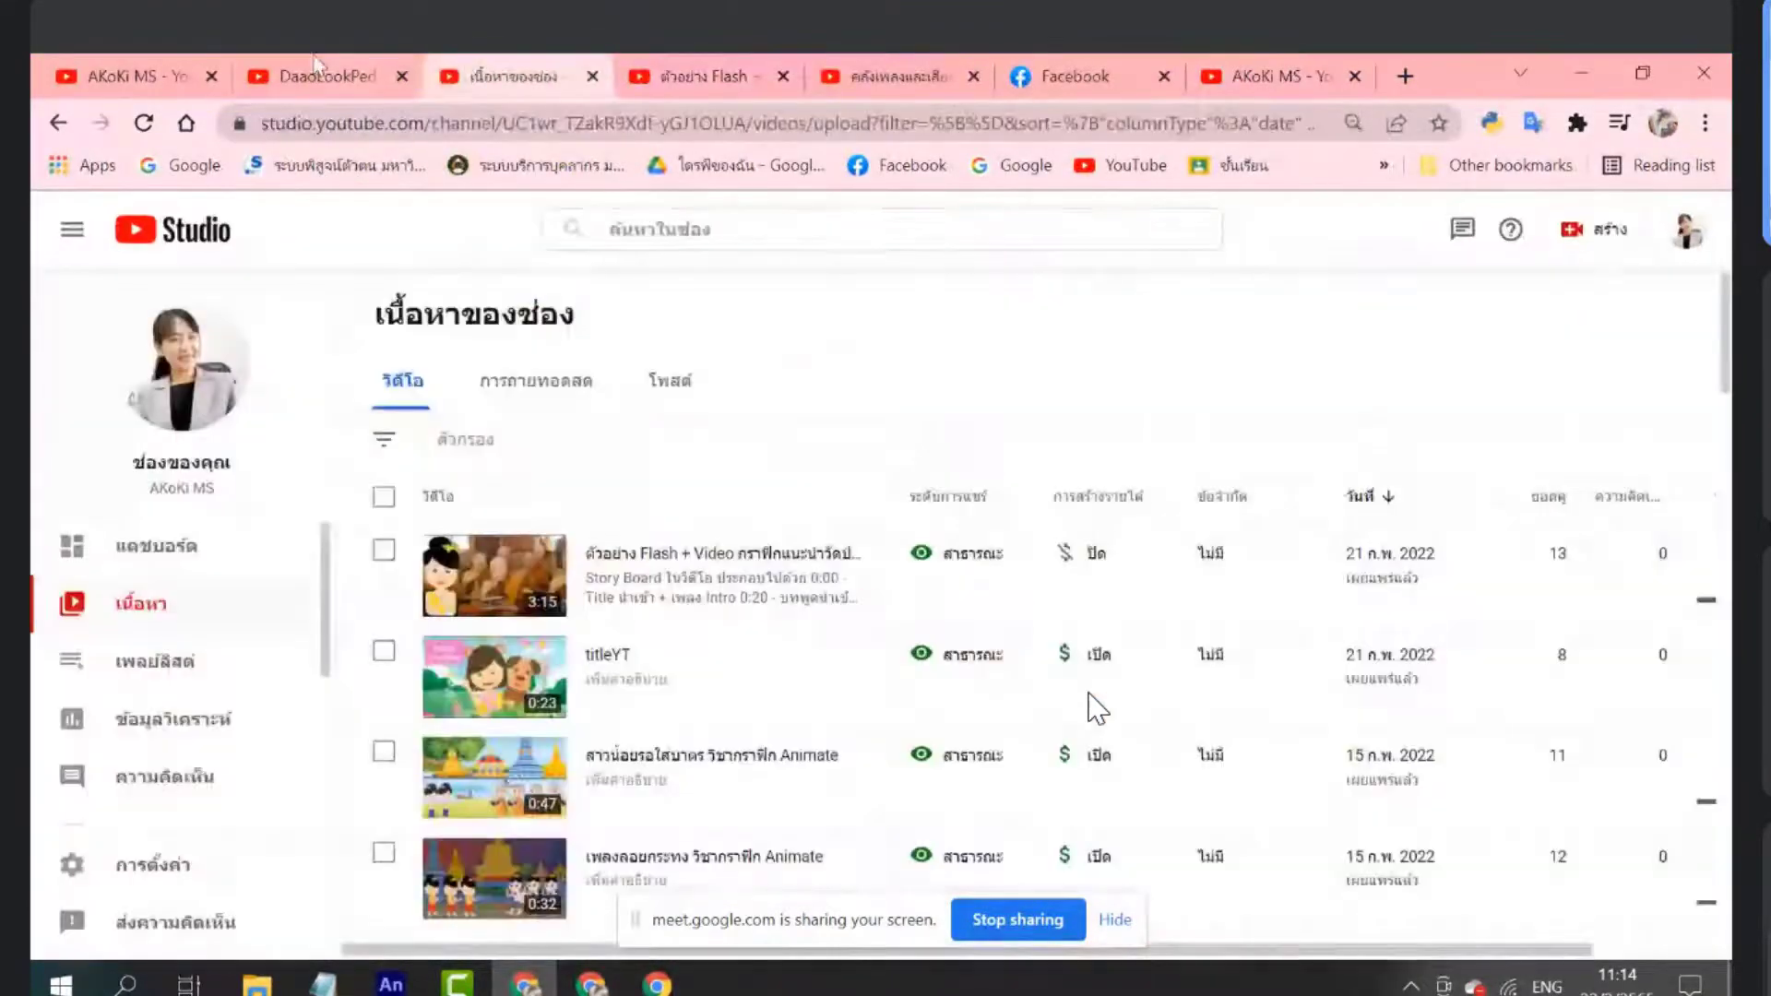
click(319, 66)
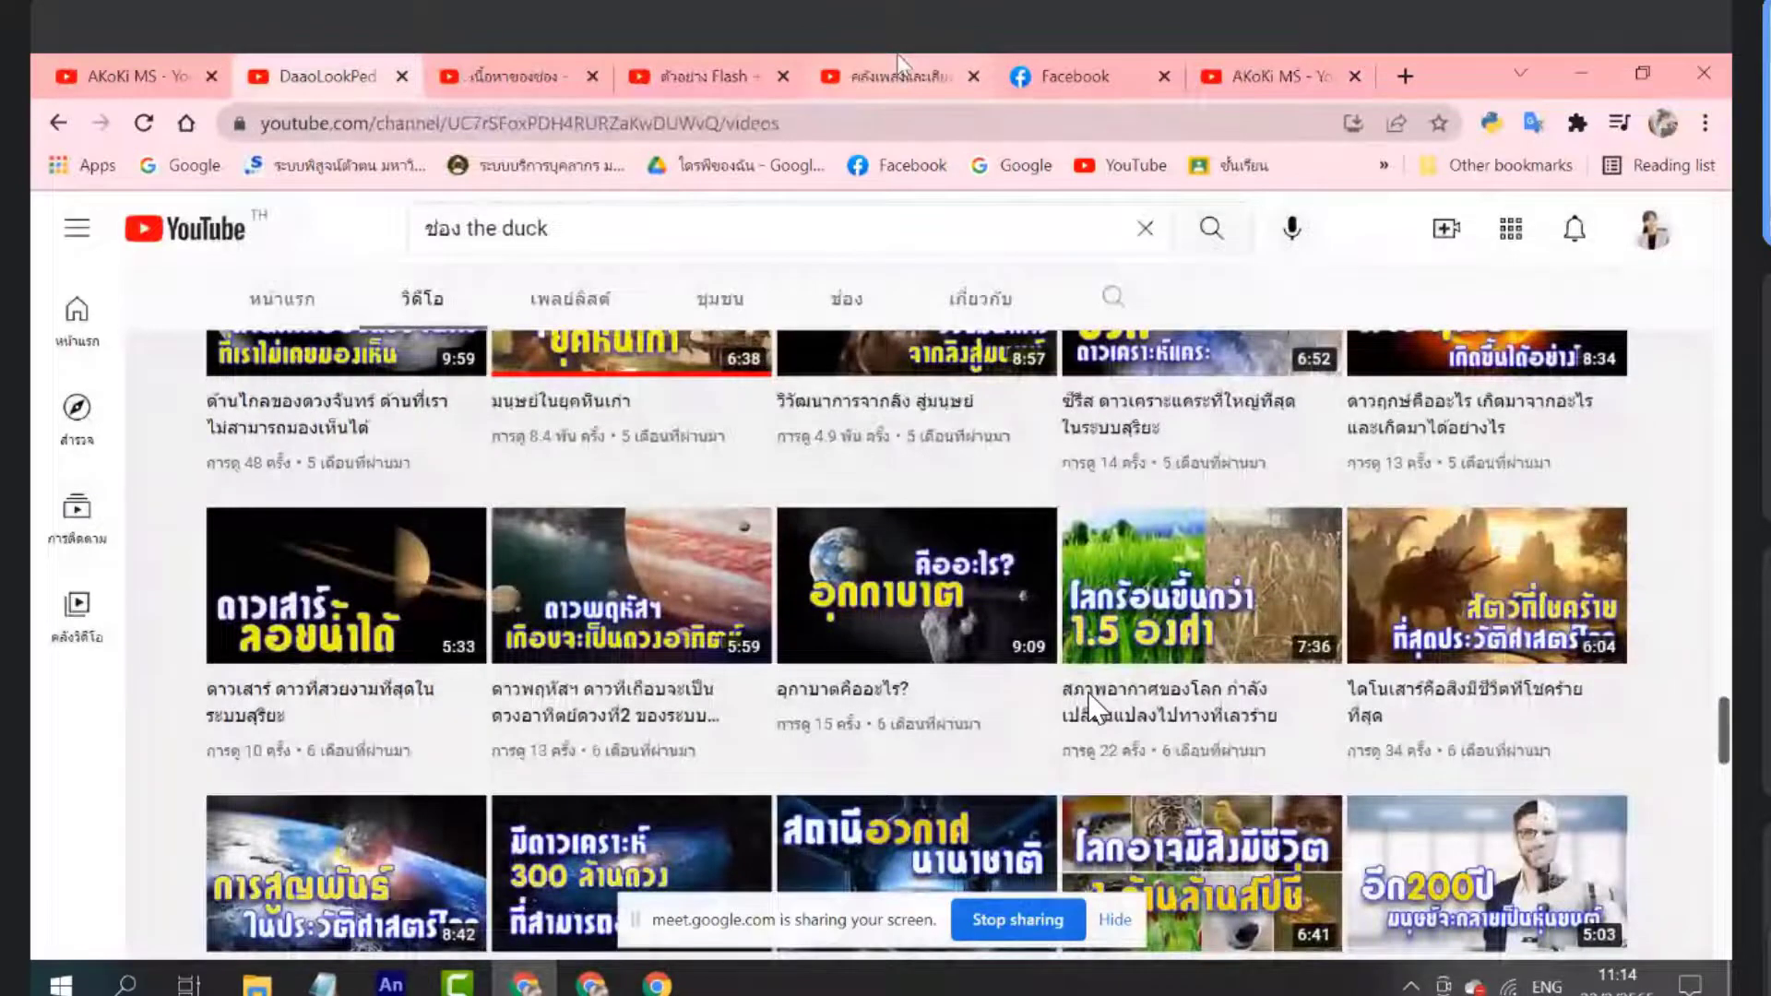
click(908, 77)
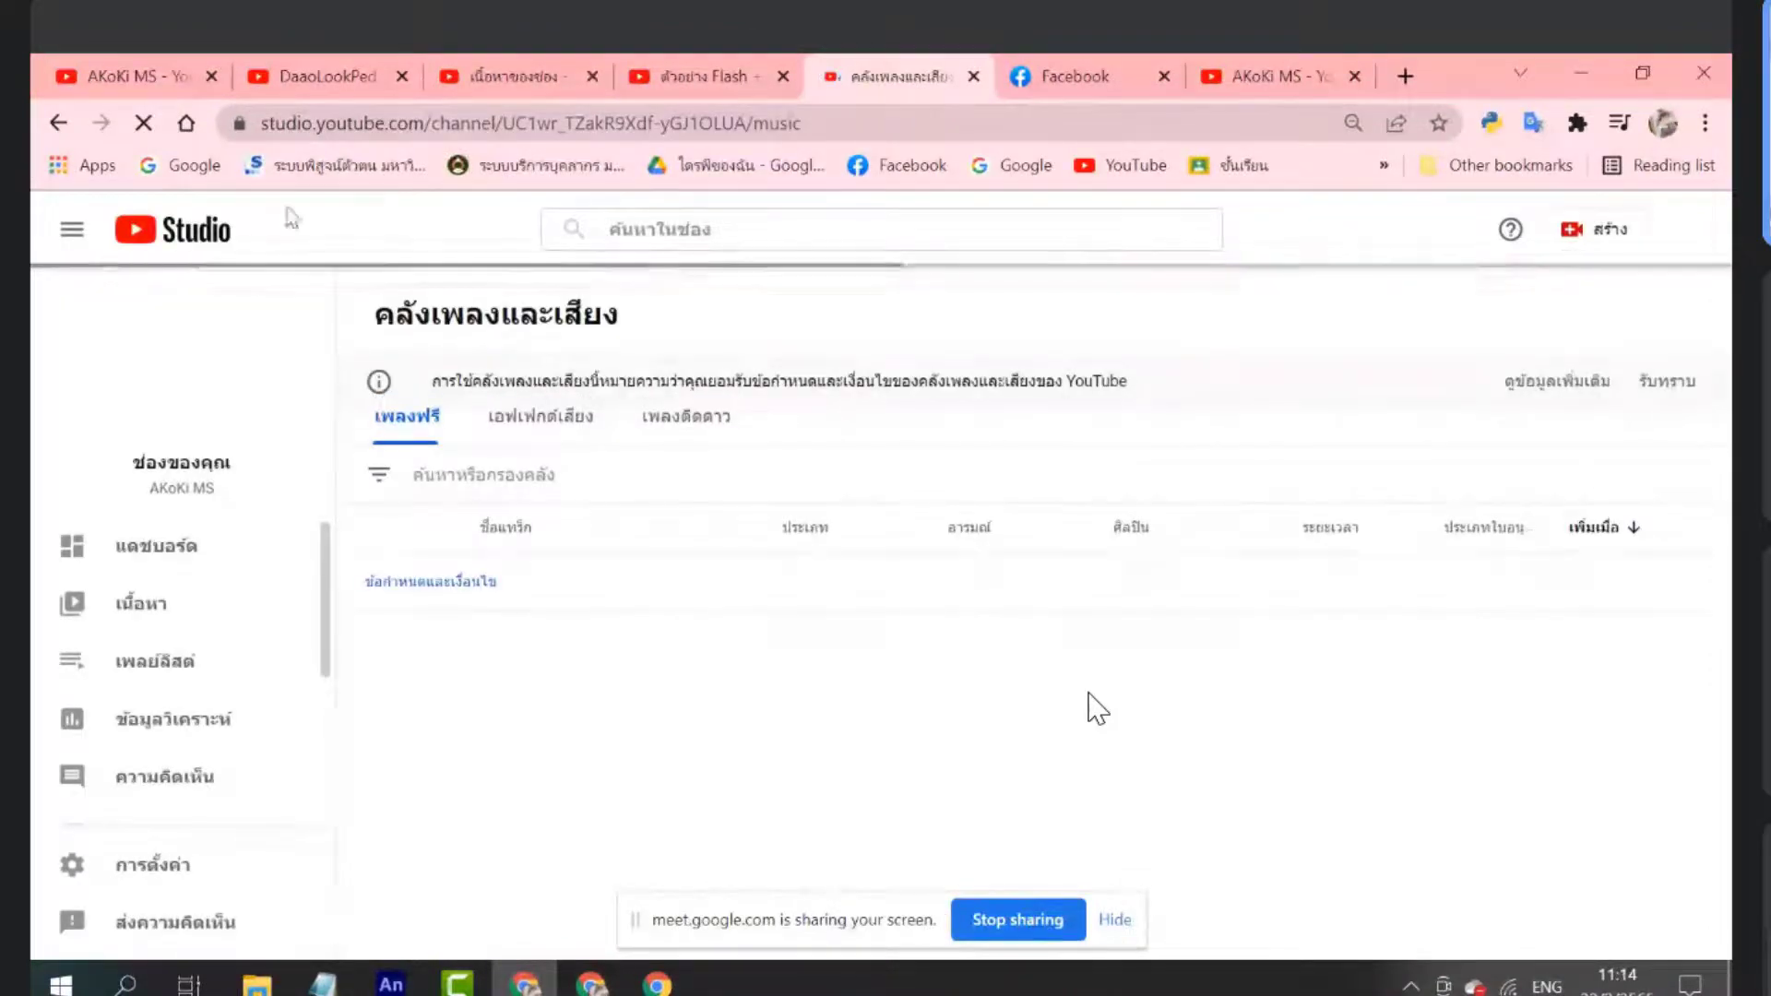
click(692, 55)
click(567, 64)
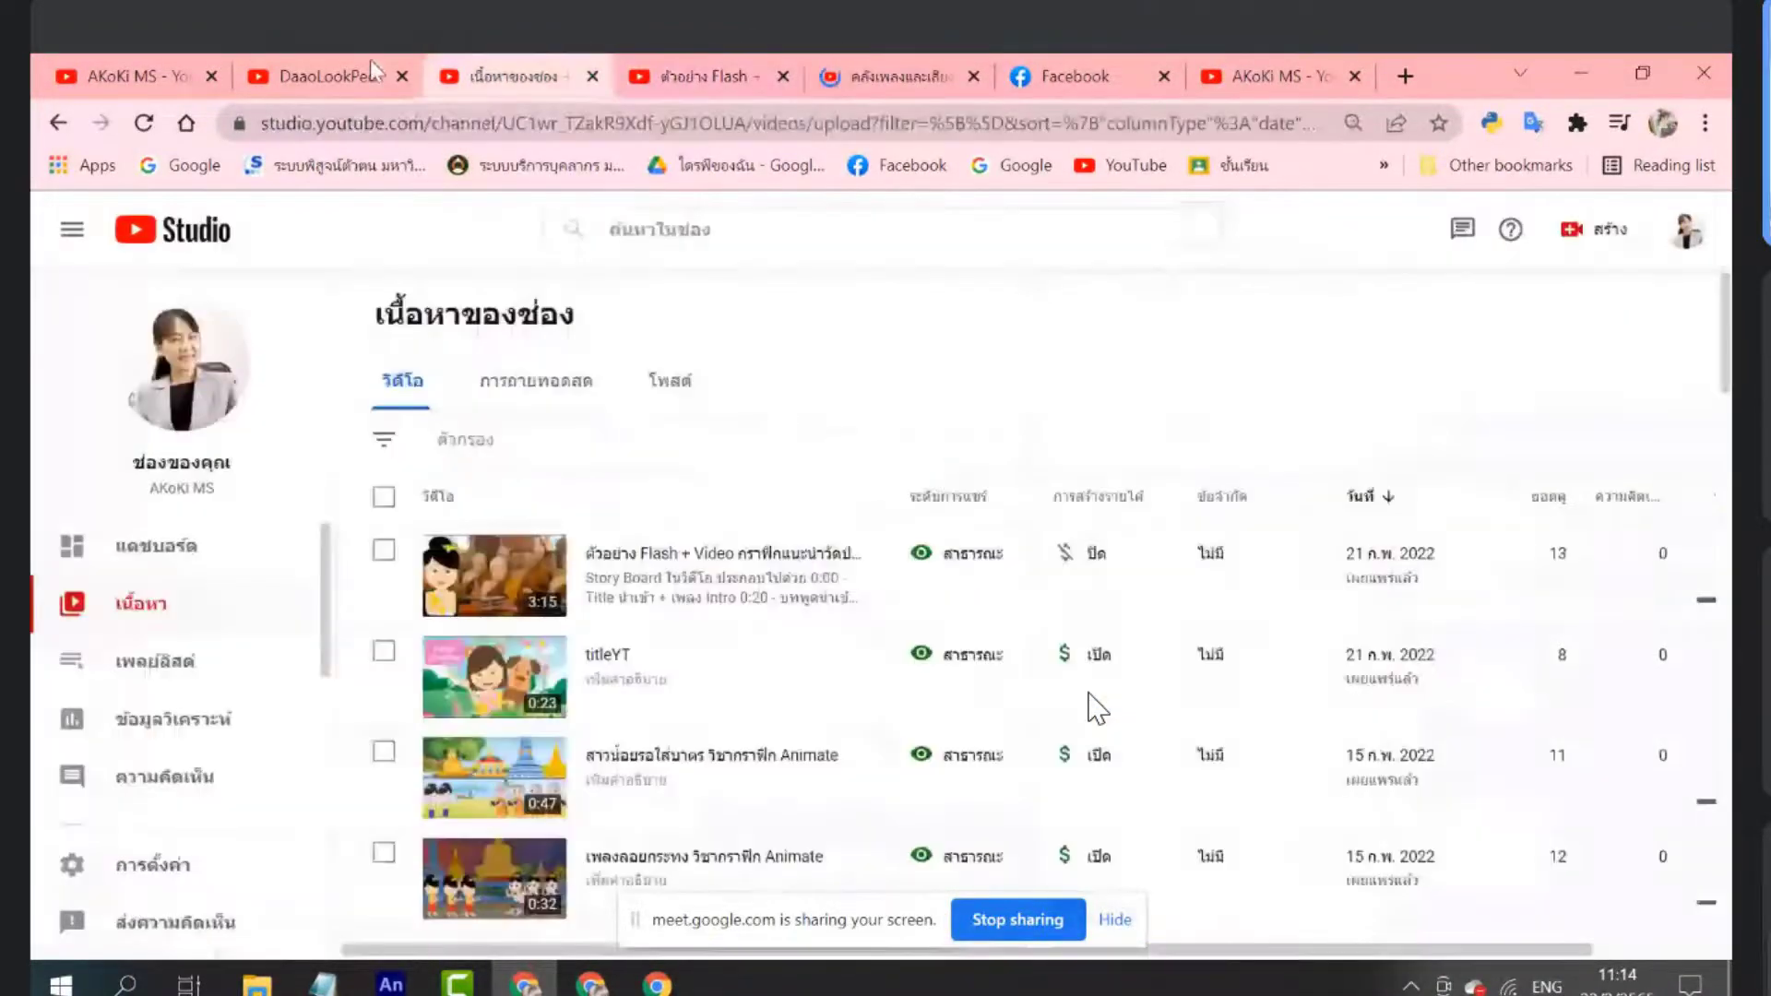
click(369, 59)
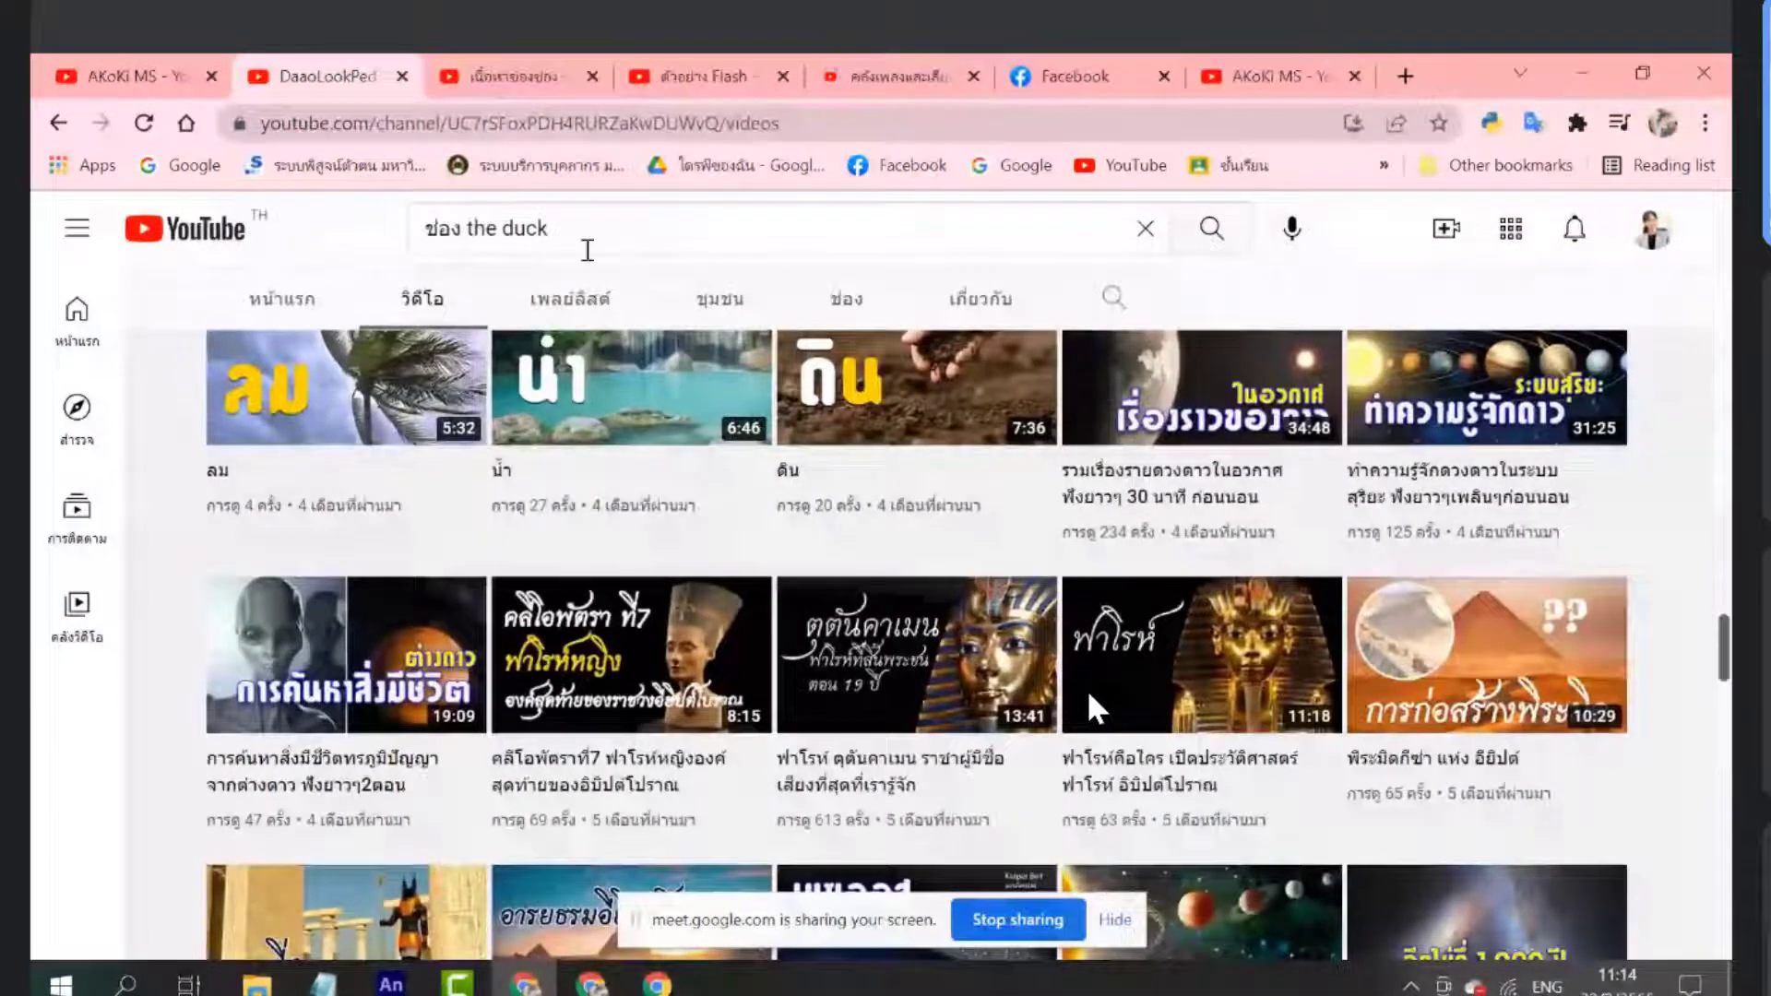
Replace the YouTube search text with "เพลงเด็ก" and run the search
drag(553, 229, 348, 238)
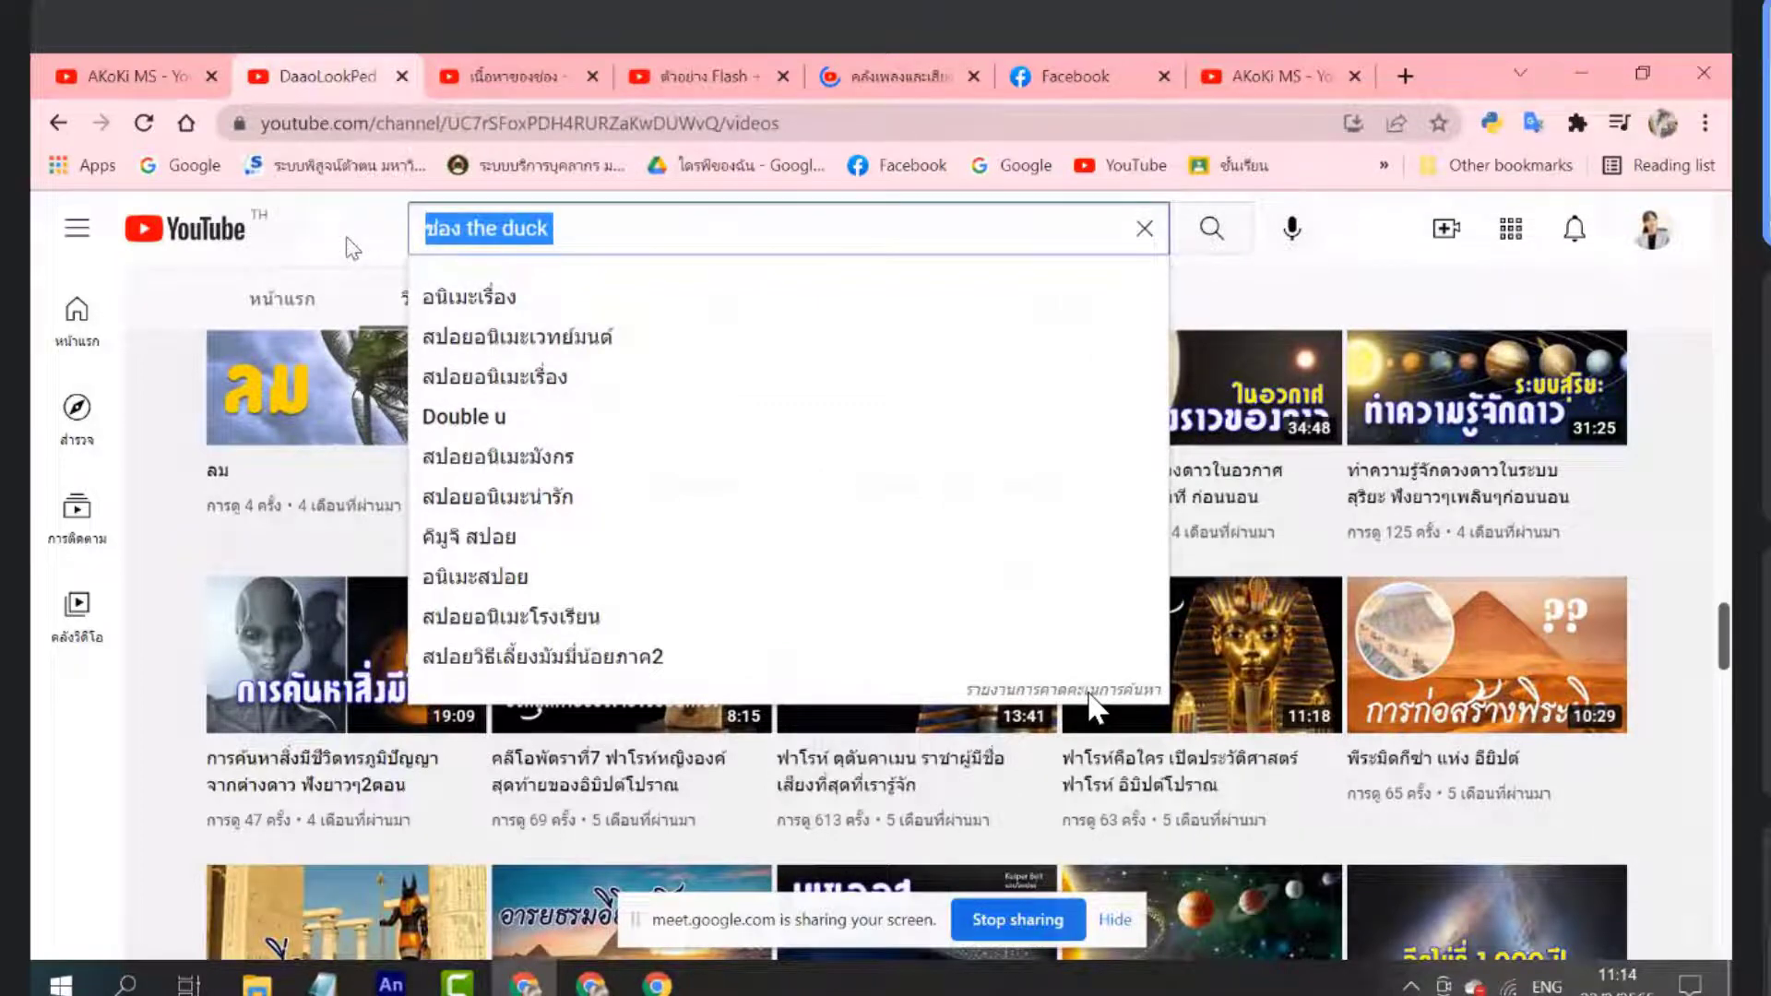
click(588, 237)
triple_click(588, 237)
text(gr)
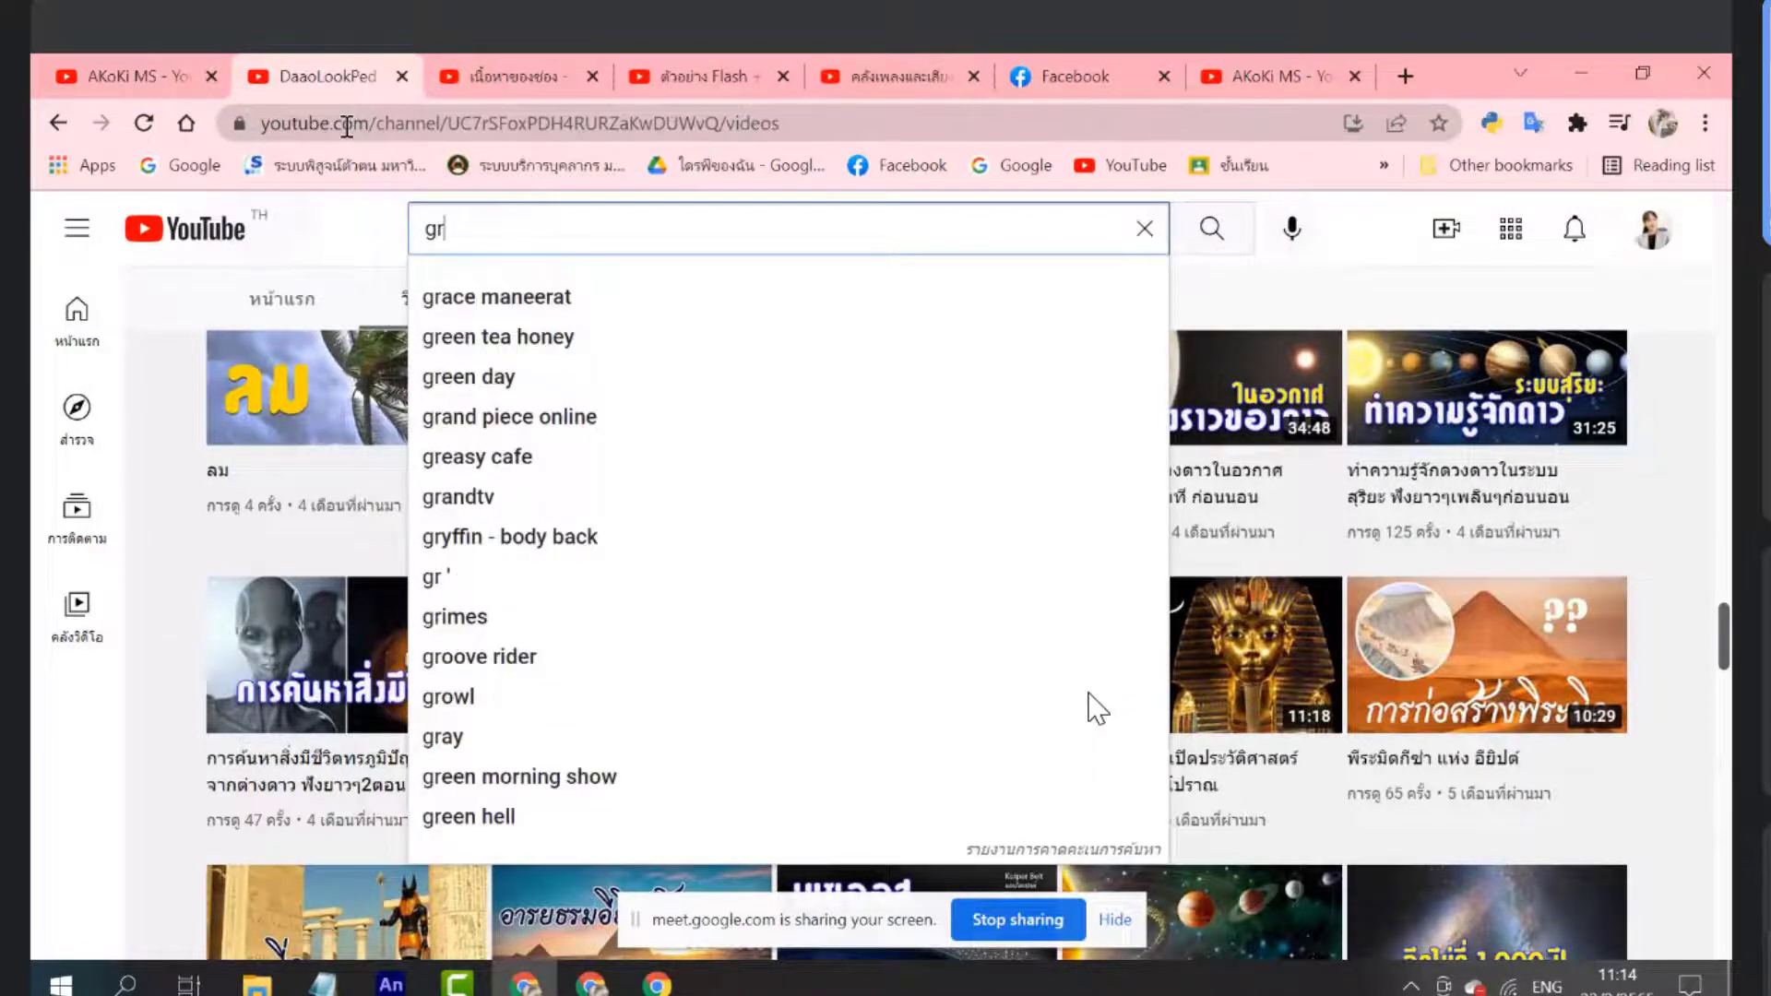
key(BackSpace)
key(BackSpace)
key(grave)
text(เพลง)
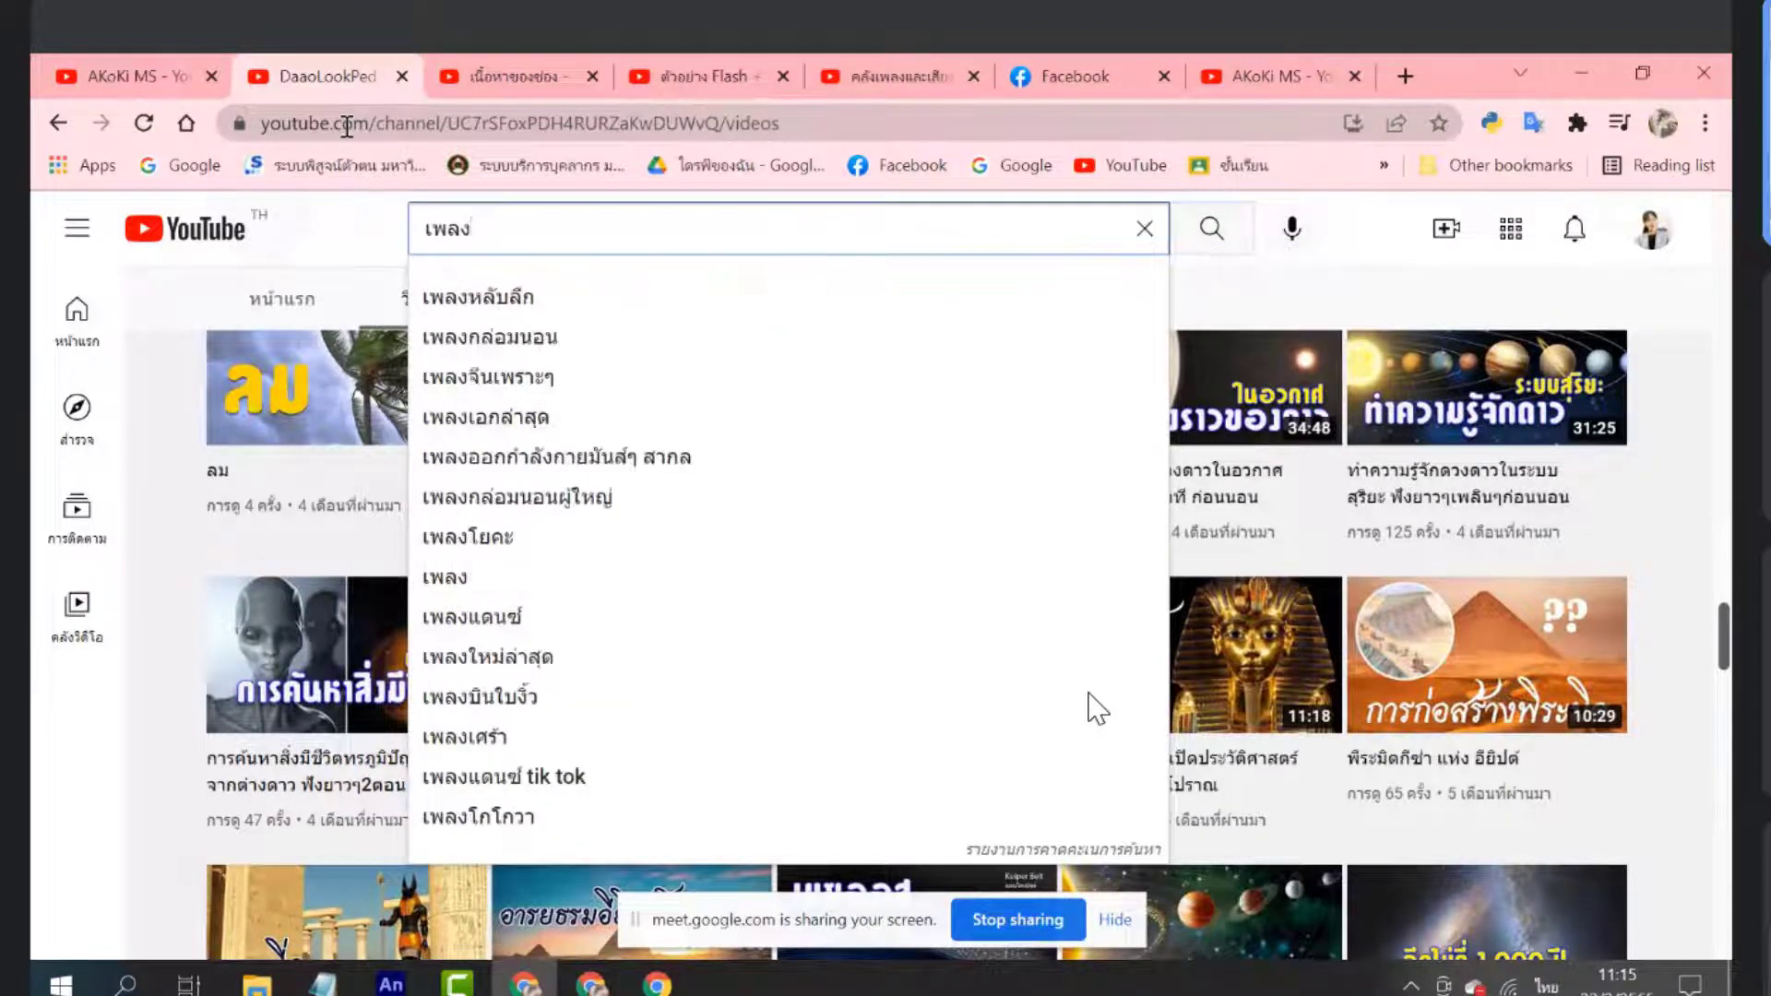
text(เด)
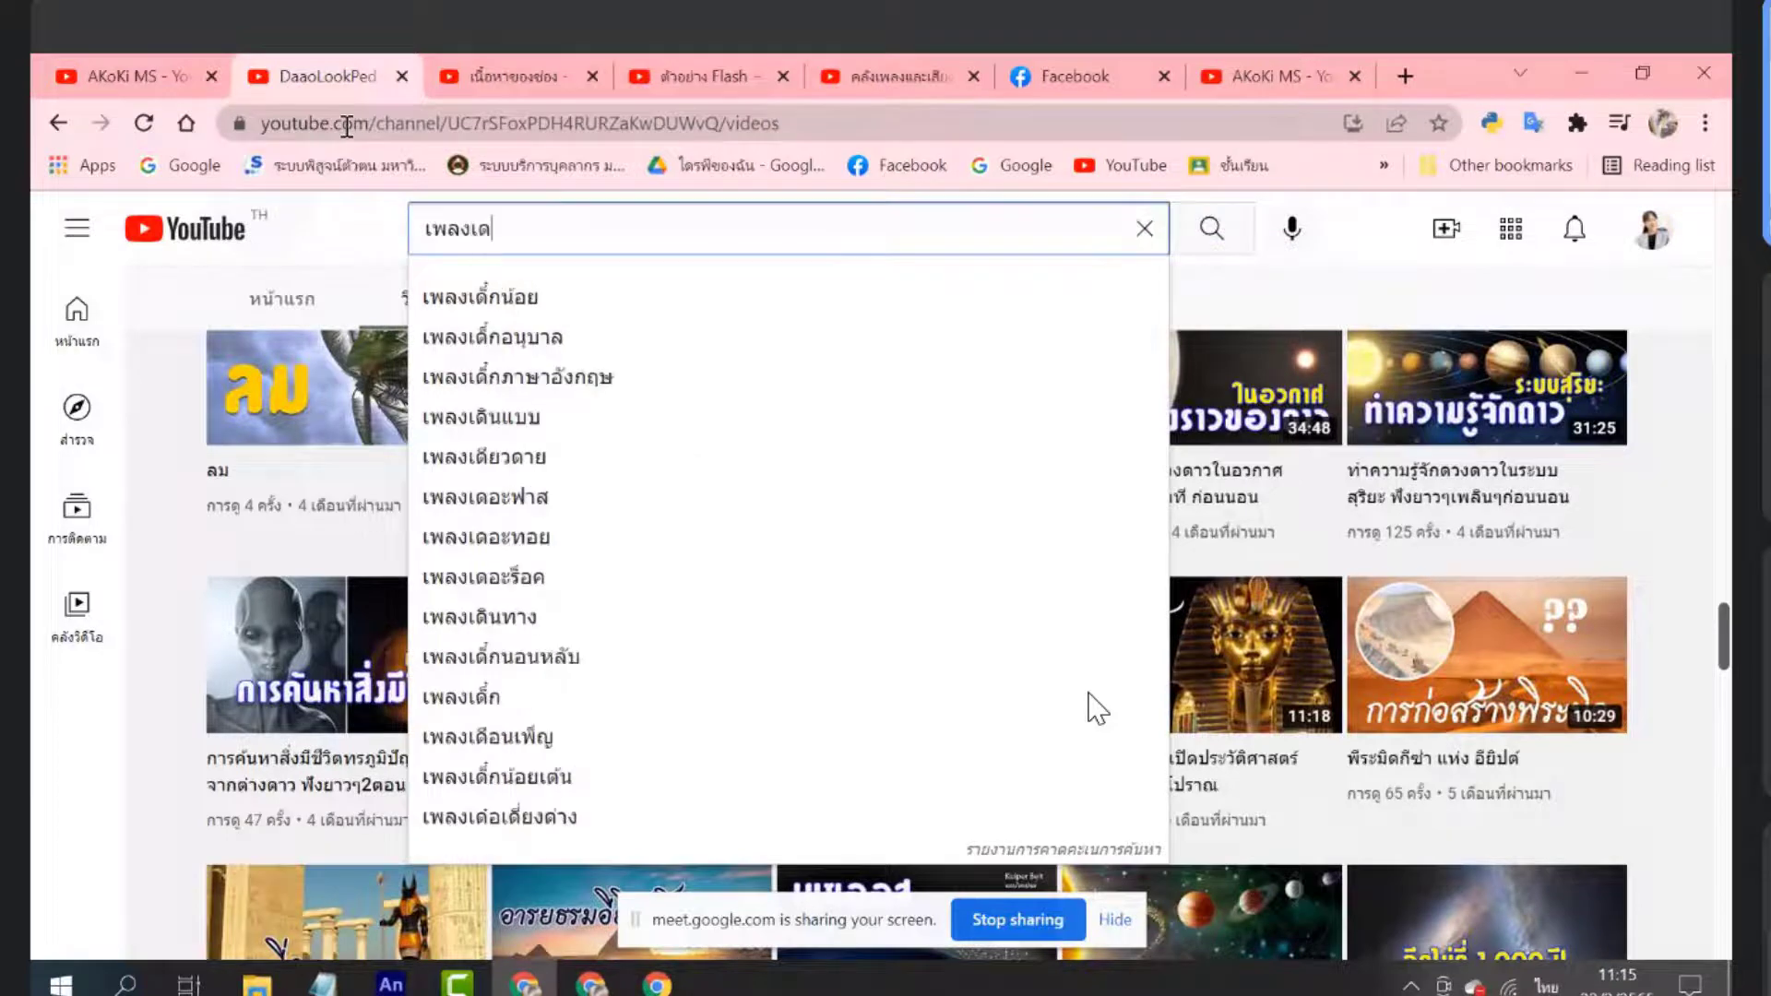
text(็ก)
key(Return)
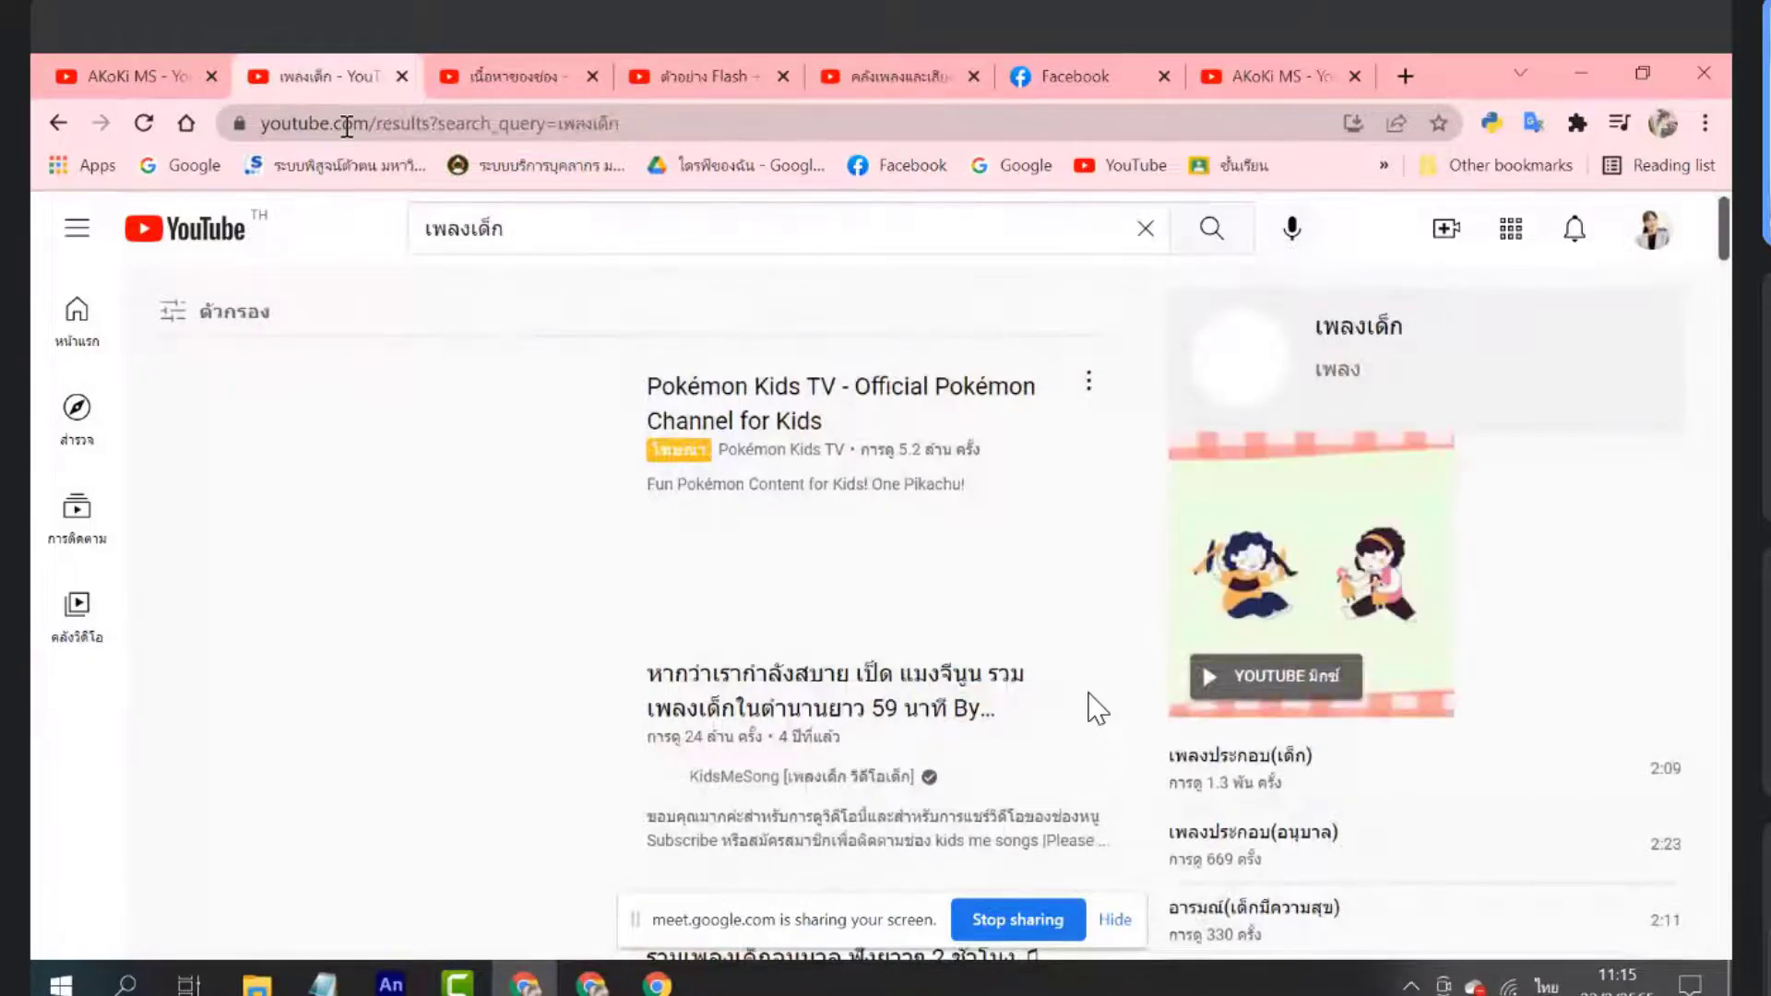
Browse the children's song results and refine the YouTube search to "เพลงเด็กเป็ด"
scroll(1097, 709, down, 15)
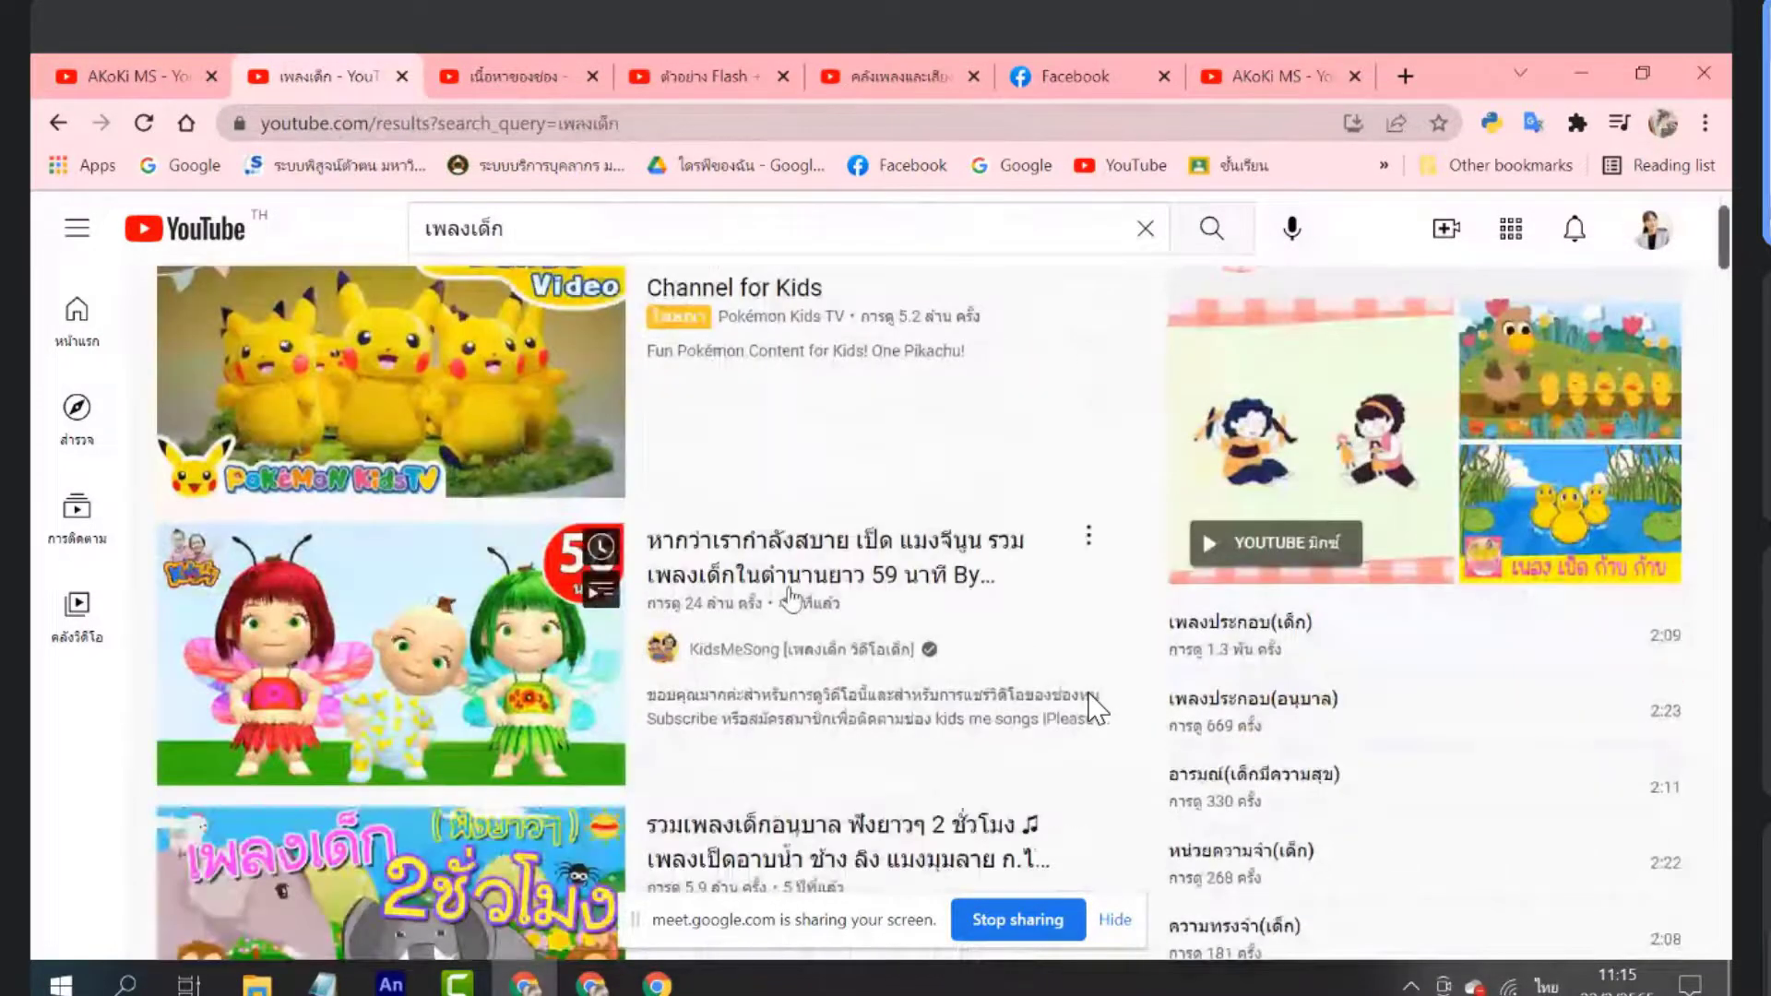
scroll(1097, 708, down, 16)
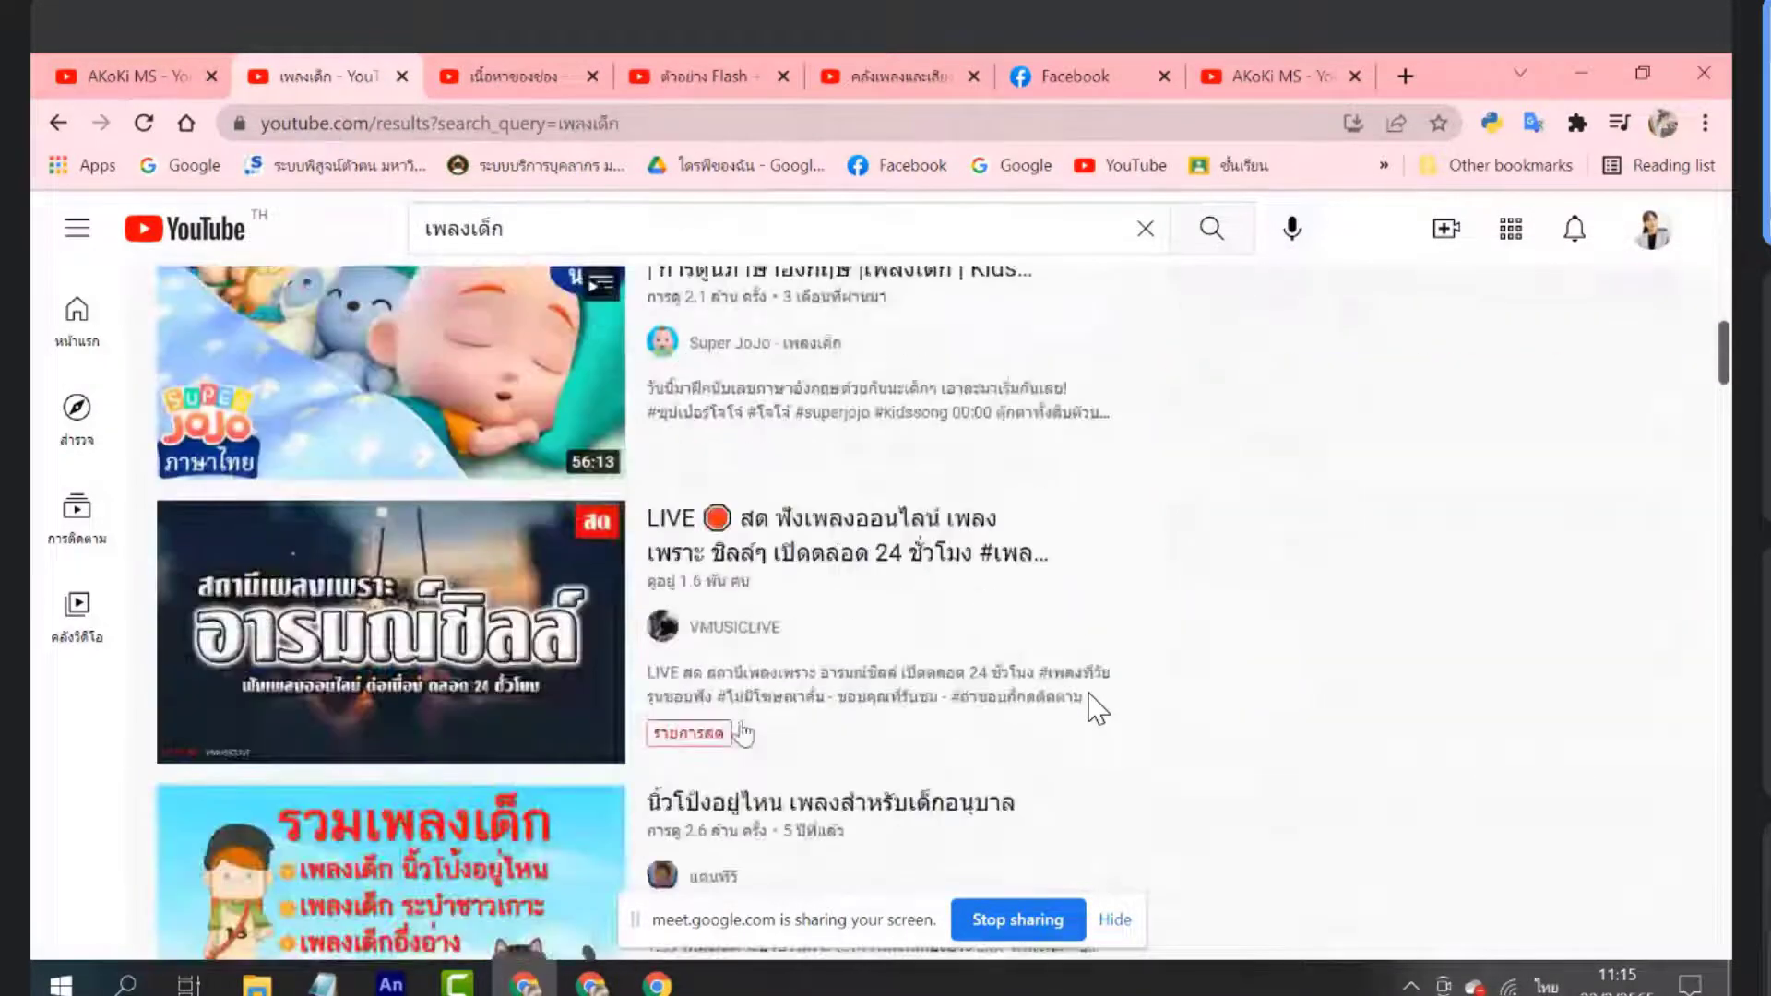
scroll(1097, 709, down, 16)
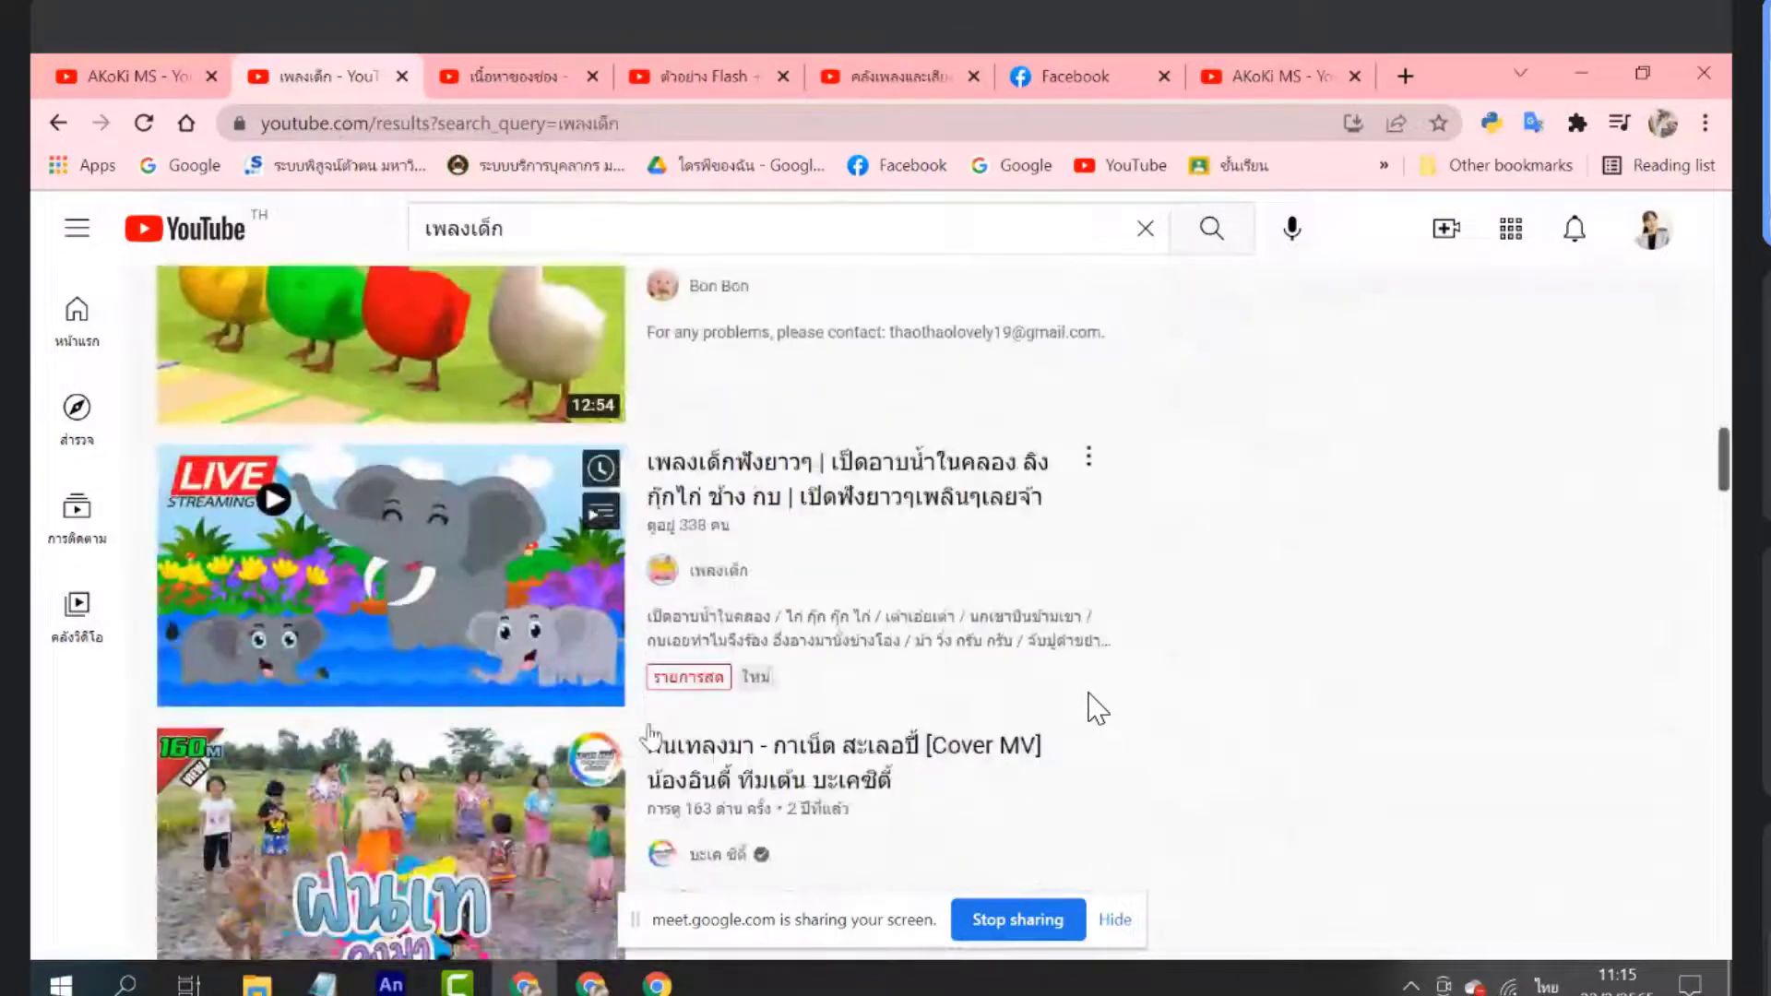
scroll(1097, 708, down, 10)
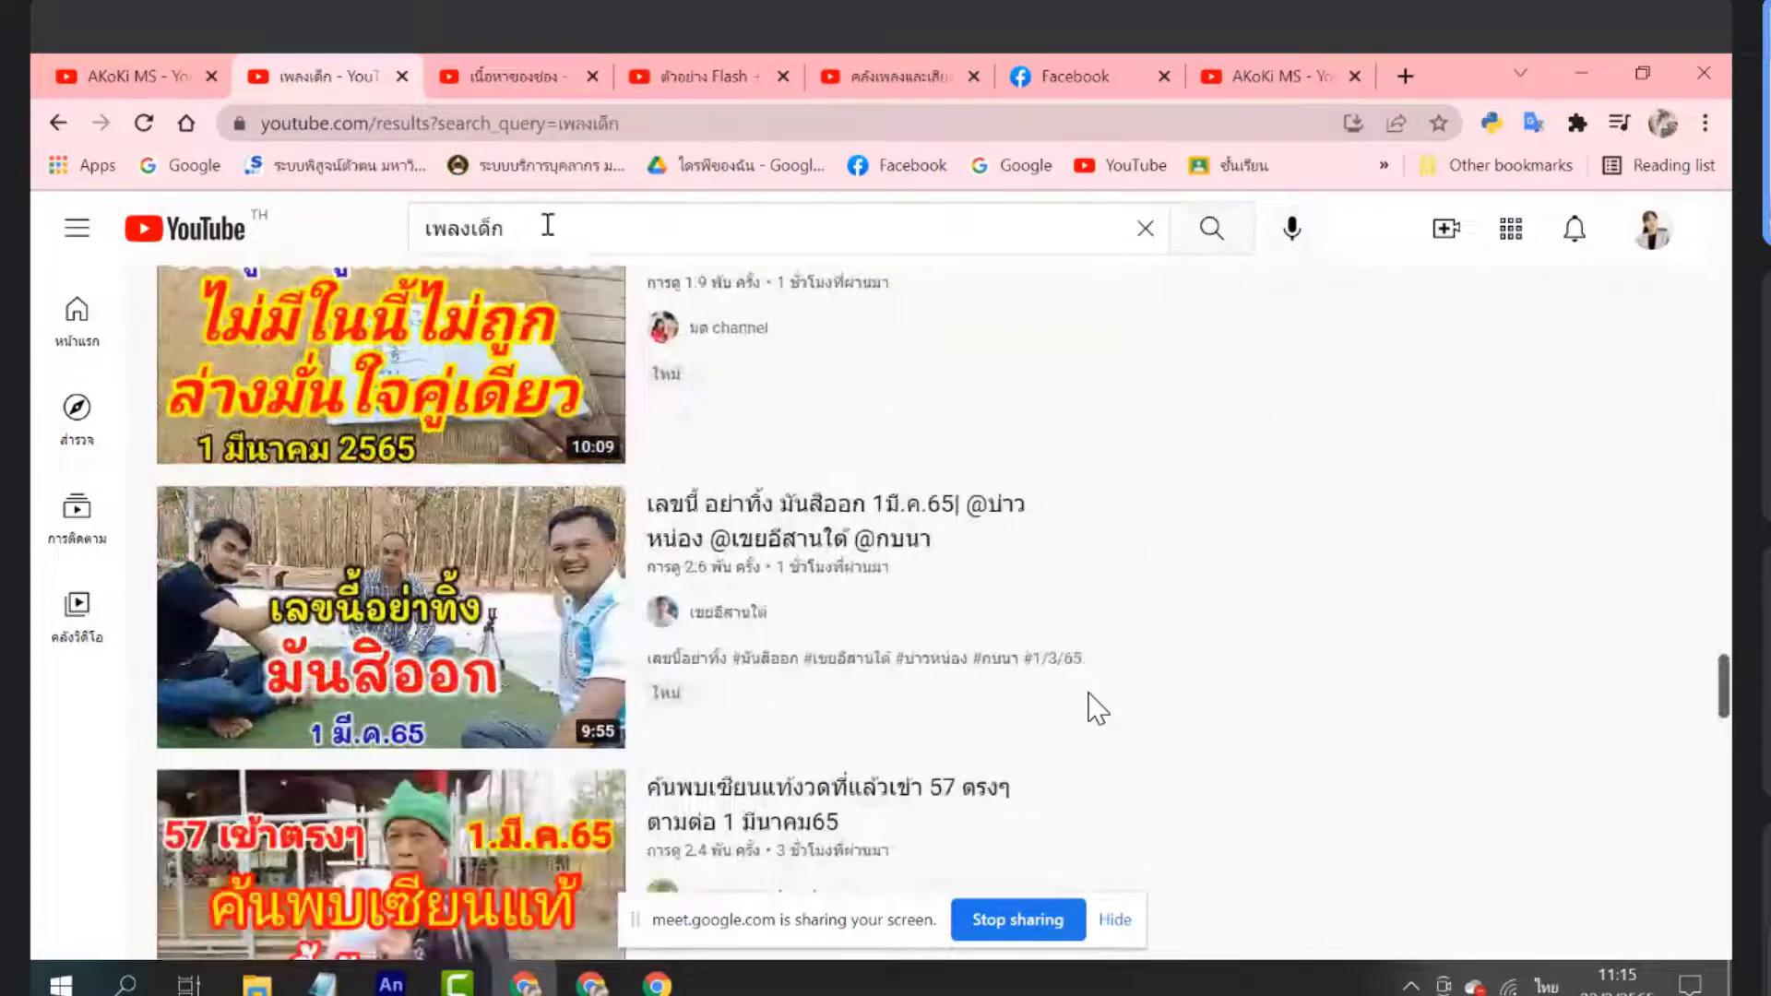
click(557, 221)
text(เ)
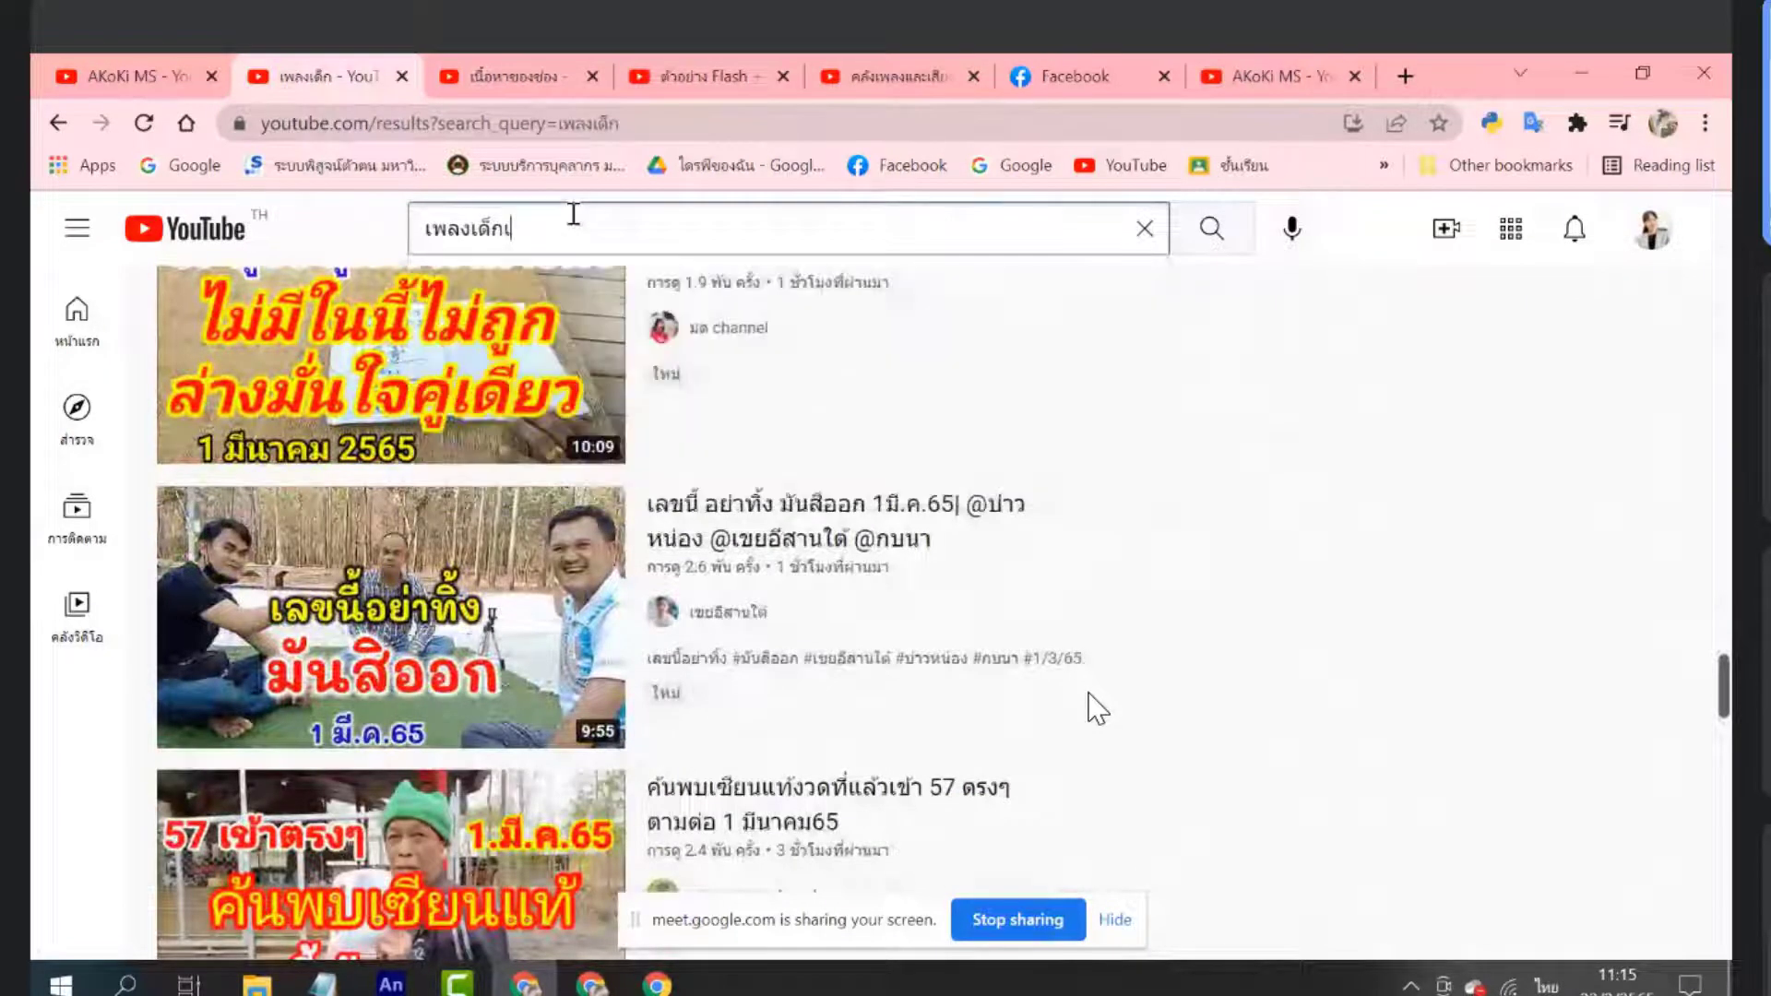
text(ปิด)
key(Return)
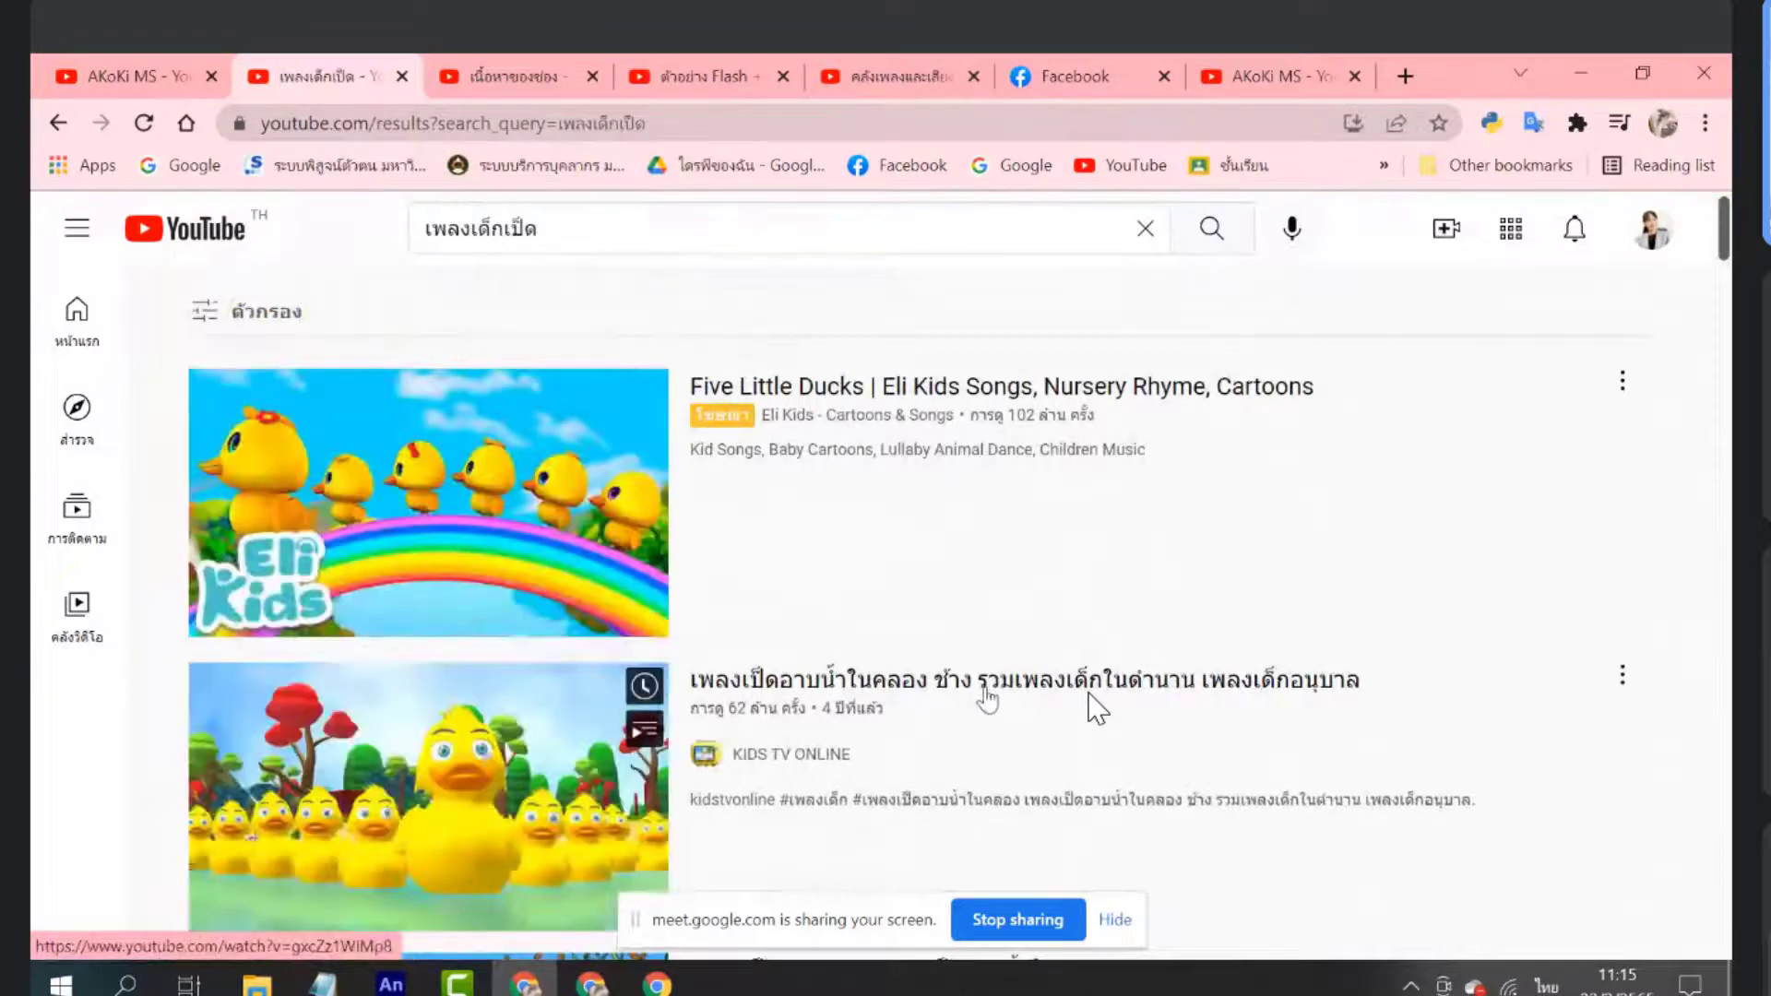
Open the video "เพลงเป็ด ก๊าบ ก๊าบ ก๊าบ เป็ดอาบน้ำในคลอง" from the search results, watch its opening and pause it
scroll(1096, 710, down, 3)
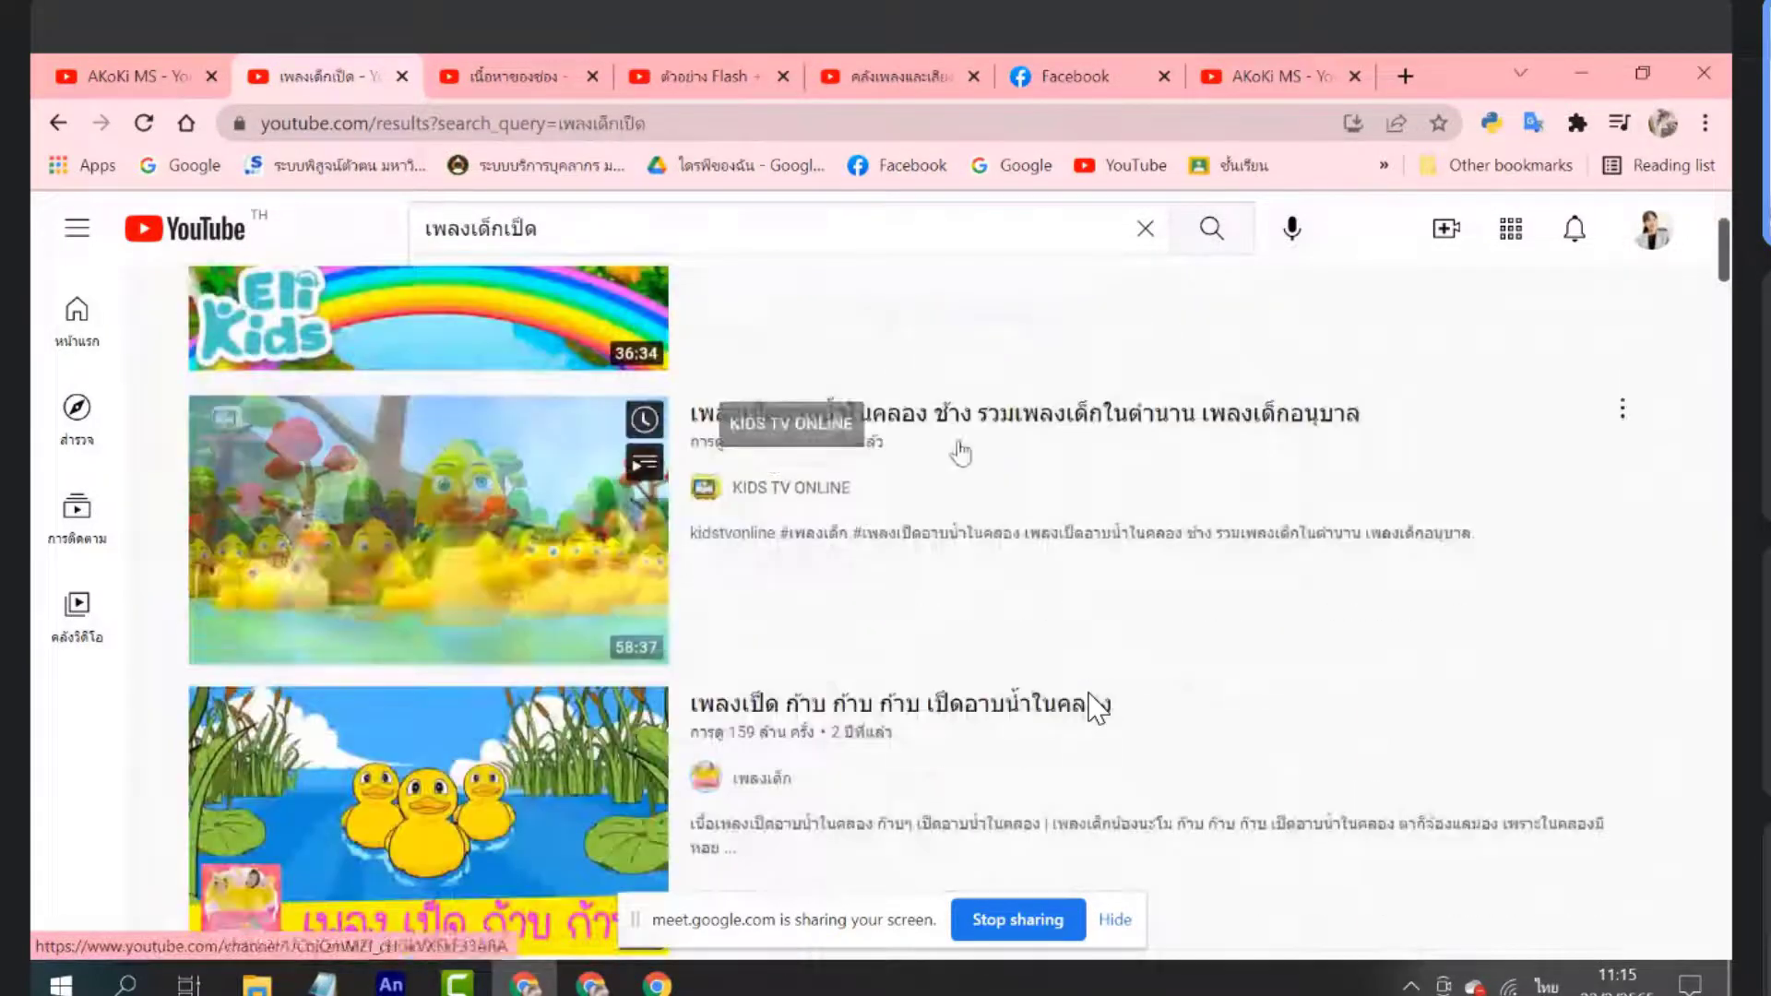
scroll(1059, 462, down, 2)
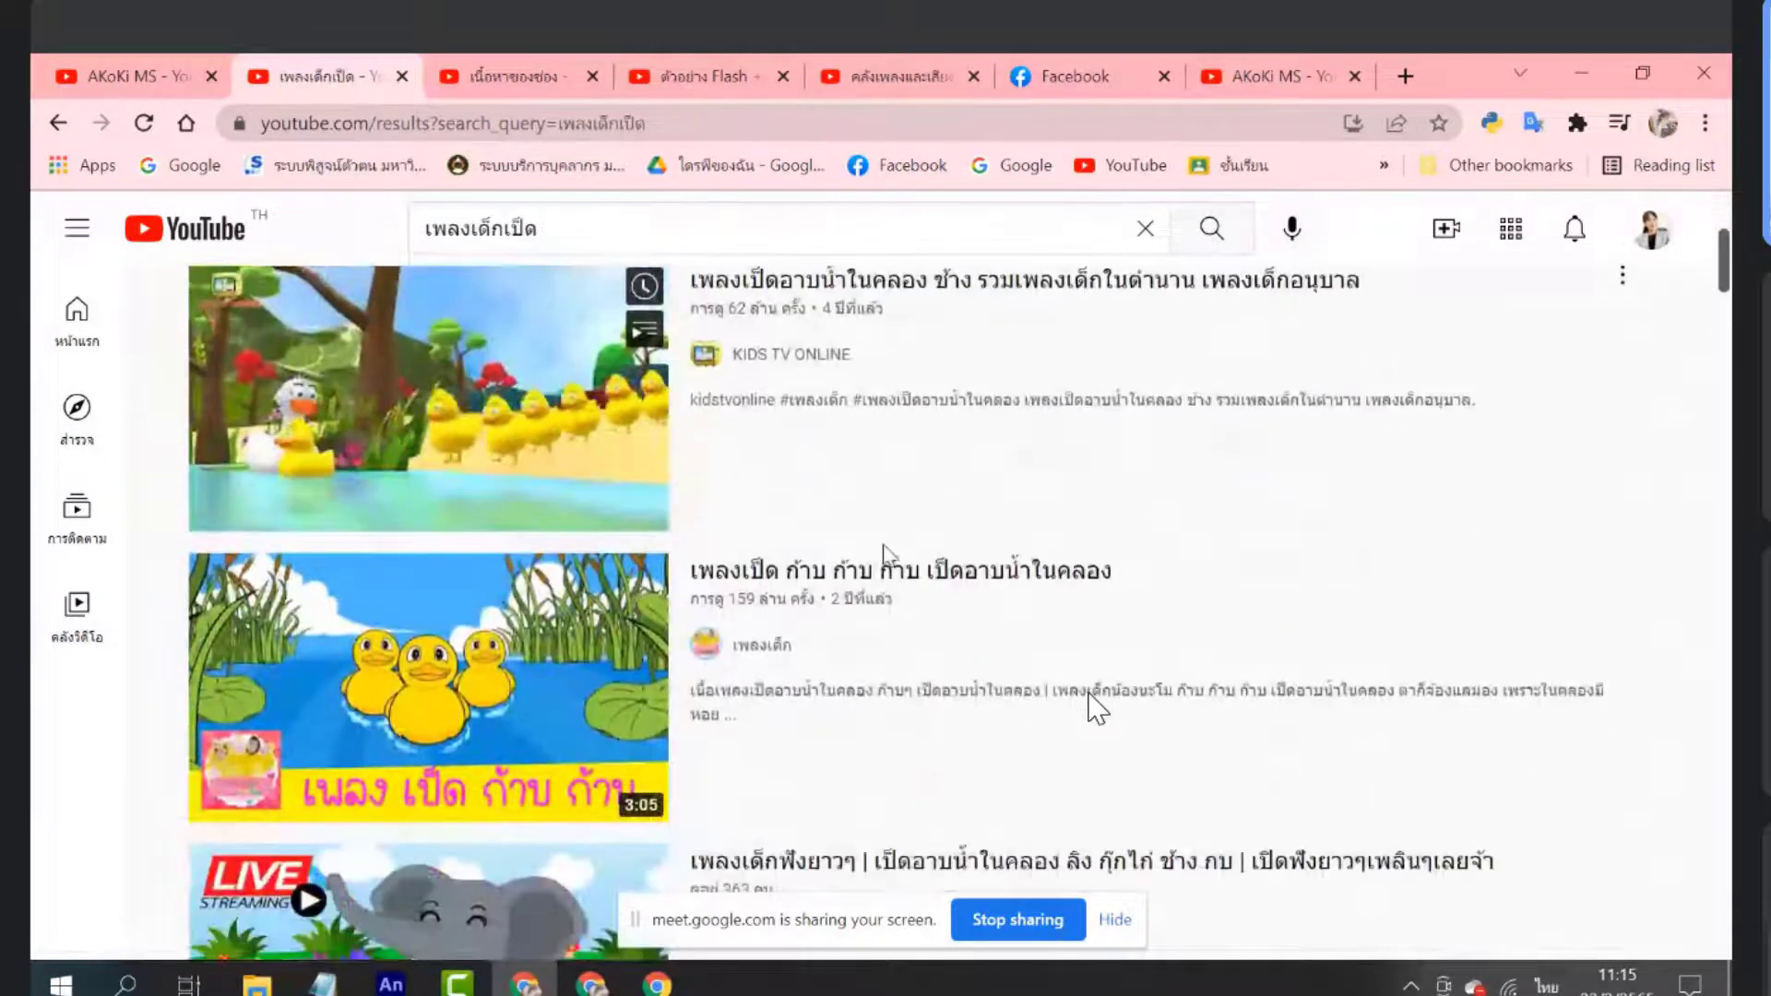
click(883, 595)
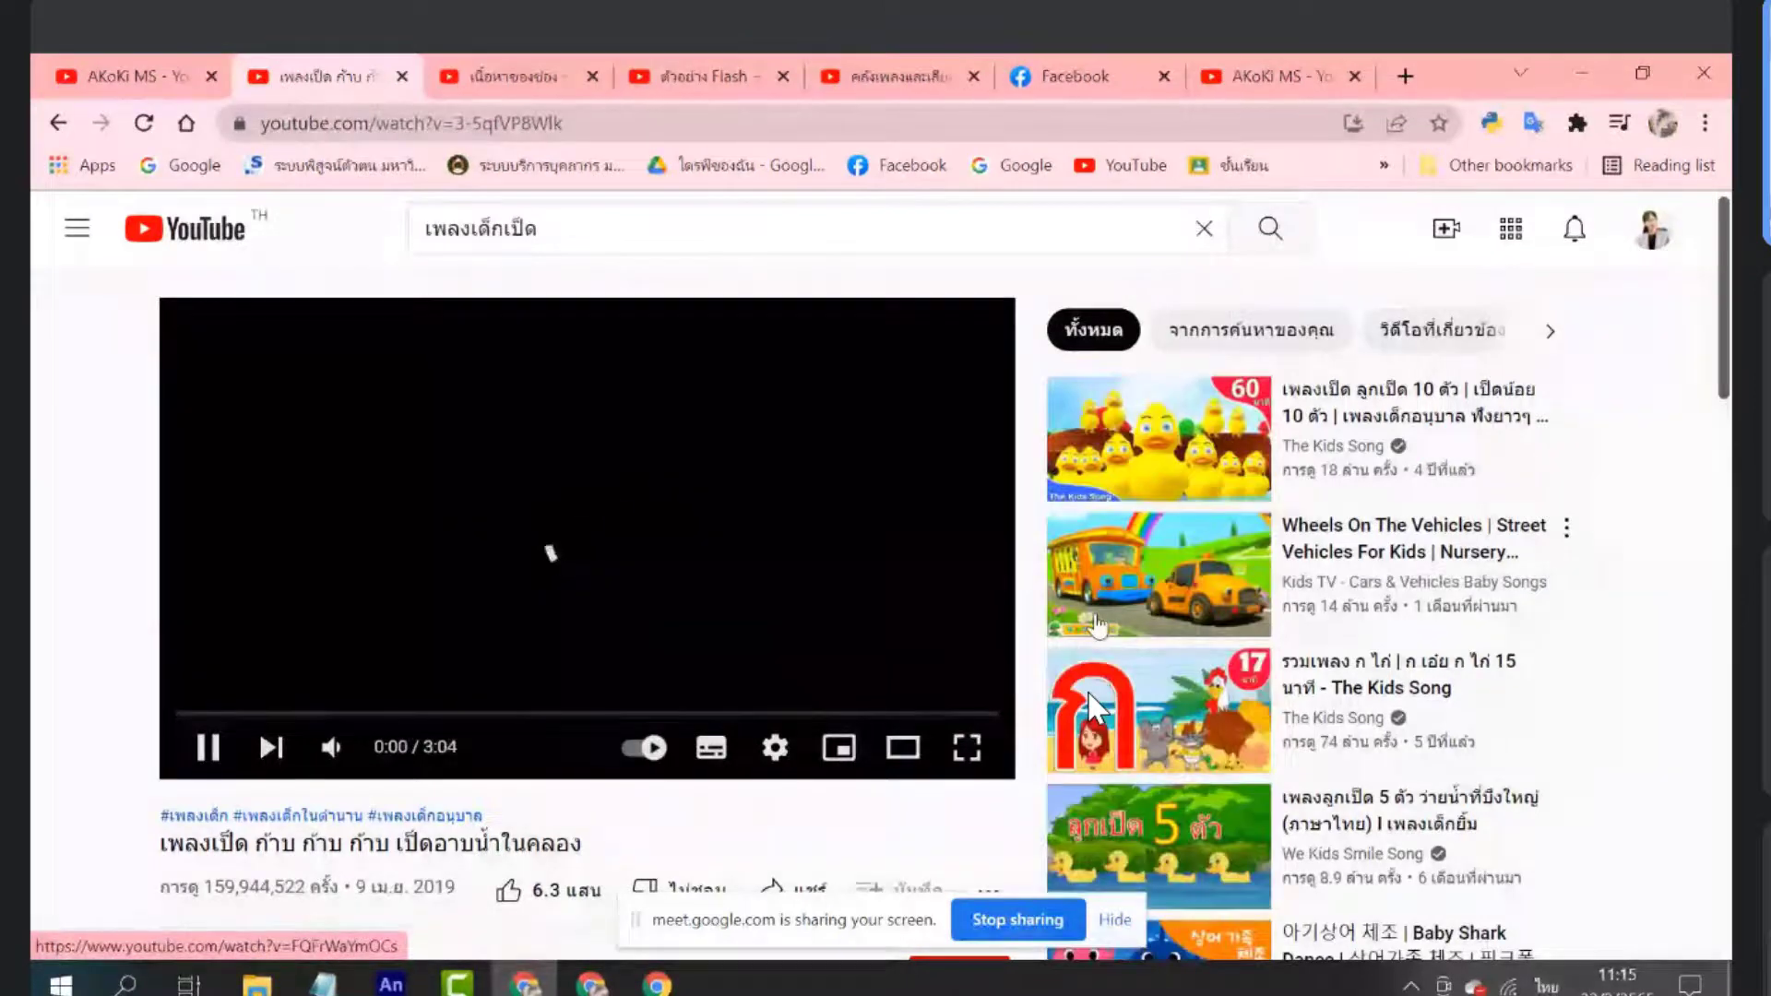
scroll(402, 830, down, 2)
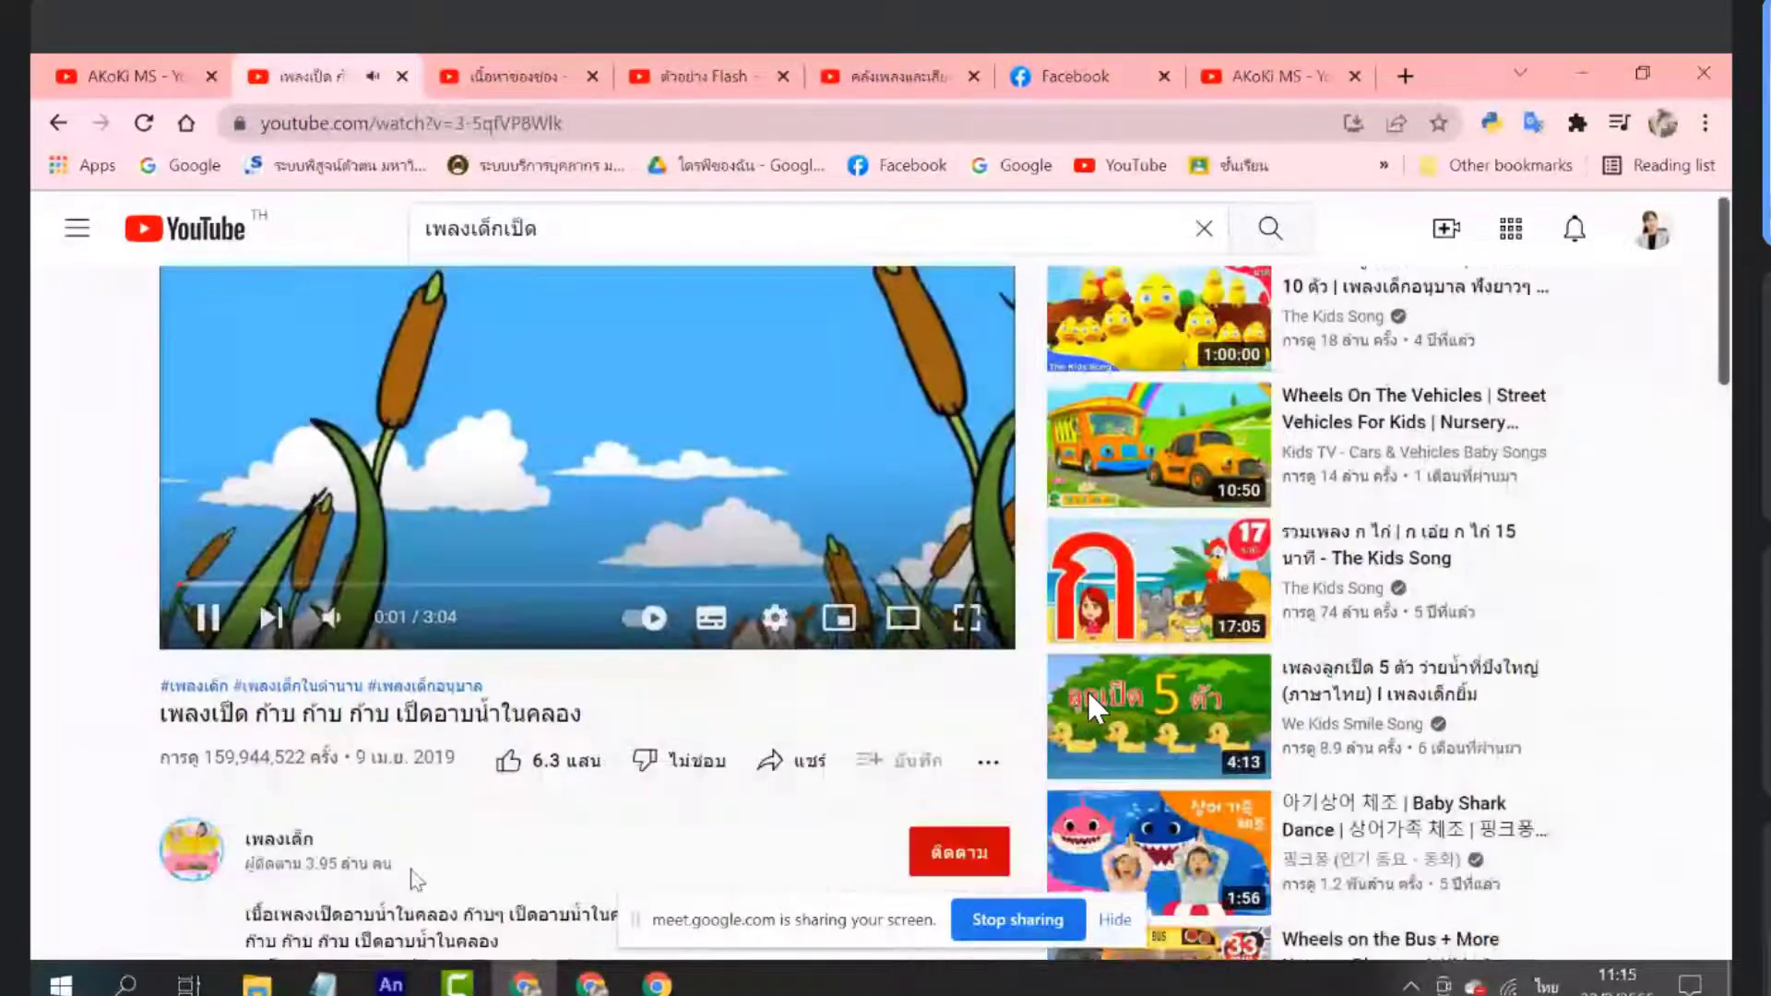
scroll(381, 586, up, 1)
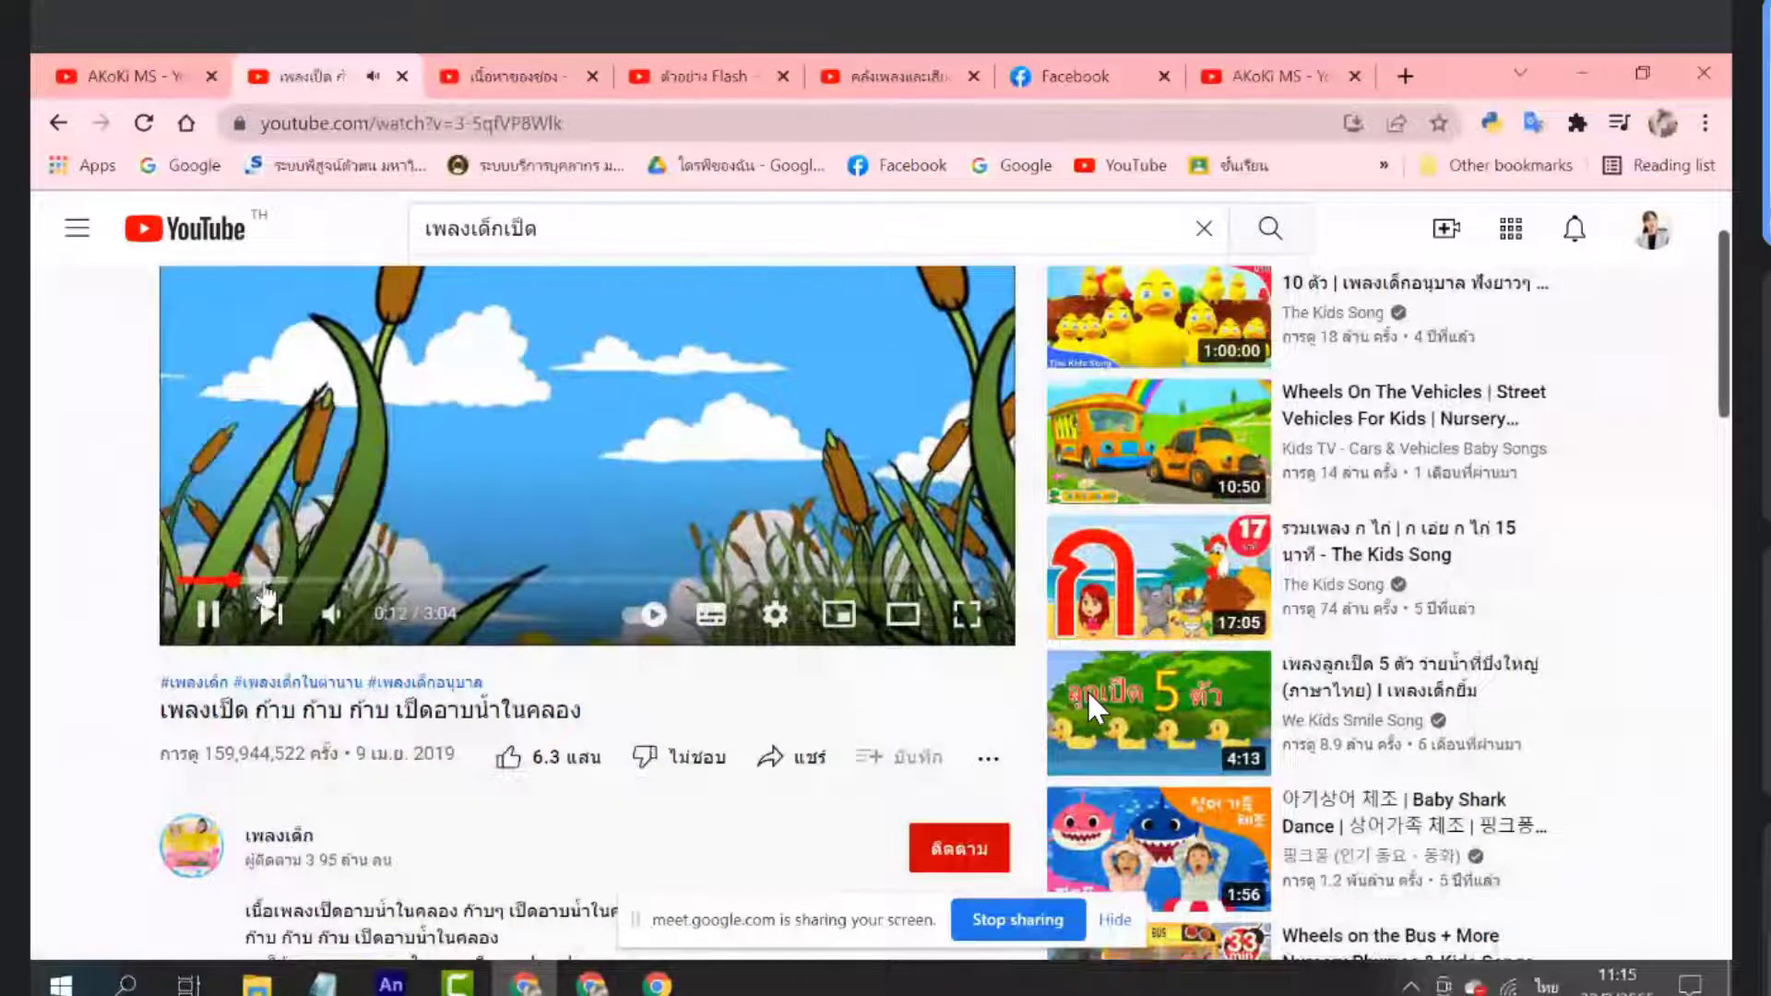
scroll(355, 935, up, 1)
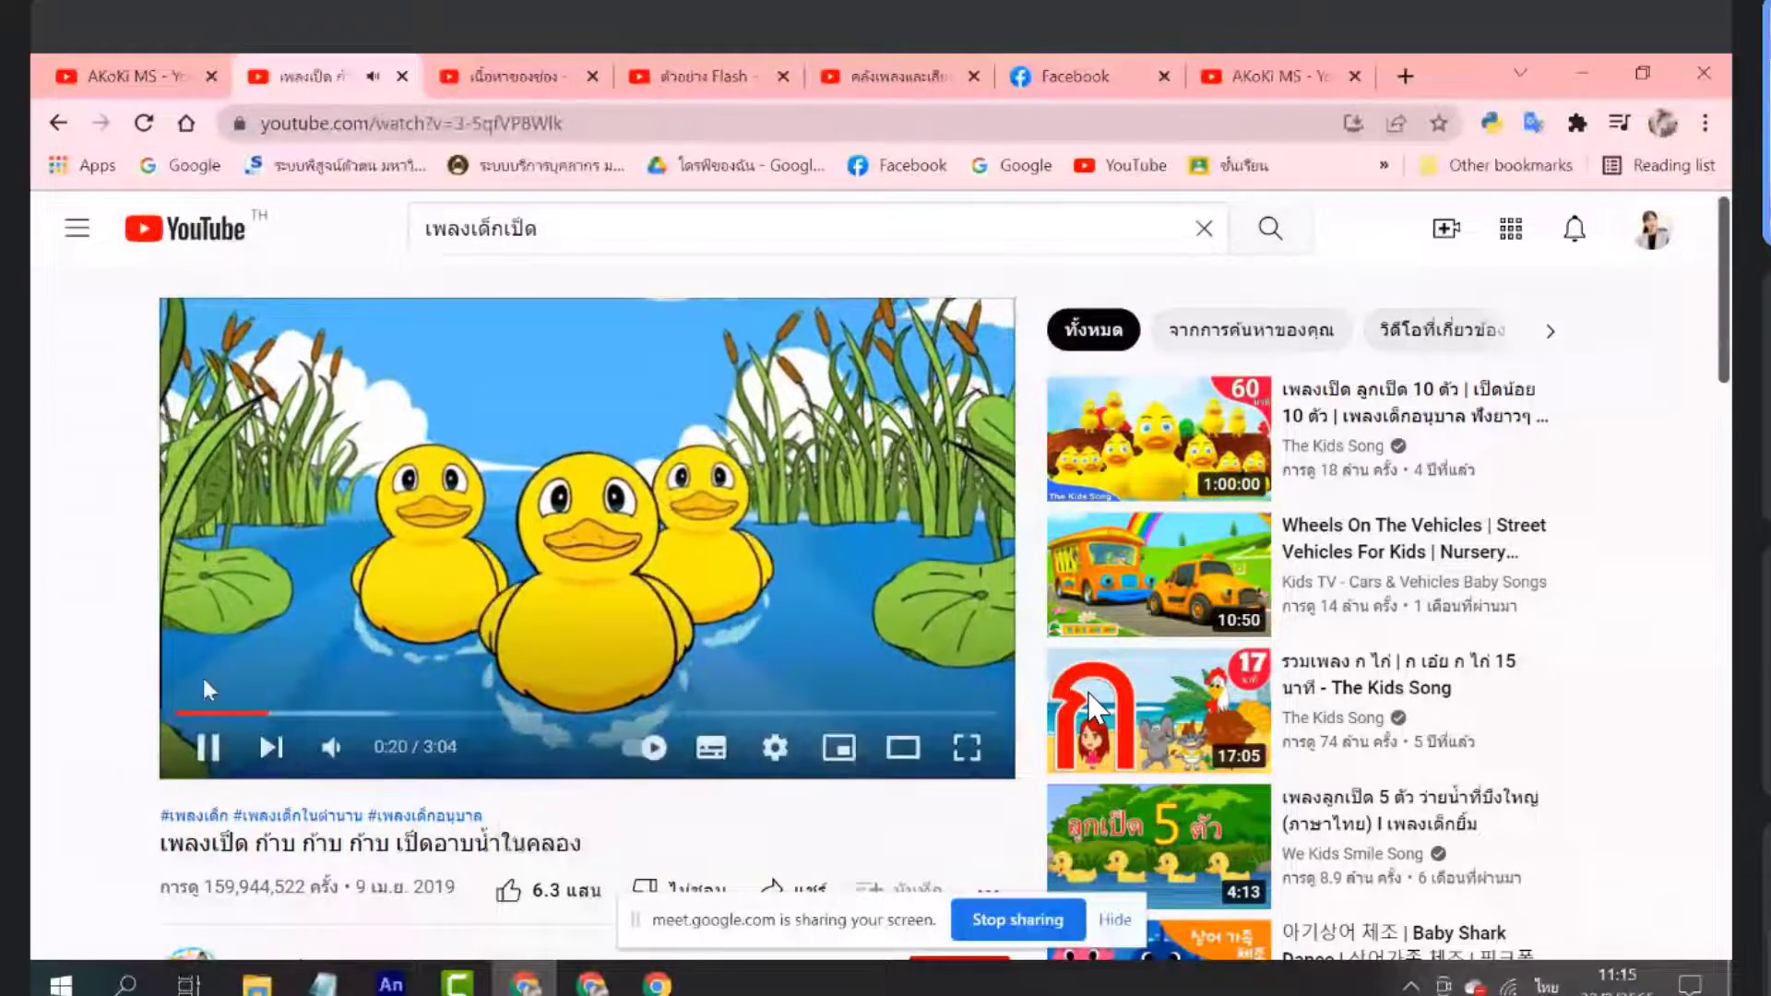
click(673, 604)
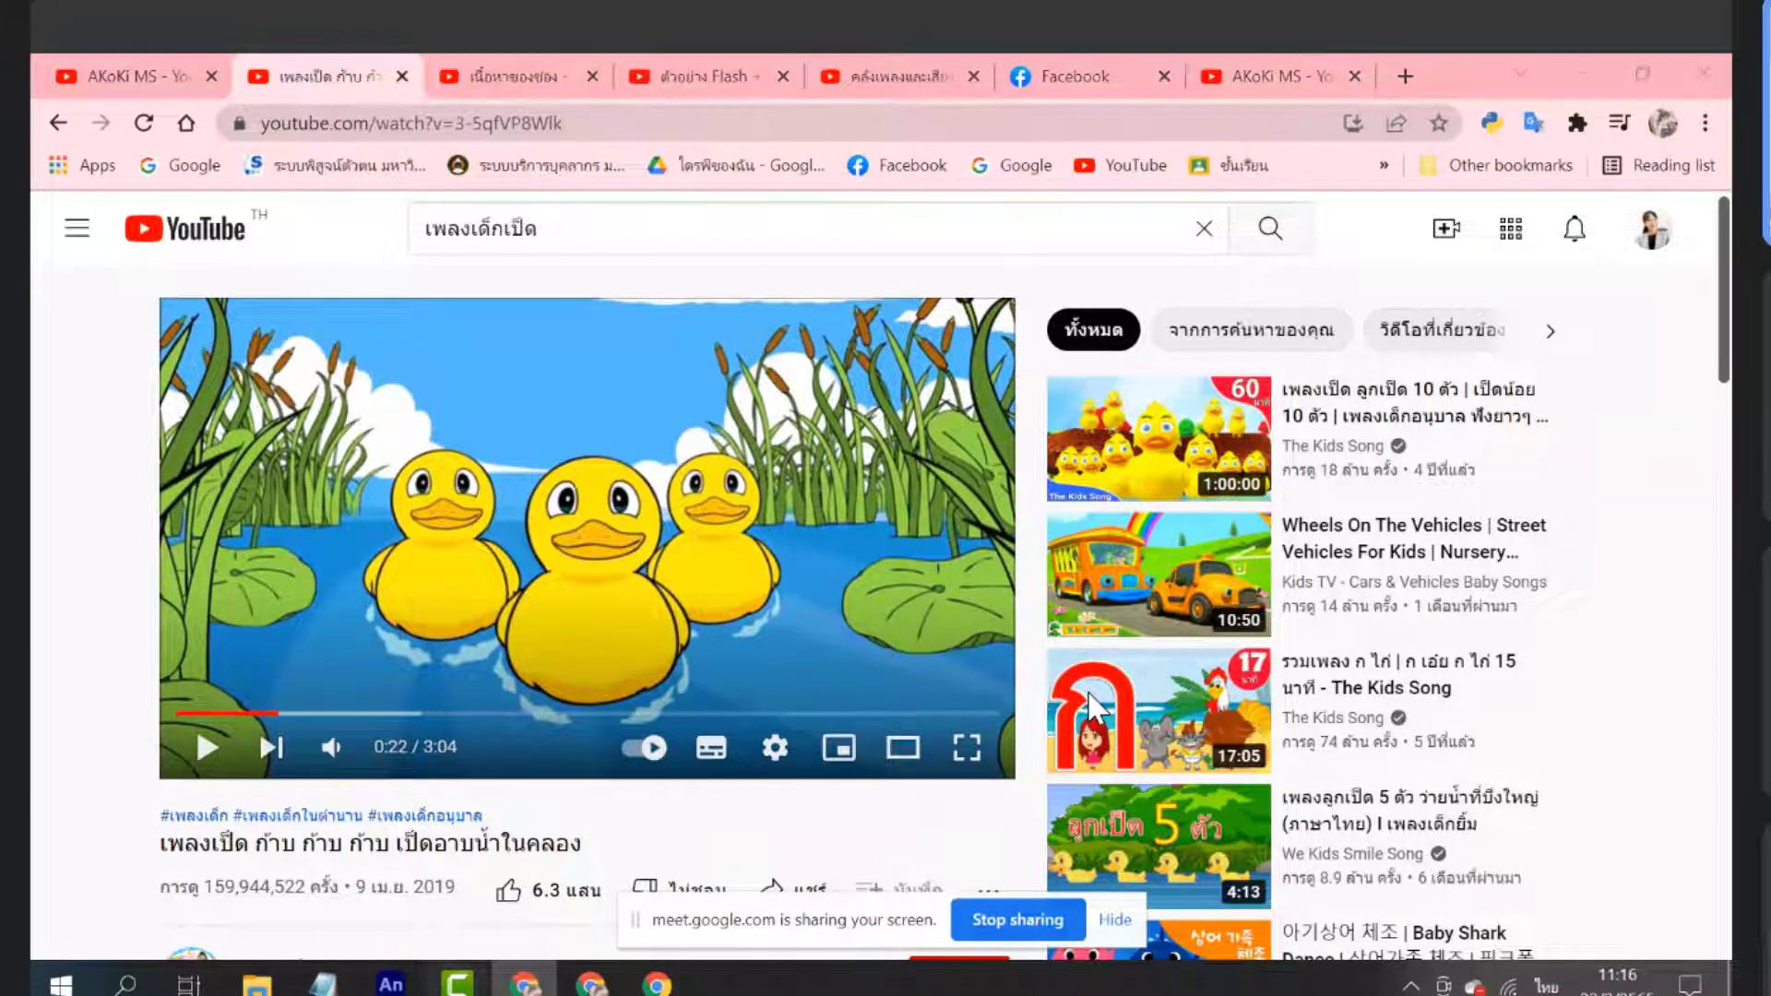
Switch to Camtasia and add the night temple image from the Media Bin to Track 1, directly after 14.jpg
key(alt+Tab)
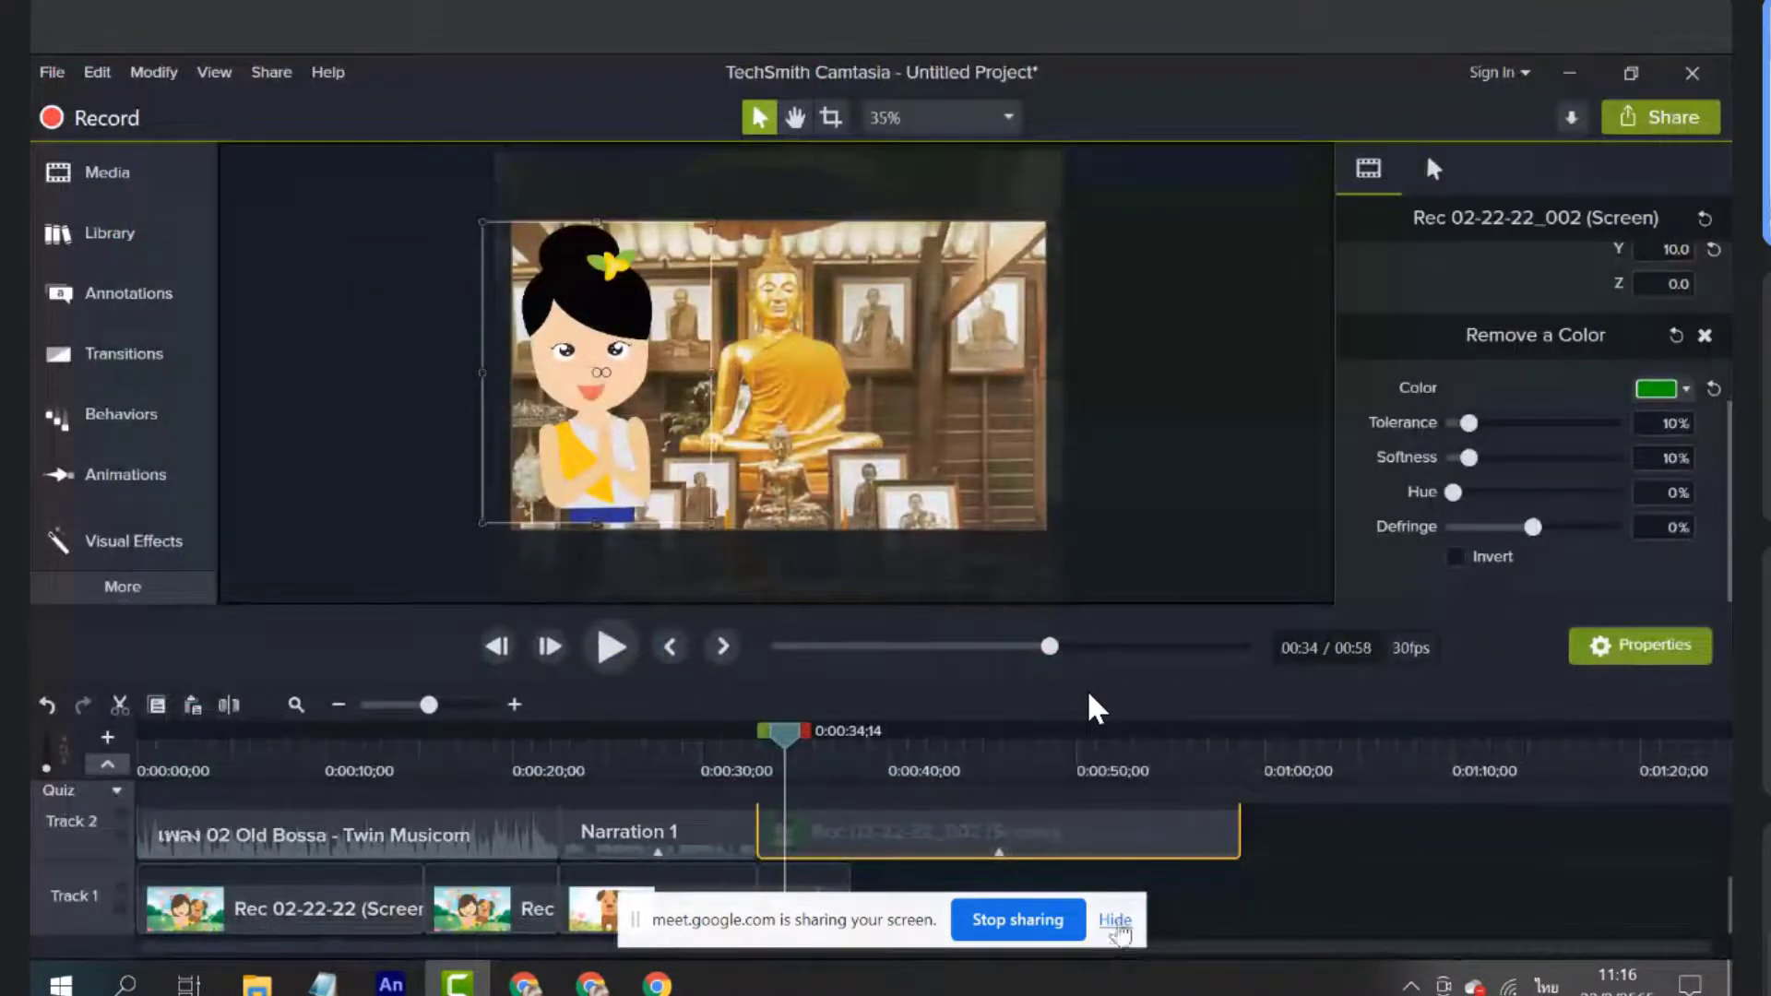
click(107, 172)
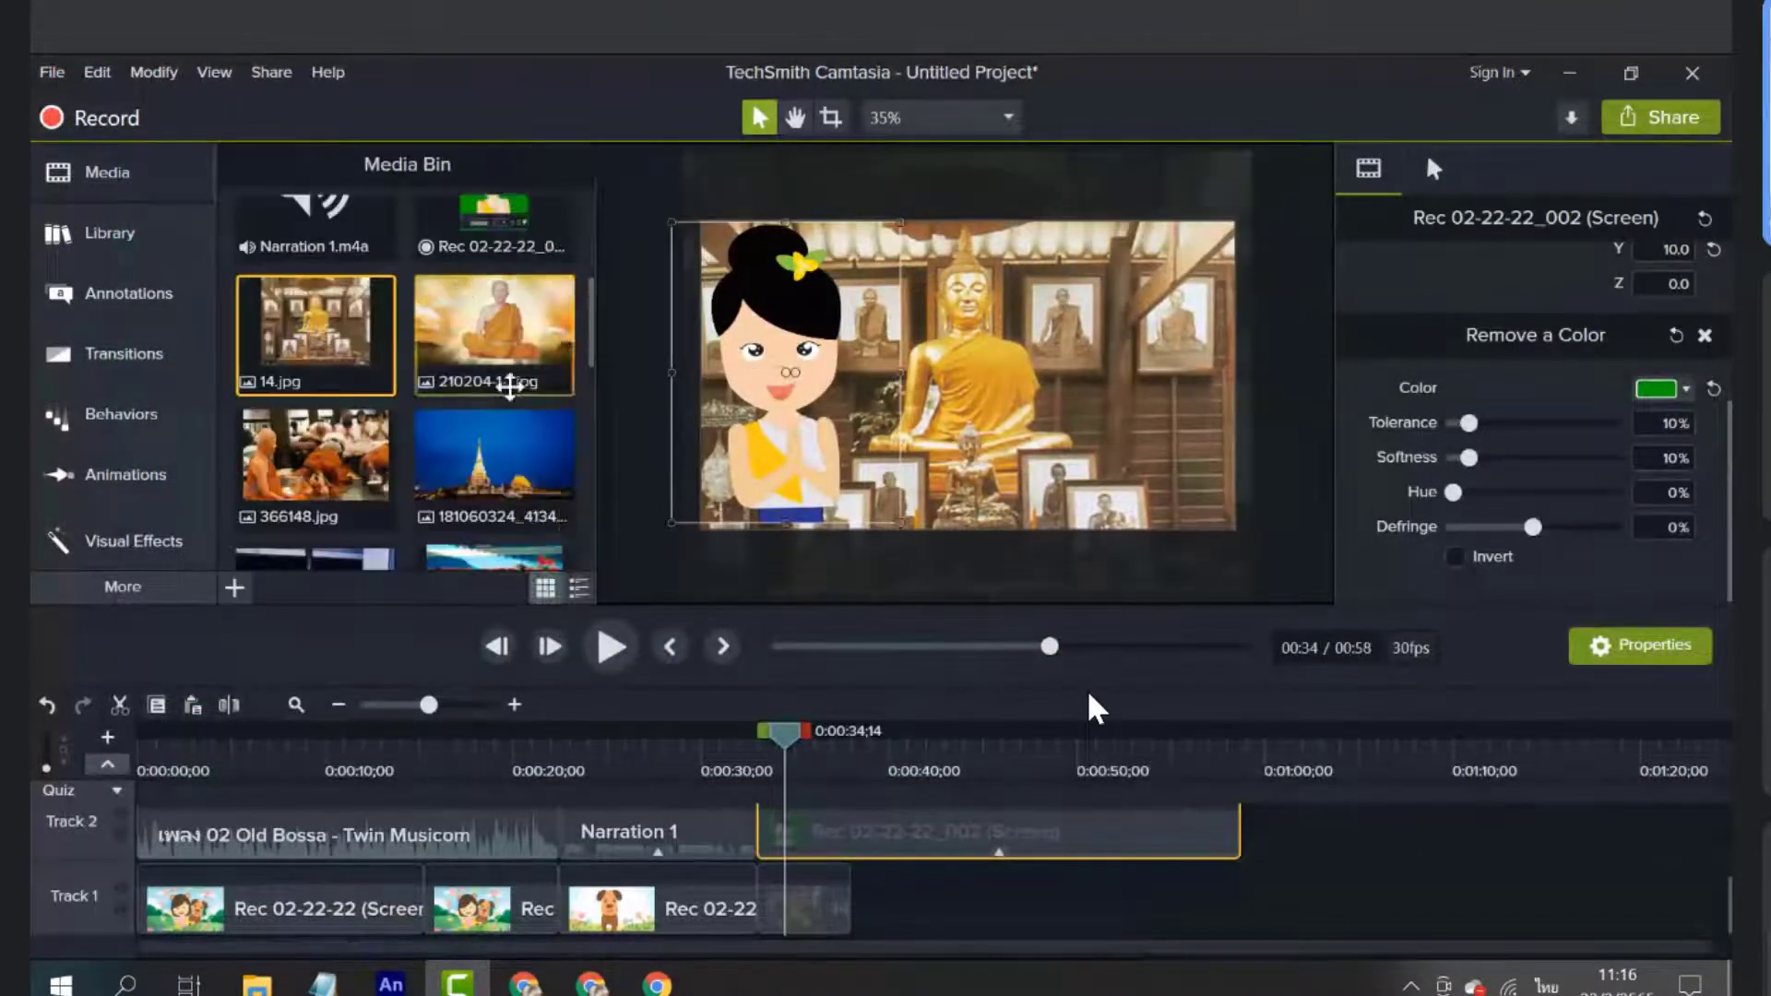
drag(479, 391, 859, 909)
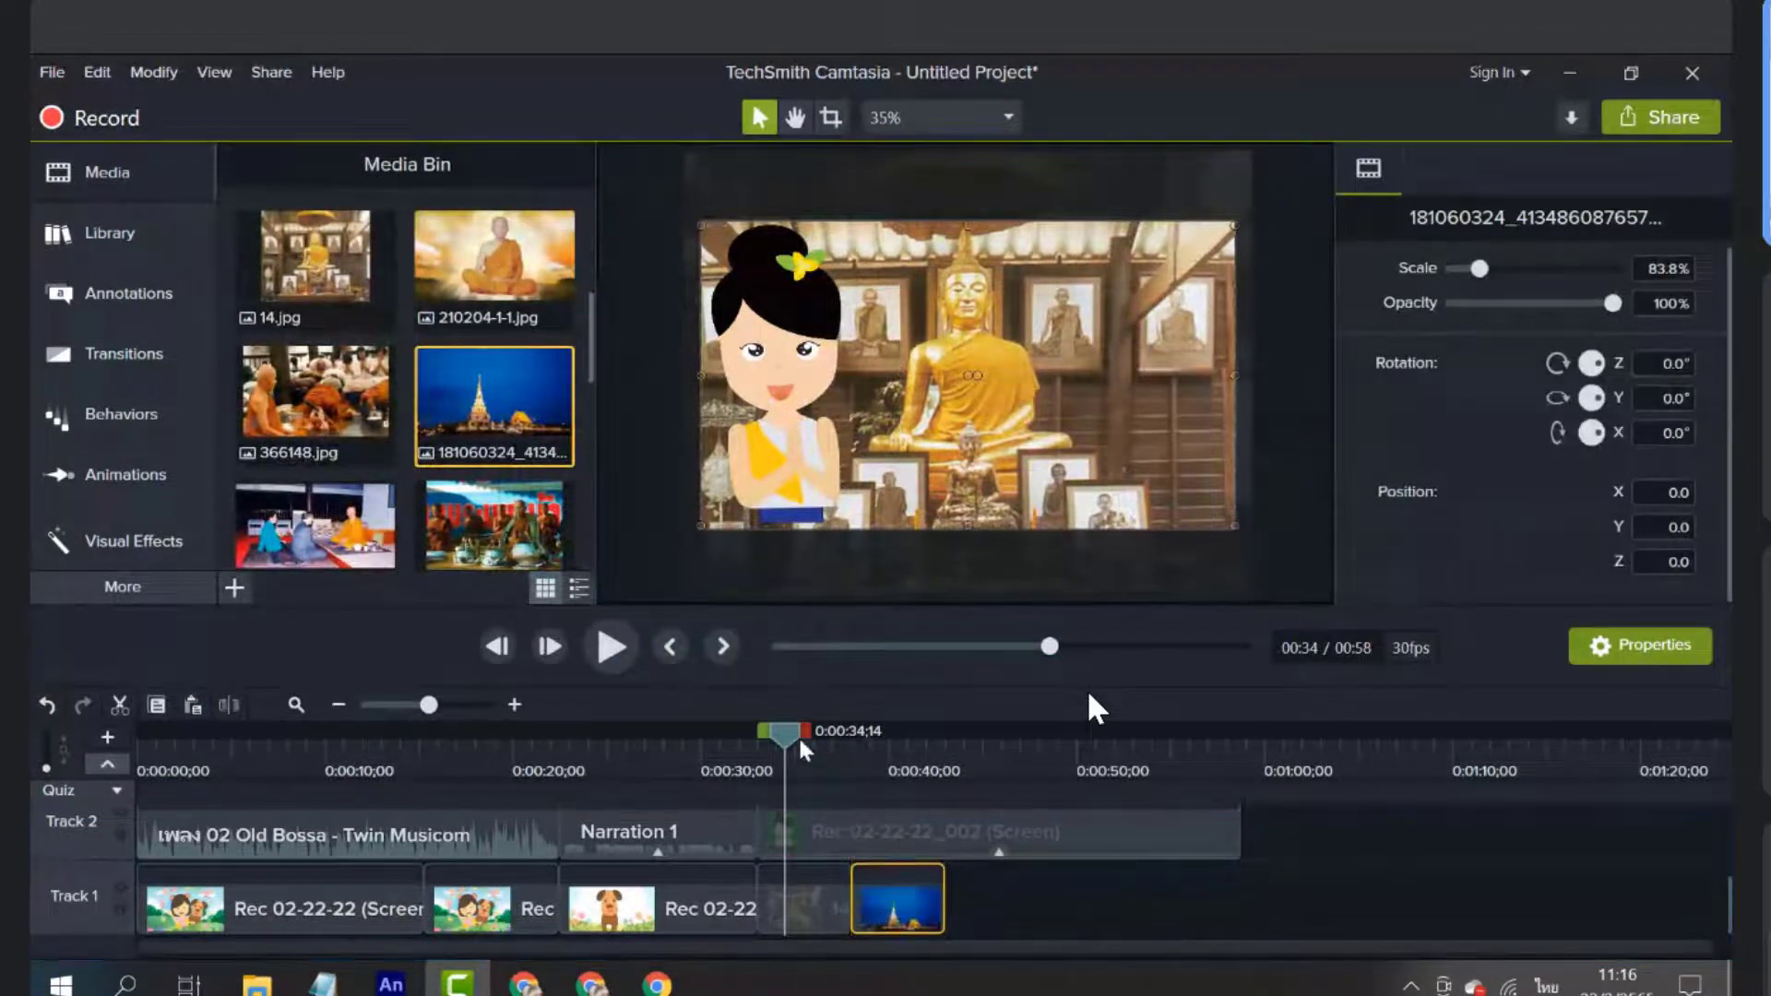
Split the green-screen girl clip at 0:00:37;29, where the temple image starts, and move the girl in the second part to the canvas's right side
drag(799, 734, 856, 746)
click(878, 830)
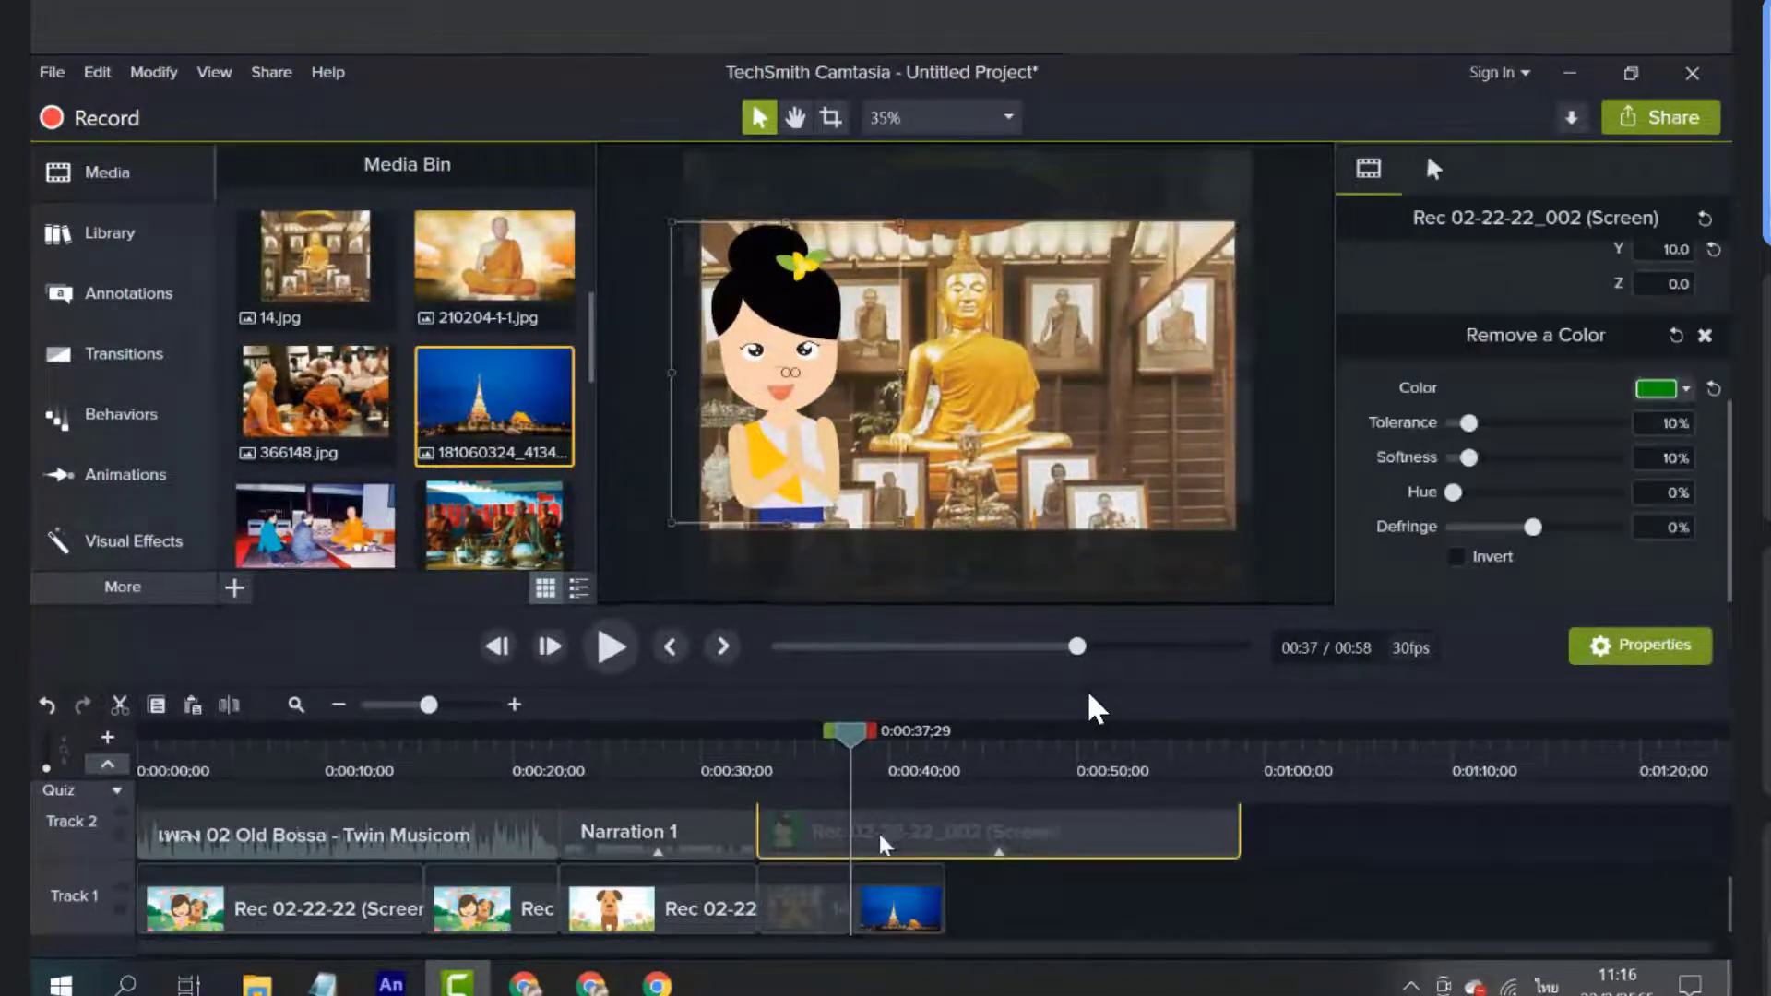
click(231, 706)
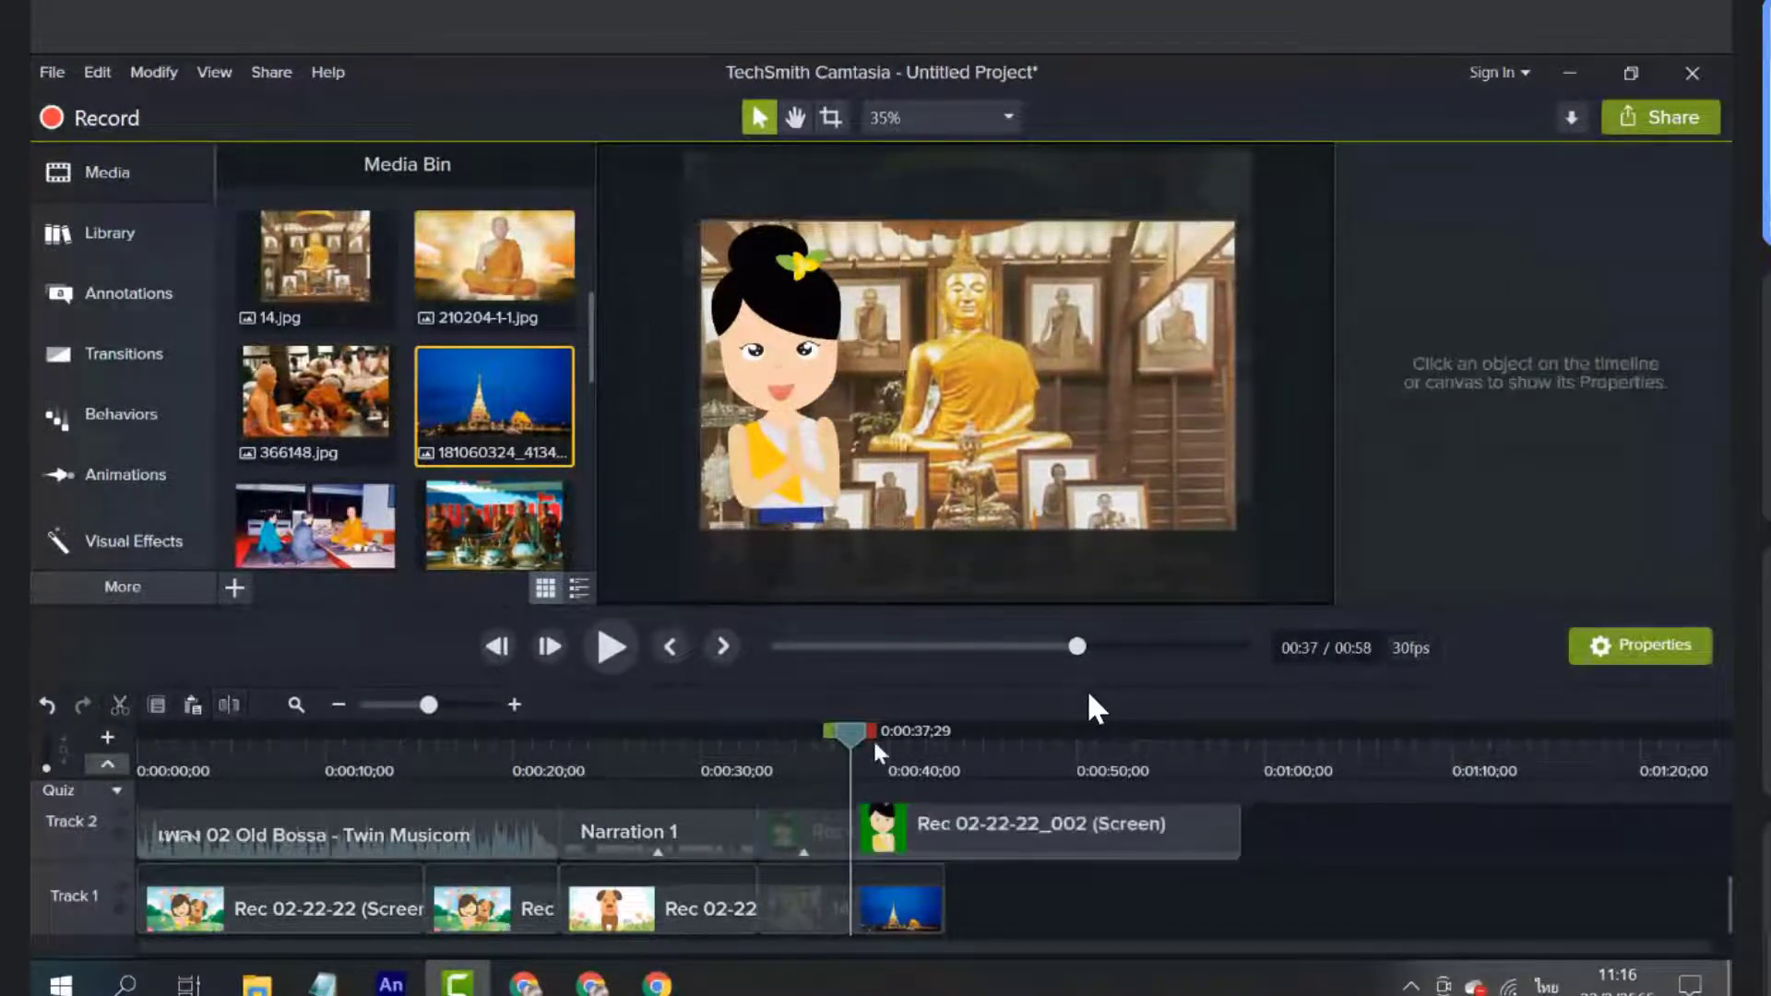
drag(852, 734, 874, 740)
drag(770, 430, 1100, 431)
Enlarge the night temple image to about 106.9% and shift it to about X -50.5, Y 121.5, checking the result along the timeline
click(894, 324)
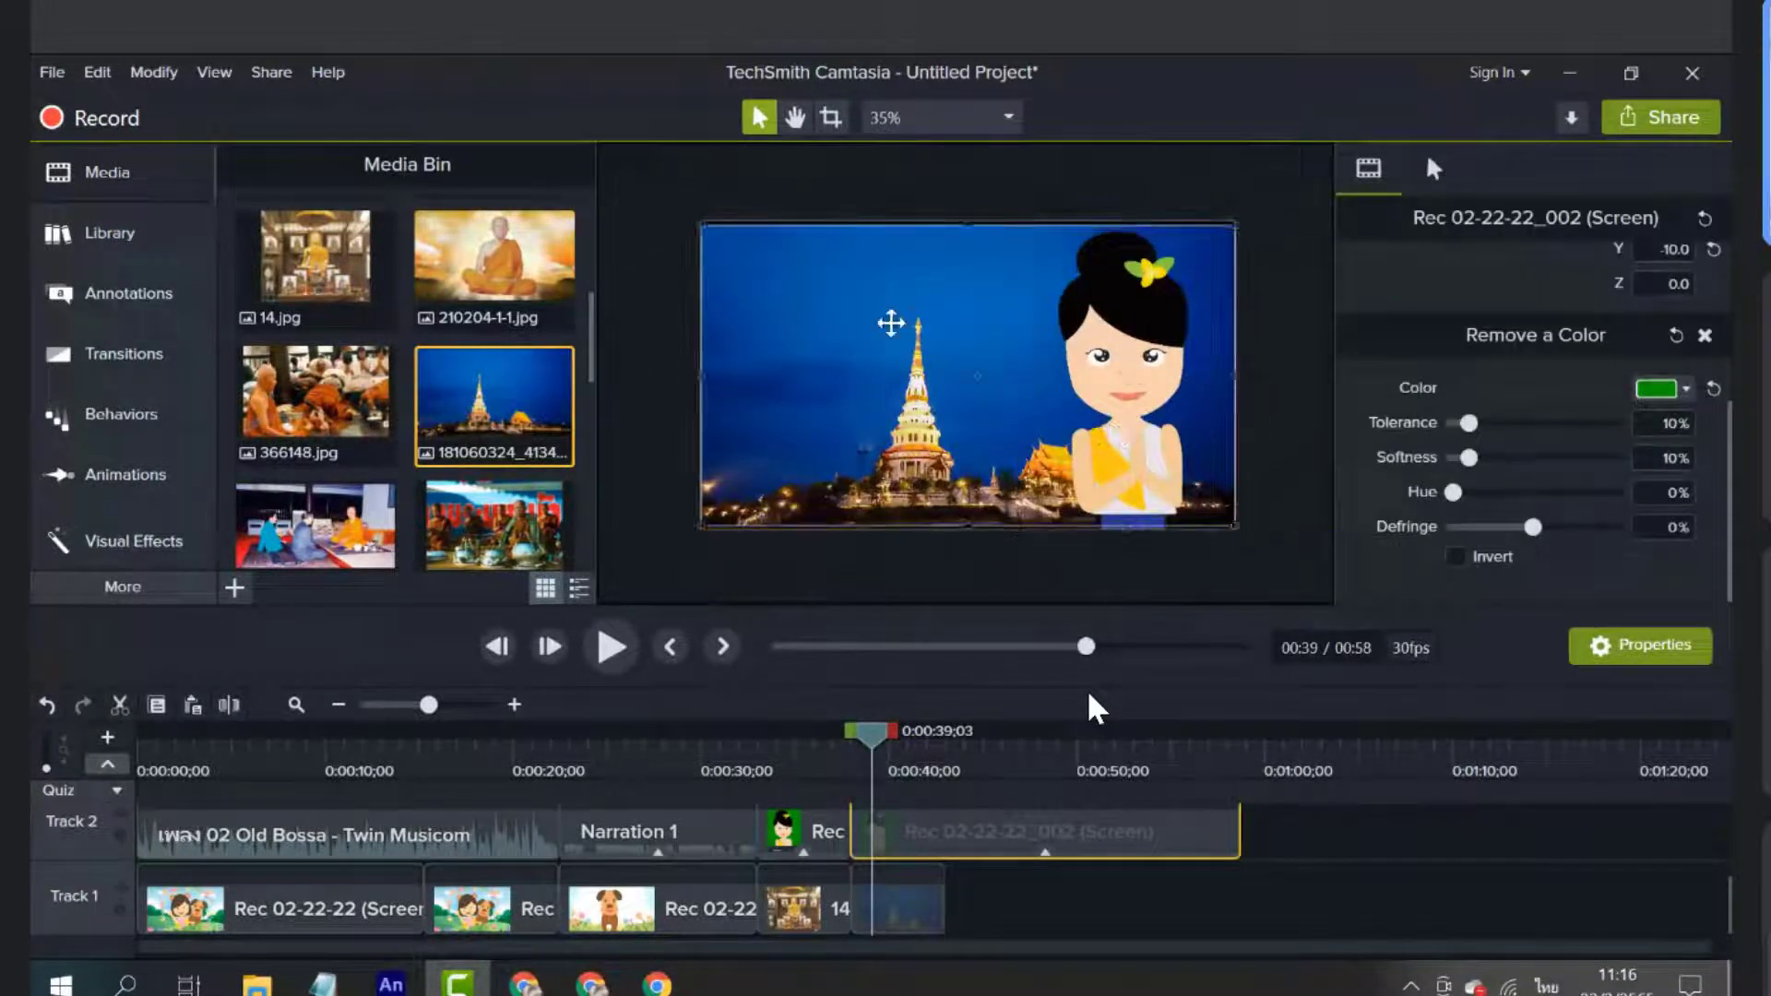
drag(697, 221, 551, 139)
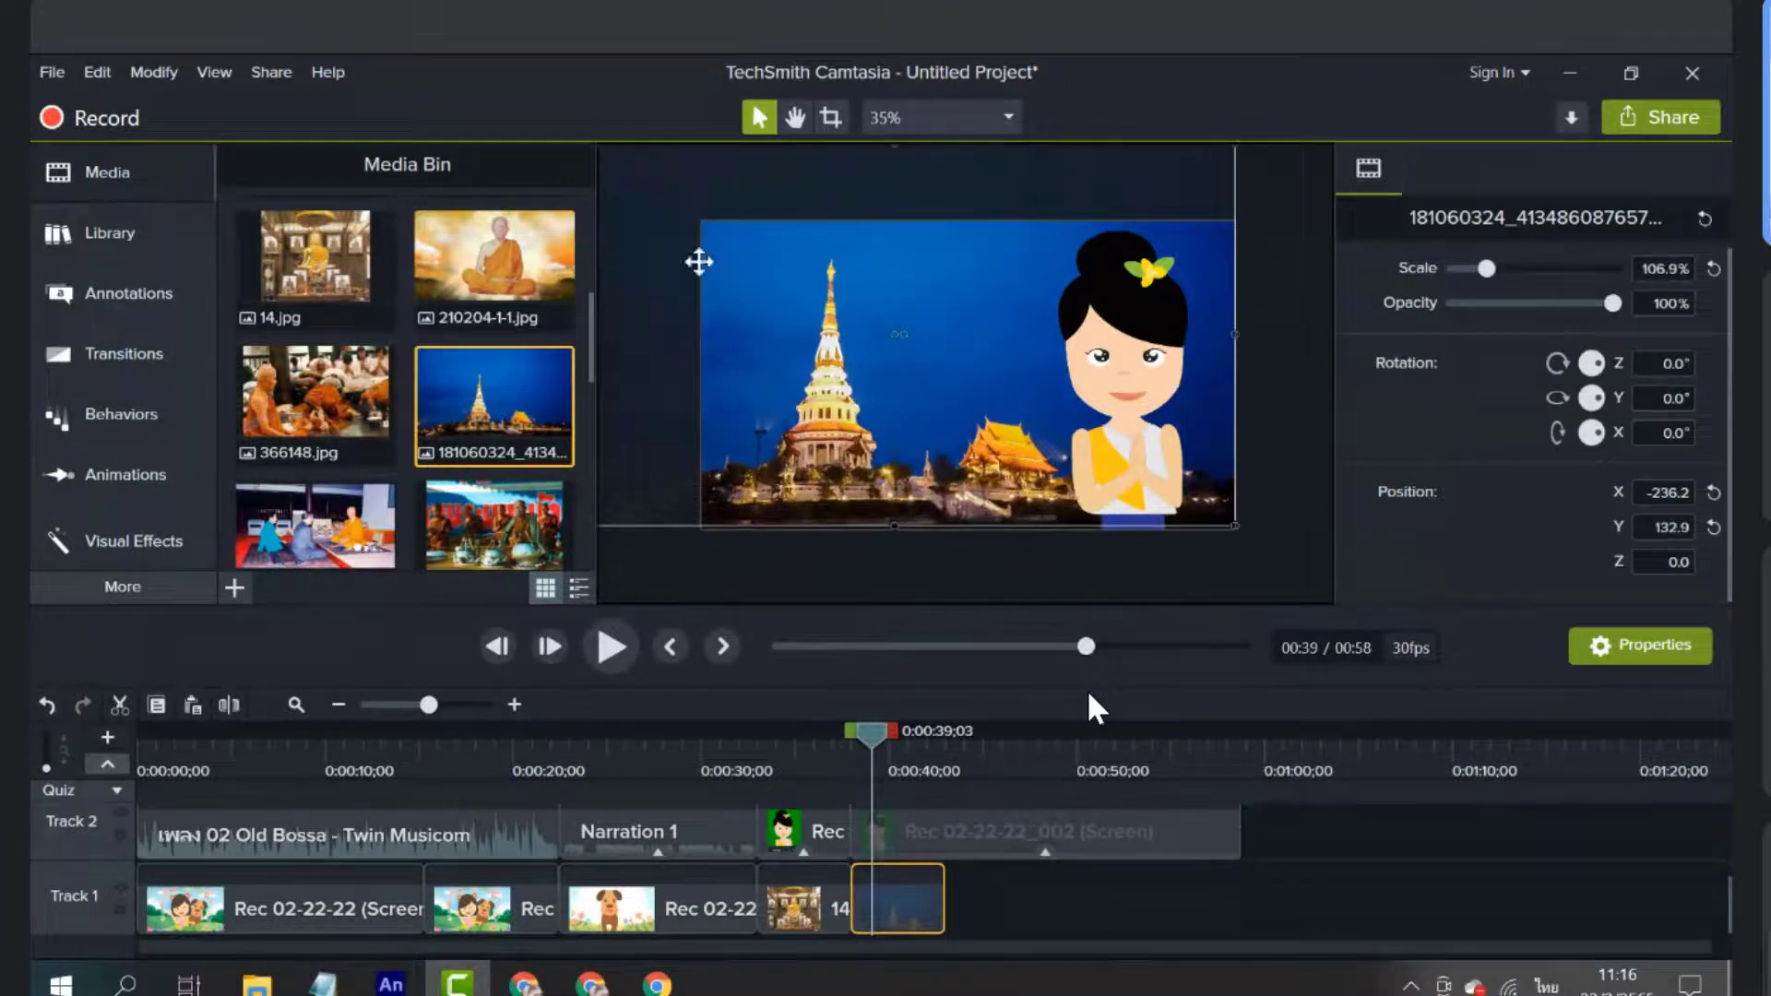
drag(860, 445, 916, 452)
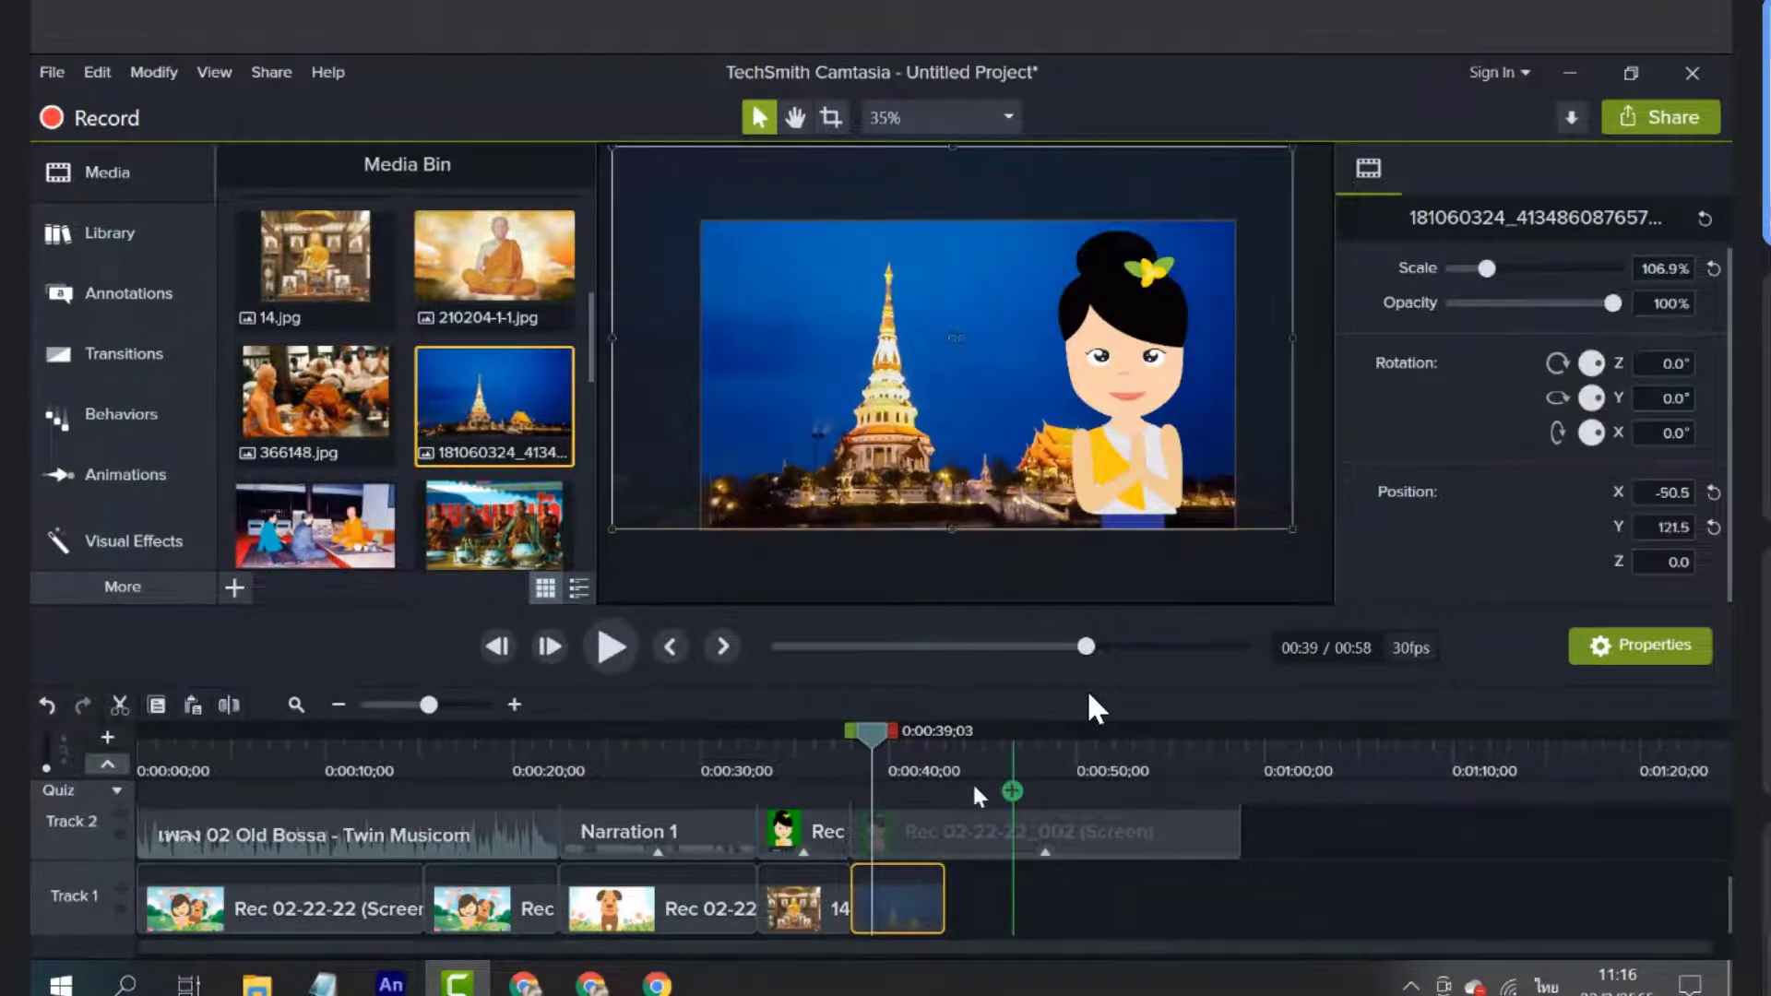
drag(881, 745, 930, 756)
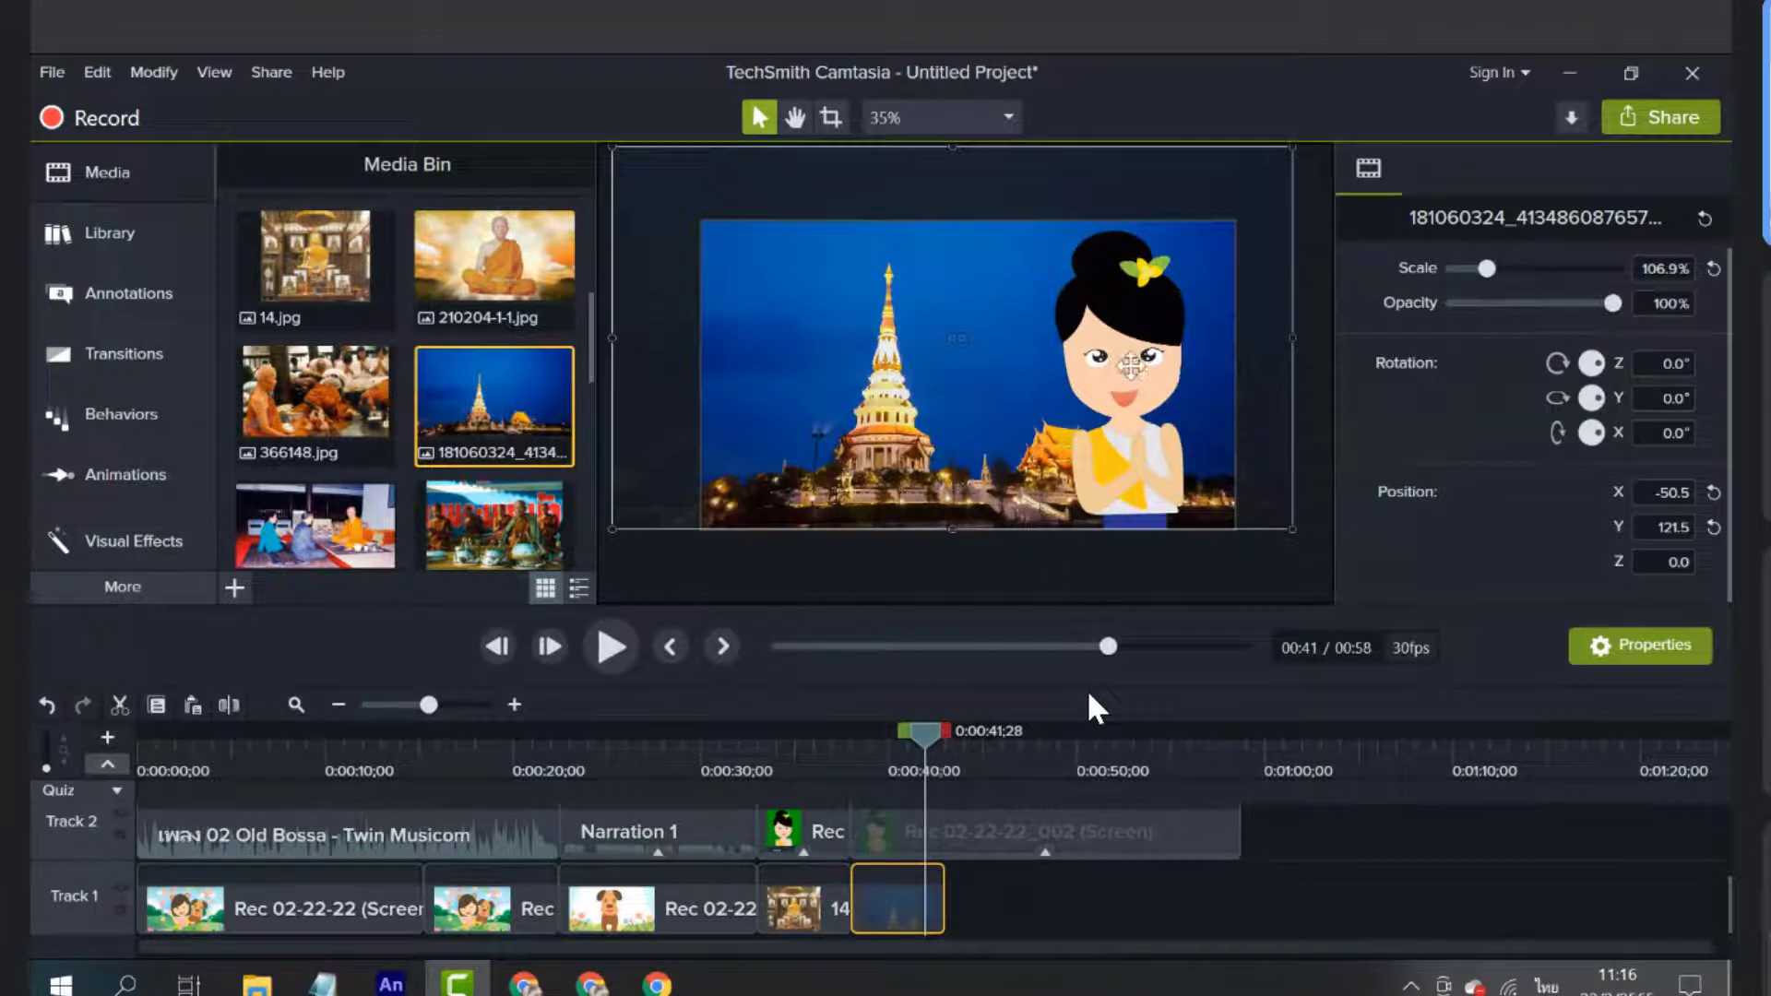
drag(920, 747, 860, 743)
drag(885, 862, 890, 853)
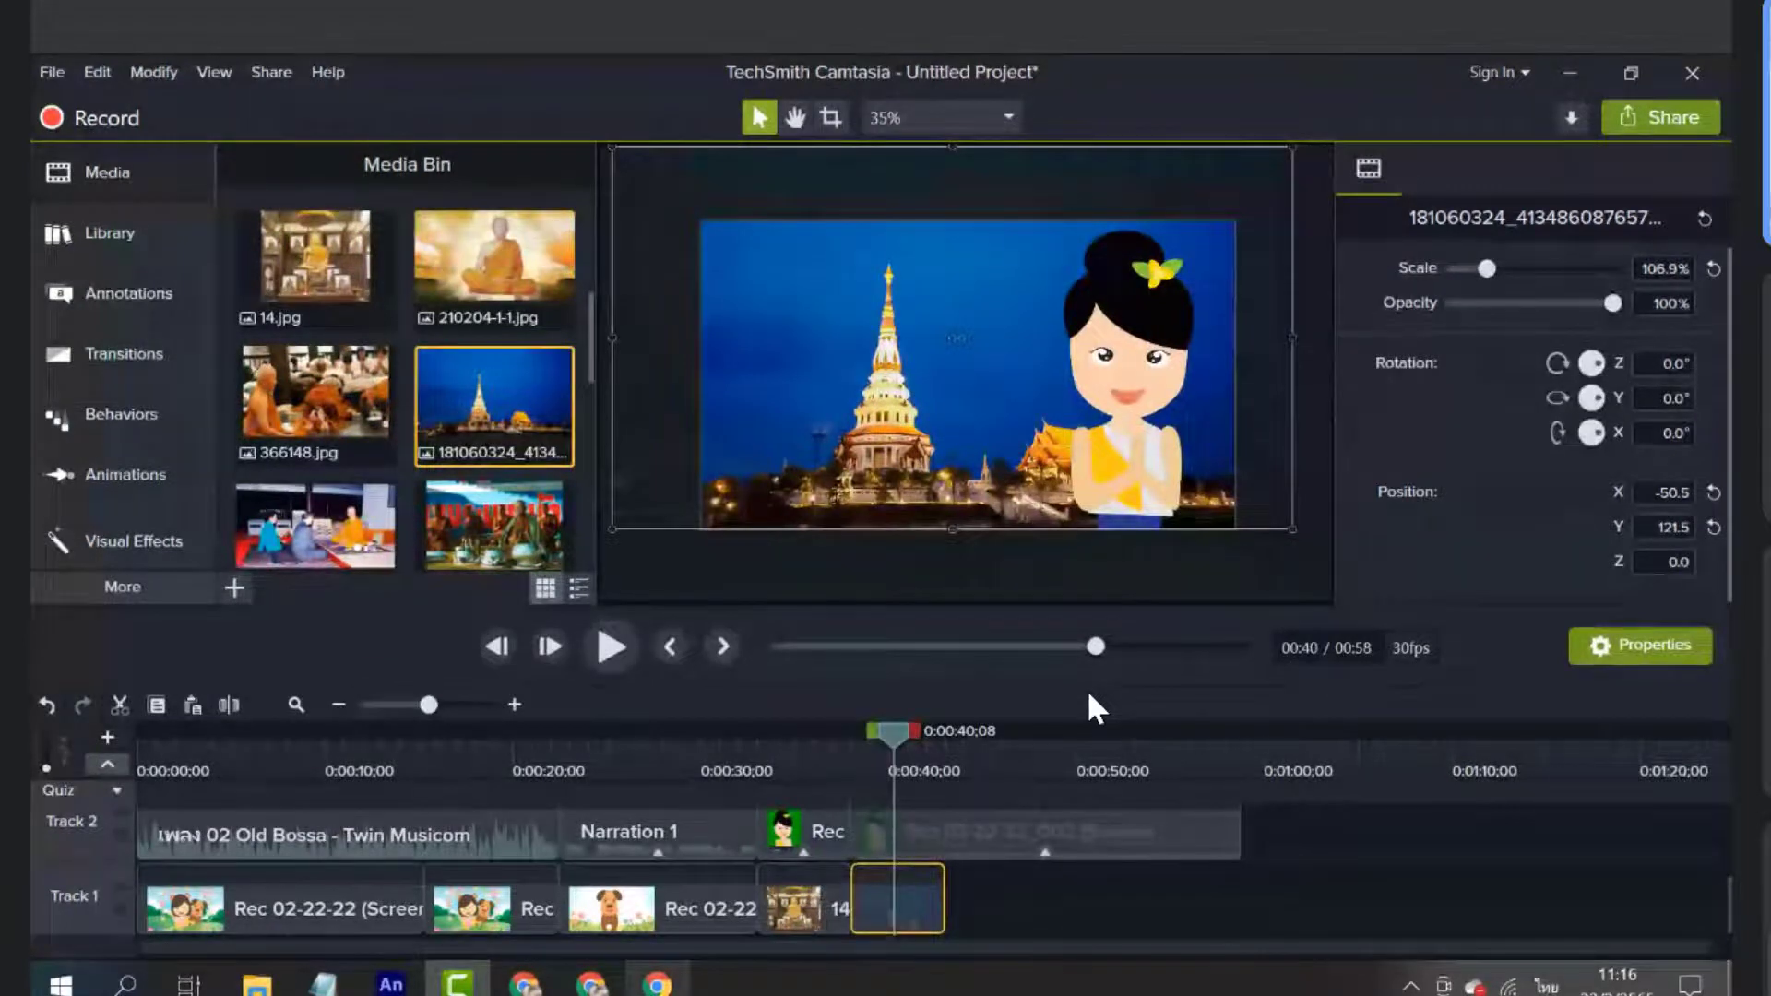
Switch back to the YouTube duck song page in Chrome and play the suggested video "เพลงลูกเป็ด 5 ตัว ว่ายน้ำที่บึงใหญ่"
key(alt+Tab)
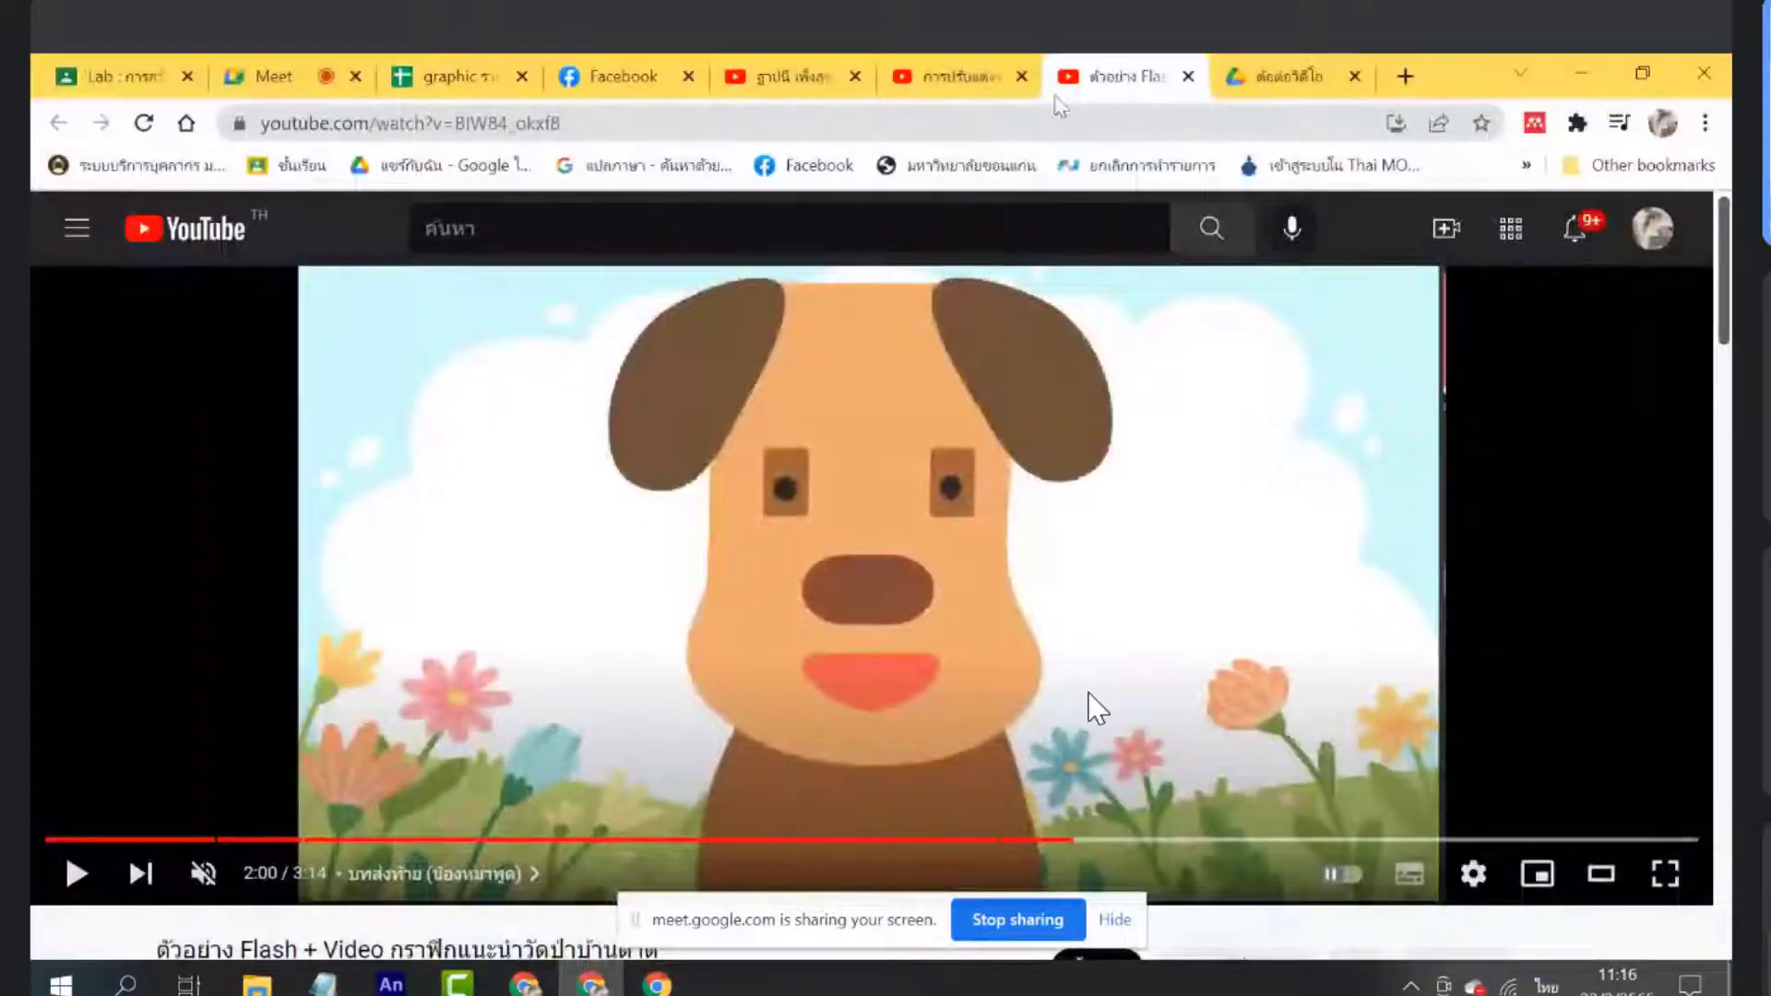
key(alt+Tab)
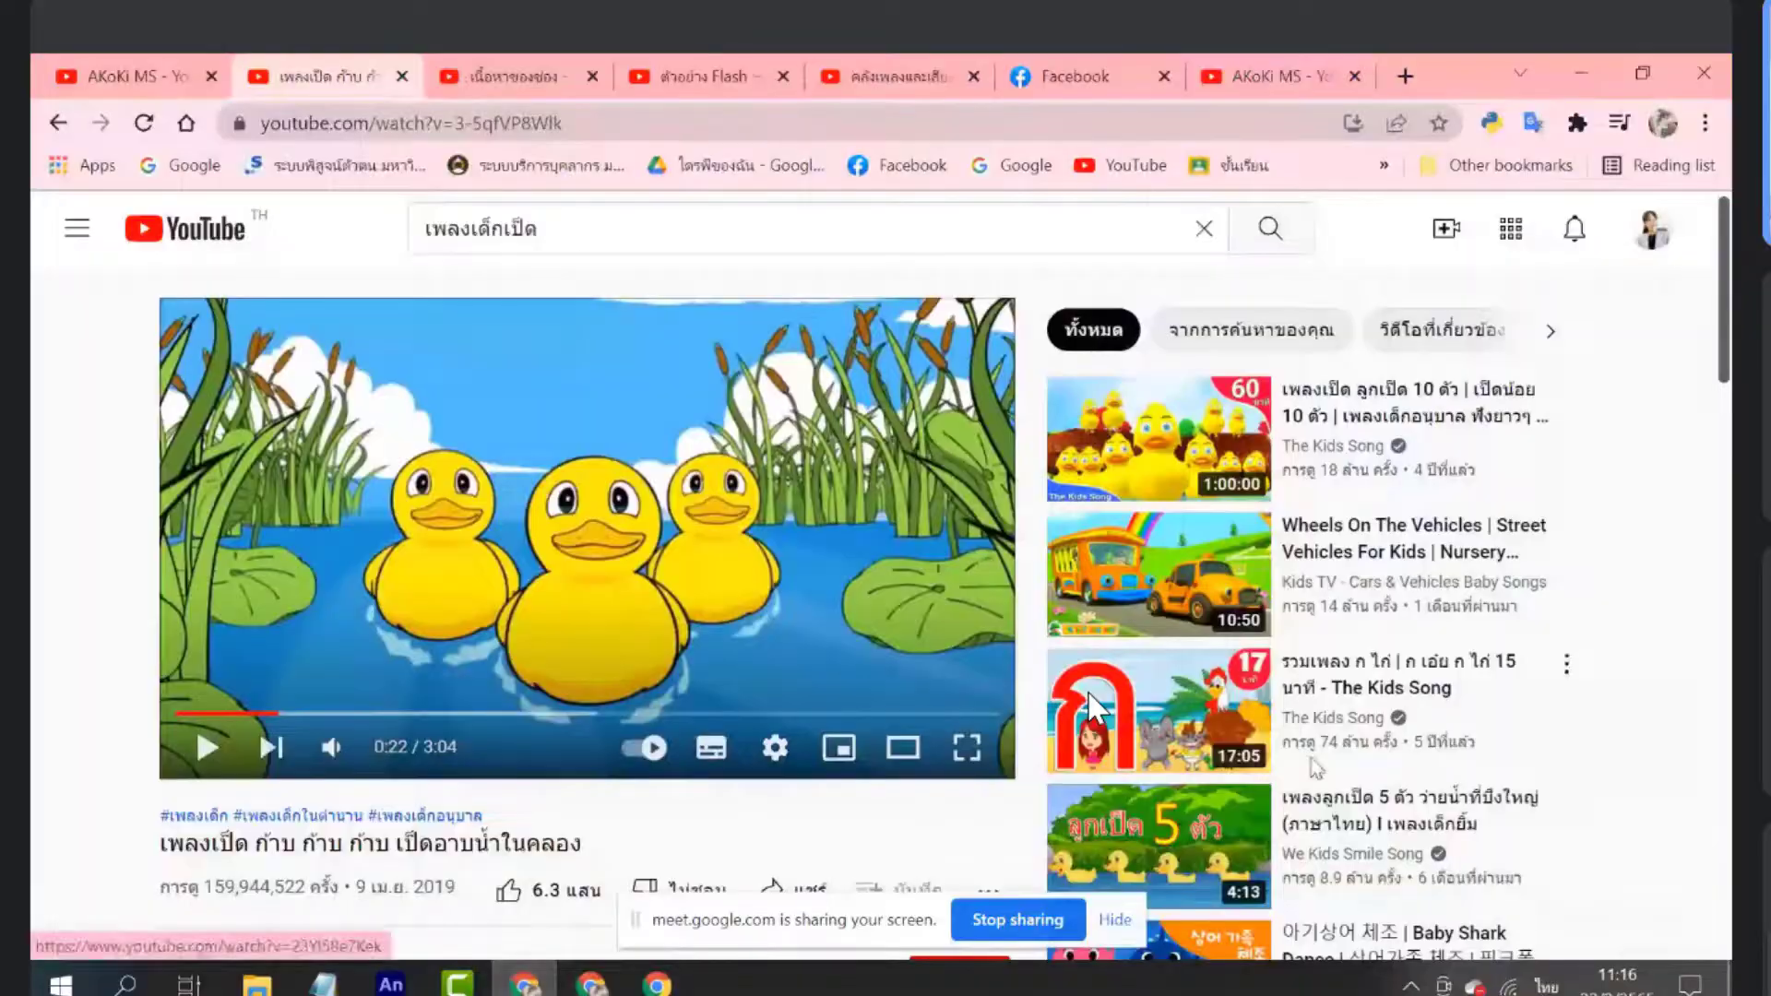
scroll(1096, 710, down, 2)
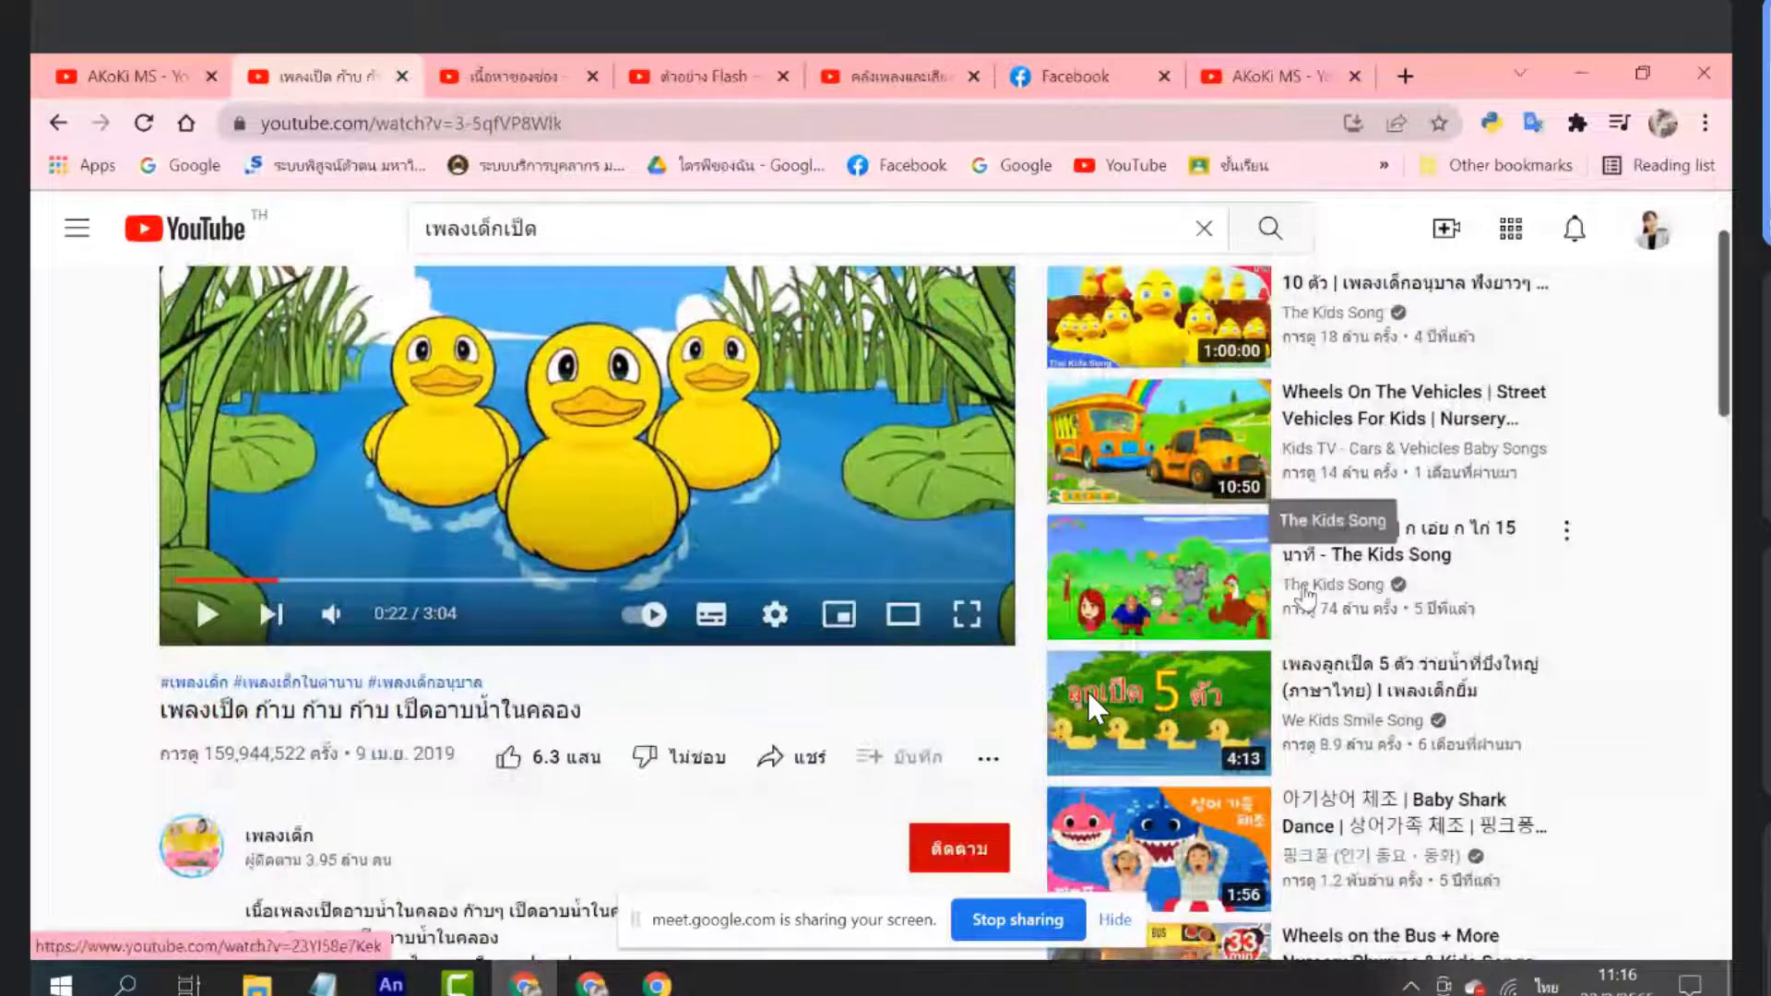
click(1353, 715)
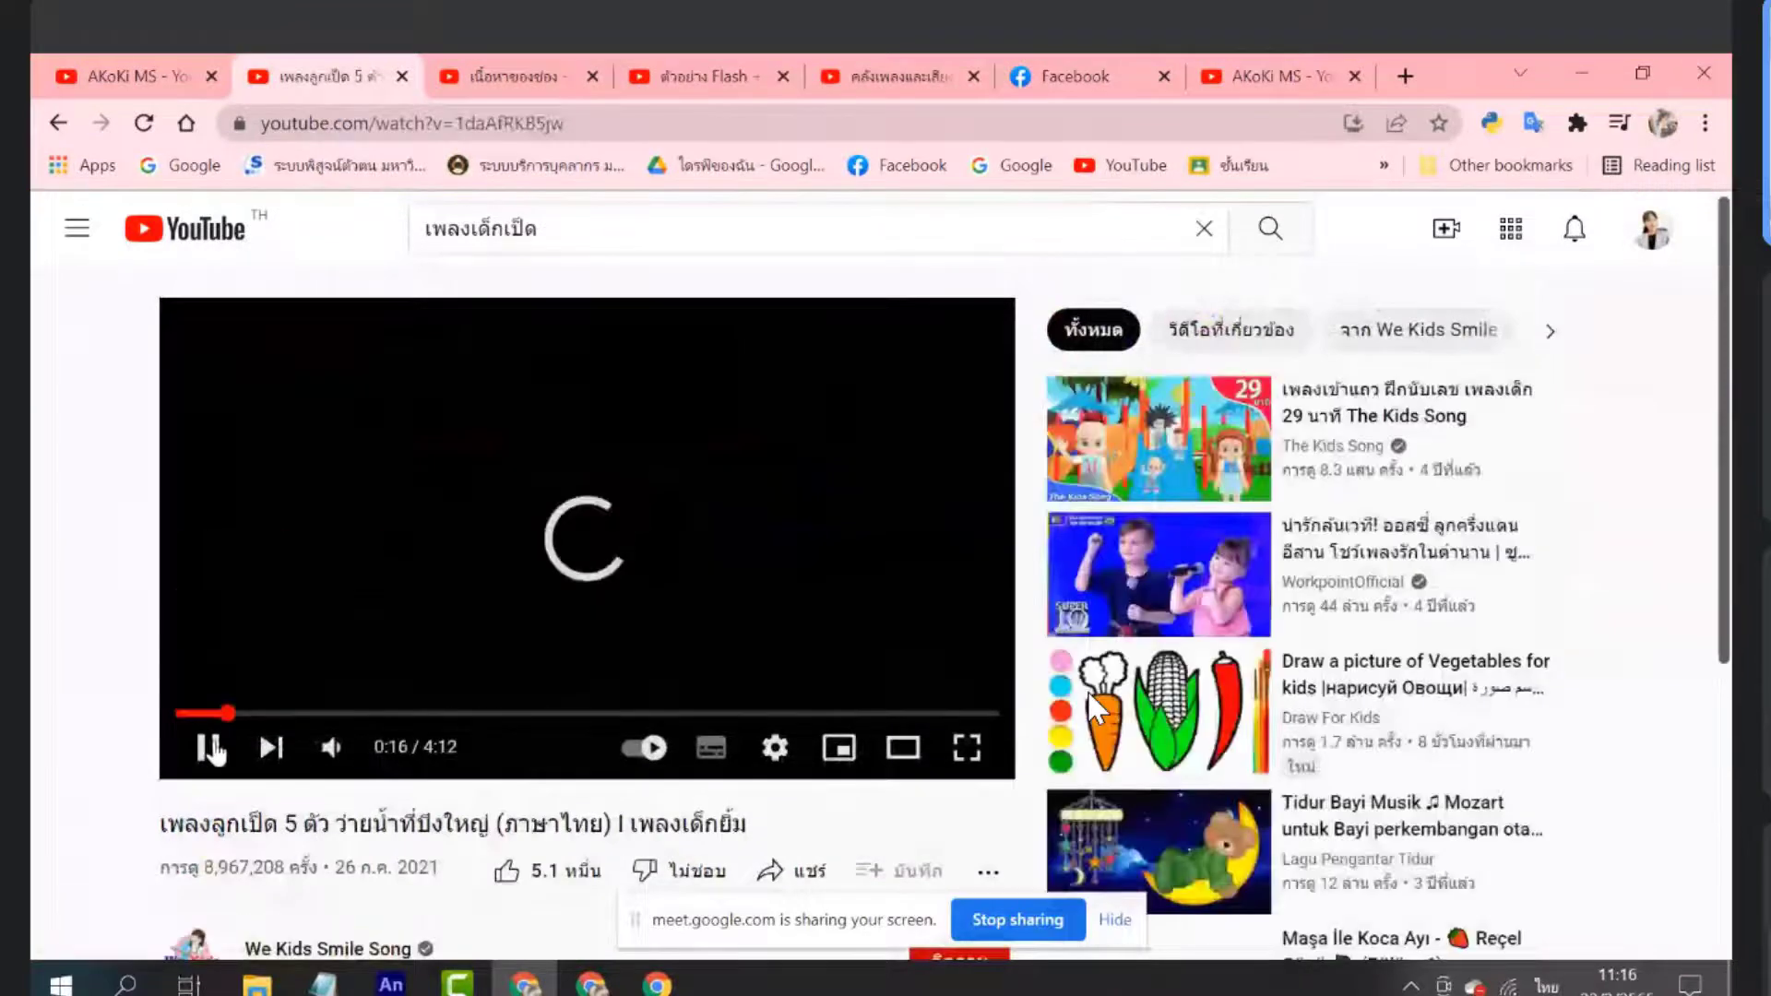
click(1114, 920)
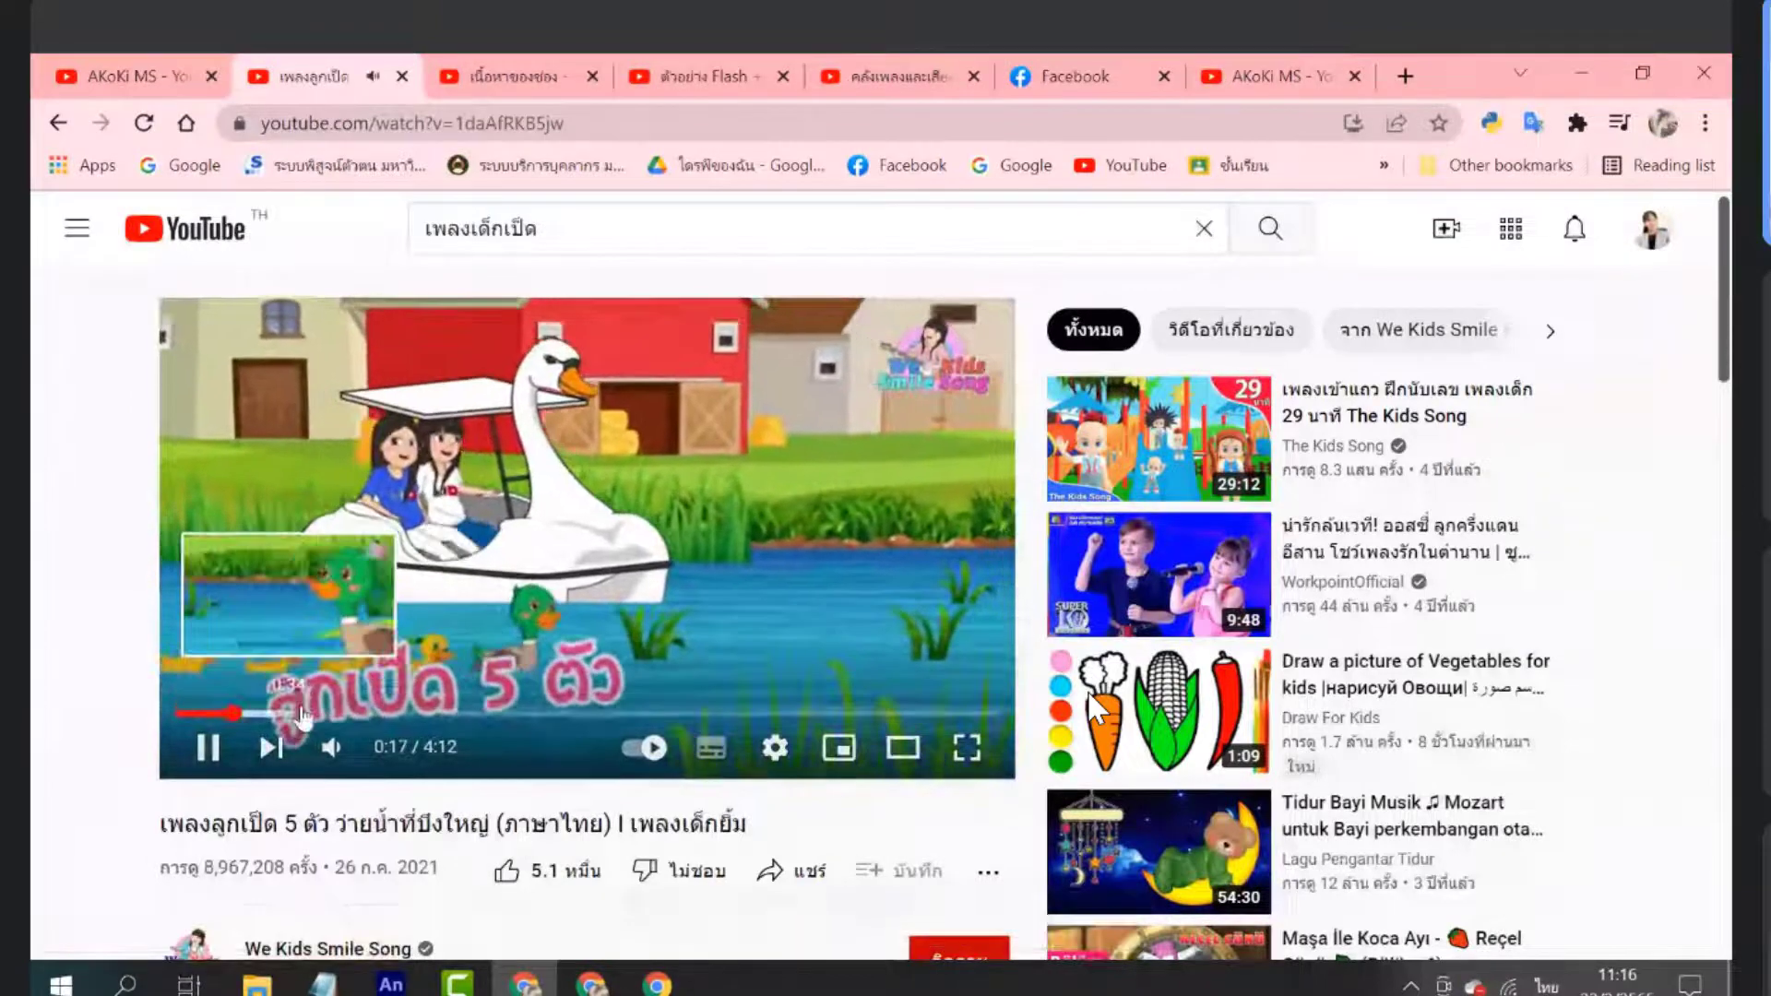
Skip ahead in the duck video to about 0:39 and 0:50, pause it and highlight its view count
click(305, 713)
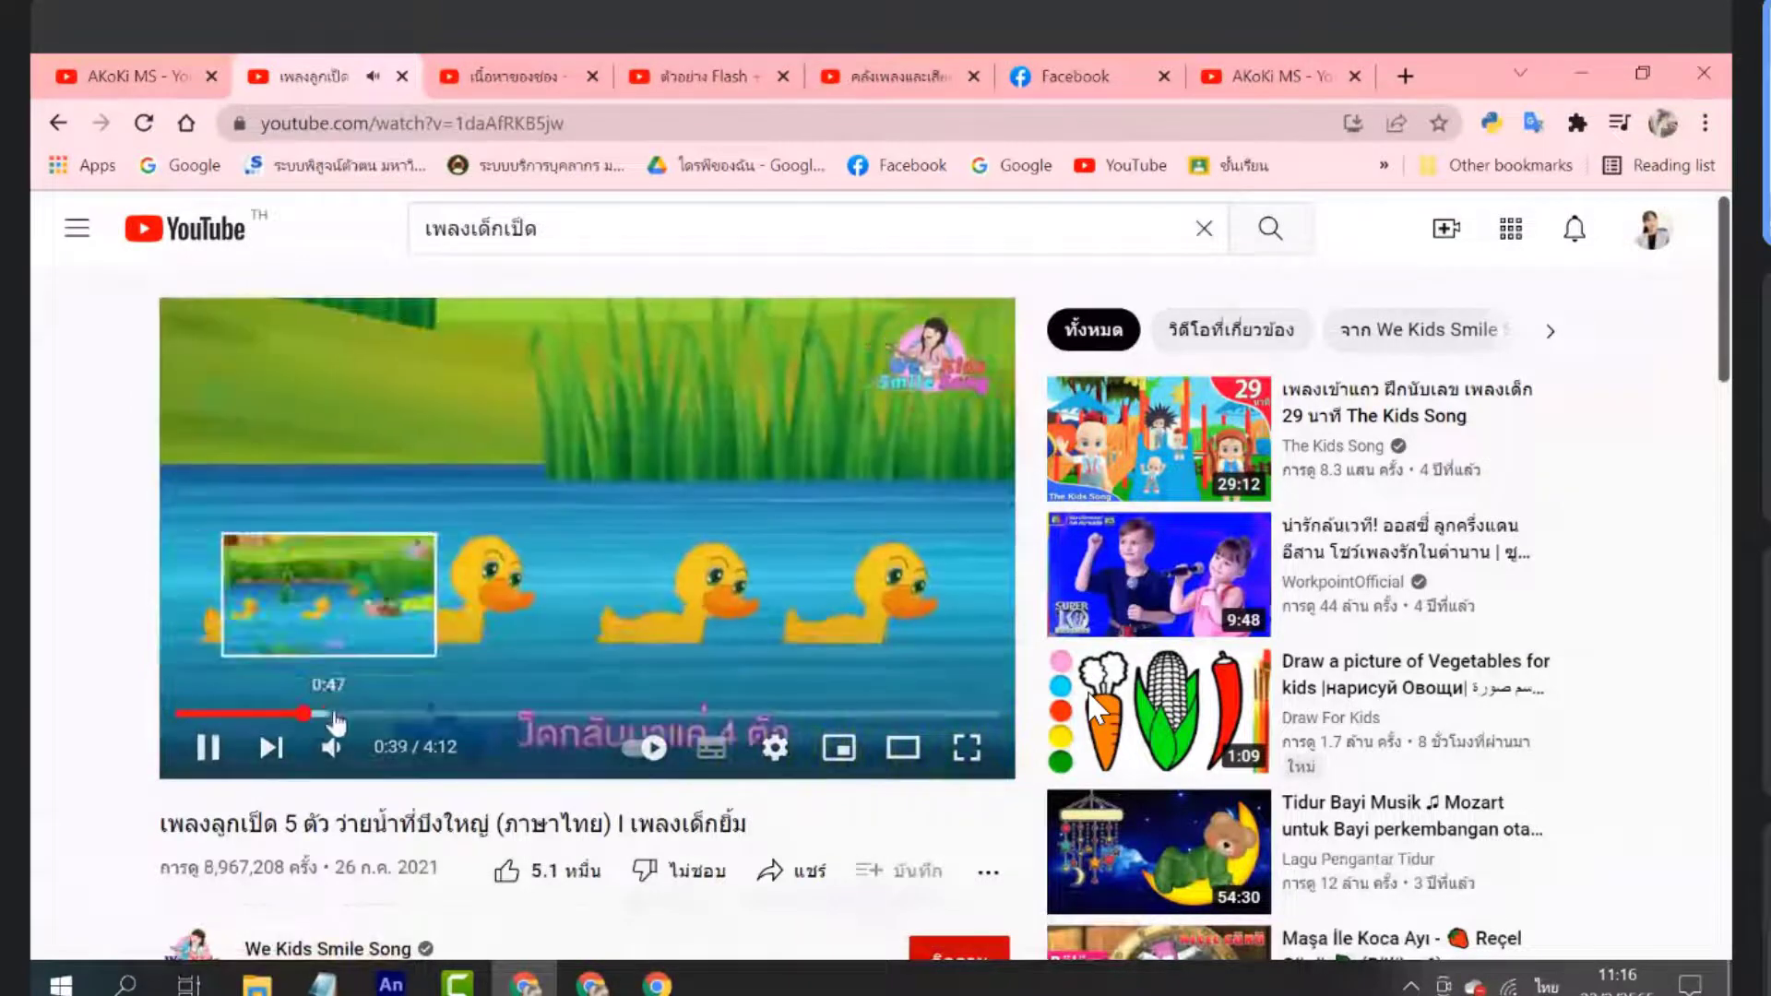
click(208, 747)
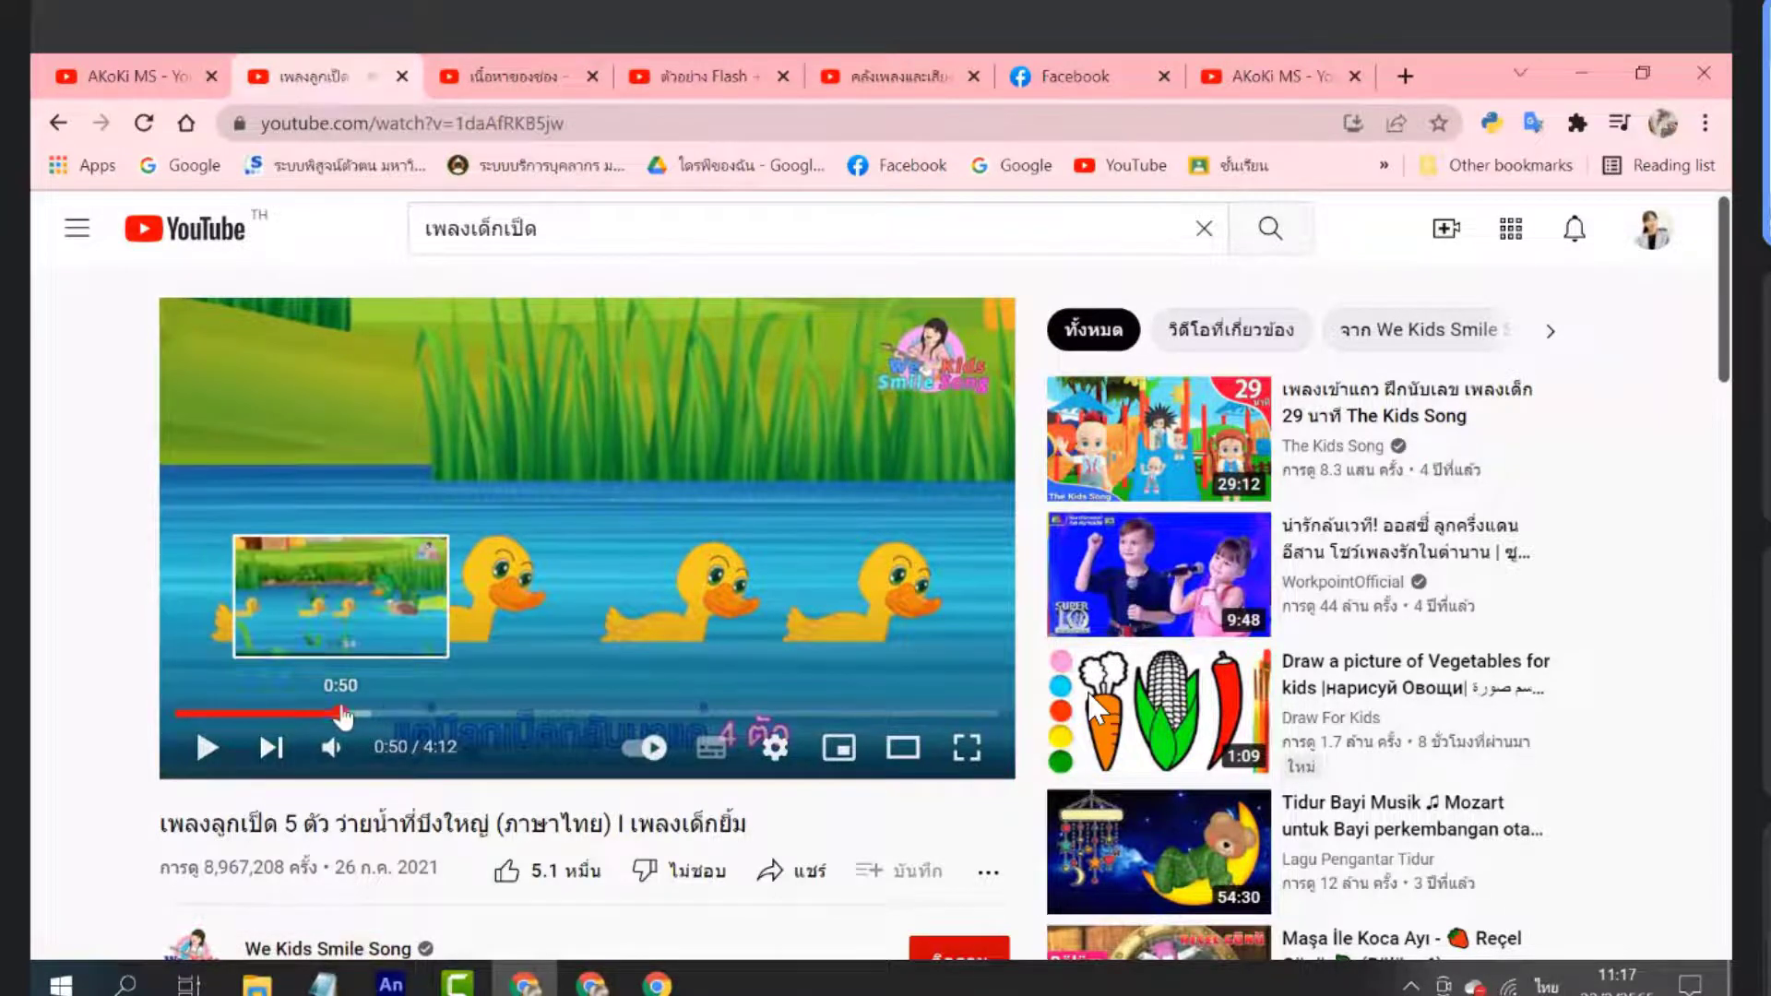
click(339, 712)
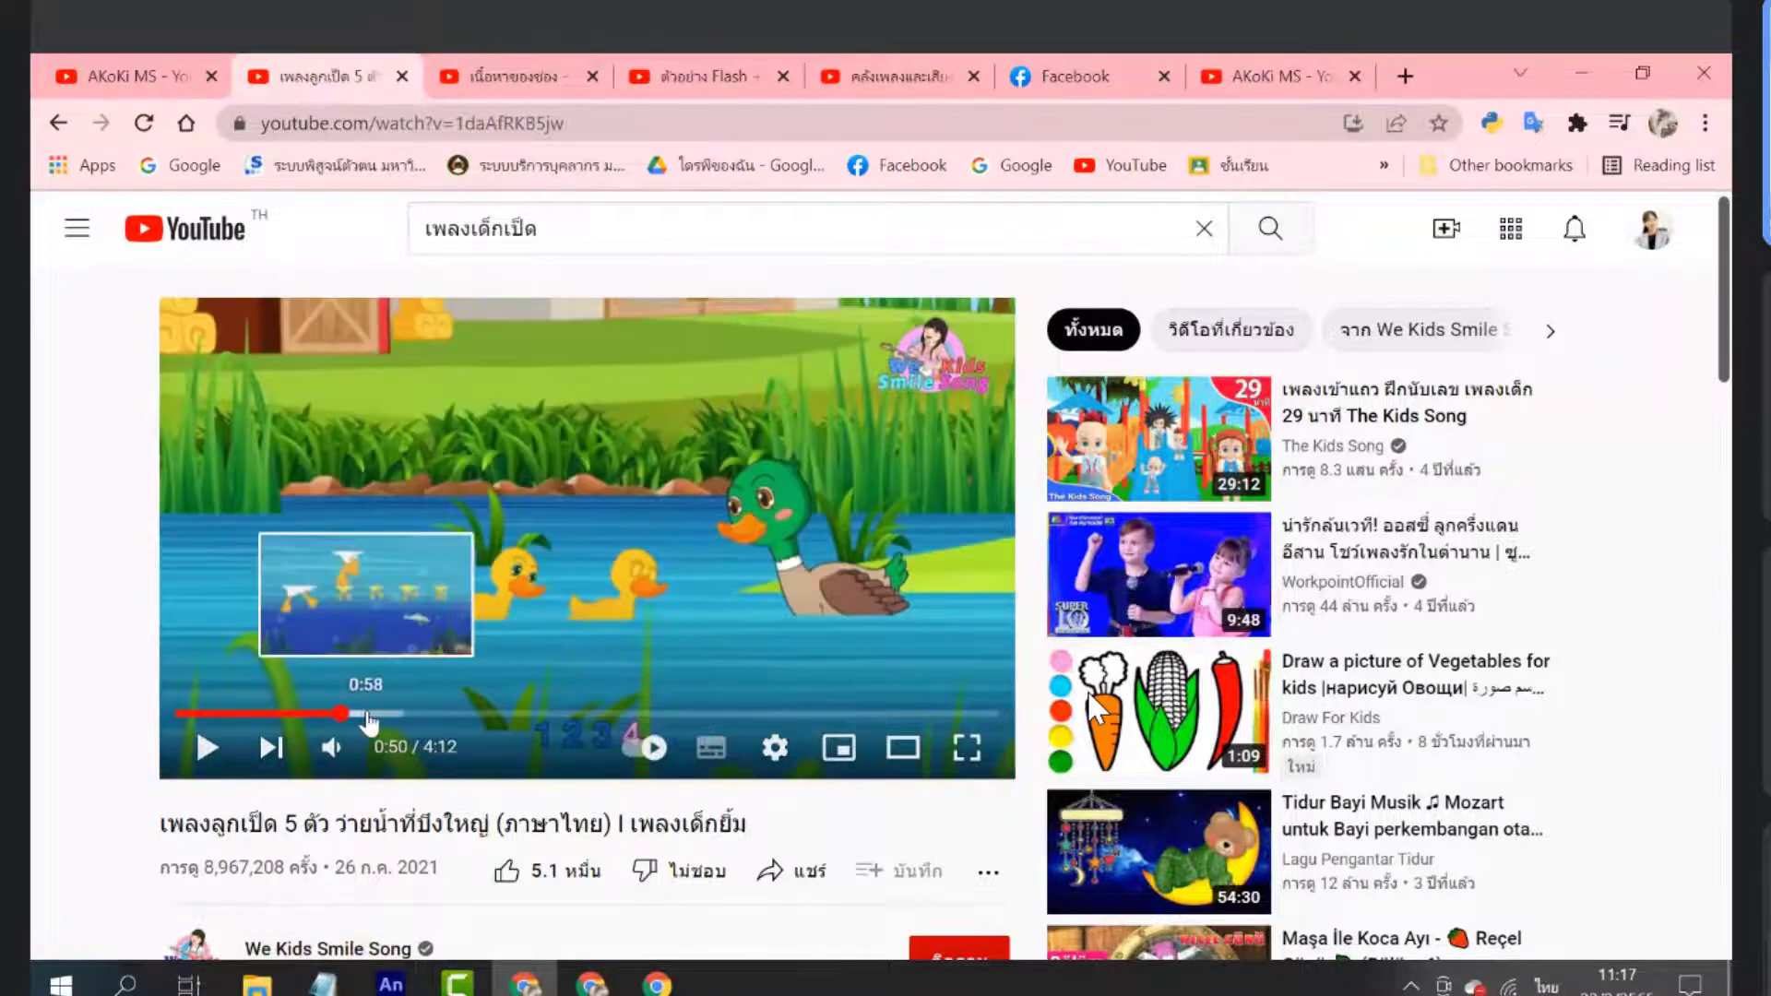
click(208, 747)
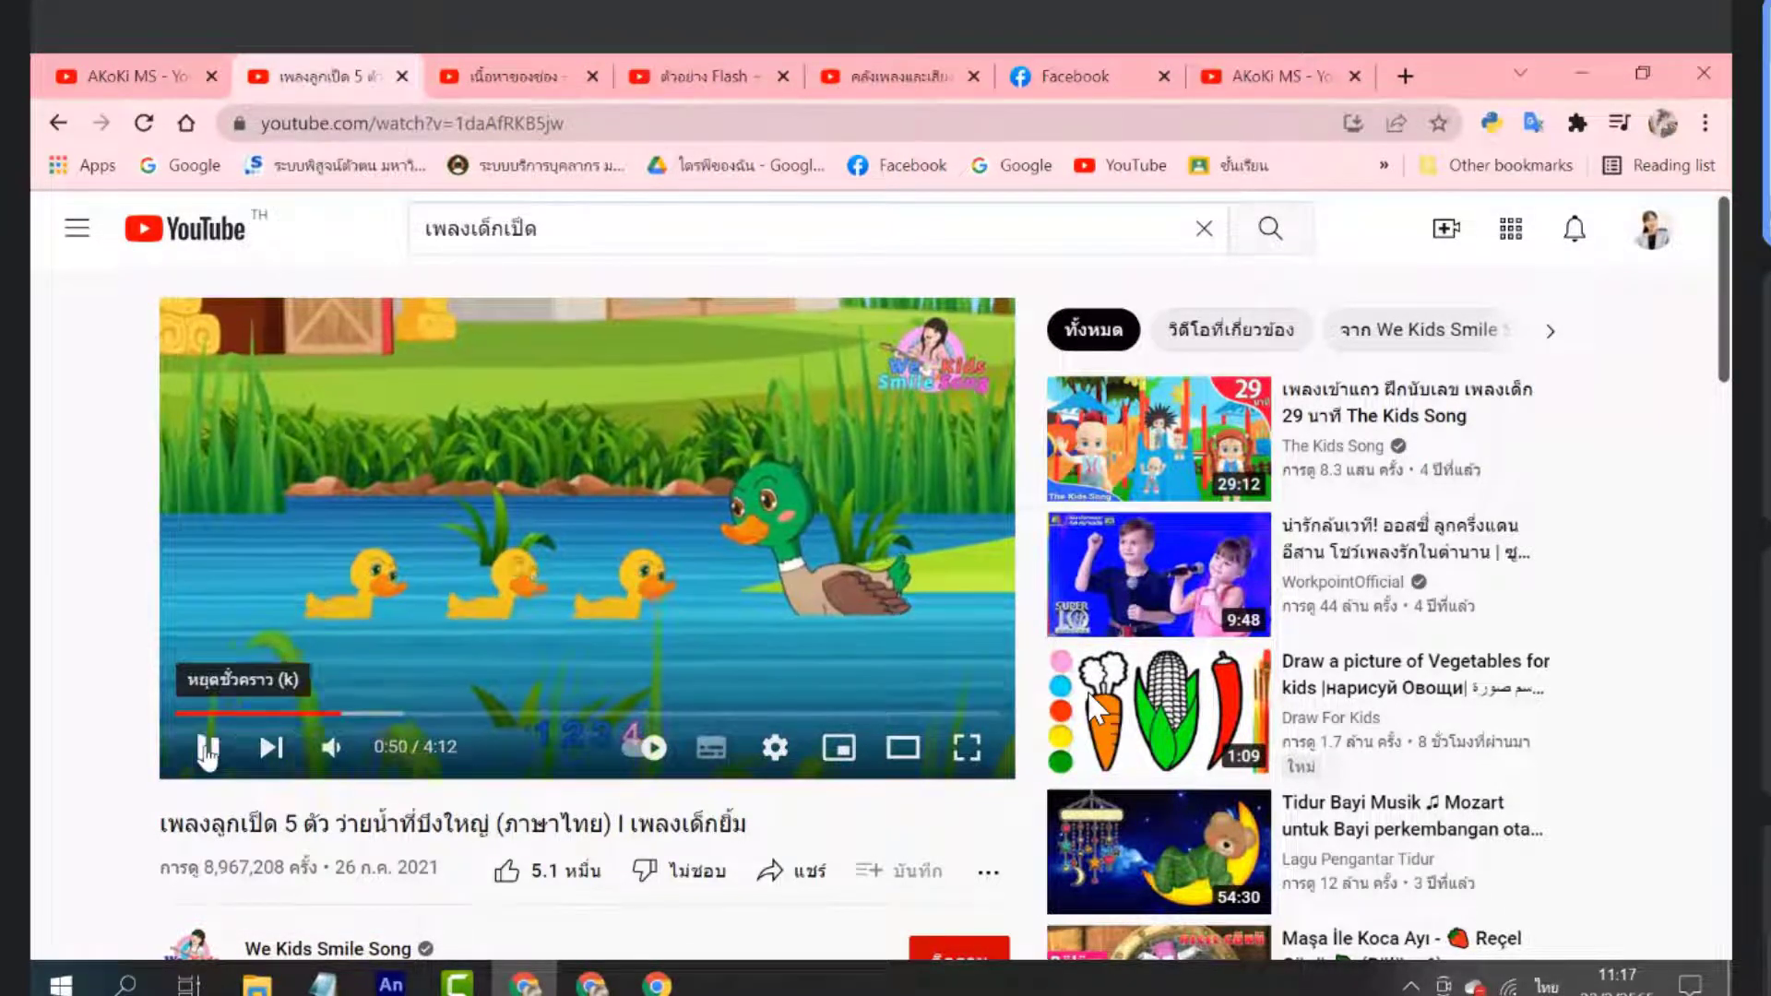
click(208, 747)
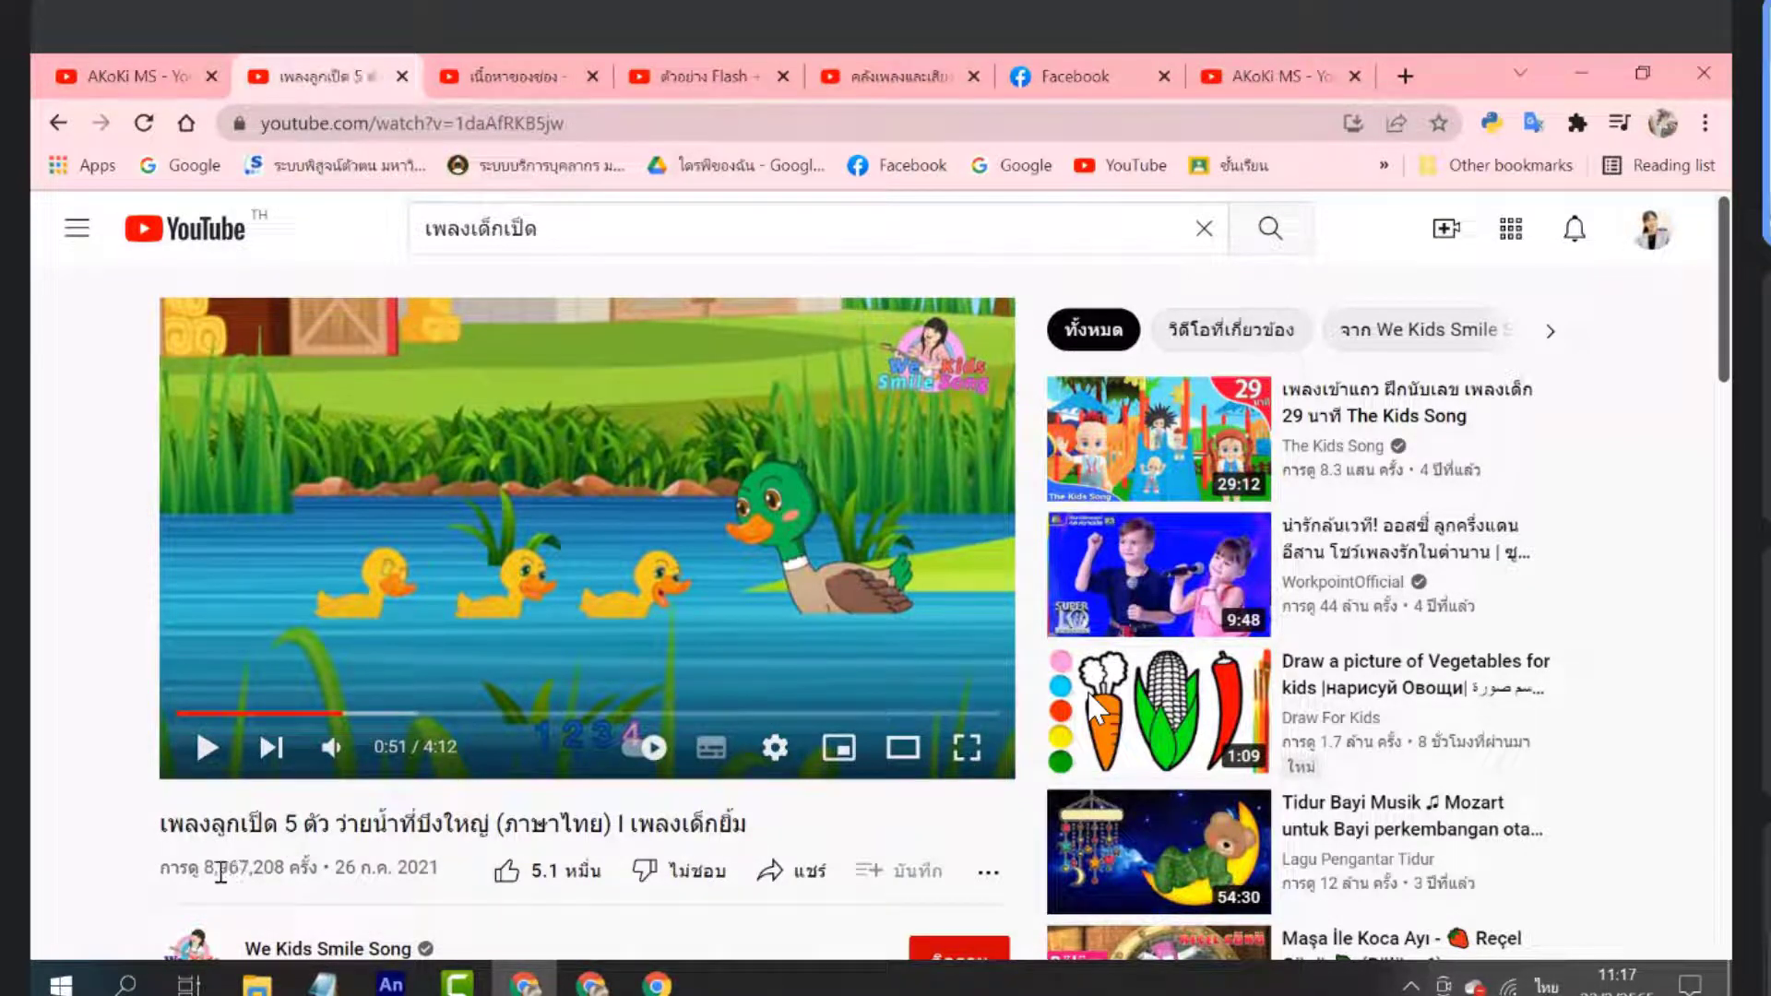
drag(219, 871, 339, 872)
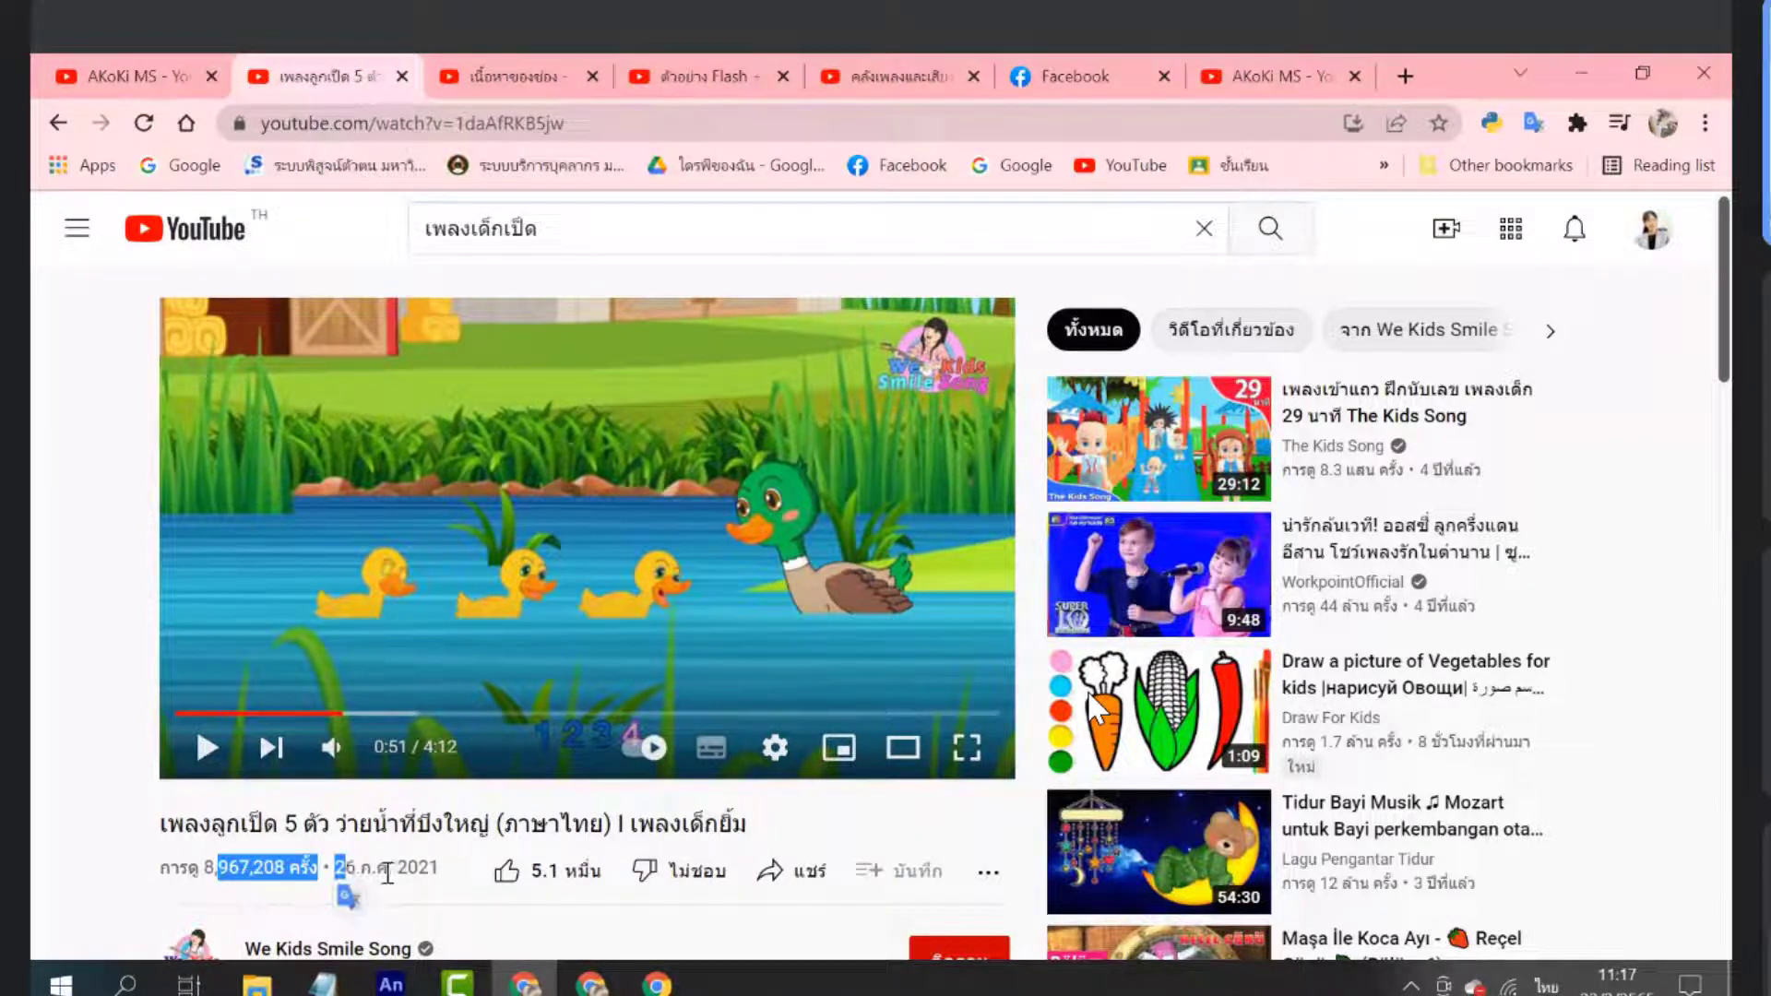
click(221, 874)
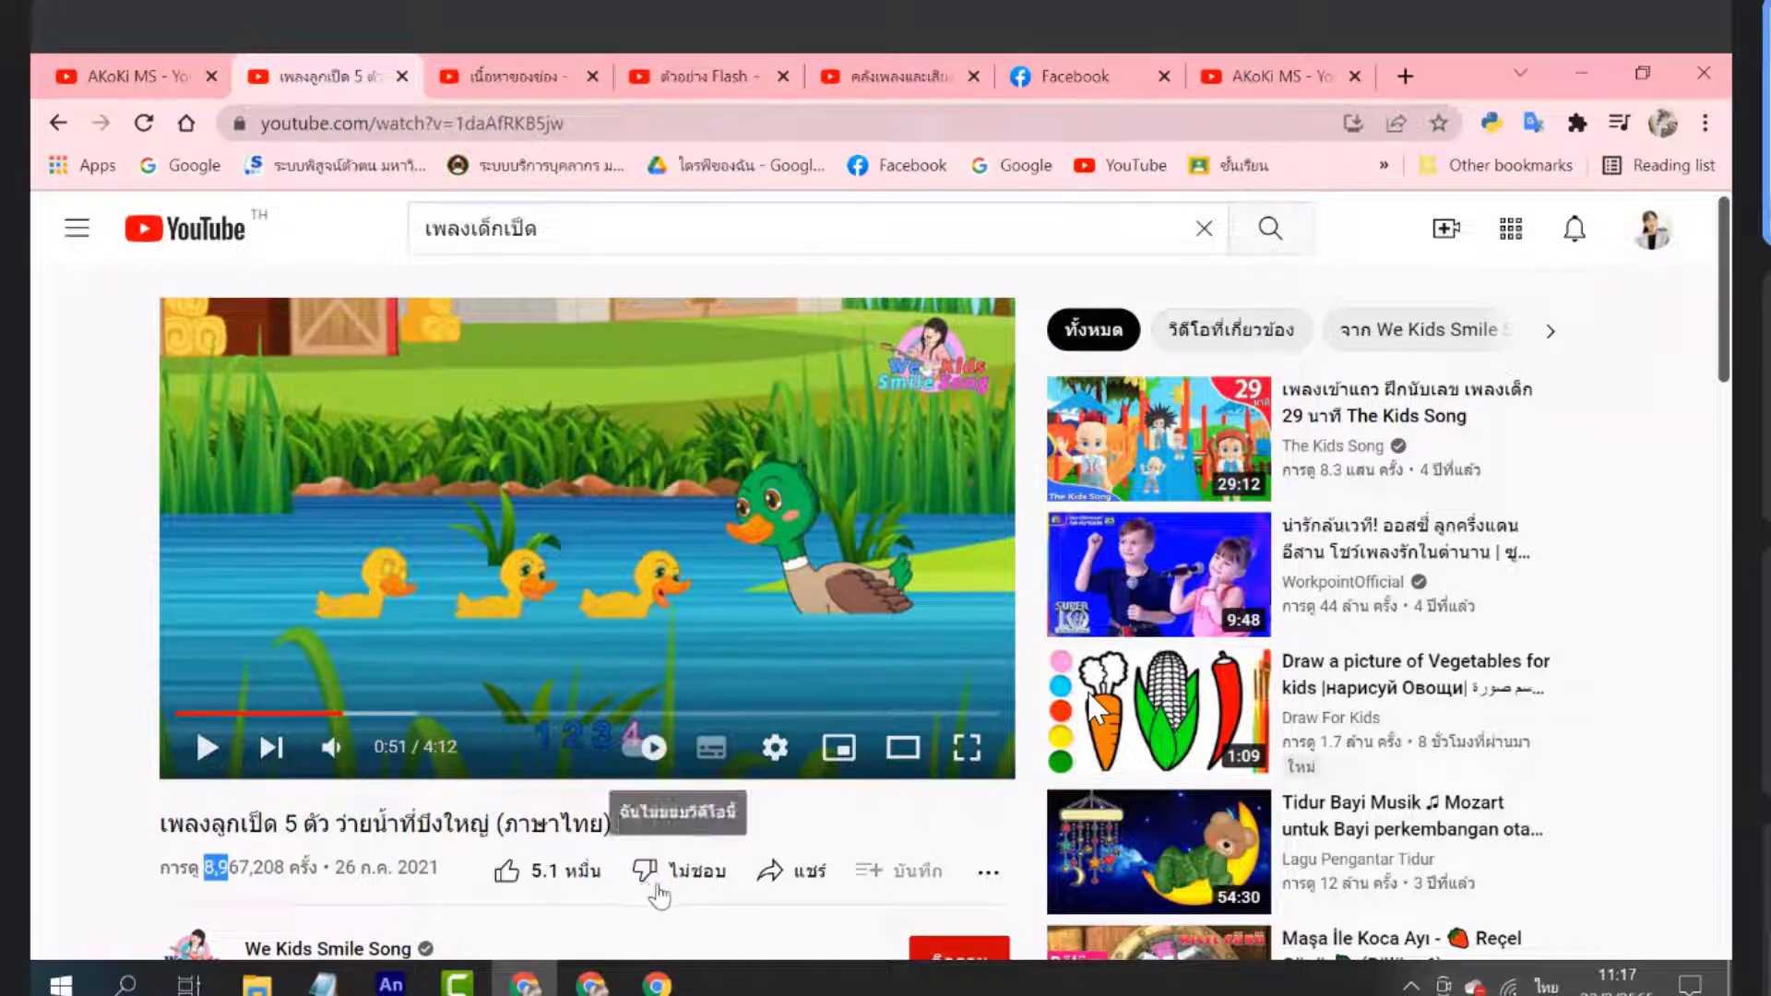
Switch to the Chrome window with YouTube Studio, view the channel from its customization page and open the channel's video management
click(657, 984)
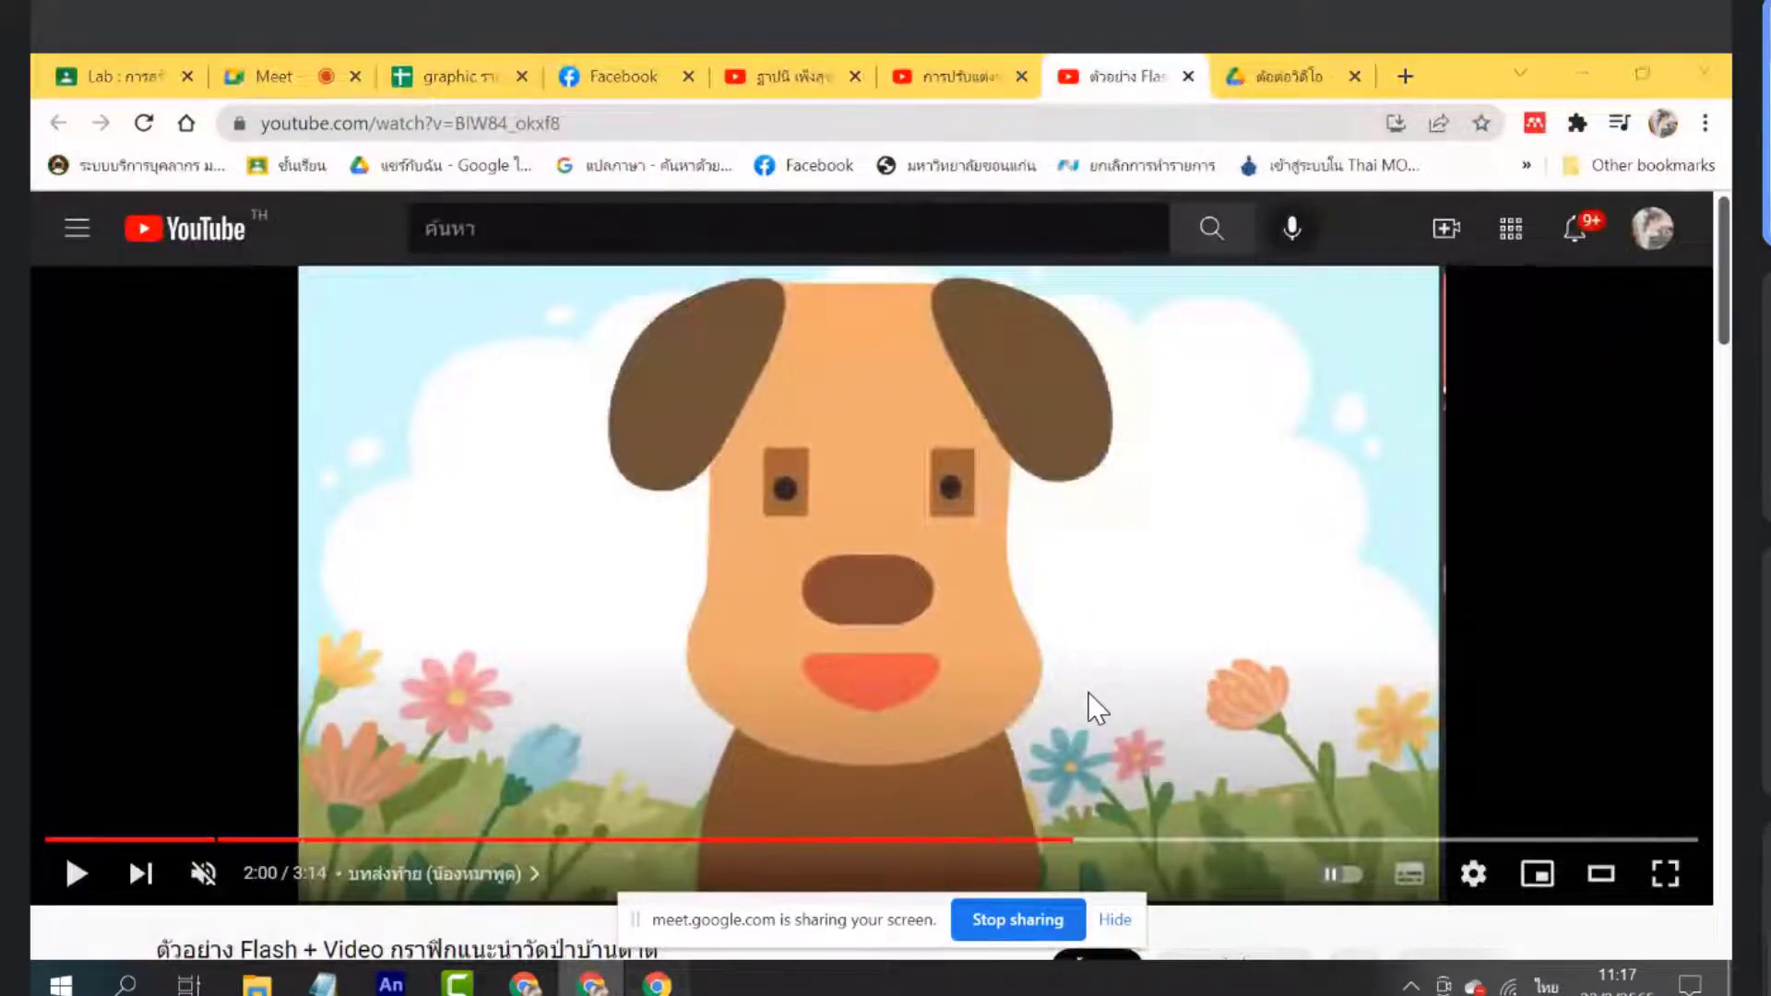
click(954, 79)
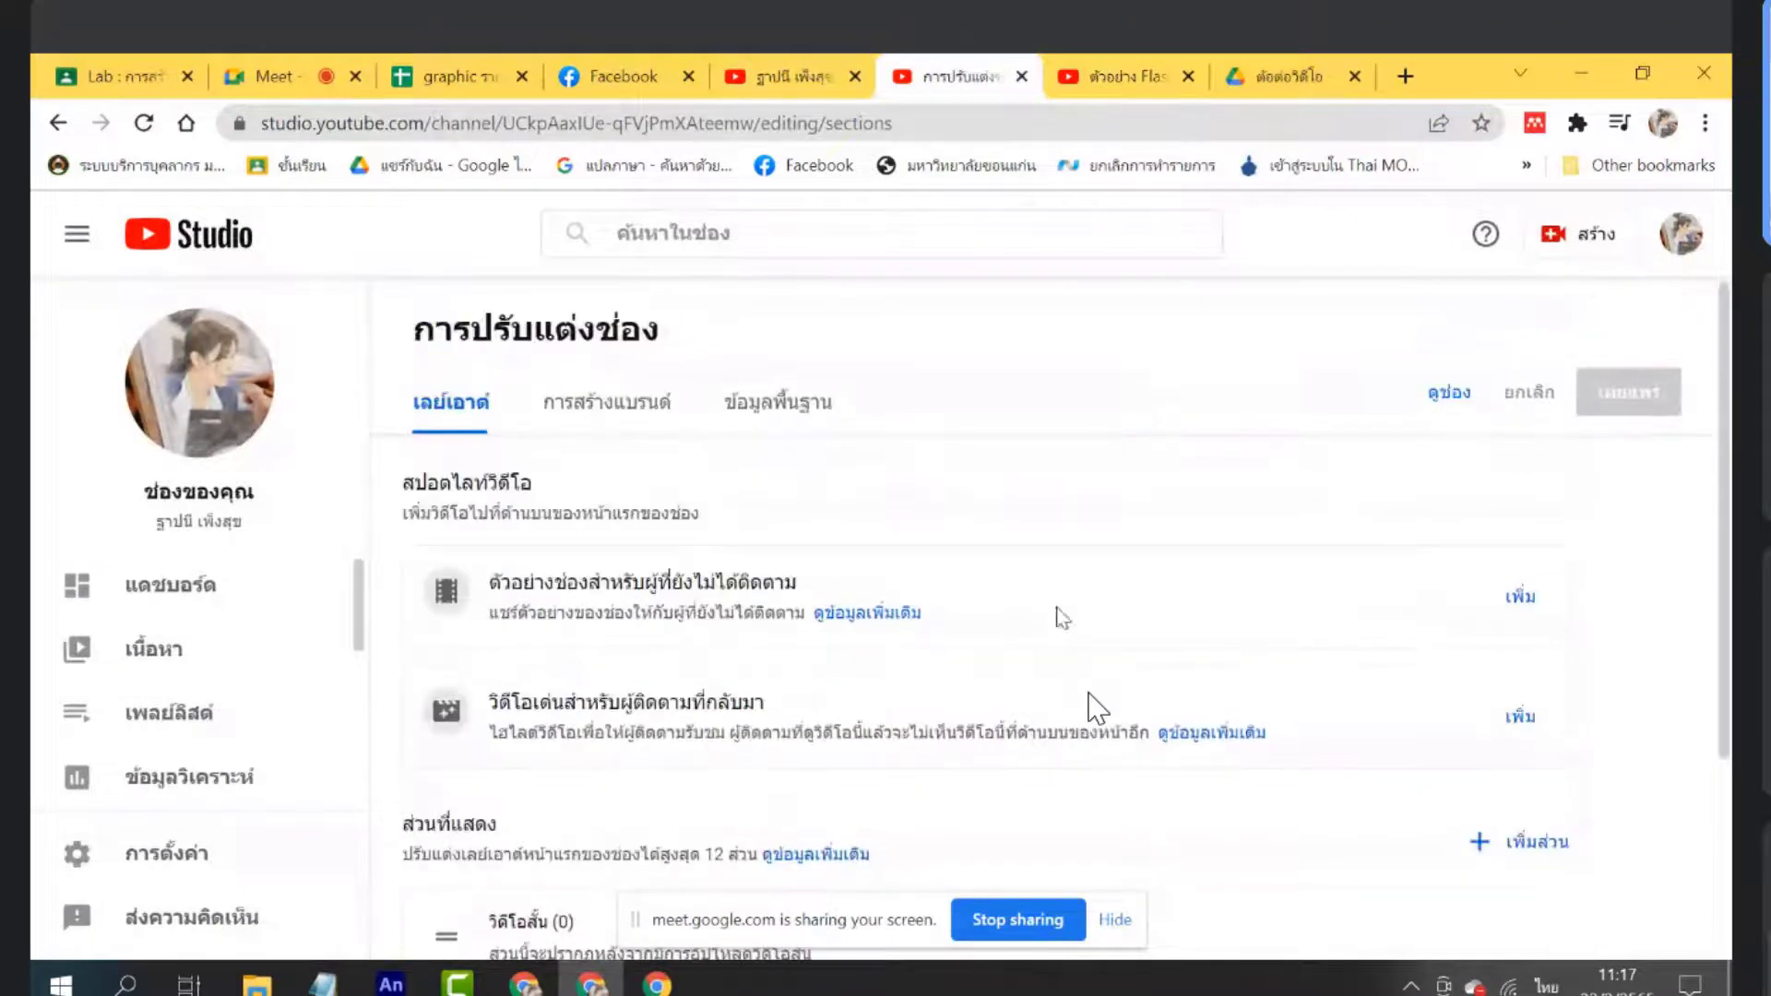
scroll(1365, 507, down, 3)
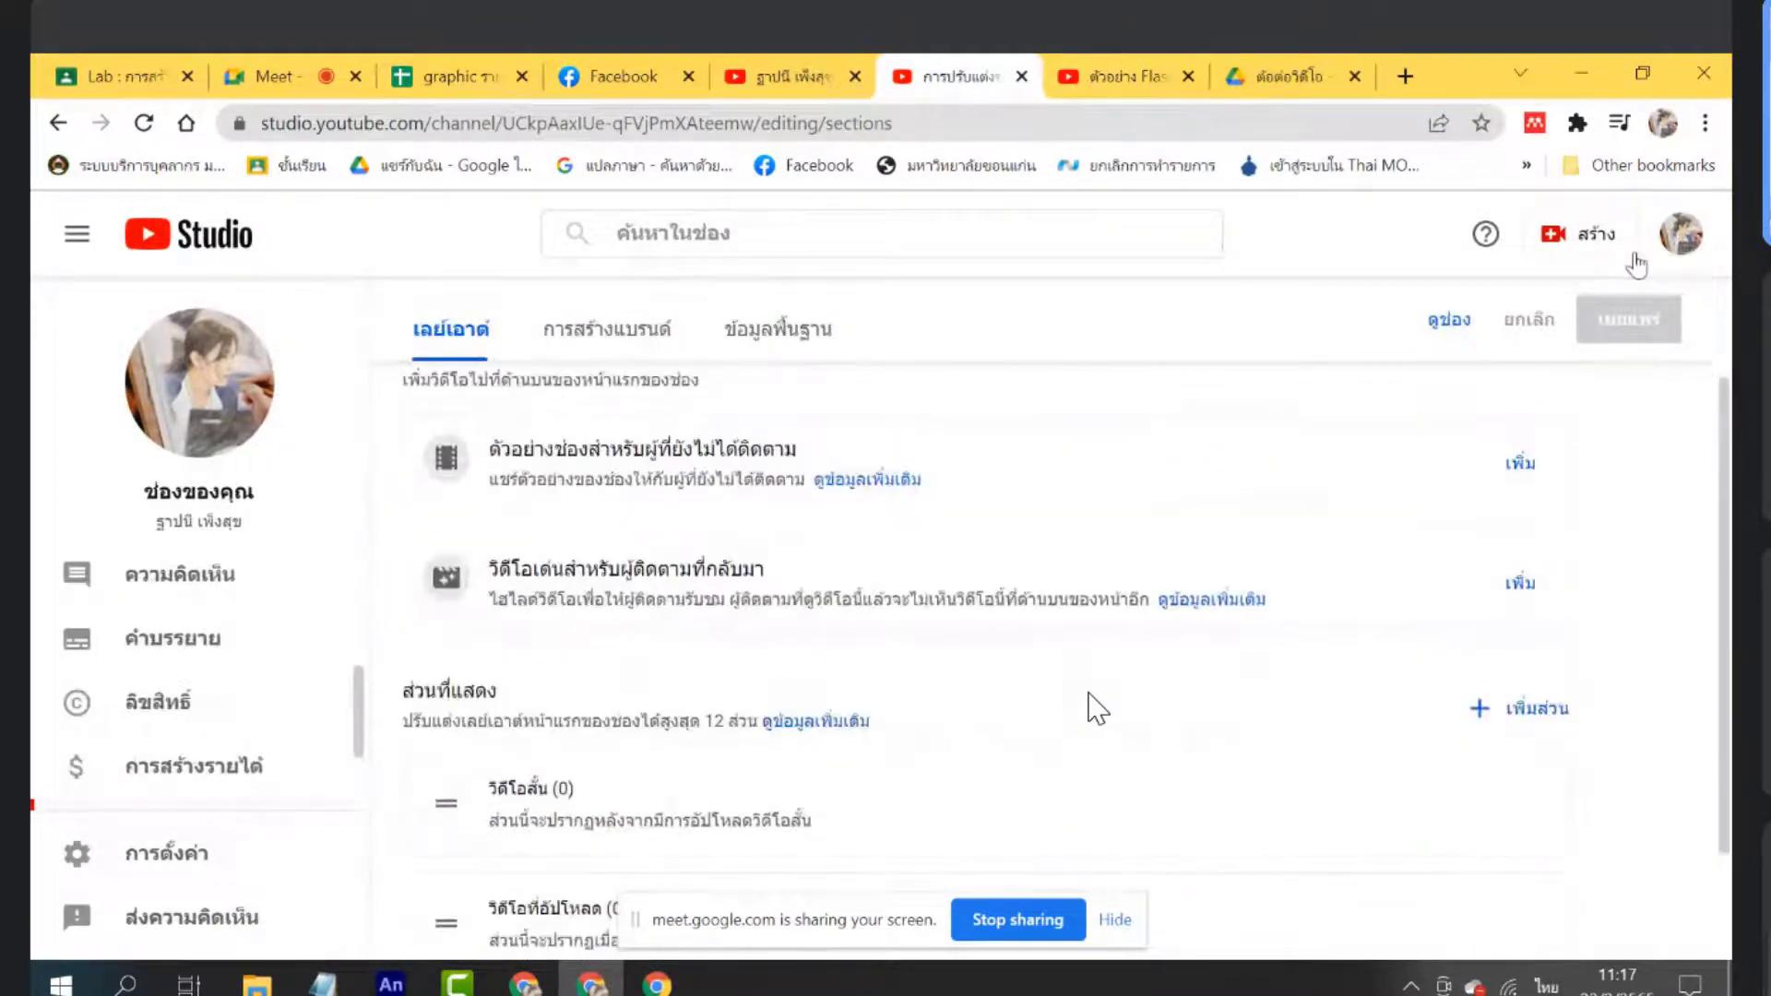
scroll(535, 639, up, 2)
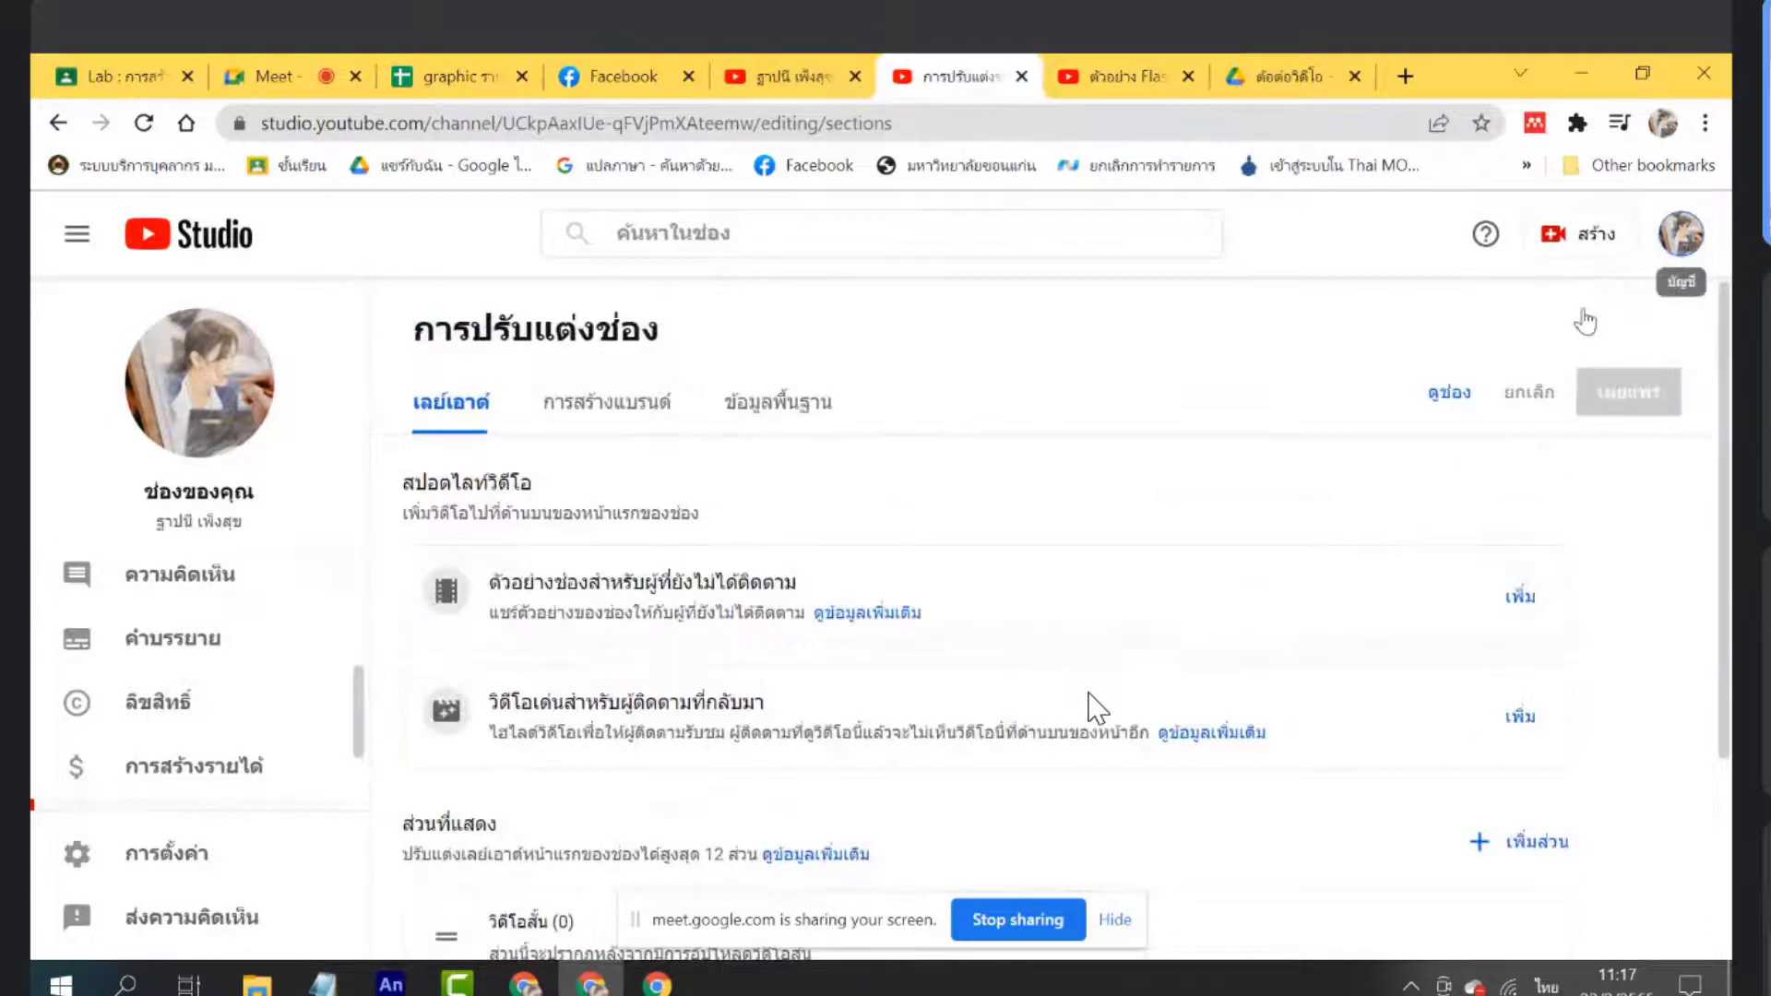
click(1473, 393)
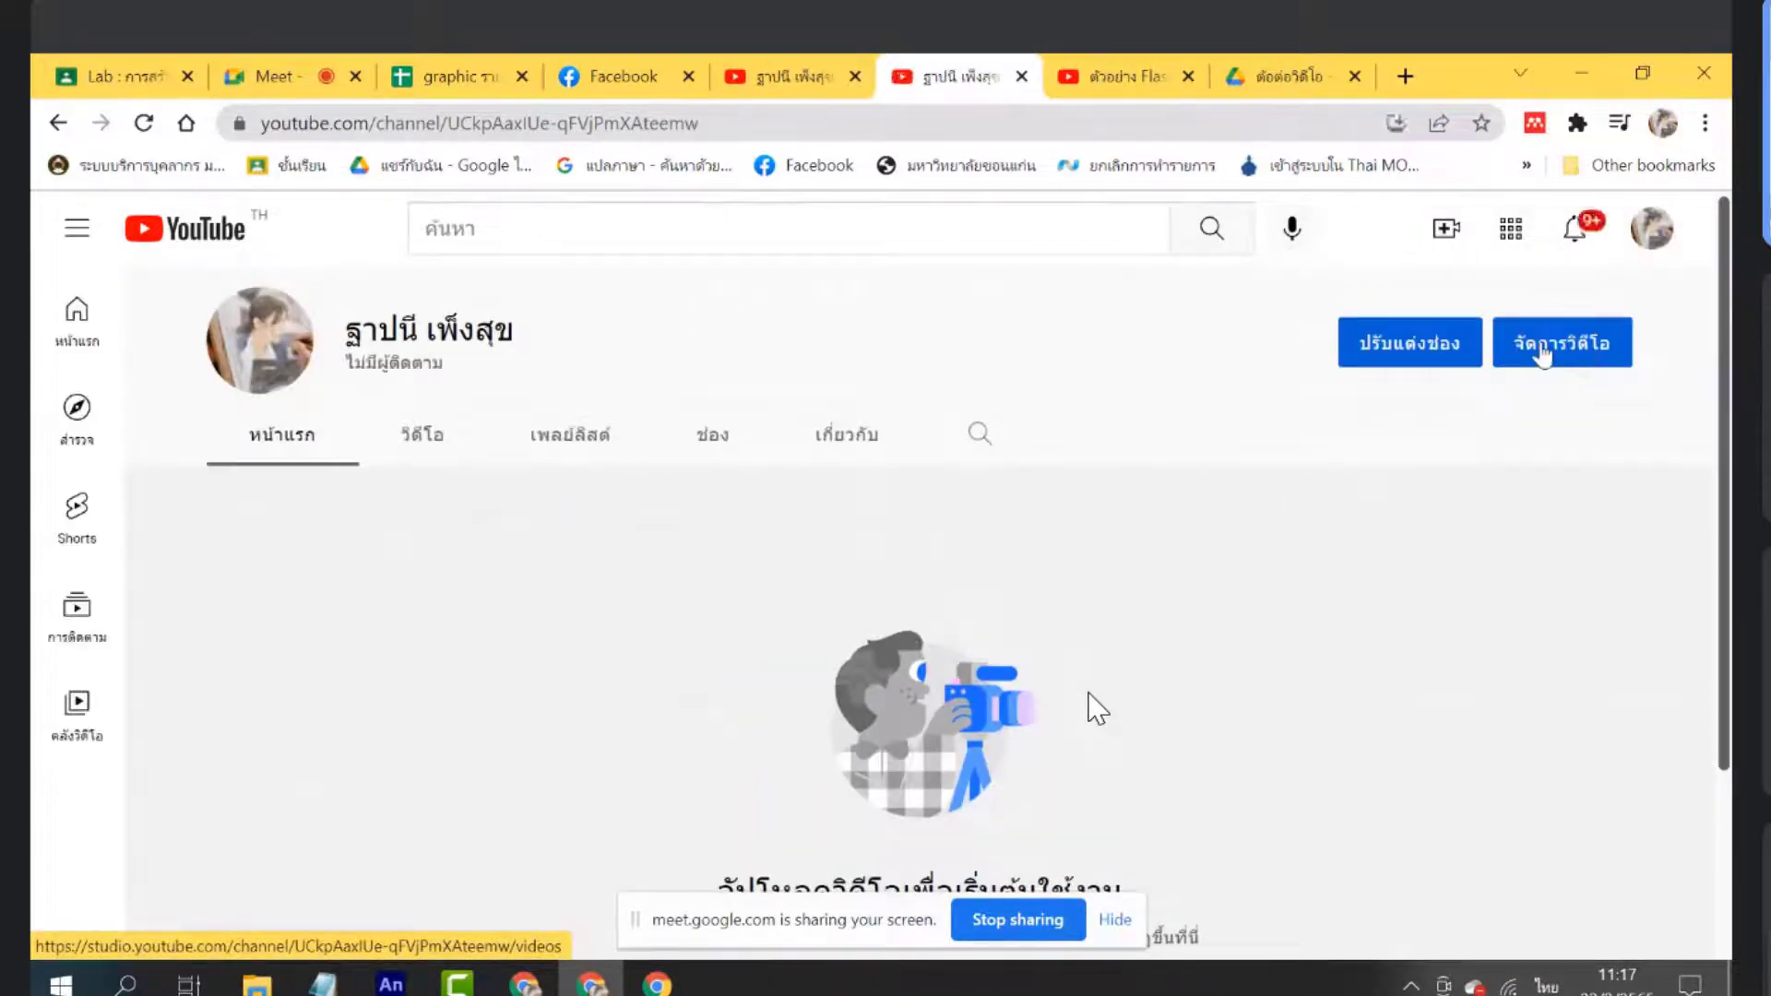
click(1540, 351)
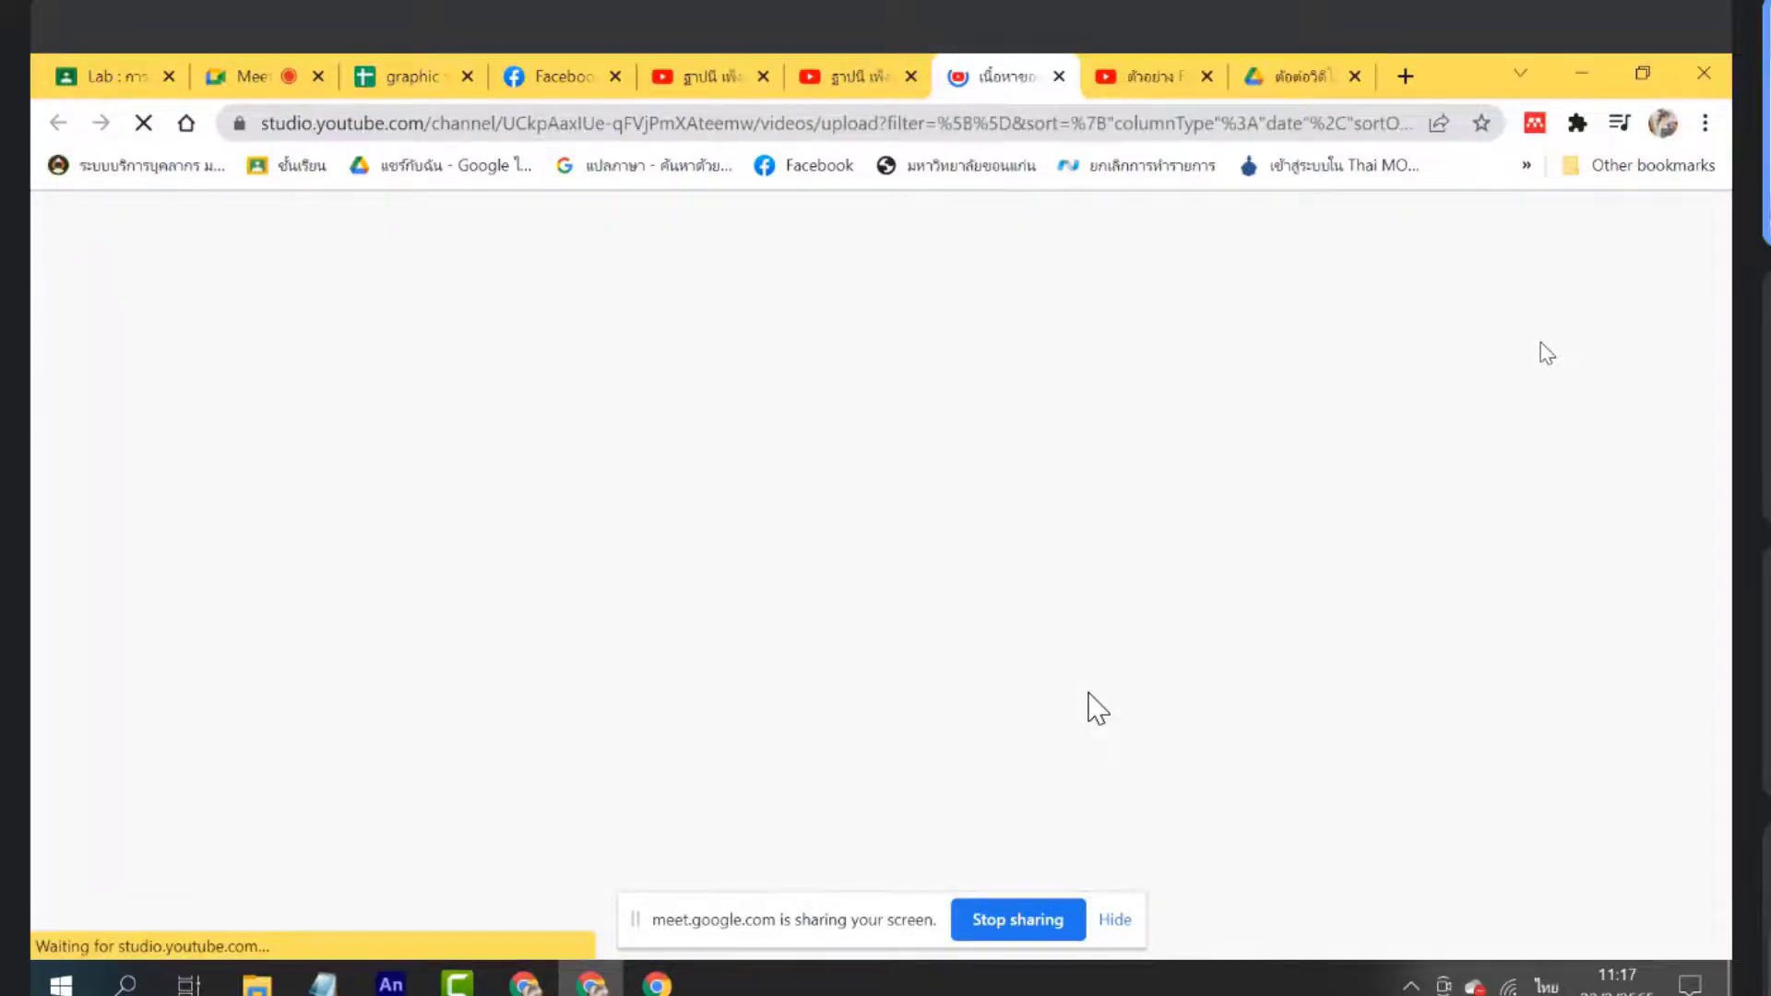
Look over the channel's content page in YouTube Studio and open the audio library (คลังเพลงและเสียง)
scroll(751, 672, down, 2)
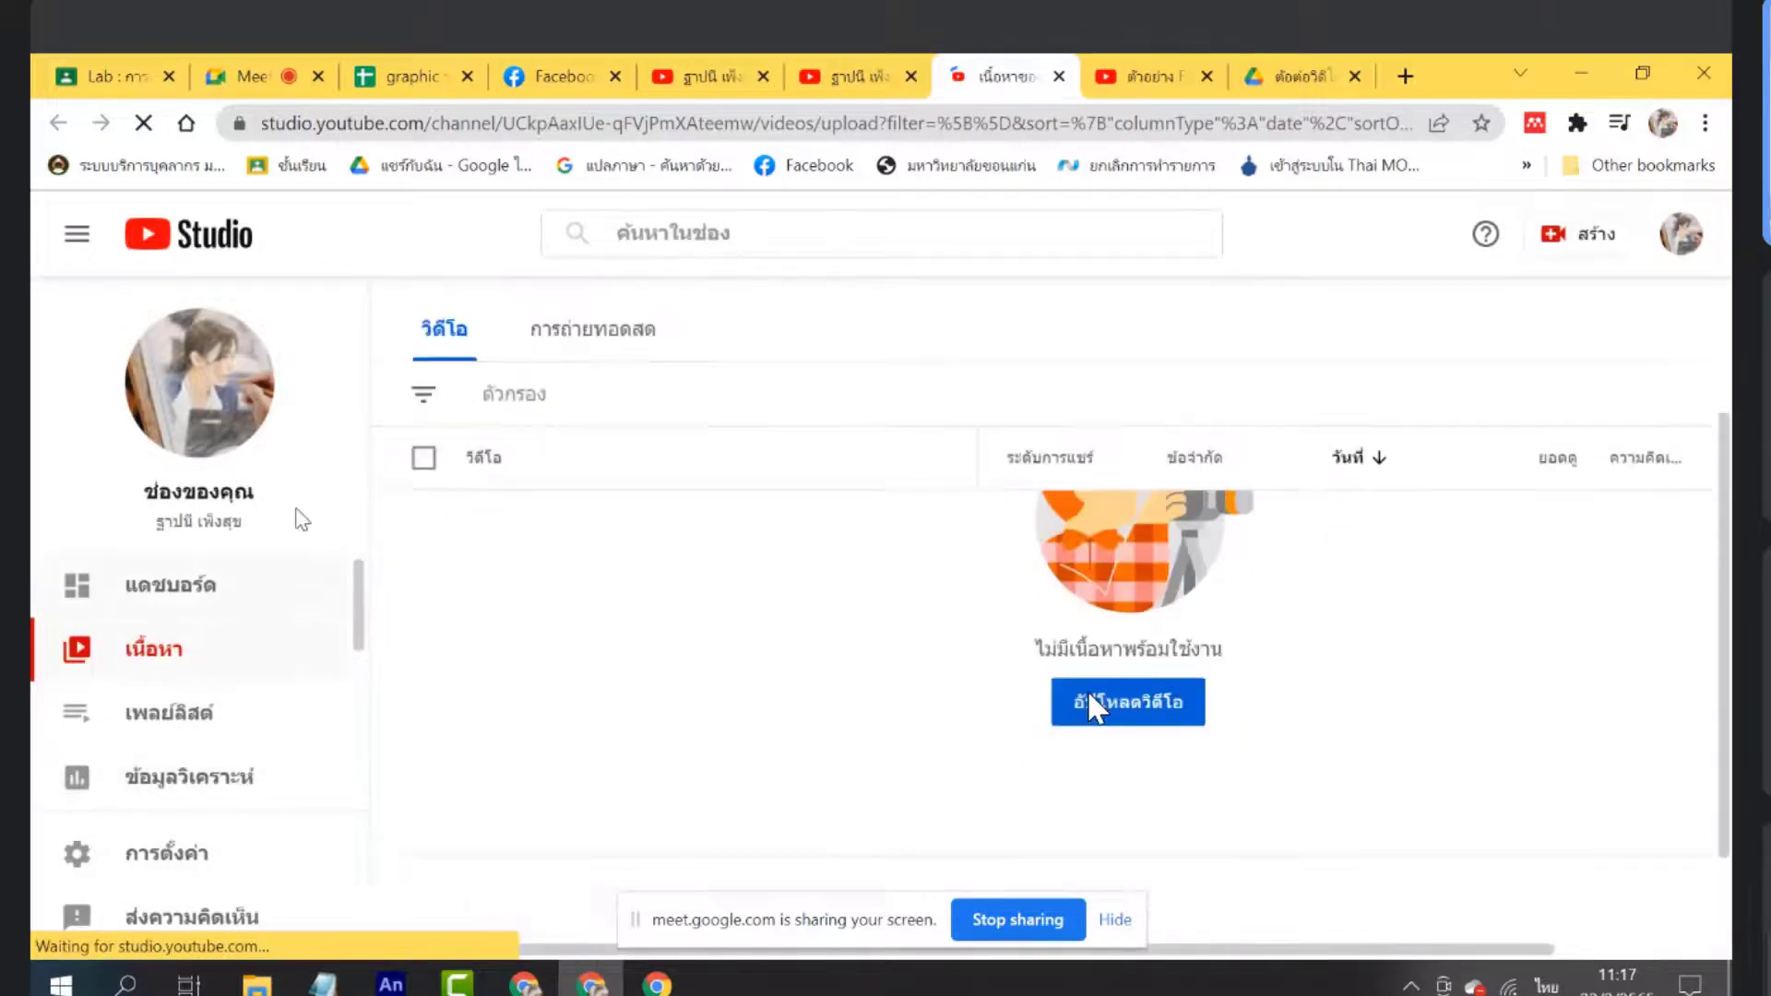
scroll(196, 758, down, 2)
scroll(196, 758, down, 2)
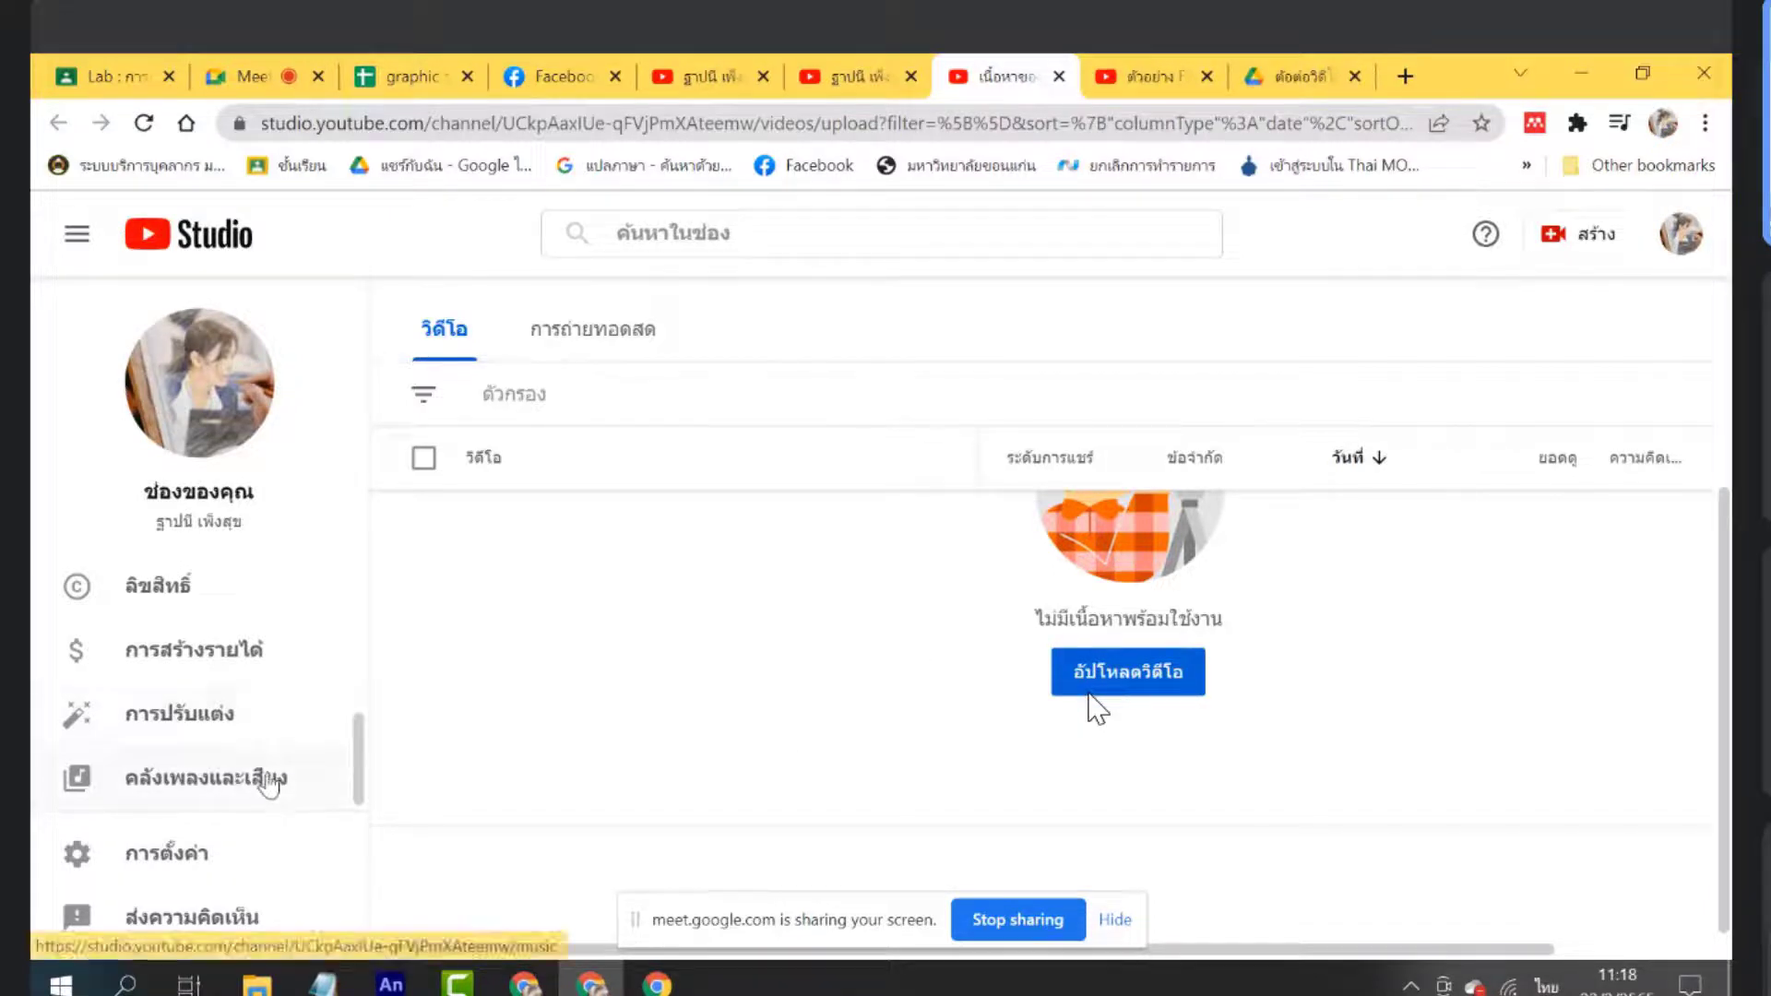
scroll(968, 582, up, 3)
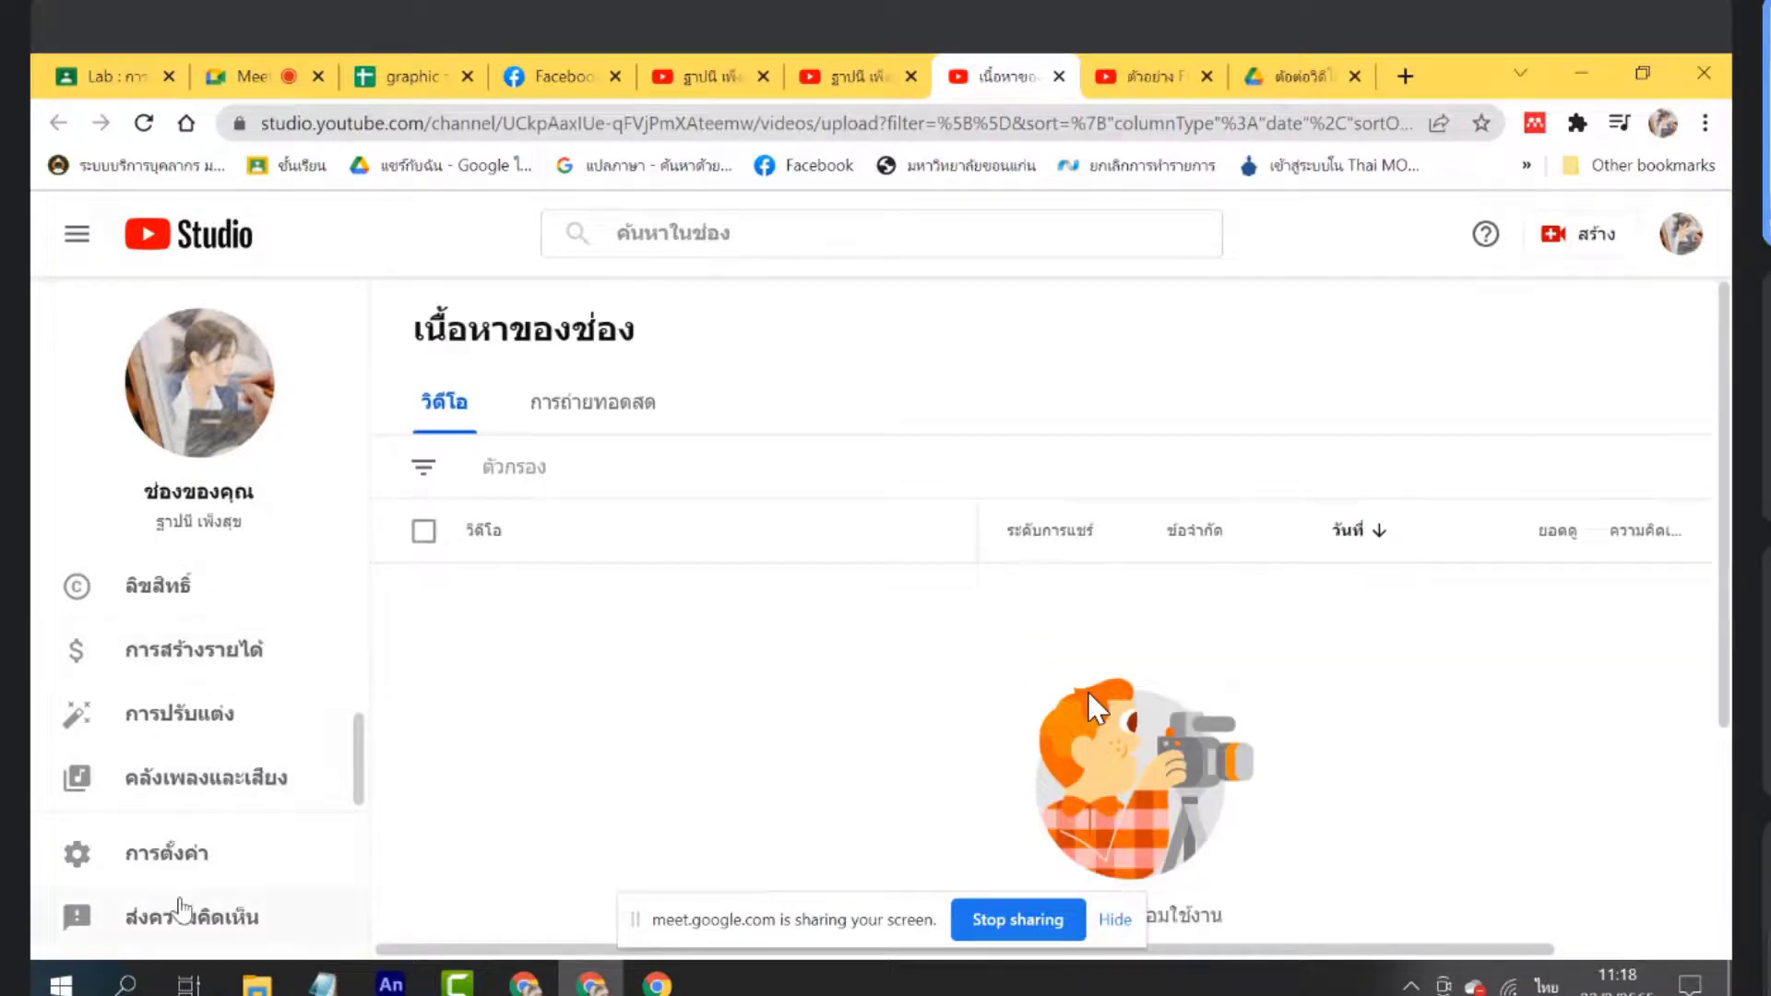
click(213, 785)
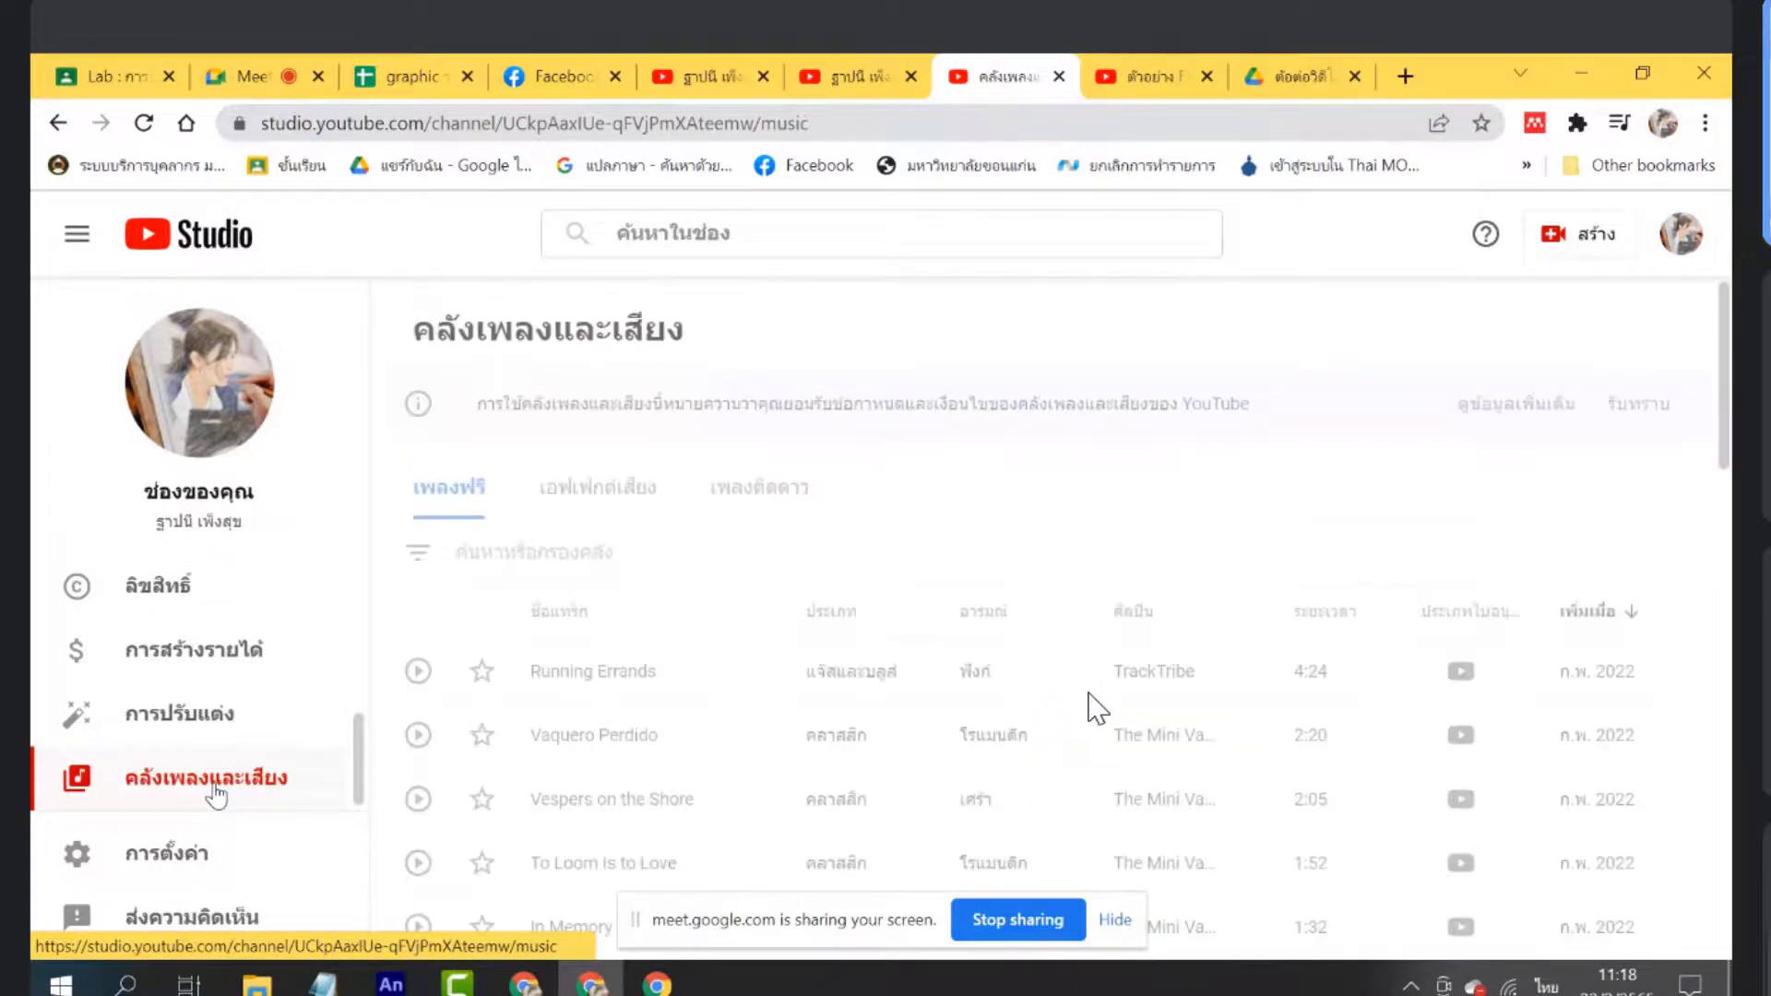
Browse the first page of free music tracks in the audio library down to the end of the list and return to its start
scroll(1096, 708, down, 5)
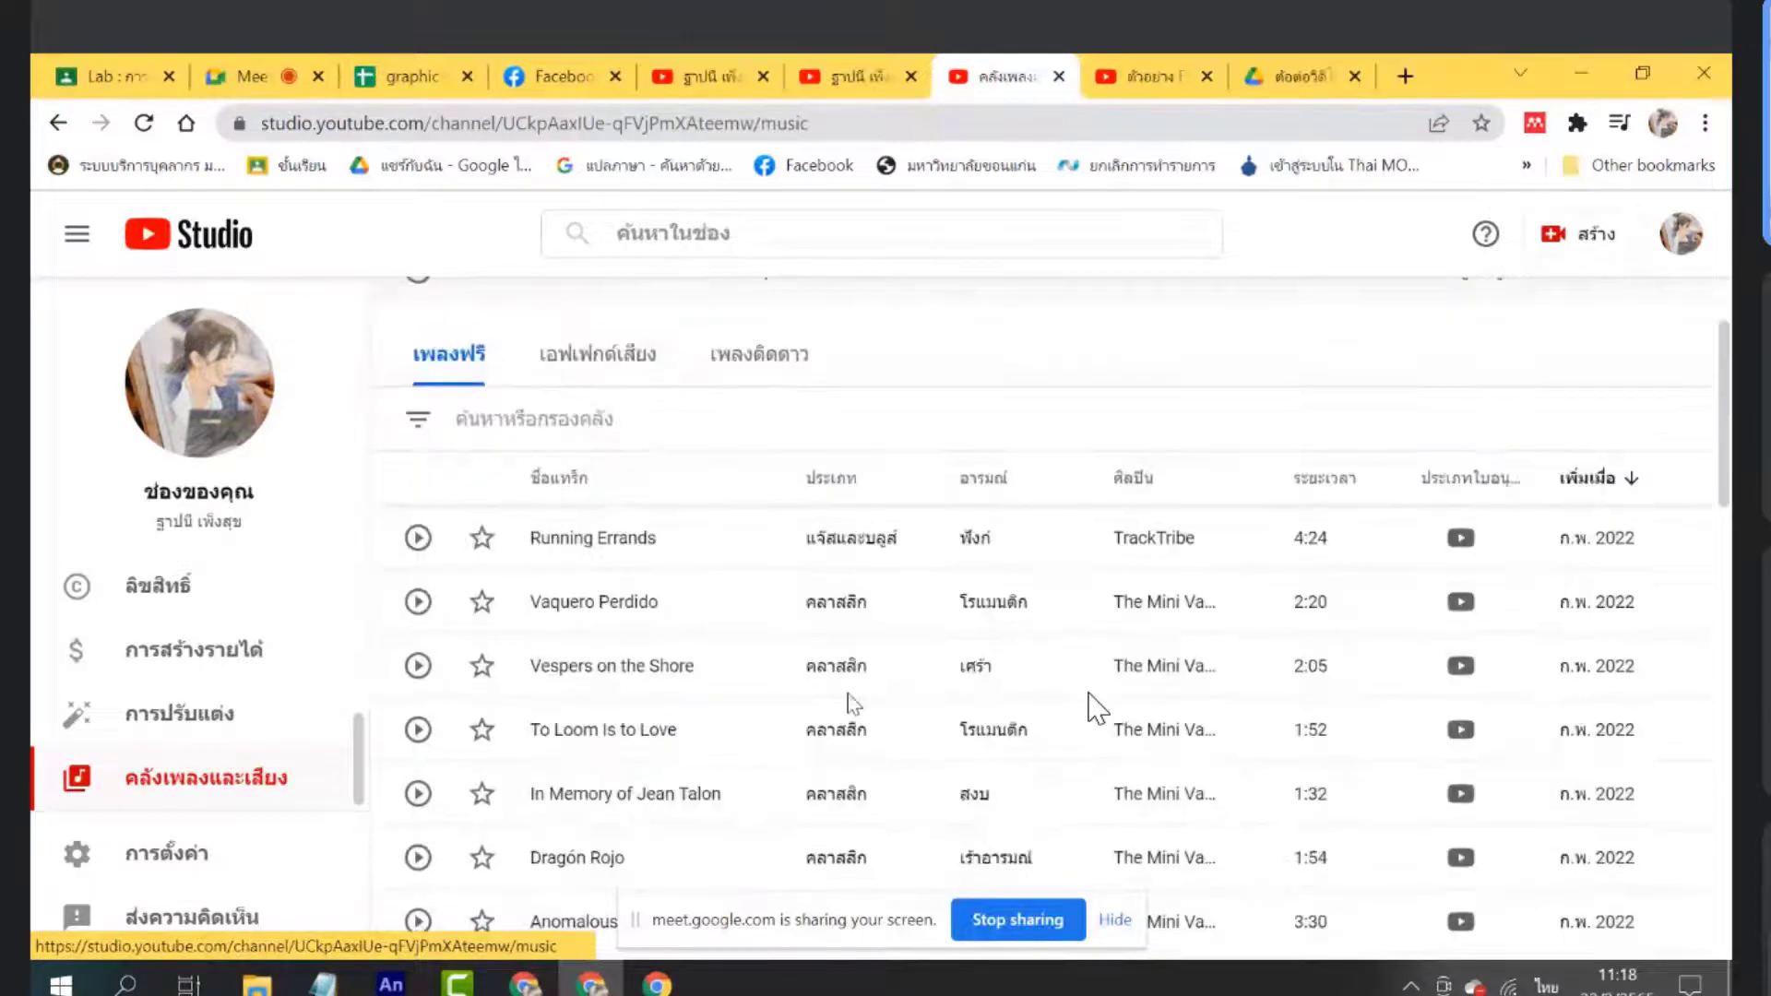
scroll(1096, 709, up, 5)
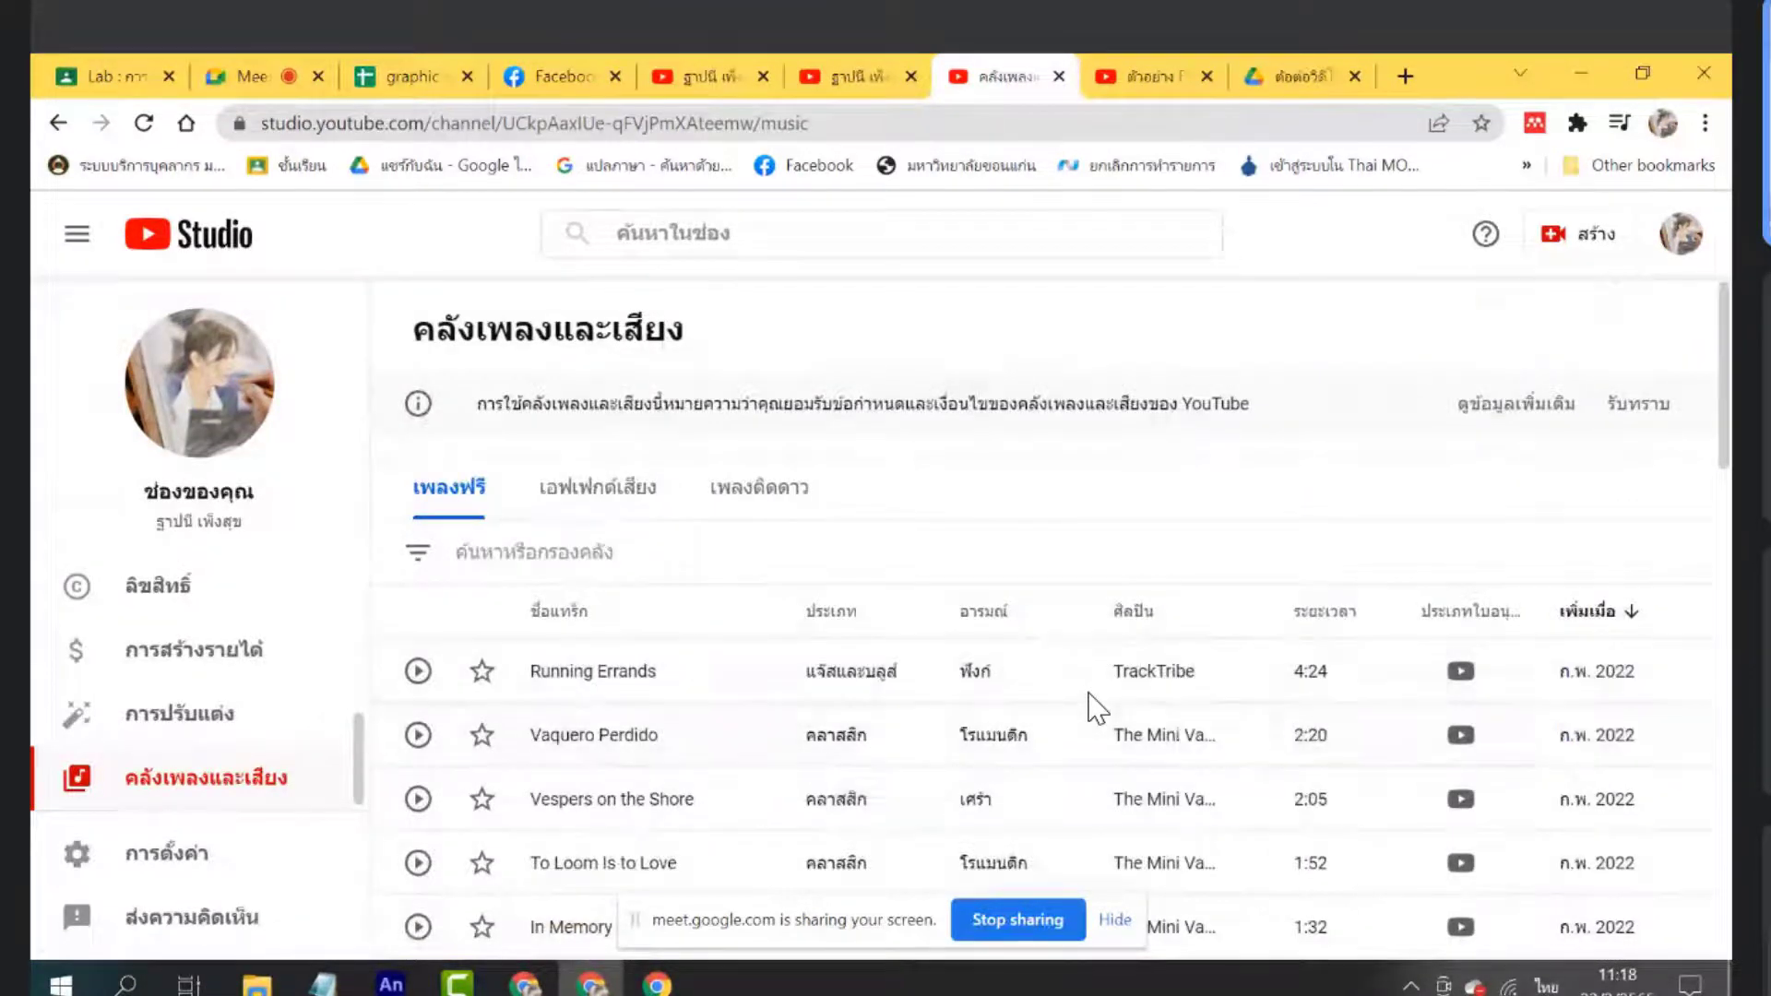
scroll(1552, 646, down, 3)
scroll(1553, 653, down, 3)
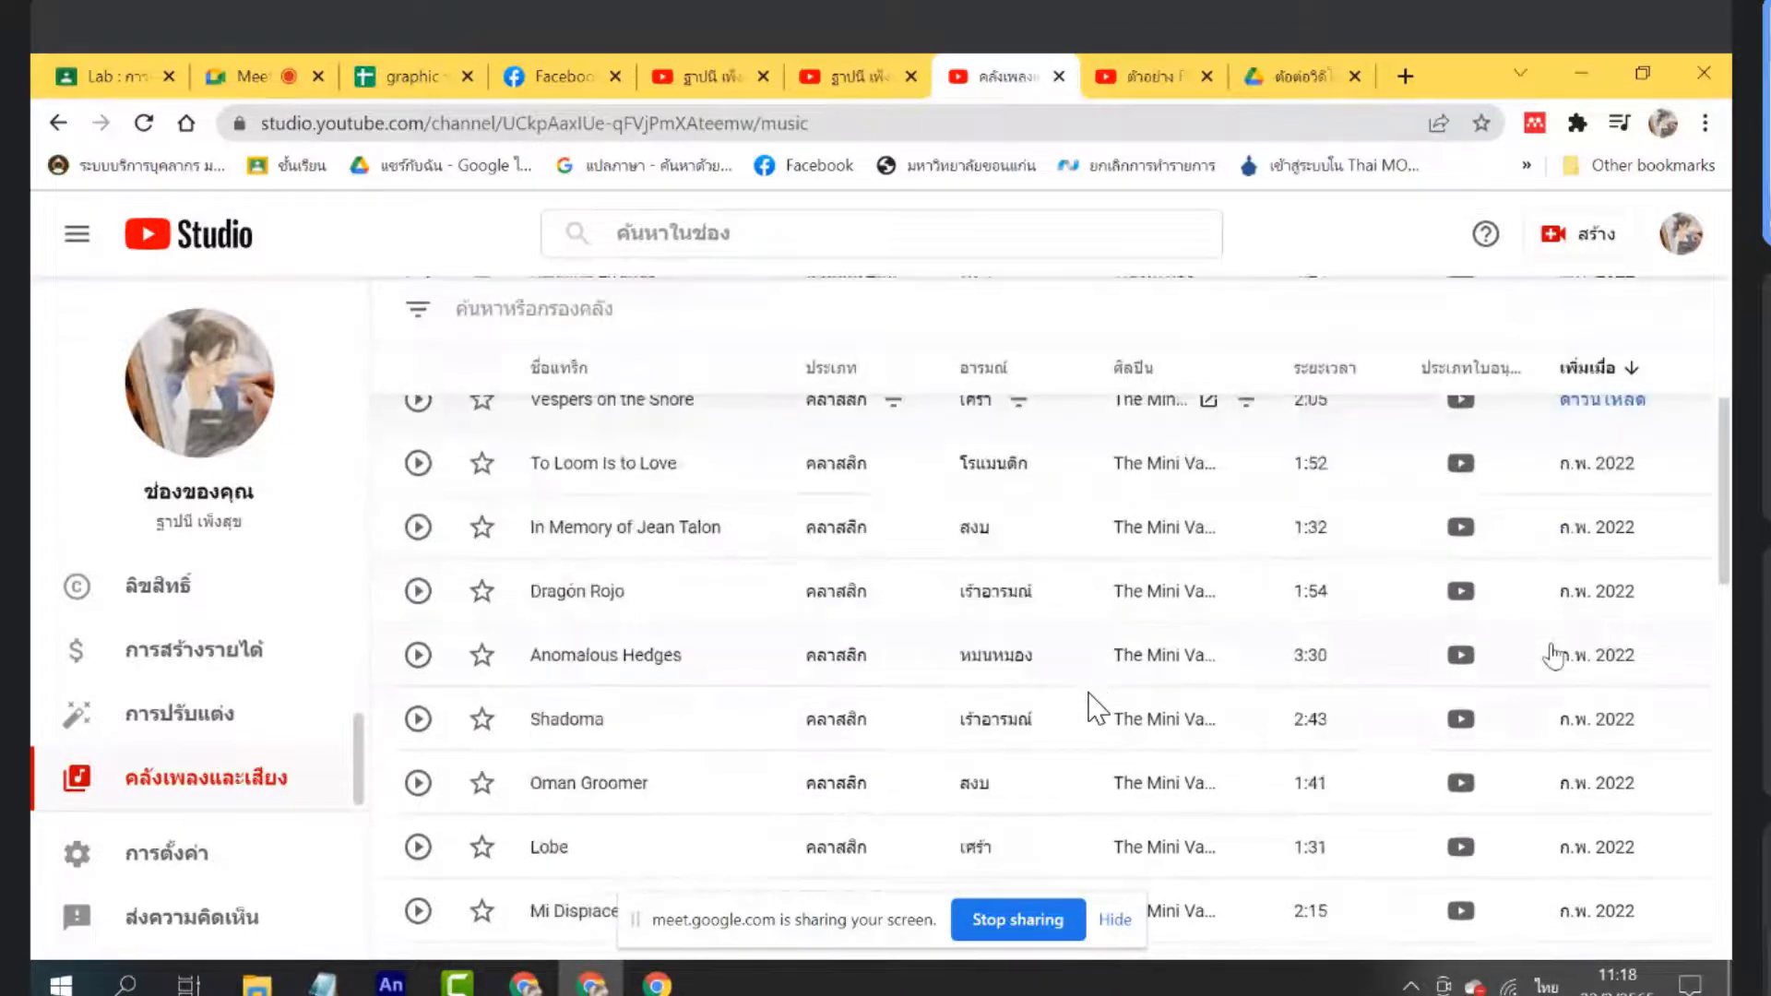
scroll(1524, 817, down, 9)
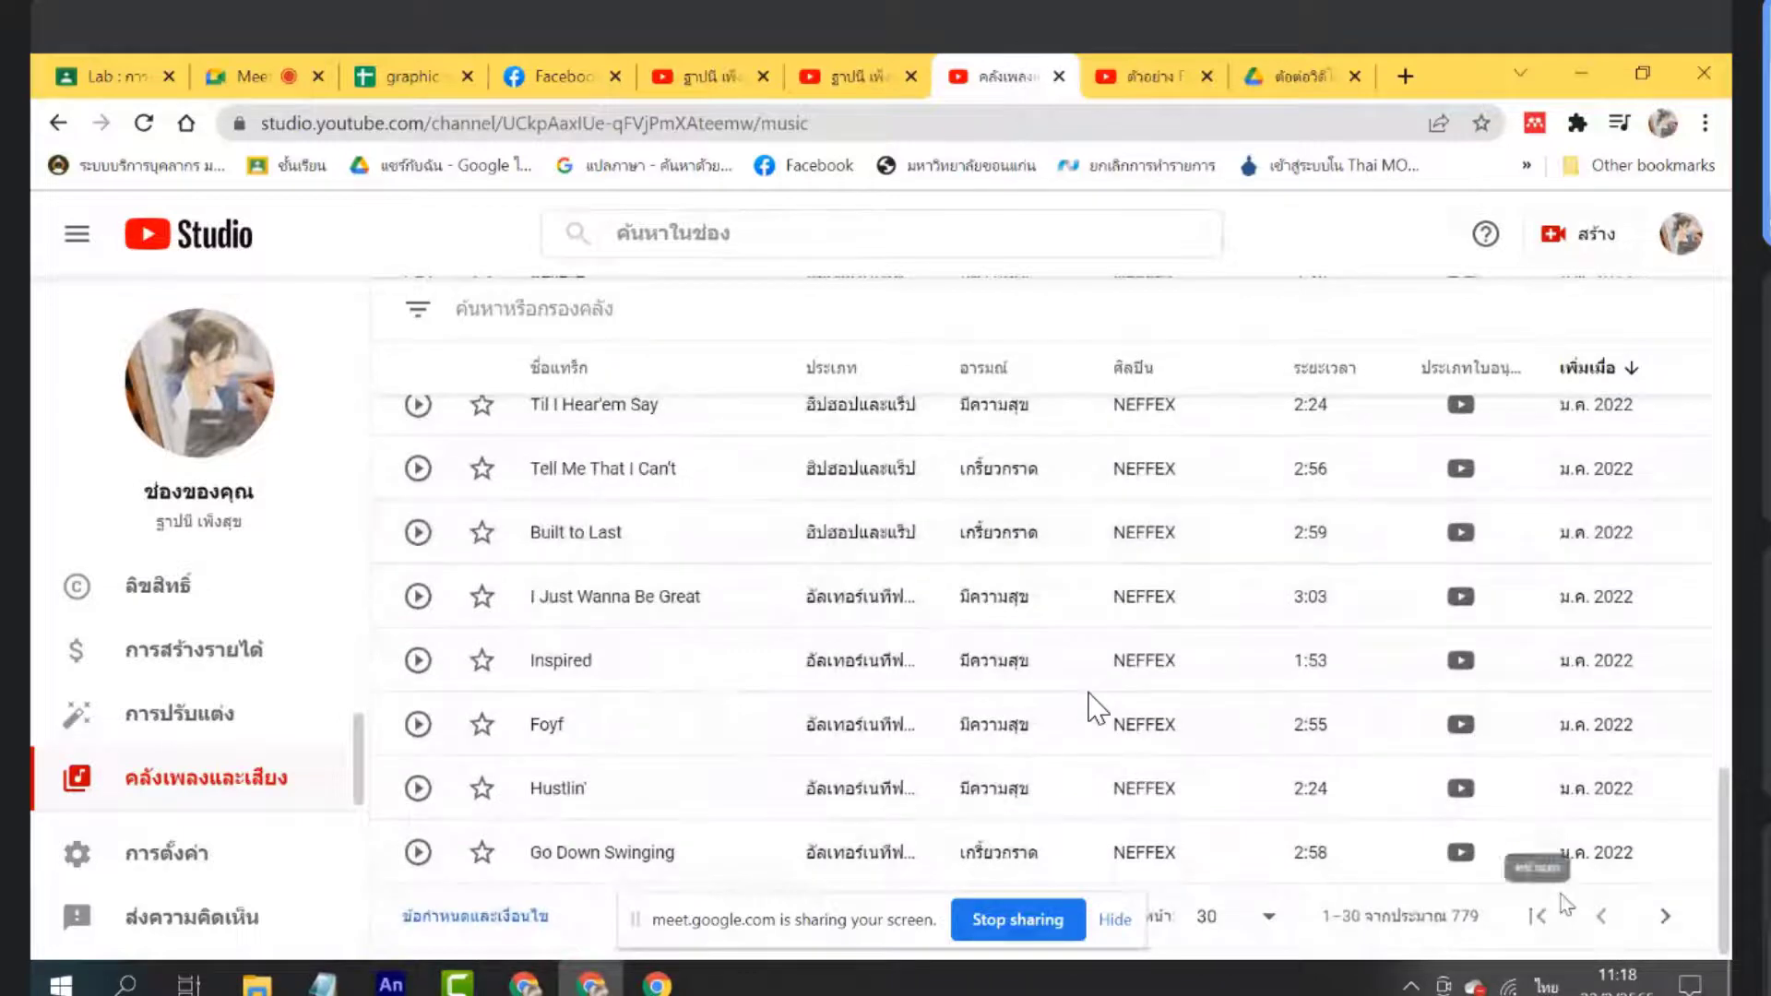
scroll(1464, 728, up, 15)
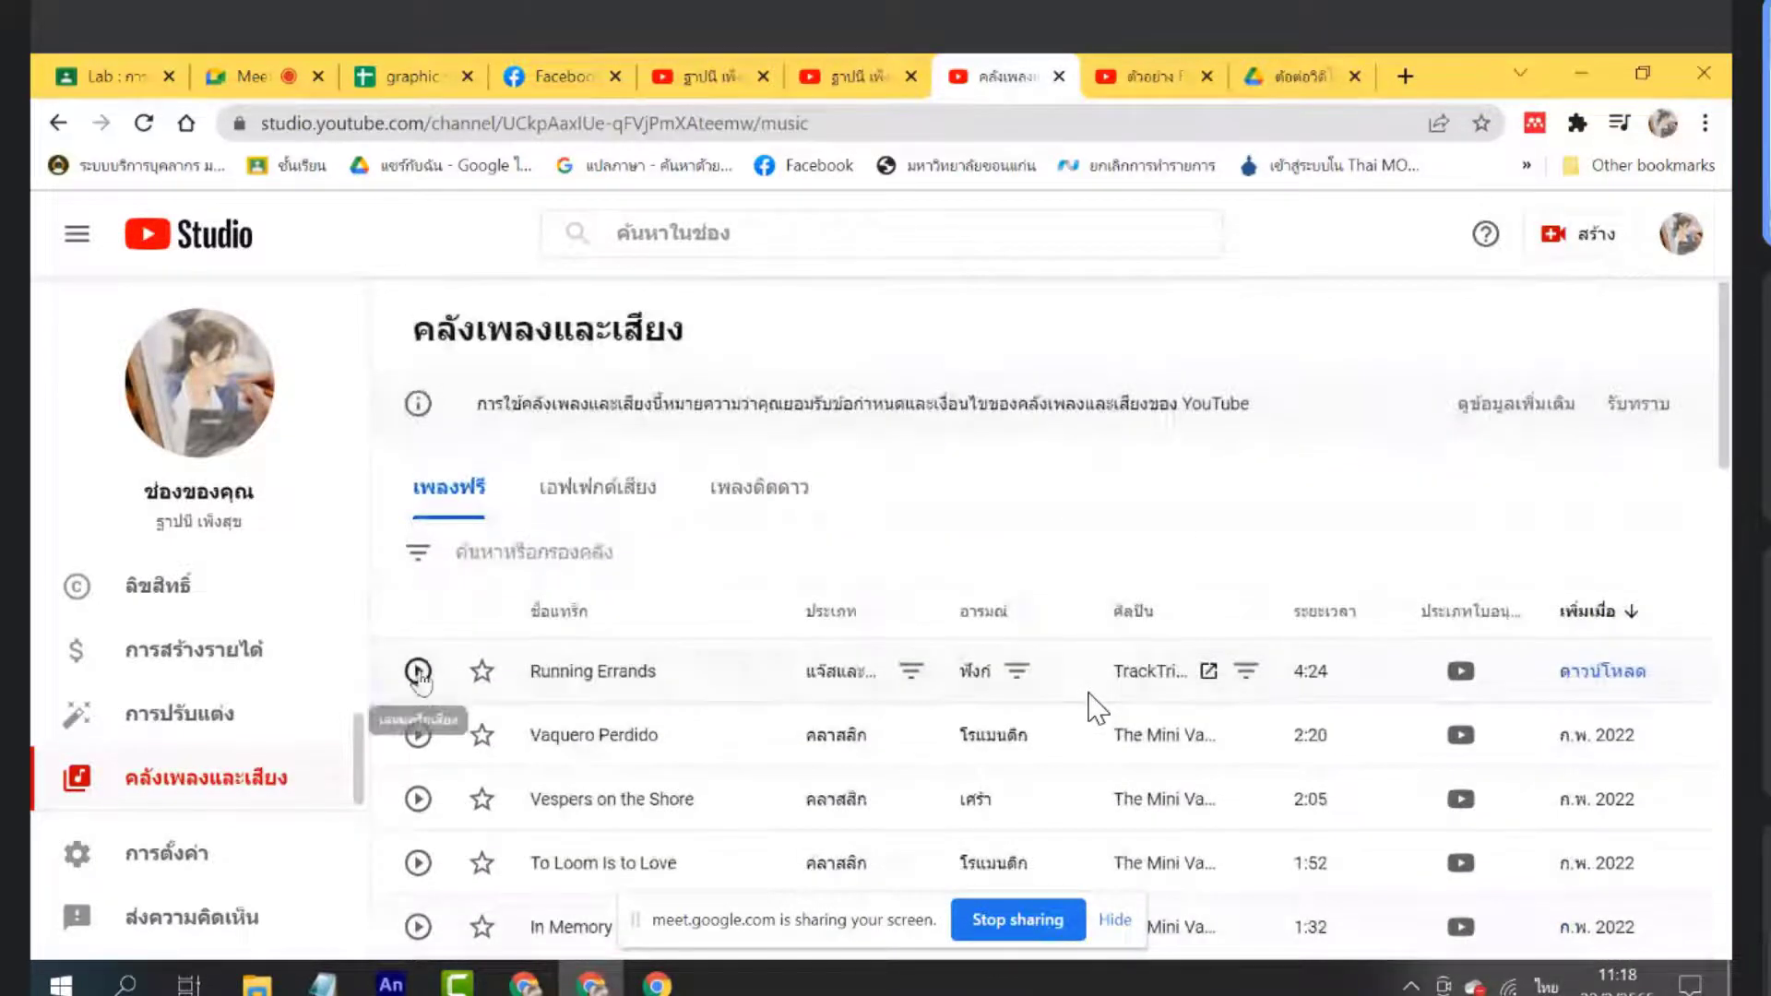
Preview the track "Running Errands" by TrackTribe, pause and download it, and open the library's sound effects list
click(418, 671)
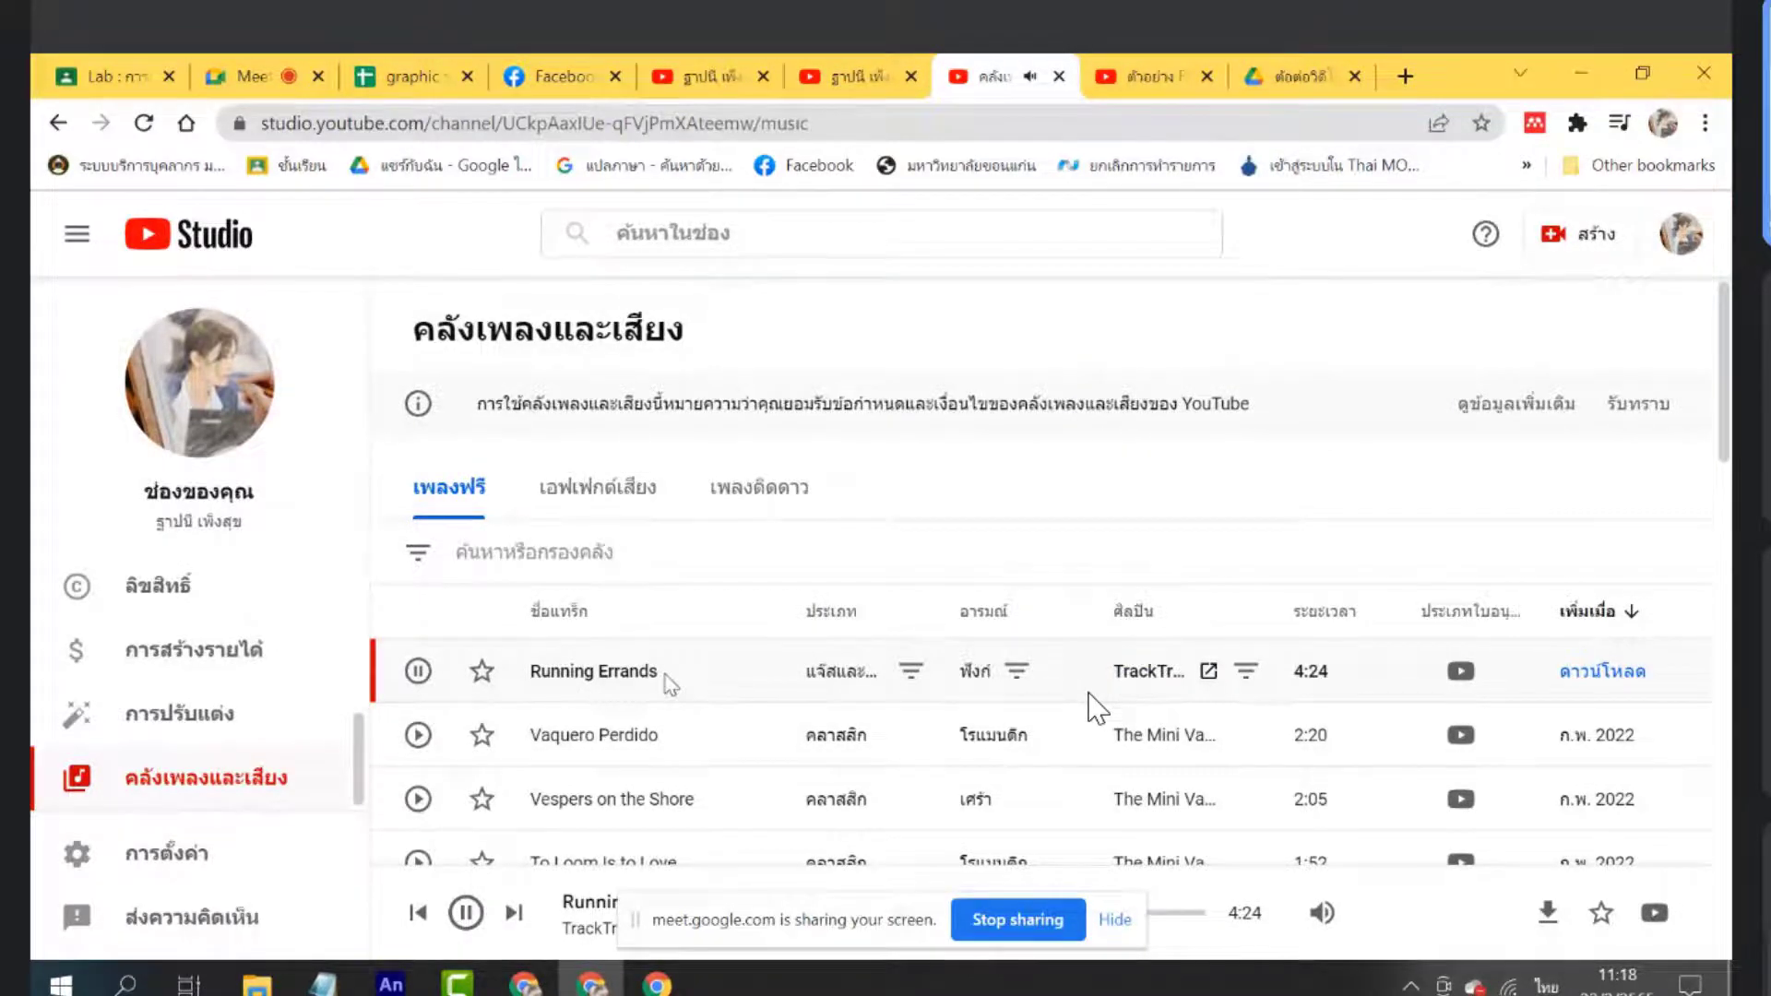
click(418, 672)
click(1611, 681)
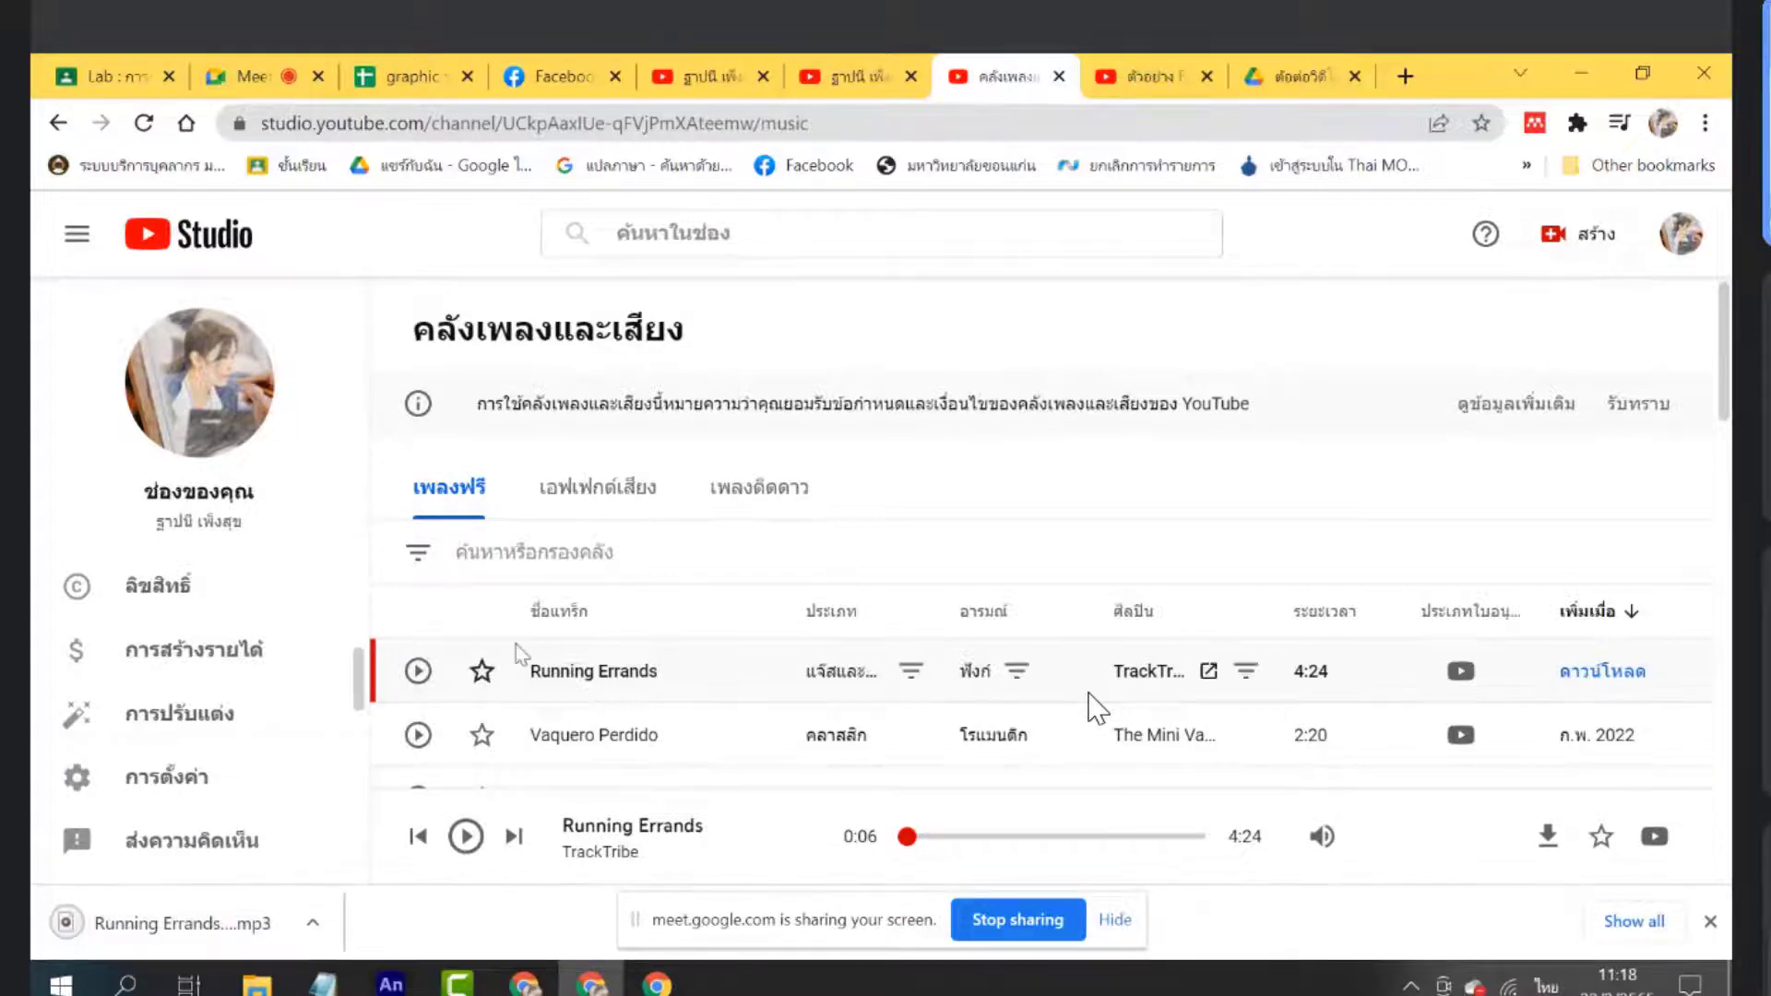
click(611, 506)
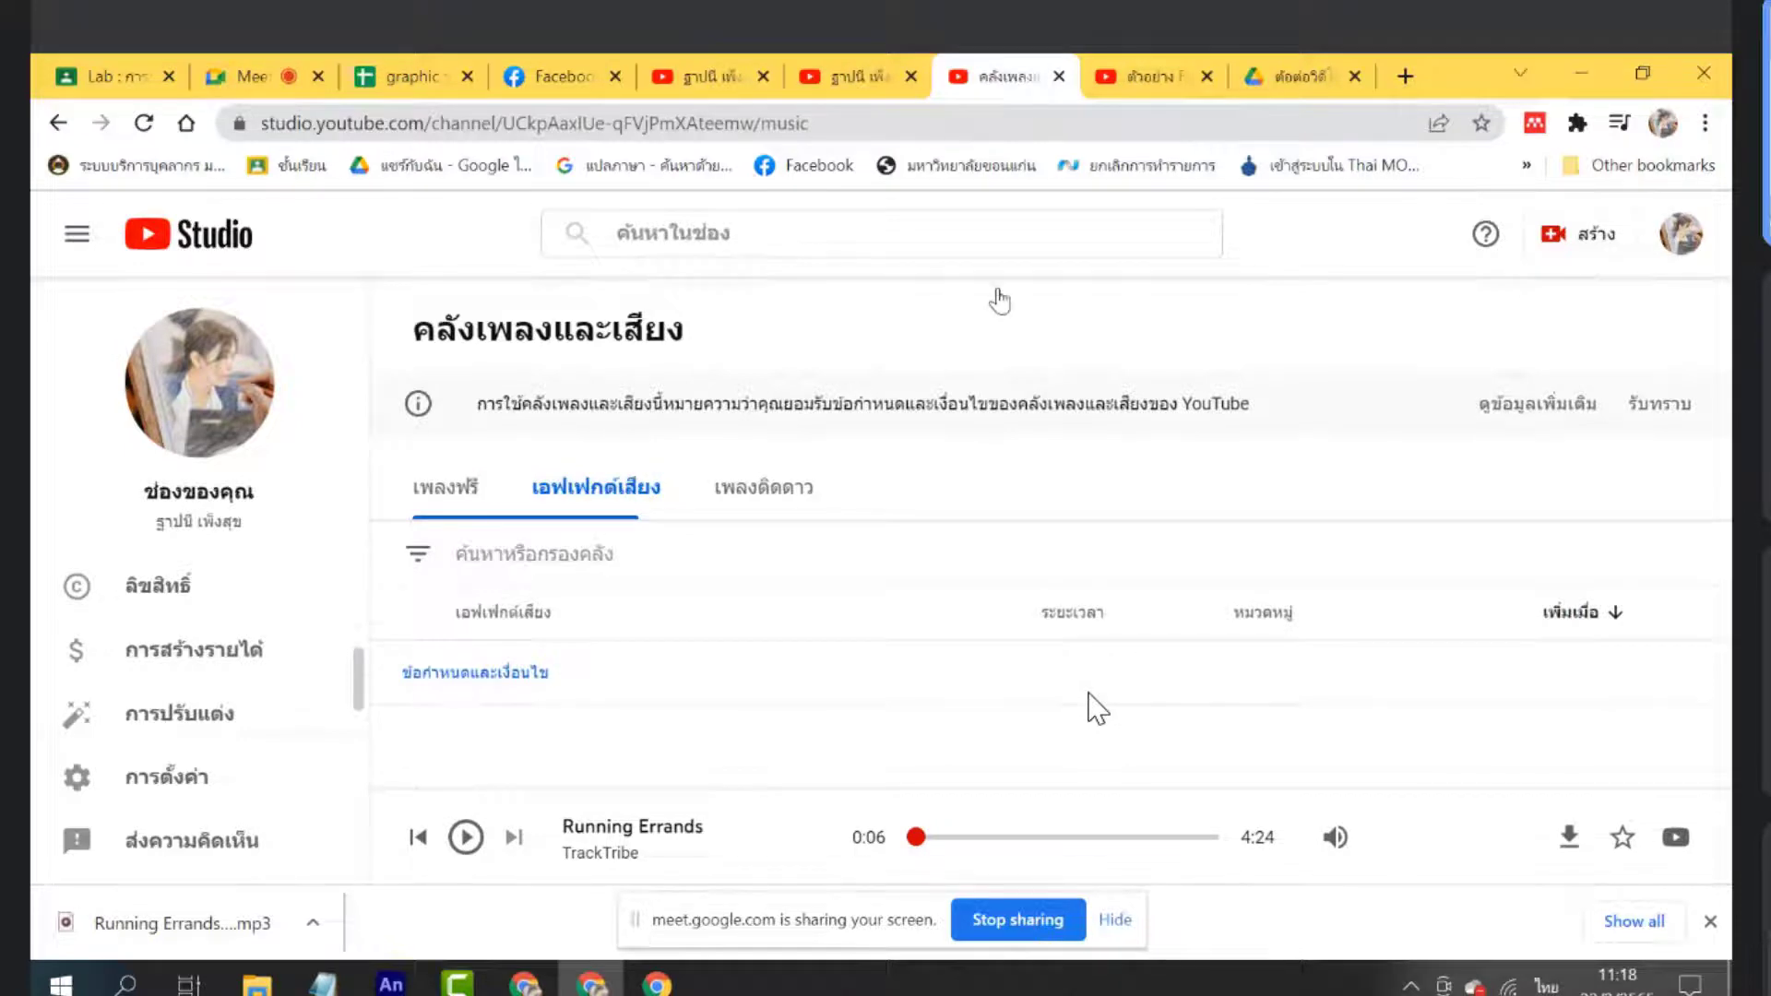
Return to the YouTube channel page and search YouTube for "เพลงฟรีไม่มีลิขสิทธิ์" from the earlier searches
click(1116, 66)
click(842, 75)
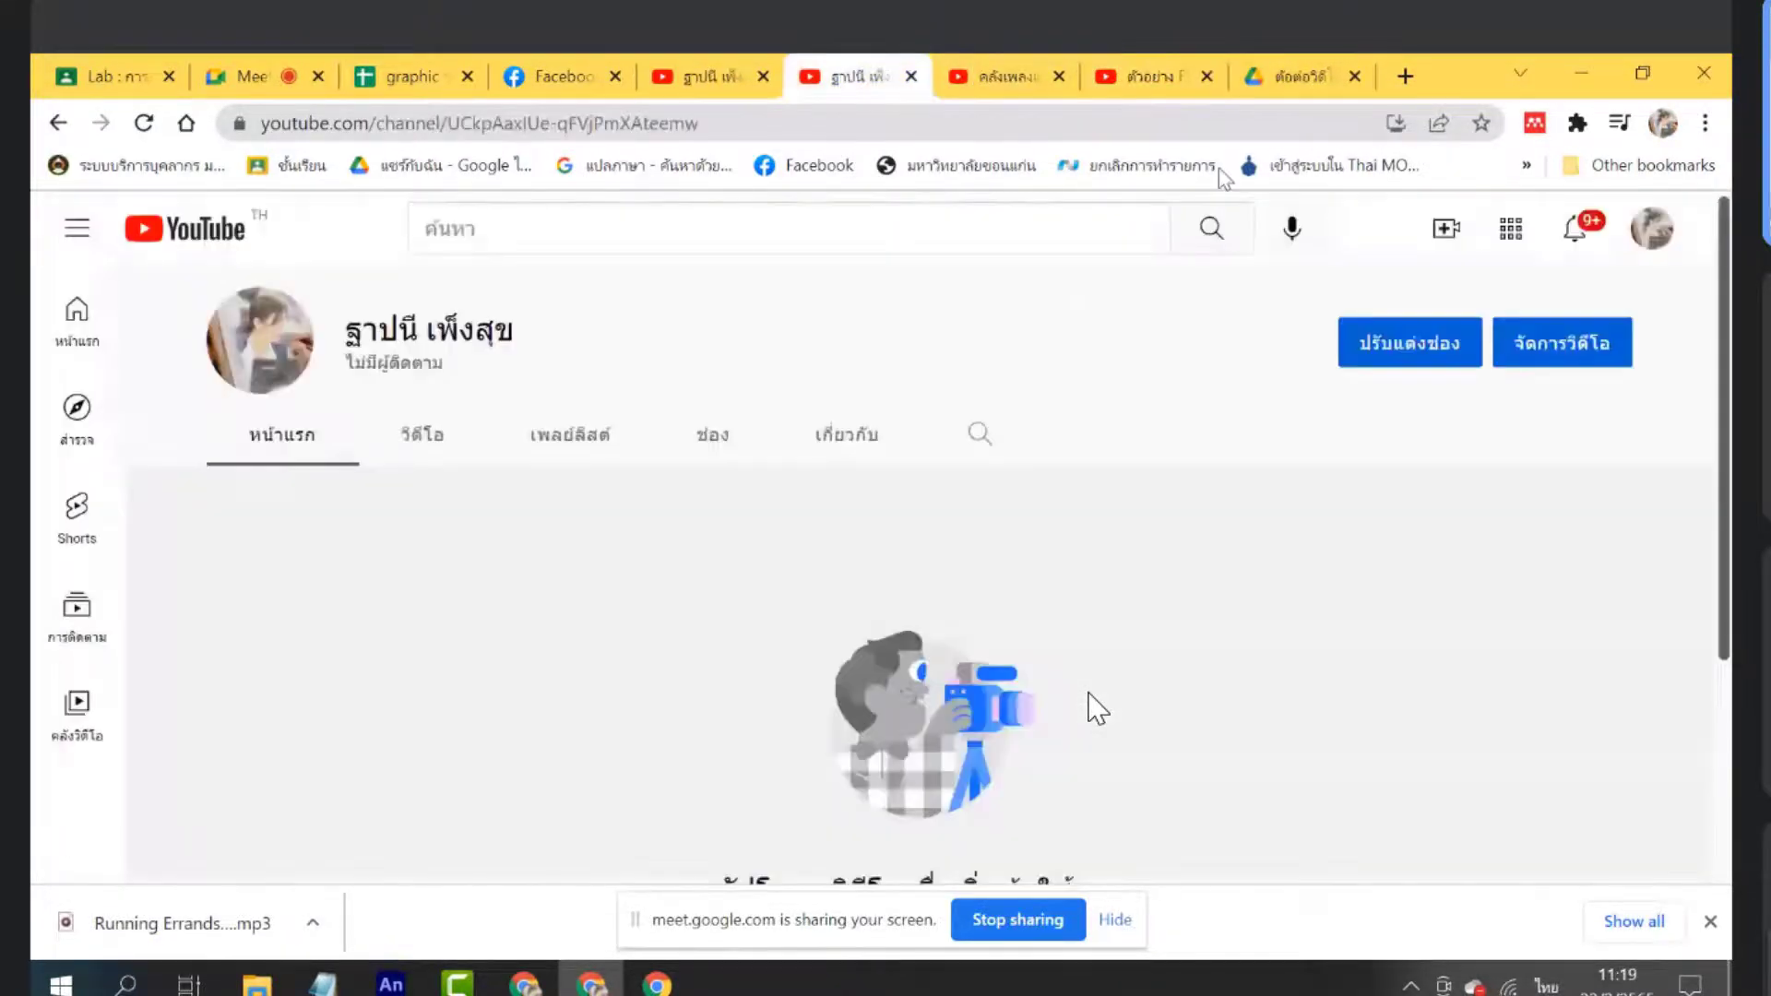
click(722, 237)
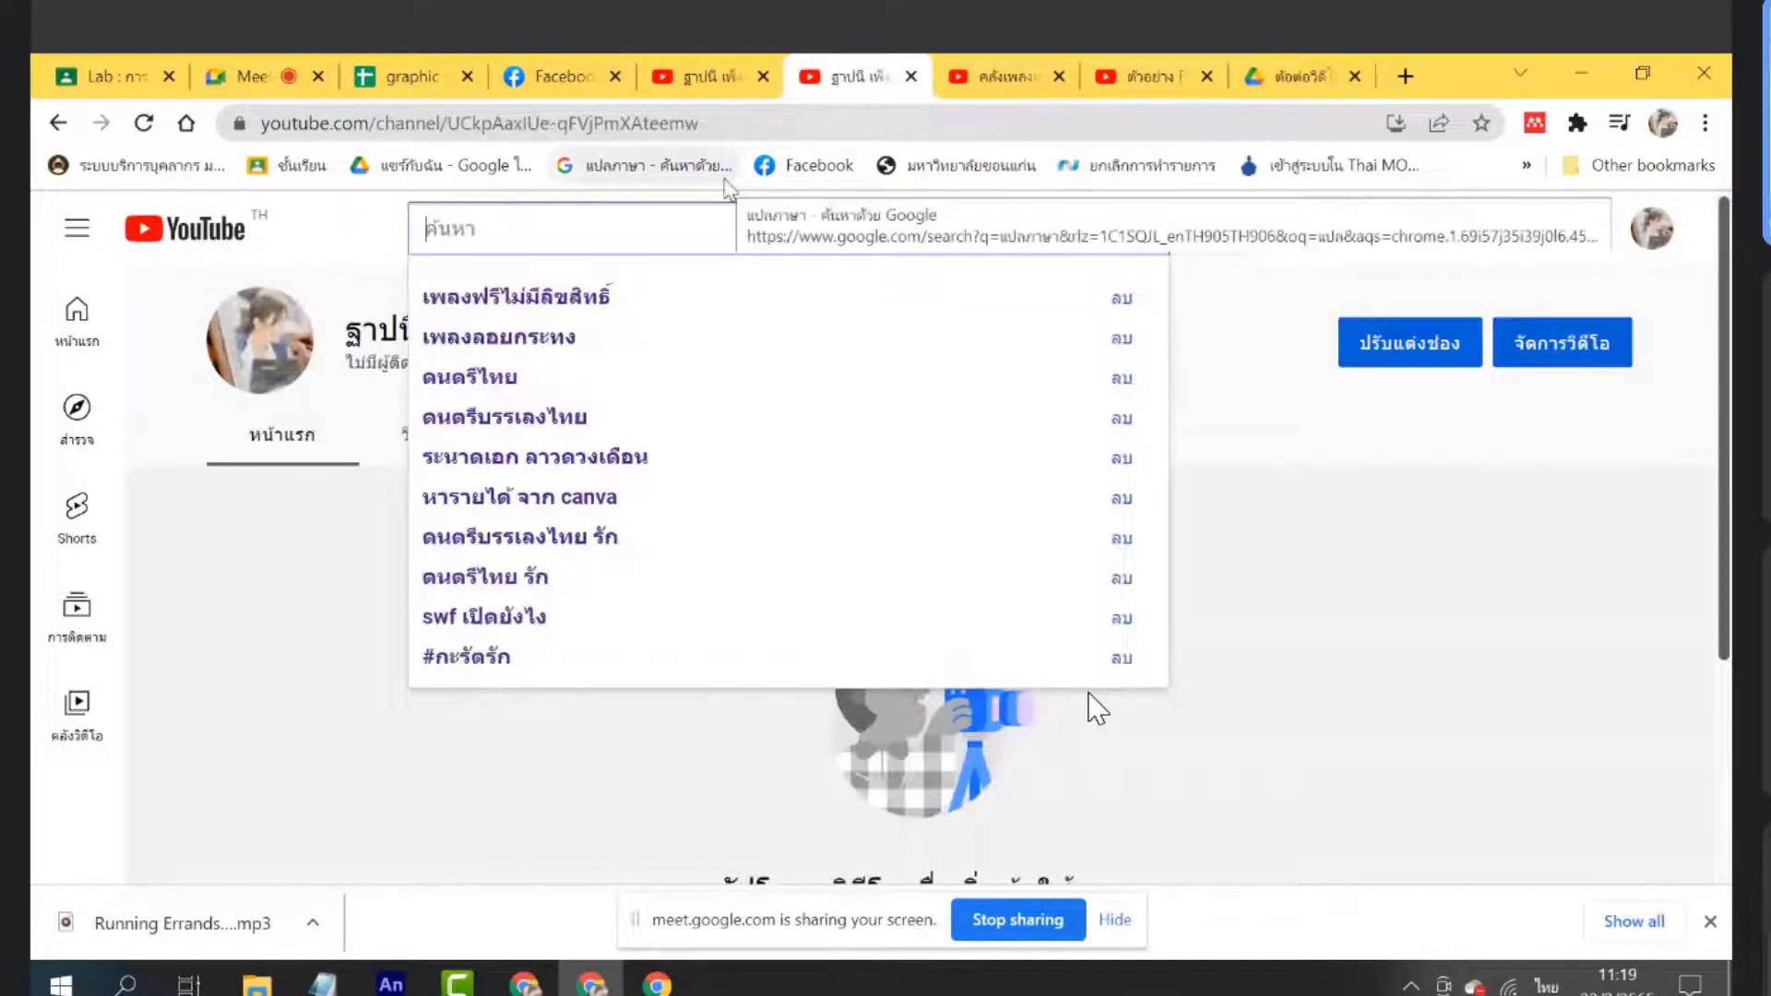
click(564, 298)
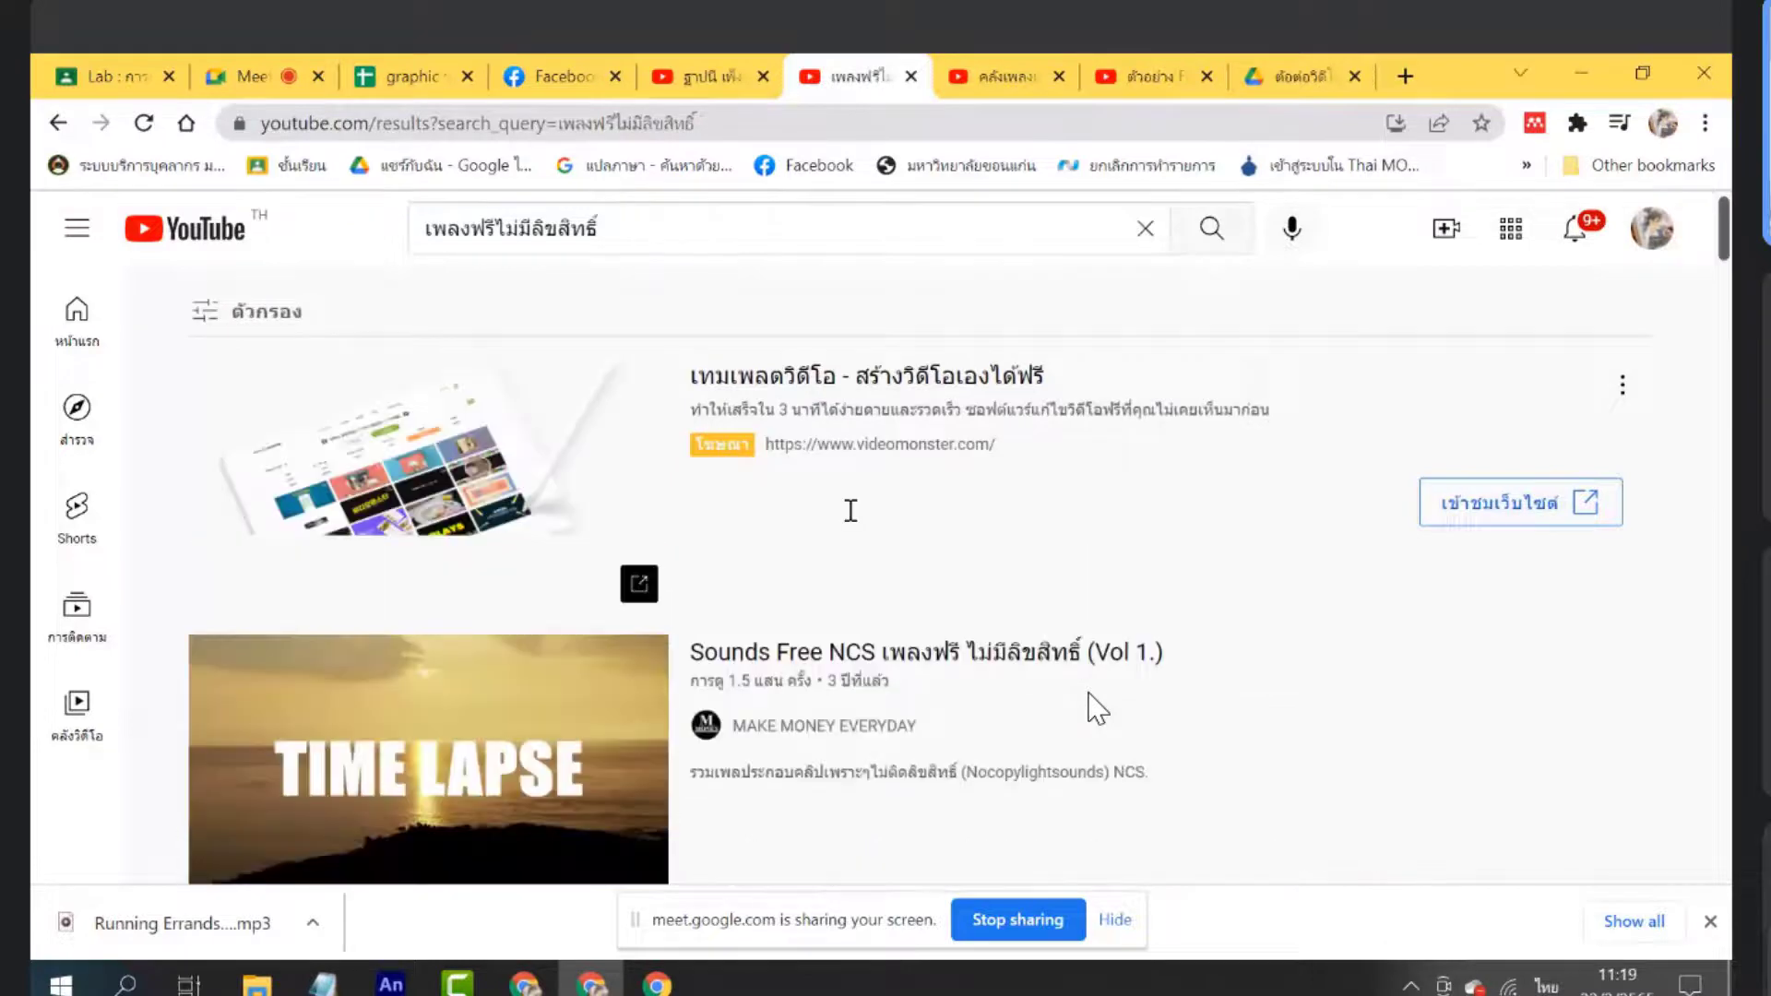
Browse the copyright-free music results, open a free music video further down the list and pause it at about 0:03
scroll(835, 572, down, 3)
scroll(843, 636, down, 4)
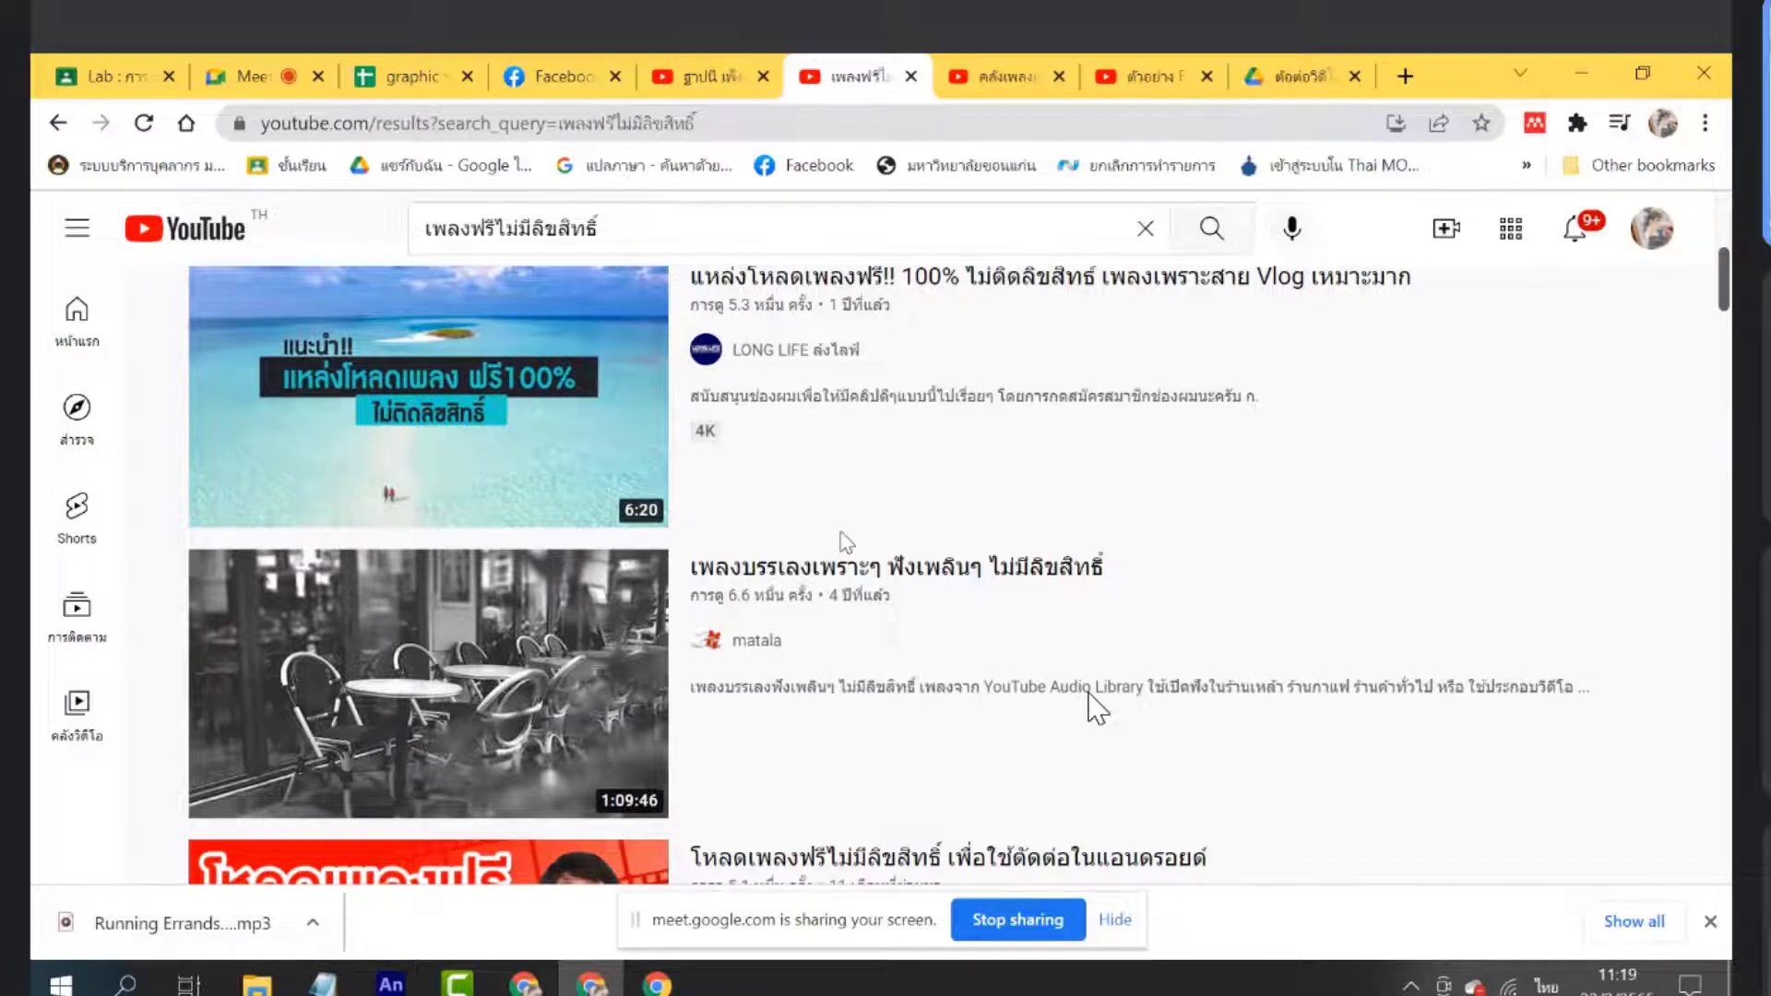
scroll(988, 640, down, 2)
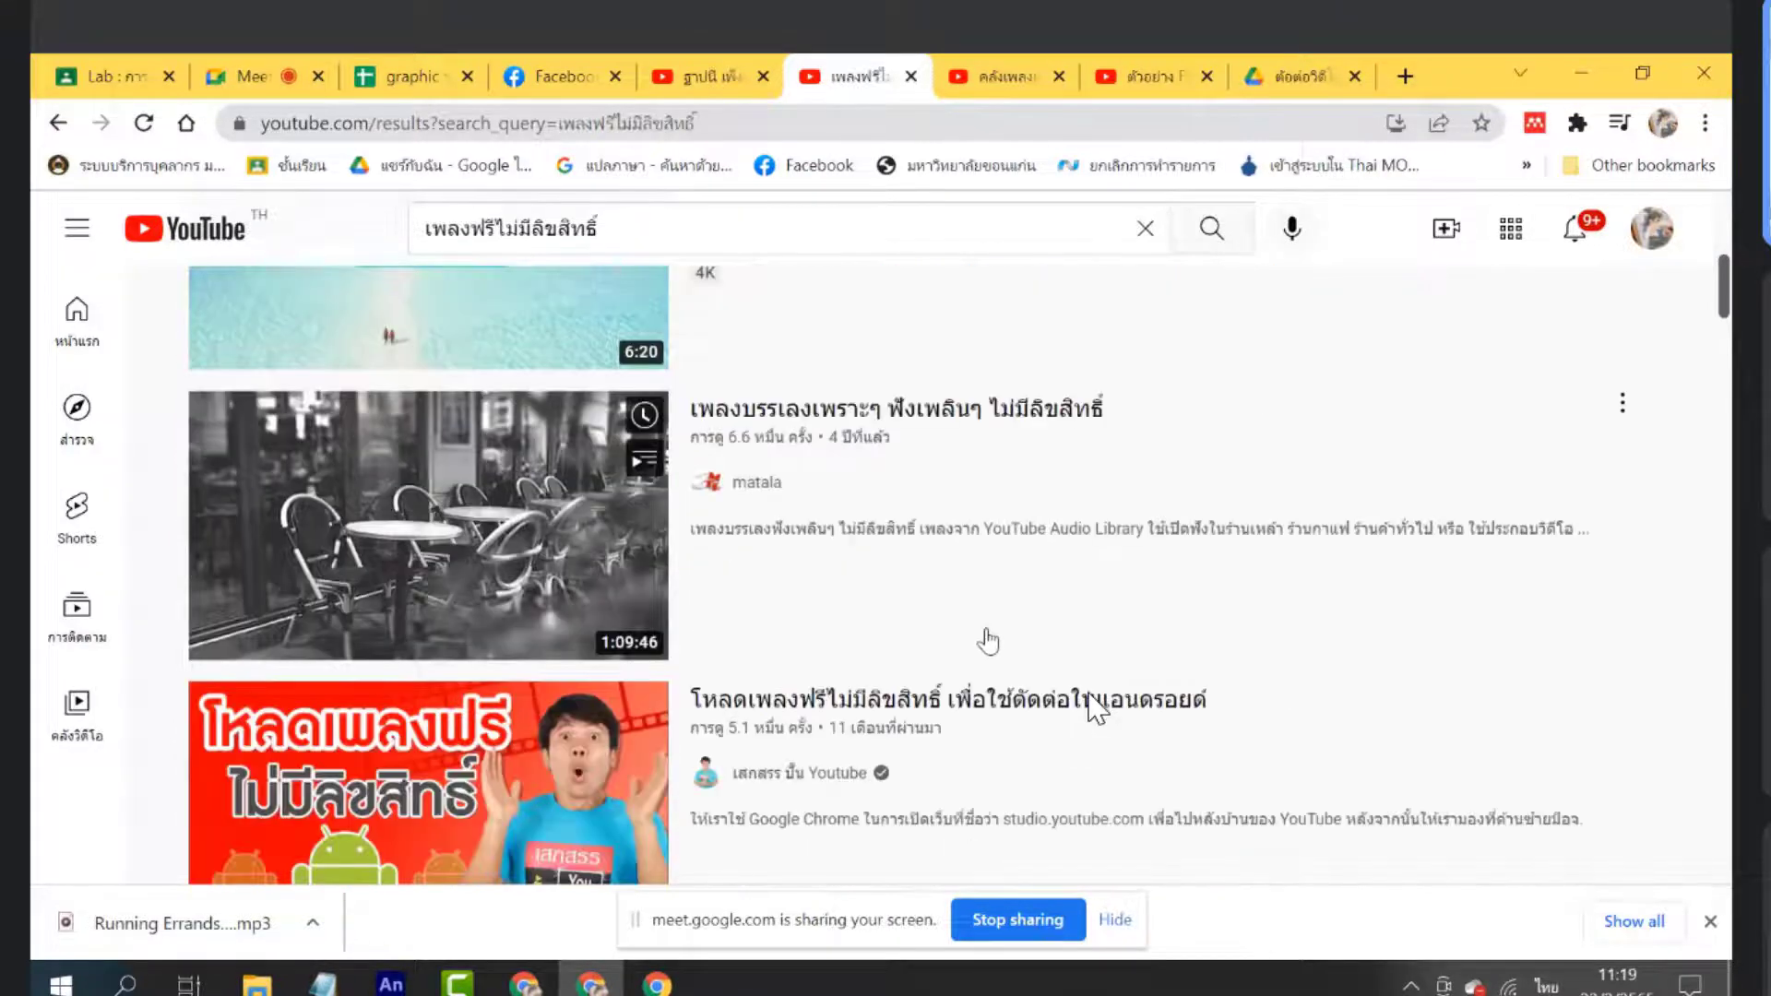
scroll(988, 639, down, 6)
click(925, 646)
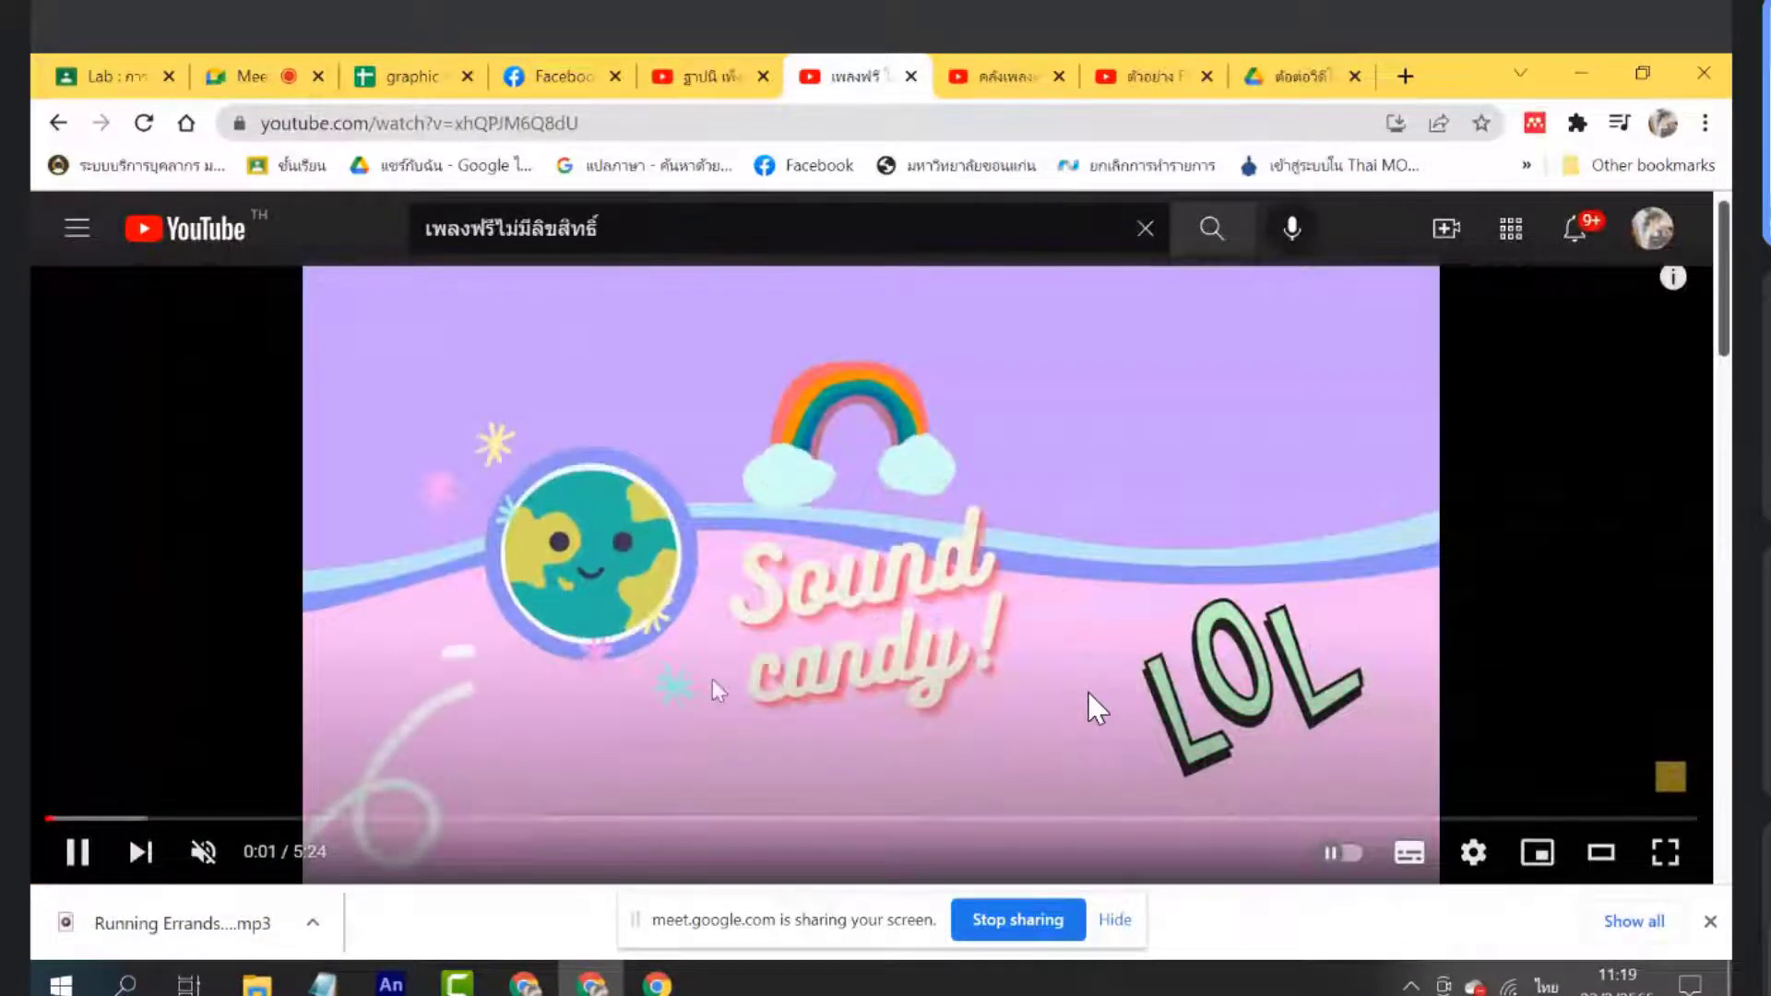
click(77, 851)
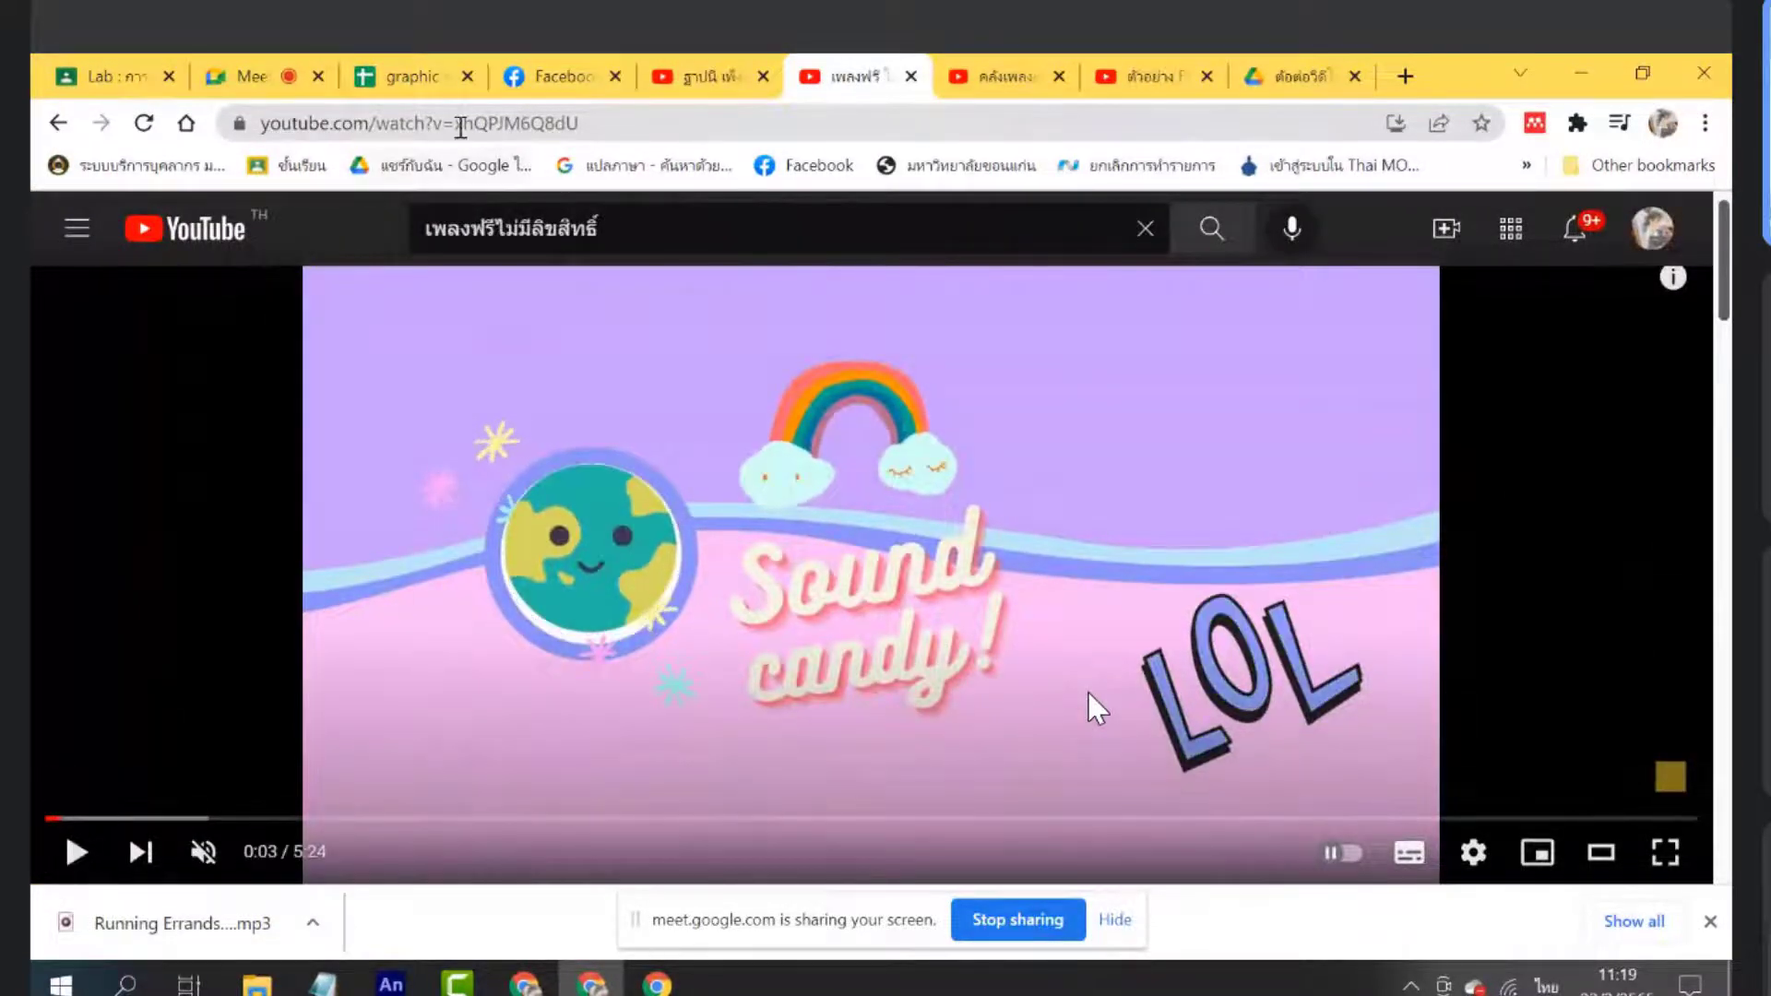
Copy the paused video's URL and search Google in a new browser tab for "แปลงเพลง youtube เป็น mp3"
click(464, 125)
key(ctrl+c)
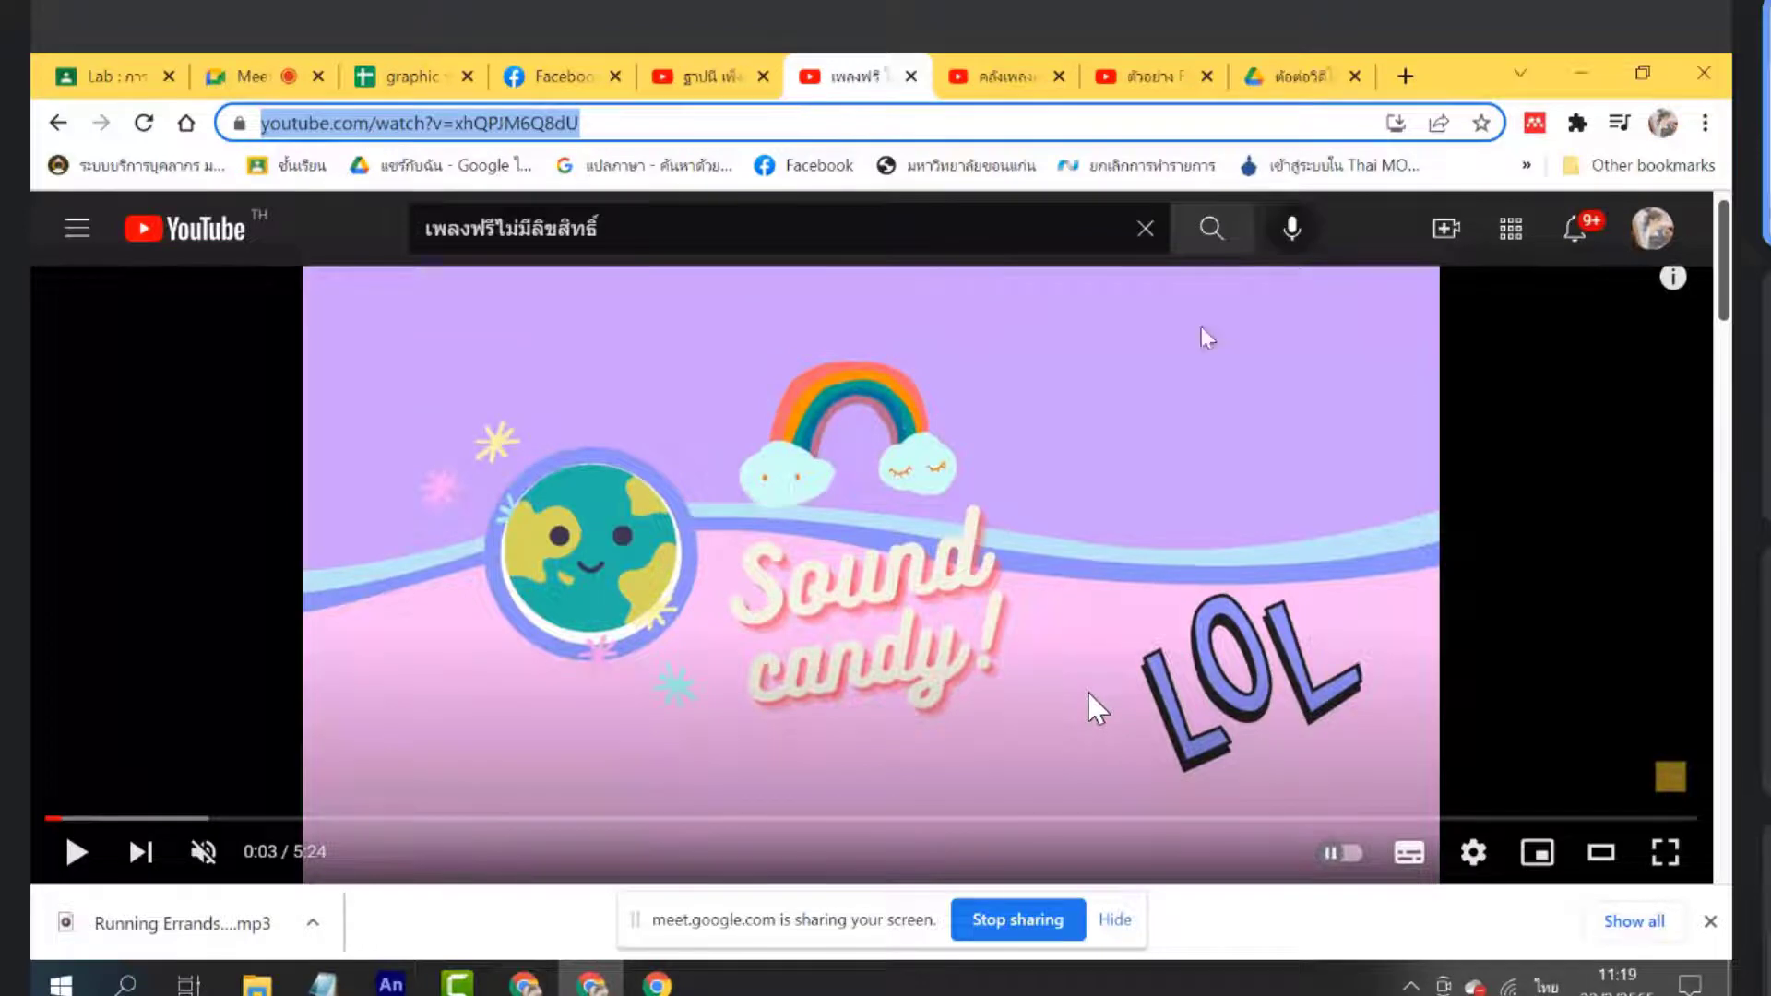
click(1405, 76)
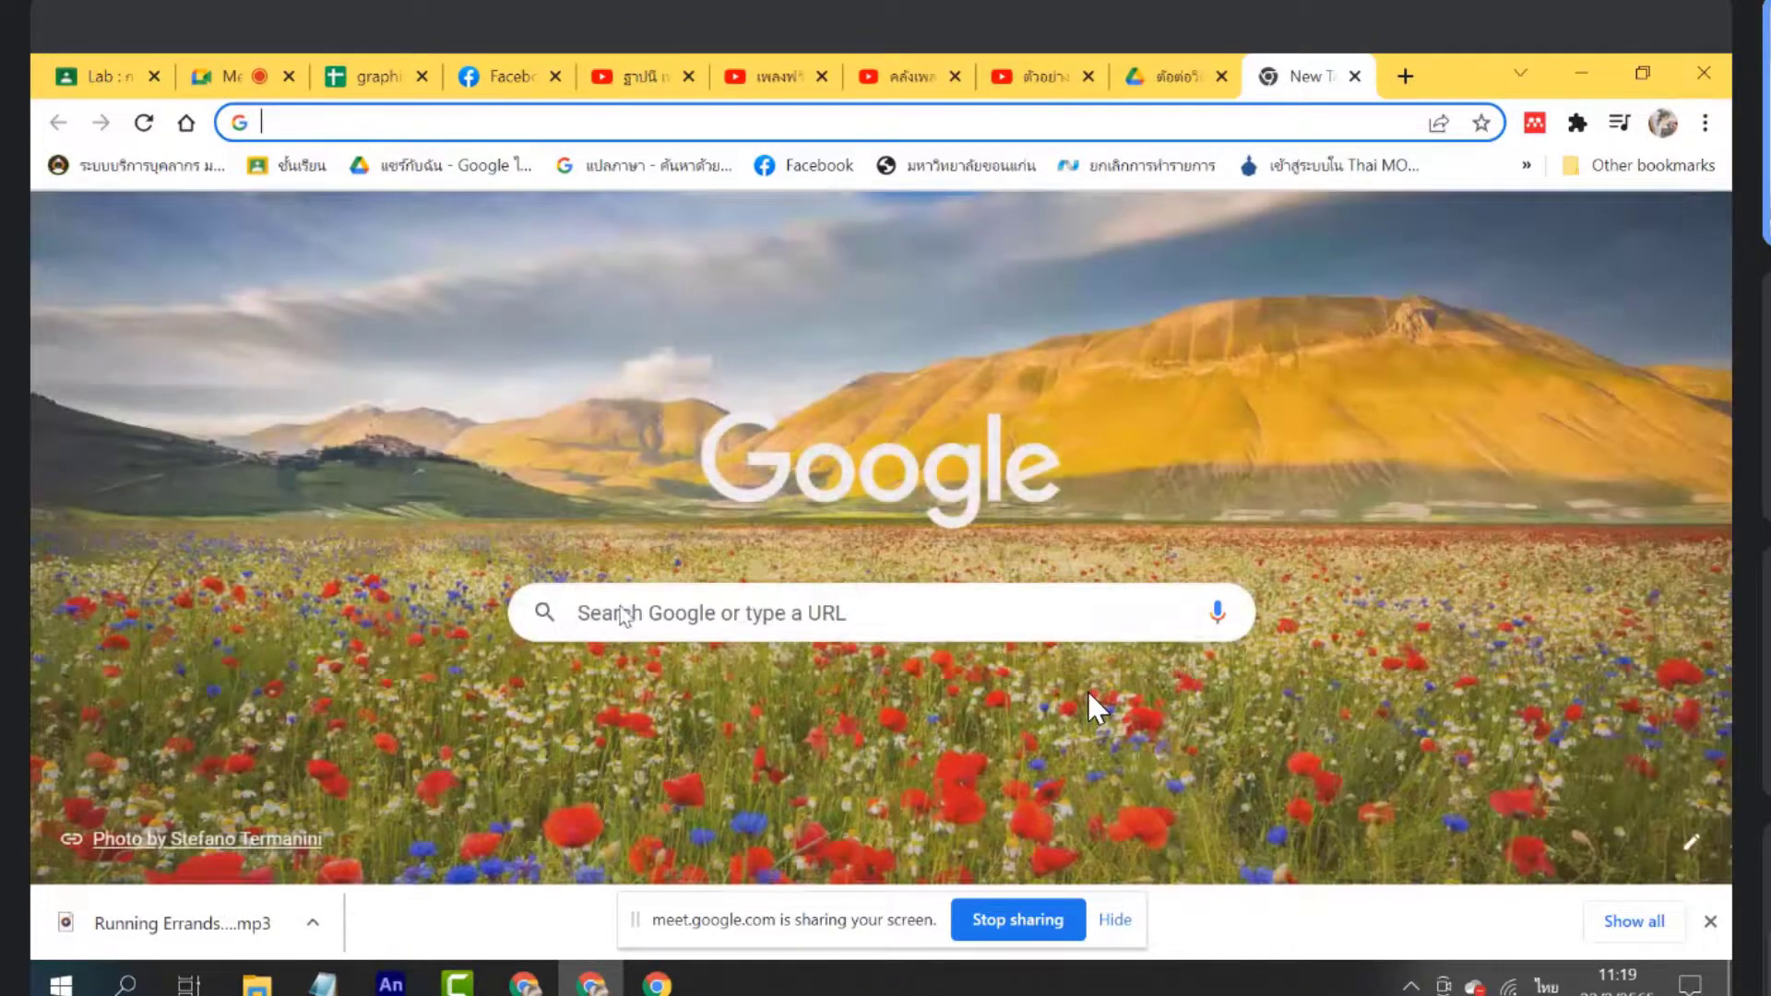
click(626, 614)
click(764, 672)
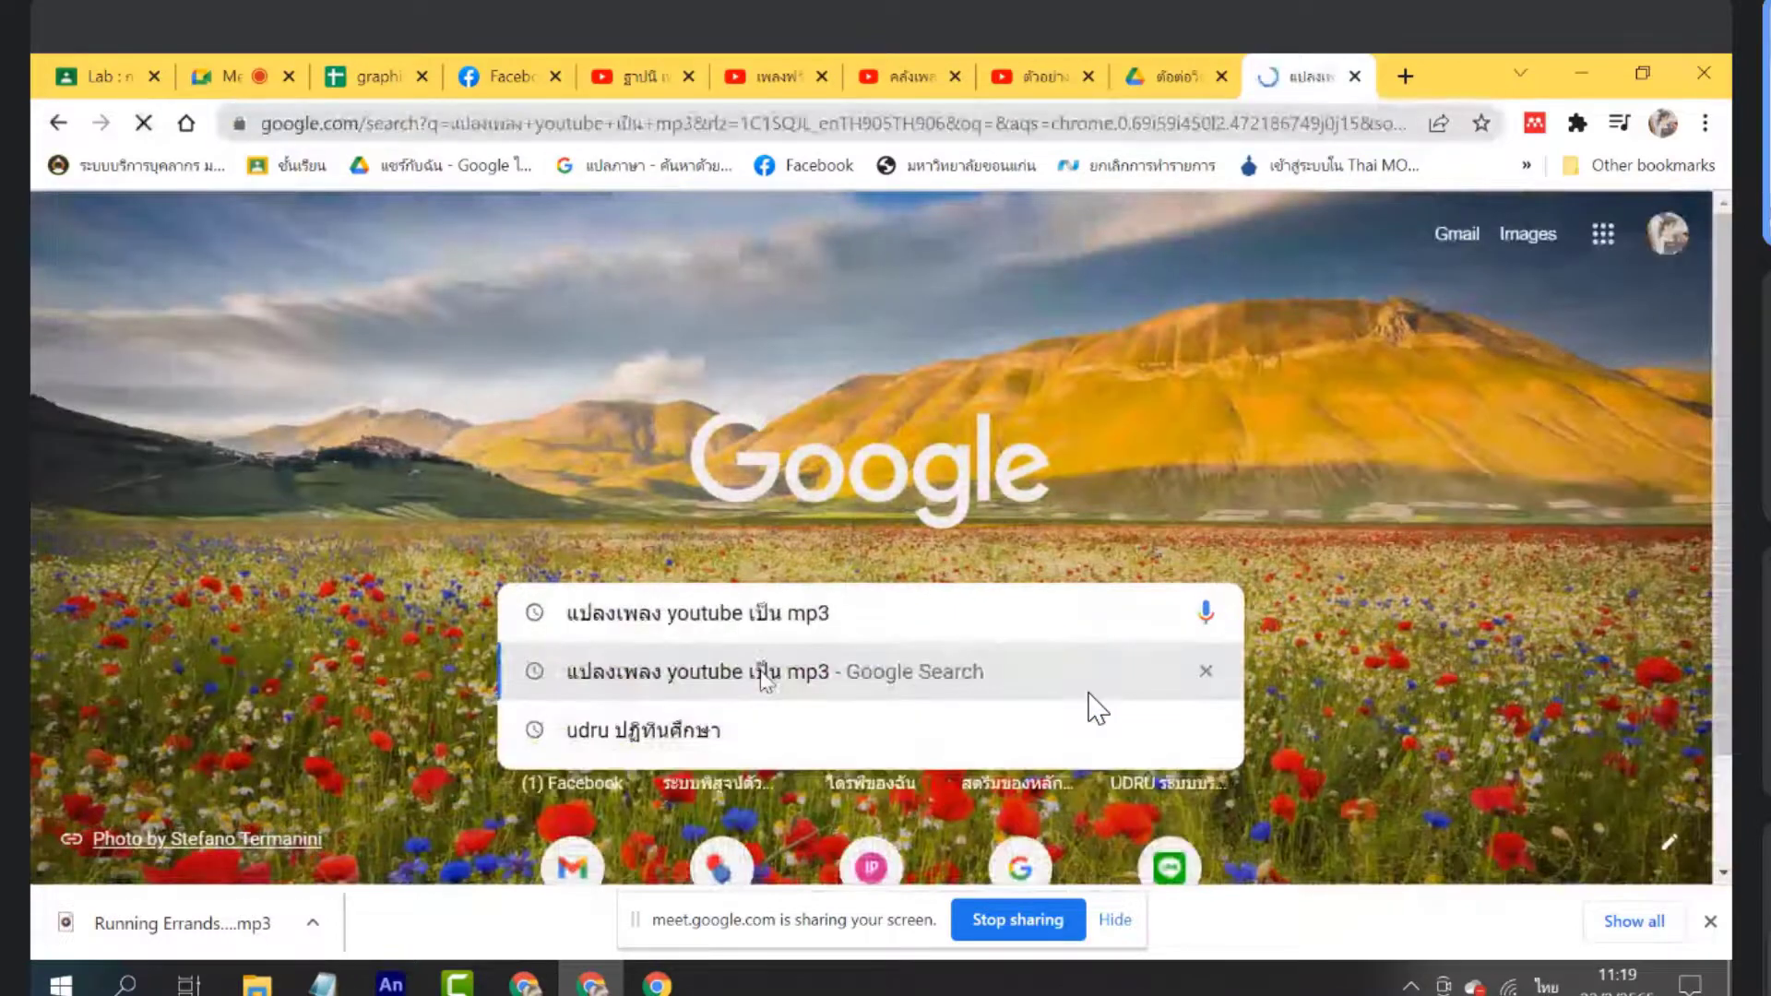
Open the mp3fromlink.com result, paste the copied YouTube URL into the converter and start the MP3 download
scroll(704, 646, down, 3)
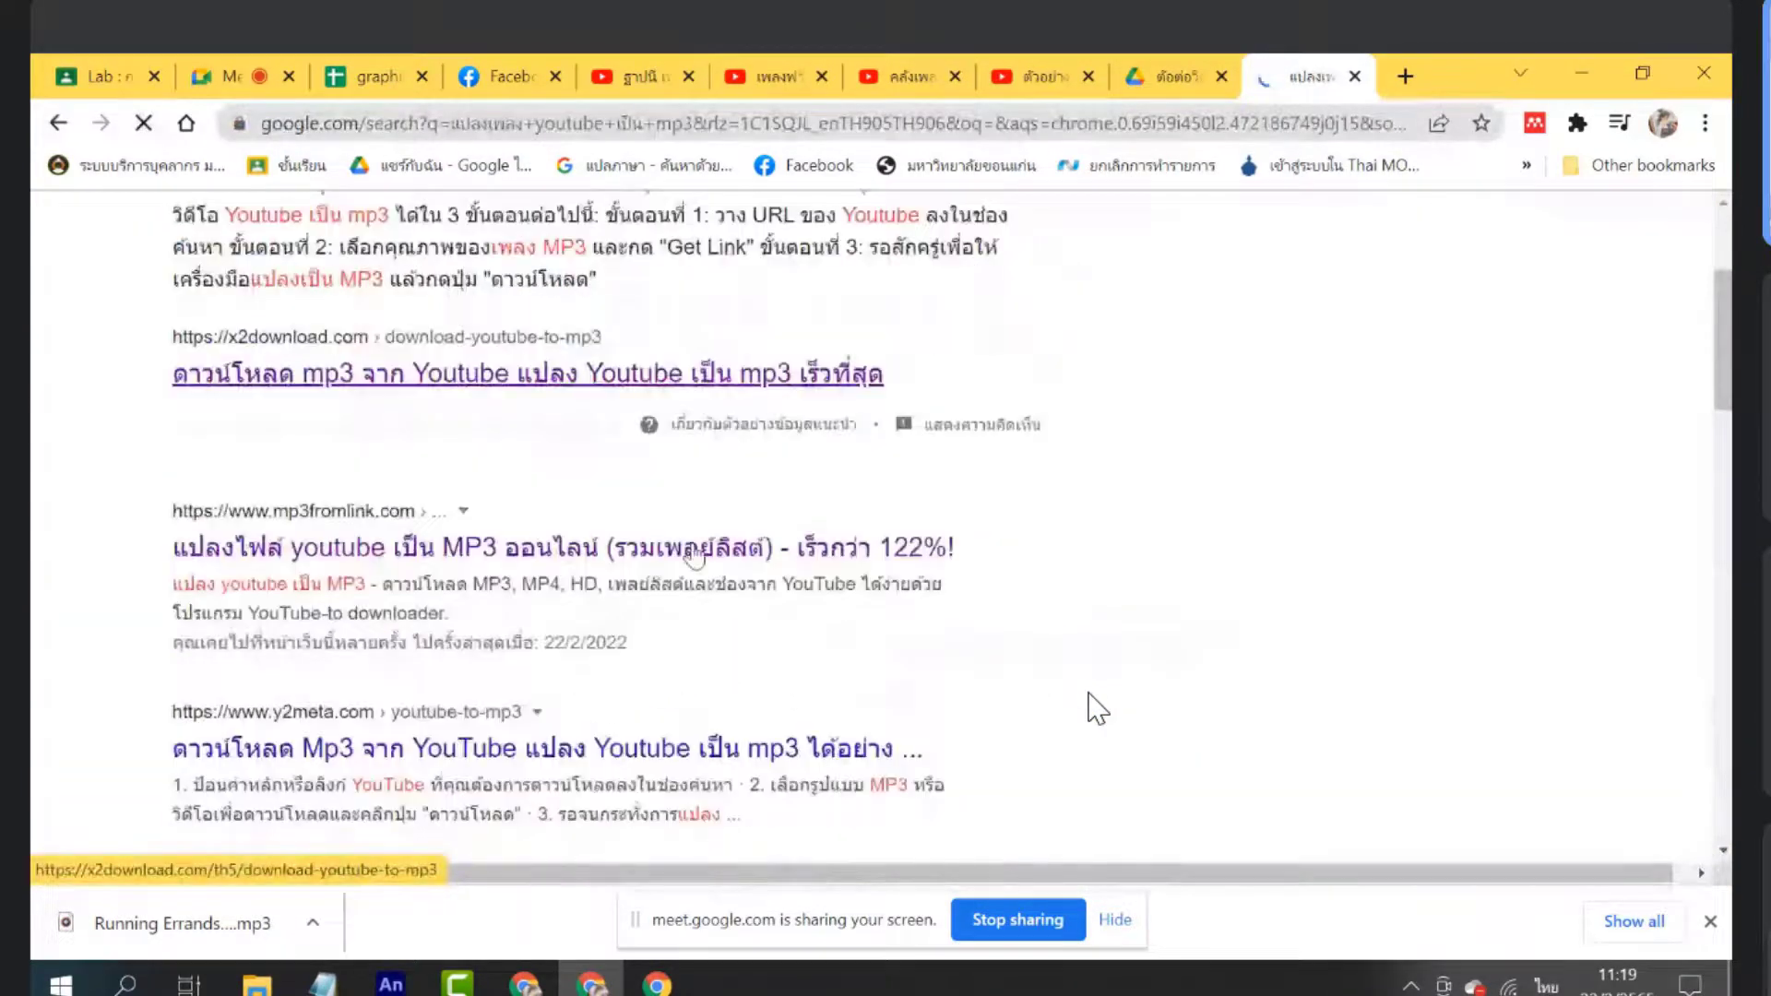
click(693, 549)
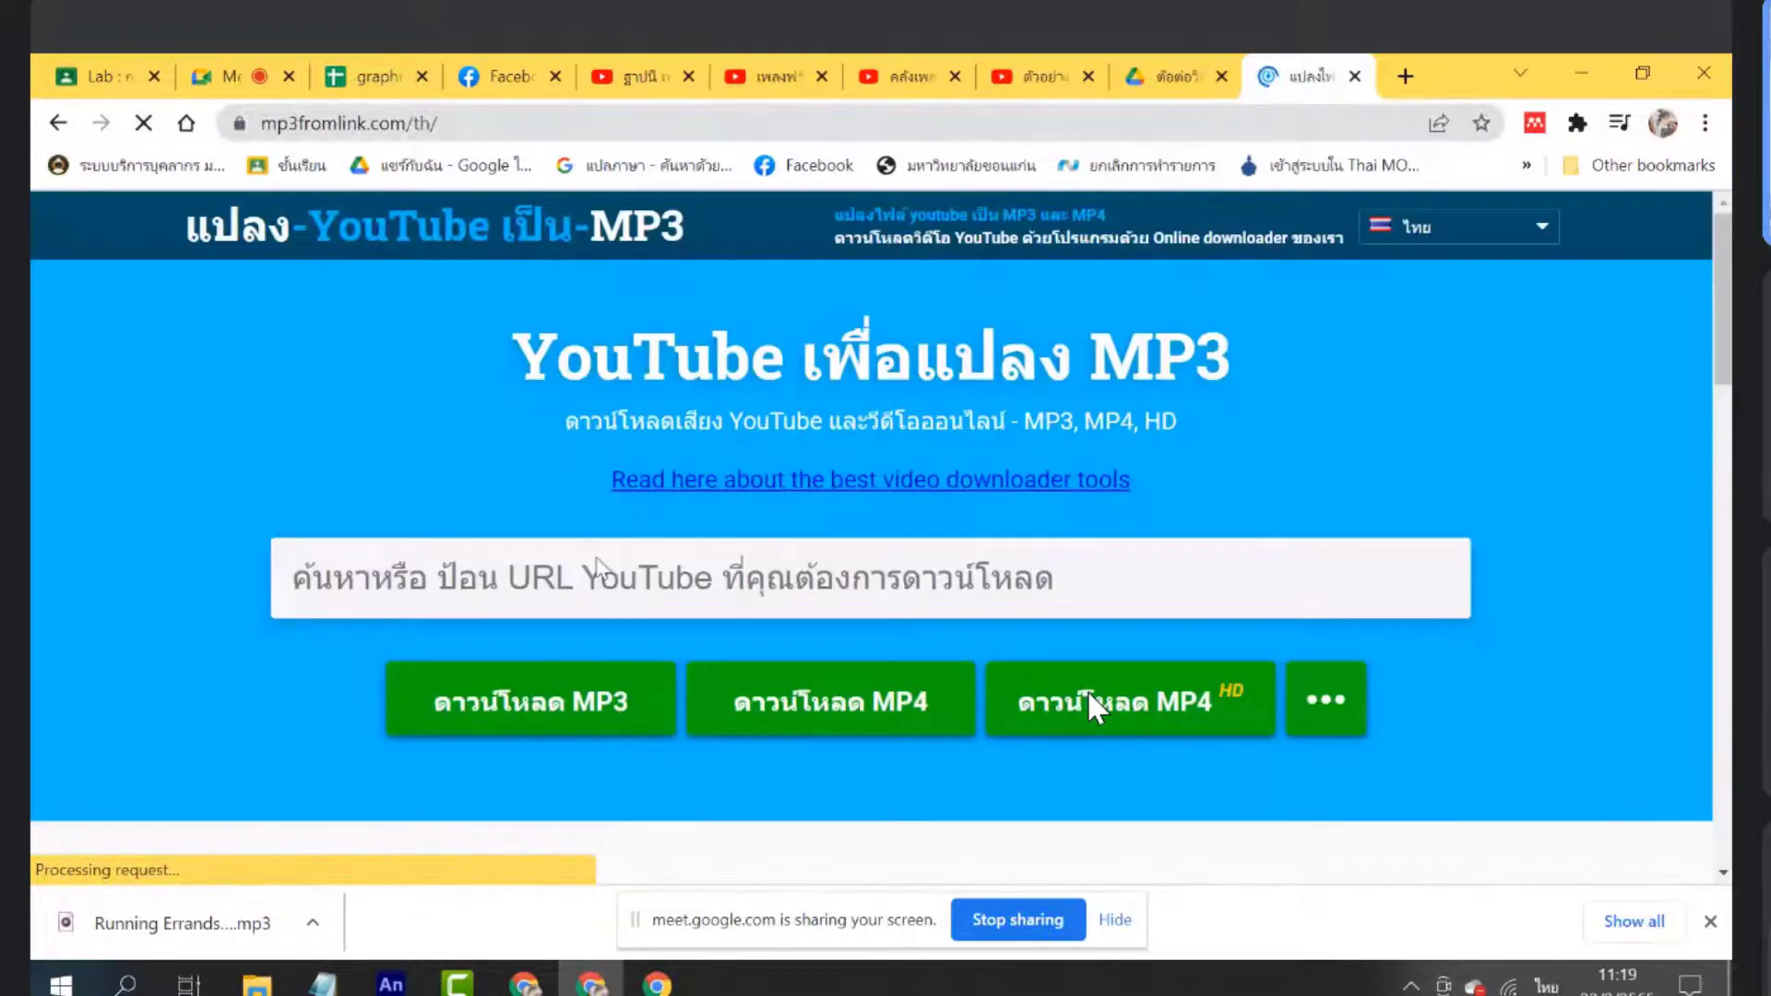
click(598, 565)
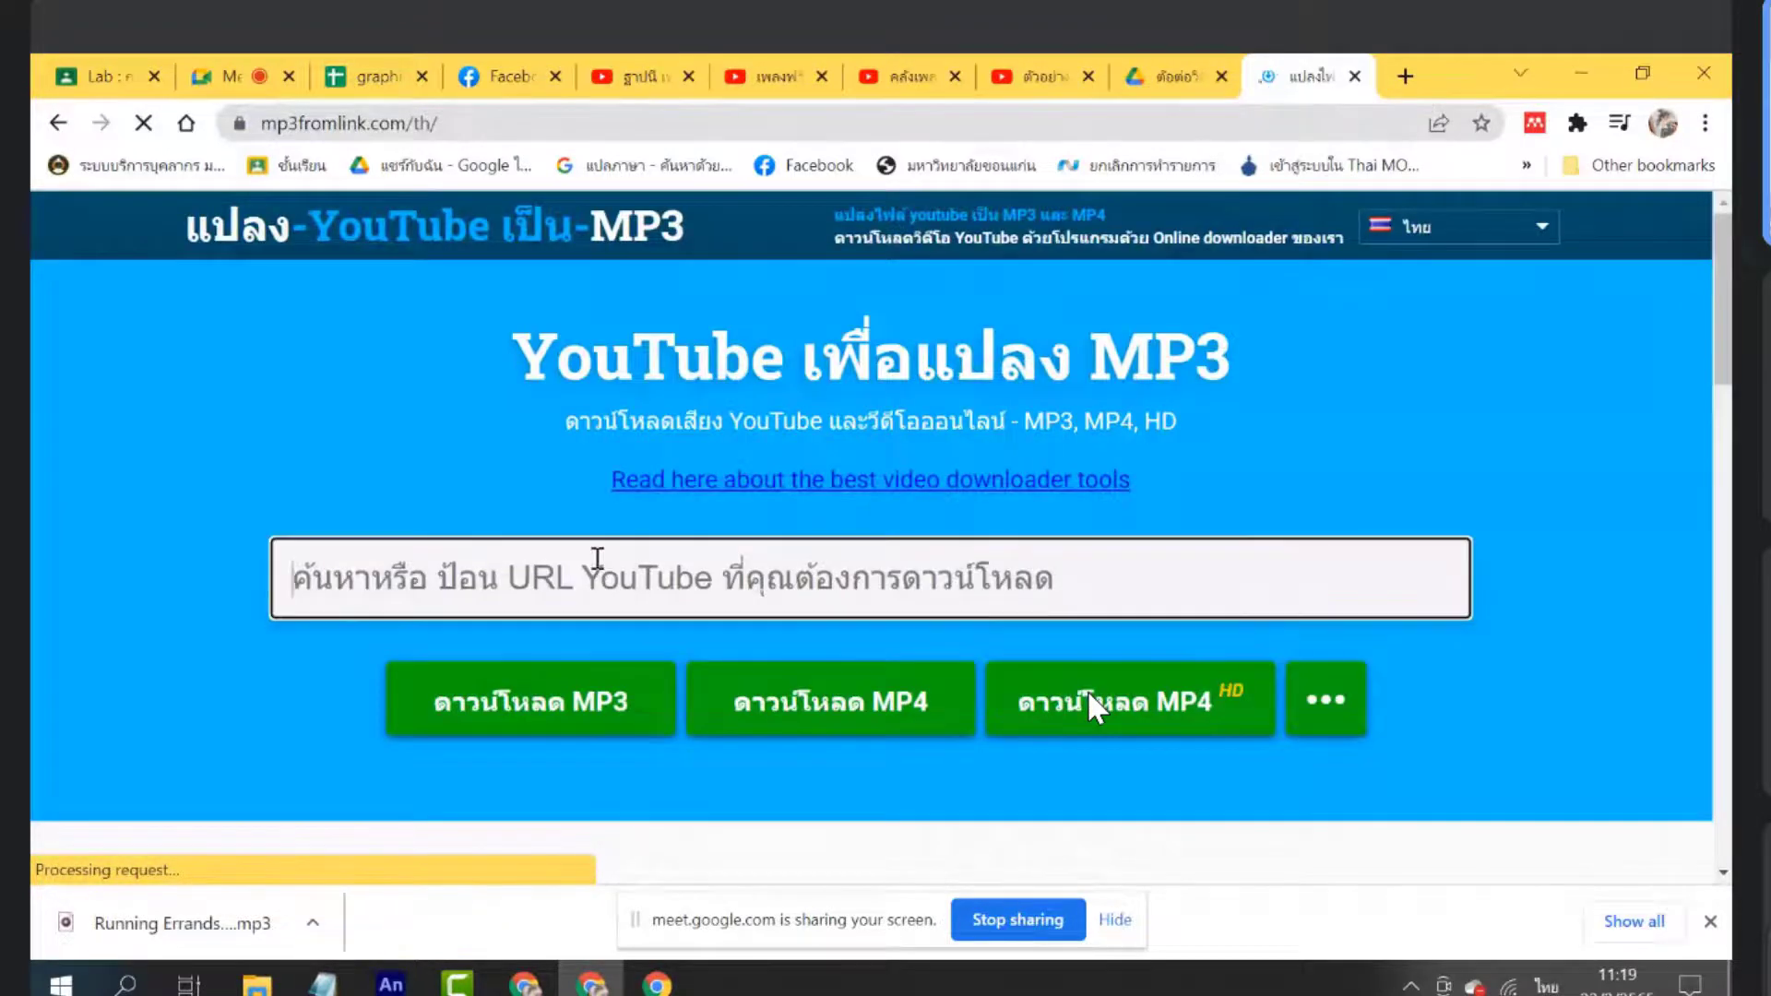
key(ctrl+v)
click(544, 718)
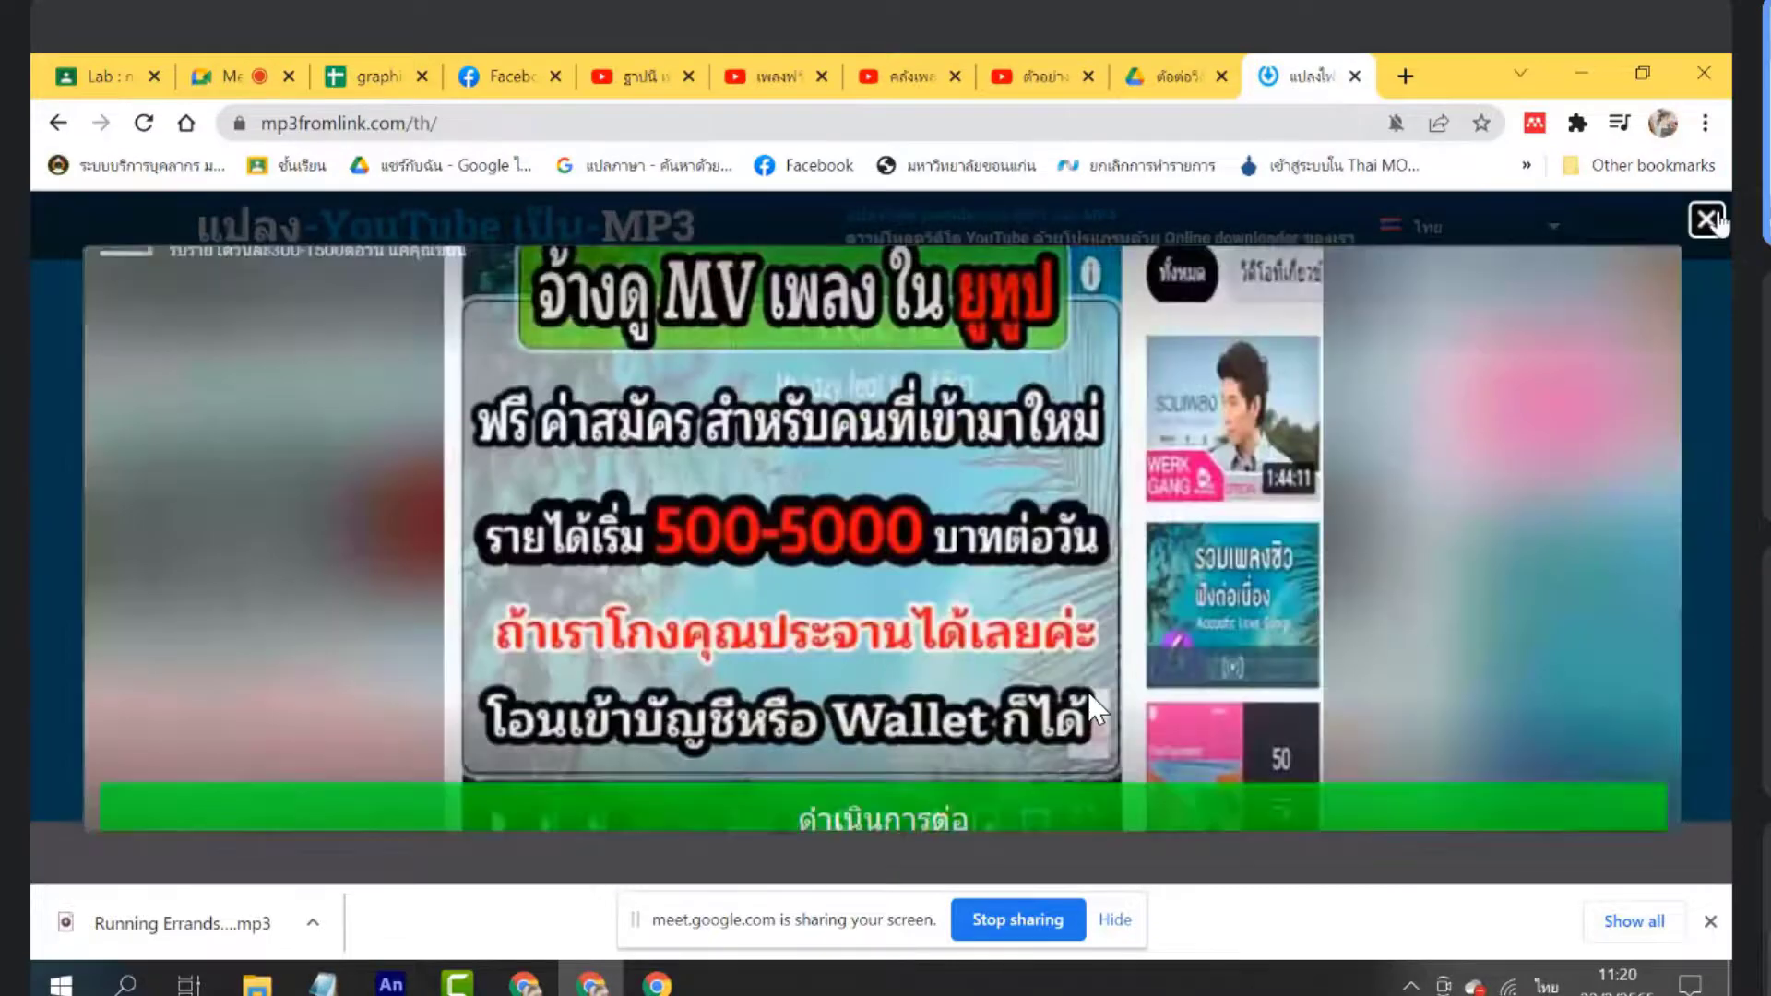
Dismiss the full-page advertisement and the push-notification notice, and return to the mp3fromlink.com converter page
click(1708, 219)
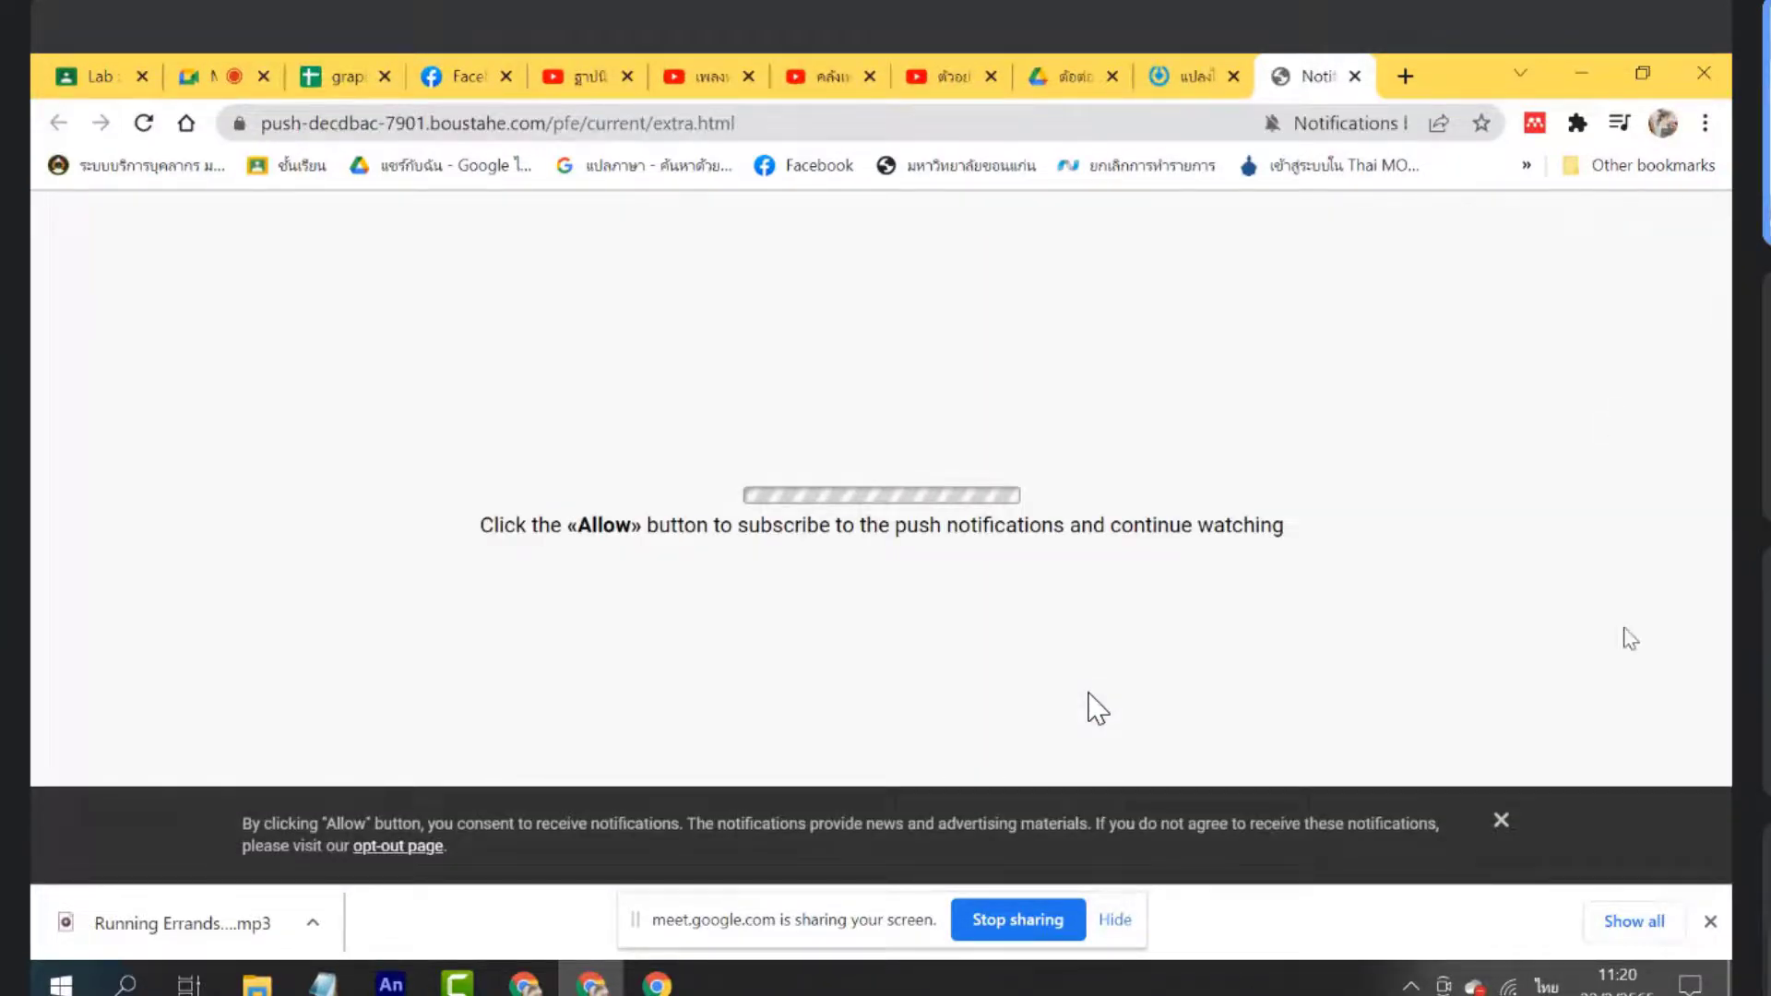
click(1501, 820)
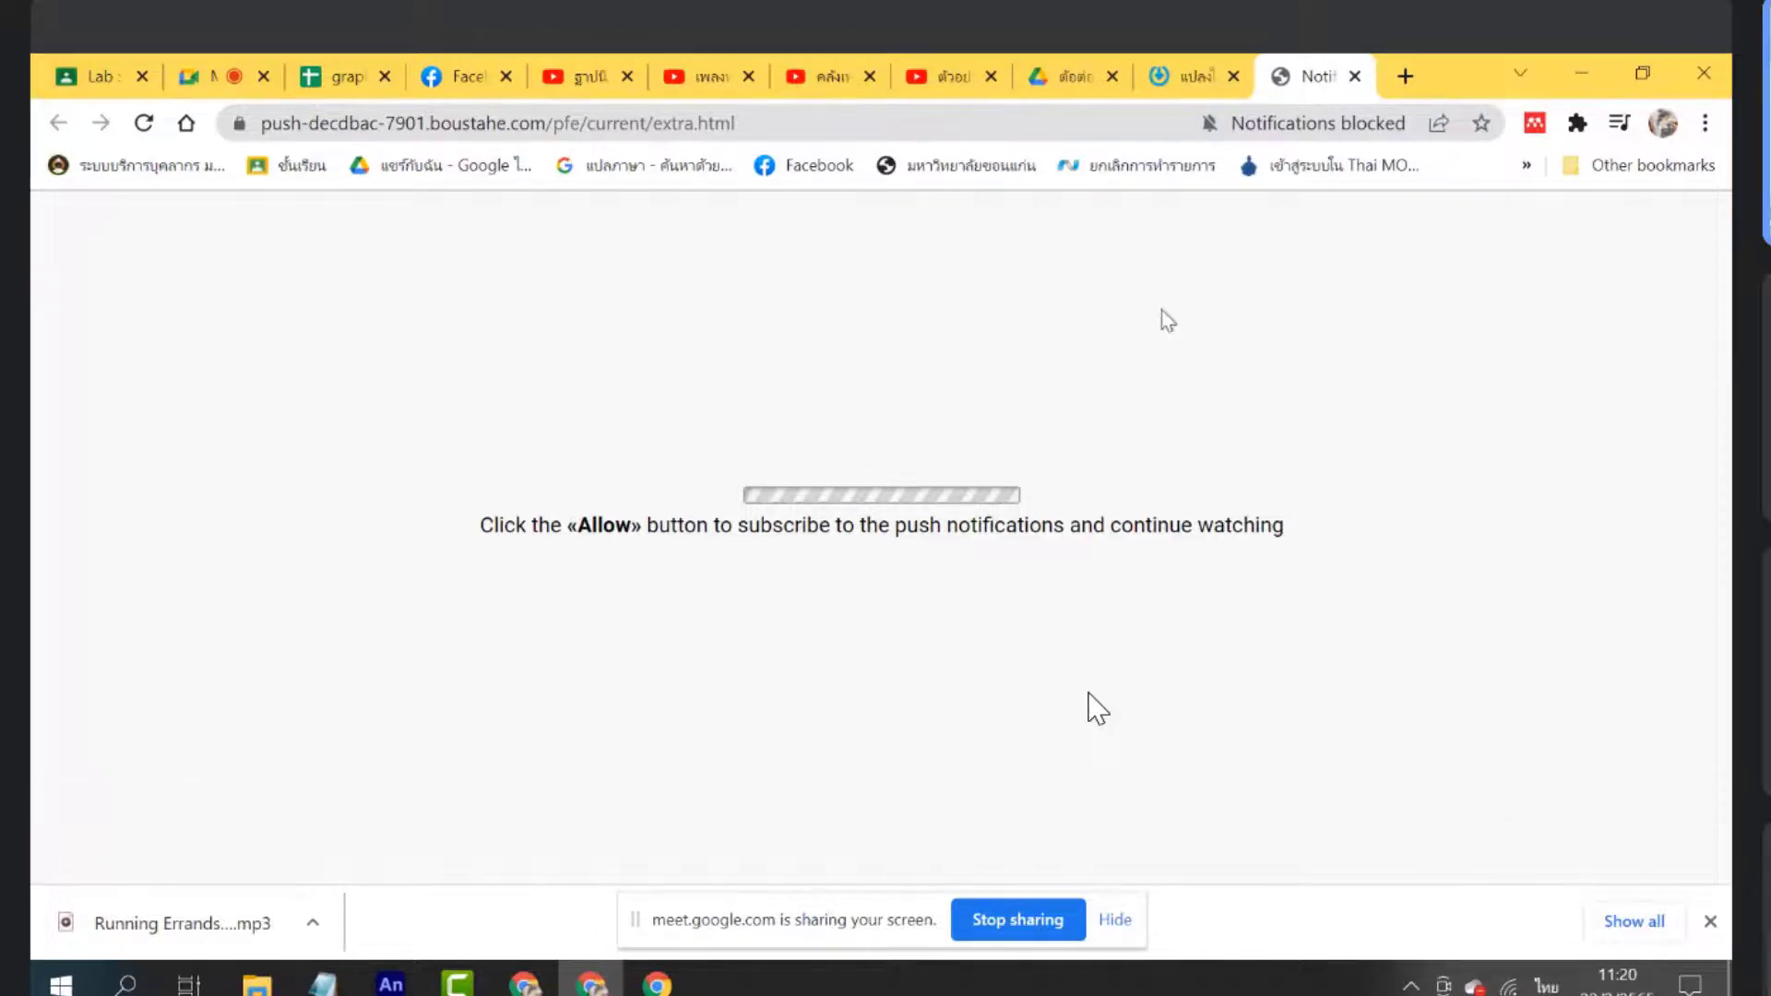
click(1168, 65)
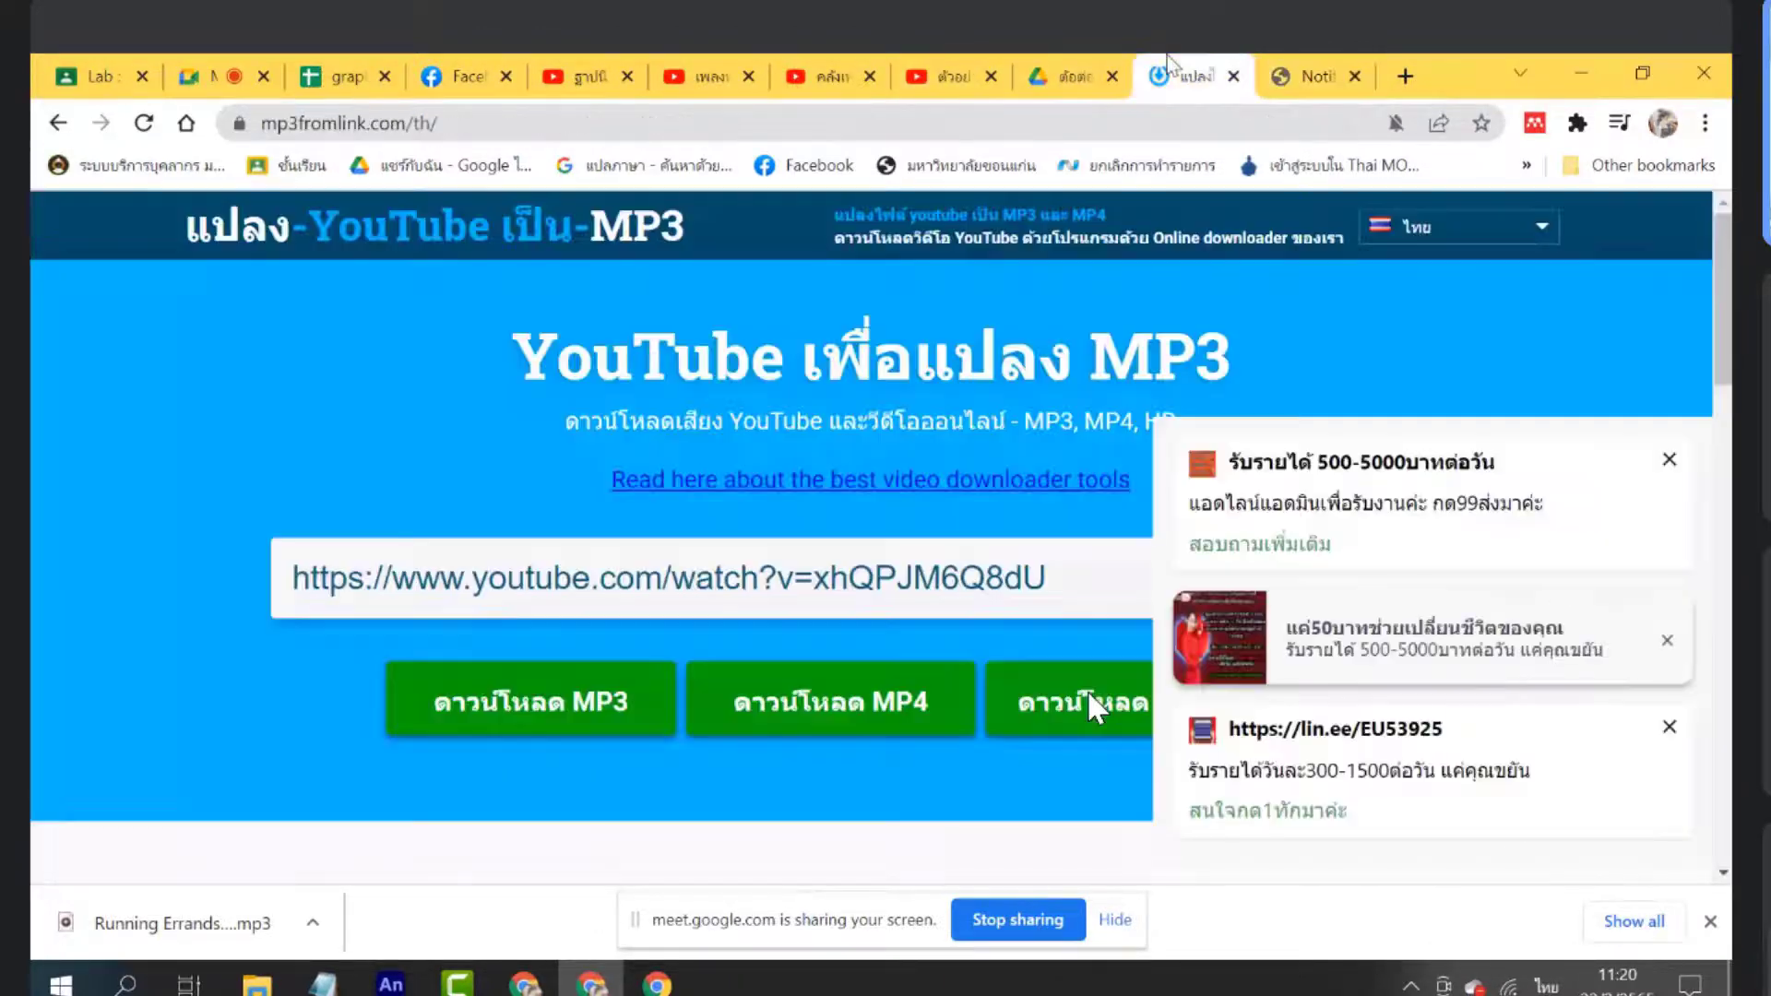
click(1070, 76)
click(1190, 76)
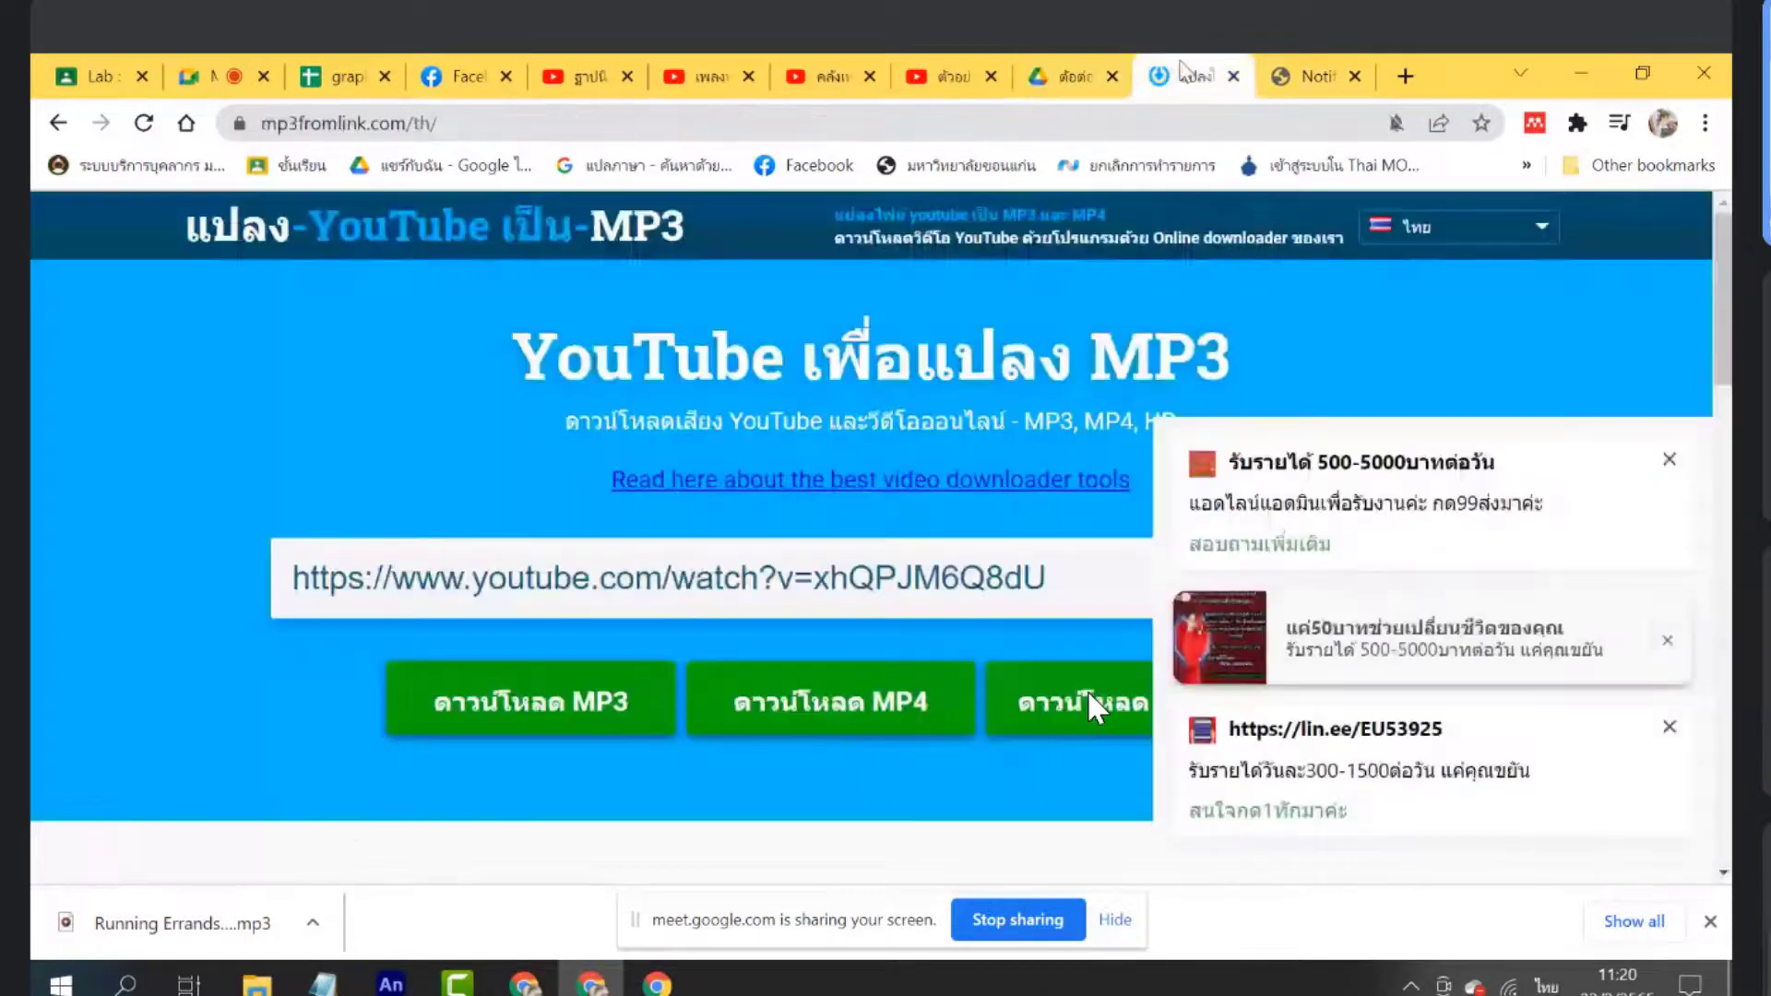
View the Google Drive project folder, switch to Camtasia and scrub the timeline to about 0:00:48;19
key(ctrl+shift+Tab)
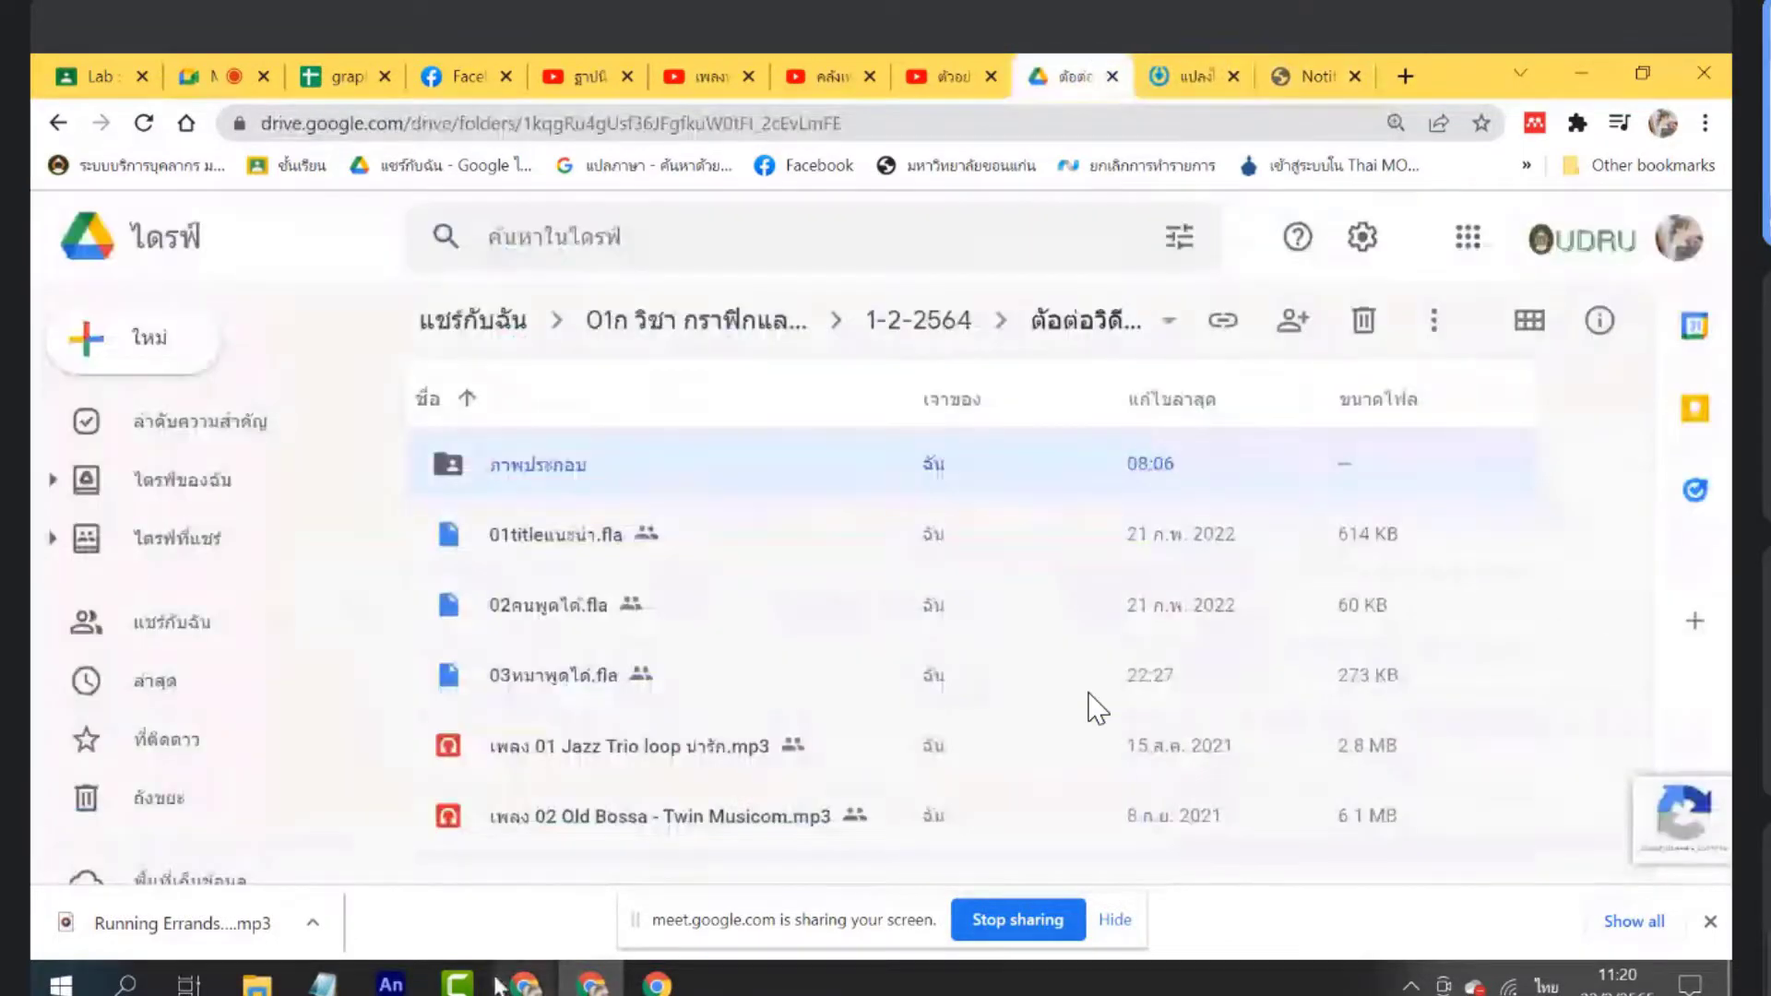
key(alt+Tab)
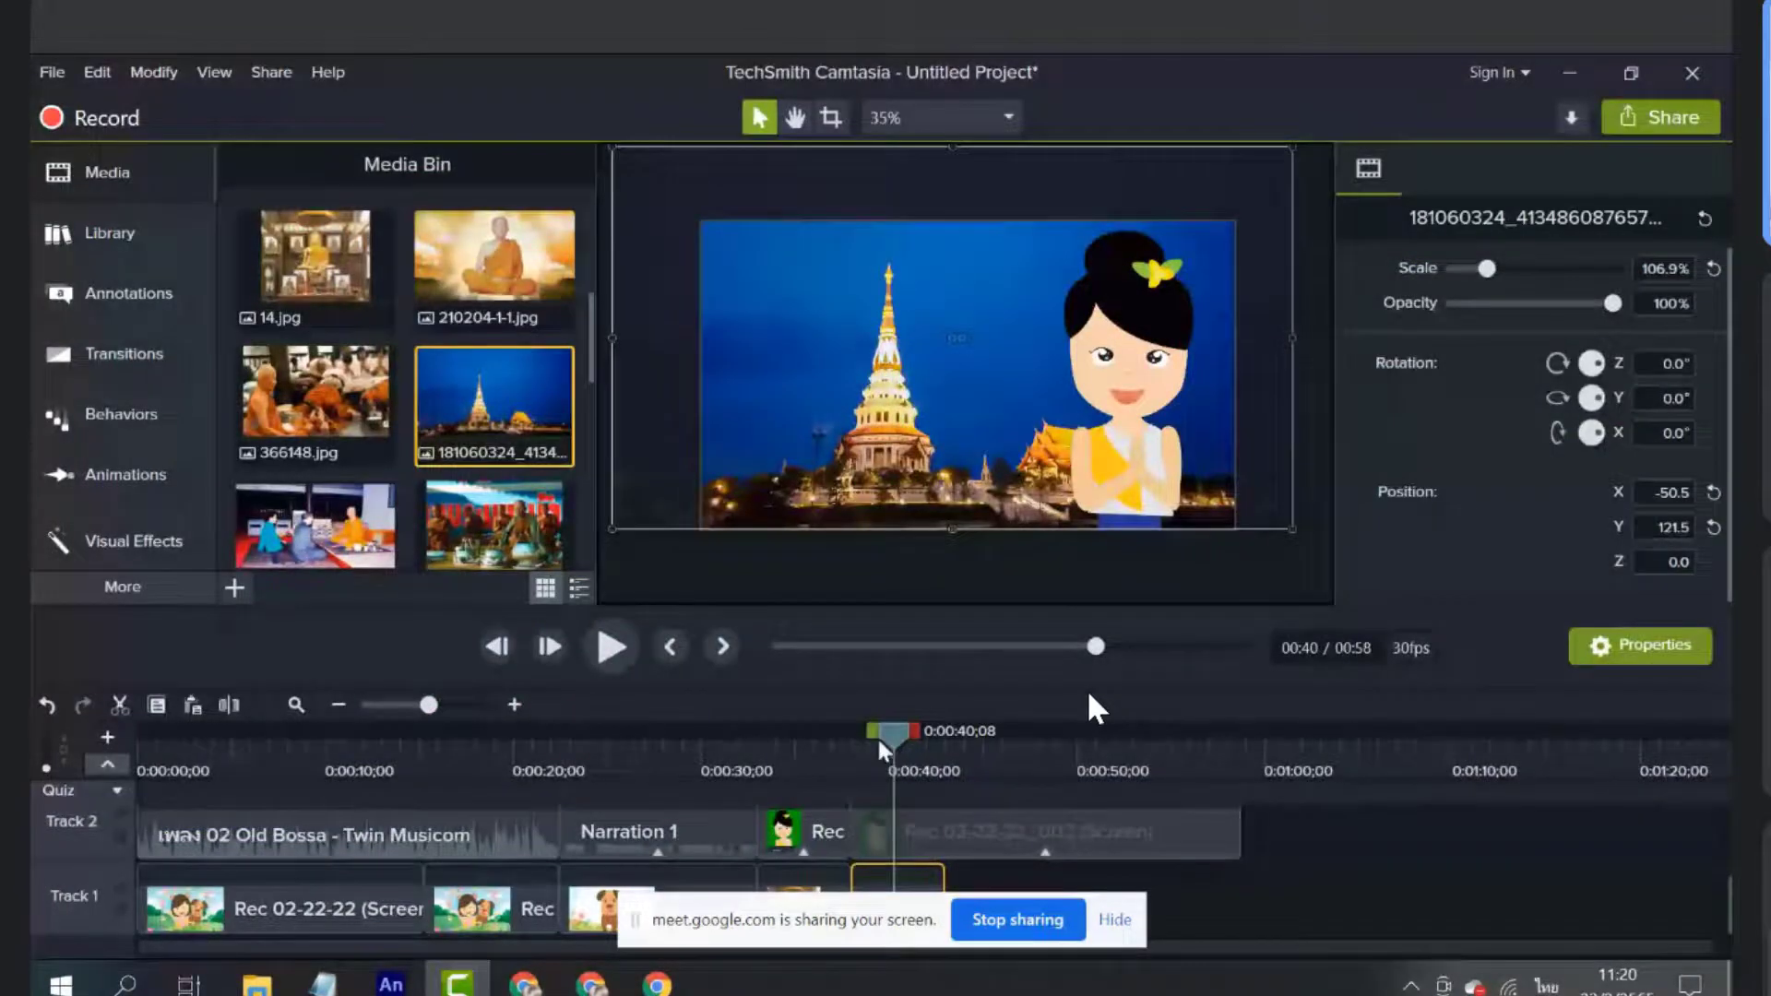
drag(881, 735, 1050, 812)
Look through the visual effects, open the Behaviors collection, move the playhead to about 0:00:40;12 and hide the screen-sharing notice
click(129, 535)
click(112, 484)
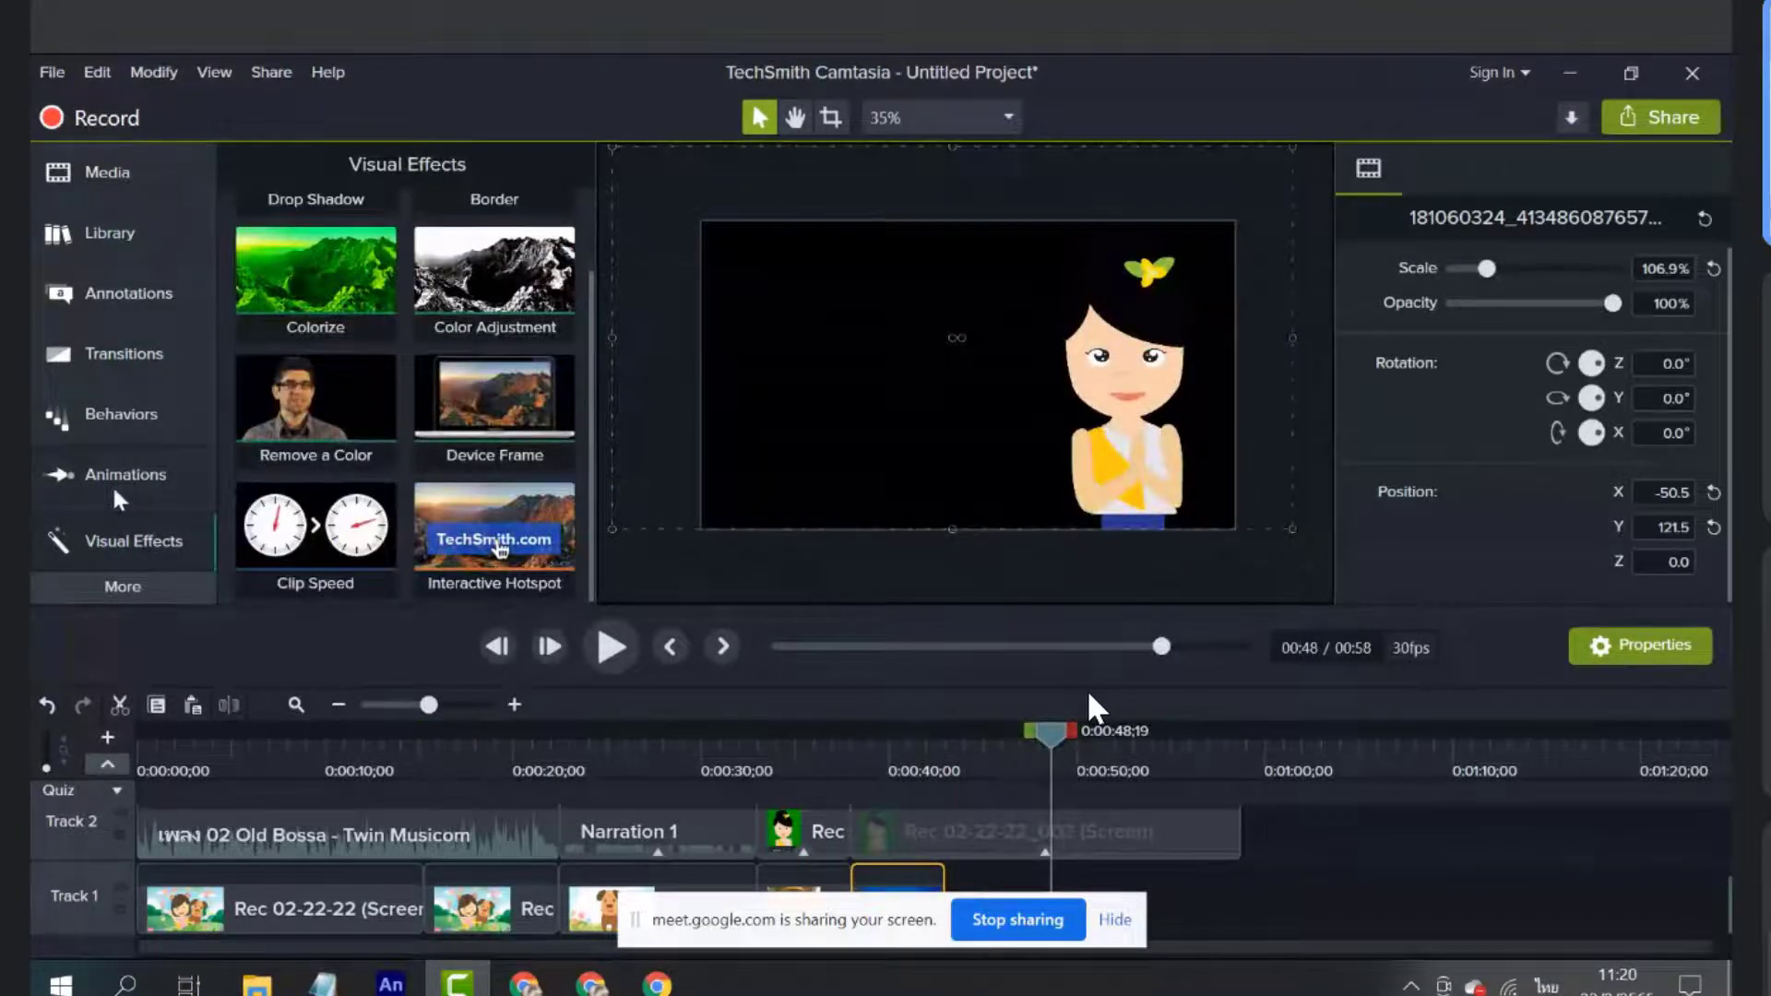
click(112, 435)
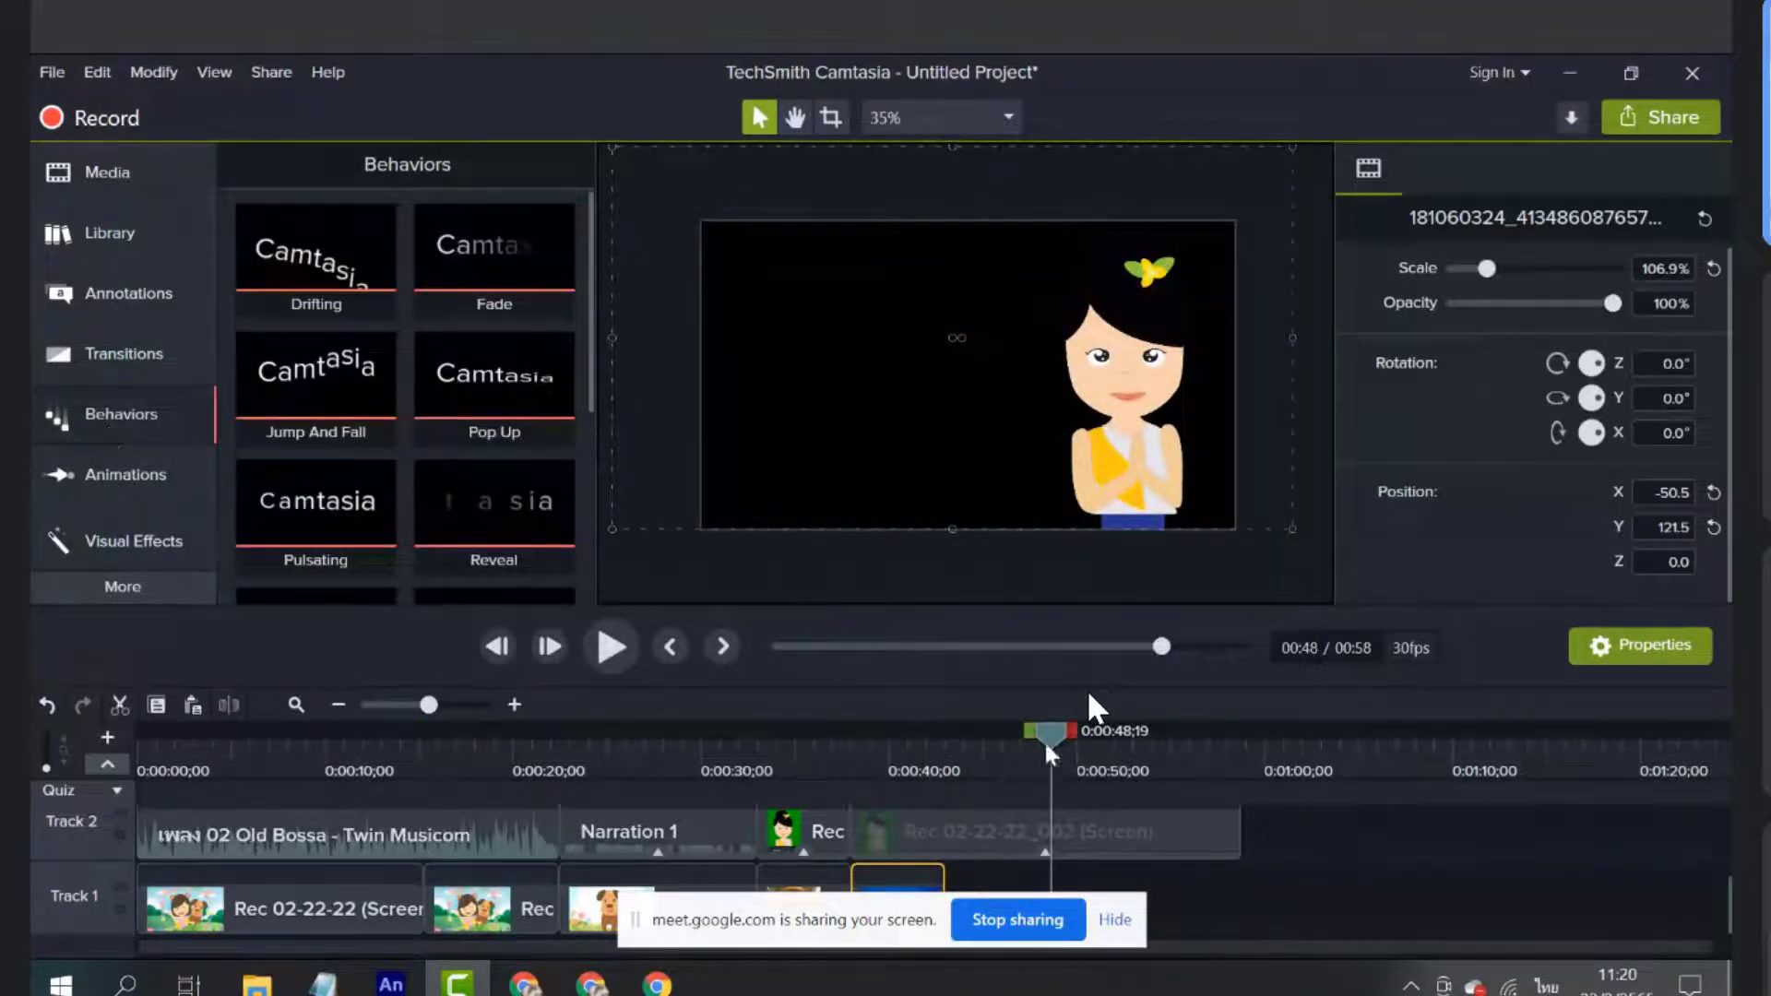
drag(1047, 745, 891, 780)
click(1113, 920)
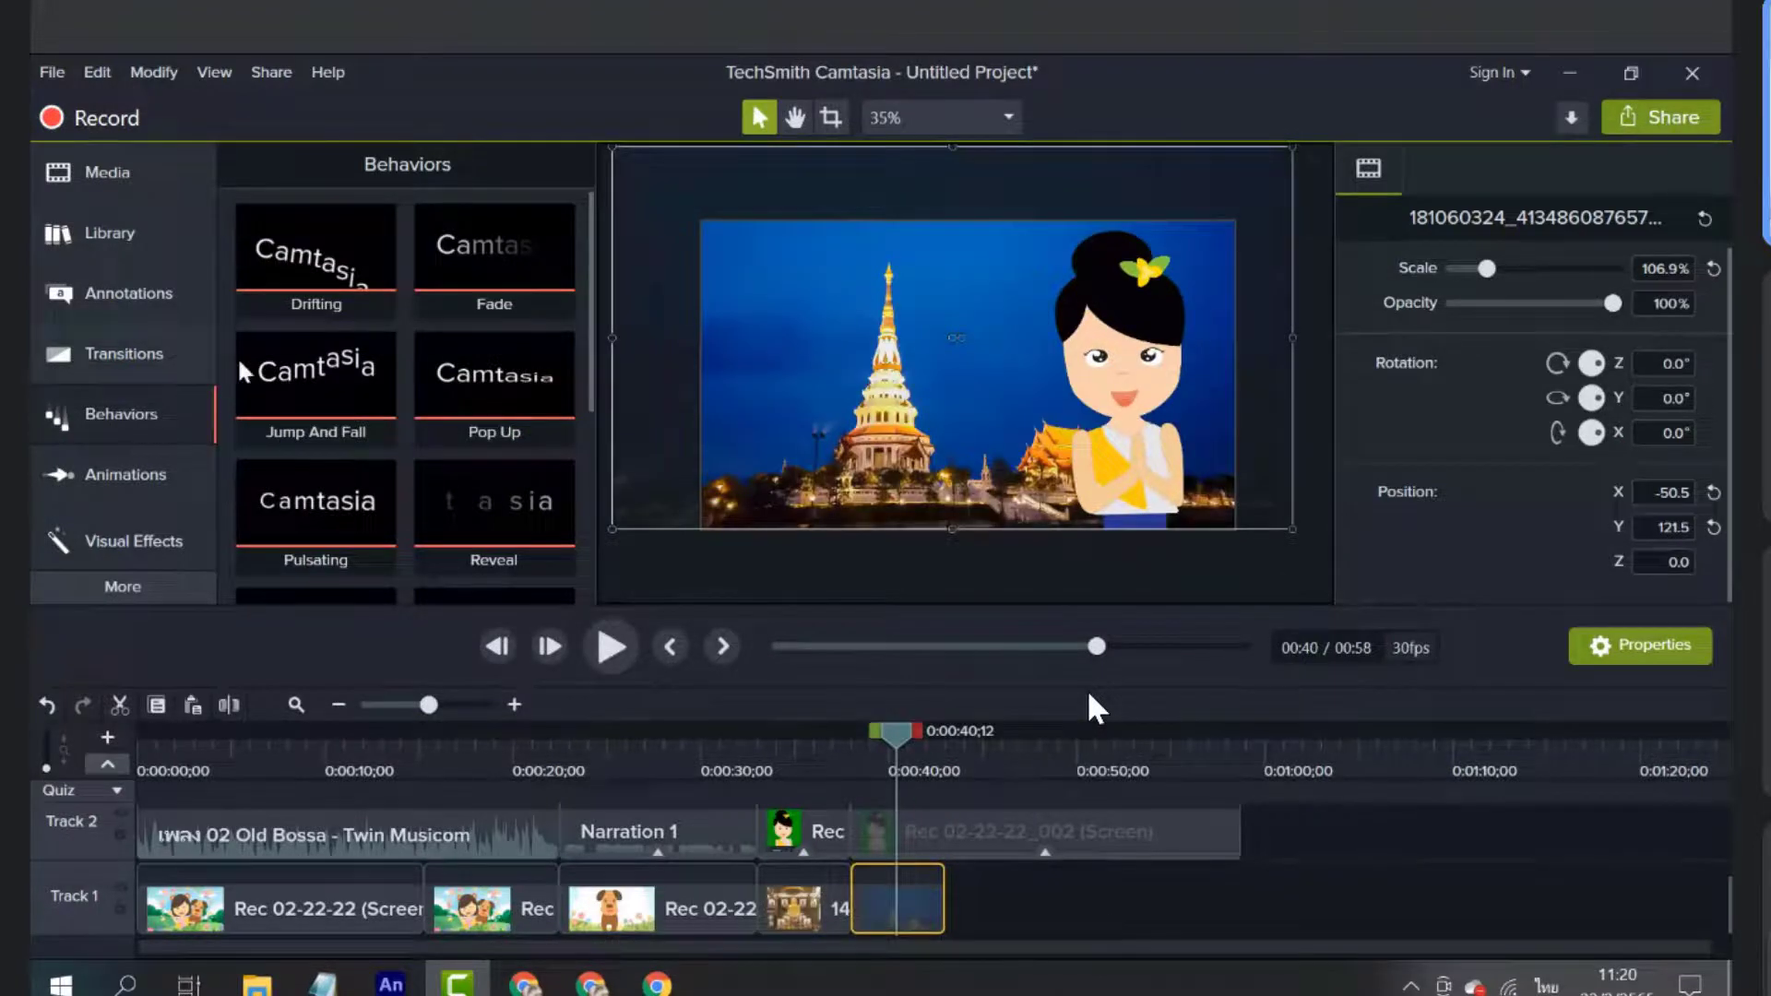
Add 366148.jpg after the temple image on Track 1, scale it to 262.9% and position it at about X 152, Y -10
click(109, 185)
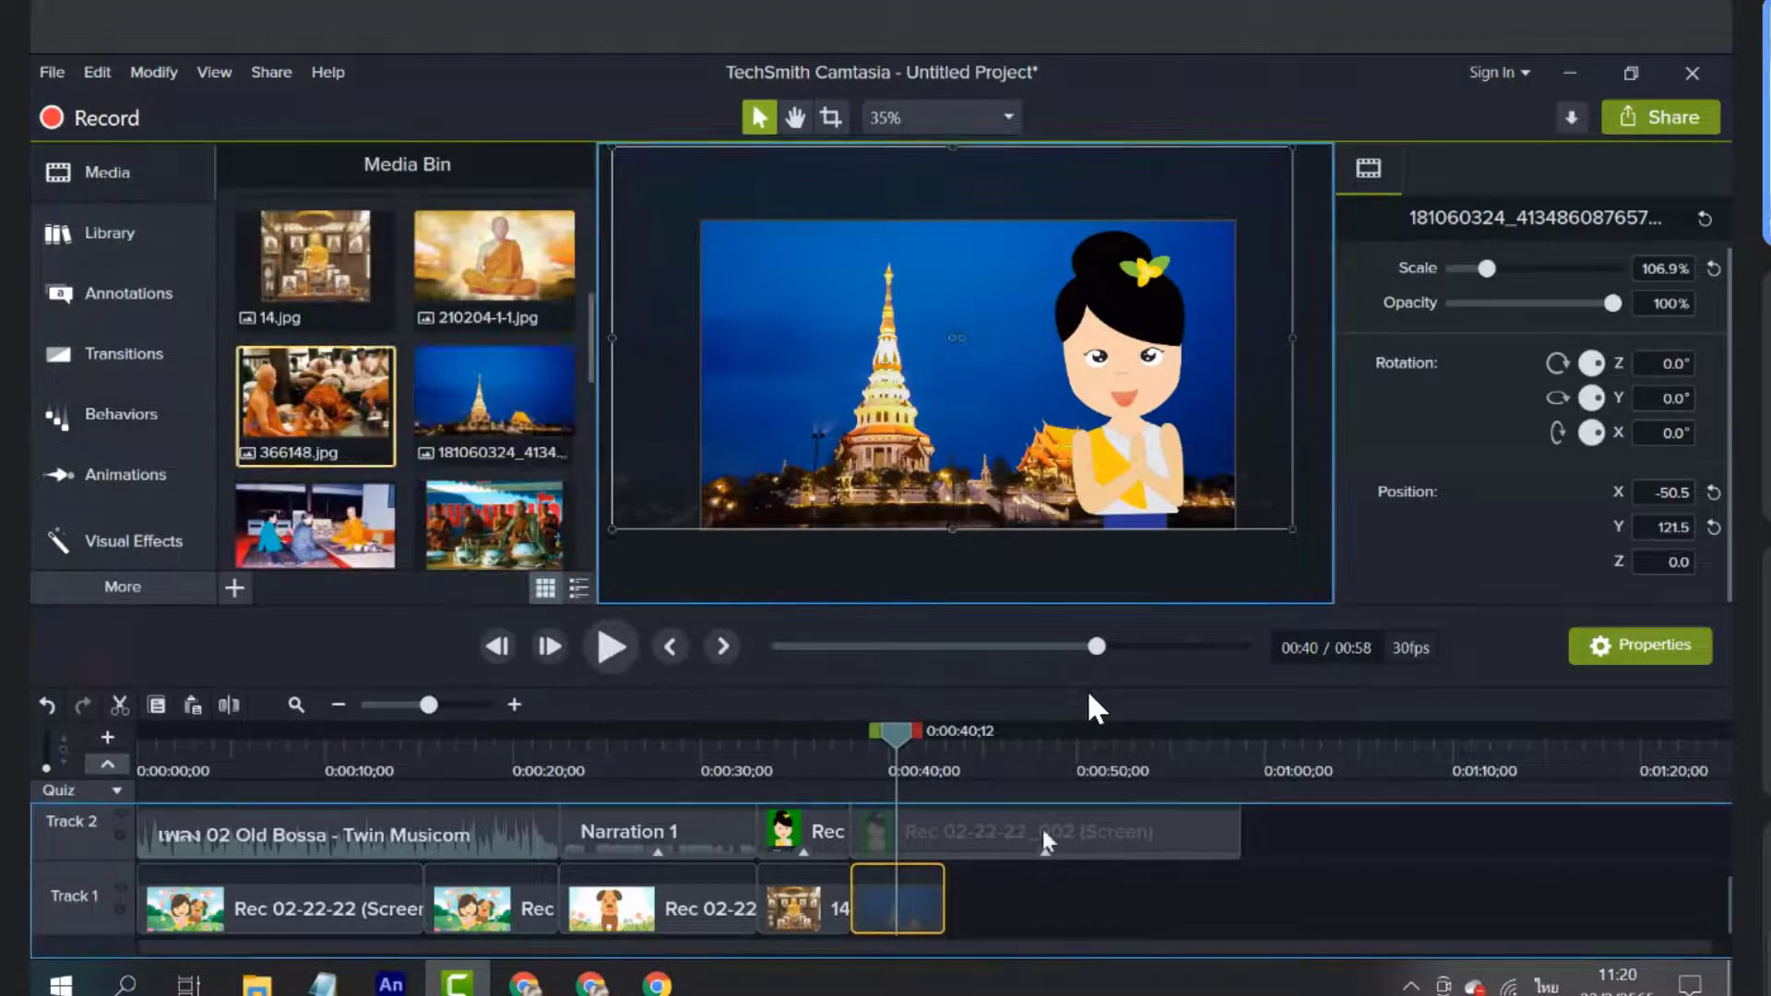
drag(1042, 829, 950, 902)
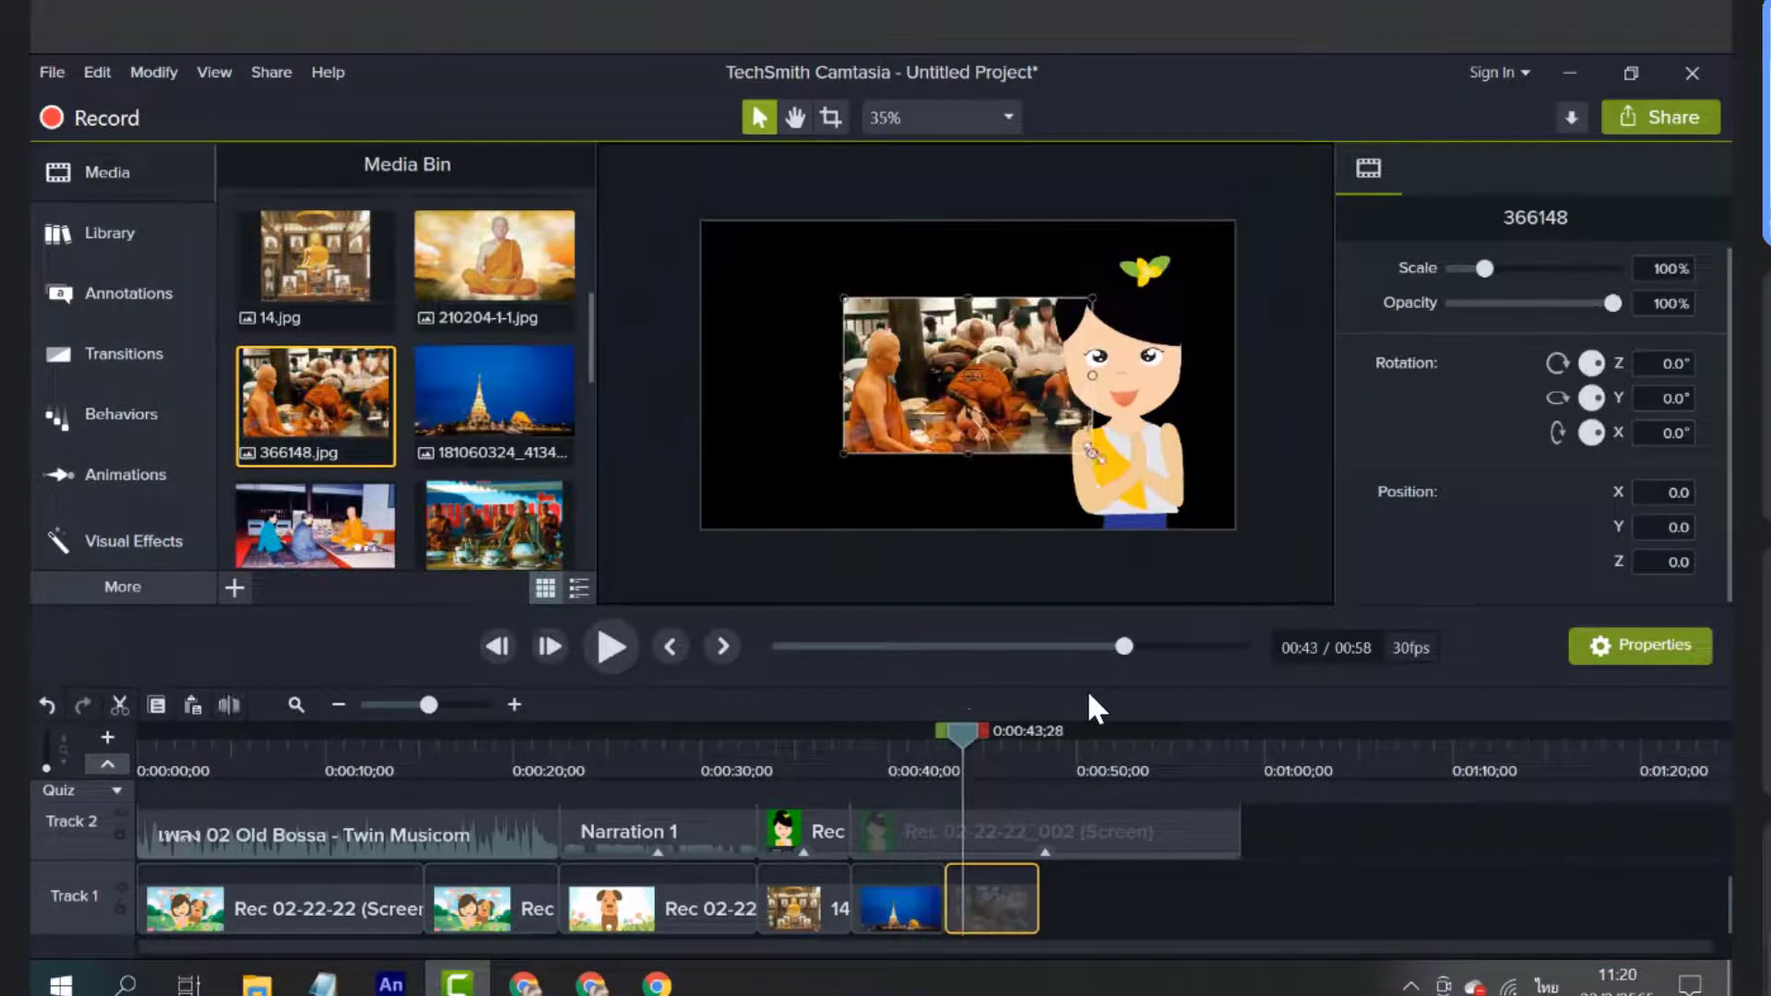
drag(1092, 453, 1308, 587)
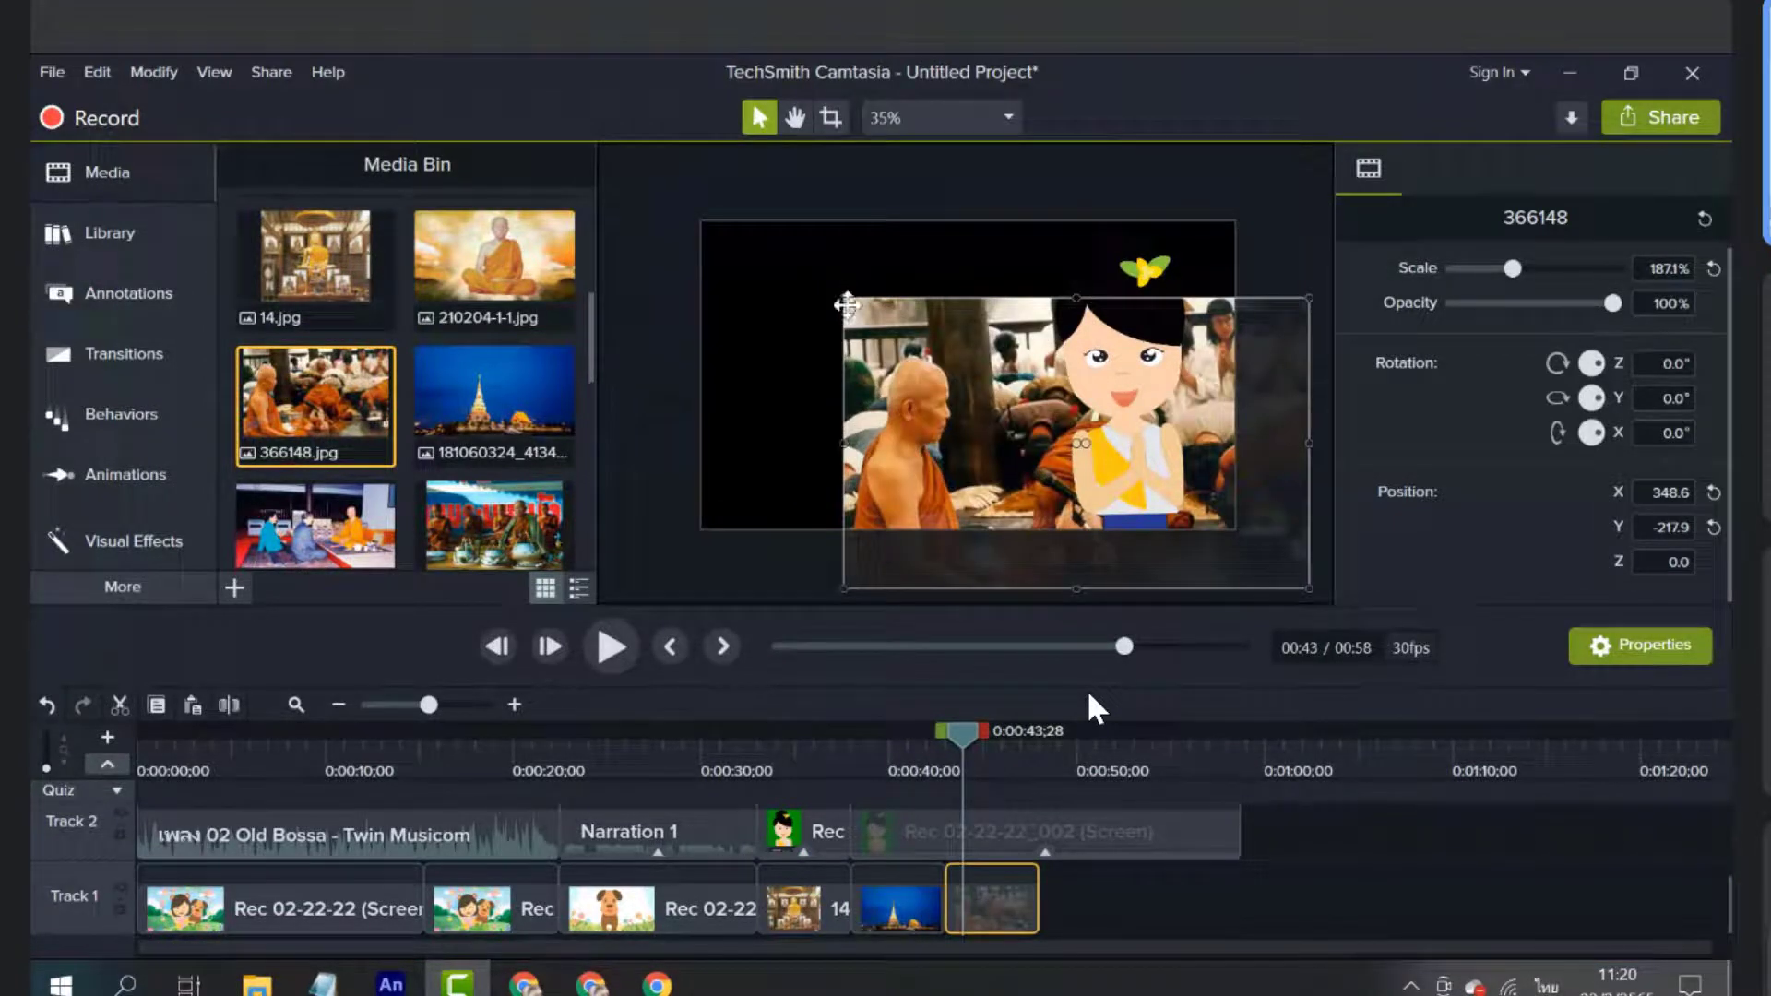
drag(847, 304, 653, 180)
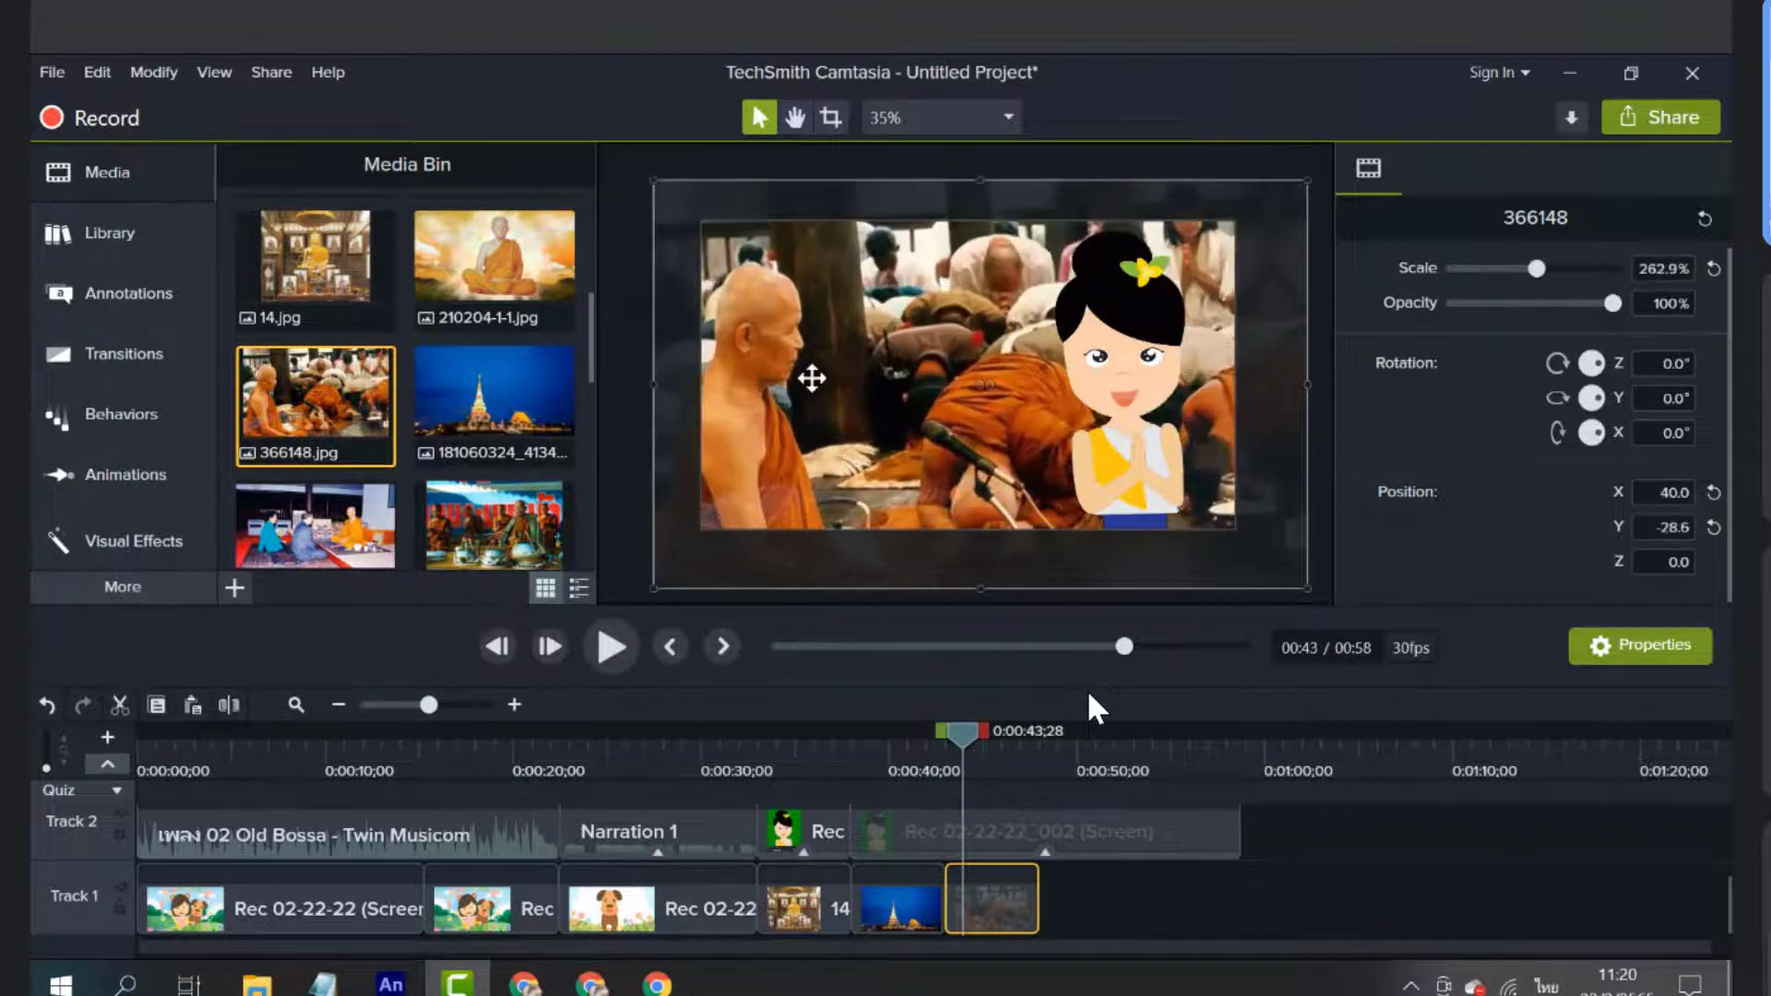
drag(812, 378, 846, 373)
Apply the Jump And Fall behavior to the Buddha statue, temple and monk images on Track 1
click(152, 417)
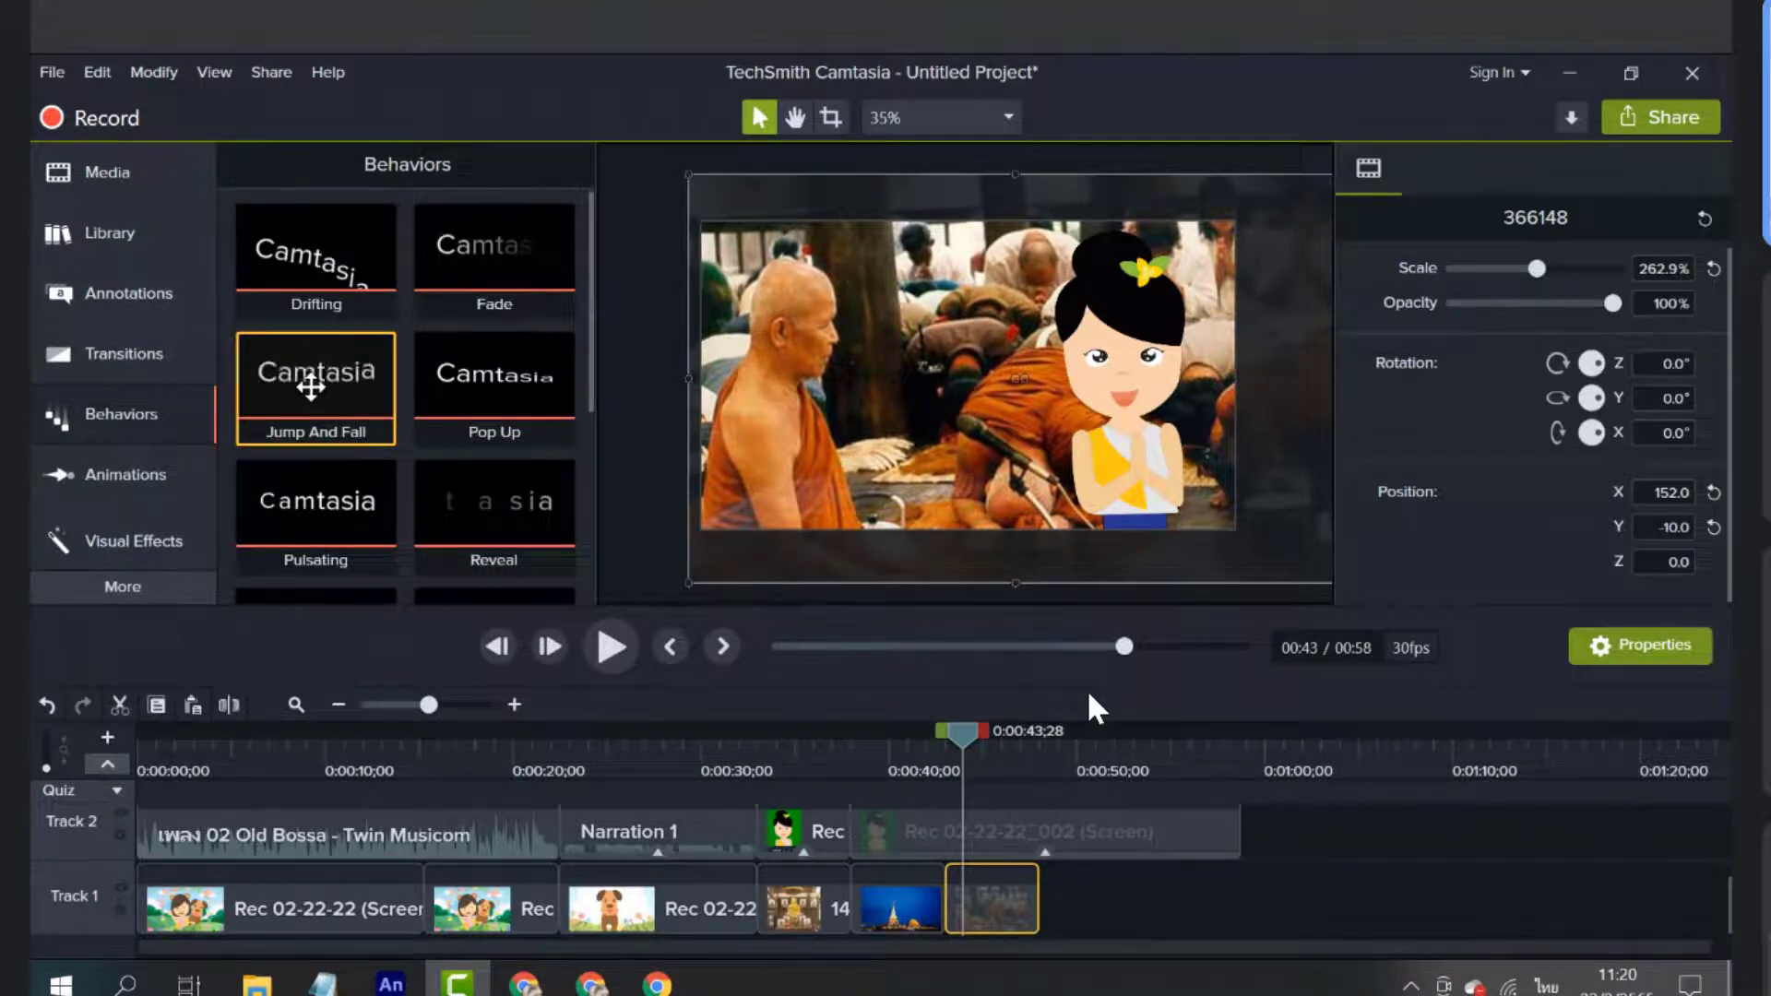
drag(317, 398, 830, 927)
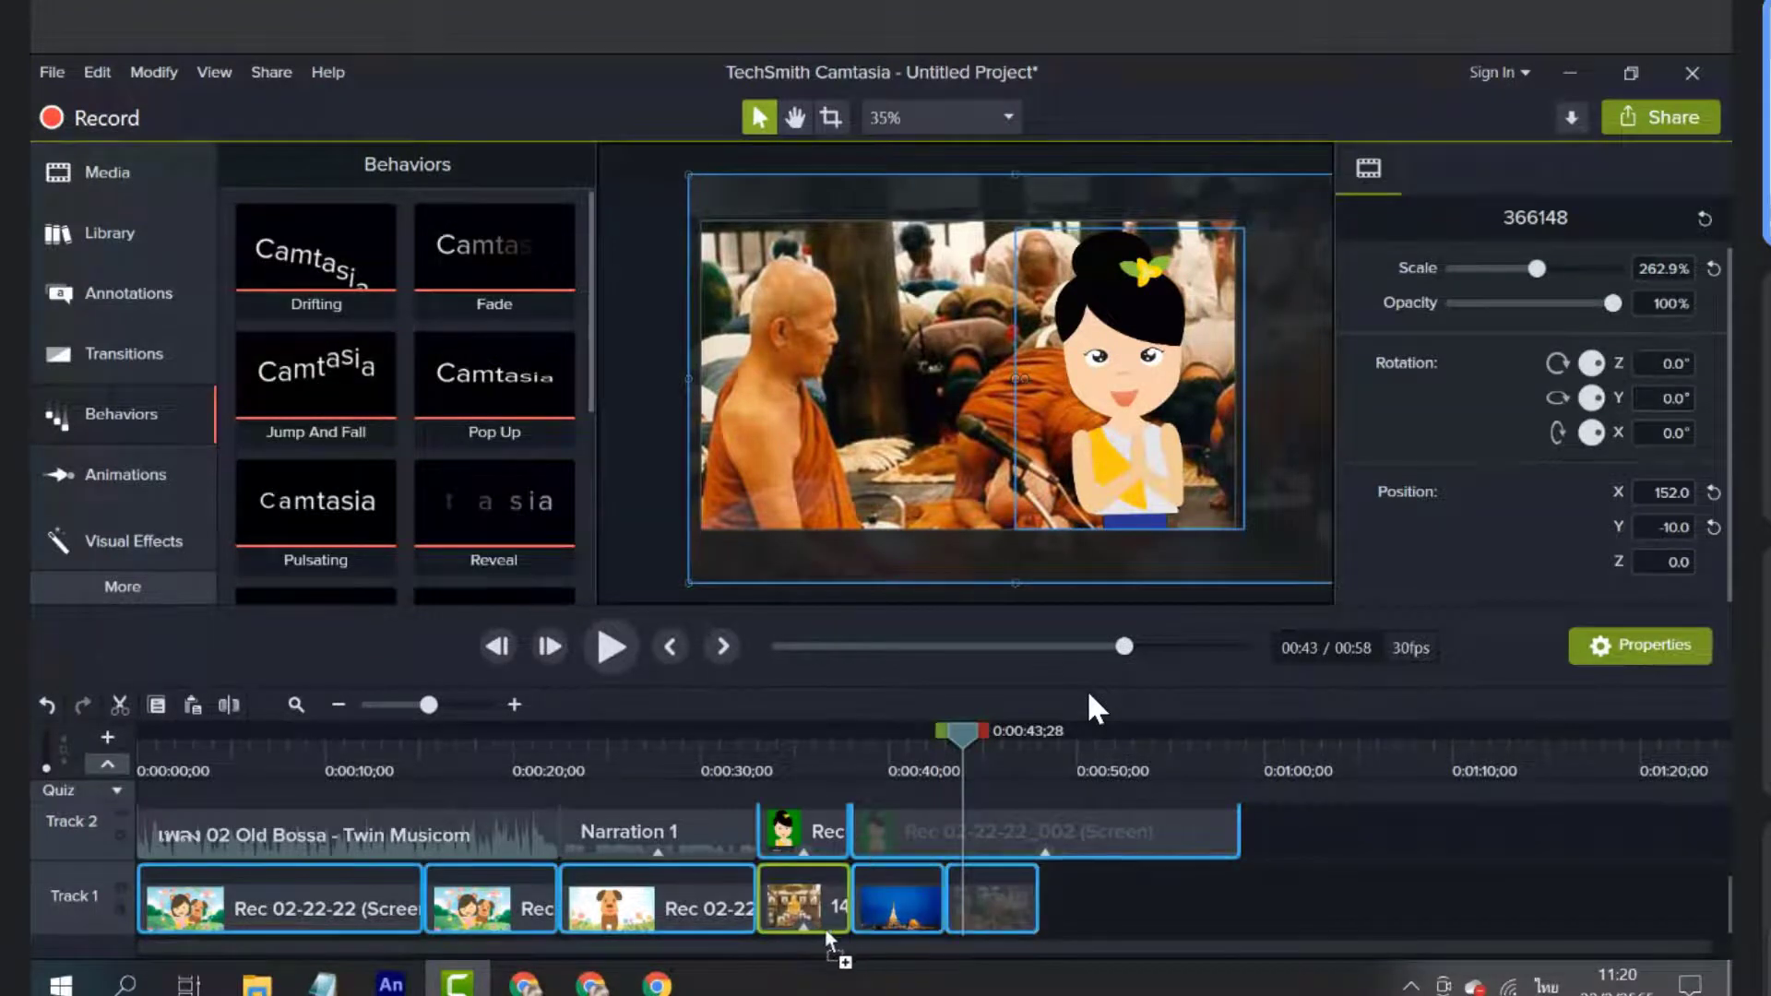
drag(315, 388, 898, 909)
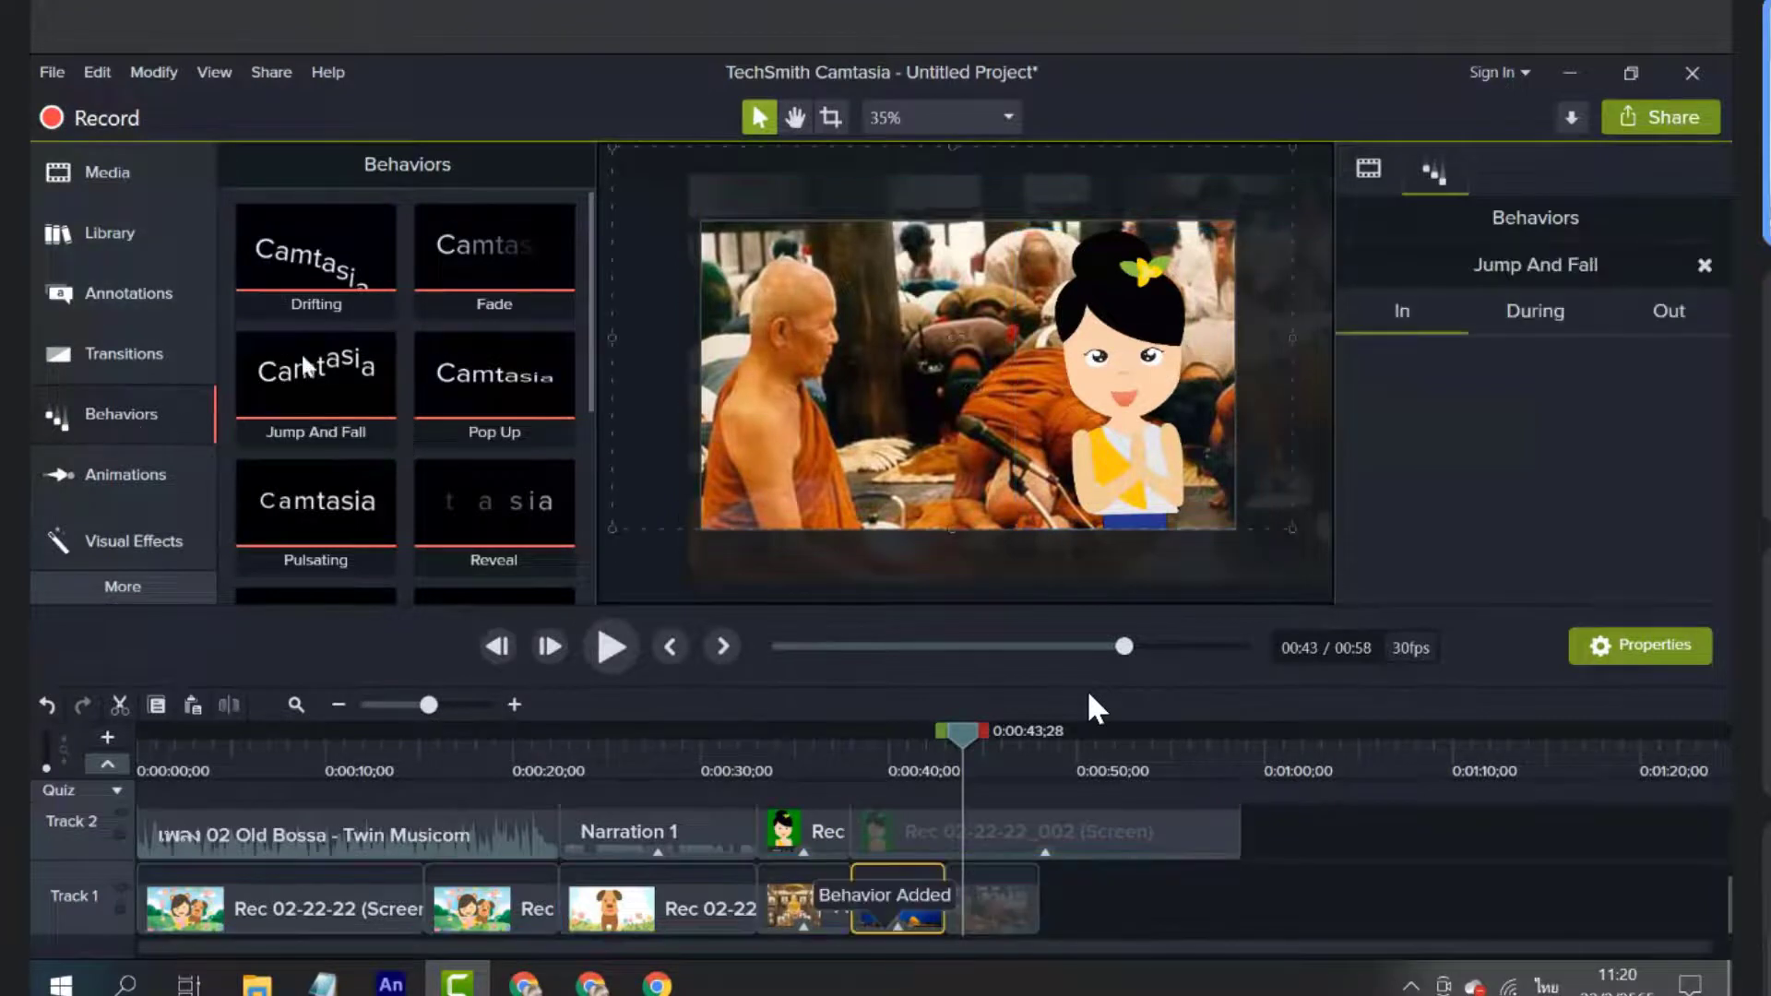
drag(300, 351, 1000, 929)
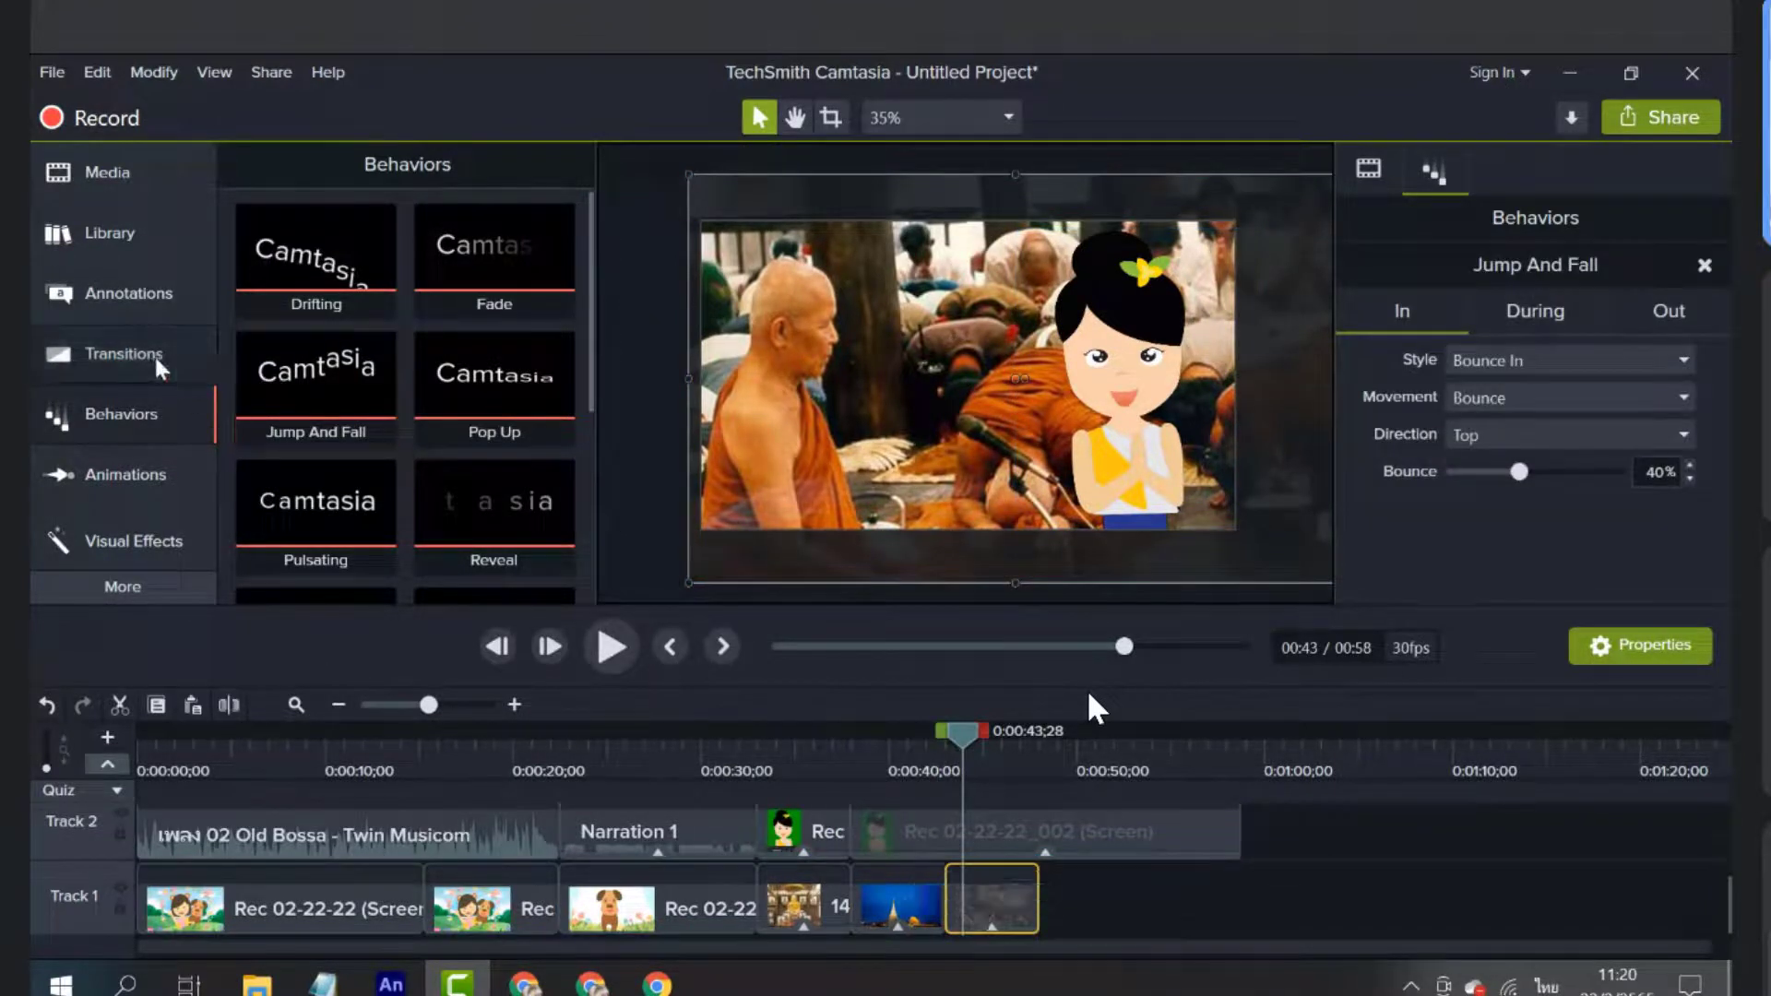
Add transitions on Track 1 between the Buddha statue and temple images and between the temple and monk images
click(172, 375)
scroll(508, 510, down, 2)
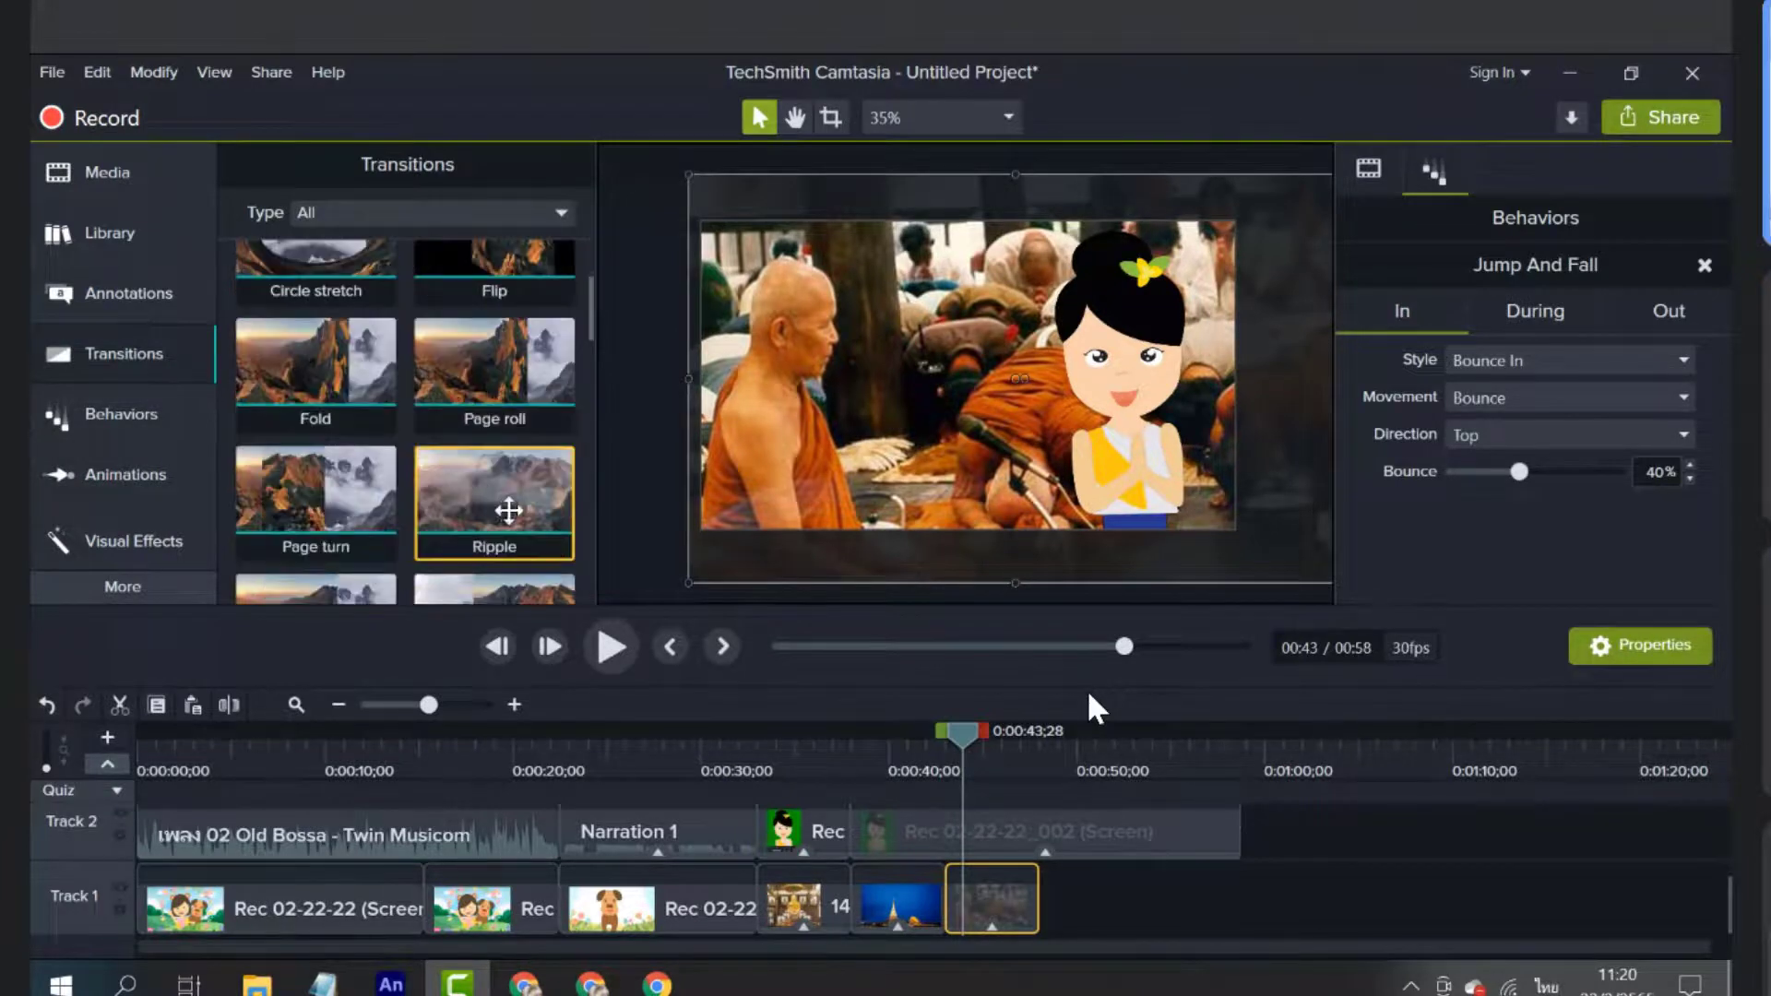
mouse_move(332, 498)
mouse_down()
mouse_move(544, 599)
mouse_move(867, 939)
mouse_move(937, 915)
mouse_move(507, 534)
mouse_move(437, 513)
mouse_move(471, 517)
mouse_move(875, 915)
mouse_move(352, 517)
mouse_up()
scroll(344, 474, down, 2)
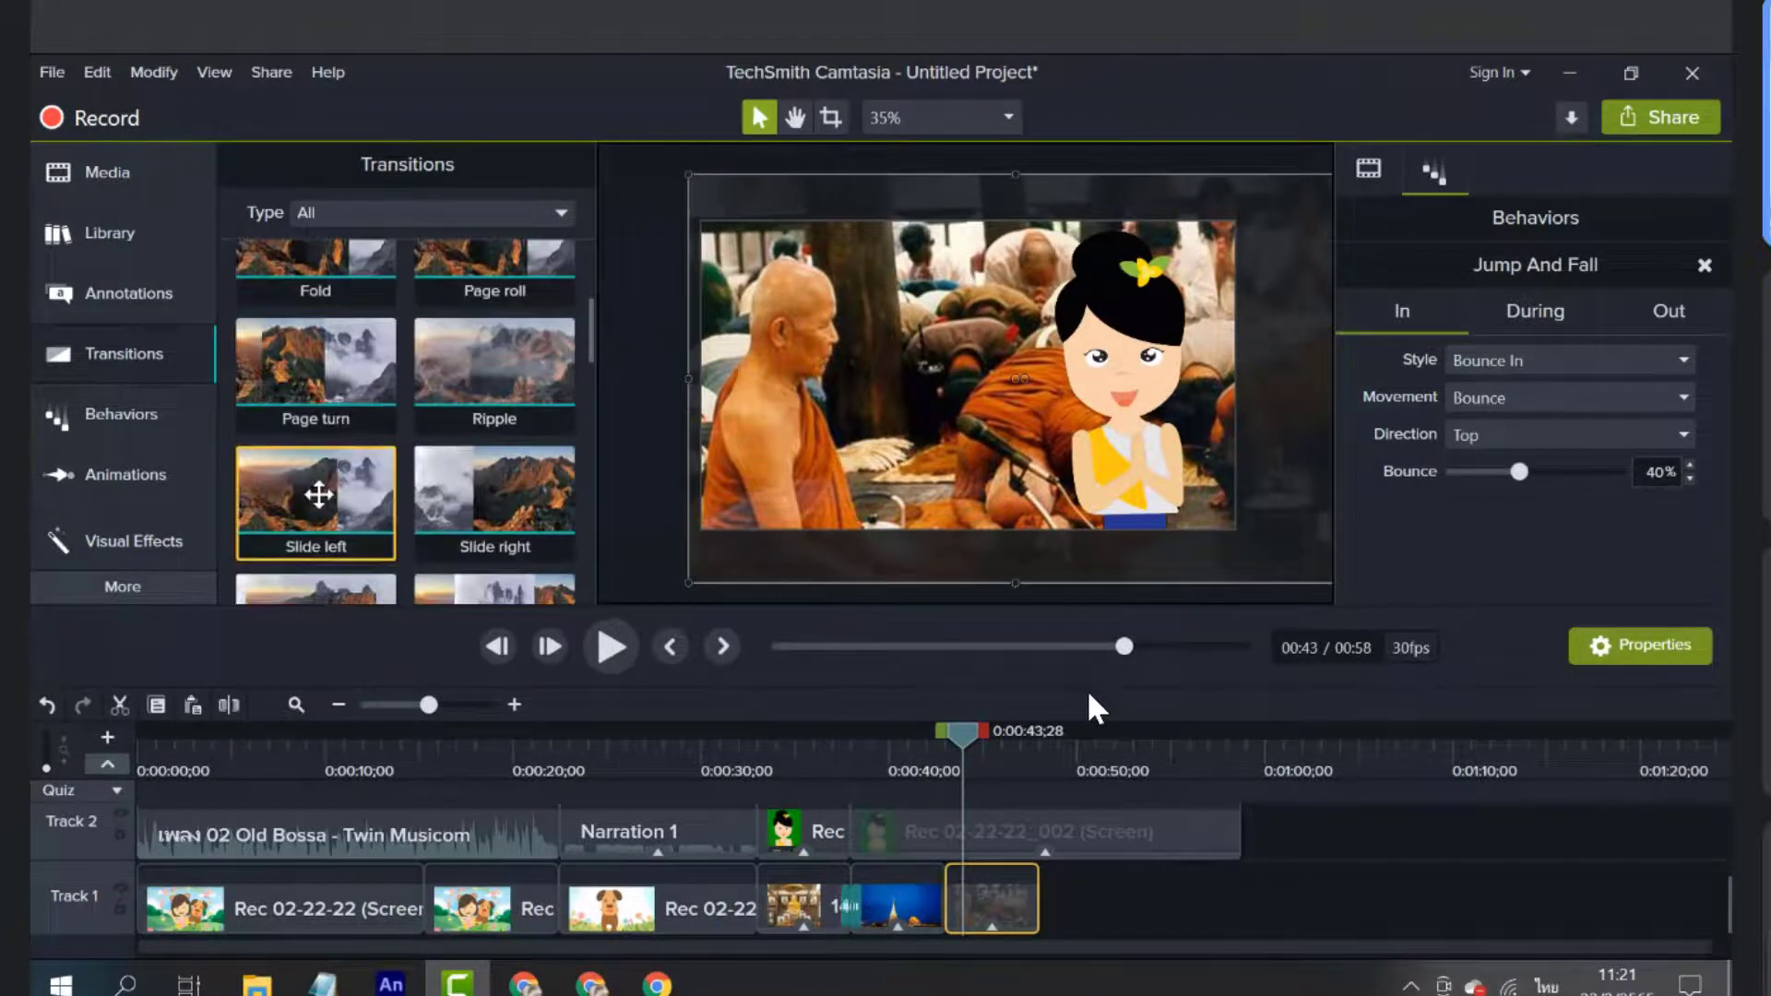
drag(558, 564, 939, 911)
Preview the image sequence from about 0:00:32;12 to 0:00:47;11 with the media bin collapsed
click(867, 758)
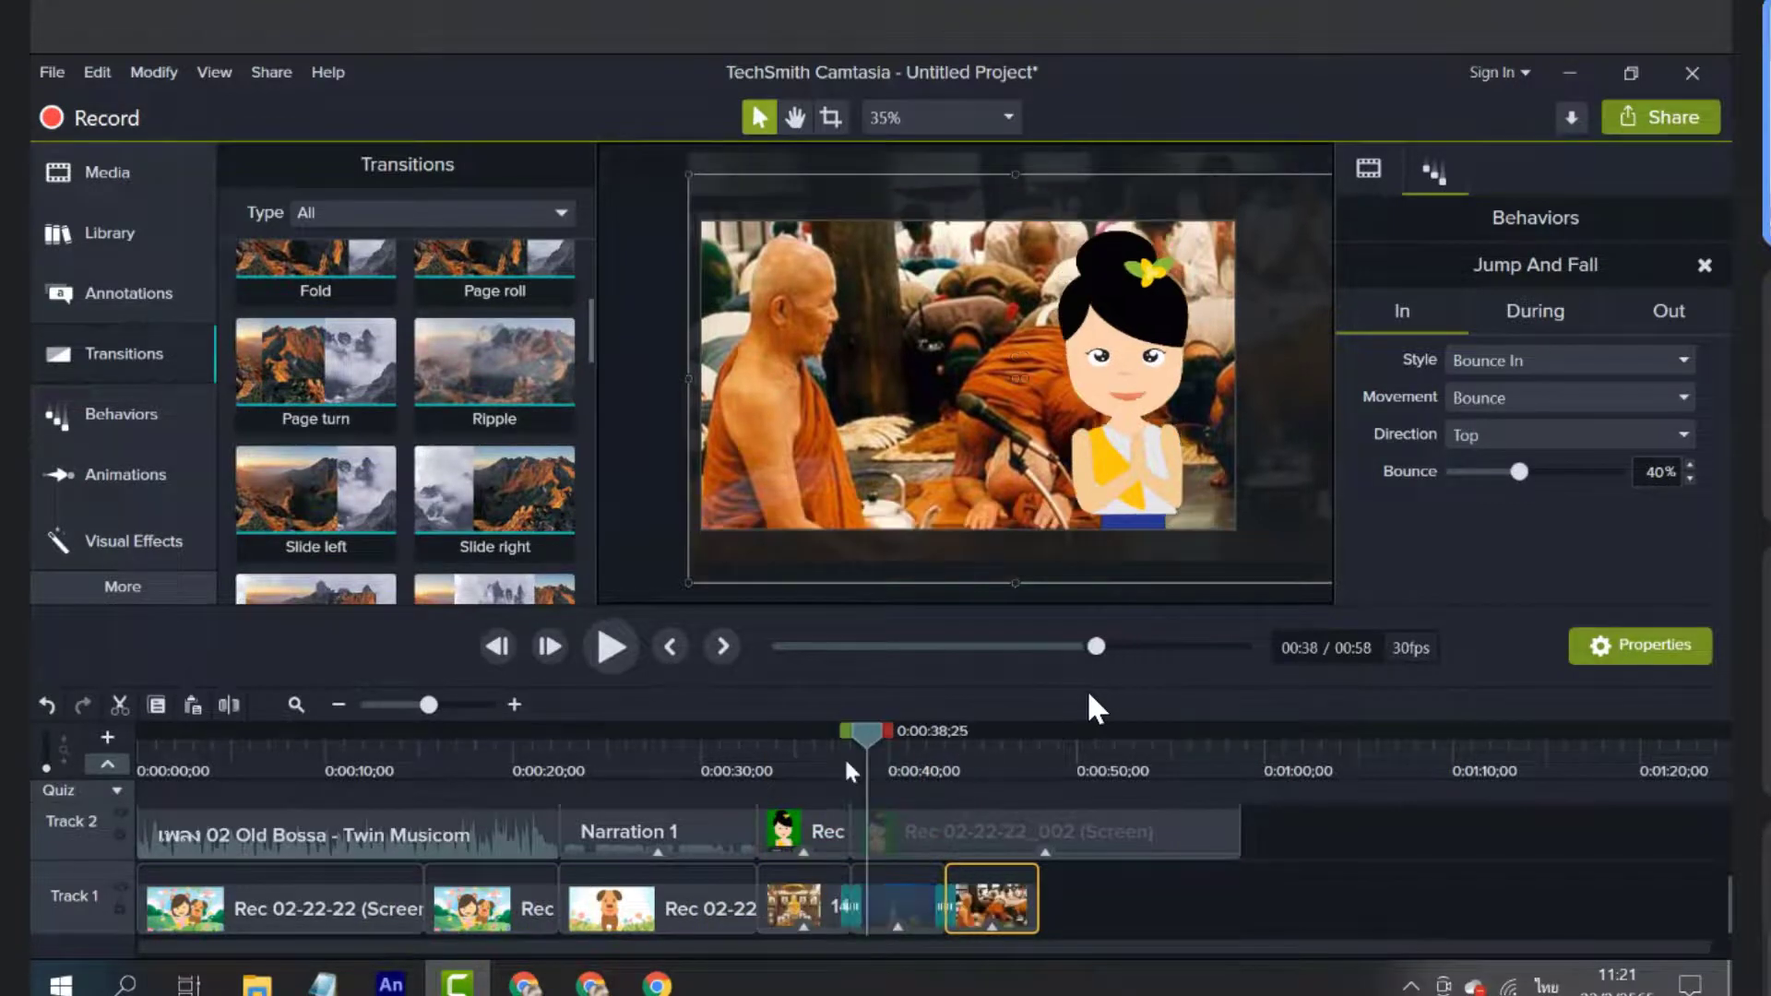
drag(846, 762, 745, 790)
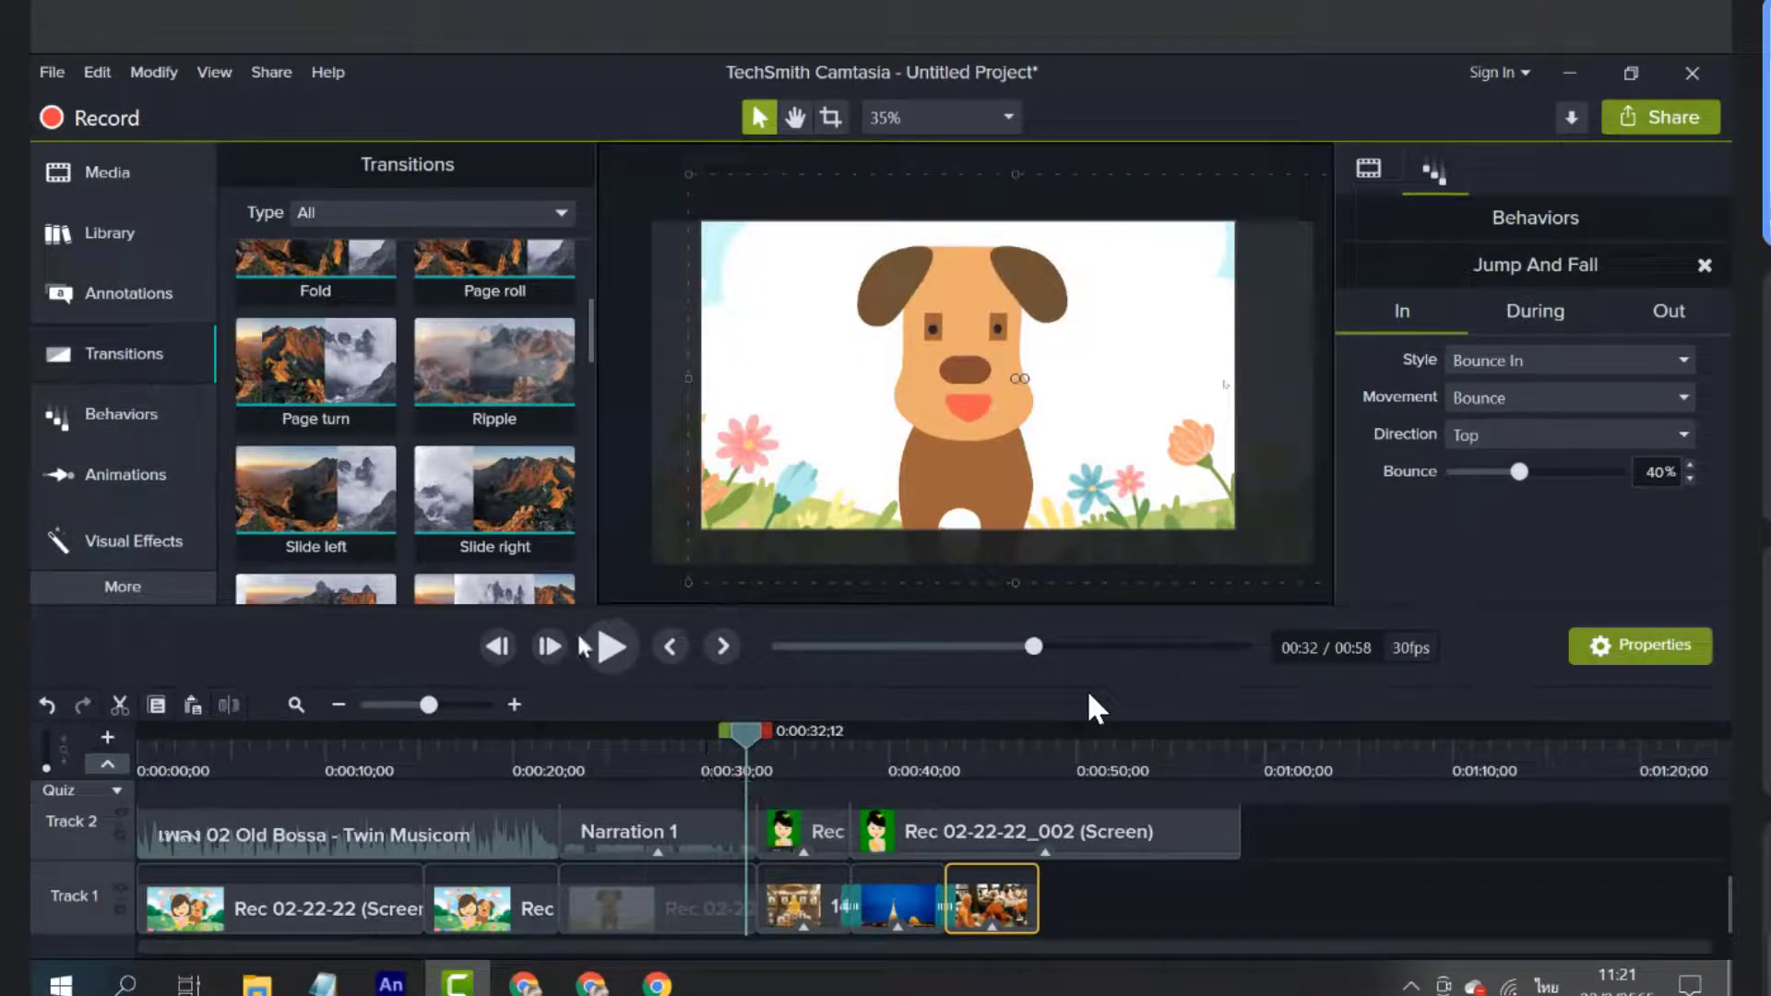
click(610, 647)
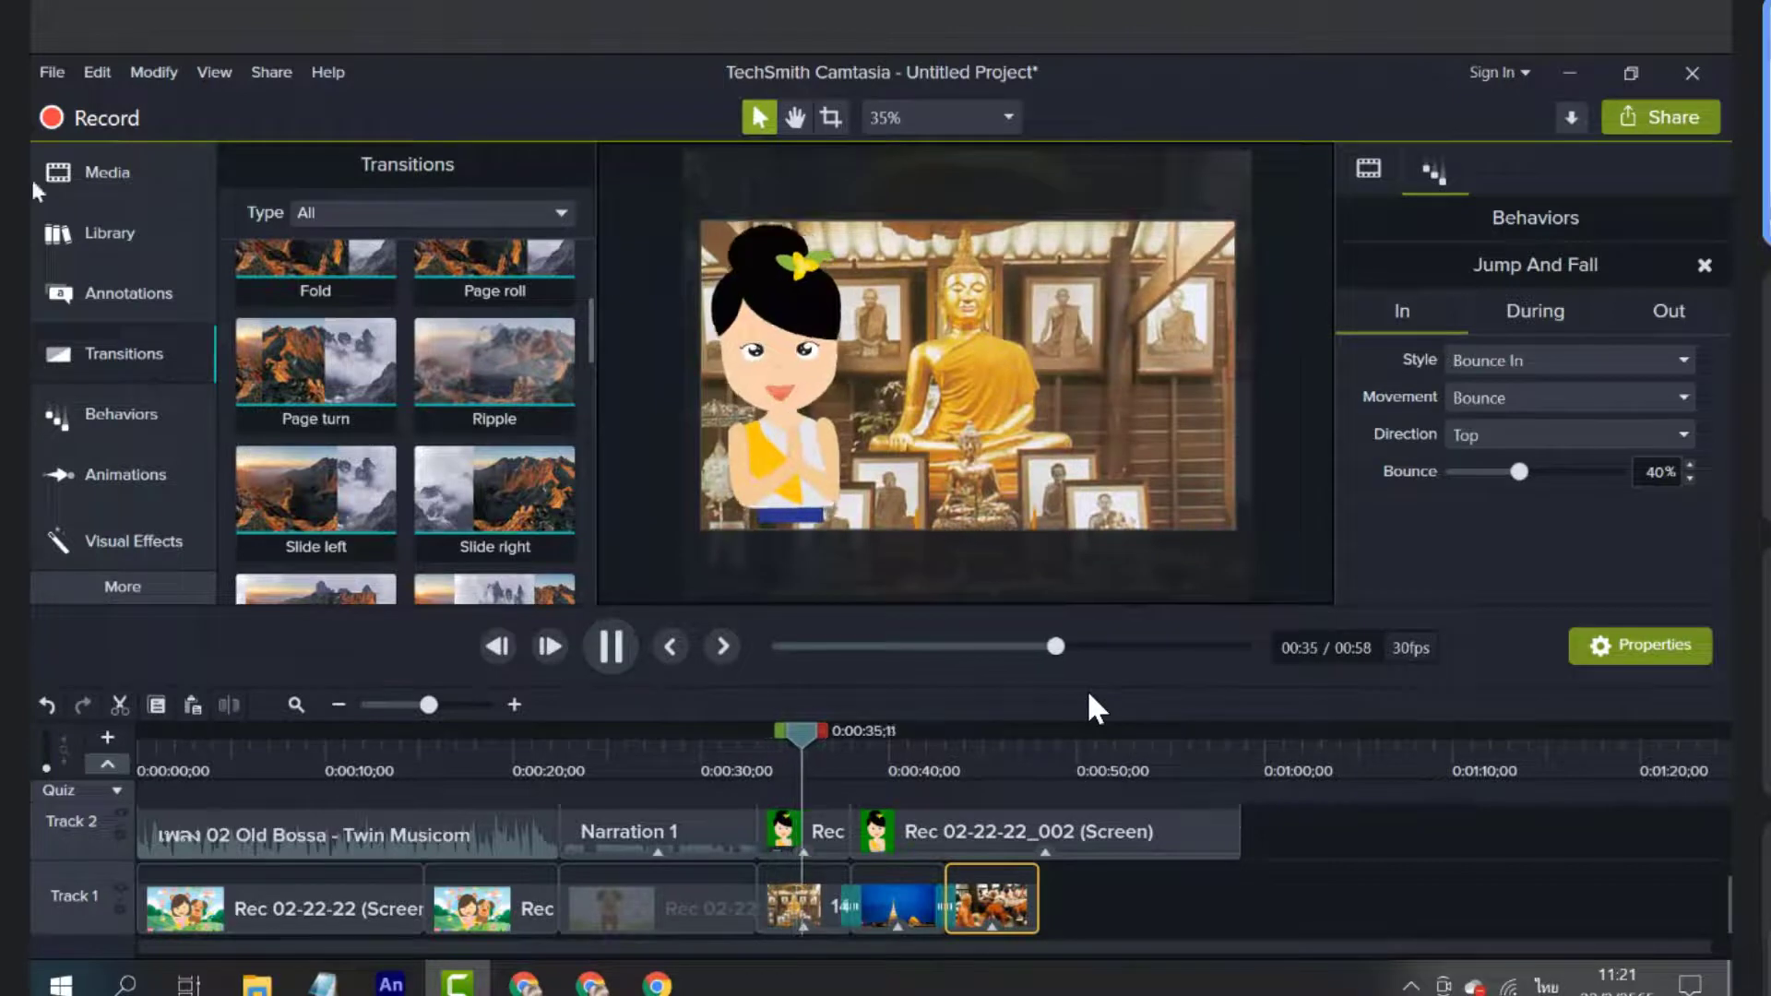
click(131, 168)
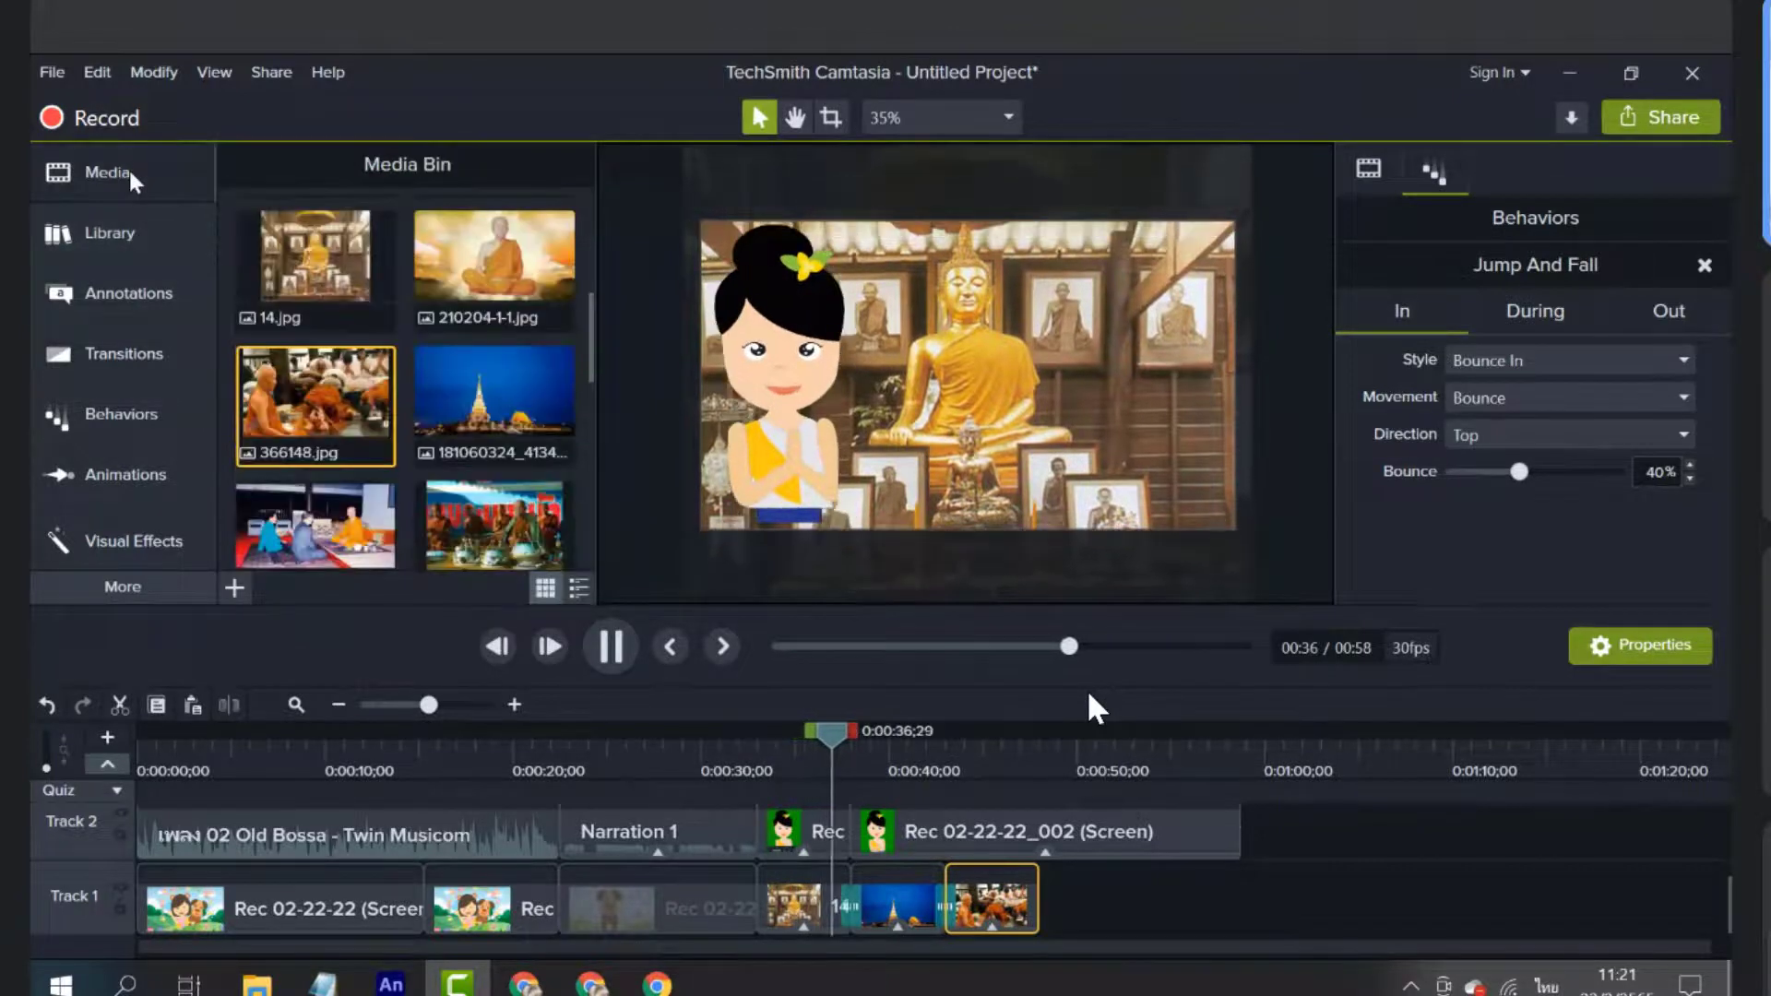
click(129, 170)
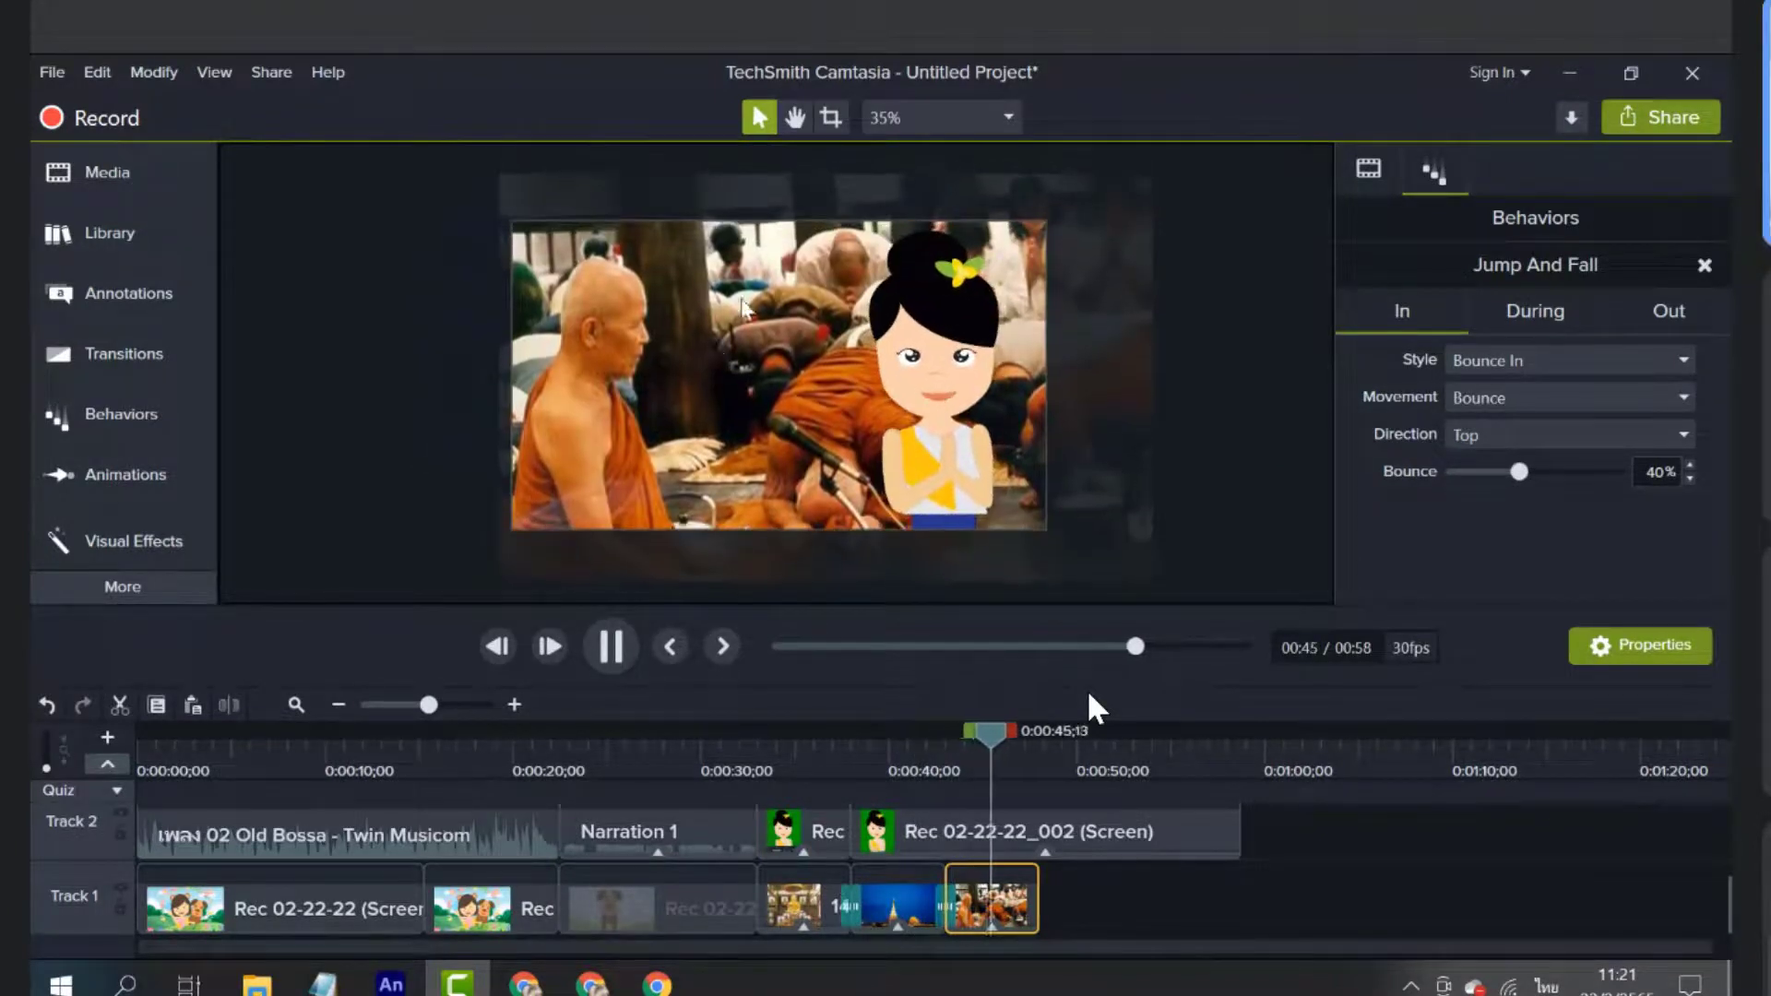
key(space)
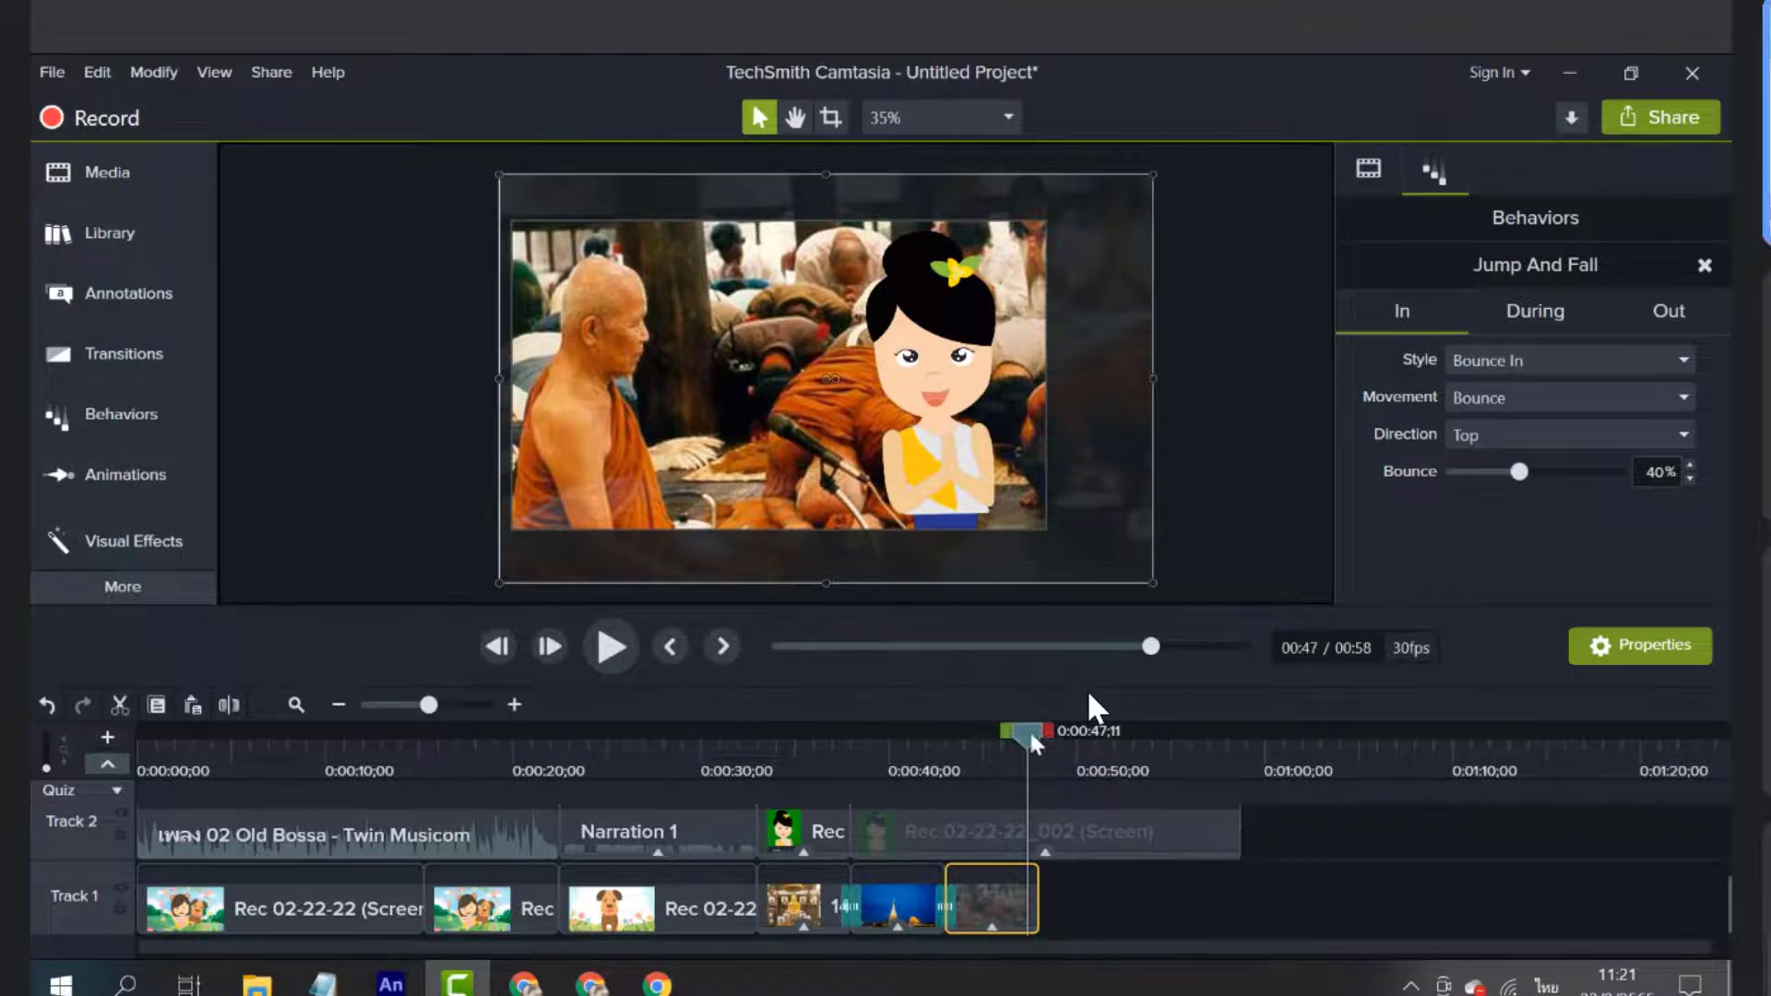
Move the playhead to 0:00:47;25 and review the properties of the long girl recording on Track 2
drag(1029, 733, 1035, 878)
click(1133, 849)
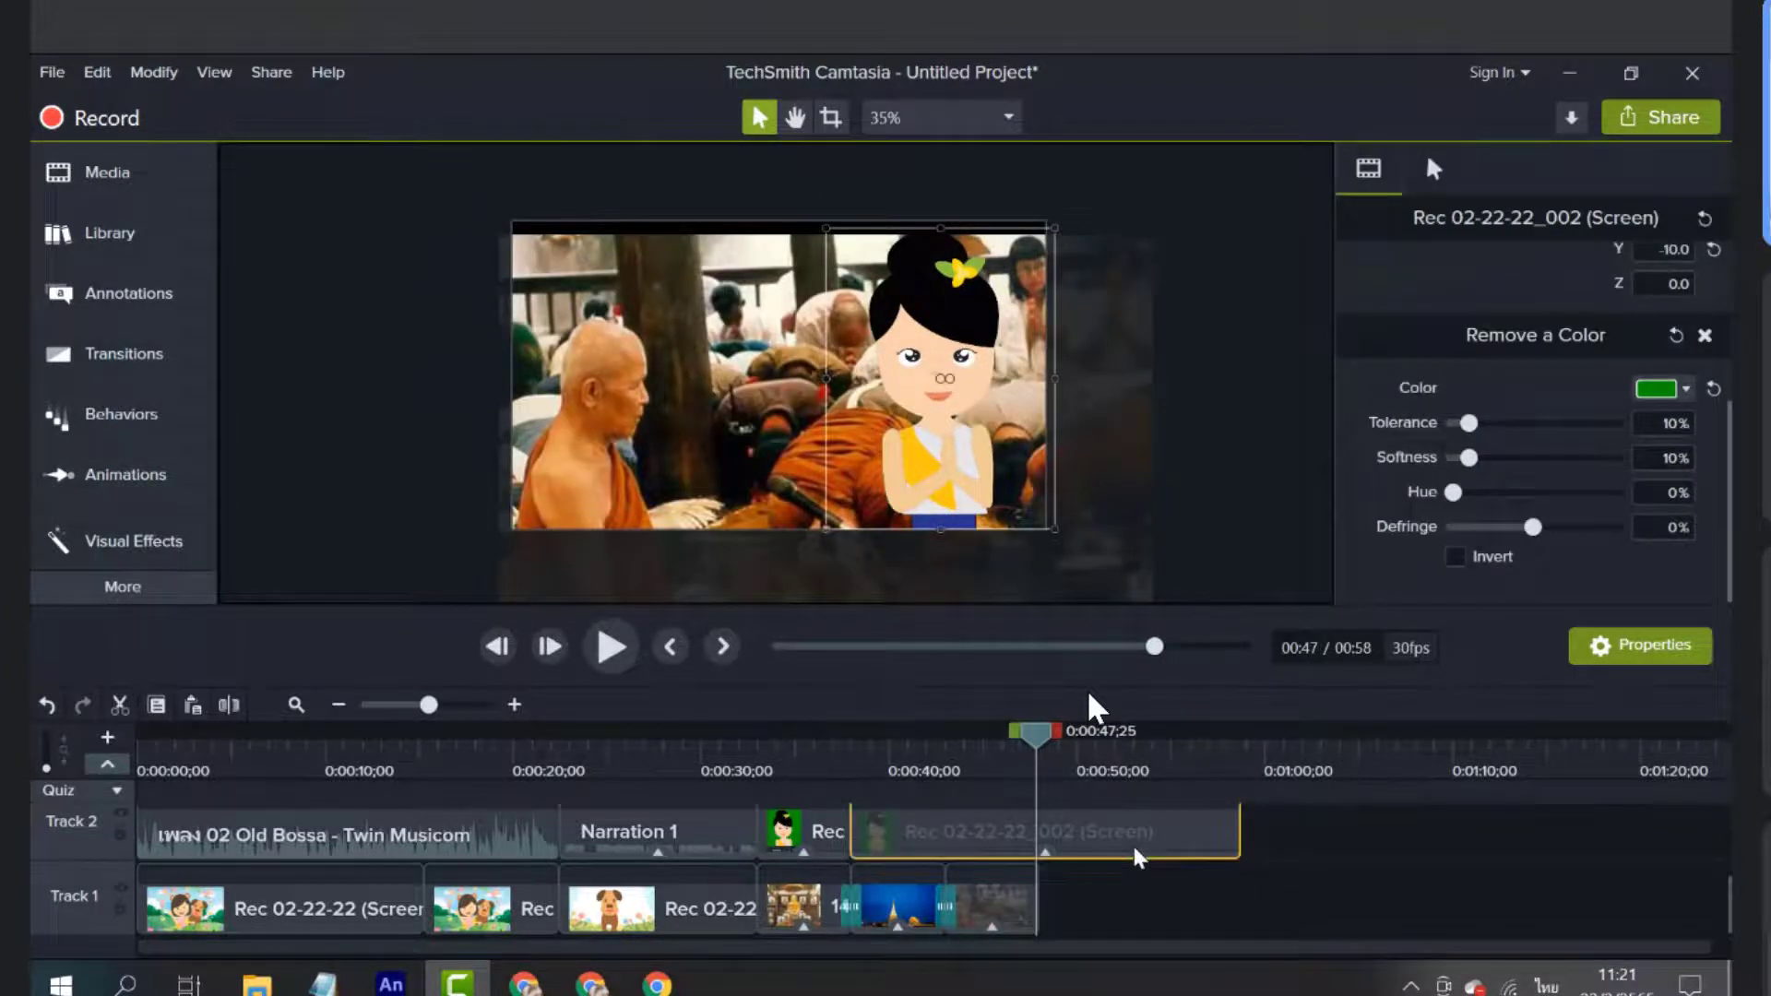
scroll(1139, 857, up, 3)
scroll(1199, 857, down, 3)
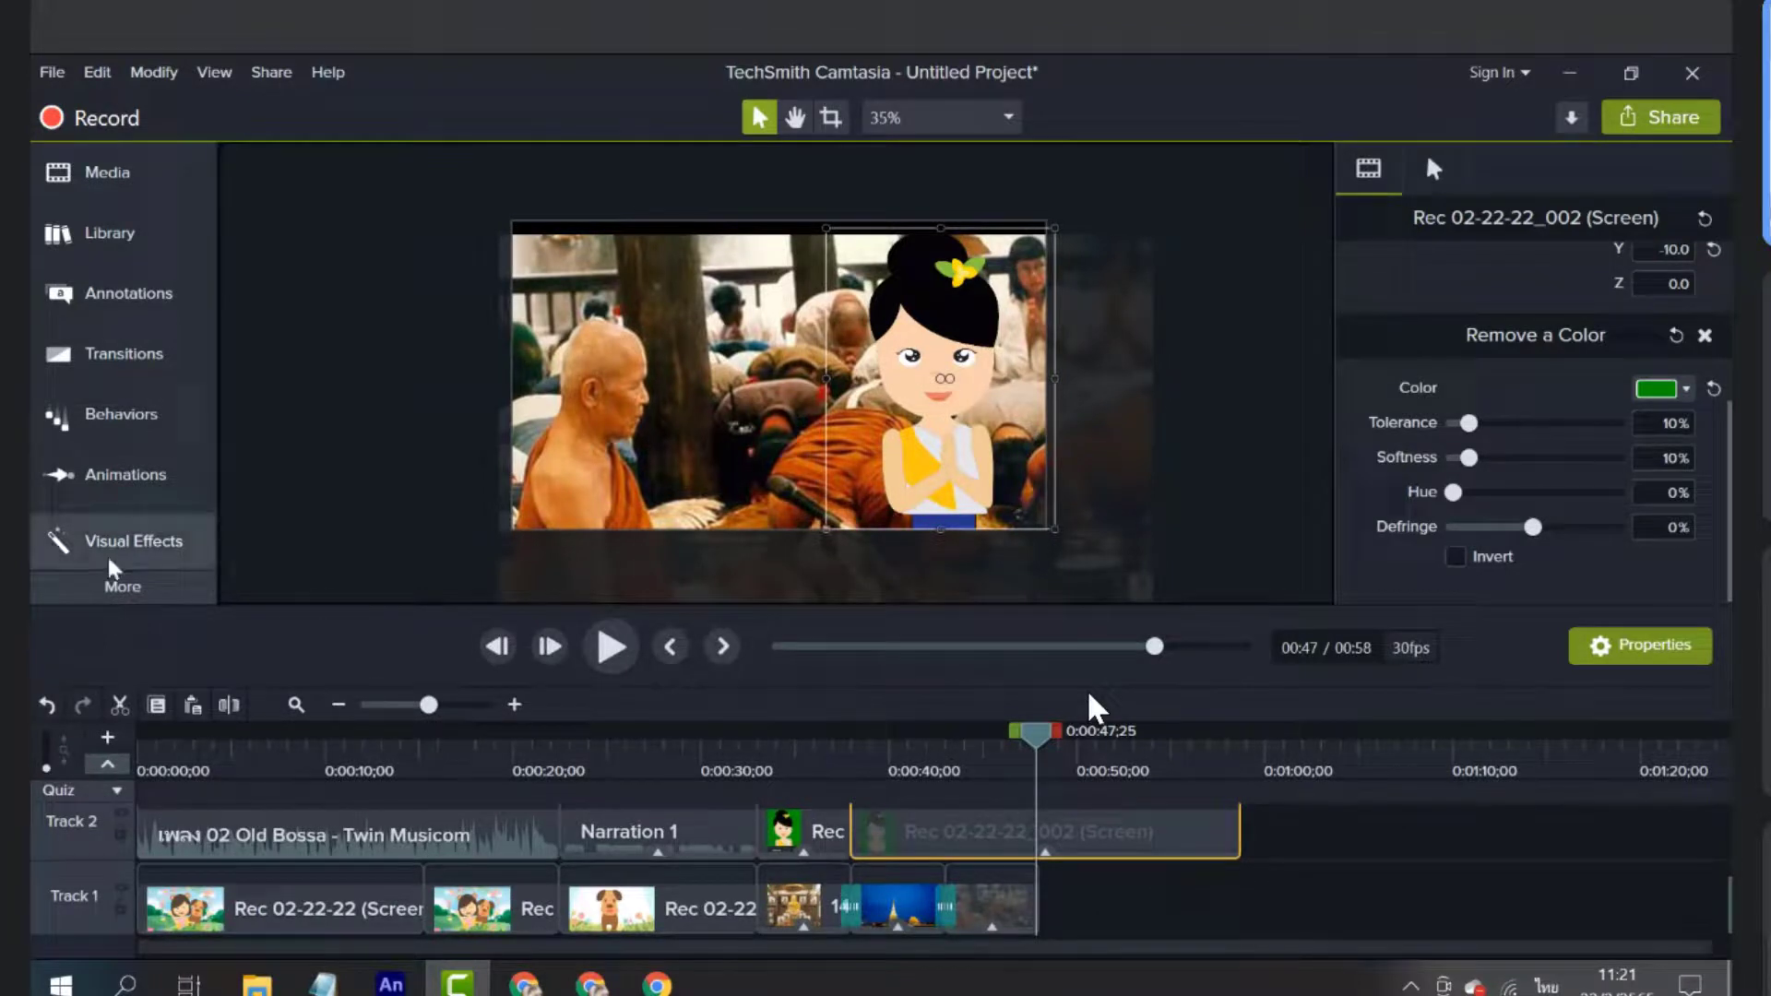
Try the Cursor Highlight effect on the first Track 1 clip and undo it
click(108, 589)
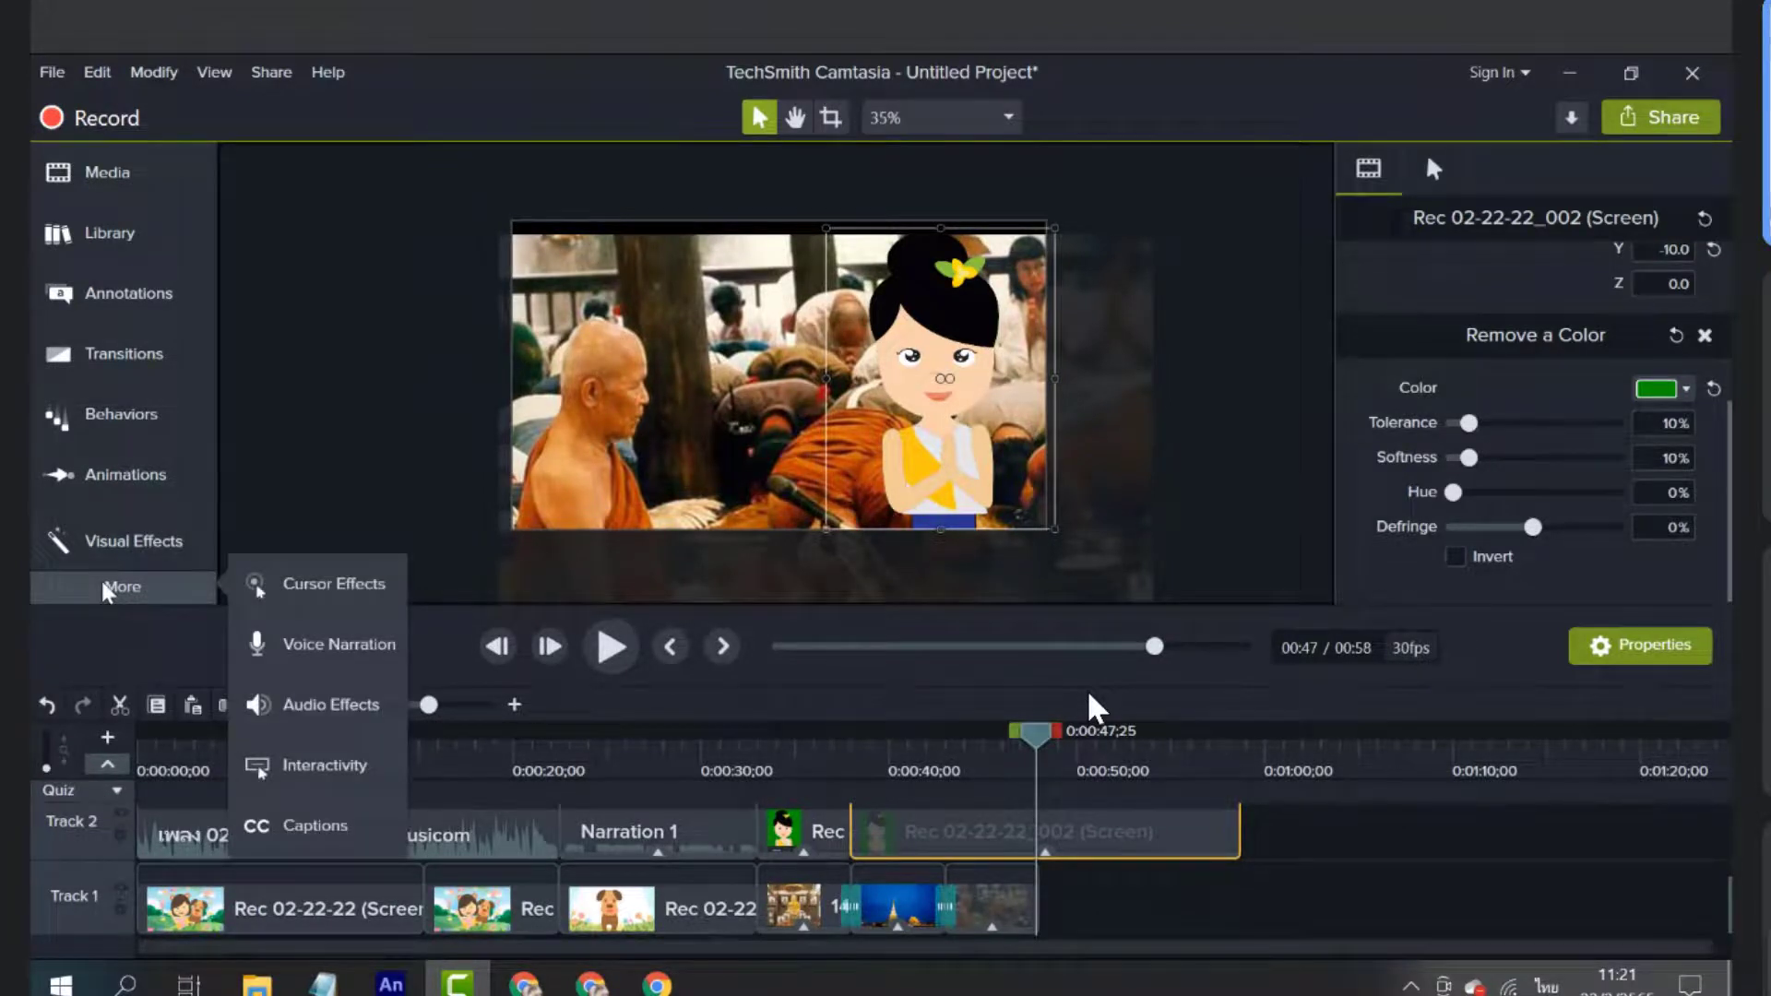
click(313, 584)
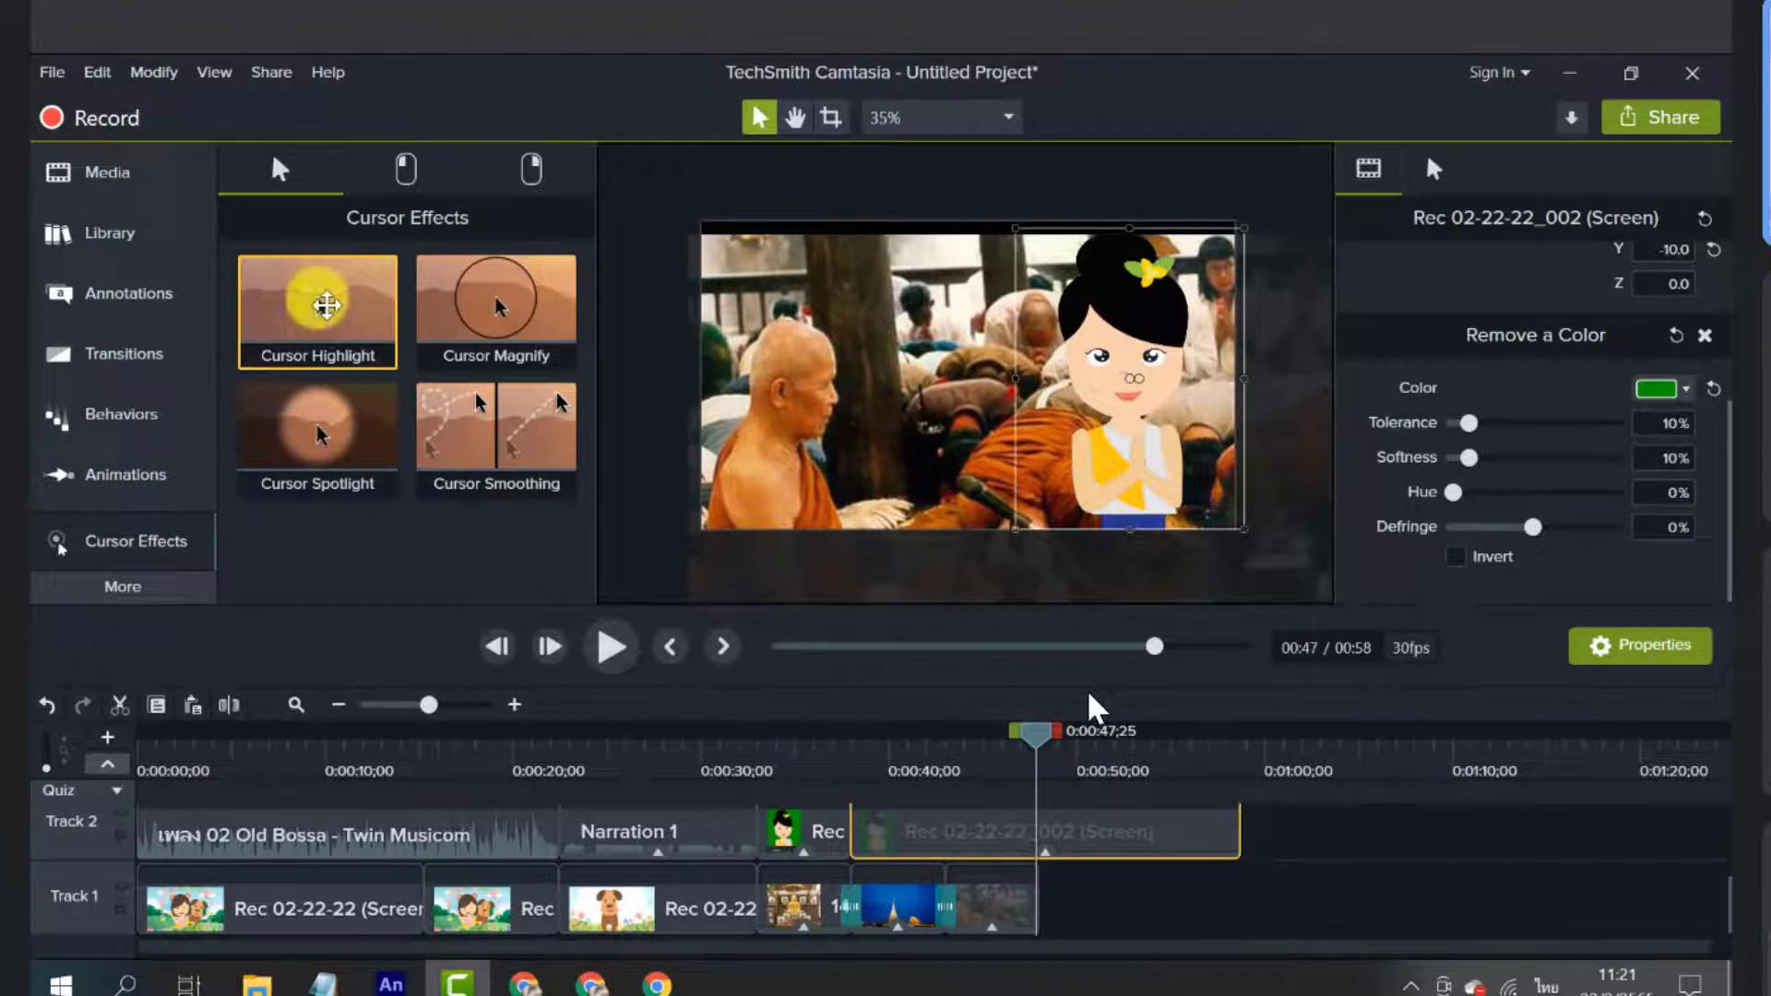
drag(324, 304, 309, 346)
drag(307, 302, 309, 907)
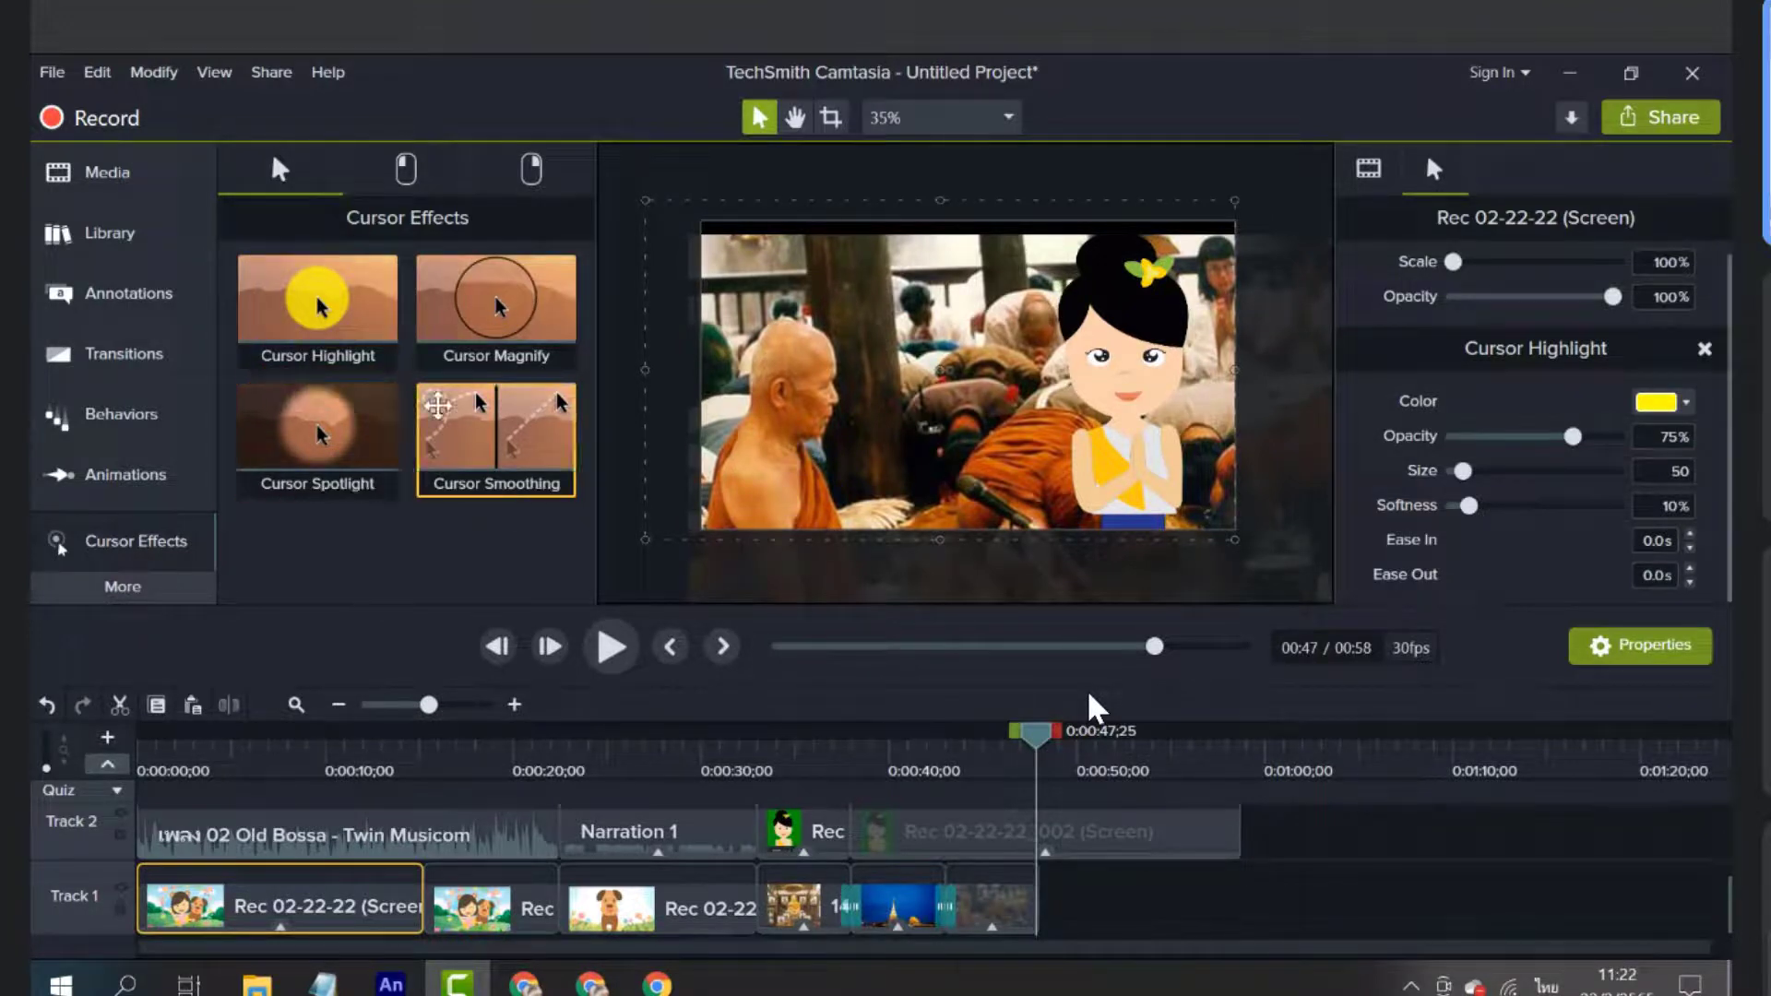
click(1262, 881)
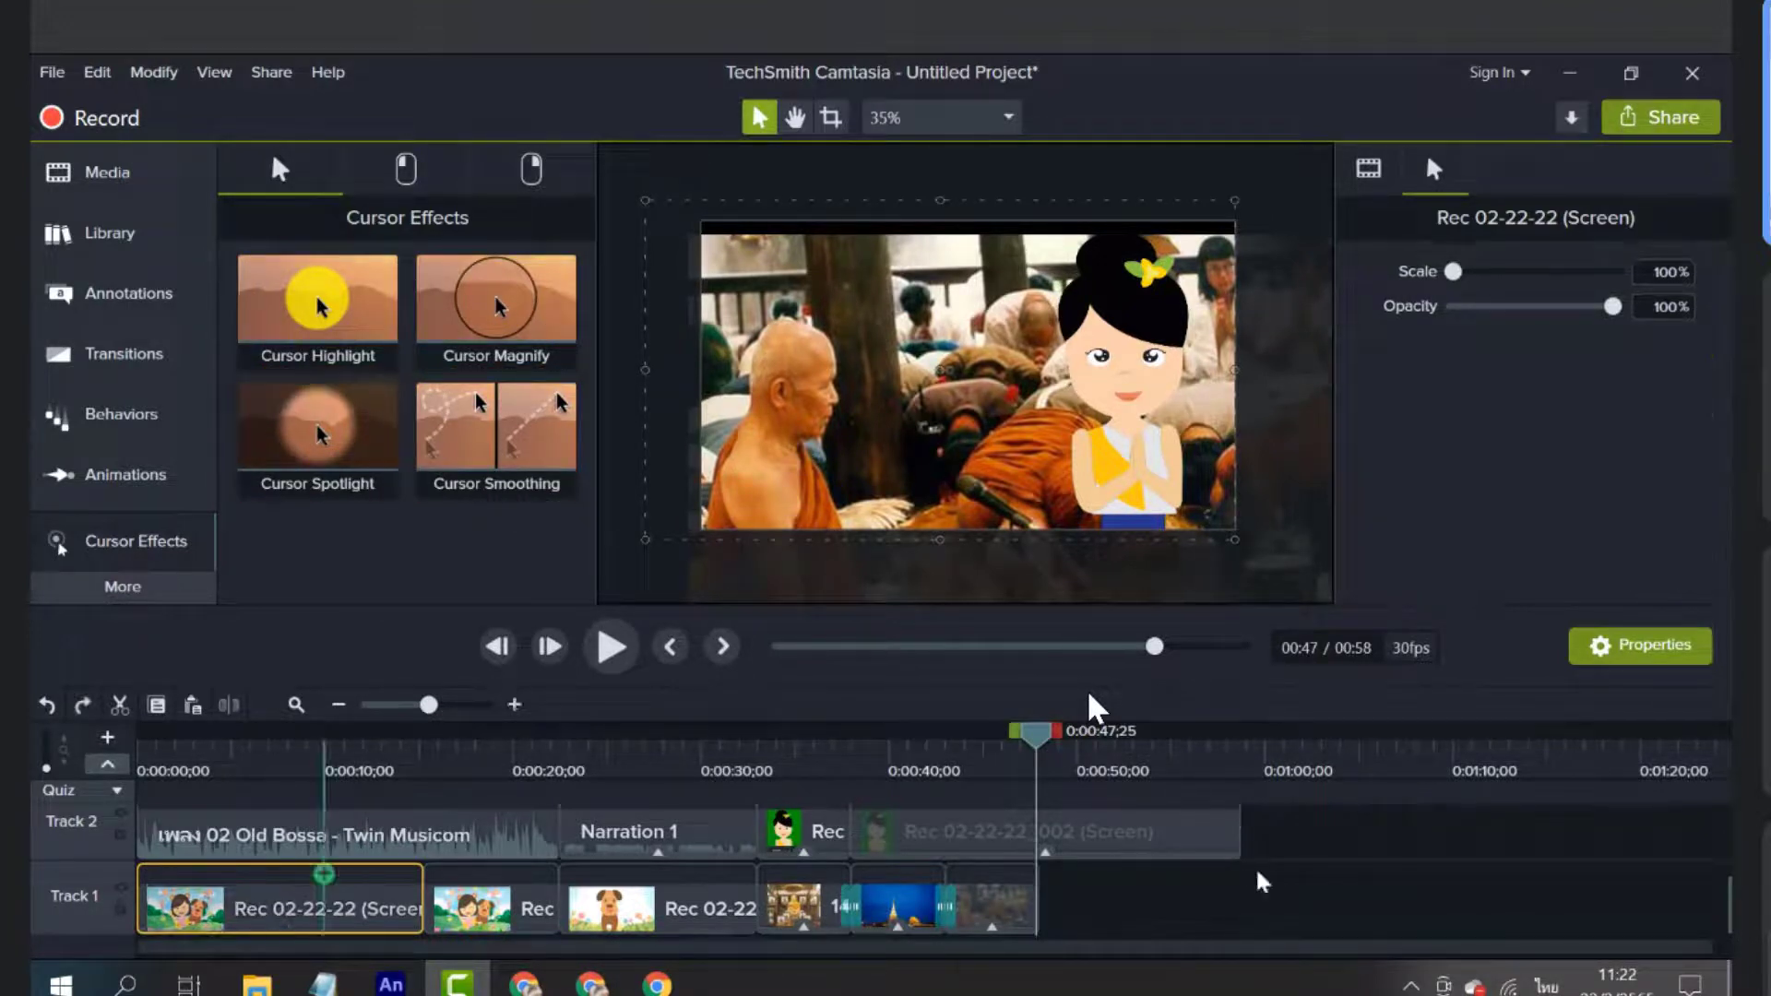
Move the playhead to about 0:00:41;14 and review the available share destinations
drag(1036, 733, 916, 733)
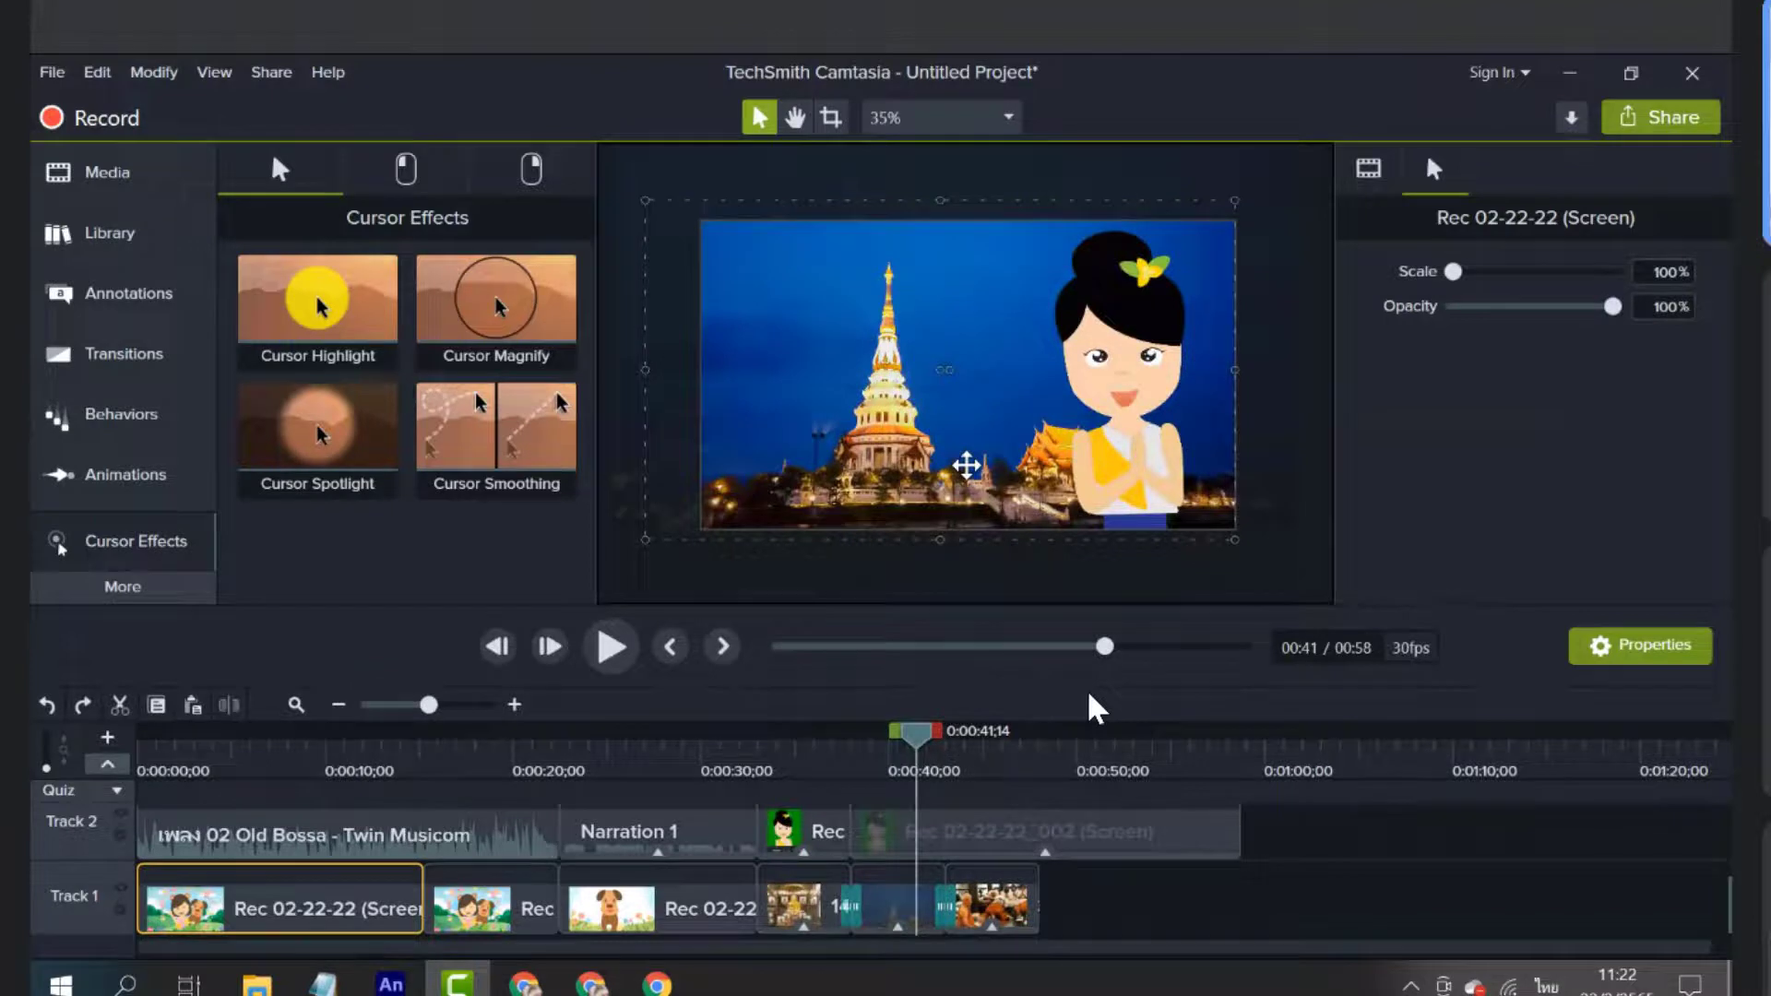
click(1667, 129)
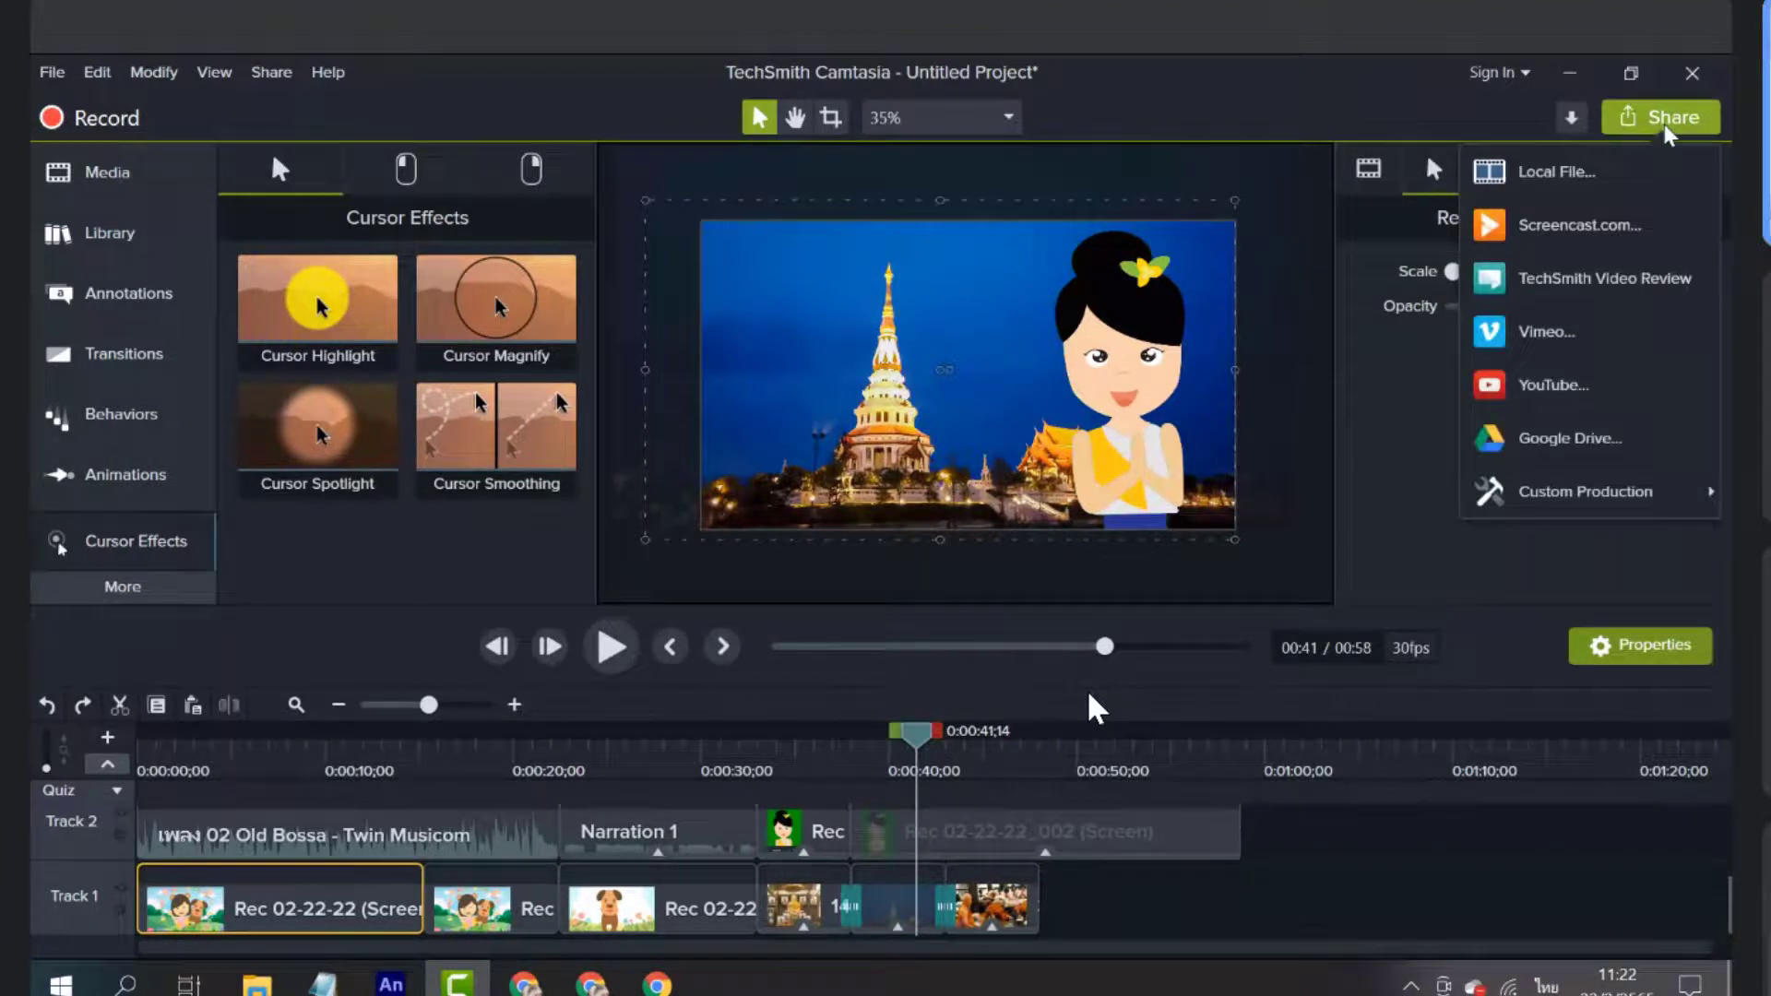
click(1271, 830)
Split the long girl recording on Track 2 at 0:00:48;00, where the monk image ends
click(1130, 834)
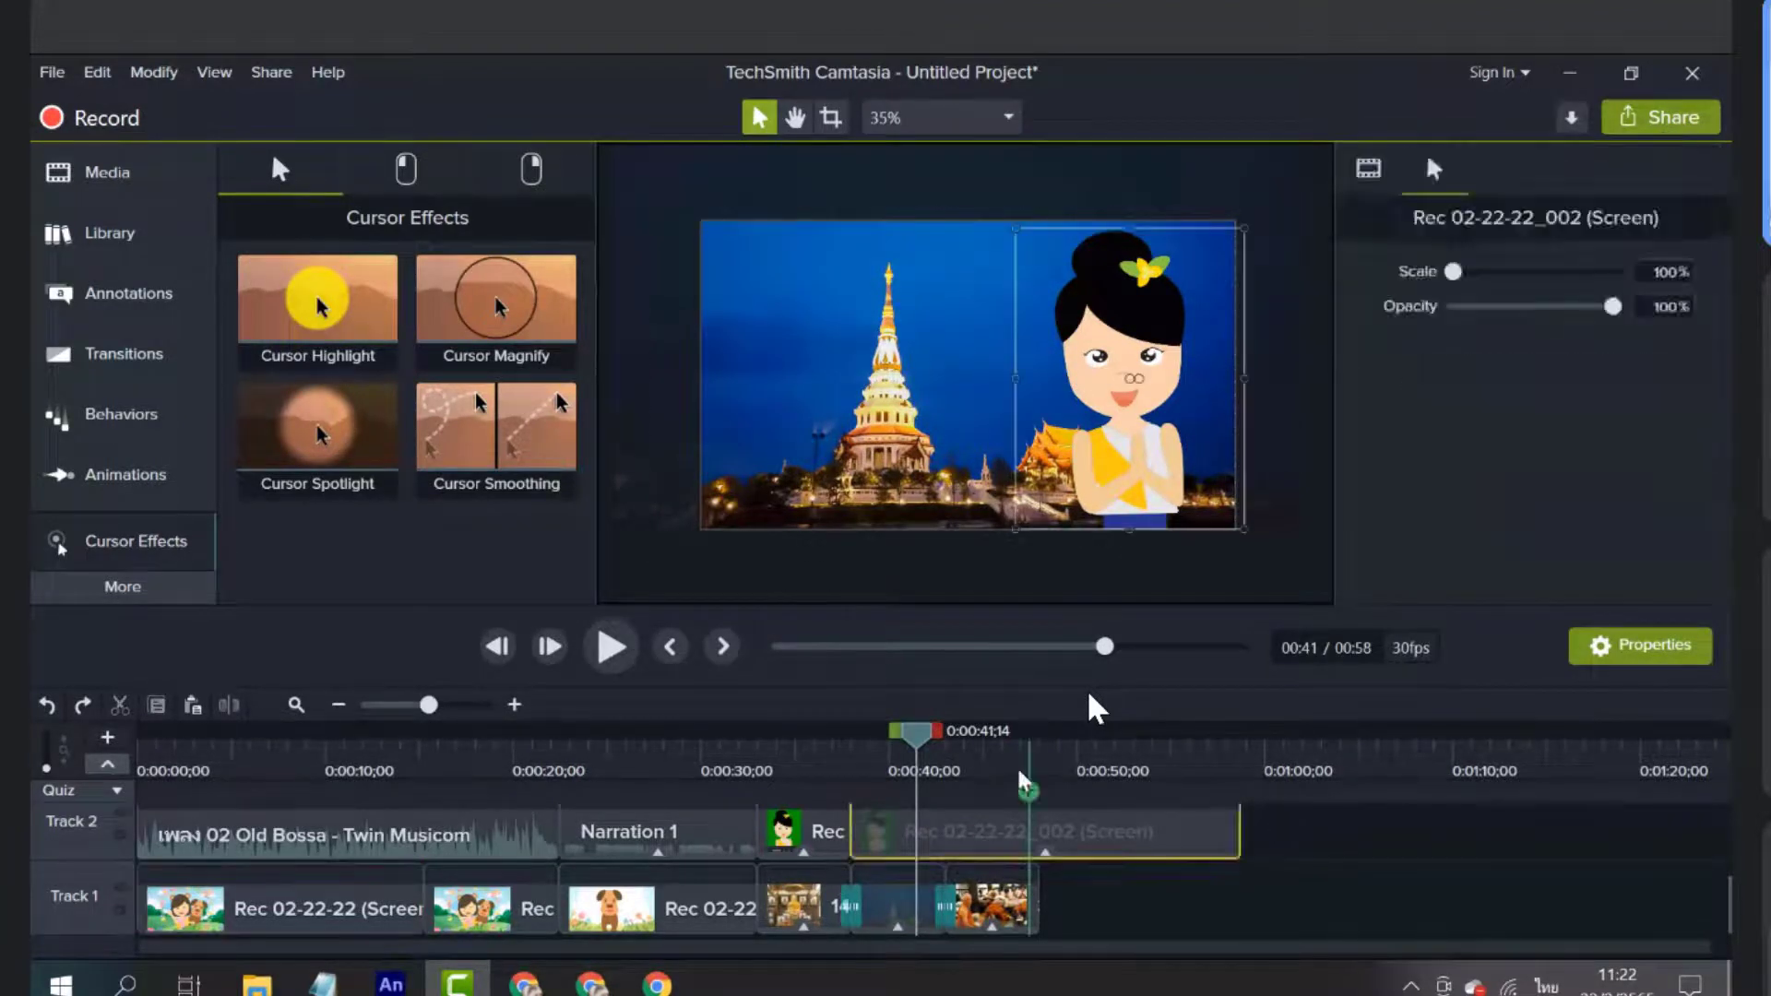
drag(937, 730, 1040, 731)
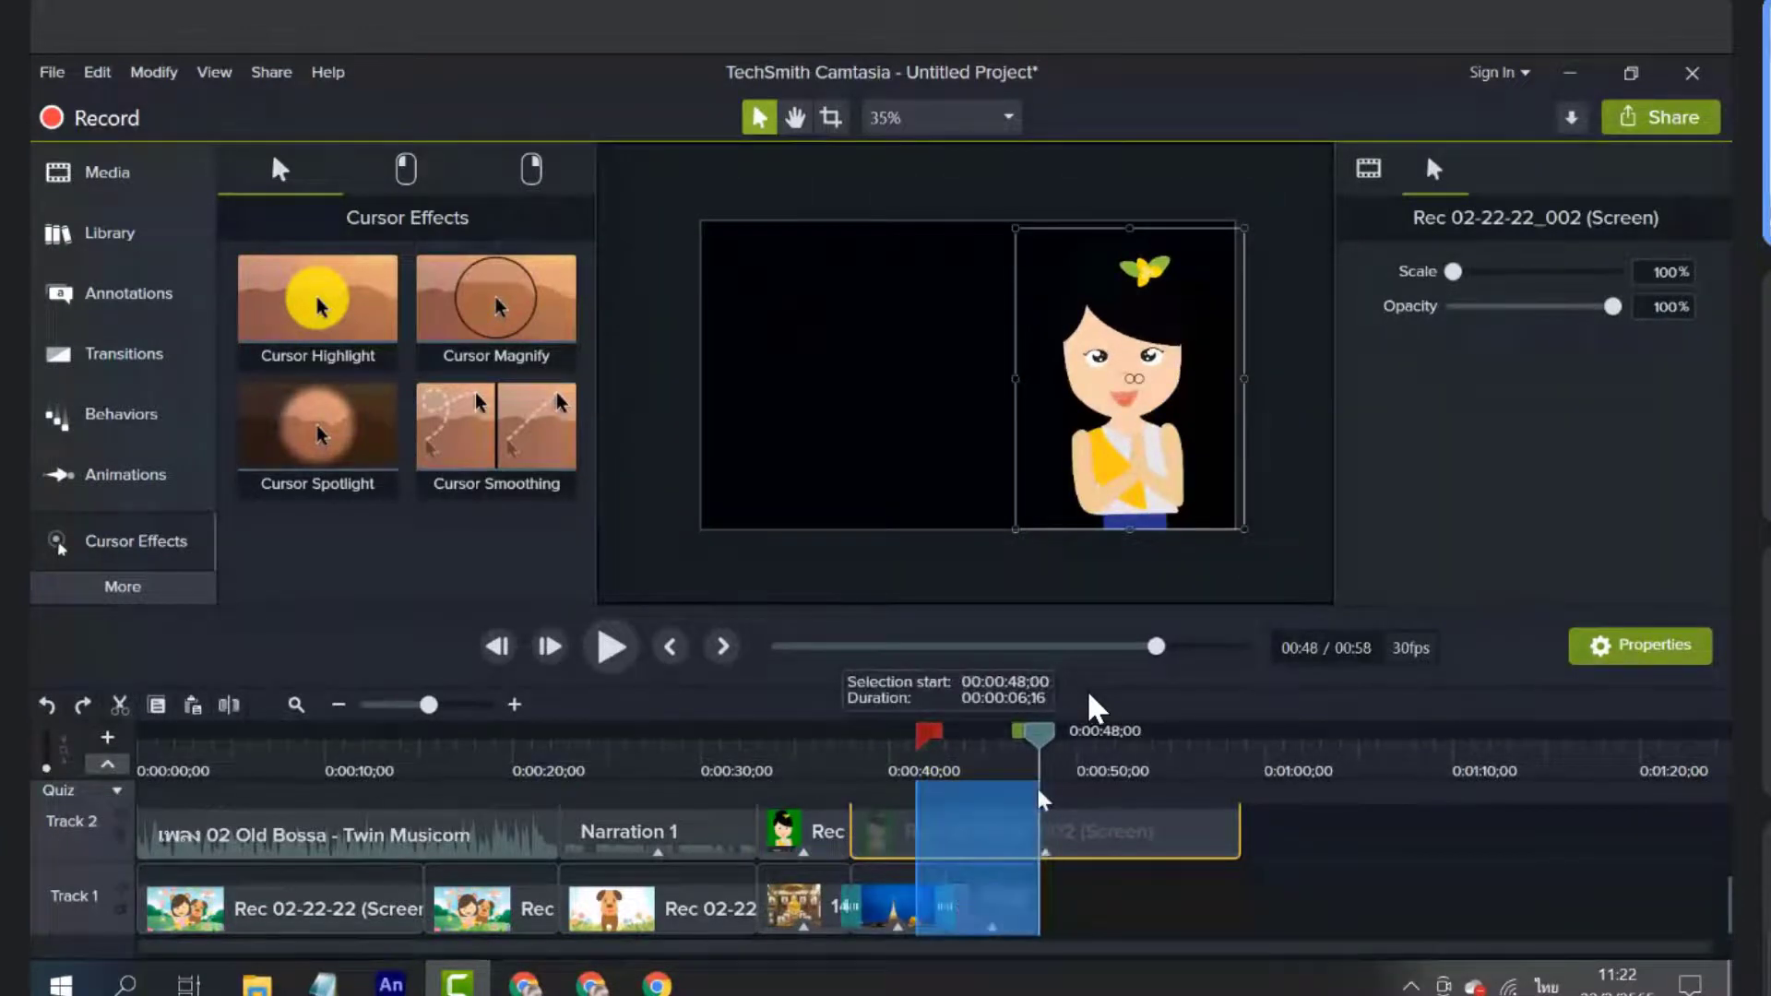
key(s)
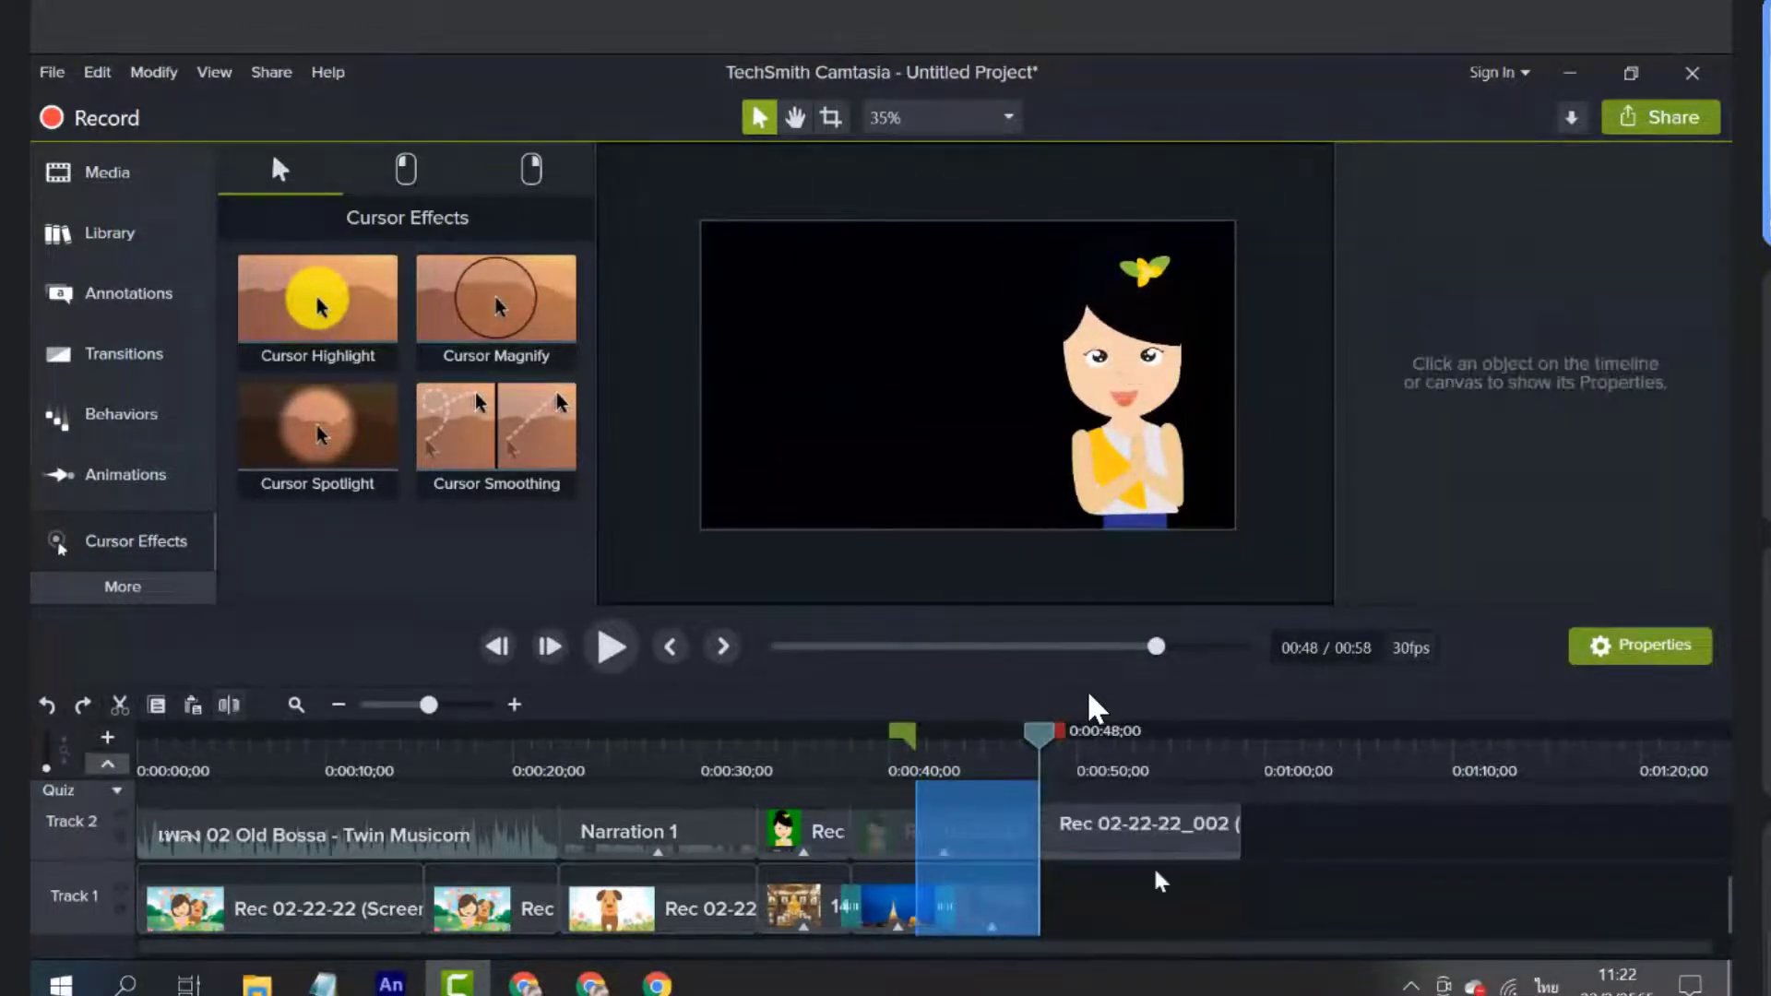
Try to delete the girl clip's leftover part with the timeline range still selected, and undo the deletion
click(1158, 841)
key(Delete)
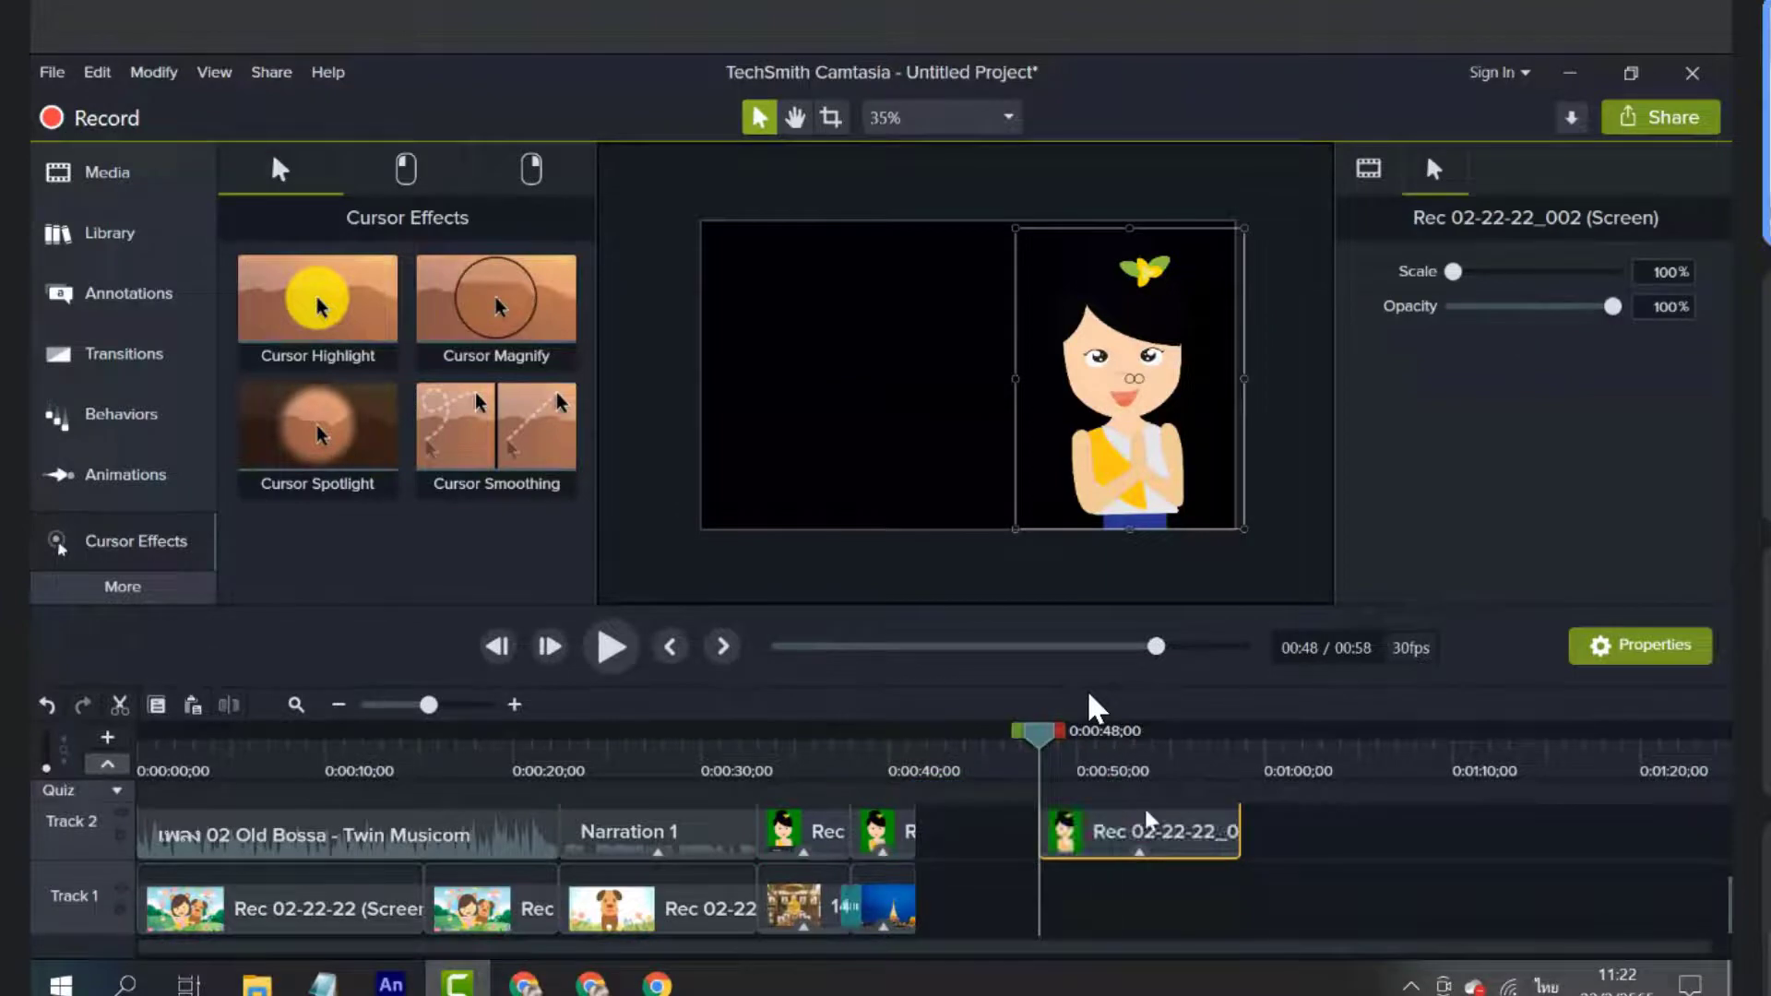
key(ctrl+z)
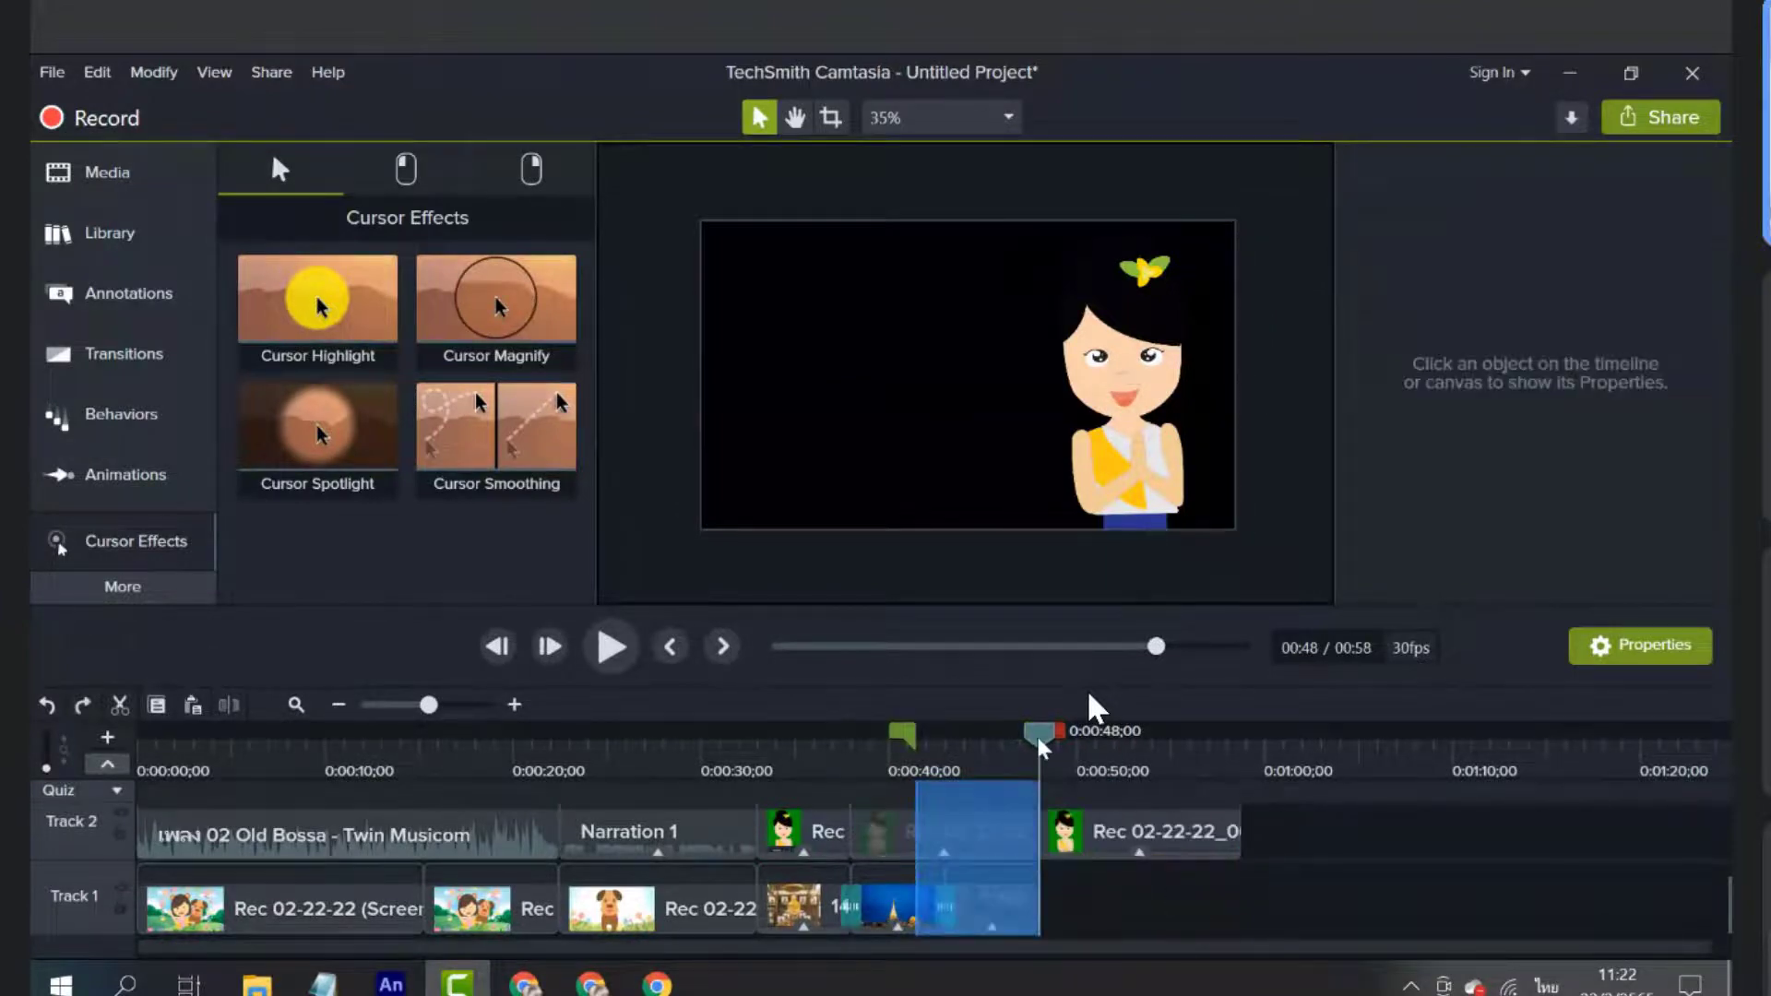
Clear the timeline range selection and delete the leftover girl clip after 0:00:48;00 on Track 2
right_click(1042, 747)
click(759, 894)
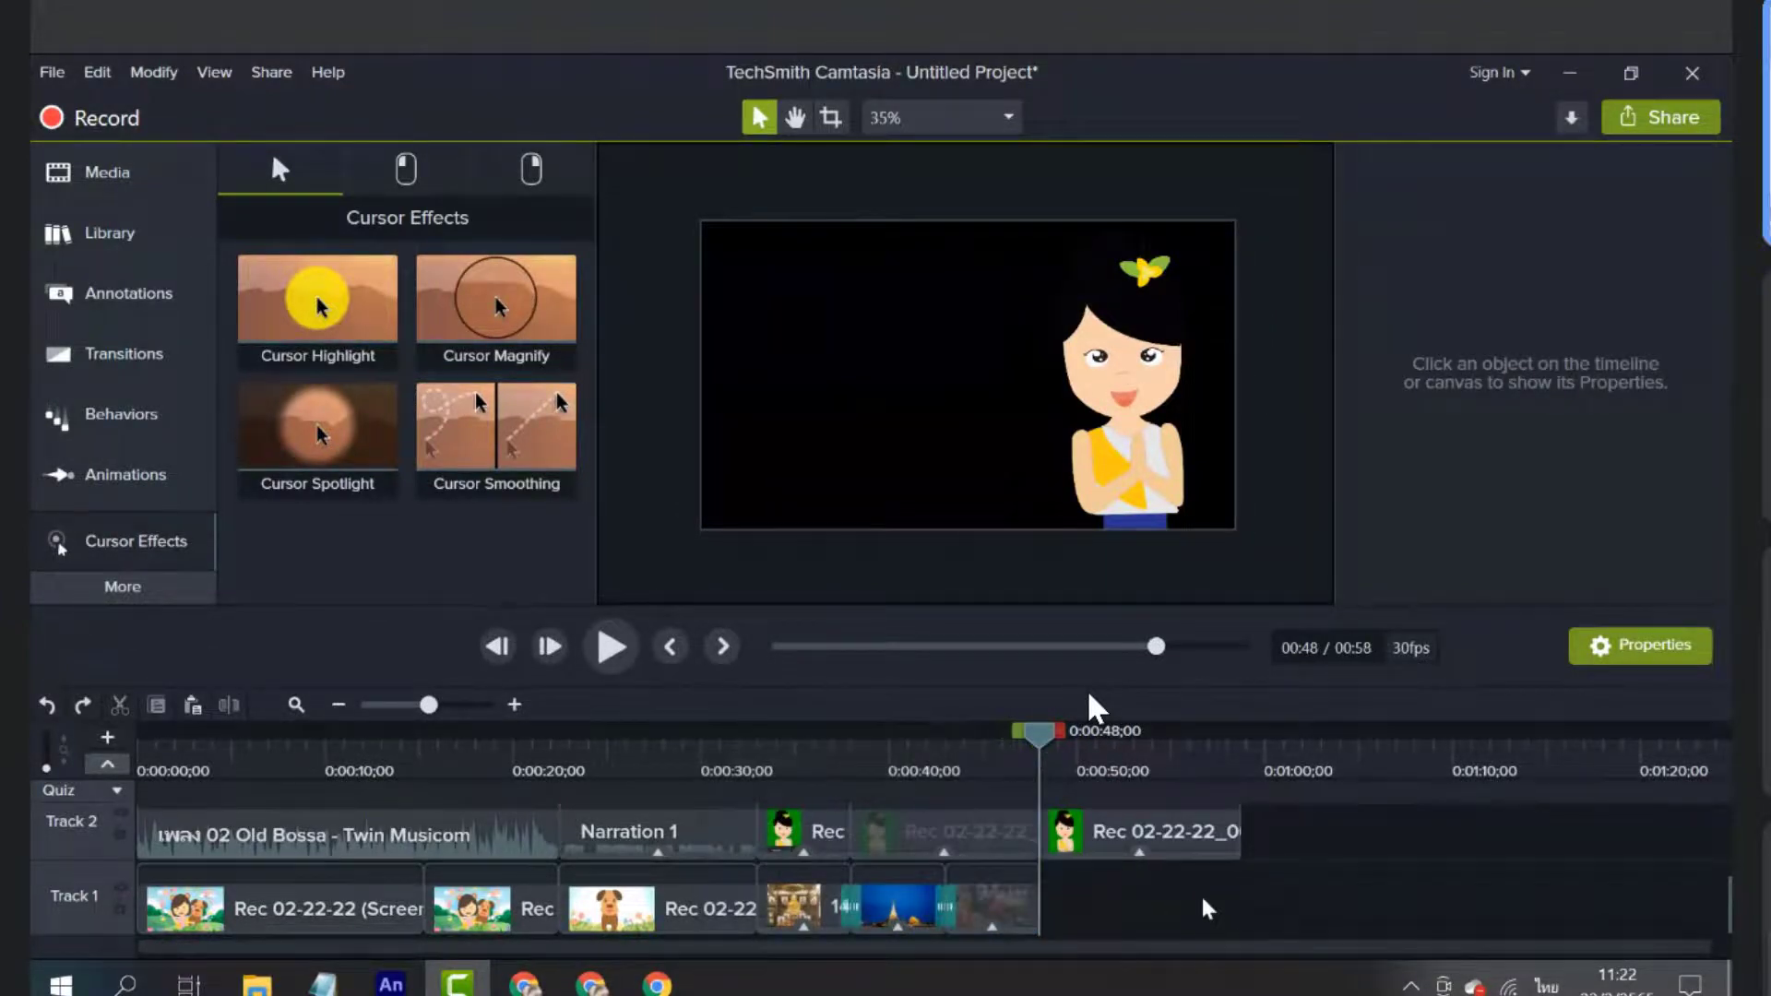
click(1108, 848)
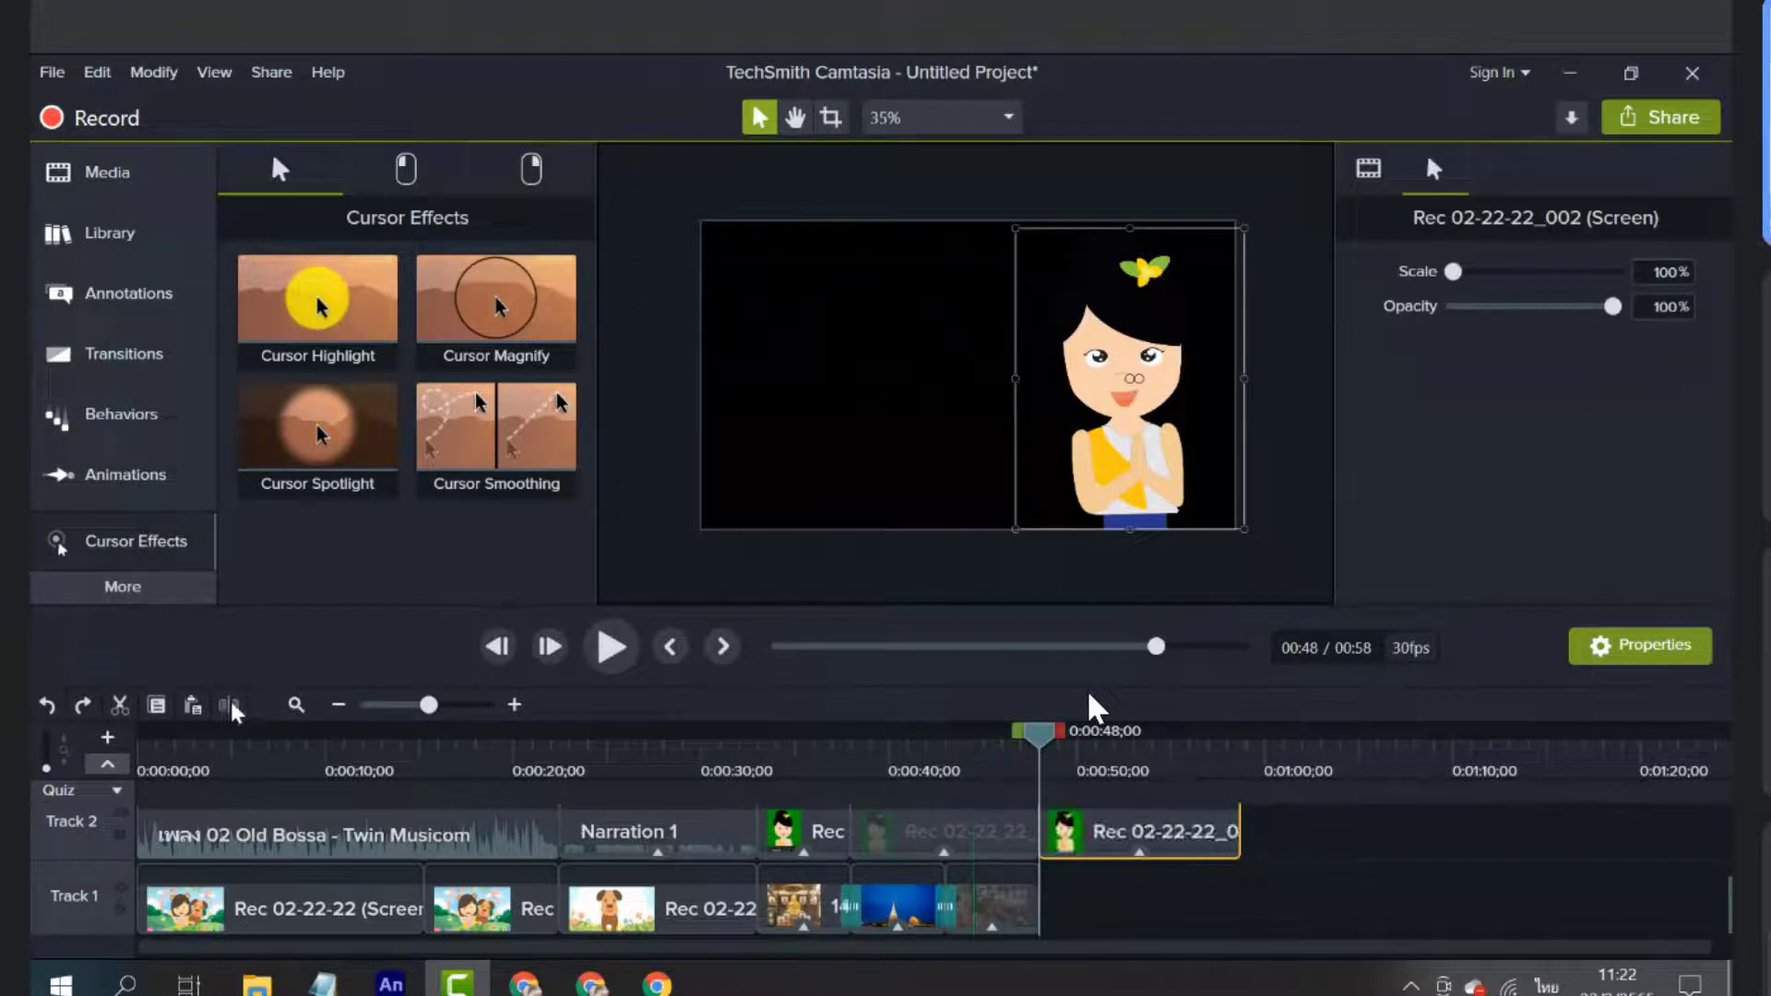
key(Delete)
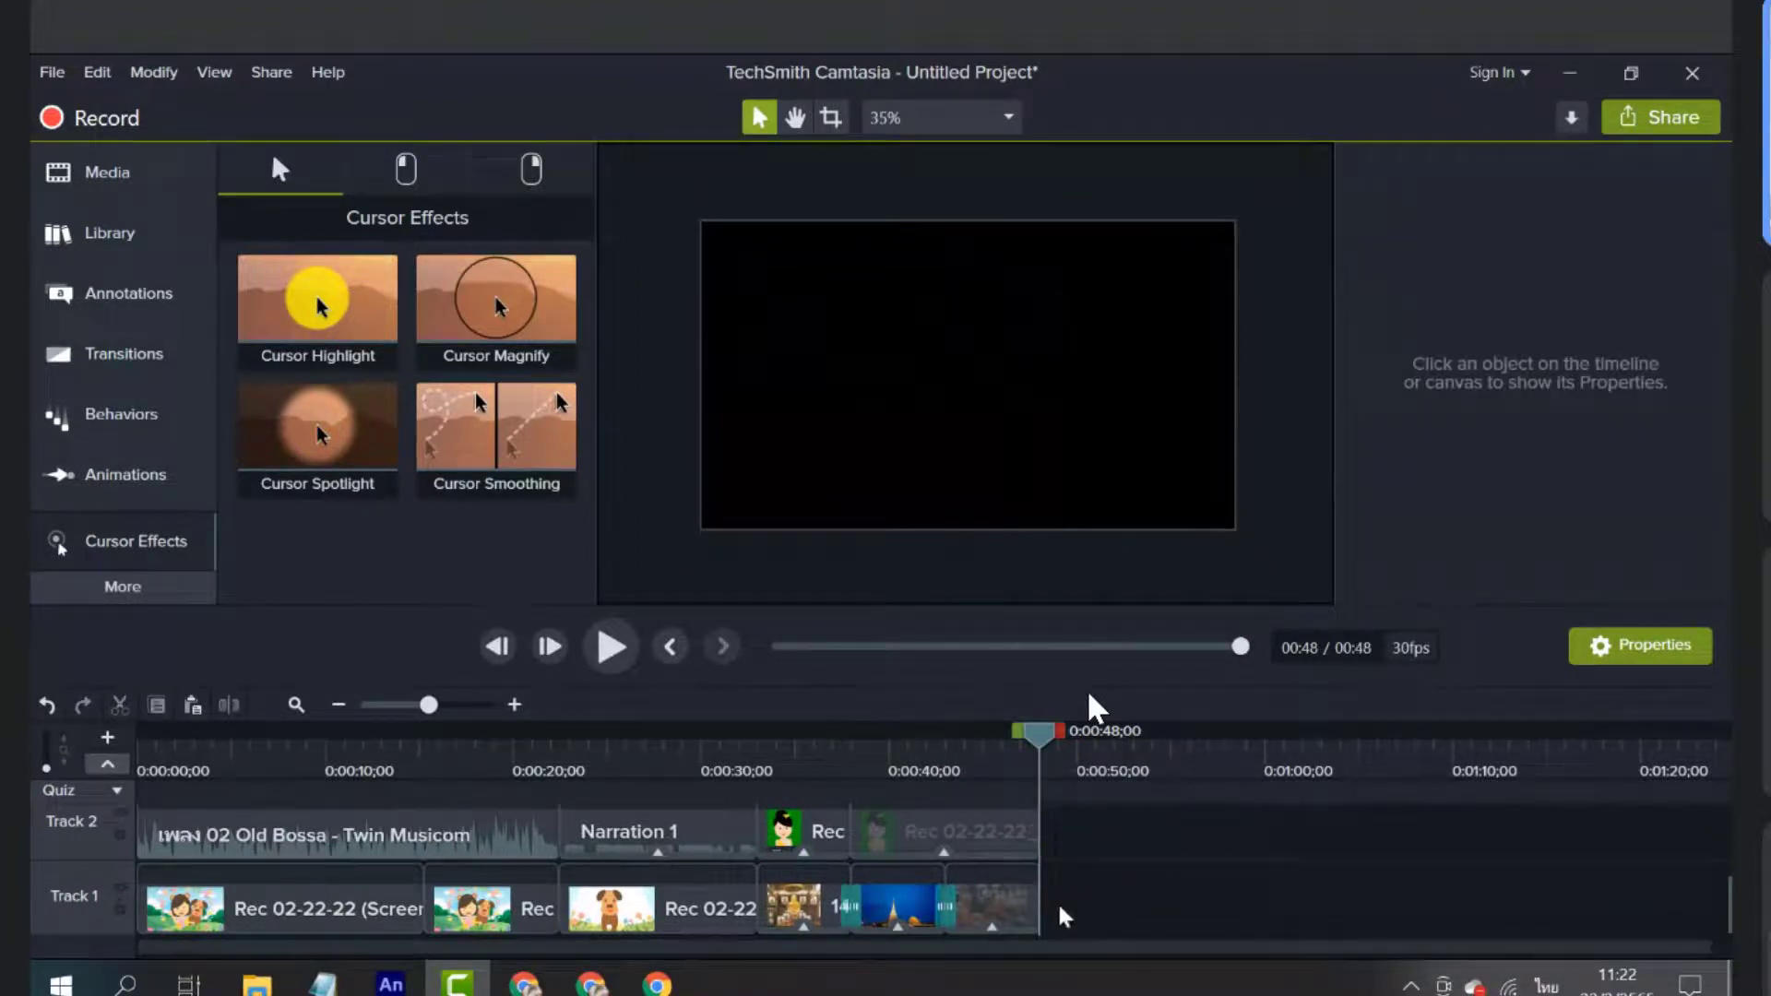
Start a local file export of the project and choose the Custom production settings preset
click(1660, 117)
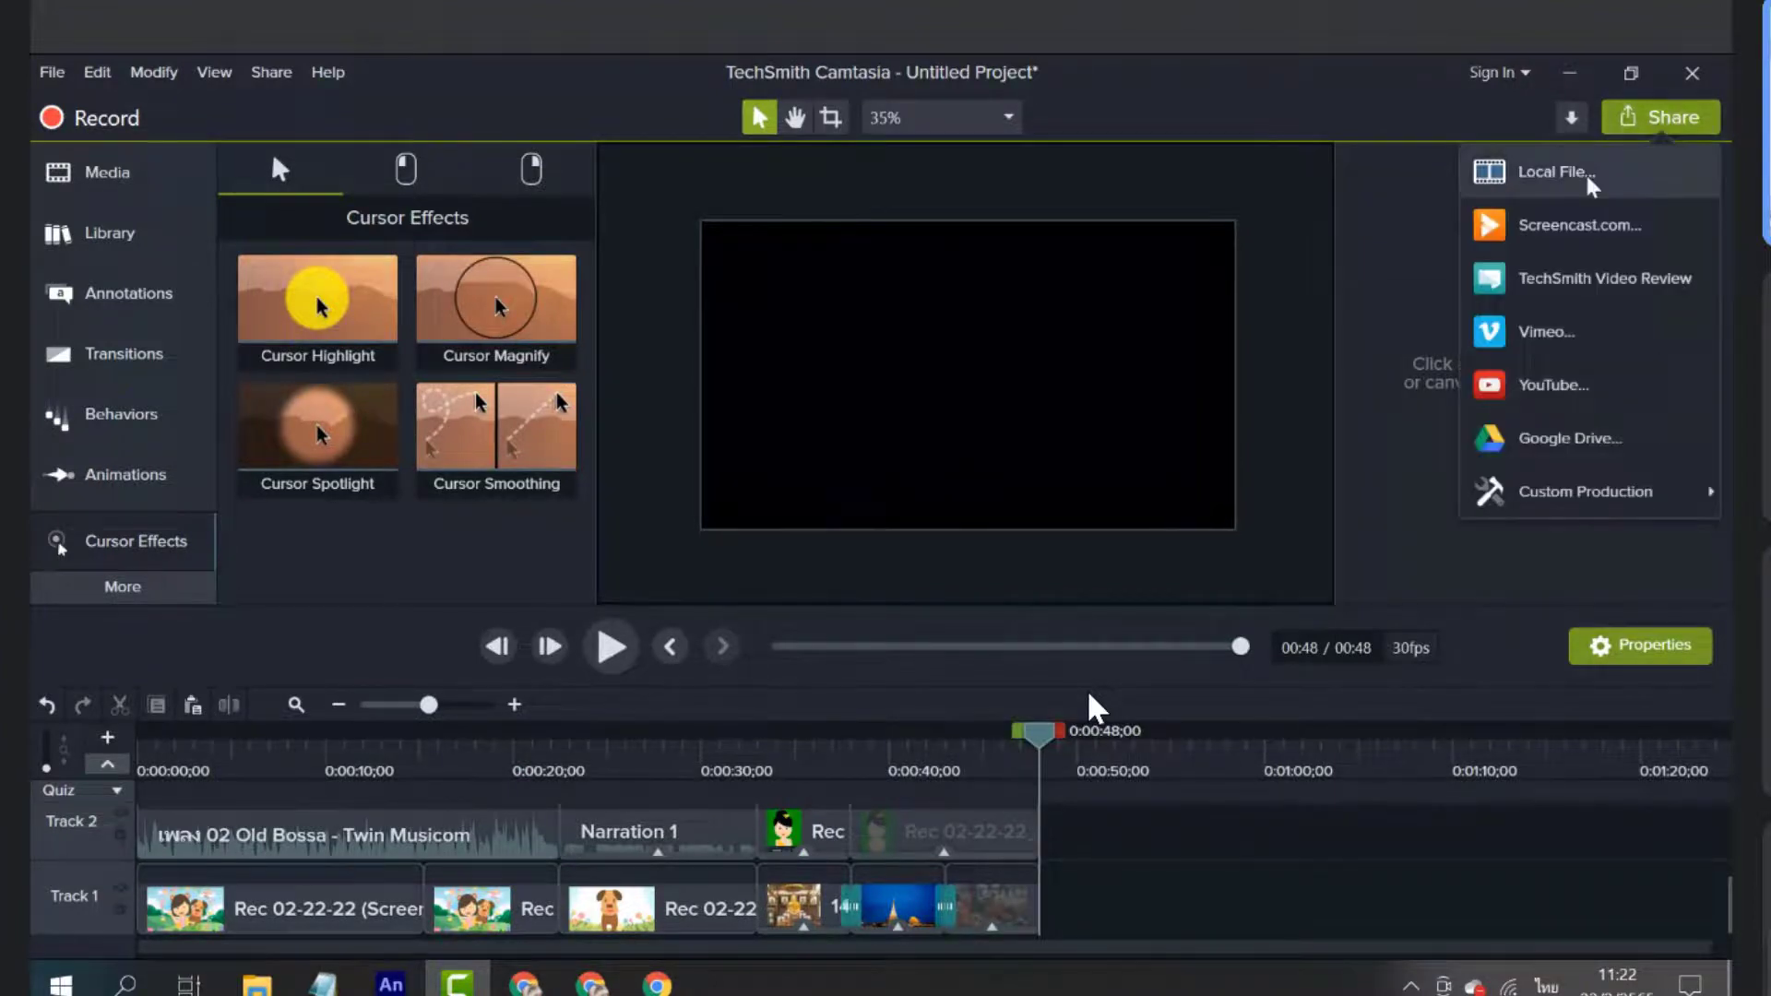
click(1557, 172)
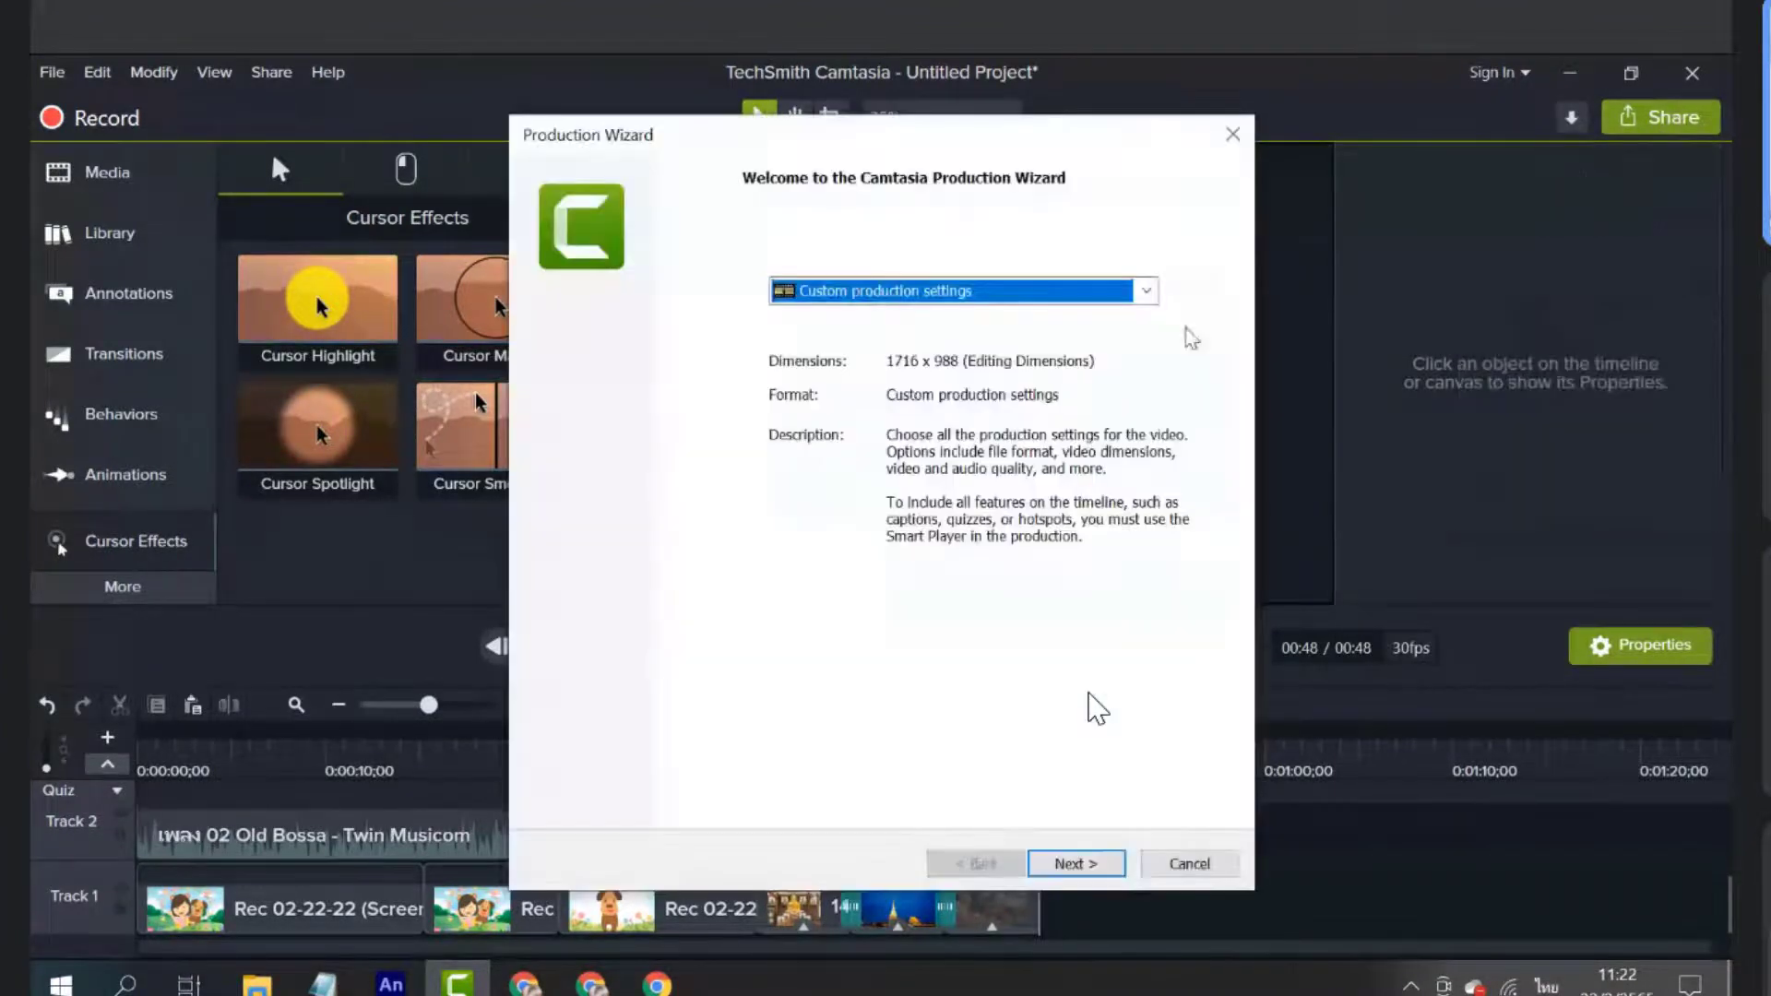
click(1143, 293)
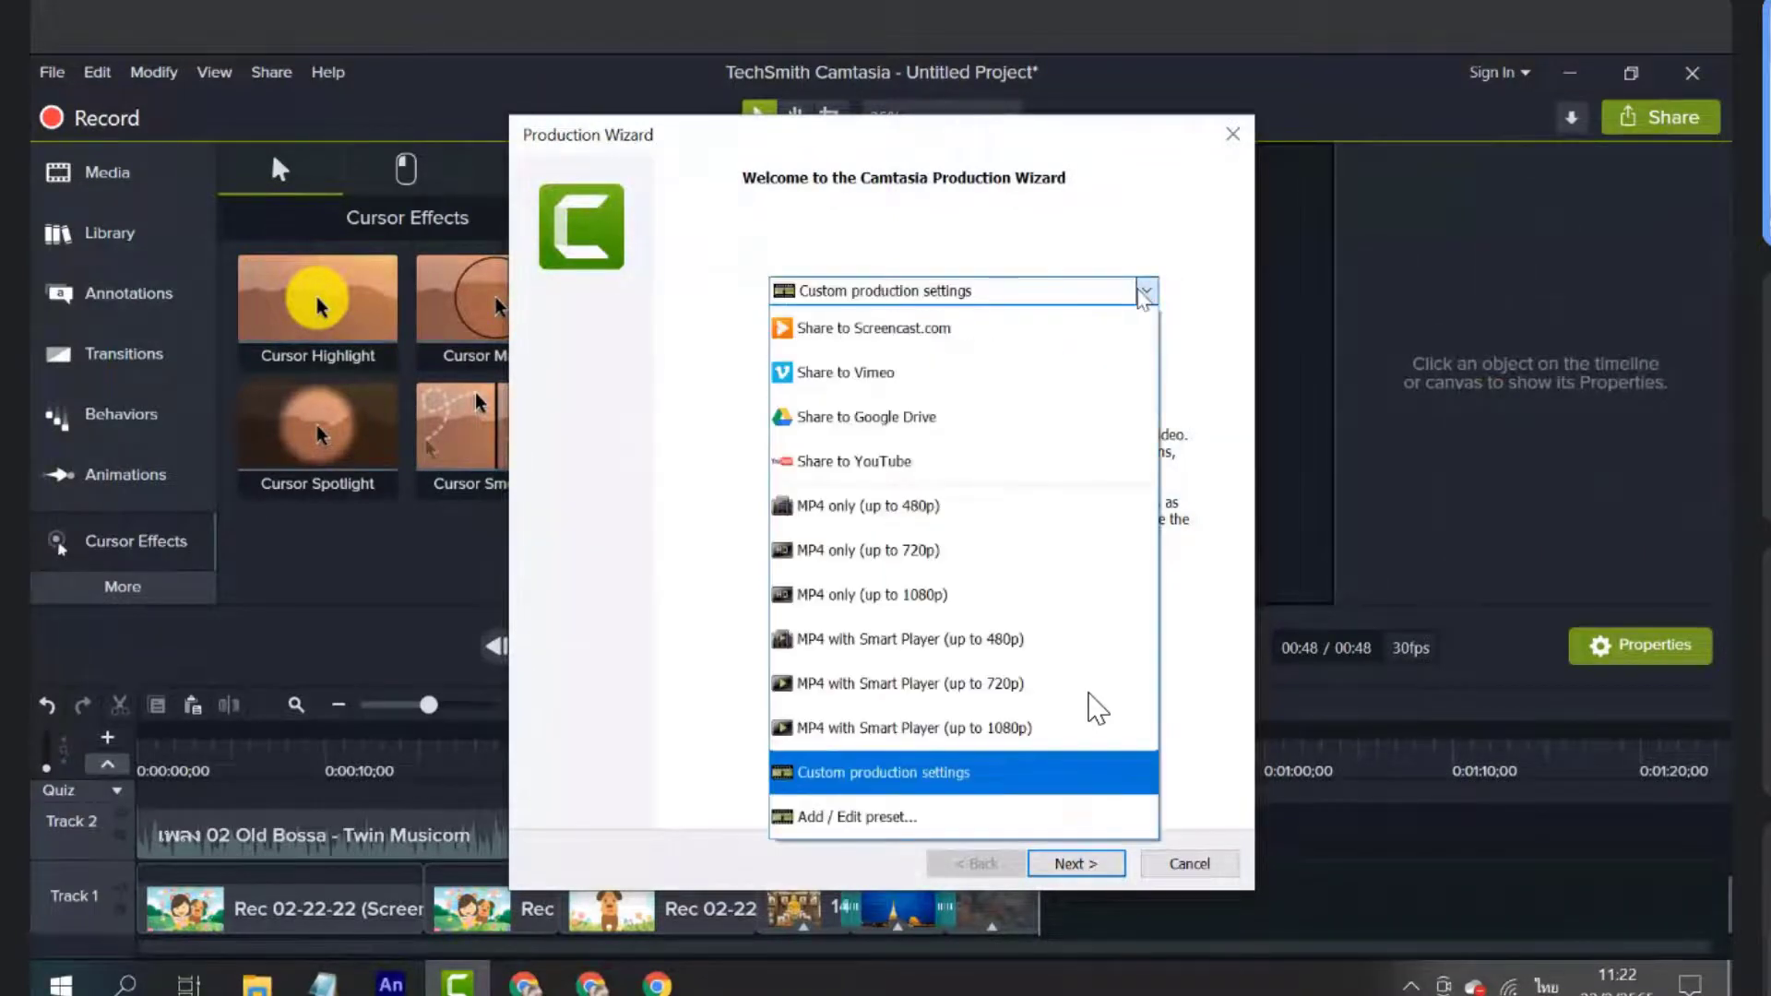
key(Escape)
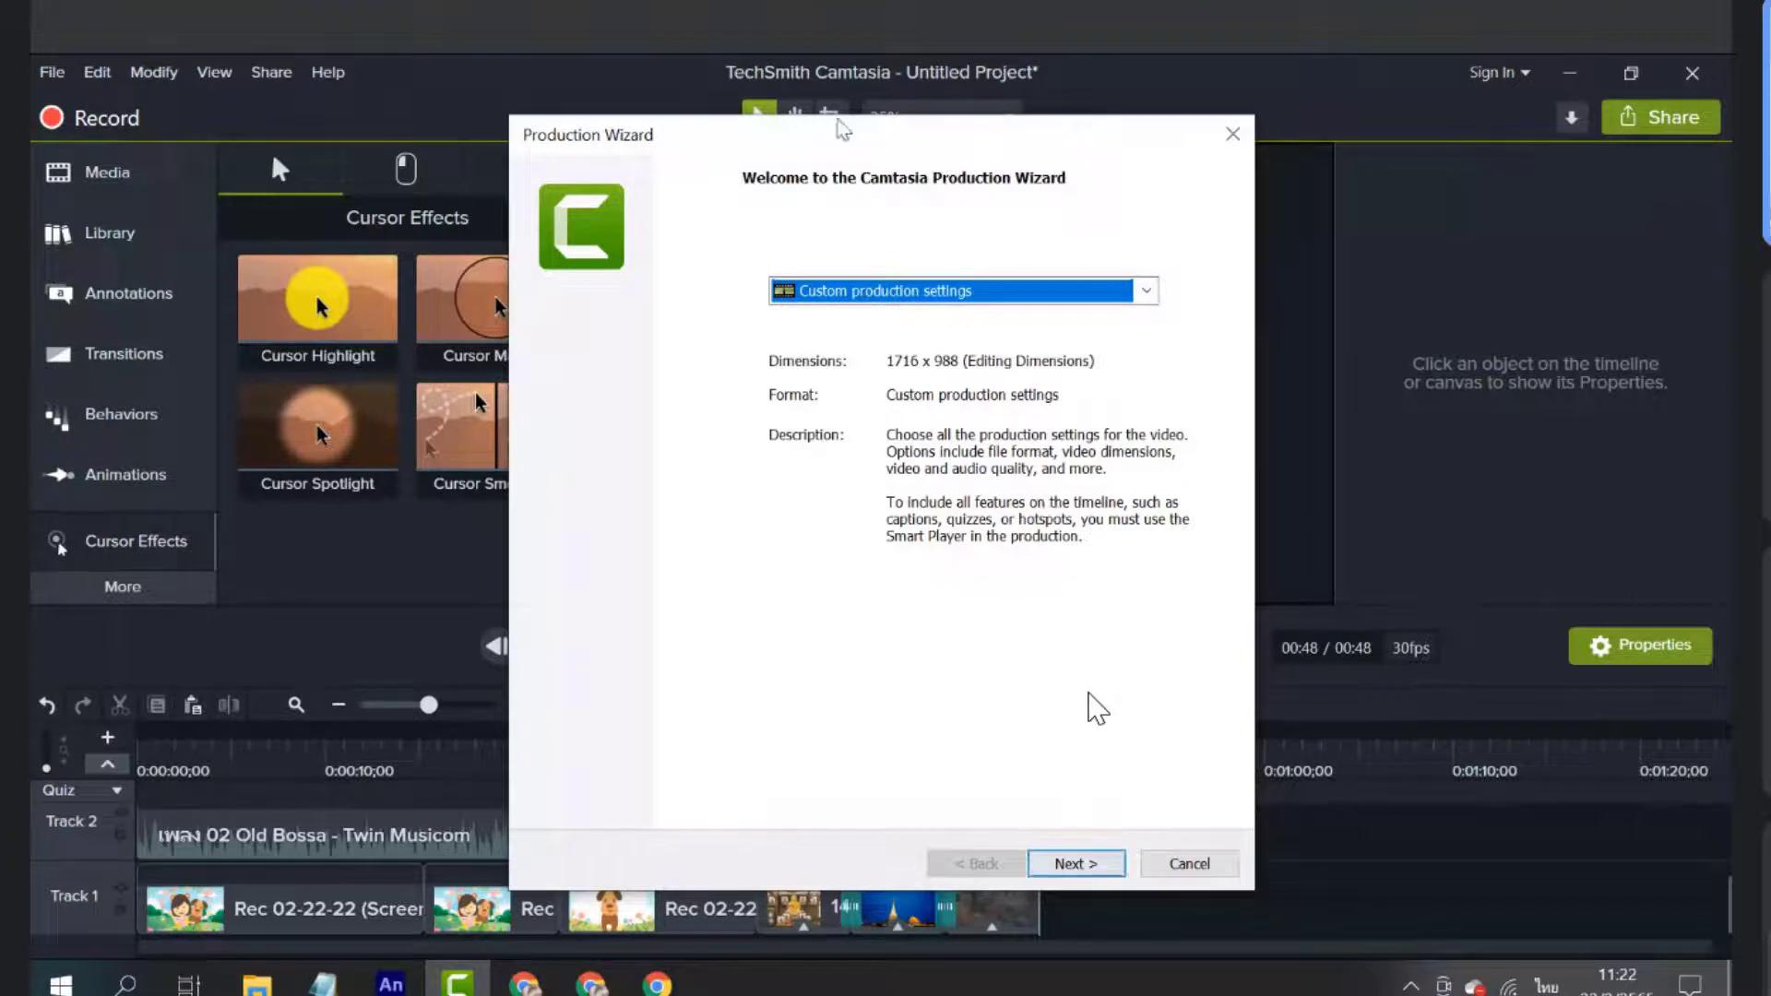
click(1102, 867)
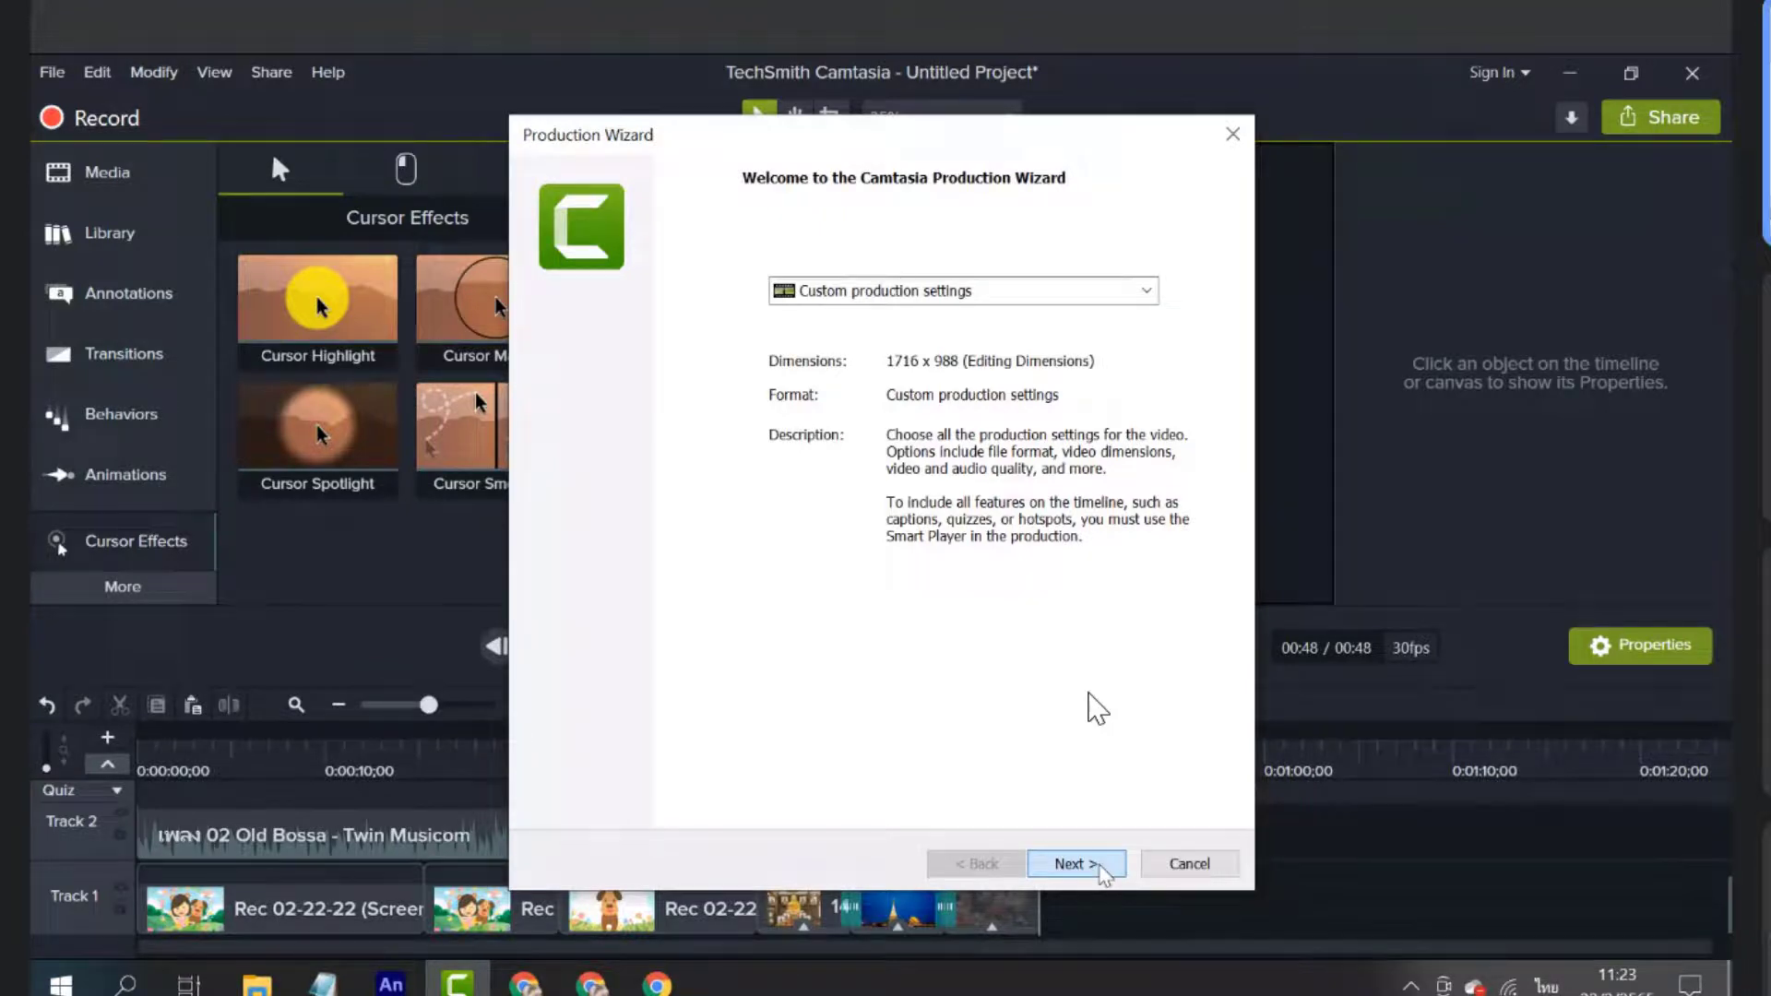
click(1146, 291)
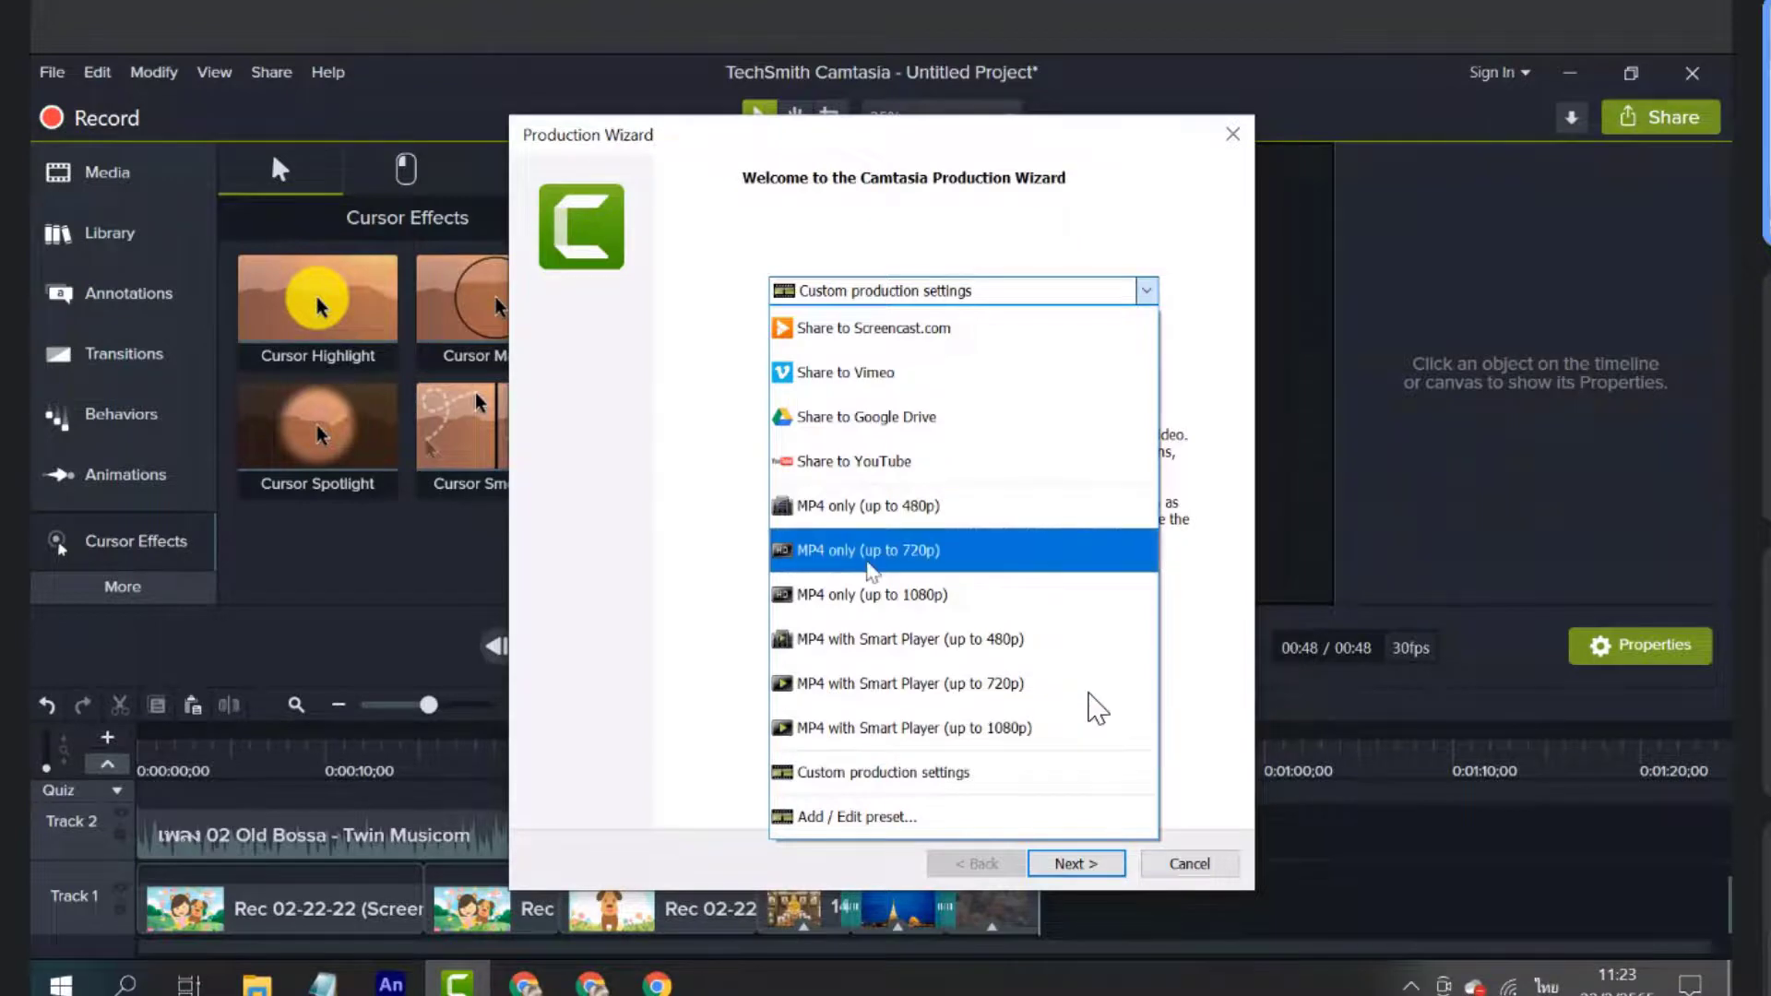
click(934, 793)
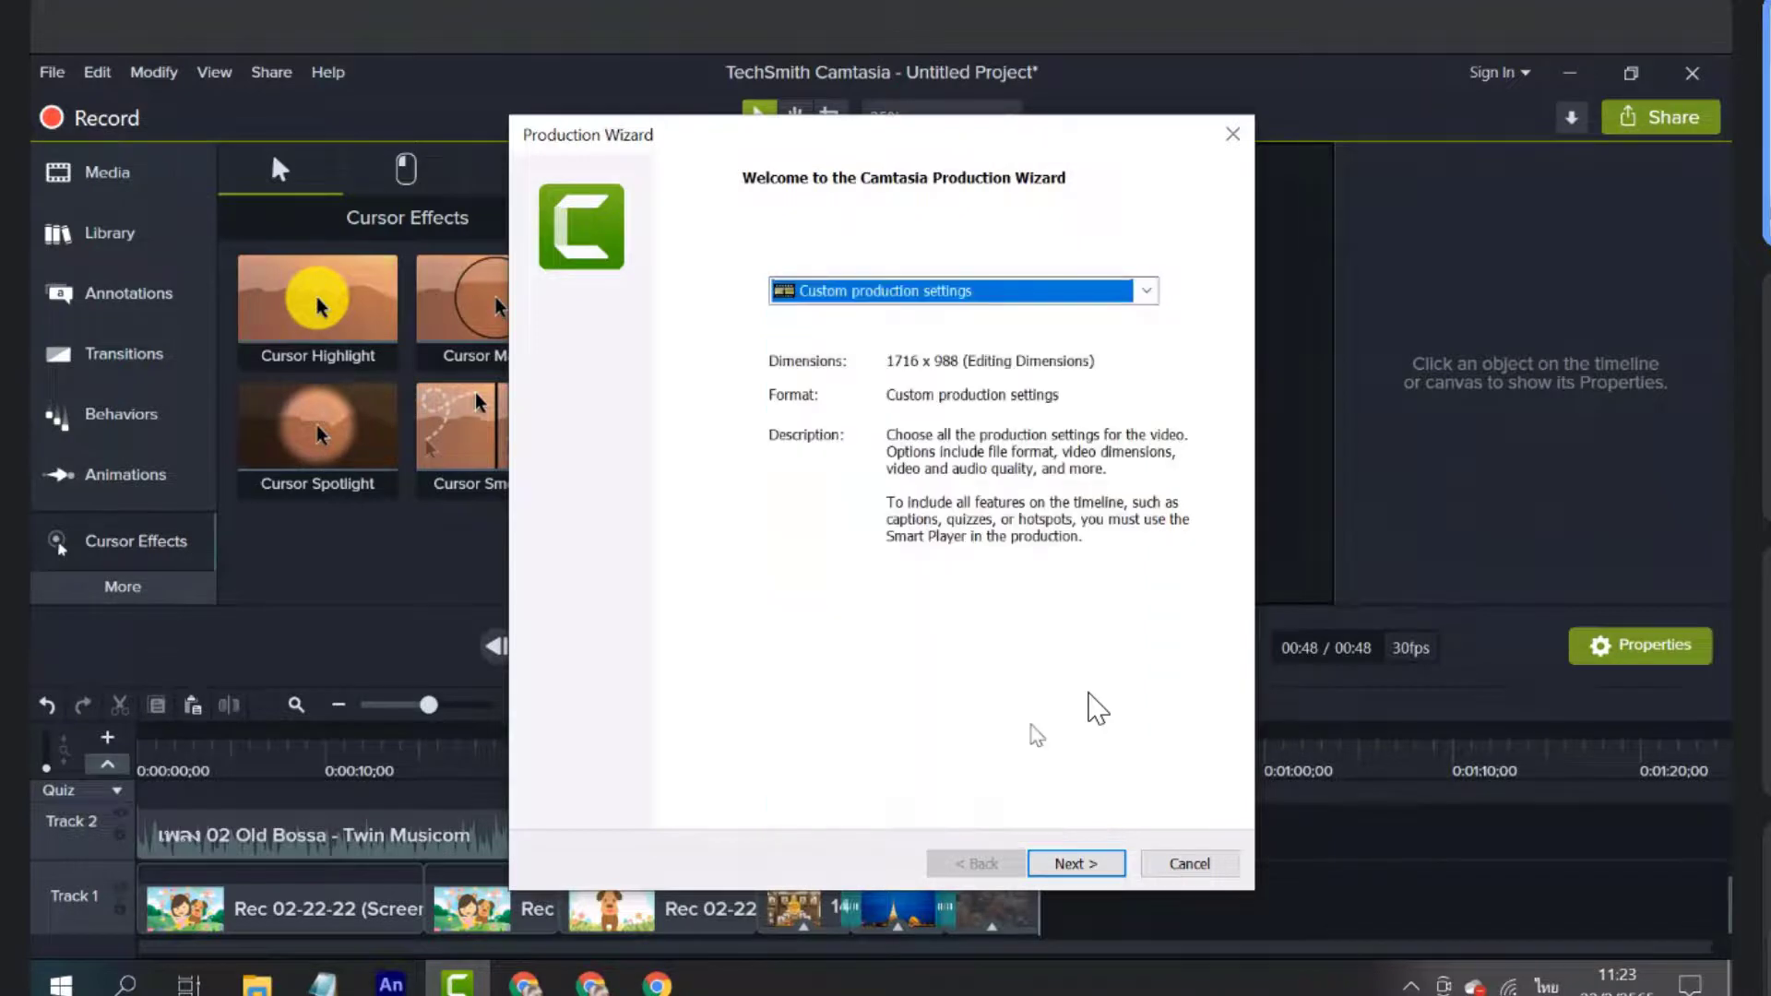
Accept the MP4 - Smart Player (HTML5) format and keep the default video options, without SCORM or a watermark
click(1095, 878)
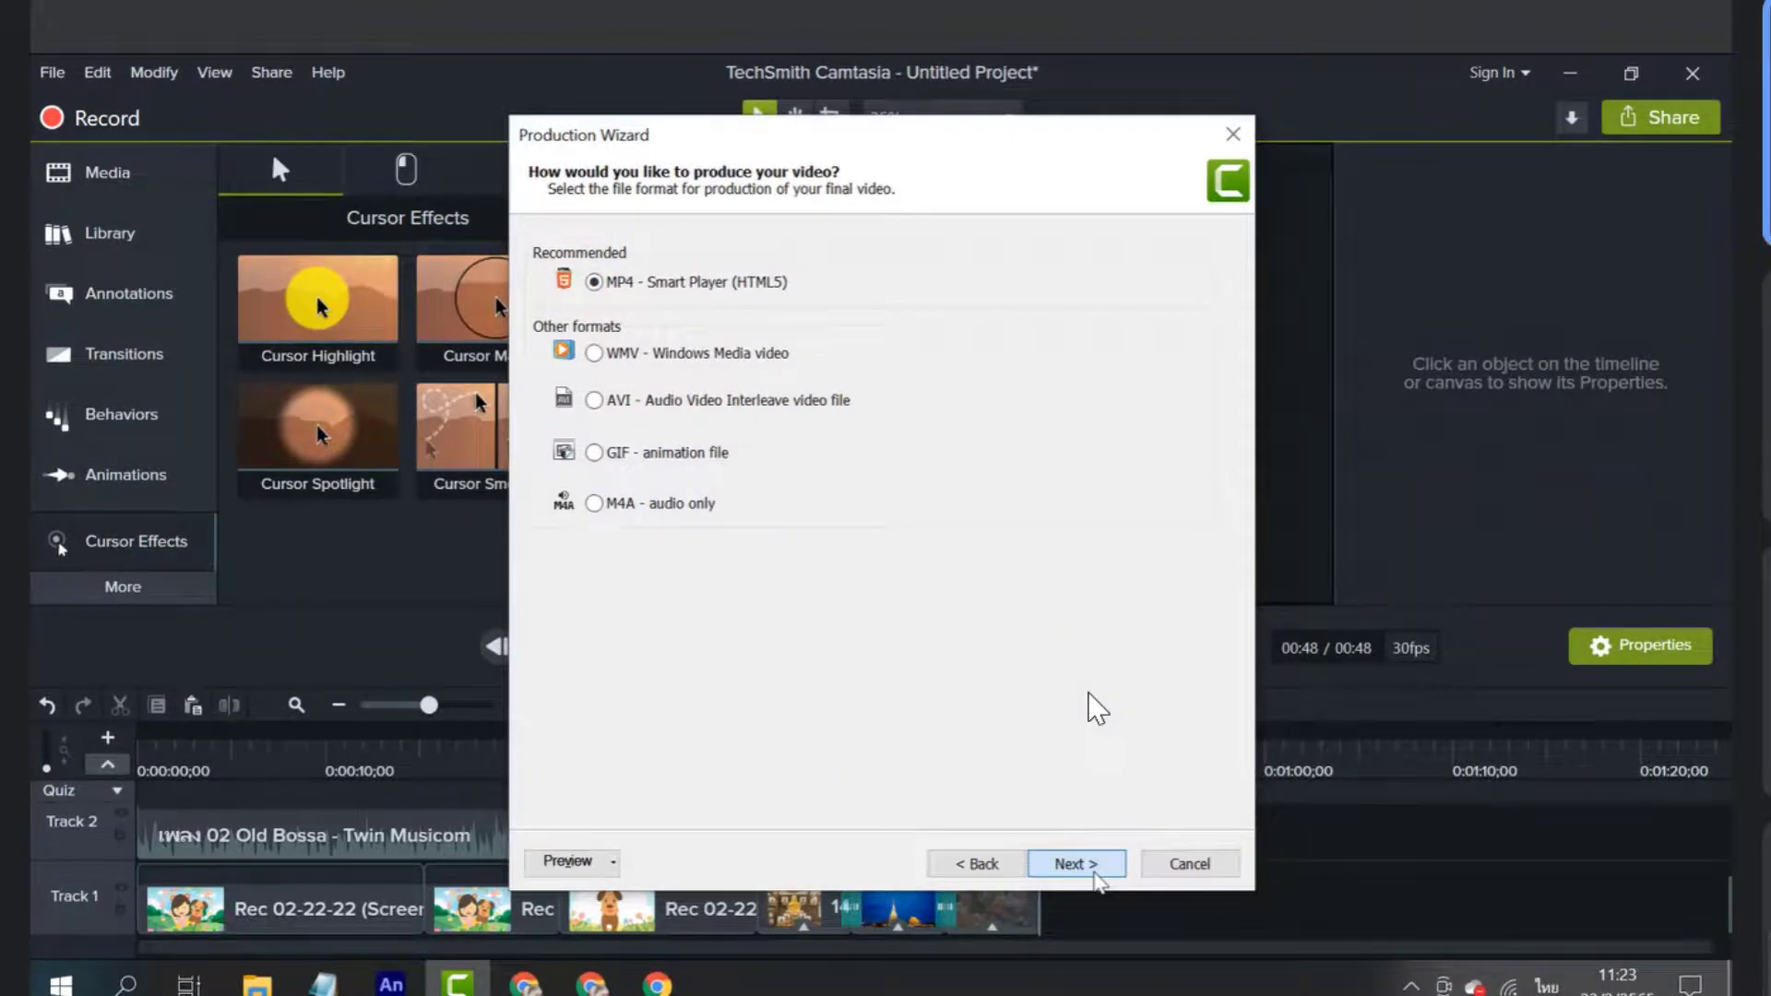
click(1096, 867)
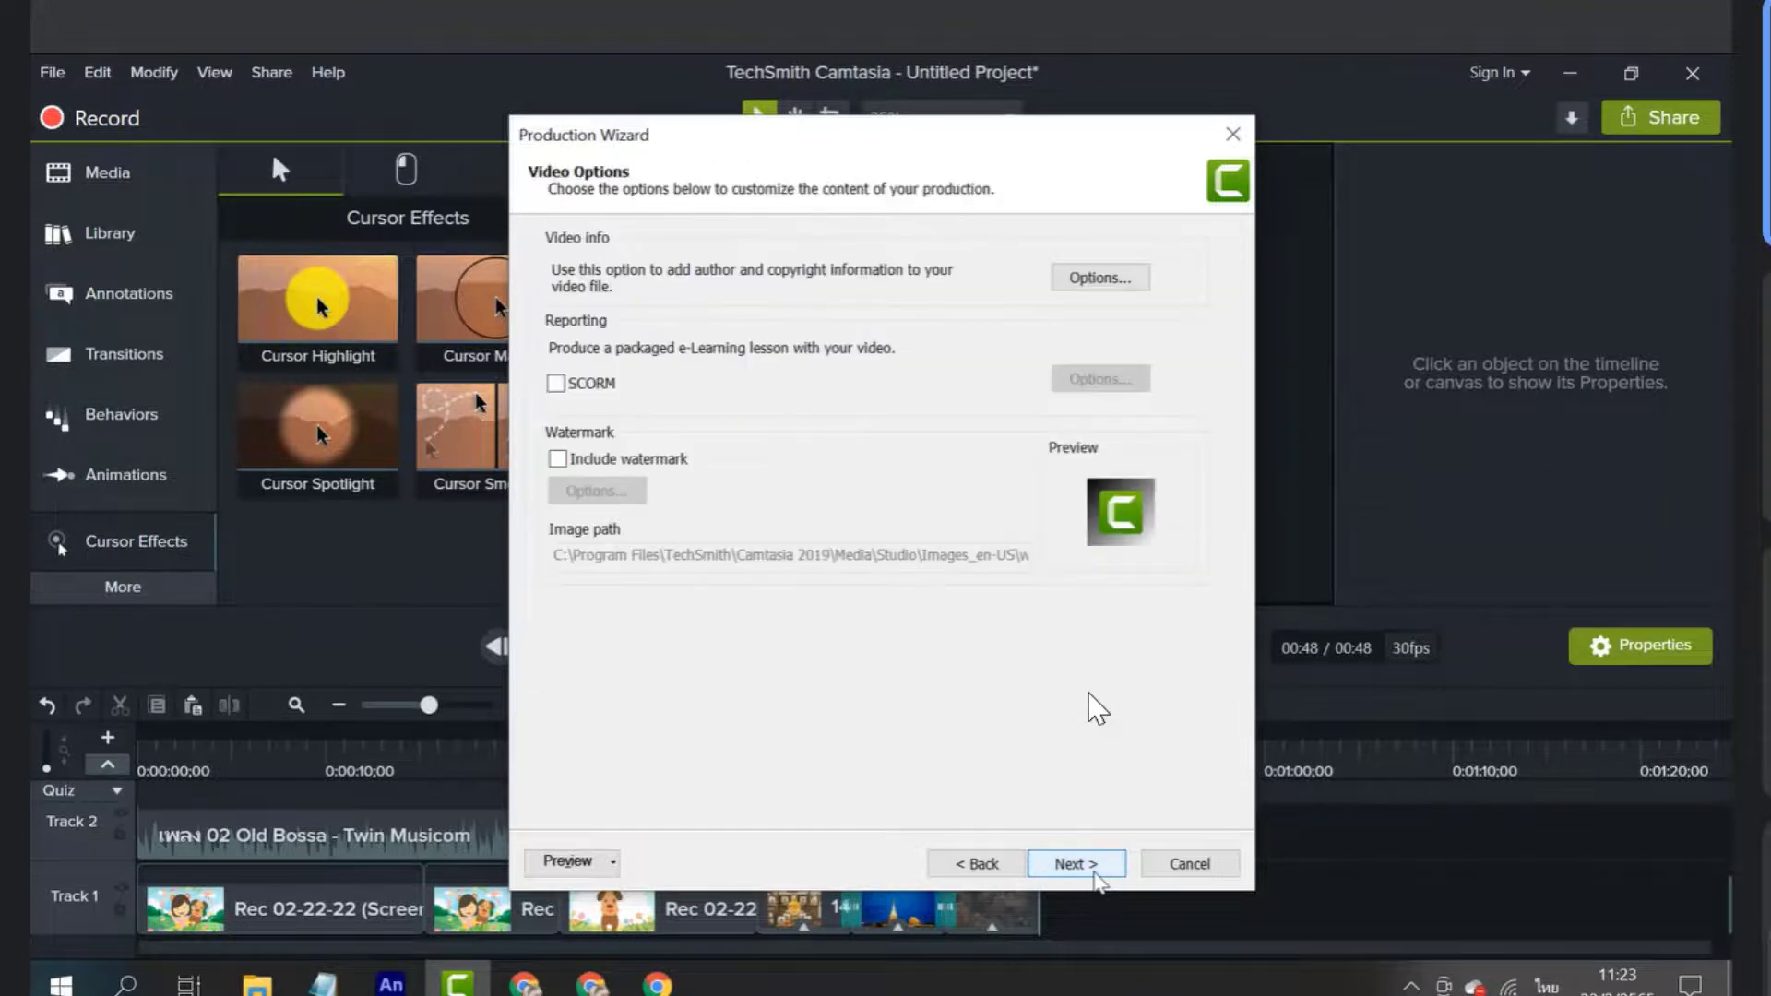
click(1096, 871)
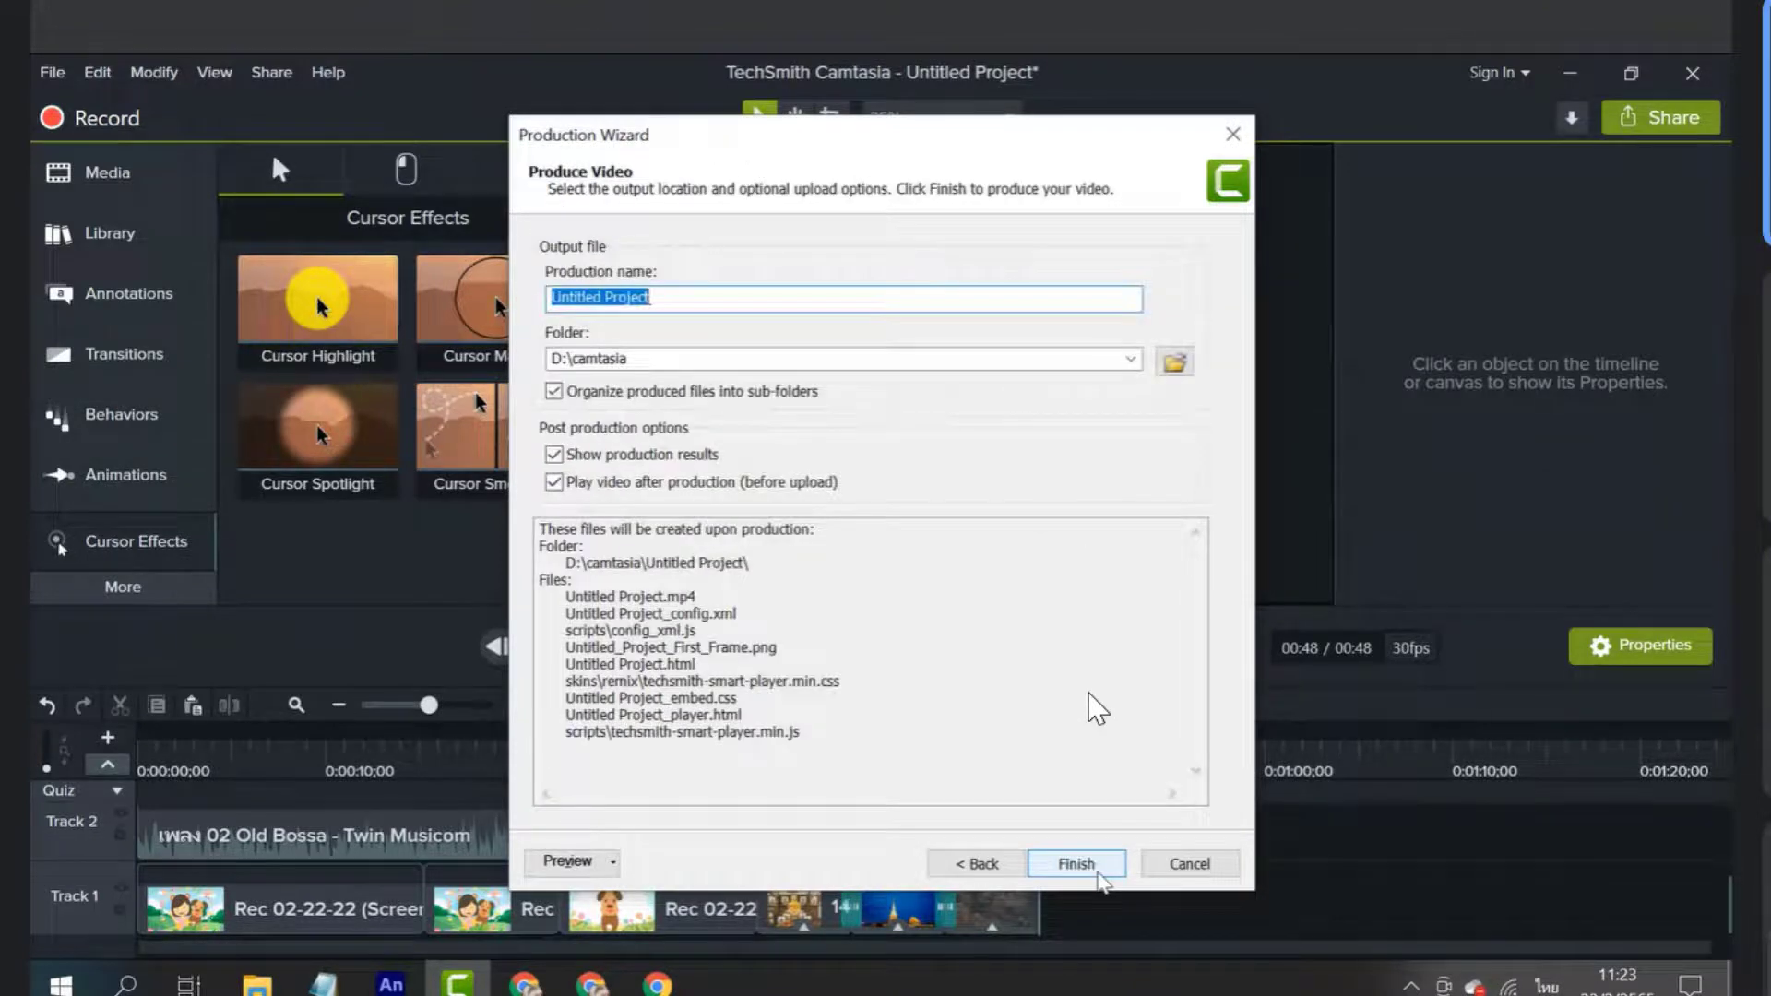
Name the production Test11, keep D:\camtasia as its output folder, and start producing the video
click(682, 295)
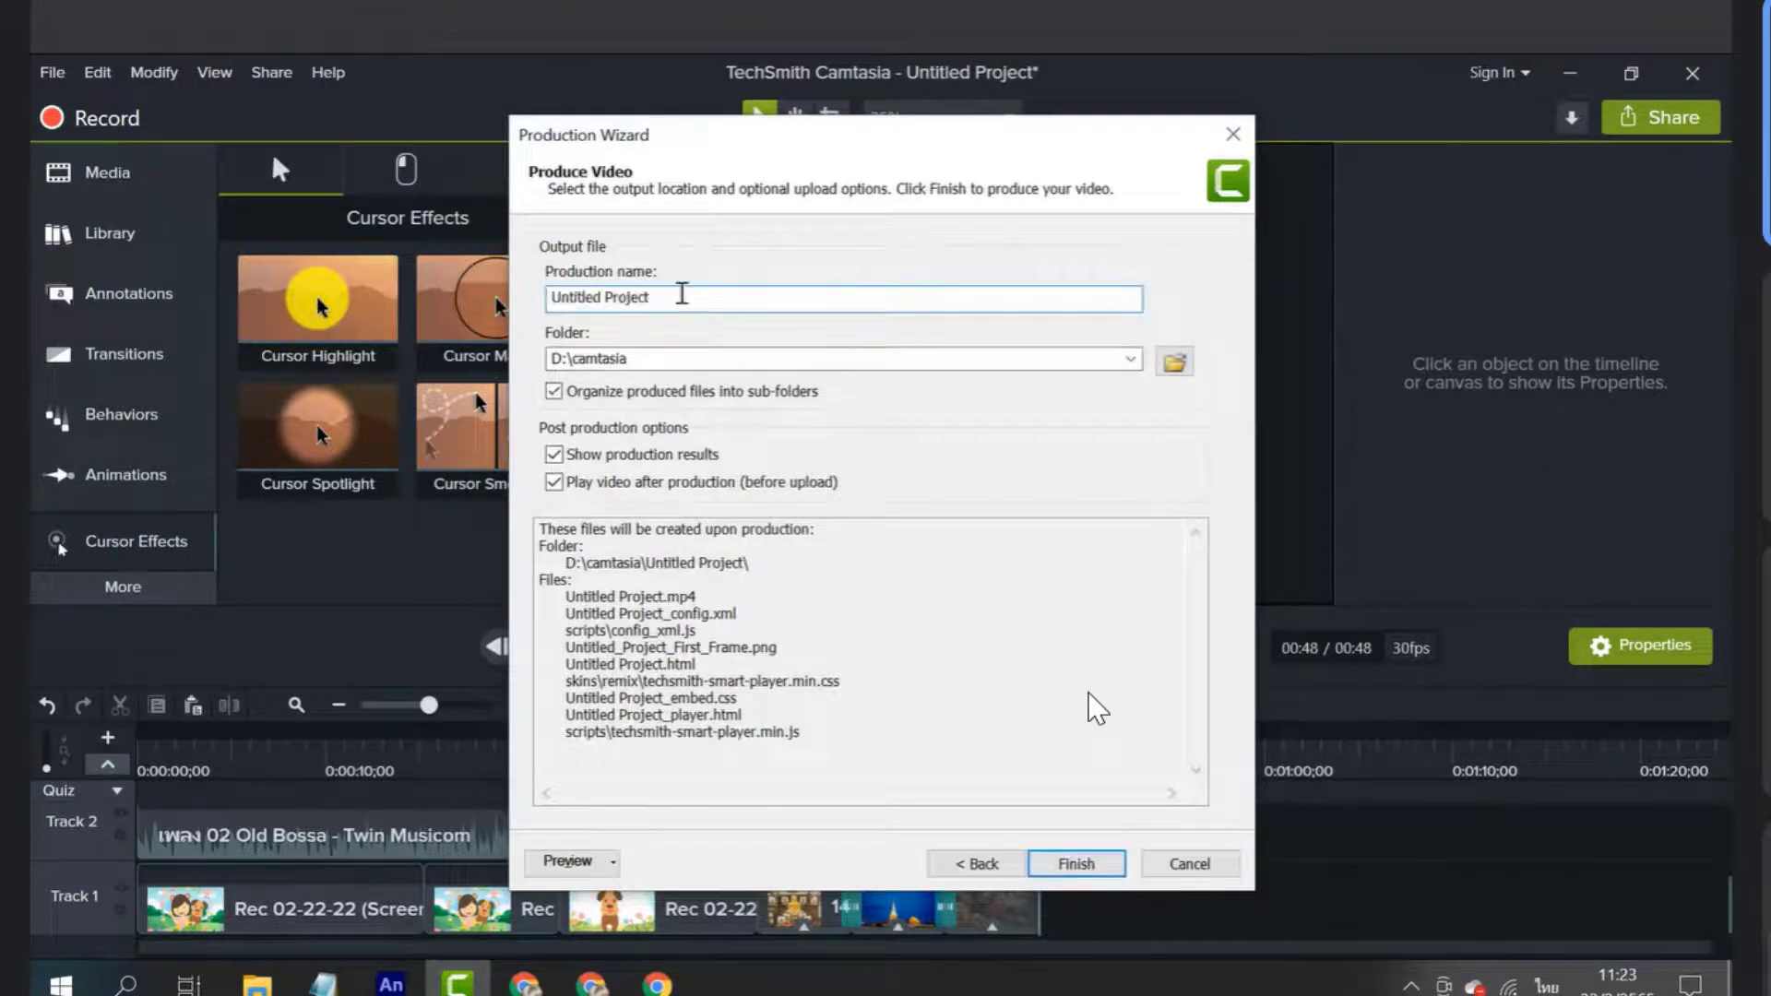
drag(682, 296, 551, 297)
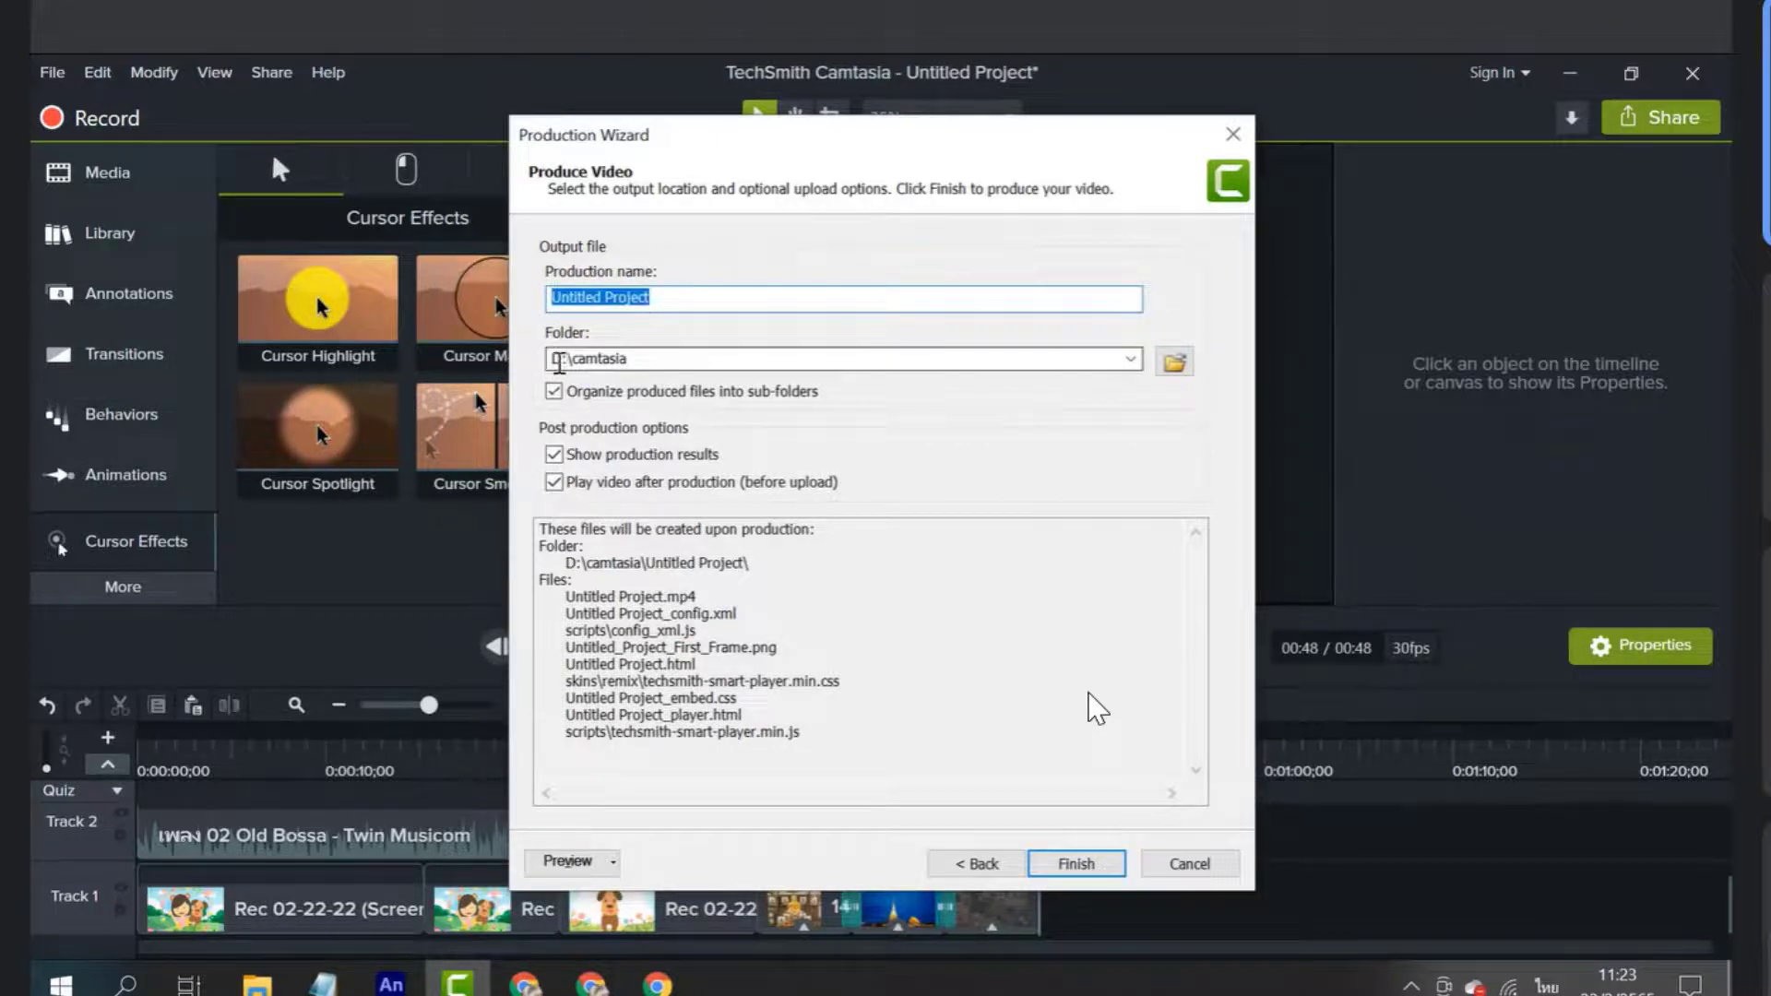
drag(577, 361, 661, 360)
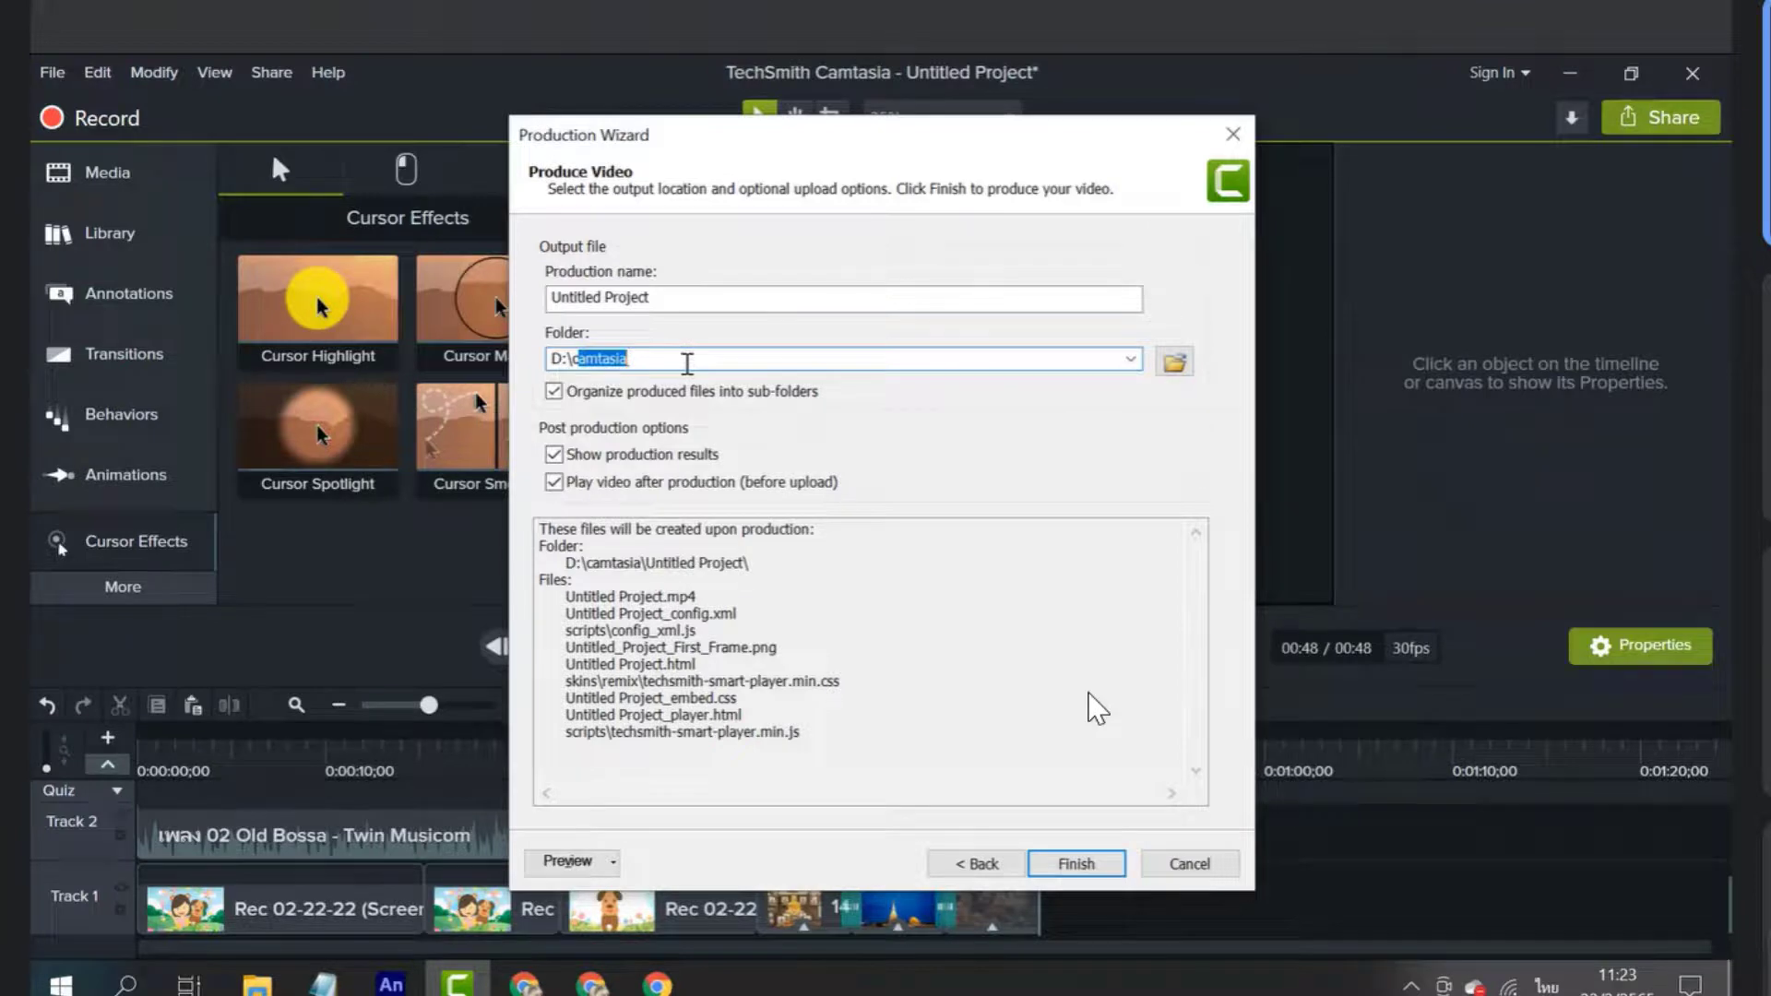
click(1174, 360)
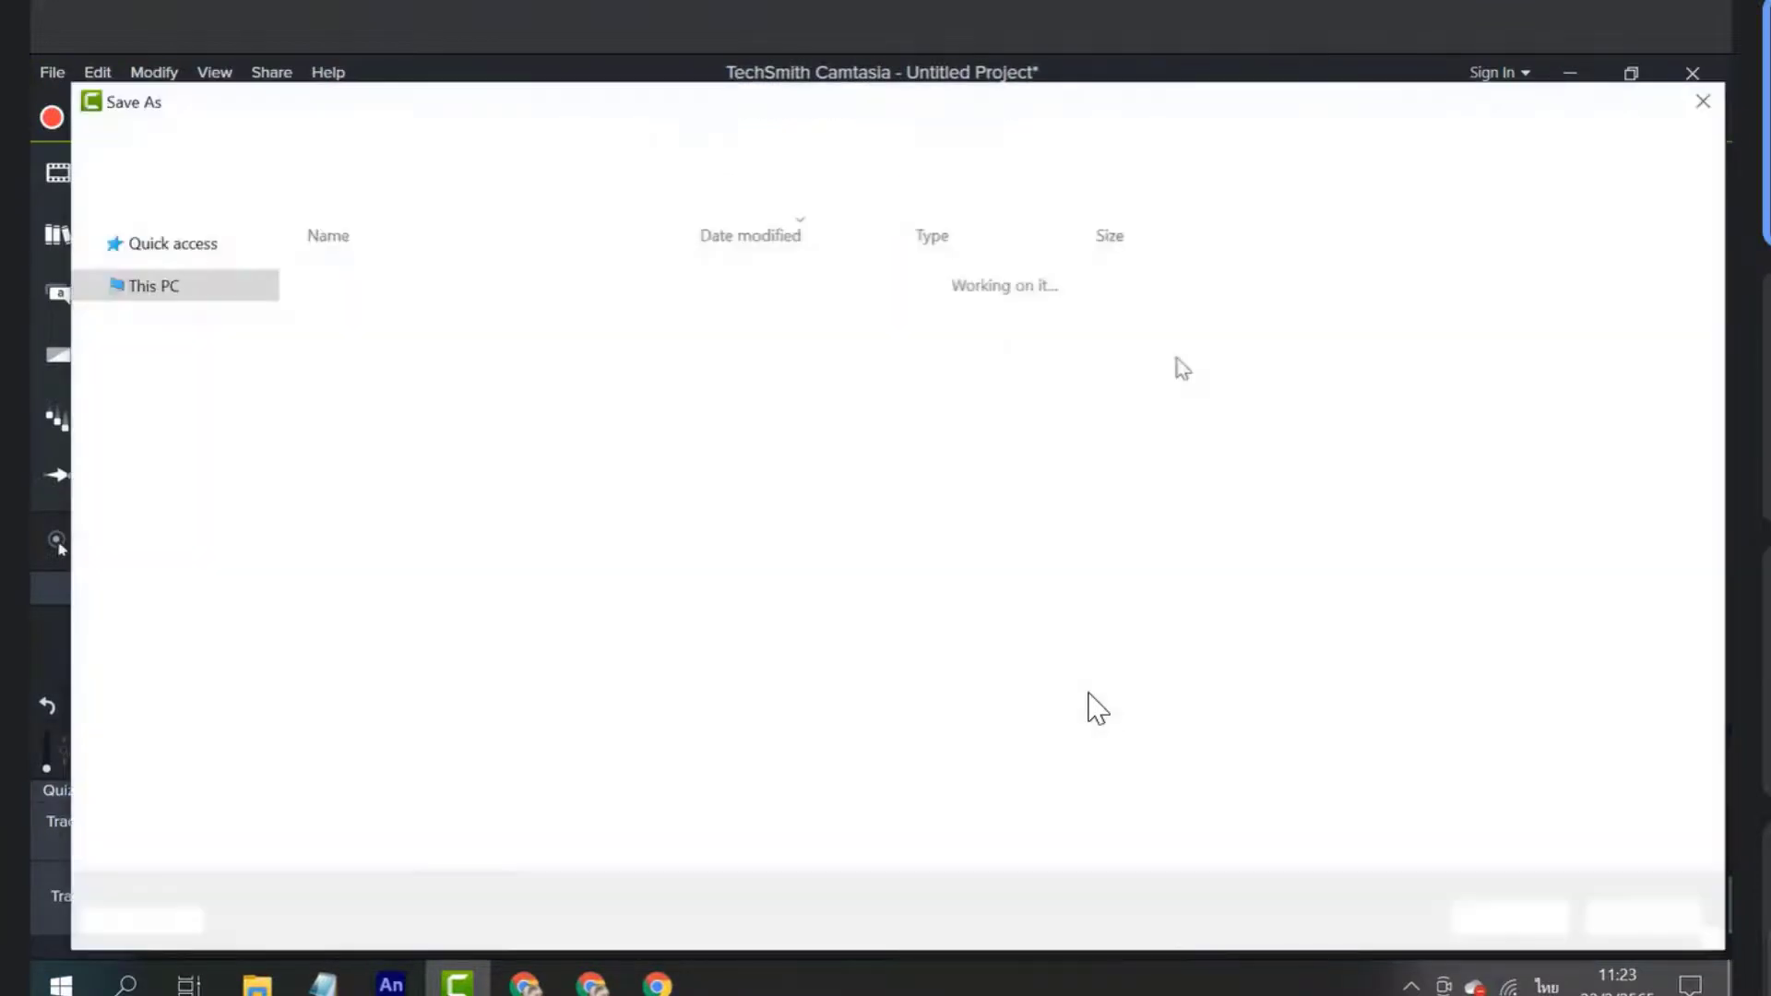
key(Return)
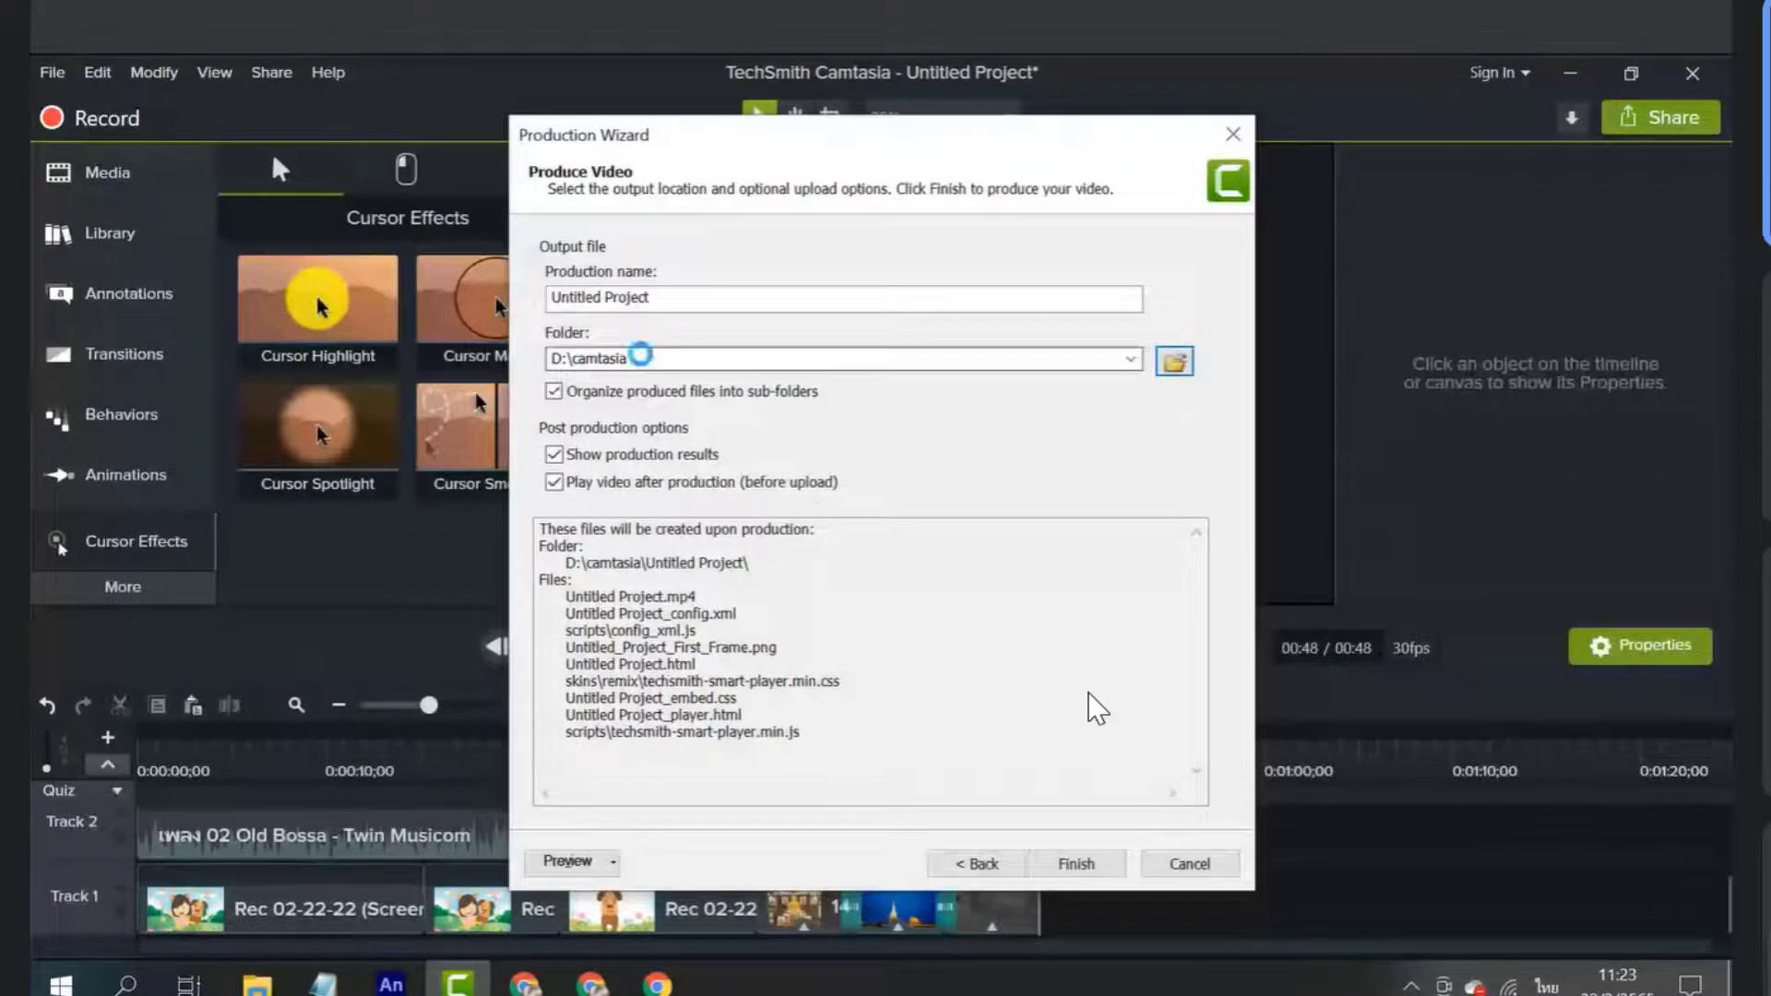
triple_click(668, 296)
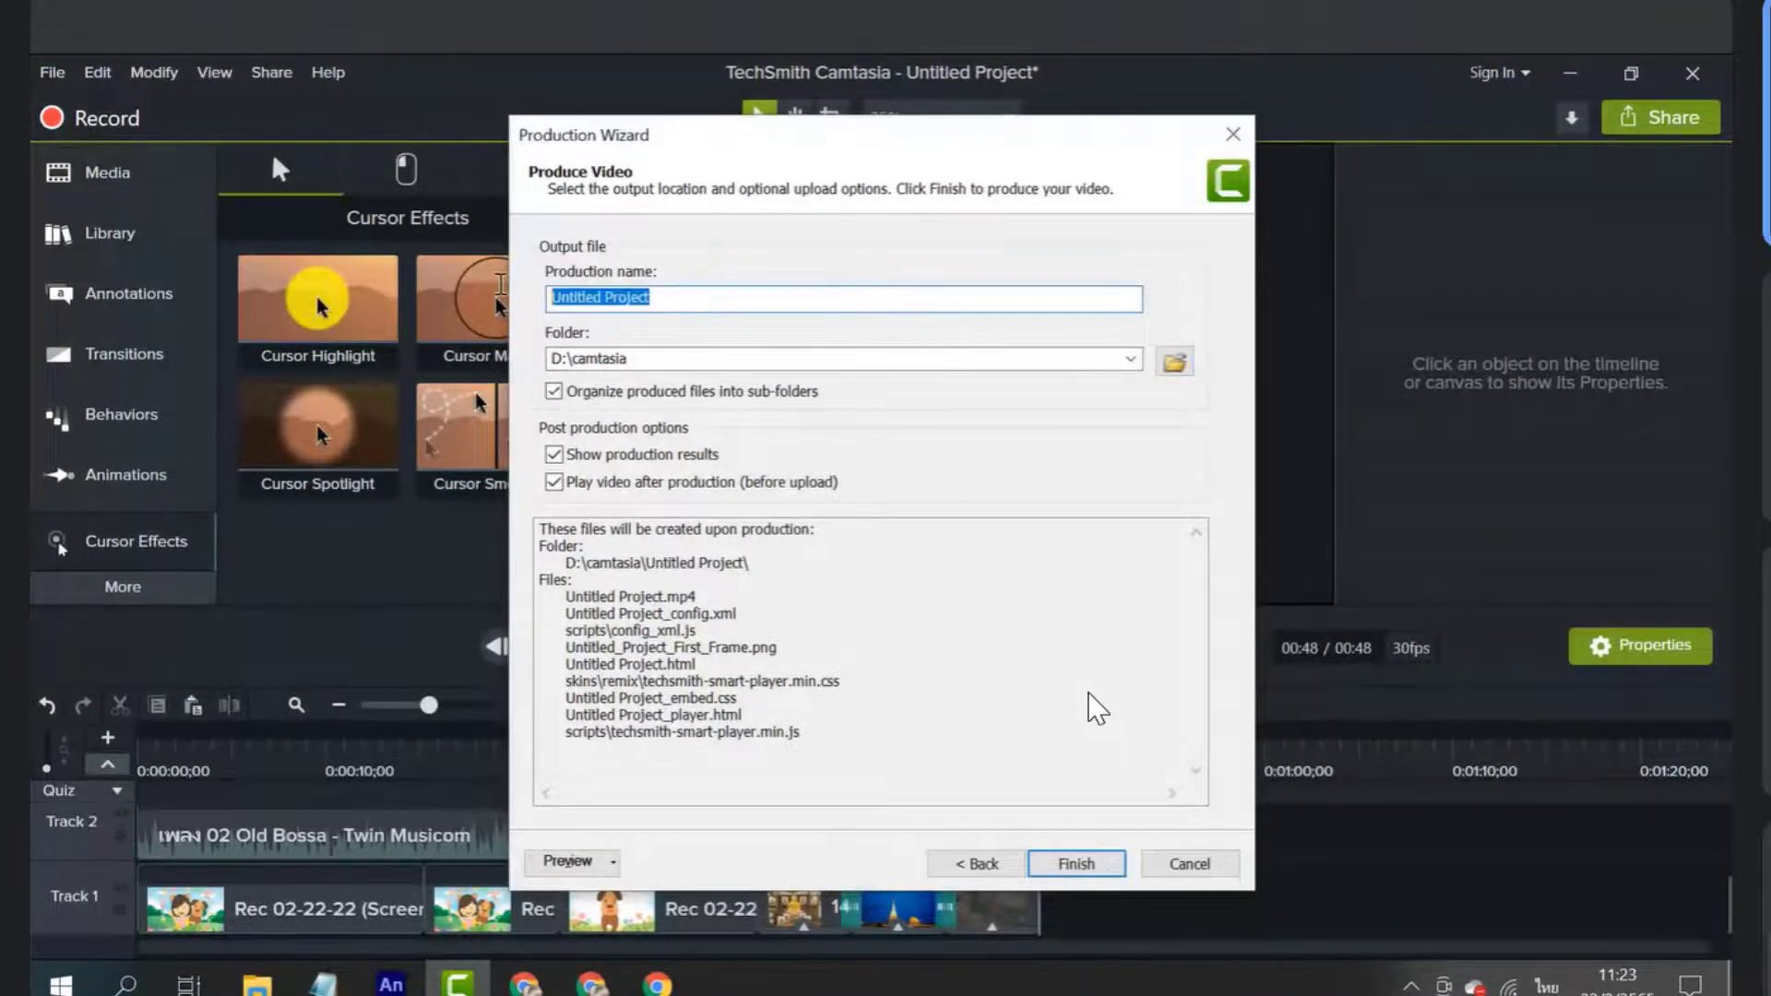
text(T)
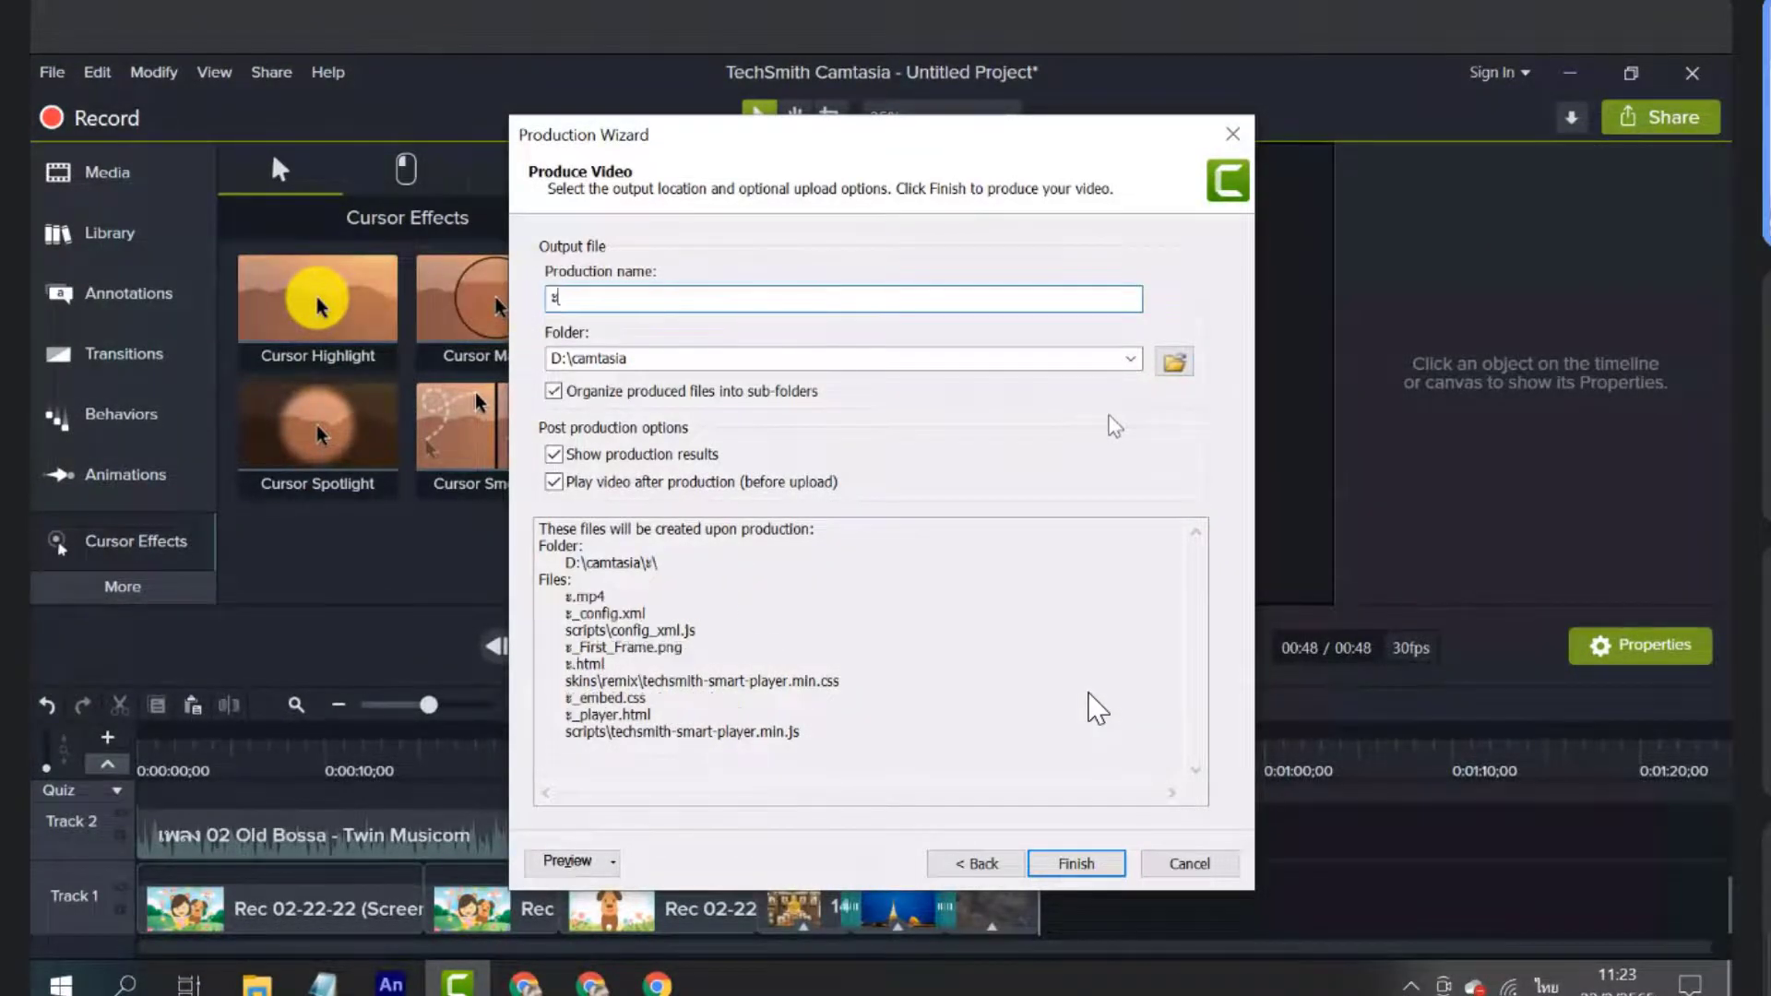
key(BackSpace)
text(Test)
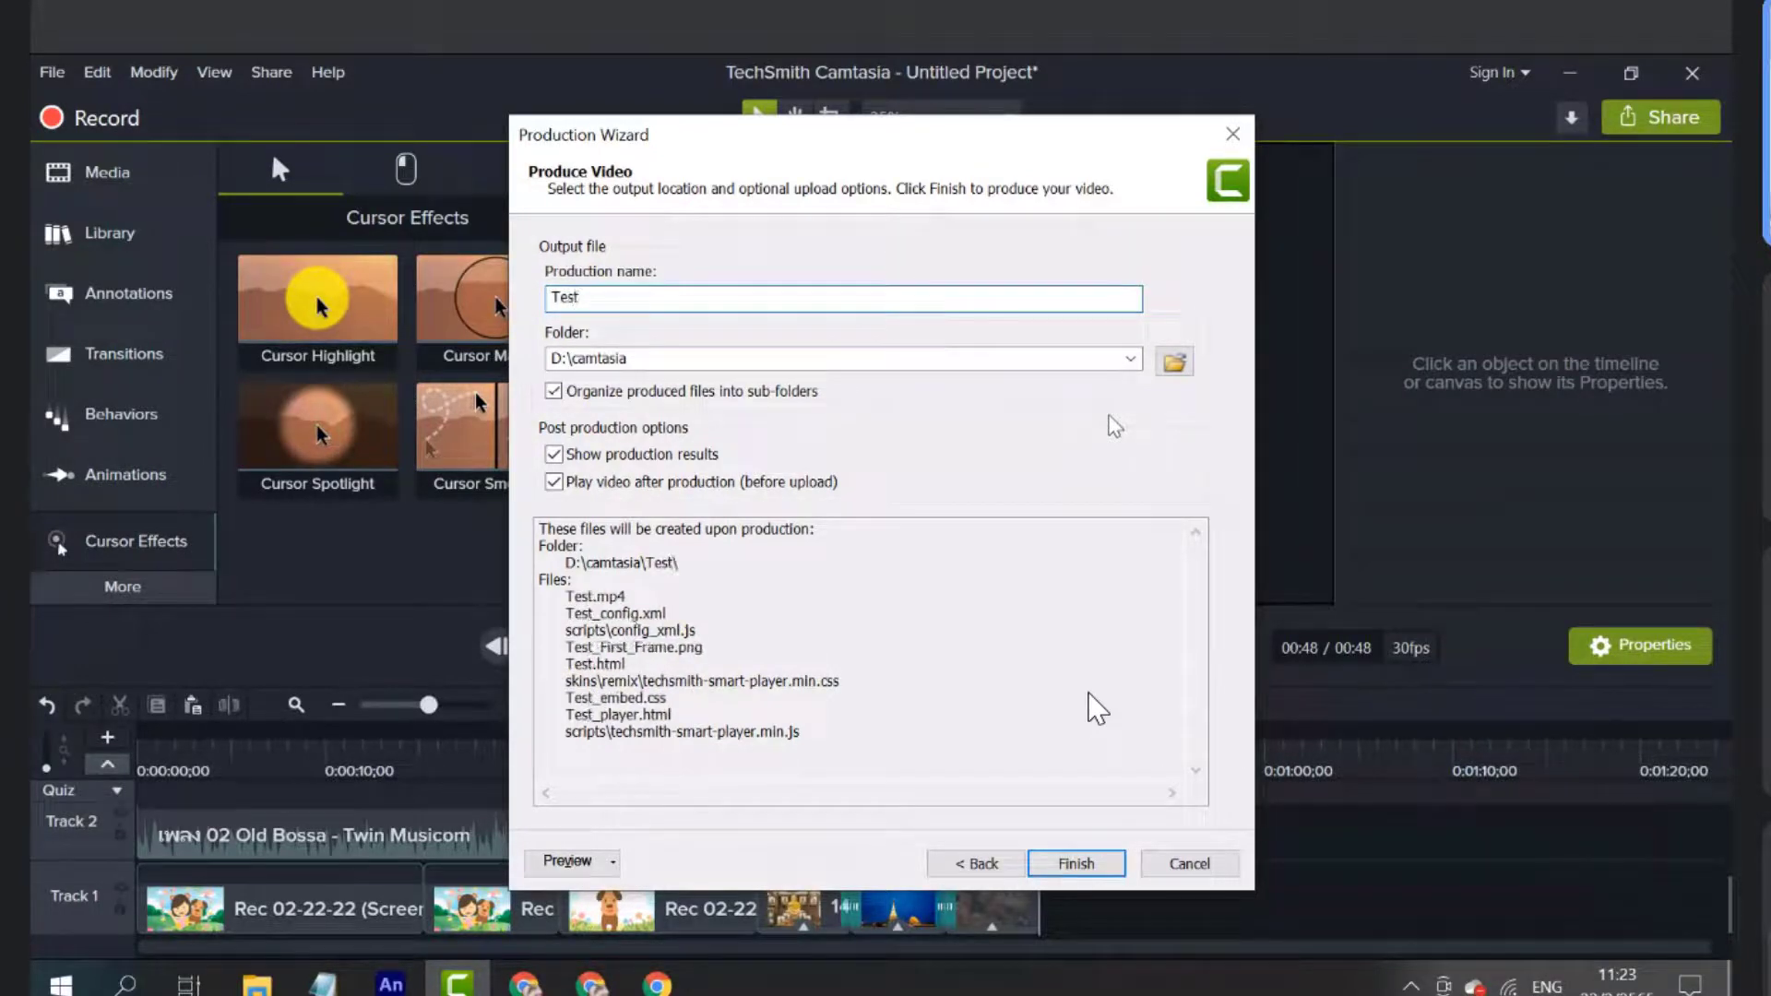
text(11)
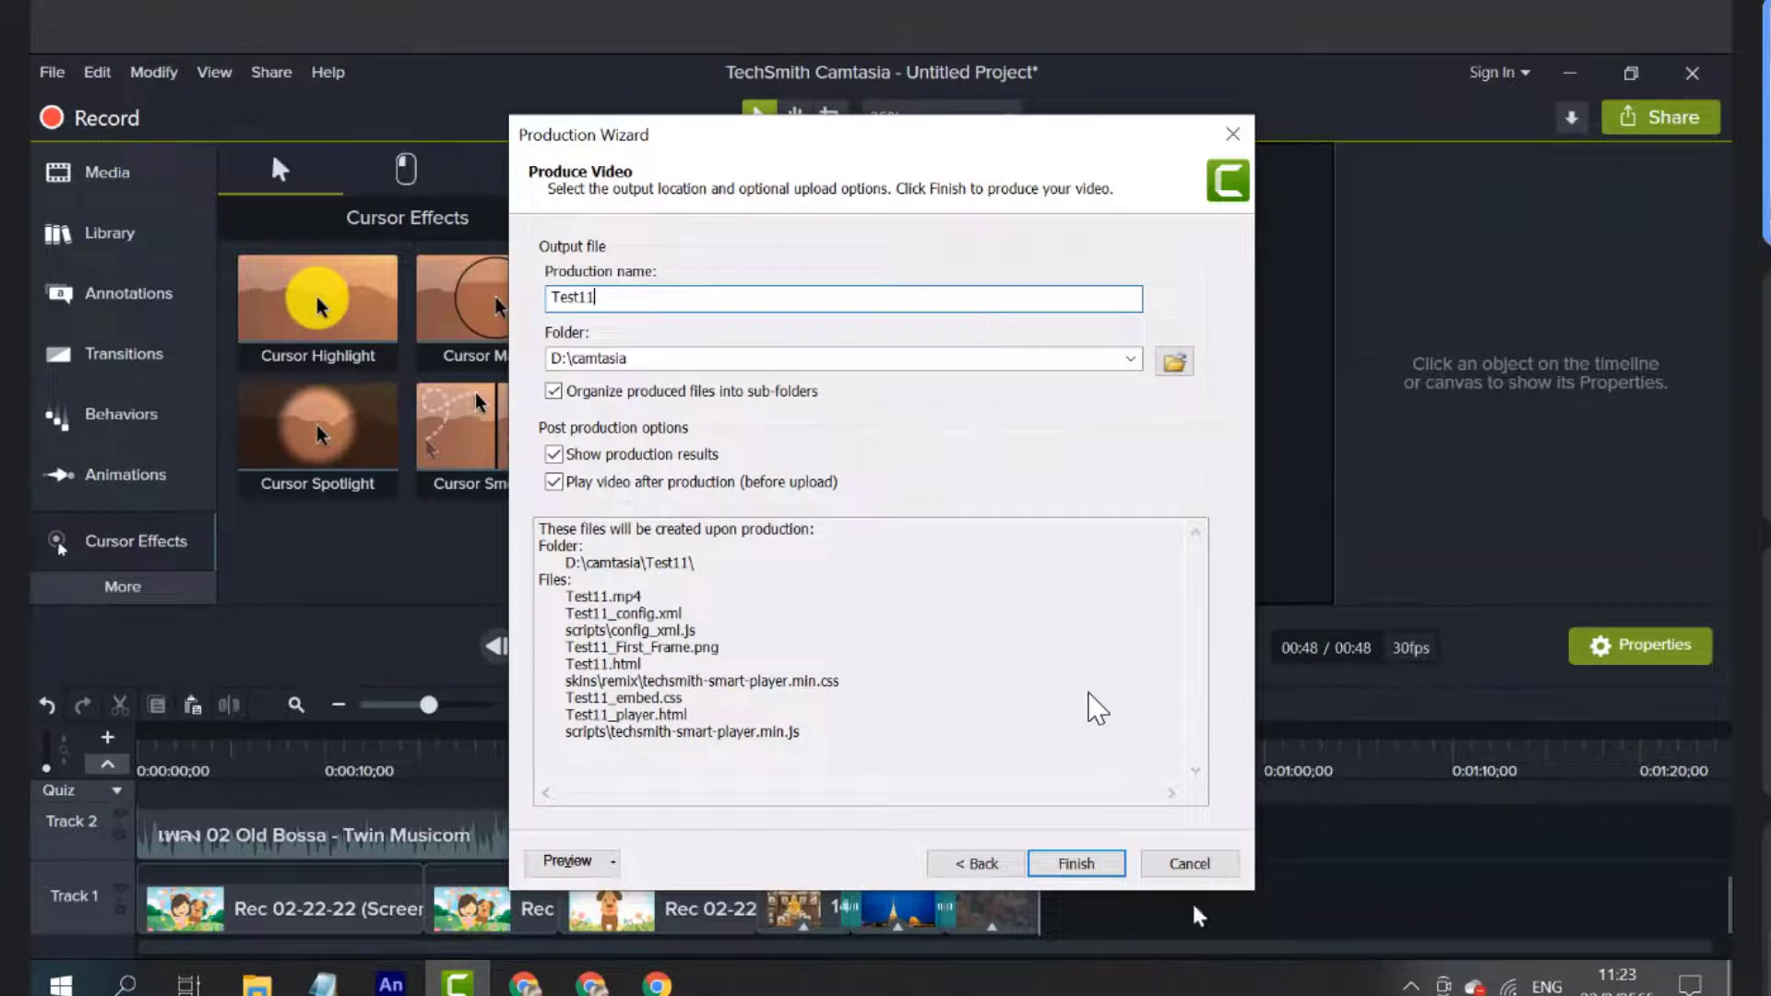
click(1094, 871)
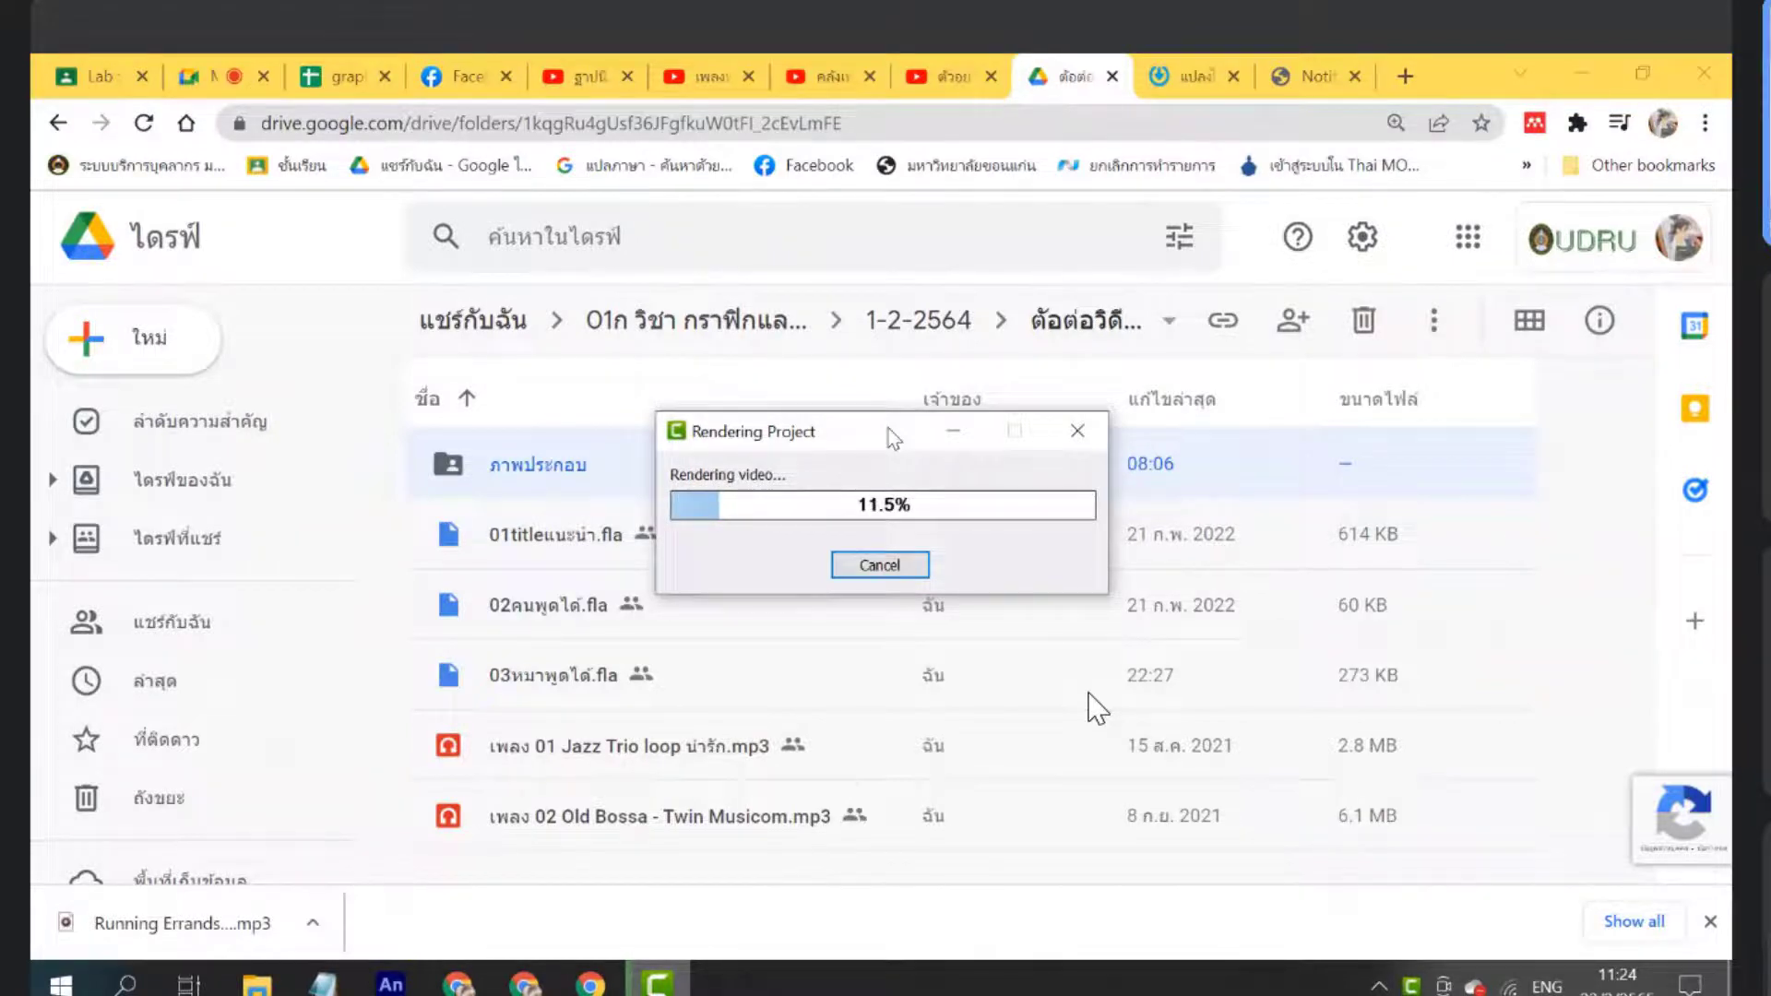
drag(886, 433, 913, 386)
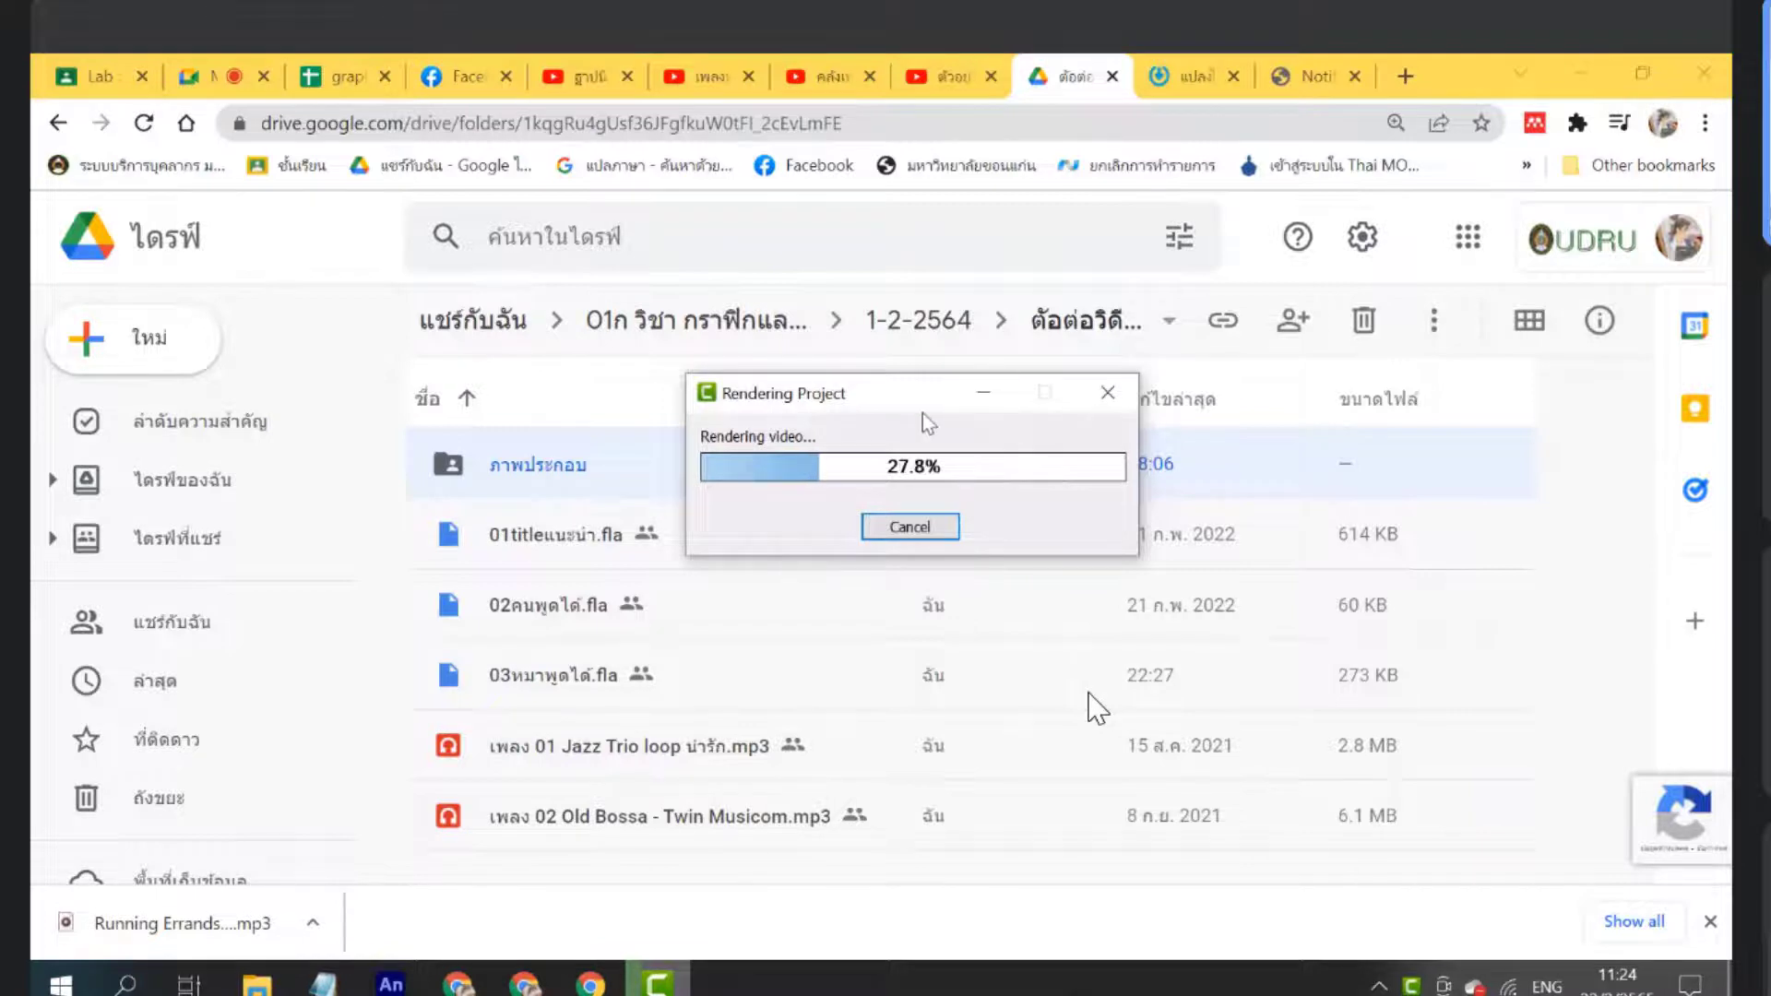
drag(924, 405, 984, 526)
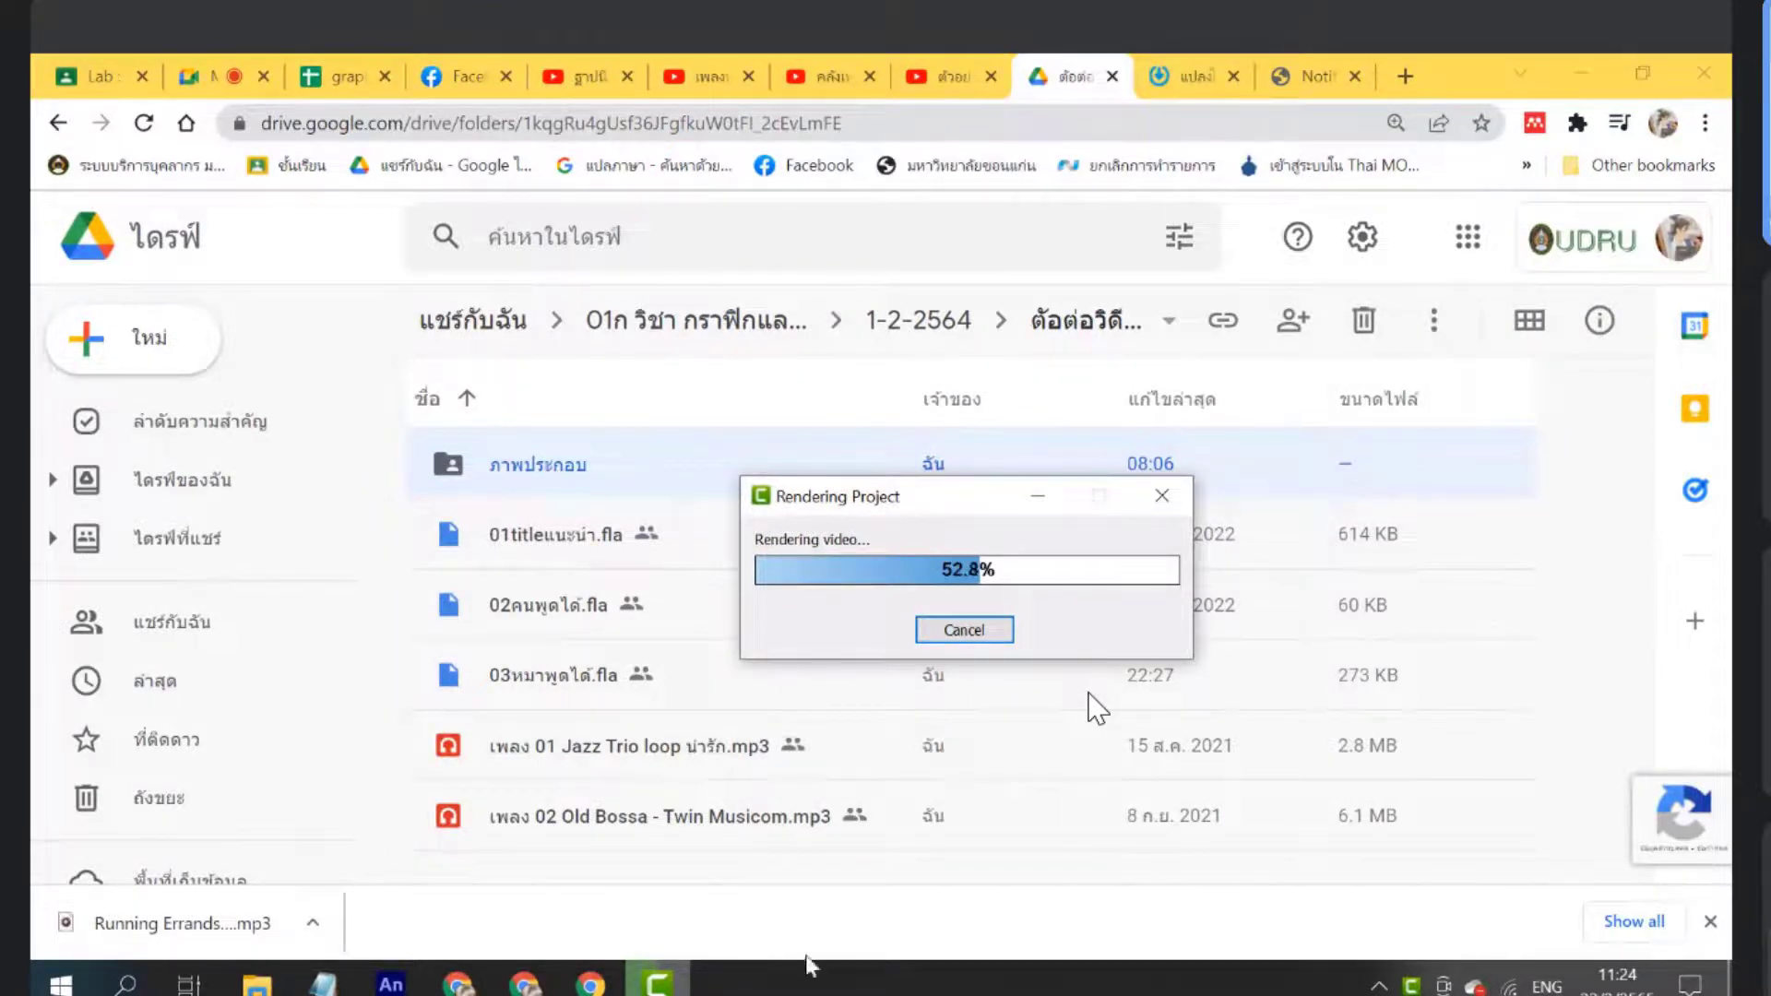
Switch to the Notepad notes, enlarge the window, and look through the Lab : Video & Flash instructions down to the 10-point individual assignment
key(alt+Tab)
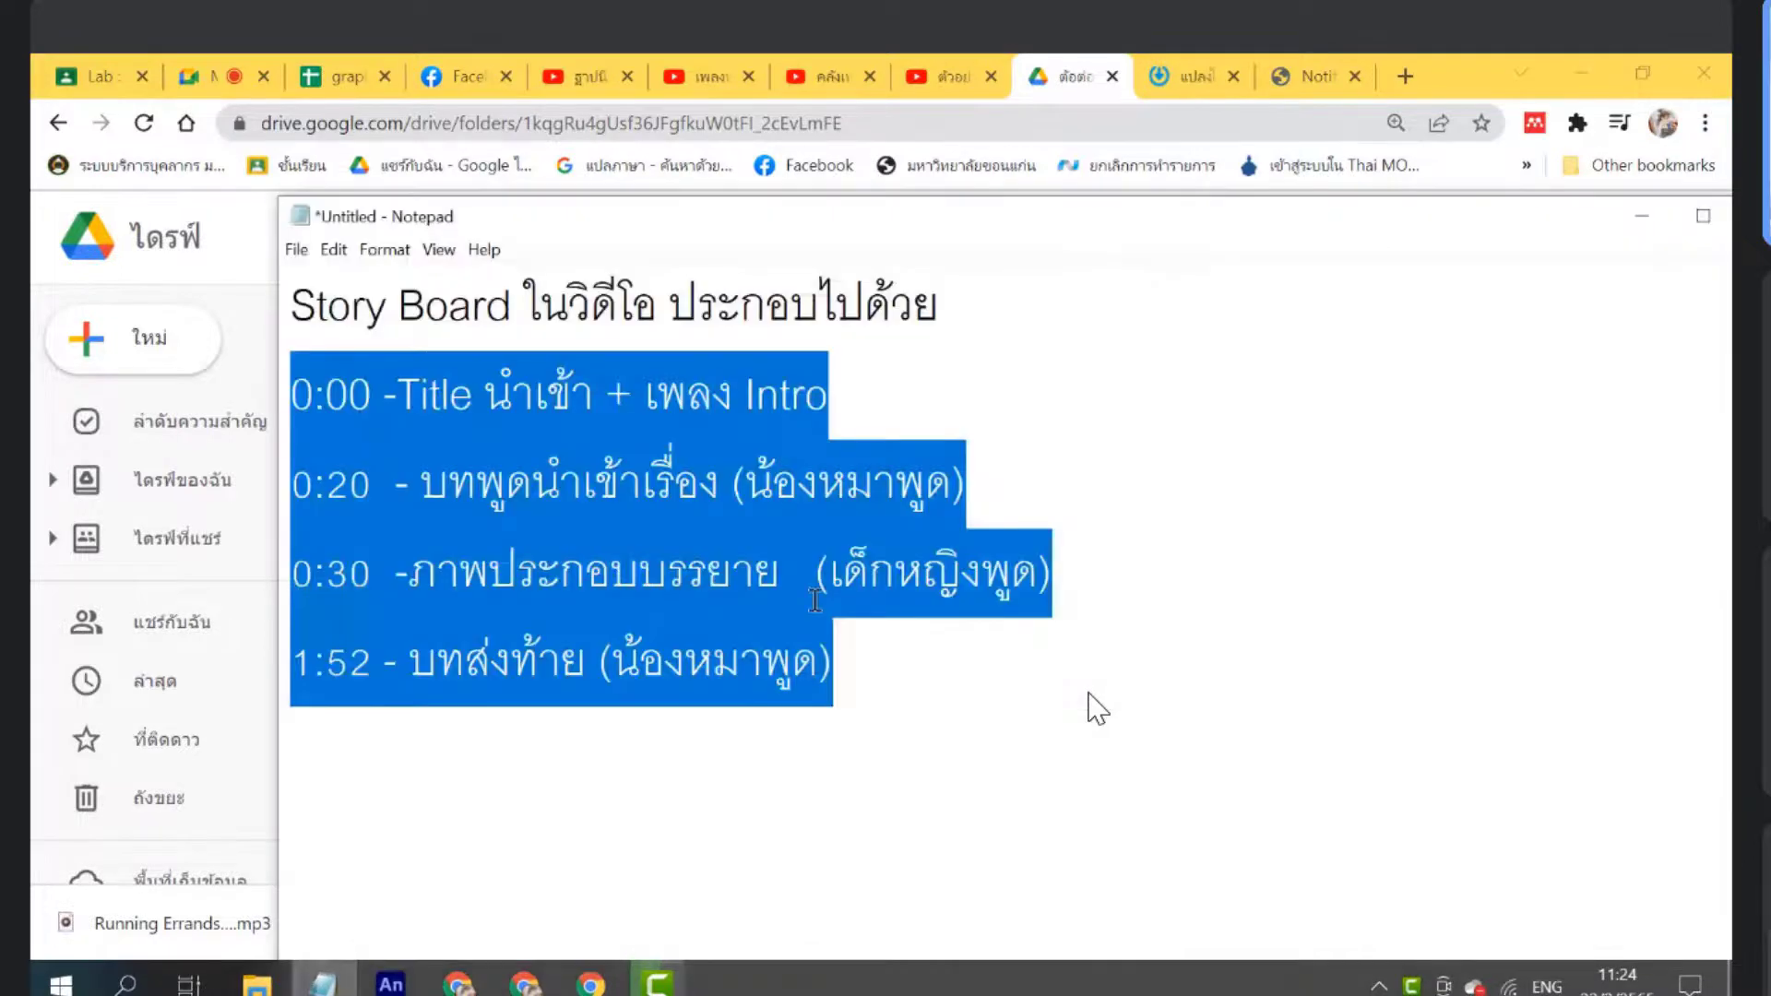
key(alt+Tab)
drag(952, 228, 786, 86)
scroll(711, 439, up, 1)
scroll(706, 492, down, 2)
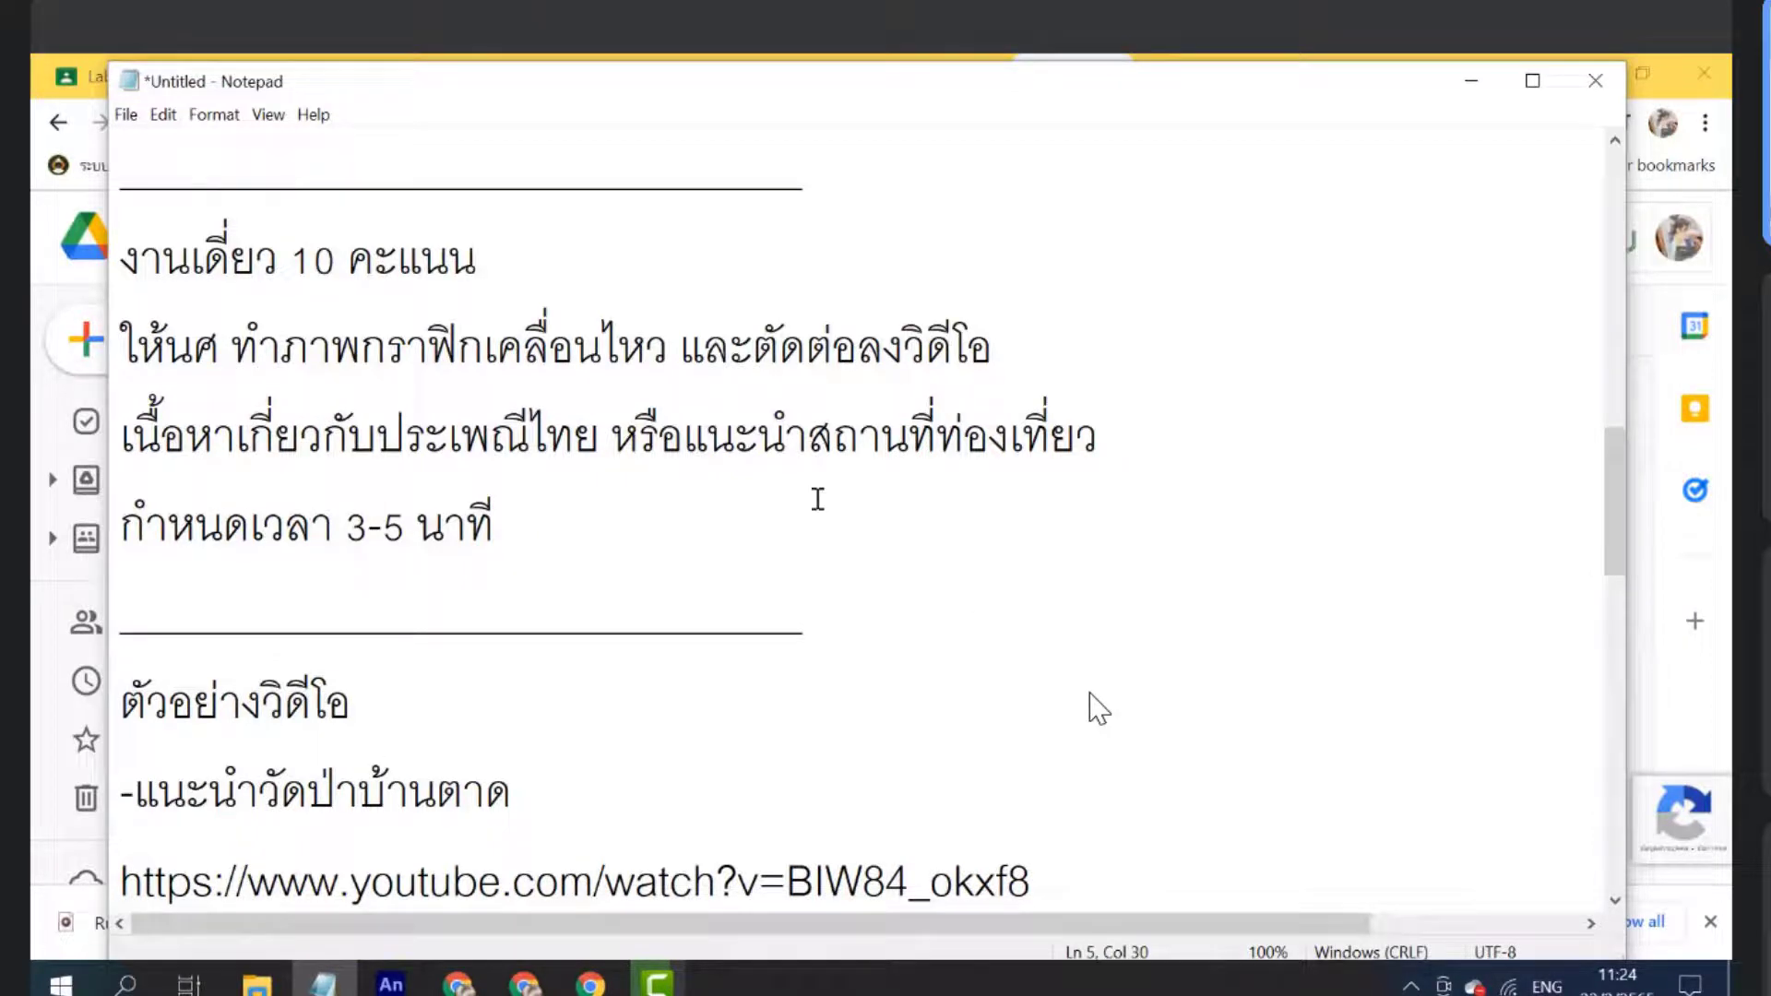
click(1531, 87)
scroll(335, 277, up, 3)
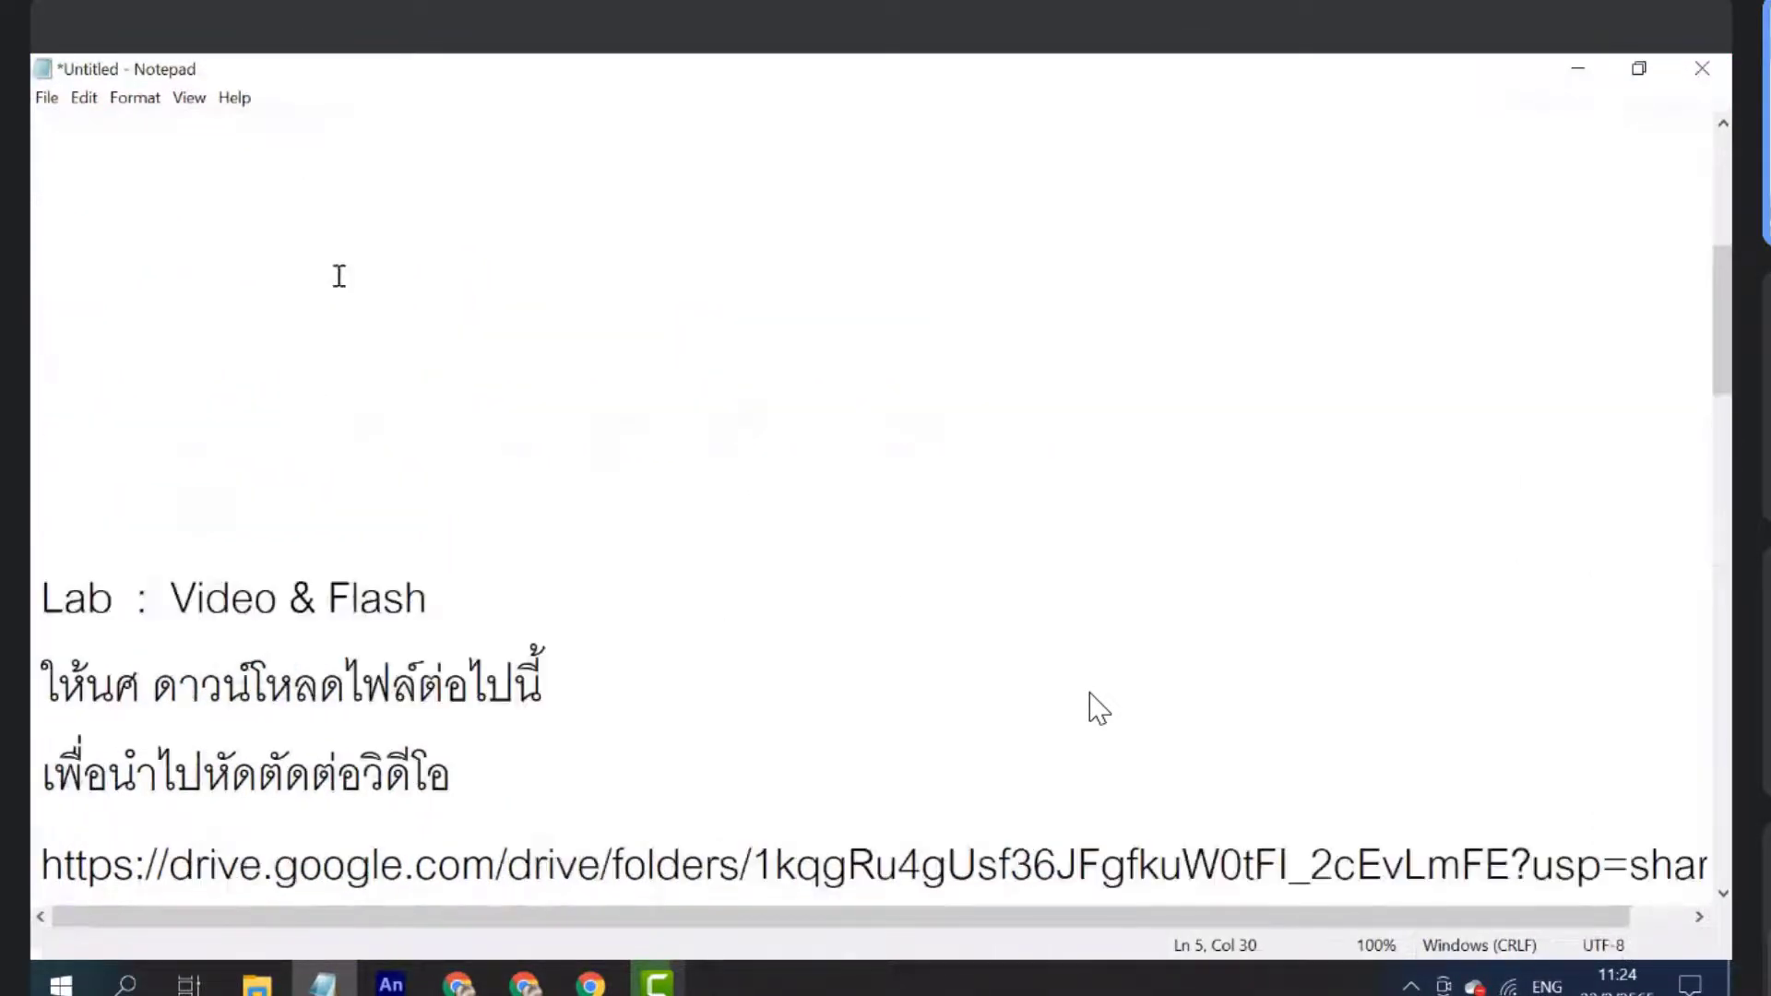
scroll(314, 369, down, 2)
click(294, 450)
scroll(293, 452, up, 1)
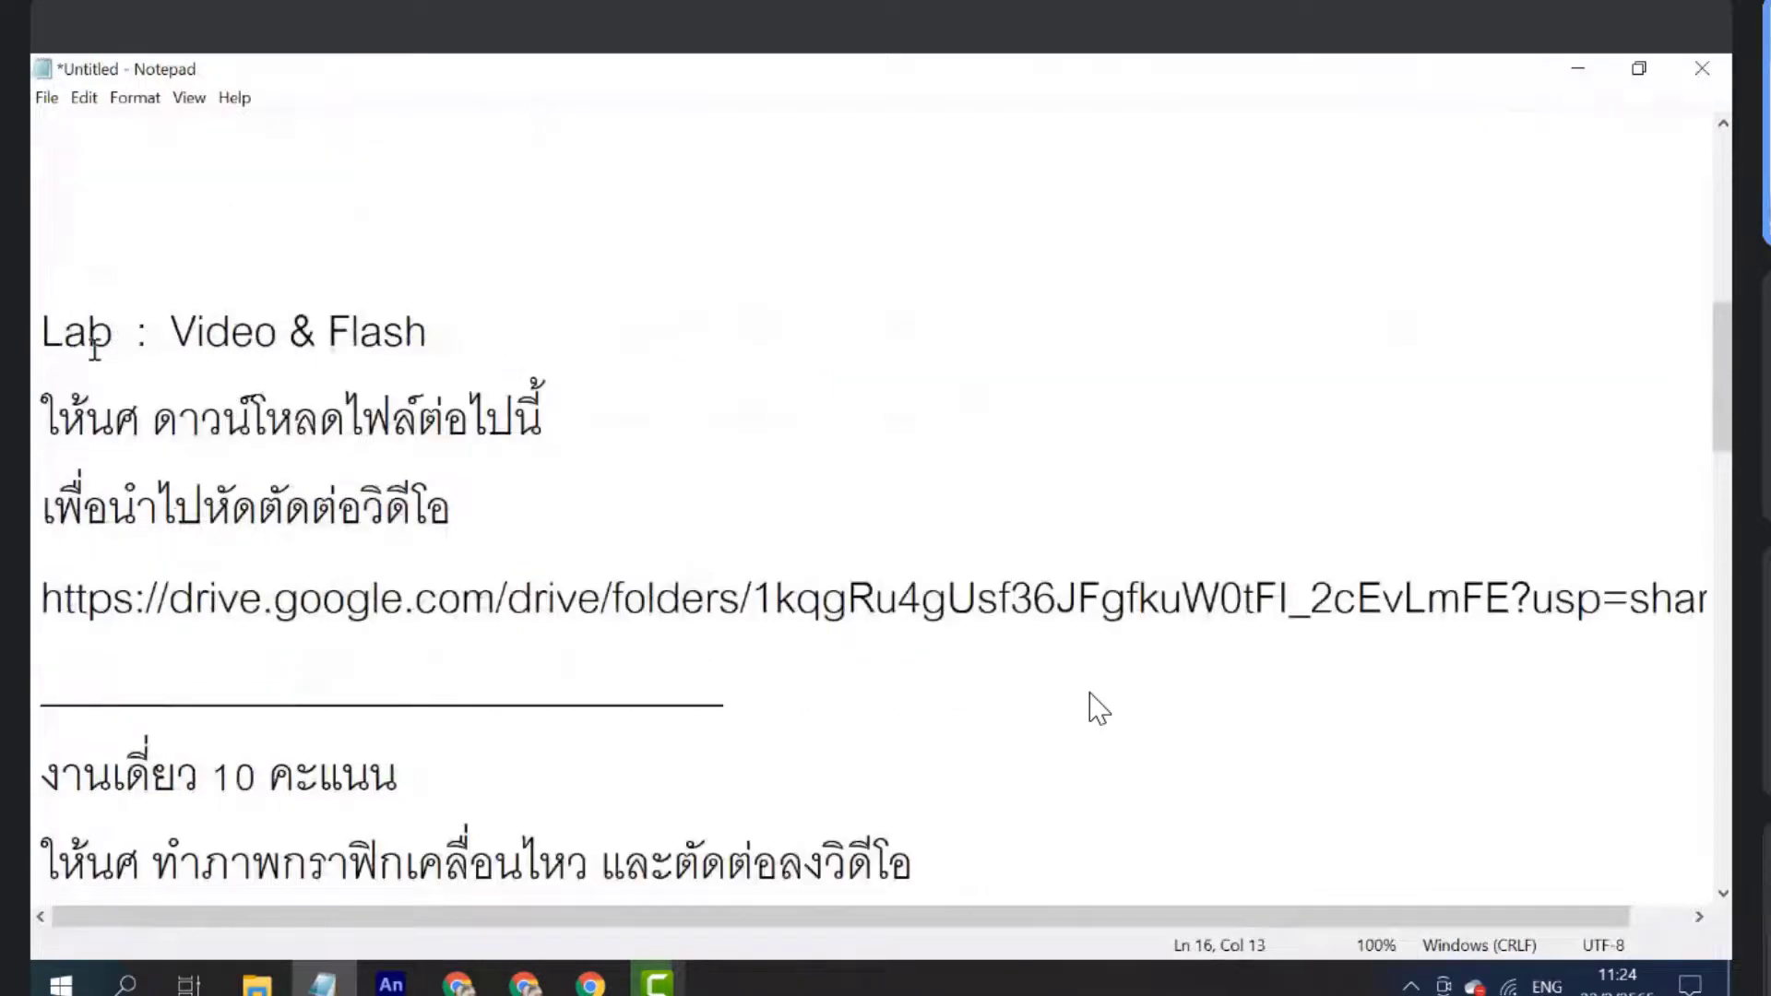
scroll(152, 341, down, 2)
scroll(336, 375, down, 1)
scroll(209, 335, up, 1)
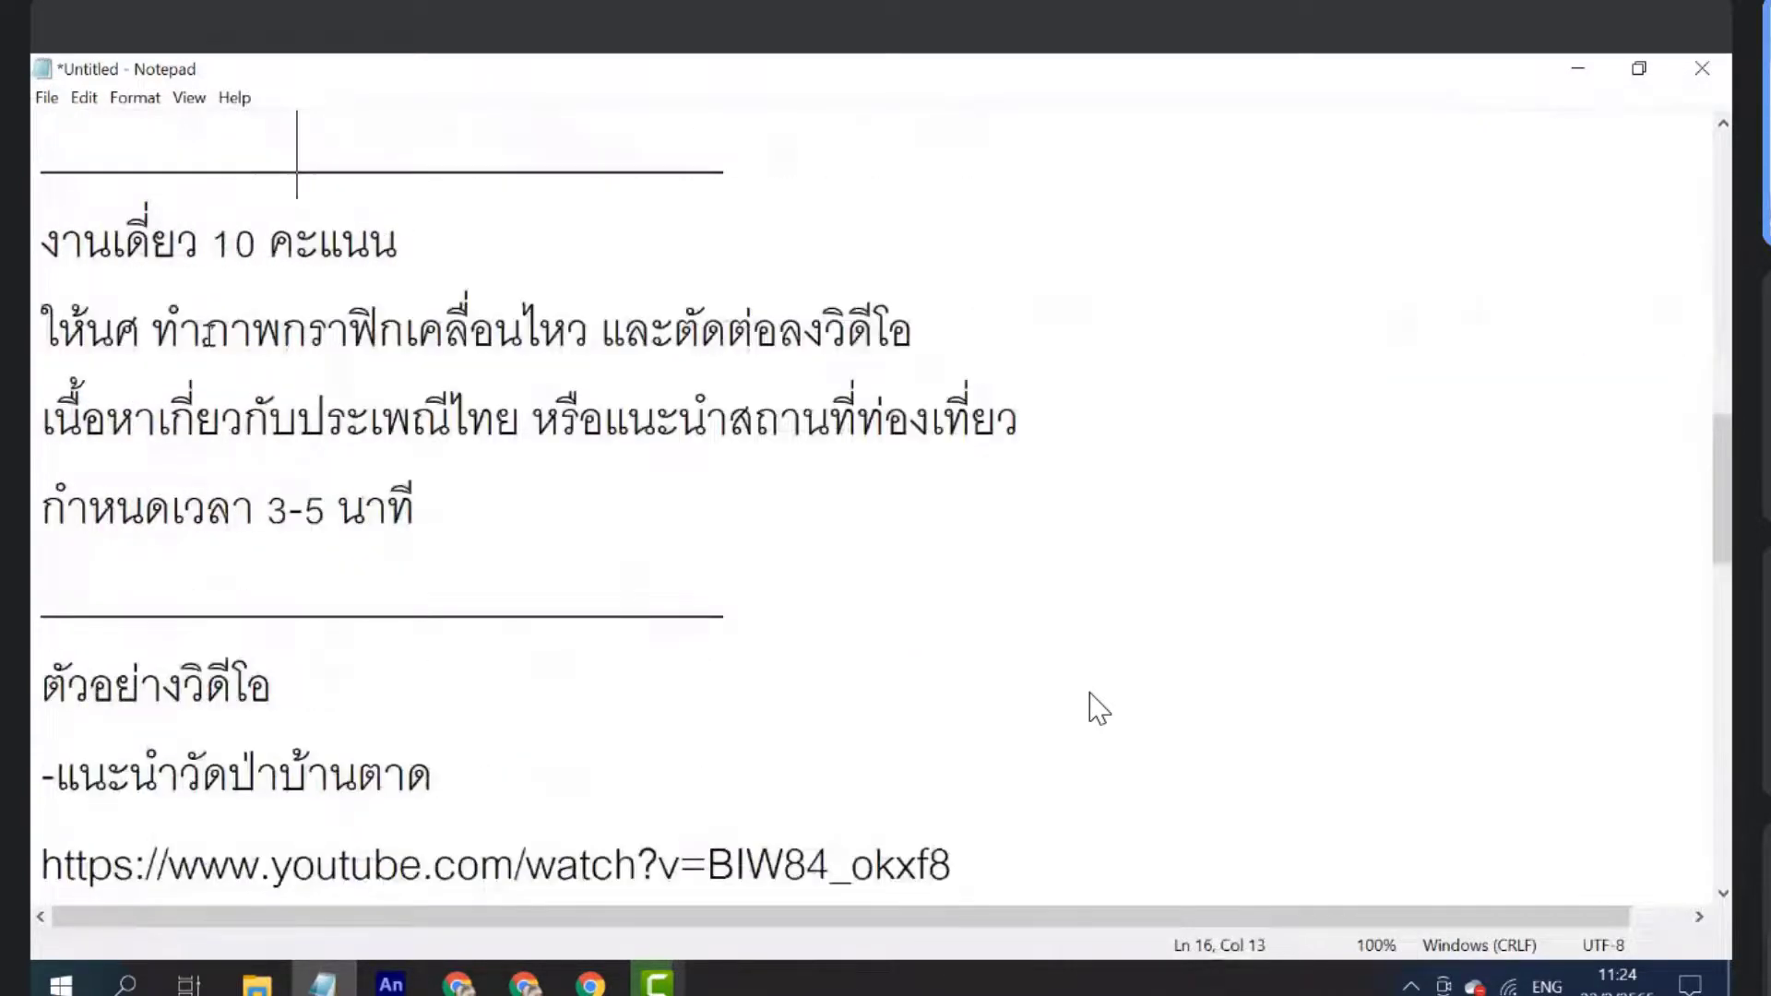
Review the individual assignment's animated-graphics and video-editing task and its required length of 3-5 minutes
drag(152, 332, 1024, 377)
click(981, 558)
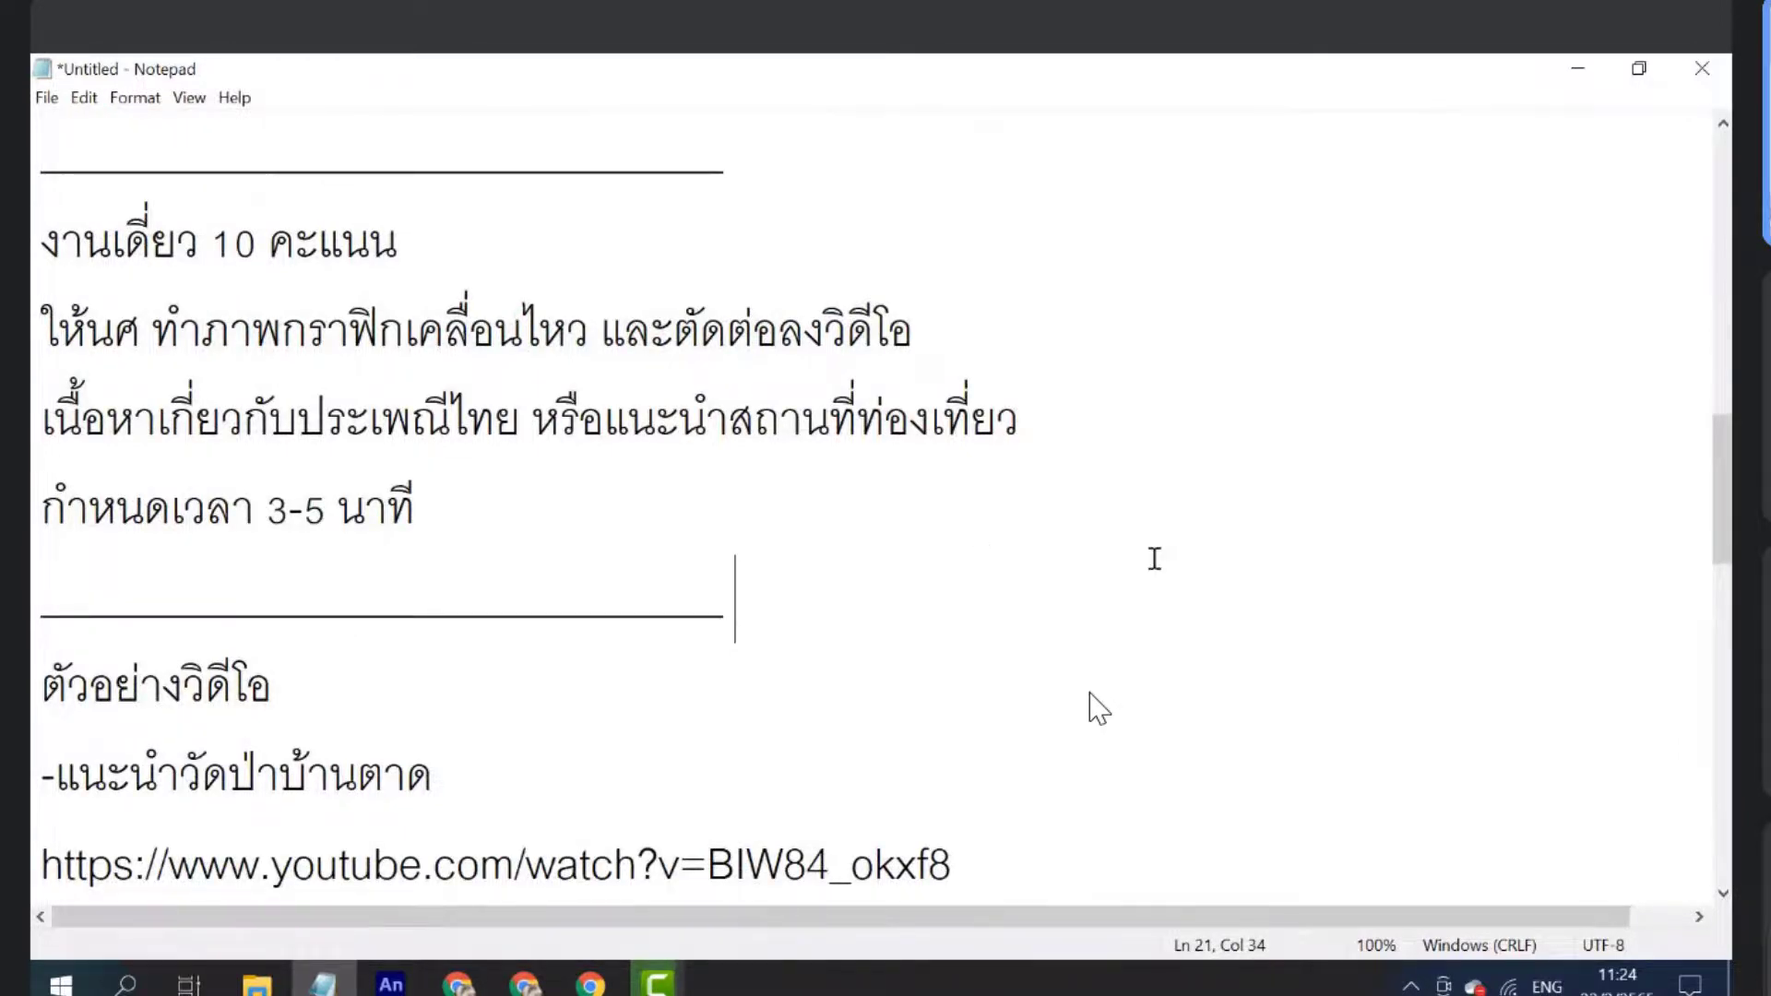
drag(530, 482, 35, 510)
click(370, 565)
drag(430, 516, 35, 510)
mouse_move(706, 58)
mouse_down()
mouse_move(715, 73)
mouse_move(815, 63)
mouse_move(715, 63)
mouse_up()
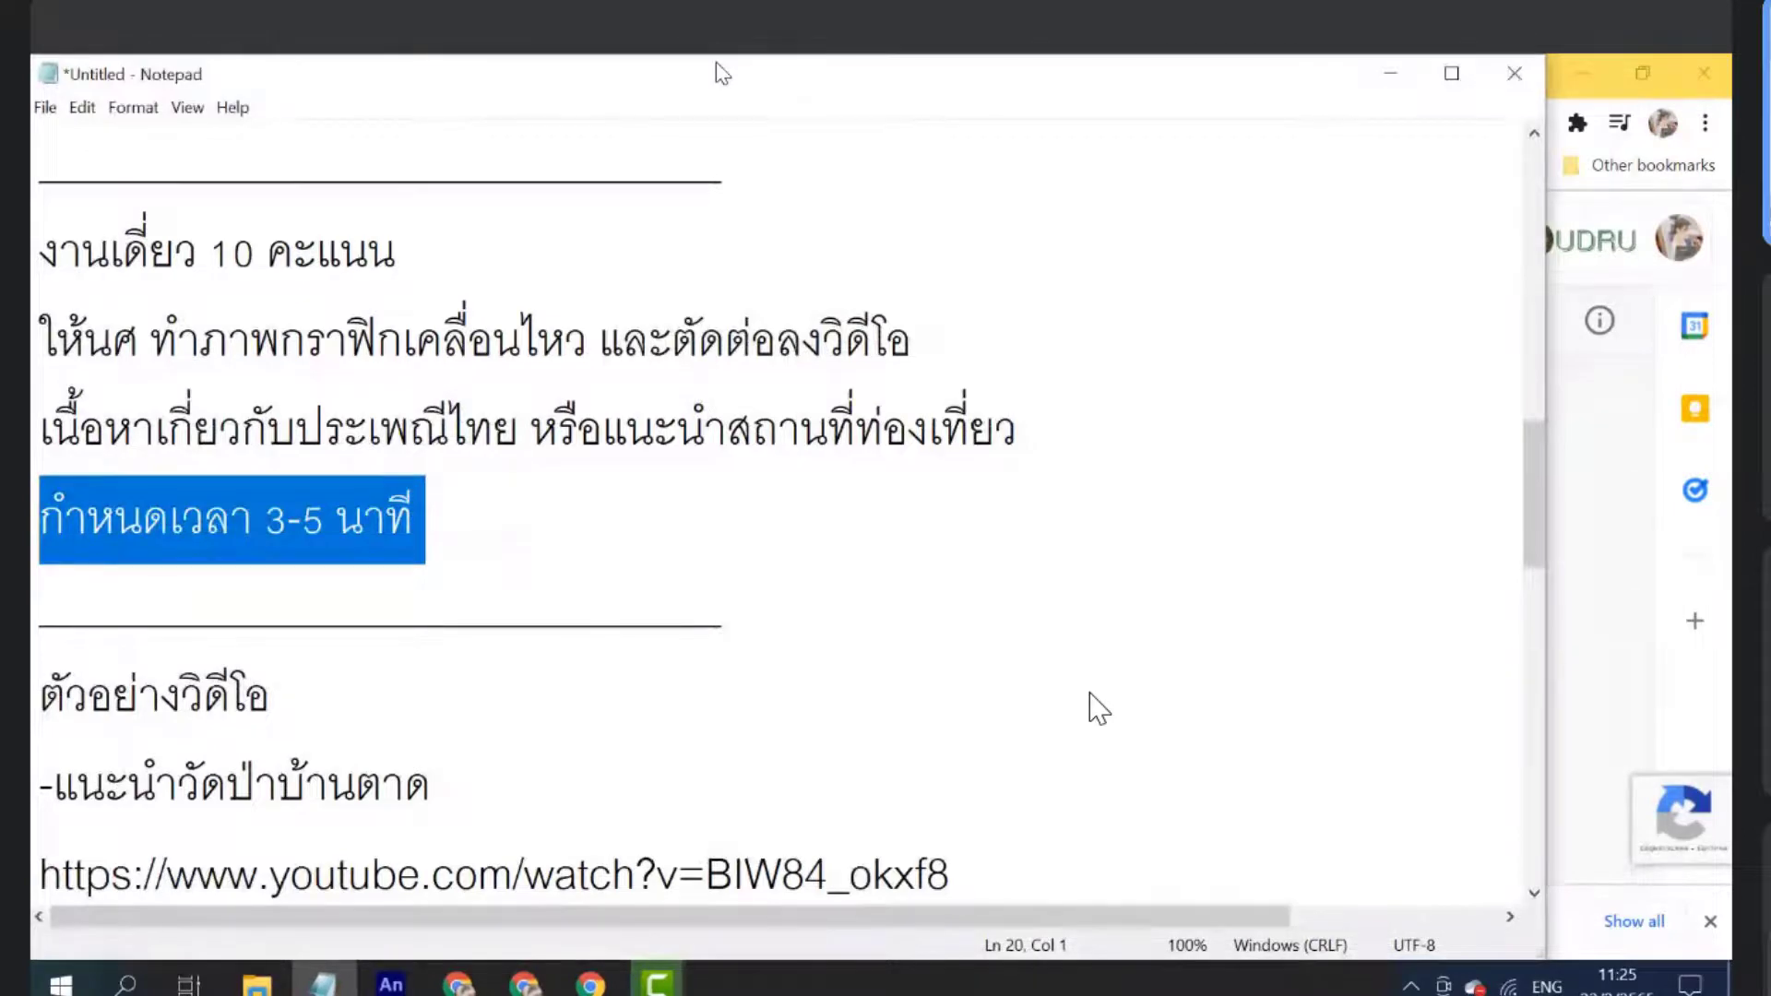
Review the list of example videos and their YouTube links below the assignment in the notes
scroll(506, 586, down, 1)
drag(52, 519, 960, 618)
drag(53, 698, 1098, 767)
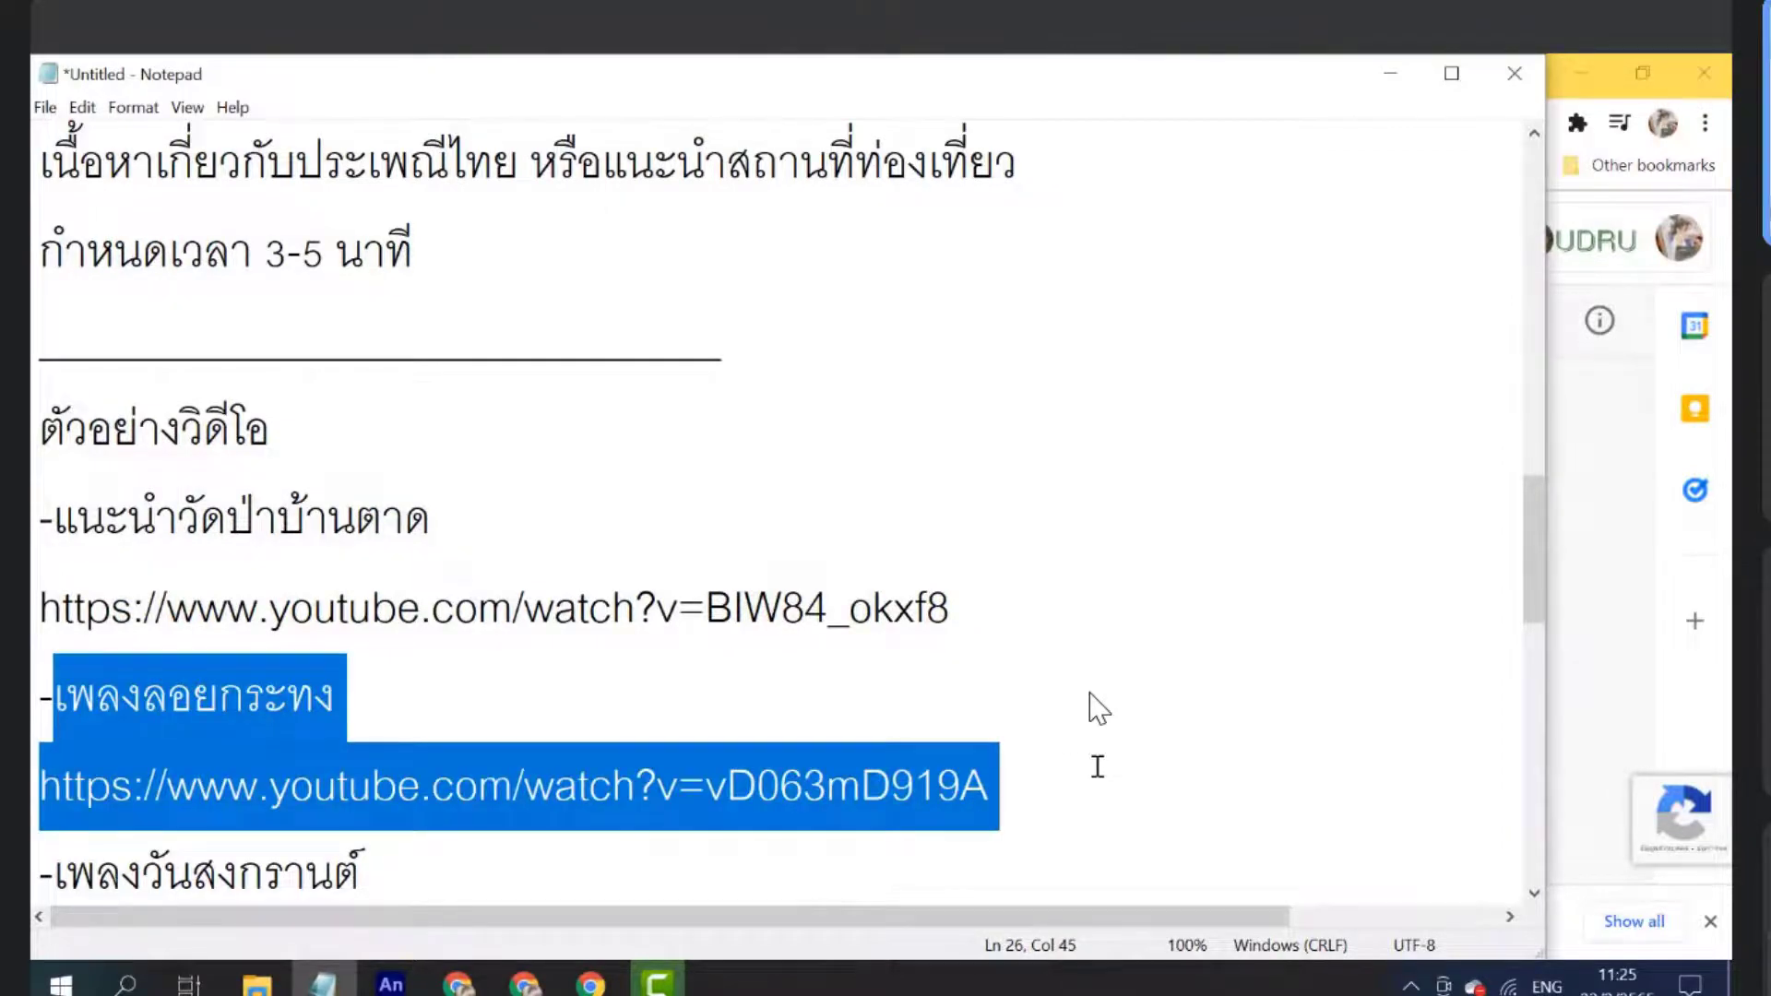
scroll(1060, 747, down, 1)
click(1070, 826)
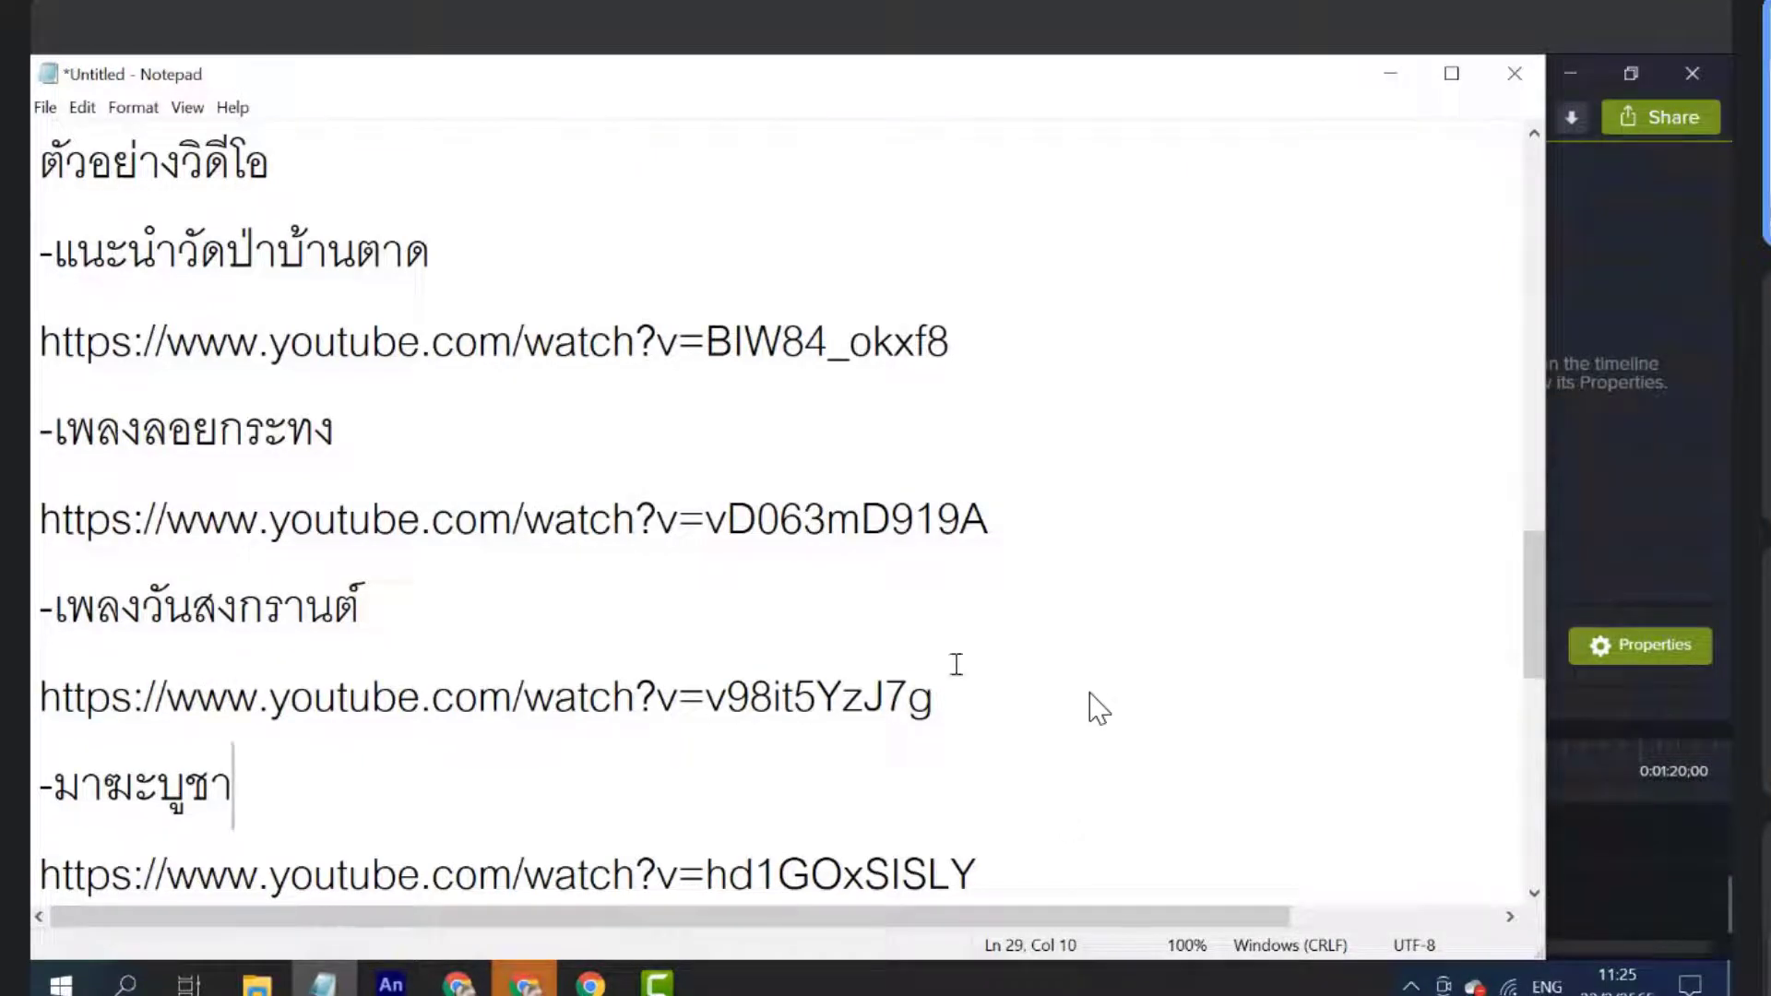
Return to the assignment text and re-read its topic choices, Thai traditions or tourist attractions, and the time limit
scroll(952, 664, up, 2)
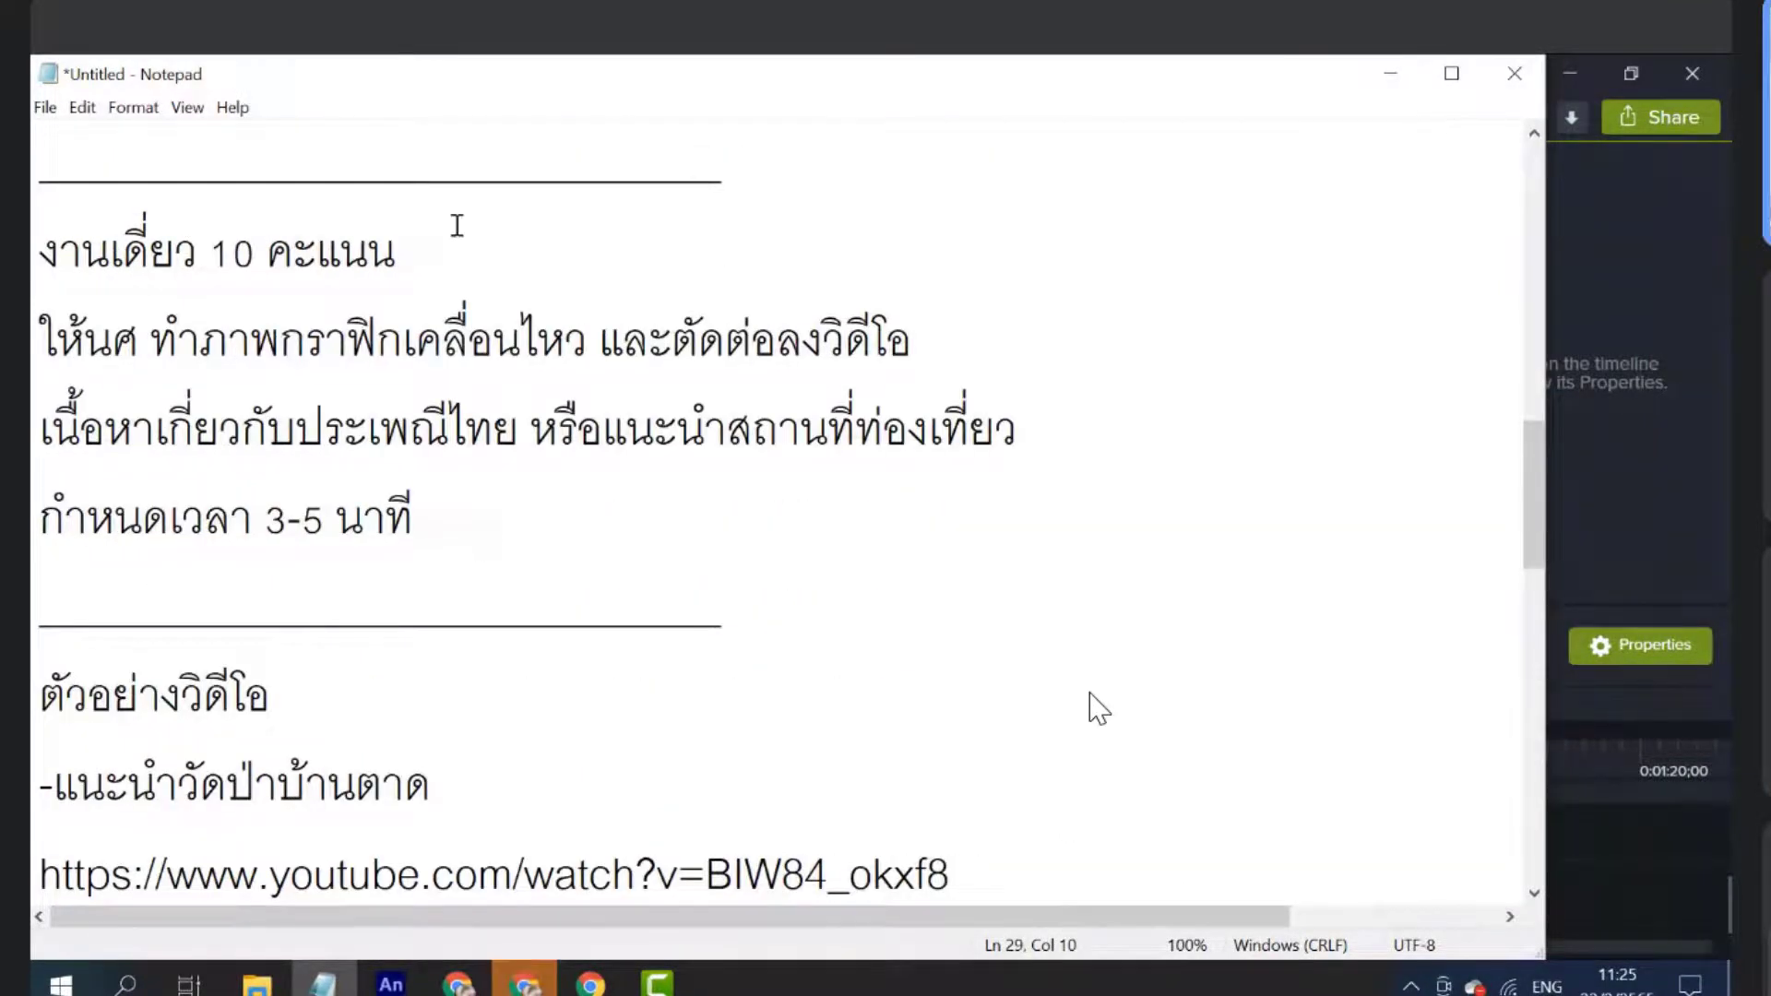
drag(495, 429, 42, 429)
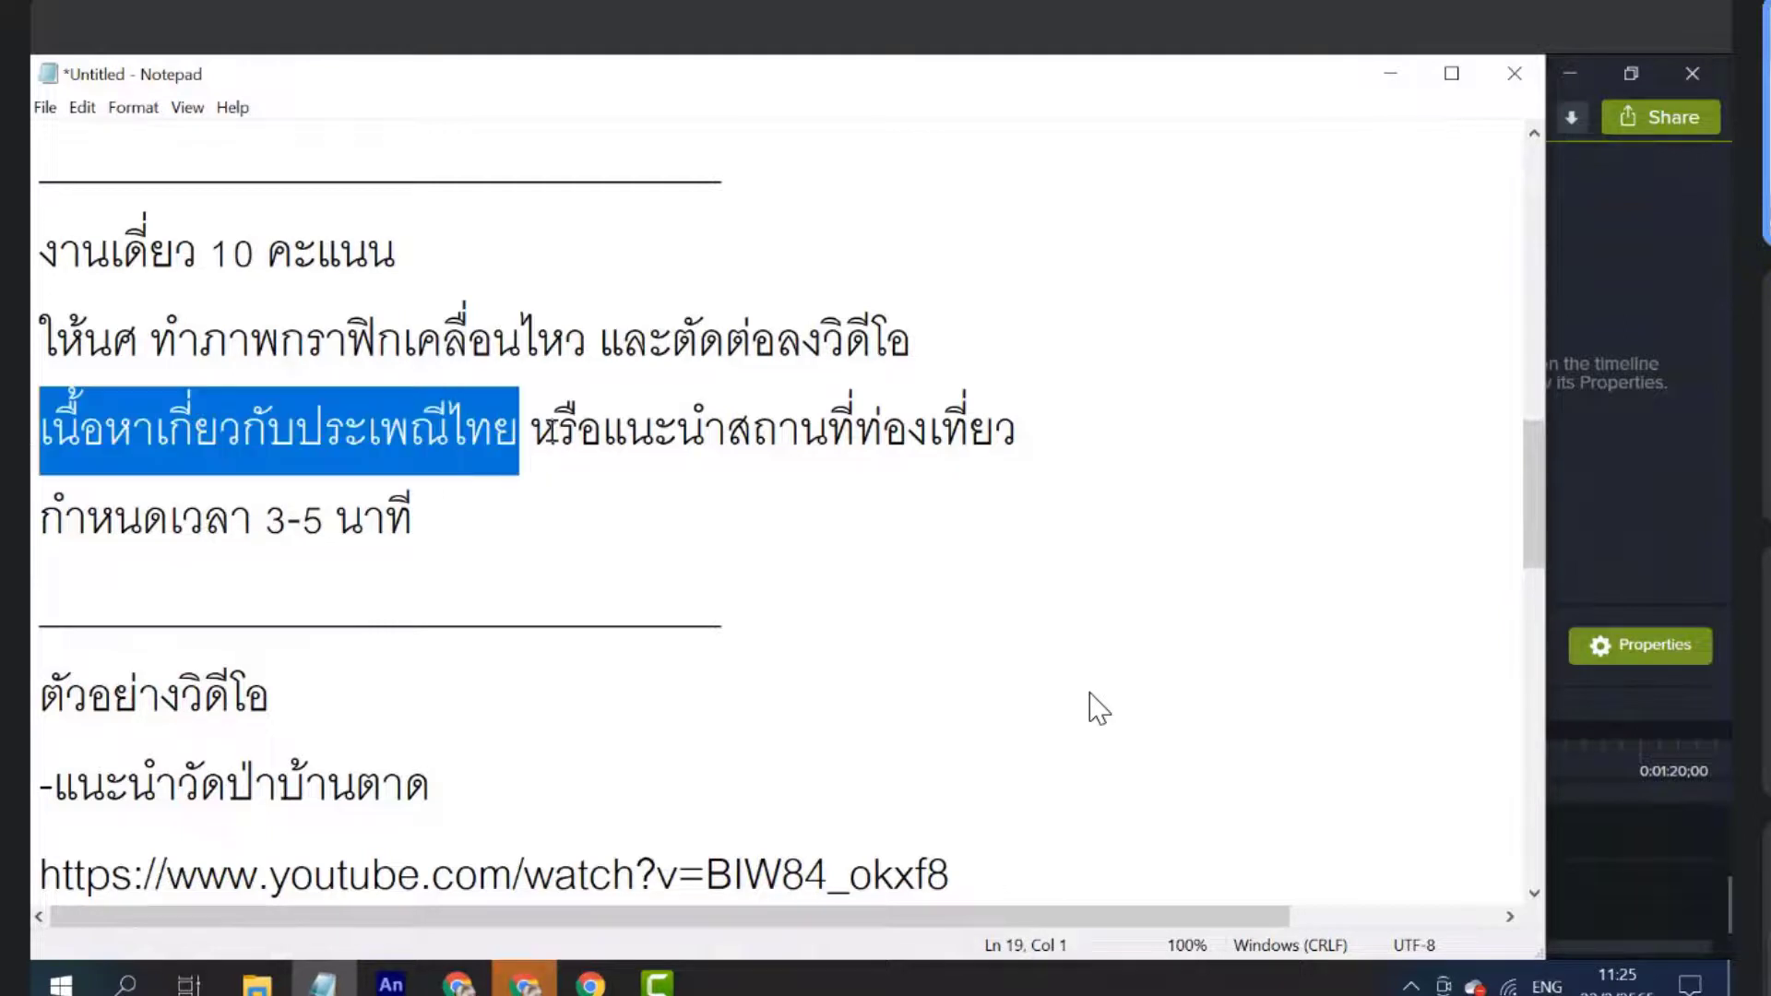
click(727, 430)
drag(530, 440, 1076, 439)
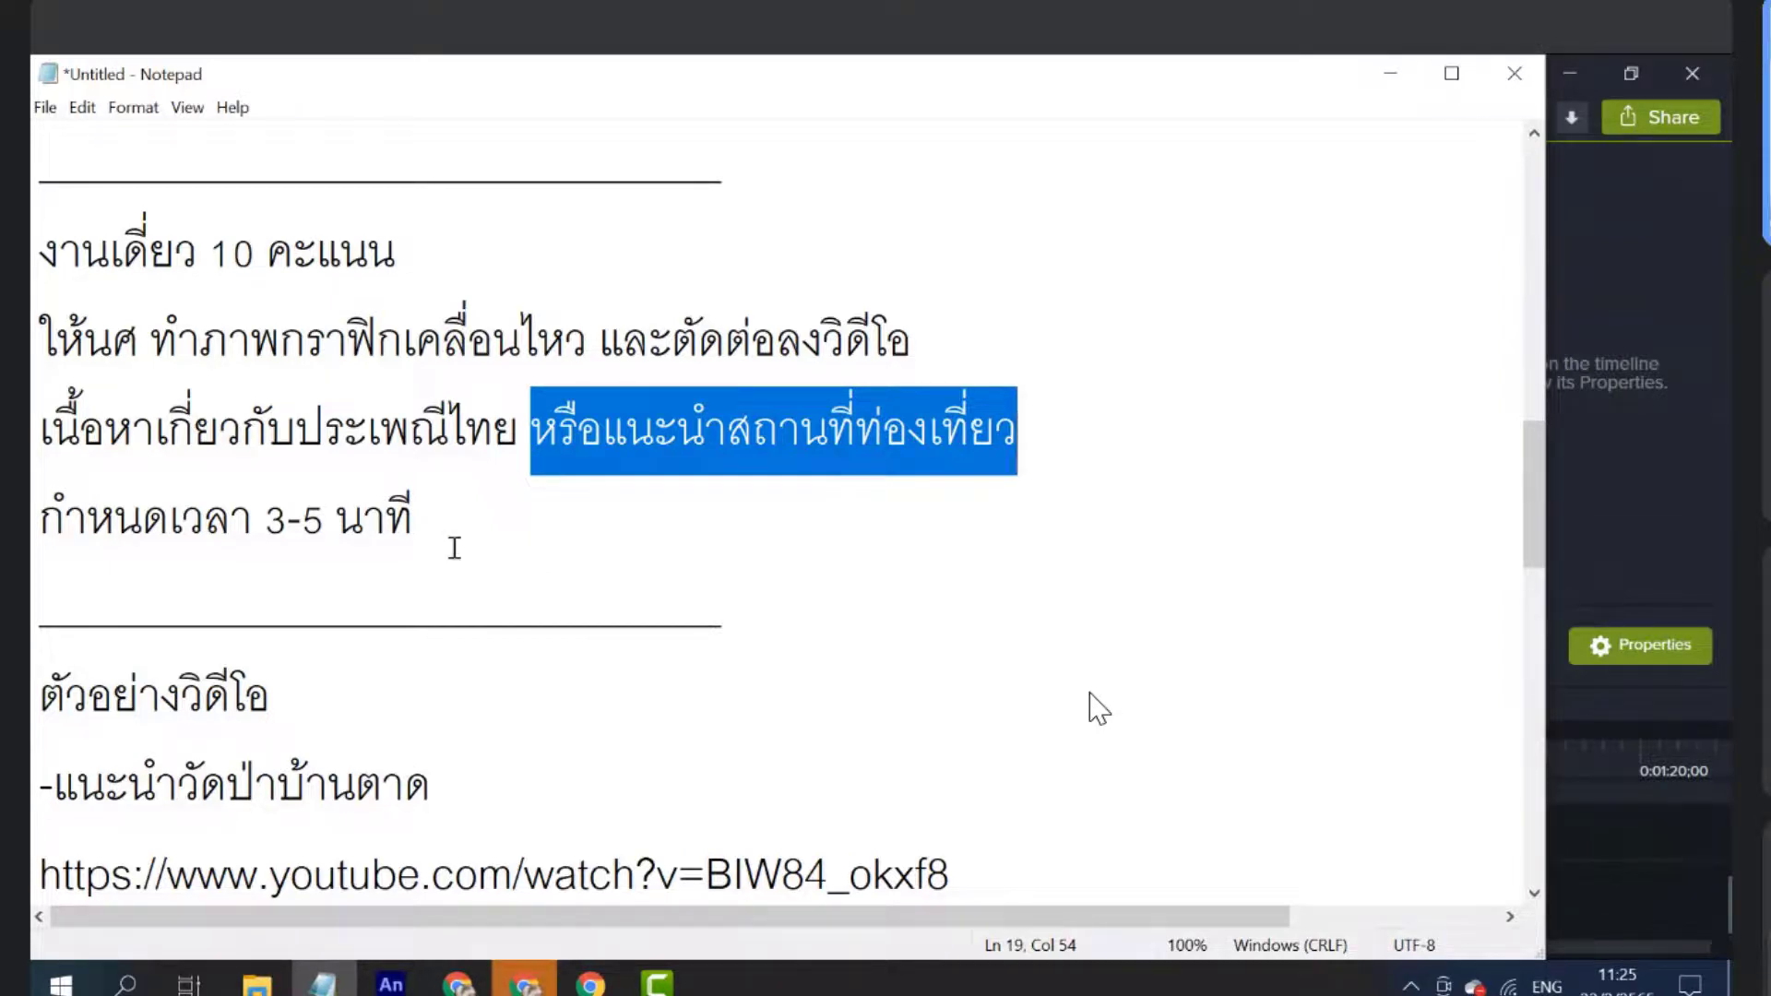
drag(454, 545, 35, 346)
click(803, 523)
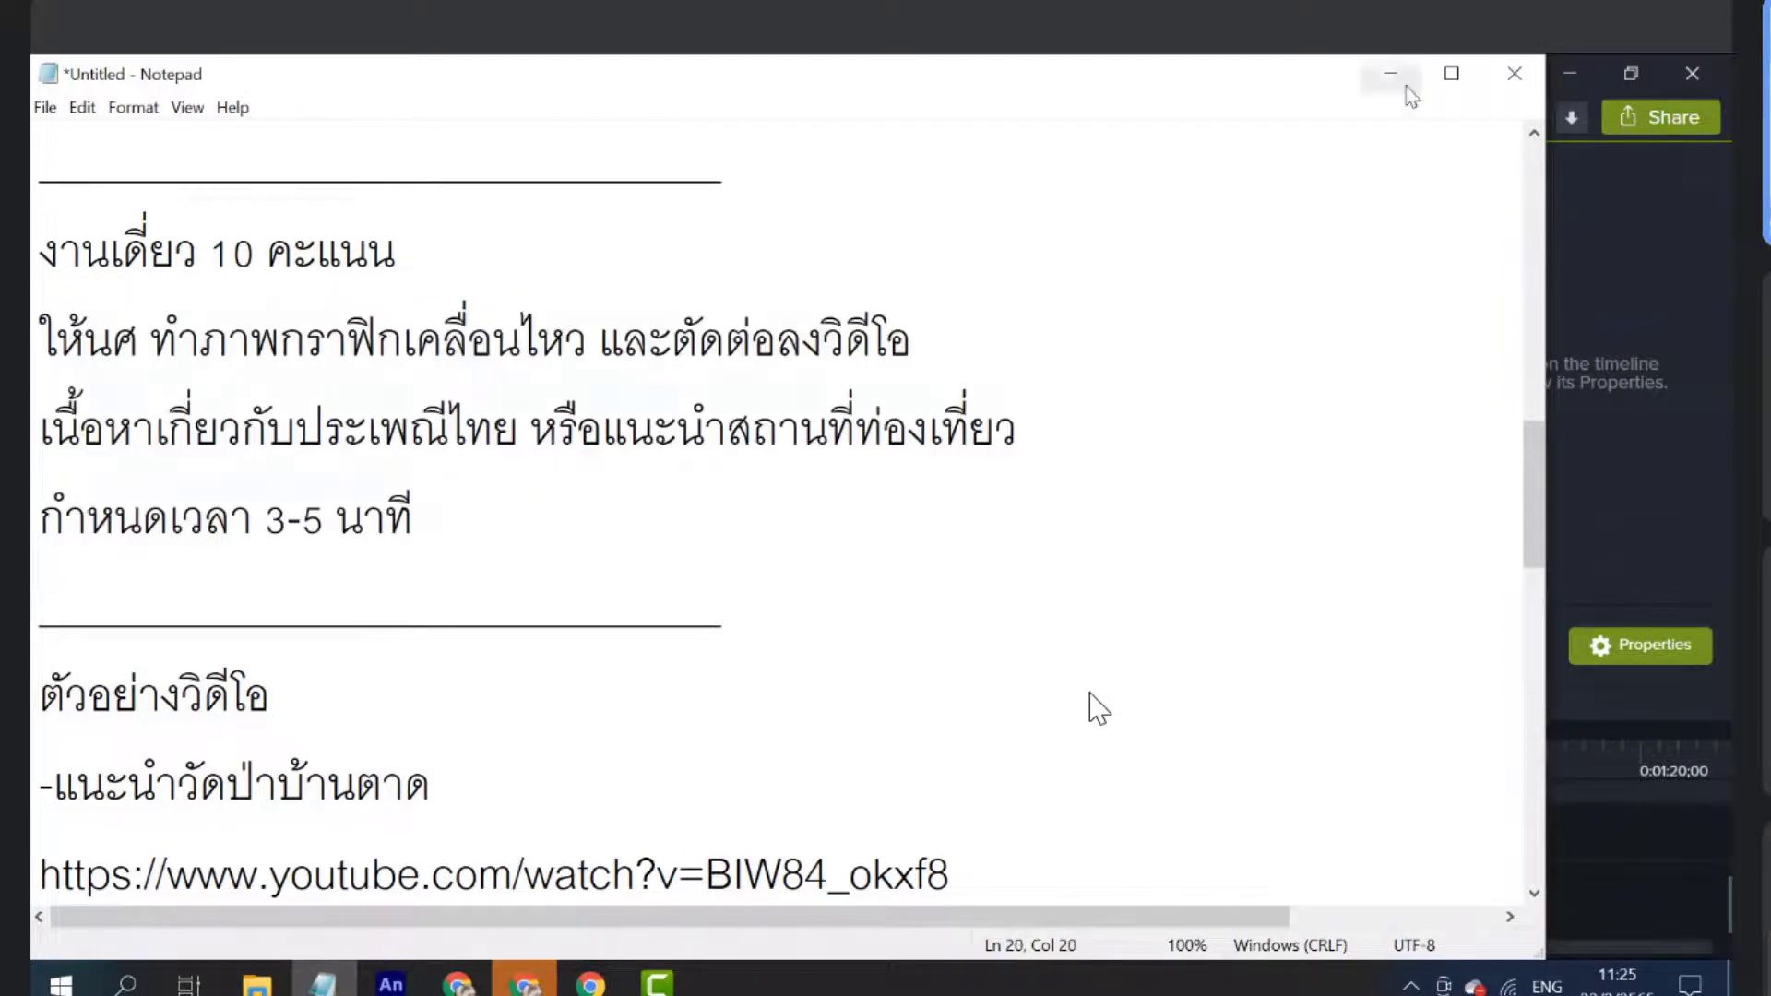
Reposition and maximize the Notepad window, and re-read the individual assignment's topic choices and 3-5 minute limit
drag(1297, 88, 1353, 88)
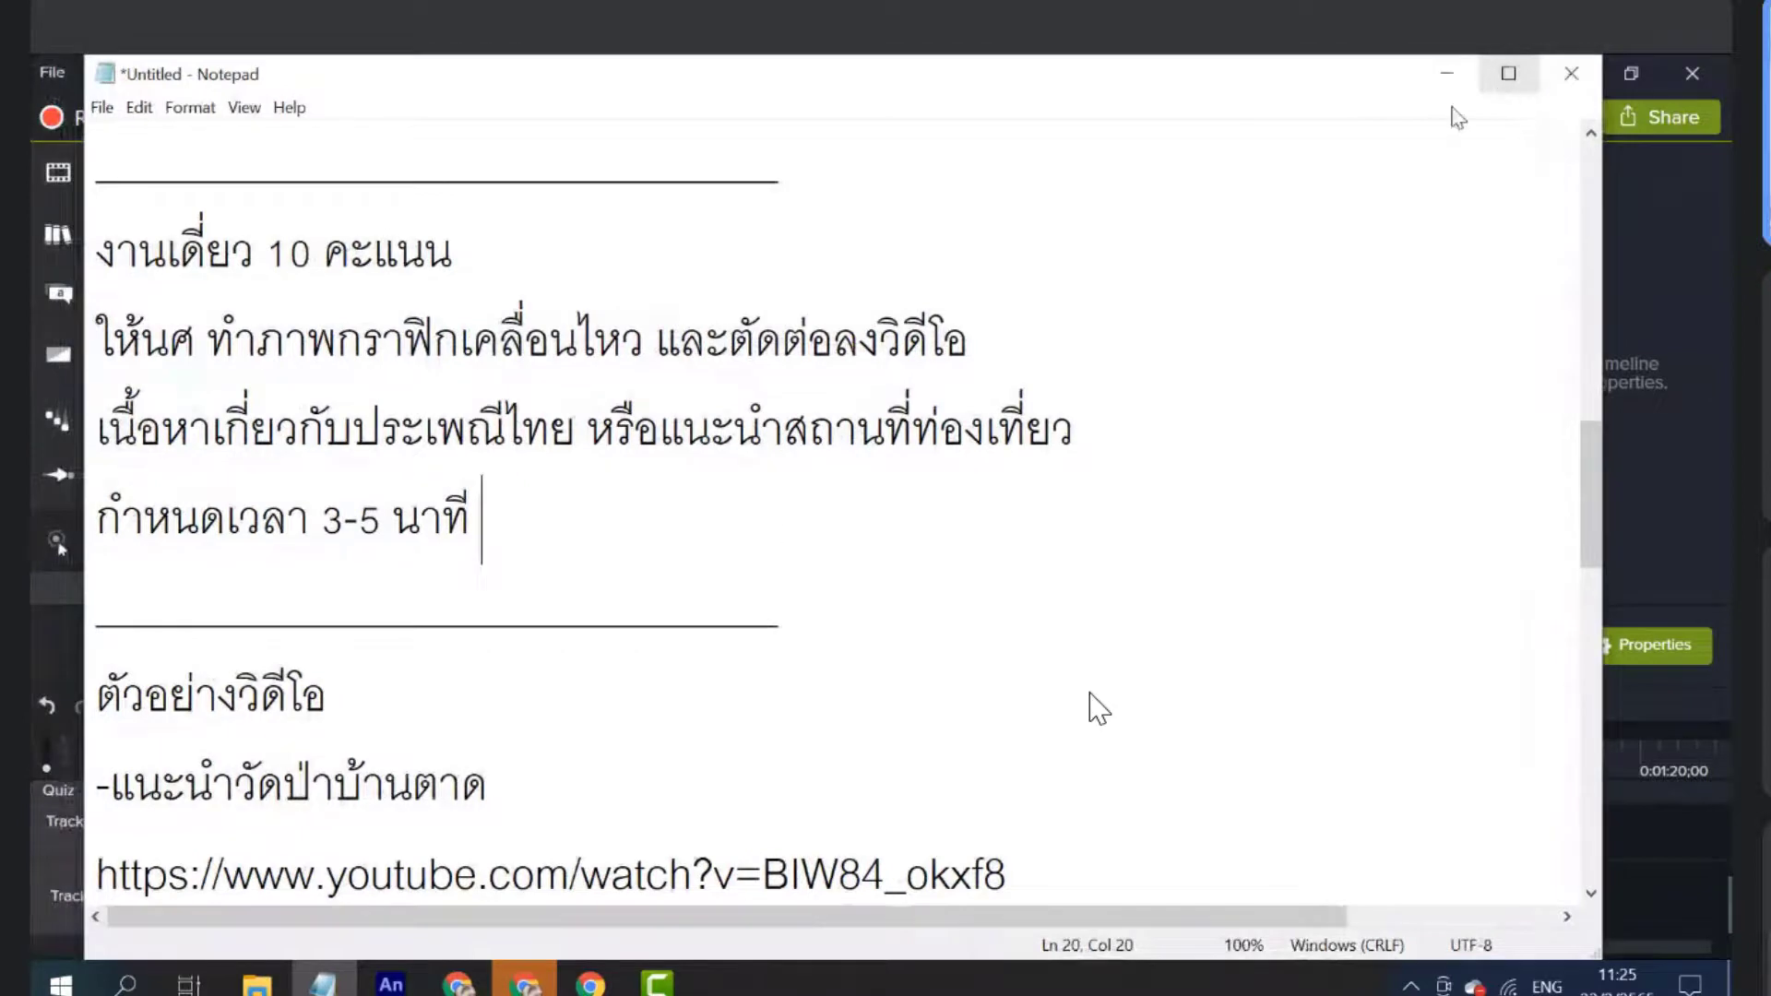
drag(482, 522, 92, 251)
click(510, 593)
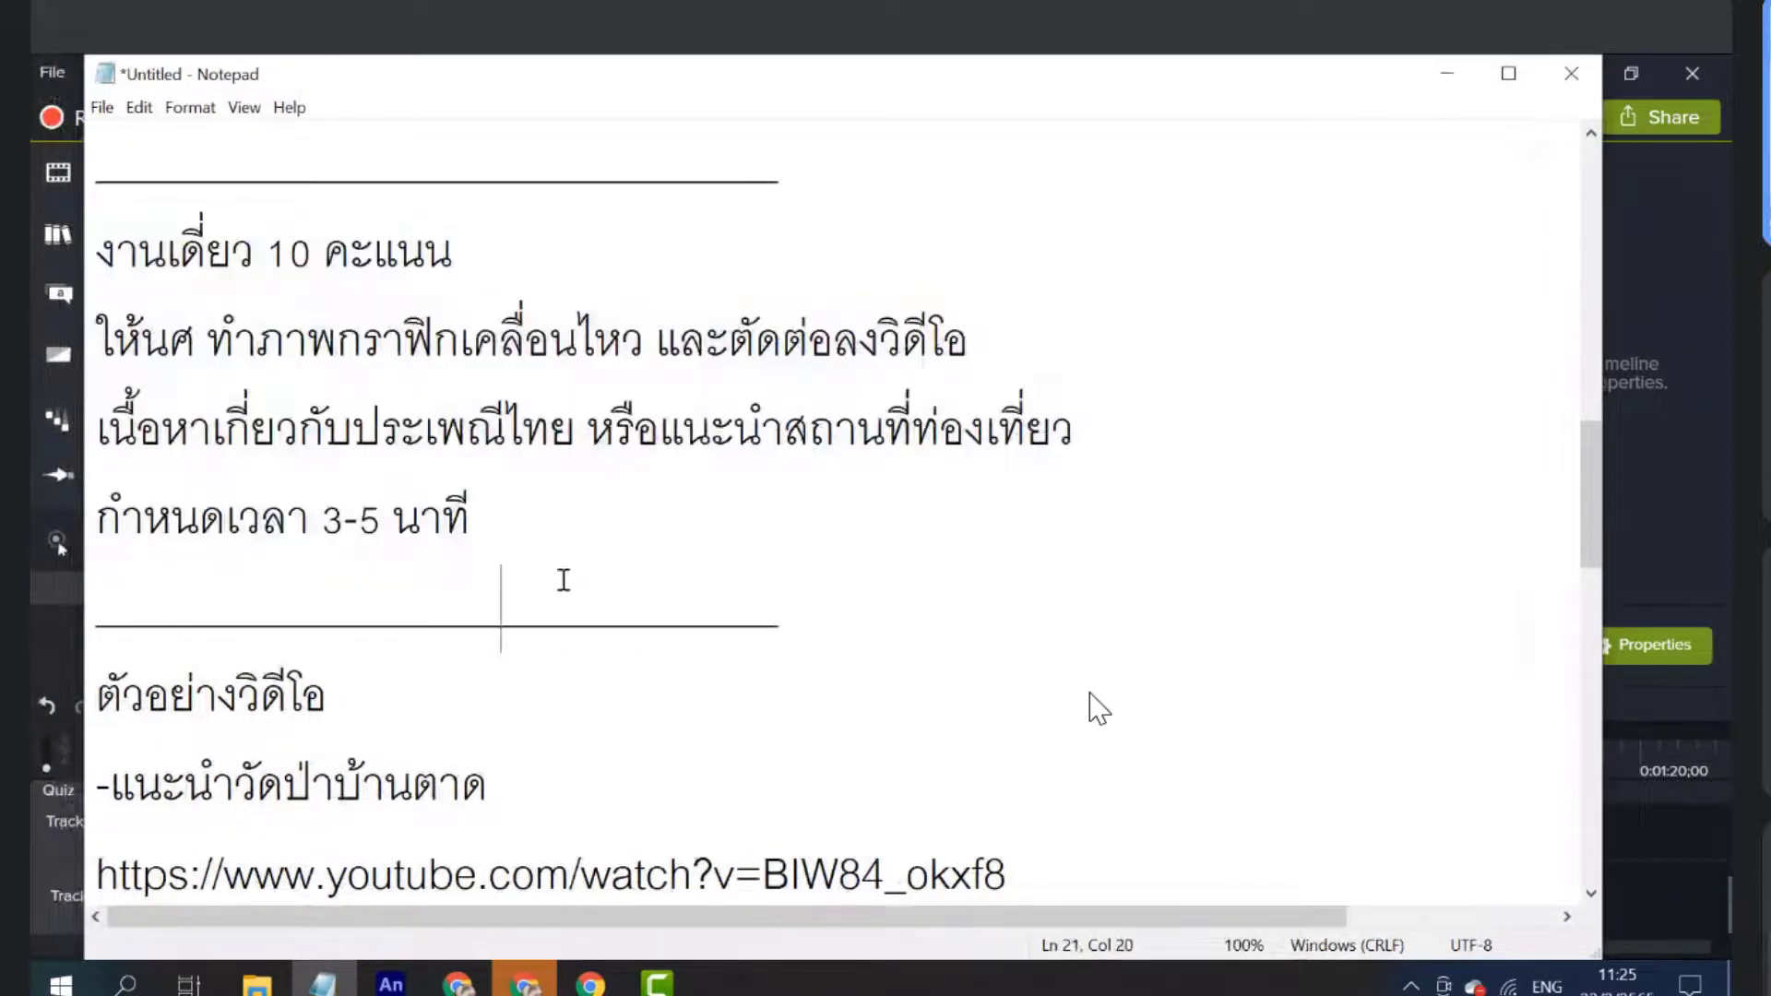
click(613, 554)
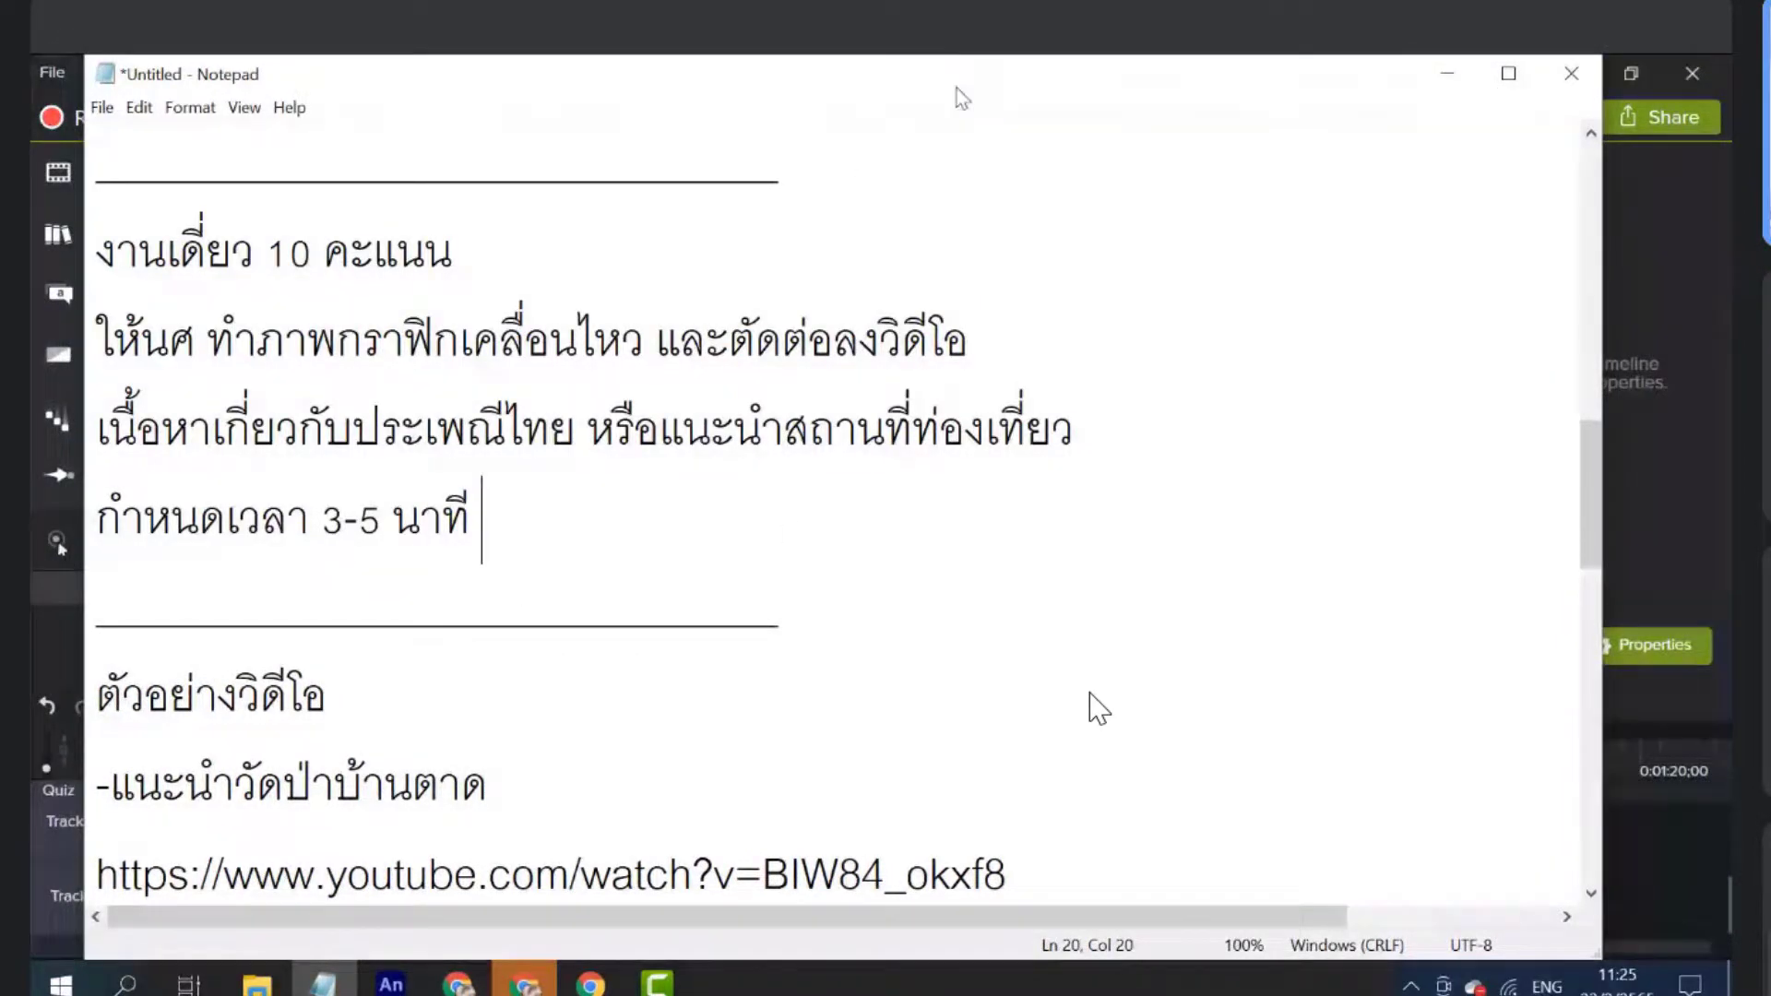
double_click(955, 86)
click(601, 577)
click(486, 550)
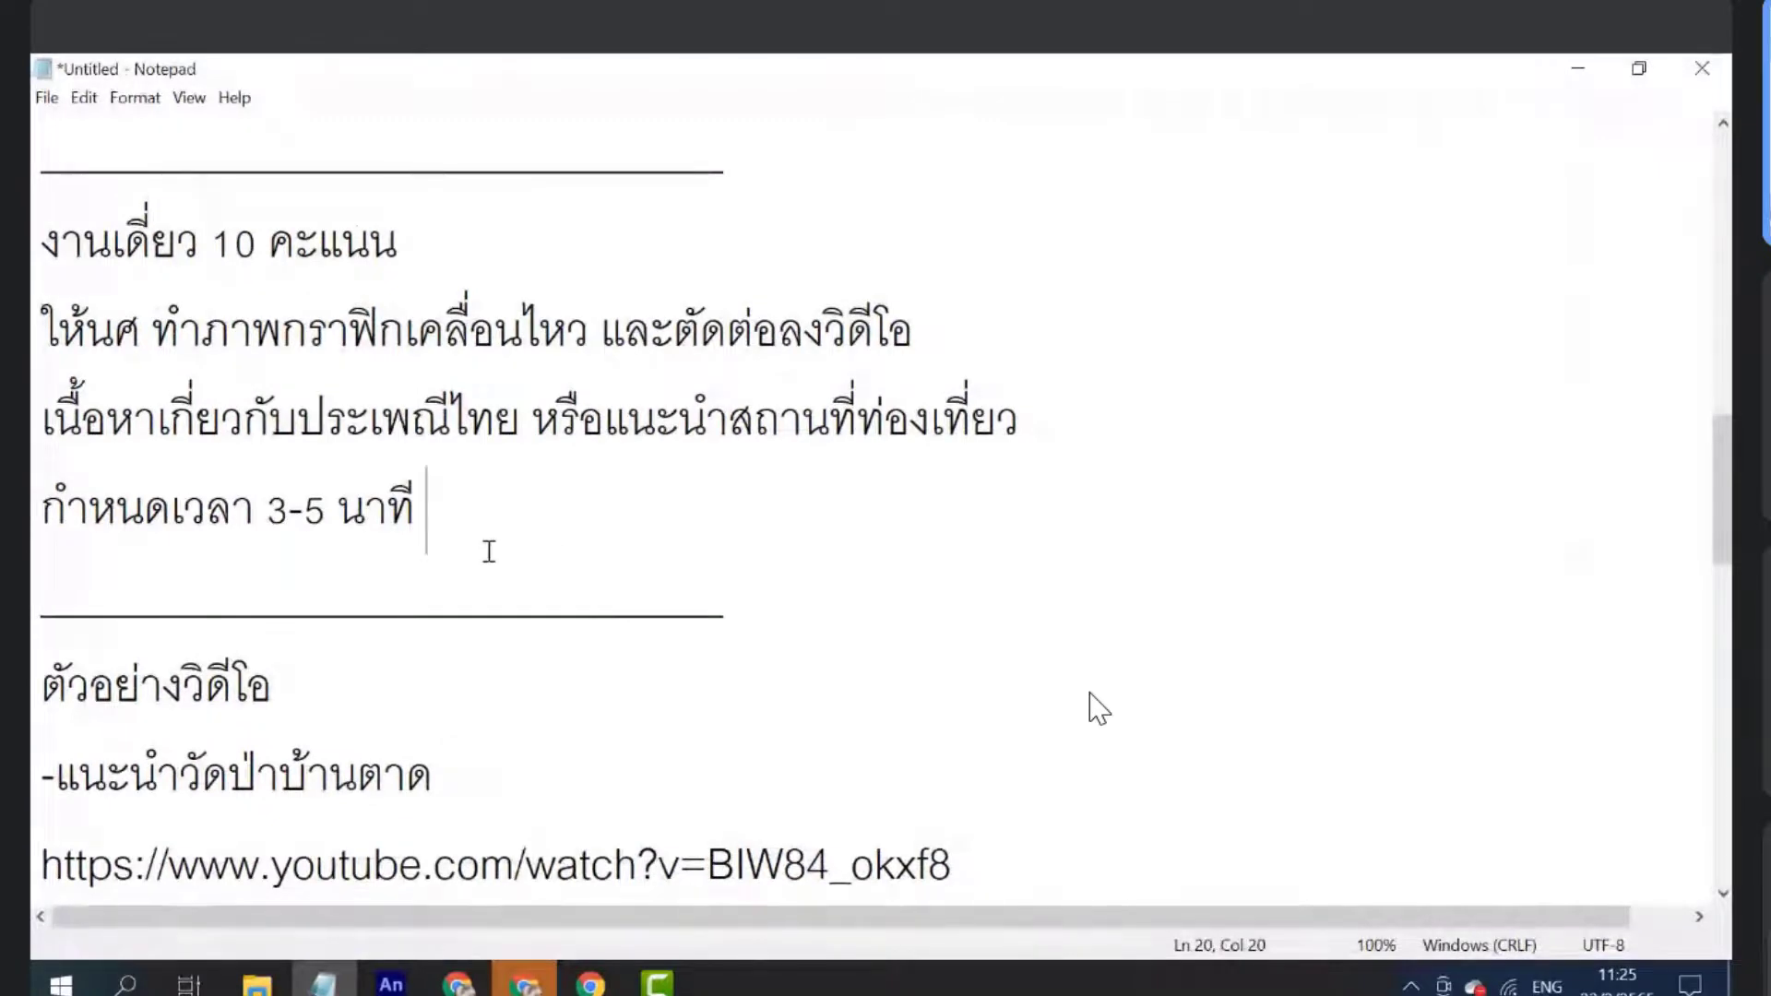
click(461, 578)
click(401, 574)
Copy the YouTube link listed under the example เพลงลอยกระทง in the notes
scroll(680, 536, down, 2)
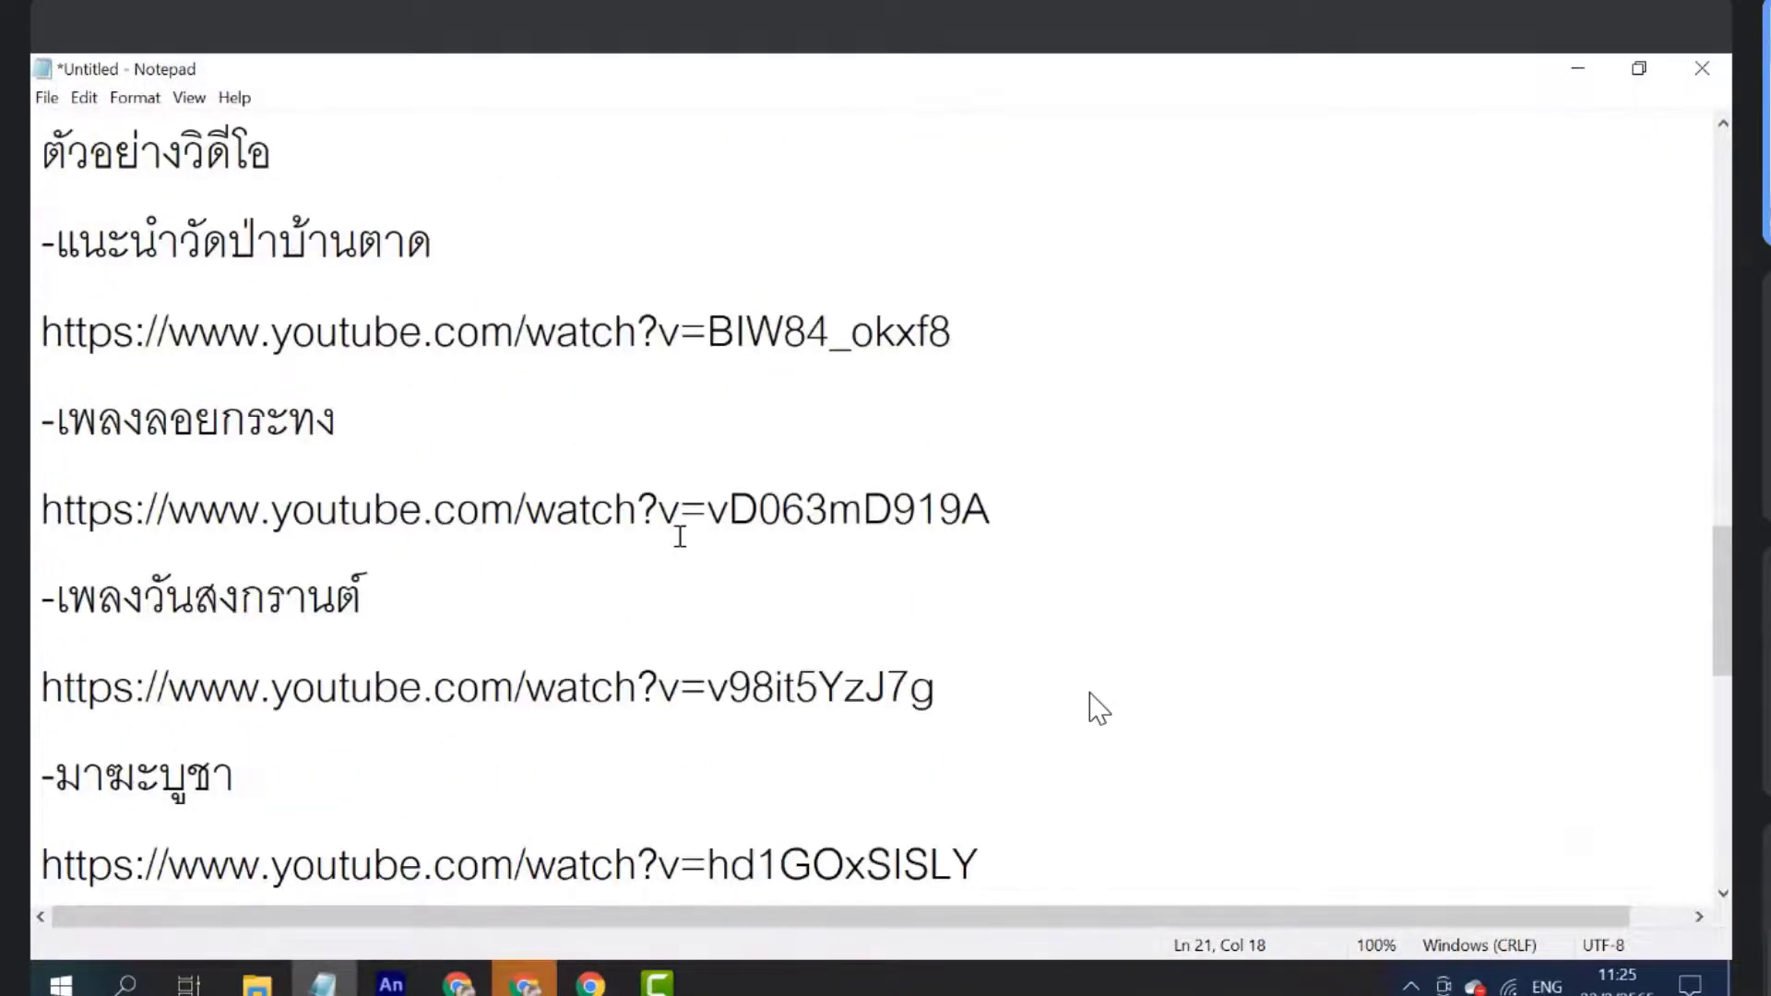
drag(64, 221, 949, 811)
scroll(791, 595, up, 1)
scroll(790, 595, up, 1)
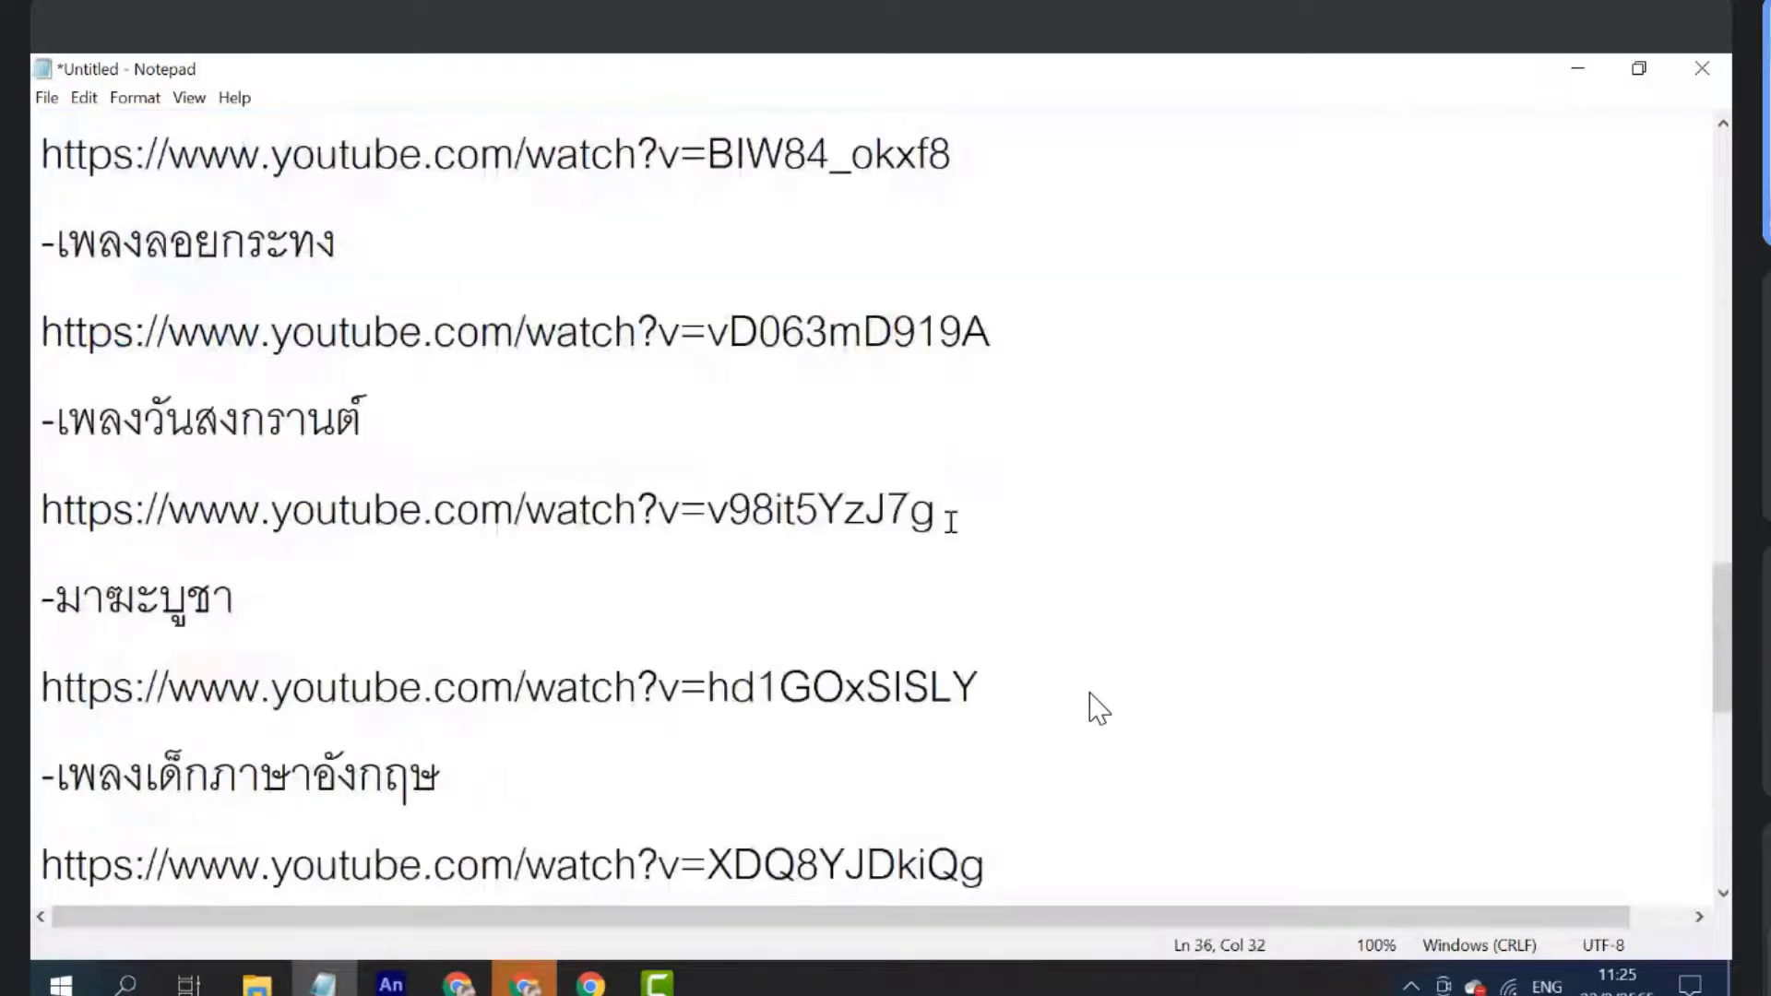
drag(985, 368, 42, 374)
key(ctrl+c)
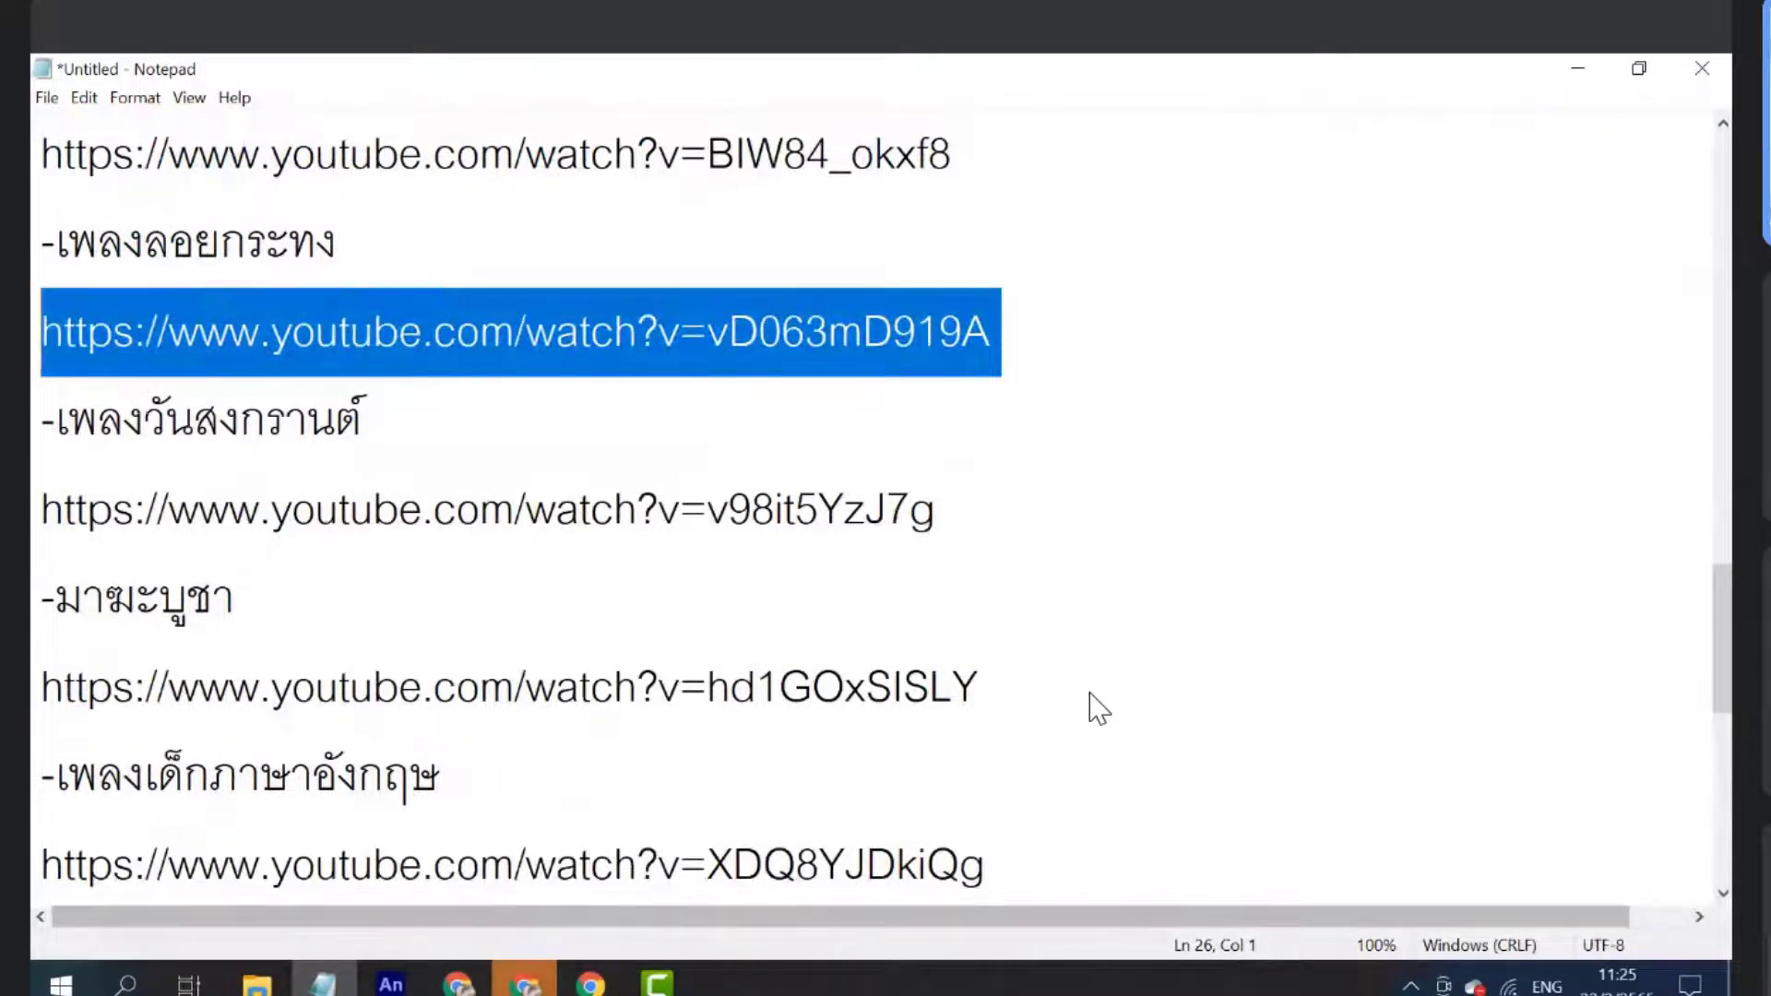
Switch to Chrome and play the exported Test11 video briefly before pausing it
key(alt+Tab)
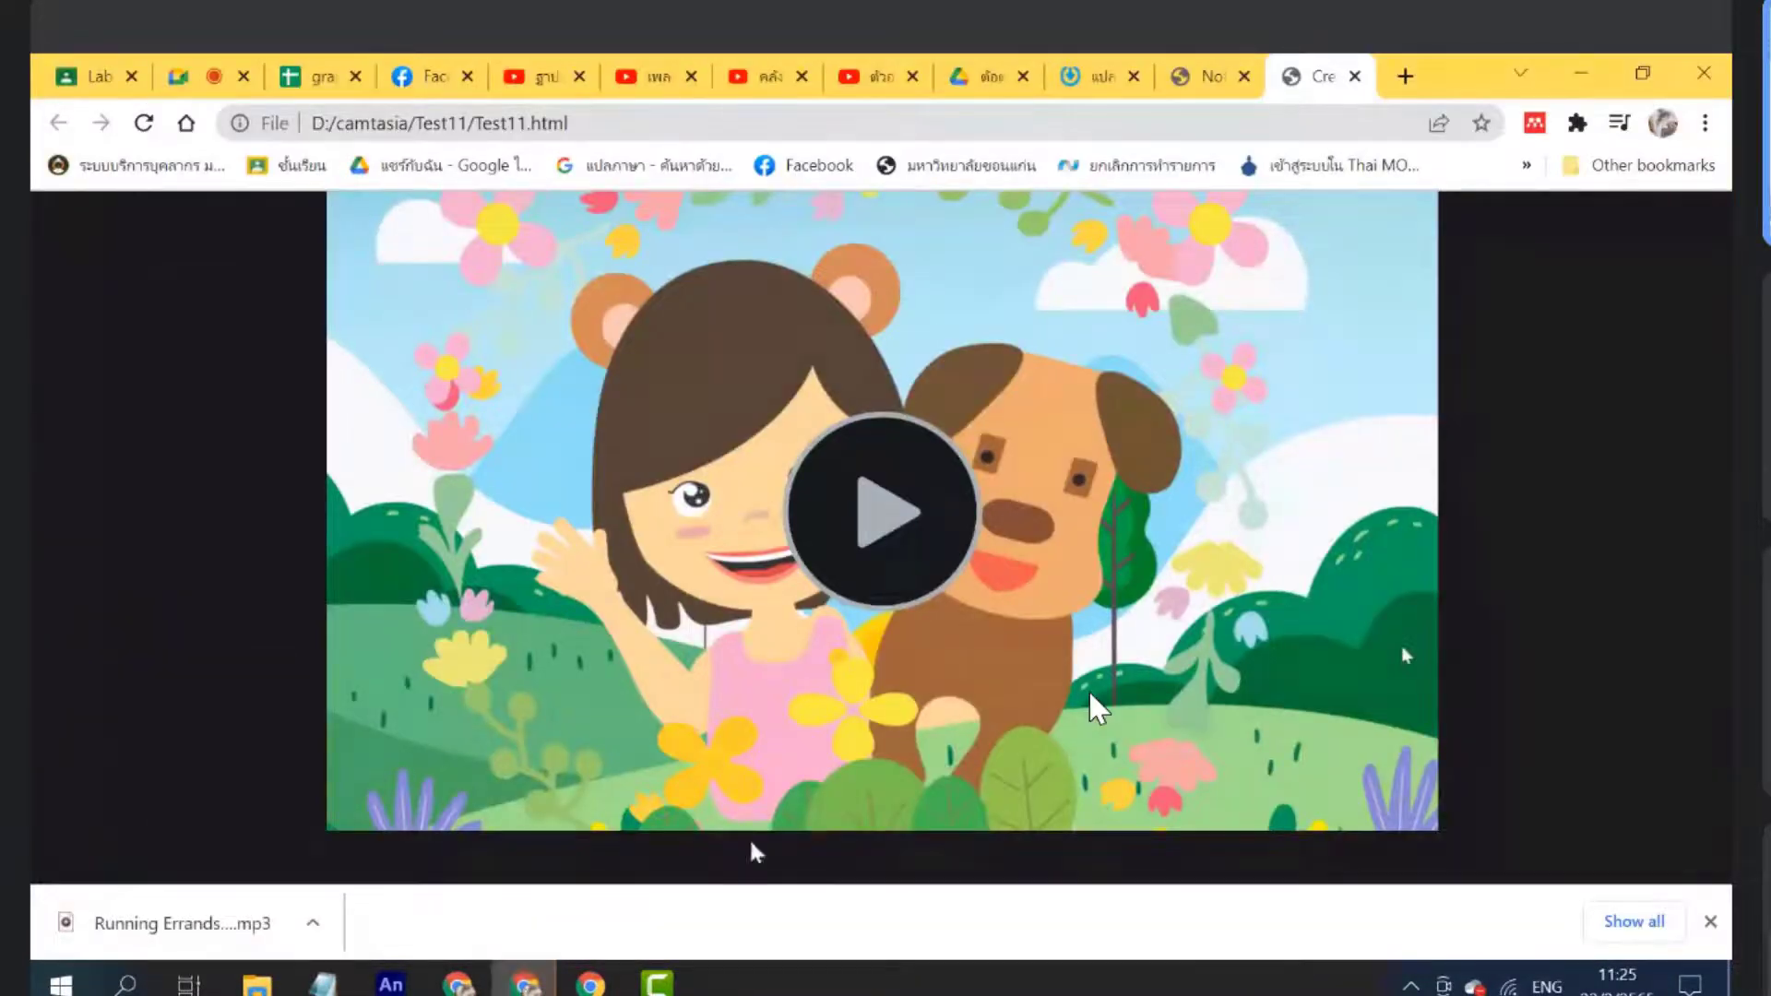
click(901, 531)
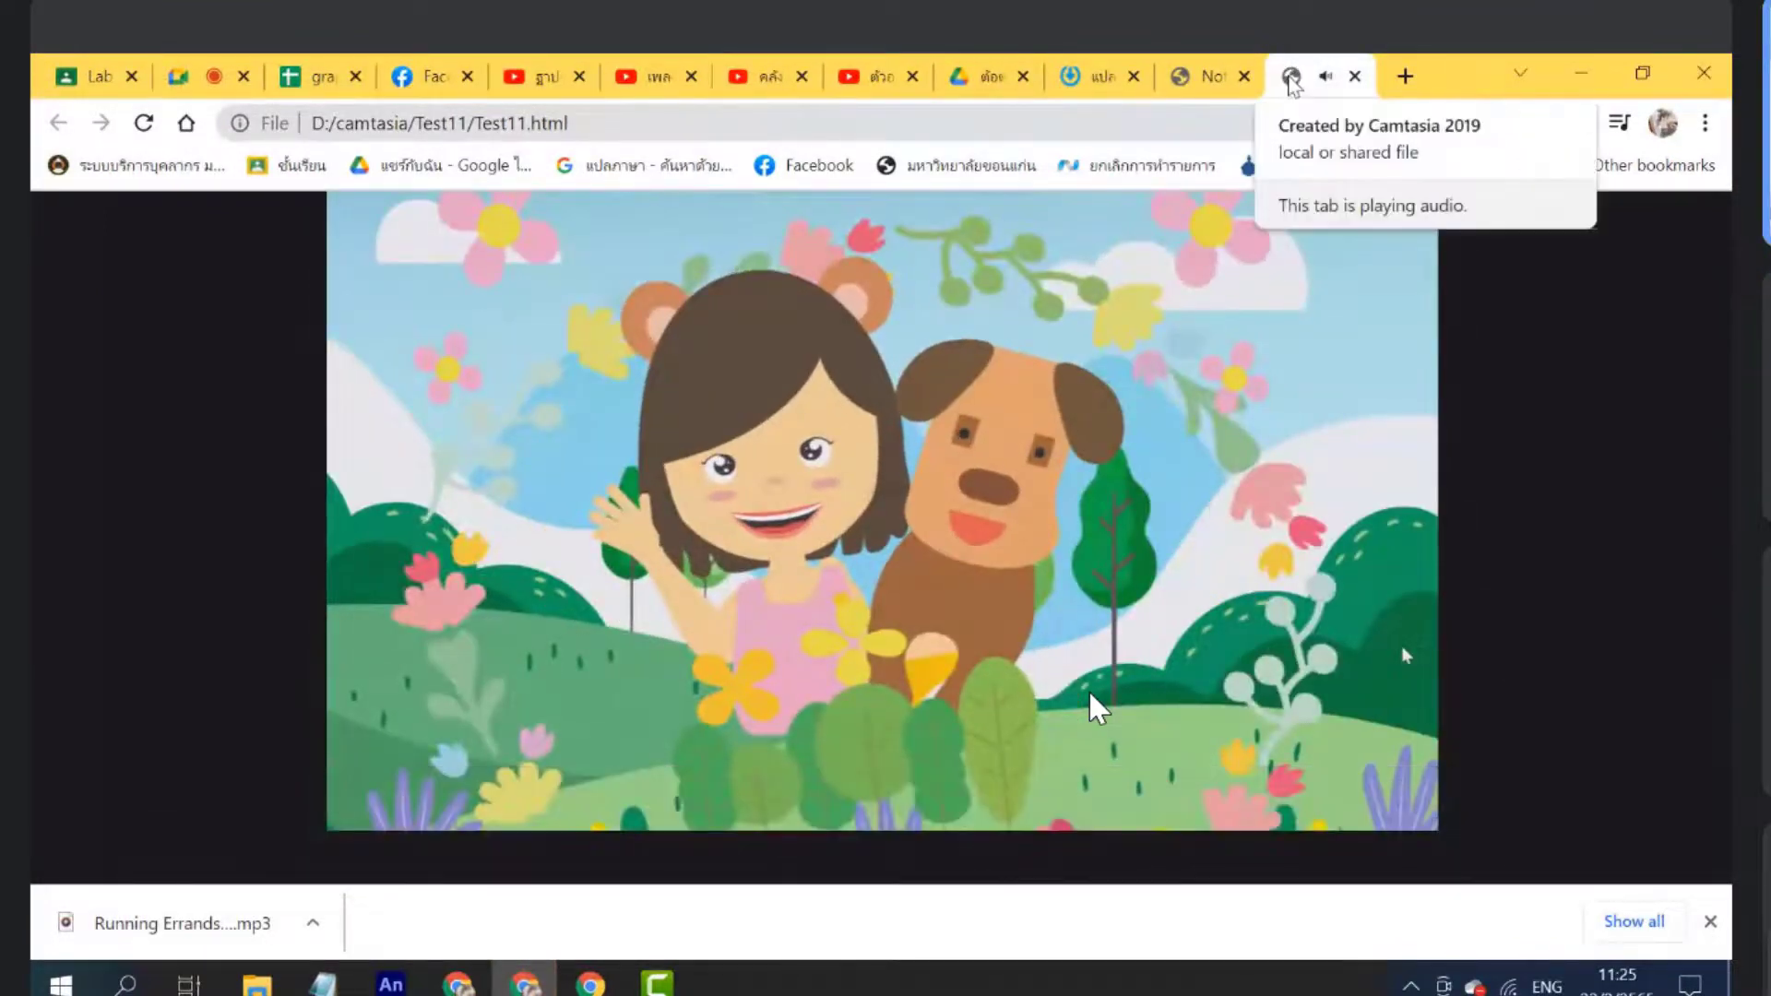
click(355, 815)
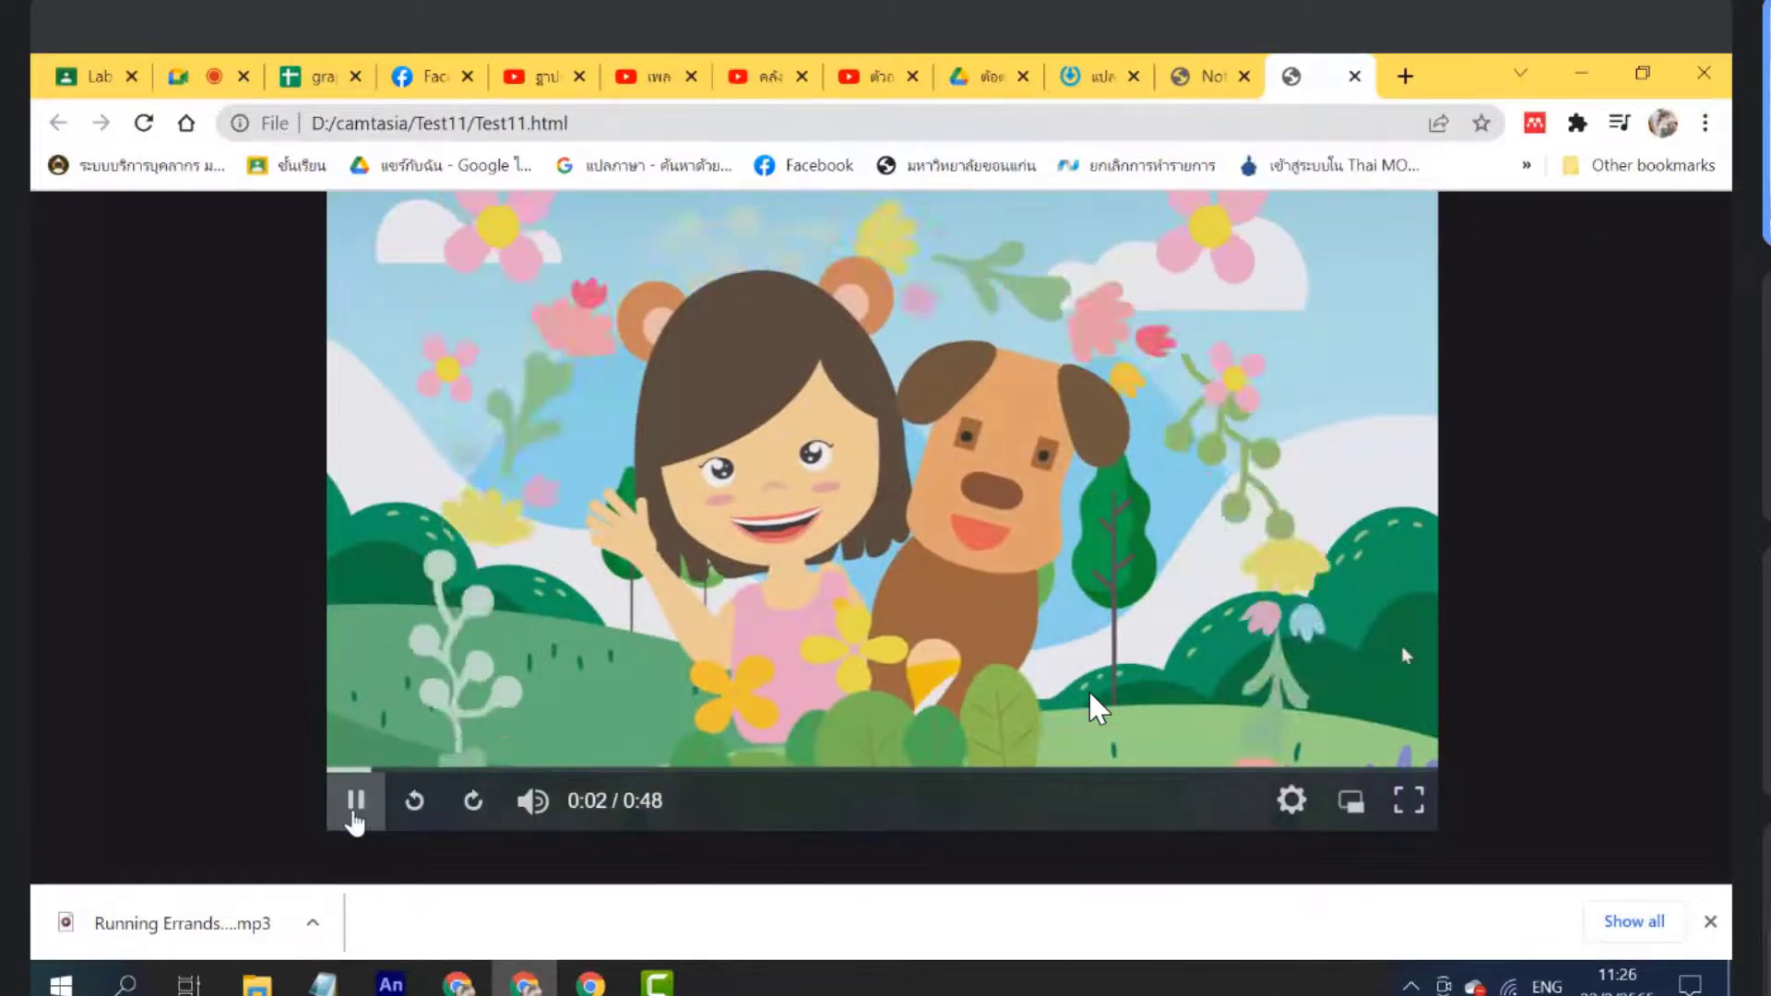
click(354, 819)
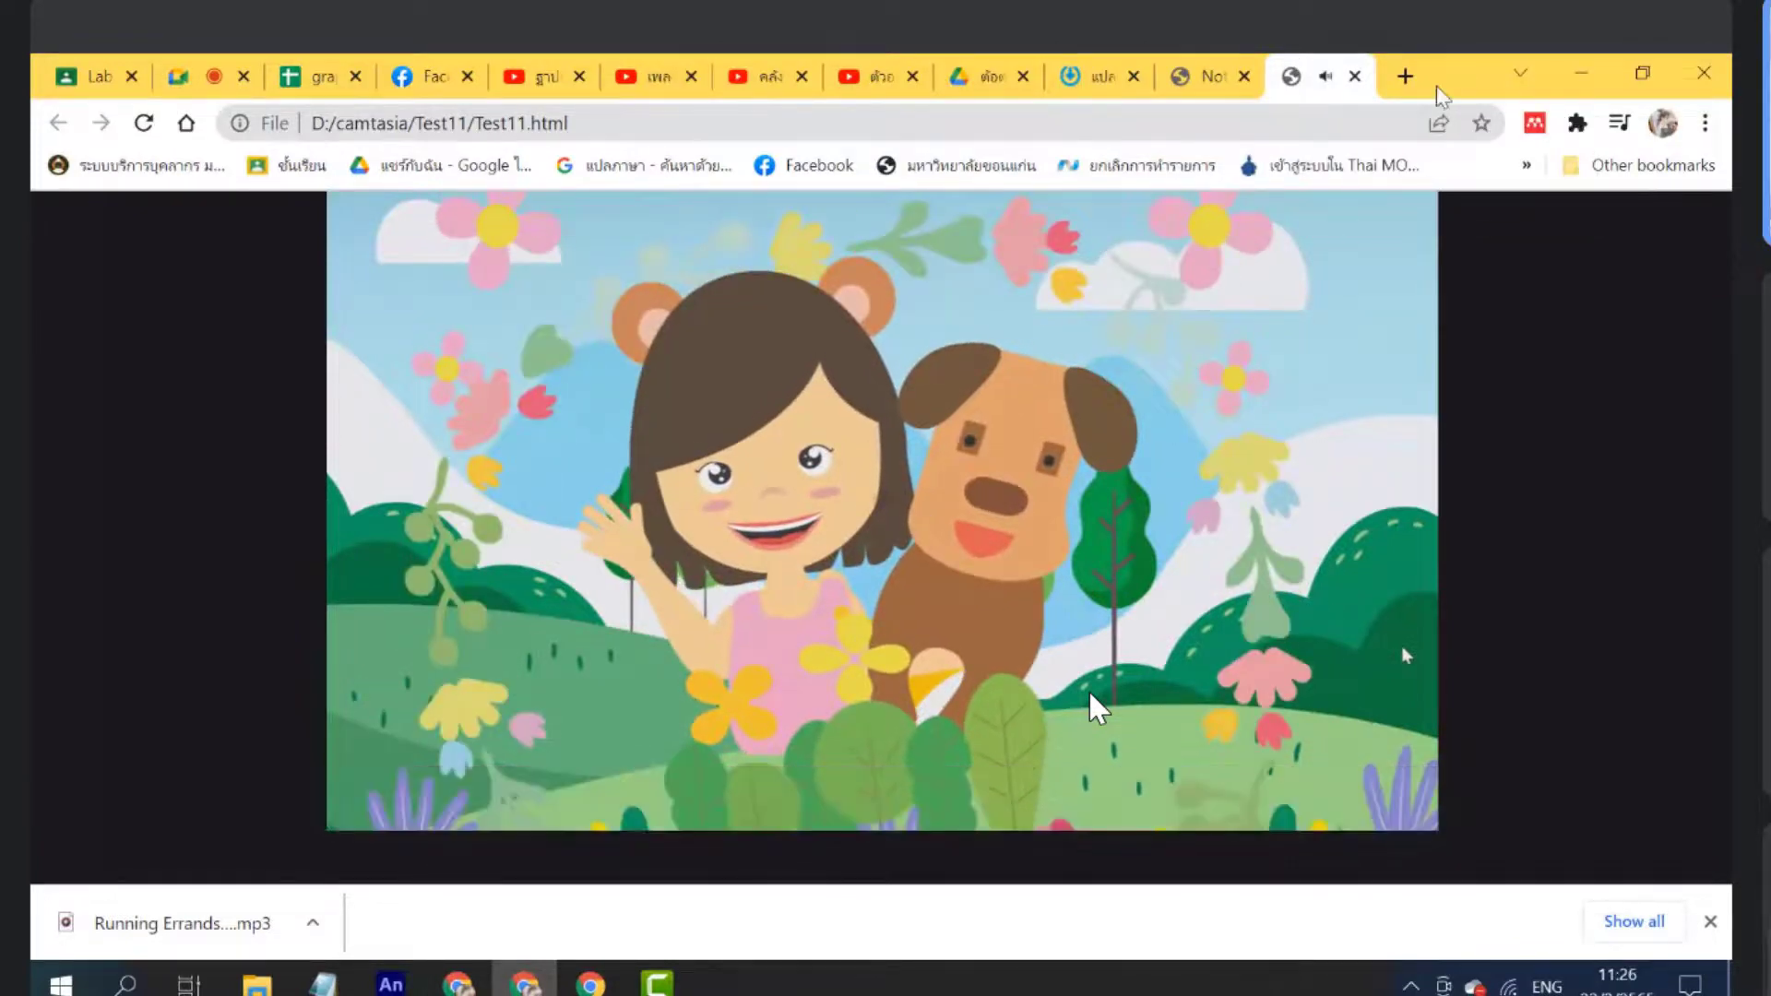
Open the copied YouTube link in a new browser tab and dismiss the downloads bar
click(1404, 76)
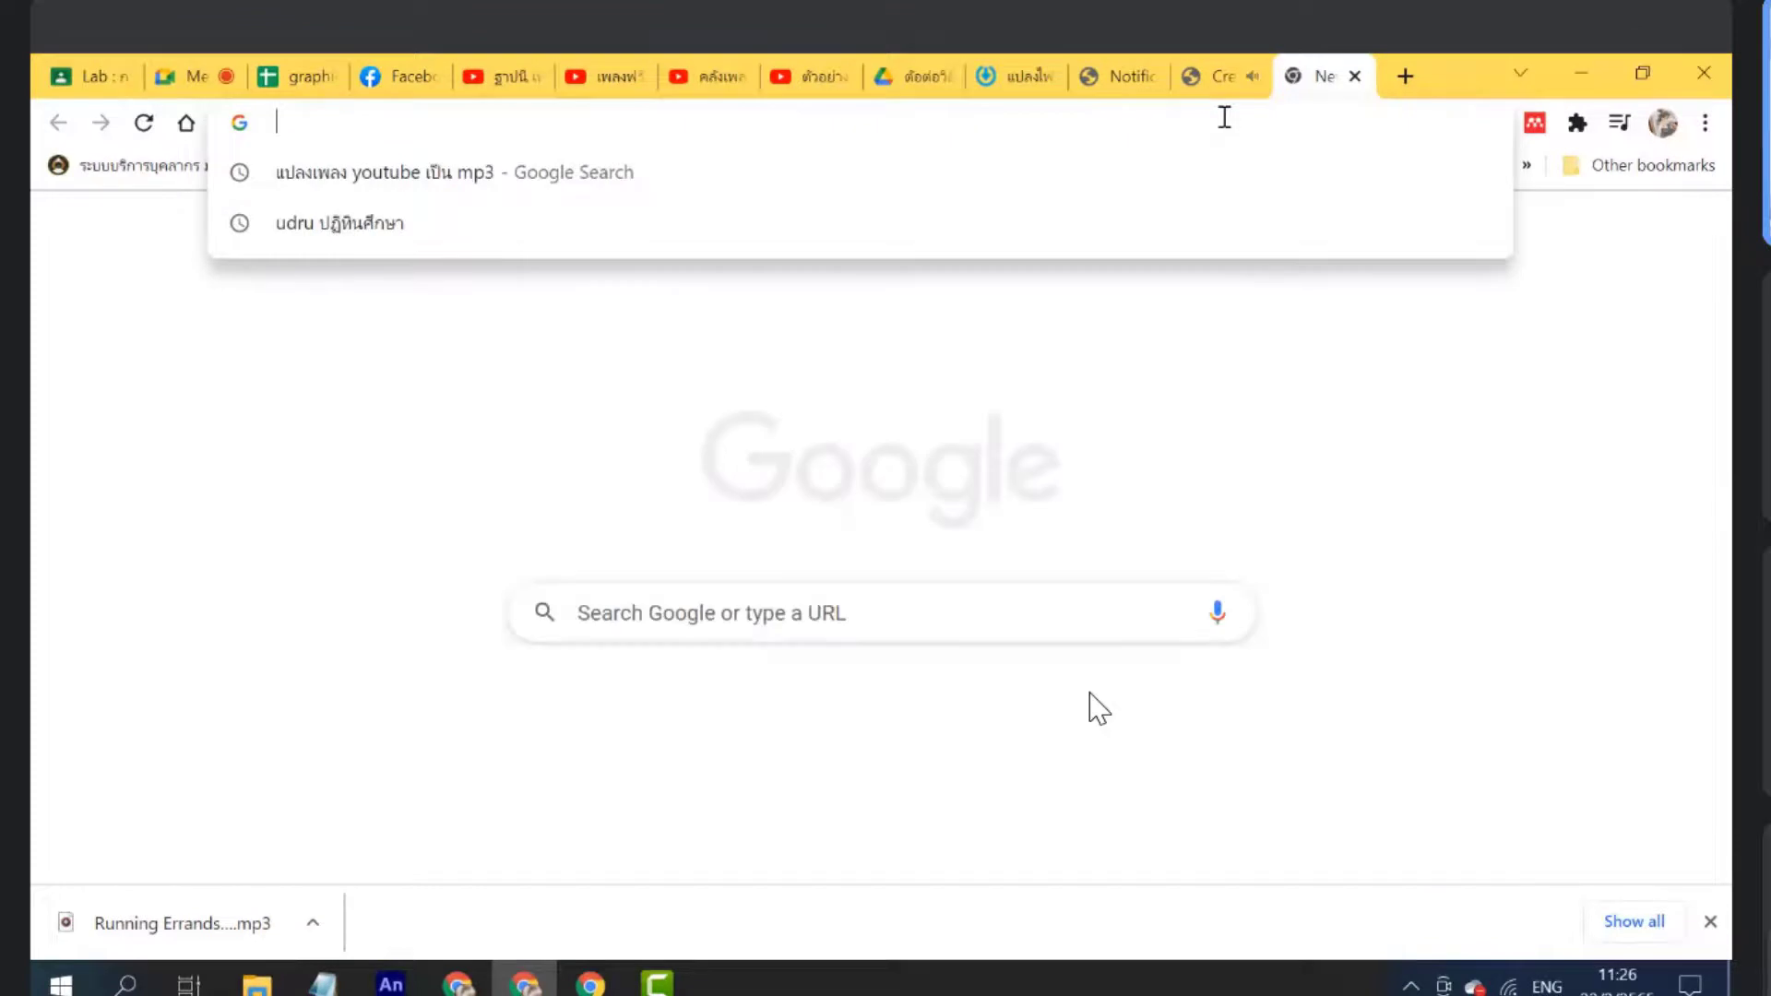
key(ctrl+v)
key(Return)
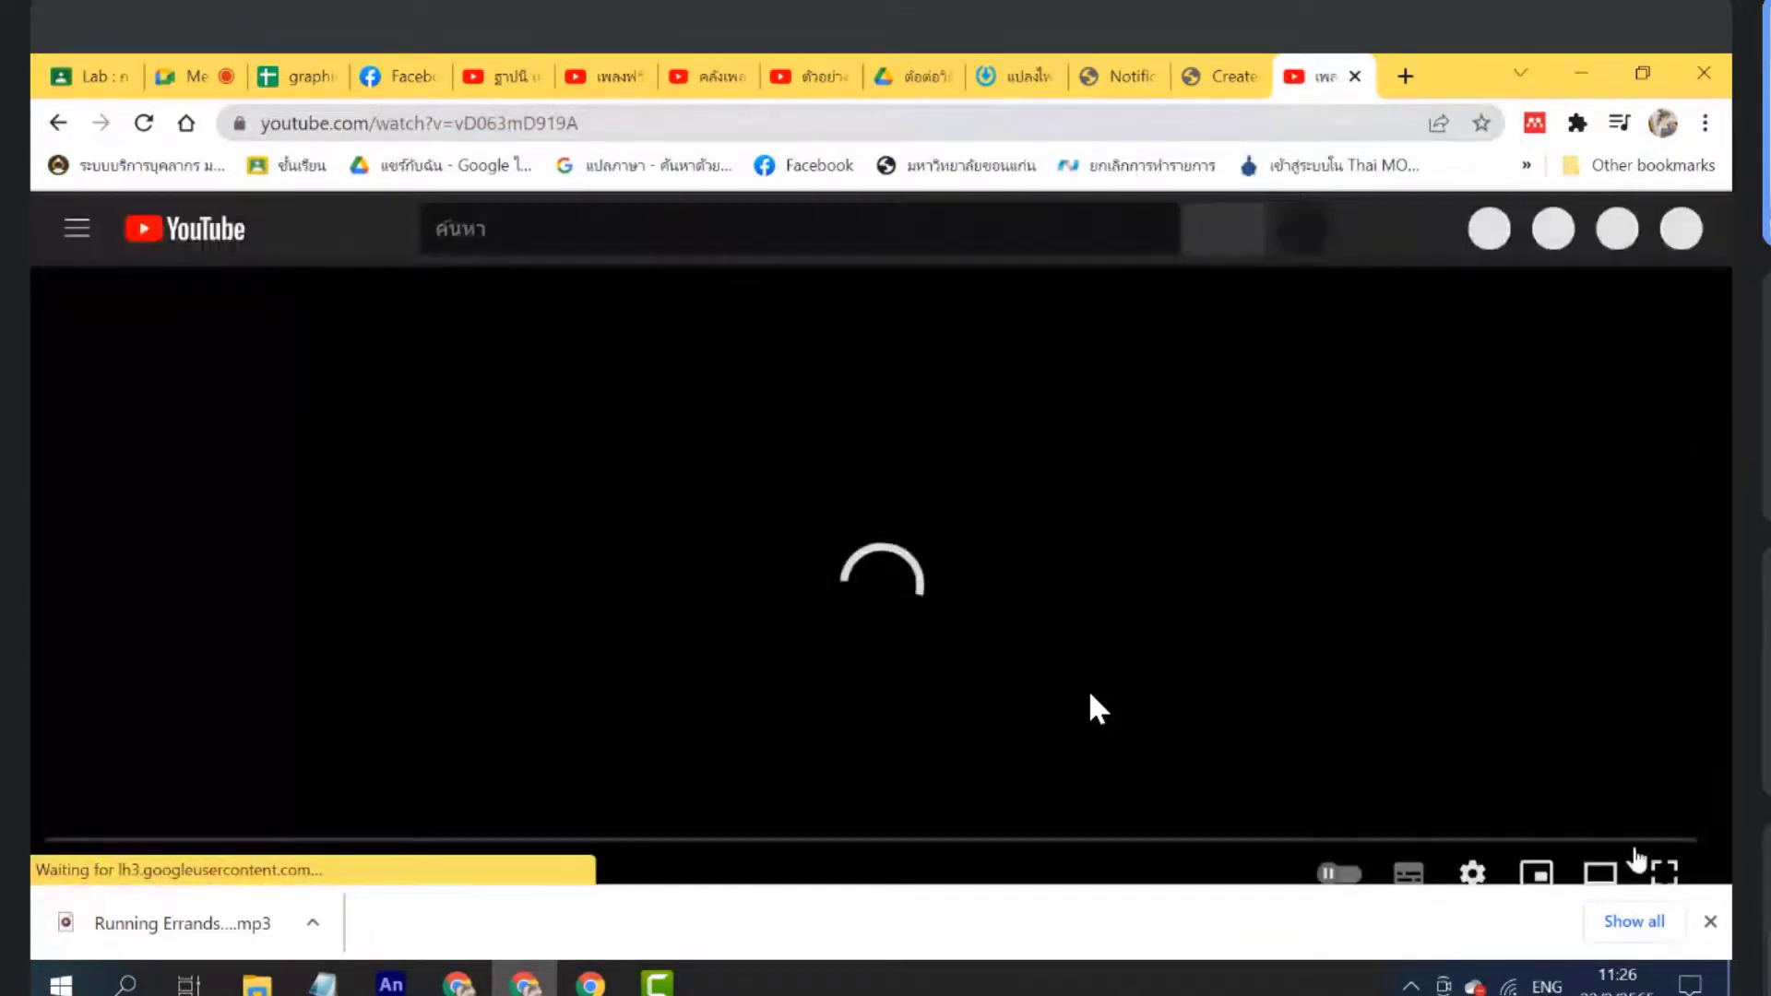
click(1710, 922)
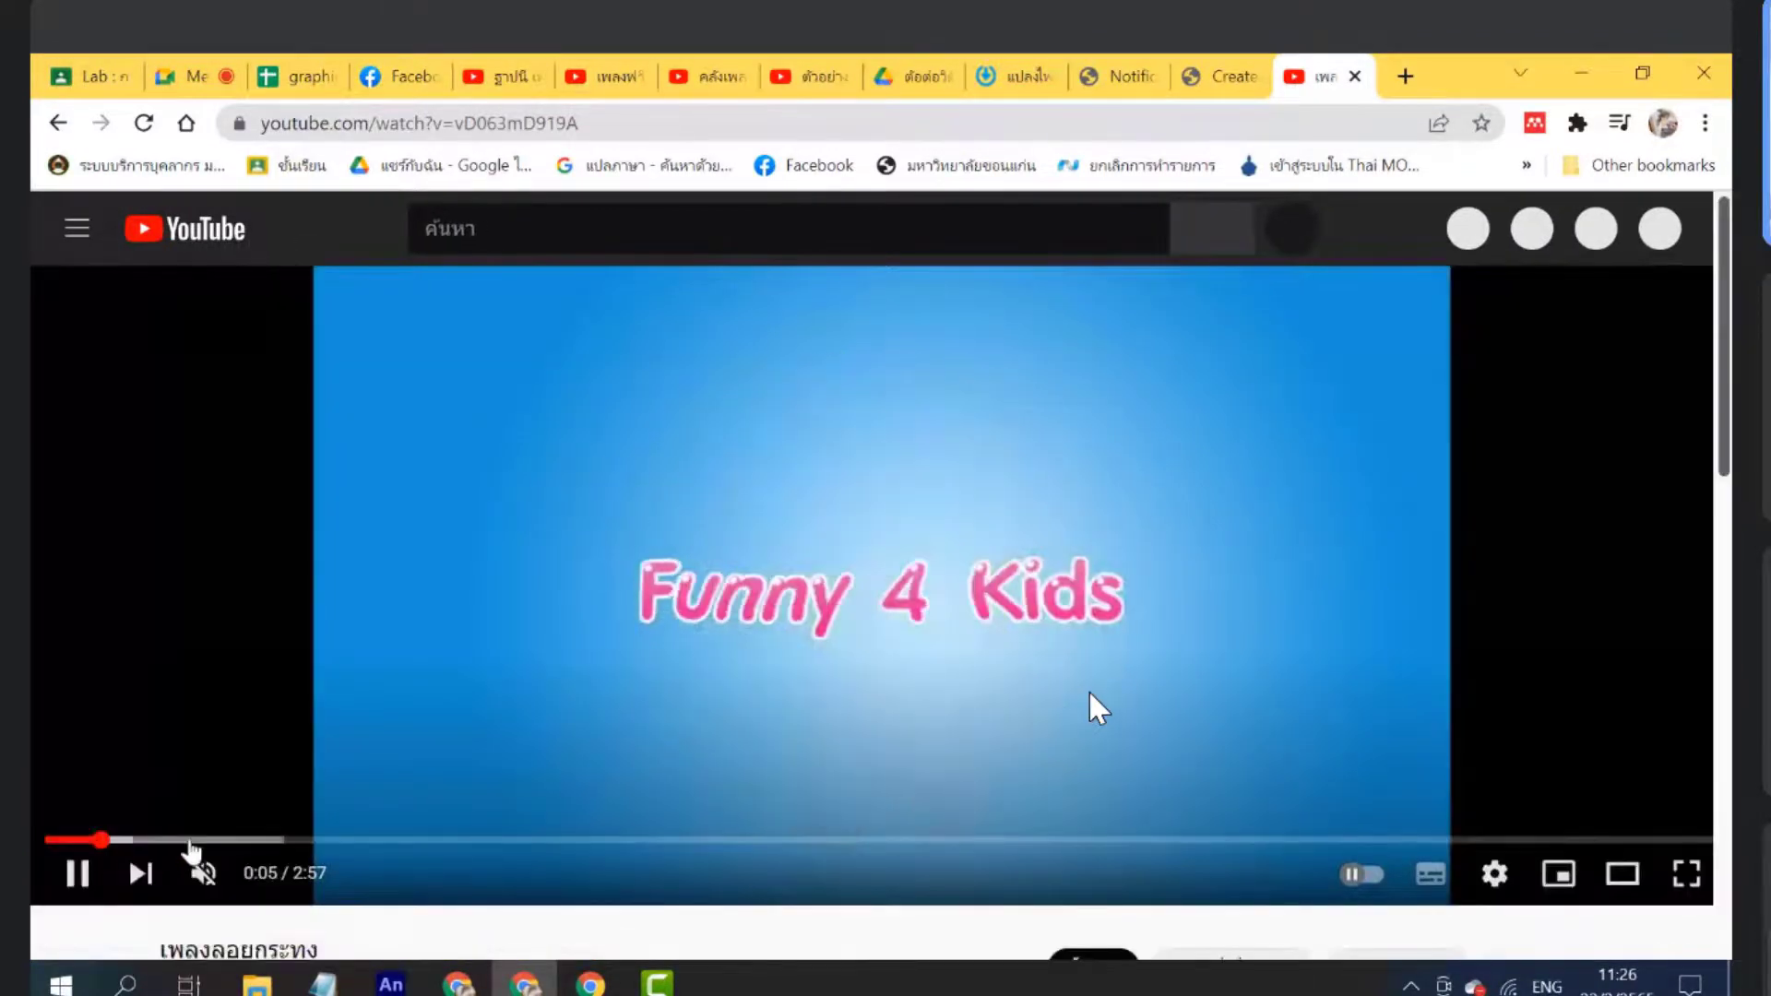
Skim through the first minute of the เพลงลอยกระทง example video, pausing and jumping ahead, and close its tab
key(space)
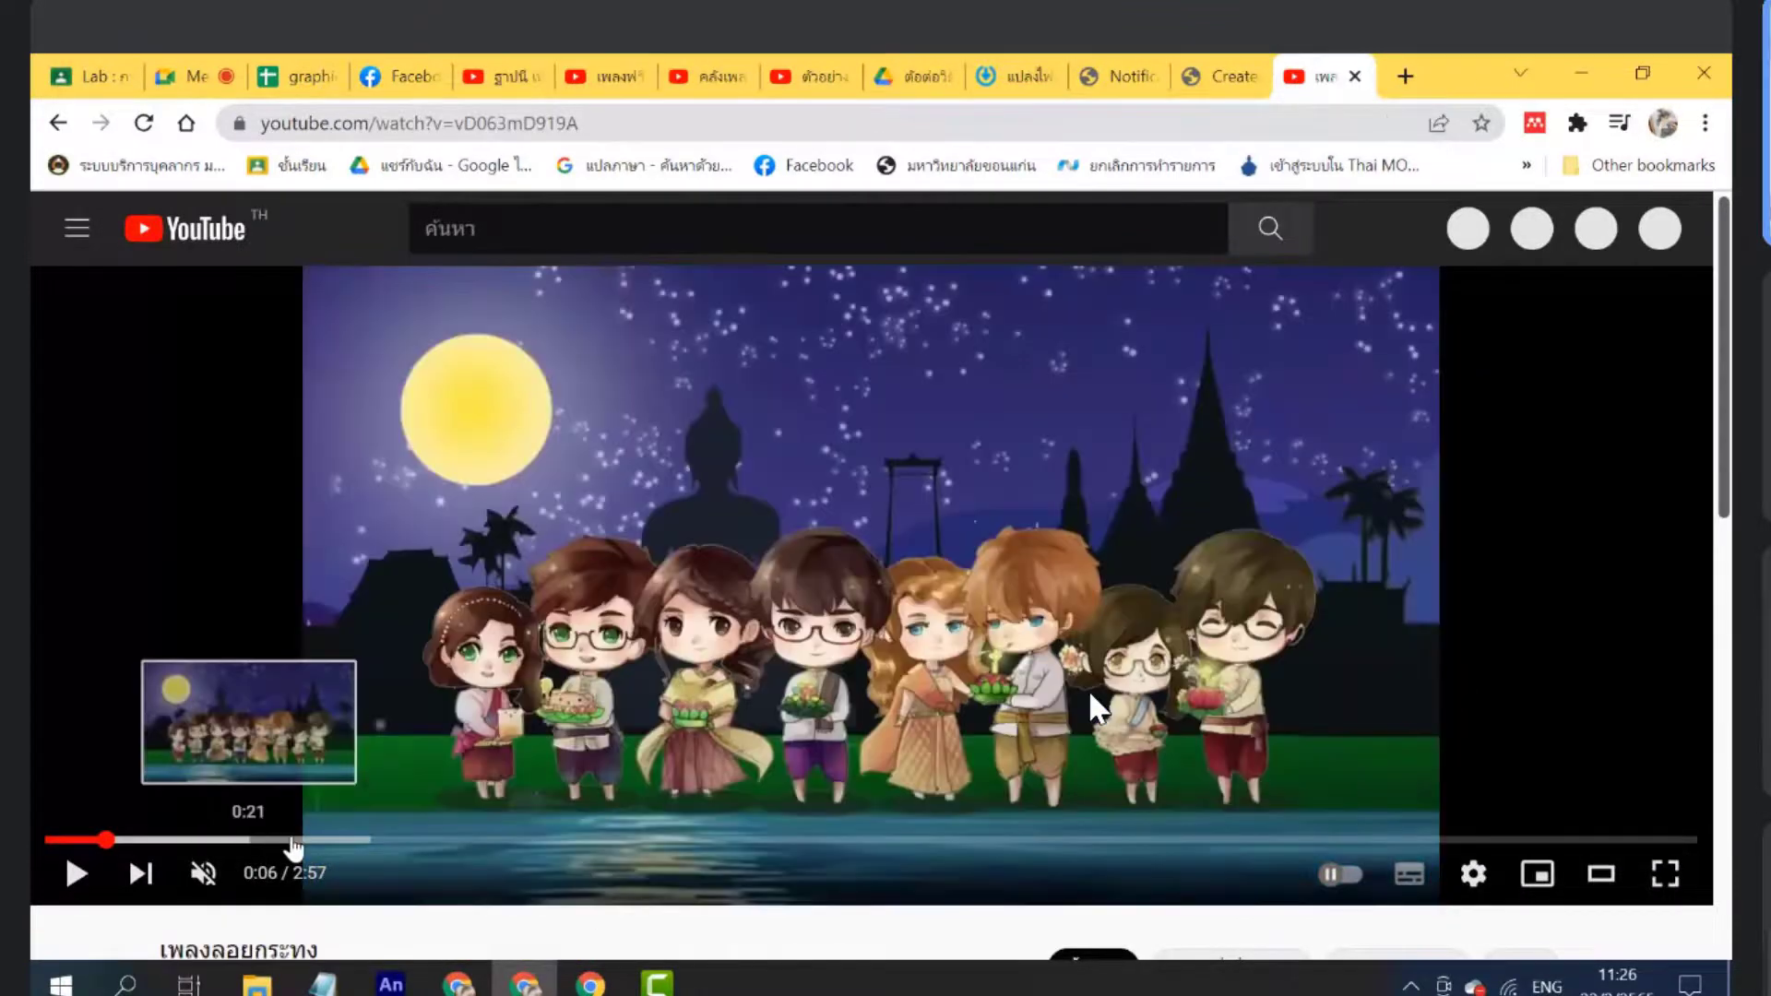
click(291, 840)
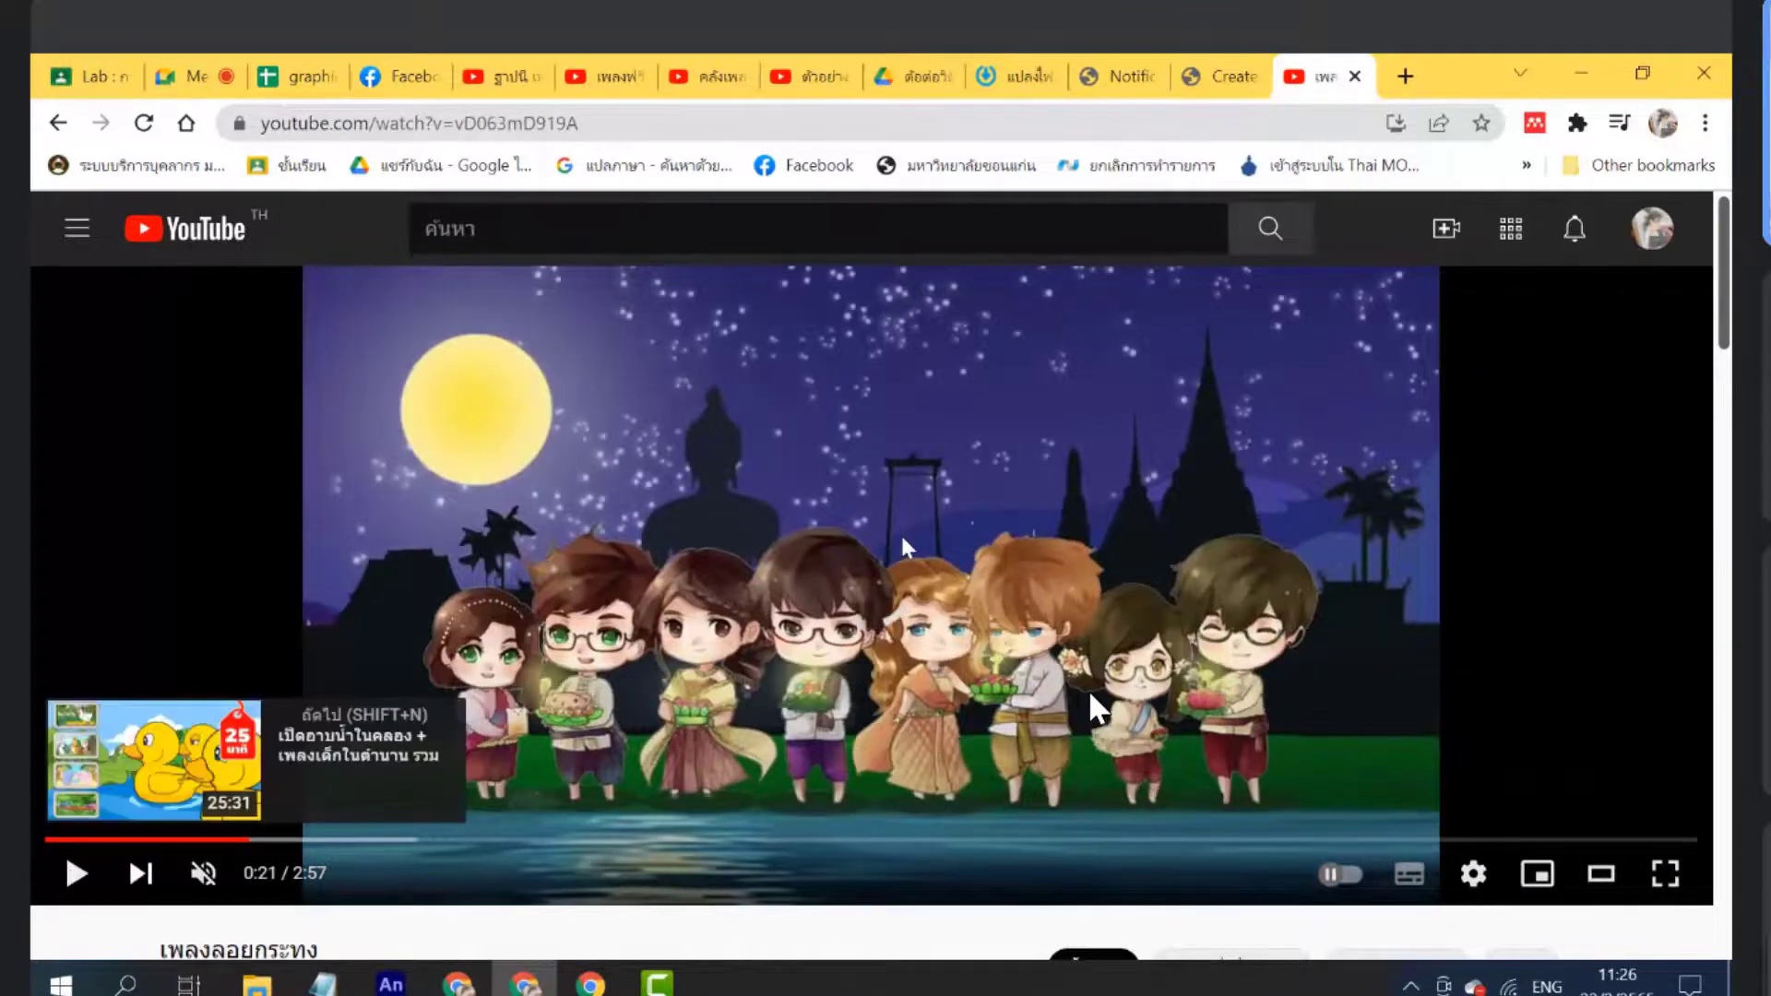
key(space)
click(367, 839)
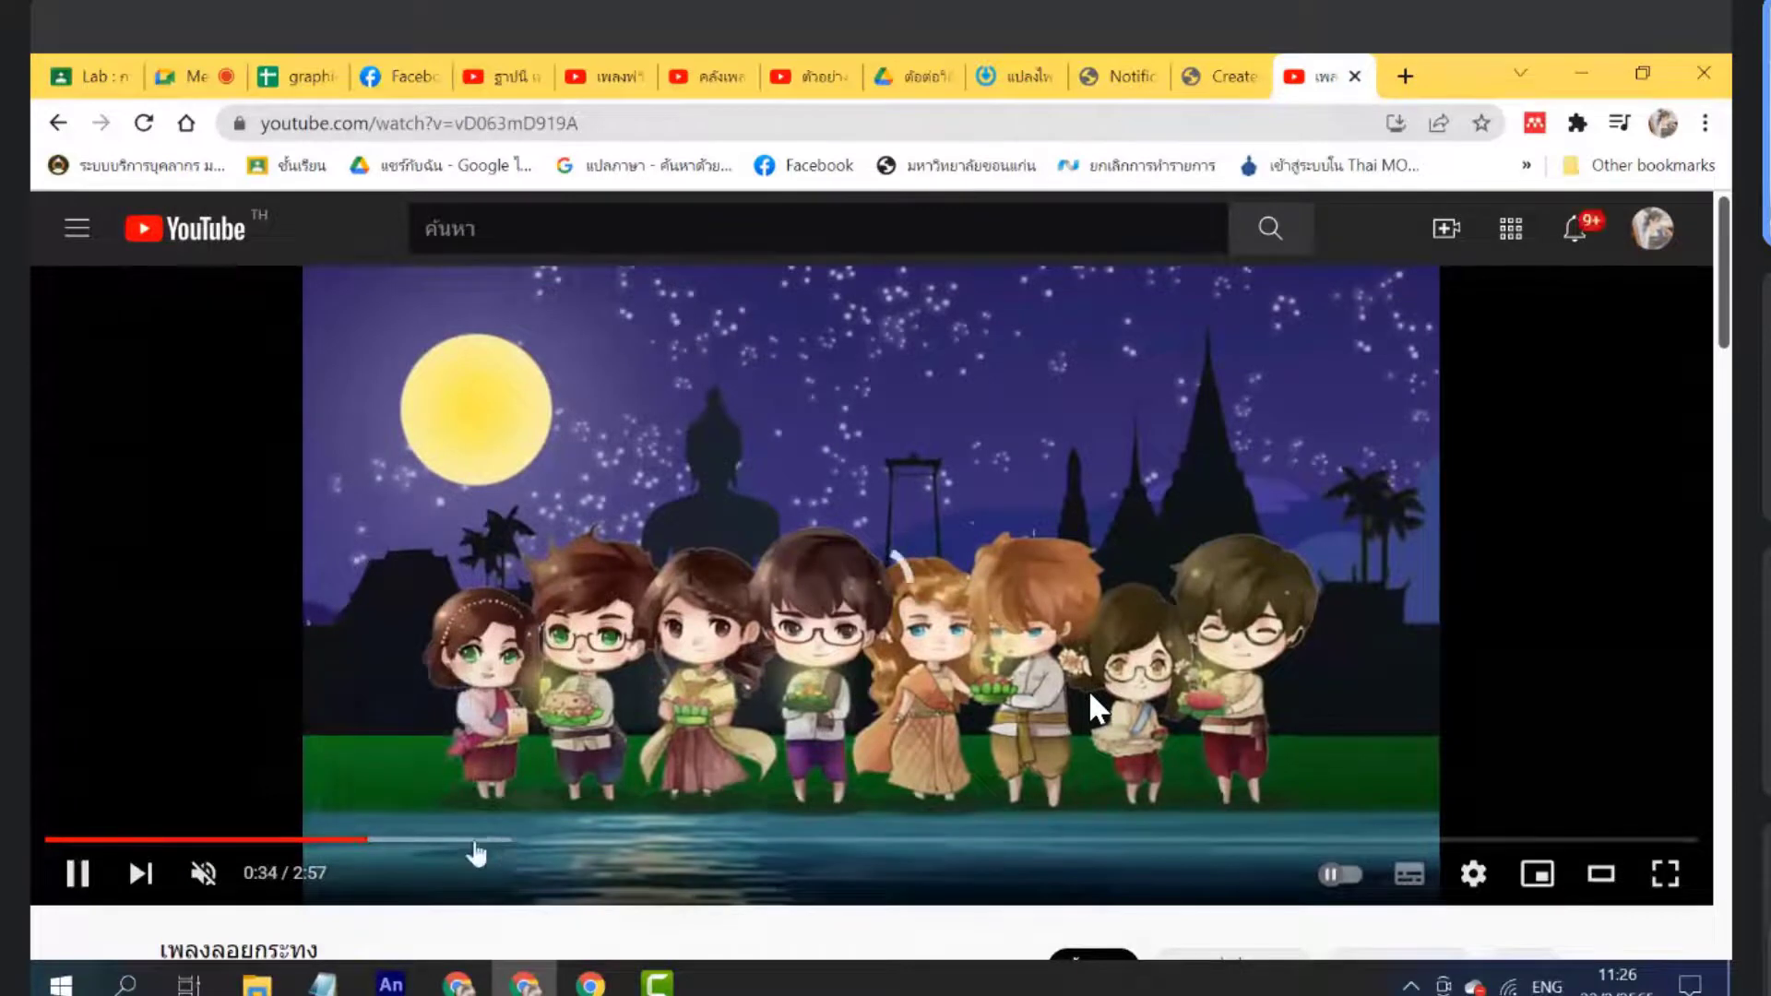
click(476, 841)
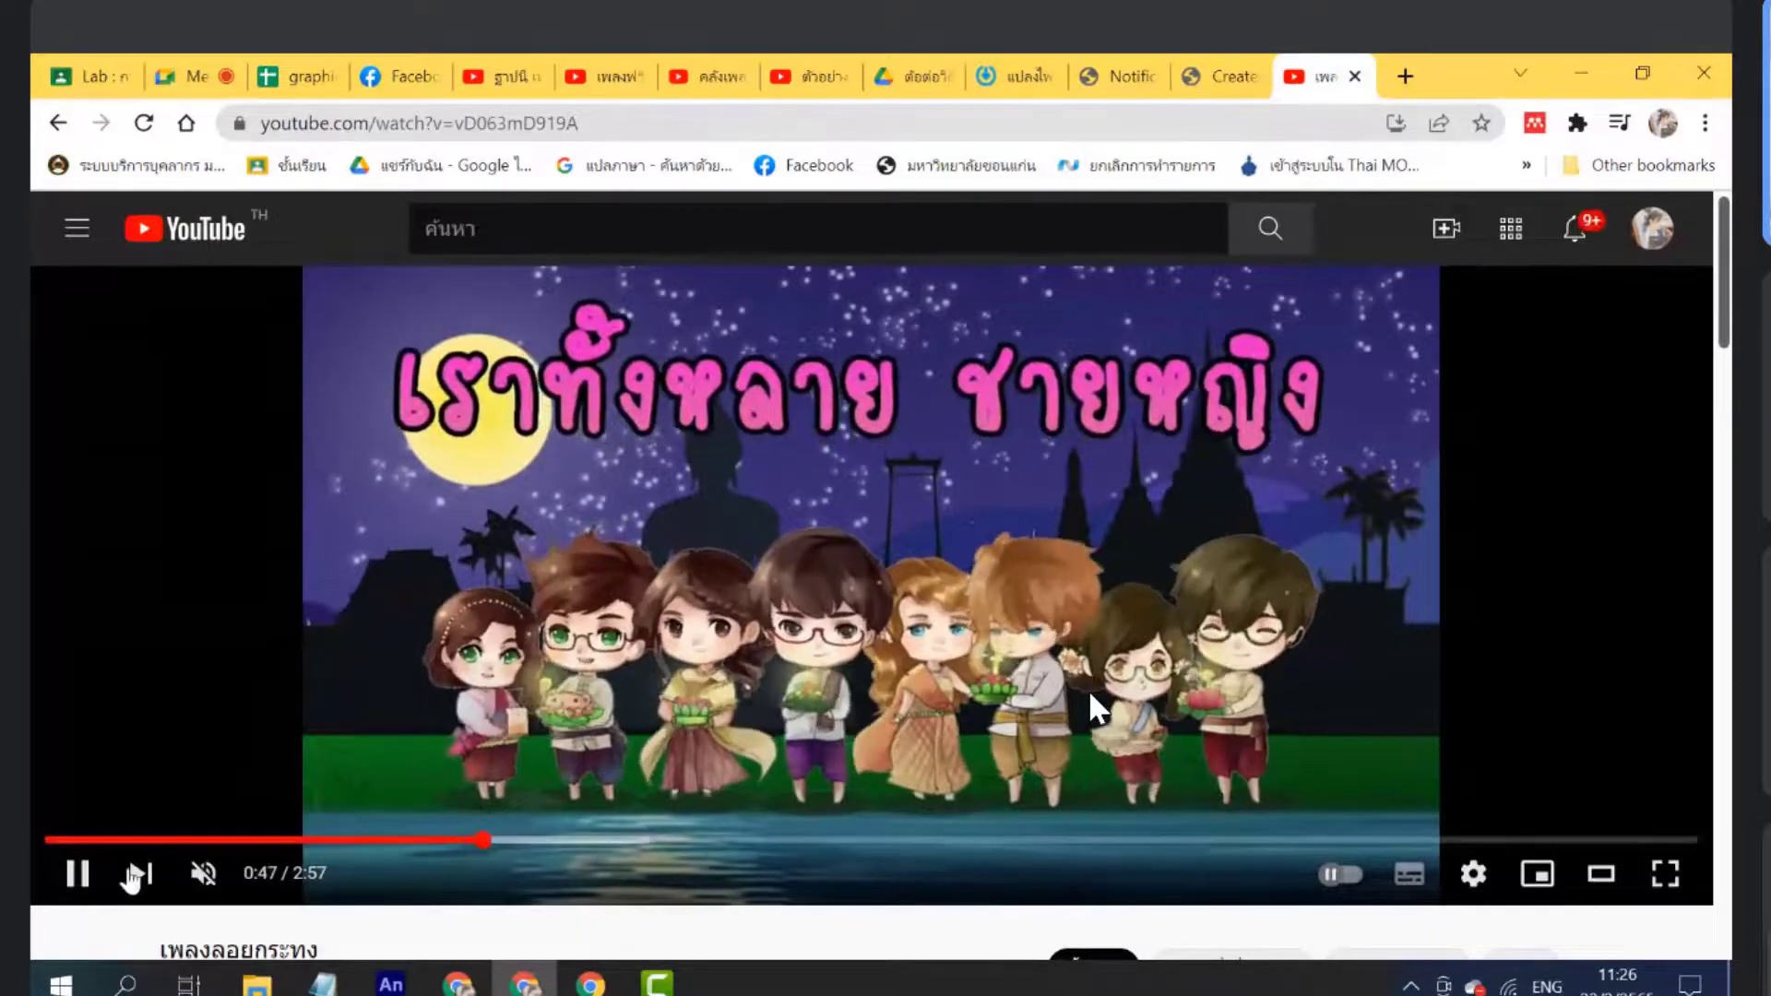
click(78, 867)
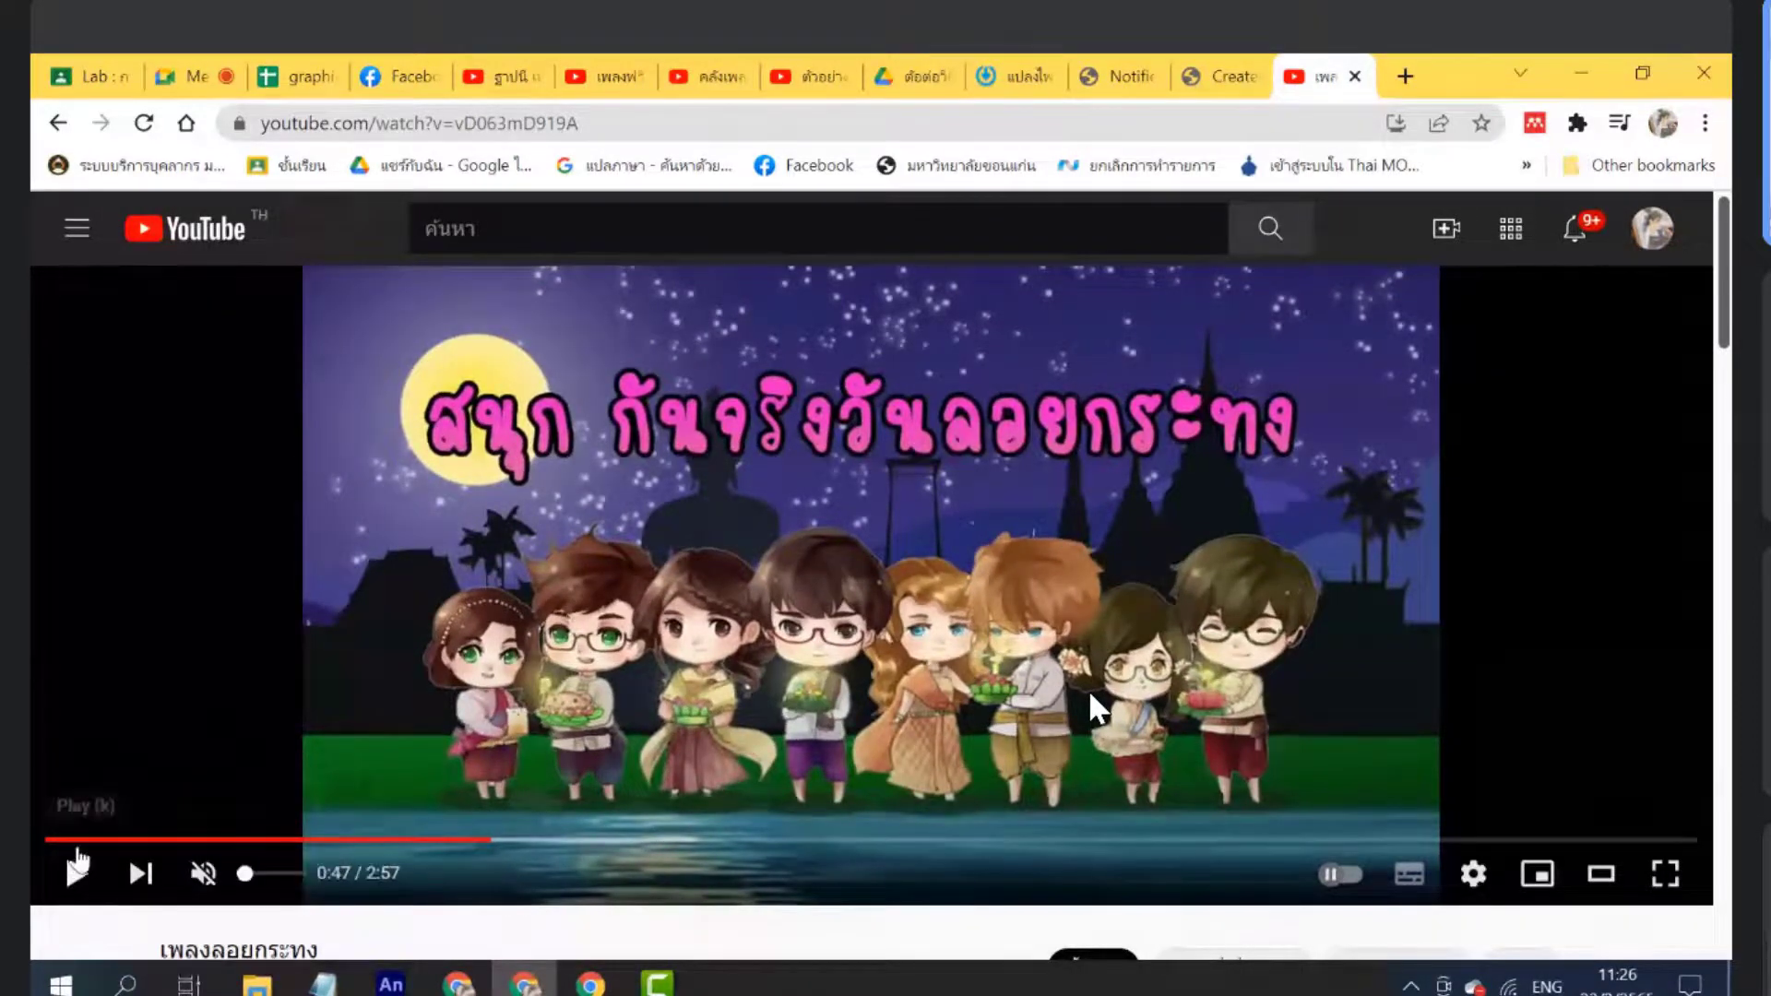
click(81, 841)
click(274, 840)
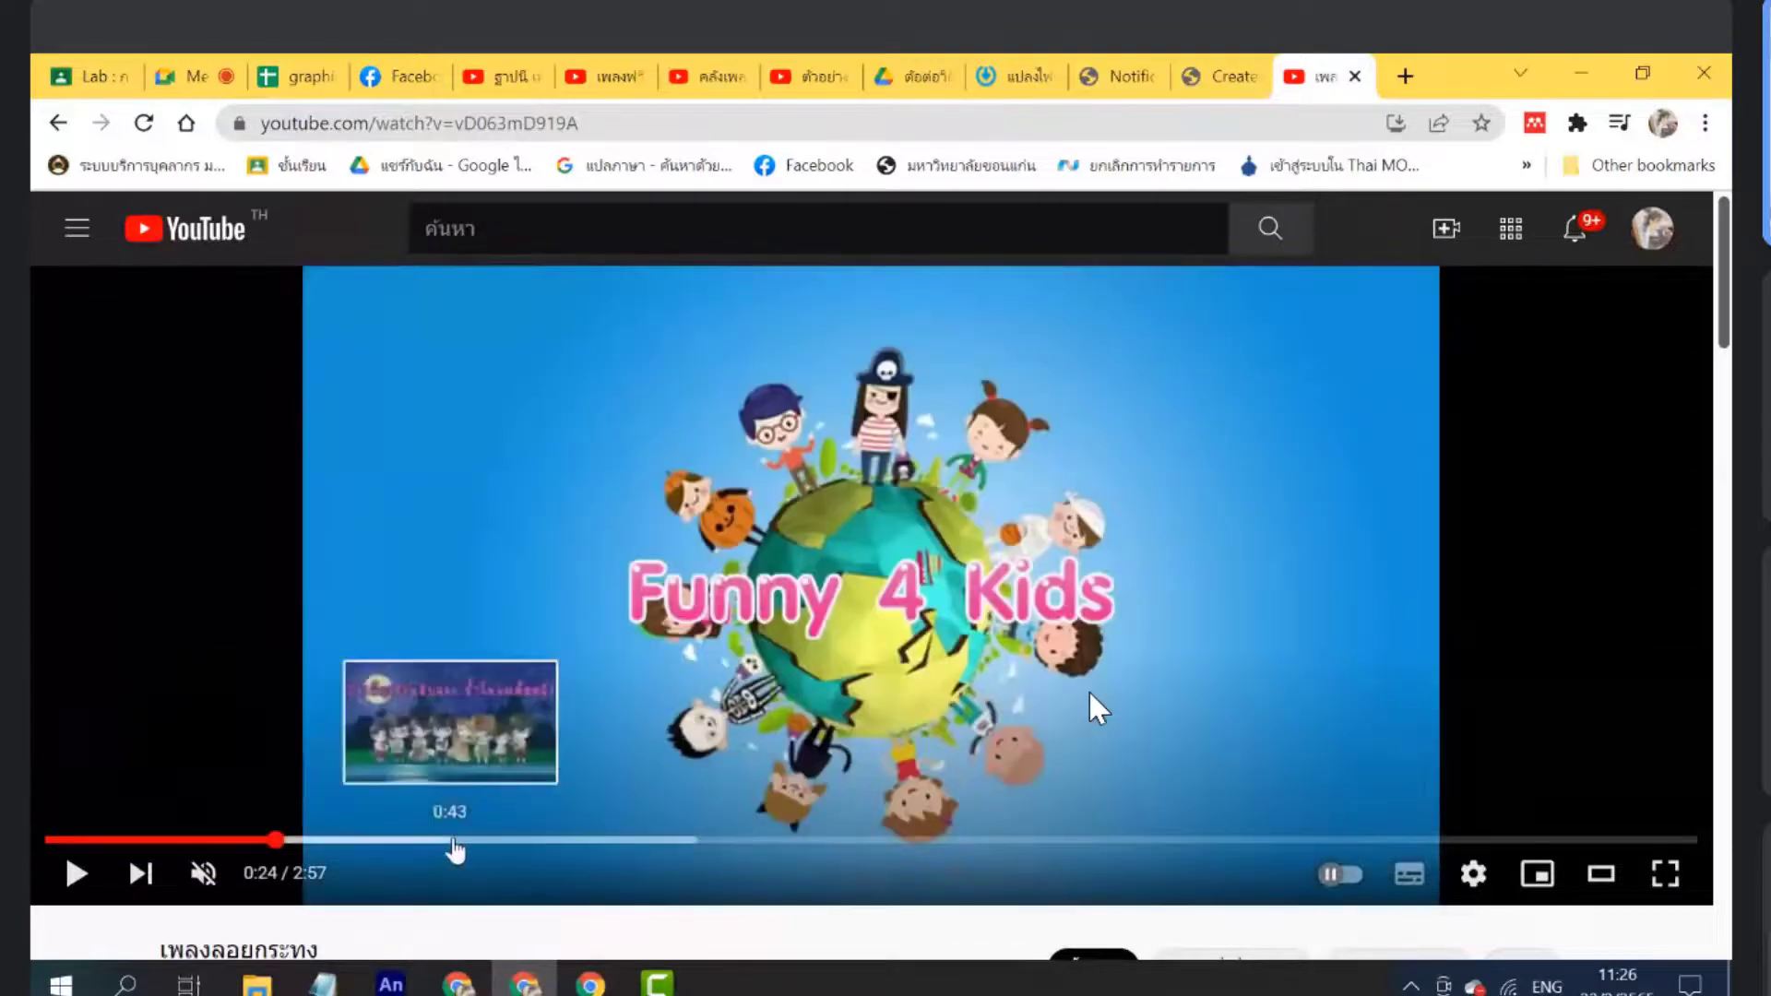
click(579, 841)
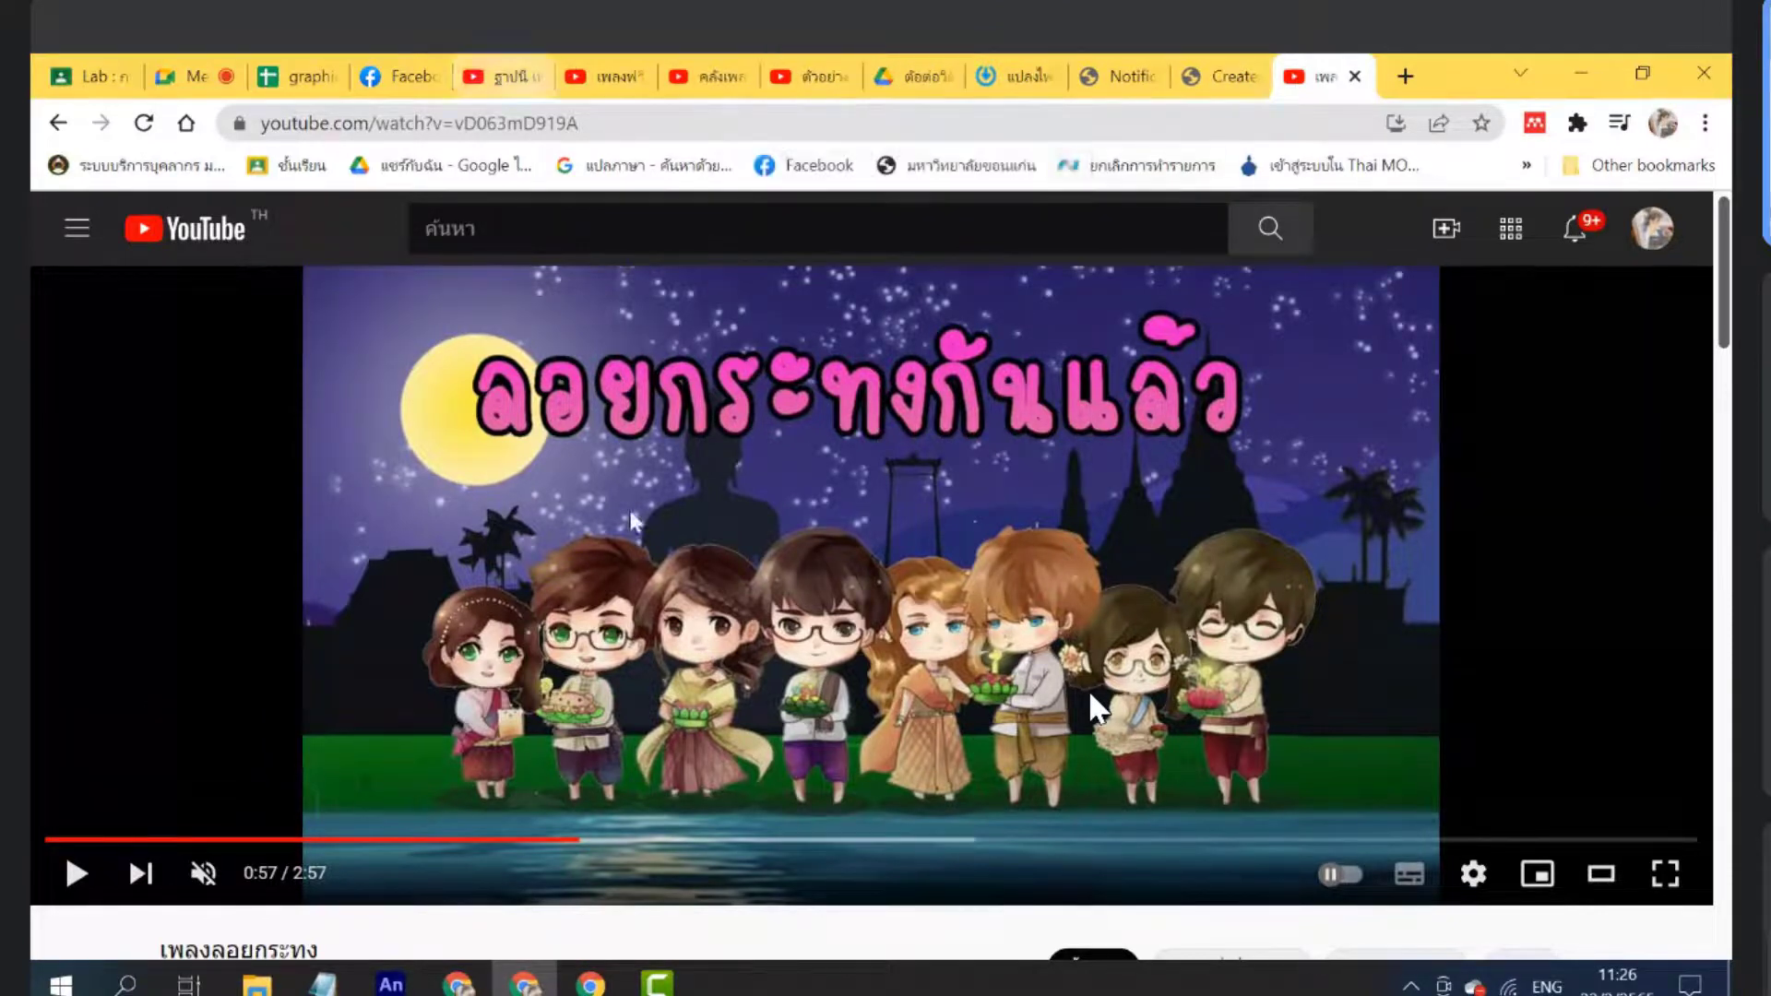
mouse_move(656, 982)
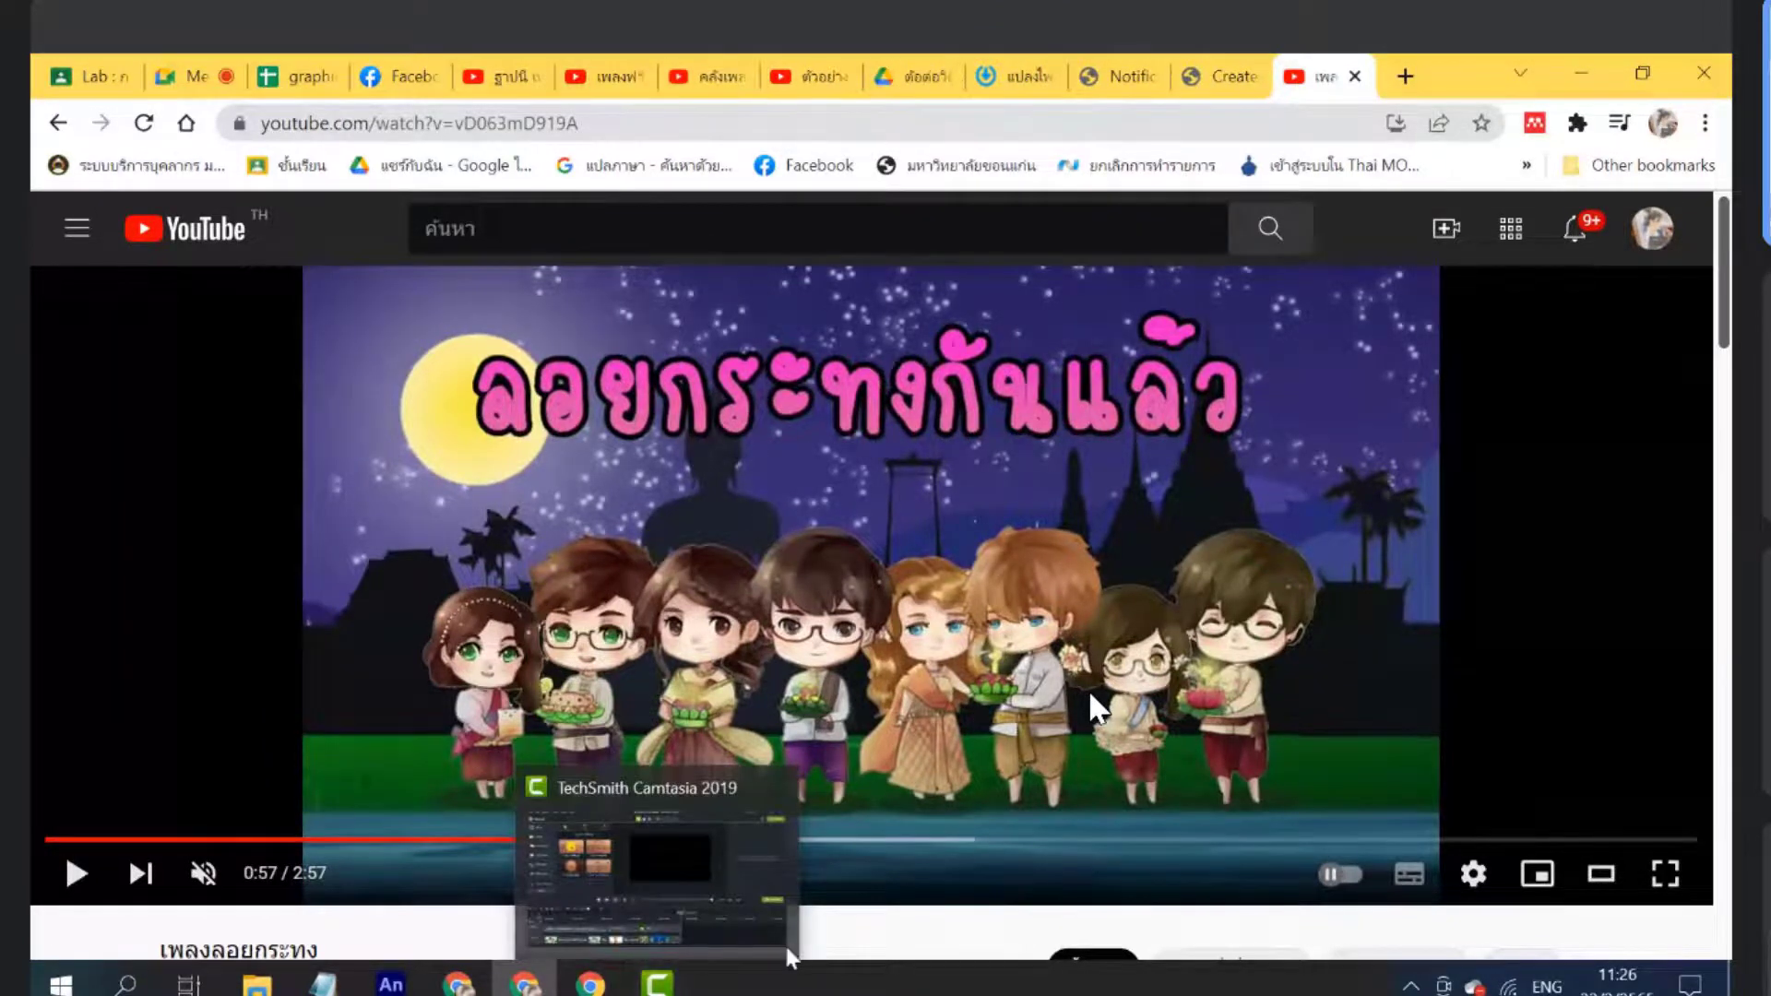
click(1355, 77)
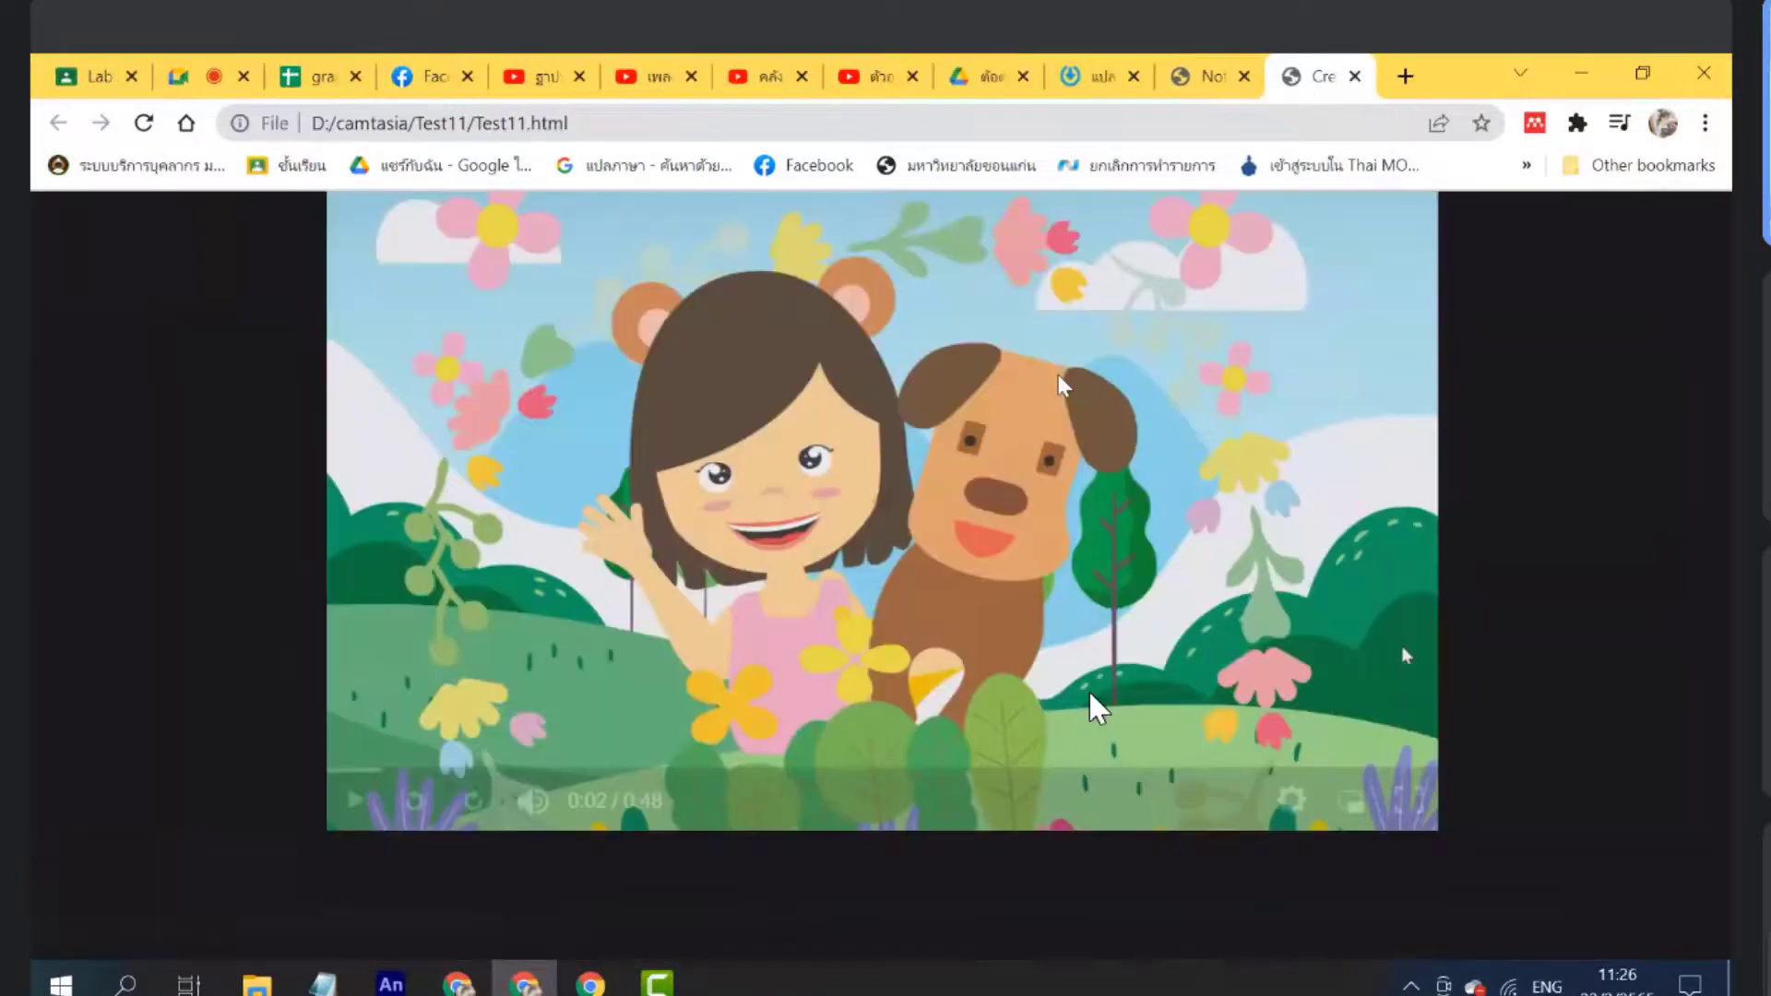
Look through the open Facebook and YouTube tabs for the channel page, and hide the screen-sharing notice
key(ctrl+4)
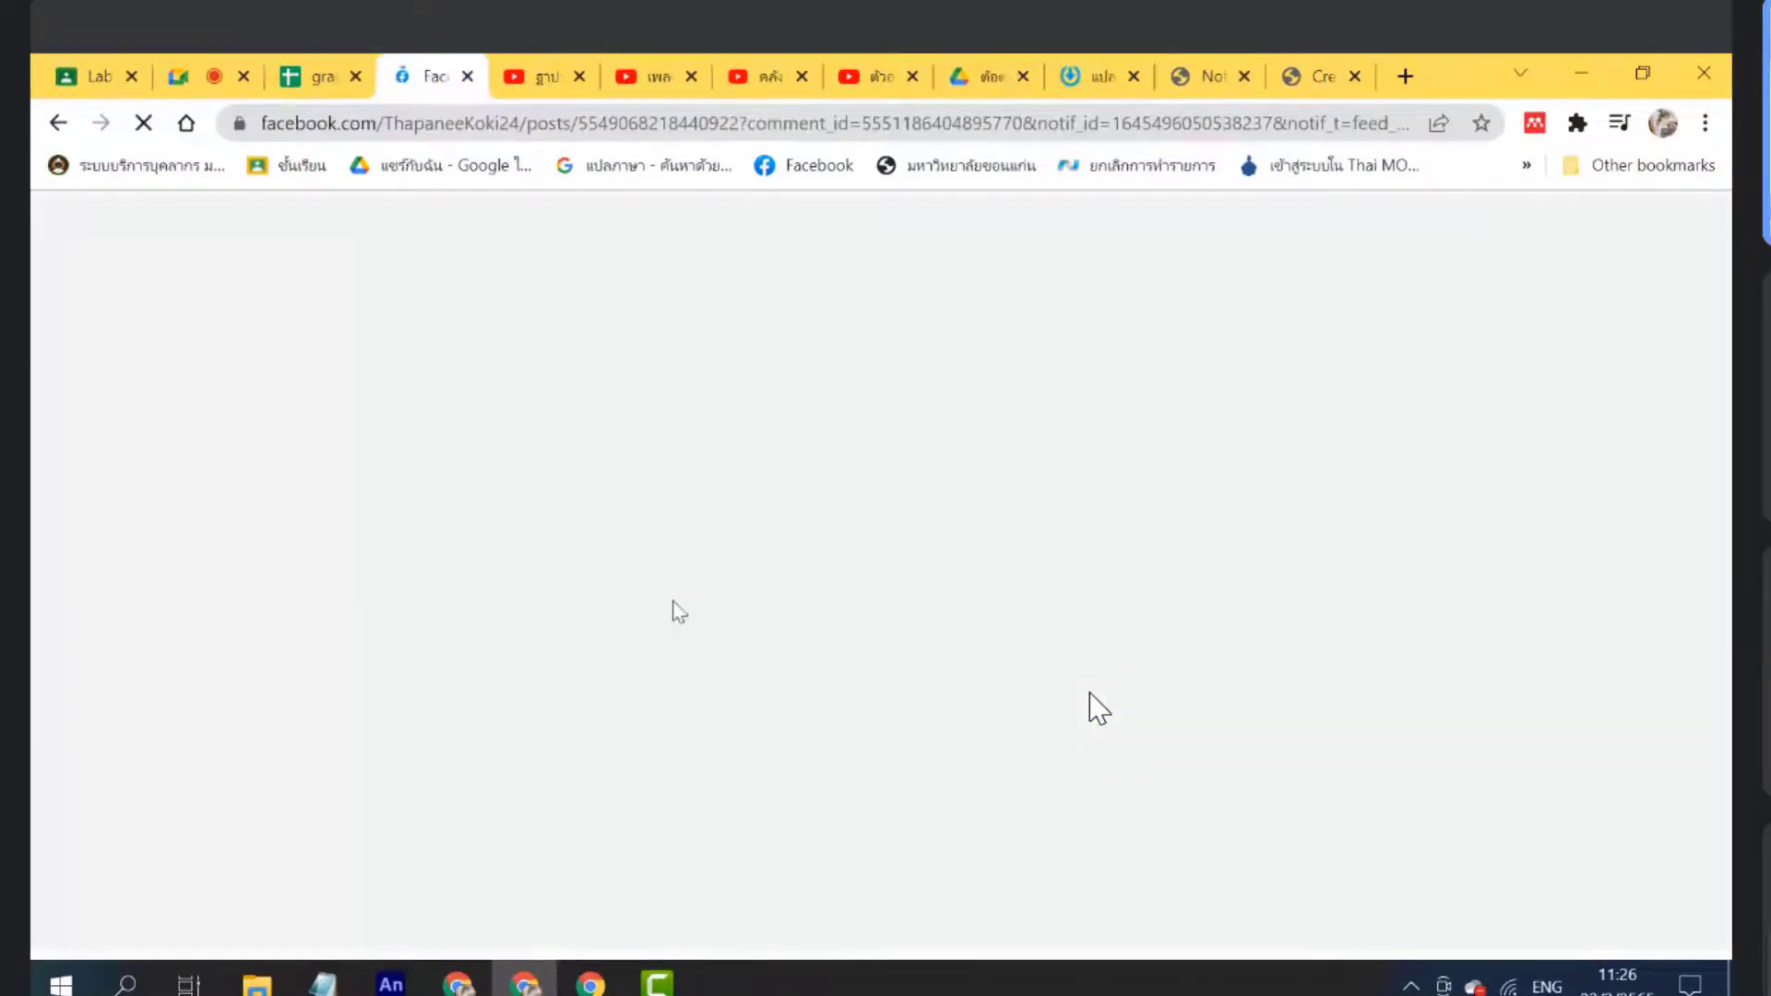
click(542, 77)
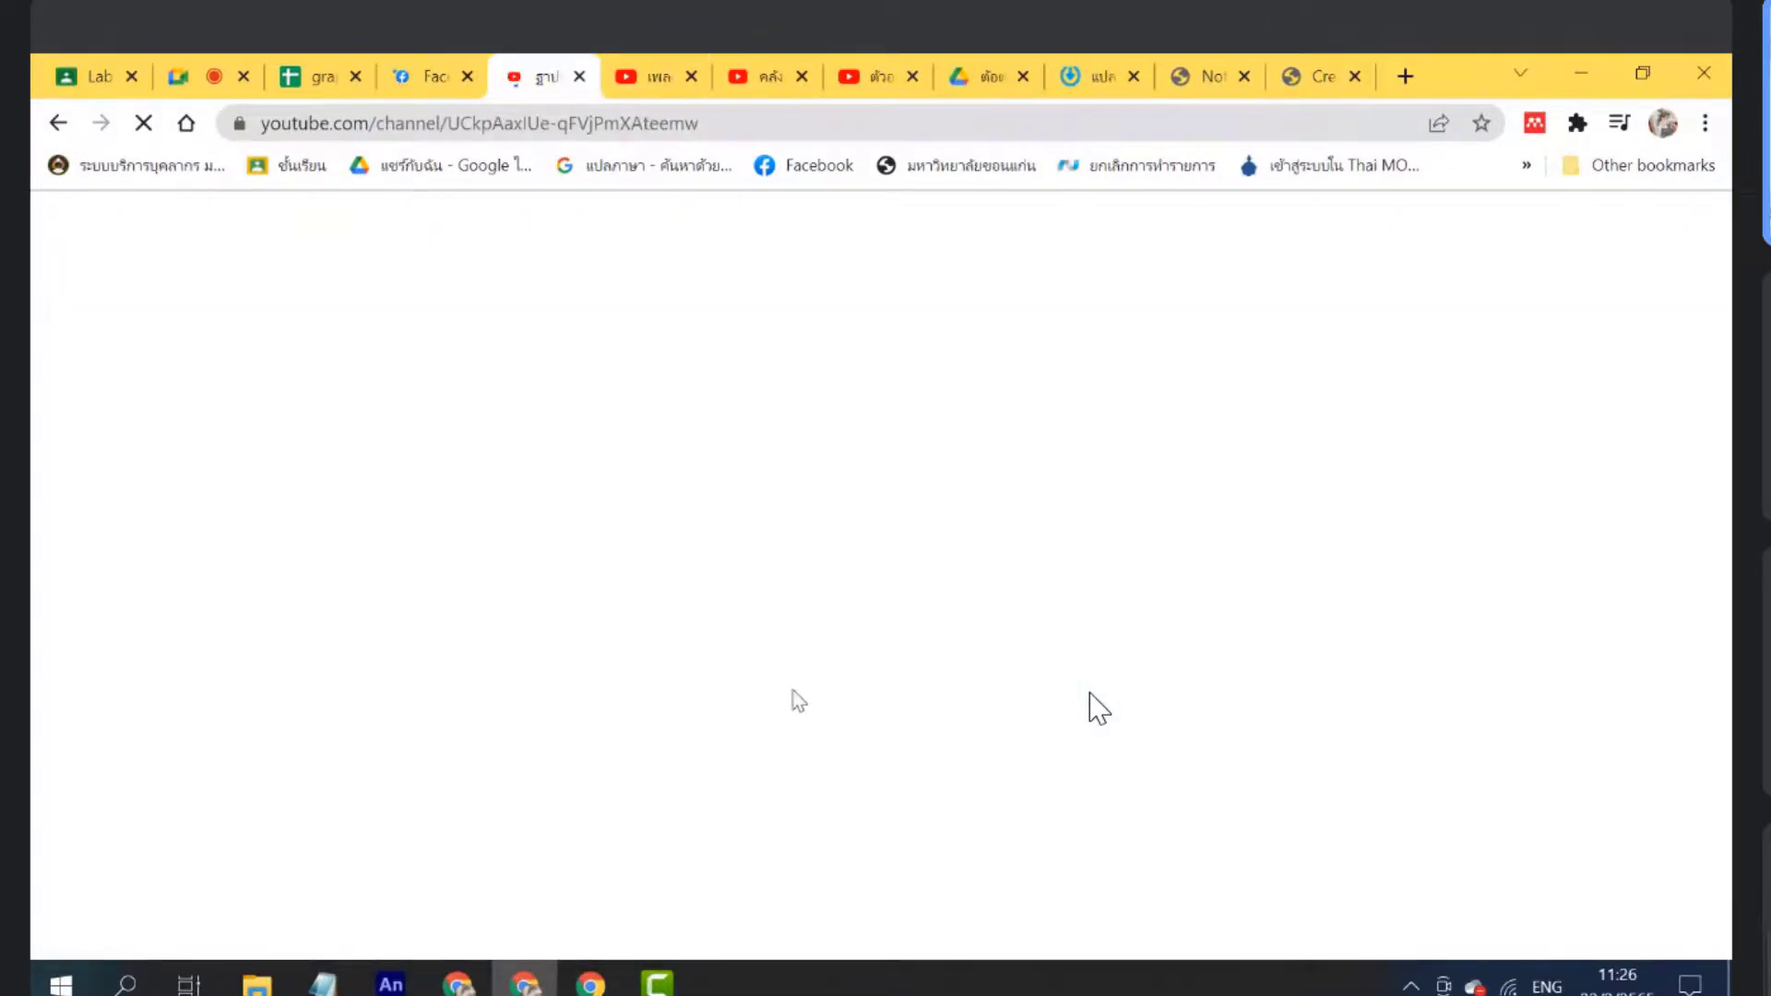
click(876, 67)
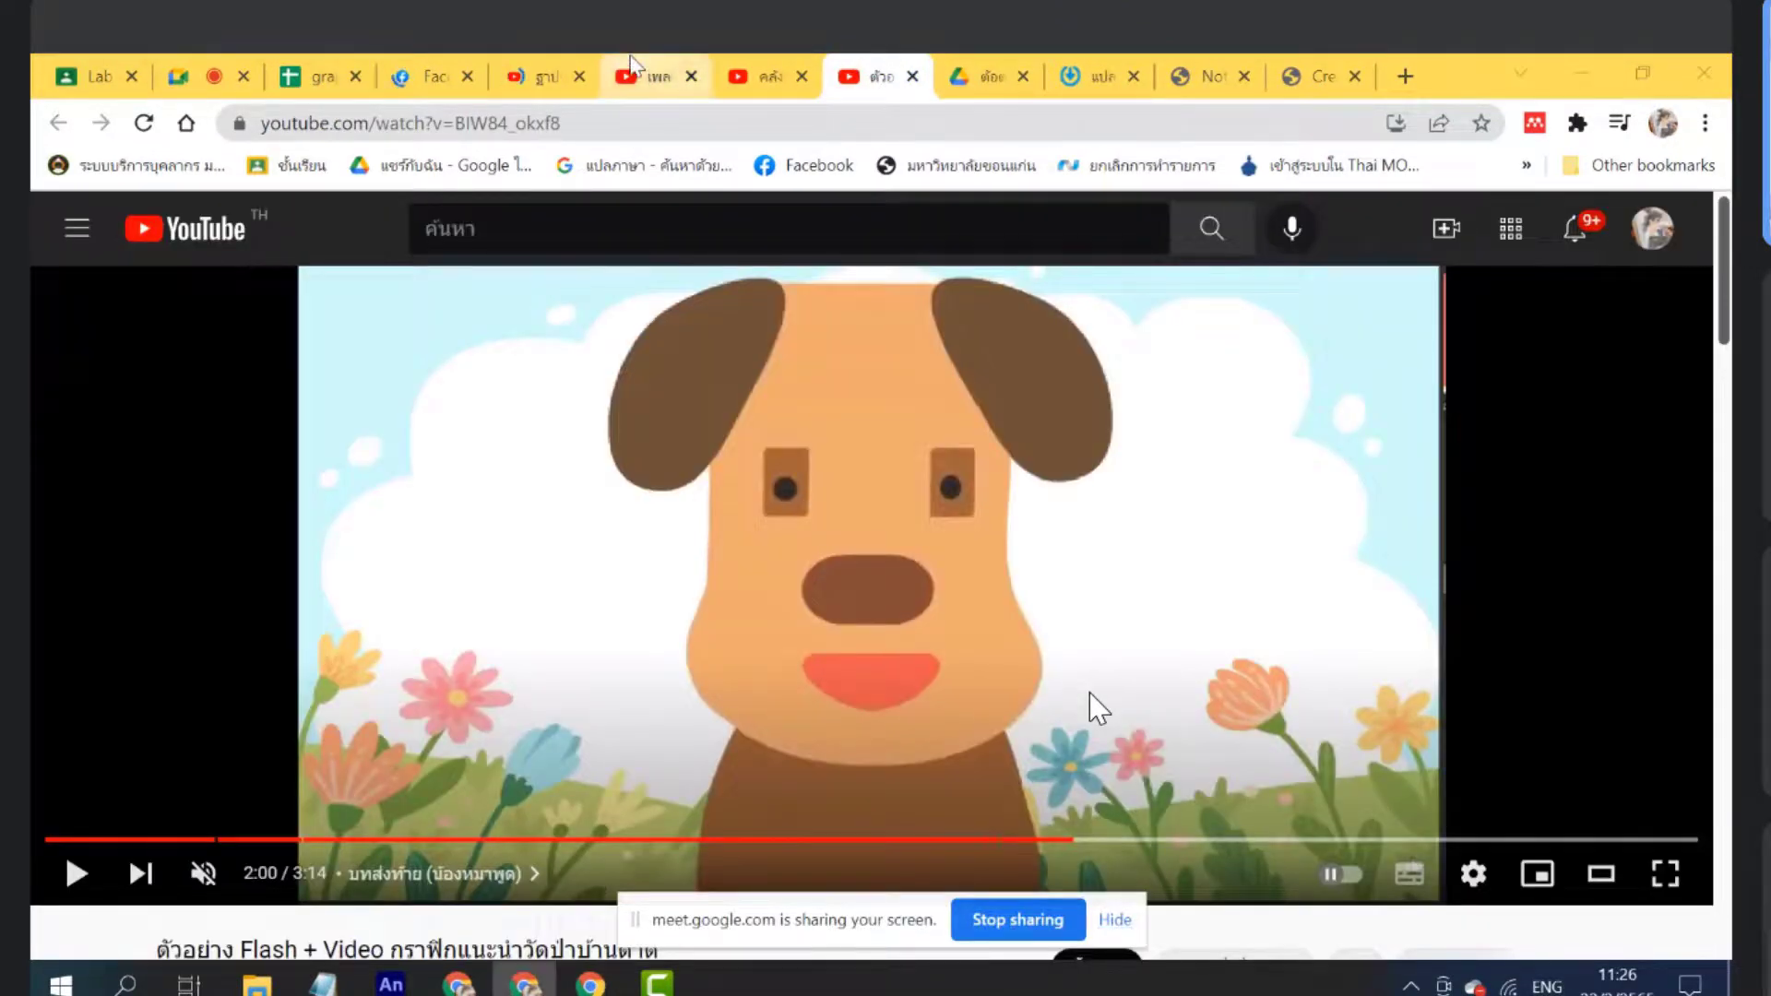
click(650, 73)
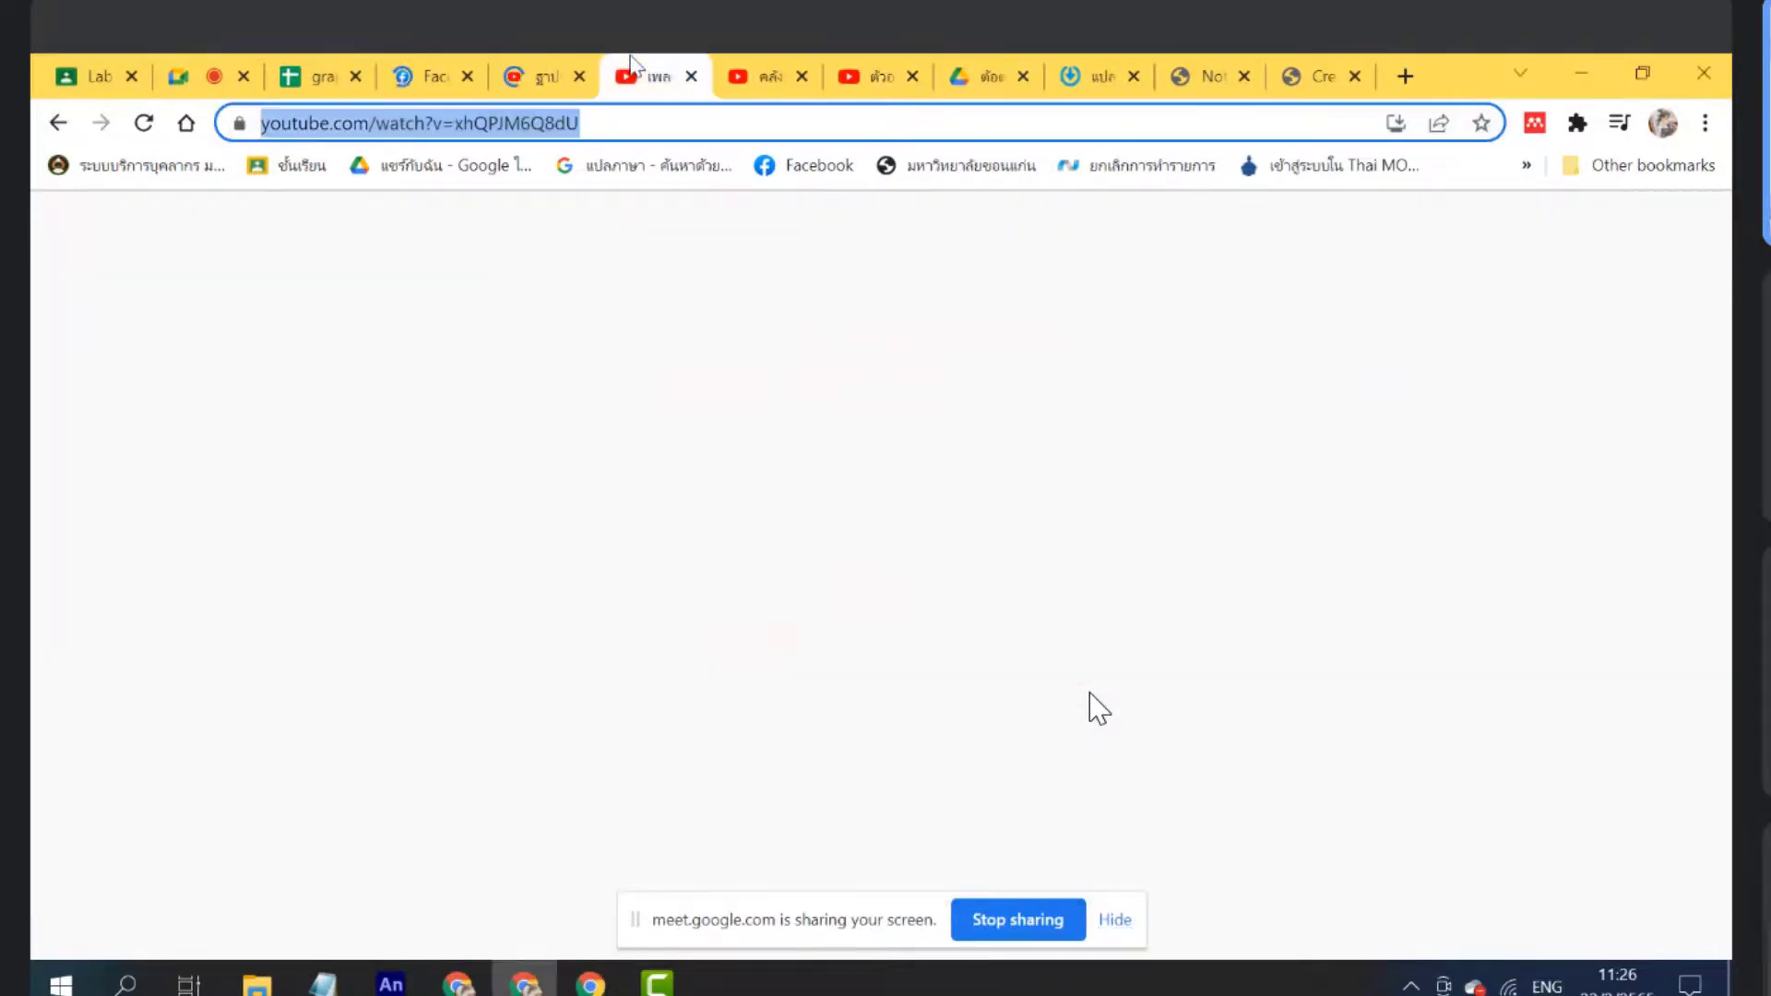
click(546, 67)
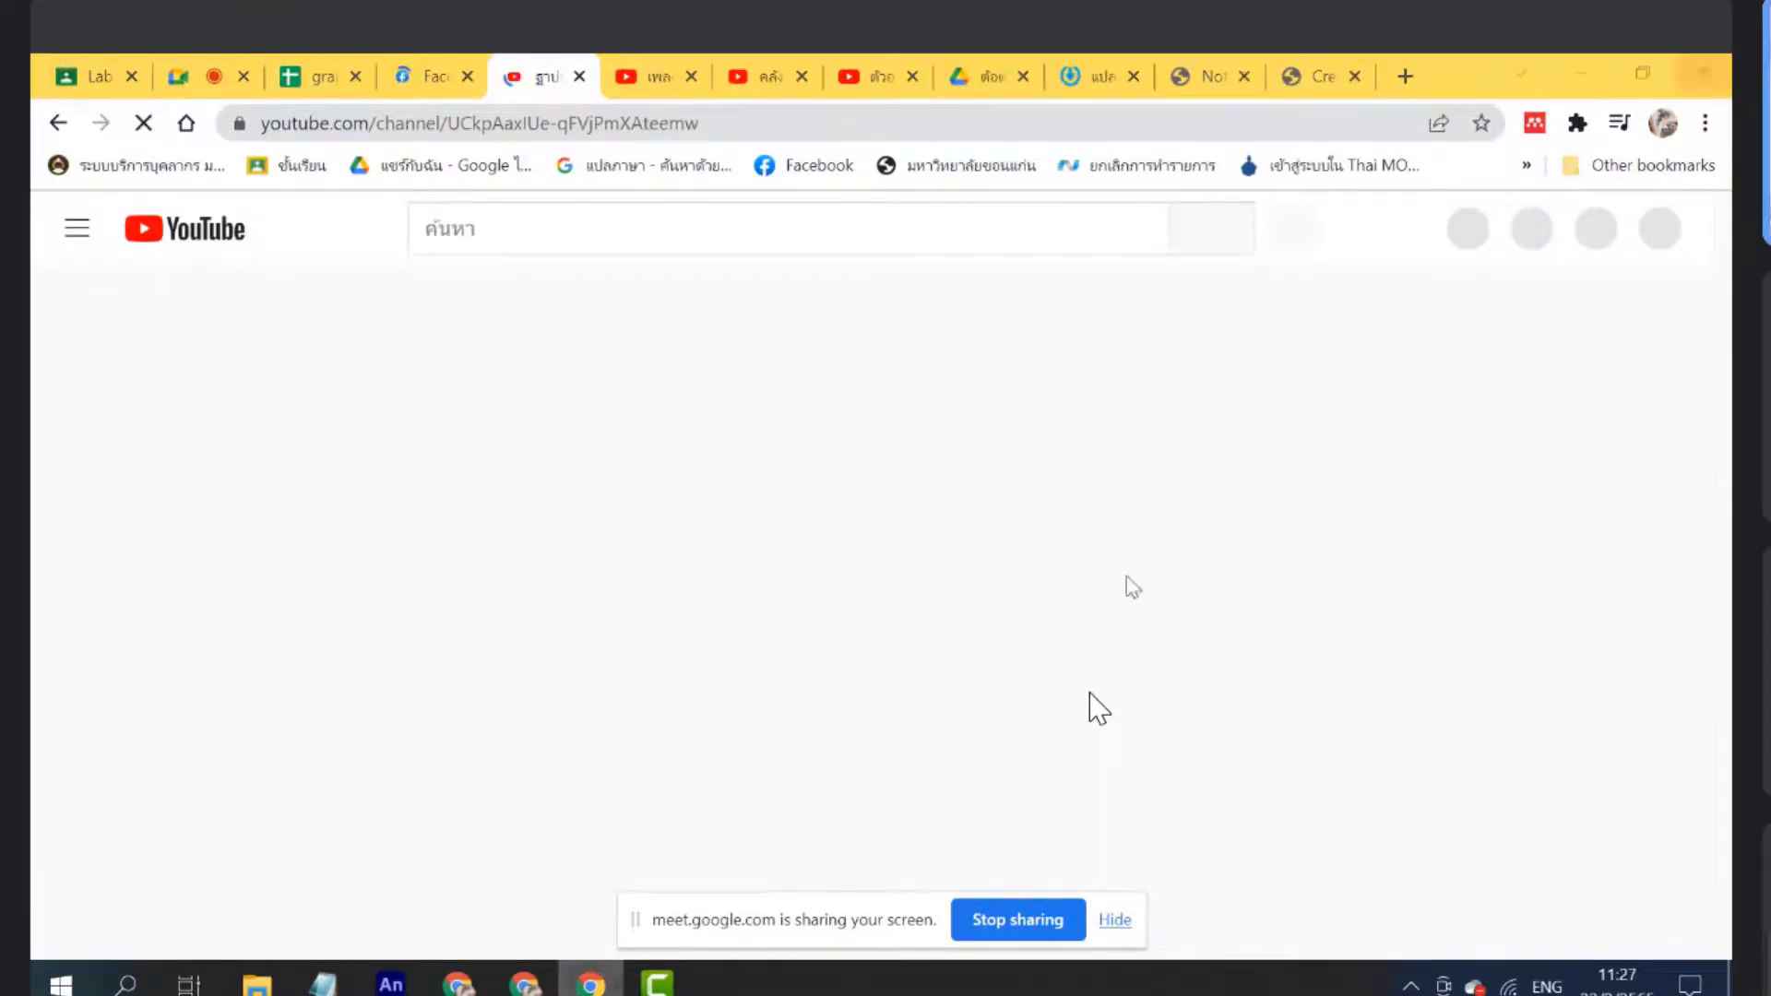
click(1114, 919)
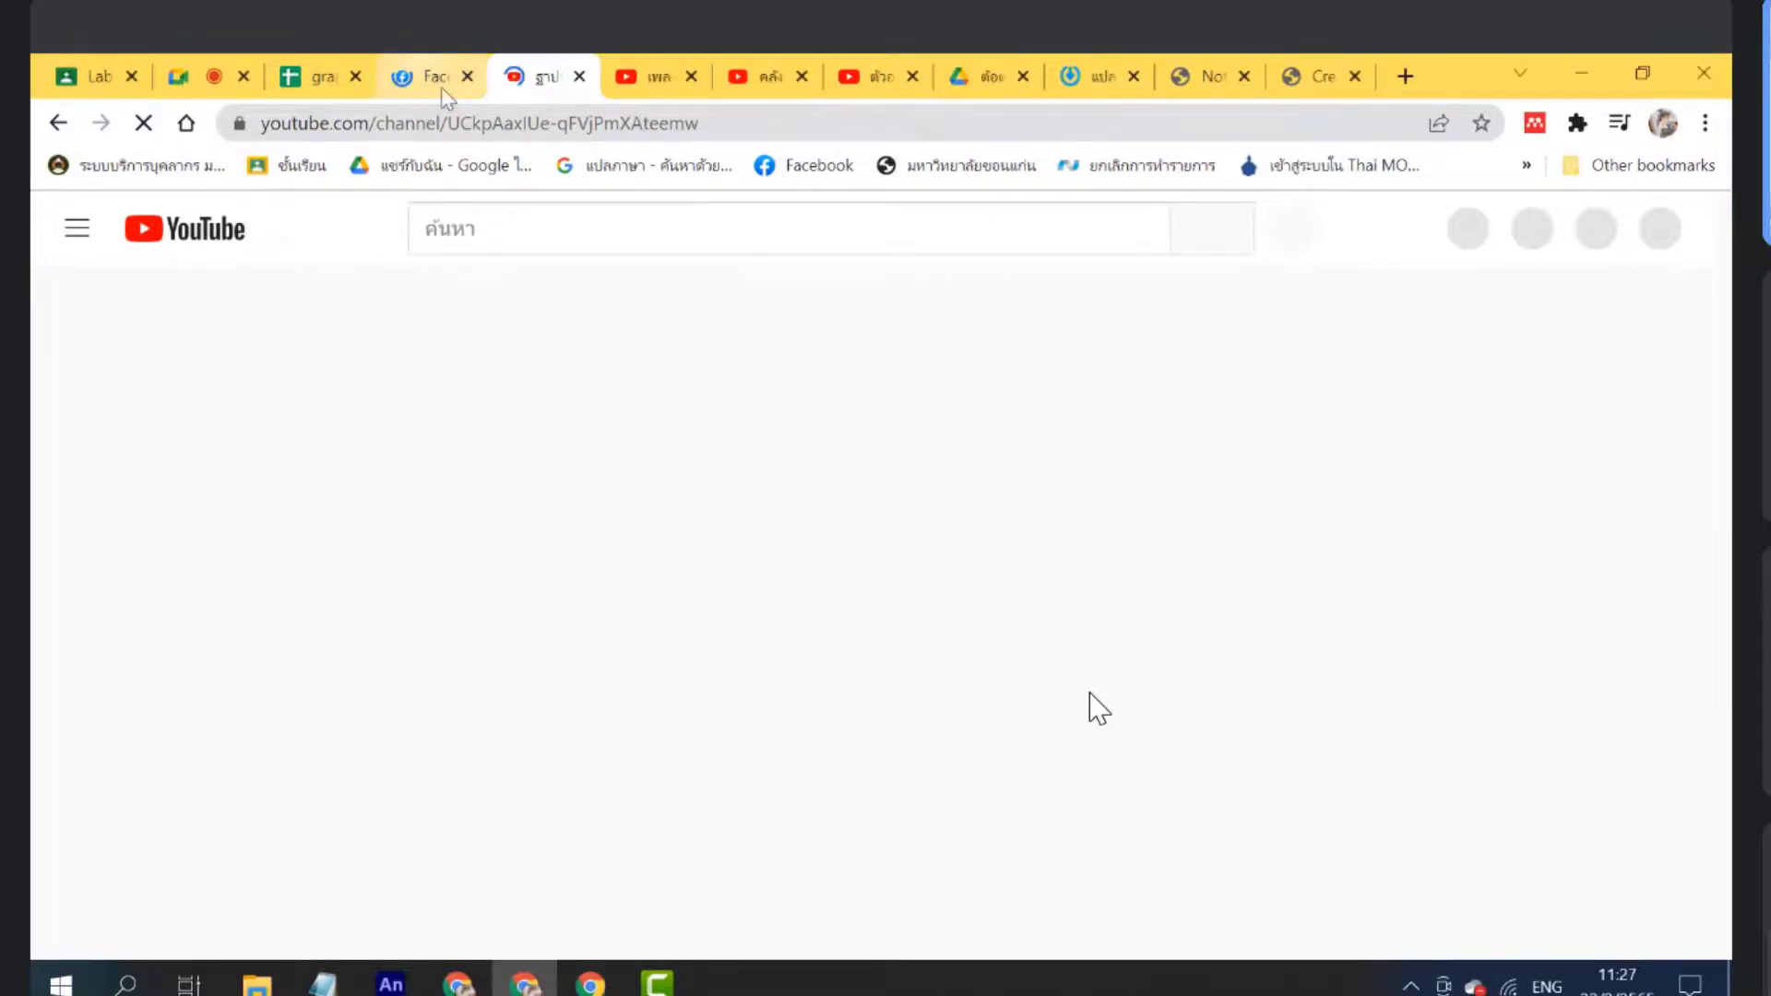
Switch to the other Chrome window and start a new video upload on YouTube
key(alt+Tab)
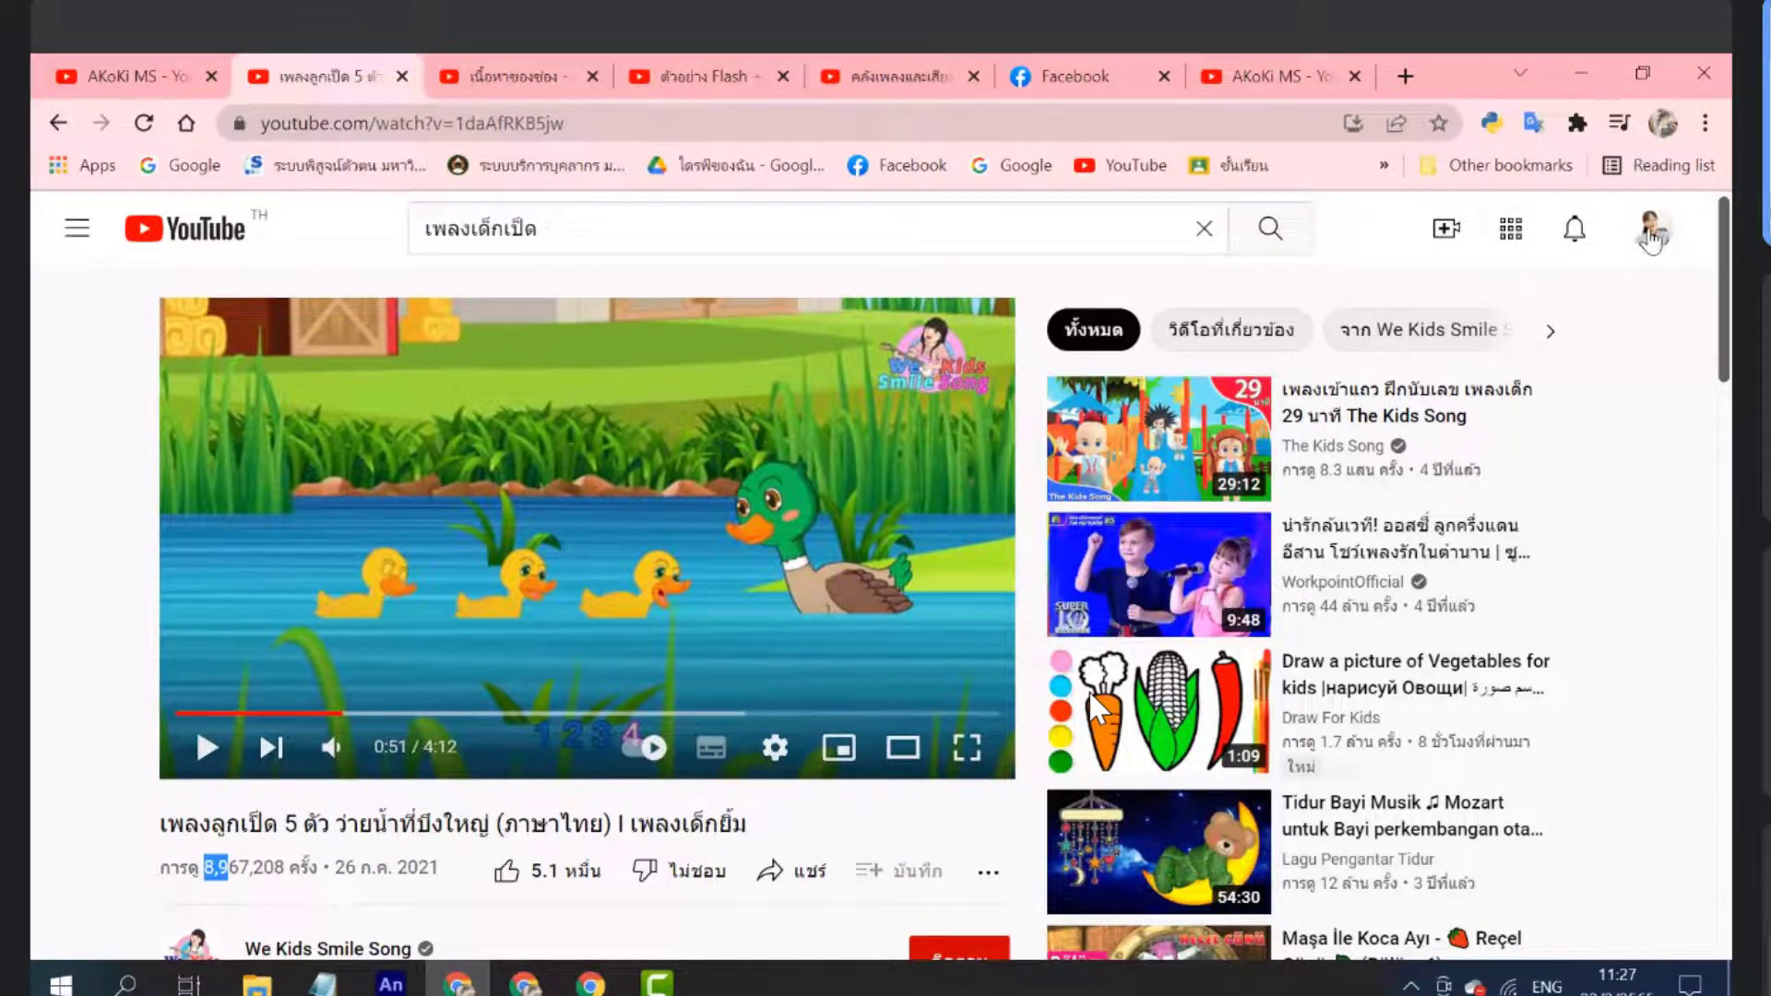
click(1445, 249)
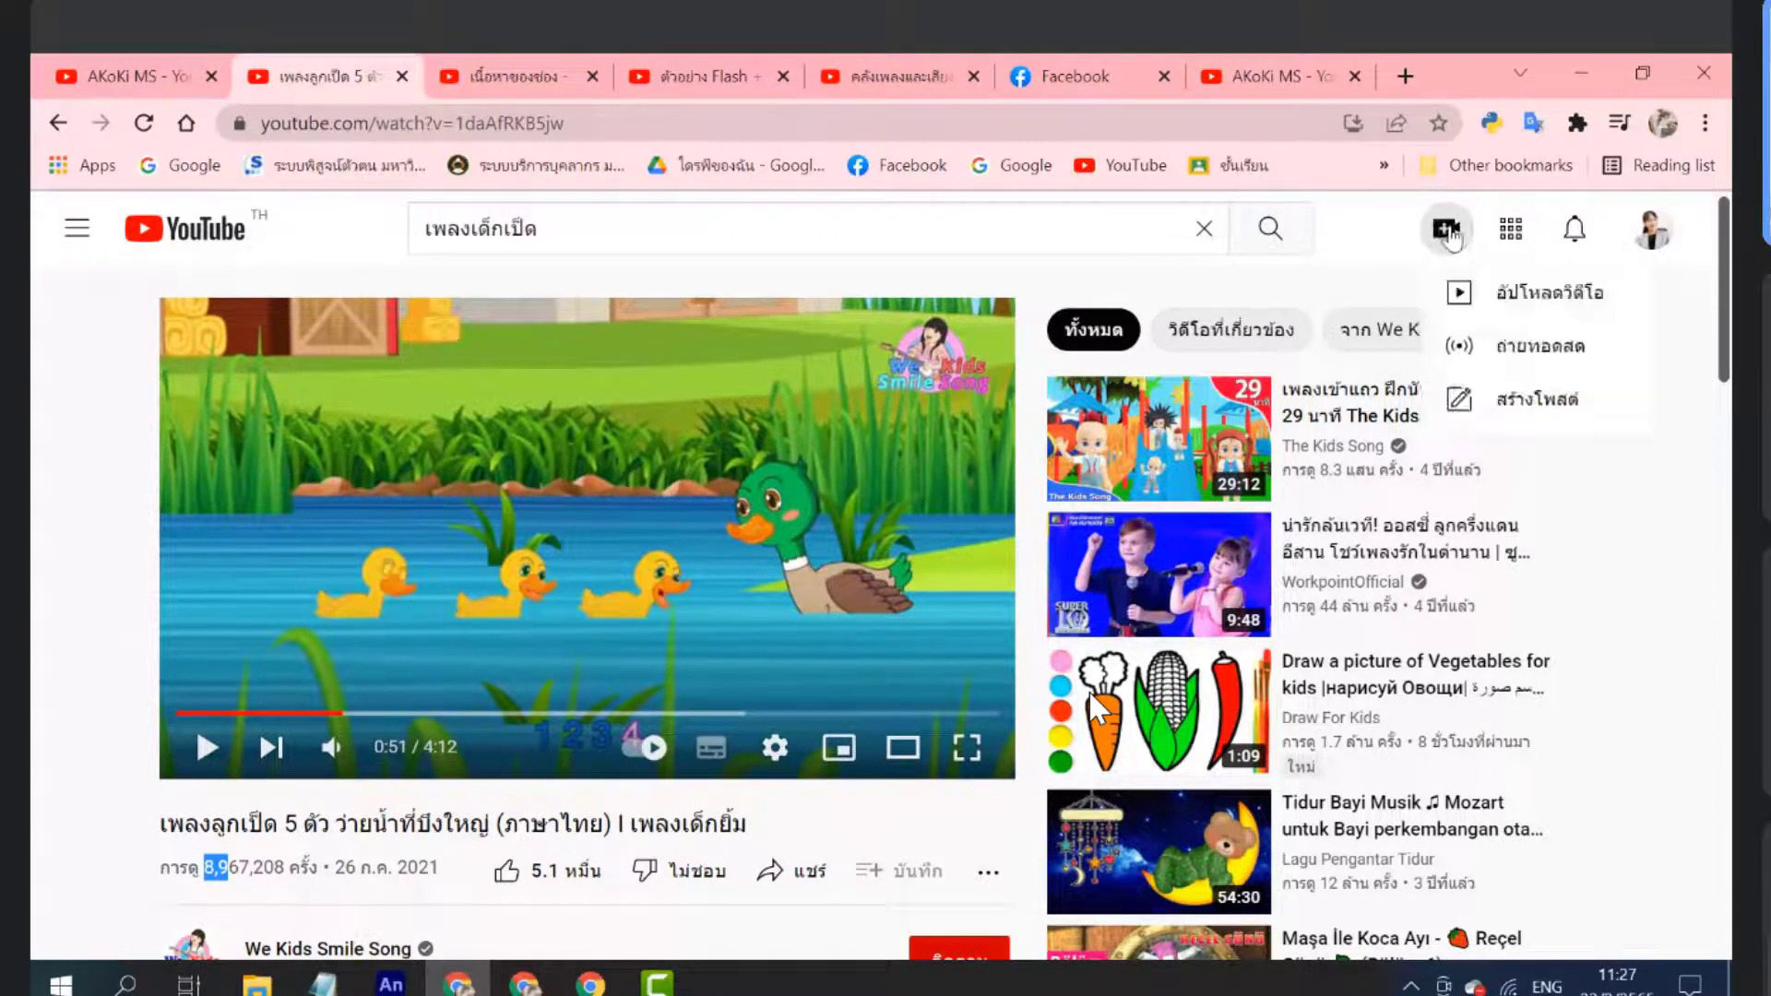
click(1518, 305)
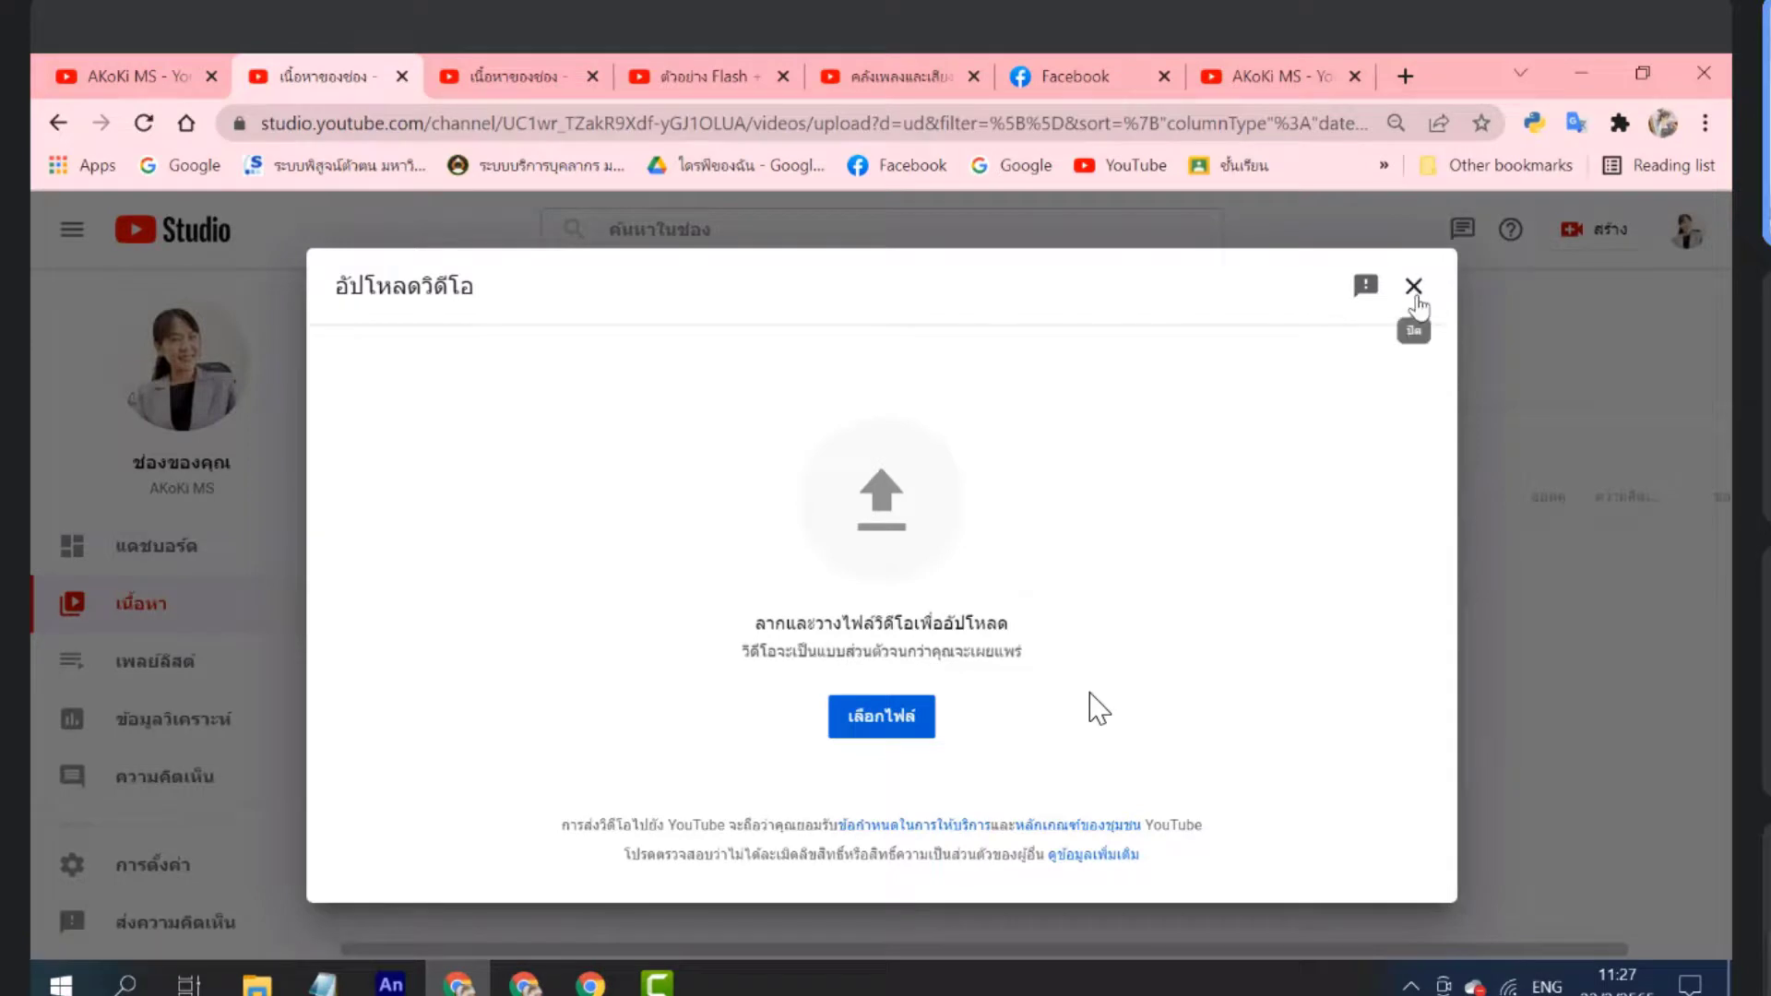
Upload the Test11 MP4 file from the Test11 folder inside camtasia on drive D
click(504, 69)
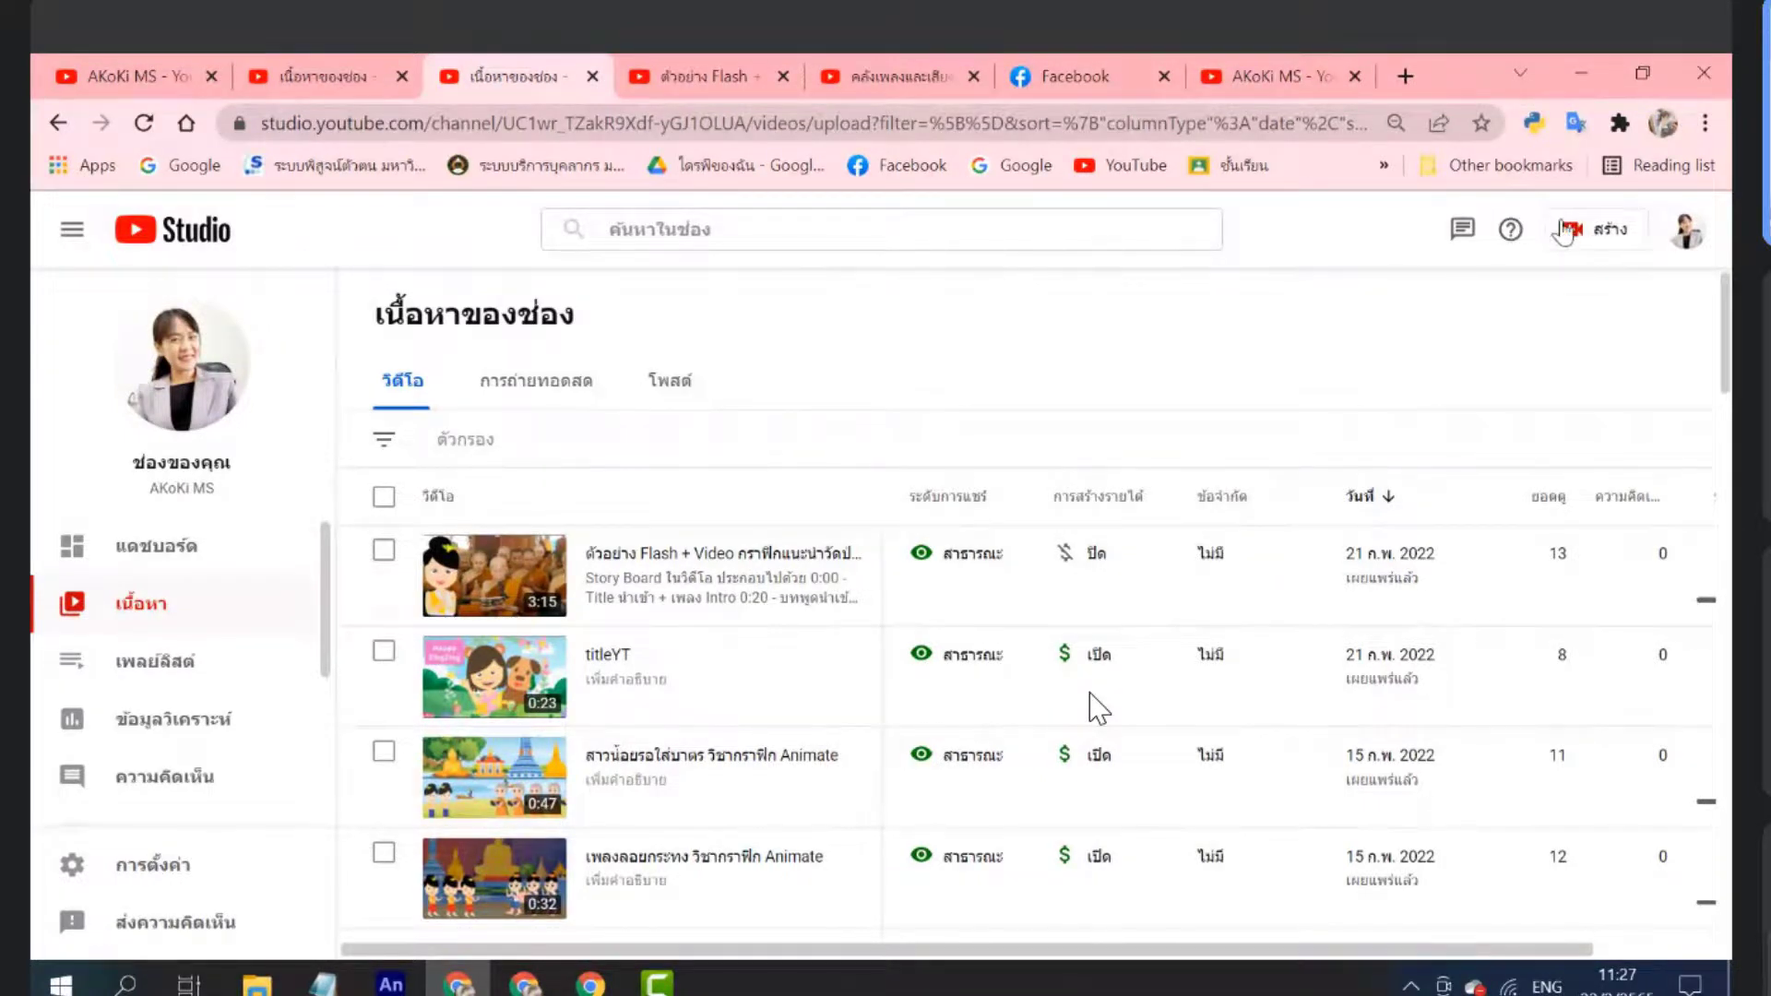
click(350, 74)
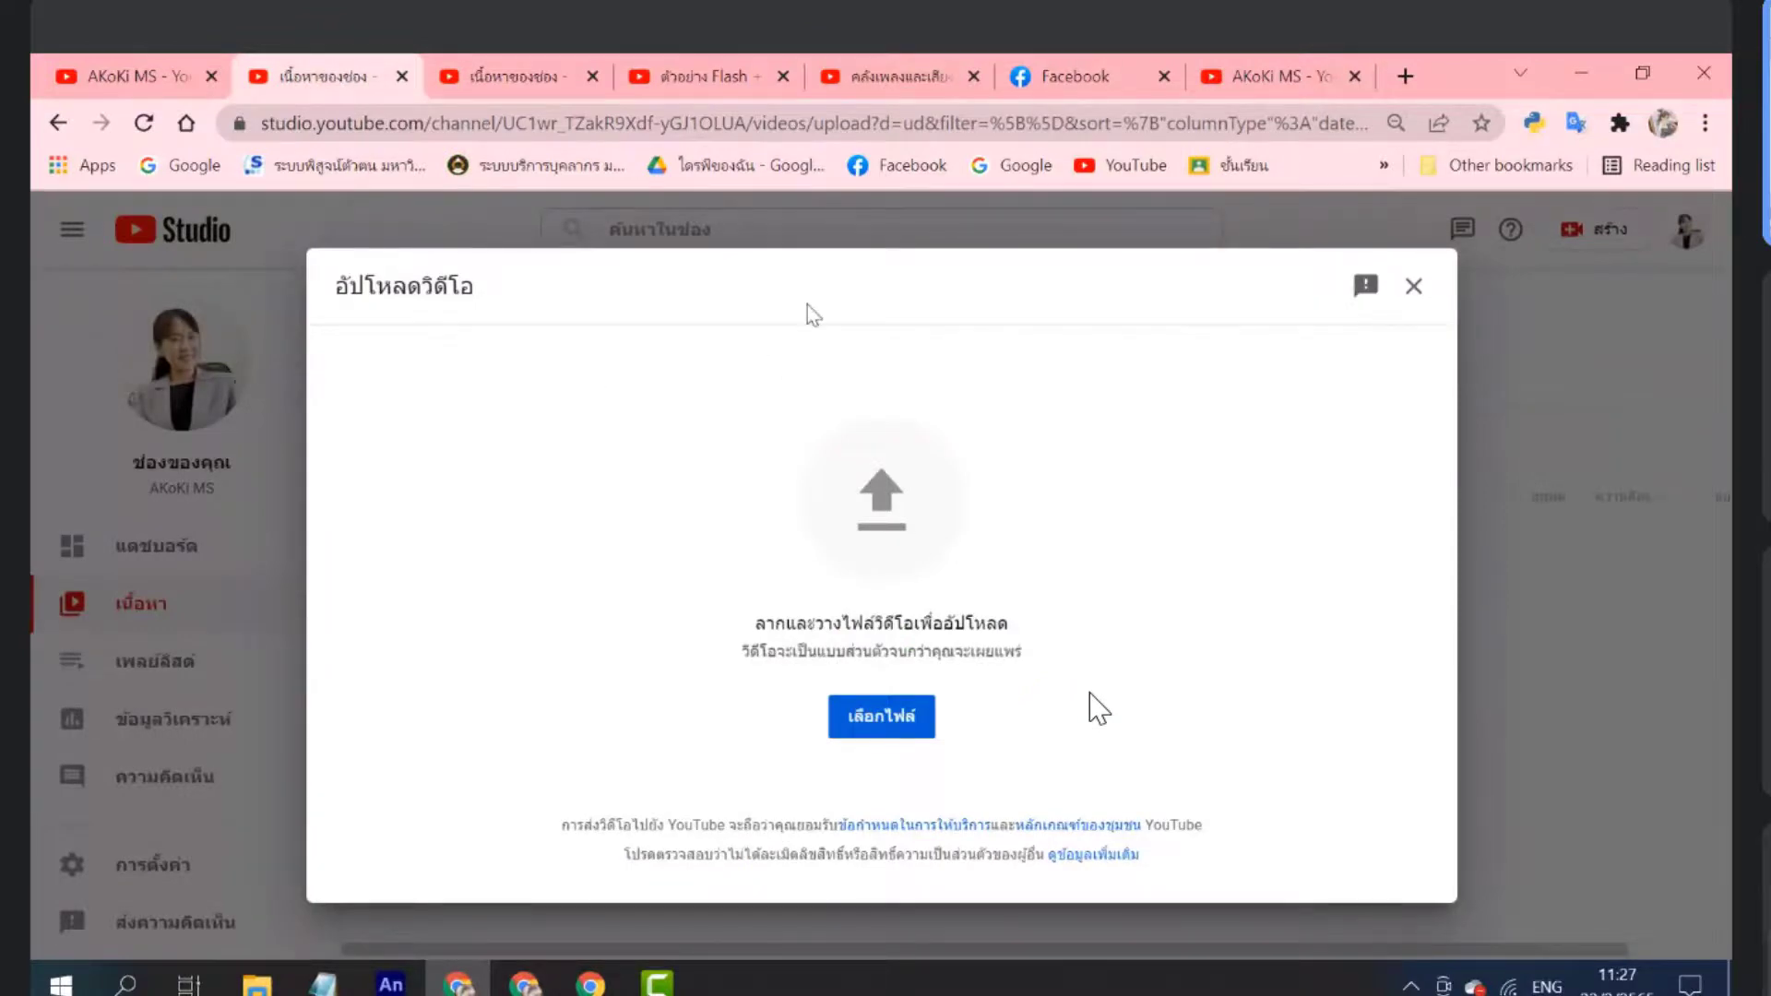
click(884, 729)
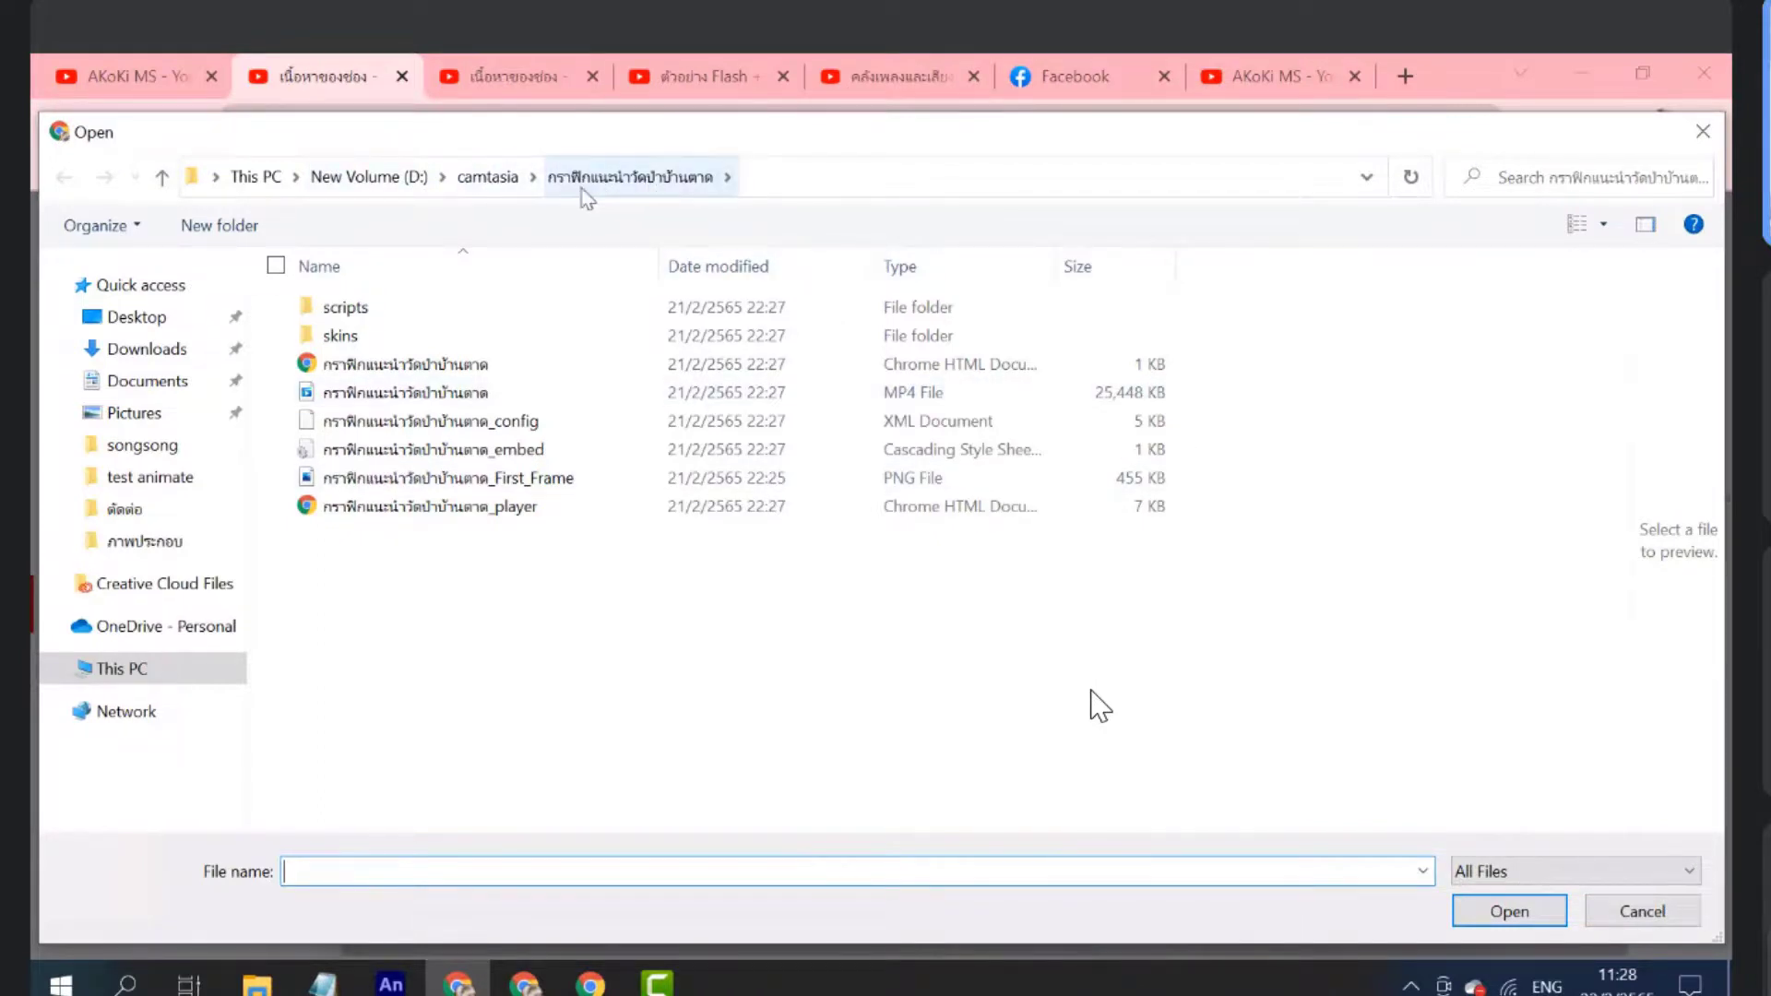
click(423, 397)
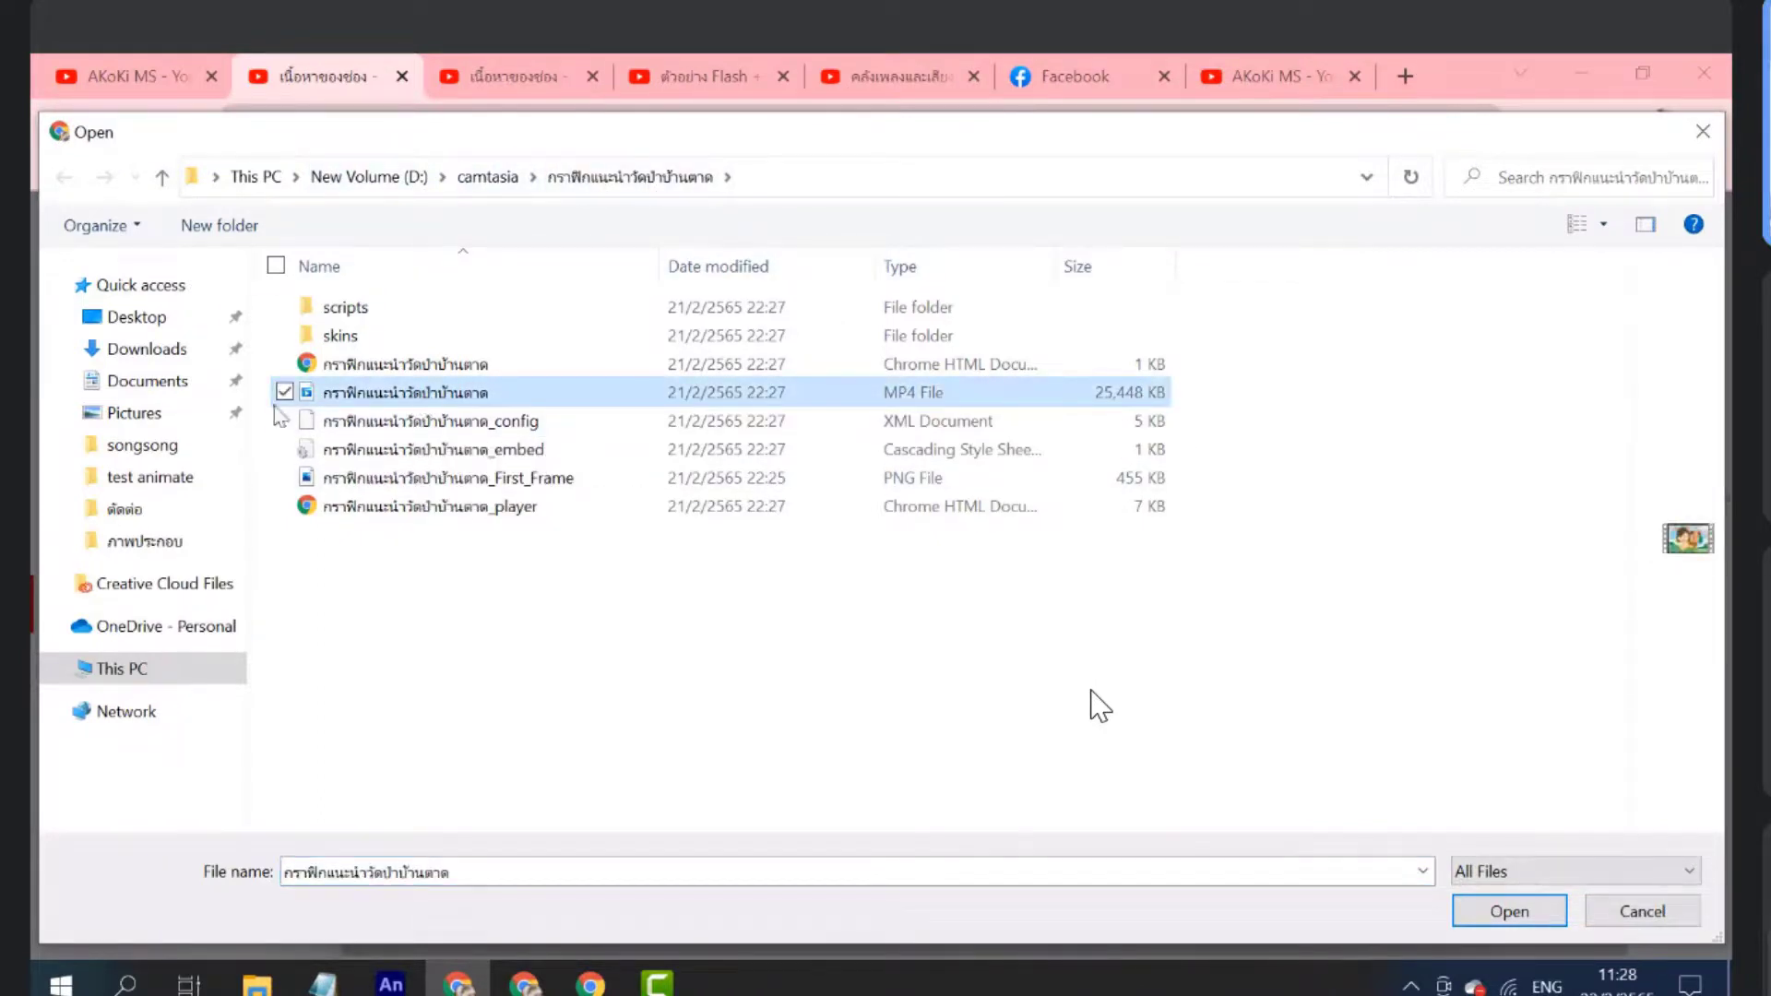
click(484, 179)
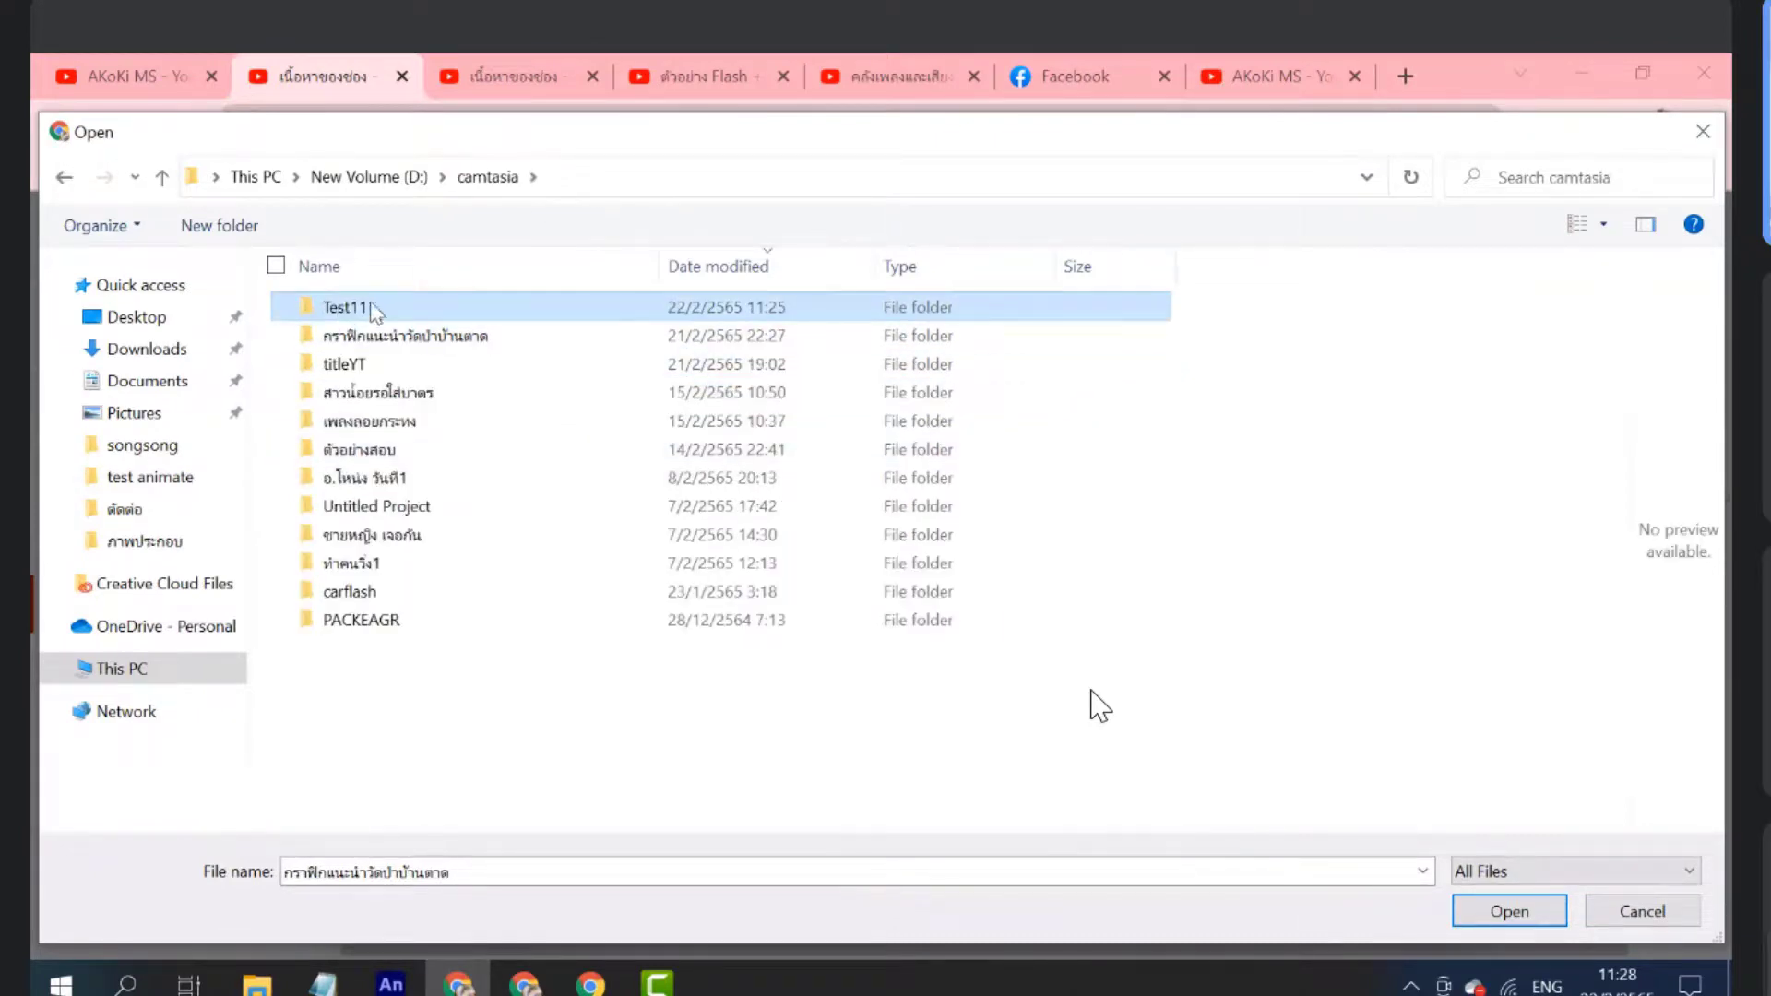
click(380, 308)
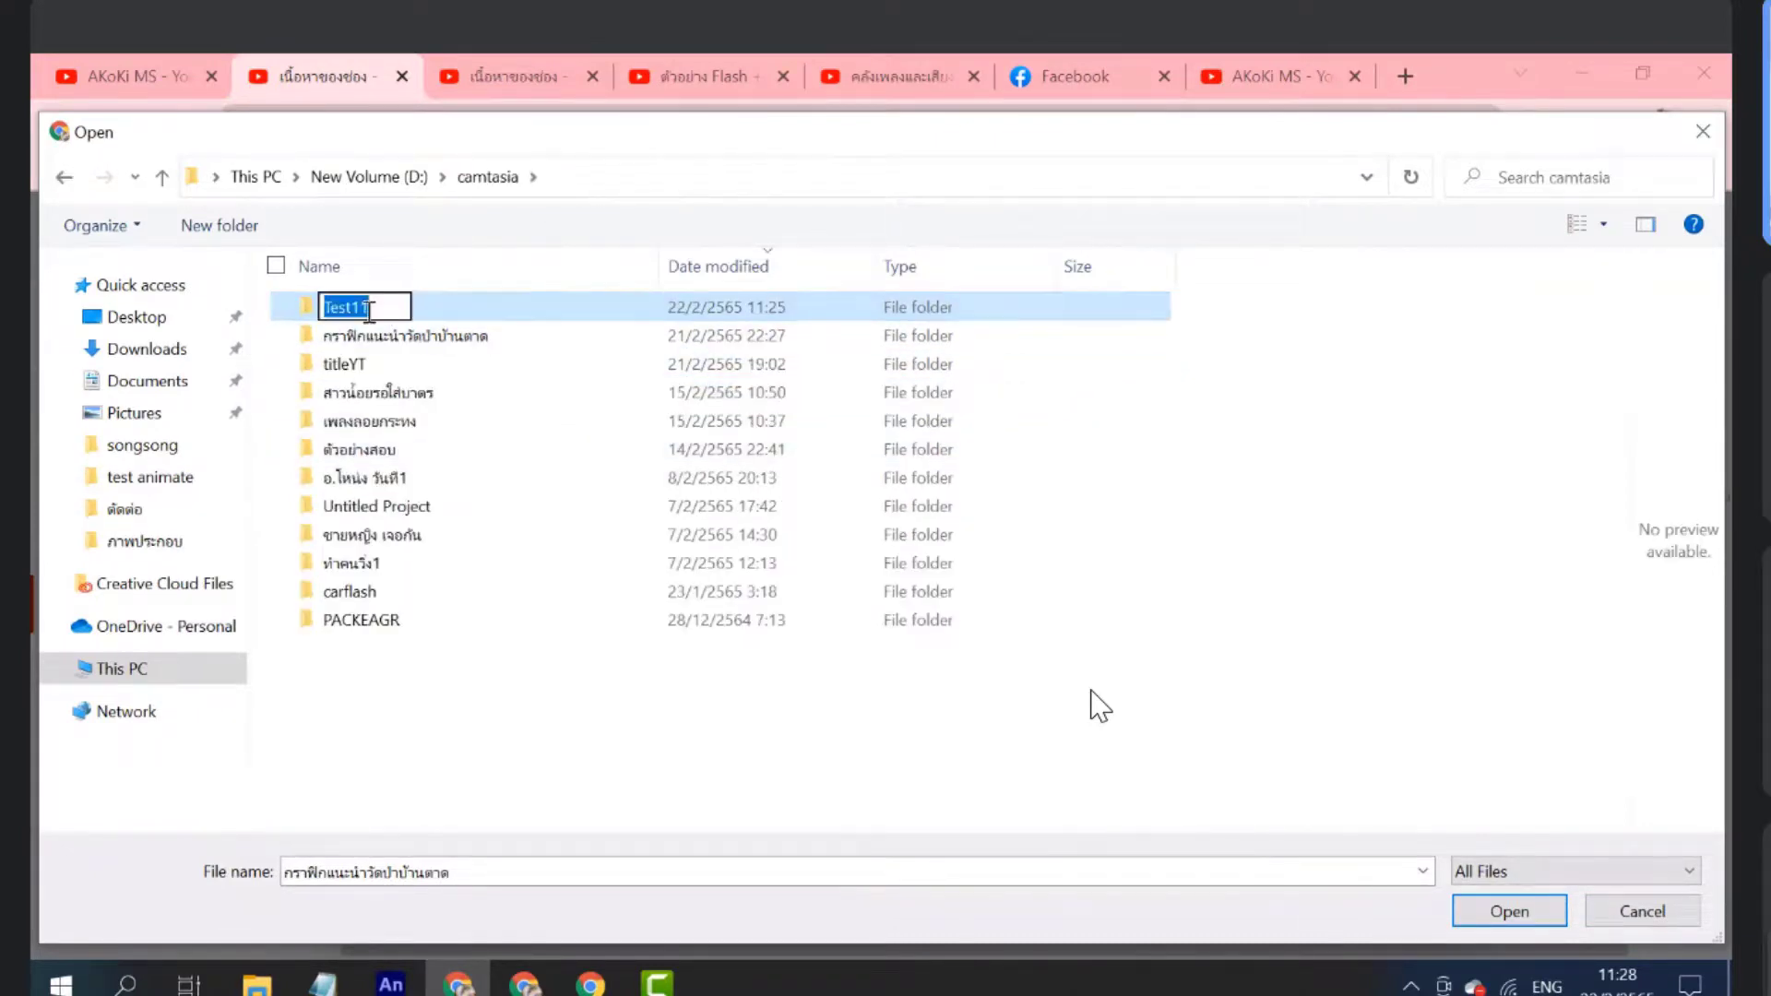
click(308, 318)
double_click(308, 318)
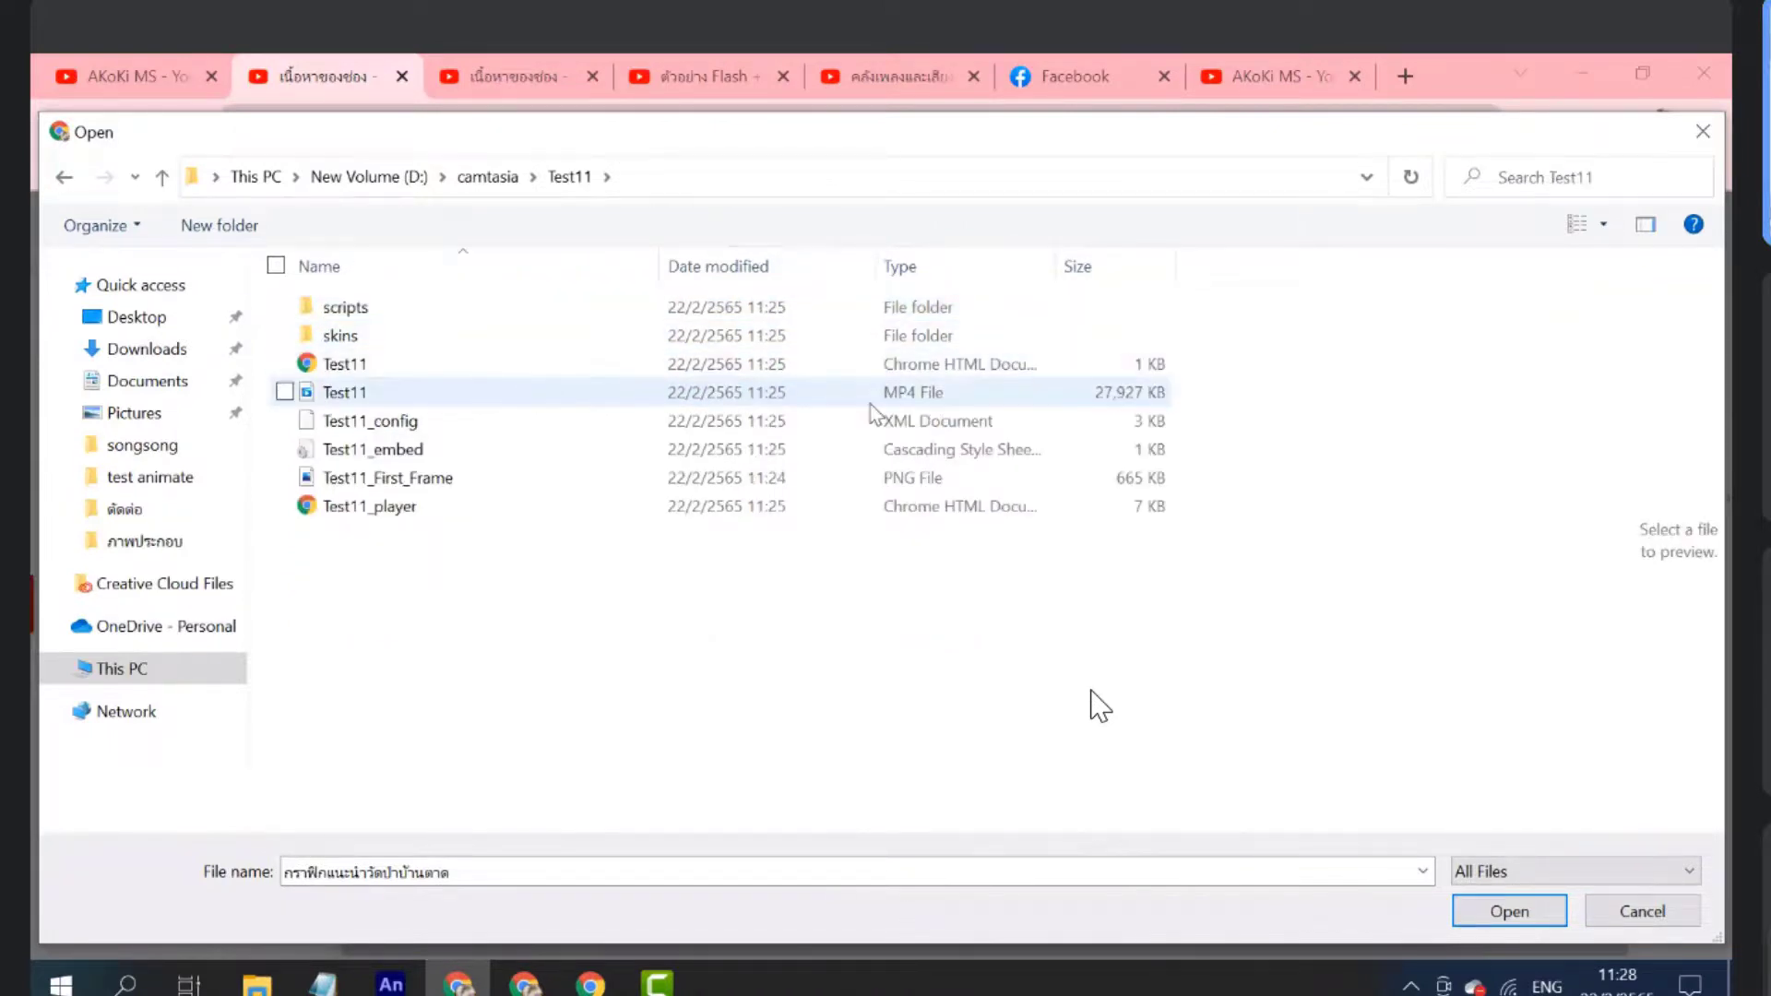
click(295, 396)
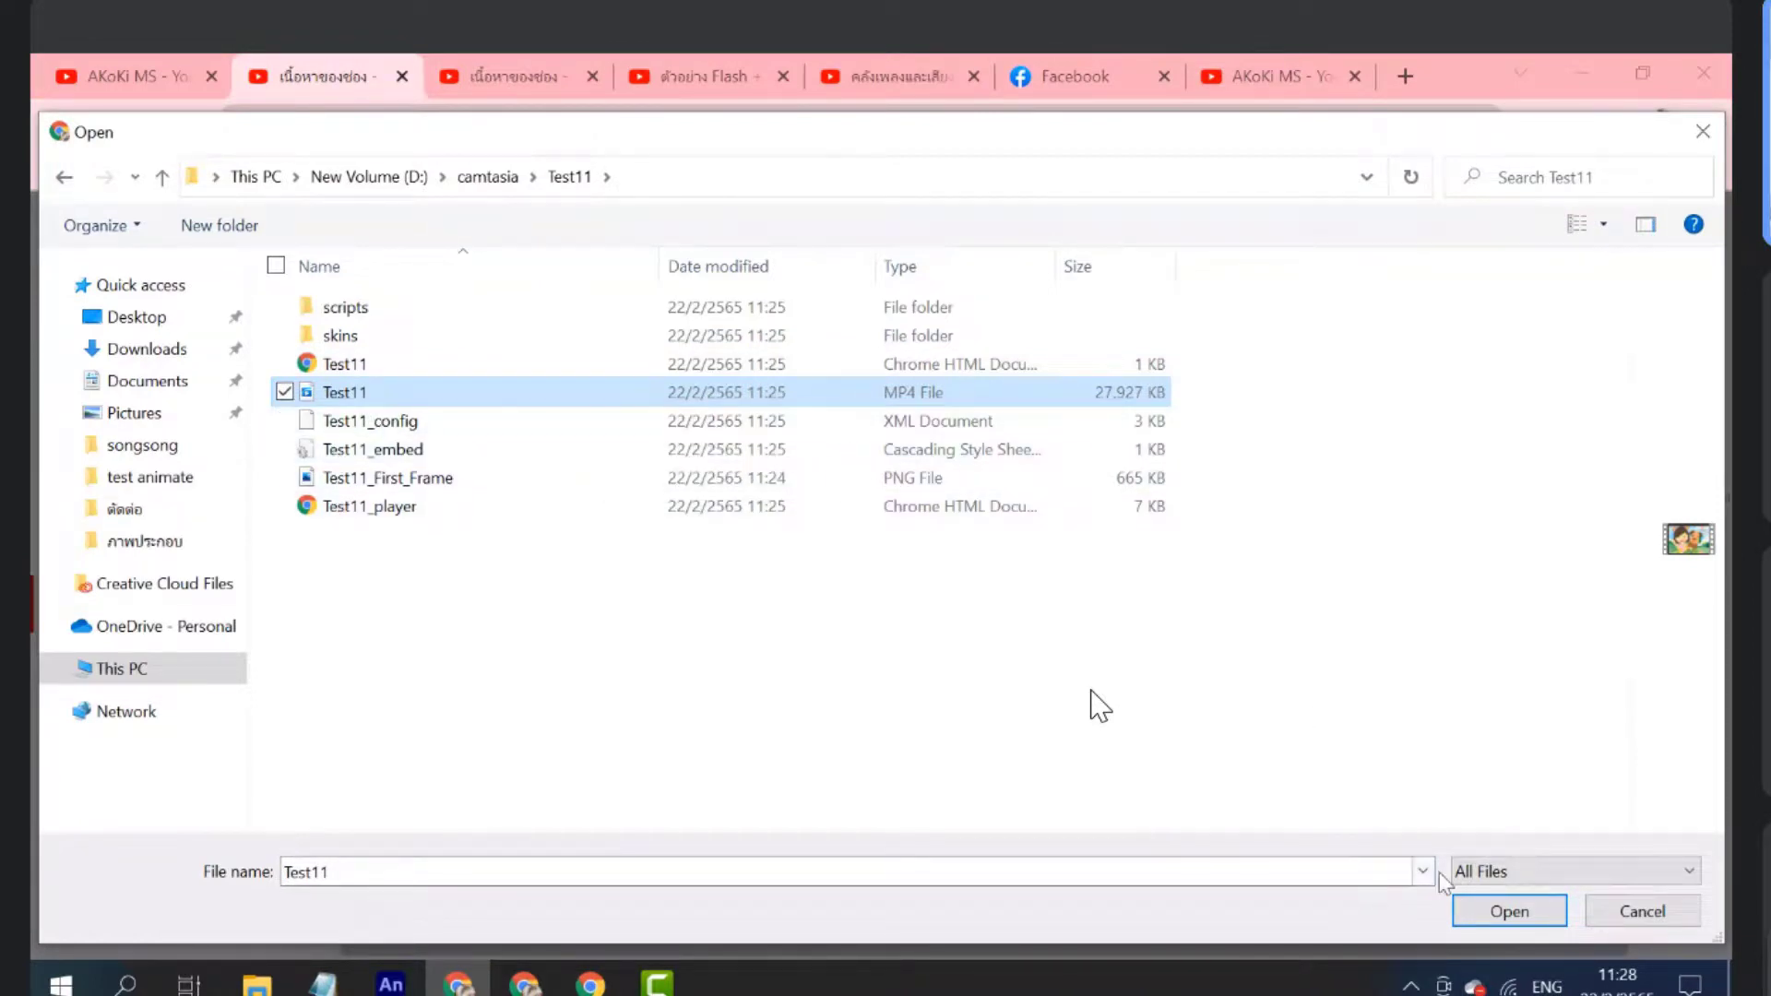
click(1502, 910)
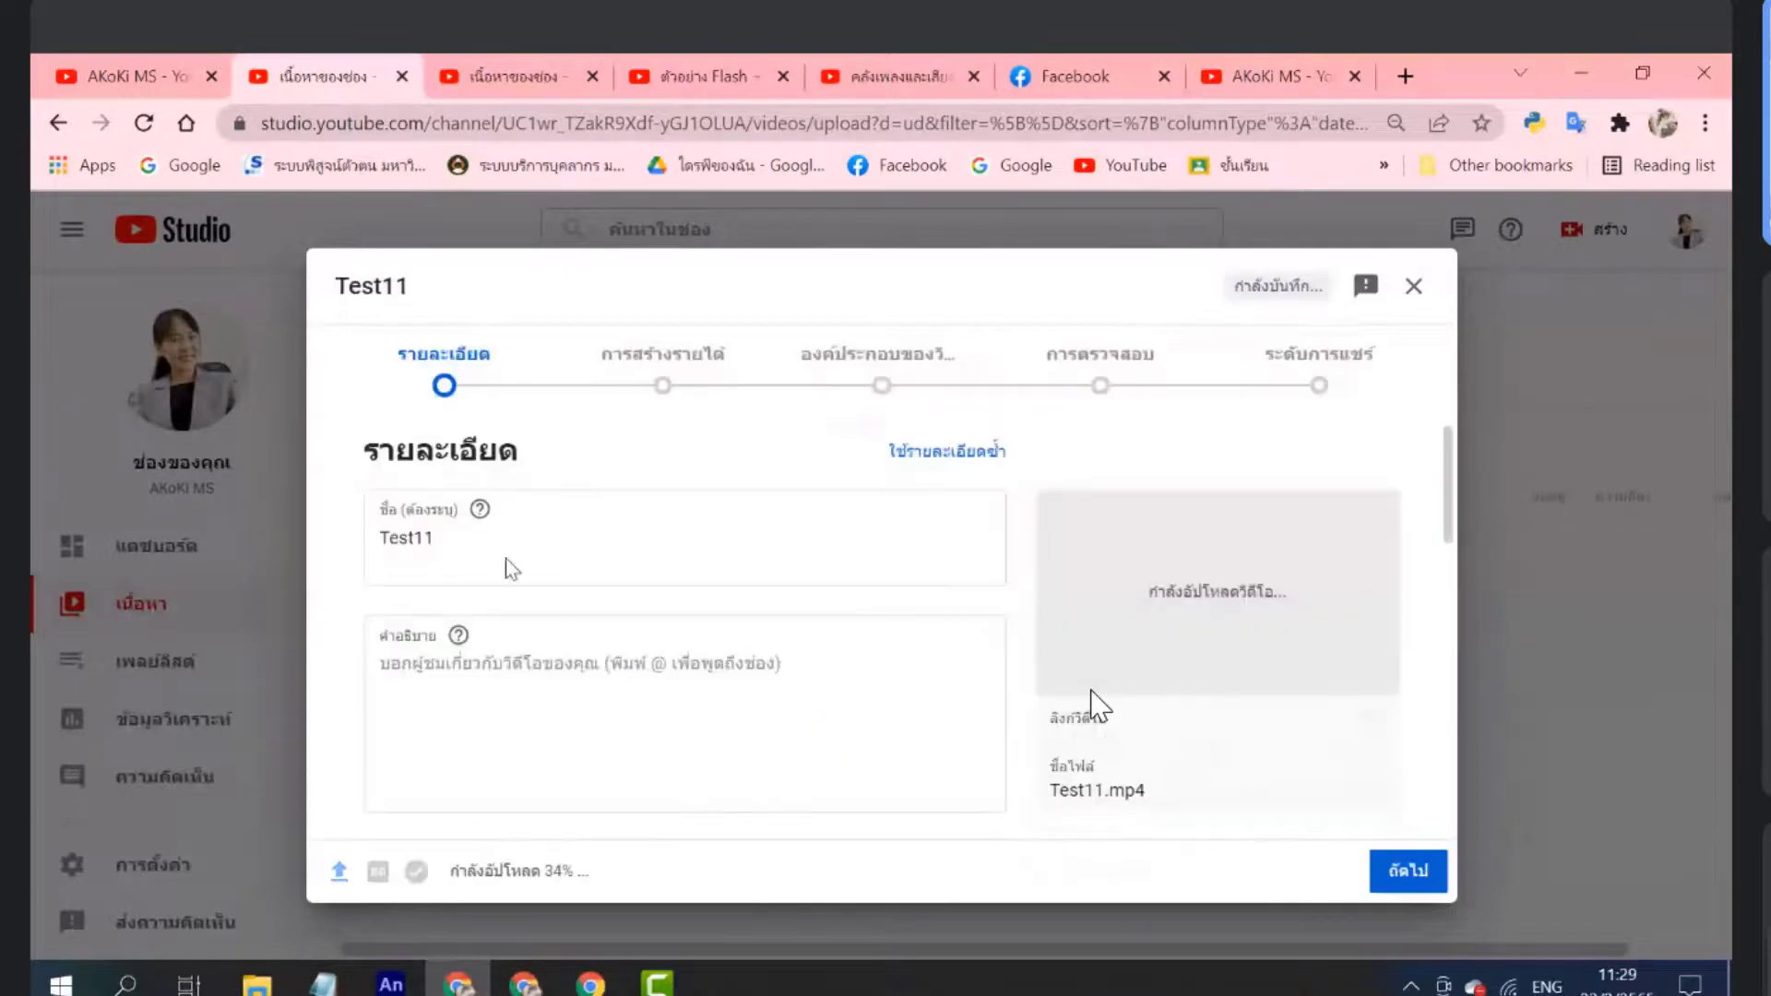
Replace the video title with ประวัติป่าบ้านตาด
scroll(499, 556, down, 2)
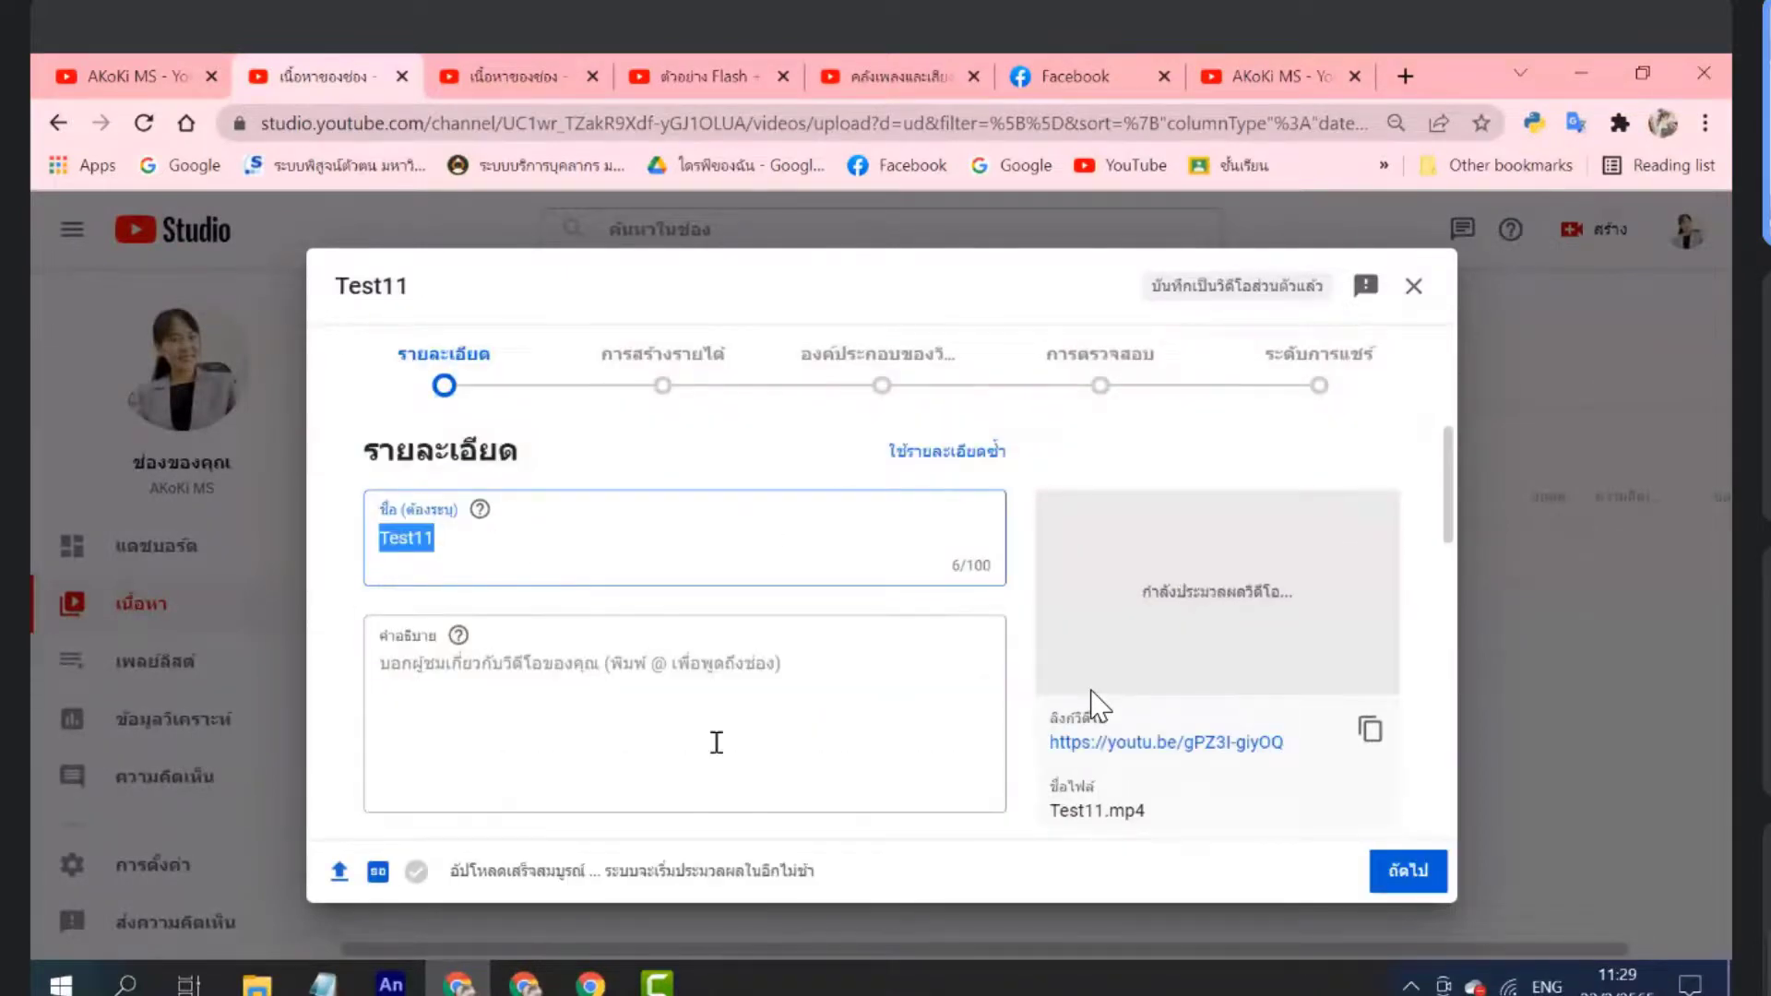
click(718, 745)
click(516, 564)
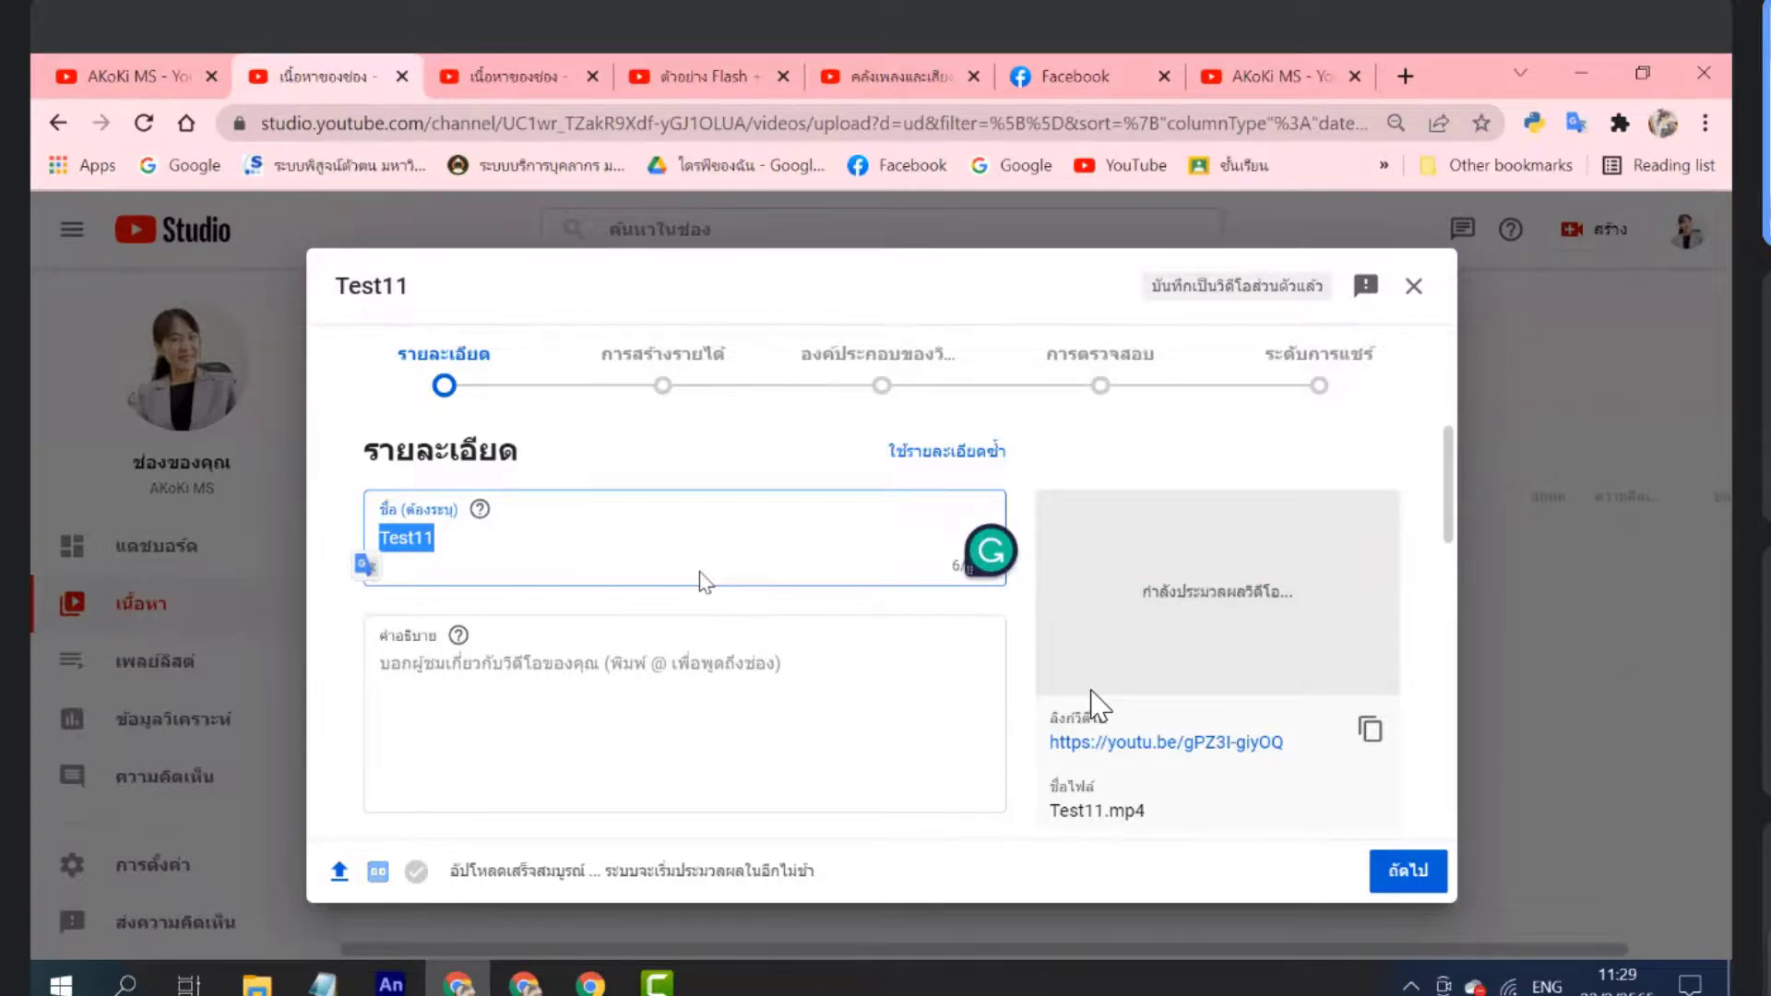
text(T)
key(BackSpace)
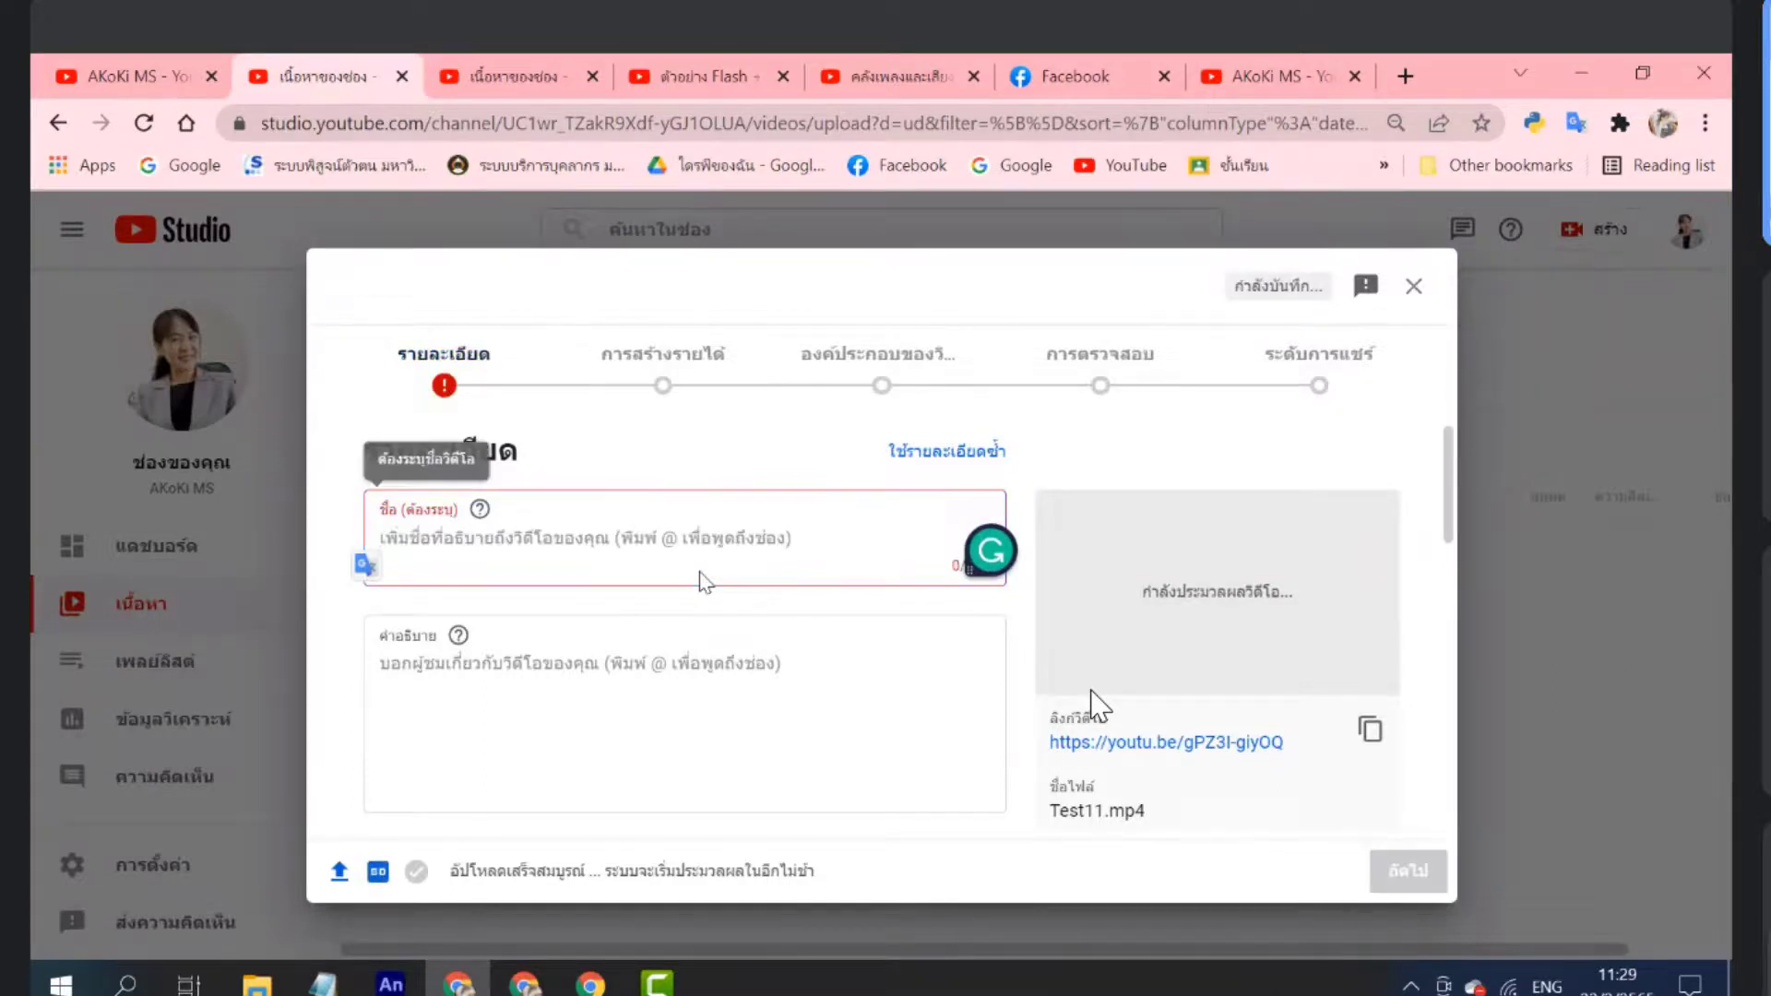
text(xly)
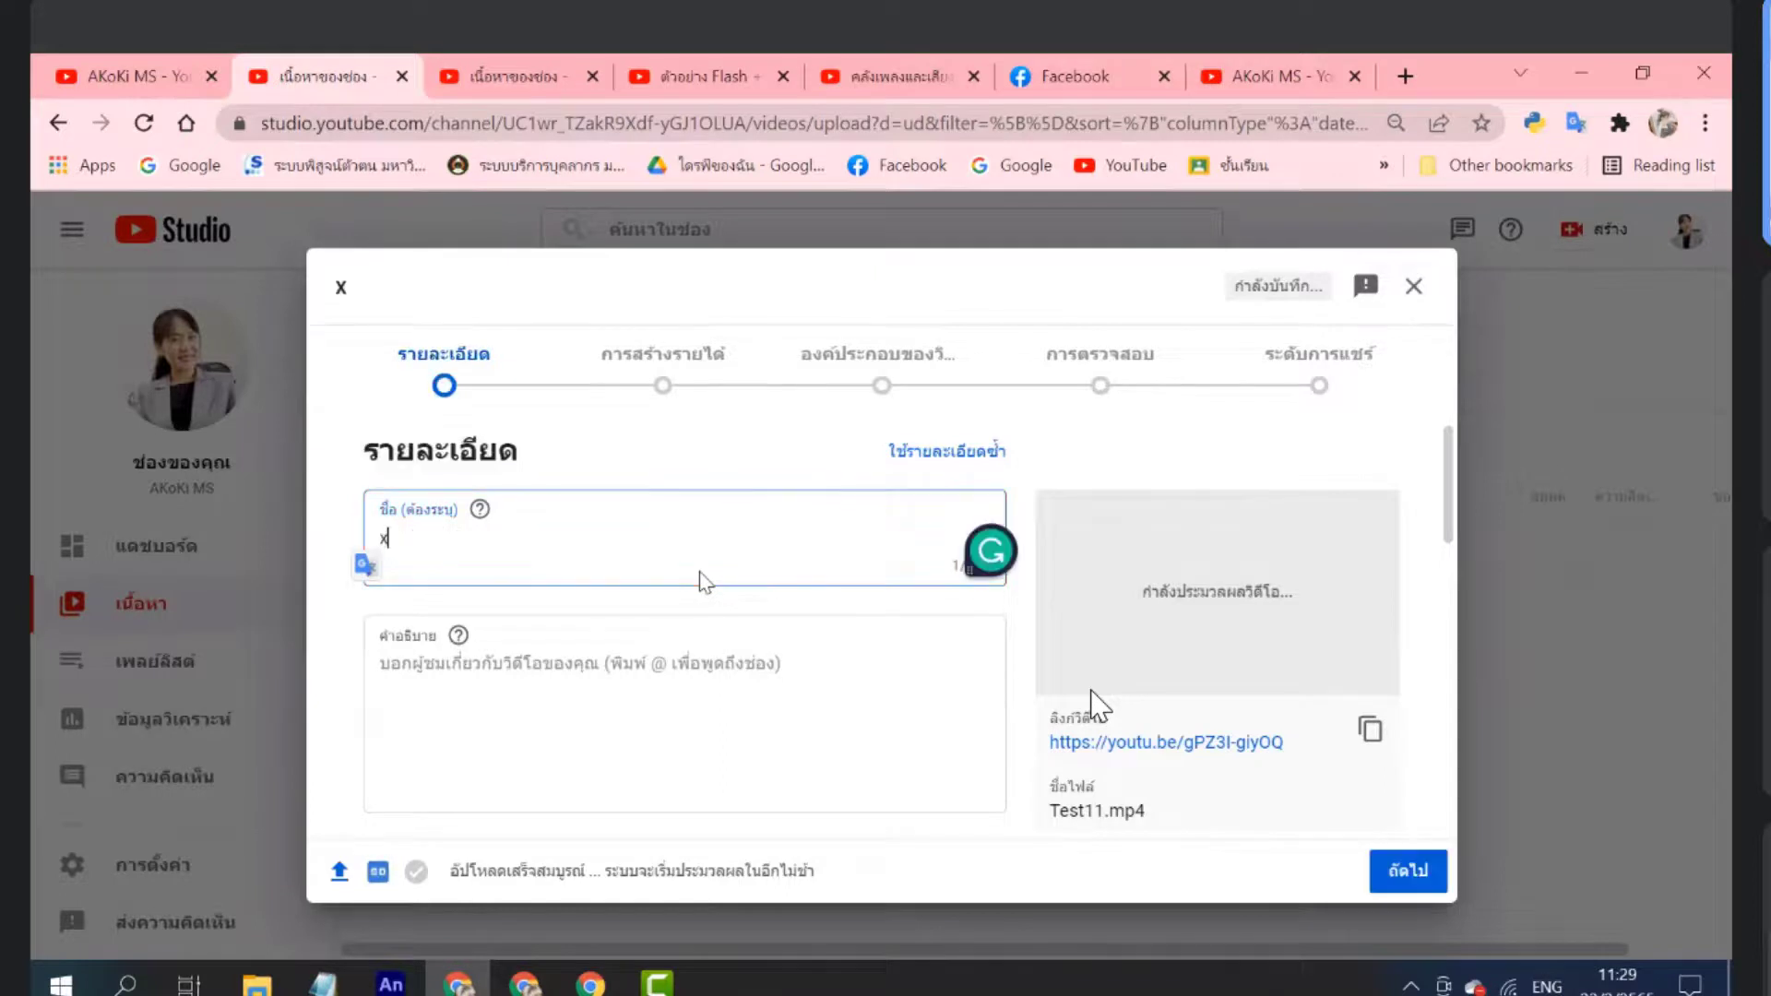
key(BackSpace)
key(BackSpace)
key(BackSpace)
key(grave)
text(ปร)
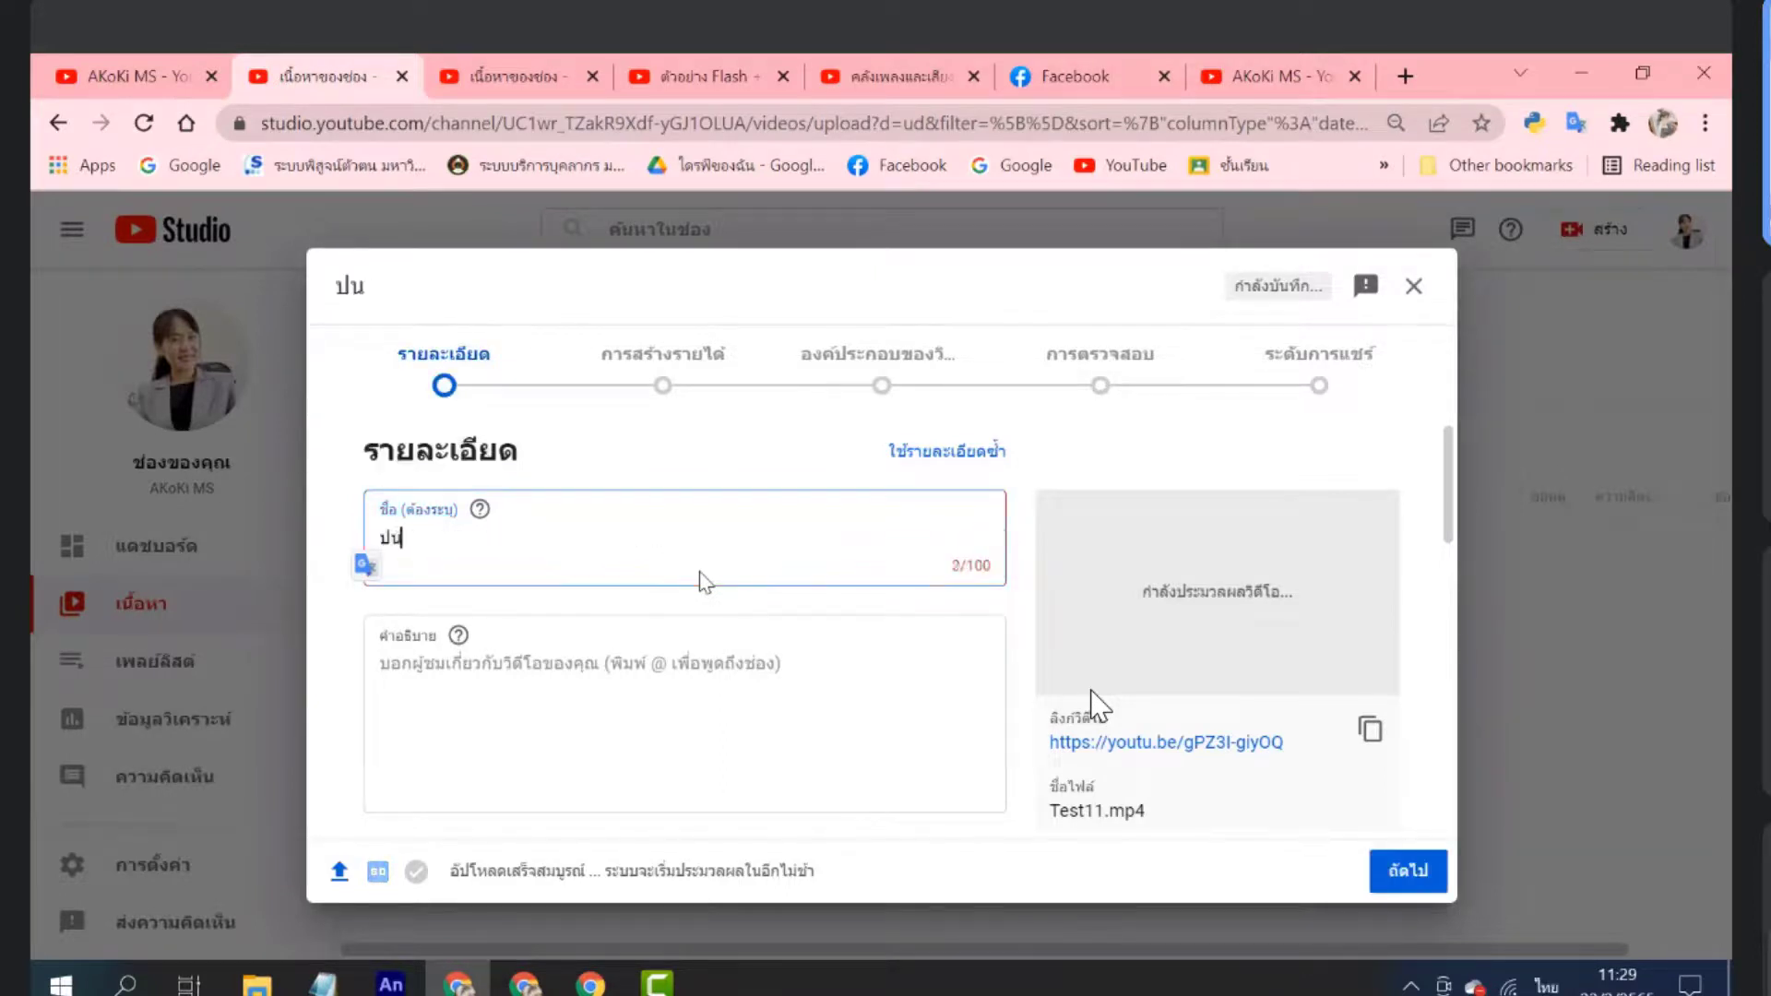
key(BackSpace)
text(รัว)
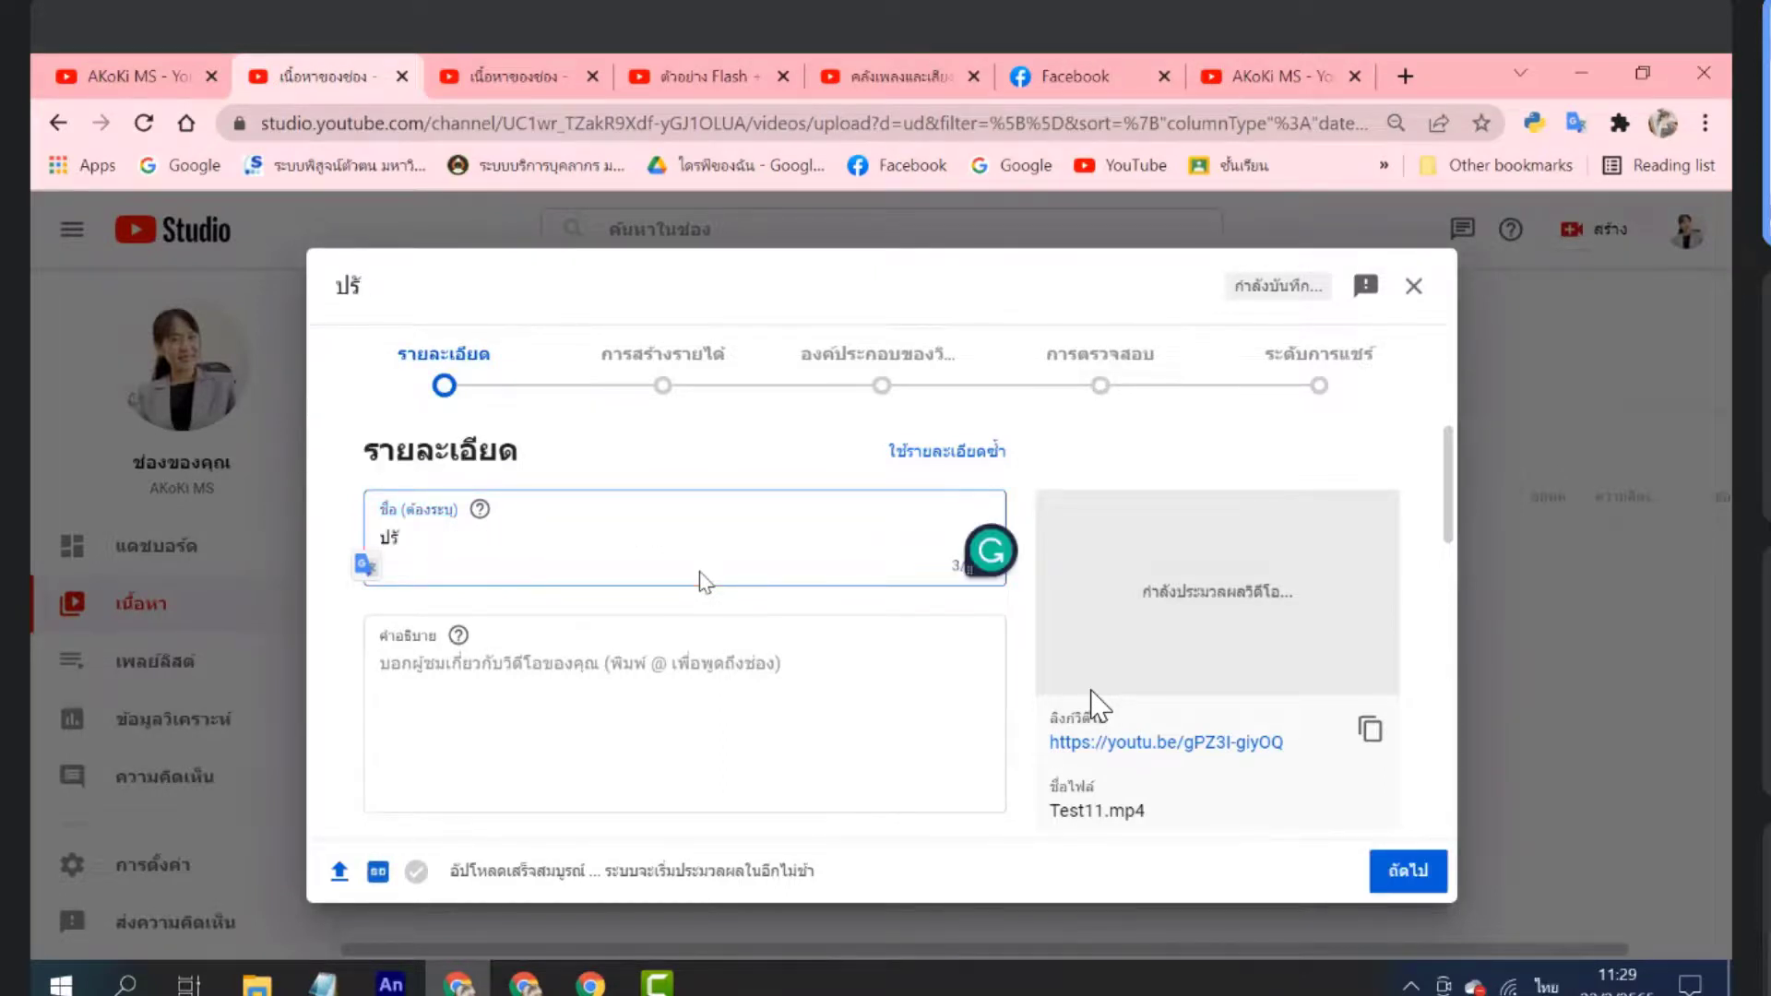
key(BackSpace)
text(ะวัติป)
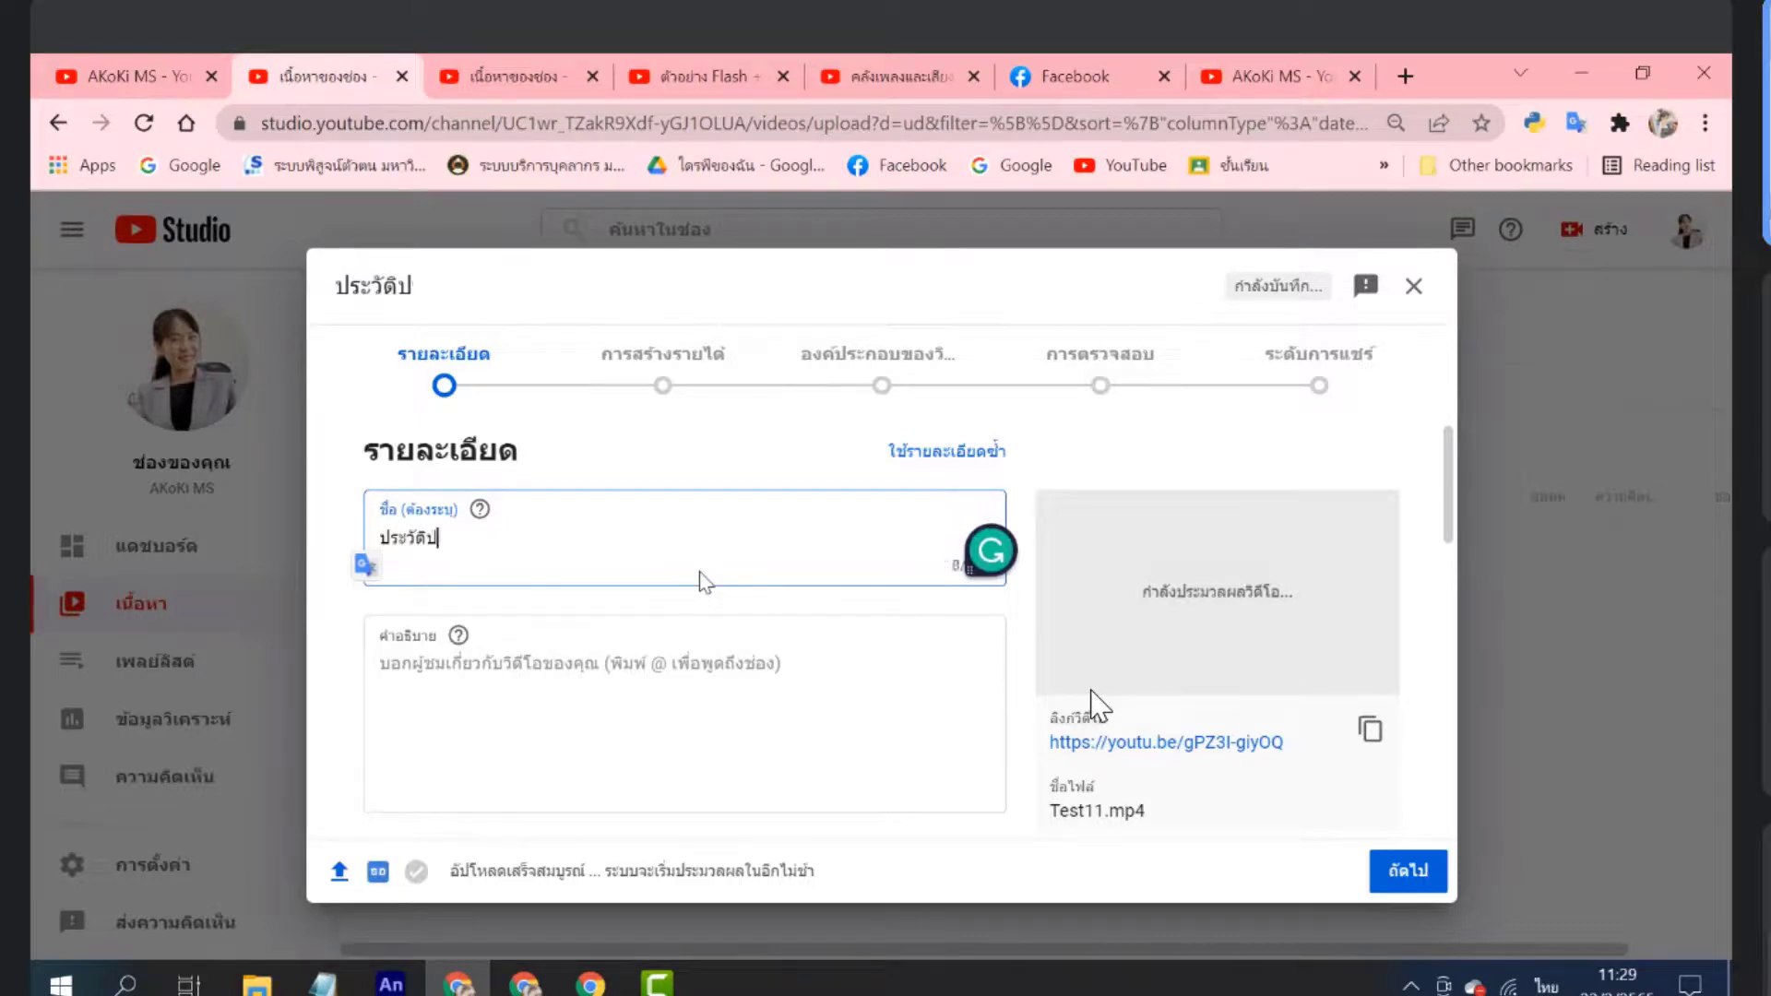
text(่าบ้านตาด)
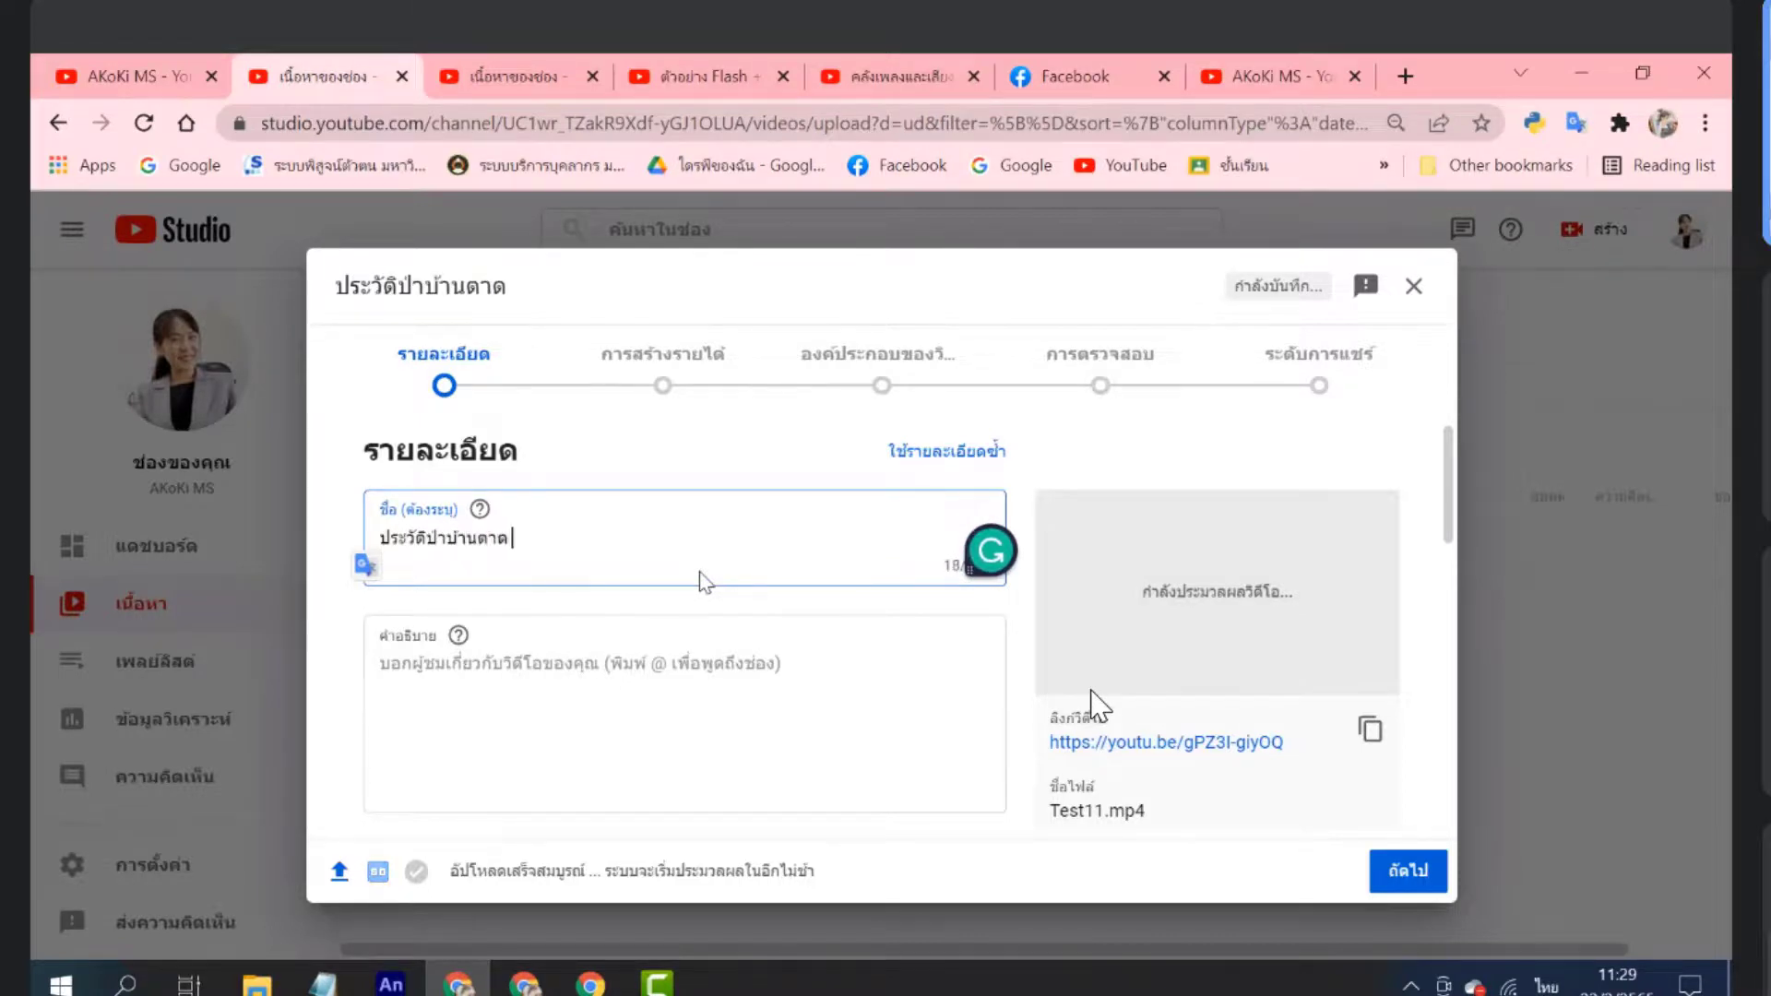
Copy the full video title into the description
drag(533, 545, 351, 550)
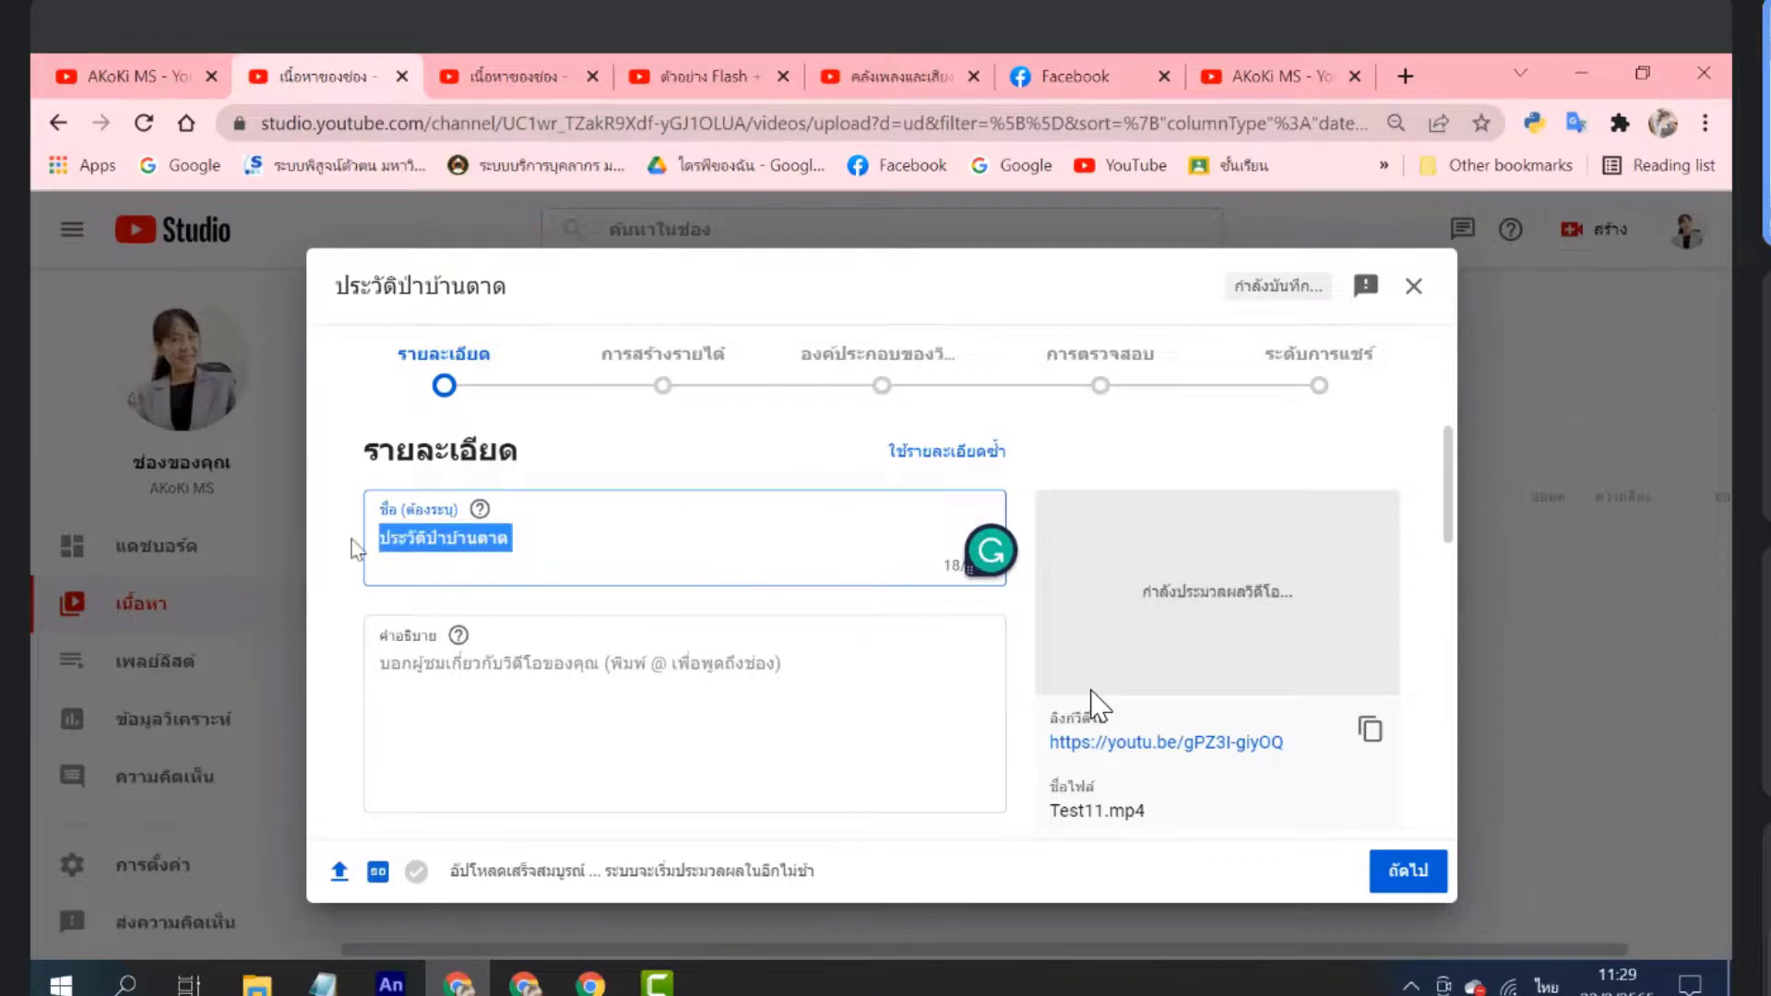
click(577, 553)
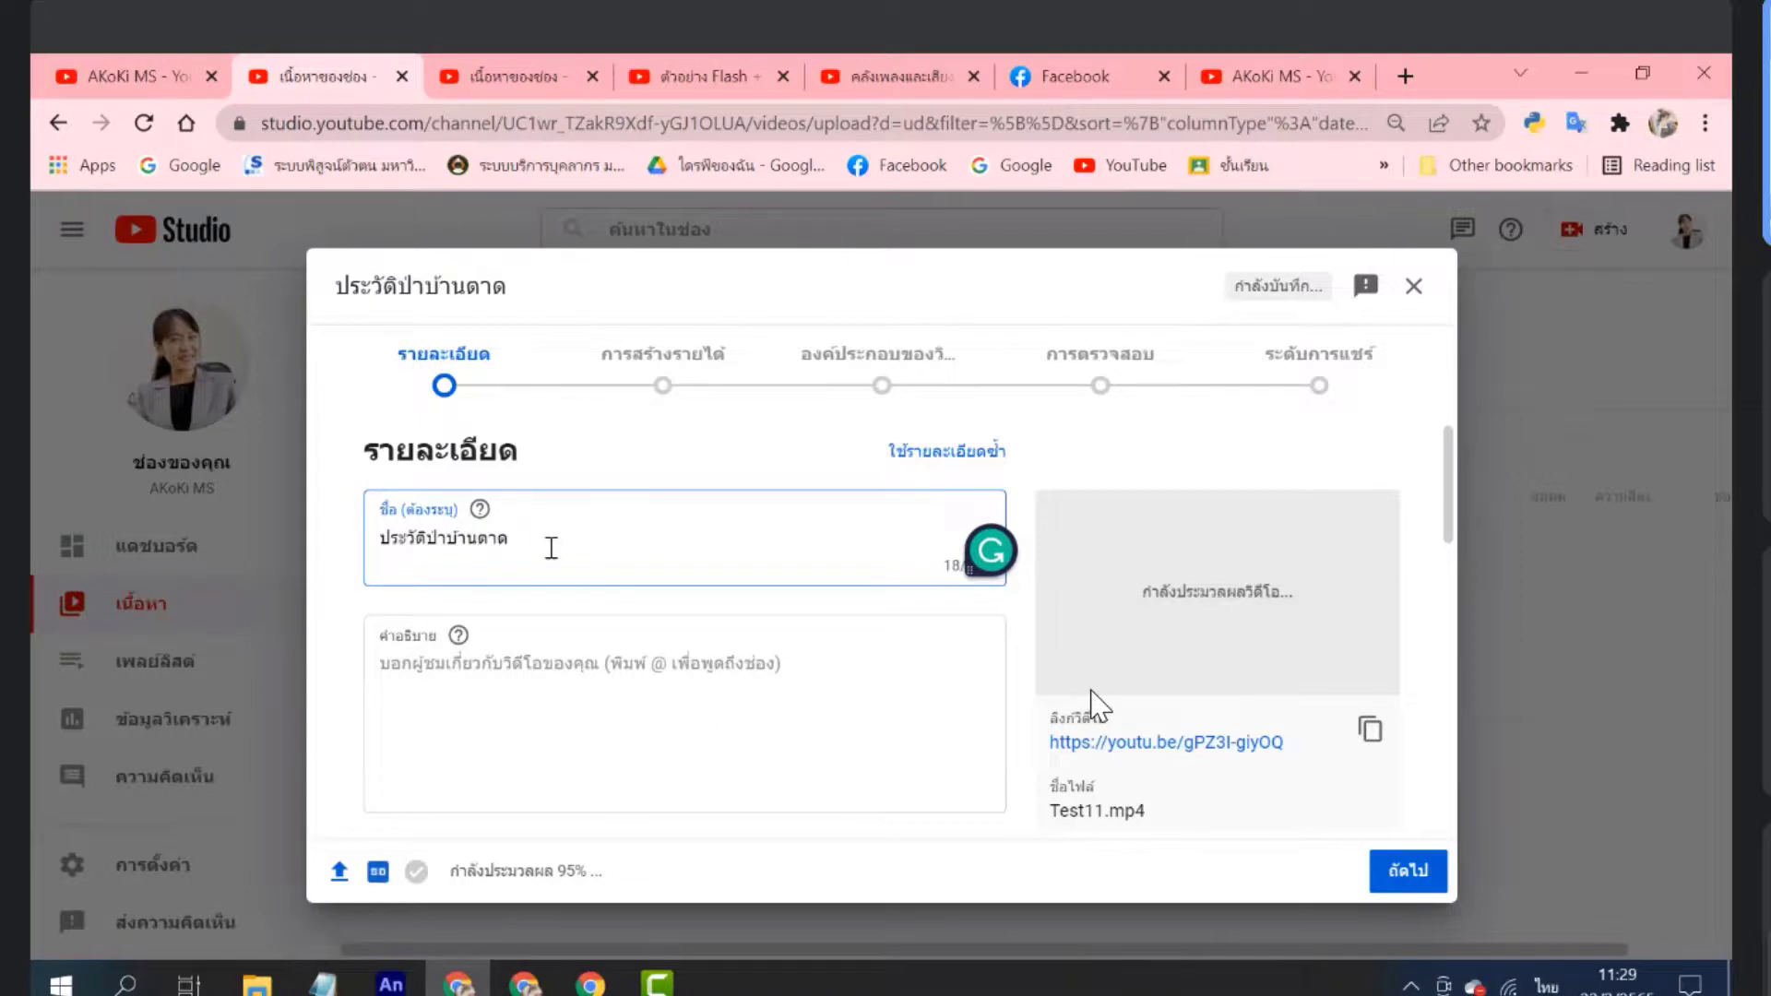
triple_click(383, 540)
key(ctrl+c)
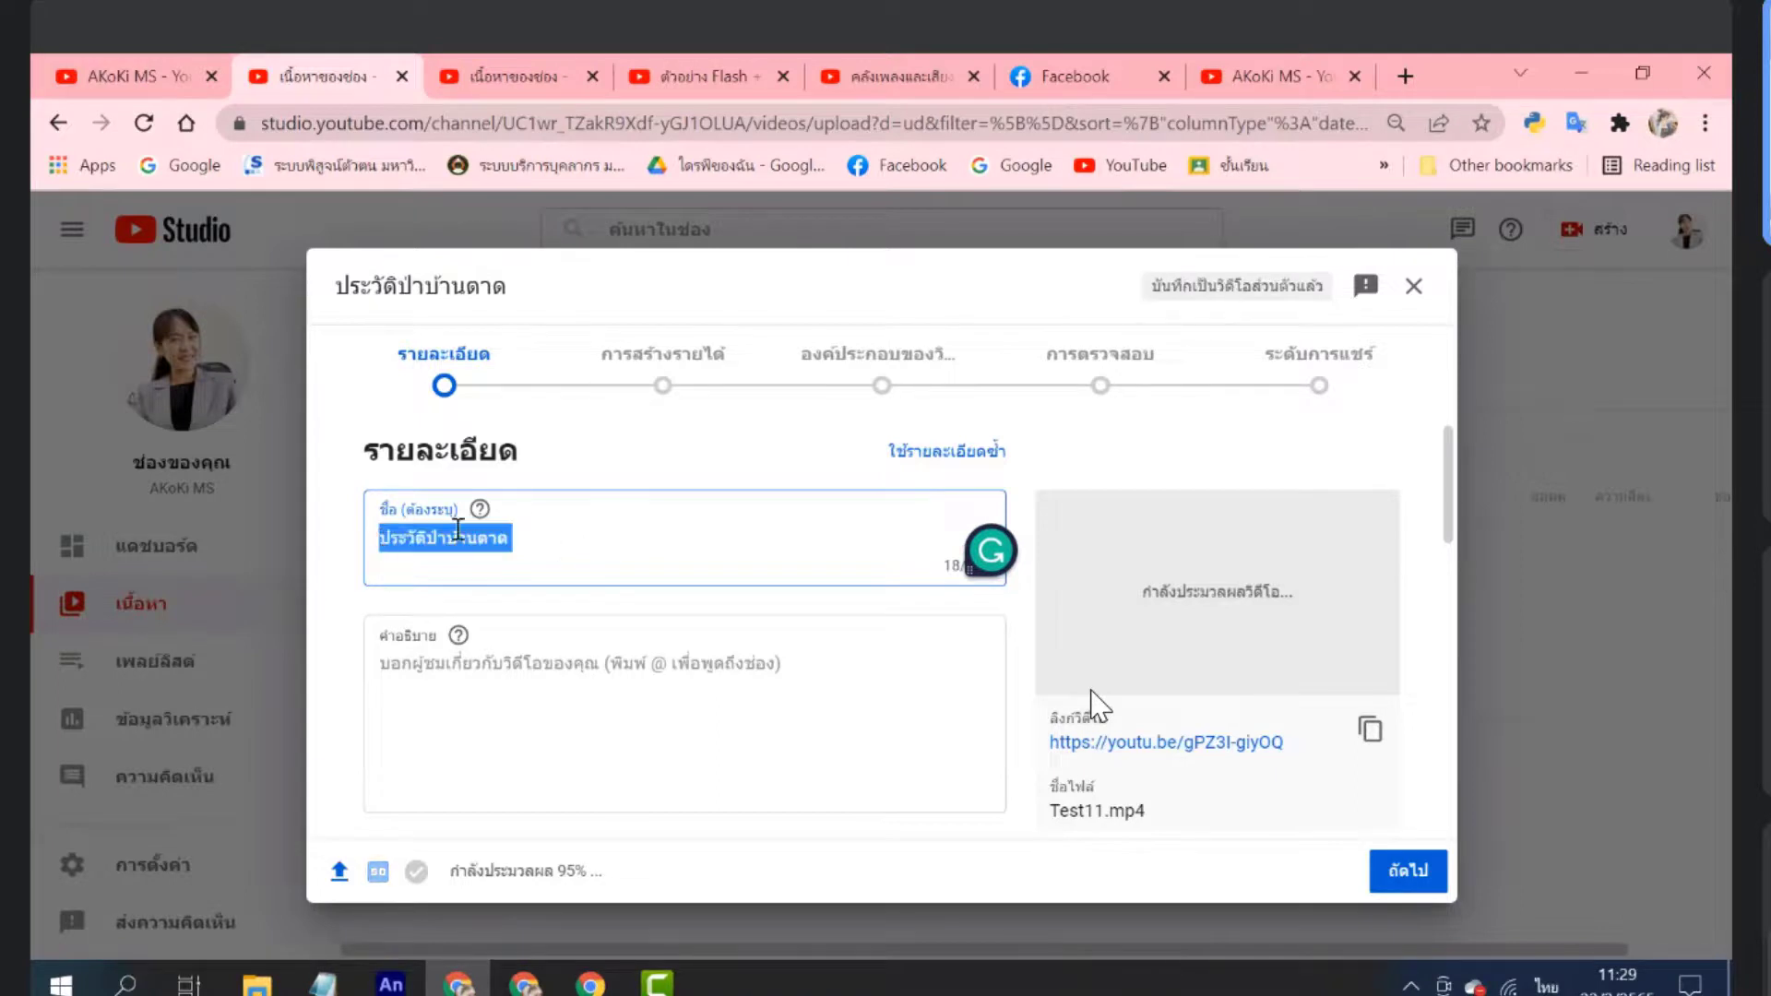
click(574, 546)
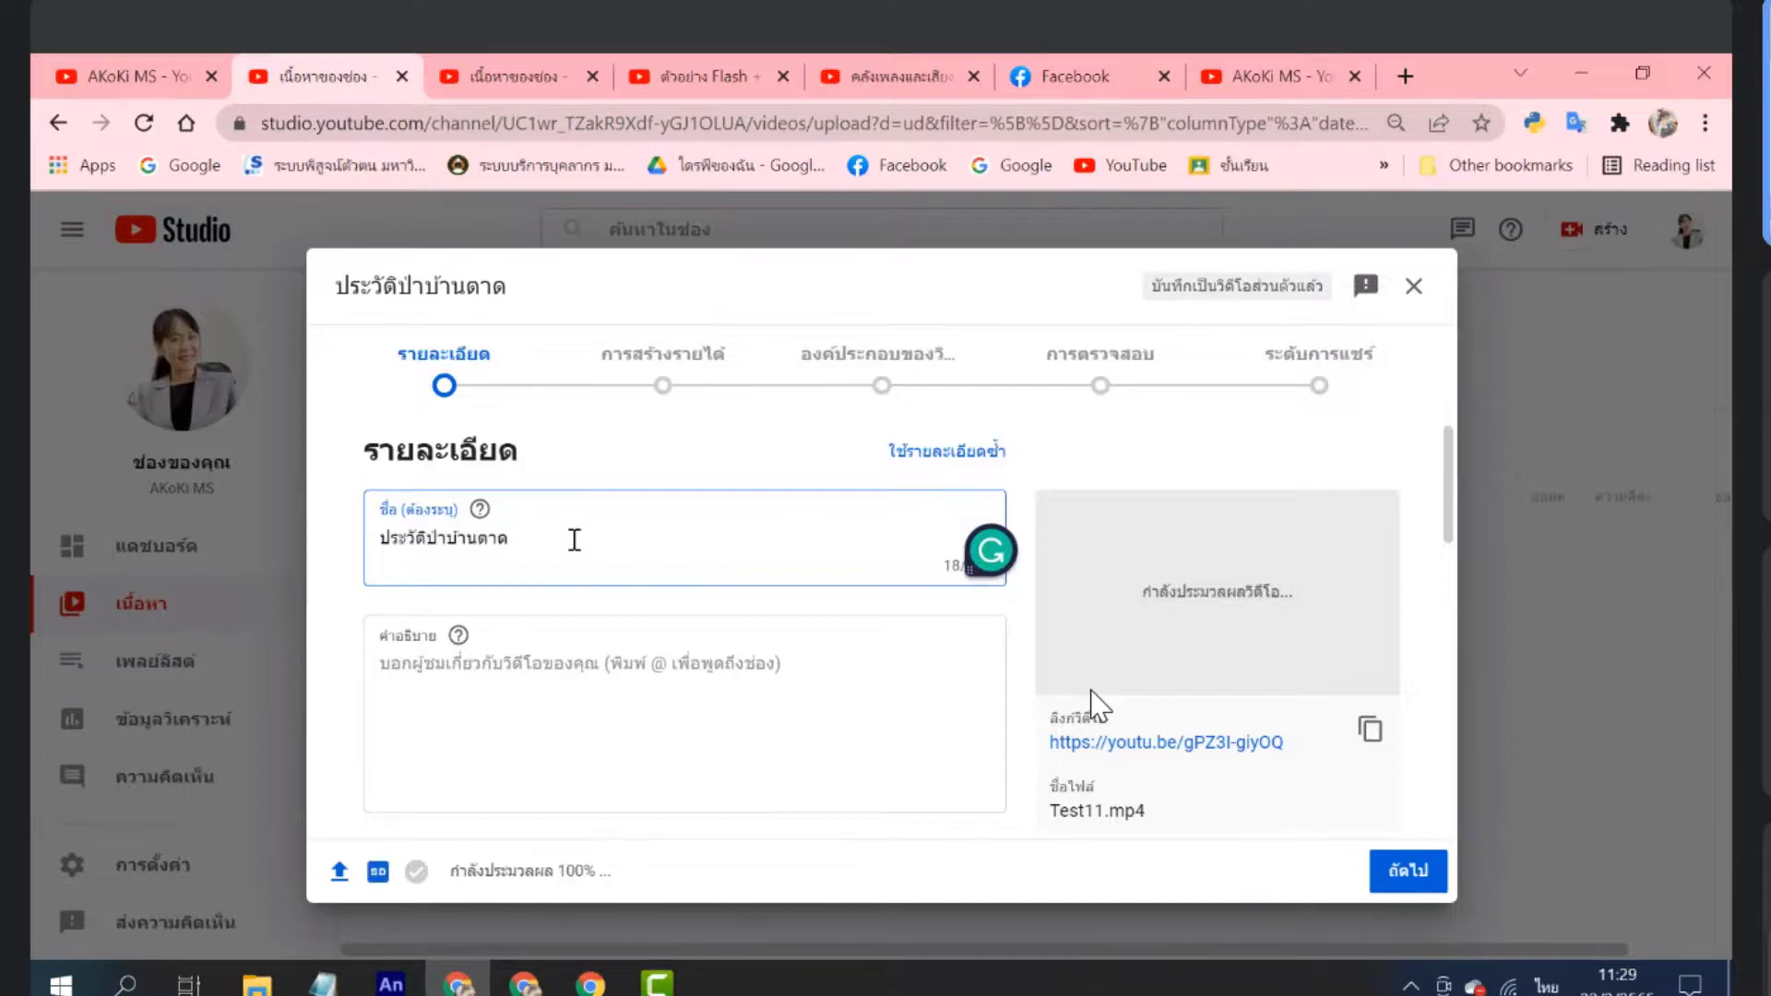
click(506, 695)
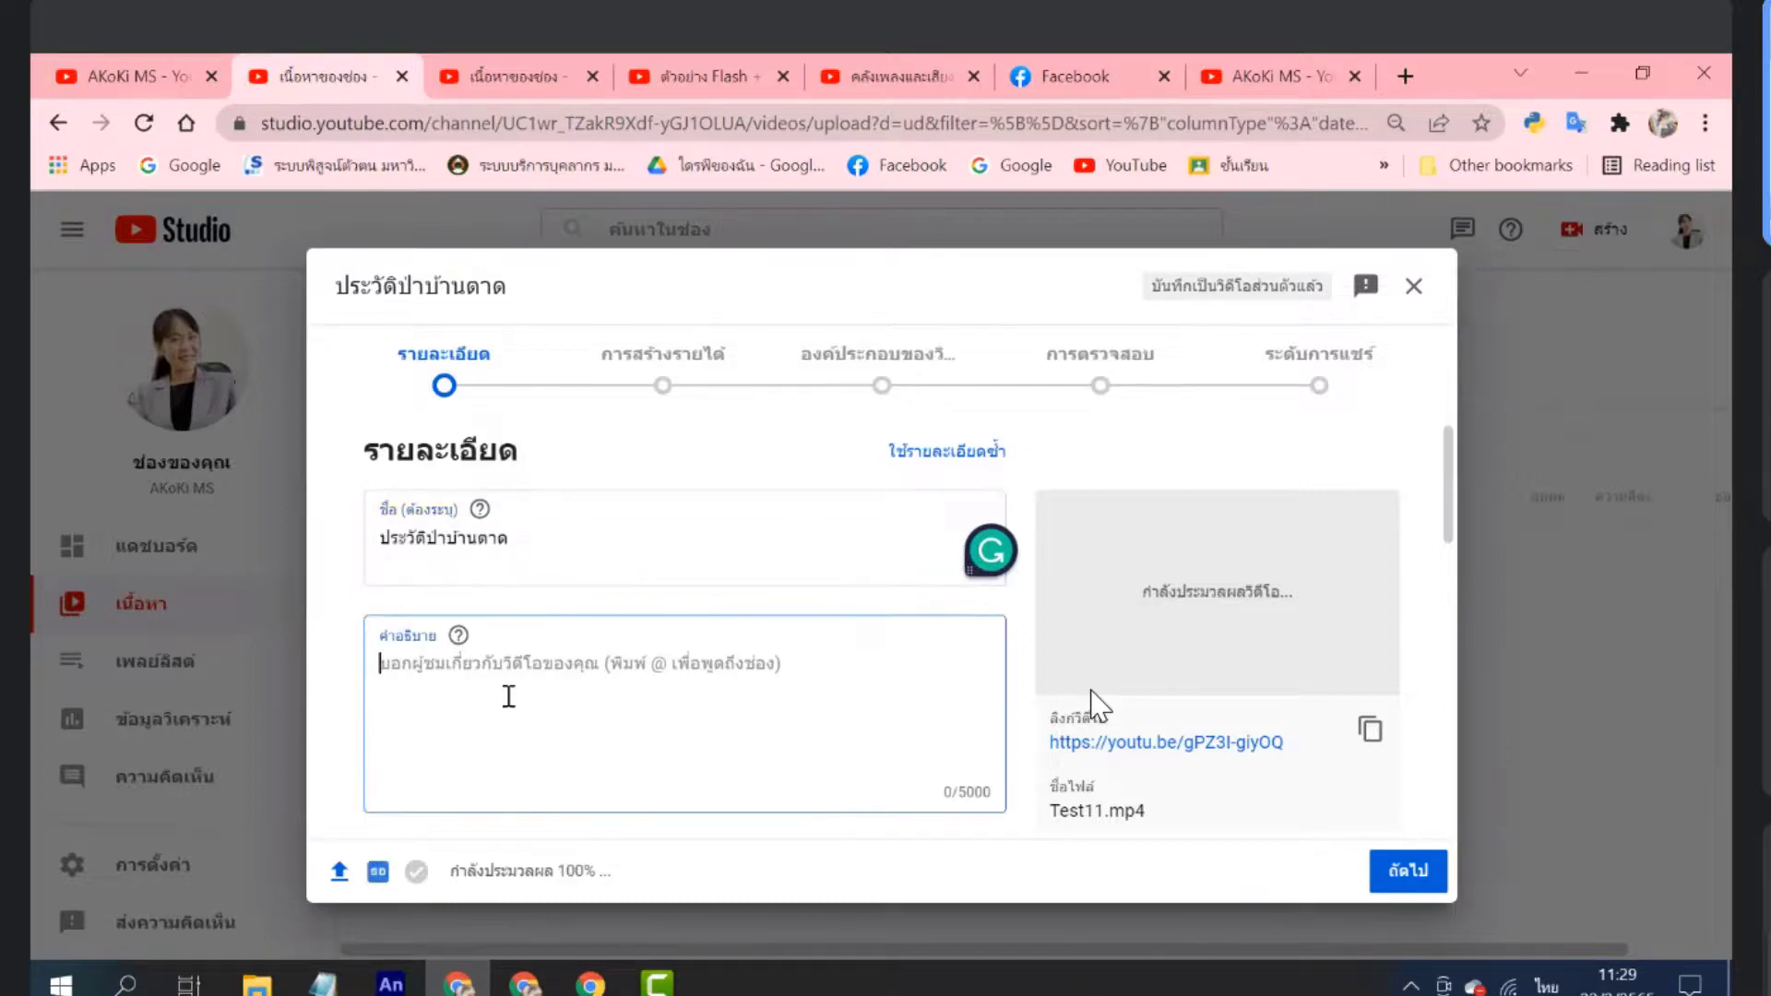
key(ctrl+v)
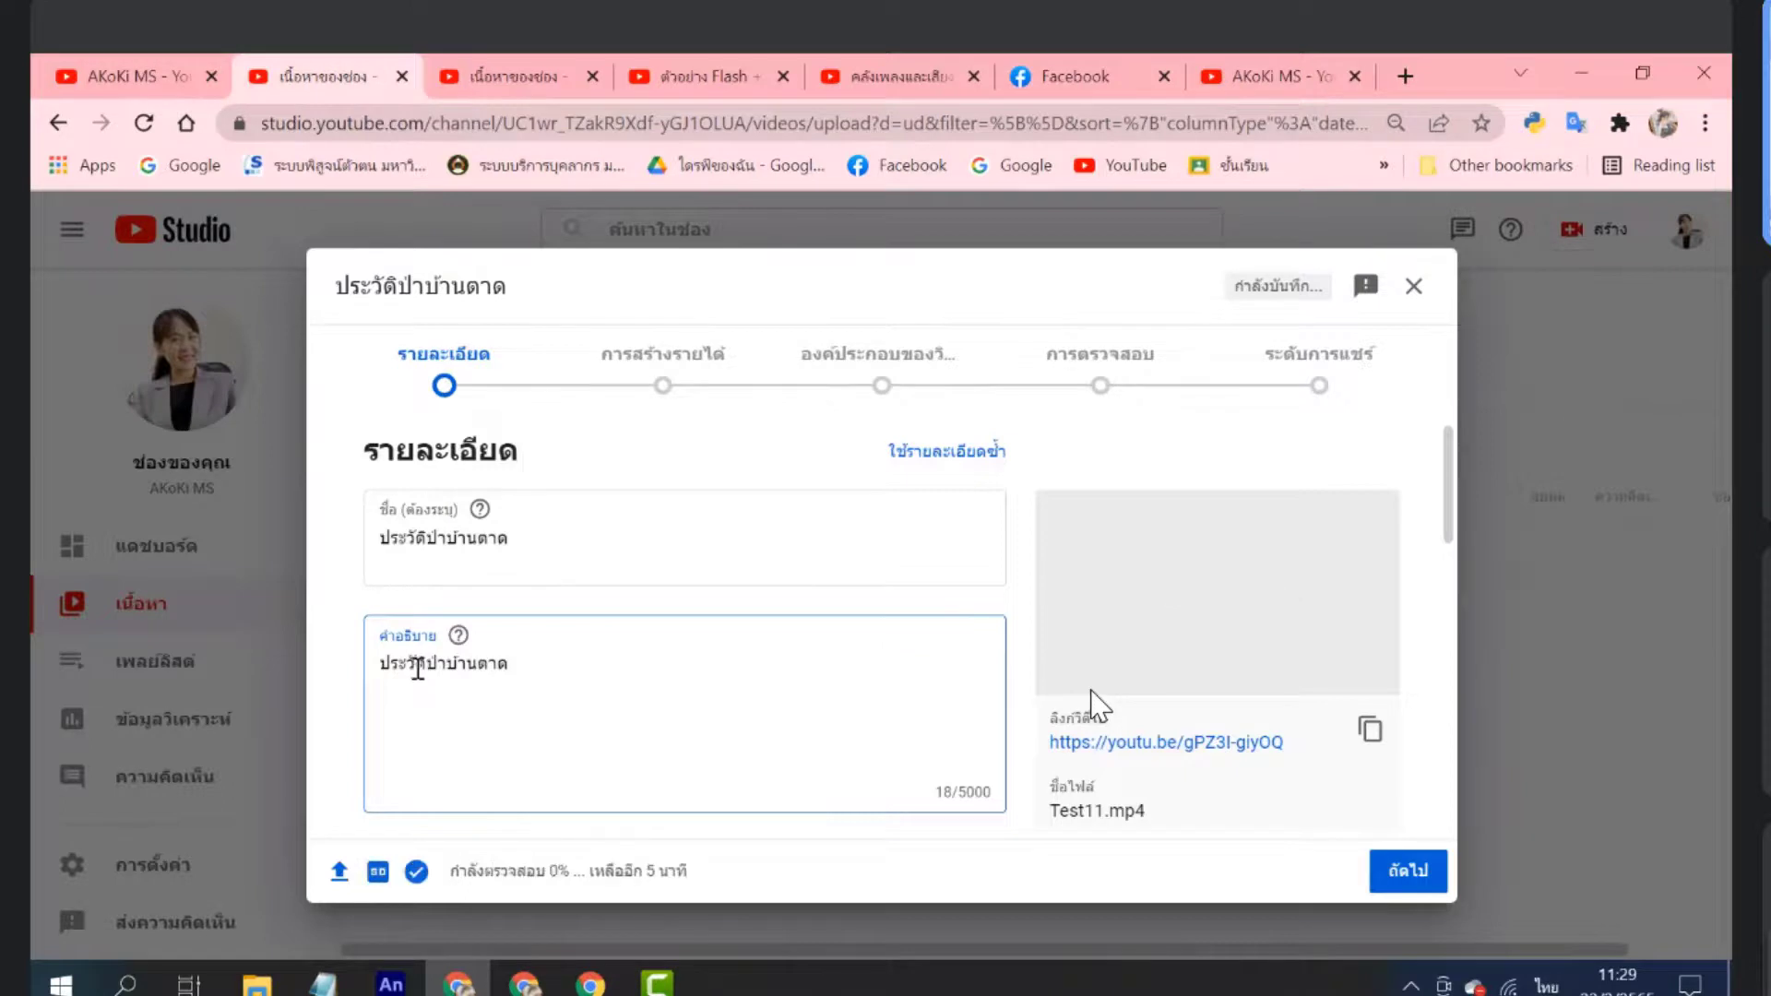
Change the copied description text into the hashtag #วัดป่าบ้านตาด
drag(427, 667, 322, 678)
key(BackSpace)
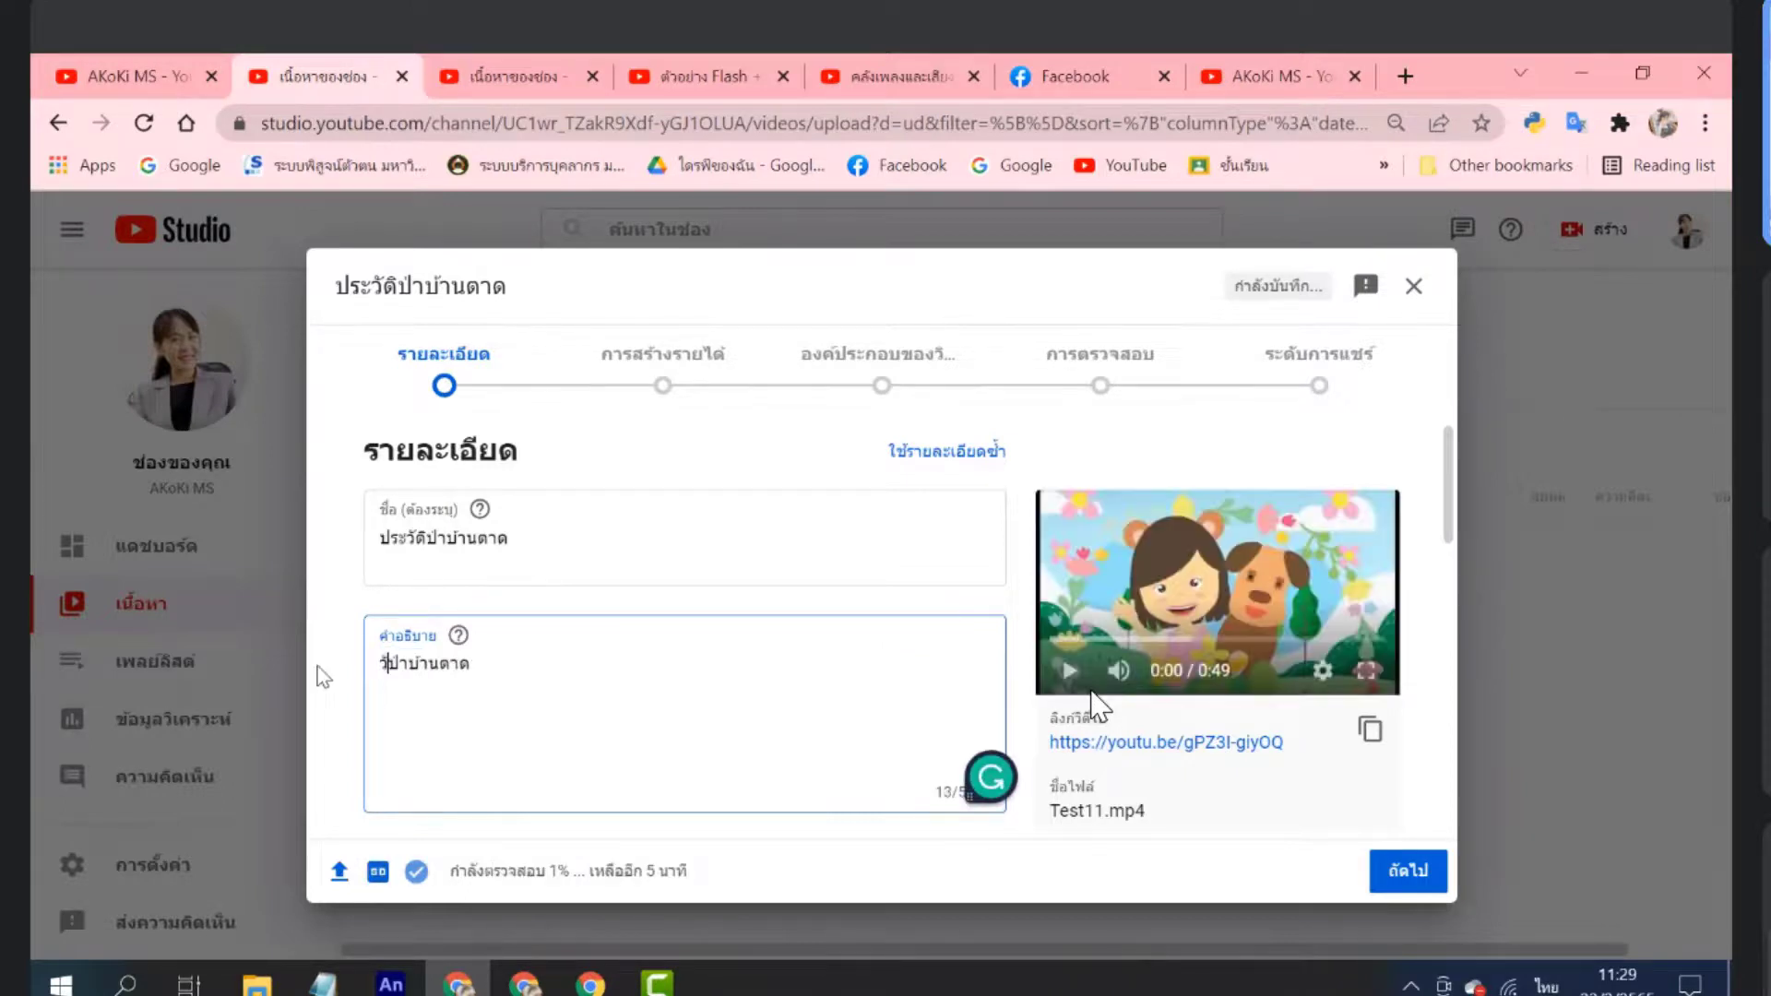
click(383, 666)
text(ด)
key(grave)
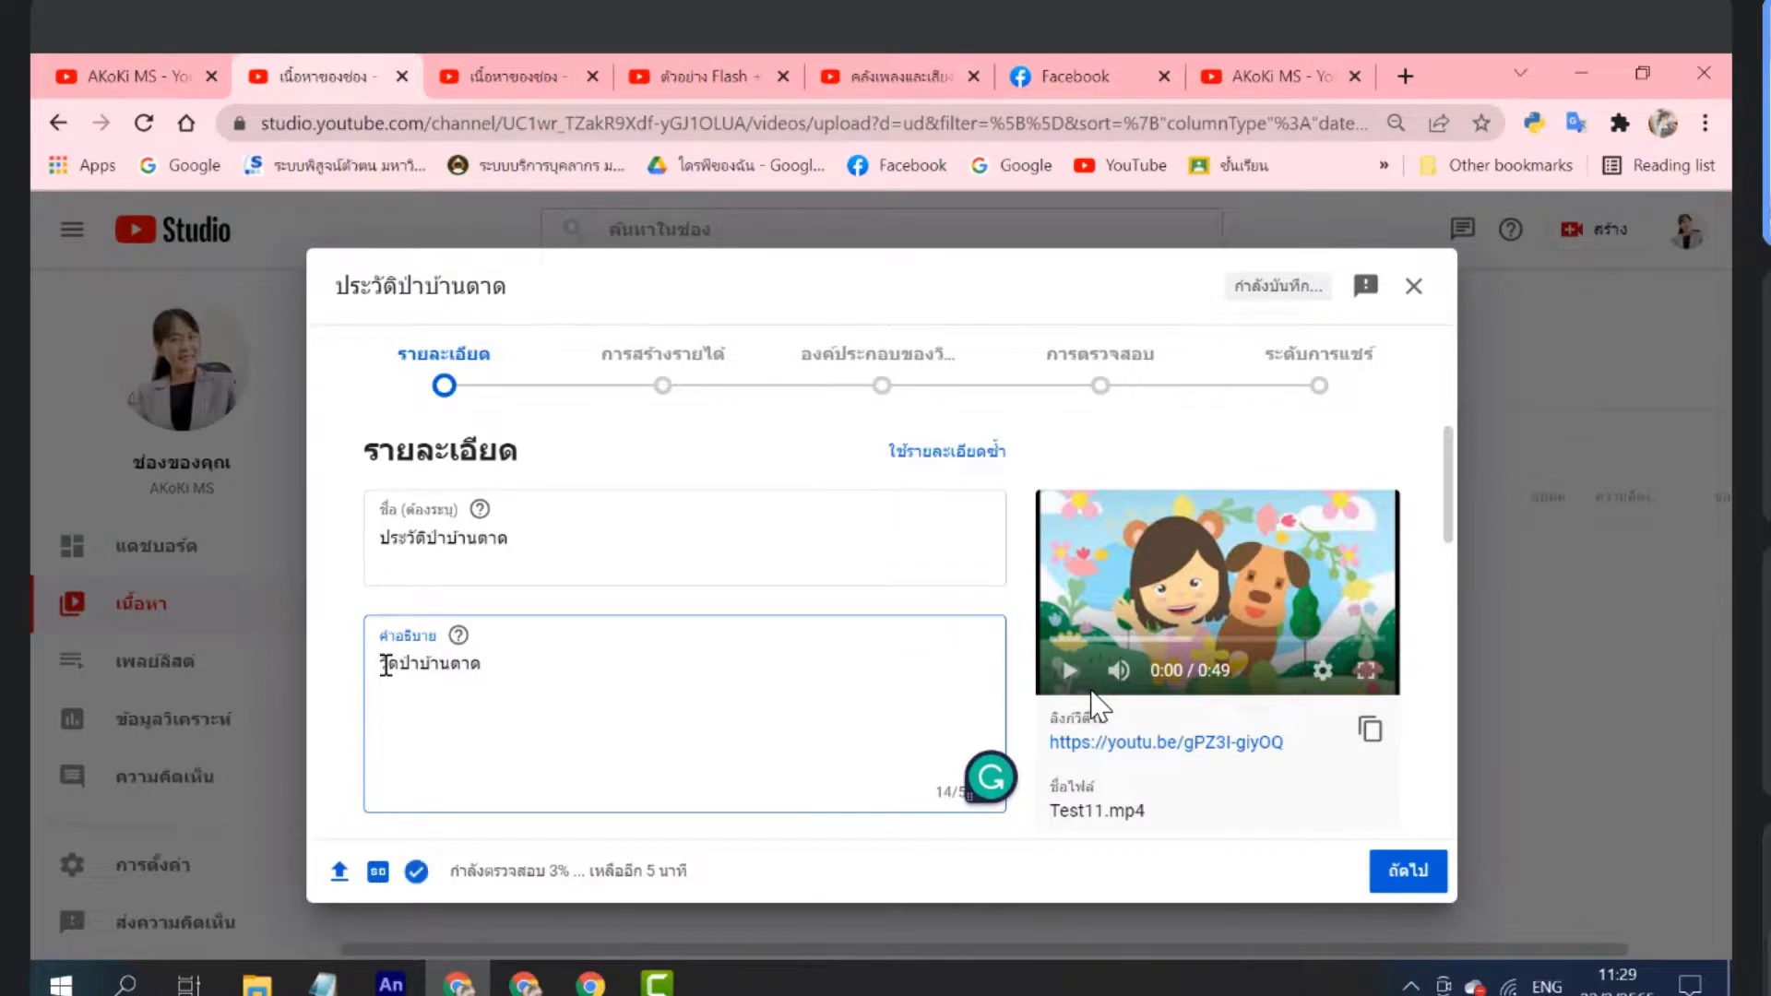
text(#)
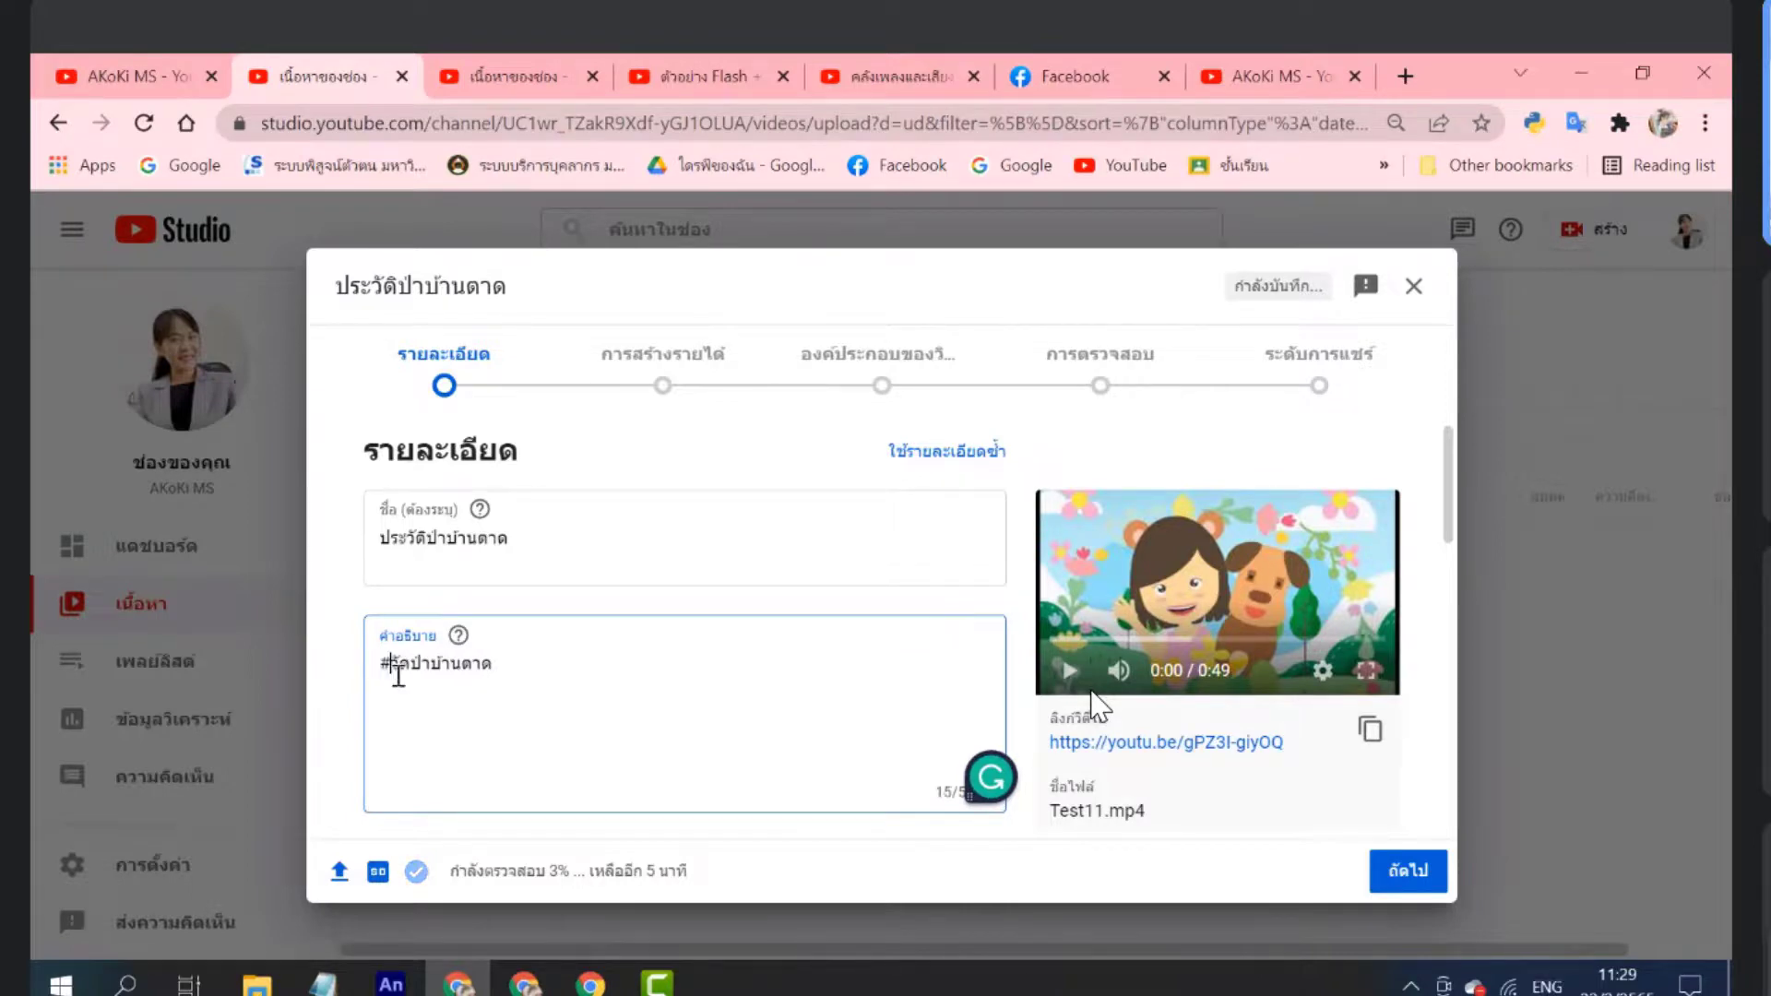
Add the hashtags #สอนกราฟิก and #ท่องเที่ยว after the first hashtag in the description
drag(498, 678, 355, 683)
click(516, 678)
text(#)
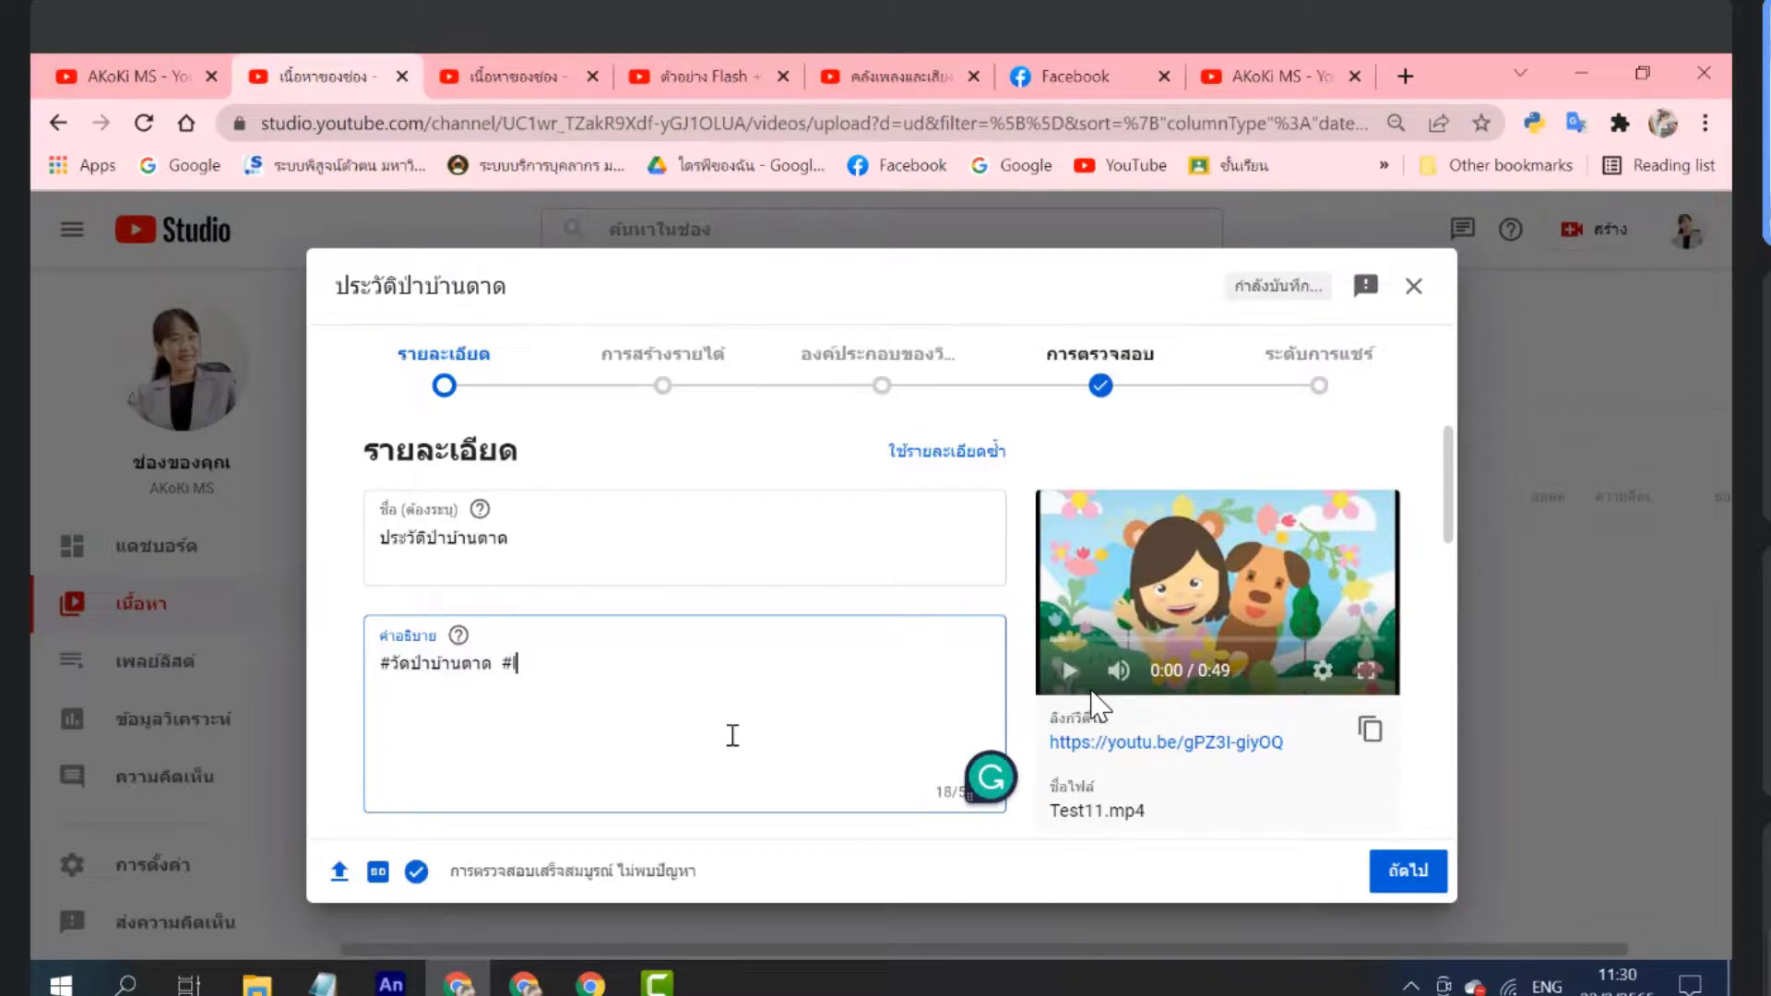
text(l)
key(BackSpace)
key(alt+shift)
key(BackSpace)
key(BackSpace)
key(alt+shift)
key(BackSpace)
key(alt+shift)
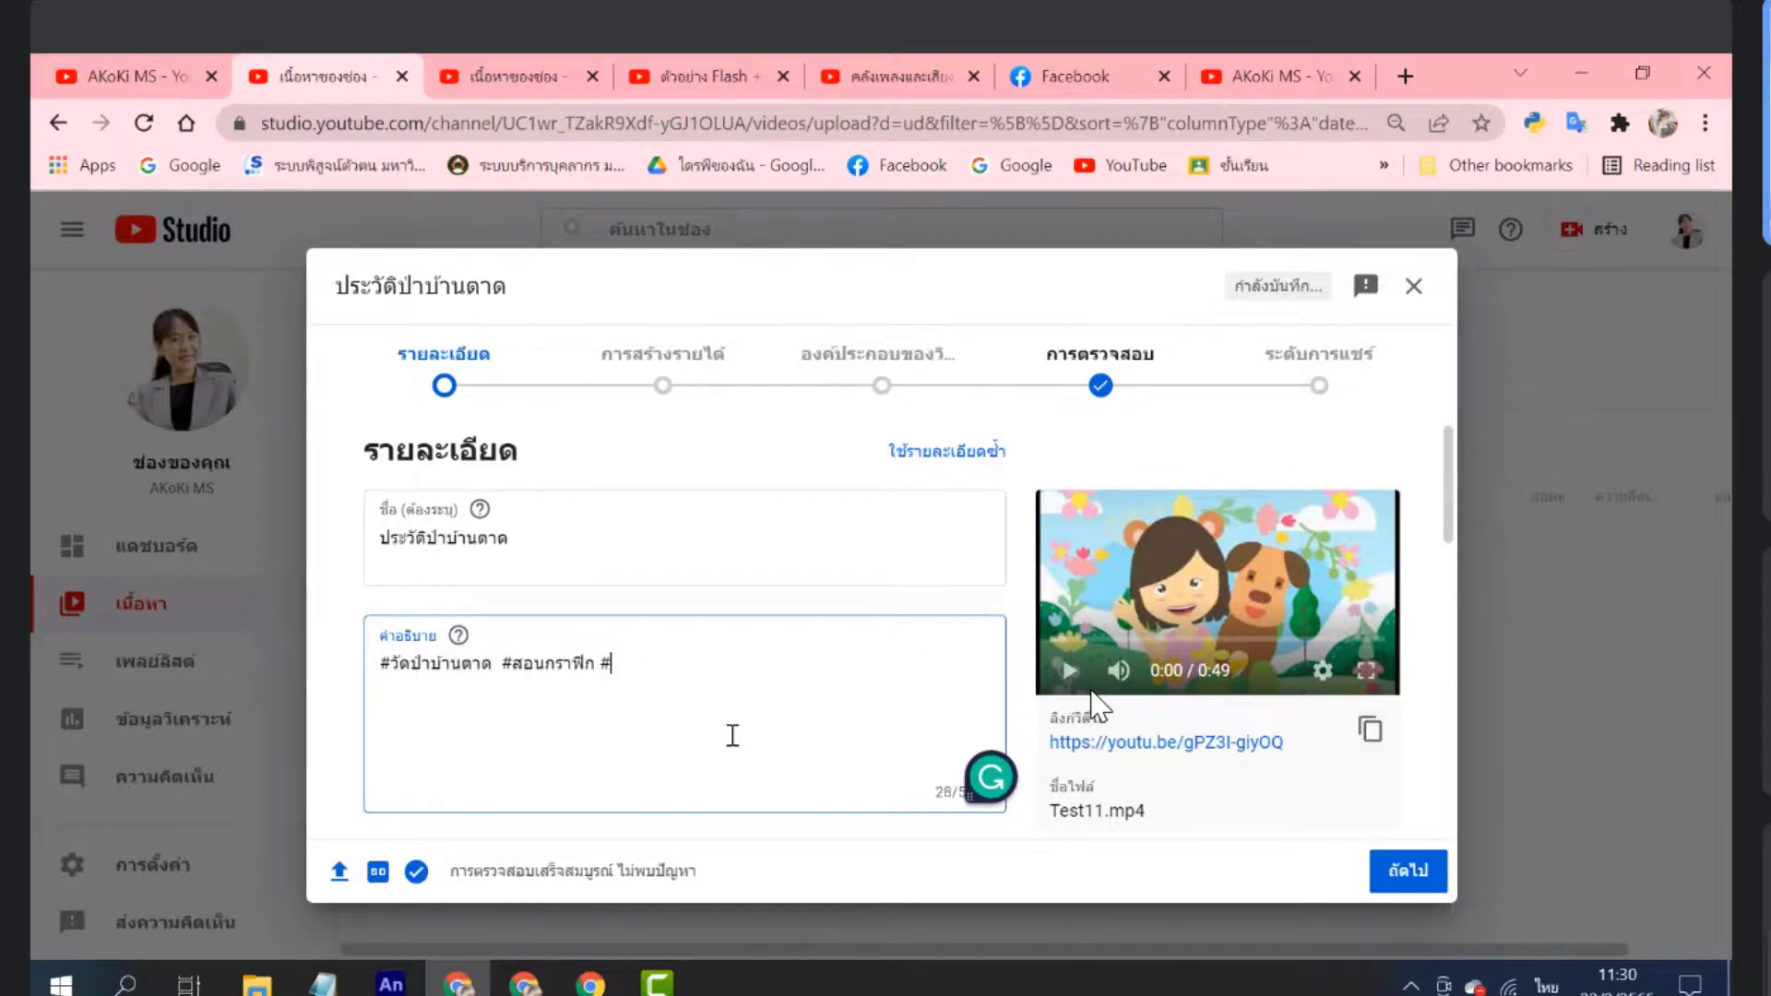
text(ท่องเที่ยว)
Look at the thumbnail and playlist settings, and view the available playlists without choosing one
scroll(732, 735, down, 5)
scroll(646, 646, up, 3)
scroll(644, 650, down, 3)
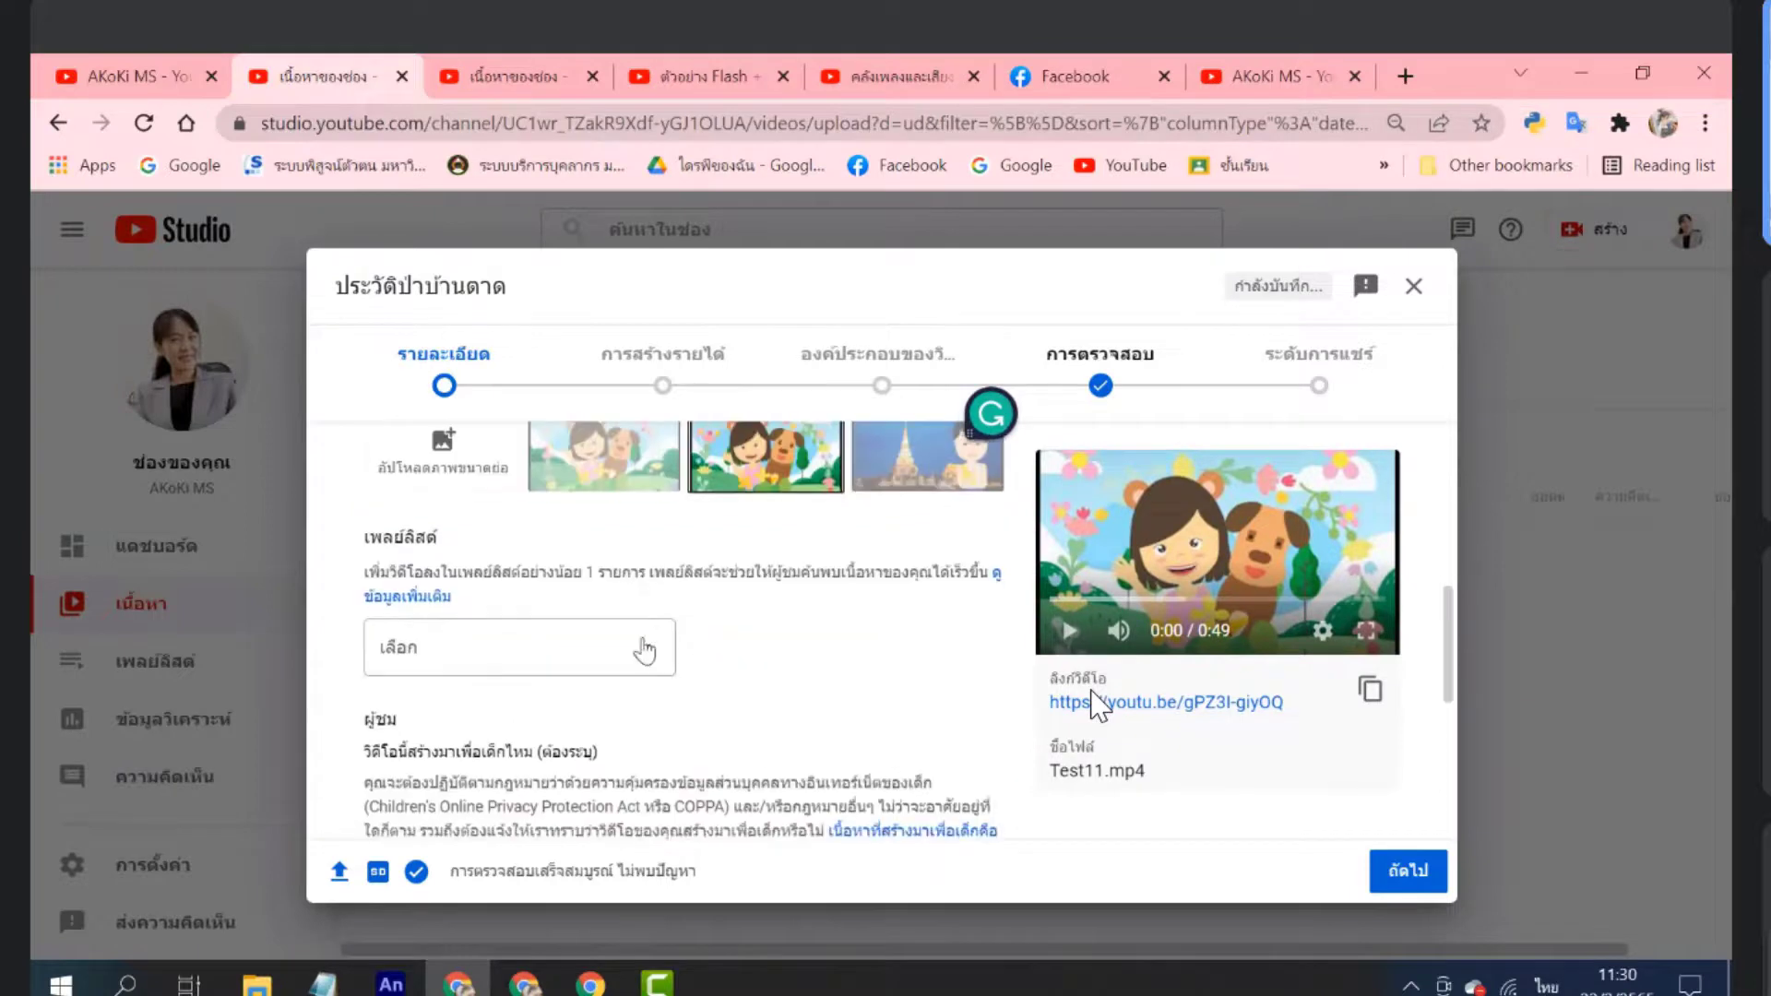
click(643, 650)
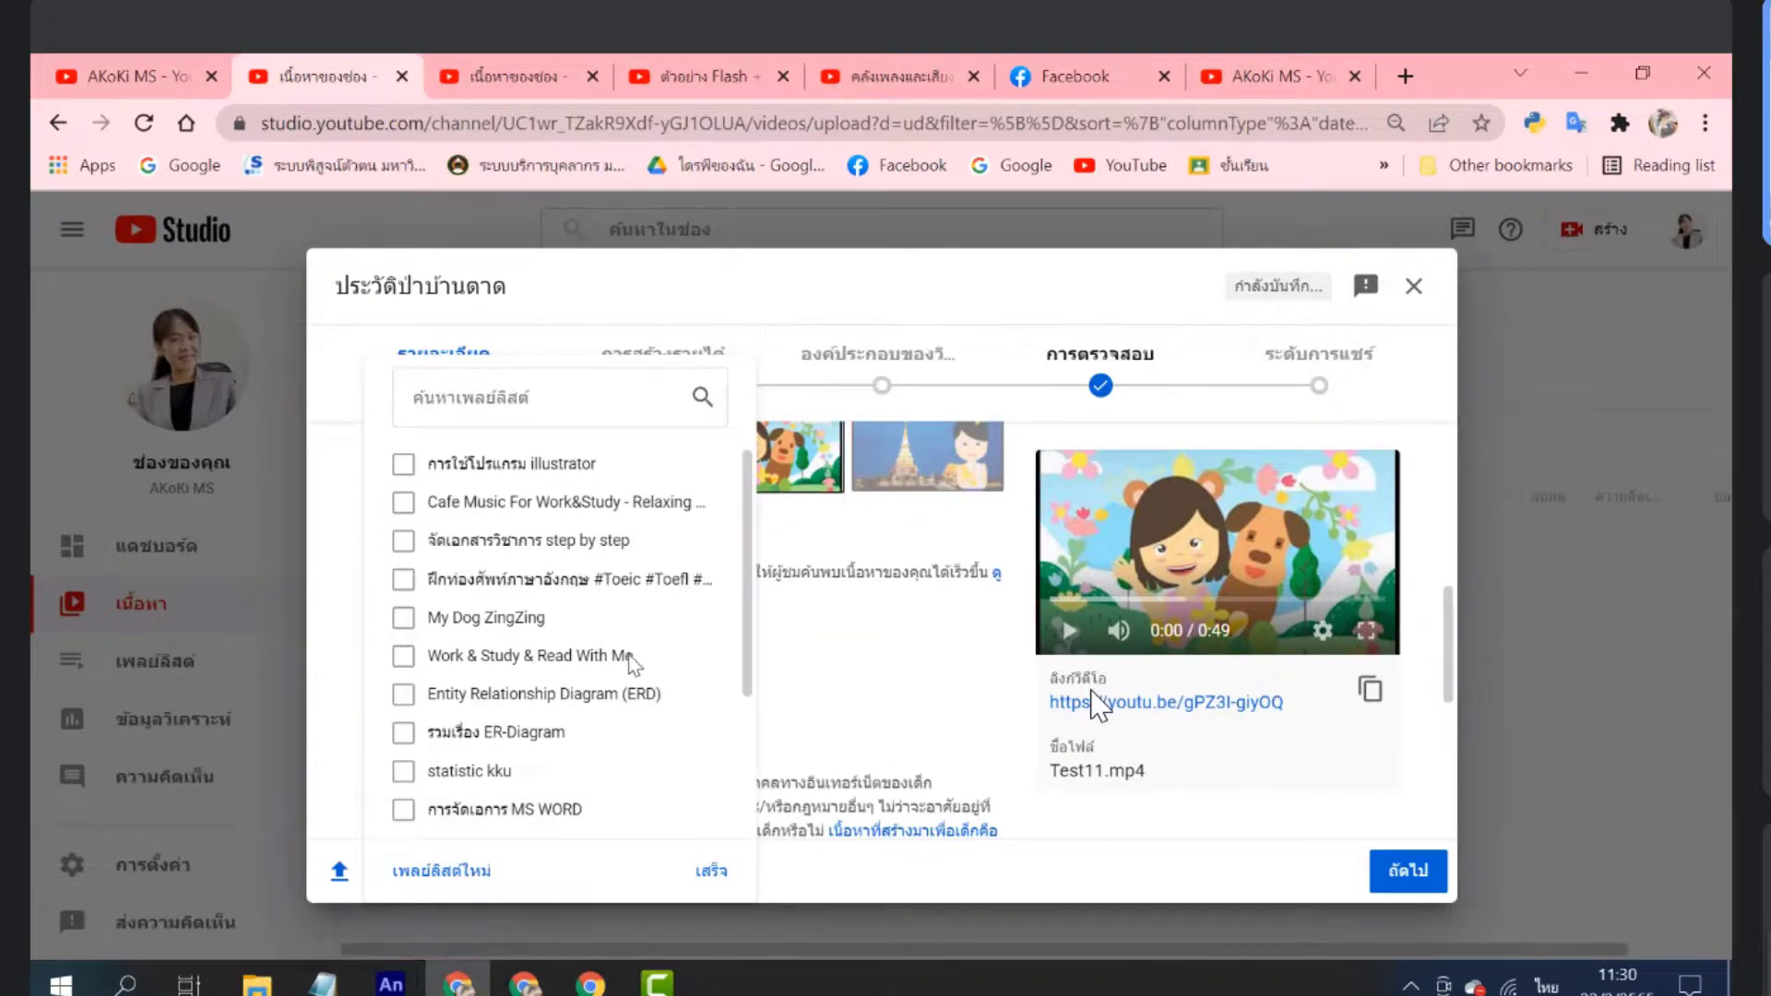
key(Escape)
Mark the video as not made for kids and continue to the monetization settings
scroll(620, 653, down, 2)
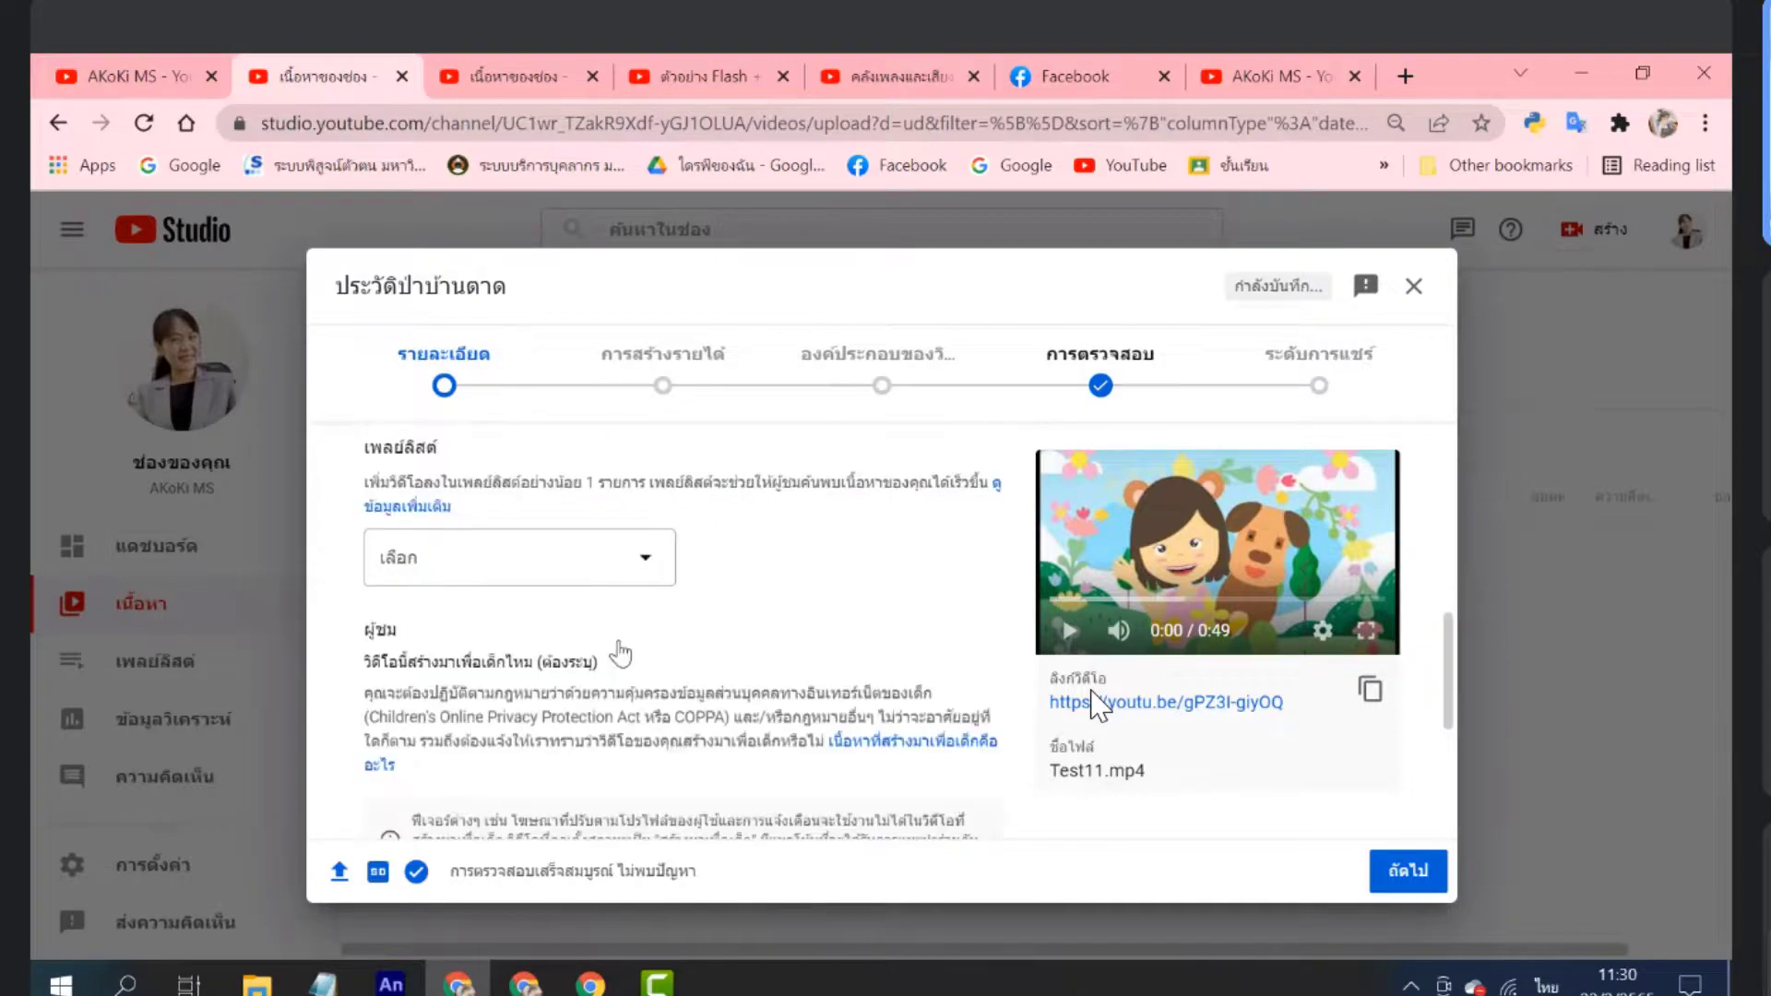
scroll(620, 653, down, 3)
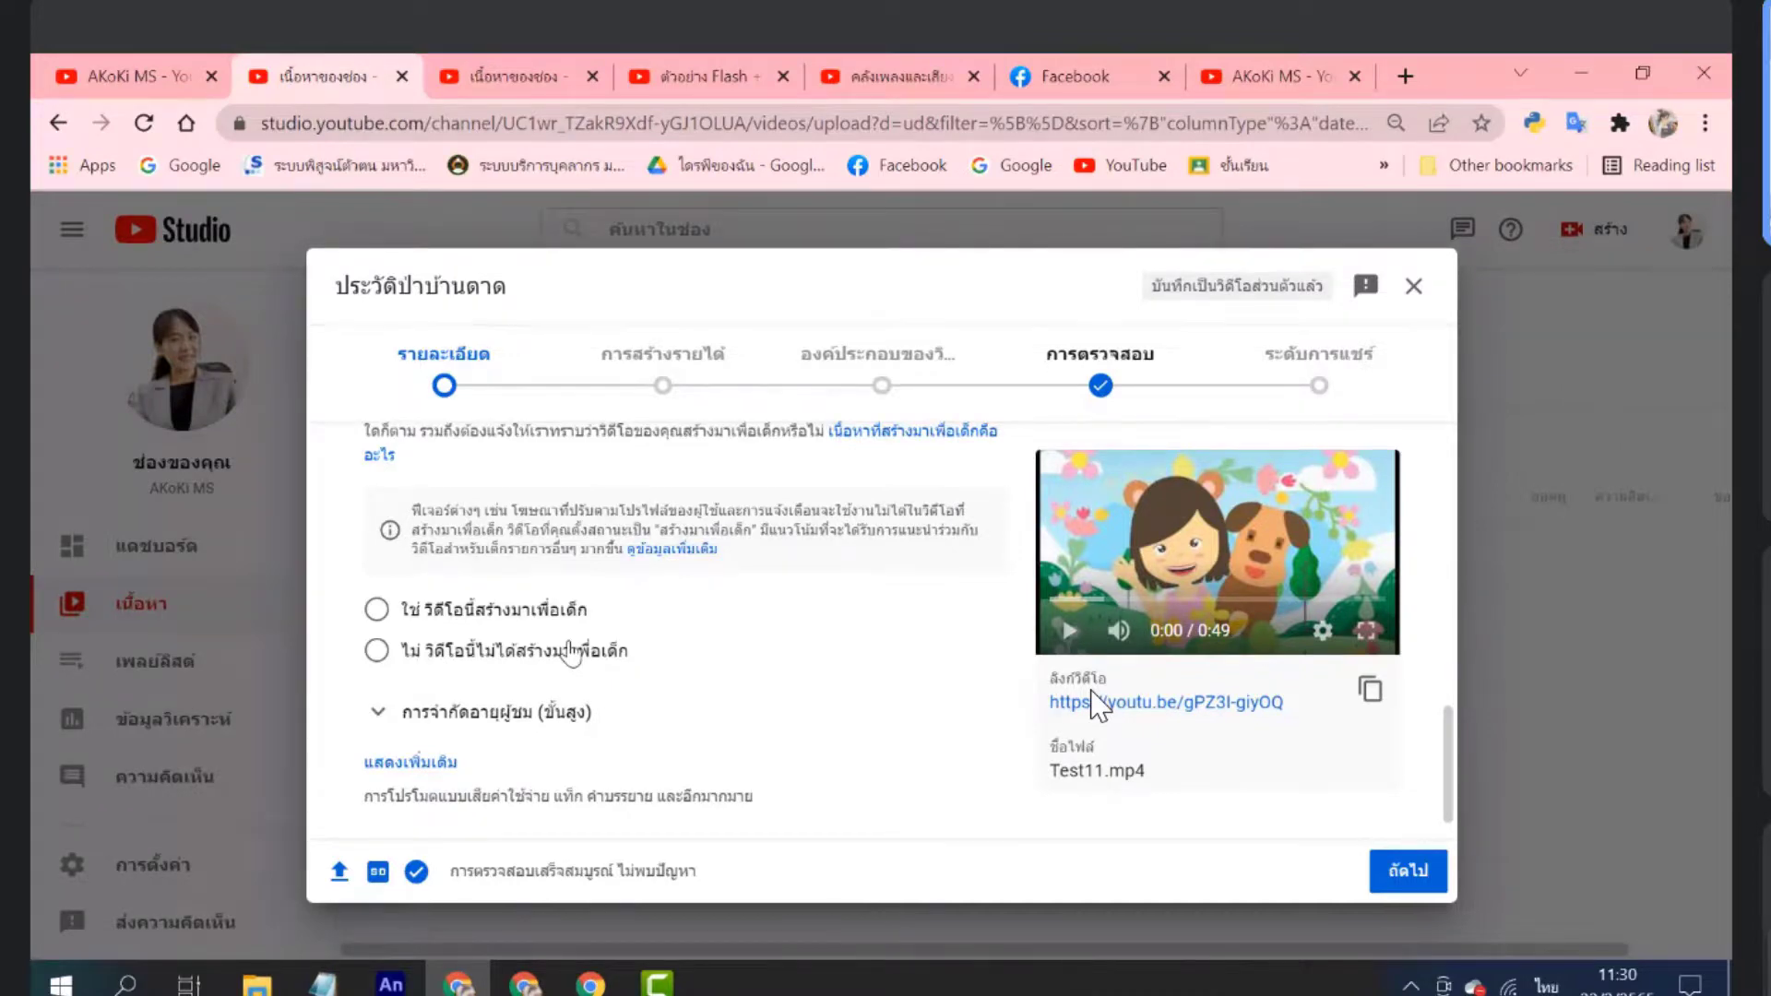
click(471, 664)
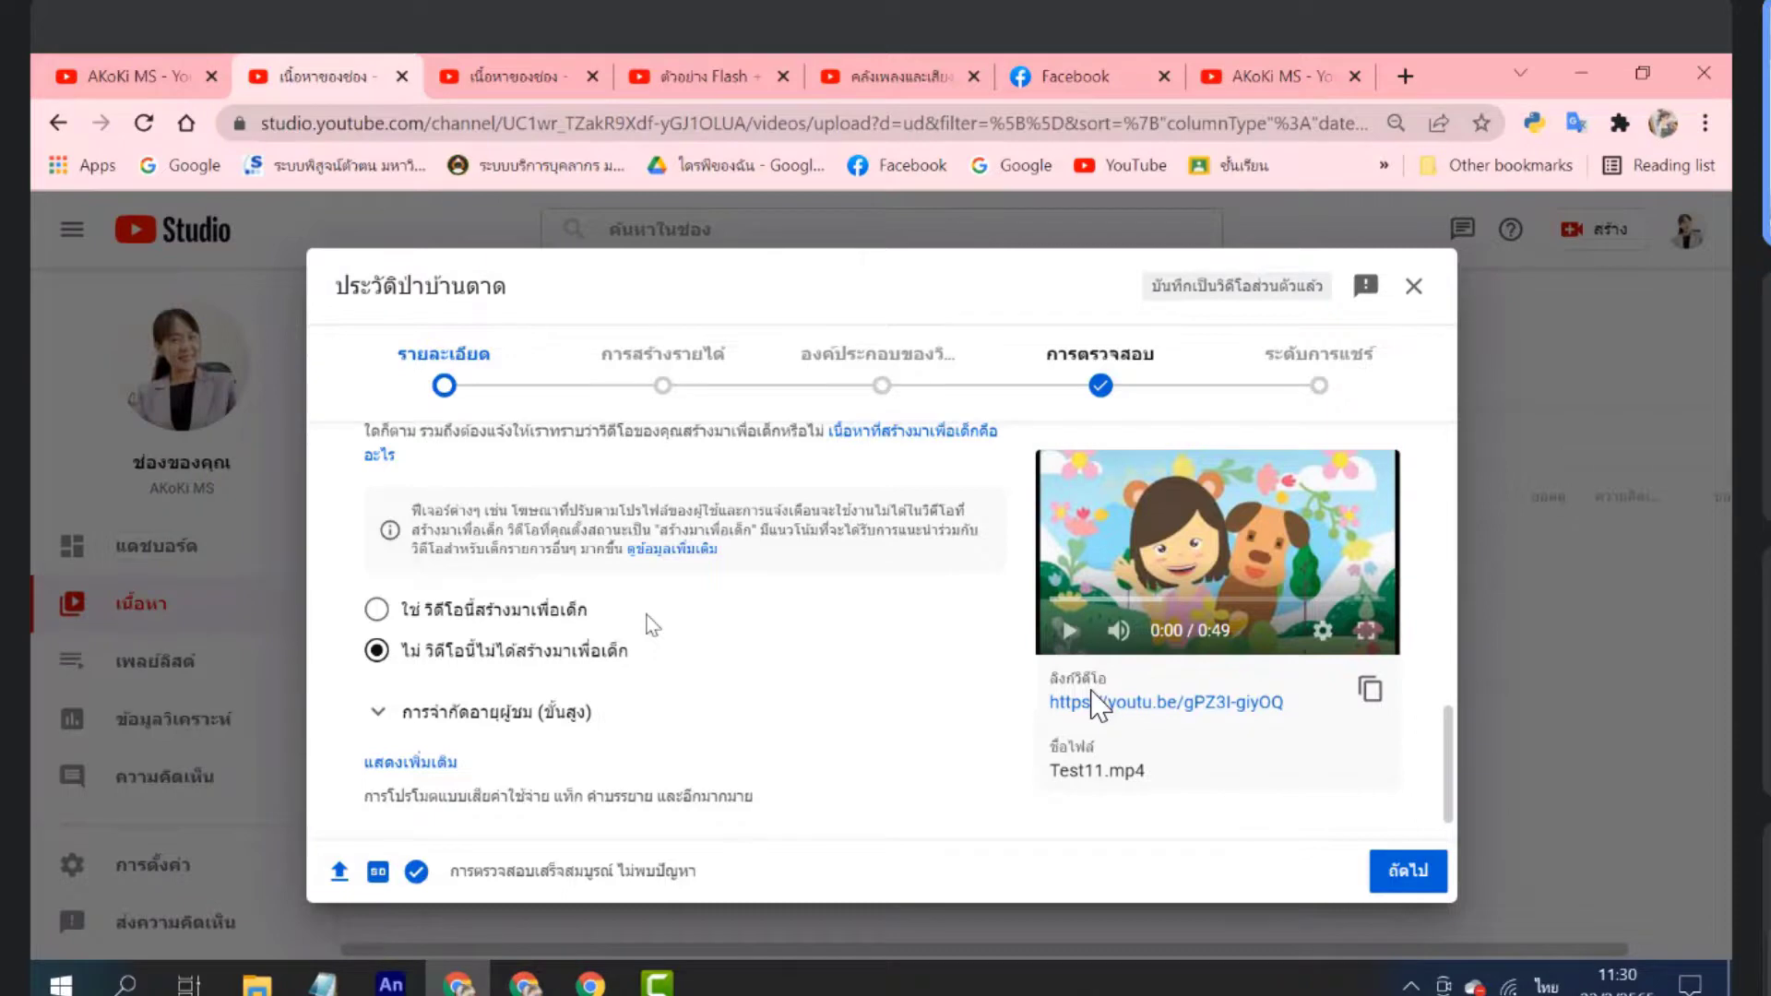
scroll(692, 674, down, 1)
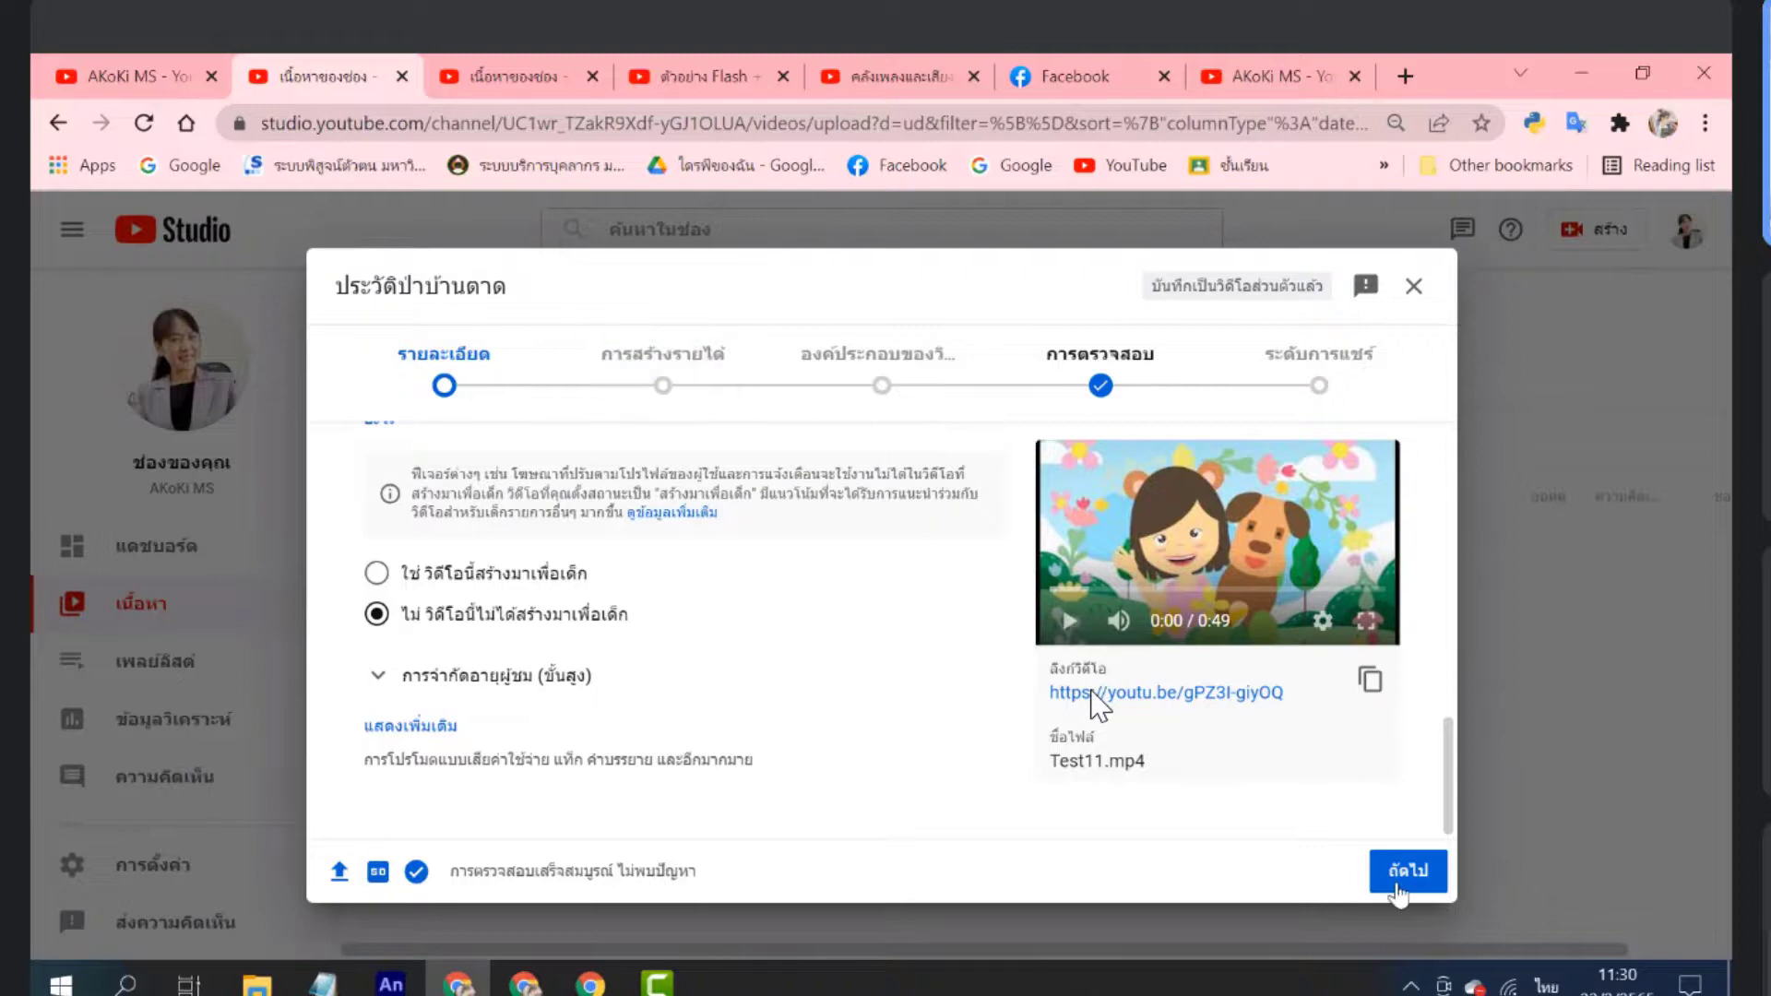
click(663, 374)
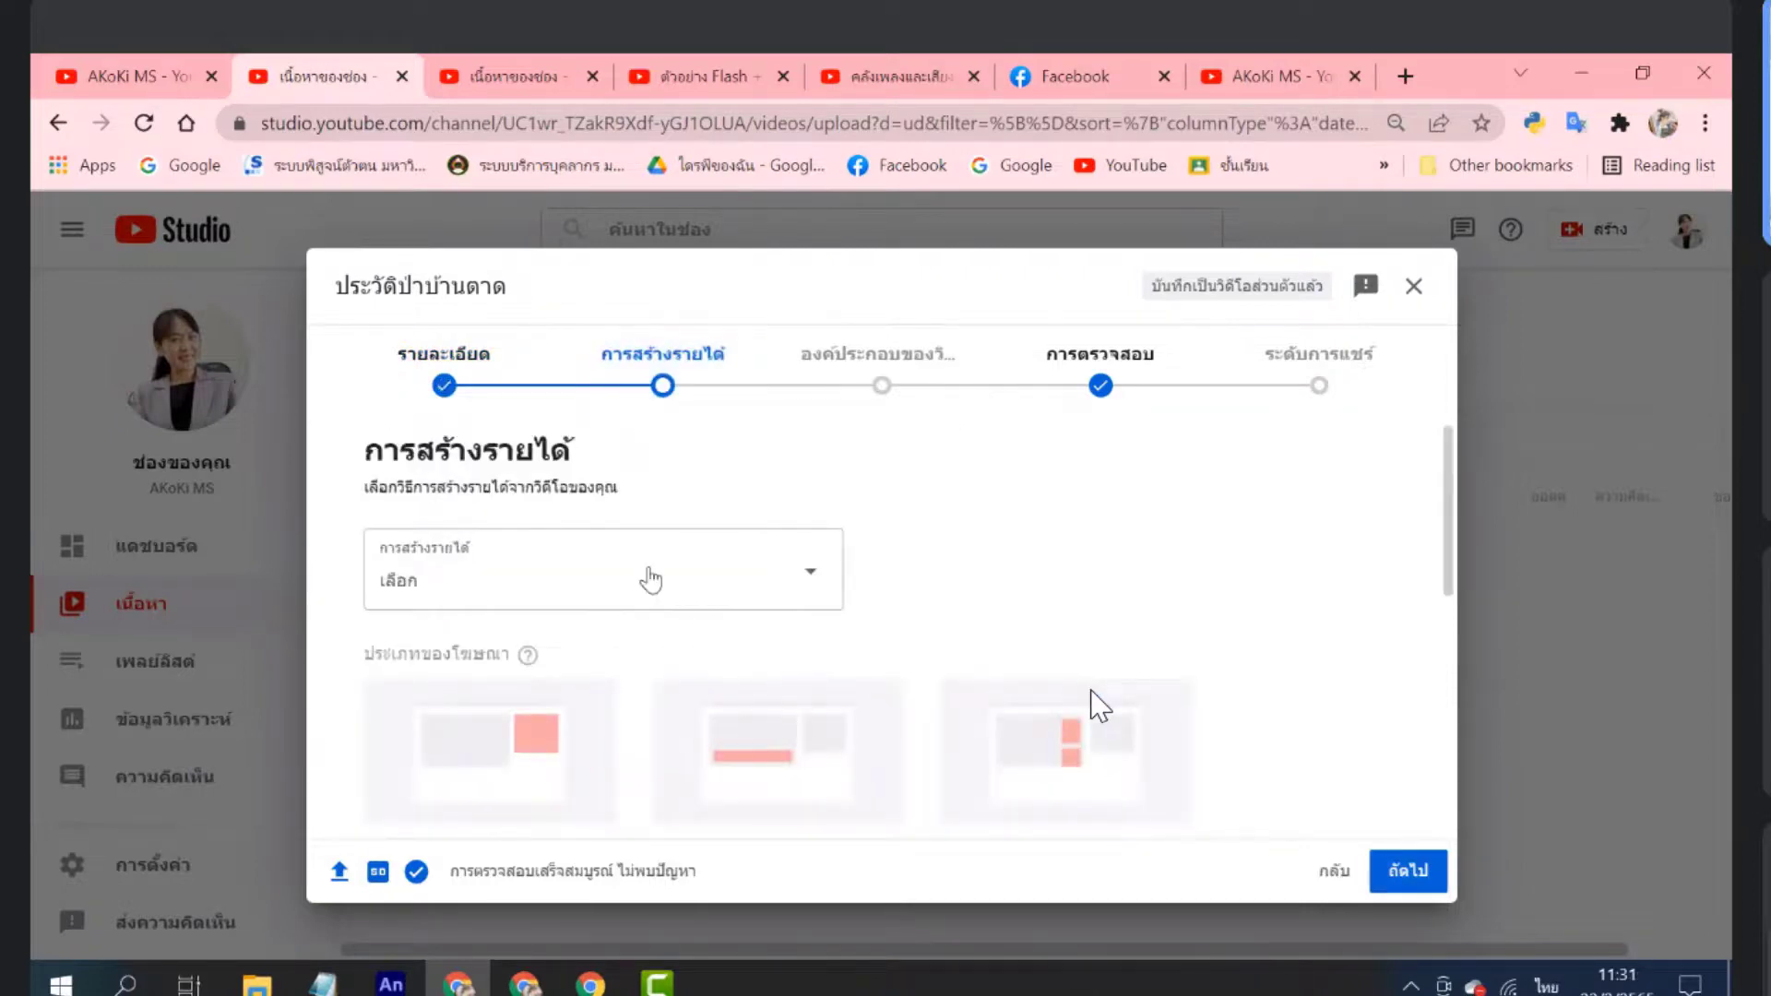
Set the video's monetization to off (ปิด) and continue to the video elements stage
scroll(651, 577, down, 3)
scroll(735, 545, up, 3)
click(795, 605)
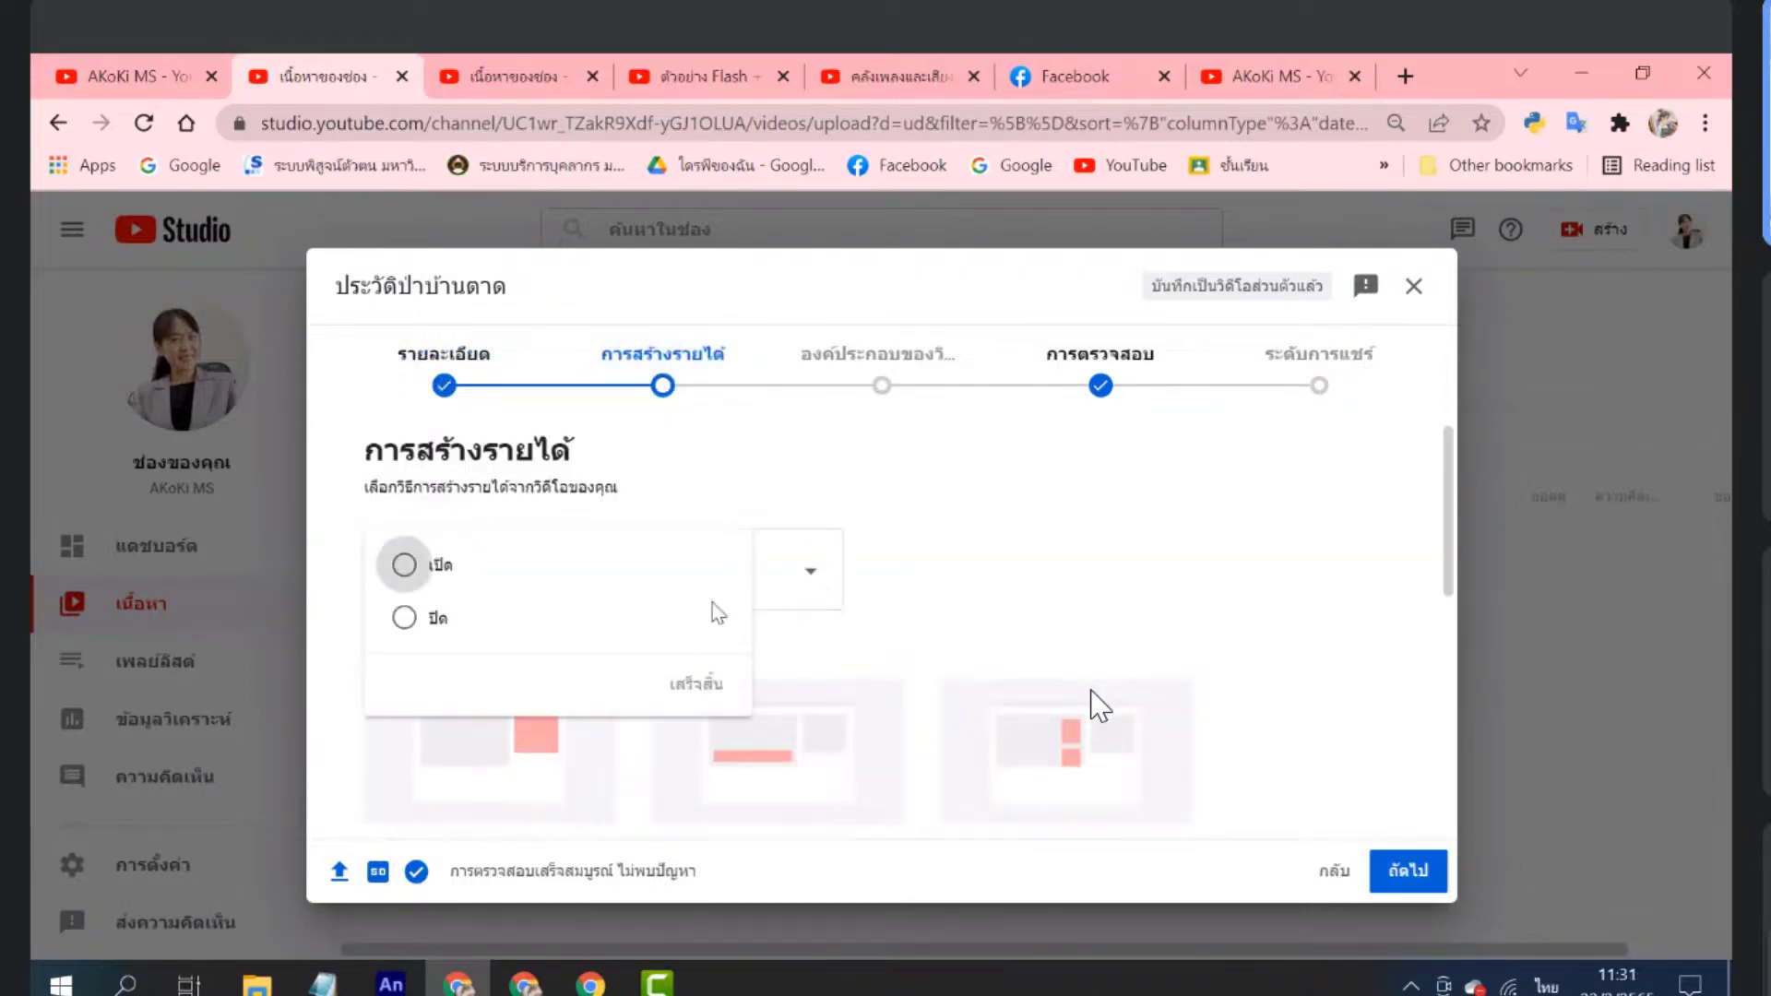
click(404, 618)
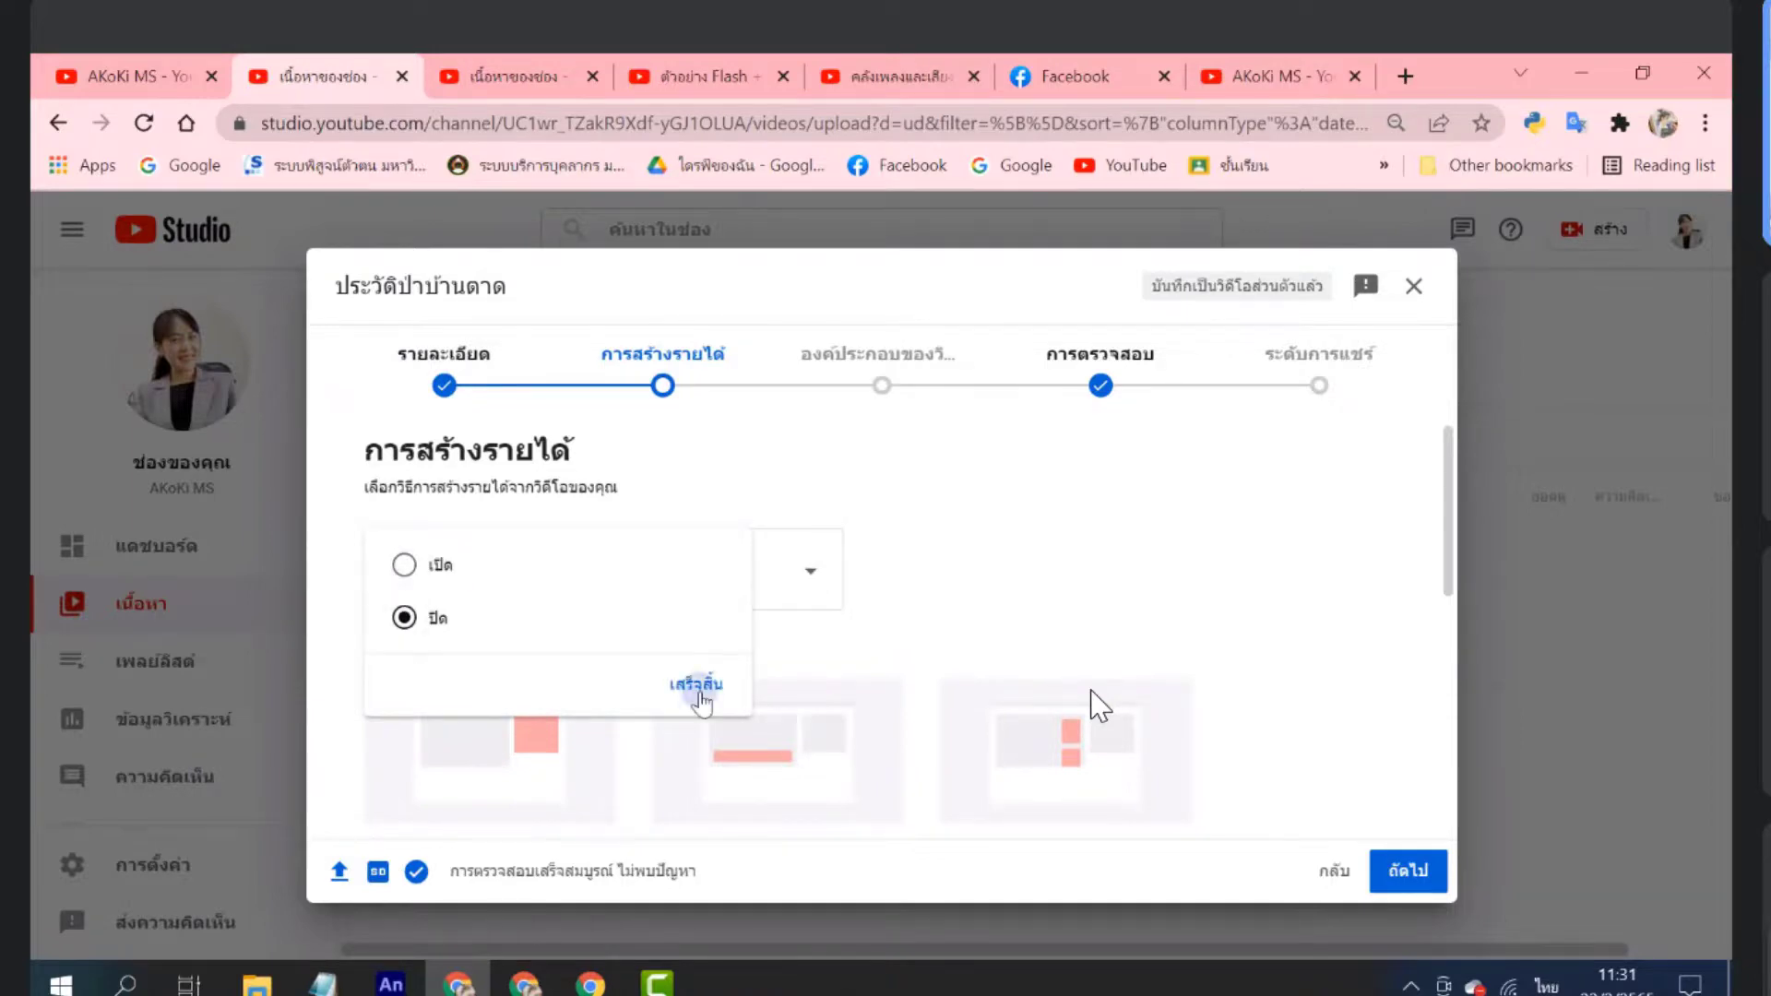
click(696, 683)
scroll(1310, 830, down, 1)
click(1388, 867)
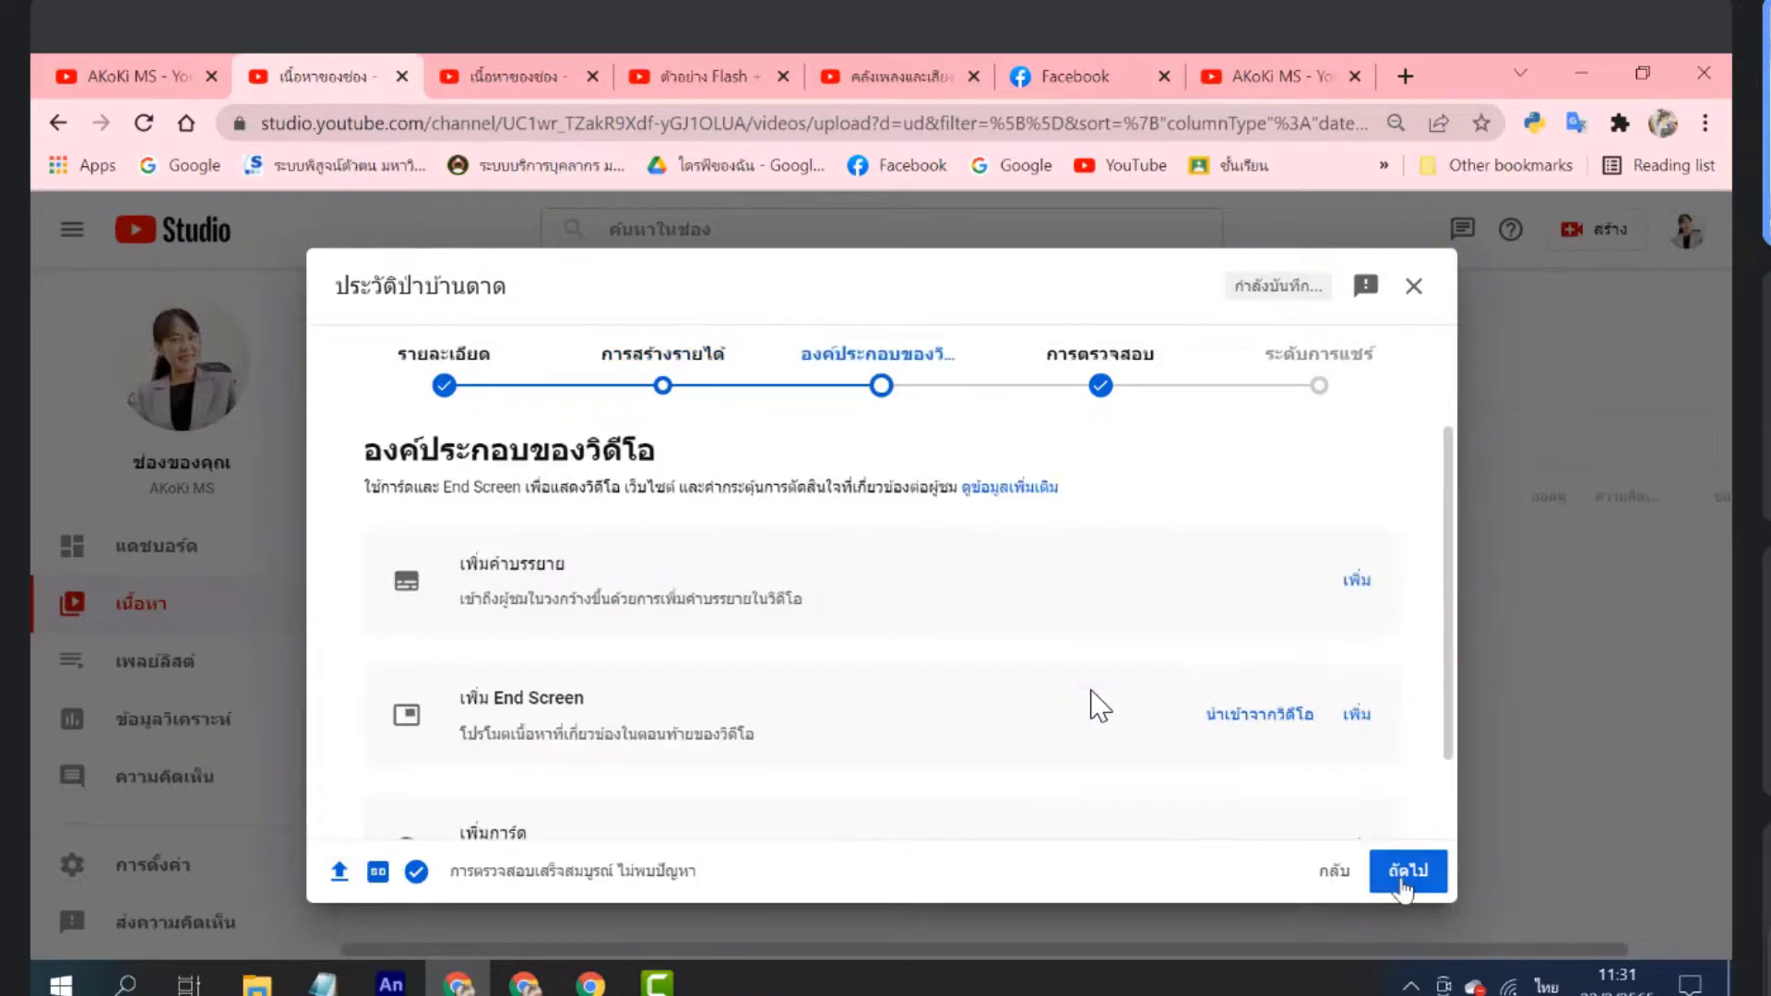
Skip adding subtitles, an end screen or cards, review the copyright checks, and continue to the visibility settings
scroll(546, 509, down, 2)
scroll(653, 682, up, 2)
scroll(650, 602, down, 2)
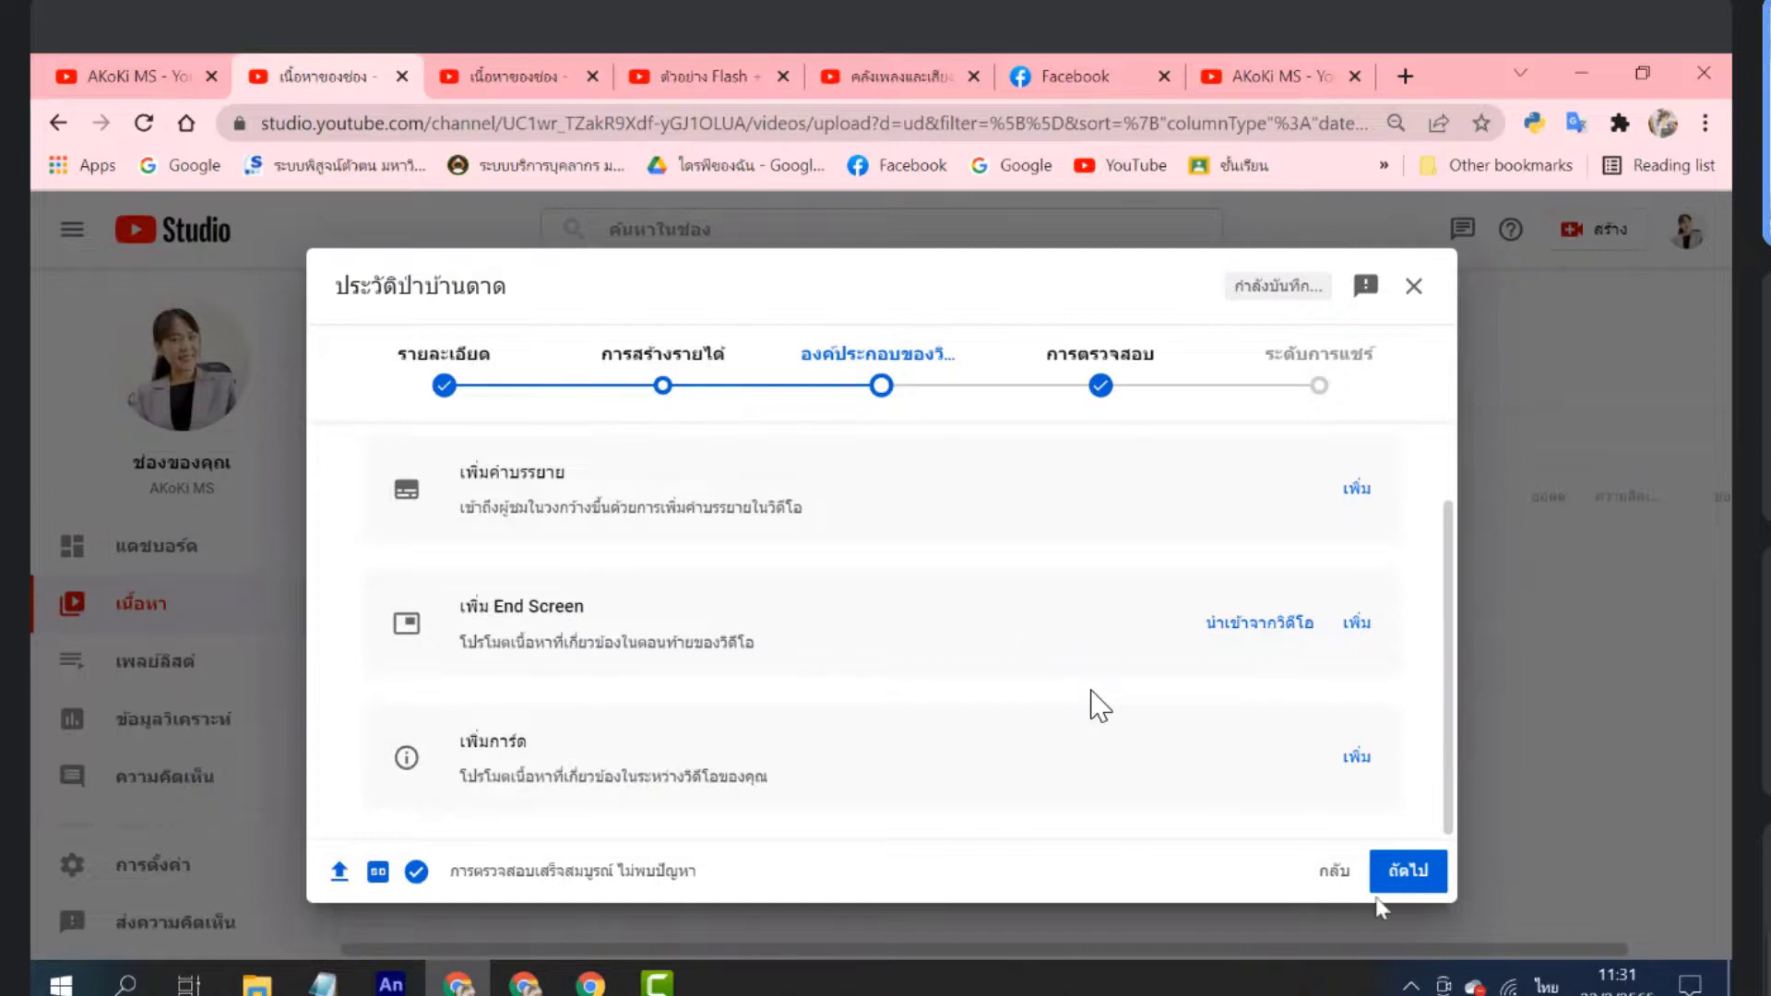
click(1396, 877)
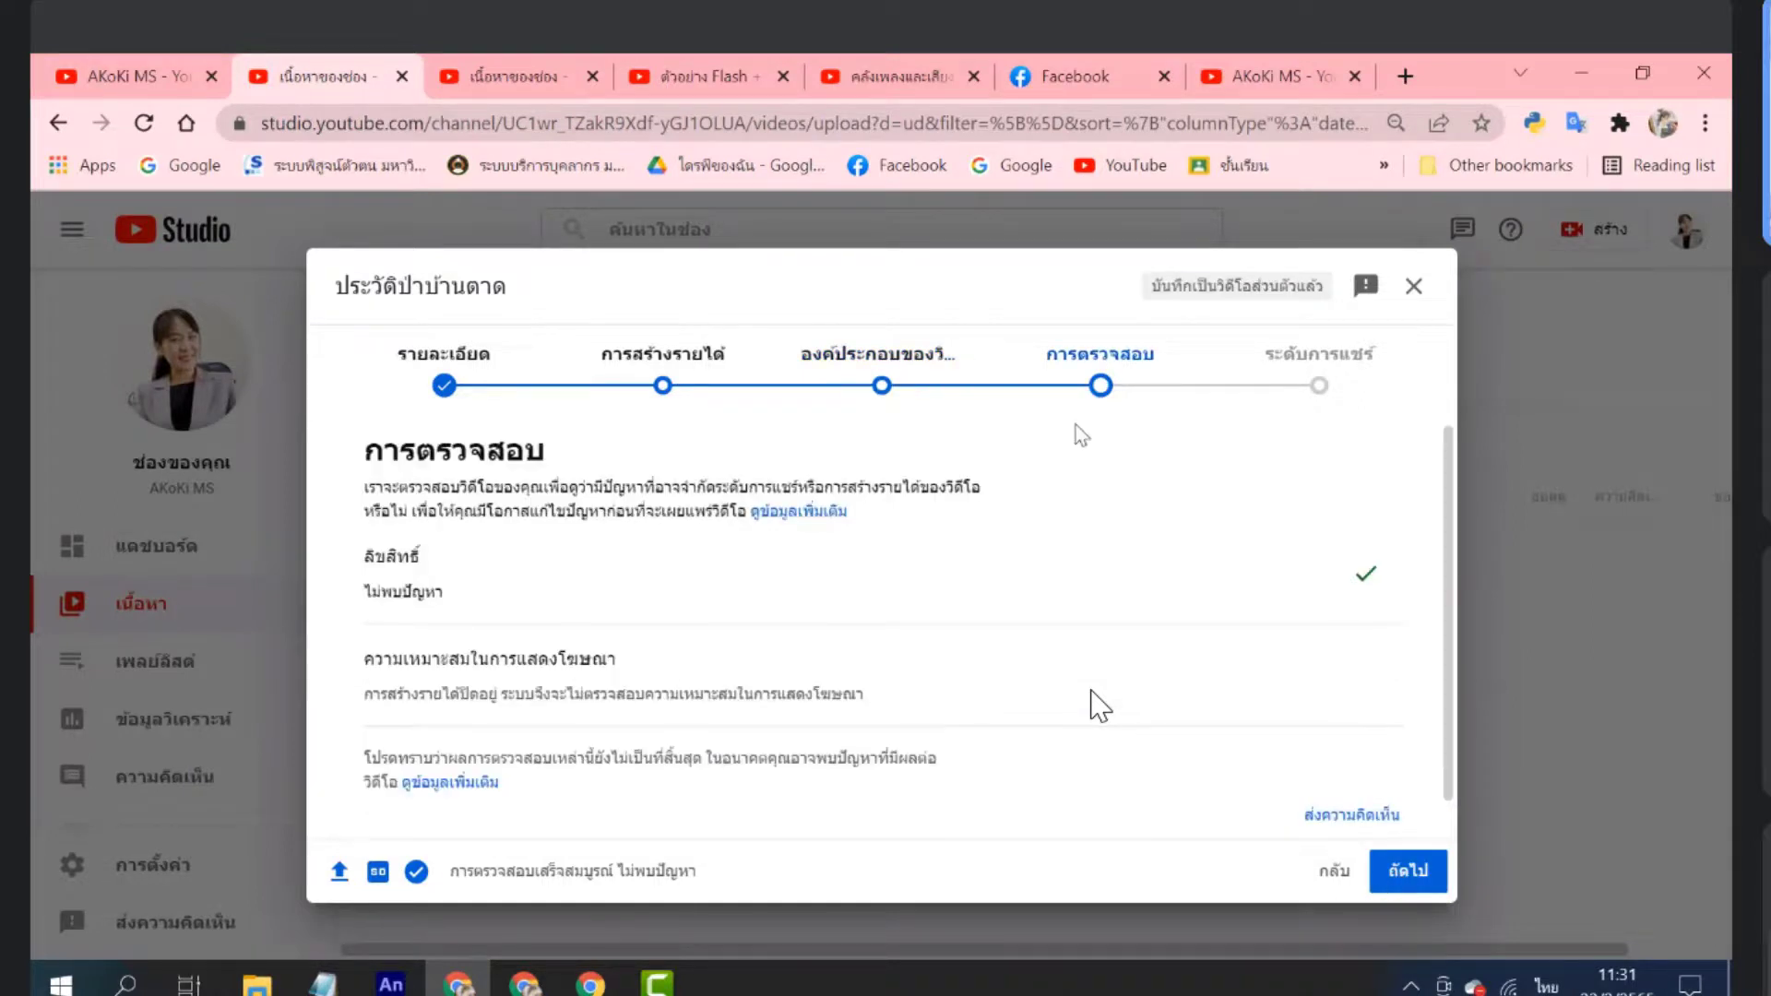
scroll(803, 659, down, 1)
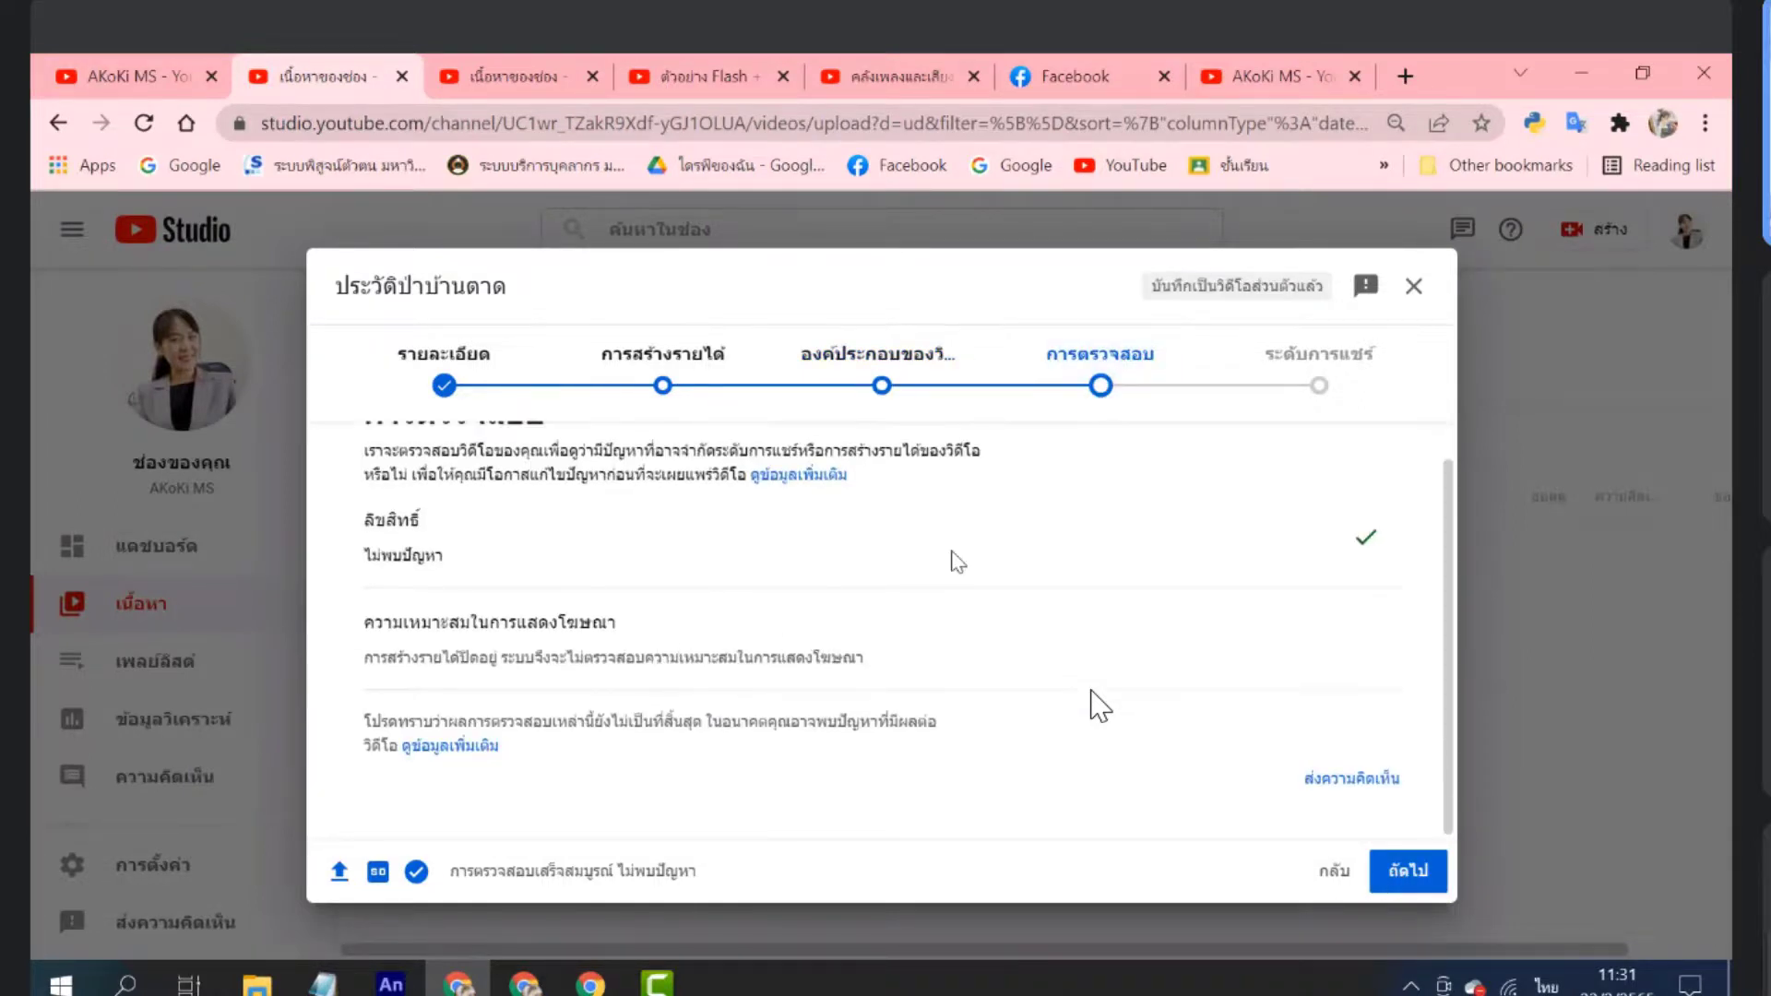
click(1418, 885)
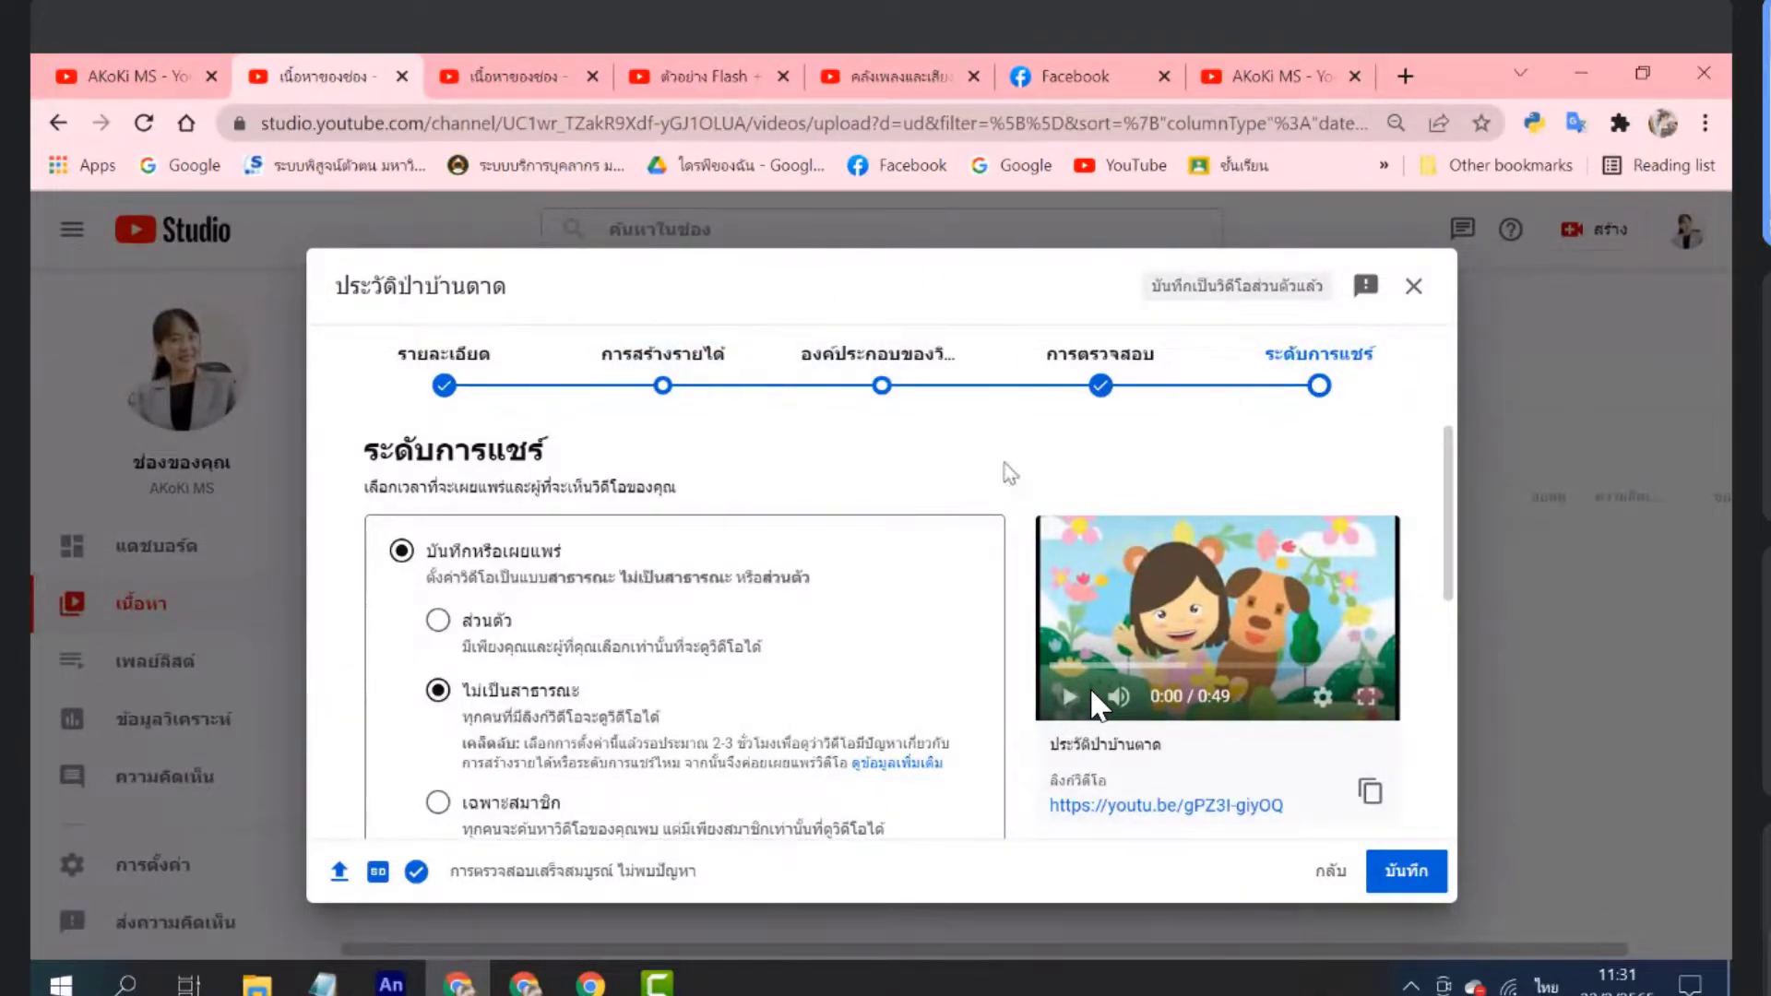
Review the visibility options and set the video to public (สาธารณะ)
scroll(696, 434, down, 2)
scroll(695, 433, up, 2)
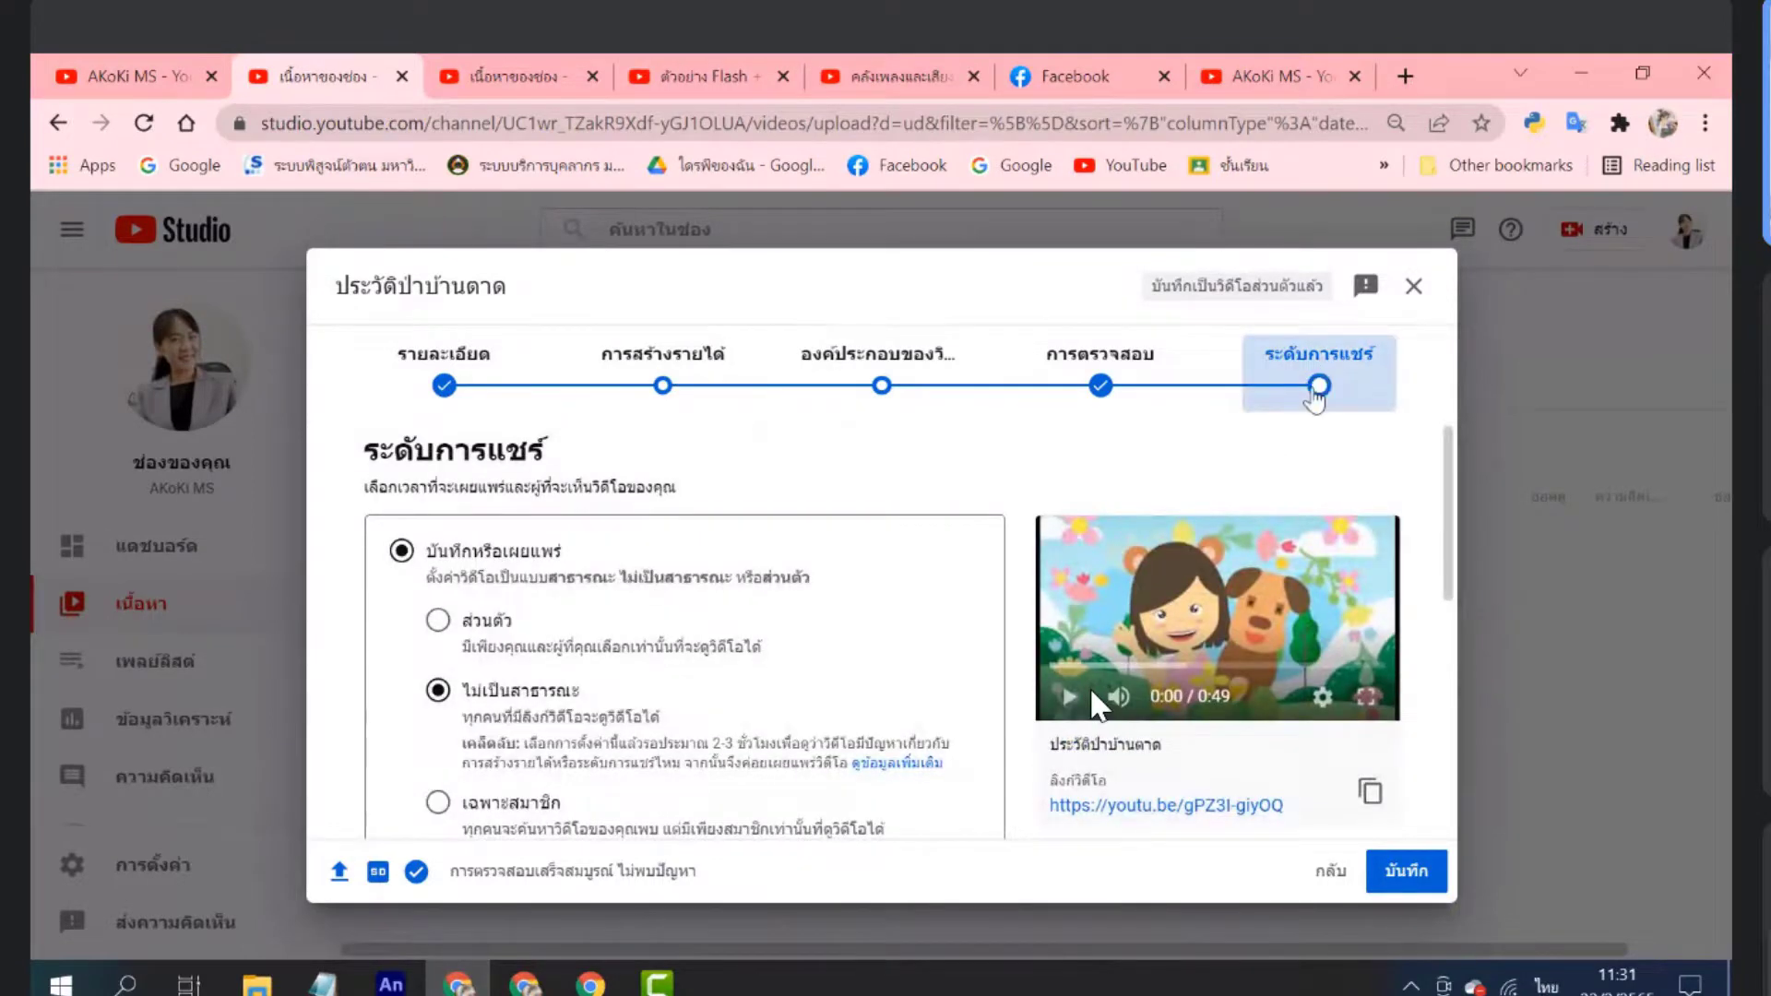
scroll(433, 693, down, 1)
scroll(444, 687, down, 2)
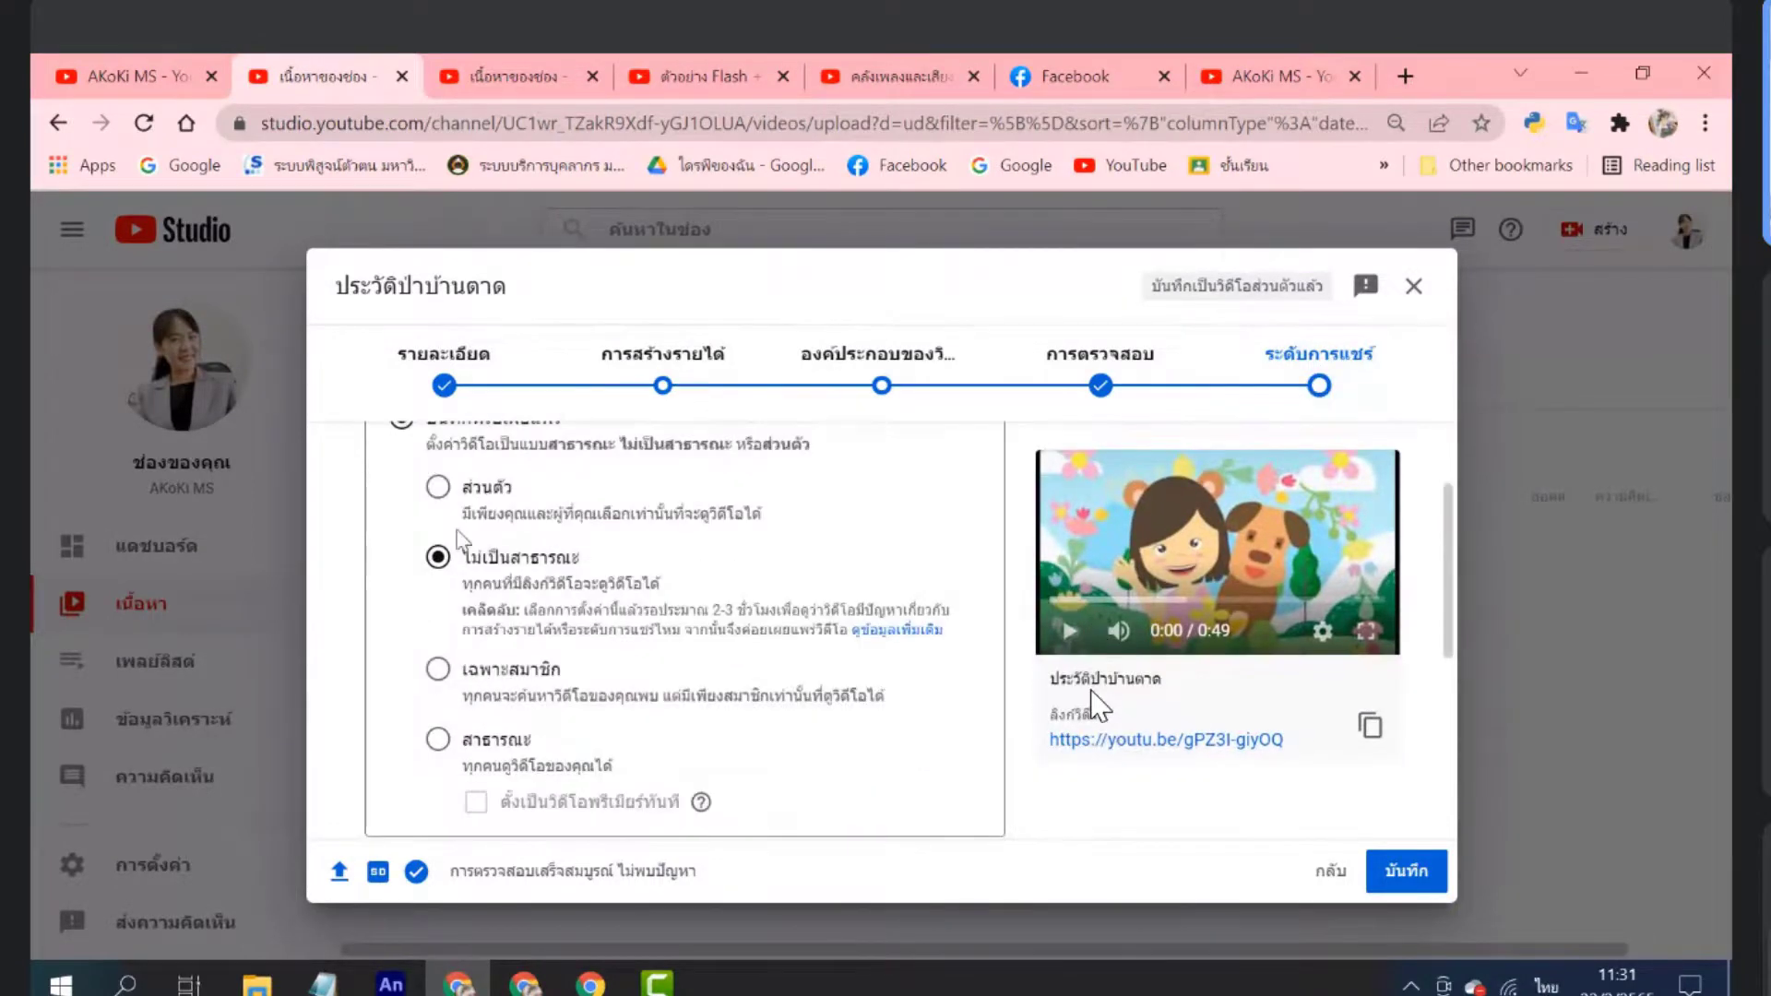
scroll(505, 553, up, 2)
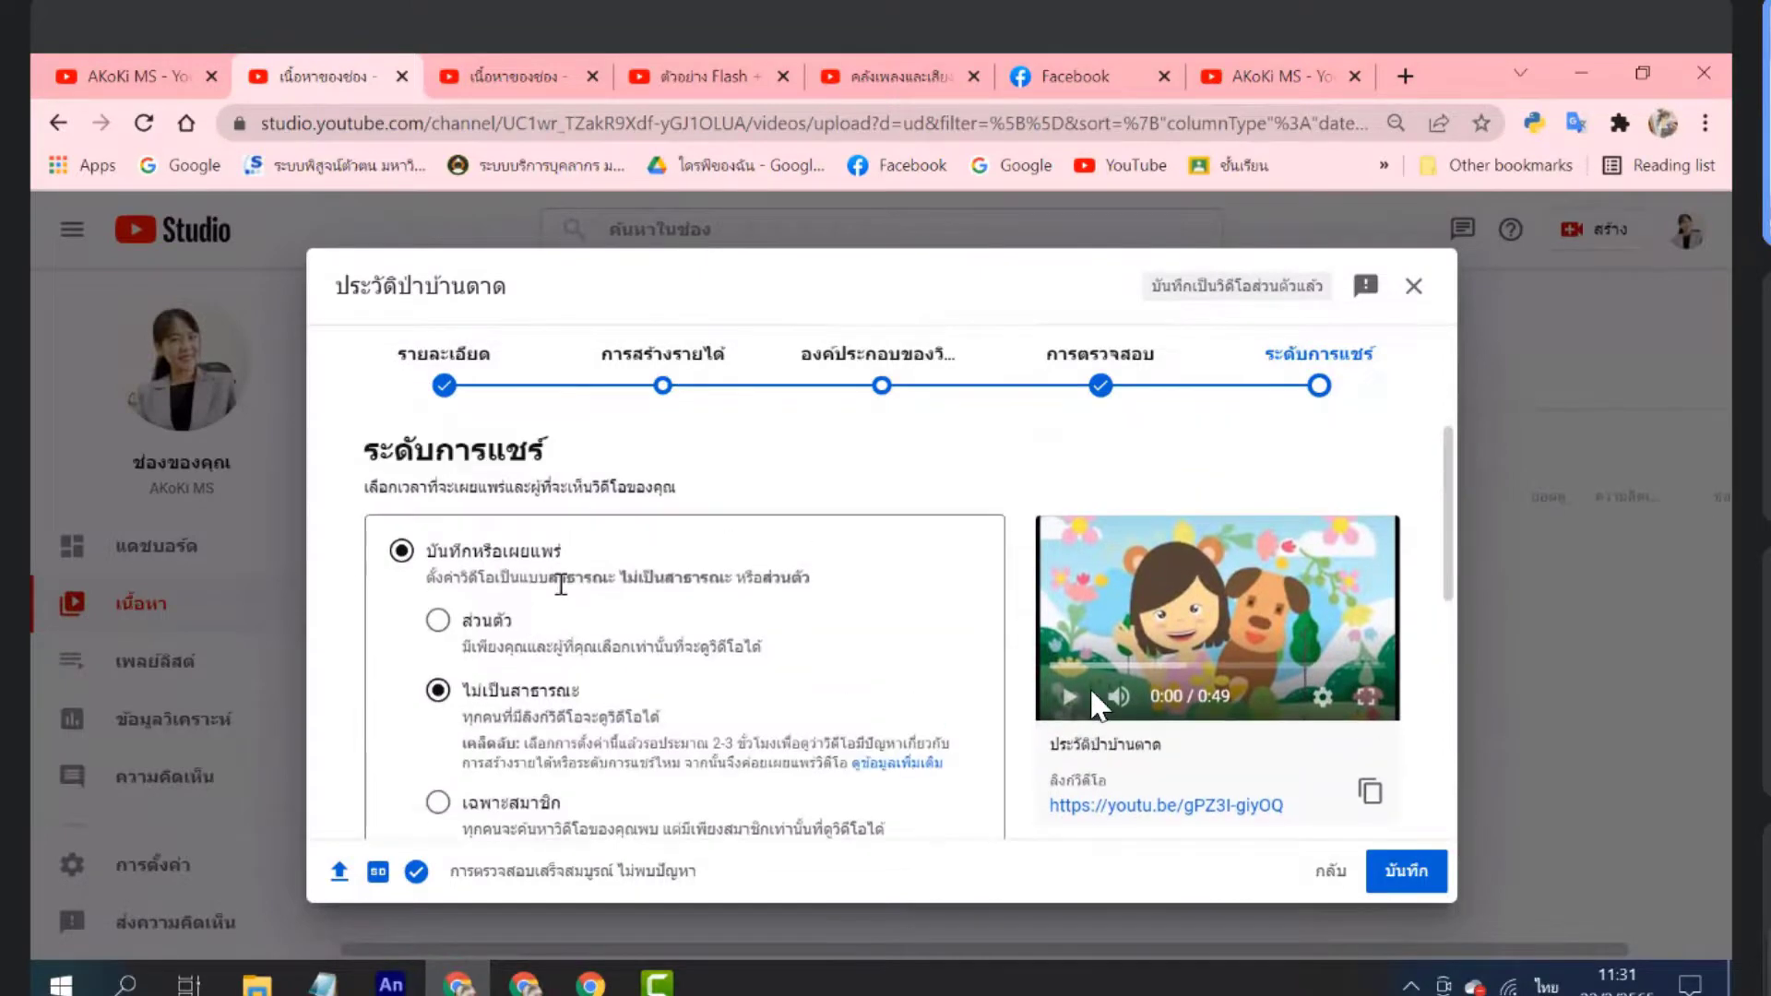
scroll(707, 627, down, 2)
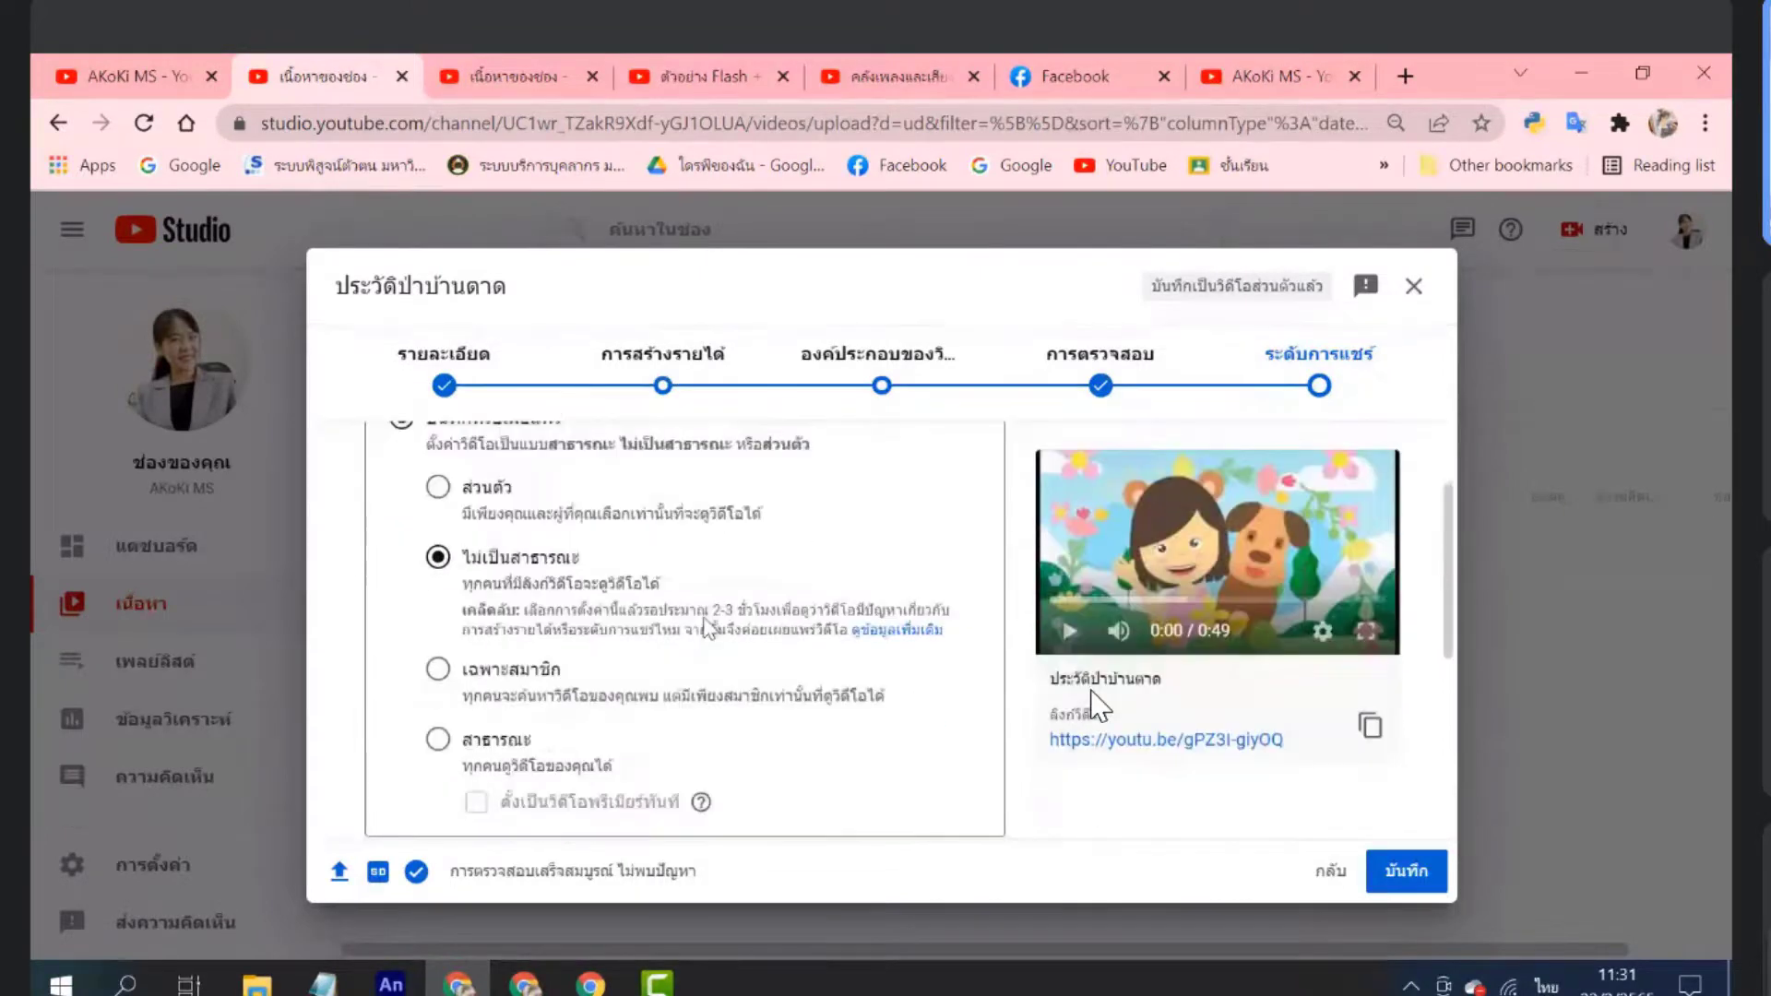
click(441, 741)
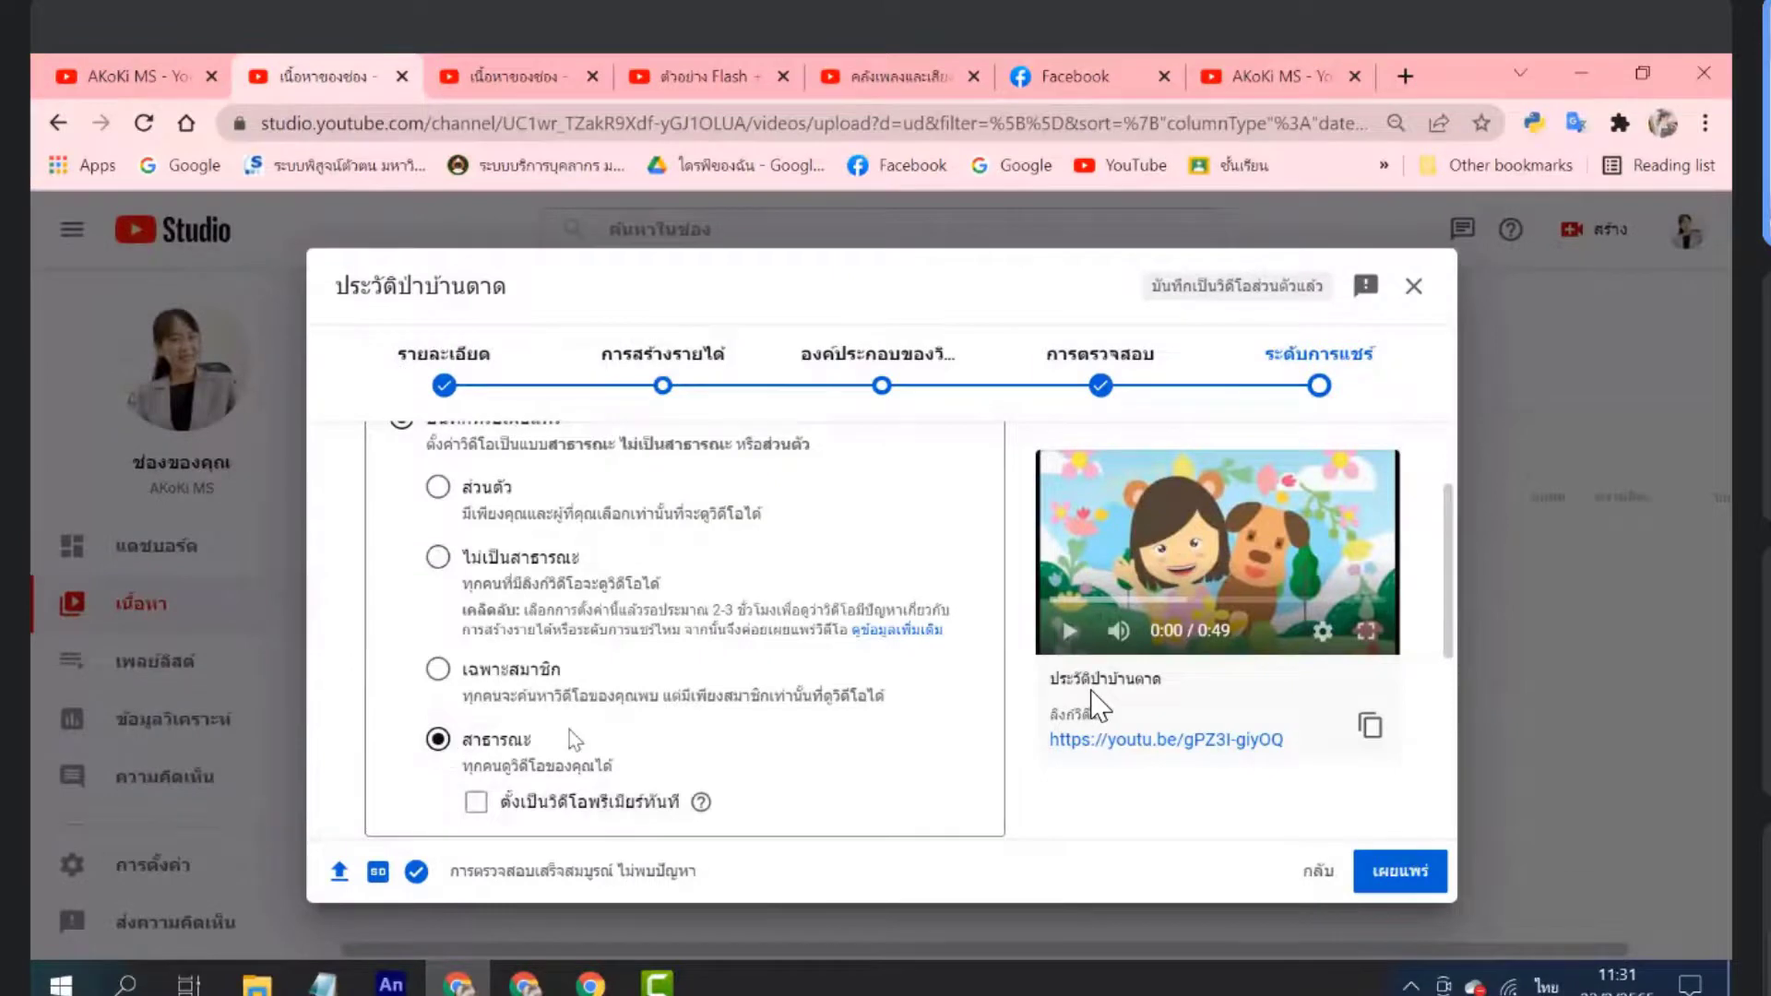
Publish the video and copy its share link, closing the published-video dialog
scroll(568, 728, down, 2)
scroll(572, 728, up, 2)
scroll(578, 722, down, 2)
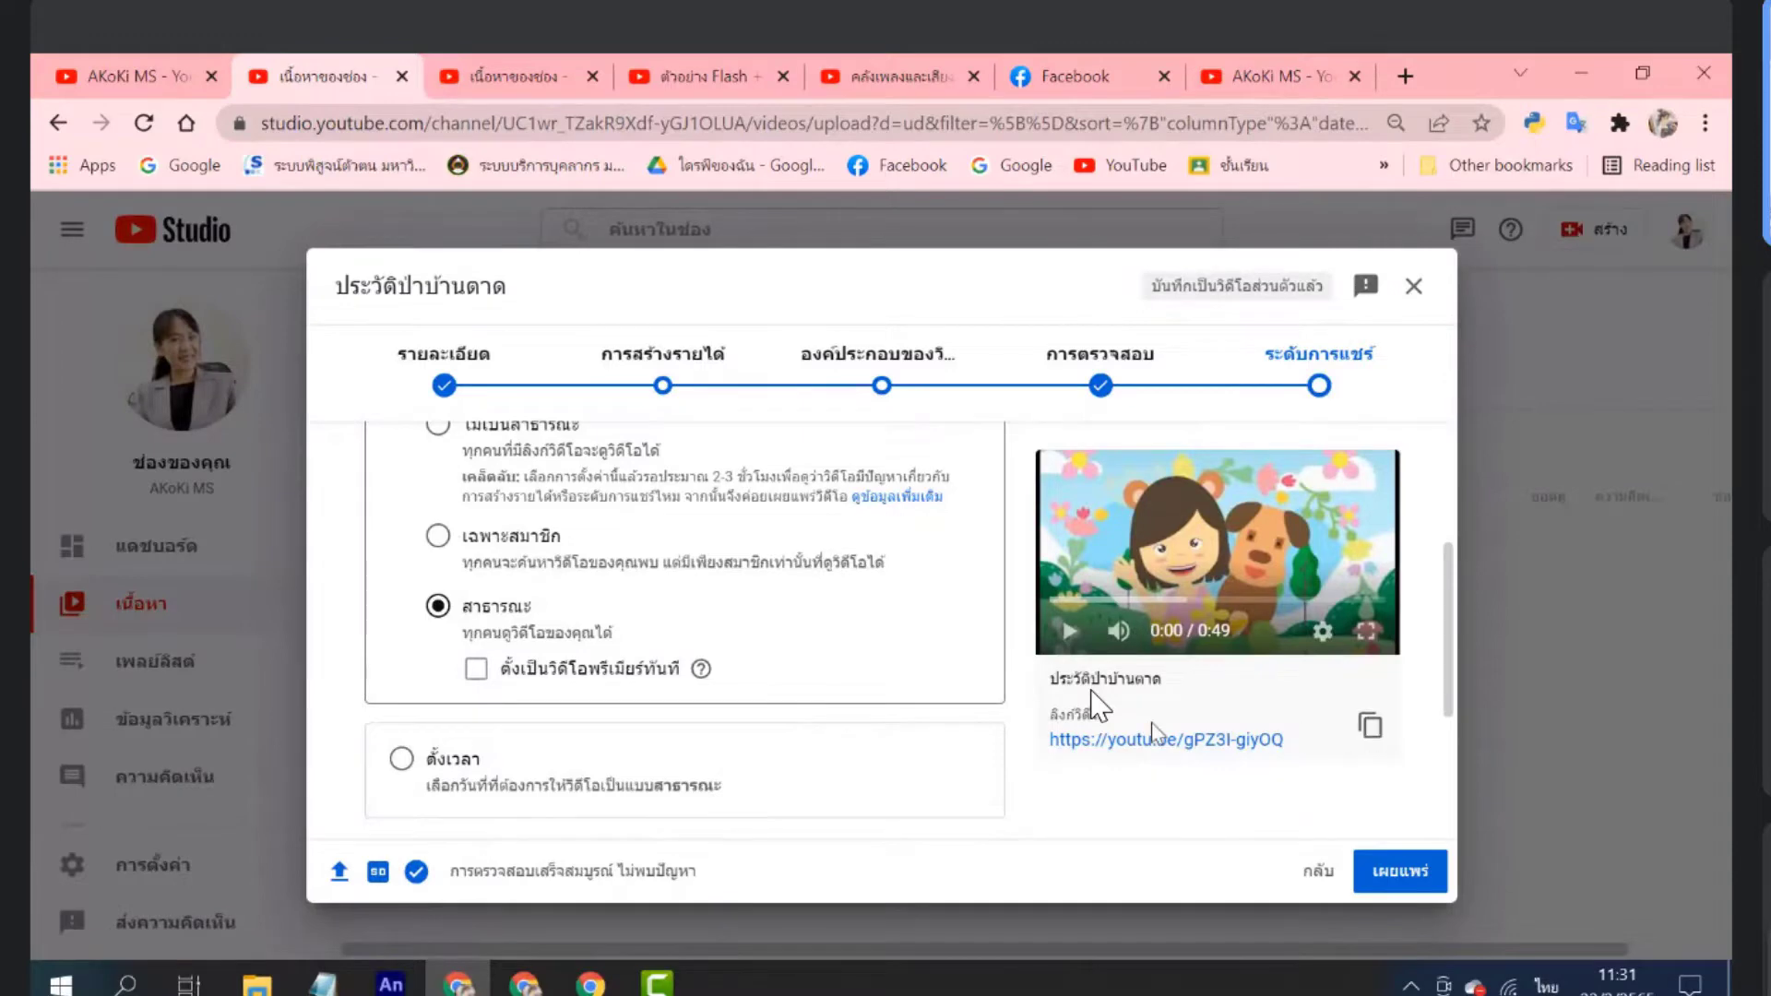
click(1359, 729)
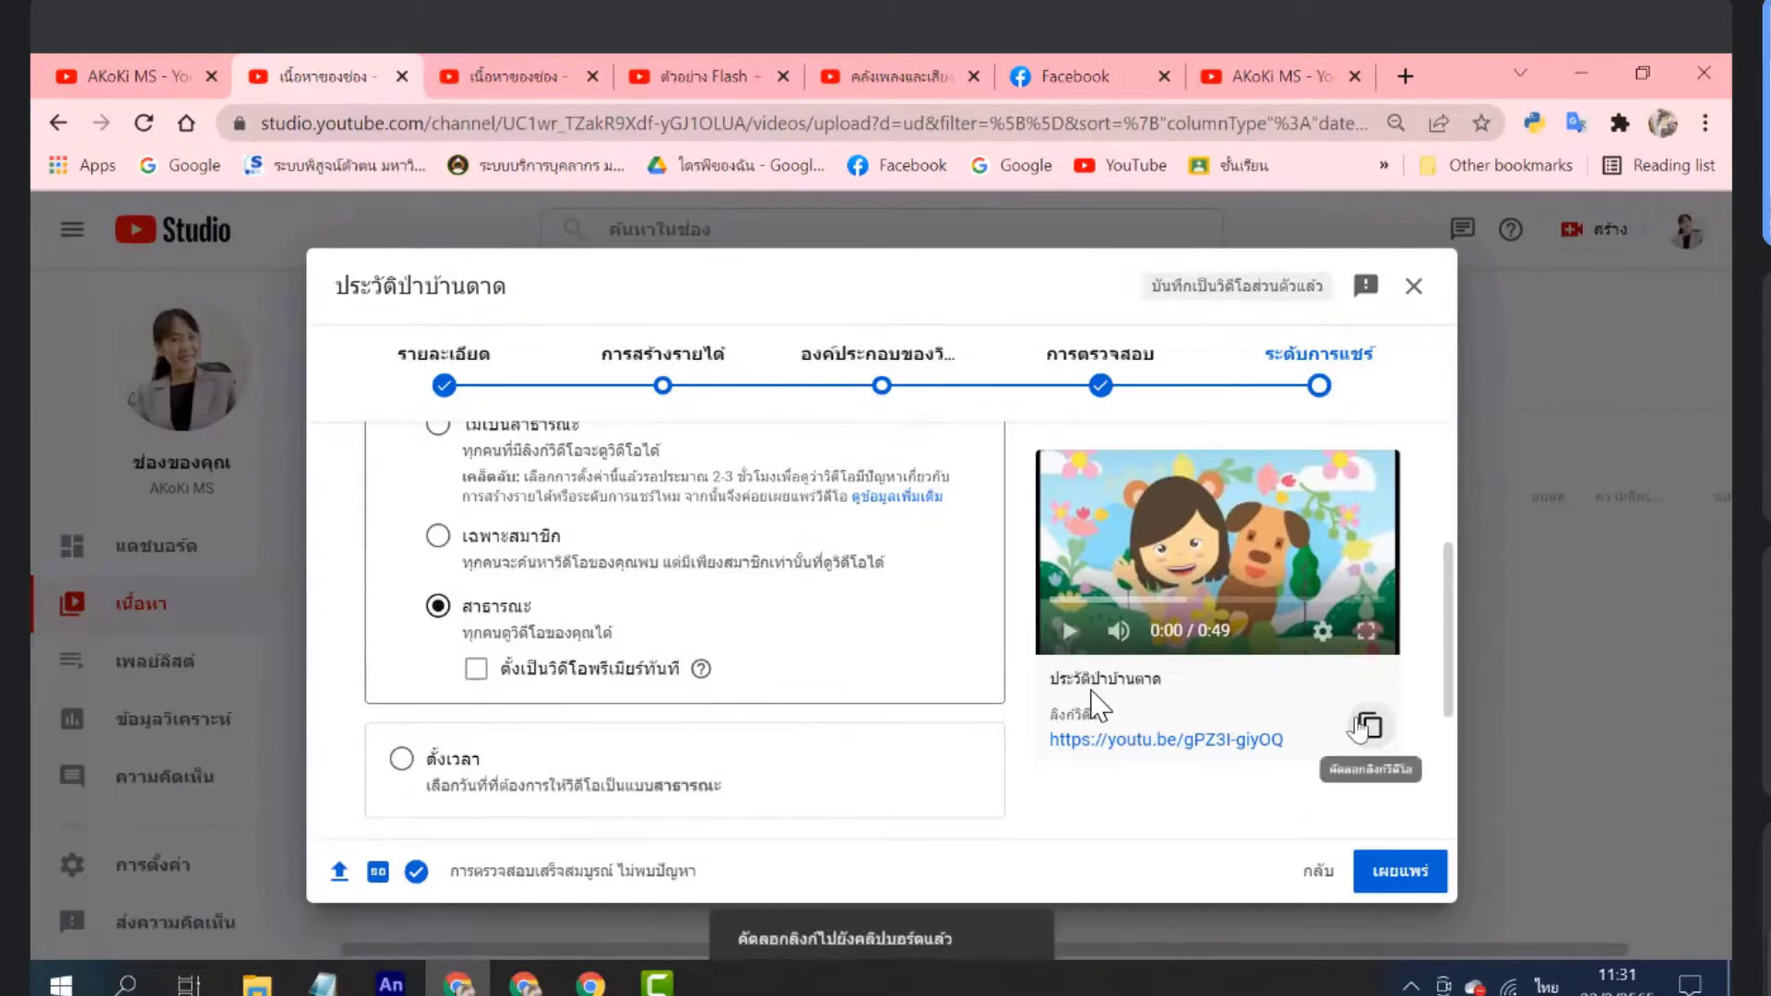
click(1403, 880)
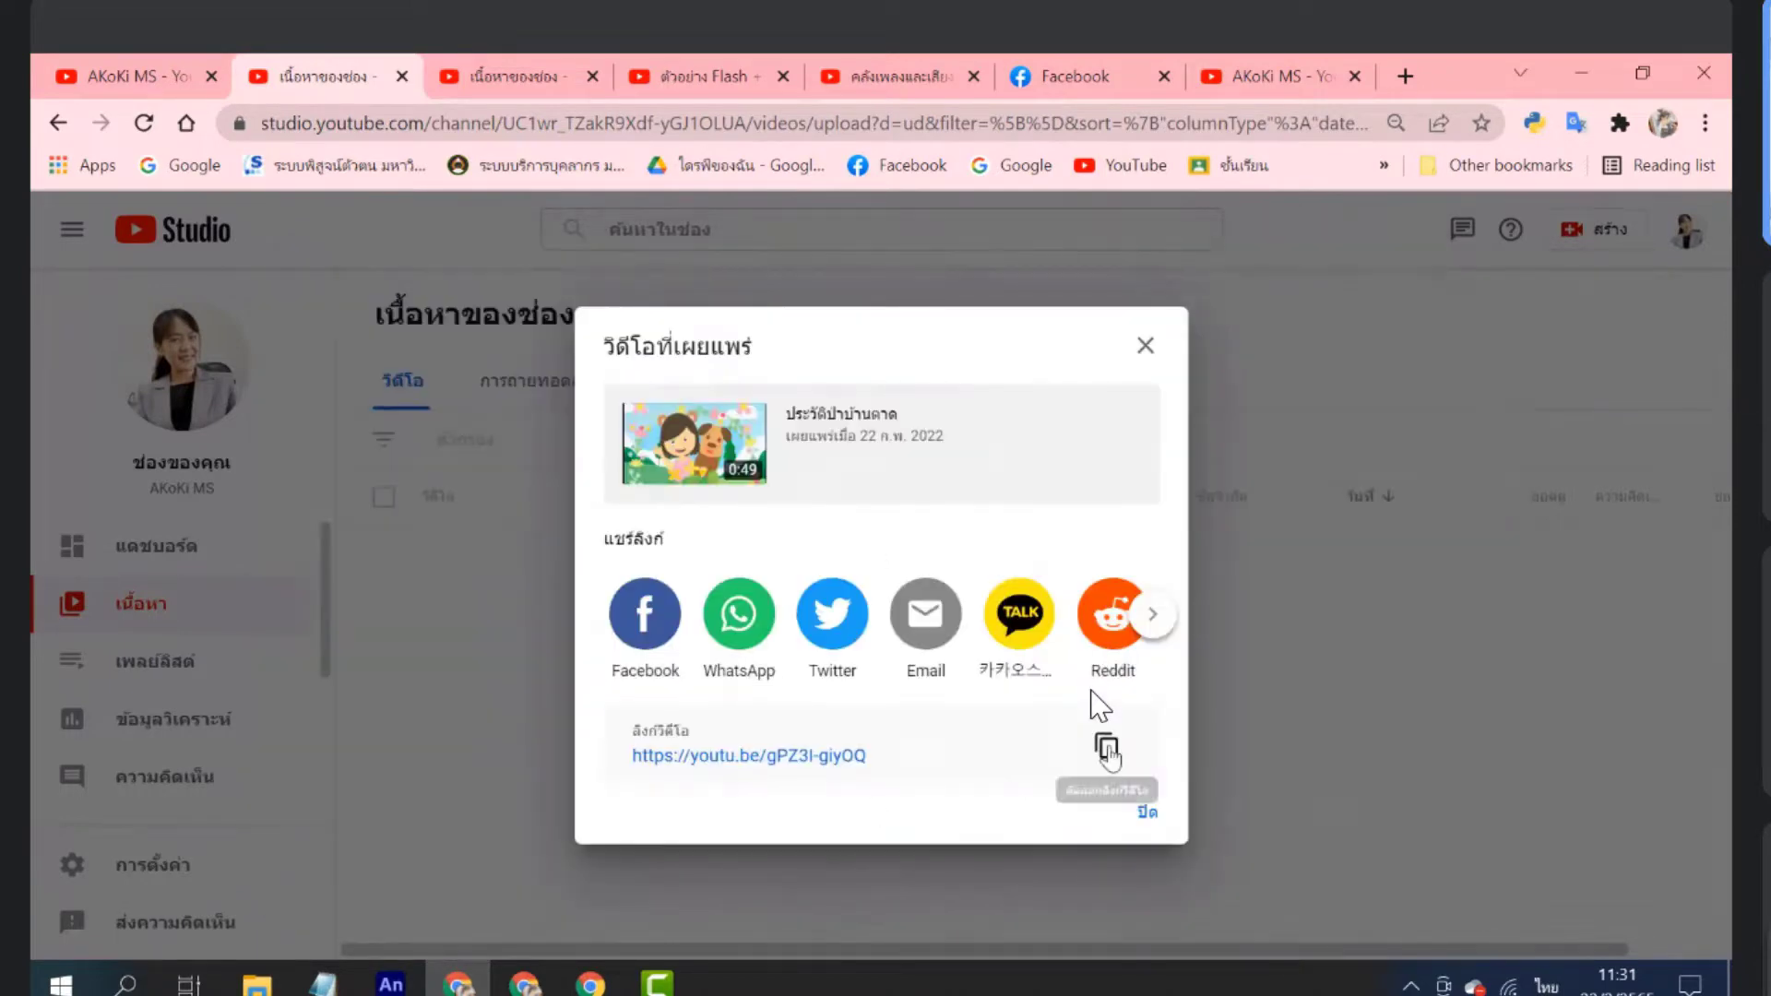
click(1106, 752)
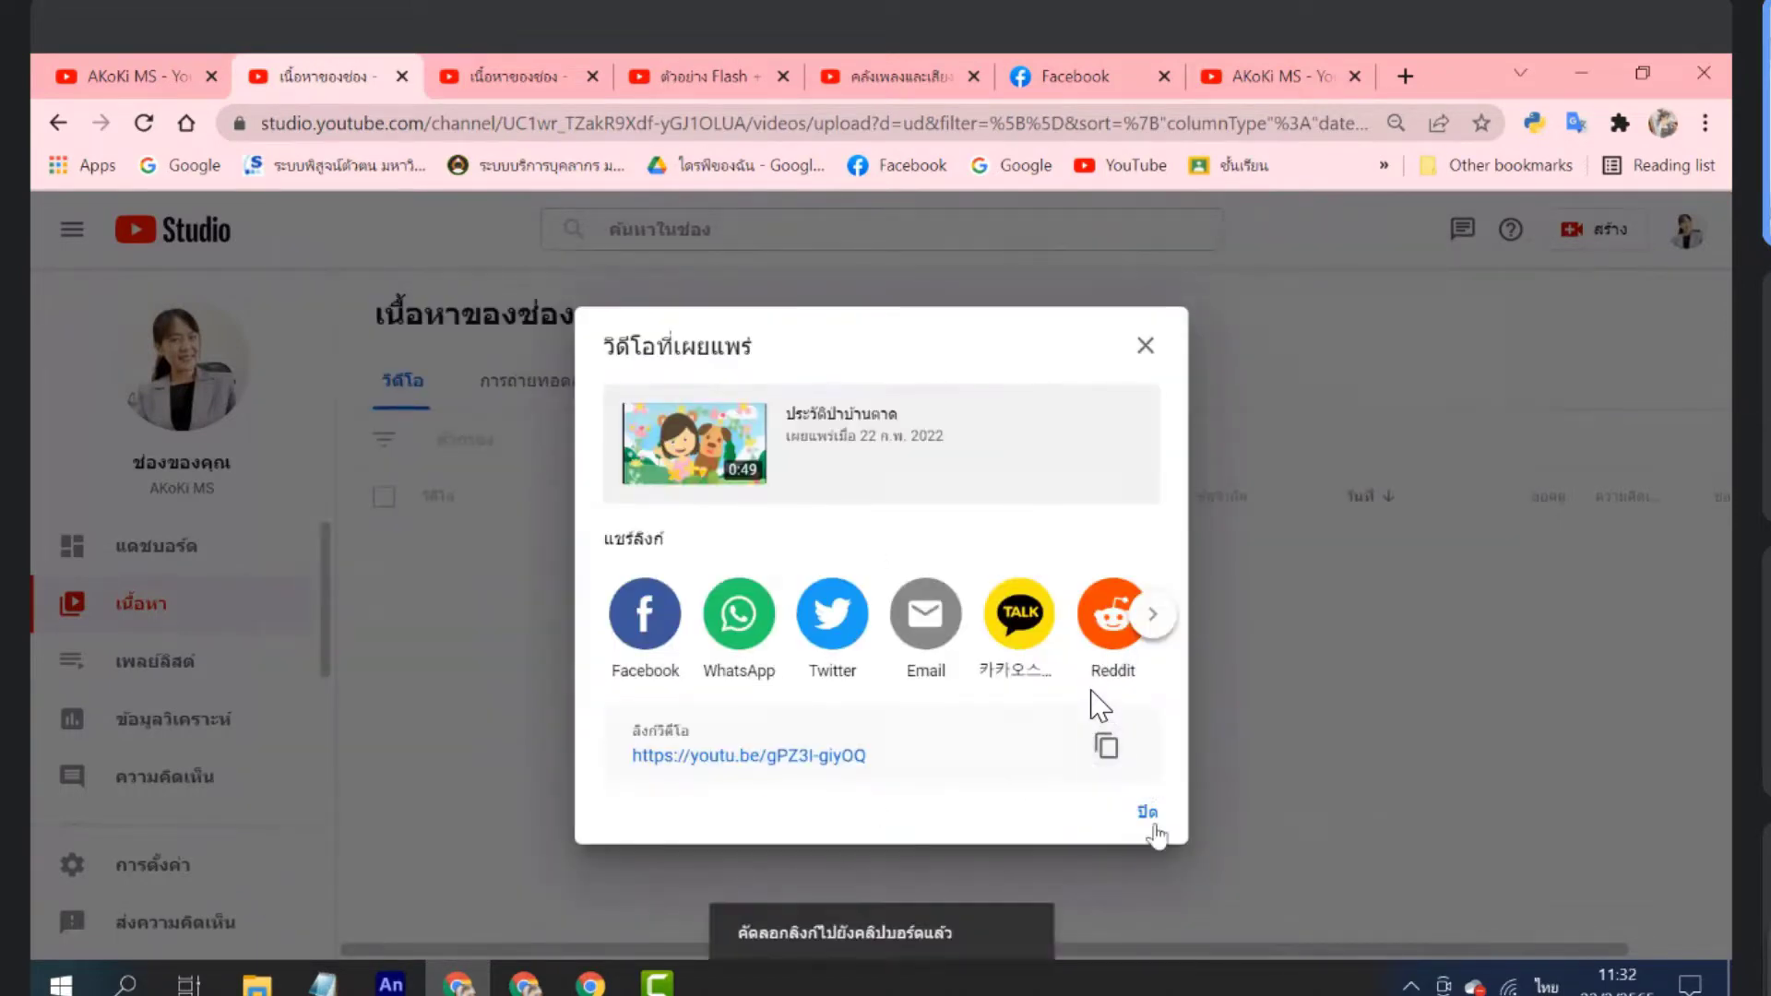
click(1147, 812)
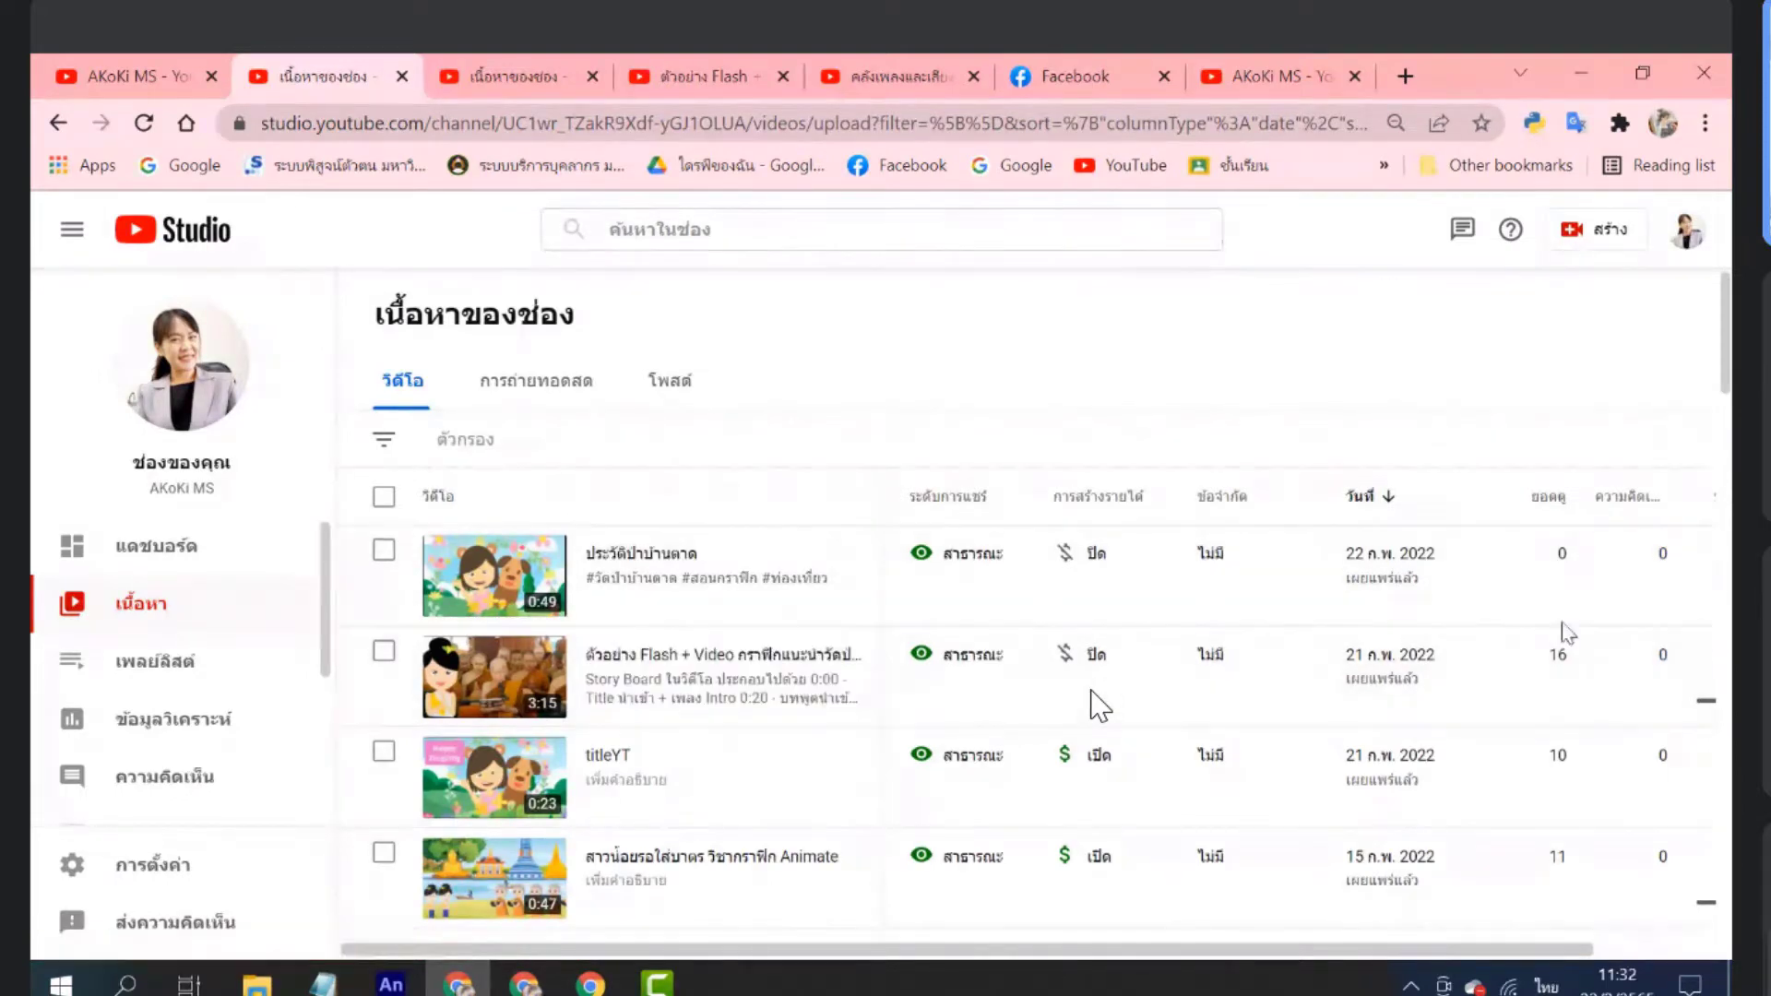
Look through the channel's video list, checking each video's visibility, monetization and date
scroll(1097, 705, down, 3)
scroll(1097, 706, down, 7)
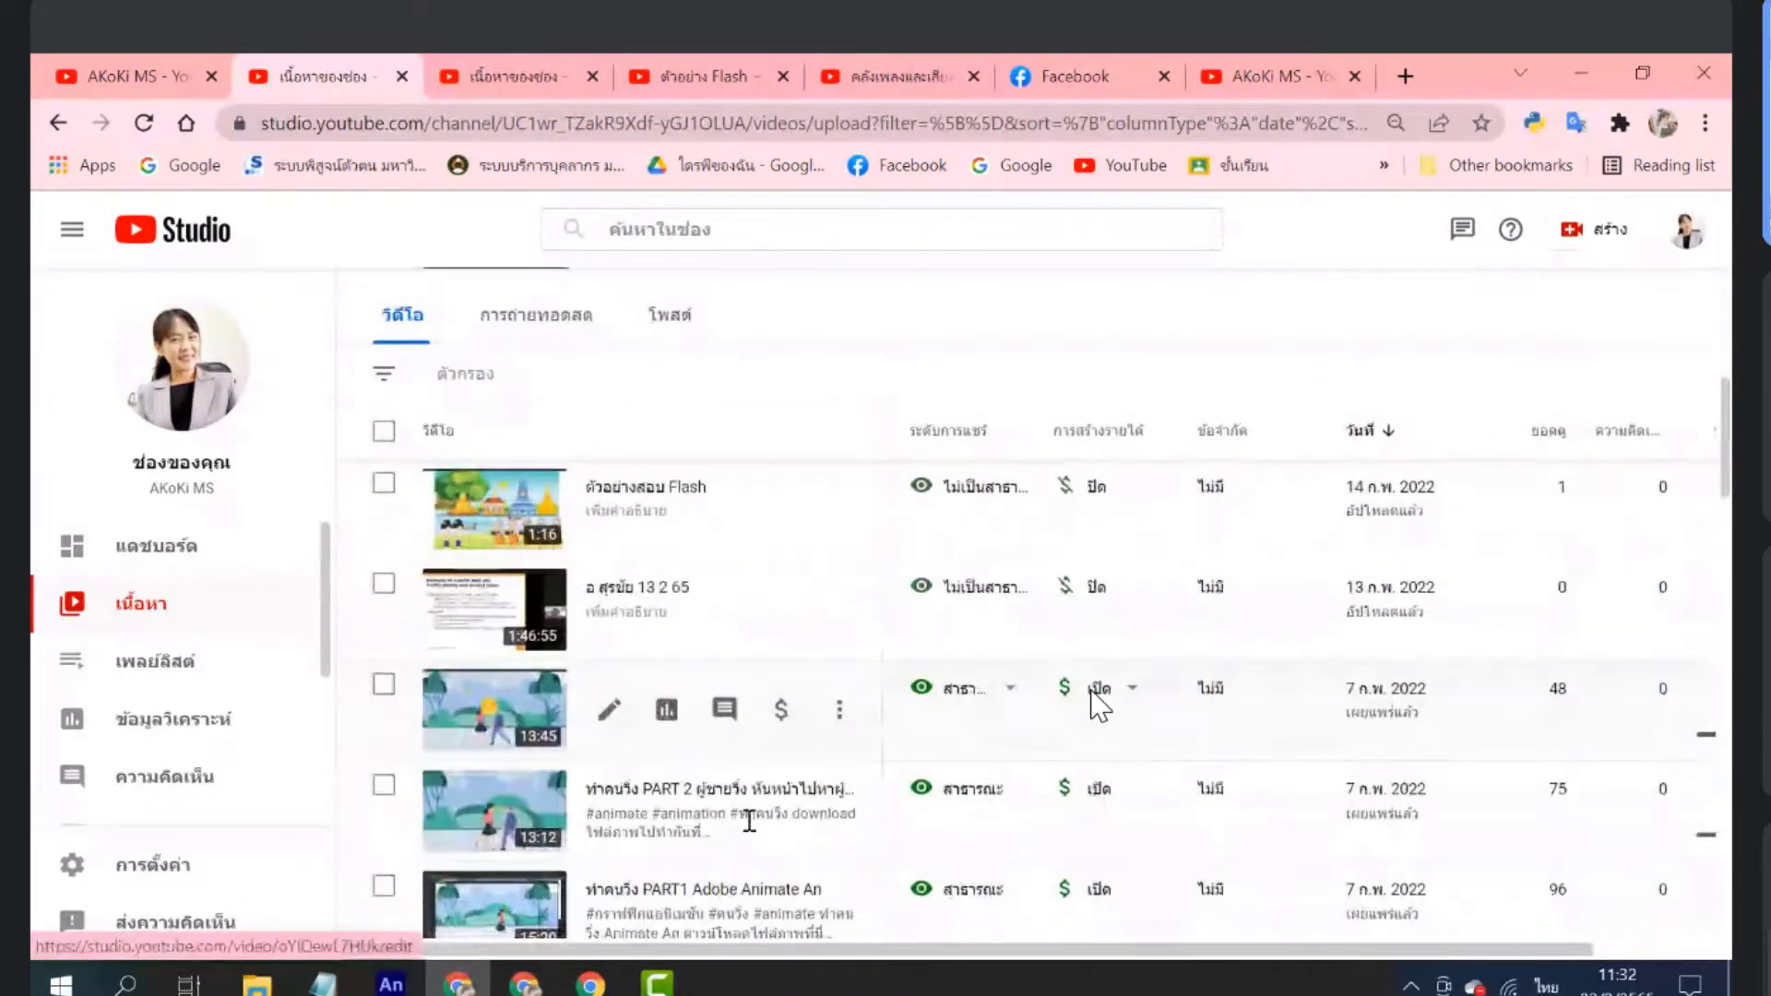
scroll(1097, 705, up, 3)
scroll(1097, 705, up, 5)
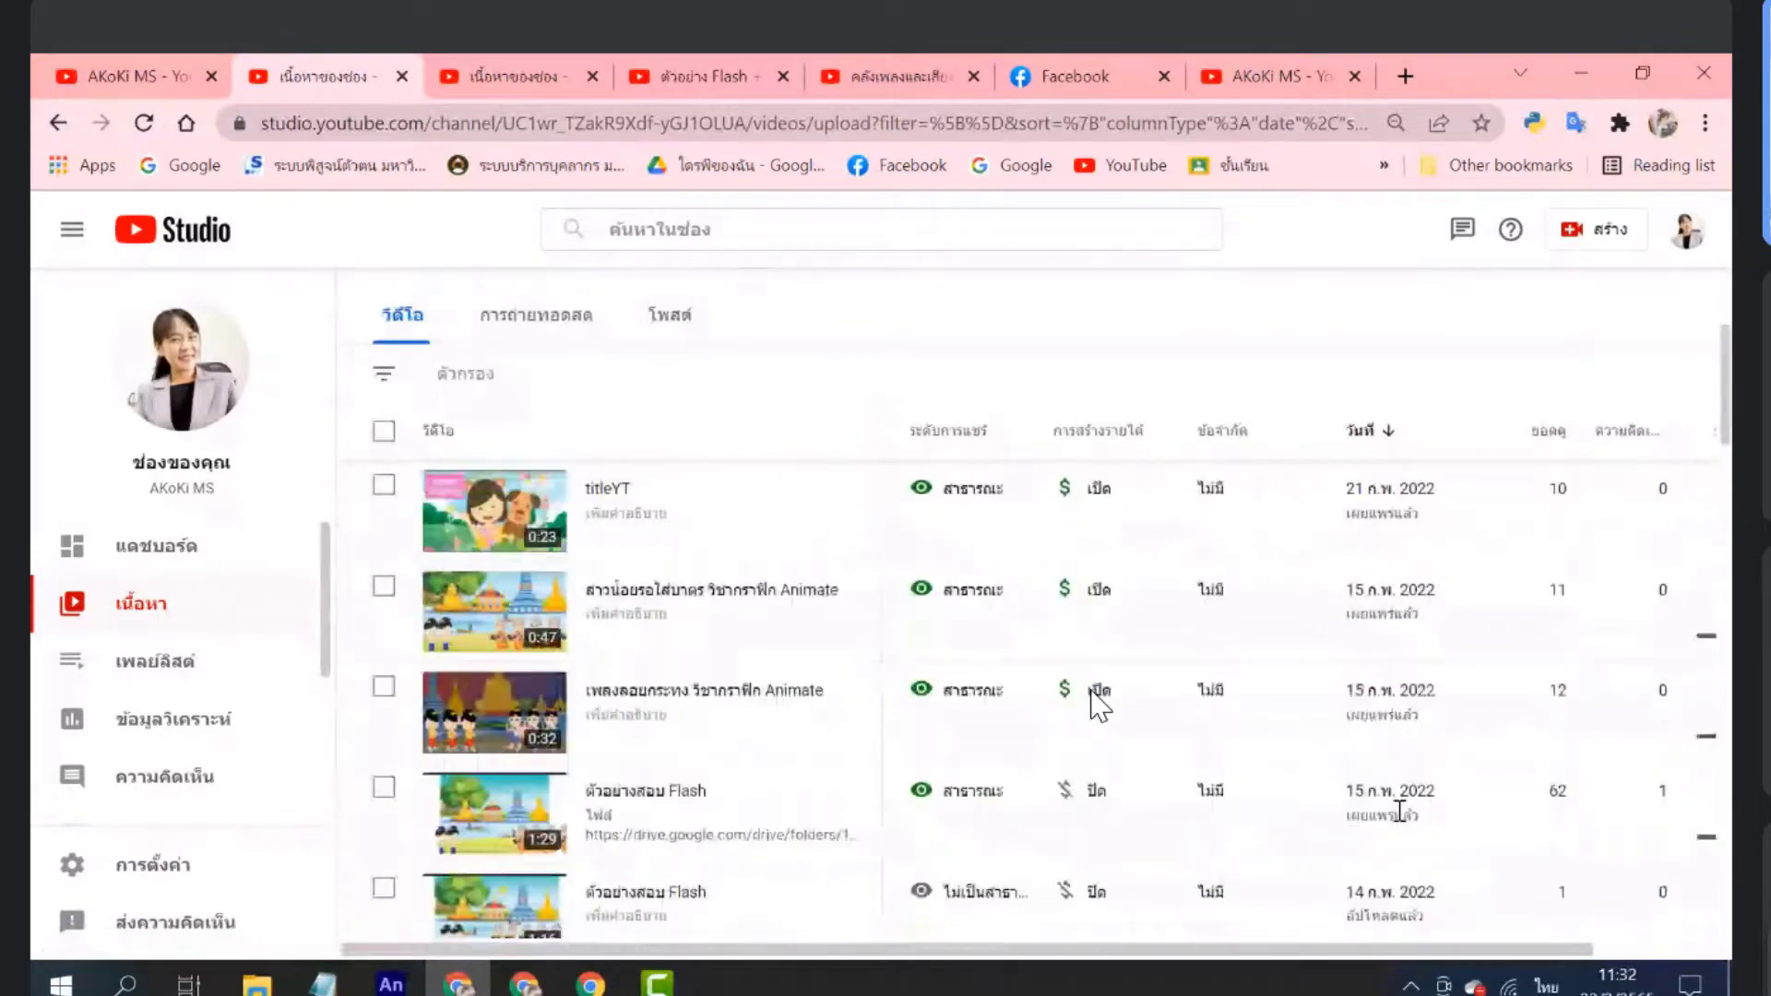
scroll(1097, 706, down, 10)
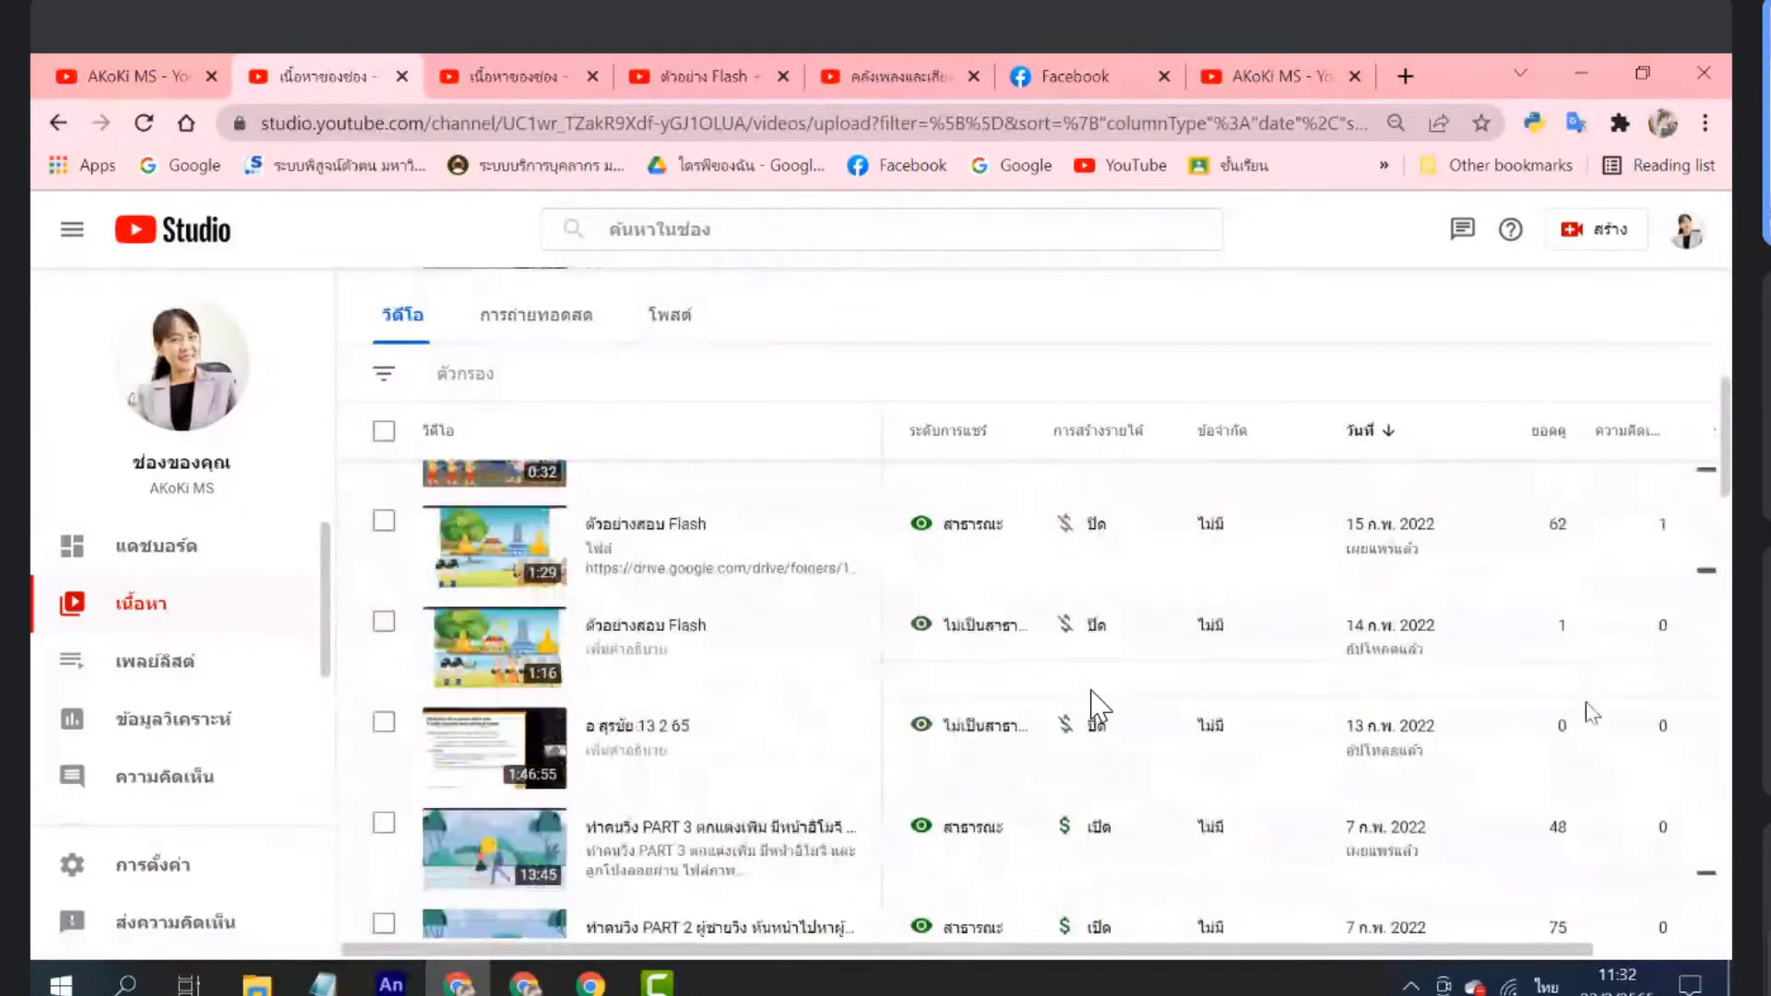
scroll(1093, 697, down, 6)
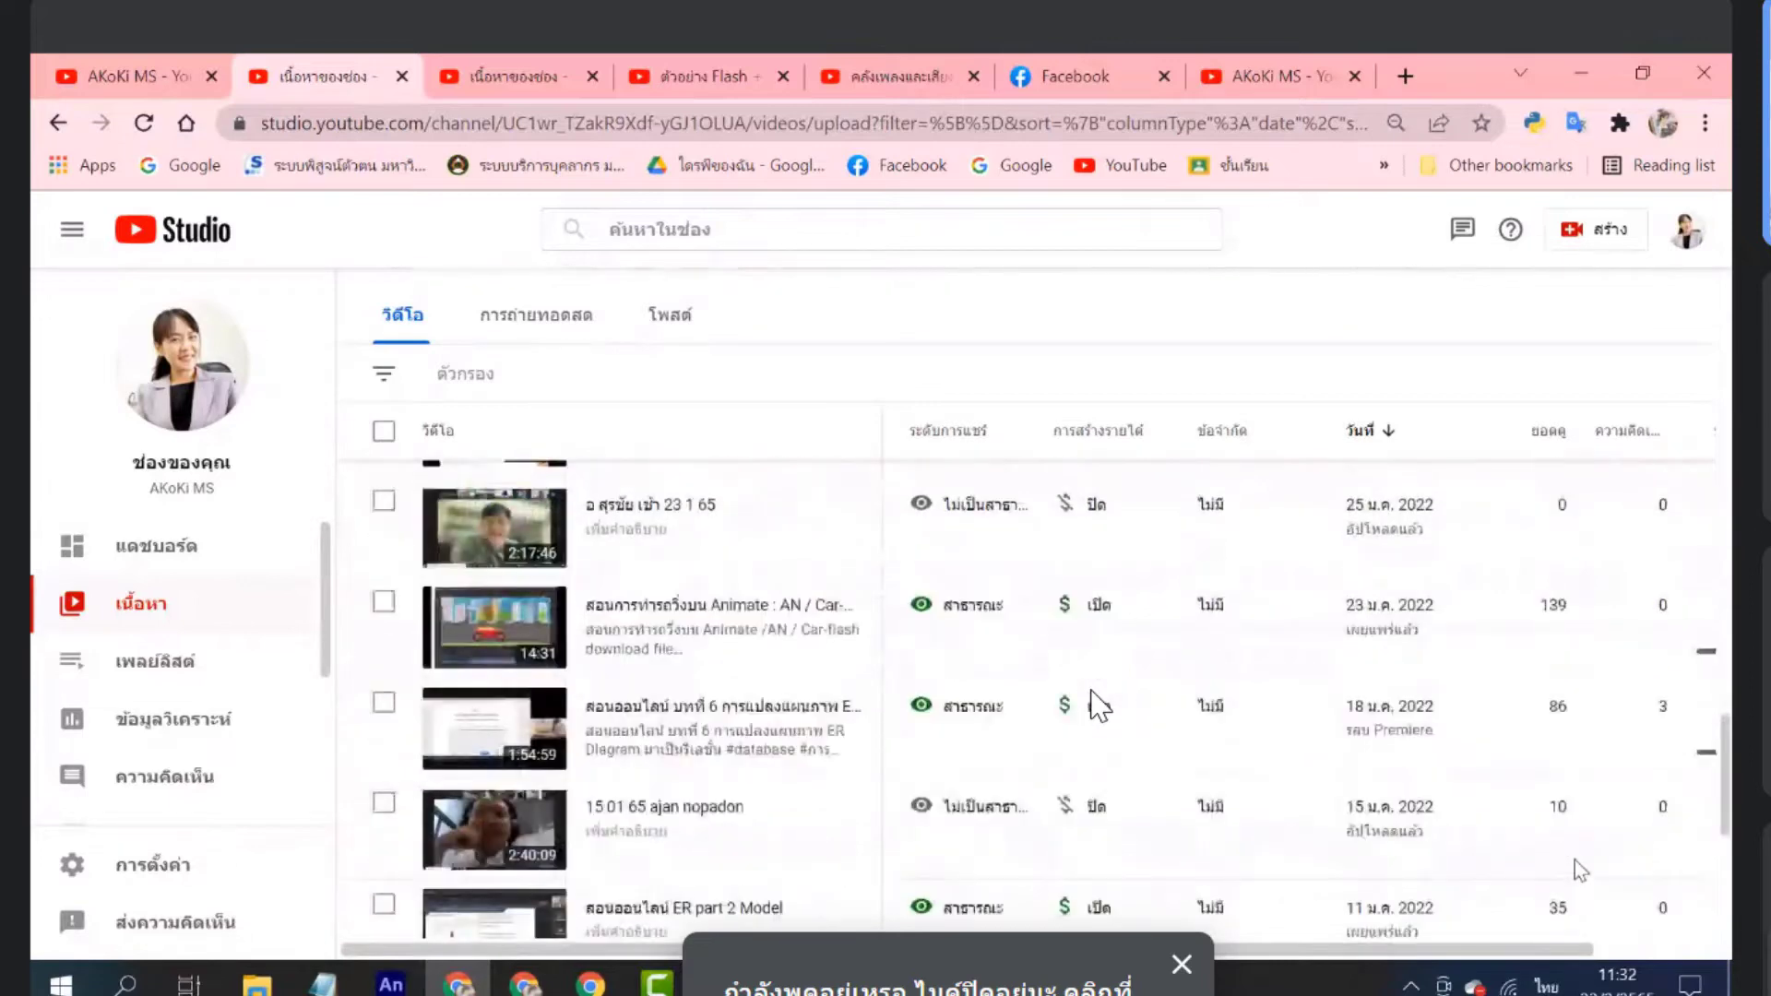
scroll(1098, 706, up, 10)
scroll(1097, 706, up, 3)
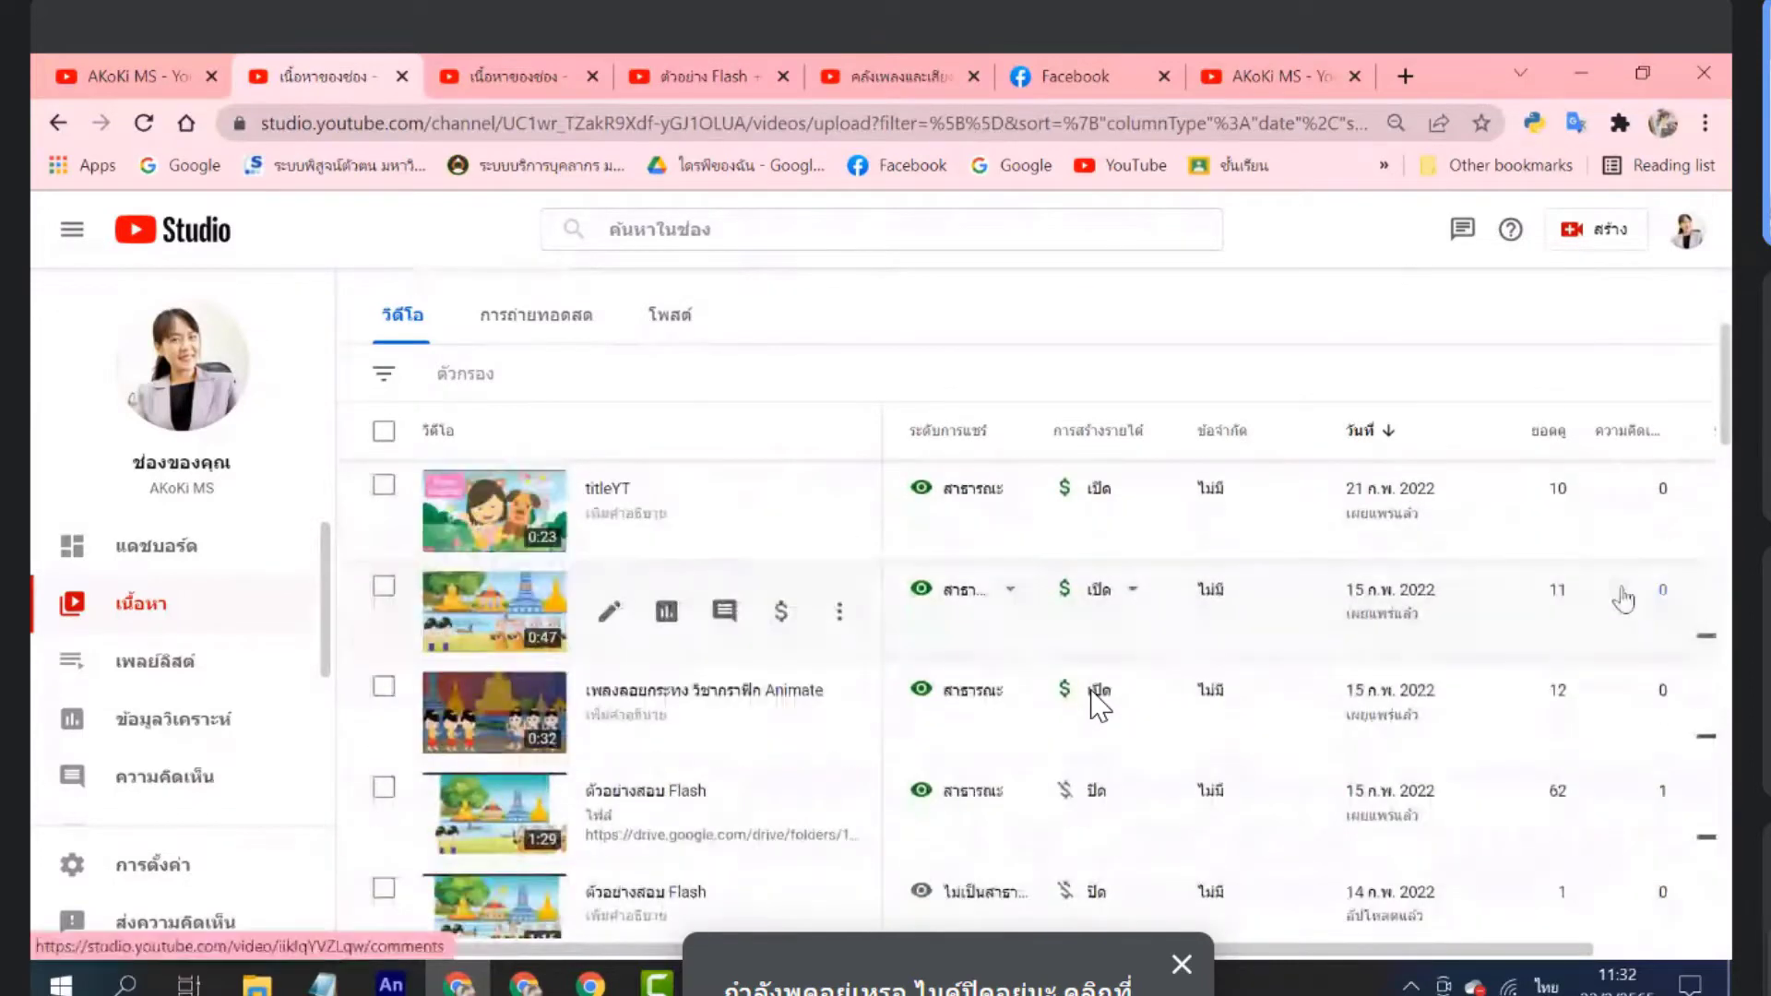
scroll(1093, 696, up, 3)
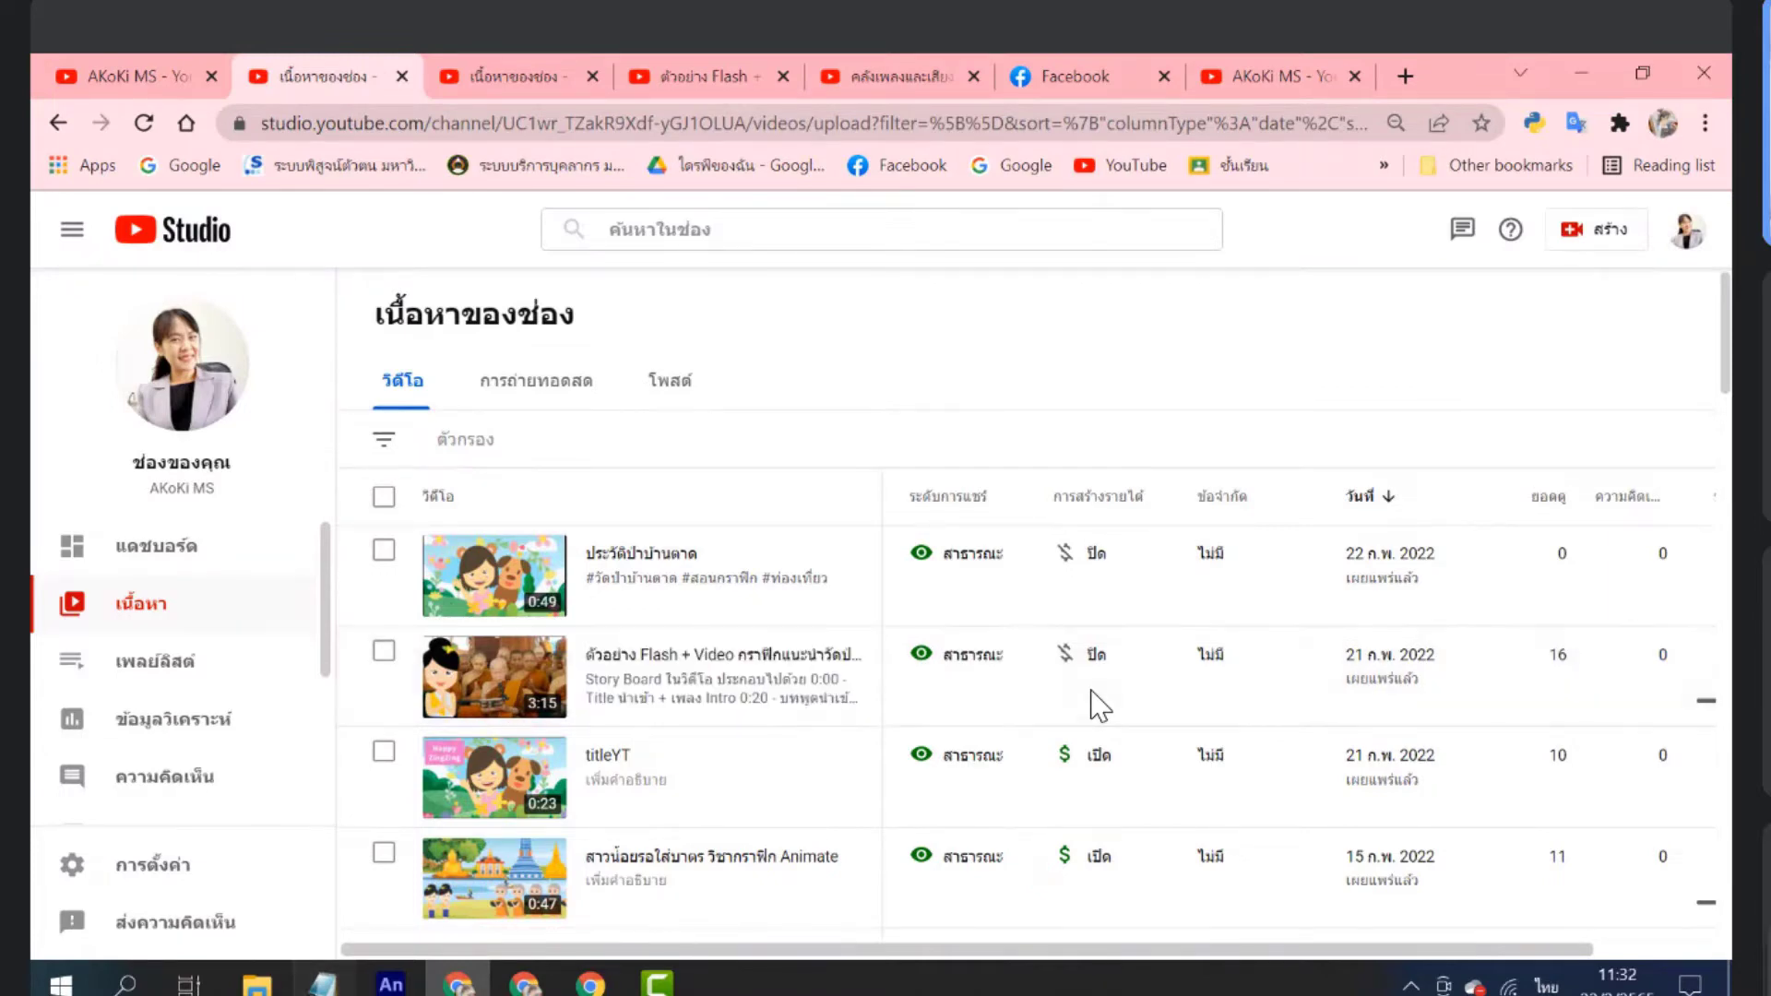
Switch to the Notepad notes and review the individual 10-point assignment's instructions and time limit
key(alt+Tab)
scroll(921, 639, down, 1)
scroll(921, 638, up, 4)
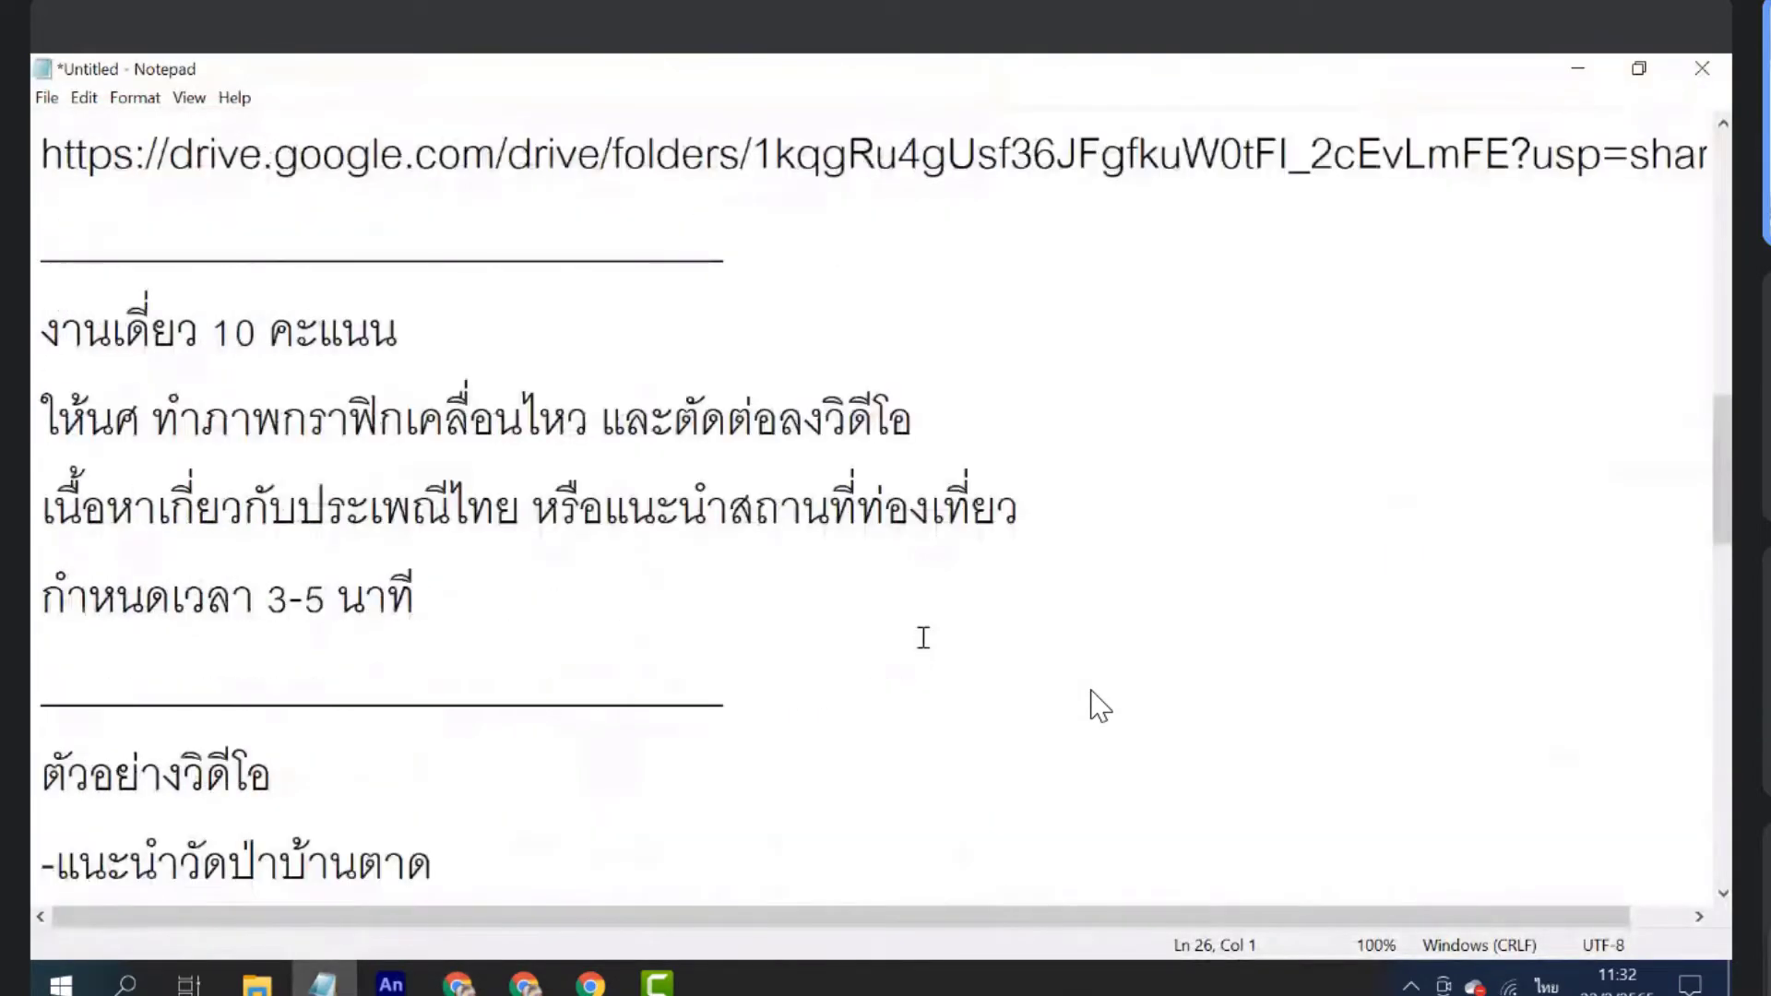
click(922, 639)
drag(591, 611, 42, 330)
click(759, 613)
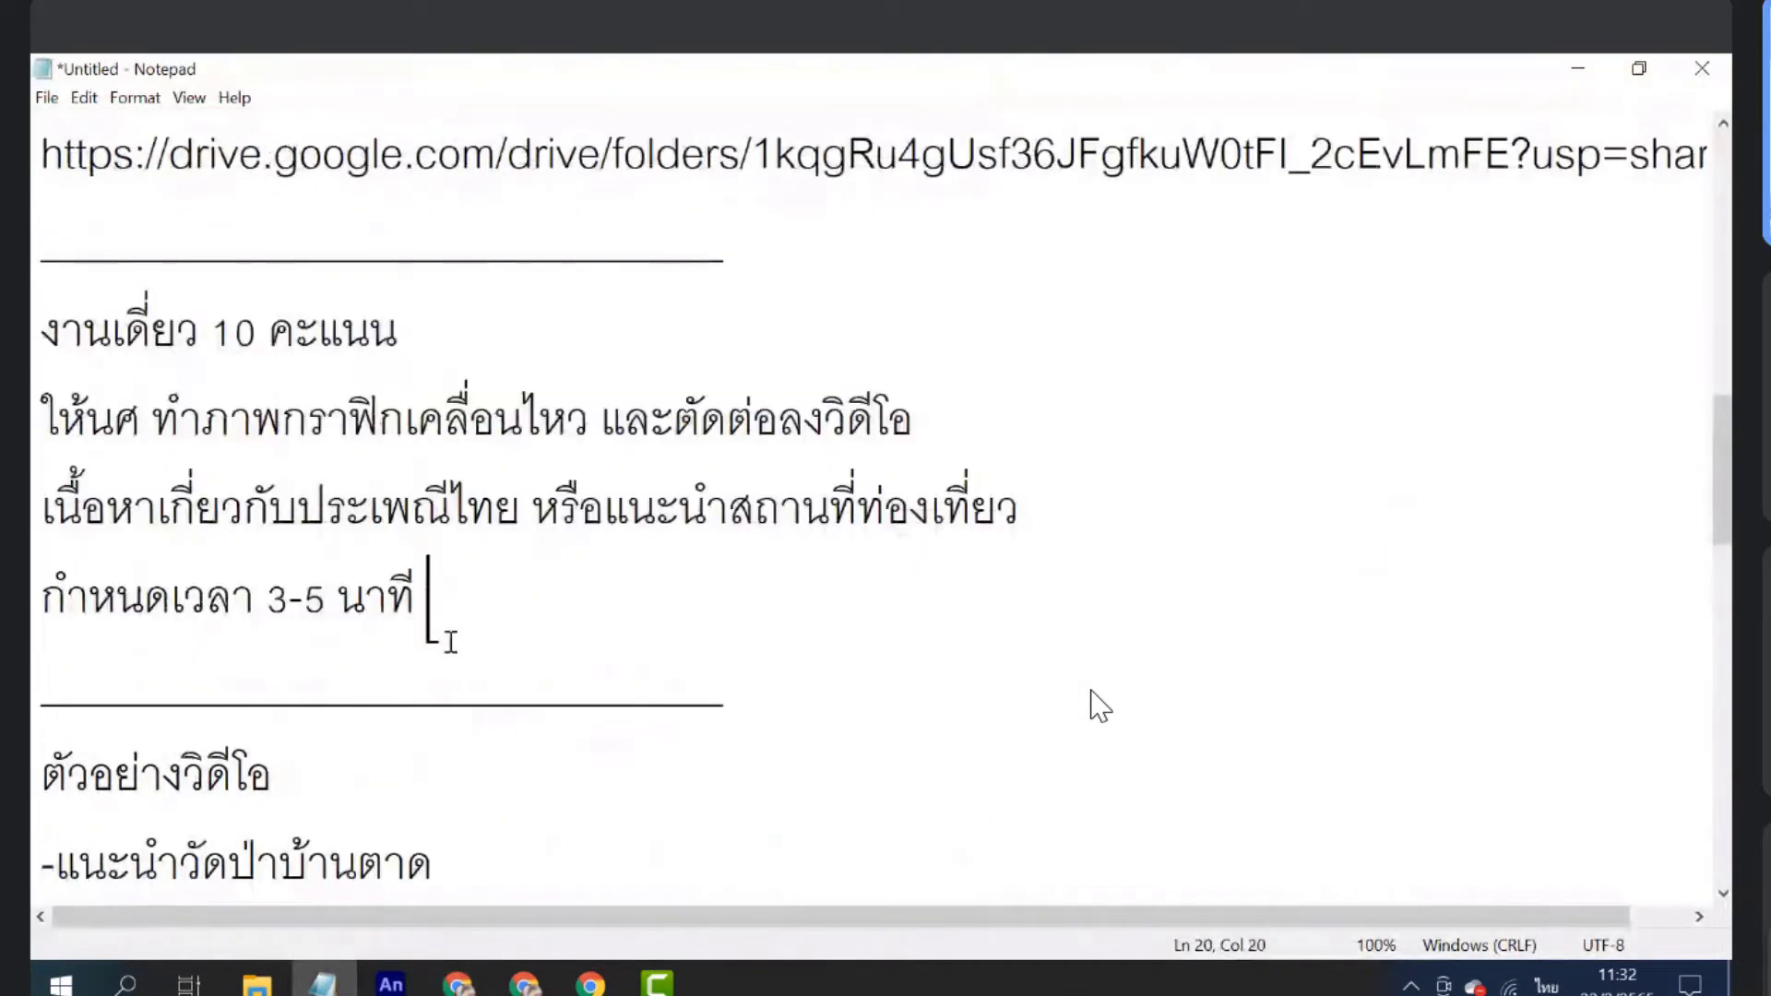
drag(439, 590, 42, 606)
click(625, 627)
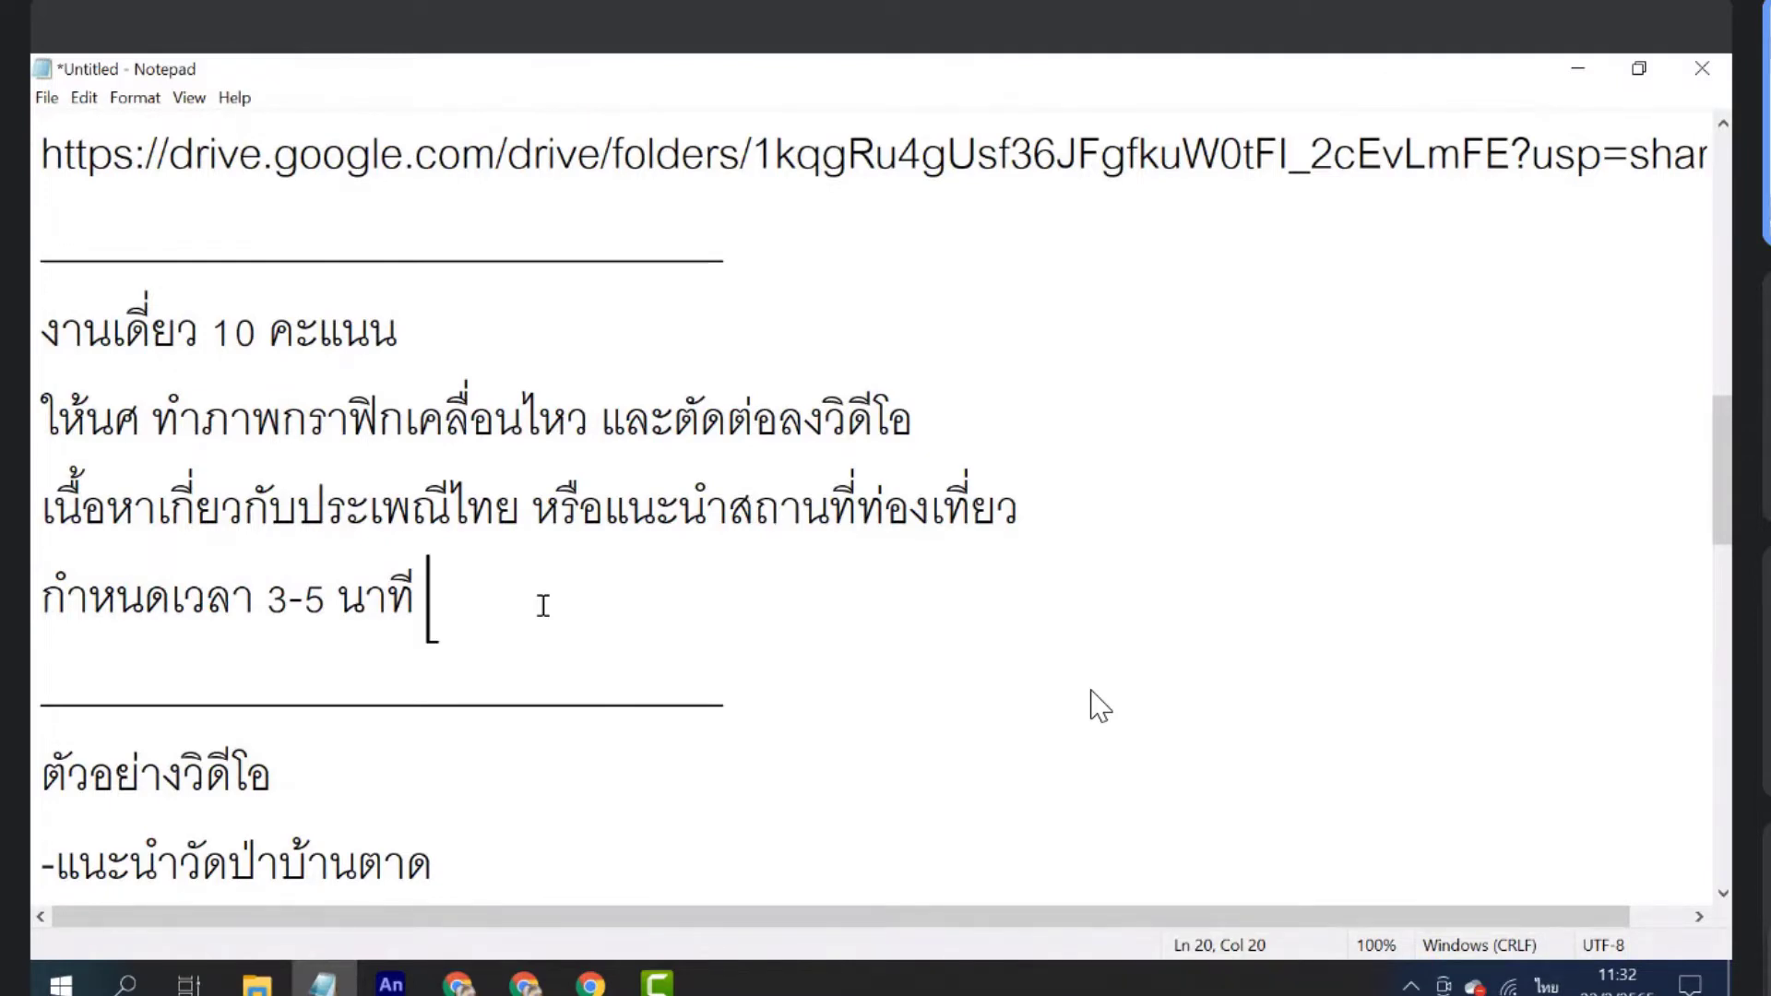
Point out the content topic and the 3-5 minute length in the notes, and look over the example and resource links
drag(1056, 512, 561, 512)
click(631, 512)
click(1060, 532)
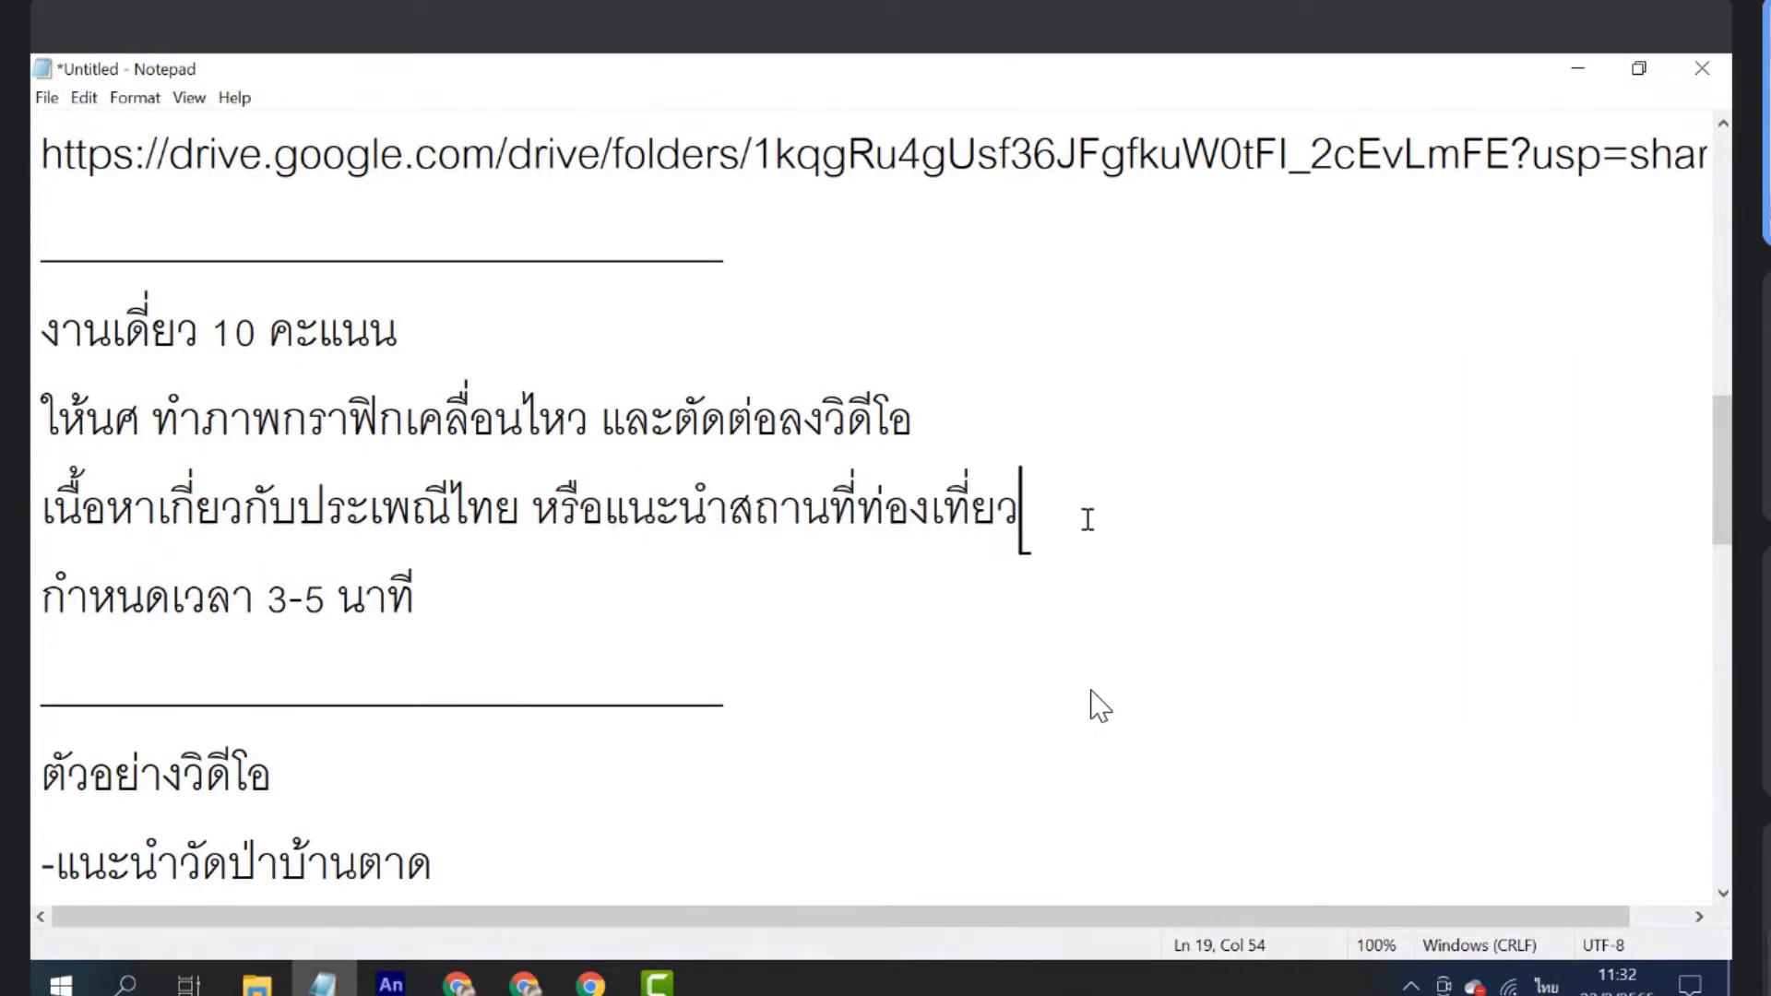
click(444, 593)
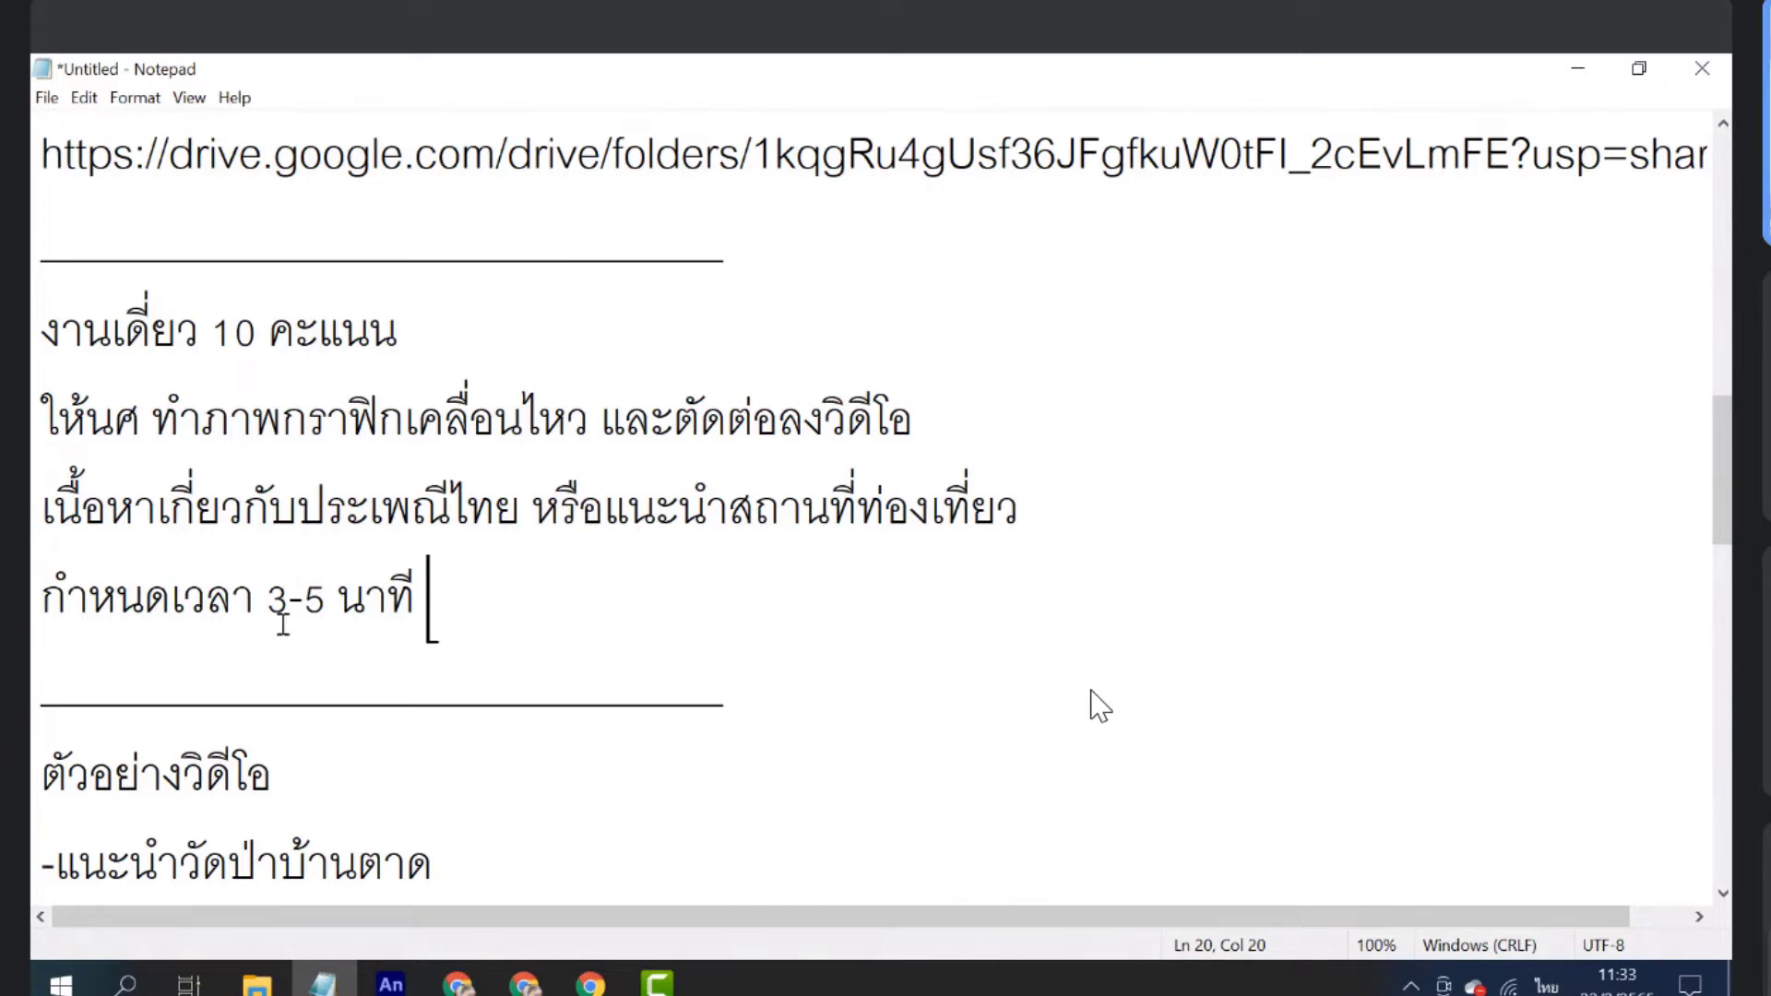
click(276, 616)
drag(277, 617, 263, 616)
click(329, 616)
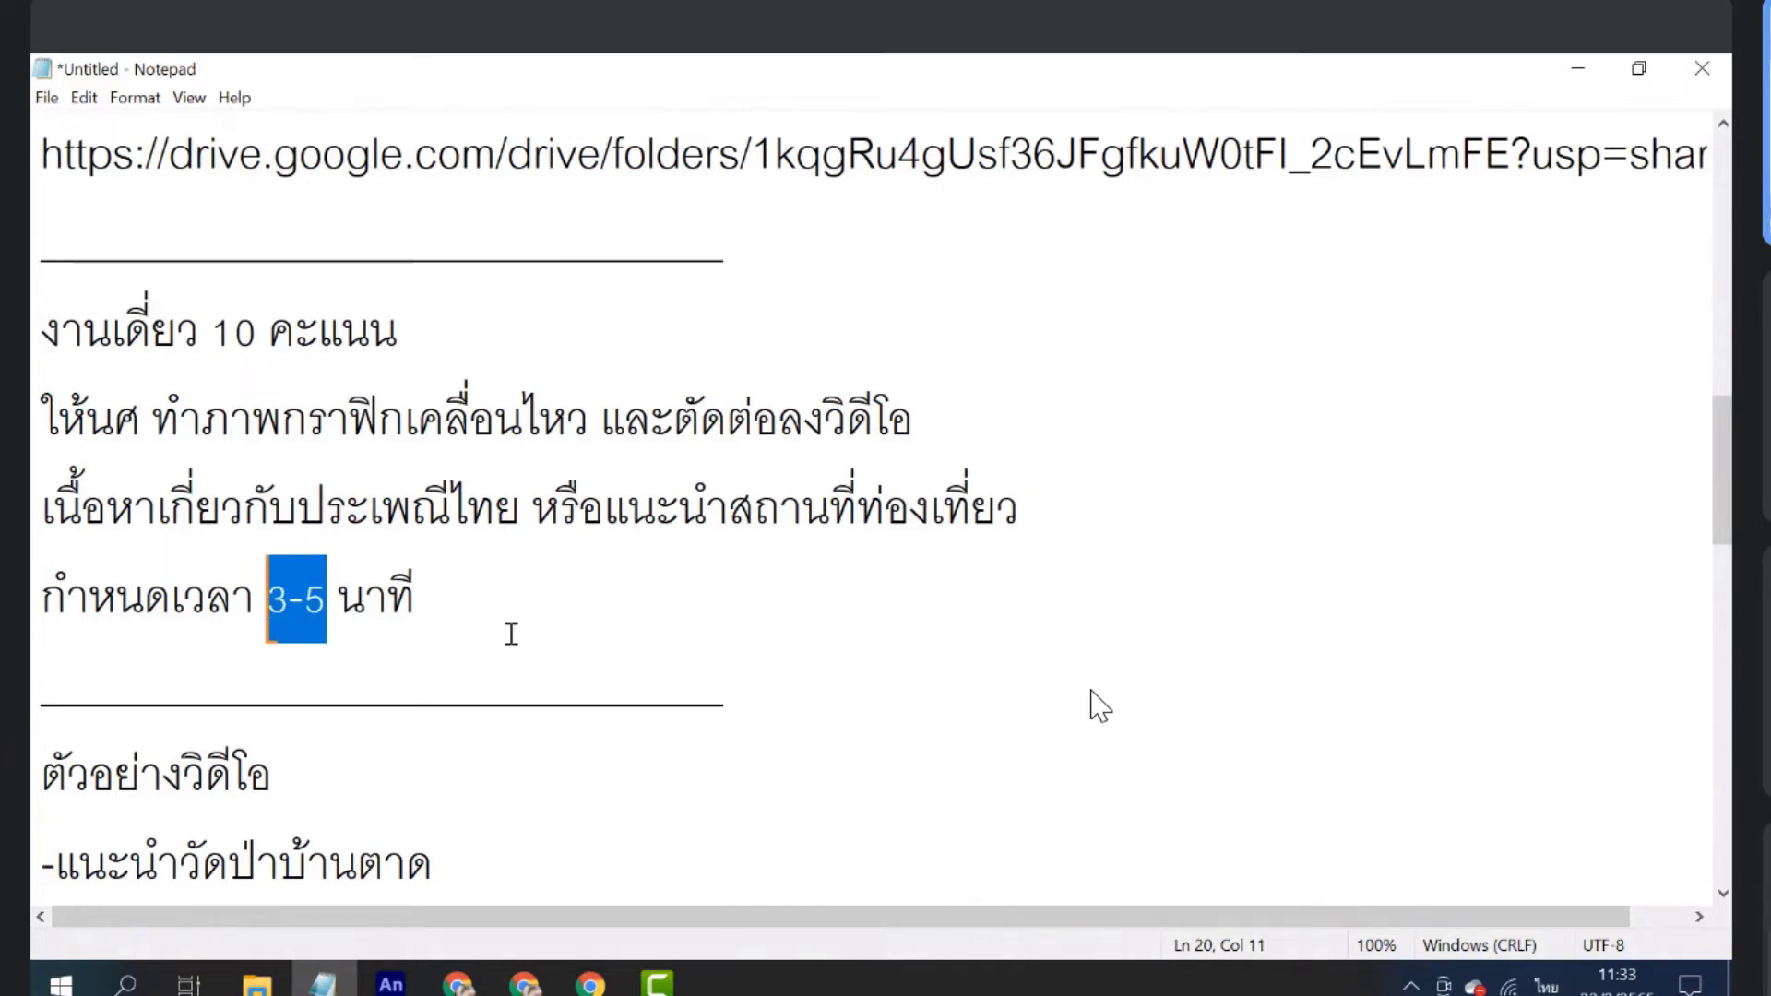
click(561, 639)
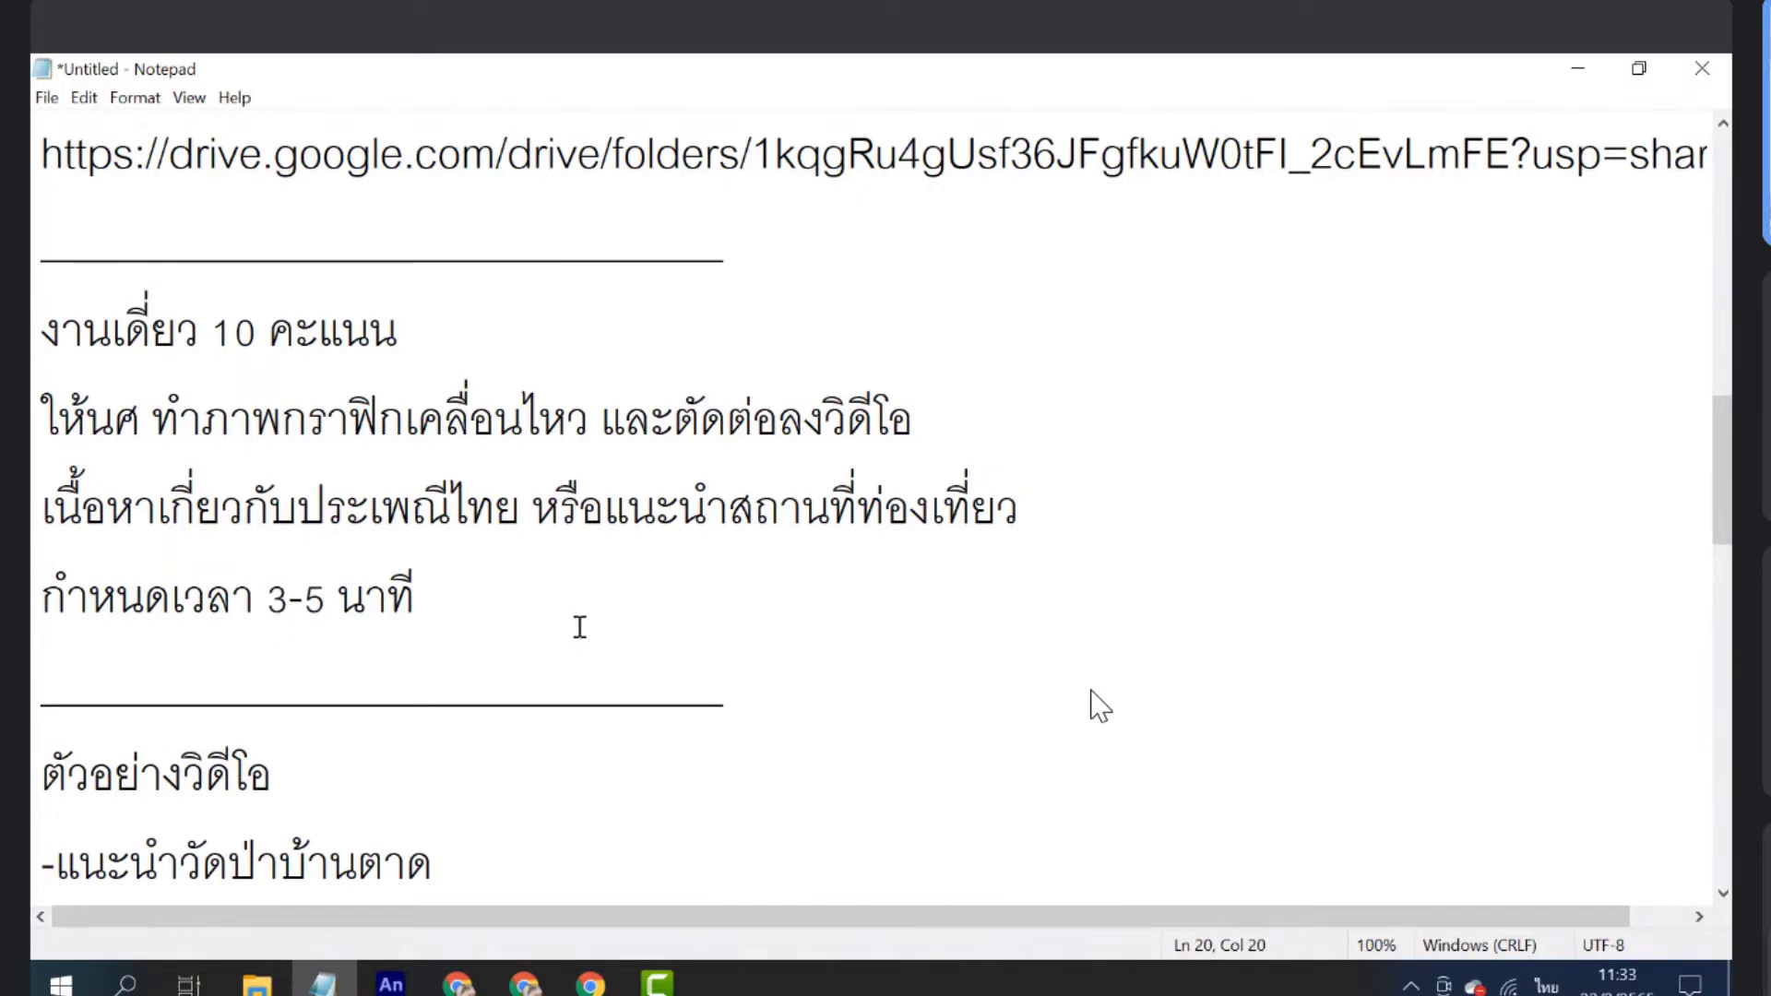
scroll(576, 626, up, 1)
scroll(576, 626, down, 6)
scroll(628, 736, down, 1)
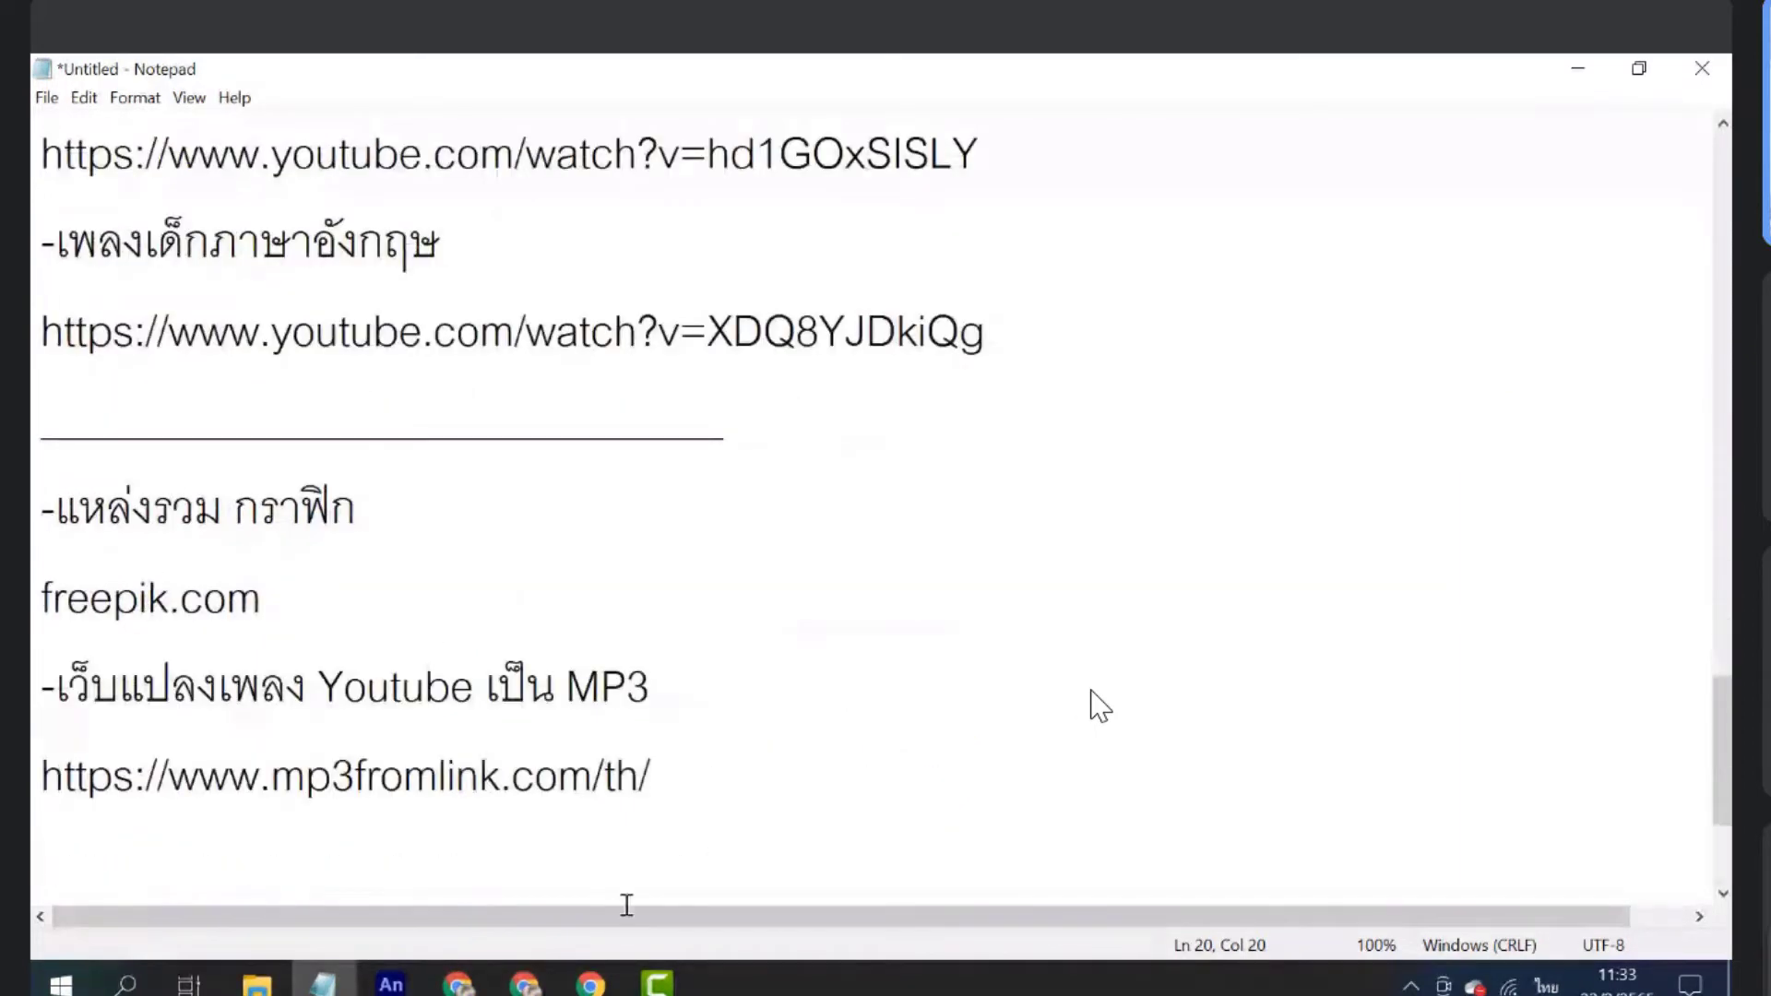
Switch to the Google Classroom assignment page and read through its instructions, example video links and resources
click(458, 984)
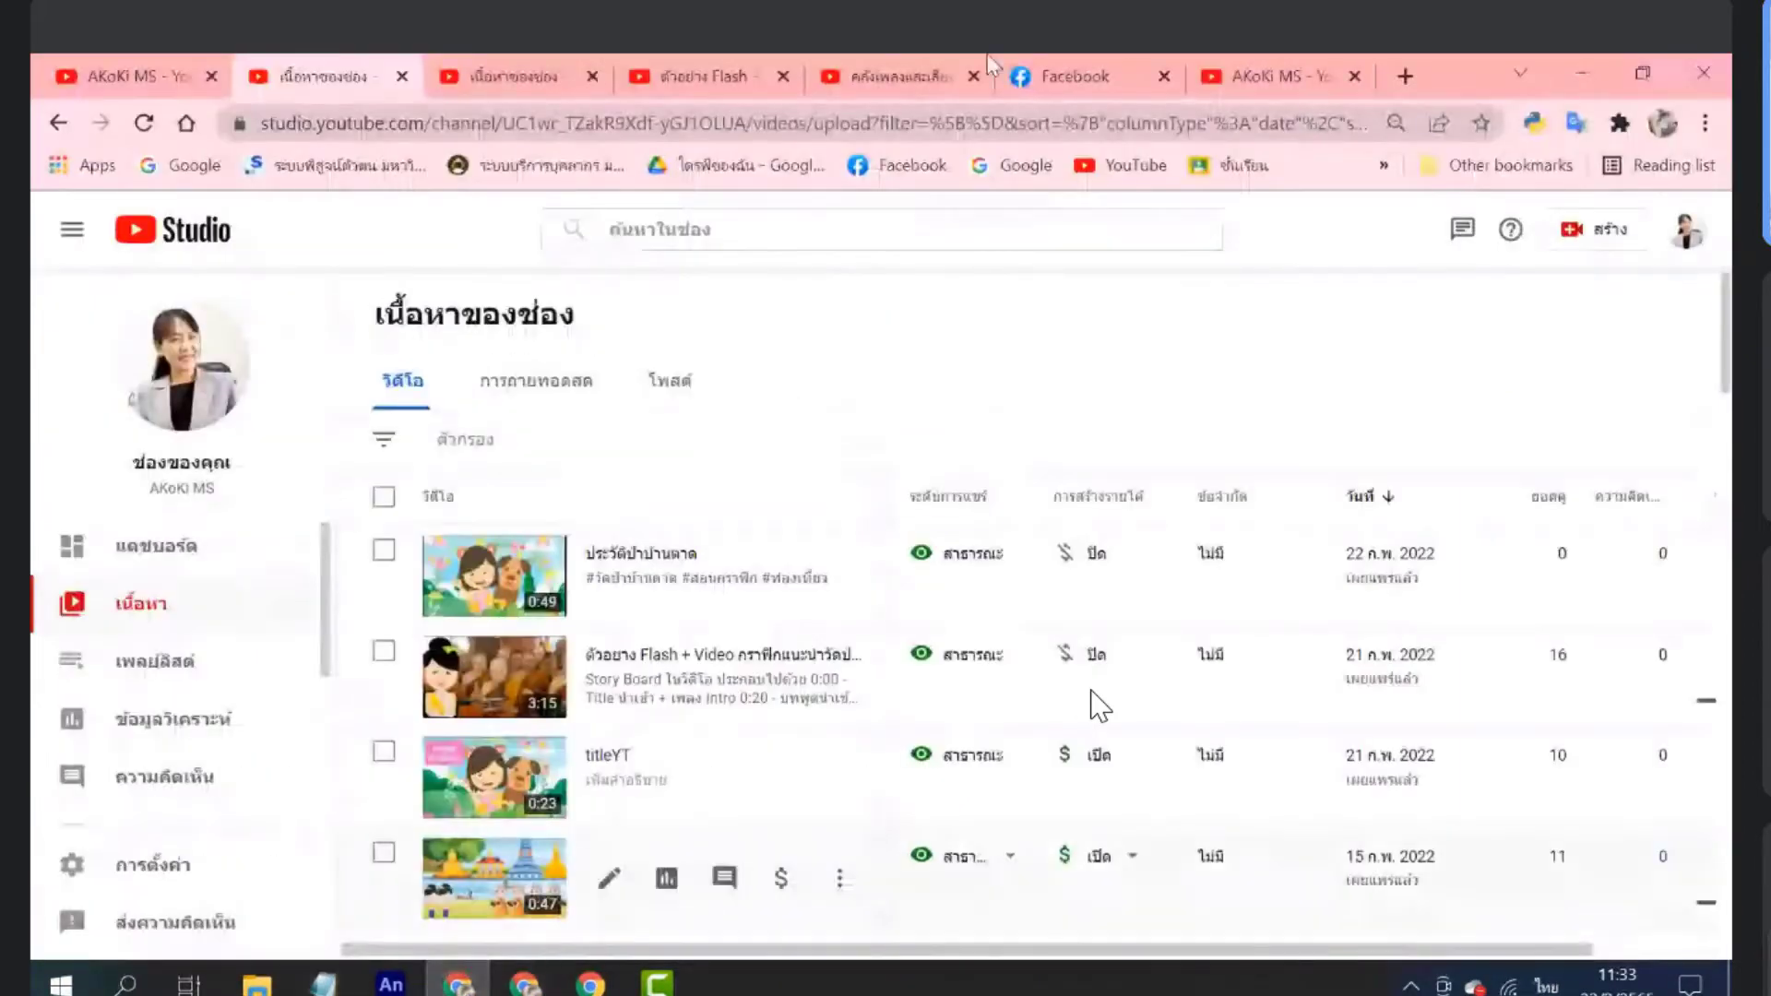
key(alt+Tab)
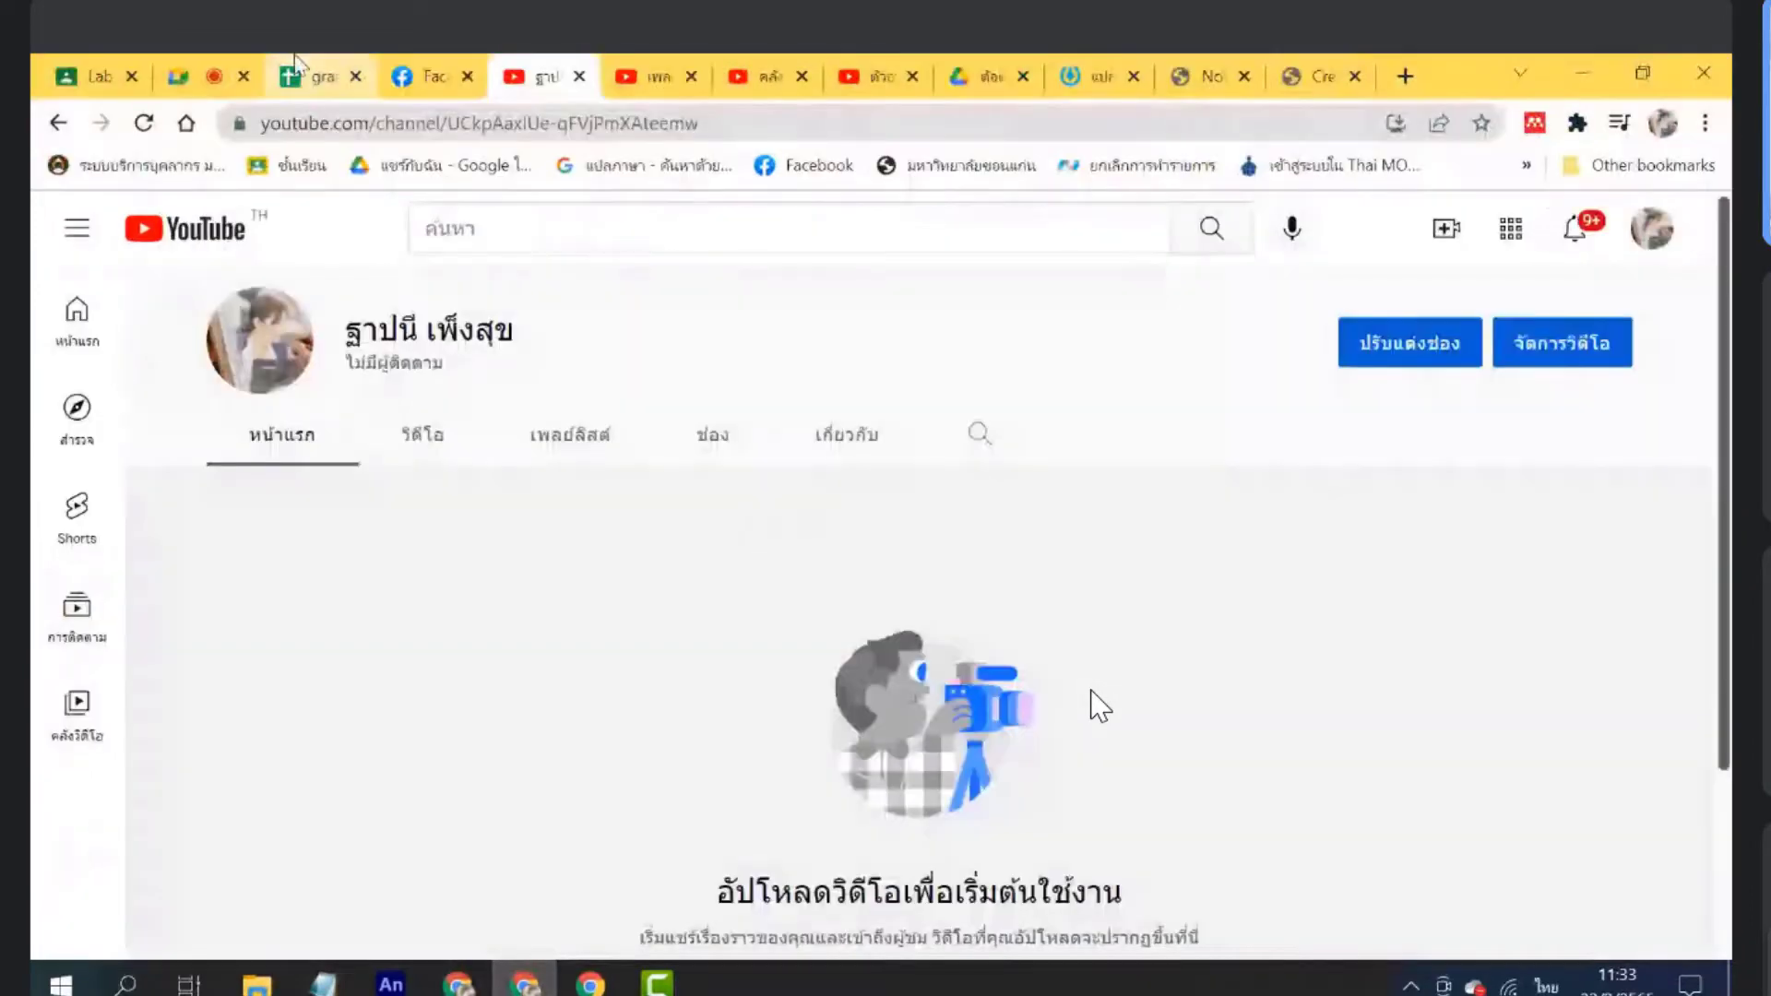
click(64, 61)
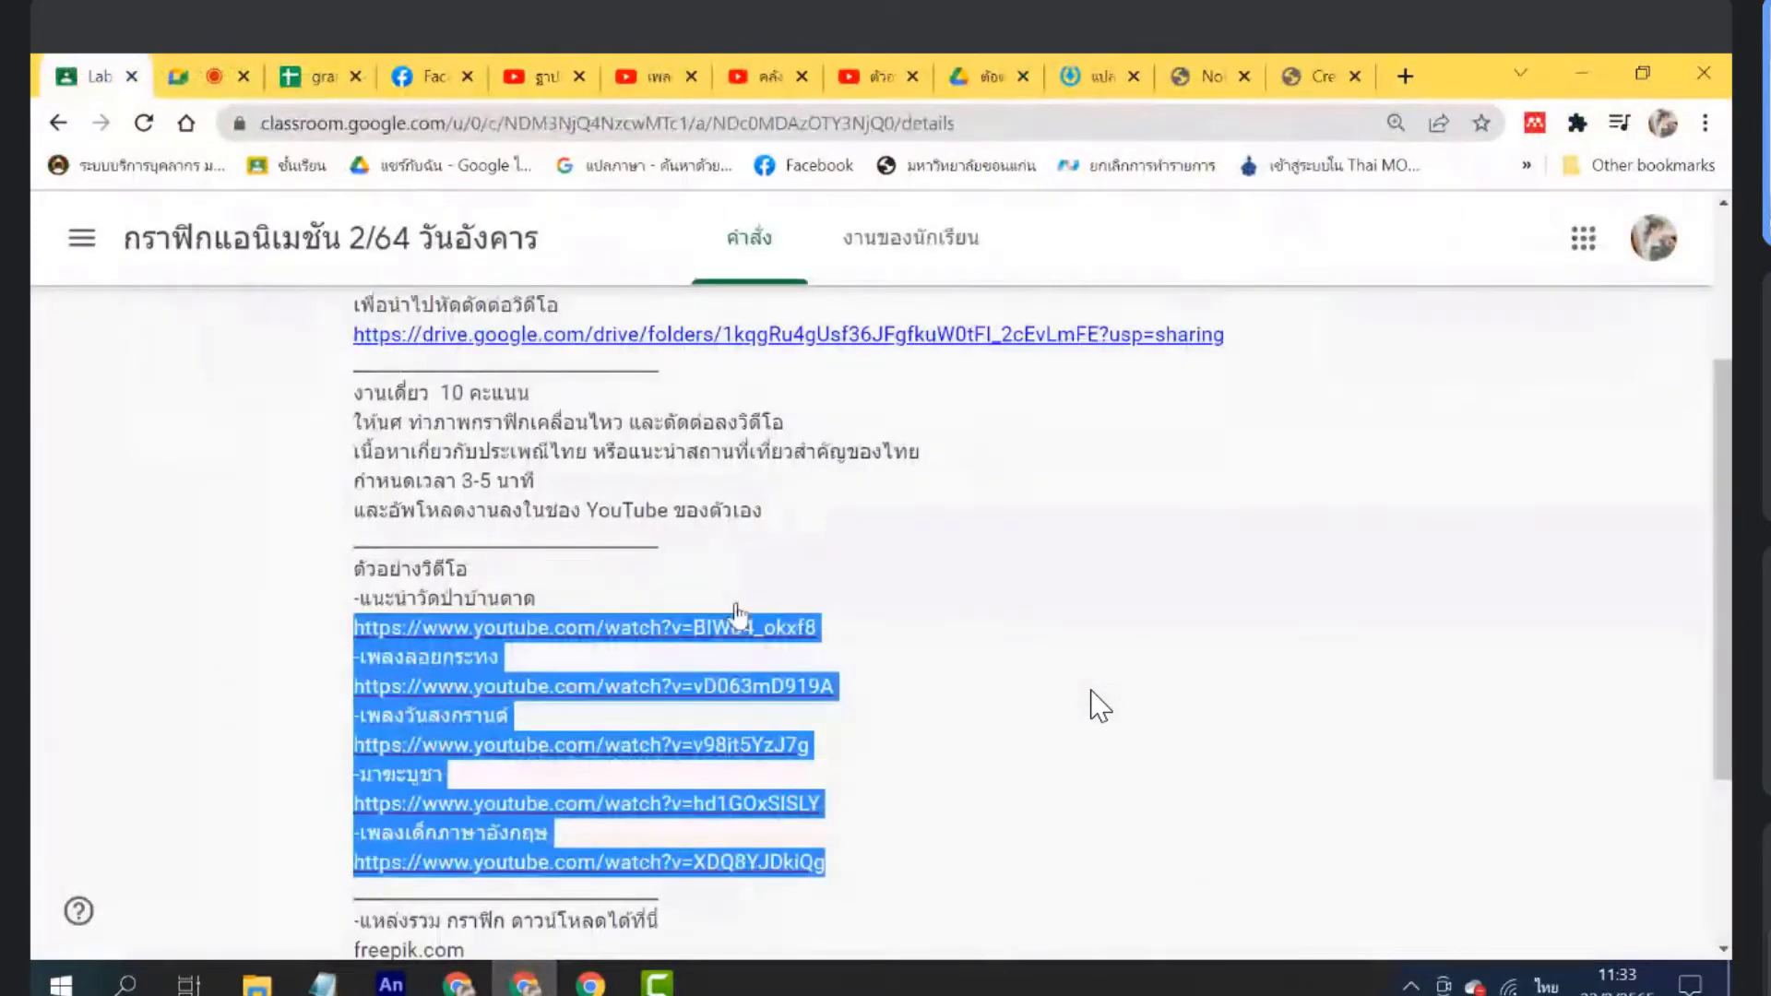
scroll(417, 533, down, 5)
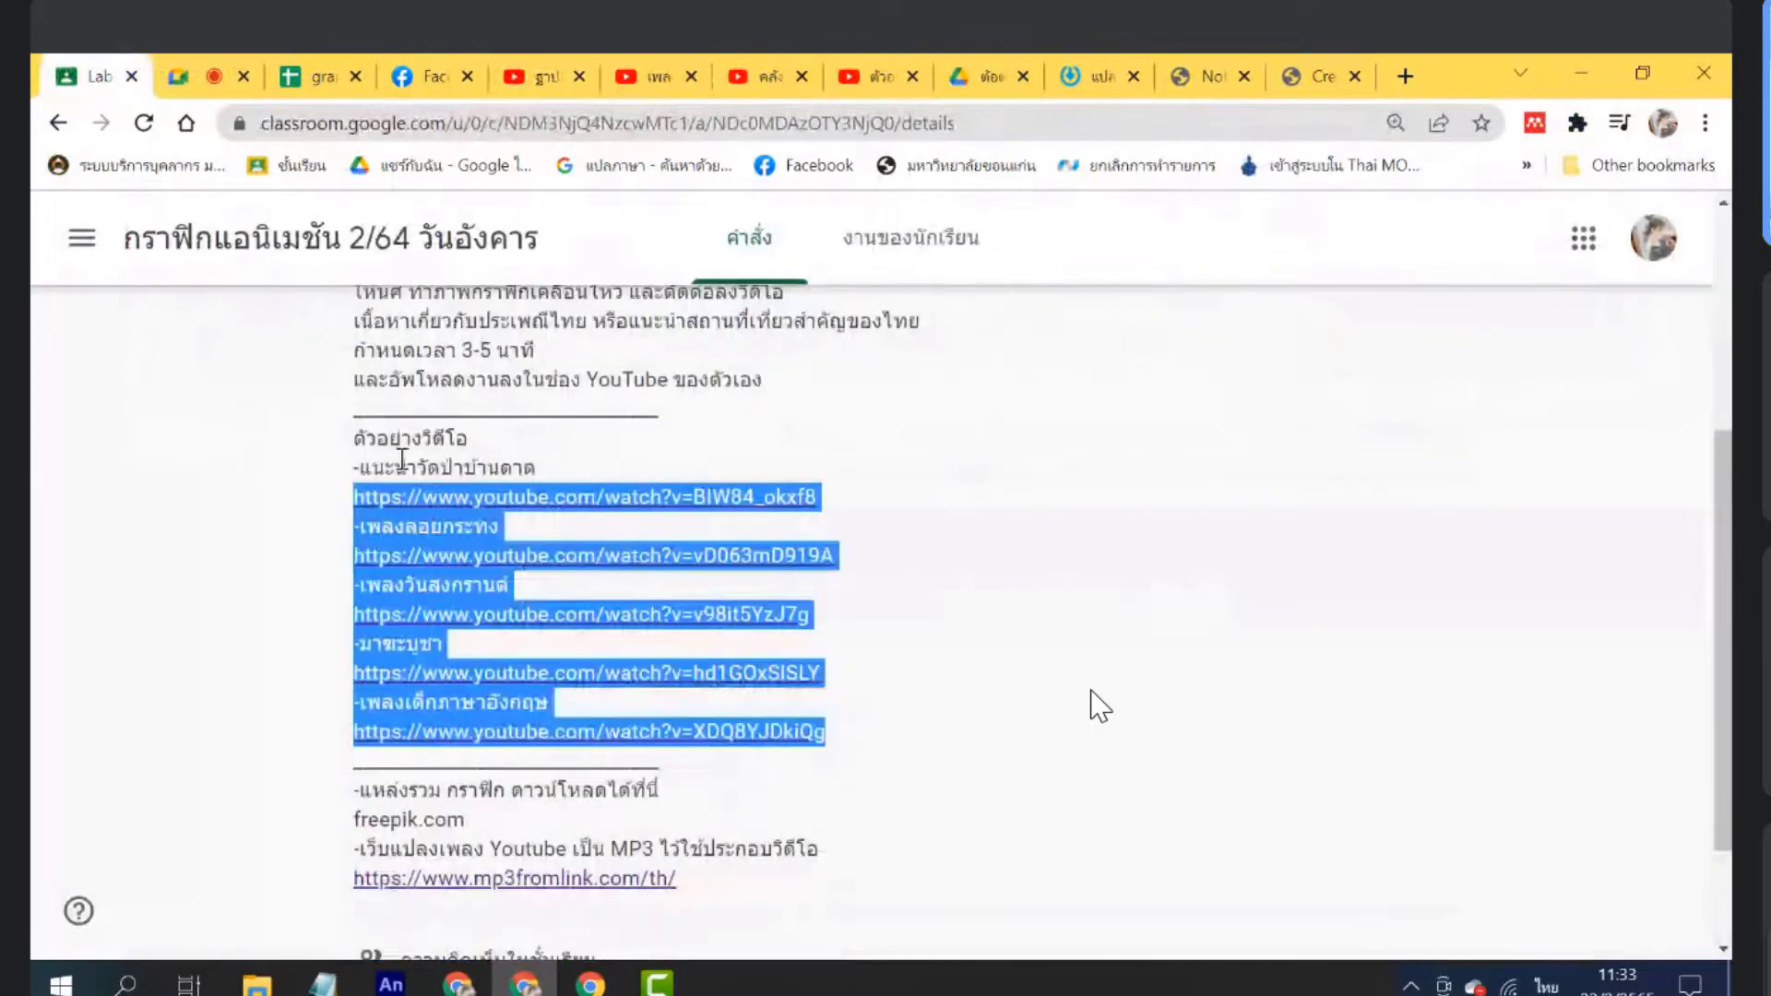
Clear the highlighted example links and point out the Video & Flash lab text through the individual assignment's content topic
click(917, 720)
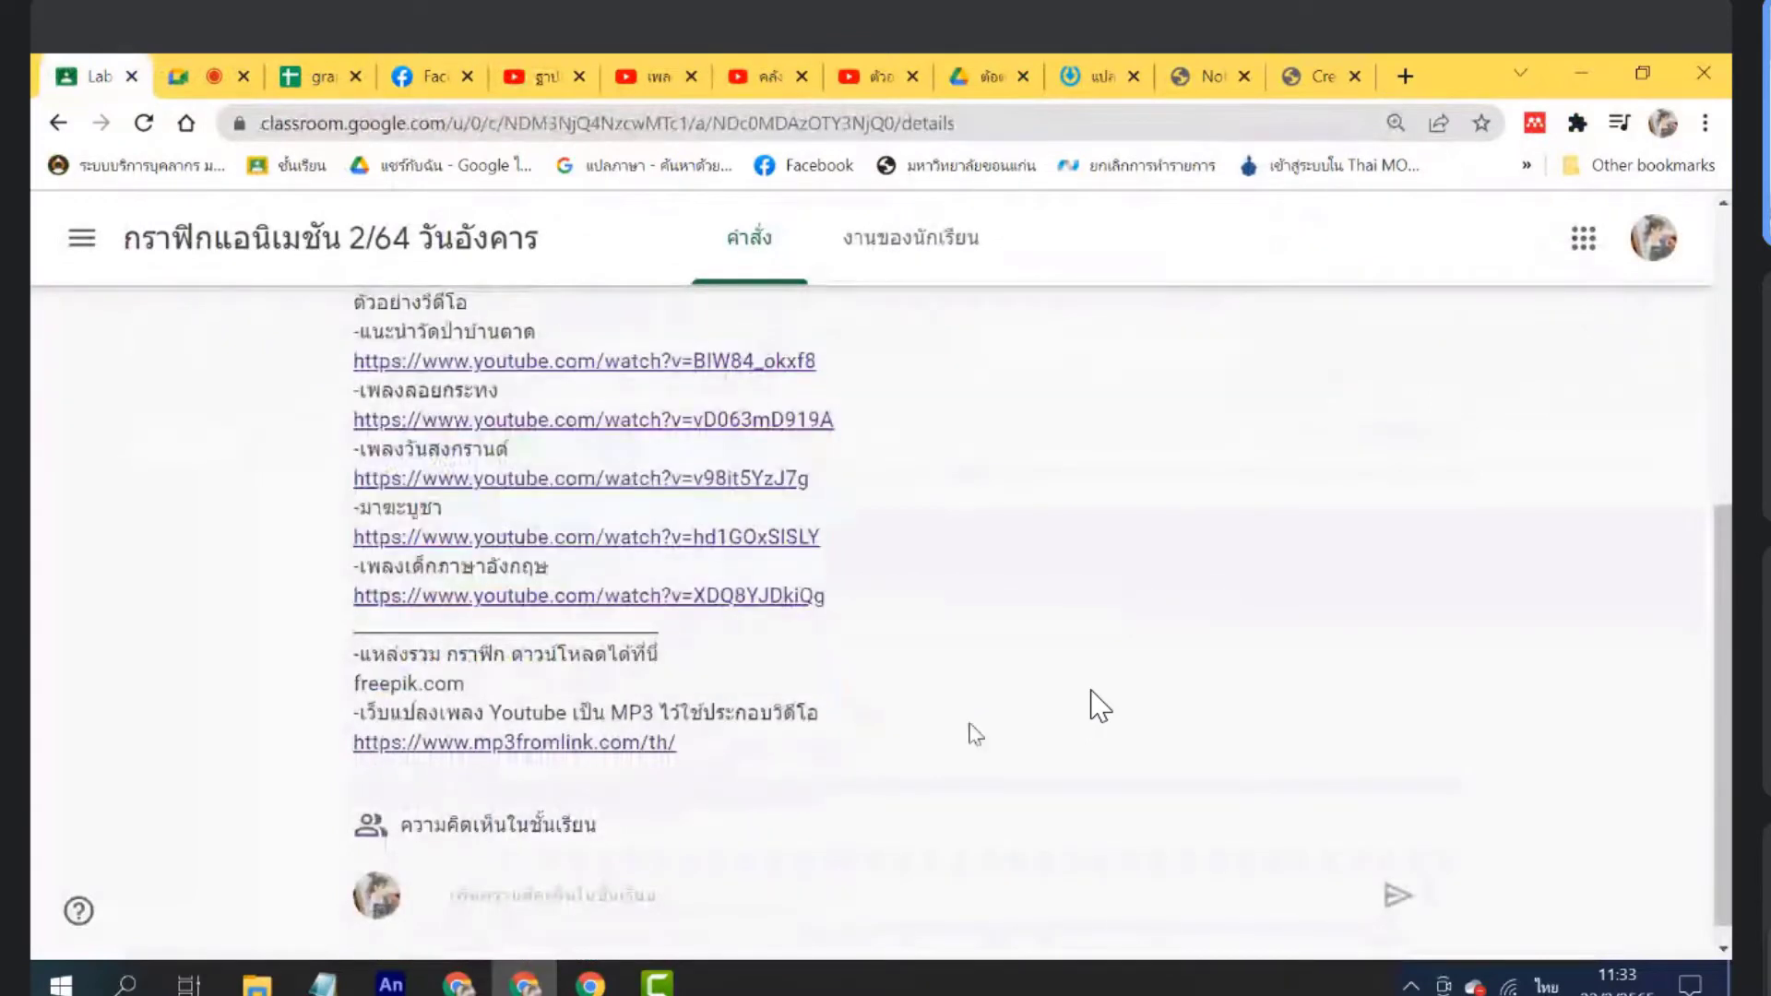
scroll(937, 822, up, 4)
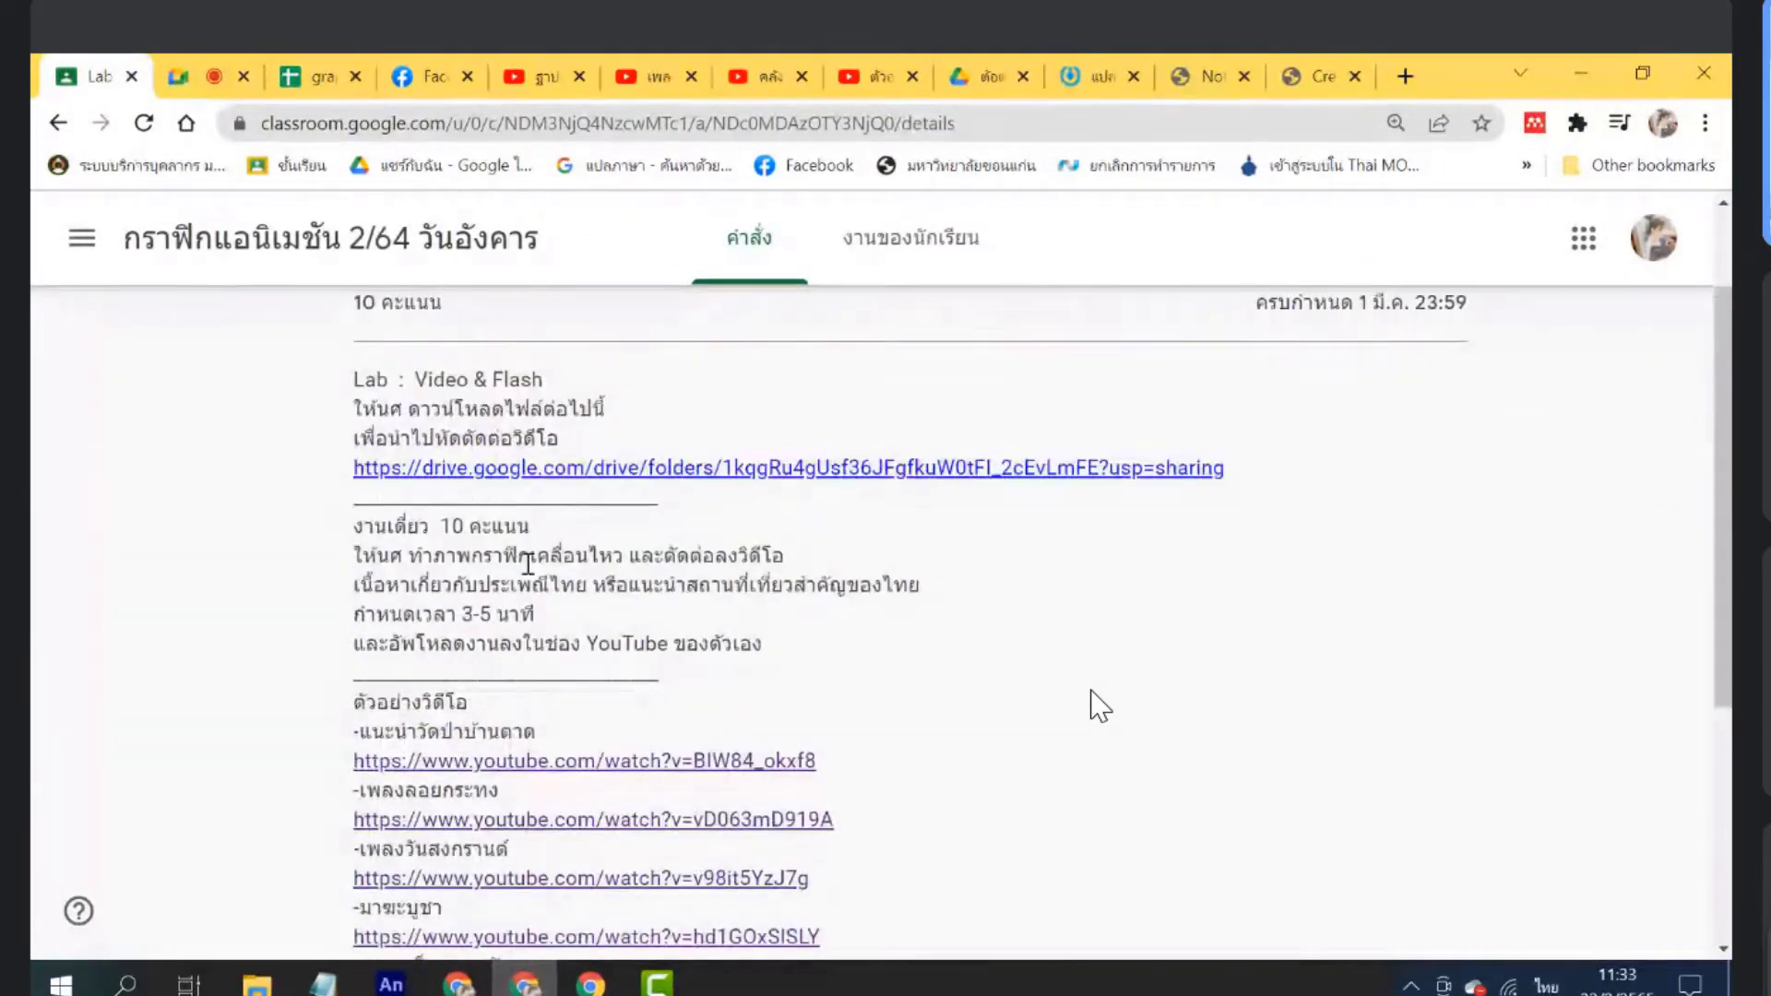
scroll(527, 562, up, 1)
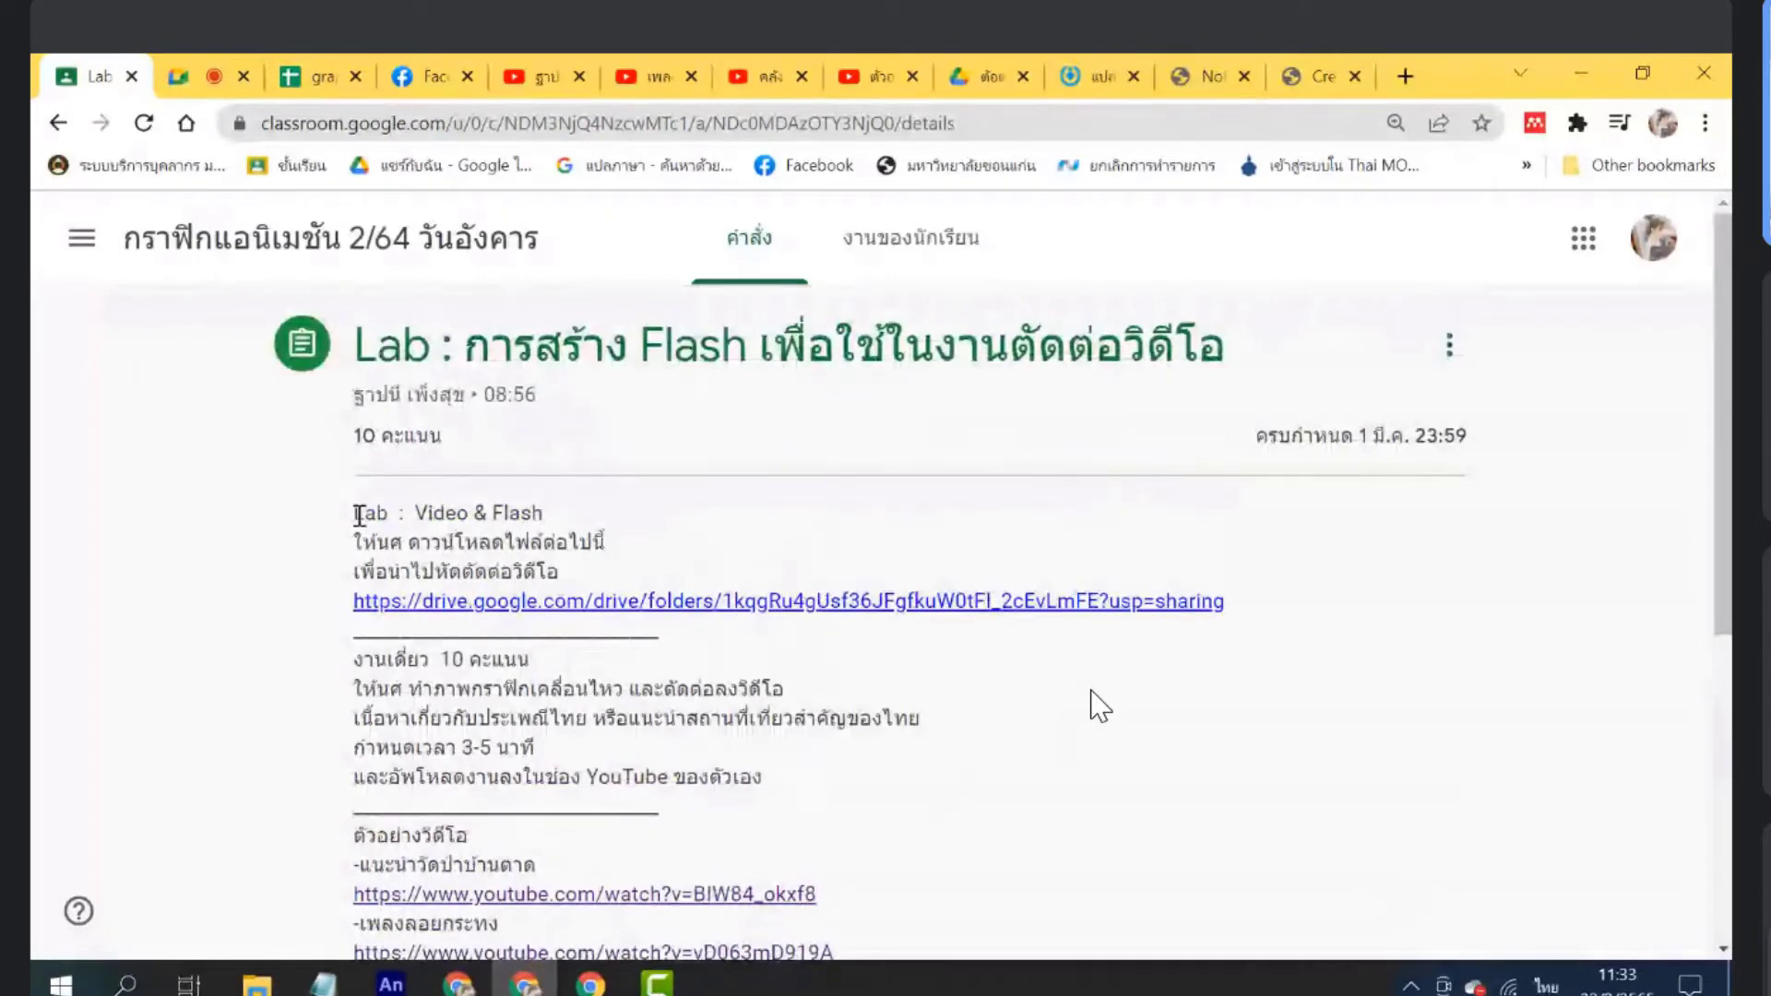
drag(358, 514, 950, 715)
click(950, 715)
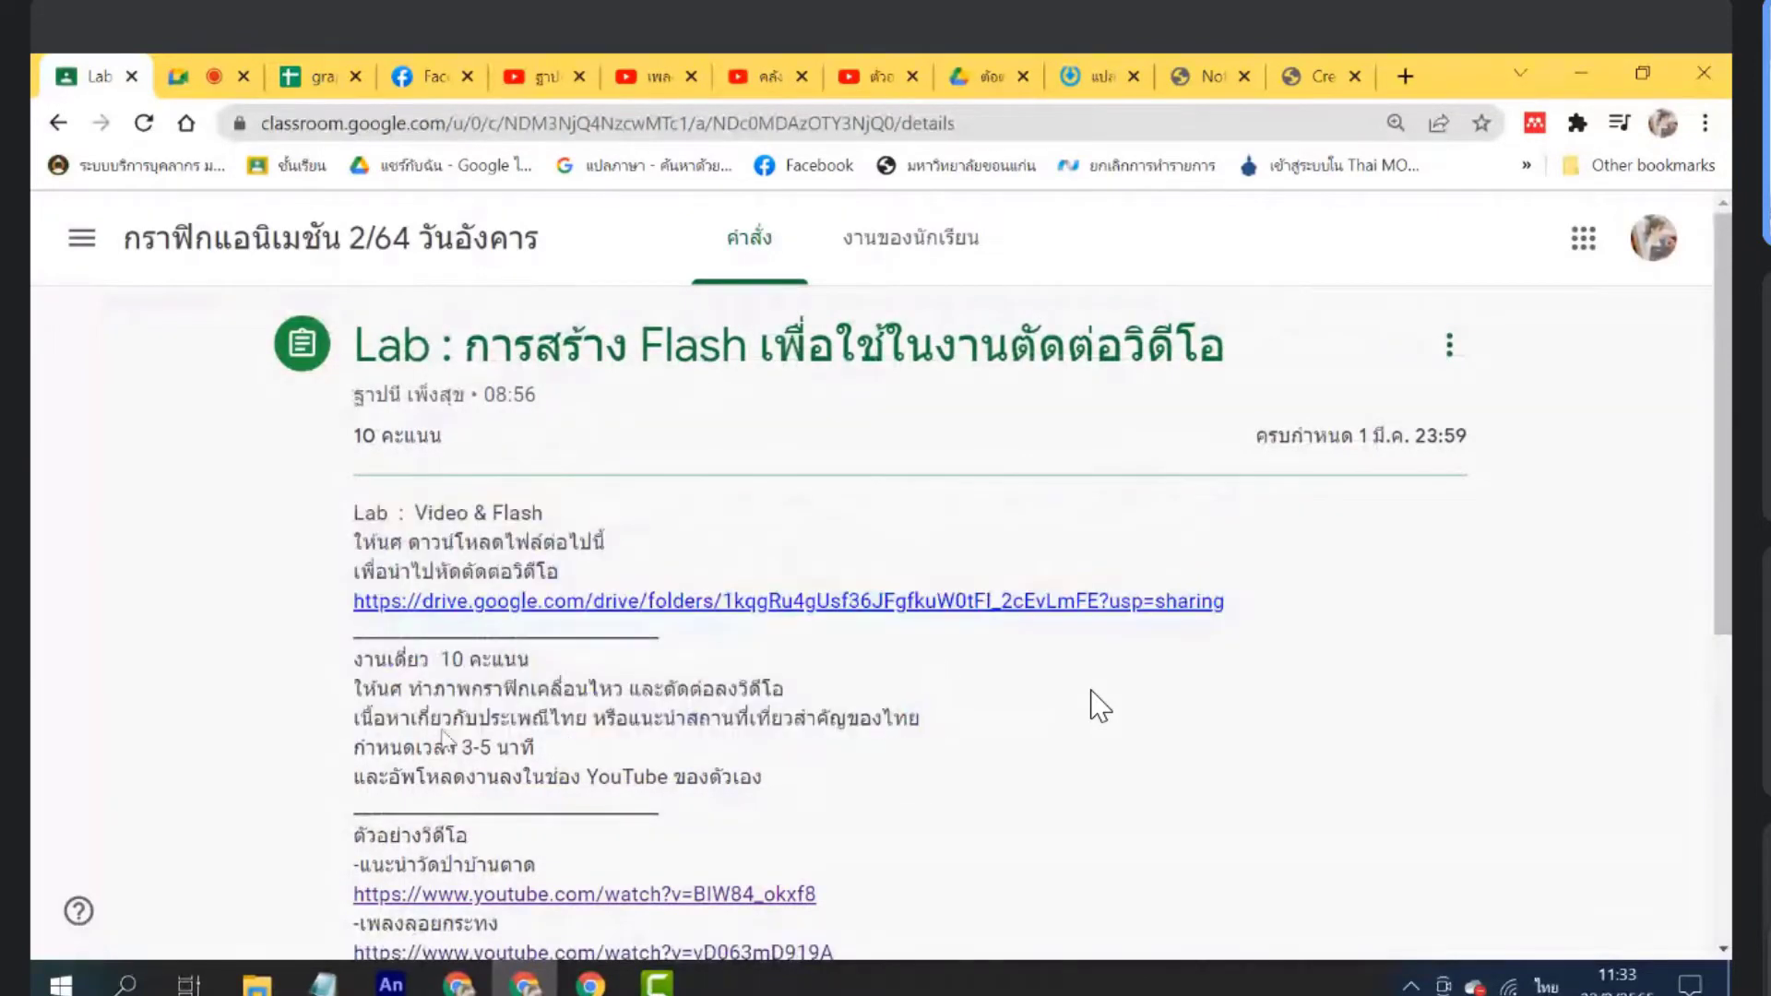
Look over the assignment's example videos and resource links, point out the class comment field, and return to the assignment title
scroll(521, 715, down, 1)
scroll(568, 653, down, 1)
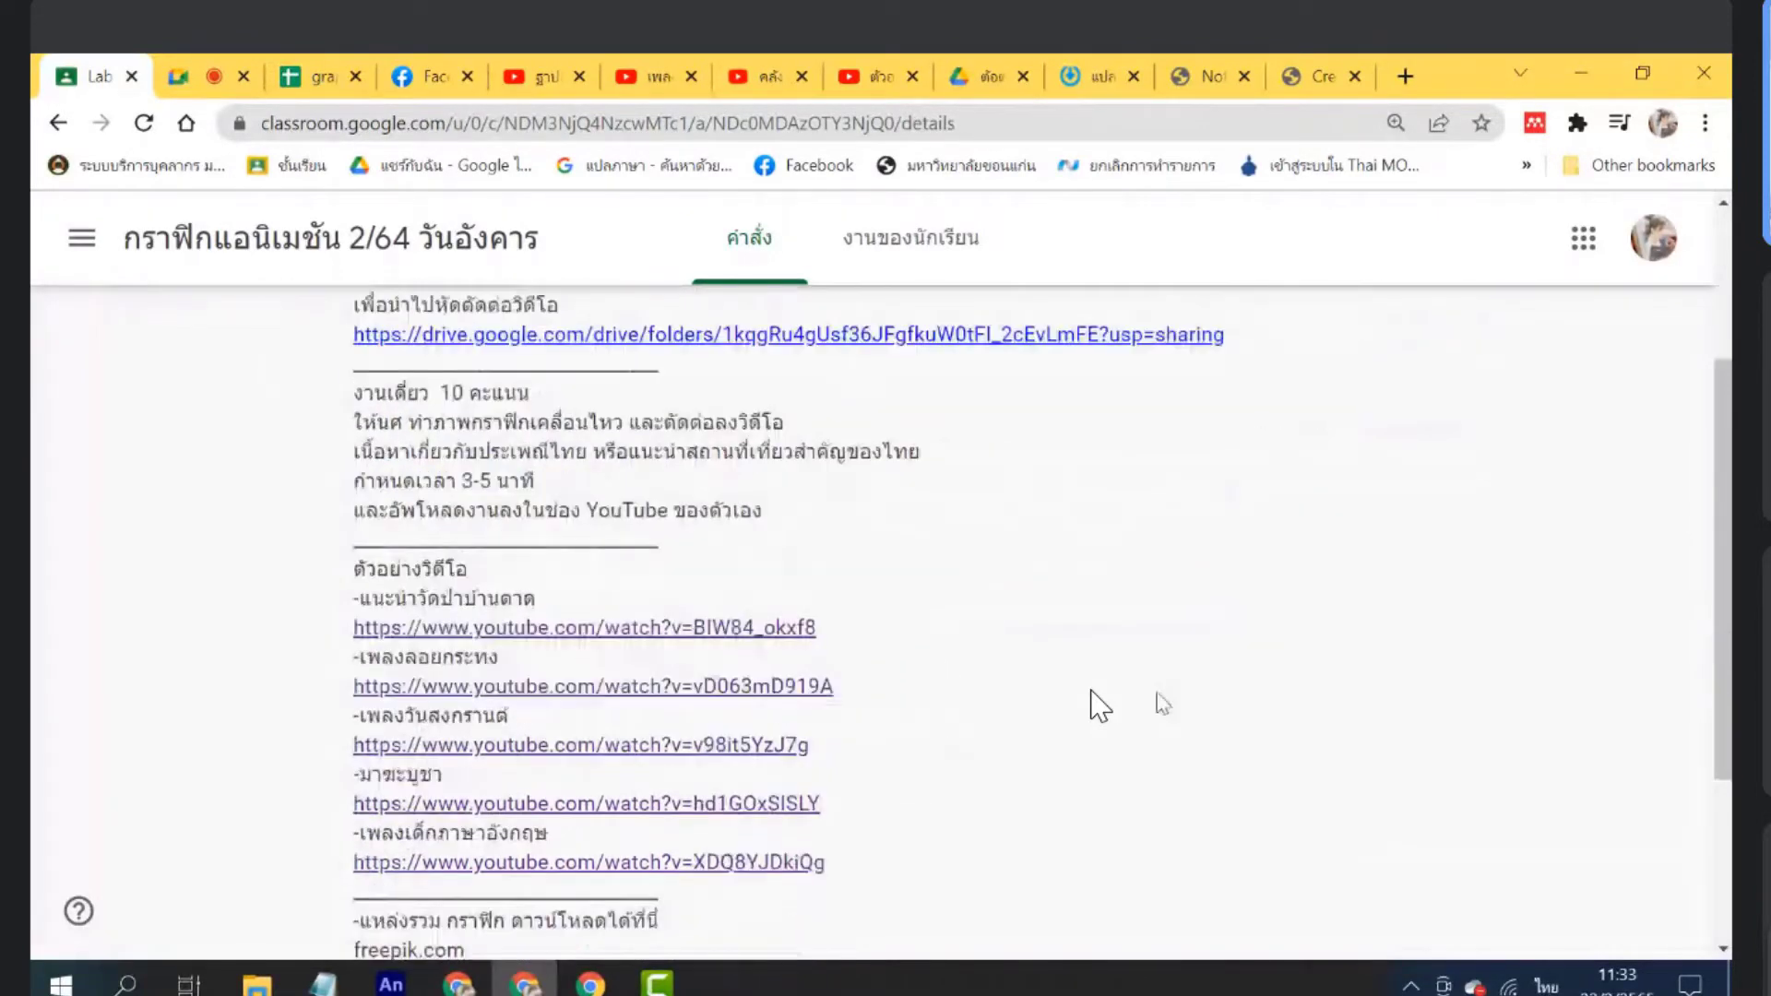
scroll(1158, 683, down, 1)
scroll(1147, 674, down, 1)
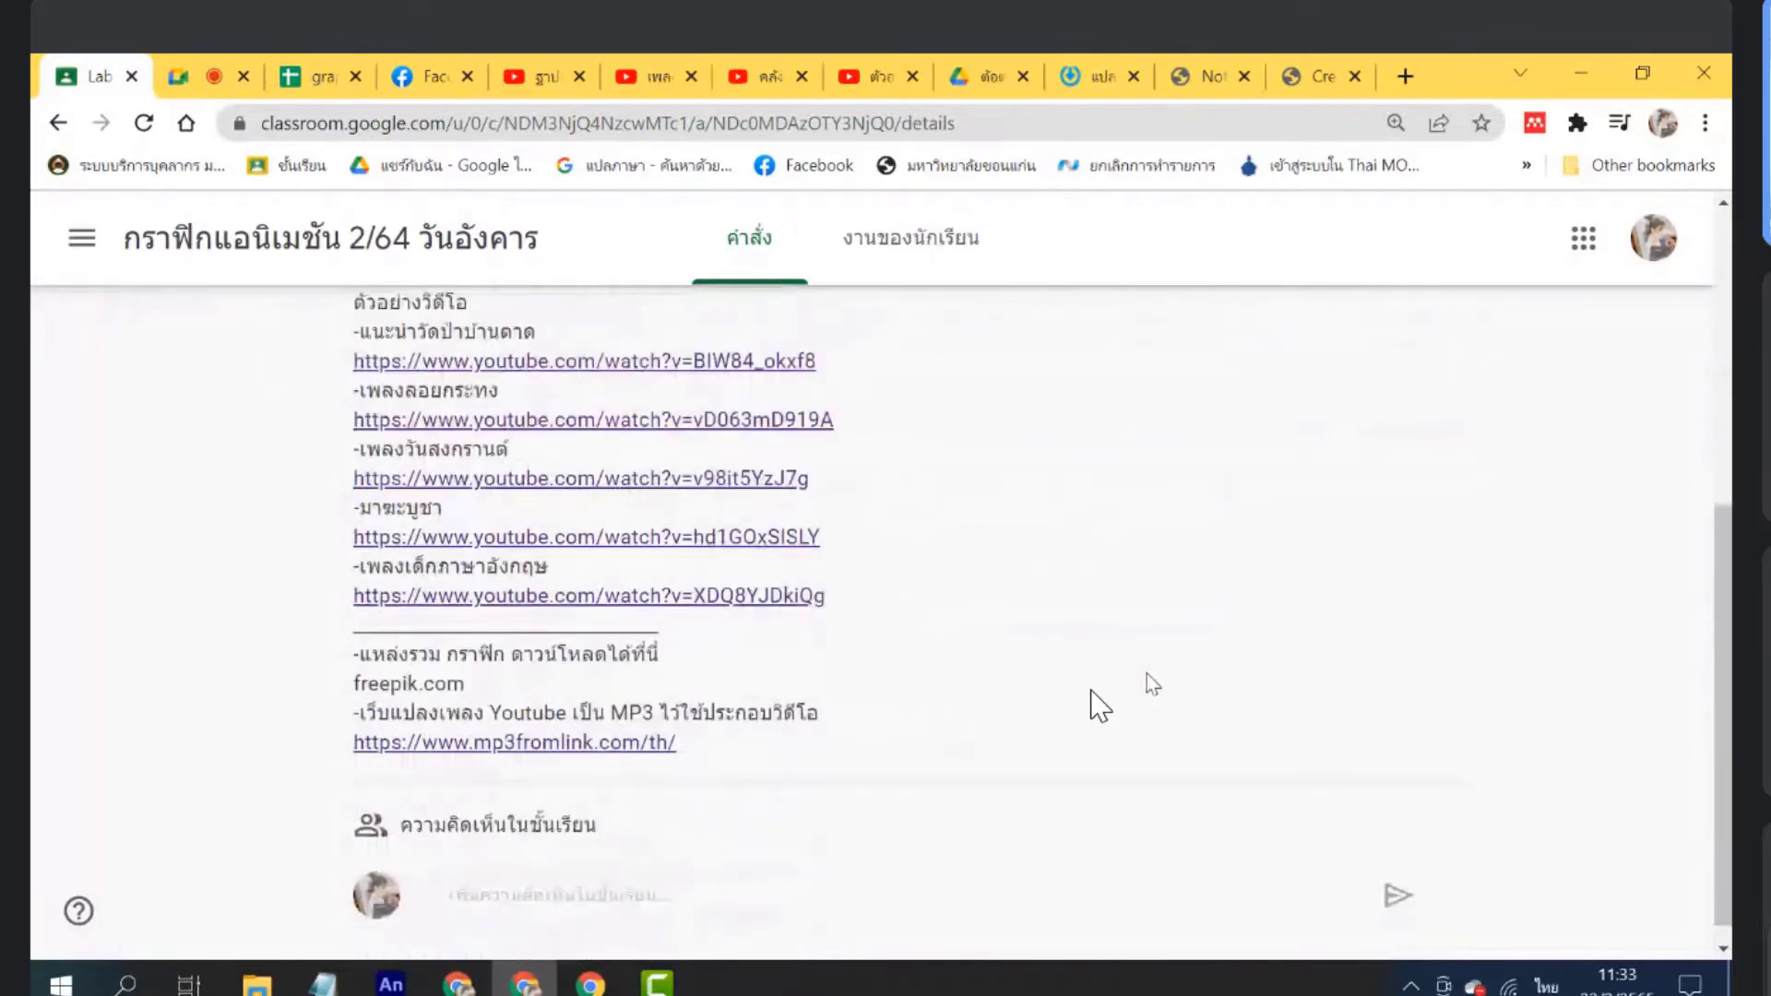
click(751, 889)
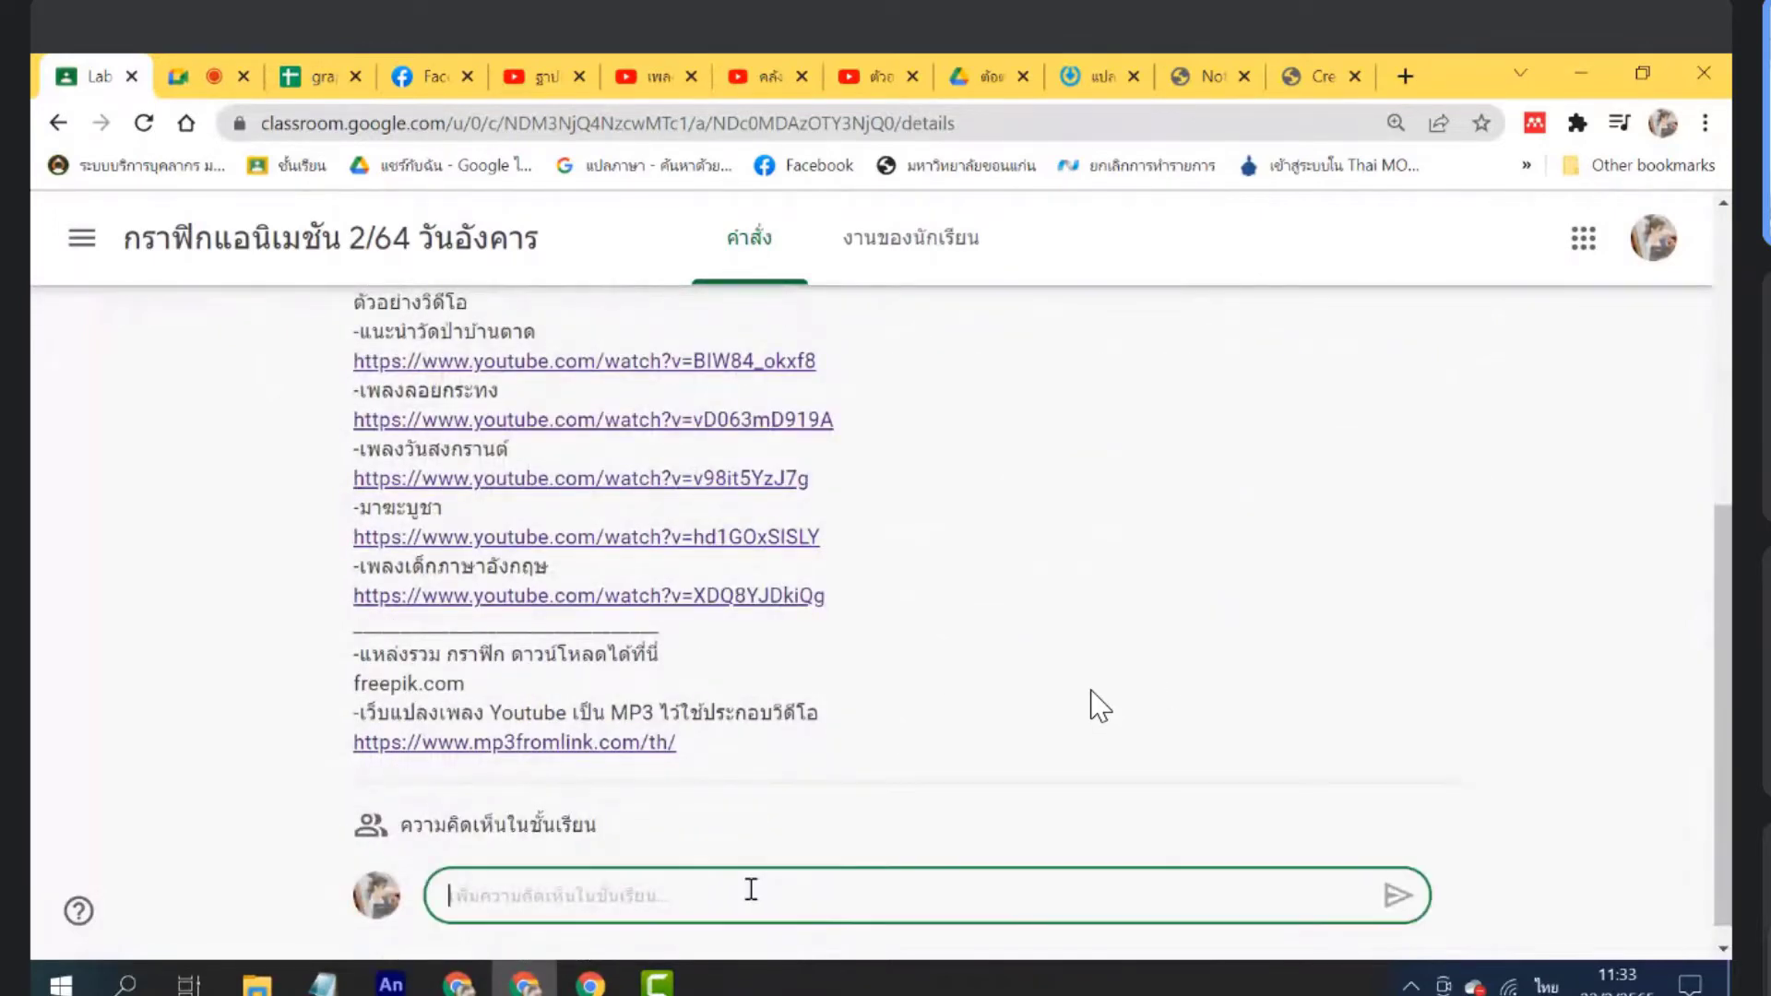
scroll(750, 890, up, 4)
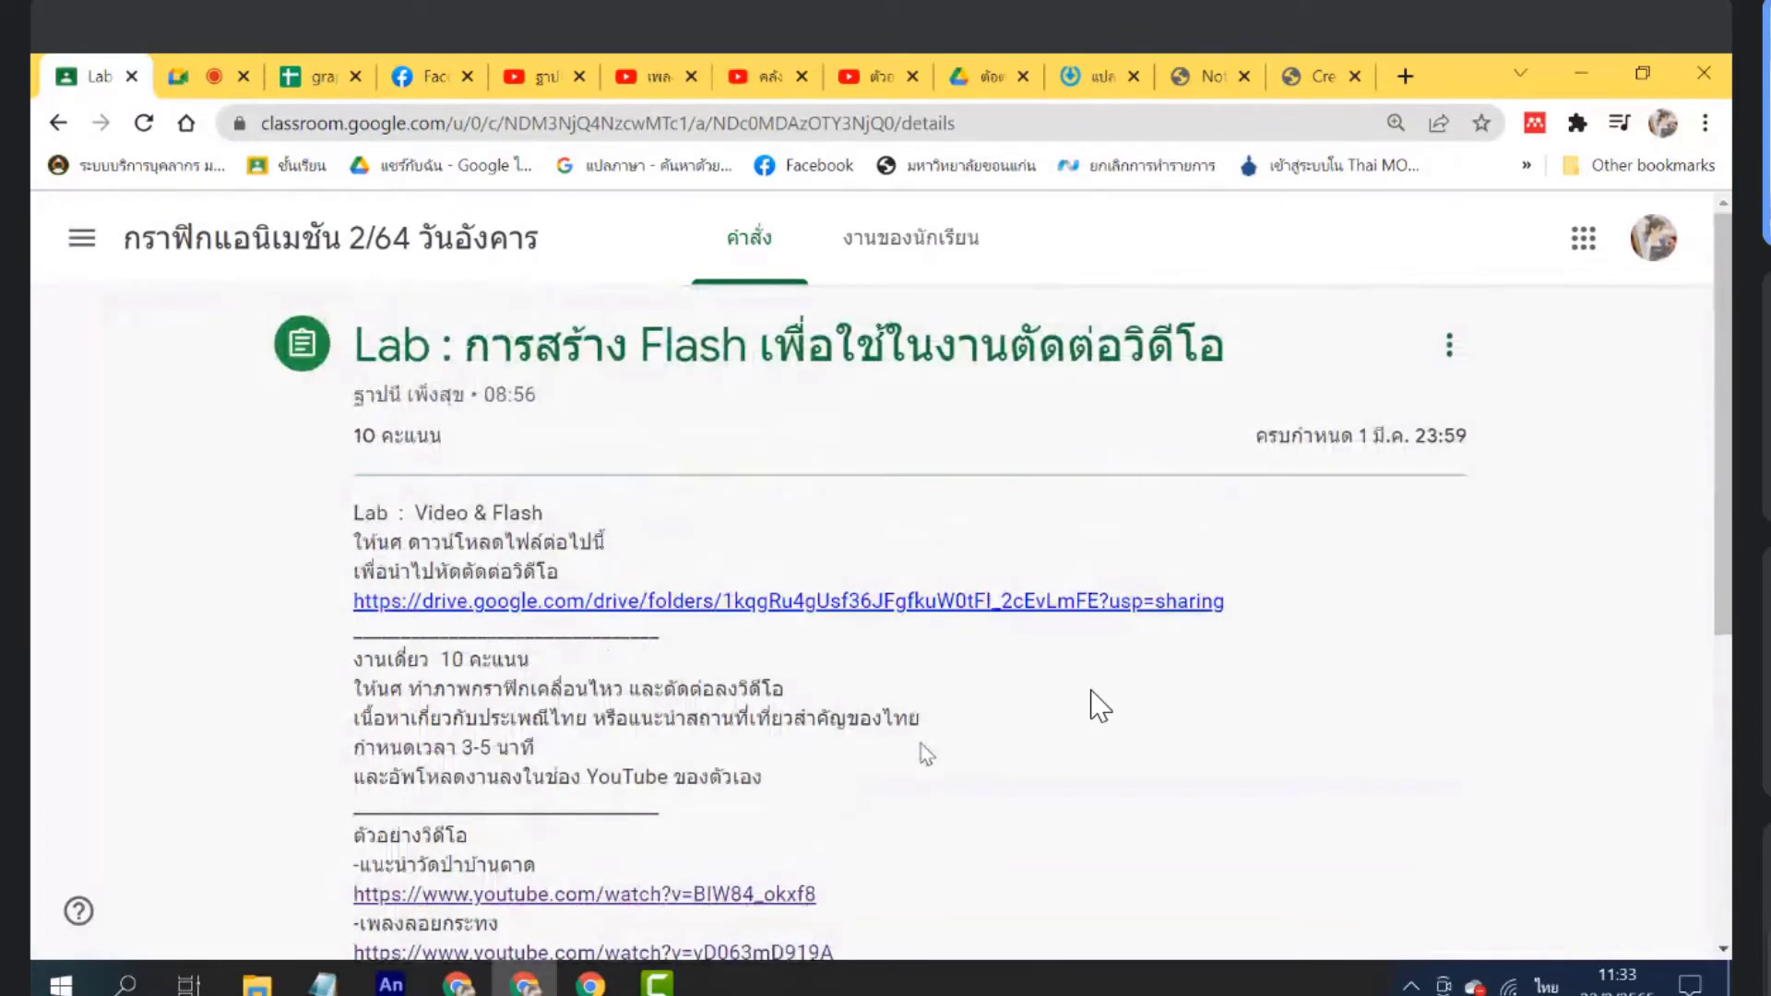